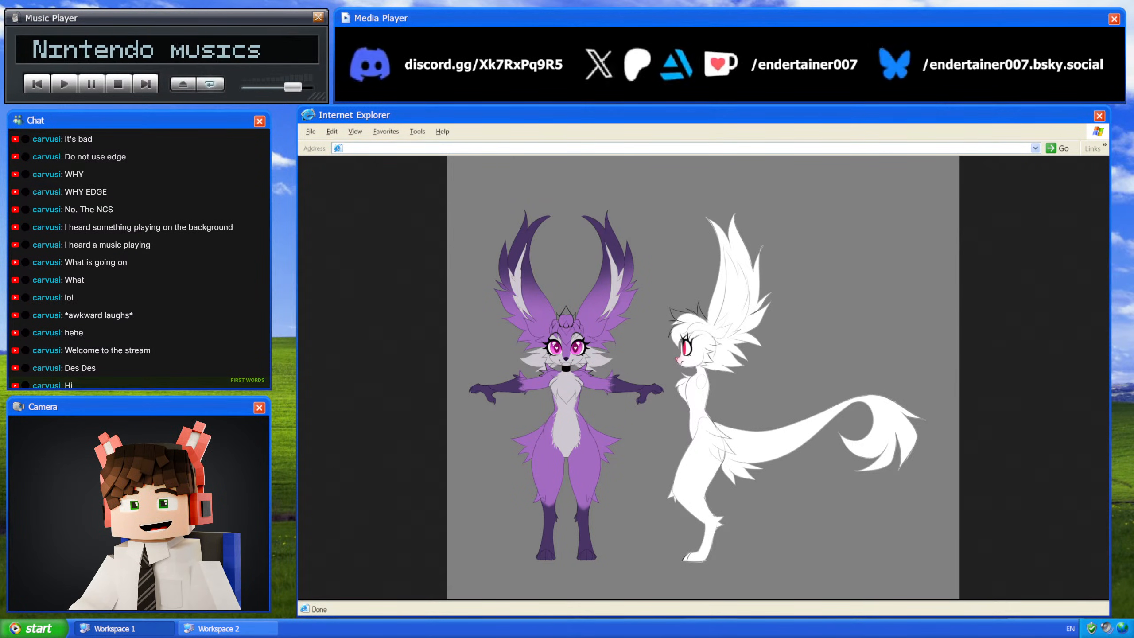
Step: Search the web for "hind leg" and show the image results
text(hind leg)
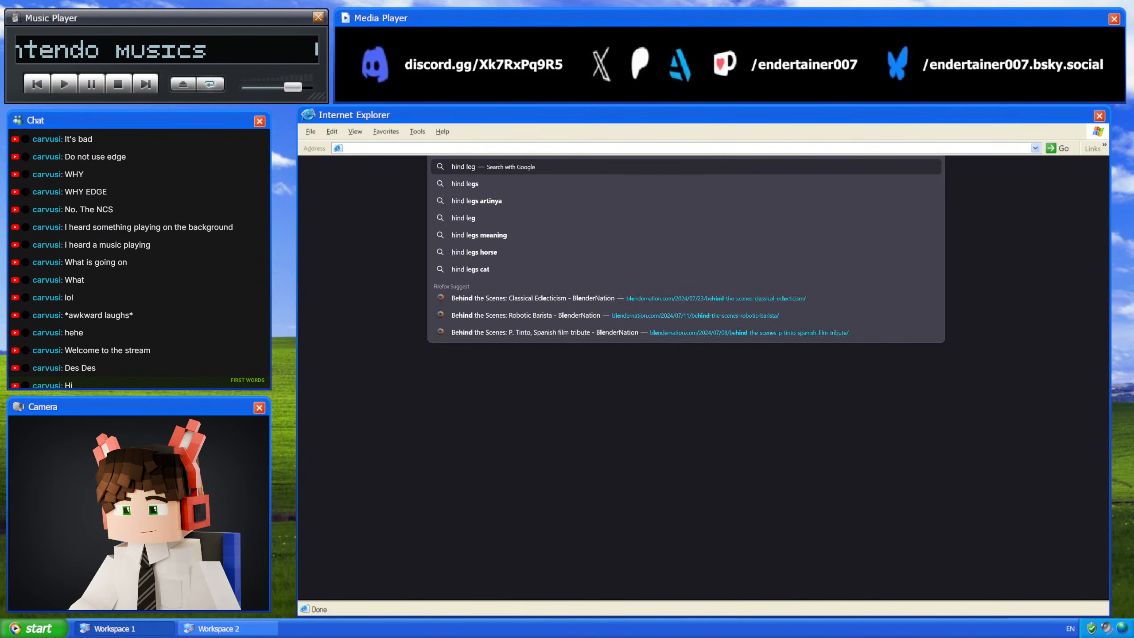
key(Return)
scroll(957, 367, down, 3)
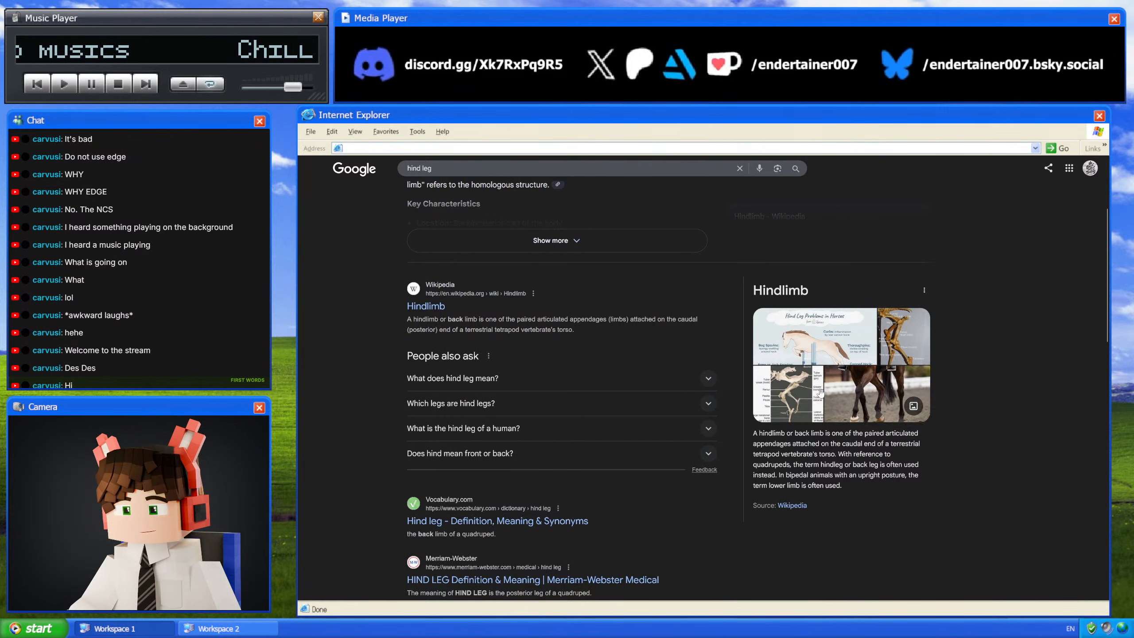
scroll(469, 243, up, 3)
click(477, 211)
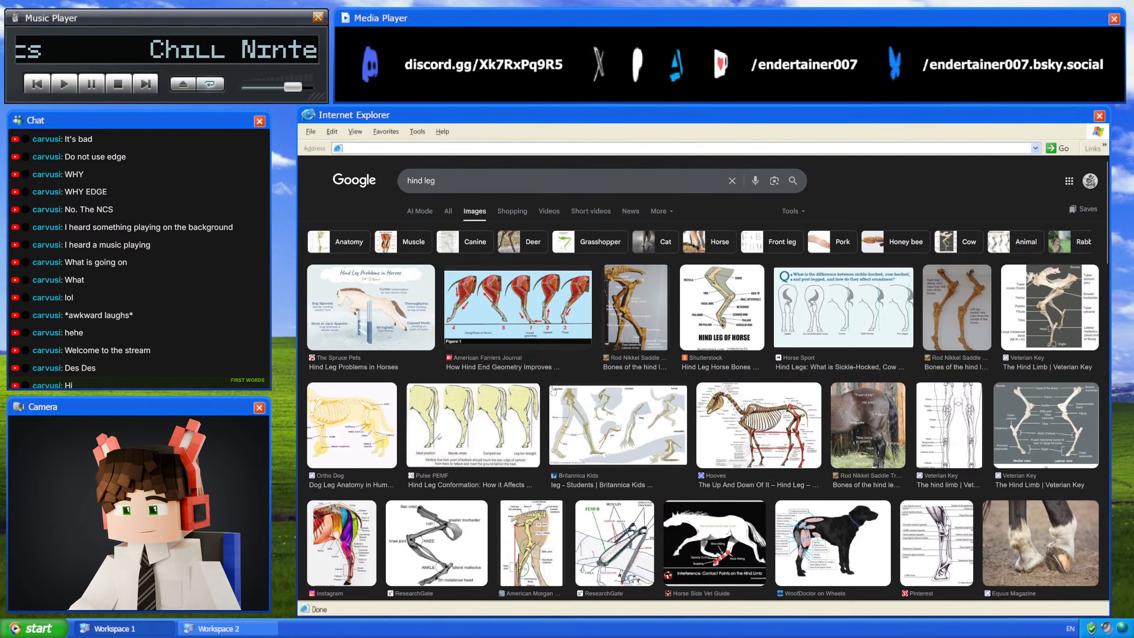
Step: Look through the hind leg image results for animal leg anatomy references
scroll(948, 415, down, 3)
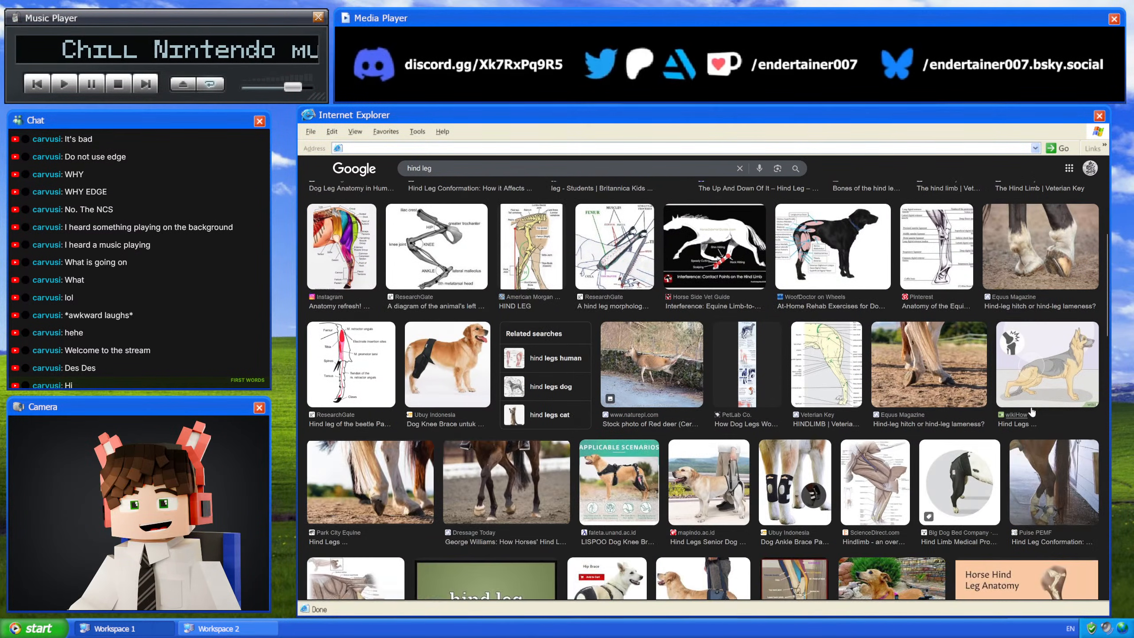
scroll(1032, 412, down, 3)
scroll(848, 401, down, 3)
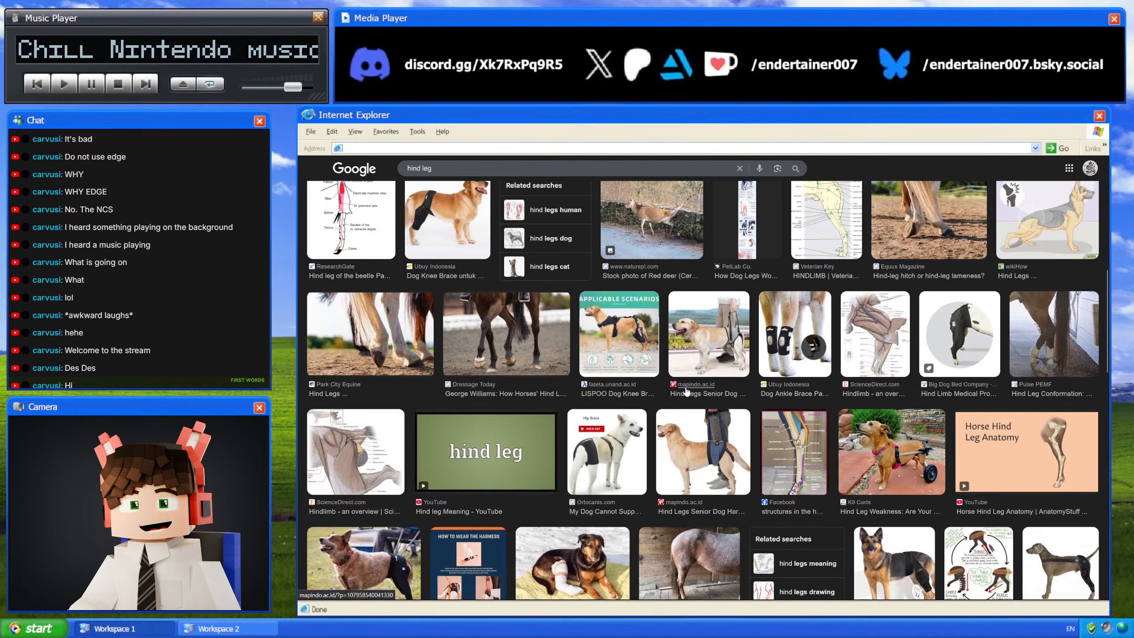
scroll(492, 377, up, 3)
scroll(493, 376, up, 6)
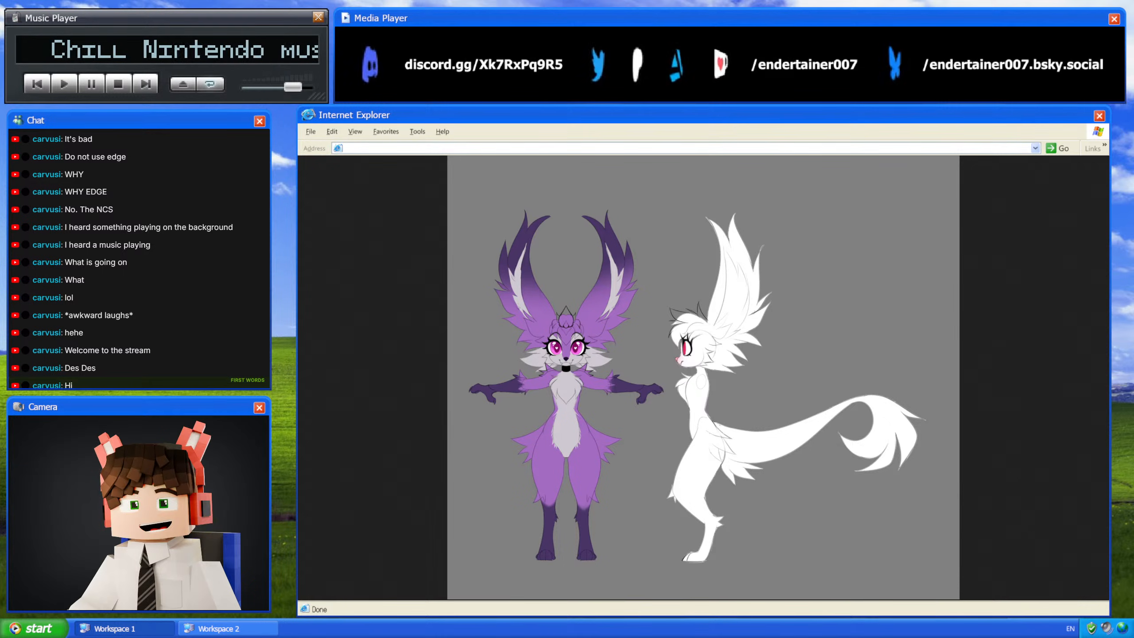
key(ctrl+w)
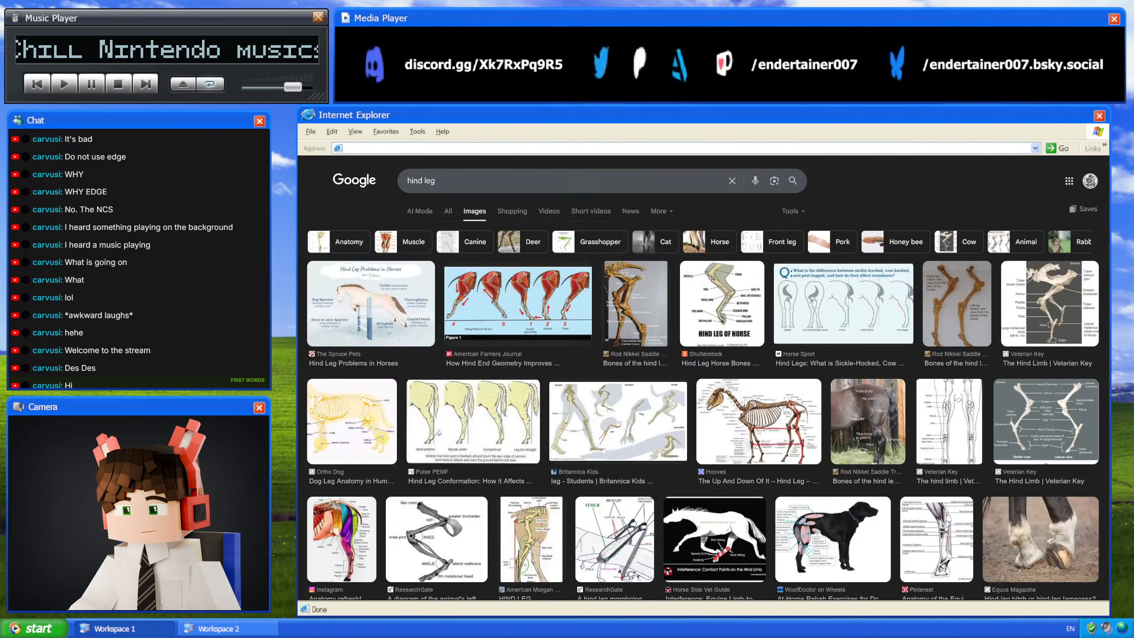
key(ctrl+t)
text(https://www.artstation.com/artwork/gRRYQE)
key(Return)
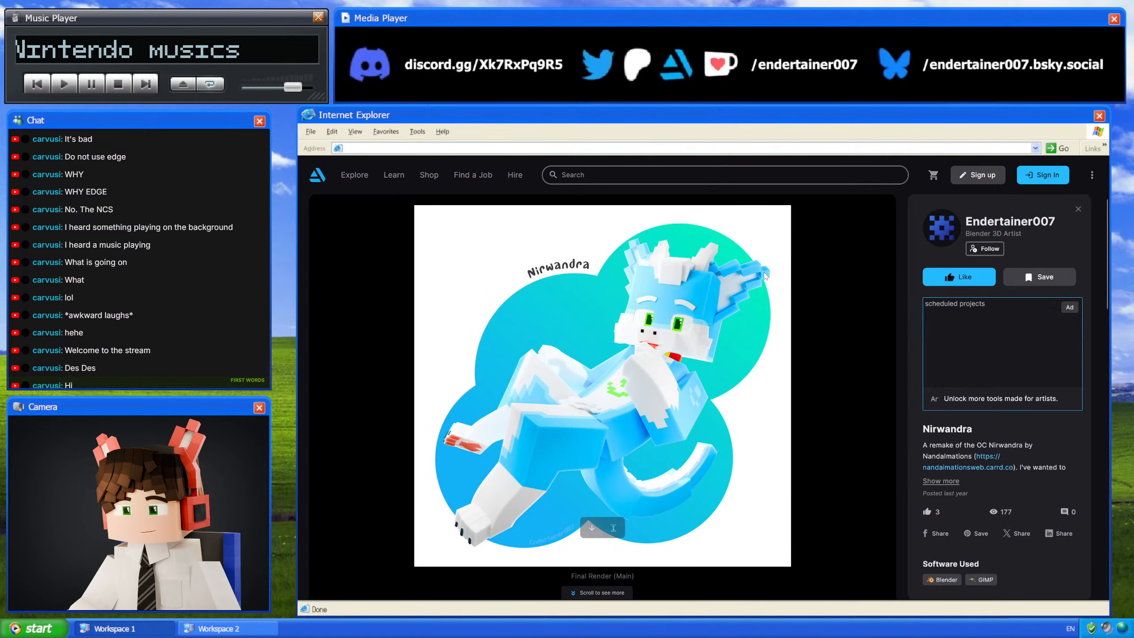
scroll(535, 322, down, 10)
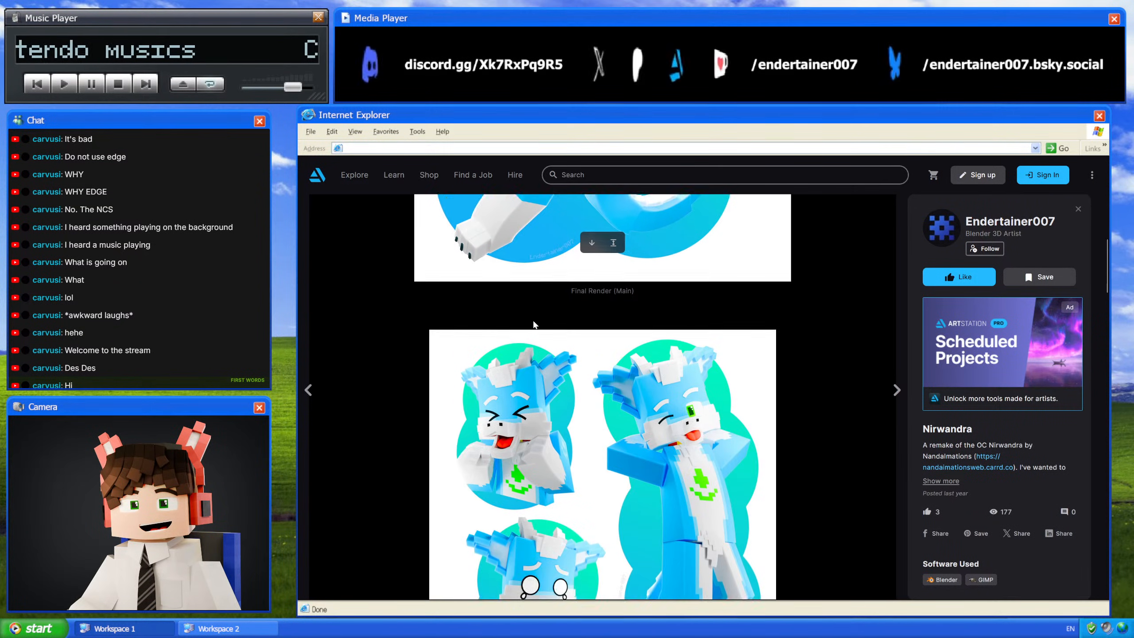
scroll(538, 322, down, 15)
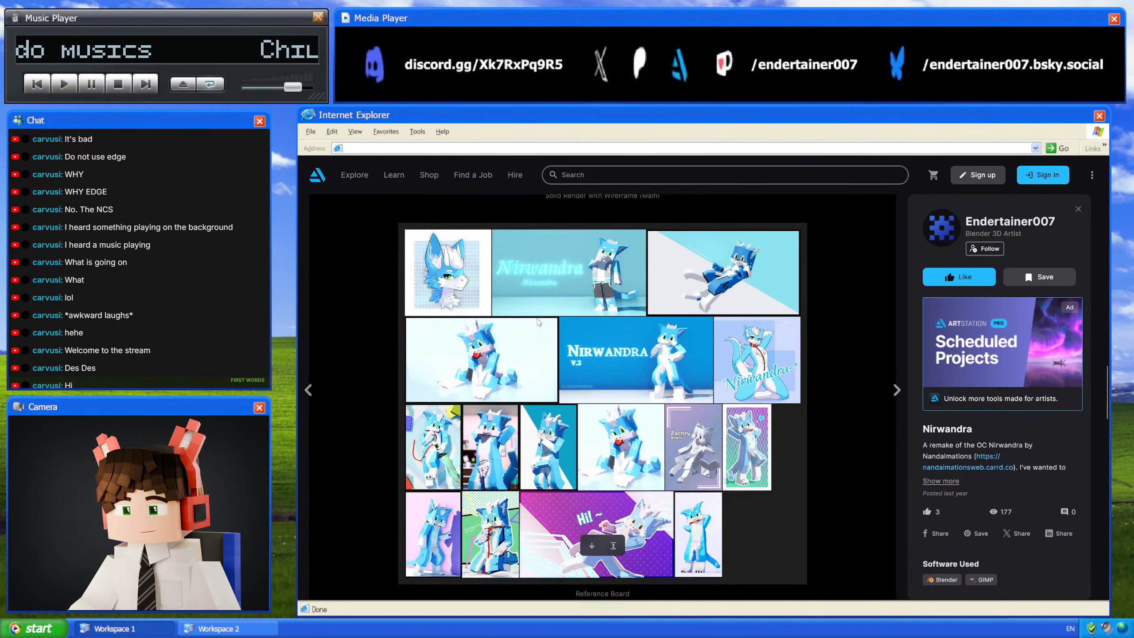
scroll(788, 335, down, 10)
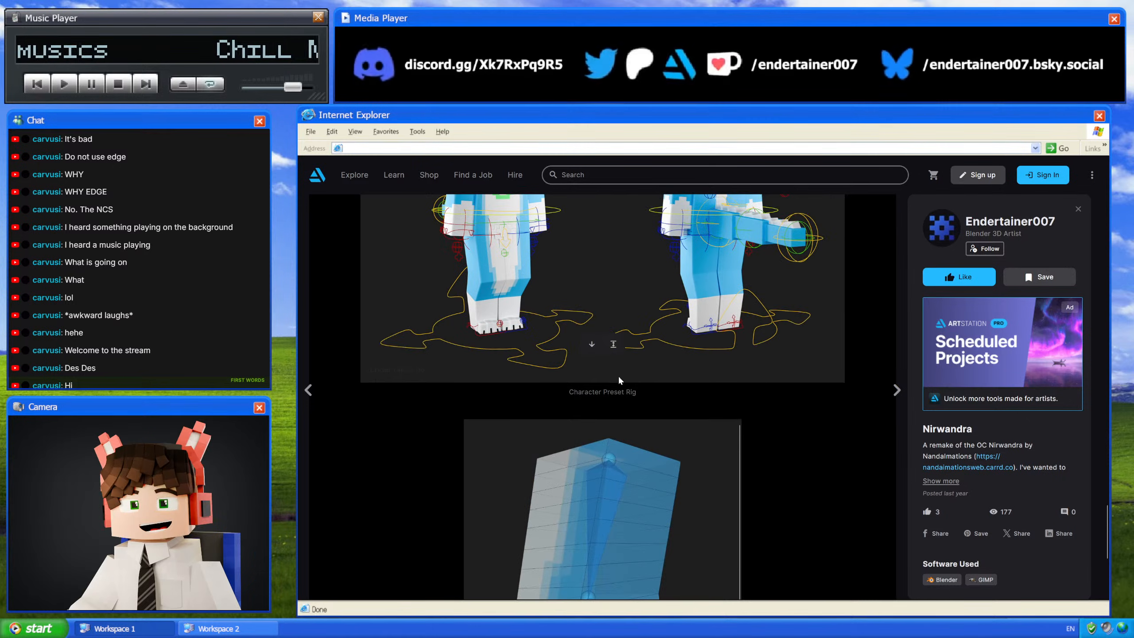
scroll(711, 398, up, 3)
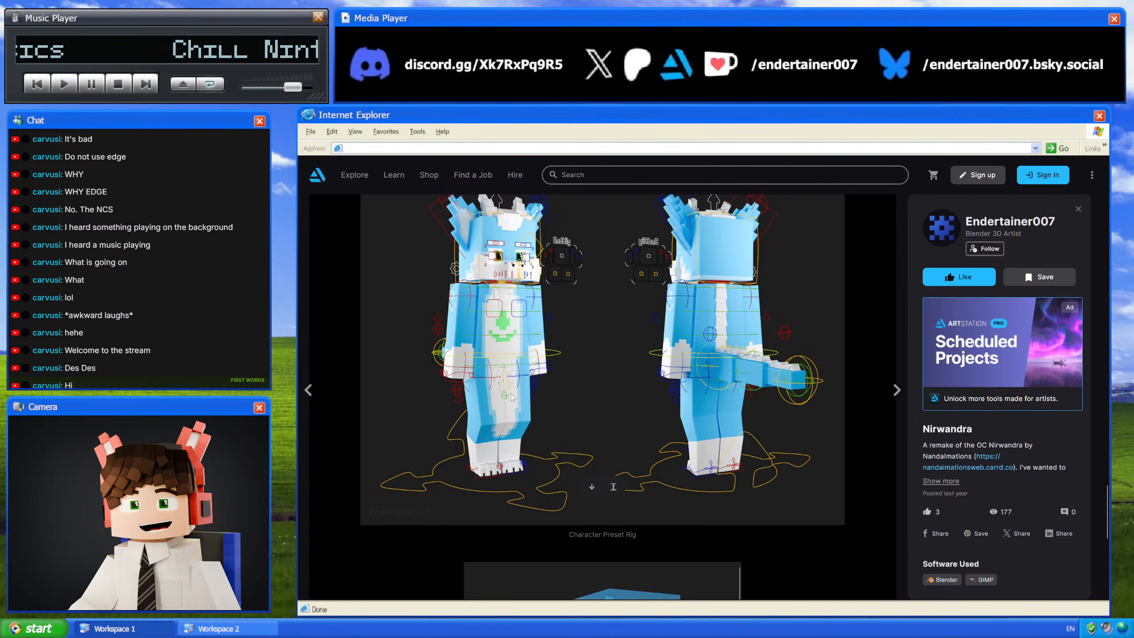
key(ctrl+Tab)
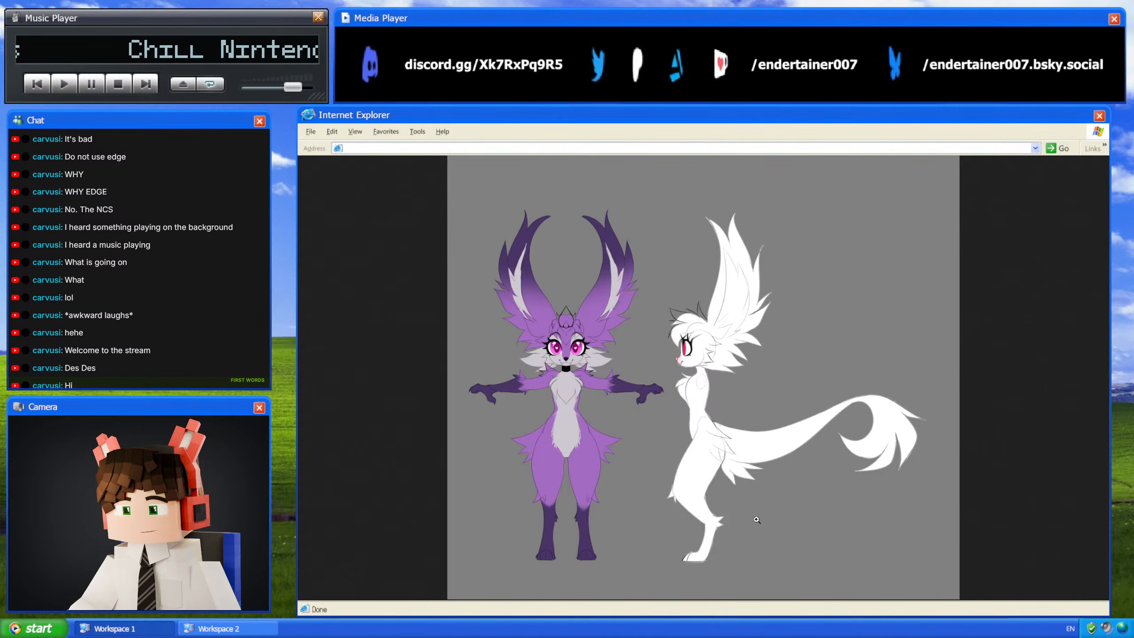
key(ctrl+Tab)
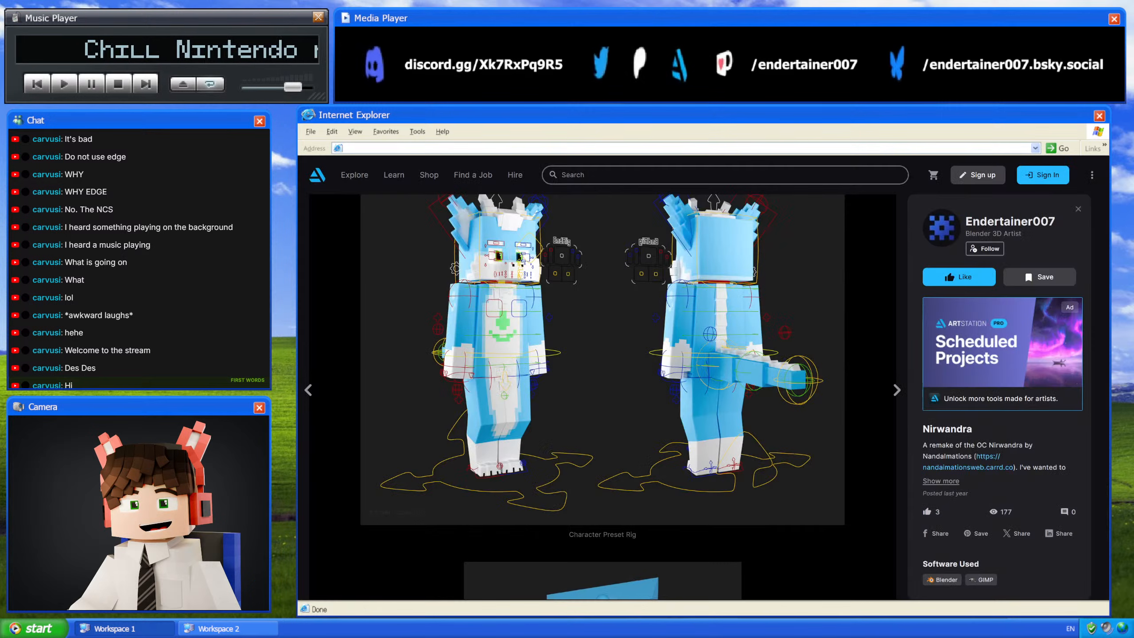
Step: Examine how the leg bends and its bones move at several points of the Leg Rig Showcase video
scroll(679, 371, down, 6)
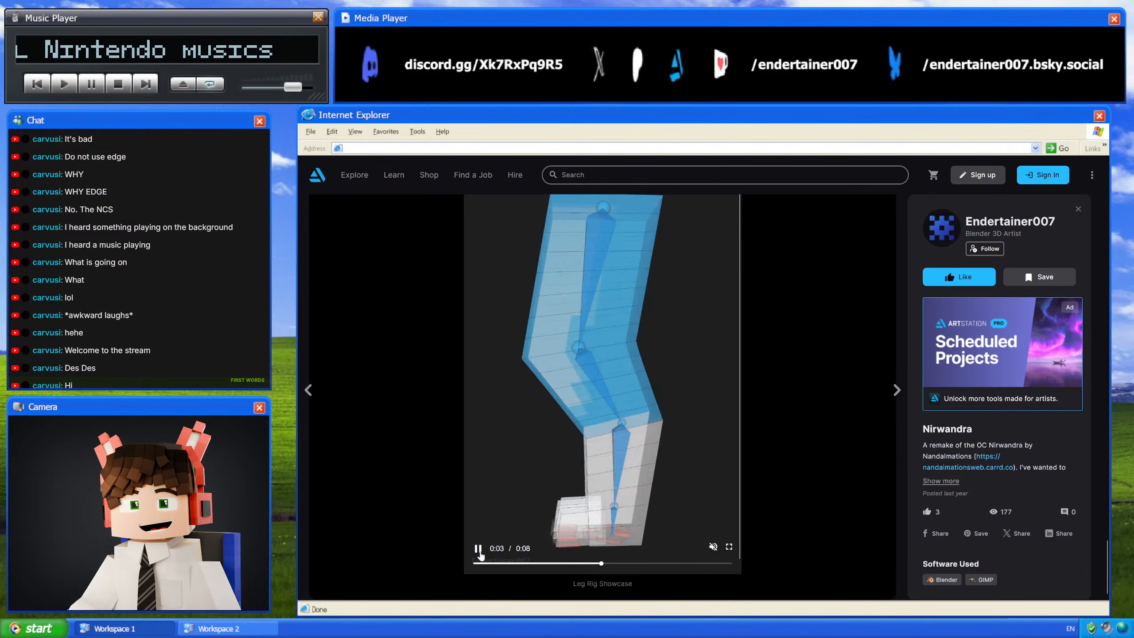
click(474, 564)
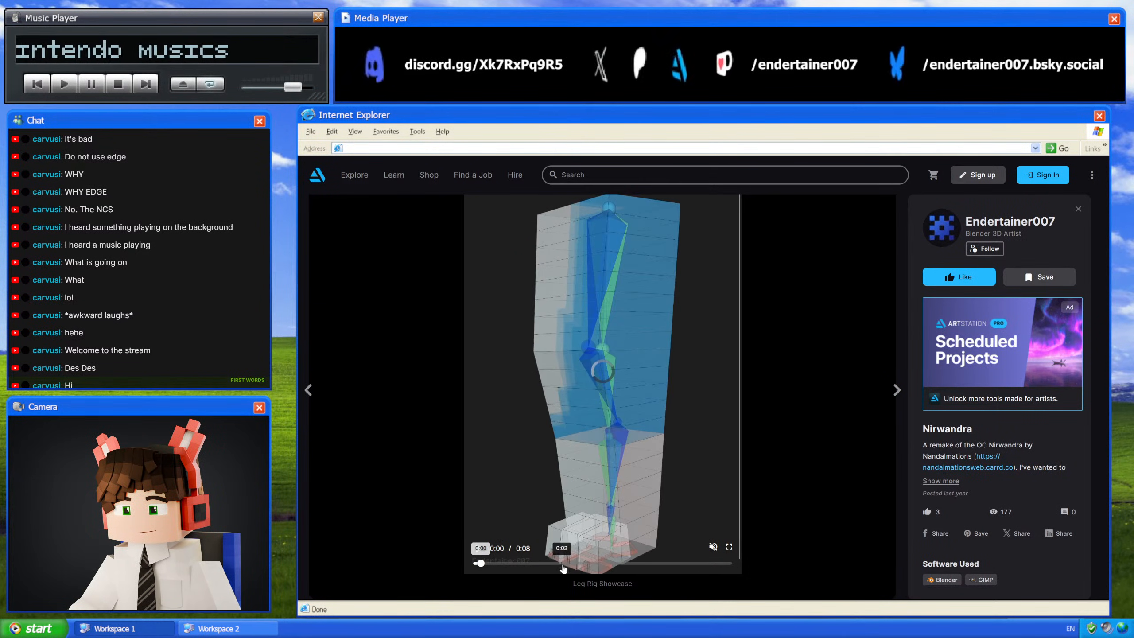
click(572, 566)
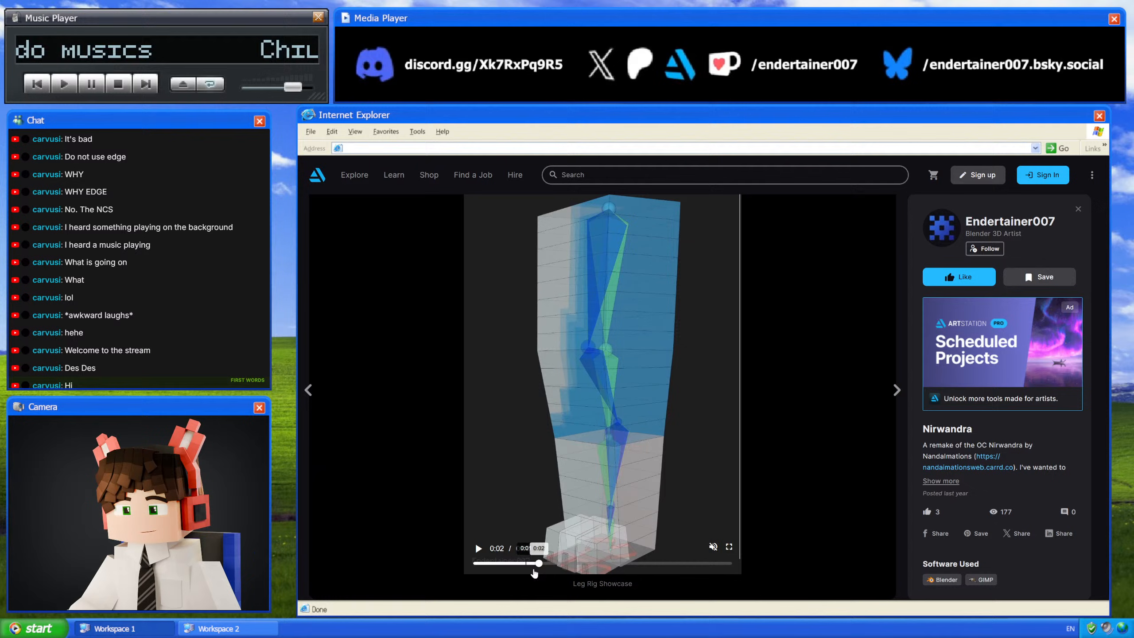
click(601, 564)
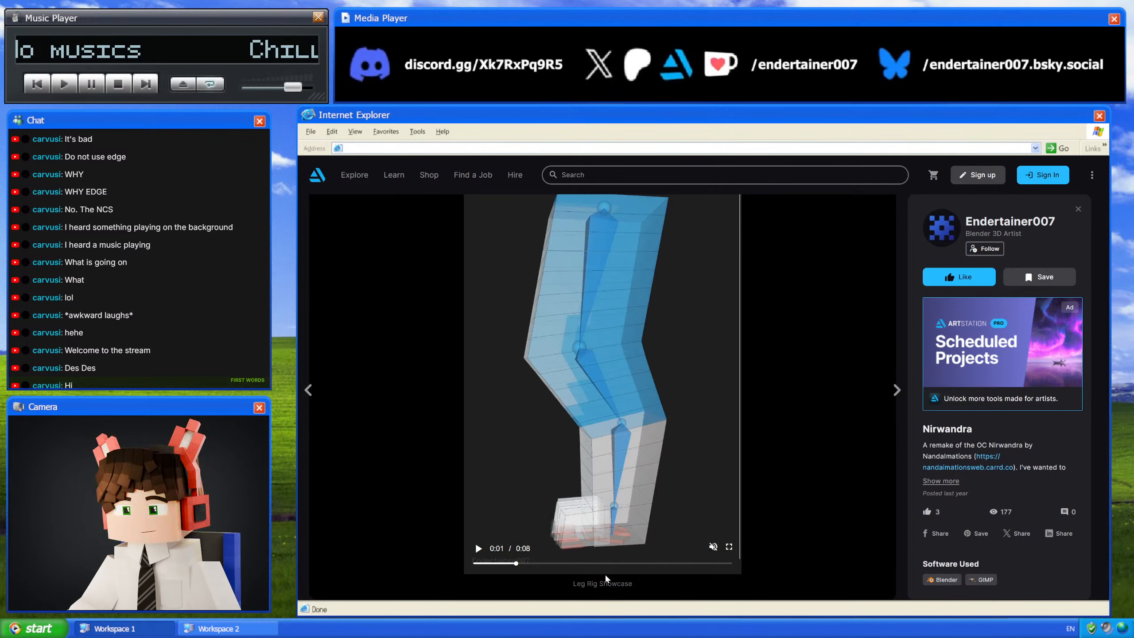
click(674, 564)
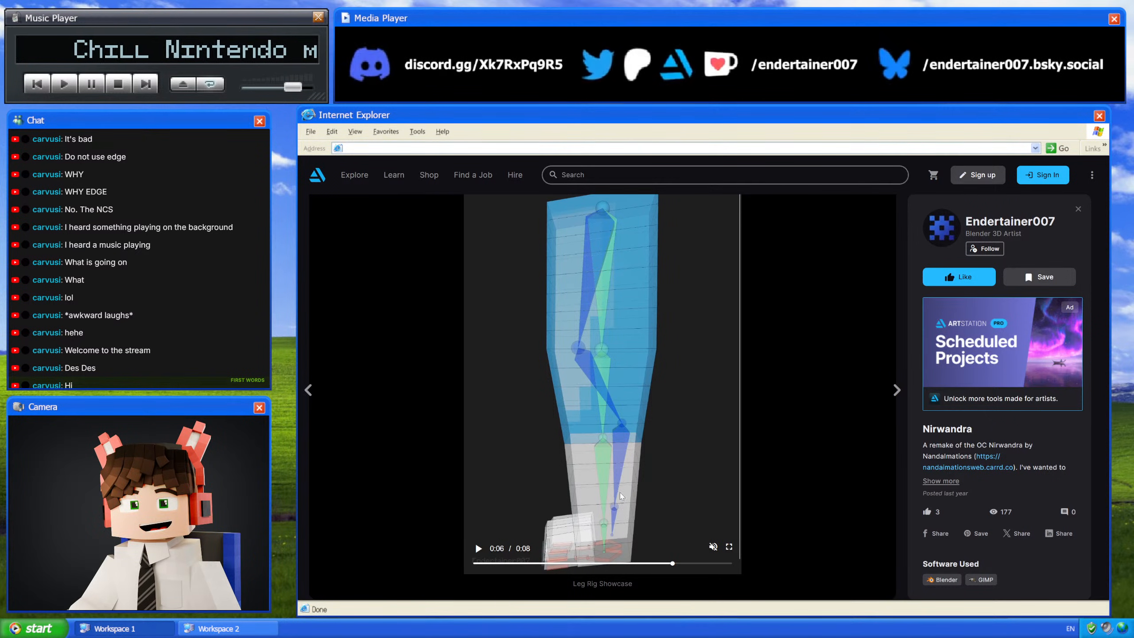
click(691, 564)
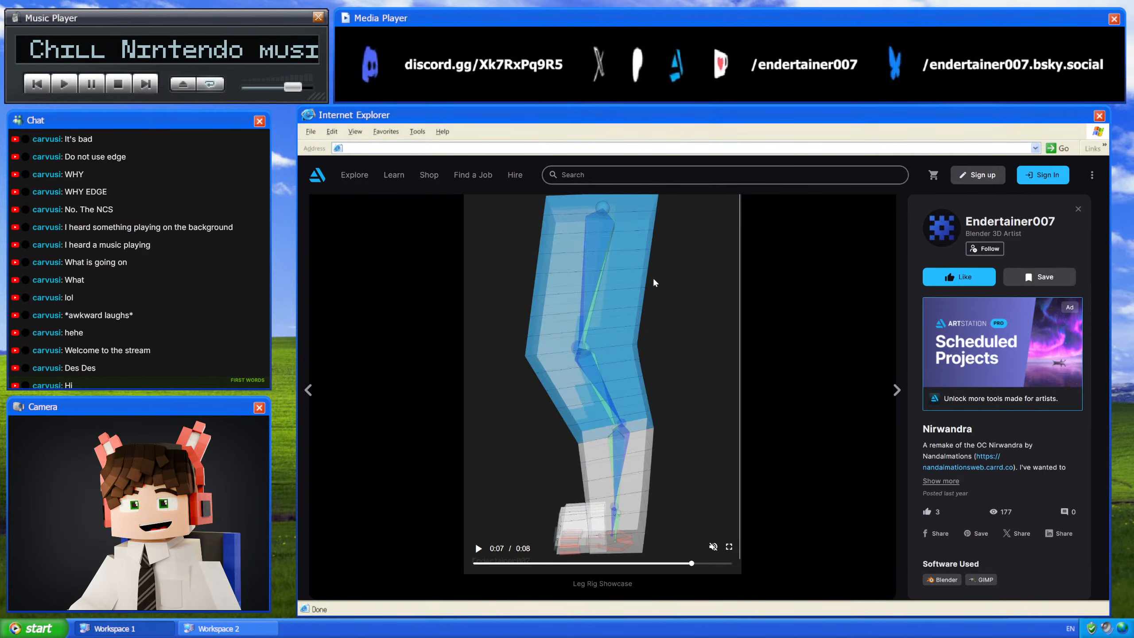
click(704, 564)
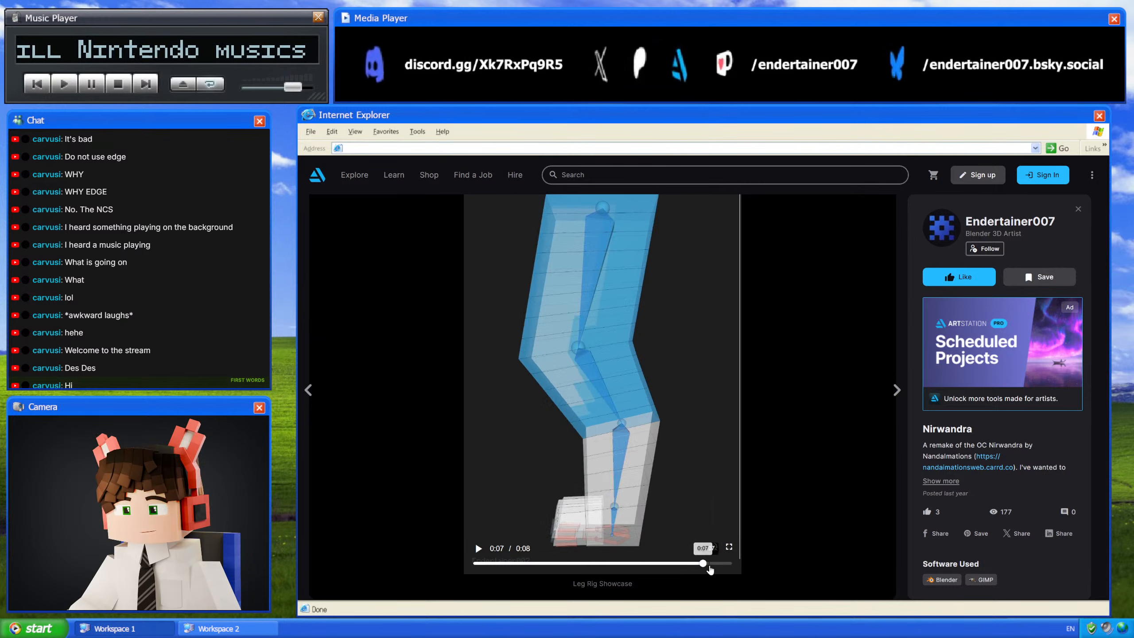
click(713, 565)
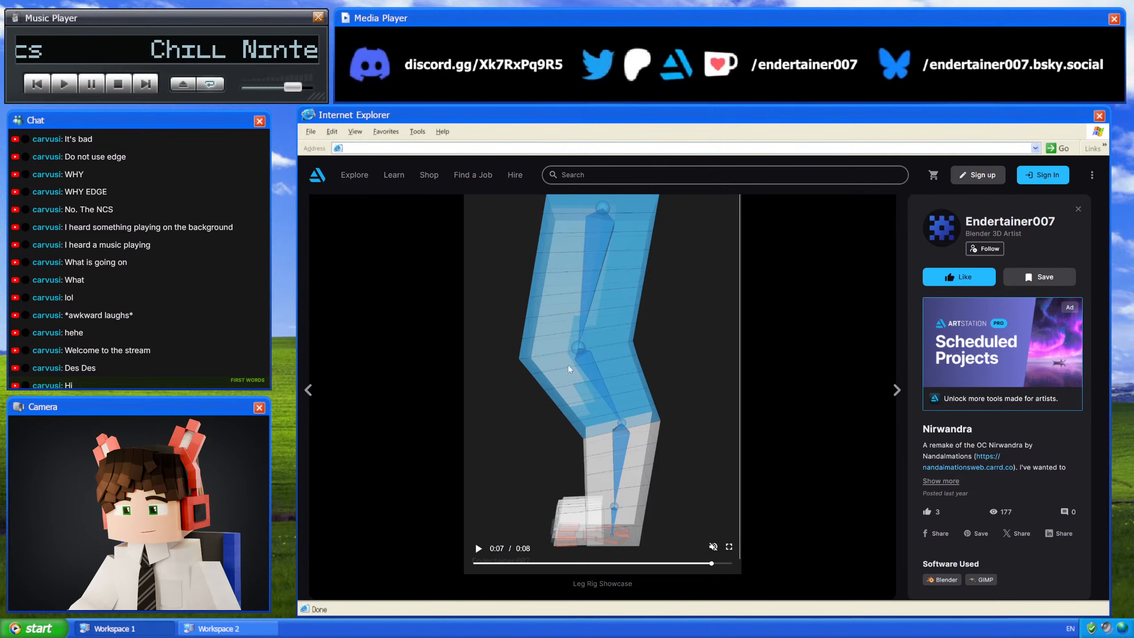
click(723, 565)
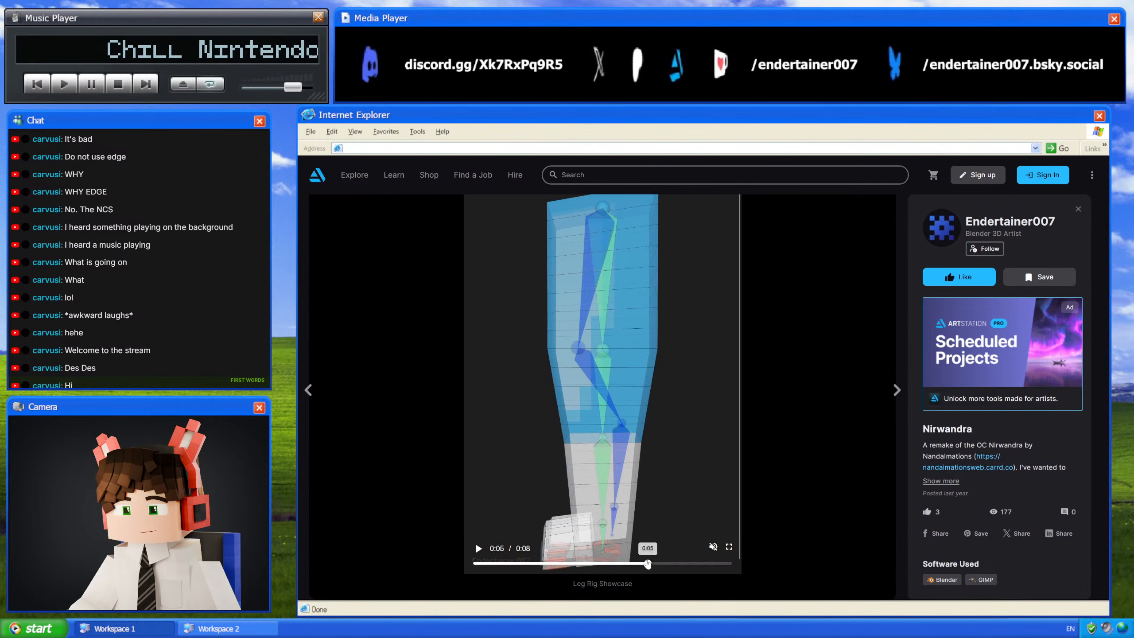
click(586, 564)
Step: Examine the Leg Design Sketch and Reference Board of the Nirwandra artwork, ending back at the Character Preset Rig
scroll(596, 411, down, 15)
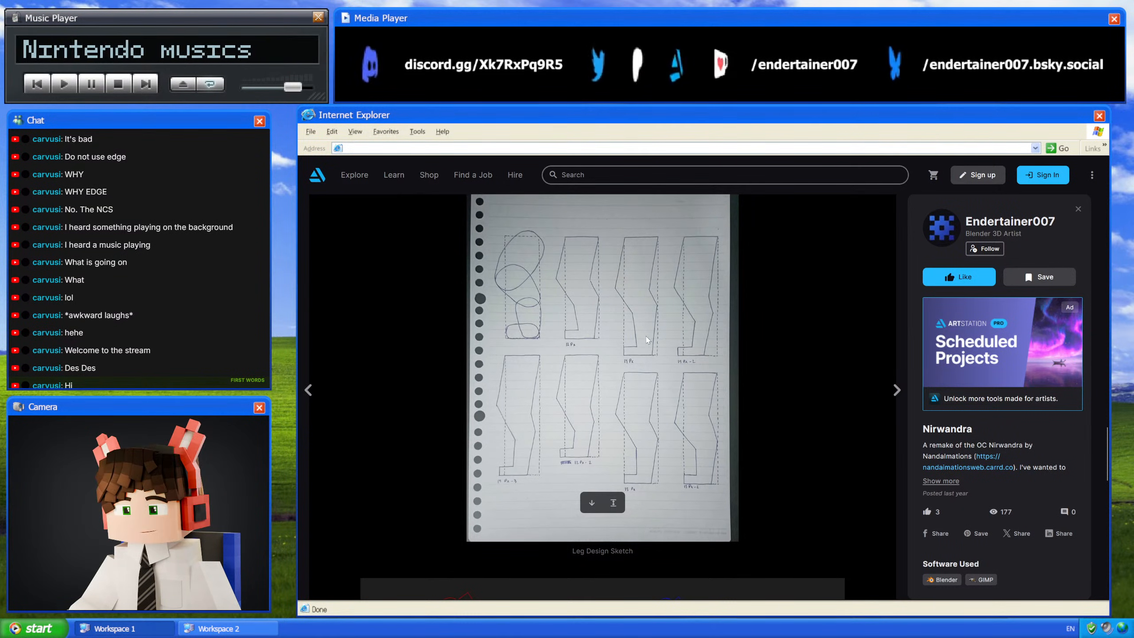
scroll(630, 453, up, 2)
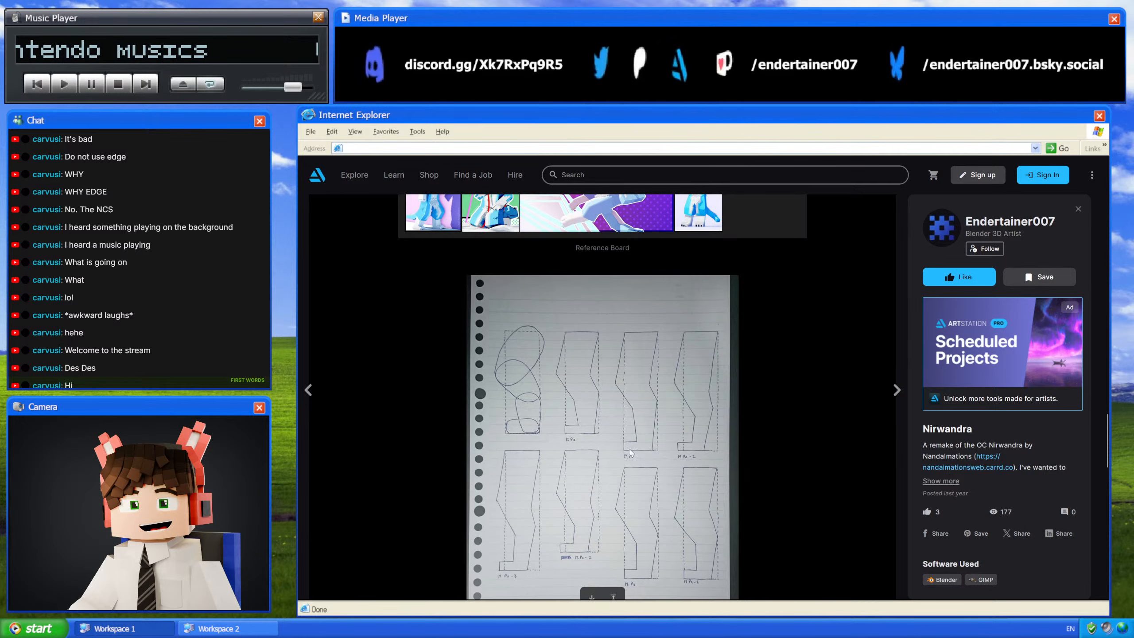
scroll(639, 389, up, 4)
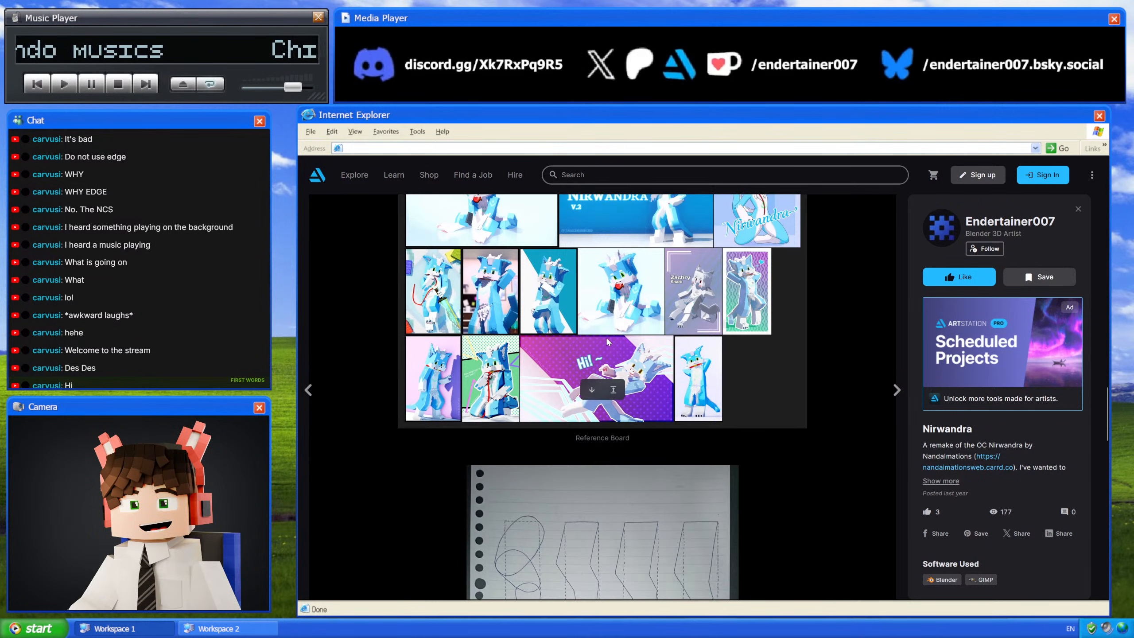
scroll(614, 323, up, 3)
scroll(616, 398, down, 7)
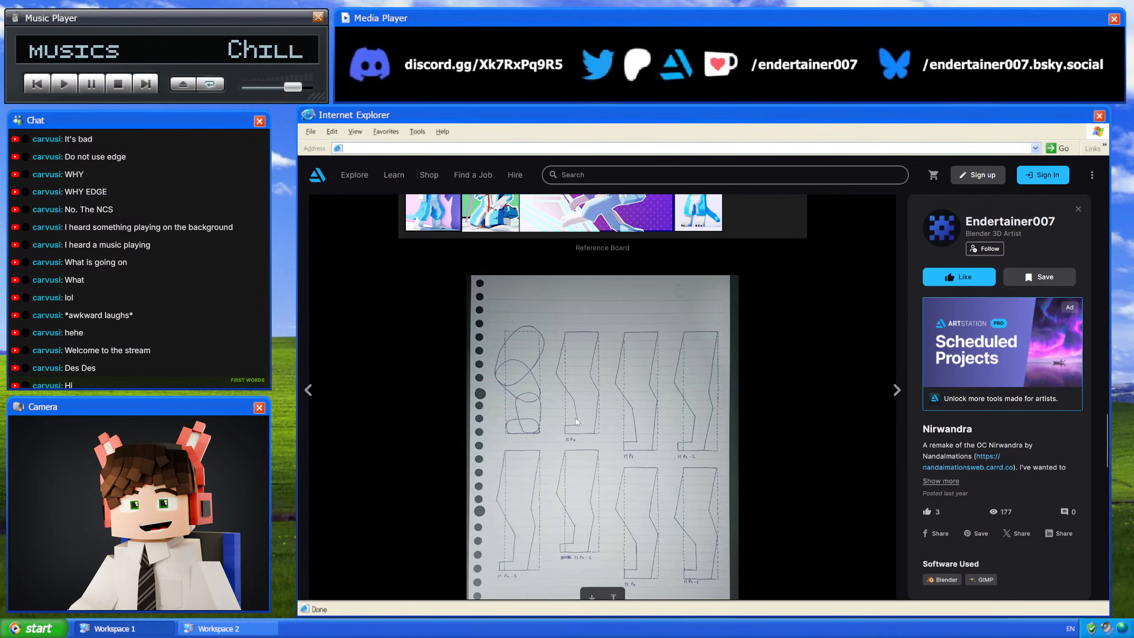
scroll(572, 394, down, 10)
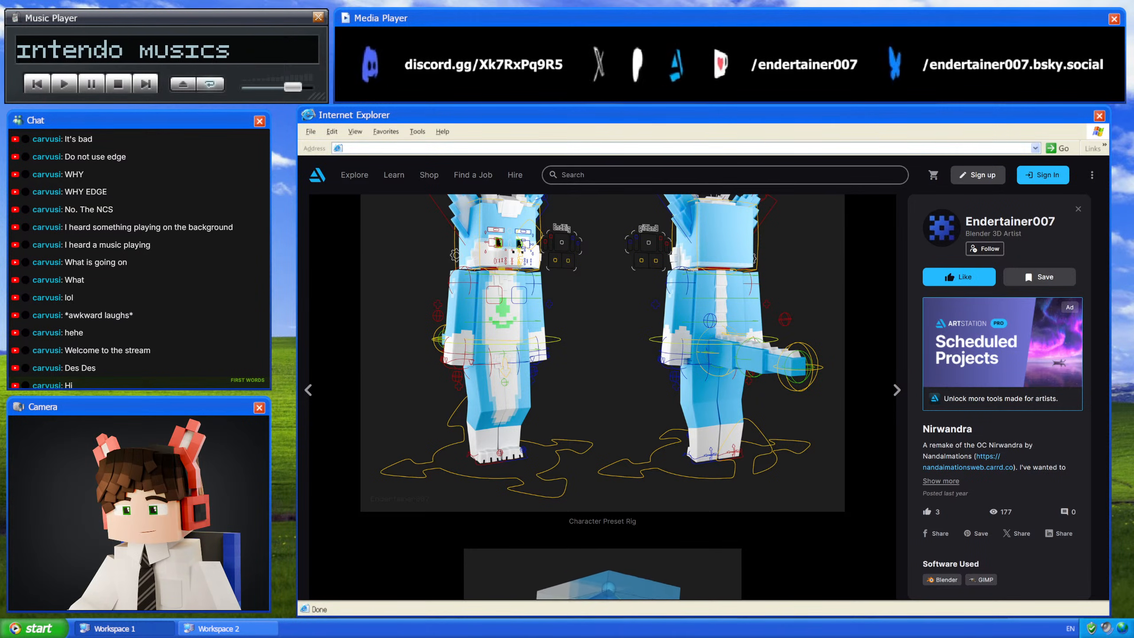
Step: Examine the legs of the dark blue, teal and pink blocky character model up close in its reference image
key(ctrl+Tab)
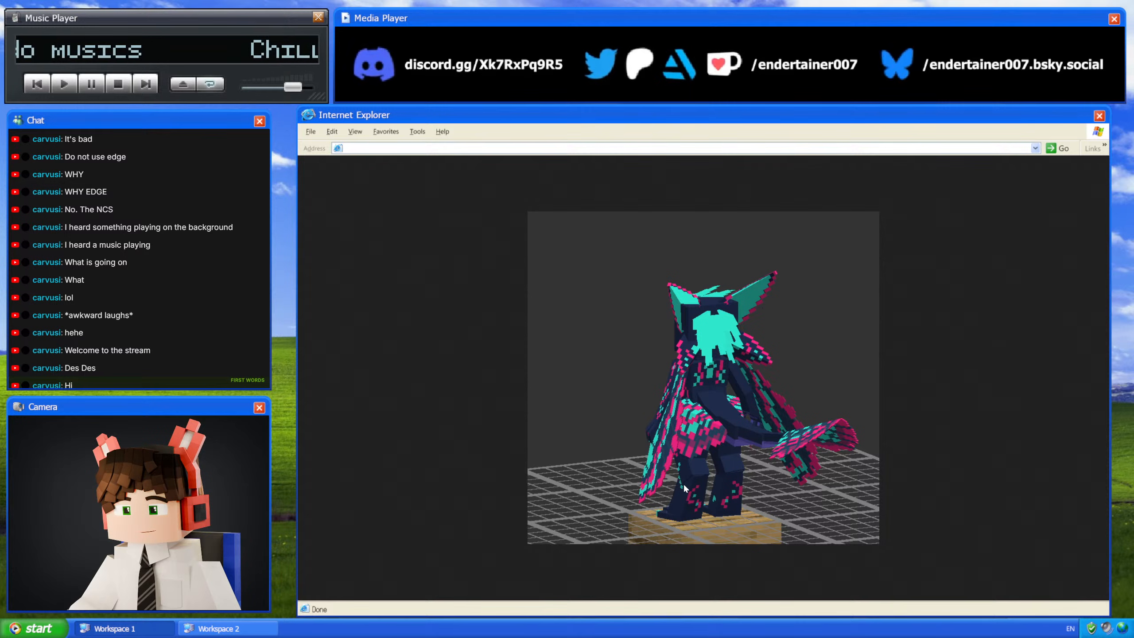
ctrl+scroll(685, 489, up, 6)
scroll(723, 518, down, 4)
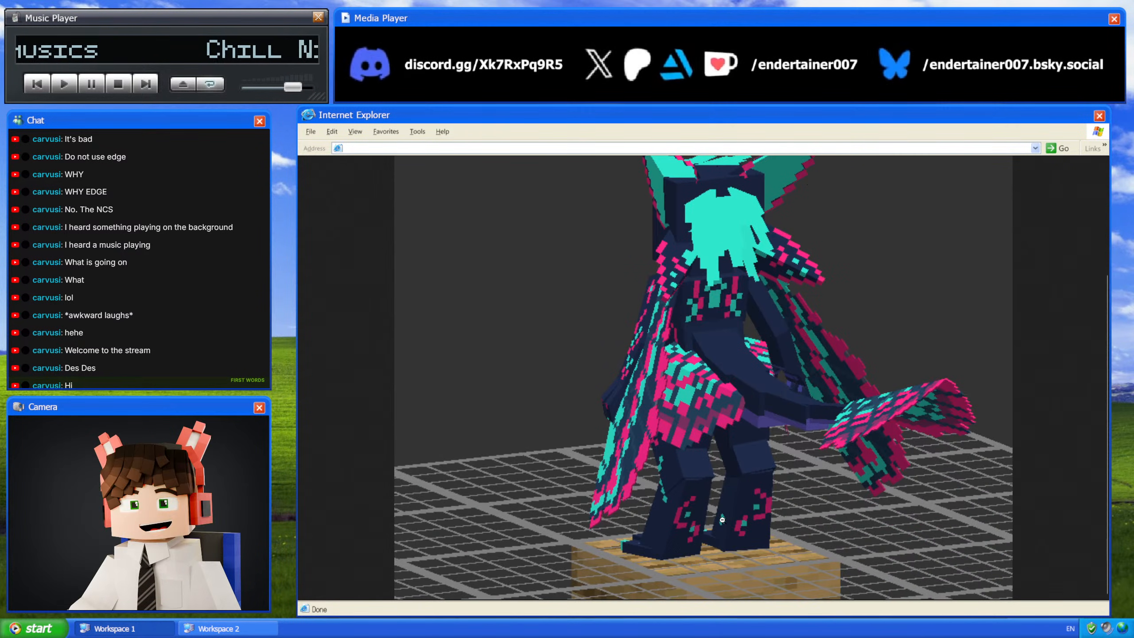
ctrl+scroll(686, 497, up, 2)
ctrl+scroll(700, 511, down, 1)
scroll(701, 526, down, 1)
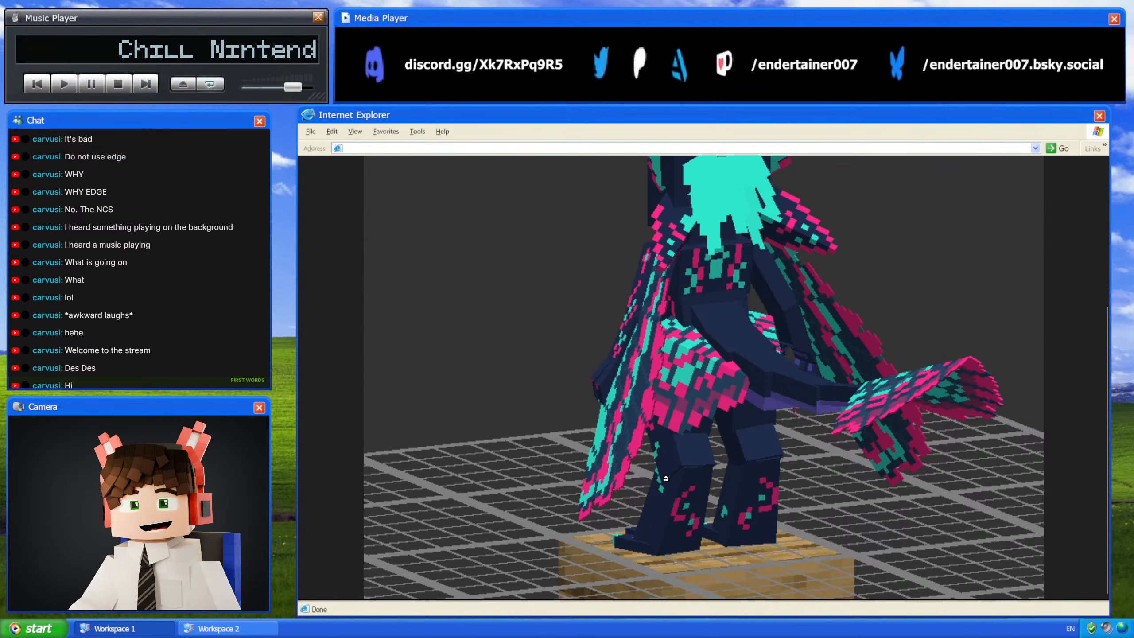
ctrl+scroll(666, 479, down, 3)
ctrl+scroll(674, 469, down, 1)
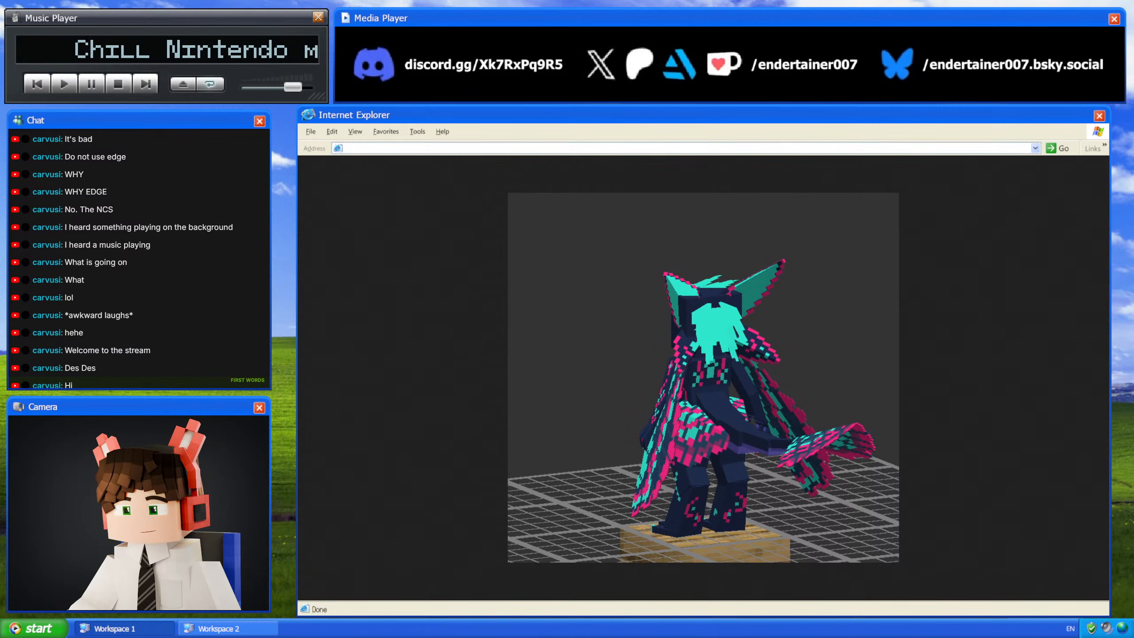
ctrl+scroll(1047, 398, down, 1)
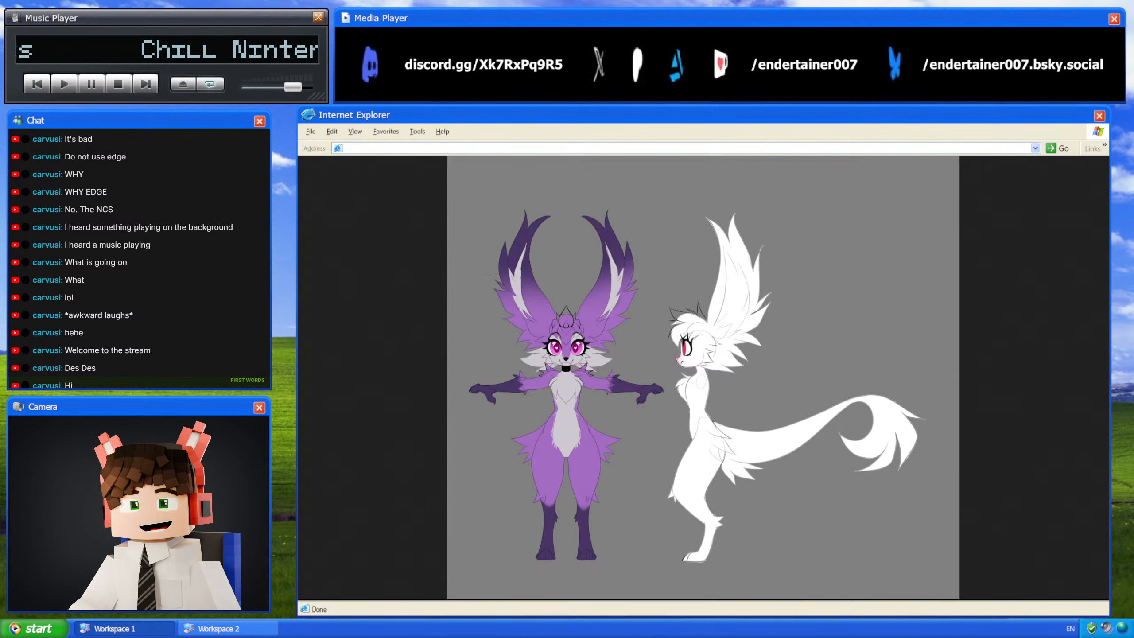
Step: Compare the legs in the purple character's reference sheet with those of the Nirwandra Character Preset Rig
key(ctrl+shift+Tab)
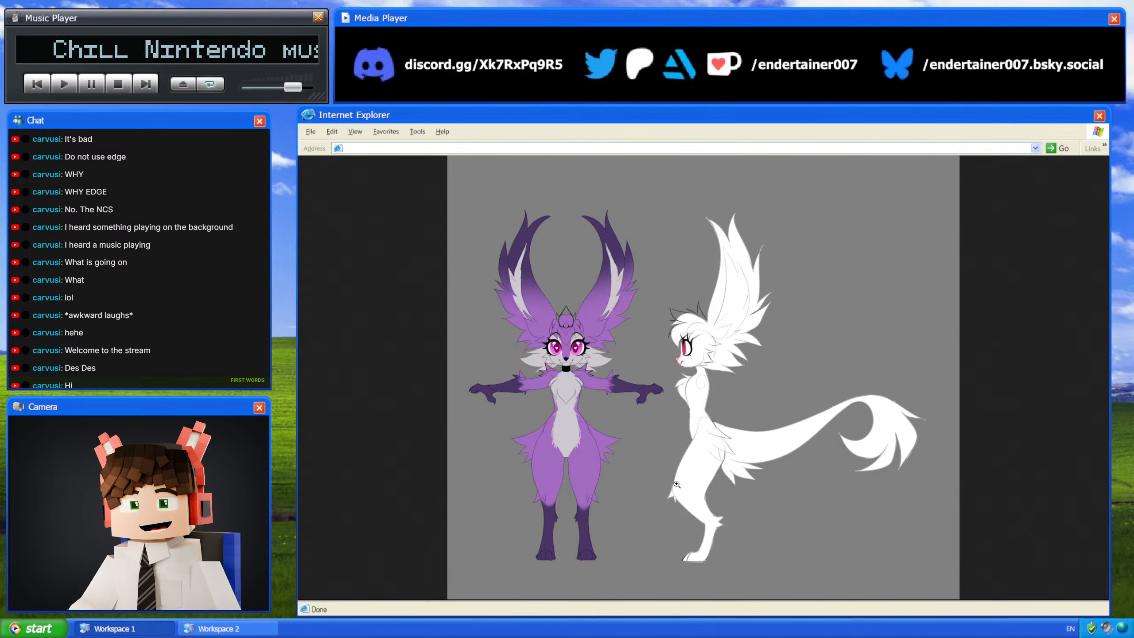
key(ctrl+Tab)
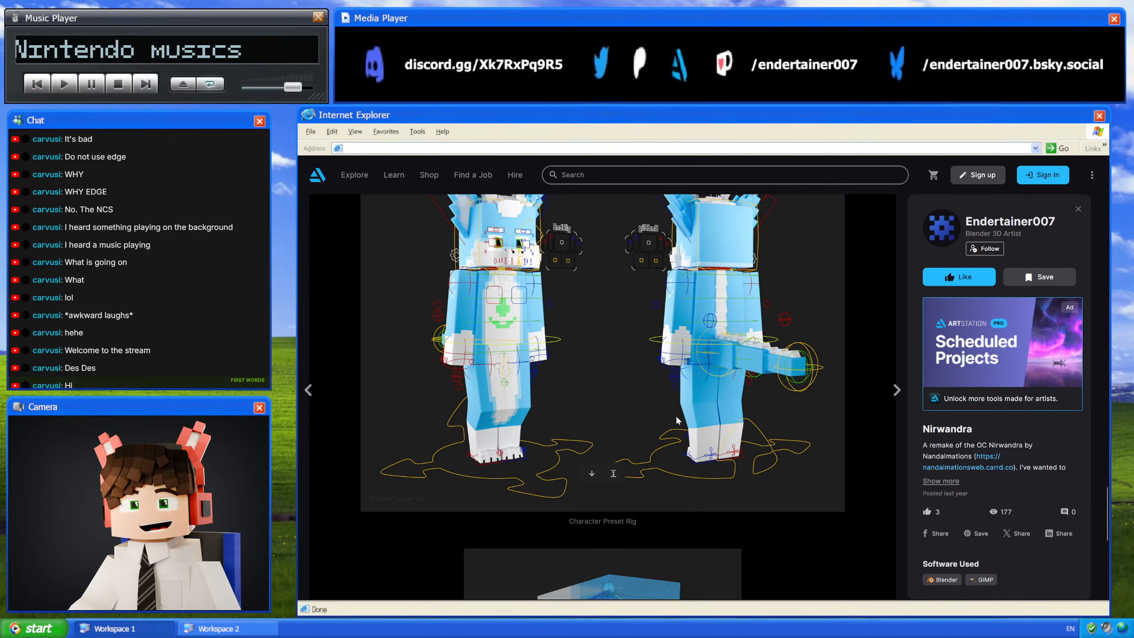
Step: Look back through the Nirwandra renders and wireframe, check the purple character's side view, and return to the Character Preset Rig's legs
scroll(694, 393, up, 10)
scroll(694, 442, up, 15)
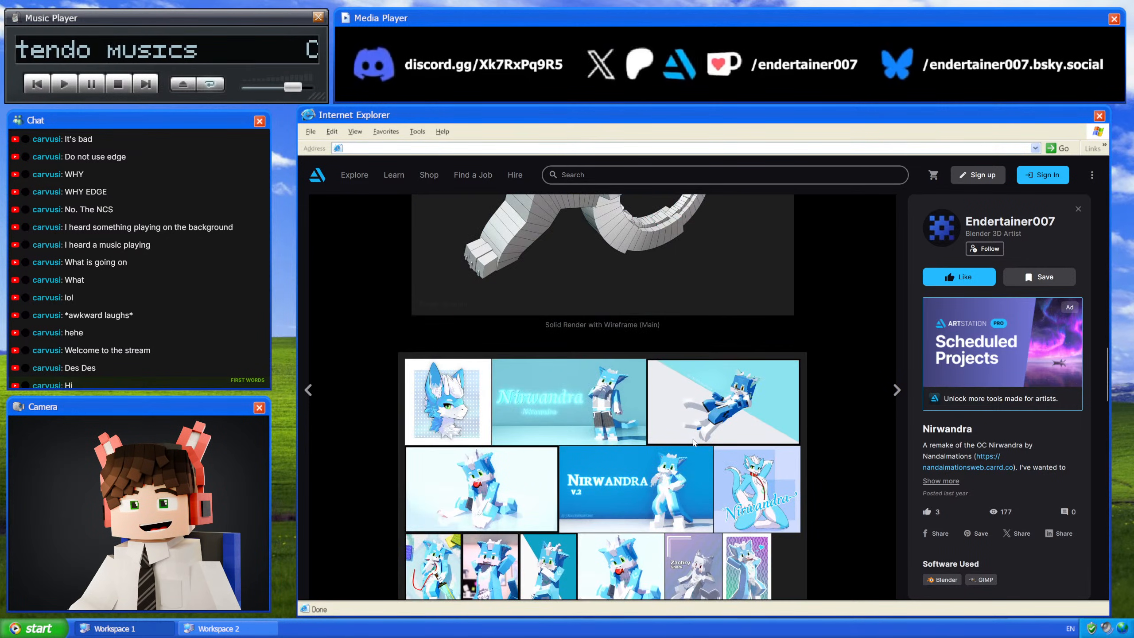
scroll(693, 440, up, 10)
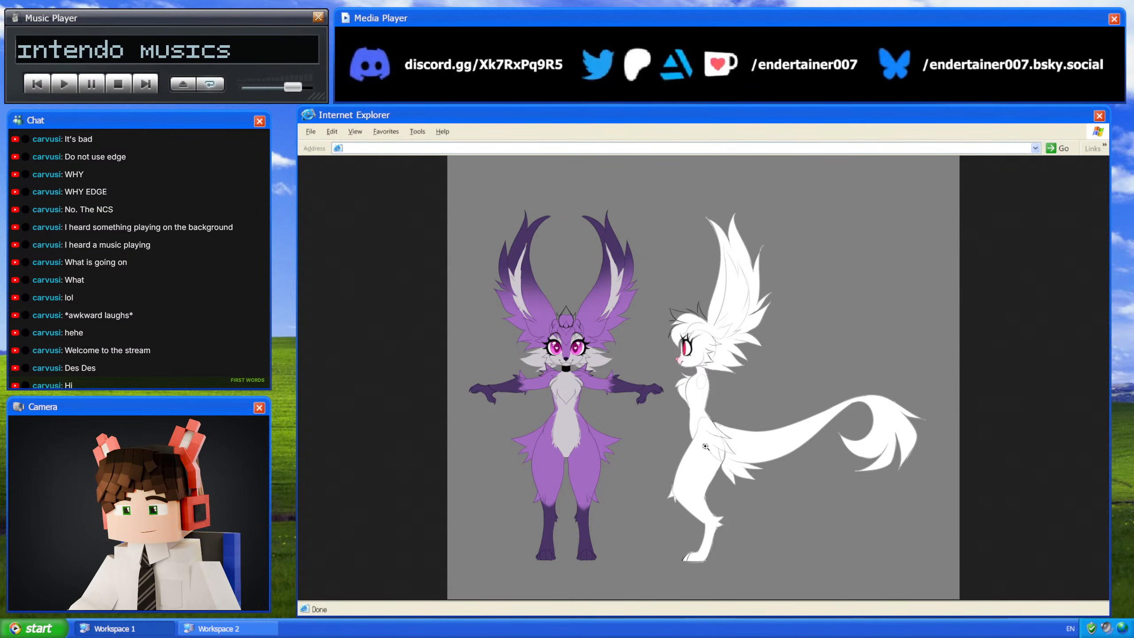
key(alt+Left)
scroll(677, 362, down, 15)
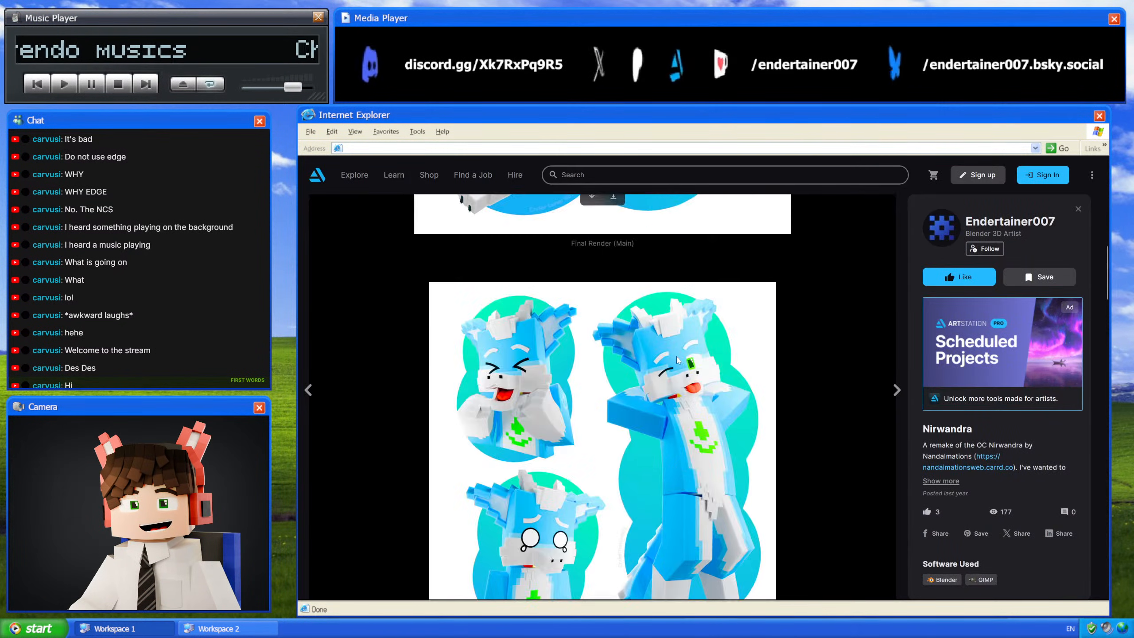
scroll(678, 362, down, 12)
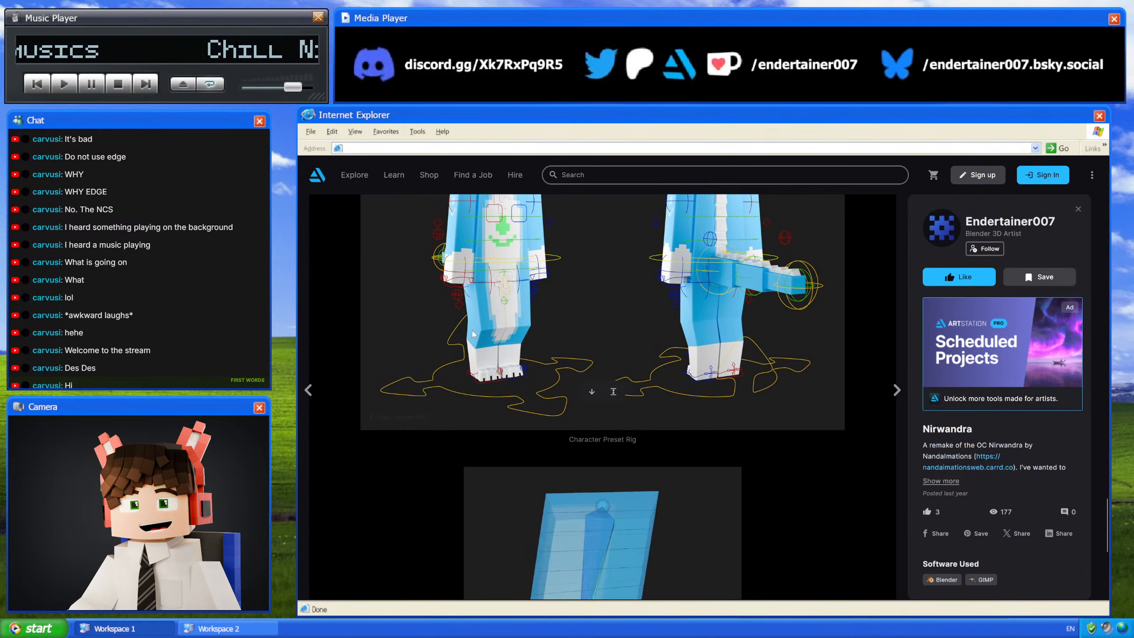
key(alt+Right)
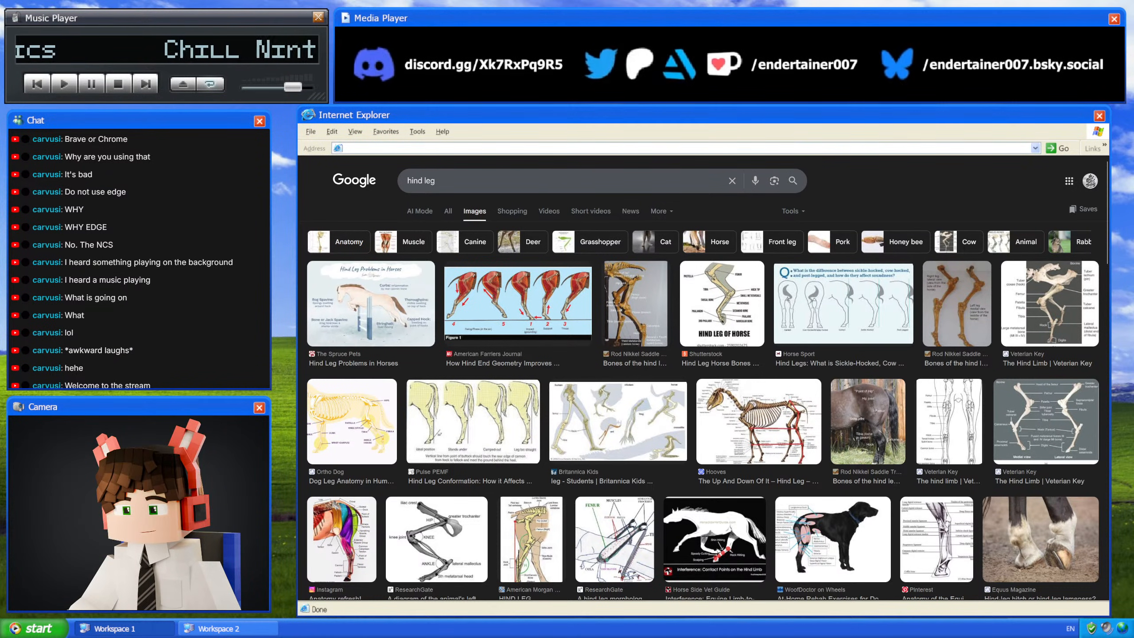
Step: Go through the open references: the hind leg image results, the pink leg diagram, the purple character painting and the Nirwandra artwork
key(ctrl+Tab)
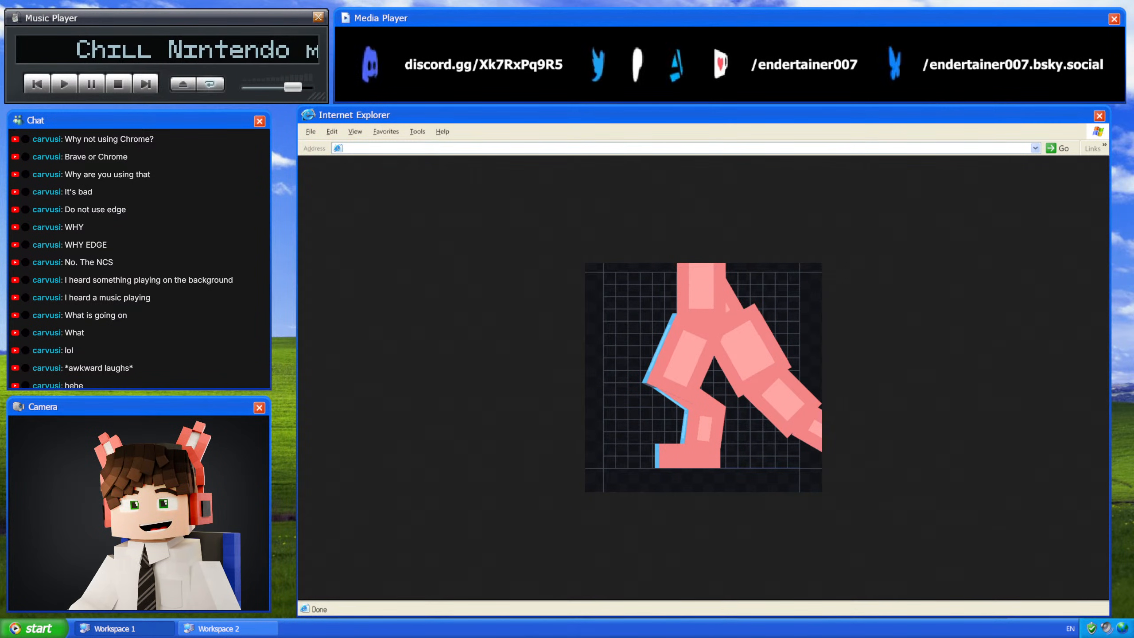
key(ctrl+Tab)
key(ctrl+Tab)
key(ctrl+Tab)
key(ctrl+Tab)
key(ctrl+Tab)
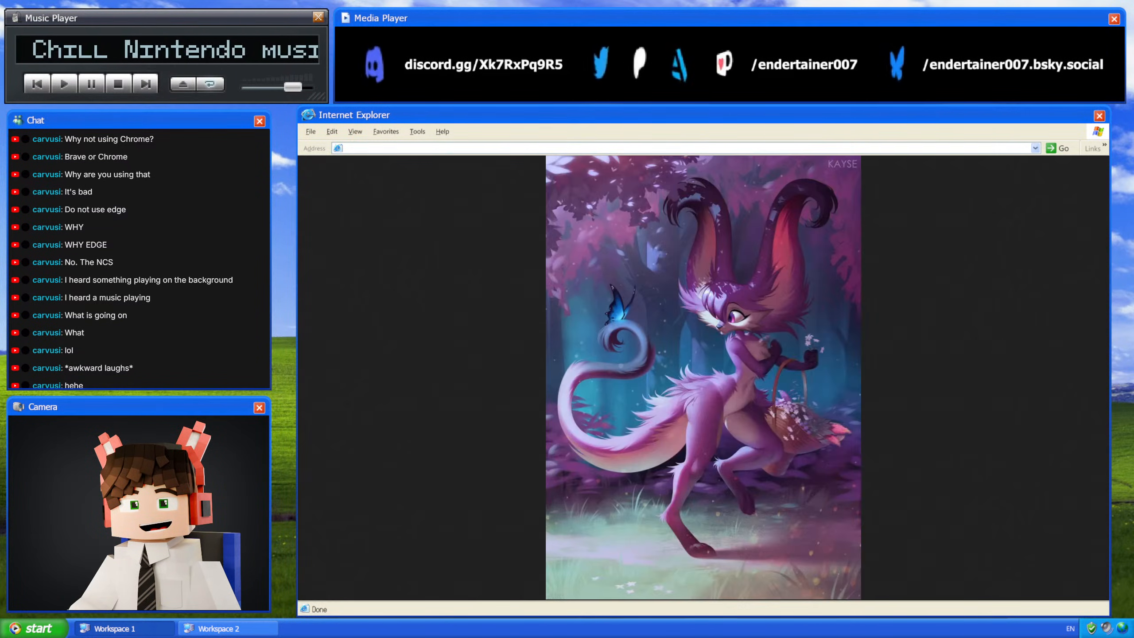
key(ctrl+Tab)
key(ctrl+Tab)
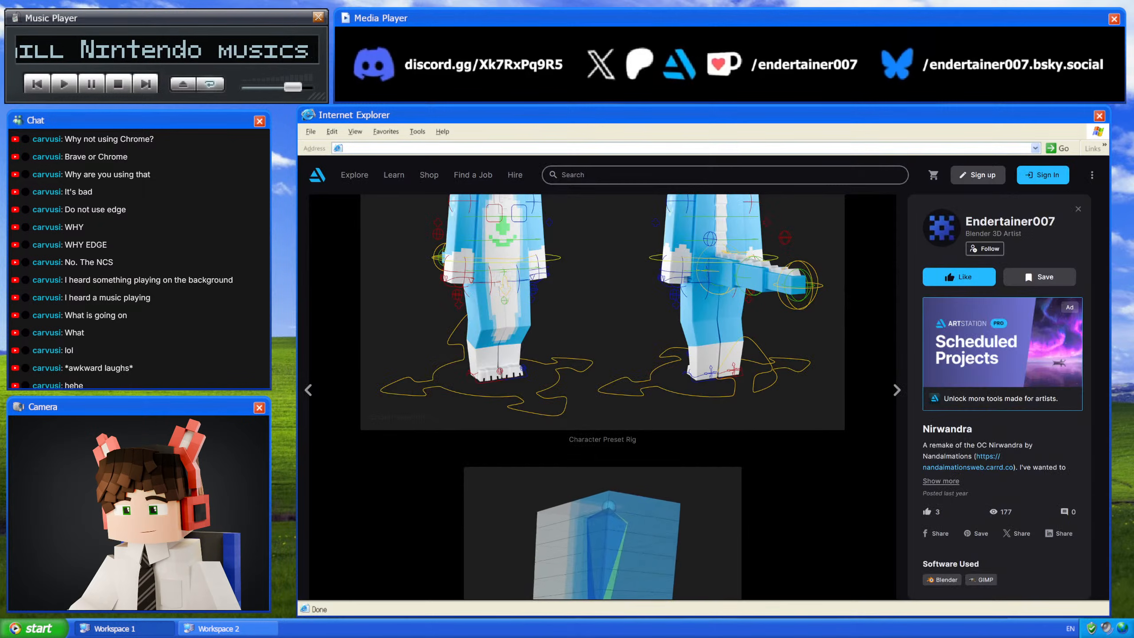
Step: Compare the pink blocky leg diagram with the Leg Design Sketch and Character Preset Rig in the Nirwandra artwork
key(ctrl+Tab)
key(ctrl+shift+Tab)
key(ctrl+shift+Tab)
key(ctrl+Tab)
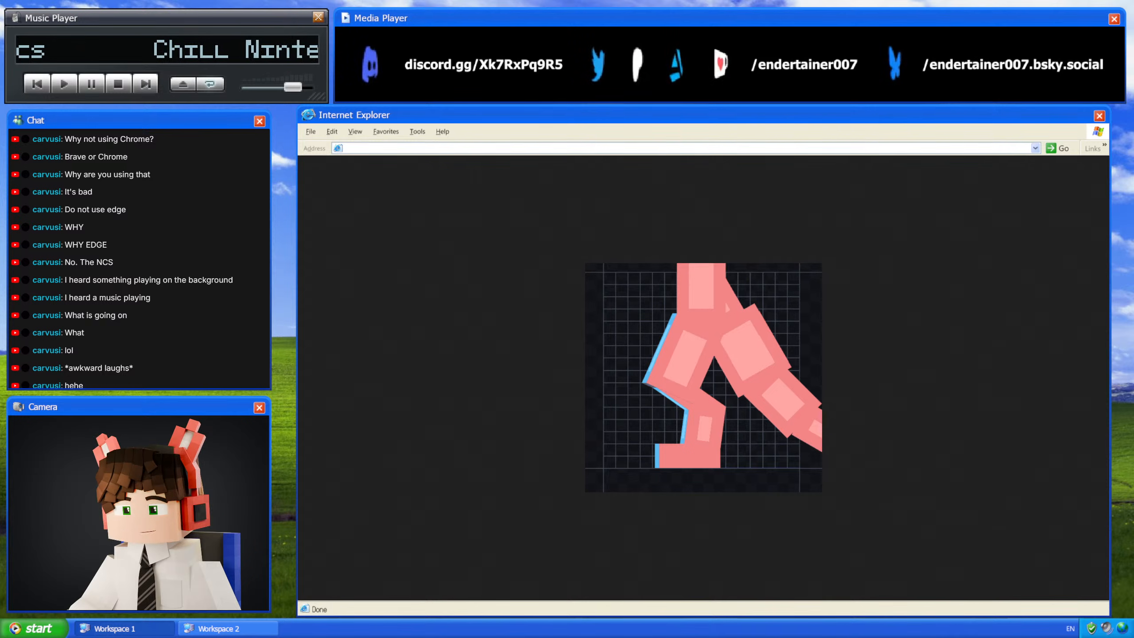
click(614, 134)
scroll(607, 399, up, 6)
scroll(589, 387, down, 3)
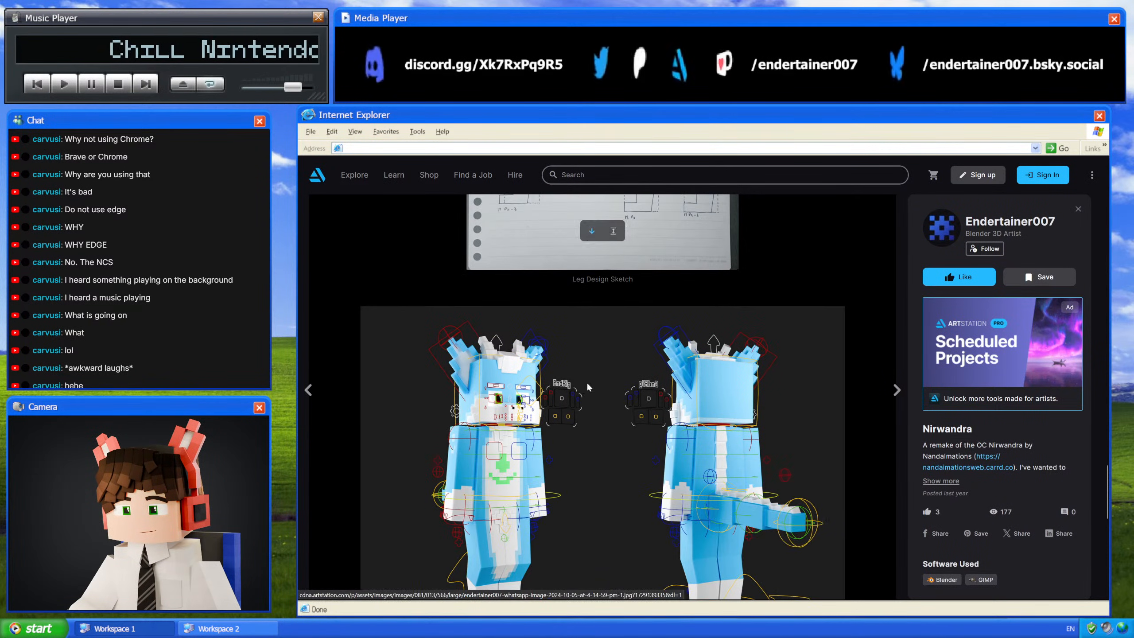
scroll(666, 389, down, 2)
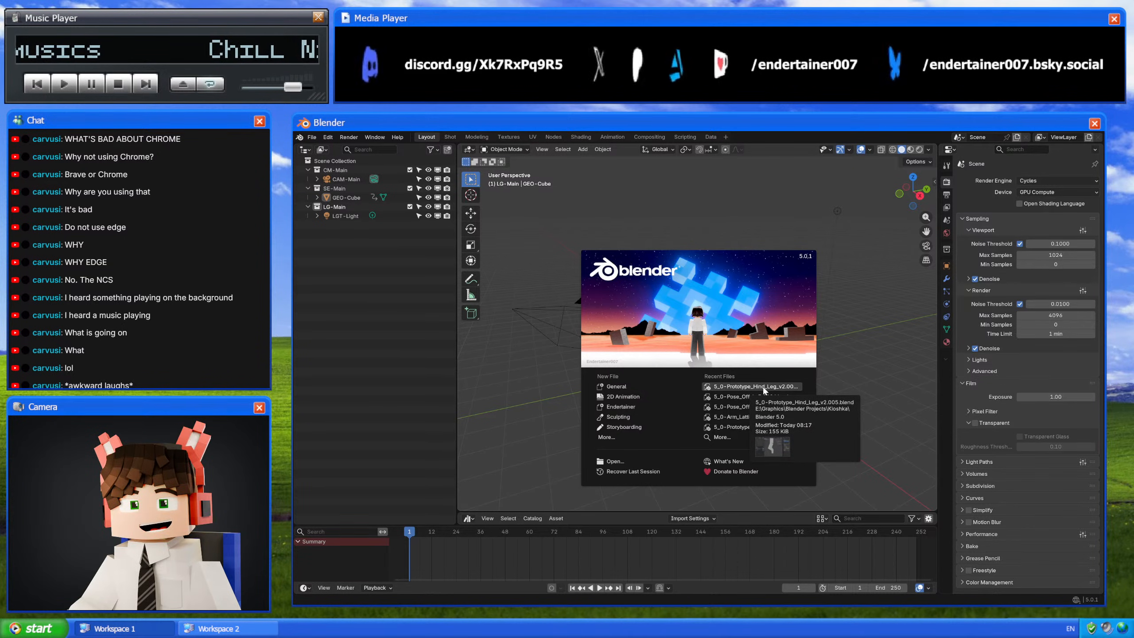
Step: Switch to Blender, open the recent file 5_0-Prototype_Hind_Leg_v2.005.blend and try rotating the middle leg bone
shift+middle_drag(732, 391, 756, 389)
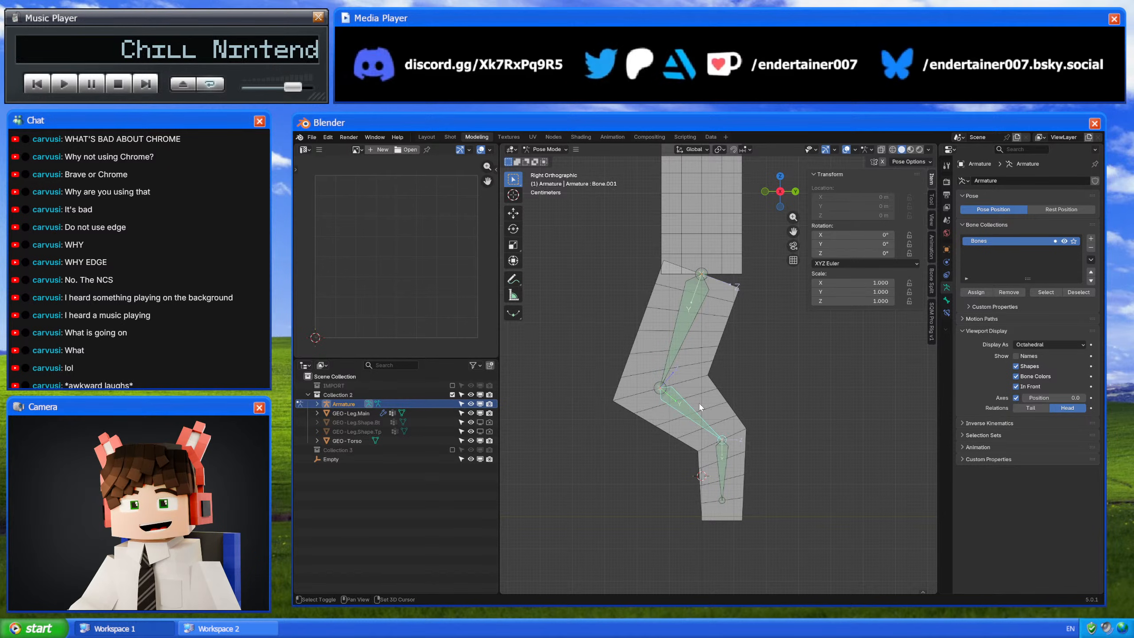
click(675, 410)
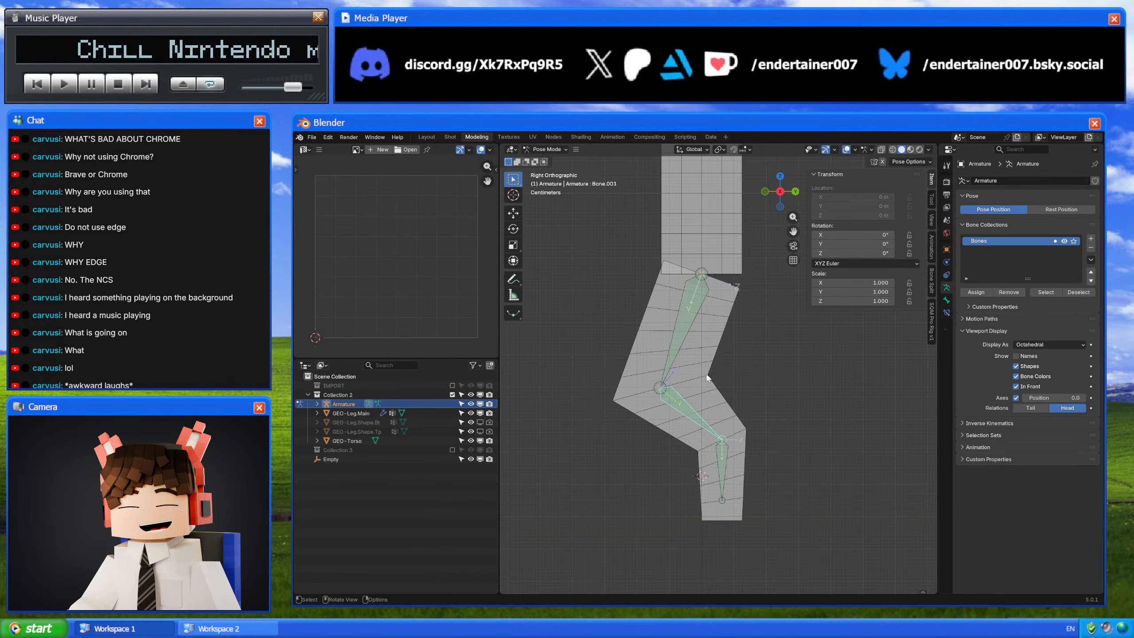
key(r)
right_click(718, 364)
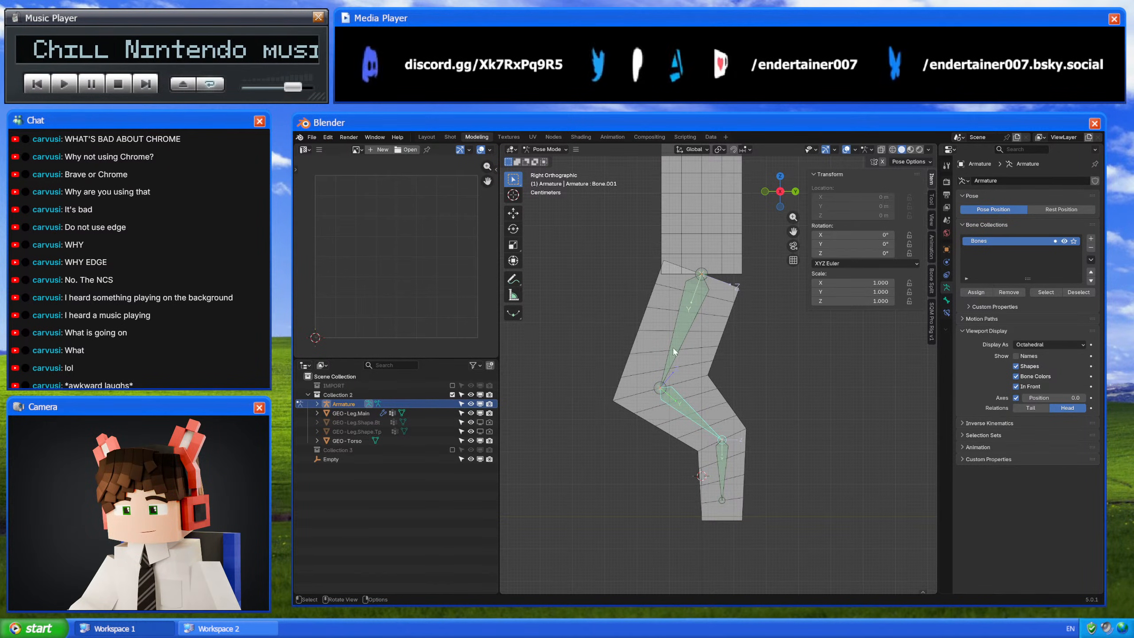
Step: Display the middle leg bone's Transformation constraint settings and test how the lower leg follows that bone's rotation
click(947, 313)
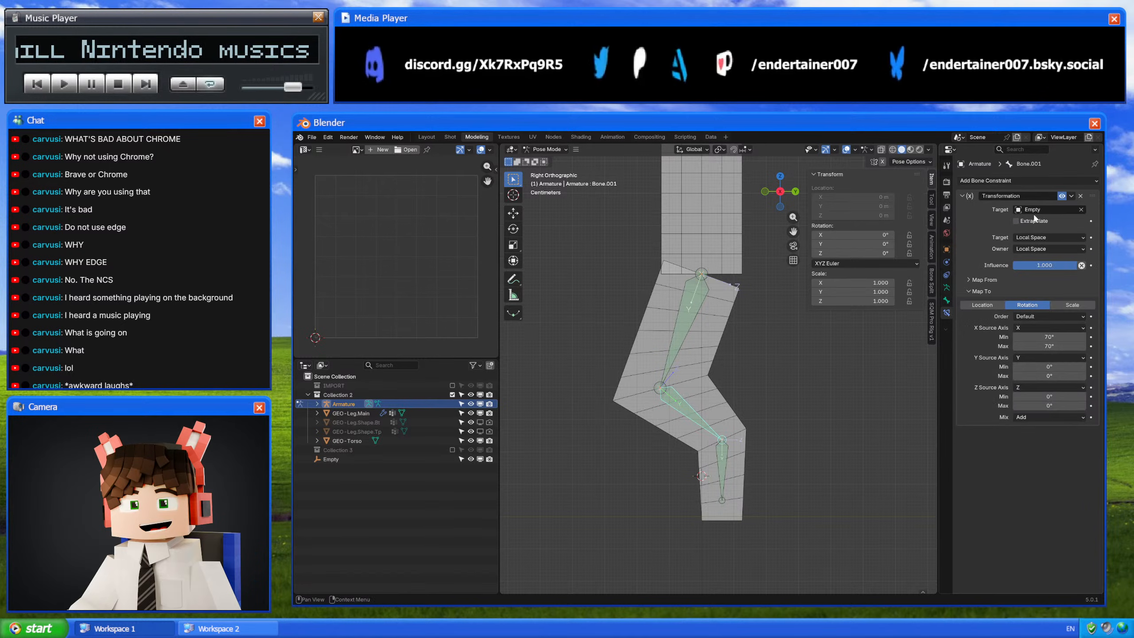
key(r)
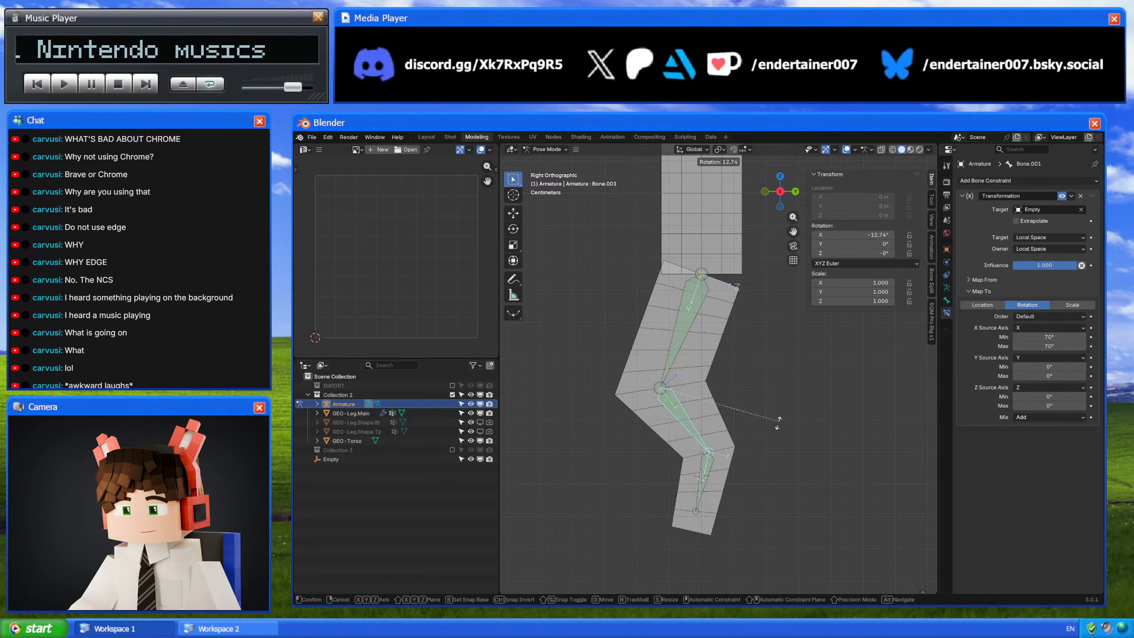
right_click(776, 419)
Step: Temporarily disable the Transformation constraints on all three leg bones, inspect the straight leg from several angles, and re-enable them
click(686, 308)
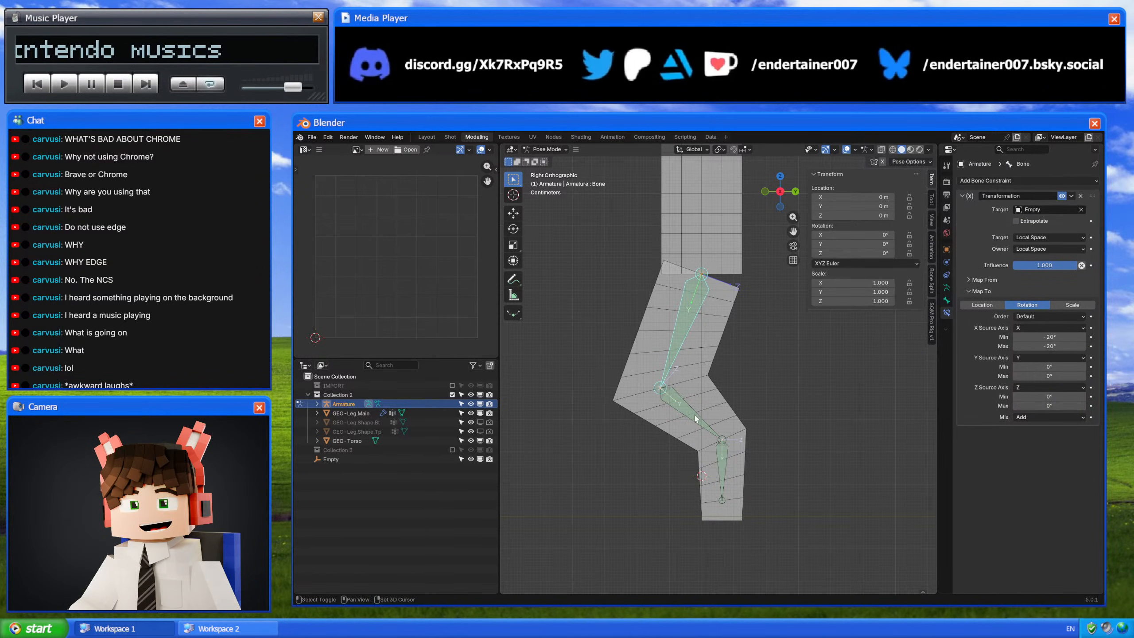
click(1063, 196)
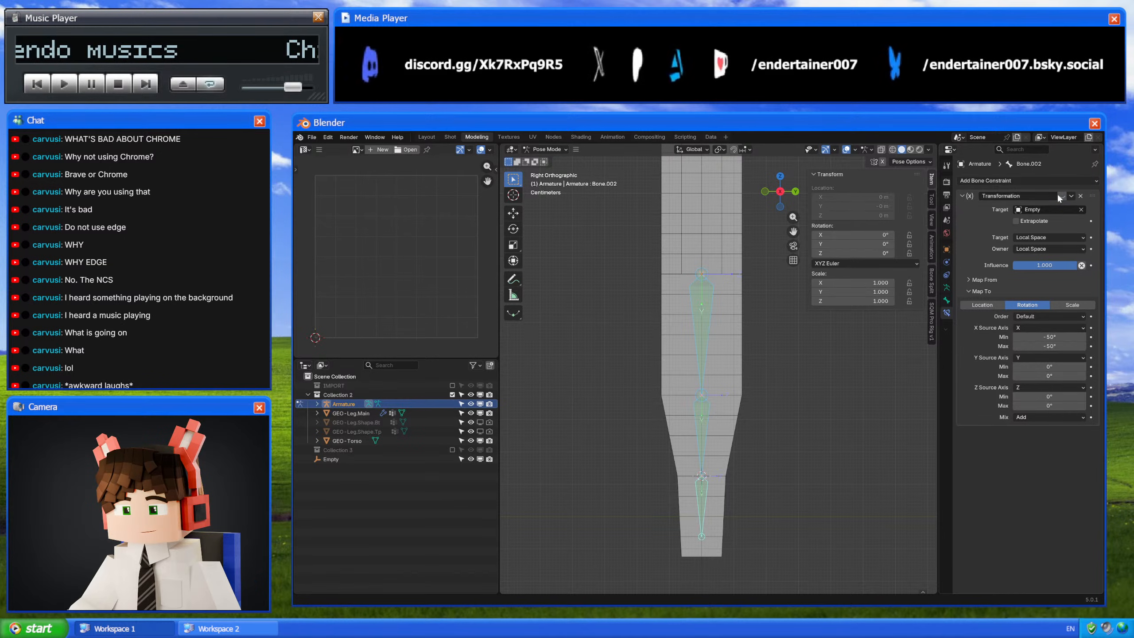
shift+middle_drag(698, 311, 683, 274)
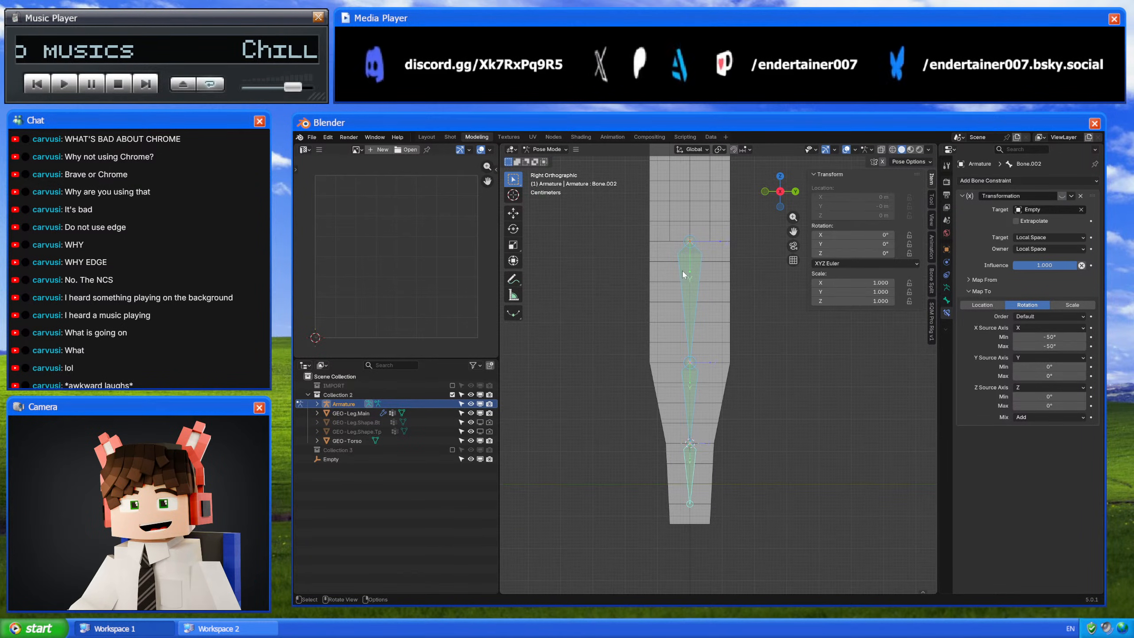
middle_drag(702, 311, 717, 278)
middle_drag(722, 471, 697, 454)
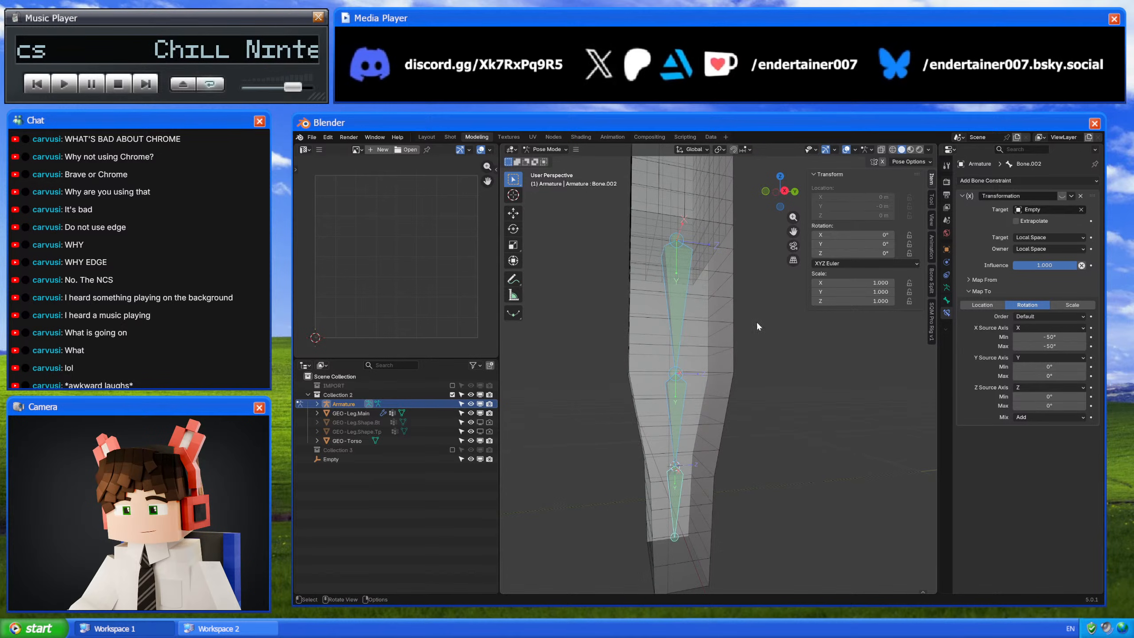
click(781, 191)
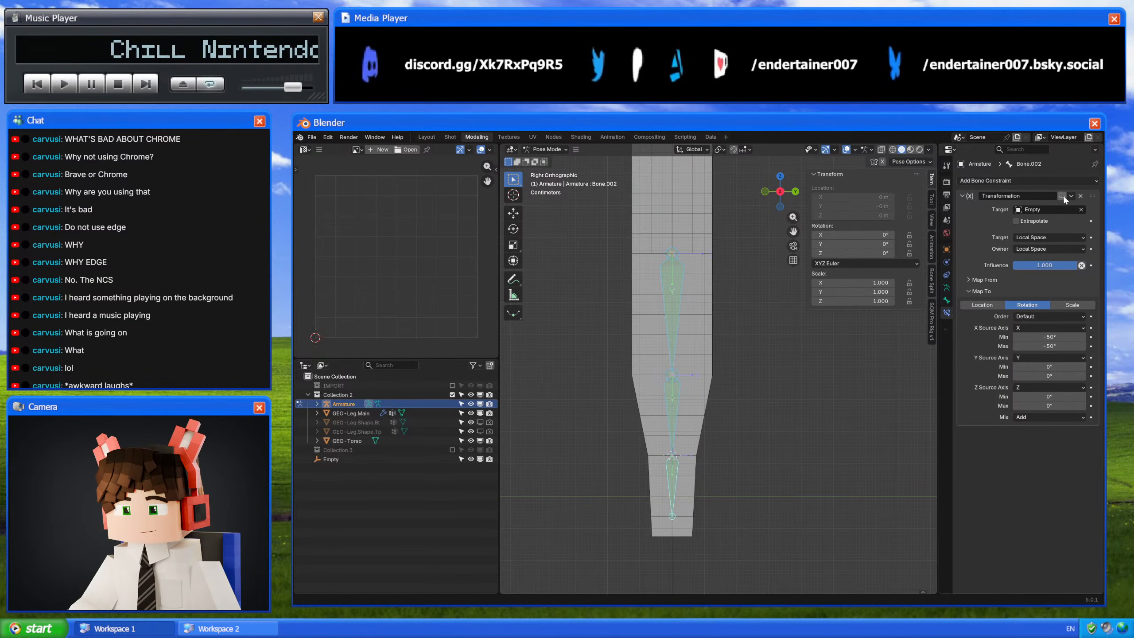
click(1061, 196)
Step: Try rotating the middle leg bone and the upper leg bone in turn, cancelling each rotation
click(660, 392)
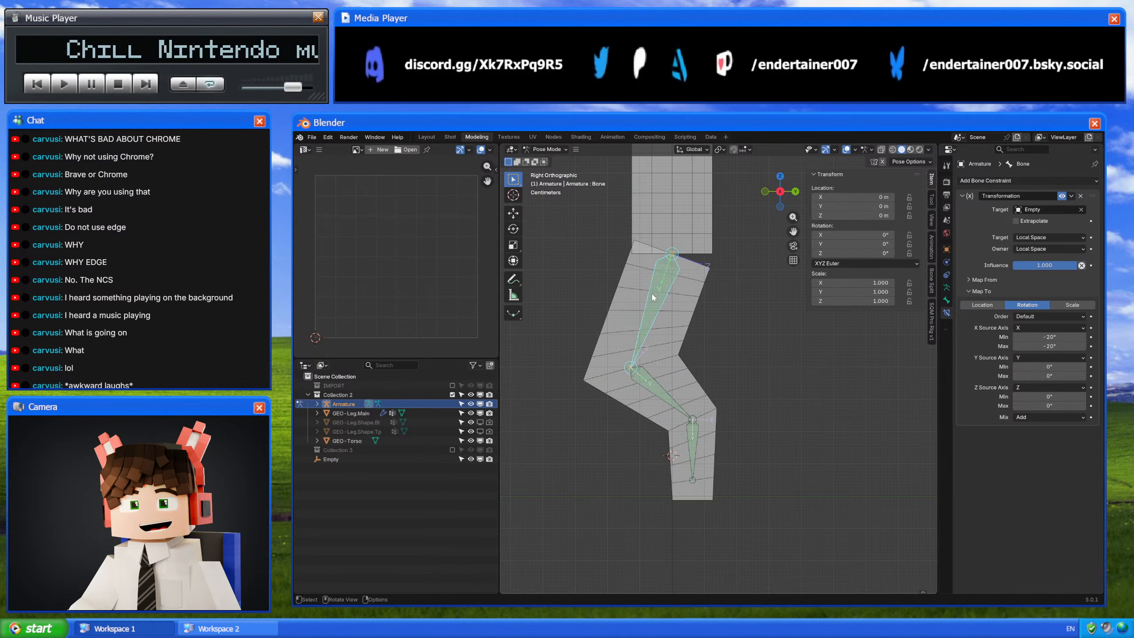
key(r)
click(710, 349)
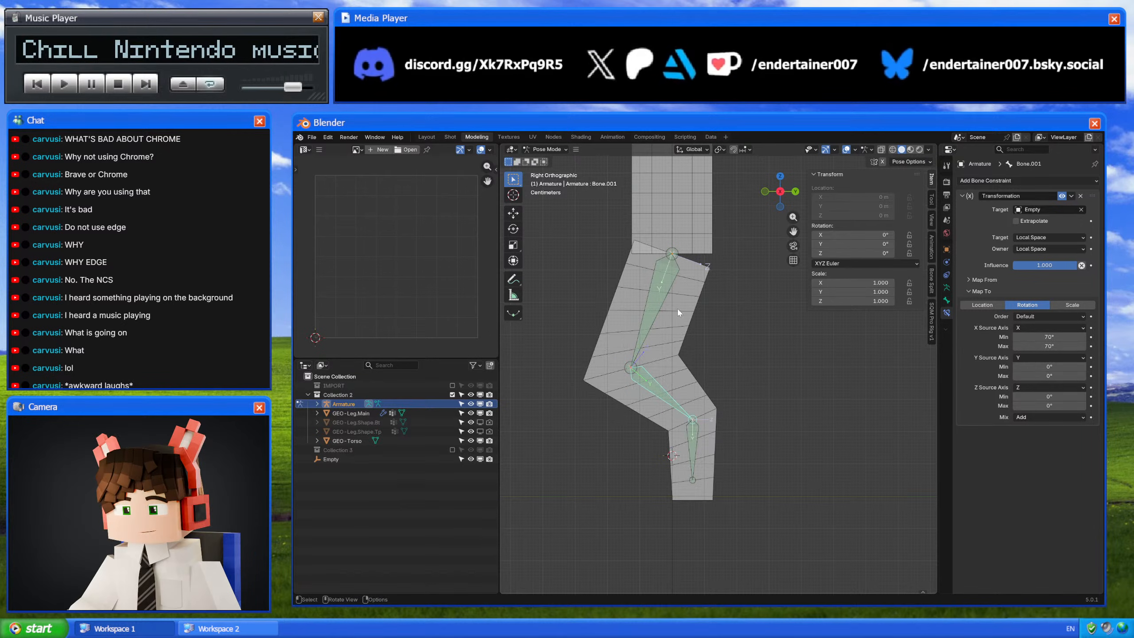
click(665, 288)
key(r)
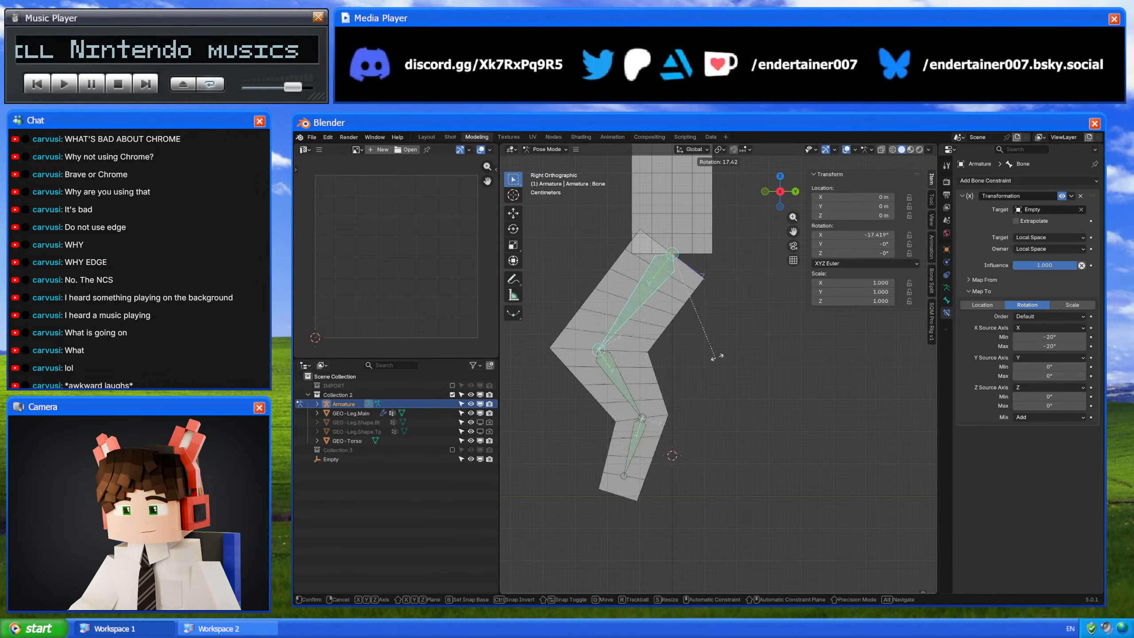
right_click(710, 302)
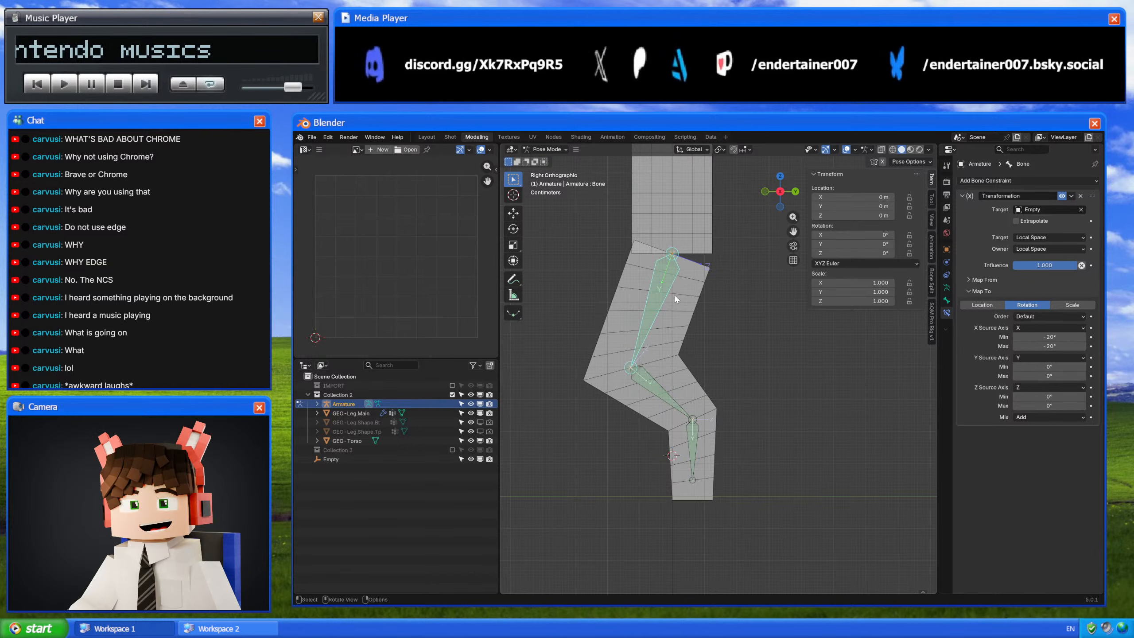
Step: Try a slight rotation of the upper leg bone and a move away from the torso, cancelling both
shift+middle_drag(686, 301, 688, 321)
key(r)
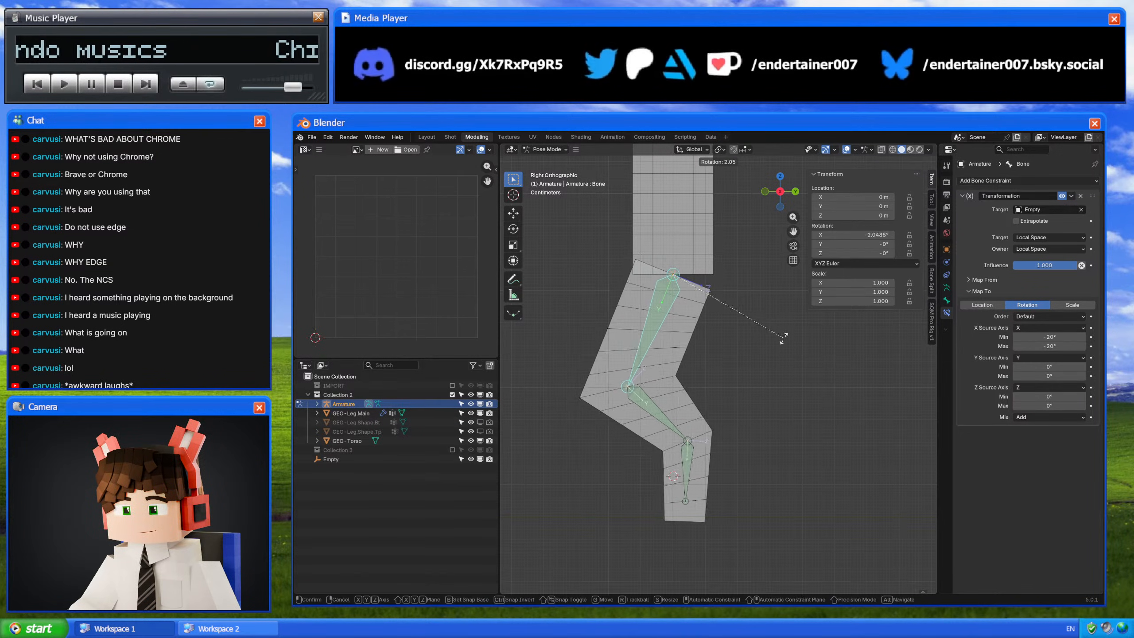
right_click(792, 346)
key(g)
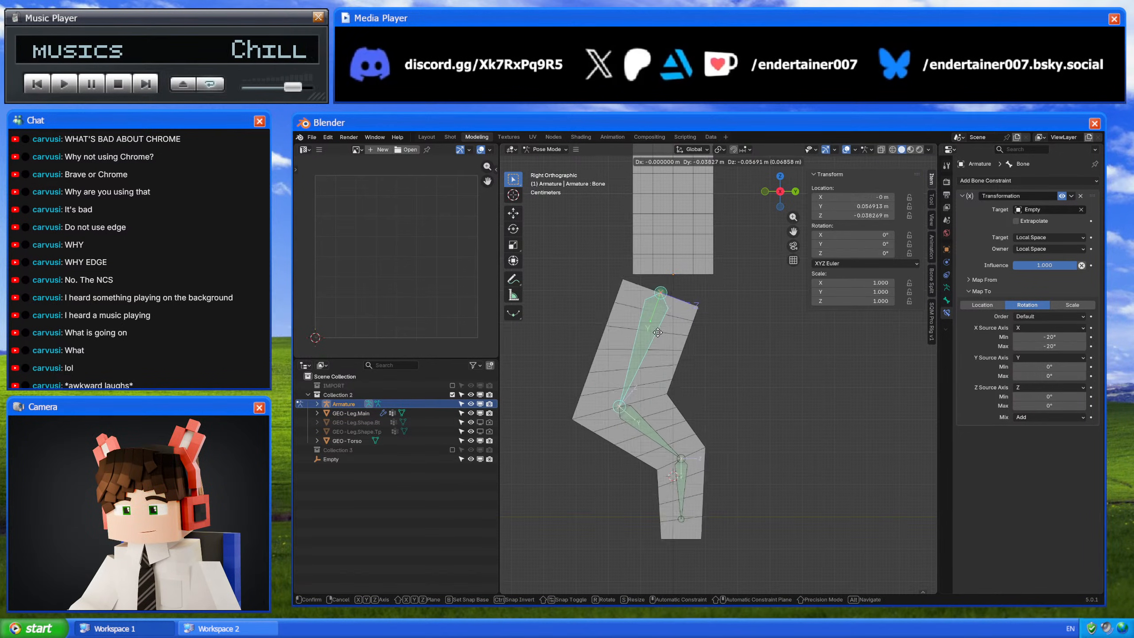
right_click(662, 321)
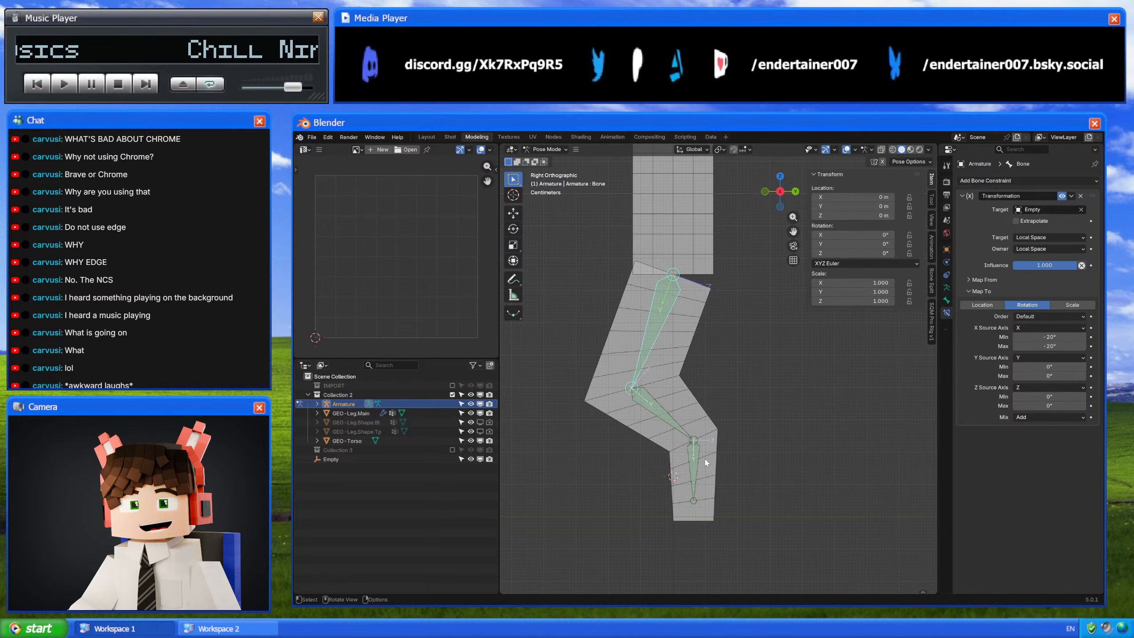
Step: Examine the bent leg mesh, its joints and its bones from several angles, ending in the right orthographic view
shift+middle_drag(716, 459, 742, 419)
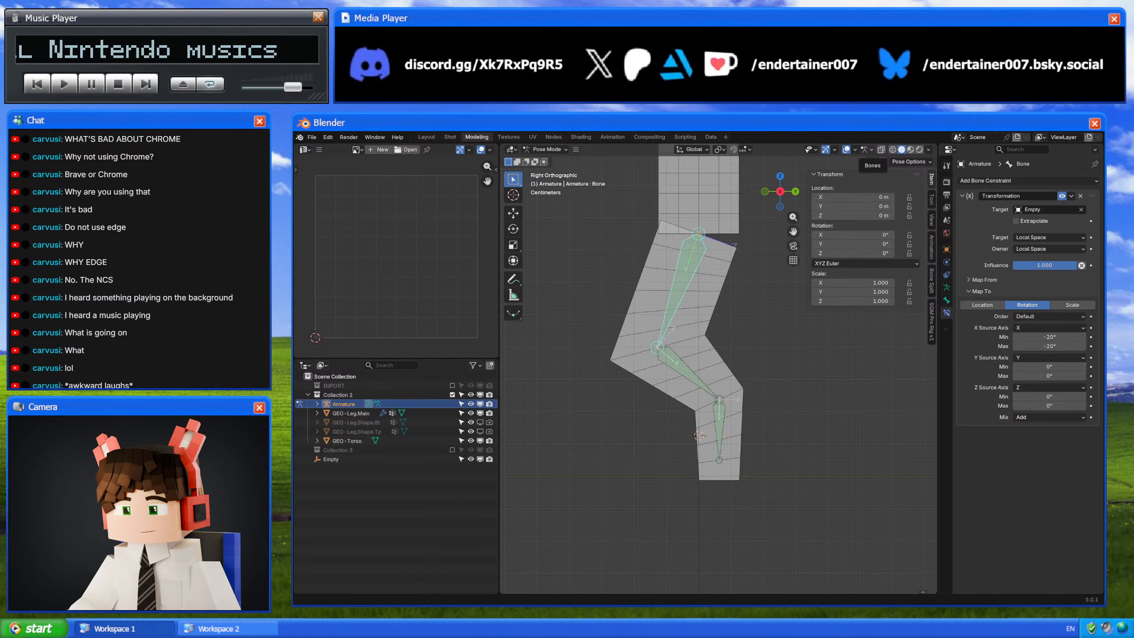
middle_drag(723, 285, 682, 318)
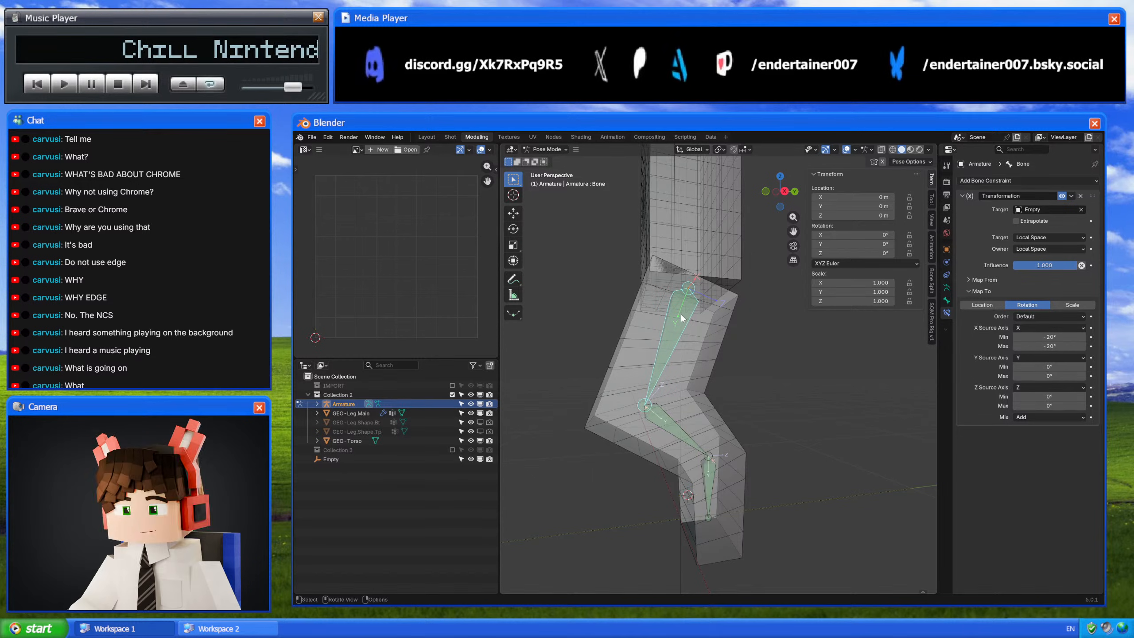
middle_drag(682, 318, 787, 496)
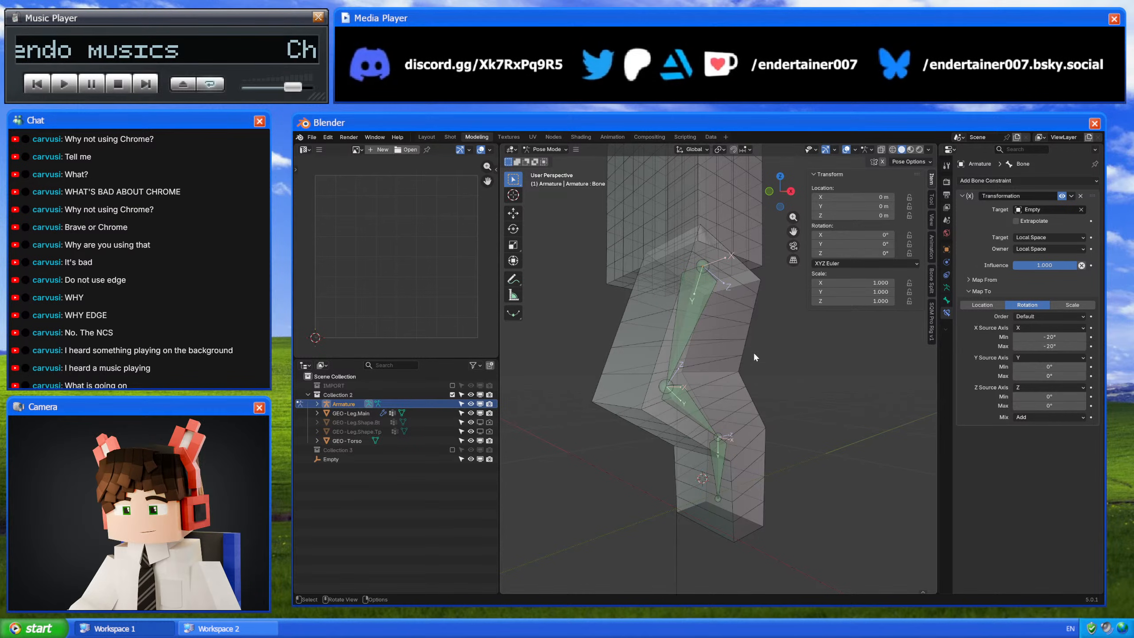
mouse_move(749, 351)
middle_down()
mouse_move(712, 357)
mouse_move(731, 366)
middle_up()
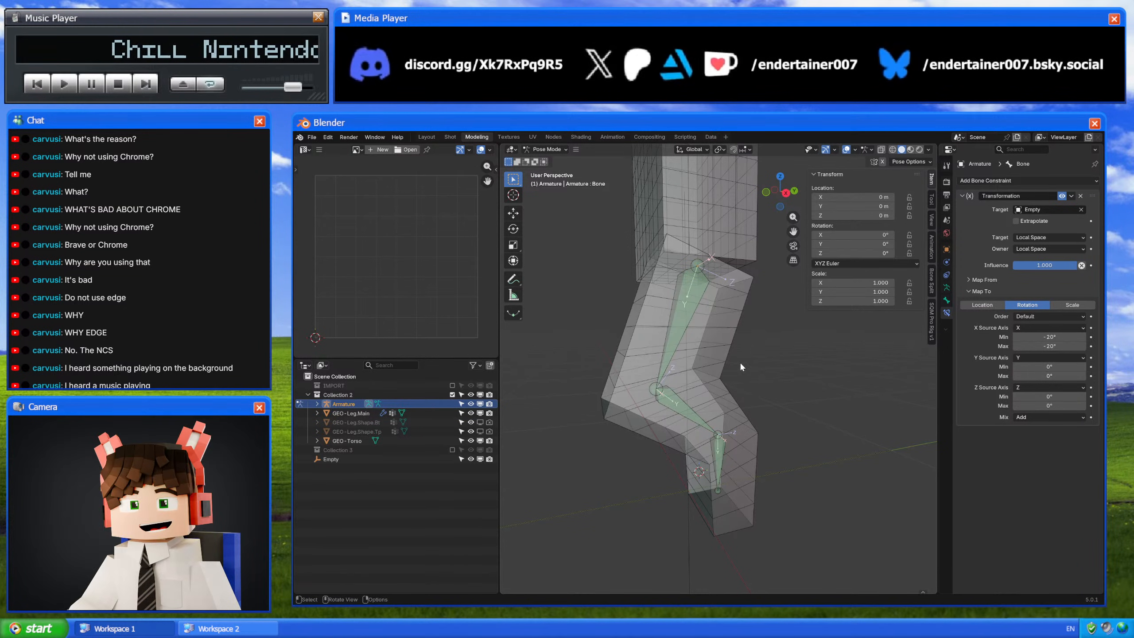
middle_drag(738, 362, 806, 353)
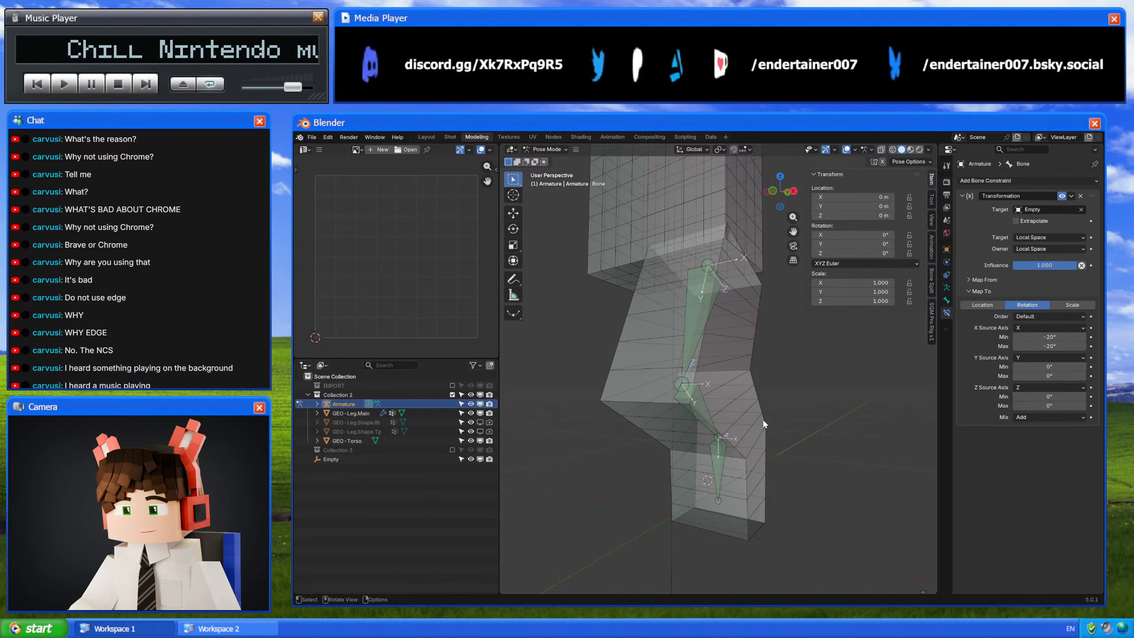
middle_drag(762, 418, 848, 458)
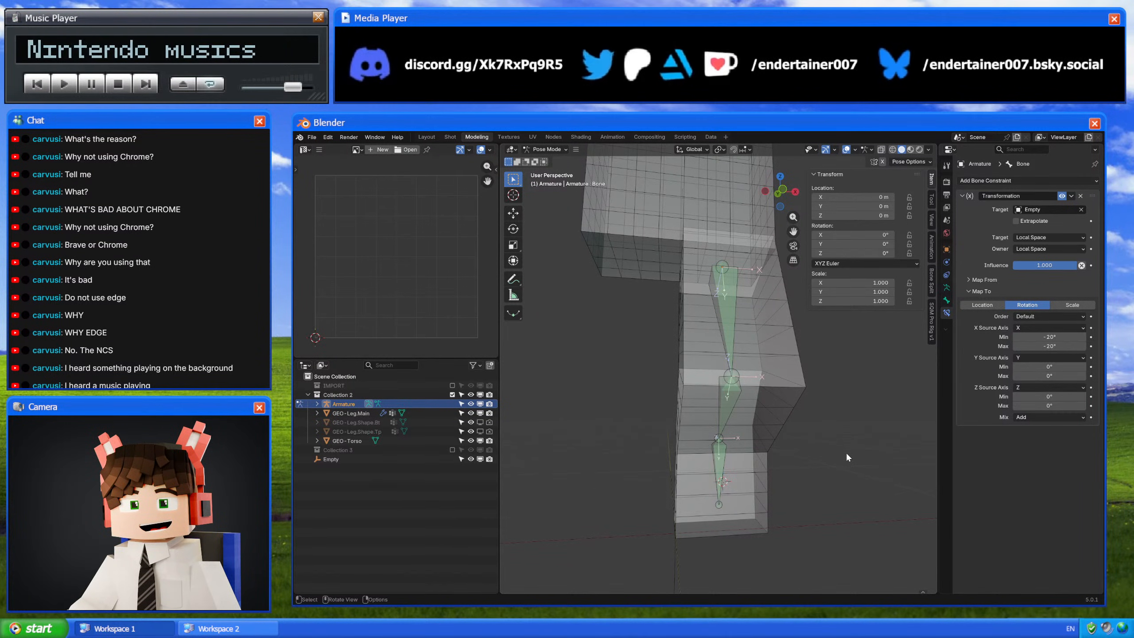
click(782, 191)
mouse_move(777, 386)
shift+middle_down()
mouse_move(758, 382)
mouse_move(769, 372)
shift+middle_up()
click(796, 191)
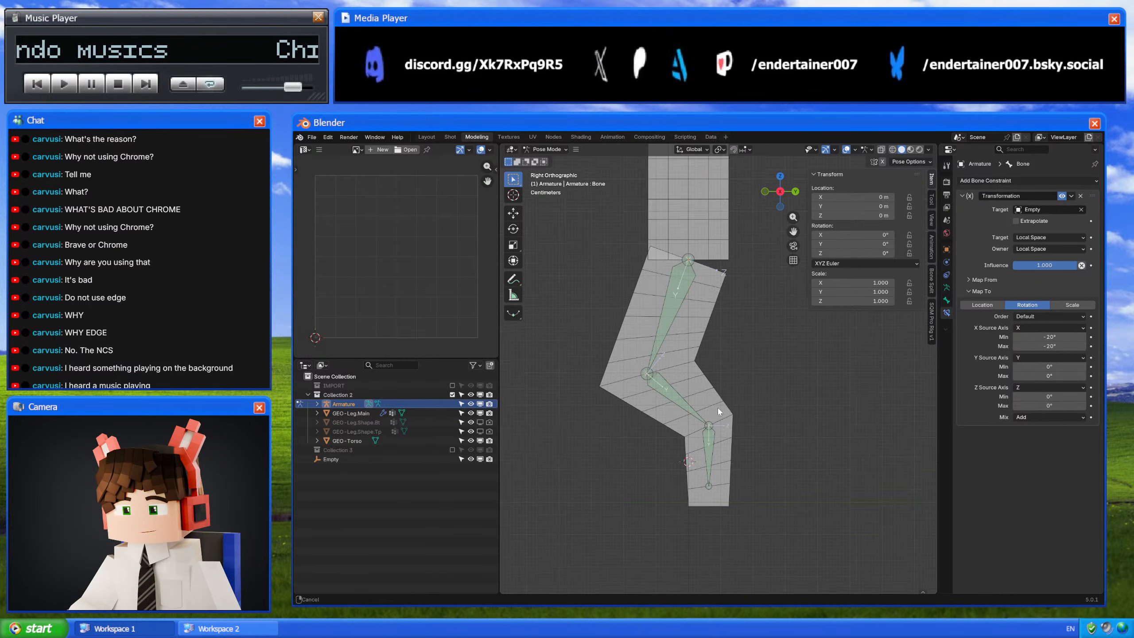
Step: Disable the Transformation constraints on all the leg bones so the leg straightens, and deselect the bones
shift+middle_drag(718, 408, 713, 382)
click(681, 367)
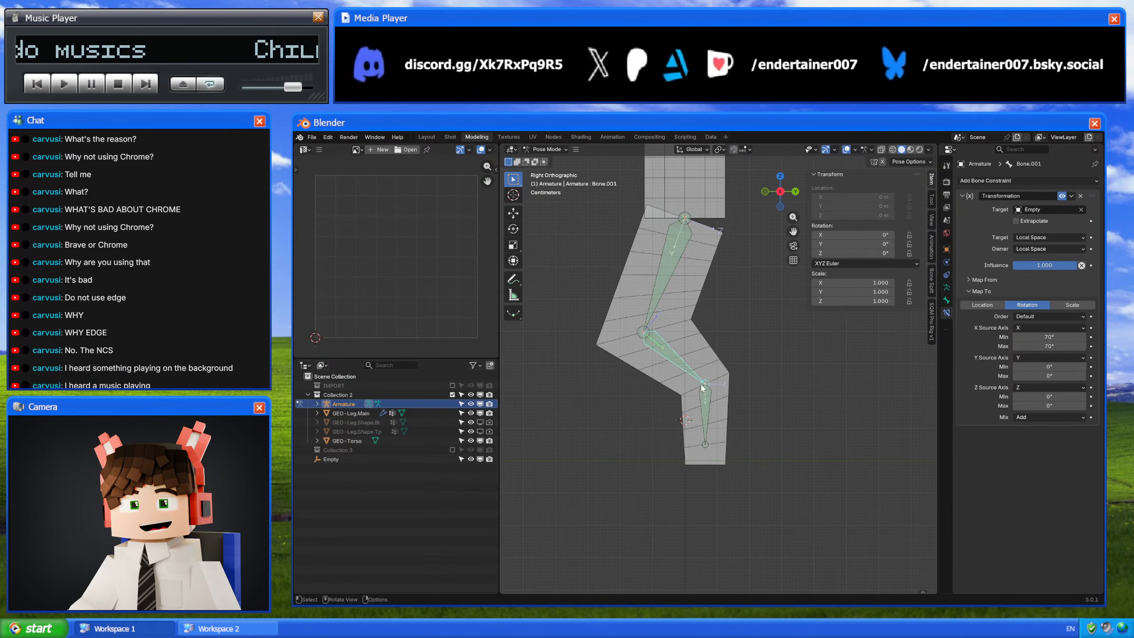
shift+click(682, 367)
click(1061, 196)
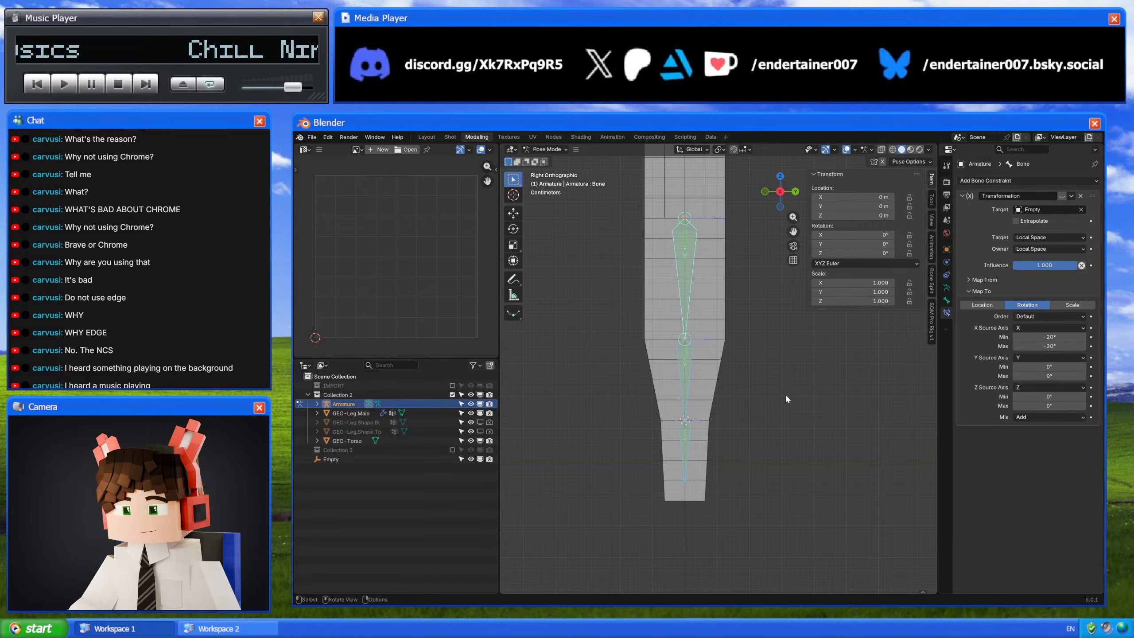
click(735, 491)
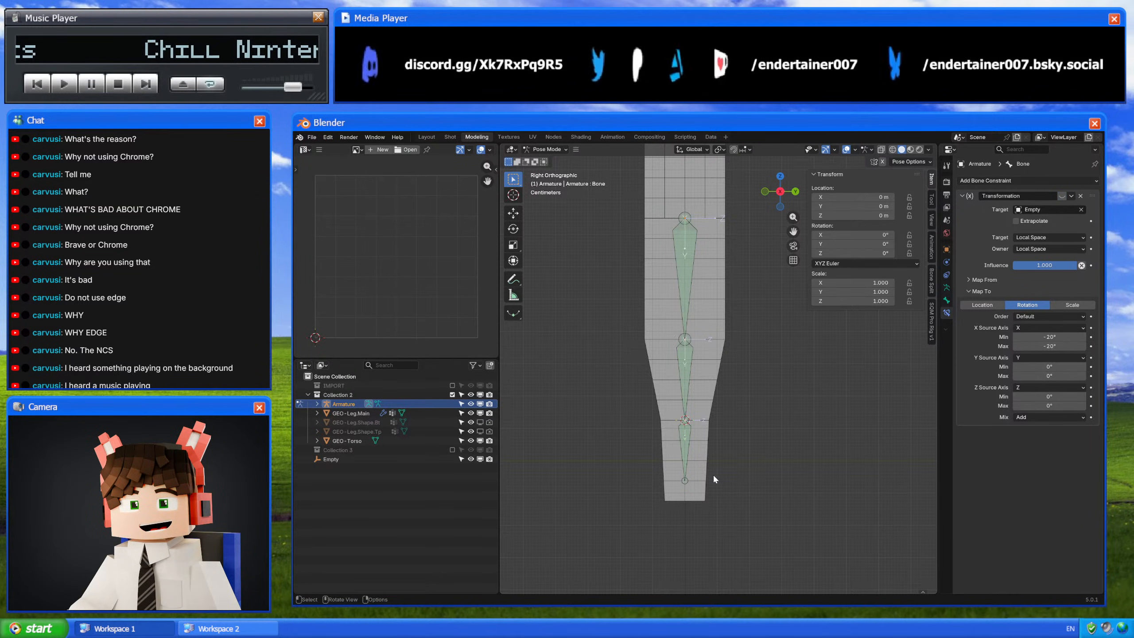
Step: Make Basis the active shape key of the GEO-Leg.Main mesh and snap the 3D cursor to the leg's bottom edge
key(ctrl+Tab)
click(699, 491)
shift+middle_drag(698, 490, 706, 445)
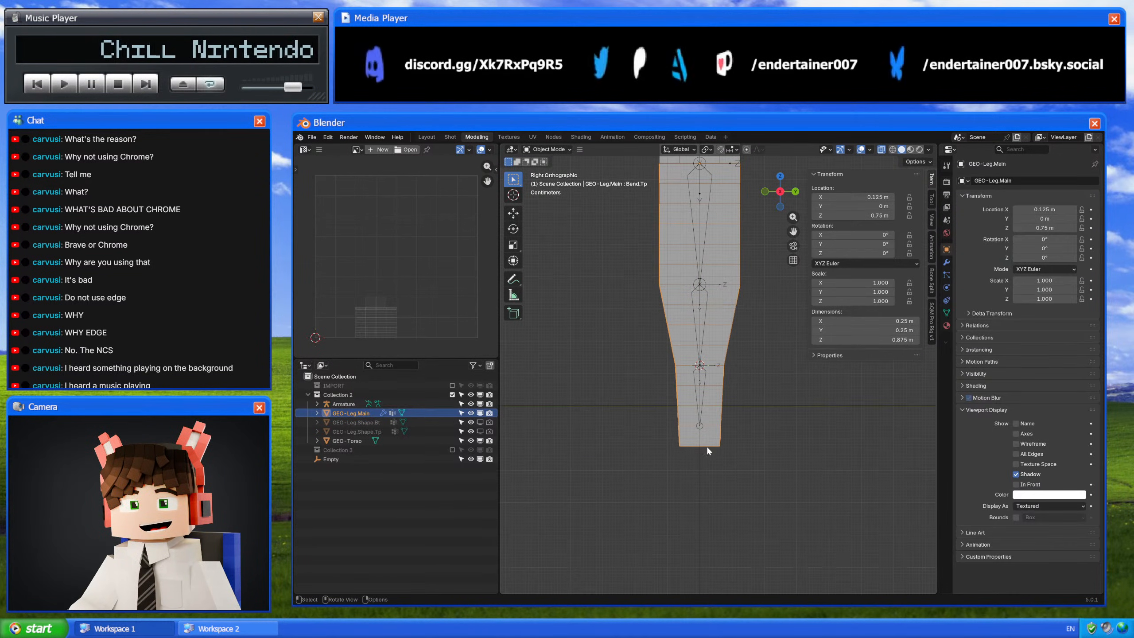
key(Tab)
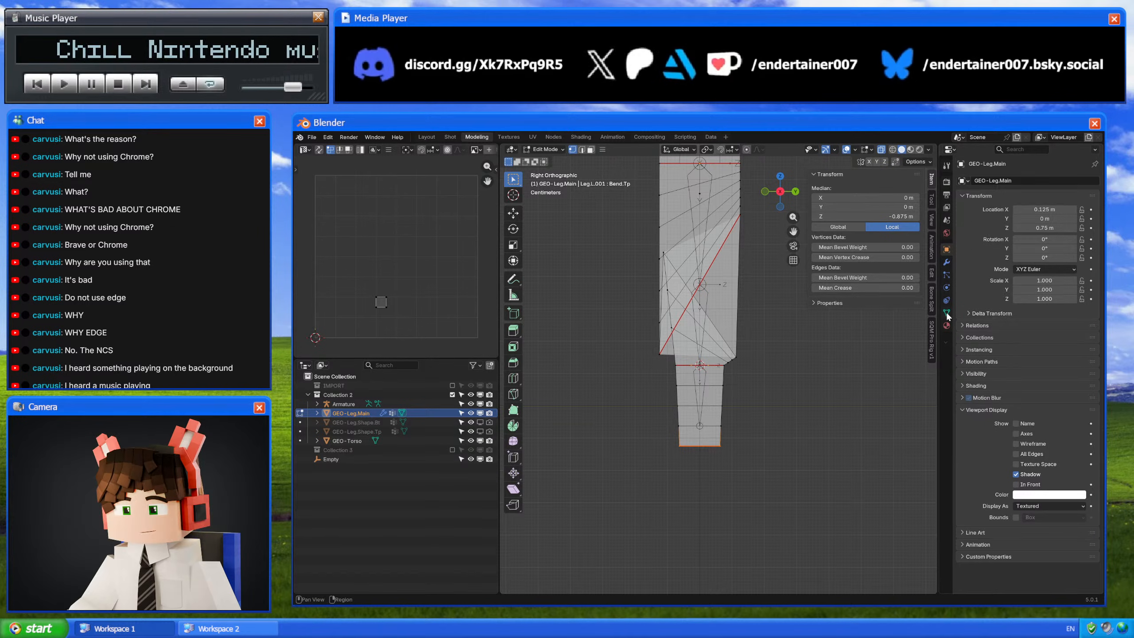
click(947, 314)
click(985, 321)
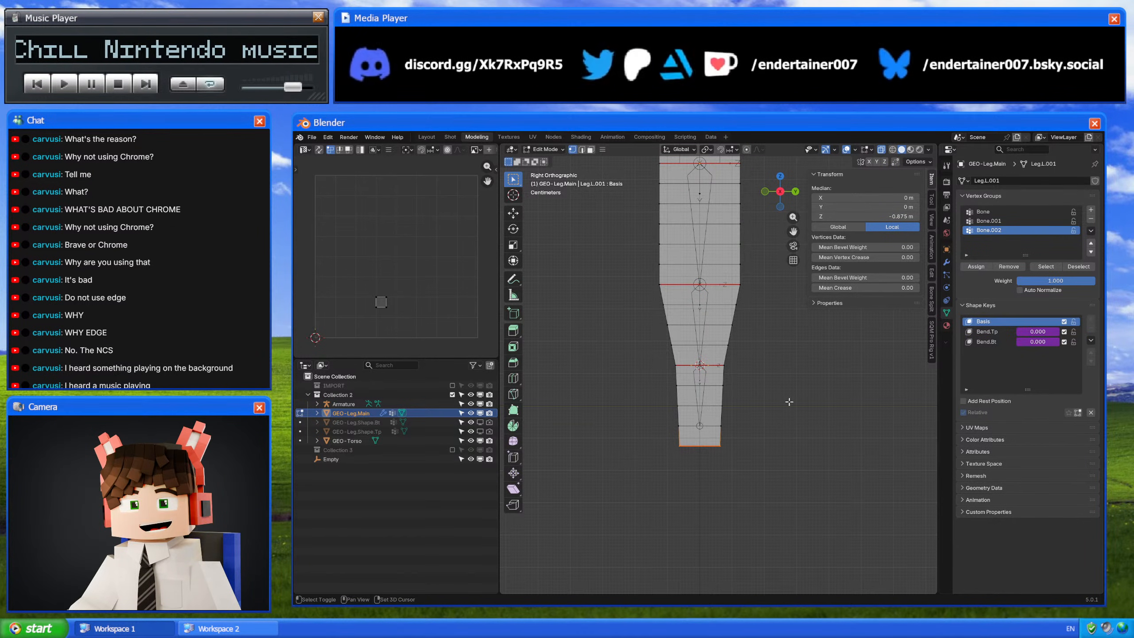
key(shift+s)
shift+middle_drag(786, 465, 788, 477)
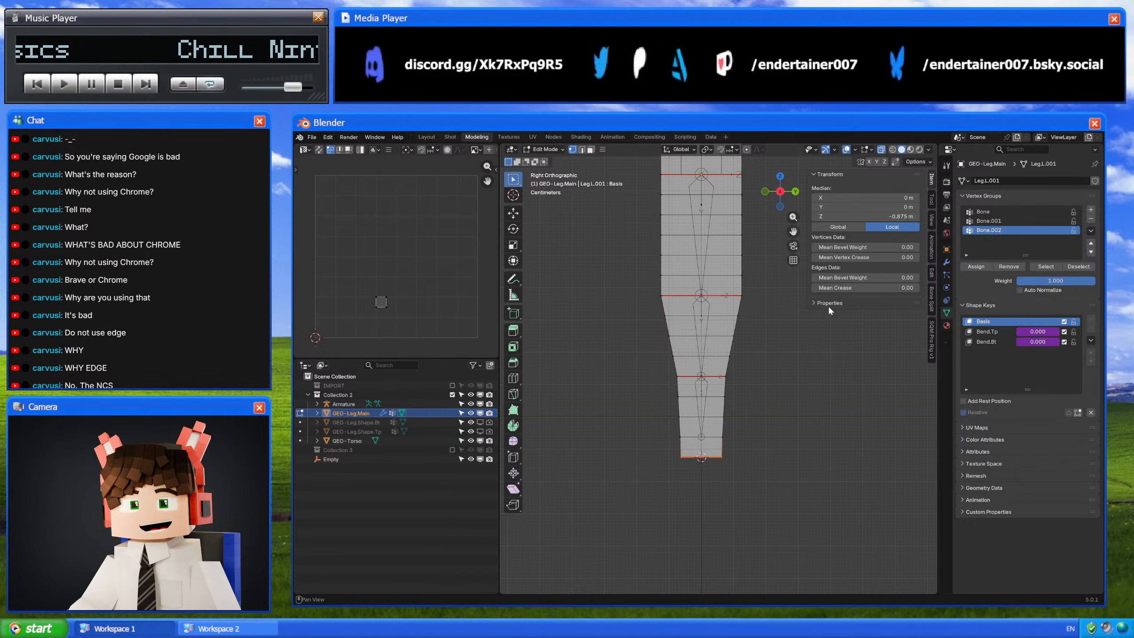
Step: Snap the tip of the lowest leg bone to the 3D cursor at the bottom of the leg mesh
key(Tab)
click(704, 414)
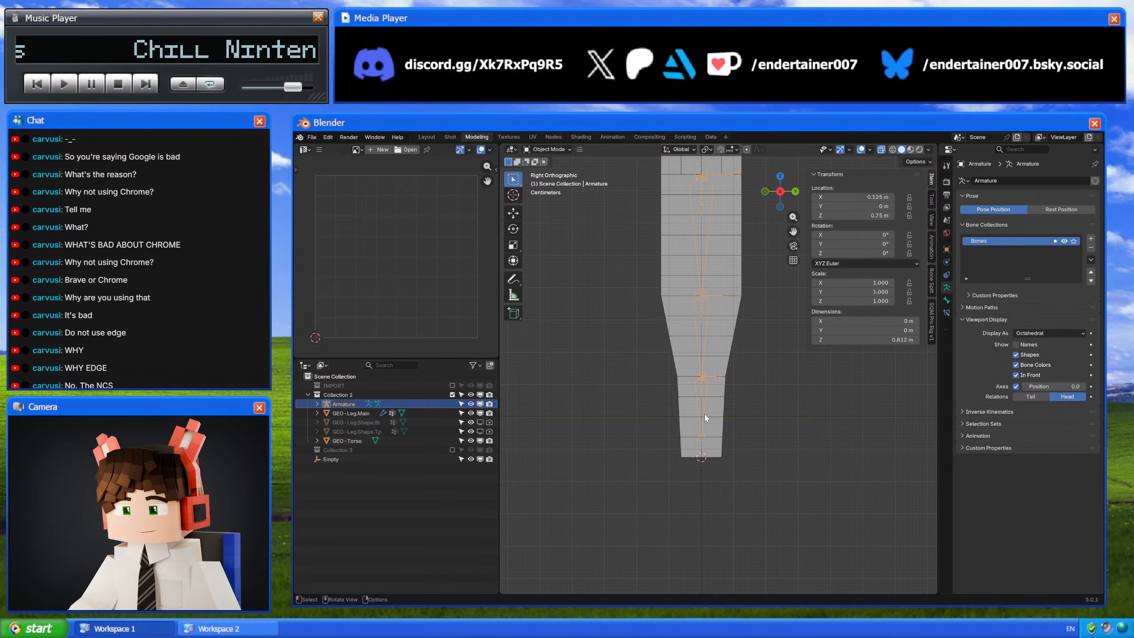
key(Tab)
click(700, 434)
key(shift+s)
shift+middle_drag(755, 396, 754, 357)
scroll(719, 369, up, 3)
key(Tab)
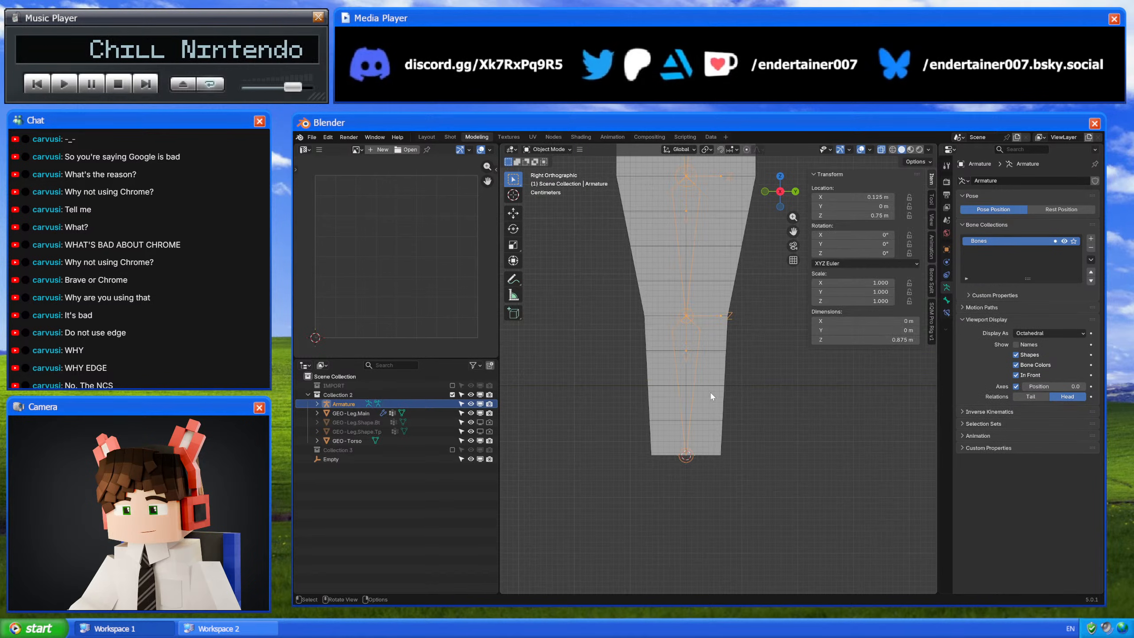
Step: Subdivide the lowest leg bone with 1 cut to add a foot bone at the end of the chain
click(697, 372)
click(696, 370)
key(Tab)
click(691, 379)
right_click(786, 388)
click(787, 387)
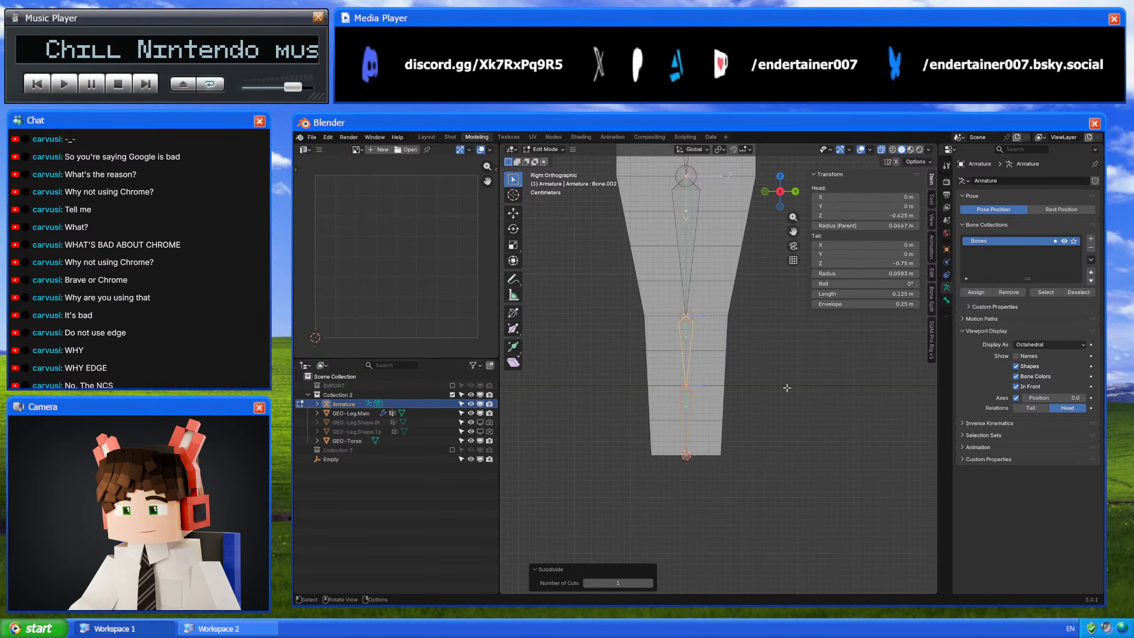
key(Tab)
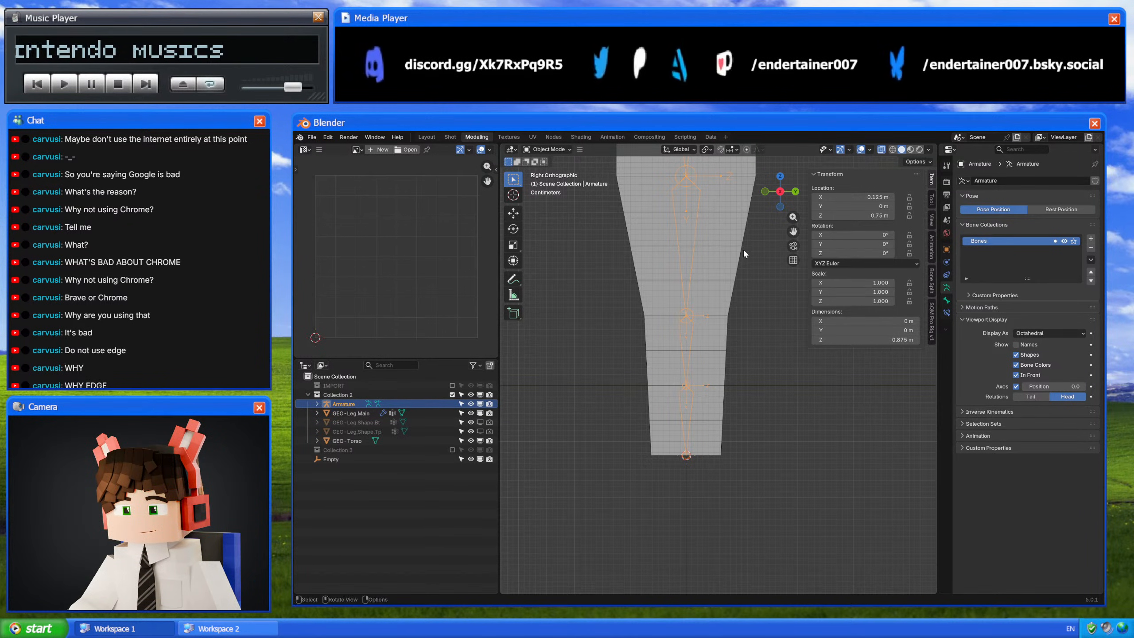
Step: Place the 3D cursor at the center of the selected face ring in the lower part of GEO-Leg.Main
shift+middle_drag(730, 274, 720, 331)
click(690, 457)
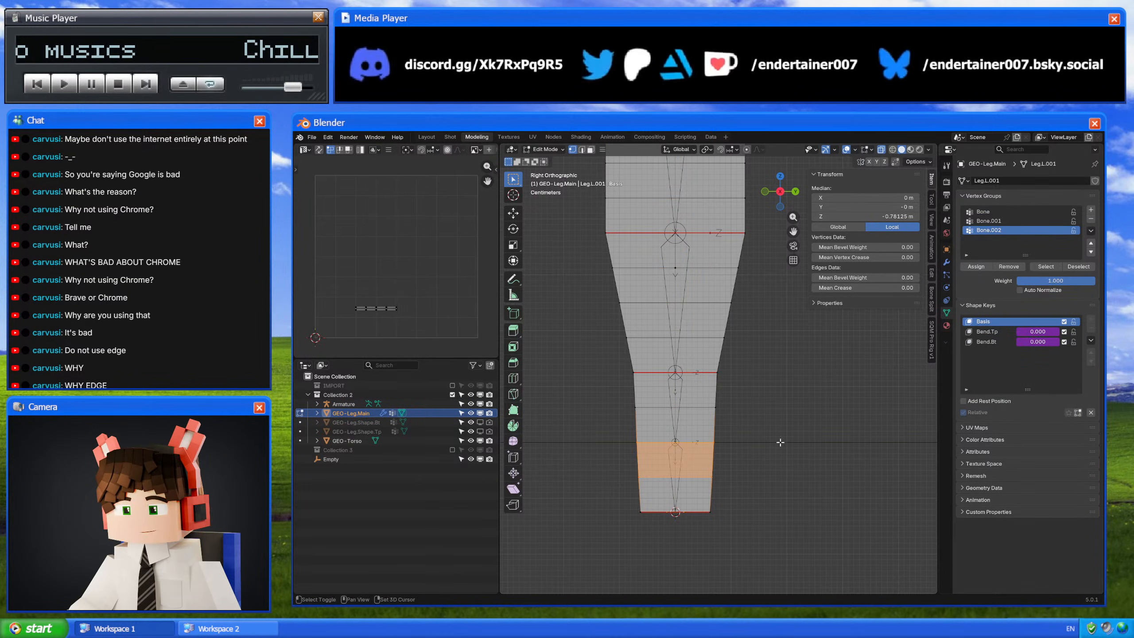
shift+right_click(677, 460)
Step: Snap the joint between the two lowest armature bones to the 3D cursor, moving its Z to -0.78125 m
click(676, 444)
key(Tab)
click(676, 444)
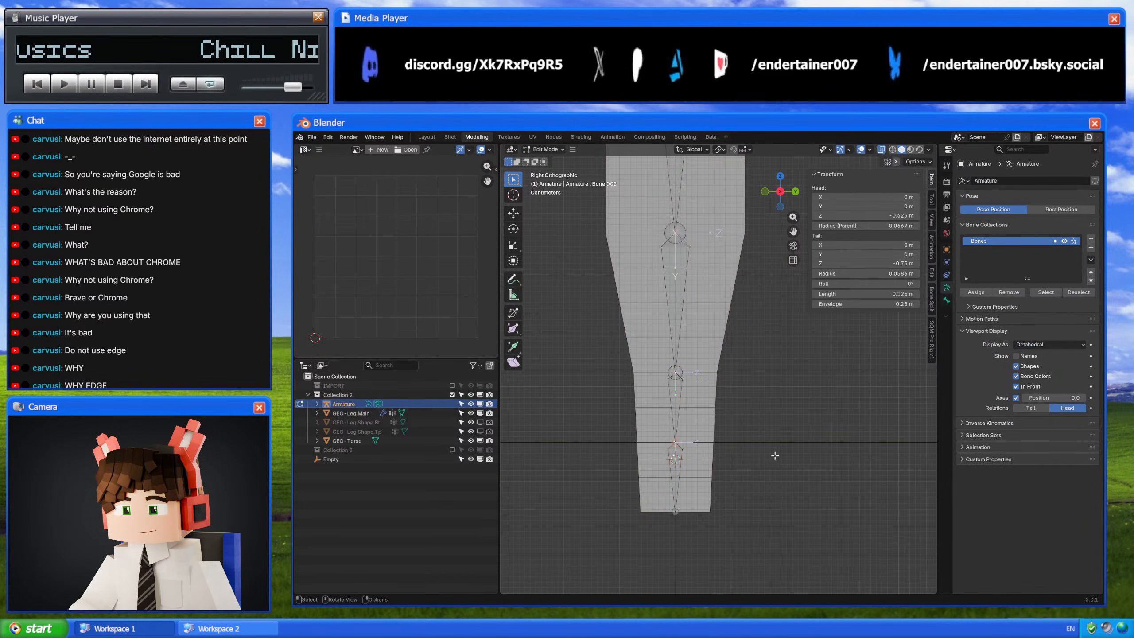
key(shift+s)
click(783, 417)
shift+middle_drag(783, 417, 790, 366)
shift+middle_drag(743, 445, 745, 471)
shift+middle_drag(857, 364, 853, 405)
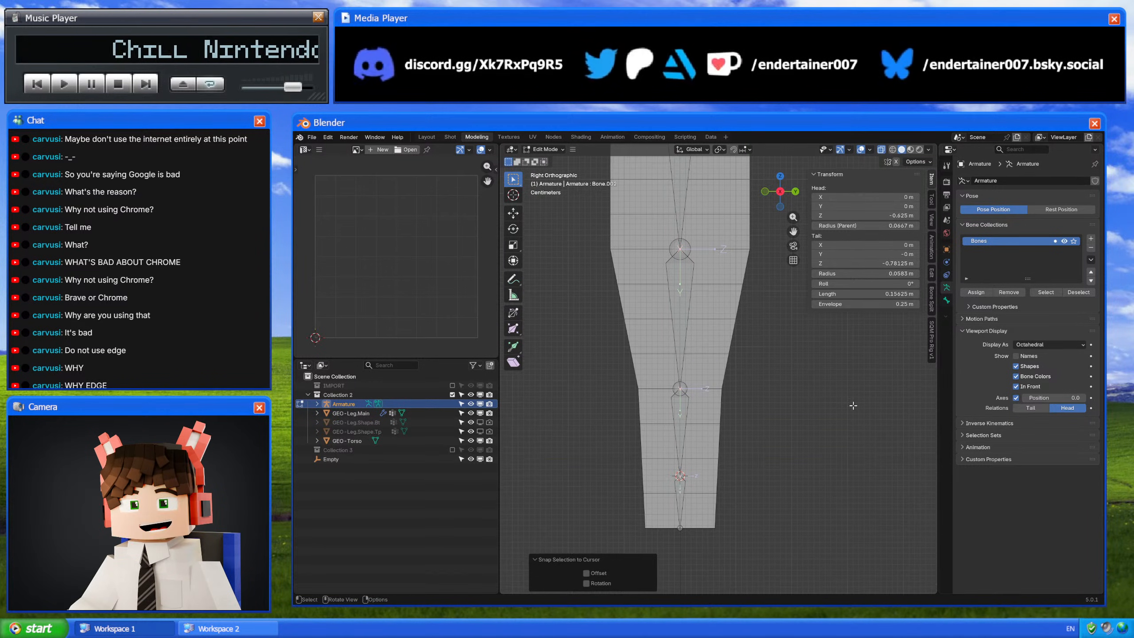
shift+middle_drag(754, 431, 779, 412)
key(Tab)
mouse_move(751, 453)
shift+middle_down()
mouse_move(770, 437)
mouse_move(760, 419)
mouse_move(717, 400)
mouse_move(701, 368)
shift+middle_up()
key(Tab)
key(Tab)
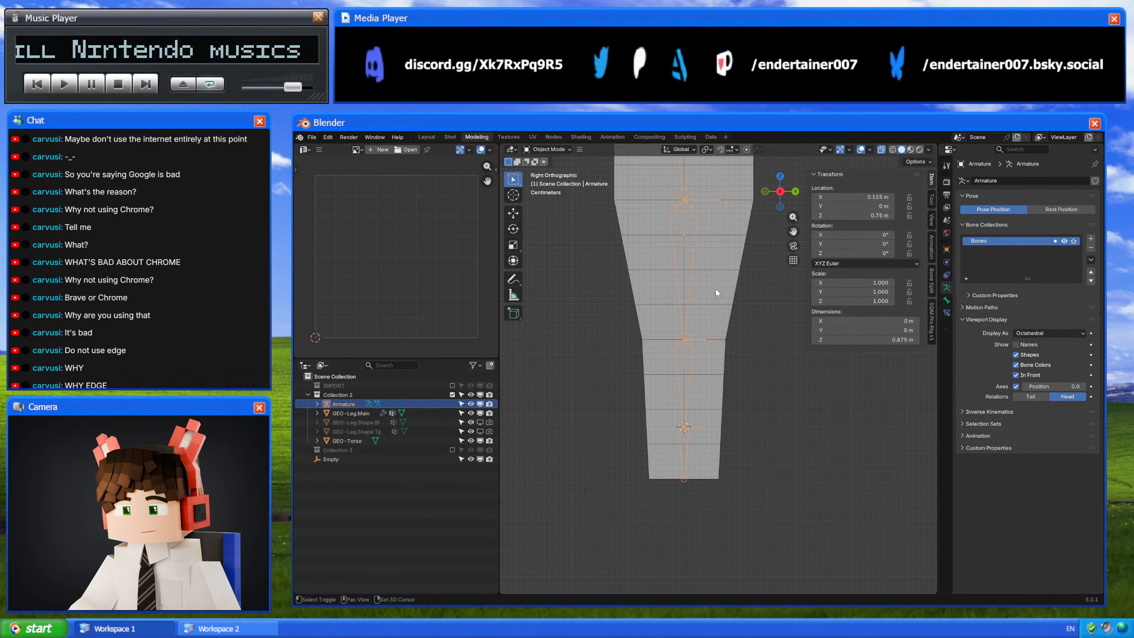
Step: Put the armature in Pose Mode and rename the upper leg bone to "DEF-"
shift+middle_drag(715, 289, 727, 413)
ctrl+middle_drag(727, 412, 688, 382)
key(ctrl+Tab)
click(947, 300)
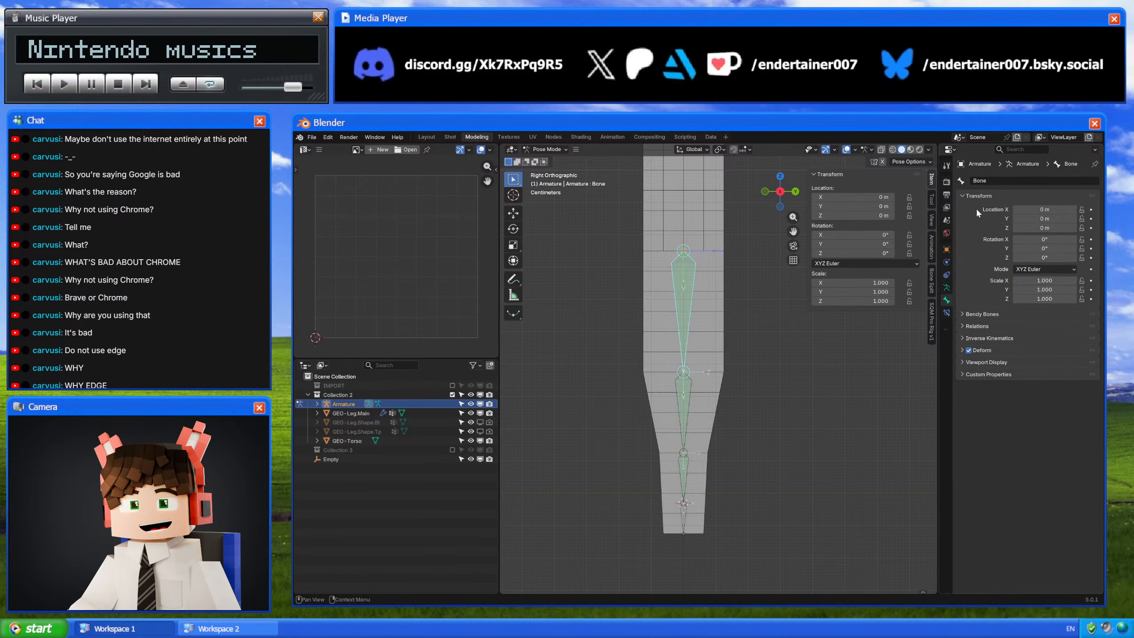
double_click(987, 180)
text(DEF)
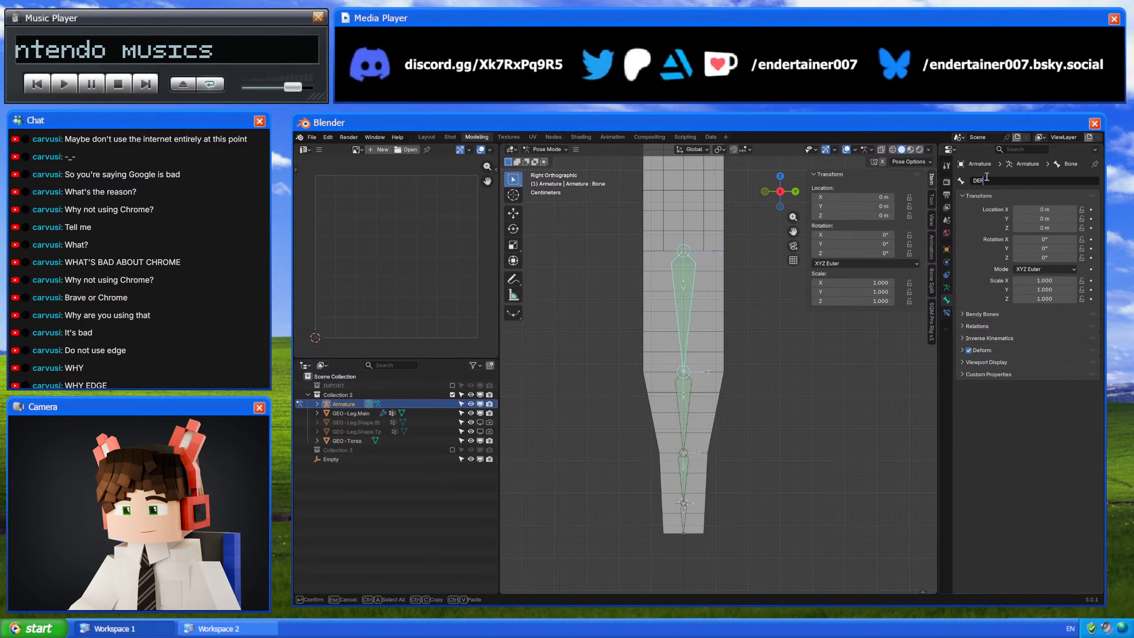
text(-)
key(Return)
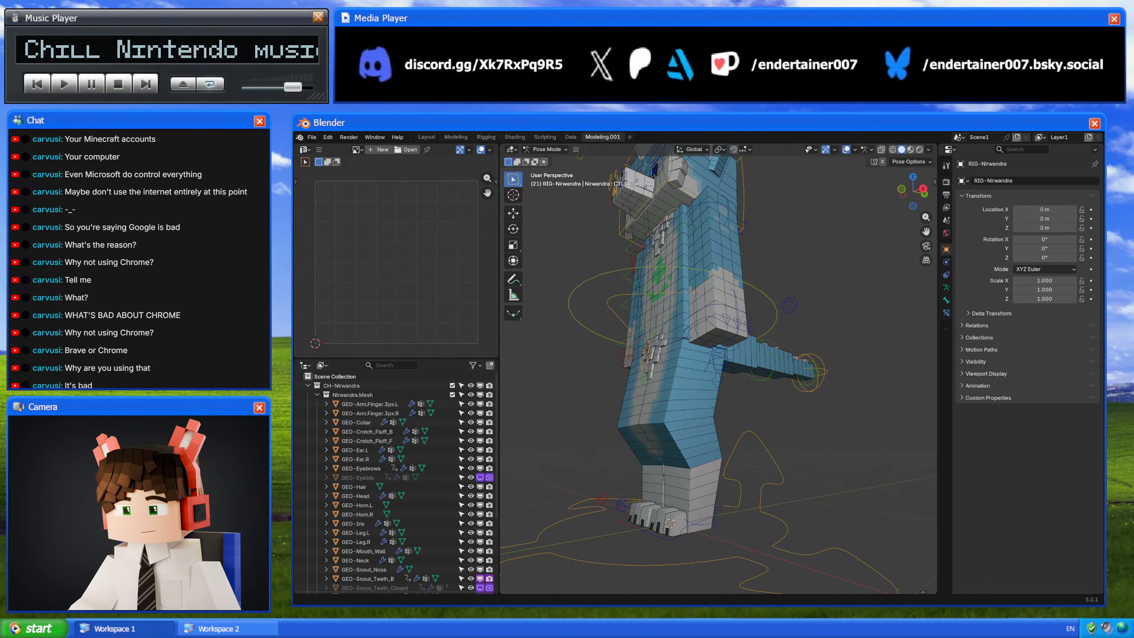
Step: In the finished blue character's file, try moving the left leg's IK control from the right orthographic view
middle_drag(907, 277, 761, 468)
click(752, 477)
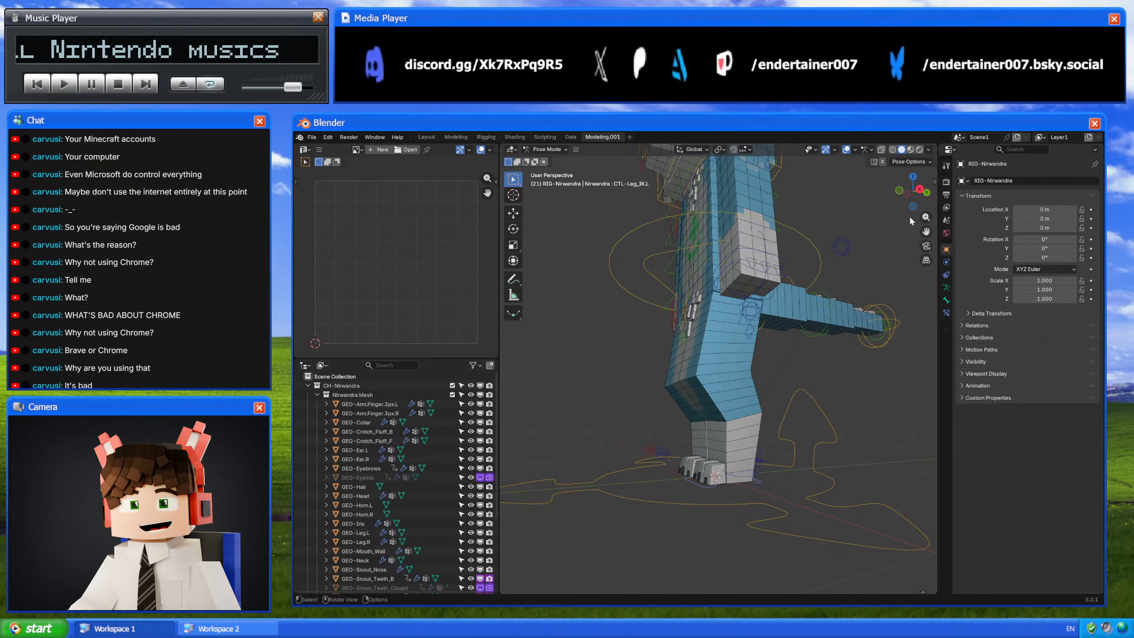
click(920, 189)
key(g)
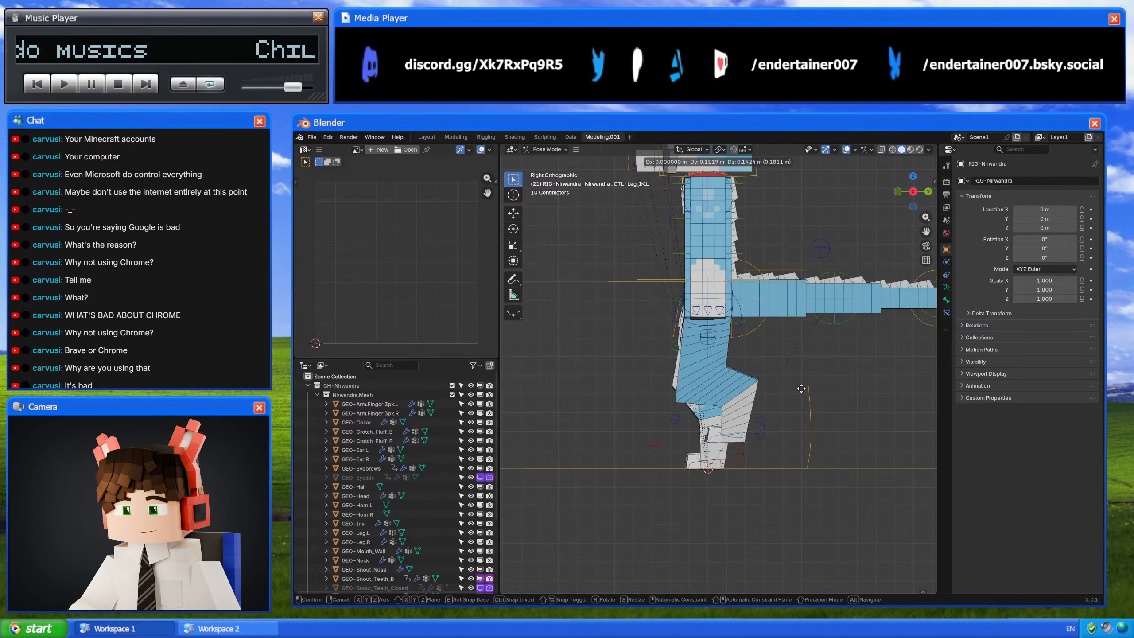
click(770, 381)
middle_drag(771, 381, 807, 372)
Step: Turn on X-ray and show the Internal bone collection of the blue character's rig, viewing the leg bones from the right
click(946, 287)
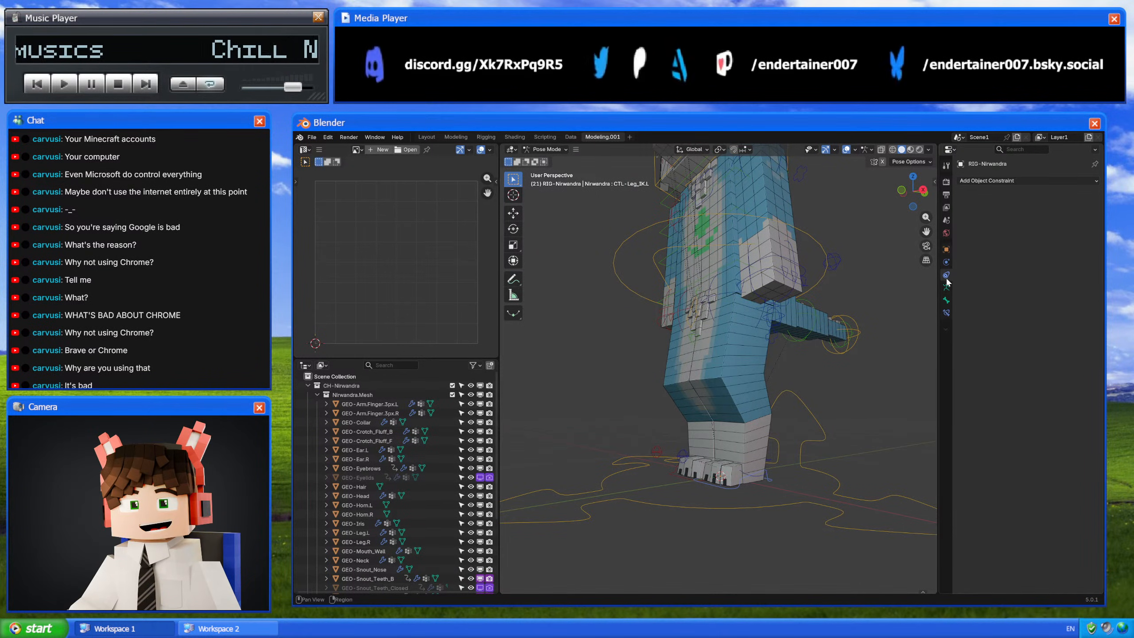
key(alt+z)
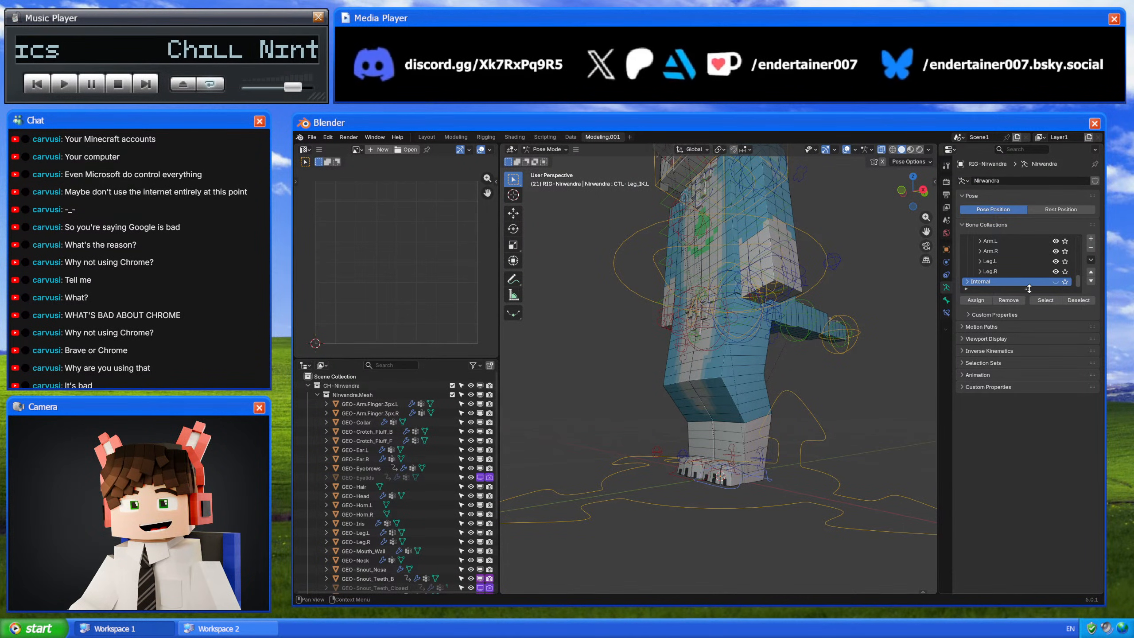
drag(1029, 289, 1027, 401)
click(1056, 393)
middle_drag(771, 380, 744, 429)
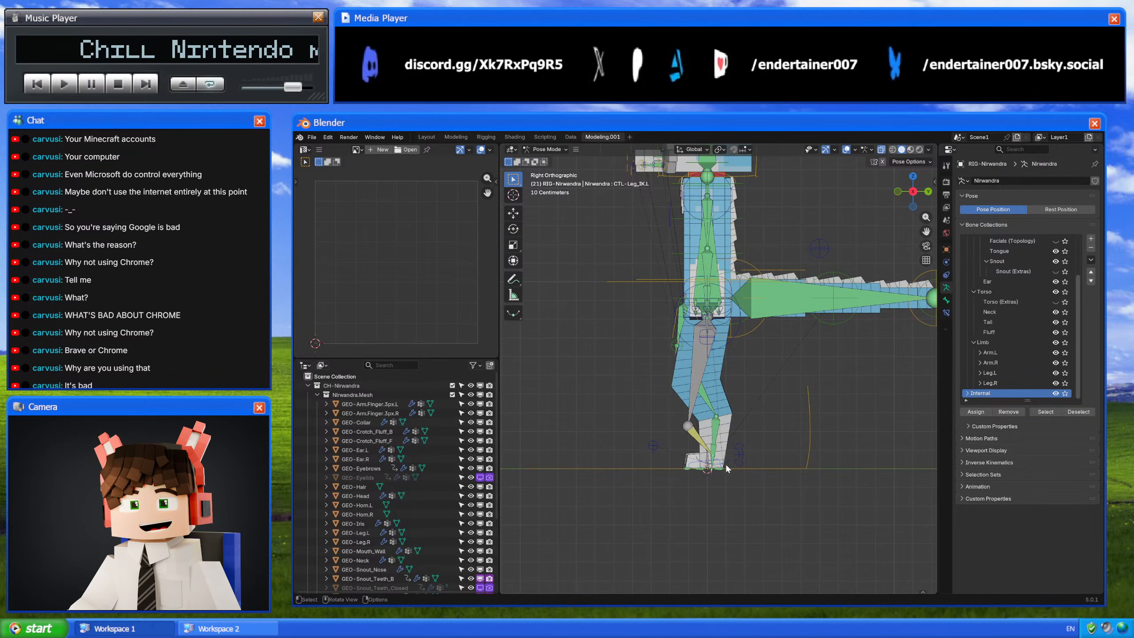
mouse_move(726, 467)
middle_down()
mouse_move(746, 404)
mouse_move(696, 449)
mouse_move(724, 446)
mouse_move(728, 472)
middle_up()
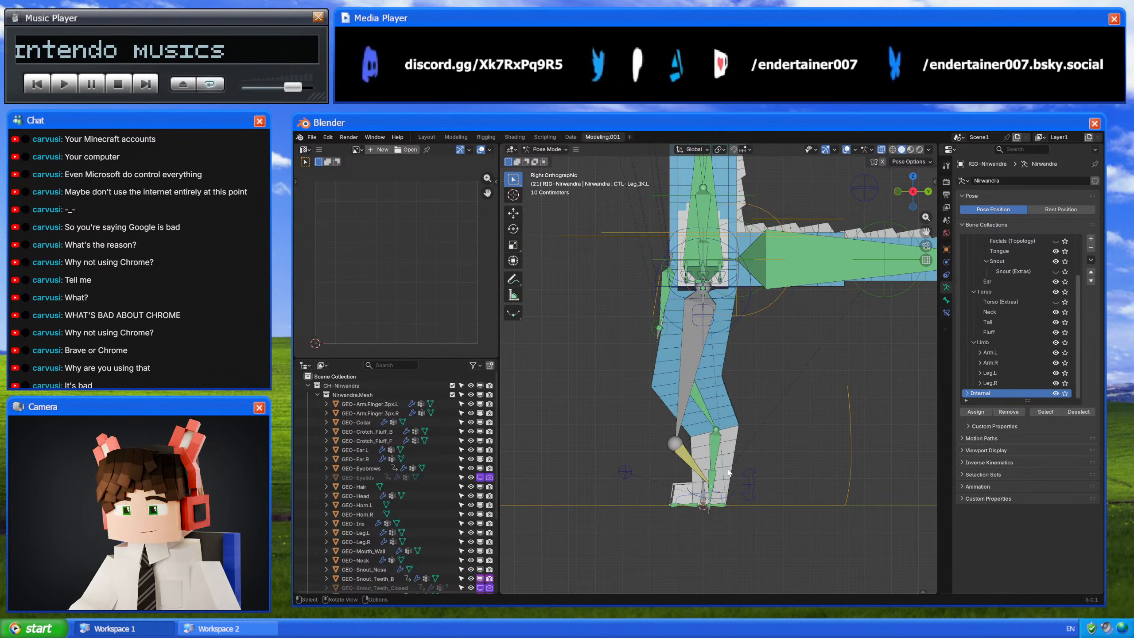
Step: Try moving the left leg's IK control forward and up several times to test the leg bones, cancelling each move
key(g)
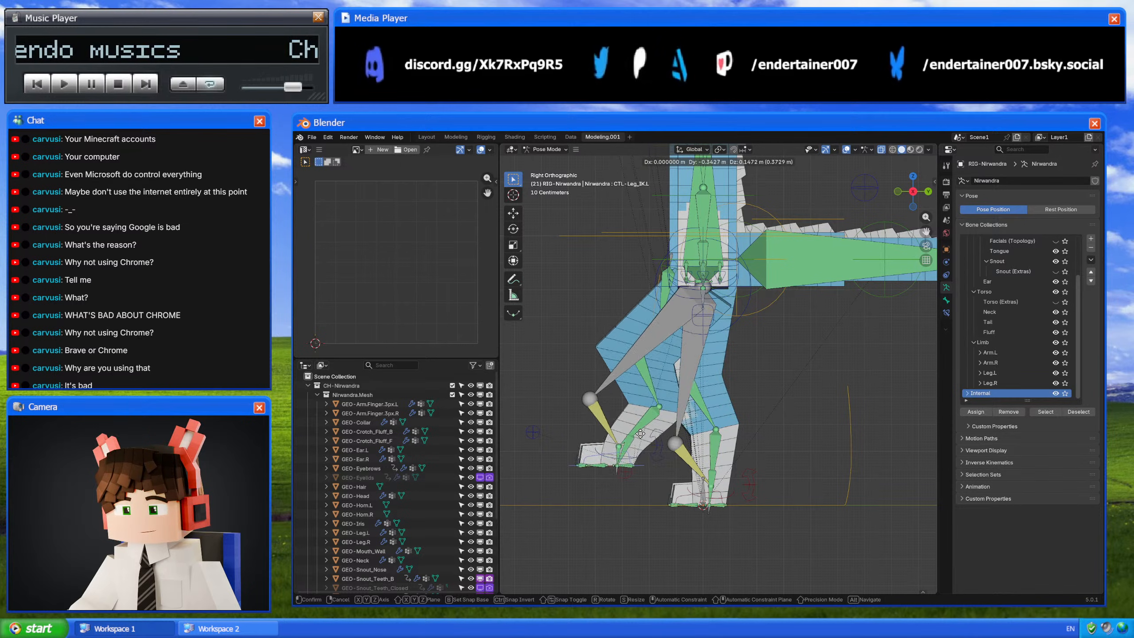
click(646, 420)
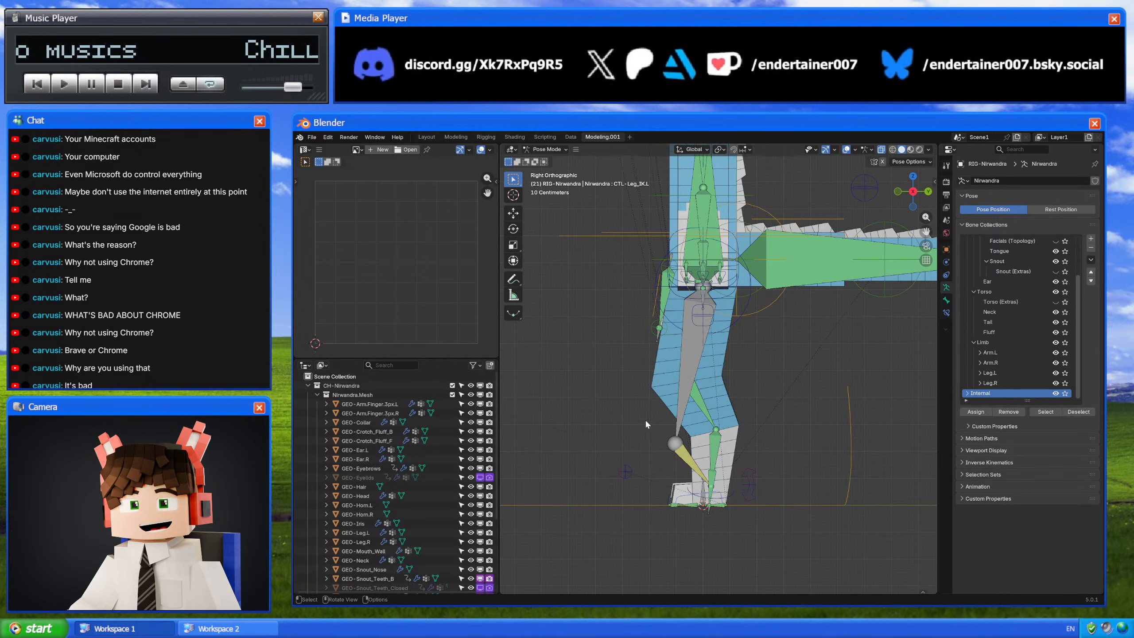
key(g)
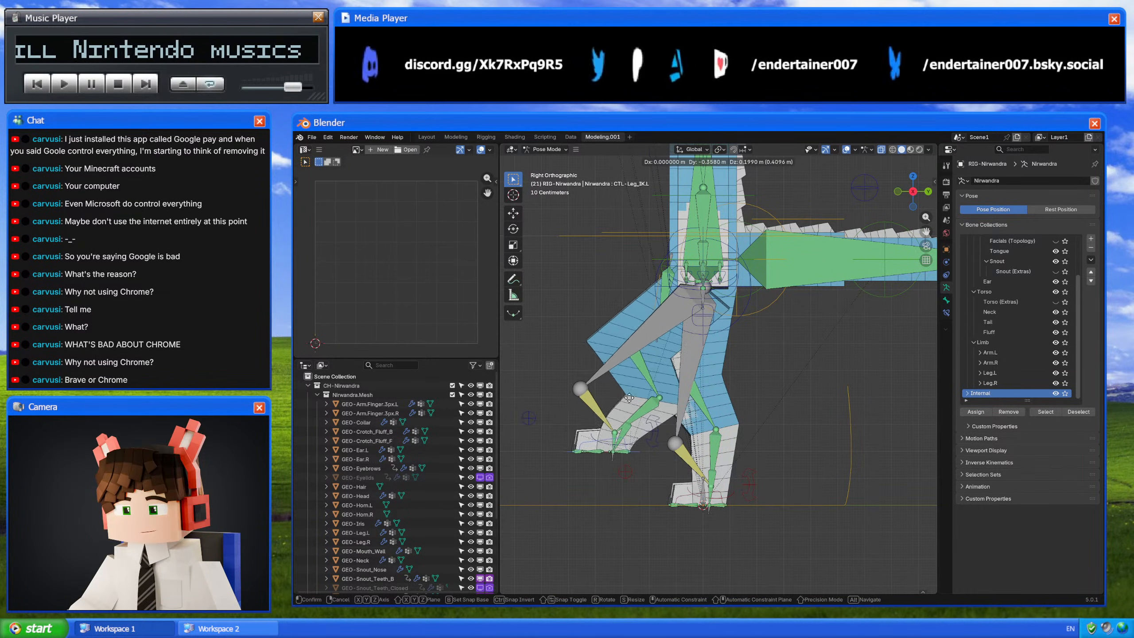
right_click(635, 394)
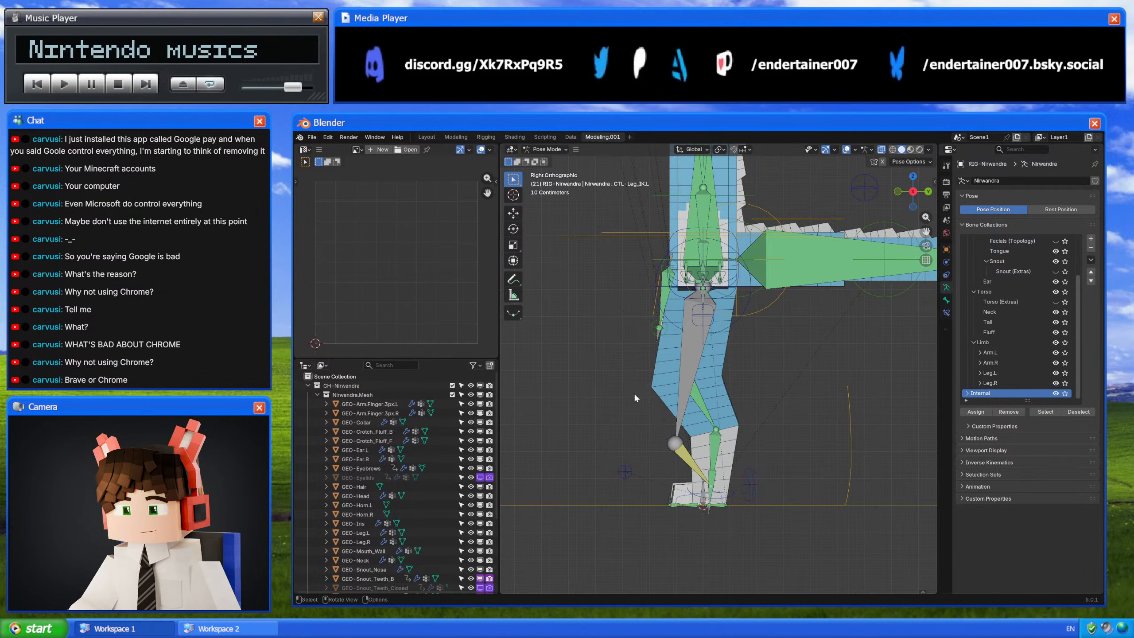
key(g)
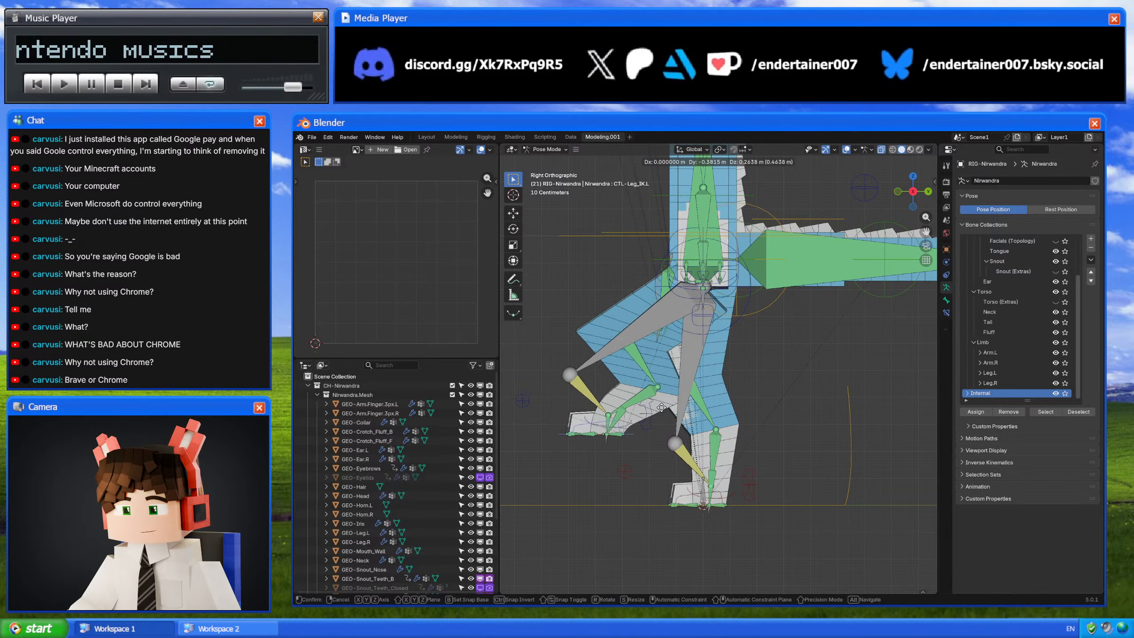
right_click(667, 416)
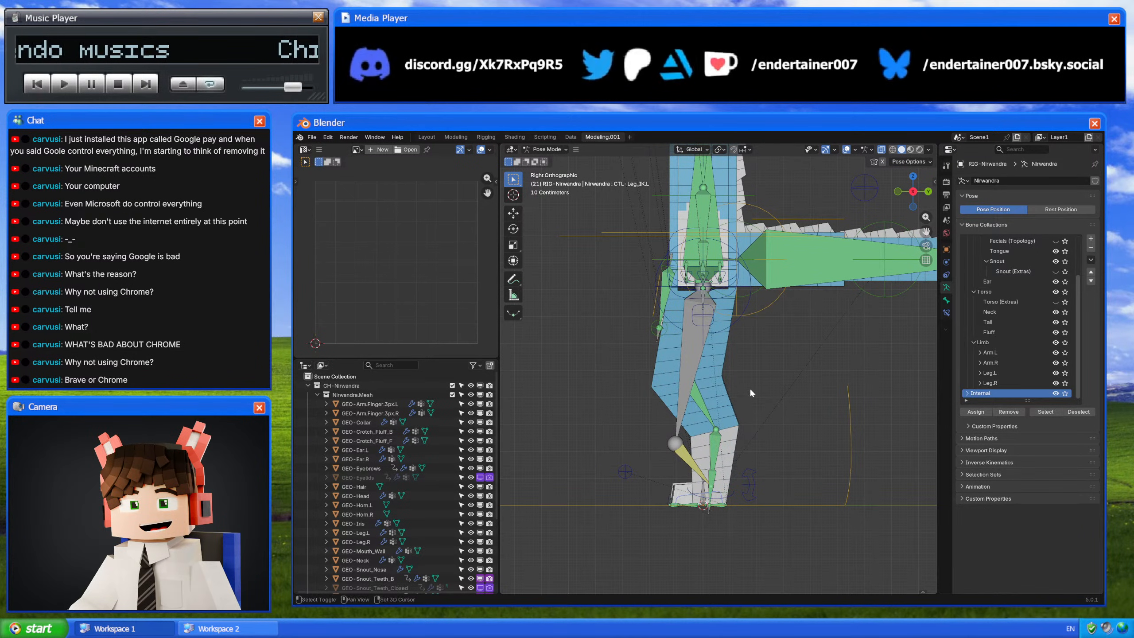
mouse_move(750, 387)
middle_down()
mouse_move(792, 393)
mouse_move(755, 388)
mouse_move(769, 399)
middle_up()
key(alt+z)
key(ctrl+Tab)
key(z)
key(alt+z)
key(ctrl+Tab)
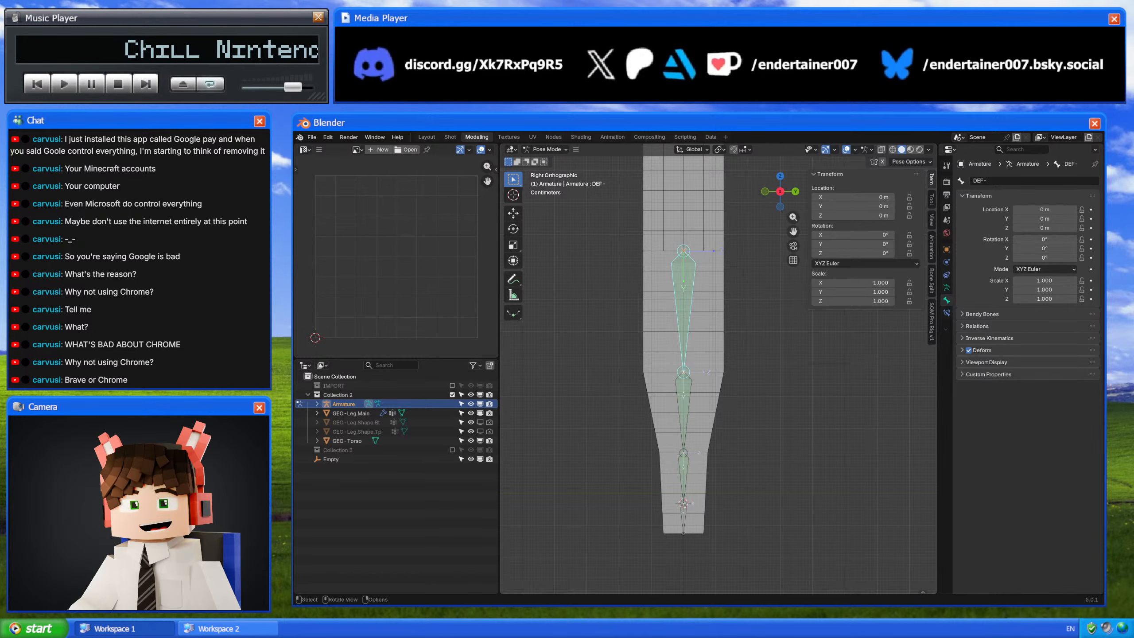
Step: Back in the prototype leg file, rename the upper leg bone to "DEF-Leg.Upper.L" and copy that name
middle_drag(714, 375, 743, 344)
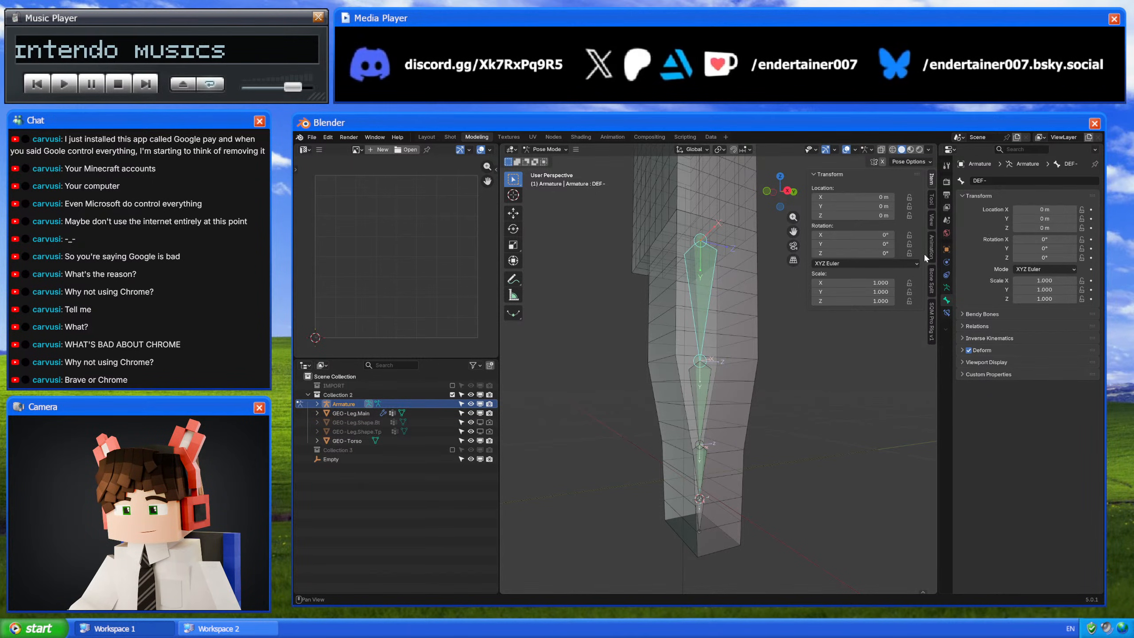
click(1018, 181)
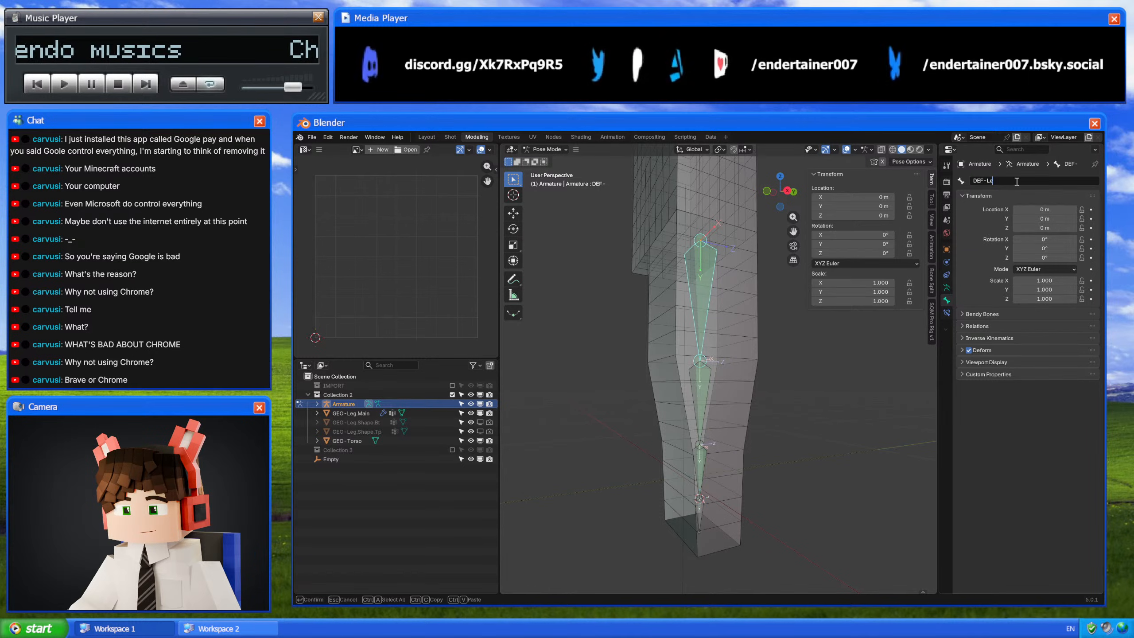
text(Leg.Upper)
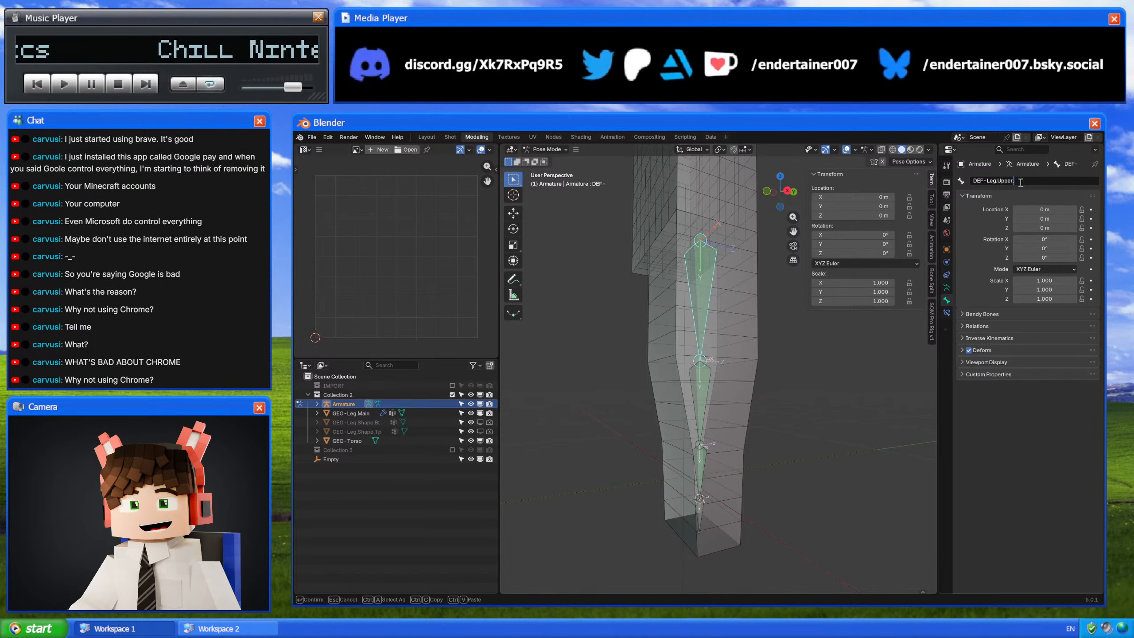
text(.L)
key(ctrl+c)
key(Return)
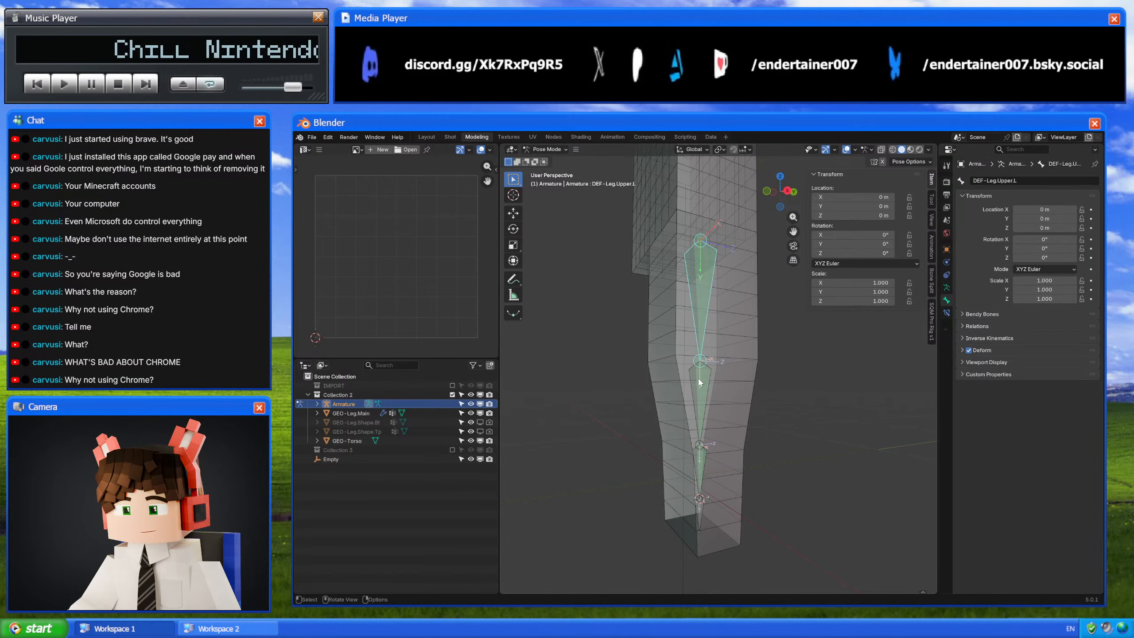
Step: Rename the middle leg bone to "DEF-Leg.Middle.L", based on the copied upper bone name
click(700, 382)
click(1019, 181)
key(ctrl+v)
double_click(1005, 181)
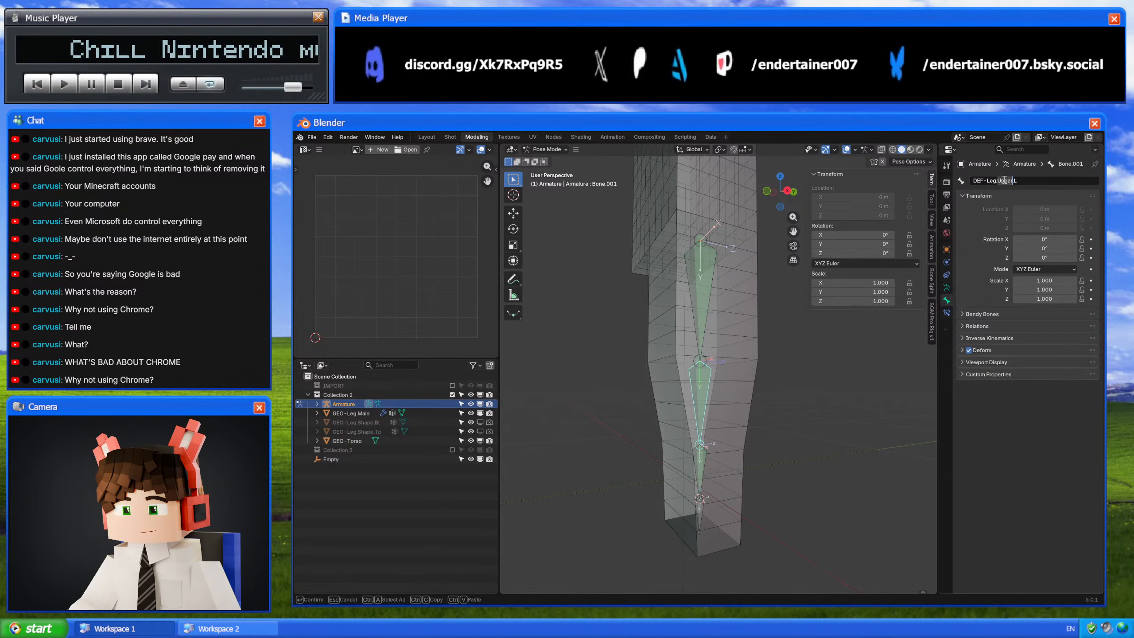
text(Middle)
key(Return)
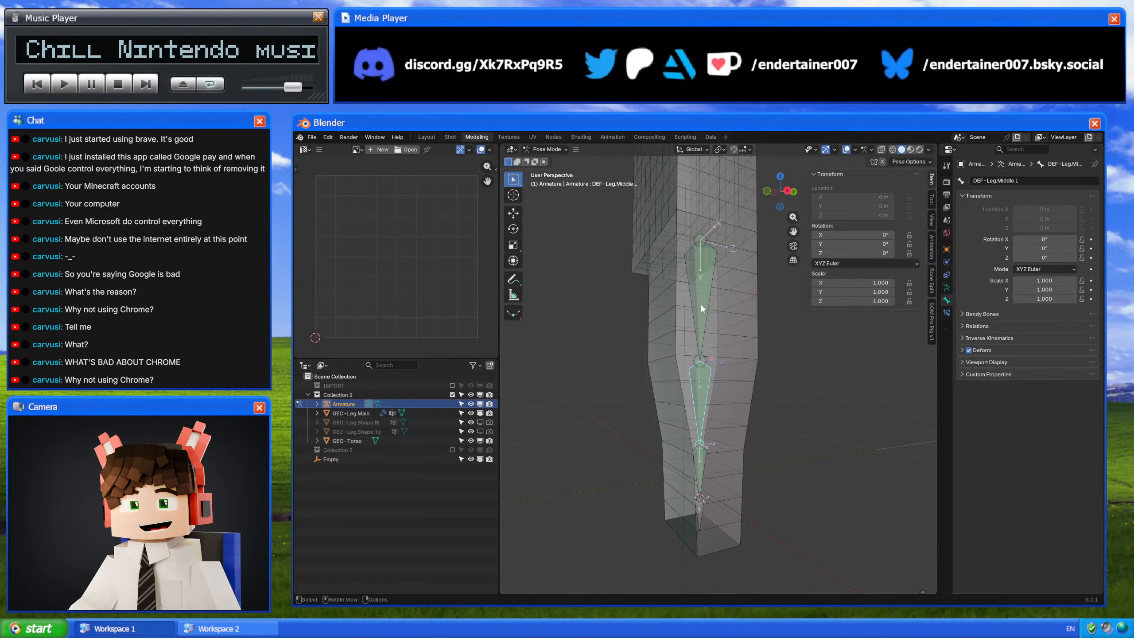
Step: Rename the lower leg bone above the ankle to "DEF-Leg.Bottom.L", based on the copied name
click(703, 457)
click(988, 180)
key(ctrl+v)
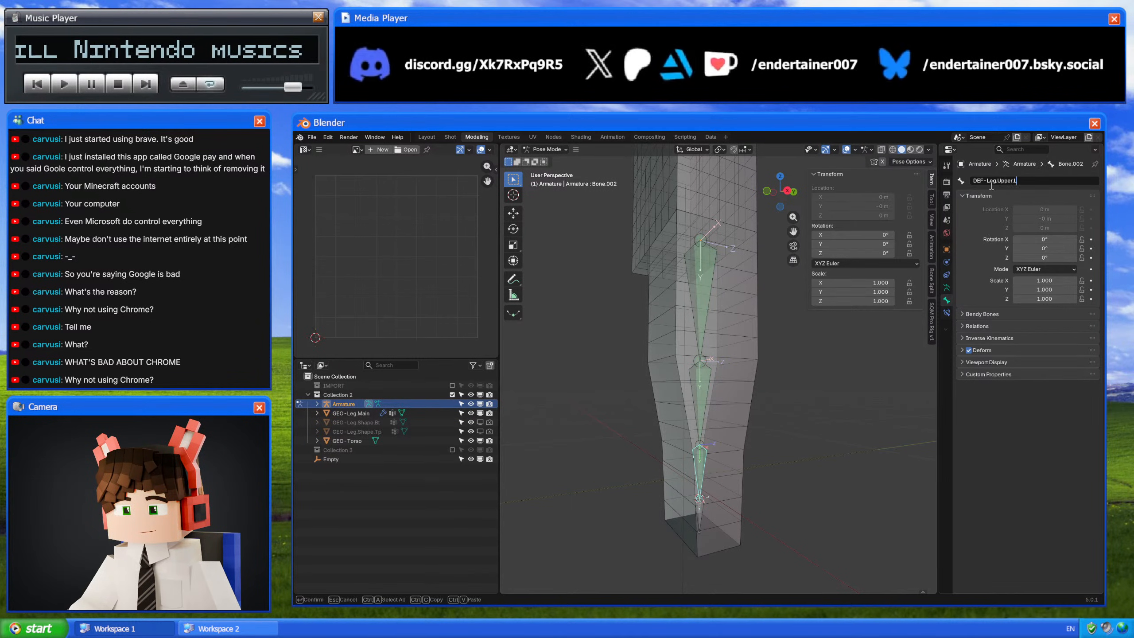
double_click(1010, 180)
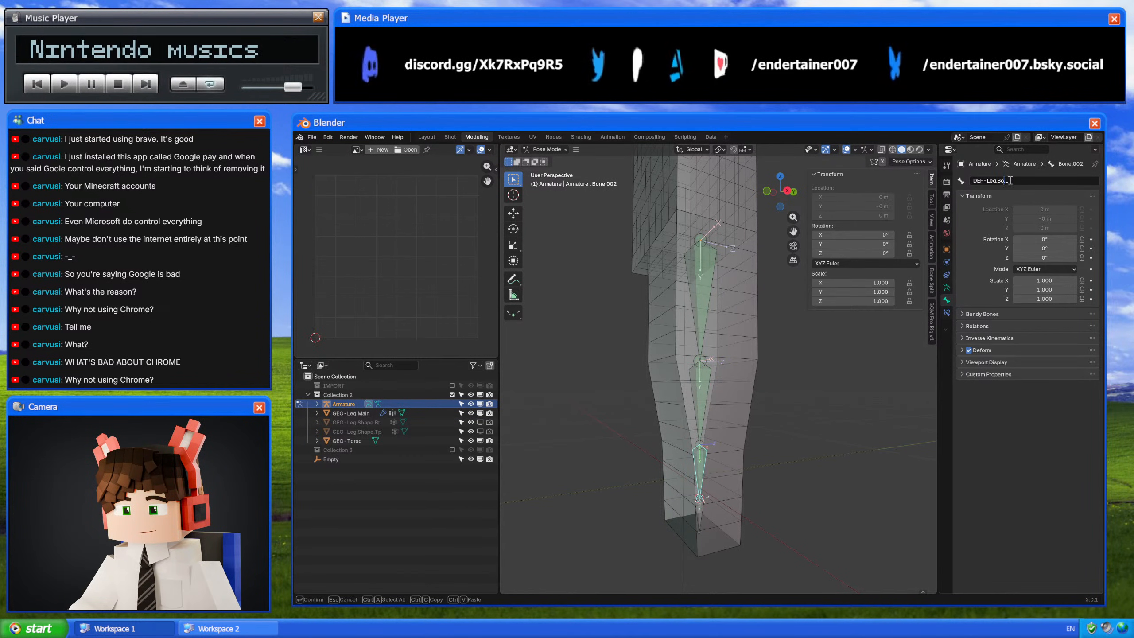
text(Bottom)
key(Return)
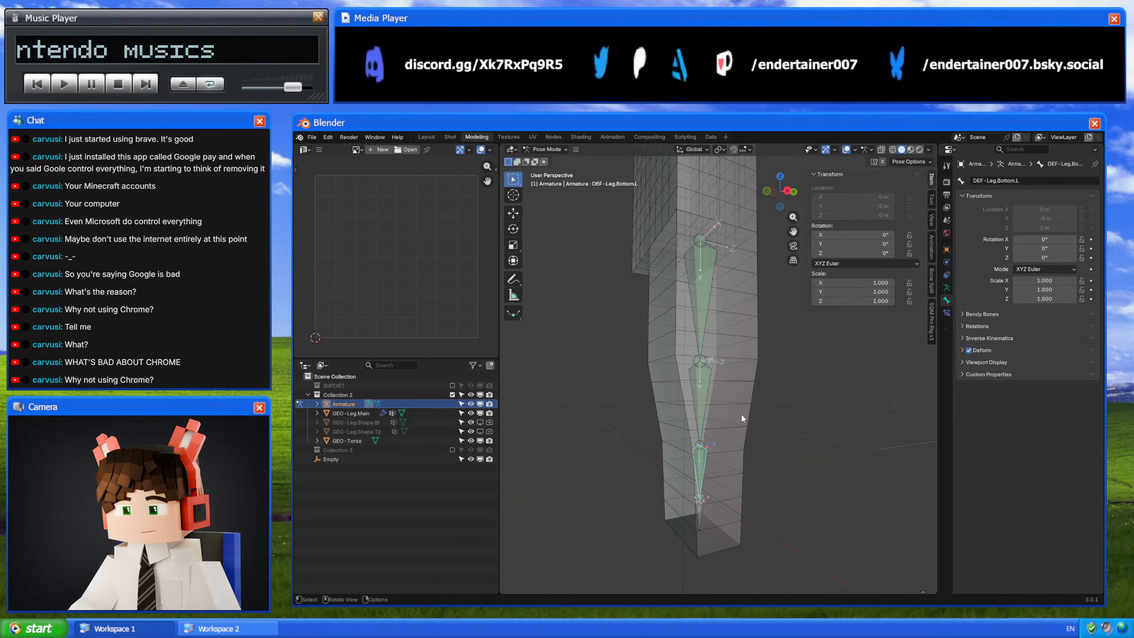
Step: Shorten the upper leg bone's name by replacing "Upper" with an abbreviation for top
click(700, 393)
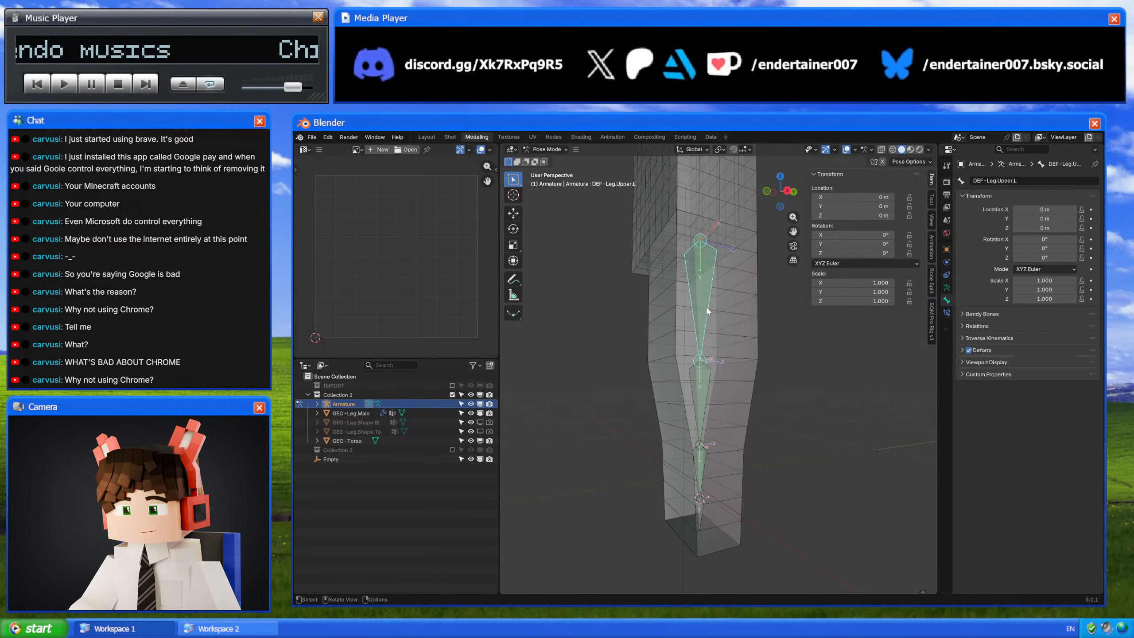
click(705, 305)
click(1003, 181)
key(Left)
key(Left)
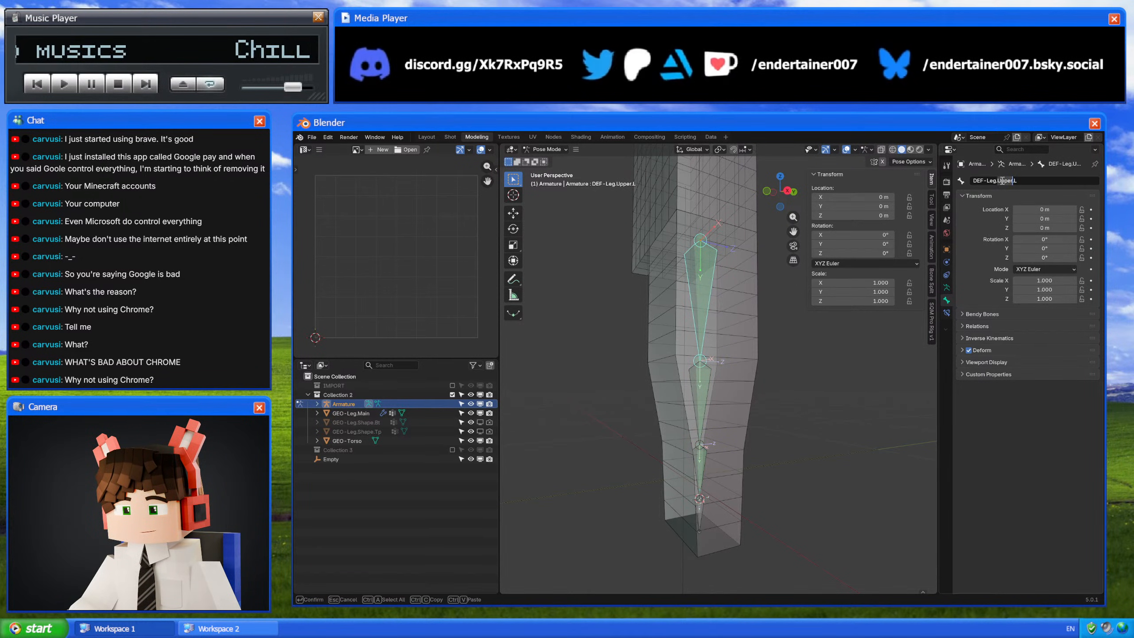
text(T)
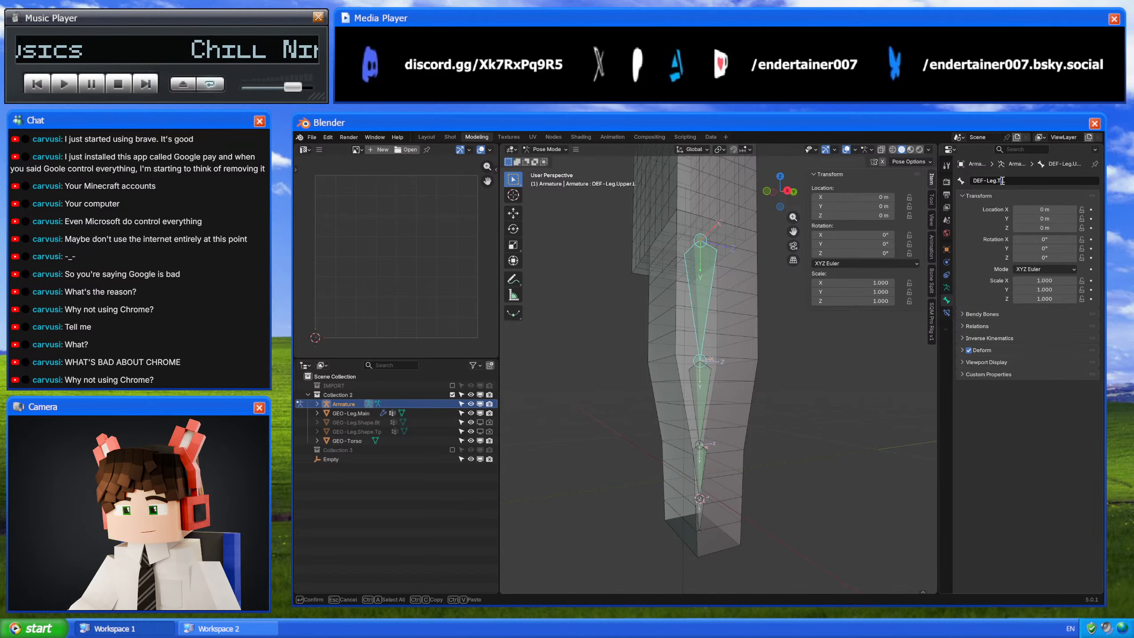
click(722, 390)
Step: Shorten the middle leg bone's name to "DEF-Leg.Md.L"
click(711, 392)
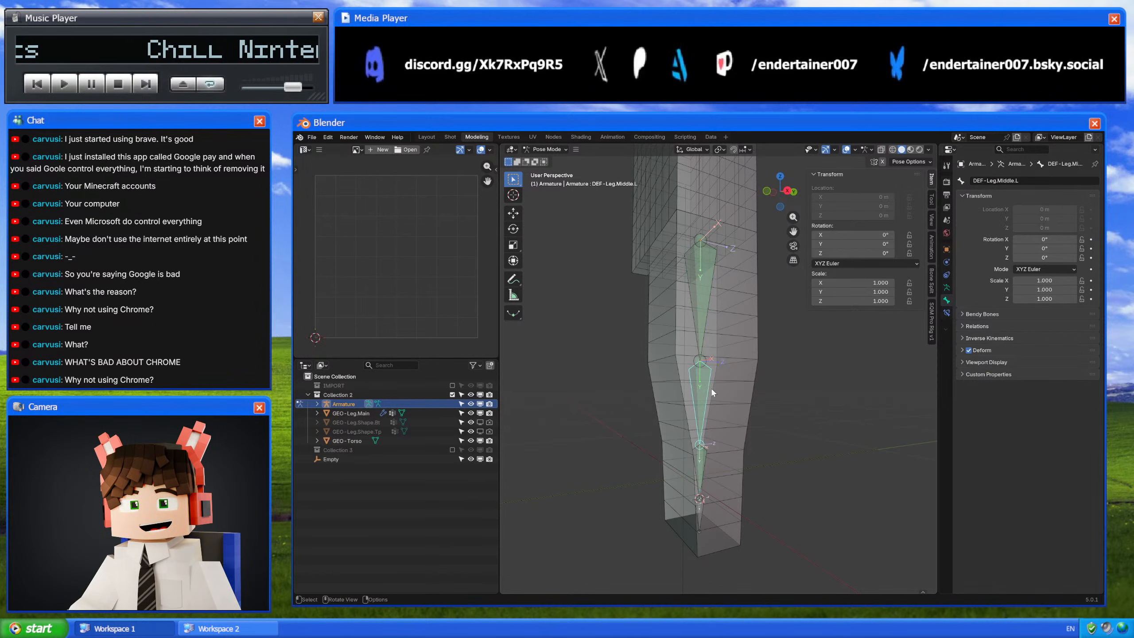
double_click(1005, 182)
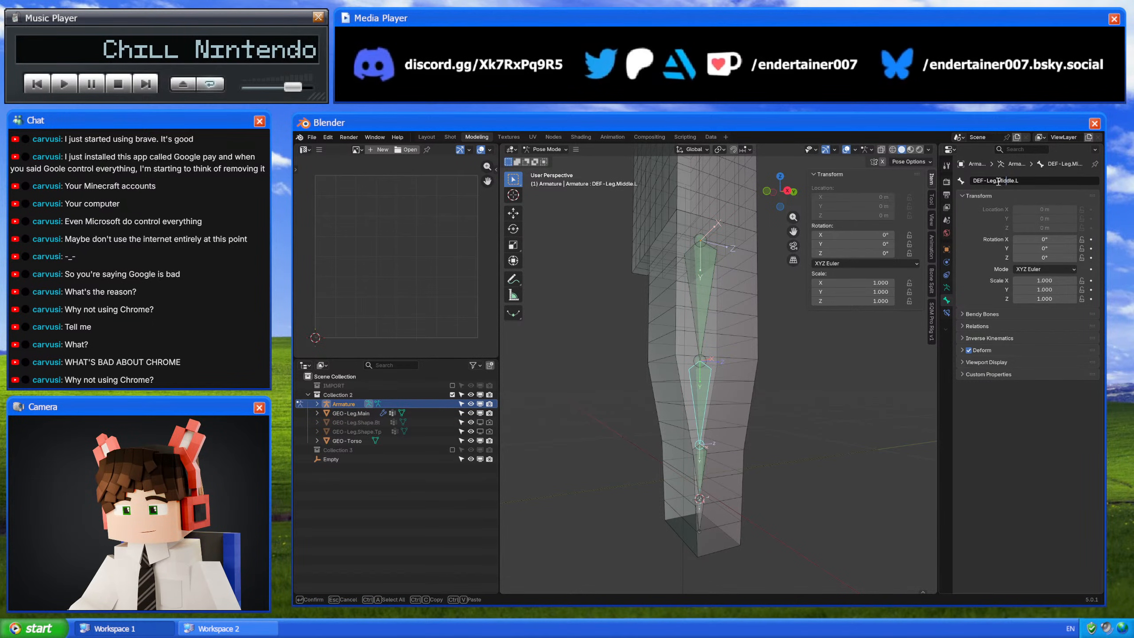
double_click(1003, 182)
text(Md)
key(Return)
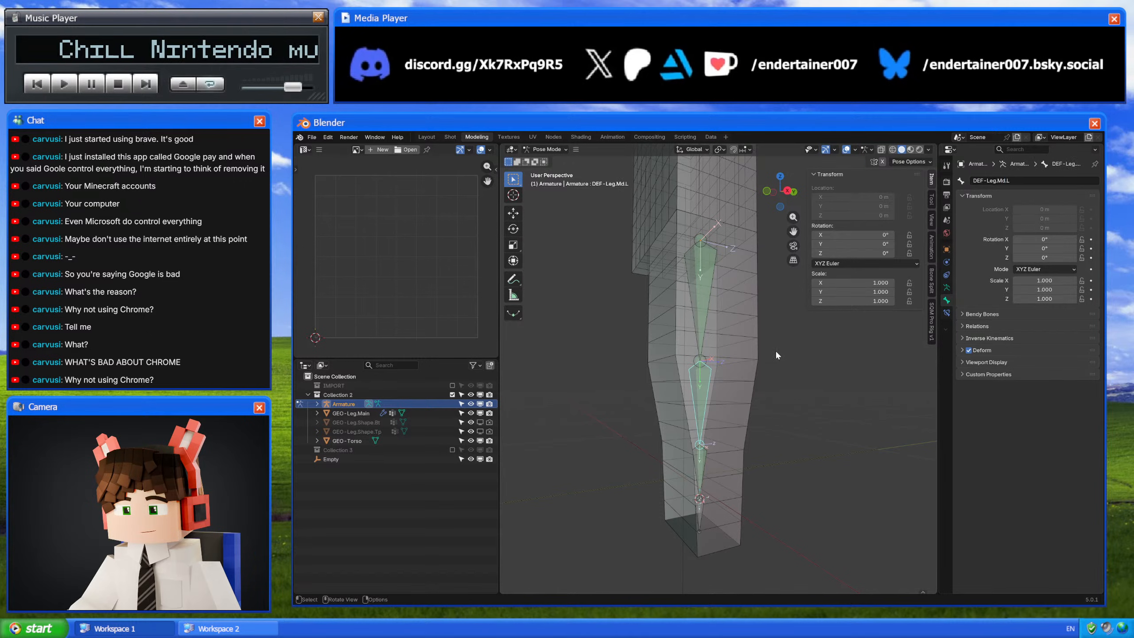
Step: Shorten the lower leg bone's name to "DEF-Leg.Bt.L"
click(699, 472)
double_click(1004, 180)
double_click(1004, 181)
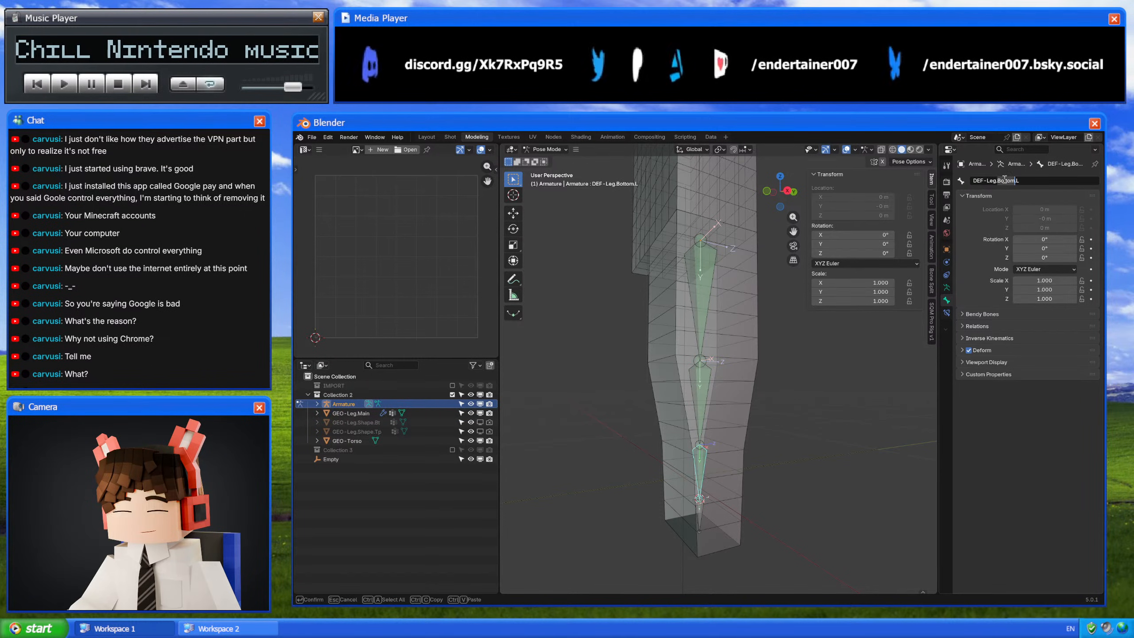
text(B)
key(Return)
Step: Rename the lowest bone at the foot to "DEF-Leg.Ankle.L", reusing the copied name
click(711, 495)
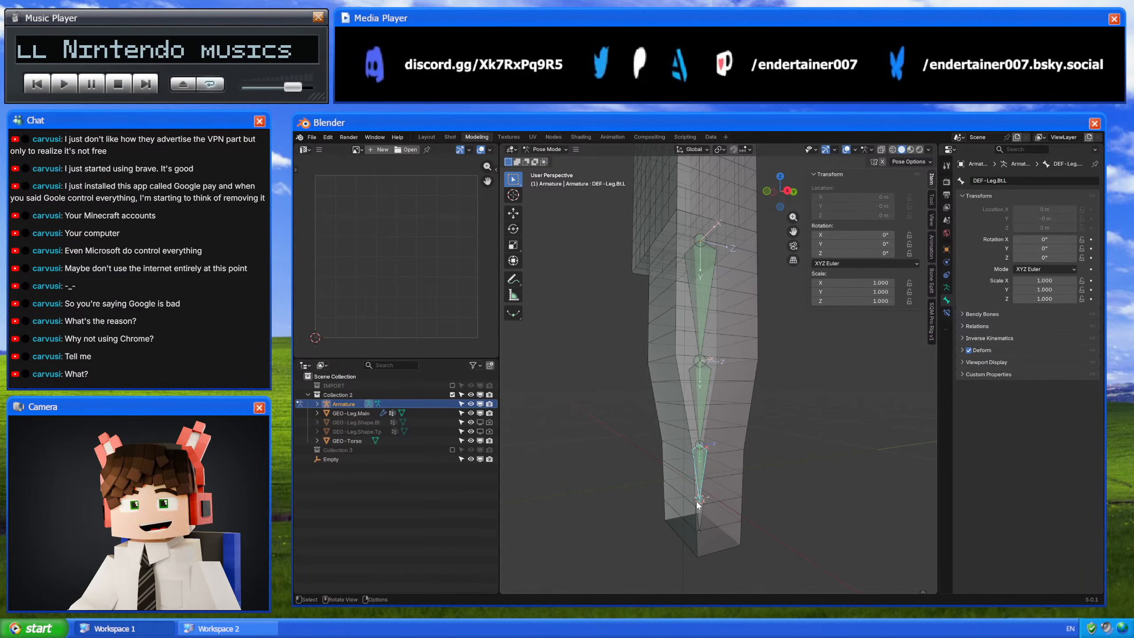
click(1010, 182)
key(ctrl+v)
double_click(1001, 182)
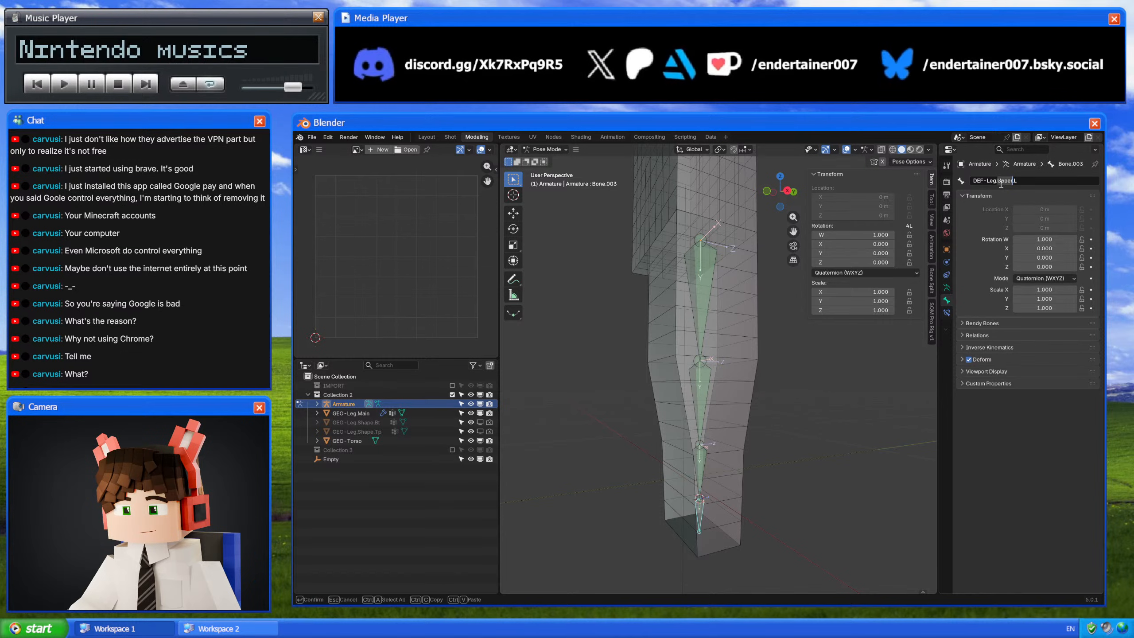
text(Ankle)
key(Return)
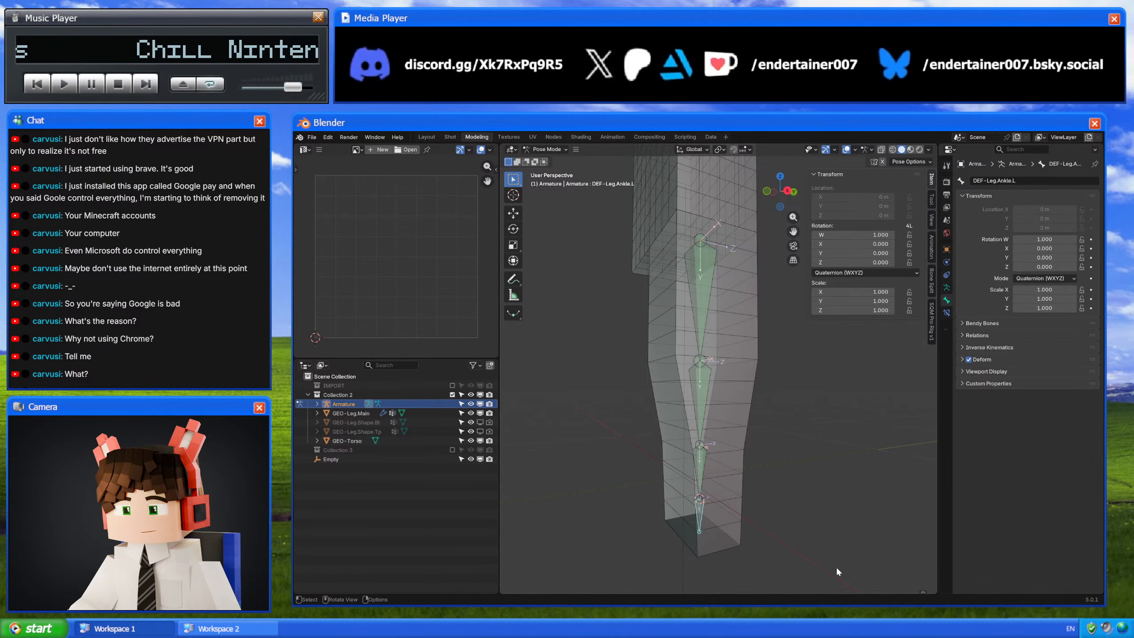
Step: From the right orthographic view, snap the 3D cursor to the leg mesh's centre line just above the ankle joint
click(785, 188)
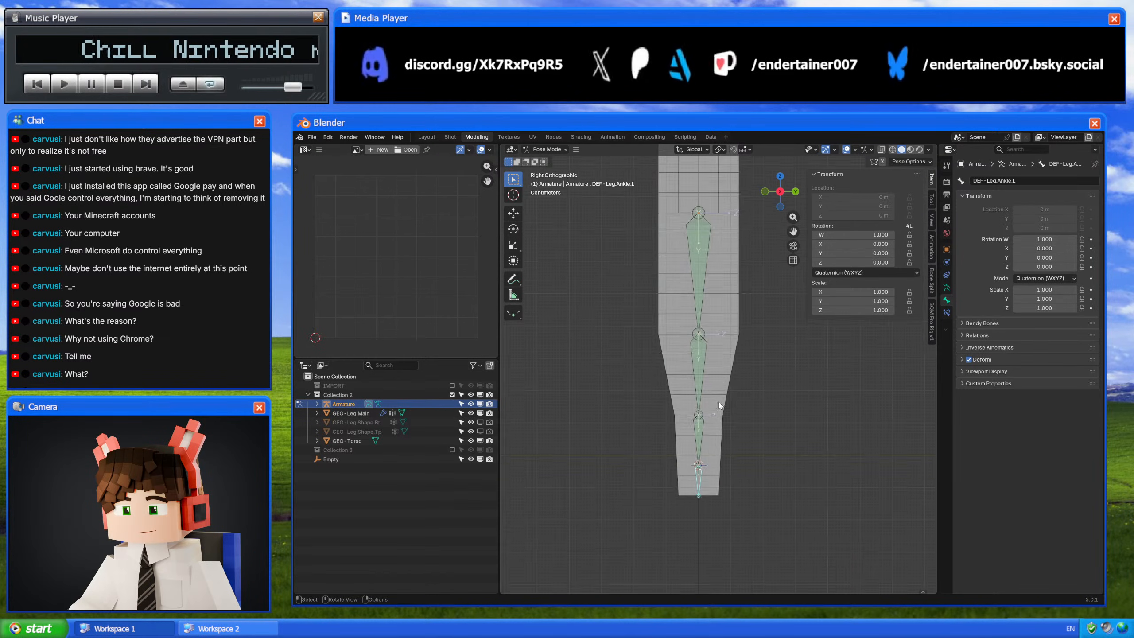
key(Tab)
key(Tab)
key(ctrl+Tab)
click(712, 439)
key(Tab)
key(Tab)
key(Tab)
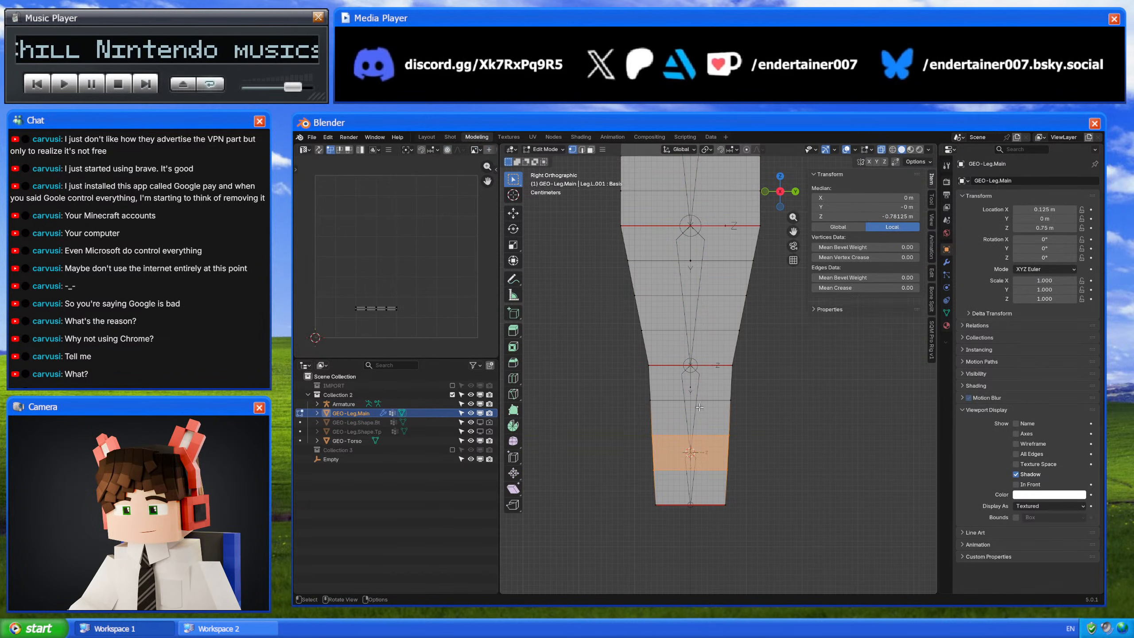
key(Tab)
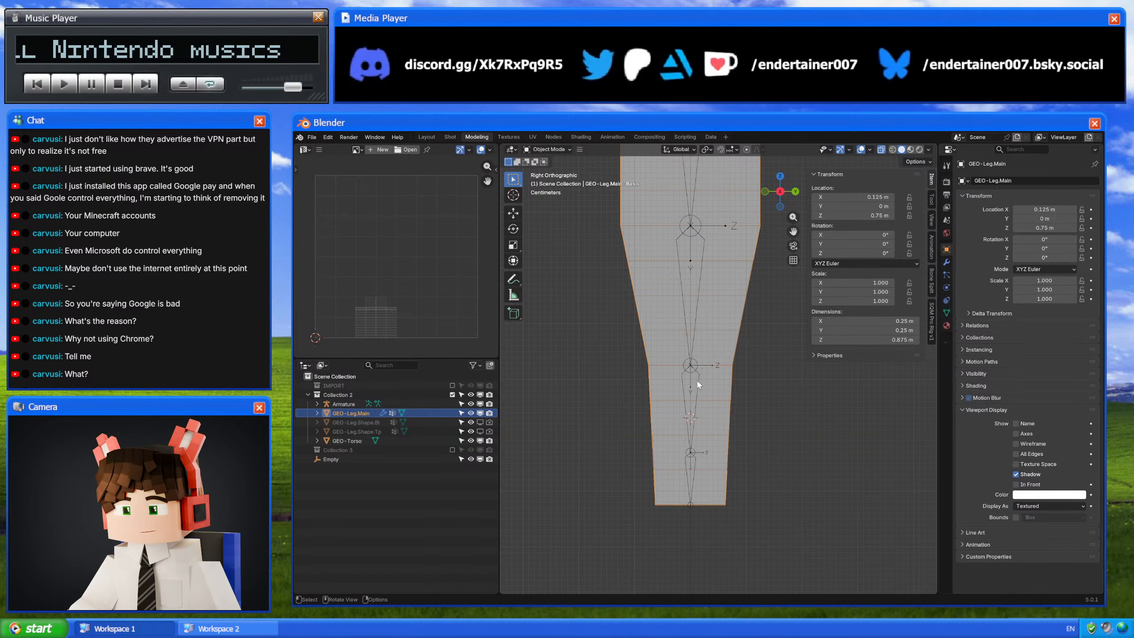
Step: Add a new bone to the armature at the 3D cursor and snap its tail to the ankle bone's tip
click(698, 385)
key(Tab)
key(shift+a)
click(690, 504)
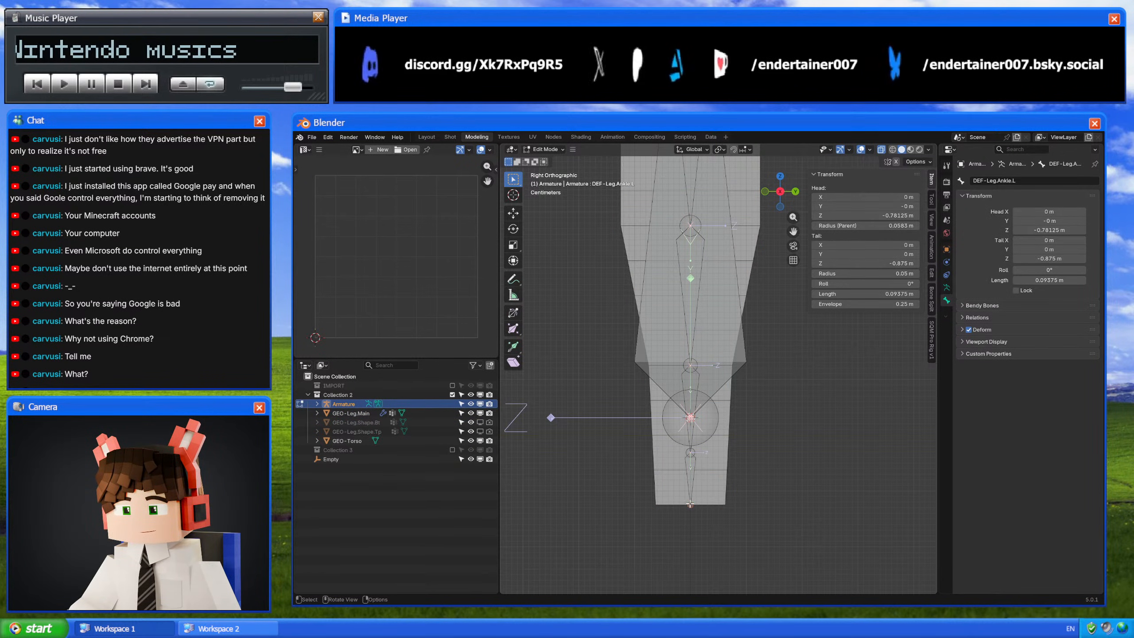
scroll(690, 505, down, 5)
click(711, 255)
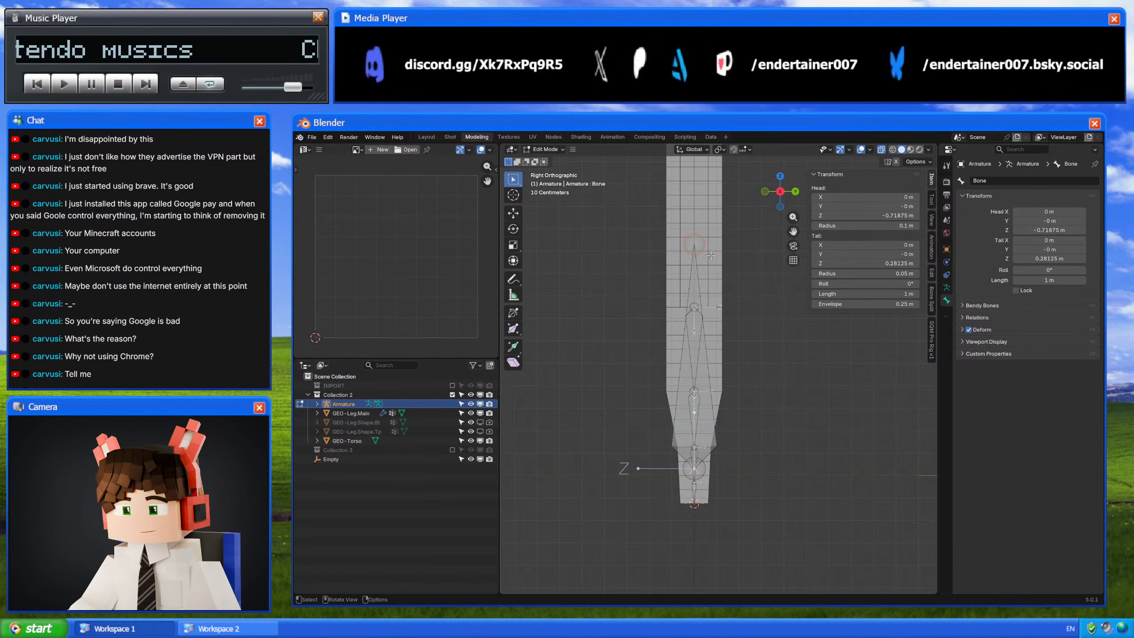
key(shift+s)
shift+middle_drag(729, 411, 749, 290)
scroll(748, 290, up, 7)
Step: Duplicate the new bone and snap the copy to the 3D cursor at the bottom of the leg
click(711, 331)
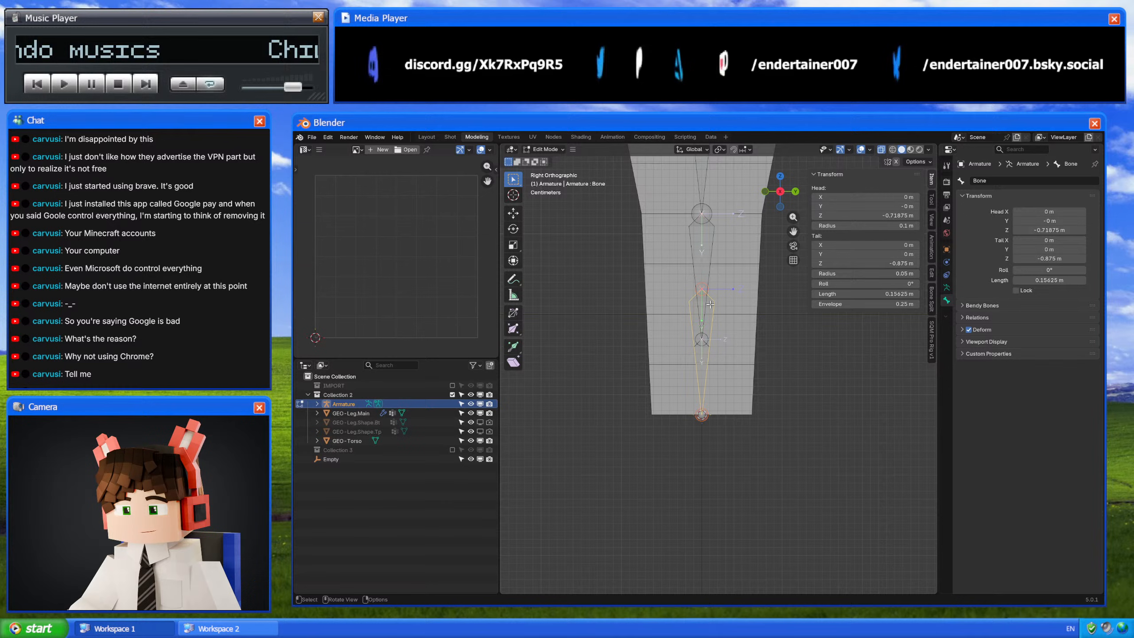
key(shift+d)
right_click(767, 343)
key(shift+s)
Step: Set the duplicated bottom bone's length to 0.05 m
click(867, 295)
text(.1)
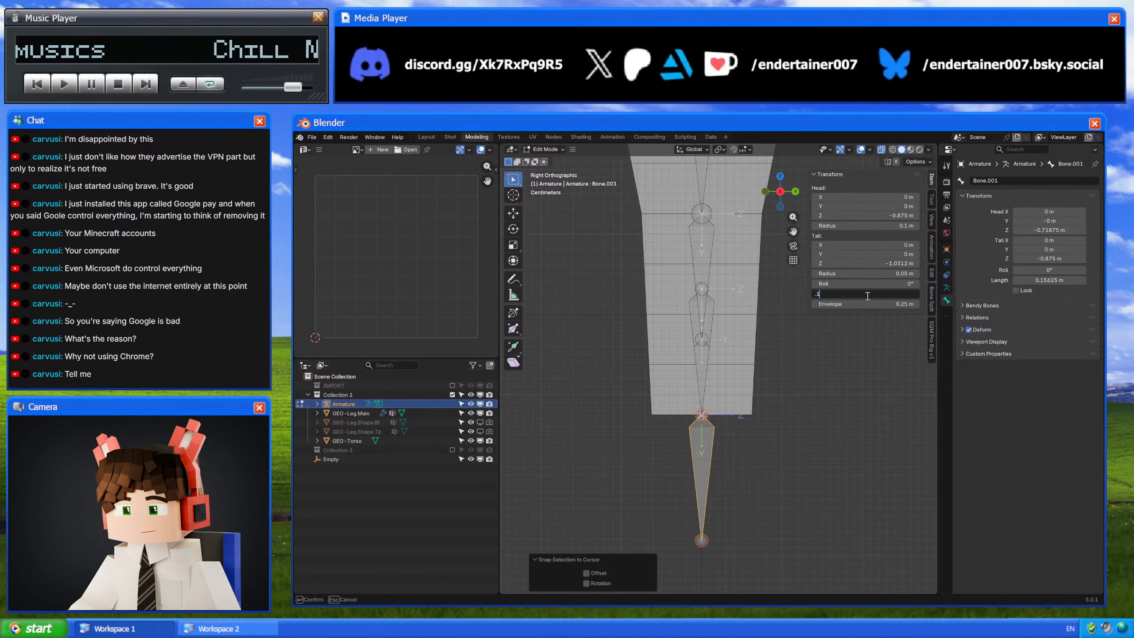
key(Return)
click(867, 295)
text(.05)
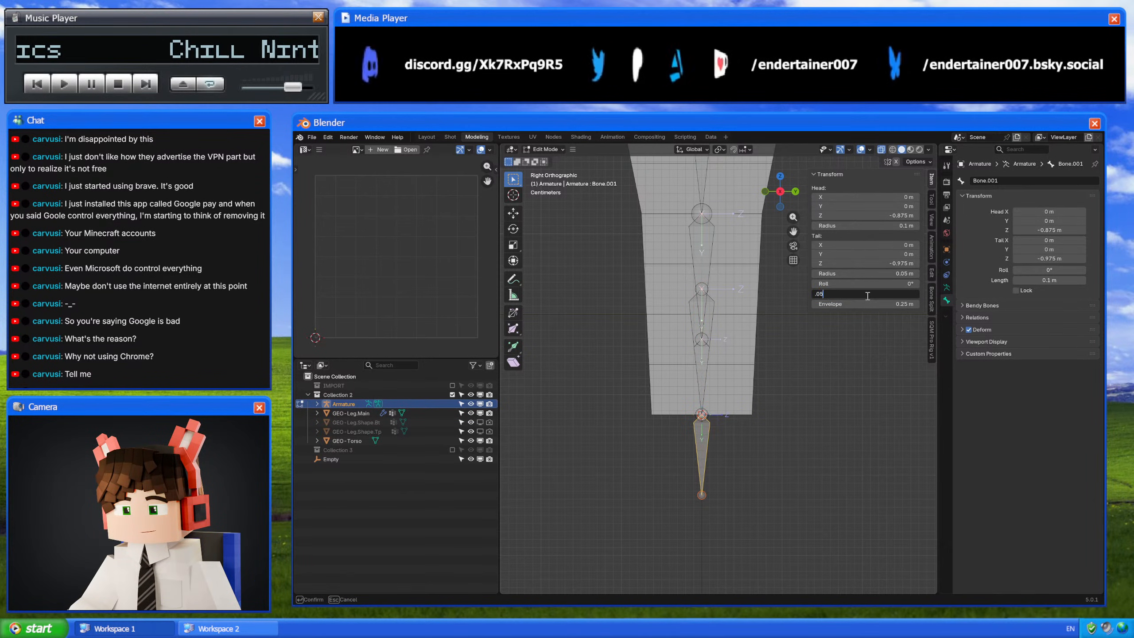
key(Return)
Step: Duplicate the short bottom bone, snap the copy to the head of the new foot bone, and return to Pose Mode
click(702, 287)
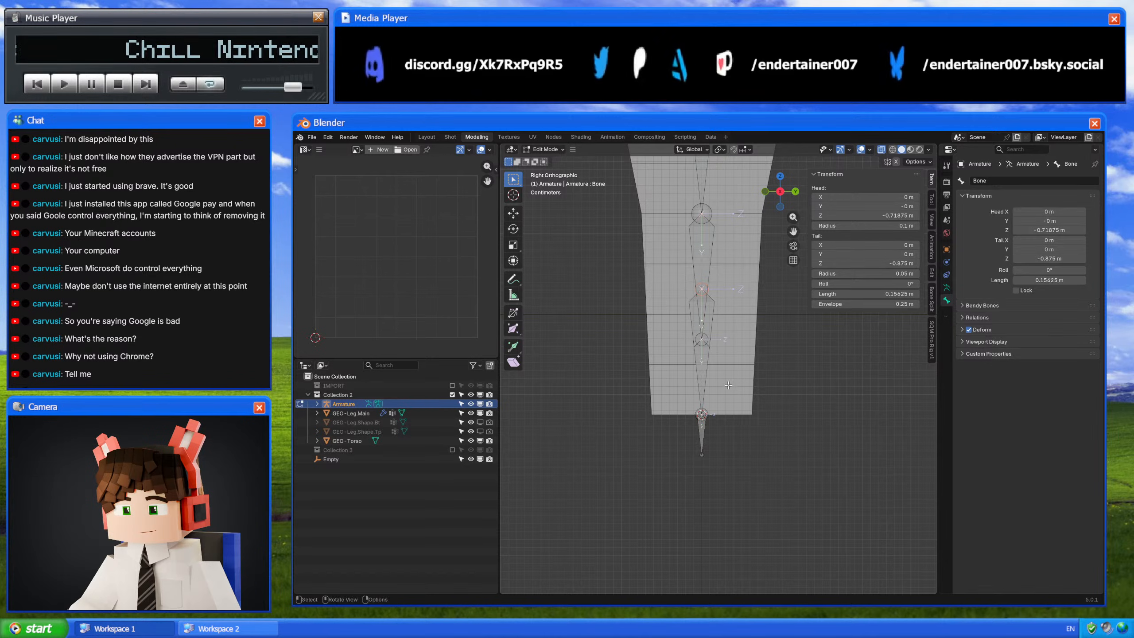
click(703, 430)
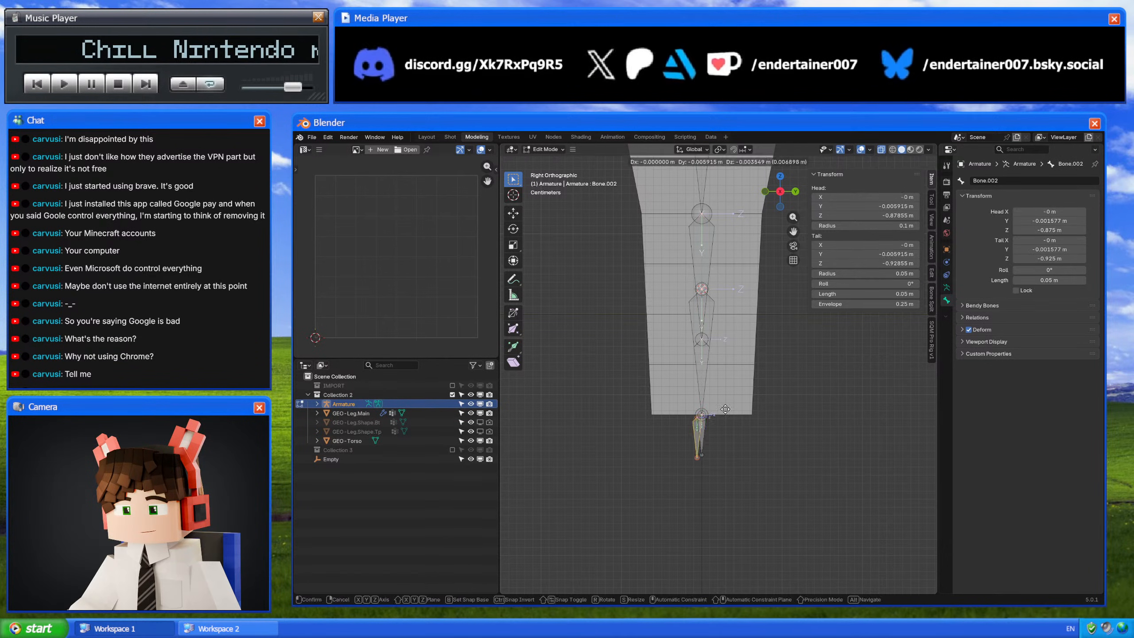
key(Tab)
key(ctrl+Tab)
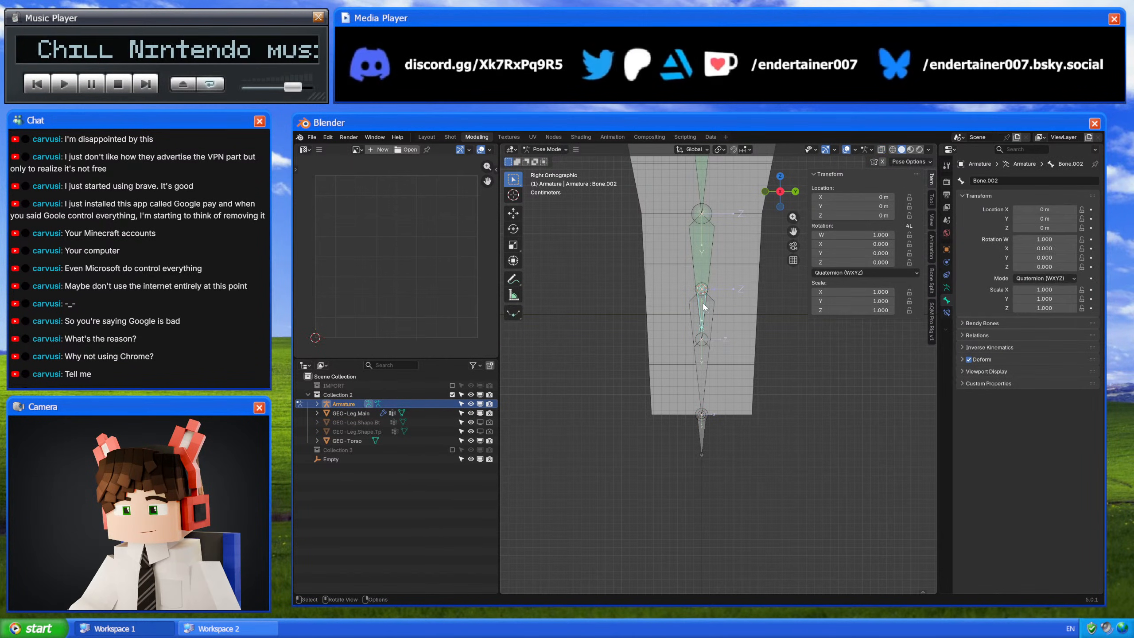
Step: Move the three new bones into a new bone collection and solo that collection
click(710, 309)
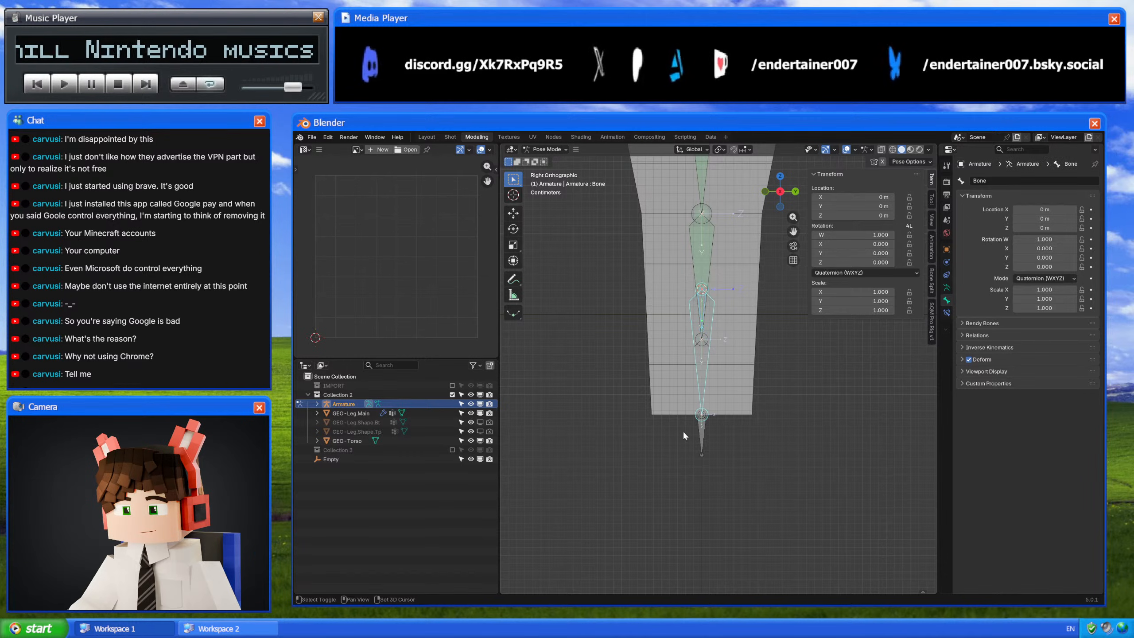
click(1090, 238)
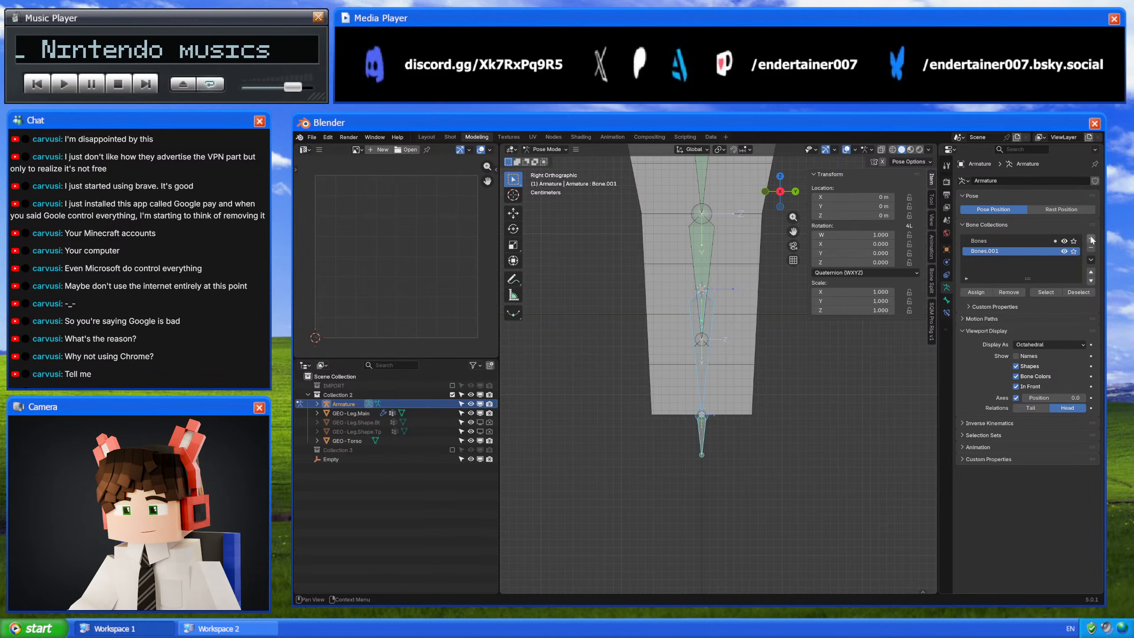
key(m)
click(754, 429)
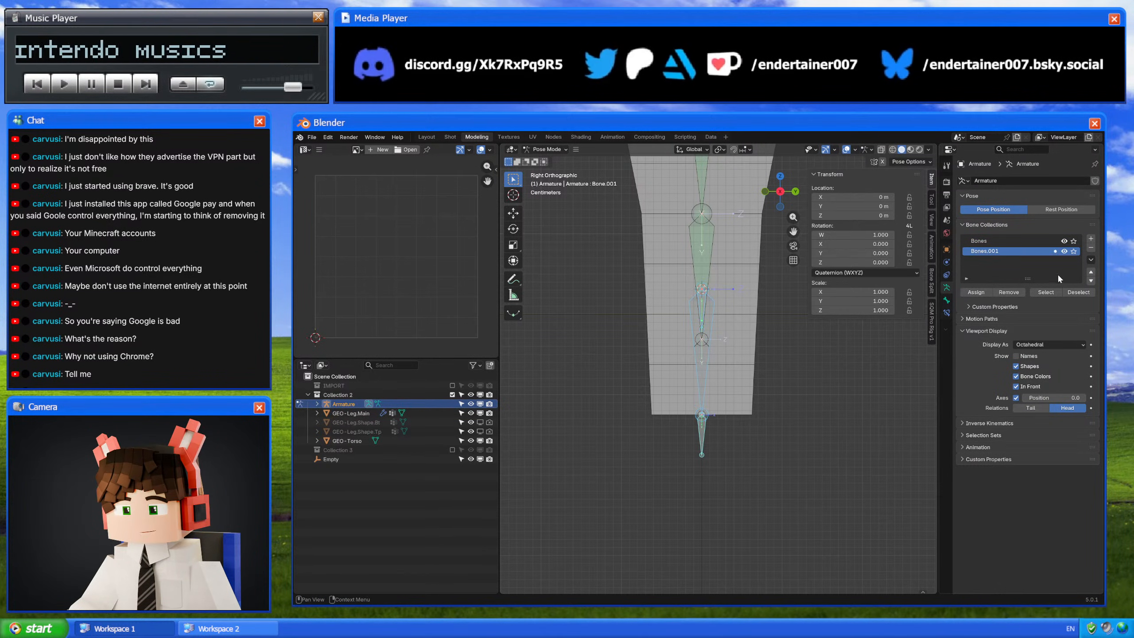
click(1074, 251)
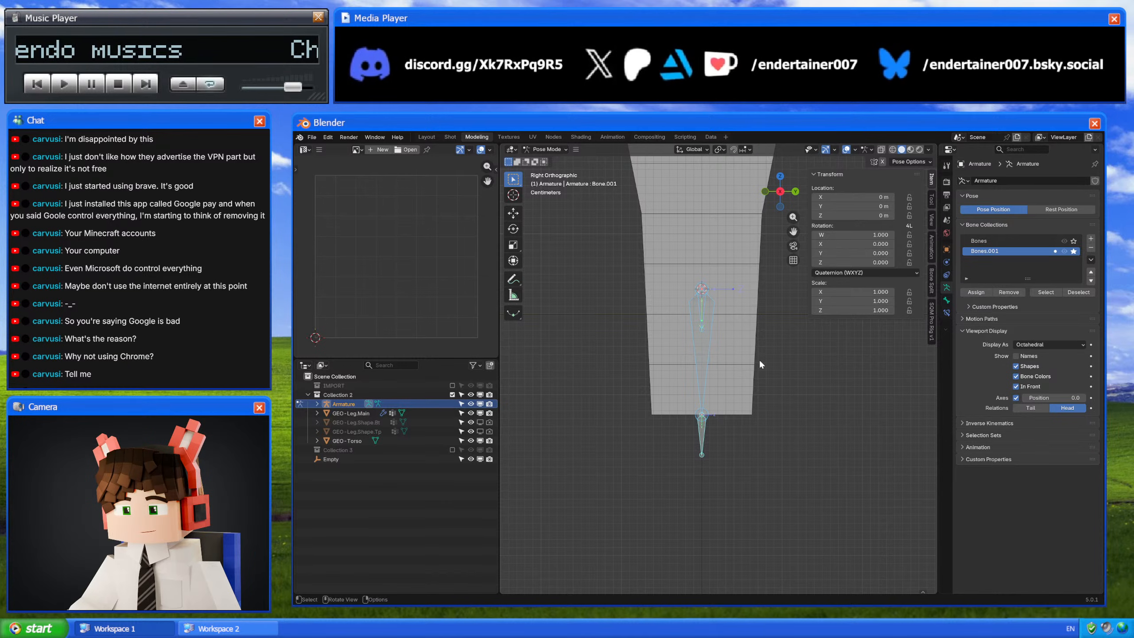
Step: Set the viewport display of the three selected new bones to B-Bone
click(946, 301)
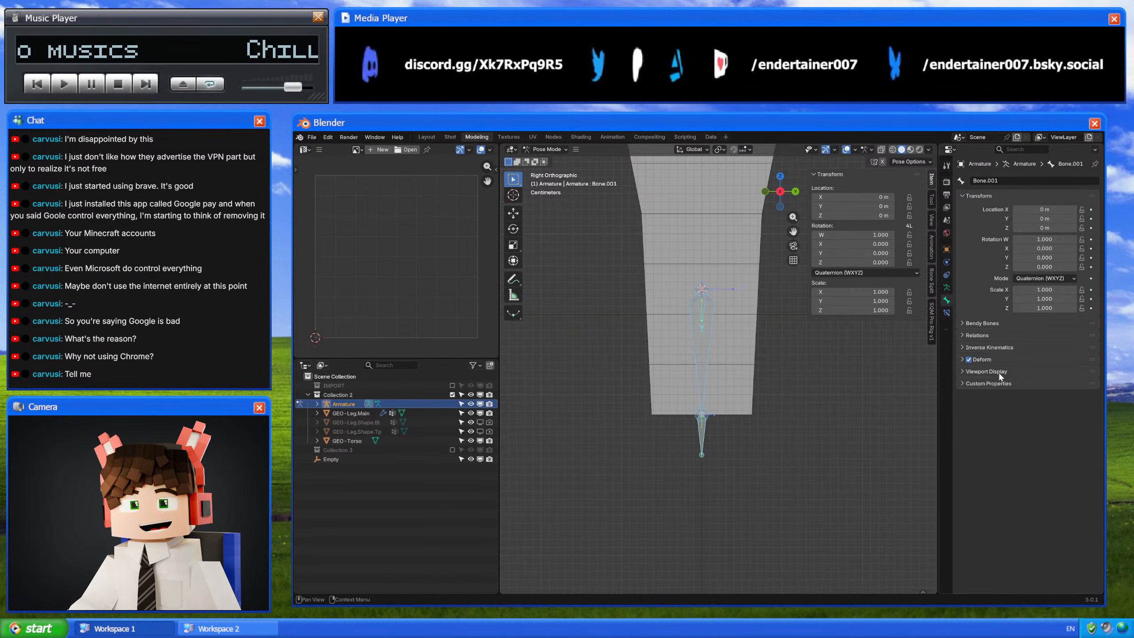
click(999, 375)
click(1044, 405)
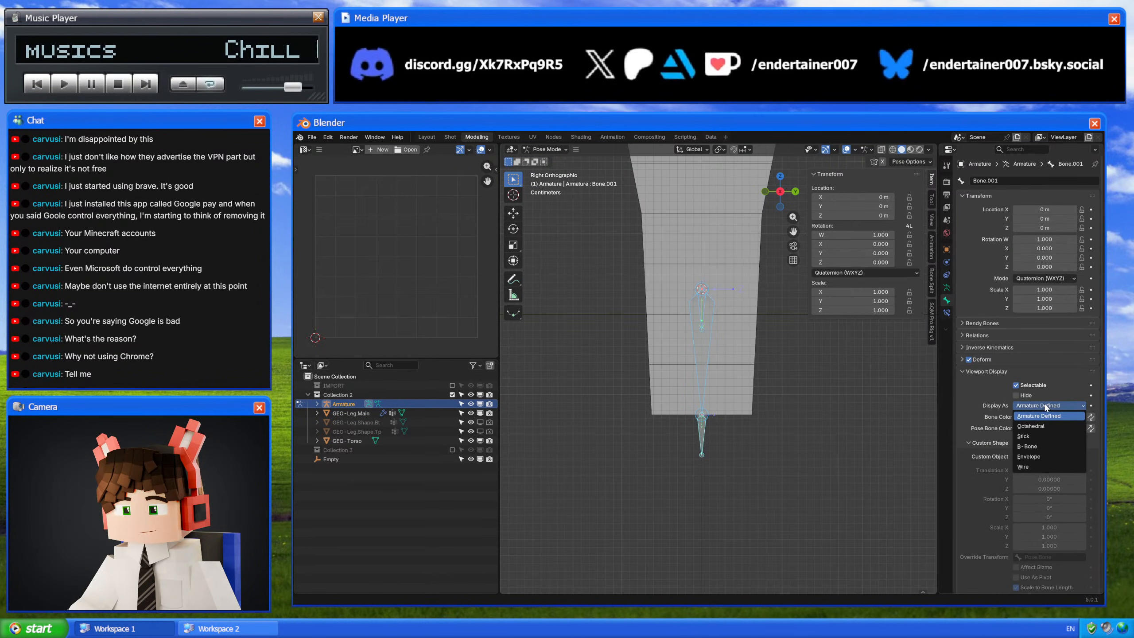
click(1034, 445)
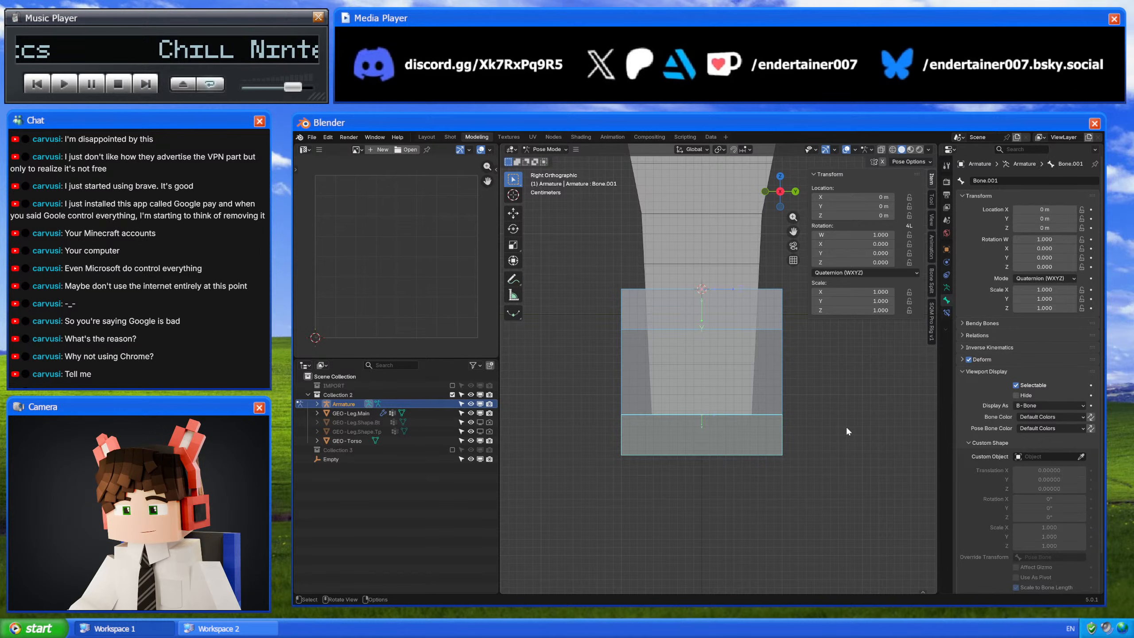
Step: Scale the B-Bone display size of the three new bones to -0.2 m on X, Y and Z
key(q)
click(848, 431)
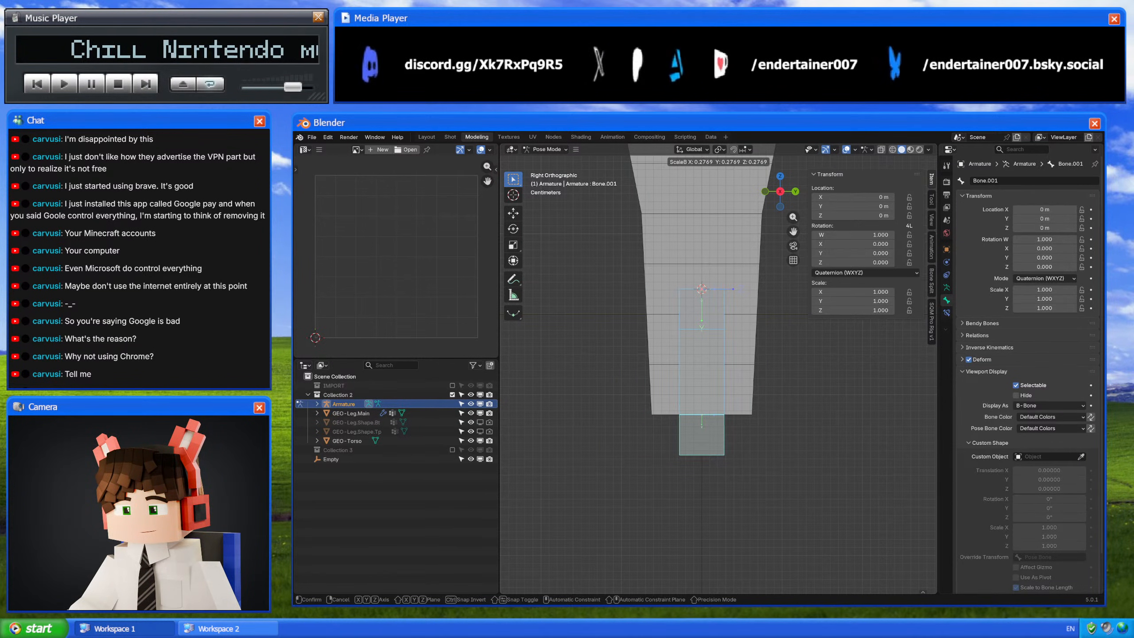
key(Return)
click(624, 535)
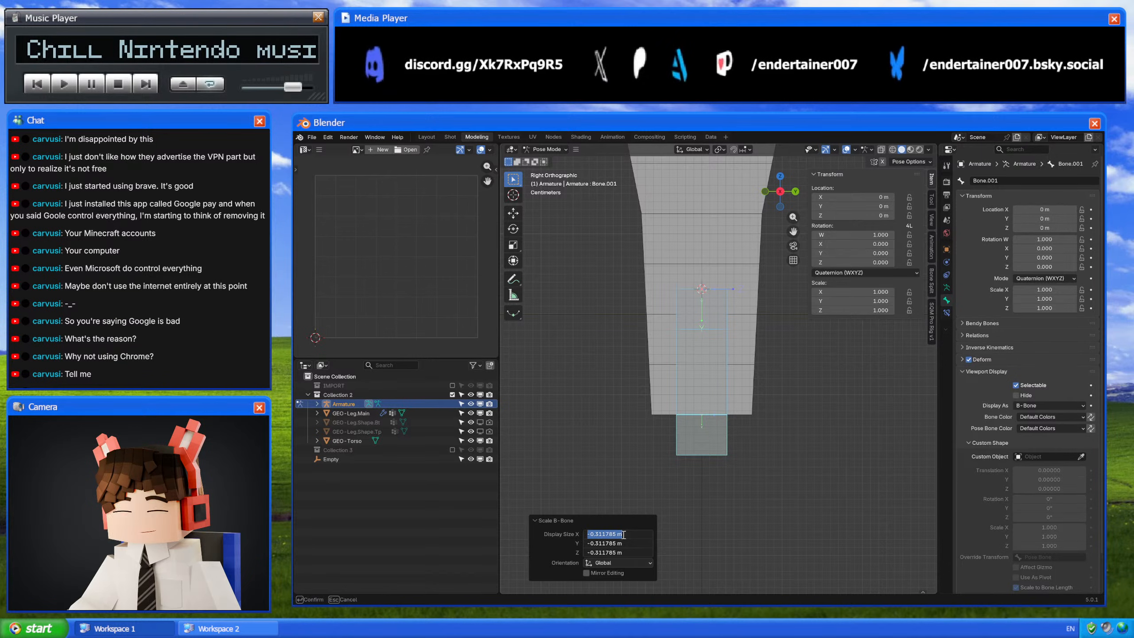
text(-.2)
key(Return)
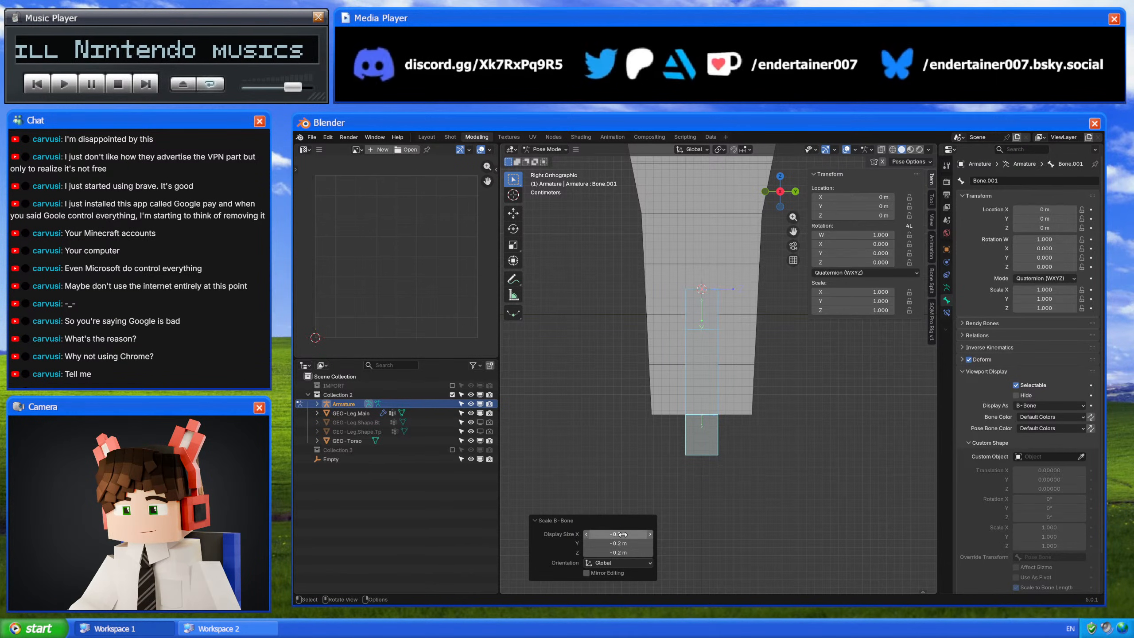
Step: Scale the B-Bone display size of the two short end bones by 2, leaving out the long foot bone
click(697, 428)
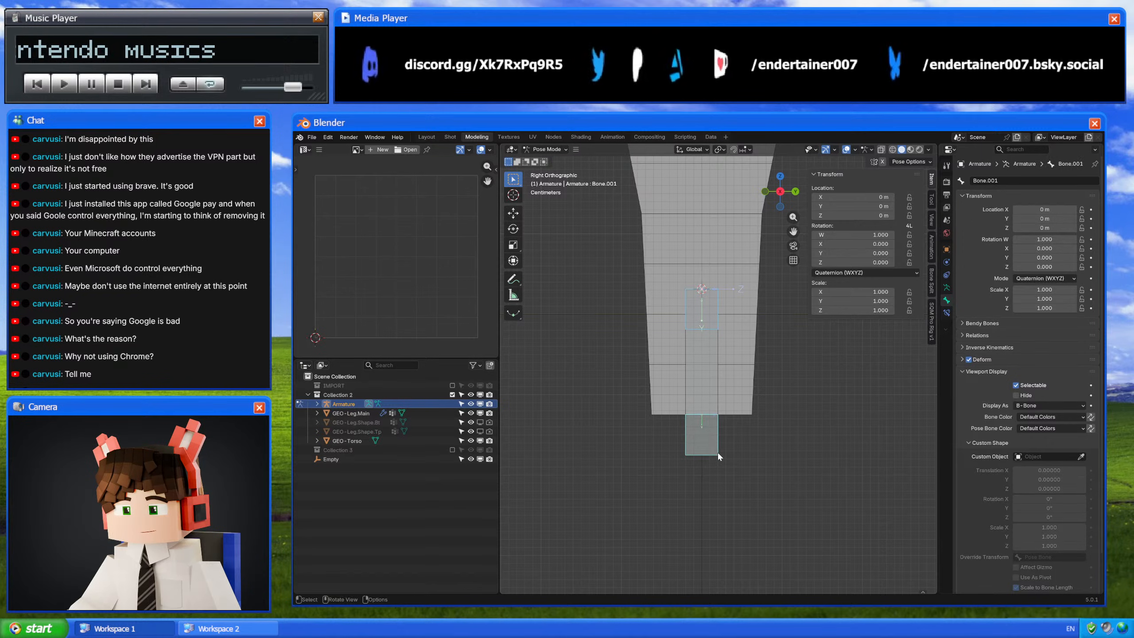
key(ctrl+alt+s)
text(2)
key(Return)
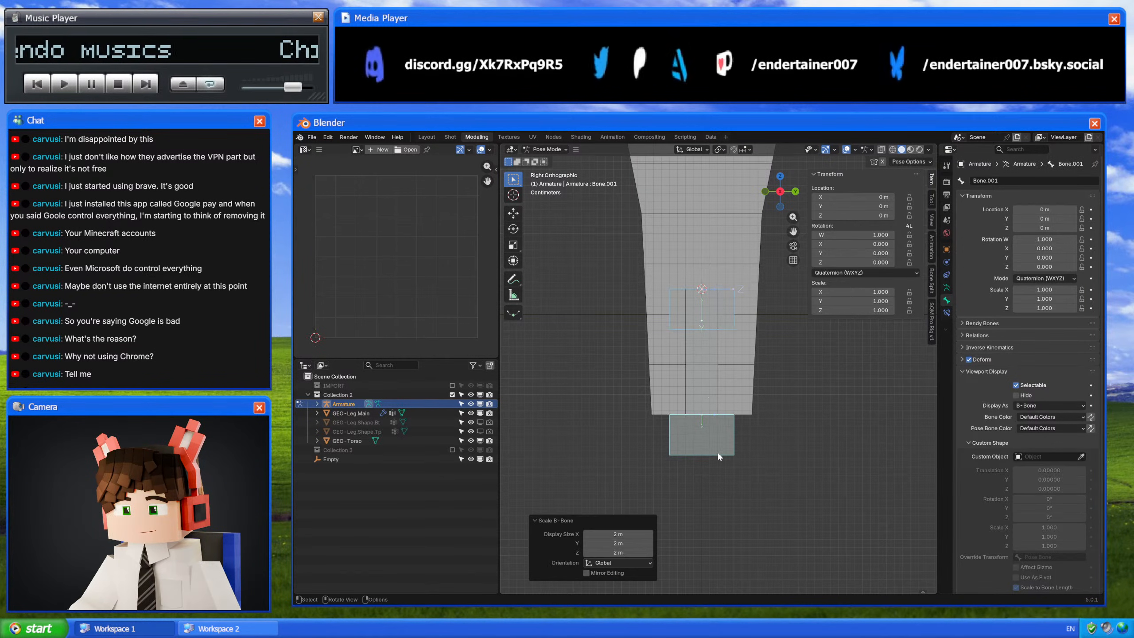
click(767, 420)
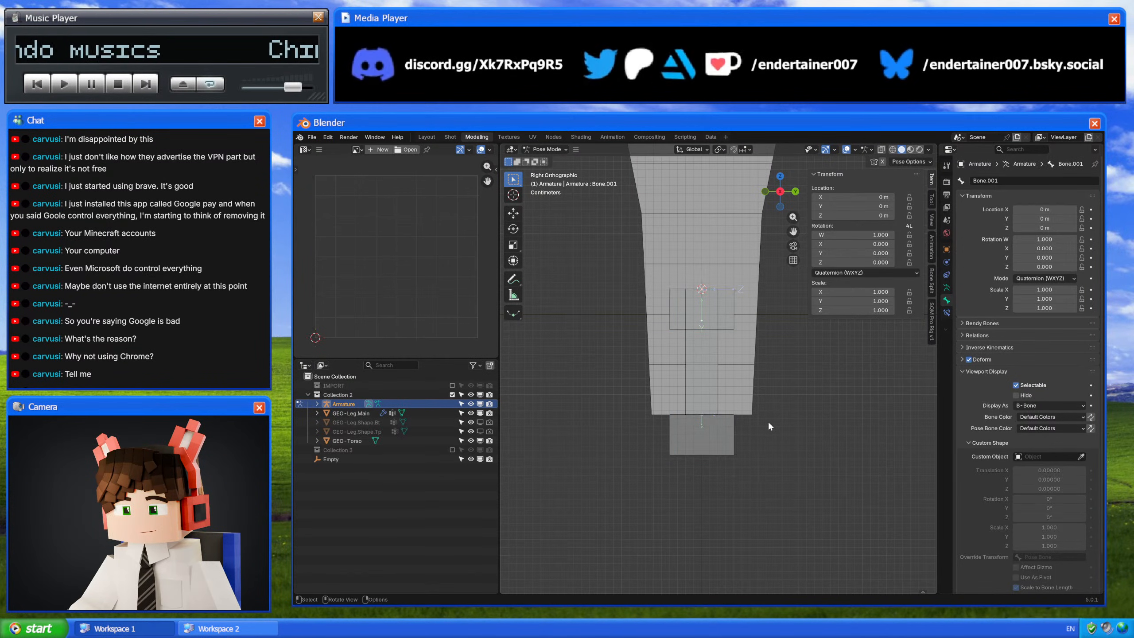
Step: Turn off solo for the new bone collection and parent the long foot bone to the upper short bone with Keep Offset
click(946, 288)
click(1064, 251)
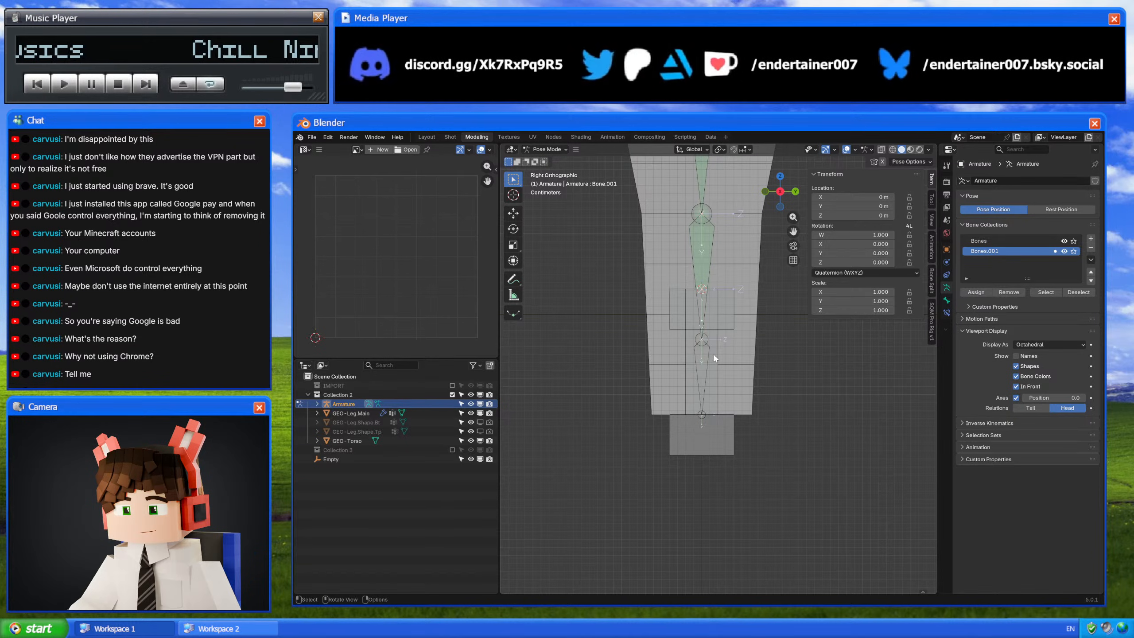
shift+middle_drag(729, 331, 723, 357)
key(Tab)
shift+click(720, 338)
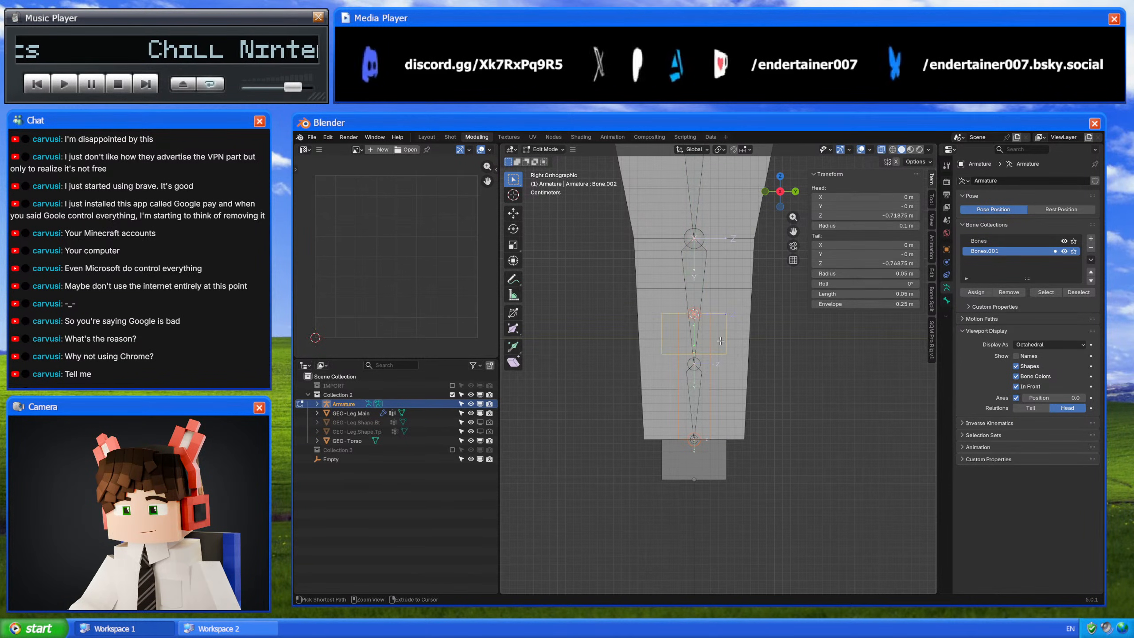
key(ctrl+p)
click(719, 340)
key(Tab)
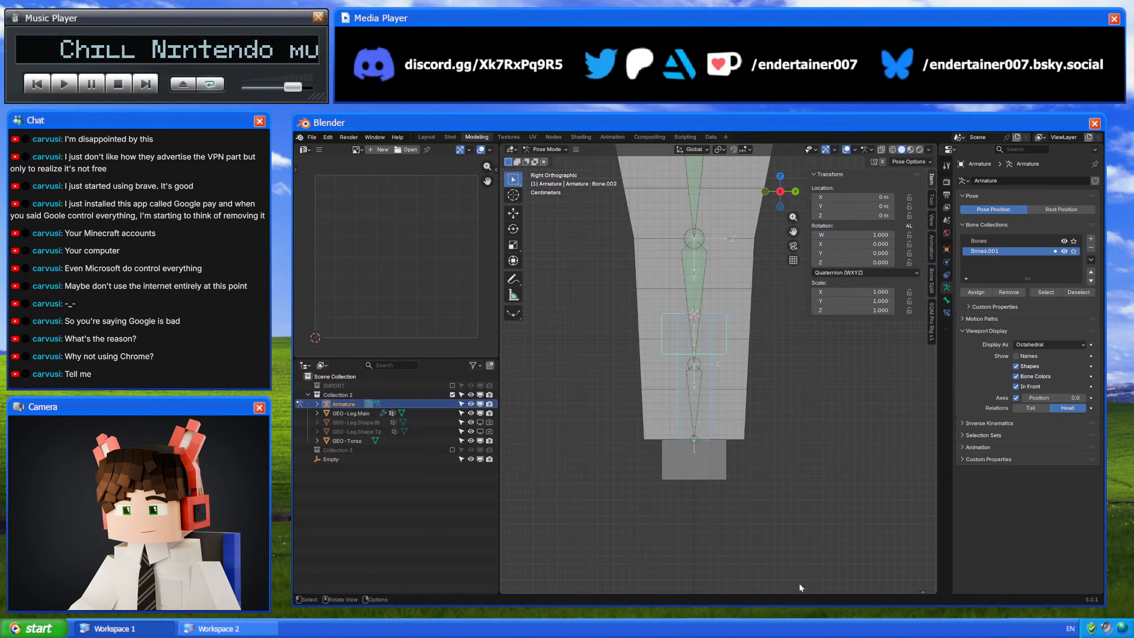
click(718, 351)
key(Tab)
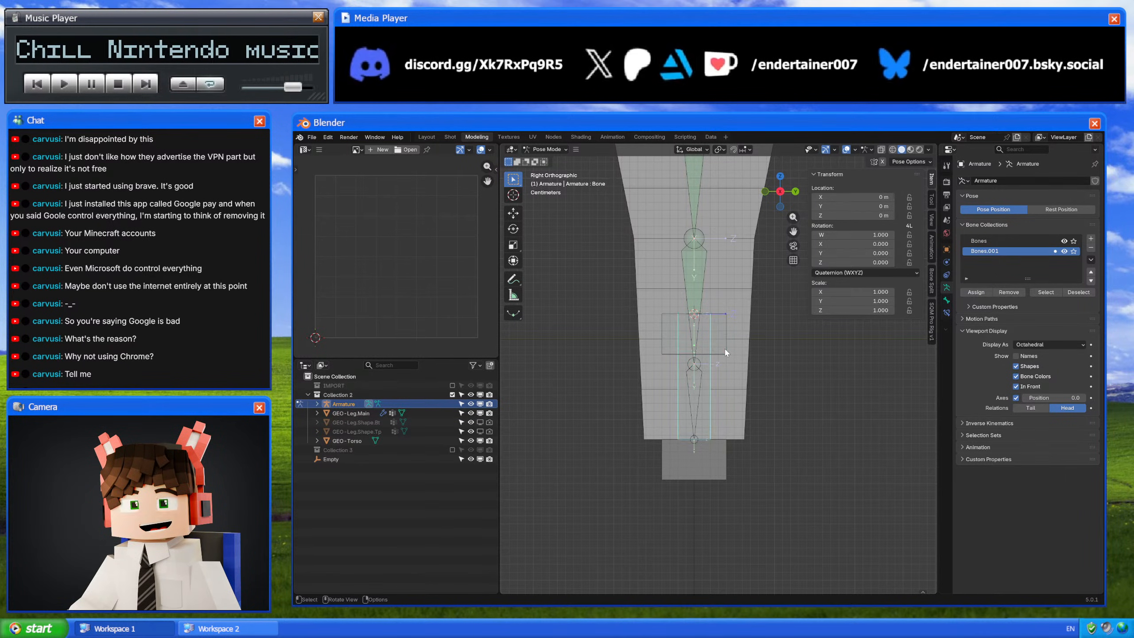
shift+click(720, 349)
key(ctrl+p)
click(724, 347)
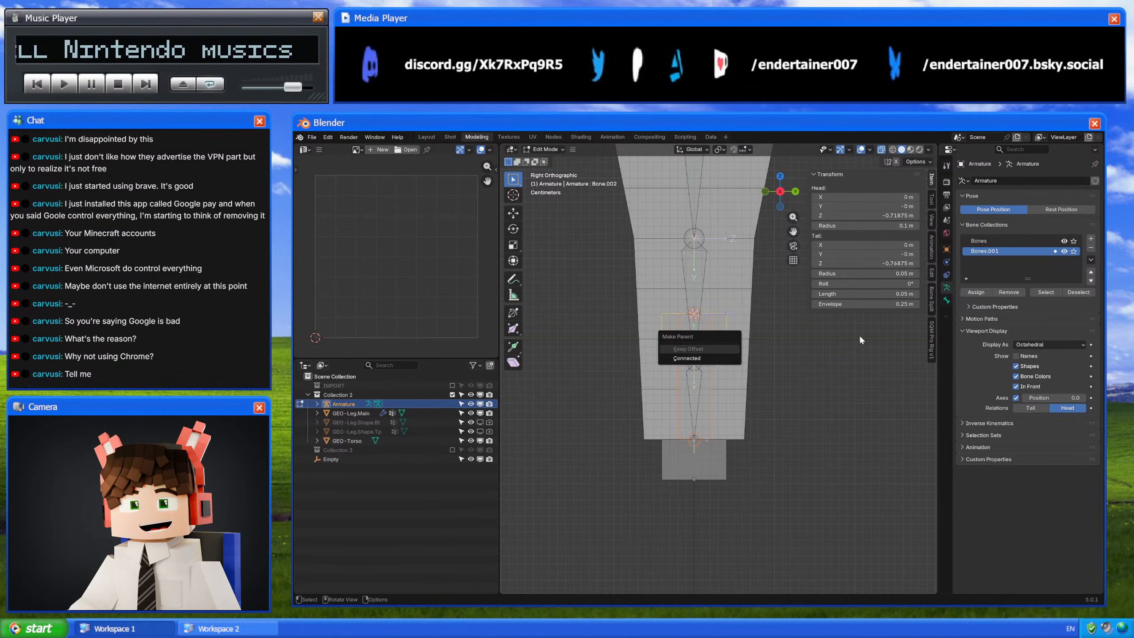
key(Tab)
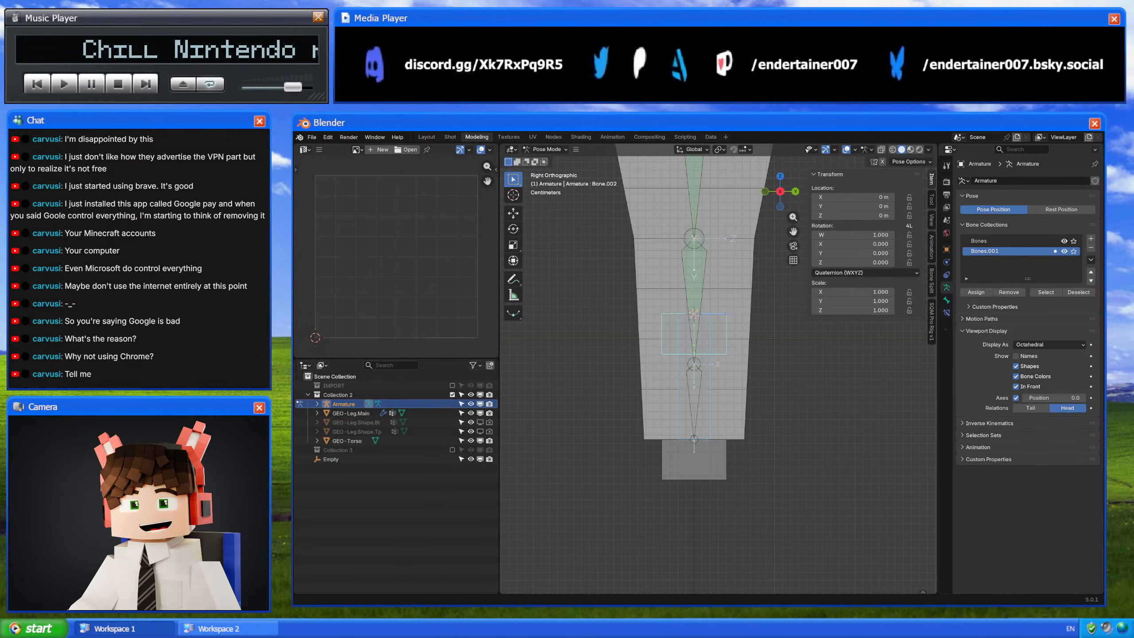
Step: Snap the 3D cursor to the leg's horizontal edge loop just above the head of the long foot bone
shift+middle_drag(721, 370, 713, 386)
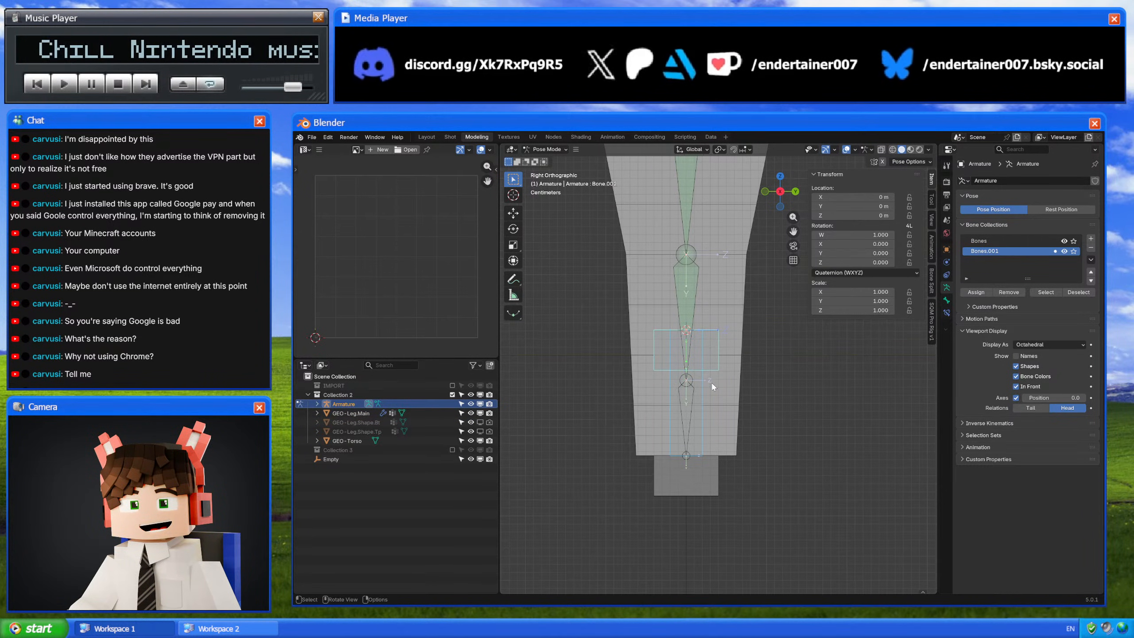
click(705, 389)
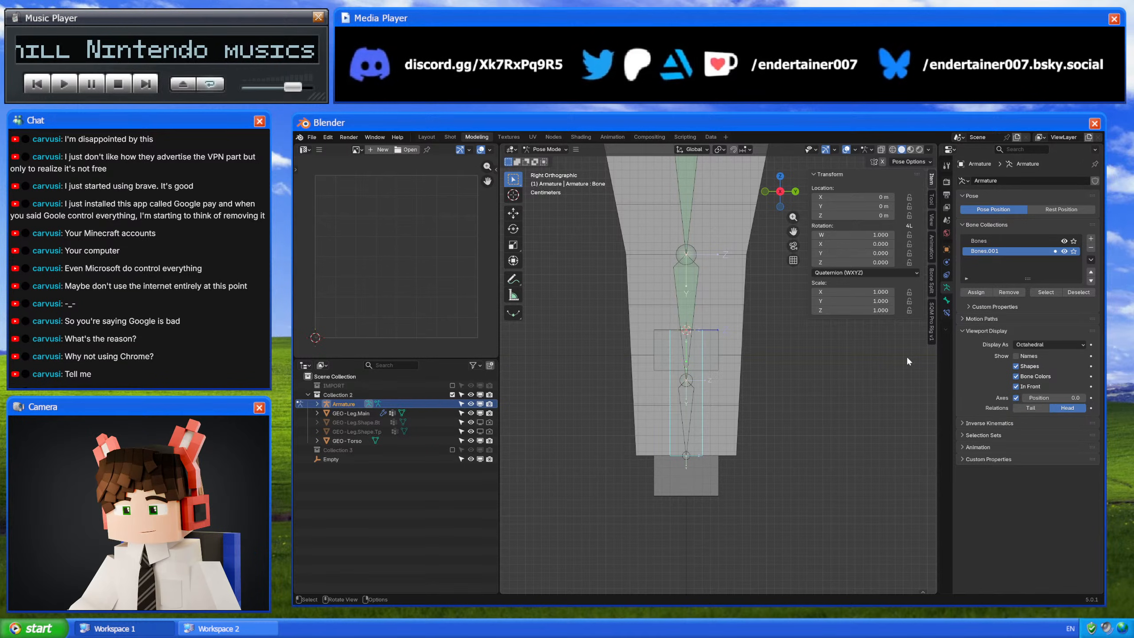
shift+middle_drag(749, 343, 752, 404)
click(718, 377)
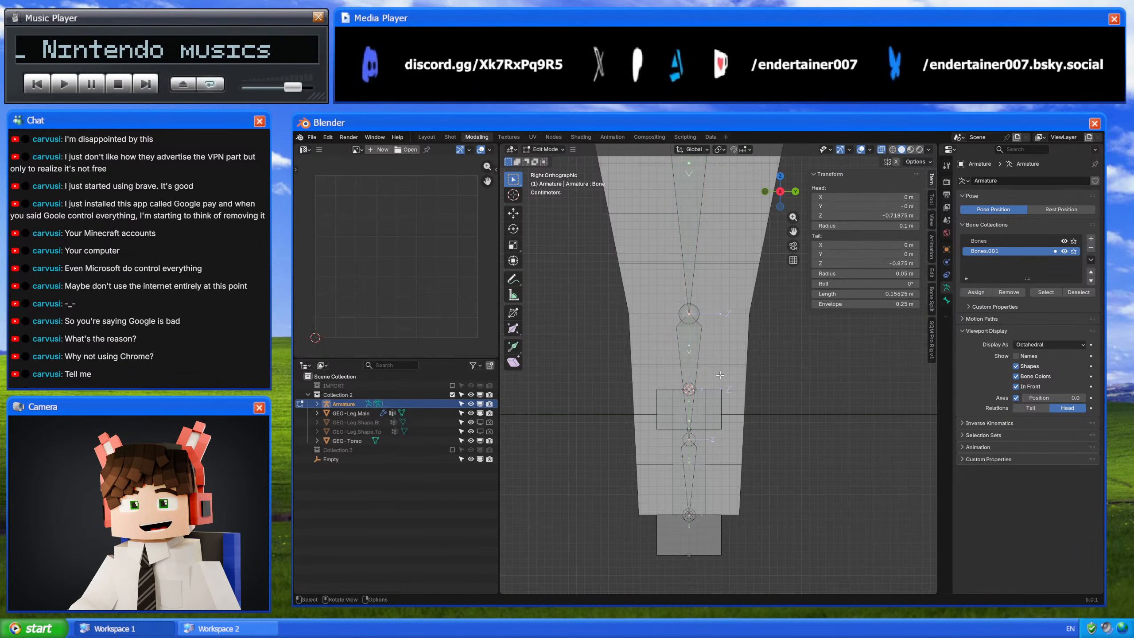
key(Tab)
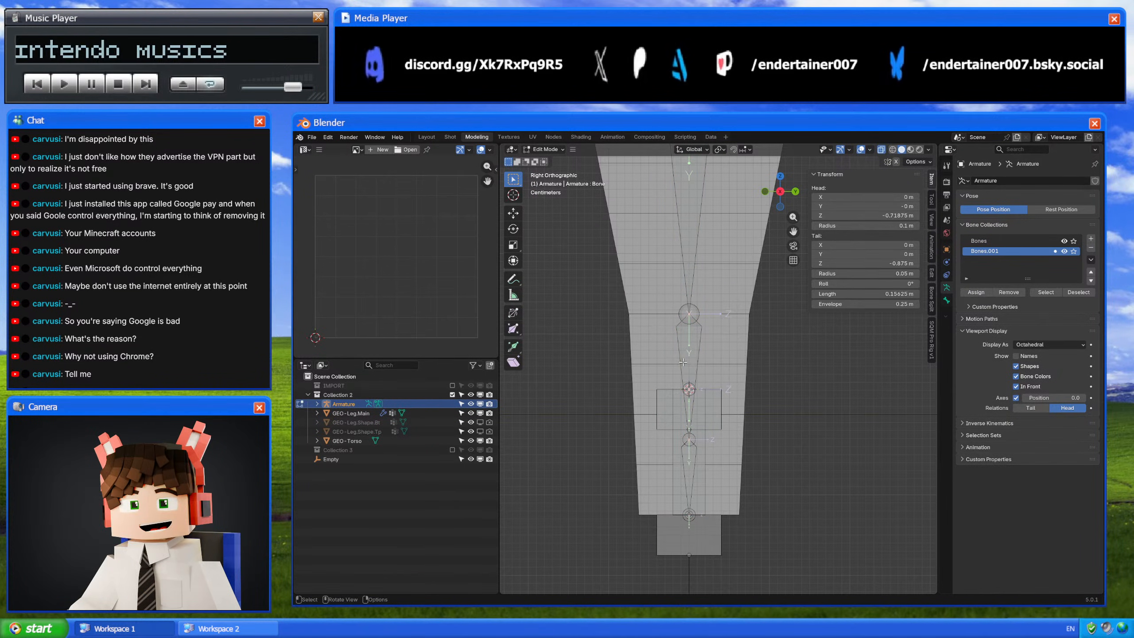
key(alt+q)
drag(620, 354, 765, 383)
key(shift+s)
key(Tab)
click(718, 390)
key(Tab)
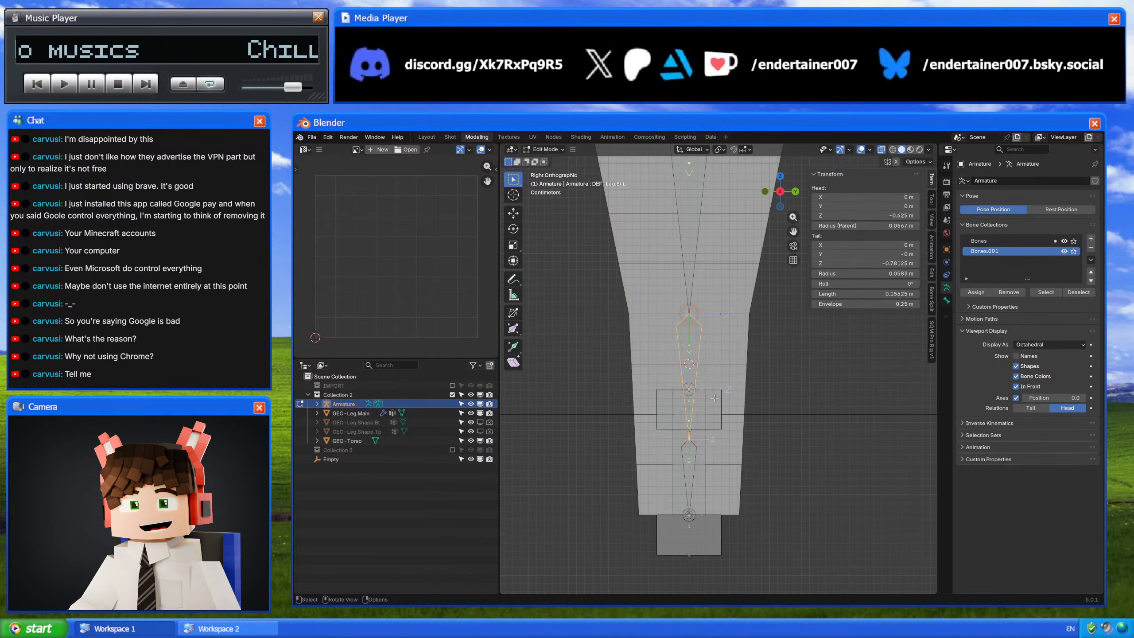
Step: Snap the upper short bone and the long foot bone's head to the 3D cursor, and return to Pose Mode
click(718, 390)
key(shift+s)
click(787, 402)
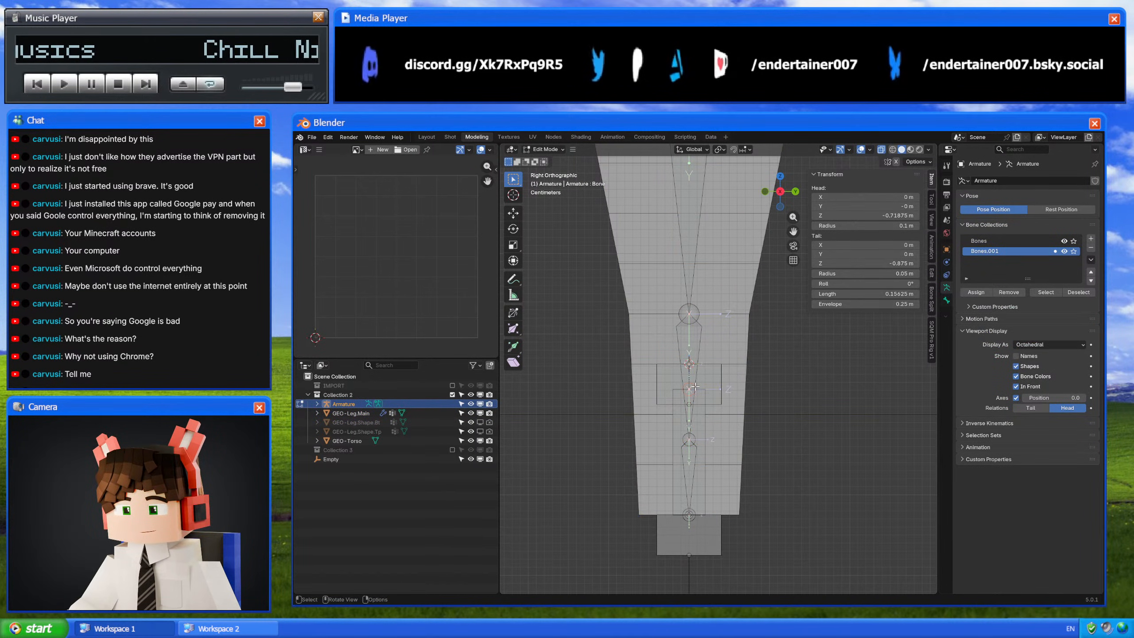
key(Tab)
key(ctrl+Tab)
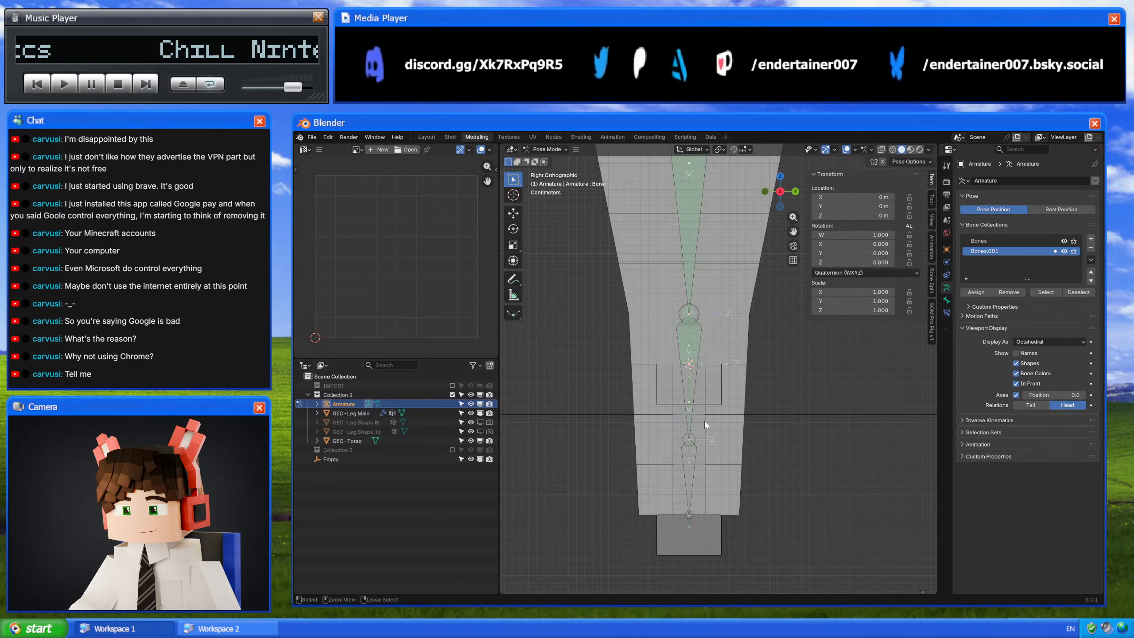
Step: Set the long foot bone's Bendy Bones segments to 6
click(946, 301)
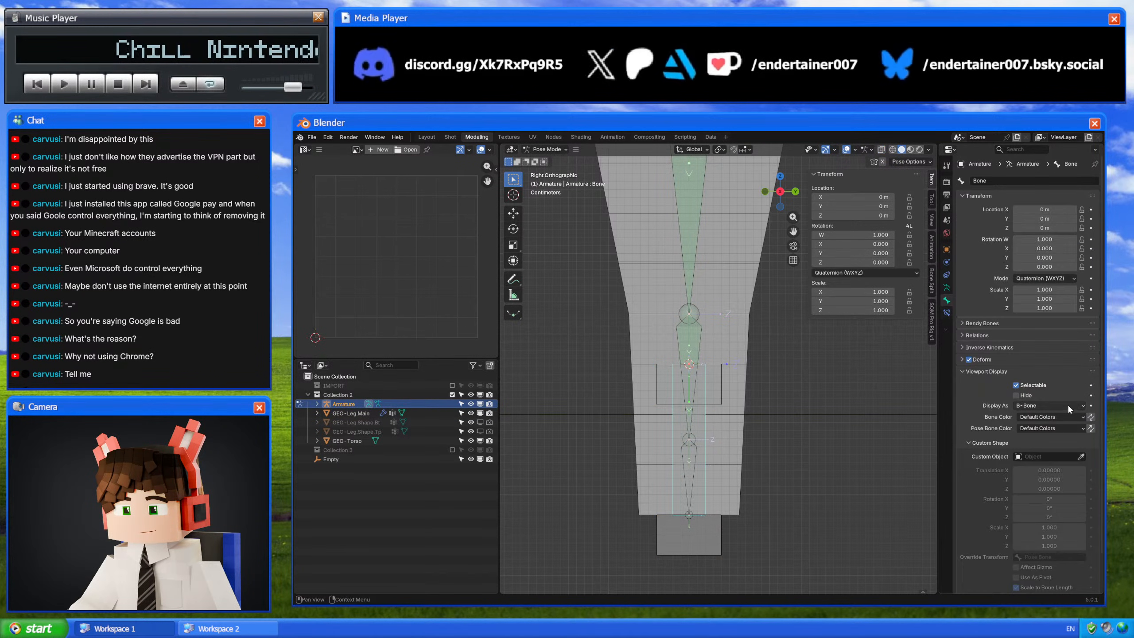
scroll(1005, 478, down, 3)
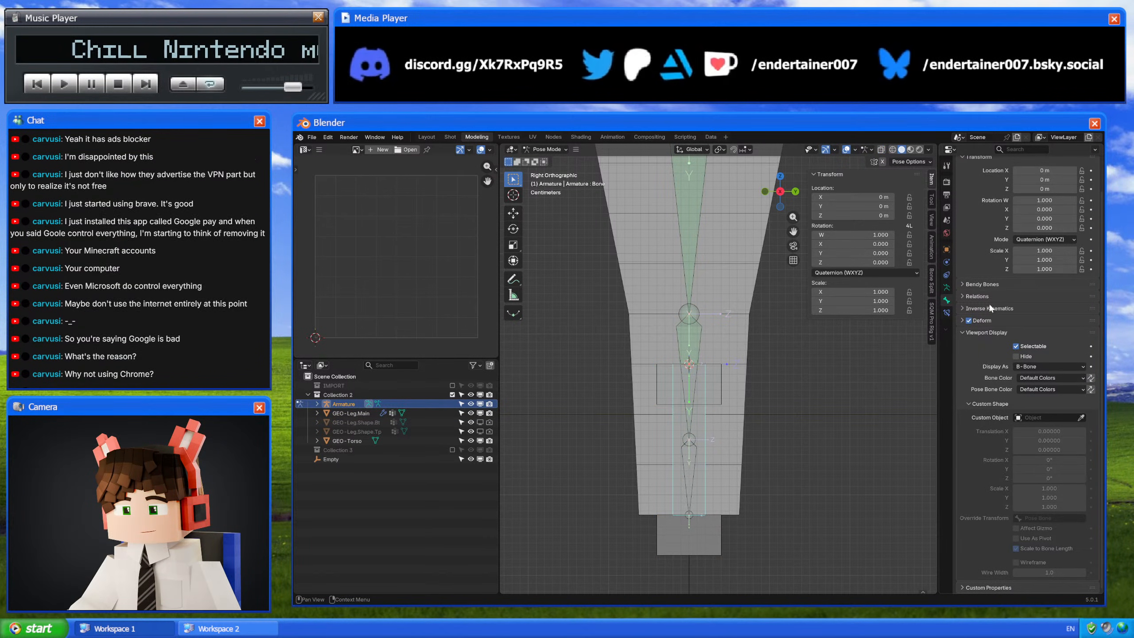
click(989, 284)
click(1033, 297)
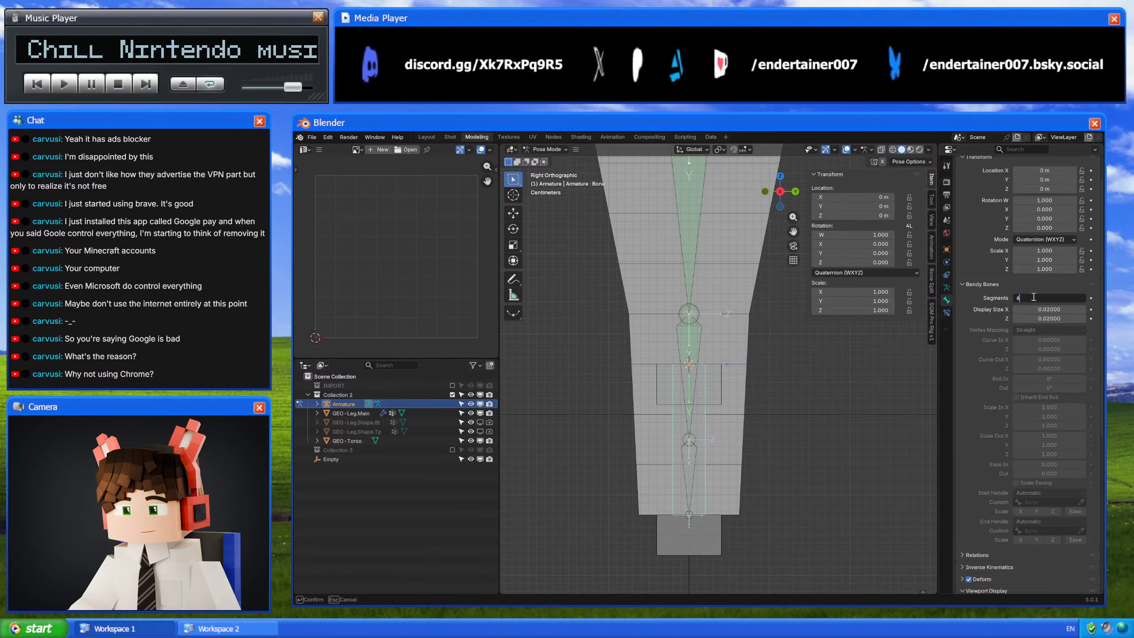
text(6)
key(Return)
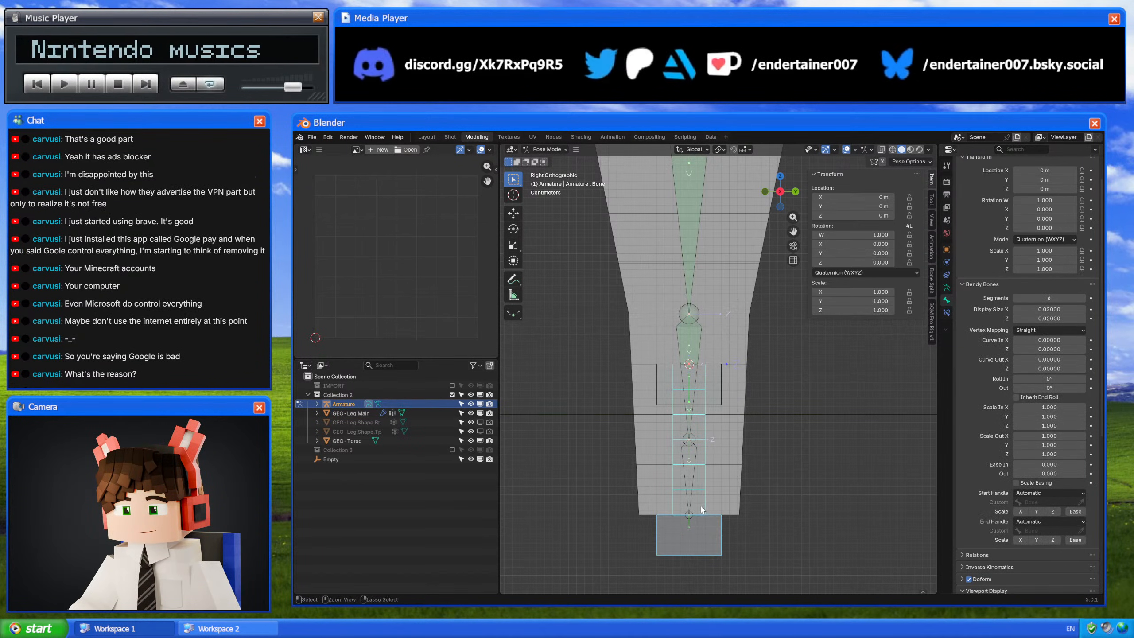
Step: Add a Stretch To constraint from the long foot bone to the bottom short bone, with Volume Min and Max enabled and Rotation XZ
key(shift+ctrl+c)
click(574, 543)
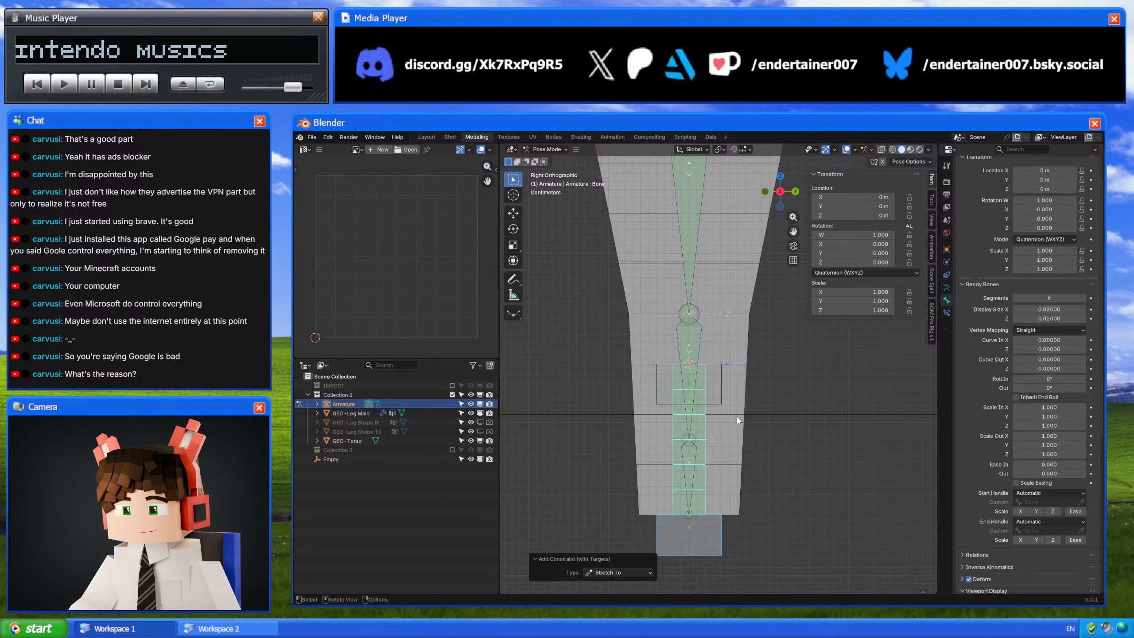
click(713, 424)
click(947, 314)
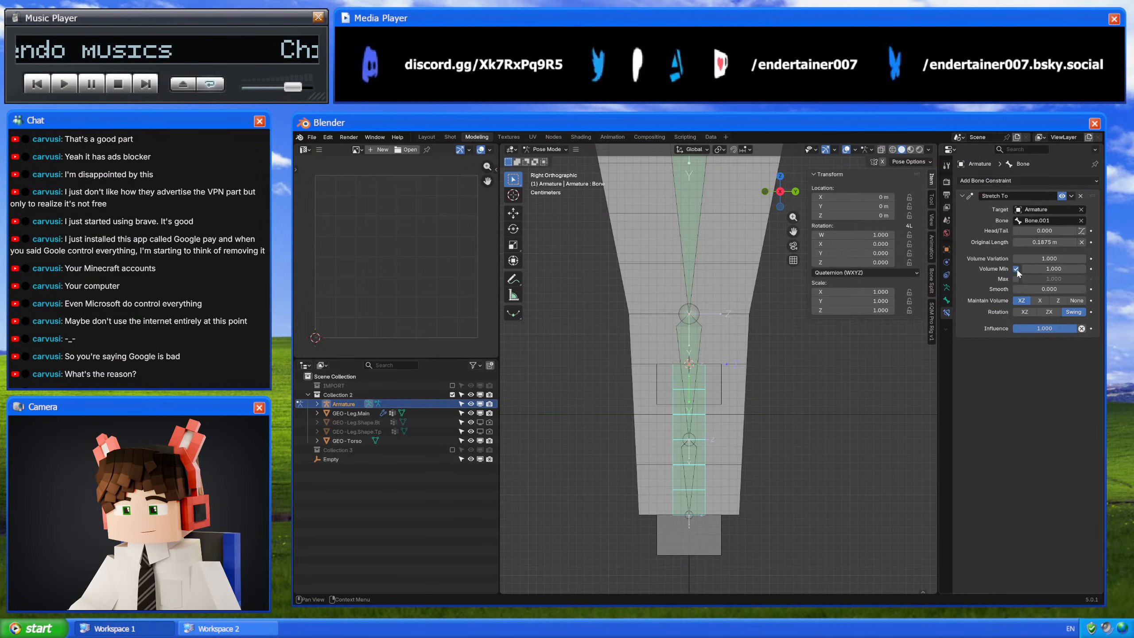
click(1015, 311)
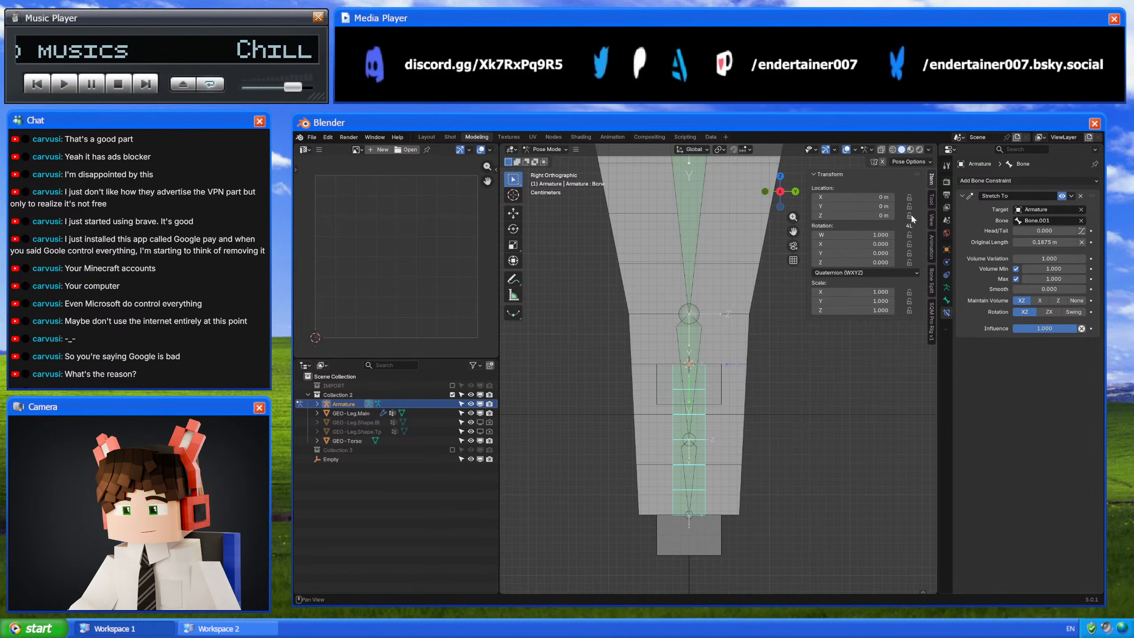
double_click(1021, 196)
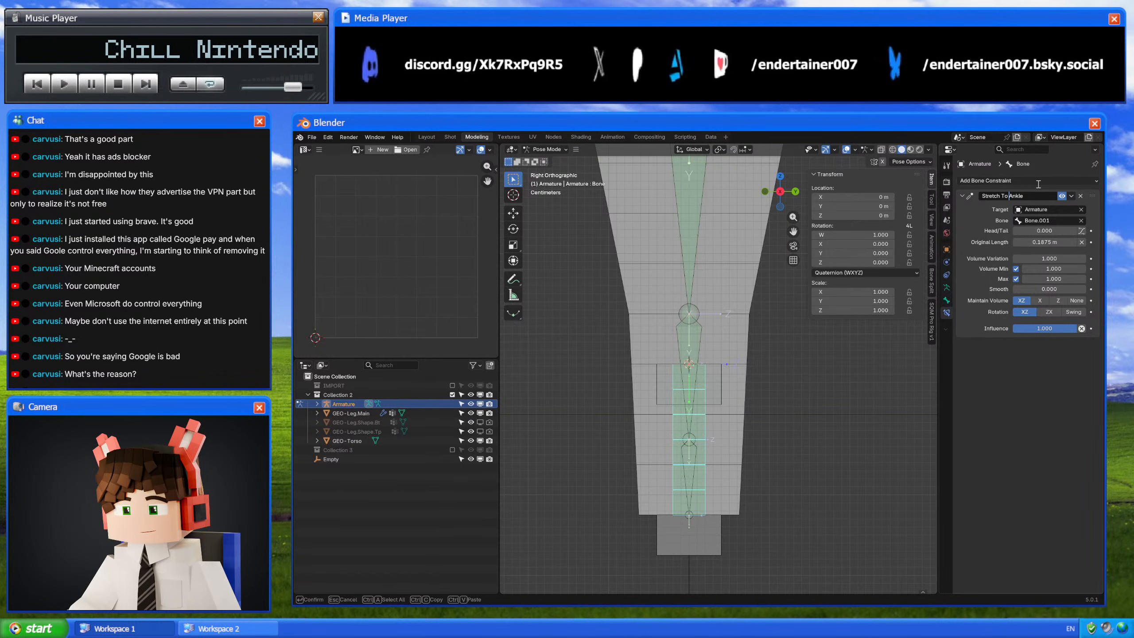
key(Escape)
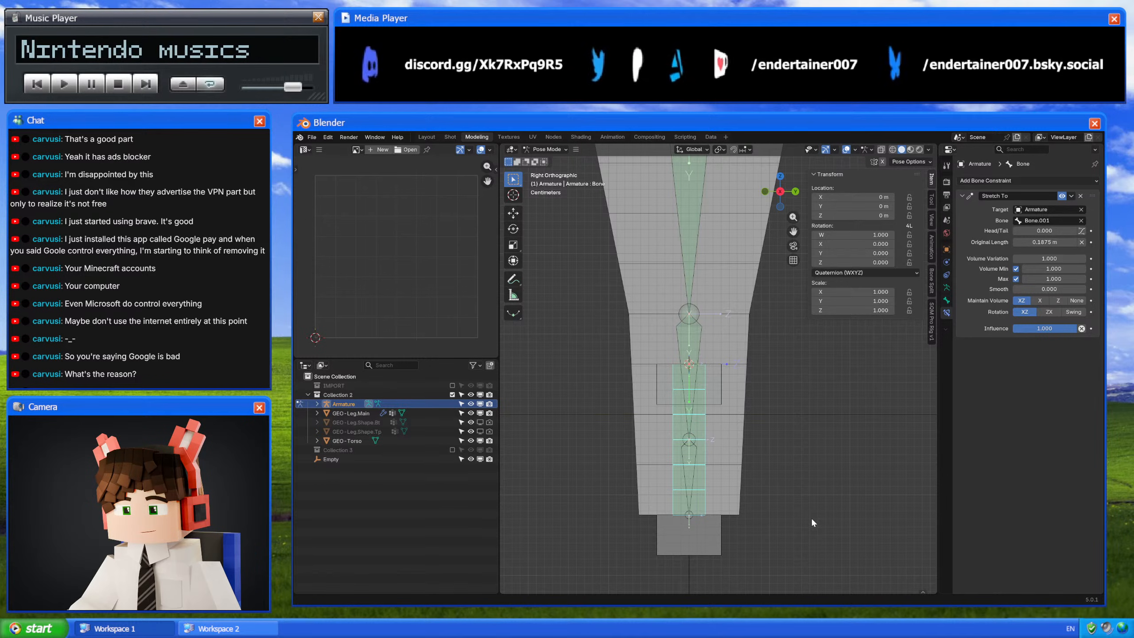
Step: Rename the long bendy bone as BDY-Leg.Ankle.Body.L, starting from a copy of the ankle deform bone's name
click(947, 299)
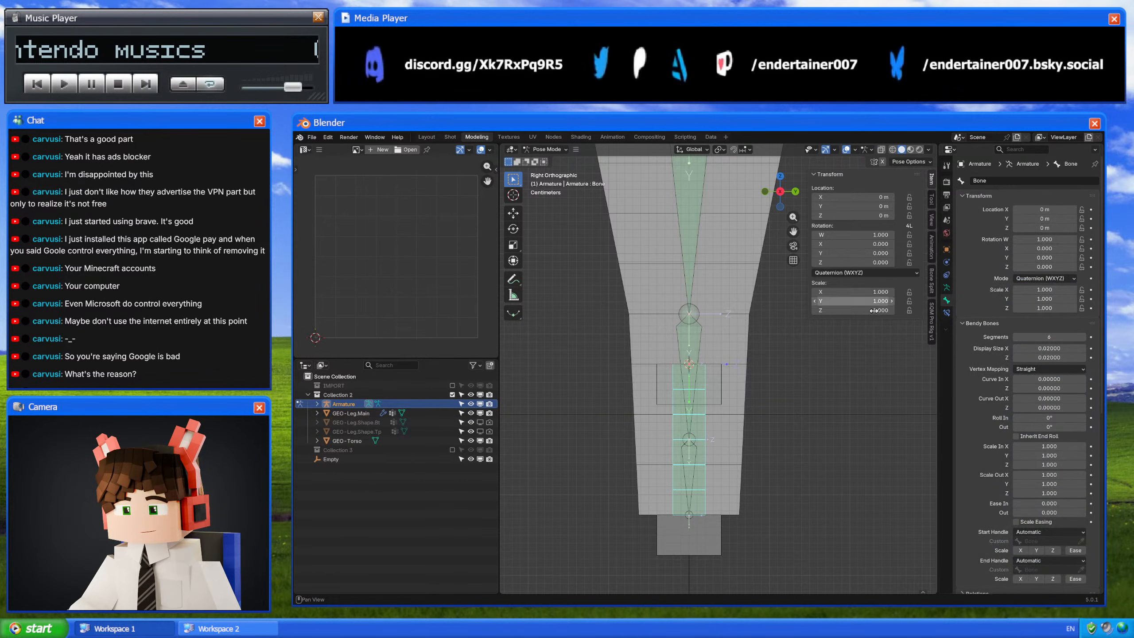
click(695, 295)
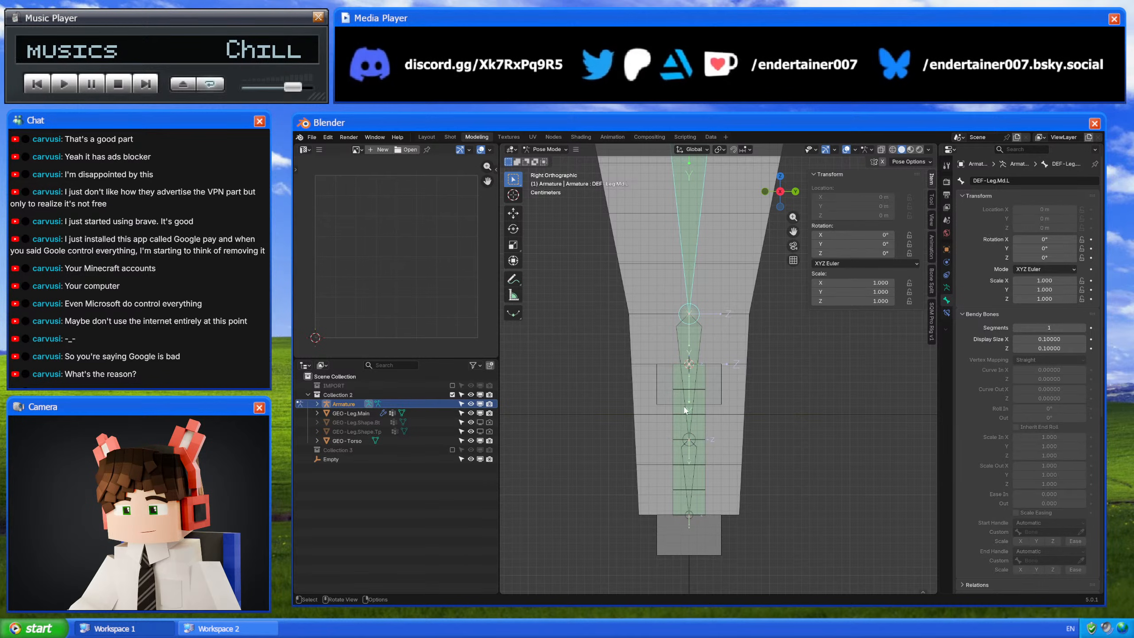
click(684, 470)
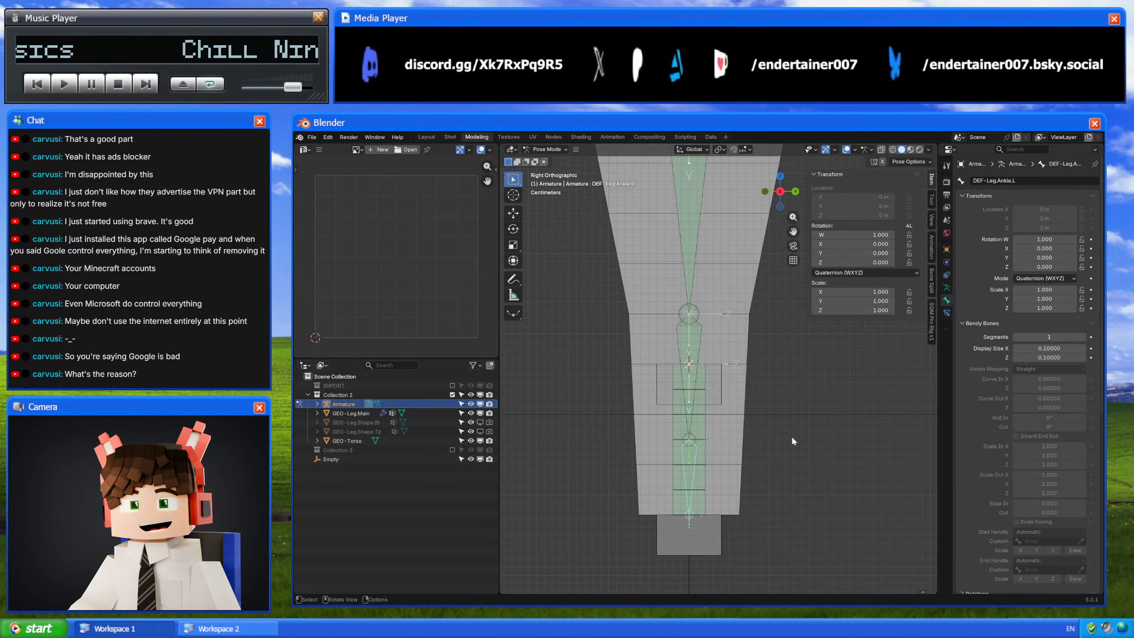
click(726, 412)
click(972, 179)
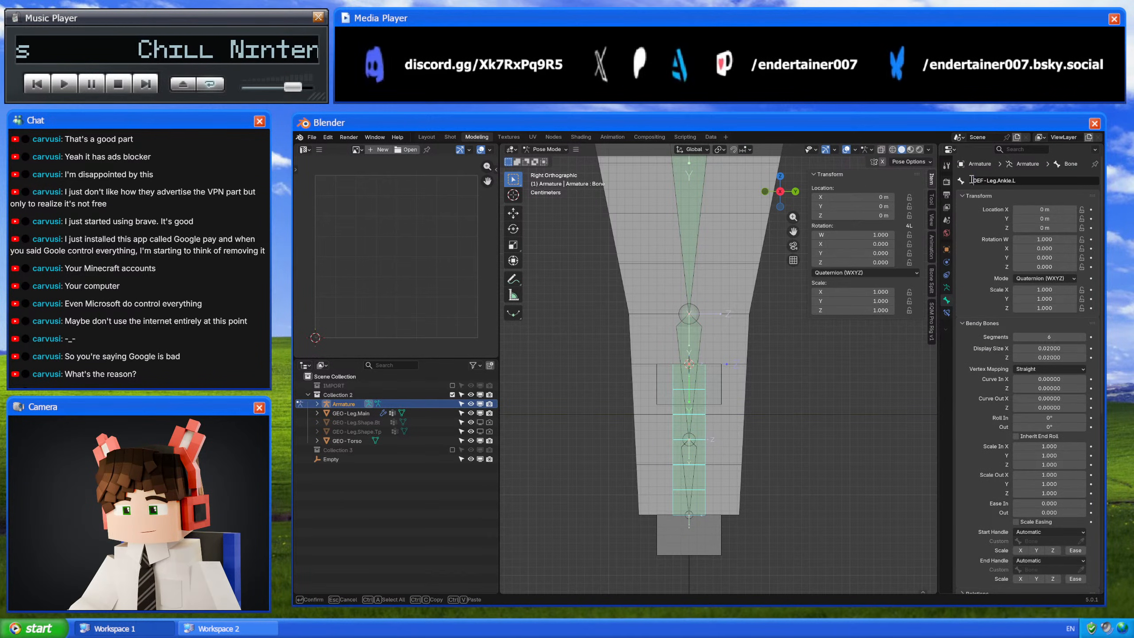
double_click(971, 178)
text(BDY)
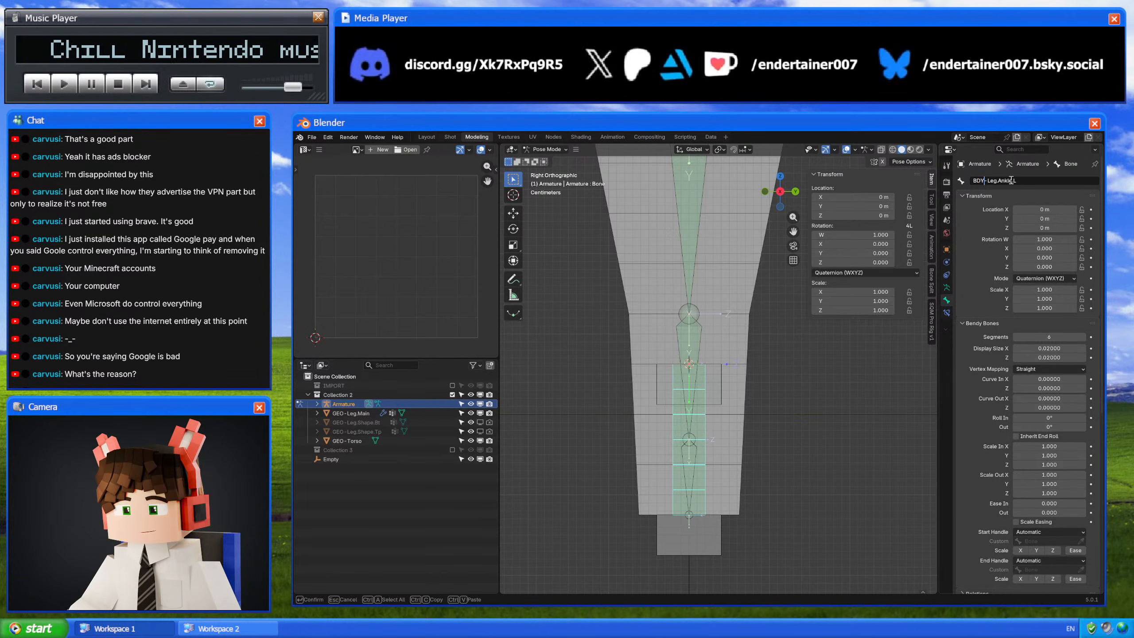
text(.Bod)
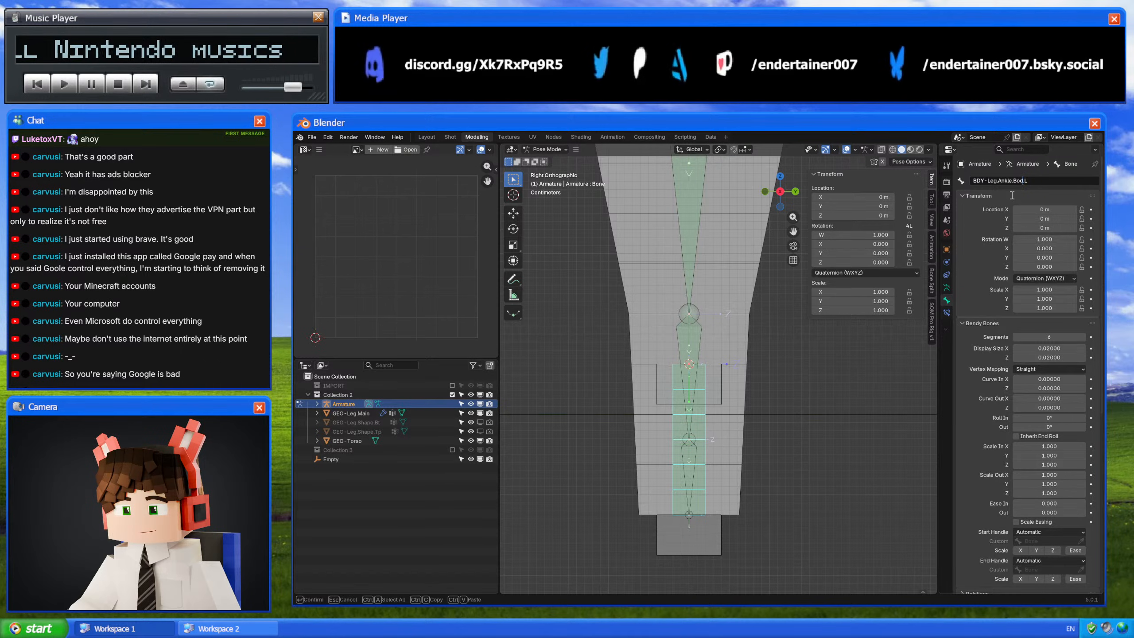
text(y)
key(Return)
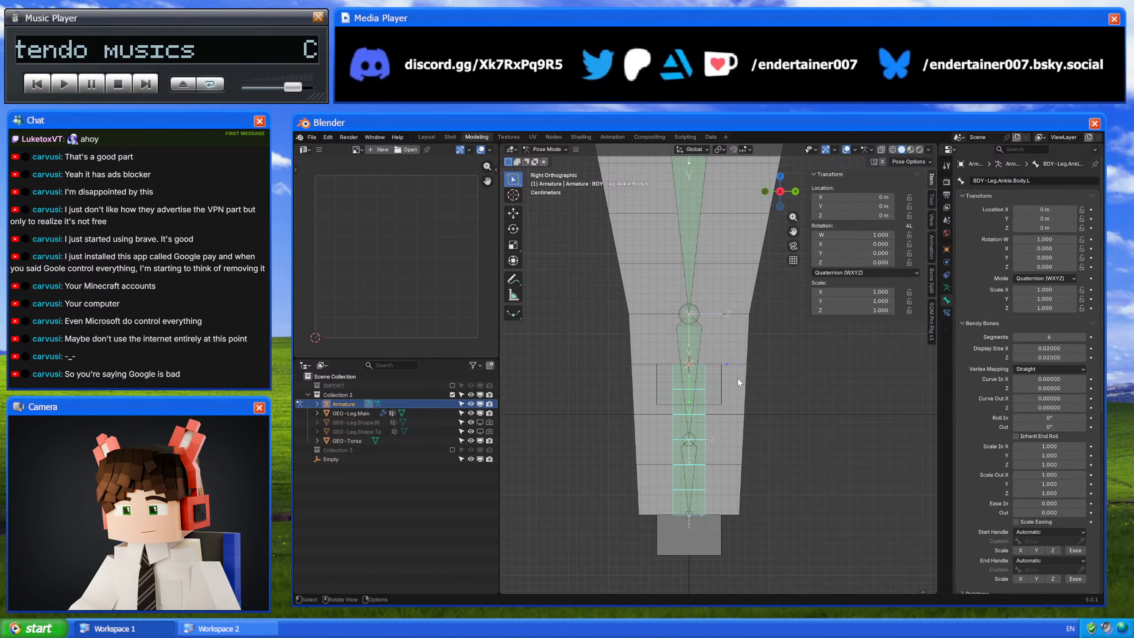
Step: Rename the upper short bone of the ankle setup as BDY-Leg.Ankle.Head.L, reusing the bendy bone's name as a base
click(722, 375)
click(1021, 181)
text(BDY-Leg.Ankle.Body.L)
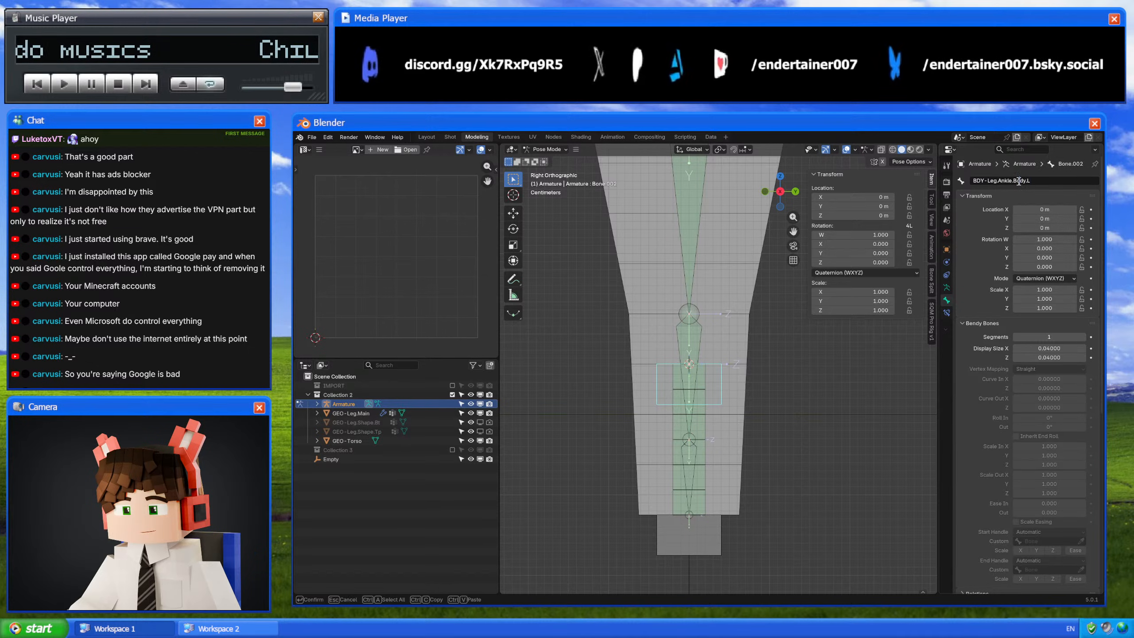
double_click(1019, 182)
text(Head)
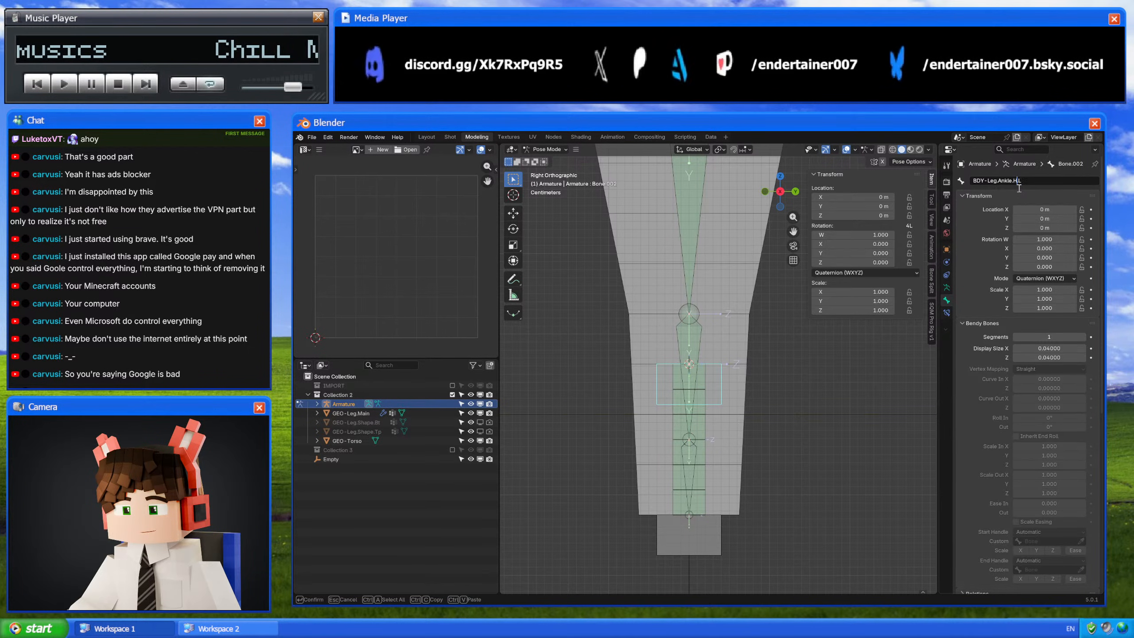
key(Return)
Step: Rename the bottom short bone as BDY-Leg.Ankle.Tail.L
click(725, 520)
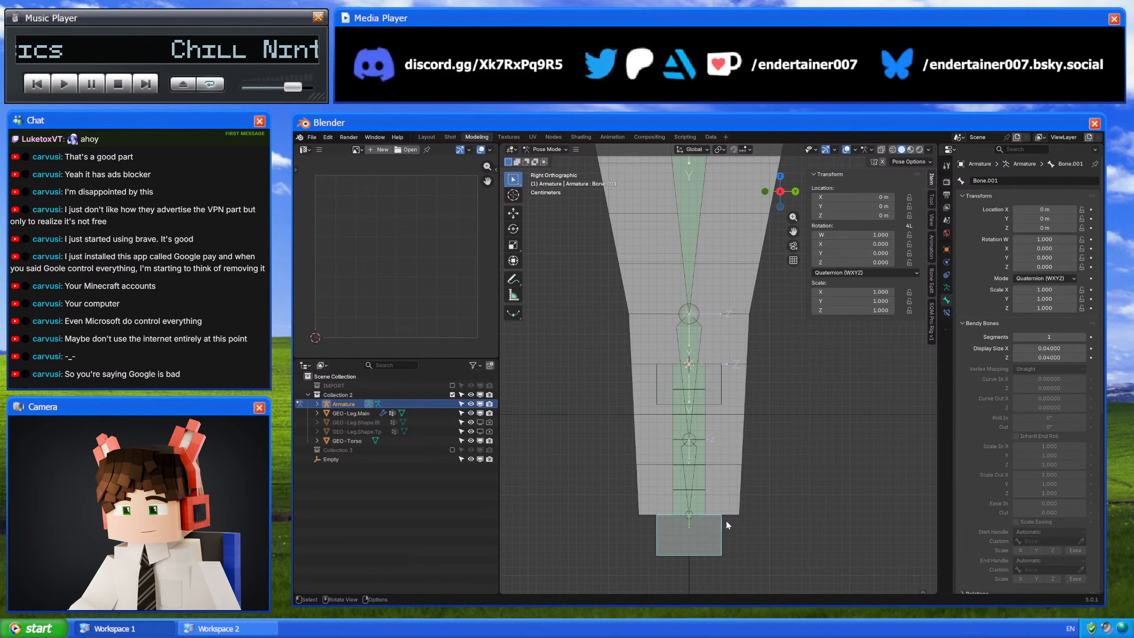
click(1021, 181)
text(BDY-Leg.Ankle.Body.L)
double_click(1019, 182)
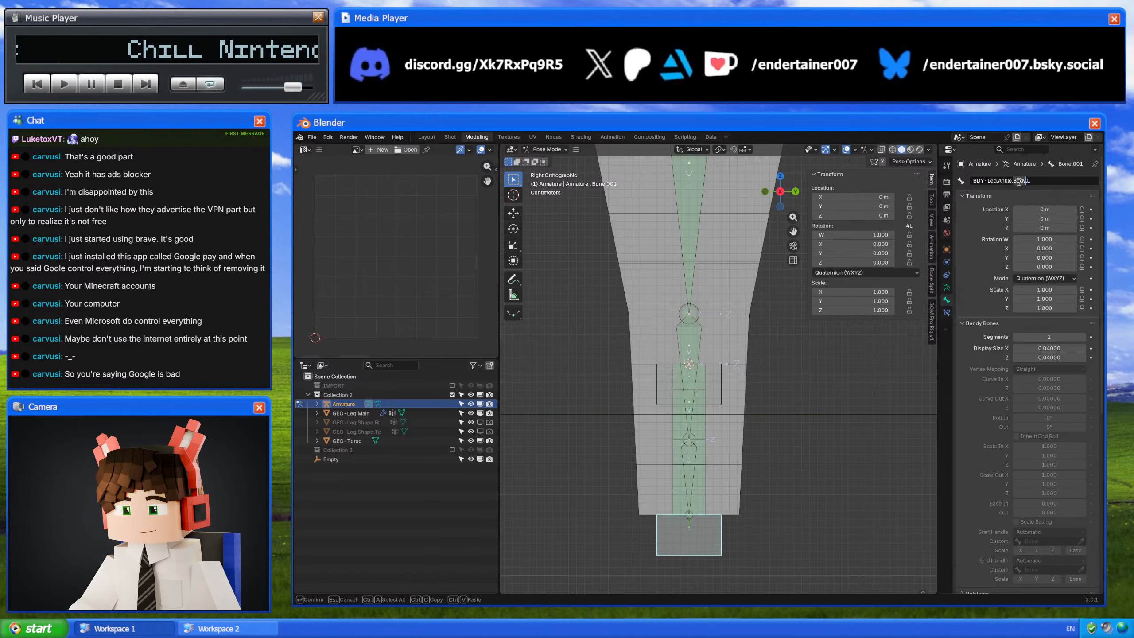
text(Tail)
key(Return)
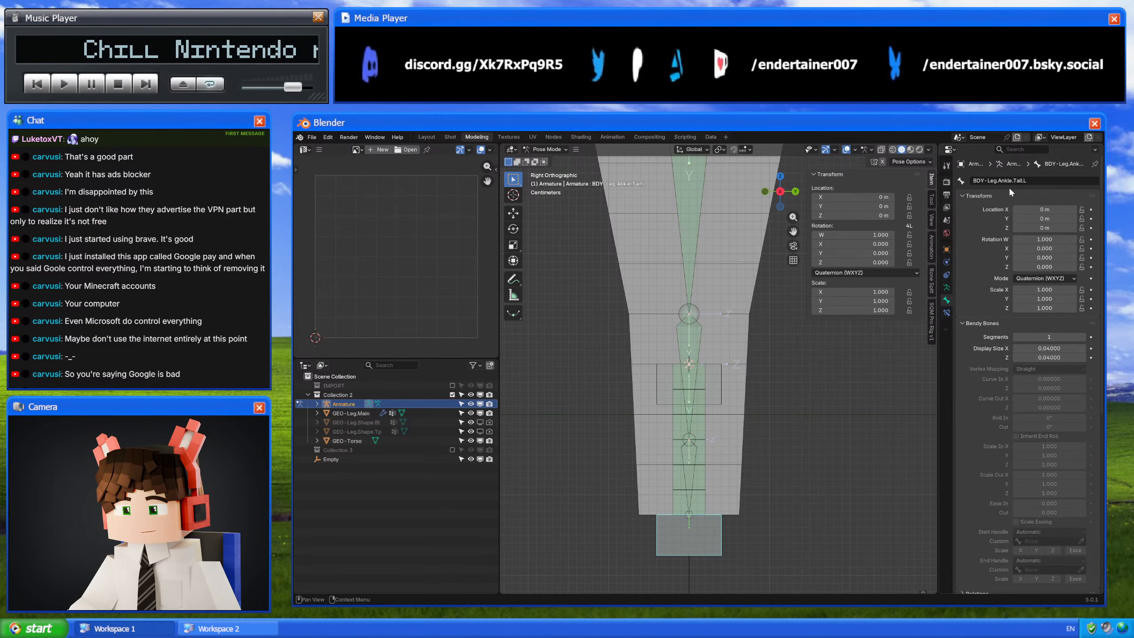
Step: Rename the bendy bone's constraint as Stretch To Leg.Ankle.Tail, using the base name copied from the tail bone
click(707, 428)
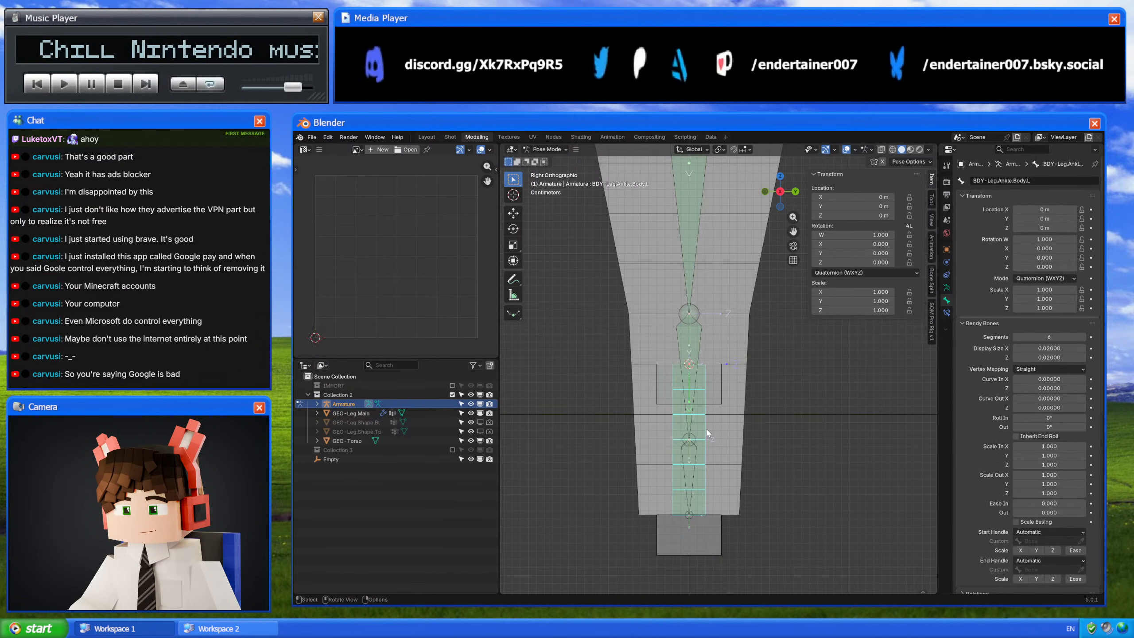
click(711, 529)
click(1010, 180)
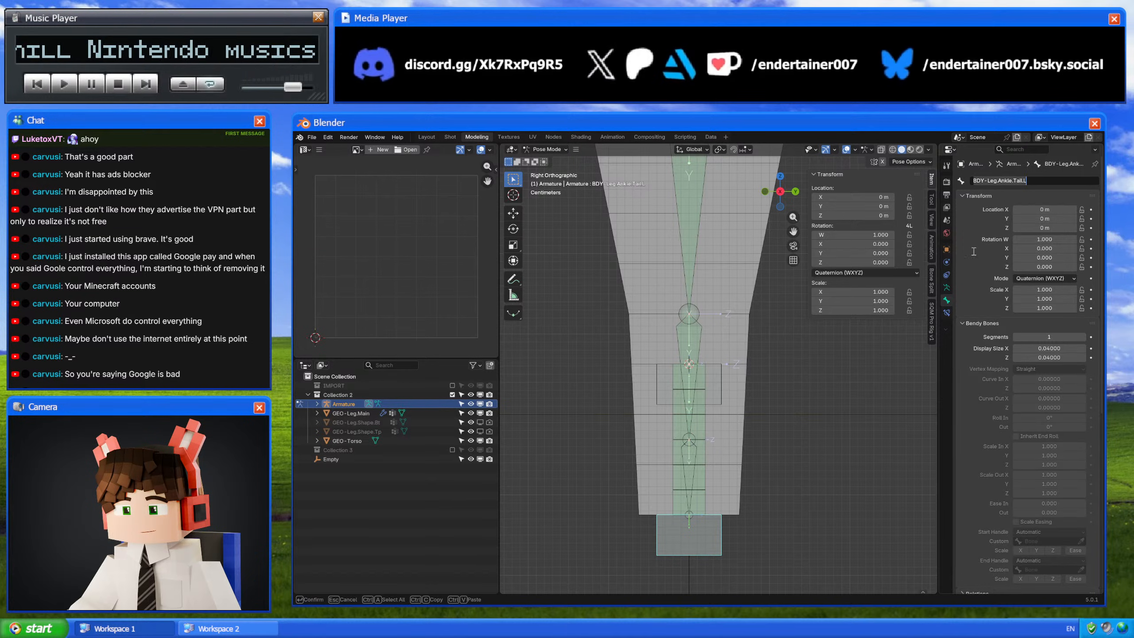
click(973, 251)
click(1000, 180)
drag(987, 181, 1035, 192)
key(ctrl+c)
key(Escape)
click(697, 429)
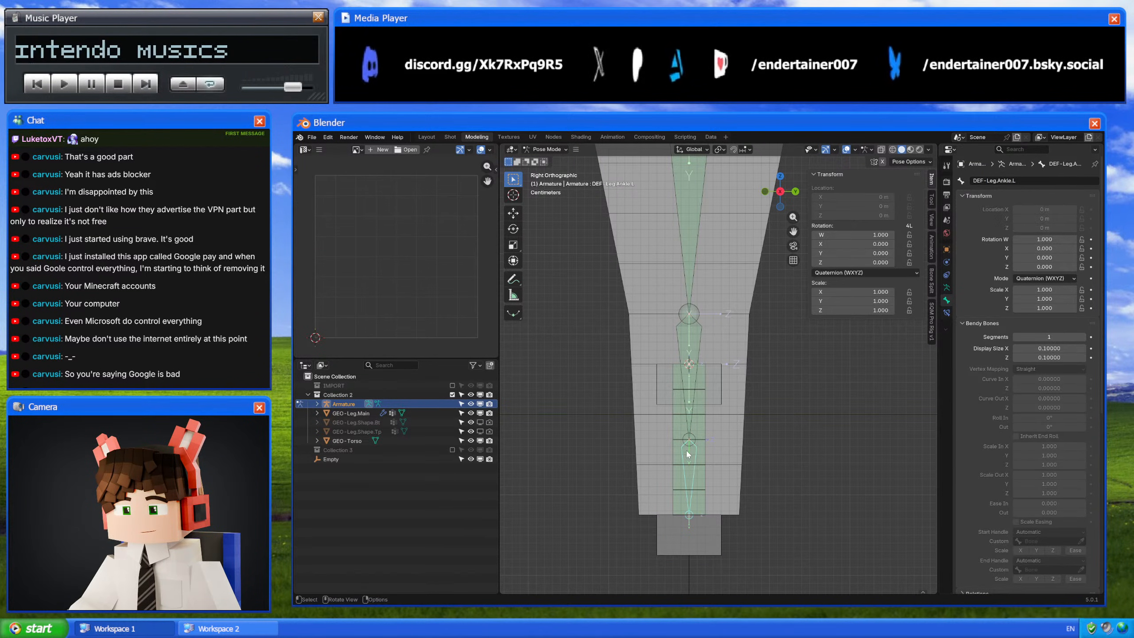
click(700, 429)
click(946, 314)
click(1032, 196)
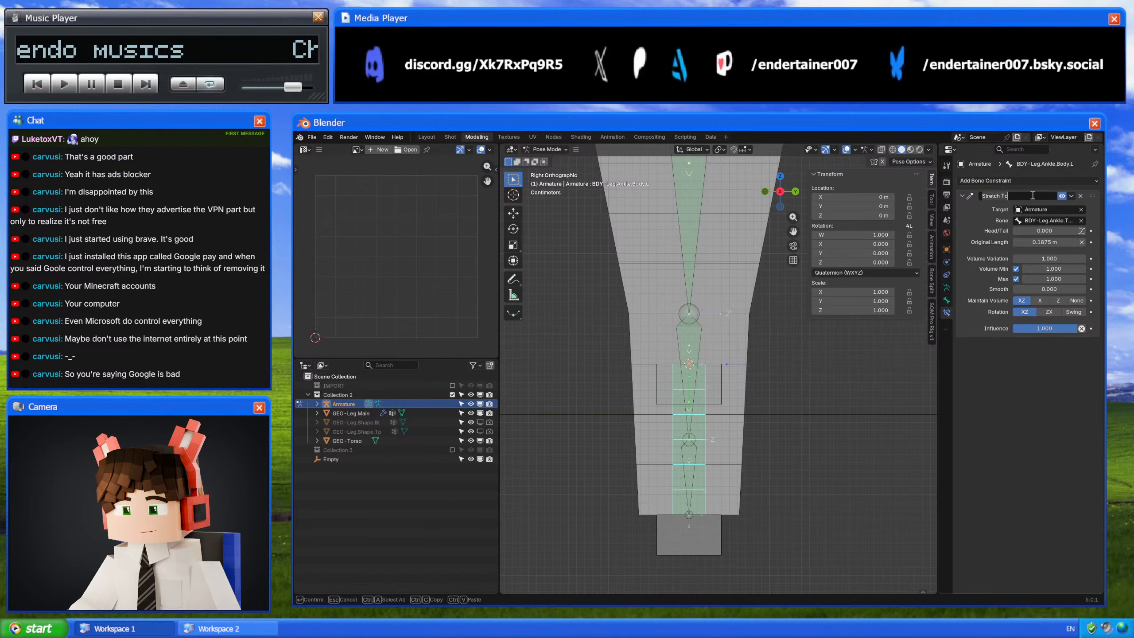
click(1033, 196)
key(ctrl+v)
key(Return)
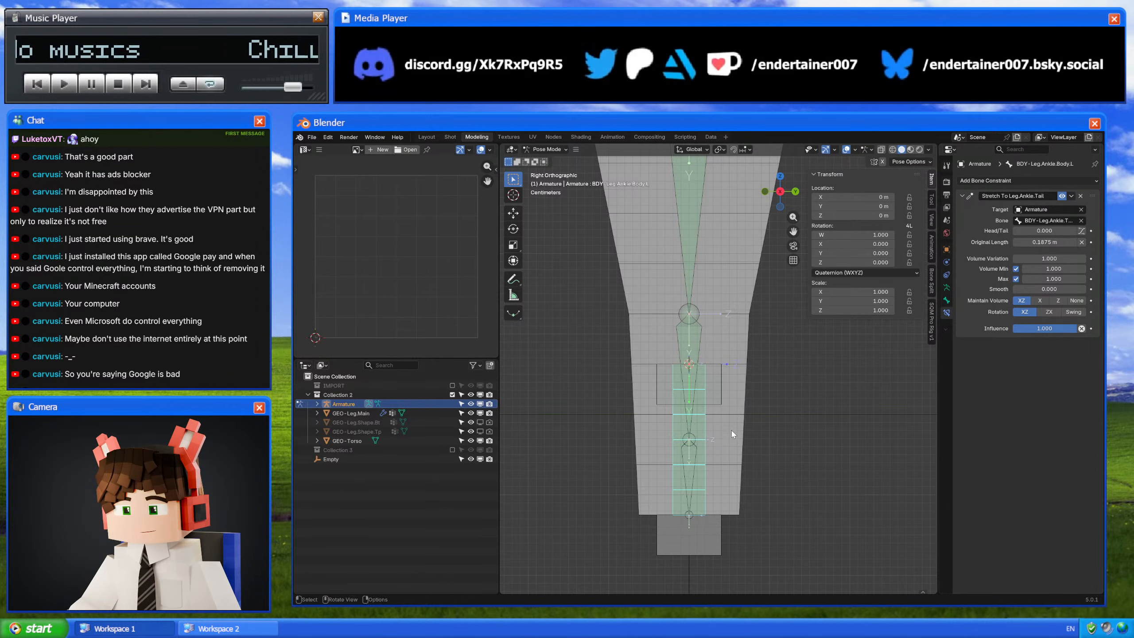
Step: Test the Stretch To setup by moving the tail bone, and cancel the move
click(702, 529)
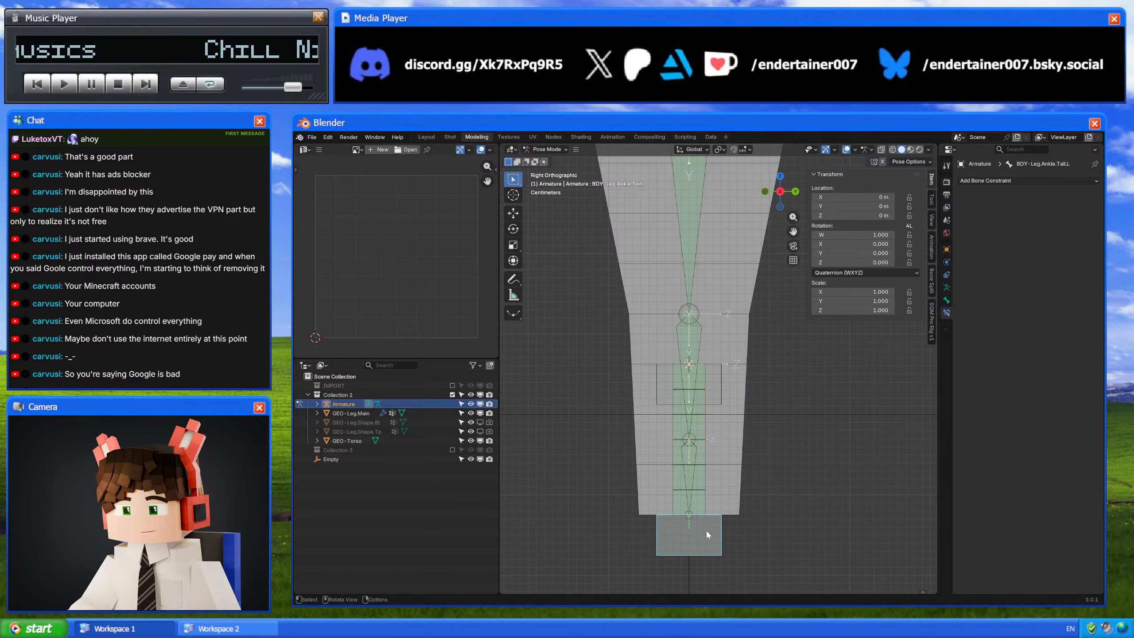
key(g)
right_click(708, 478)
click(714, 461)
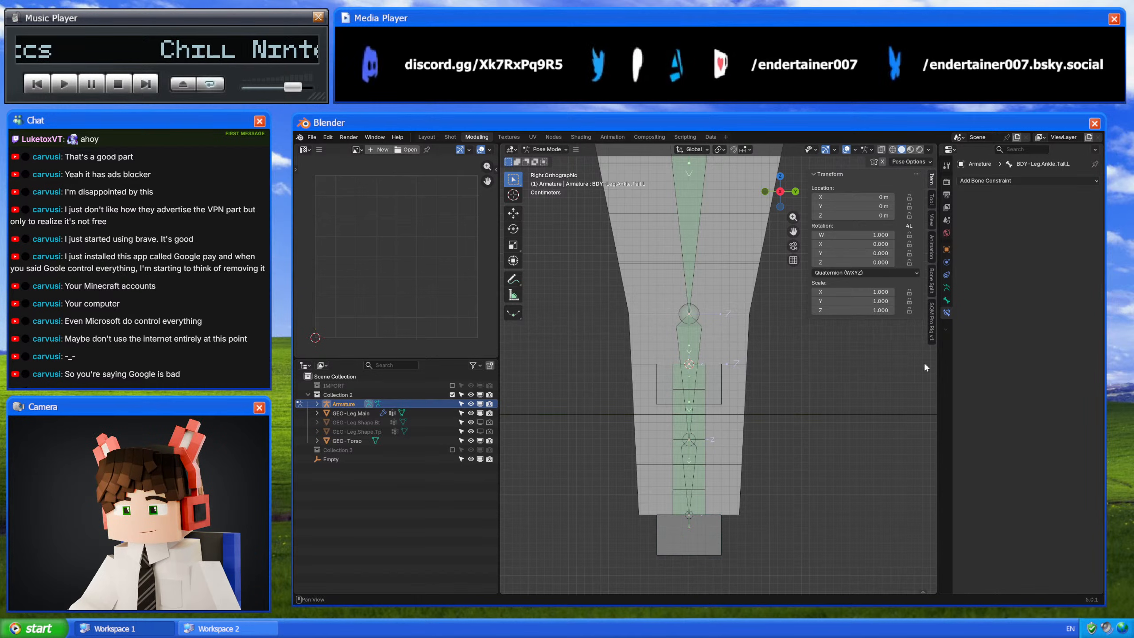
Step: Set both bendy bone handles to Tangent, with BDY-Leg.Ankle.Head.L as custom start handle and BDY-Leg.Ankle.Tail.L as custom end handle
click(697, 423)
click(946, 300)
scroll(1014, 384, down, 4)
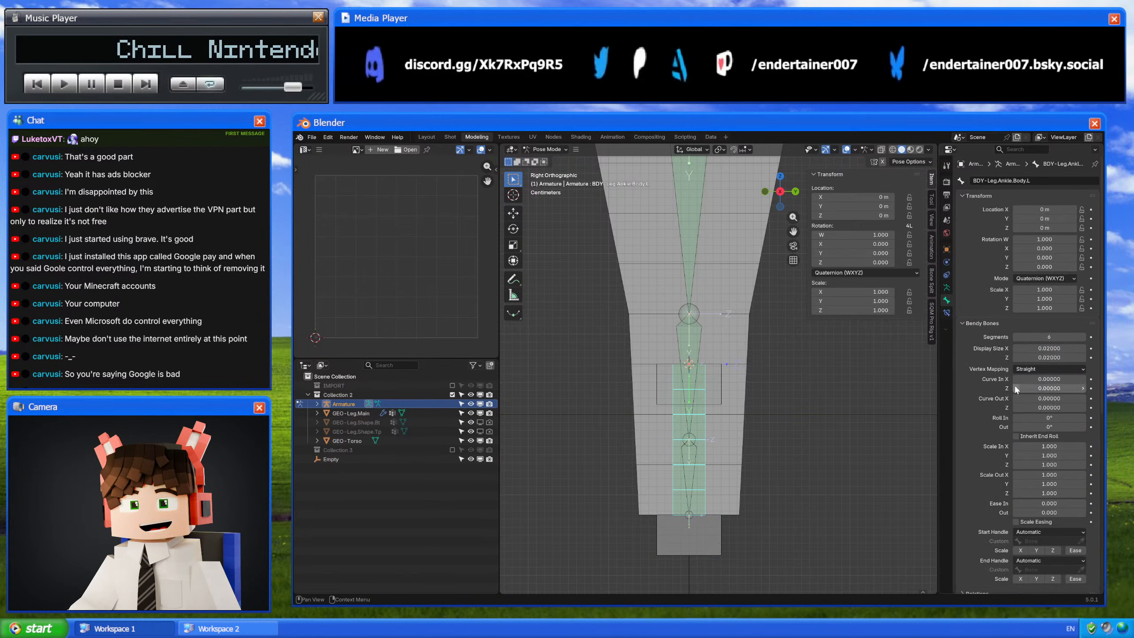
click(1026, 437)
click(1040, 482)
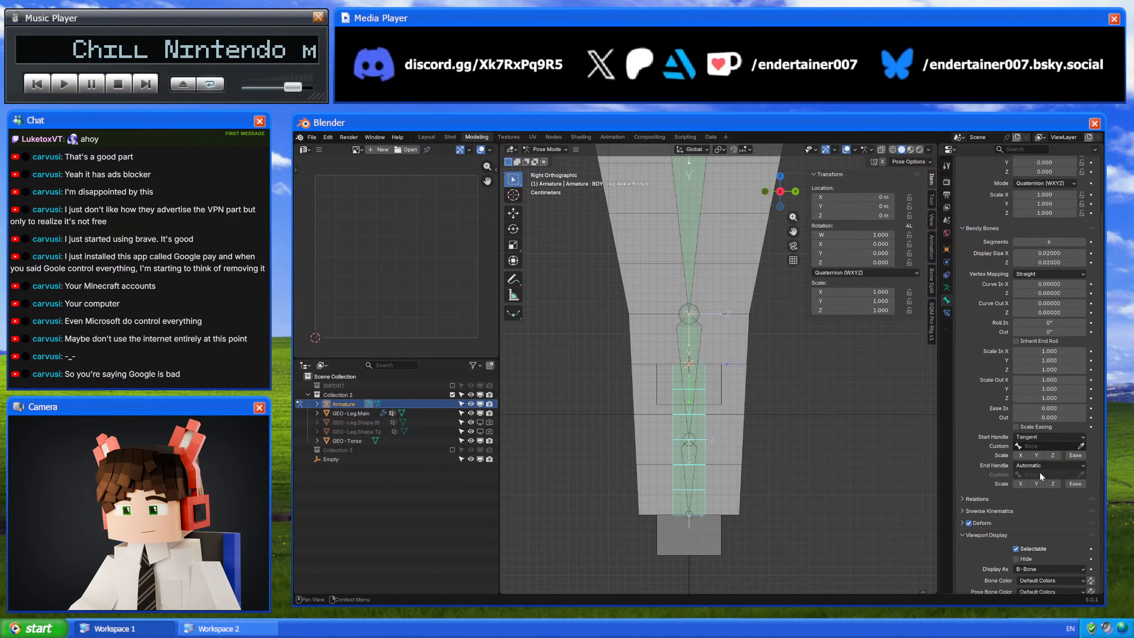
click(1040, 466)
click(1039, 509)
click(1056, 446)
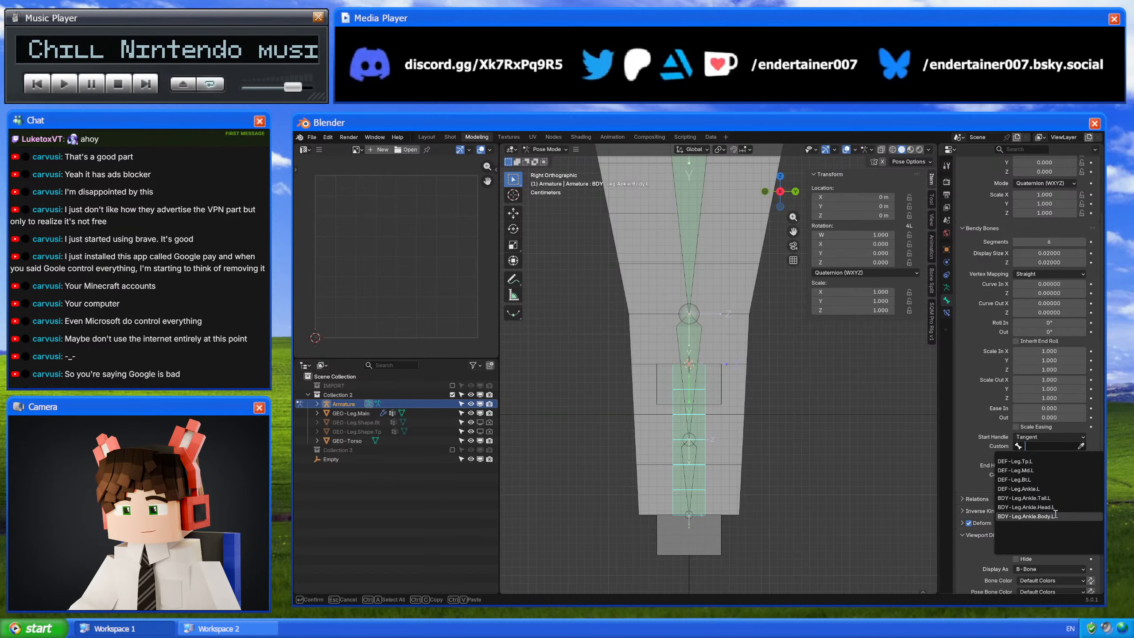
click(1040, 507)
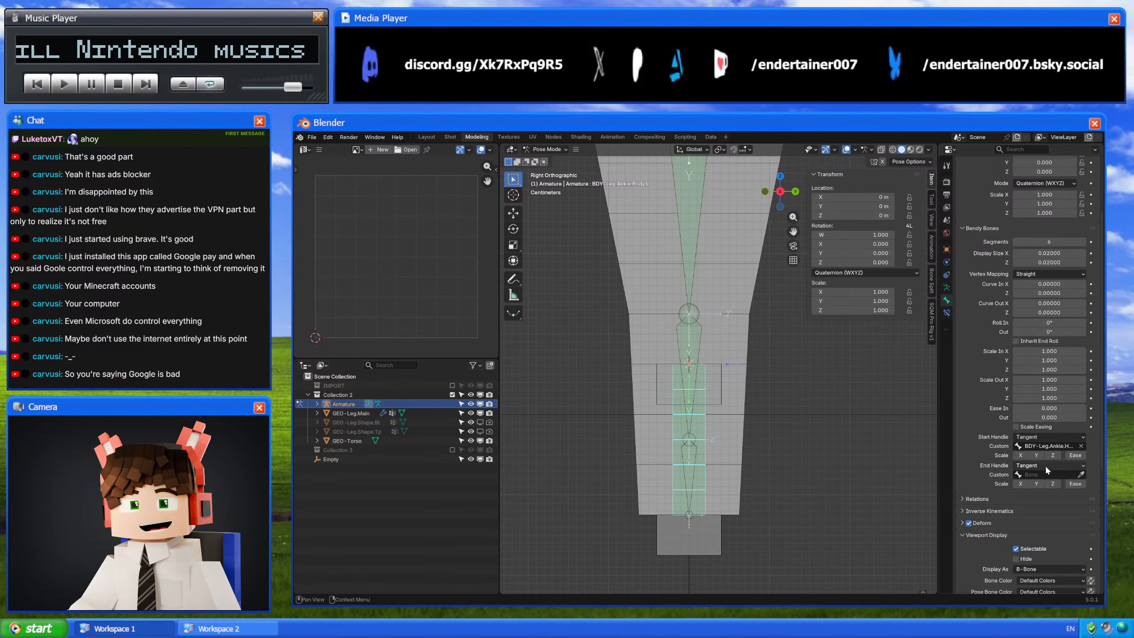
click(1049, 474)
click(1042, 527)
Step: Test the tangent handles by rotating and moving the tail bone, and undo the changes
click(713, 535)
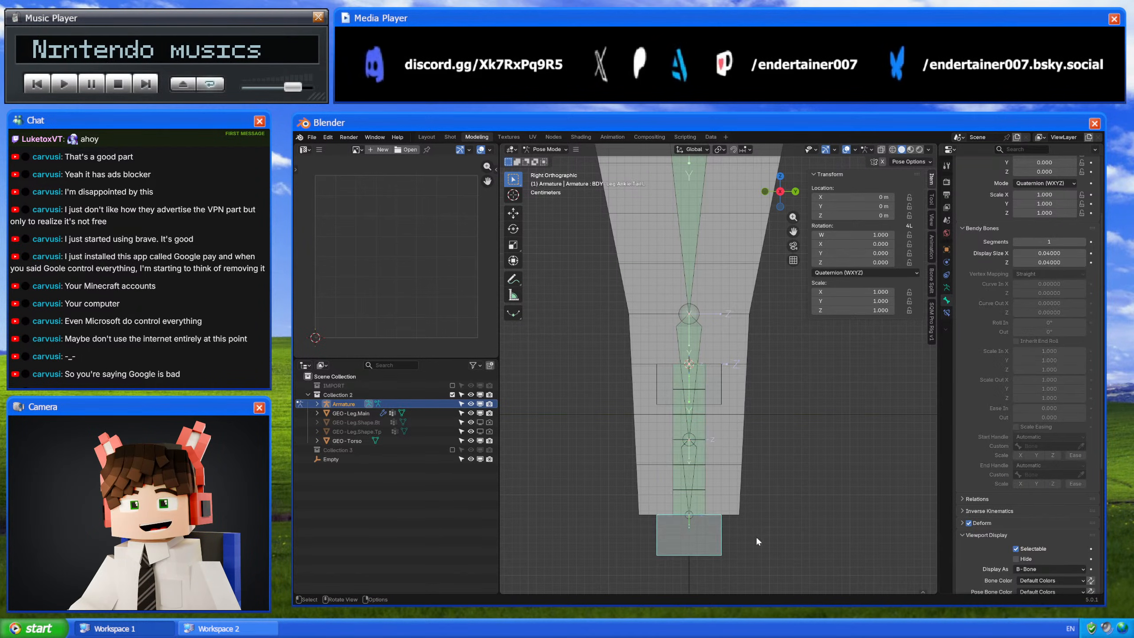
key(r)
click(797, 432)
key(g)
right_click(883, 427)
key(ctrl+z)
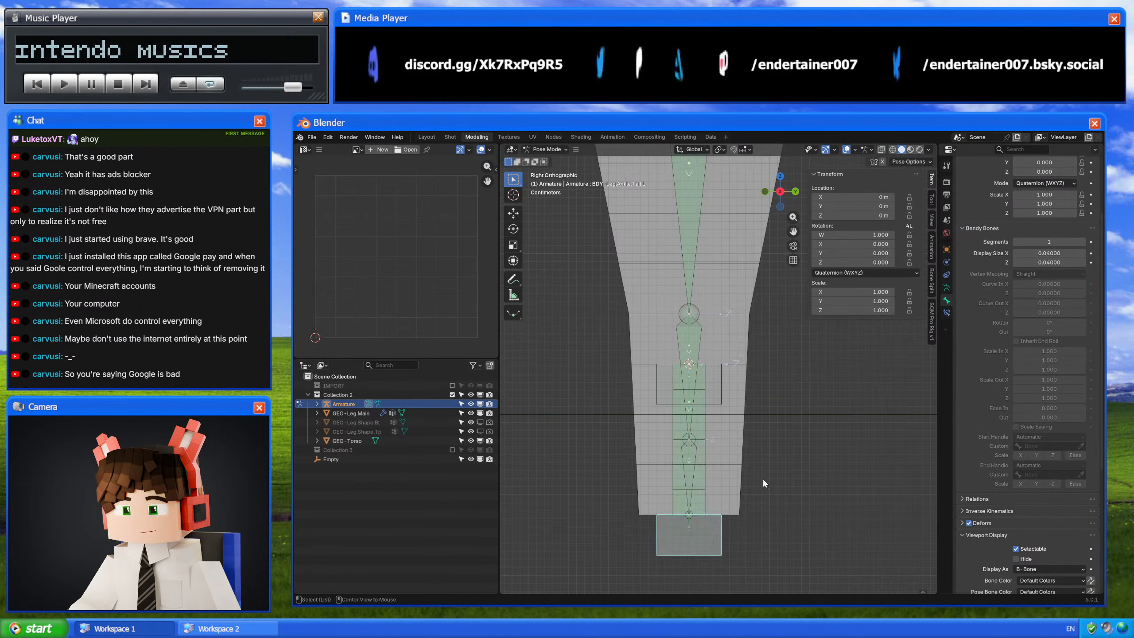
Step: Try to parent the tail bone to DEF-Leg.Ankle.L in Pose Mode with Object (Keep Transform)
shift+click(692, 462)
key(ctrl+p)
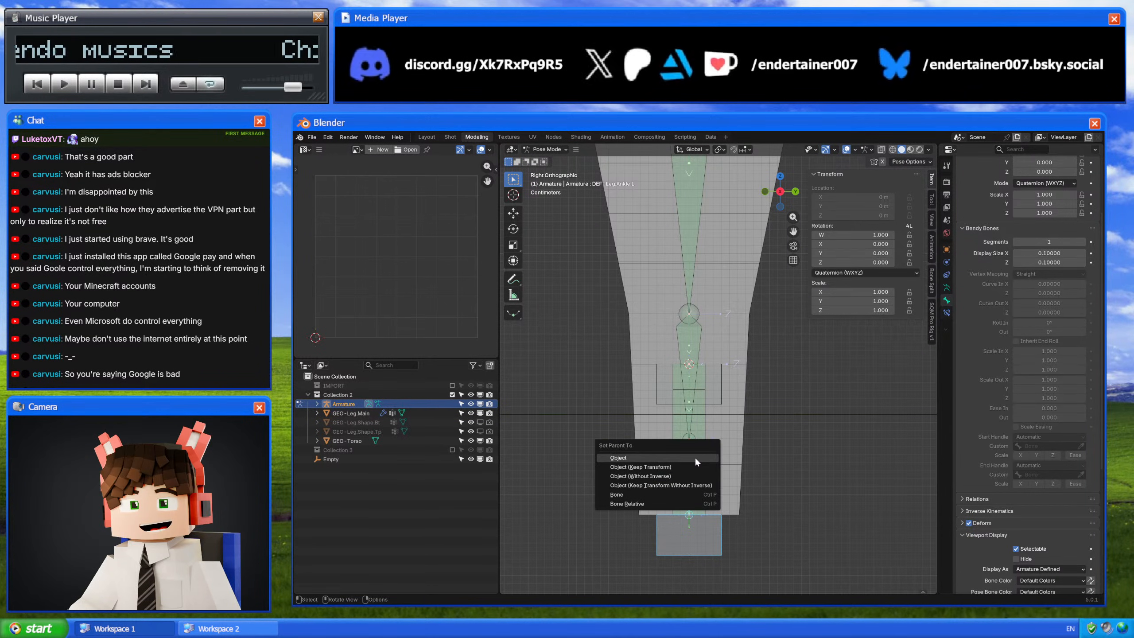
click(673, 465)
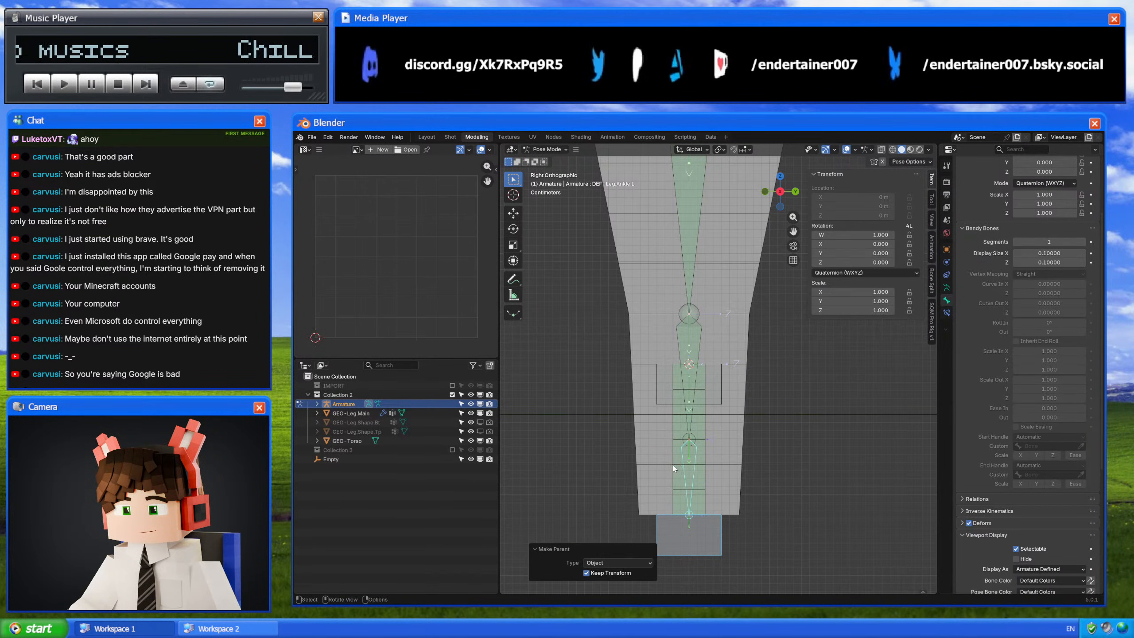
click(711, 532)
key(g)
right_click(730, 537)
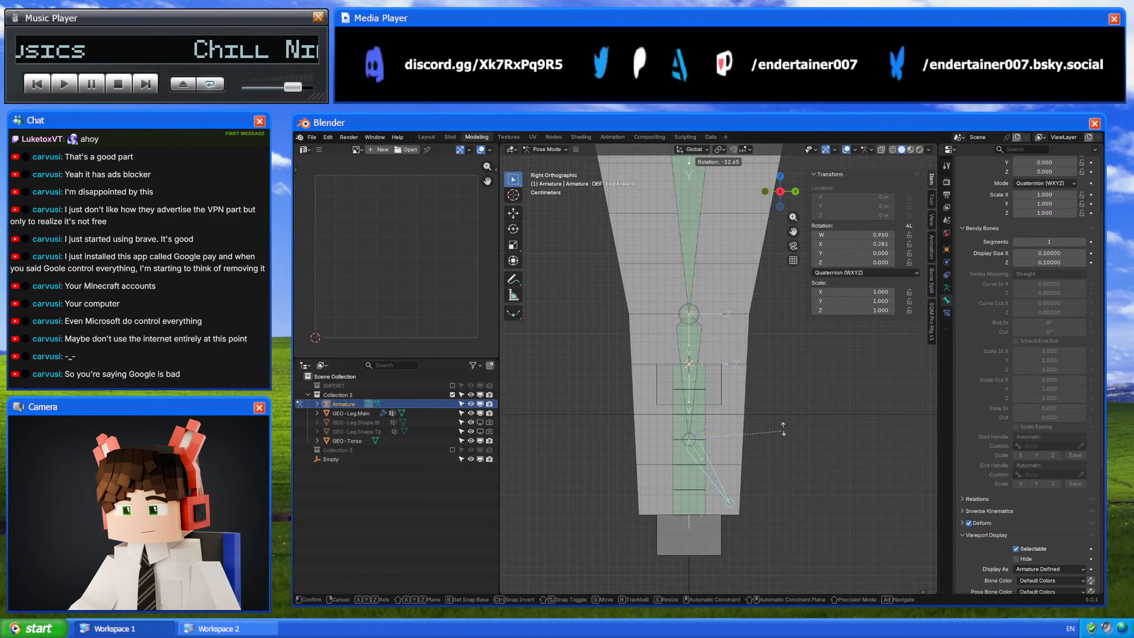
Step: Parent the tail bone to DEF-Leg.Ankle.L in Edit Mode with Keep Offset, and test the bend in Pose Mode with a cancelled rotation
click(695, 451)
alt+click(697, 453)
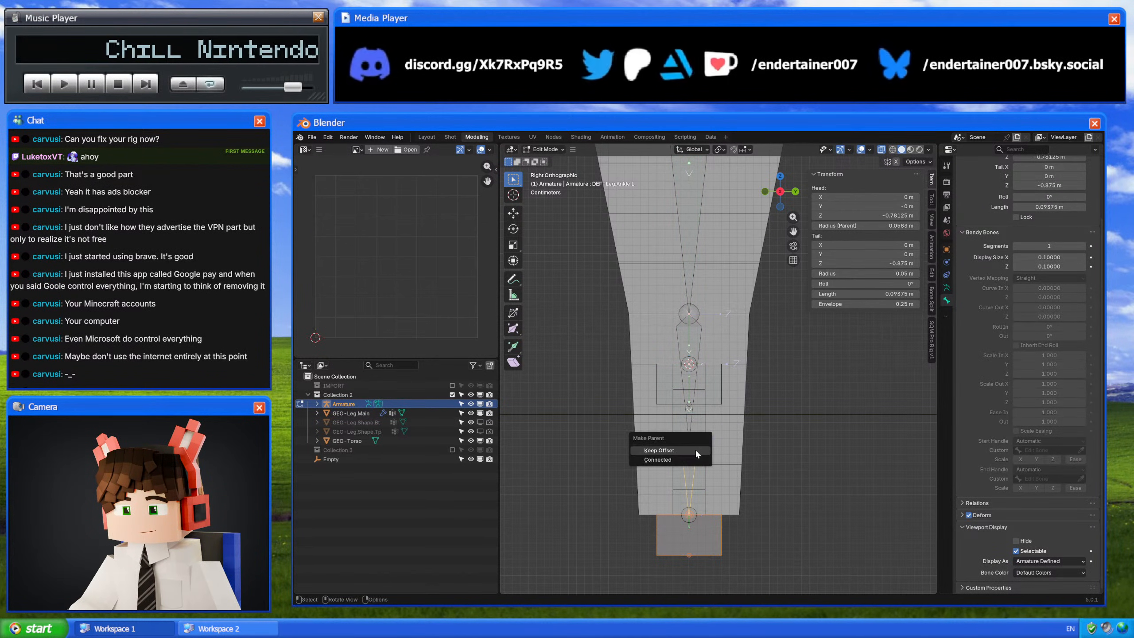
click(697, 454)
click(697, 453)
key(r)
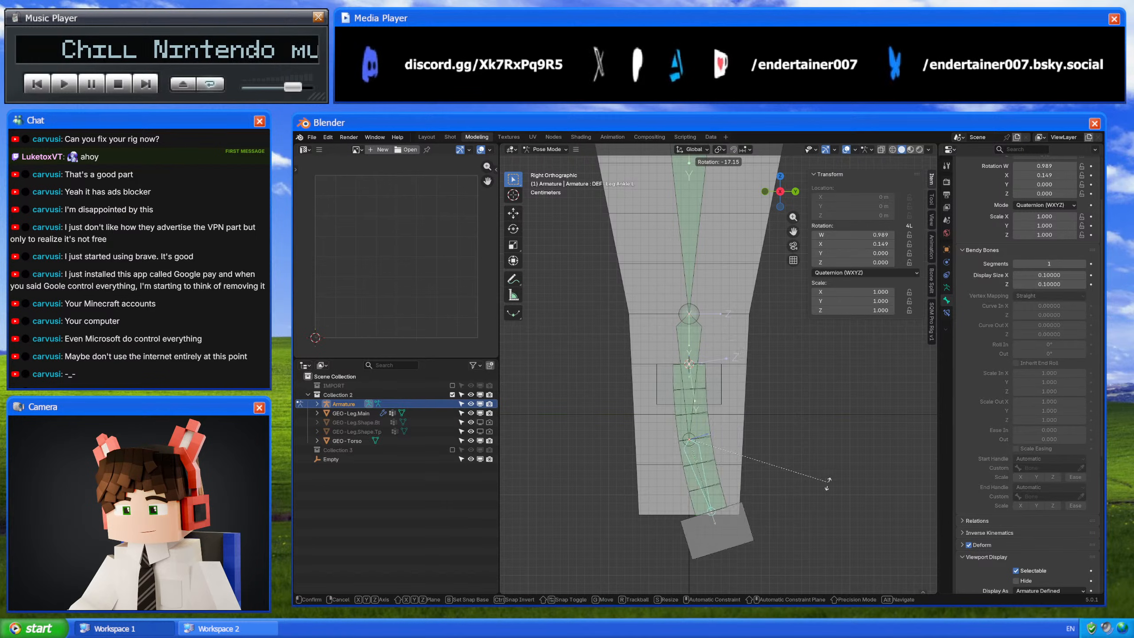
right_click(723, 362)
Step: Parent the head bone to the lower leg deform bone in Edit Mode, keeping its offset, and test it with a cancelled rotation in Pose Mode
click(716, 372)
shift+click(693, 335)
key(Tab)
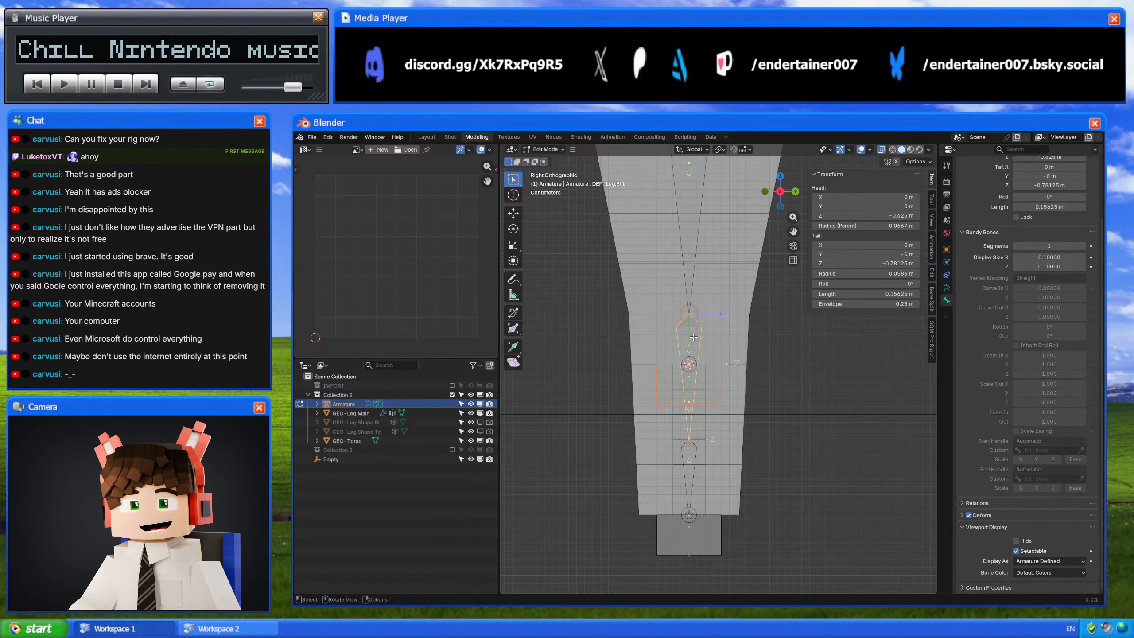
key(ctrl+p)
click(693, 335)
key(ctrl+Tab)
key(r)
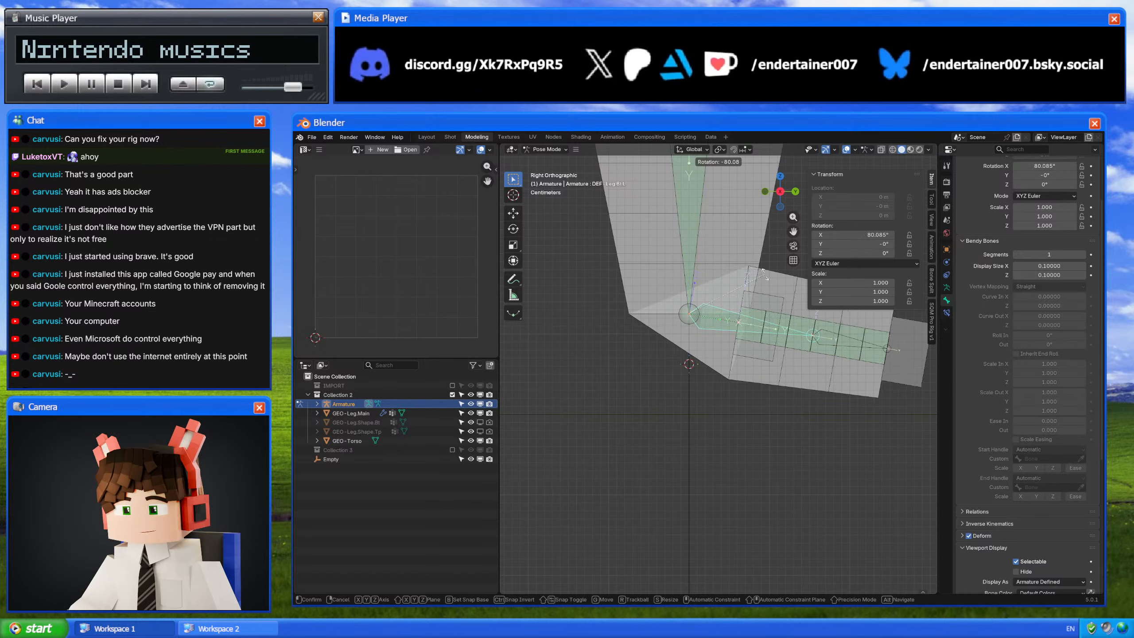
key(Escape)
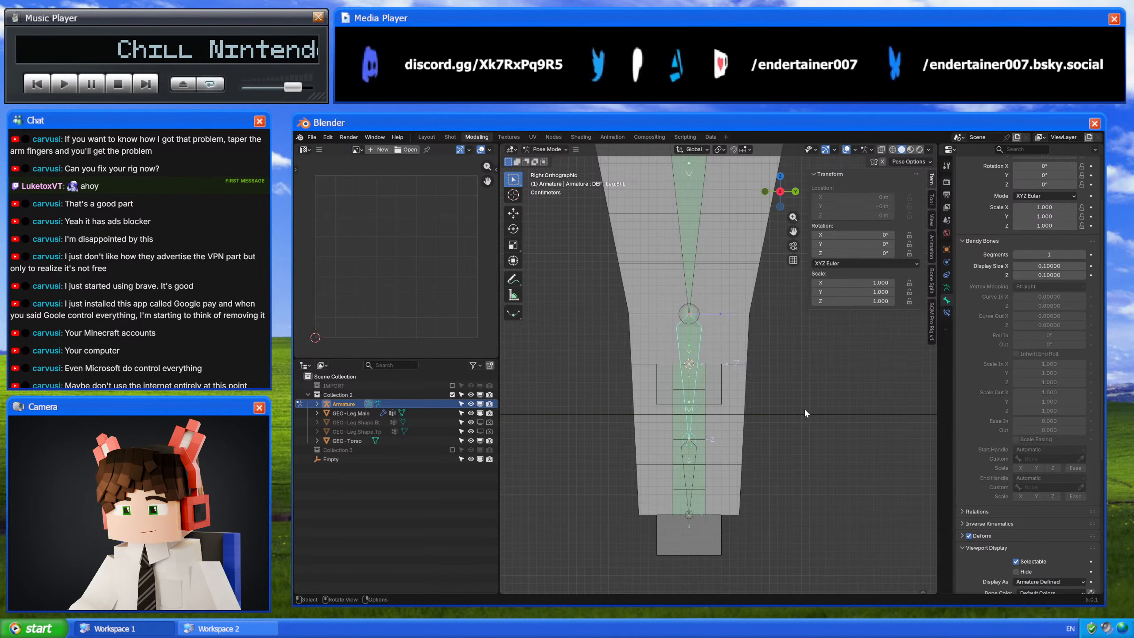
Step: Save the hind leg prototype as an incremental version of the file
shift+middle_drag(804, 408, 649, 300)
click(312, 137)
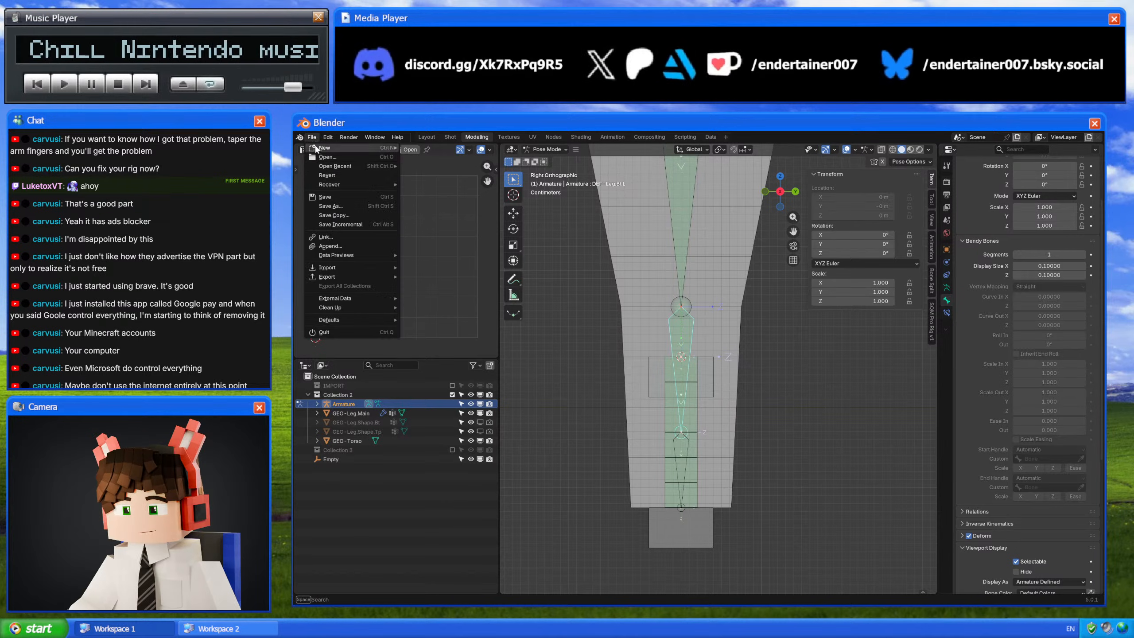
click(341, 225)
Step: Start a new file from the Endertainer template on the splash screen
click(311, 137)
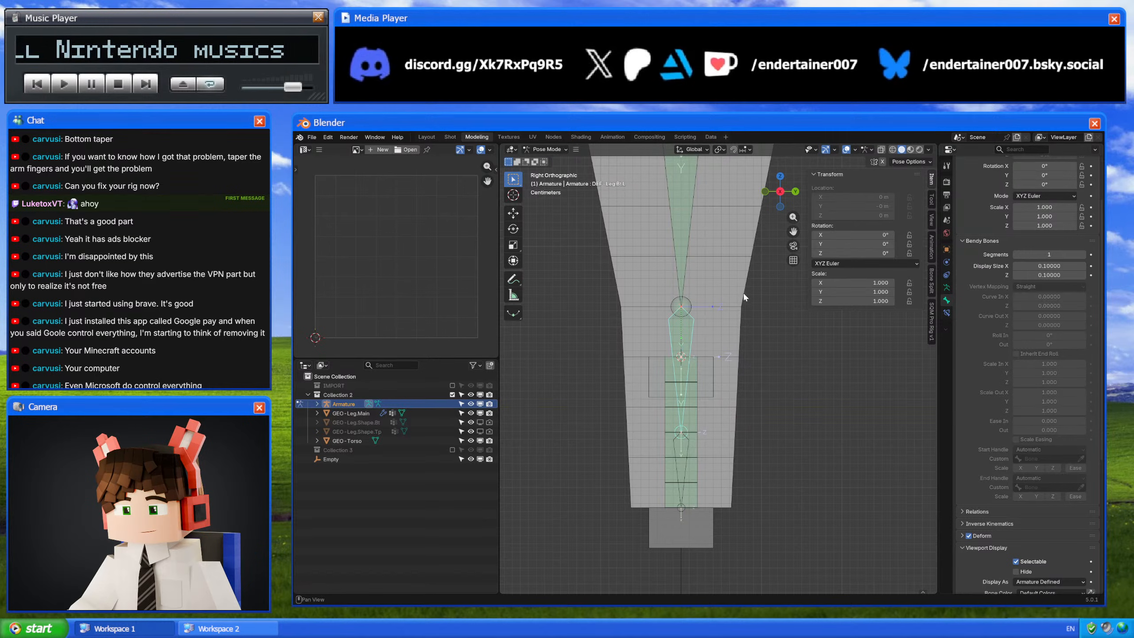
click(312, 137)
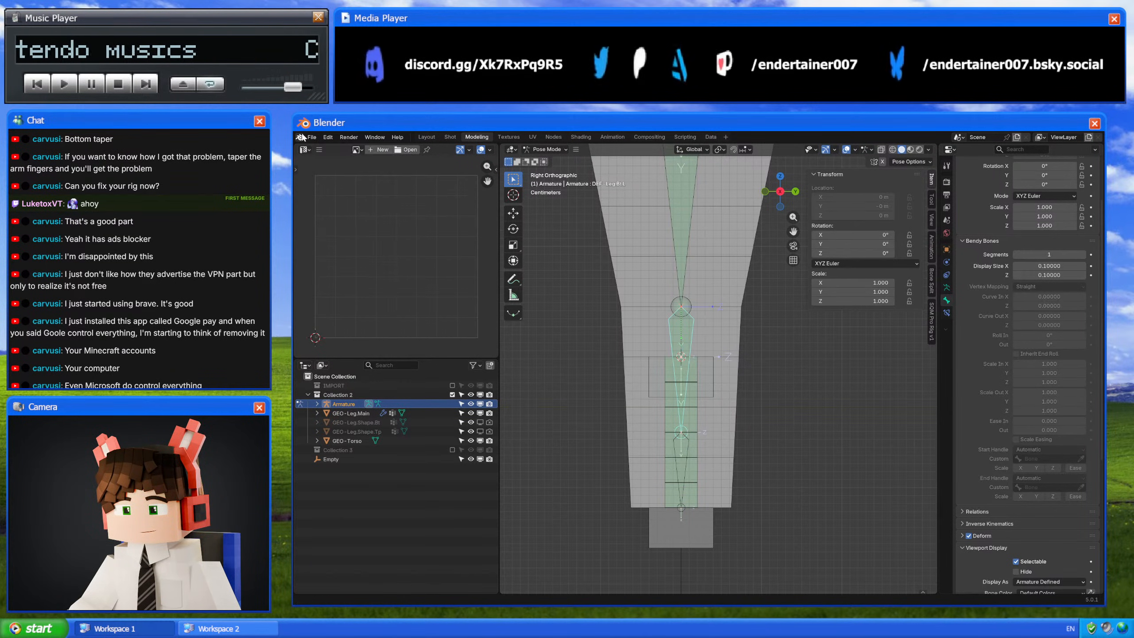
click(300, 137)
click(313, 147)
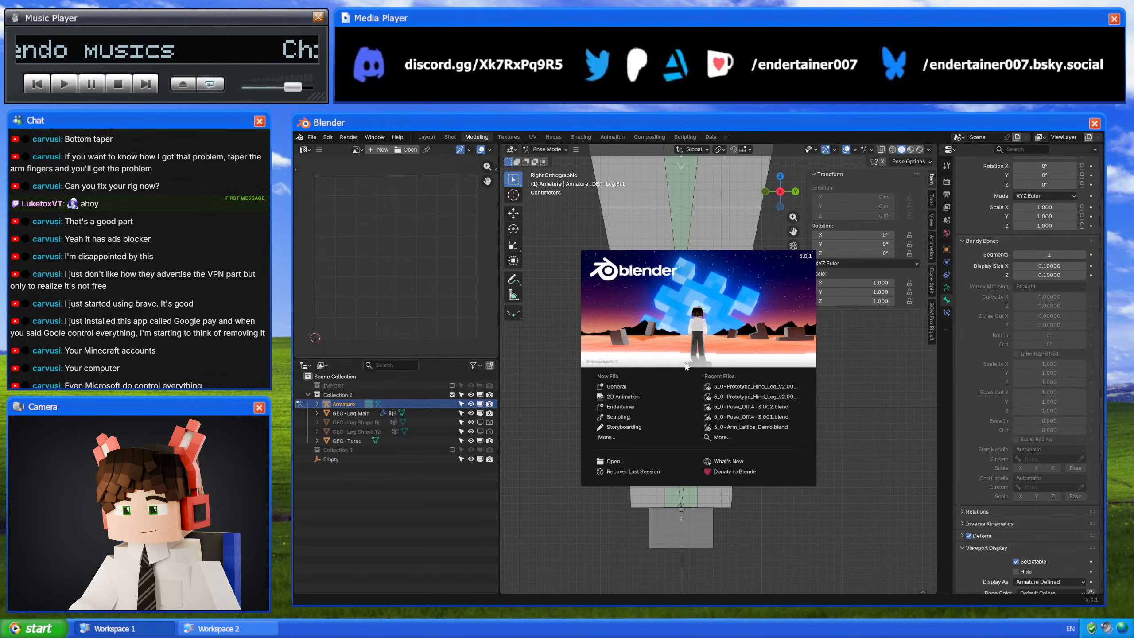
click(654, 407)
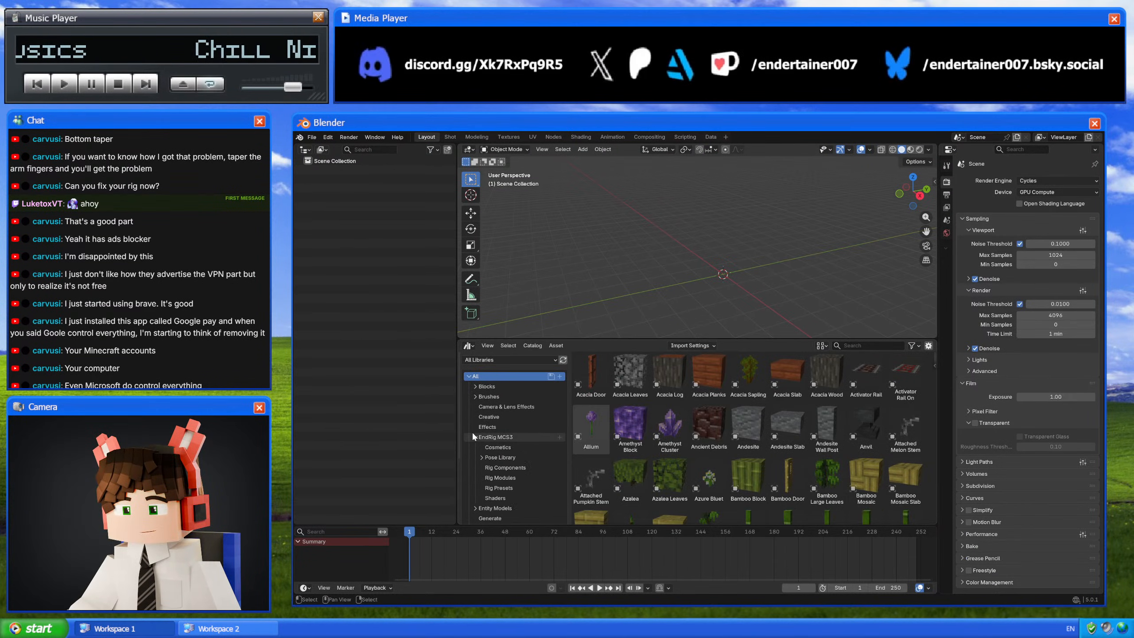
Step: Add the Default Preset asset from the EndRig MCS3 Rig Presets to the scene, and enlarge the 3D viewport
click(499, 488)
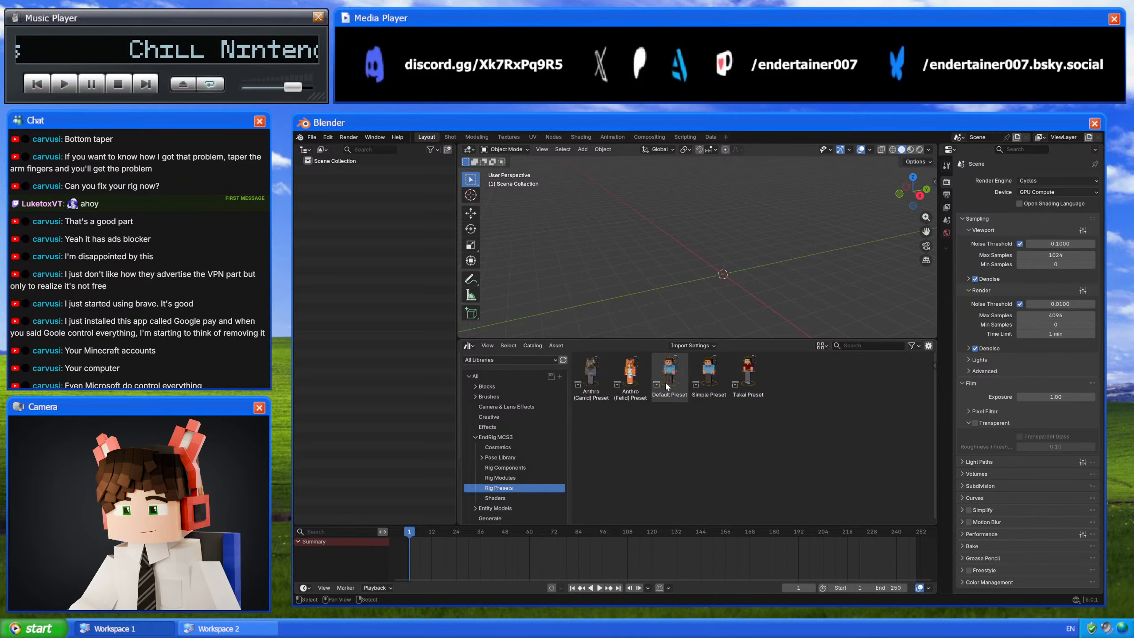
drag(664, 381, 697, 277)
drag(665, 340, 670, 513)
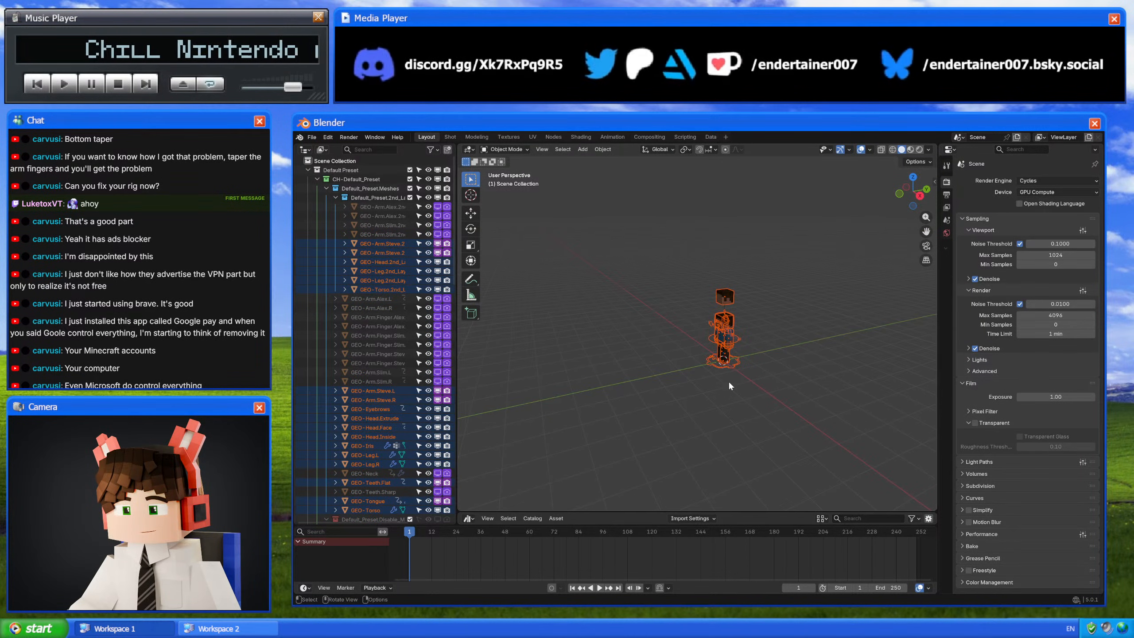
Step: Put the RIG-Default_Preset armature into Pose Mode, select an arm IK control and show the viewport's sidebar
click(737, 365)
key(KP_Decimal)
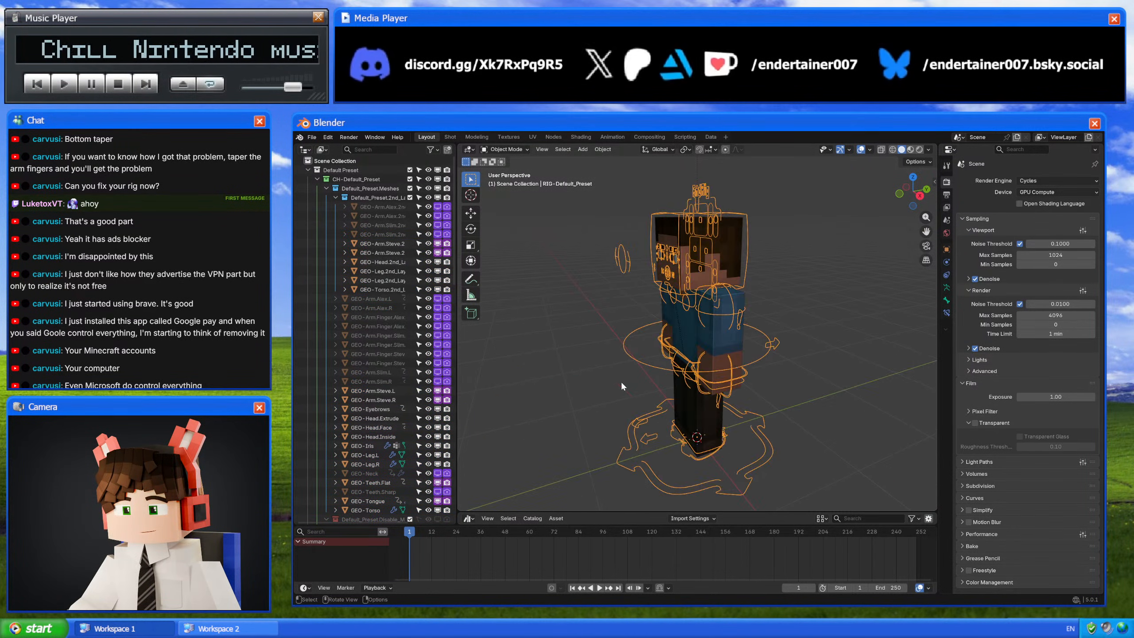
middle_drag(620, 380, 679, 355)
key(ctrl+Tab)
click(772, 365)
key(n)
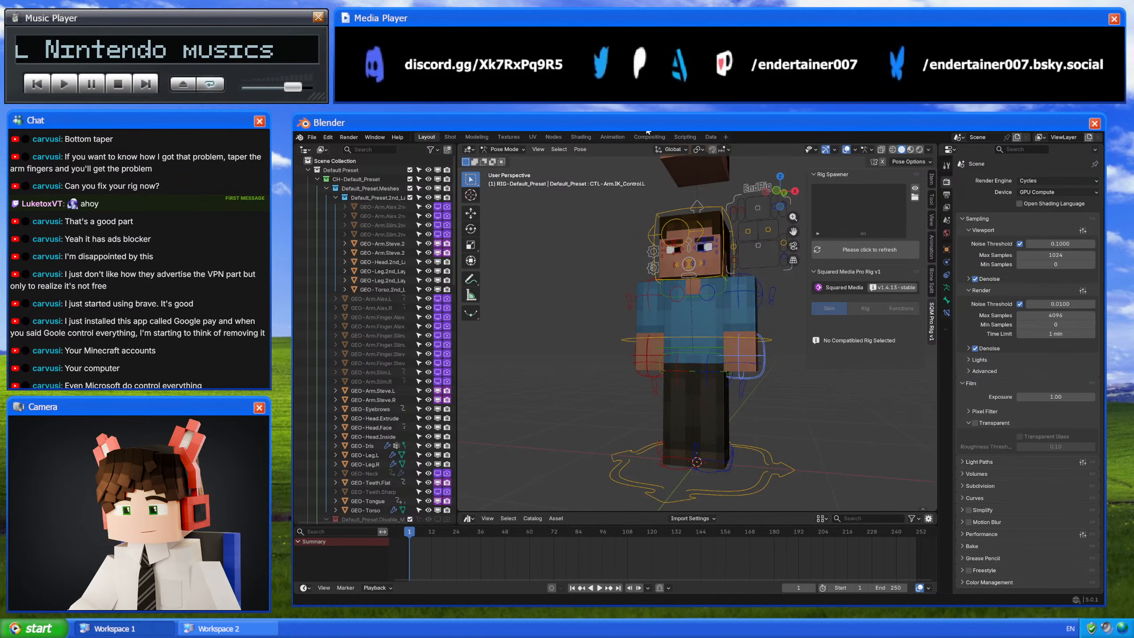
Step: Run the EndRig_MCS3_Rig_UI.Default.py script in the Scripting workspace, and return to the Layout workspace
click(685, 137)
click(701, 150)
click(713, 164)
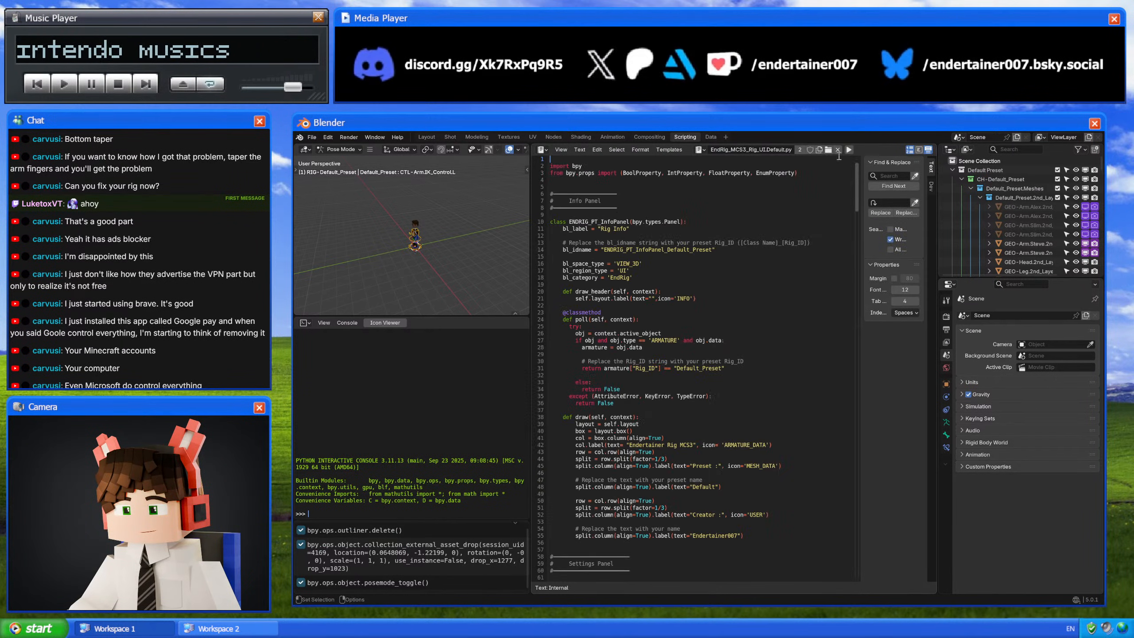
click(848, 150)
click(445, 137)
click(428, 137)
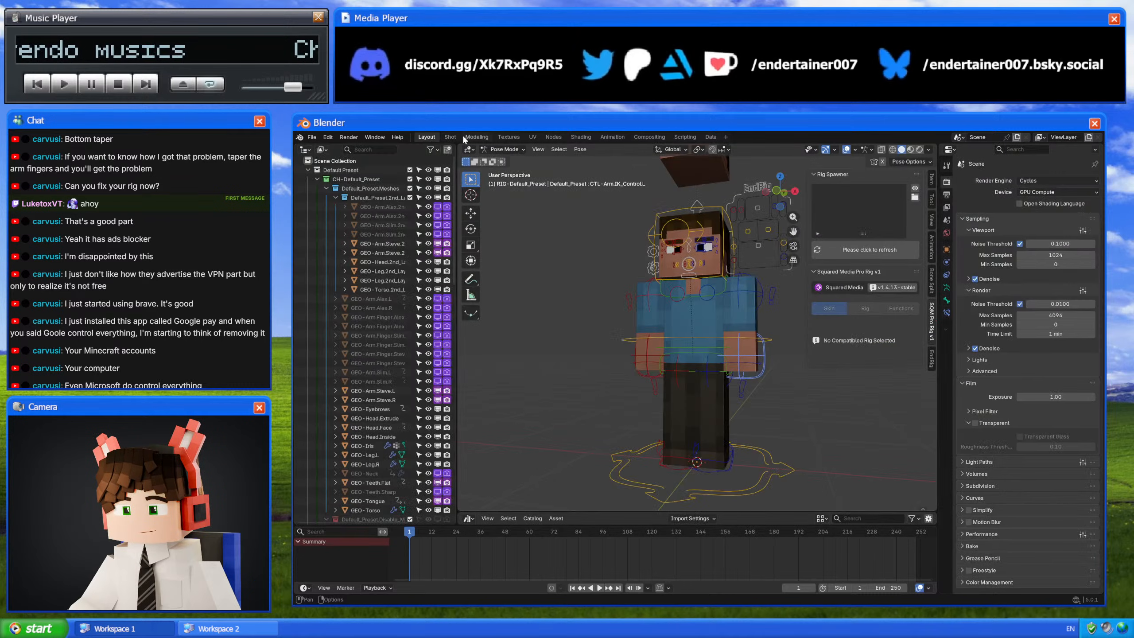
Step: In the right side view, move and rotate the left arm IK control to bend the arm forward at the elbow
scroll(734, 326, up, 3)
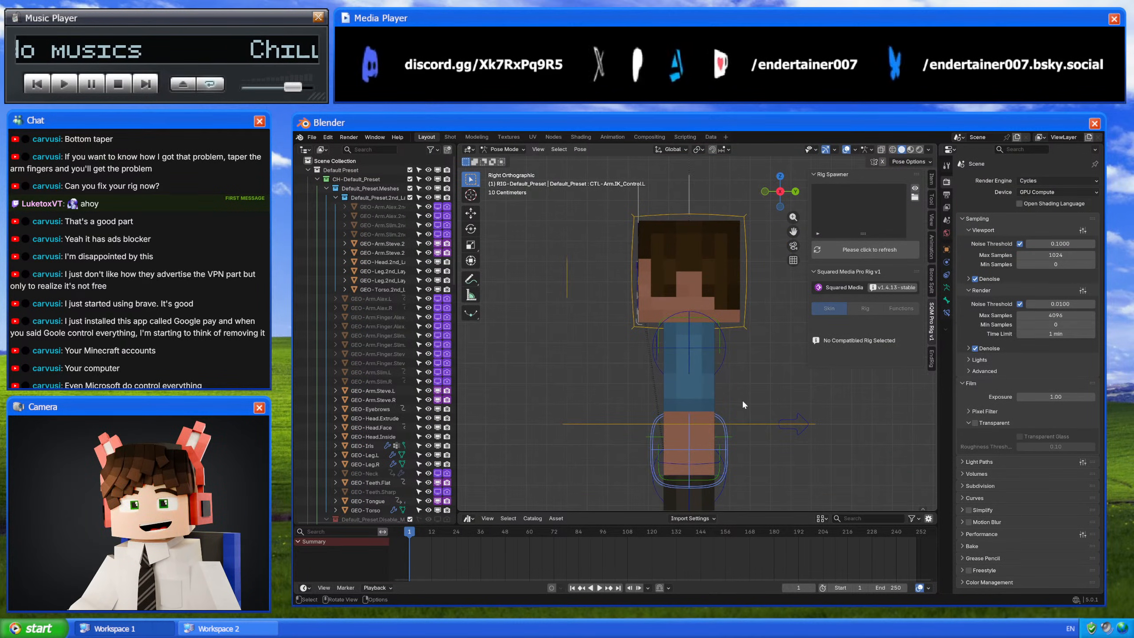
key(g)
click(677, 340)
key(r)
click(778, 469)
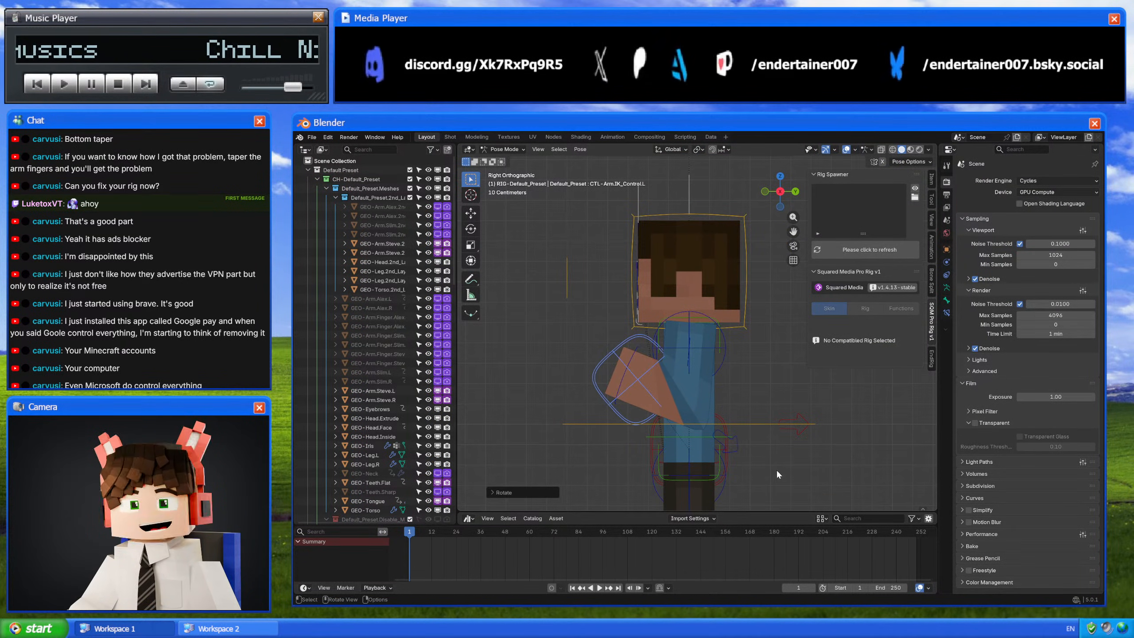
key(g)
click(750, 452)
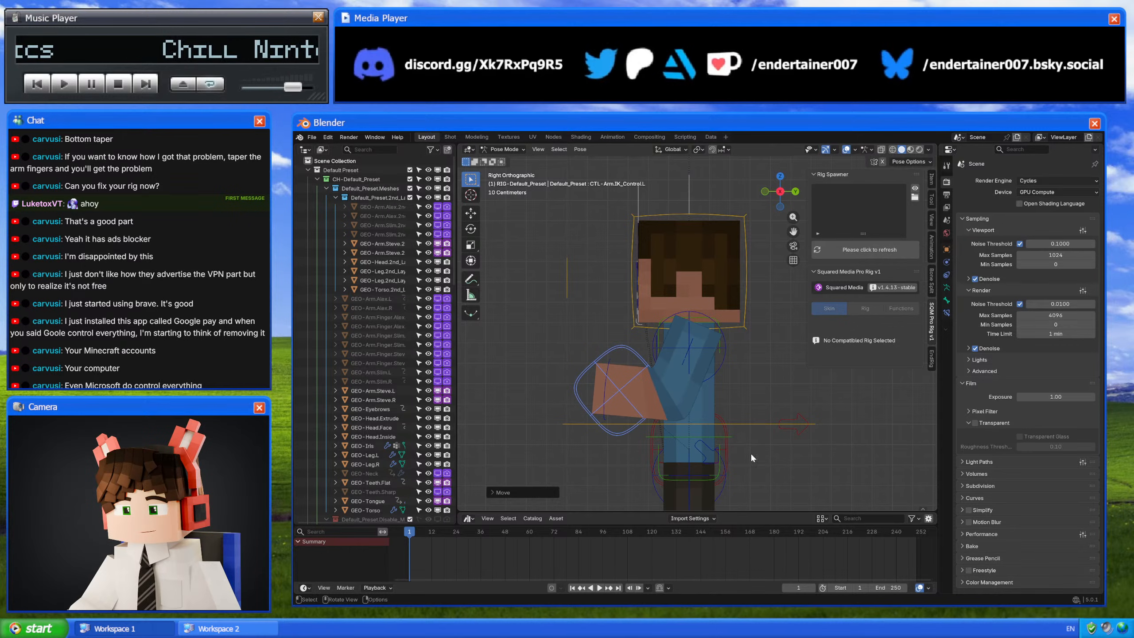
Step: Show the EndRig rig settings and enable the Finger option in Features Settings
click(932, 353)
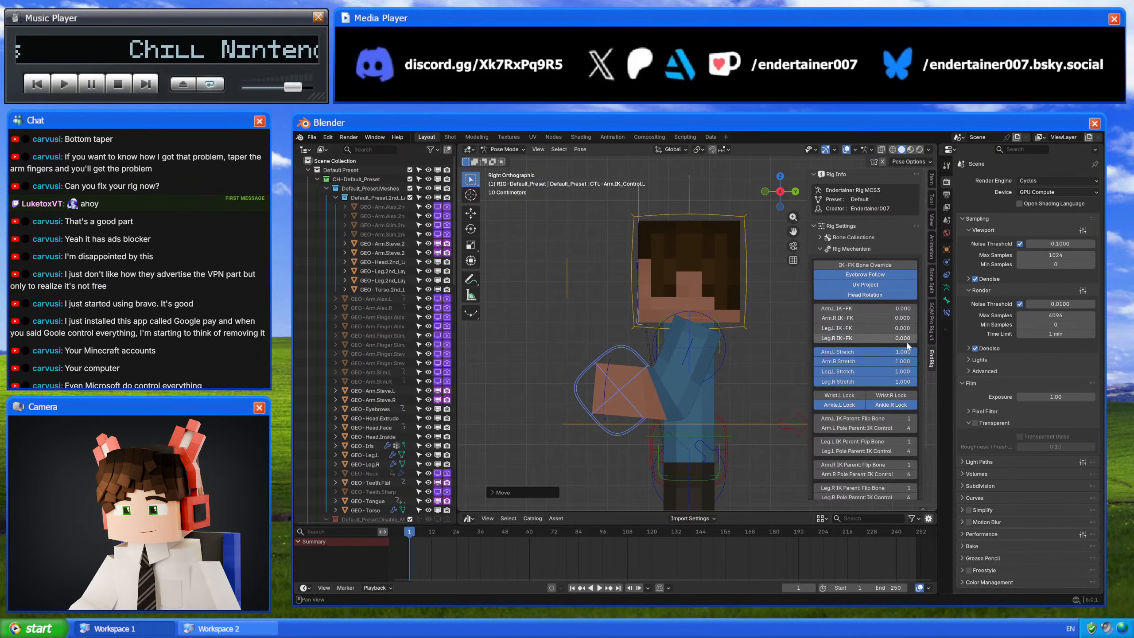
click(864, 248)
click(857, 282)
click(858, 273)
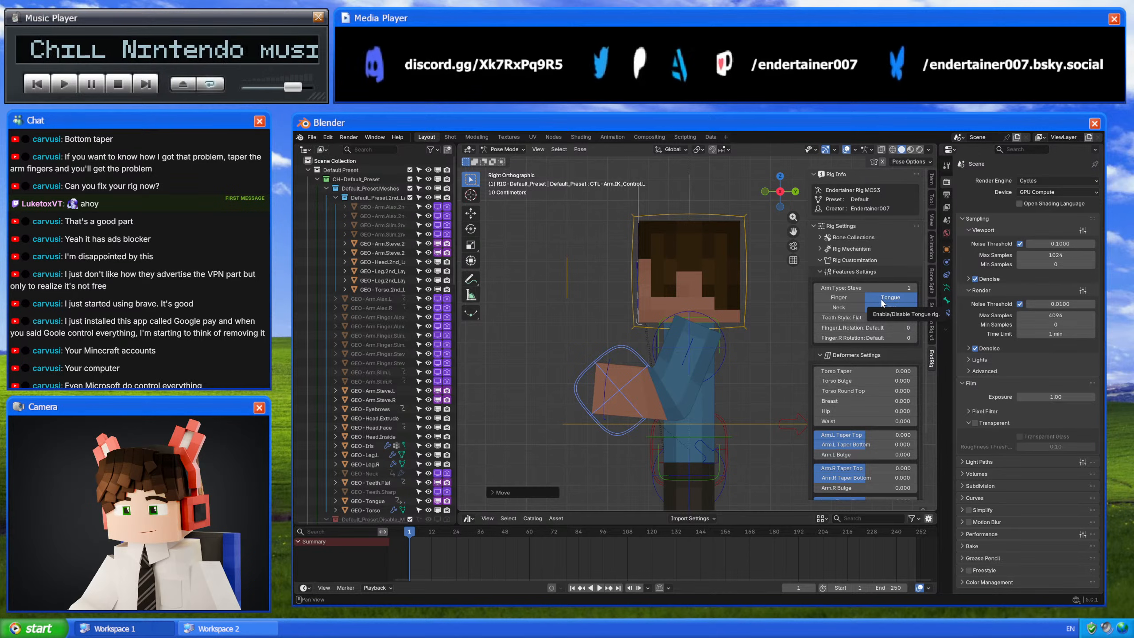
click(848, 297)
Step: Set Arm.L Taper Bottom to 1.000 in the rig's Deformers Settings
middle_drag(764, 323, 711, 347)
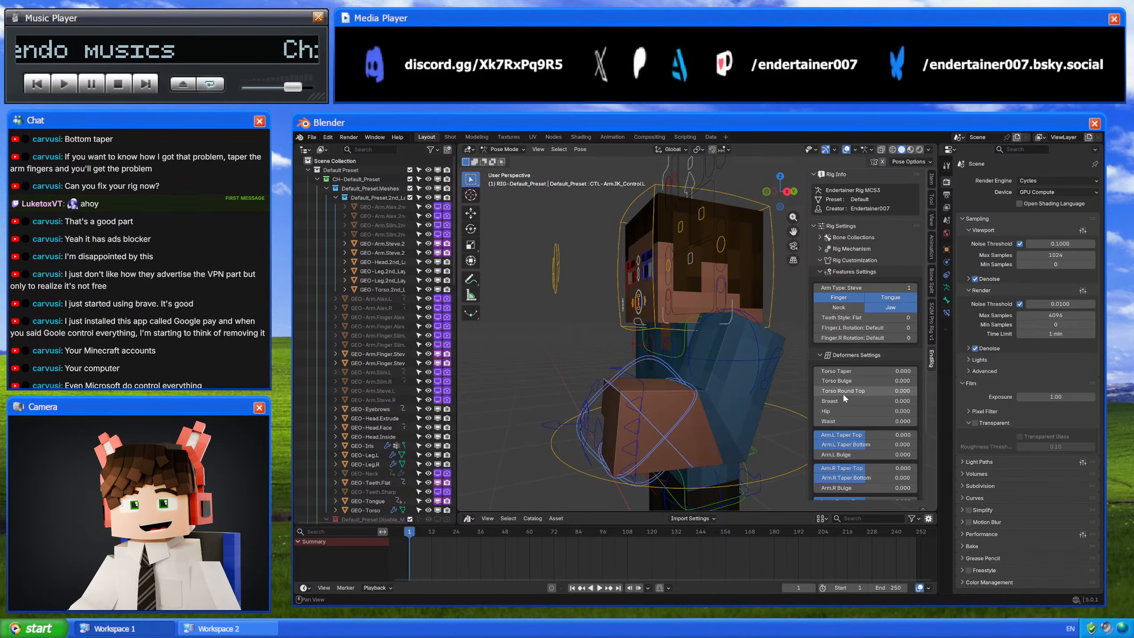
middle_drag(732, 387, 746, 354)
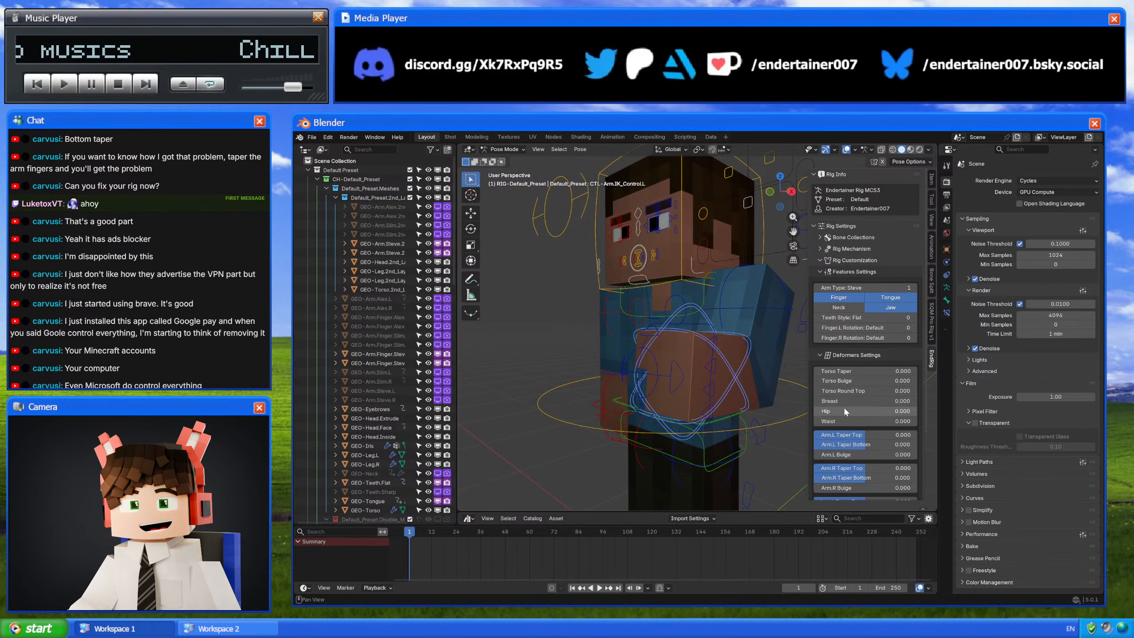
scroll(881, 415, down, 3)
scroll(881, 415, down, 1)
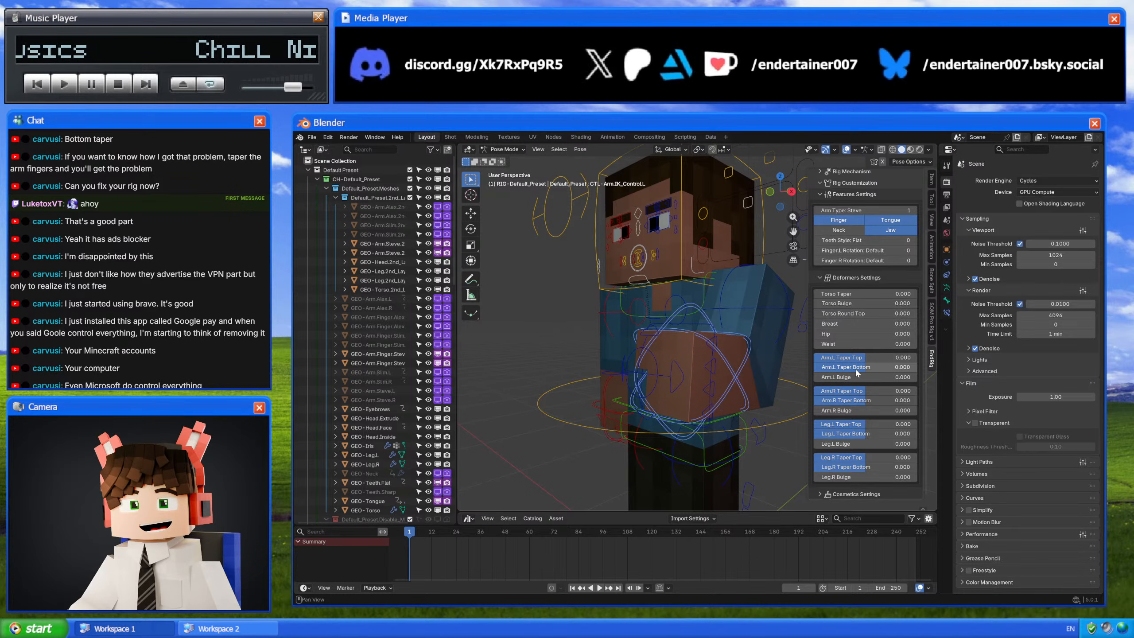
drag(859, 369, 916, 369)
scroll(705, 367, up, 5)
Step: In Object Mode, select the left Steve finger arm mesh and examine its modifier stack and the tapered hand's deformation
click(701, 384)
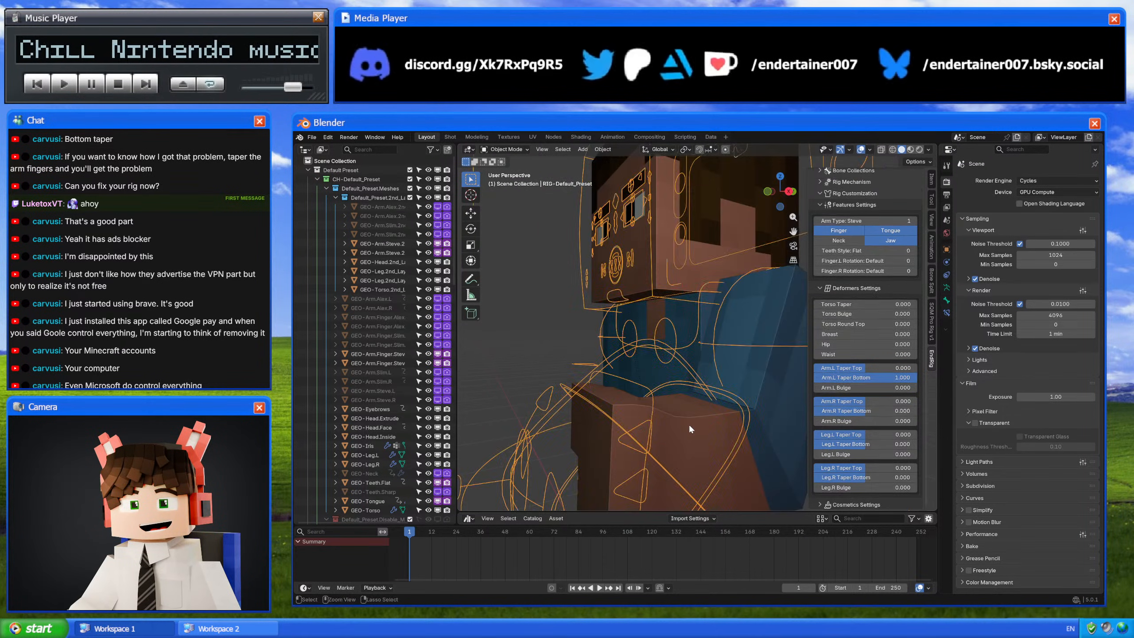
click(617, 408)
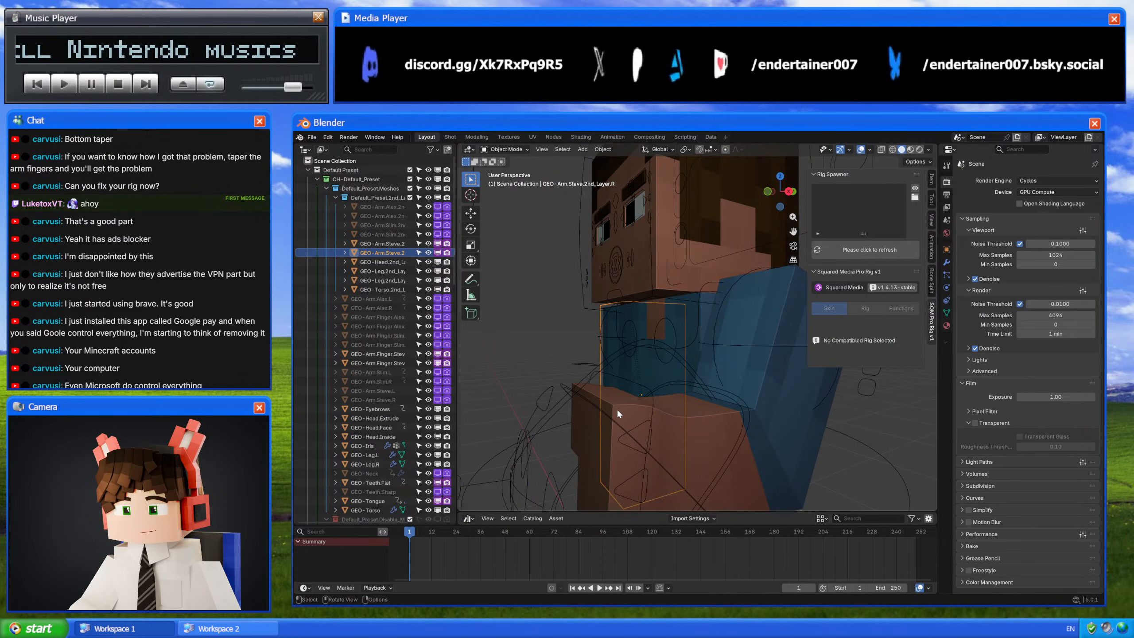
click(616, 408)
click(946, 262)
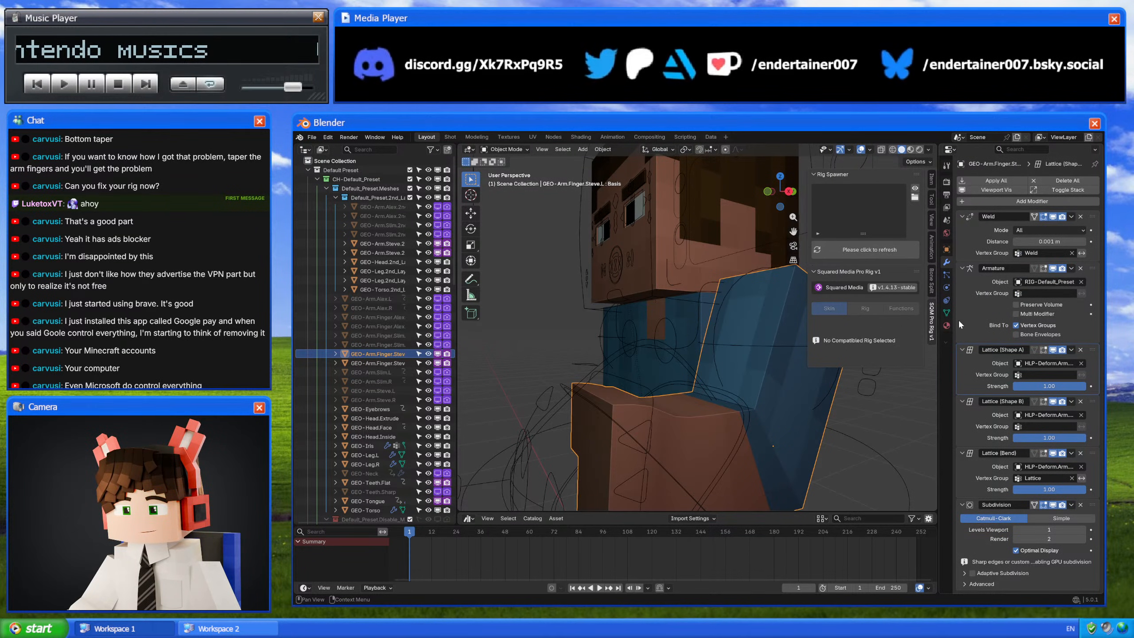
middle_drag(754, 427, 728, 396)
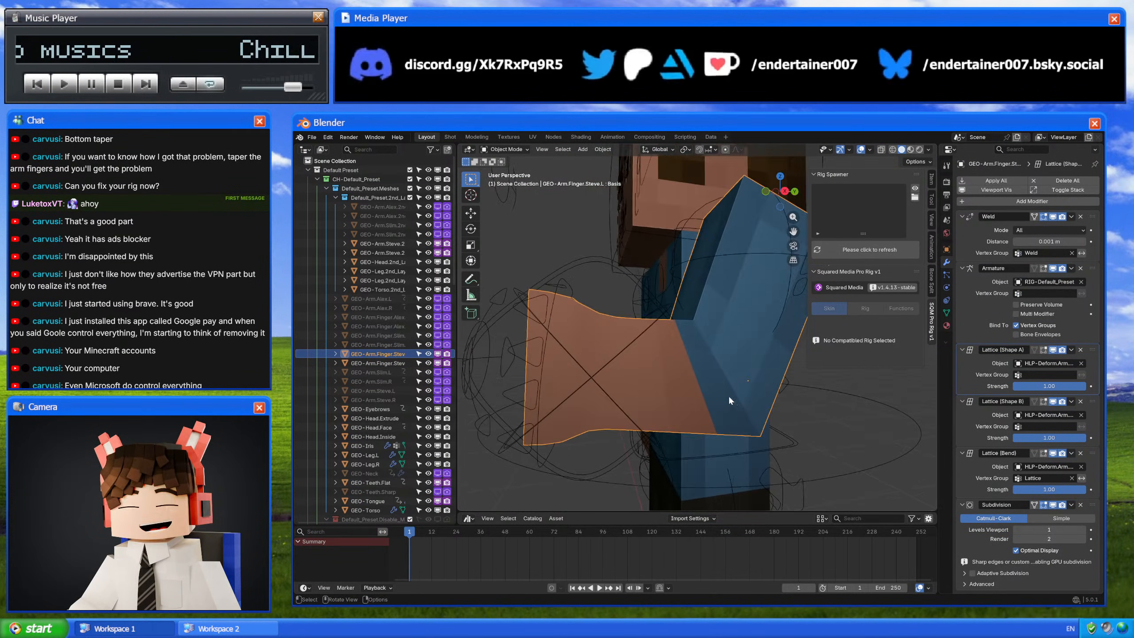
Step: Put the rig back in Pose Mode, reset the left arm's pose, and try moving its IK control in side view
click(645, 286)
key(ctrl+Tab)
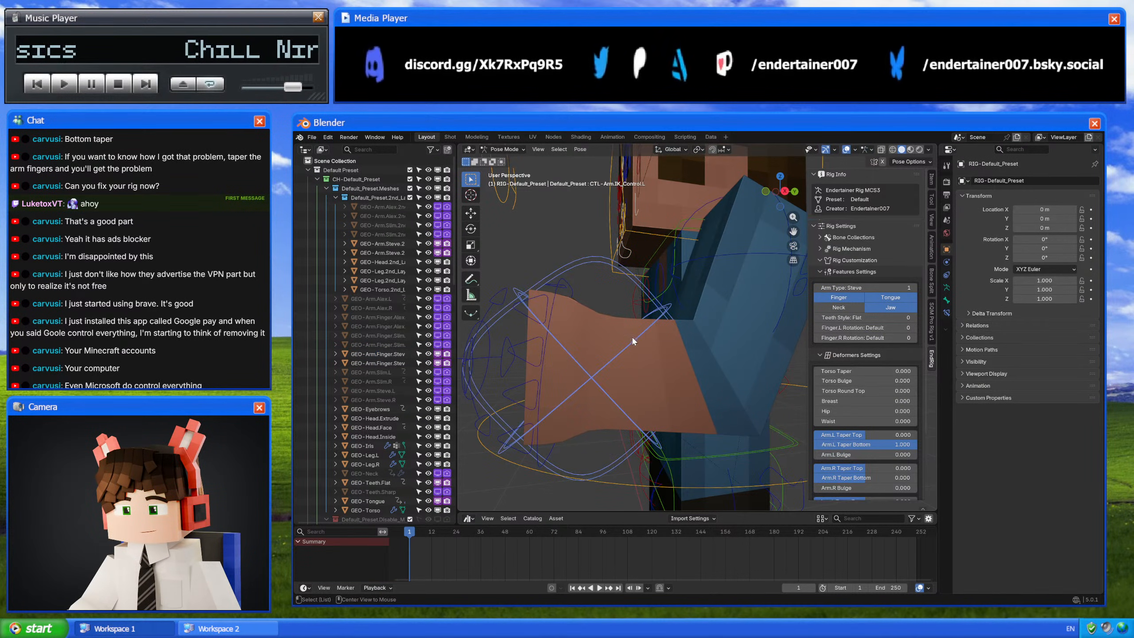
middle_drag(632, 337, 685, 303)
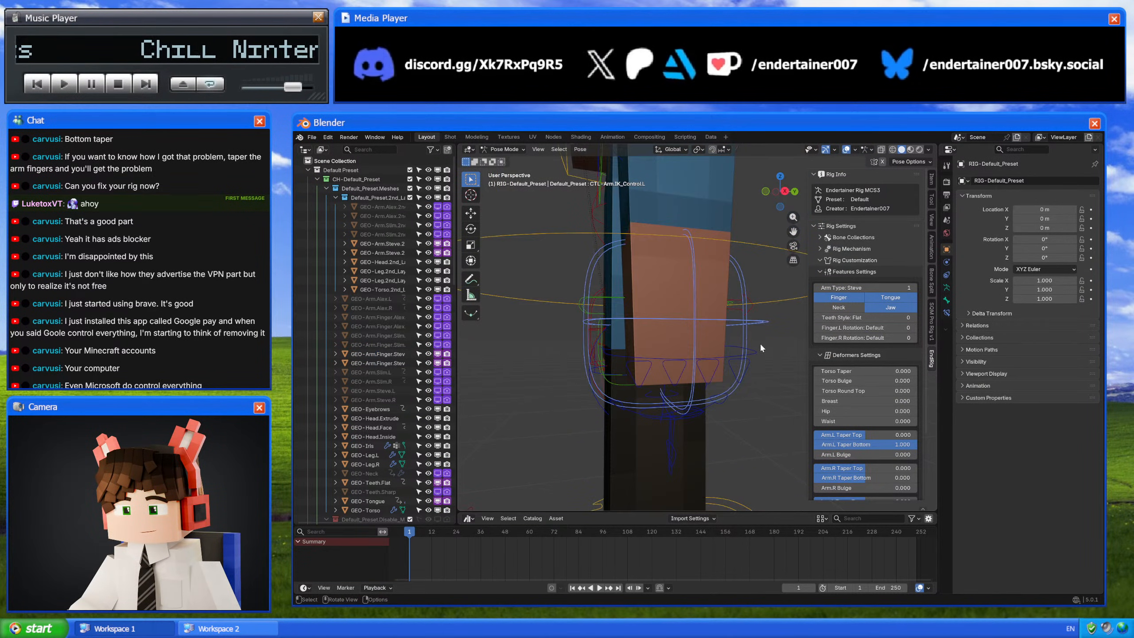
click(785, 192)
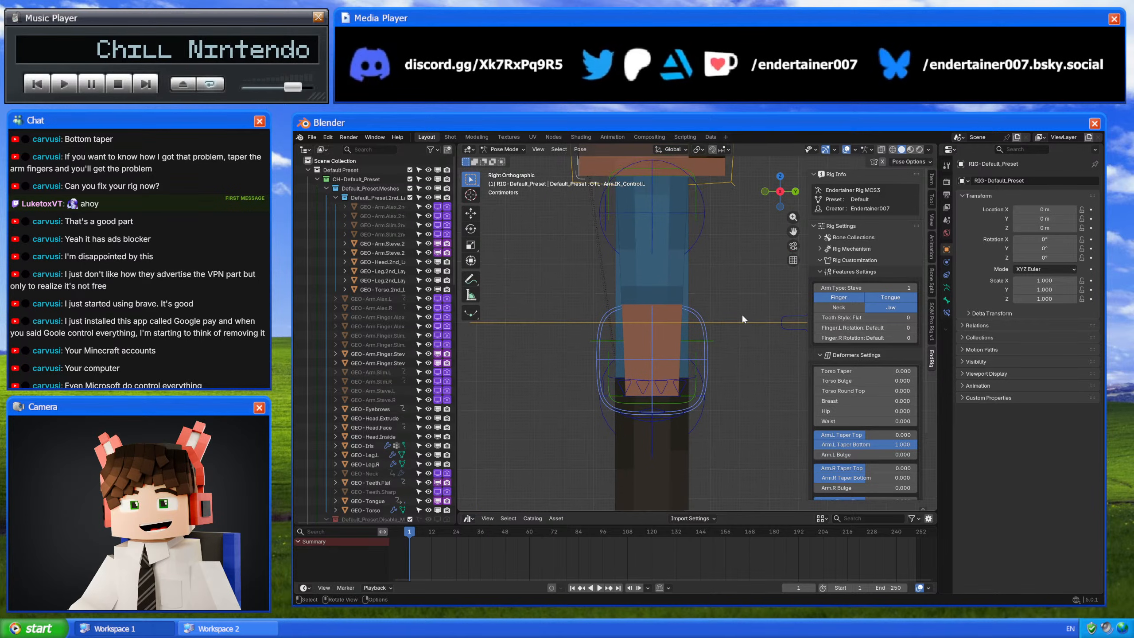
key(g)
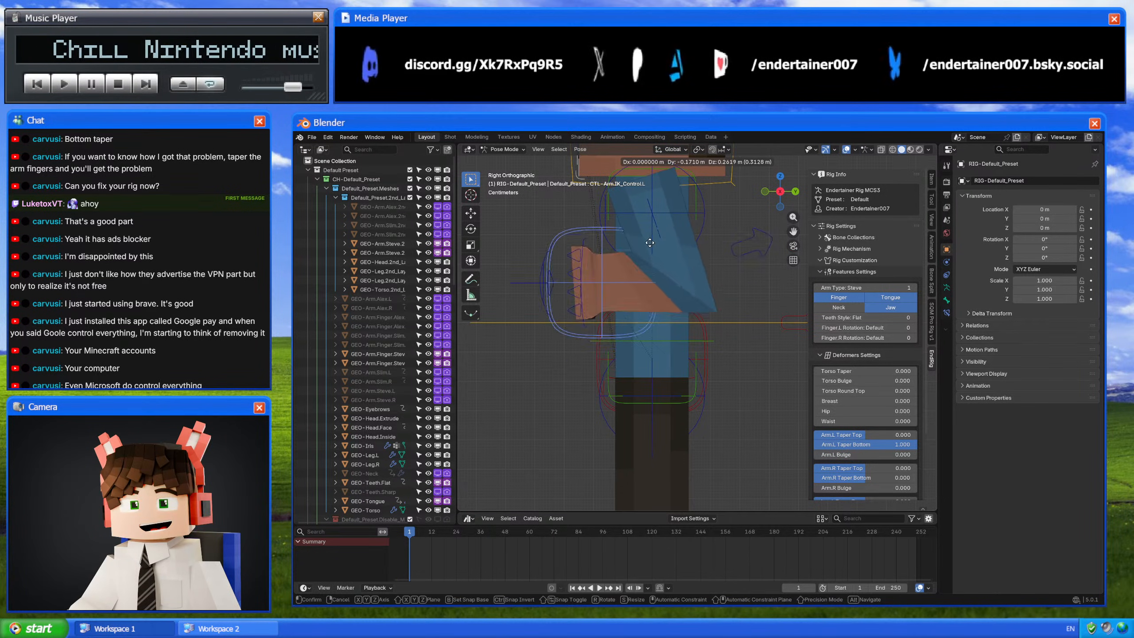
right_click(670, 293)
Step: In Object Mode, compare the modifiers of the left finger arm mesh and its second-layer sleeve, and examine the straight tapered arm
key(ctrl+Tab)
click(680, 284)
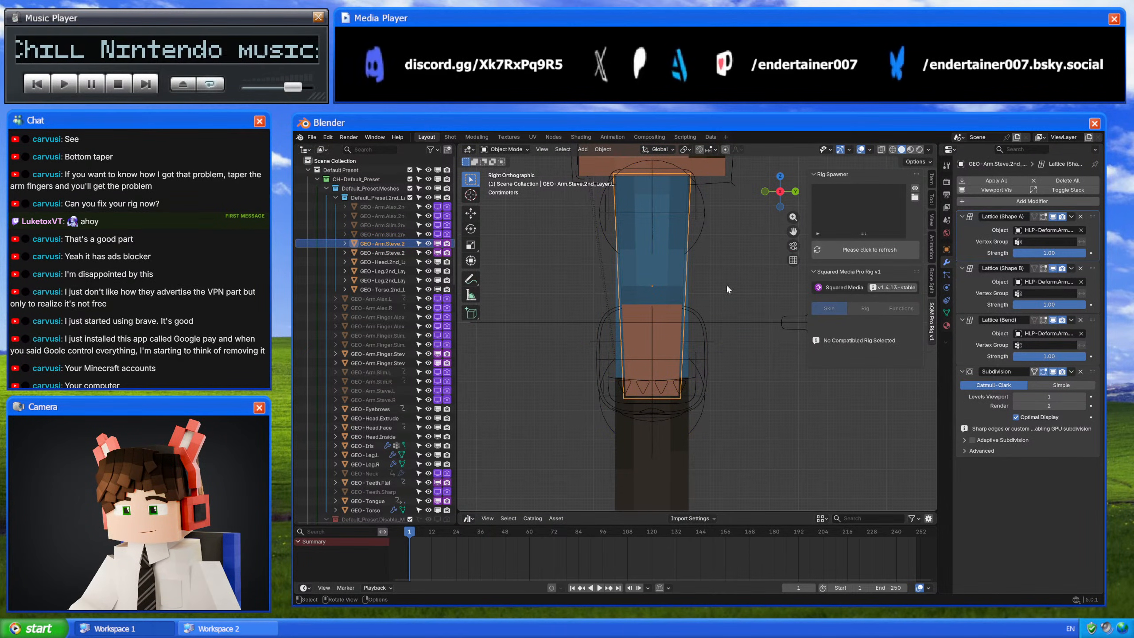
click(660, 275)
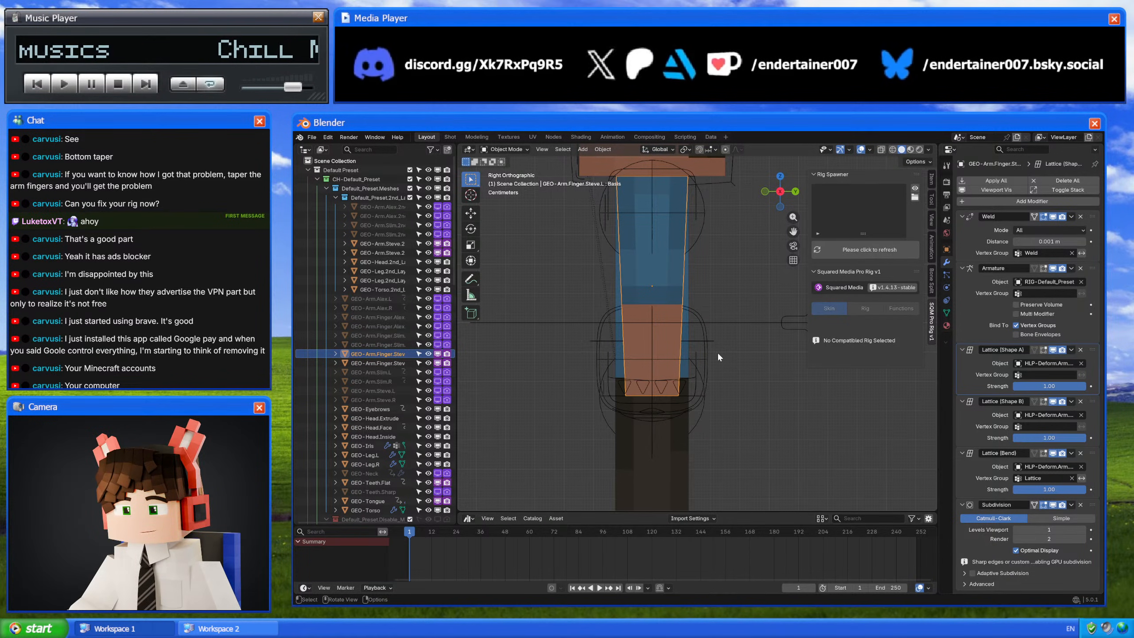
click(688, 317)
middle_drag(692, 318, 701, 277)
scroll(701, 277, up, 2)
click(702, 279)
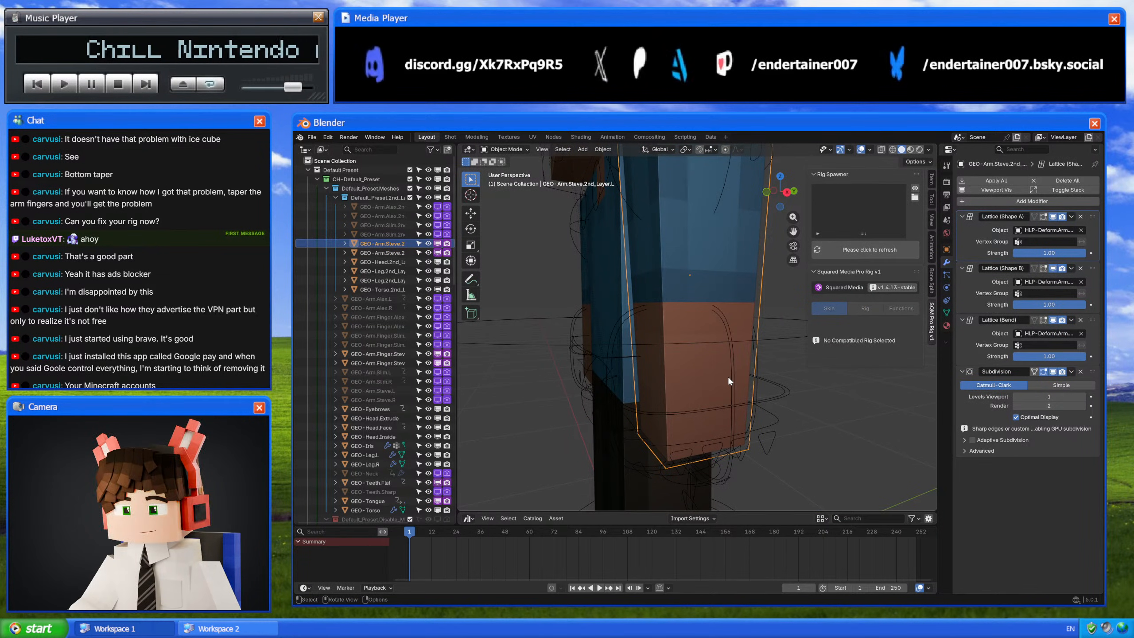
middle_drag(727, 376, 745, 355)
Step: Put the rig in Pose Mode and move the left arm IK control forward and up to bend the elbow
click(760, 247)
key(ctrl+Tab)
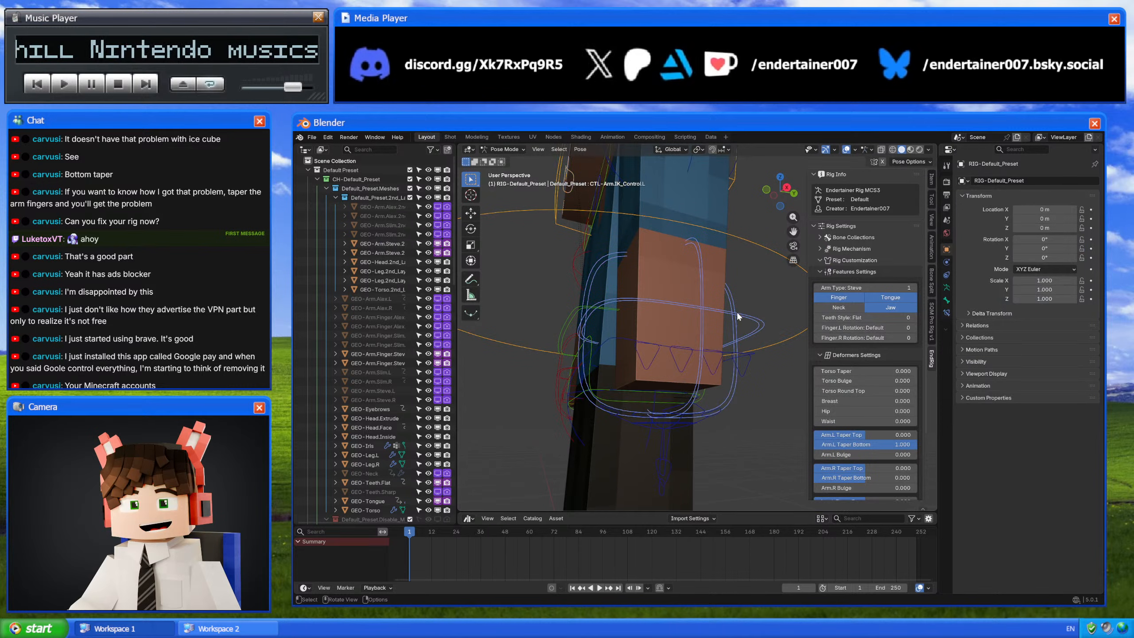
click(786, 186)
key(g)
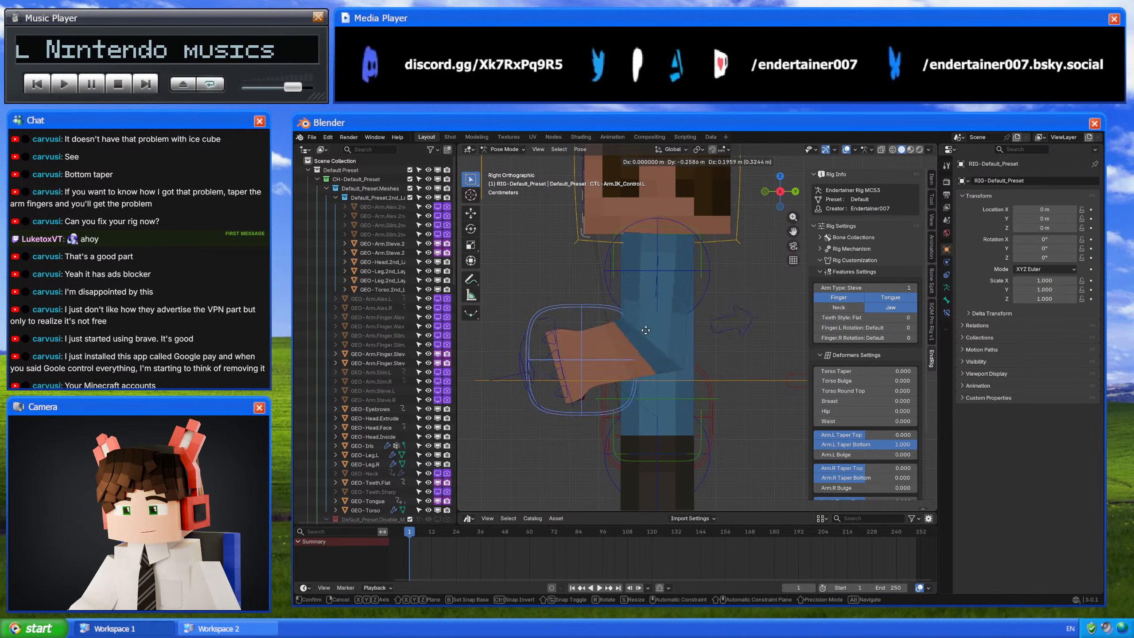
click(613, 307)
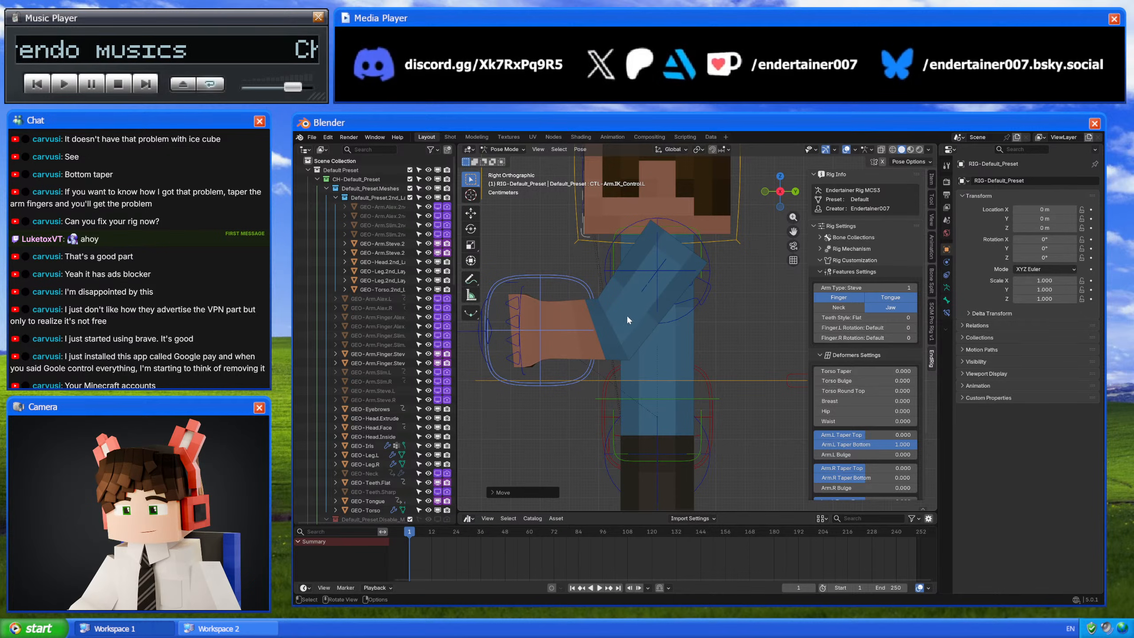
Step: Move the left finger arm mesh's Armature modifier below Lattice (Bend) in the modifier stack
key(ctrl+Tab)
click(536, 310)
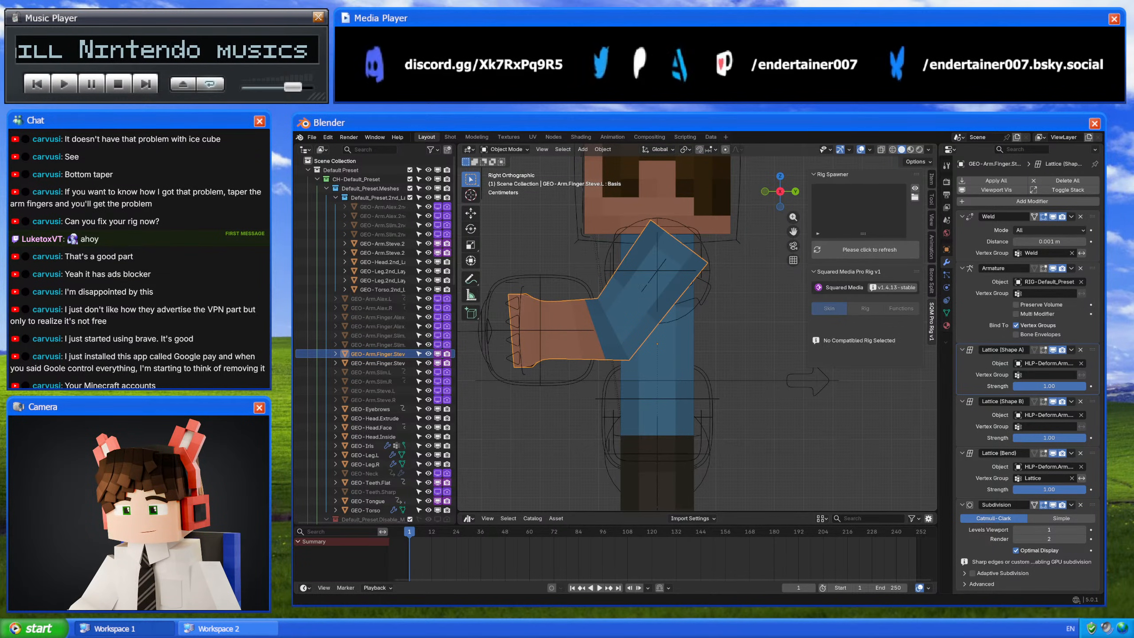
drag(1091, 267, 1089, 426)
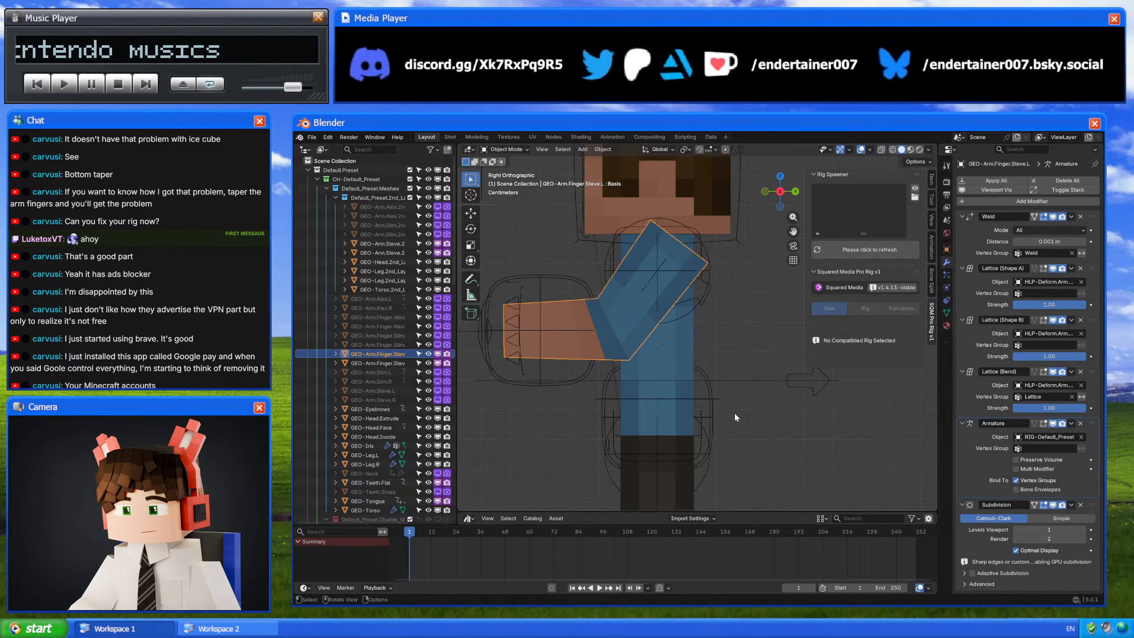
Step: In Pose Mode, move the left arm IK control closer to the body and try rotating the left wrist control
click(564, 280)
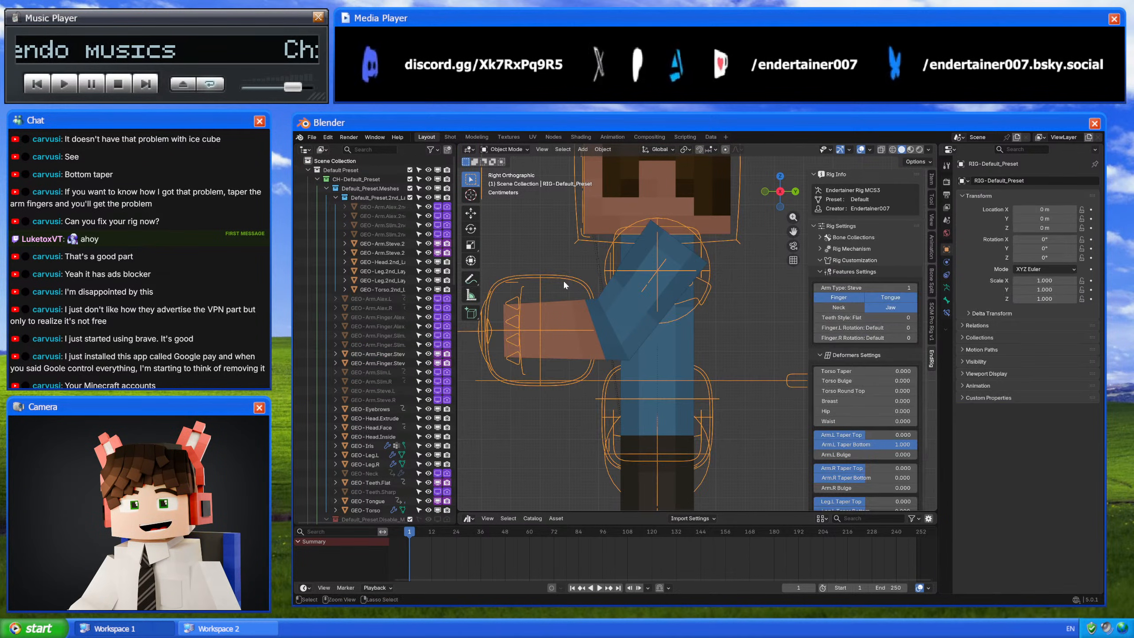
key(ctrl+Tab)
click(563, 280)
key(g)
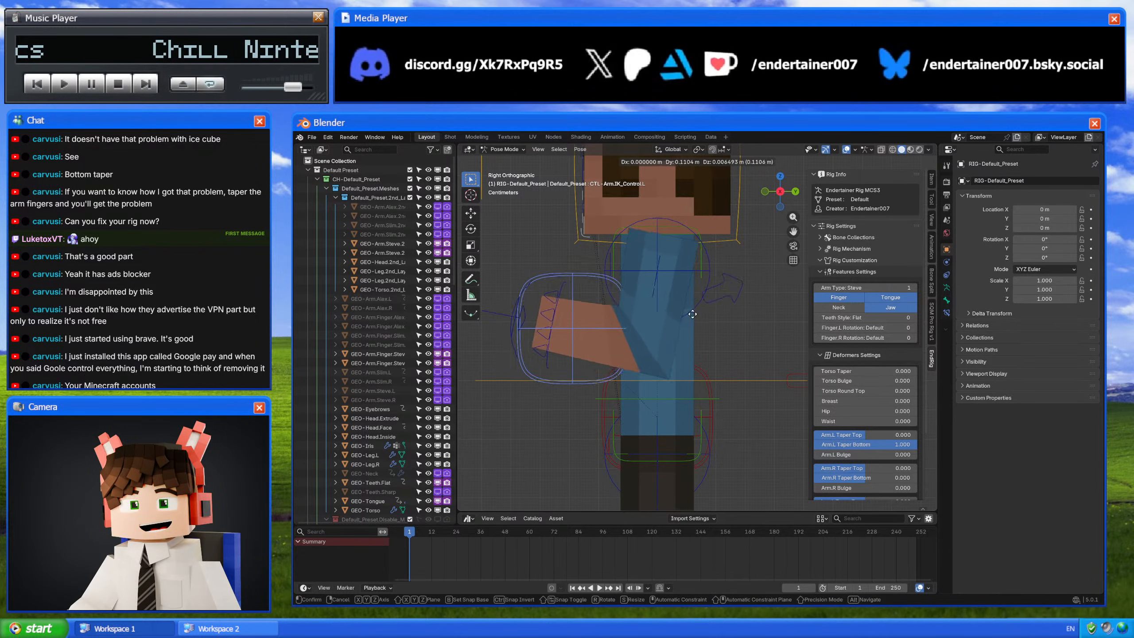
click(678, 308)
click(547, 290)
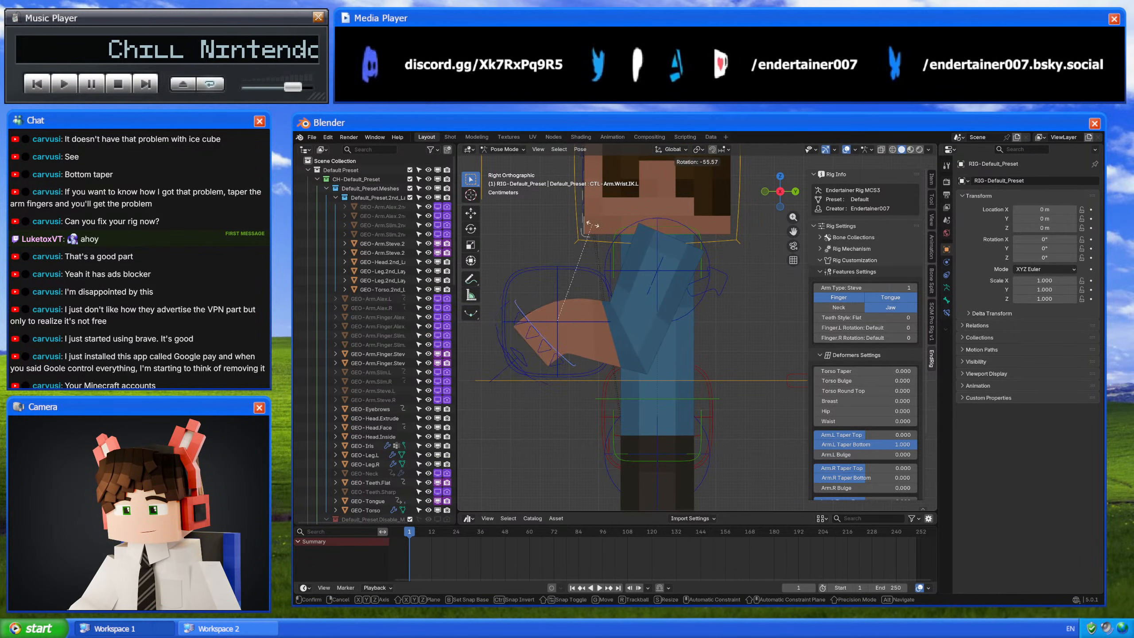
shift+middle_drag(648, 253, 727, 311)
Step: Move the left hand's main finger control outward to extend the fingers, and adjust their pose with trackball rotation and scaling
click(584, 354)
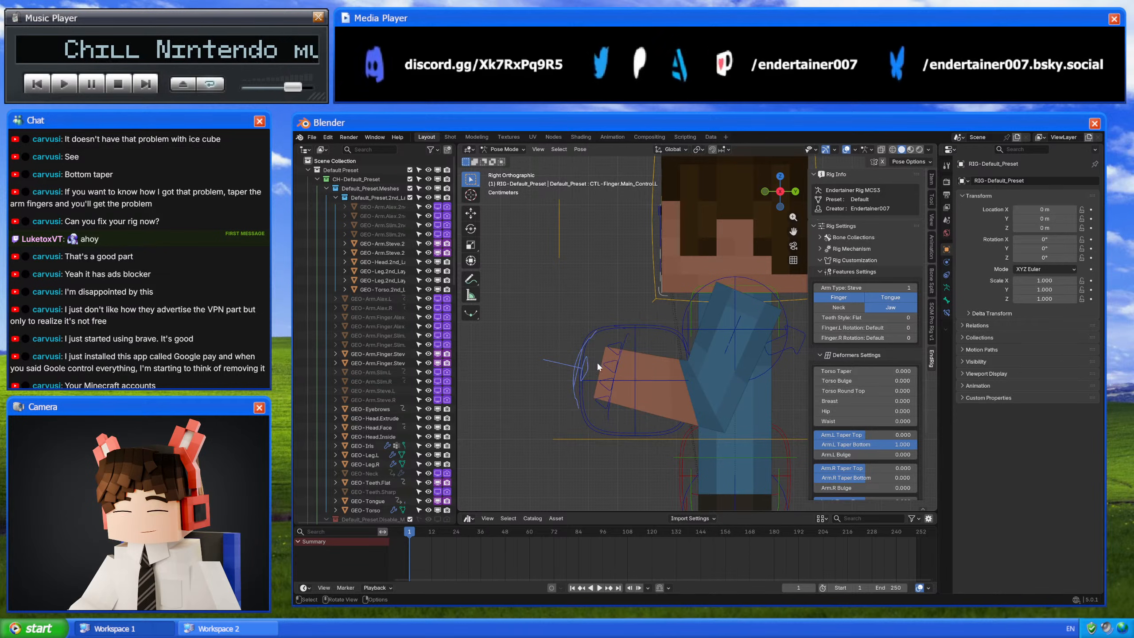
key(g)
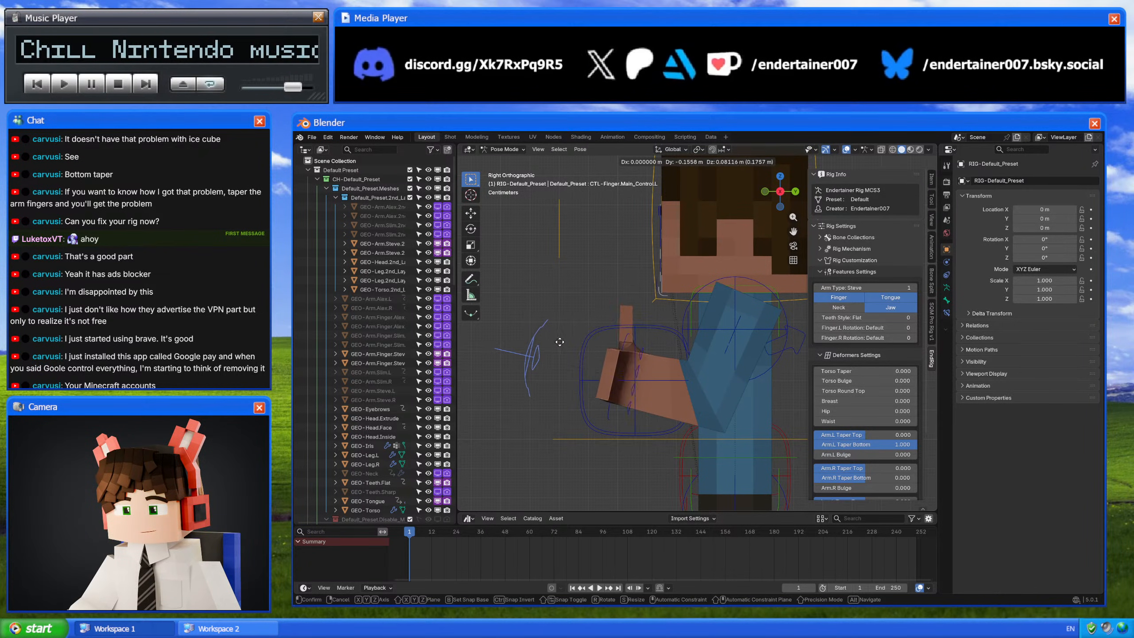
click(560, 341)
middle_drag(559, 342, 747, 364)
key(r)
key(r)
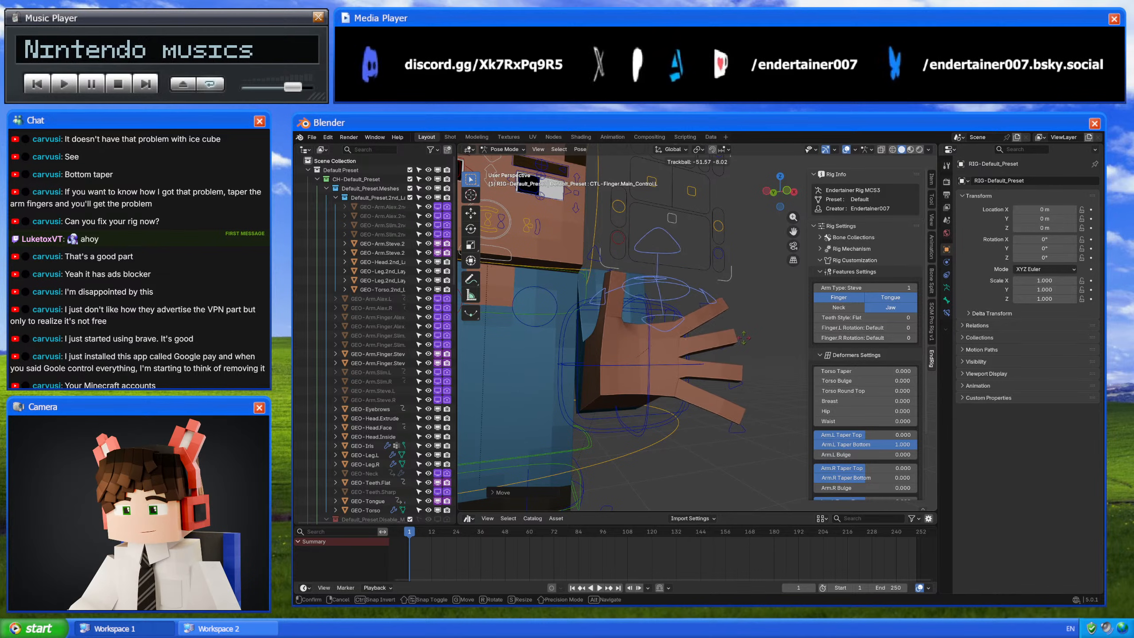
key(s)
click(732, 404)
Step: In Object Mode, select the left finger arm mesh and move its Armature modifier directly below Weld
middle_drag(732, 404, 687, 397)
key(ctrl+Tab)
click(683, 377)
scroll(664, 393, up, 3)
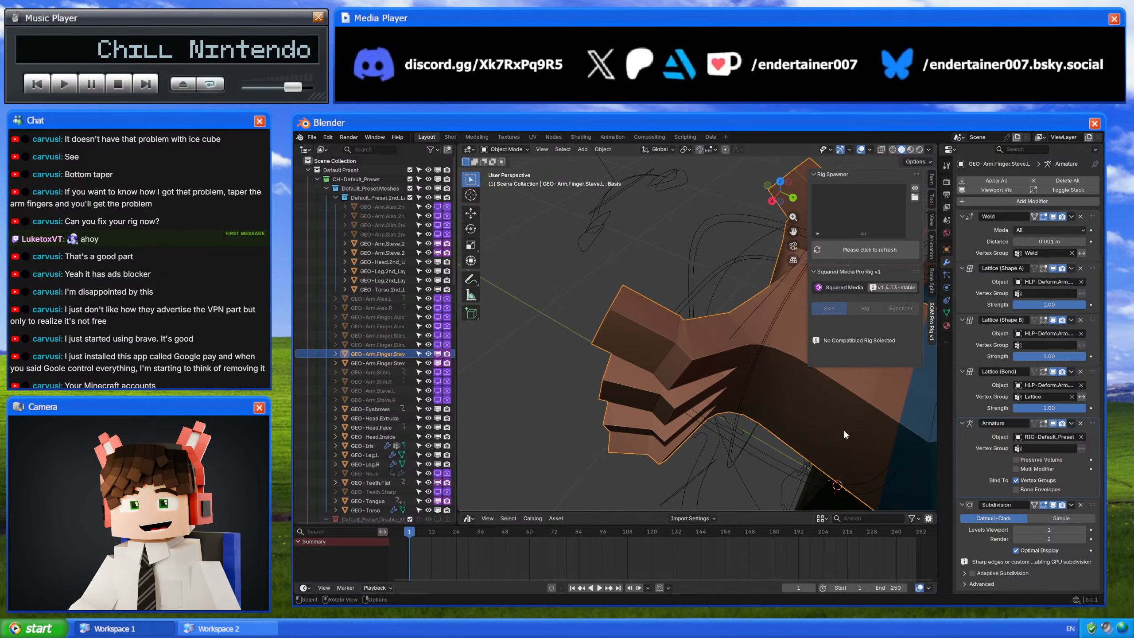
drag(1092, 423, 1082, 269)
Step: Examine the finger deformation up close and move the Armature modifier back below the Lattice modifiers
mouse_move(683, 384)
middle_down()
mouse_move(651, 356)
mouse_move(743, 344)
mouse_move(721, 396)
mouse_move(836, 381)
mouse_move(874, 422)
mouse_move(796, 444)
mouse_move(671, 397)
middle_up()
scroll(671, 390, up, 3)
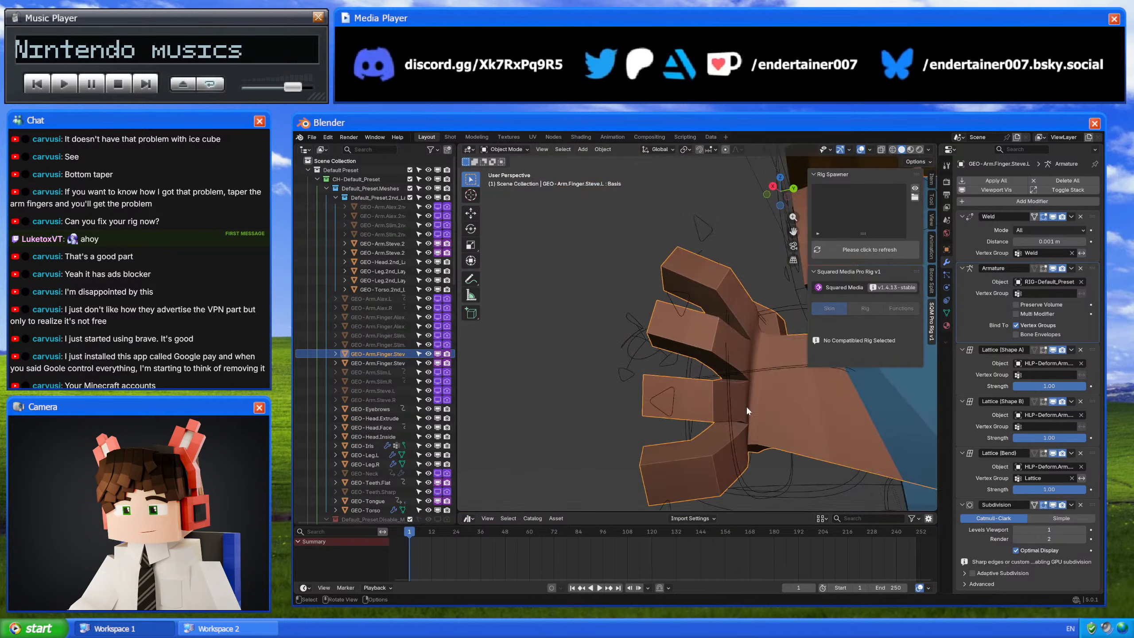
drag(1090, 270, 1086, 444)
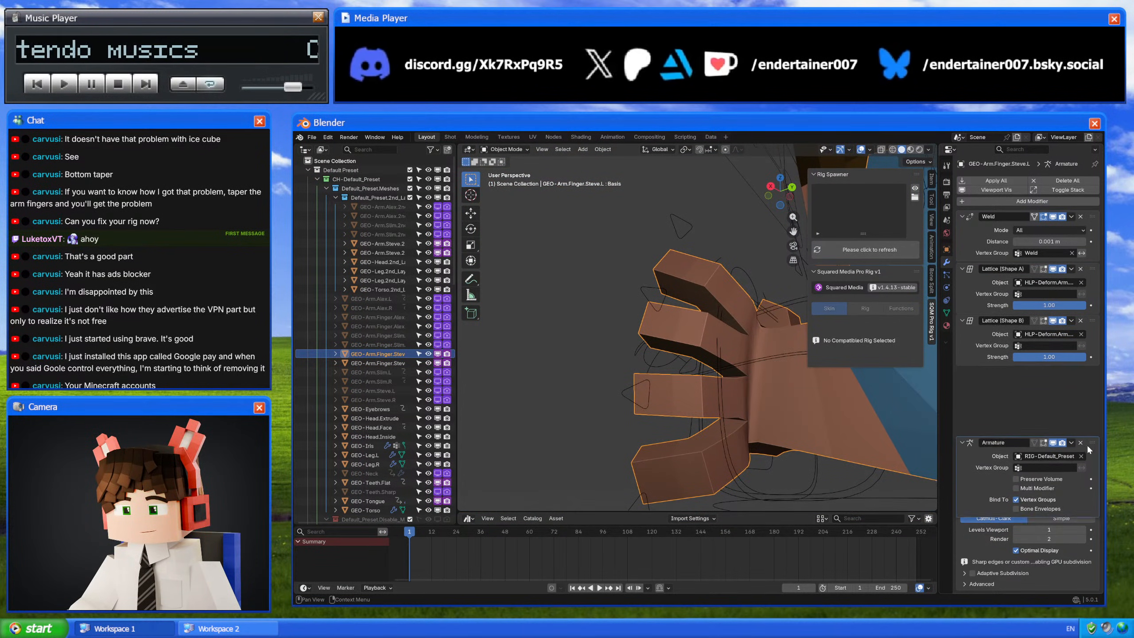
Step: Select the rig, enter Pose Mode and try scaling the left hand's main finger control to test the finger deformation
middle_drag(618, 486, 725, 364)
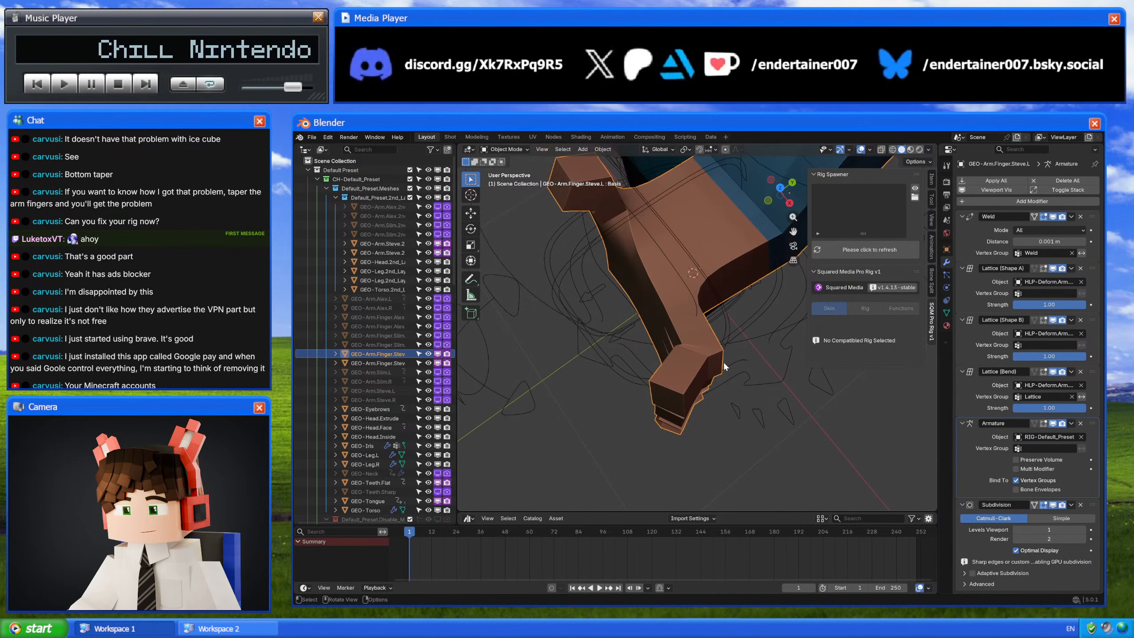
click(764, 337)
key(ctrl+Tab)
key(s)
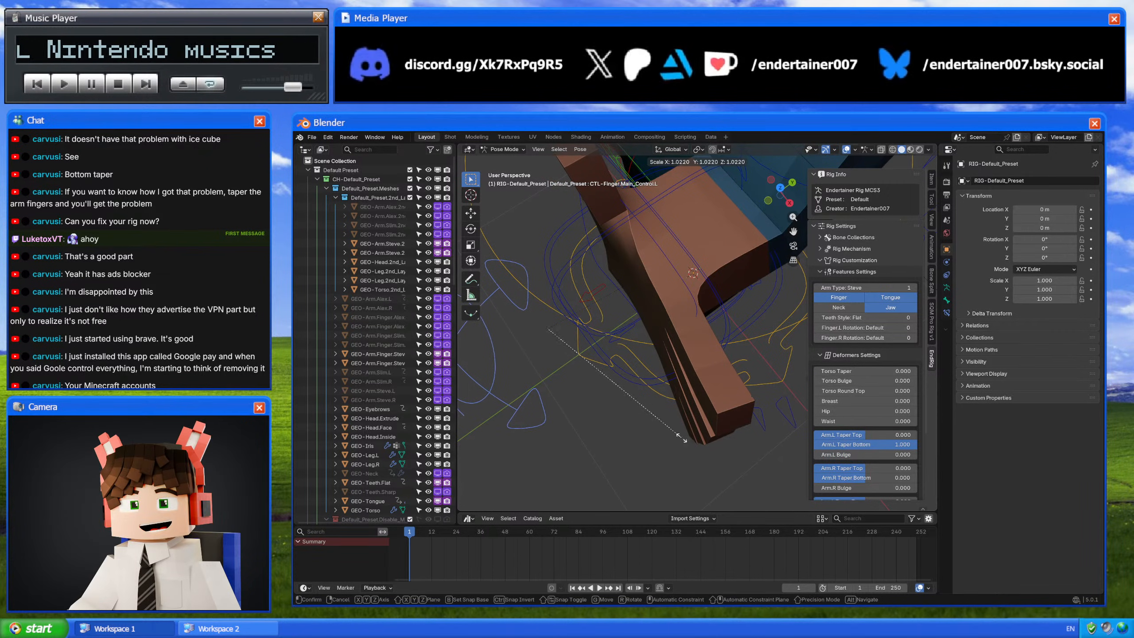
click(686, 373)
Step: Return the left arm to its rest pose and go back to Object Mode with the armature's data settings shown
middle_drag(723, 337, 703, 293)
click(704, 295)
middle_drag(660, 376, 694, 381)
click(656, 420)
click(947, 287)
key(ctrl+Tab)
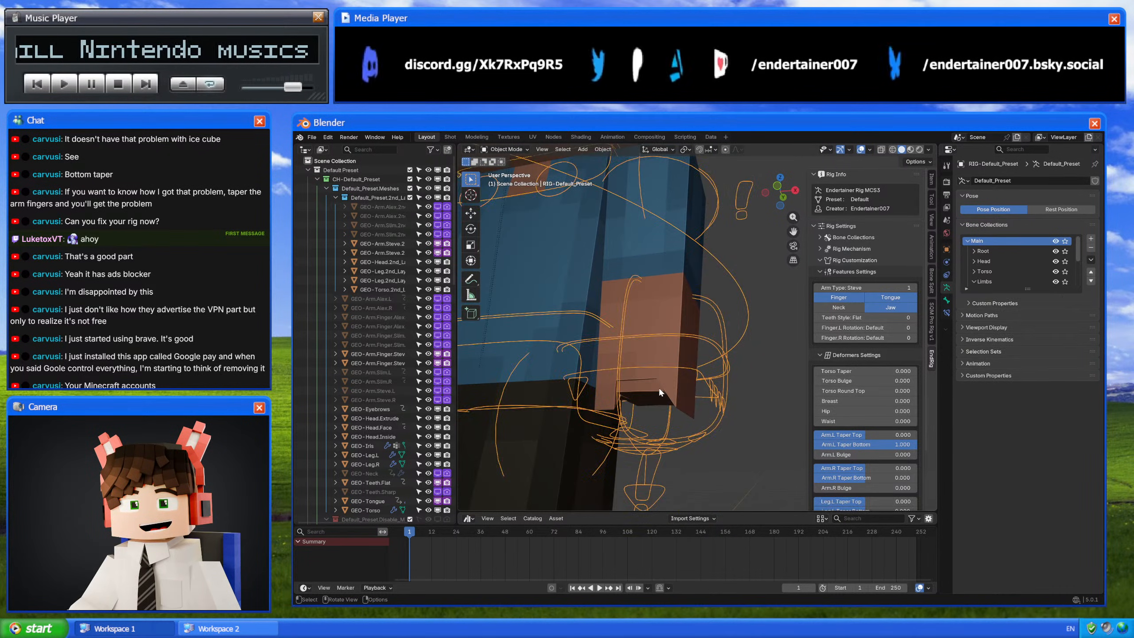
Step: Switch the rig's Finger feature off and back on to compare the tapered end of the left arm
click(670, 391)
click(672, 392)
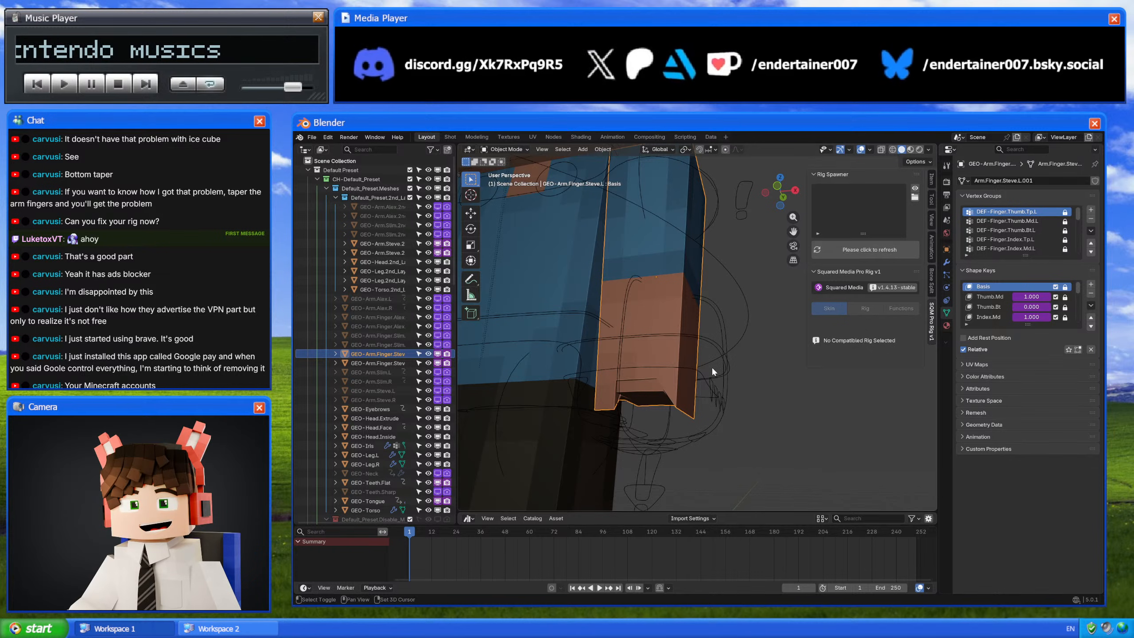
click(720, 381)
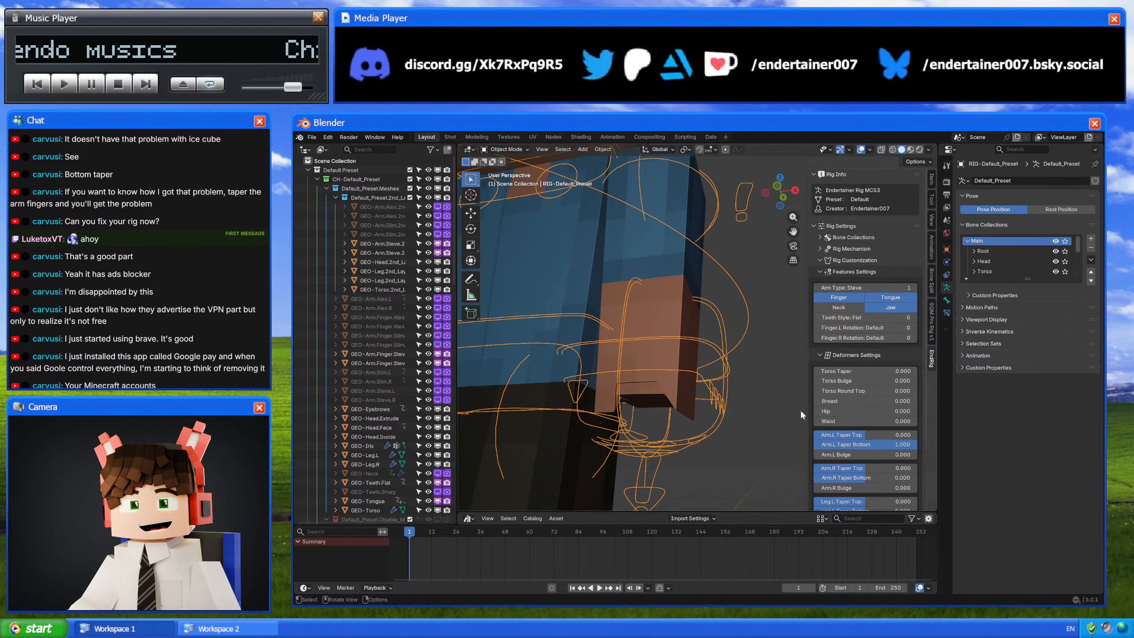
middle_drag(606, 352, 691, 388)
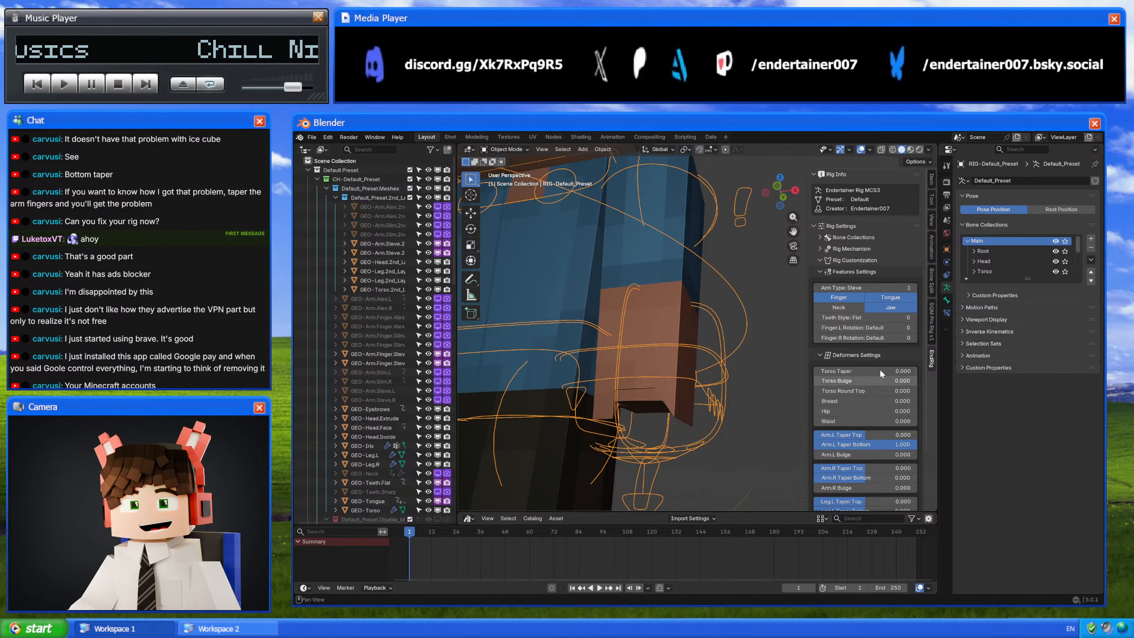
click(858, 298)
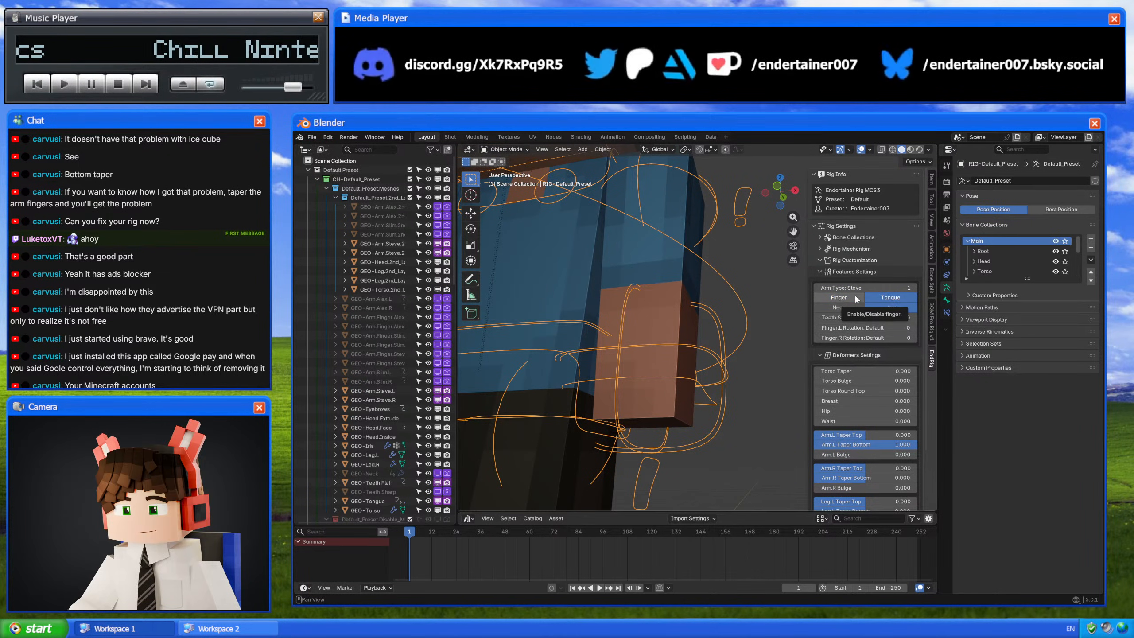
middle_drag(799, 331, 765, 362)
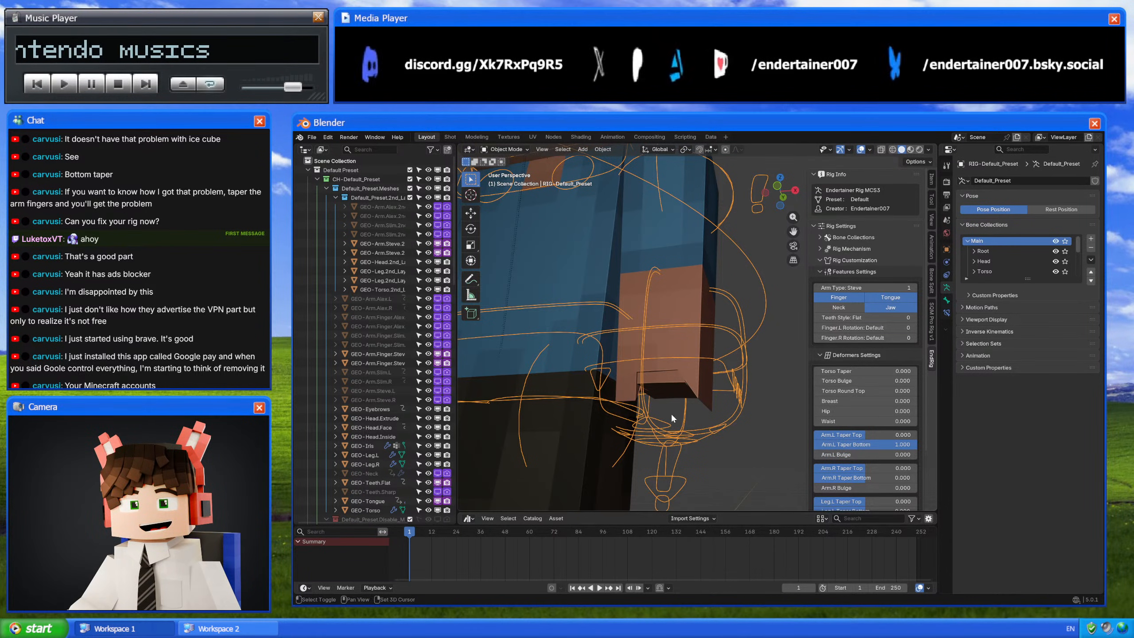
shift+middle_drag(695, 396, 689, 393)
Step: Select the left finger arm mesh and move its Armature modifier above the Lattice modifiers, directly below Weld
click(681, 332)
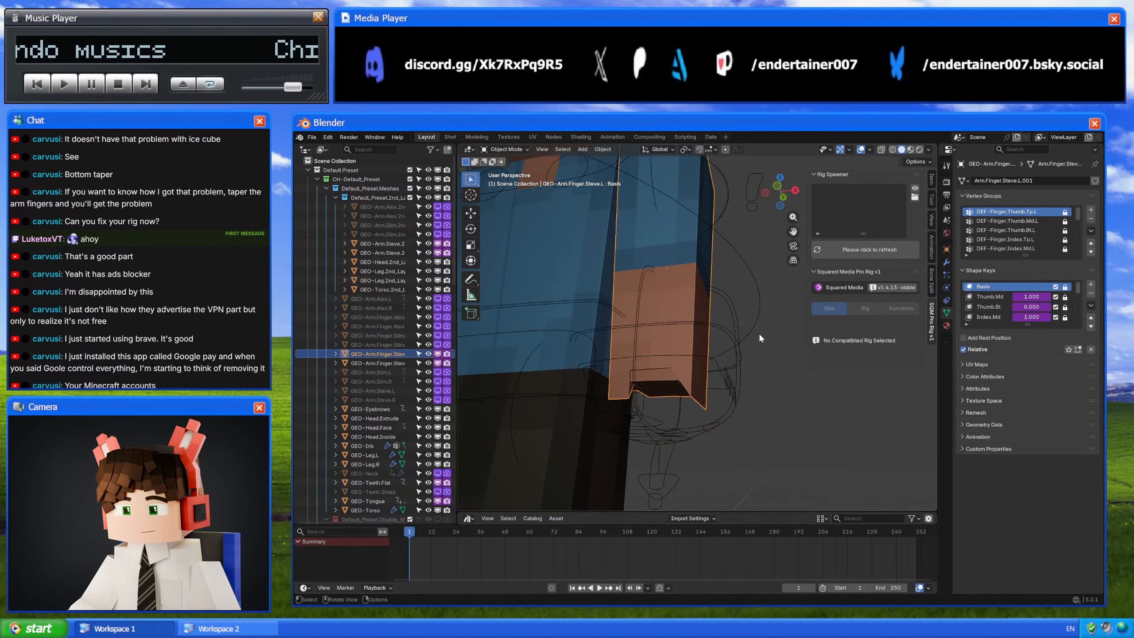
click(946, 262)
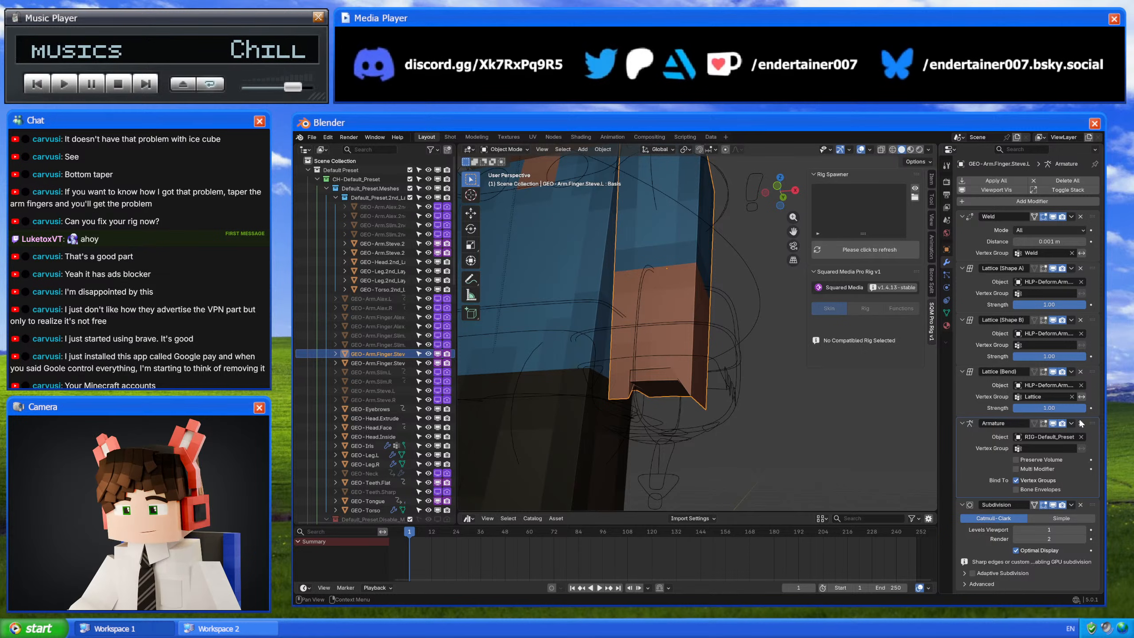
drag(1093, 423, 1093, 268)
middle_drag(719, 388, 791, 357)
Step: Select the rig, enter Pose Mode and try moving the left arm IK control in the right orthographic view
click(761, 350)
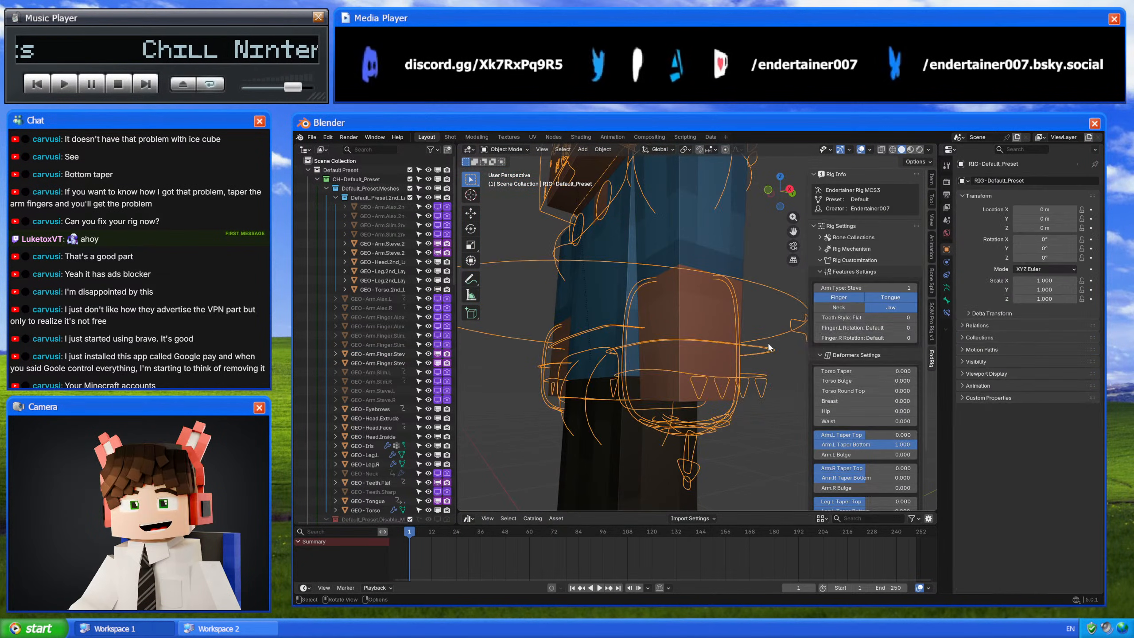
key(ctrl+Tab)
click(789, 190)
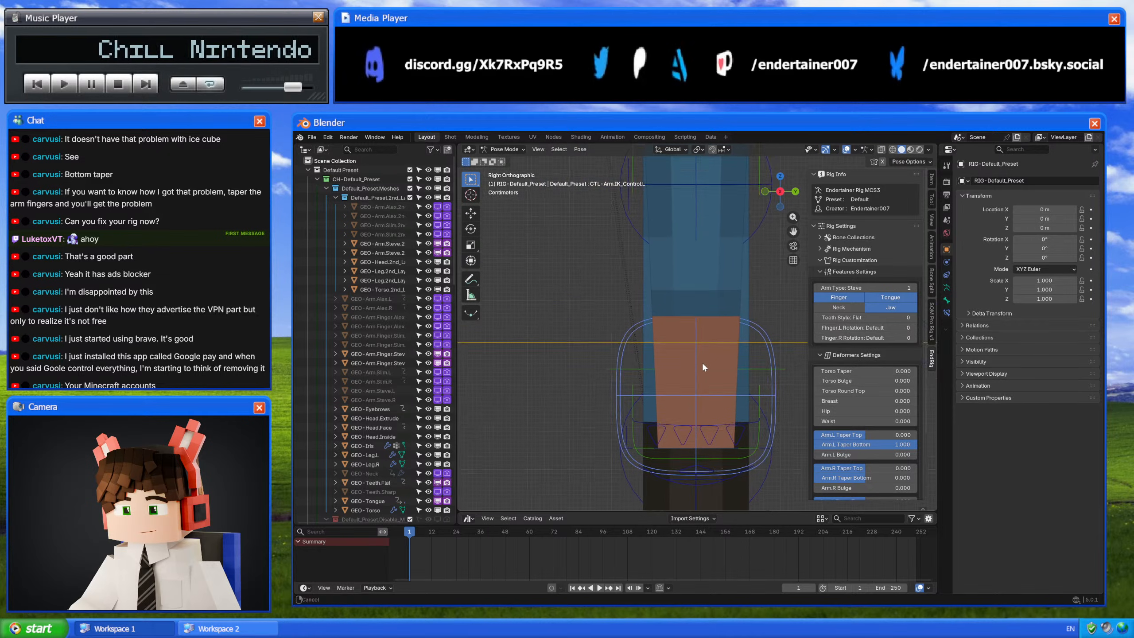
key(g)
right_click(686, 326)
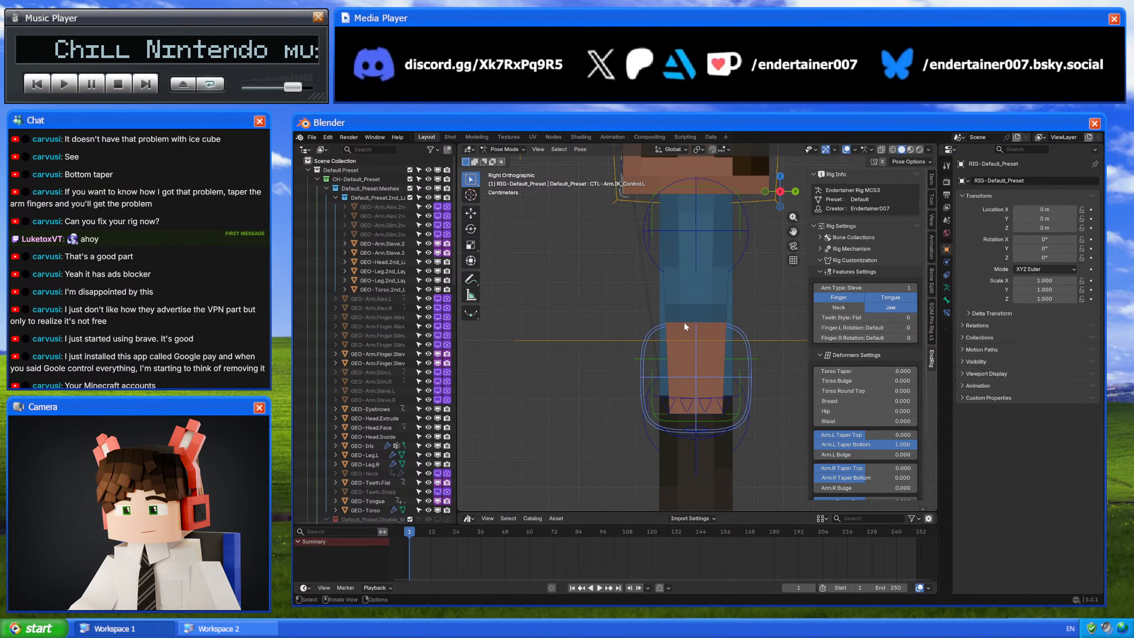
Step: In Object Mode, reselect the left finger arm mesh and examine its tapered end from below and from the sides
key(ctrl+Tab)
click(710, 311)
middle_drag(711, 317, 781, 312)
click(688, 301)
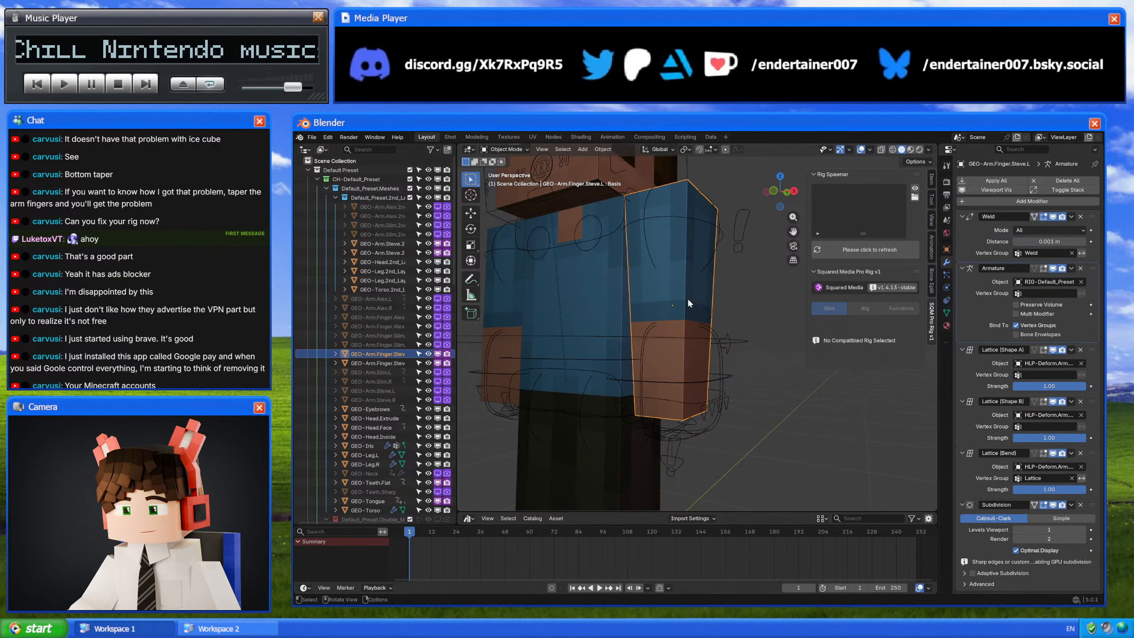
mouse_move(1094, 270)
mouse_down()
mouse_move(1081, 406)
mouse_move(1082, 259)
mouse_up()
middle_drag(831, 390, 723, 426)
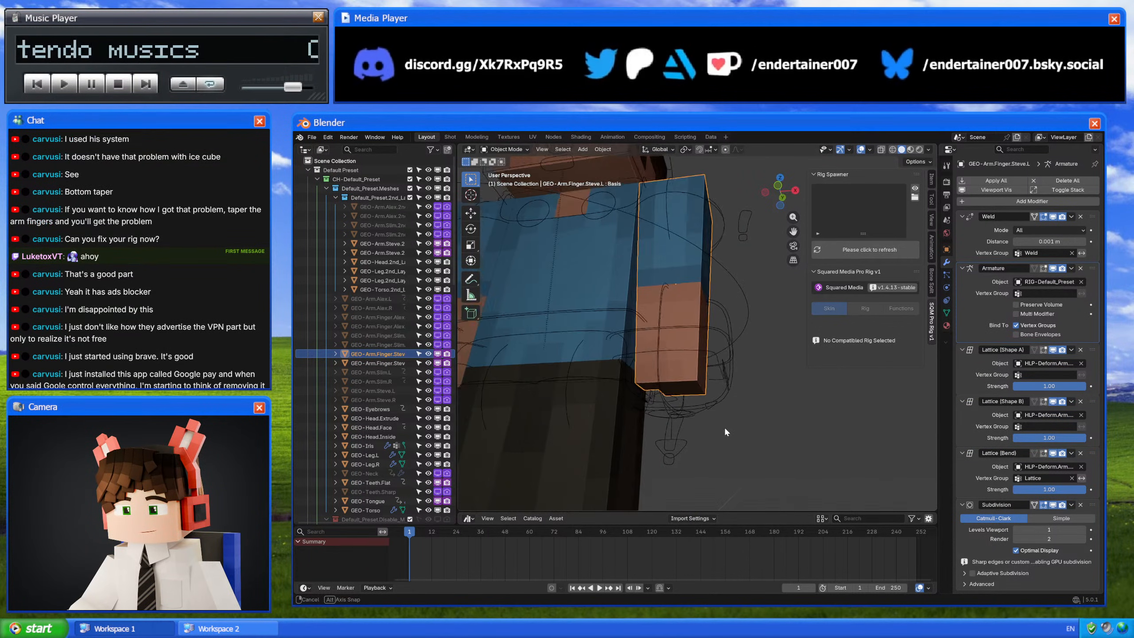
scroll(698, 428, down, 1)
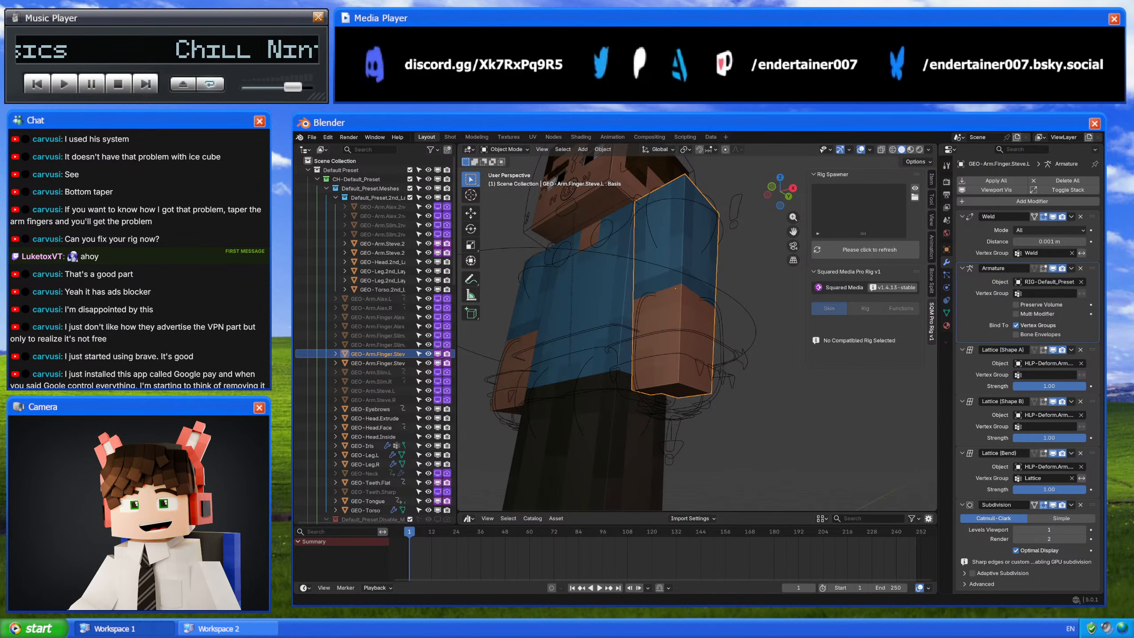
middle_drag(670, 288, 729, 296)
scroll(728, 300, up, 2)
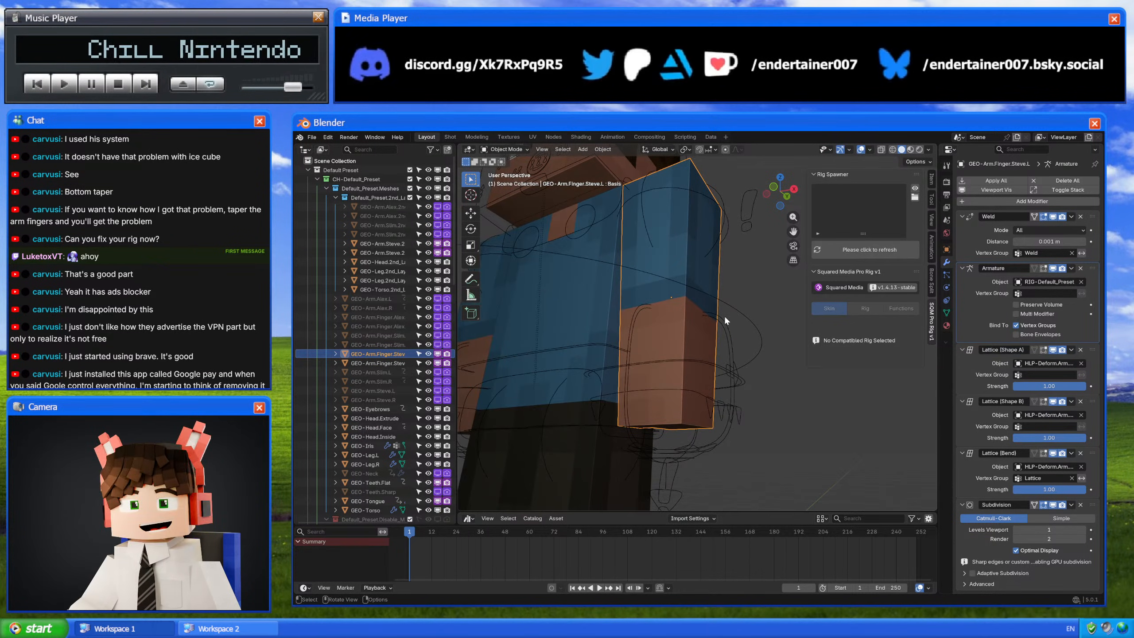
Step: Move the left finger arm mesh's Armature modifier back below Lattice (Bend), just above Subdivision
click(750, 328)
click(686, 339)
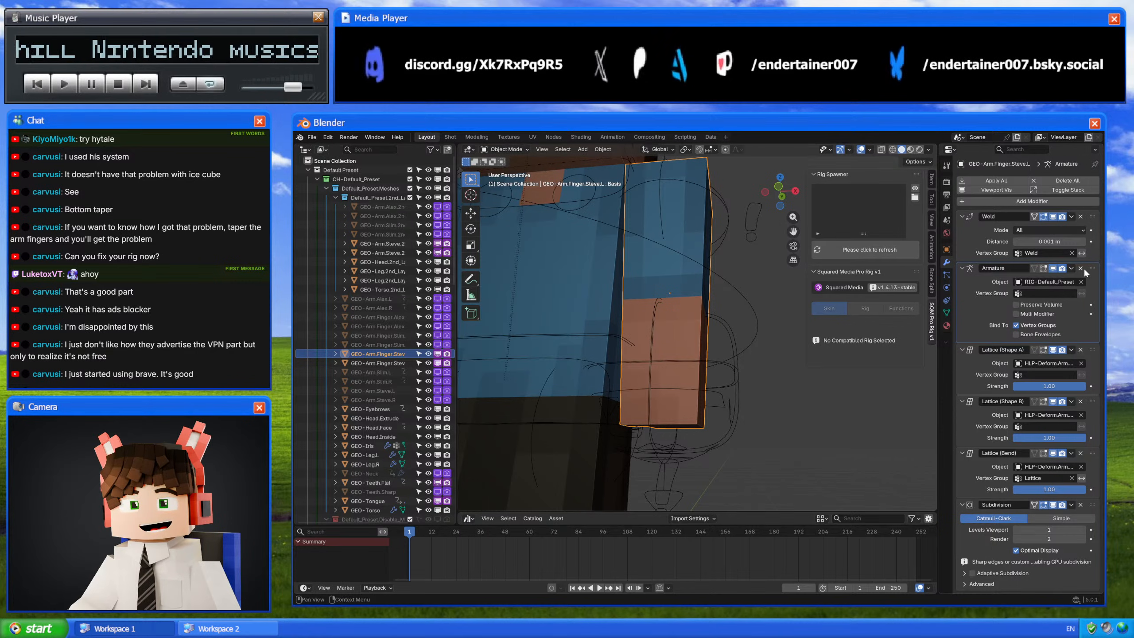
drag(1091, 268, 1087, 417)
middle_drag(759, 403, 728, 335)
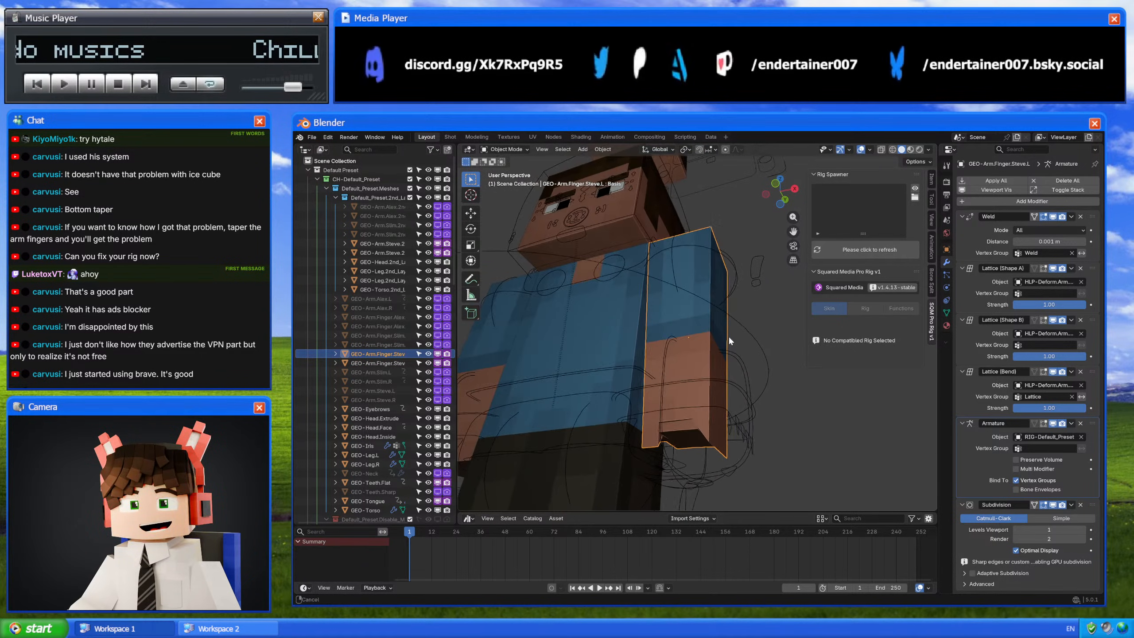
Step: Open the most recent 5_0-Prototype_Hind_Leg_v2.00 file from the splash screen without saving the current scene
click(299, 136)
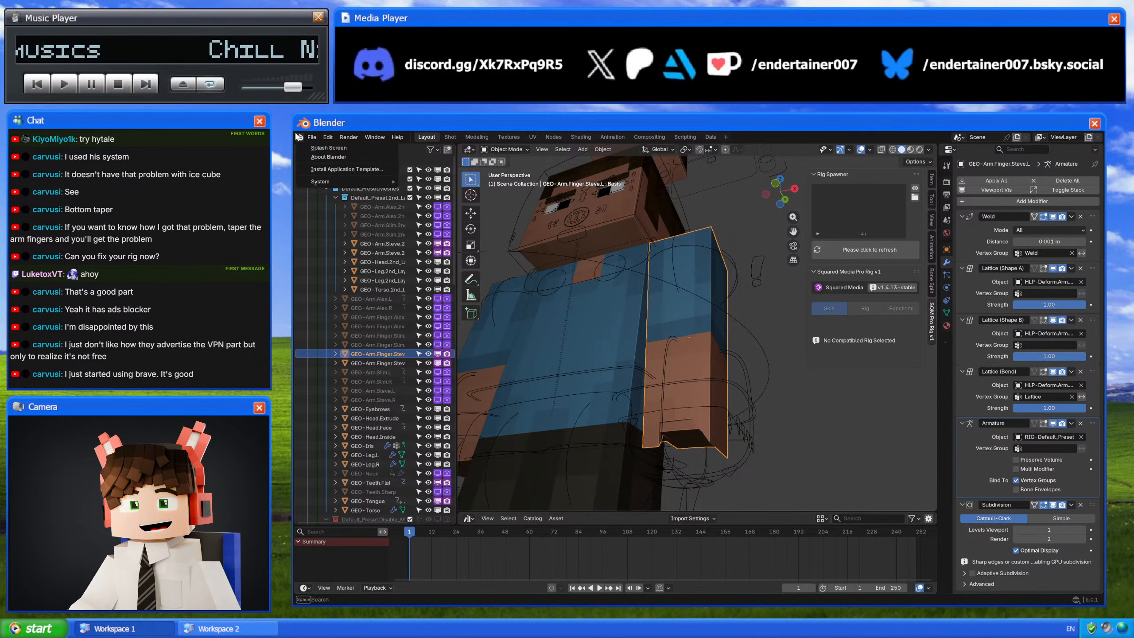
click(308, 148)
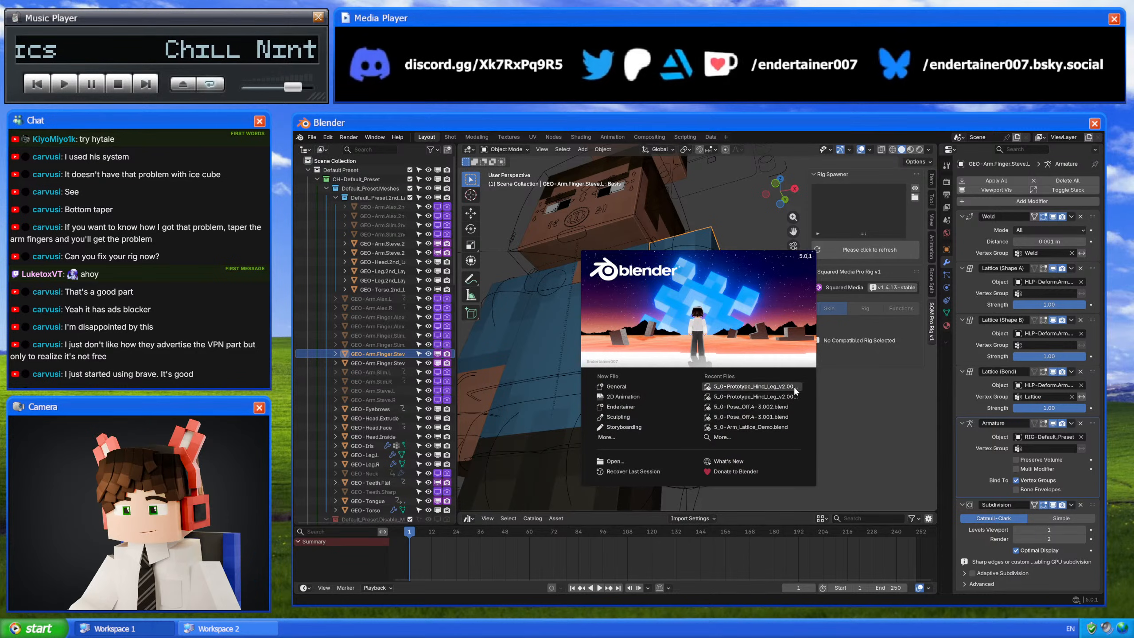
click(794, 385)
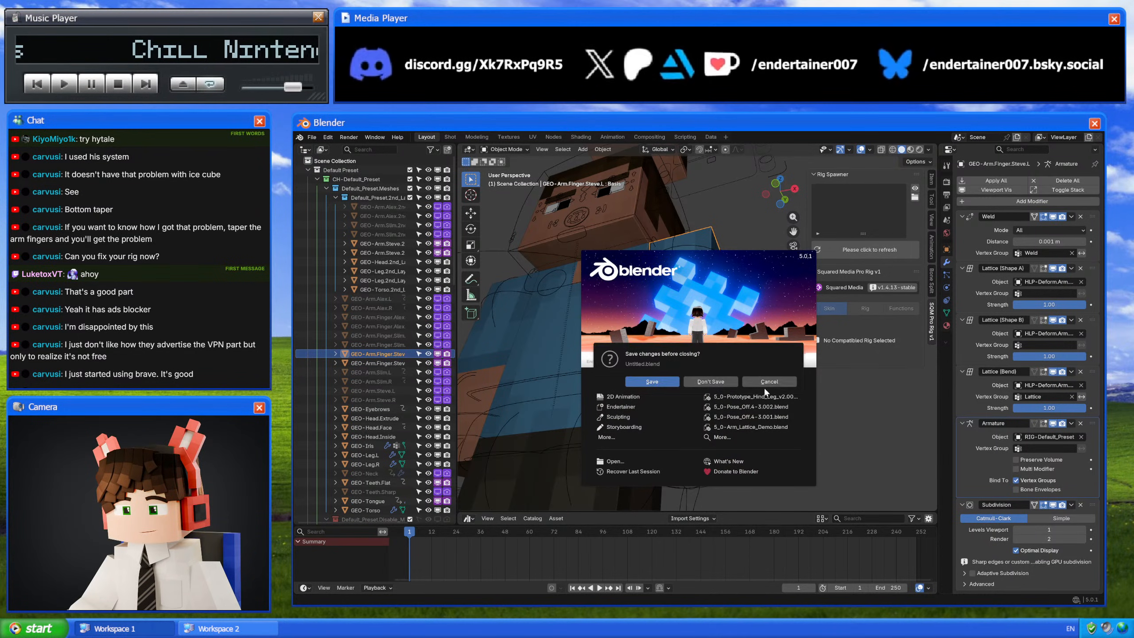
click(724, 383)
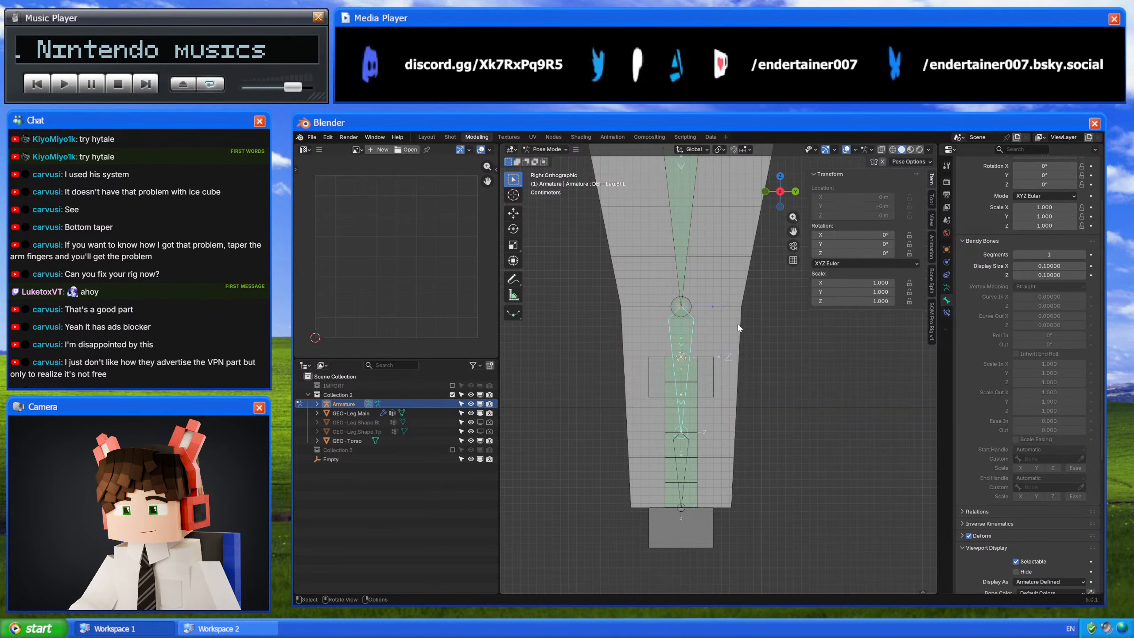
Step: In Edit Mode on GEO-Leg.Main, remove the lower leg vertices from the DEF-Leg.Bt.L vertex group, and return to Object Mode
click(688, 466)
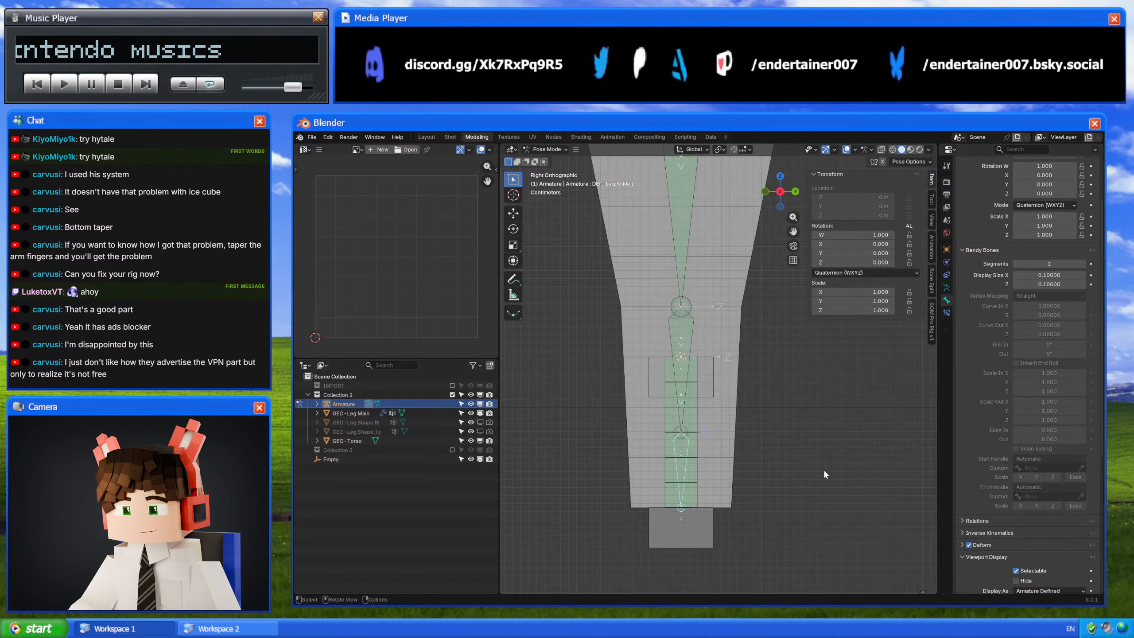
key(ctrl+Tab)
click(722, 350)
click(947, 312)
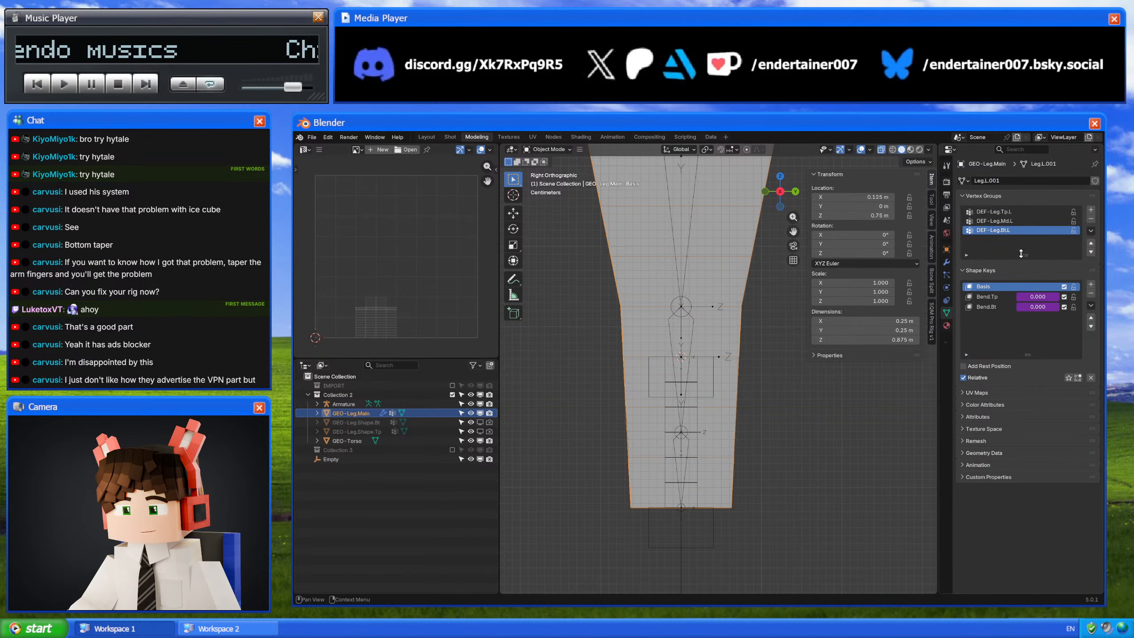
key(Tab)
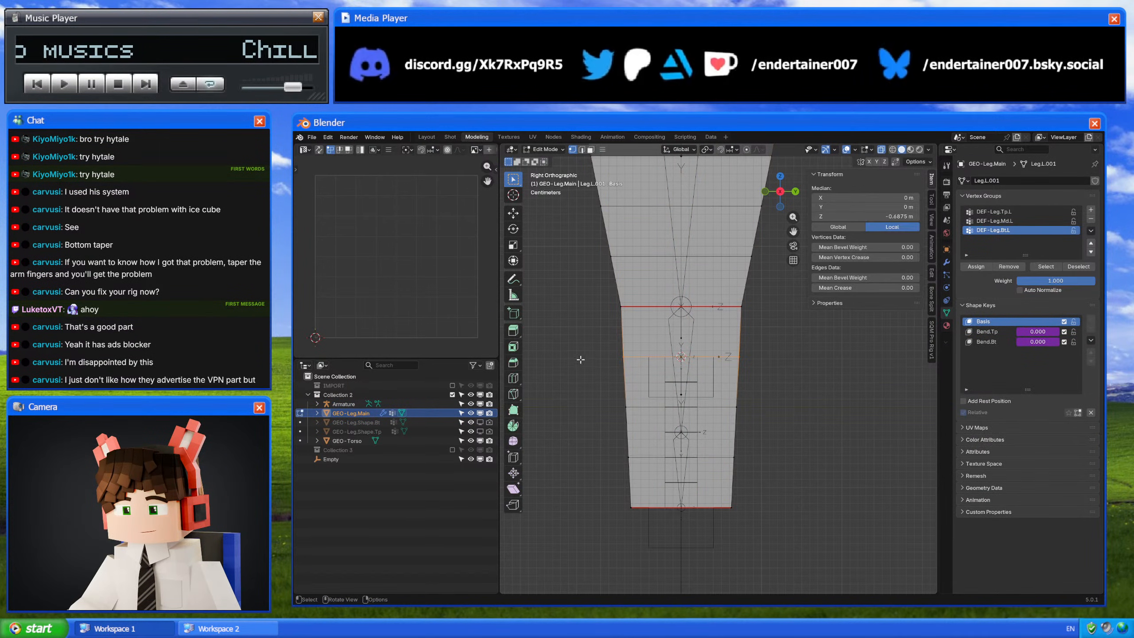
drag(597, 368, 829, 566)
click(1019, 268)
click(866, 388)
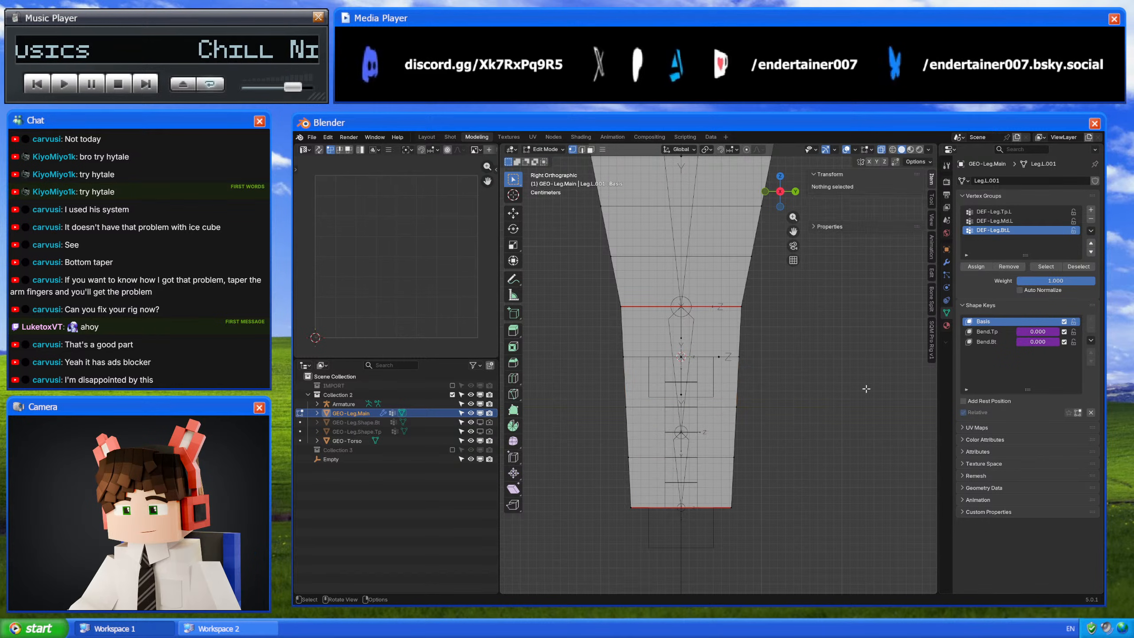
key(Tab)
Step: Select the segmented ankle bone in Pose Mode, copy its name from the bone properties, and return to Object Mode
click(689, 358)
key(ctrl+Tab)
click(690, 435)
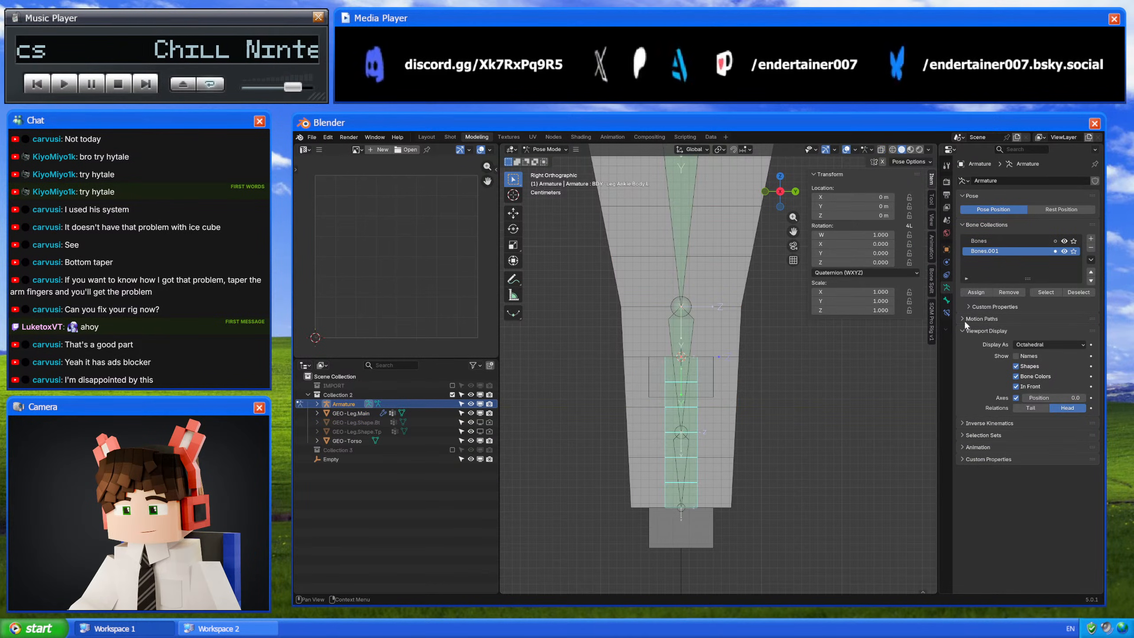
click(947, 300)
key(Escape)
key(ctrl+Tab)
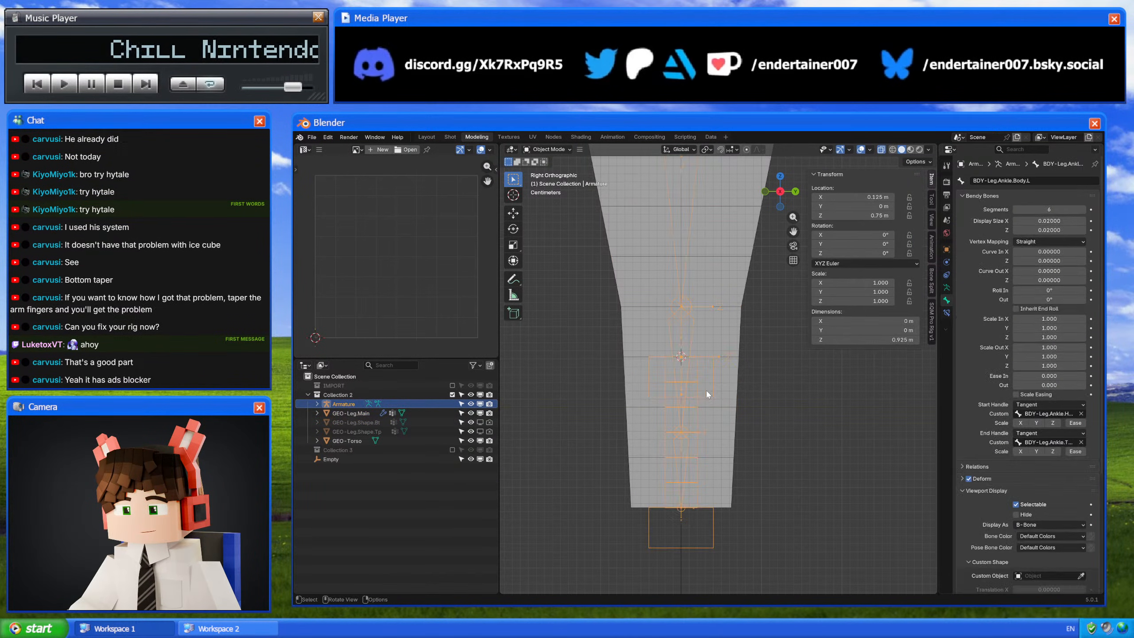
Step: Add a vertex group named BDY-Leg.Ankle.Body.L to GEO-Leg.Main and assign the lower leg vertices to it
click(705, 390)
click(947, 312)
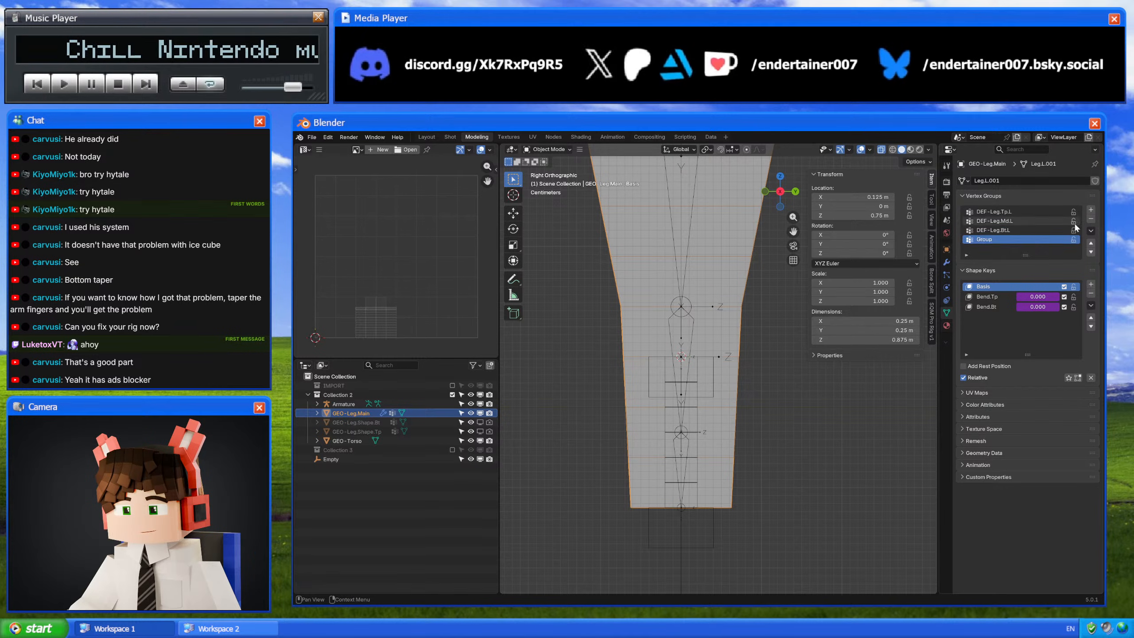
text(BDY-Leg.Ankle.Body.L)
key(Tab)
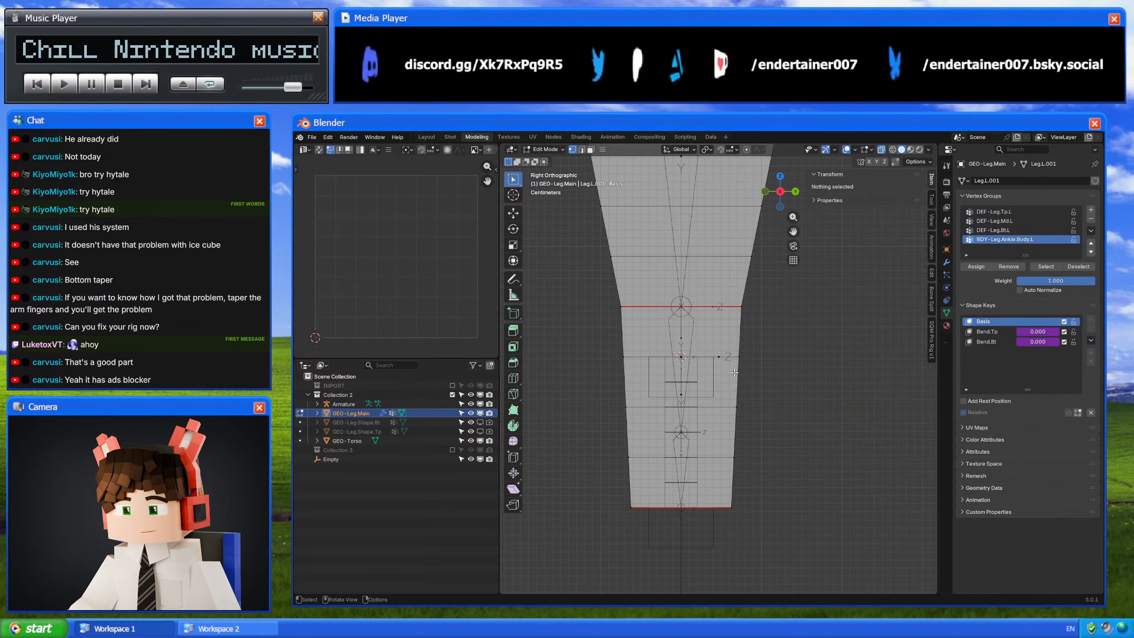
drag(584, 347, 788, 571)
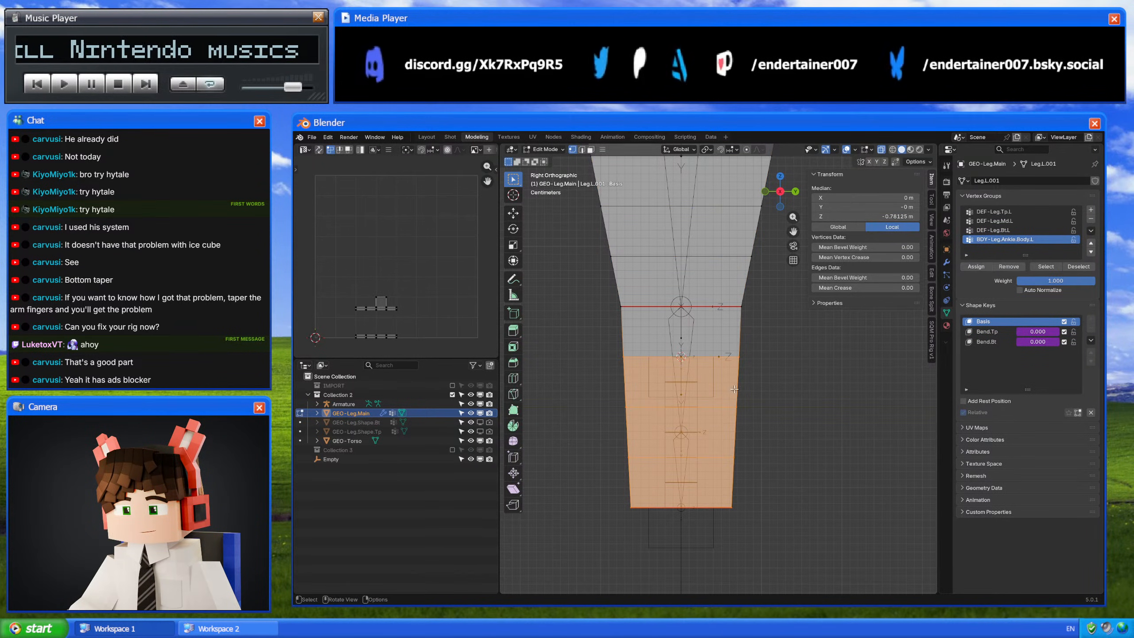
key(Tab)
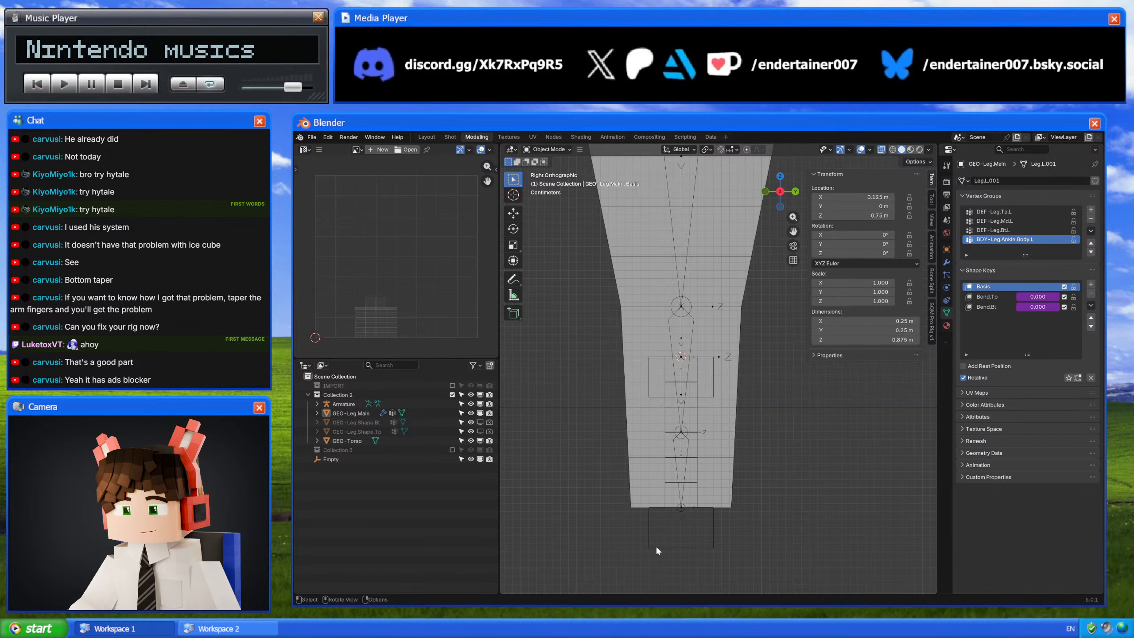
Step: Try rotating the ankle bone in Pose Mode to test the lower leg's bend, and return to Object Mode
click(653, 547)
key(ctrl+Tab)
click(679, 480)
key(r)
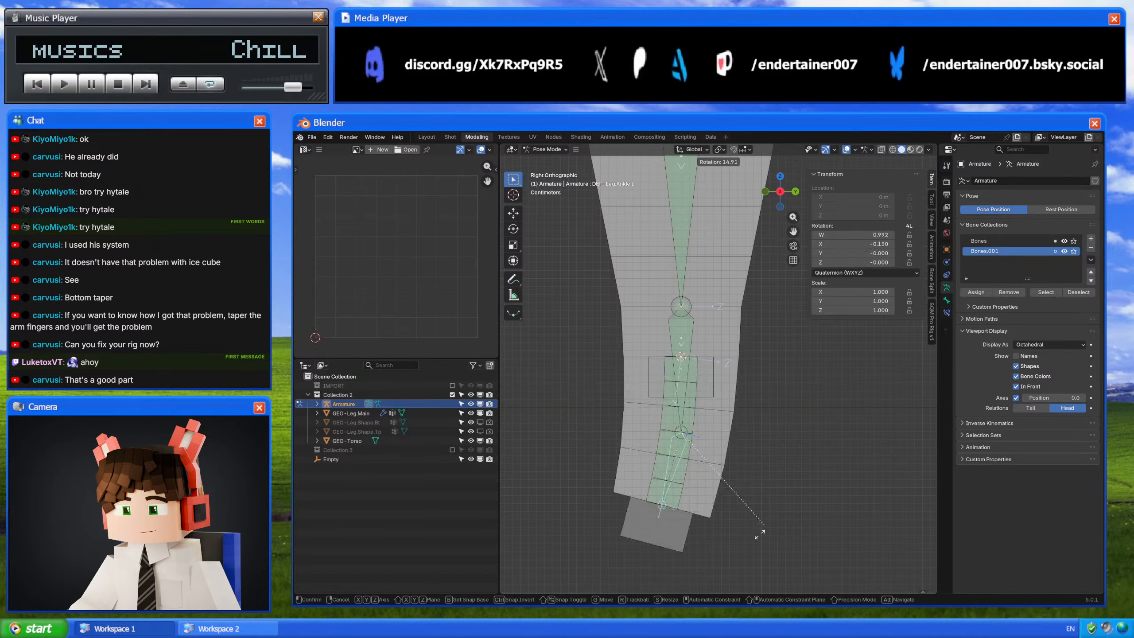
right_click(793, 369)
key(ctrl+Tab)
scroll(718, 366, down, 4)
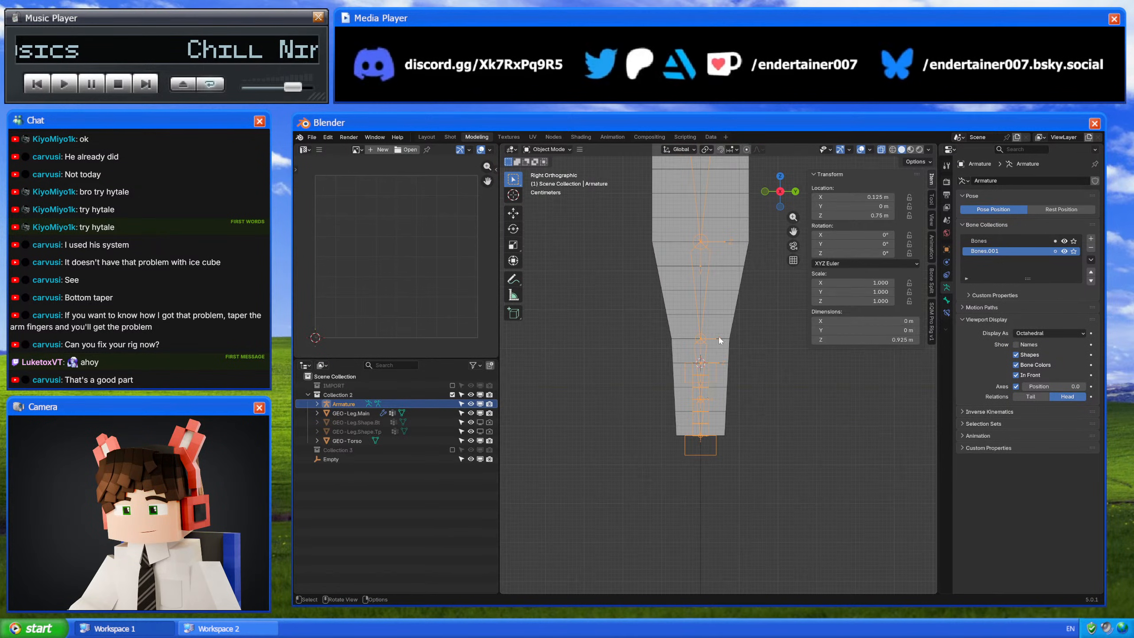
Step: Enter Pose Mode on the armature and enable the Transformation constraints on the upper and middle leg bones to bend the leg
key(ctrl+Tab)
shift+middle_drag(736, 320, 723, 392)
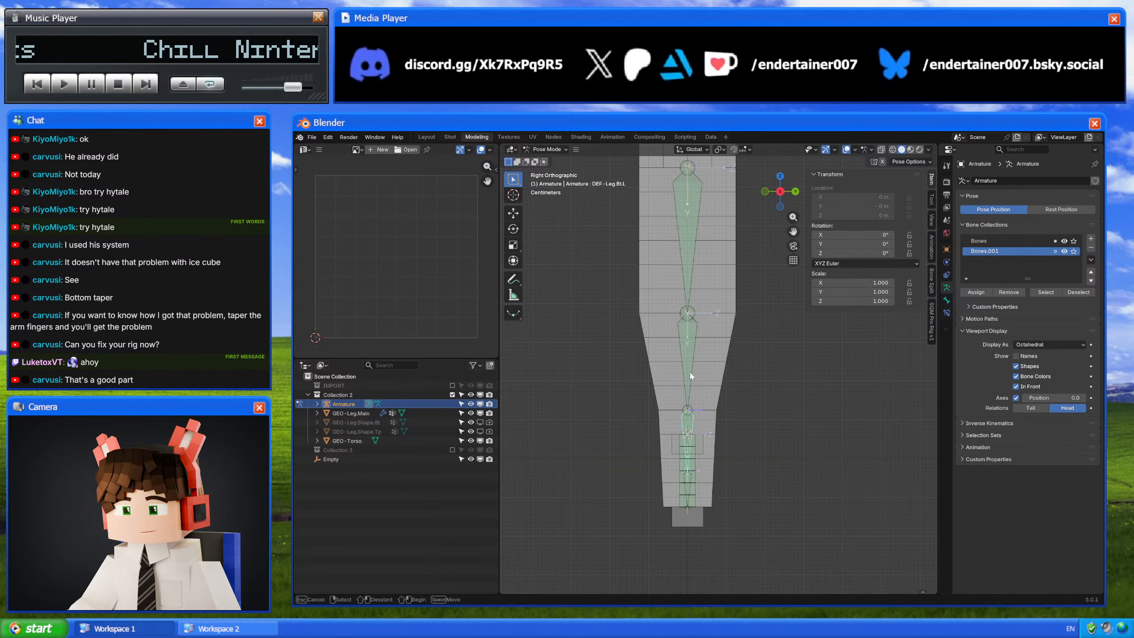
click(947, 312)
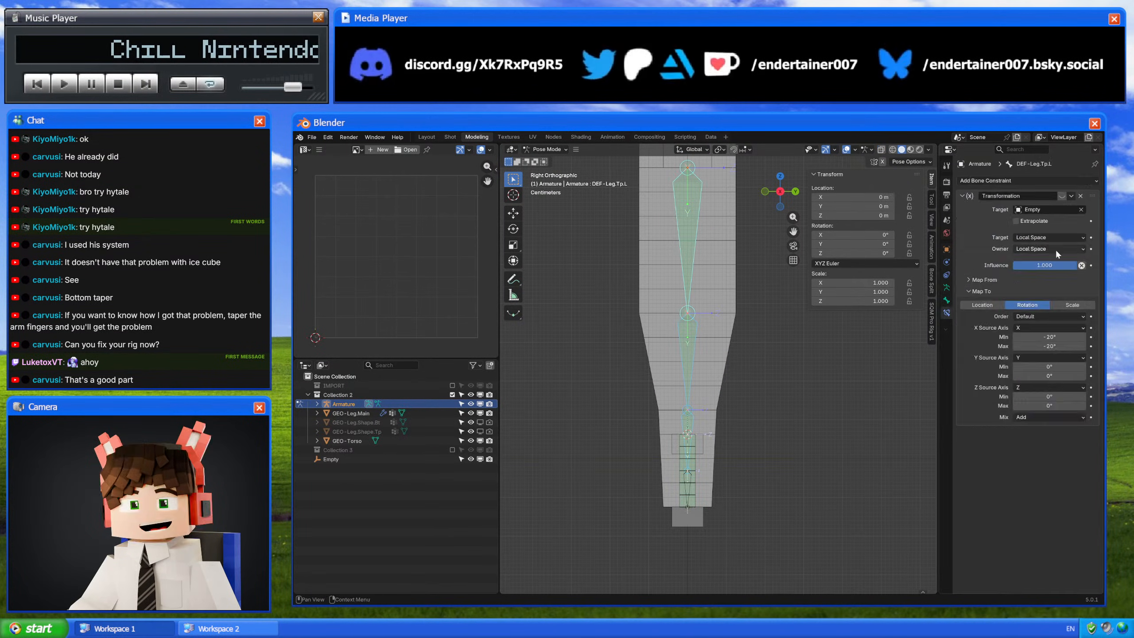
click(1062, 197)
click(744, 347)
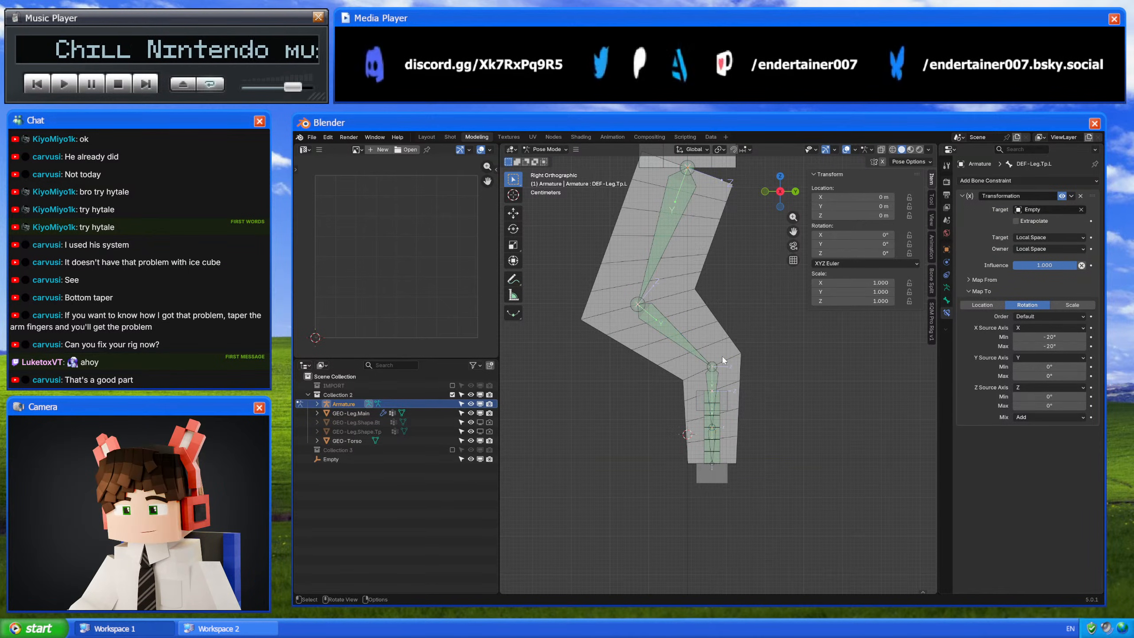
shift+middle_drag(744, 347, 737, 373)
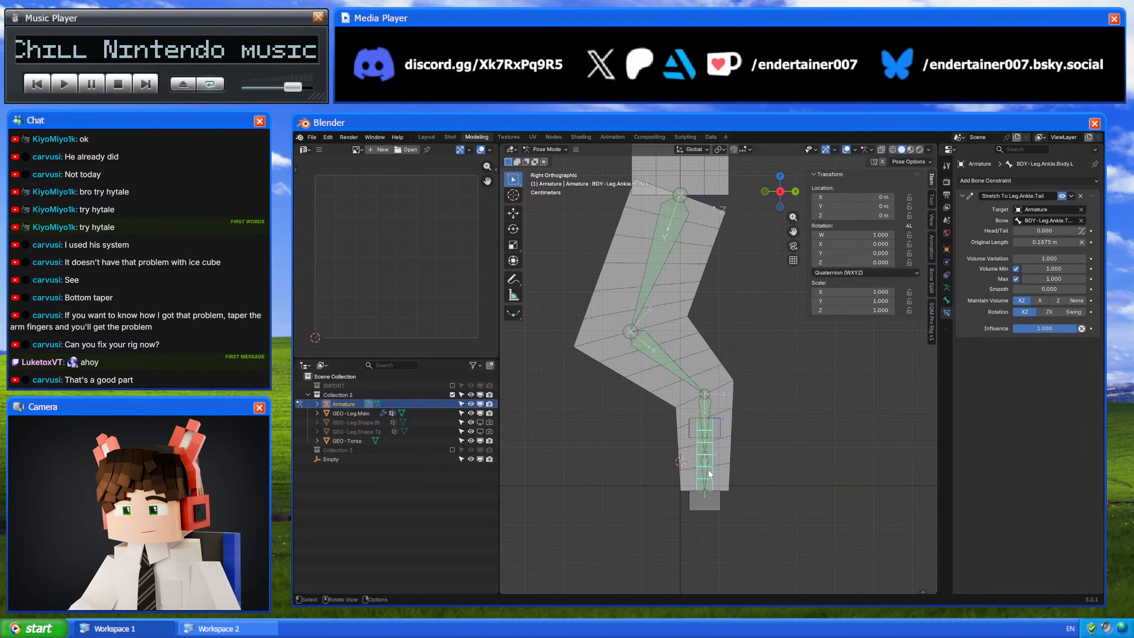
Step: Try rotating the ankle bone on the bent leg, and disable the Transformation constraints on the upper and middle leg bones
click(716, 454)
key(r)
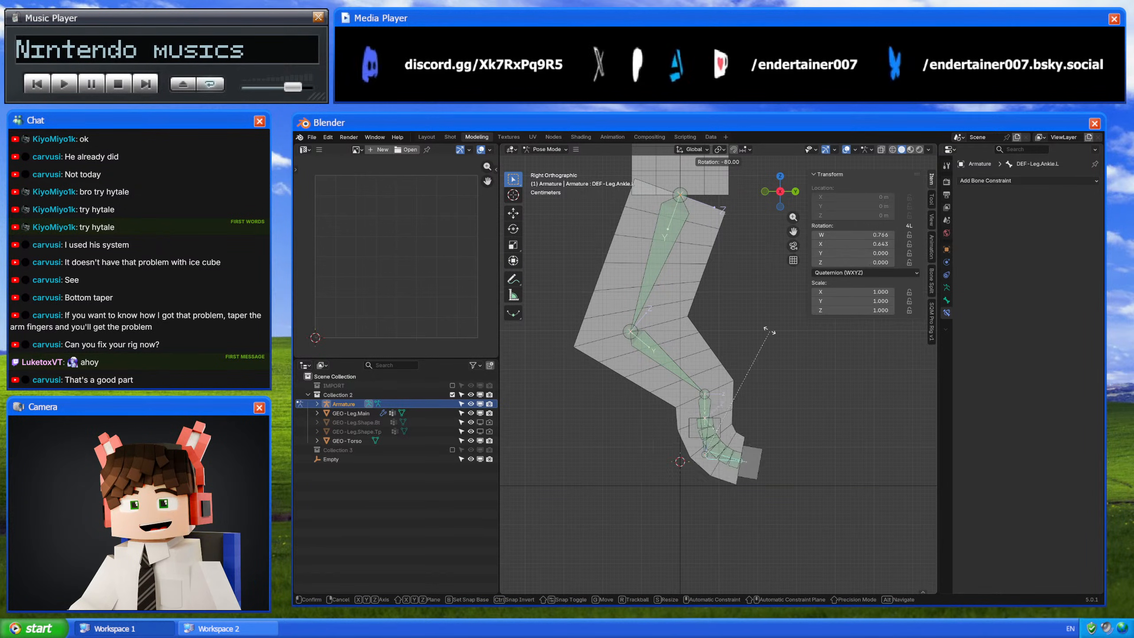
click(762, 408)
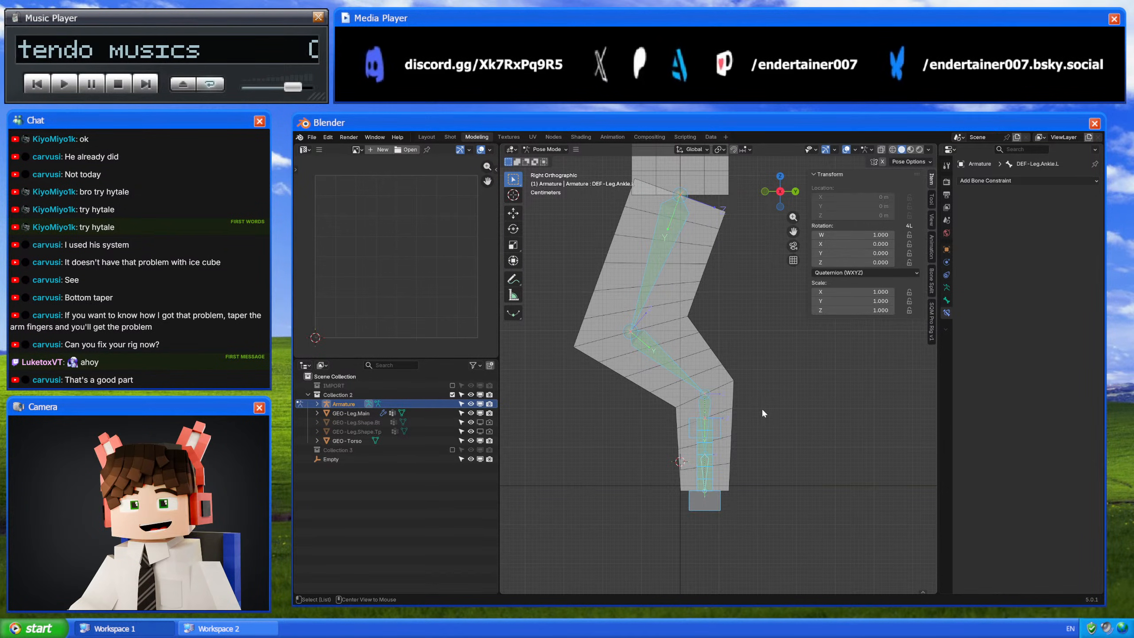
click(709, 411)
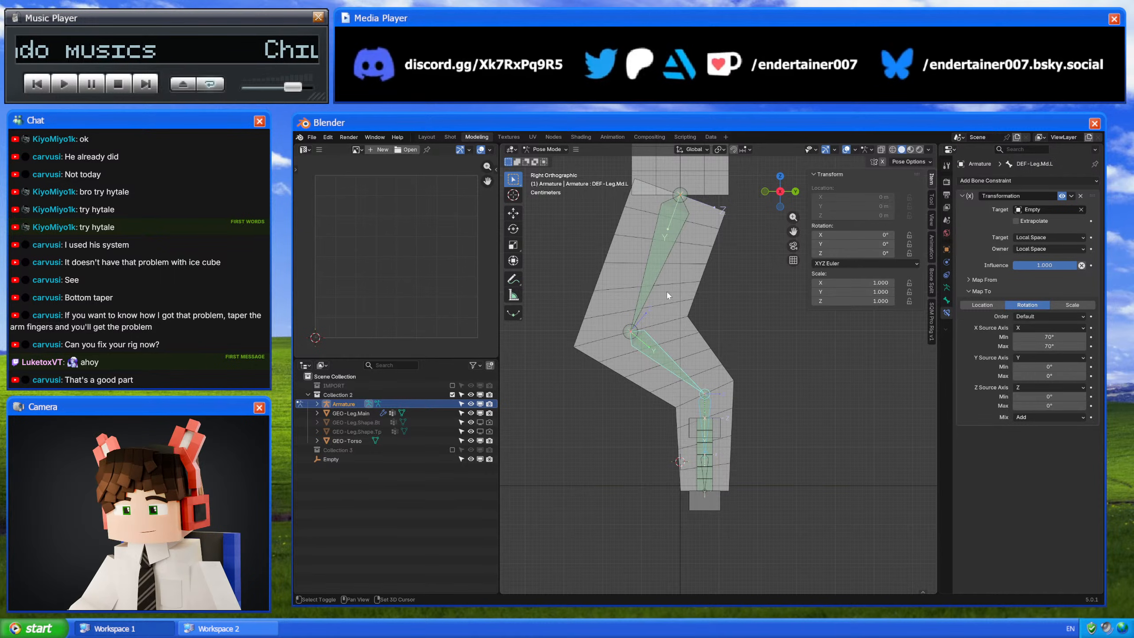
click(1061, 196)
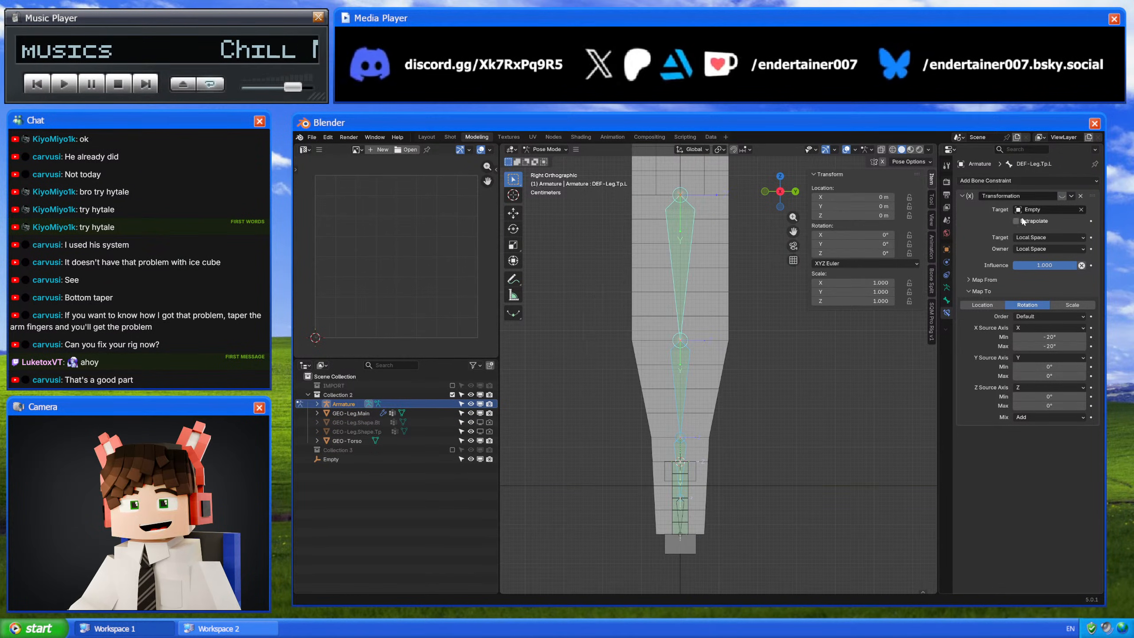
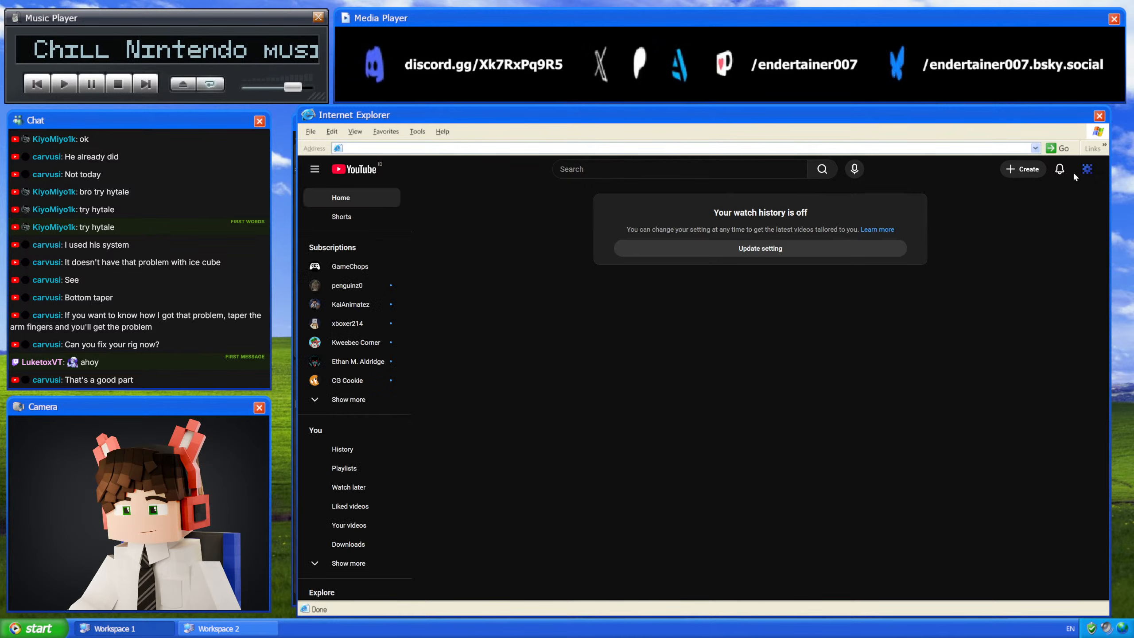
Step: Open your own YouTube channel, check its uploaded videos, and open the Streams playlist
click(1085, 174)
click(1027, 214)
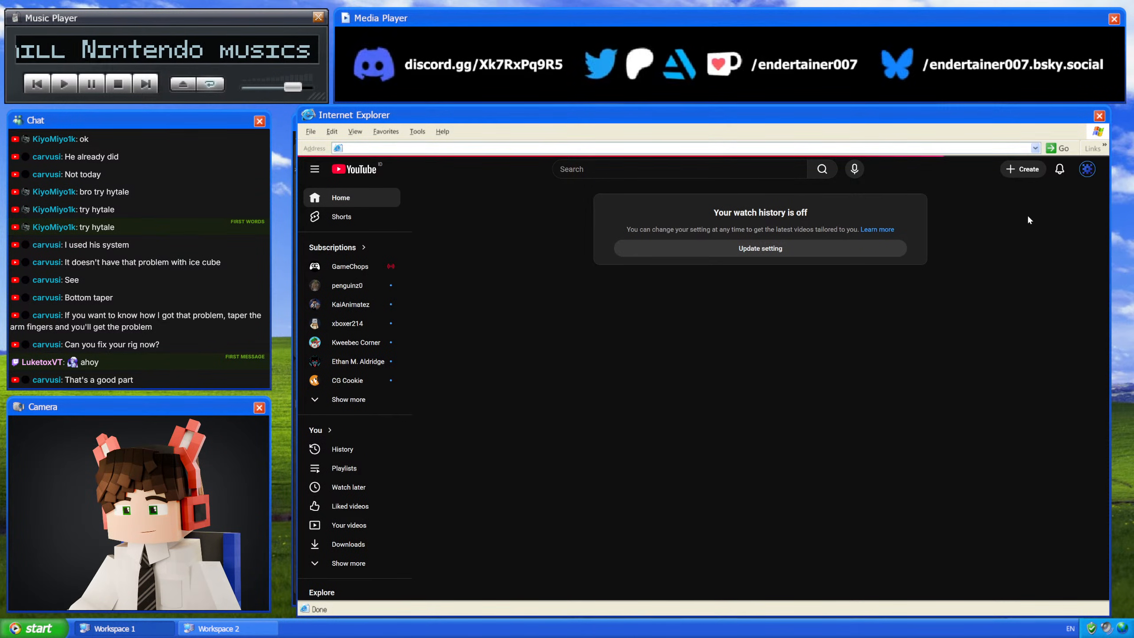
scroll(474, 397, down, 5)
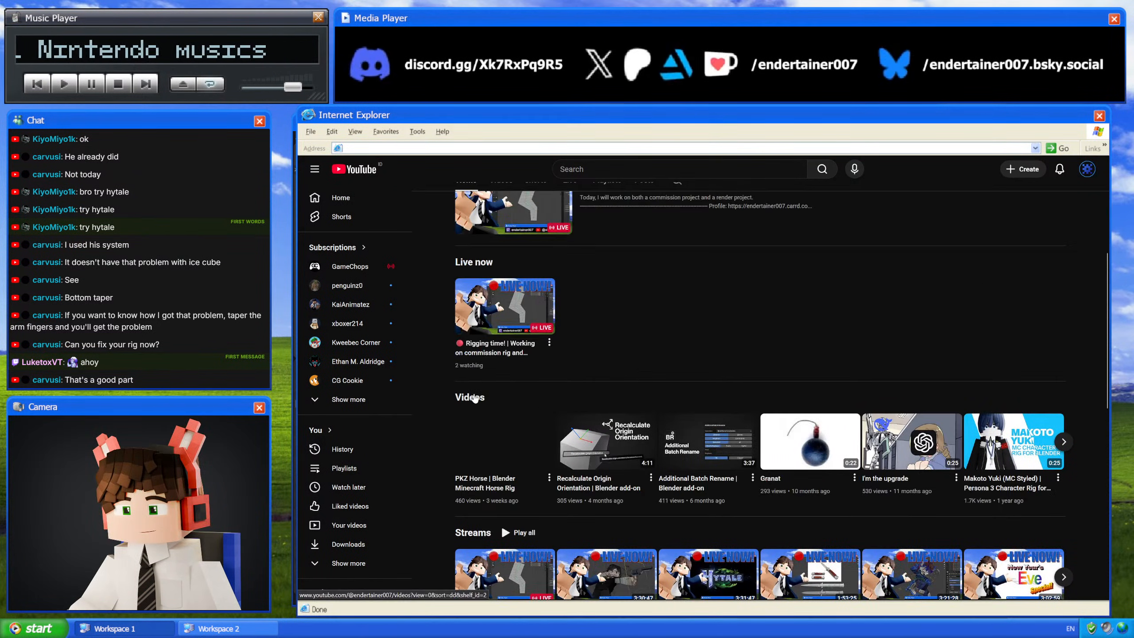
click(475, 398)
scroll(576, 368, down, 5)
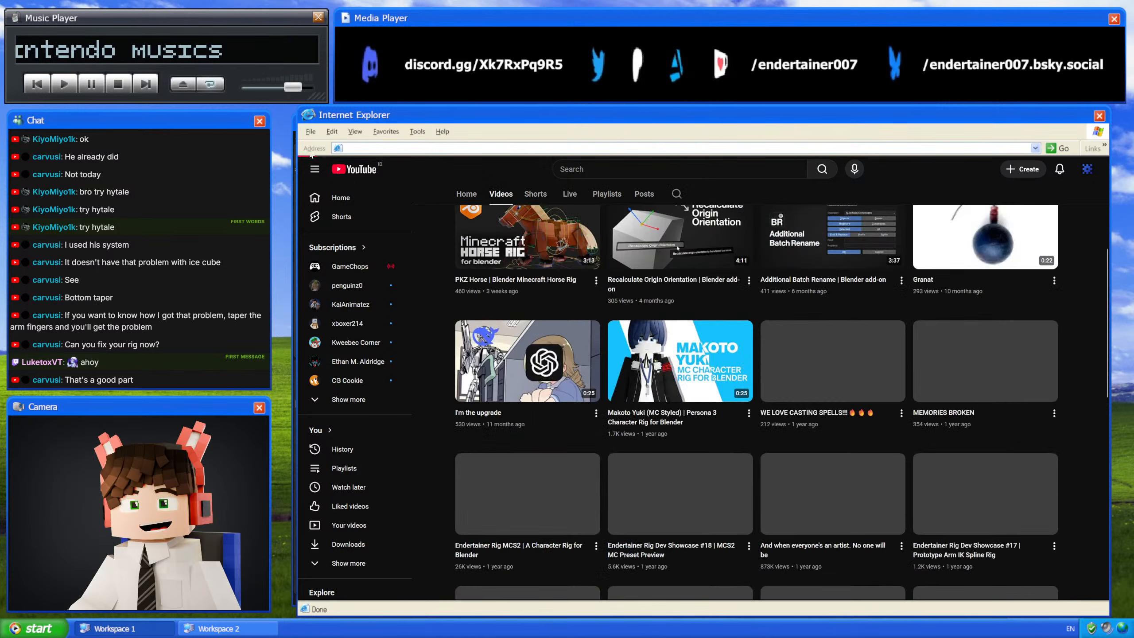
key(alt+Left)
scroll(469, 384, down, 5)
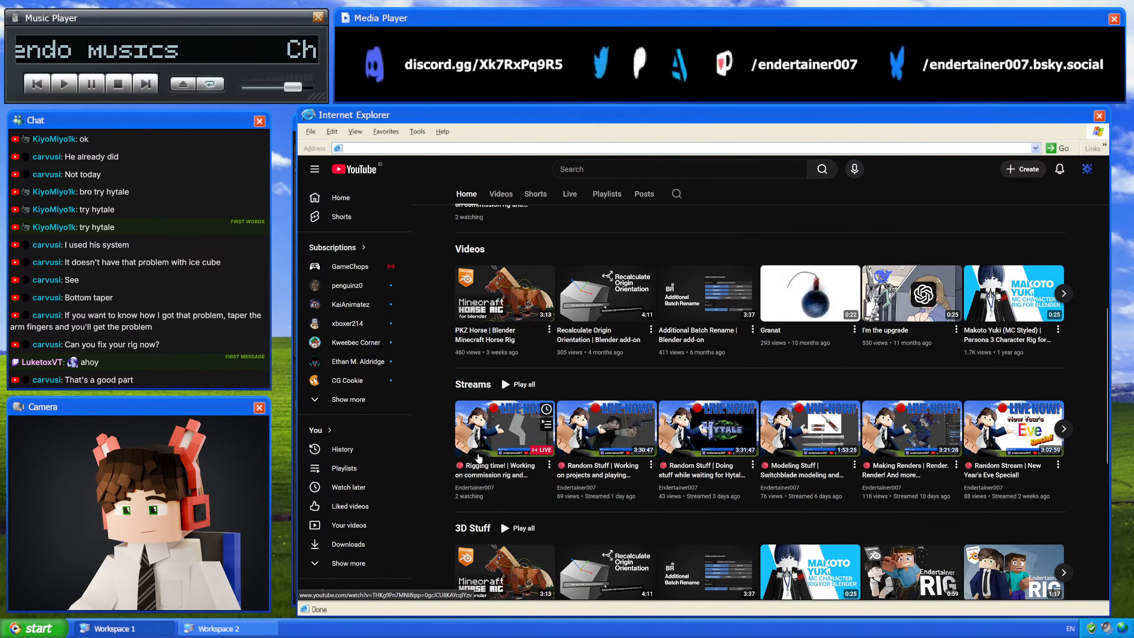
click(469, 384)
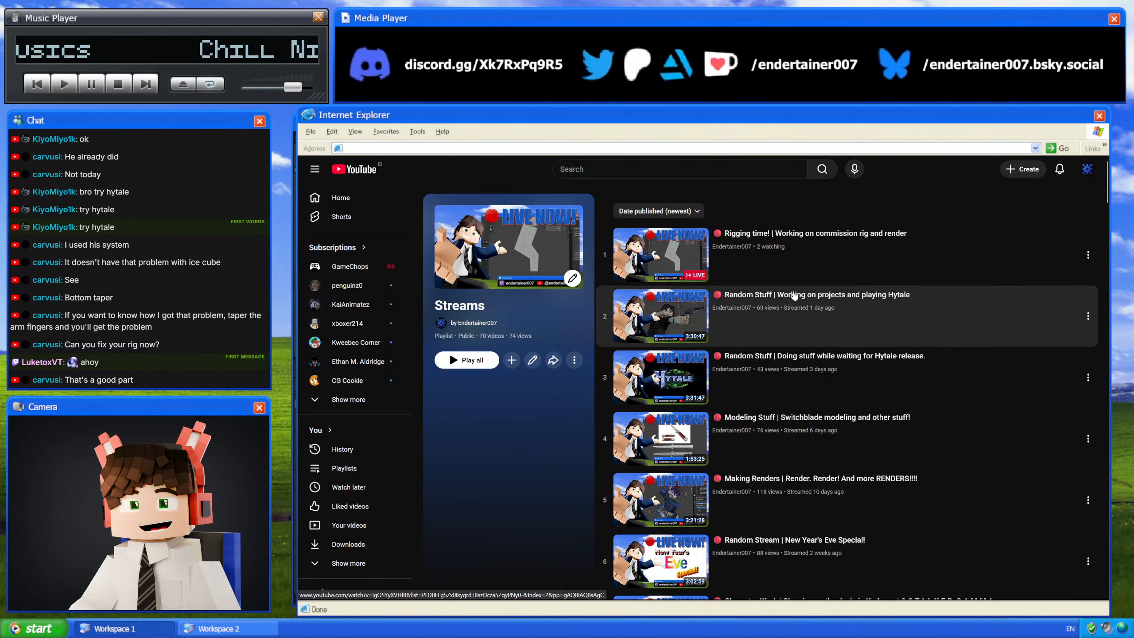
Step: Open the stream "Random Stuff | Working on projects and playing Hytale" and skim through its gameplay up to 3:13:30
click(661, 316)
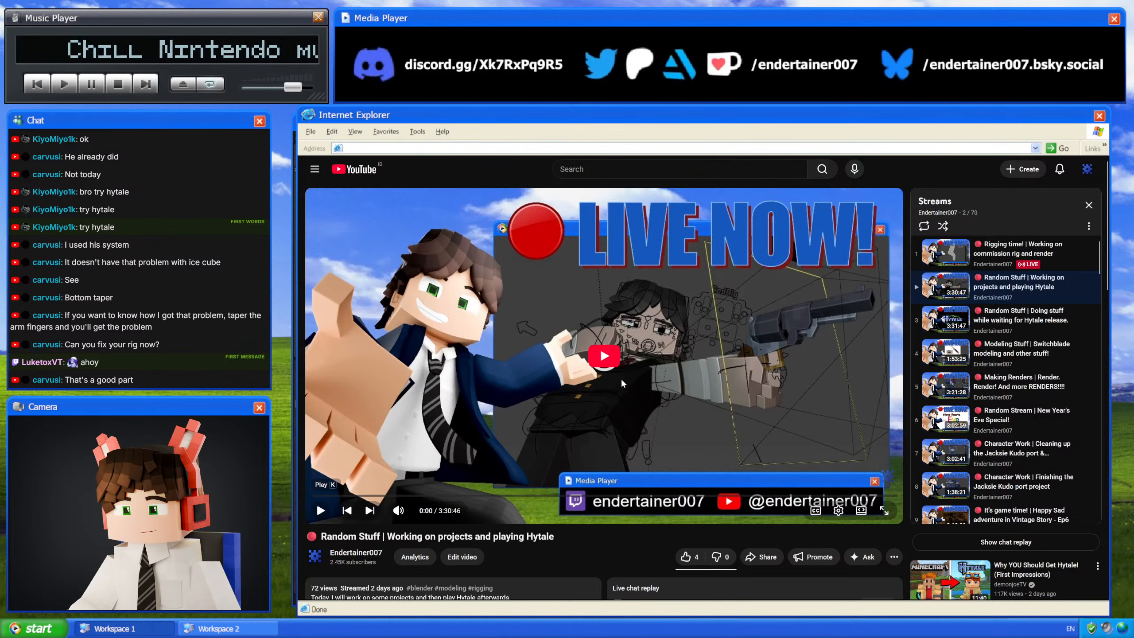
click(614, 368)
click(627, 496)
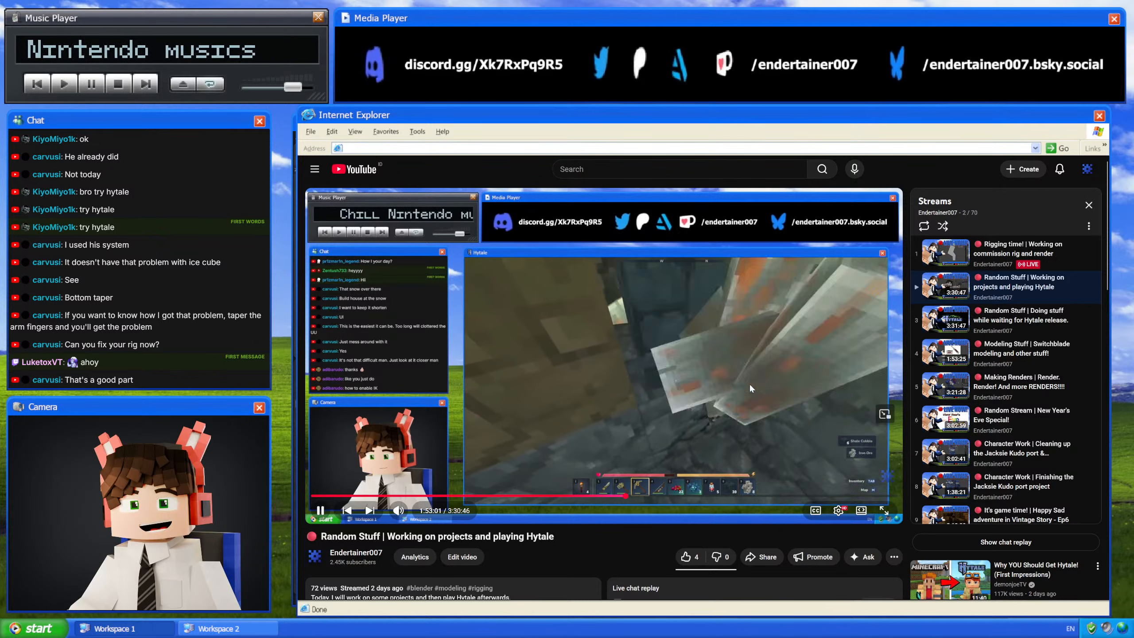
click(668, 489)
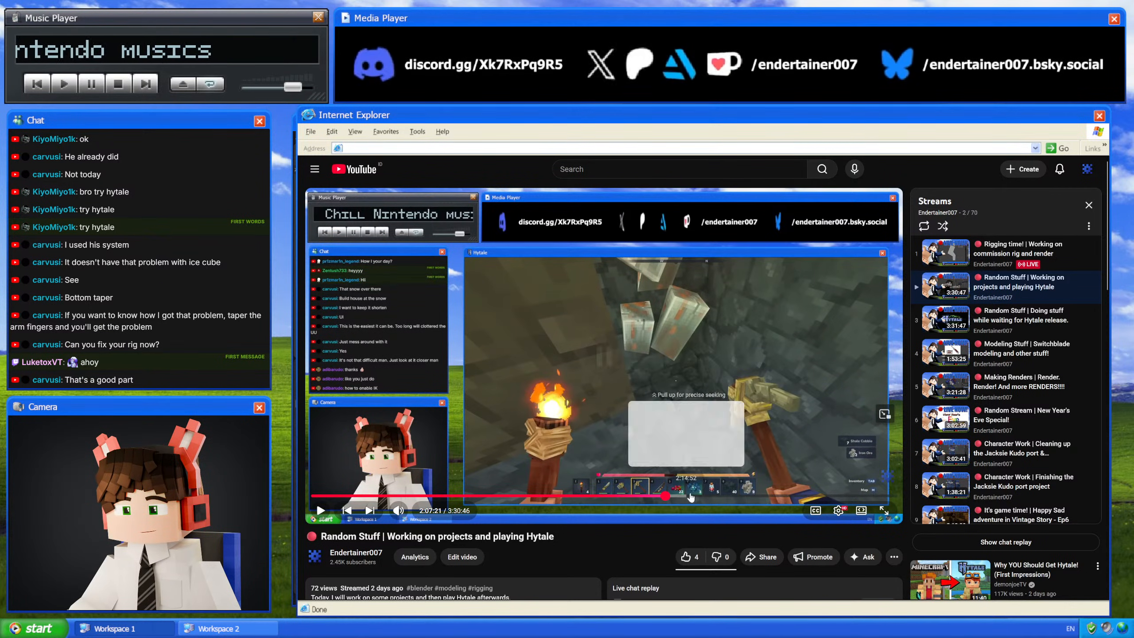
click(737, 496)
click(756, 496)
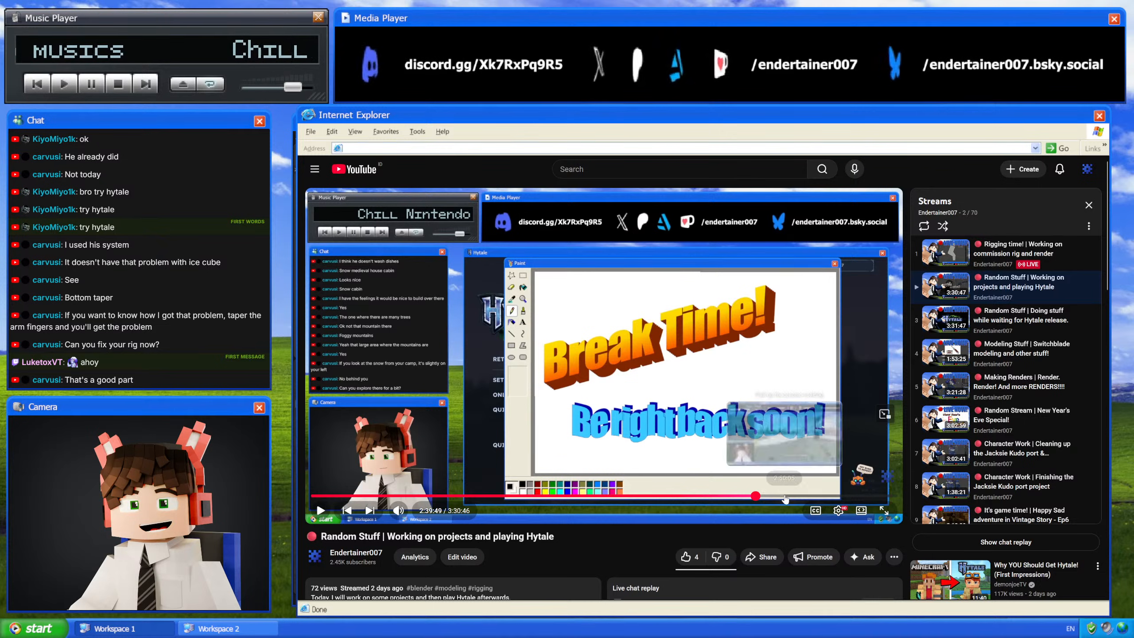
click(815, 496)
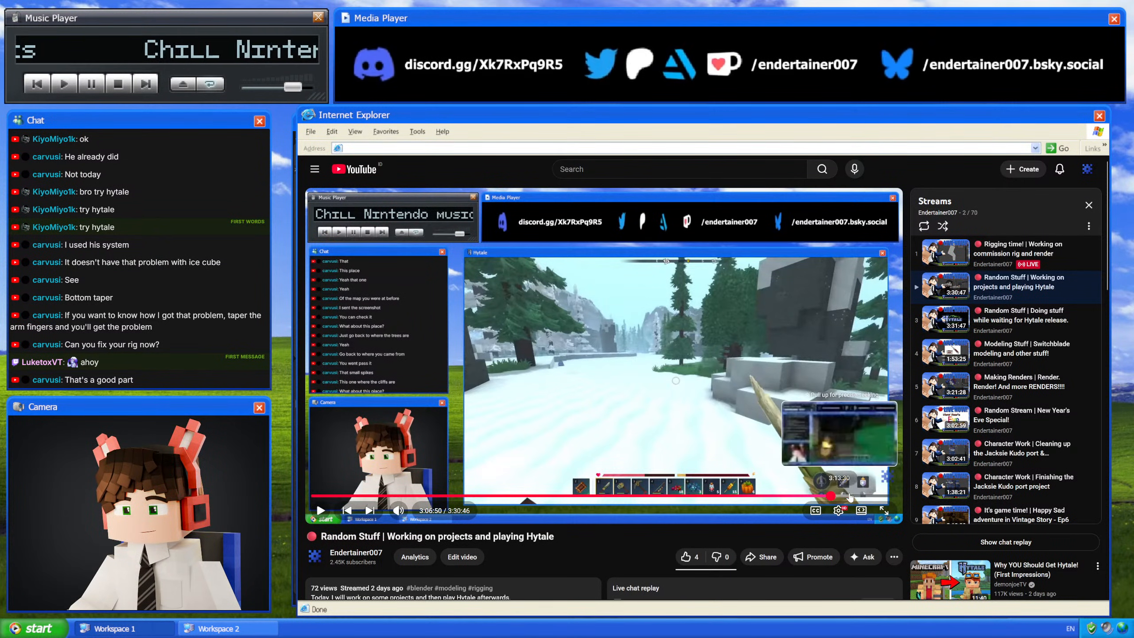
click(849, 496)
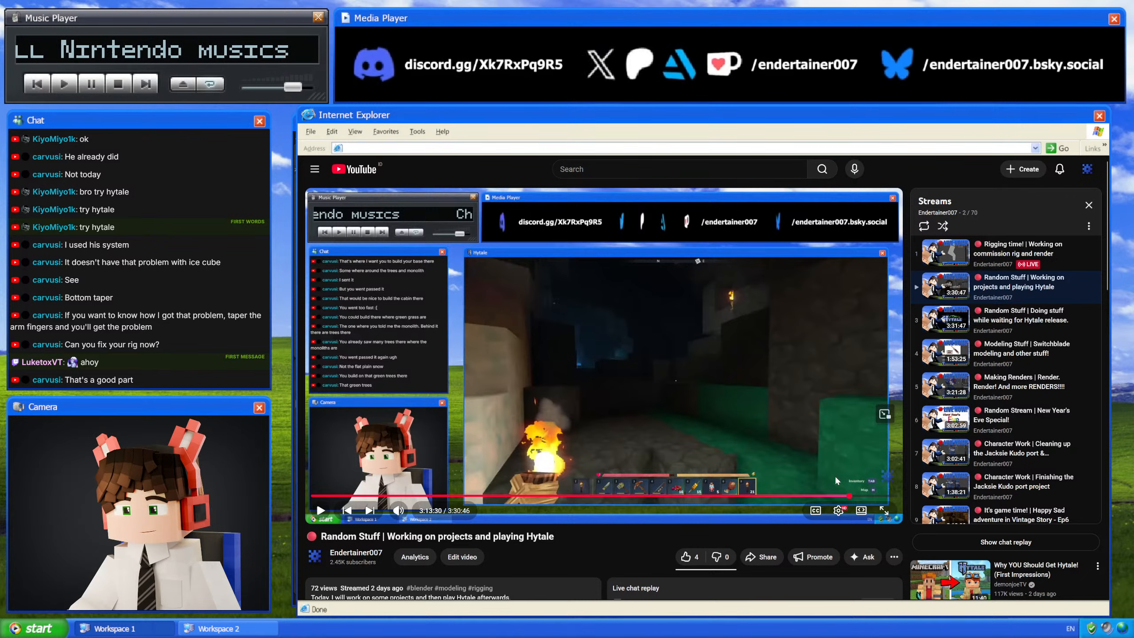
drag(850, 496, 852, 497)
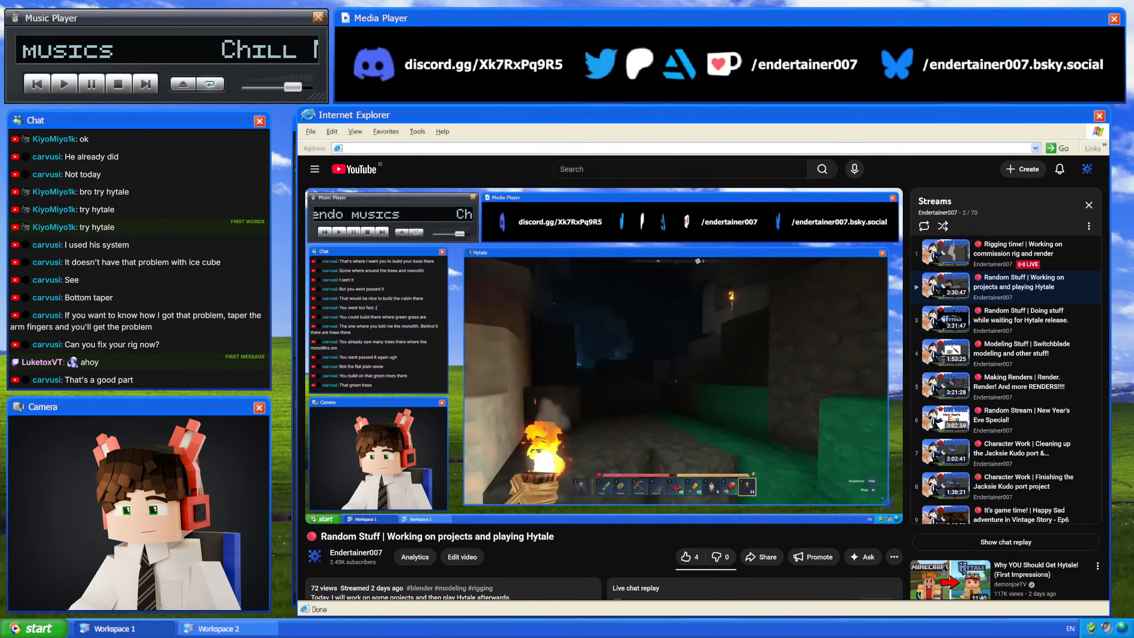
Step: Return to the Streams playlist and open "It's game time! | Happy Sad adventure in Vintage Story - Ep6"
key(alt+Left)
scroll(848, 310, down, 4)
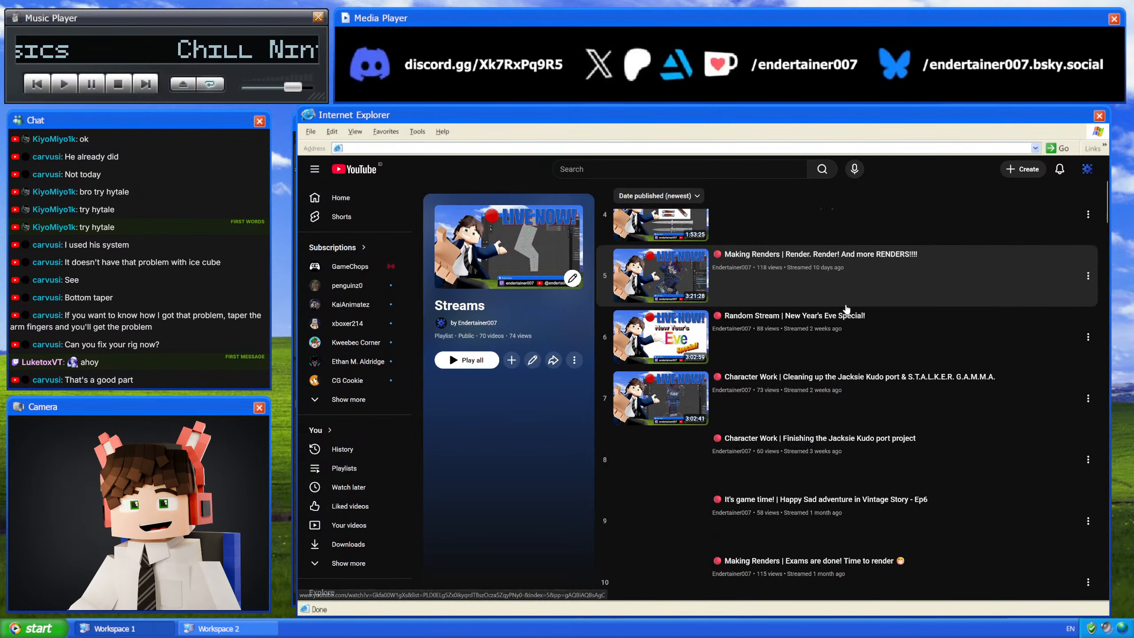
scroll(847, 308, down, 4)
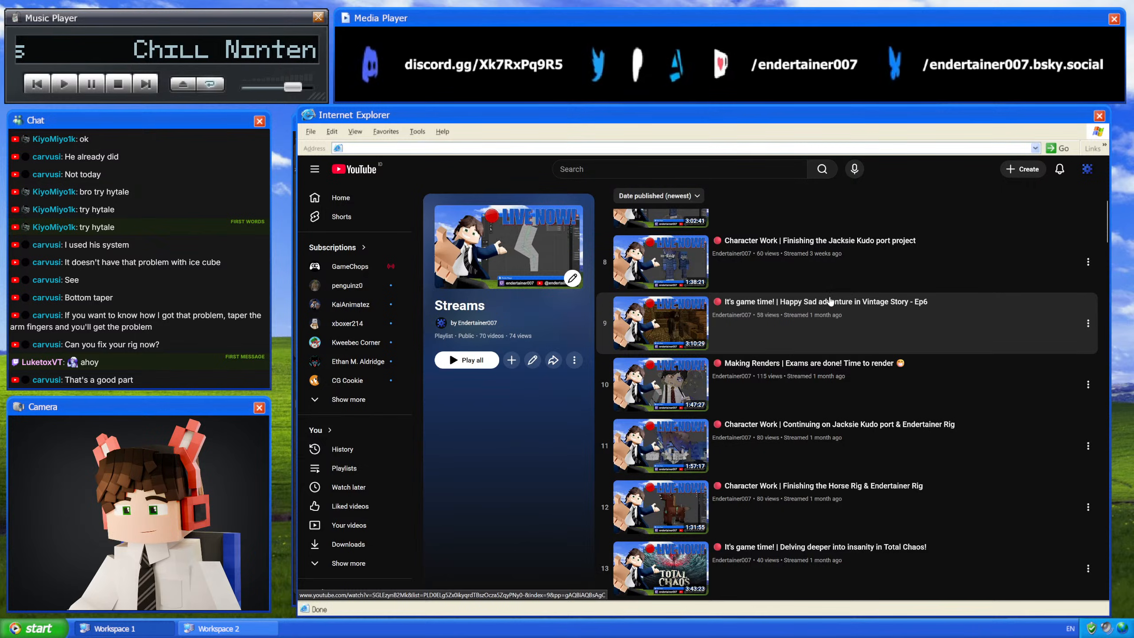
click(830, 303)
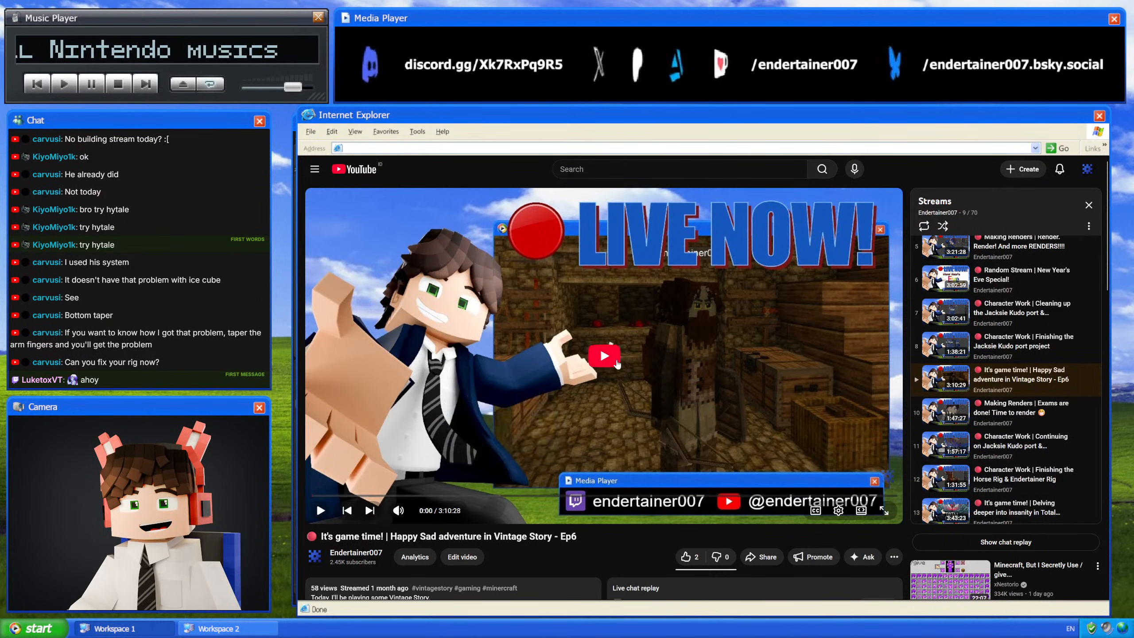
Step: Skip through the Vintage Story stream to 2:05:16, play the dungeon footage from there, and pause it
click(456, 476)
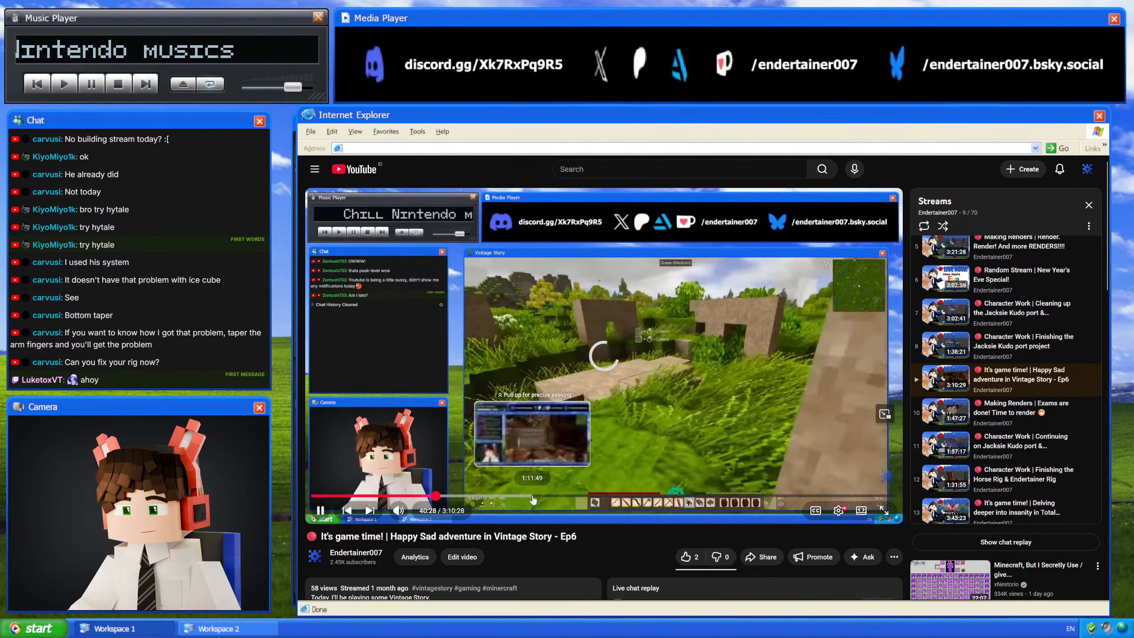
click(572, 495)
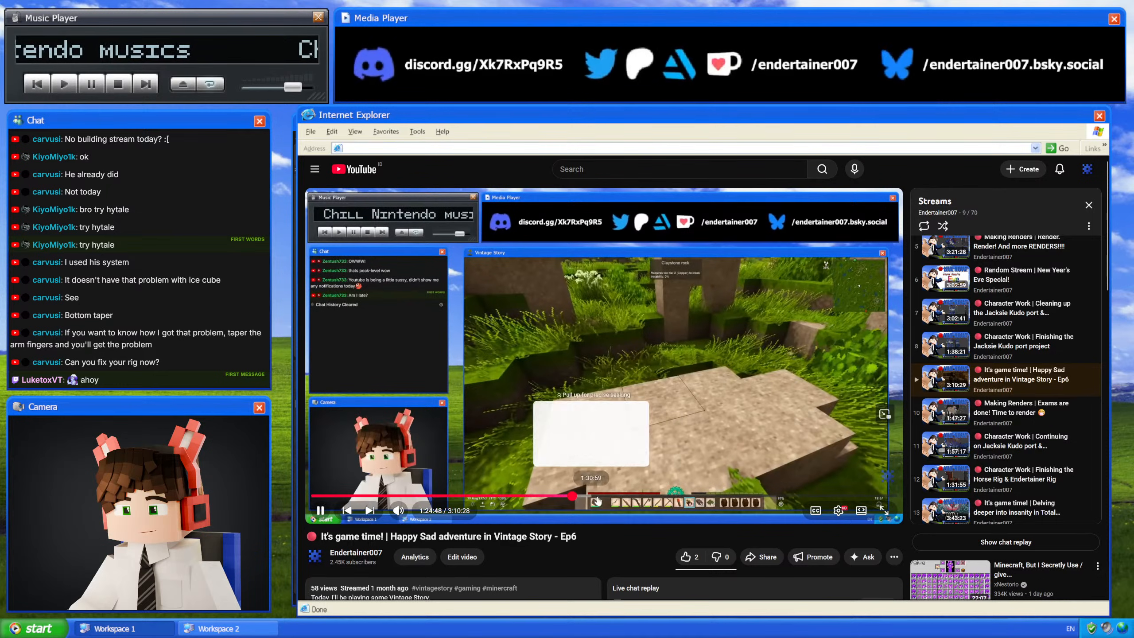
click(696, 496)
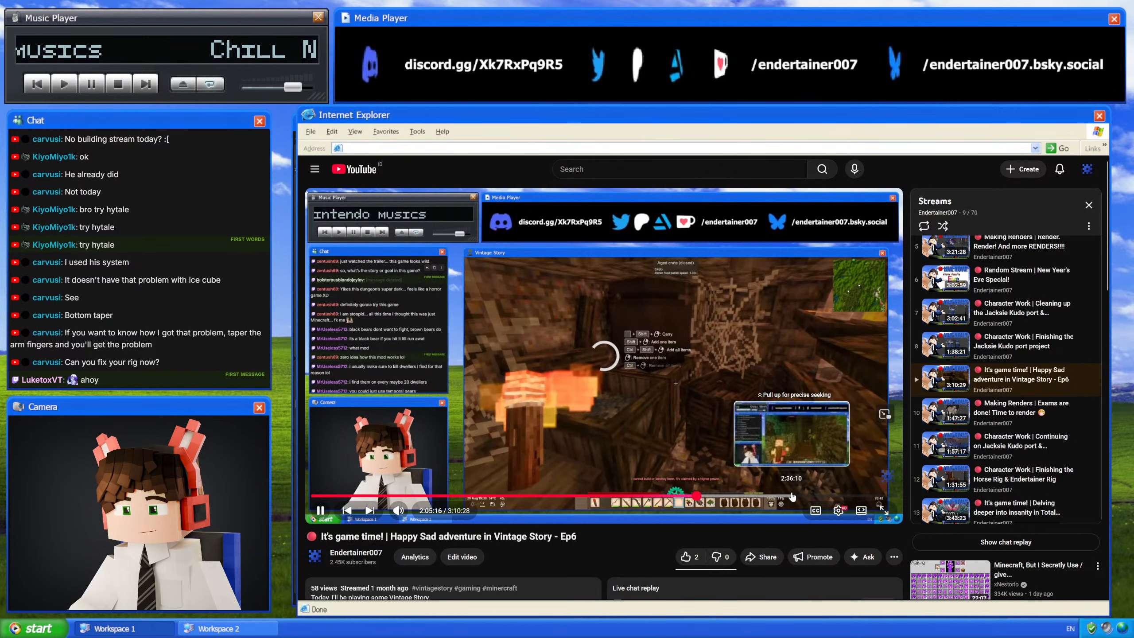
click(777, 394)
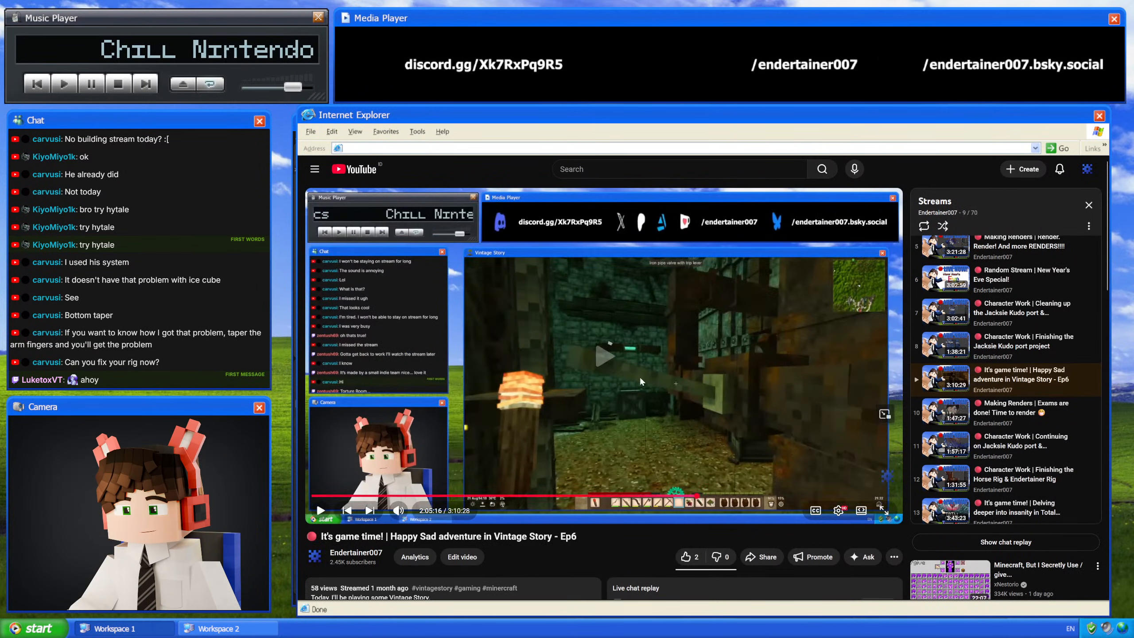
click(639, 375)
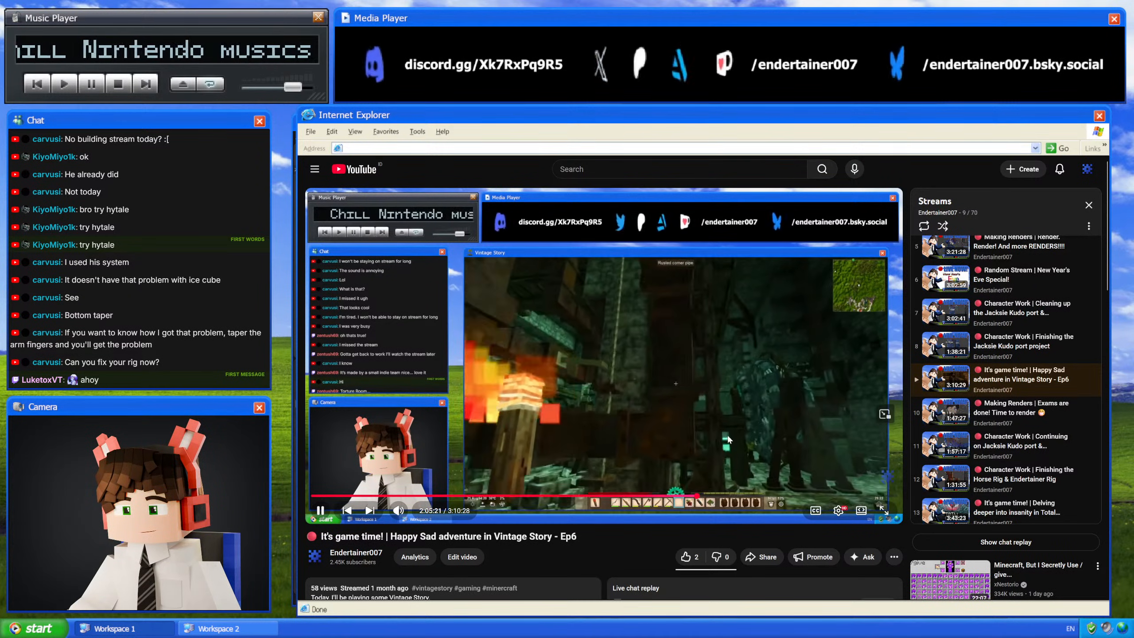
click(735, 433)
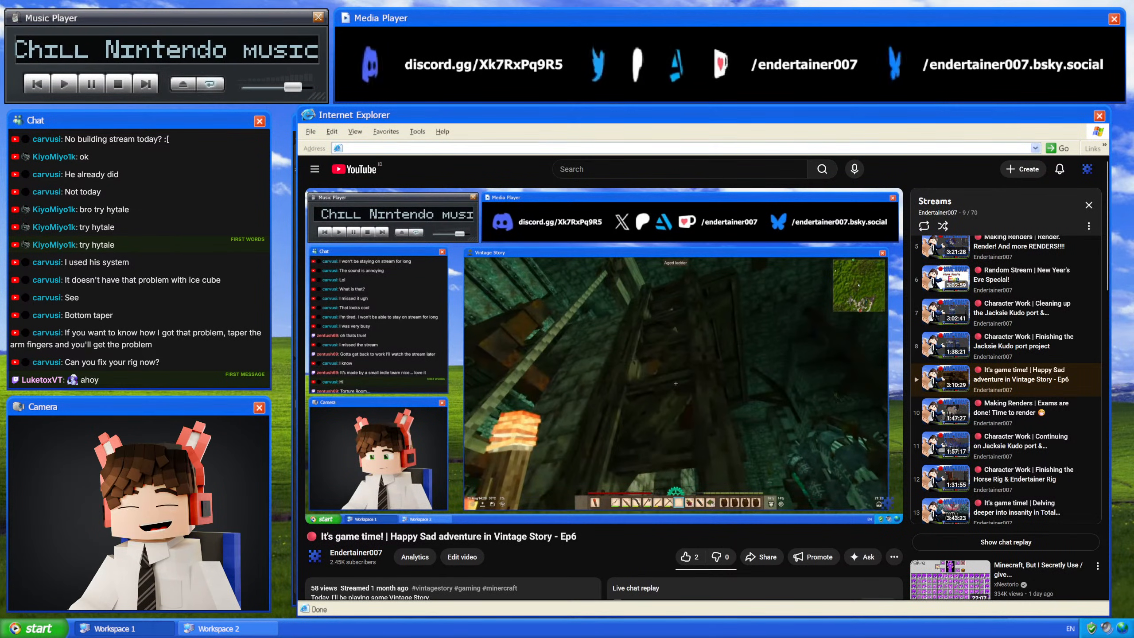
Step: Go back to the Streams playlist, browse the older streams, and switch back to Blender
key(alt+Left)
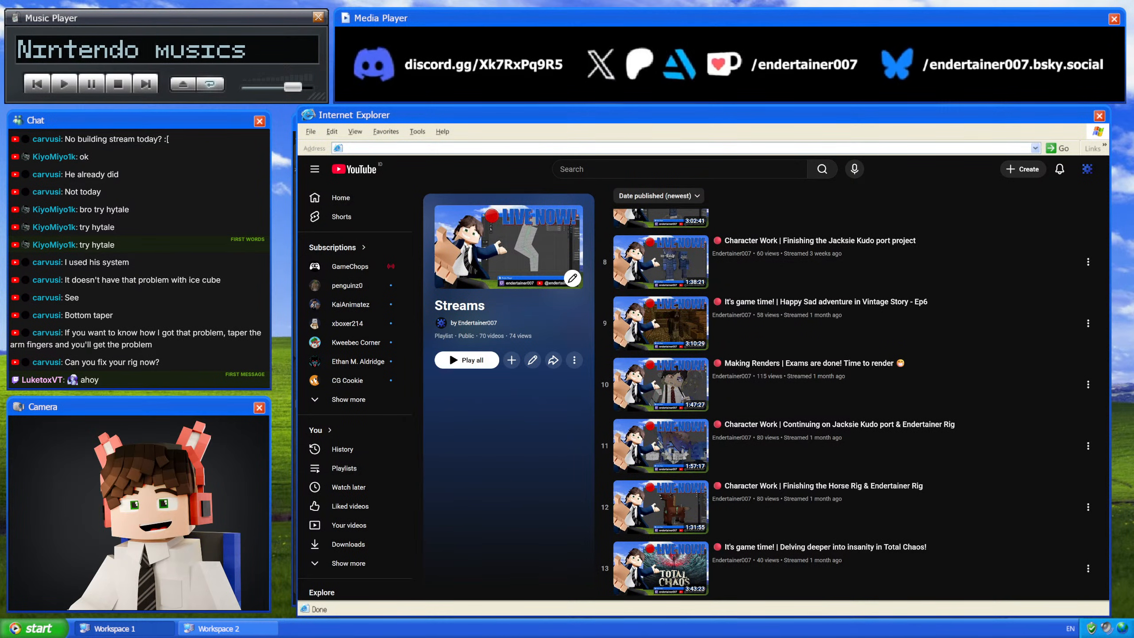
scroll(745, 455, up, 4)
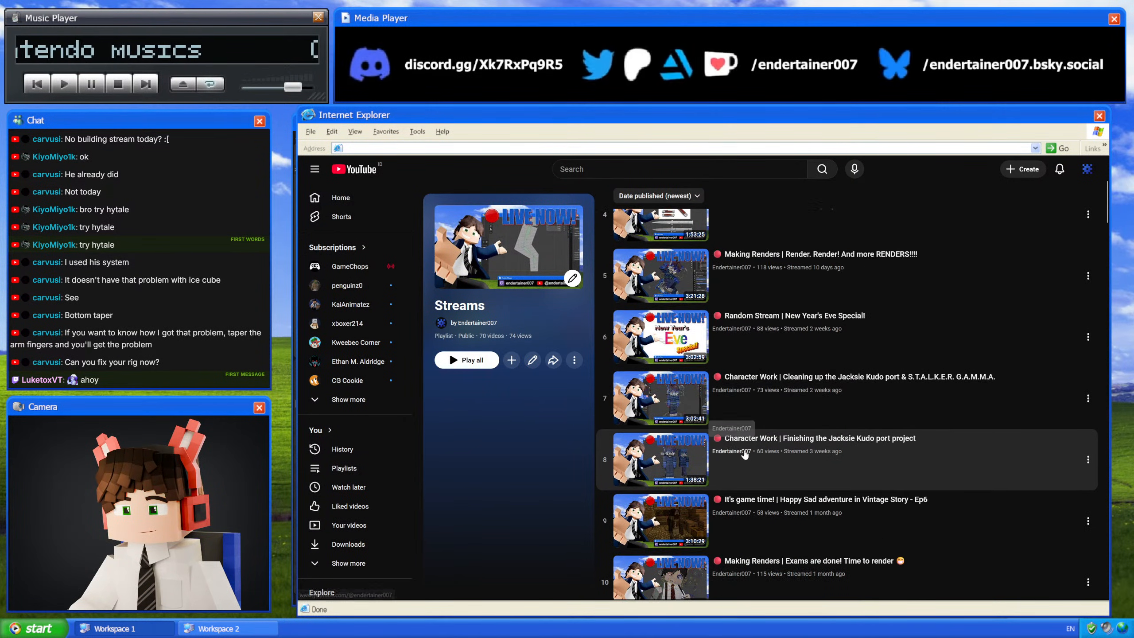
scroll(744, 455, down, 5)
scroll(745, 455, down, 5)
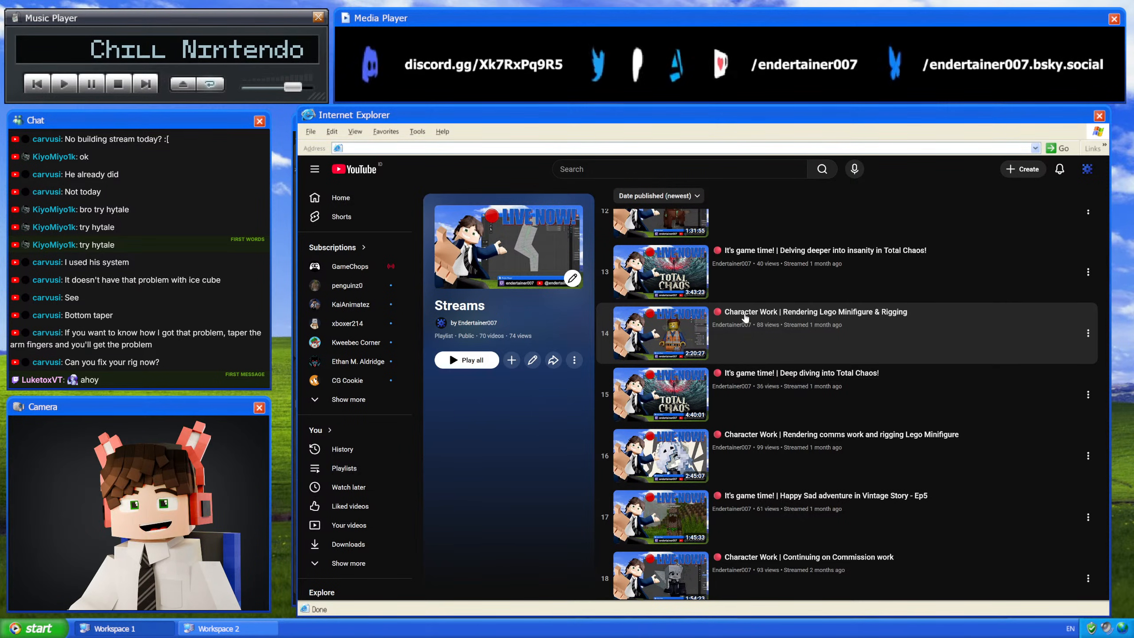
key(ctrl+w)
key(ctrl+w)
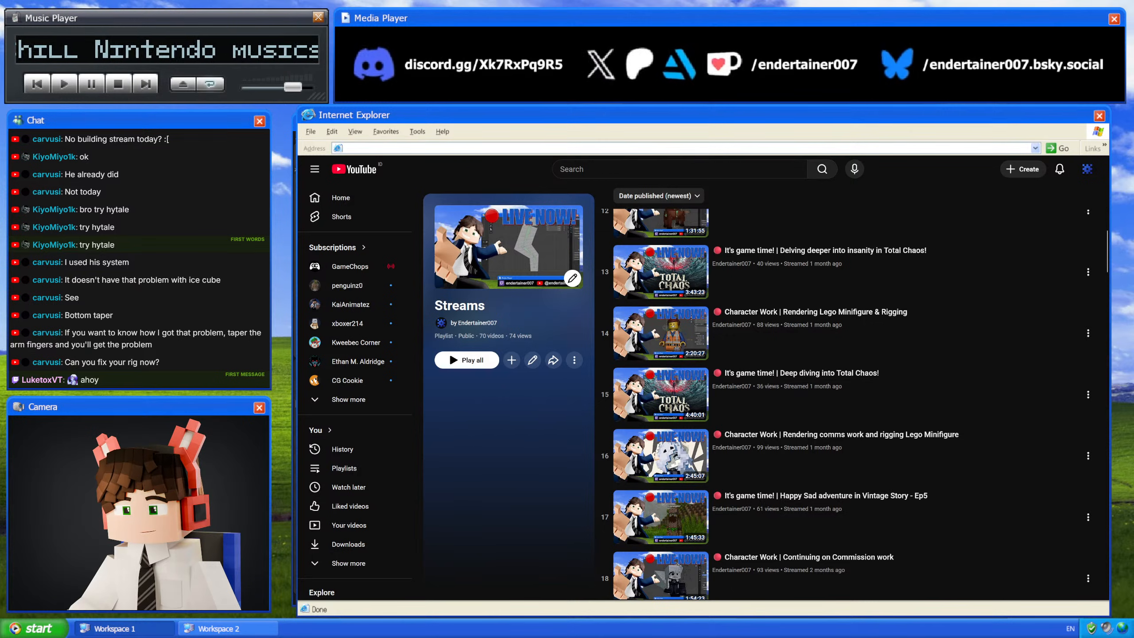
key(alt+Tab)
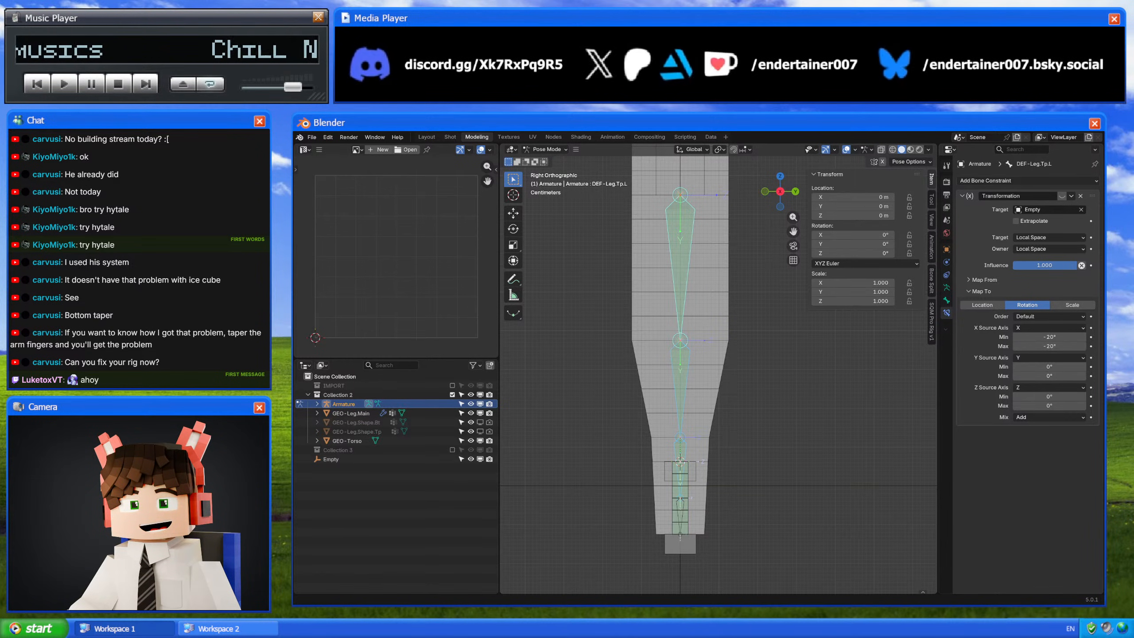
Step: Select the hind leg's bones from the lower end up to the top bone and duplicate them in place in Edit Mode
scroll(763, 414, up, 3)
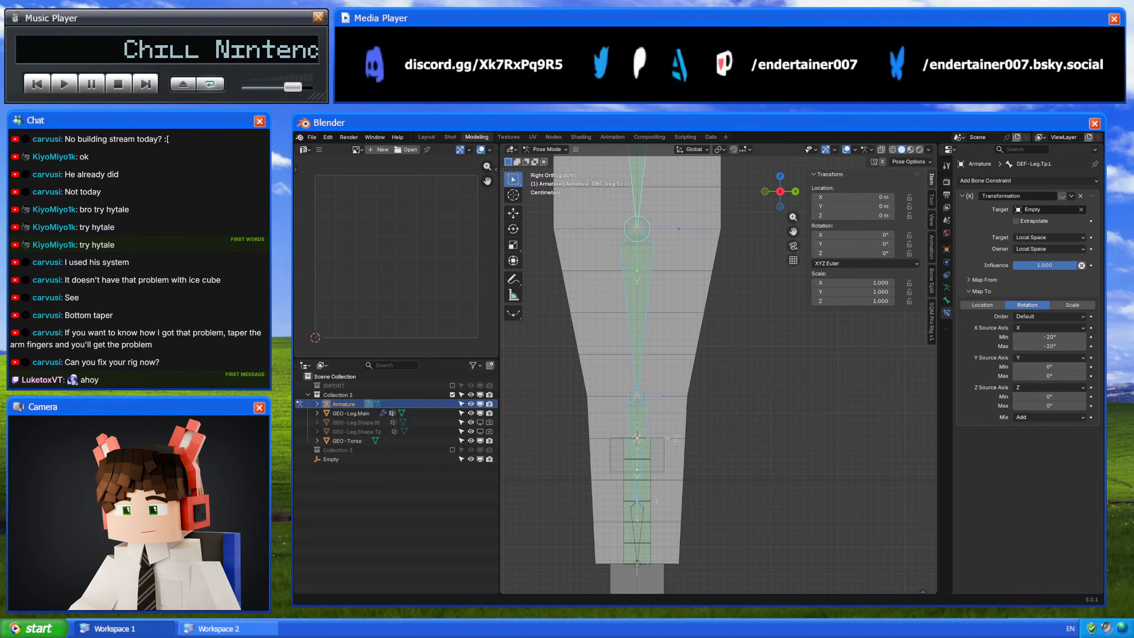
scroll(721, 335, down, 3)
shift+scroll(724, 345, up, 3)
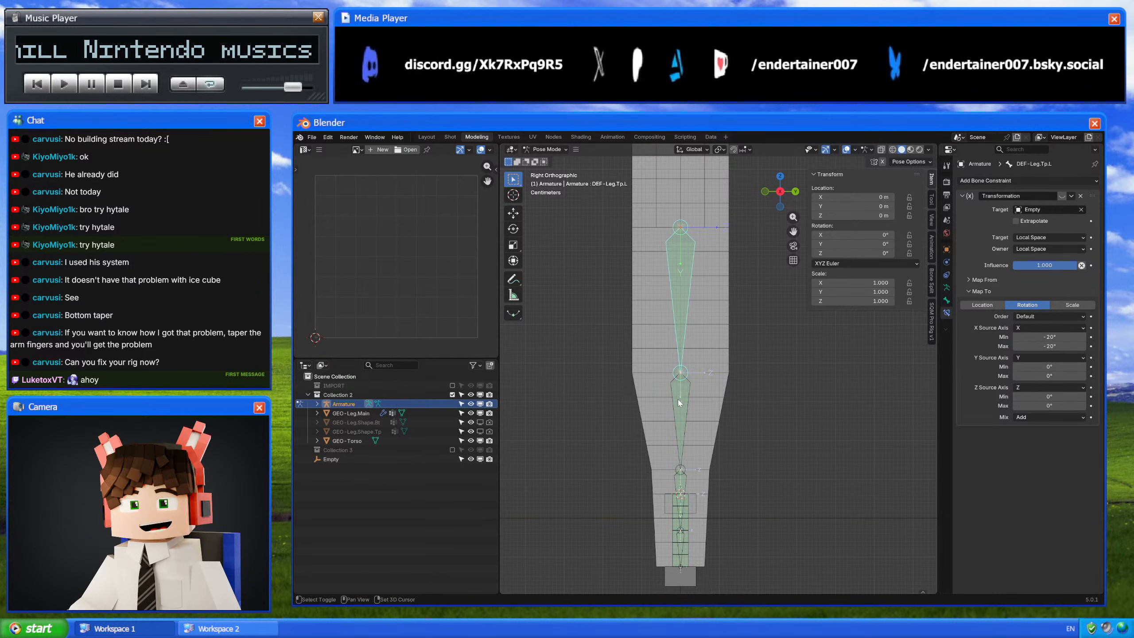
shift+click(688, 476)
shift+middle_drag(698, 525, 697, 445)
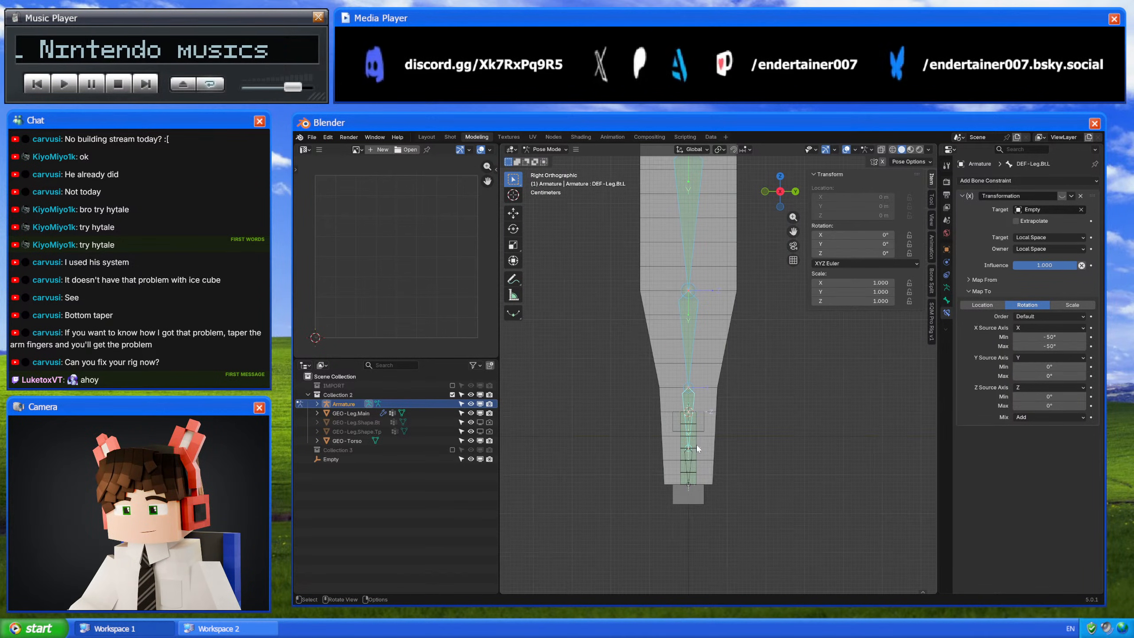
click(688, 459)
click(689, 404)
click(688, 337)
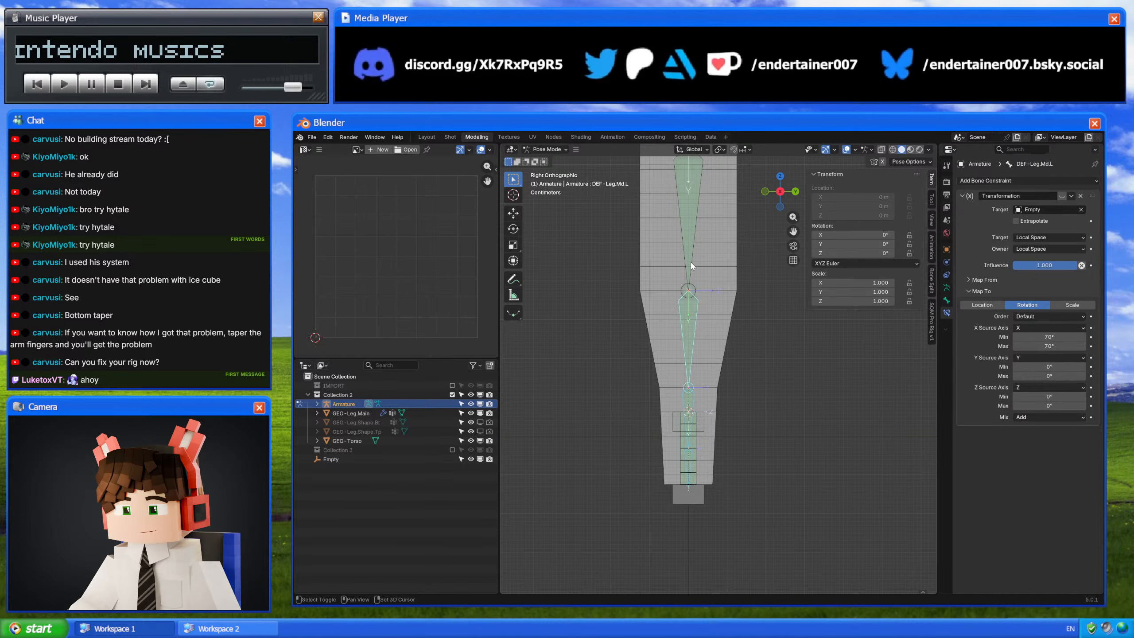
click(691, 259)
shift+middle_drag(701, 275, 701, 345)
key(Tab)
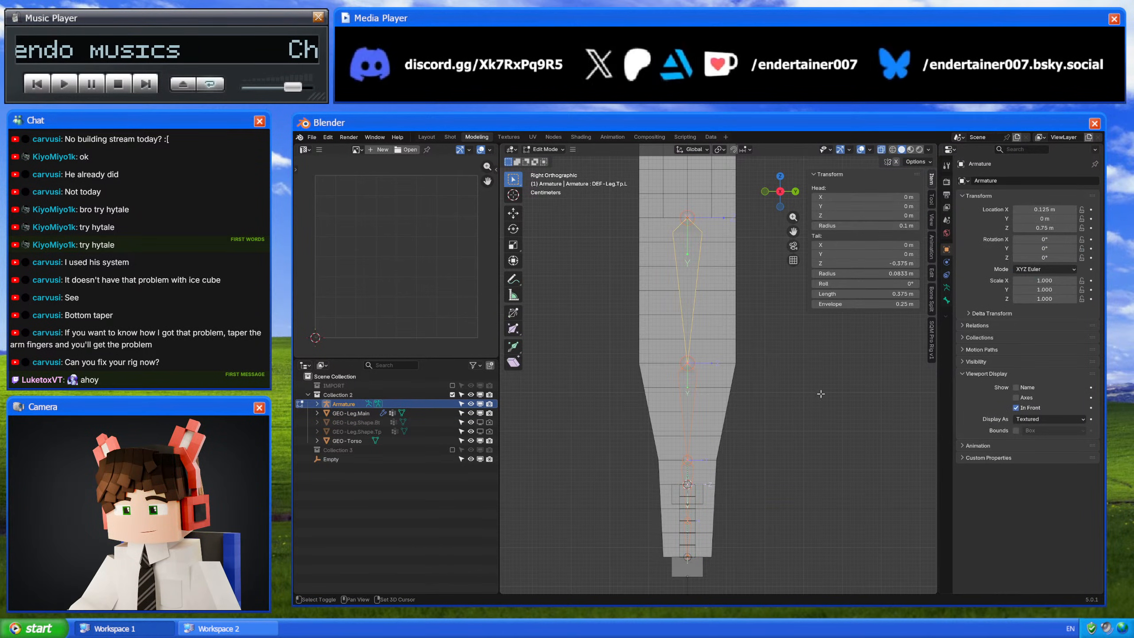
key(shift+d)
right_click(782, 348)
Step: Add a new bone collection to the armature and move the duplicated leg bones into it
click(947, 287)
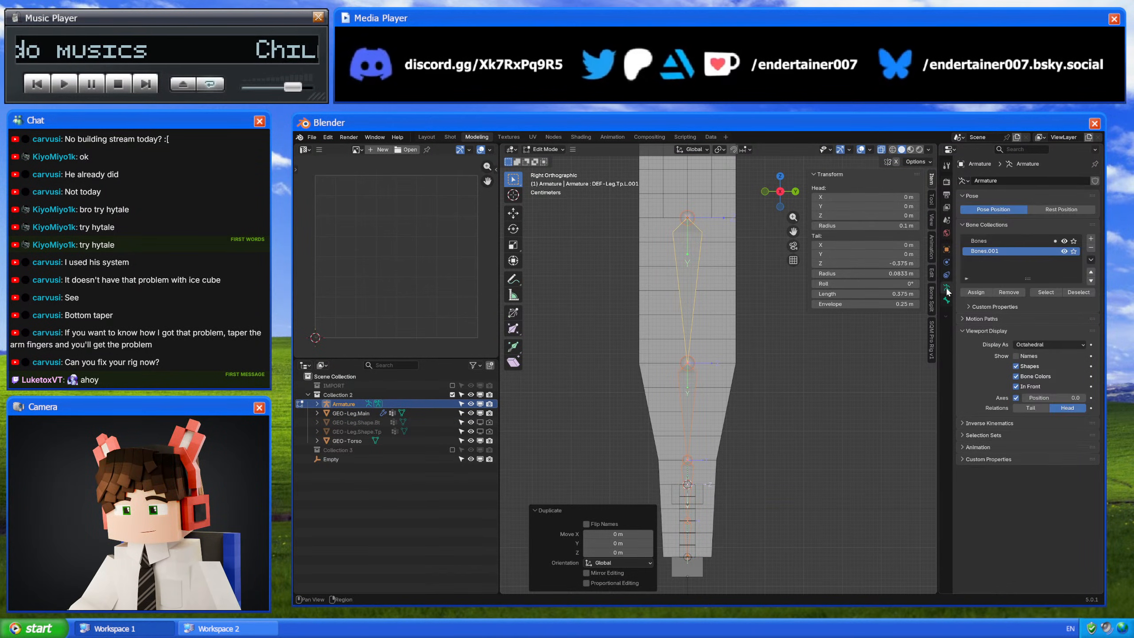
click(1091, 238)
key(m)
click(830, 379)
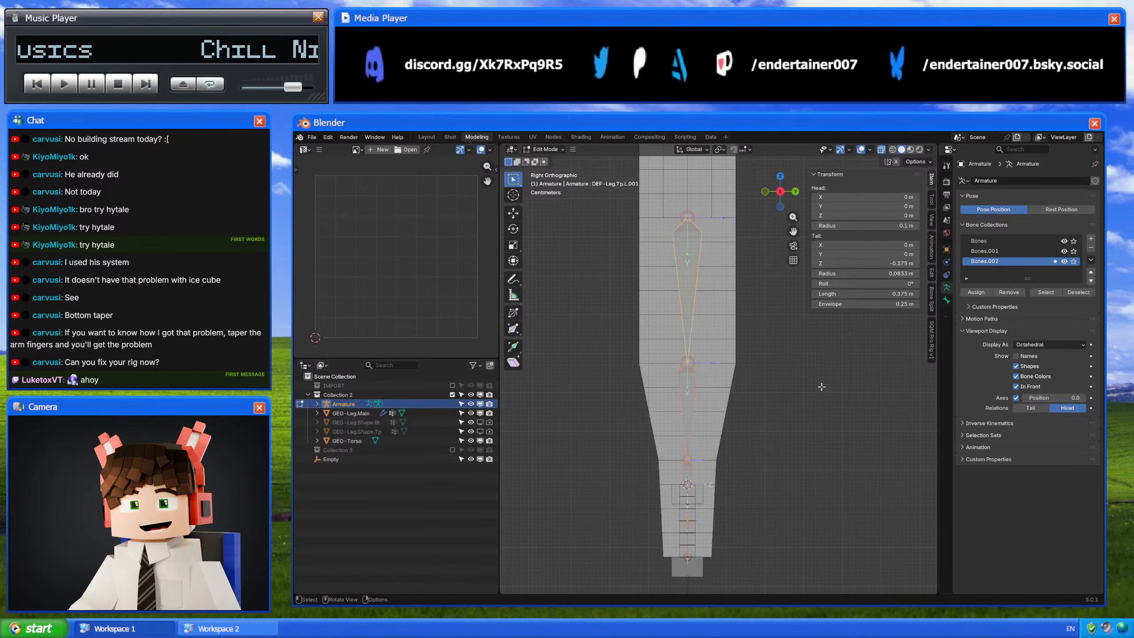
Step: Switch the armature to Pose Mode, solo the Bones.002 collection and select all of its leg bones
key(Tab)
click(1074, 261)
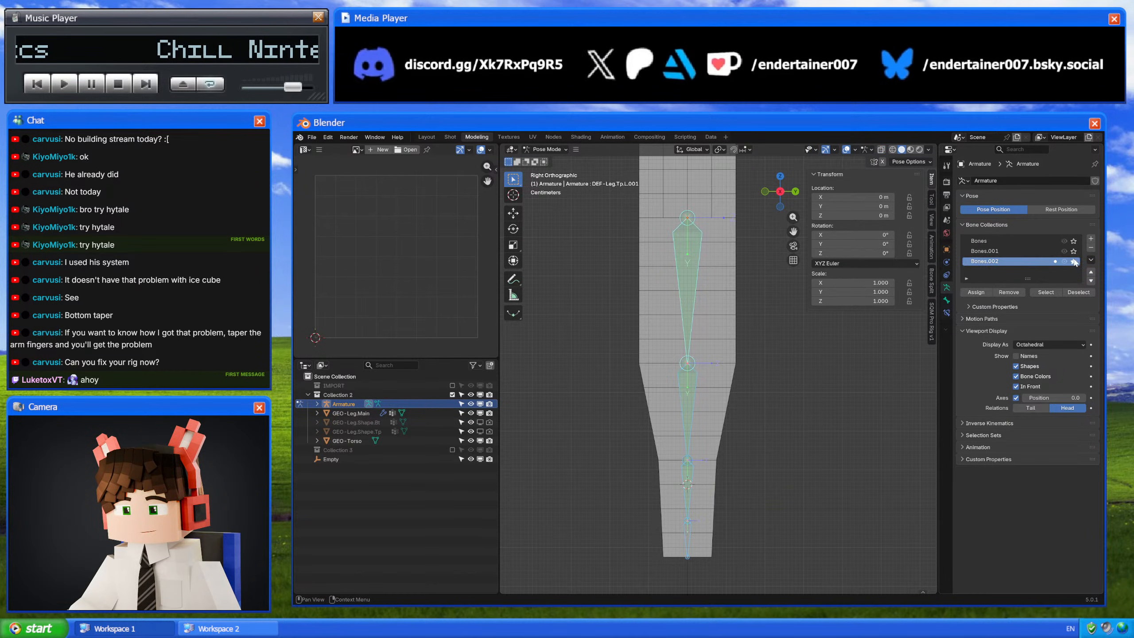
shift+click(691, 403)
shift+click(689, 480)
shift+click(684, 528)
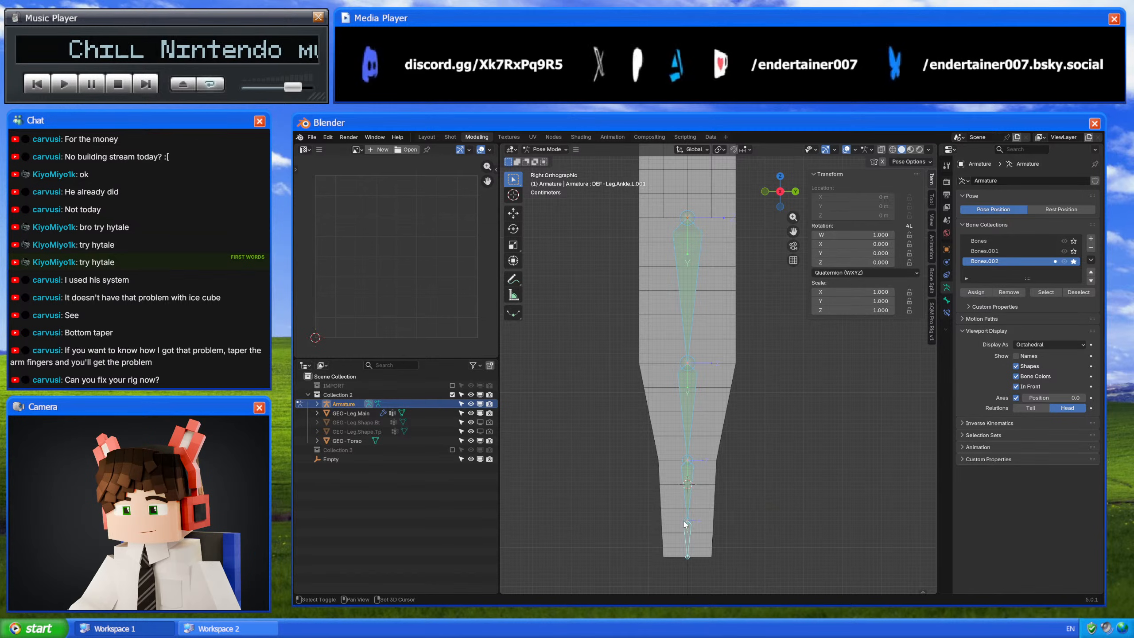
click(682, 330)
shift+click(683, 369)
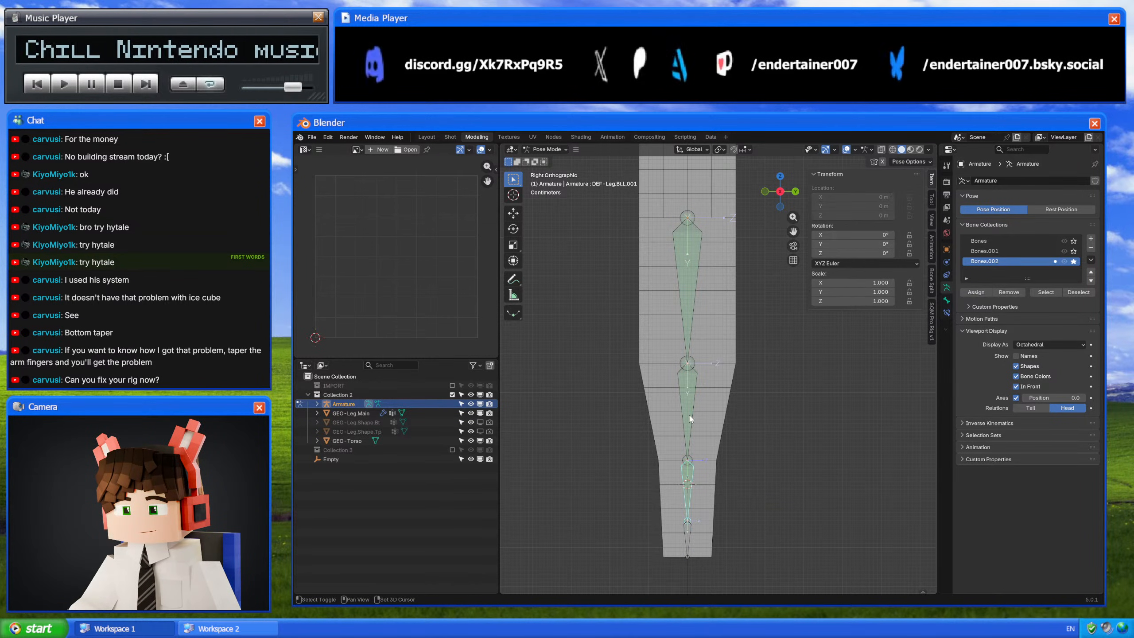
key(a)
Step: Set the X rotation of DEF-Leg.Tp.L.001 to -20° and delete its Transformation constraint
click(947, 311)
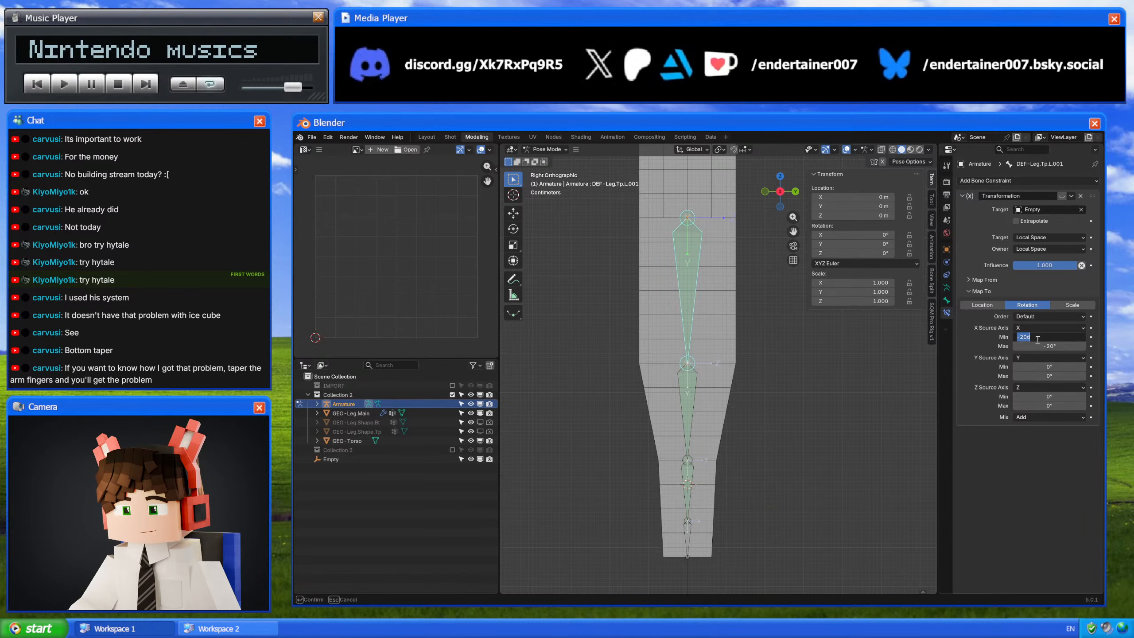
double_click(853, 234)
text(-20)
key(Return)
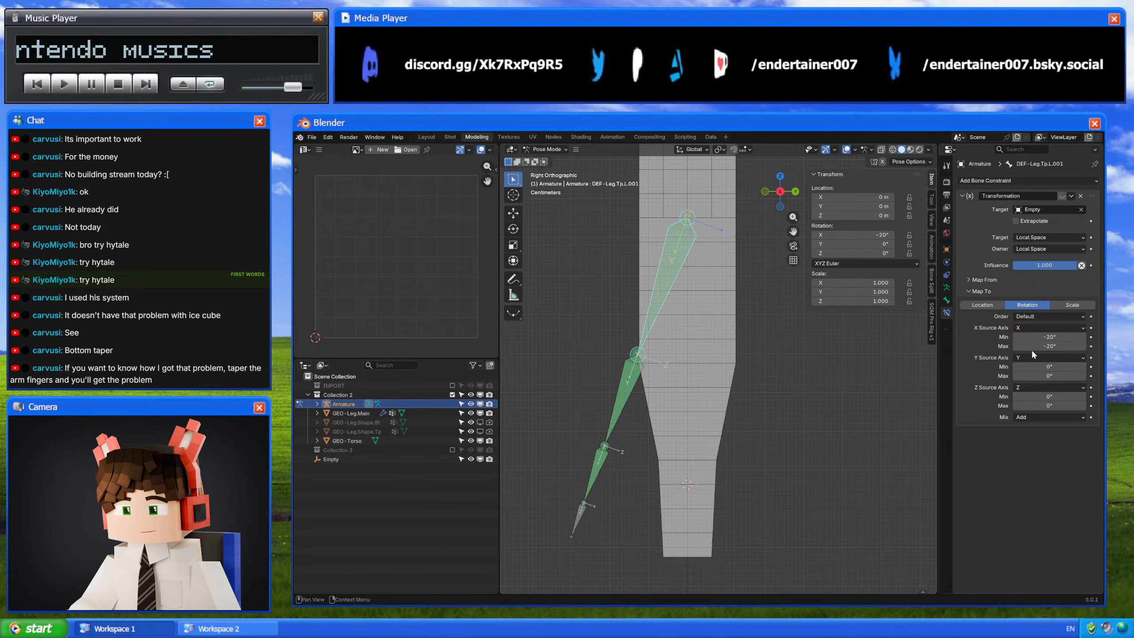
click(1081, 195)
Step: Set the X rotation of DEF-Leg.Md.L.001 to 70° and delete its Transformation constraint
click(630, 379)
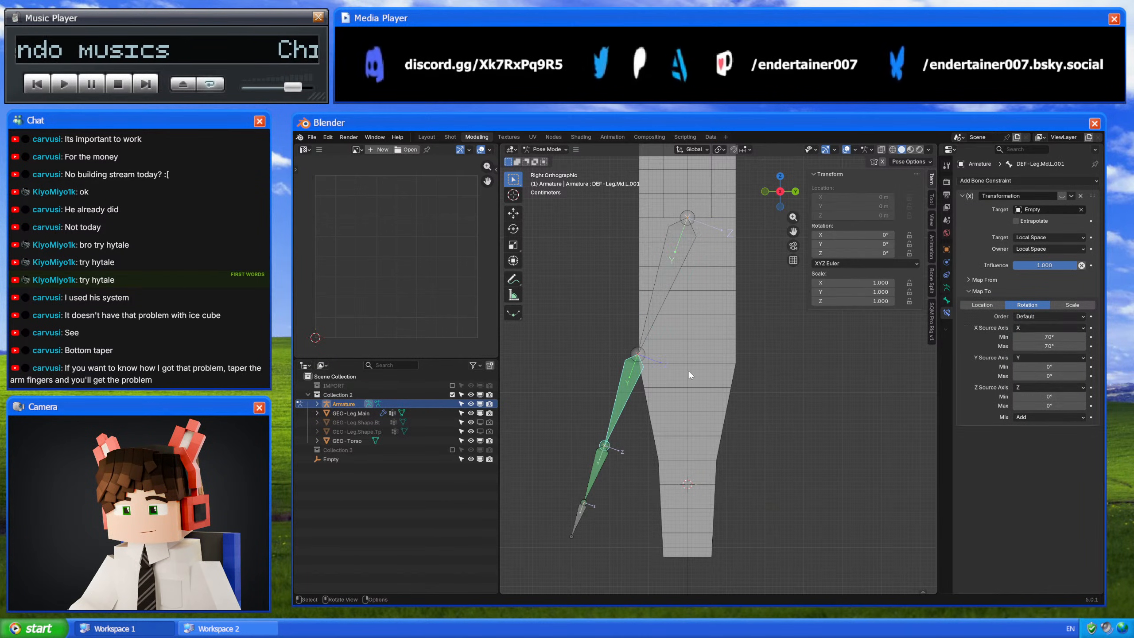
double_click(852, 235)
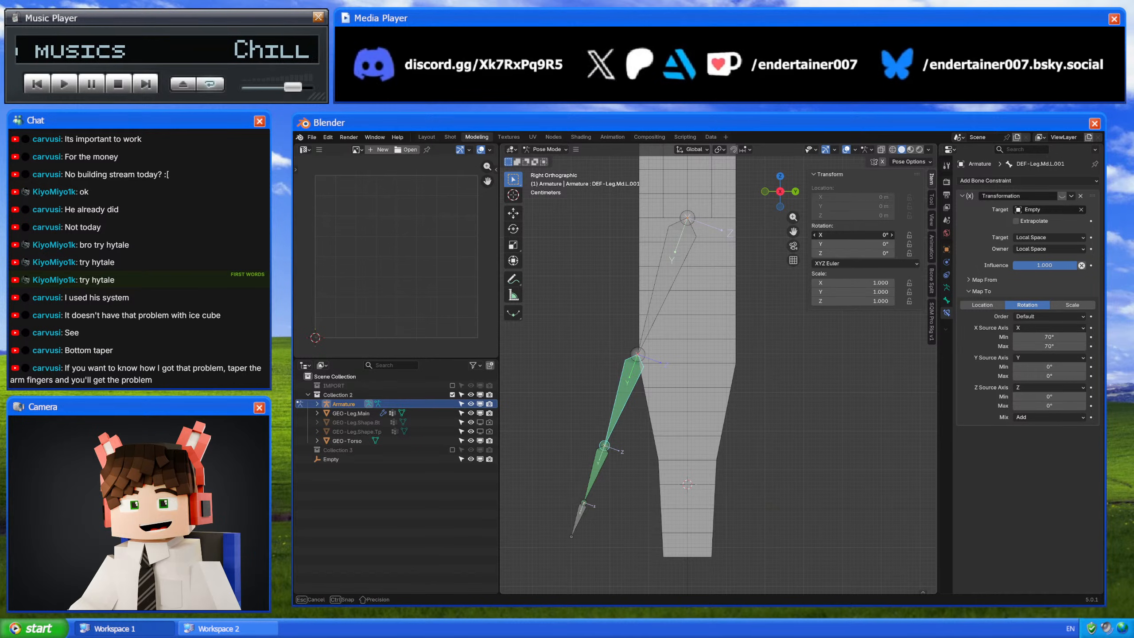
text(70)
key(Return)
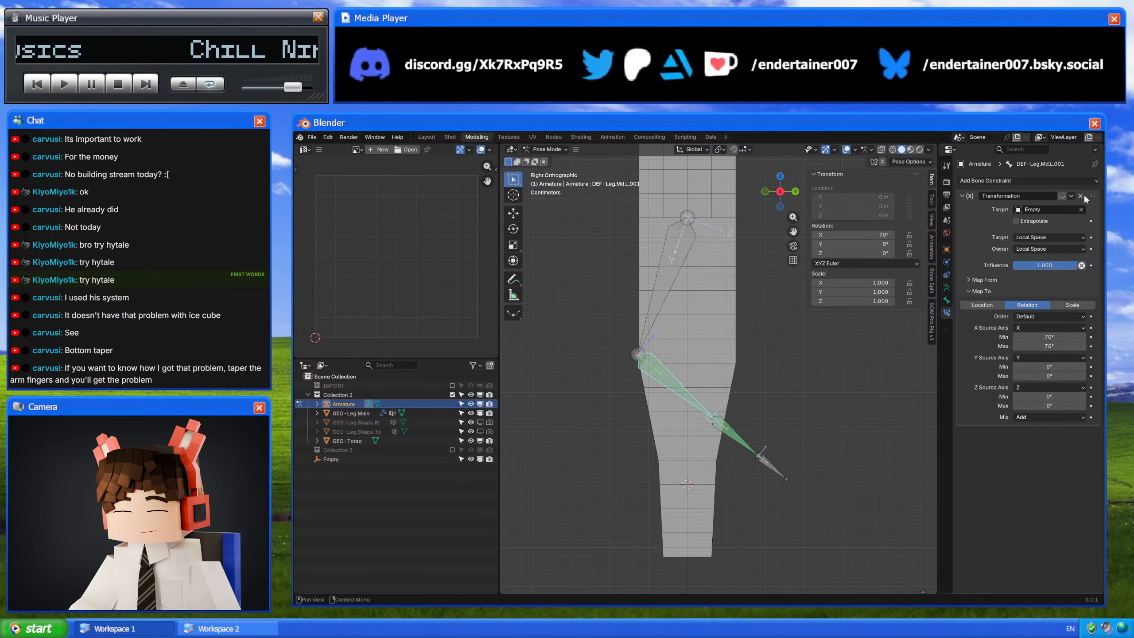
click(1080, 196)
Step: Set the X rotation of DEF-Leg.Bt.L.001 to -50°, copied from its Transformation constraint, and remove that constraint
click(727, 428)
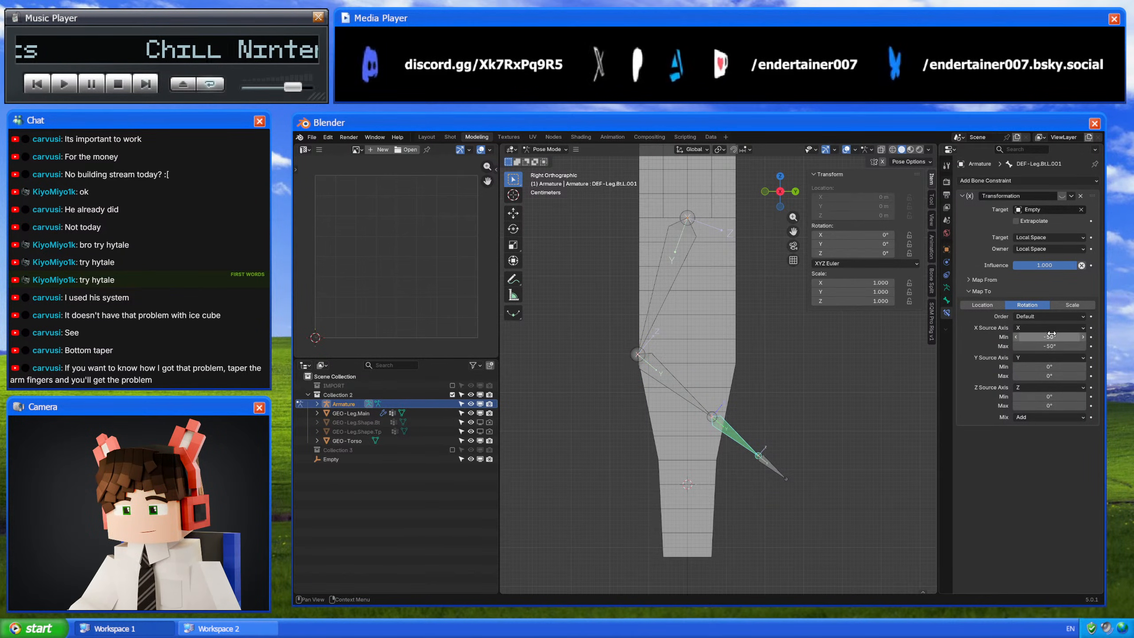
key(ctrl+c)
key(ctrl+v)
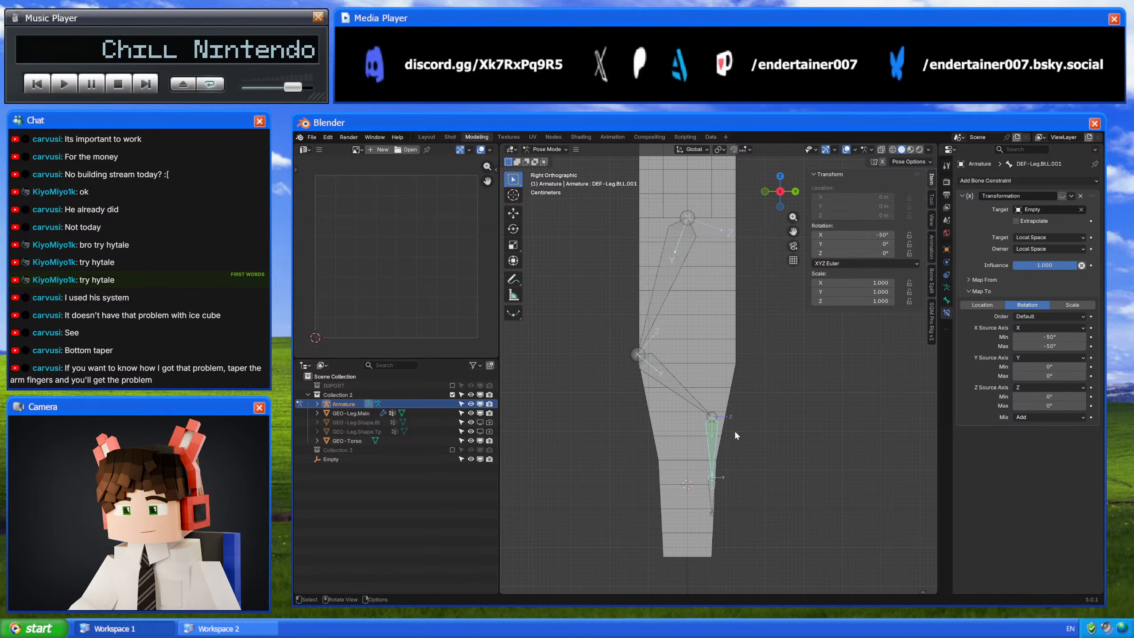
Step: Select the bones of the bent chain and apply the selected ones as rest pose
click(715, 486)
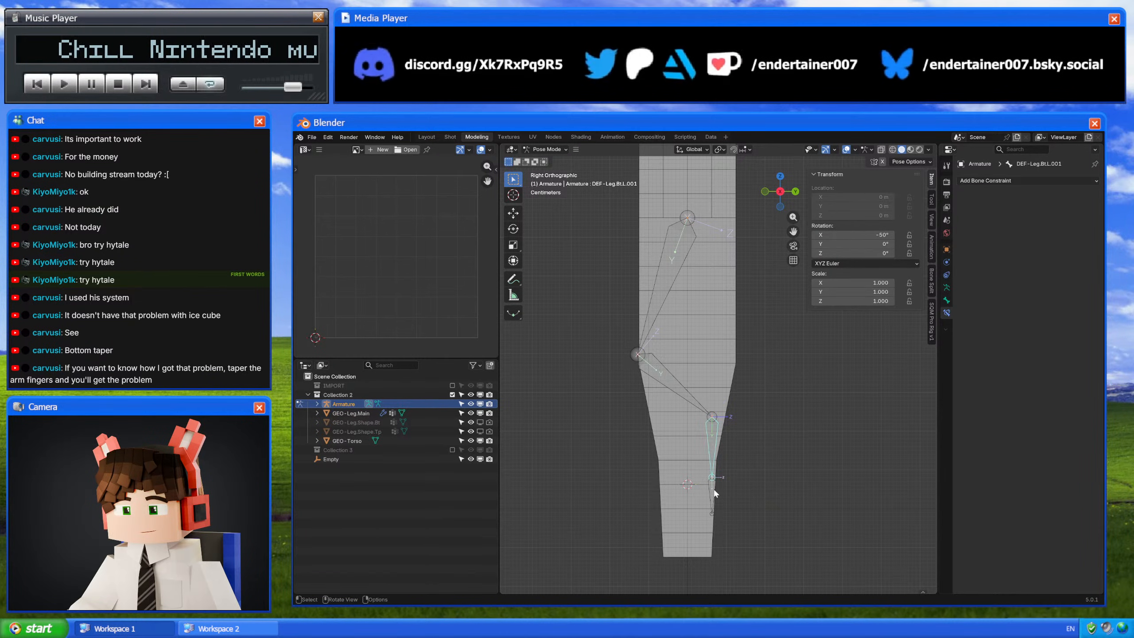
click(720, 445)
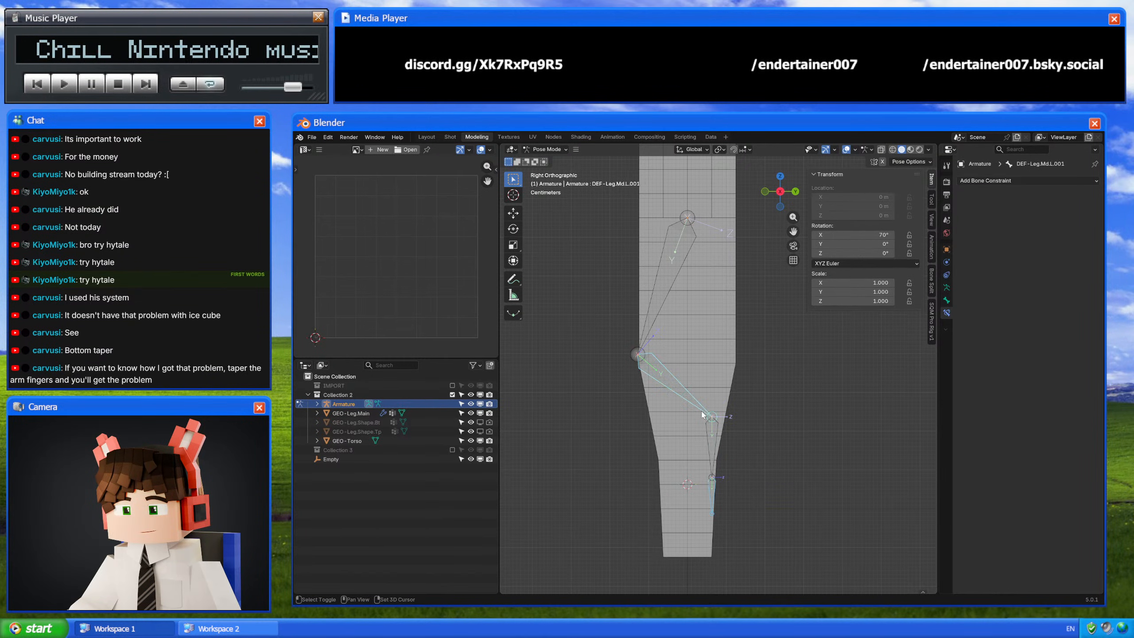
click(651, 281)
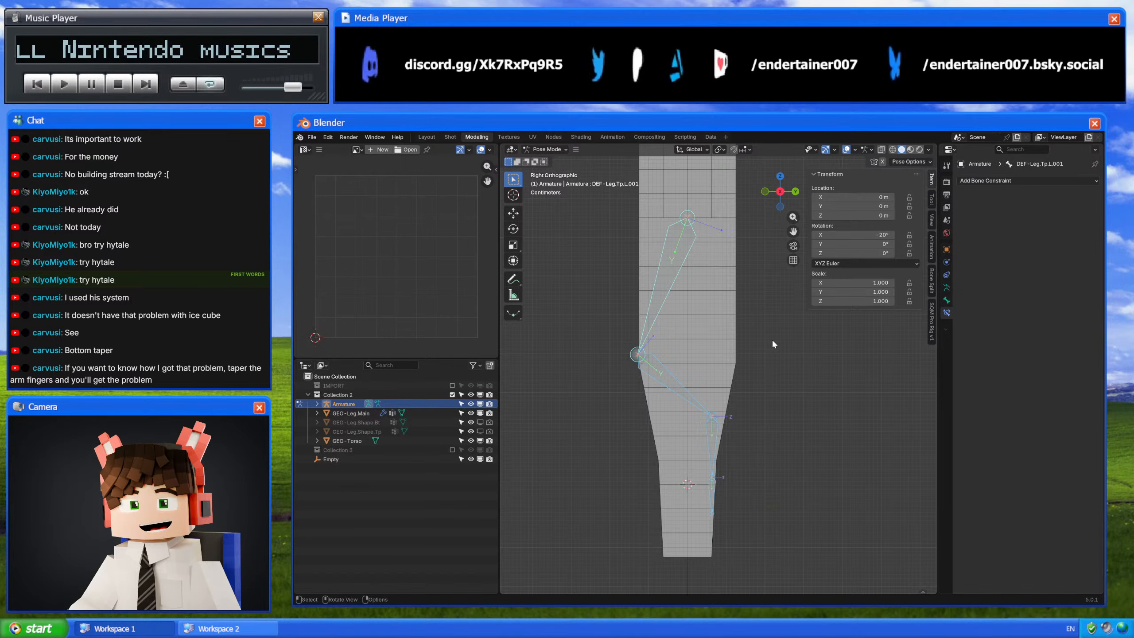
key(ctrl+a)
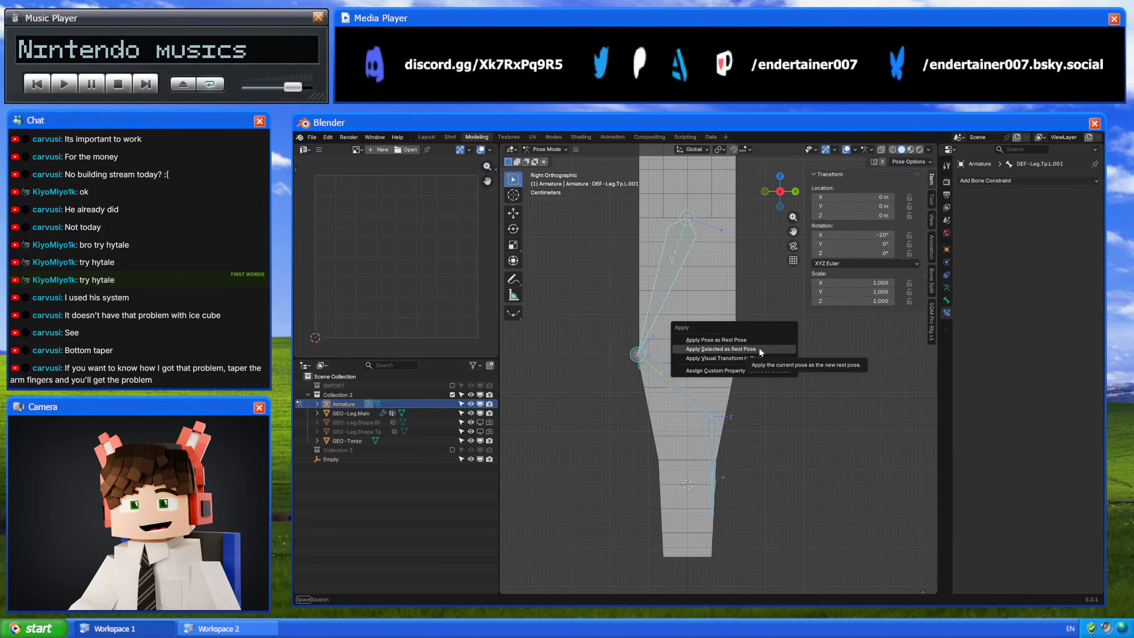
click(758, 347)
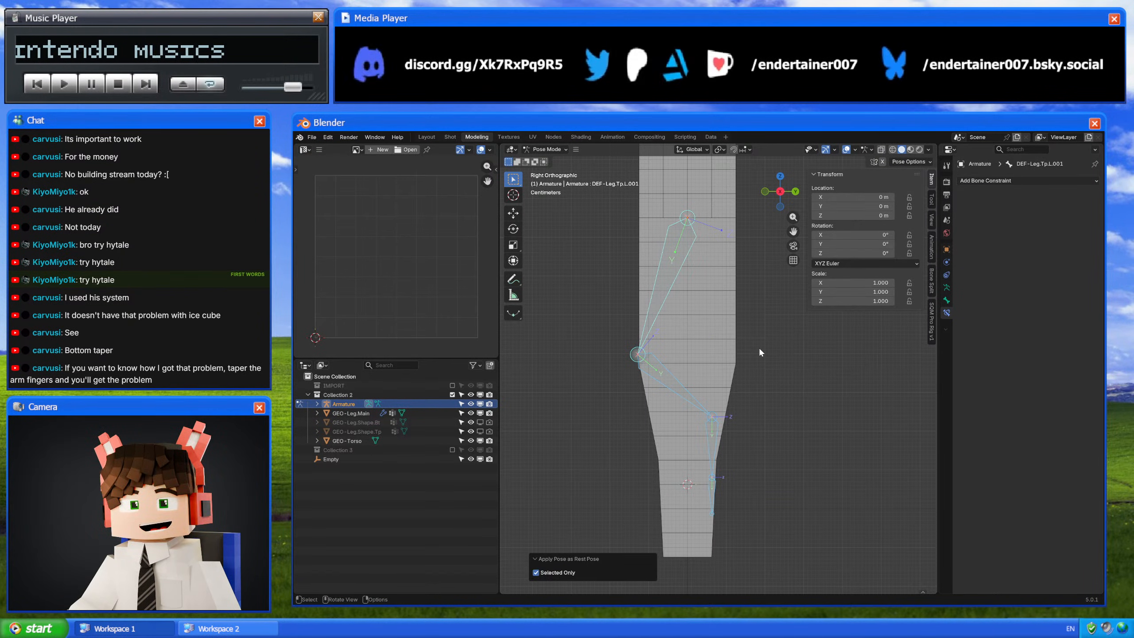
Step: Check the rotation values of the top chain bone, alone and with the whole chain selected
click(669, 270)
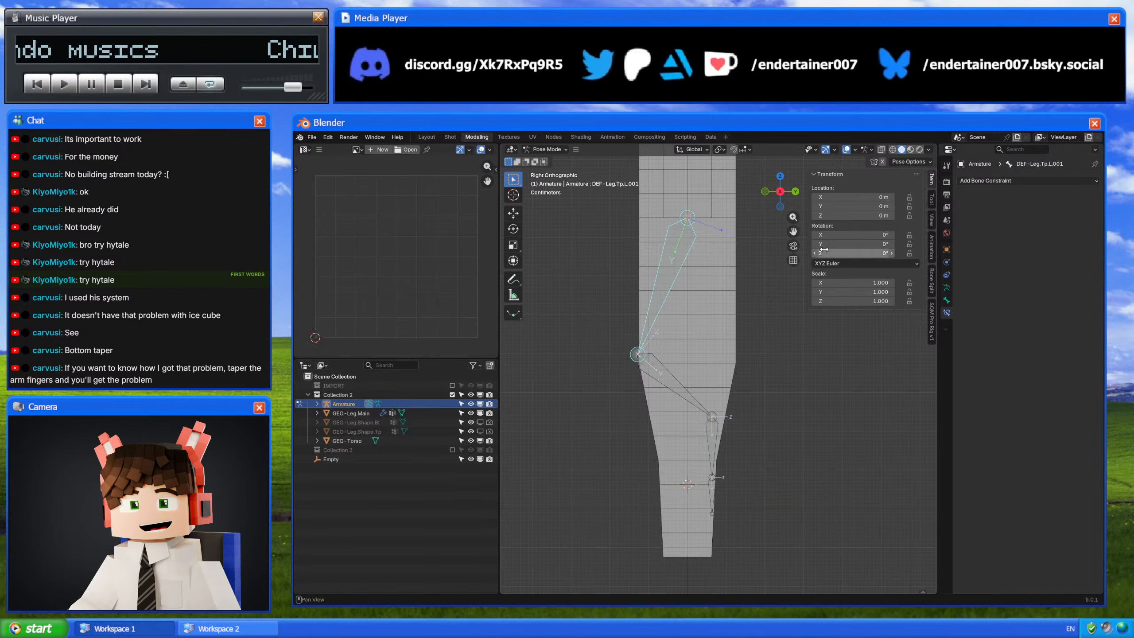
click(748, 330)
key(a)
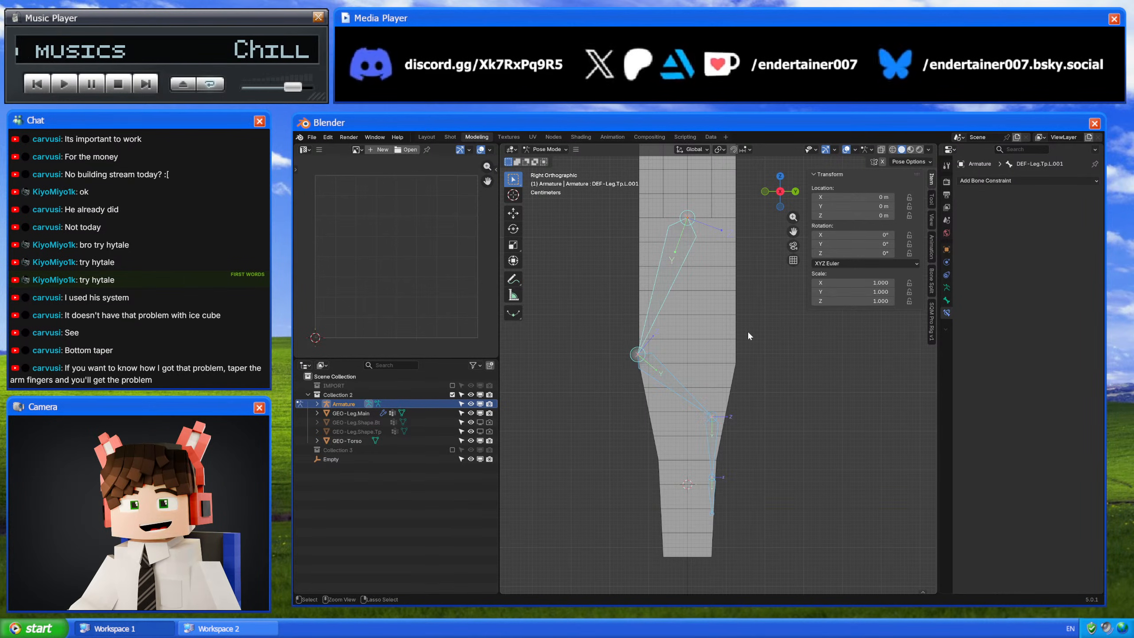
click(673, 263)
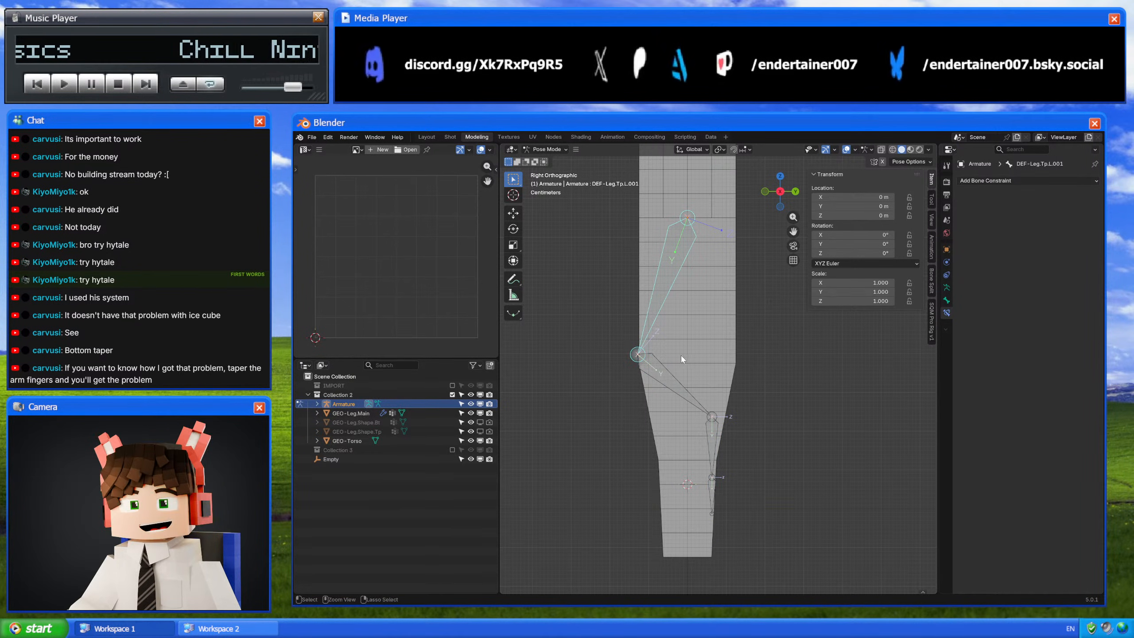
Step: Select every bone of the bent chain in its rotated pose and apply the selection as rest pose
key(a)
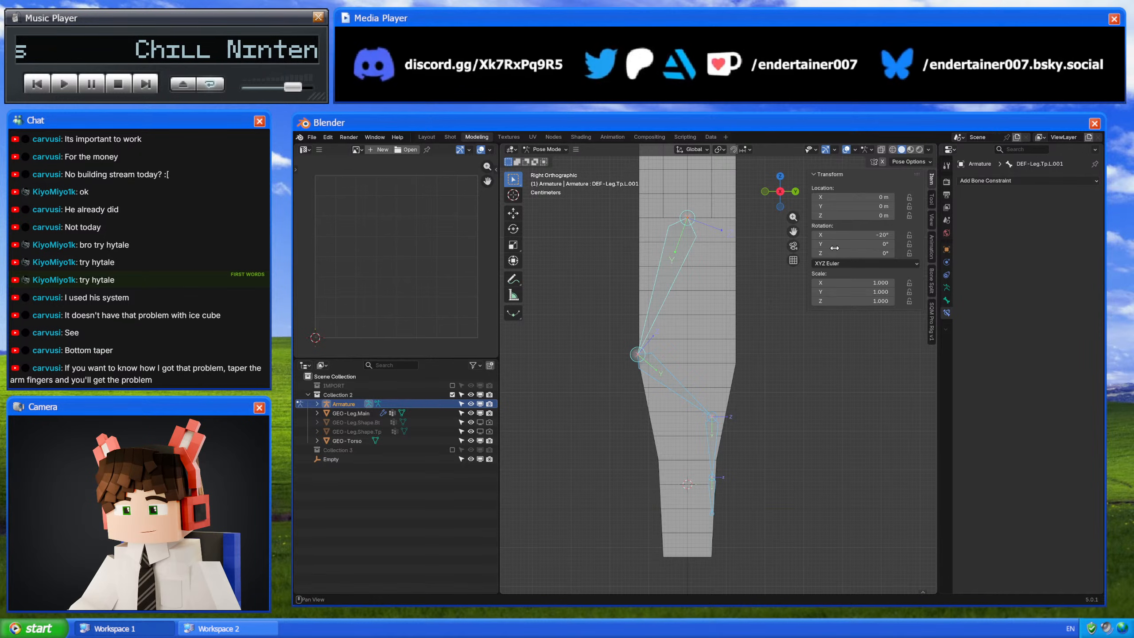
key(ctrl+a)
click(754, 319)
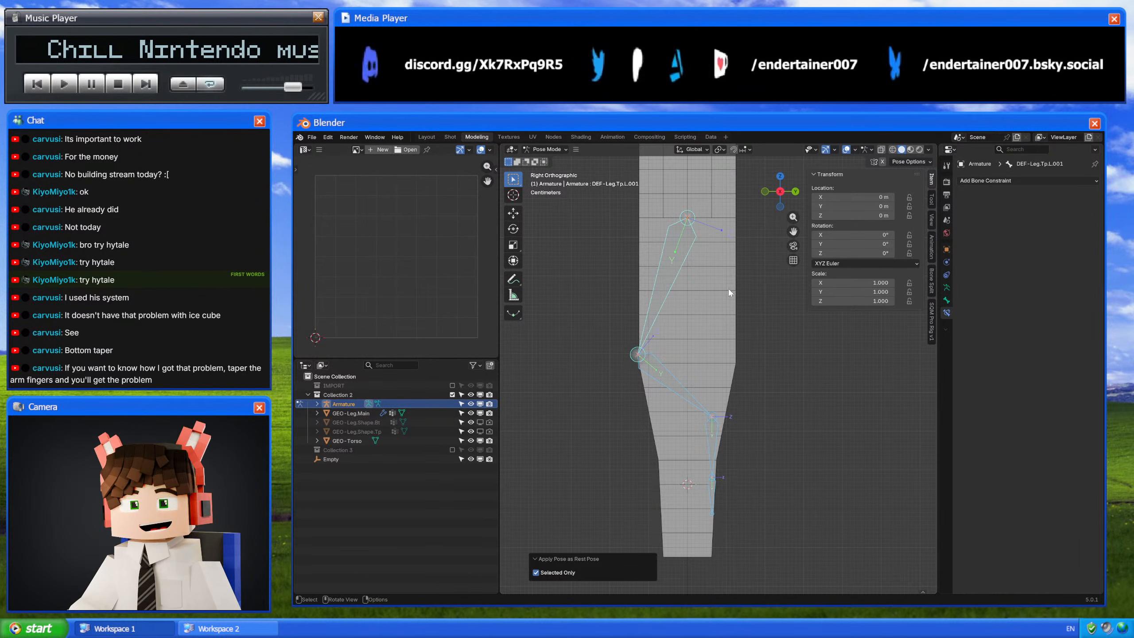
Step: Check the new rest pose by test-rotating the top chain bone and inspecting the middle and bottom bones' rotations
click(675, 288)
key(r)
right_click(713, 365)
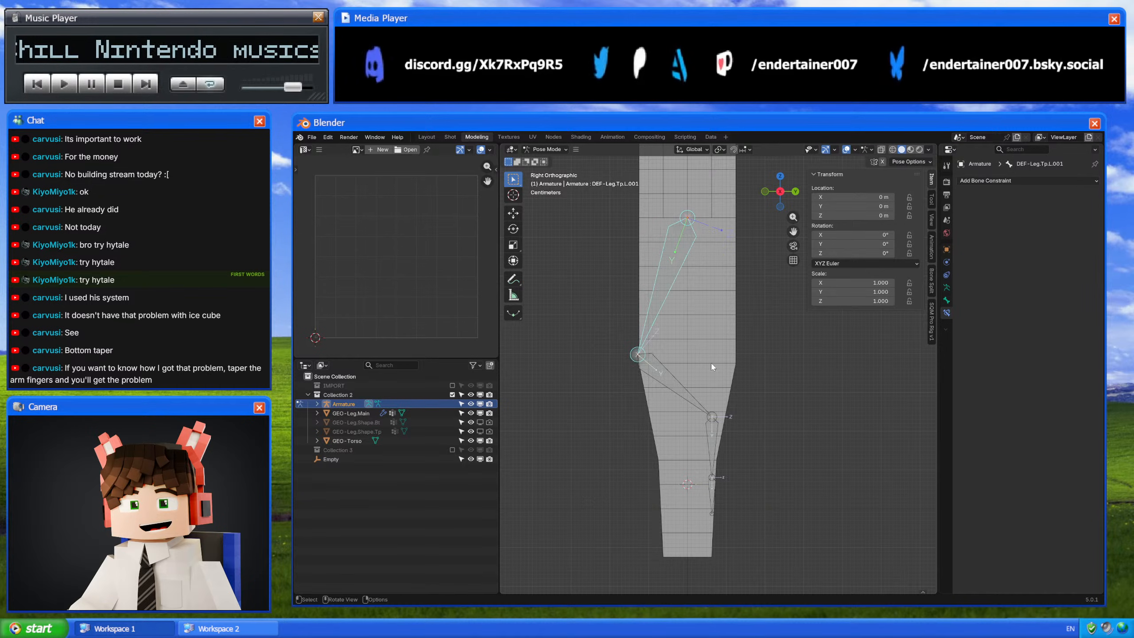
click(668, 390)
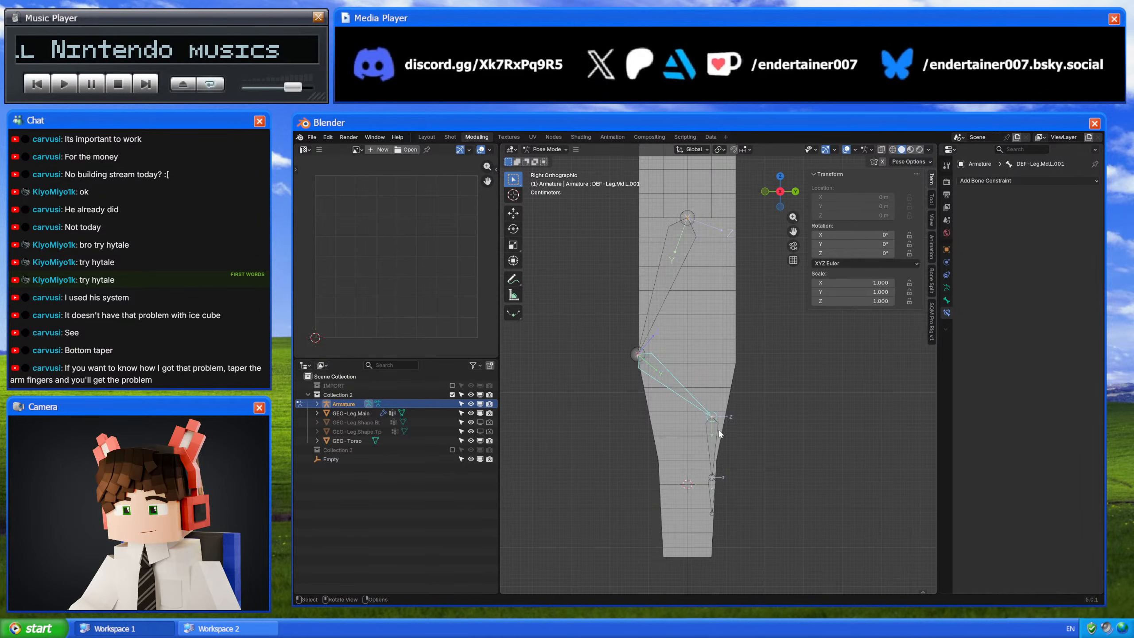
click(719, 432)
Step: Turn off the solo display of Bones.002 and test-rotate the main upper leg bone DEF-Leg.Tp.L
click(947, 287)
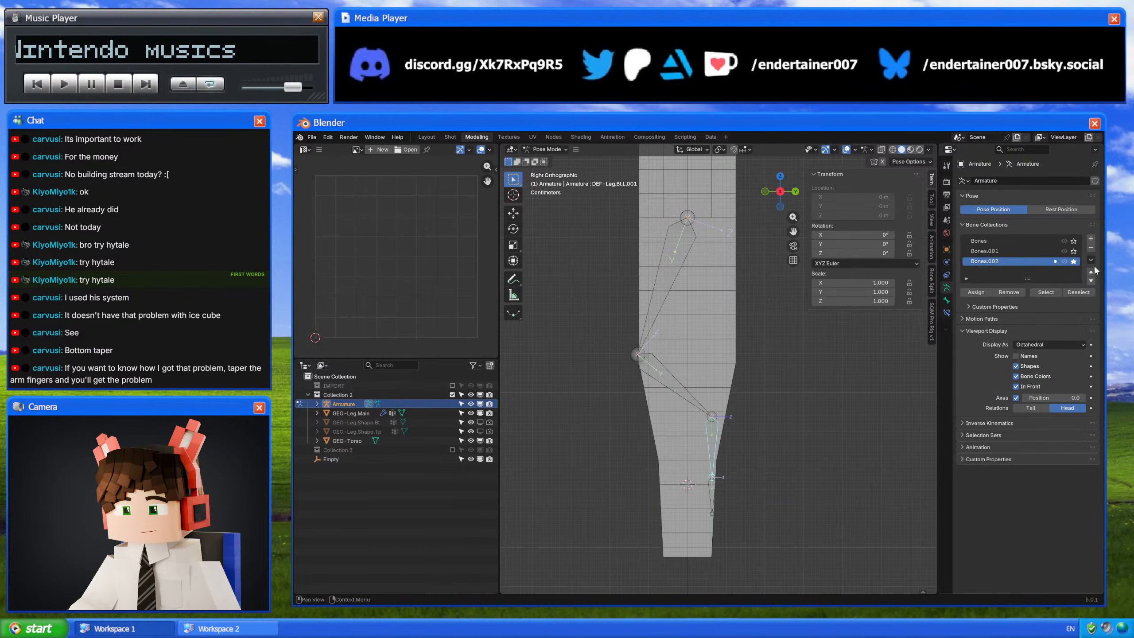
click(1074, 261)
click(688, 322)
key(r)
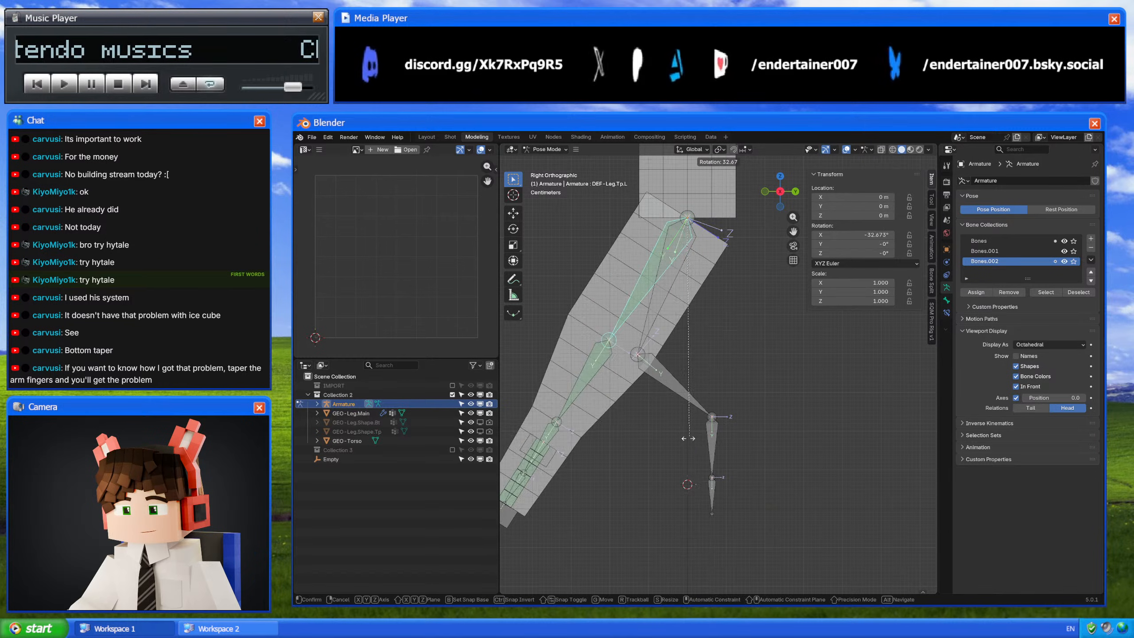
key(Escape)
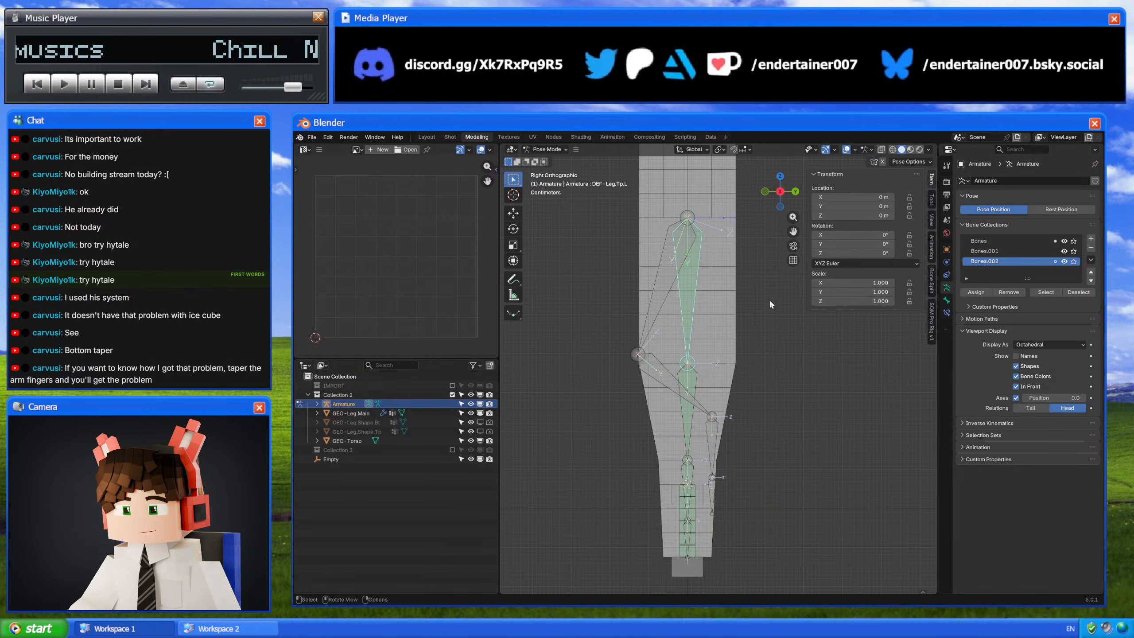
Step: Rotate the main upper leg bone DEF-Leg.Tp.L to line up with the top bone of the bent chain
key(r)
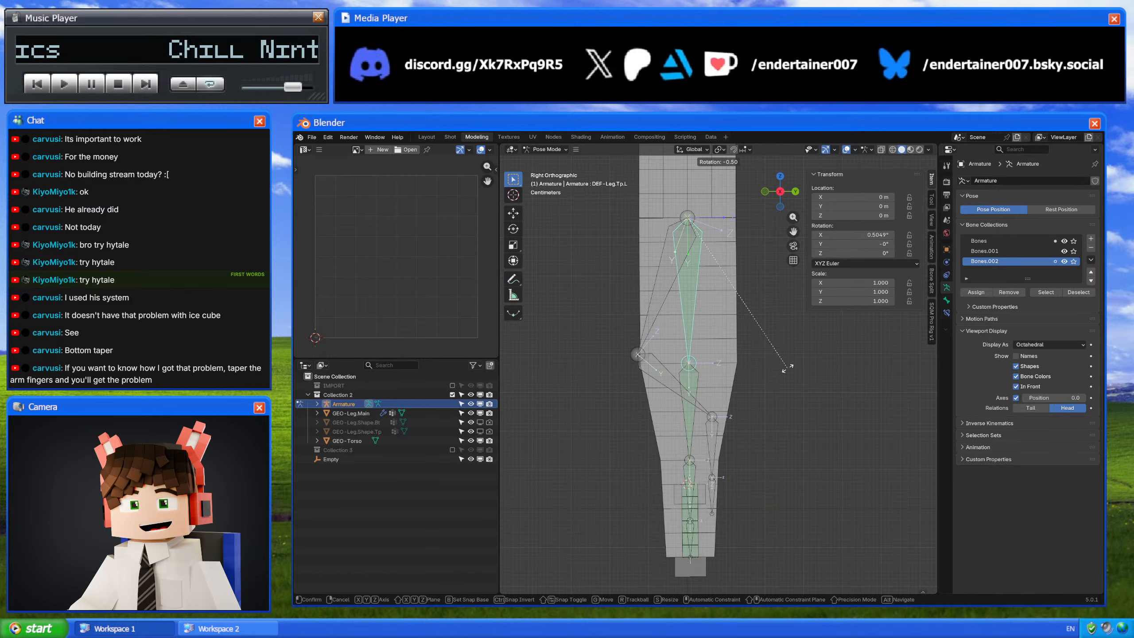
click(727, 397)
click(684, 370)
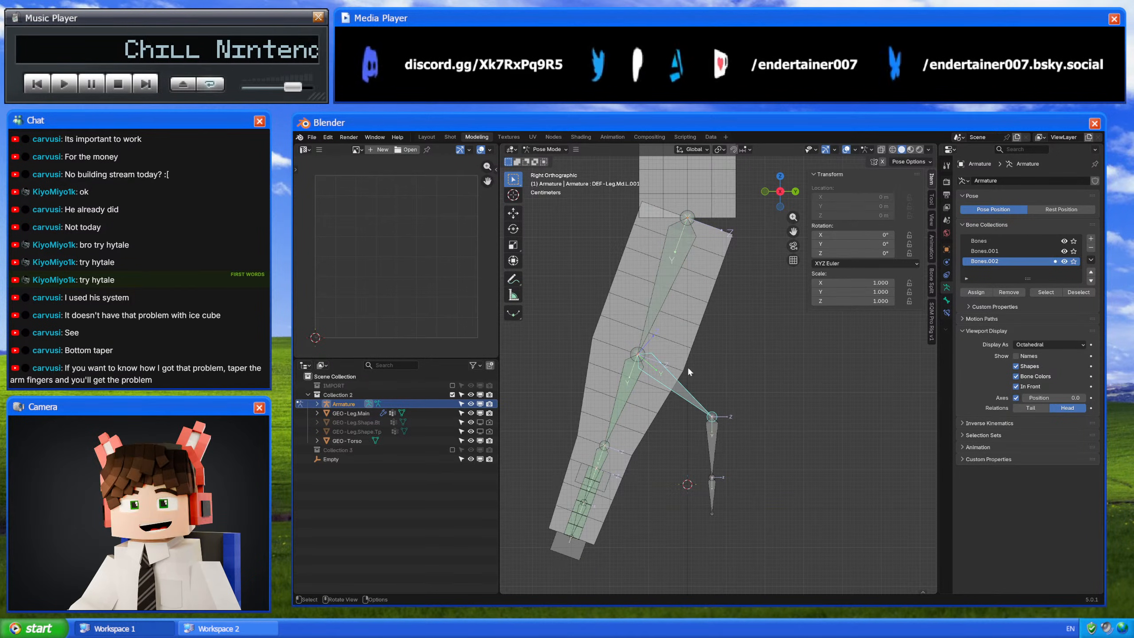
click(651, 314)
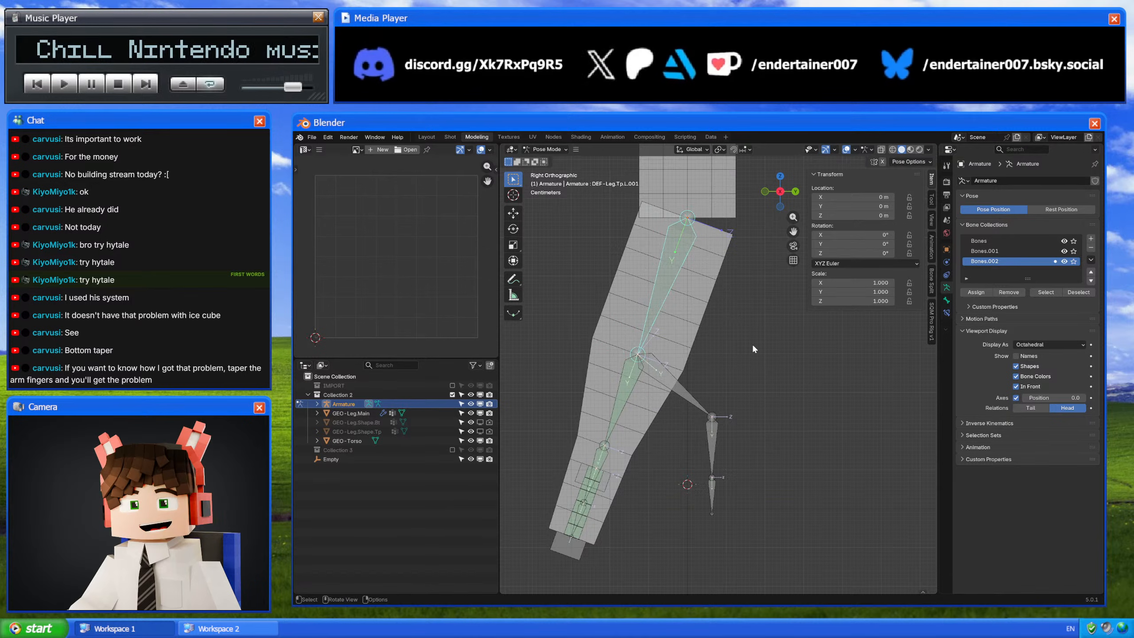
click(674, 381)
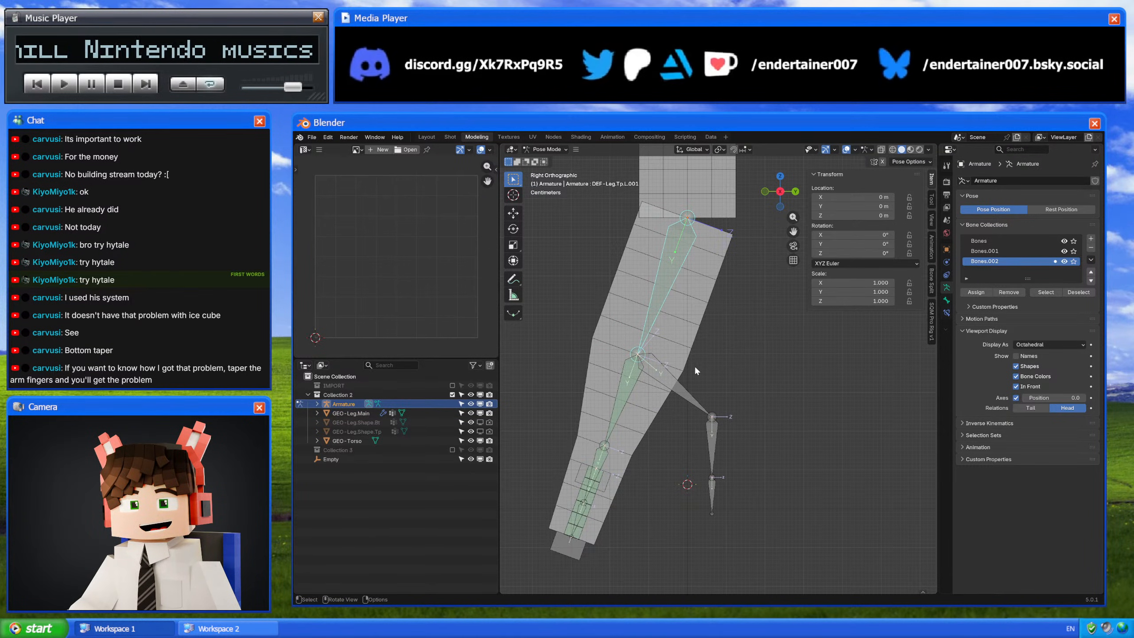
Step: Rotate DEF-Leg.Md.L to 70° and DEF-Leg.Bt.L to -50° on X to match the bent chain
key(r)
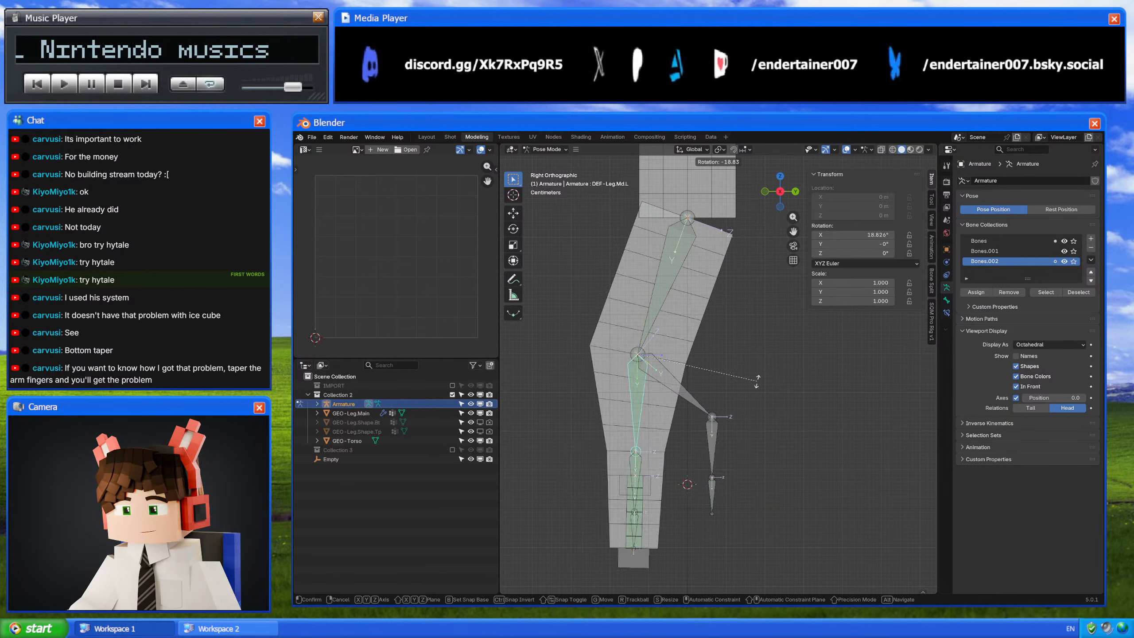
click(783, 404)
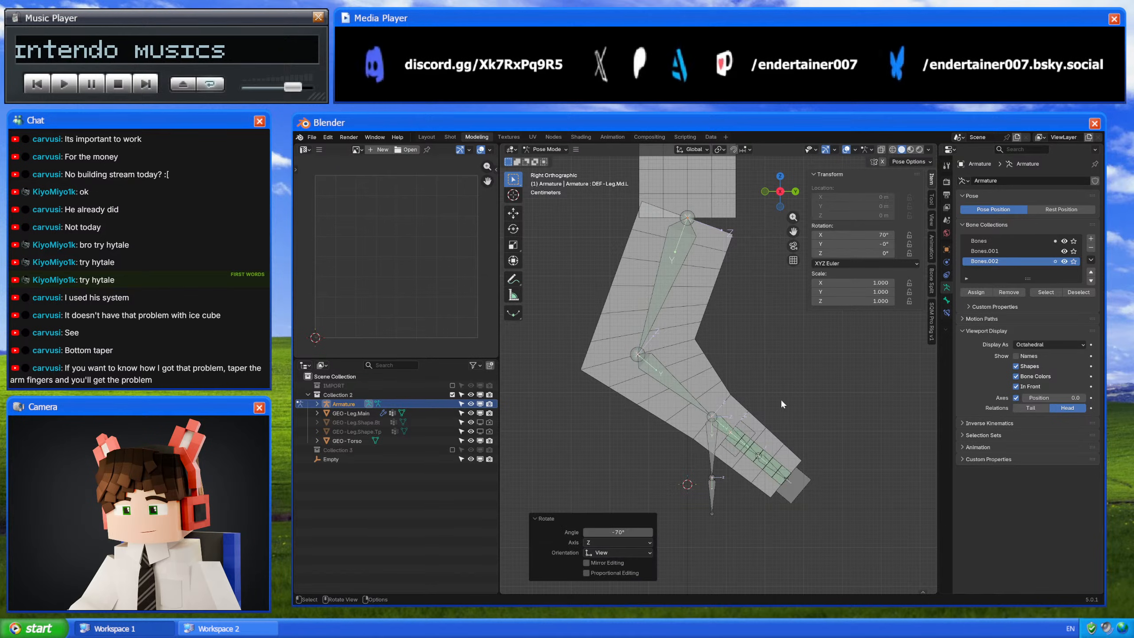
click(719, 428)
key(r)
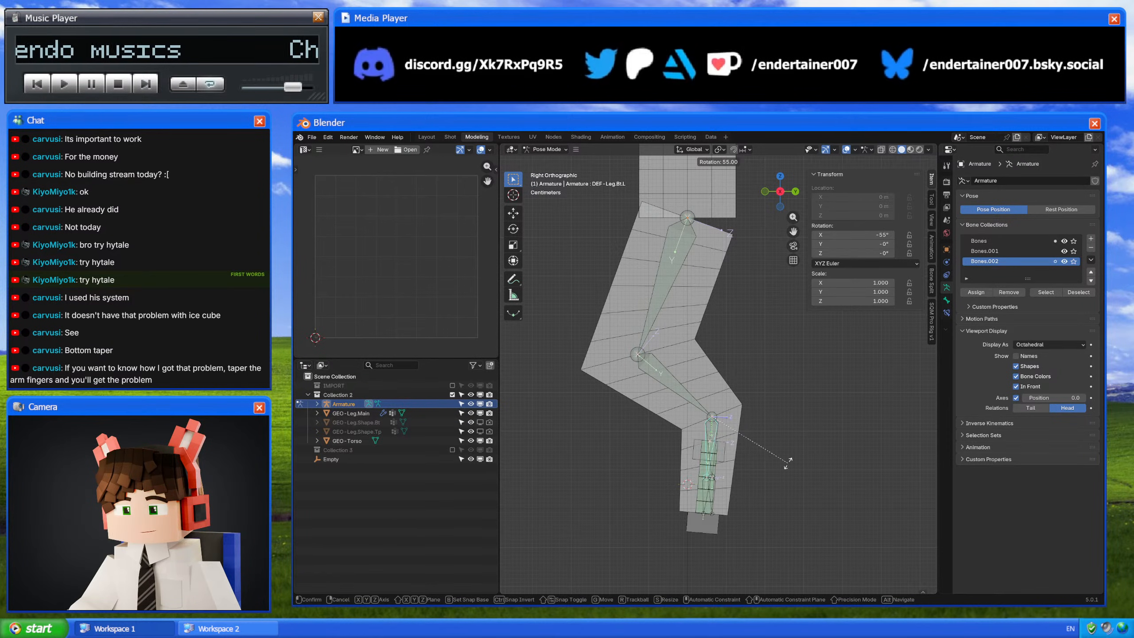
key(Return)
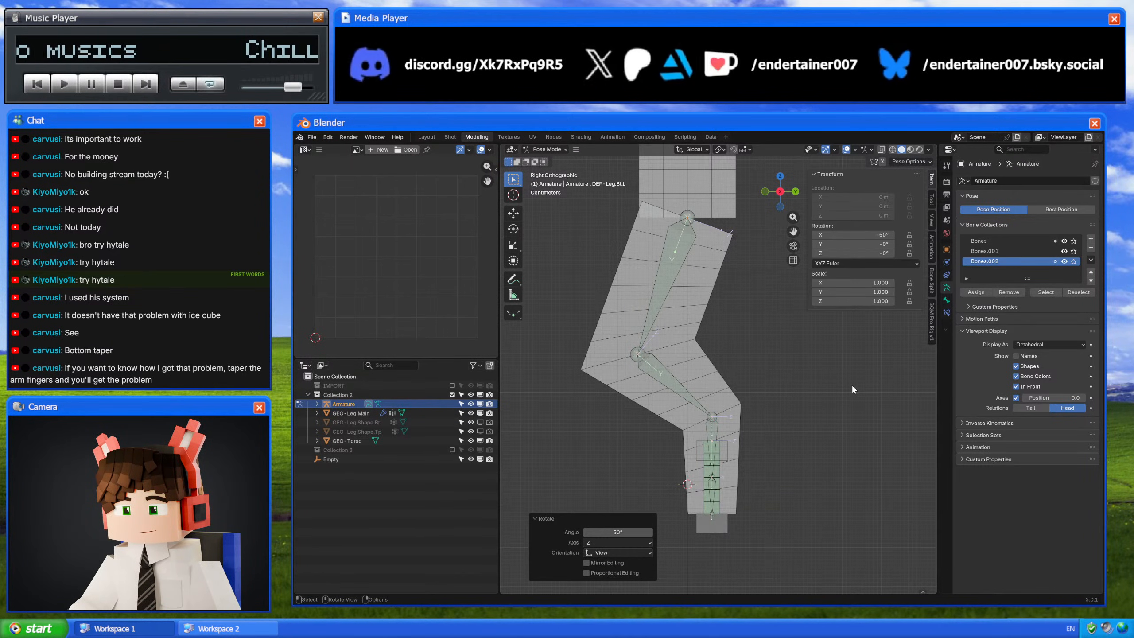
Step: Clear the rotation of all bones and select the main upper leg bone DEF-Leg.Tp.L
key(a)
key(alt+r)
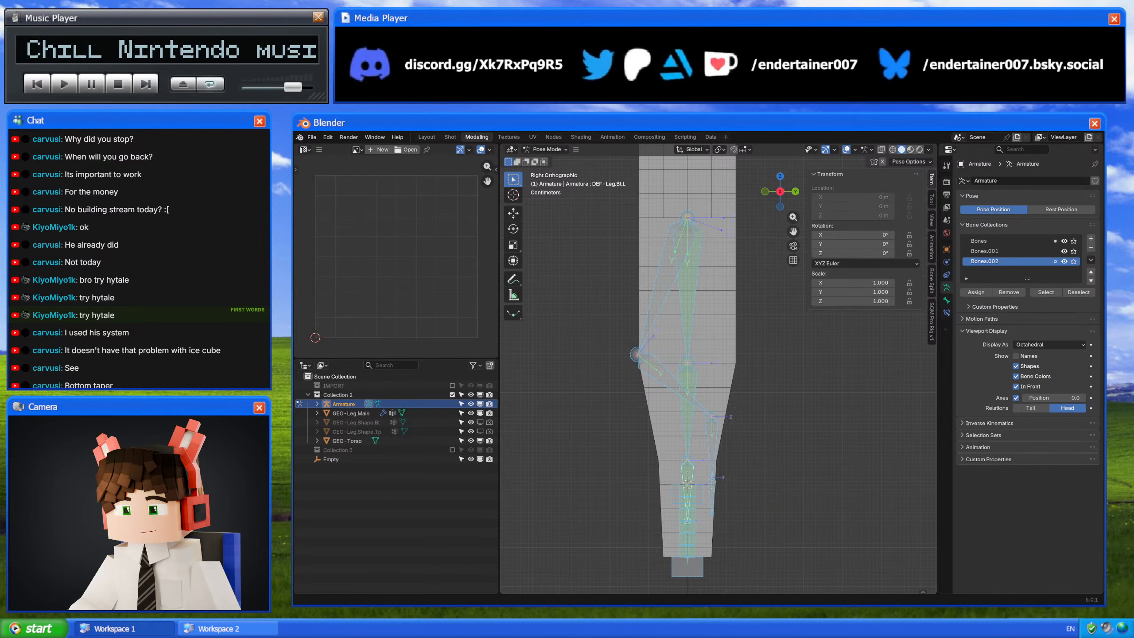
click(692, 288)
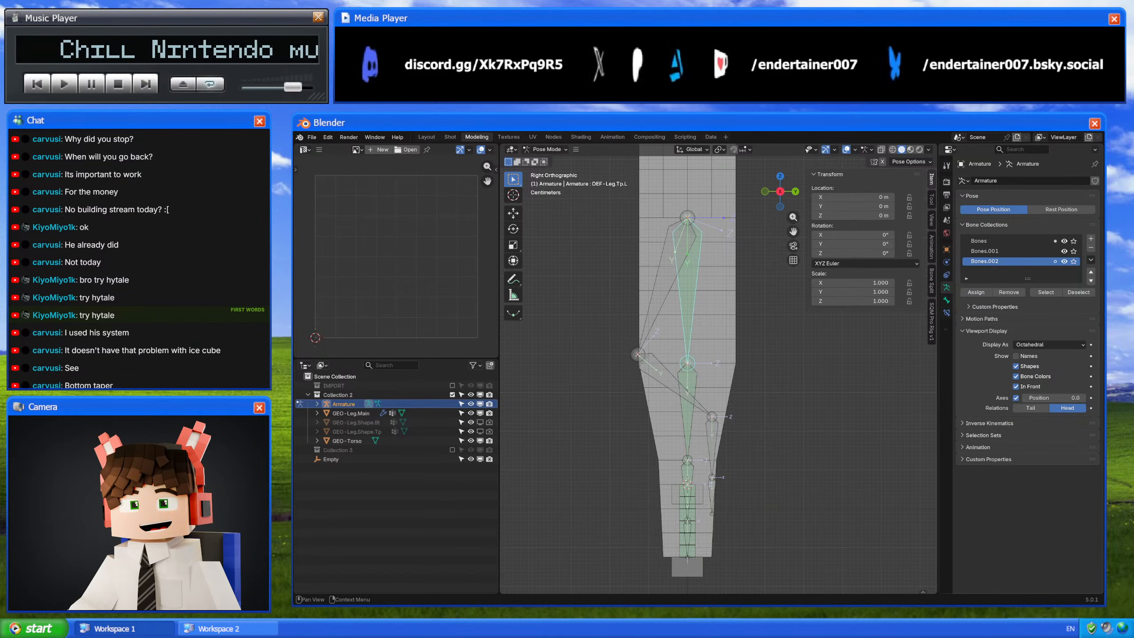
Step: Rotate the main leg's upper, middle and bottom bones to -20°, 70° and -50° on X to match the bent chain
key(r)
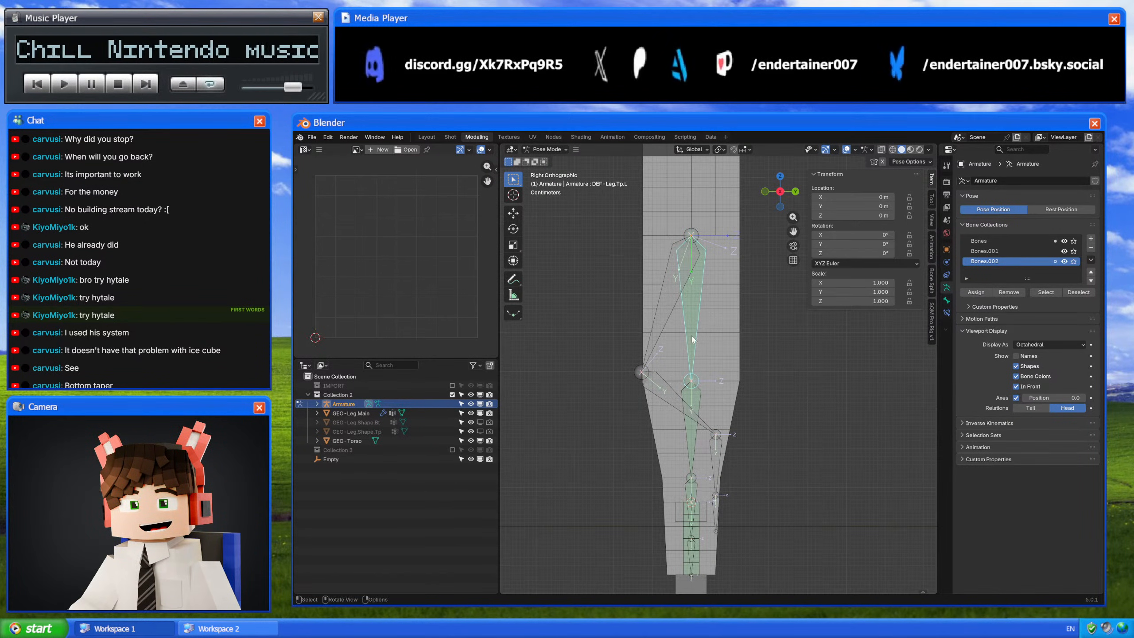
ctrl+click(750, 377)
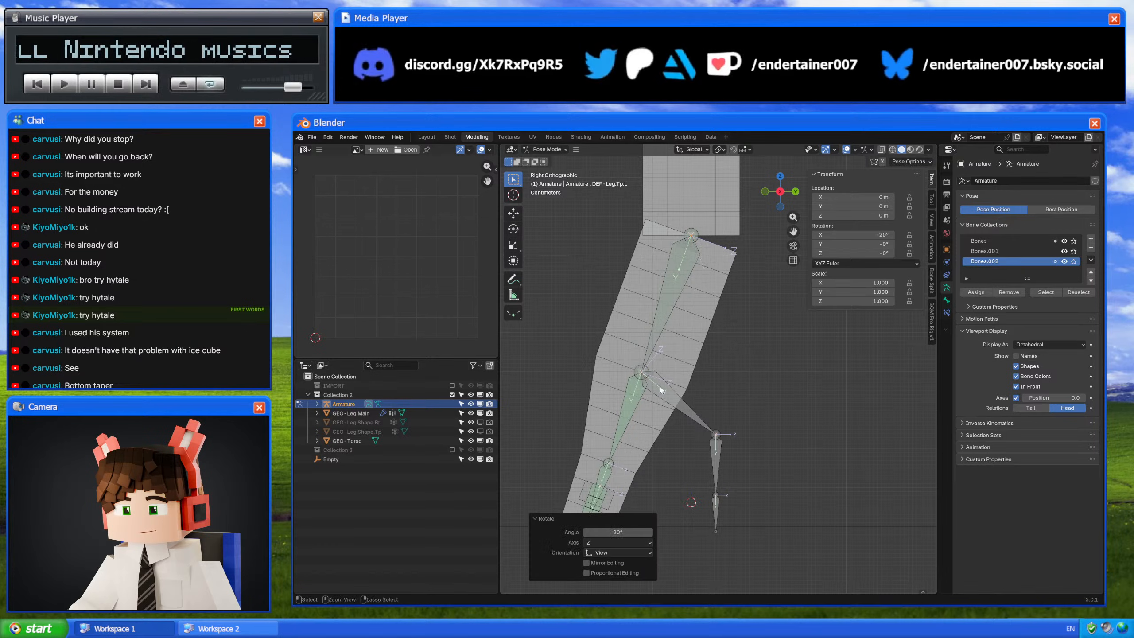
click(626, 407)
key(r)
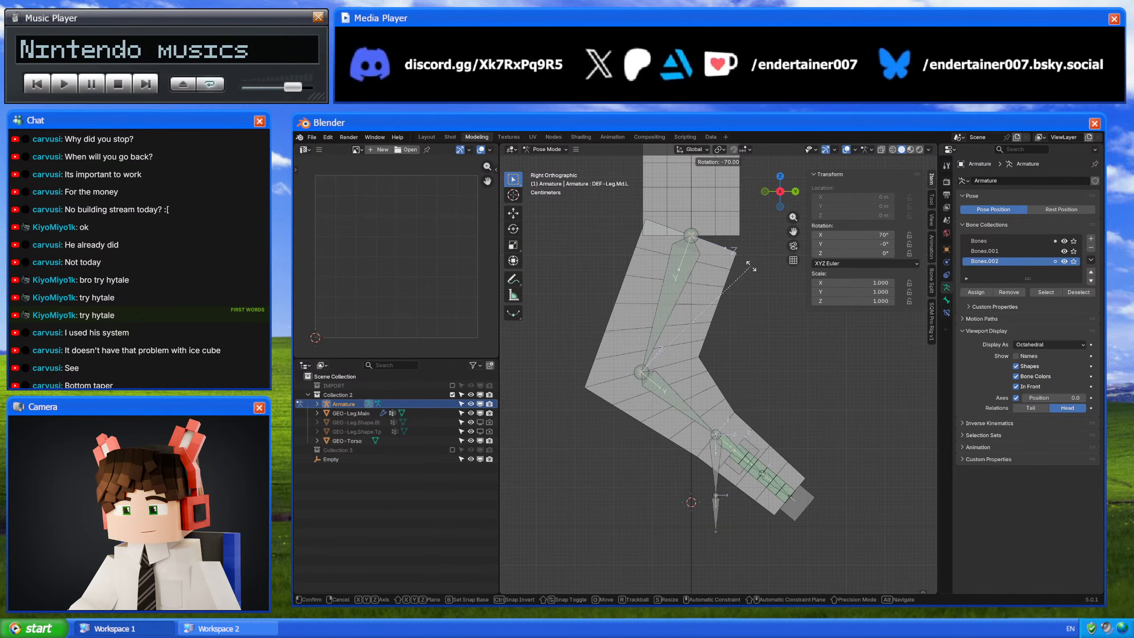
ctrl+click(751, 267)
click(726, 441)
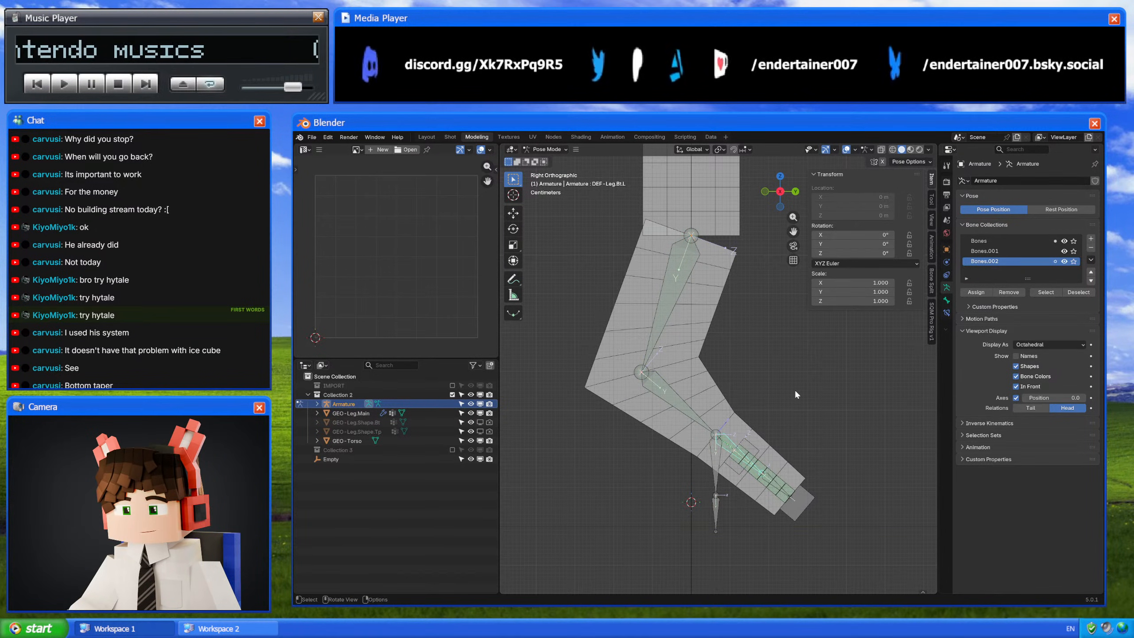
key(r)
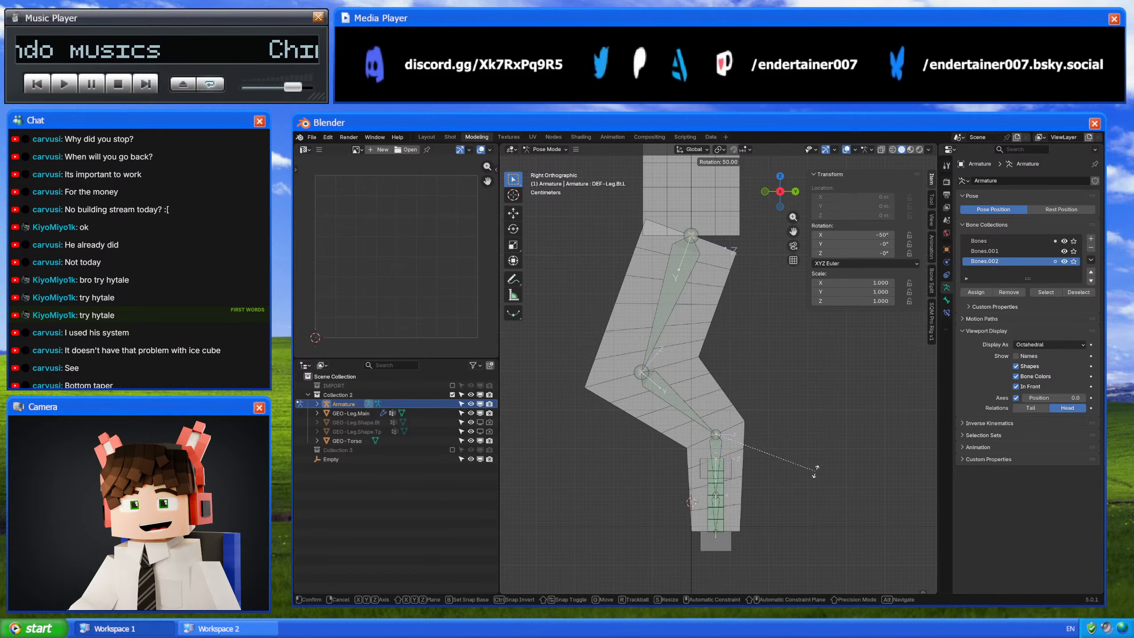
click(815, 470)
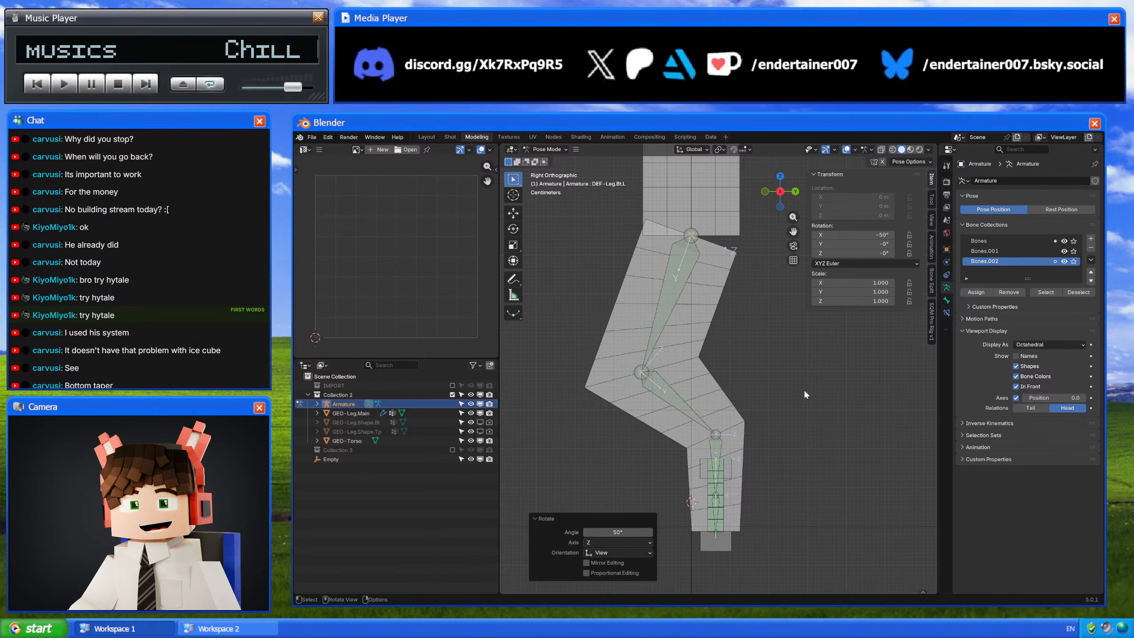
Step: Clear the rotation of all bones and reselect the main upper leg bone DEF-Leg.Tp.L
key(a)
key(alt+r)
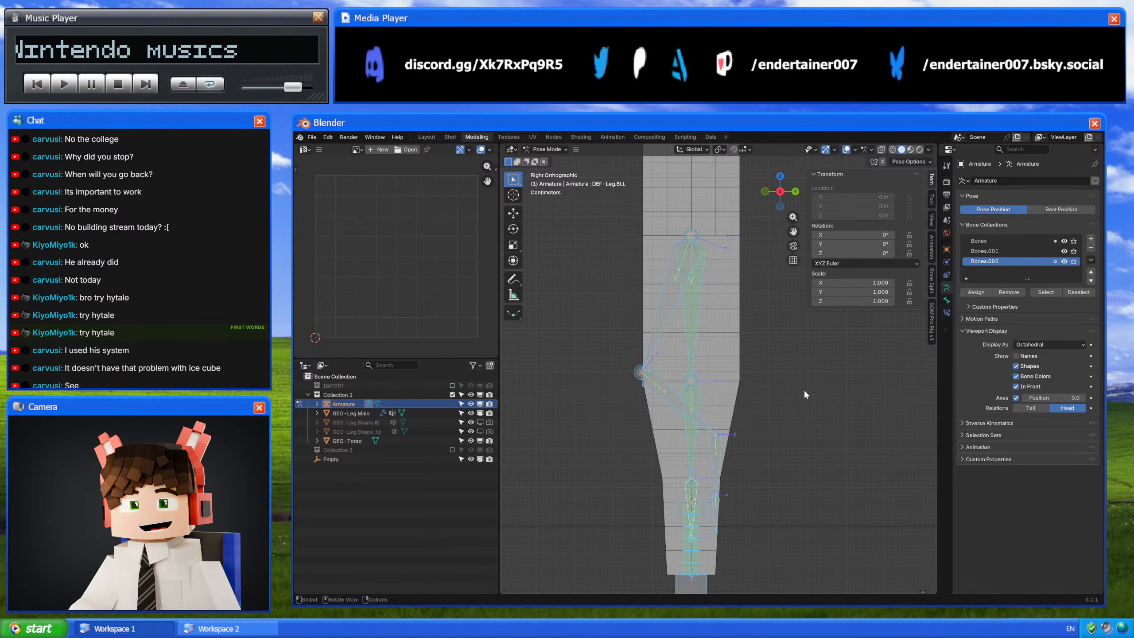
click(708, 332)
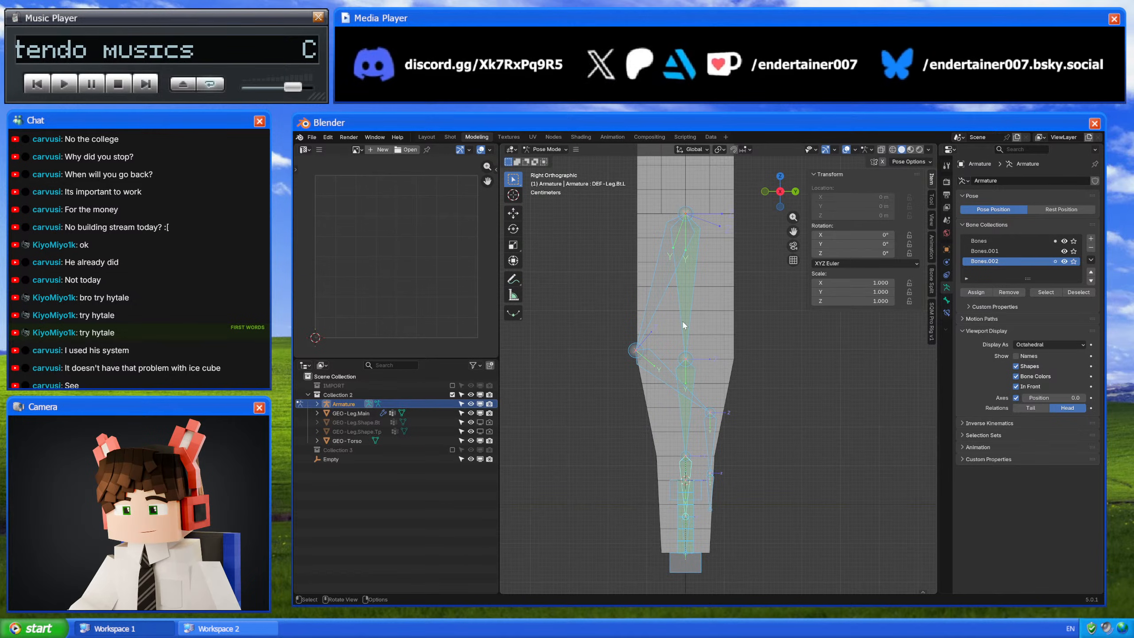
scroll(776, 369, up, 1)
shift+scroll(775, 396, down, 2)
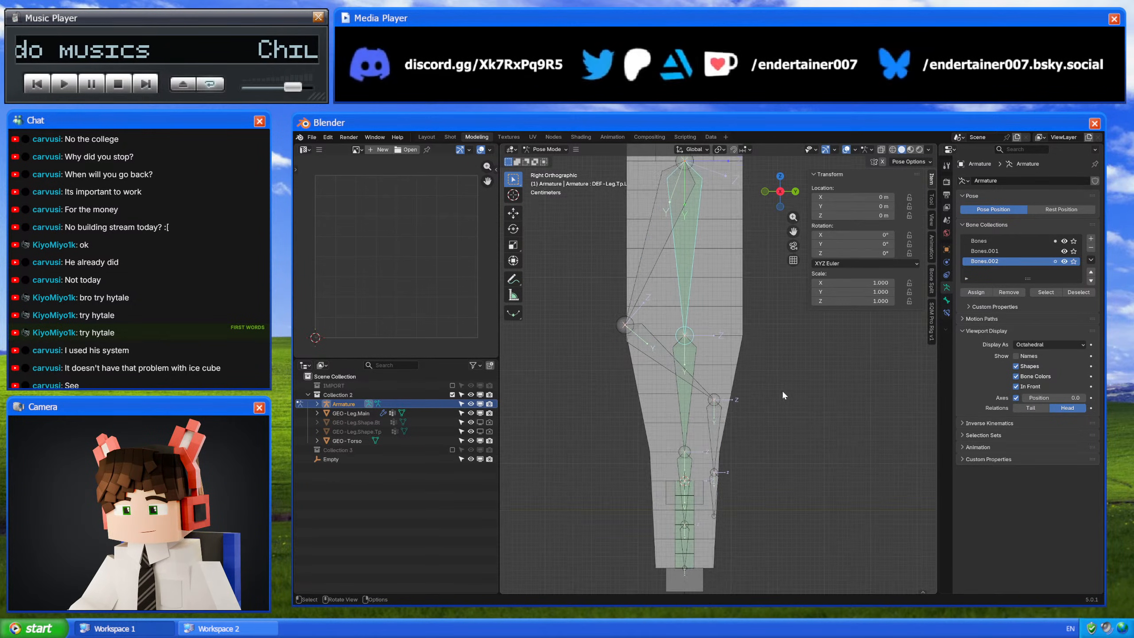
shift+scroll(712, 333, up, 2)
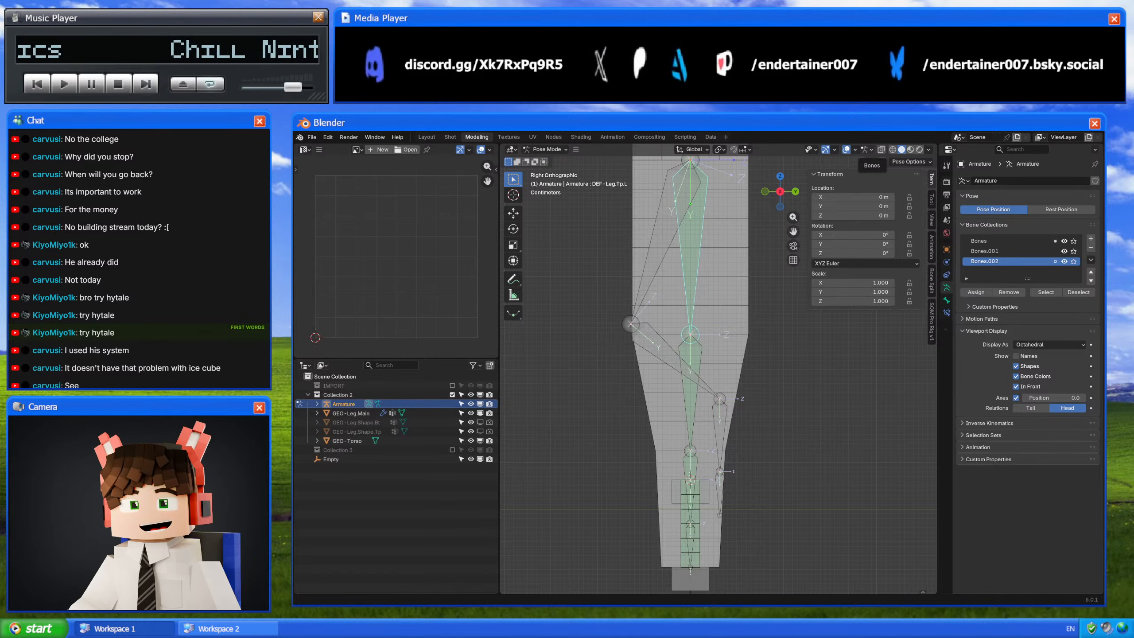
shift+scroll(750, 353, up, 4)
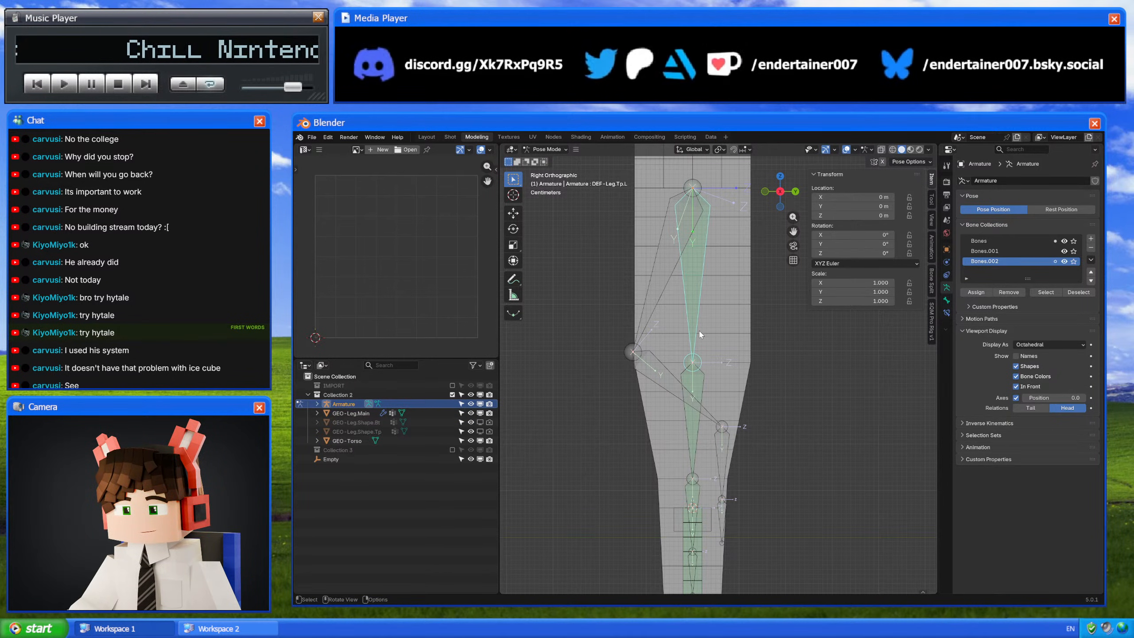
ctrl+scroll(723, 346, right, 1)
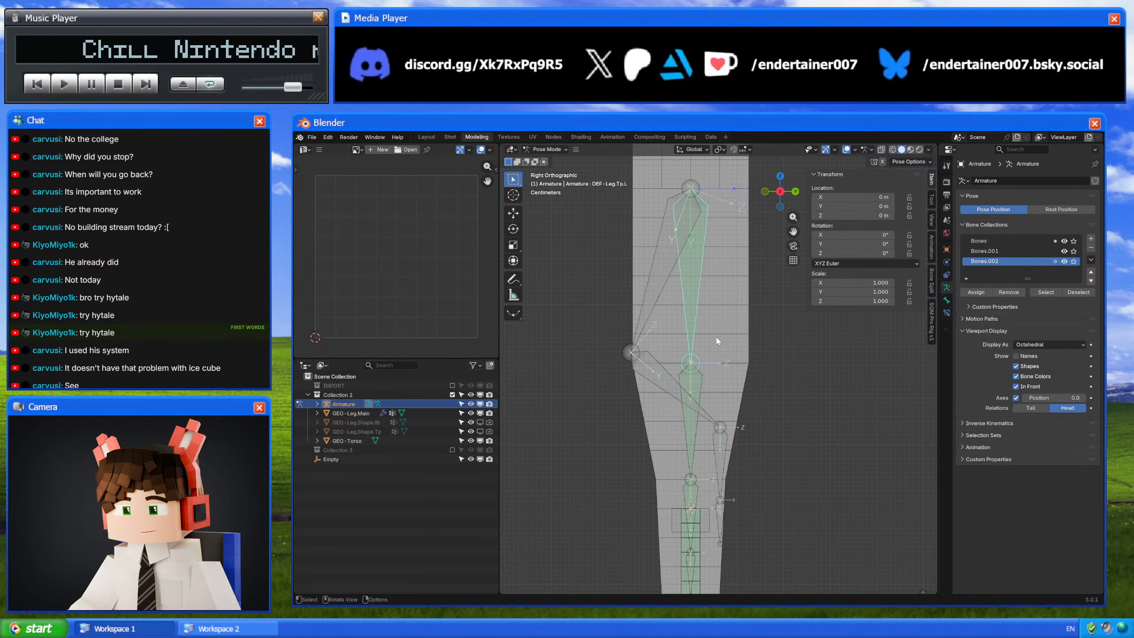
Step: Straighten the bent chain by rotating DEF-Leg.Tp.L.001 to 20° and DEF-Leg.Md.L.001 to -70° on X
click(653, 297)
shift+scroll(720, 330, up, 1)
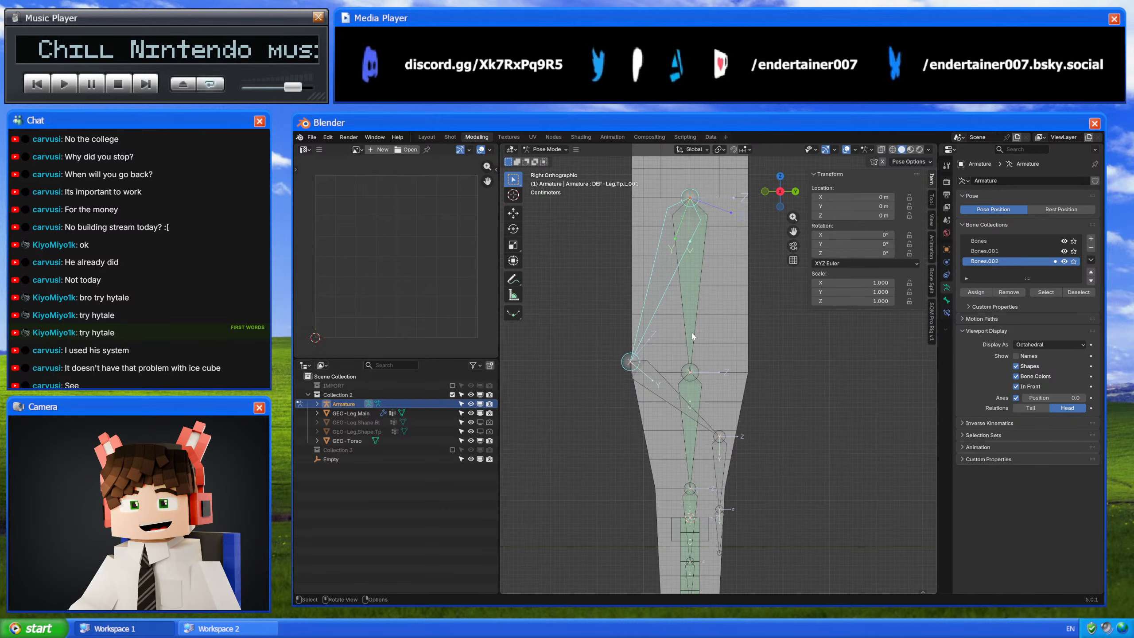
key(r)
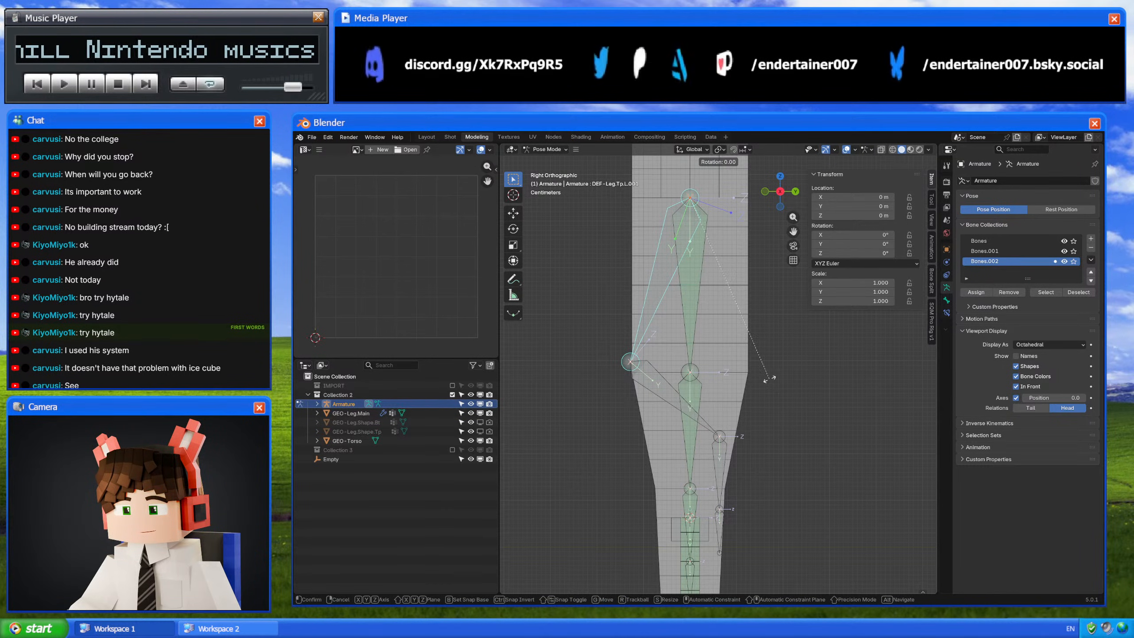
click(794, 314)
click(749, 392)
key(r)
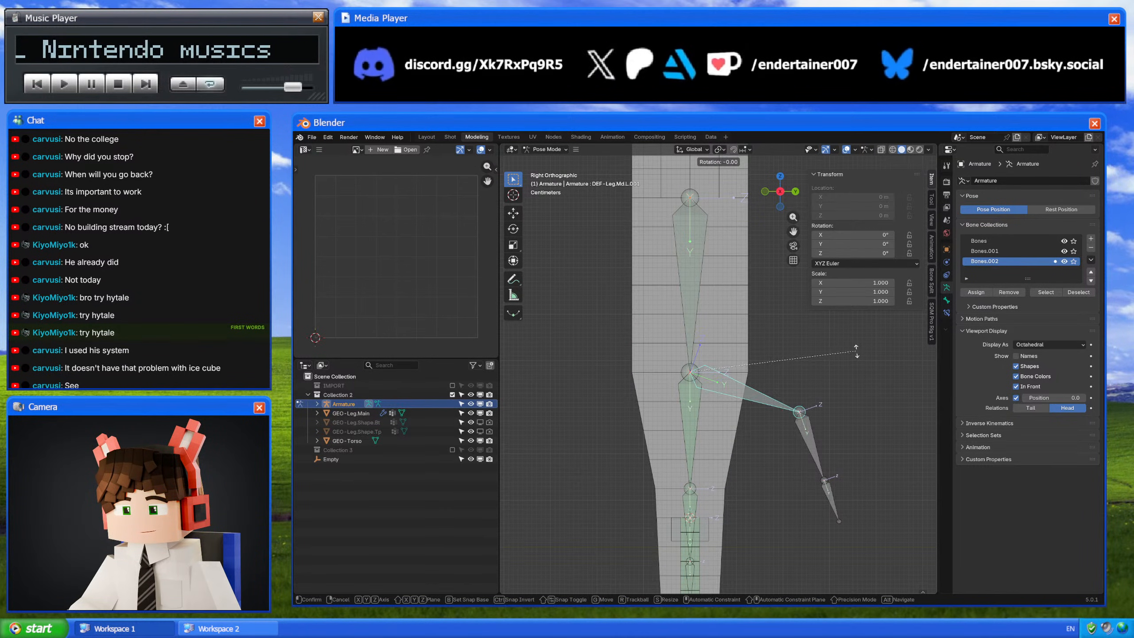
click(747, 486)
Step: Rotate the bottom bone DEF-Leg.Bt.L.001 to 50° on X to line it up with the straight leg
click(672, 507)
shift+middle_drag(704, 484, 718, 398)
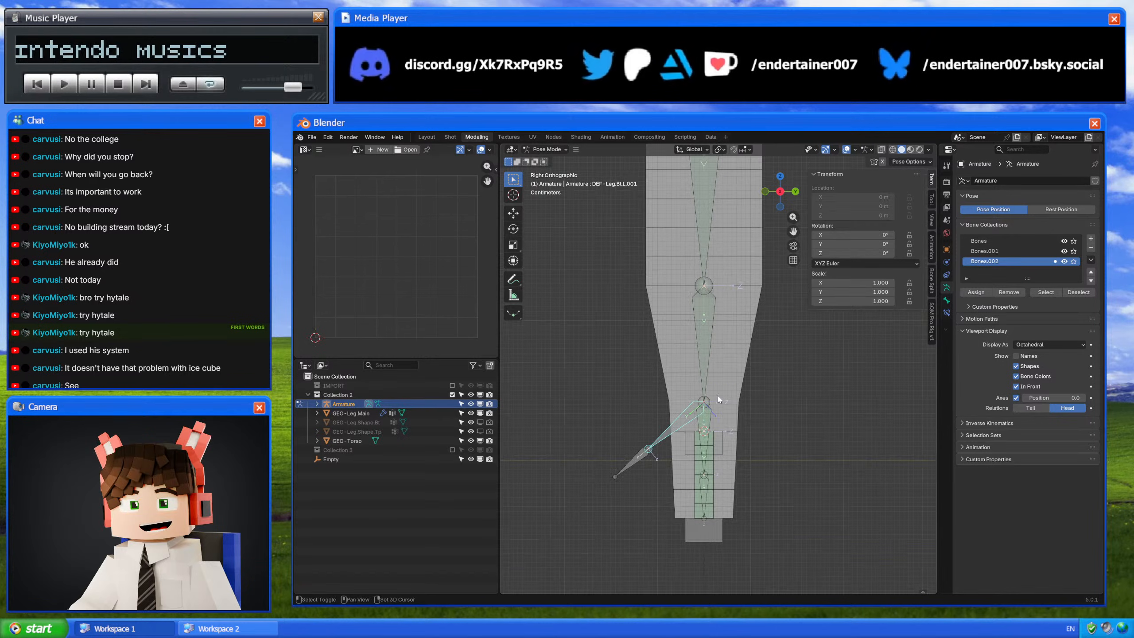
key(r)
click(783, 352)
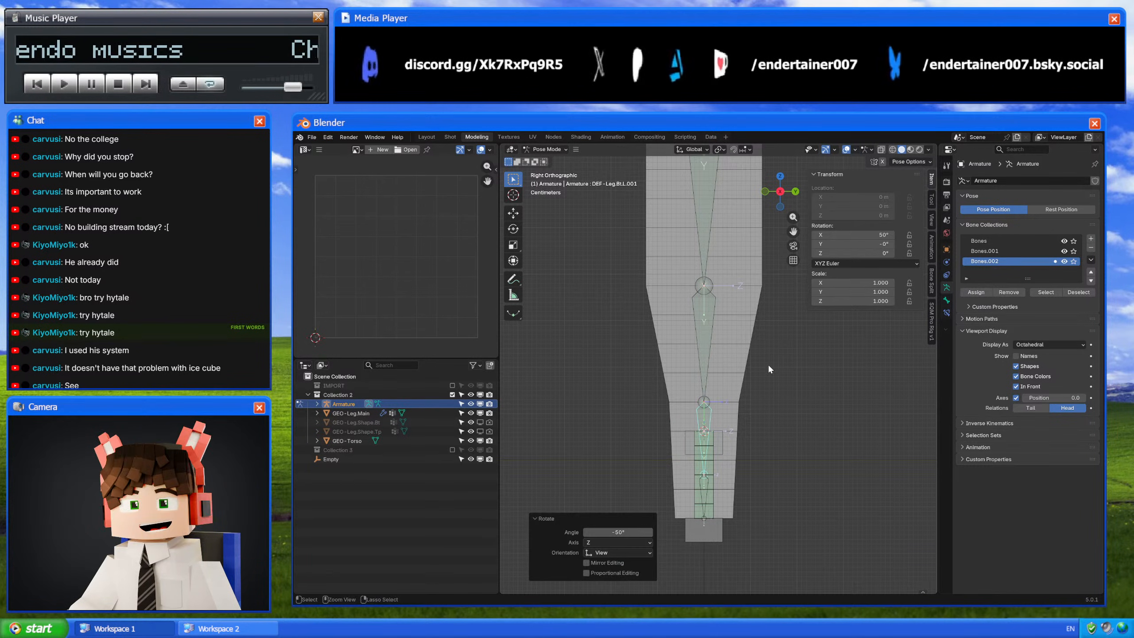
Step: Solo the Bones.002 bone collection and select the upper duplicate leg bone DEF-Leg.Tp.L.001
click(1074, 261)
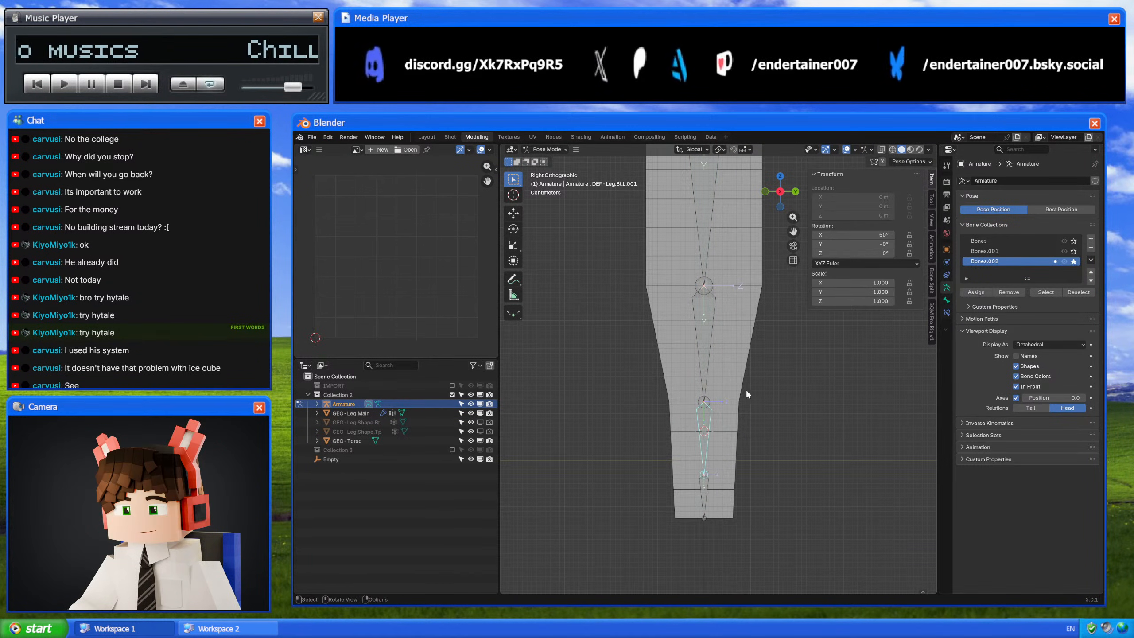
shift+middle_drag(749, 430, 750, 455)
click(711, 299)
Step: Switch to Object Mode and create a new collection named Boneshapes directly under the Scene Collection
key(ctrl+Tab)
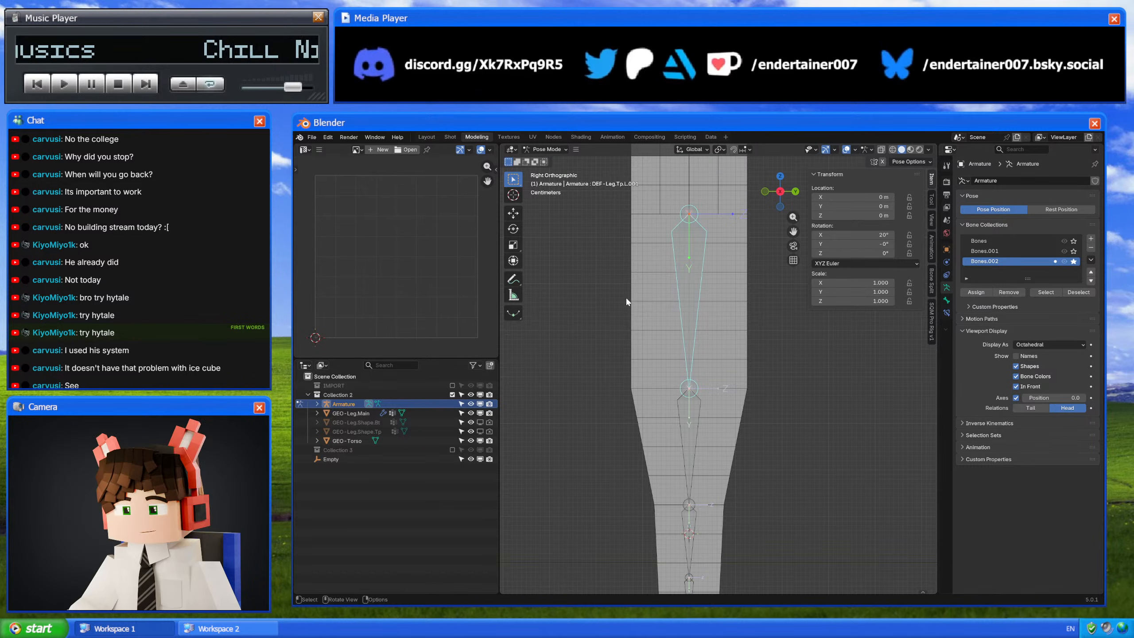
click(356, 392)
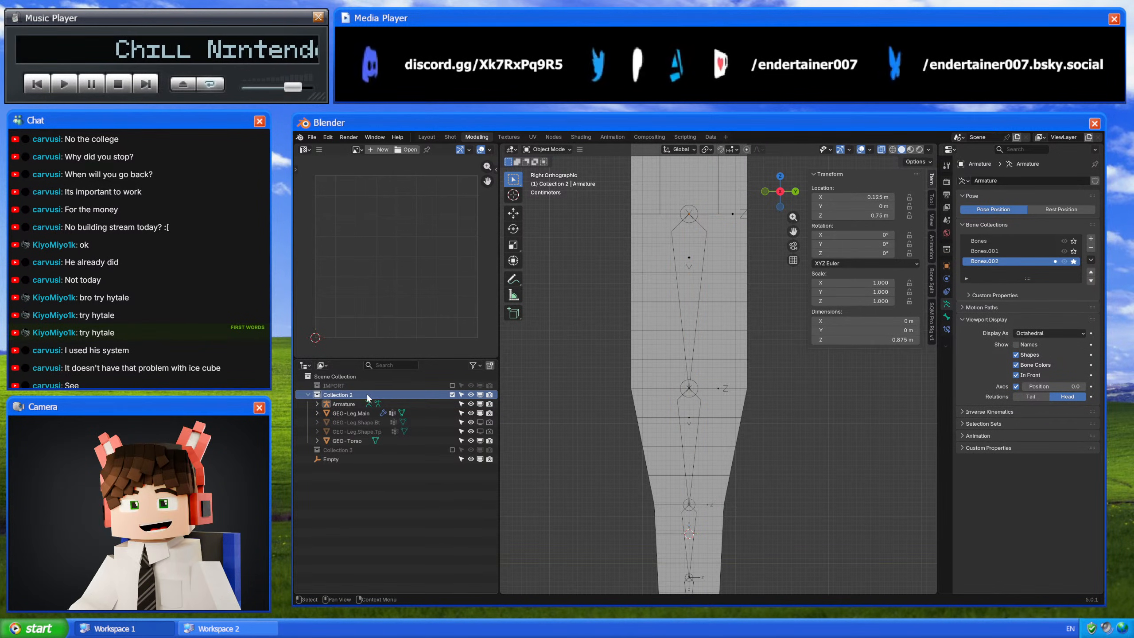
right_click(356, 376)
click(356, 376)
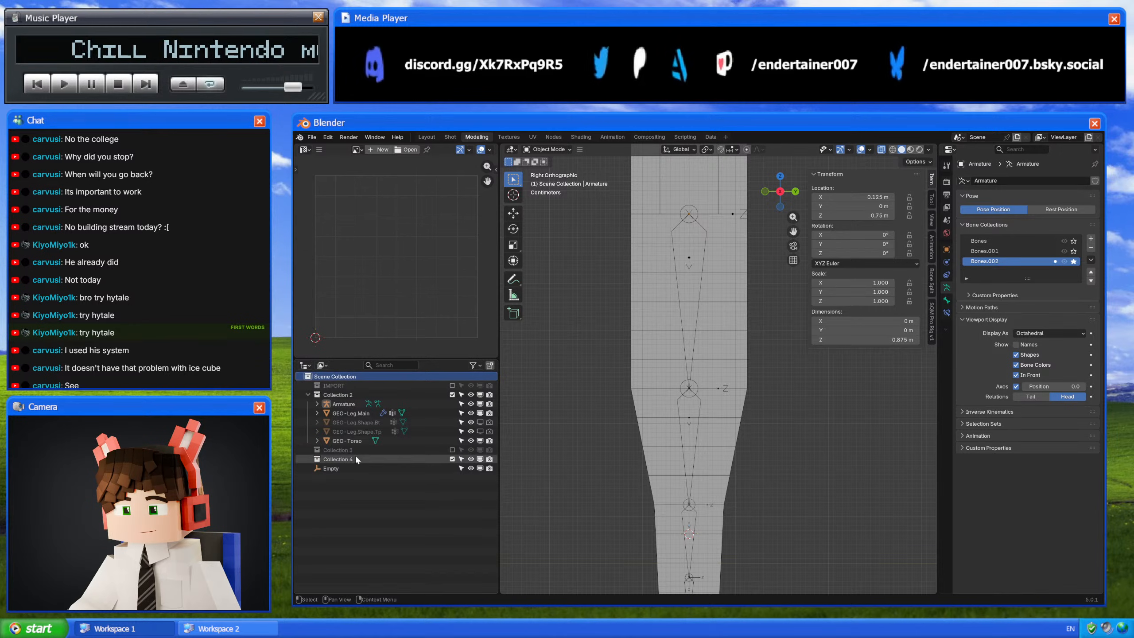
double_click(355, 458)
text(BOne)
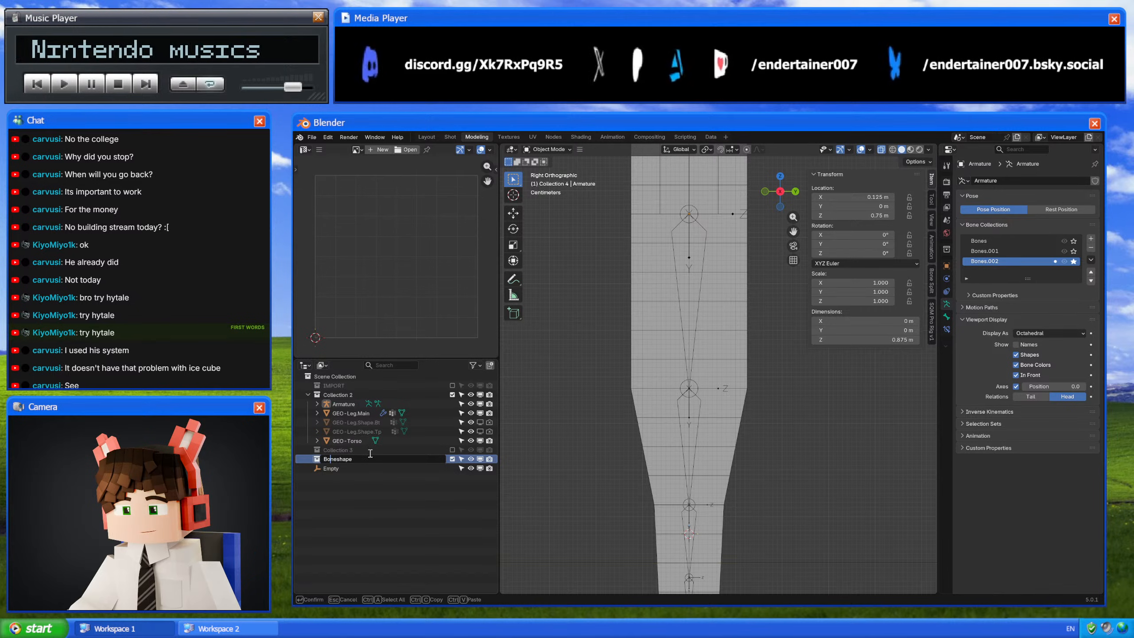
key(Return)
Step: Append the BSP-Limb.Square object into the Boneshapes collection and exclude that collection from the view layer
click(311, 137)
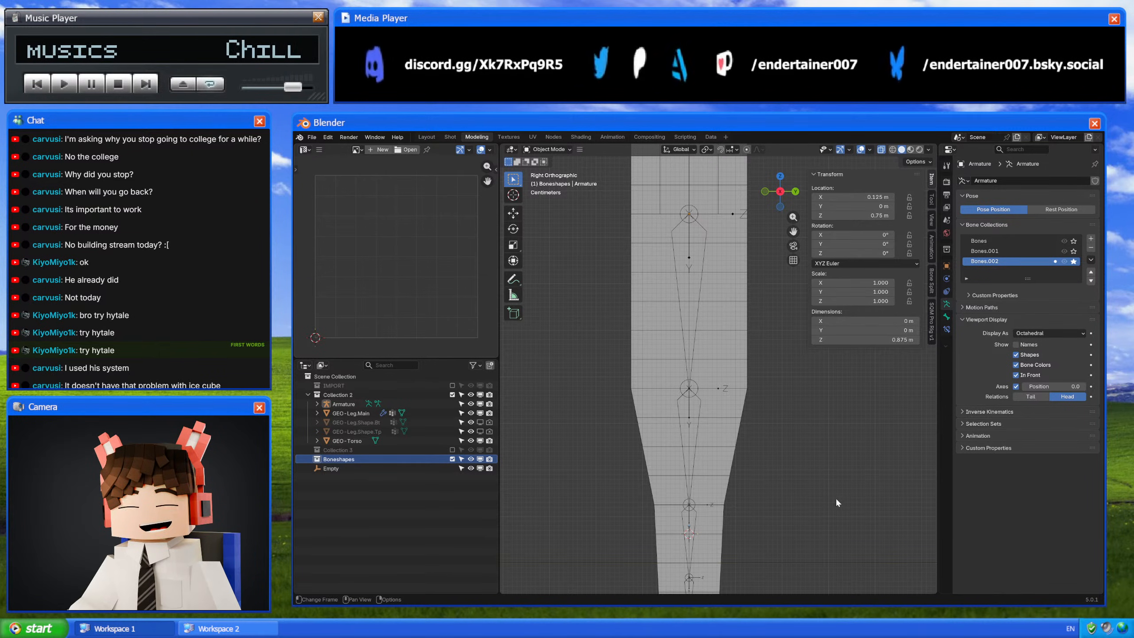
middle_drag(837, 507, 710, 430)
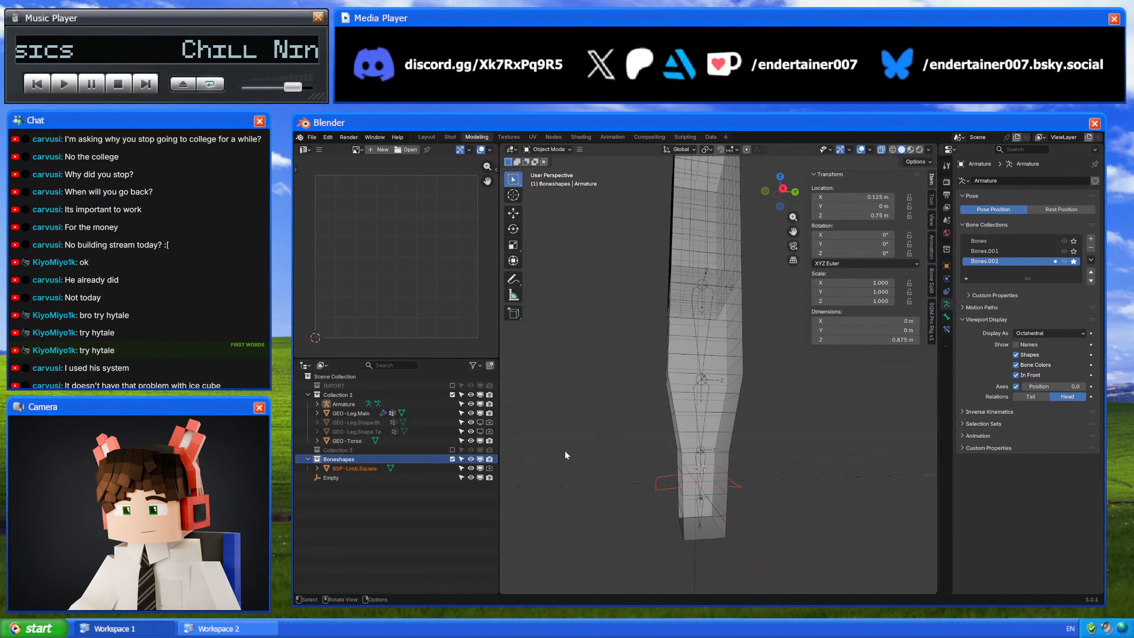
click(452, 459)
Step: Put the armature in Pose Mode and select all four bones of the duplicate leg chain
click(783, 188)
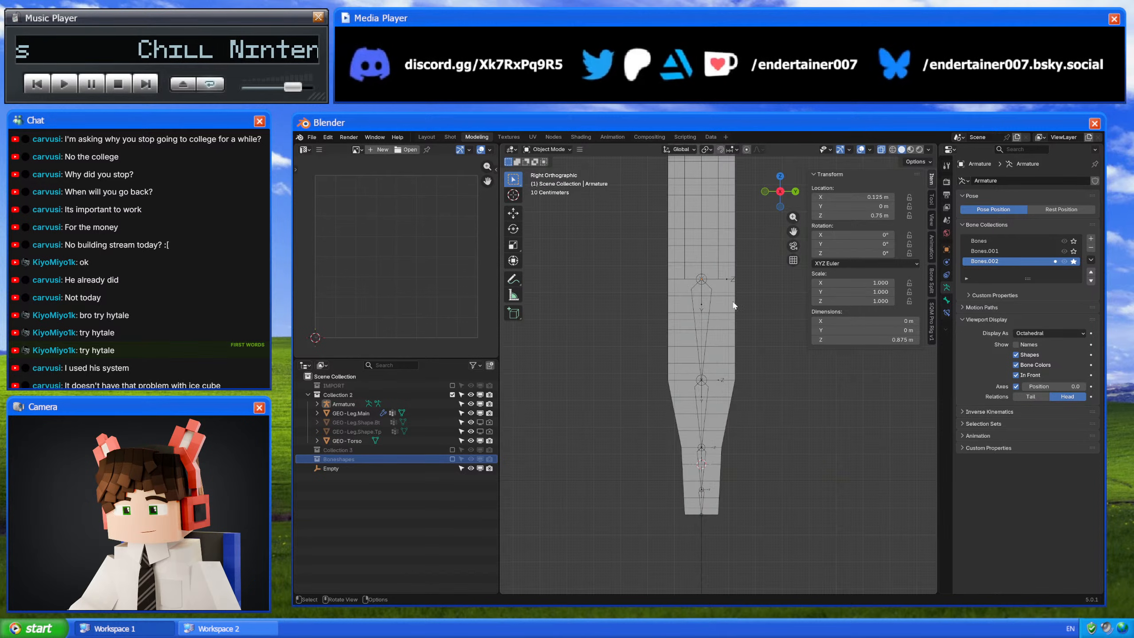
click(697, 327)
click(694, 337)
key(ctrl+Tab)
shift+click(706, 396)
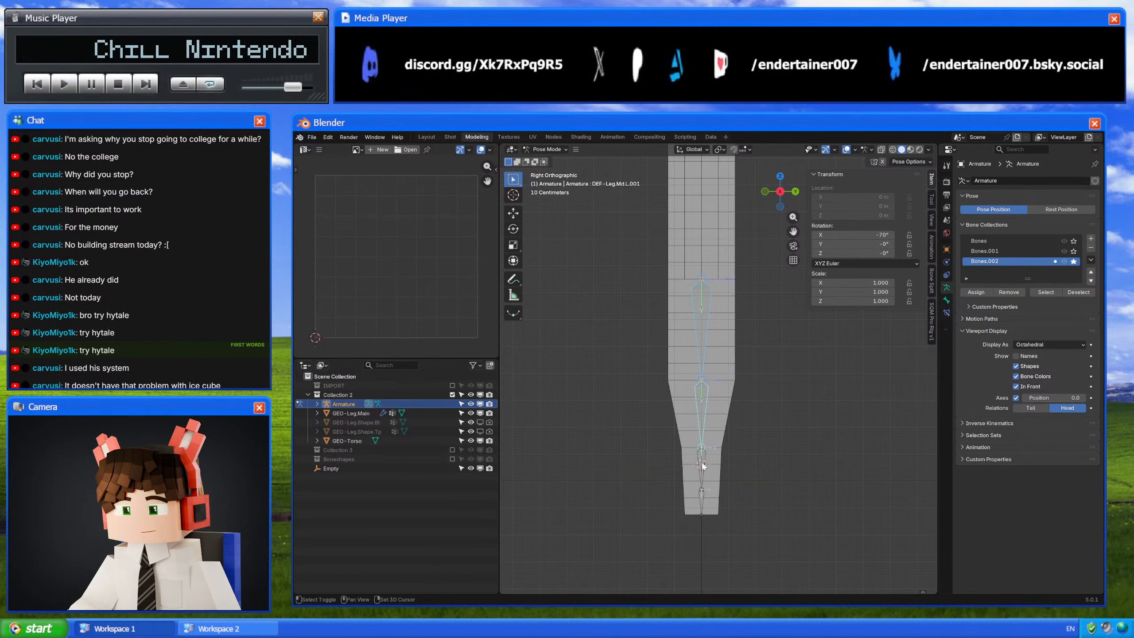
shift+click(702, 464)
shift+click(703, 499)
Step: Assign BSP-Limb.Square as the custom shape of the selected duplicate leg bones
click(946, 301)
scroll(966, 454, down, 10)
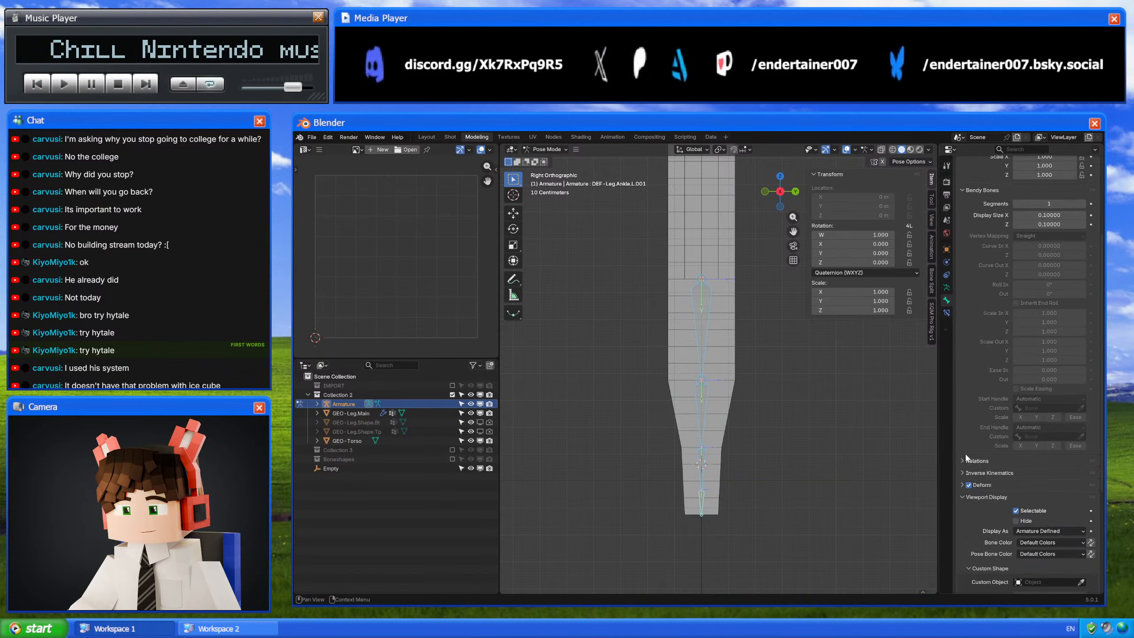
click(1042, 468)
click(1042, 483)
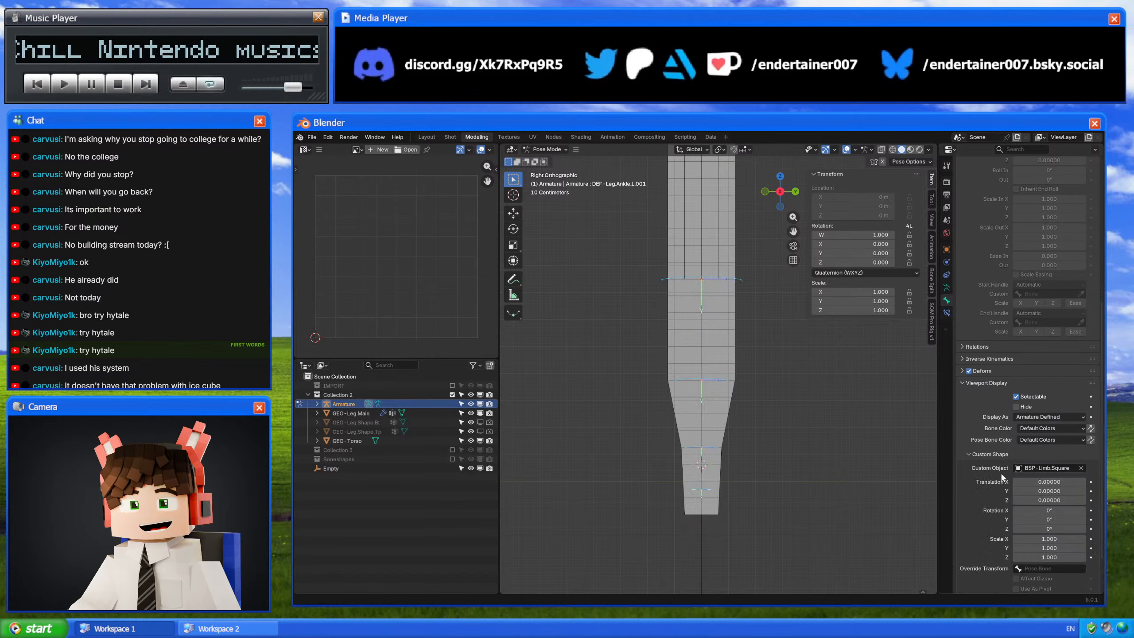
shift+middle_drag(760, 313, 761, 357)
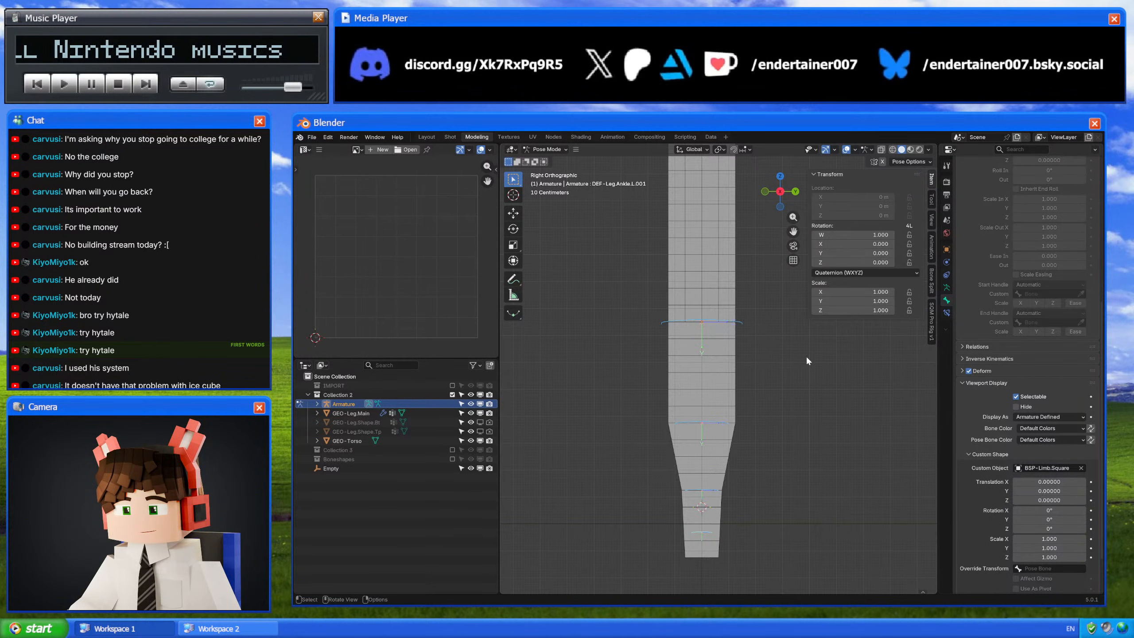
Step: Try to snap the 3D cursor to the duplicate upper leg bone DEF-Leg.Tp.L.001 in Edit Mode
click(745, 322)
key(Tab)
key(shift+s)
click(802, 491)
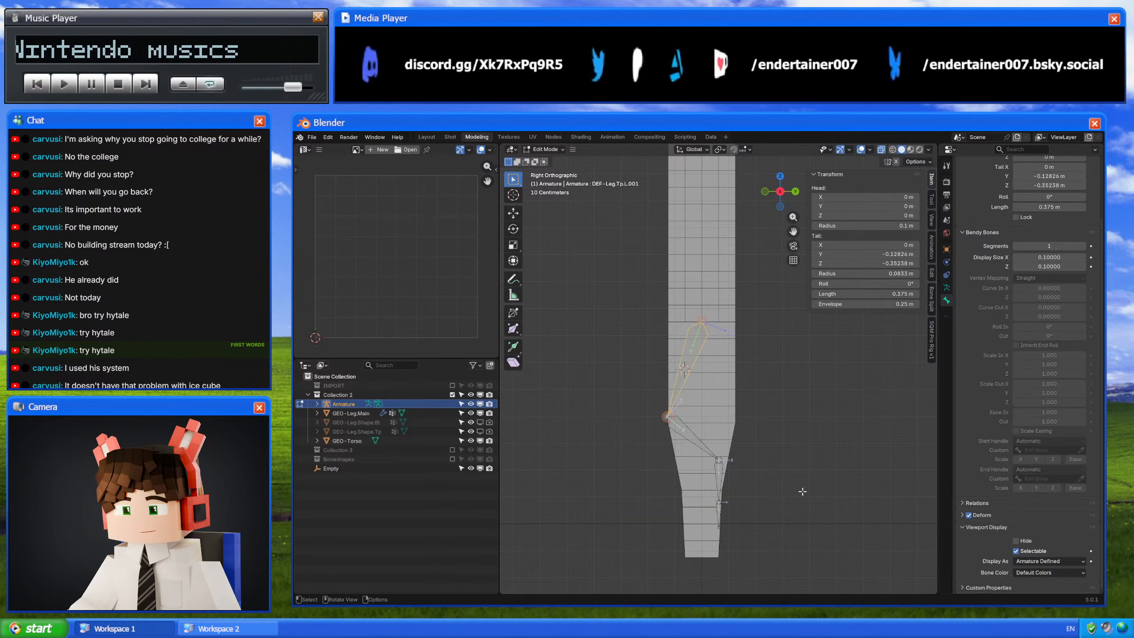
key(Tab)
Step: Snap the 3D cursor to the middle of the upper leg section of the GEO-Leg.Main mesh
click(728, 375)
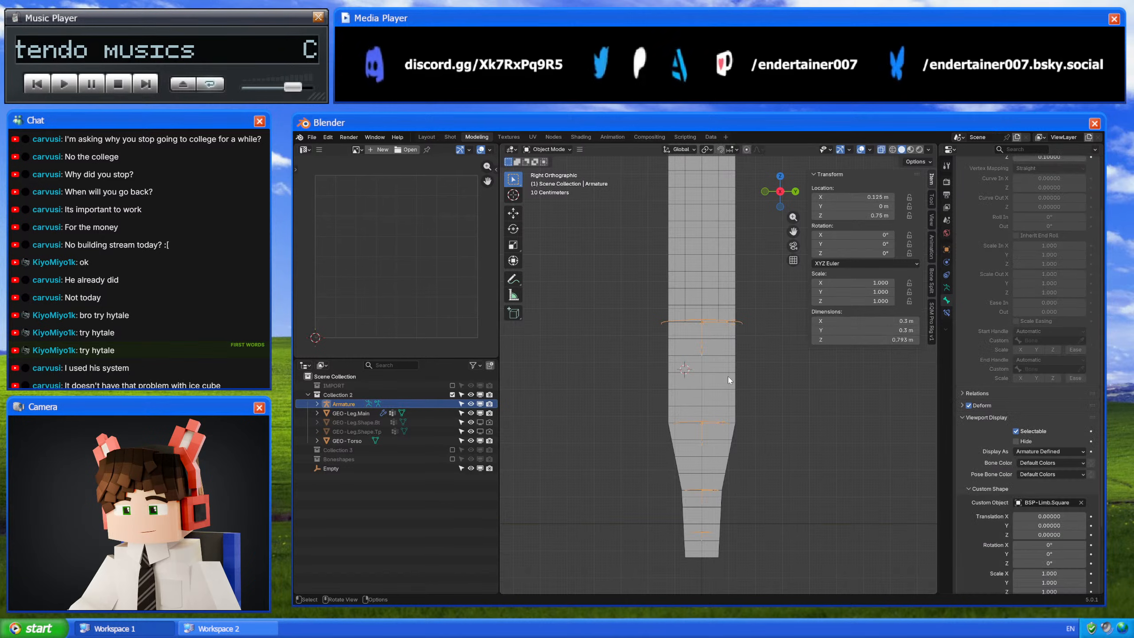
key(Tab)
key(Tab)
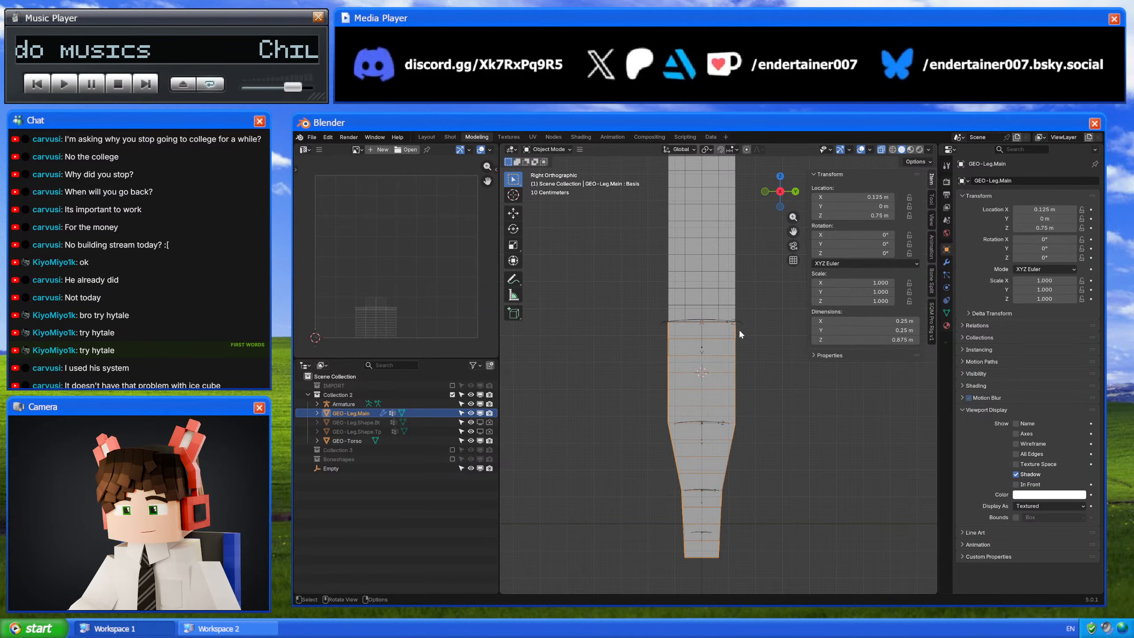
Step: In Pose Mode, set the custom shape of DEF-Leg.Tp.L.001 to a Y translation of 0.186 and a Y scale of 0
click(739, 327)
key(ctrl+Tab)
scroll(978, 512, down, 14)
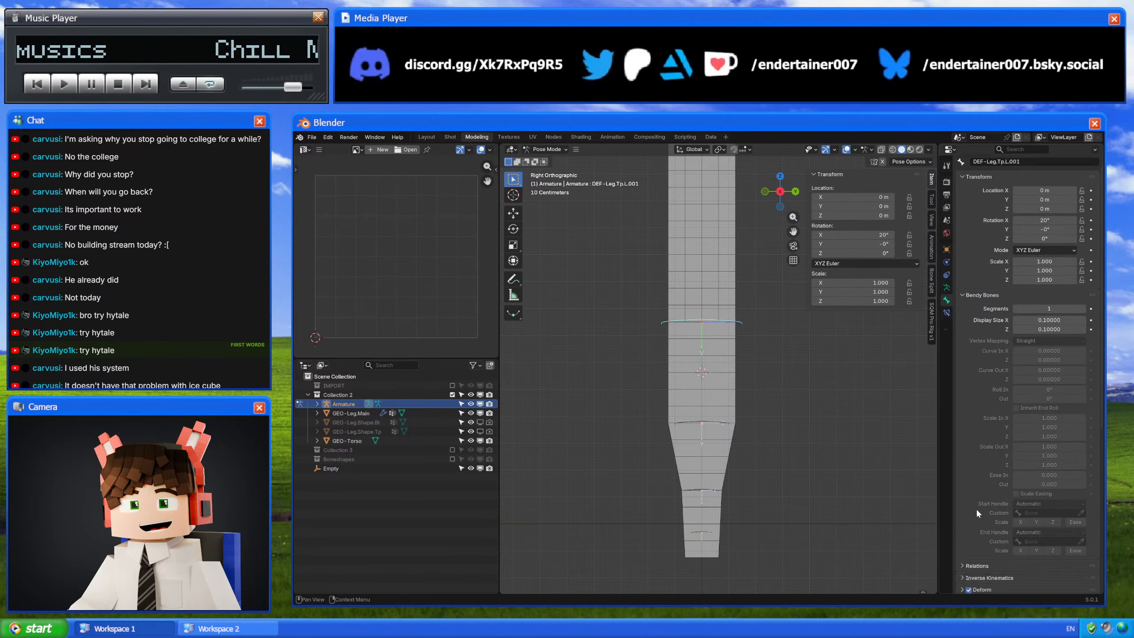
drag(1050, 441, 1076, 441)
click(1051, 498)
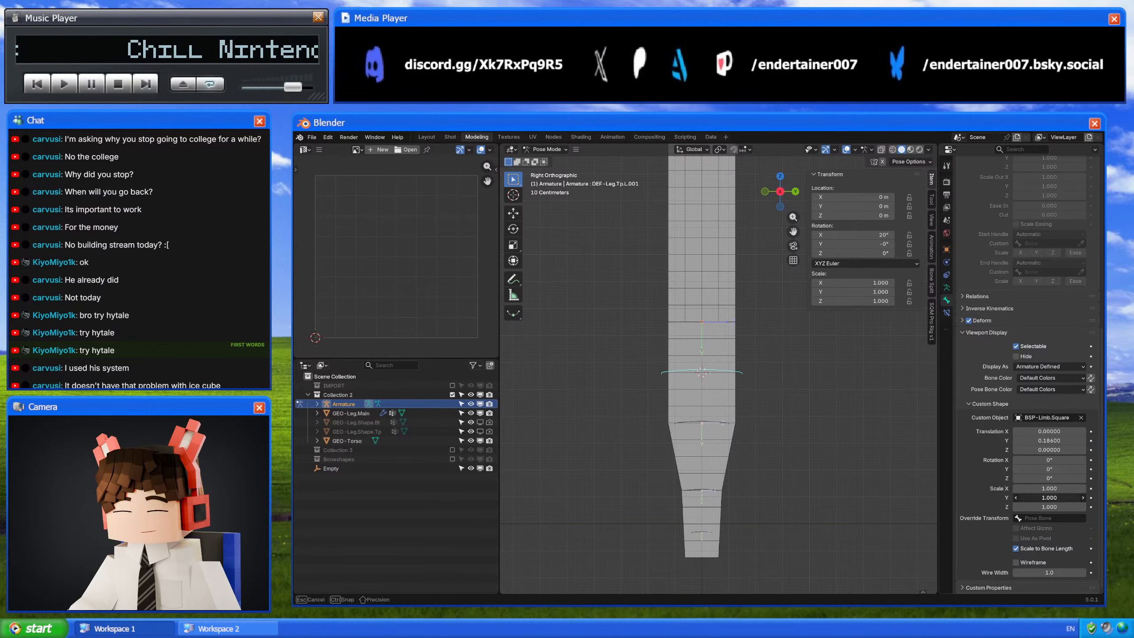
text(0)
key(Return)
scroll(765, 392, up, 4)
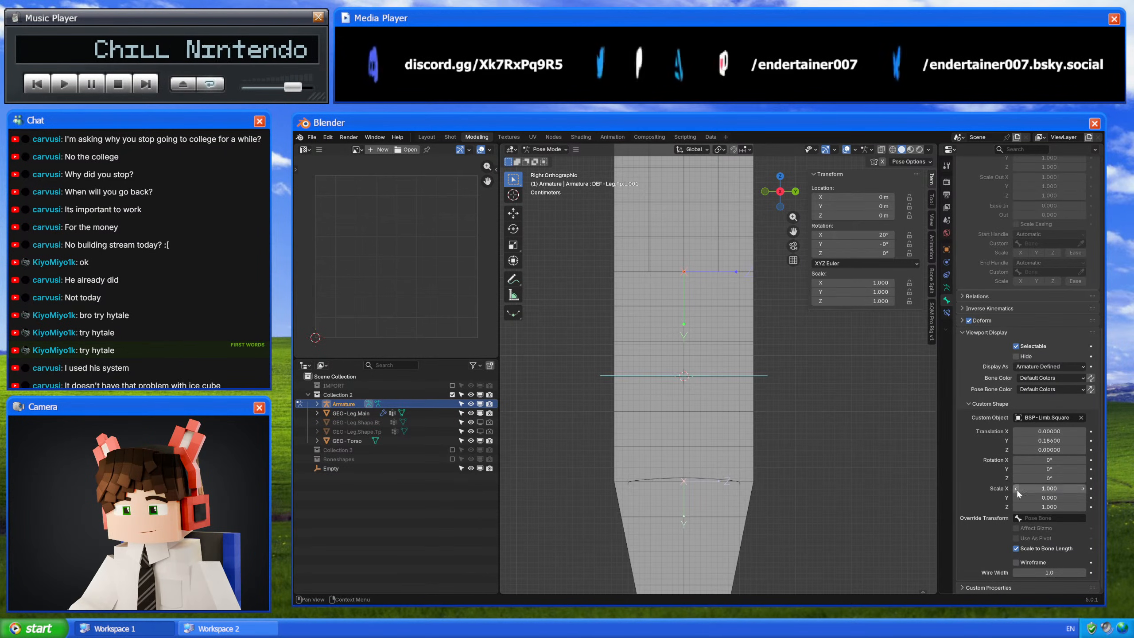
Step: Set the custom shape of DEF-Leg.Tp.L.001 to a Y translation of 0.1875 and a Y scale of 1
double_click(1061, 441)
key(shift+Left)
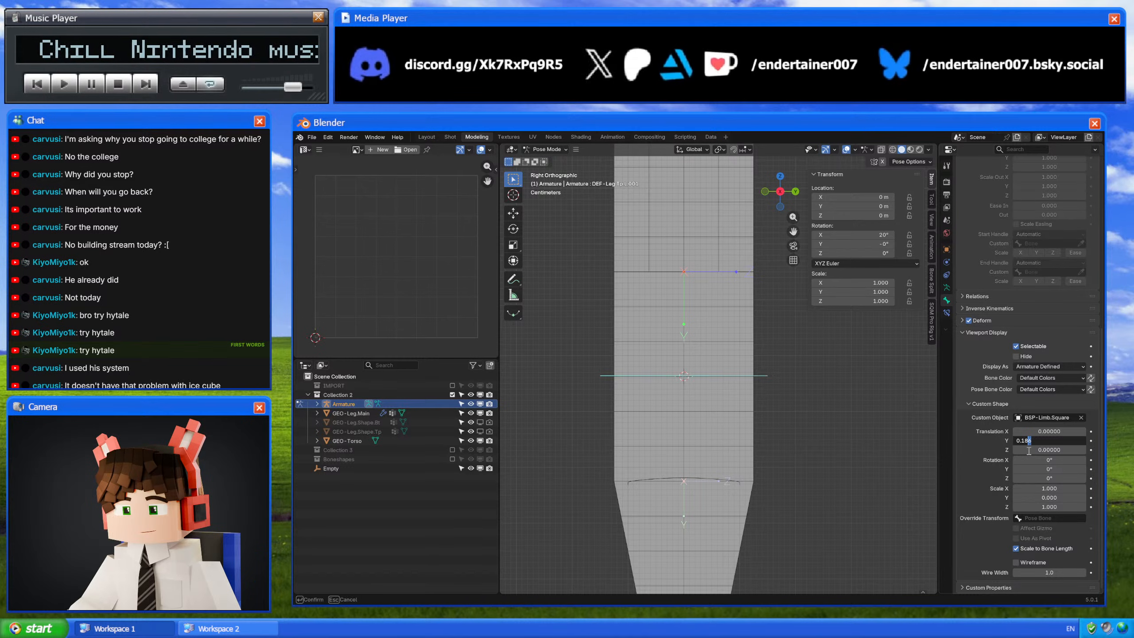
key(Return)
click(1055, 498)
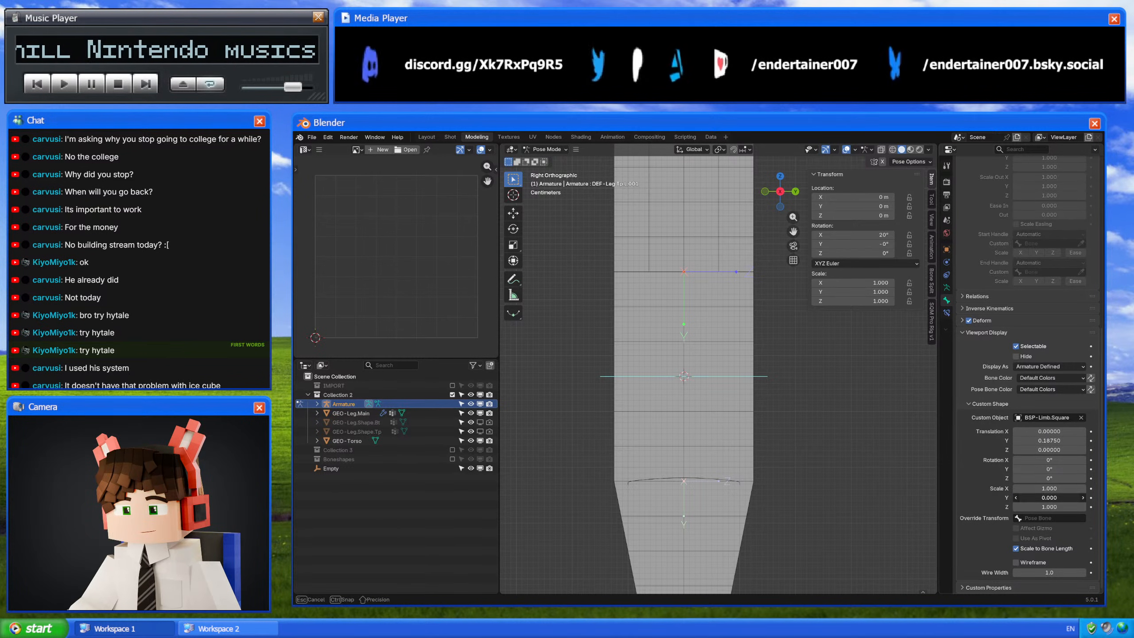
text(1)
key(Return)
Step: In the bottom view, set the custom shape scale of DEF-Leg.Md.L.001 to 1.5 on all three axes
shift+middle_drag(702, 463, 710, 395)
click(697, 409)
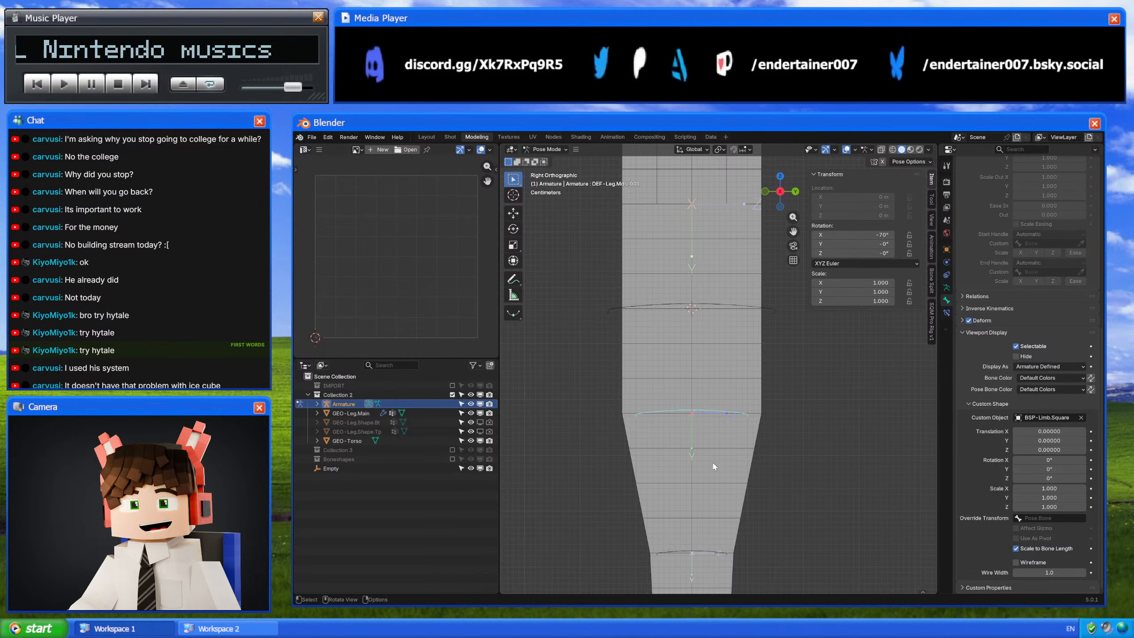
shift+middle_drag(700, 554, 706, 494)
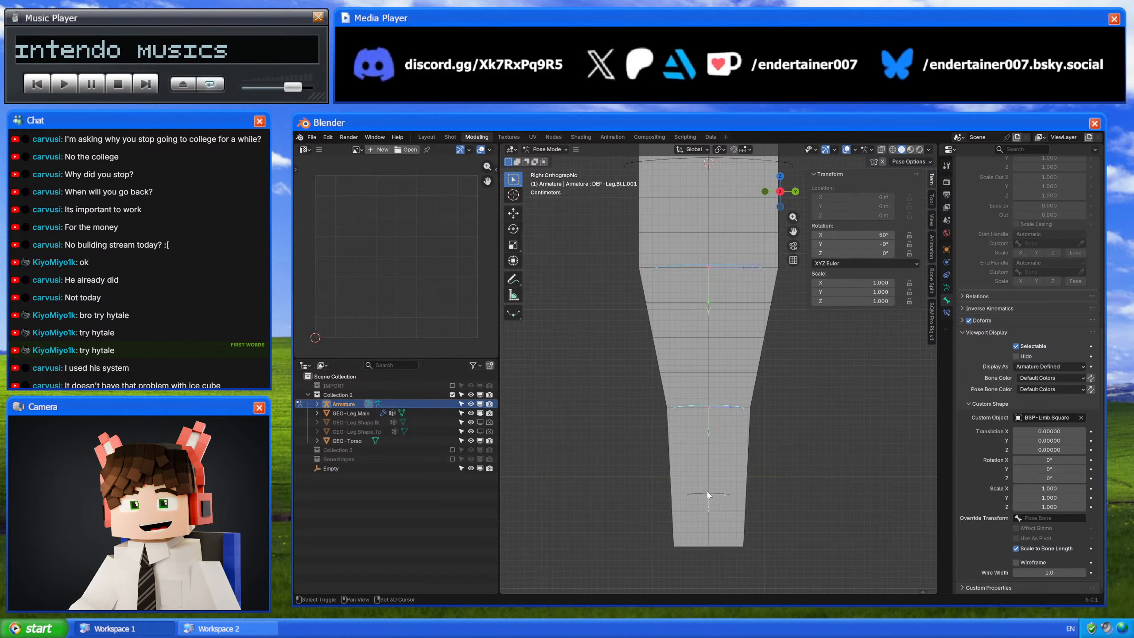
click(706, 494)
click(781, 206)
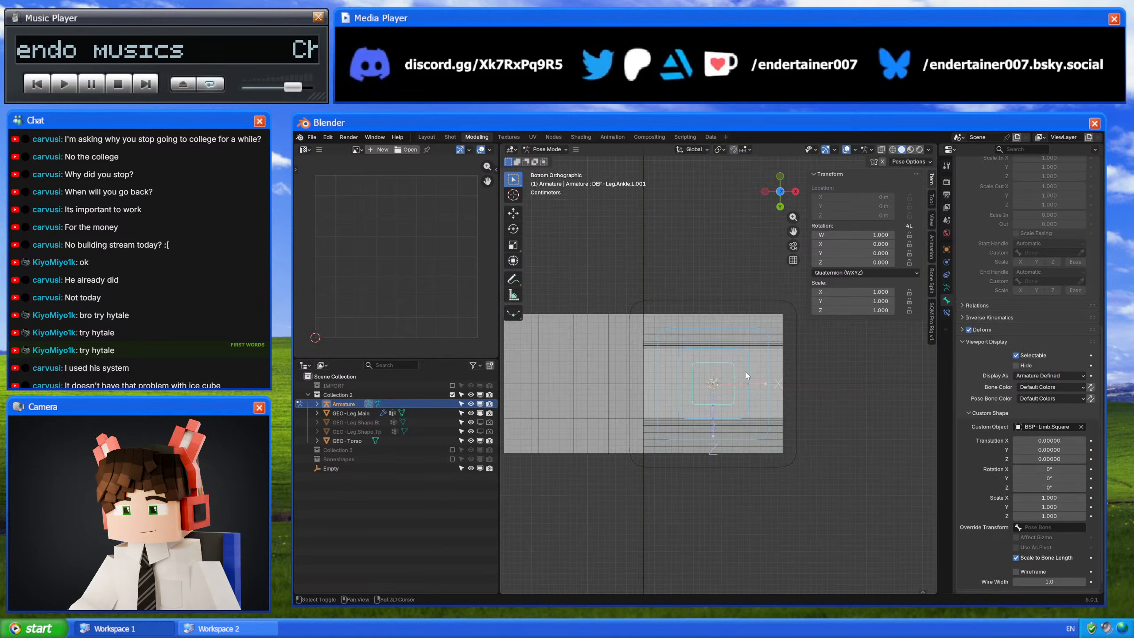
shift+middle_drag(732, 368, 745, 395)
click(713, 352)
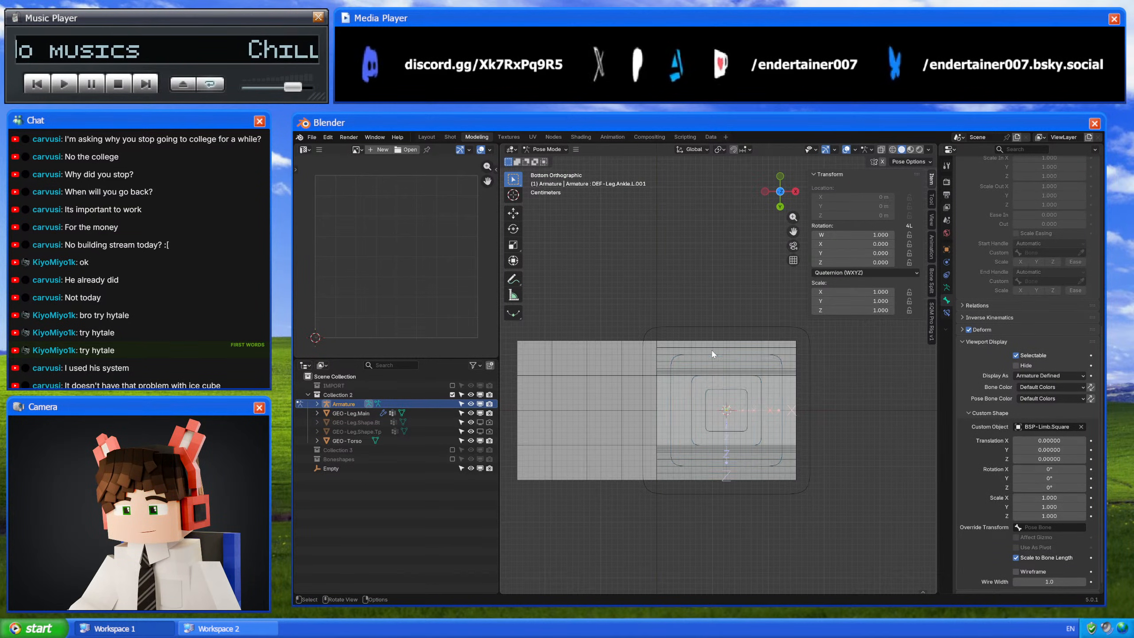
shift+middle_drag(710, 353, 760, 366)
click(762, 363)
scroll(761, 366, up, 3)
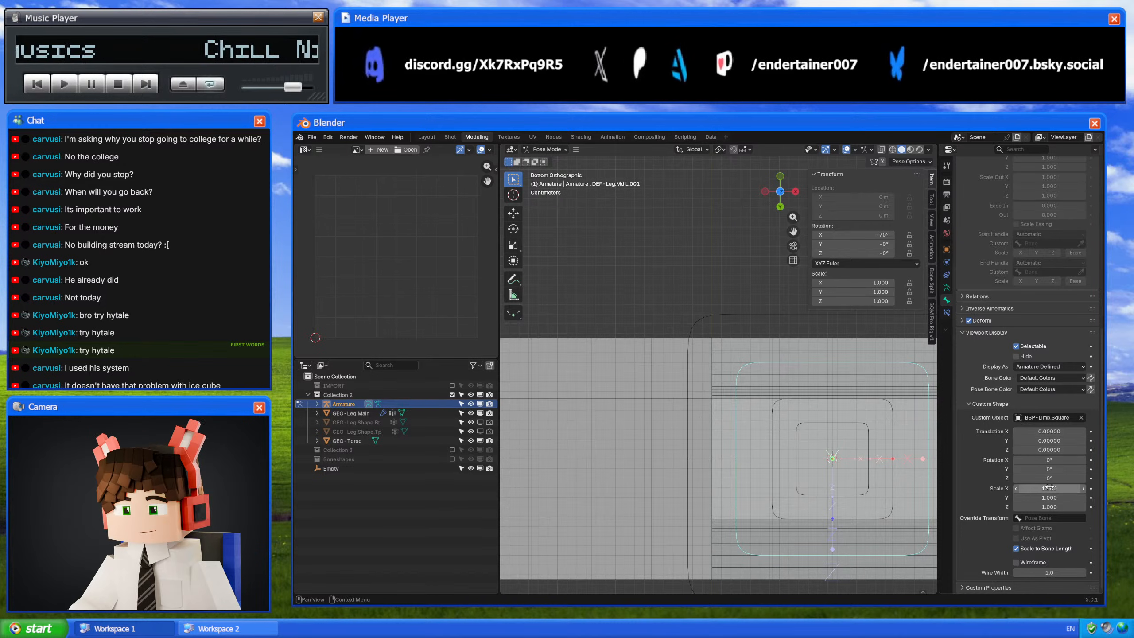
mouse_move(1050, 488)
mouse_down()
mouse_move(1050, 507)
mouse_move(1080, 507)
mouse_move(1051, 508)
mouse_up()
key(BackSpace)
key(BackSpace)
text(5)
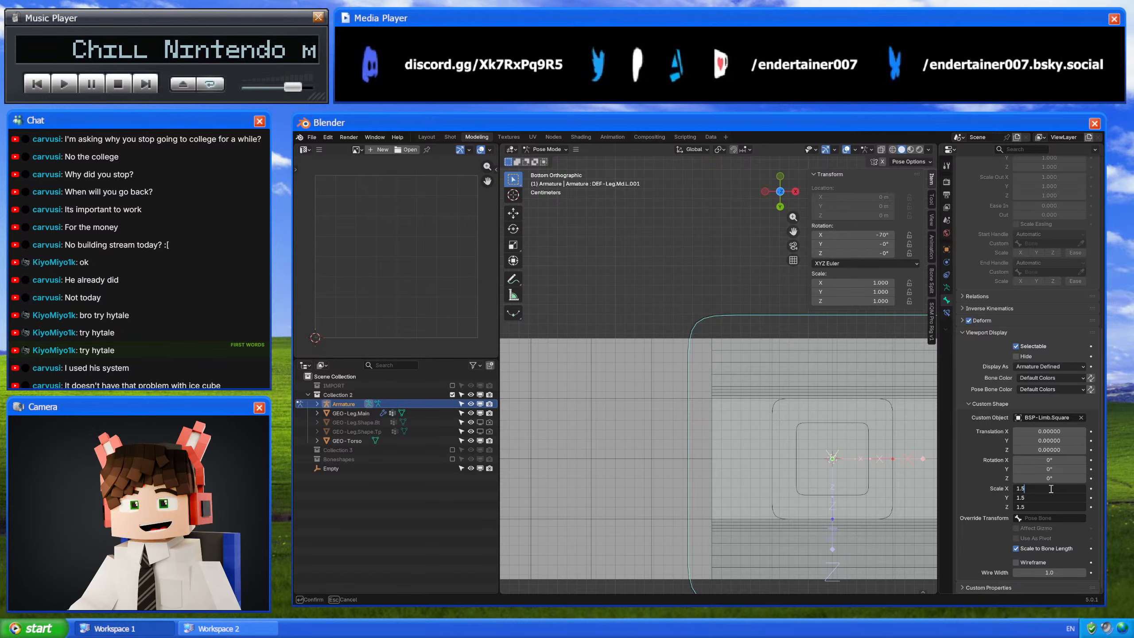
key(Return)
Step: Set the custom shape scale of DEF-Leg.Bt.L.001 to 2.4 on all three axes
click(837, 403)
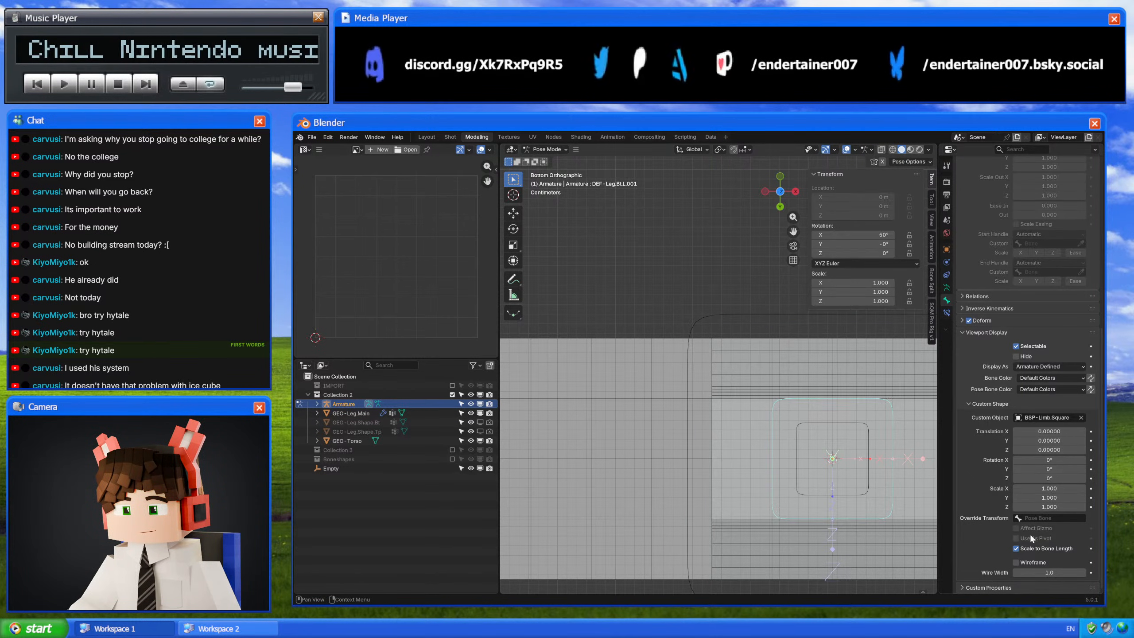
mouse_move(1056, 489)
mouse_down()
mouse_move(1056, 507)
mouse_move(1105, 507)
mouse_move(1056, 507)
mouse_up()
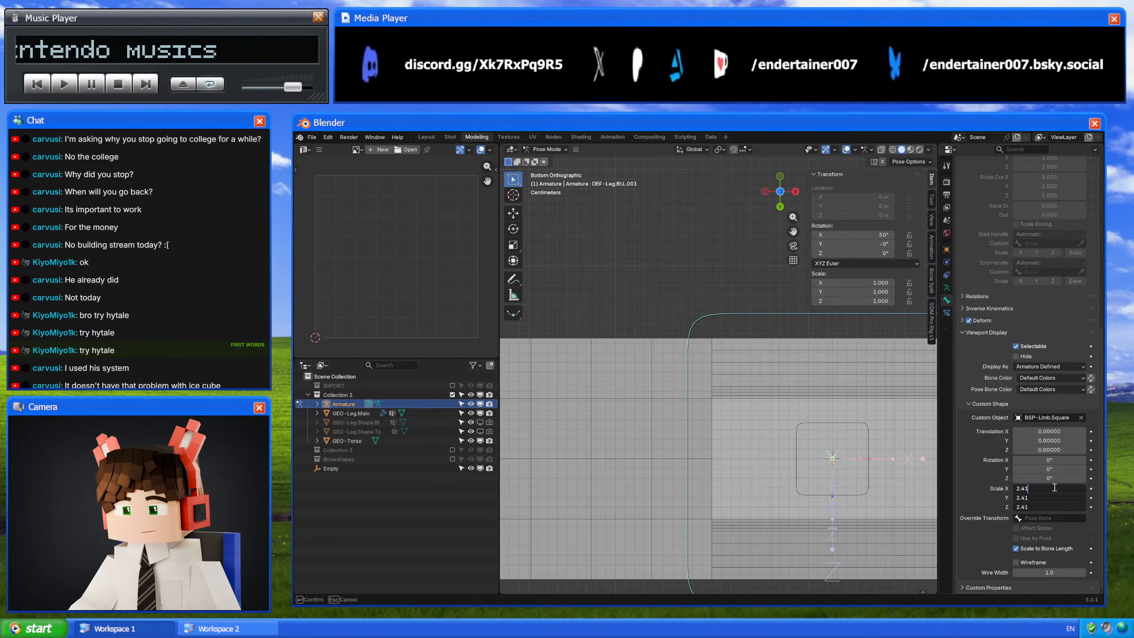
key(Return)
scroll(689, 422, up, 6)
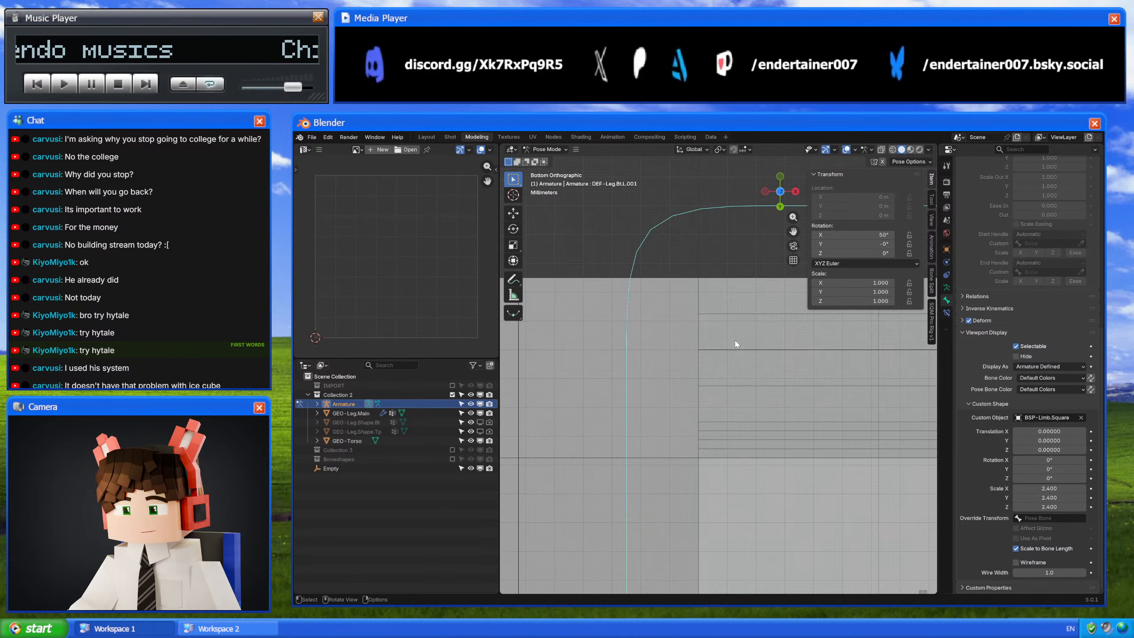
scroll(689, 417, down, 13)
shift+middle_drag(703, 418, 684, 367)
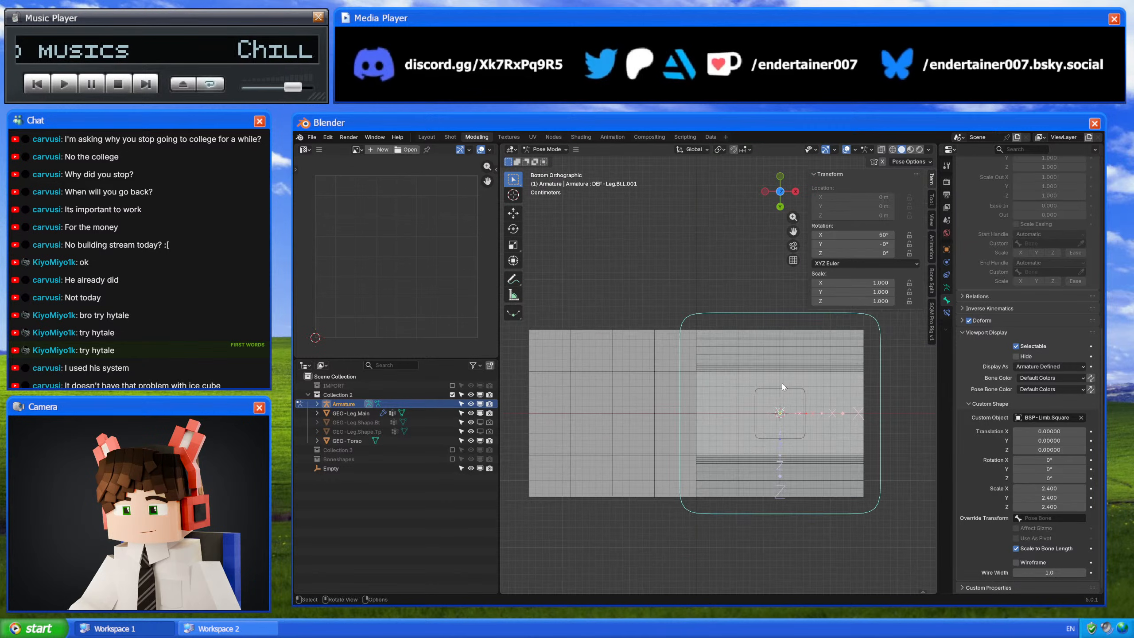
Step: Set the custom shape scale of DEF-Leg.Ankle.L.001 to 4 on all three axes
click(782, 381)
shift+middle_drag(783, 382, 784, 405)
scroll(792, 414, up, 5)
mouse_move(1049, 497)
mouse_down()
mouse_move(1050, 515)
mouse_move(1108, 515)
mouse_move(1049, 516)
mouse_up()
text(4)
key(Return)
click(775, 244)
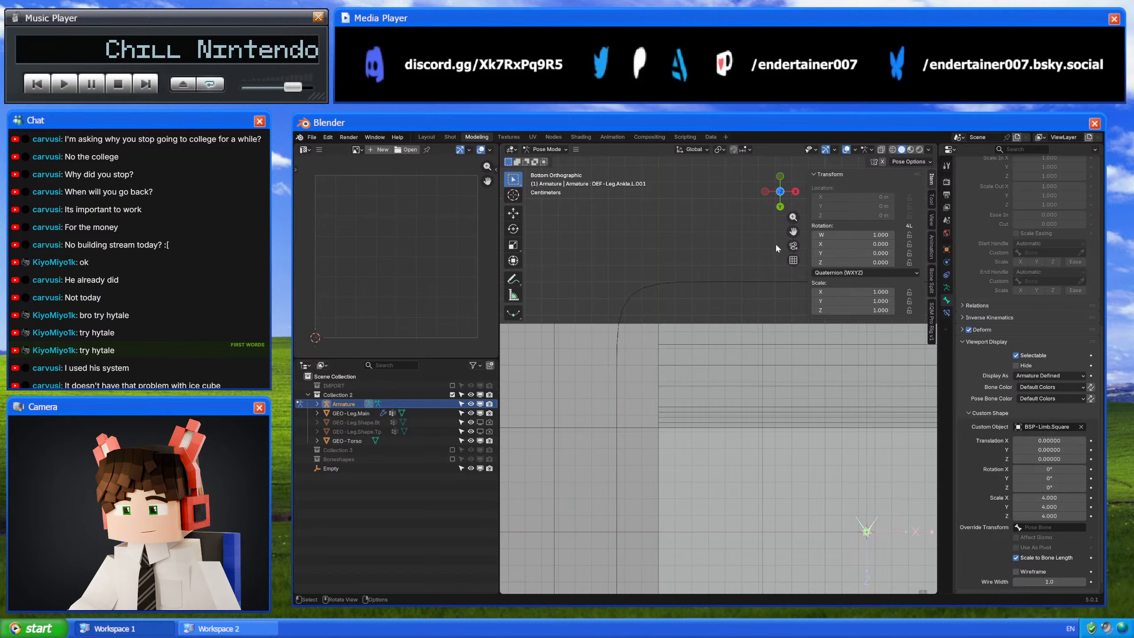
Step: In the right view, snap the 3D cursor to the middle of the tapered section of the GEO-Leg.Main mesh
click(795, 192)
scroll(762, 359, down, 10)
shift+middle_drag(783, 365, 766, 370)
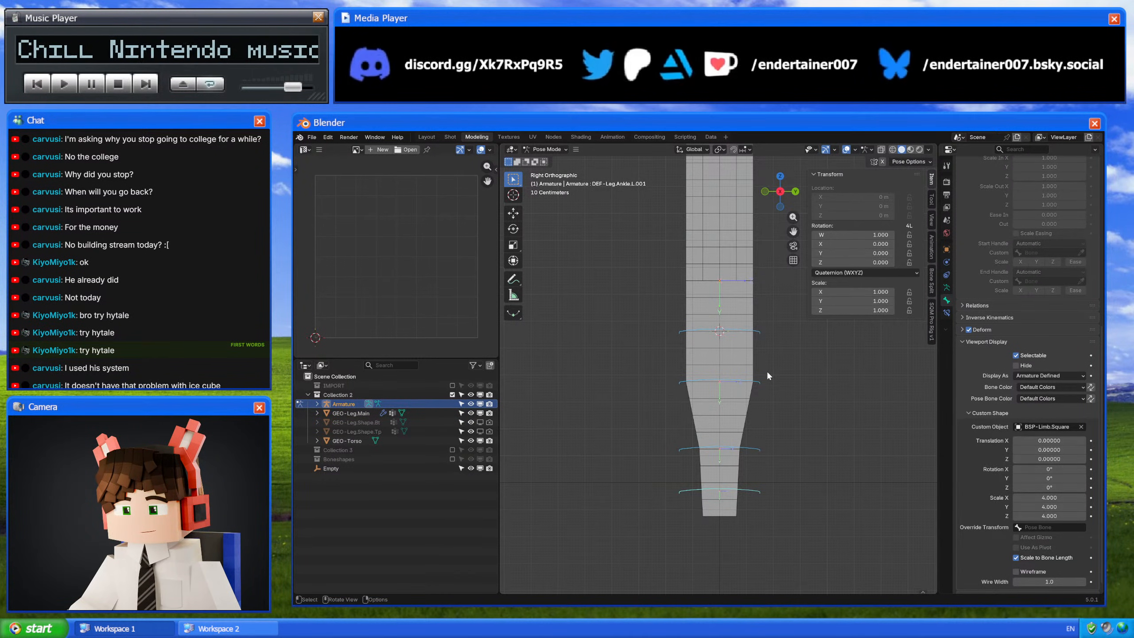
key(ctrl+Tab)
click(746, 403)
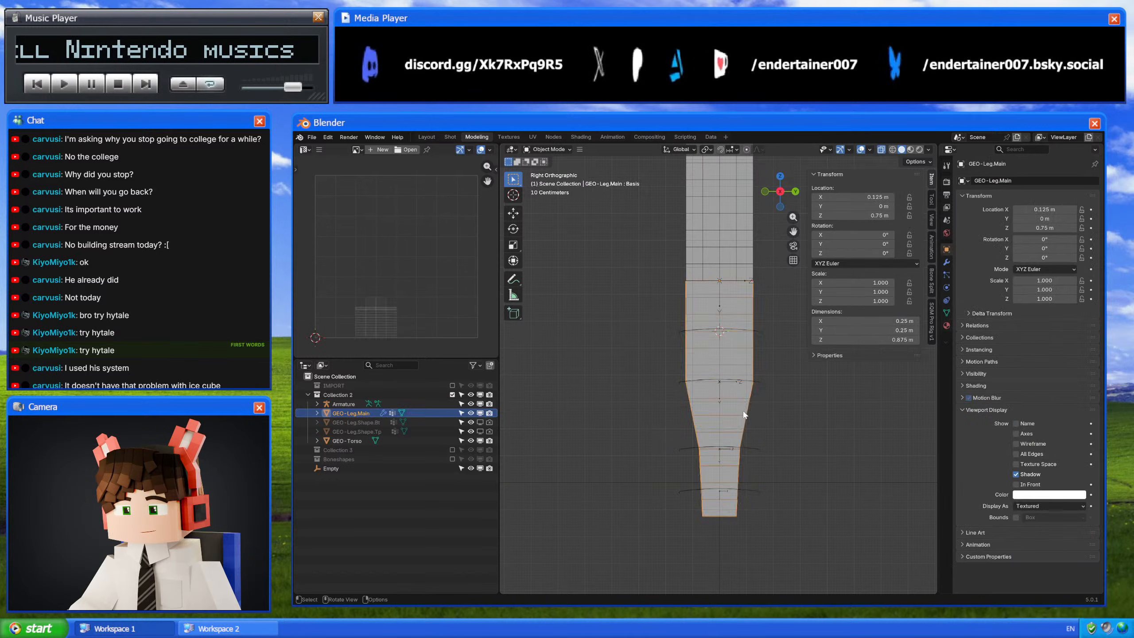
key(Tab)
drag(677, 409, 775, 423)
key(shift+s)
click(781, 460)
key(Tab)
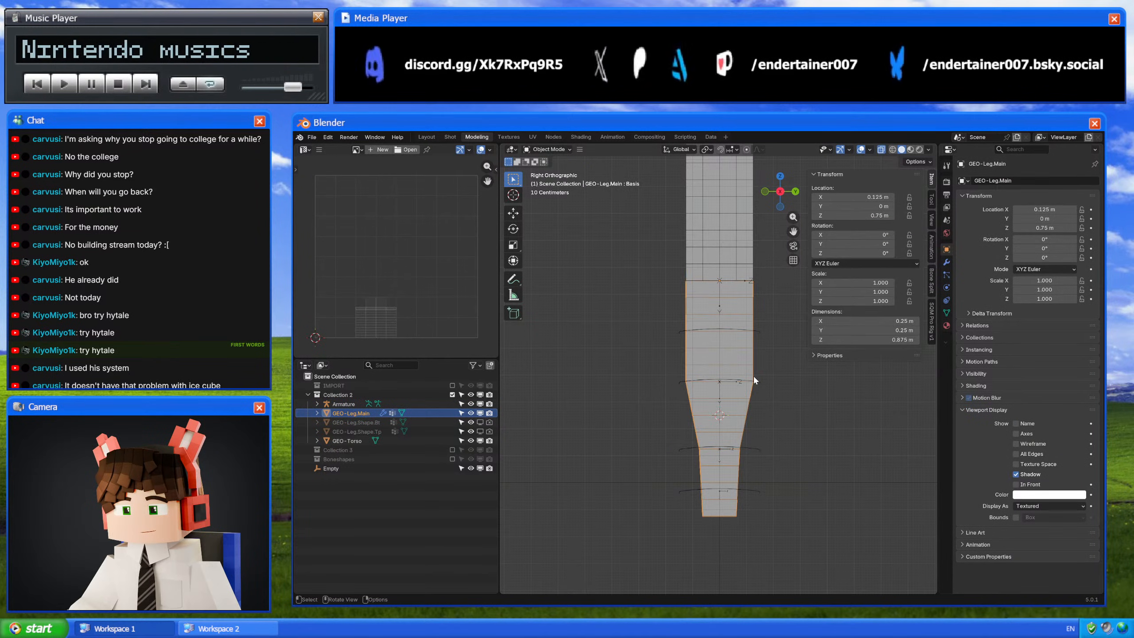
Step: In Pose Mode, flatten the custom shape of DEF-Leg.Md.L.001 with a Y scale of 0
click(754, 380)
key(ctrl+Tab)
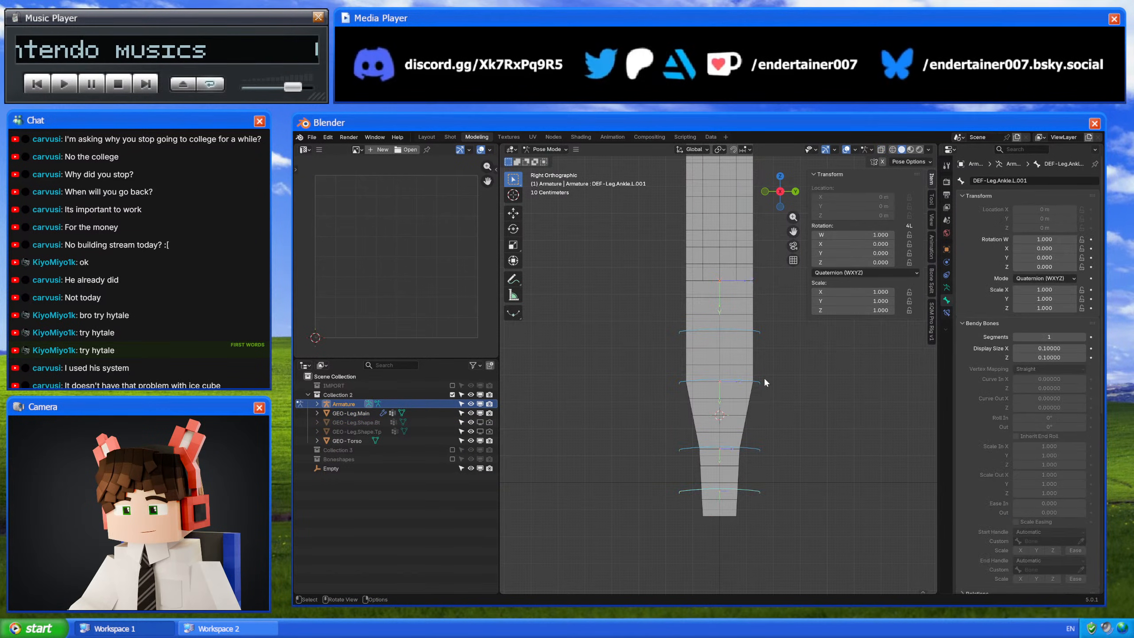
click(764, 377)
scroll(992, 539, down, 5)
scroll(990, 537, down, 4)
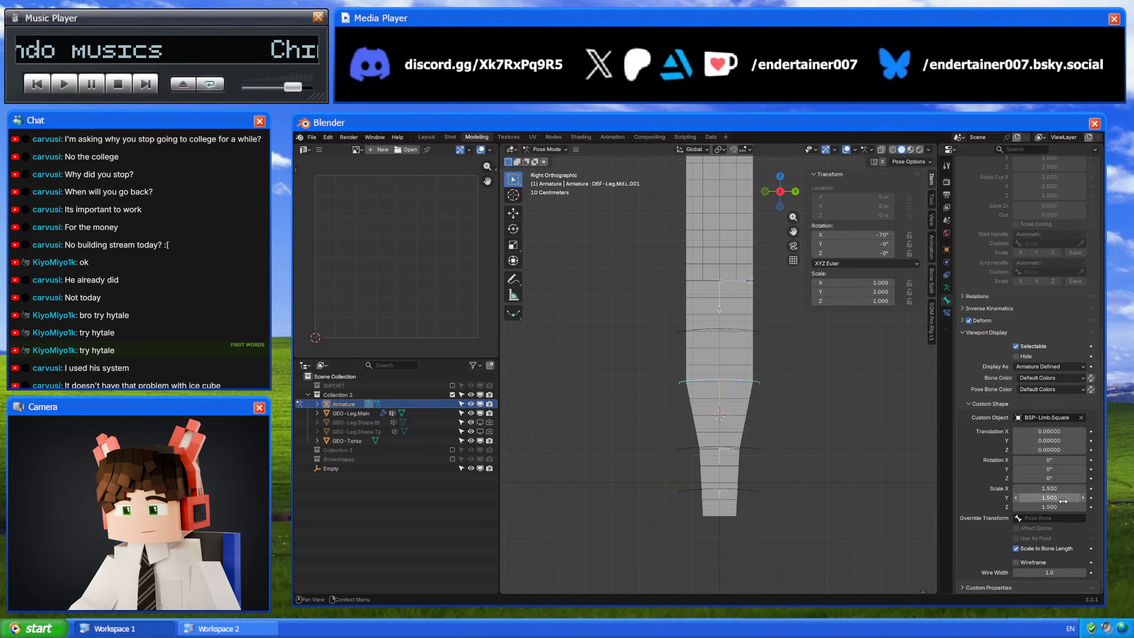
click(1050, 497)
text(1)
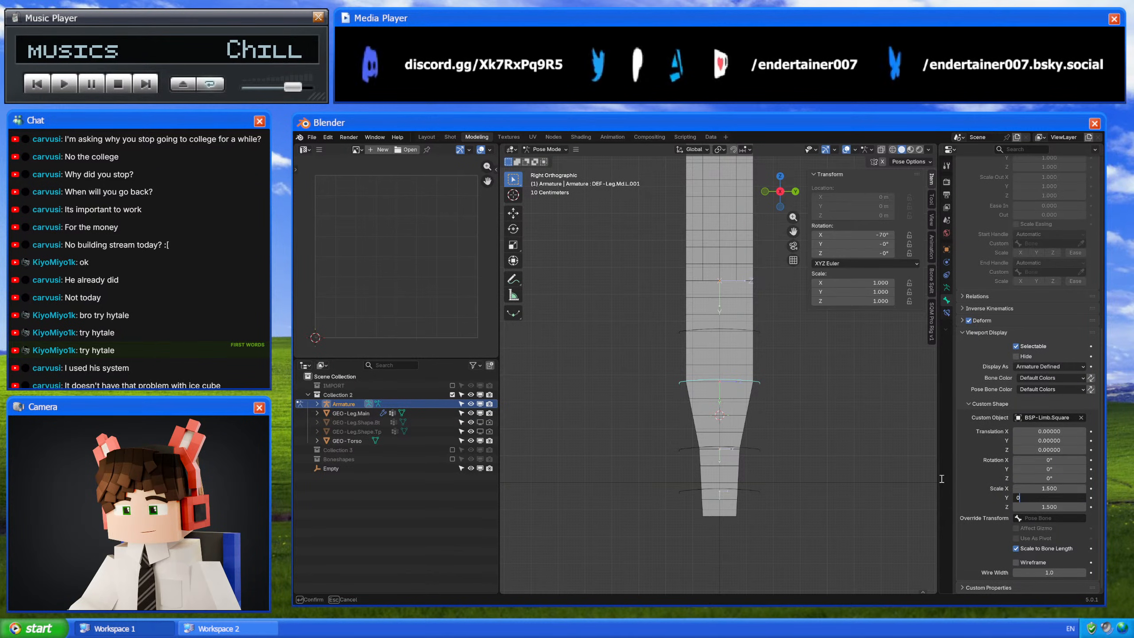
key(Return)
Step: Align the DEF-Leg.Md.L.001 custom shape with the 3D cursor using a Y translation of 0.125, and set its Y scale to 1.5
scroll(932, 475, up, 4)
drag(1059, 441, 1101, 441)
double_click(1054, 439)
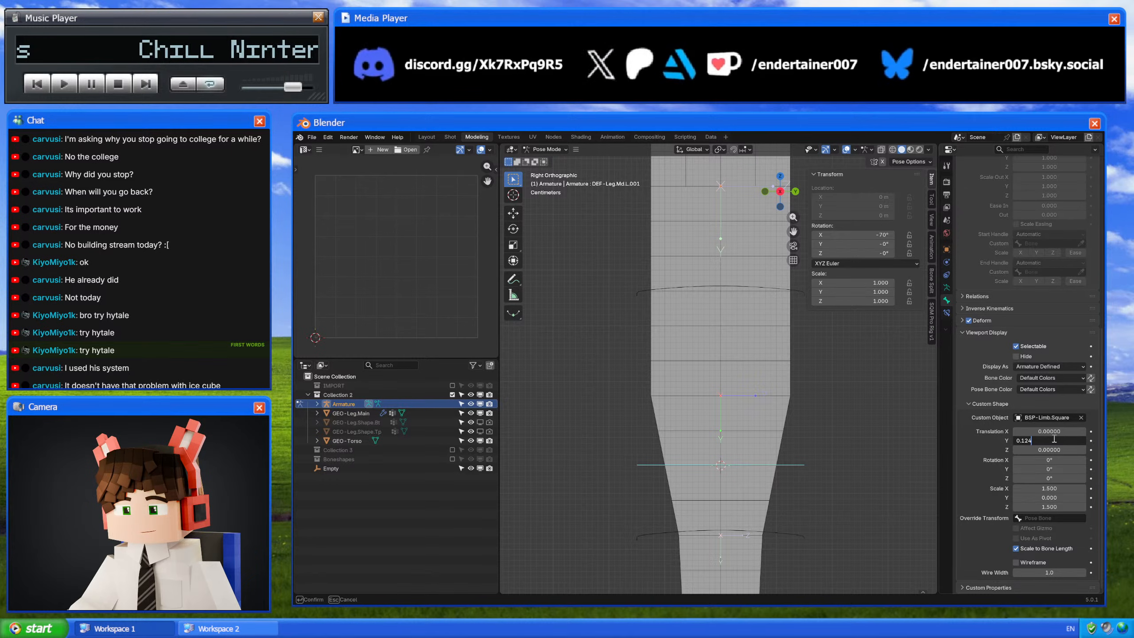
key(BackSpace)
text(5)
key(Return)
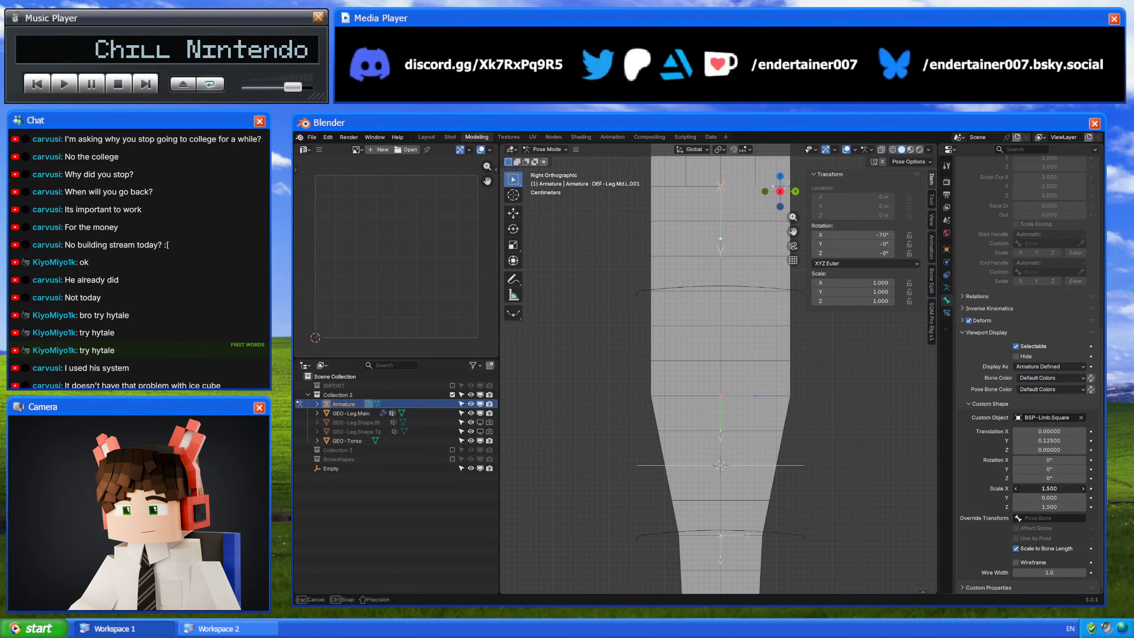
double_click(1050, 497)
text(1.5)
key(Return)
Step: Snap the 3D cursor to the middle of the straight lower section of the GEO-Leg.Main mesh, above the ankle
shift+middle_drag(800, 480, 781, 408)
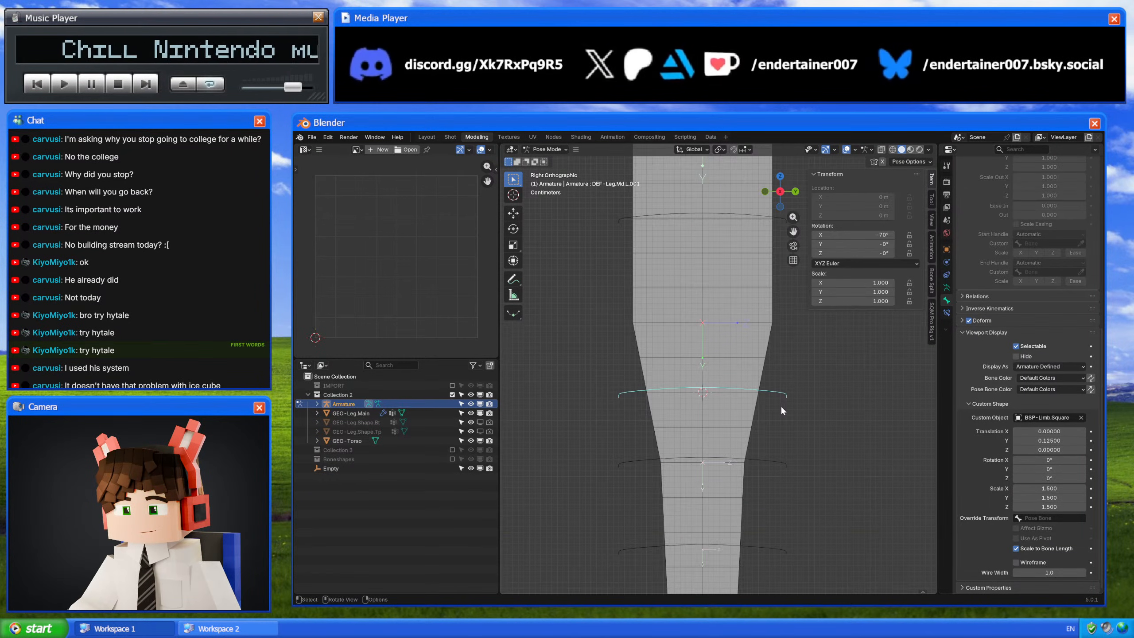
click(708, 505)
key(ctrl+Tab)
click(714, 510)
shift+middle_drag(720, 508, 728, 418)
key(Tab)
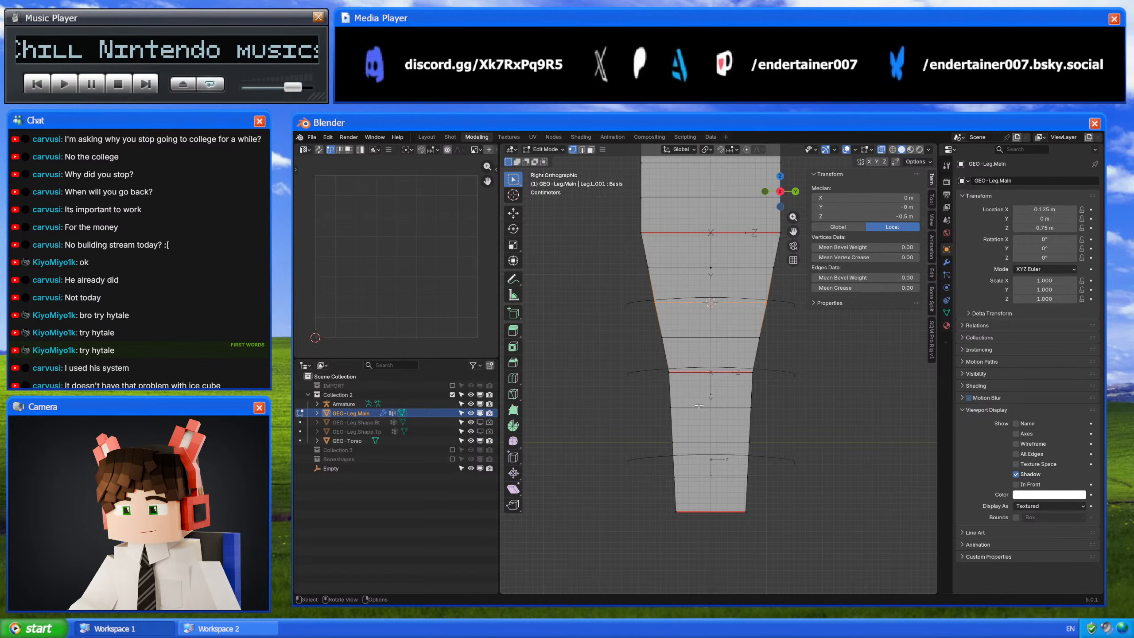
alt+click(663, 402)
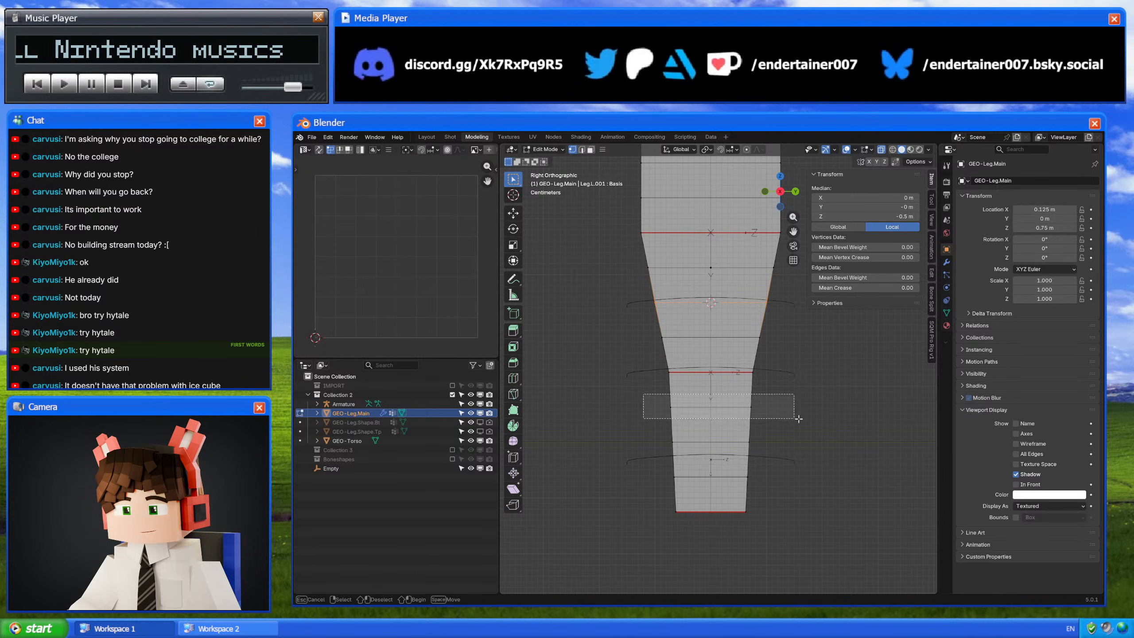
drag(642, 400, 794, 464)
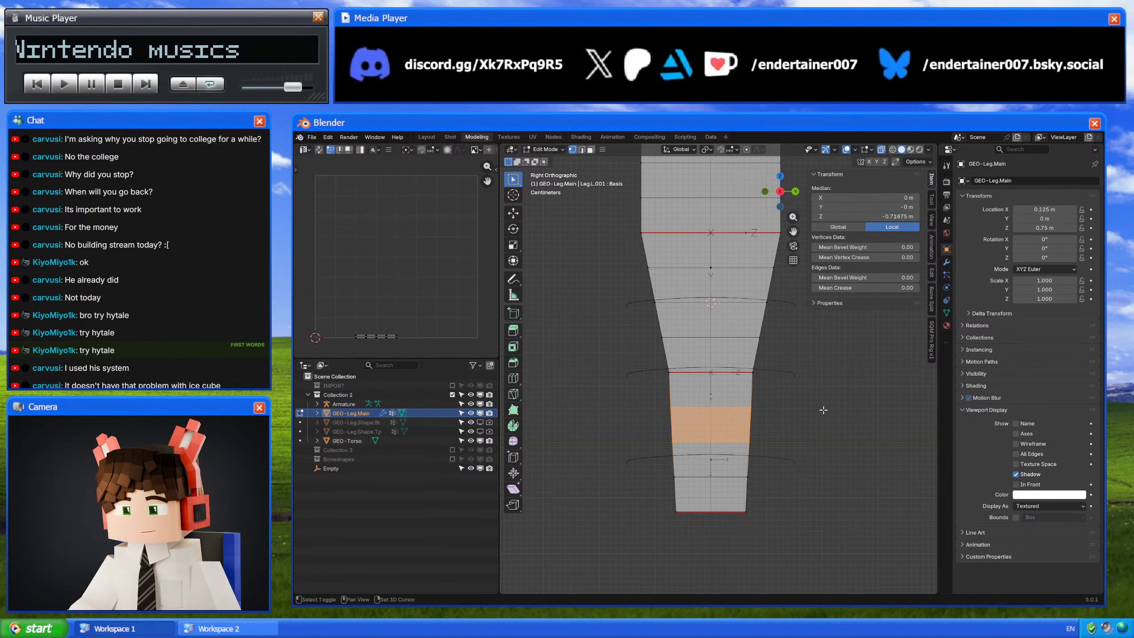
key(Tab)
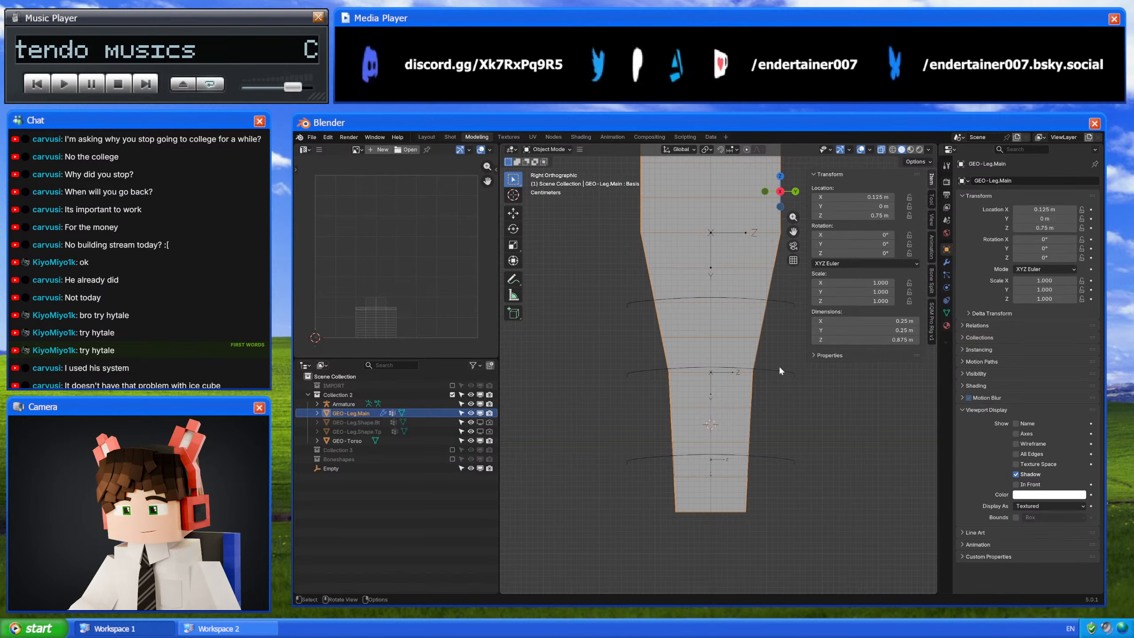
Step: In Pose Mode, flatten the custom shape of DEF-Leg.Bt.L.001 with a Y scale of 0
click(787, 369)
key(ctrl+Tab)
click(786, 369)
scroll(973, 506, down, 14)
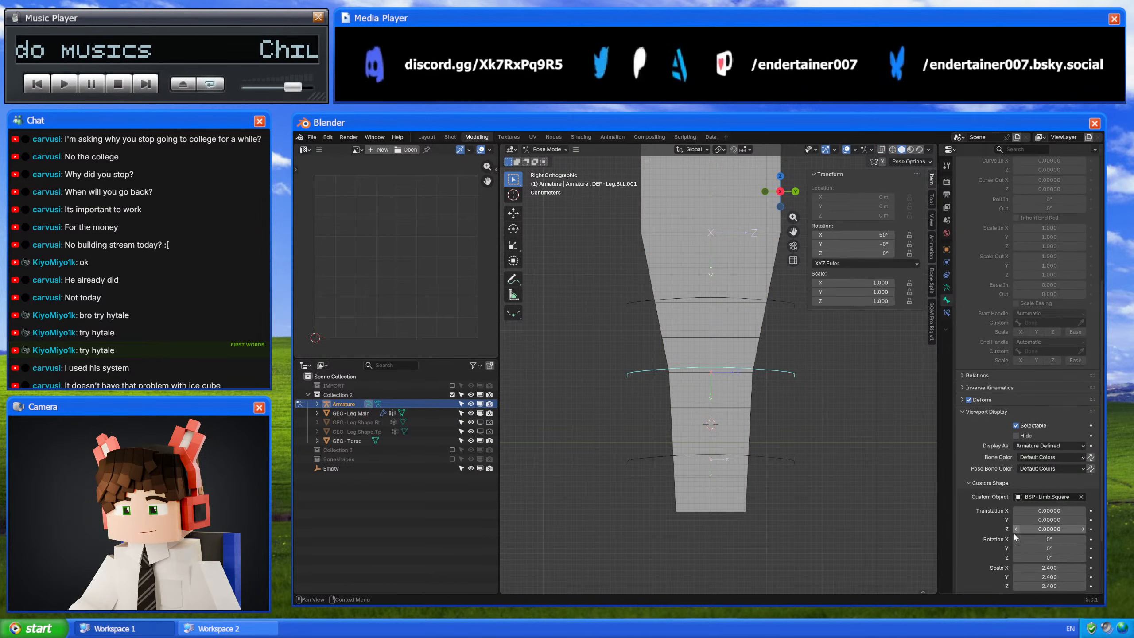
click(1056, 520)
text(0)
key(Return)
Step: Align the DEF-Leg.Bt.L.001 custom shape with the 3D cursor by setting its Y translation to 0.09375
scroll(813, 466, up, 2)
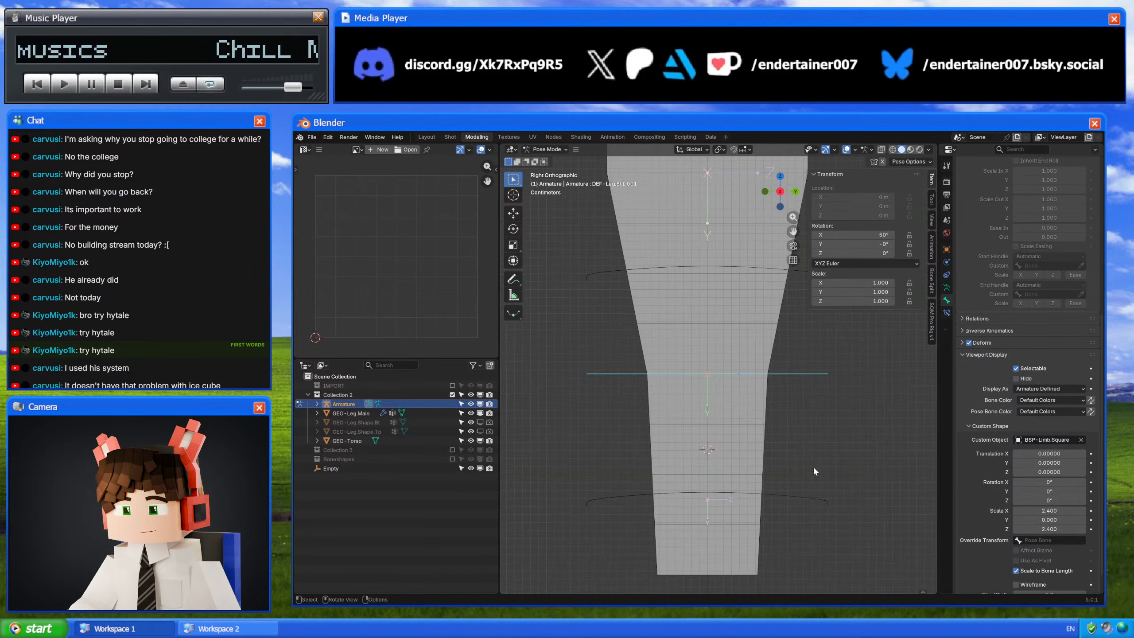
drag(1049, 462, 1078, 463)
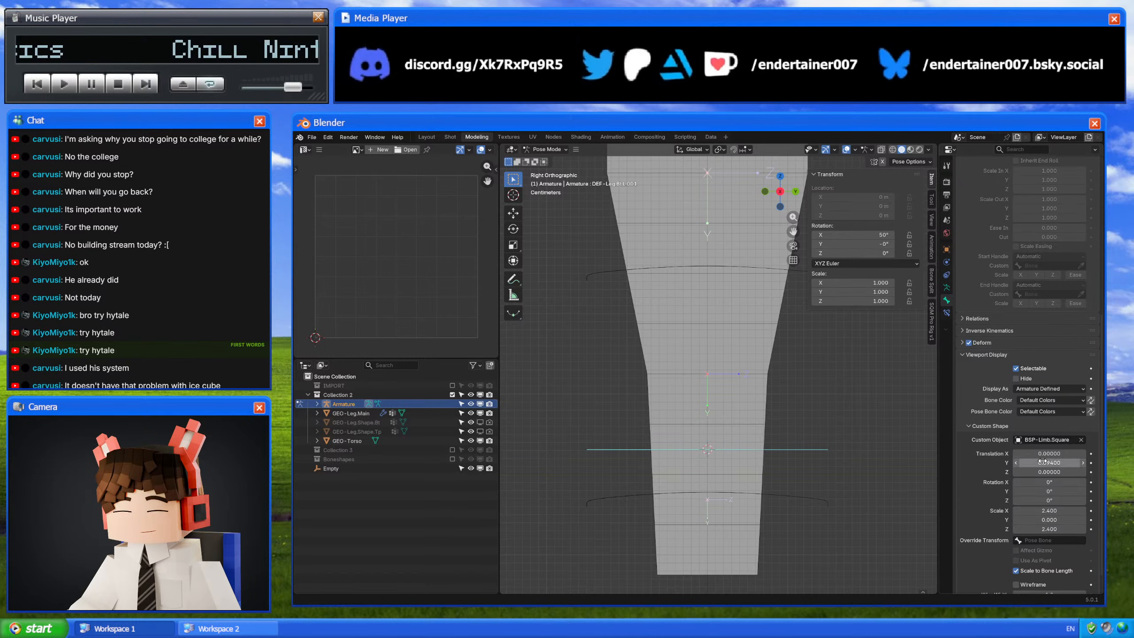
double_click(1044, 462)
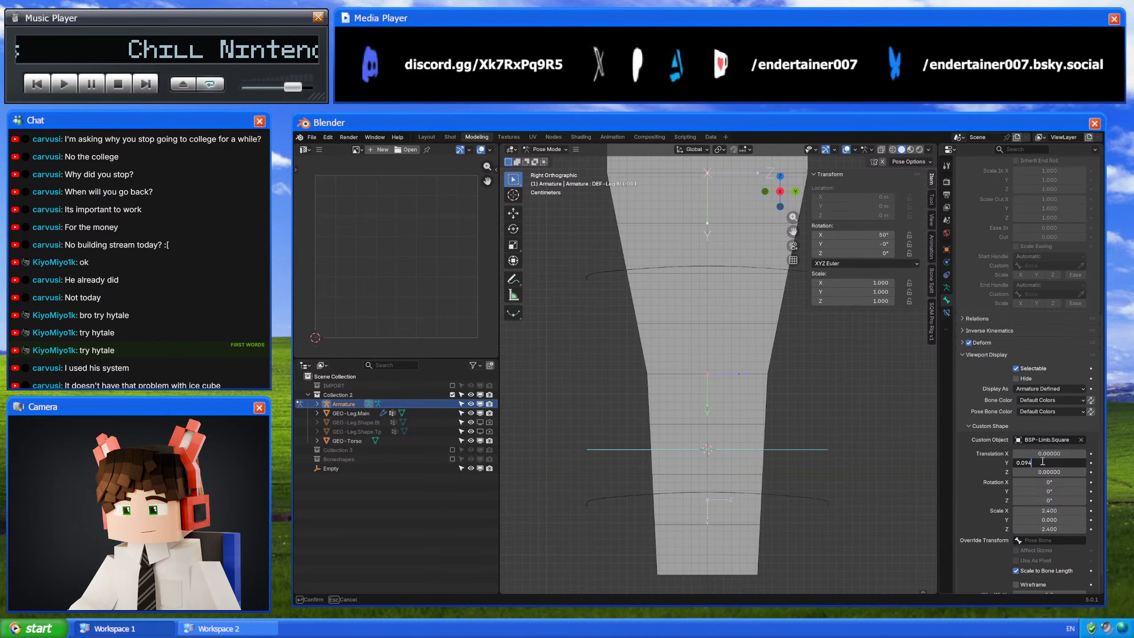
key(Return)
double_click(1042, 461)
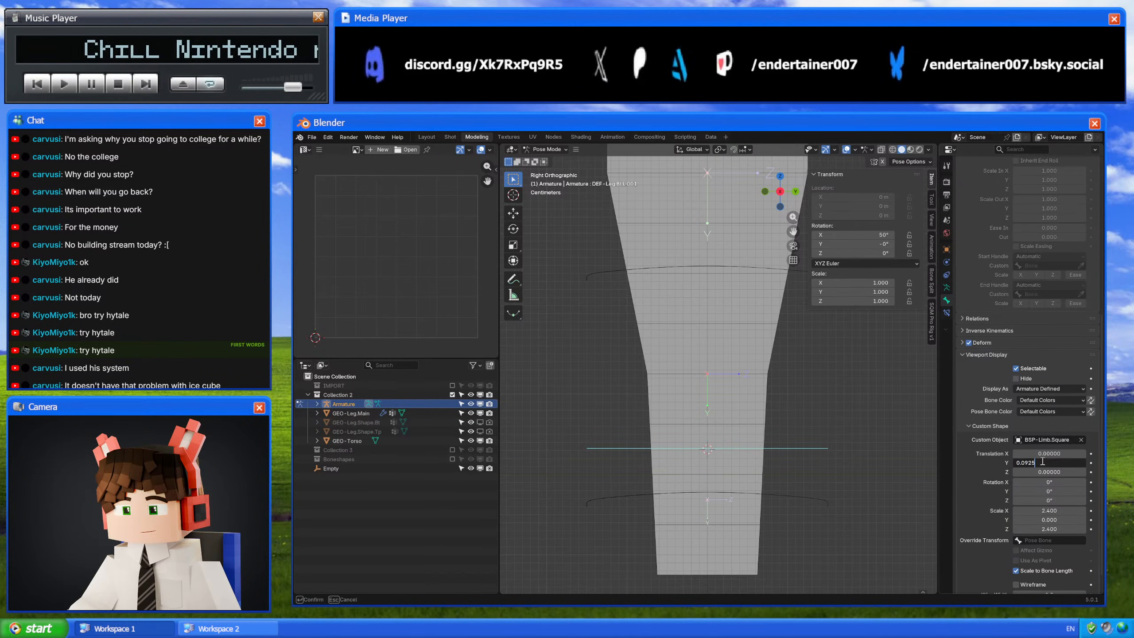
key(Return)
double_click(1042, 462)
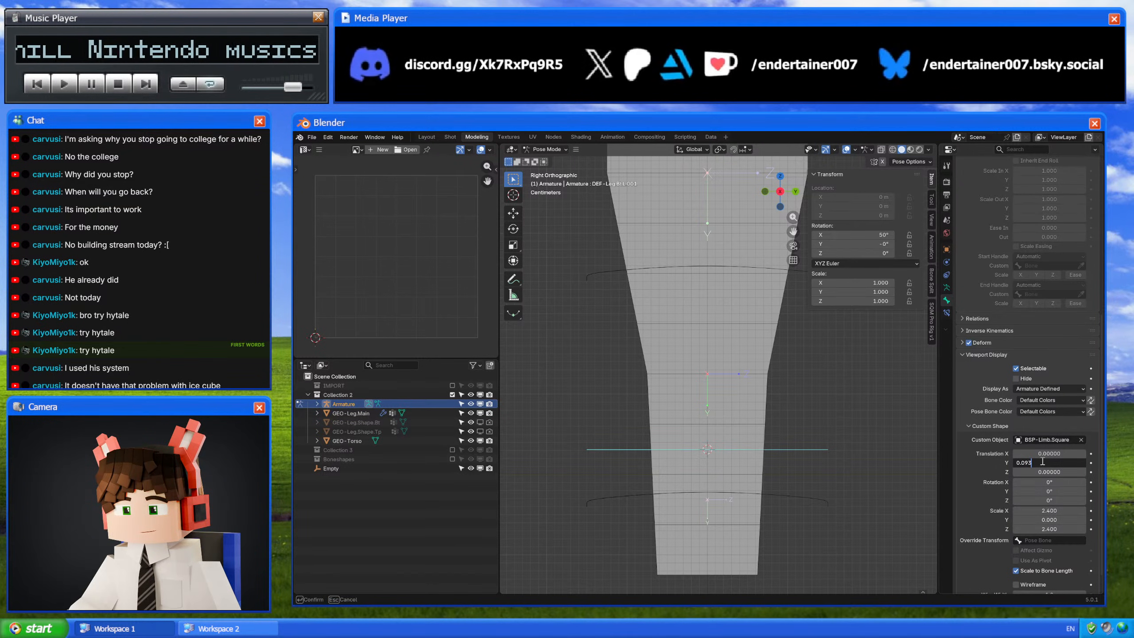
text(5)
key(Return)
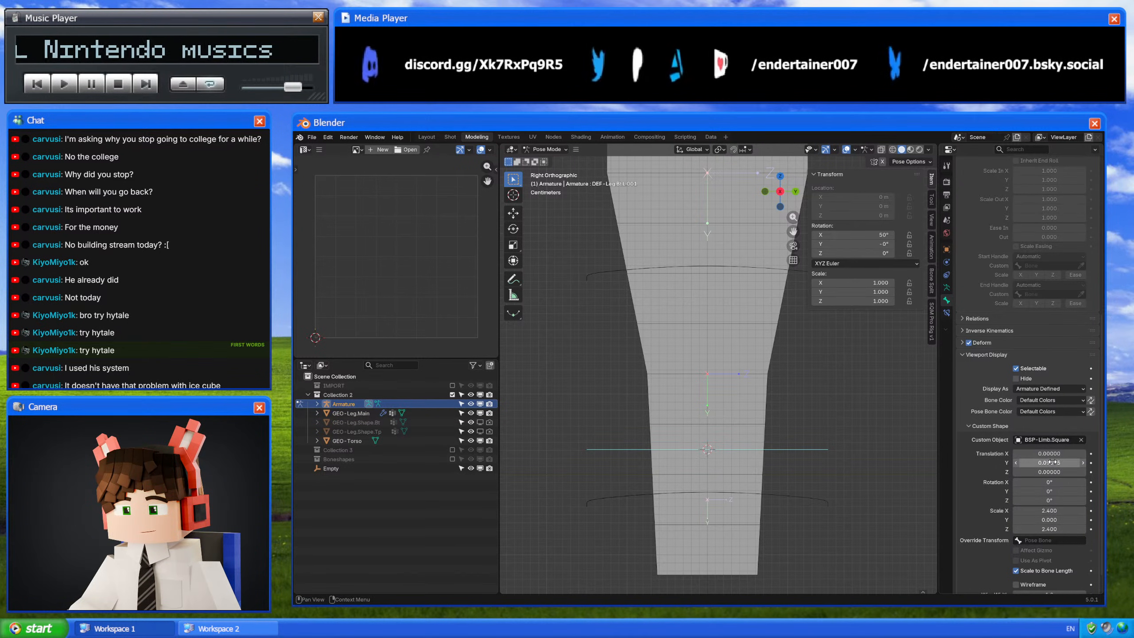
Step: Copy the X scale of 2.4 to the Y scale of the DEF-Leg.Bt.L.001 custom shape and return to Object Mode
click(1055, 511)
key(ctrl+c)
double_click(1054, 520)
key(ctrl+v)
key(Return)
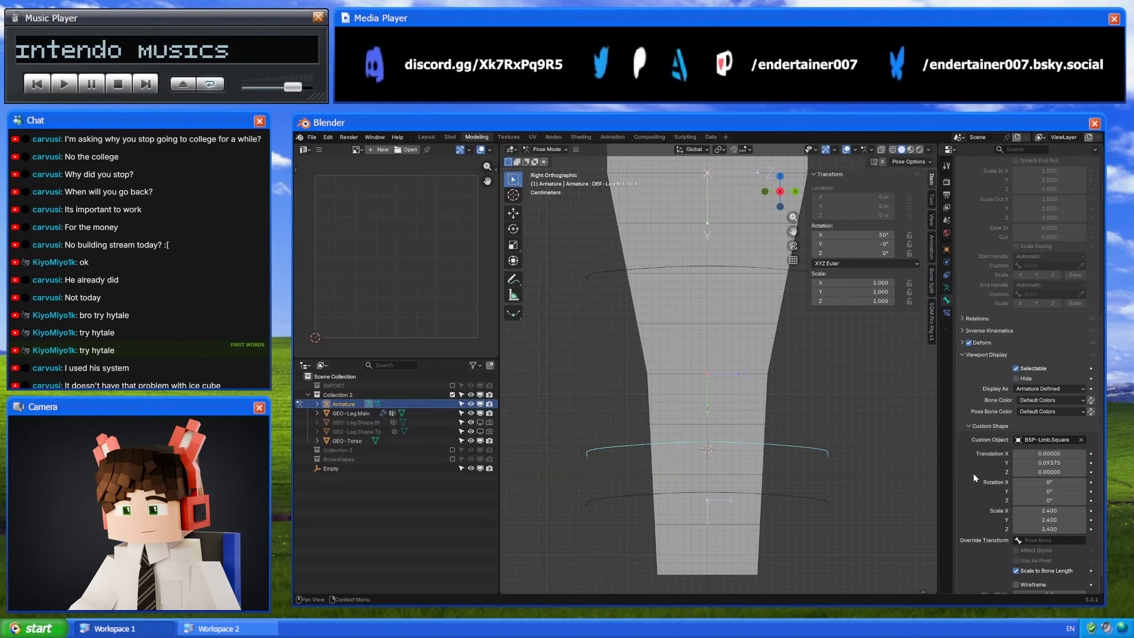
key(ctrl+Tab)
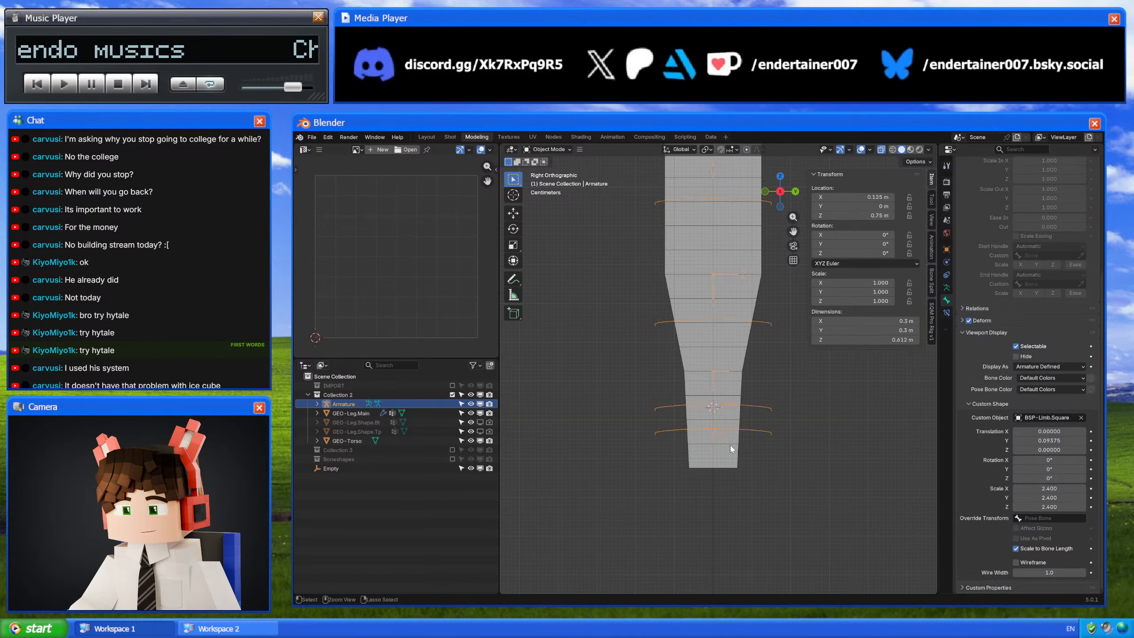
Step: Snap the 3D cursor to the middle of the foot section at the lower end of the GEO-Leg.Main mesh, then reselect the armature
click(730, 446)
key(Tab)
drag(675, 436, 768, 452)
key(shift+s)
key(Tab)
click(773, 434)
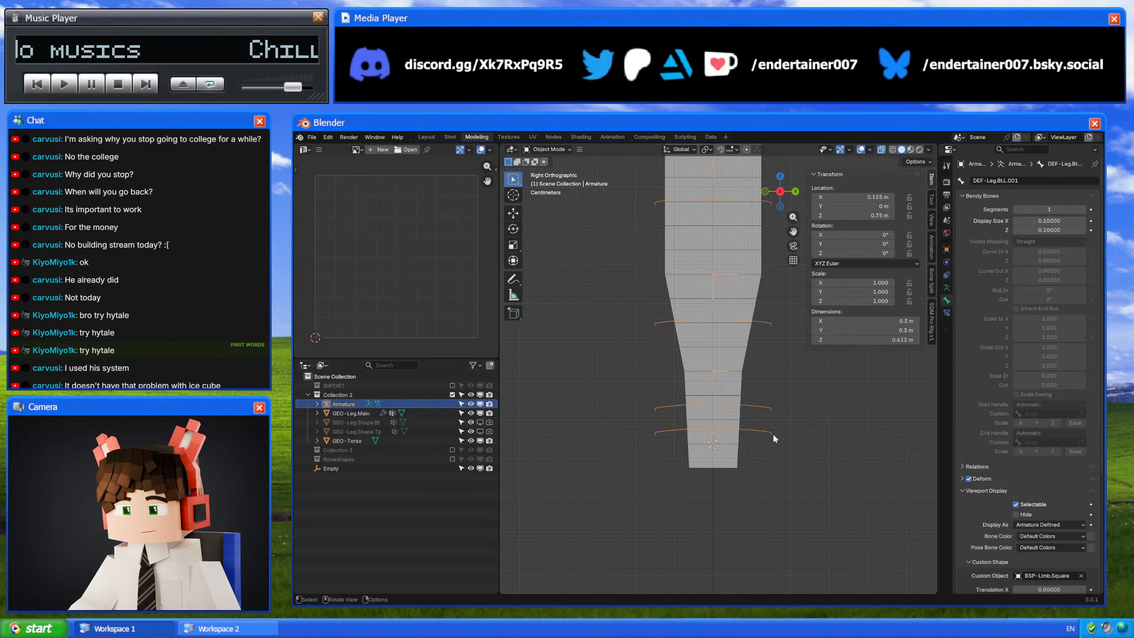
Step: In Pose Mode, flatten the custom shape of DEF-Leg.Ankle.L.001 with a Y scale of 0
key(ctrl+Tab)
click(773, 434)
scroll(964, 508, down, 7)
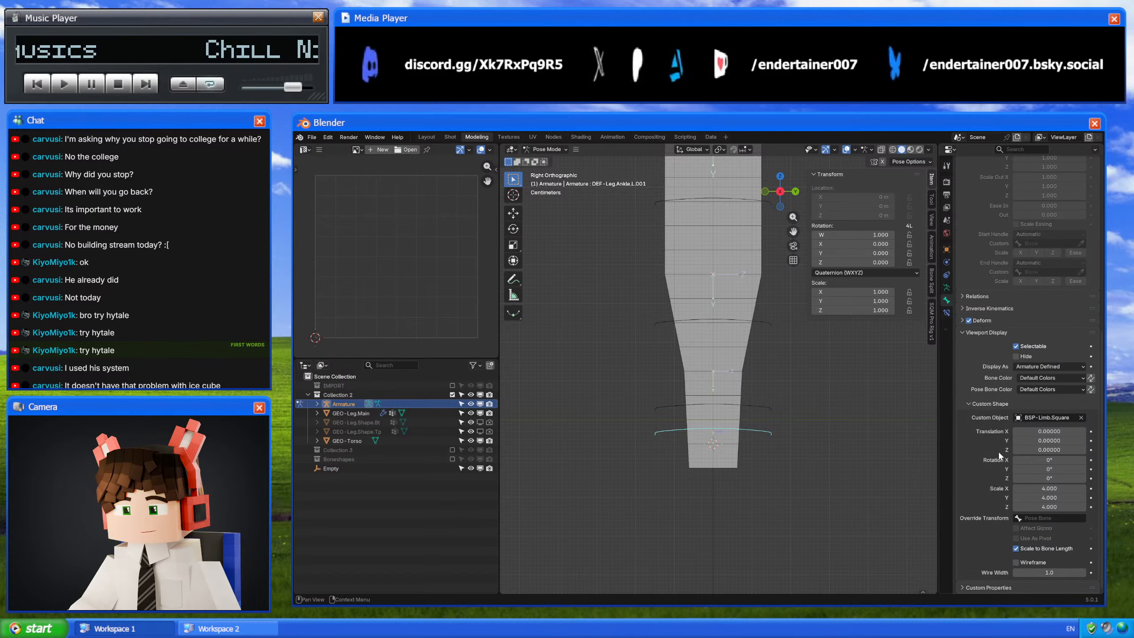
text(0)
key(Return)
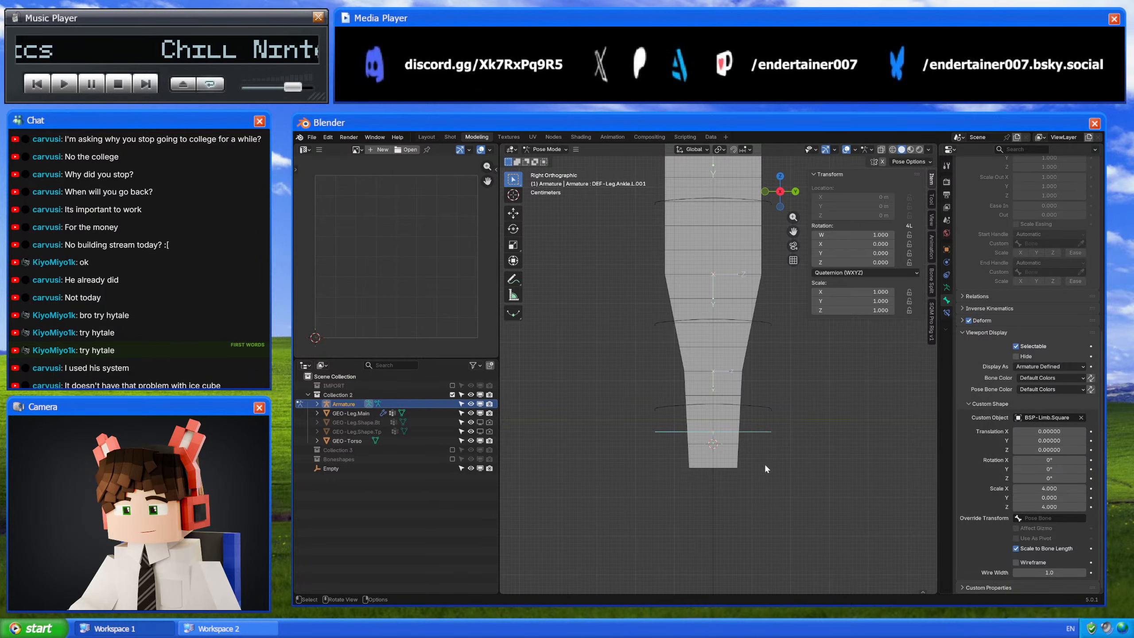
Step: Align the DEF-Leg.Ankle.L.001 custom shape with the 3D cursor by setting its Y translation to 0.03125
scroll(790, 408, up, 3)
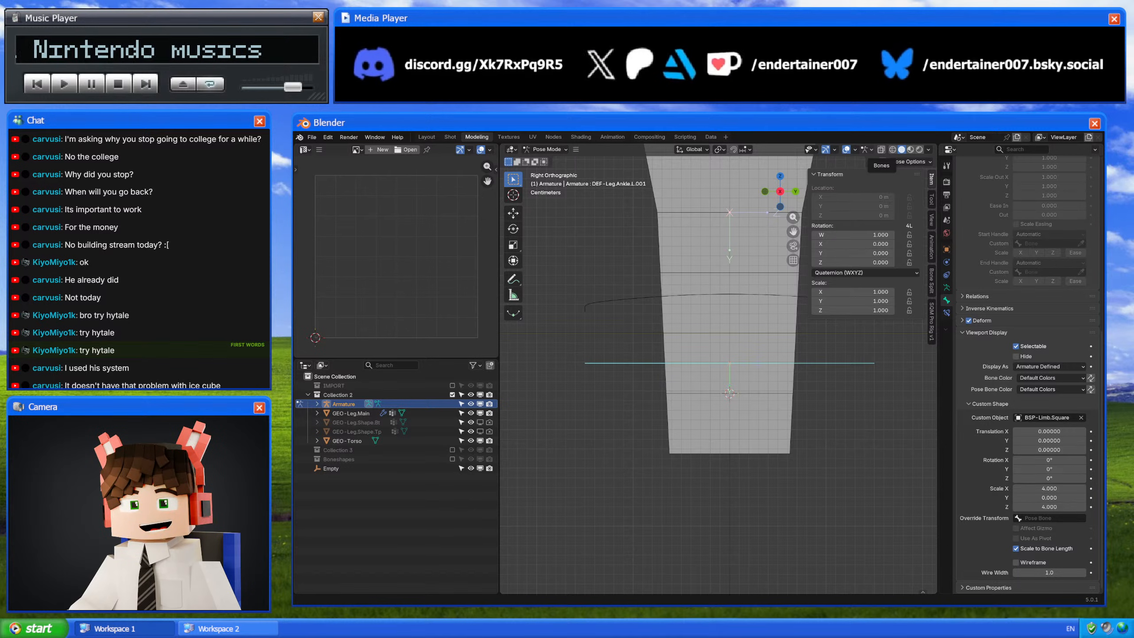
drag(1050, 441, 1096, 440)
double_click(1071, 443)
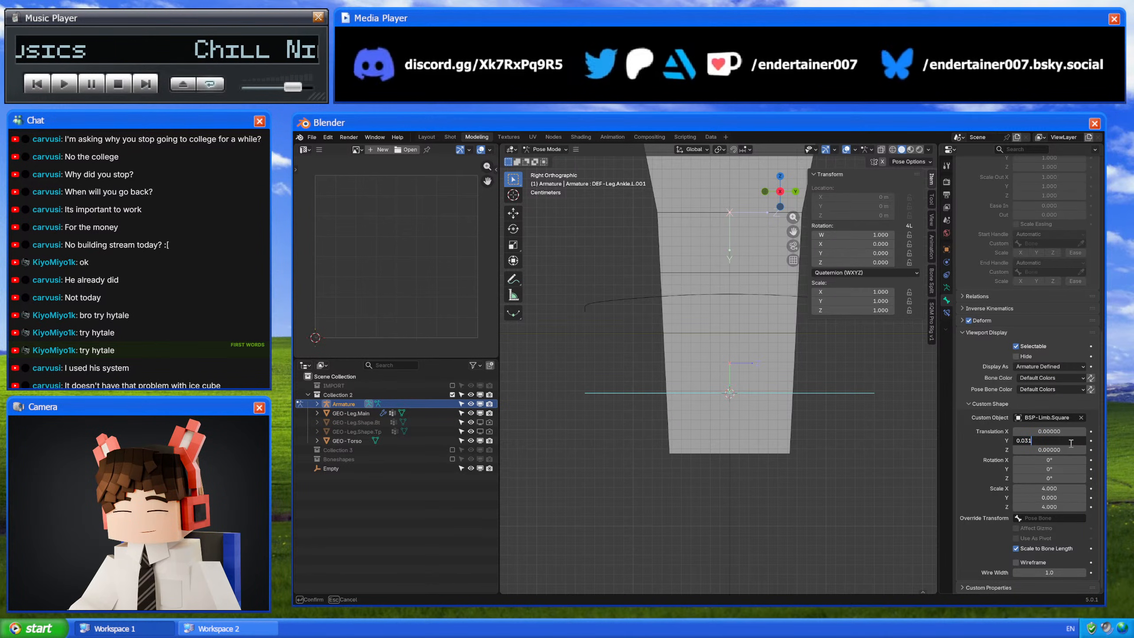
key(BackSpace)
key(Return)
double_click(1071, 443)
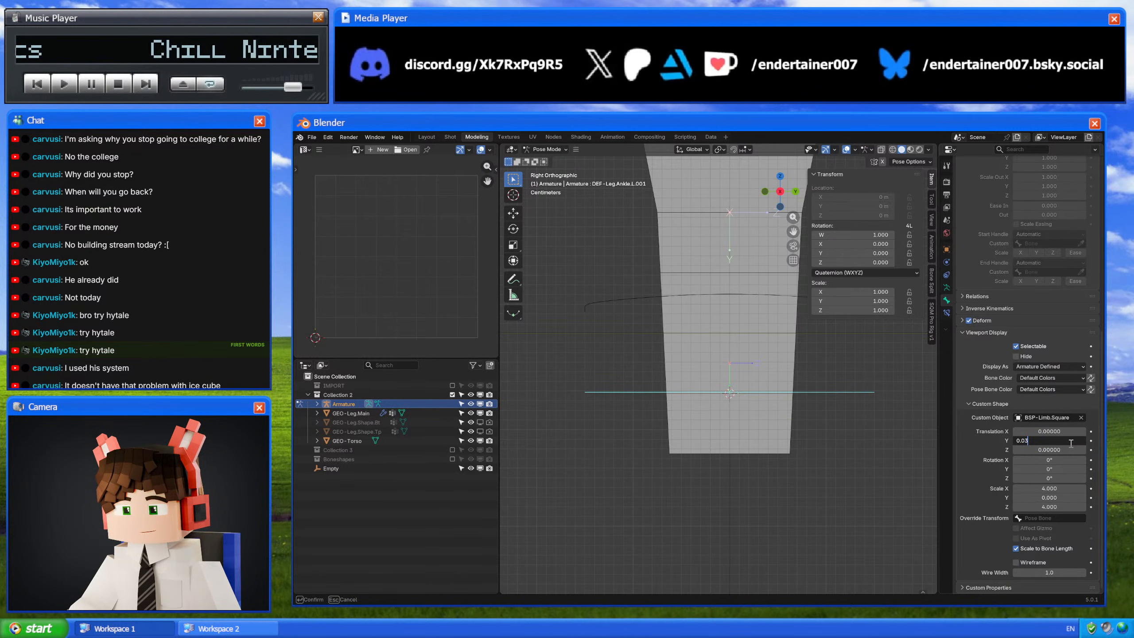
text(25)
key(Return)
double_click(1071, 442)
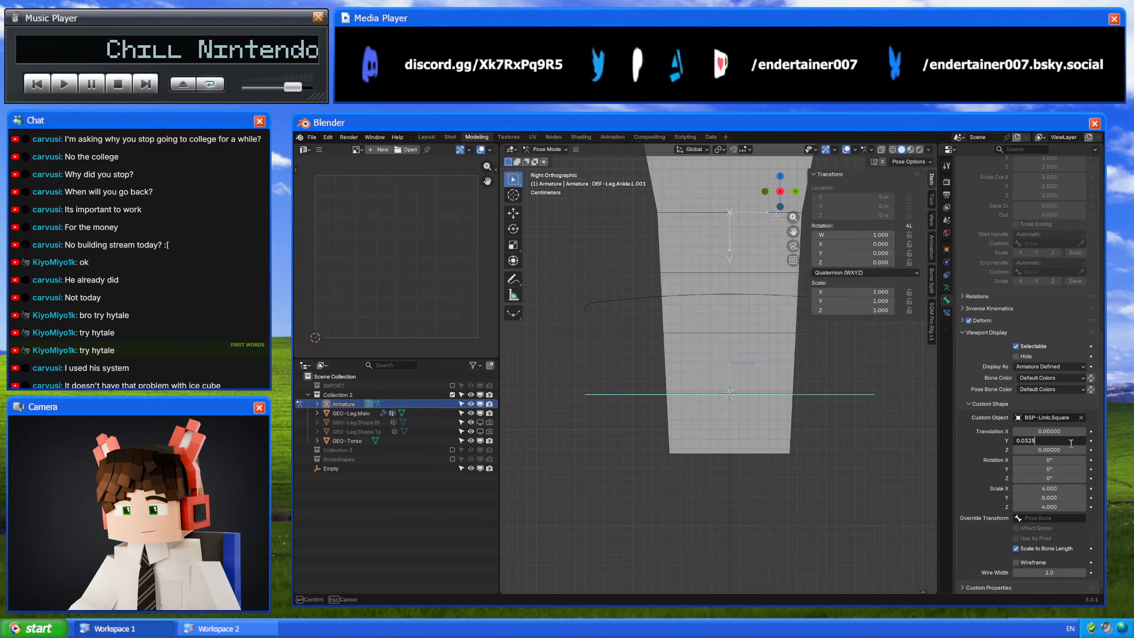
text(125)
key(Return)
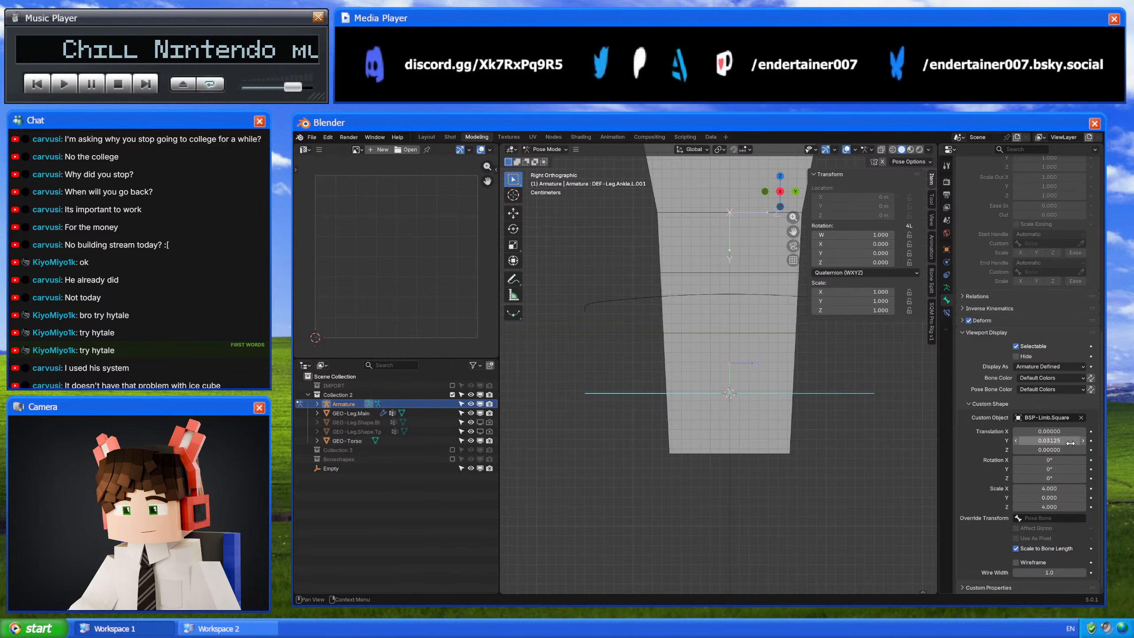
Step: Set the Y scale of the DEF-Leg.Ankle.L.001 custom shape to 4, matching its X and Z scales
double_click(1049, 497)
text(4)
key(Return)
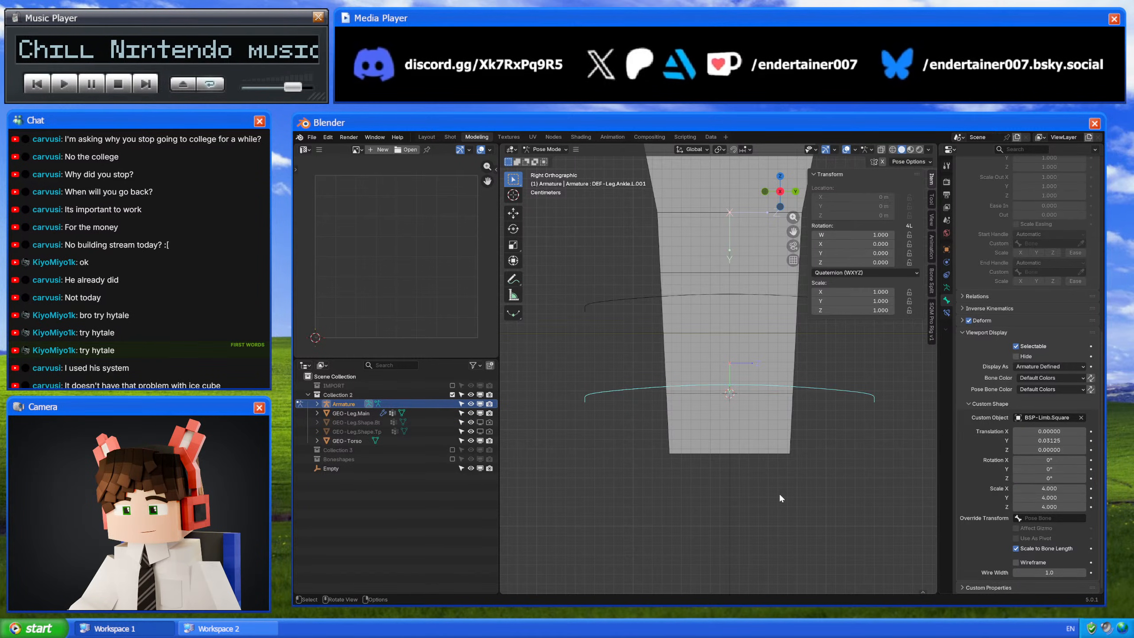
Step: Reduce the DEF-Leg.Md.L.001 custom shape to a scale of 1.25 on all three axes
scroll(775, 489, down, 5)
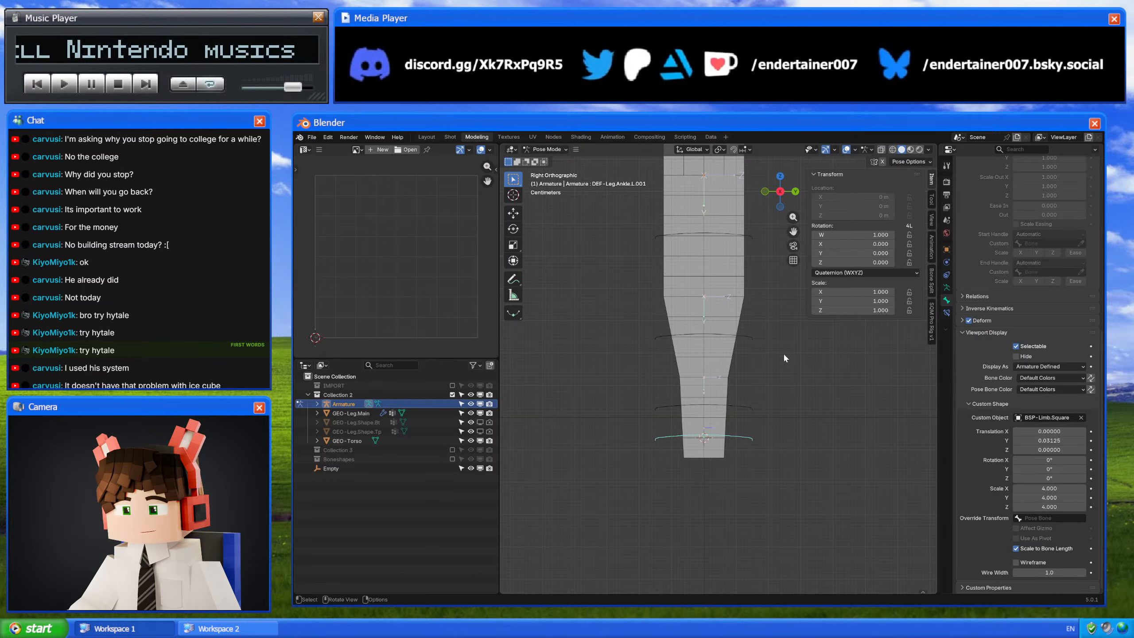
shift+middle_drag(783, 354, 781, 386)
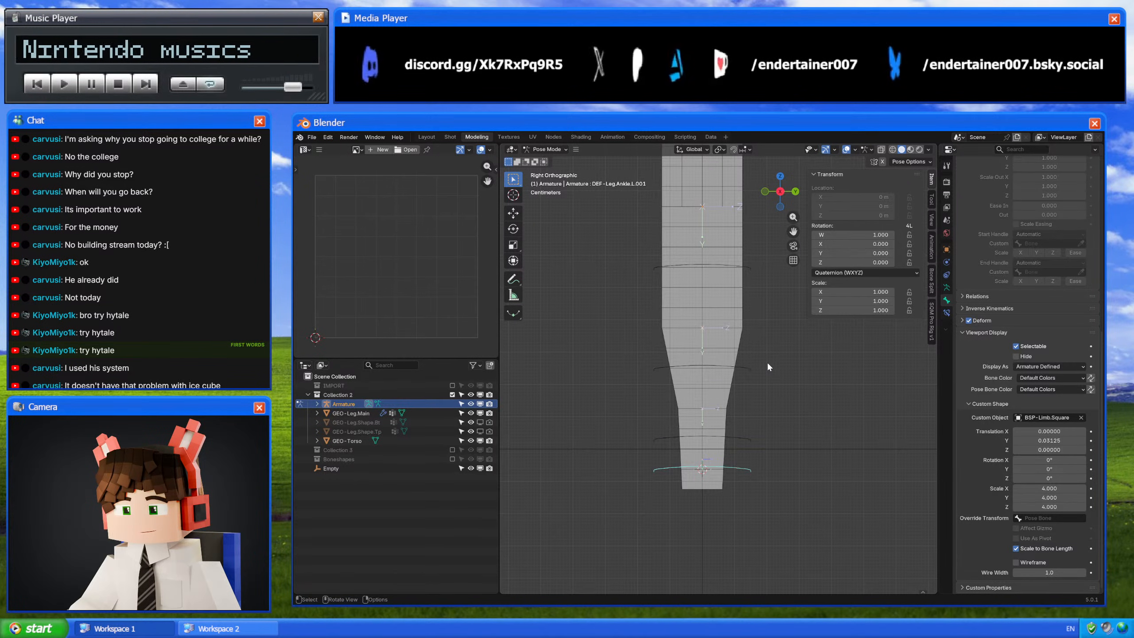
click(753, 368)
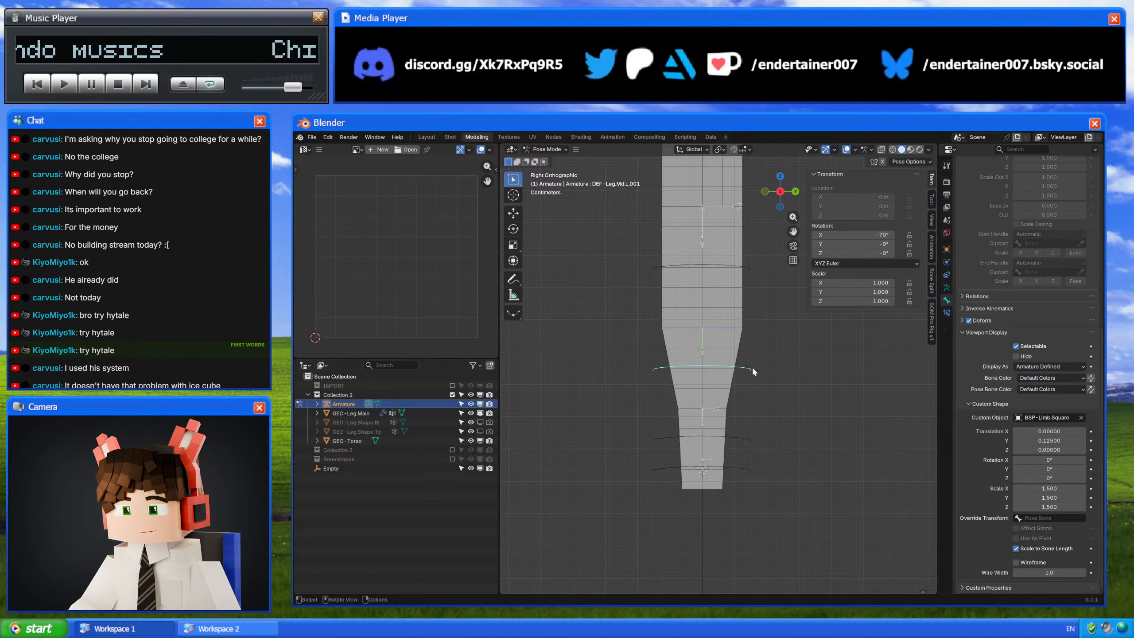
drag(1049, 489, 1056, 490)
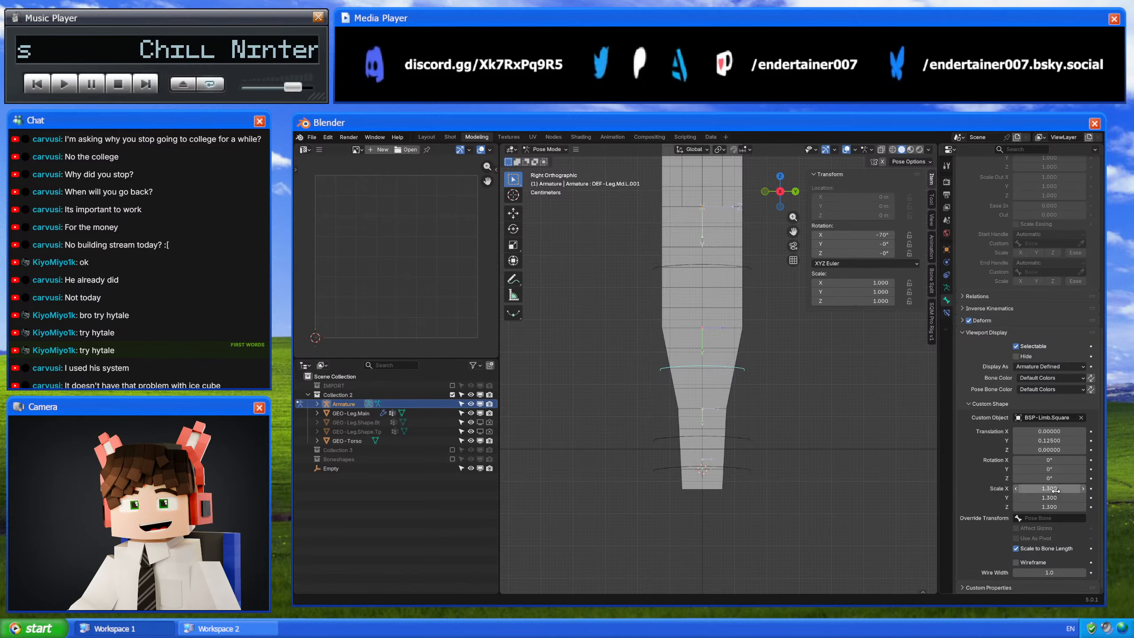
click(1056, 490)
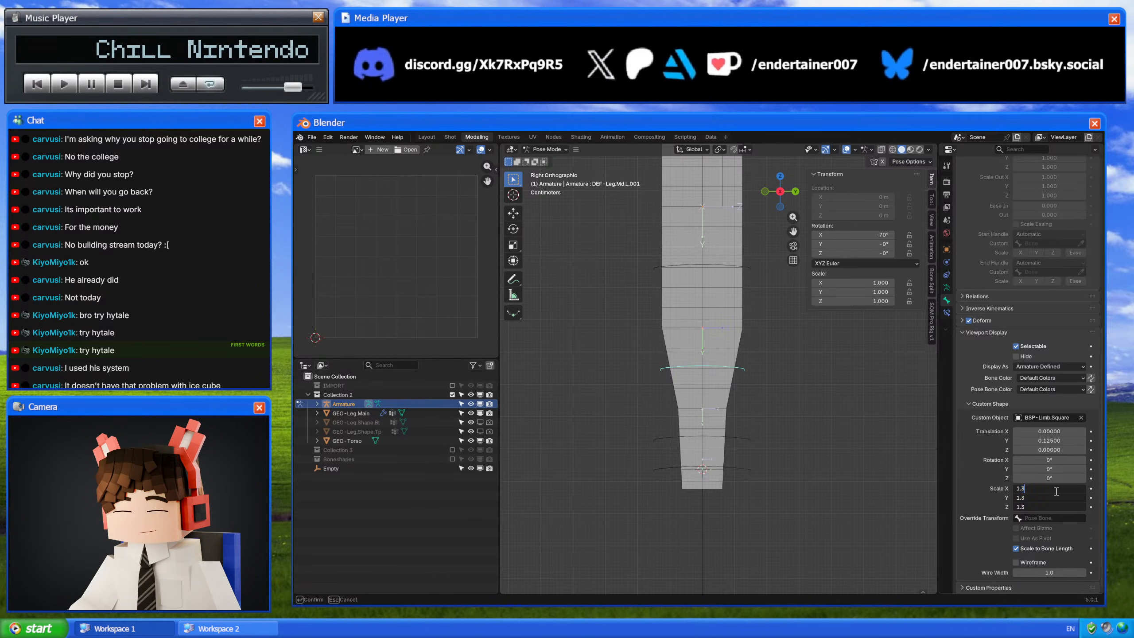
key(BackSpace)
text(25)
key(Return)
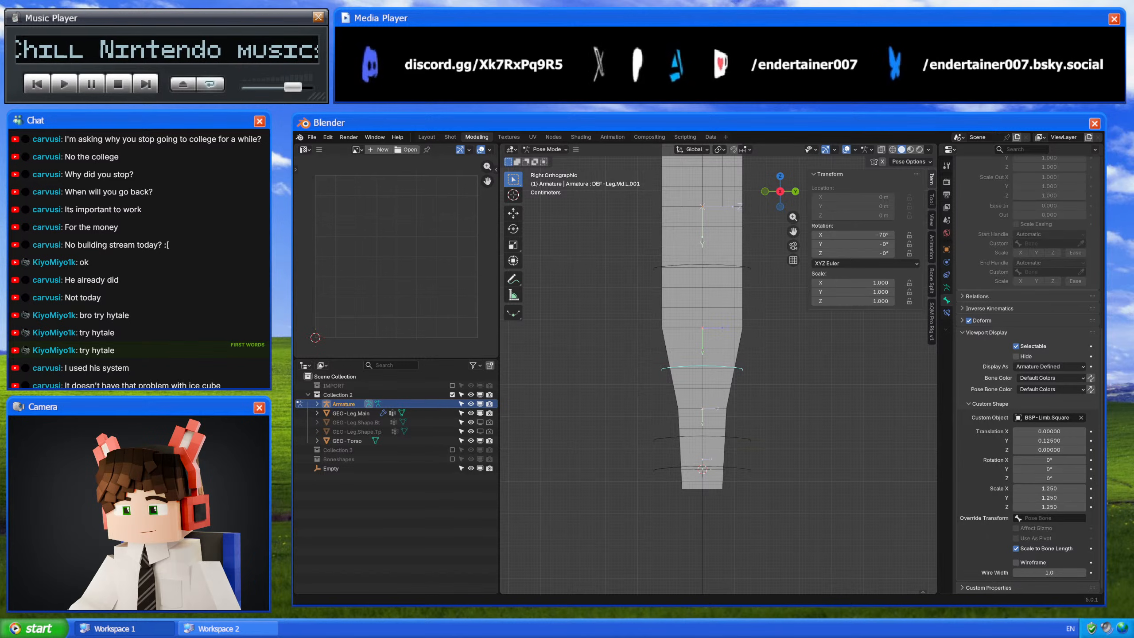
Step: Shrink the DEF-Leg.Bt.L.001 custom shape to a scale of 1.5 on all three axes, also trying 1.75
click(749, 450)
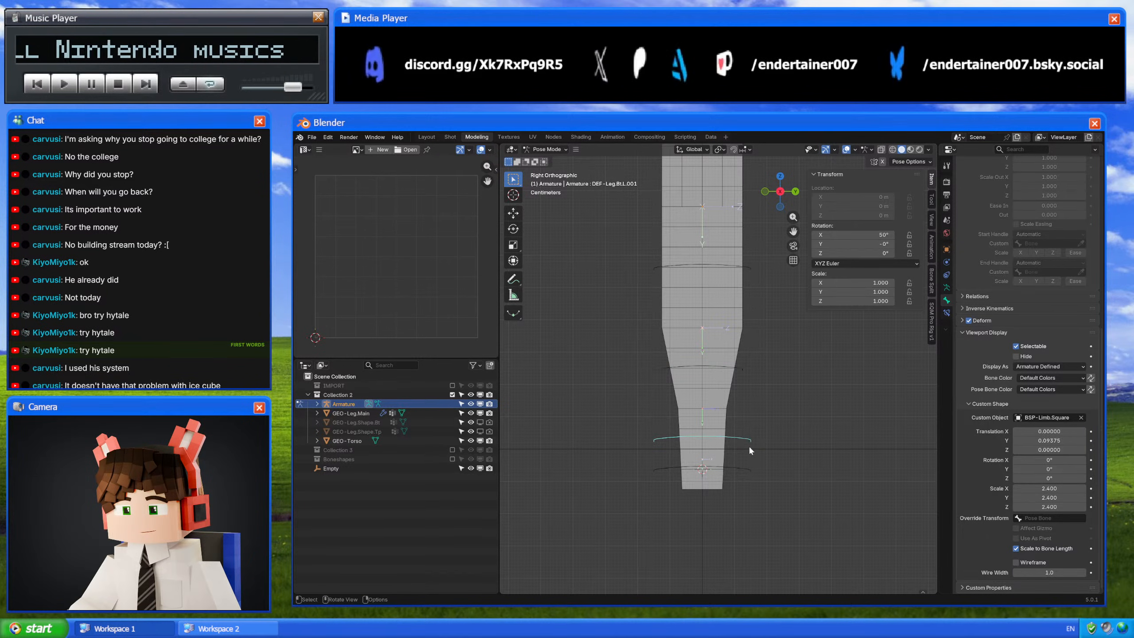
click(744, 464)
scroll(745, 464, up, 3)
drag(1049, 507, 1031, 488)
key(Escape)
click(734, 437)
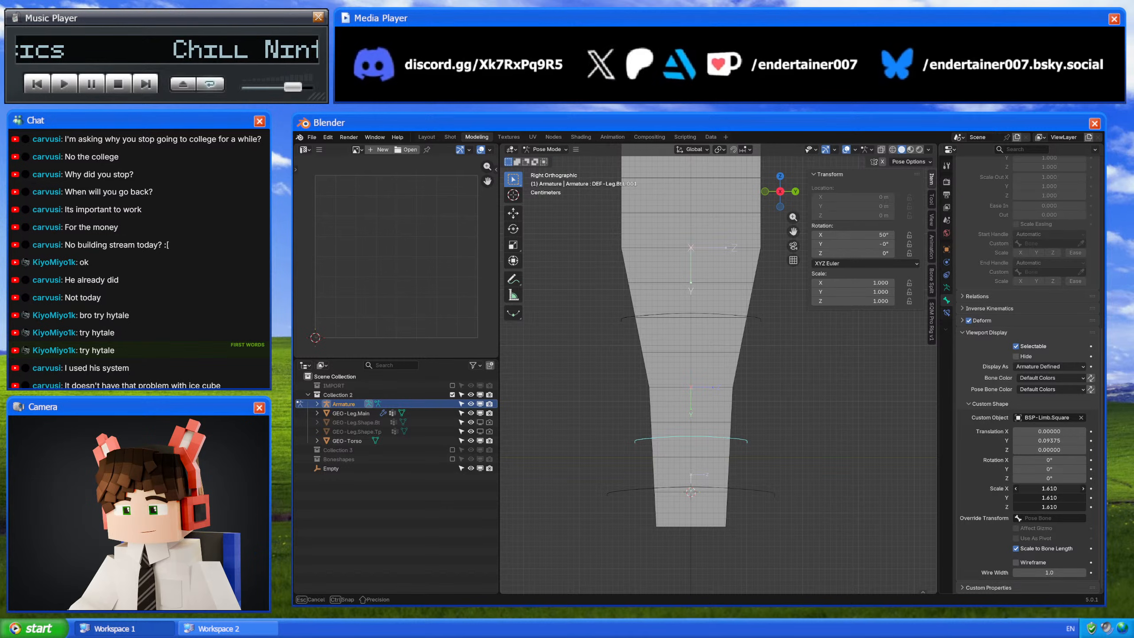
drag(1032, 488, 1043, 488)
click(1044, 488)
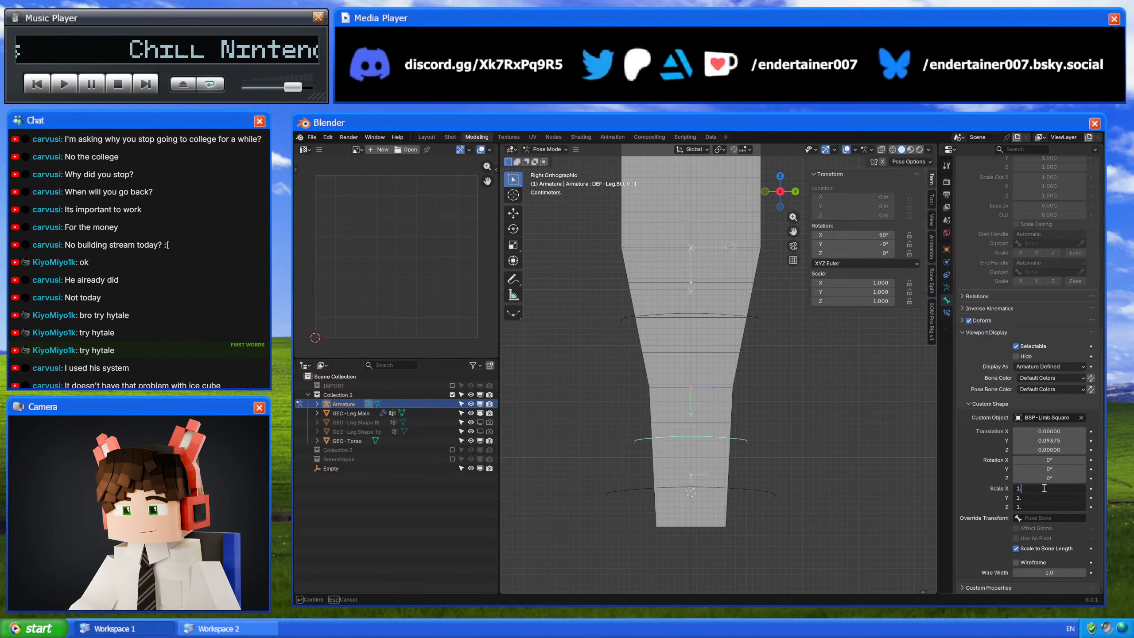
text(1.5)
key(Return)
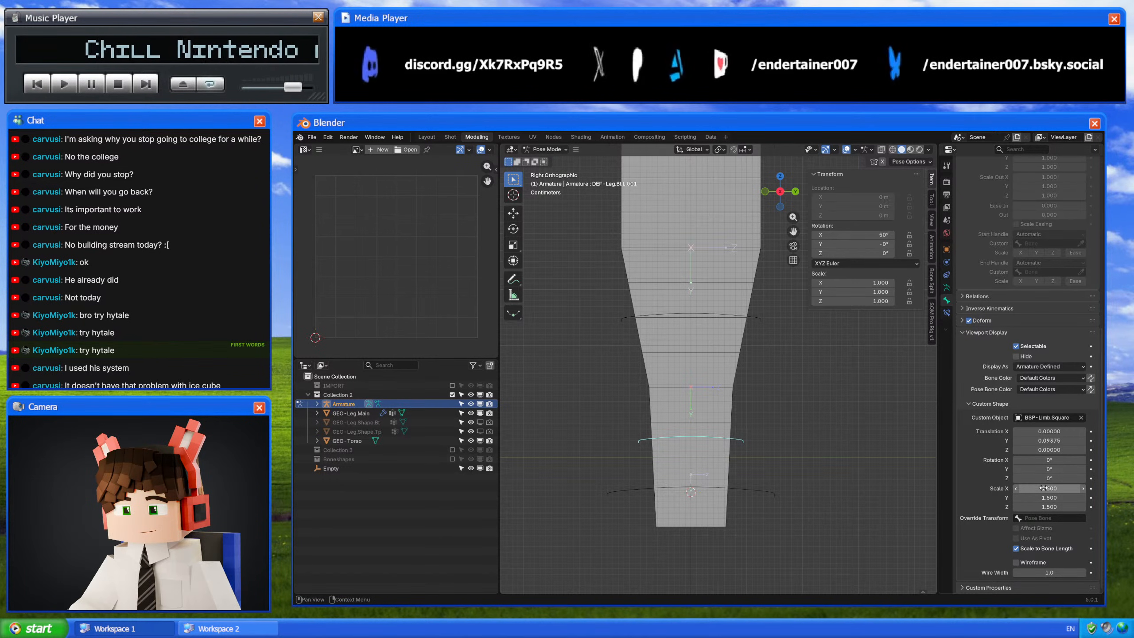
click(1043, 488)
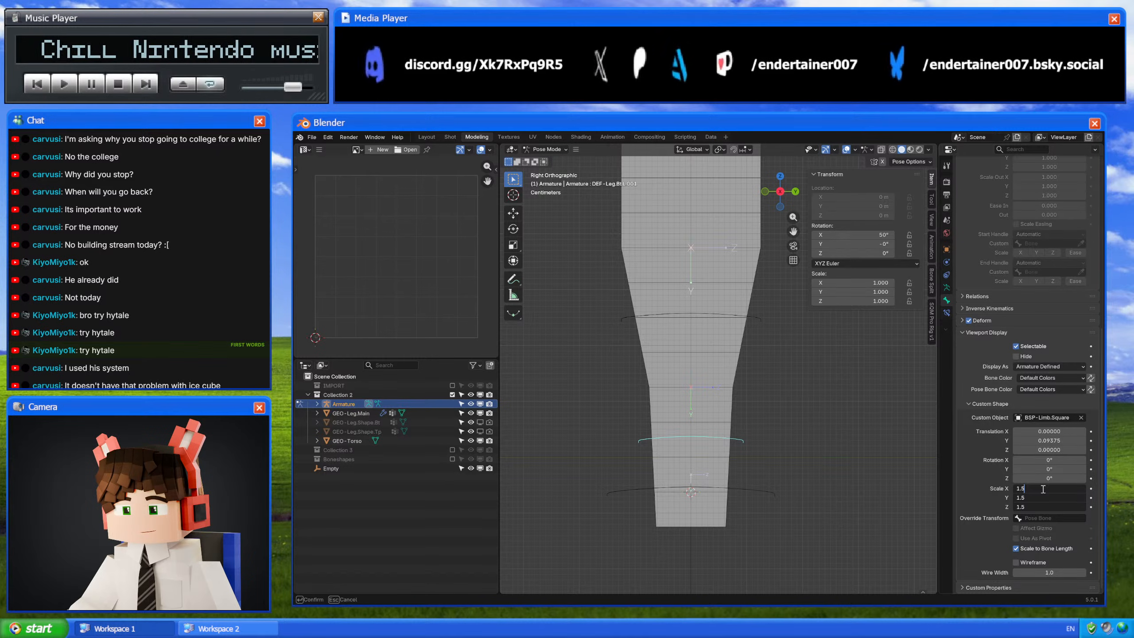
key(Return)
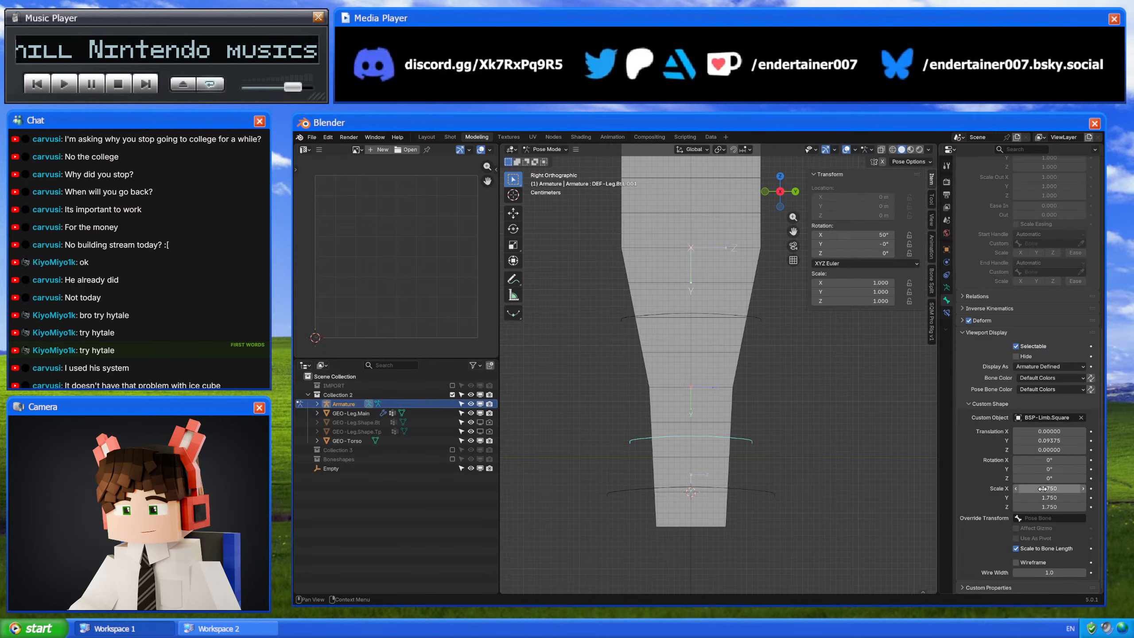
Step: Reduce the DEF-Leg.Ankle.L.001 custom shape to a scale of 2.5 on all axes and check its fit around the leg
click(753, 489)
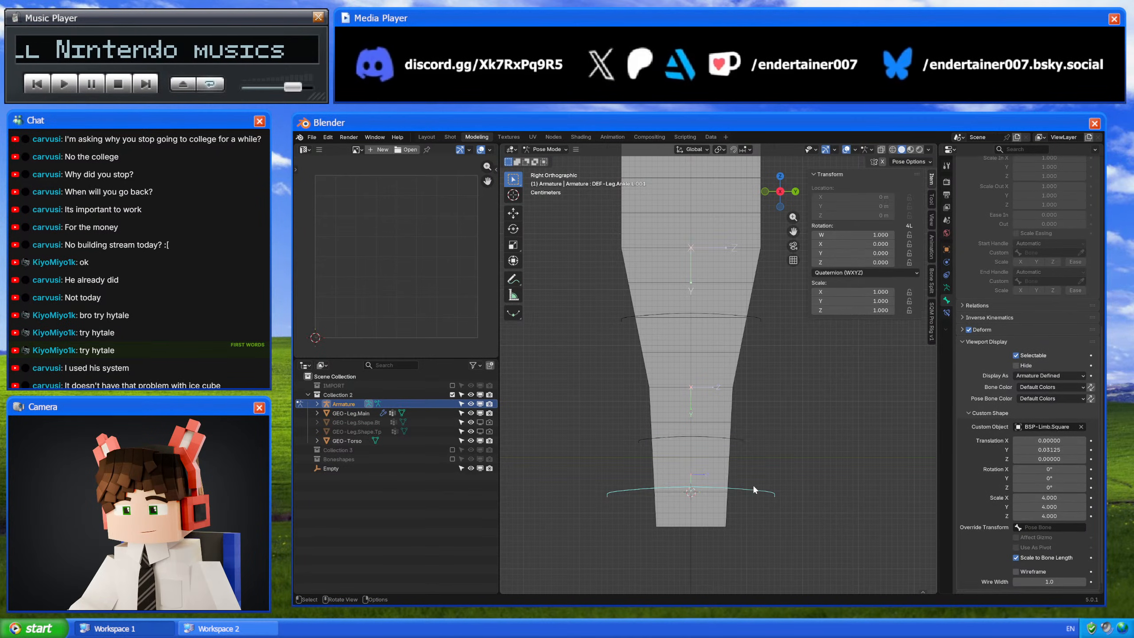
click(780, 206)
mouse_move(1049, 497)
mouse_down()
mouse_move(980, 497)
mouse_move(1056, 495)
mouse_up()
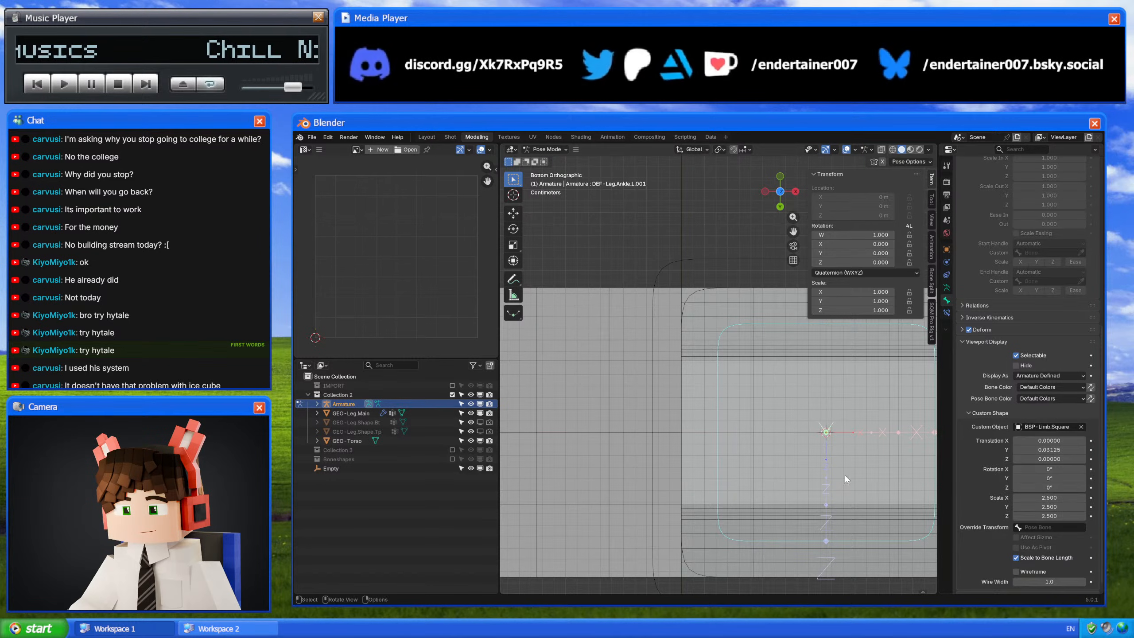
middle_drag(845, 475, 743, 433)
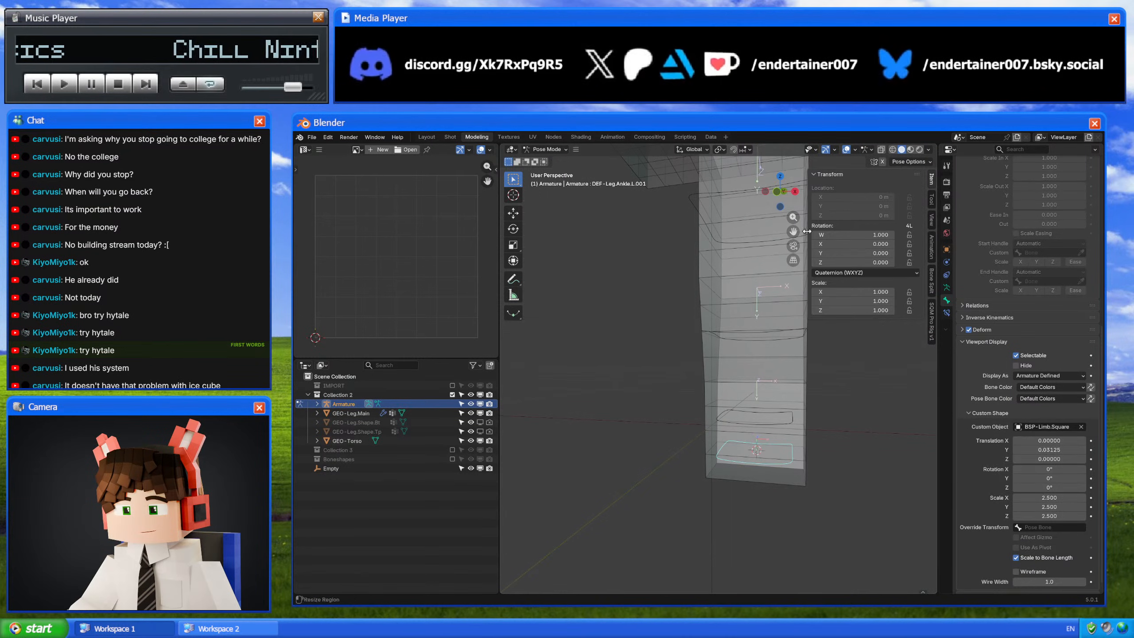
click(778, 193)
click(796, 193)
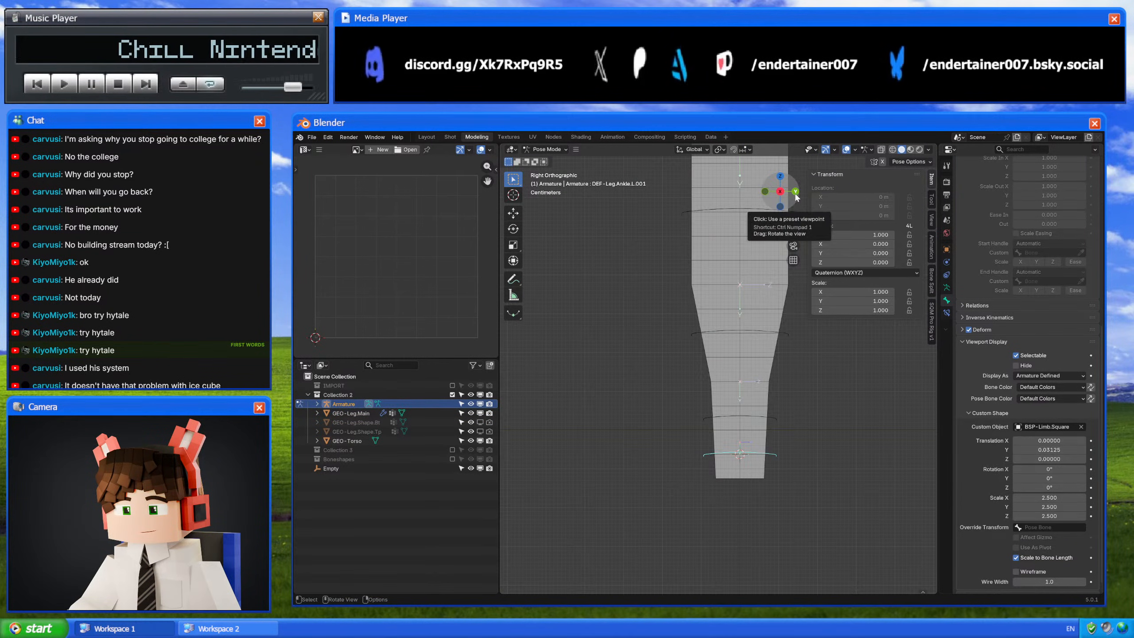
scroll(698, 379, down, 6)
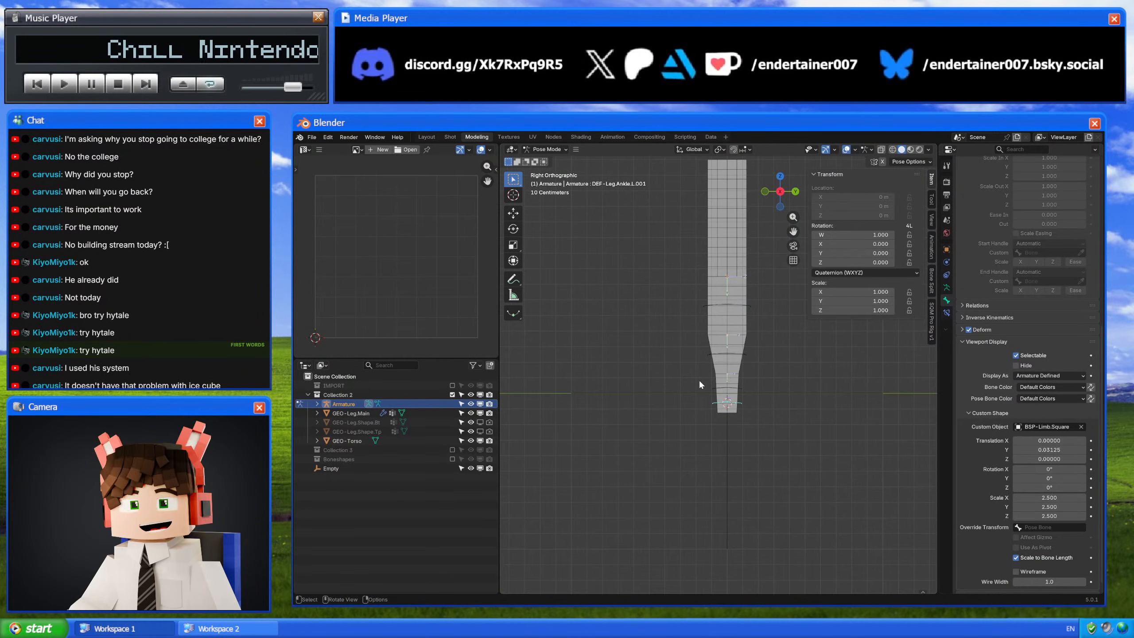
Step: Widen the DEF-Leg.Md.L.001 custom shape beyond the leg's sides with an X scale of 1.5
click(769, 197)
scroll(745, 380, up, 3)
click(773, 353)
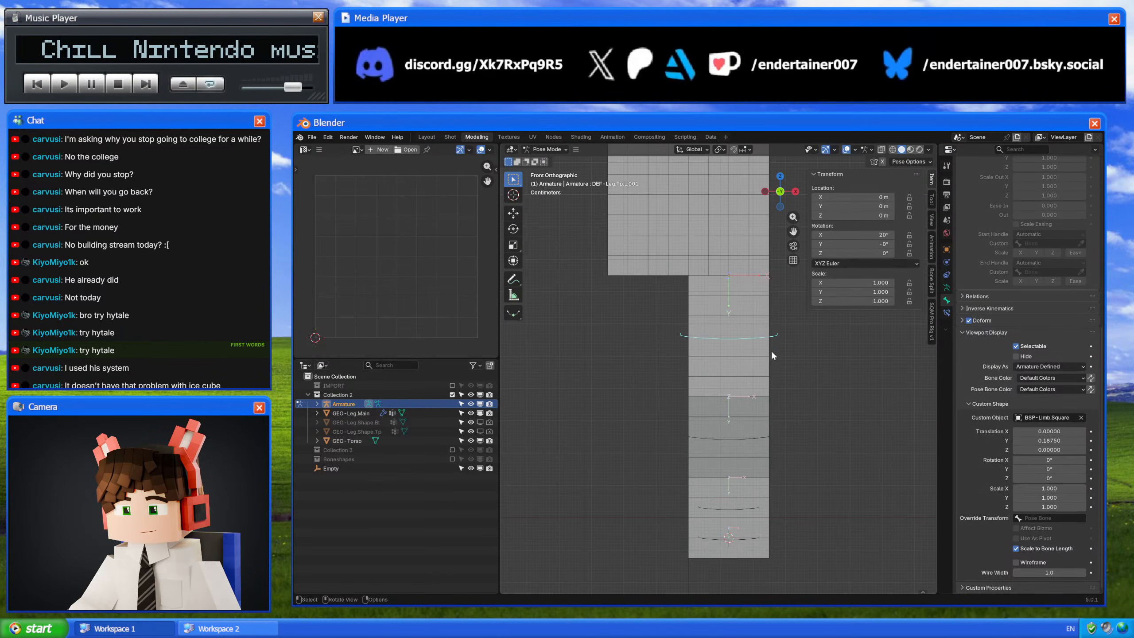
click(759, 433)
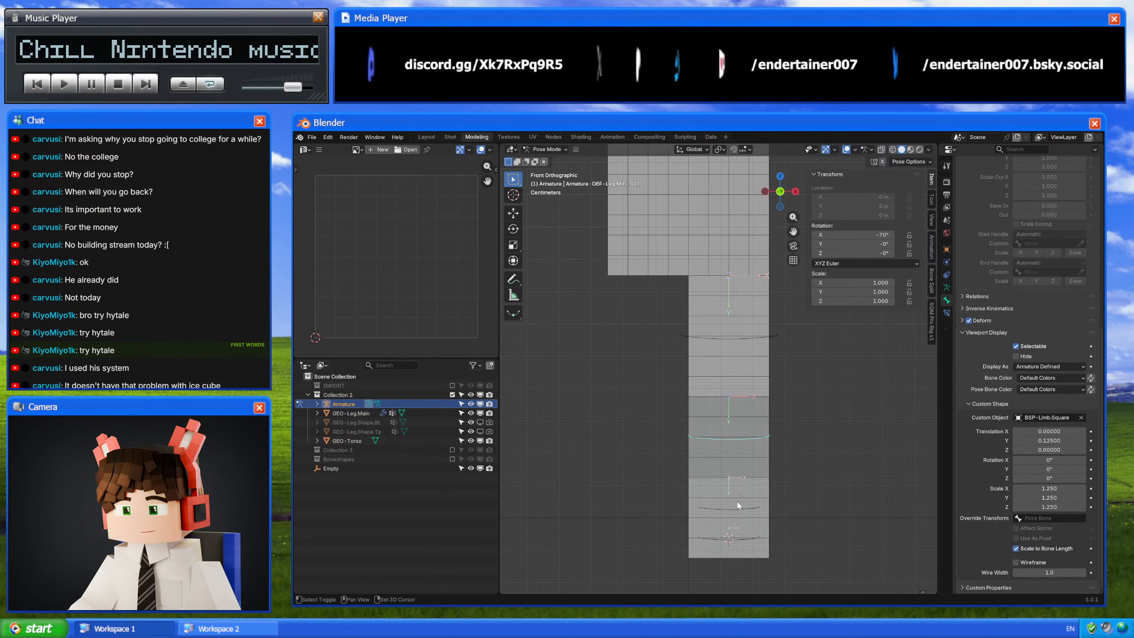
click(741, 436)
click(778, 207)
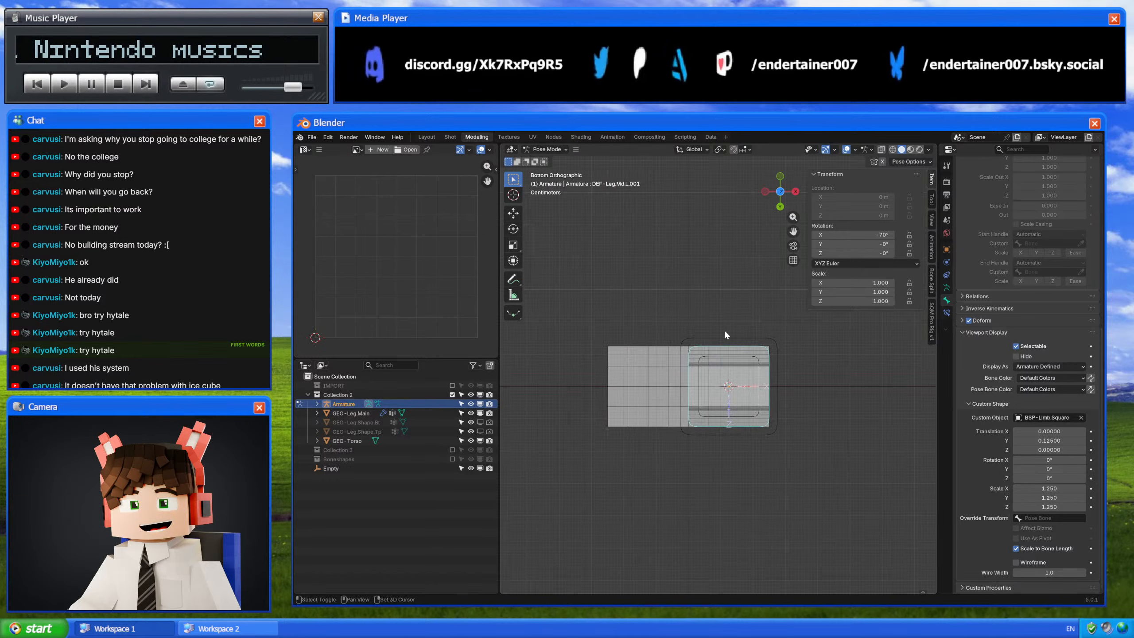
scroll(728, 343, up, 4)
mouse_move(1050, 488)
mouse_down()
mouse_move(1085, 488)
mouse_move(1050, 488)
mouse_up()
click(1049, 488)
text(1.51)
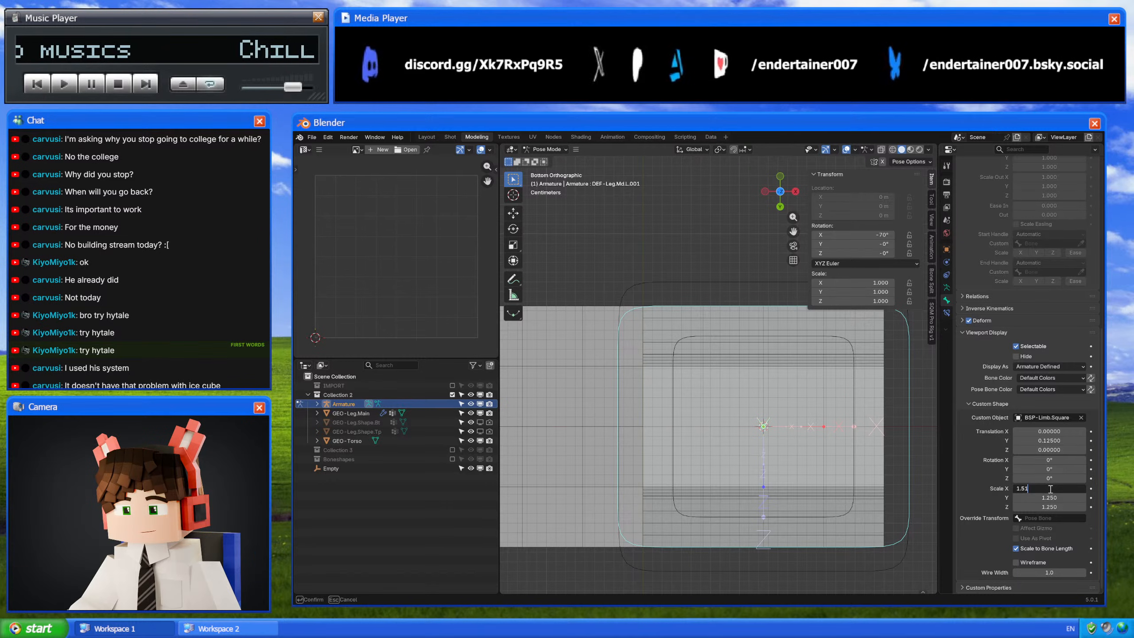
key(BackSpace)
key(Return)
Step: Match the width of the DEF-Leg.Bt.L.001 custom shape to the middle one with an X scale of 2.4
click(673, 389)
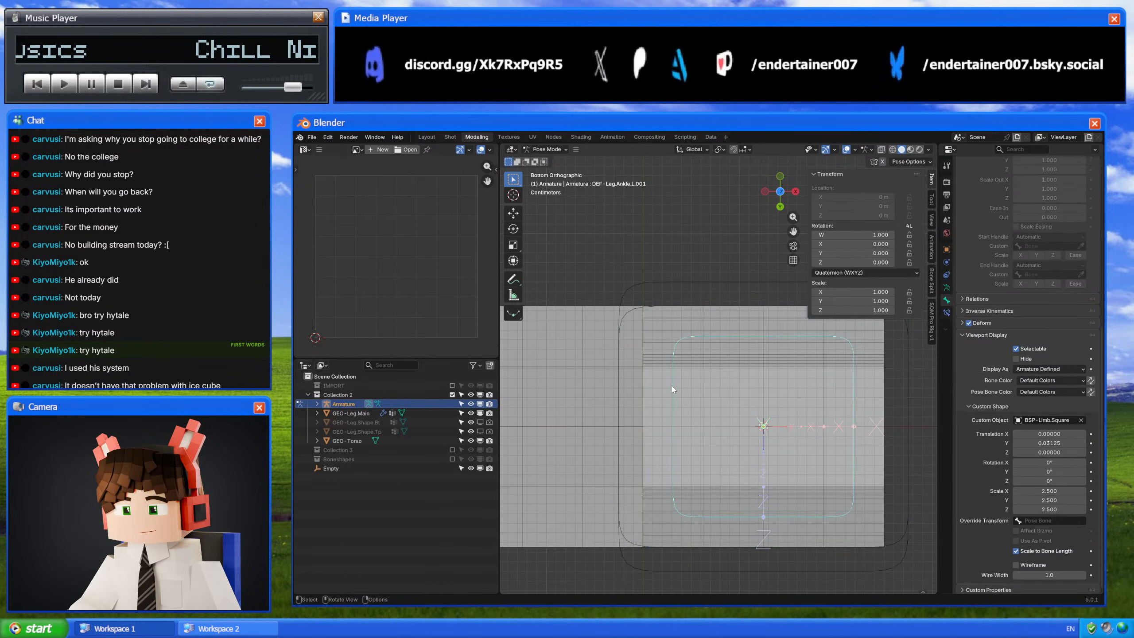
click(672, 410)
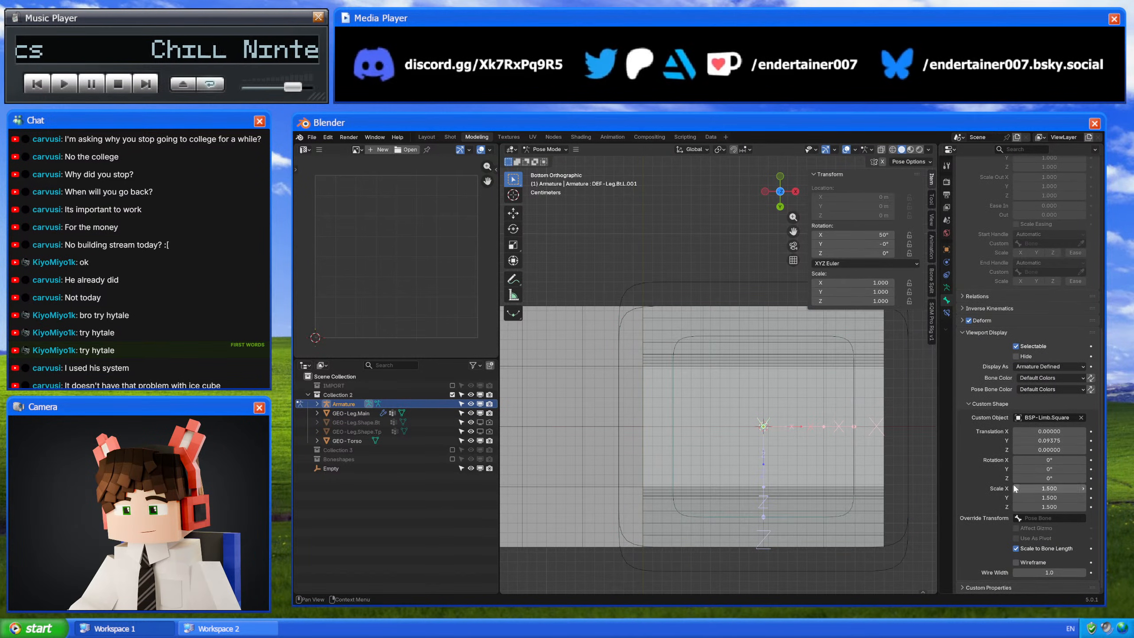
drag(1018, 489, 1063, 488)
click(1063, 488)
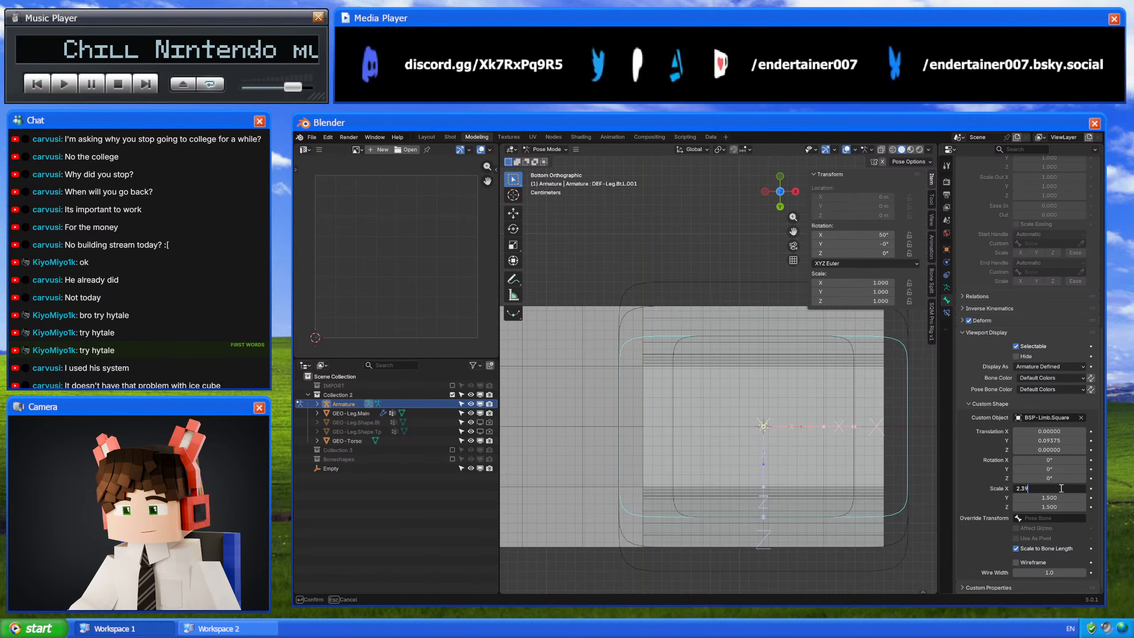
text(4)
key(Return)
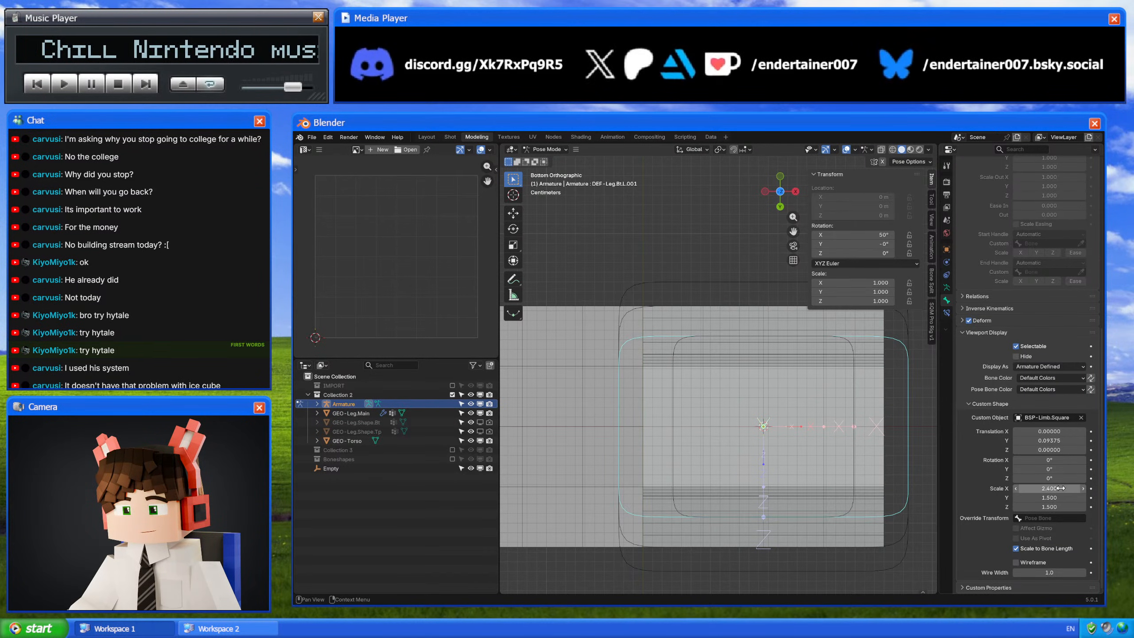
Step: Widen the DEF-Leg.Ankle.L.001 custom shape to line up with the other leg shapes using an X scale of 4
click(686, 382)
drag(1049, 497, 1087, 497)
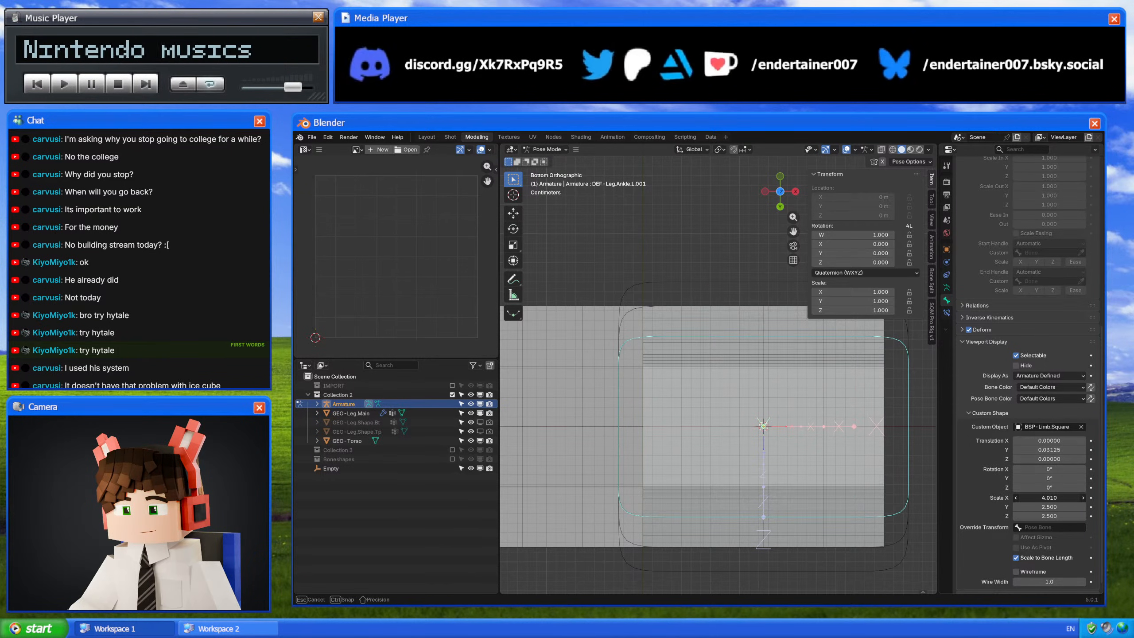
double_click(1049, 497)
text(4)
key(Return)
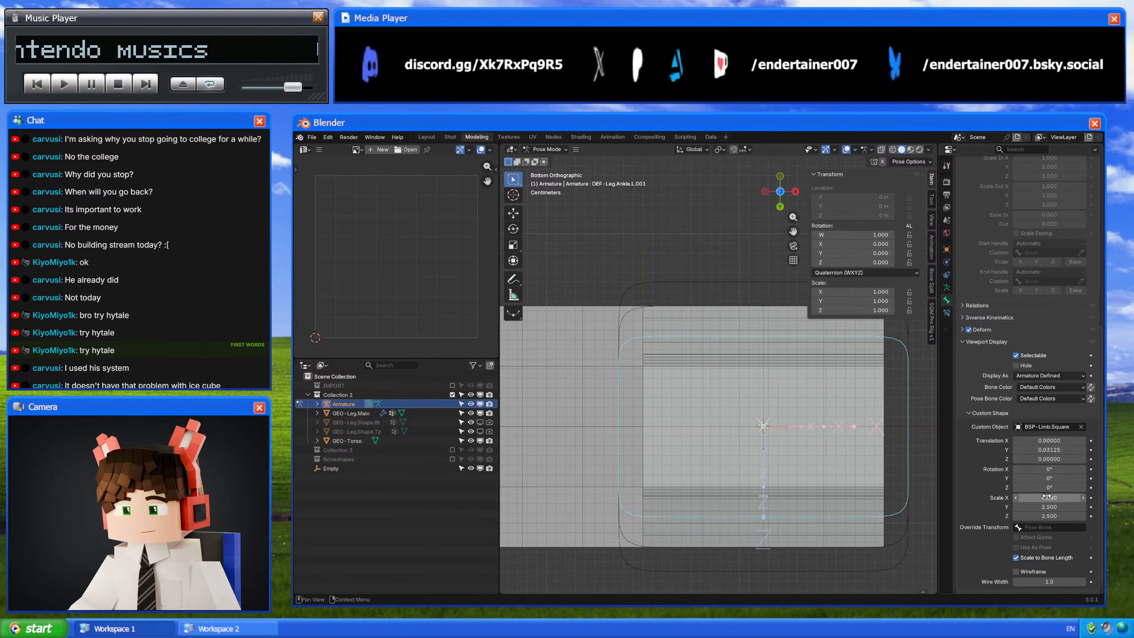
Step: Turn off solo for the Bones.002 collection so the original deform bones show in the right side view
middle_drag(919, 470, 765, 398)
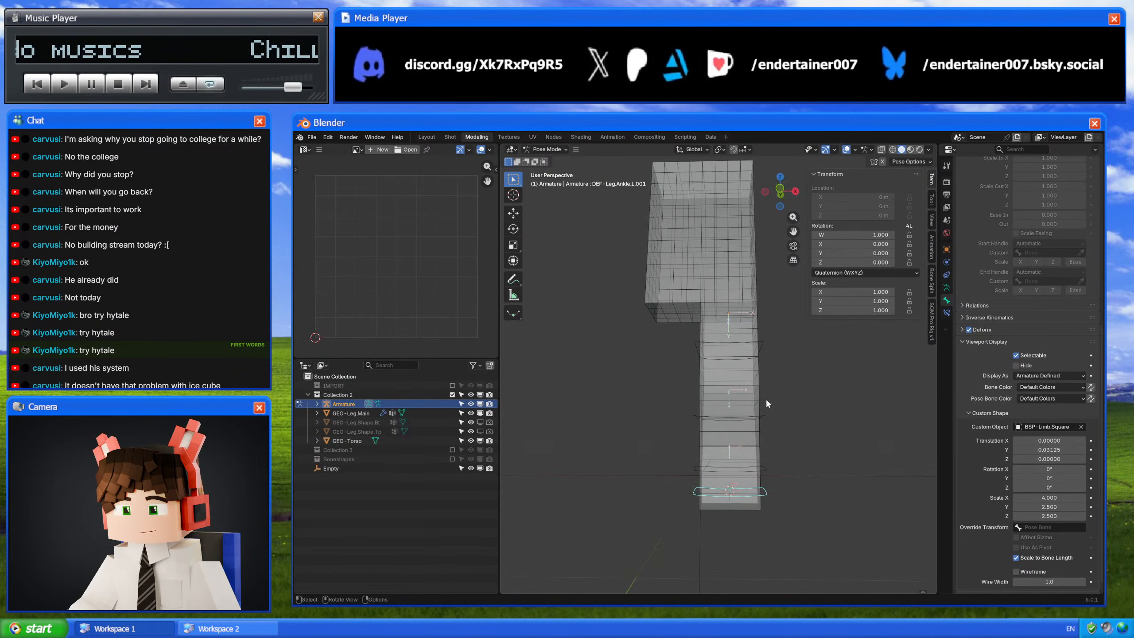
click(781, 190)
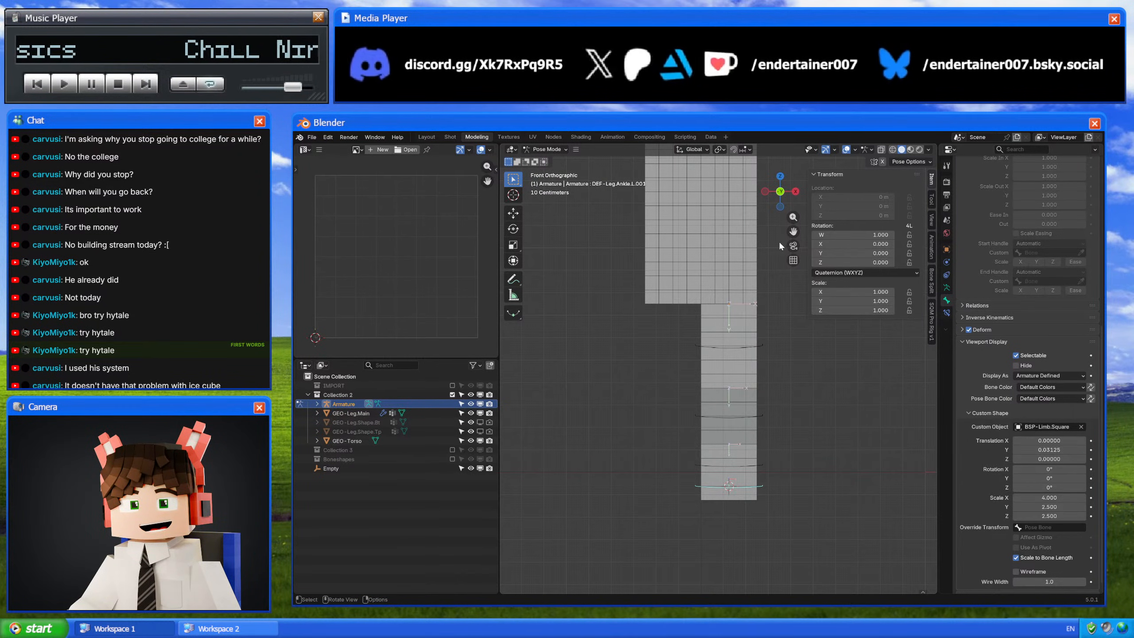
click(795, 191)
scroll(740, 326, up, 3)
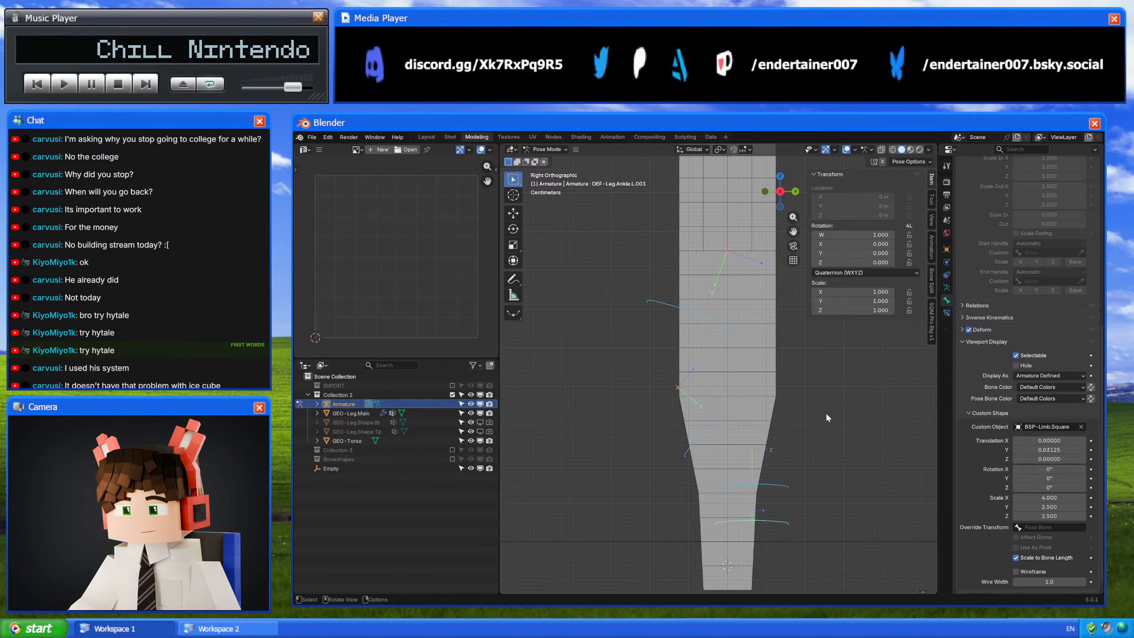
click(947, 287)
click(1074, 261)
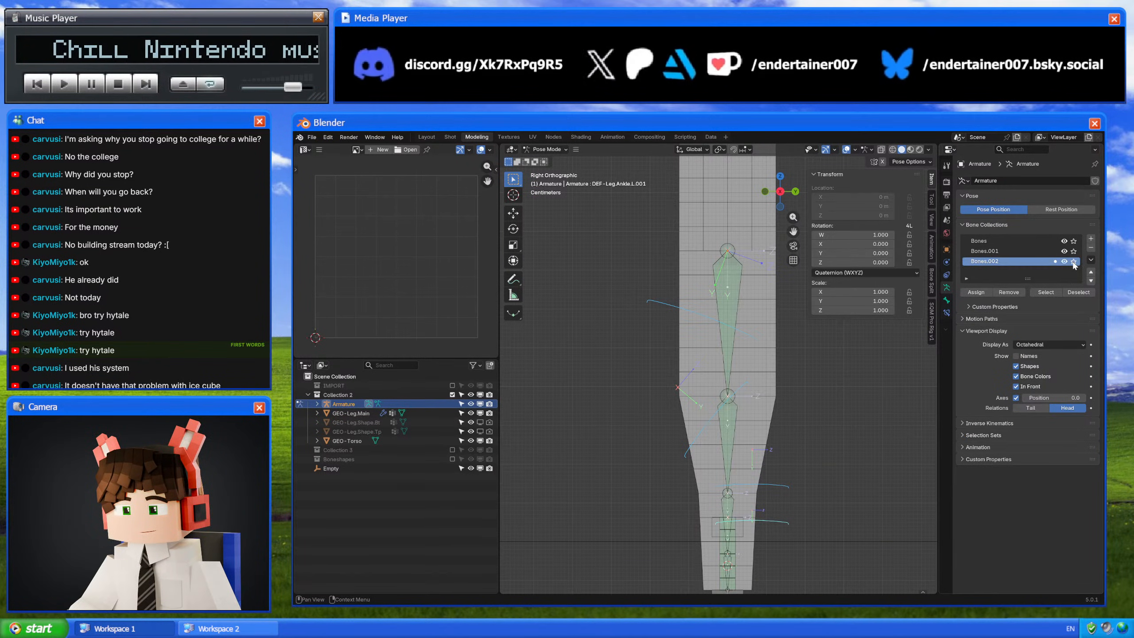
Step: Remove the existing constraints from the DEF-Leg.Tp.L, DEF-Leg.Md.L and DEF-Leg.Bt.L bones
click(738, 314)
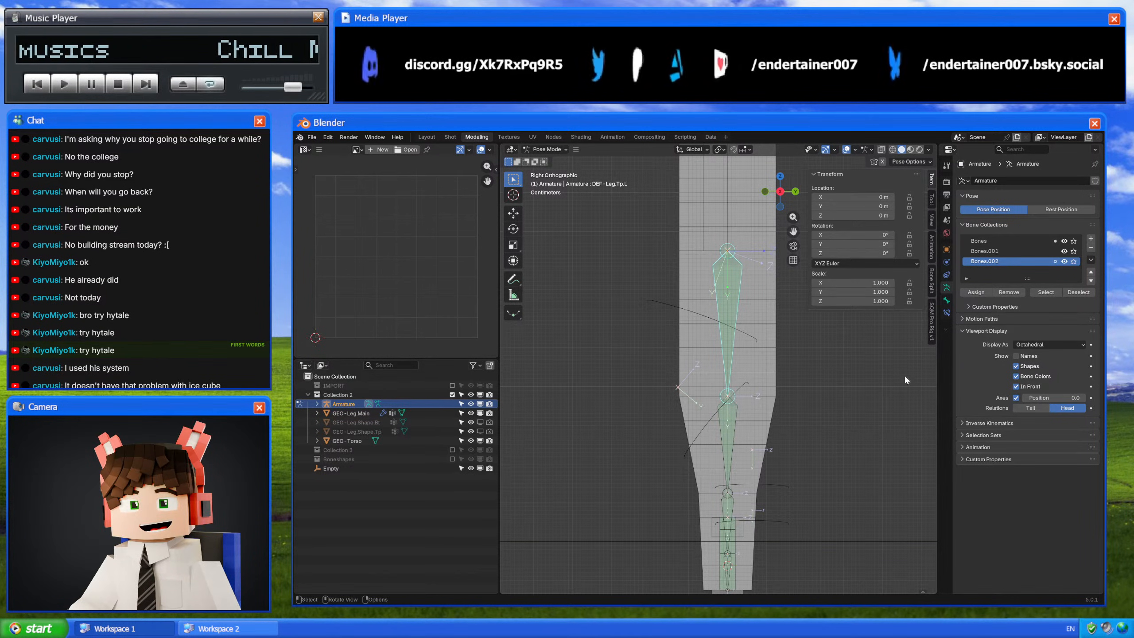
click(947, 313)
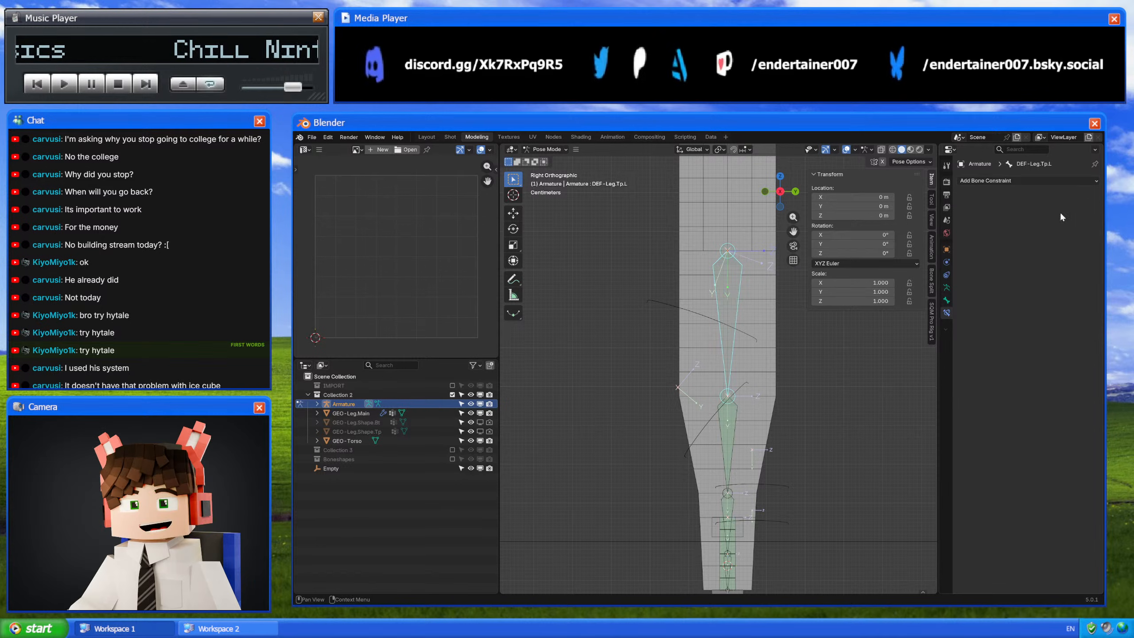
click(727, 438)
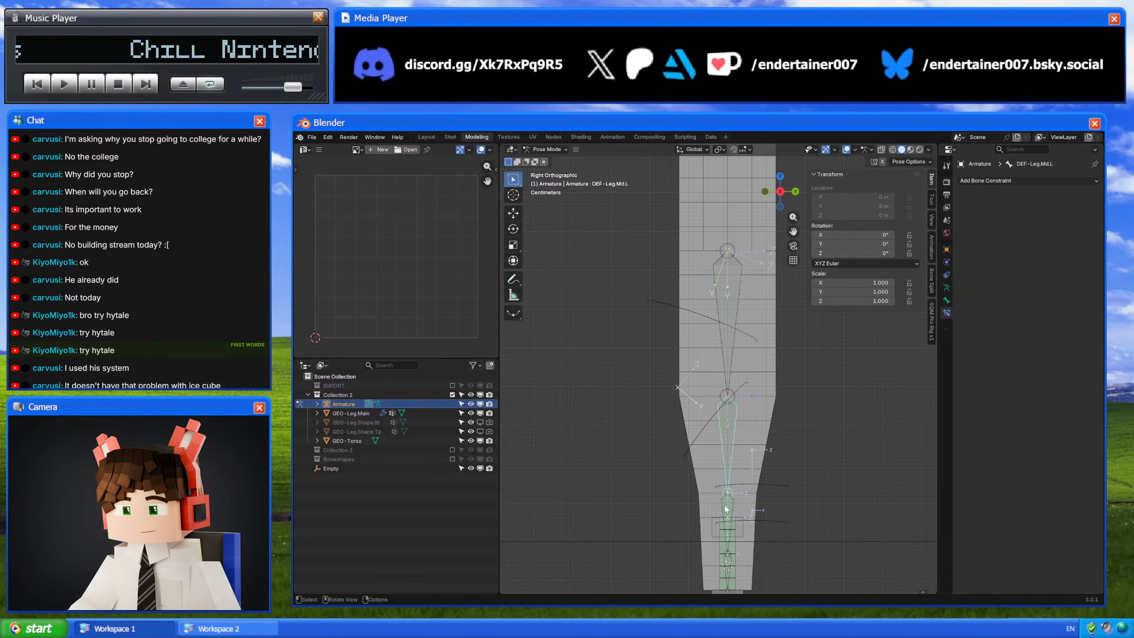
click(726, 509)
click(1081, 196)
scroll(728, 320, up, 4)
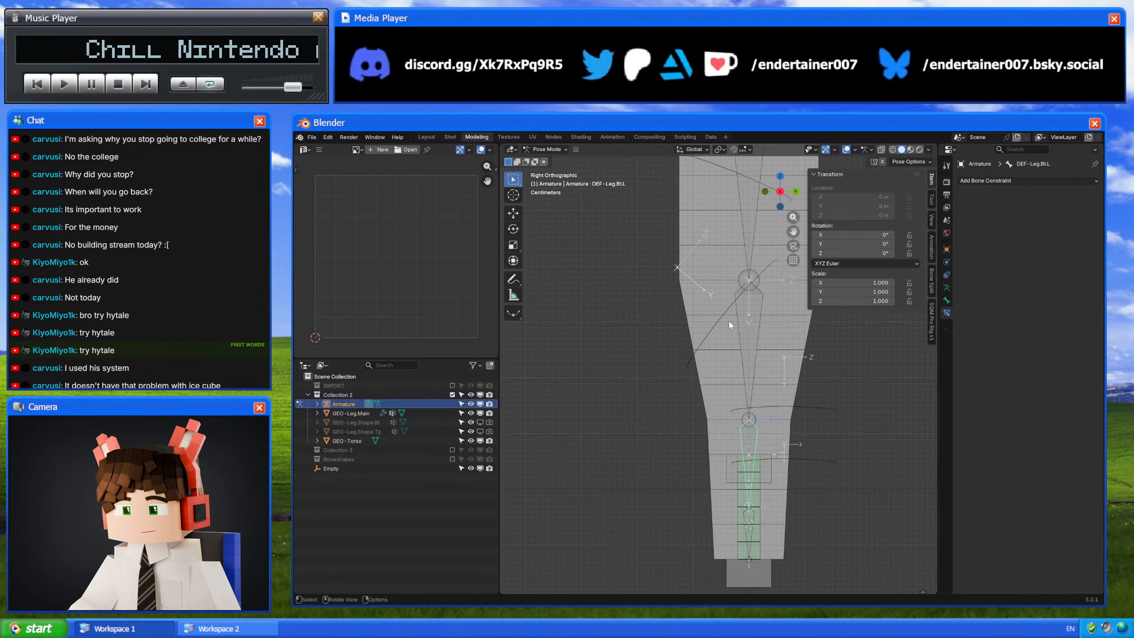
Step: Add a Copy Transforms constraint to DEF-Leg.Tp.L targeting DEF-Leg.Tp.L.001 and name it Copy Trans To FK
click(699, 271)
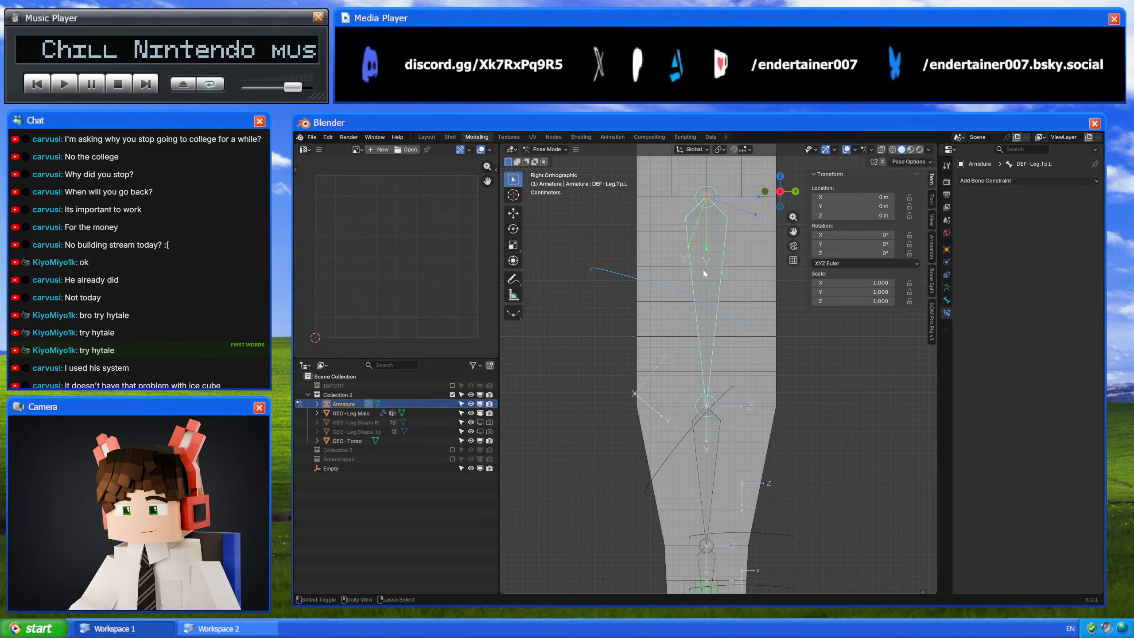
key(shift+ctrl+c)
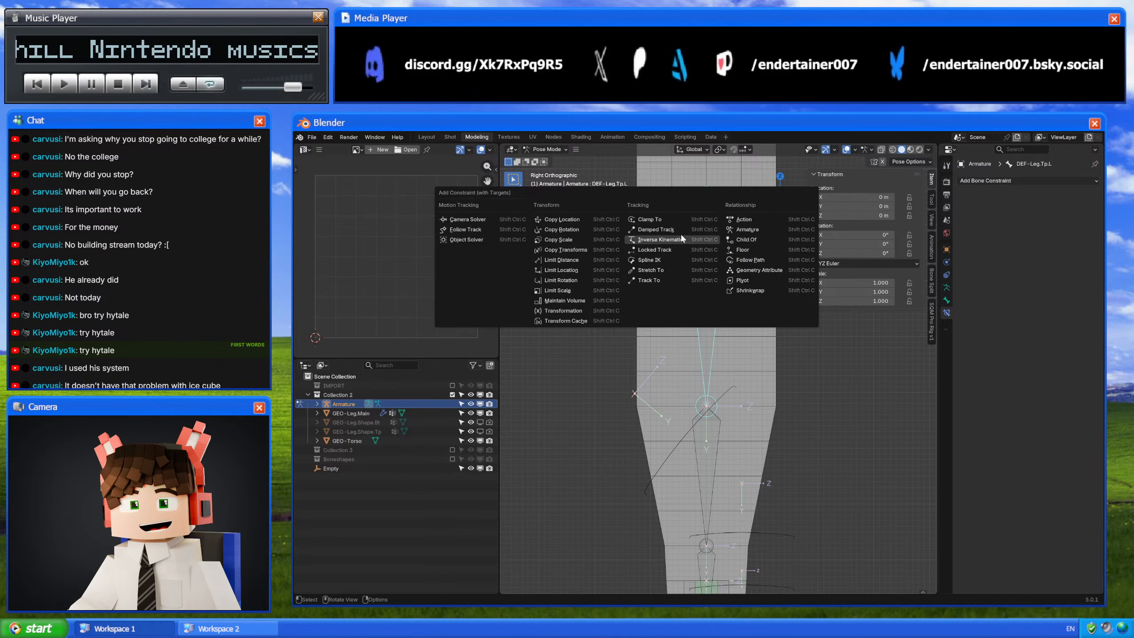
click(576, 251)
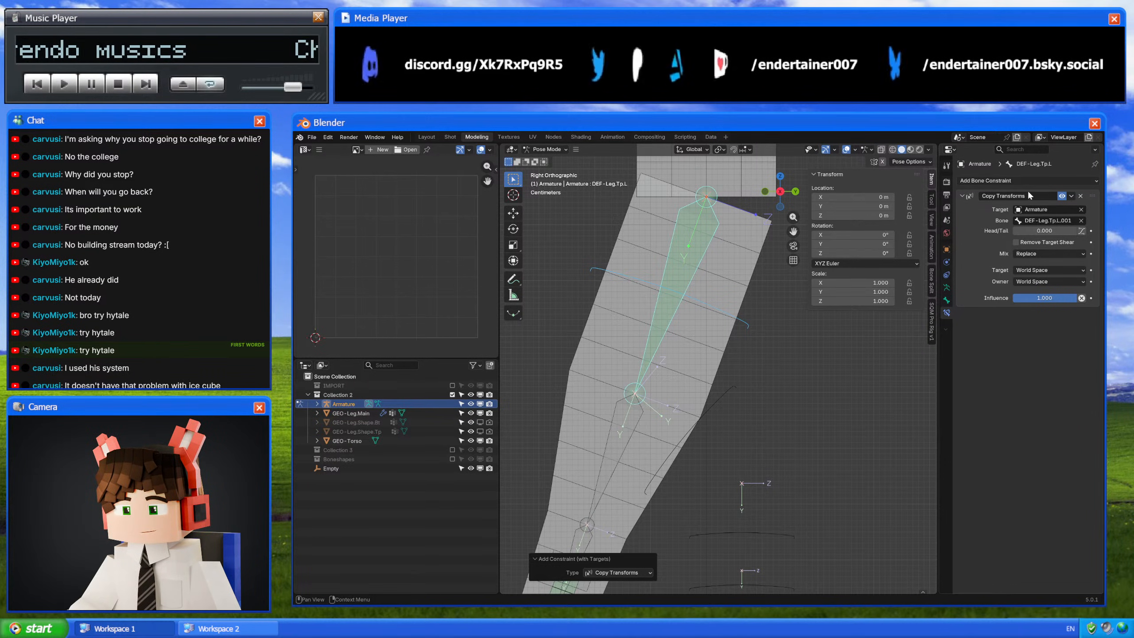
text(Copy Trans To FK)
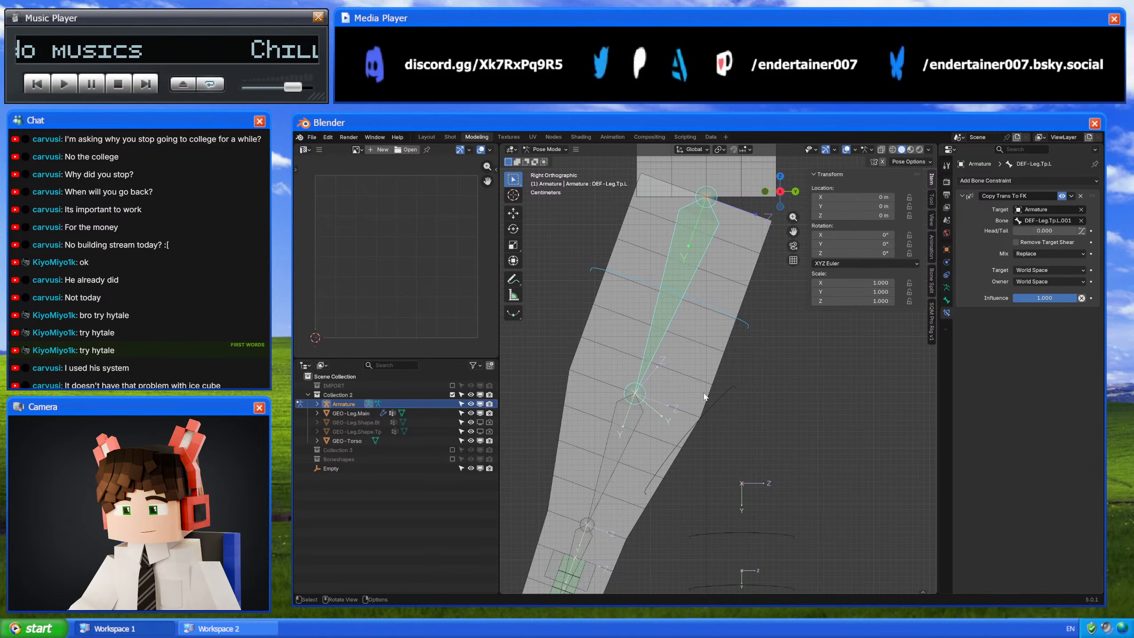
Step: Add a Copy Transforms constraint to DEF-Leg.Md.L with DEF-Leg.Md.L.001 as its target bone
click(718, 402)
click(675, 322)
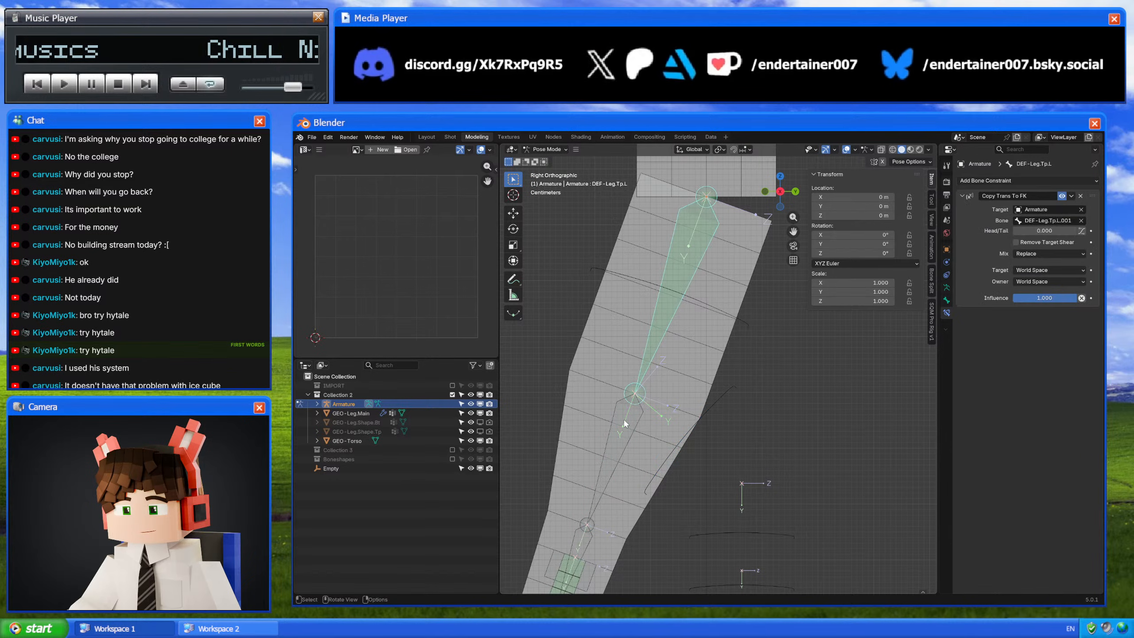
click(626, 423)
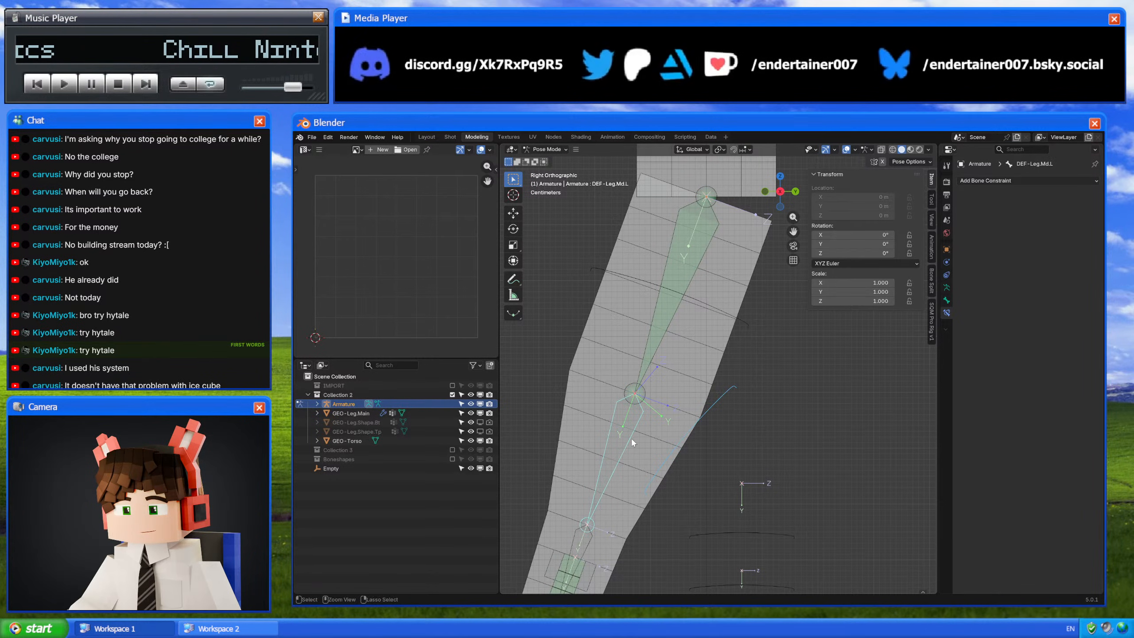
key(shift+ctrl+c)
click(590, 439)
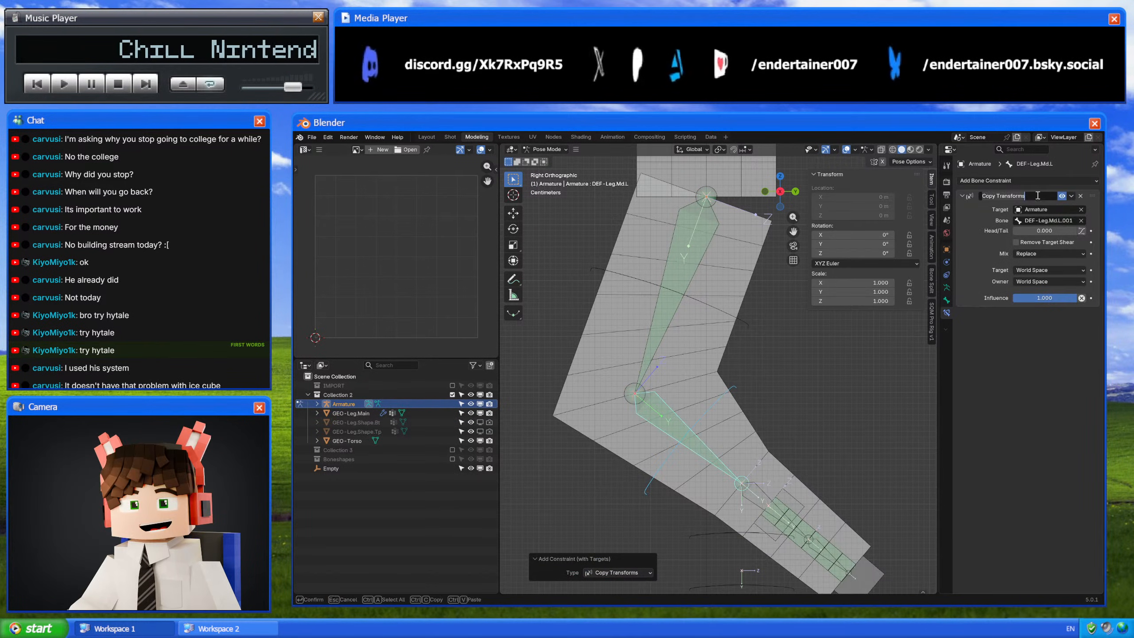
Step: Add a Copy Transforms constraint to DEF-Leg.Bt.L with DEF-Leg.Bt.L.001 as its target bone
click(705, 433)
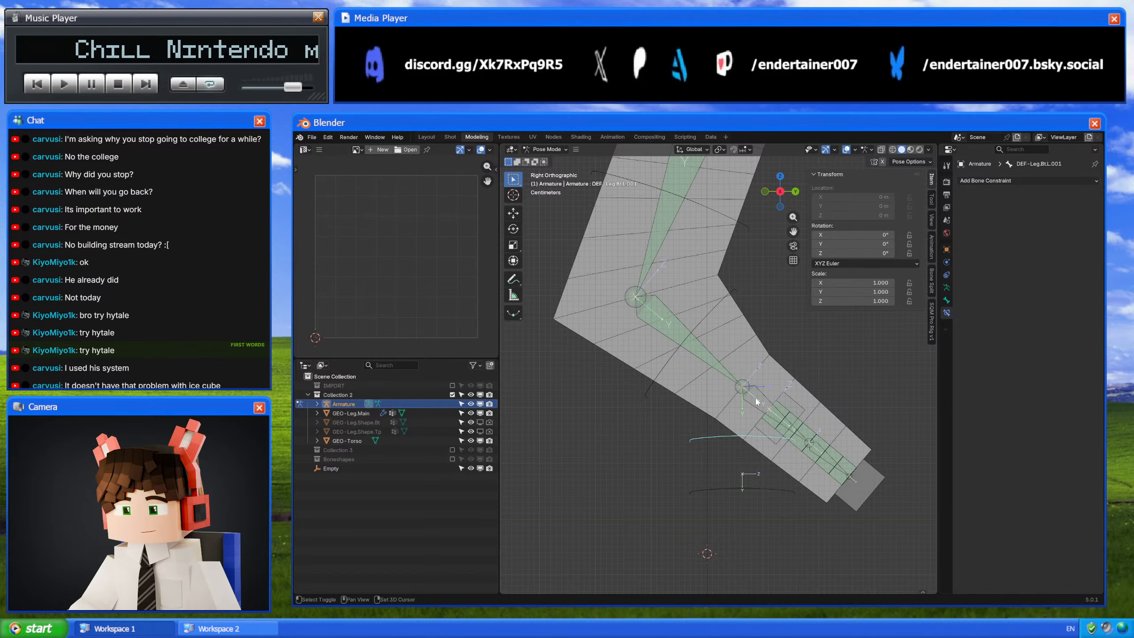
shift+click(755, 396)
key(ctrl+shift+c)
click(755, 396)
Step: Make DEF-Leg.Ankle.L copy the transforms of DEF-Leg.Ankle.L.001, temporarily hiding the ankle body bone that covers it
shift+middle_drag(753, 417, 774, 347)
scroll(771, 367, up, 2)
click(765, 400)
click(756, 399)
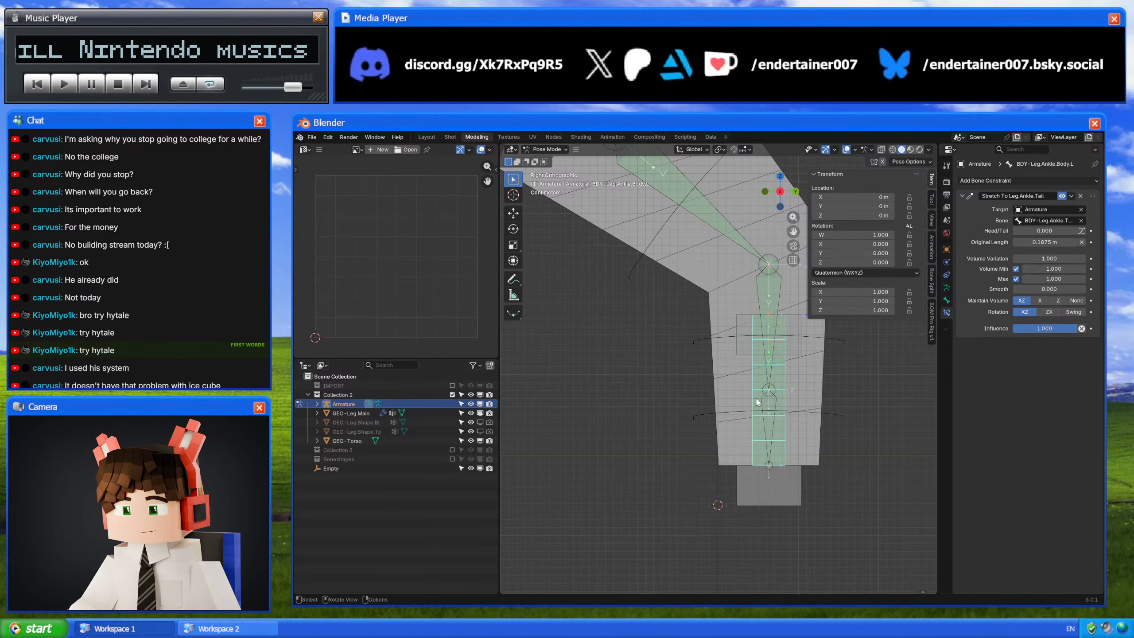
key(h)
click(739, 414)
shift+click(761, 403)
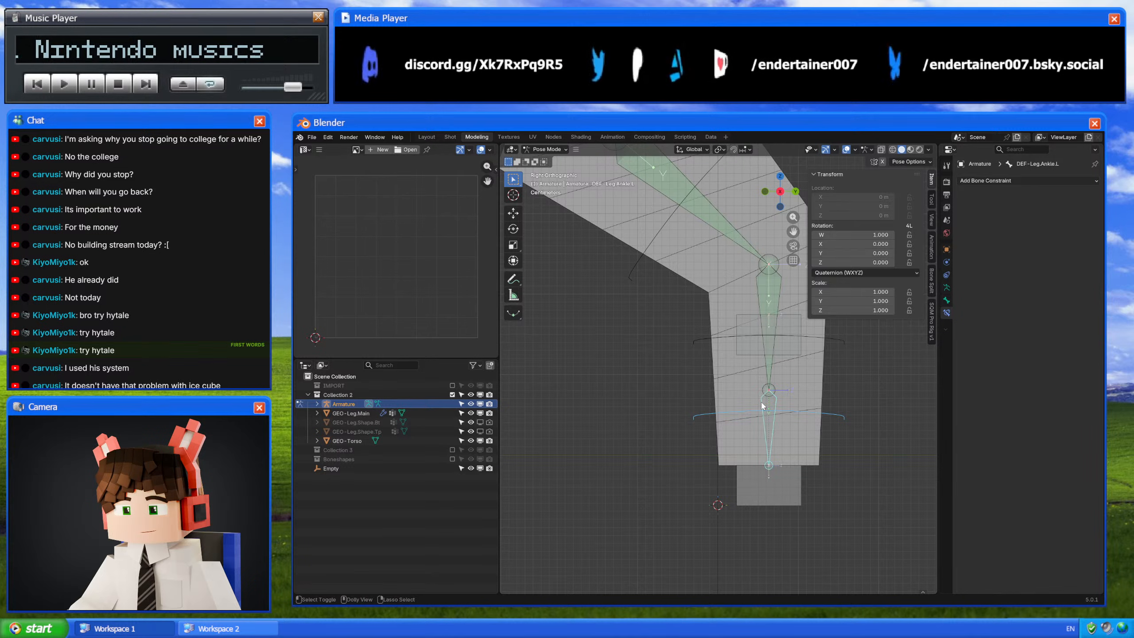
key(ctrl+shift+c)
click(760, 401)
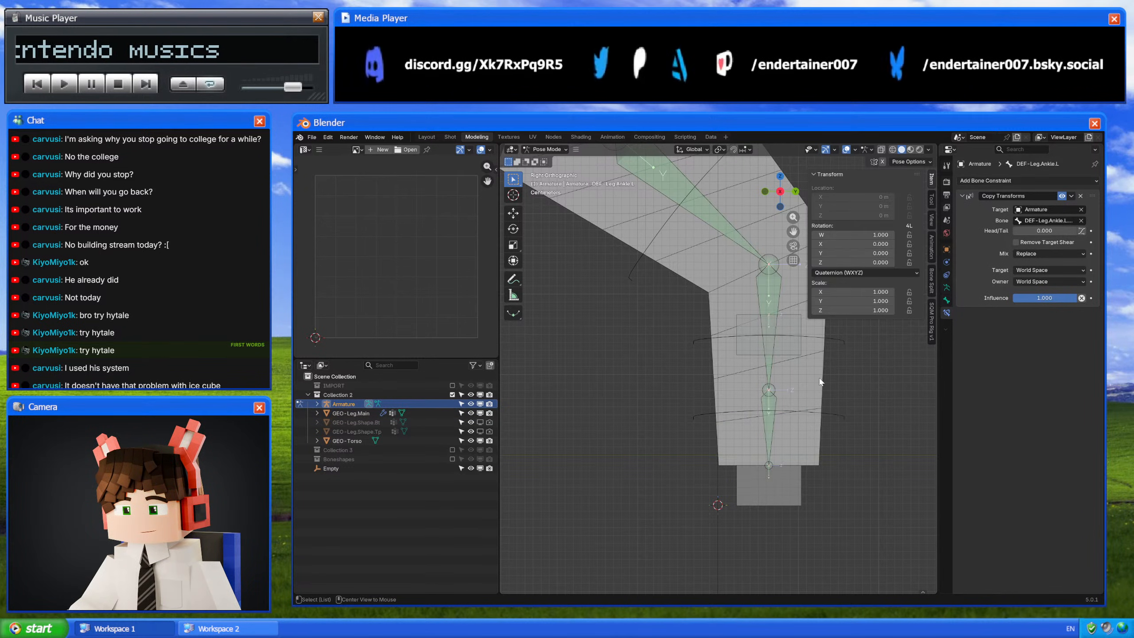
key(alt+h)
Step: Try rotating the DEF-Leg.Tp.L.001 control to test whether the leg chain follows it
scroll(821, 378, down, 3)
click(824, 377)
shift+middle_drag(824, 378, 801, 459)
shift+middle_drag(748, 305, 744, 376)
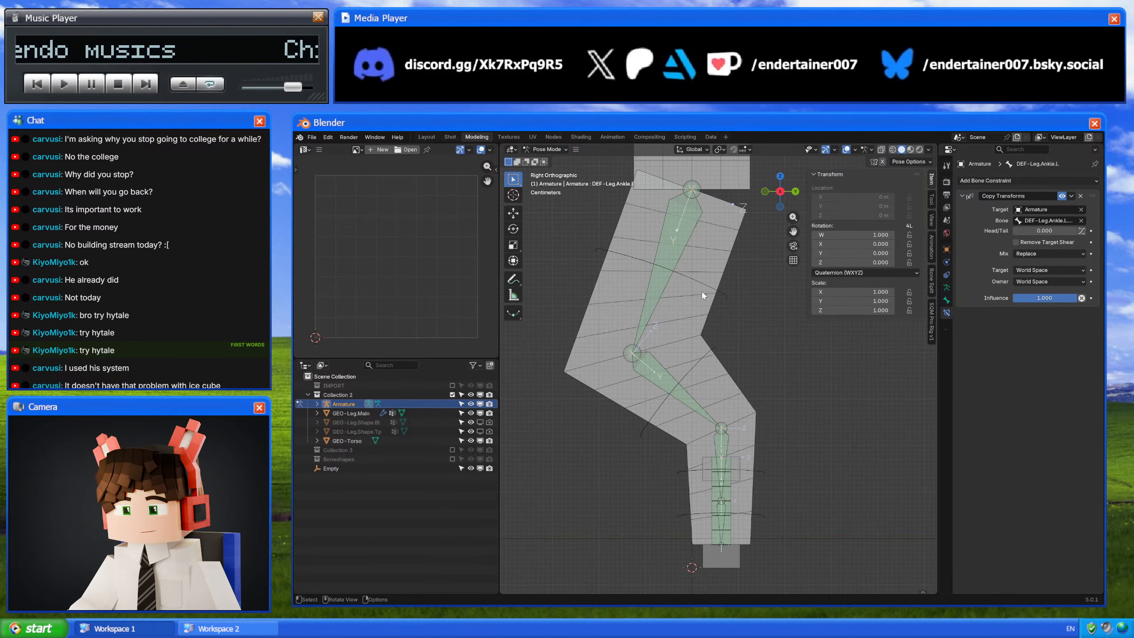
click(704, 281)
key(r)
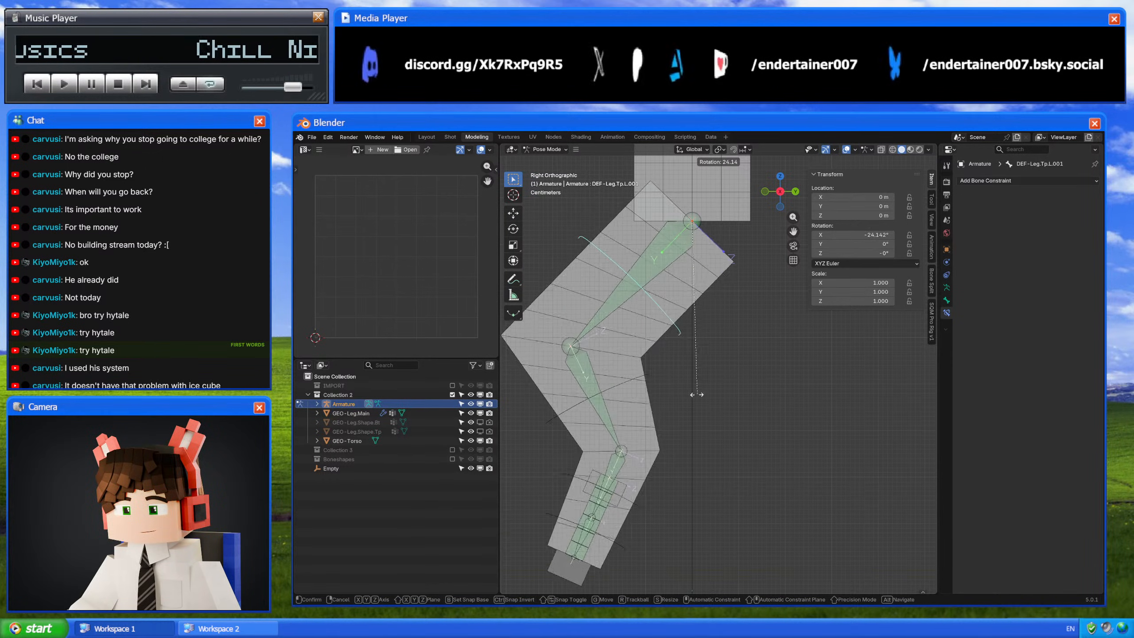
right_click(771, 405)
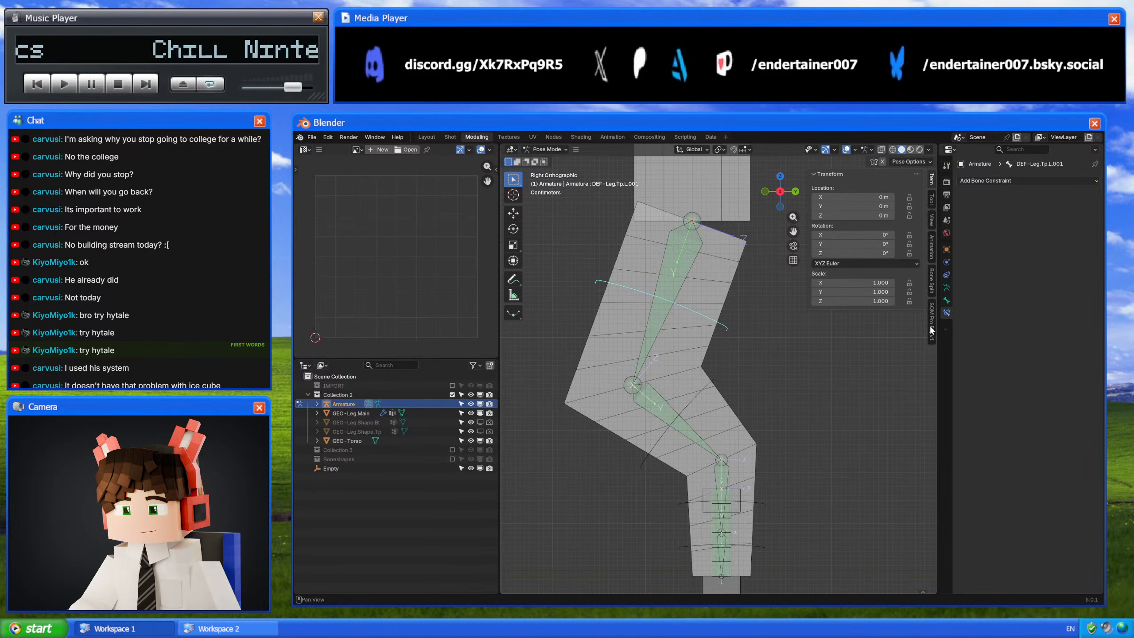
Step: Rename the DEF-Leg.Tp.L.001 bone as CTL-Leg.Tp.FK.L
click(946, 299)
click(976, 179)
click(976, 180)
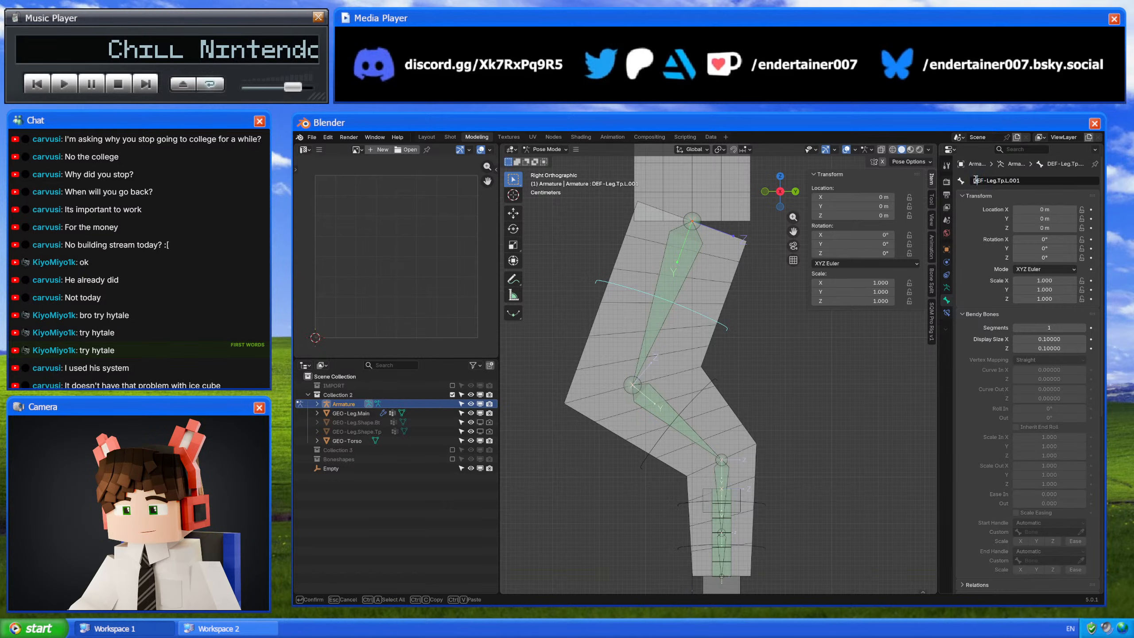
key(BackSpace)
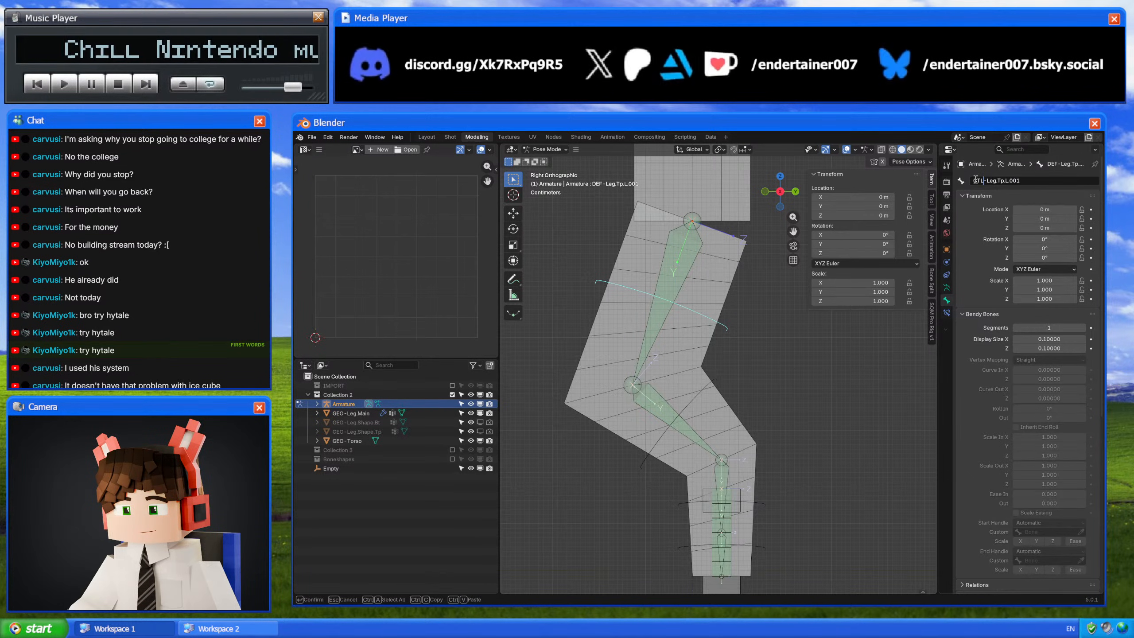
click(1005, 180)
text(.FK.)
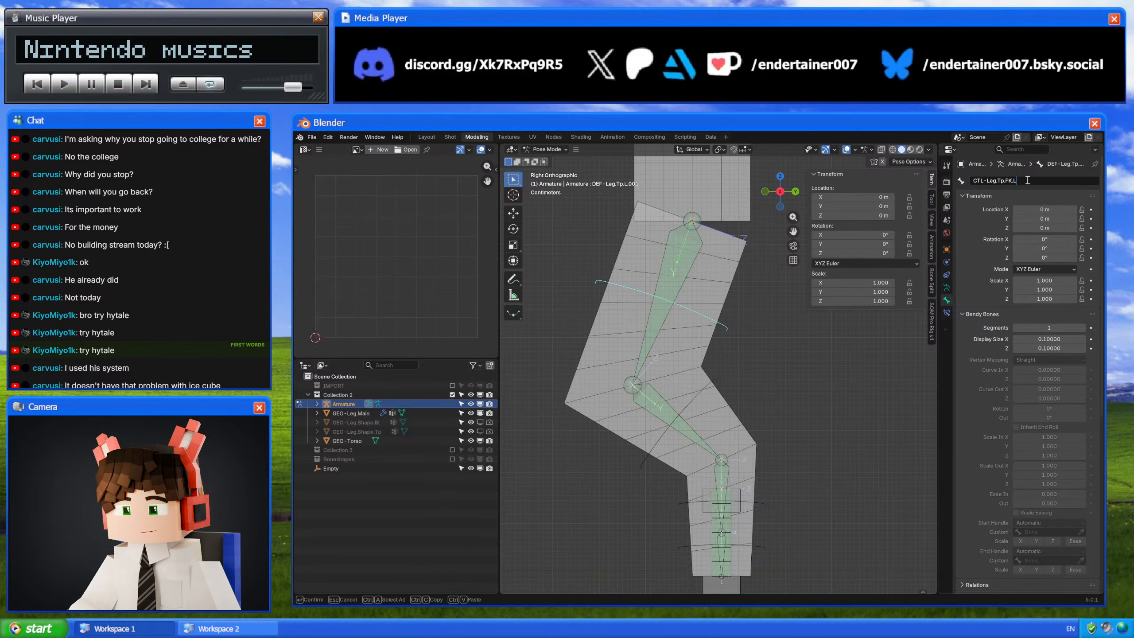
key(Return)
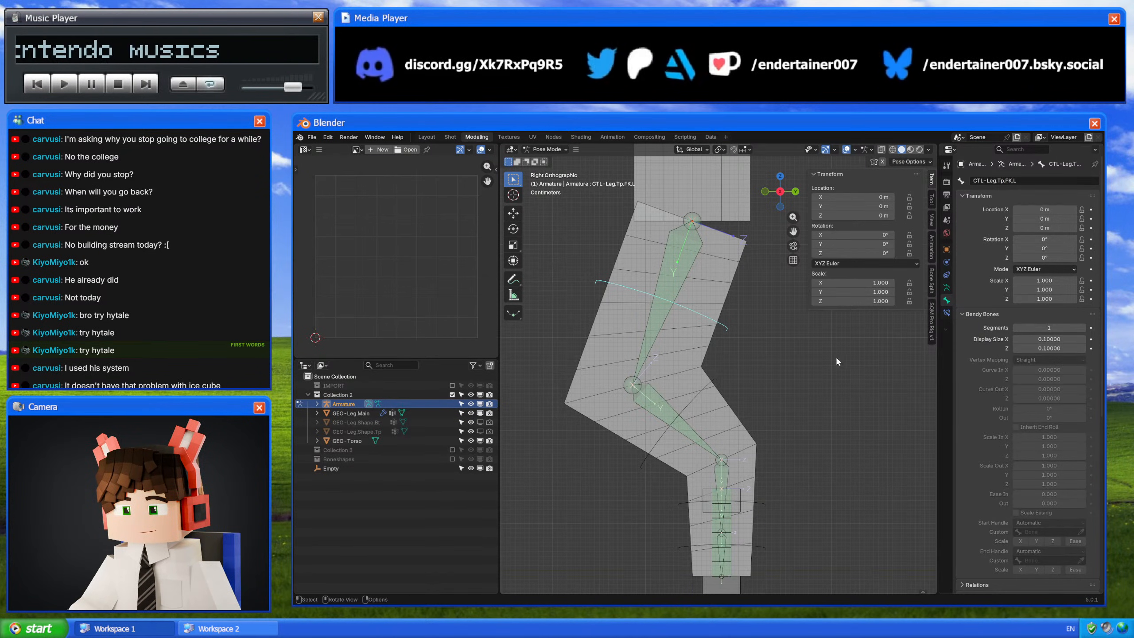
Step: Rename the DEF-Leg.Md.L.001 bone as CTL-Leg.Tp.Md.L
click(712, 382)
click(989, 182)
key(ctrl+v)
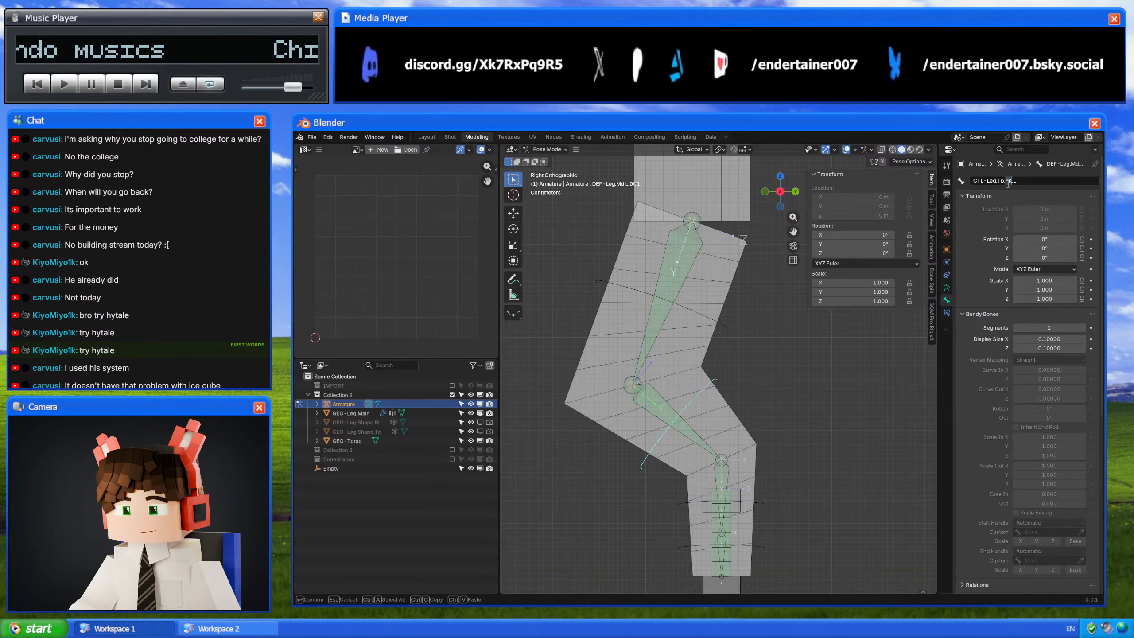
text(Md)
key(Return)
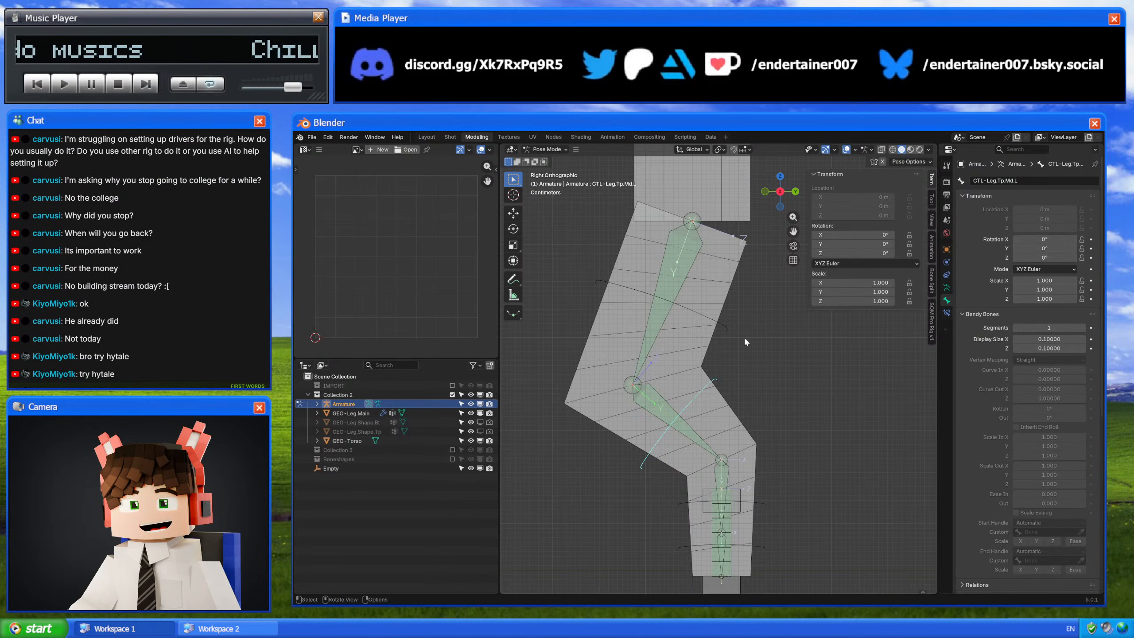
Step: Rename the DEF-Leg.Bt.L.001 bone as CTL-Leg.Bt.FK.L
click(746, 500)
click(1002, 181)
key(ctrl+v)
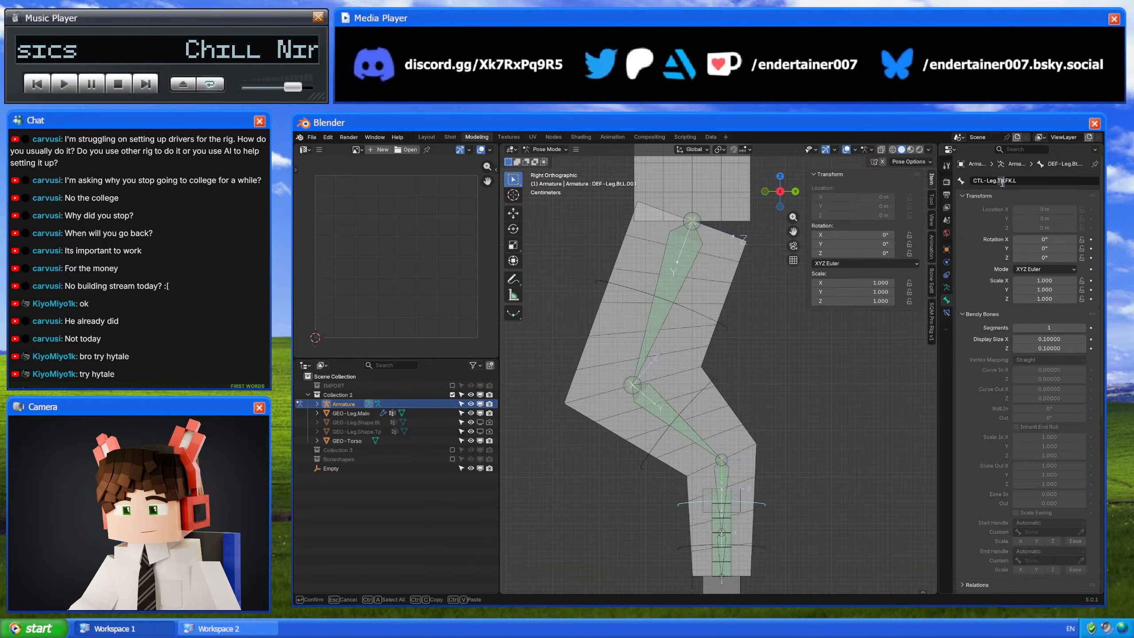
key(Return)
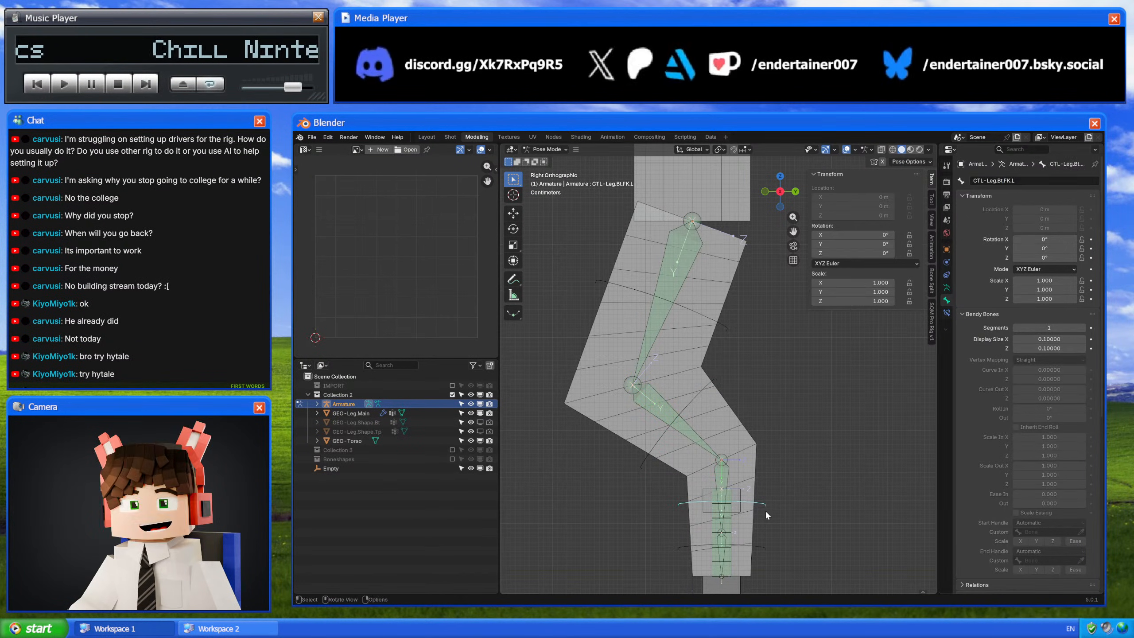
Step: Rename the DEF-Leg.Ankle.L.001 bone as CTL-Leg.Ankle.FK.L
click(751, 547)
click(994, 183)
key(ctrl+v)
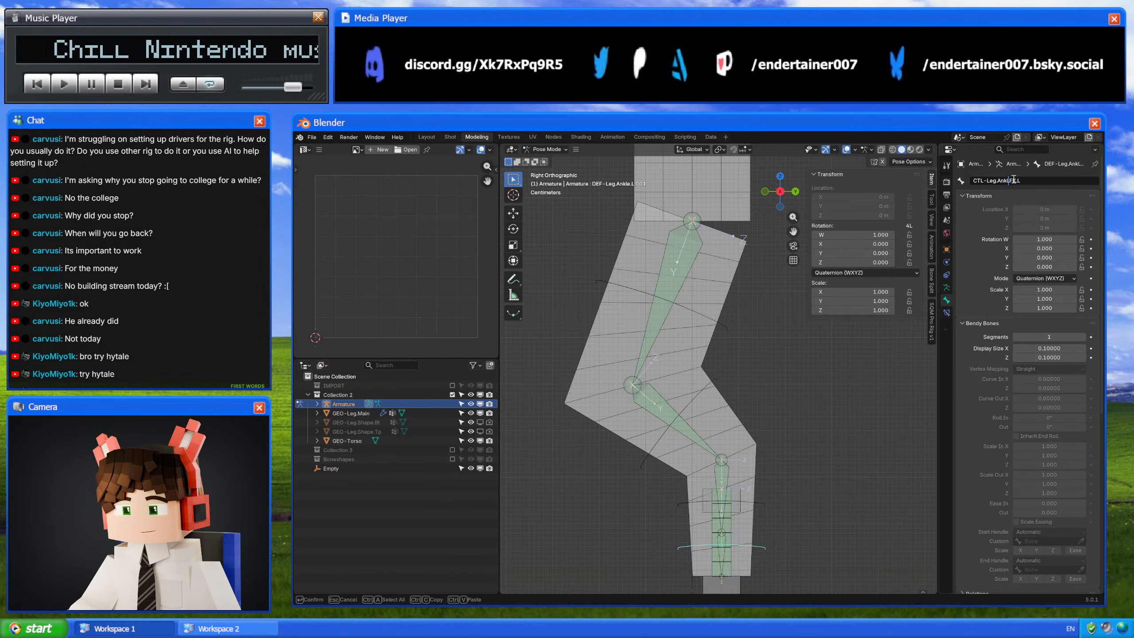
text(e.)
key(Return)
Step: Set the custom shape wire width of all the selected leg FK control bones to 1.5
shift+middle_drag(737, 401, 732, 372)
key(a)
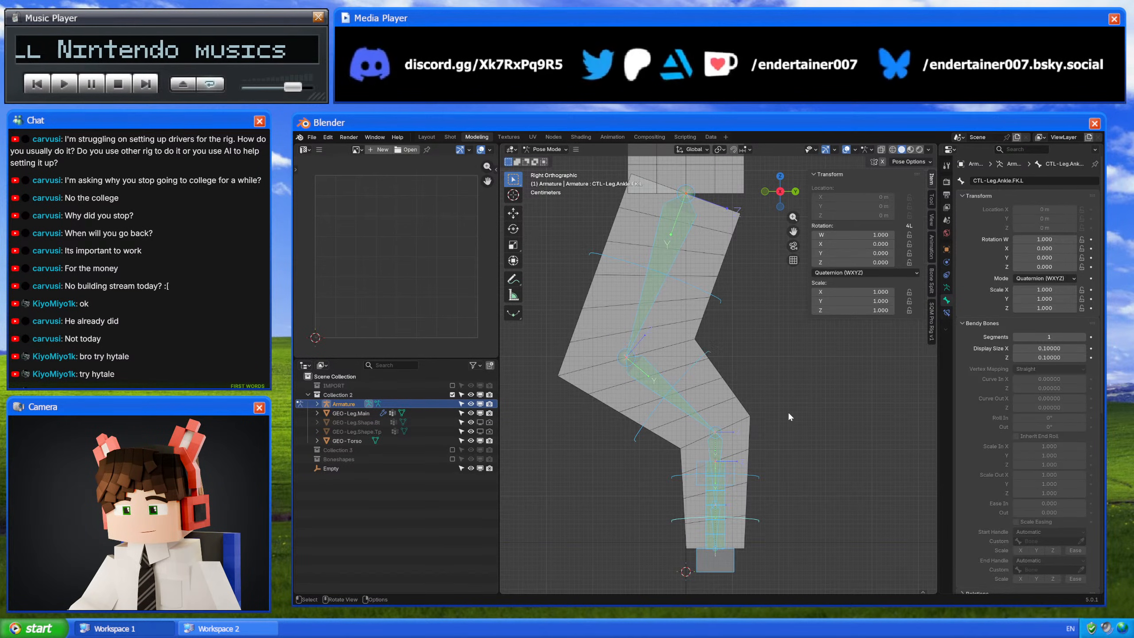
shift+middle_drag(788, 412, 782, 445)
click(742, 550)
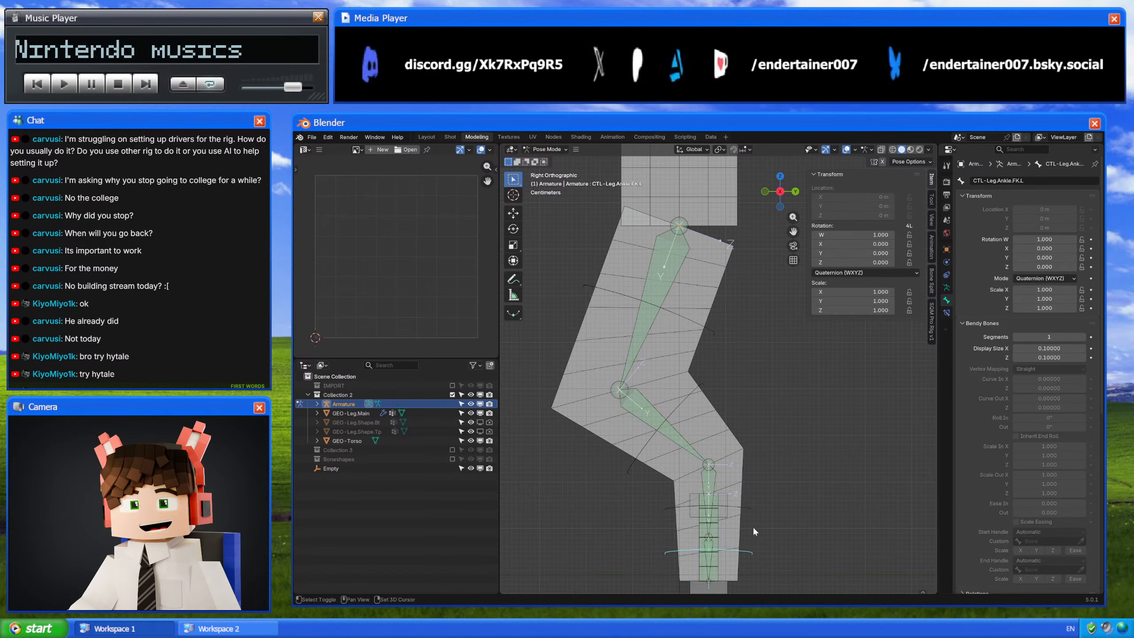
shift+click(745, 508)
click(711, 334)
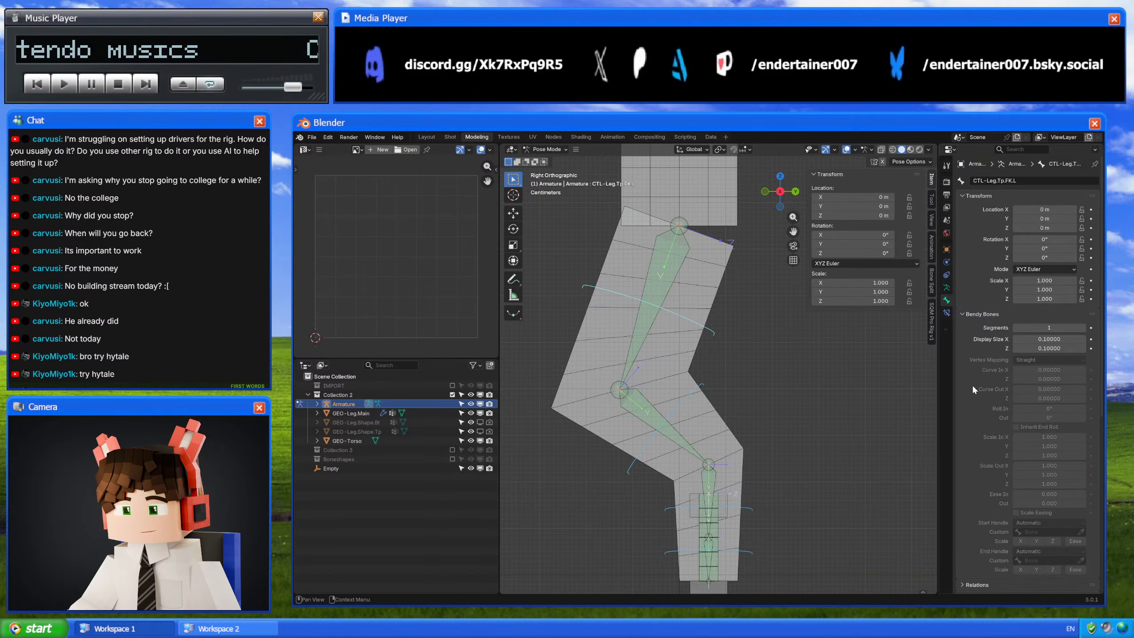
scroll(972, 388, down, 12)
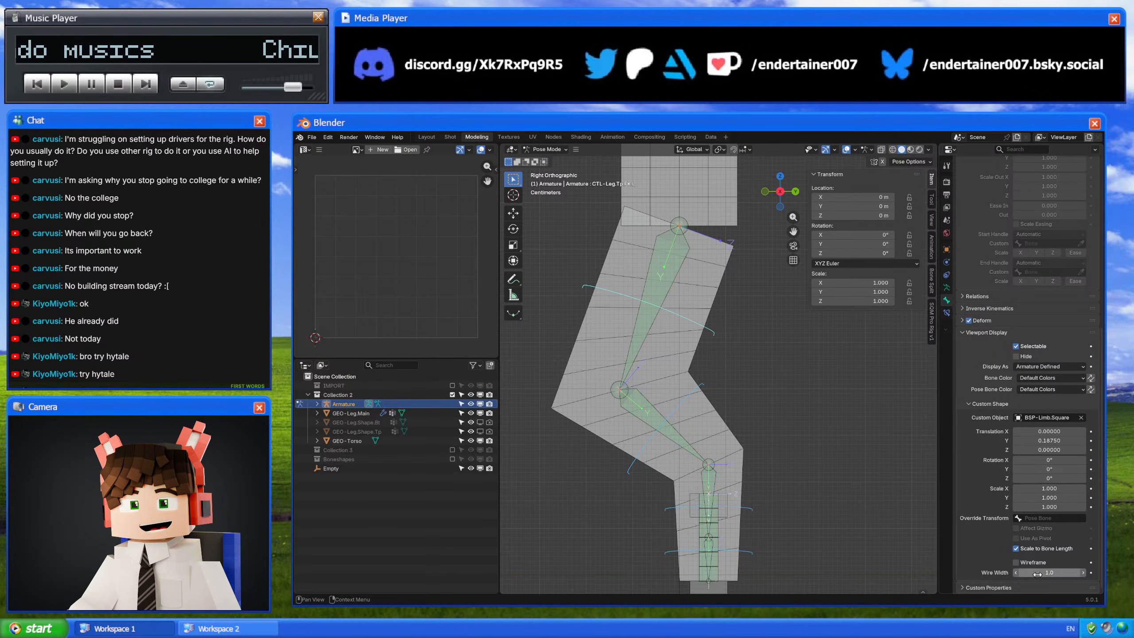
click(1036, 574)
text(1.)
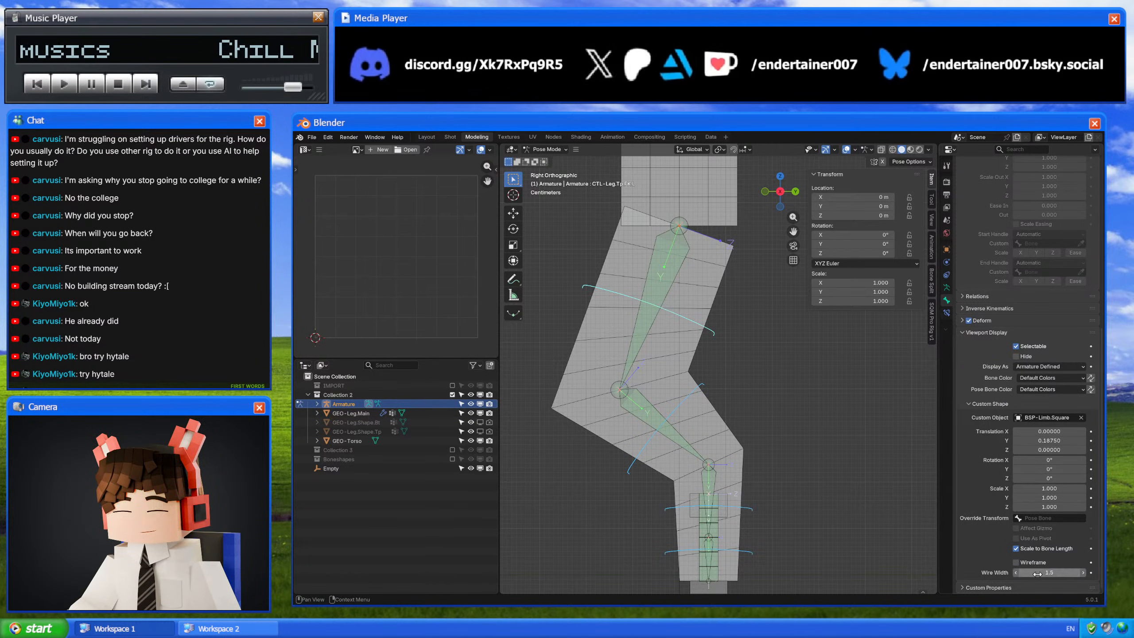
key(Return)
scroll(765, 436, down, 2)
scroll(804, 384, up, 3)
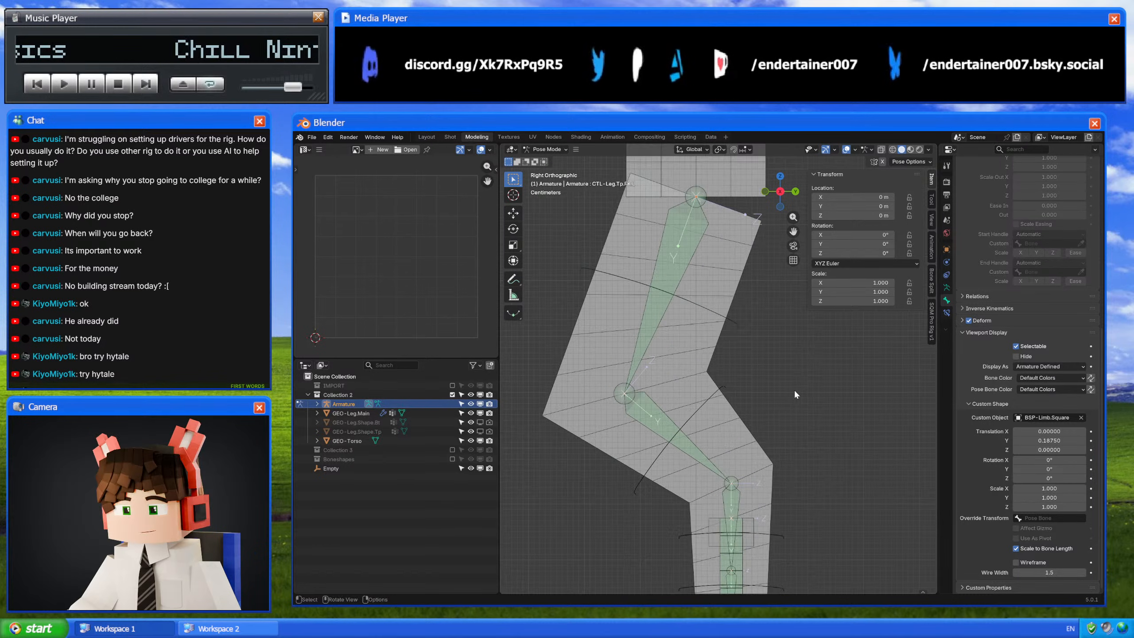
Step: Select the GEO-Leg.Main mesh and open the driver of its Bend.Tp shape key for viewing
click(638, 388)
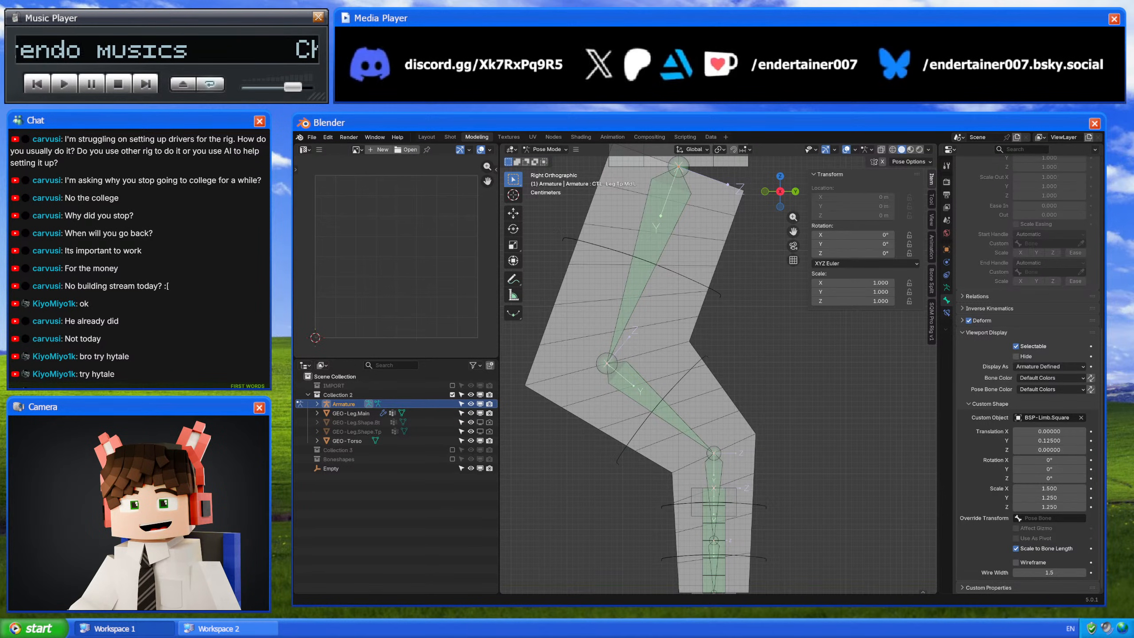
shift+middle_drag(692, 341, 693, 357)
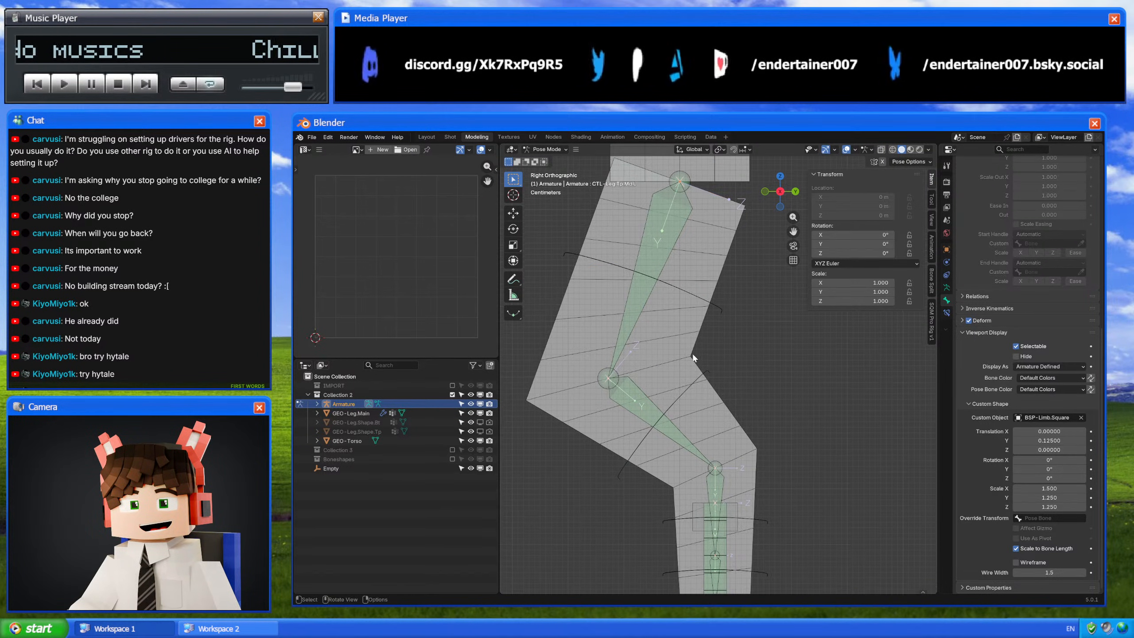
click(687, 356)
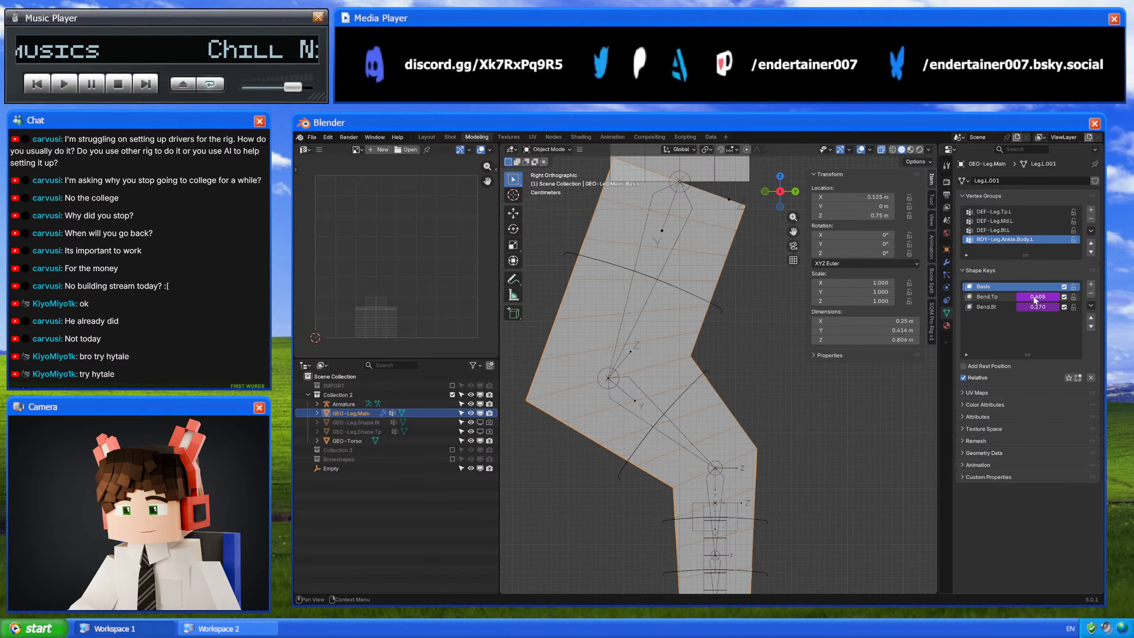
right_click(1036, 301)
click(1019, 324)
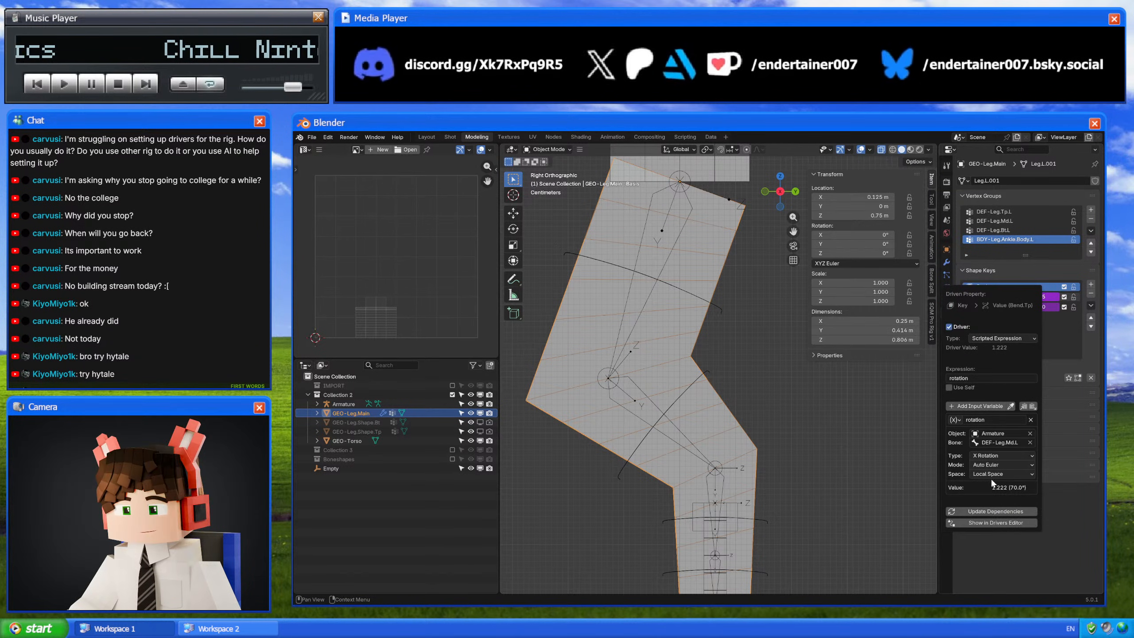
click(993, 522)
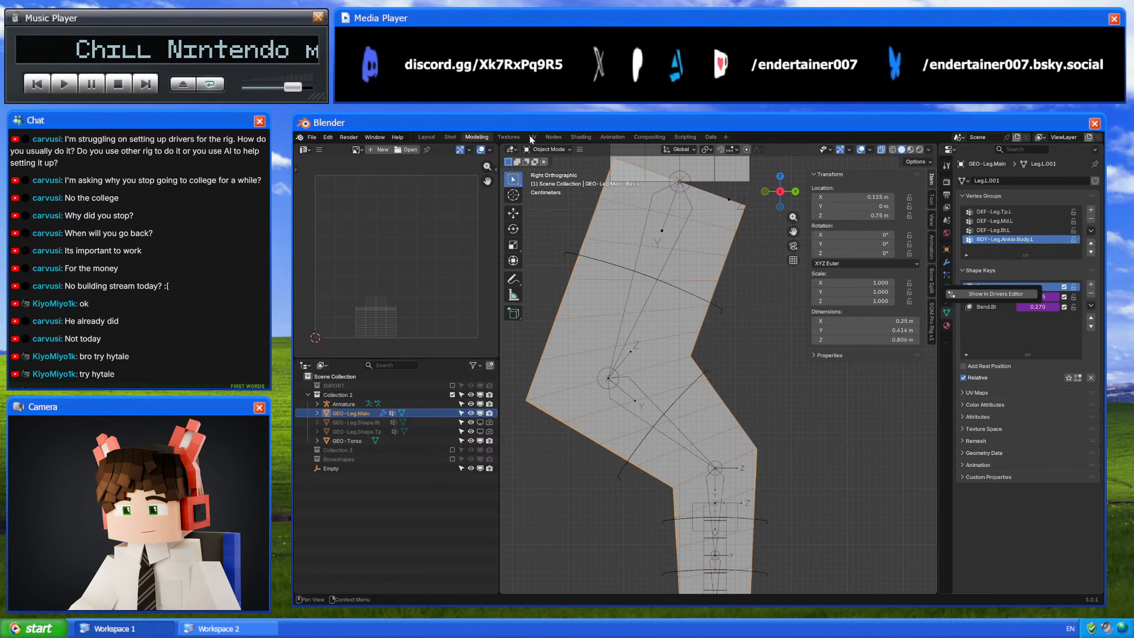
Step: Add a Nodes workspace from the Endertainer template set
click(726, 136)
mouse_move(707, 173)
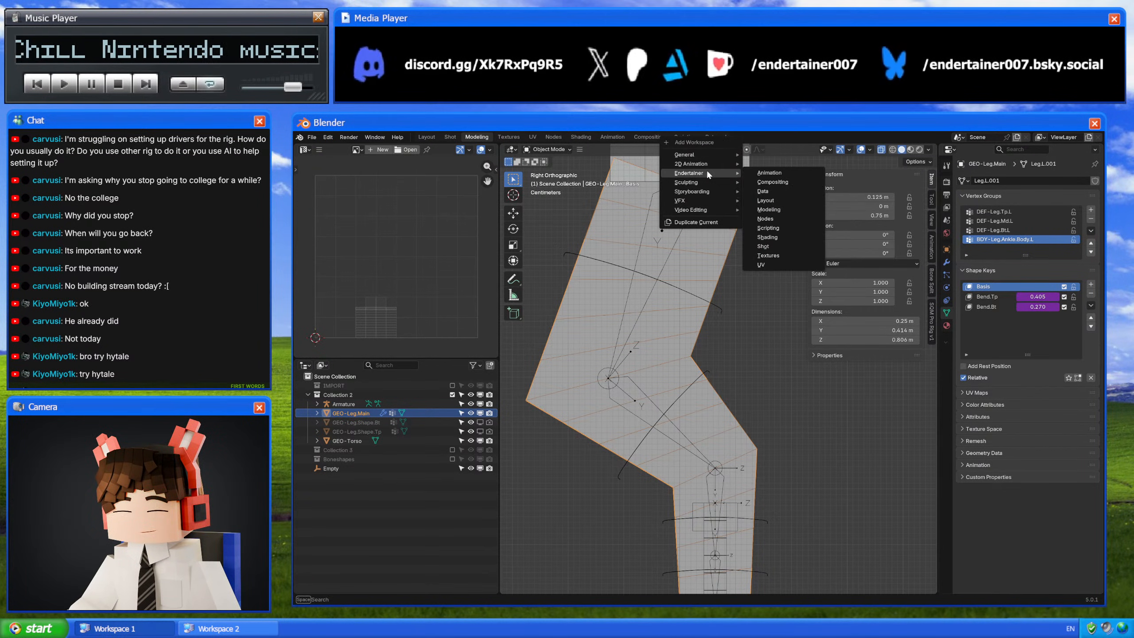
click(779, 218)
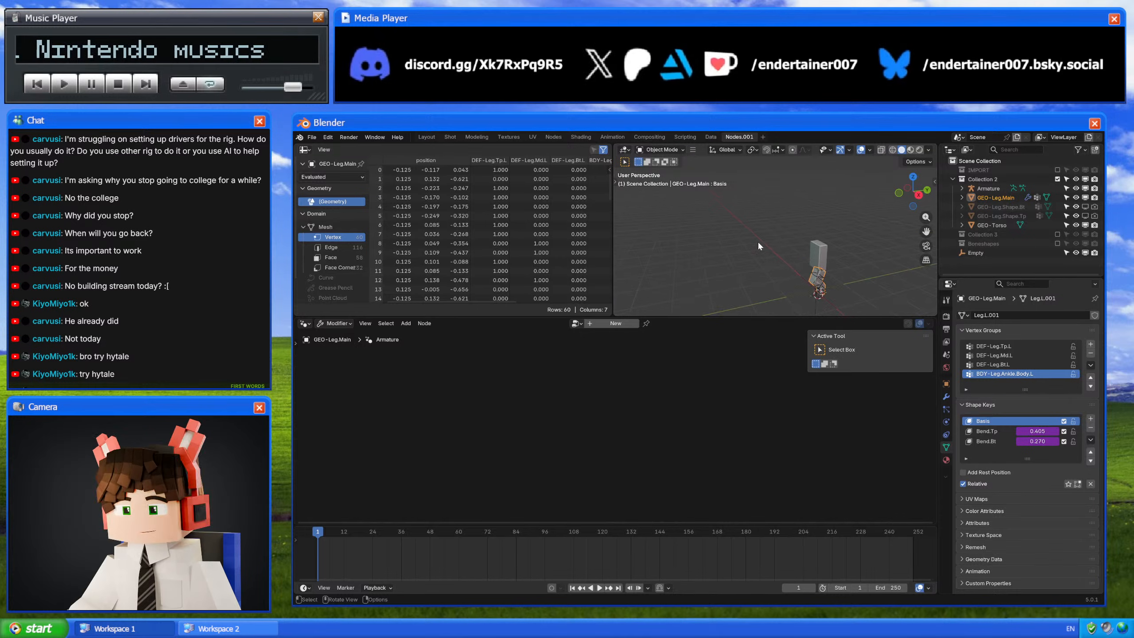
Step: Change the node editor area to the Drivers editor and display the driver settings of the Bend.Tp value
click(304, 323)
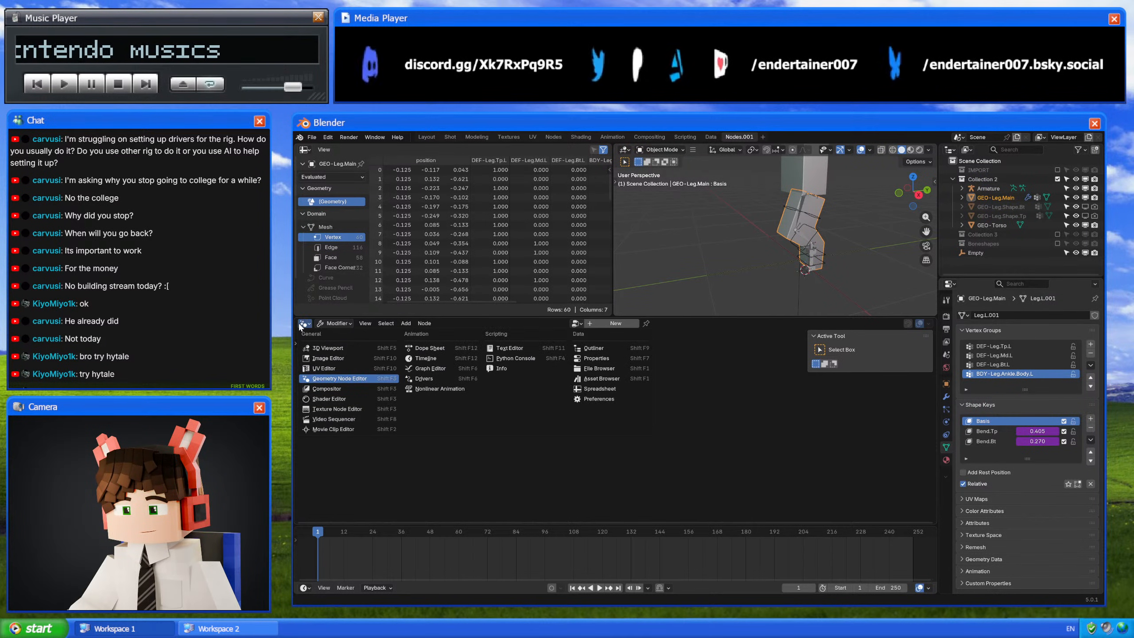
click(432, 377)
click(332, 361)
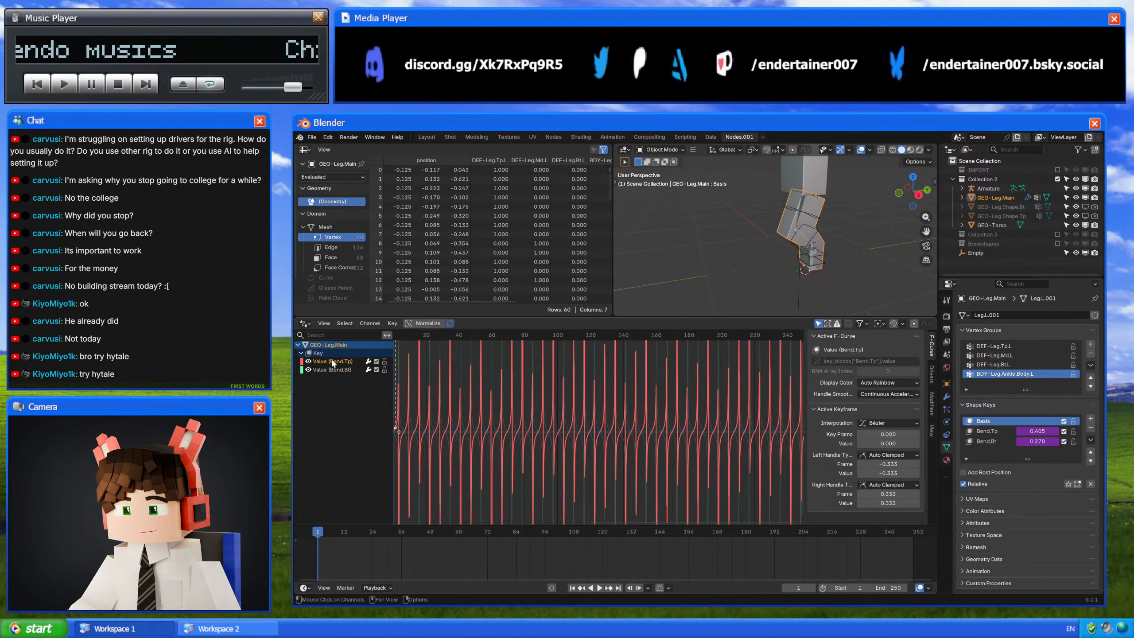
click(930, 378)
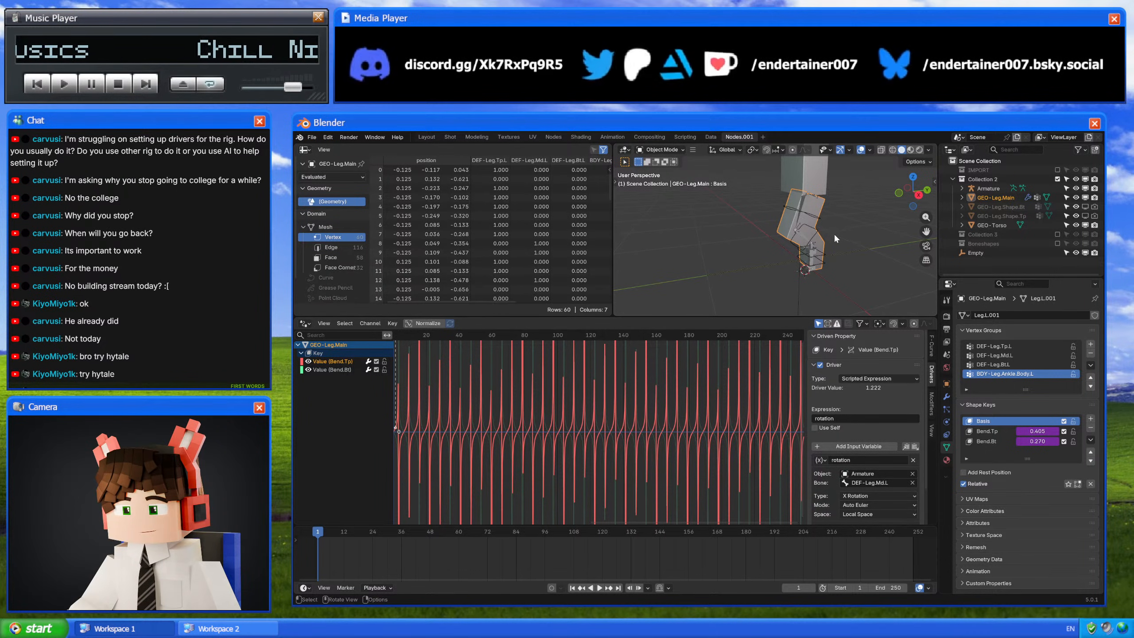
Step: Display the Tangent function modifier of the Bend.Tp driver and examine its curve around frame 0
shift+middle_drag(834, 232, 814, 193)
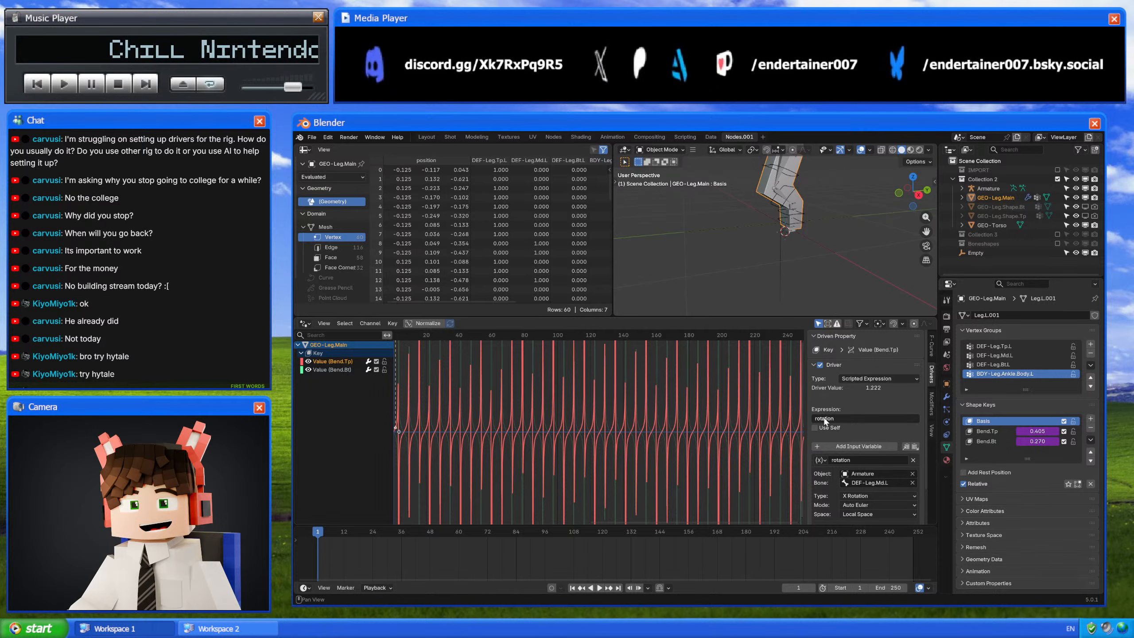
click(930, 405)
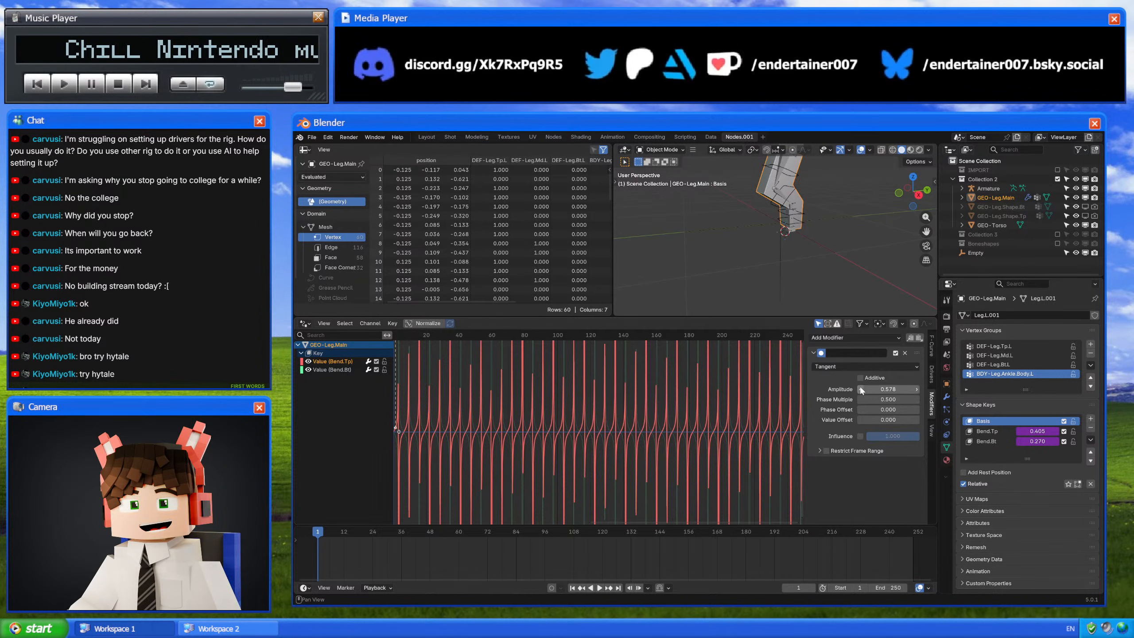
ctrl+scroll(594, 399, left, 8)
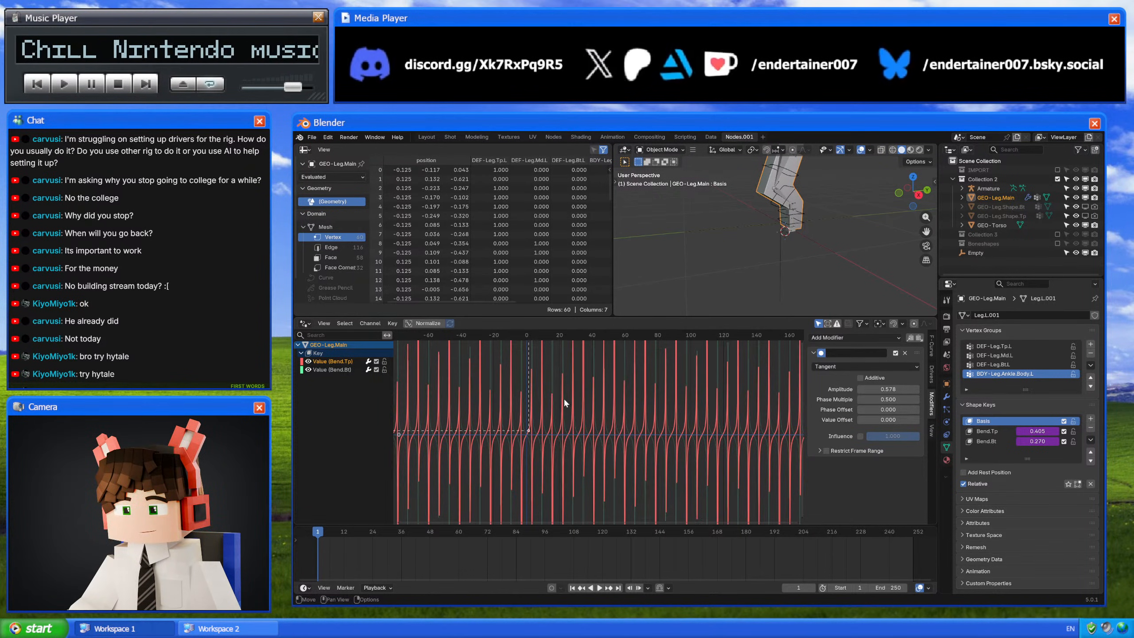
scroll(545, 389, up, 8)
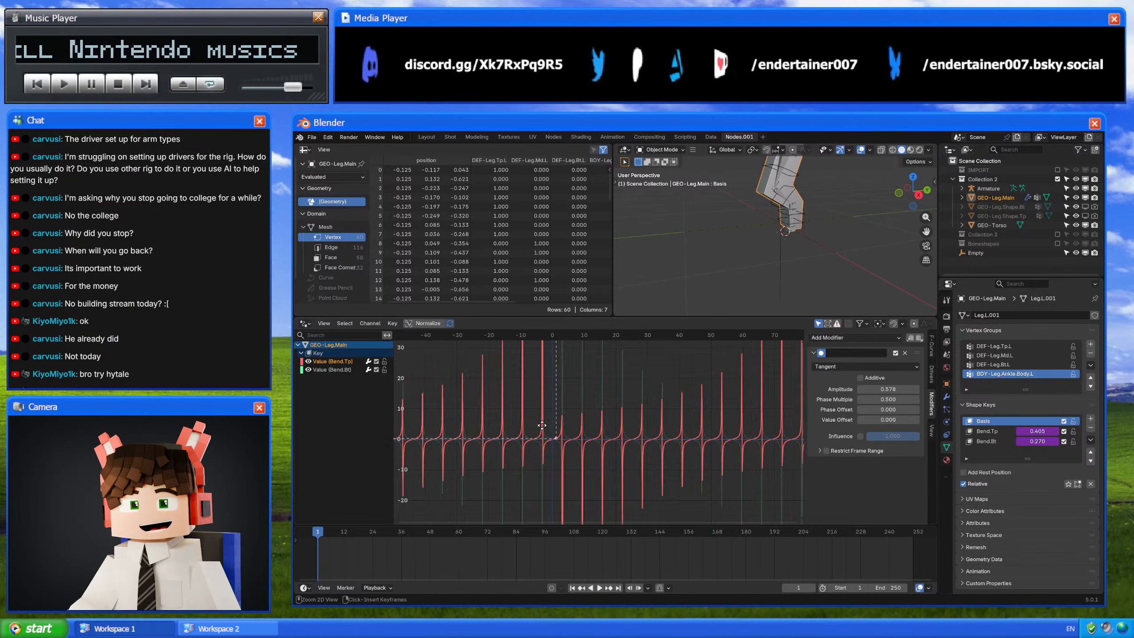
ctrl+scroll(525, 424, left, 10)
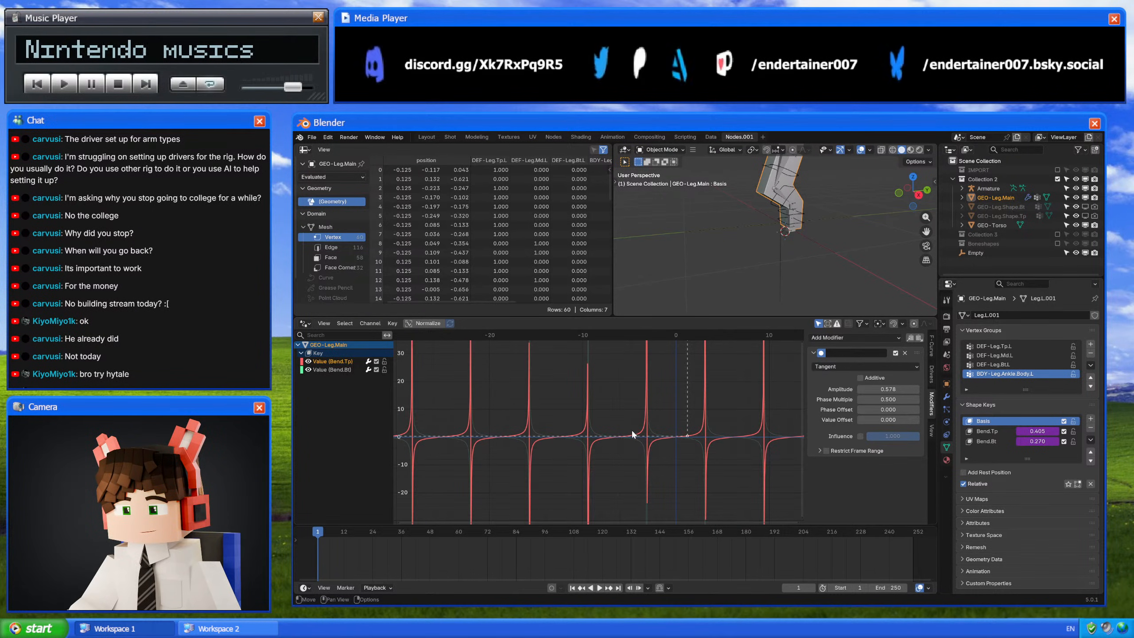
scroll(633, 434, up, 8)
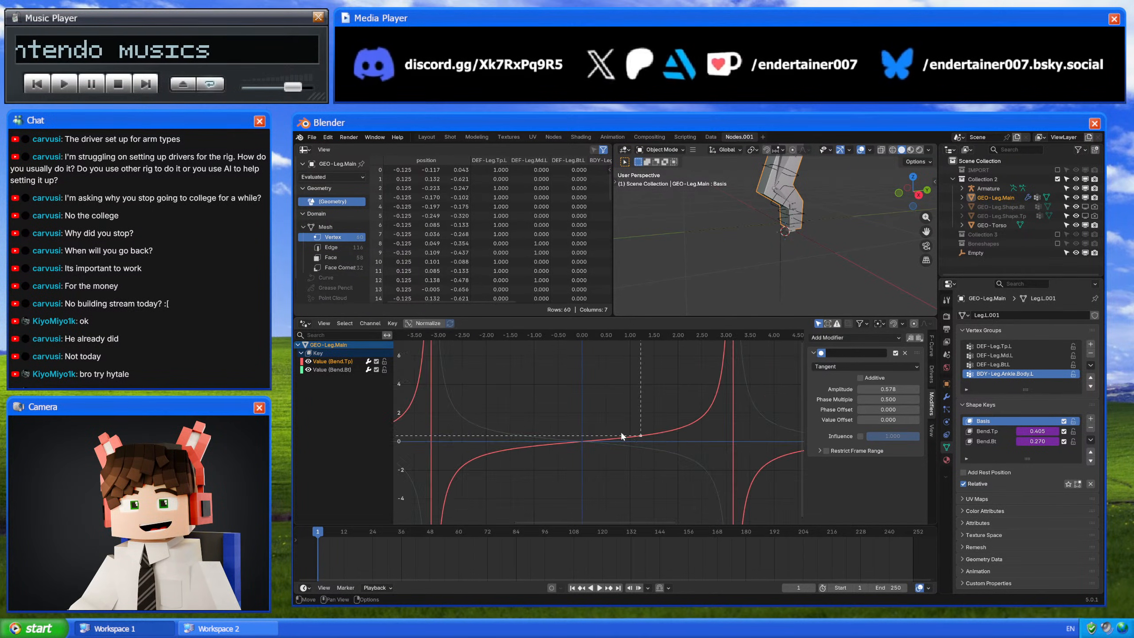
scroll(620, 431, up, 1)
Step: Try an amplitude of 1.000 on the Bend.Tp driver's Tangent modifier and undo the change
drag(893, 388, 884, 389)
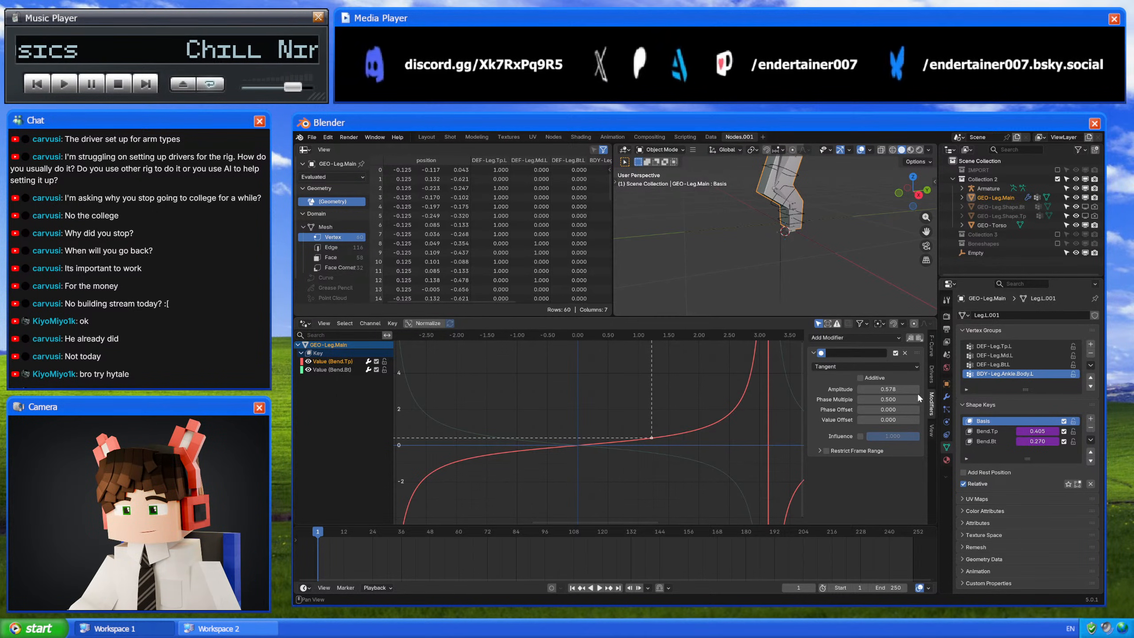
drag(870, 388, 889, 389)
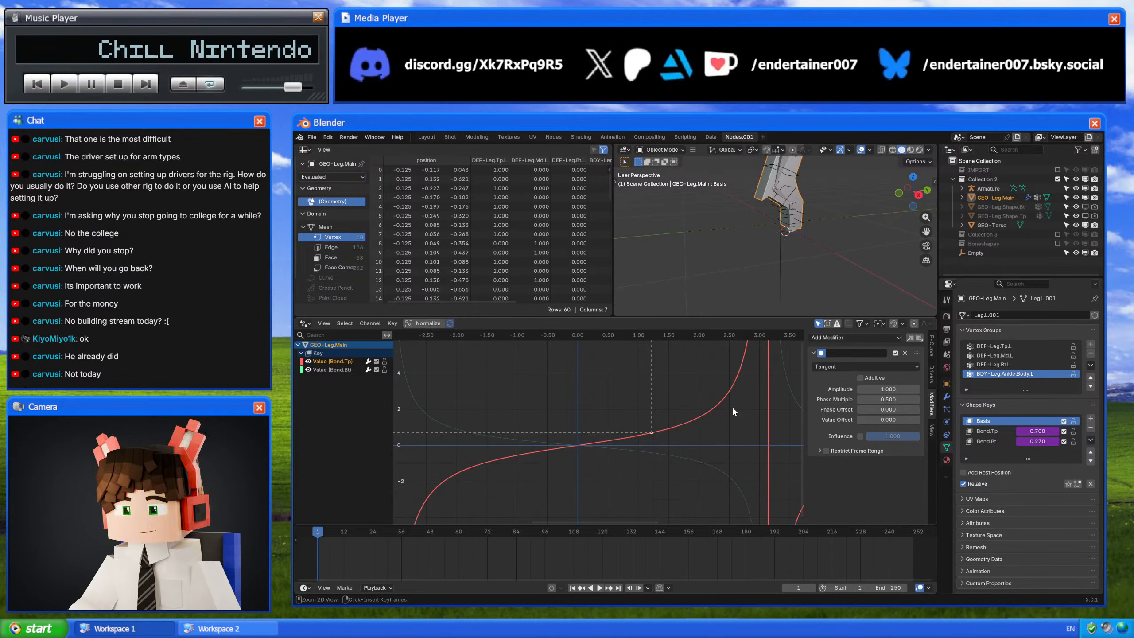
key(ctrl+z)
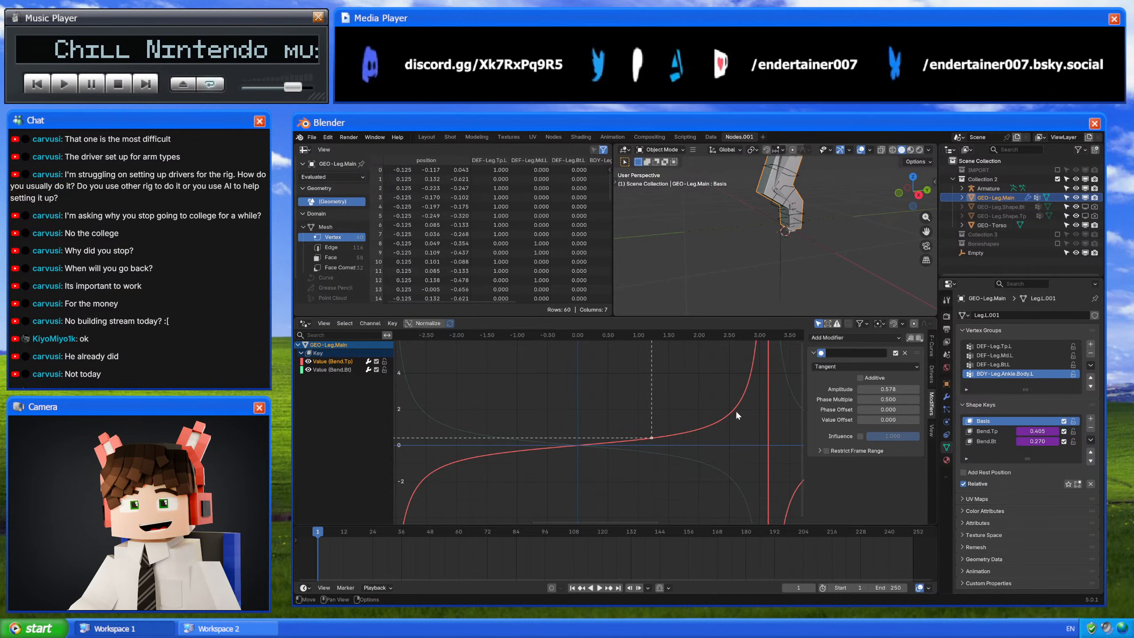
Step: Examine the Bend.Tp driver's rotation variable settings and the bent leg mesh from several angles
scroll(721, 408, down, 5)
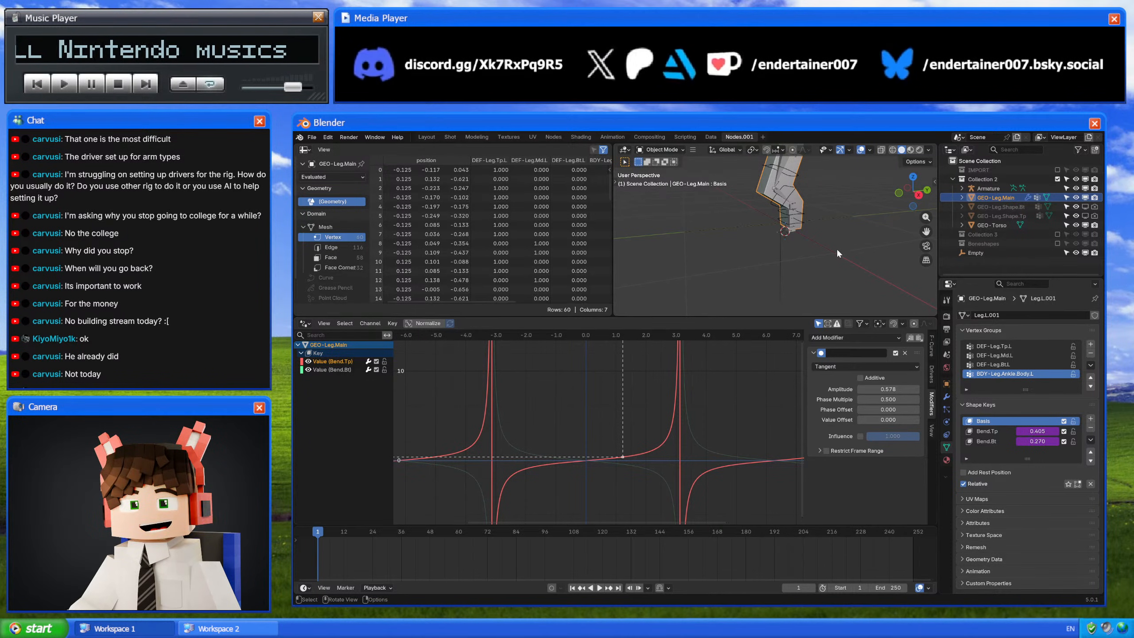
middle_drag(828, 229, 833, 260)
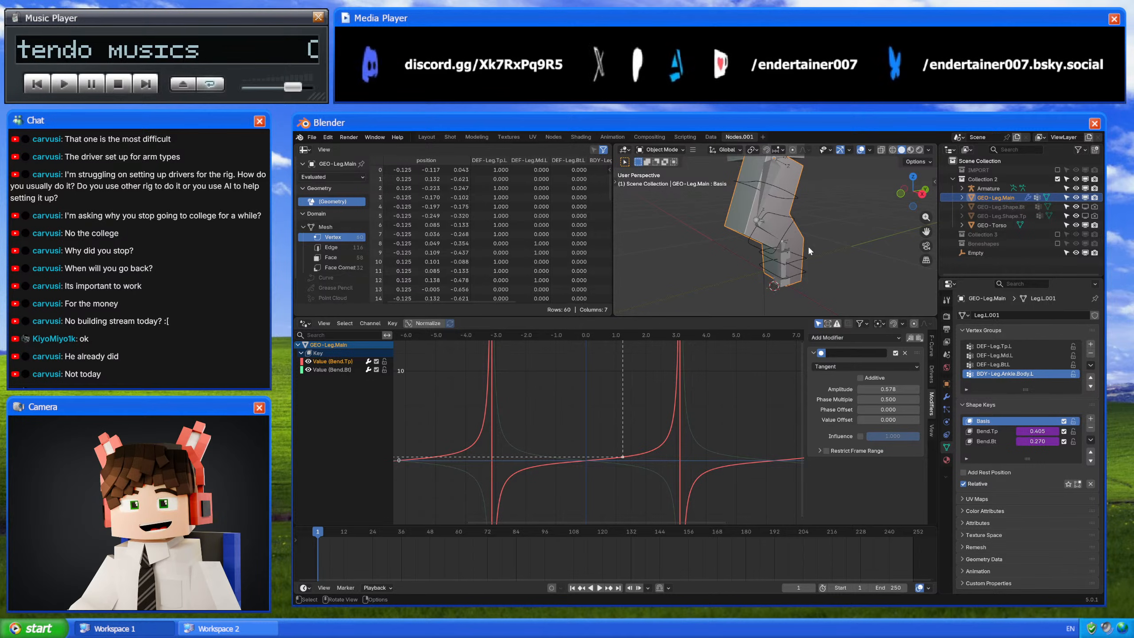
click(932, 375)
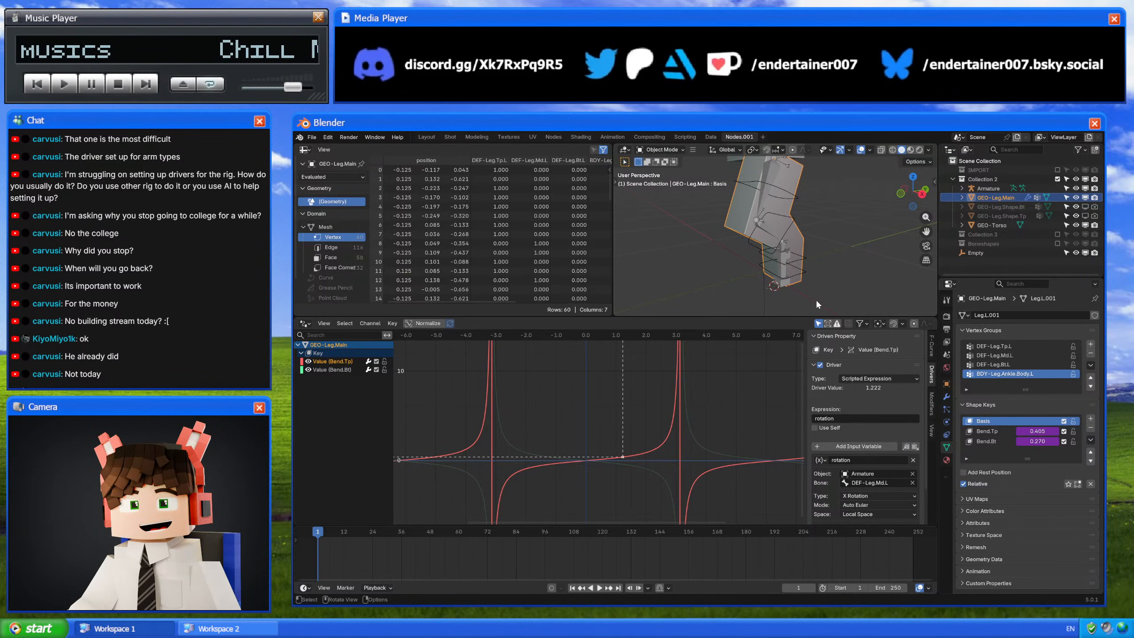
middle_drag(830, 228, 785, 240)
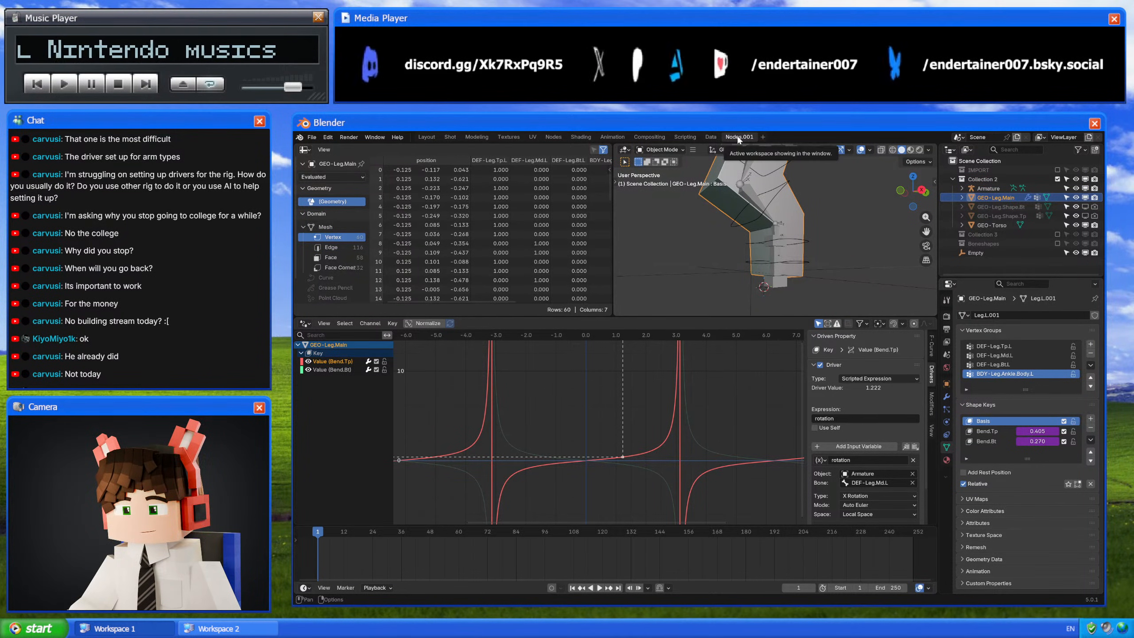
Step: Return to the Modeling workspace and save the hind leg prototype file
click(427, 137)
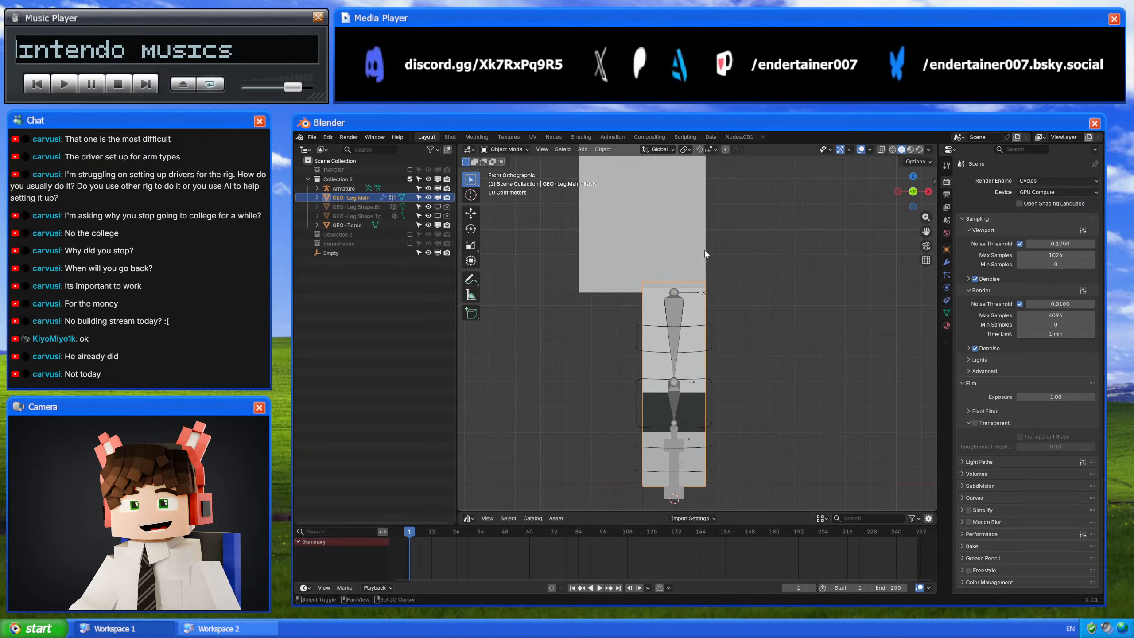
middle_drag(705, 254, 774, 321)
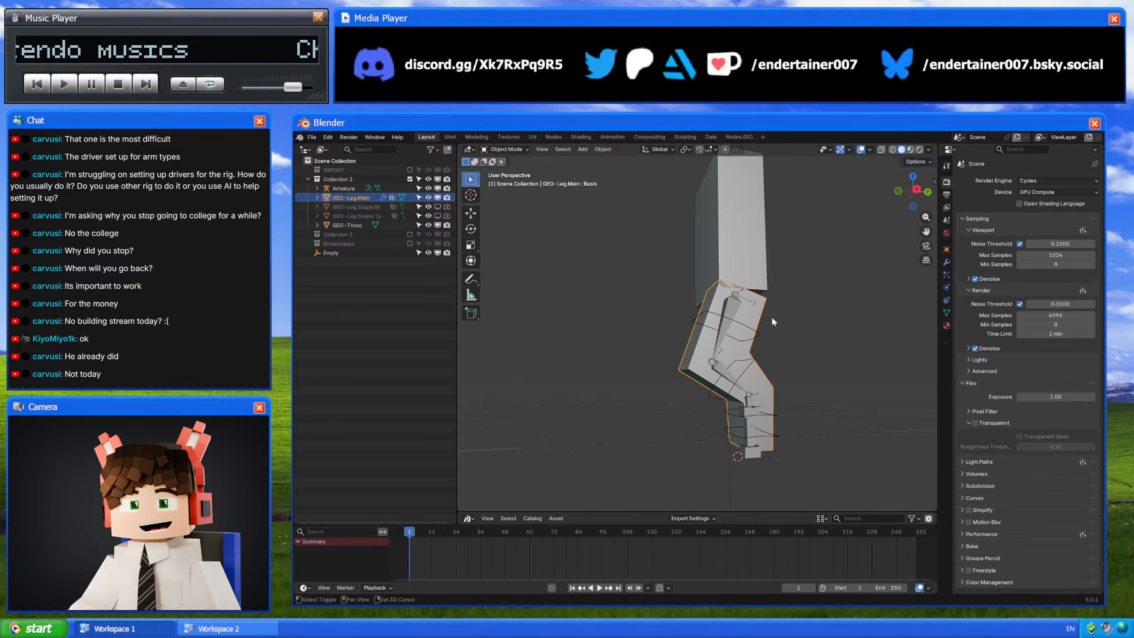
click(475, 138)
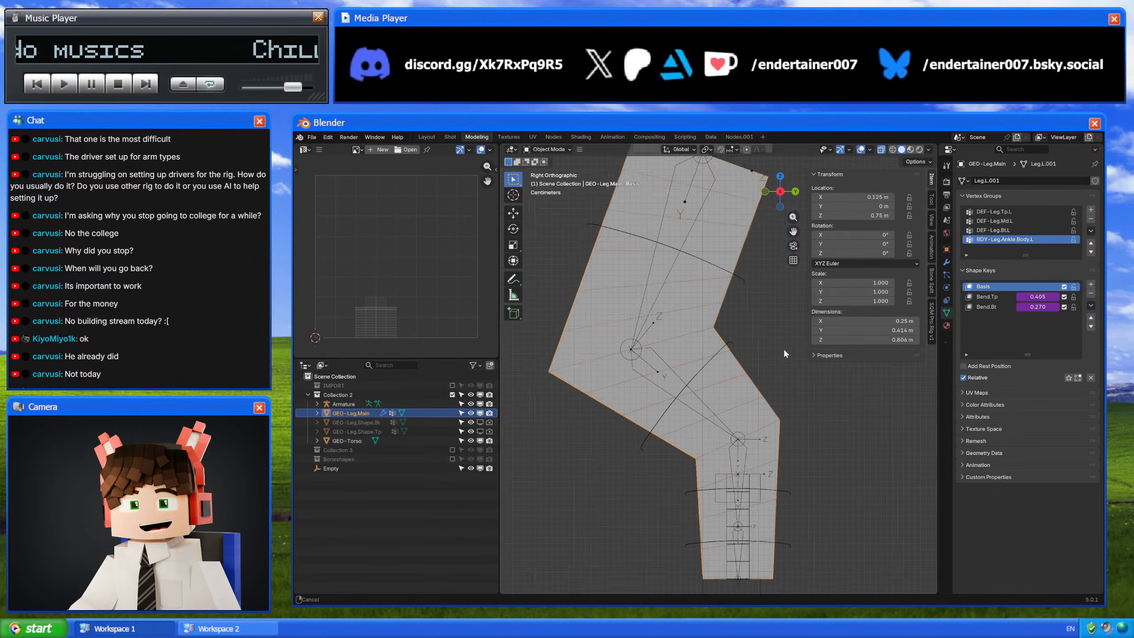
scroll(777, 326, down, 2)
key(ctrl+s)
Step: Create a new file from the Endertainer template through the splash screen
click(300, 137)
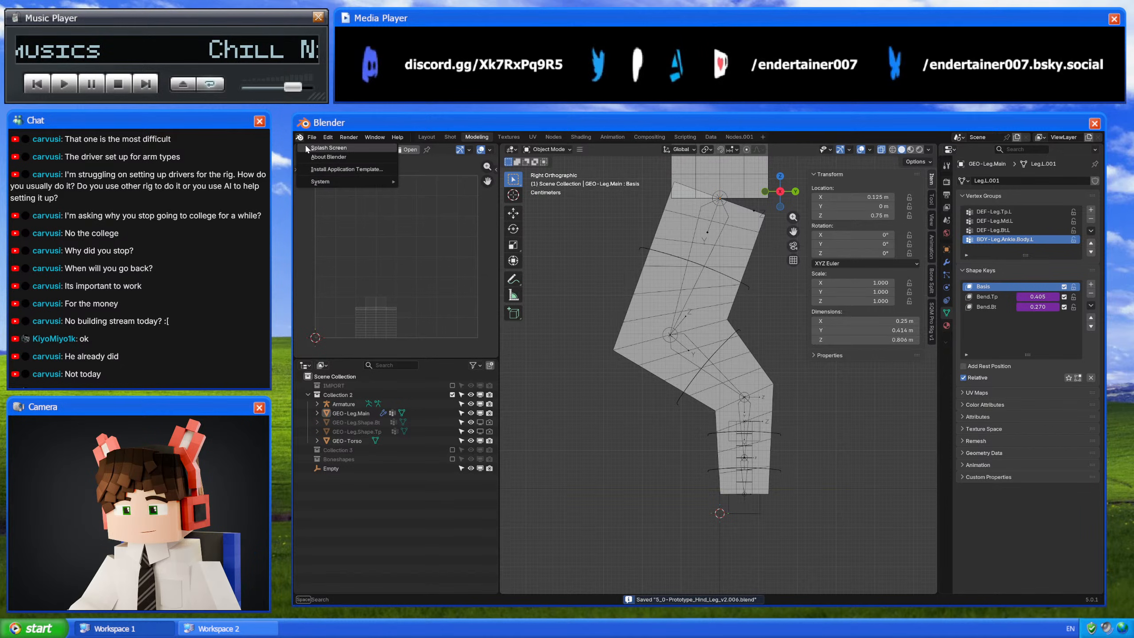
click(307, 148)
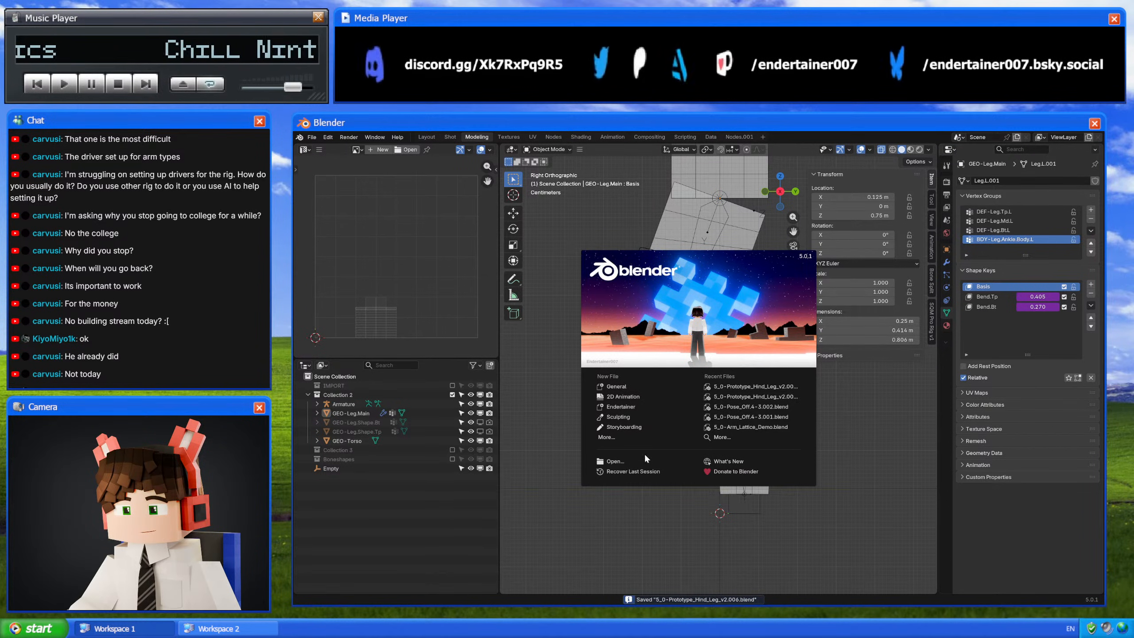
click(626, 408)
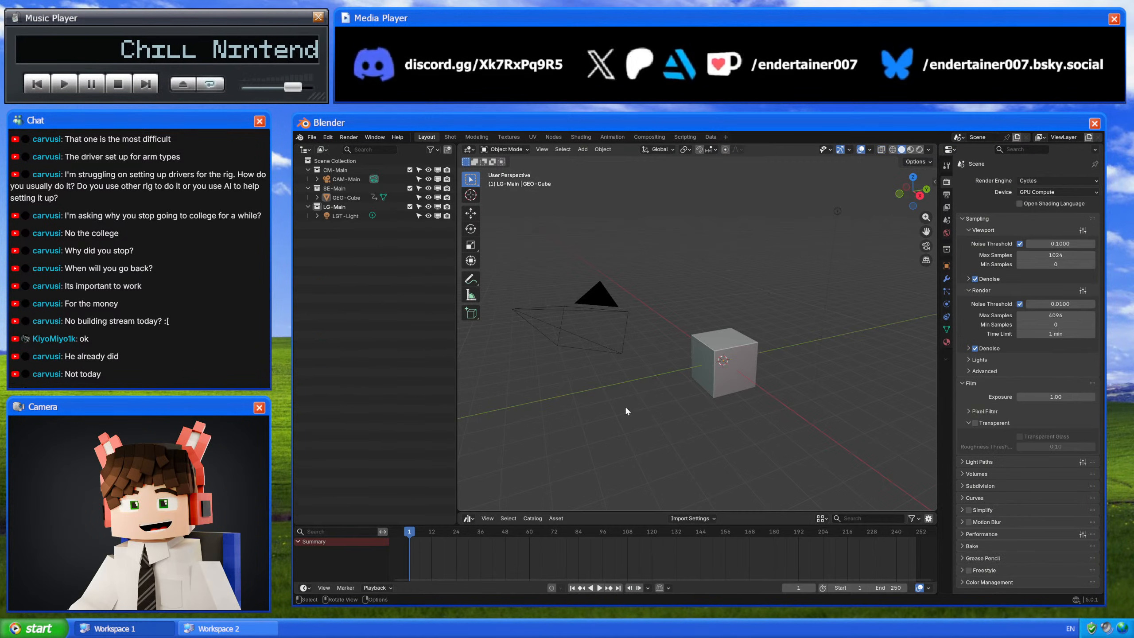
Step: Delete all default objects and add the Default Preset character from the EndRig MCS3 Rig Presets asset catalog
key(a)
key(x)
drag(799, 512, 780, 383)
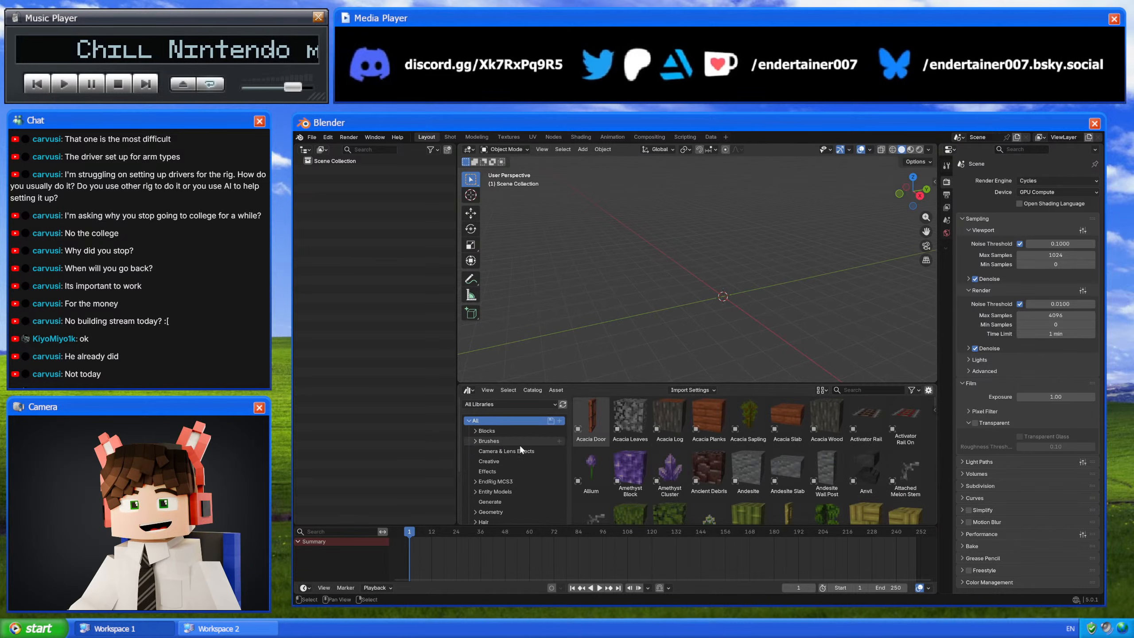
click(475, 481)
scroll(481, 484, down, 3)
click(504, 474)
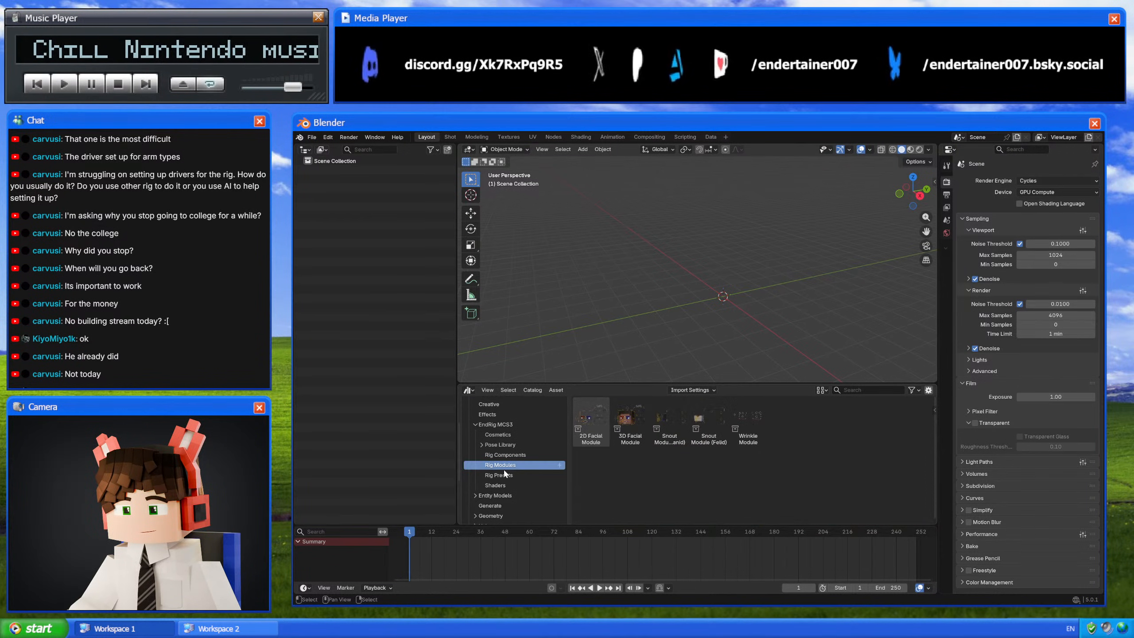
drag(670, 418, 683, 333)
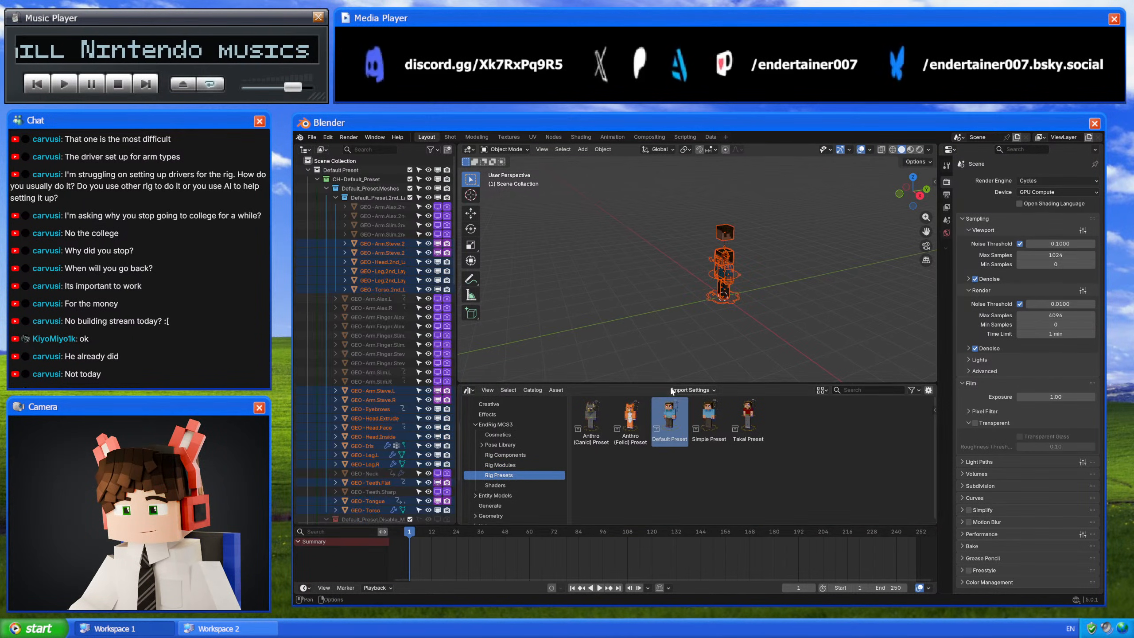
drag(688, 382, 696, 513)
Step: Inspect the modifiers on the second-layer mesh of the character's left leg
scroll(756, 380, up, 5)
click(698, 337)
scroll(710, 318, up, 8)
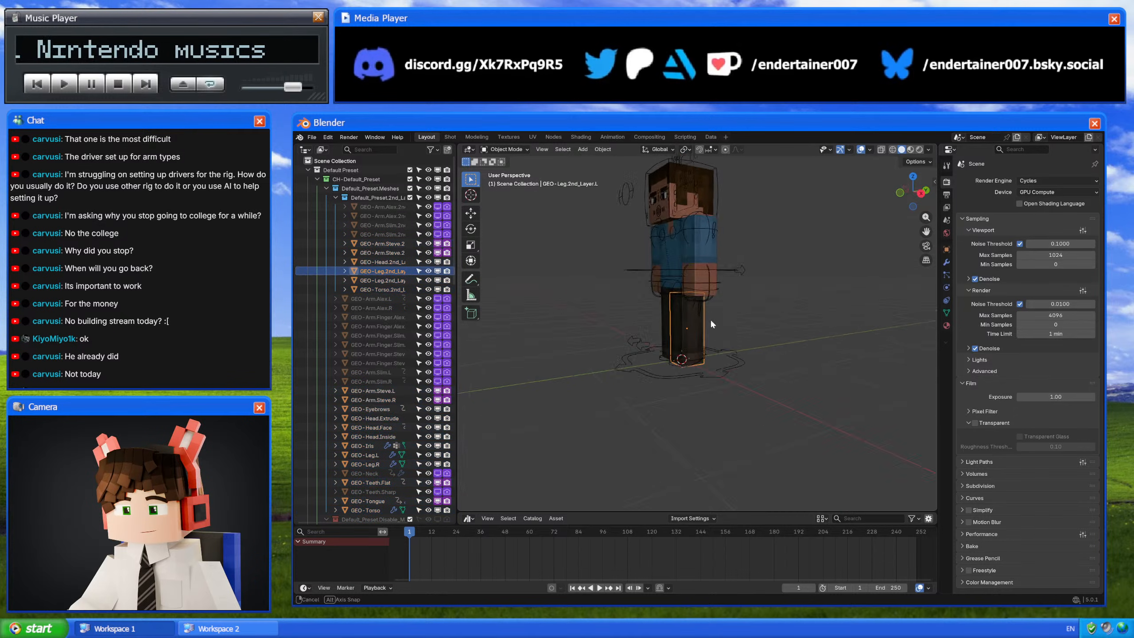
click(946, 262)
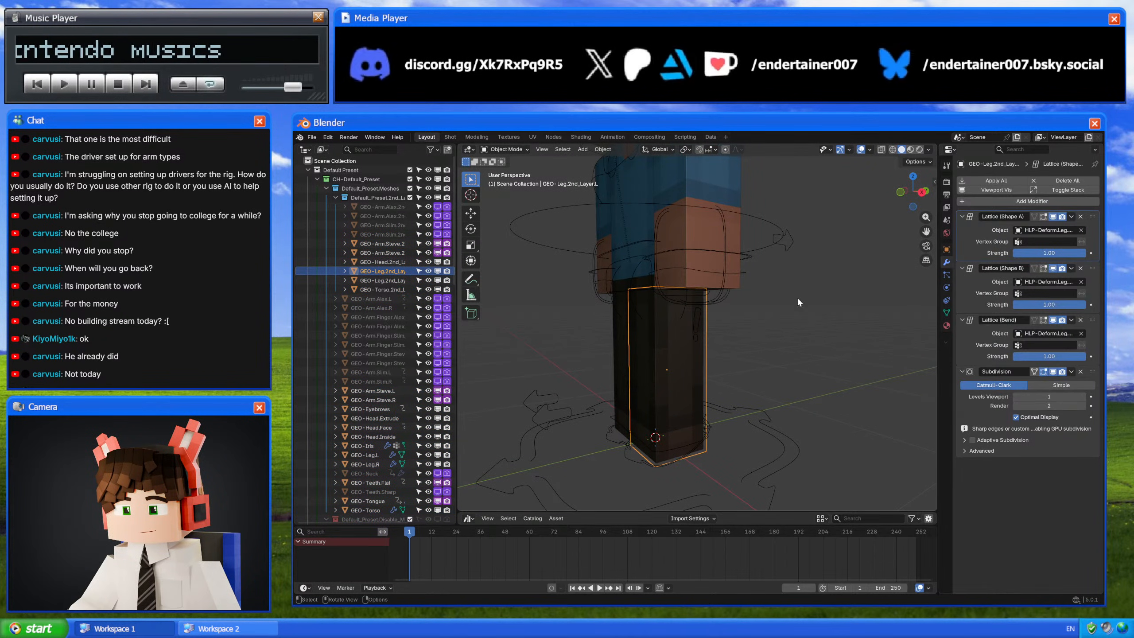
Step: Select the RIG-Default_Preset armature and examine the Arm.L bone collections nested under Limbs
click(769, 216)
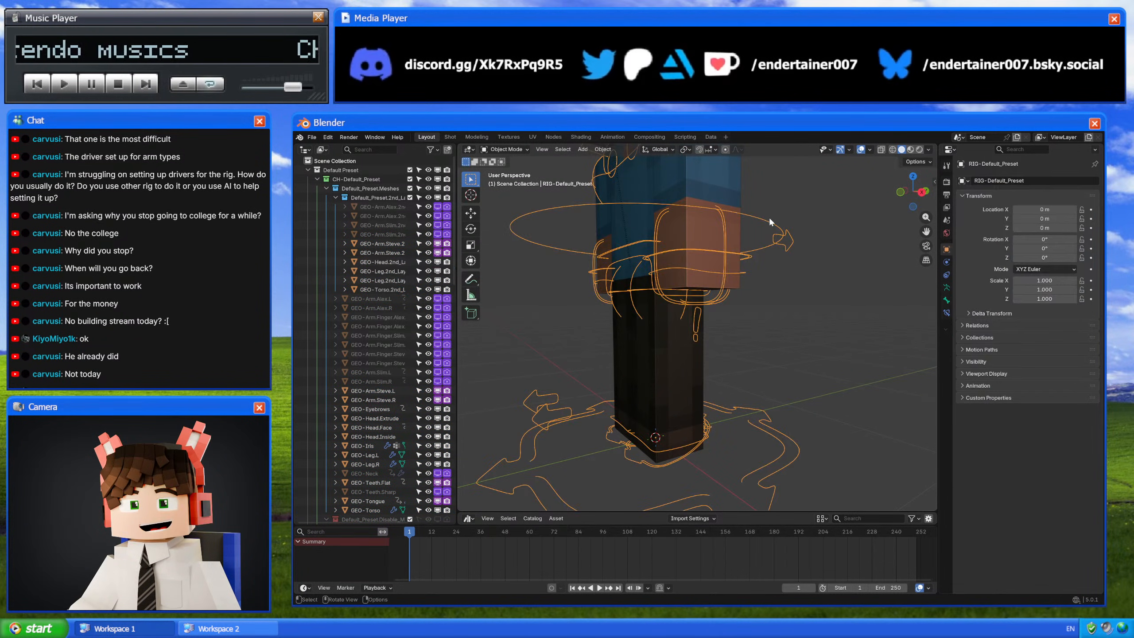
click(946, 287)
drag(1022, 290, 1021, 412)
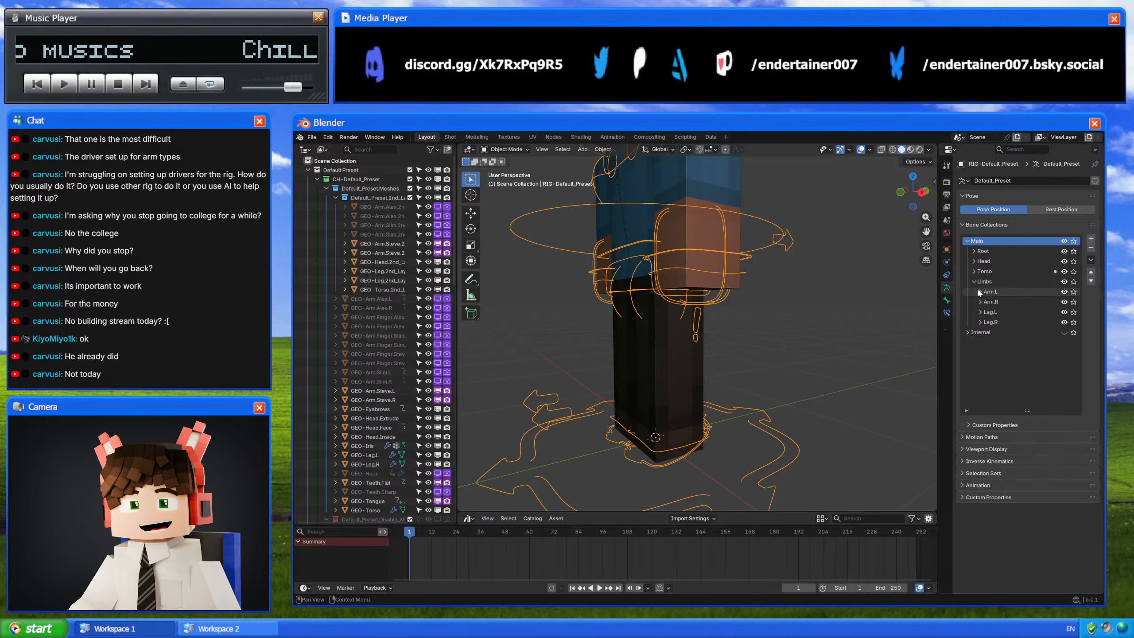
shift+middle_drag(779, 343, 763, 379)
shift+middle_drag(829, 325, 811, 362)
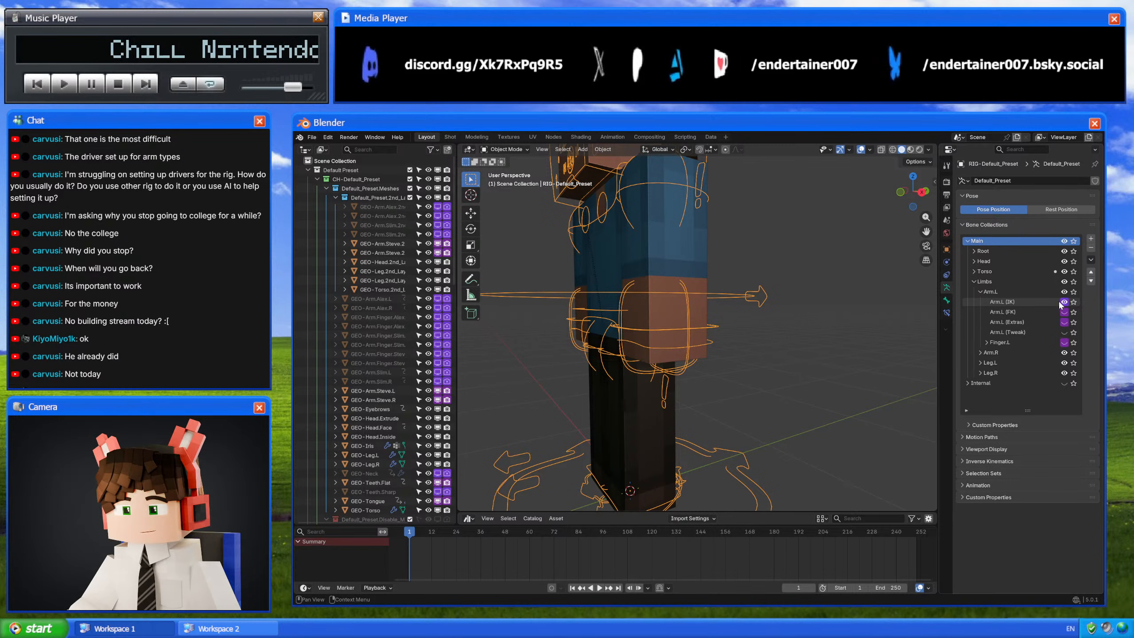
click(1039, 302)
click(1028, 303)
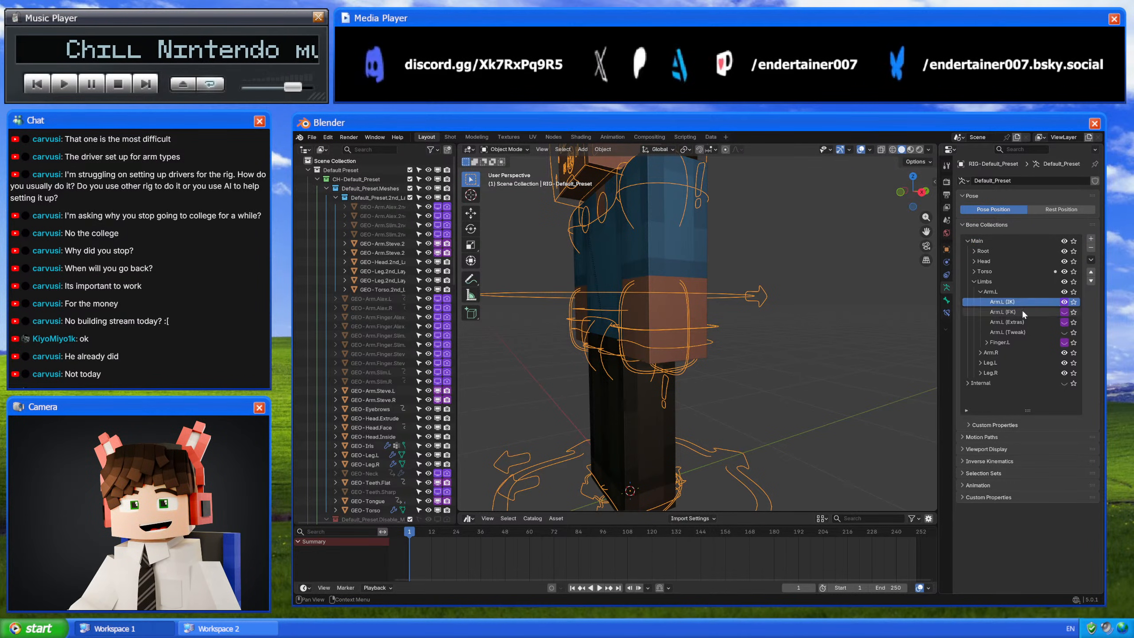
click(1023, 303)
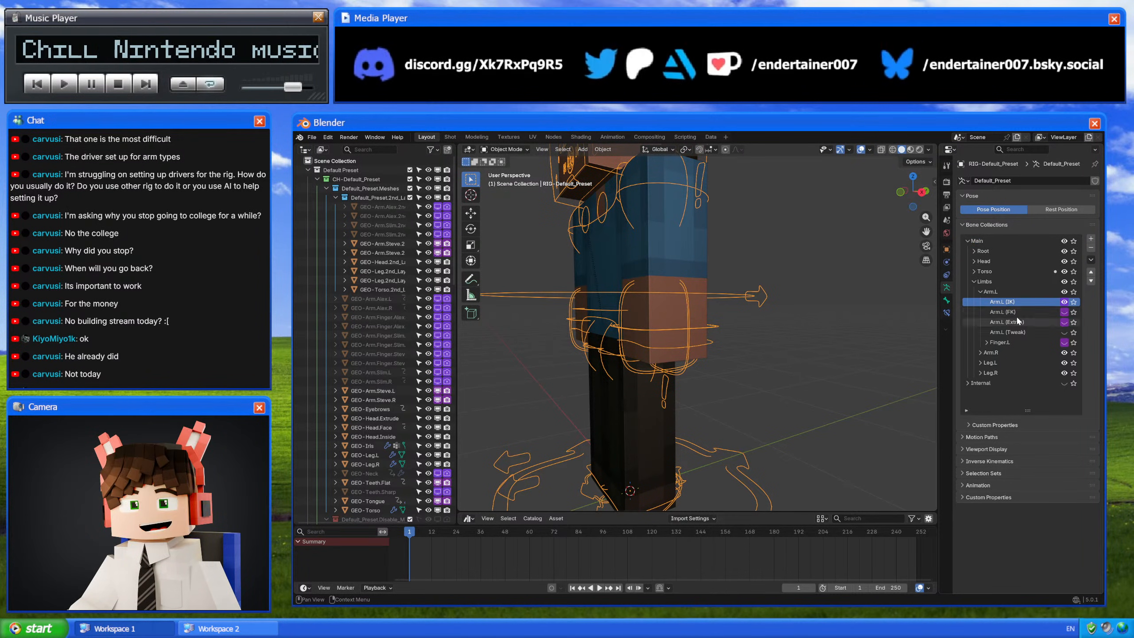
middle_drag(782, 330, 752, 366)
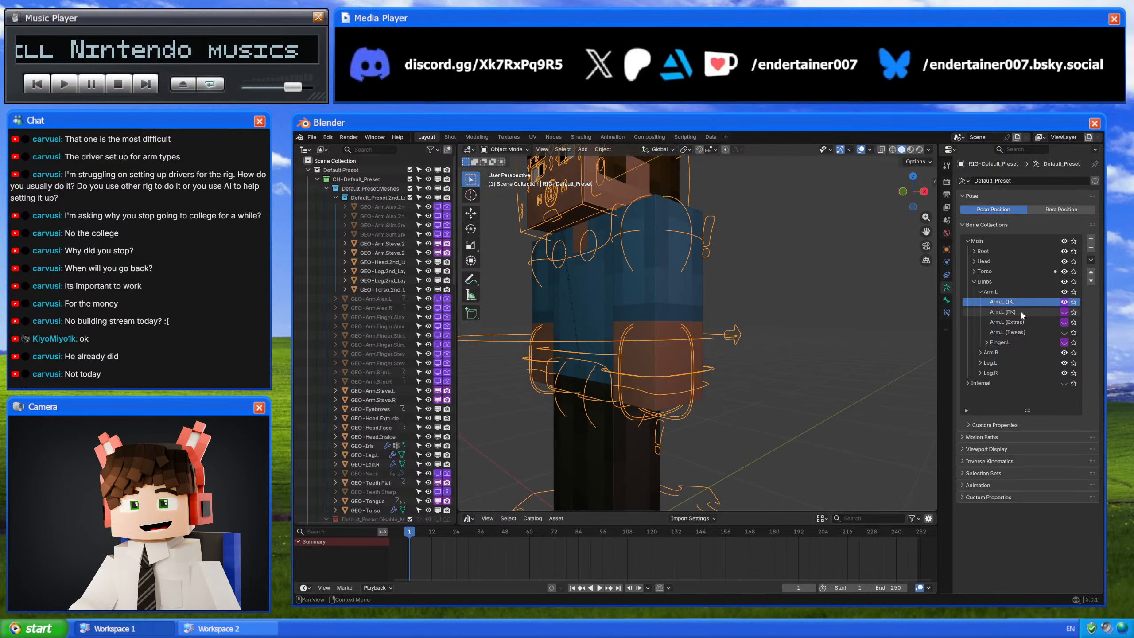
Step: Switch the rig to Pose Mode and show the transform values and properties of the CTL-Arm.Settings.L bone
key(ctrl+Tab)
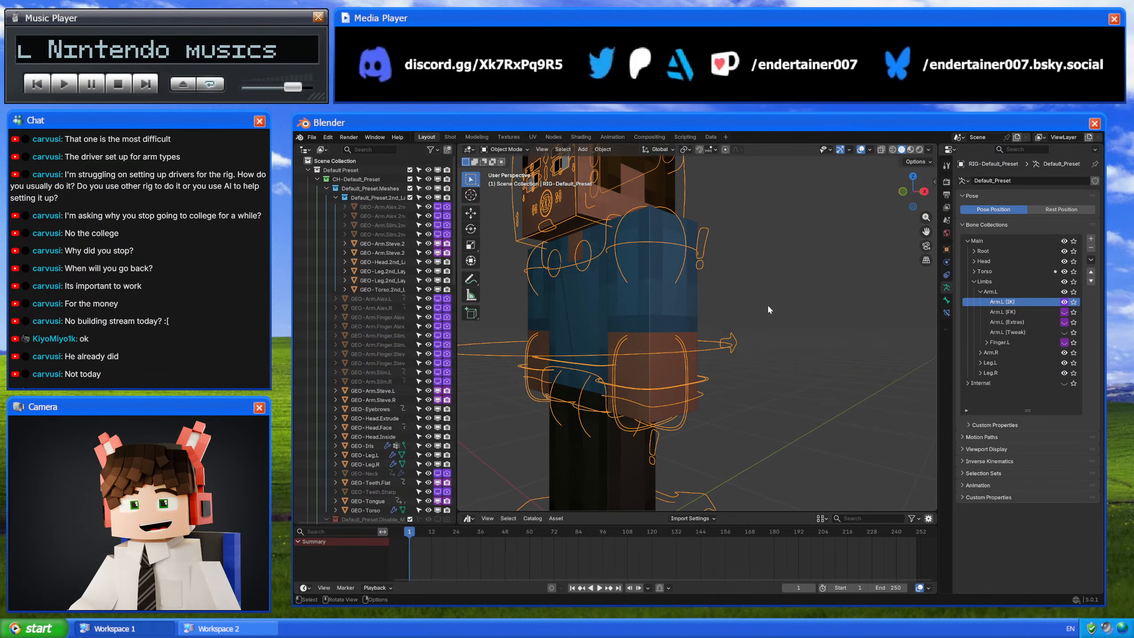
click(703, 244)
key(n)
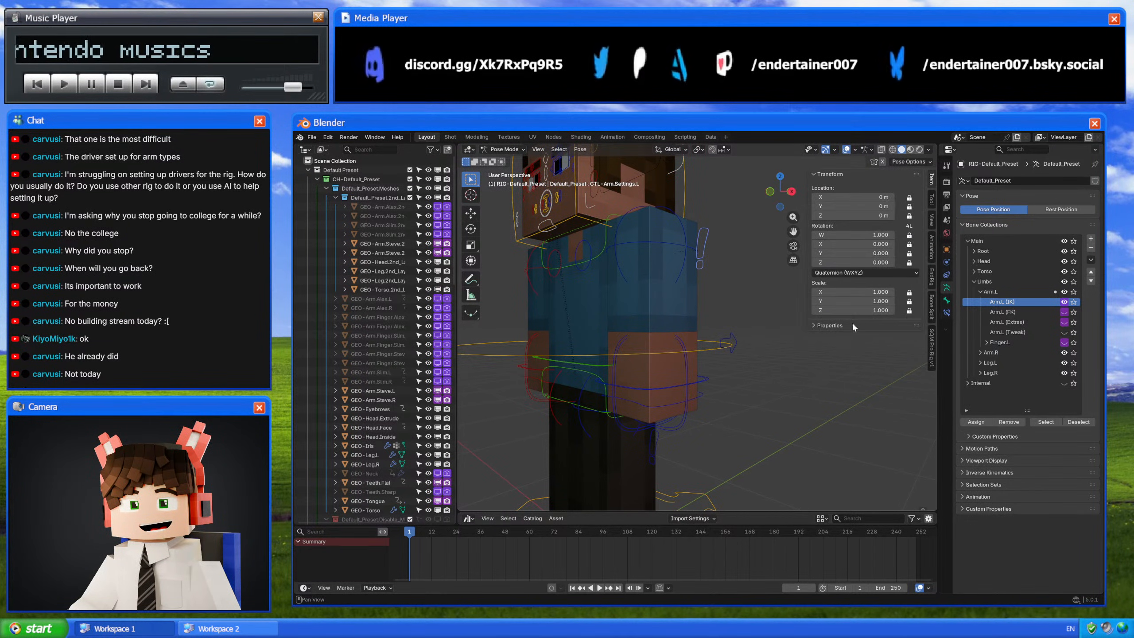
drag(882, 361, 822, 361)
Step: Toggle the IK-FK Bone Override property of the CTL-Main_Settings bone on and back off
middle_drag(790, 349, 554, 247)
click(550, 245)
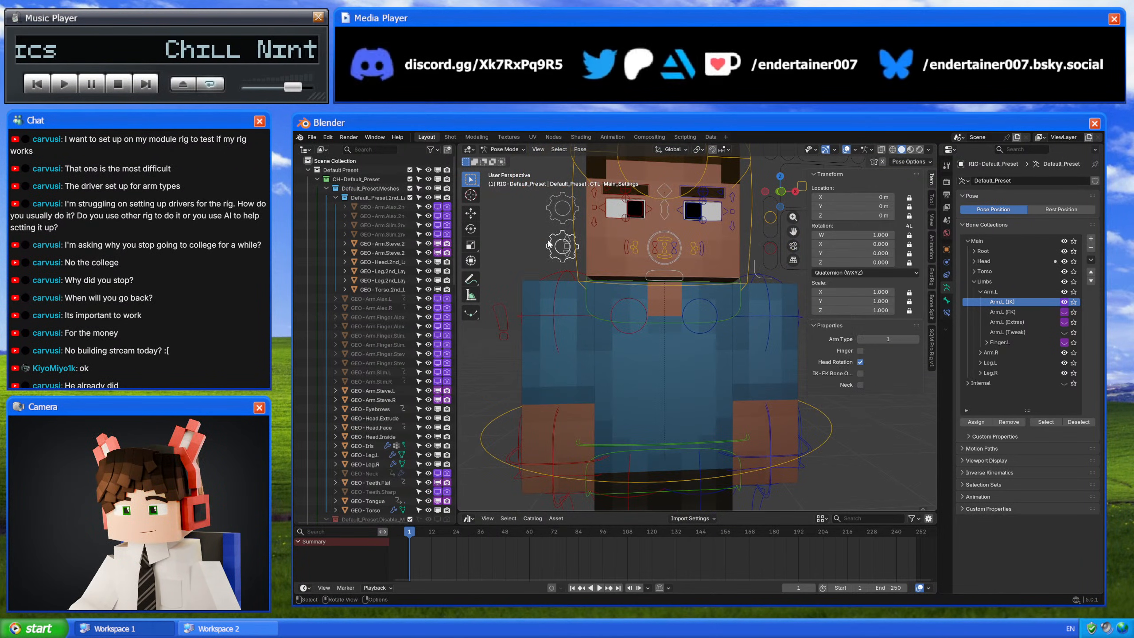
click(858, 374)
middle_drag(835, 374, 720, 350)
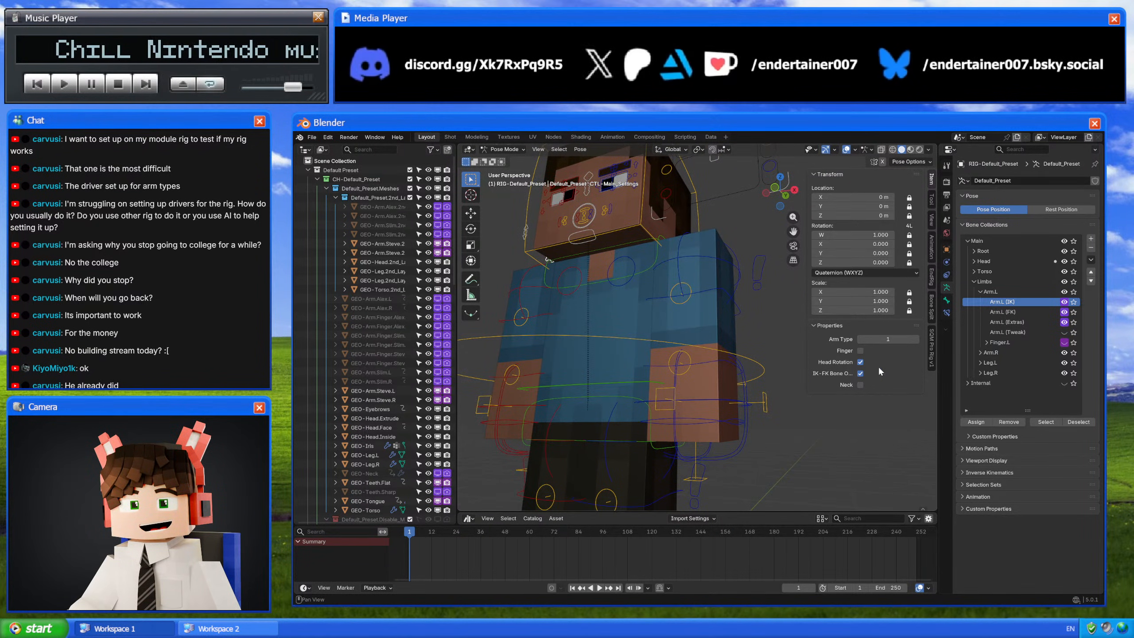
click(860, 373)
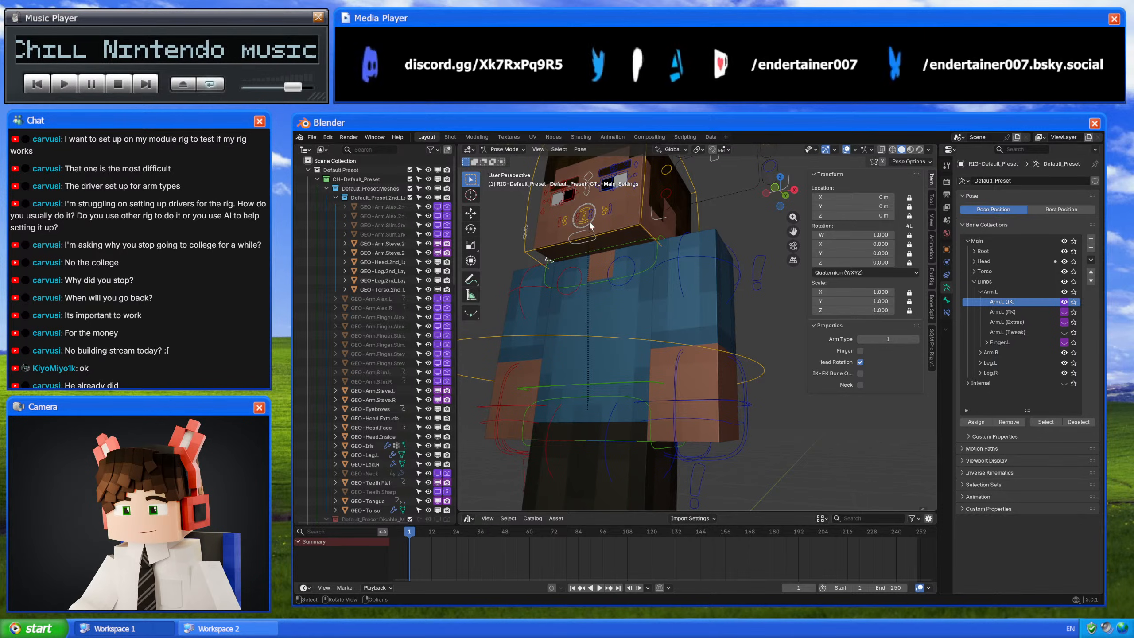
Step: Open the Nodes workspace, turn its node editor into a Drivers editor, and widen the channel list
click(553, 137)
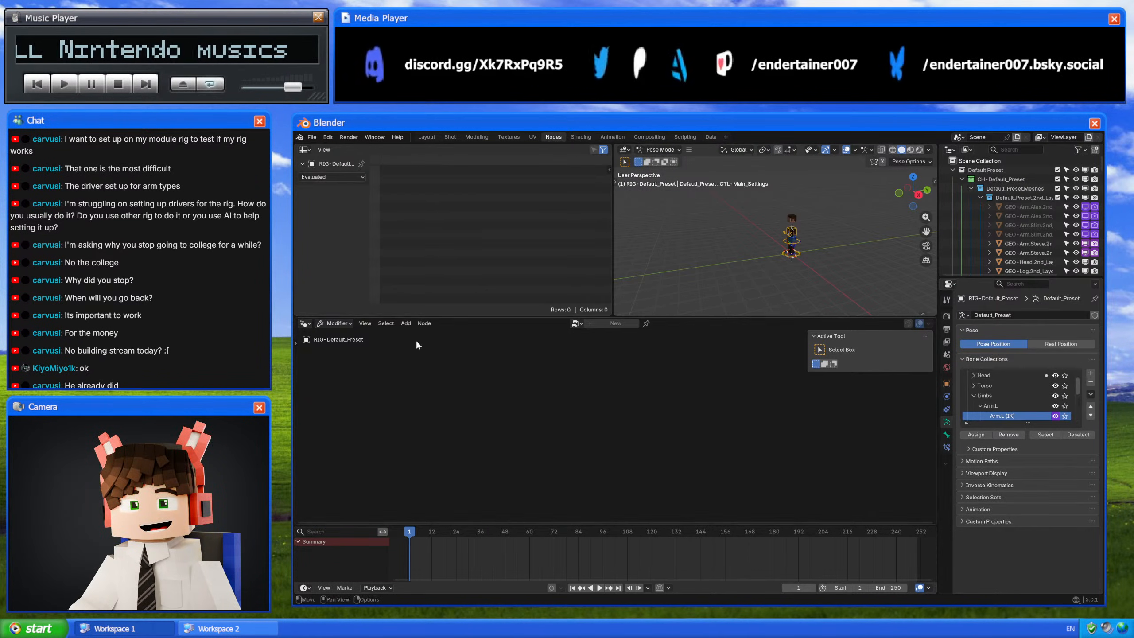
click(305, 323)
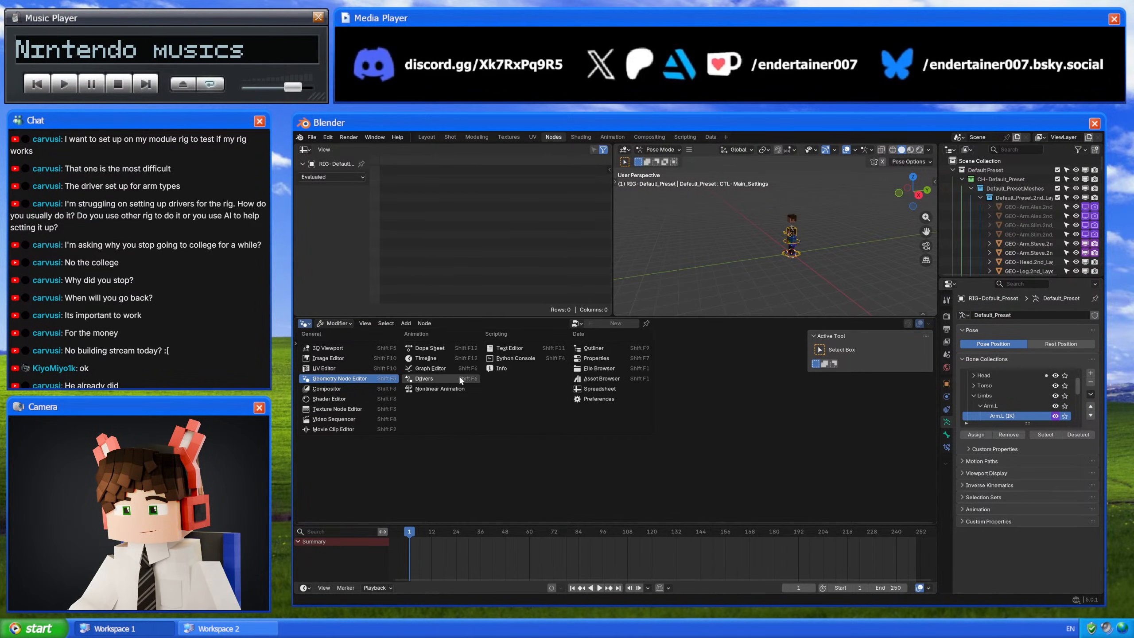
click(442, 391)
scroll(785, 252, up, 3)
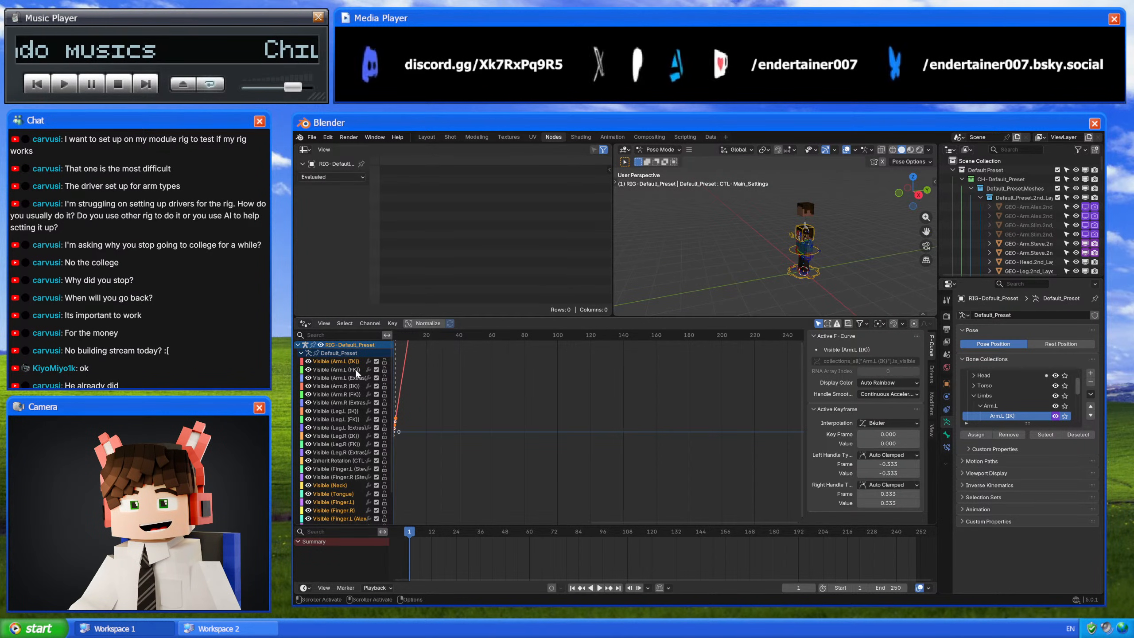
drag(389, 386, 469, 404)
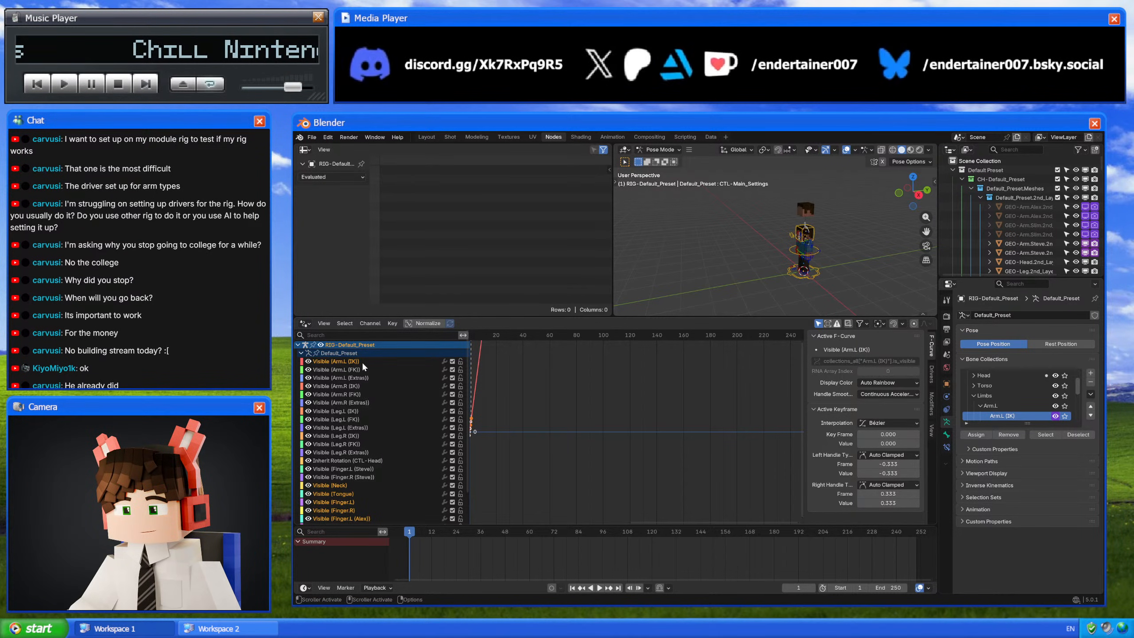
middle_drag(483, 377, 826, 414)
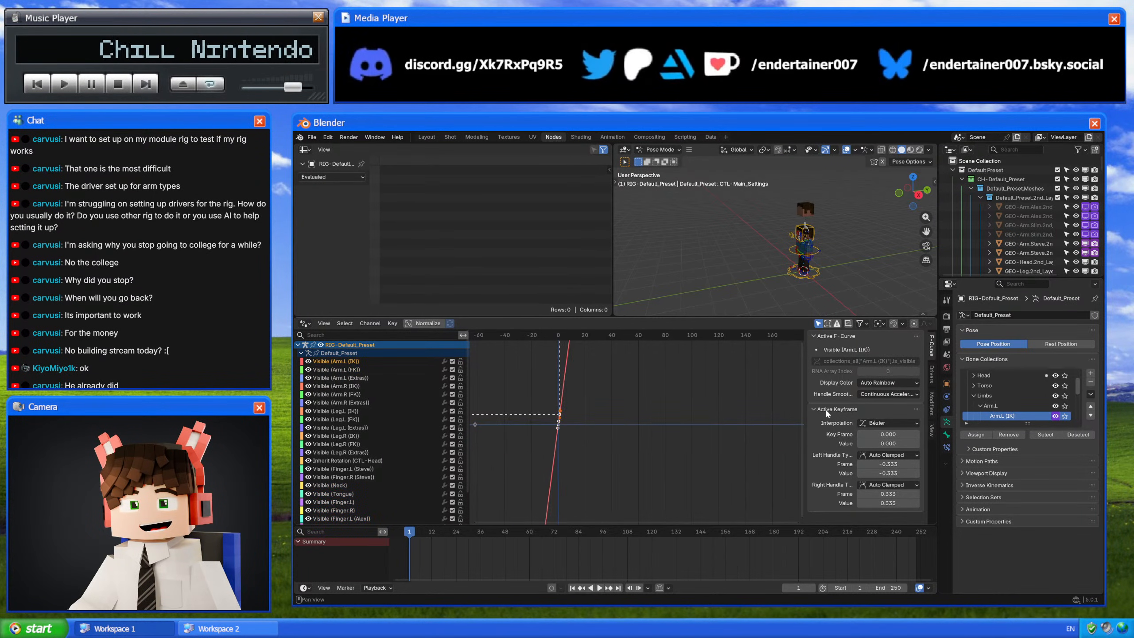
Step: Examine the scripted expression and input variables of the Visible (Arm.L (IK)) driver in a widened settings area
click(931, 375)
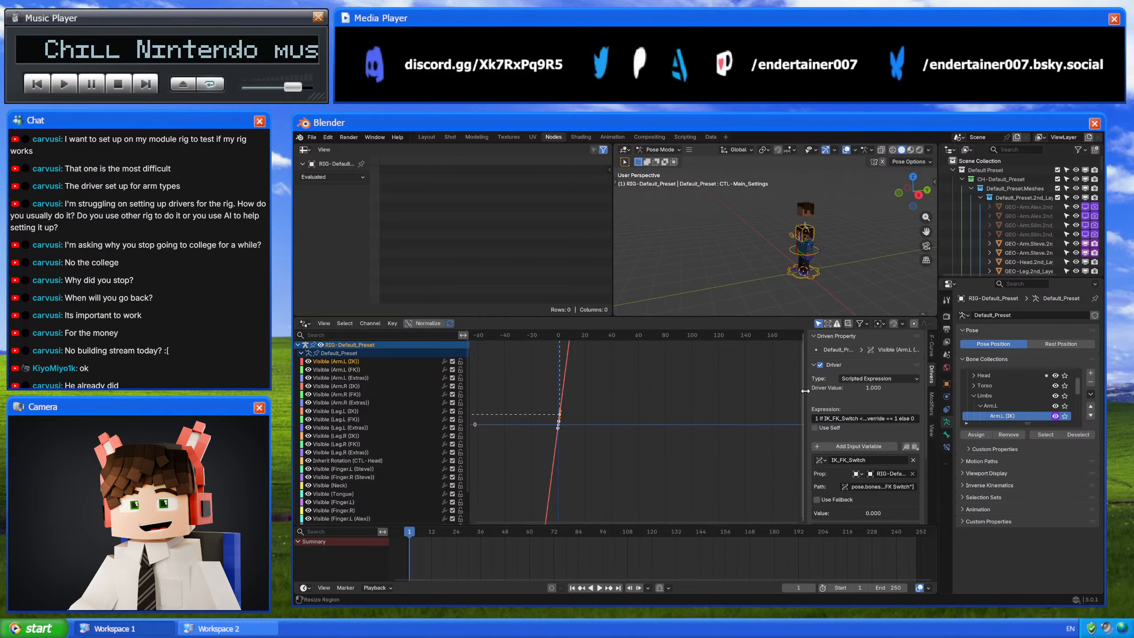
drag(805, 391, 611, 420)
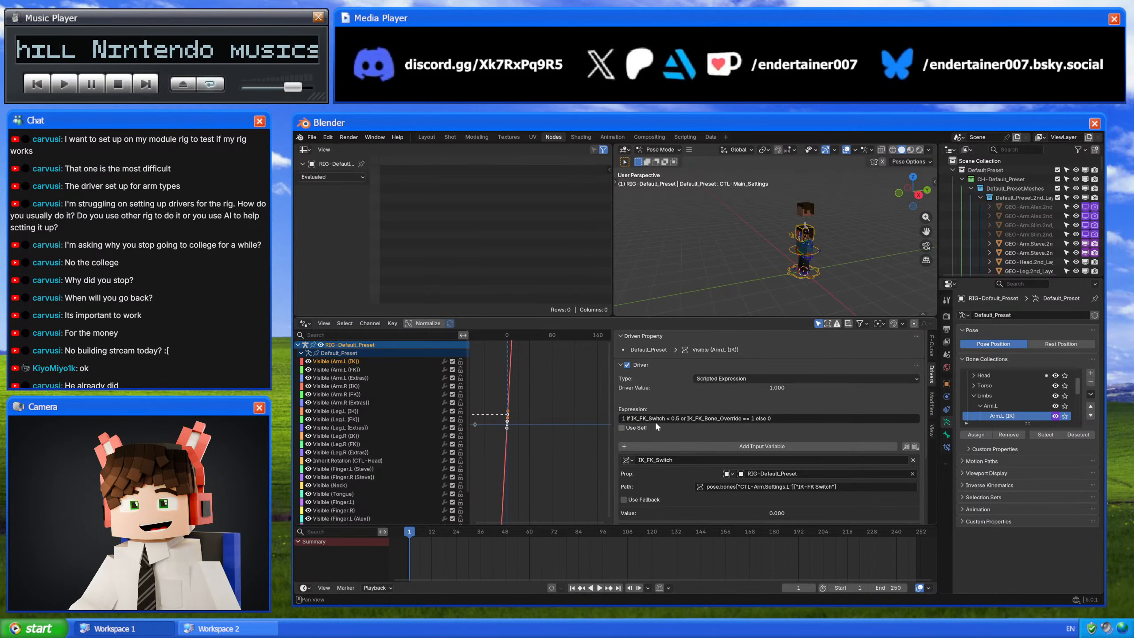
key(Home)
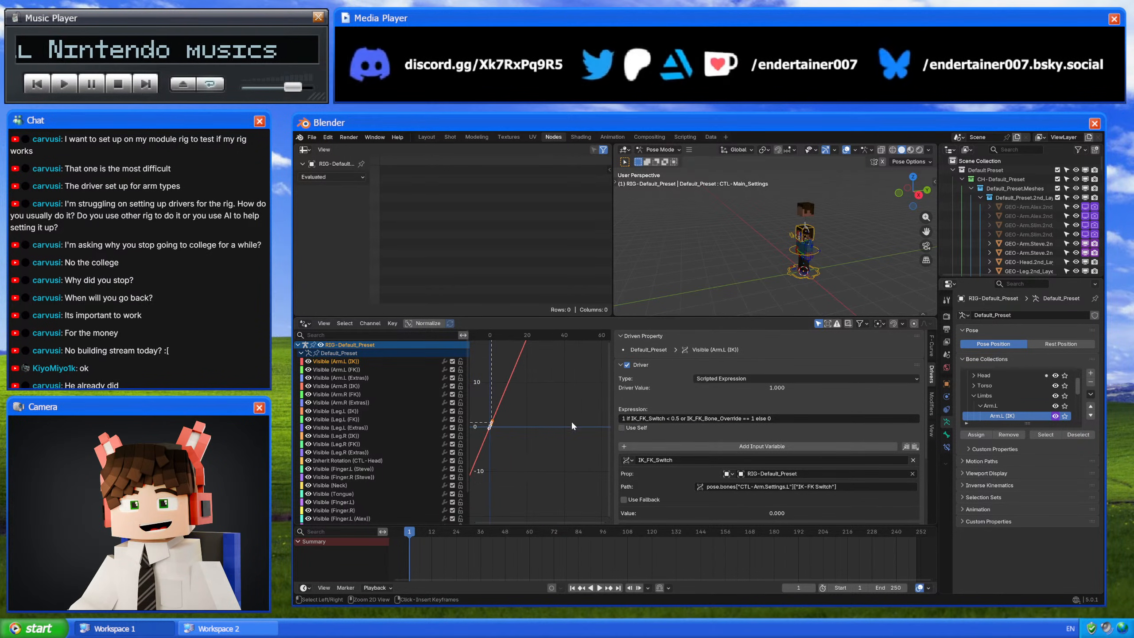
scroll(536, 434, up, 3)
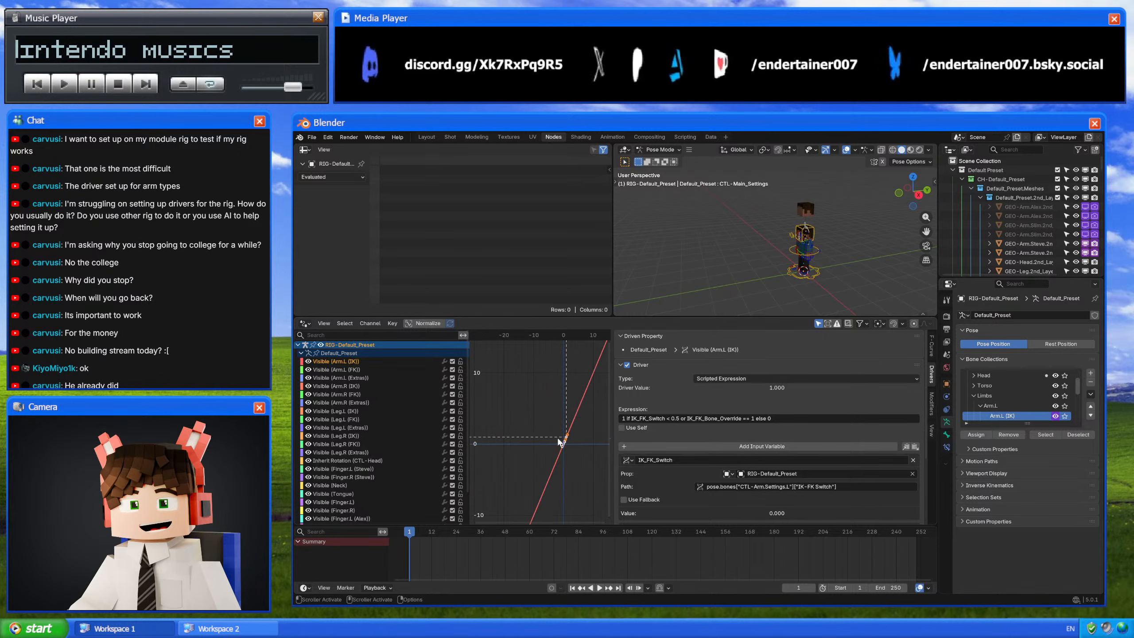
scroll(694, 443, down, 3)
scroll(694, 439, down, 1)
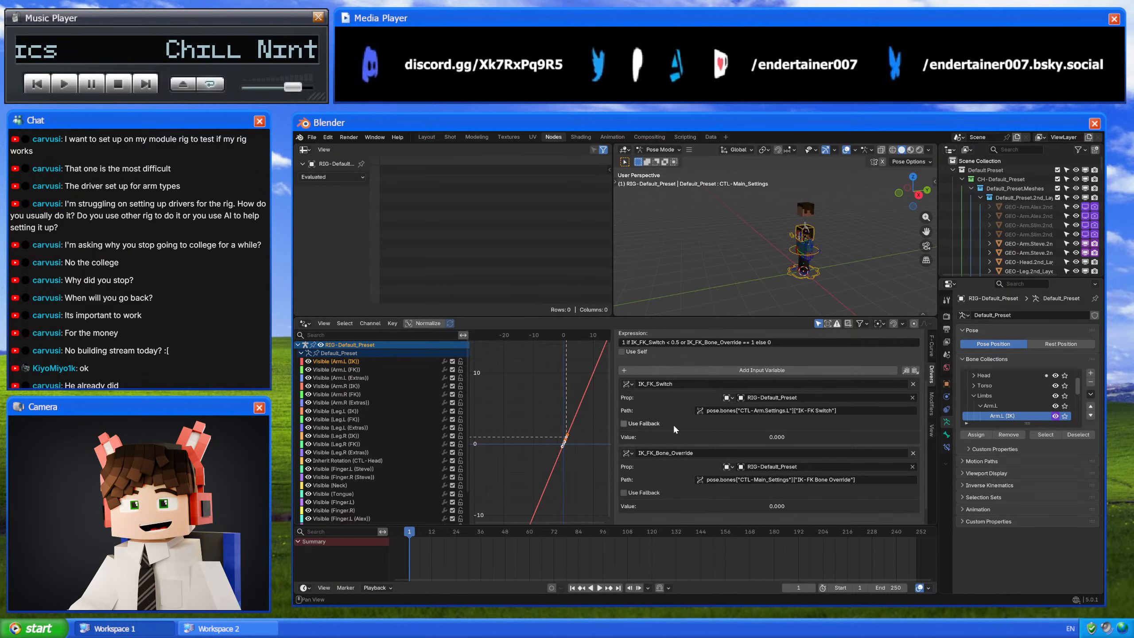
scroll(666, 426, up, 2)
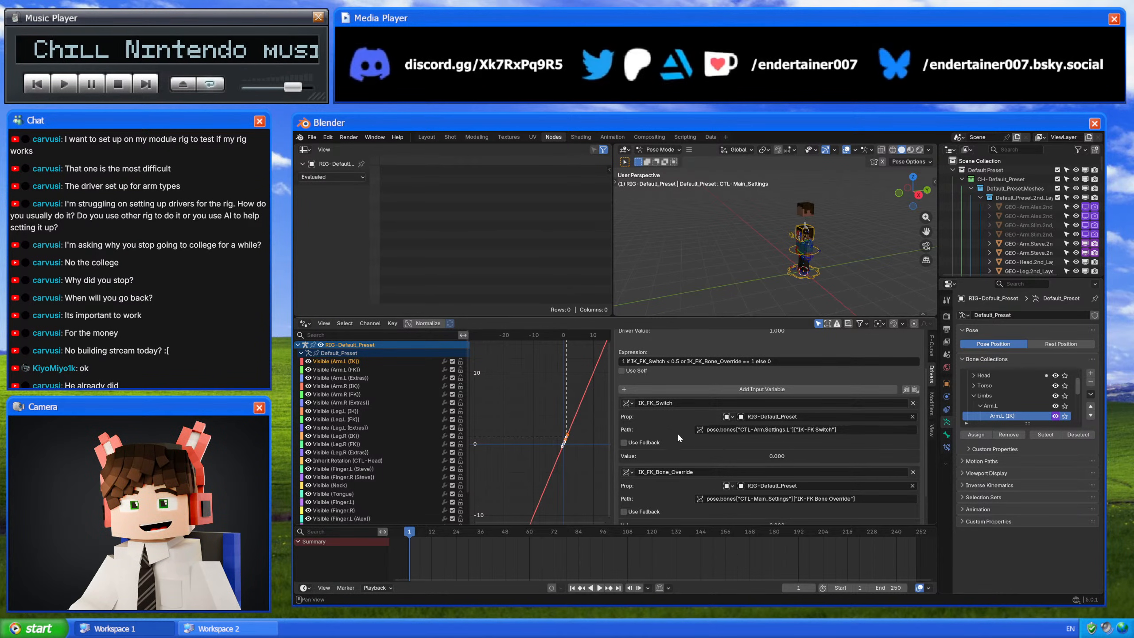
scroll(629, 422, up, 2)
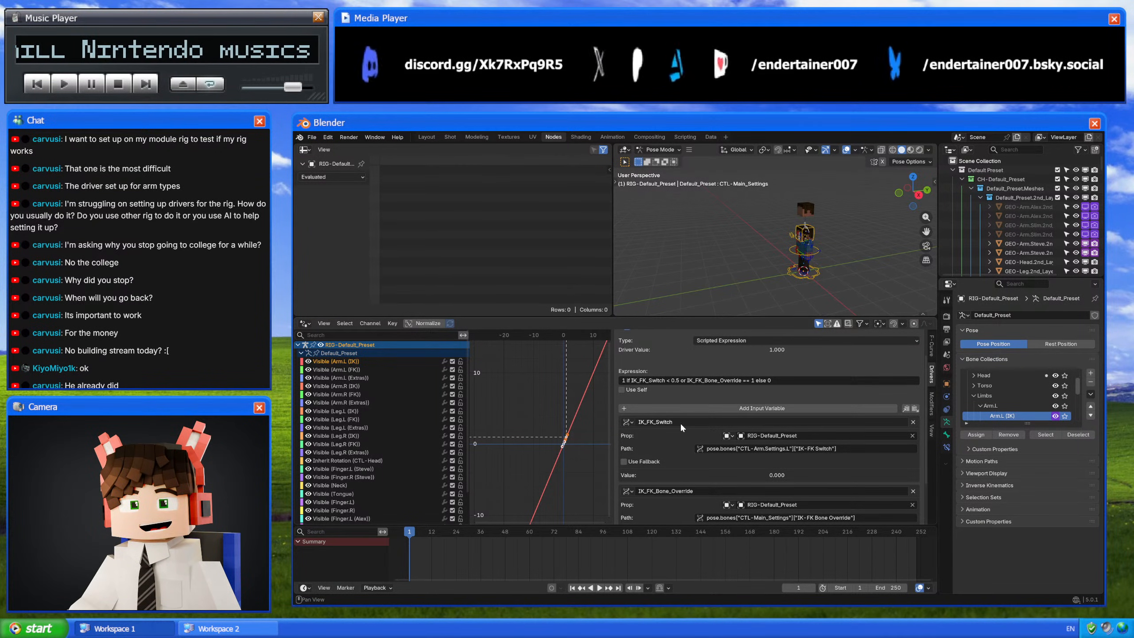
Step: Show the custom properties of the CTL-Main_Settings bone to check its IK-FK Bone Override property
middle_drag(811, 266, 824, 261)
middle_drag(792, 255, 761, 249)
scroll(822, 239, up, 4)
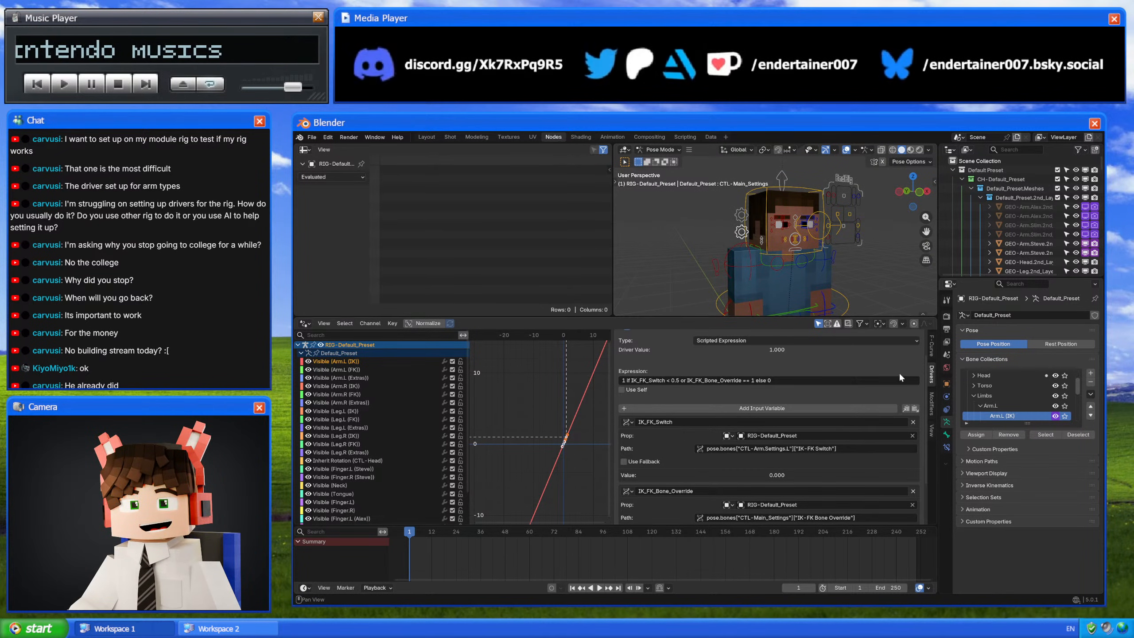
click(946, 434)
click(1000, 519)
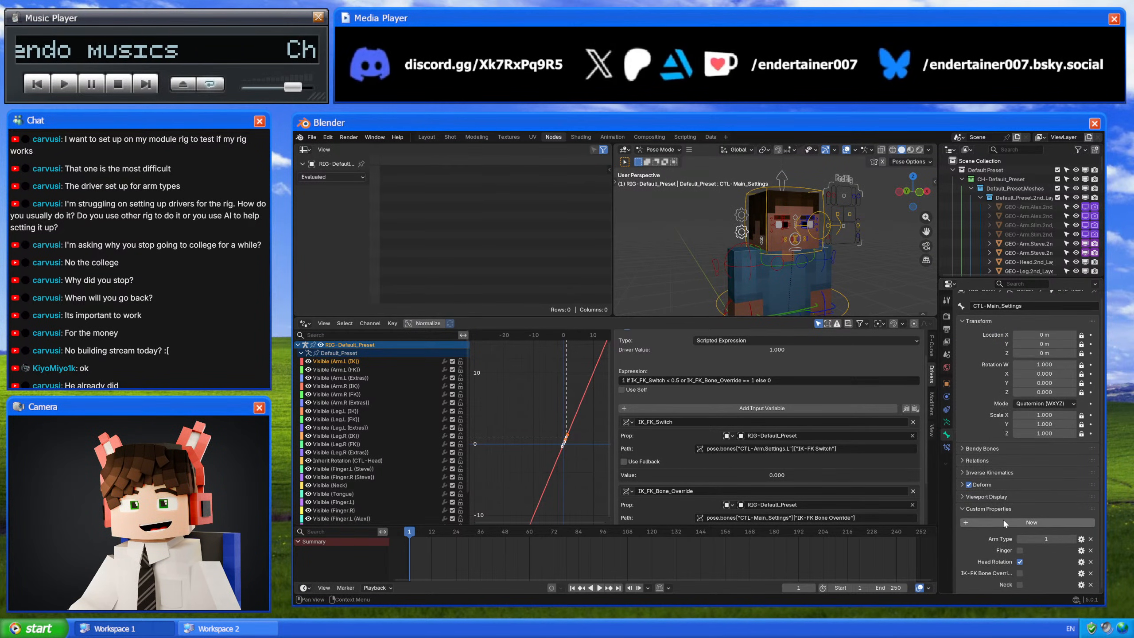
scroll(1003, 519, down, 1)
Step: Select the CTL-Arm.Settings.L bone and view its IK-FK Switch custom property
middle_drag(877, 289, 826, 249)
click(827, 271)
scroll(813, 243, up, 5)
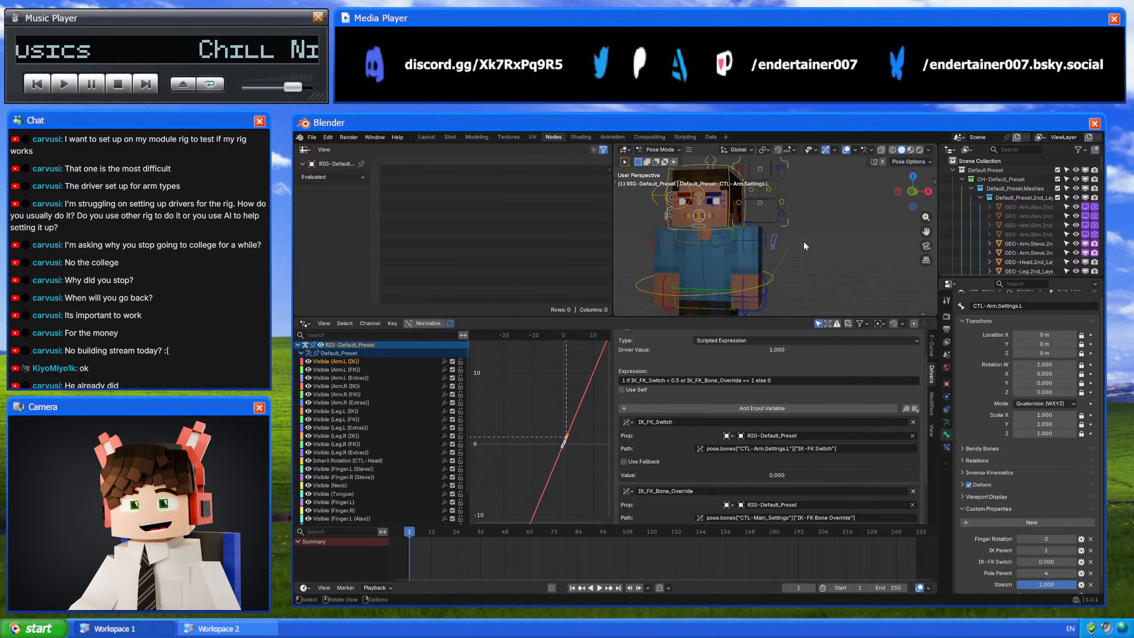
scroll(982, 543, down, 1)
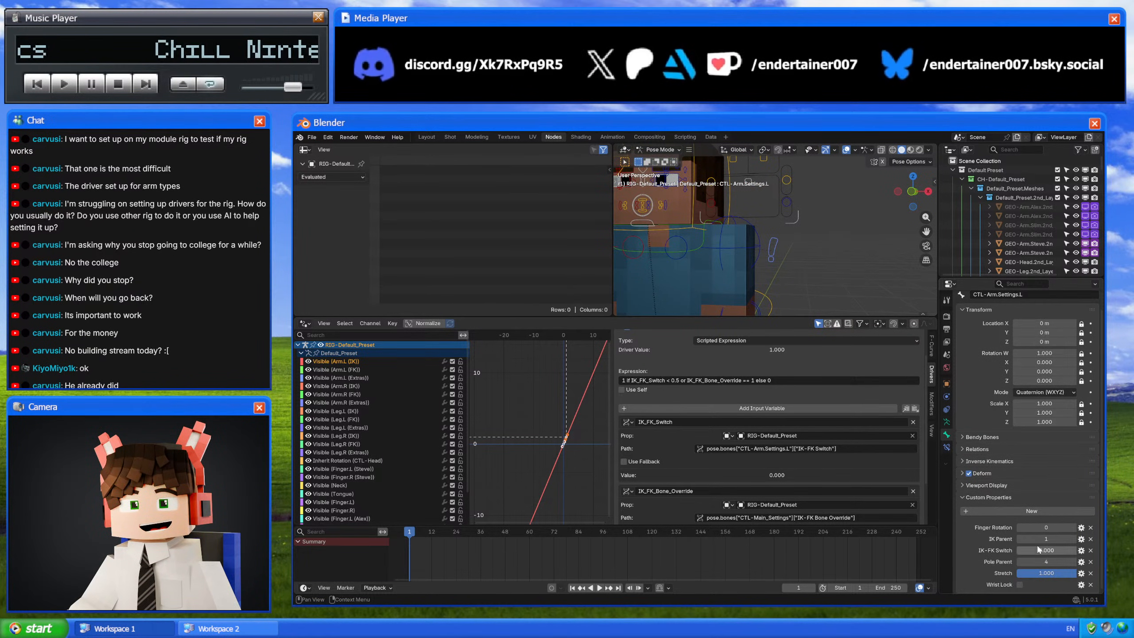
Step: Select the CTL-Main_Settings bone and compare its custom properties with the driver's IK_FK_Bone_Override variable
scroll(676, 446, down, 3)
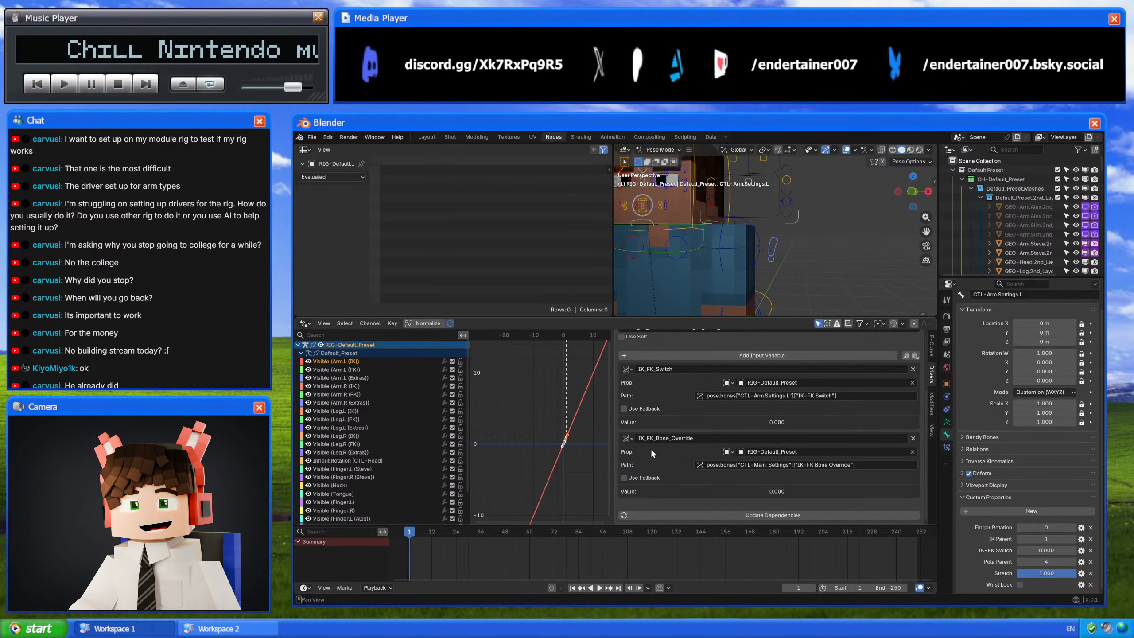
scroll(751, 269, down, 5)
click(722, 241)
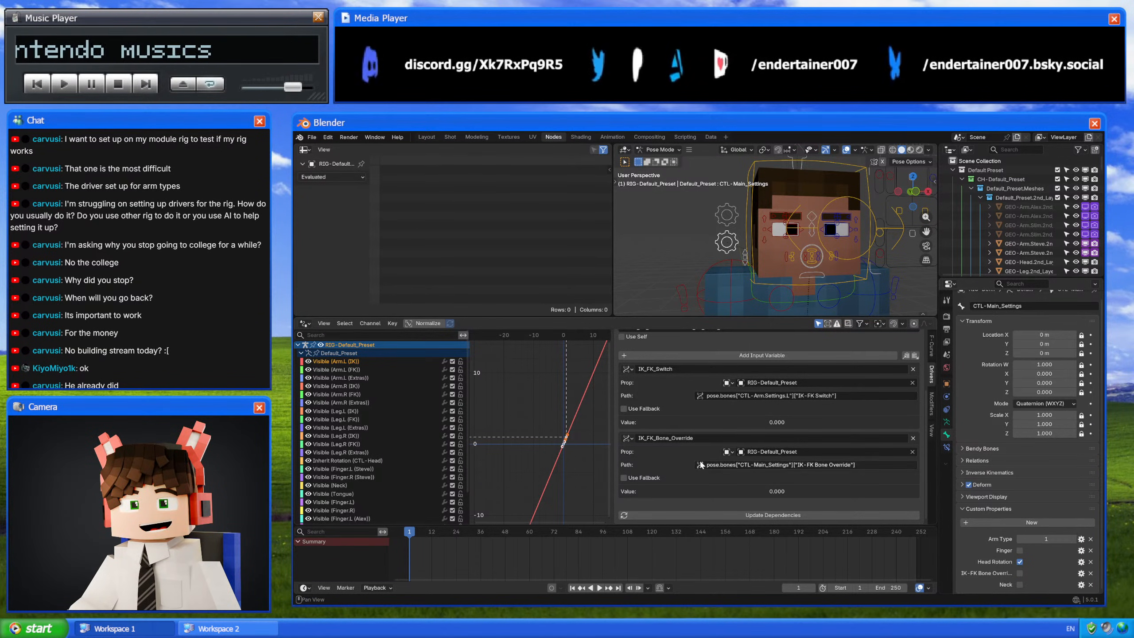
scroll(647, 468, up, 3)
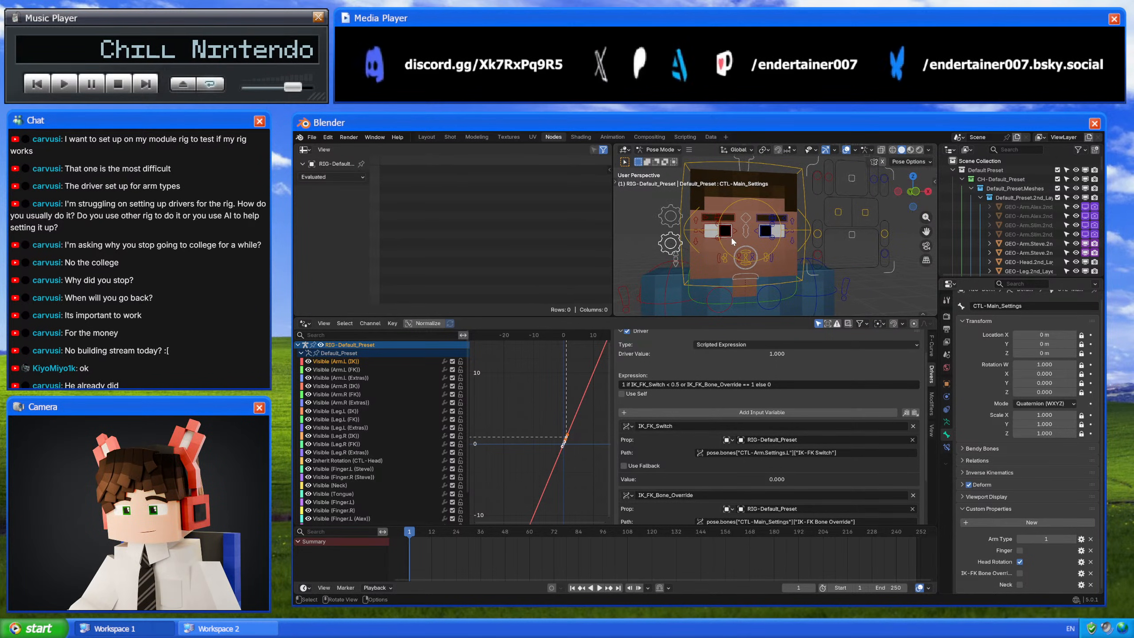
Step: Show the CTL-Main_Settings bone's custom properties alongside its transform values in the 3D view
key(n)
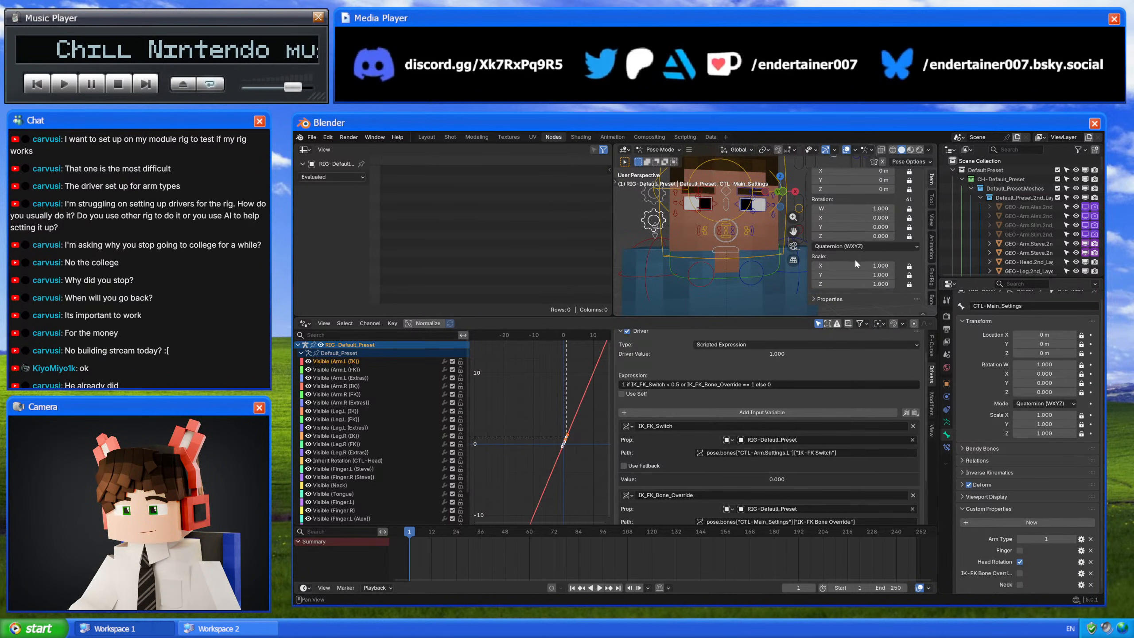
scroll(854, 258, down, 2)
click(843, 300)
scroll(844, 300, down, 4)
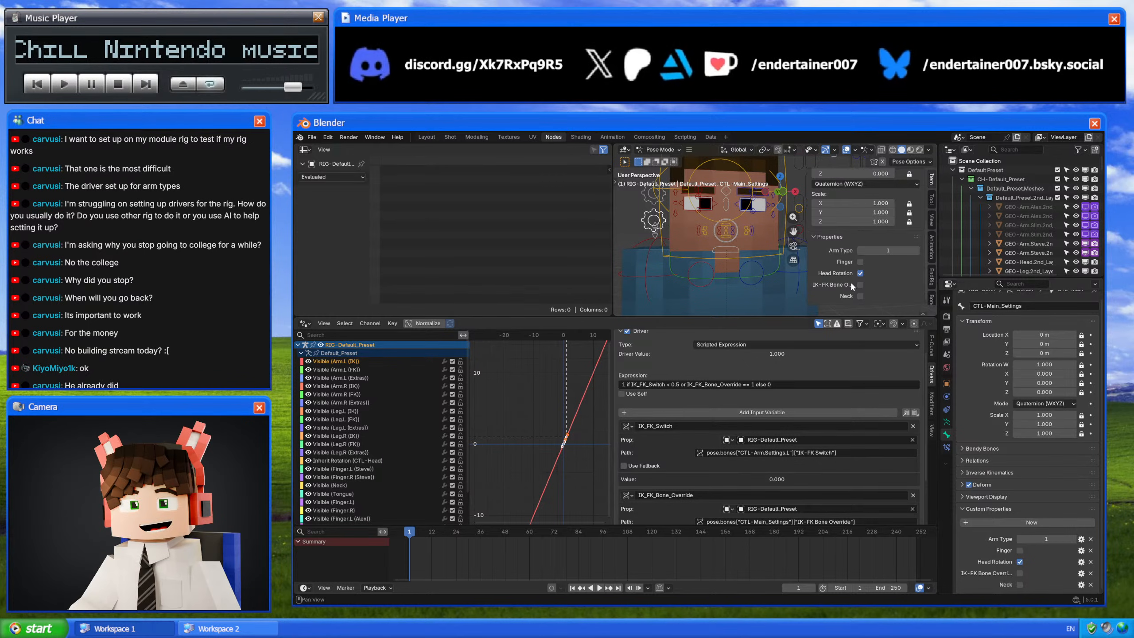
Step: Select the CTL-Arm.Settings.L bone and try lowering its IK-FK Switch property
scroll(687, 240, up, 3)
click(759, 242)
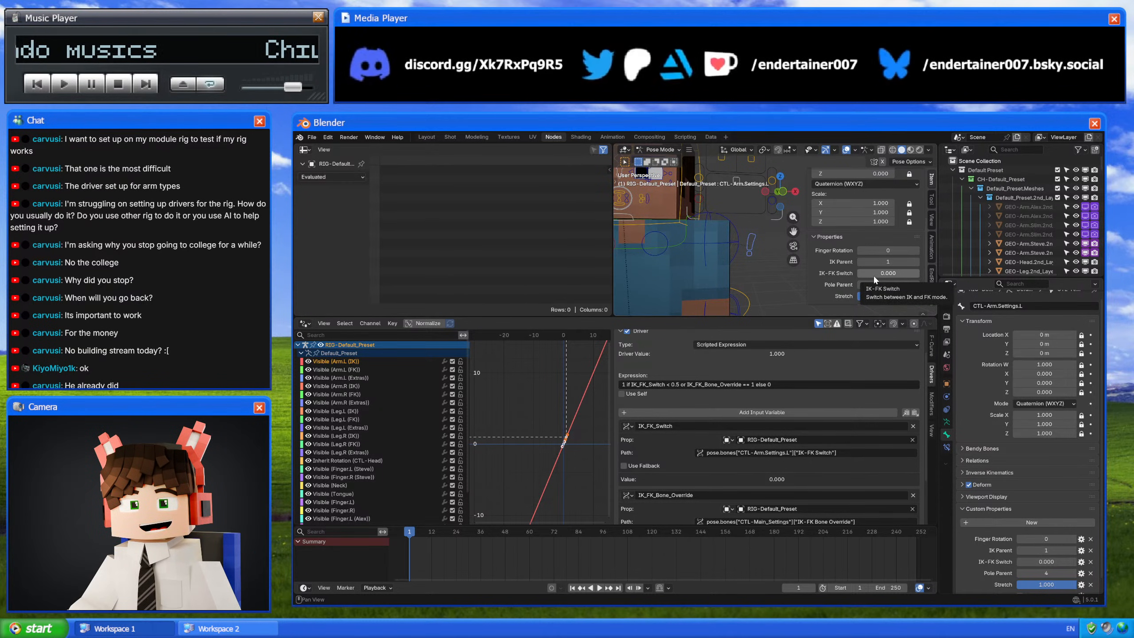
drag(873, 275, 844, 276)
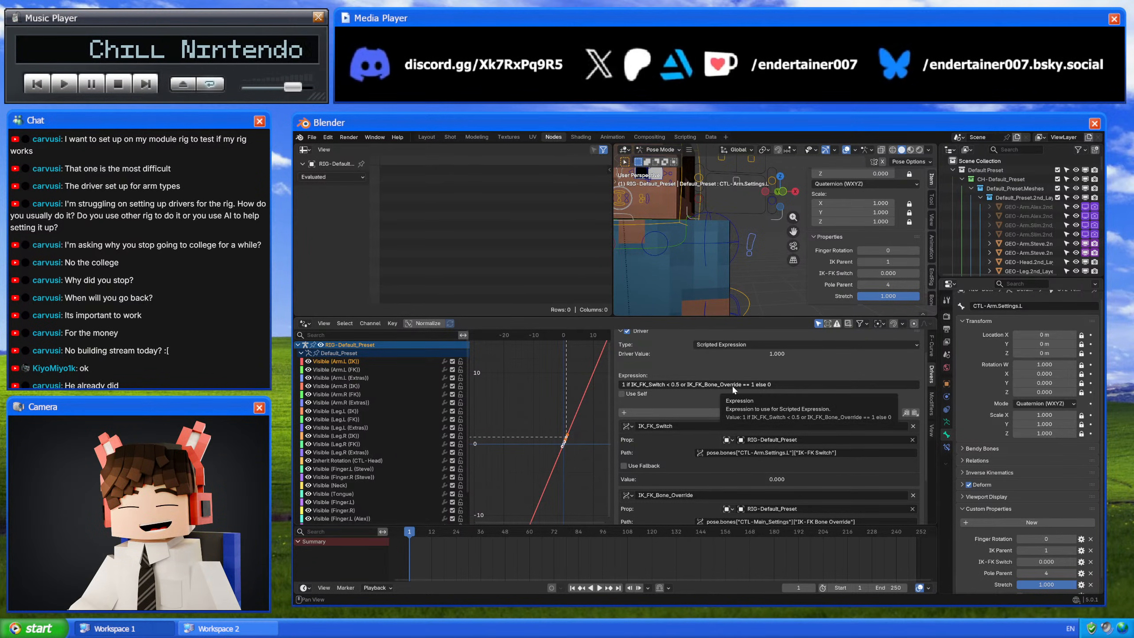
Step: Select the CTL-Main_Settings bone and enable IK-FK Bone Override to check the character's arm controls
scroll(734, 239, down, 3)
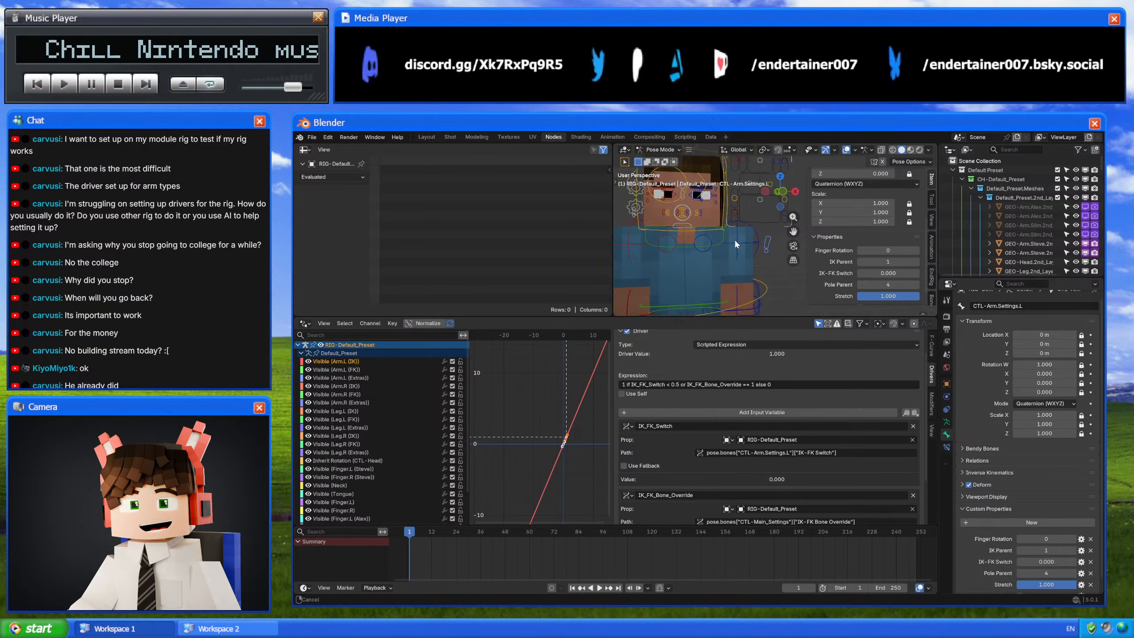
shift+middle_drag(719, 238, 735, 263)
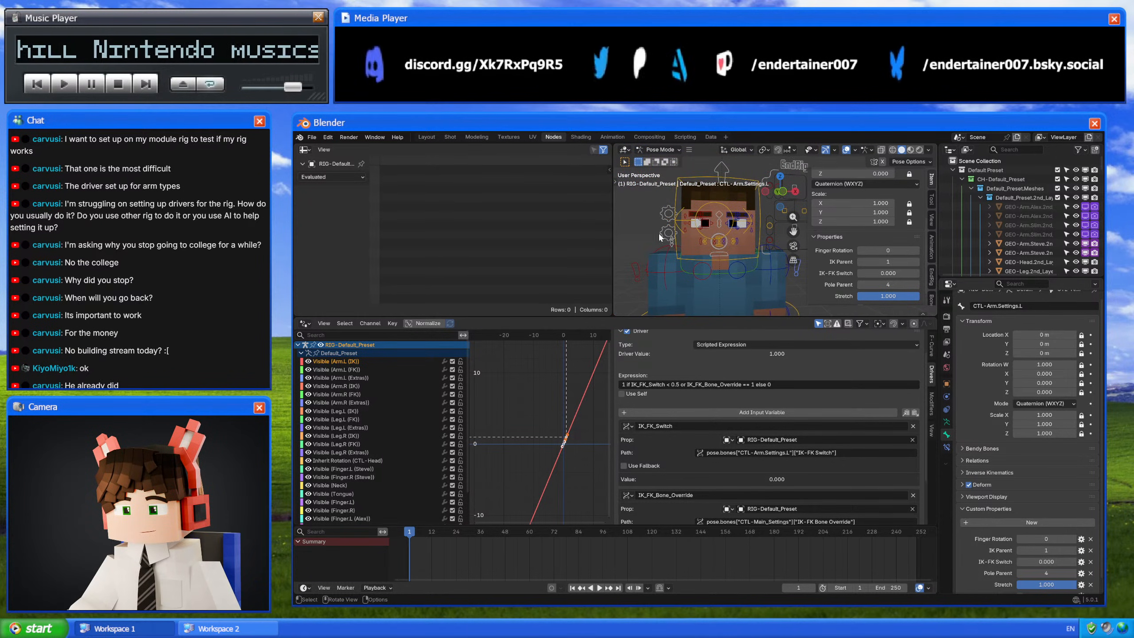
click(659, 233)
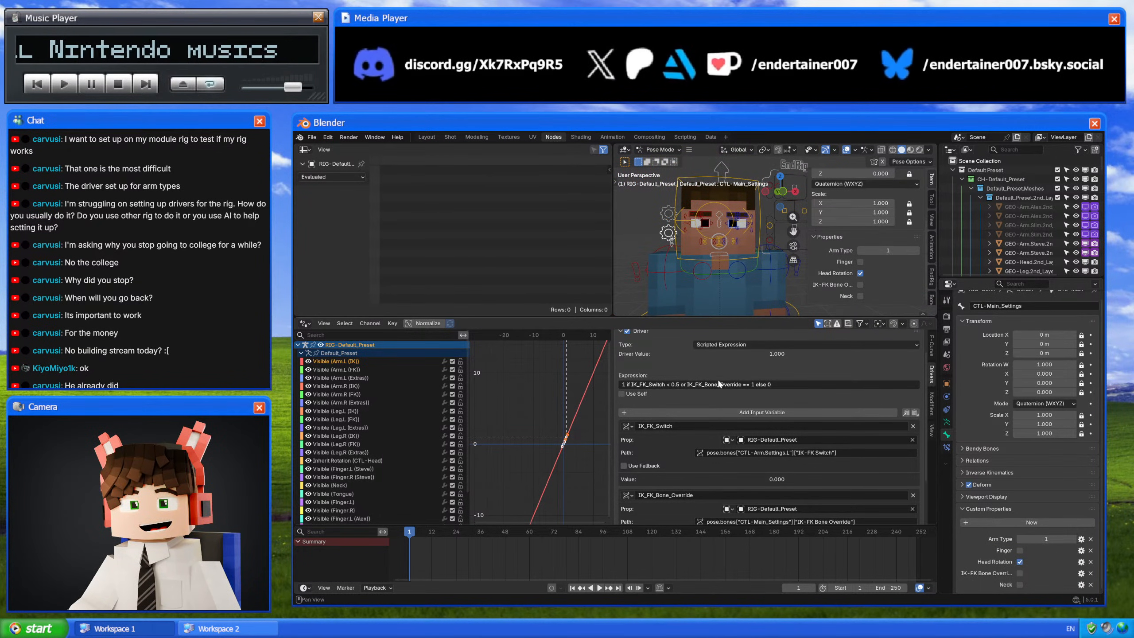
click(860, 283)
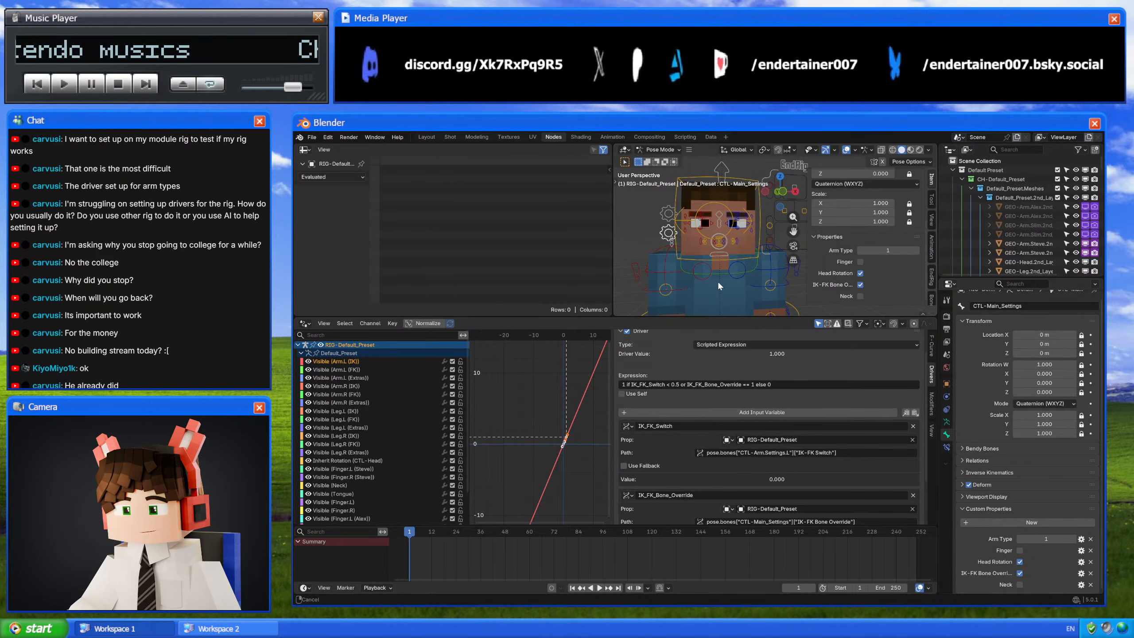
middle_drag(718, 283, 710, 238)
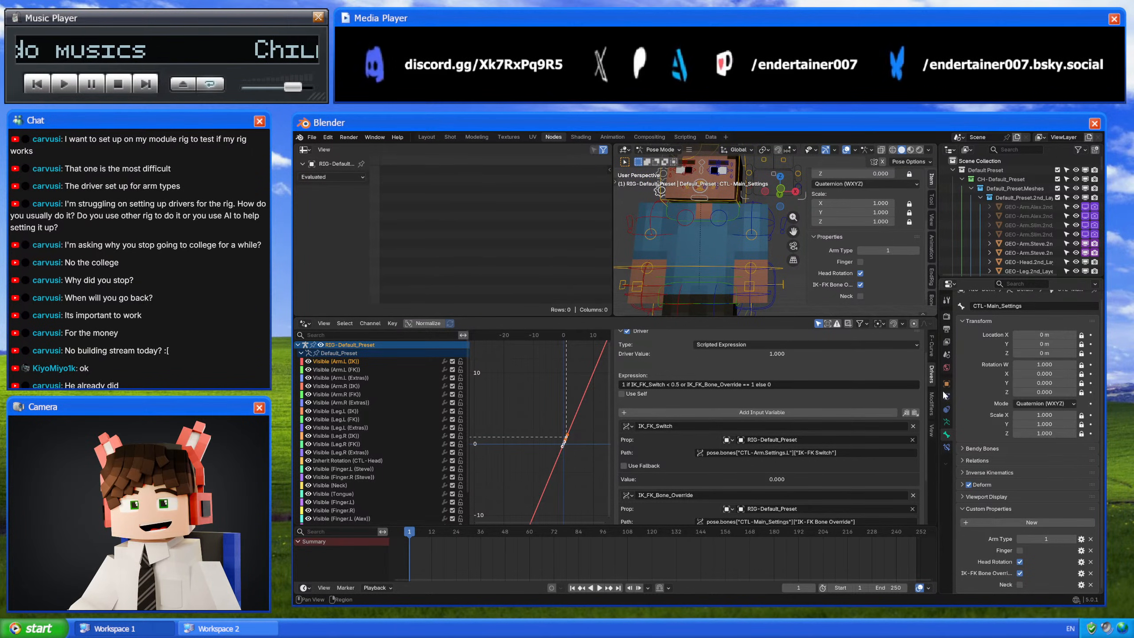
Step: Inspect the armature's Arm.L (IK), Arm.L (FK) and Arm.L (Extras) bone collections and their visibility
click(946, 421)
click(1061, 436)
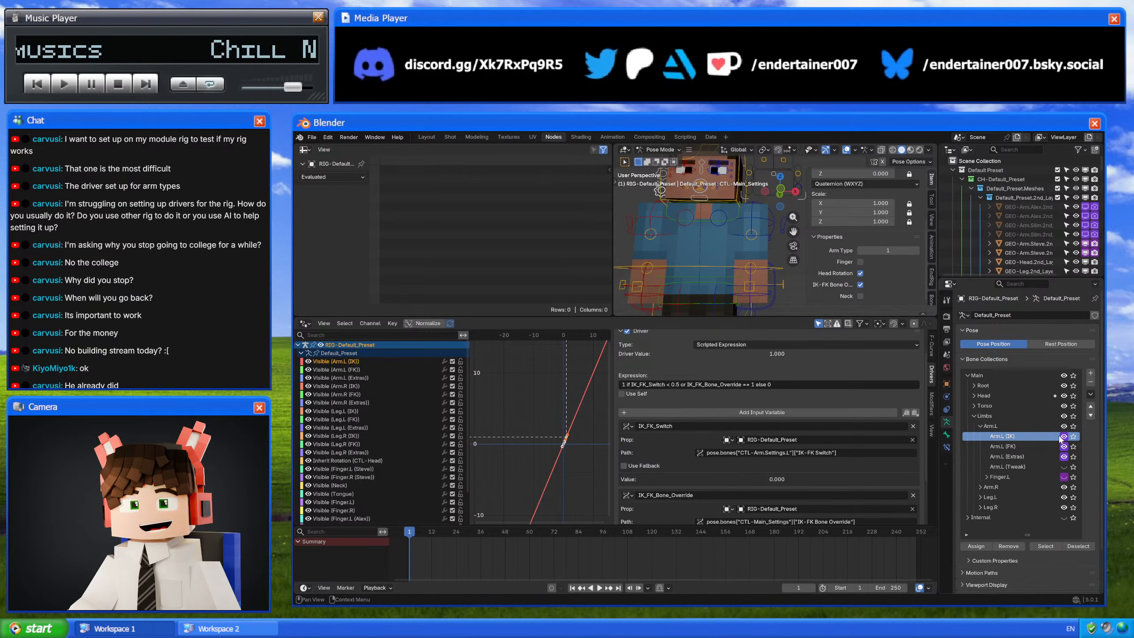
click(1020, 446)
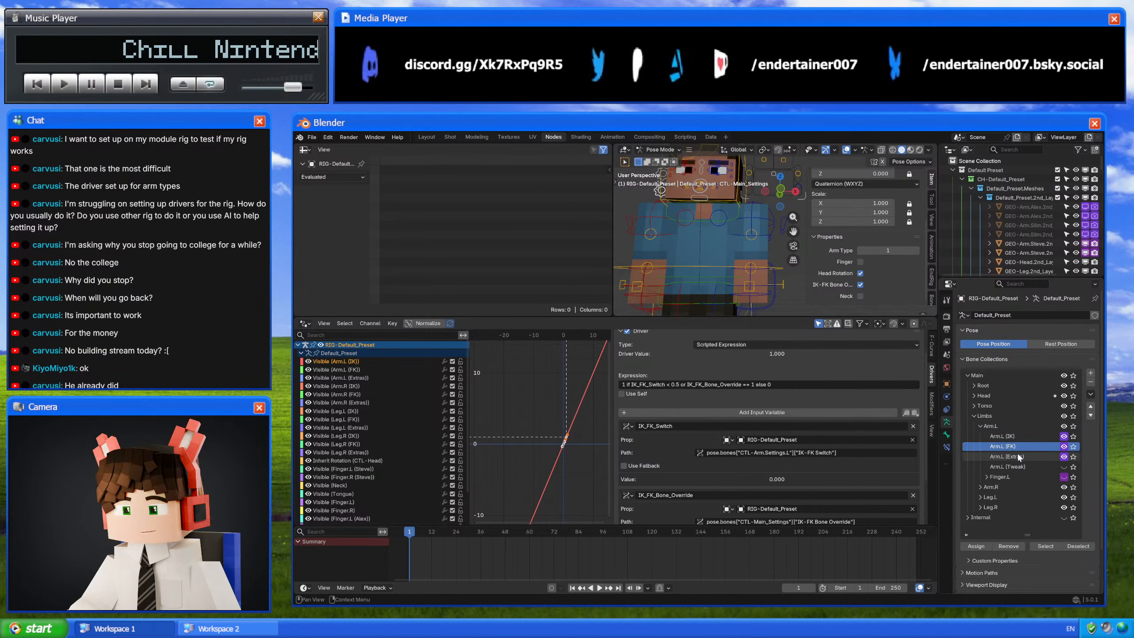
click(1020, 457)
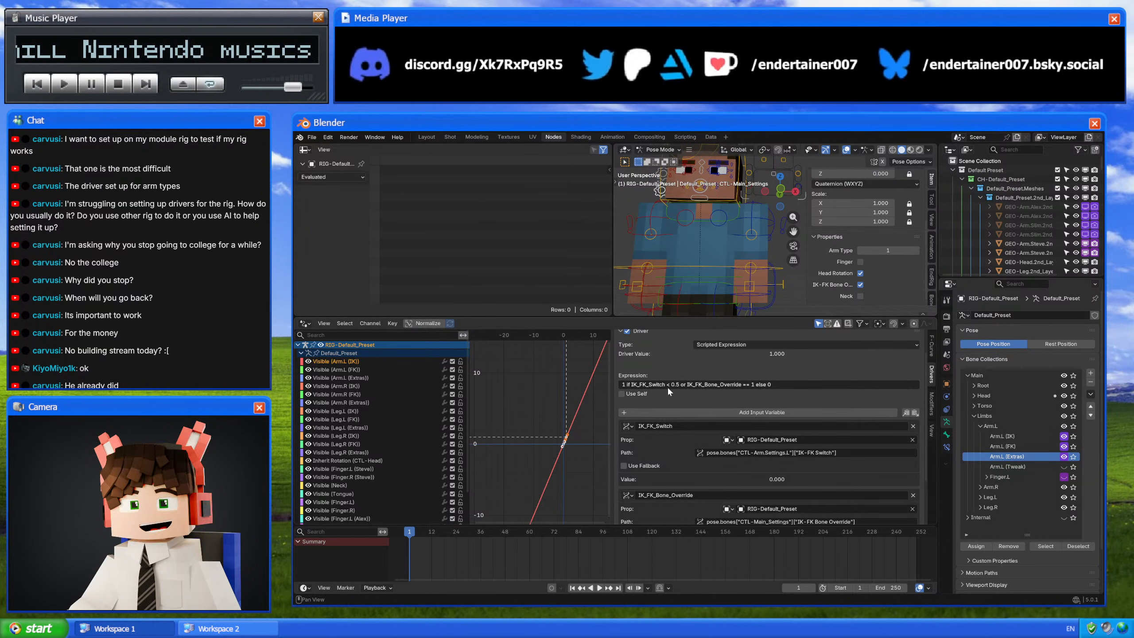
Step: Switch the rig to Object Mode and select the GEO-Arm.Steve.2nd_Layer.L mesh to show its drivers
middle_drag(688, 297, 745, 240)
click(745, 237)
key(ctrl+Tab)
click(734, 246)
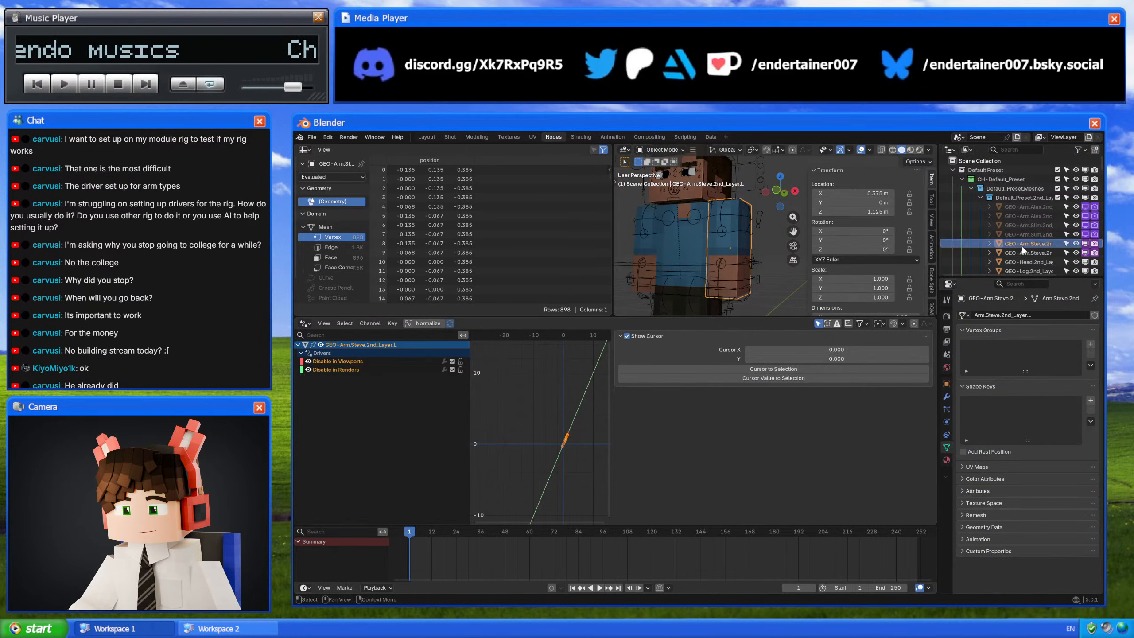
Step: Find the Default_Preset deformers in the scene hierarchy and select the HLP-Deform.Leg.Bend.L lattice
scroll(1025, 244, down, 18)
scroll(1027, 244, up, 6)
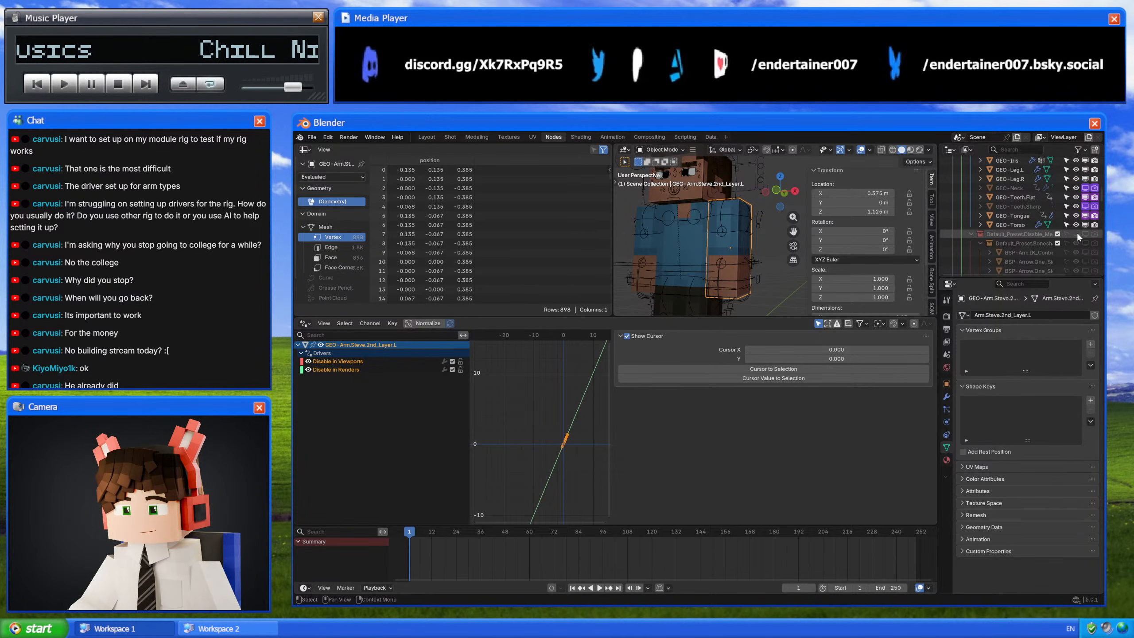
scroll(1060, 243, down, 10)
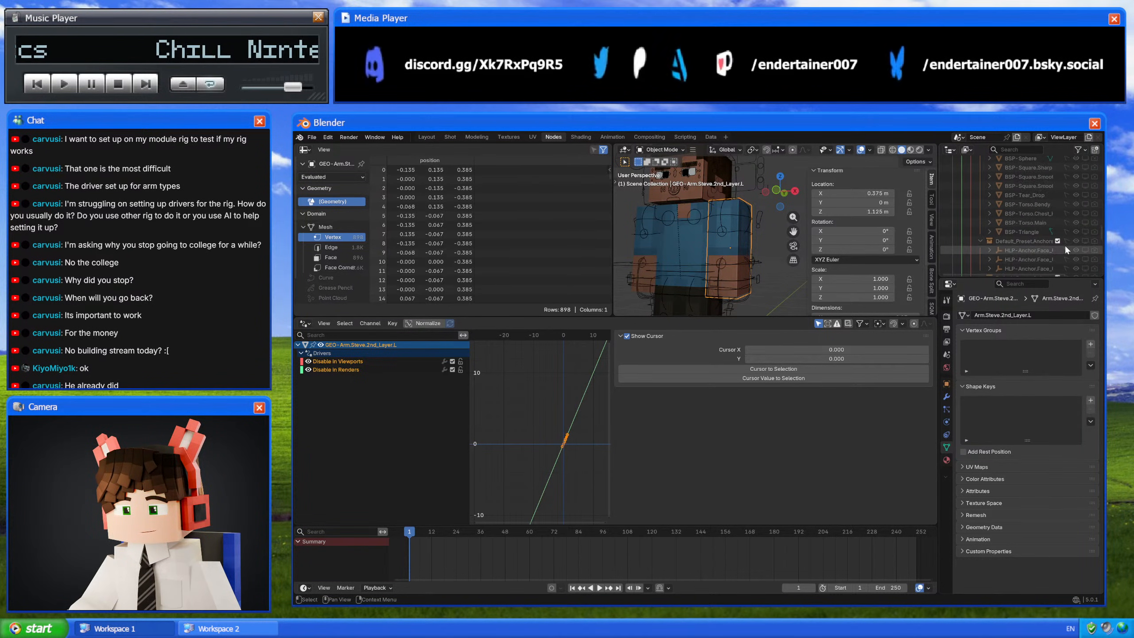
scroll(1066, 237, down, 5)
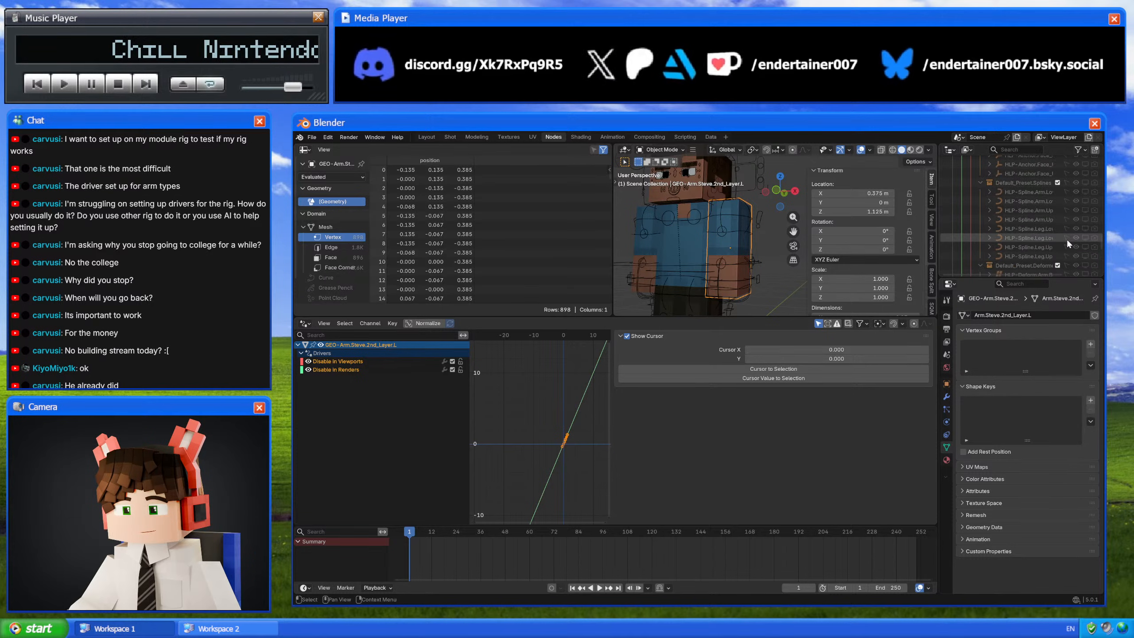
scroll(992, 247, down, 3)
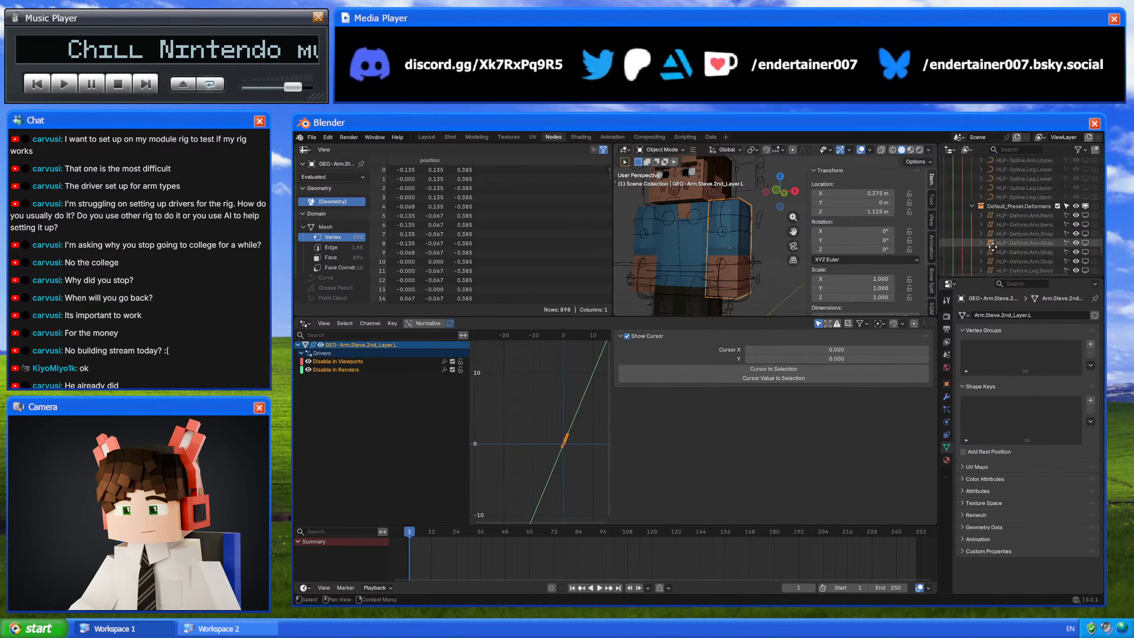
middle_drag(992, 247, 950, 236)
scroll(1046, 243, down, 2)
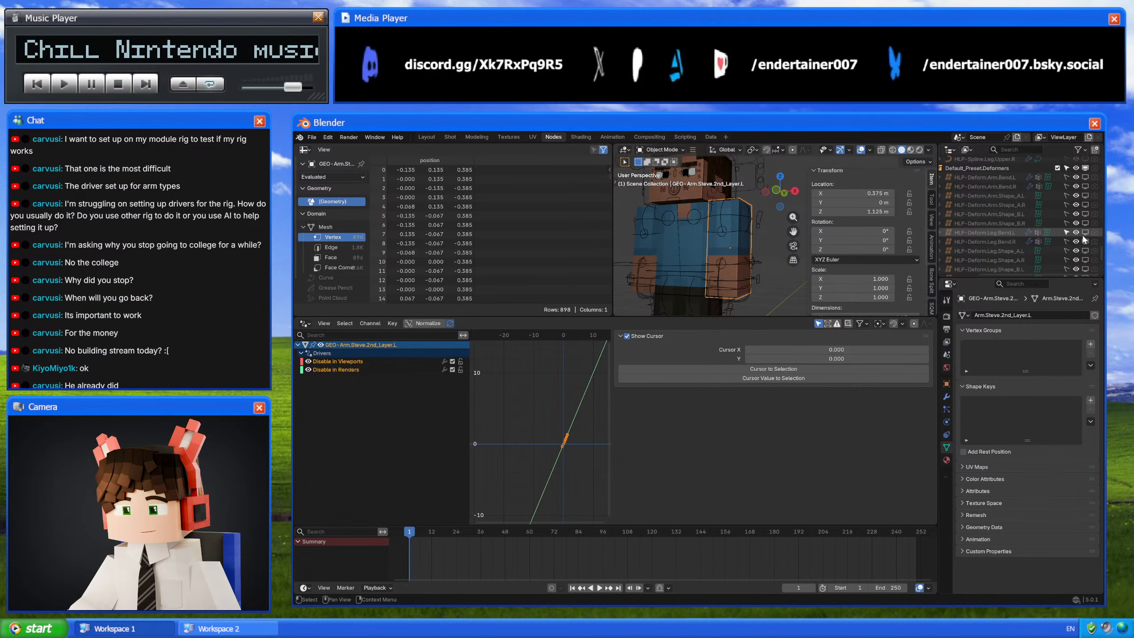
click(1023, 232)
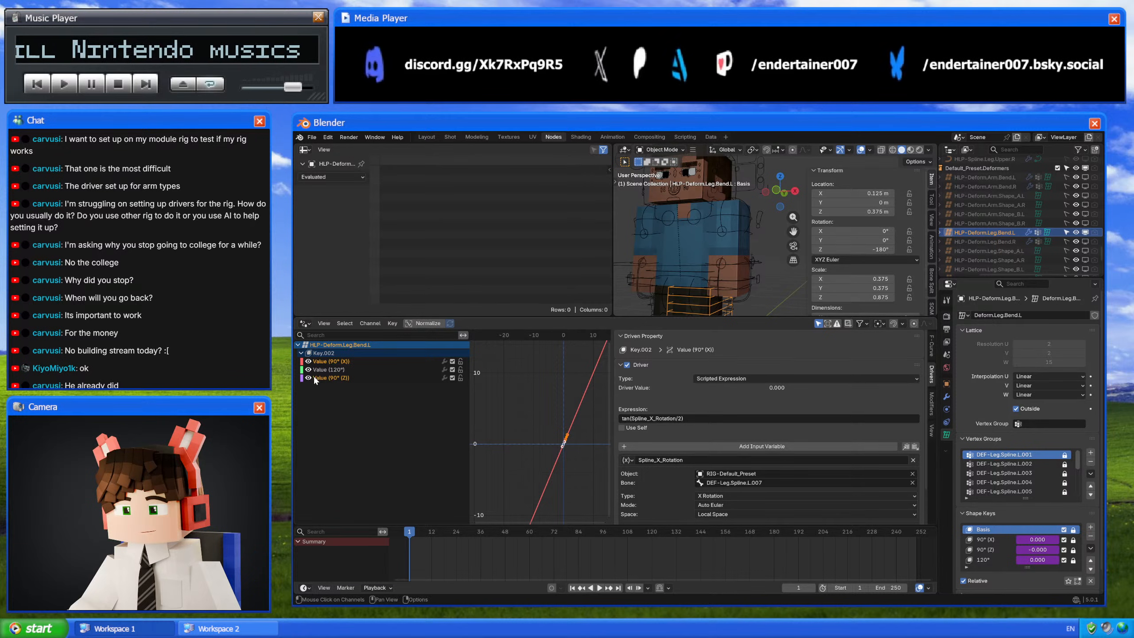
Step: Examine the lattice's 90° (X) shape key driver, including its tan(Spline_X_Rotation/2) expression, input variable and curve
click(339, 361)
scroll(776, 422, down, 2)
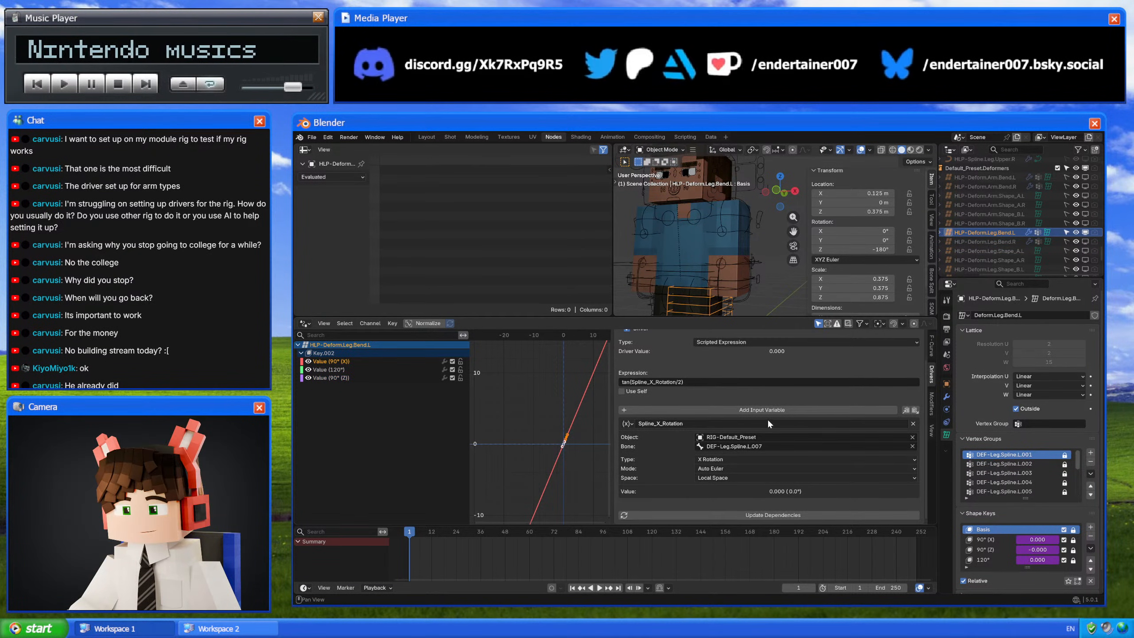
scroll(803, 379, up, 2)
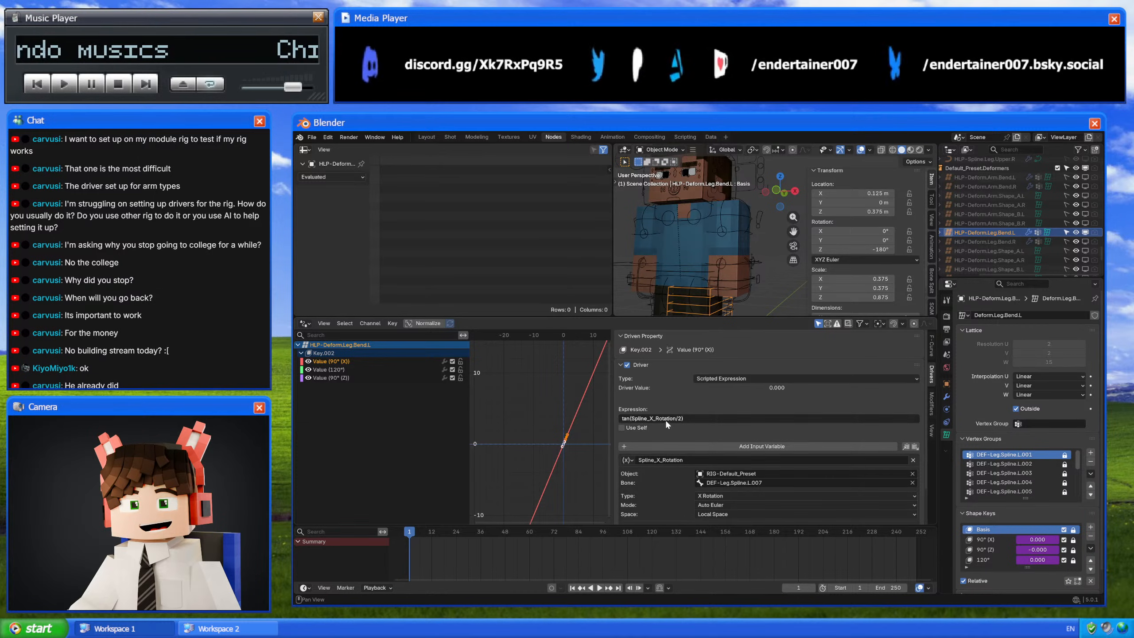
scroll(778, 226, up, 3)
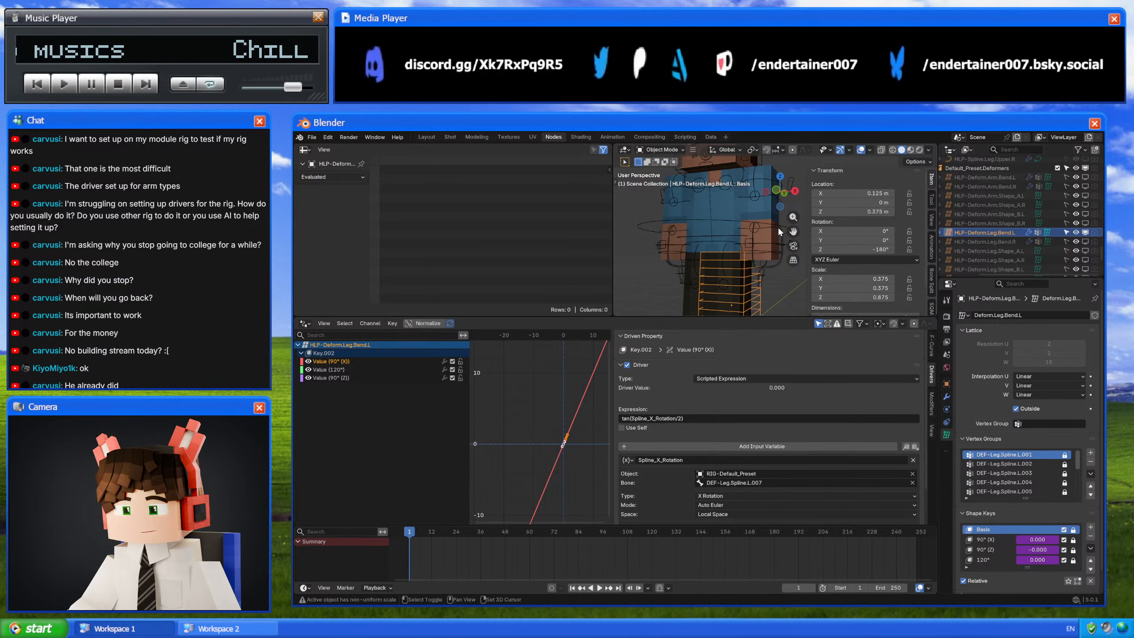
click(350, 369)
click(351, 362)
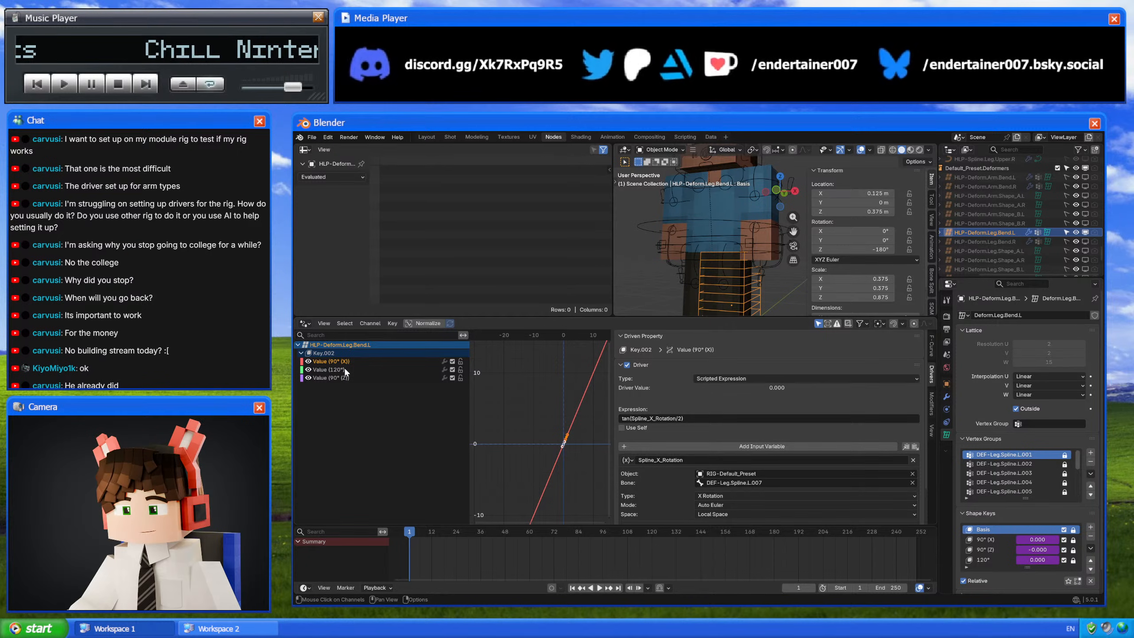
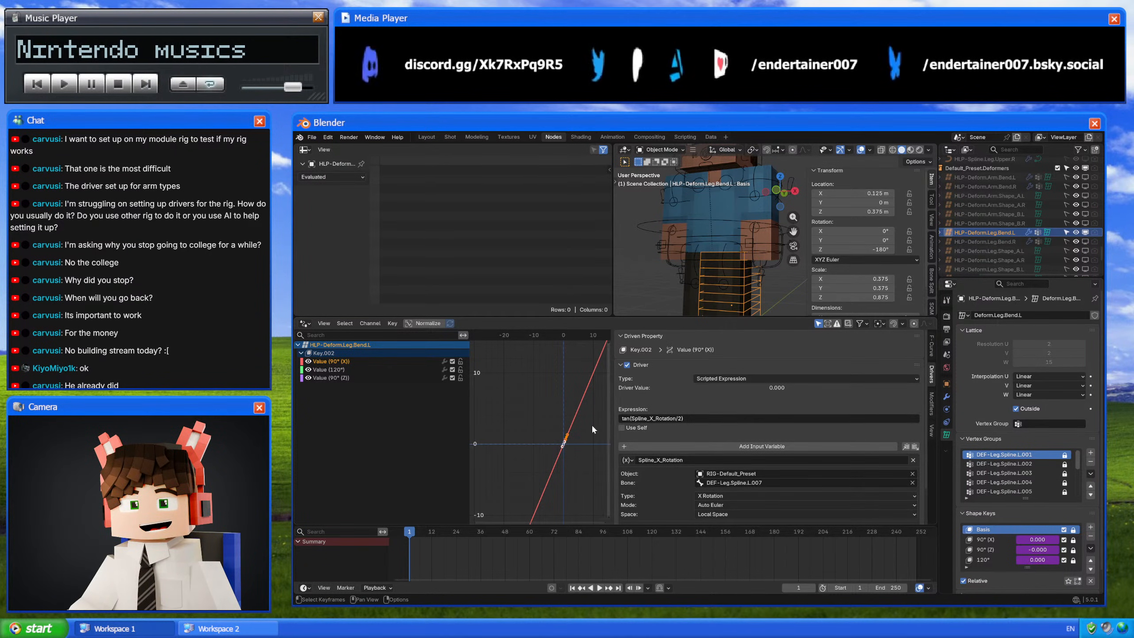
scroll(568, 424, up, 12)
middle_drag(583, 424, 581, 390)
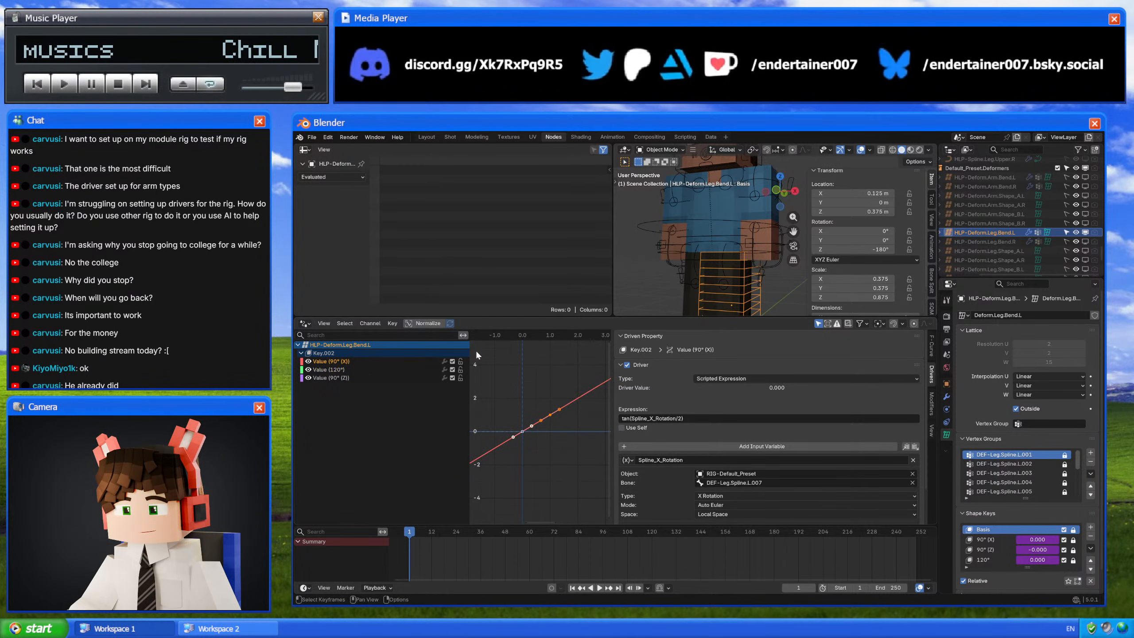
Step: Reopen the recent 5_0-Prototype_Hind_Leg_v2 file, discarding the unsaved changes to Untitled.blend
click(300, 137)
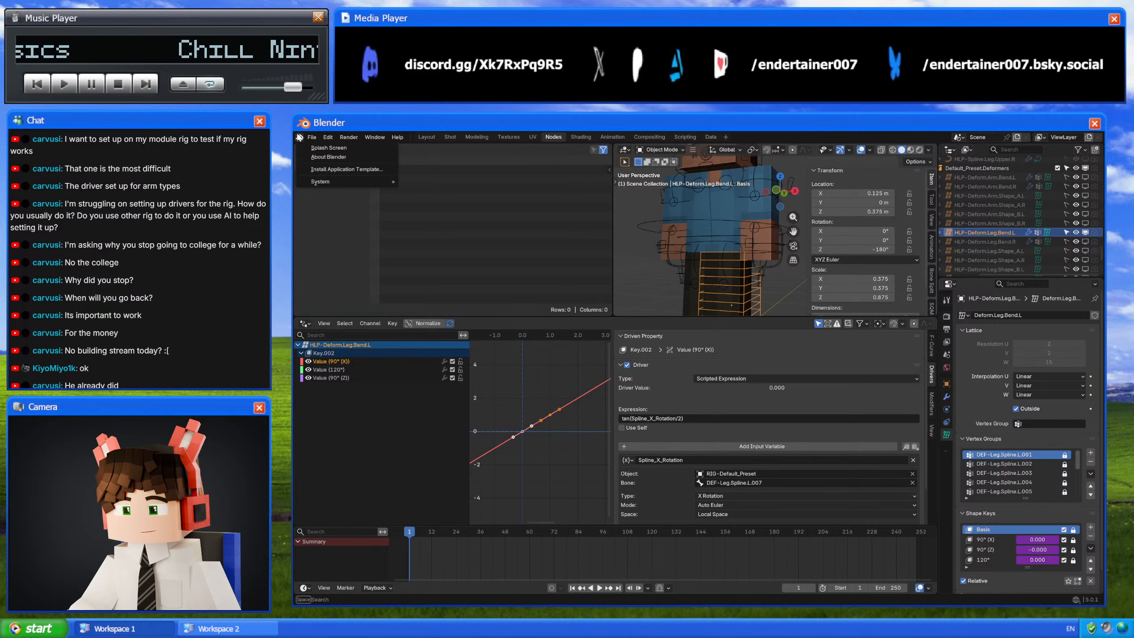
click(305, 149)
click(760, 381)
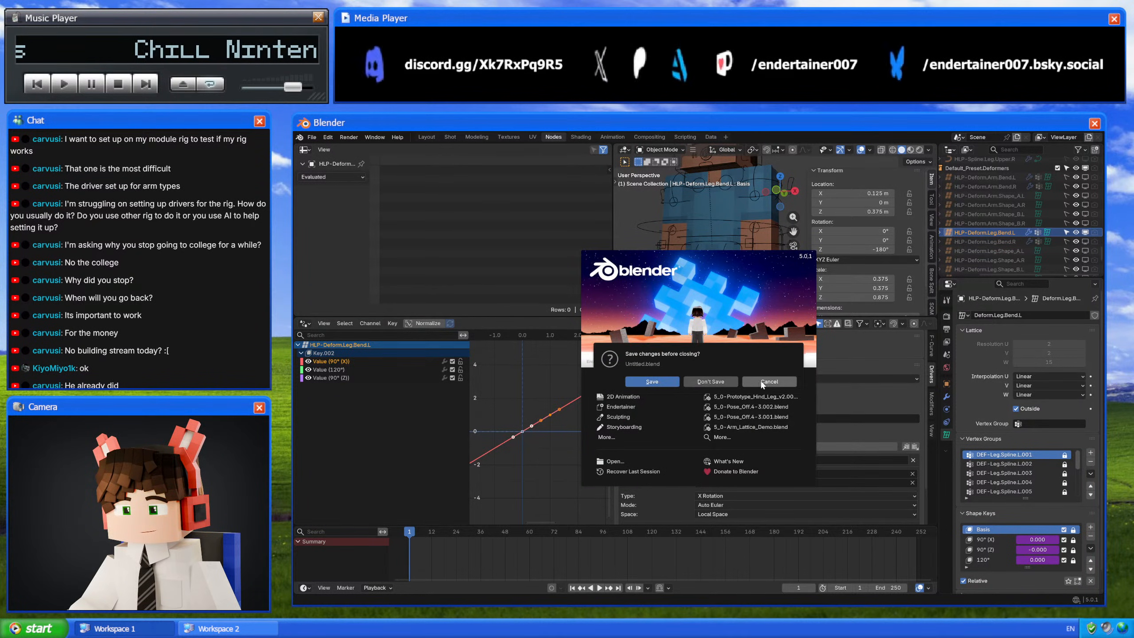
click(721, 381)
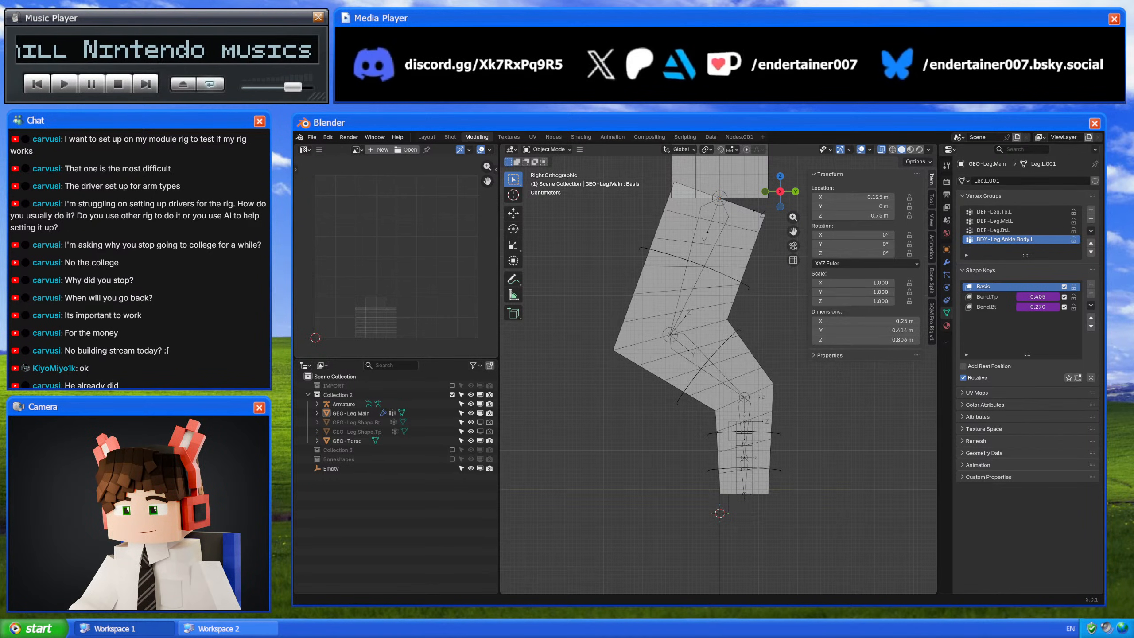
shift+middle_drag(738, 320, 716, 377)
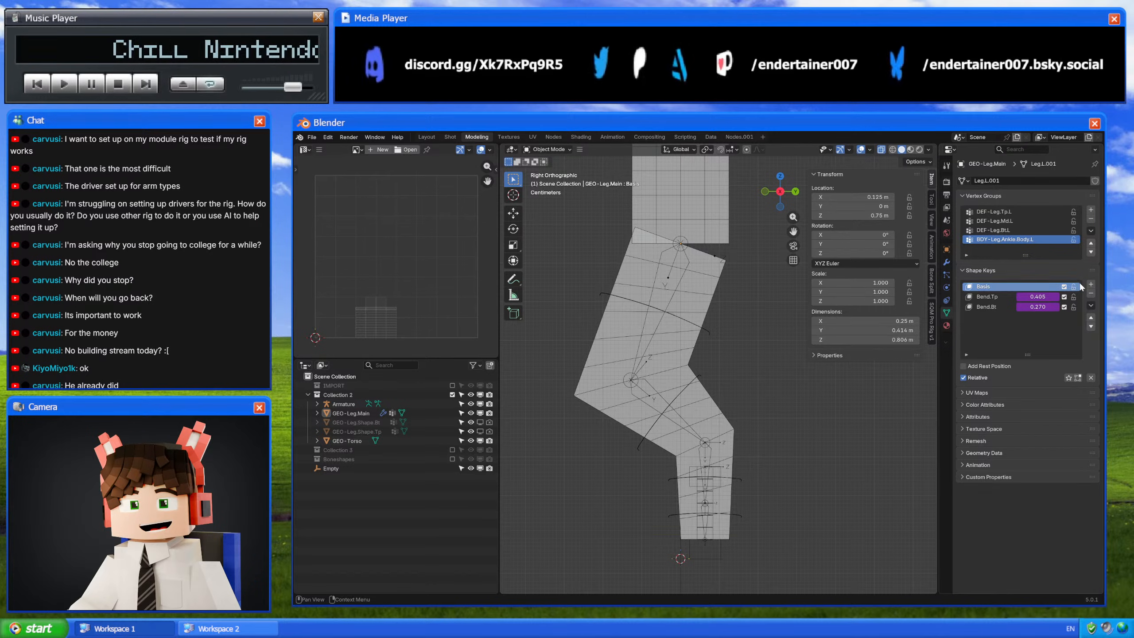
shift+middle_drag(777, 398, 763, 404)
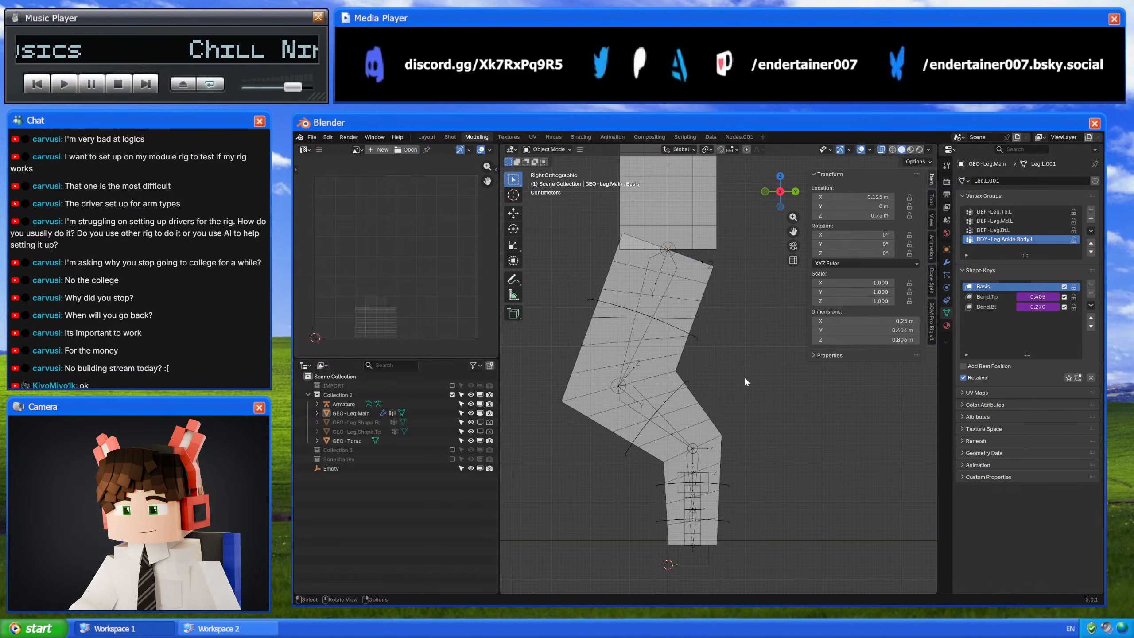
shift+middle_drag(687, 376, 702, 338)
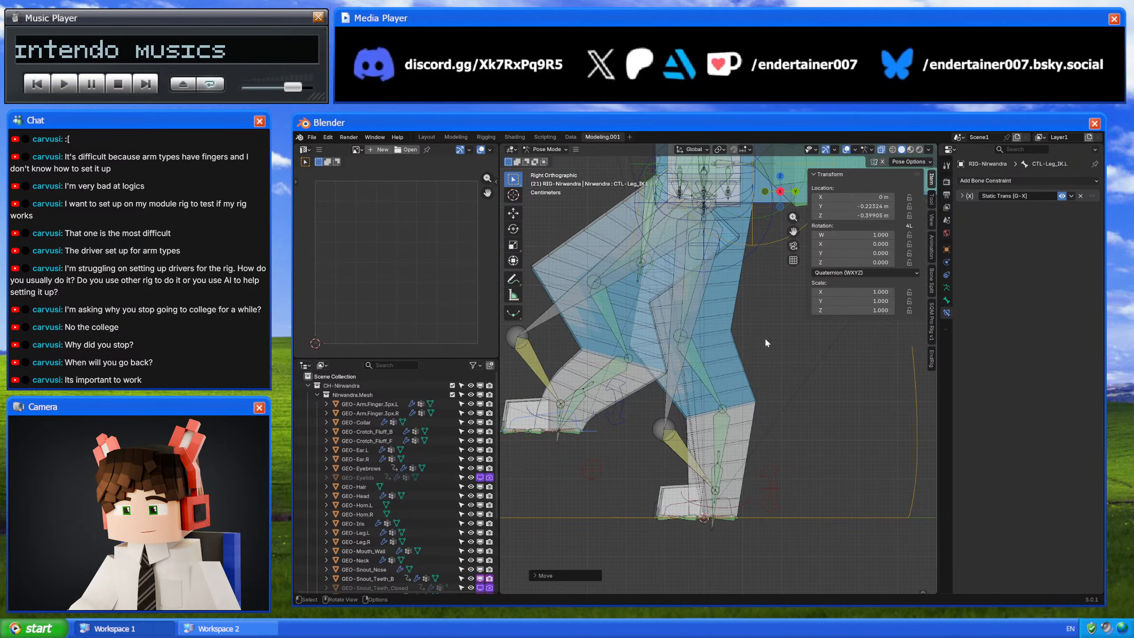
Step: Inspect the RIG-Nirwandra legs in perspective and show the armature's bone collections
shift+middle_drag(738, 337, 720, 370)
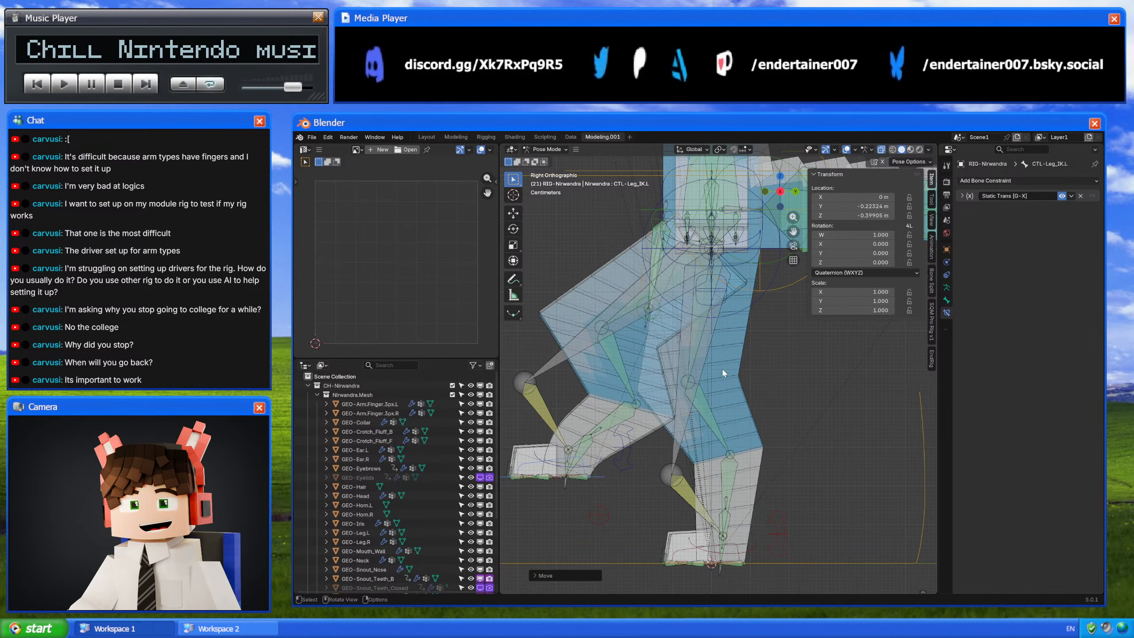
middle_drag(759, 313, 861, 388)
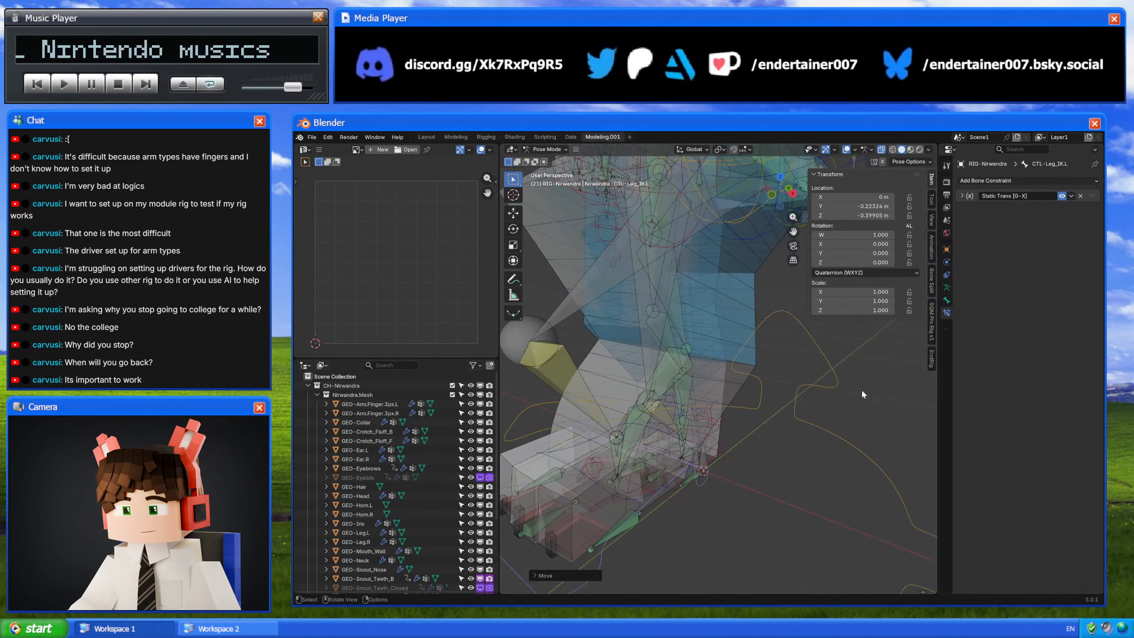
click(947, 288)
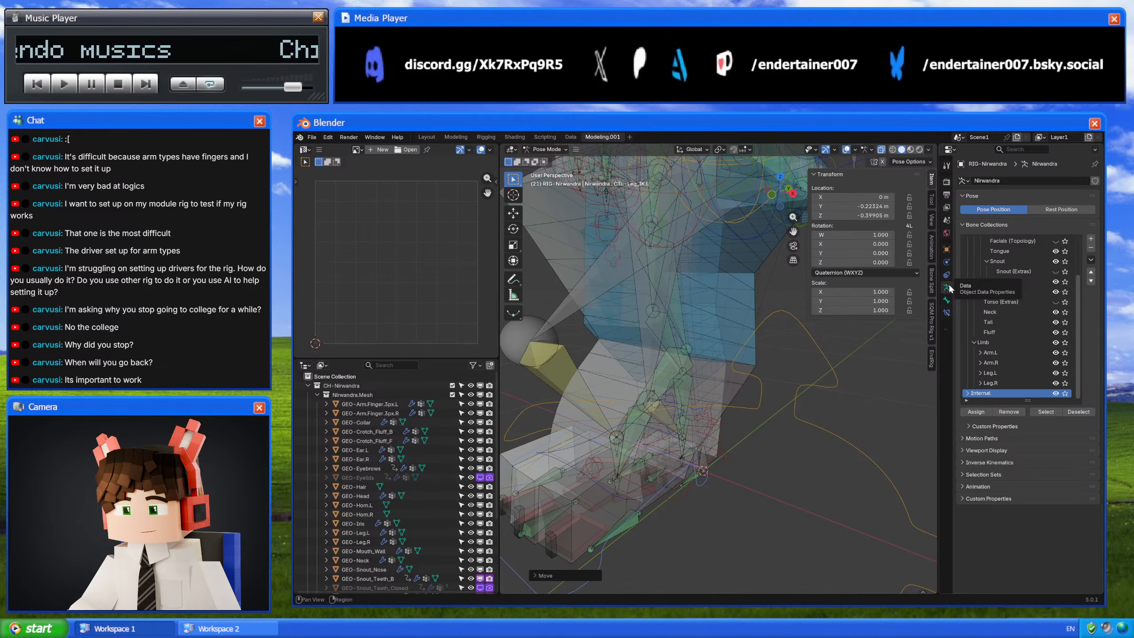
scroll(819, 353, down, 3)
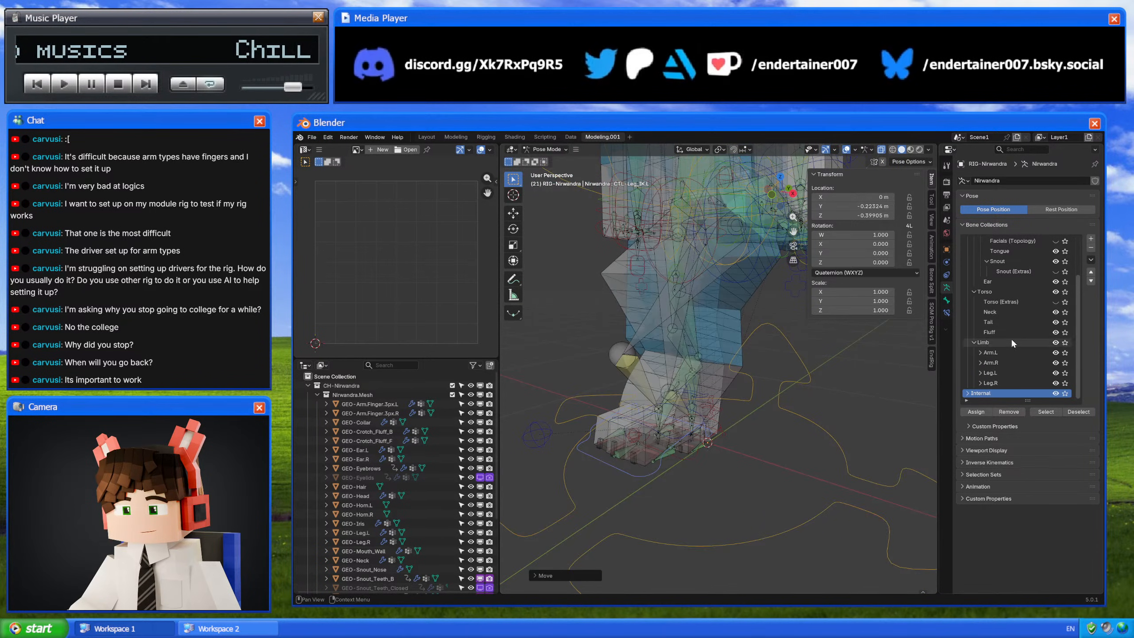
Step: Show the Leg.L (Extras) bone collection and clear the location of the CTL-Leg_IK.L control
click(980, 372)
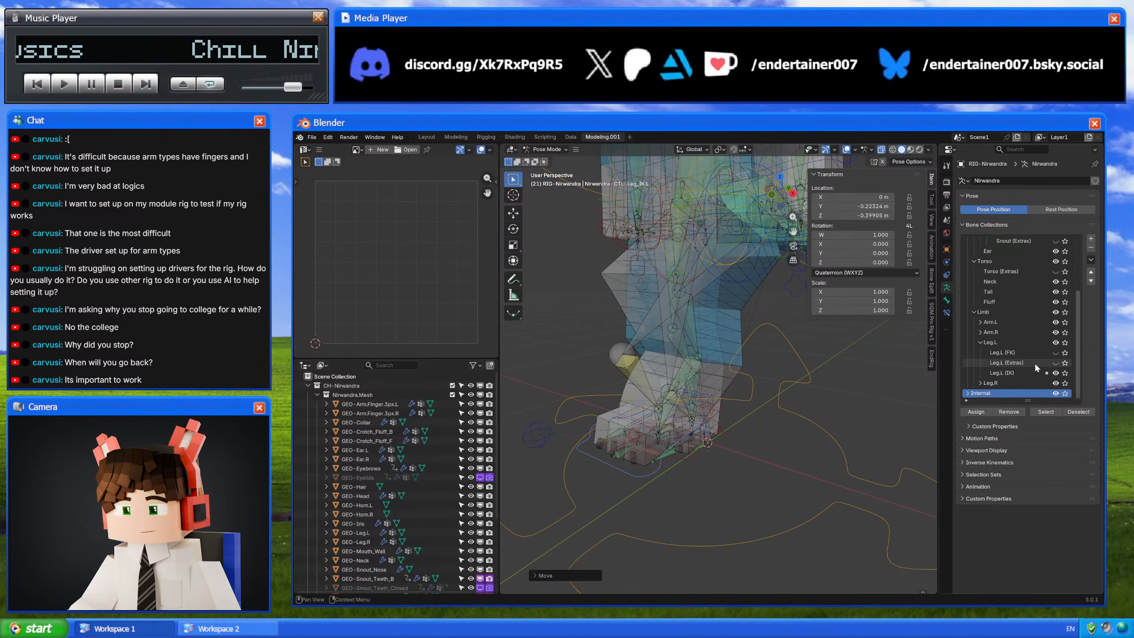
click(1056, 362)
click(793, 193)
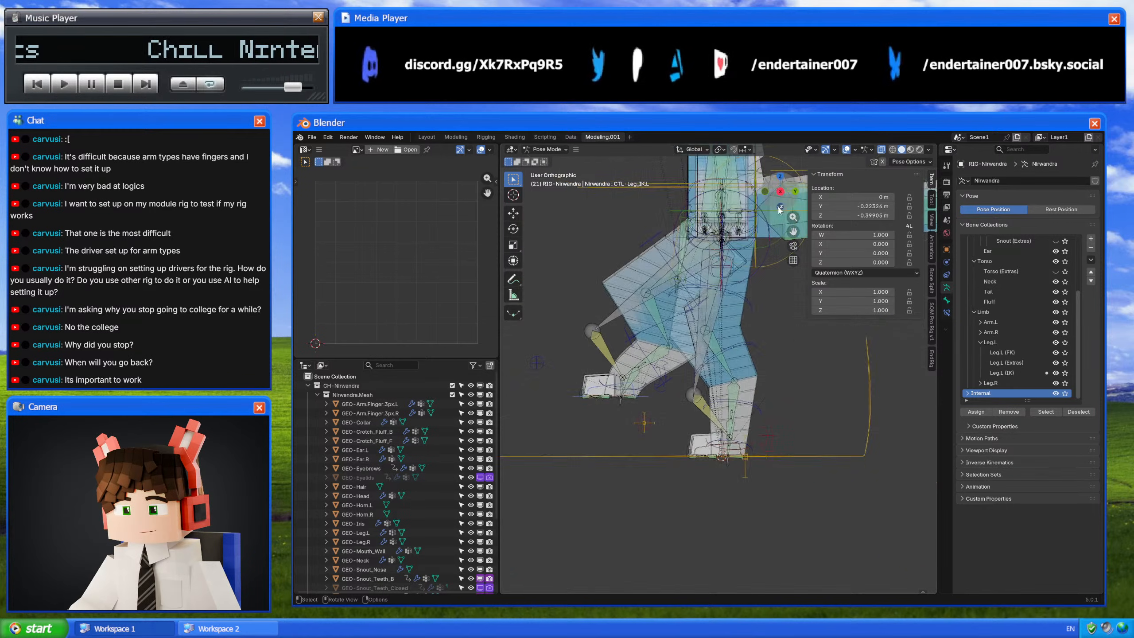
key(alt+g)
middle_drag(637, 414, 742, 363)
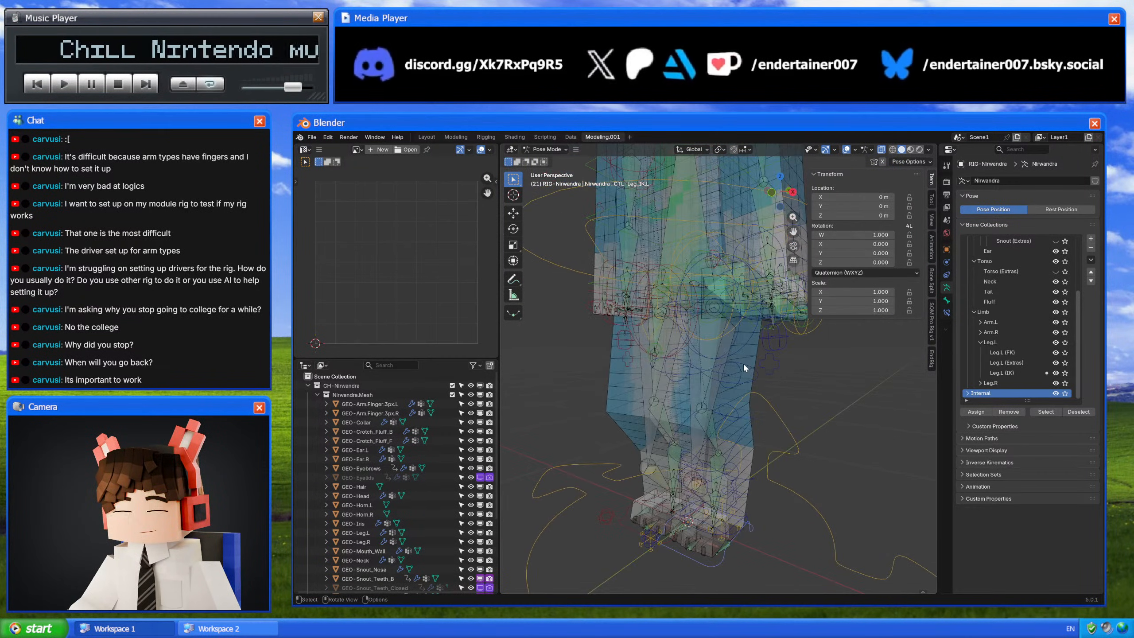
click(773, 358)
key(g)
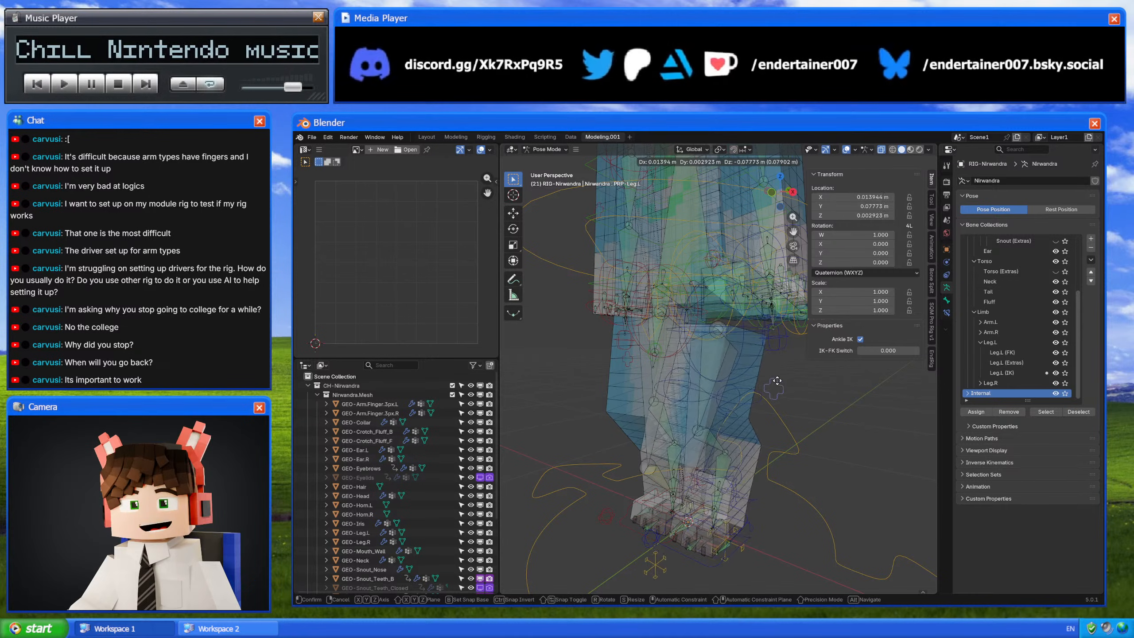
right_click(819, 419)
Step: In right side view, move CTL-Leg_IK.L far away from the character, to about Y -2.69 m and Z -3.21 m
click(727, 555)
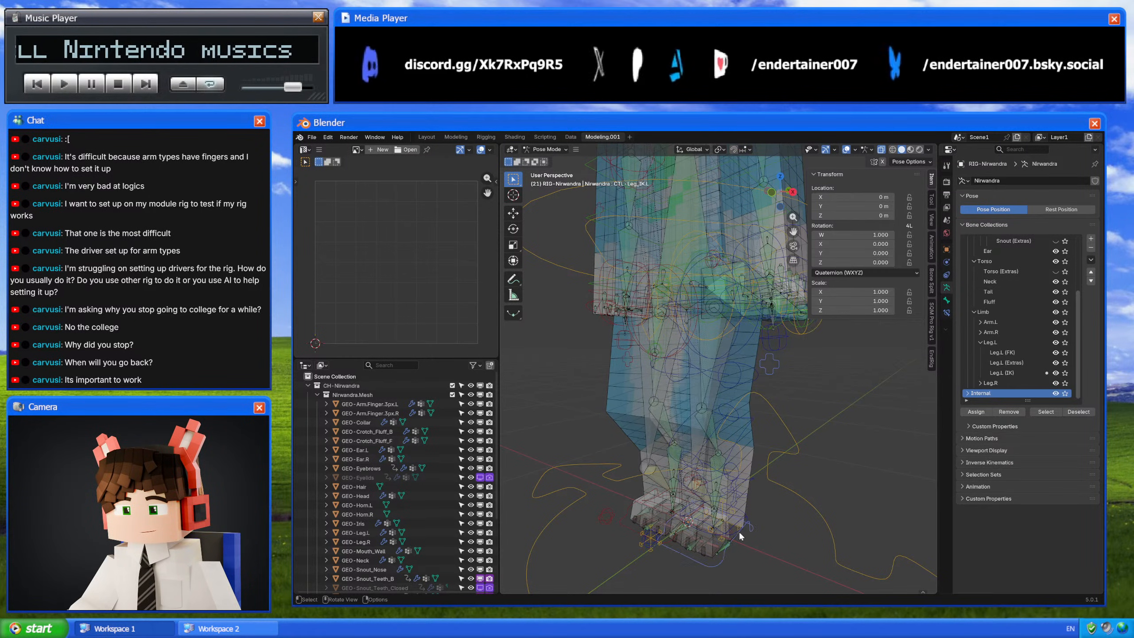
scroll(739, 530, down, 2)
click(793, 193)
scroll(734, 378, down, 4)
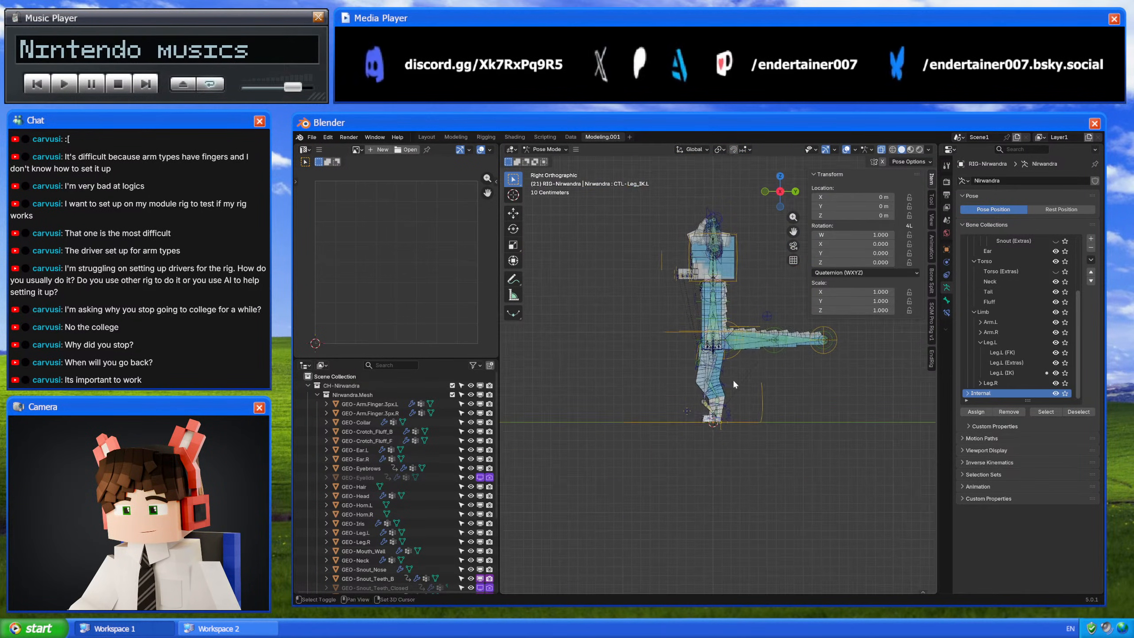
shift+middle_drag(734, 381, 755, 407)
key(g)
click(602, 267)
shift+middle_drag(602, 265, 755, 392)
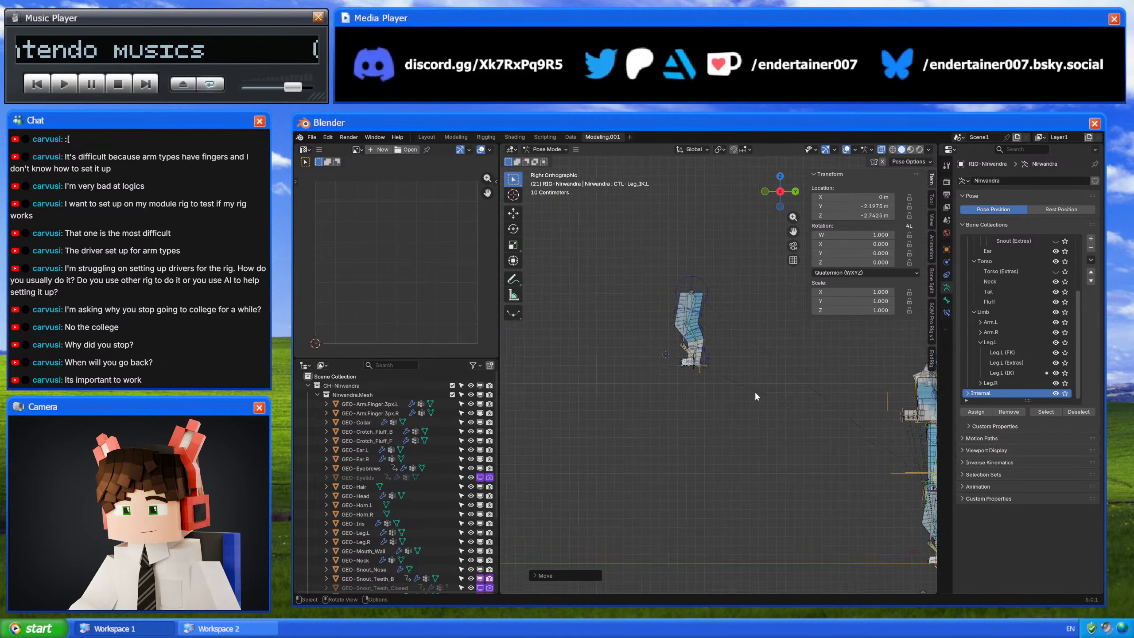
scroll(755, 391, up, 3)
key(g)
click(695, 330)
shift+middle_drag(696, 332, 807, 463)
scroll(763, 424, up, 3)
scroll(729, 486, up, 2)
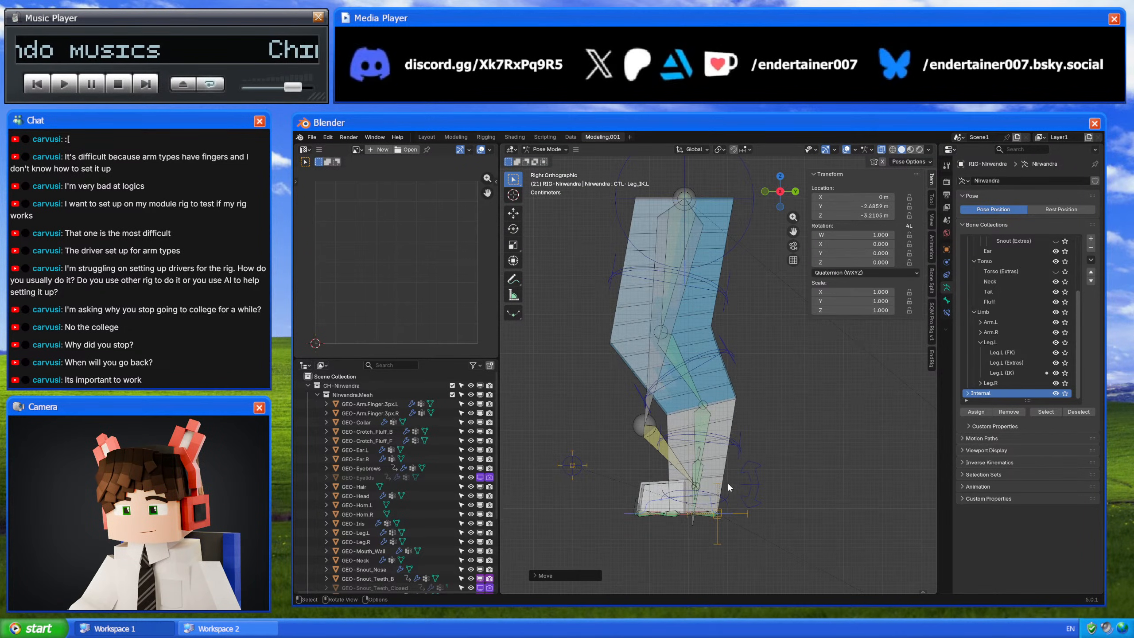
Step: Reposition CTL-Leg_IK.L to about Y -2.81 m and Z -3.61 m to test how the detached leg bends
click(707, 496)
key(g)
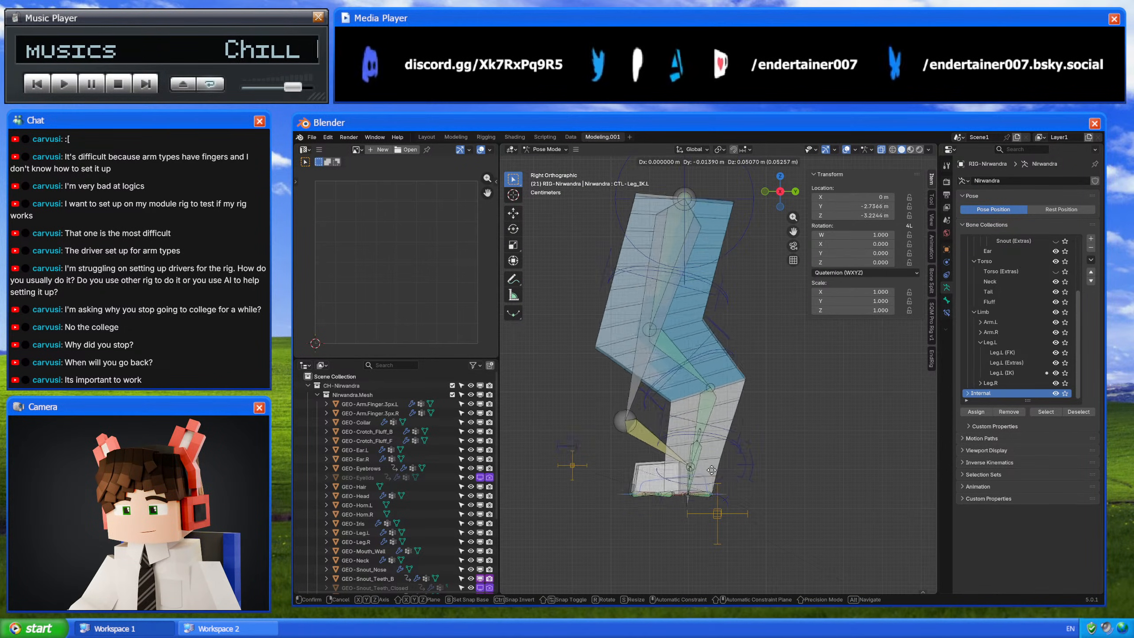
key(Escape)
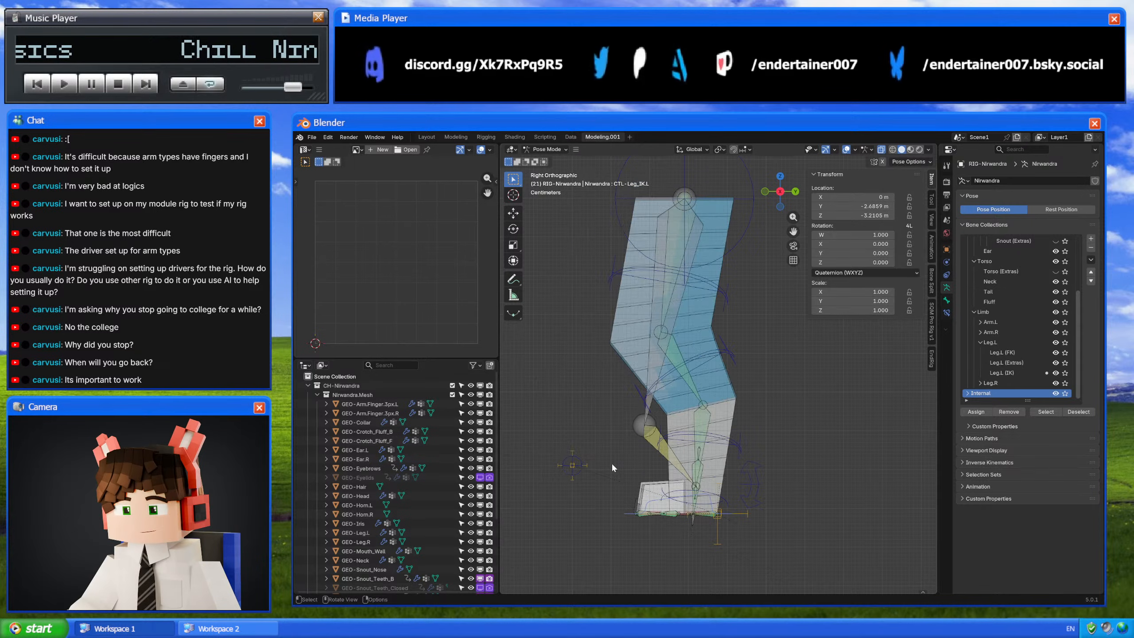
key(g)
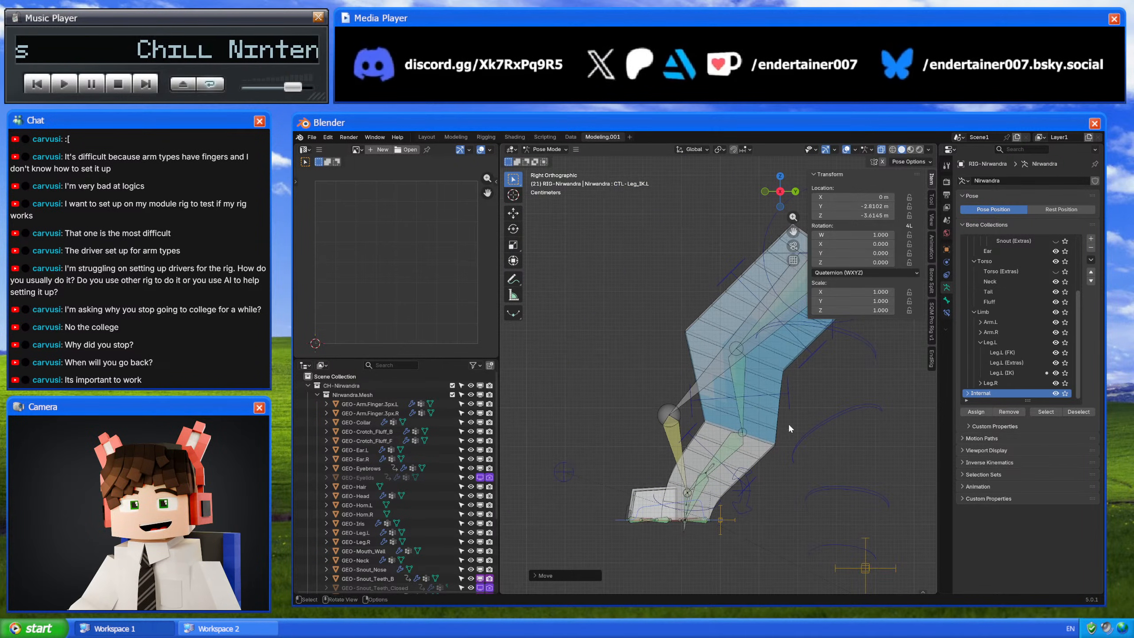
click(779, 408)
shift+middle_drag(766, 389, 743, 390)
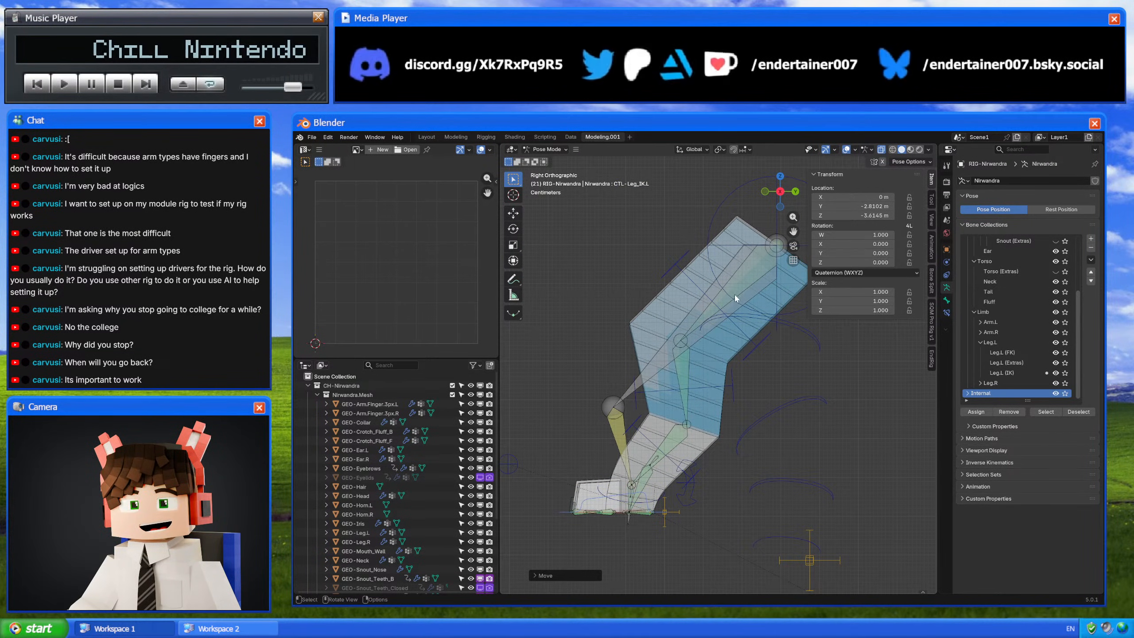
key(g)
click(731, 322)
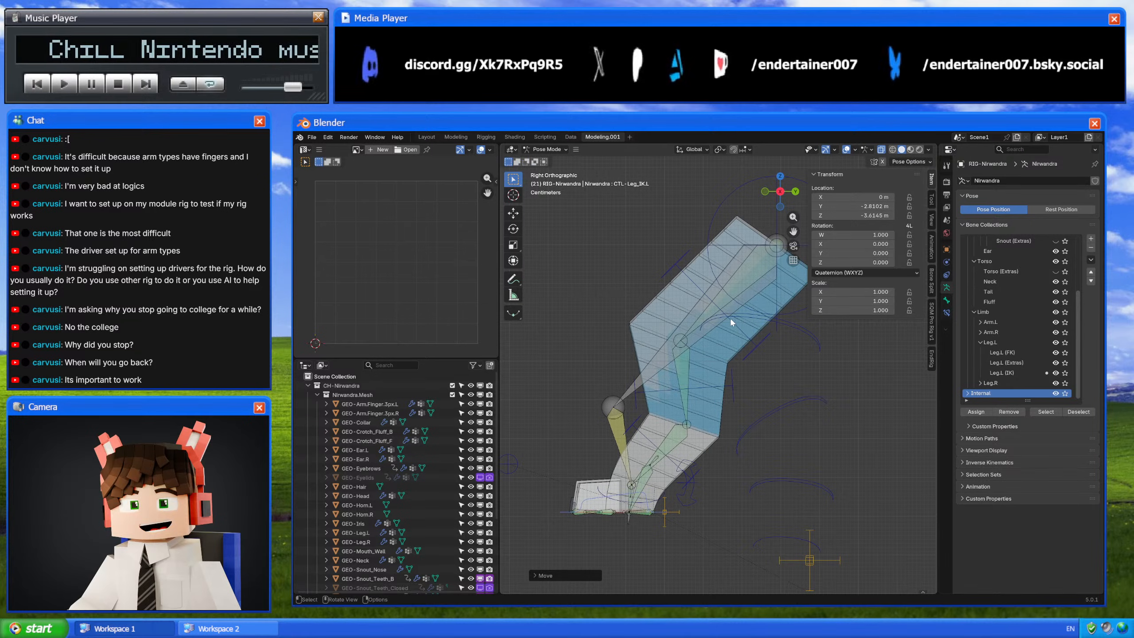
Step: Examine the leg's bend setup by selecting the upper IK control, the main IK control and the BUF-Leg_Upper_Bend bones
click(765, 344)
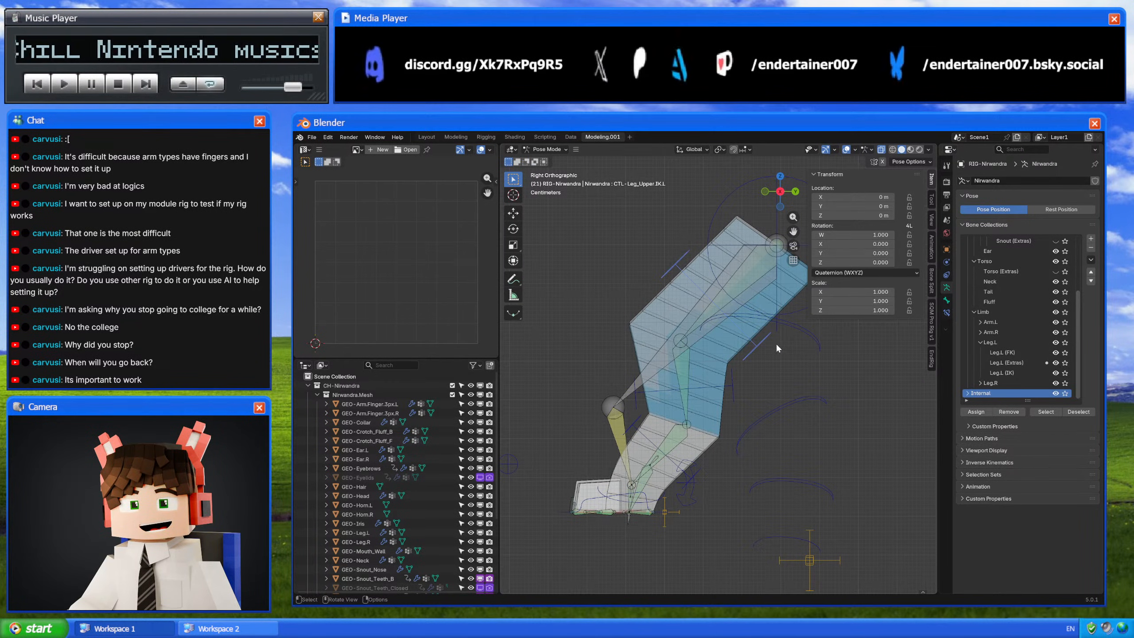
click(644, 494)
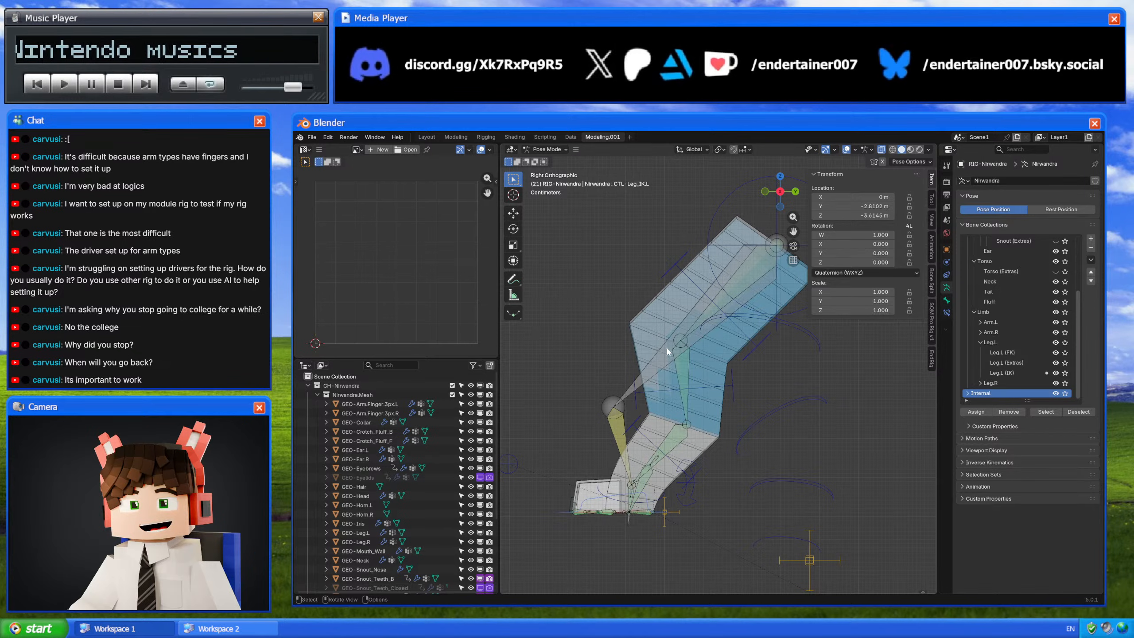
click(644, 376)
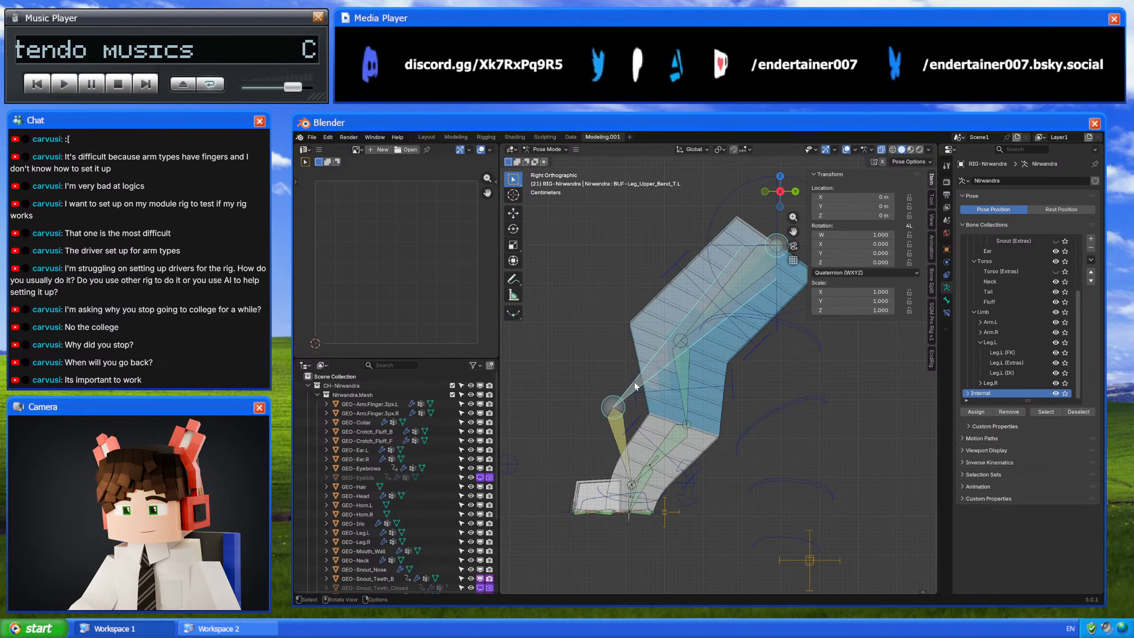
click(635, 389)
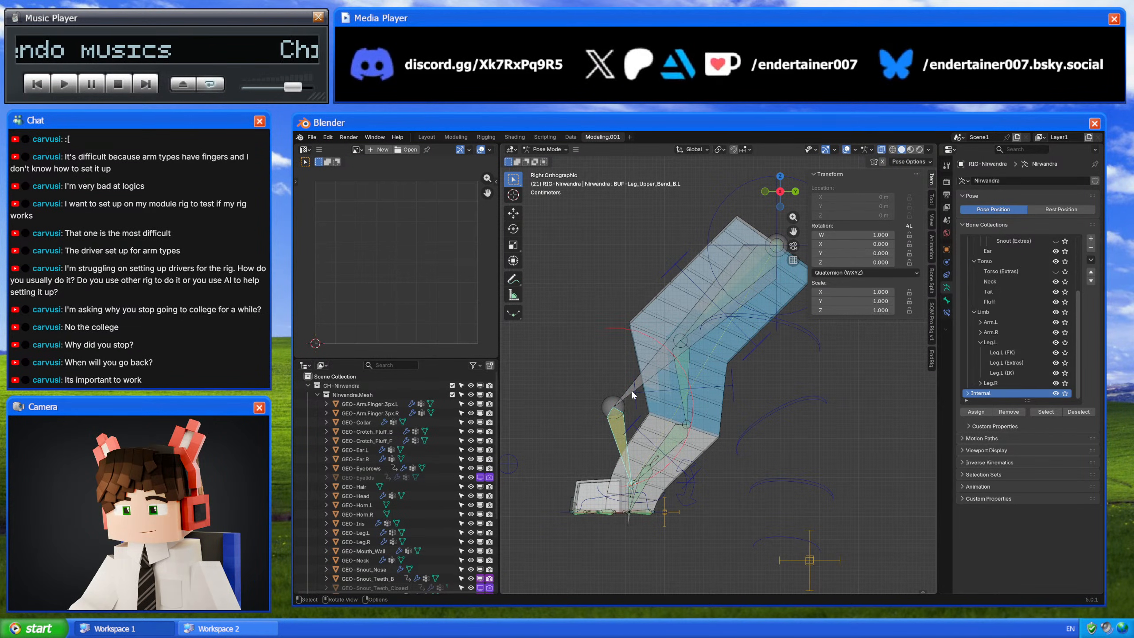
click(645, 494)
key(g)
right_click(688, 347)
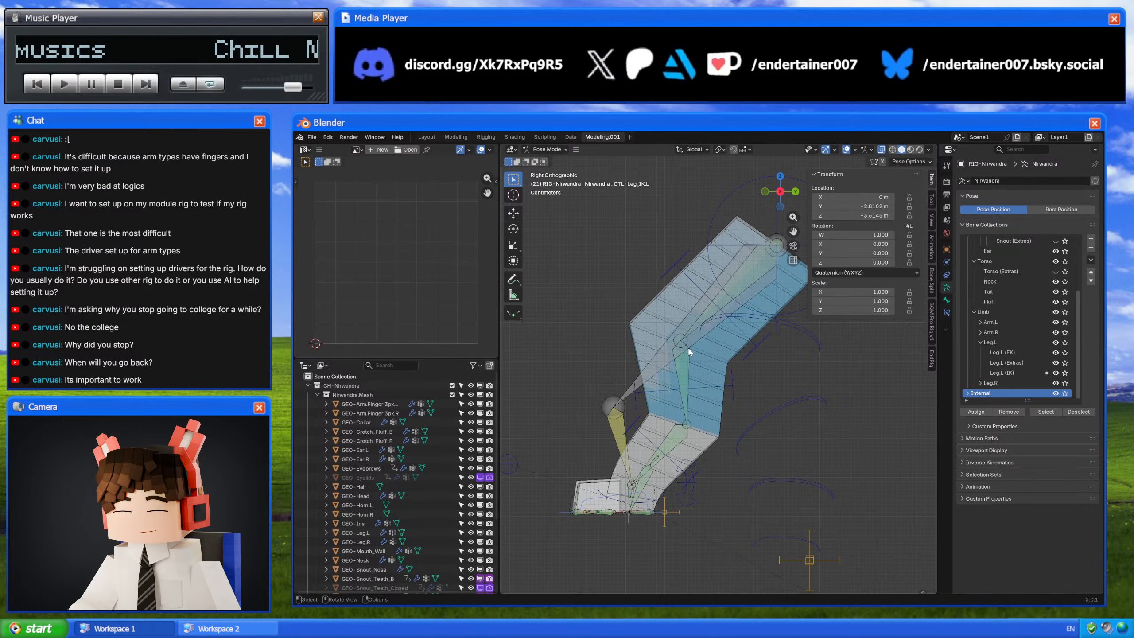
click(696, 343)
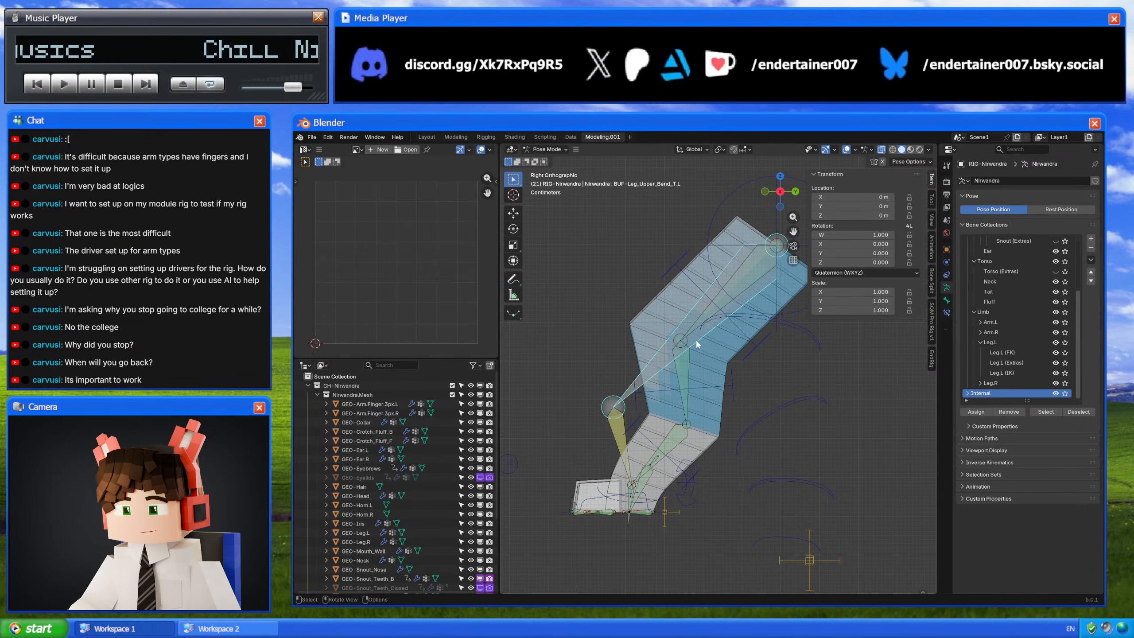
Step: Disable the Static Trans [G-X] constraint on CTL-Leg_IK.L
click(650, 495)
click(947, 313)
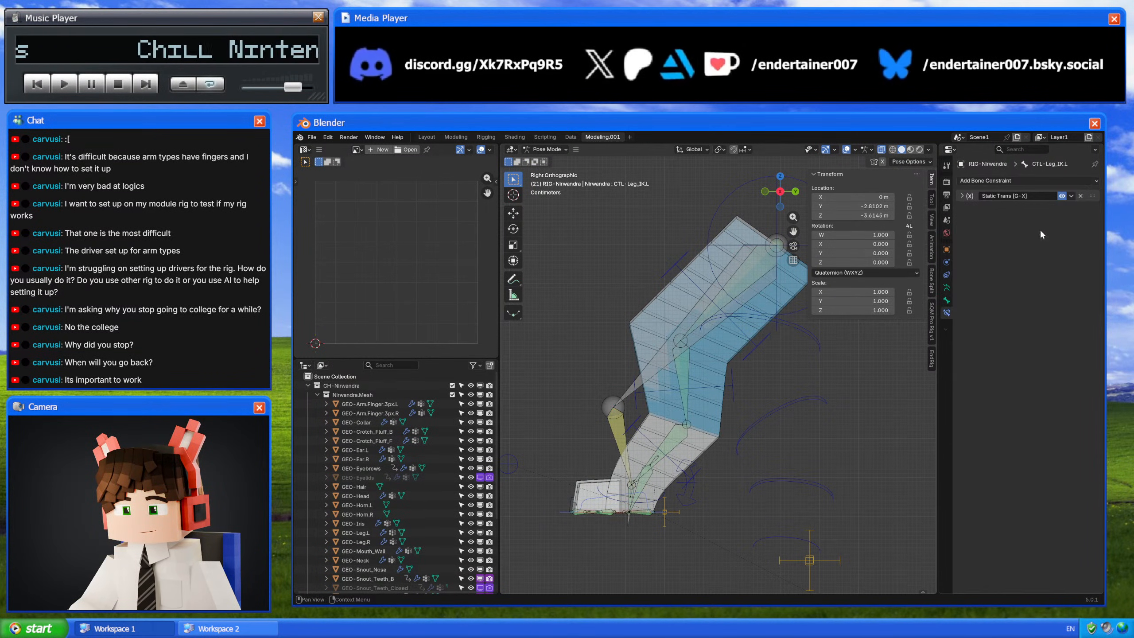
click(1061, 196)
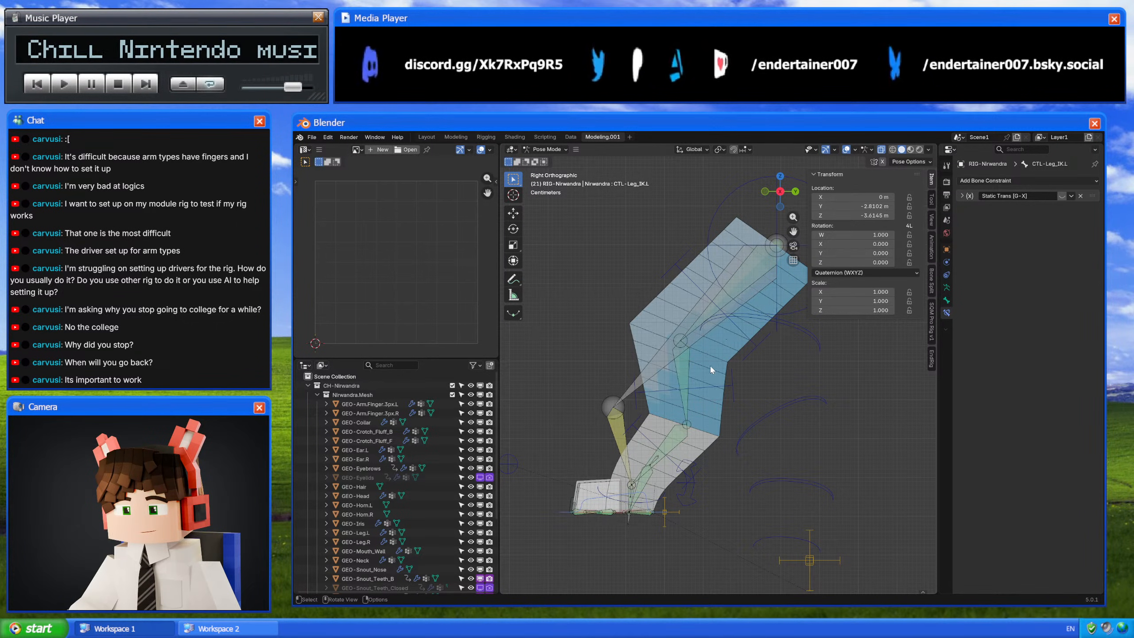
Step: Test the upper leg IK control, then move CTL-Leg_Pivot.L so the leg bends from the hip
shift+middle_drag(680, 320, 662, 324)
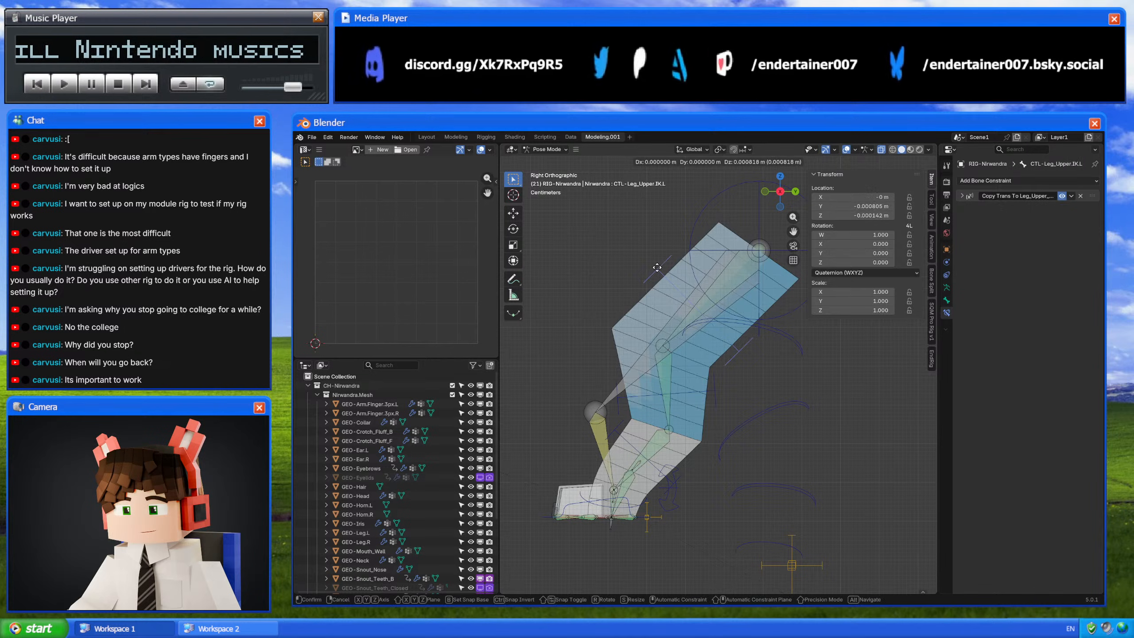
click(659, 272)
click(712, 224)
key(r)
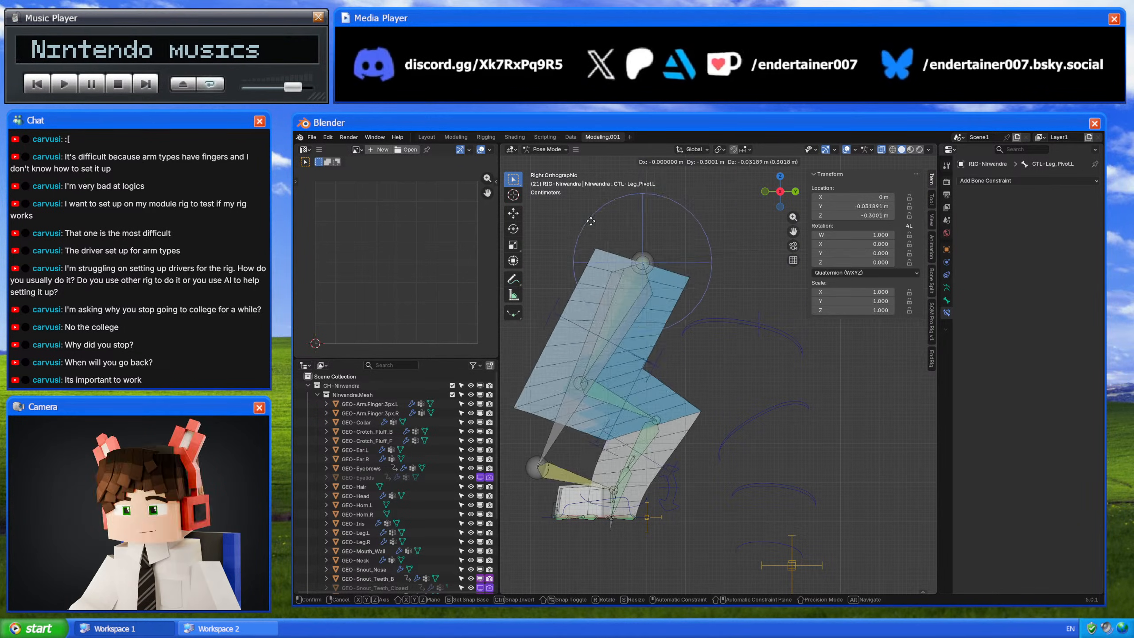
key(Escape)
key(g)
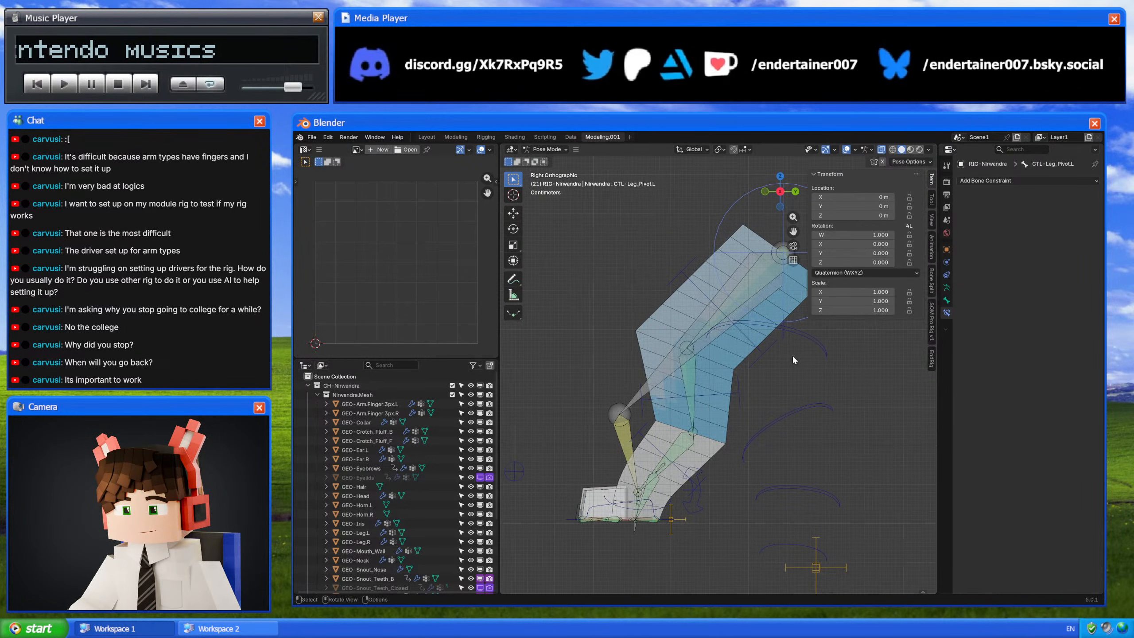
click(645, 328)
shift+middle_drag(645, 329, 686, 329)
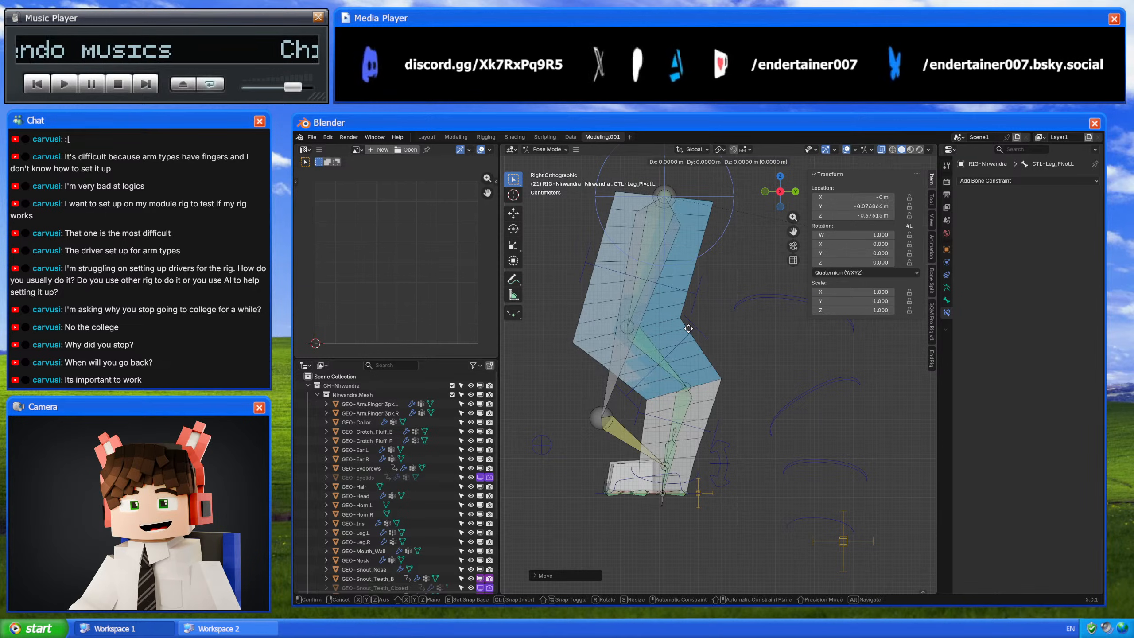
Step: Move CTL-Leg_IK.L to about Y -2.71 m and Z -3.97 m in the pose
click(678, 477)
scroll(604, 457, down, 2)
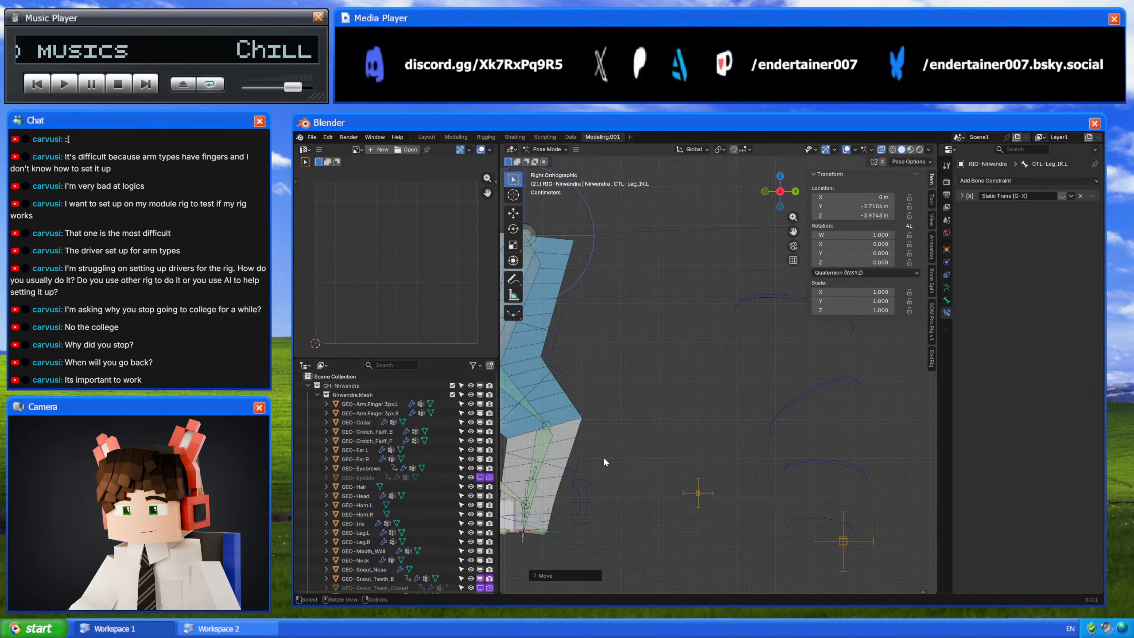
shift+middle_drag(685, 422, 668, 397)
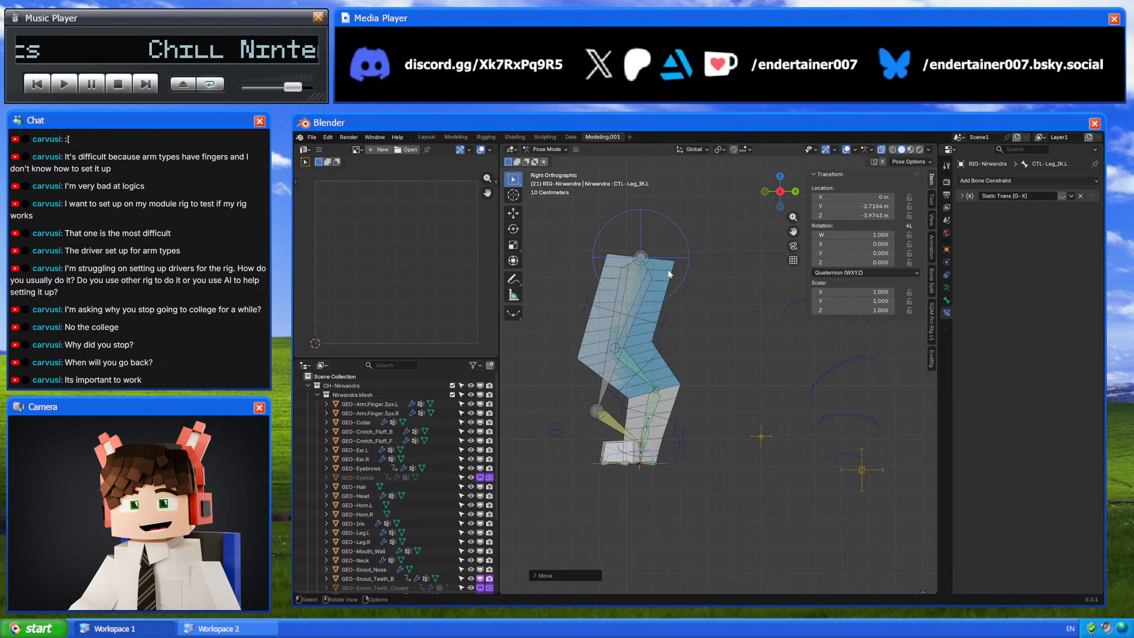
Step: In Edit Mode, move the CTL-Leg_IK.L bone below the foot, with its head at about Y 0.14 m and Z -0.13 m
key(Tab)
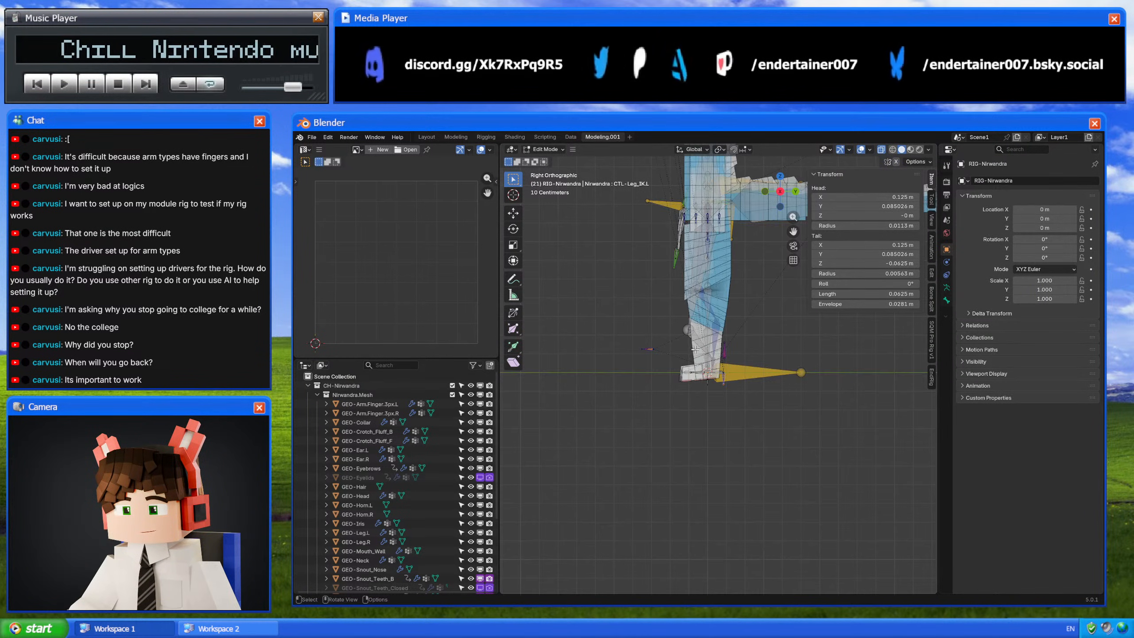
scroll(695, 350, up, 4)
key(g)
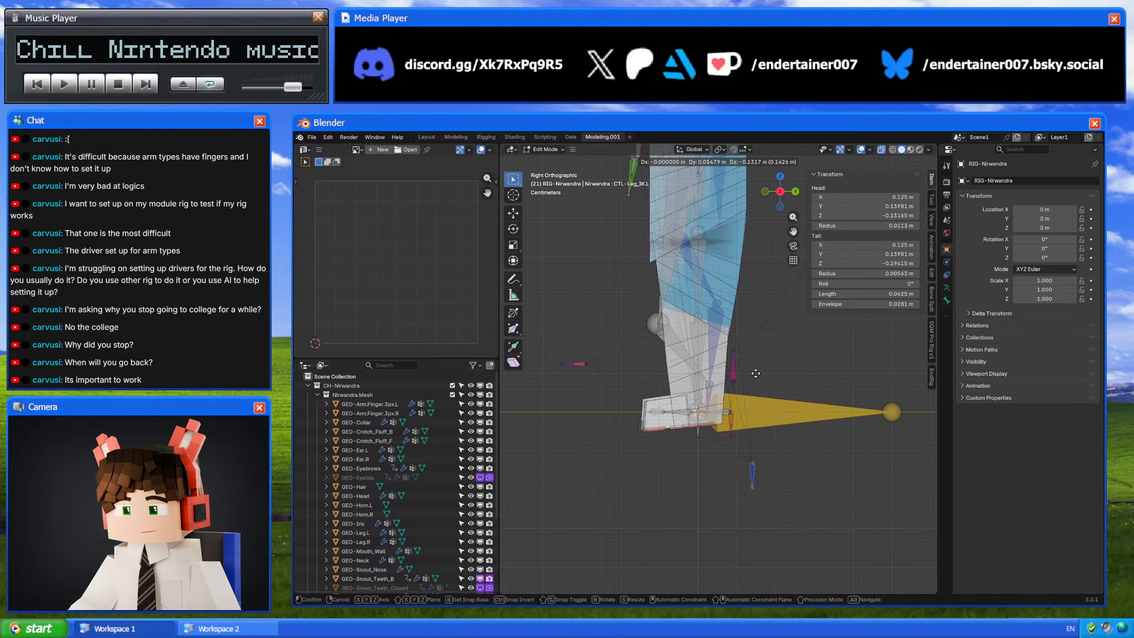
click(756, 373)
key(Tab)
Step: Select CTL-Leg_Pivot.L on the detached leg and move its bone in Edit Mode, returning to Pose Mode
scroll(702, 335, down, 4)
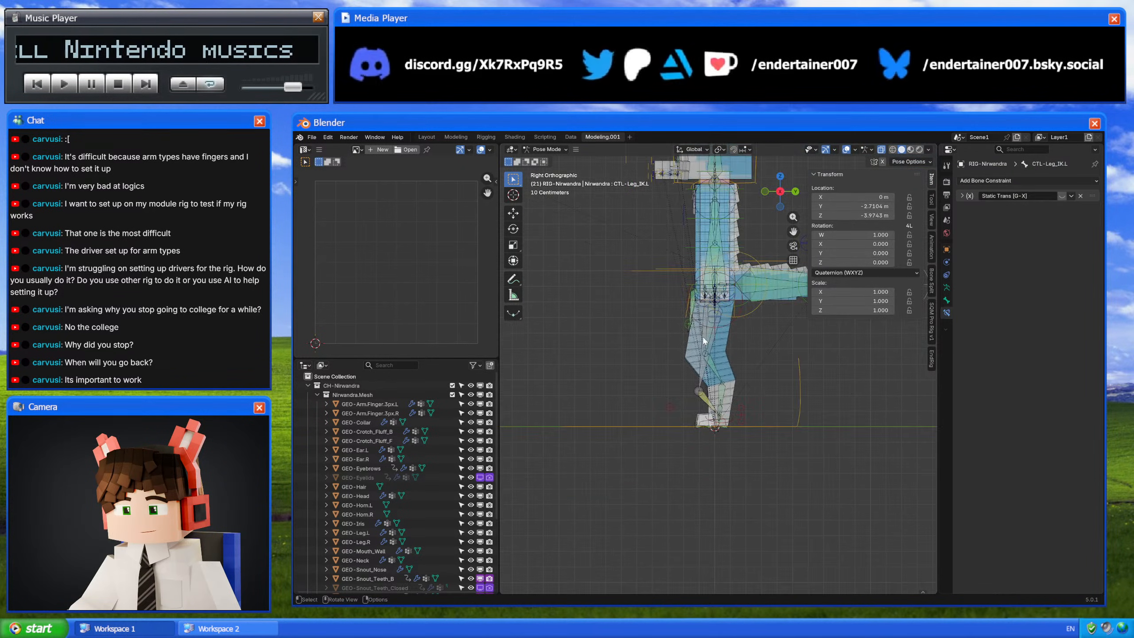
scroll(701, 335, down, 6)
click(686, 326)
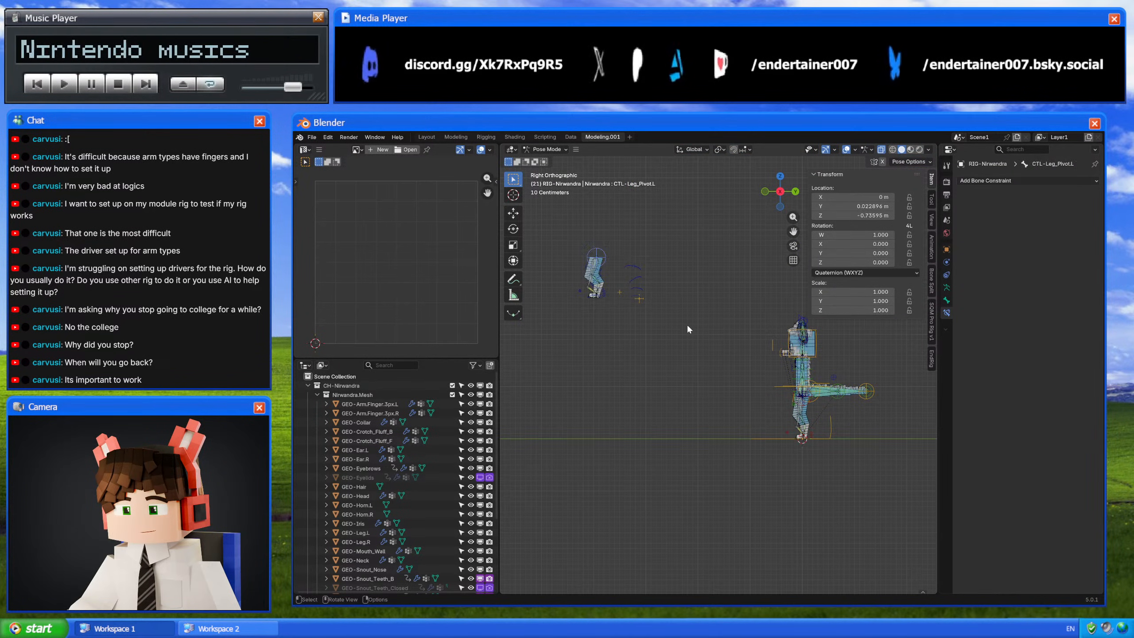
key(Tab)
scroll(719, 359, up, 5)
shift+middle_drag(791, 377, 751, 390)
key(g)
click(761, 388)
key(Tab)
scroll(686, 385, down, 5)
scroll(751, 390, up, 4)
shift+middle_drag(696, 331, 819, 477)
shift+middle_drag(650, 382, 691, 329)
scroll(747, 420, up, 4)
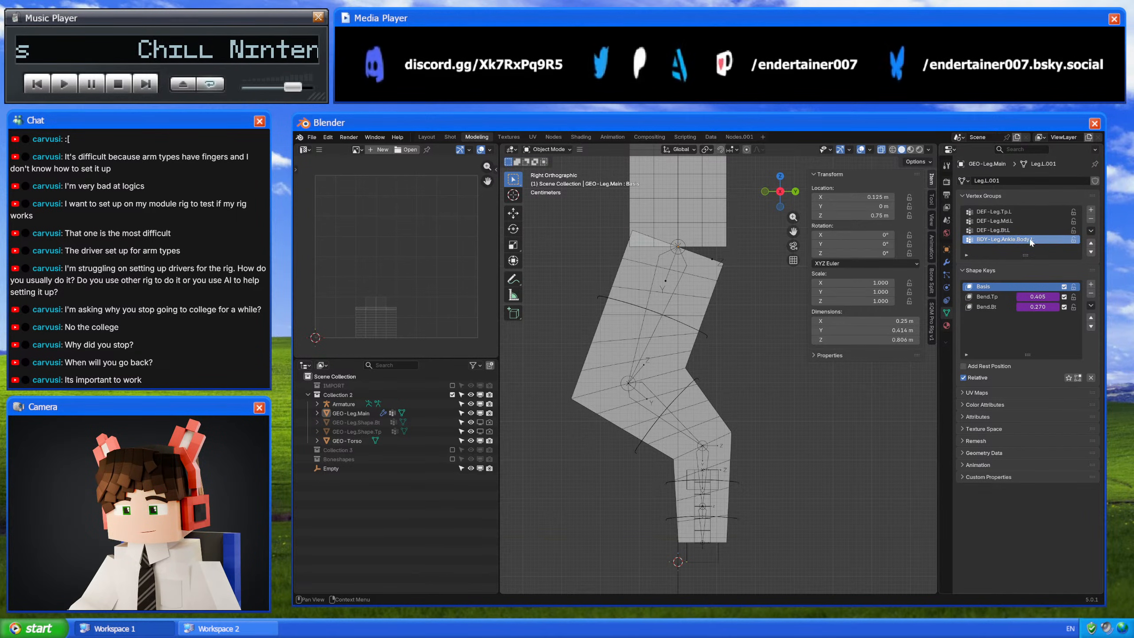
Step: Put the leg armature in Pose Mode and add a bone collection named Main after Bones.001
click(706, 340)
key(ctrl+Tab)
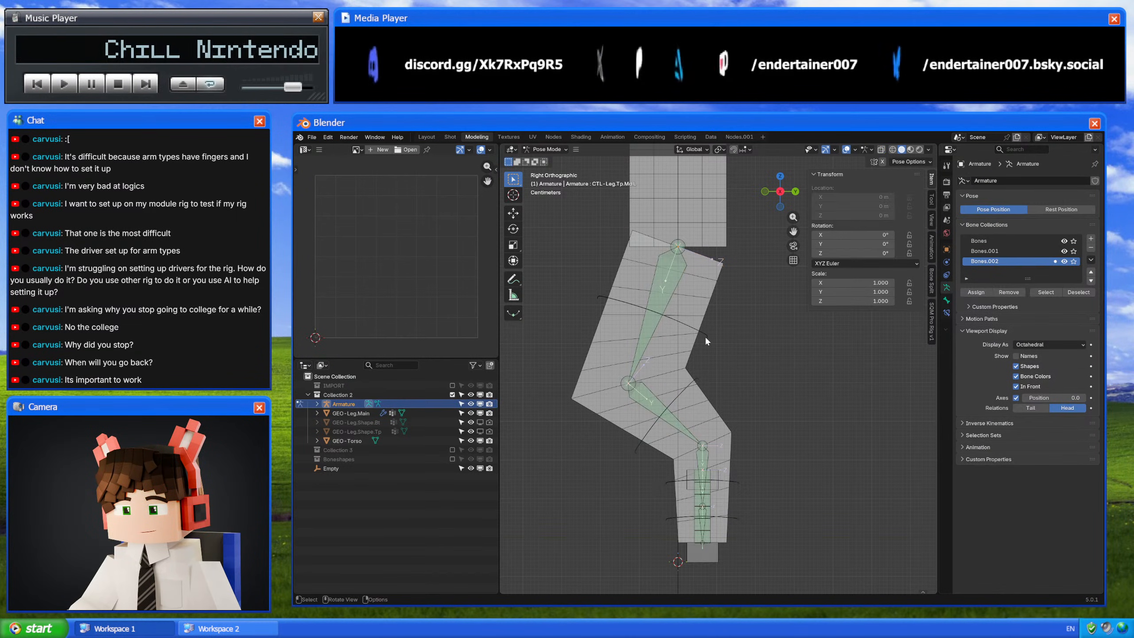
click(1030, 252)
drag(1038, 285, 1033, 344)
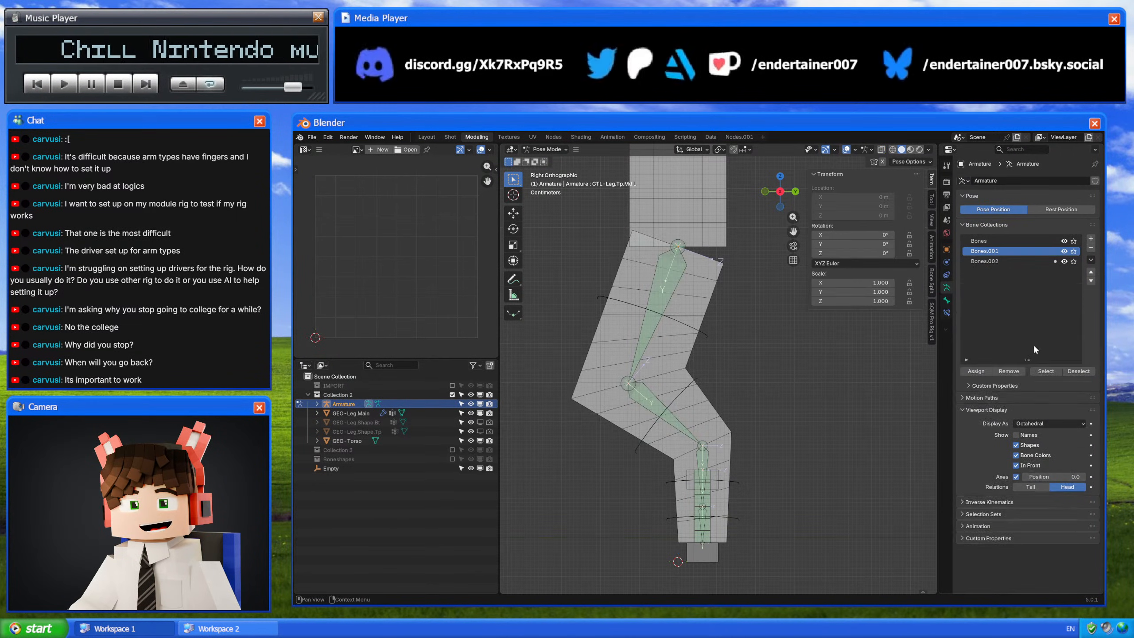
click(1091, 237)
double_click(1006, 262)
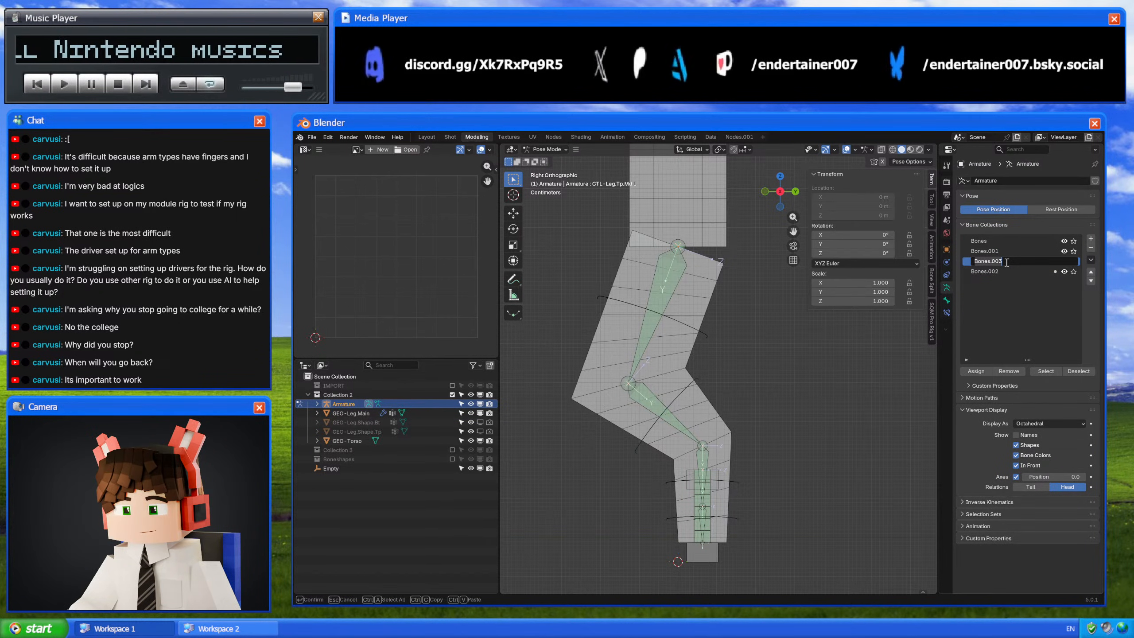
text(Main)
key(Return)
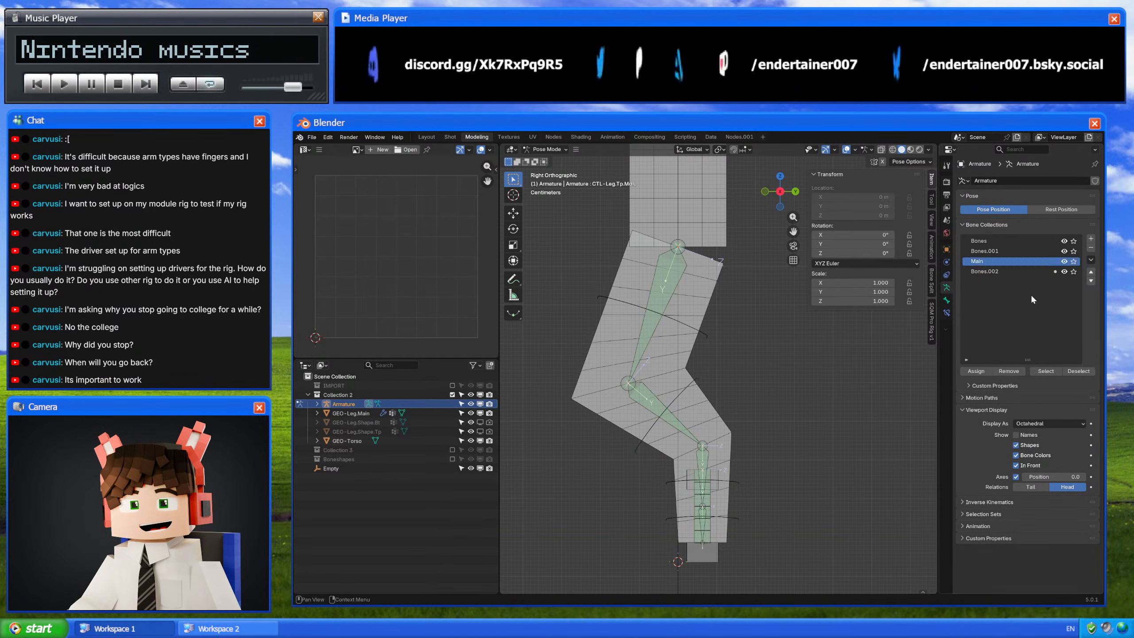
Step: Add a bone collection named Limbs and nest it under Main
click(1090, 238)
double_click(983, 272)
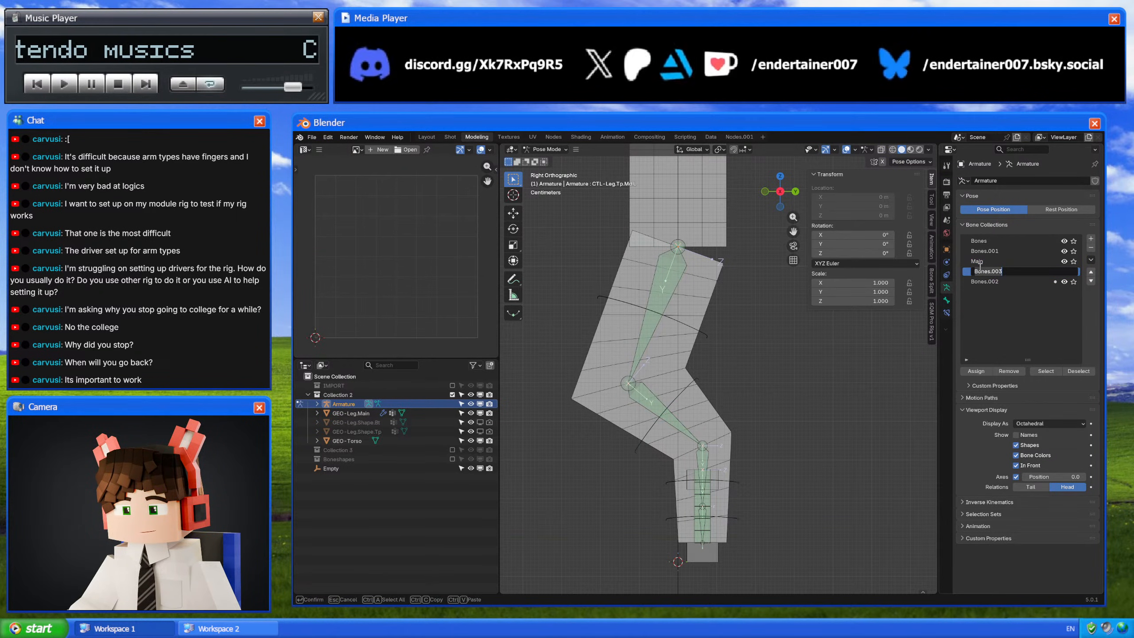
text(Limbs)
key(Return)
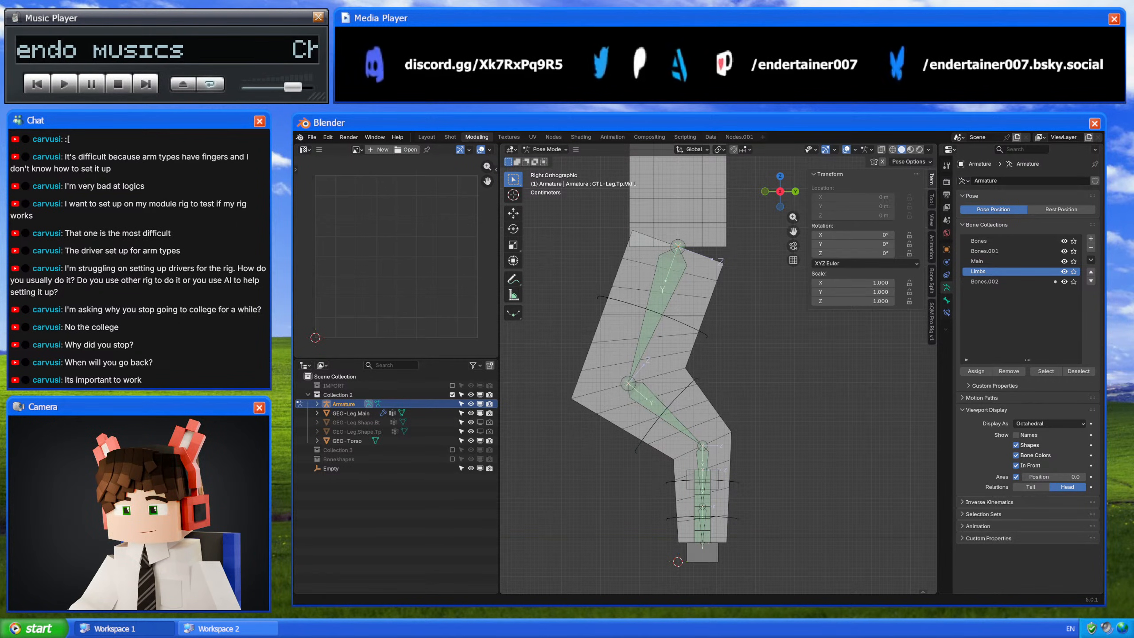
drag(987, 271, 1011, 272)
Step: Add a bone collection named Leg.L nested under Limbs
click(1090, 238)
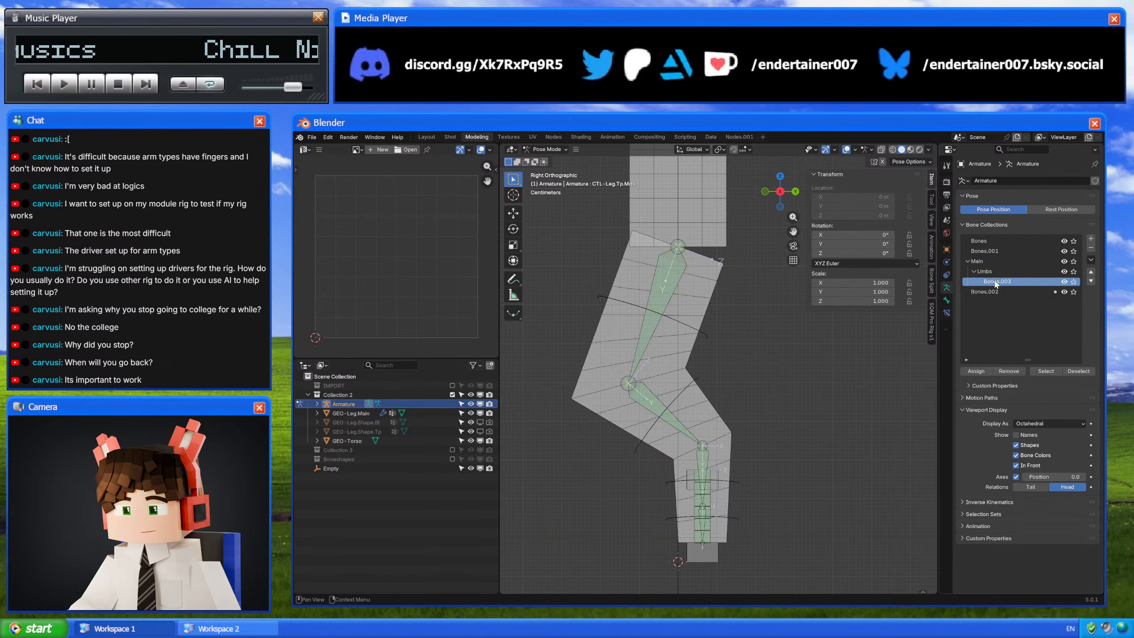
double_click(991, 282)
text(Leg)
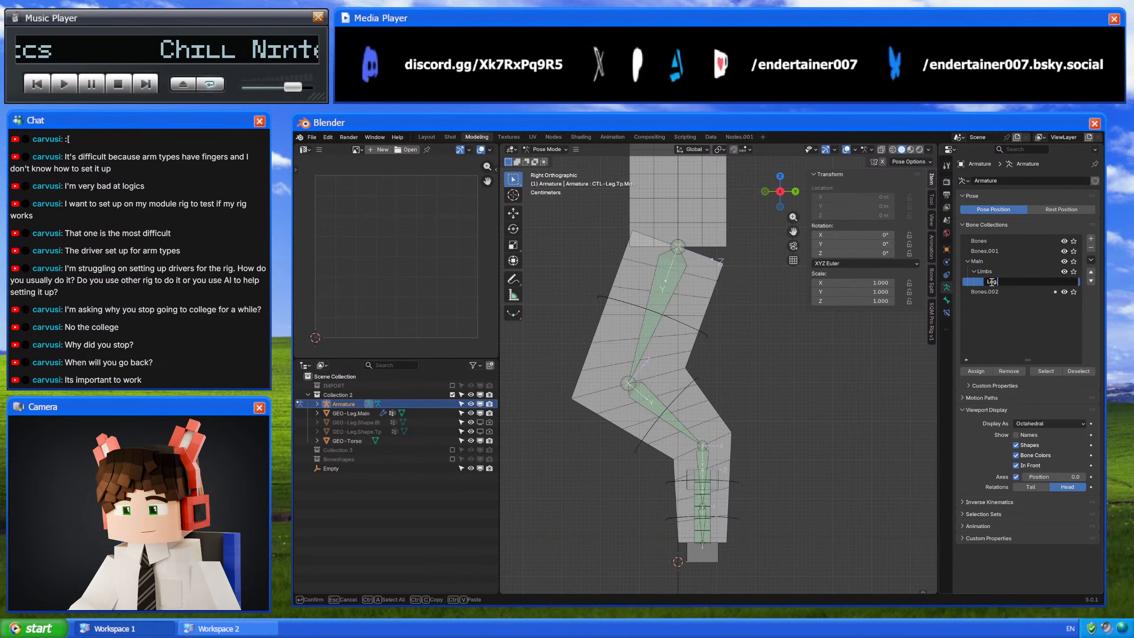
text(.L)
key(Return)
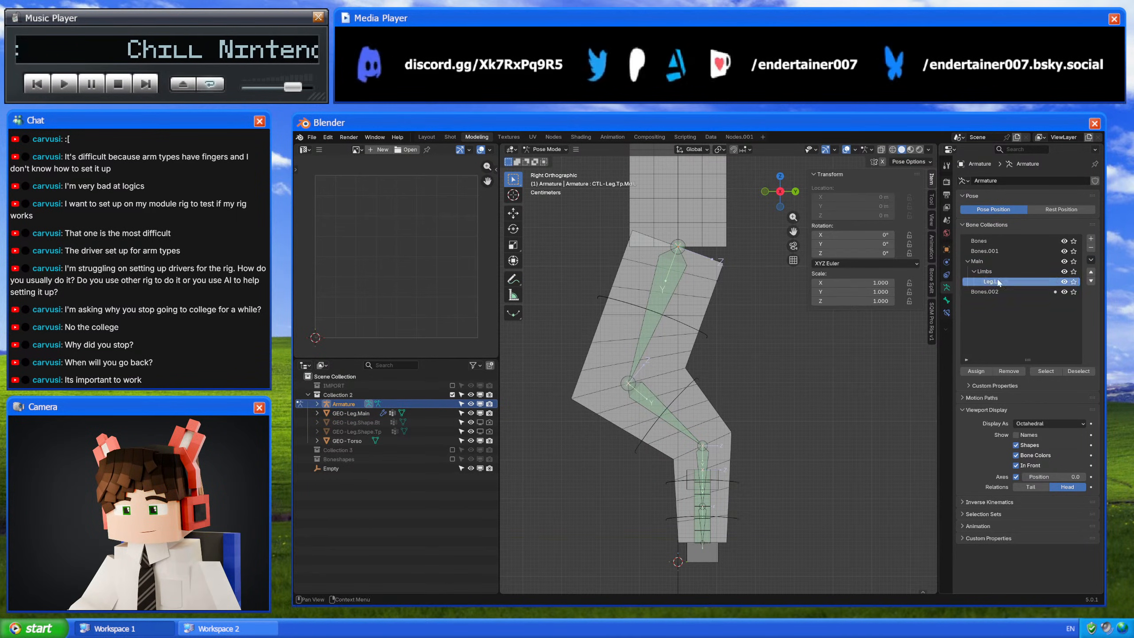
Step: Add another bone collection, nest it under Leg.L and name it Leg.L (FK)
click(1091, 238)
drag(995, 291, 1017, 281)
double_click(1018, 291)
text(Leg.L)
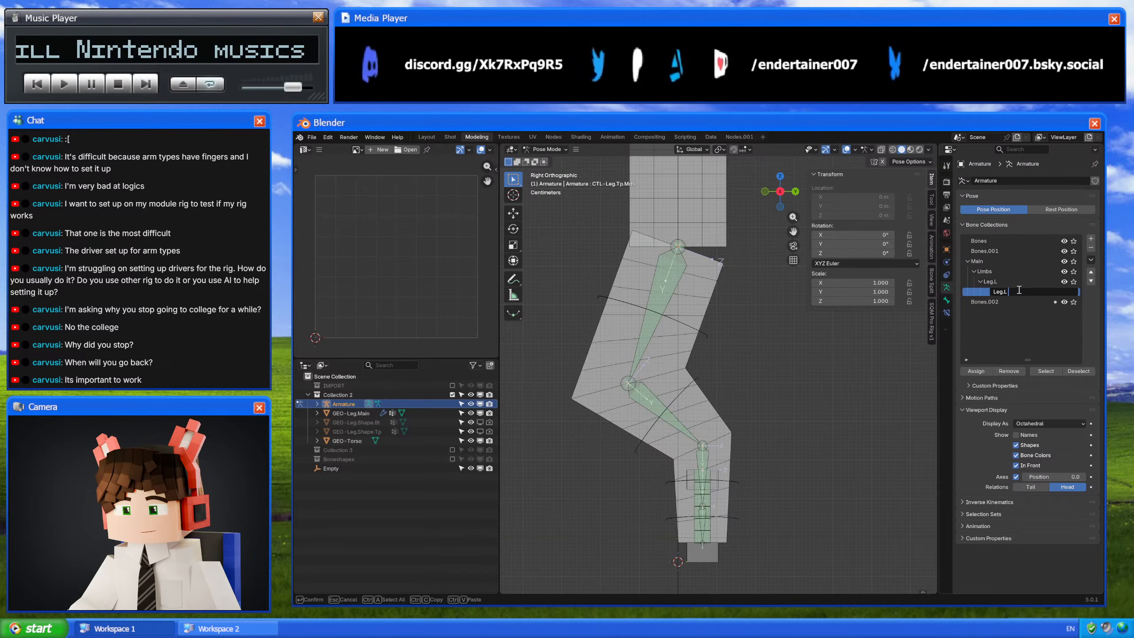
text((FK)
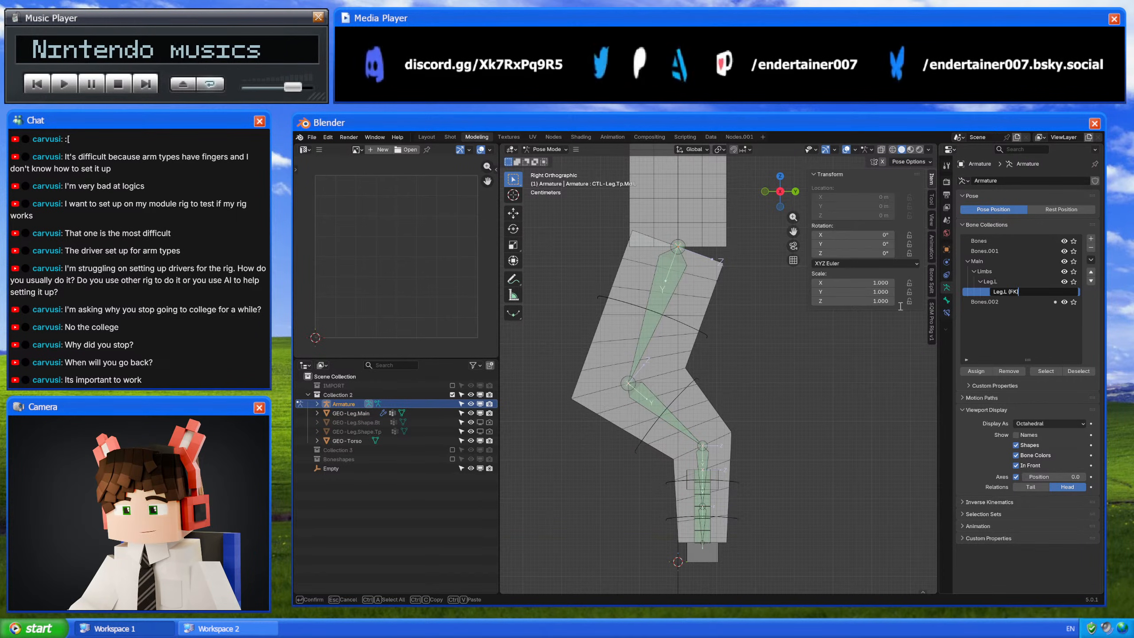
Step: Finish naming the bone collection under Leg.L as Leg.L (FK) and add a sibling collection named Leg.L (IK)
text())
key(Return)
click(1091, 238)
double_click(1016, 302)
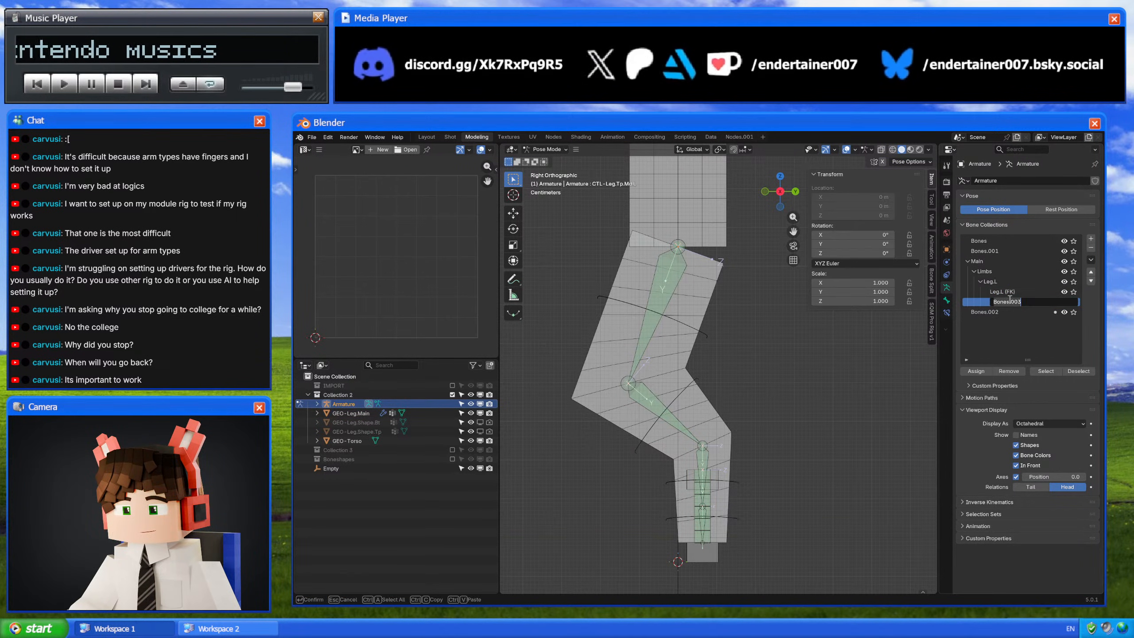
text(Leg.L)
text((IK)
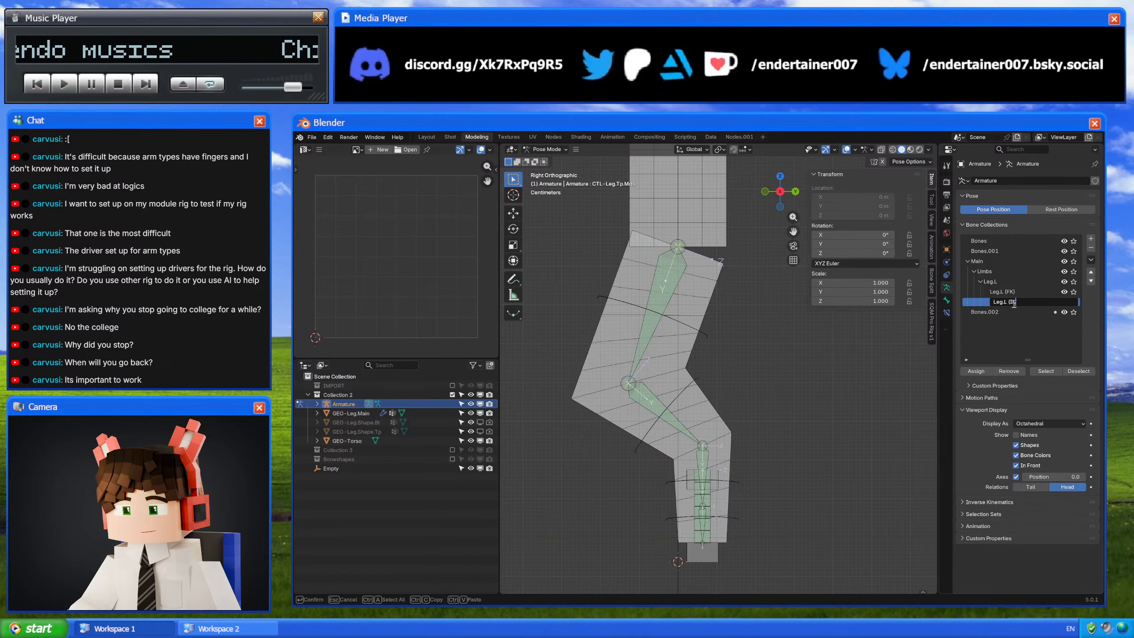
text())
key(Return)
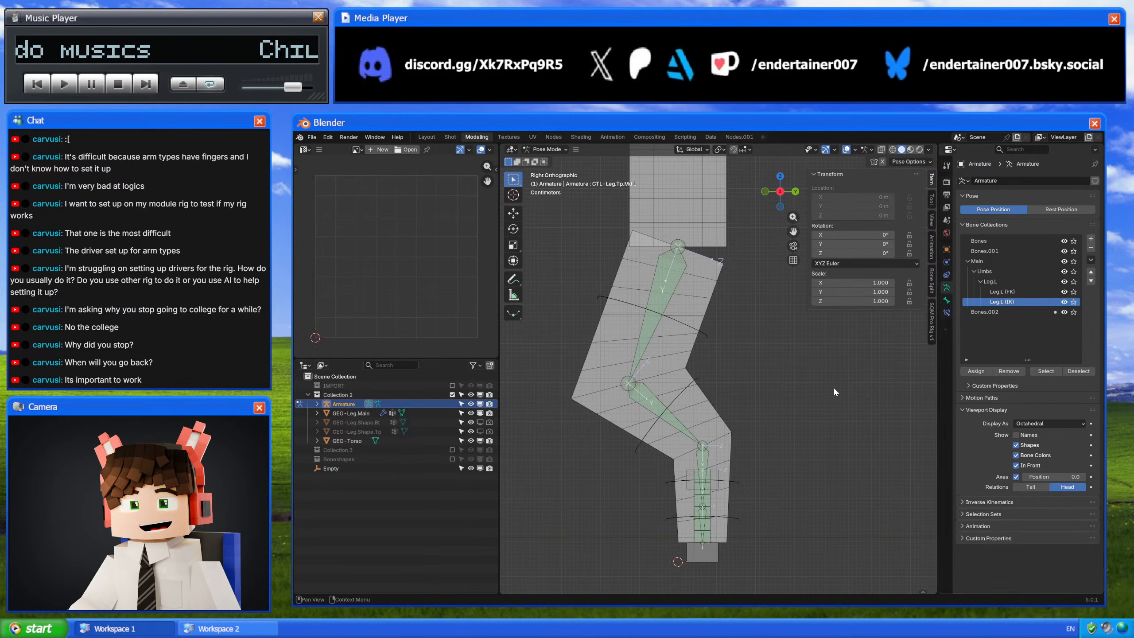
Step: Add another bone collection under Leg.L, named Leg.L (Extras)
click(1090, 239)
double_click(1016, 312)
text(Leg.L)
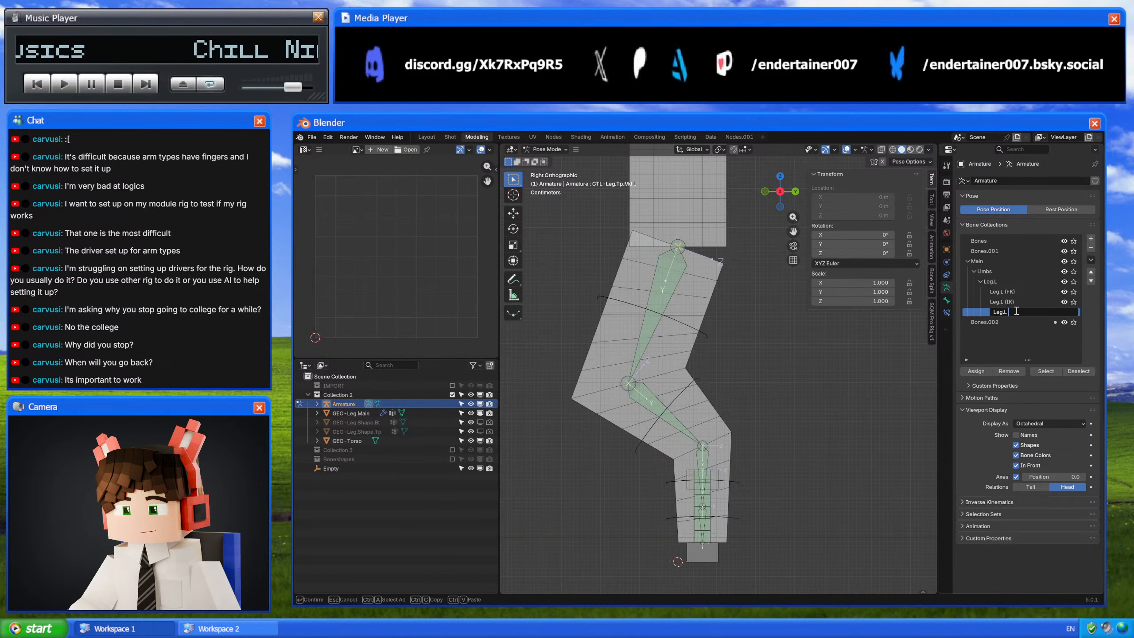
text((Extras)
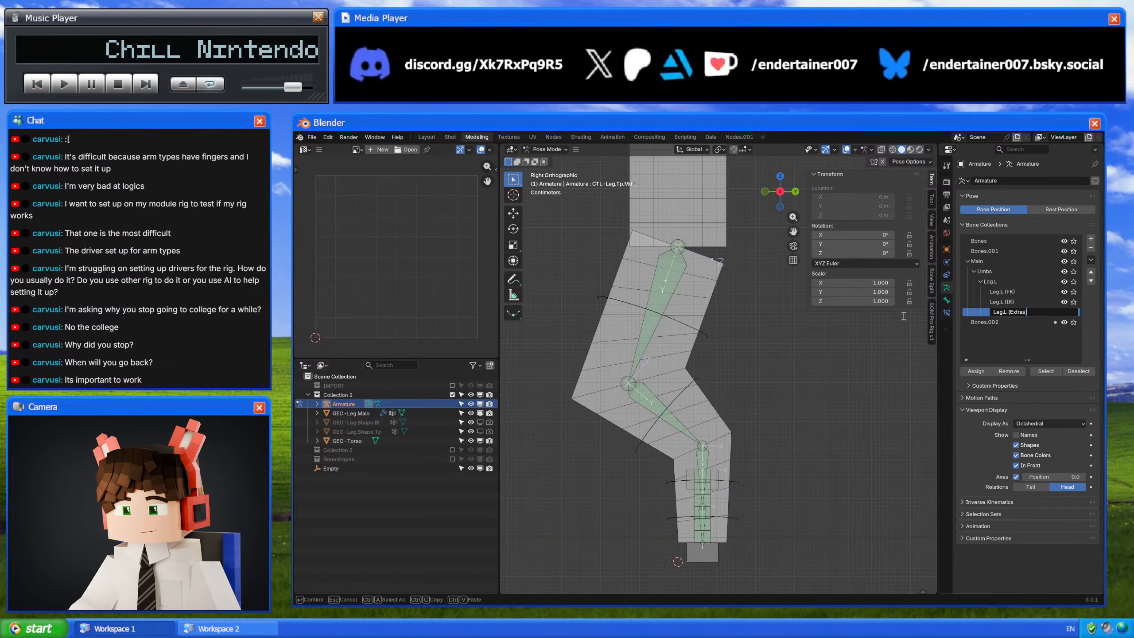
click(719, 337)
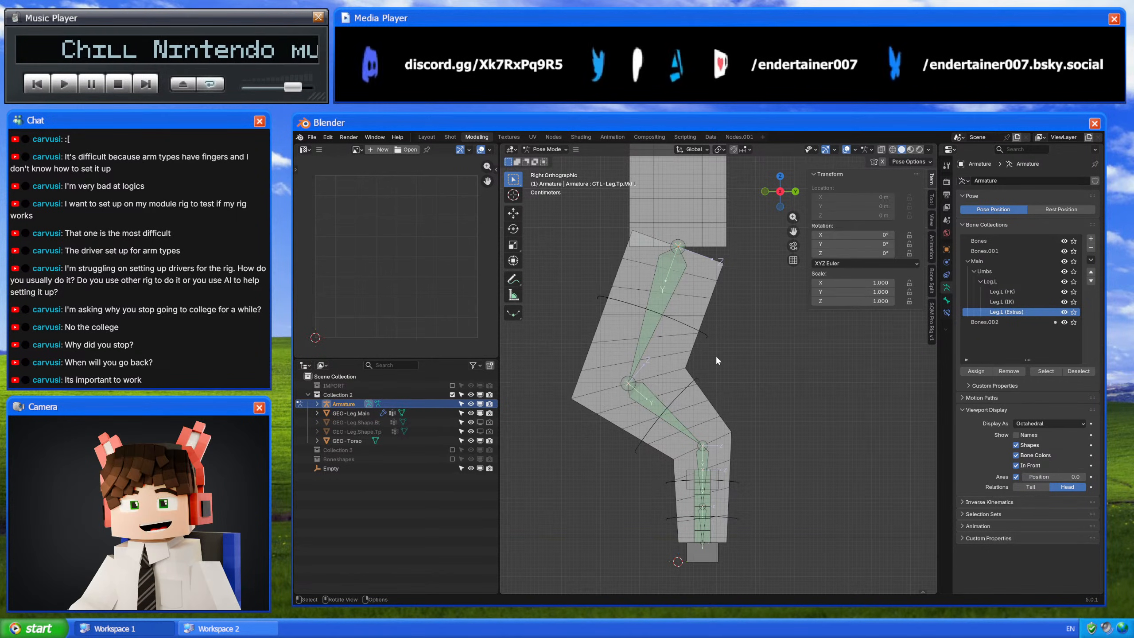
Step: Test-rotate the leg's upper, lower and ankle FK controls, cancelling each rotation
shift+middle_drag(679, 260, 688, 270)
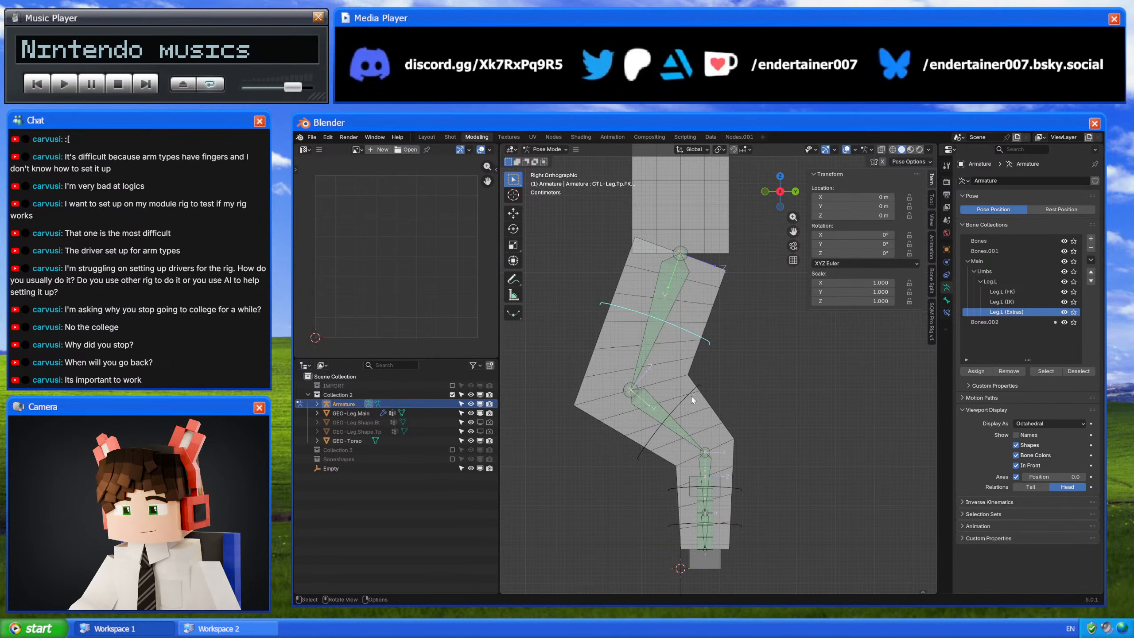
key(r)
right_click(742, 368)
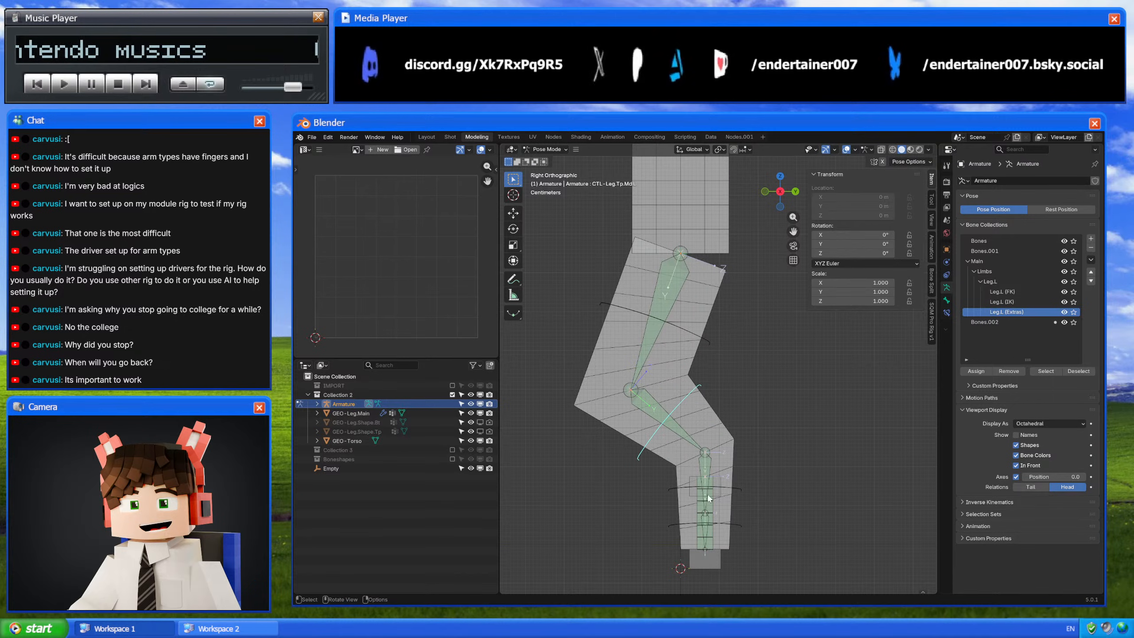
click(735, 492)
key(r)
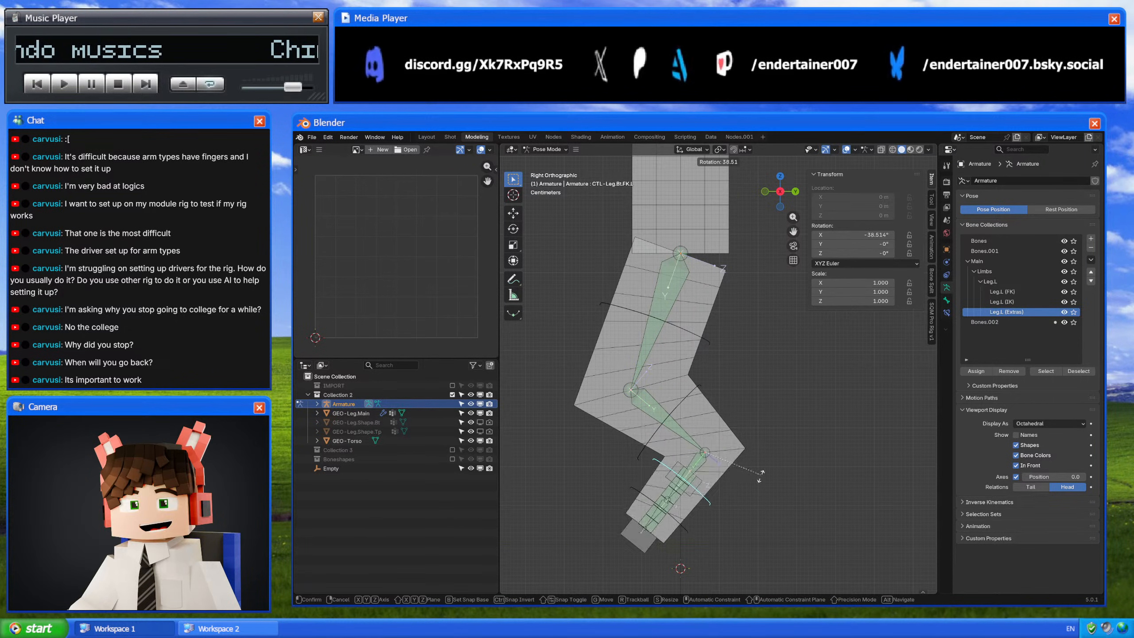
right_click(764, 481)
shift+middle_drag(746, 353, 734, 351)
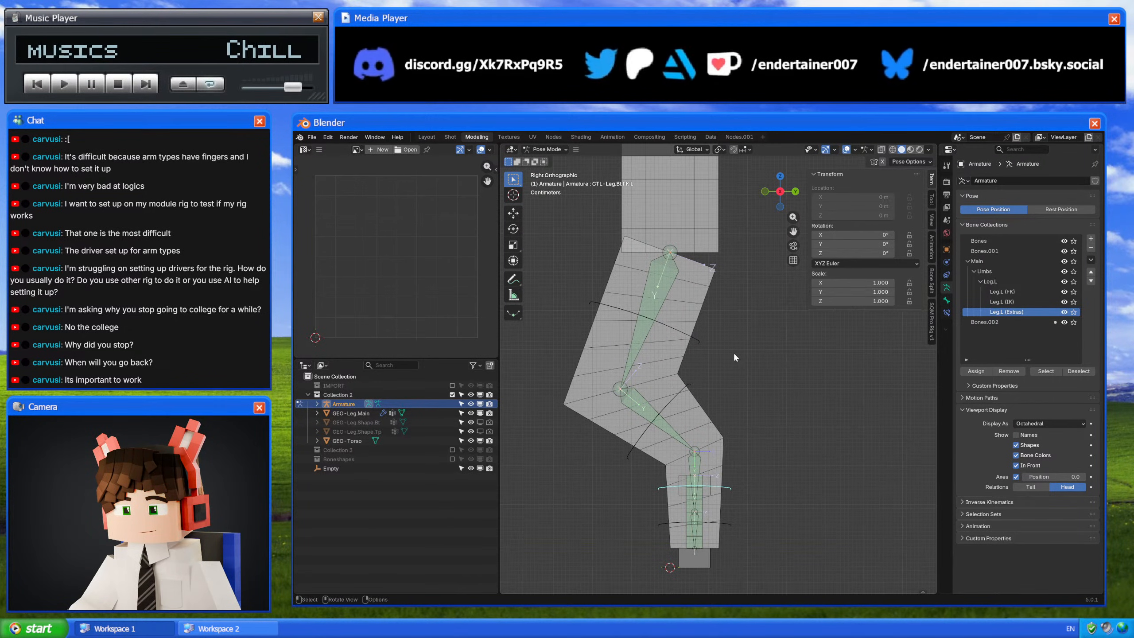
shift+middle_drag(737, 417, 744, 365)
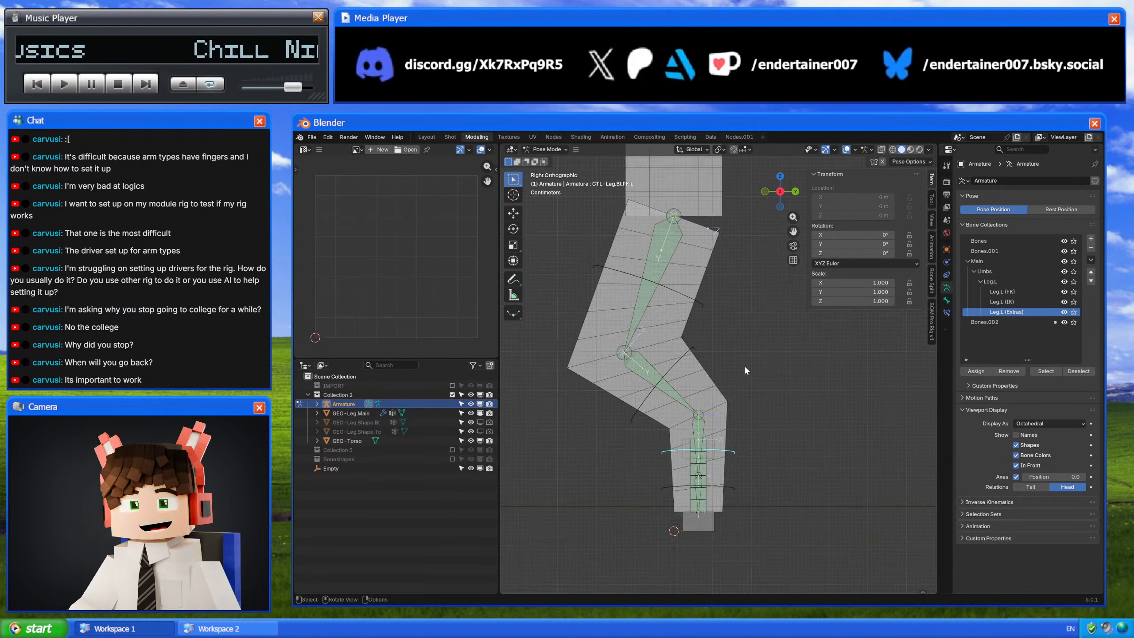
click(731, 487)
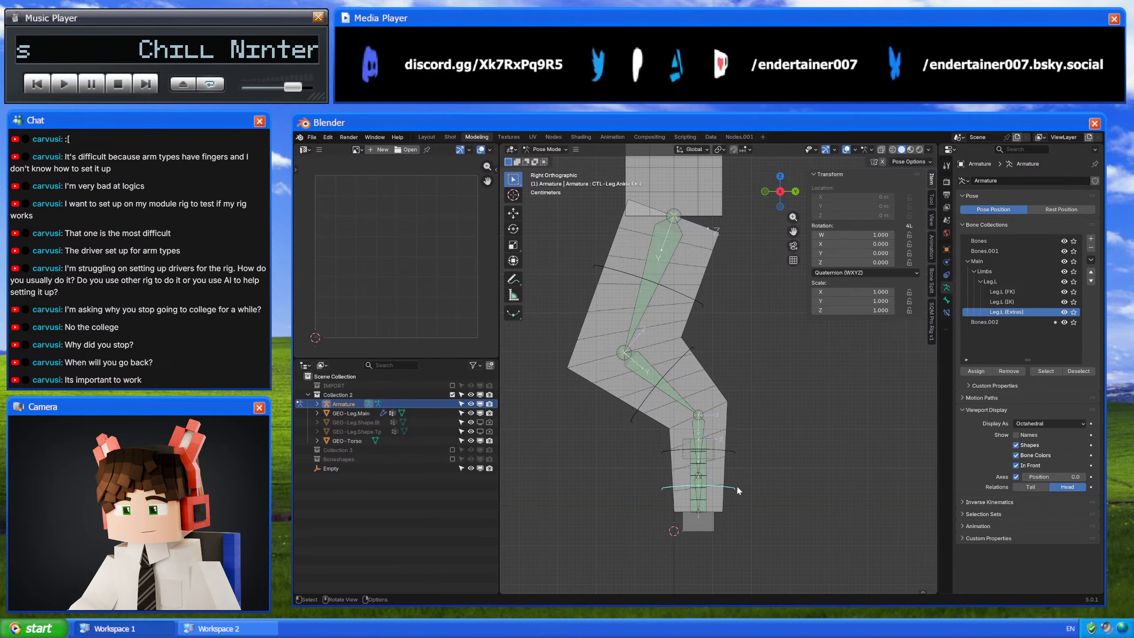
shift+middle_drag(738, 490, 743, 497)
key(r)
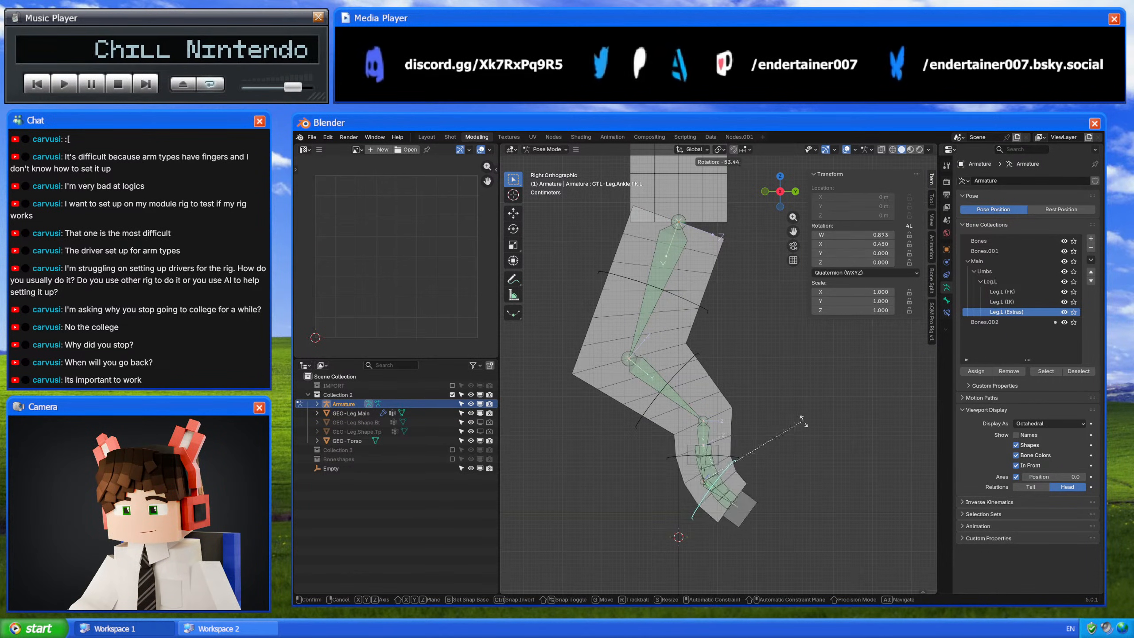
key(Escape)
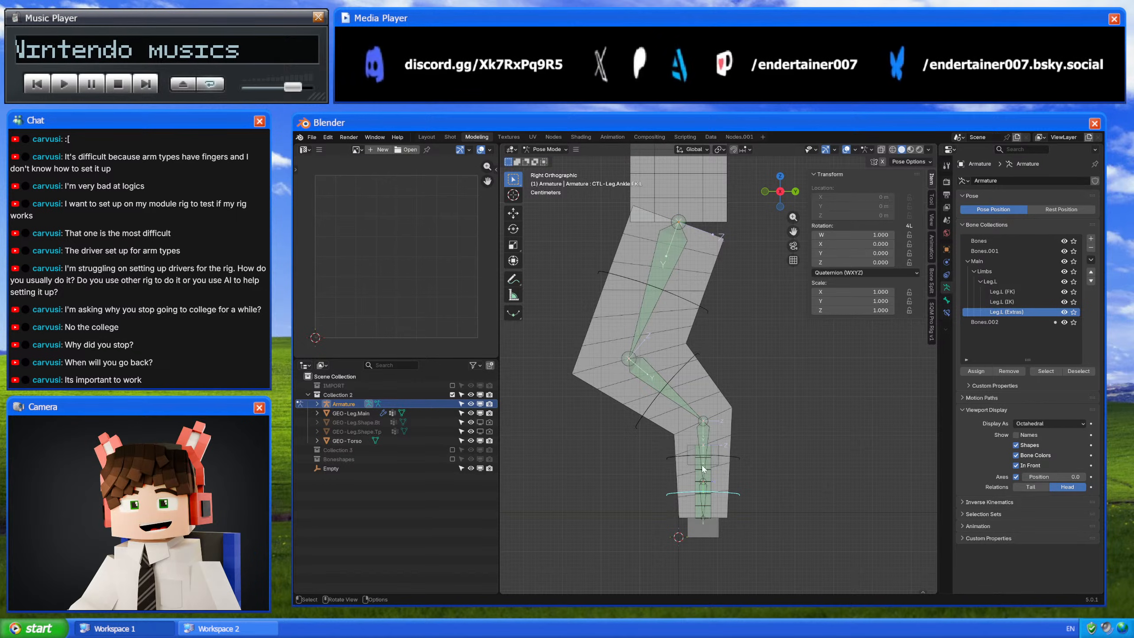
Step: Select all the leg's FK control bones together with the ankle control and move them to the Leg.L (FK) collection
click(737, 455)
shift+click(699, 354)
shift+click(699, 312)
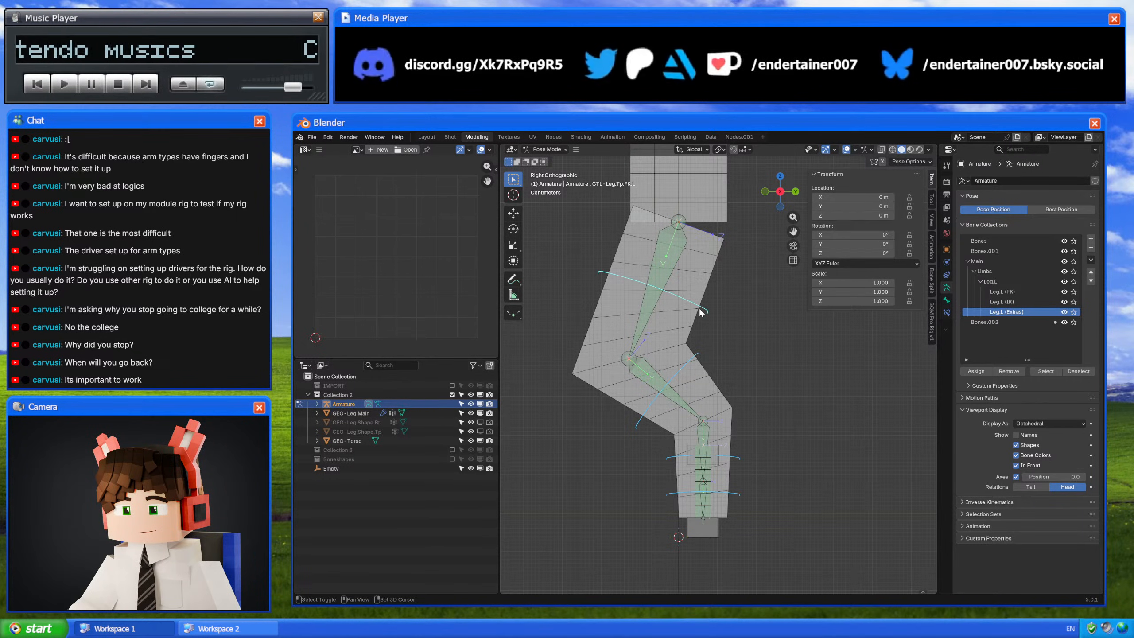
key(m)
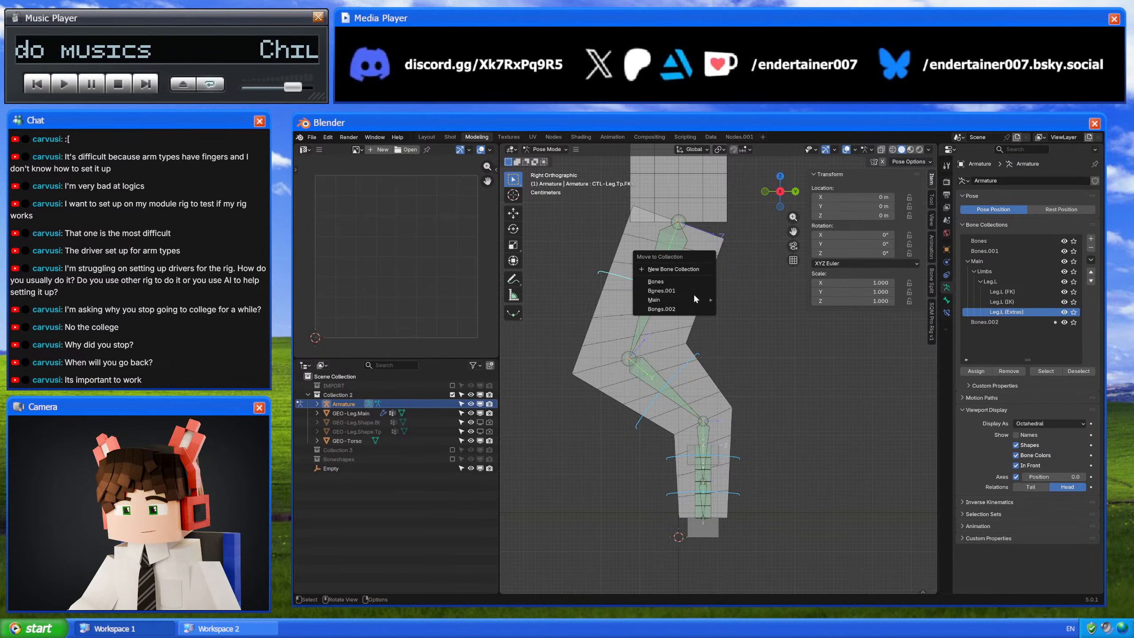
mouse_move(686, 299)
mouse_move(744, 326)
mouse_move(825, 349)
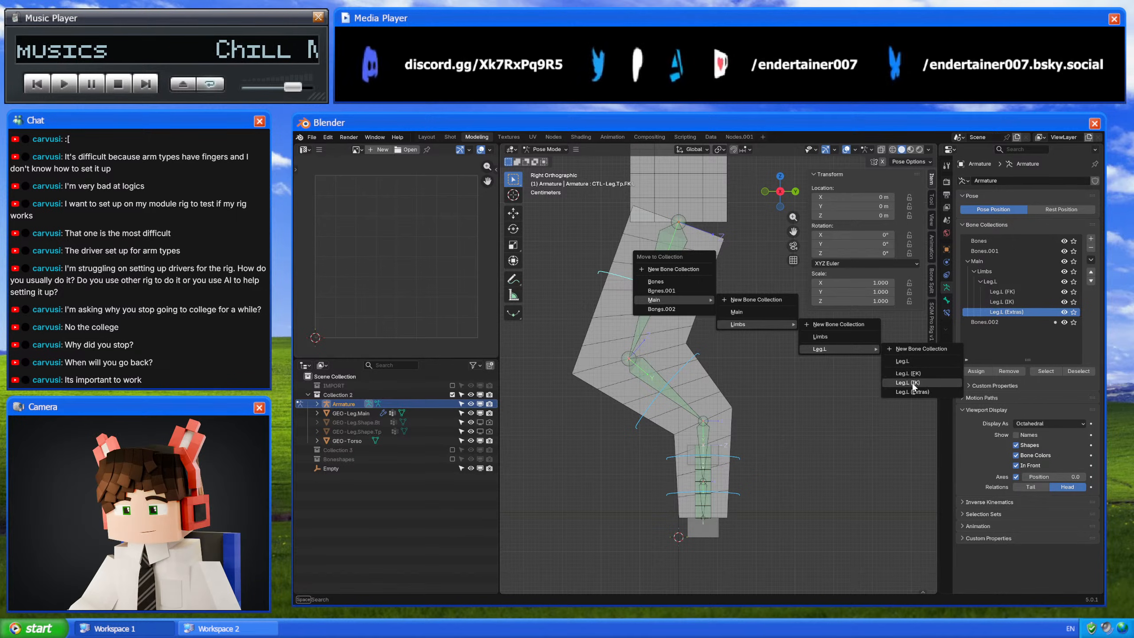
click(930, 373)
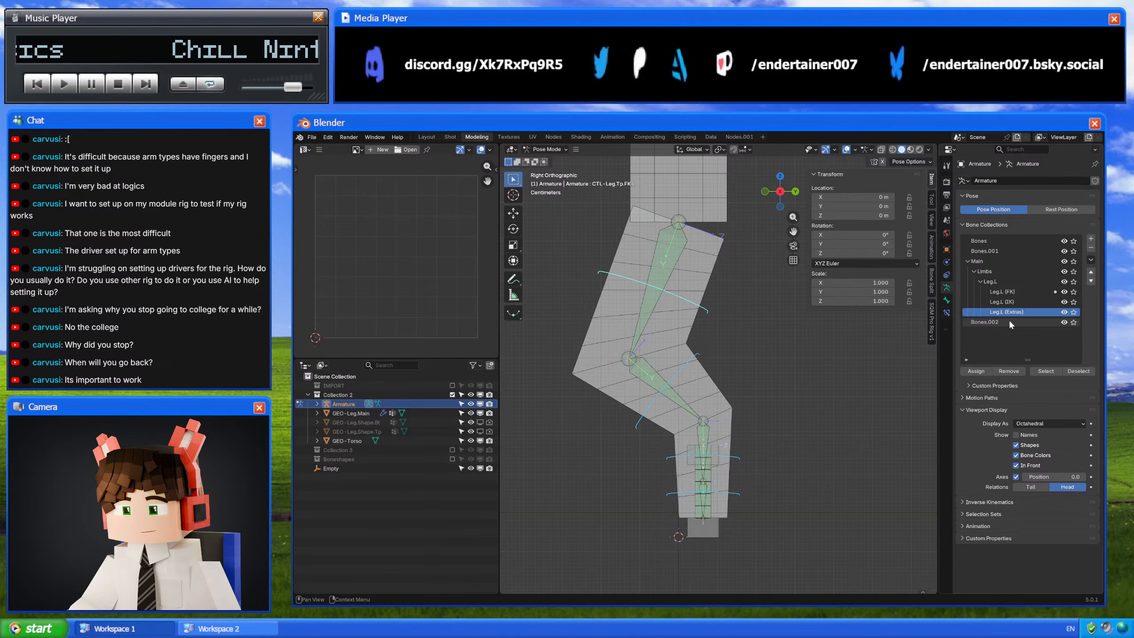
Step: Remove the Bones.002 collection and add a top-level bone collection named Internal
click(1072, 261)
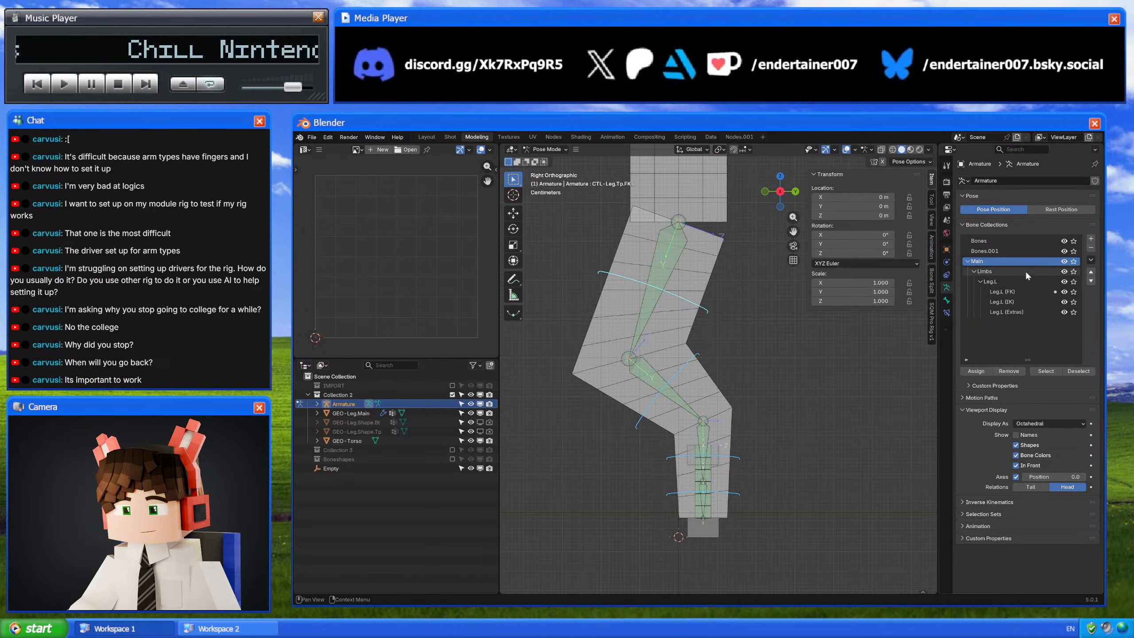
click(1091, 239)
double_click(984, 322)
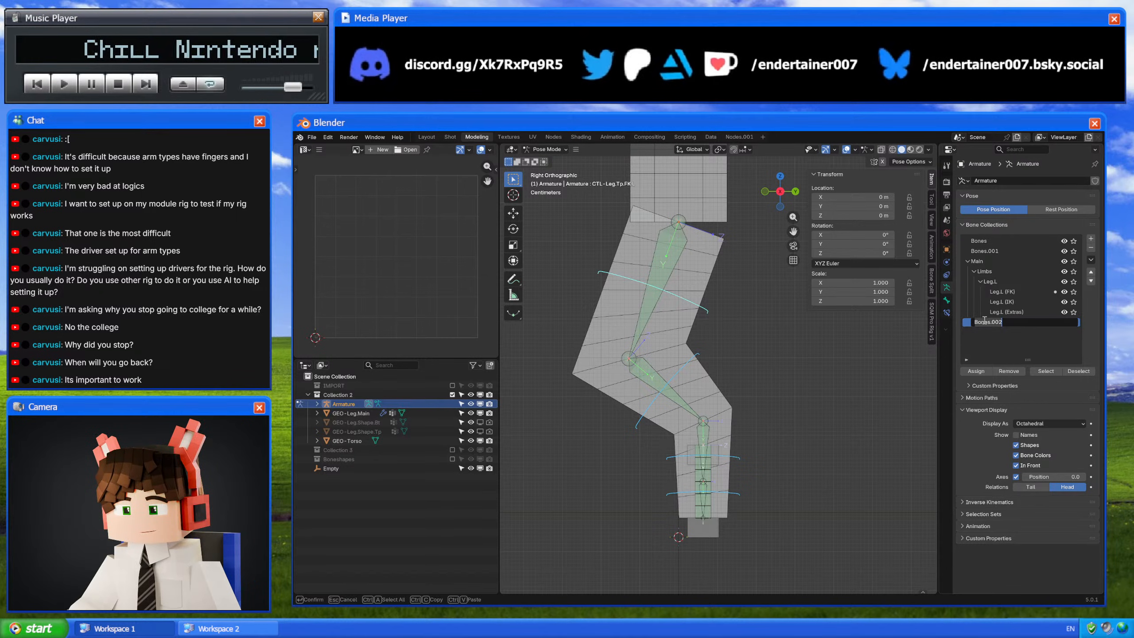
text(Internal)
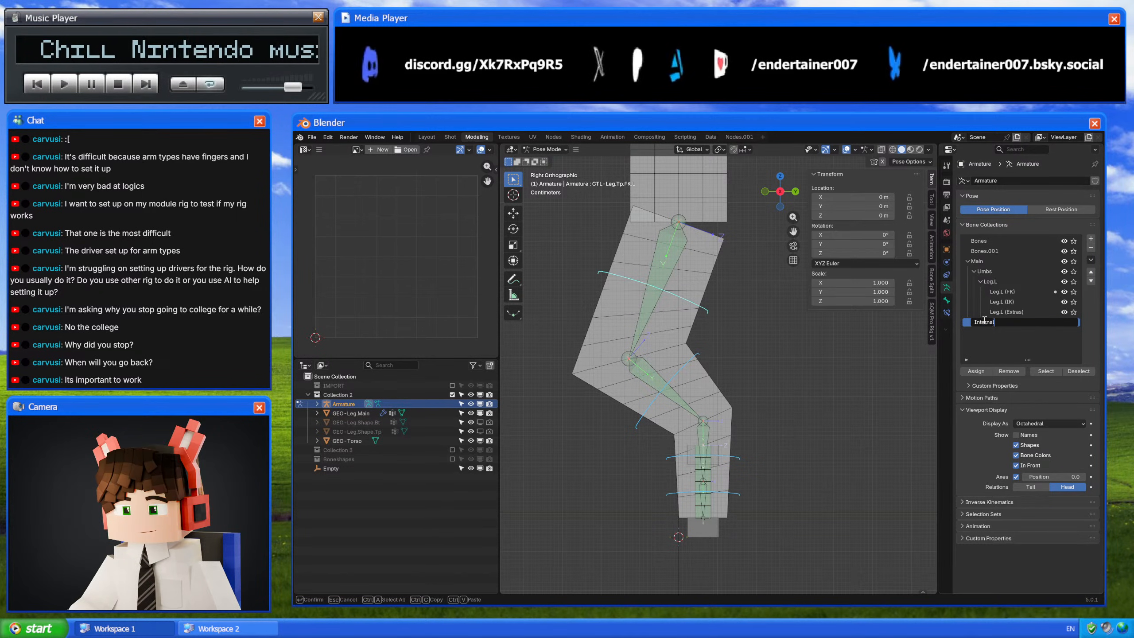
key(Return)
Step: Add a bone collection named Bendy Bones and nest it under Internal
click(1091, 238)
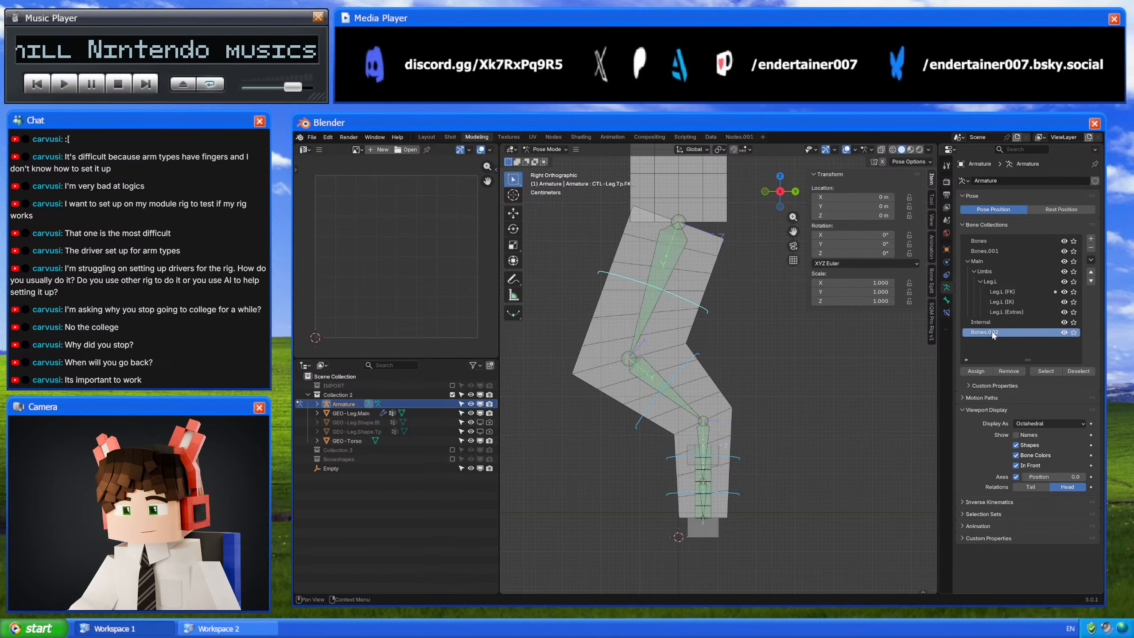
drag(990, 332, 998, 323)
double_click(993, 331)
text(Be)
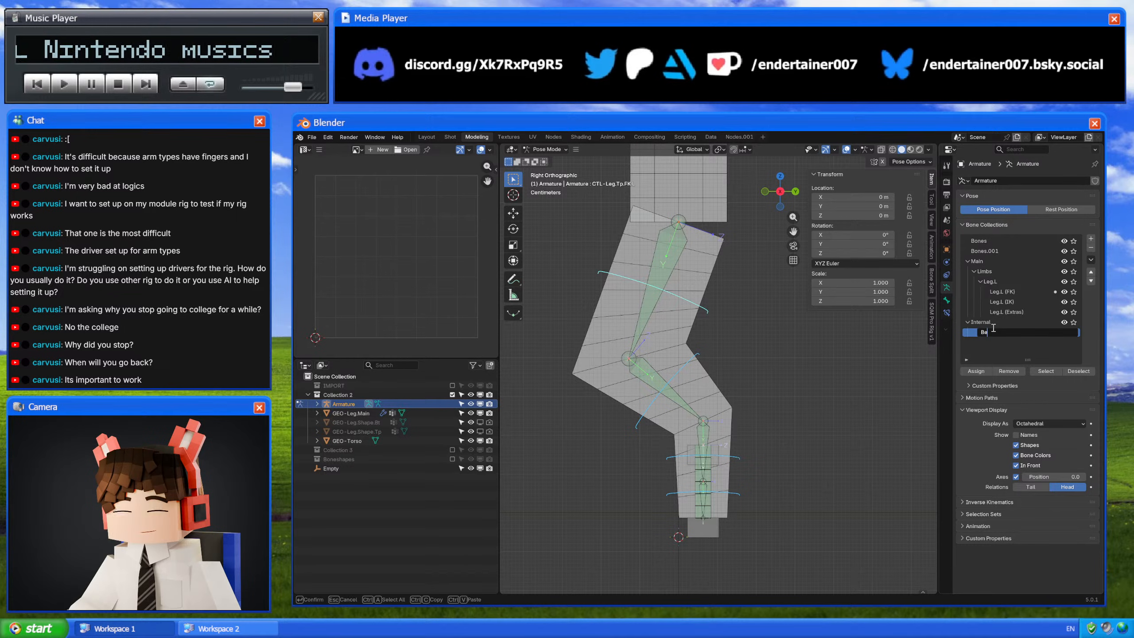
text(ndy Bones)
key(Return)
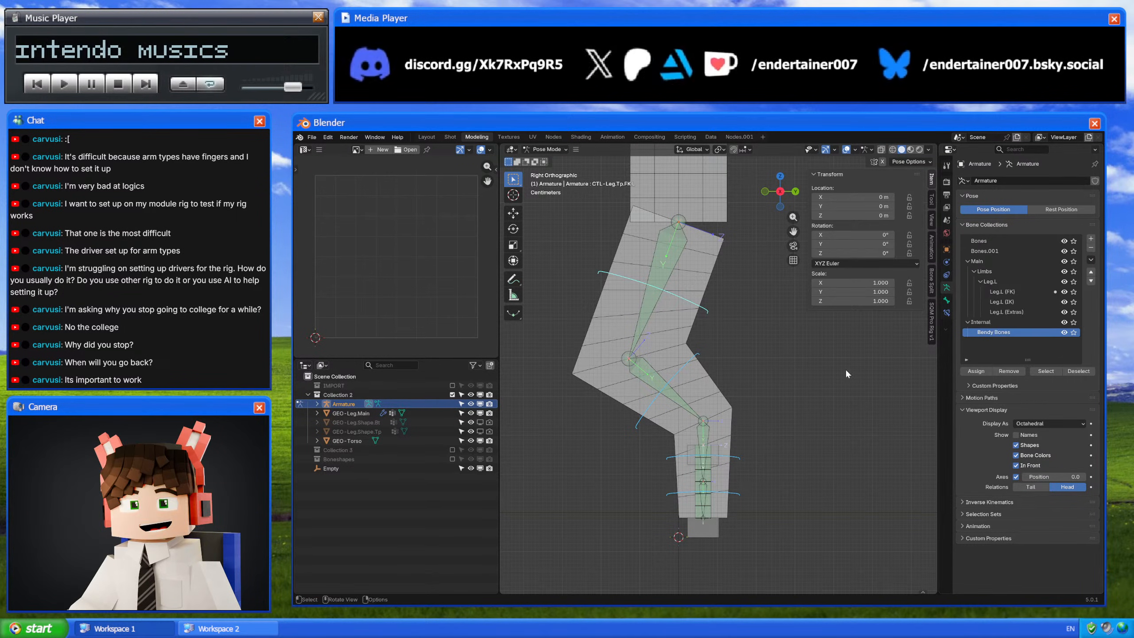
Step: Add a bone collection named Leg.L [Bendy] and nest it under Bendy Bones
click(1090, 240)
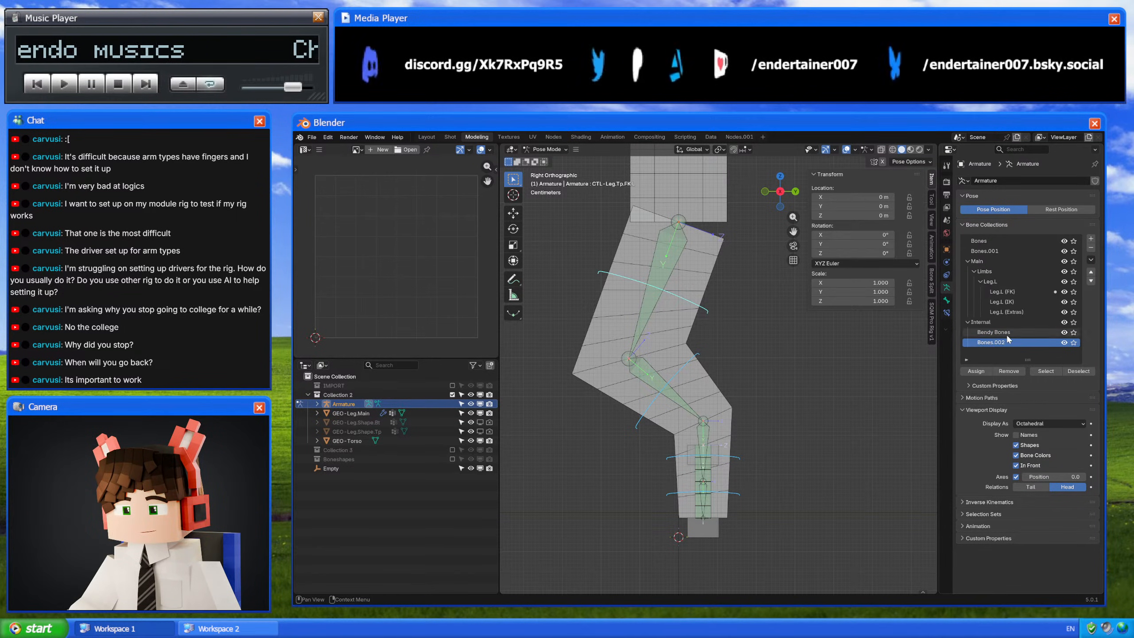
drag(994, 342, 994, 331)
double_click(1009, 343)
text(Leg.L.001)
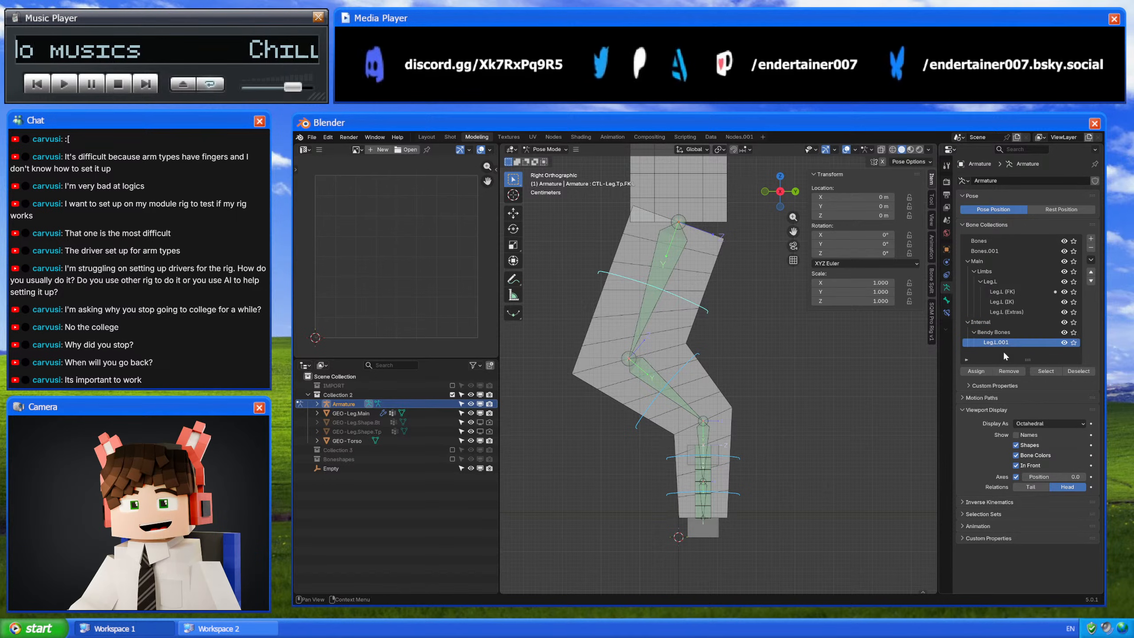
key(BackSpace)
key(BackSpace)
key(BackSpace)
key(BackSpace)
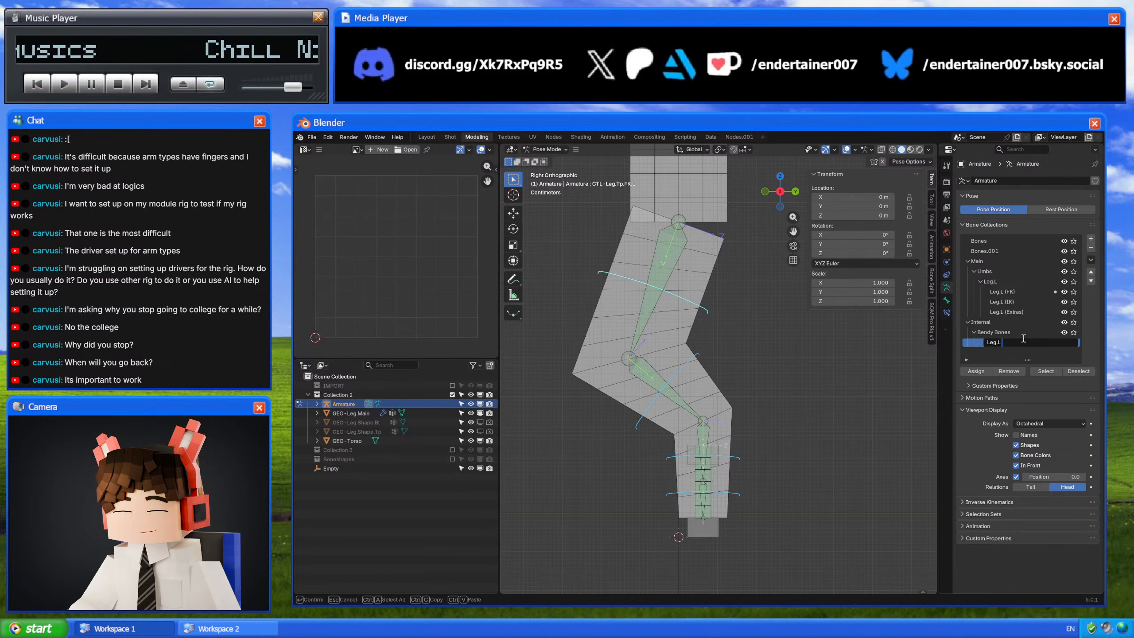
text([Bendy)
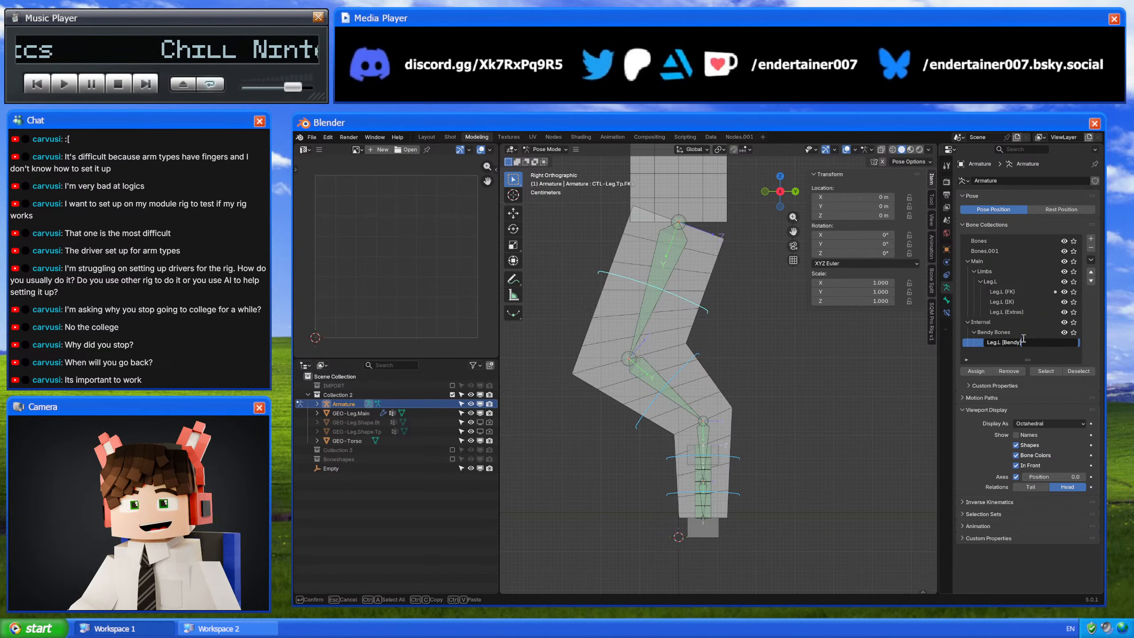
text(])
key(Return)
Step: Move all bones of the Bones.001 collection to Leg.L [Bendy] and remove the Bones.001 collection
click(997, 251)
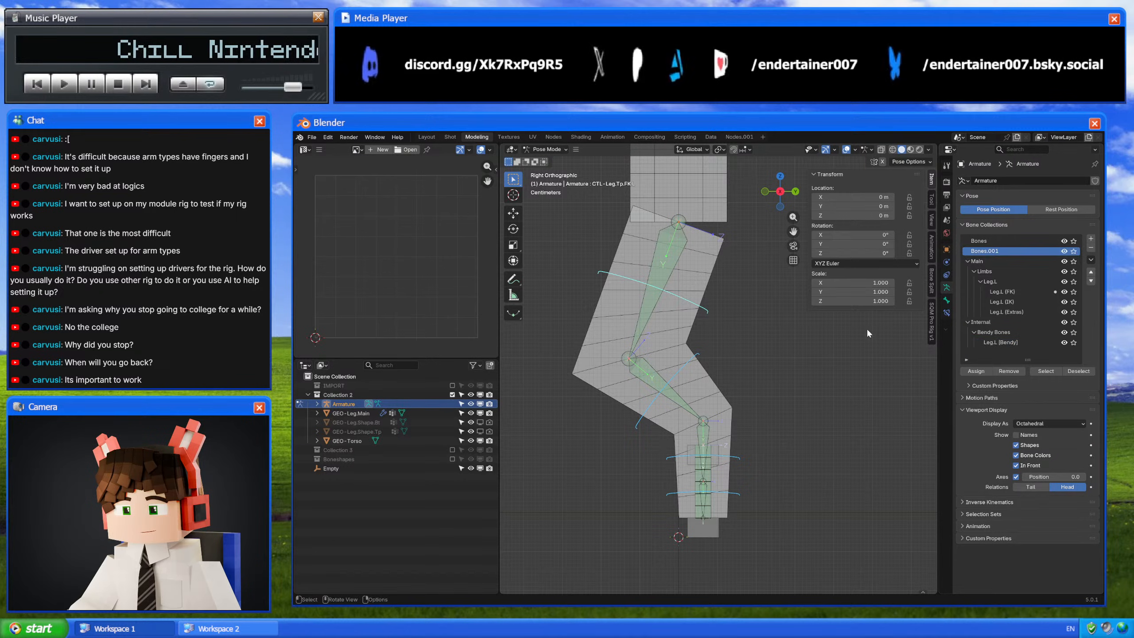
click(695, 444)
key(alt+a)
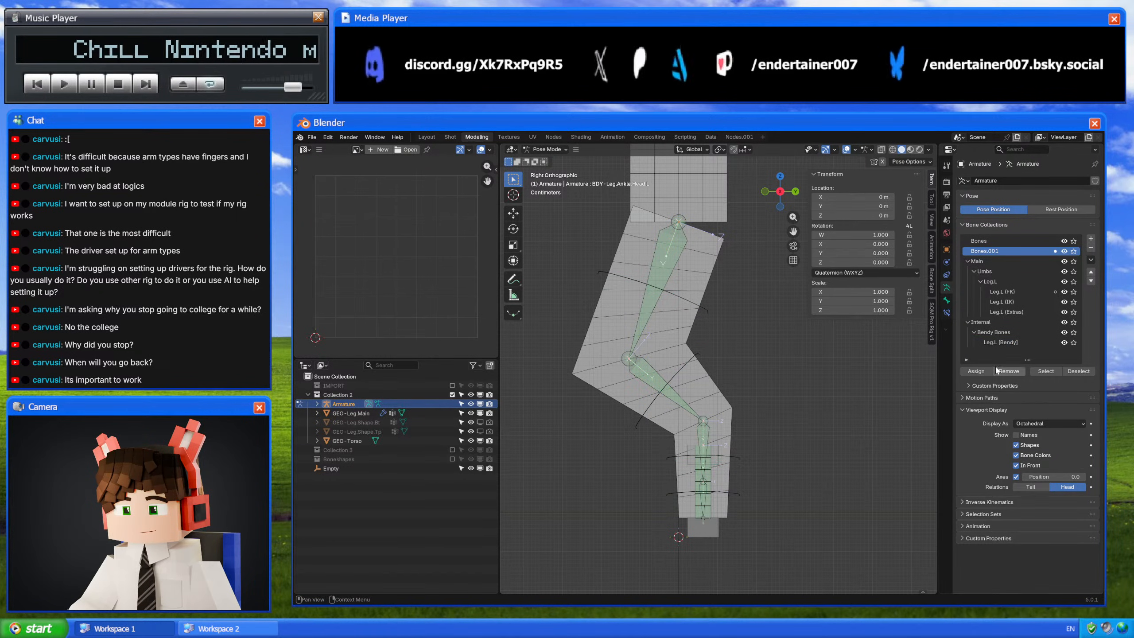
click(1044, 372)
key(m)
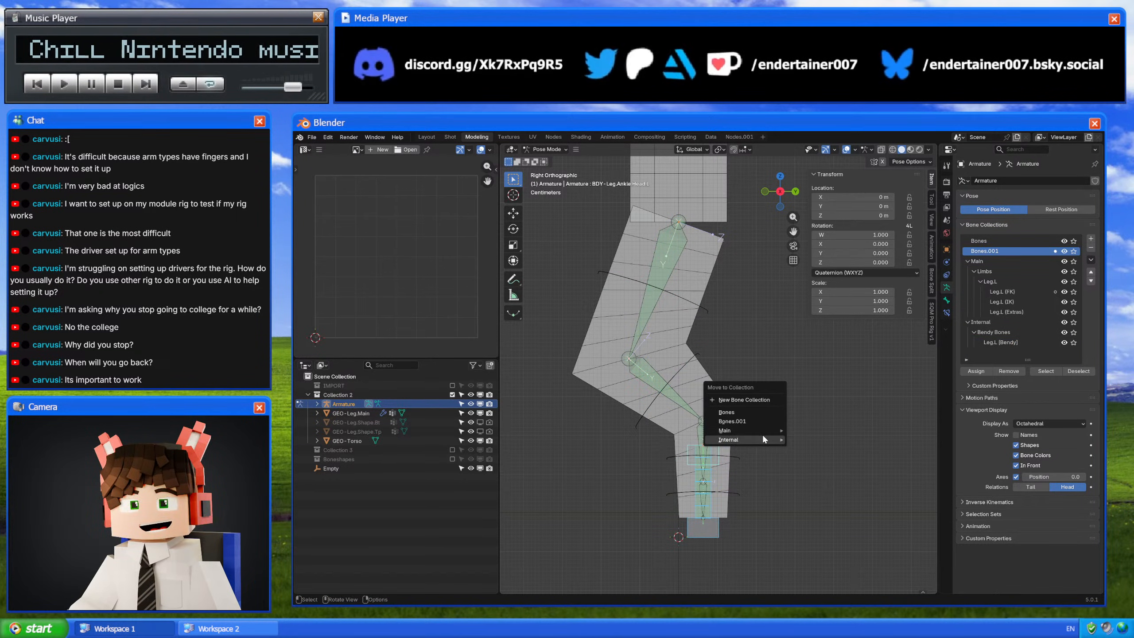
mouse_move(762, 438)
mouse_move(838, 464)
click(891, 488)
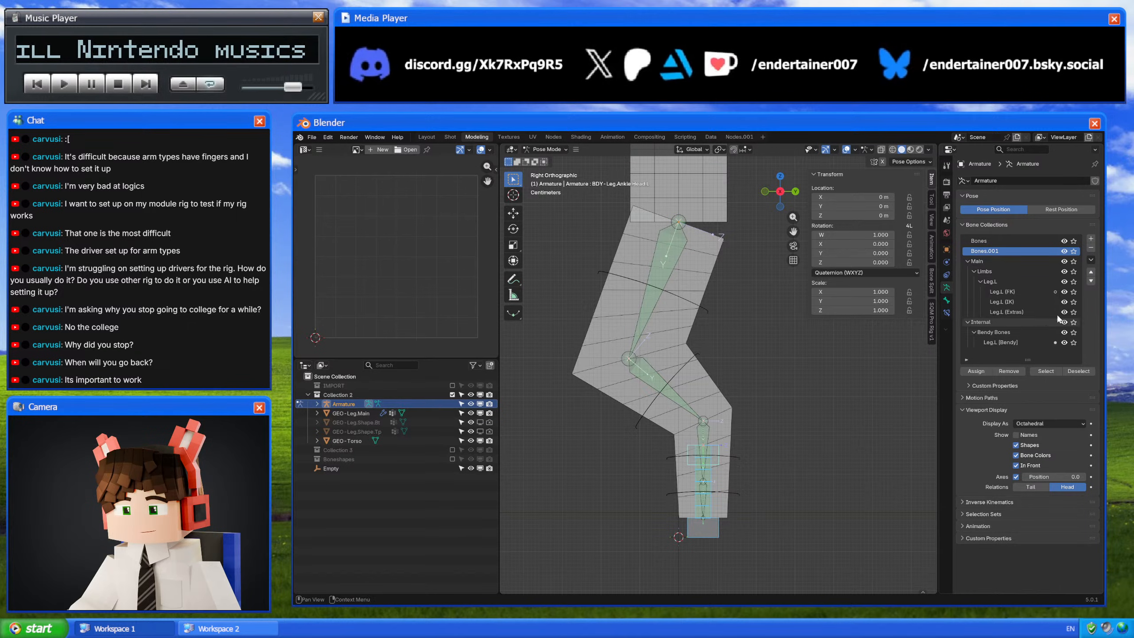
click(1090, 248)
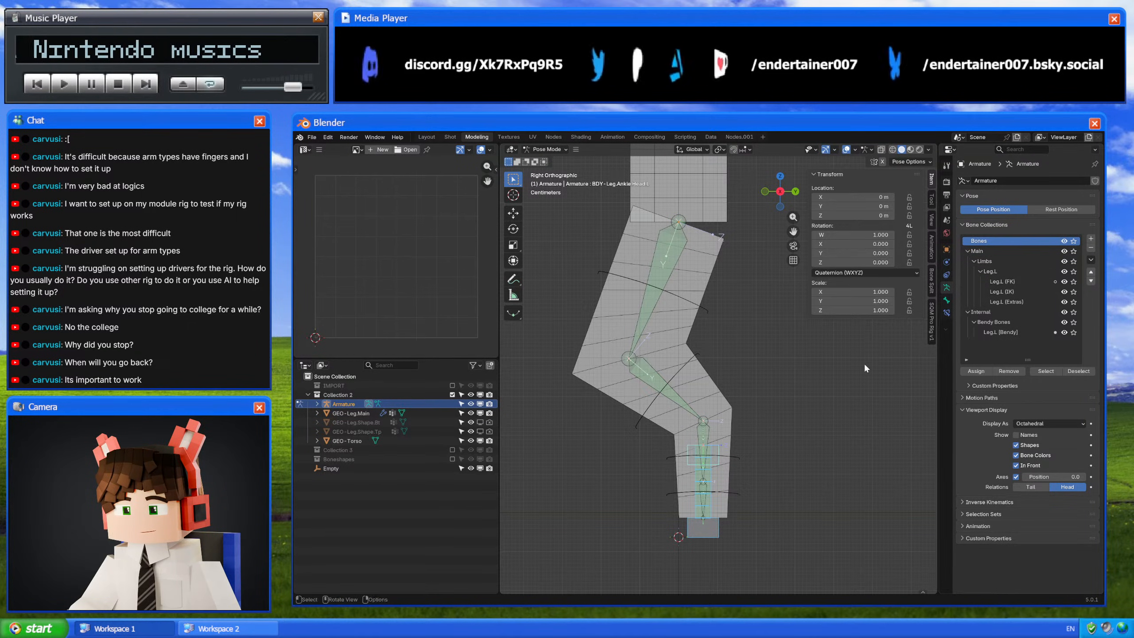
Step: Check which bones belong to the Bones collection by selecting its members, and clear the selection
click(1045, 371)
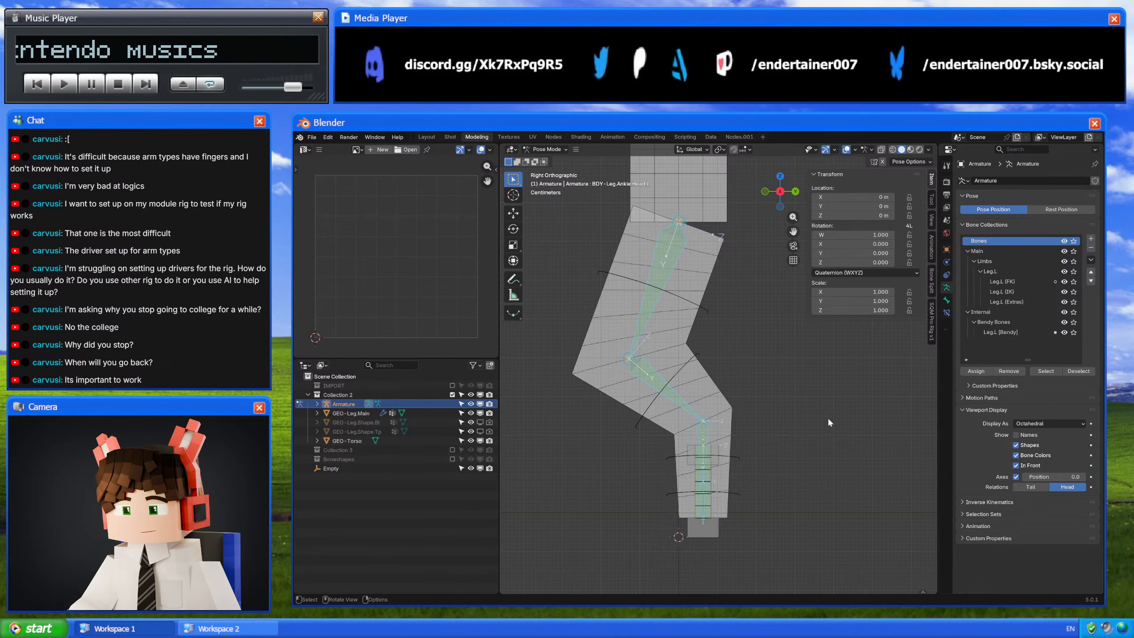
click(828, 417)
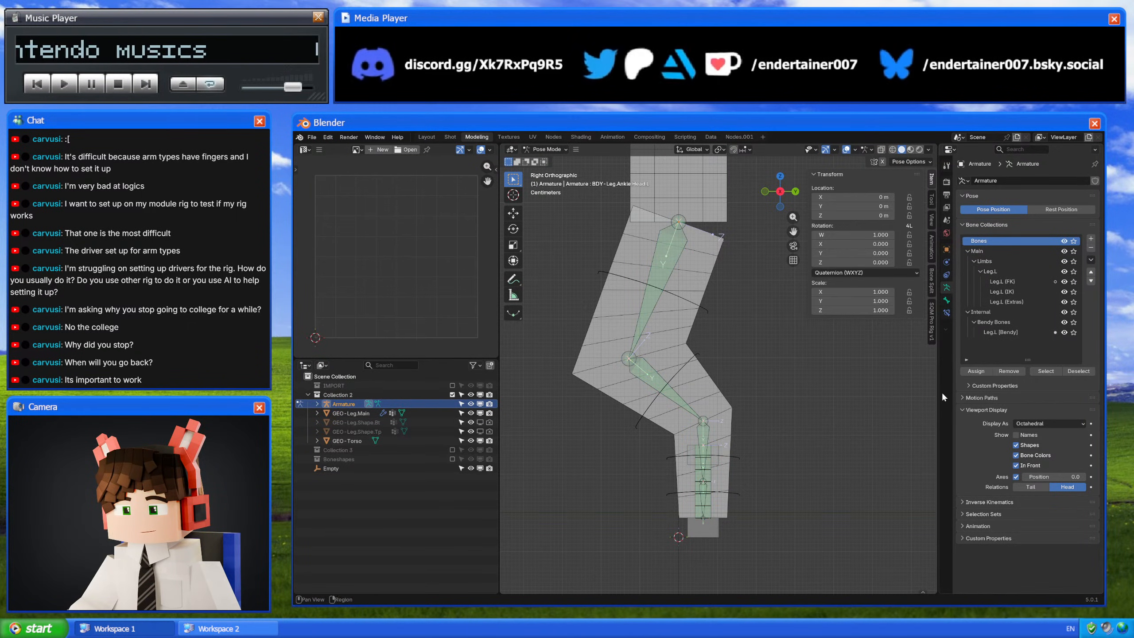
Step: Add a bone collection named Deform Bones under Internal
click(1091, 238)
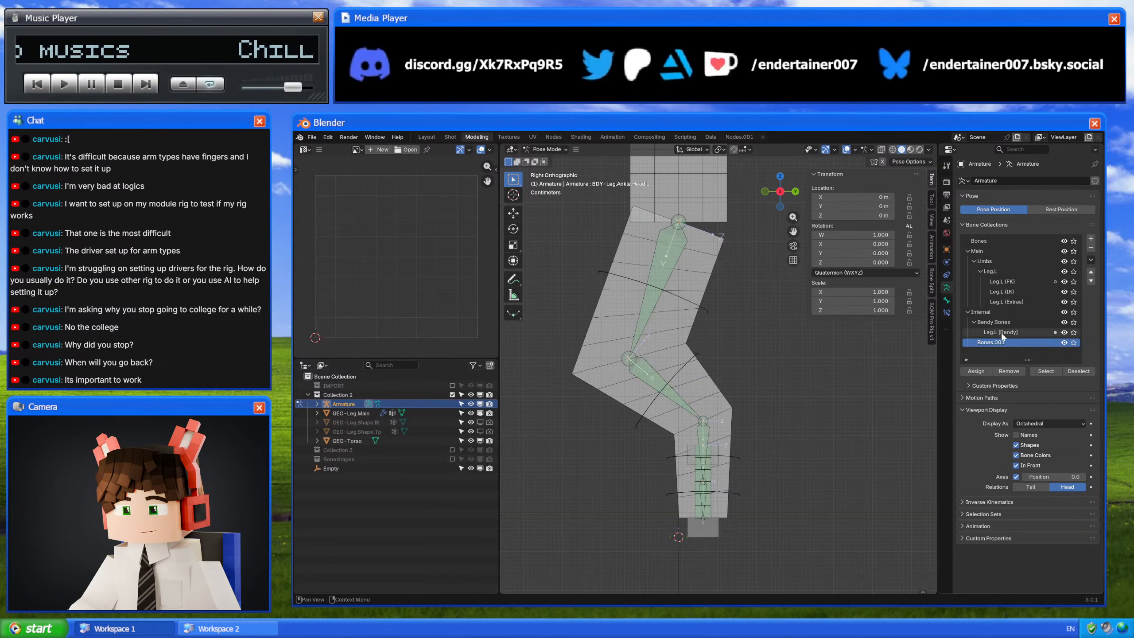
double_click(996, 343)
text(Deform)
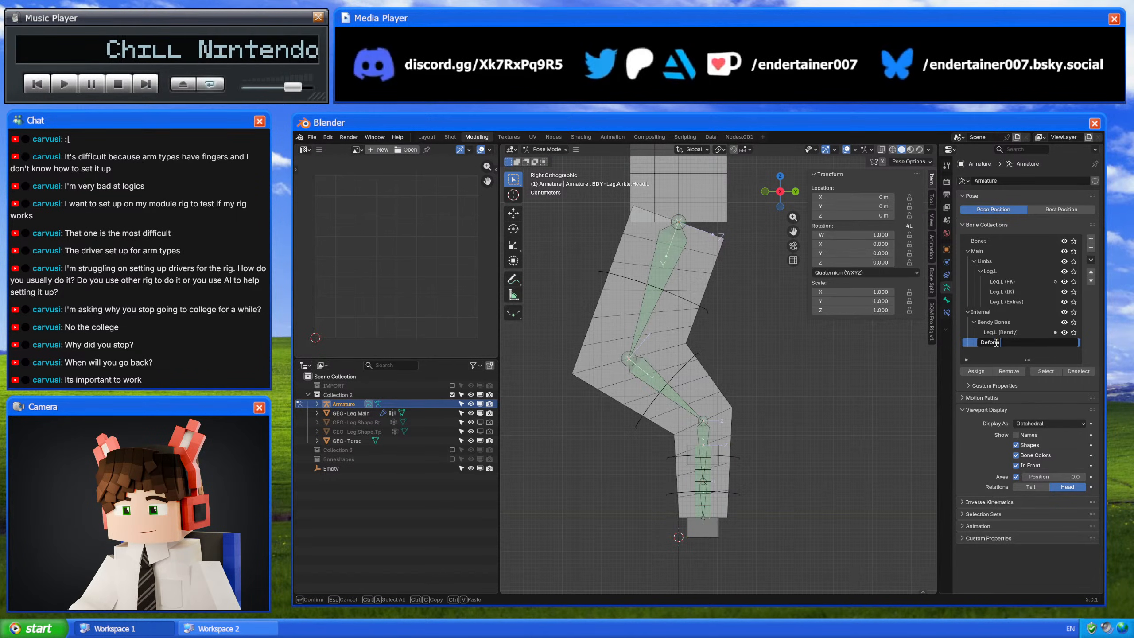
text(Bones)
key(Return)
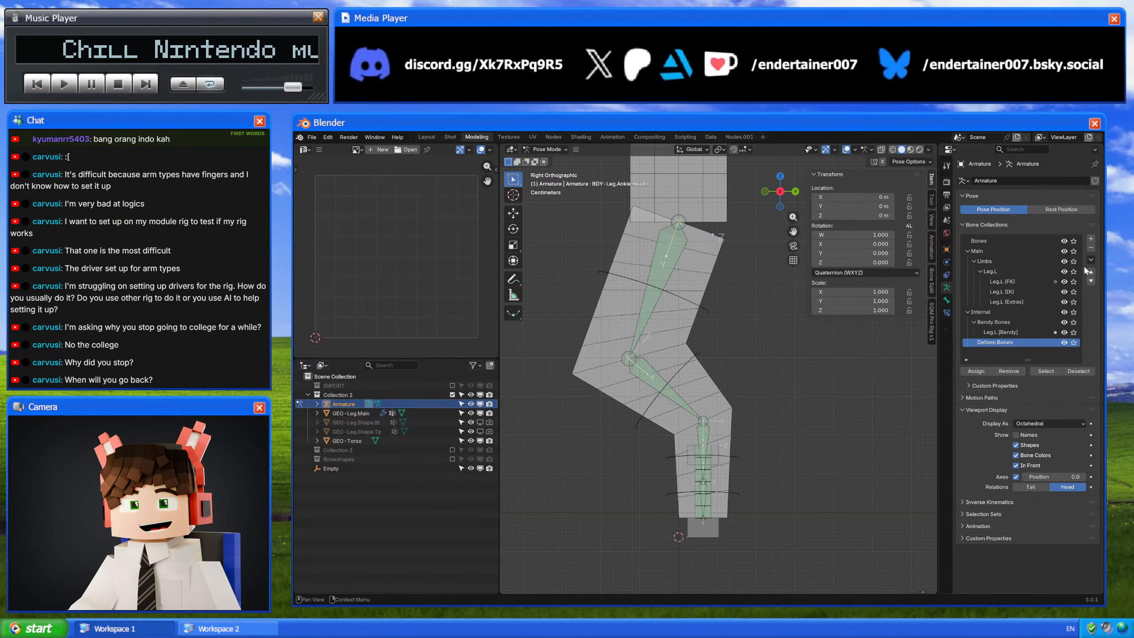
Step: Add a bone collection named Leg.L [Deform] nested under Deform Bones, and move Deform Bones above Bendy Bones
click(1091, 238)
drag(1019, 352, 1020, 343)
double_click(1029, 351)
text(Leg.L)
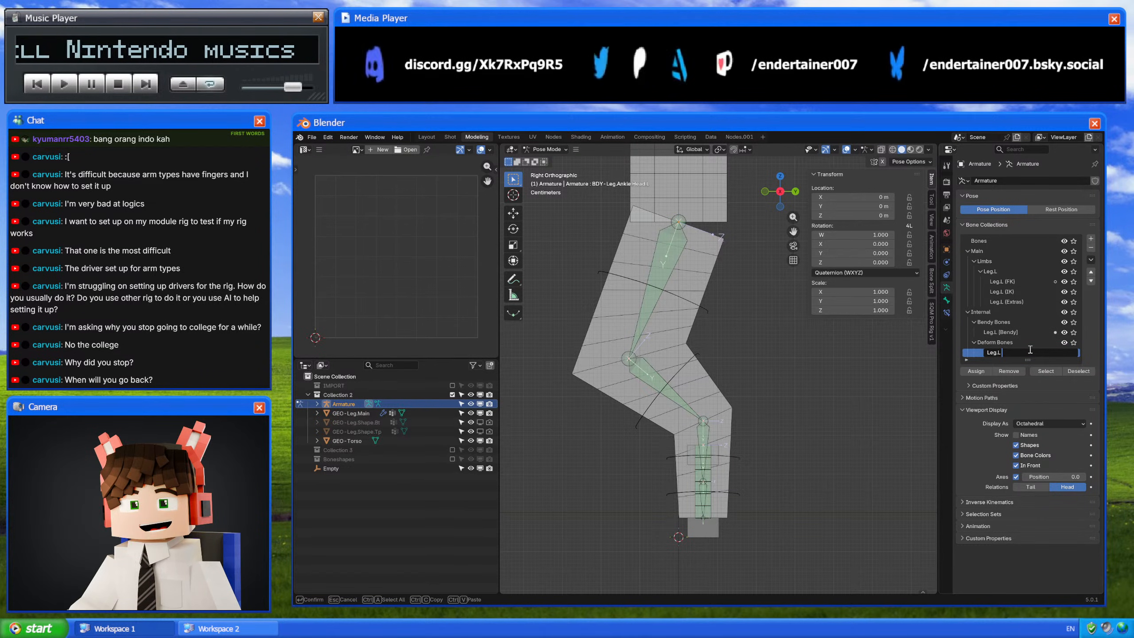
text(()
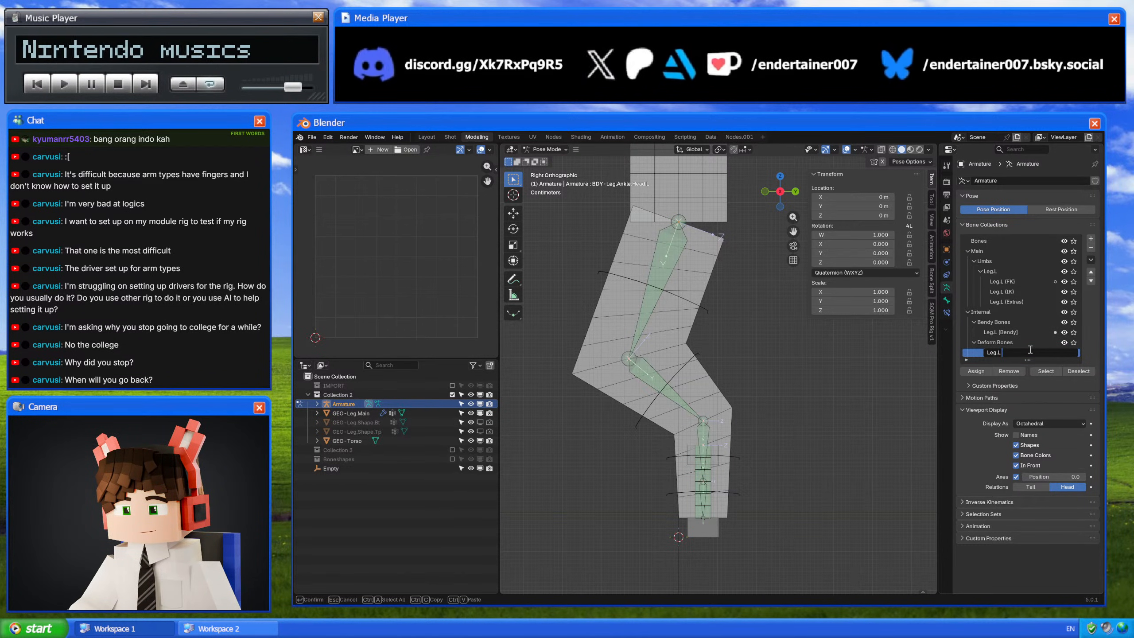
text(Deform])
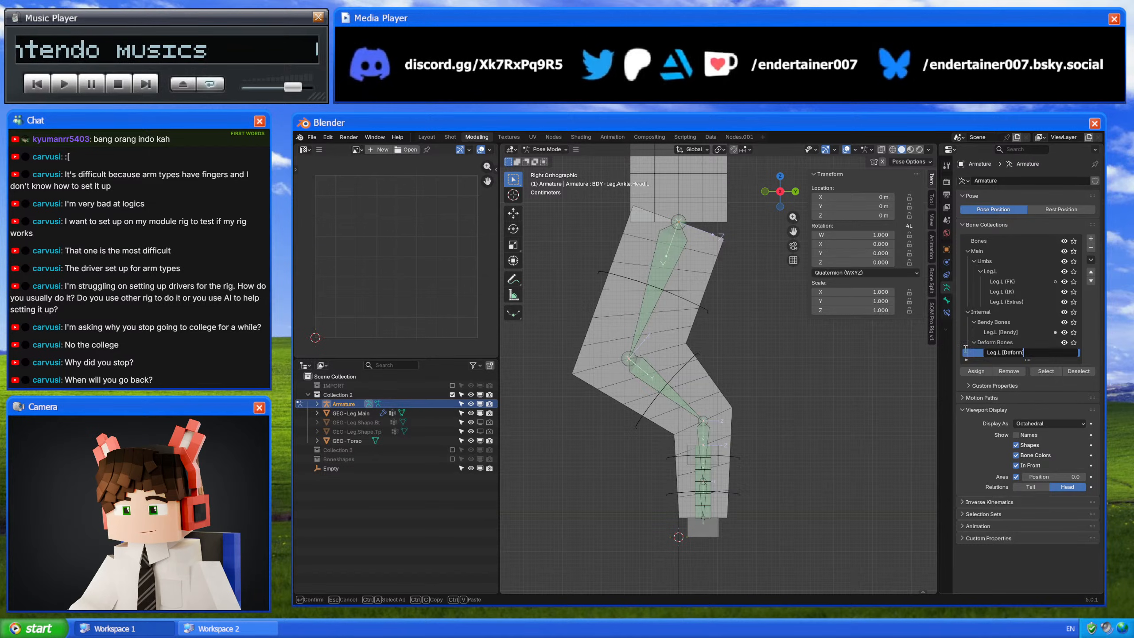
key(Return)
click(1027, 342)
click(1092, 272)
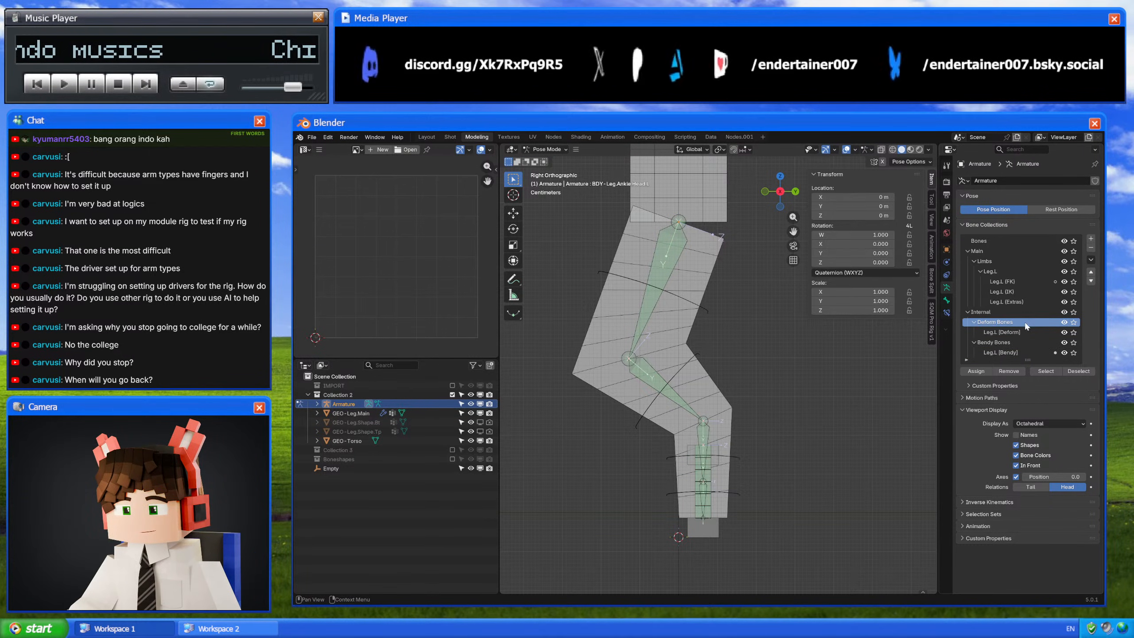
Step: Move all bones of the Bones collection to Leg.L [Deform] and remove the Bones collection
click(1000, 242)
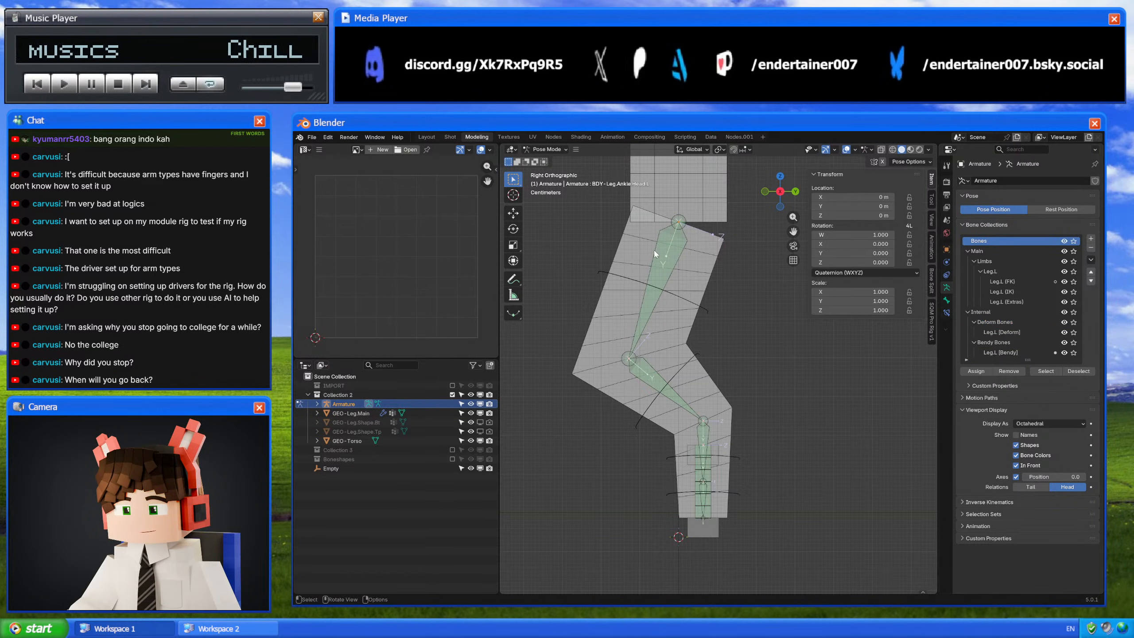
click(673, 255)
click(1033, 369)
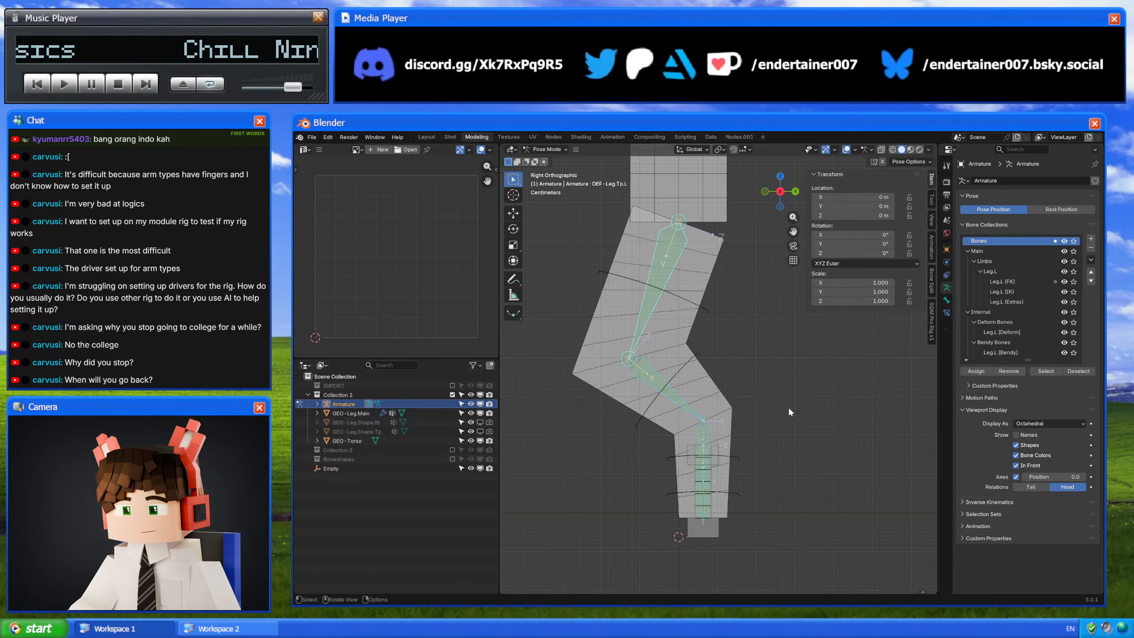
key(m)
mouse_move(844, 405)
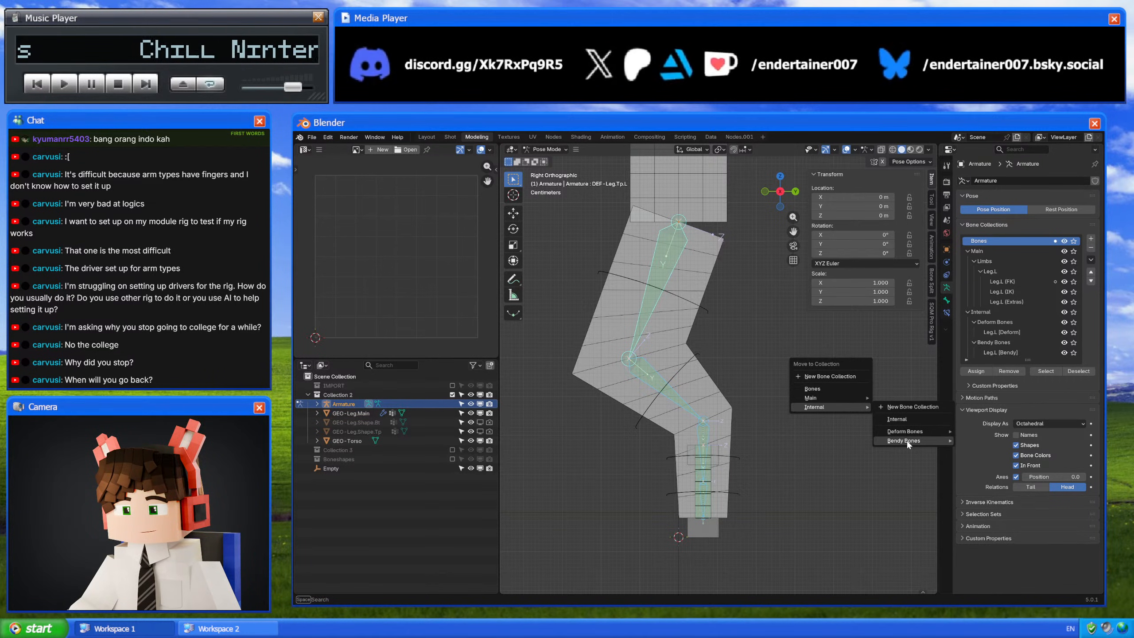
mouse_move(936, 441)
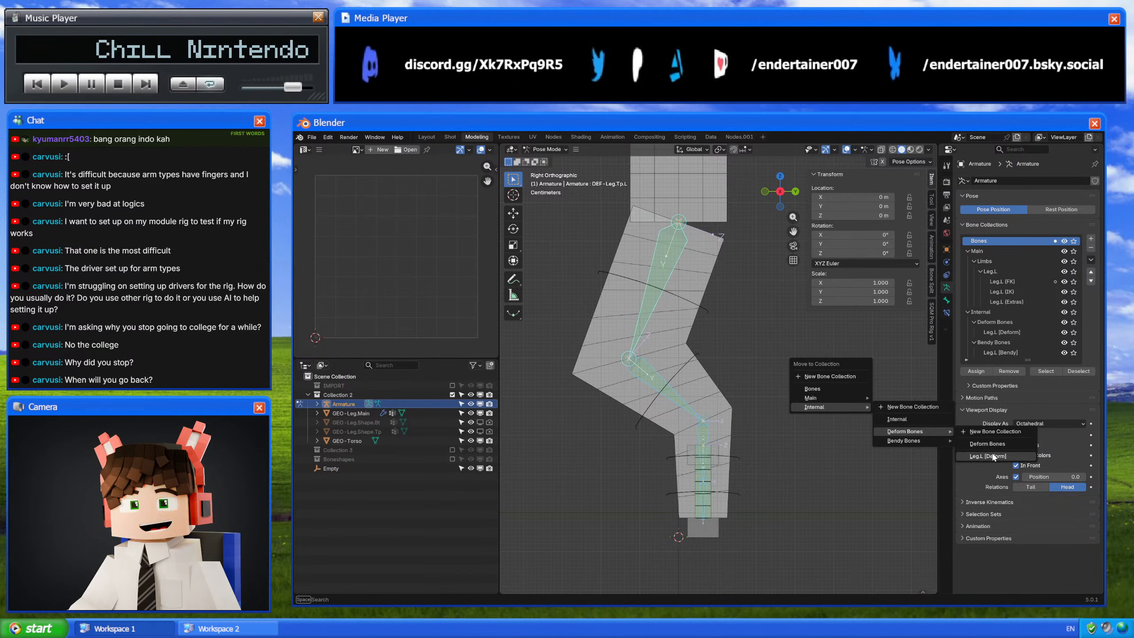
click(987, 455)
click(1091, 248)
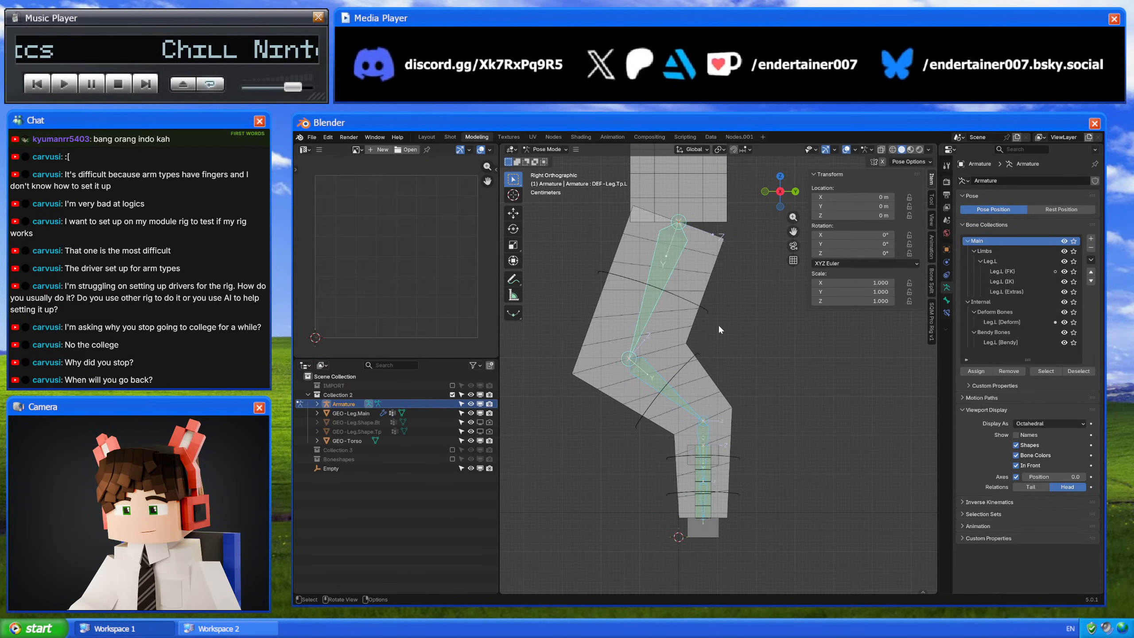
Step: Select the leg's FK control bones and duplicate them in place in Edit Mode
shift+middle_drag(693, 363, 697, 317)
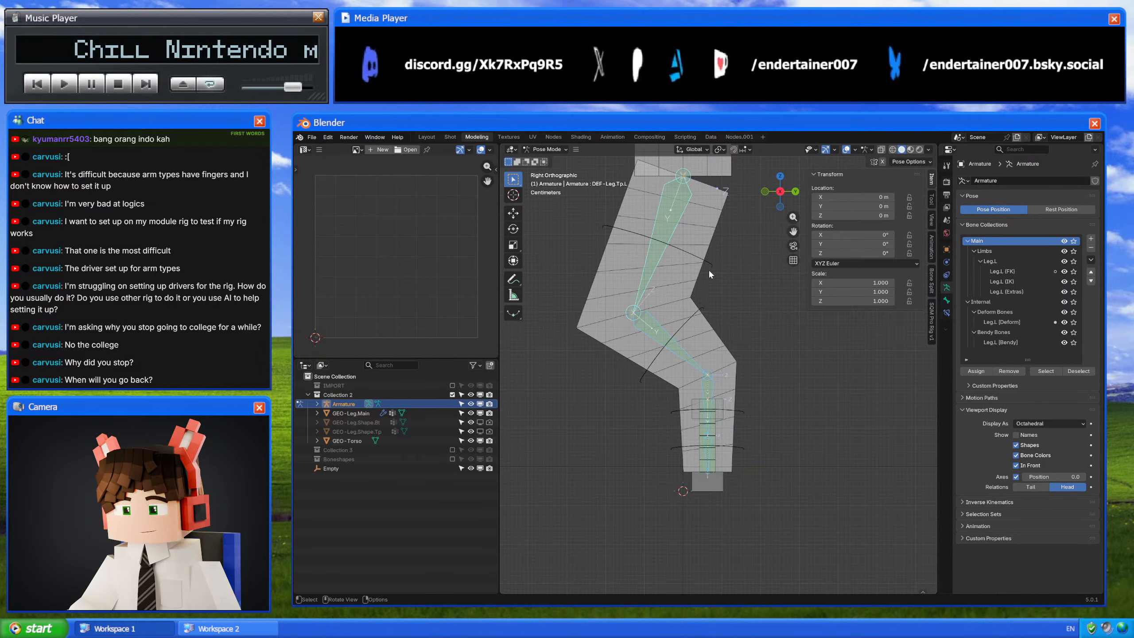
click(709, 268)
click(692, 319)
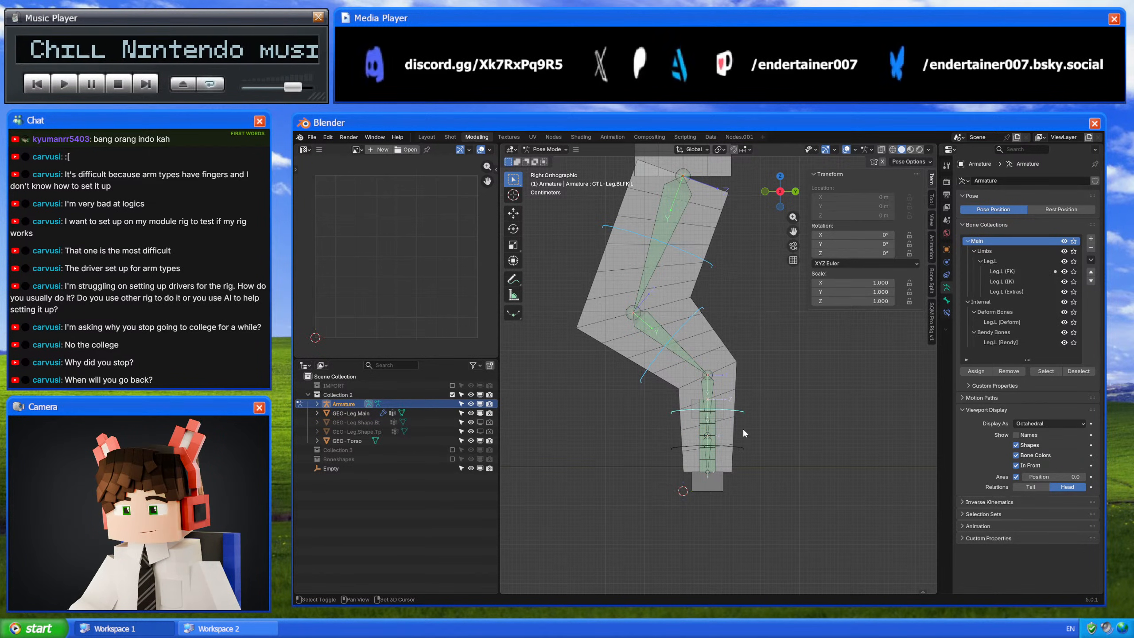
key(Tab)
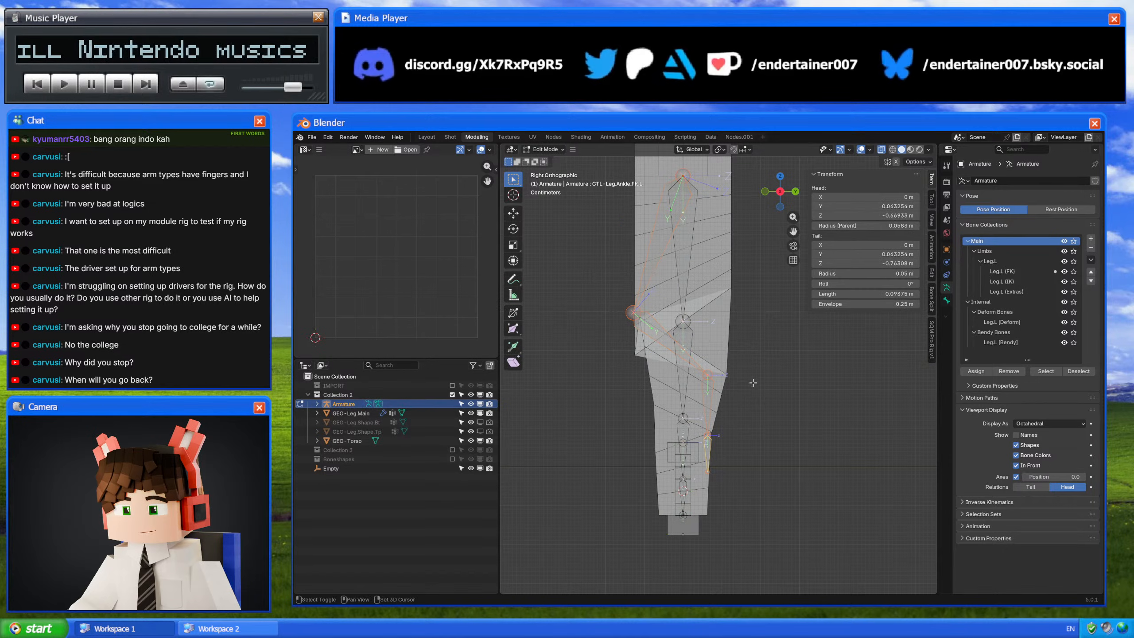
key(g)
key(Escape)
Step: Move the duplicated bones to the Leg.L [IK] collection and return to Pose Mode
key(m)
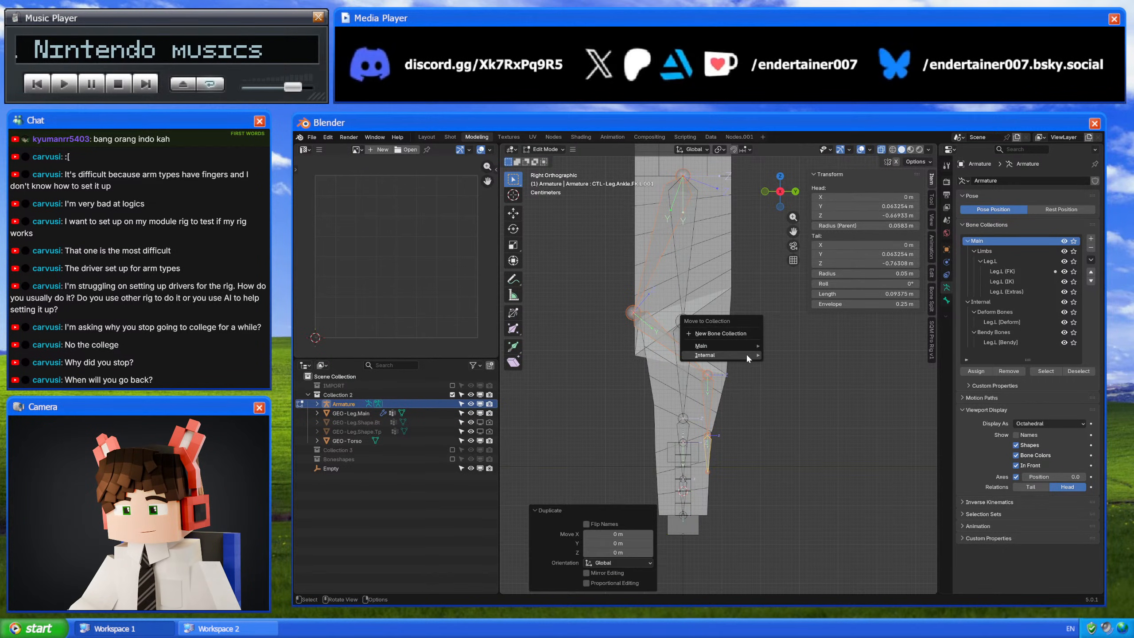
mouse_move(746, 356)
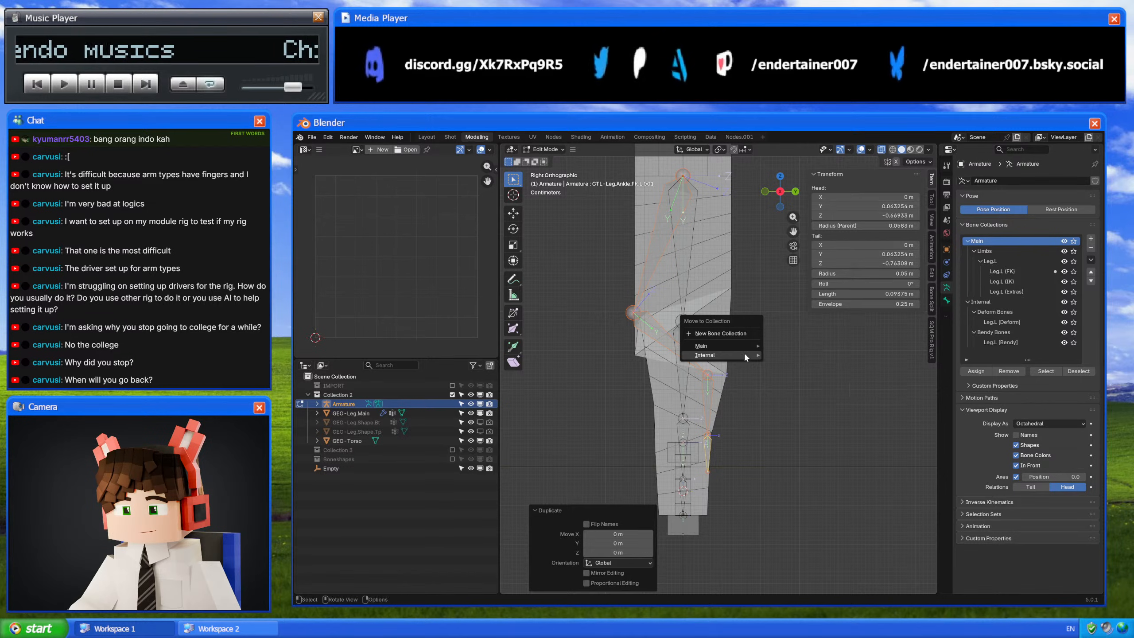
mouse_move(825, 368)
mouse_move(882, 392)
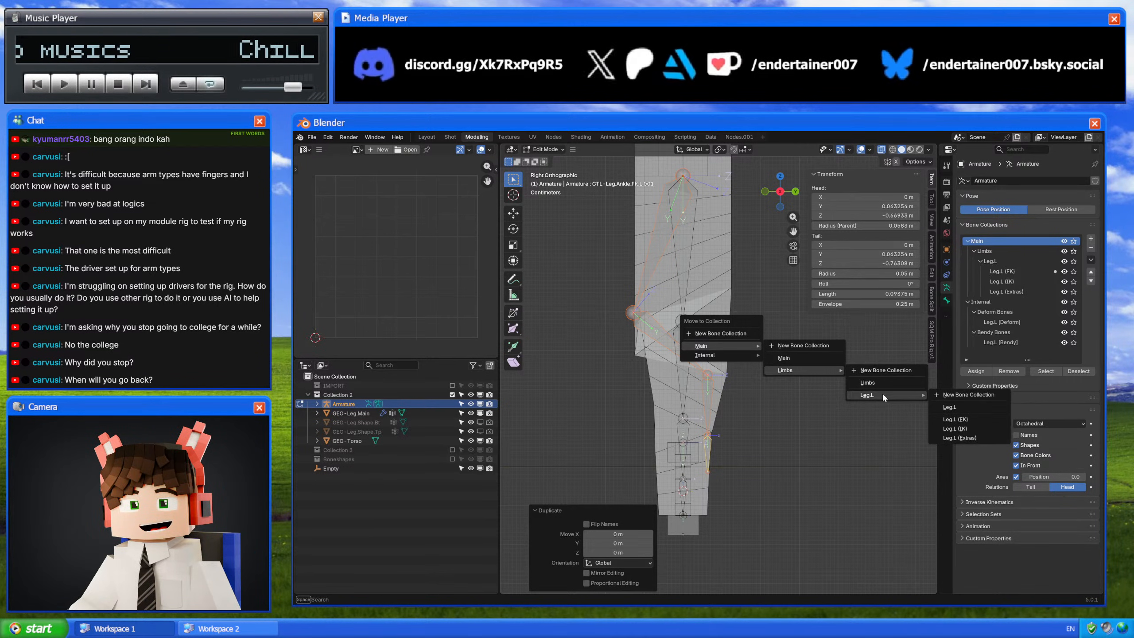
click(982, 424)
key(ctrl+Tab)
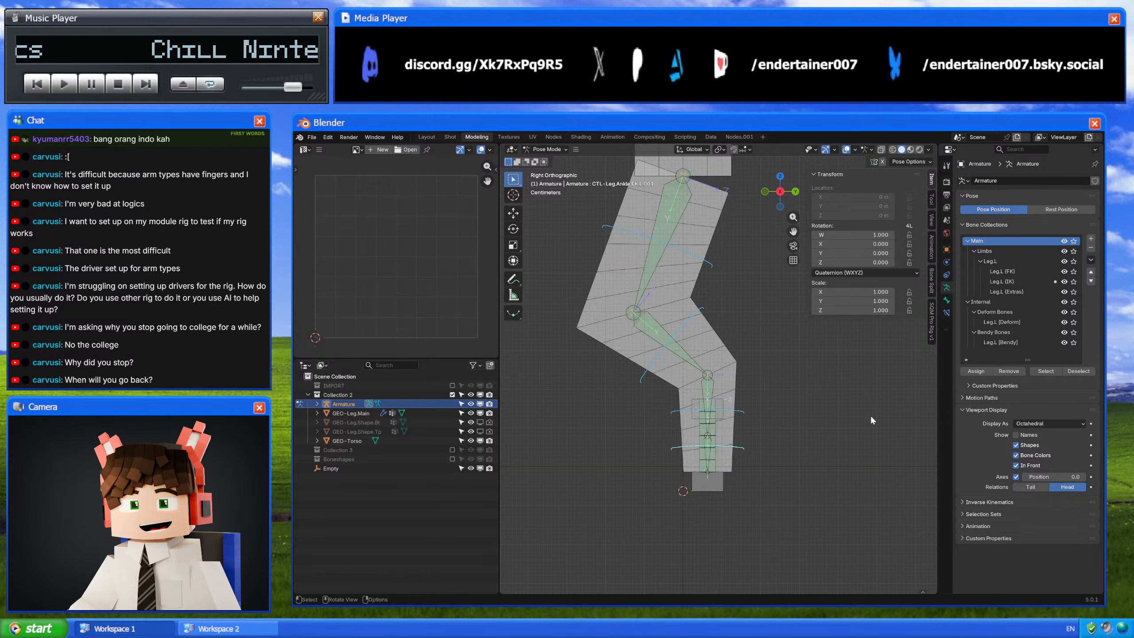
Step: Solo the Leg.L [IK] collection, clear the bone selection and put the armature in Edit Mode
click(1073, 281)
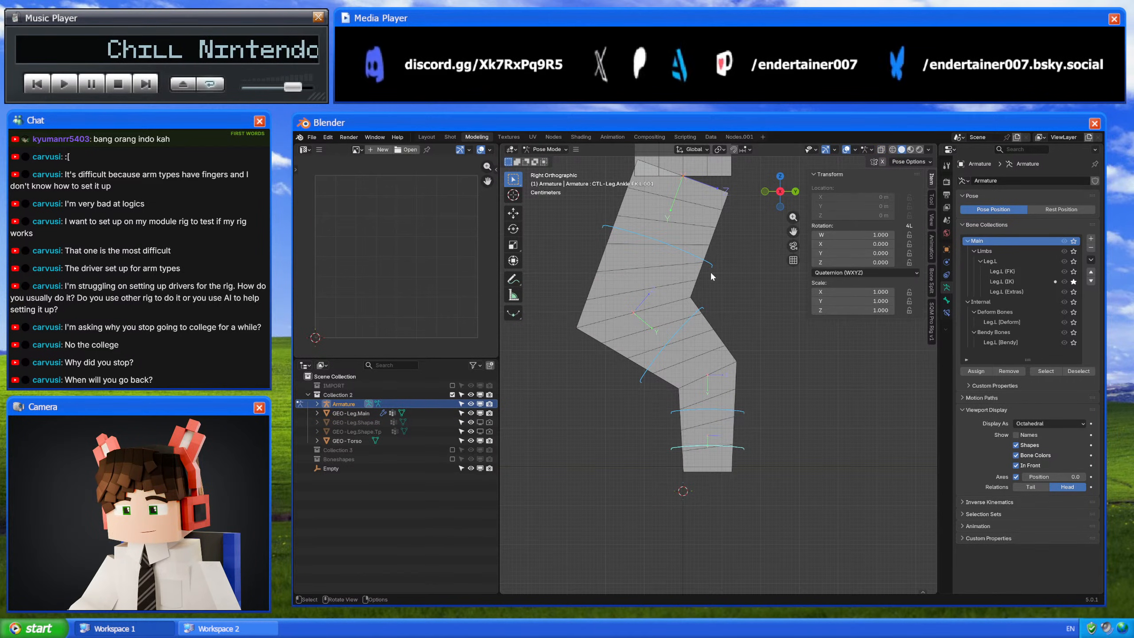
click(721, 423)
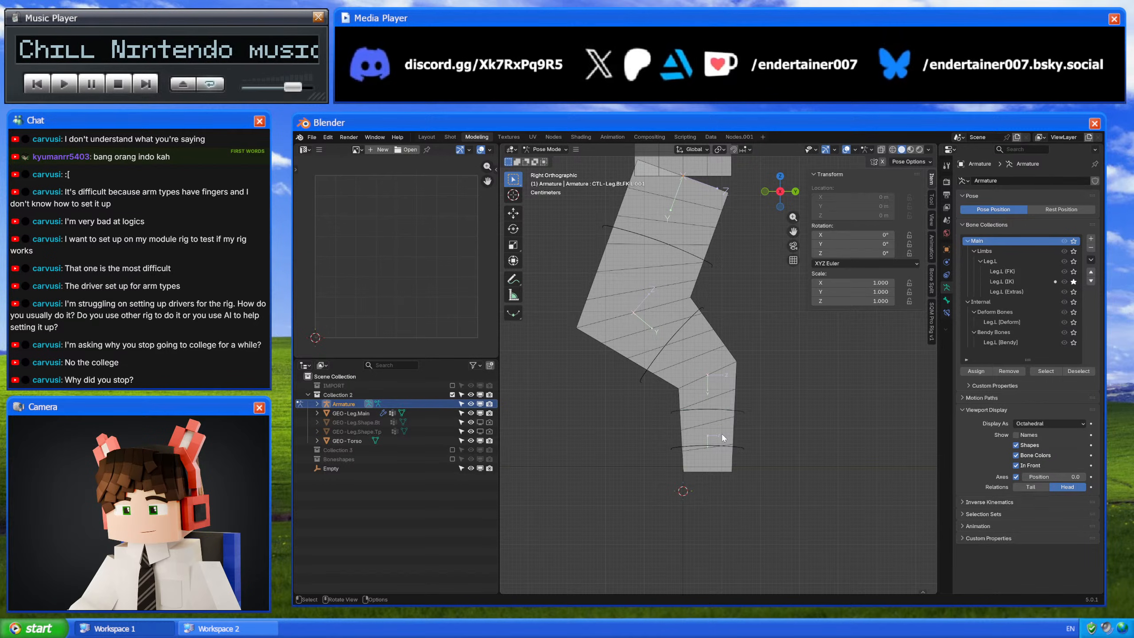
key(Tab)
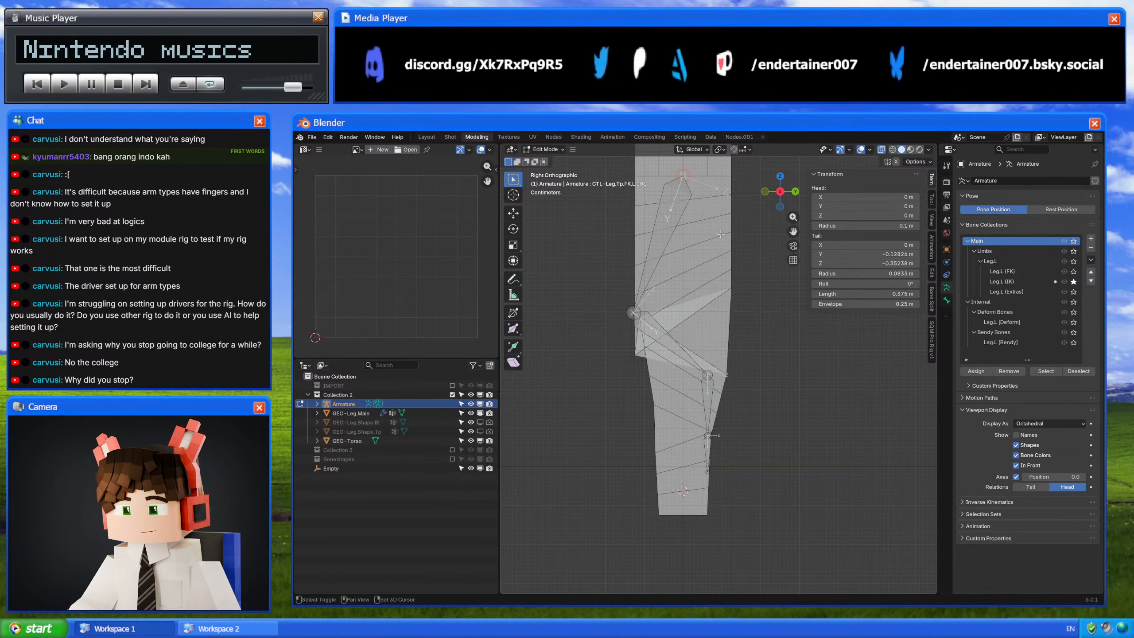
shift+middle_drag(737, 316, 727, 383)
key(shift+a)
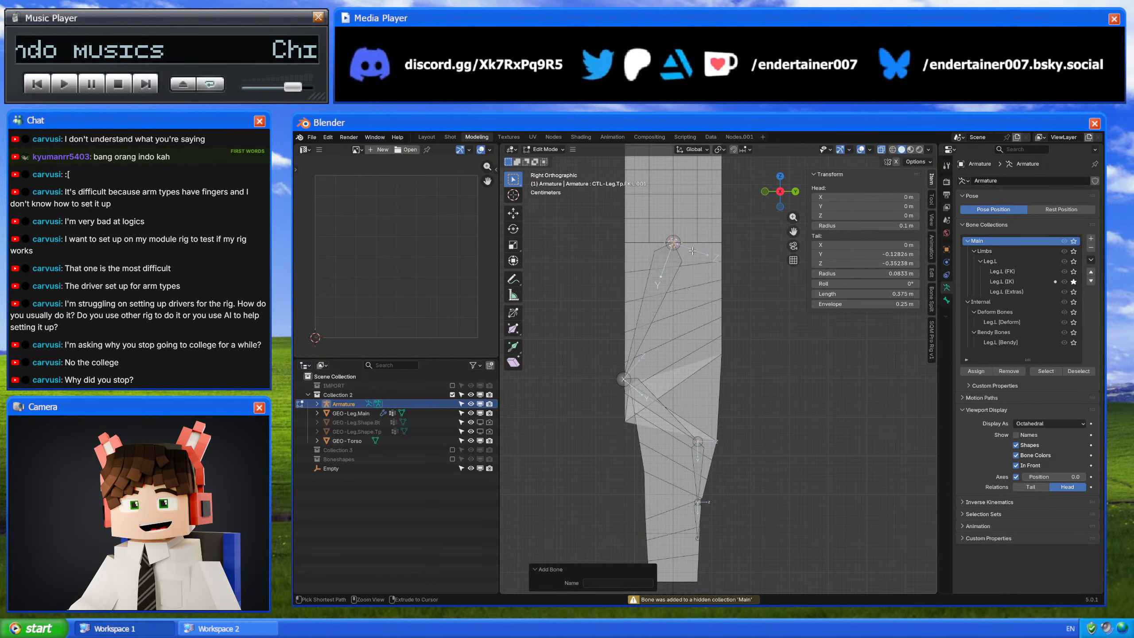
key(ctrl+z)
key(ctrl+z)
key(ctrl+z)
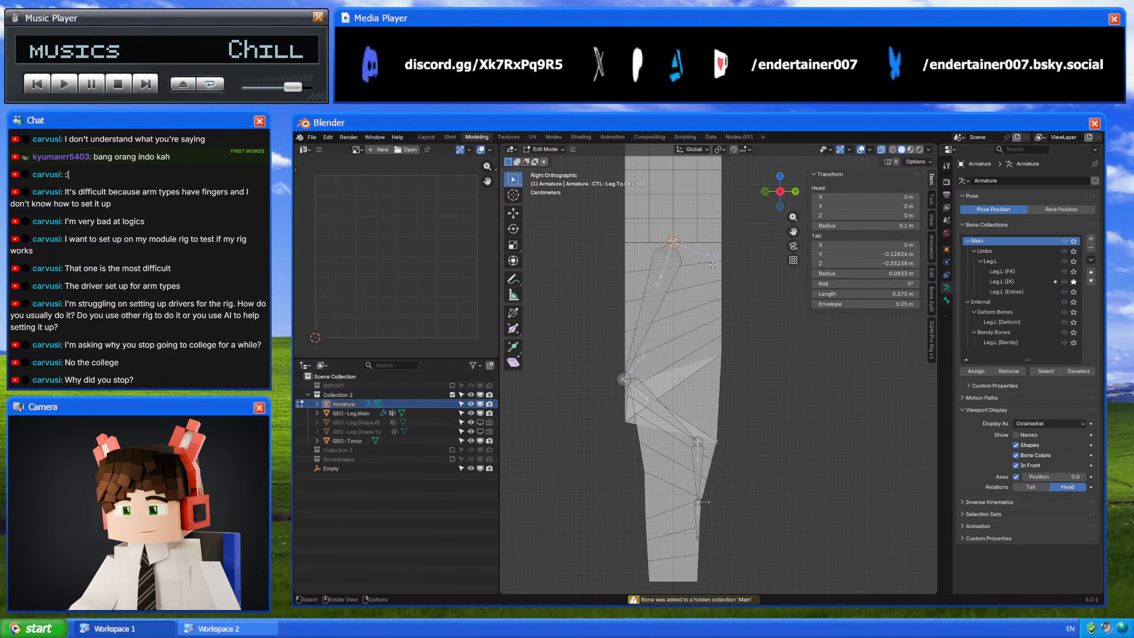
Step: Add a bone at the hip to the Leg.L [IK] collection, move its tail -1.2 m along global Z, and return to Pose Mode
click(1002, 281)
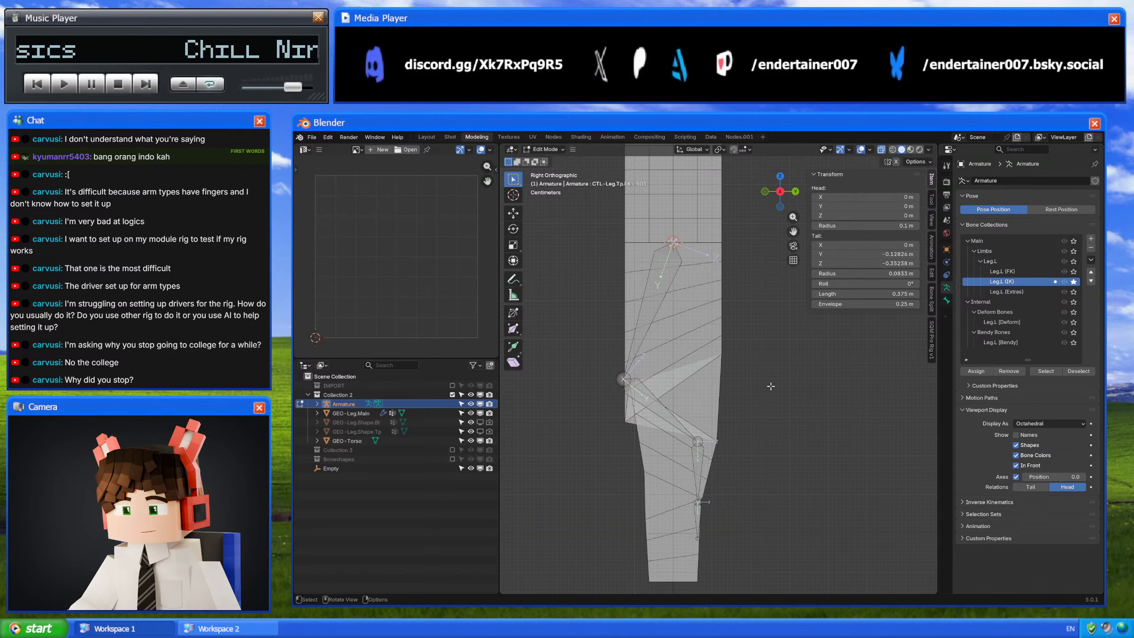
key(shift+a)
scroll(686, 220, down, 5)
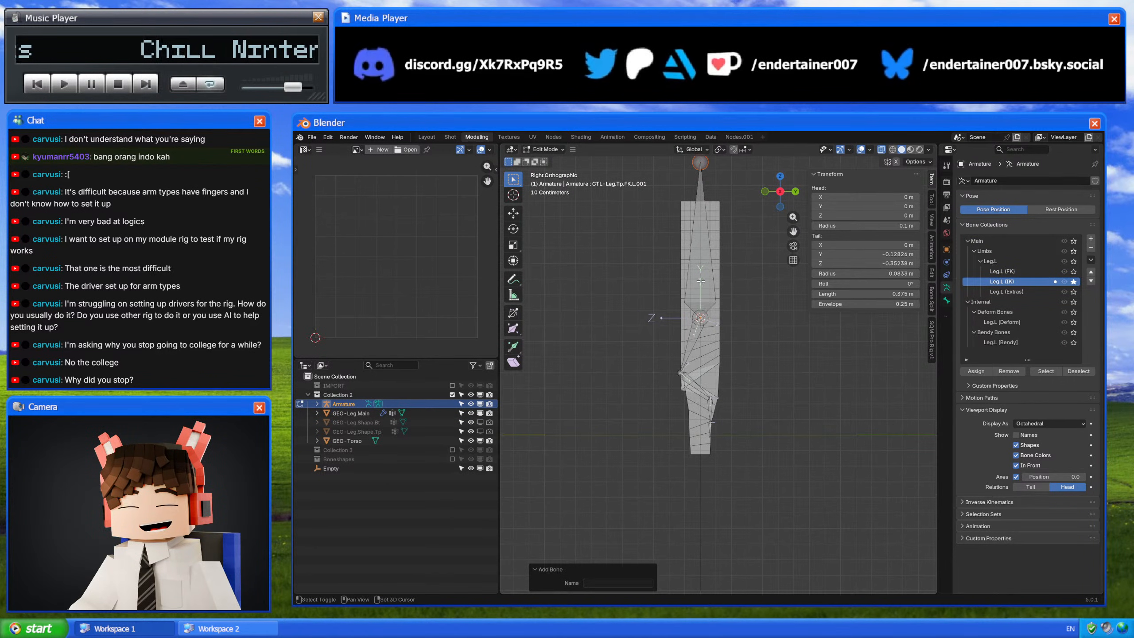
key(g)
key(z)
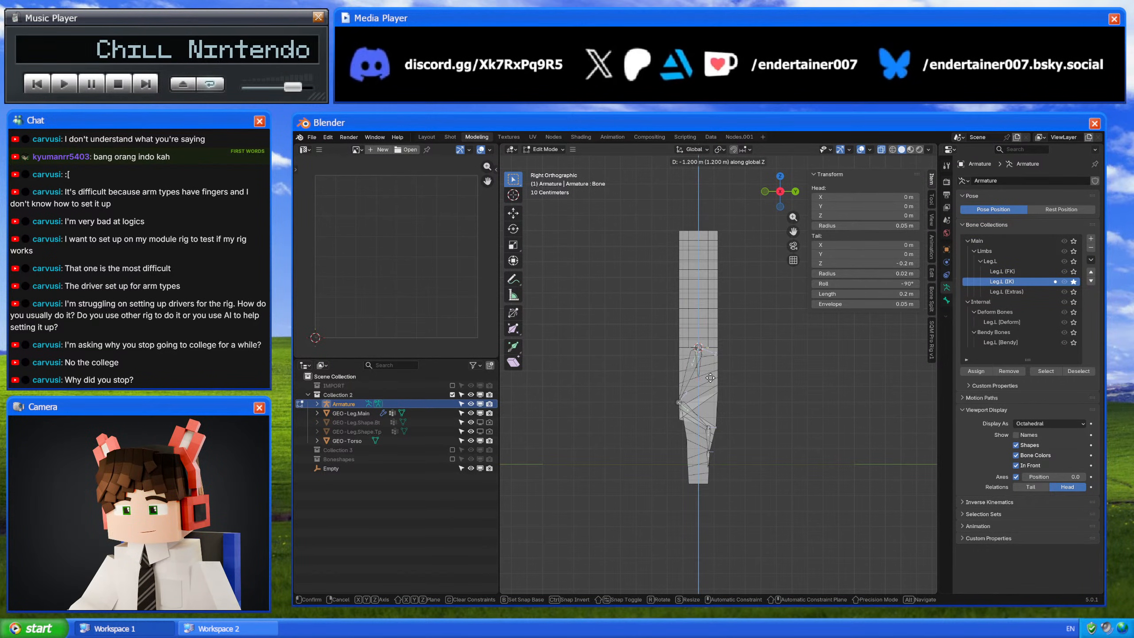
click(711, 377)
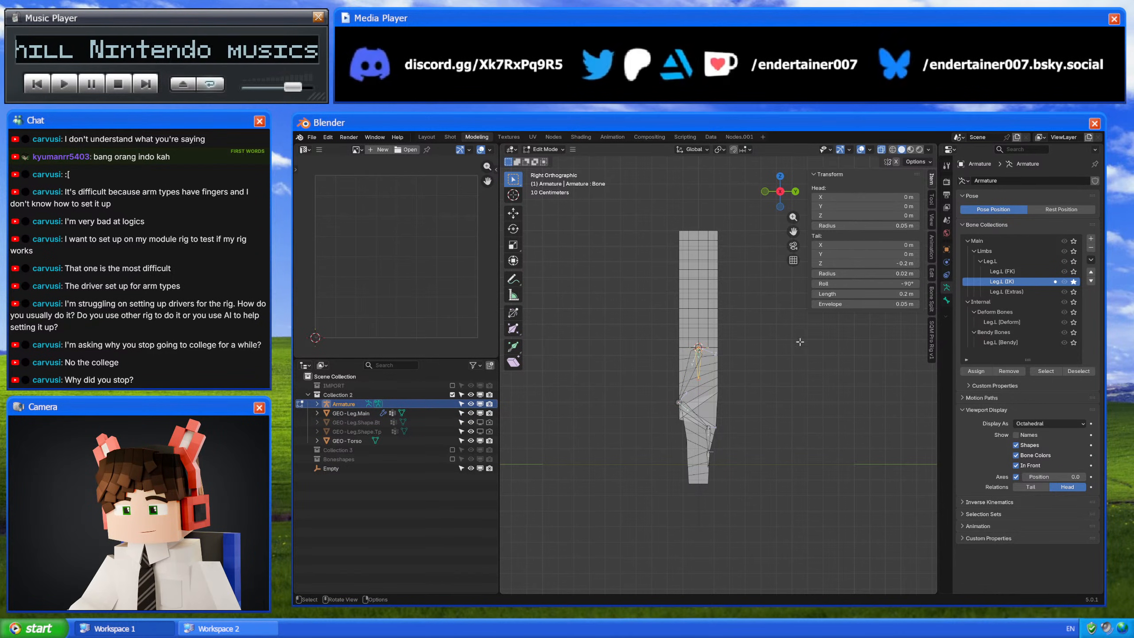
key(ctrl+Tab)
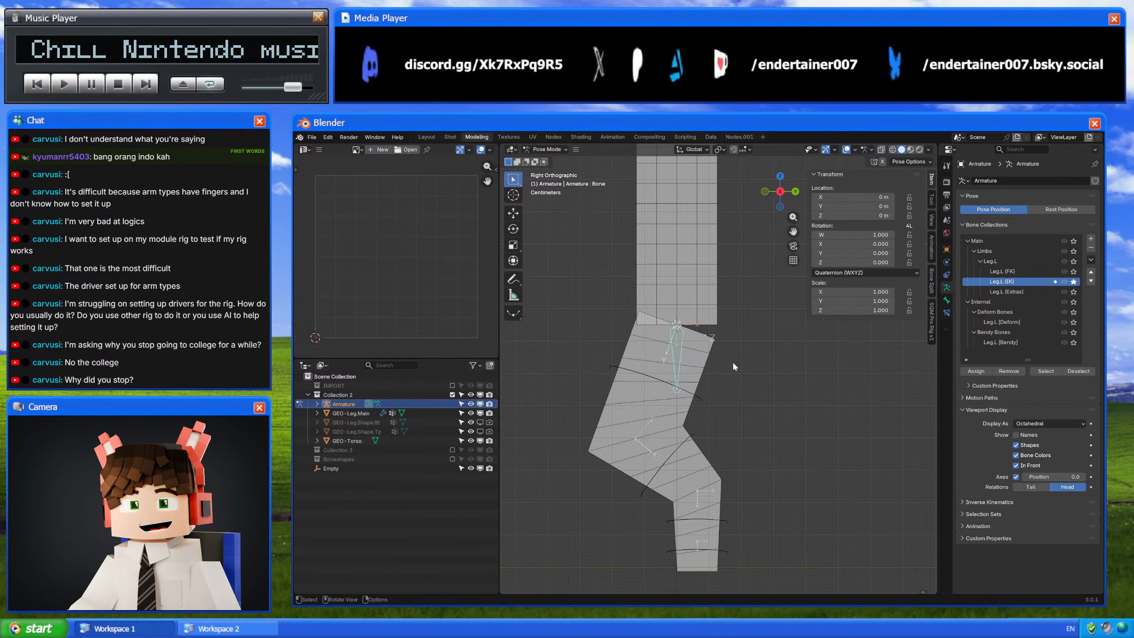
Step: Switch to Object Mode and paste the copied object into the Boneshapes collection
shift+middle_drag(717, 365, 712, 326)
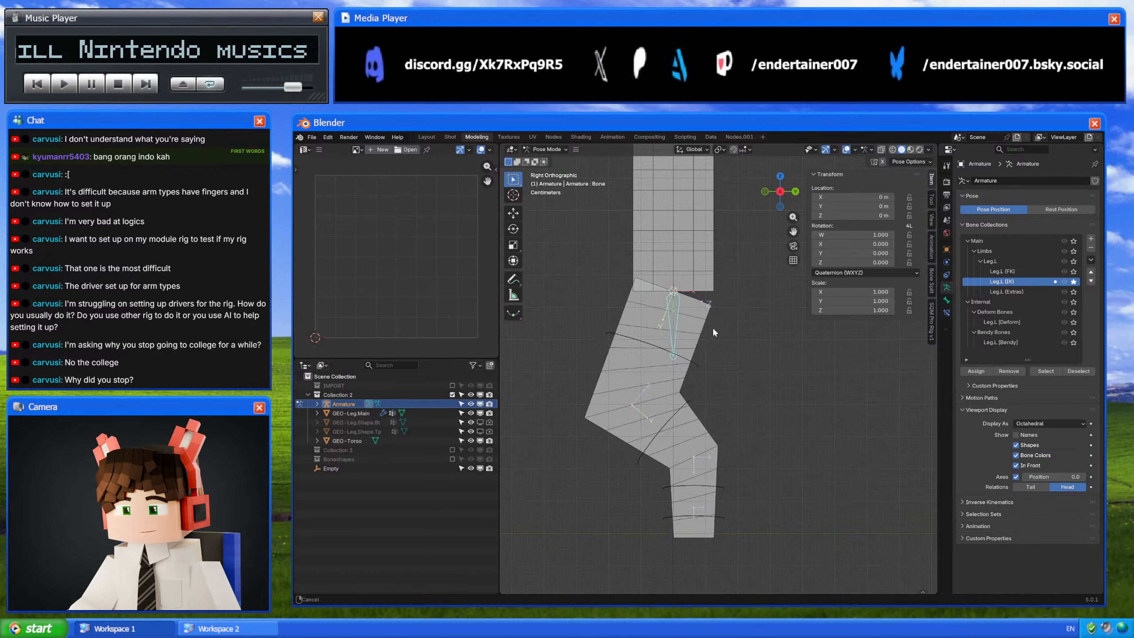
key(ctrl+Tab)
click(365, 449)
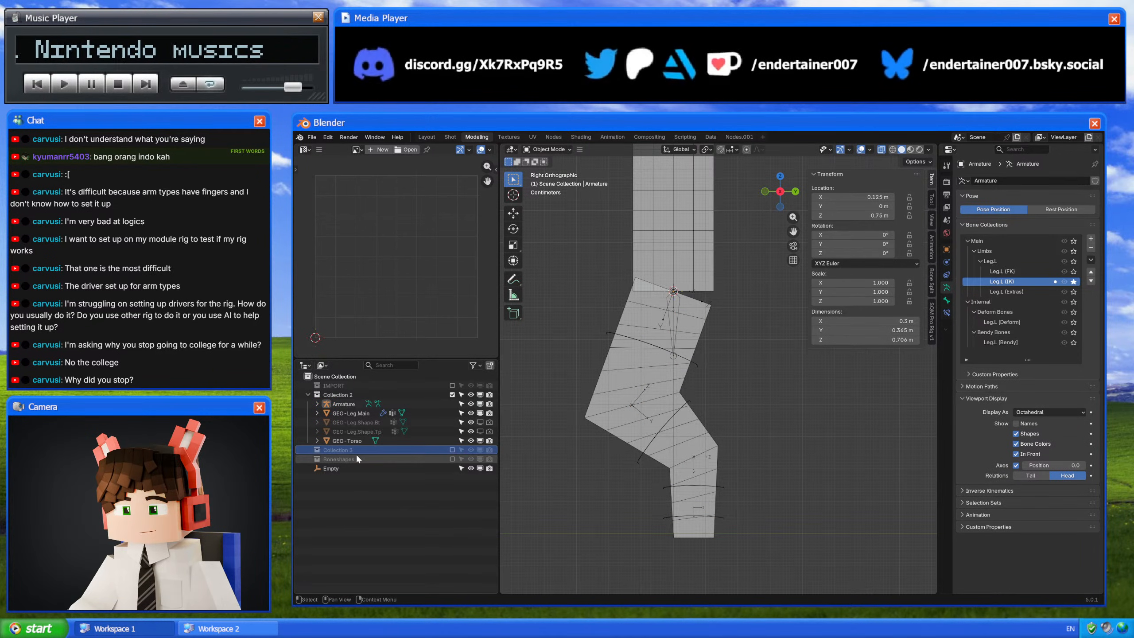
click(357, 459)
click(311, 137)
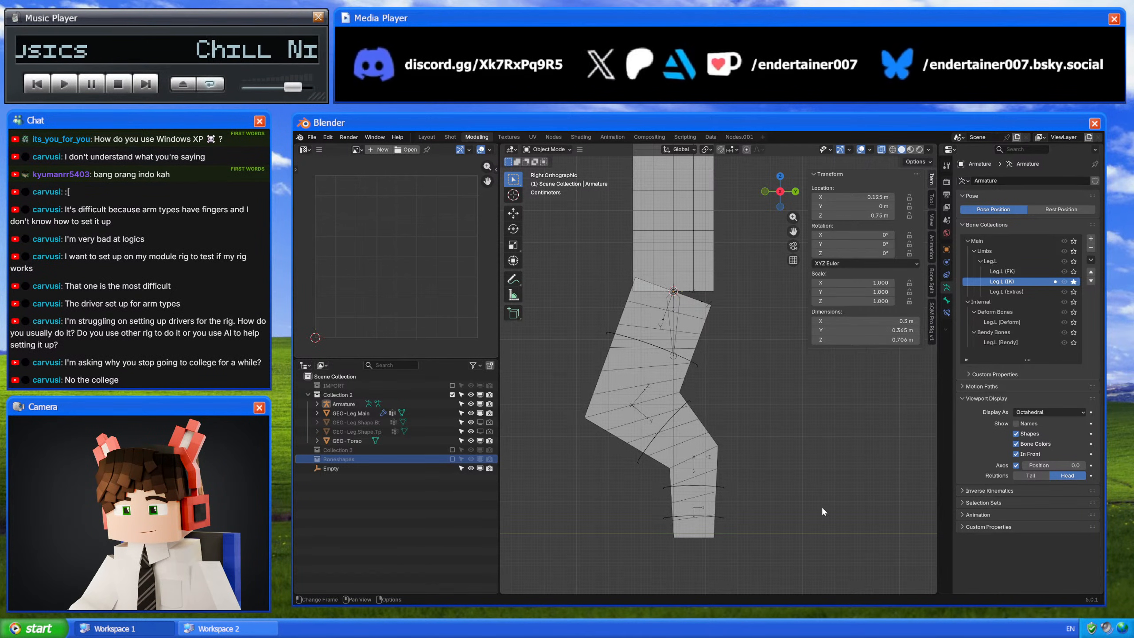
key(ctrl+v)
drag(357, 470, 356, 460)
Step: Return the armature to Pose Mode and assign BSP-Sphere as the custom shape of the new hip bone
click(672, 347)
key(ctrl+Tab)
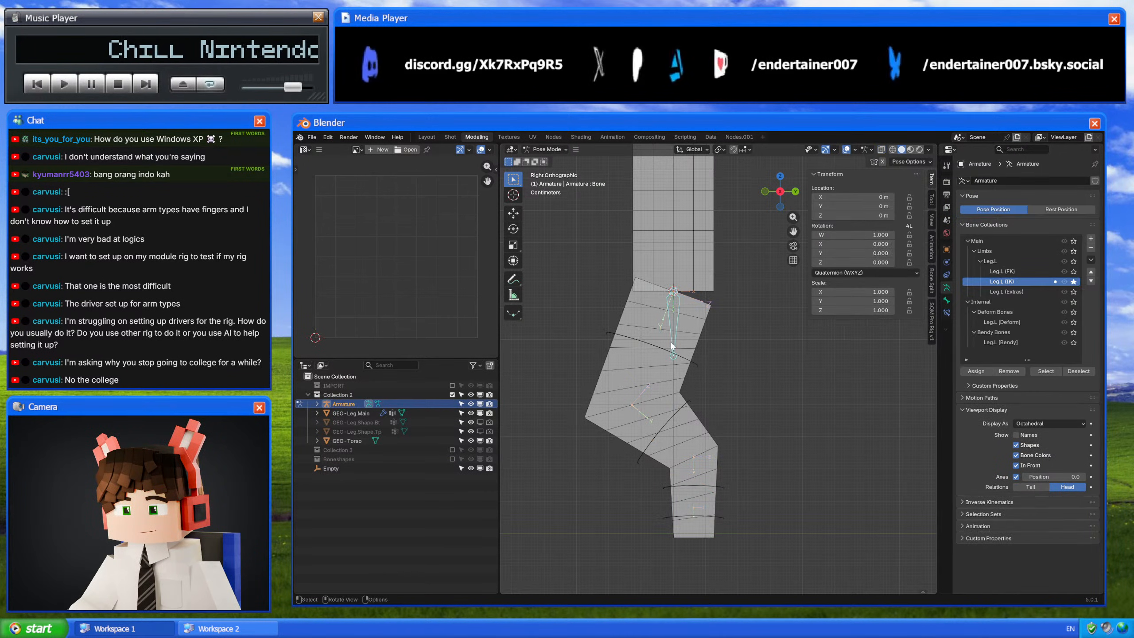
click(947, 300)
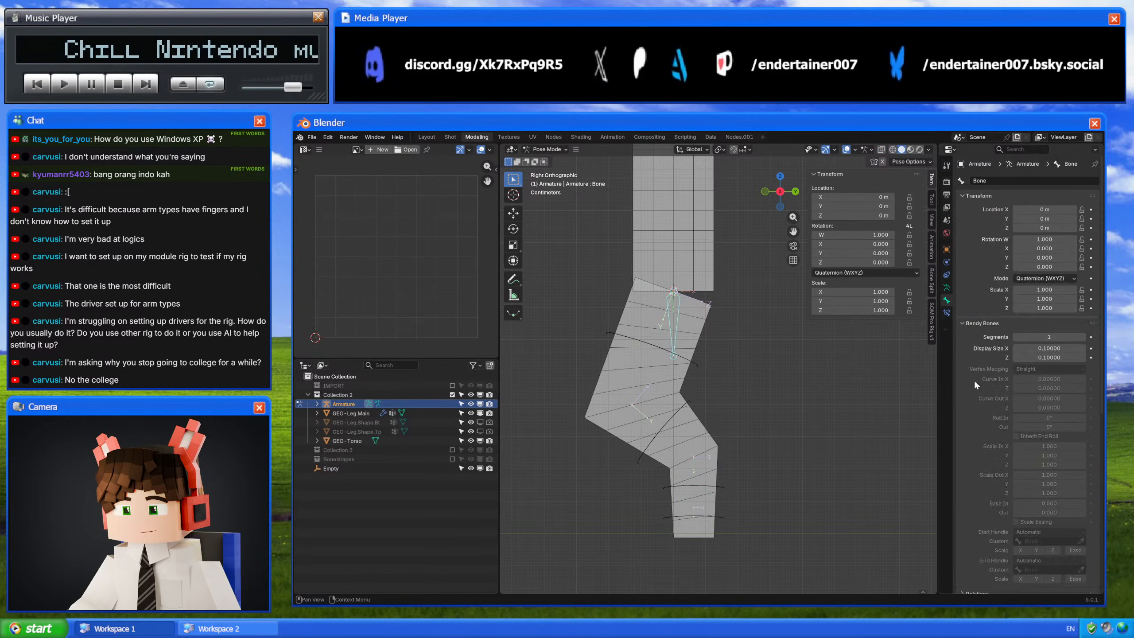
scroll(980, 442, down, 10)
click(1043, 449)
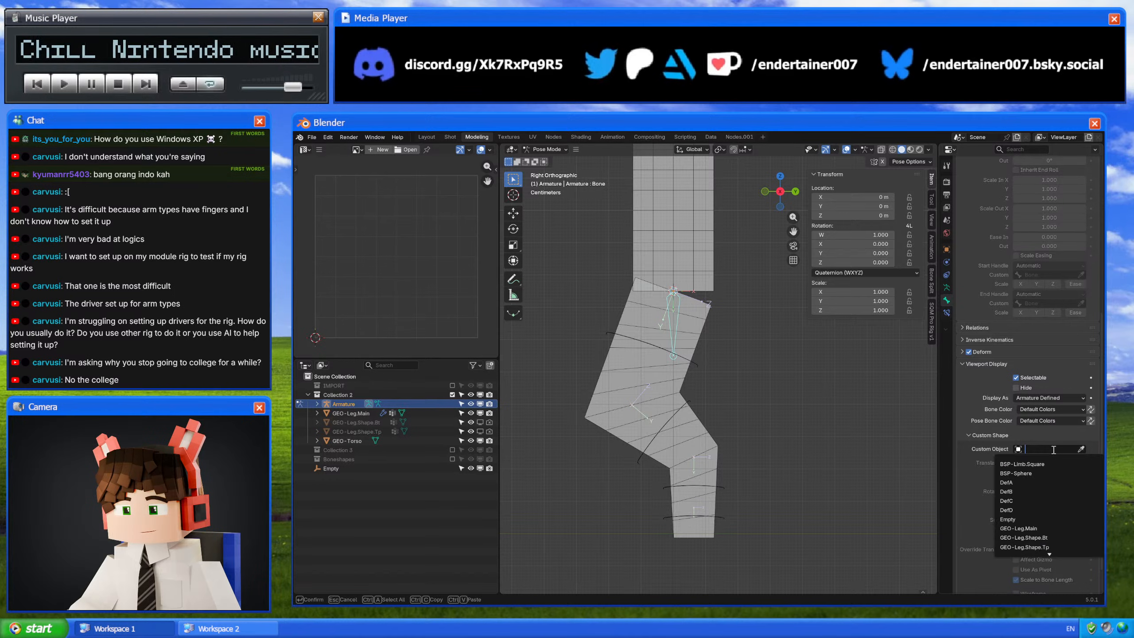
text(sphere)
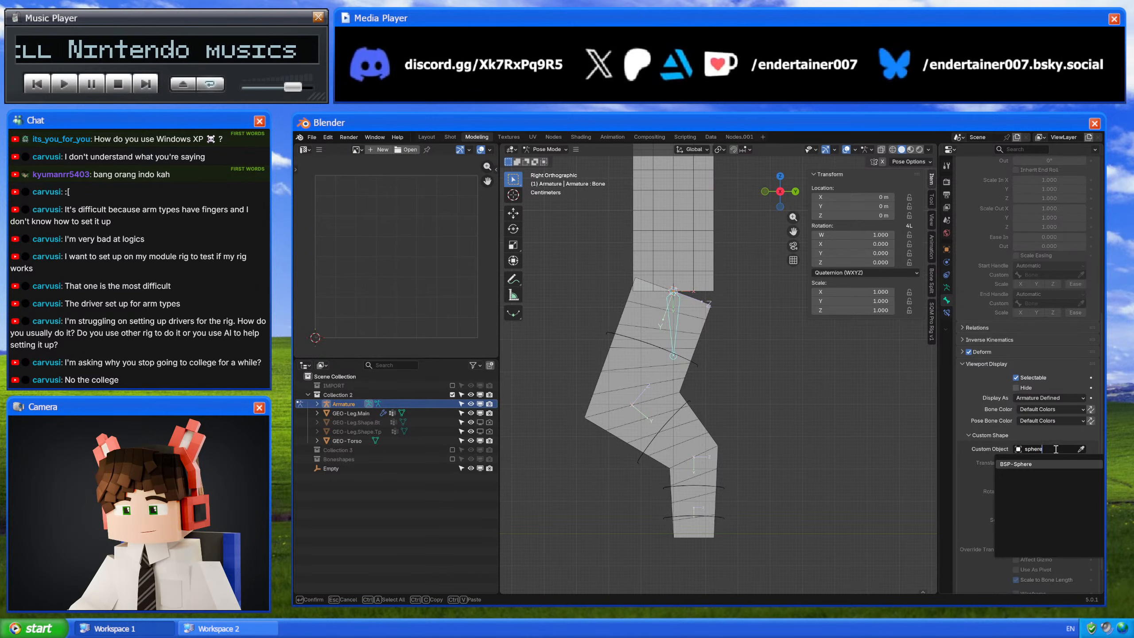
key(Return)
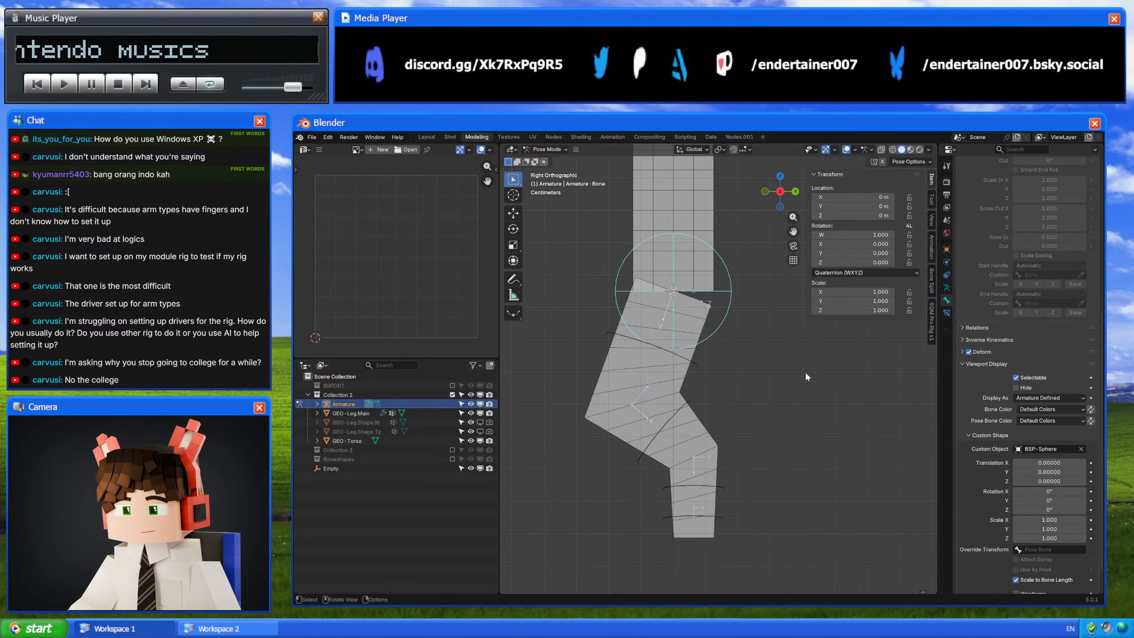
Step: Rename the hip bone CTL-Leg.IK_Pivot.L and set its custom shape wire width to 1.5
scroll(962, 320, up, 10)
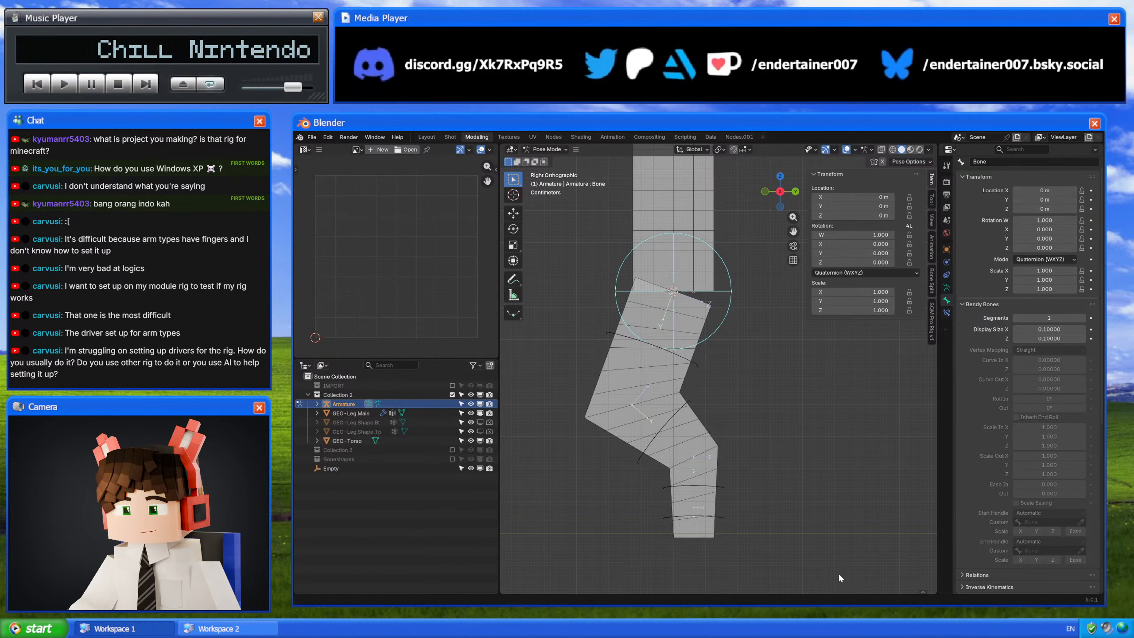
click(728, 323)
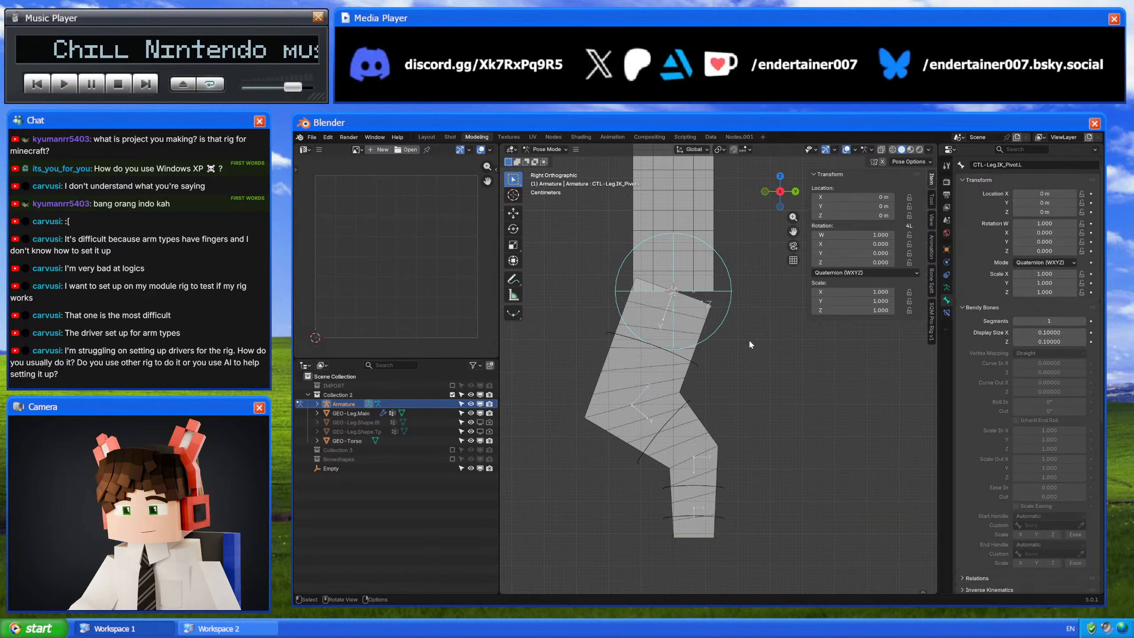
scroll(985, 465, down, 10)
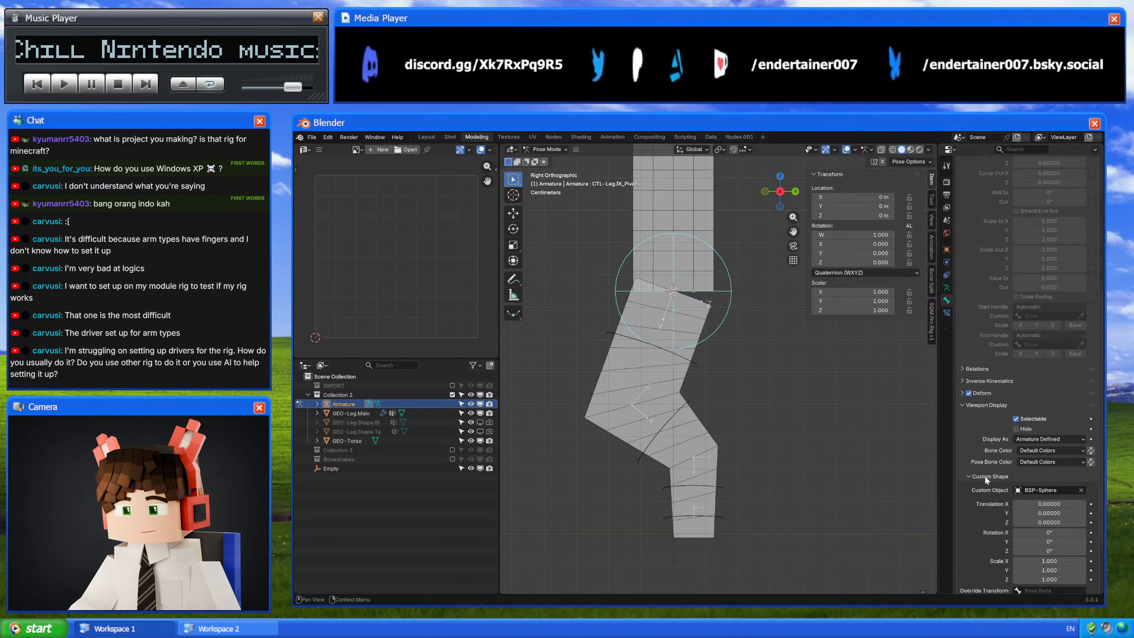
scroll(984, 476, down, 4)
click(1050, 572)
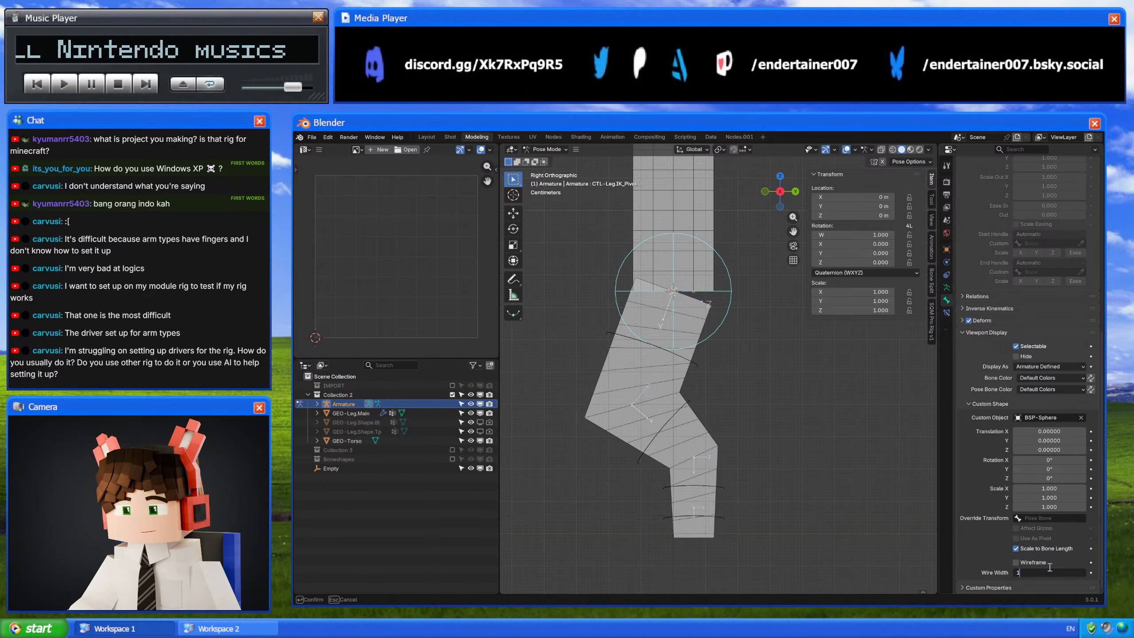
key(Return)
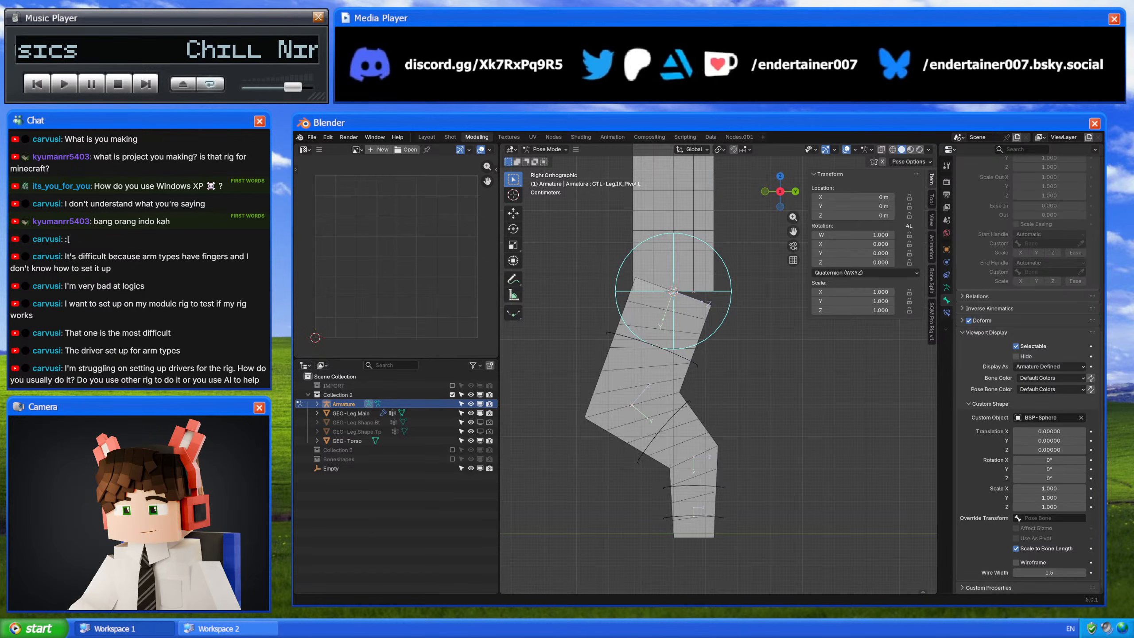
Step: Switch to the browser to view the character reference sheet and the Streams playlist, and return to Blender
key(alt+Tab)
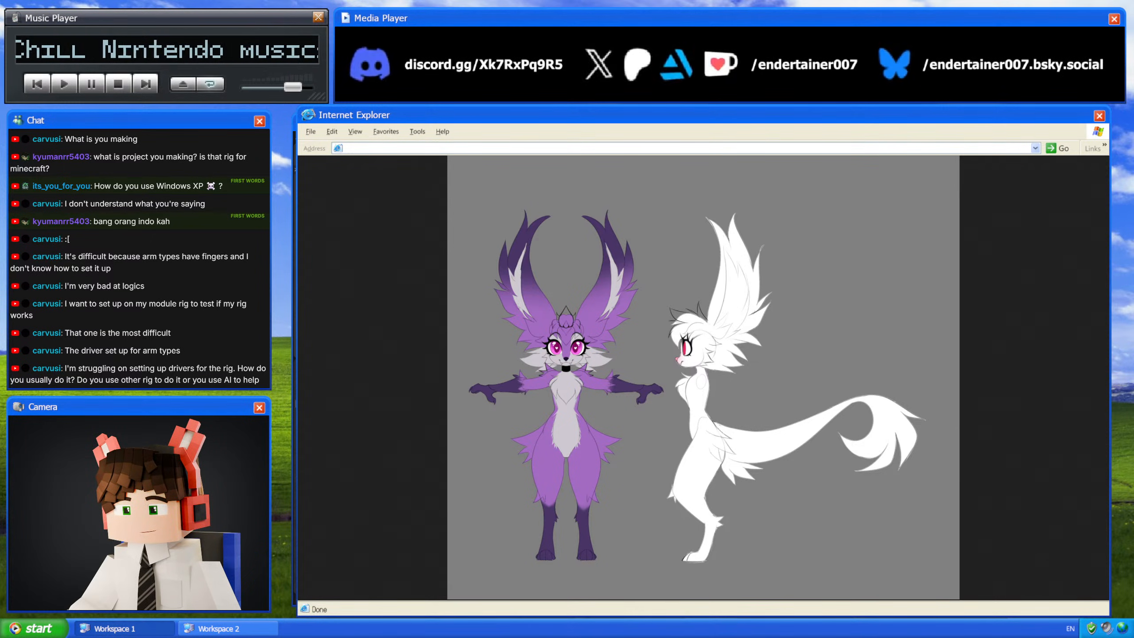
click(913, 461)
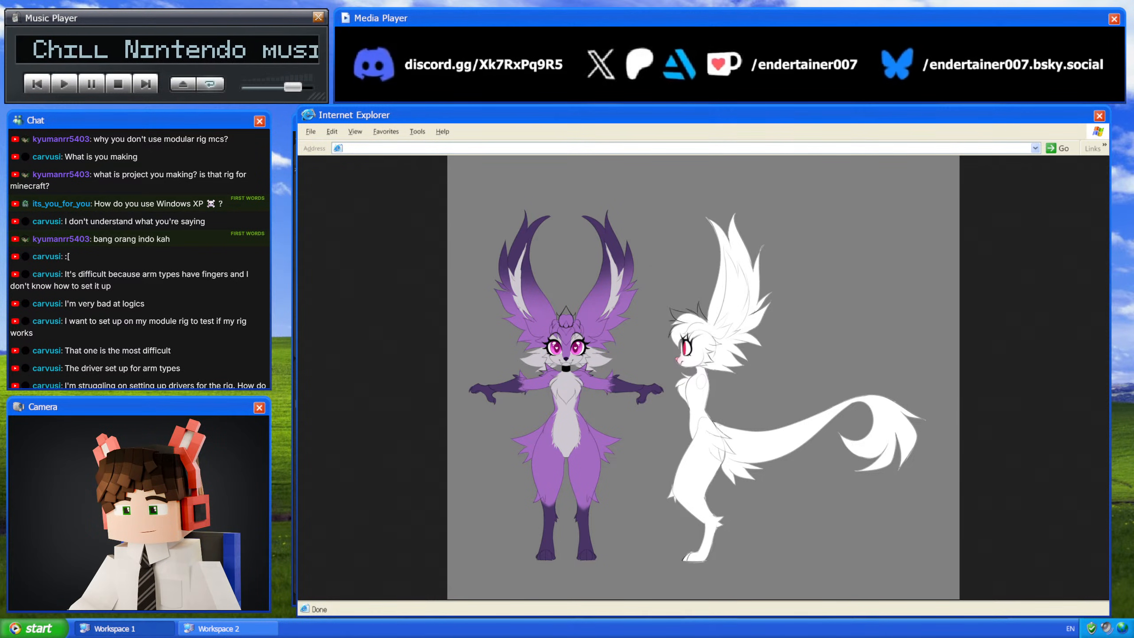
key(ctrl+Tab)
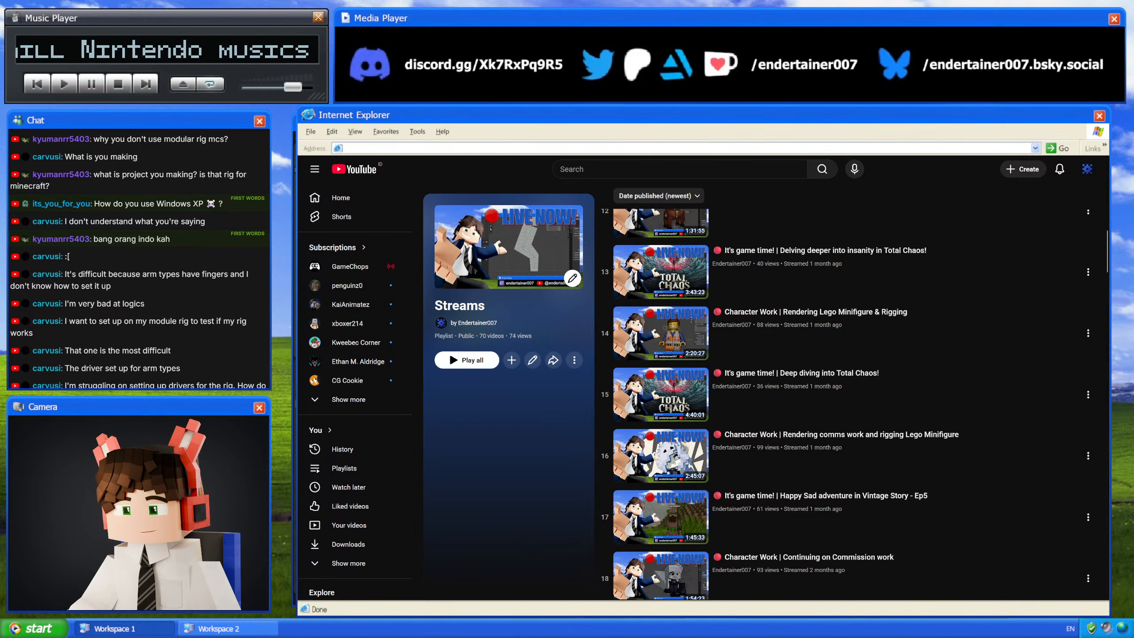
key(alt+Tab)
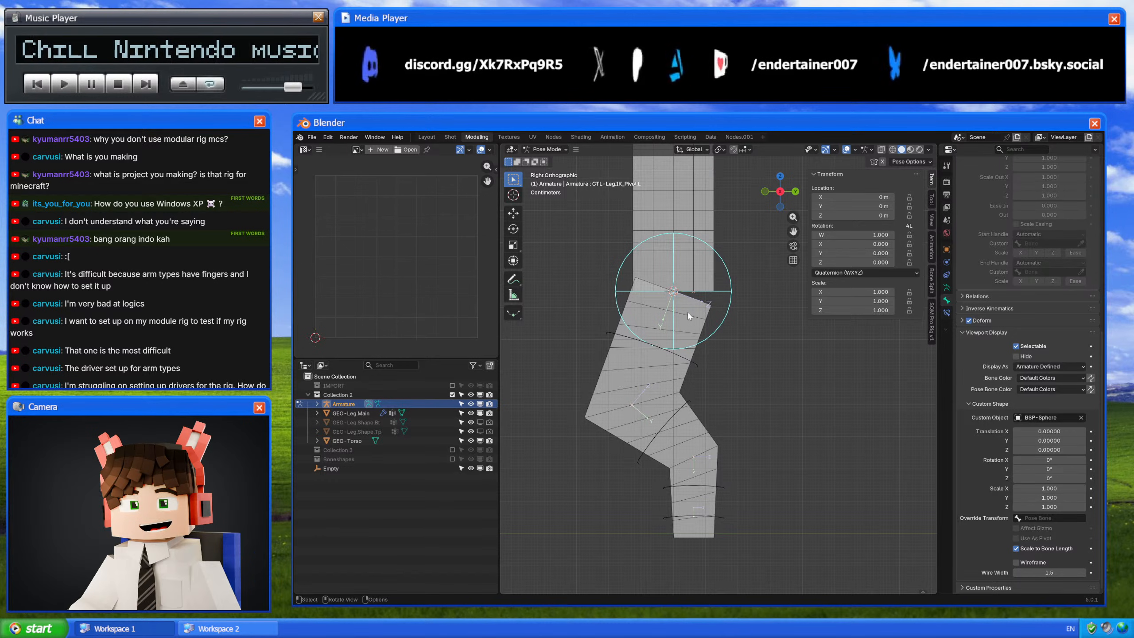
Step: Turn off solo on the Leg.L [IK] collection and examine the whole leg rig from several angles
shift+middle_drag(676, 354, 684, 314)
click(947, 287)
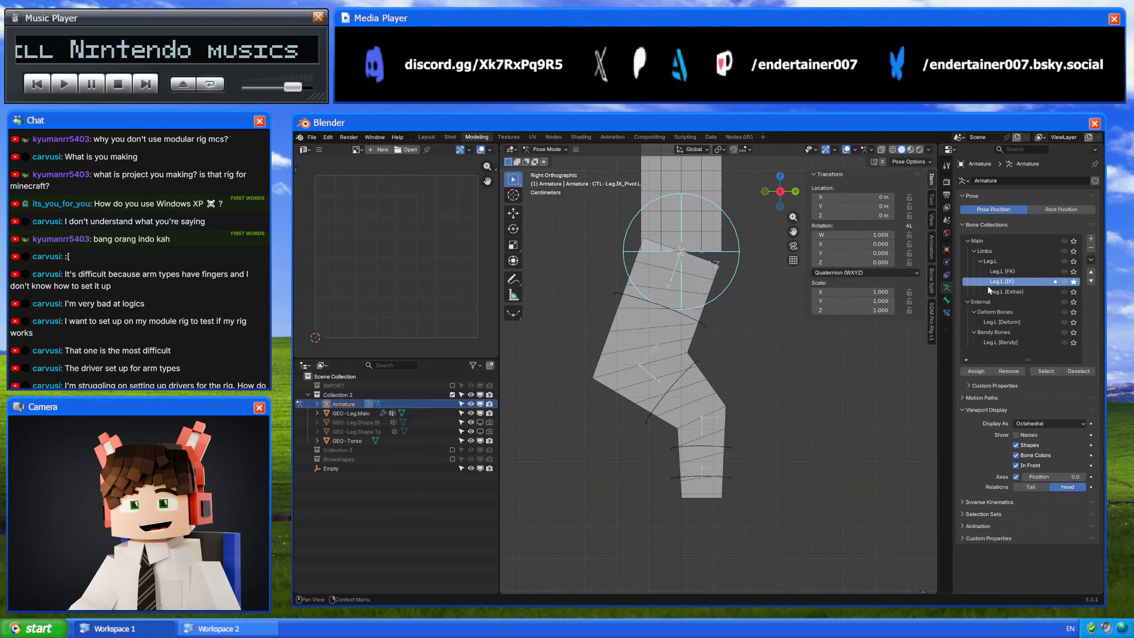
click(1074, 282)
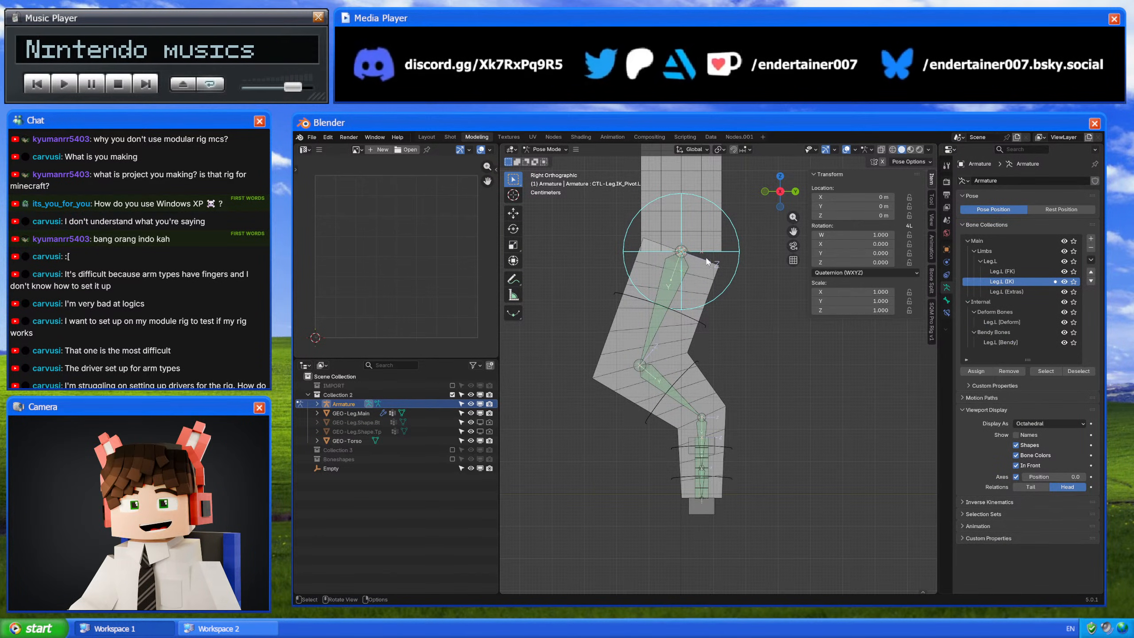
middle_drag(706, 262, 699, 375)
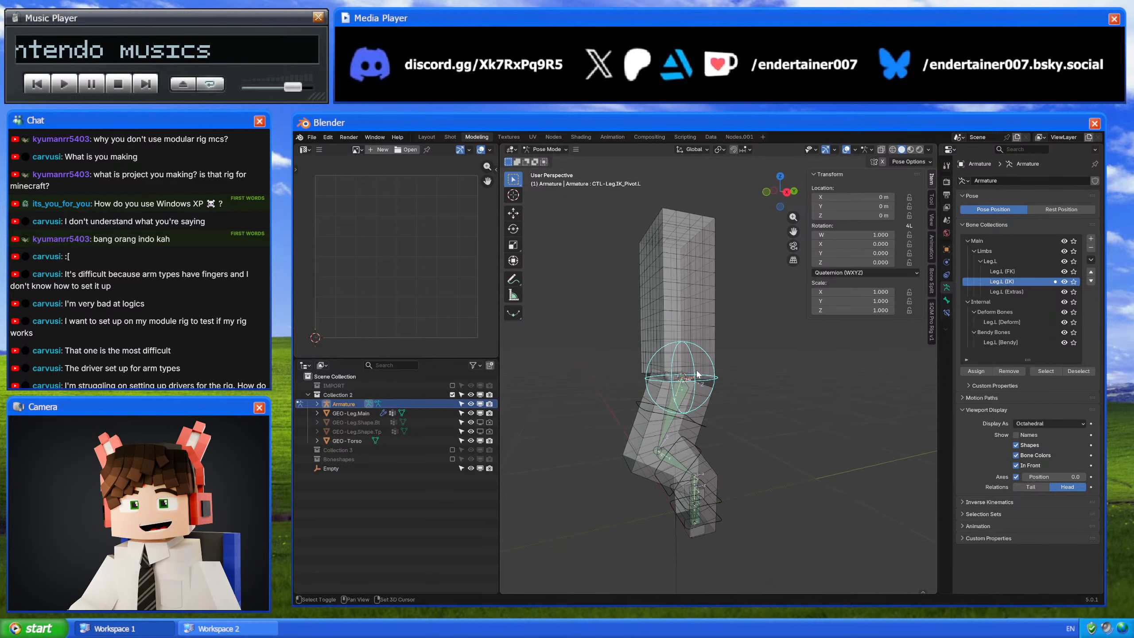
middle_drag(648, 314, 657, 369)
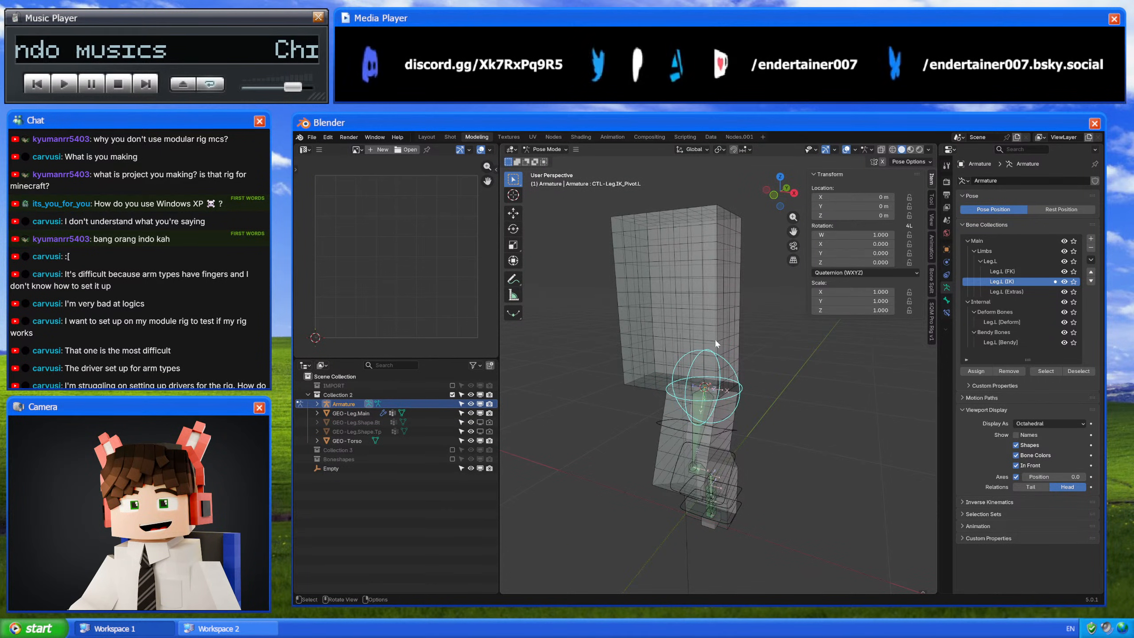
middle_drag(714, 339, 670, 508)
Step: Split the 3D viewport horizontally, turn the lower area into an Asset Browser and enlarge it
right_click(501, 547)
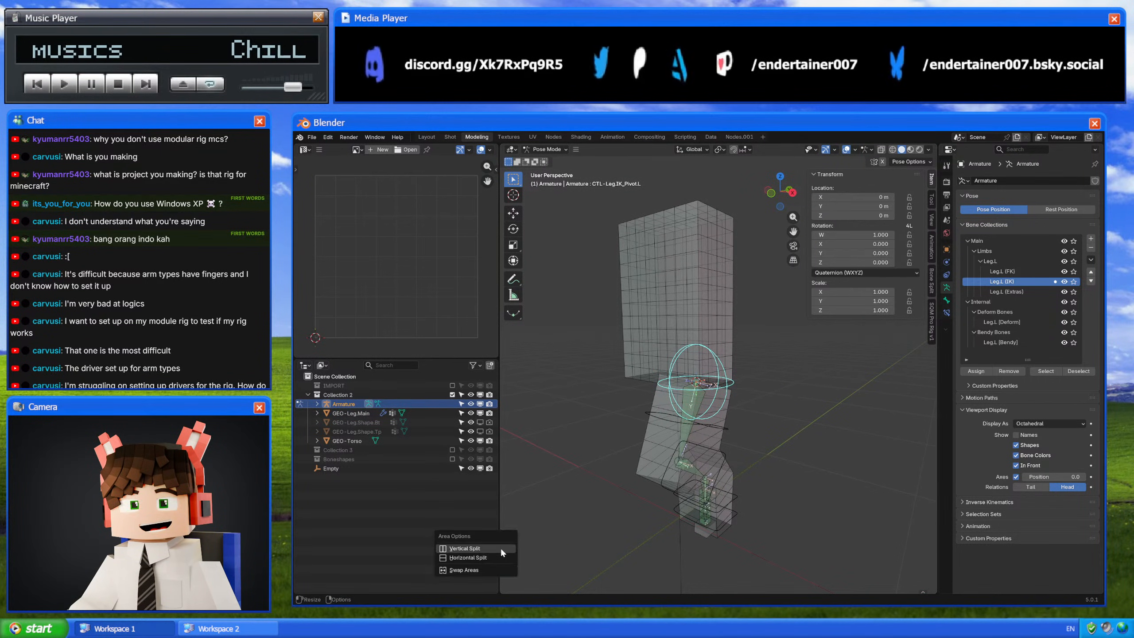
click(500, 553)
click(505, 470)
click(511, 476)
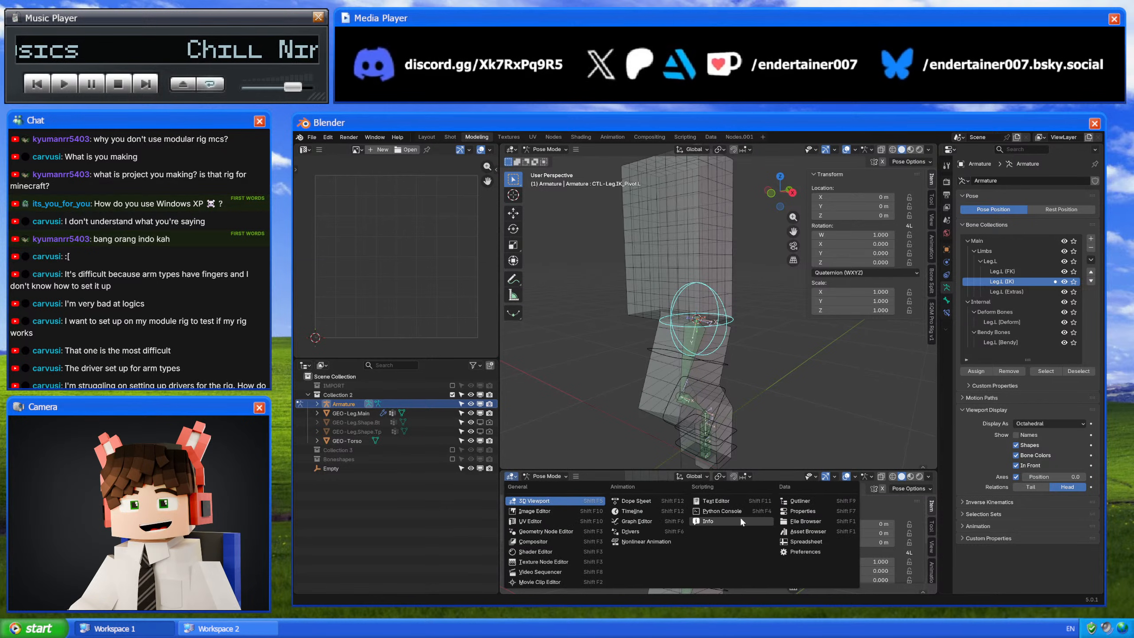
click(806, 531)
drag(665, 470, 711, 321)
Step: Browse the Rig Components assets in the EndRig MCS3 catalog and shrink the Asset Browser to a thin strip
click(537, 539)
click(517, 420)
click(548, 451)
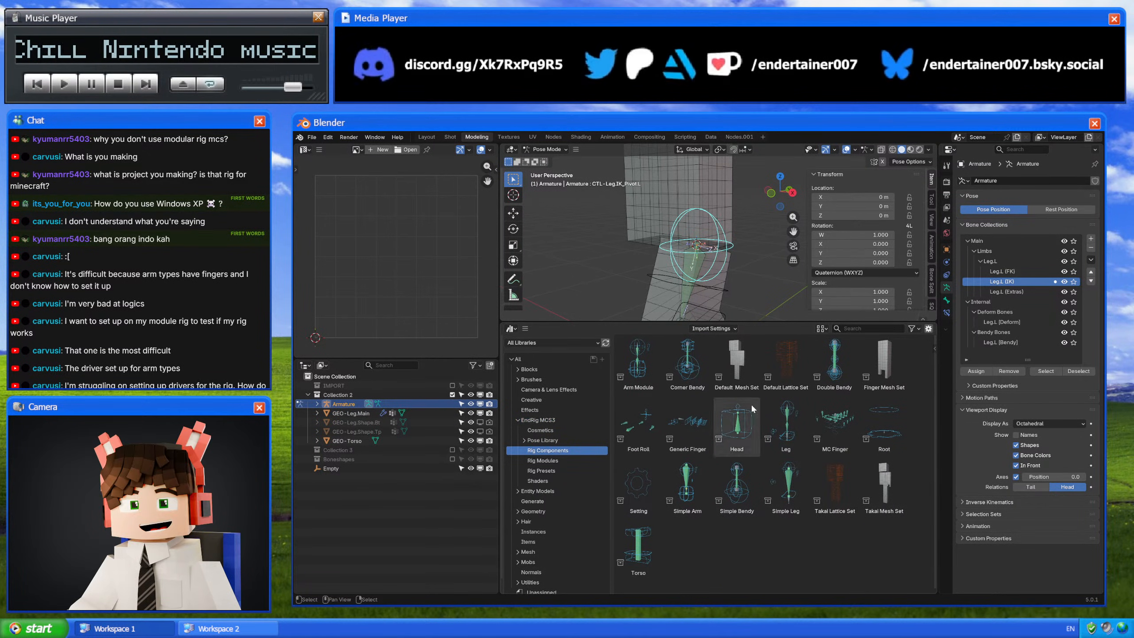
drag(752, 322, 727, 451)
shift+middle_drag(691, 353, 689, 299)
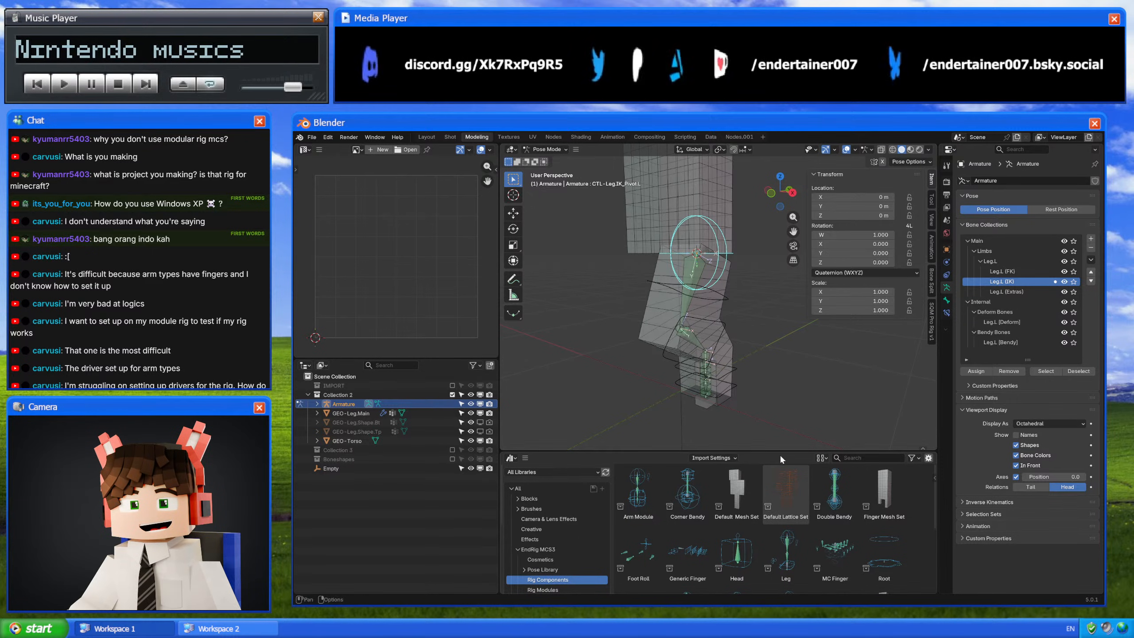
drag(780, 452, 784, 348)
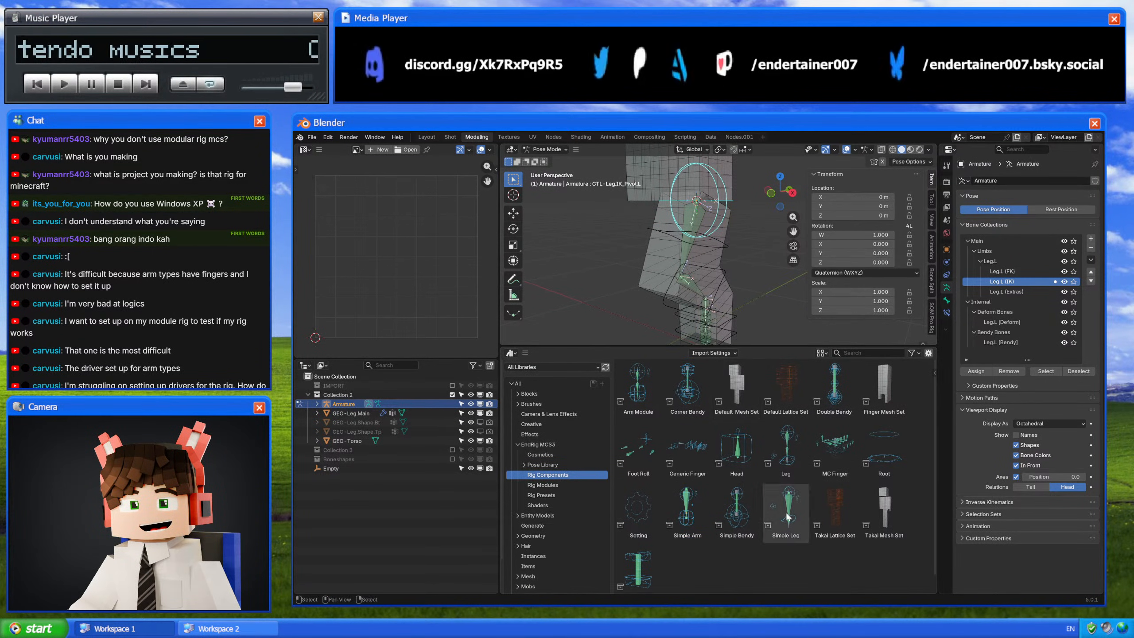
scroll(629, 248, down, 3)
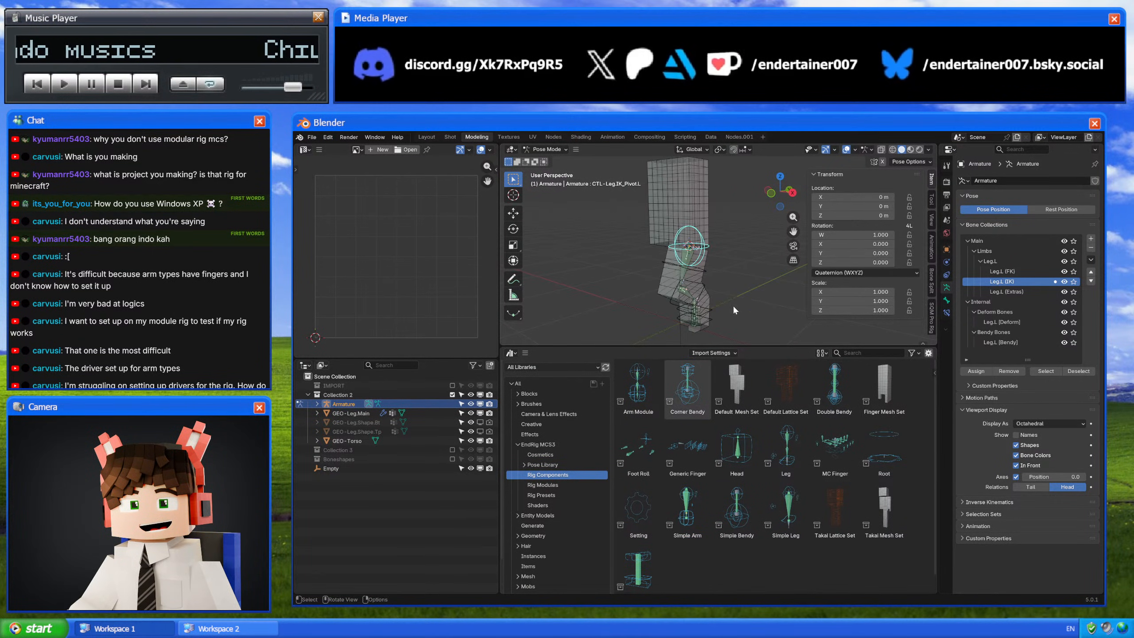
drag(757, 347, 749, 600)
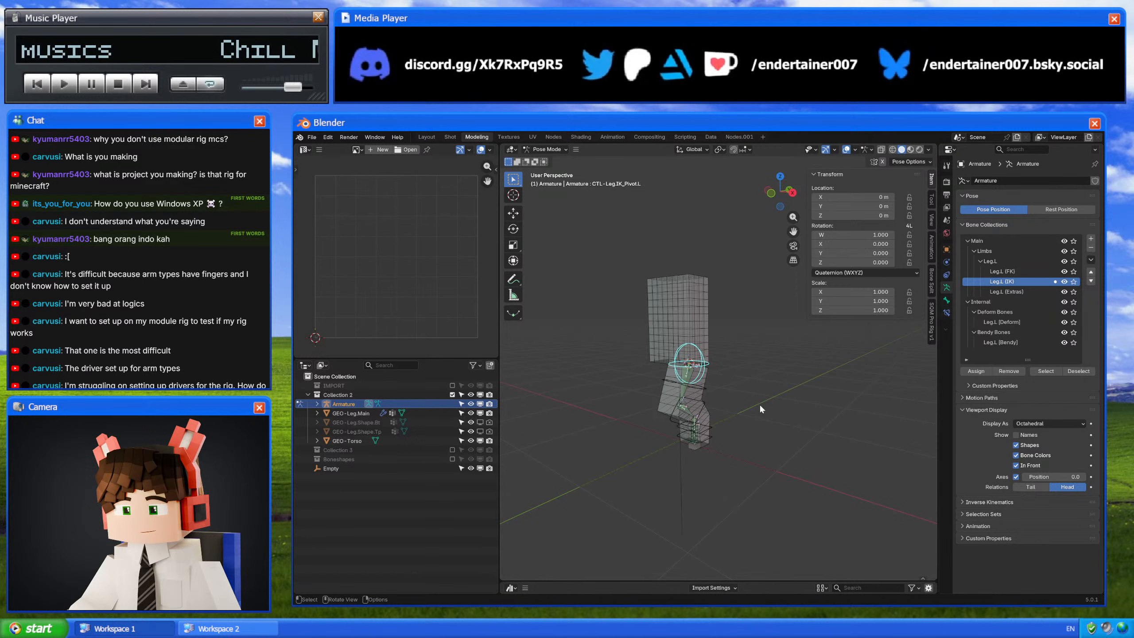
Step: Show the leg in the right orthographic view and solo the Leg.L [IK] collection
click(793, 193)
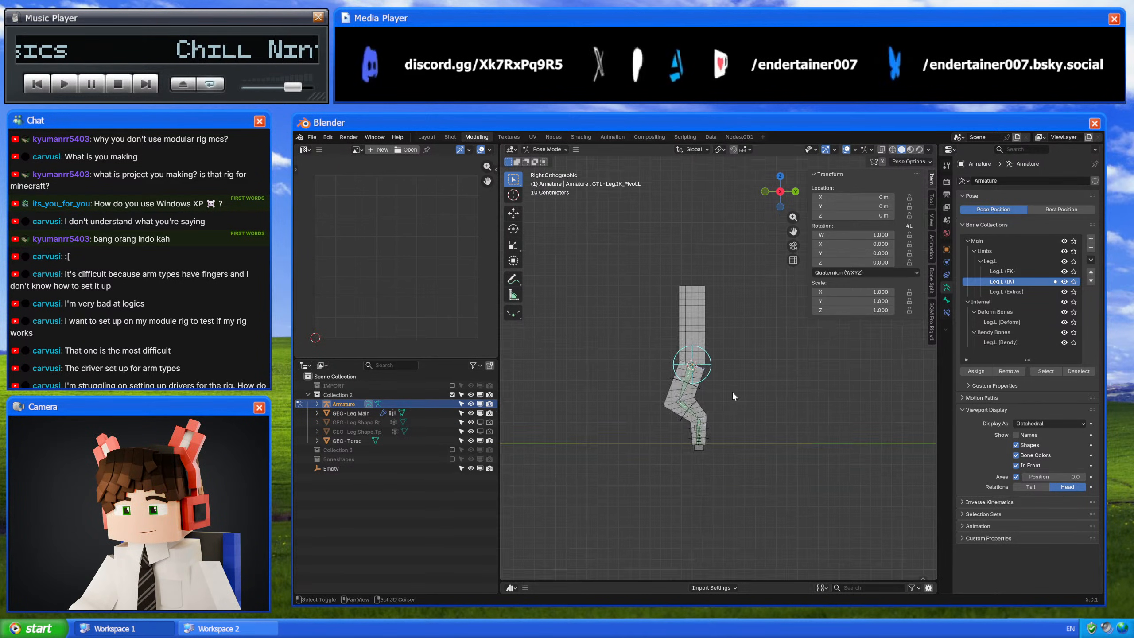
scroll(732, 396, up, 6)
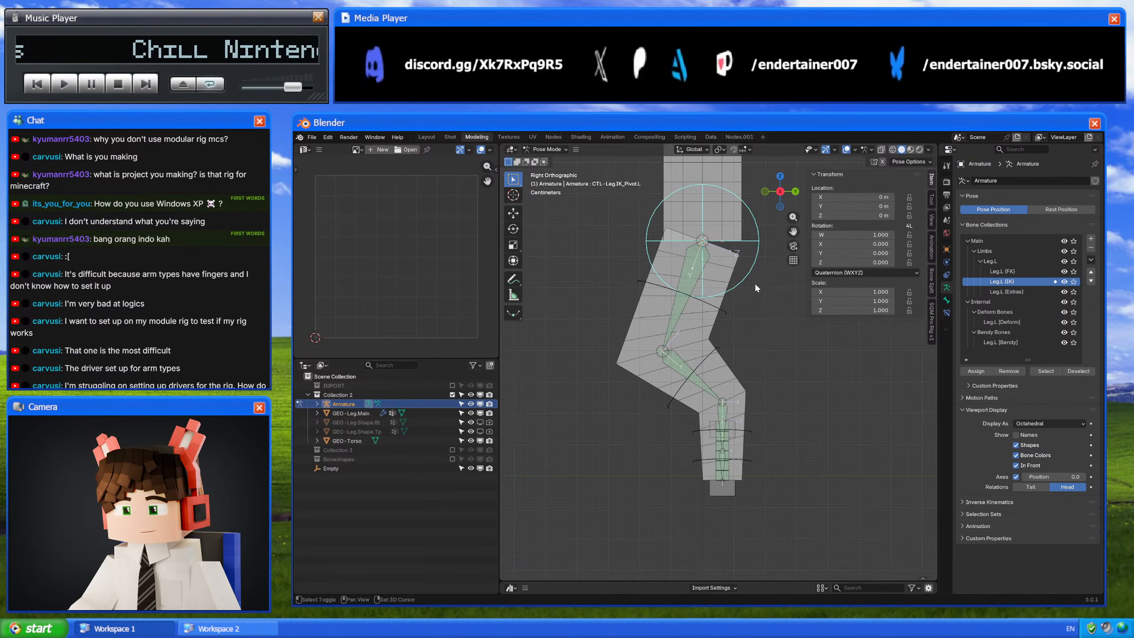
click(1074, 281)
shift+middle_drag(697, 307, 690, 339)
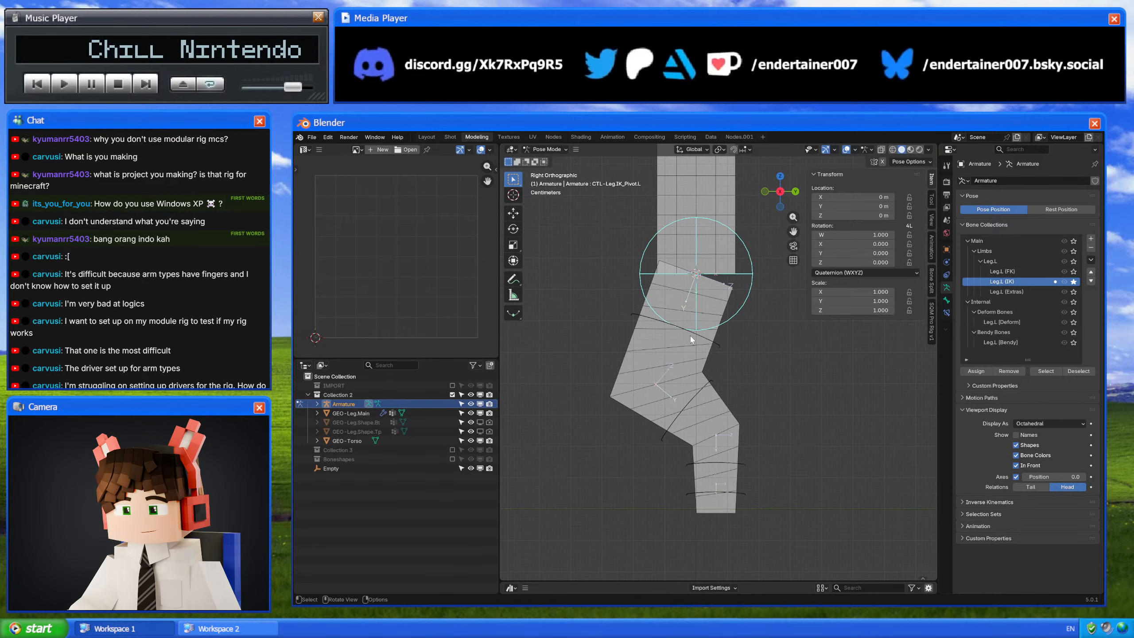
Step: In Object Mode, bring the BSP-Dumbell.Circle shape object into the scene and move it to the Boneshapes collection
click(713, 341)
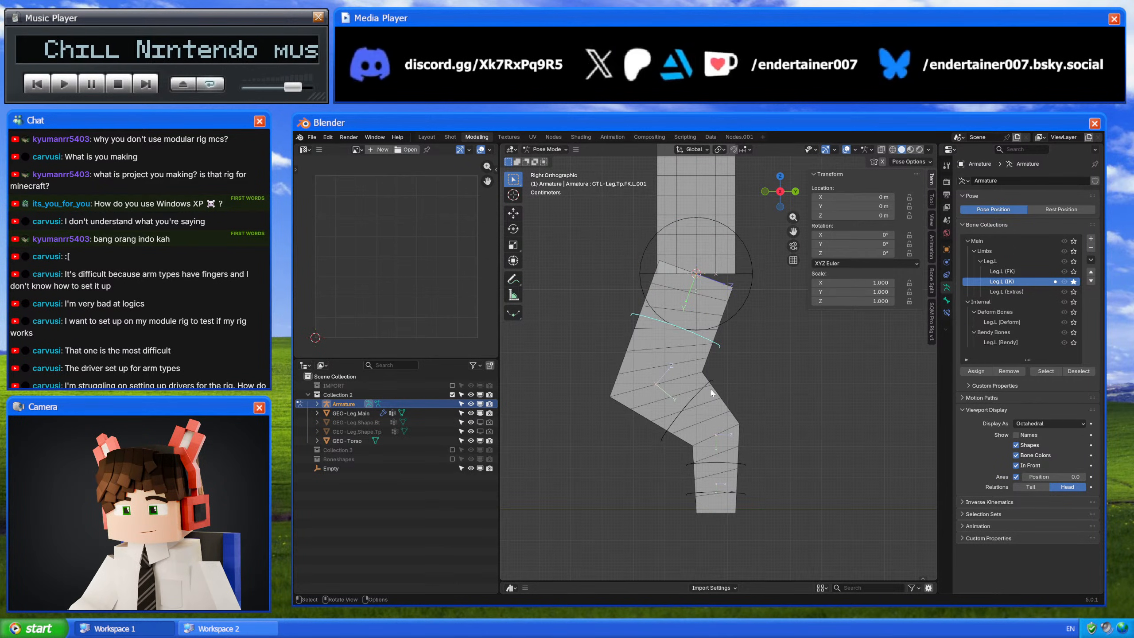
key(ctrl+Tab)
click(388, 445)
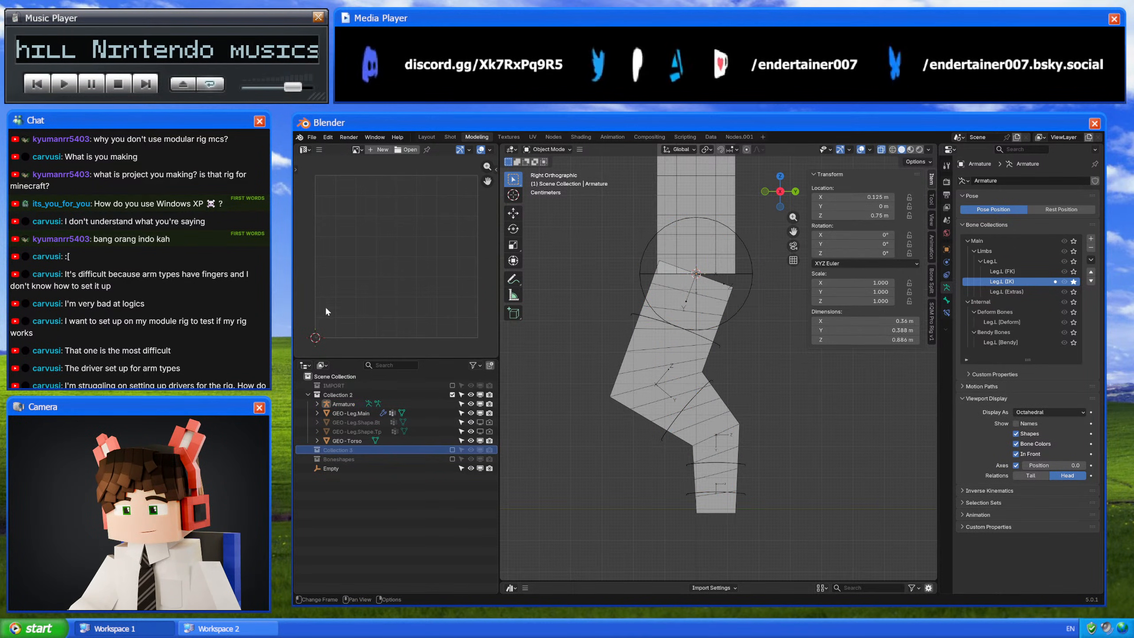
click(311, 137)
click(353, 246)
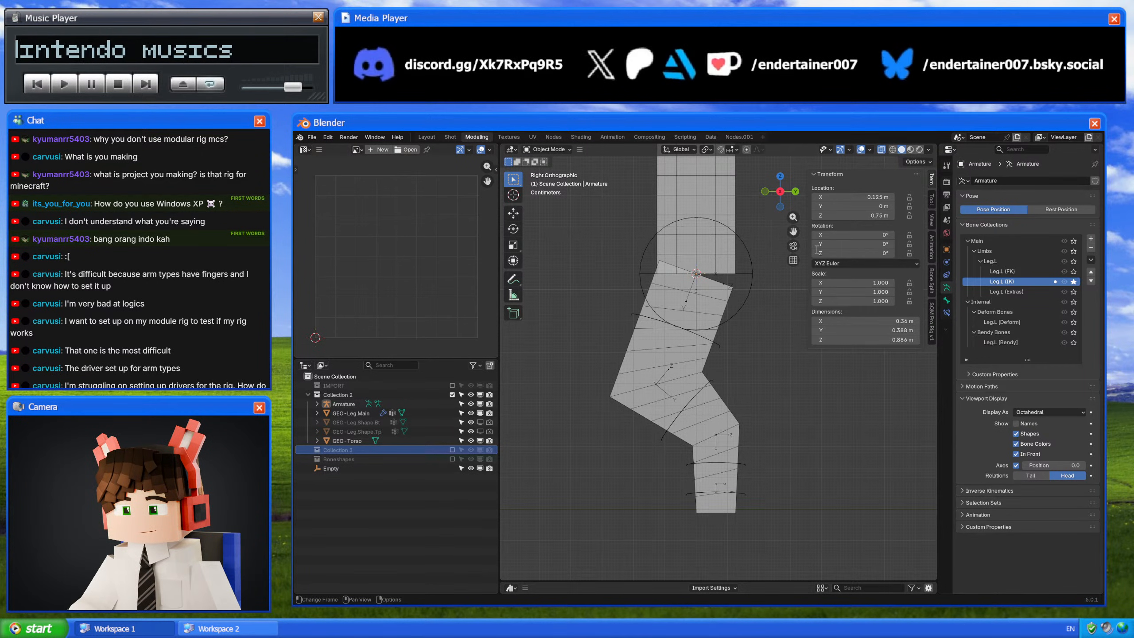
click(835, 508)
click(490, 469)
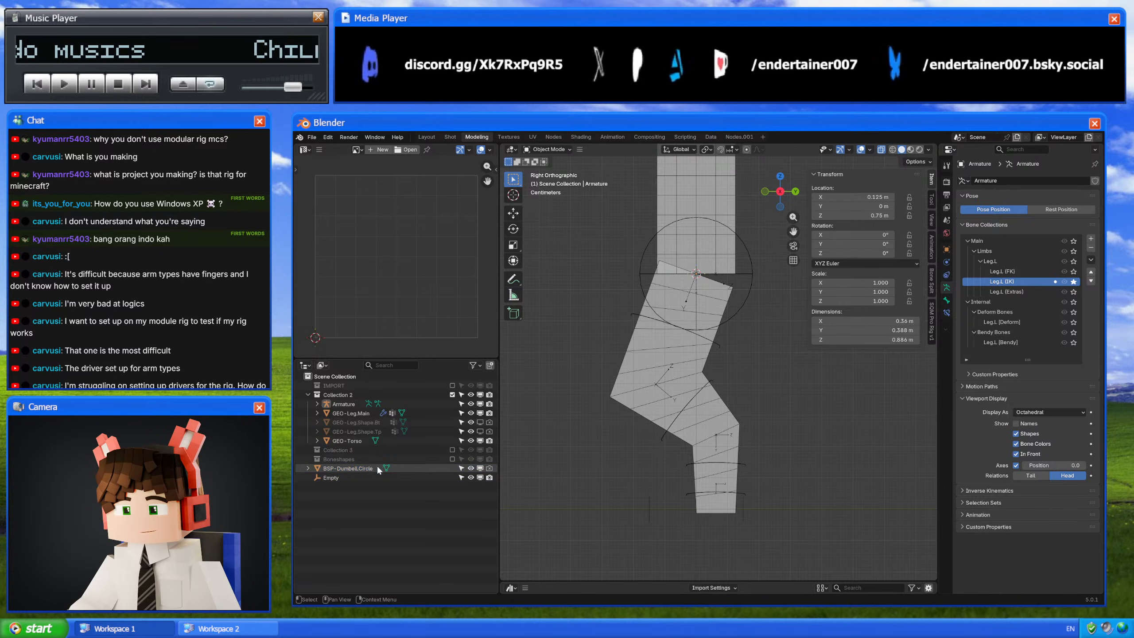
mouse_move(375, 467)
mouse_down()
mouse_move(377, 451)
mouse_move(369, 457)
mouse_up()
Step: In Pose Mode, select the three leg segment controls and set their custom shape object to BSP-Dumbell.Circle
click(714, 347)
key(ctrl+Tab)
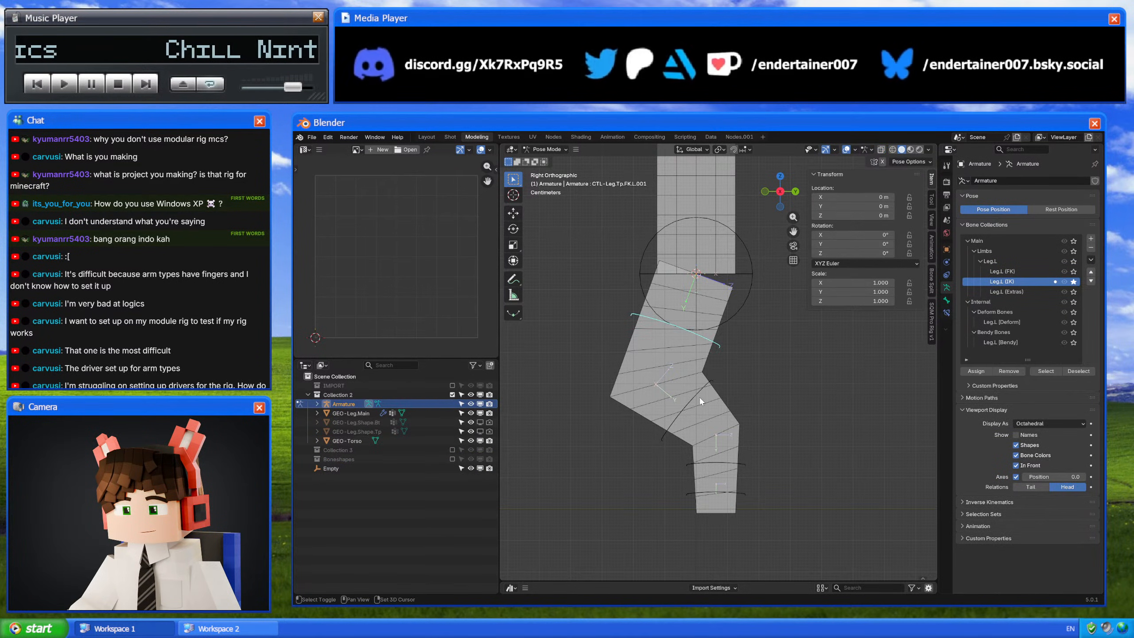
shift+click(711, 382)
click(729, 465)
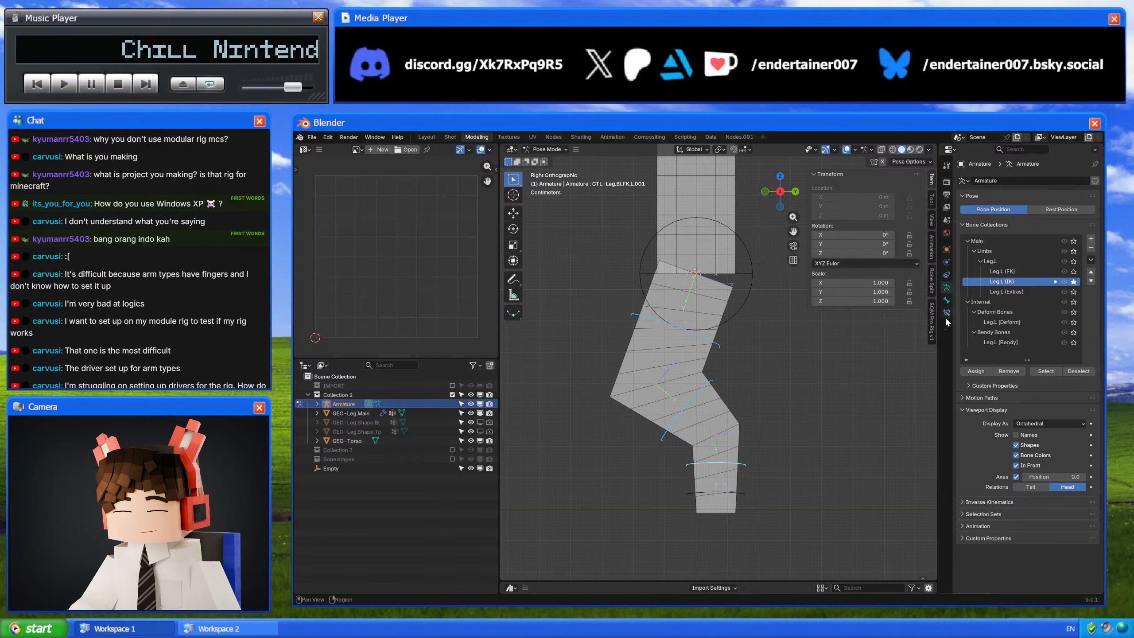
click(947, 300)
scroll(964, 439, down, 5)
scroll(965, 438, down, 6)
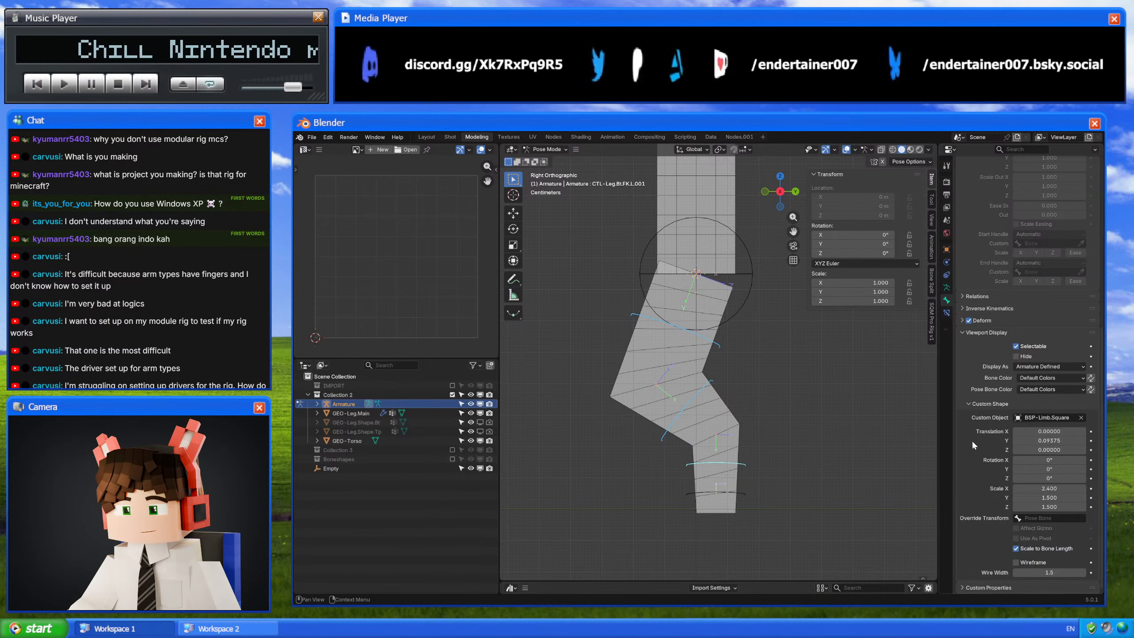
click(1053, 418)
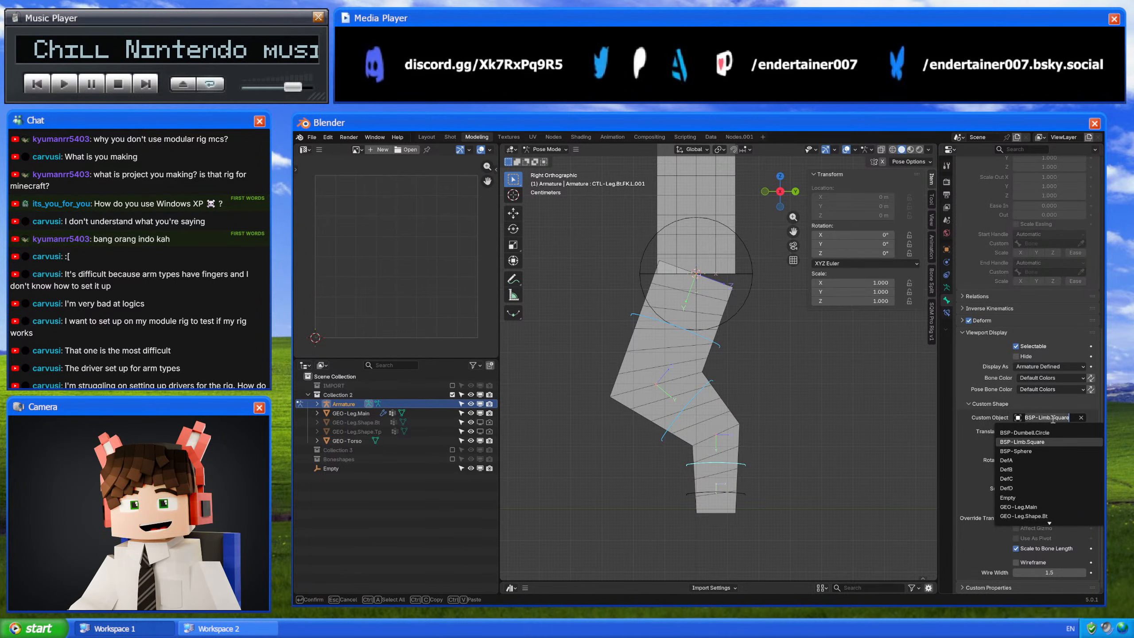
text(dumb)
click(1052, 430)
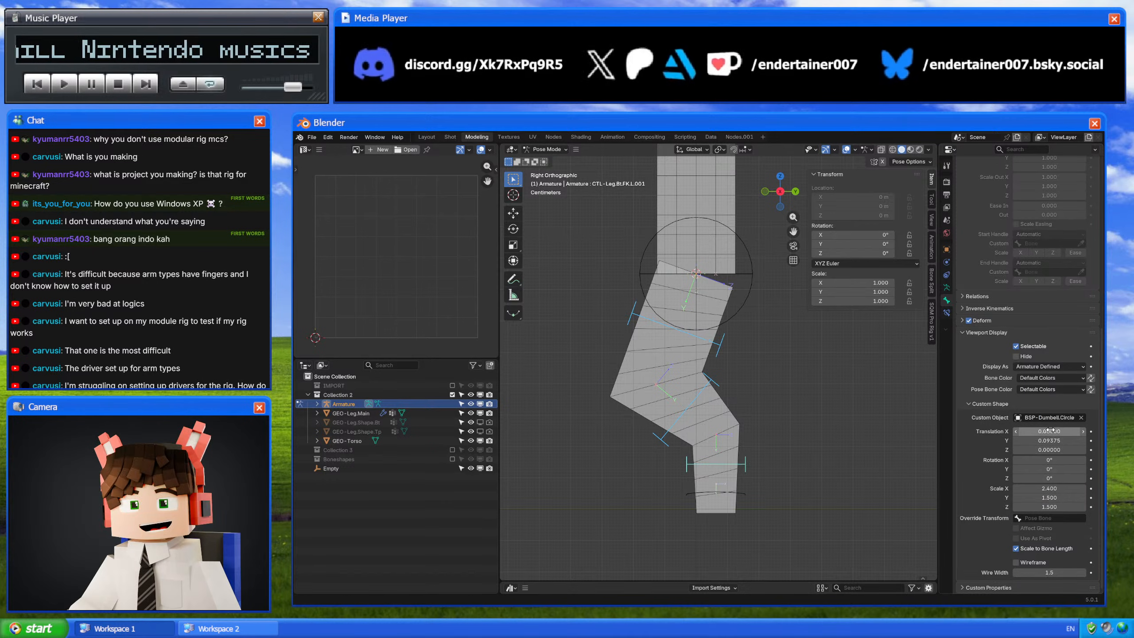
Step: Set the lowest dumbbell control's custom shape Y scale to 2.4, matching its X scale
middle_drag(714, 418, 786, 413)
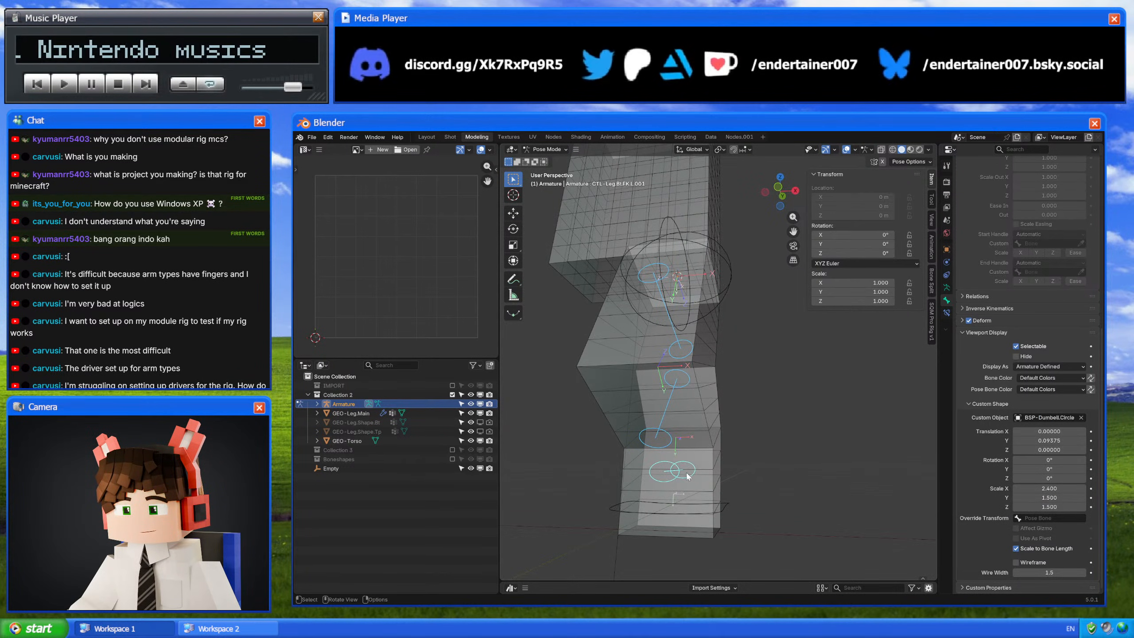
click(673, 468)
drag(1046, 497, 1054, 497)
double_click(1054, 490)
key(ctrl+c)
key(Tab)
key(ctrl+v)
key(Return)
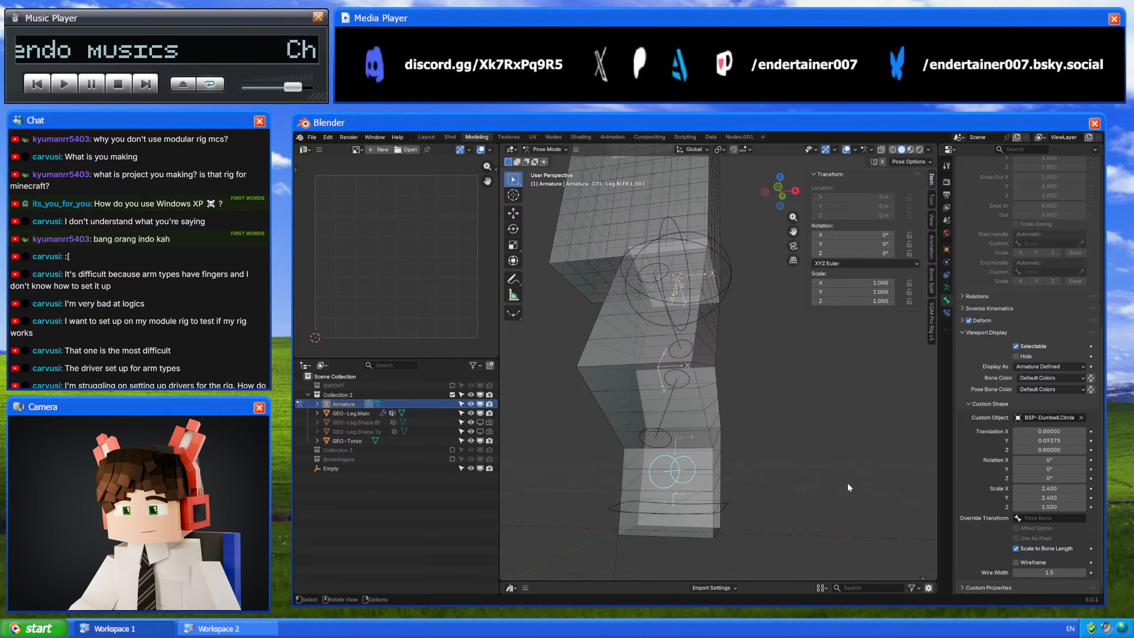
Step: Copy the middle leg control's custom shape X scale into its Y scale
mouse_move(788, 449)
middle_down()
mouse_move(777, 422)
mouse_move(799, 426)
mouse_move(785, 426)
mouse_move(777, 449)
middle_up()
click(667, 373)
double_click(1040, 488)
key(ctrl+c)
key(Tab)
key(ctrl+v)
key(Return)
Step: Rotate the ankle control's custom shape 90° about Y
middle_drag(651, 356, 758, 404)
click(744, 501)
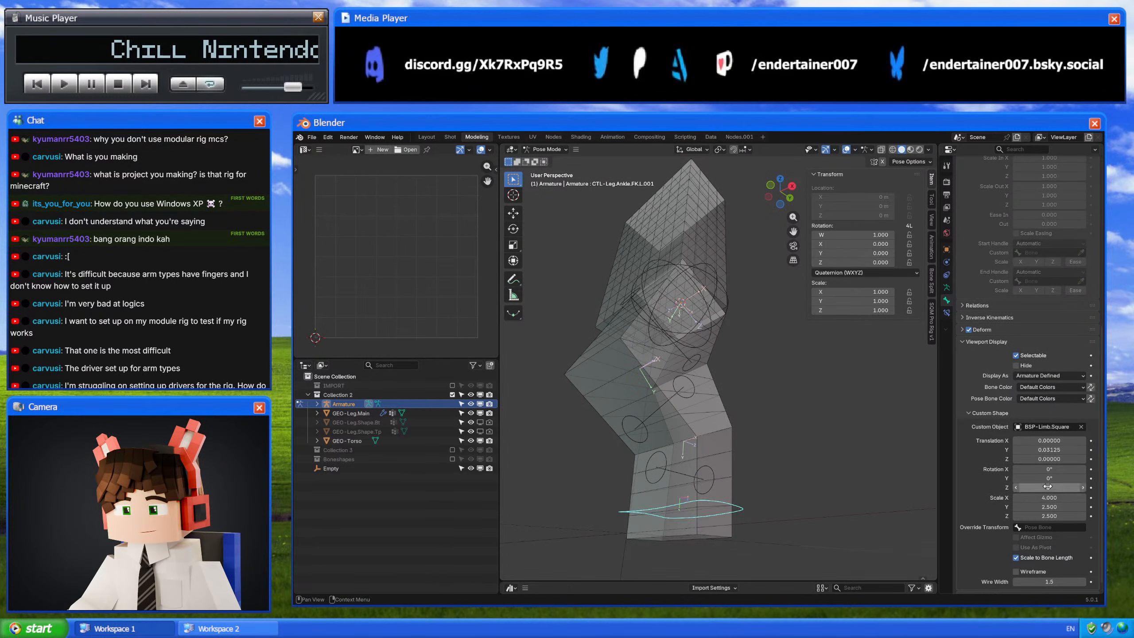
drag(1045, 478, 1042, 476)
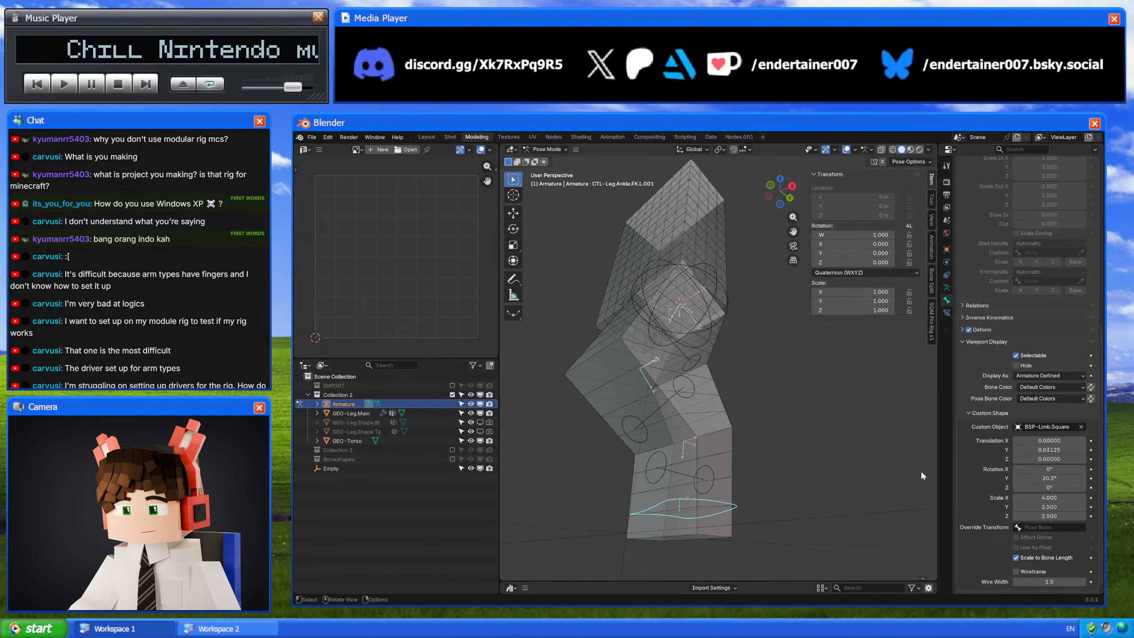
click(1042, 476)
text(90)
key(Return)
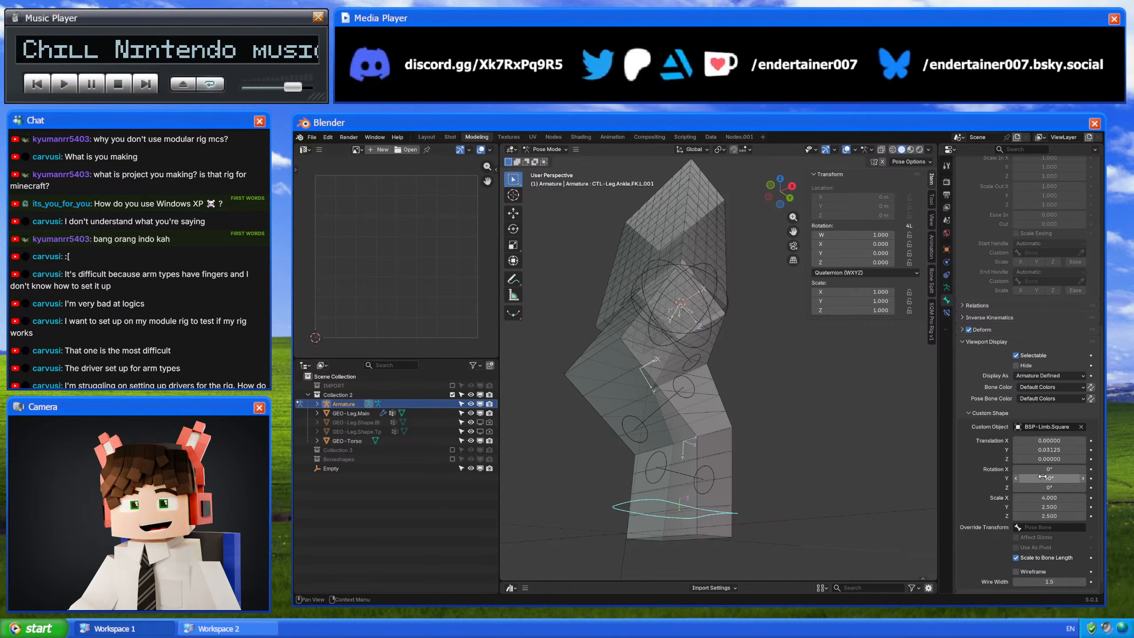
Step: Try the ankle control's custom shape at a Y scale of 4 and an X scale of 2.5, and undo both changes
click(1058, 506)
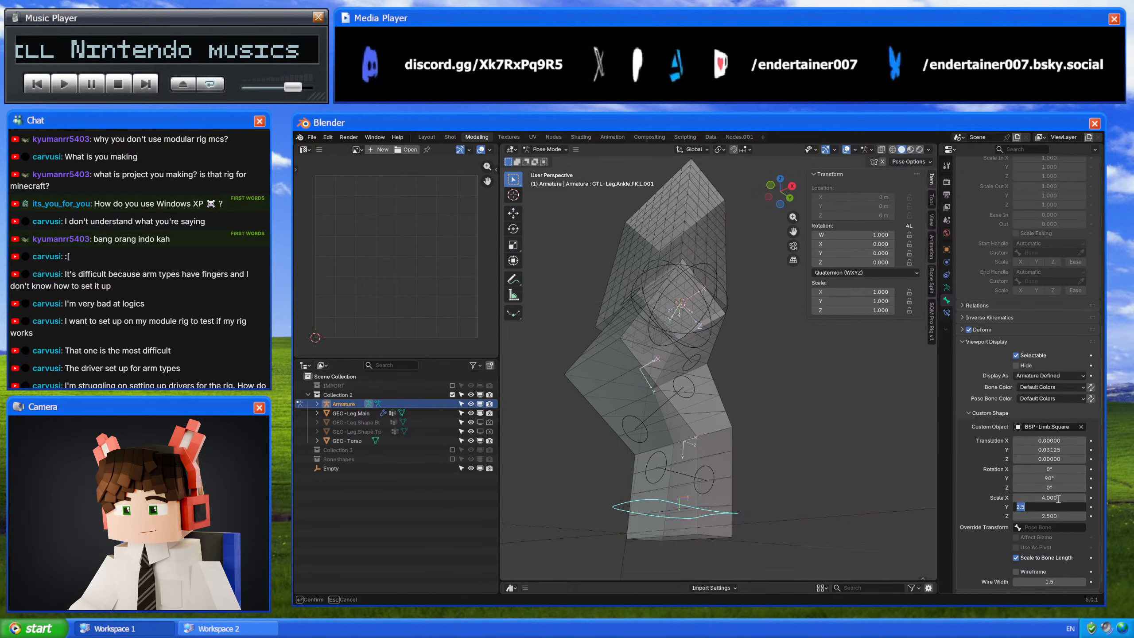
key(Return)
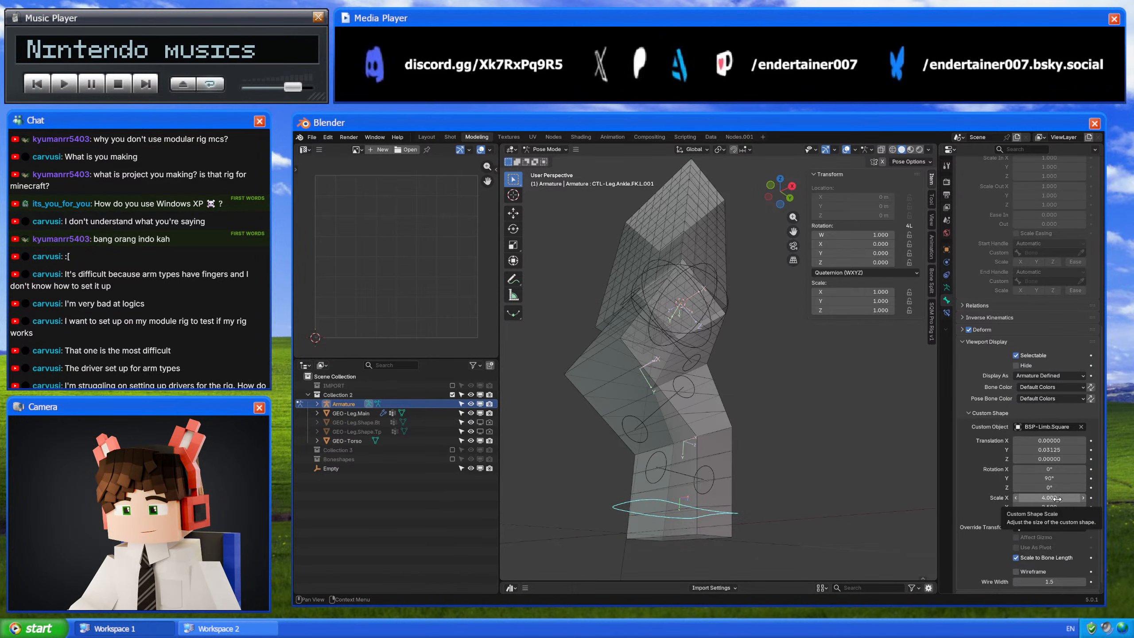
click(1053, 505)
text(2)
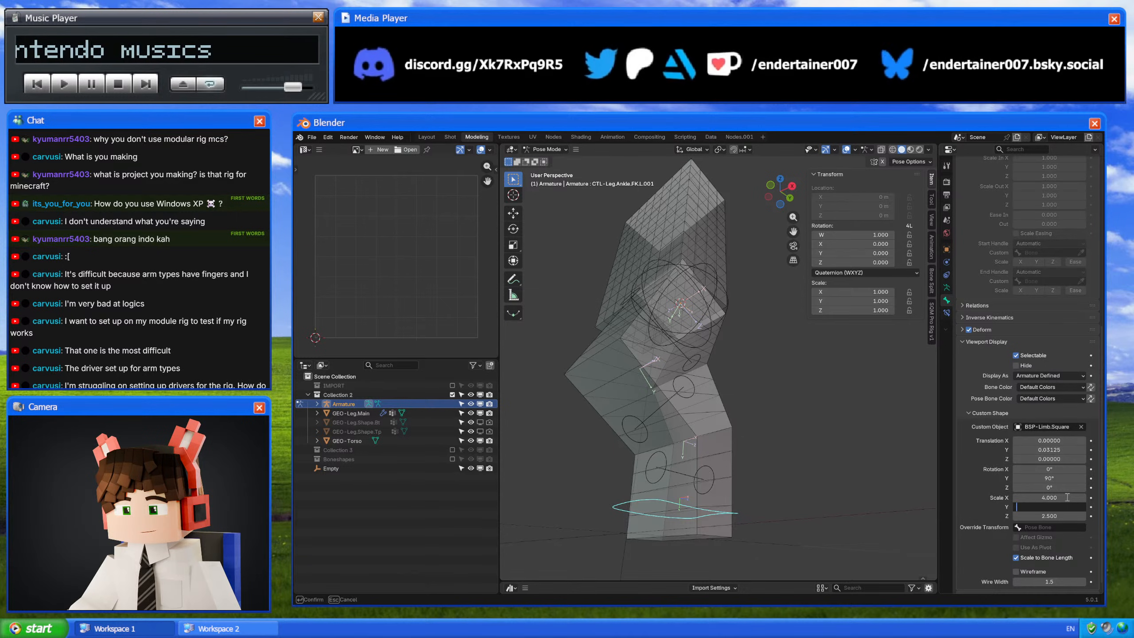
text(4)
key(Return)
click(1057, 496)
text(2.5)
key(Return)
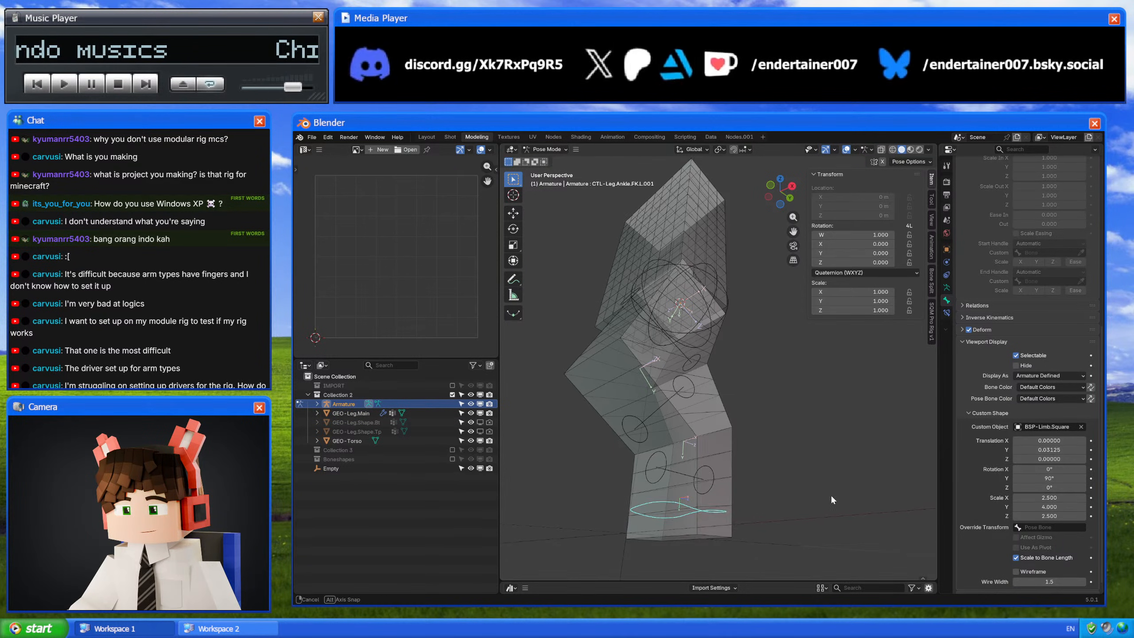
middle_drag(831, 494, 891, 522)
key(ctrl+z)
key(ctrl+z)
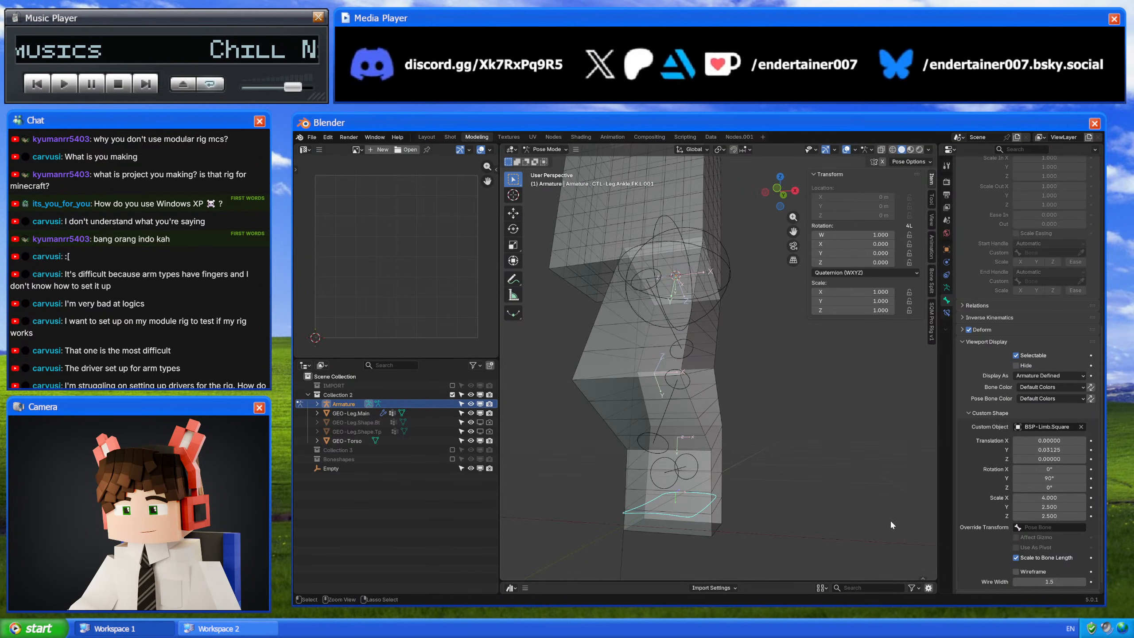
Step: Set the ankle control's custom shape scale to 4 in Z and 2.5 in X
click(1040, 516)
text(4)
key(Return)
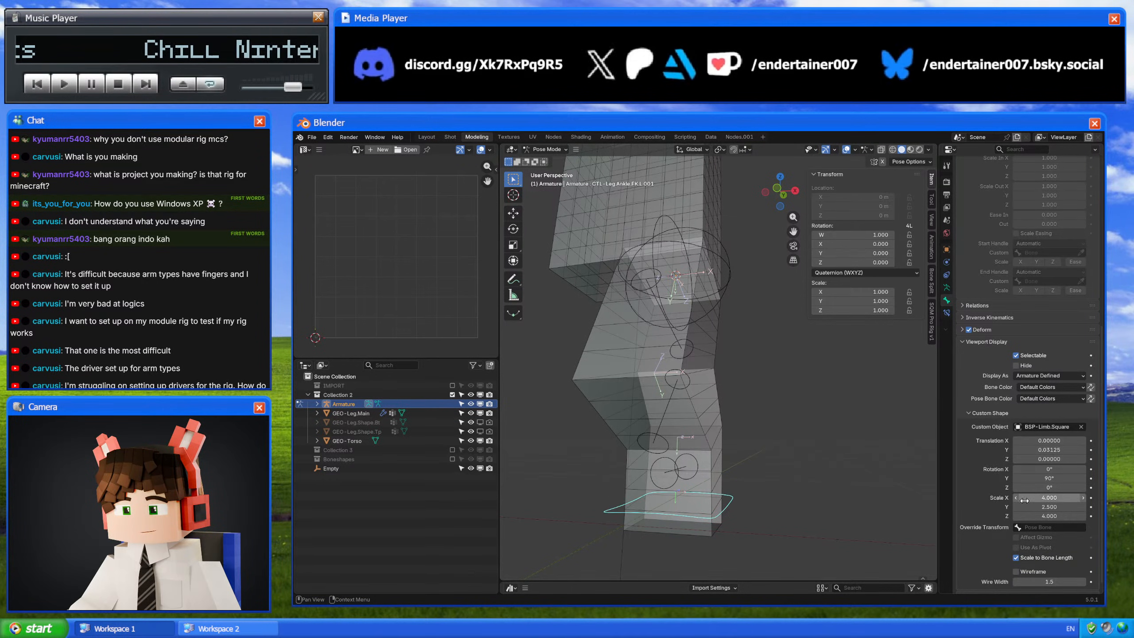
click(1064, 508)
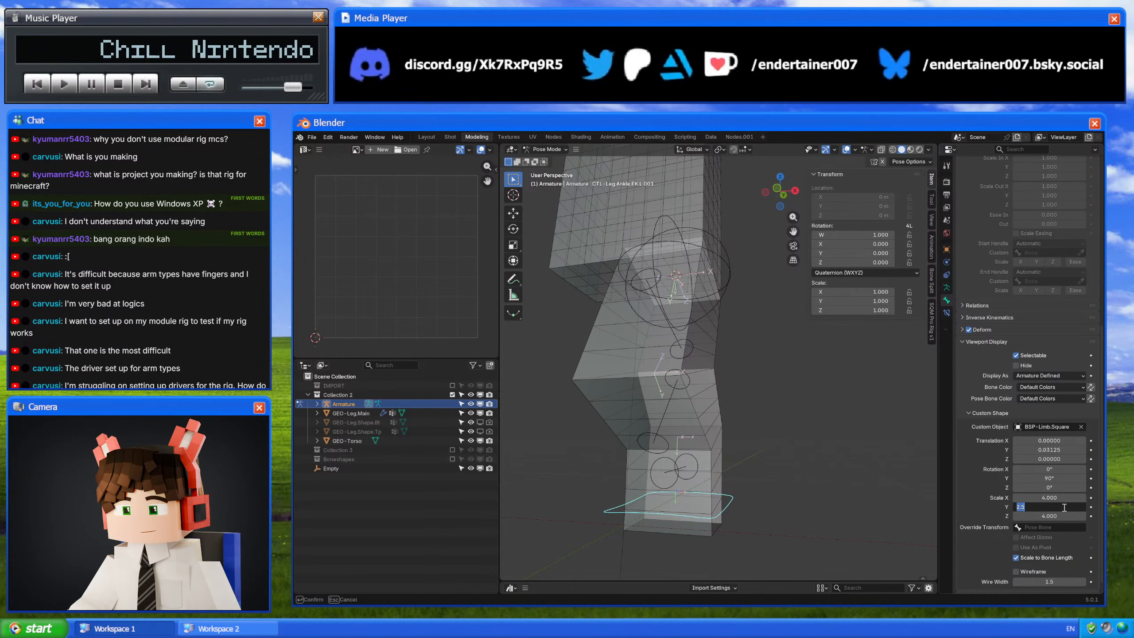
key(Return)
click(1059, 498)
text(2.5)
key(Return)
middle_drag(885, 496, 781, 484)
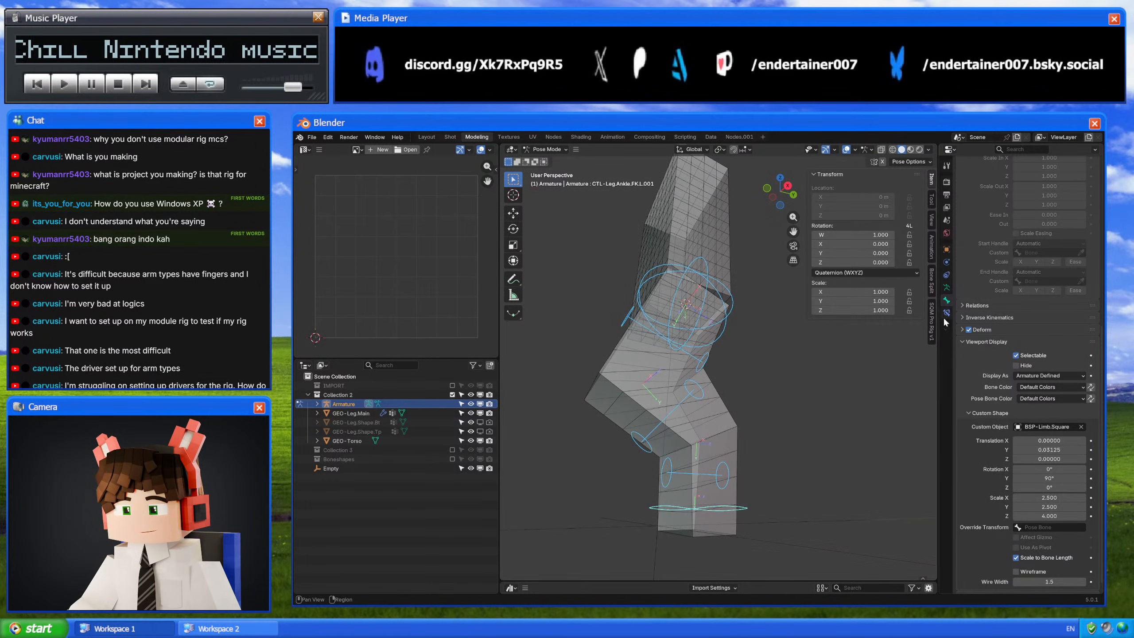
Step: Turn off the Leg.L [IK] solo to examine the ankle control among all bones in right orthographic view, and solo the collection again
click(947, 288)
click(1065, 281)
middle_drag(875, 407, 832, 405)
shift+middle_drag(700, 525, 707, 440)
click(784, 188)
scroll(712, 334, up, 4)
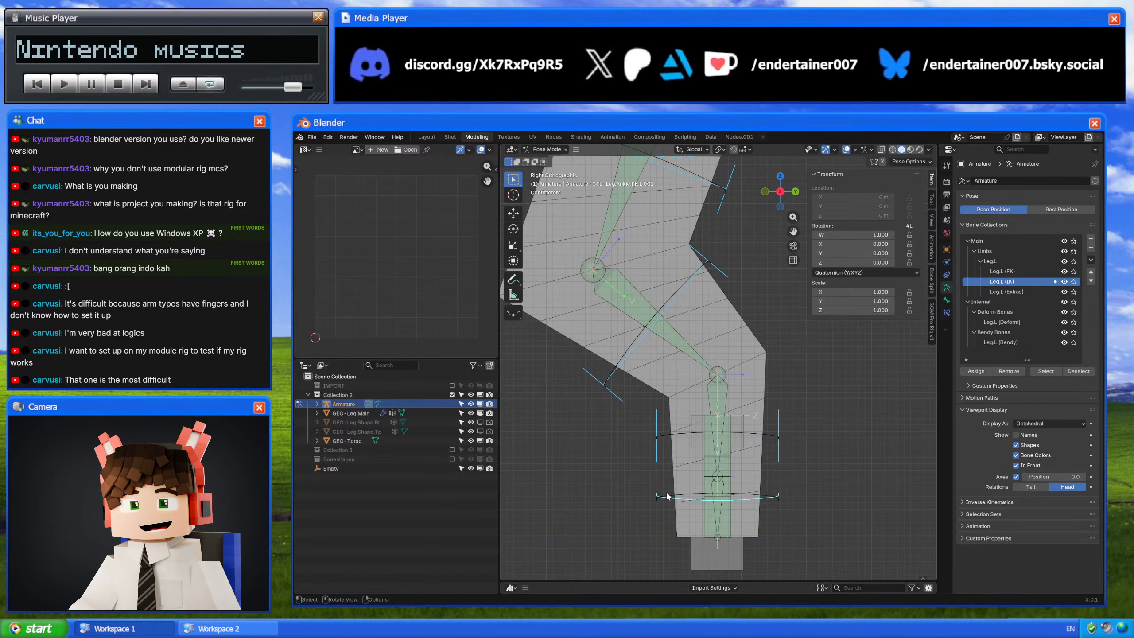
click(666, 495)
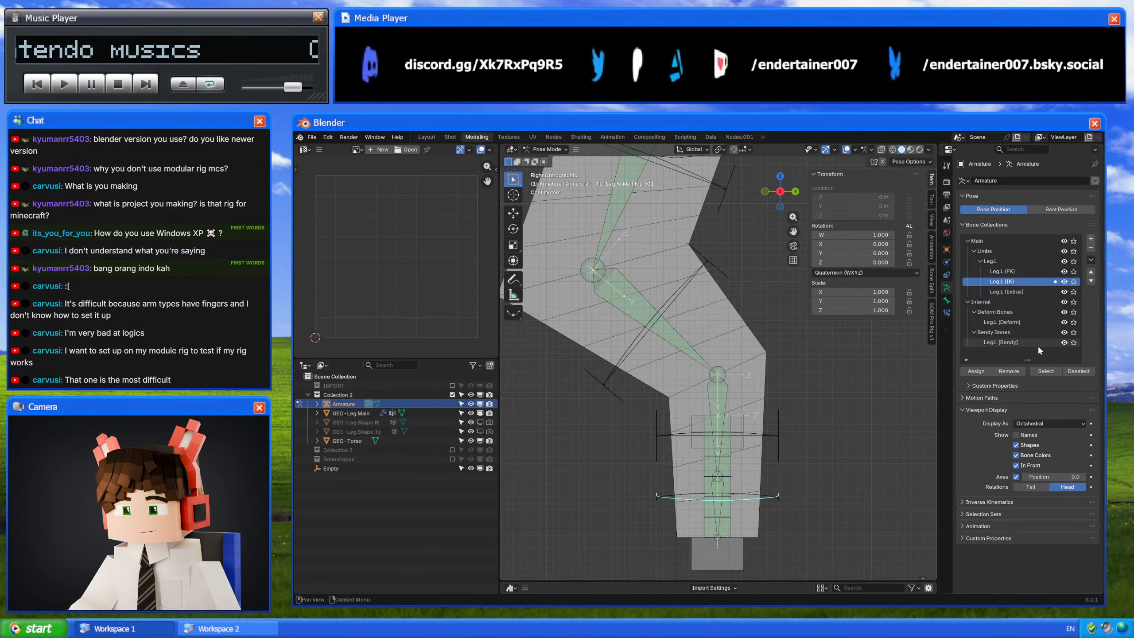
click(1074, 281)
scroll(781, 395, down, 3)
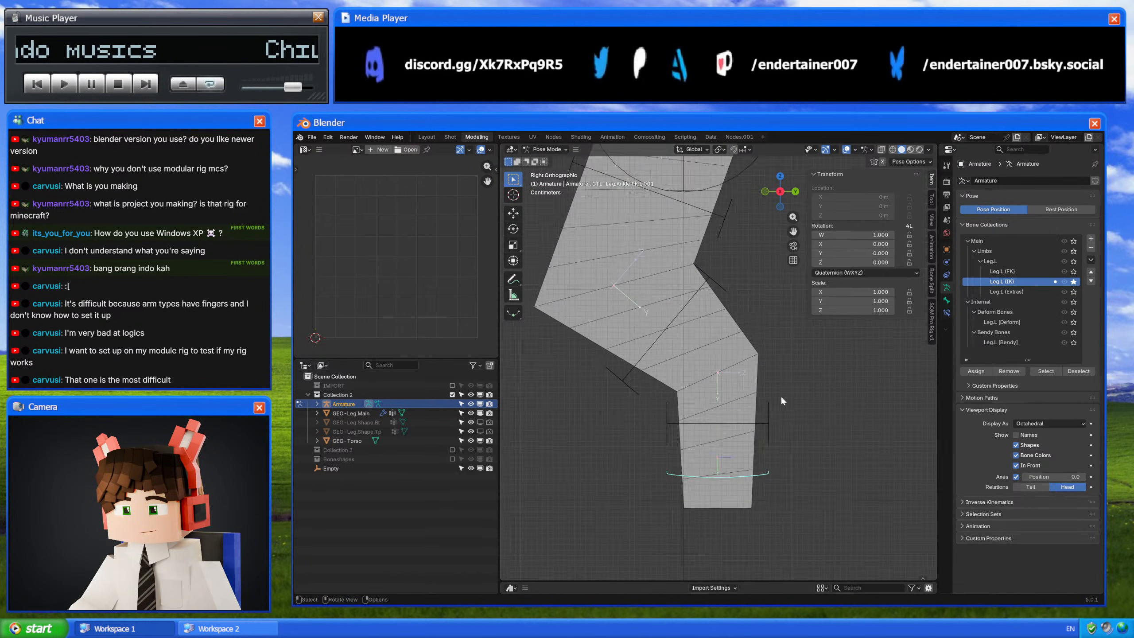
shift+middle_drag(755, 424, 749, 379)
shift+scroll(759, 410, up, 3)
shift+scroll(759, 411, down, 2)
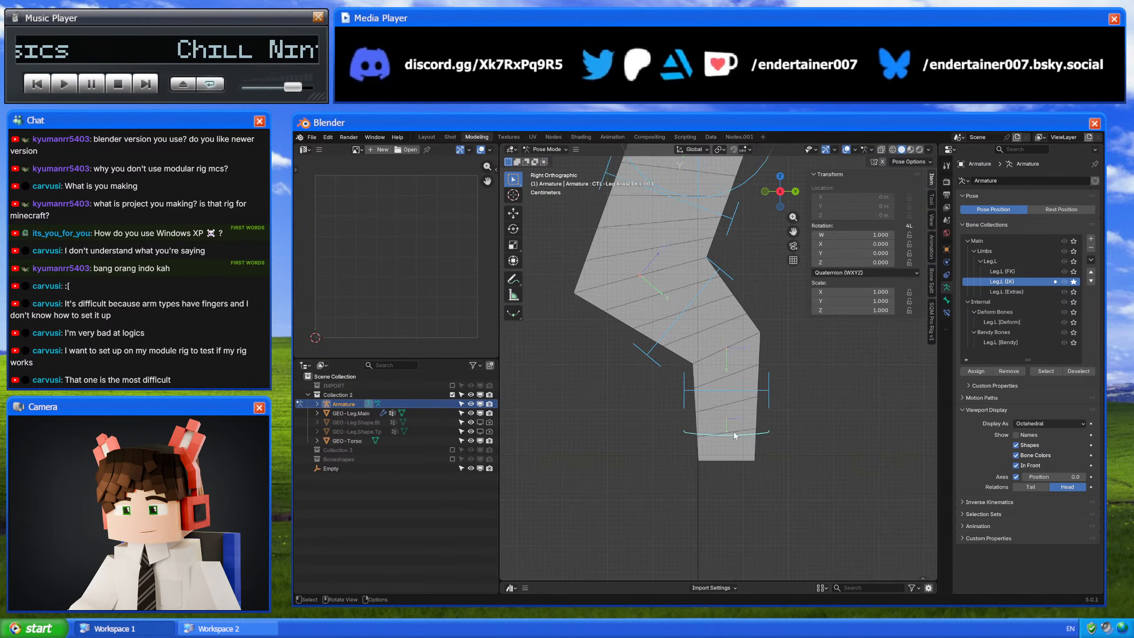
Step: In Object Mode, select the GEO-Leg.Main mesh and duplicate it in place
middle_drag(732, 448, 716, 429)
click(716, 428)
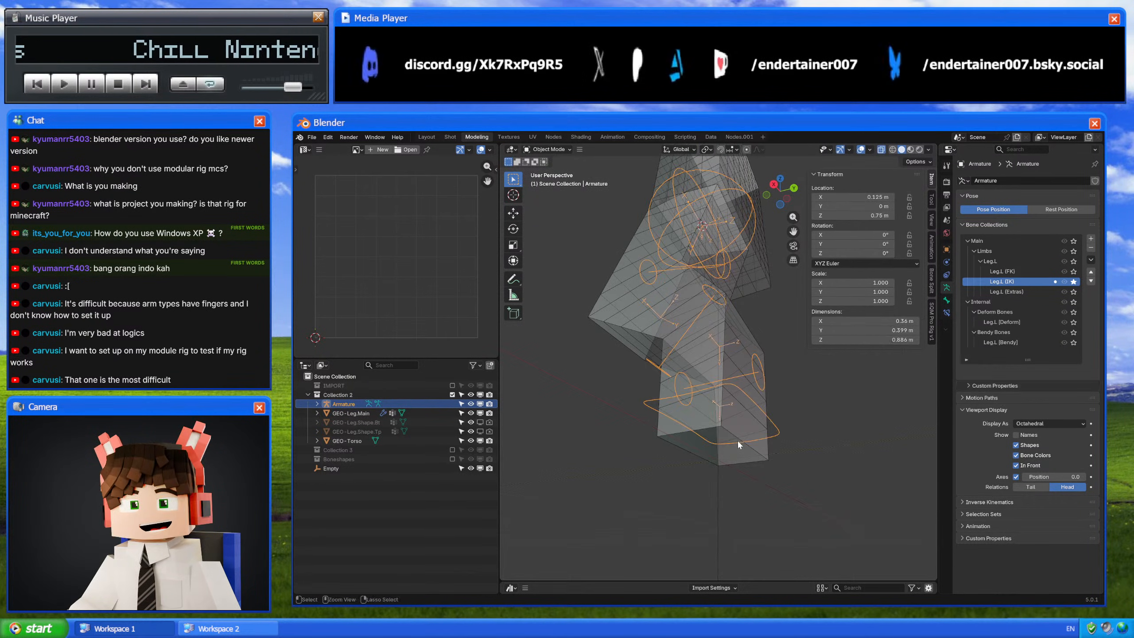
key(Tab)
key(Tab)
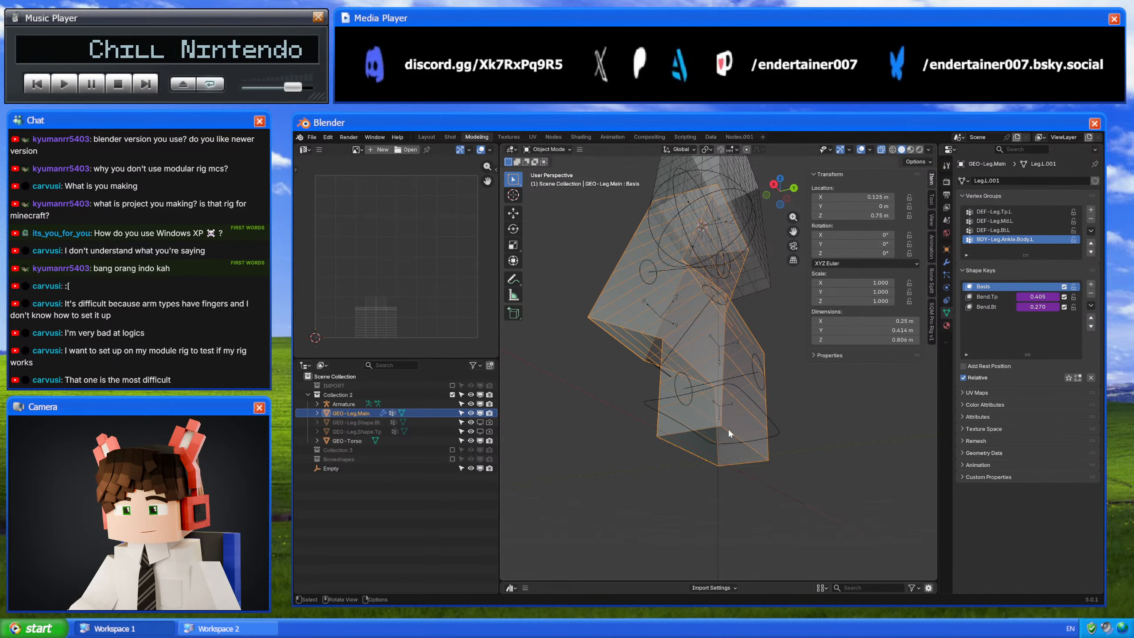
middle_drag(765, 420, 764, 431)
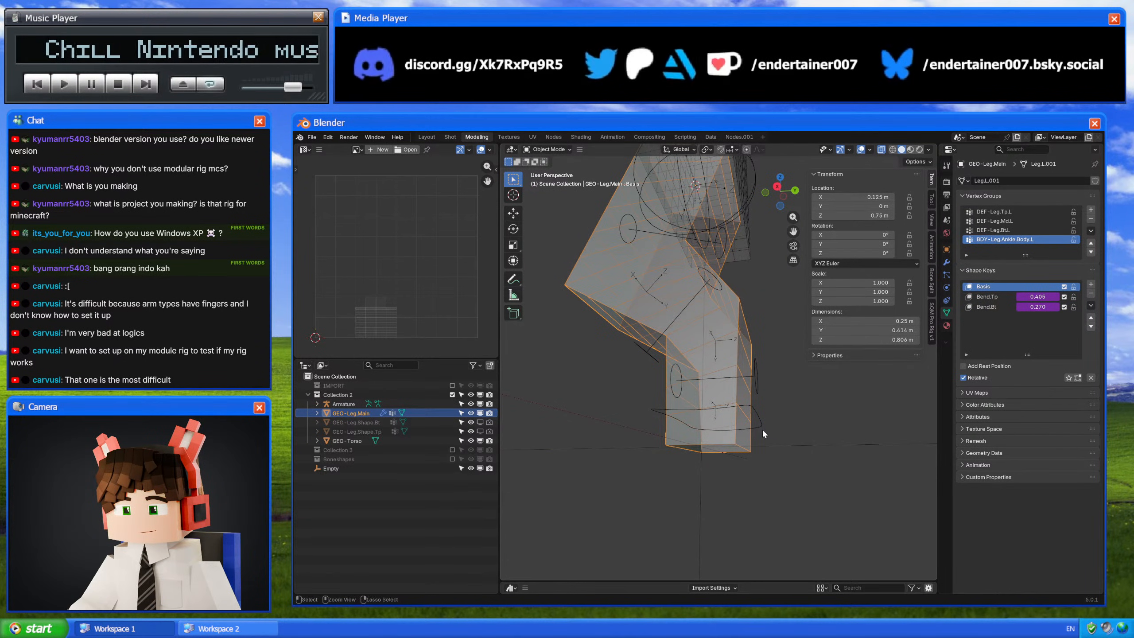
key(shift+d)
right_click(760, 407)
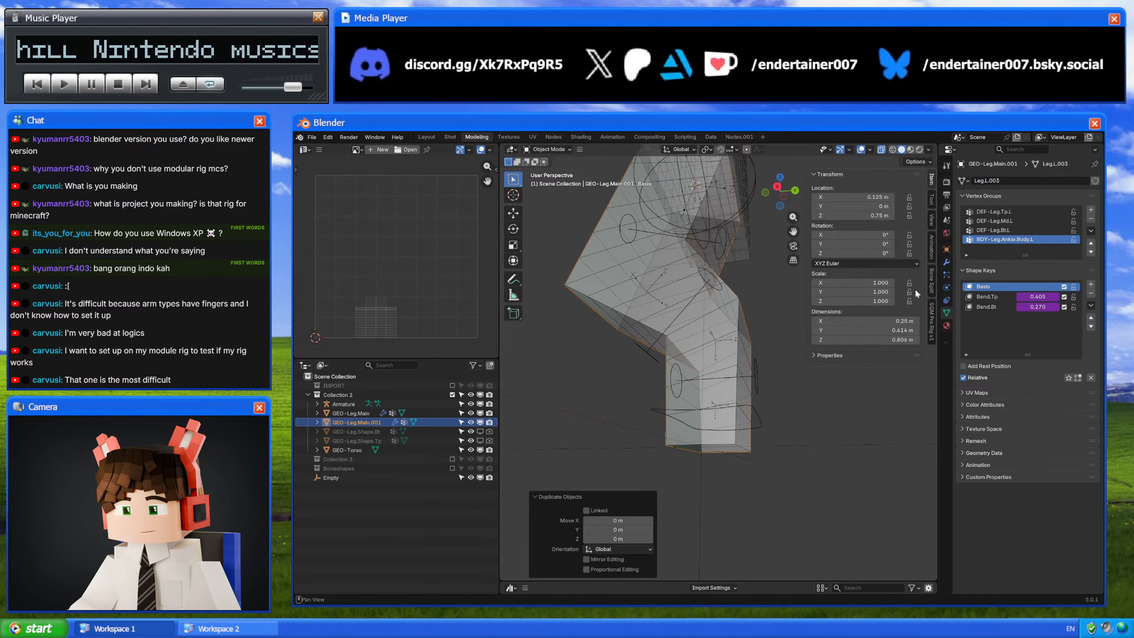
Step: Try to apply the Armature modifier on the duplicated leg mesh
click(946, 262)
click(1076, 217)
click(1008, 227)
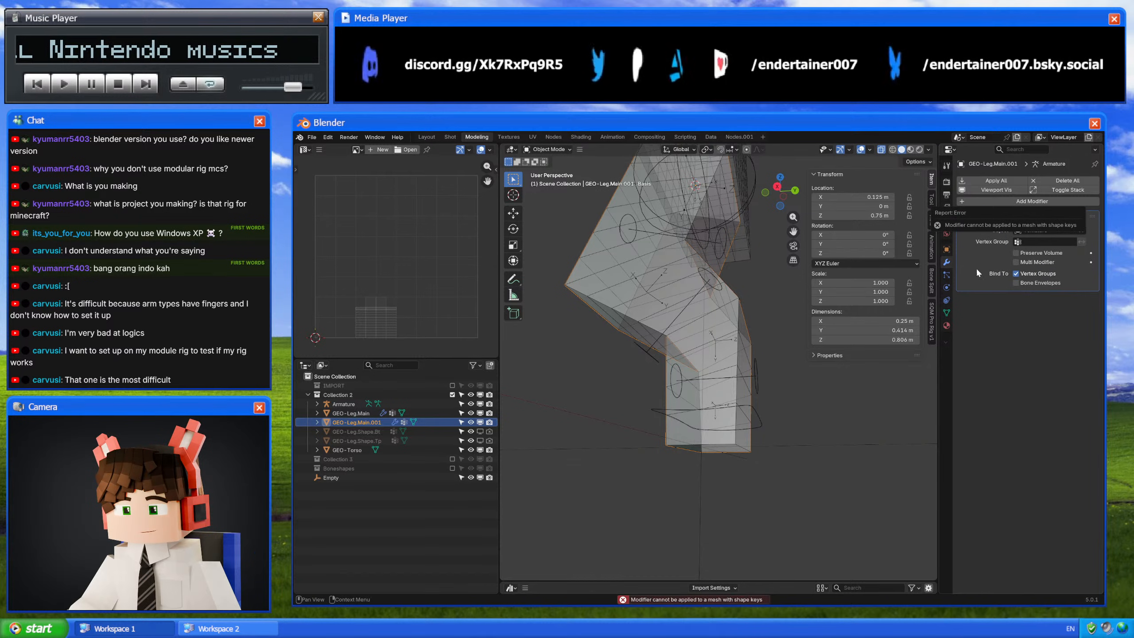
Step: Apply all shape keys on the duplicated leg mesh and apply its Armature modifier
click(946, 313)
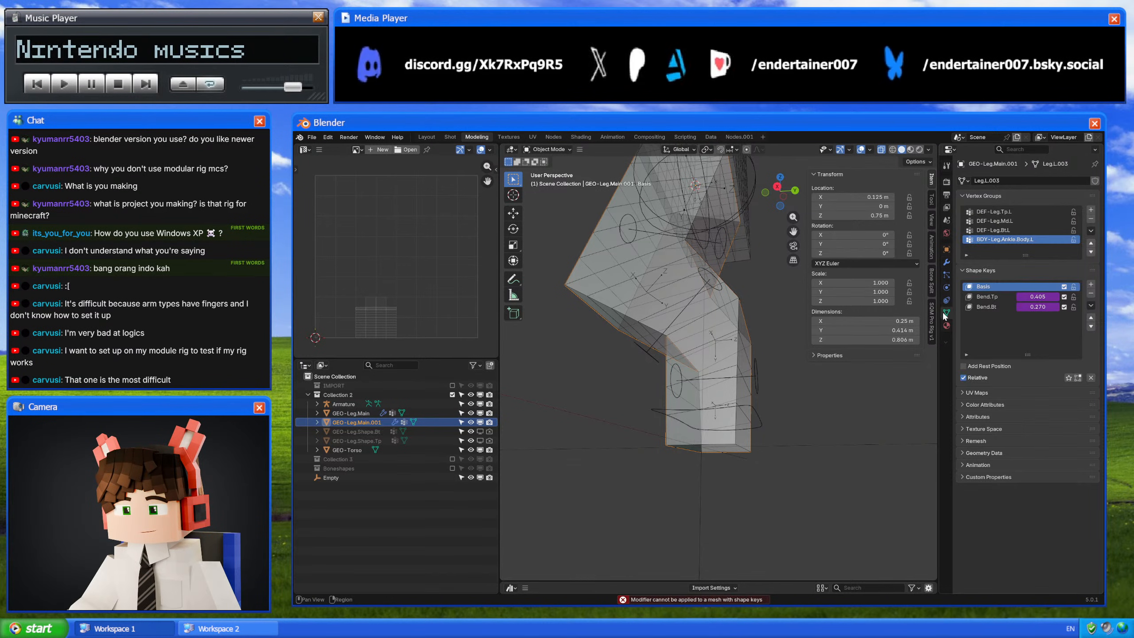
click(1091, 306)
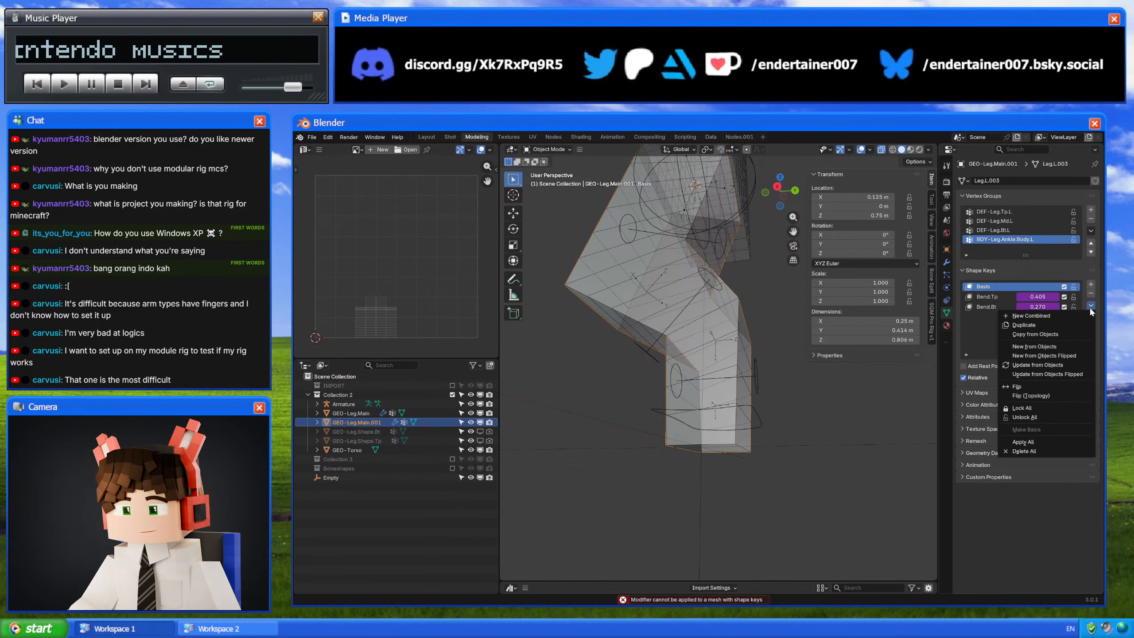
click(1056, 443)
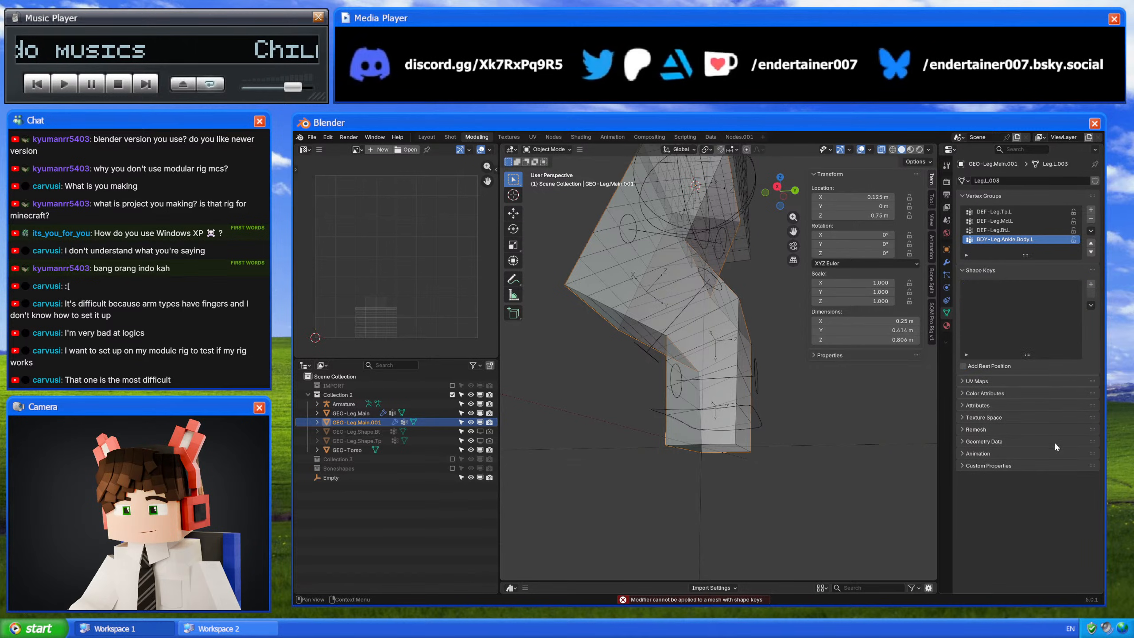
click(946, 263)
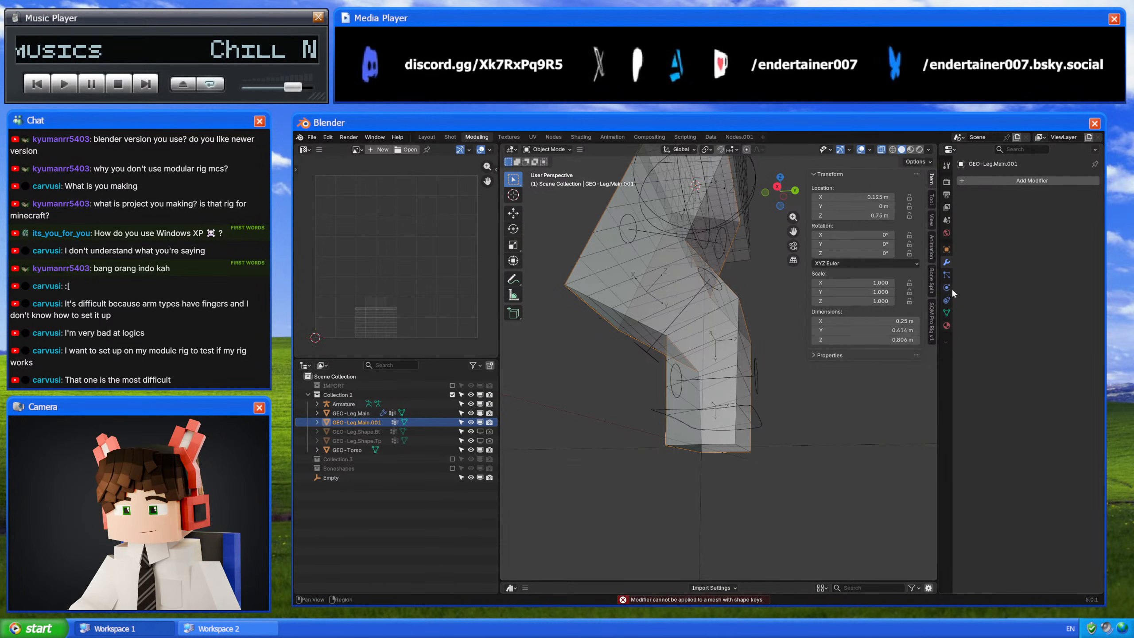
Step: Snap the 3D cursor to the rear bottom edge of the duplicated leg mesh and delete the duplicate
key(Tab)
click(746, 447)
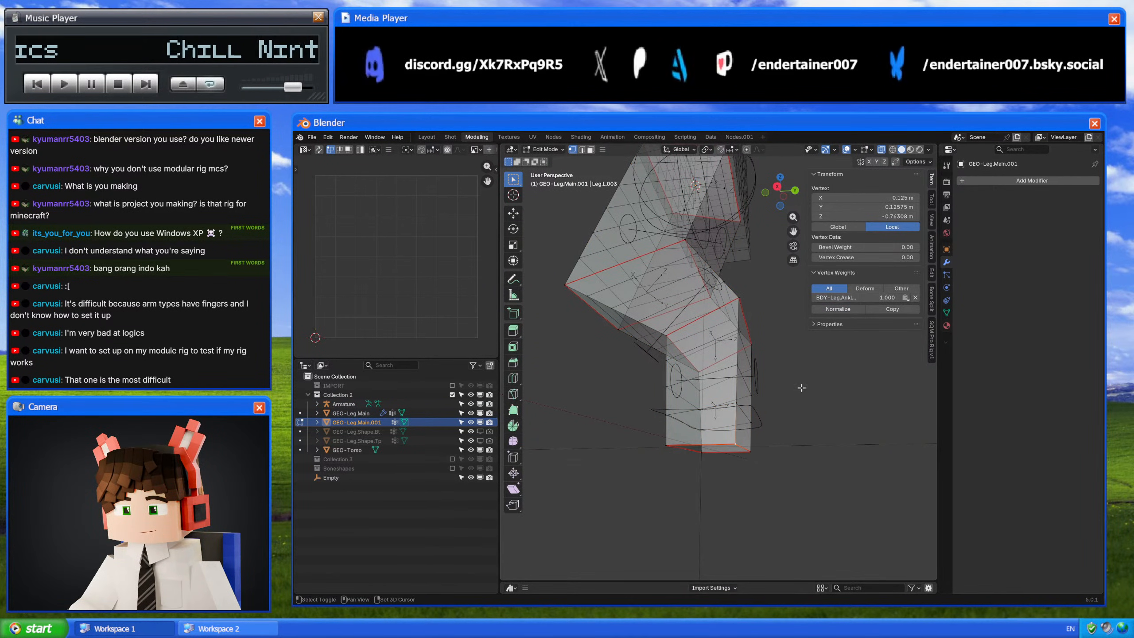
key(Tab)
key(x)
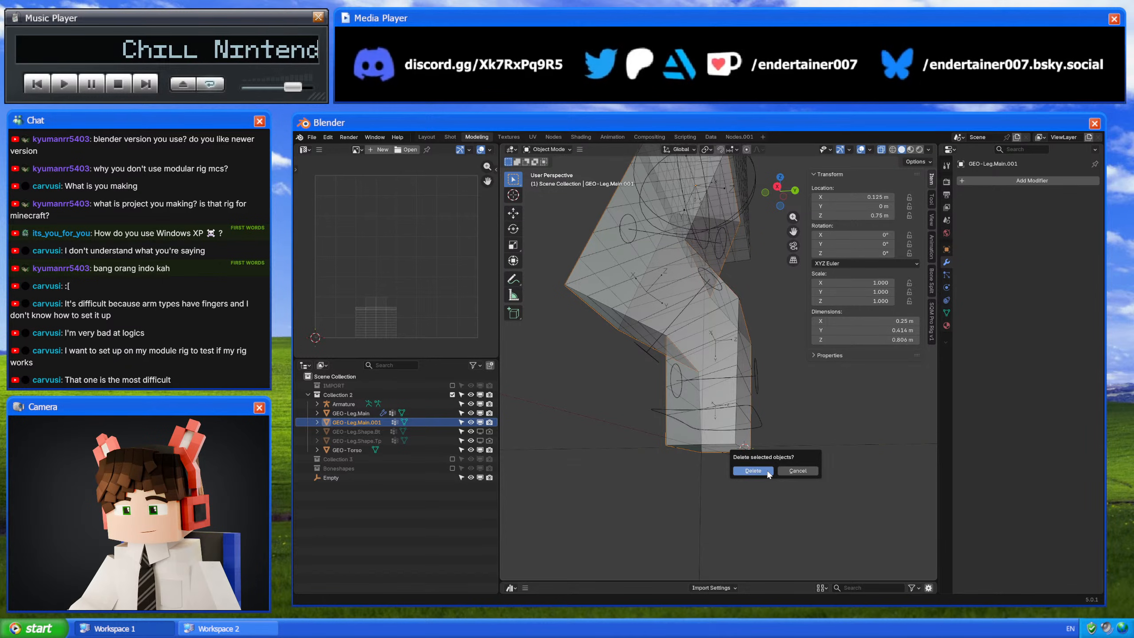
click(767, 469)
Step: Enter Edit Mode on the armature and add a new bone at the 3D cursor
click(756, 375)
key(Tab)
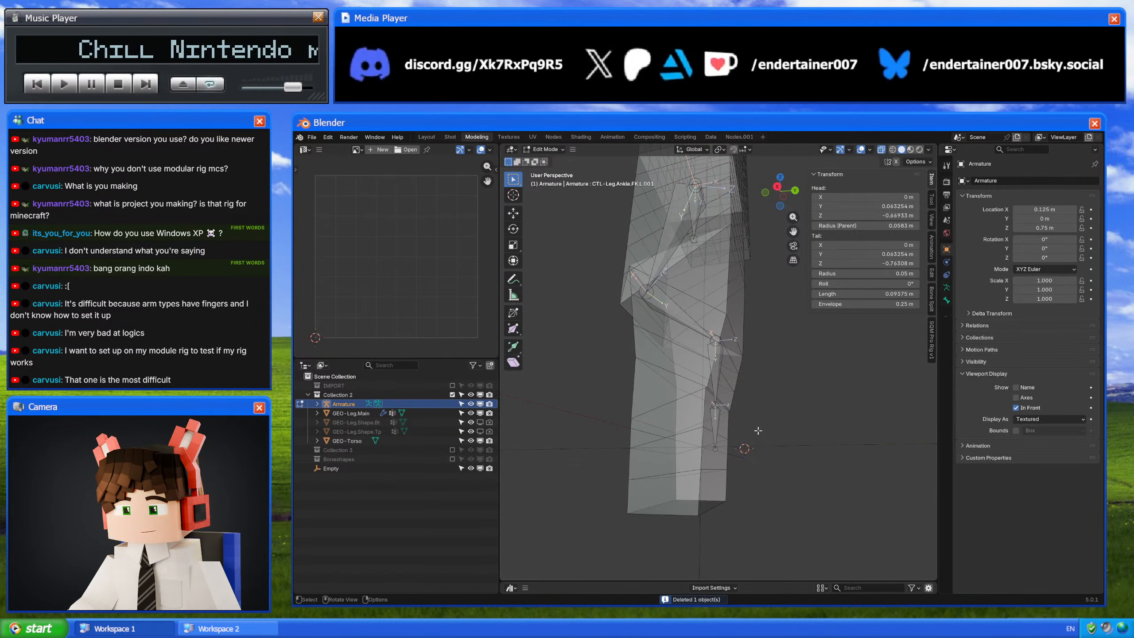
key(shift+a)
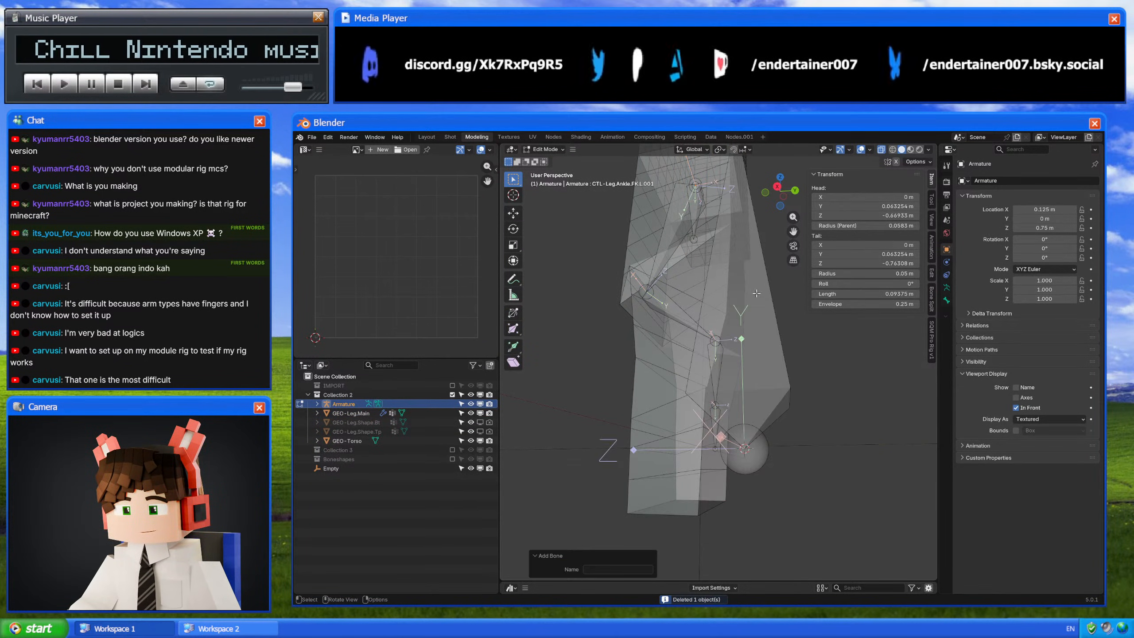
Step: Move the new heel bone's tail 1.3 m down along Z and select the leg's IK pivot bone to check its length
scroll(756, 294, down, 2)
key(g)
key(z)
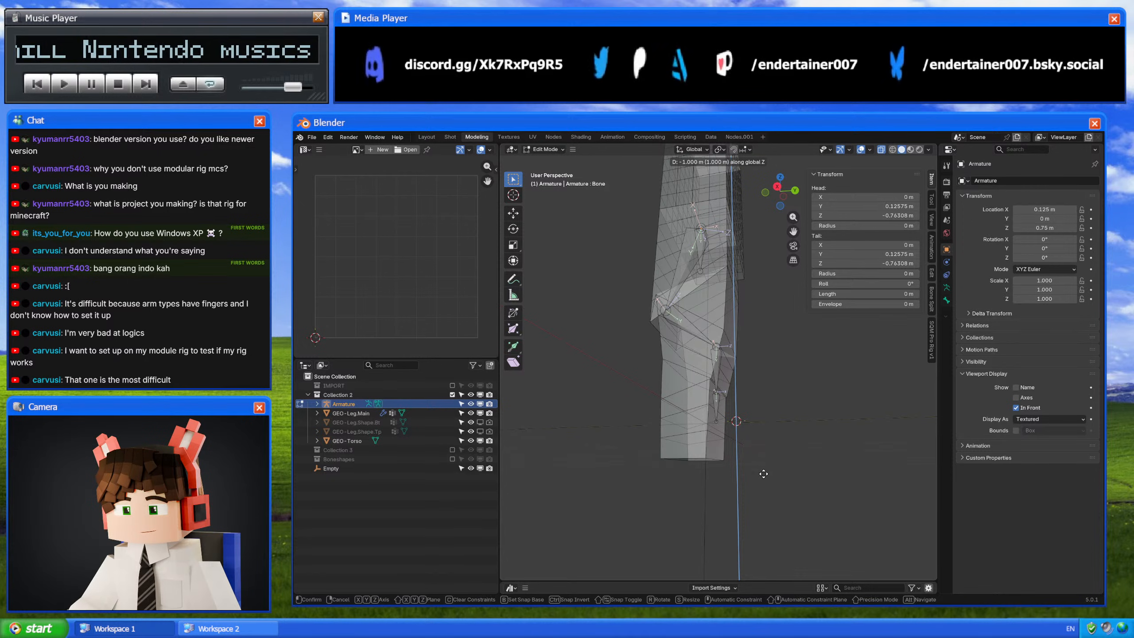
key(Escape)
click(777, 188)
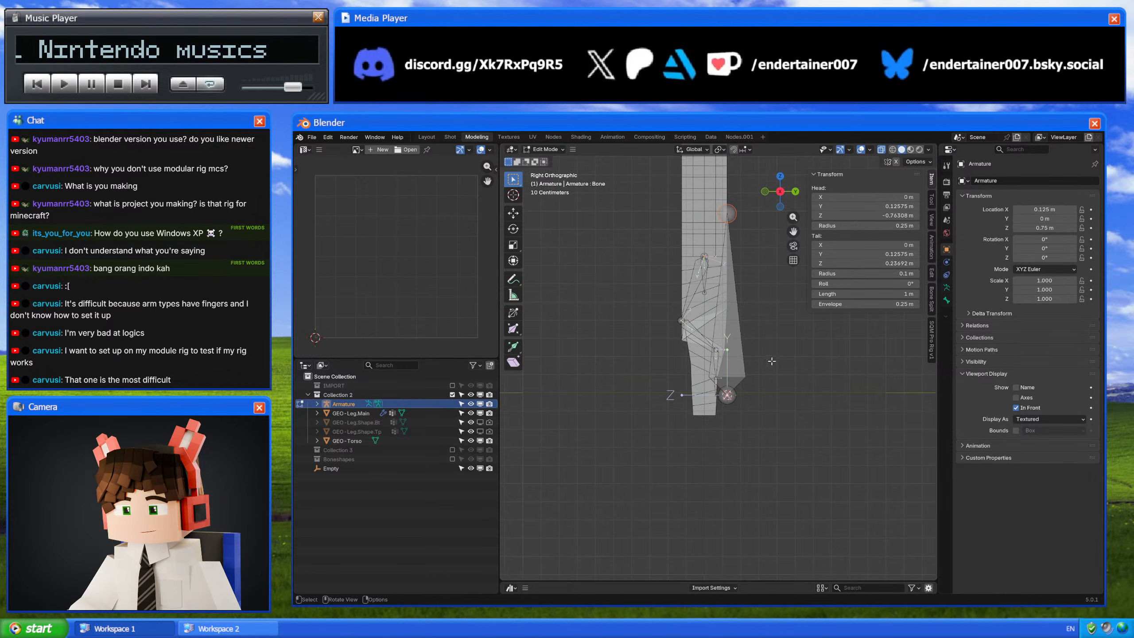
text(gz-1.3)
key(Return)
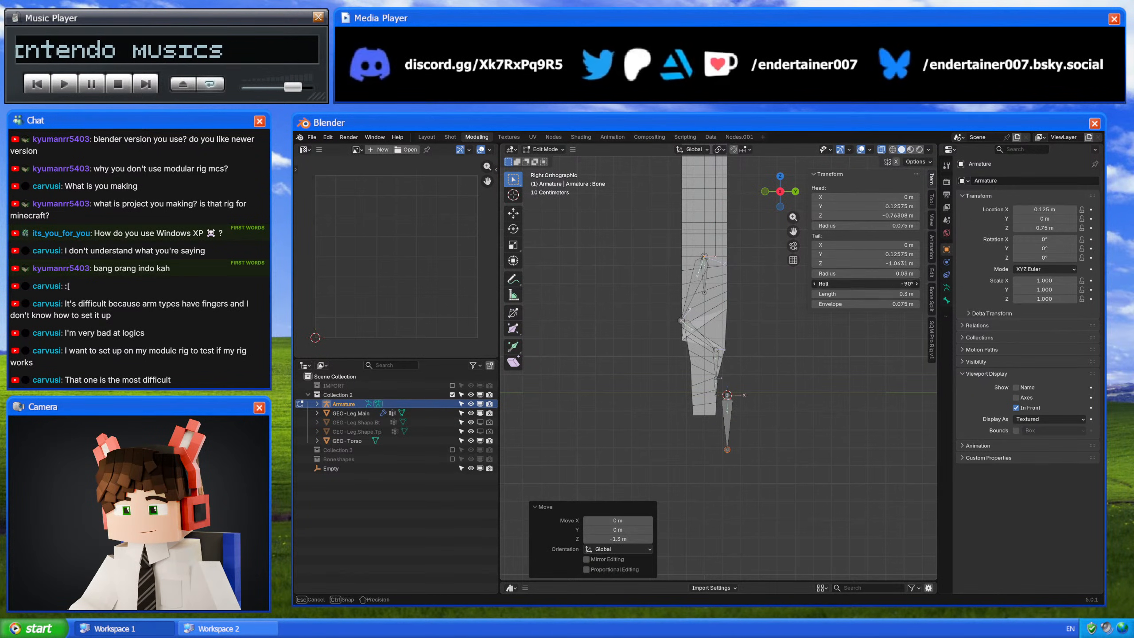
key(Escape)
click(705, 278)
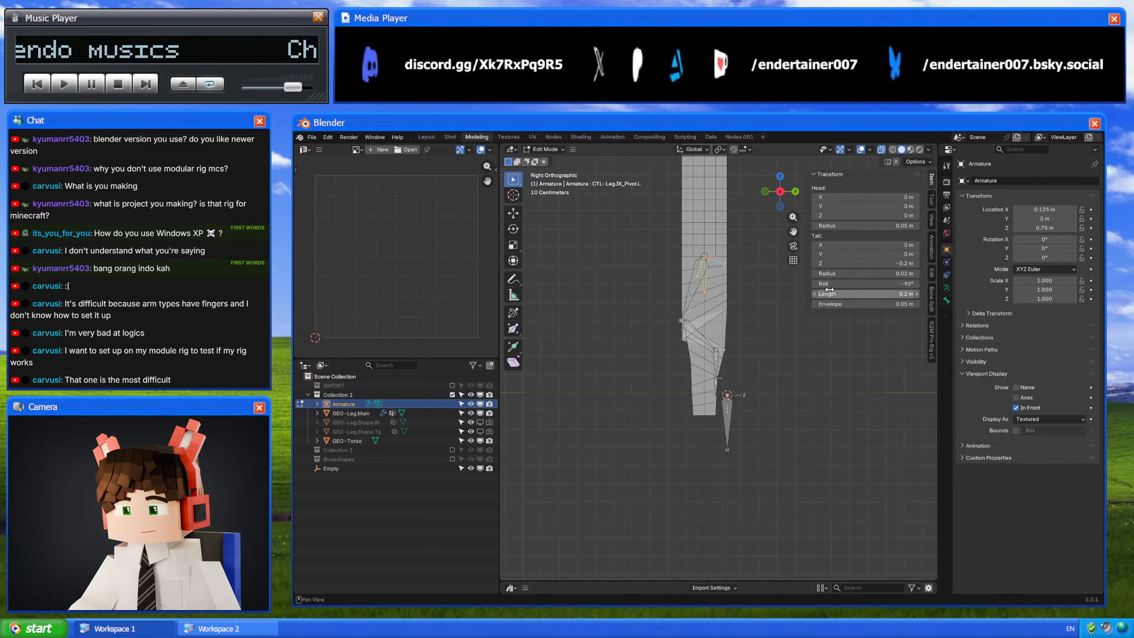
Step: Leave Edit Mode and view the program's version information
key(Tab)
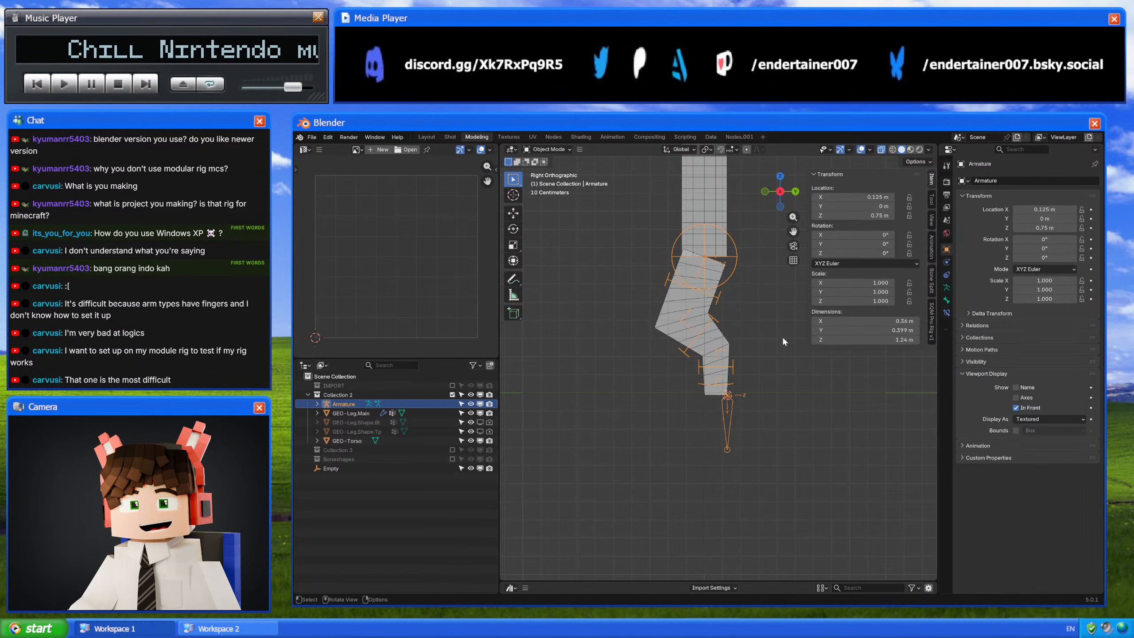
click(300, 138)
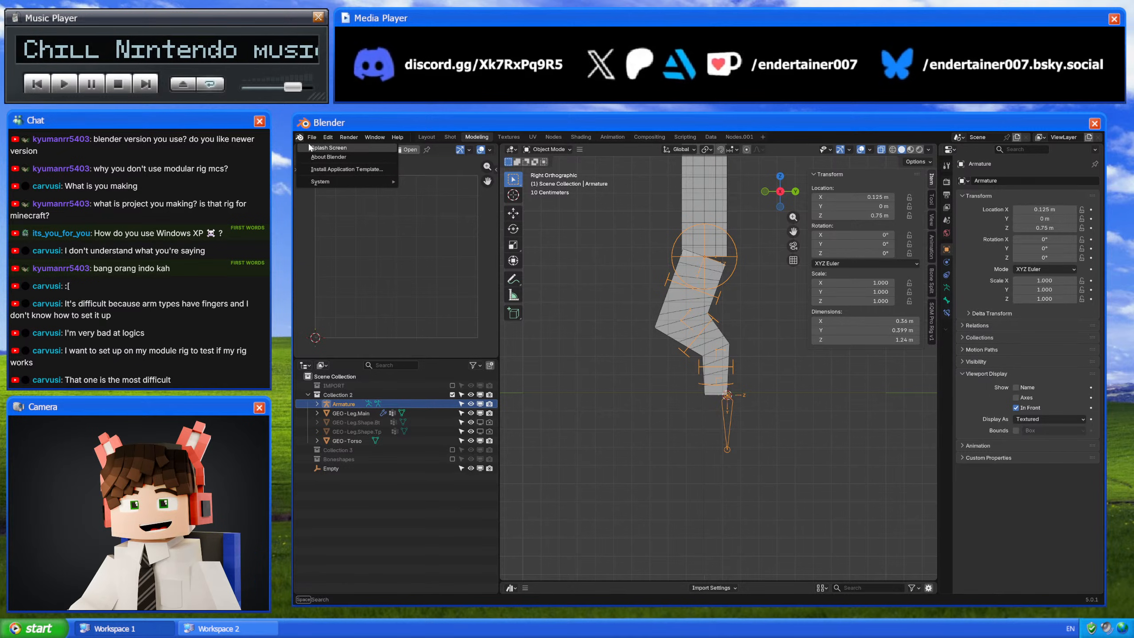
click(319, 154)
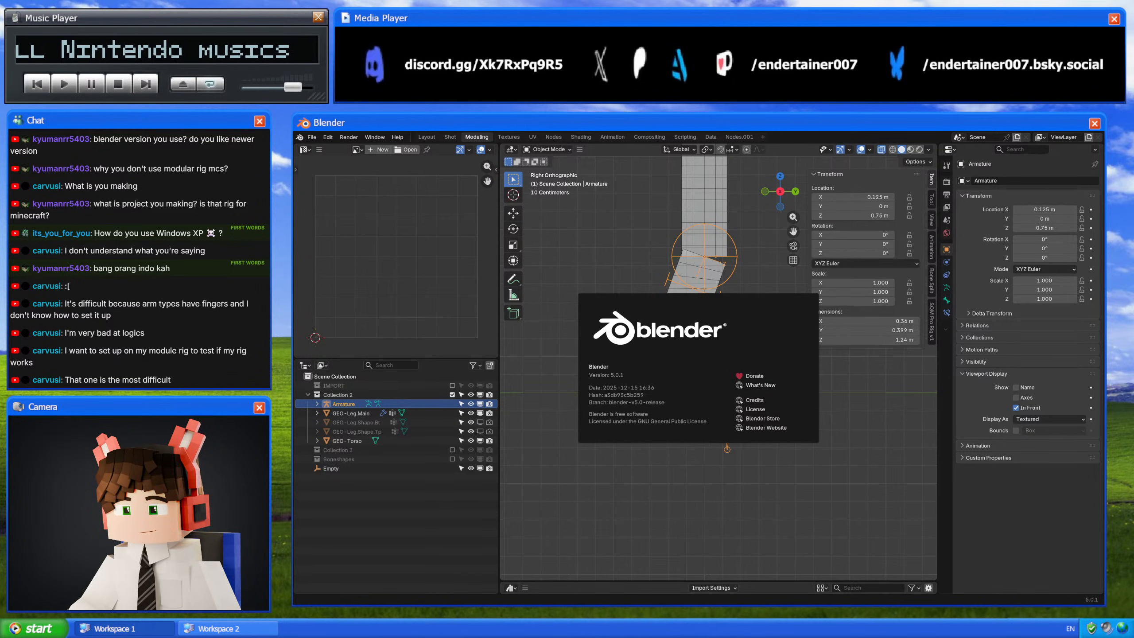
click(761, 227)
Step: Set the new heel bone's length to 0.2 m in Edit Mode
shift+middle_drag(733, 263, 715, 292)
scroll(720, 360, up, 3)
key(ctrl+Tab)
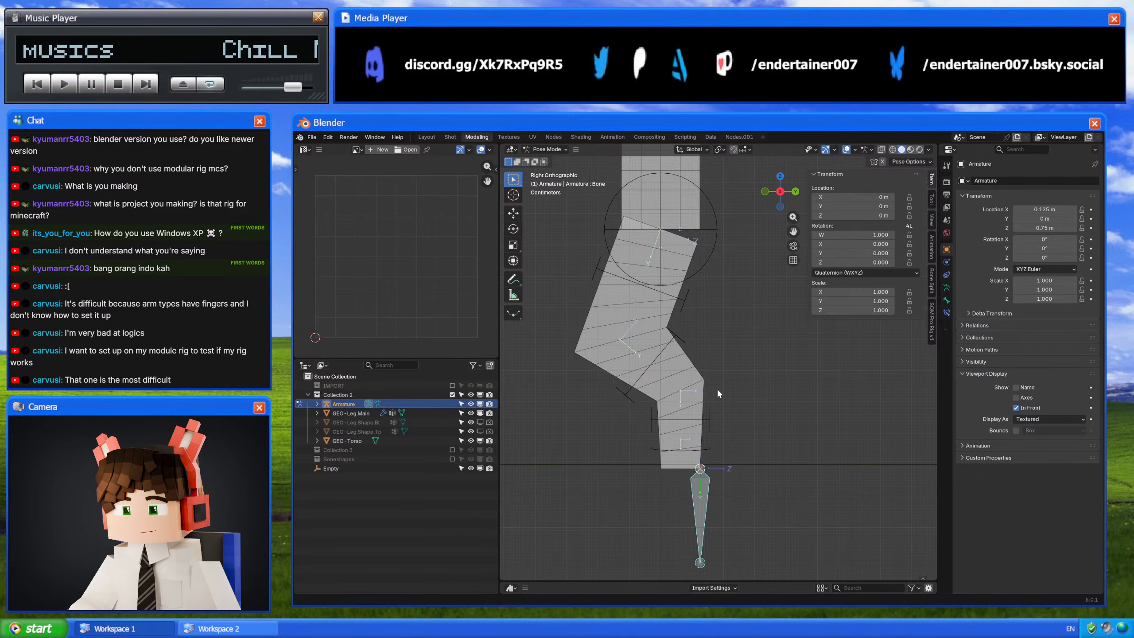
key(Tab)
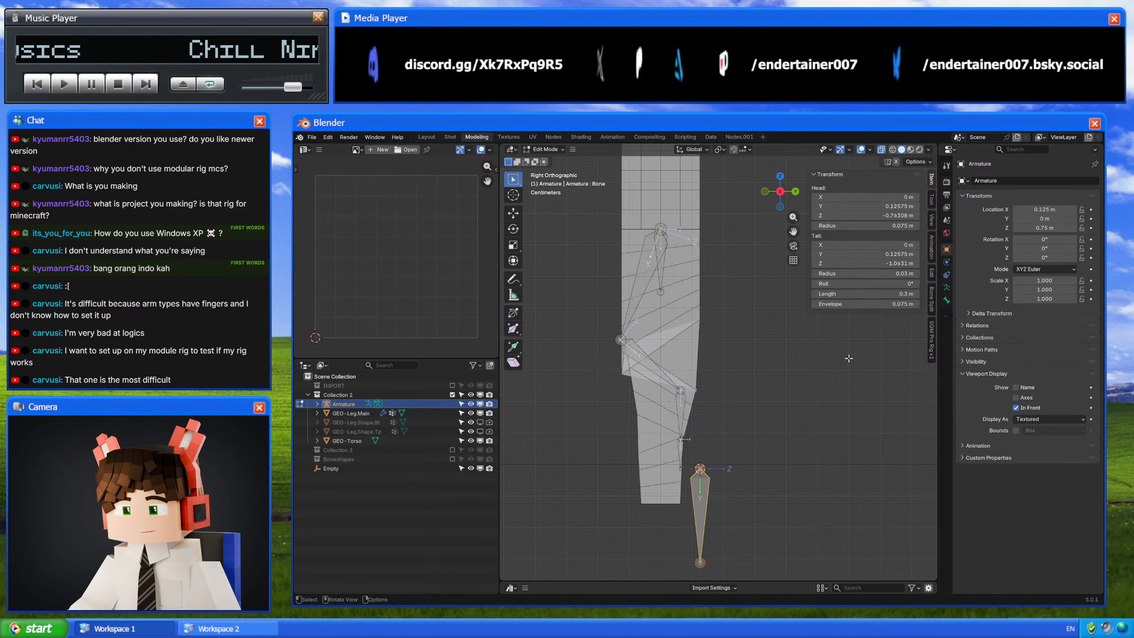
click(883, 296)
text(0.2)
key(Return)
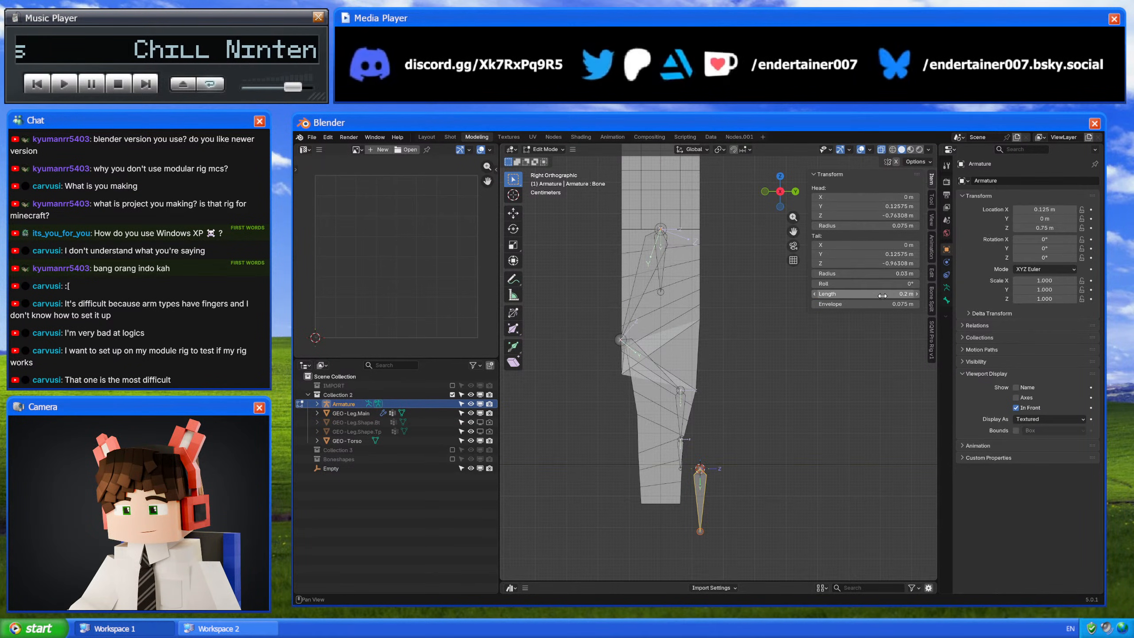
Step: Return to Pose Mode and name the new heel bone CTL-Leg.IK_Control.L in its bone properties
key(Tab)
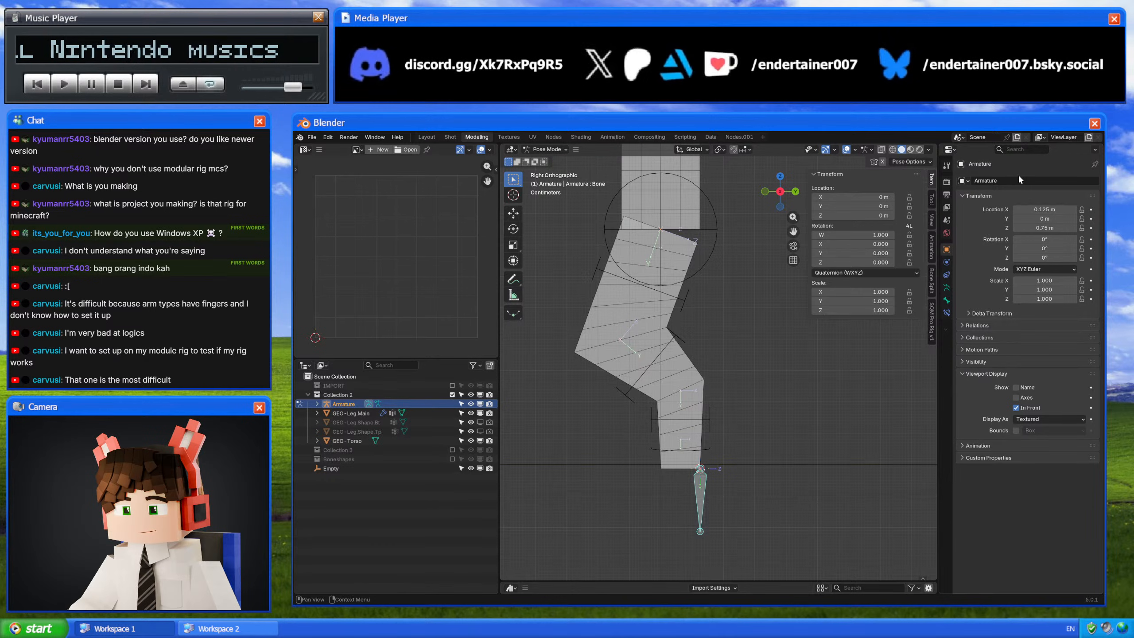
click(947, 300)
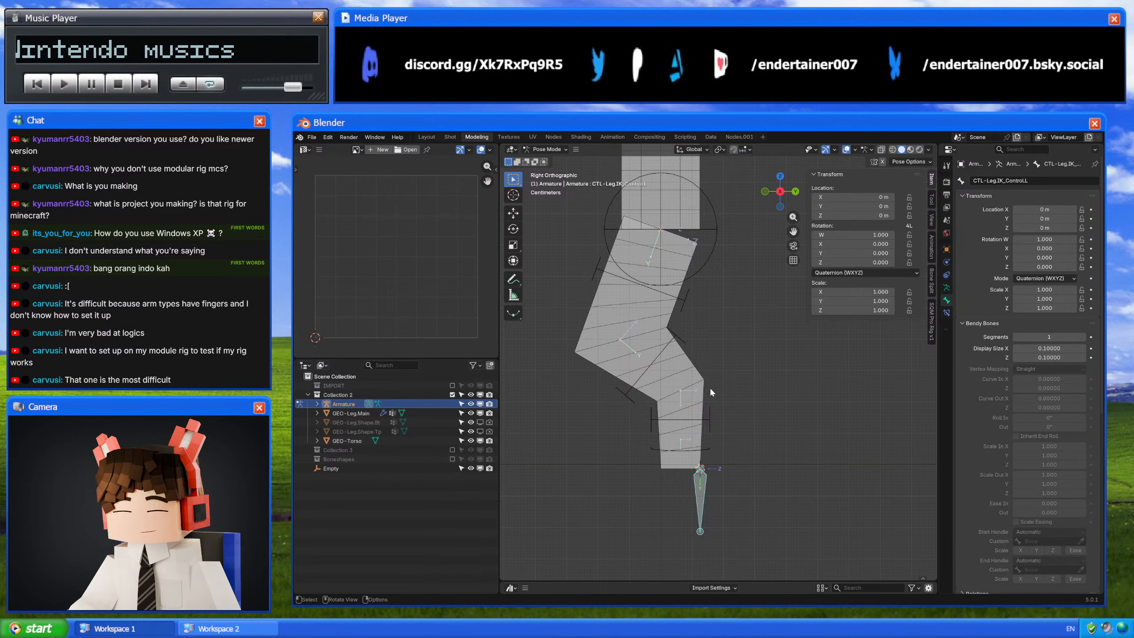
shift+middle_drag(753, 395, 754, 344)
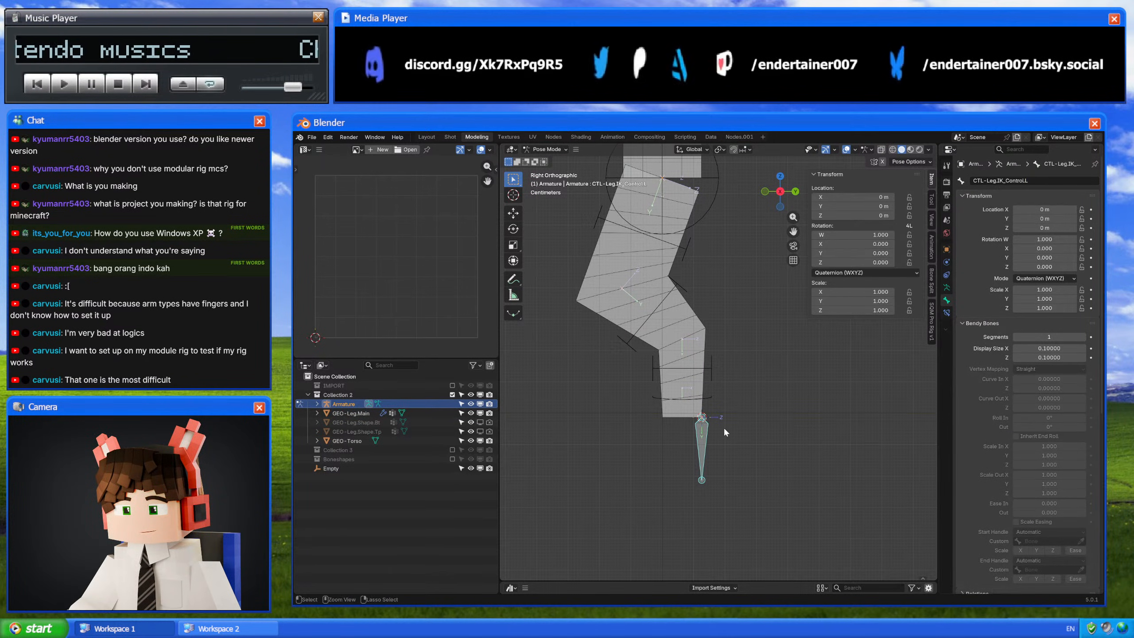
Step: Bring the BSP-Leg.IK_Control shape object into the scene and move it into the Boneshapes collection
key(ctrl+Tab)
click(366, 448)
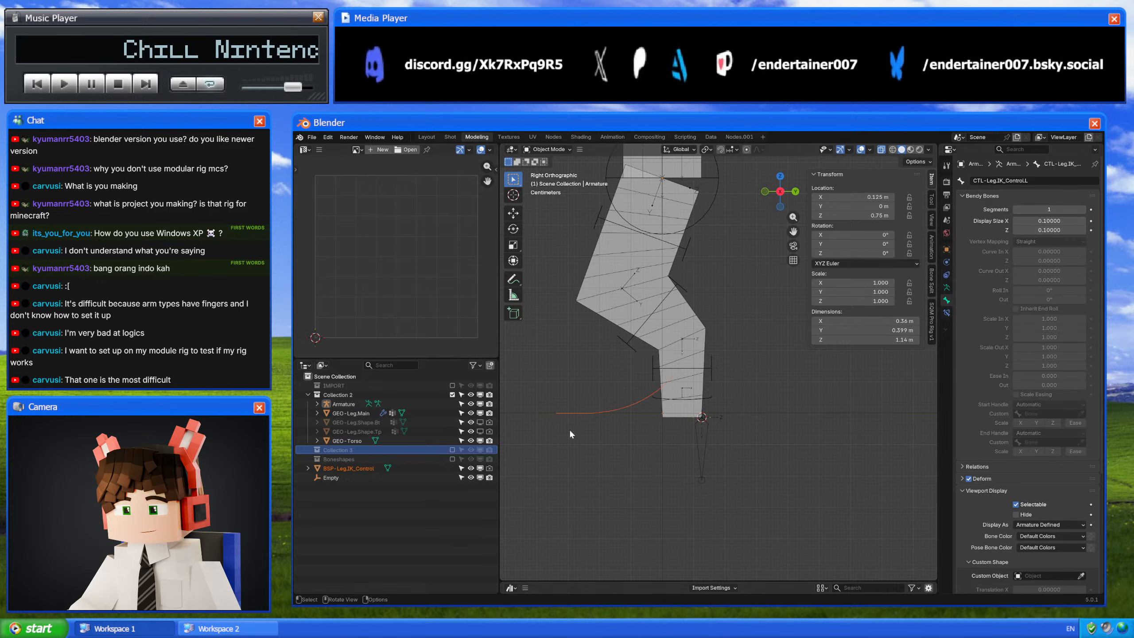
click(359, 467)
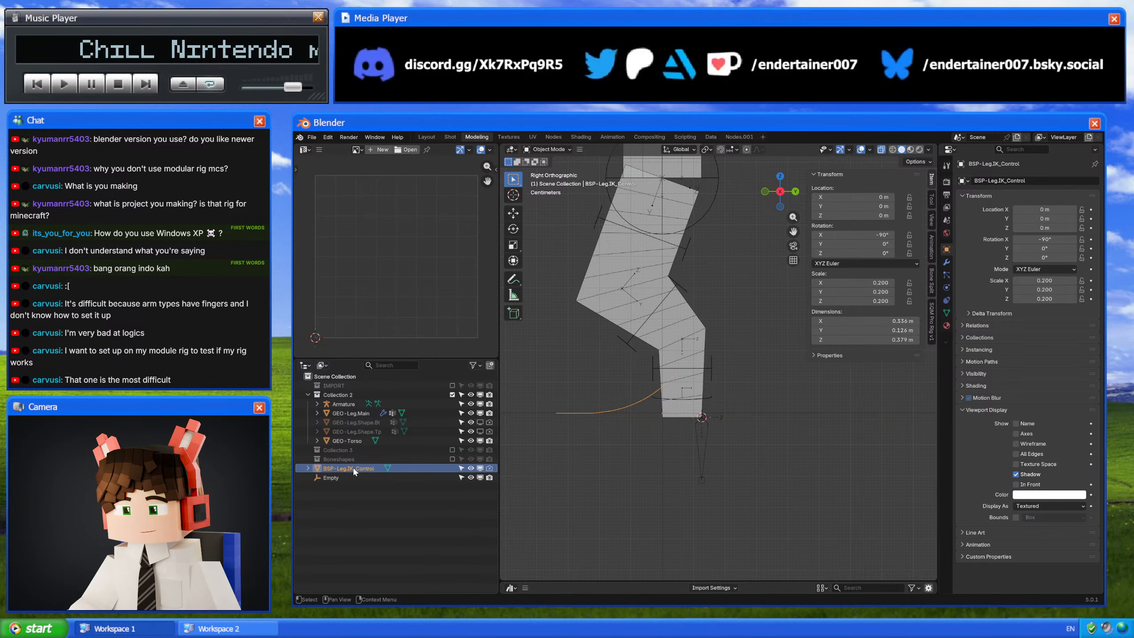
drag(353, 469, 387, 460)
Step: Assign BSP-Leg.IK_Control as the IK control bone's custom shape and set its wire width to 1.5
click(707, 433)
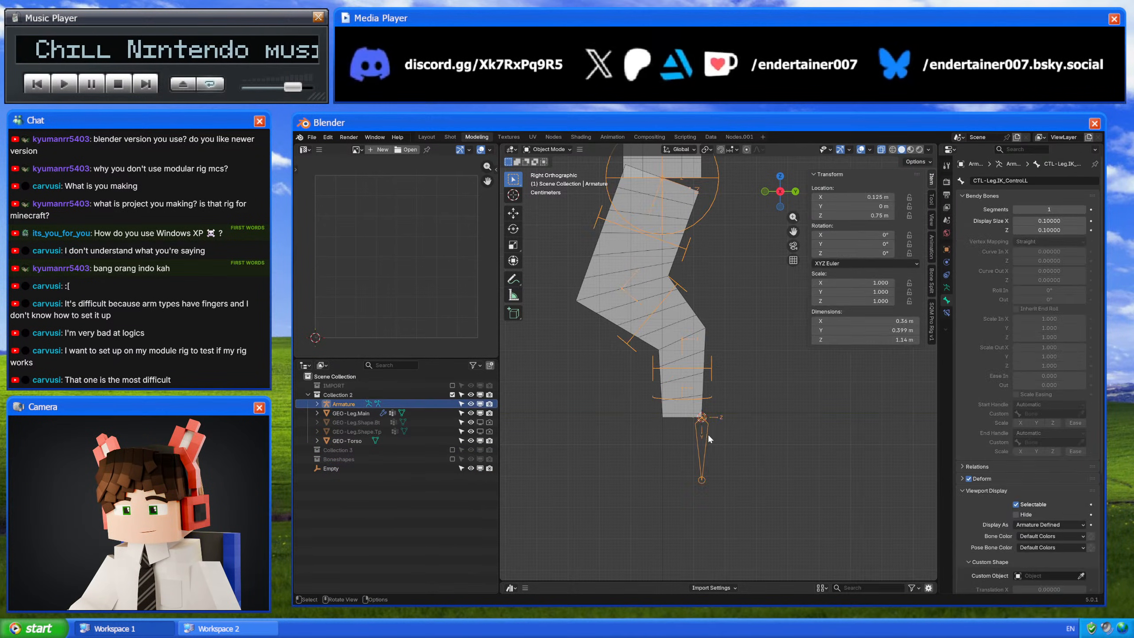
key(ctrl+Tab)
scroll(985, 470, down, 15)
click(1052, 417)
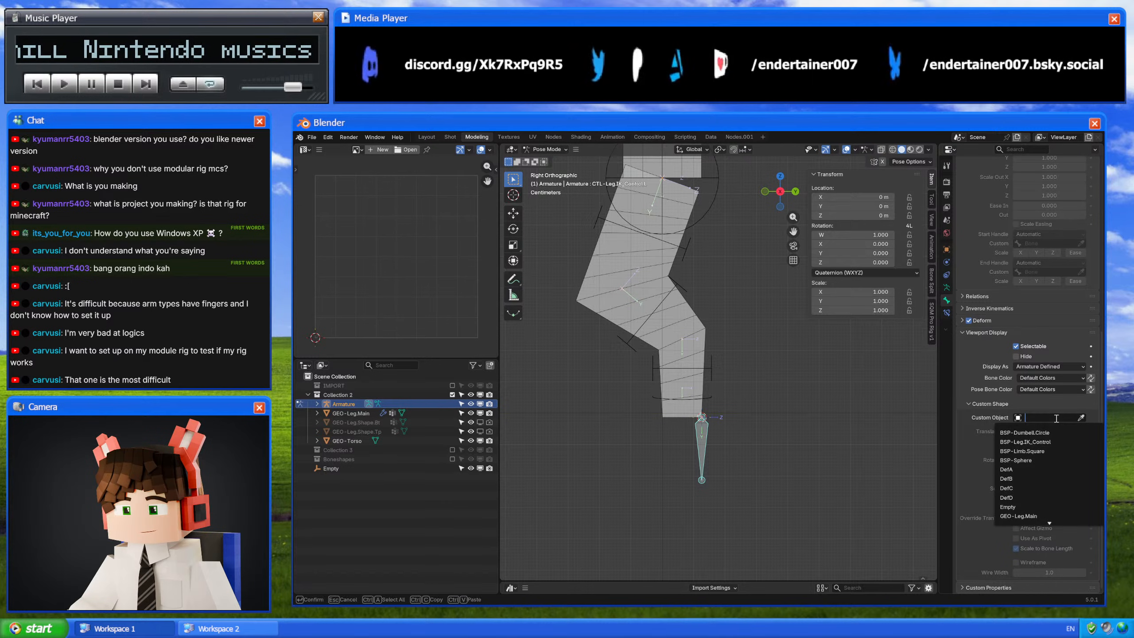
click(1063, 443)
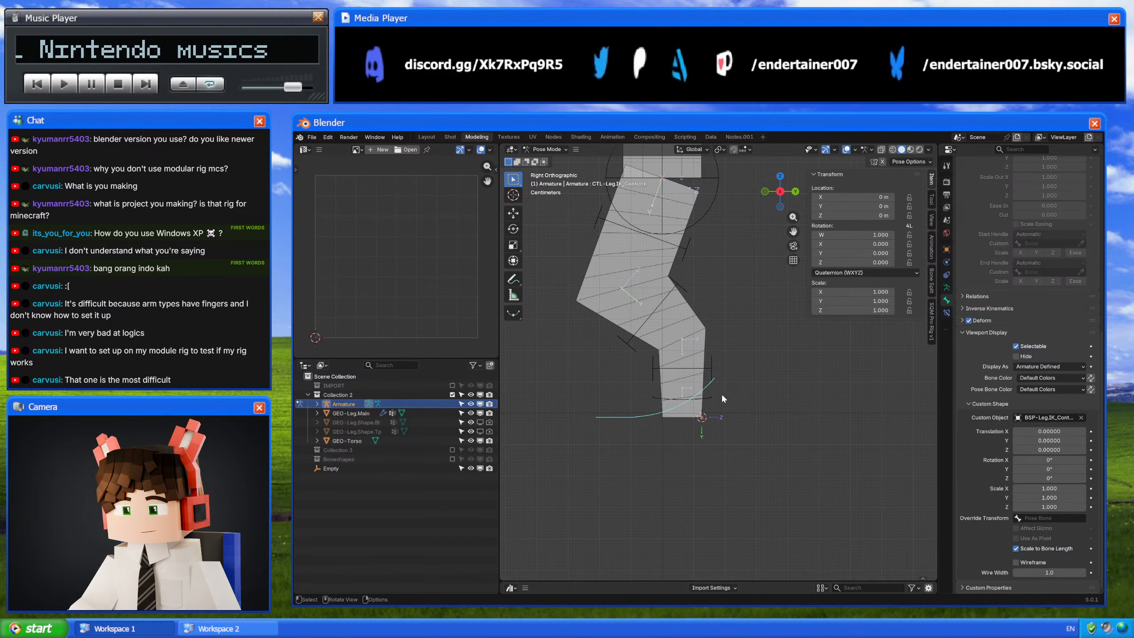
middle_drag(717, 392, 743, 427)
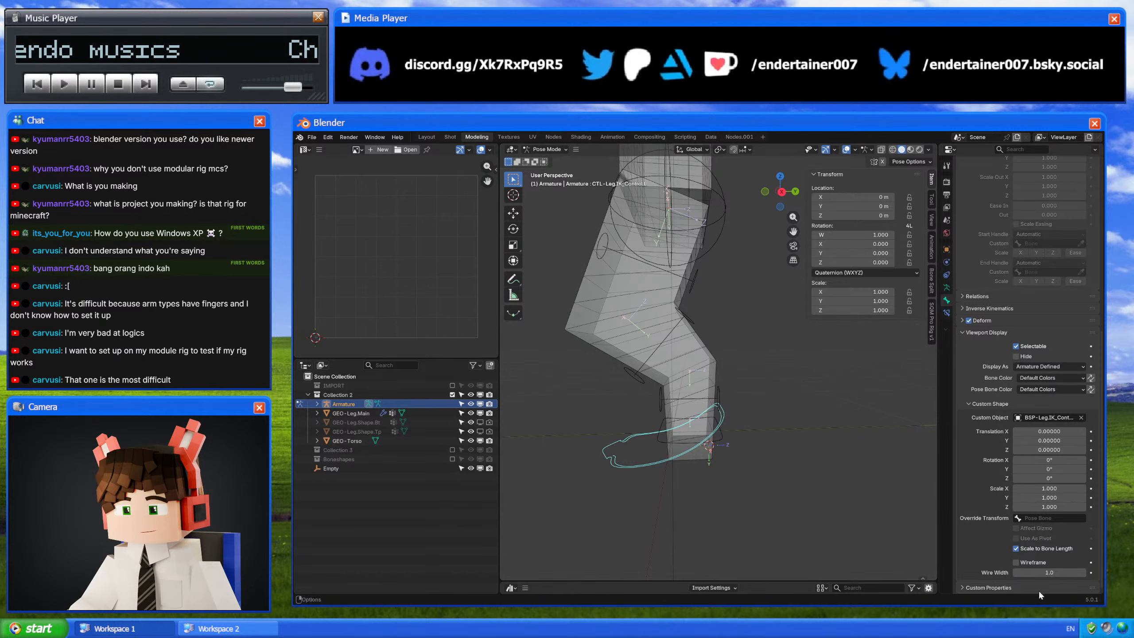
mouse_move(1045, 572)
mouse_down()
mouse_move(1056, 572)
mouse_move(1046, 573)
mouse_up()
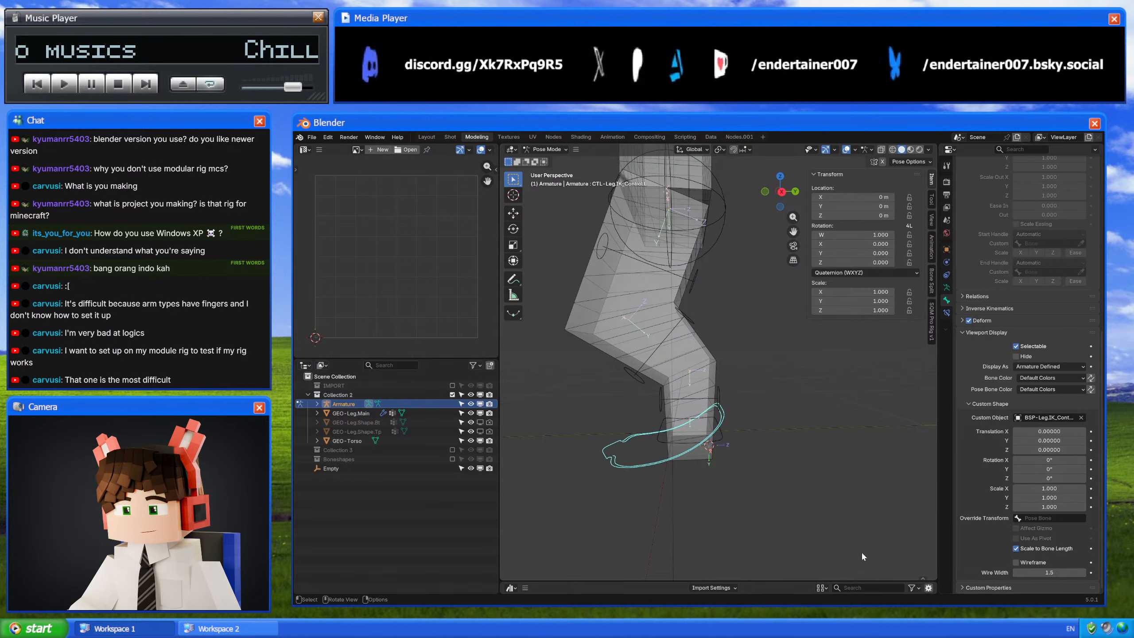
Step: Test moving the bone at the foot of the leg in the right side view, then cancel the move
click(781, 192)
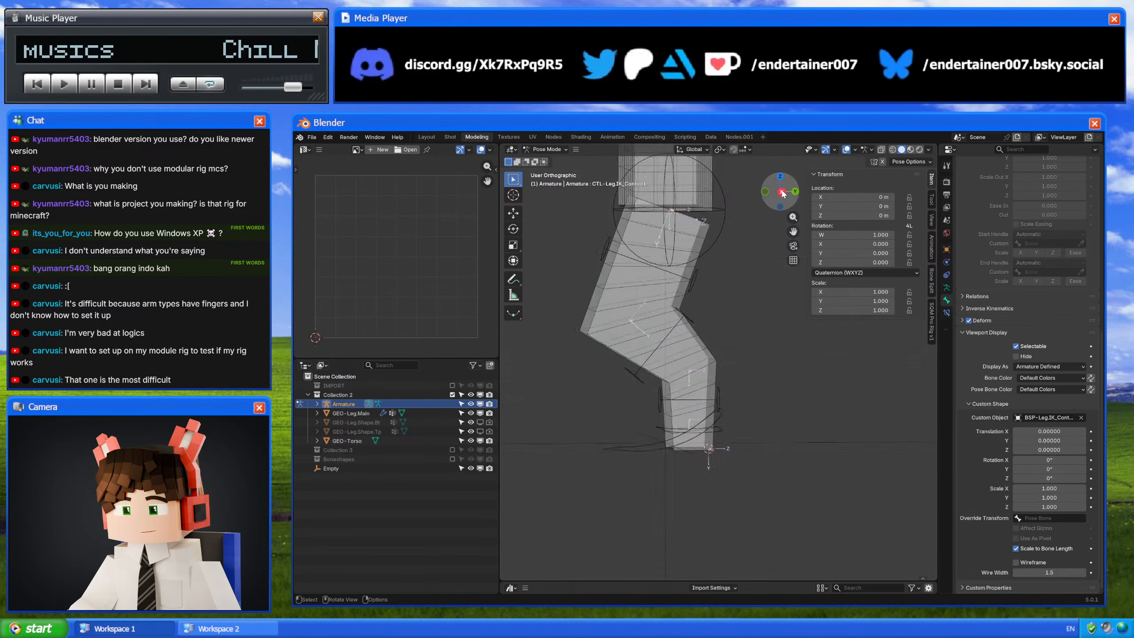
click(717, 416)
key(g)
right_click(736, 399)
shift+middle_drag(736, 399, 735, 408)
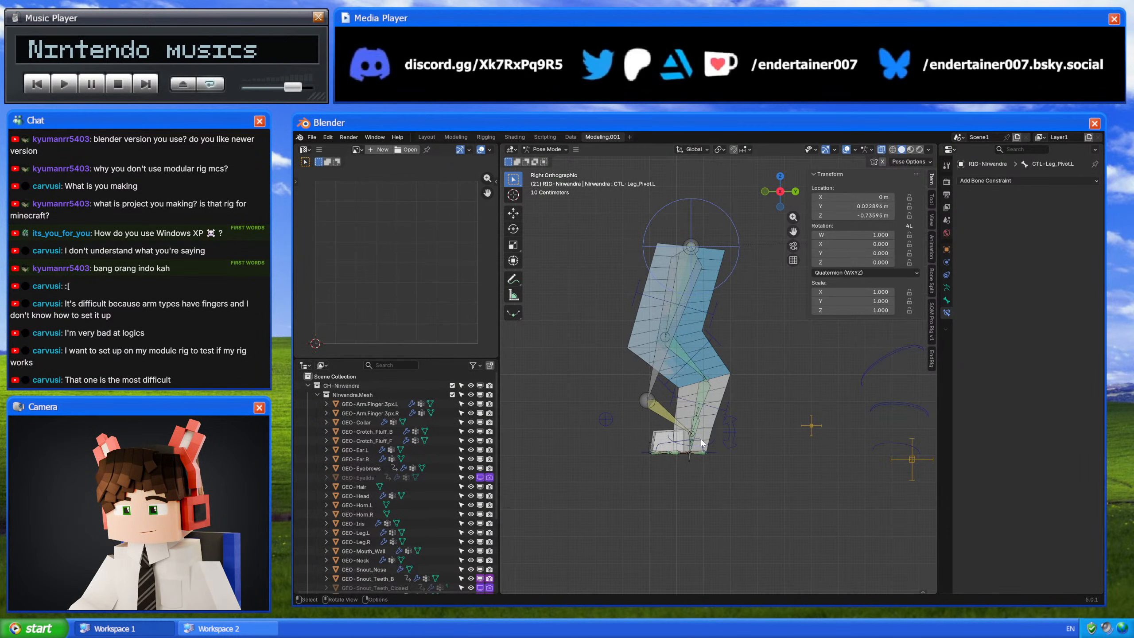
Step: In the RIG-Nirwandra reference scene, test-move the left leg's IK control and examine the upper leg bend bones' constraints
click(707, 444)
scroll(721, 434, up, 2)
key(g)
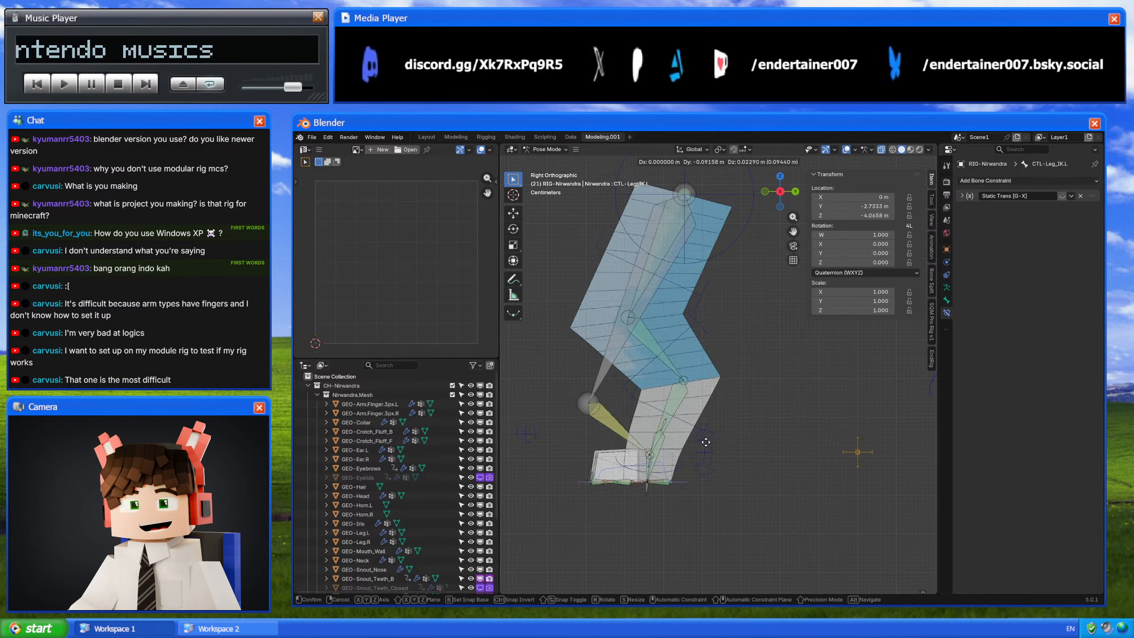
right_click(735, 399)
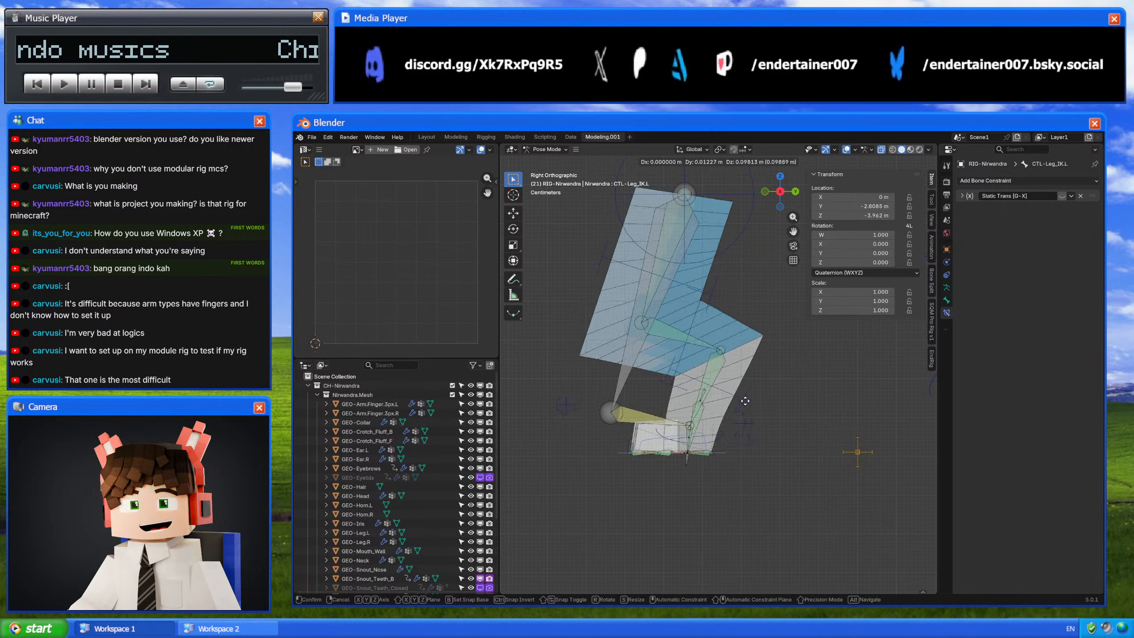
click(700, 222)
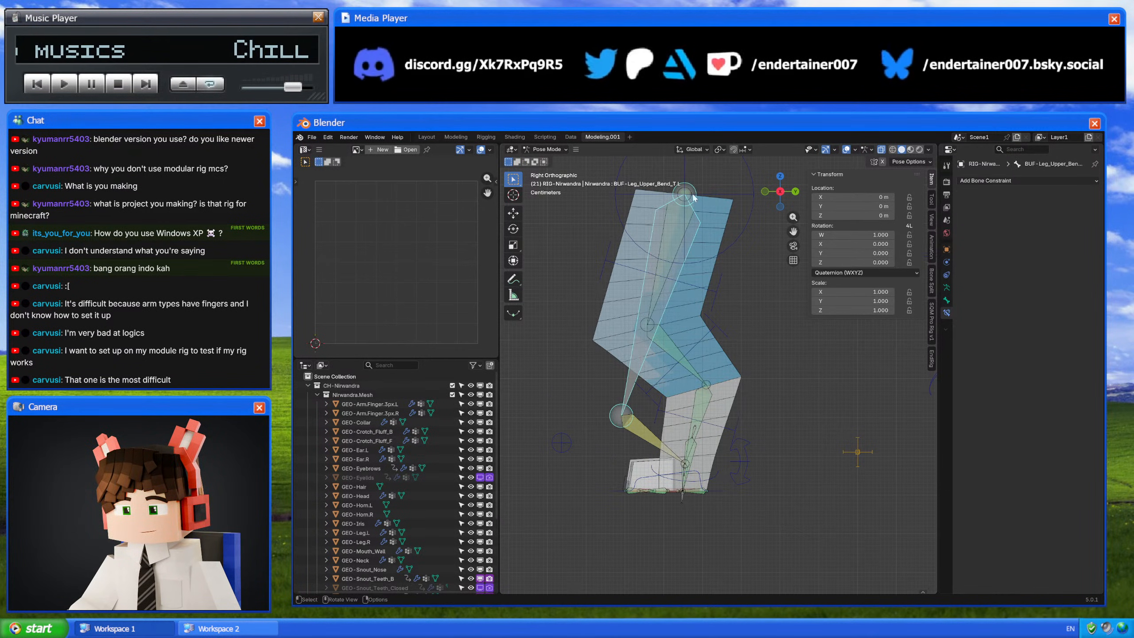
click(637, 426)
click(630, 398)
click(625, 393)
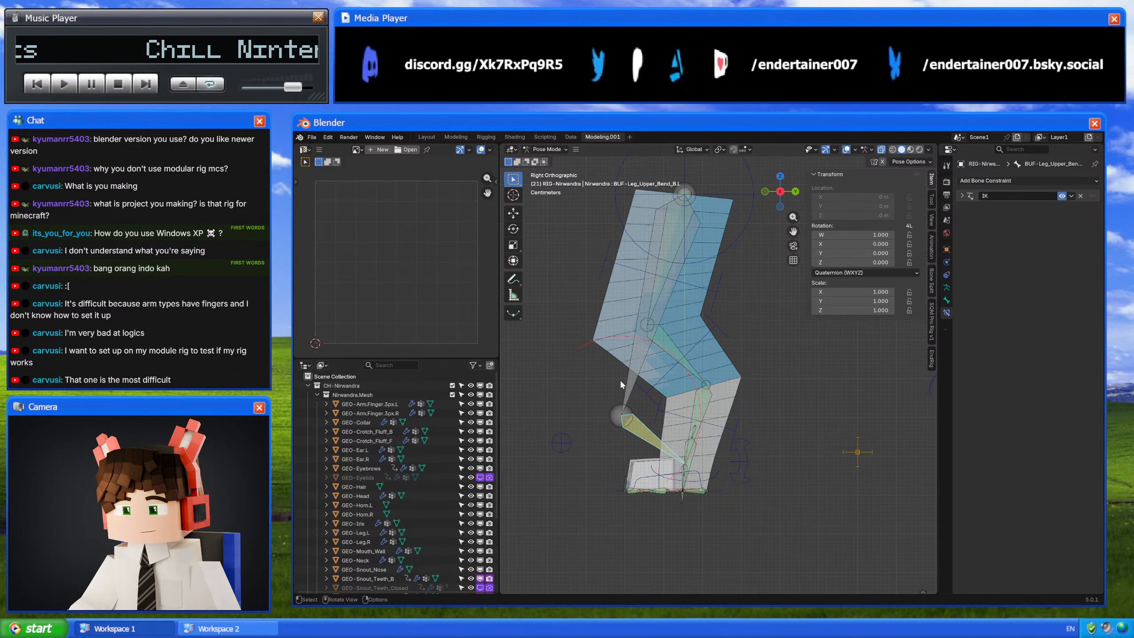
scroll(688, 468, up, 8)
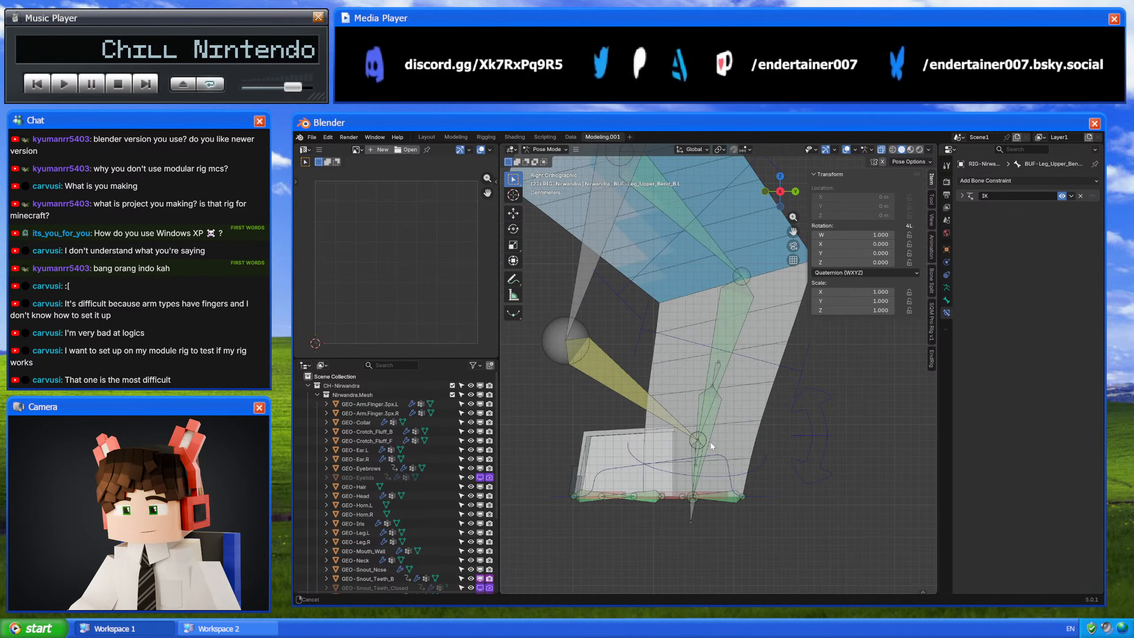
Step: Examine the reference rig's ankle bones up close and test-move the BUF-Leg_IK.L bone without keeping the move
click(687, 460)
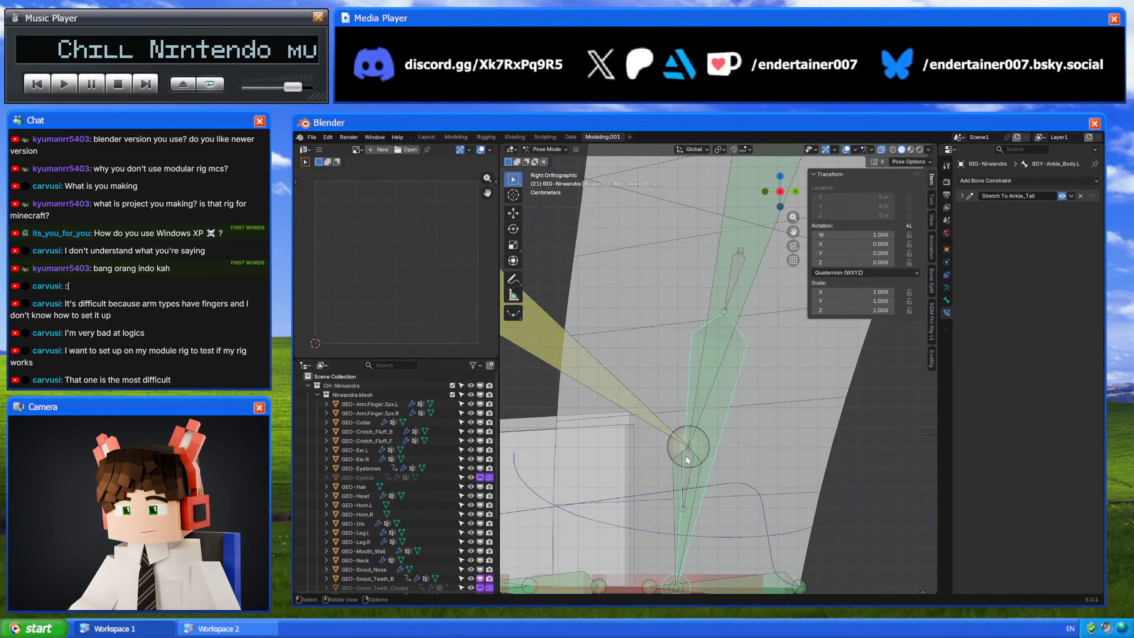
click(697, 461)
key(g)
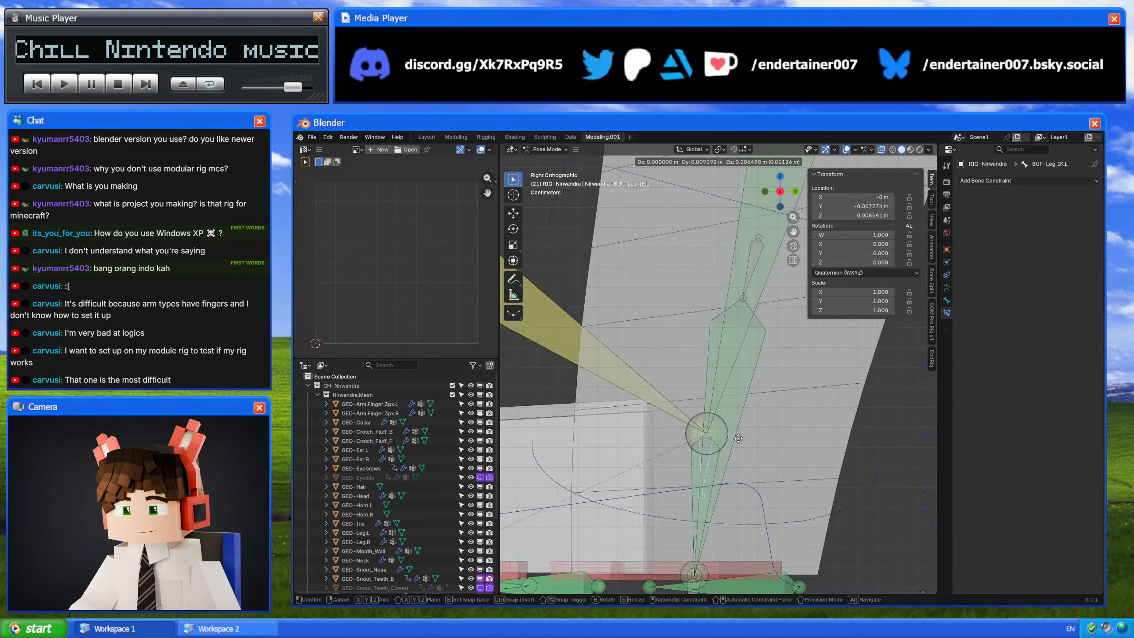
right_click(737, 449)
scroll(741, 450, down, 4)
shift+middle_drag(762, 431, 763, 470)
scroll(764, 470, down, 4)
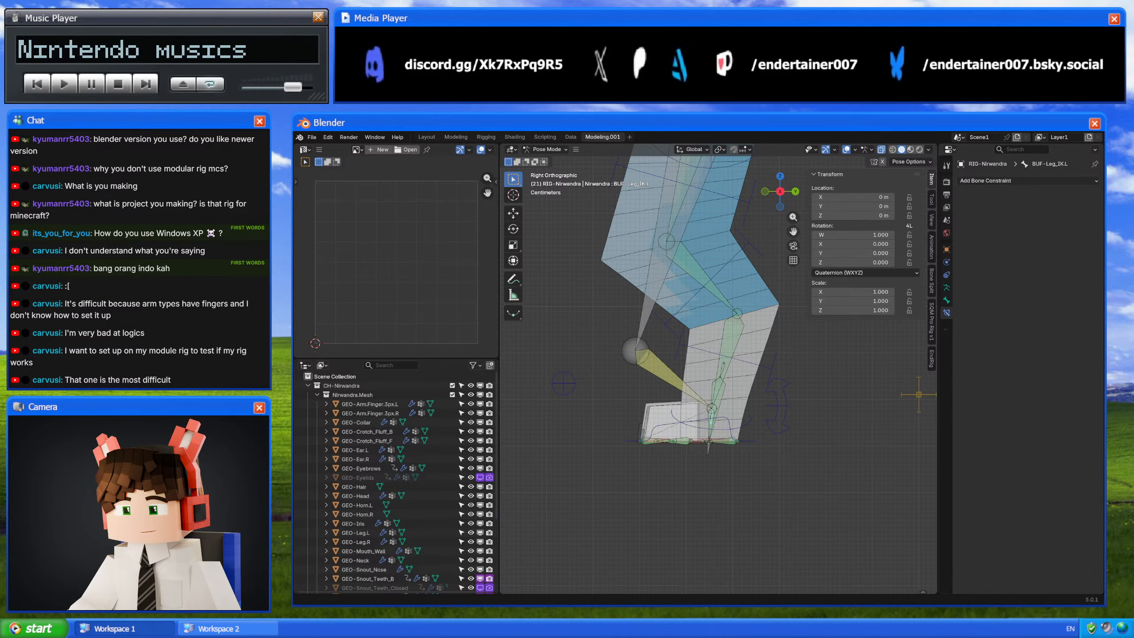
Step: Examine the reference rig's leg bones in their rest position in Edit Mode
scroll(742, 388, down, 2)
key(Tab)
scroll(770, 397, down, 6)
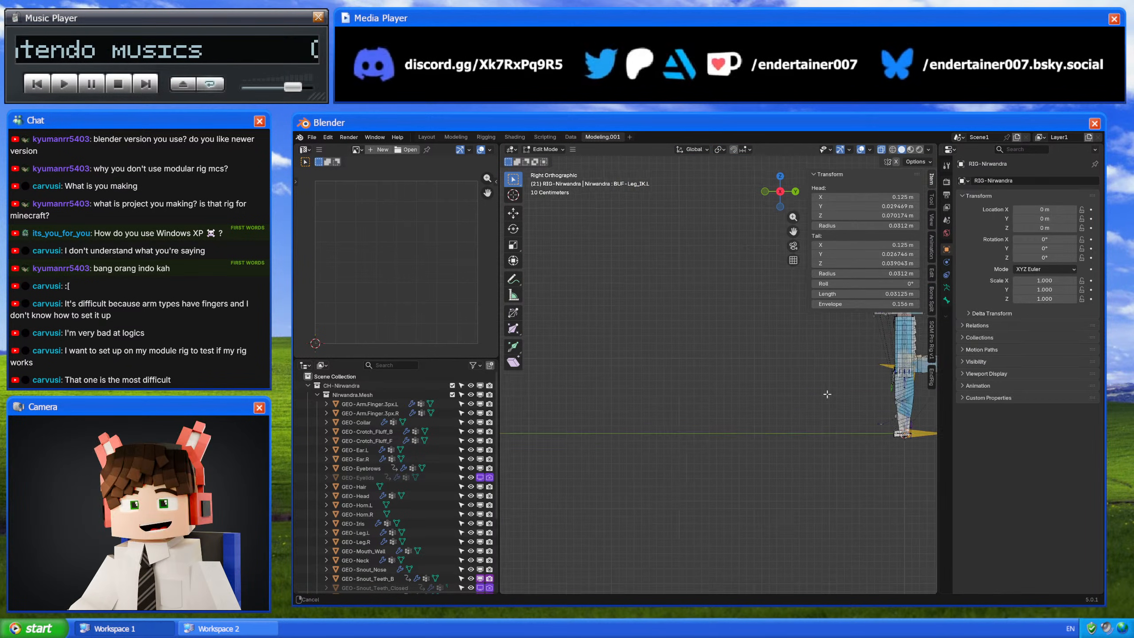
shift+middle_drag(867, 401, 678, 409)
scroll(717, 423, up, 4)
shift+middle_drag(722, 455, 714, 402)
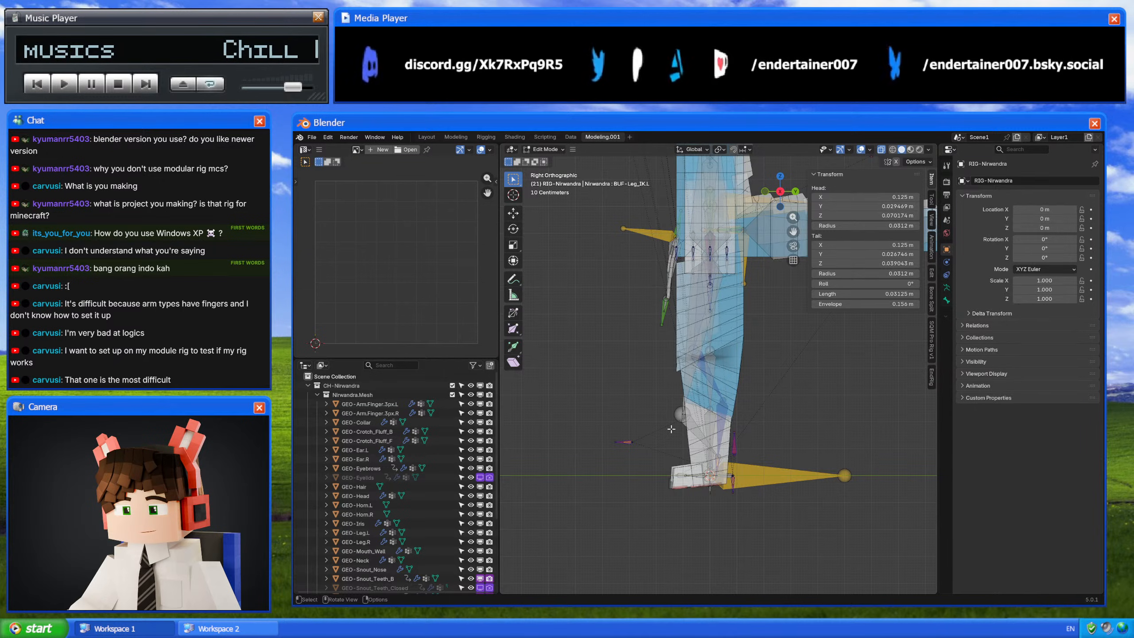
Step: Return the reference rig to Pose Mode and view the bone properties of BUF-Leg_Upper_Bend_T.L
key(Tab)
scroll(668, 424, down, 5)
shift+middle_drag(553, 266, 827, 506)
scroll(713, 443, up, 6)
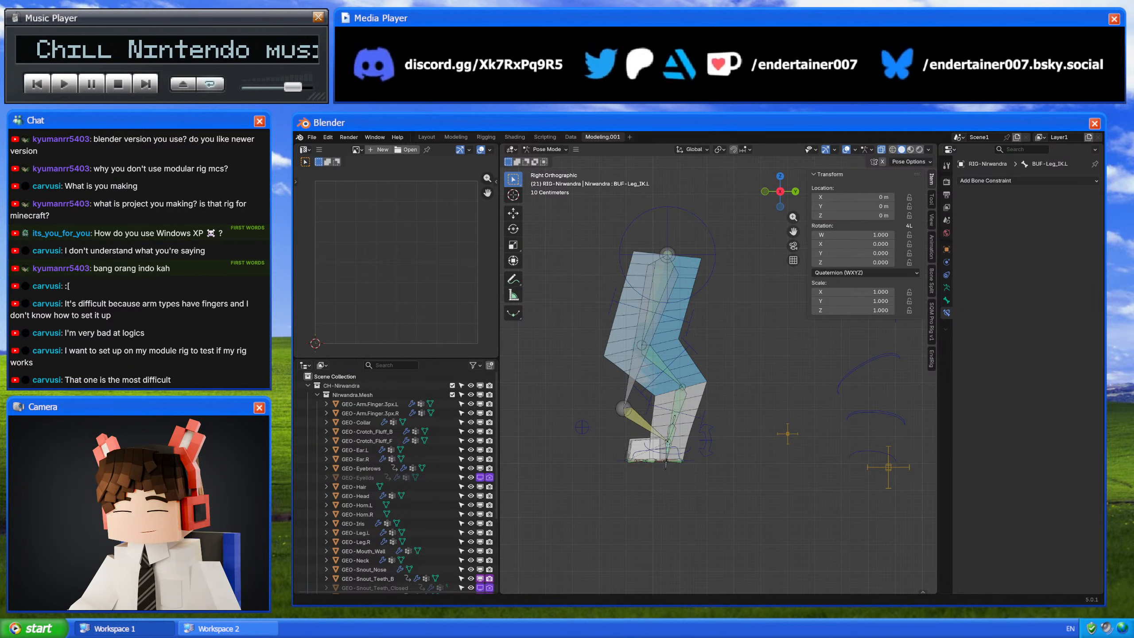
click(630, 383)
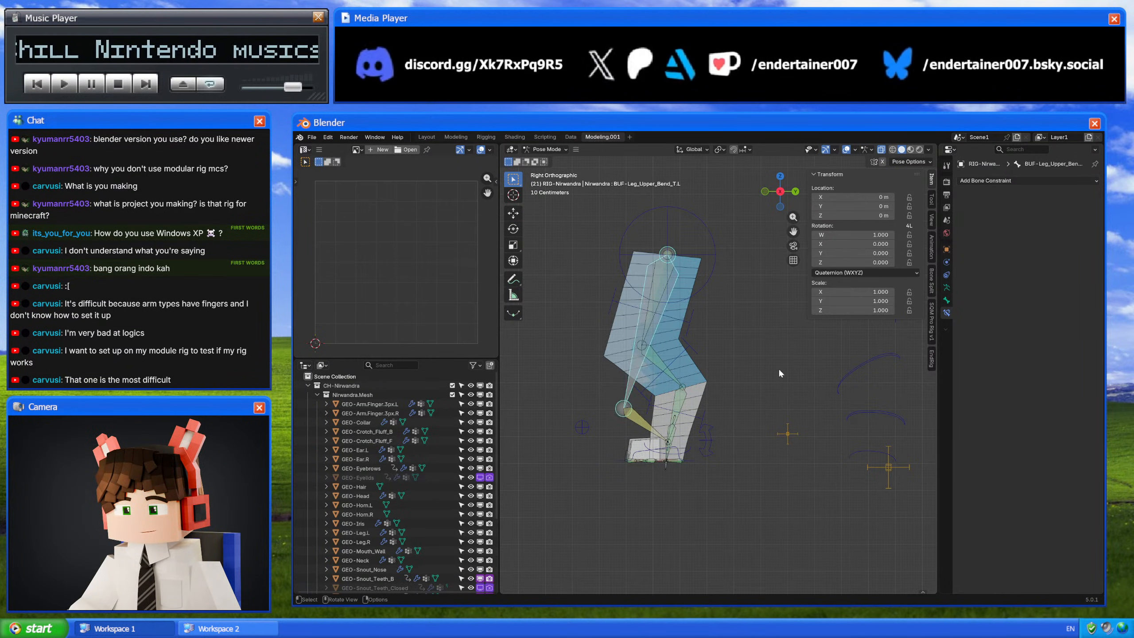
click(946, 300)
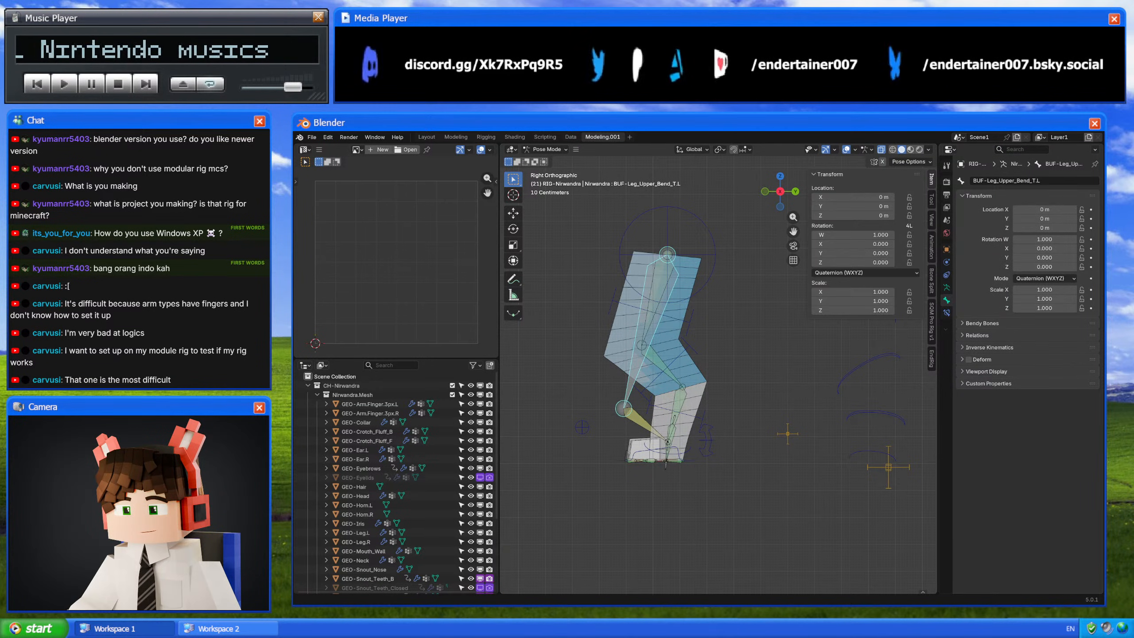
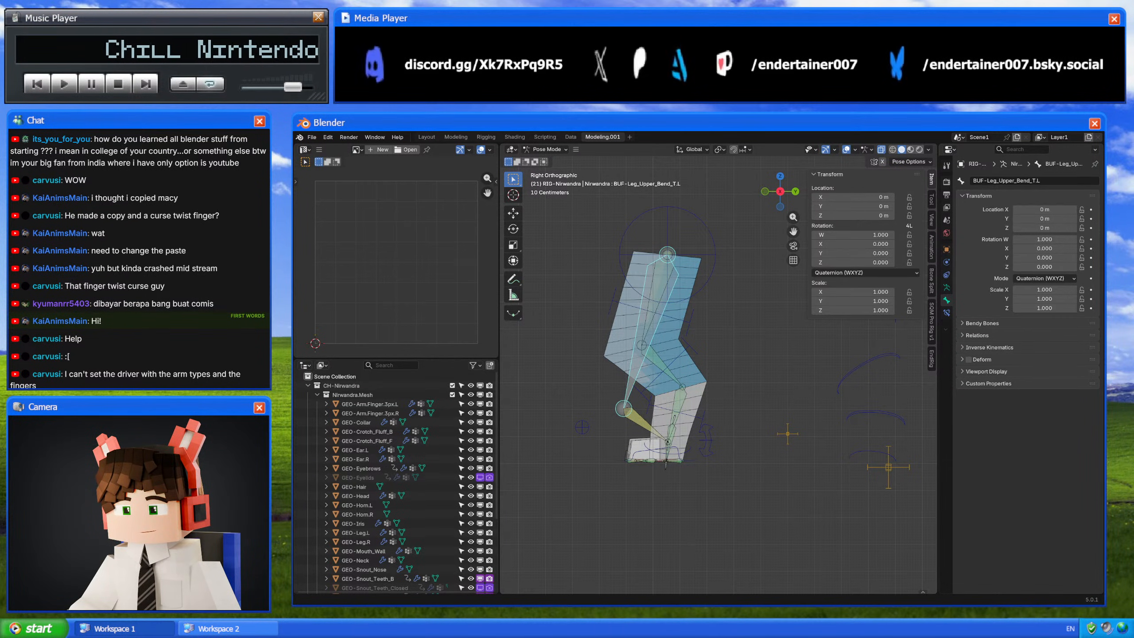
Step: Switch to the web browser and open the copied YouTube link to "My First Live Stream" in a new tab
key(alt+Tab)
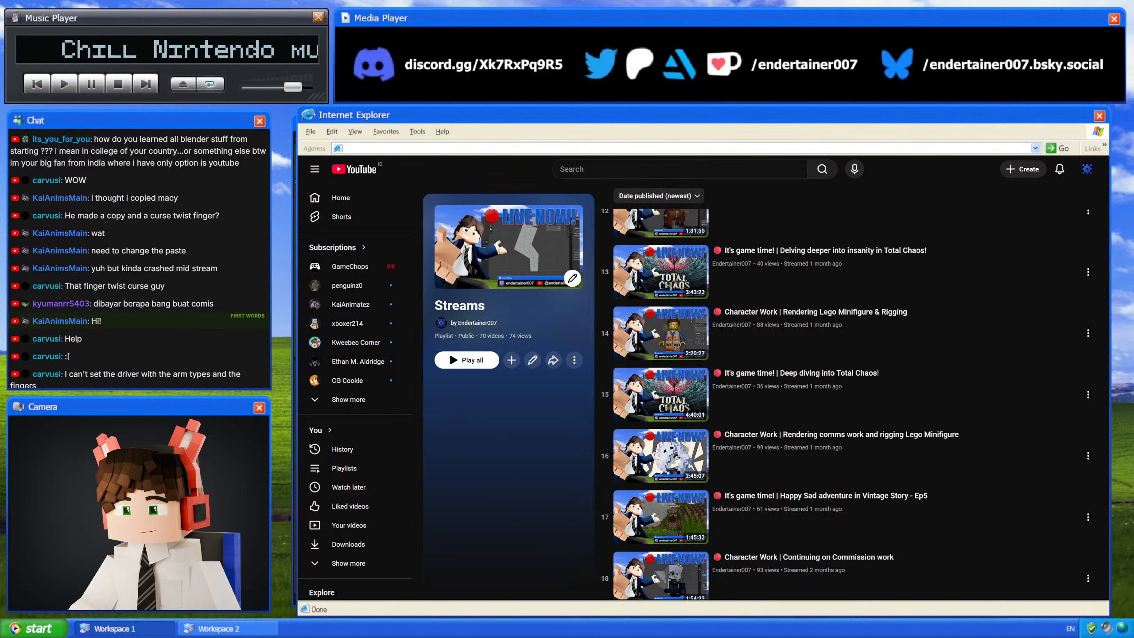
key(ctrl+t)
key(ctrl+v)
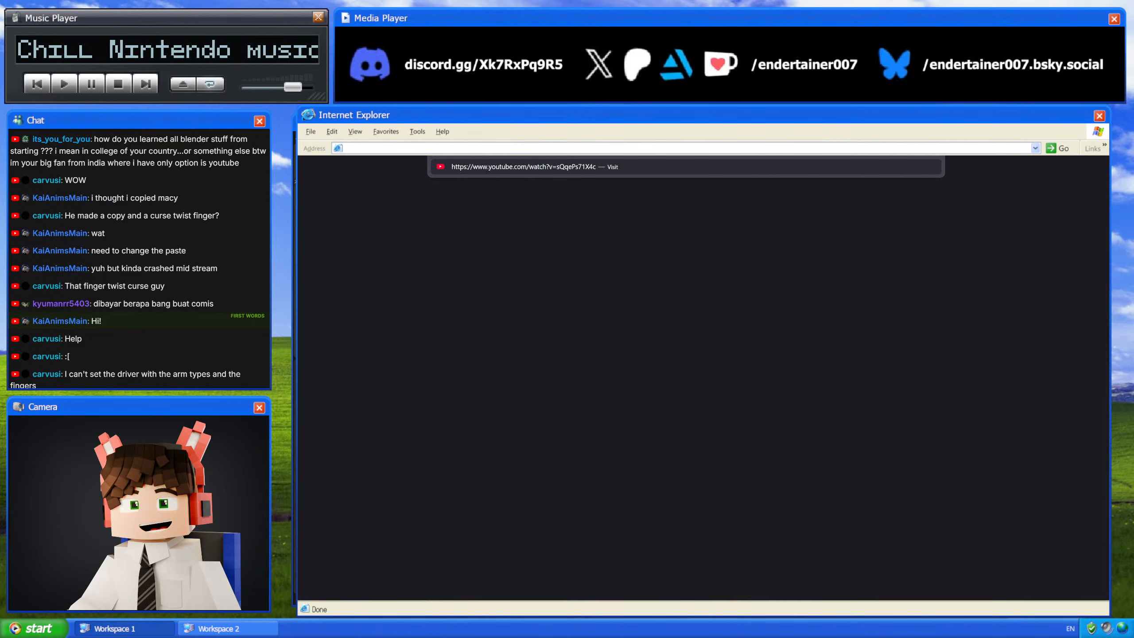
key(Return)
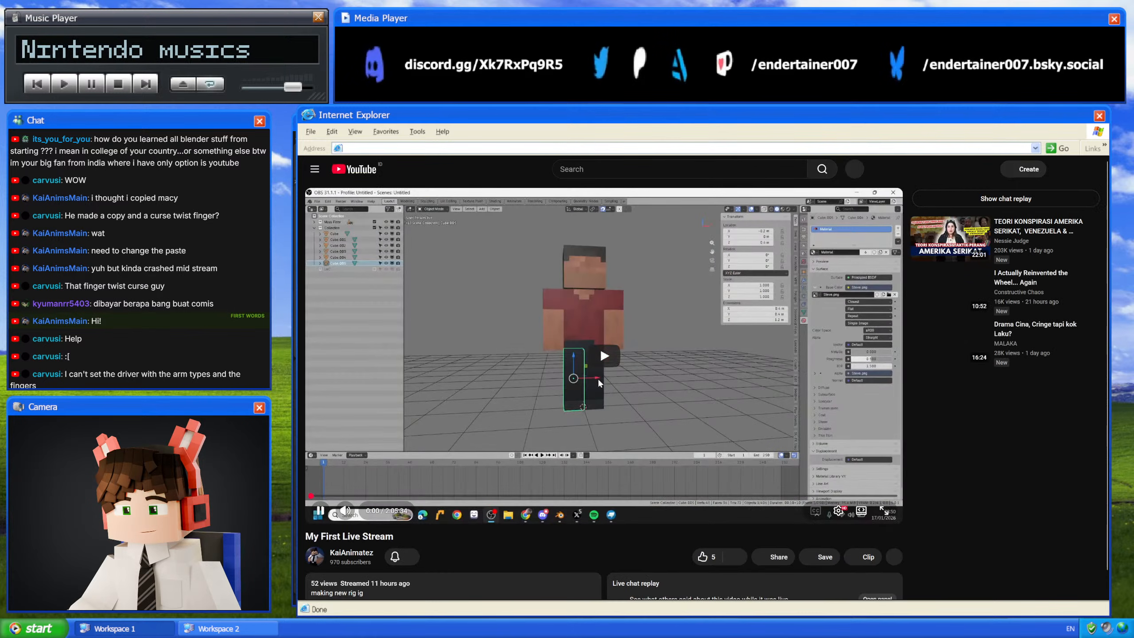
Step: Skim the late part of the "My First Live Stream" video to find the FK and IK Arms feature shots
click(739, 497)
click(817, 497)
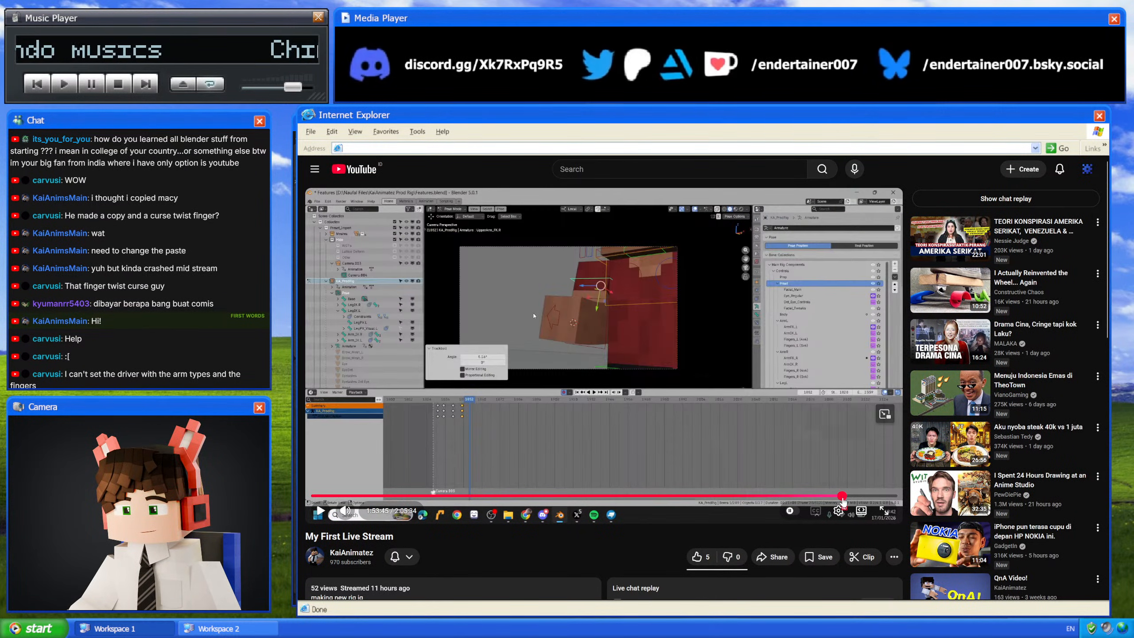
click(859, 496)
click(851, 497)
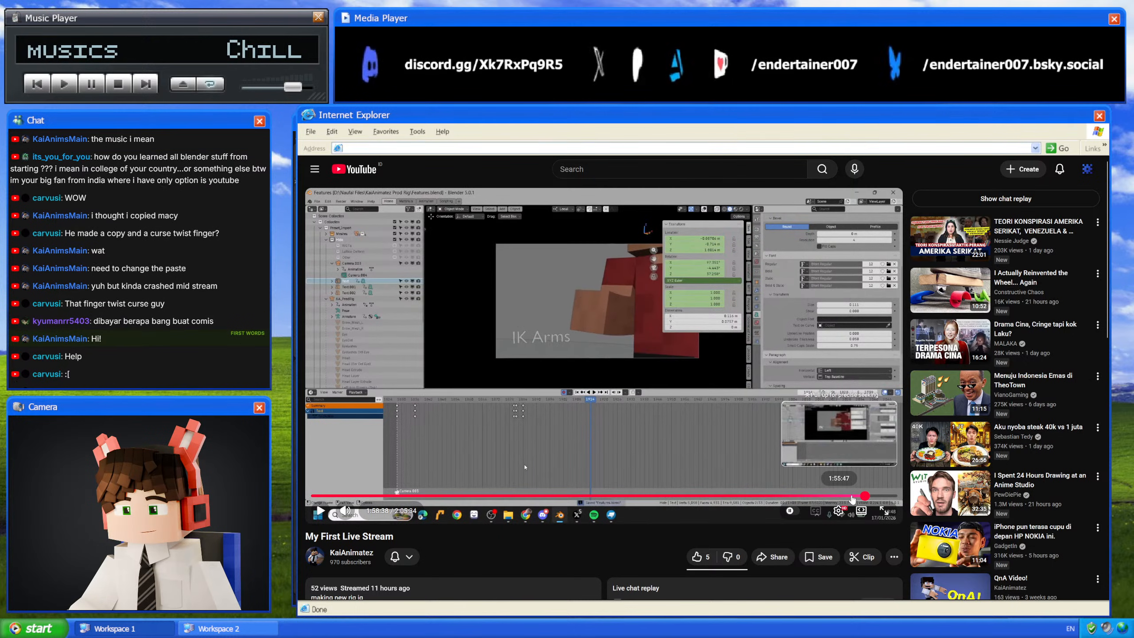
click(847, 496)
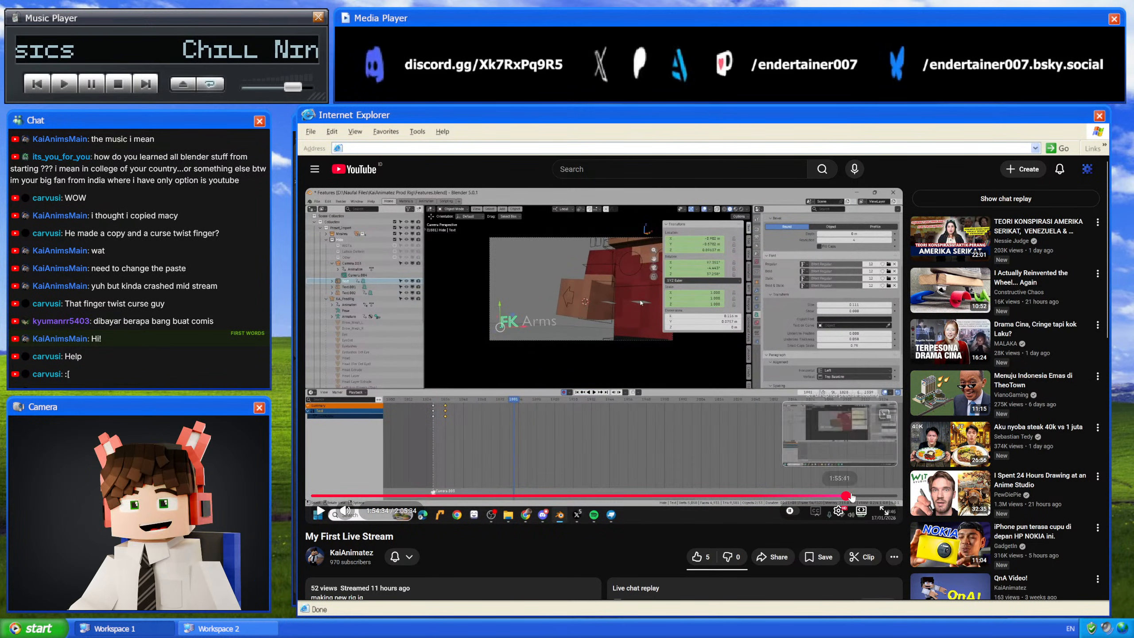
click(867, 497)
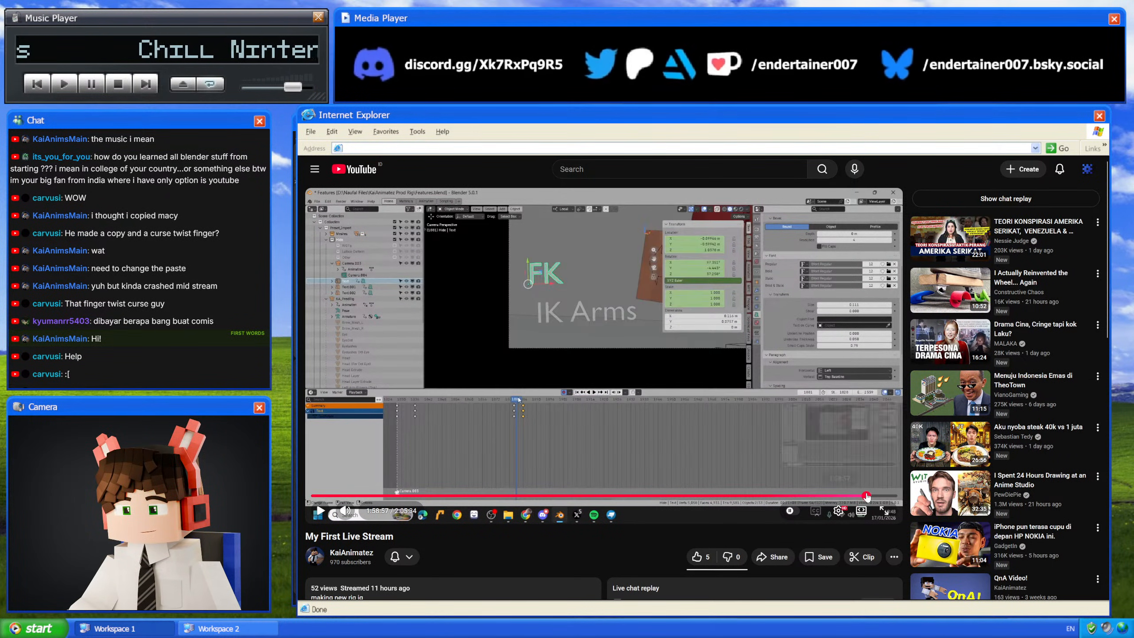
click(871, 496)
click(868, 496)
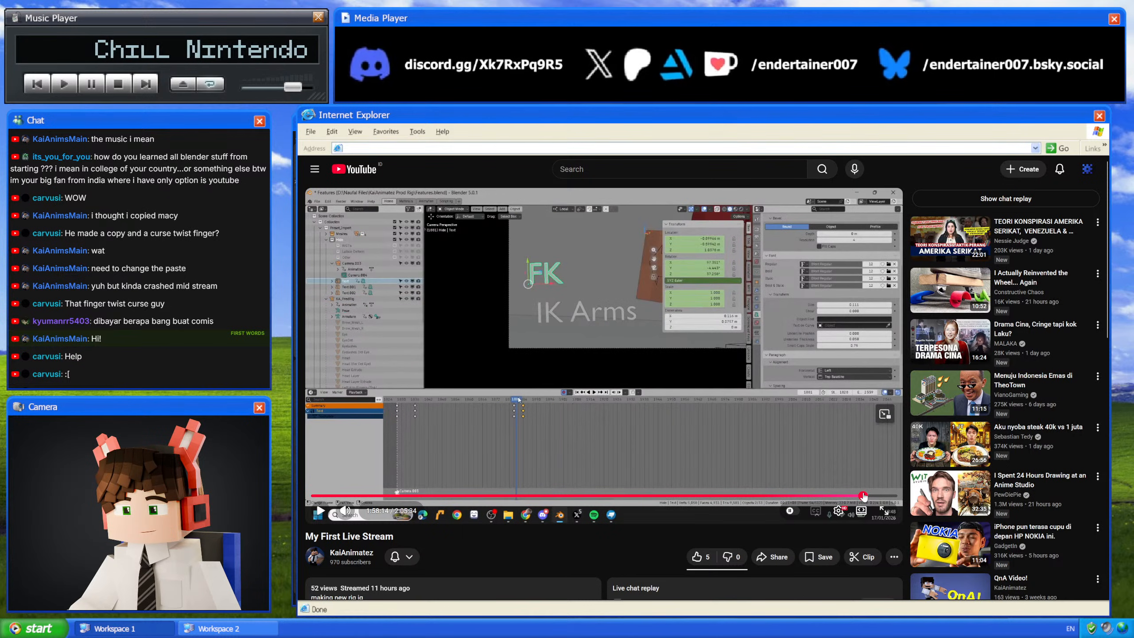
click(866, 496)
Step: From the Streams playlist's channel, find and open the video "Endertainer Rig | An Open-Source Minecraft Blender Rig" and pause it
click(424, 117)
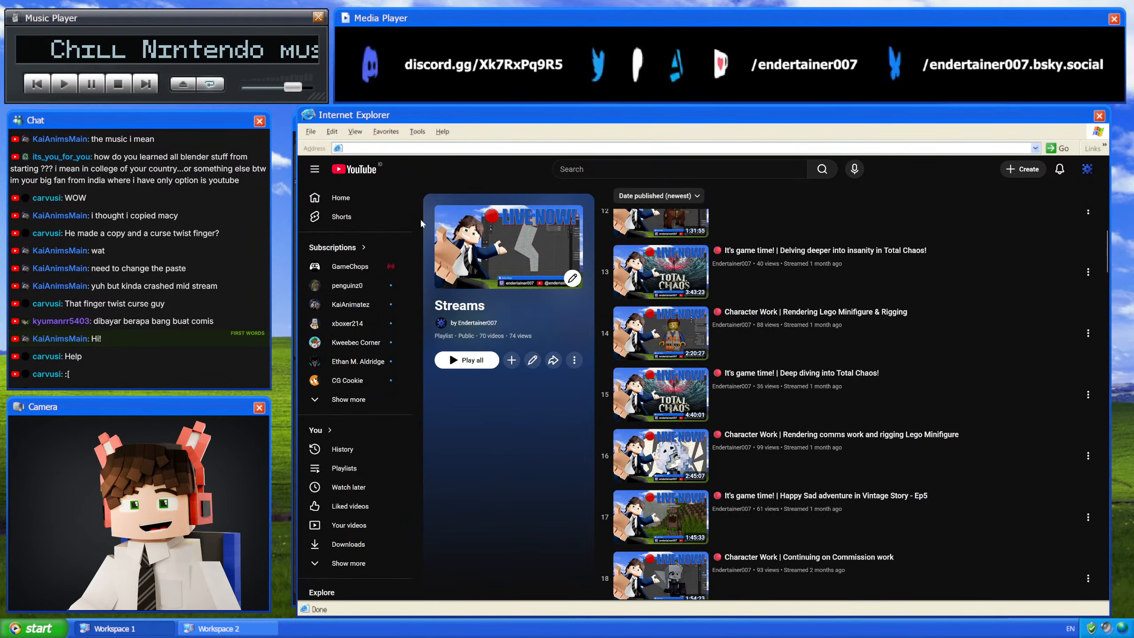
click(476, 328)
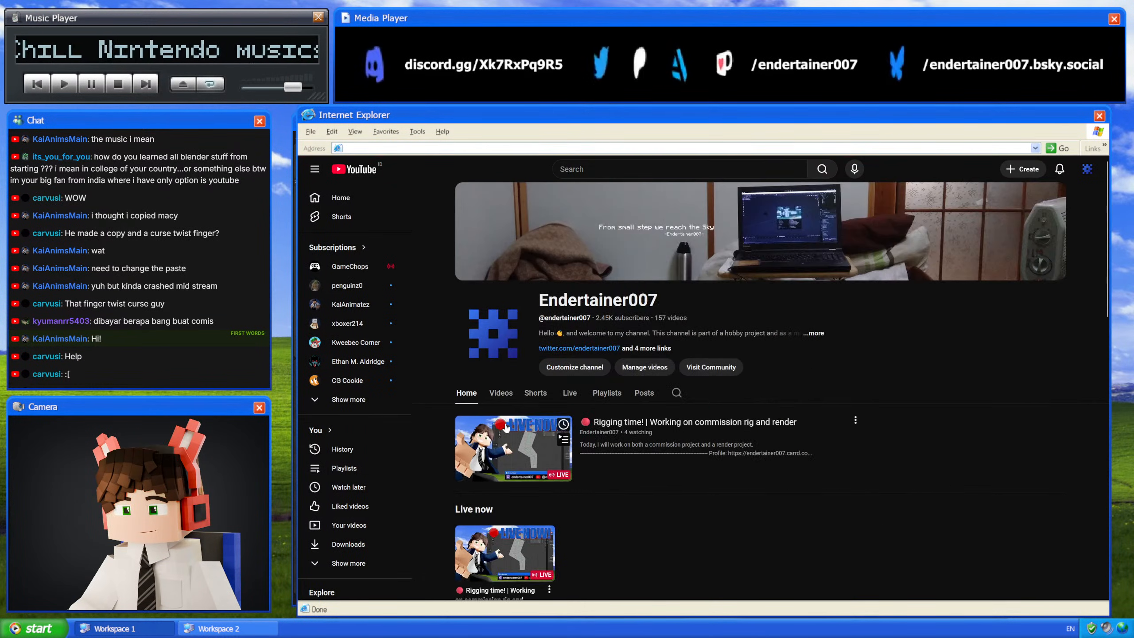
scroll(492, 426, down, 5)
click(473, 399)
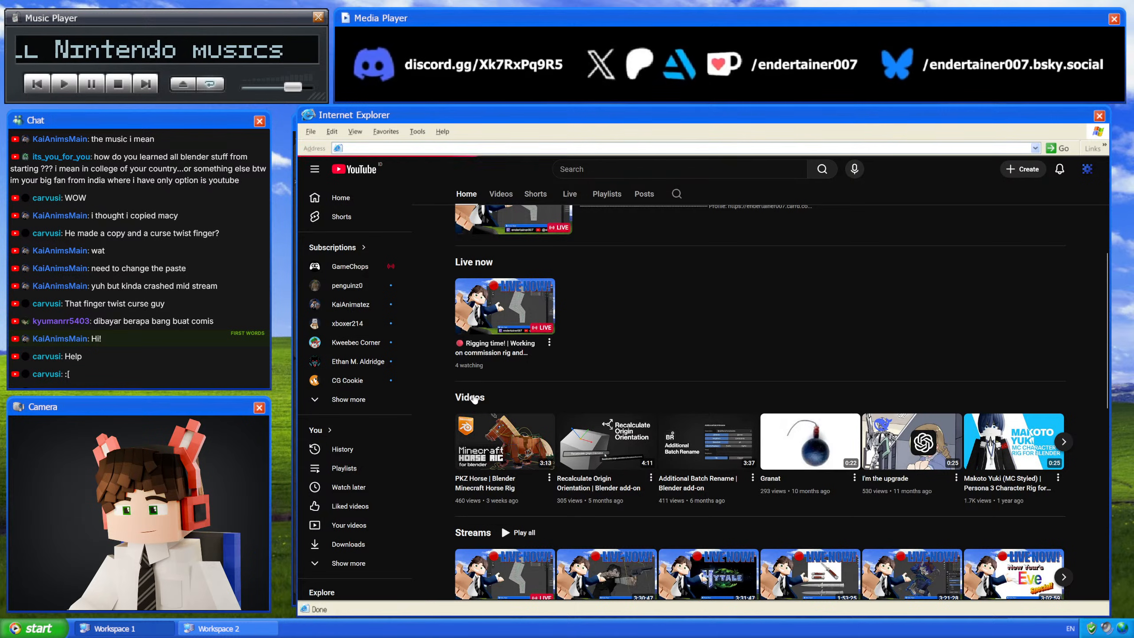
scroll(751, 377, down, 10)
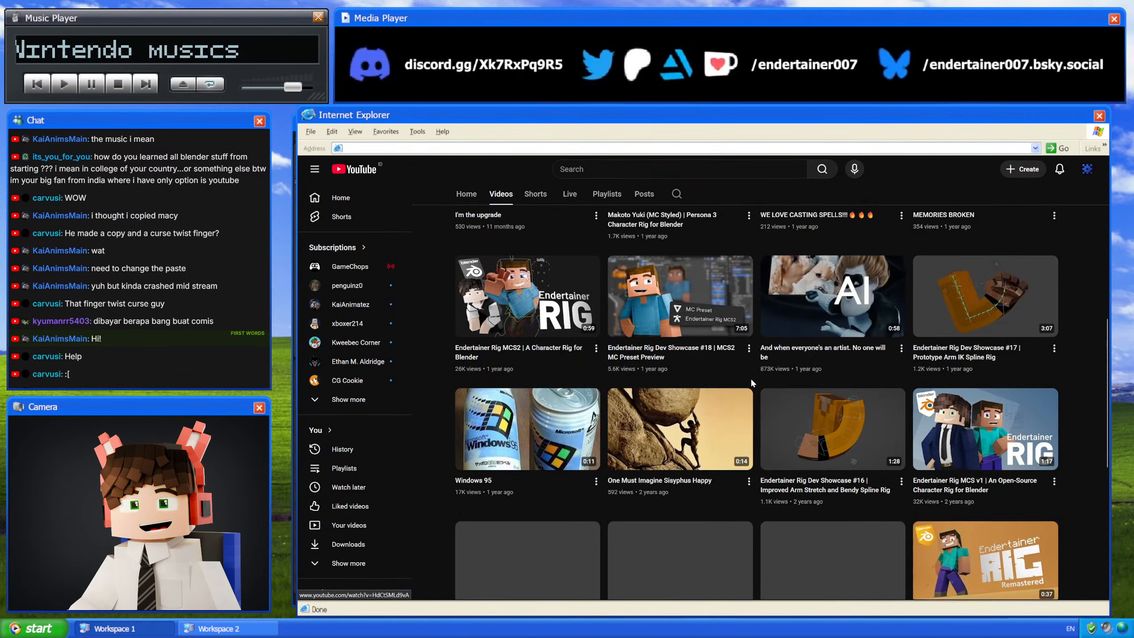
scroll(759, 393, down, 5)
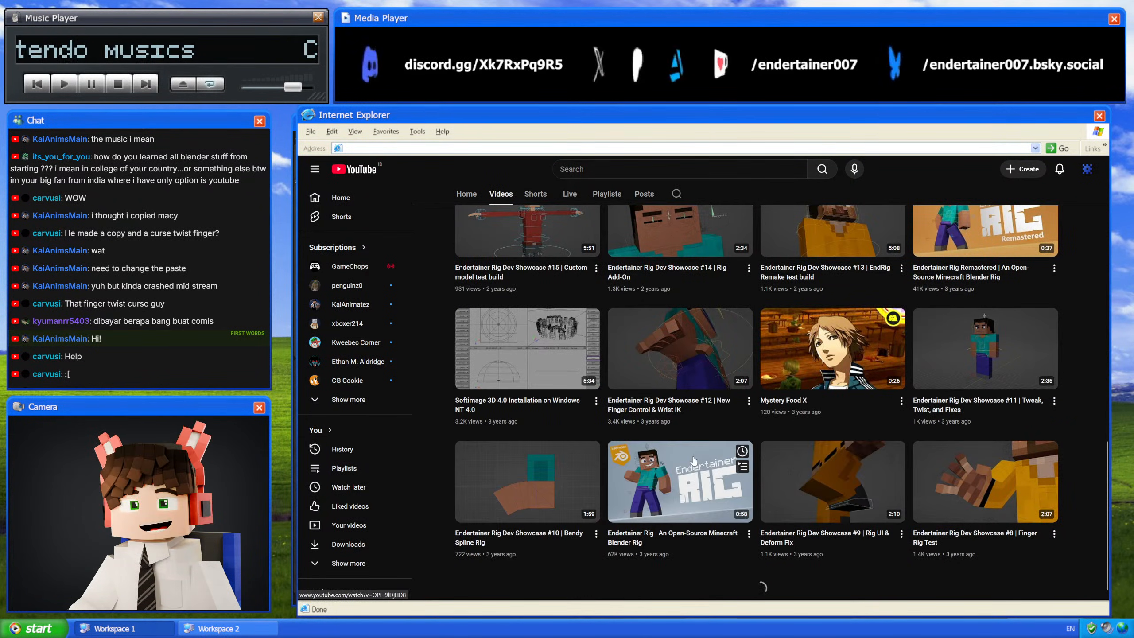
click(687, 469)
click(558, 384)
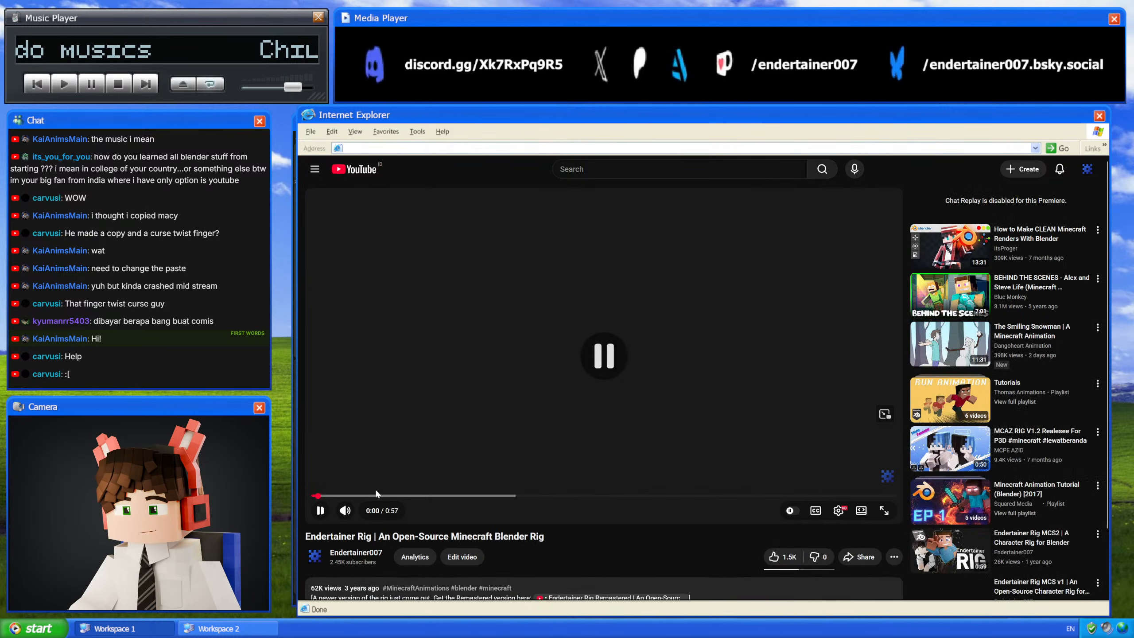
Step: Compare the Wrist shot around 0:12 in the Endertainer Rig video with the IK Arms shot in "My First Live Stream"
drag(377, 496, 437, 499)
click(452, 124)
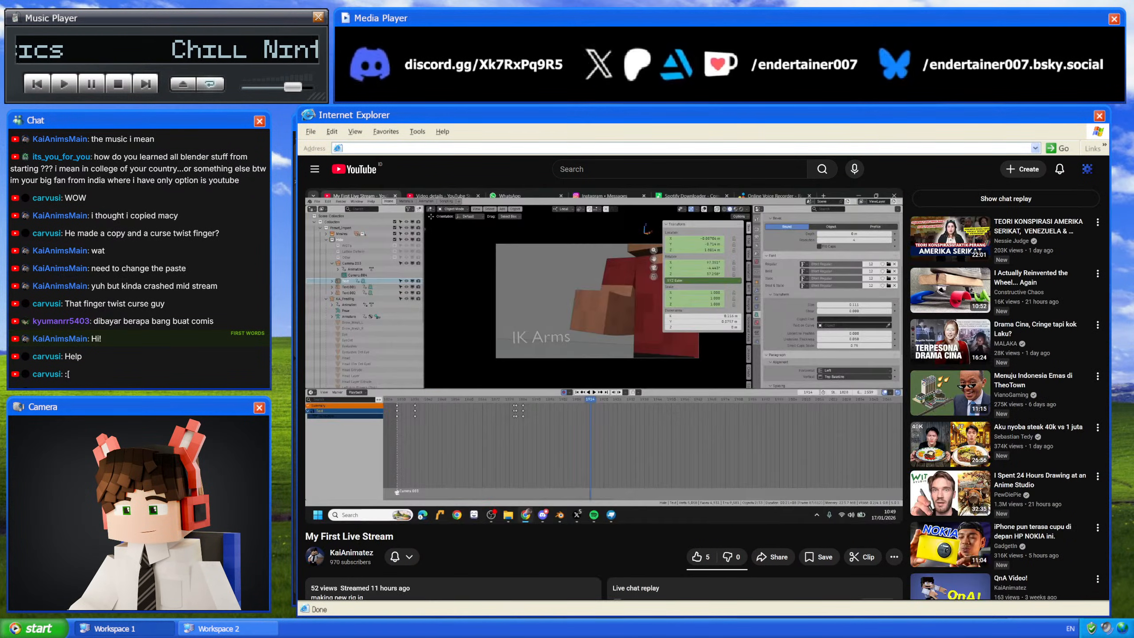
click(527, 124)
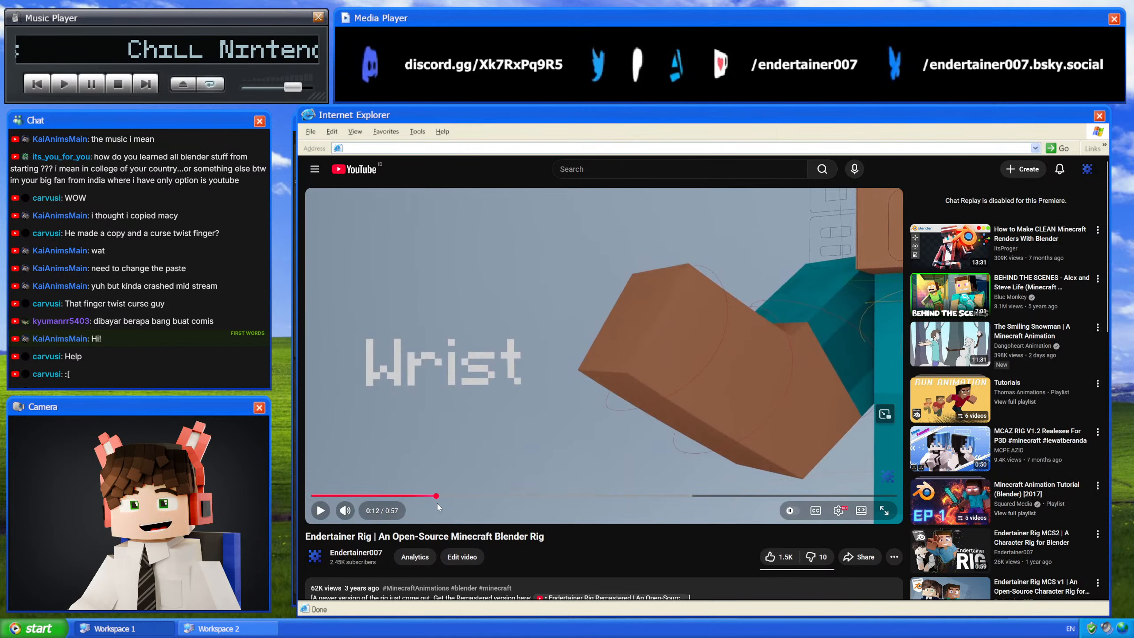
click(451, 498)
drag(451, 498, 443, 499)
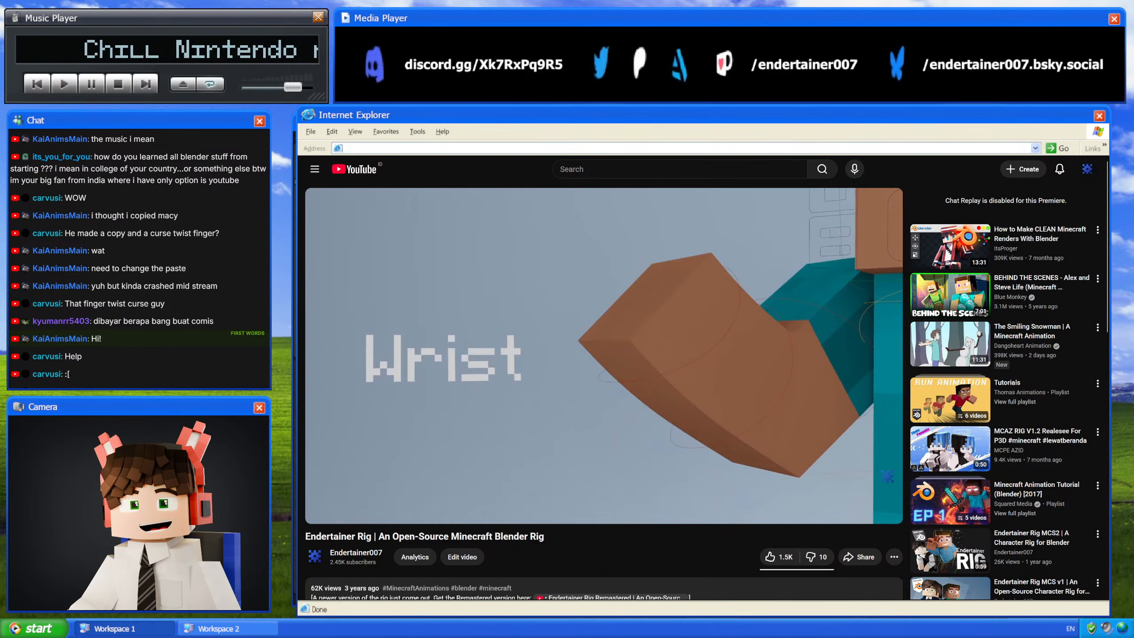
click(452, 124)
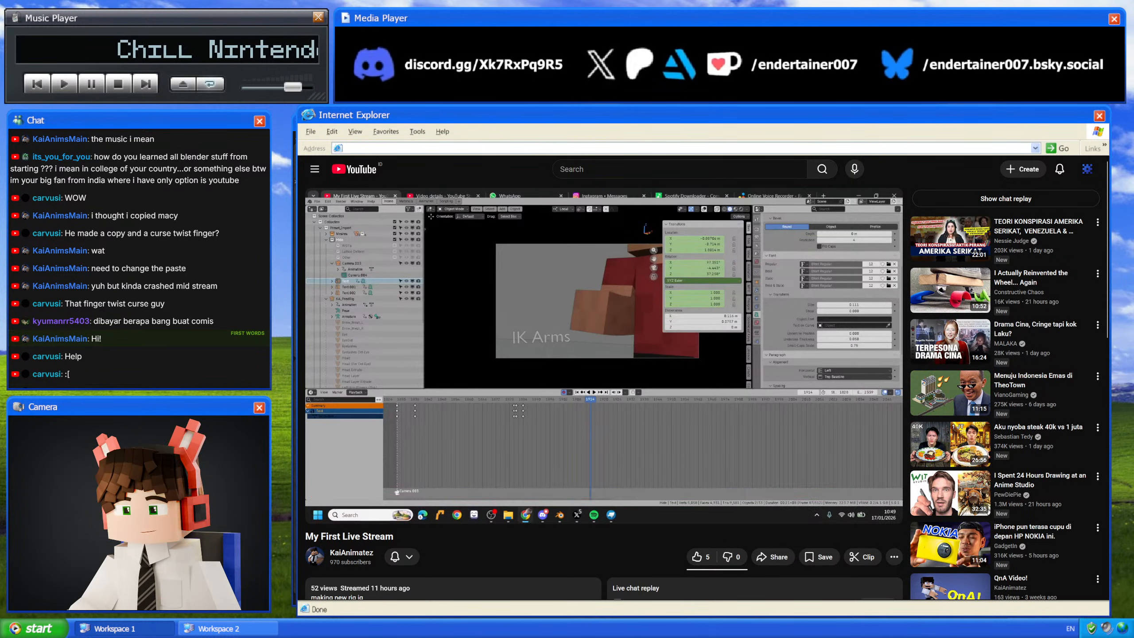
click(431, 125)
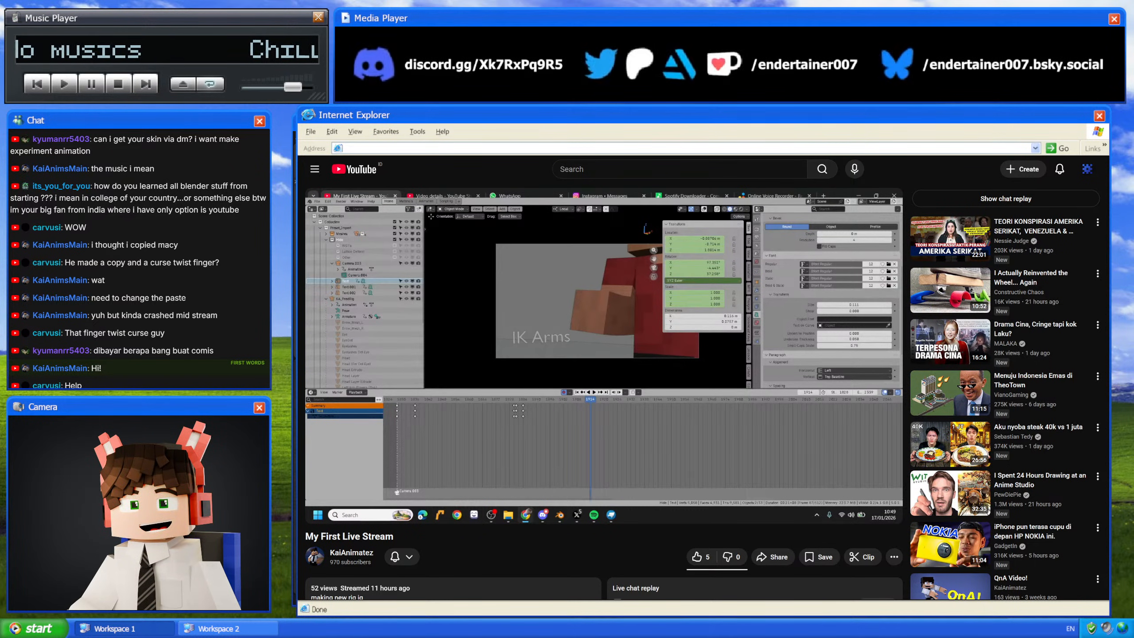
Step: Search YouTube for "blender guru" and look through that channel's "Blender Donut Tutorial (2025)" playlist
click(693, 170)
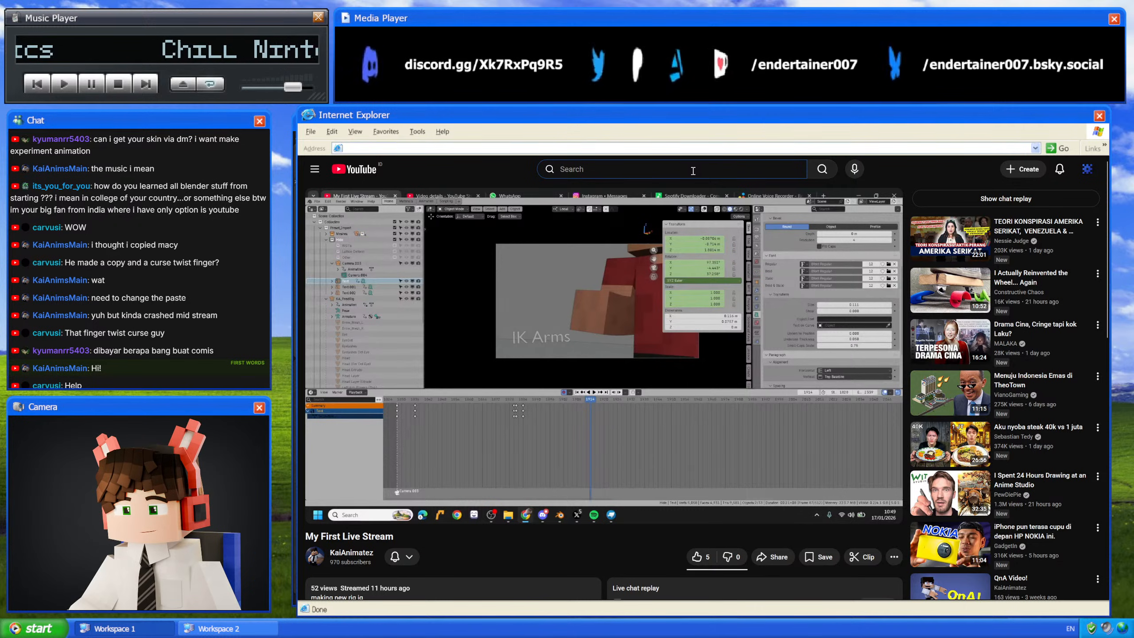
text(blender g)
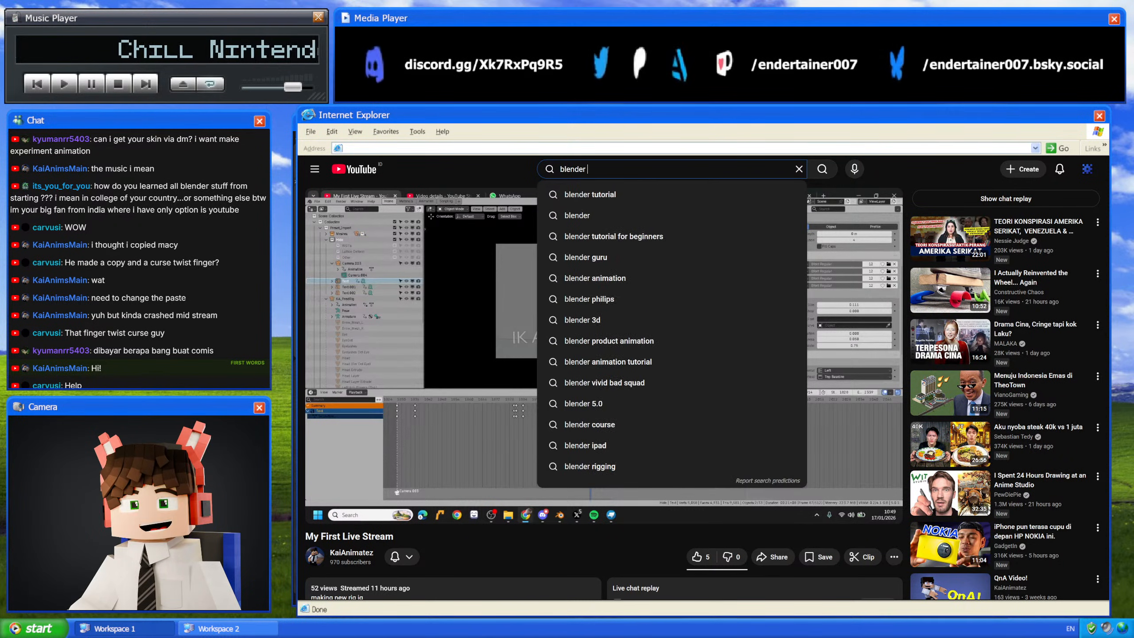
text(uru)
key(Return)
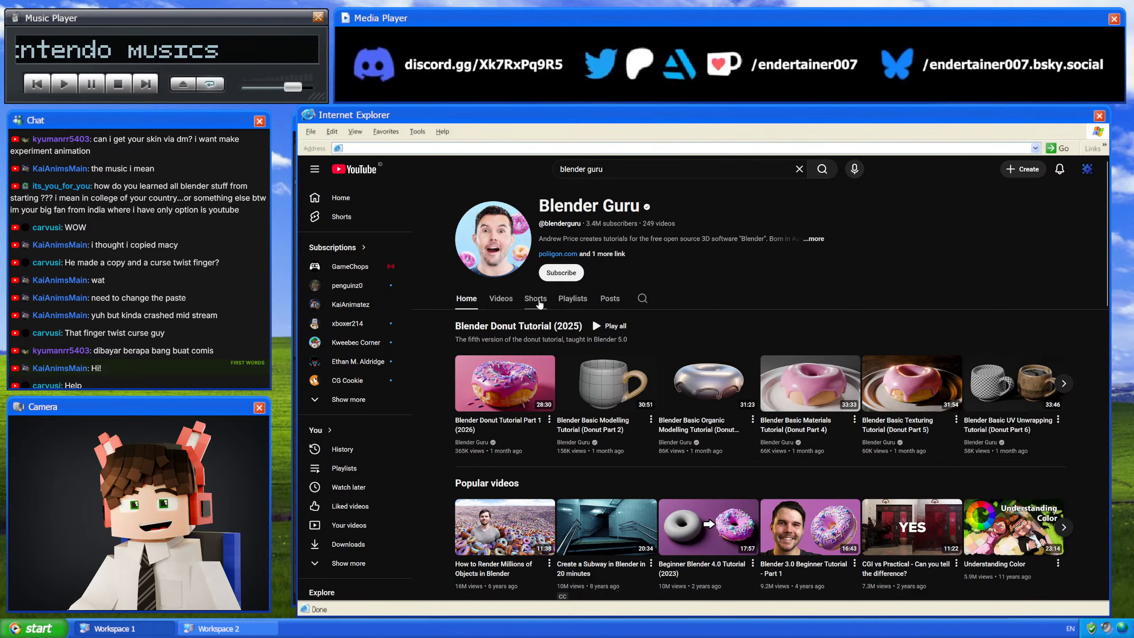
click(568, 304)
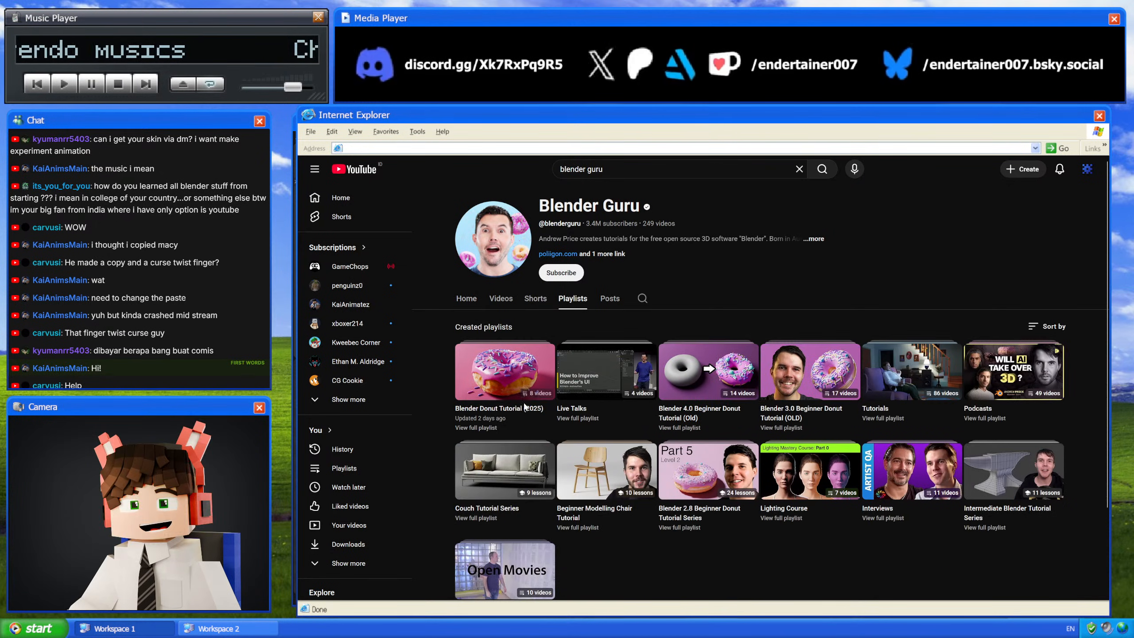
click(480, 427)
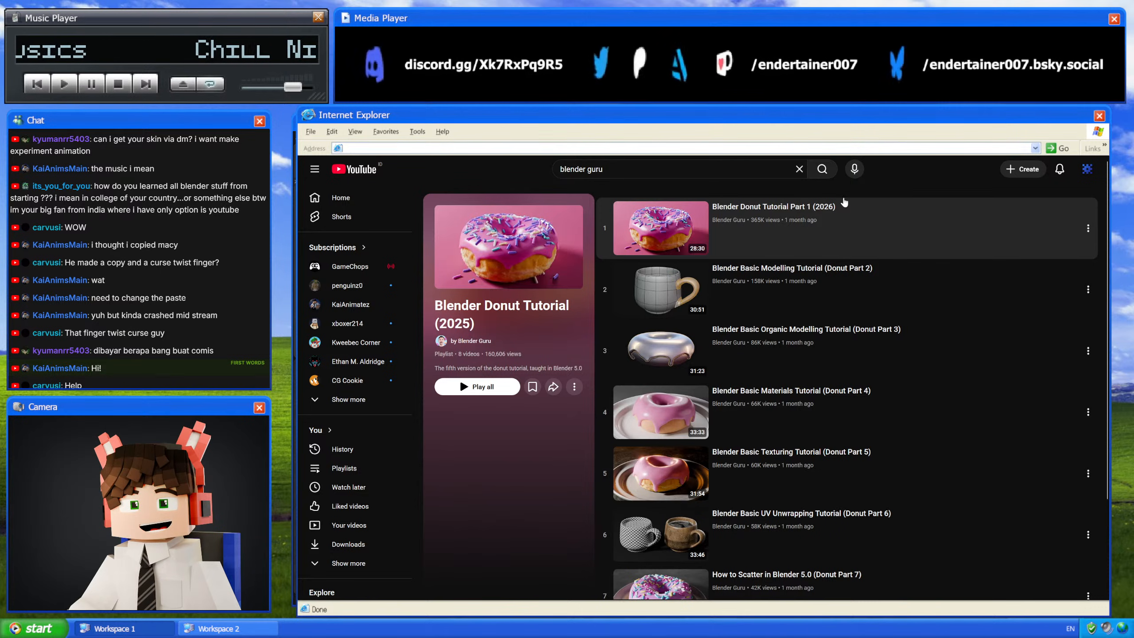
scroll(811, 274, down, 2)
scroll(812, 278, up, 2)
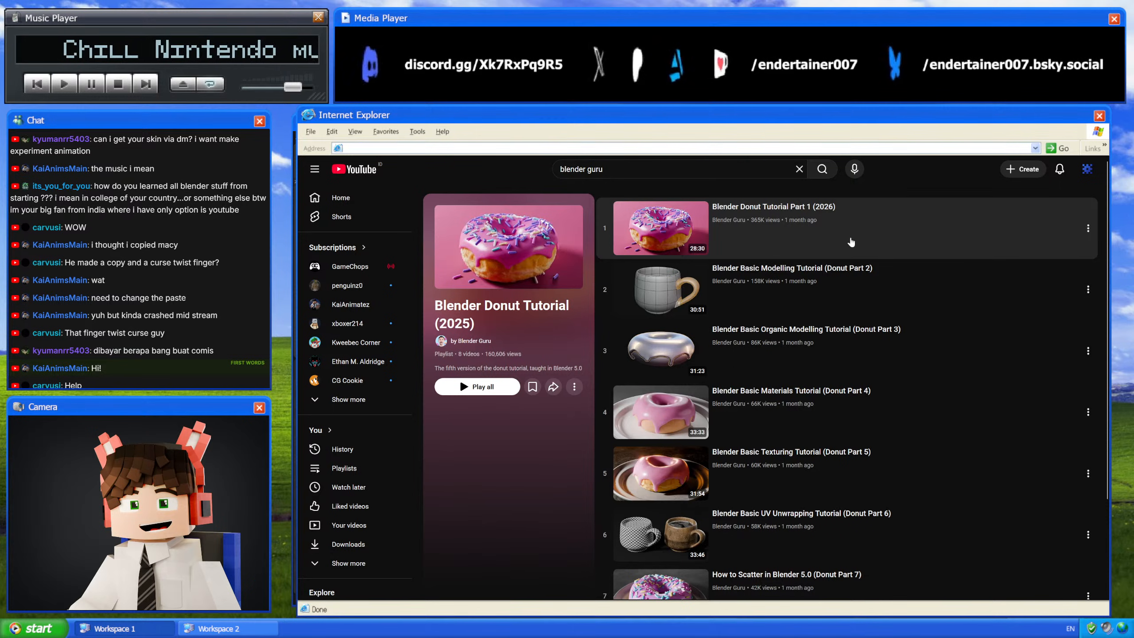
scroll(851, 242, down, 2)
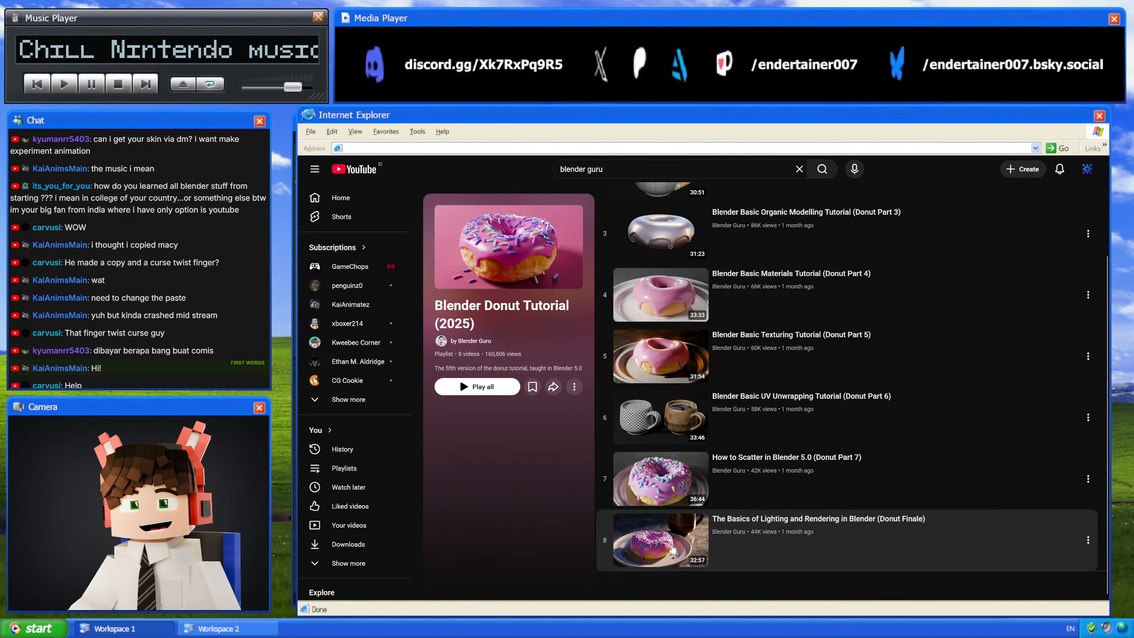
Step: Open "The Basics of Lighting and Rendering in Blender (Donut Finale)", pause it and skip ahead to the close-up donut render
click(835, 544)
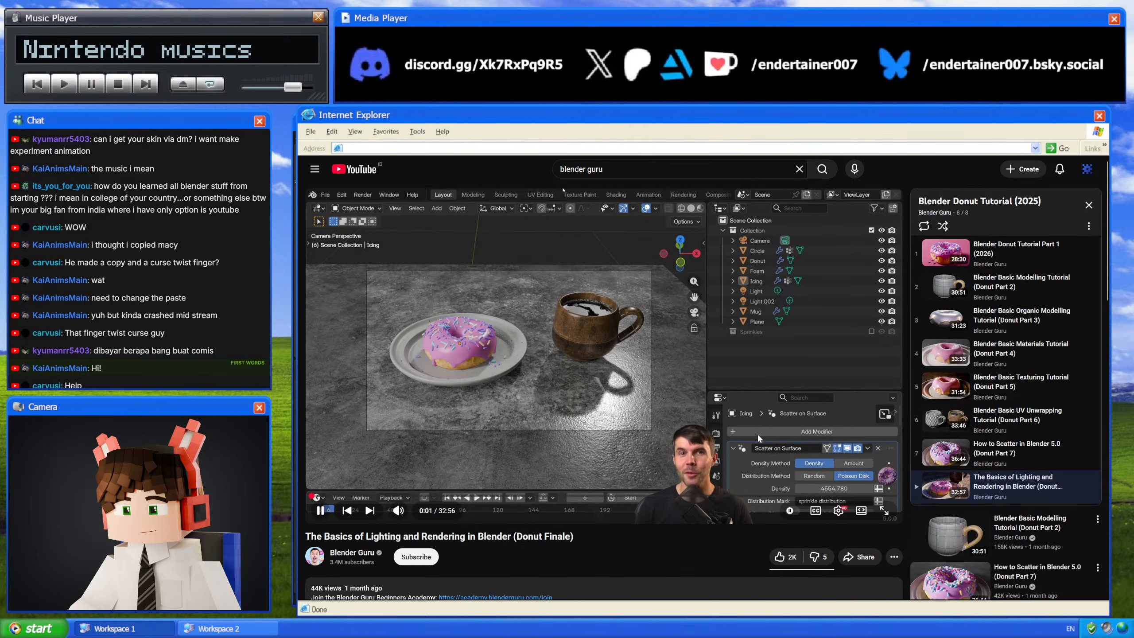
key(space)
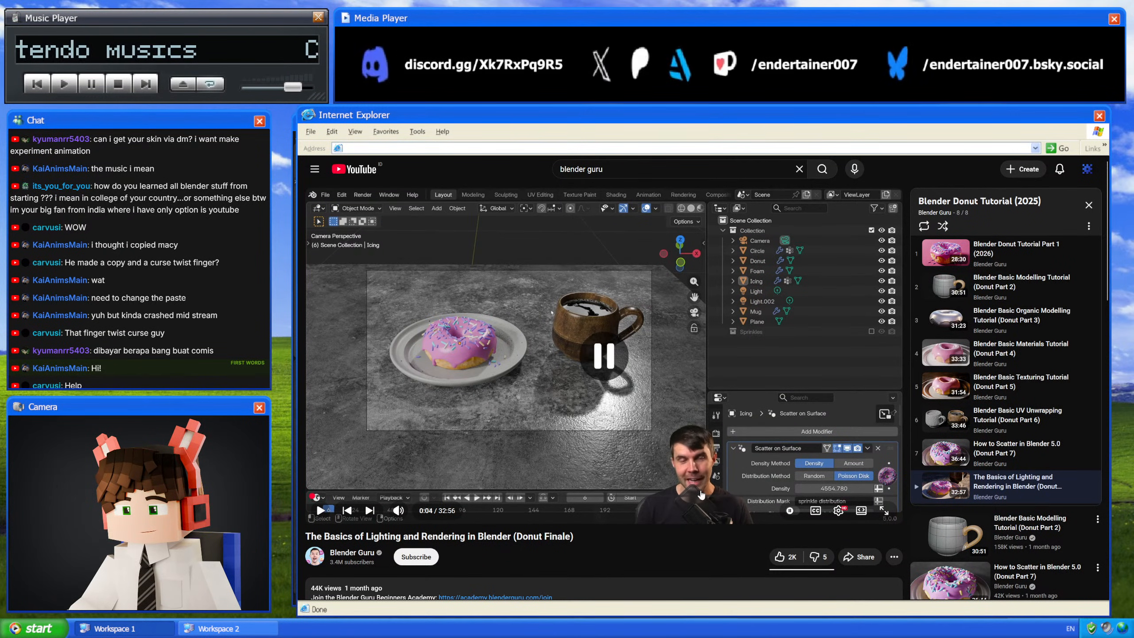
drag(702, 496, 786, 493)
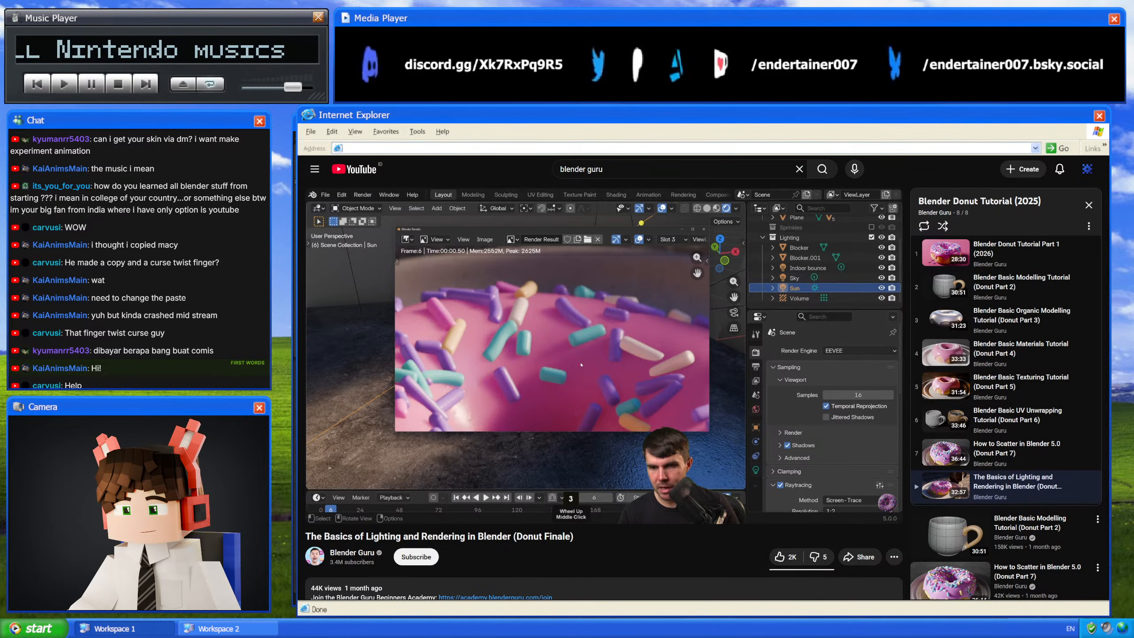
Step: Open the copied ArtStation link to the "Donuts & Coffee" artwork in a new tab
key(ctrl+t)
key(ctrl+v)
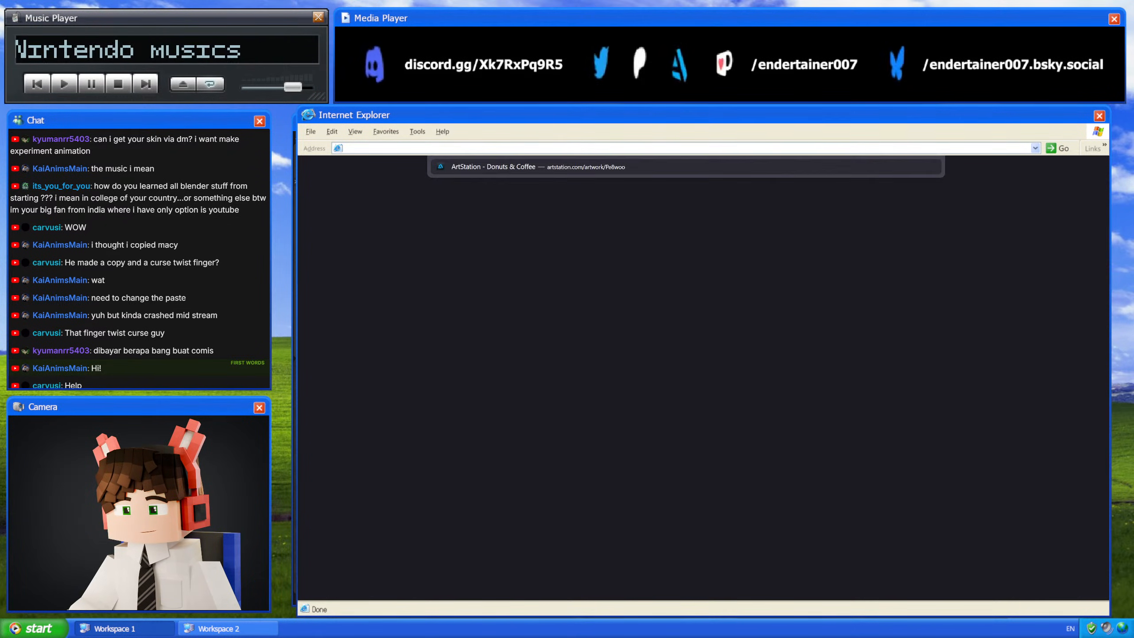
key(Return)
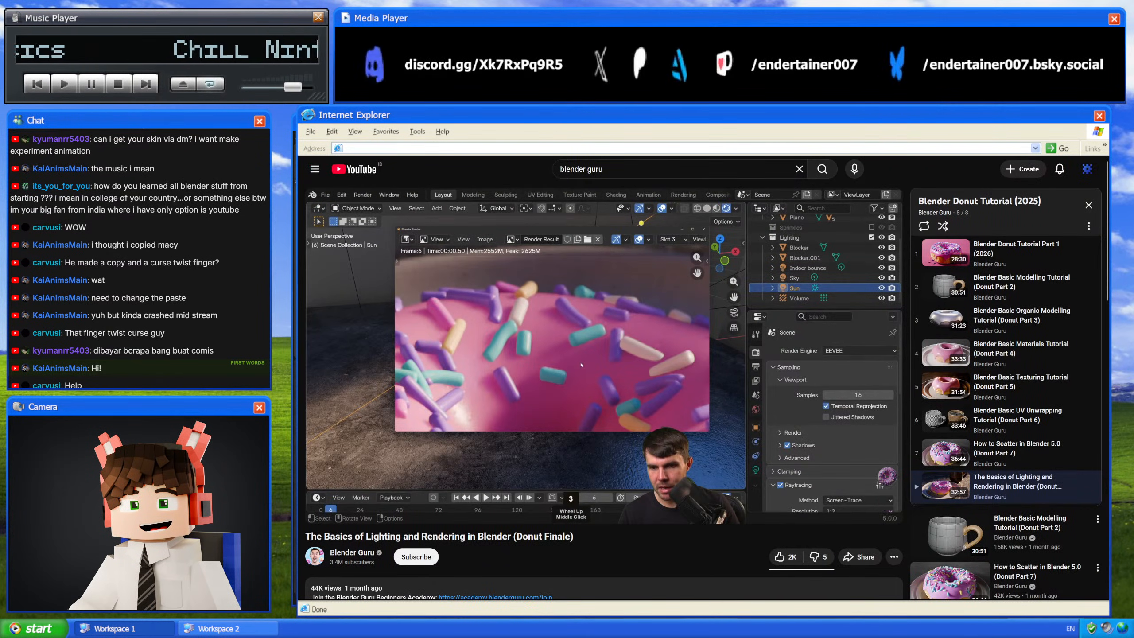
Step: Return to the "Blender Donut Tutorial (2025)" playlist and dismiss the mini player of the playing video
key(alt+Left)
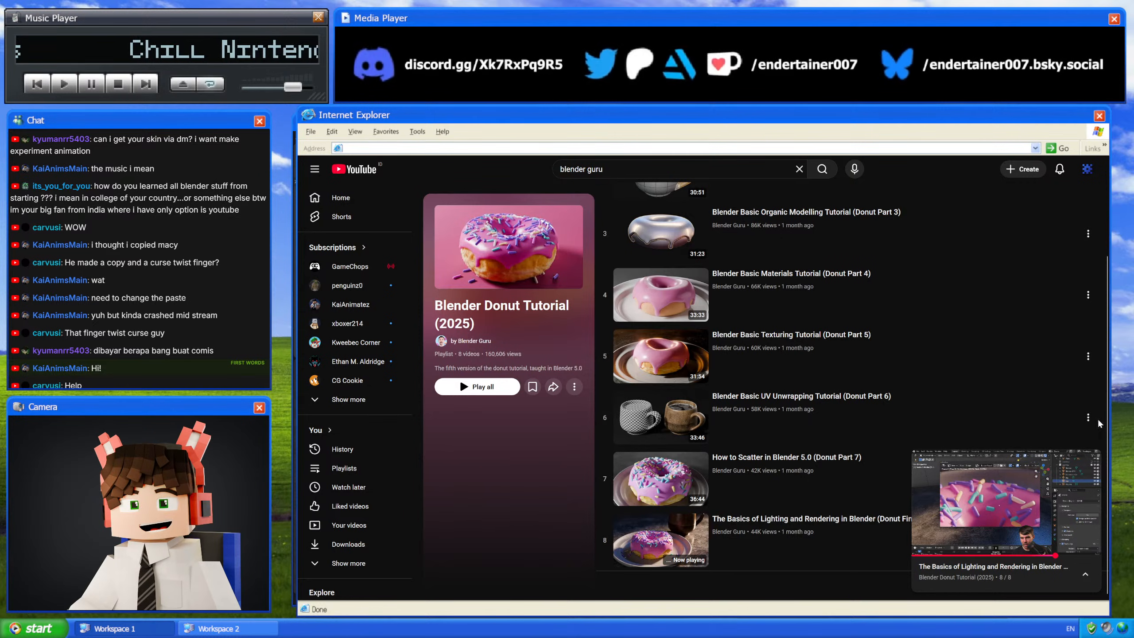
click(1092, 460)
scroll(768, 319, up, 3)
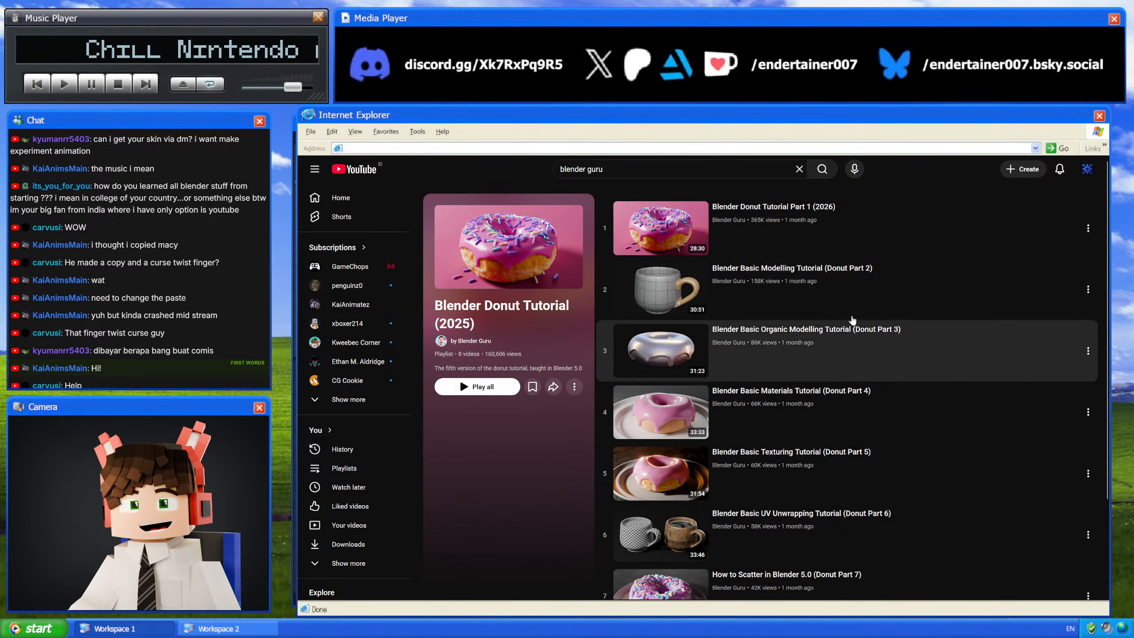
click(641, 170)
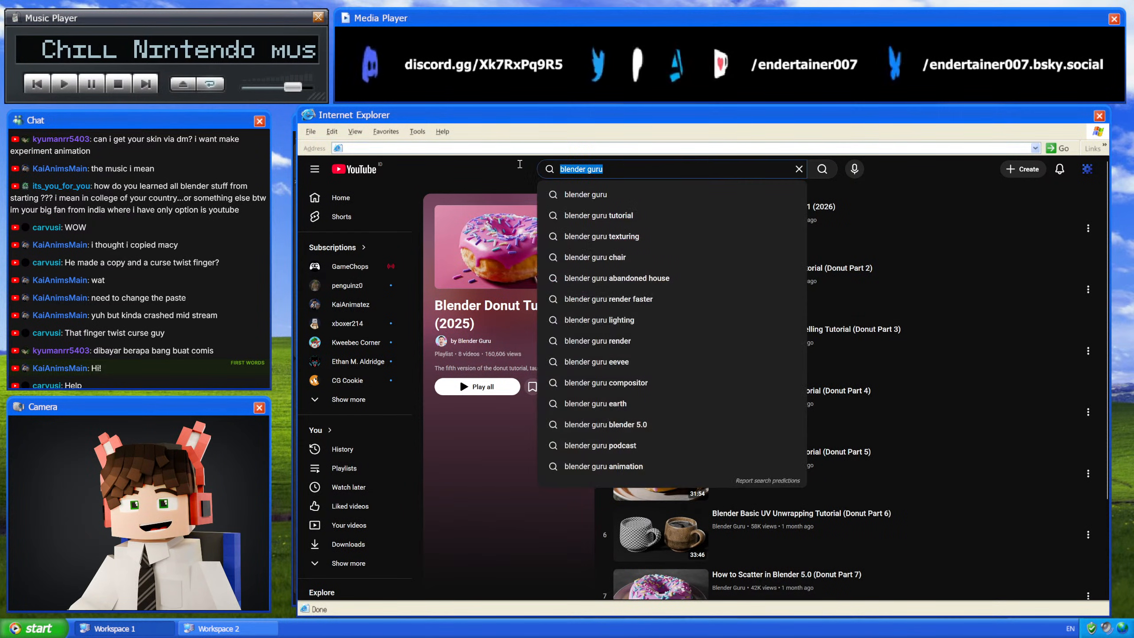
click(922, 180)
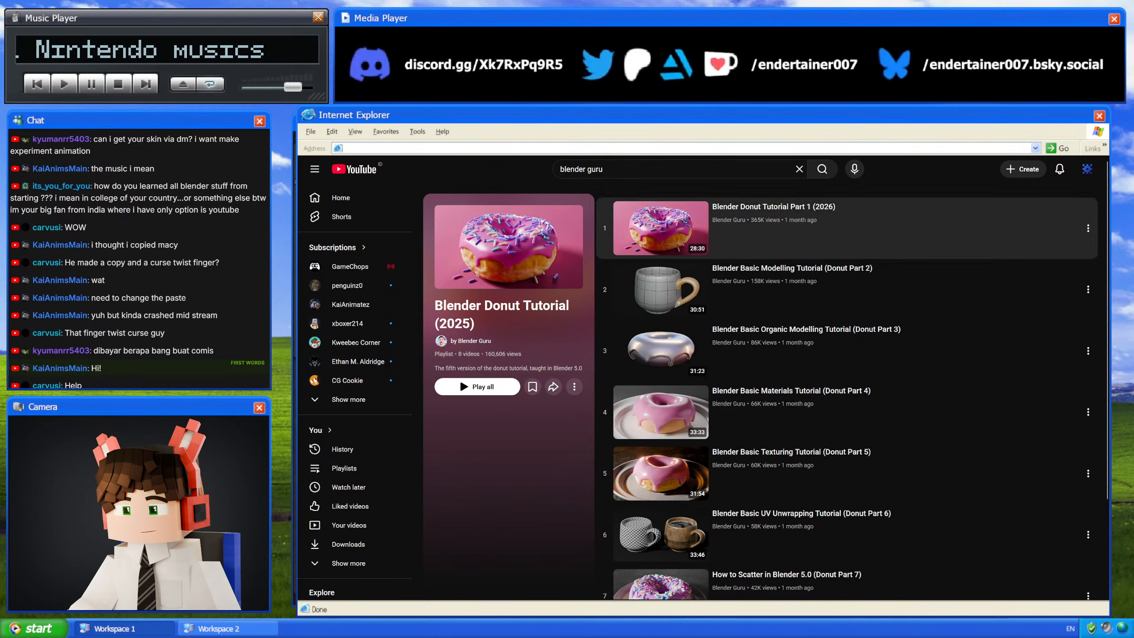
Step: Switch to Blender and shorten the upper leg's bend buffer bone to a length of about 0.57 m
key(alt+Tab)
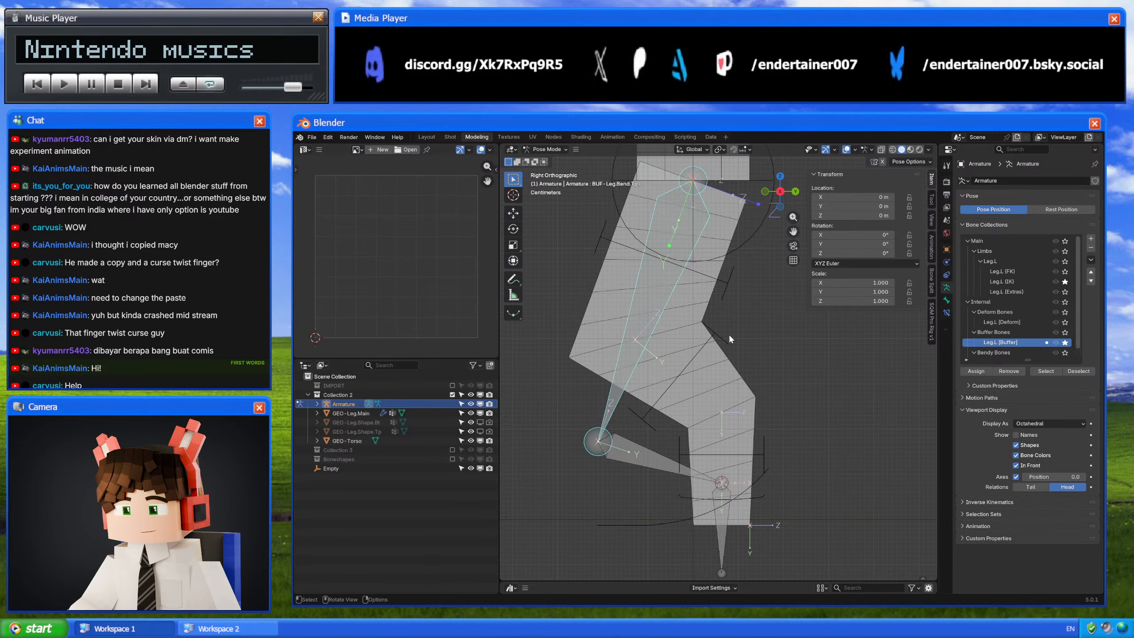
shift+middle_drag(752, 369, 757, 341)
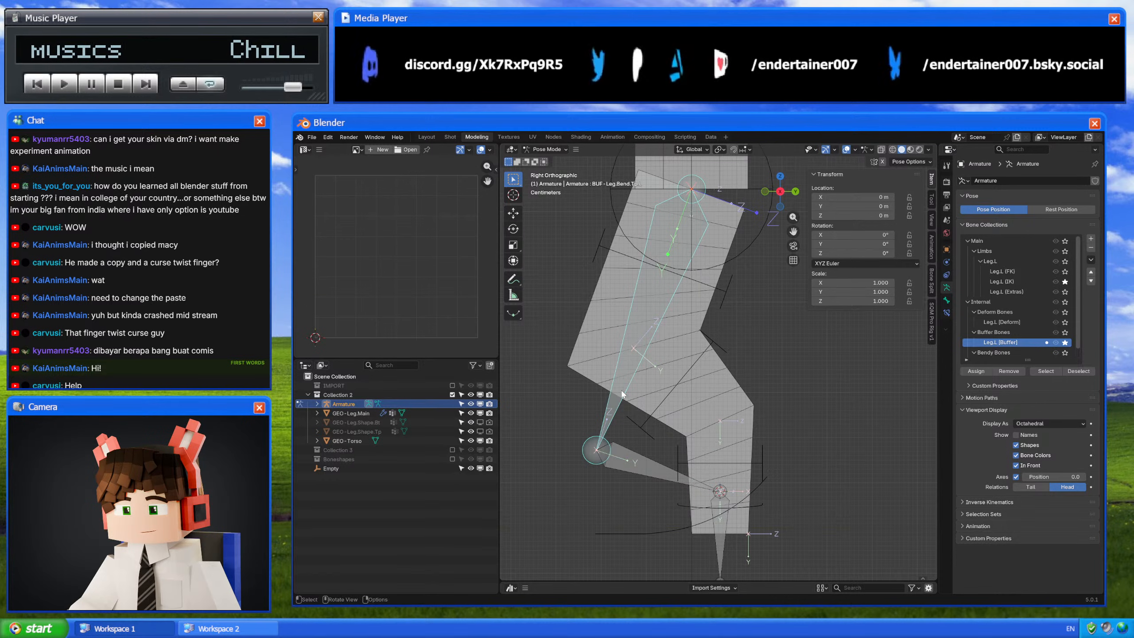
key(Tab)
drag(893, 291, 821, 306)
click(894, 293)
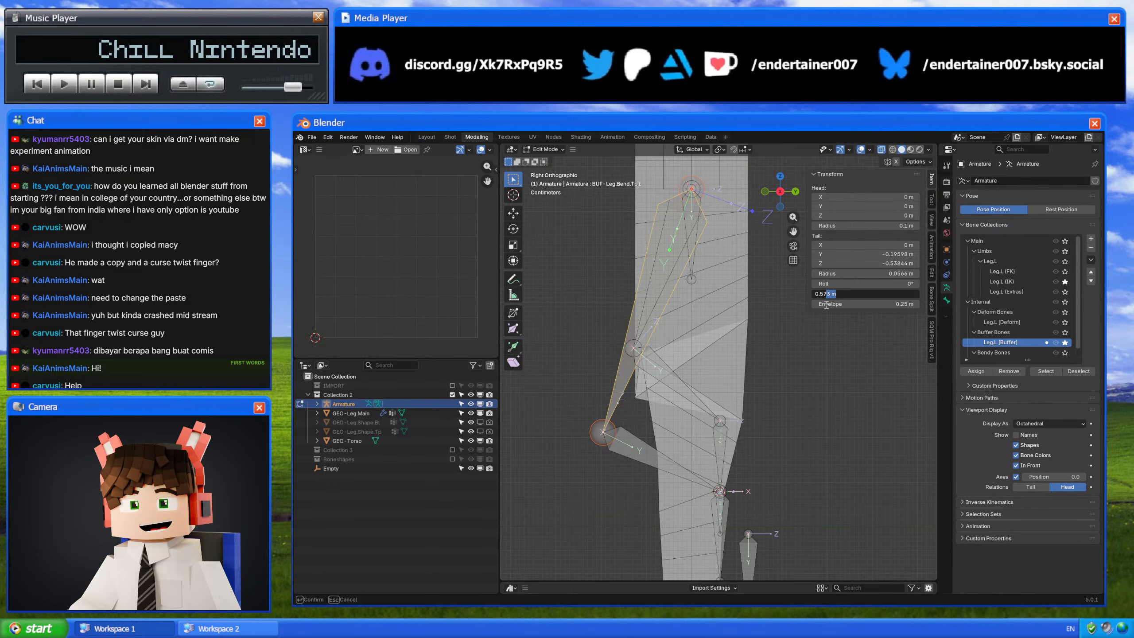
text(5)
key(Return)
key(ctrl+Tab)
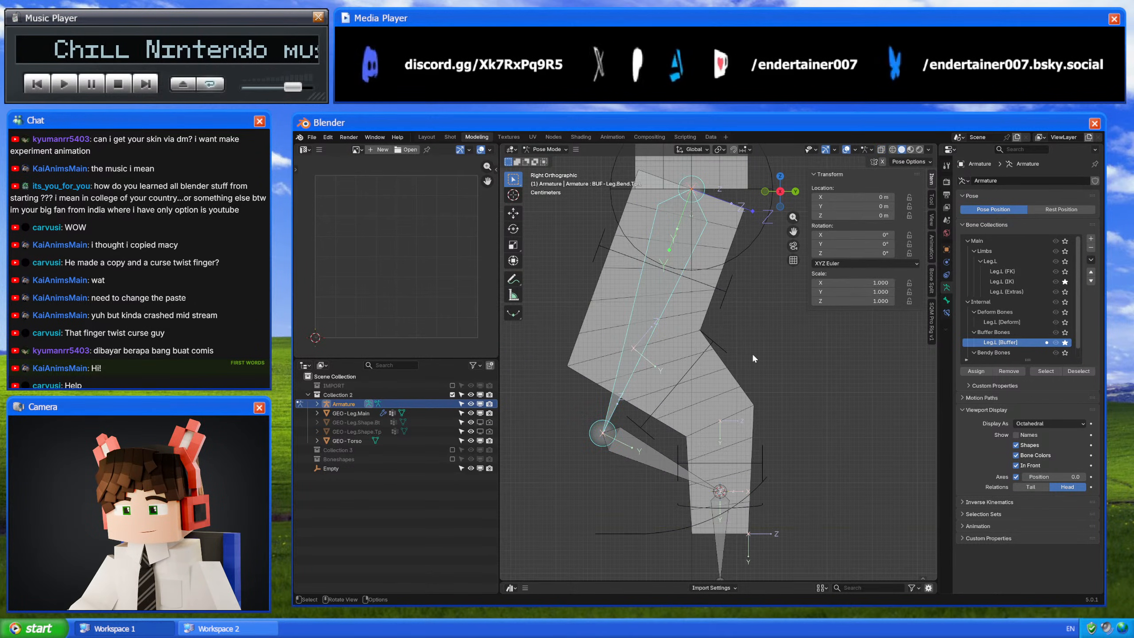
Step: Test how the leg bends by moving the BUF-Leg.IK_Control.L bone at the ankle
click(736, 498)
click(679, 474)
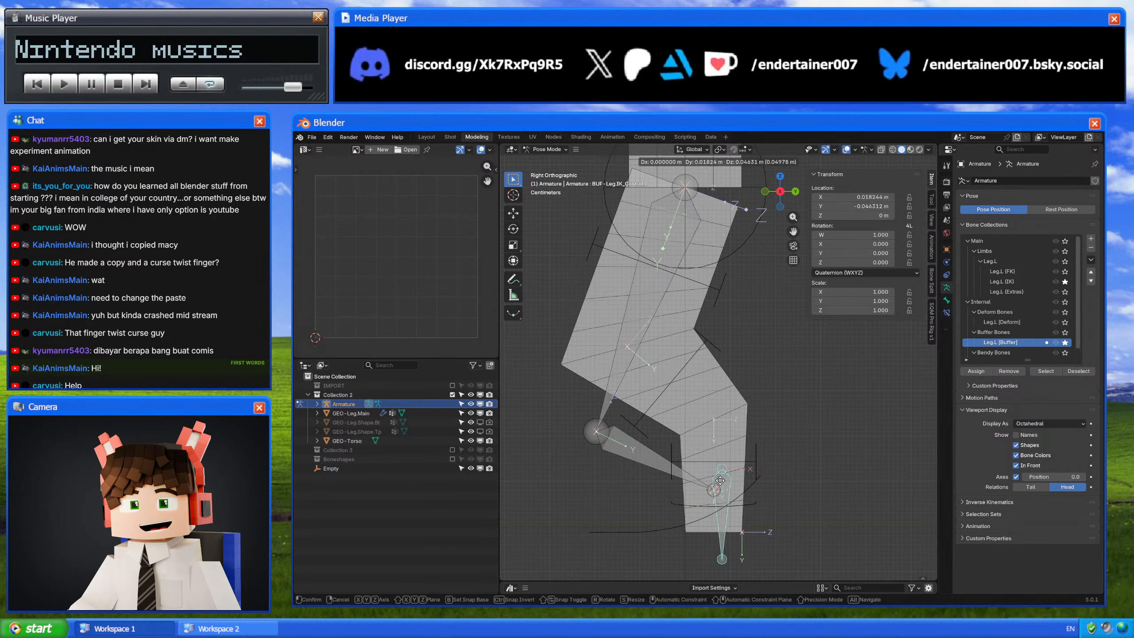
click(715, 516)
shift+middle_drag(713, 305, 697, 303)
shift+middle_drag(677, 388, 684, 354)
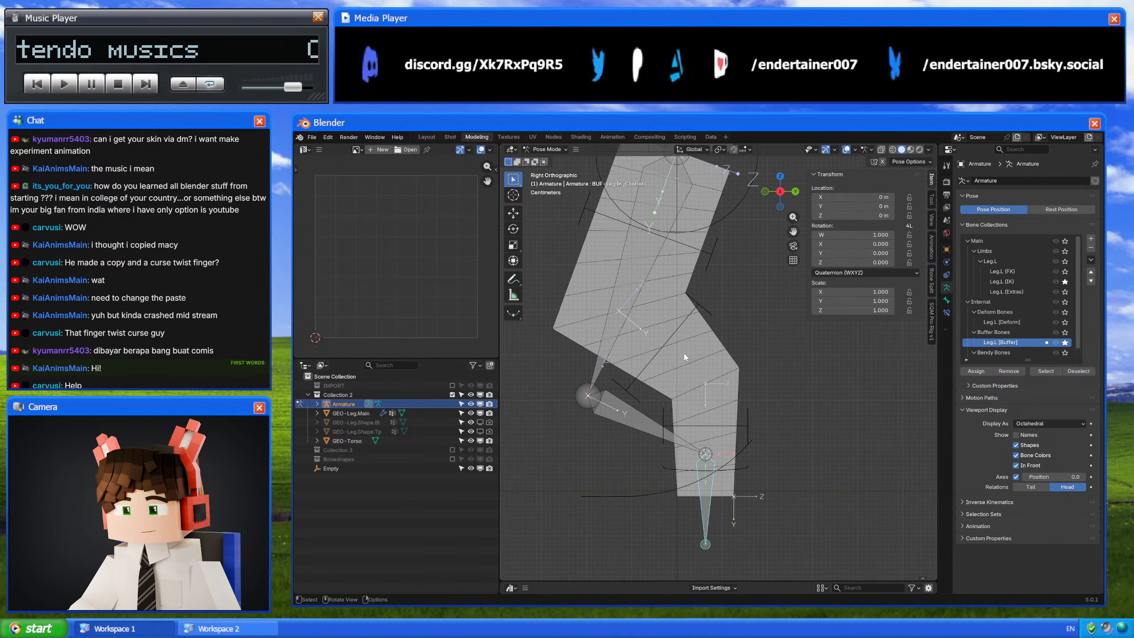
shift+middle_drag(654, 225, 640, 268)
shift+middle_drag(719, 366, 748, 396)
scroll(748, 396, up, 2)
shift+middle_drag(696, 451, 730, 394)
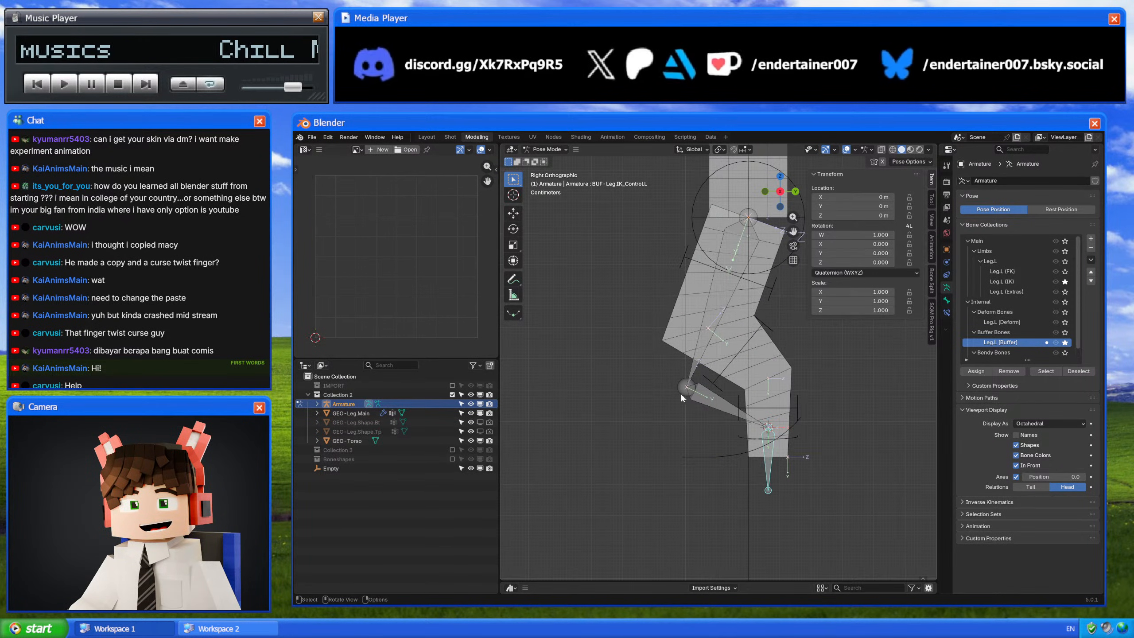
Step: Add a bone at the head of BUF-Leg.IK_Control.L and discard the stray extrusion from it
key(Tab)
key(Tab)
key(Tab)
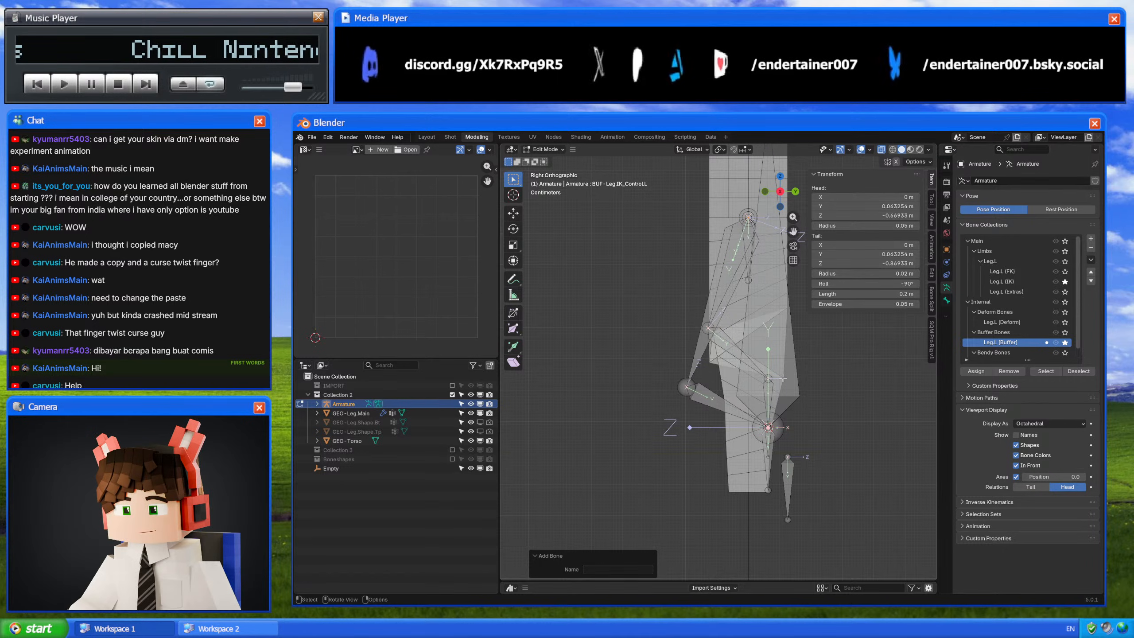
key(shift+a)
scroll(799, 402, down, 3)
key(e)
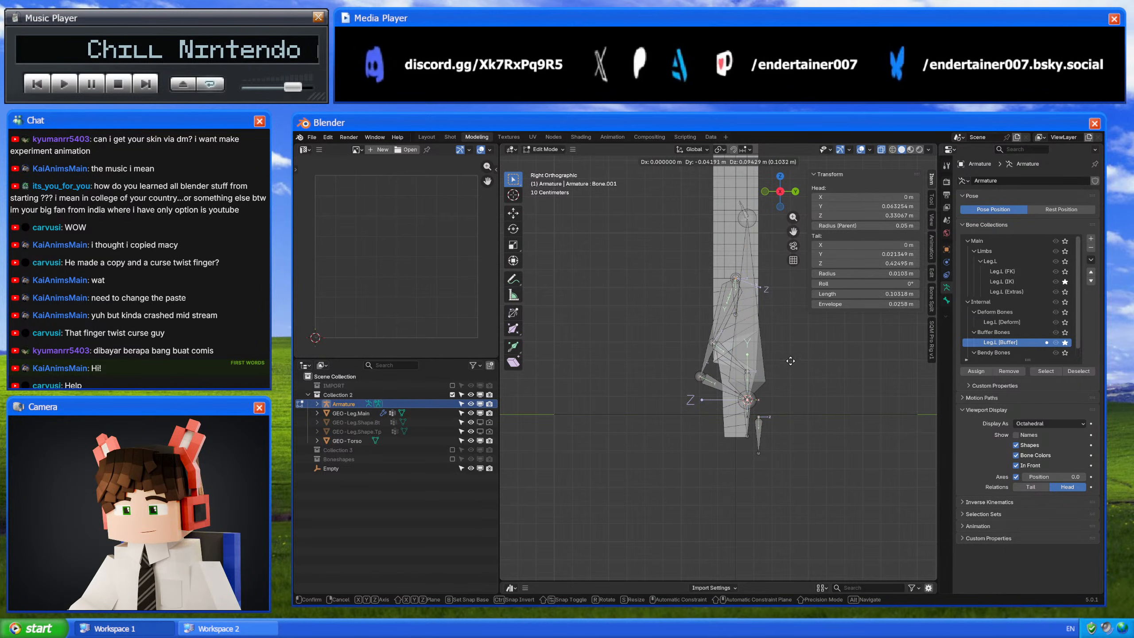
key(Escape)
key(ctrl+z)
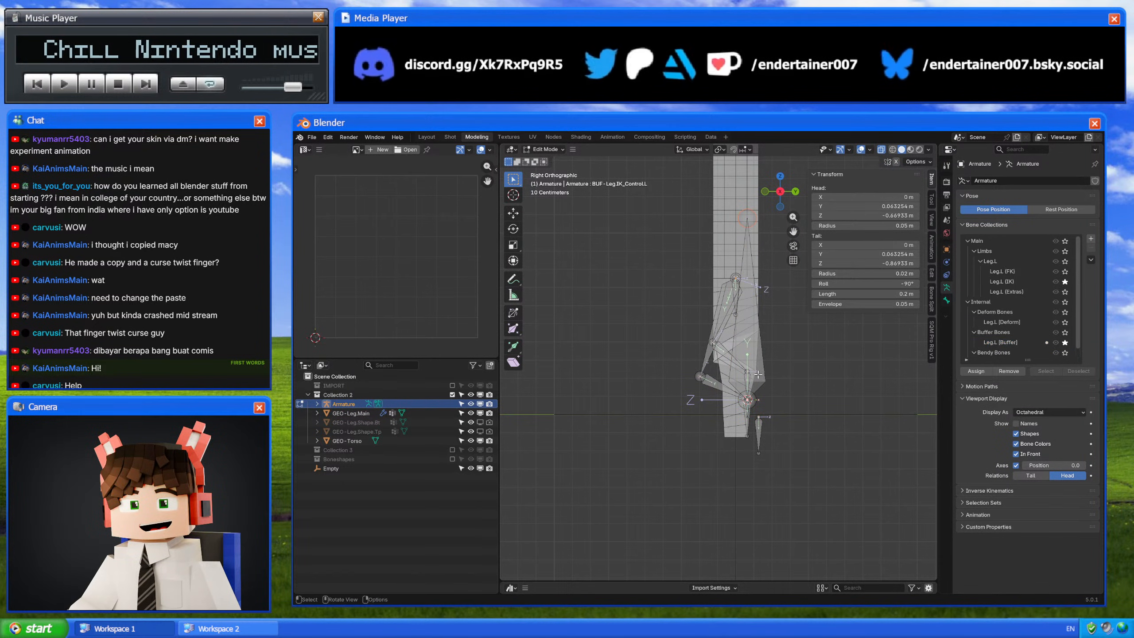
Step: Rotate the new bone 90° about the global X axis so it points forward from the ankle
key(period)
click(797, 437)
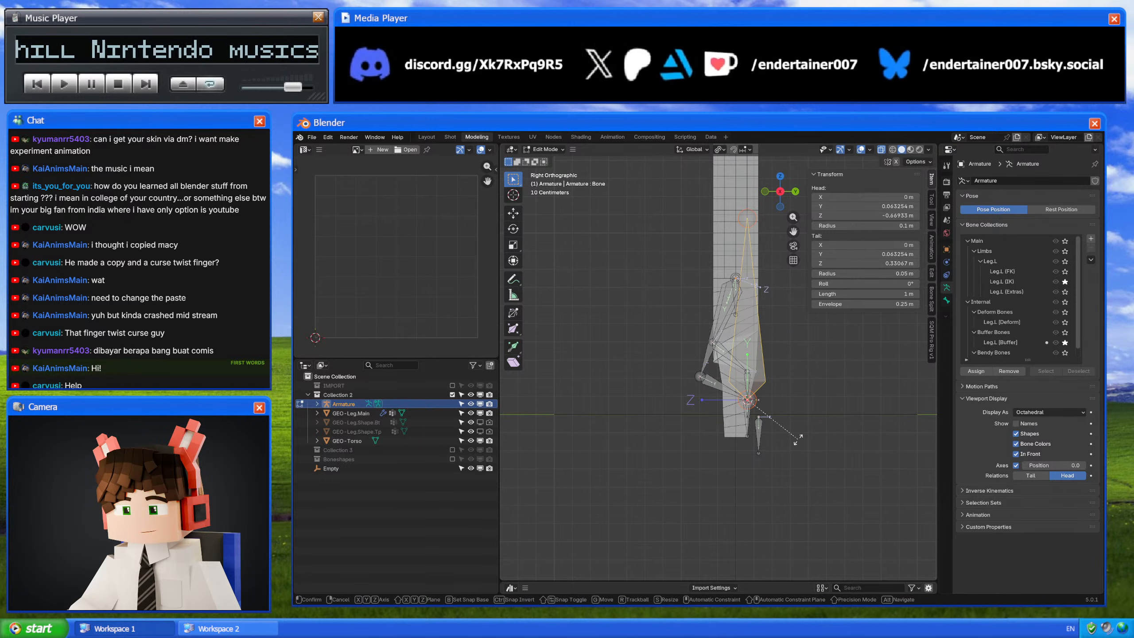
text(rx90)
key(Return)
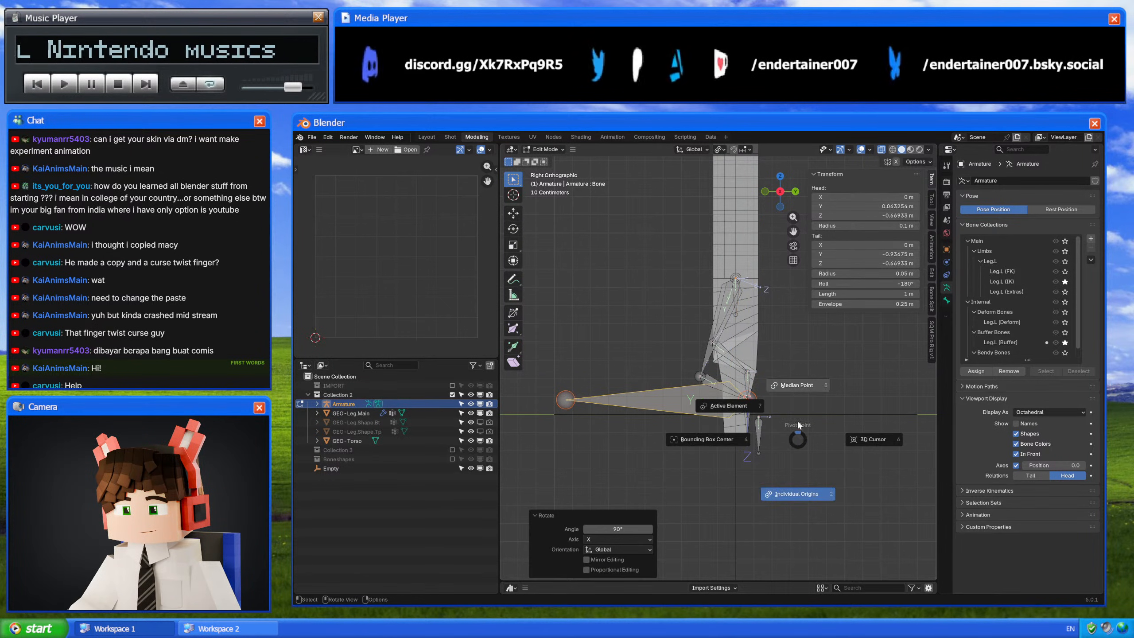
key(ctrl+p)
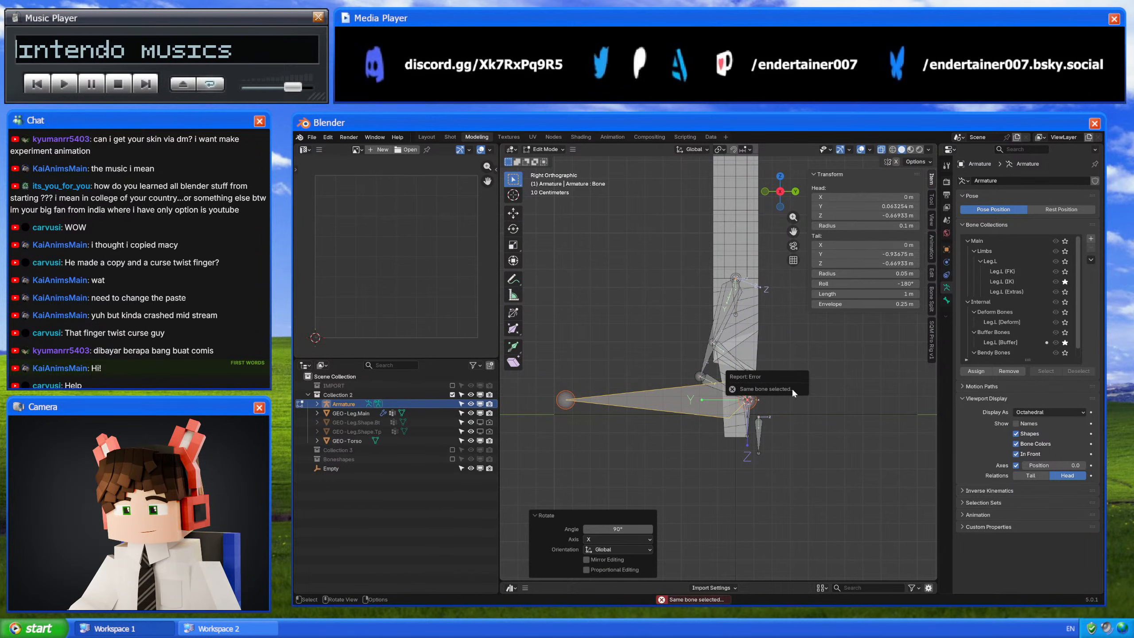
Step: Move the new bone -0.6 m along global Y, in front of the leg, and set its length to 0.1 m
key(g)
key(y)
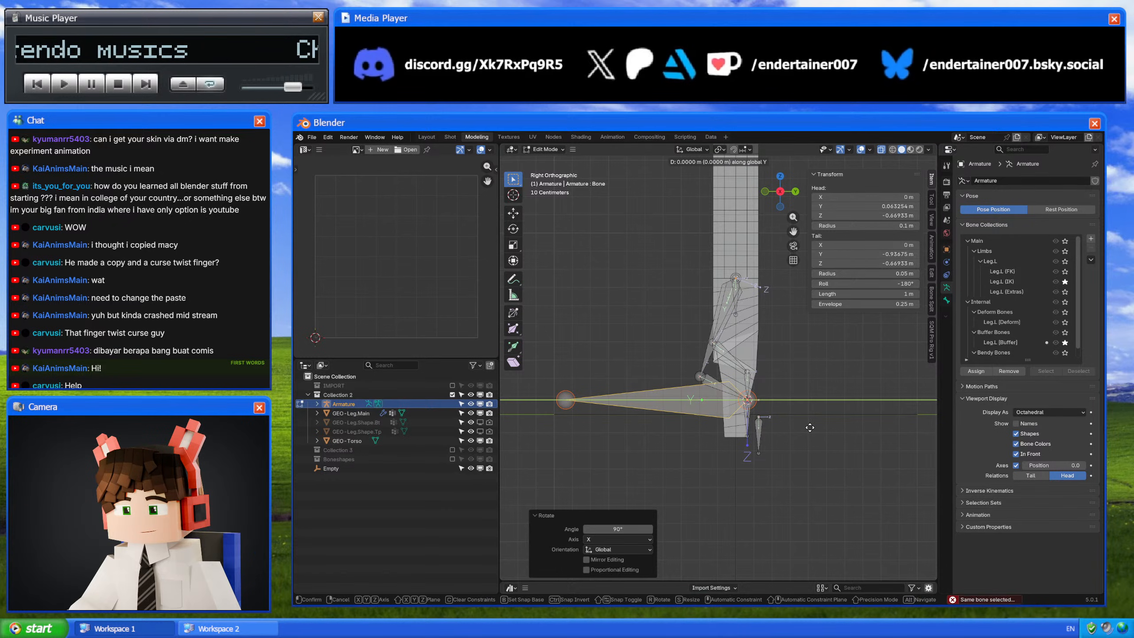
click(709, 419)
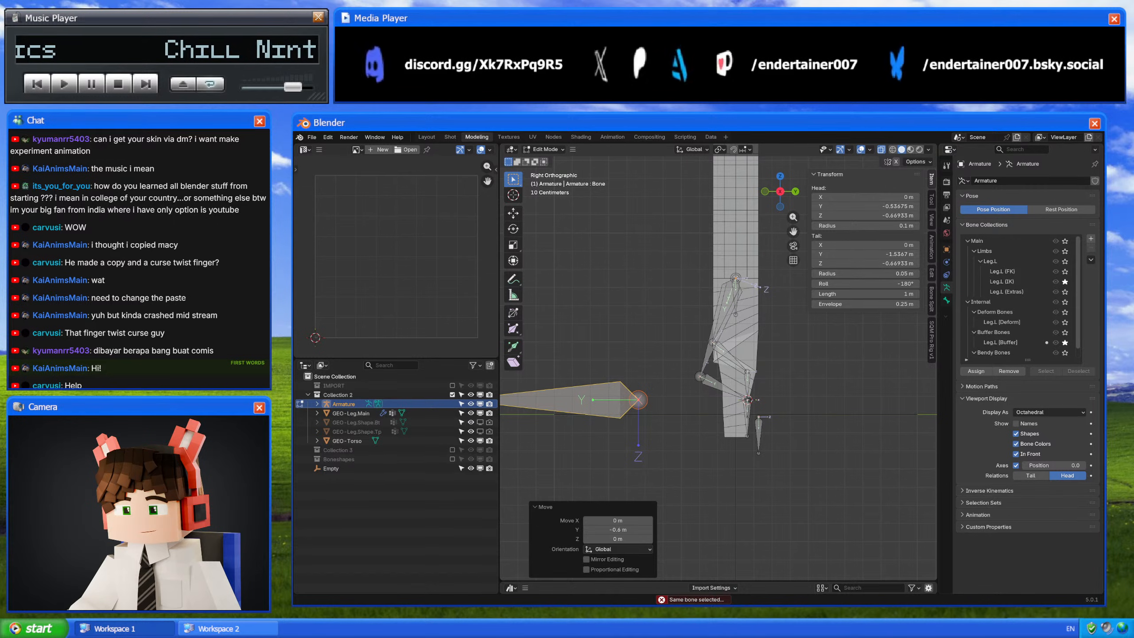
key(ctrl+z)
key(ctrl+shift+z)
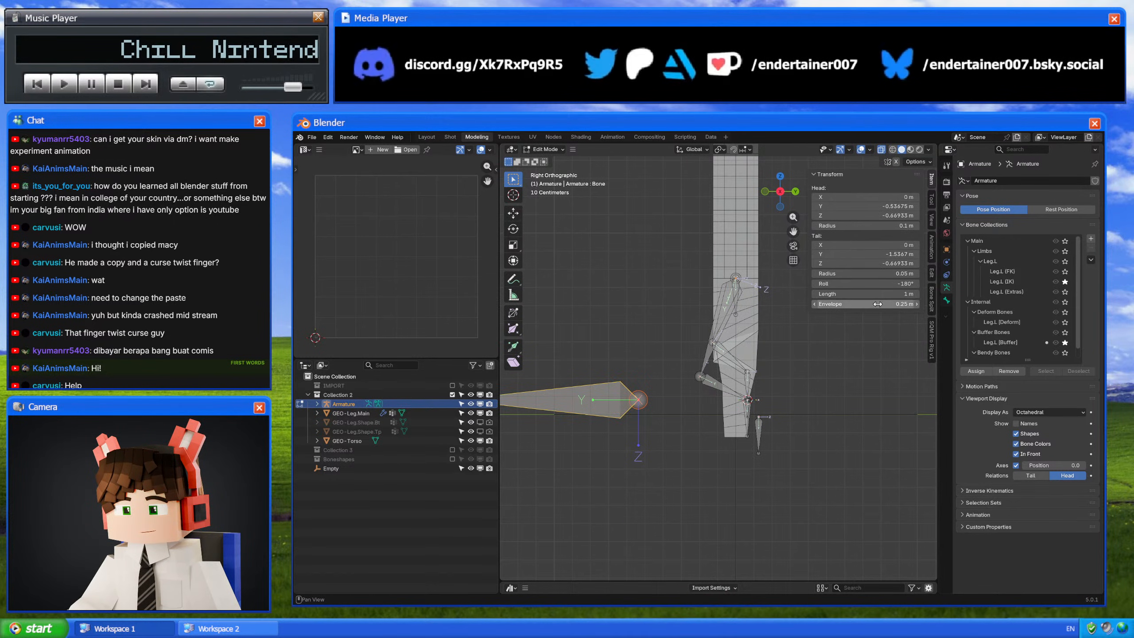
click(878, 298)
text(0.1)
key(Return)
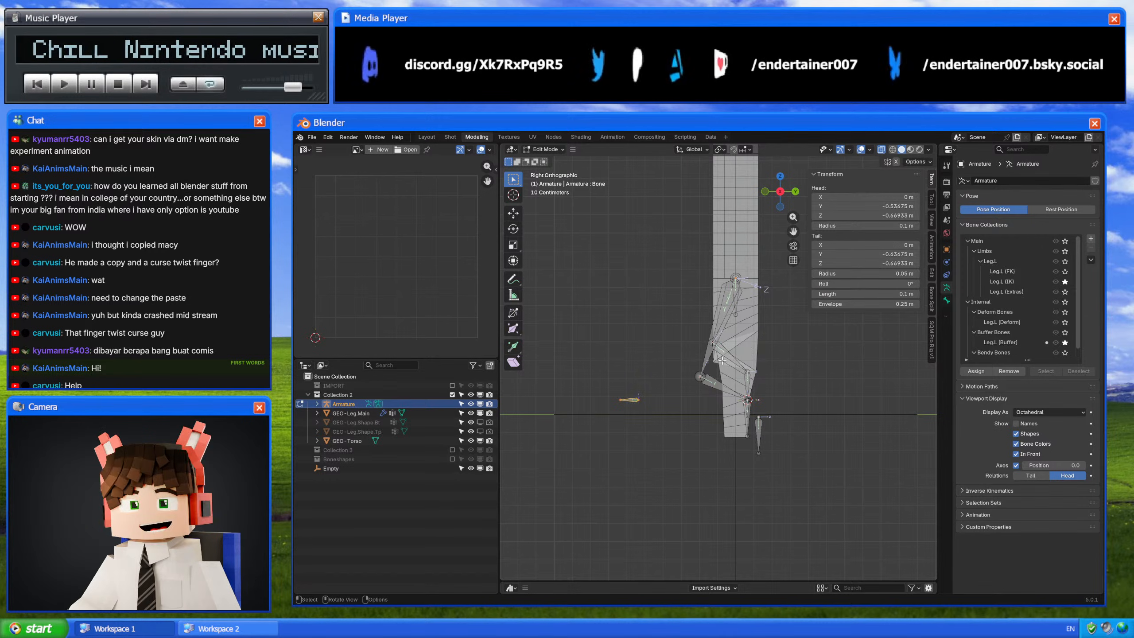
Step: Paste the copied BSP-Arrow.One_Side1 bone shape into the file and delete its object from the scene
key(ctrl+Tab)
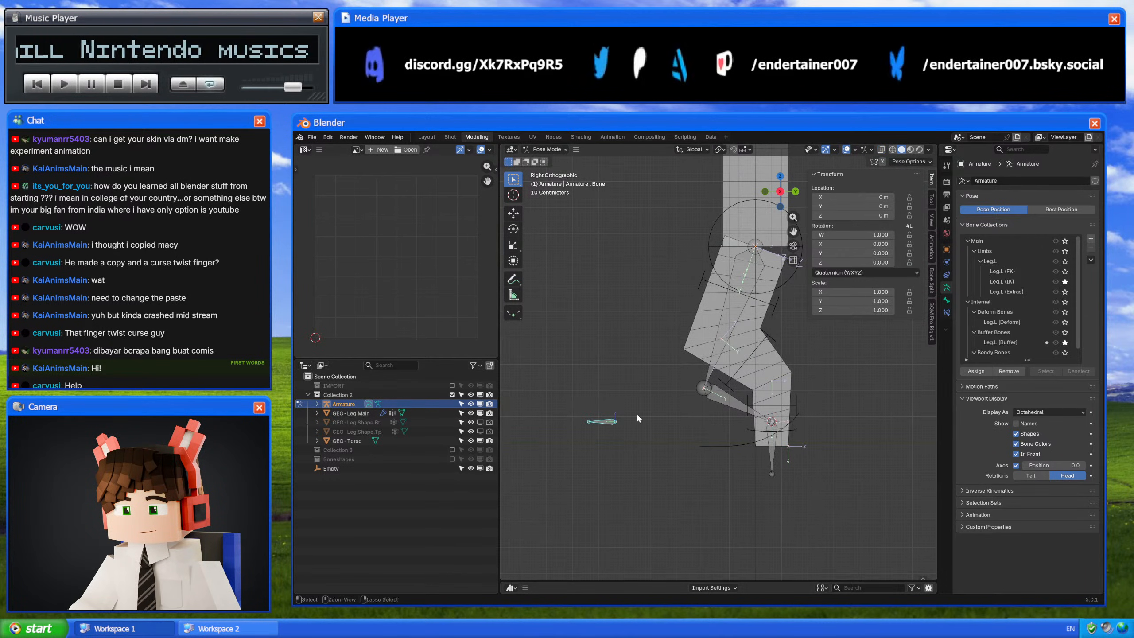
key(ctrl+Tab)
click(371, 377)
click(306, 150)
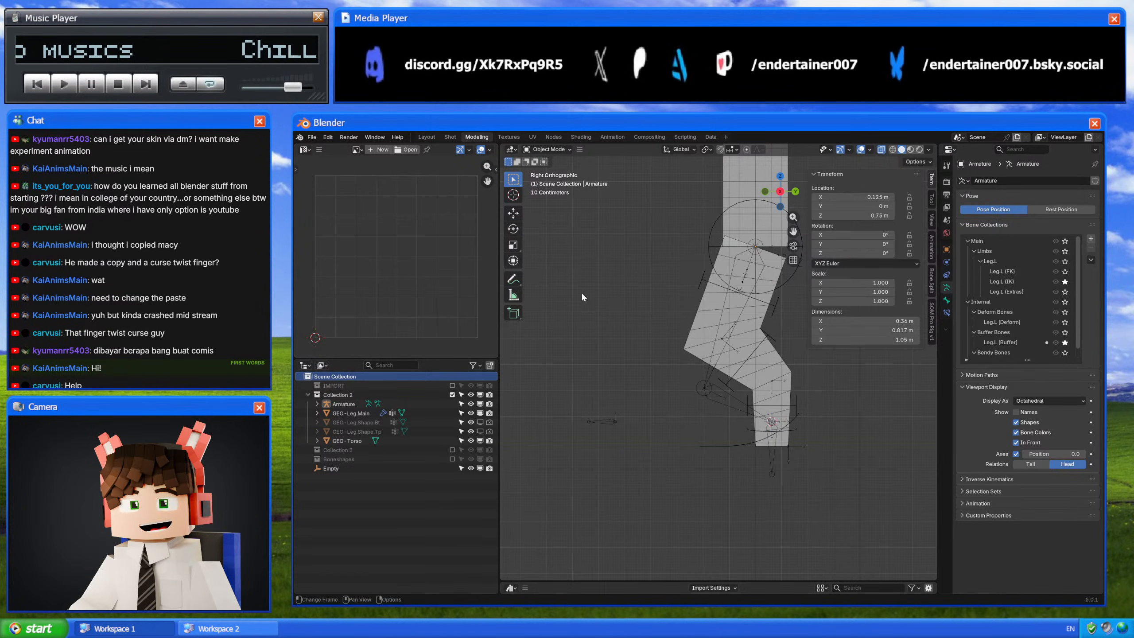
key(ctrl+v)
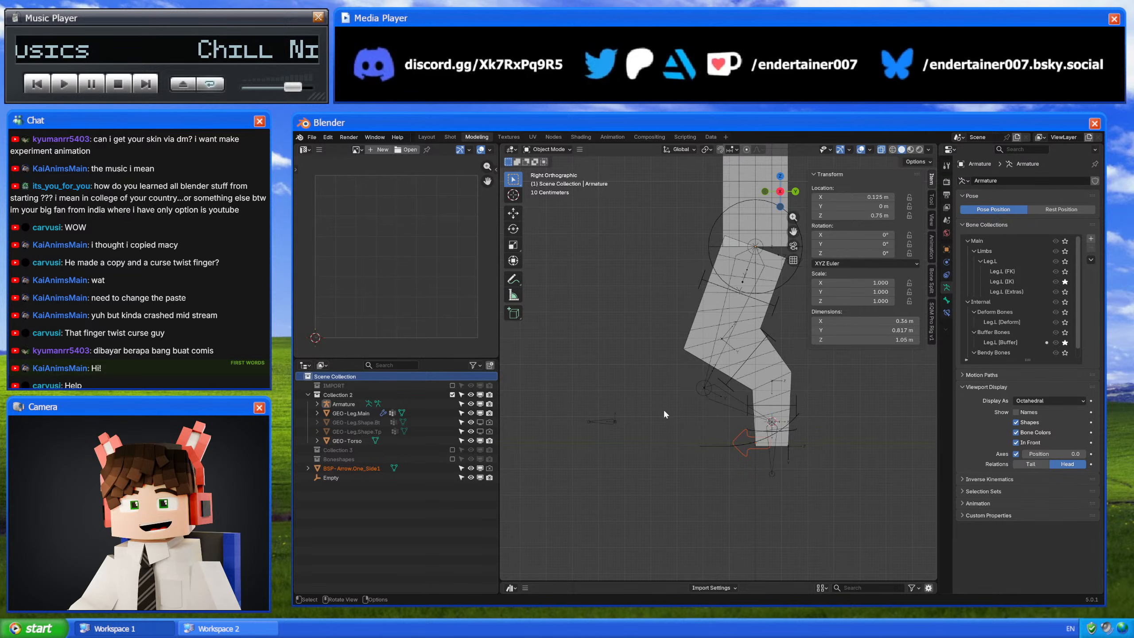
click(373, 467)
key(Delete)
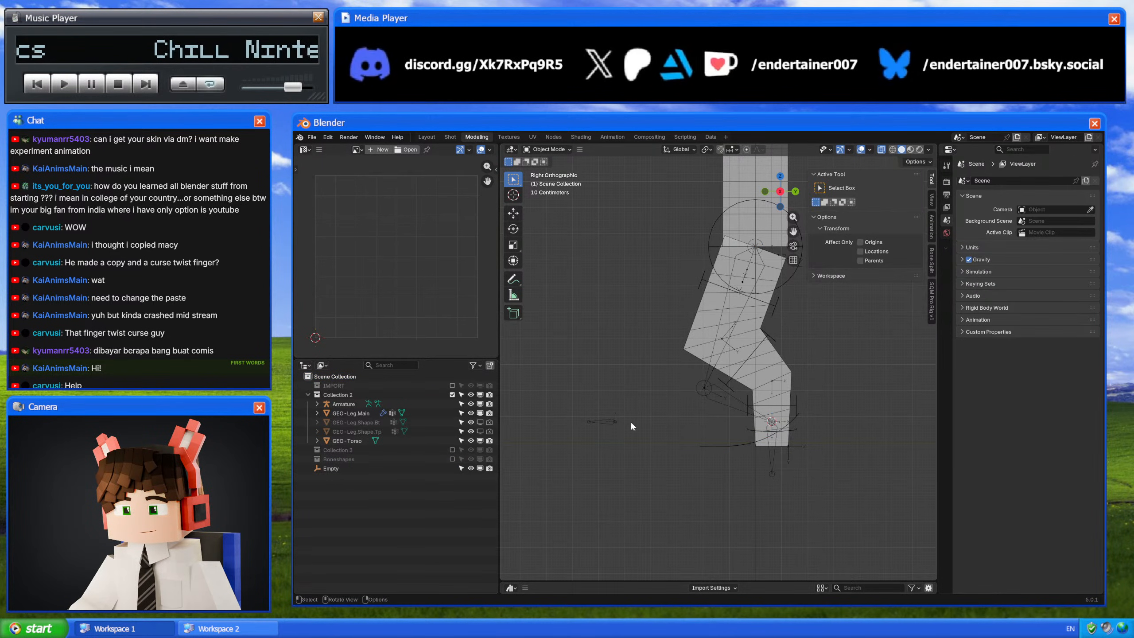
Step: Assign the BSP-Arrow.One_Side1 custom shape to the new bone in Pose Mode and set its wire width to 1.5
click(611, 424)
key(ctrl+Tab)
click(947, 300)
scroll(963, 465, down, 10)
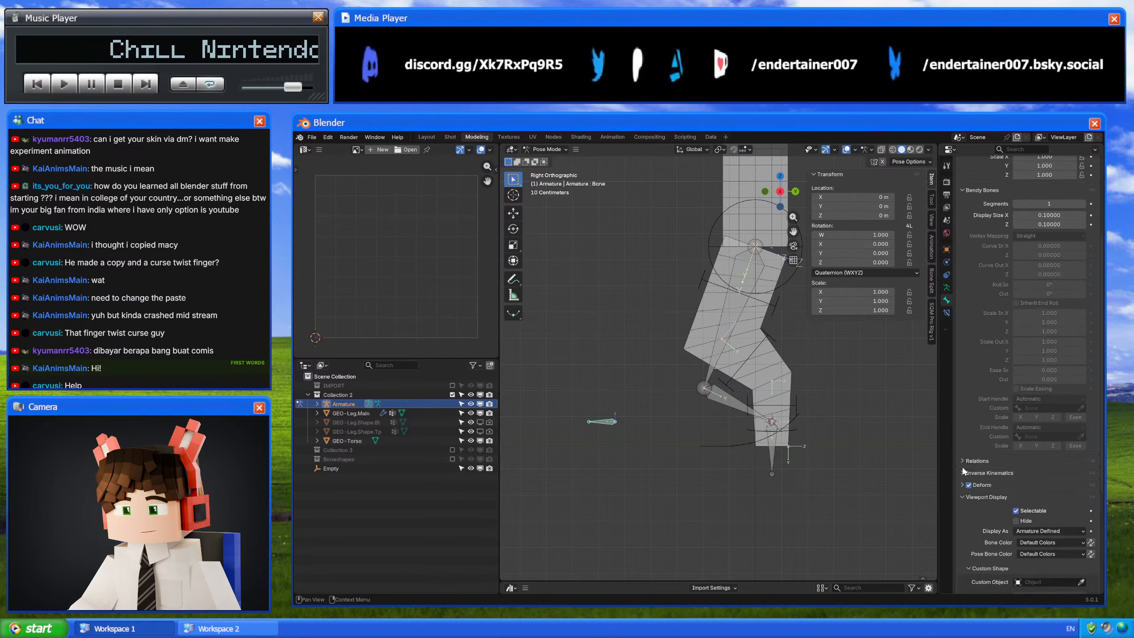
click(1046, 417)
click(1032, 427)
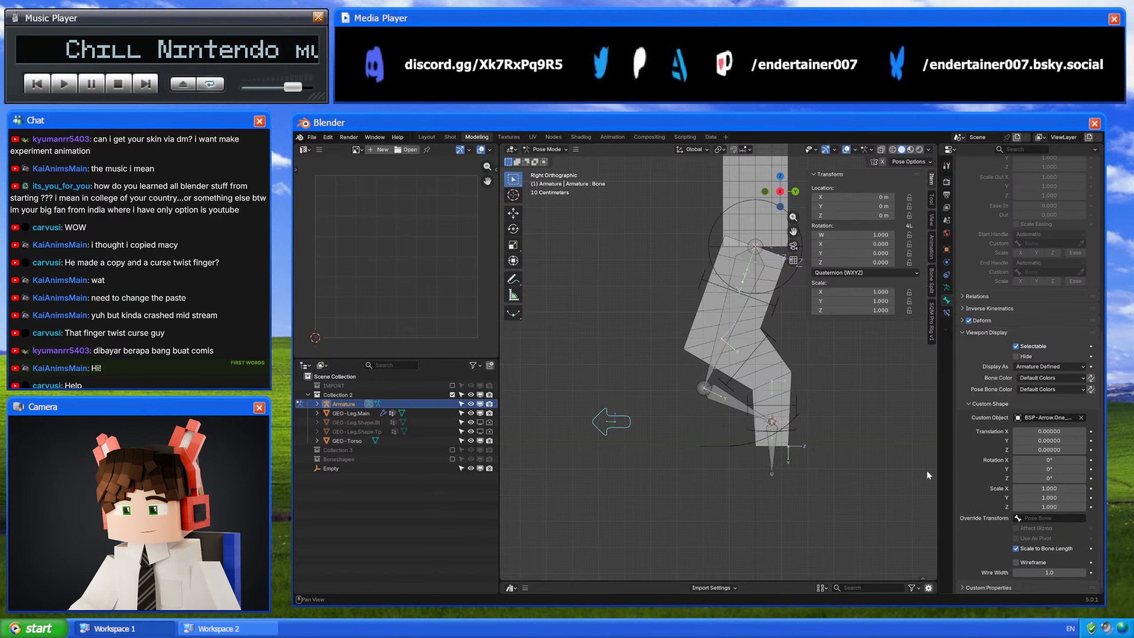
drag(1019, 572, 1029, 572)
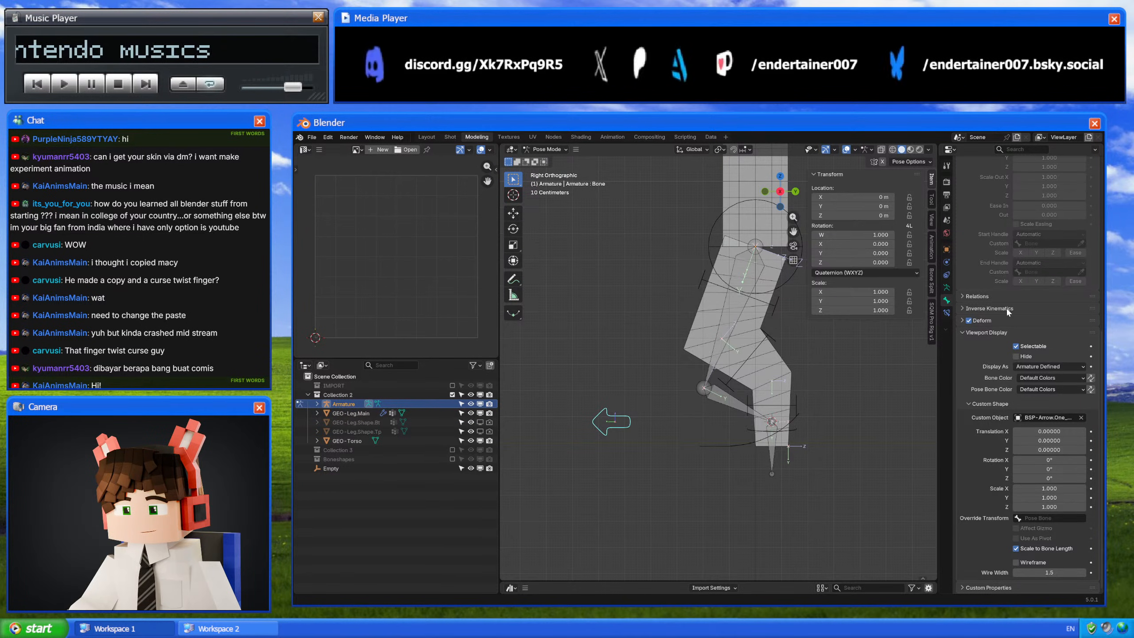
Step: Rename the arrow-shaped bone as CTL-Leg.IK_Pole.L
scroll(980, 290, up, 12)
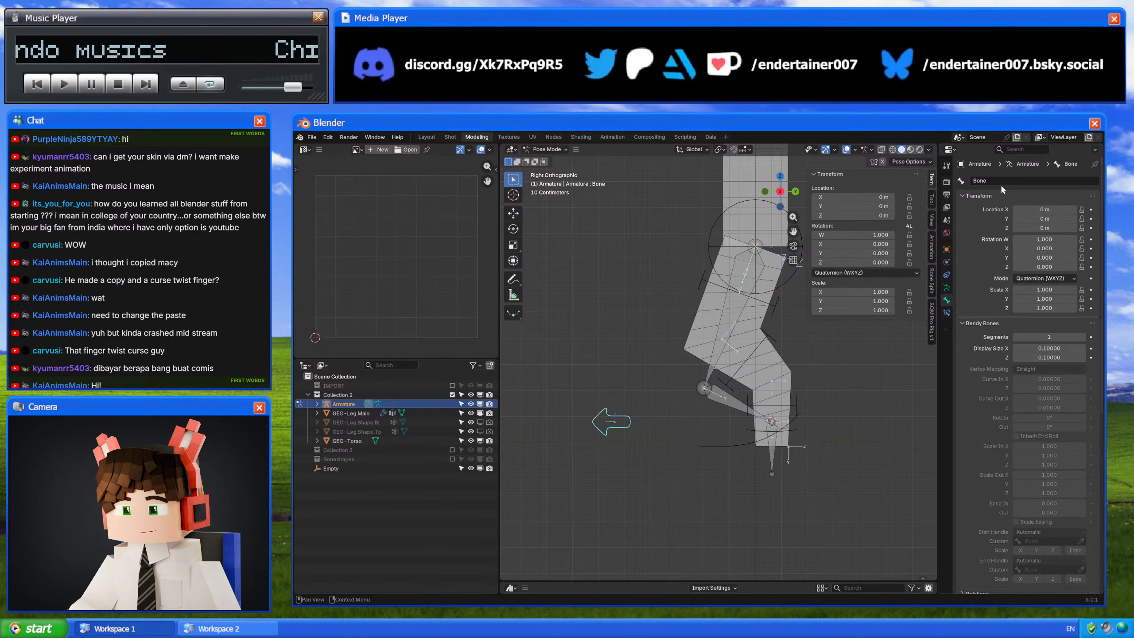
double_click(1001, 183)
text(CTL-Leg.IK_Pole.L)
key(Return)
Step: Parent the BUF-Leg.IK_Control.L bone to CTL-Leg.IK_Control.L with Keep Offset
shift+middle_drag(725, 363, 706, 376)
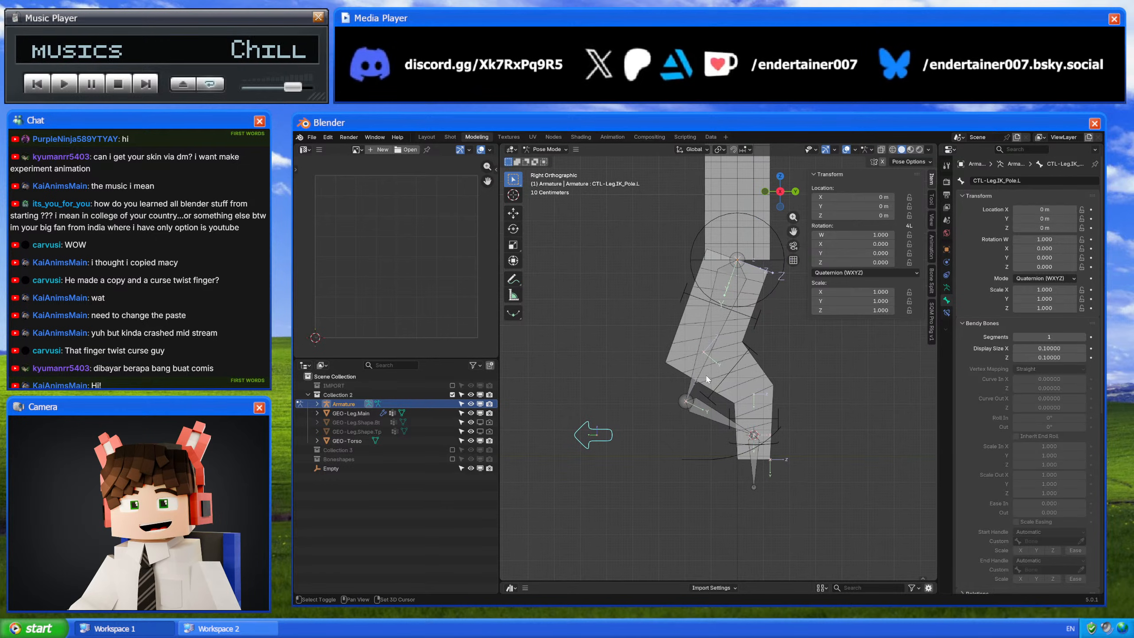
key(Tab)
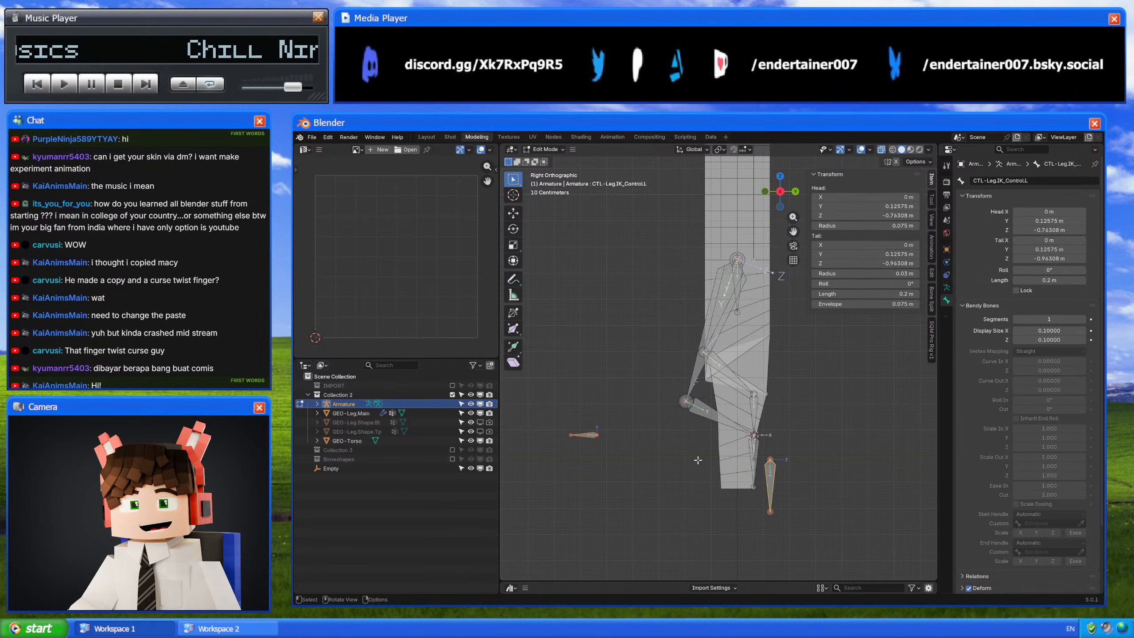
key(Tab)
key(shift+i)
click(697, 458)
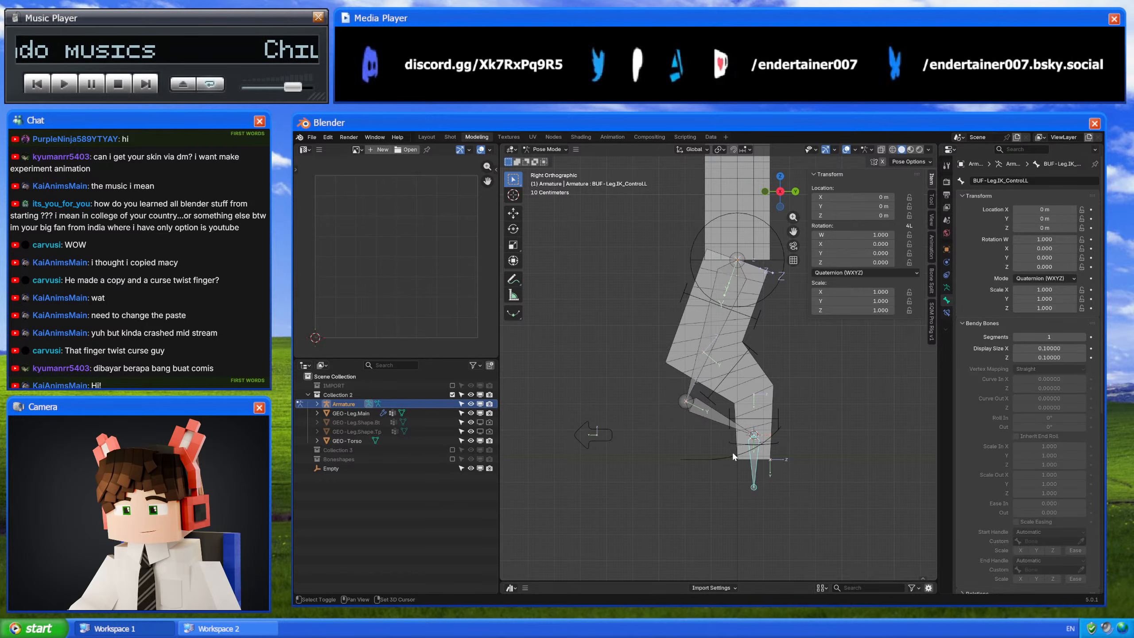
key(Tab)
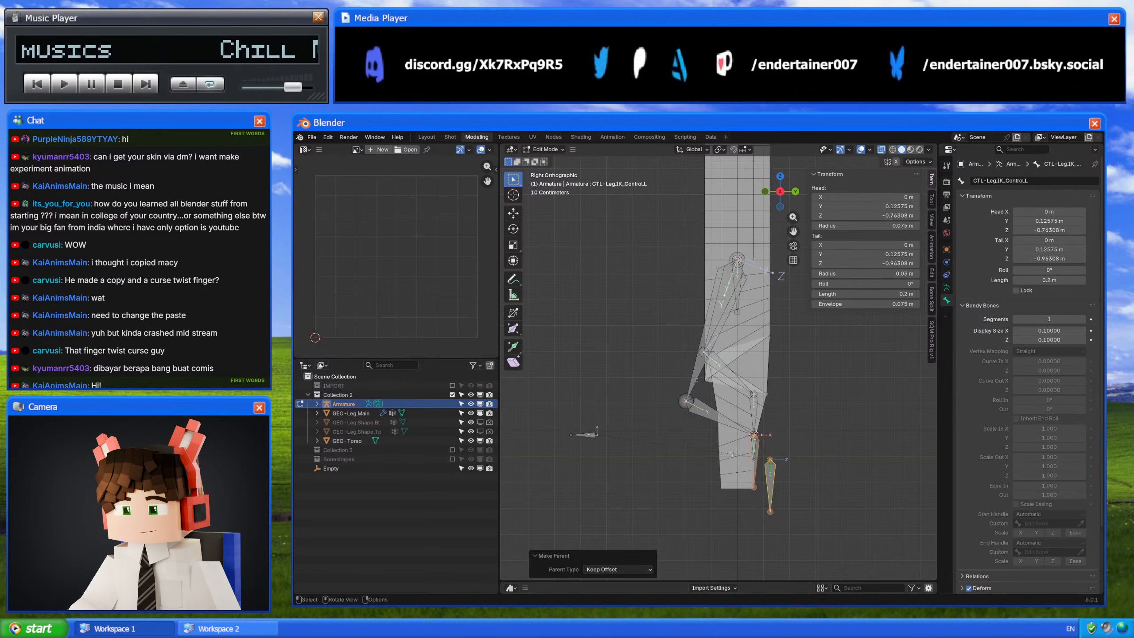
key(Tab)
click(746, 459)
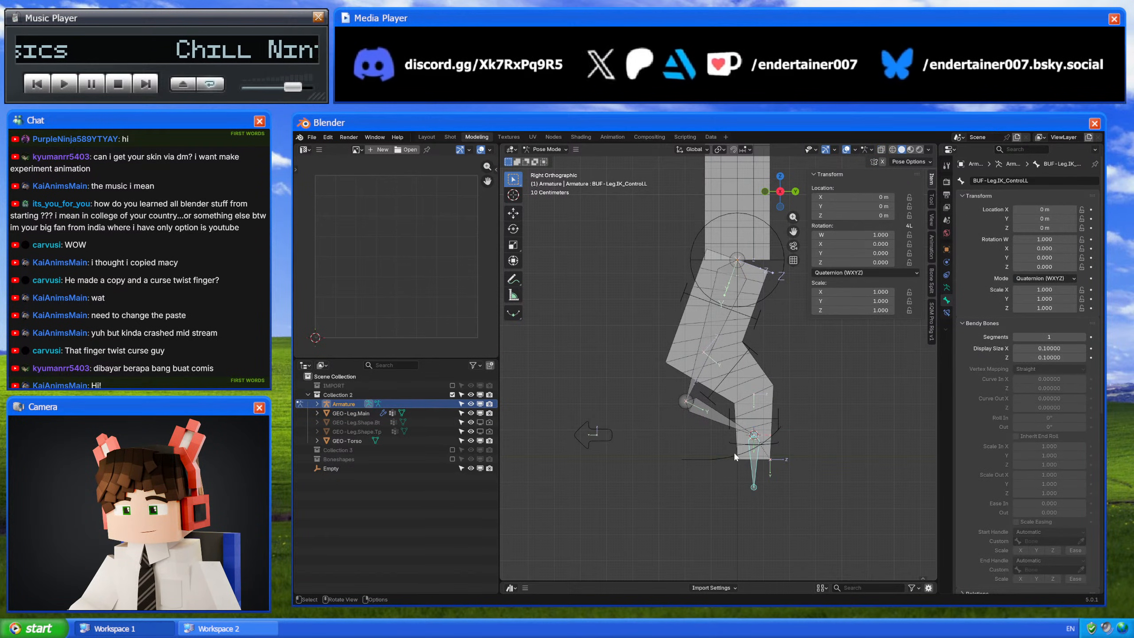
click(776, 432)
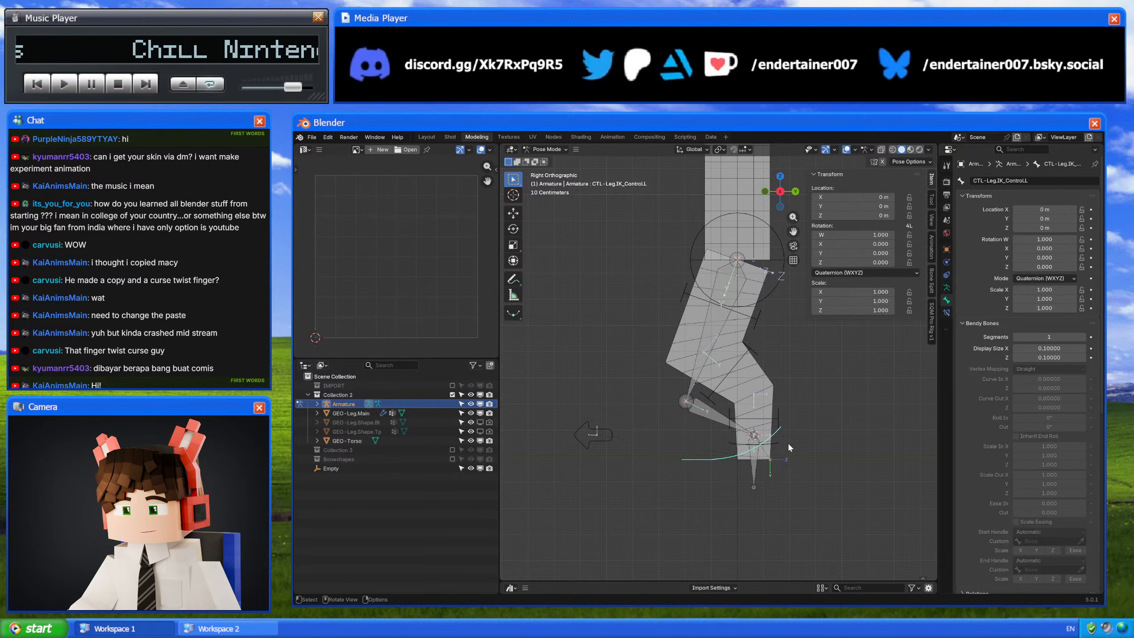
Step: Switch to the RIG-Nirwandra reference file and inspect the IK constraint settings on its BUF-Leg_Upper_Bend_B.L bone
shift+middle_drag(796, 407, 773, 422)
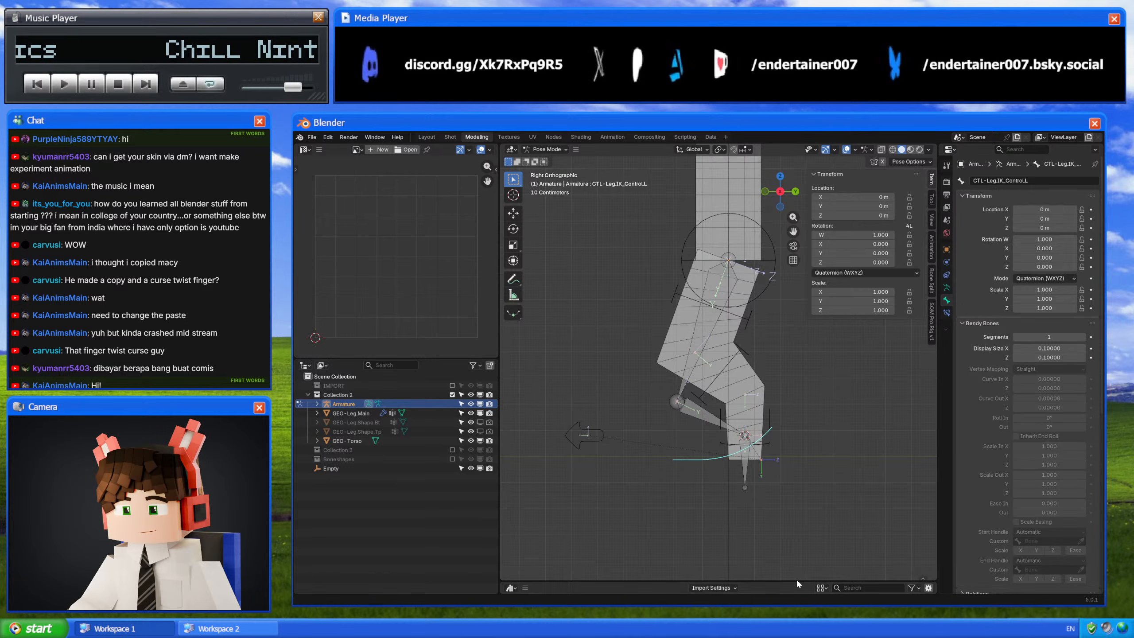
key(alt+Tab)
mouse_move(762, 413)
shift+middle_down()
mouse_move(753, 386)
mouse_move(753, 422)
shift+middle_up()
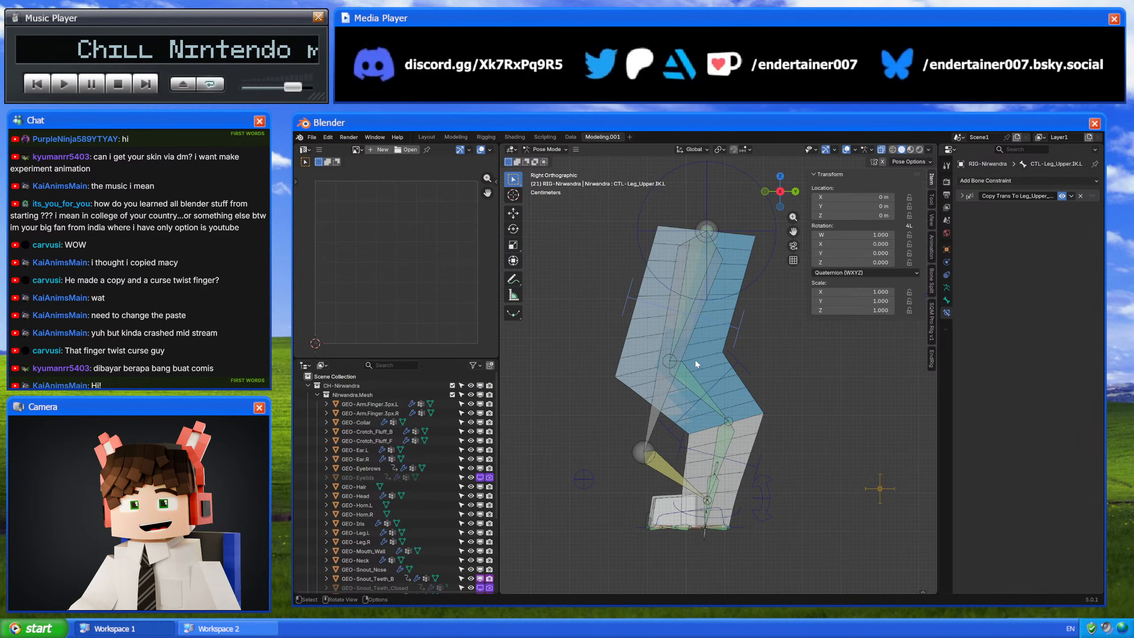
click(663, 476)
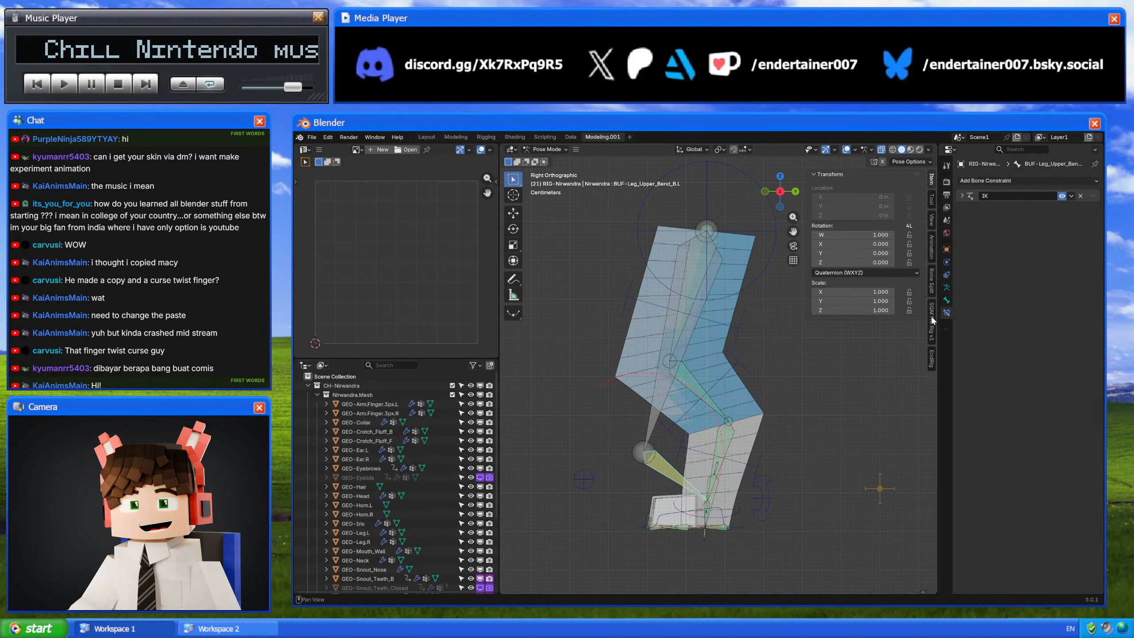
click(962, 199)
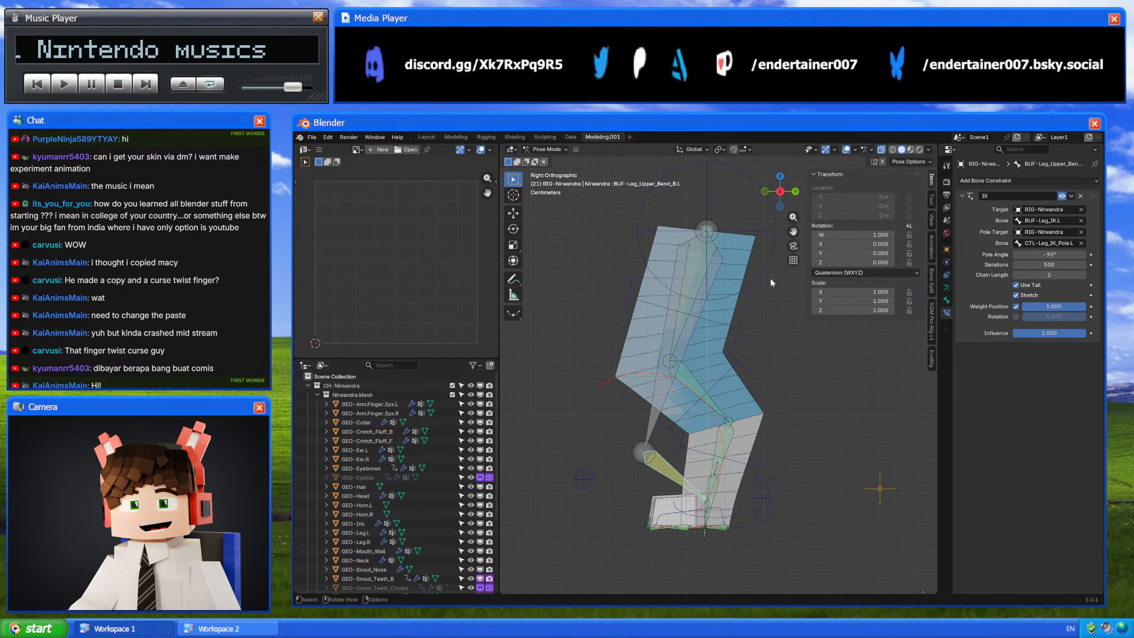
shift+middle_drag(769, 276, 773, 292)
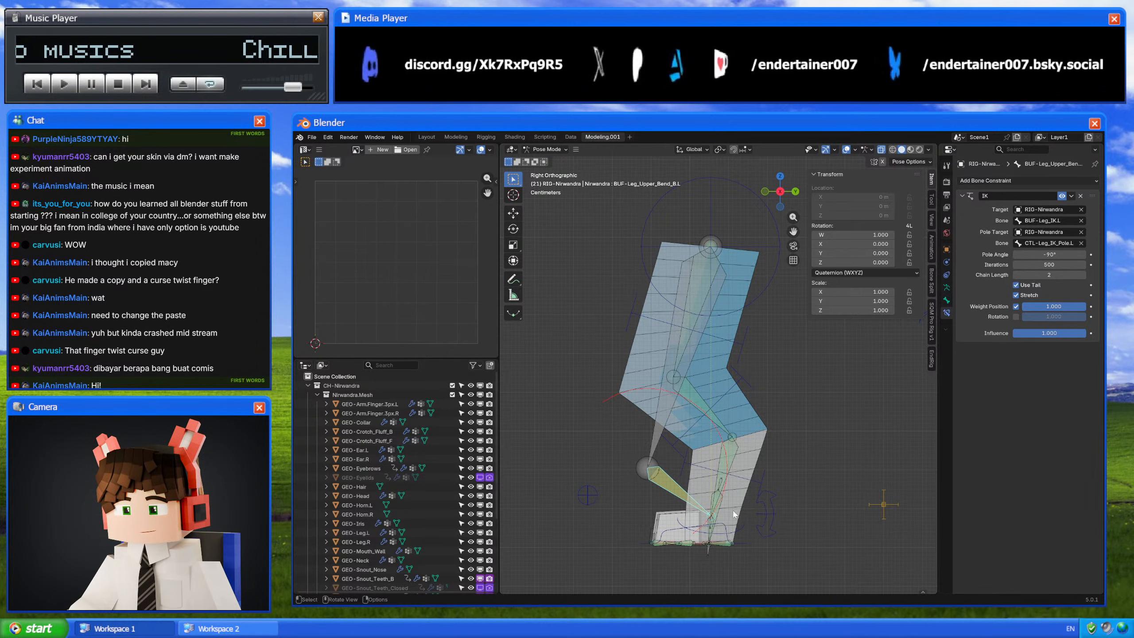
Step: Examine the ankle bones of the reference rig to identify the bone used as the leg's IK target
scroll(738, 362, up, 4)
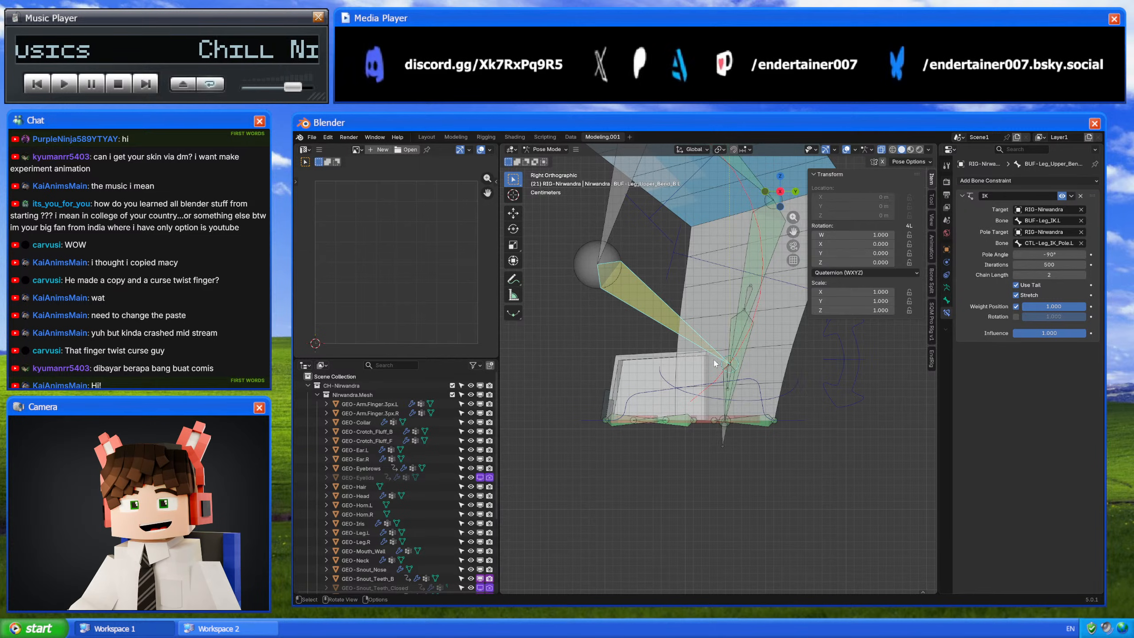
scroll(714, 361, up, 3)
scroll(702, 411, down, 3)
click(722, 404)
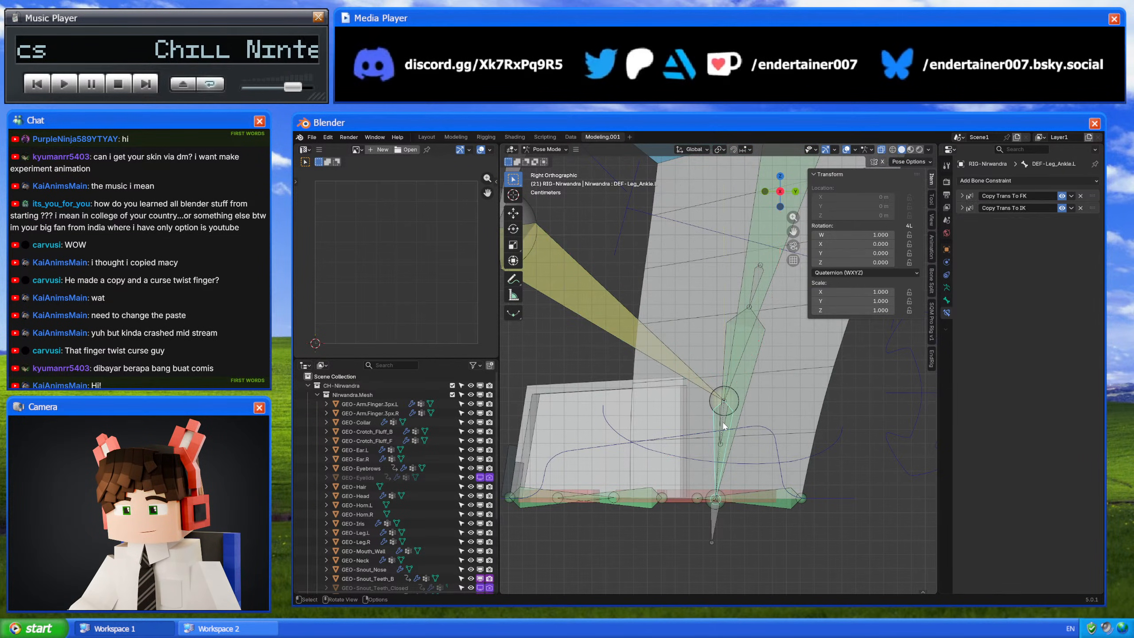
click(722, 407)
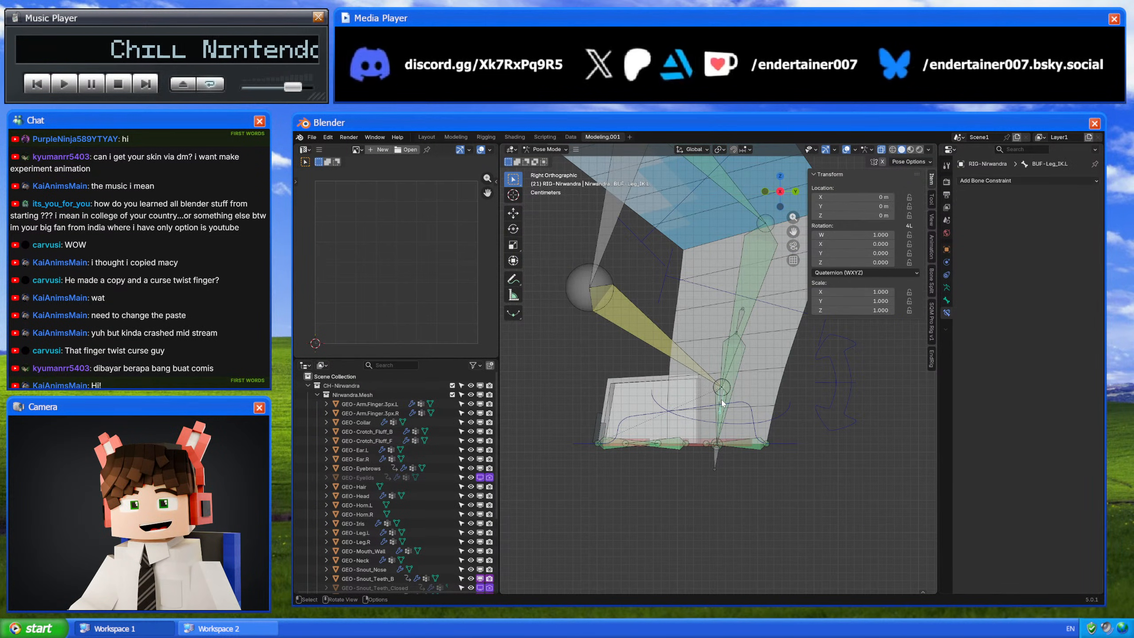
click(683, 357)
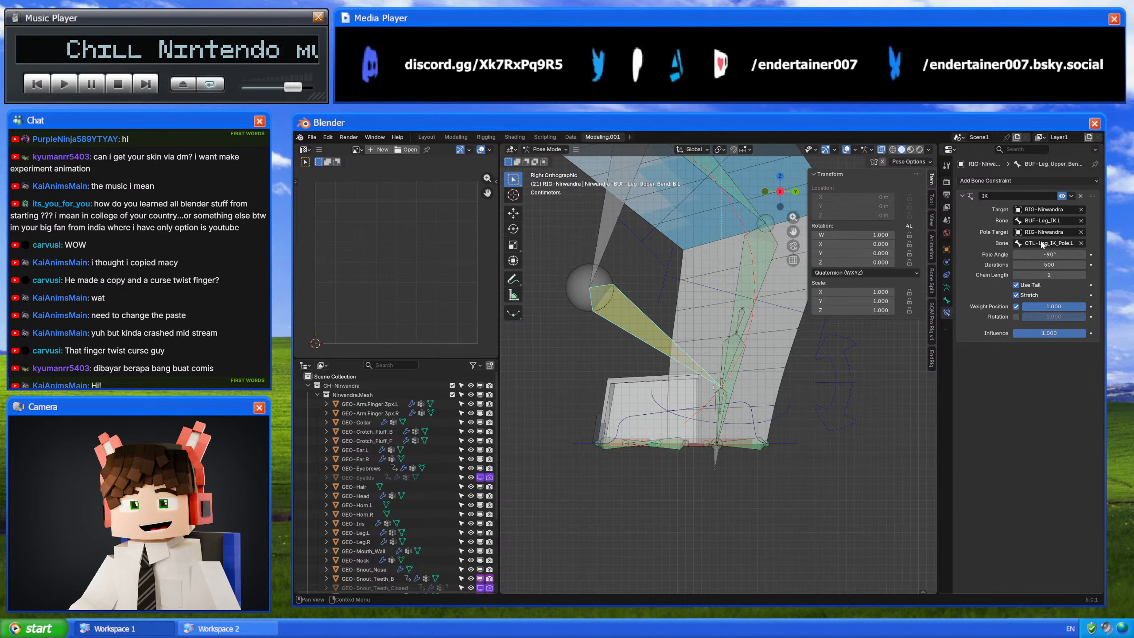
Step: Check the pole angle and pole target of the reference rig's leg IK constraint against its bone layout
shift+middle_drag(746, 328, 792, 395)
scroll(791, 393, down, 3)
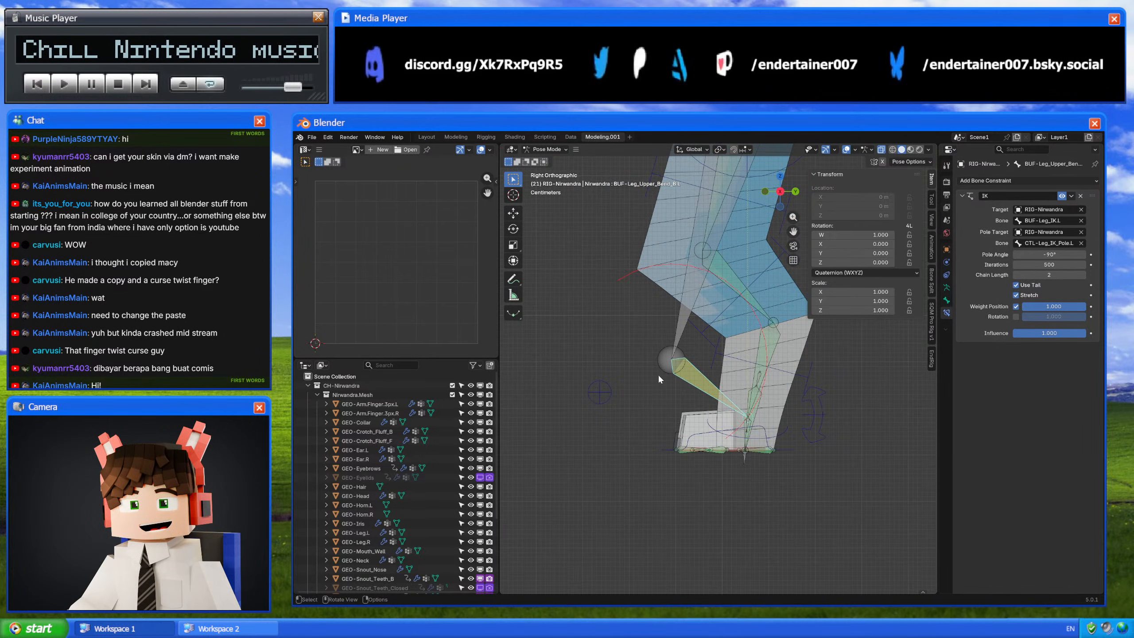
click(1048, 254)
text(-90)
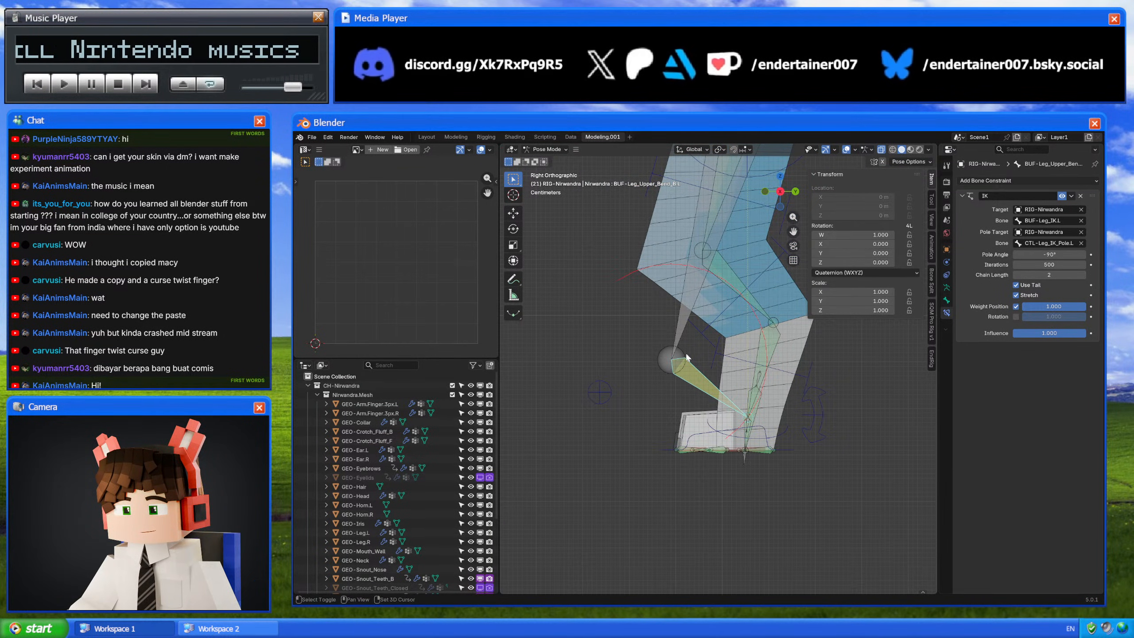
key(Return)
shift+middle_drag(728, 350, 723, 373)
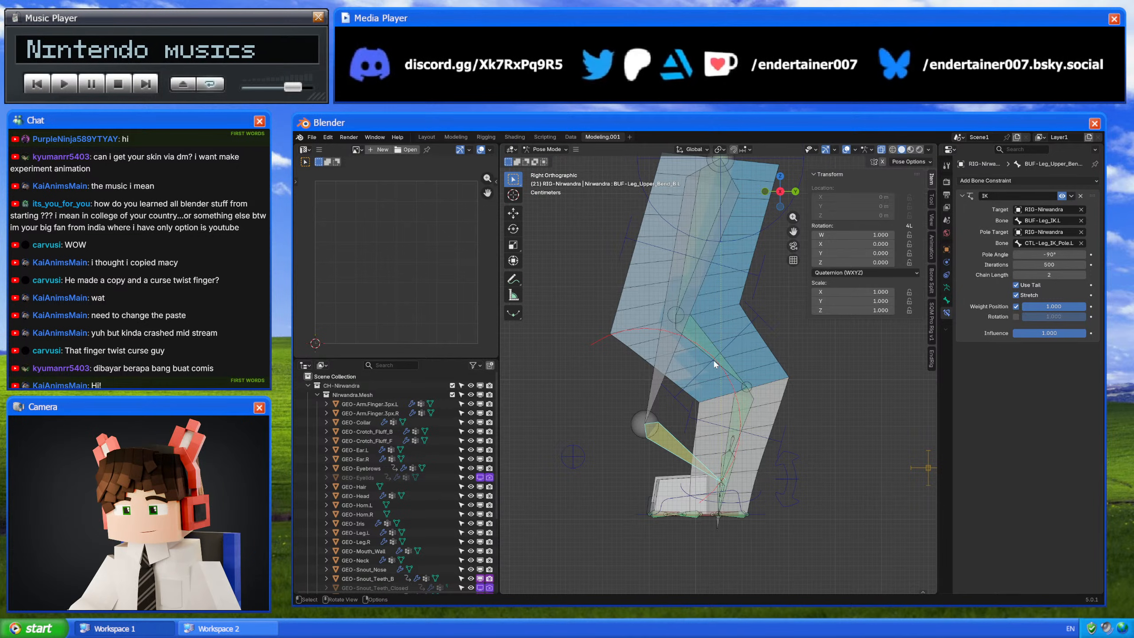
shift+middle_drag(651, 433, 654, 422)
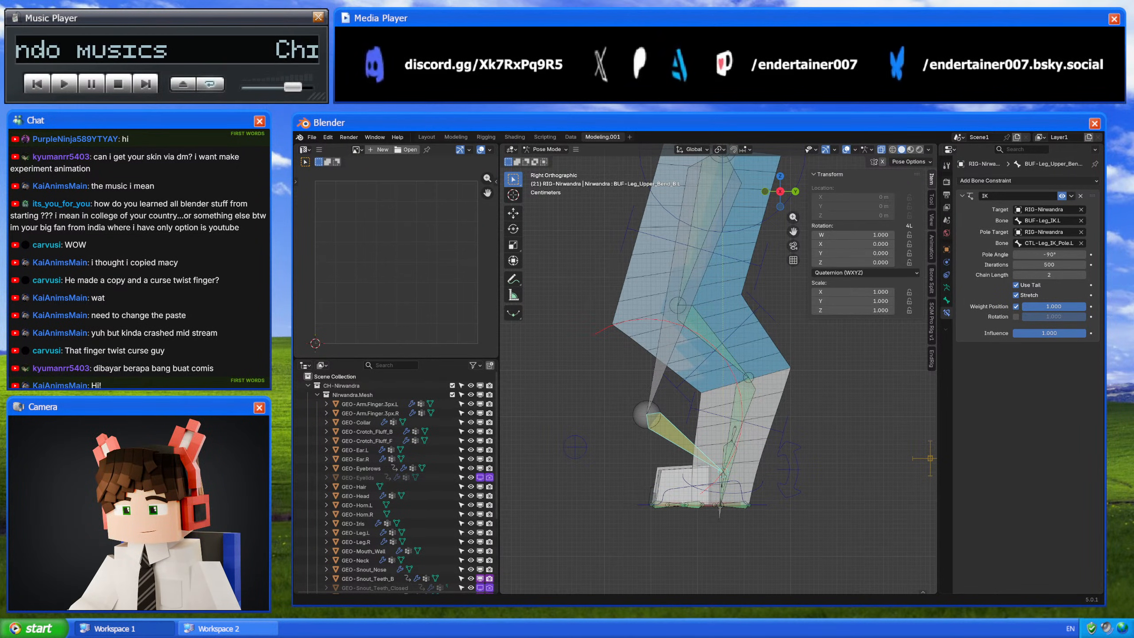
Step: Return to the leg rig file and add an Inverse Kinematics constraint to BUF-Leg.Bend.B.L targeting CTL-Leg.IK_Control.L, with a chain length of 2
key(alt+Tab)
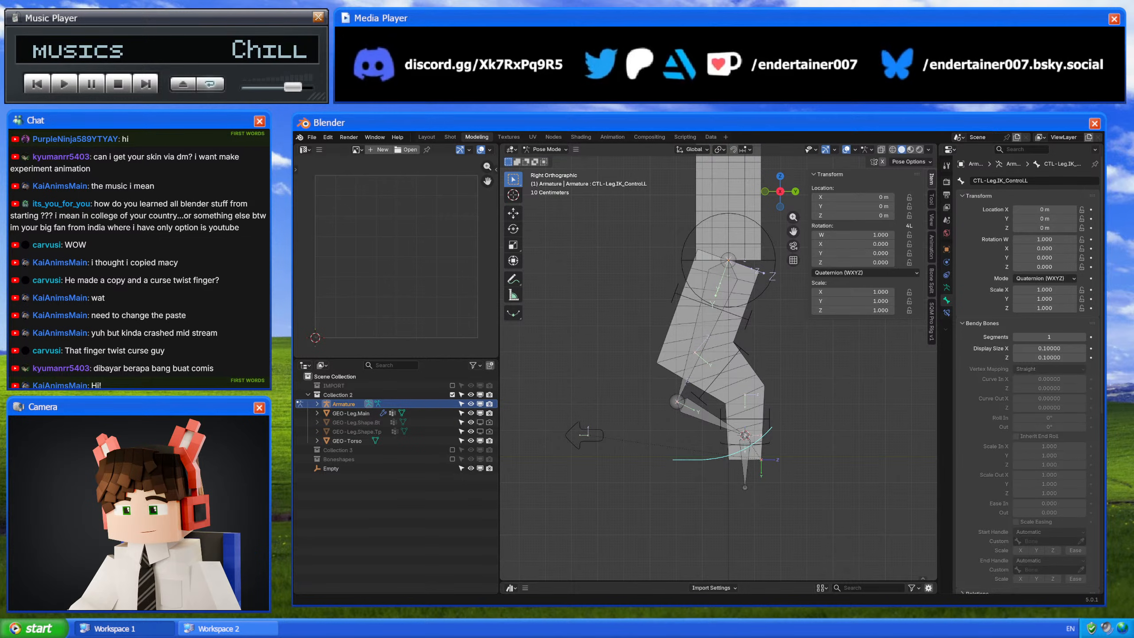
shift+middle_drag(710, 416, 713, 405)
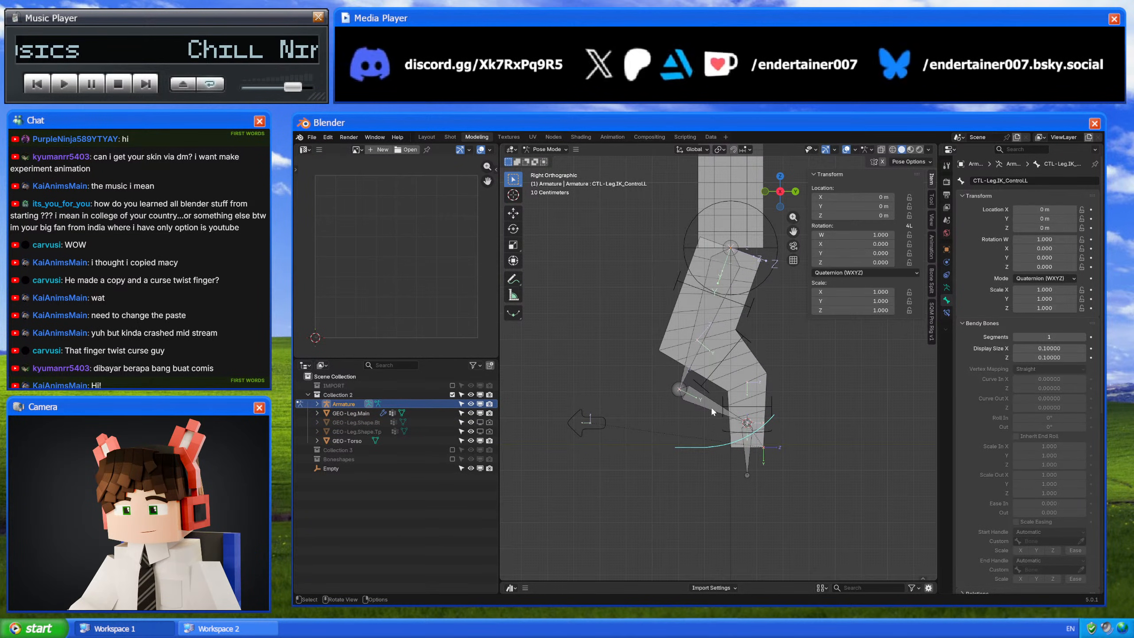
click(712, 411)
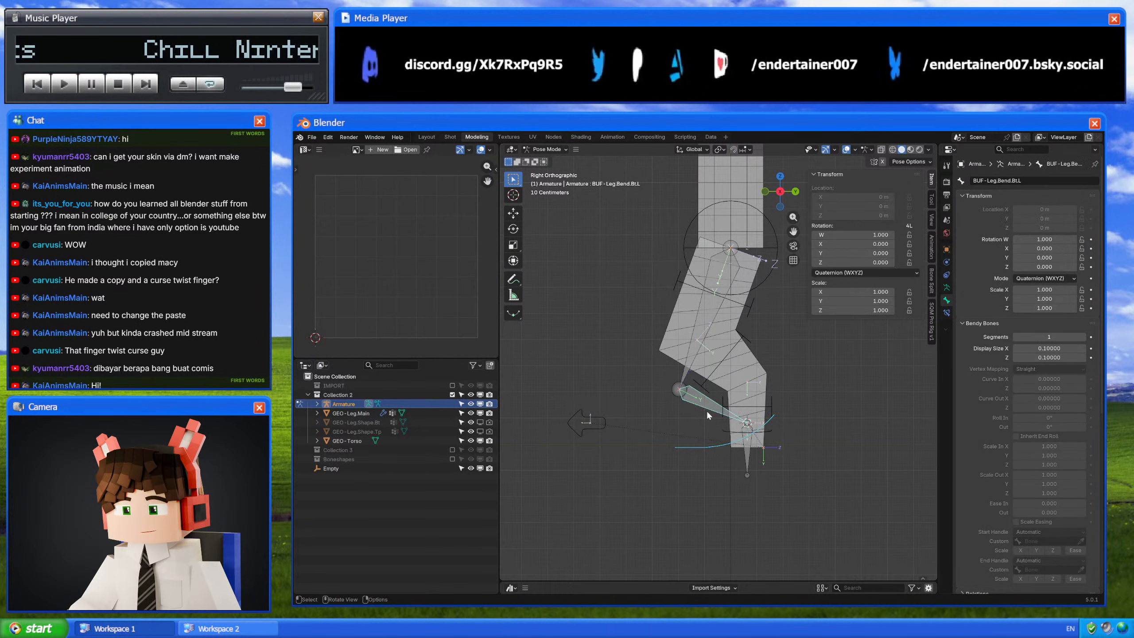
key(shift+ctrl+c)
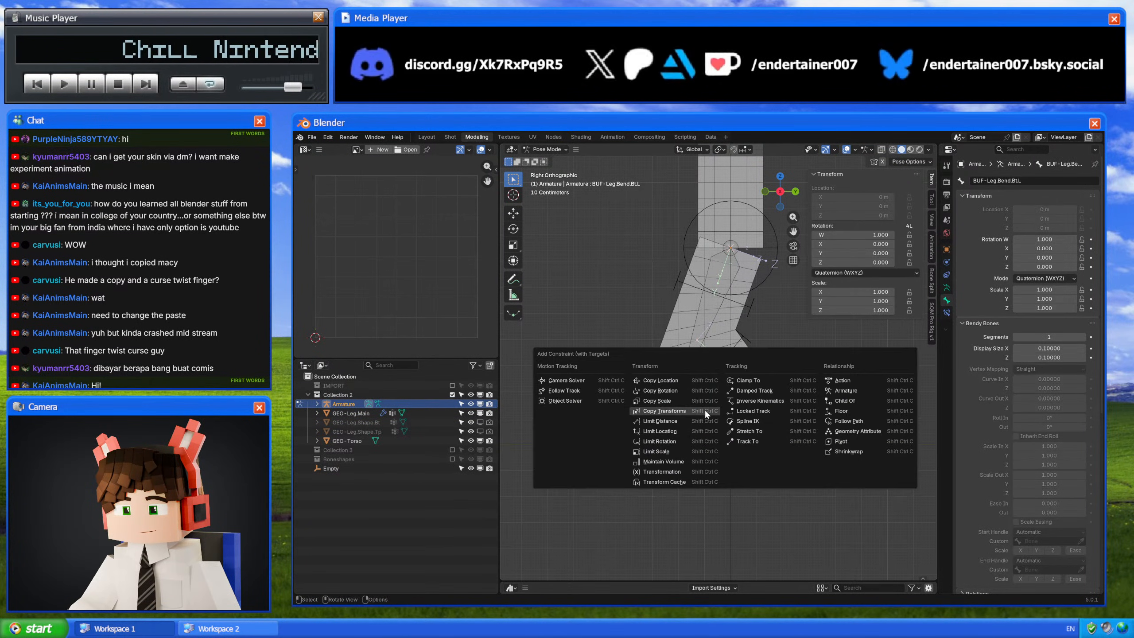
click(763, 401)
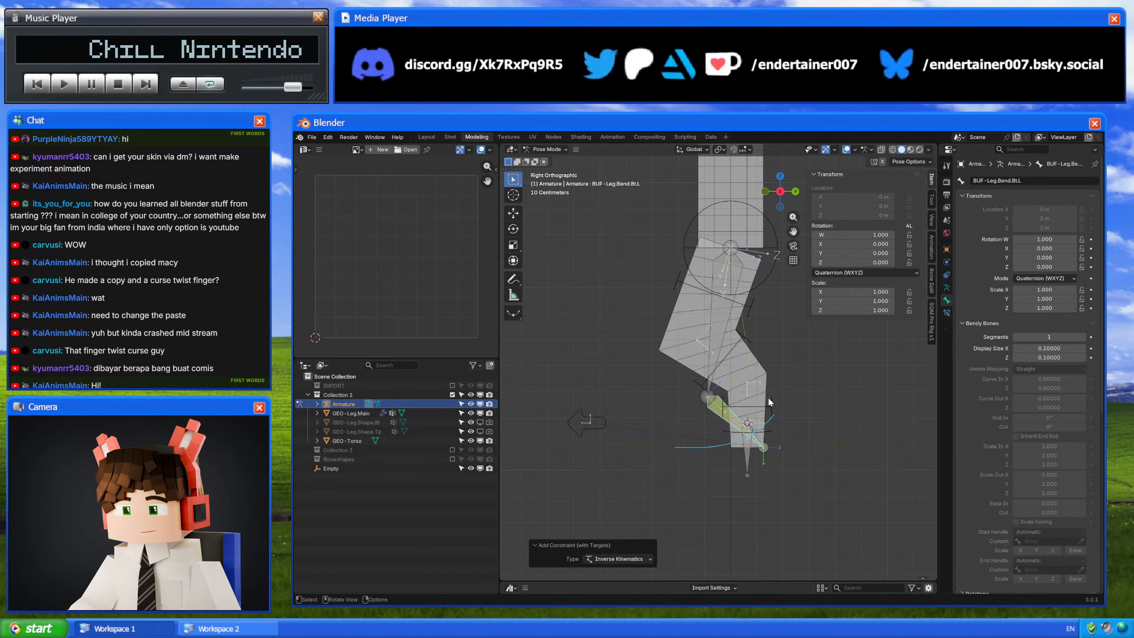
click(946, 313)
click(1084, 254)
click(1083, 254)
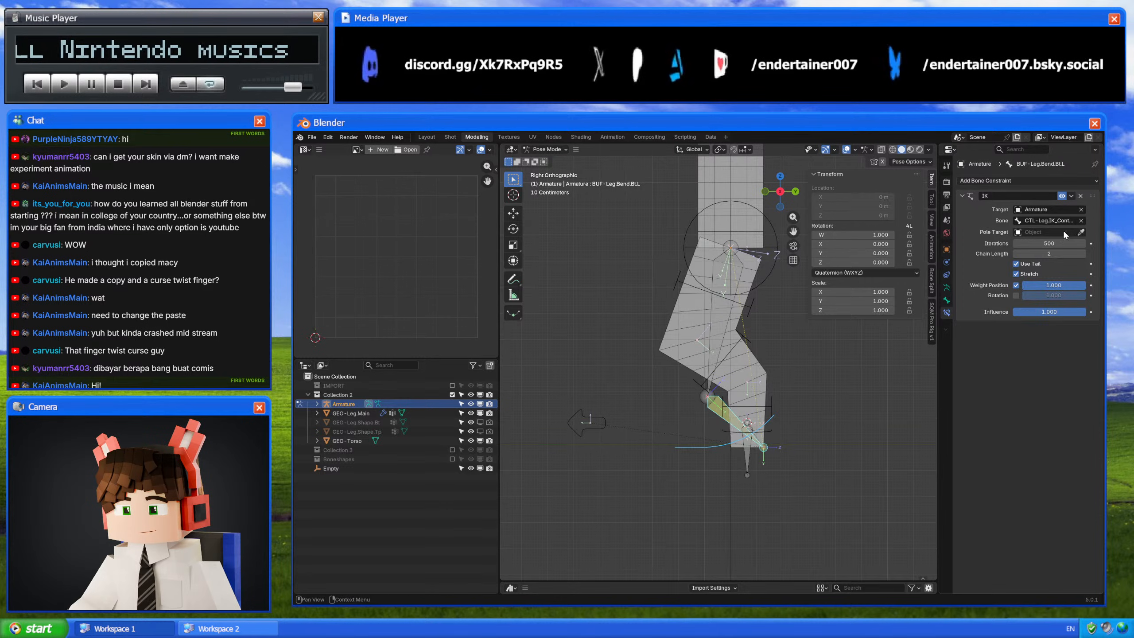
Step: Set the IK constraint's pole target to the Armature's CTL-Leg.IK_Pole.L bone with a pole angle of -90°
click(1063, 231)
click(1076, 246)
click(1079, 243)
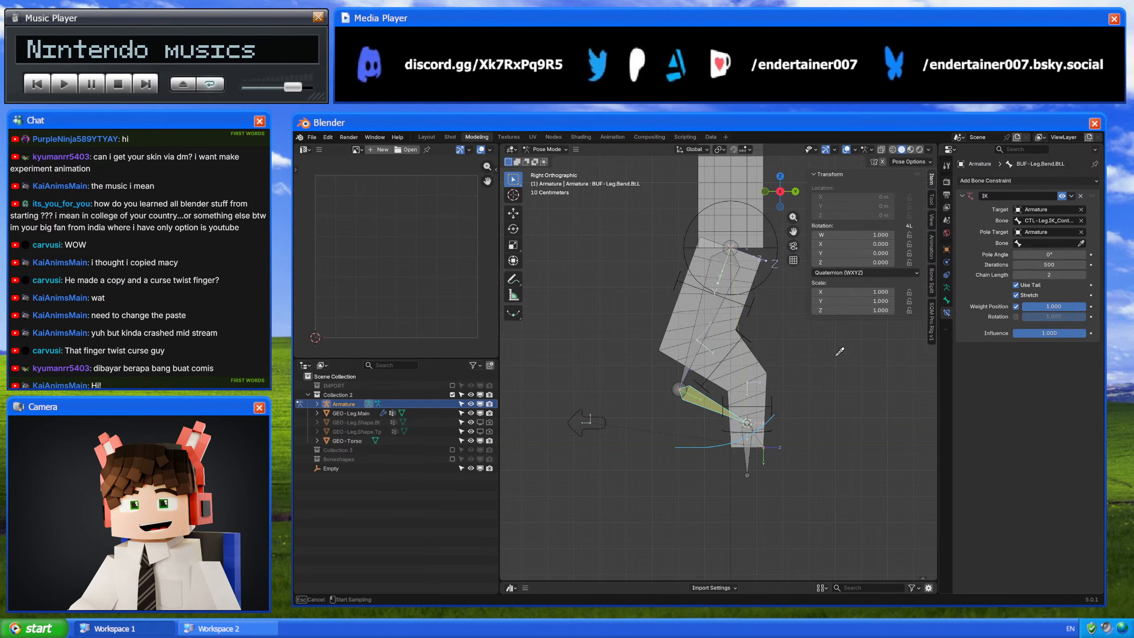
click(602, 418)
drag(1050, 254, 1016, 255)
click(1058, 254)
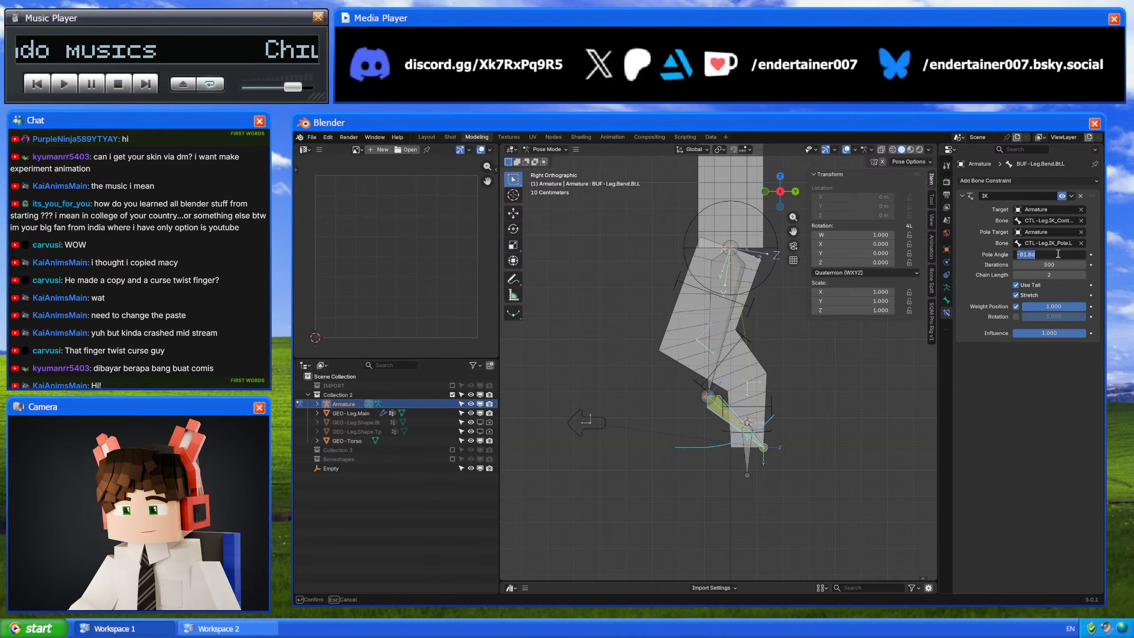
text(-90)
key(Return)
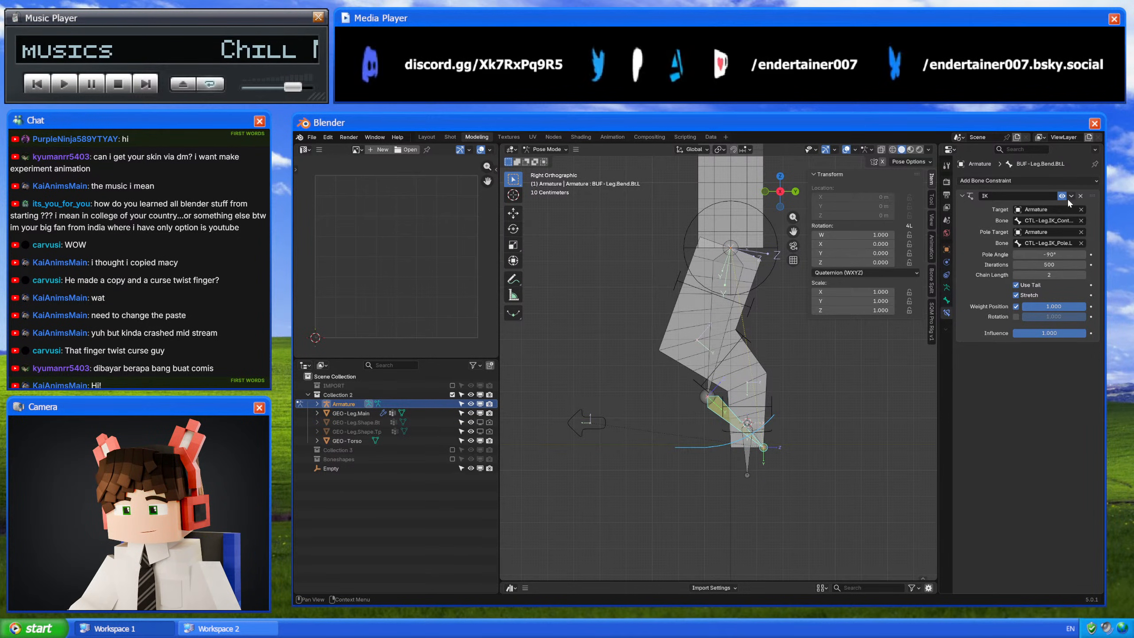
Step: Replace the IK constraint's target bone with BUF-Leg.IK_Control.L and toggle the constraint off and on to compare the pose
click(1082, 221)
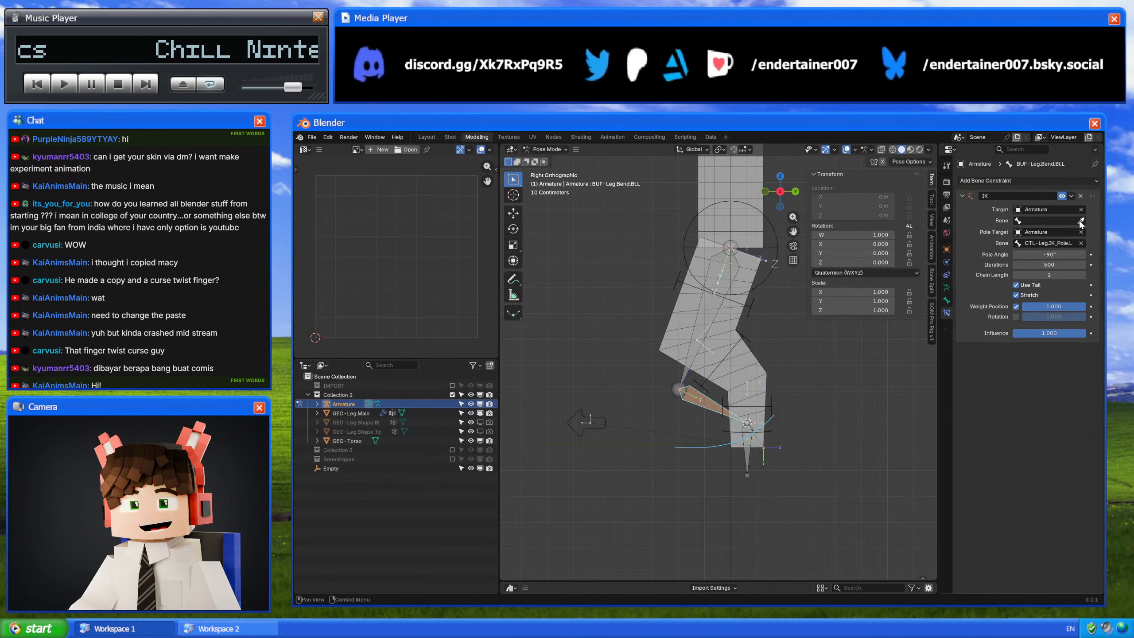
click(748, 452)
click(946, 300)
click(1015, 182)
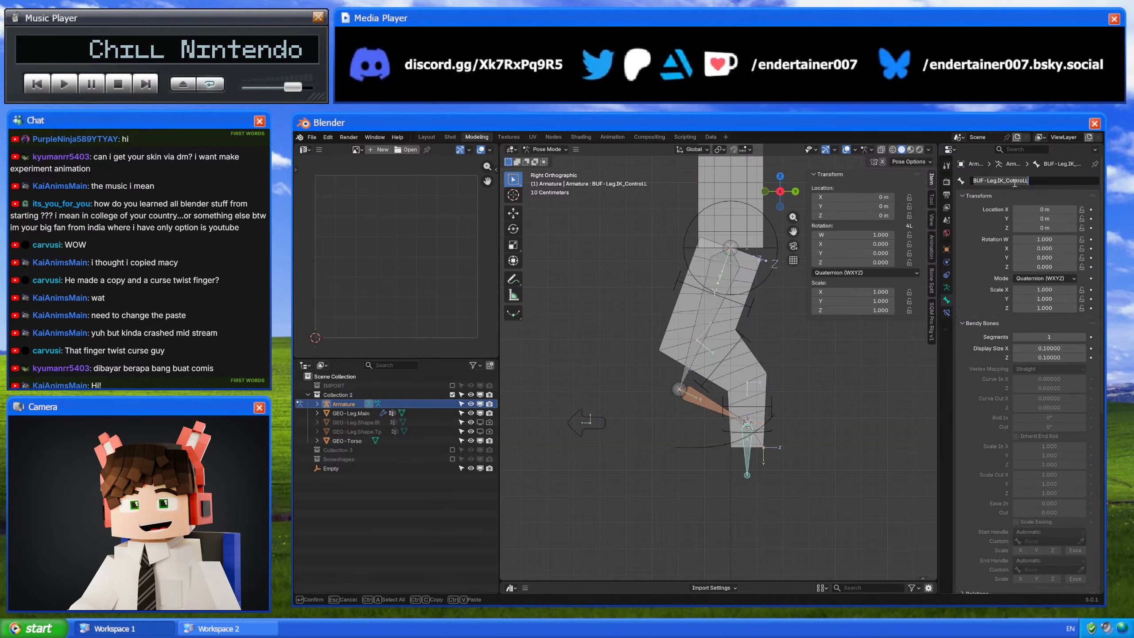
key(Escape)
click(724, 404)
click(946, 312)
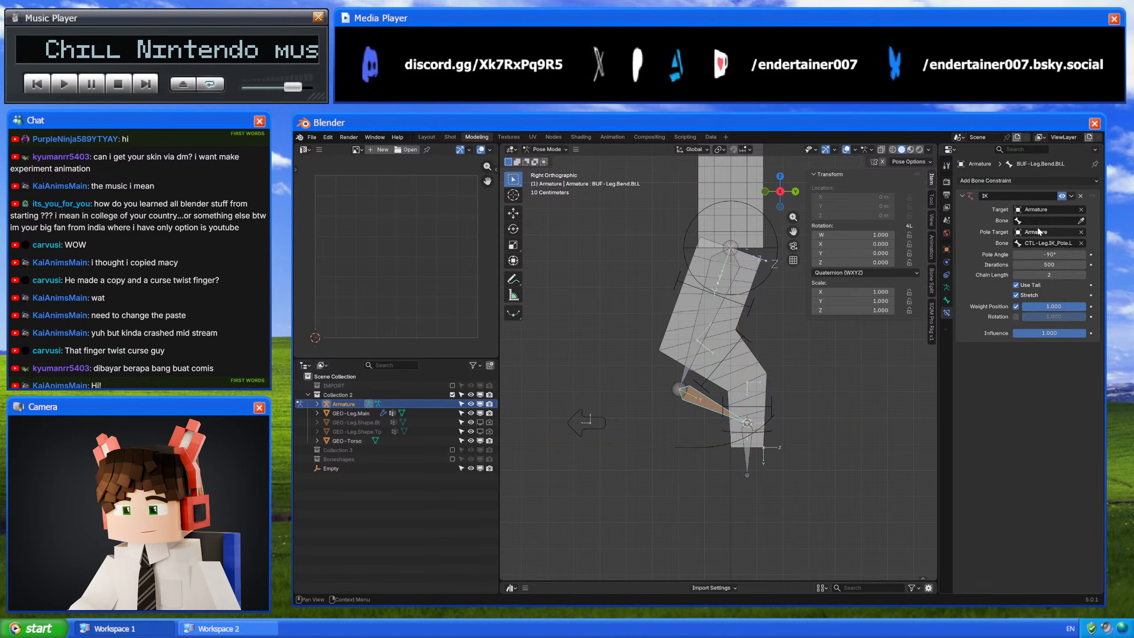
click(1040, 220)
click(1036, 233)
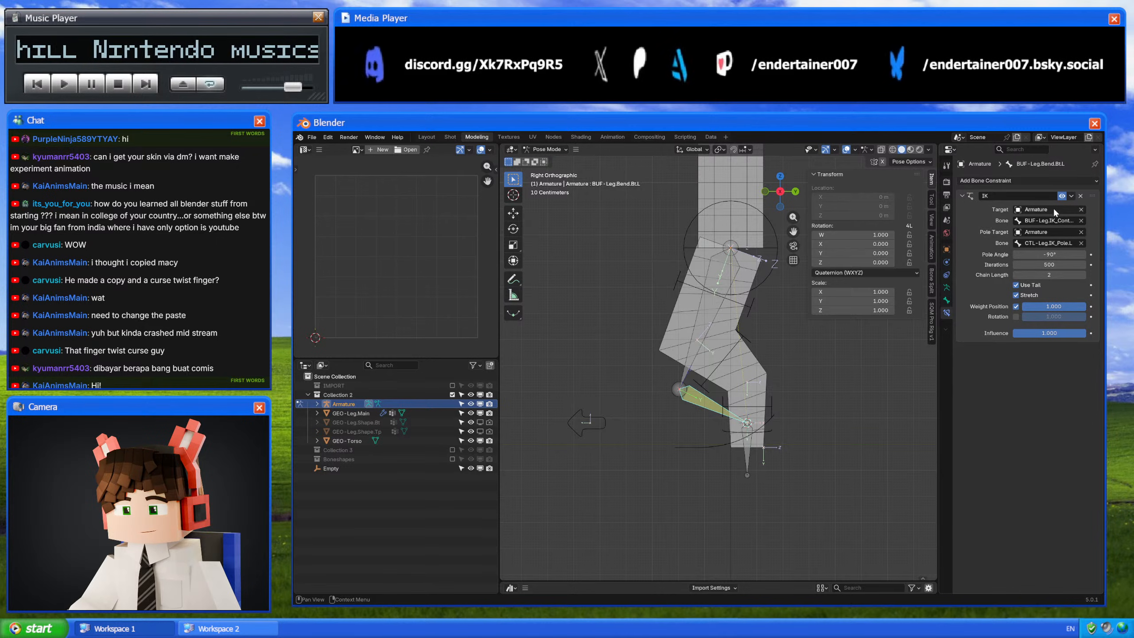
click(1061, 196)
click(1061, 197)
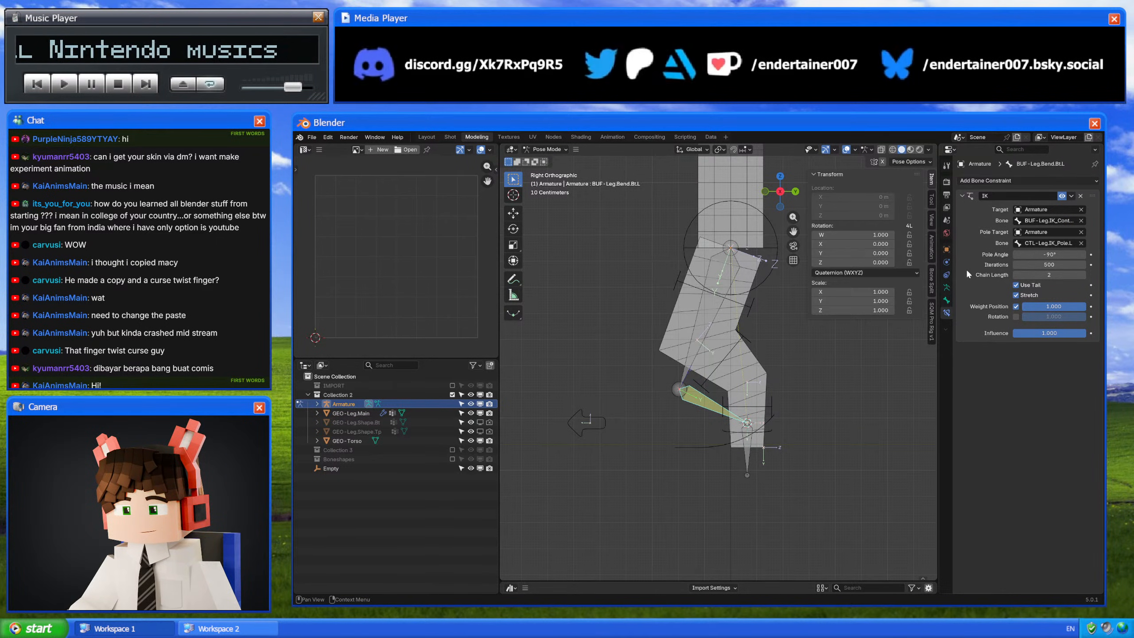
click(961, 197)
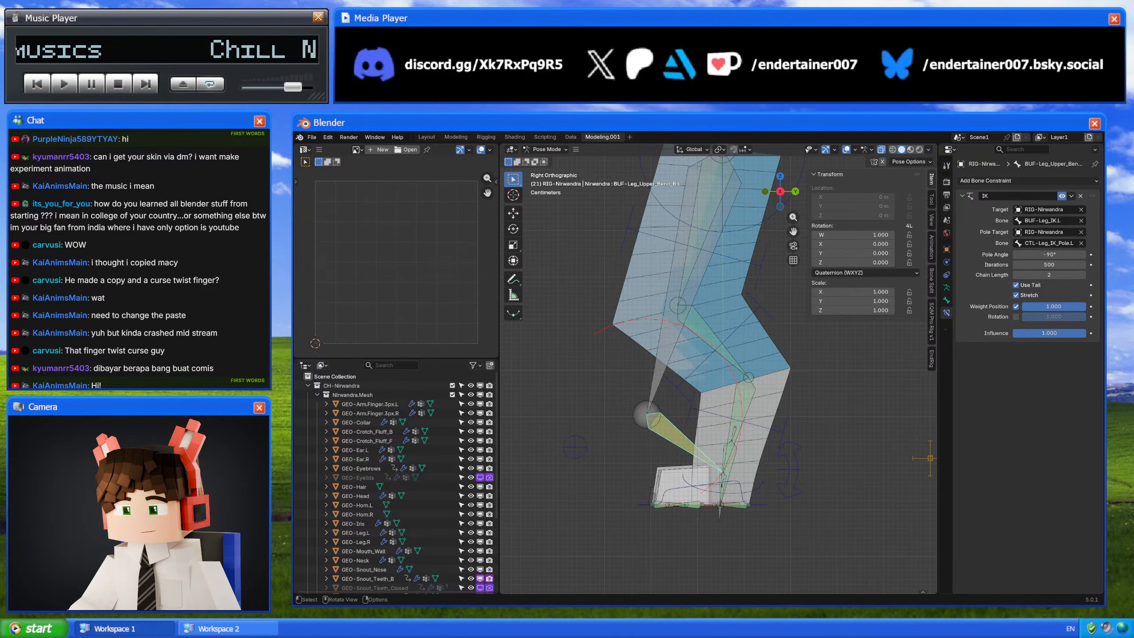
Step: Inspect the constraints on the DEF-Leg_Ankle.L and CTL-Ankle.IK.L bones in the RIG-Nirwandra reference file
scroll(731, 425, up, 5)
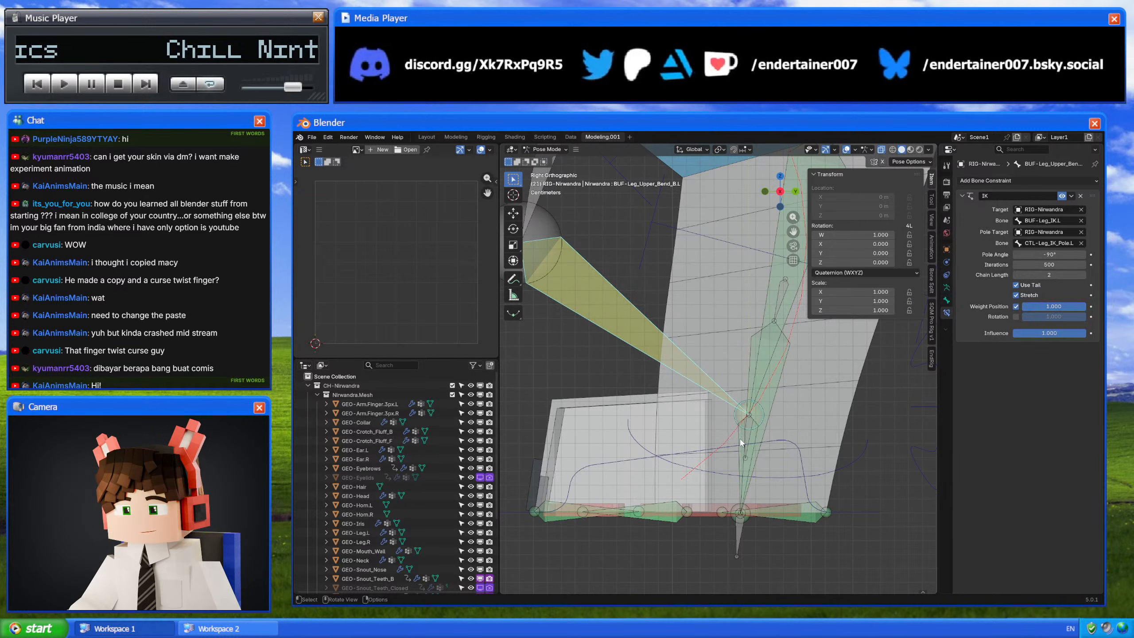
click(740, 442)
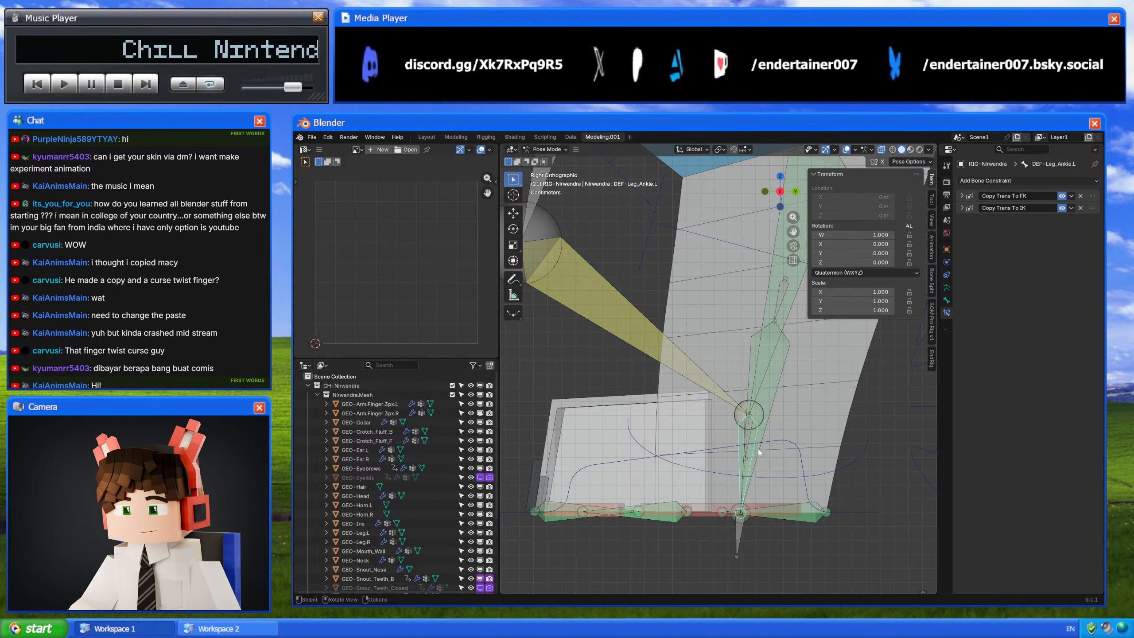
click(842, 472)
shift+middle_drag(842, 472, 814, 500)
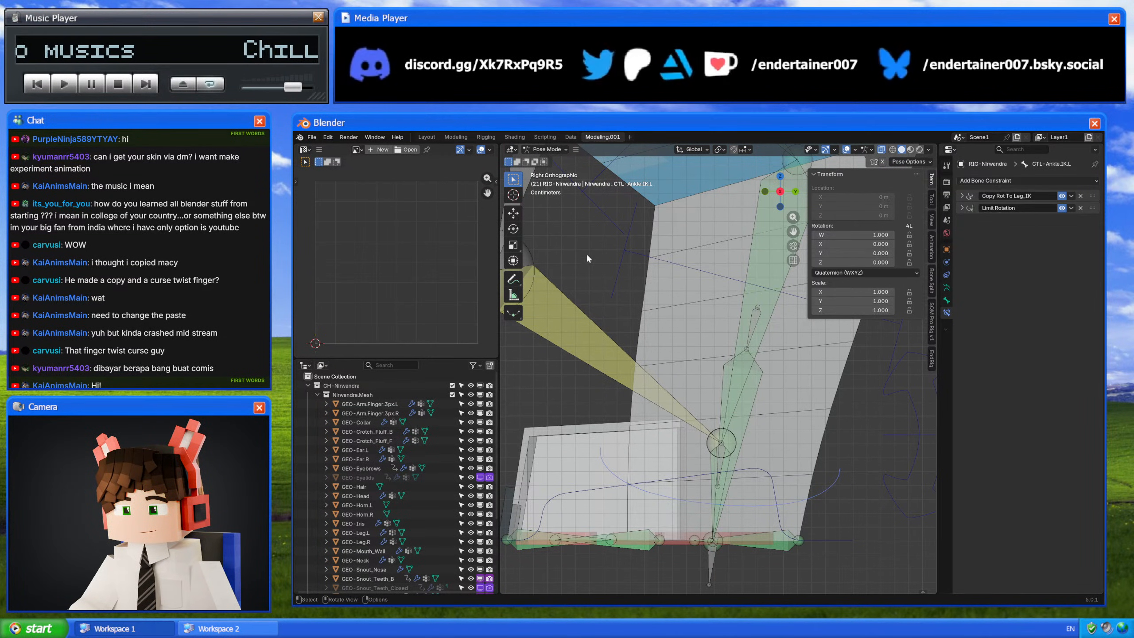
Step: Examine the constraint setups of the reference rig's lower, middle and upper leg IK controls and the upper bend buffer bone
click(672, 264)
scroll(672, 265, down, 3)
shift+middle_drag(713, 272, 682, 391)
click(965, 195)
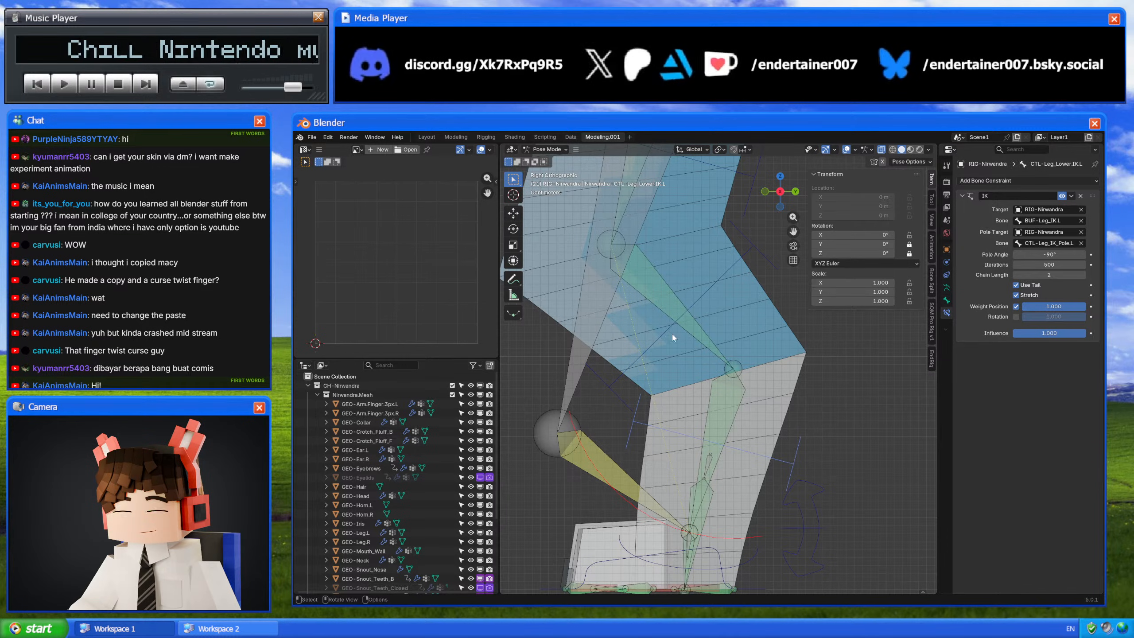
click(647, 347)
shift+middle_drag(701, 332, 703, 385)
scroll(713, 369, down, 2)
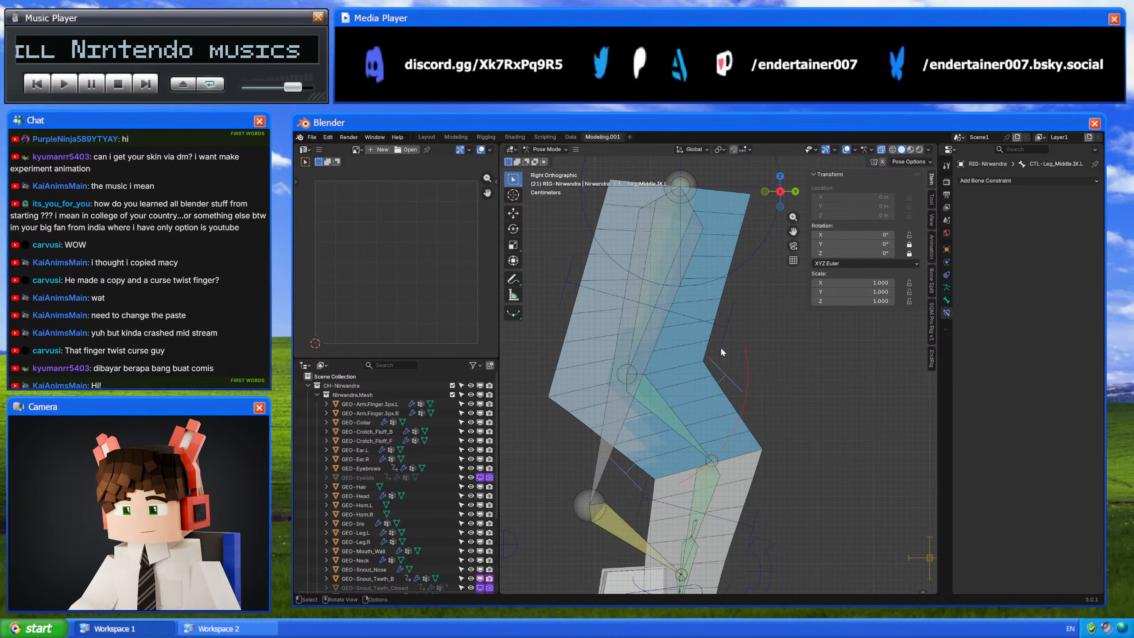
click(724, 324)
click(963, 196)
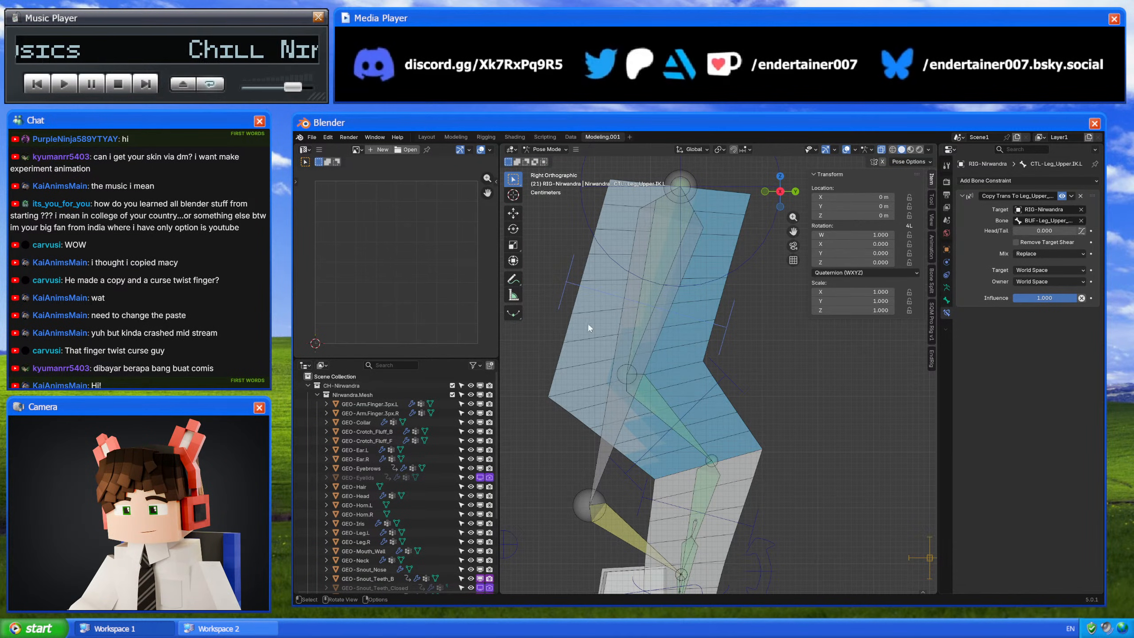
click(620, 322)
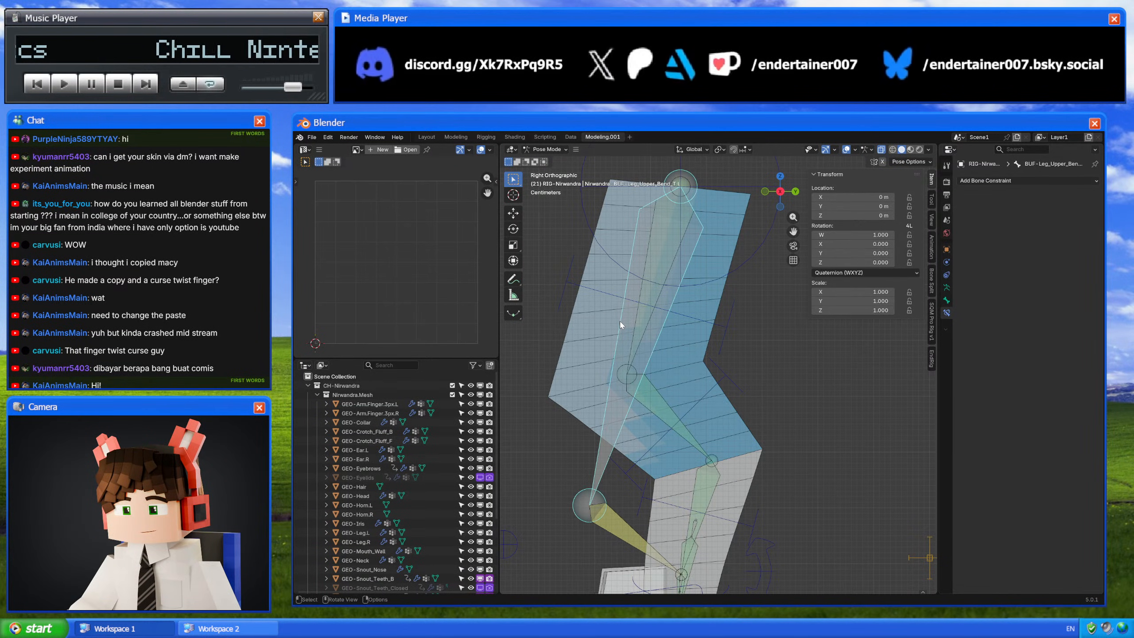
Step: Examine the constraint on the reference rig's upper leg IK control and the parent relations of BUF-Leg_Upper_Bend_T.L
click(693, 314)
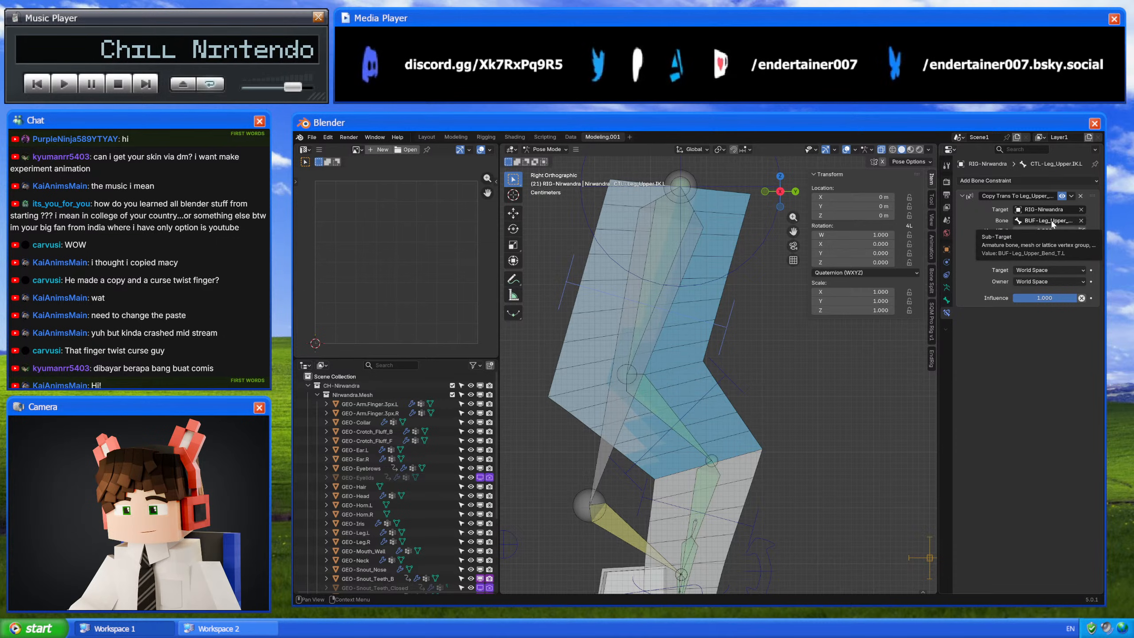
click(629, 329)
click(710, 315)
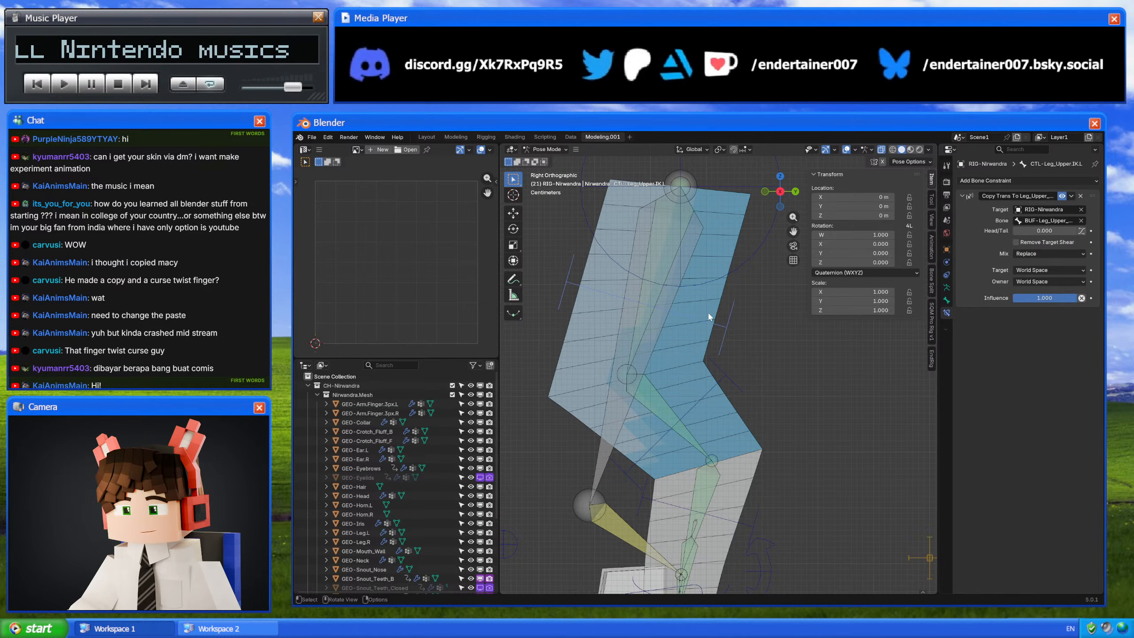
click(691, 257)
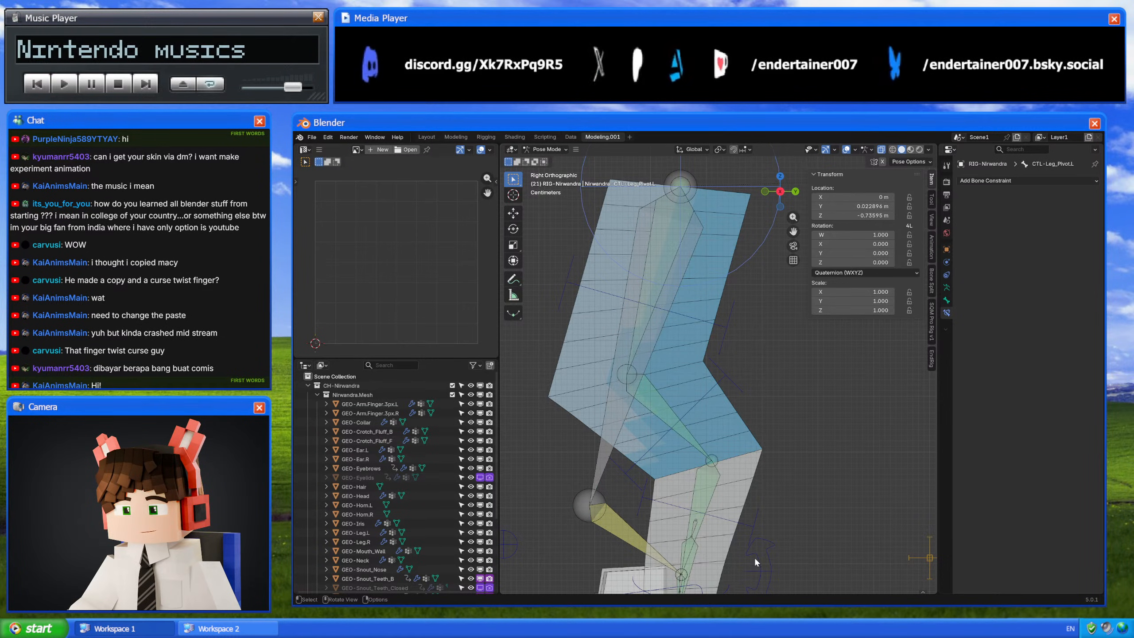
click(686, 293)
click(947, 301)
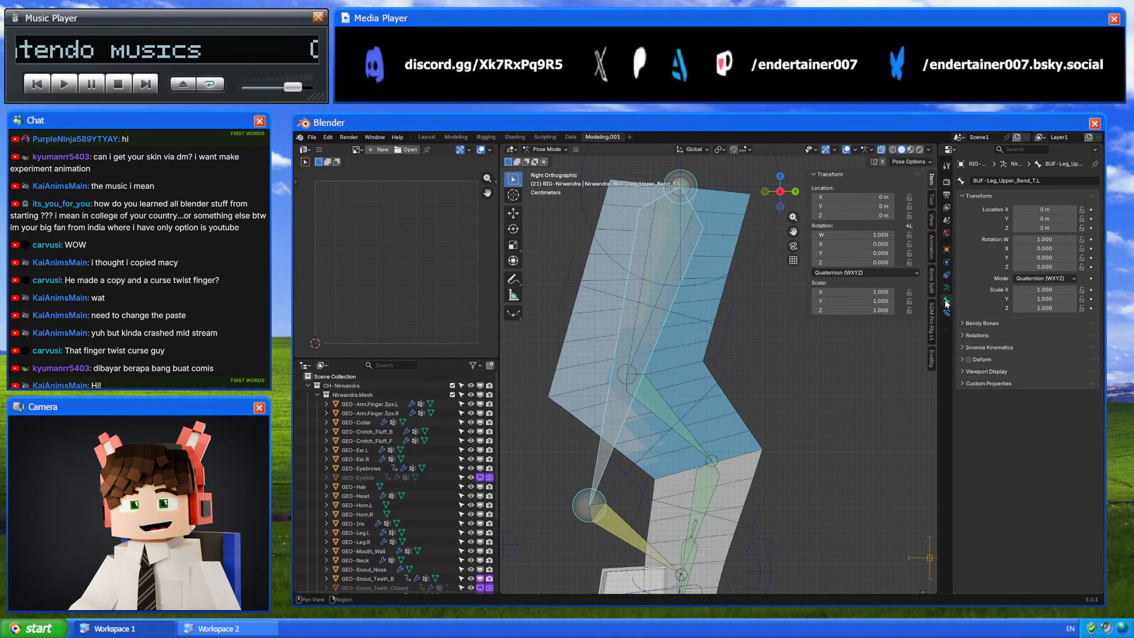
click(977, 335)
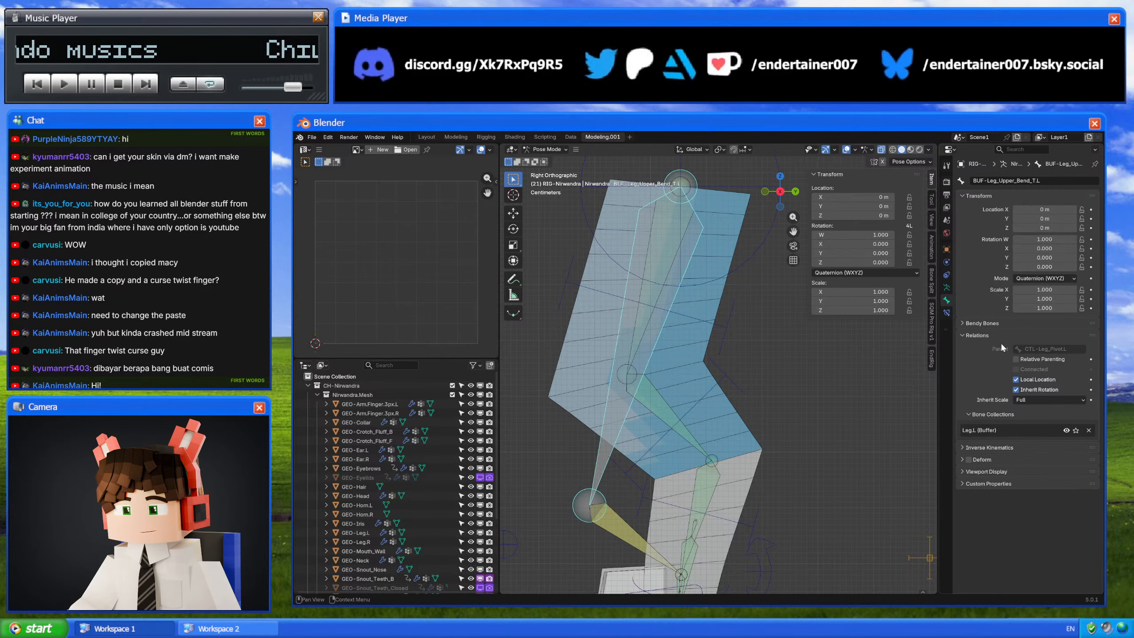
shift+middle_drag(744, 317, 735, 324)
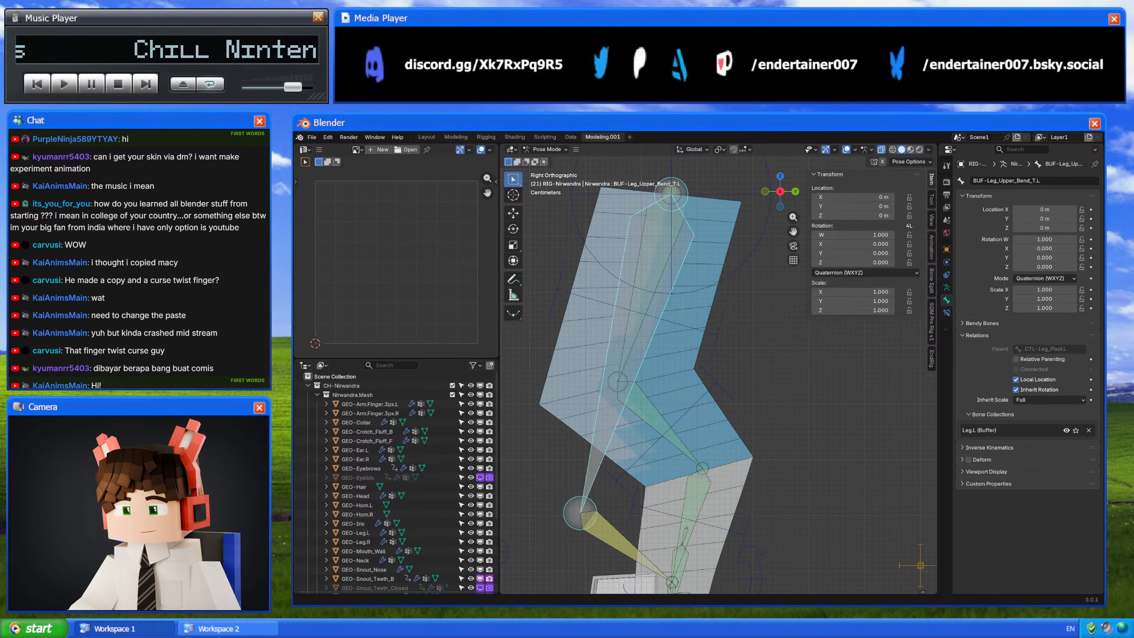
Step: Return to the working leg rig file and rename the duplicated ankle control bone as CTL-Leg.Ankle.IK.L
key(alt+Tab)
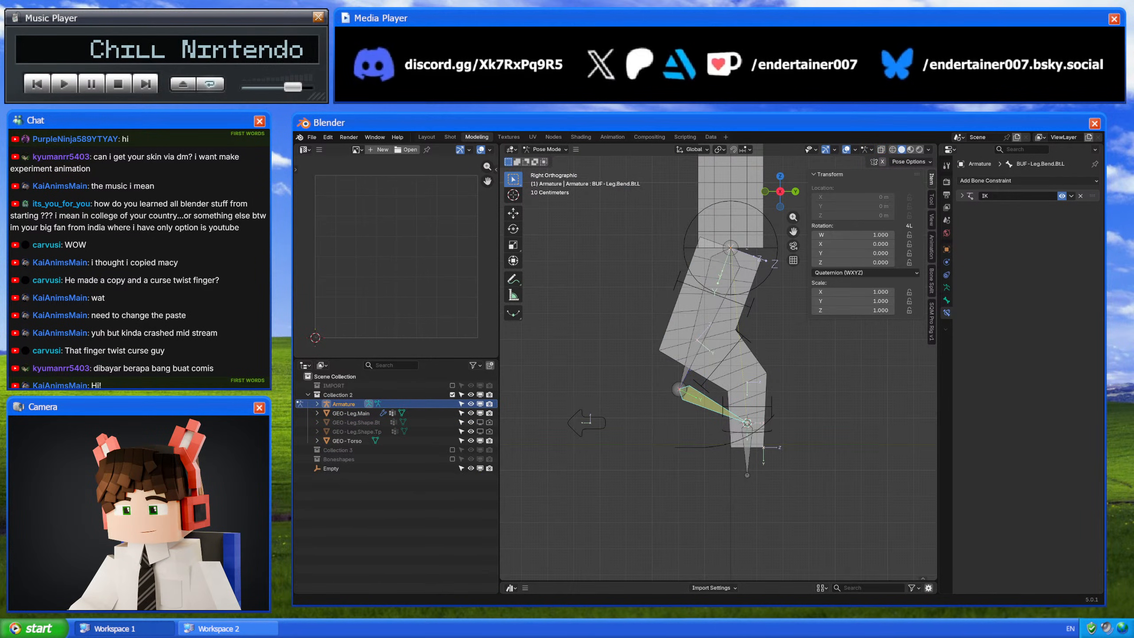
scroll(747, 369, up, 3)
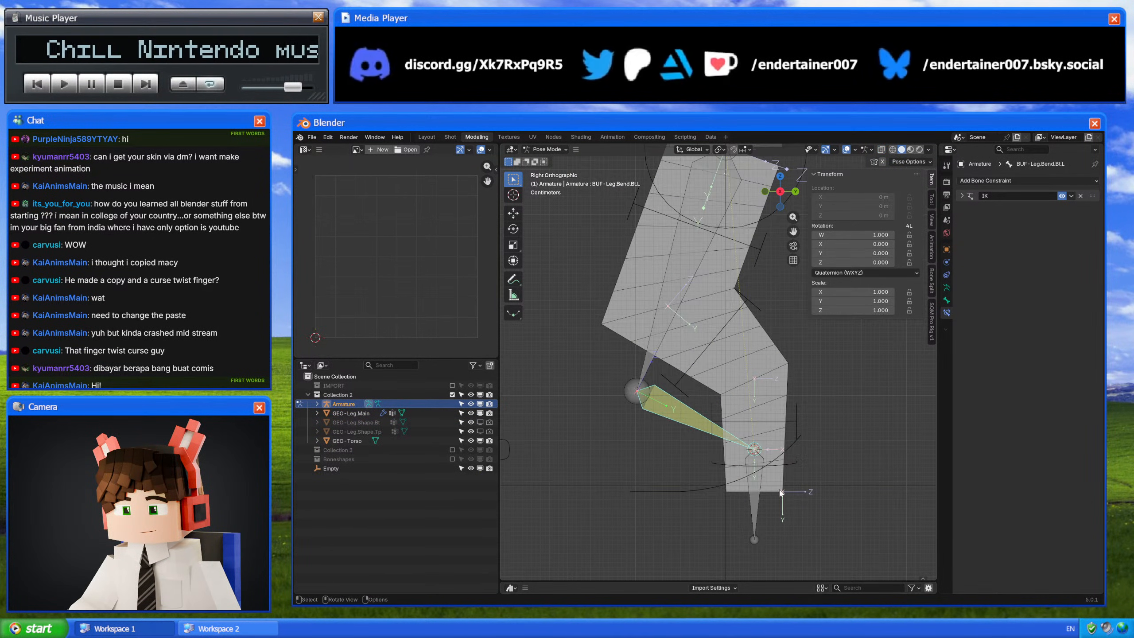
click(789, 460)
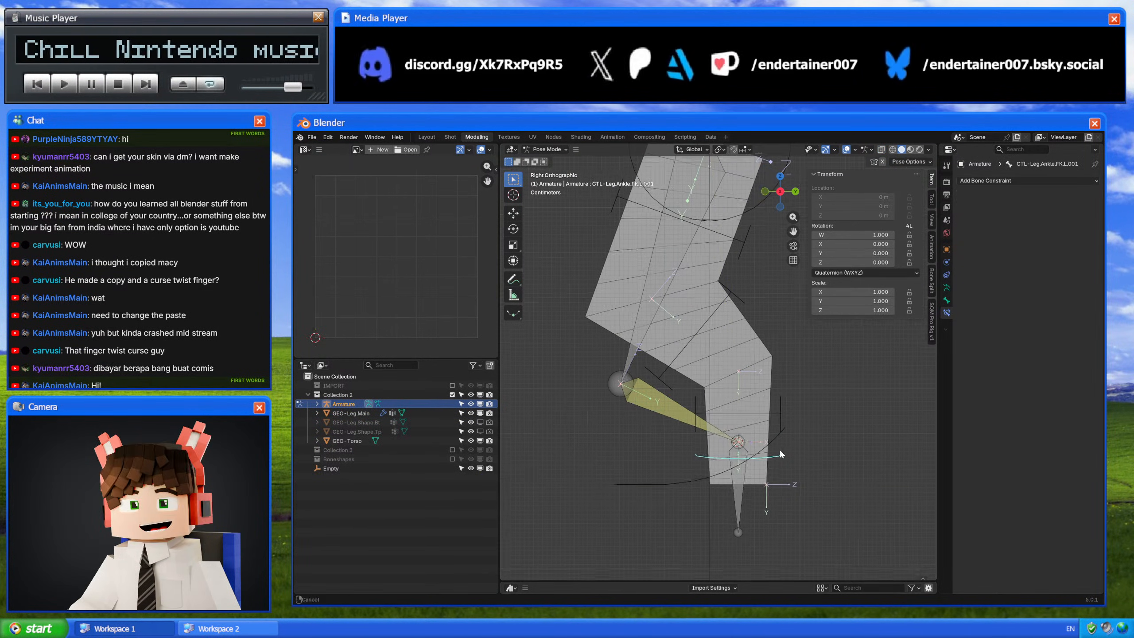
click(946, 300)
click(1047, 181)
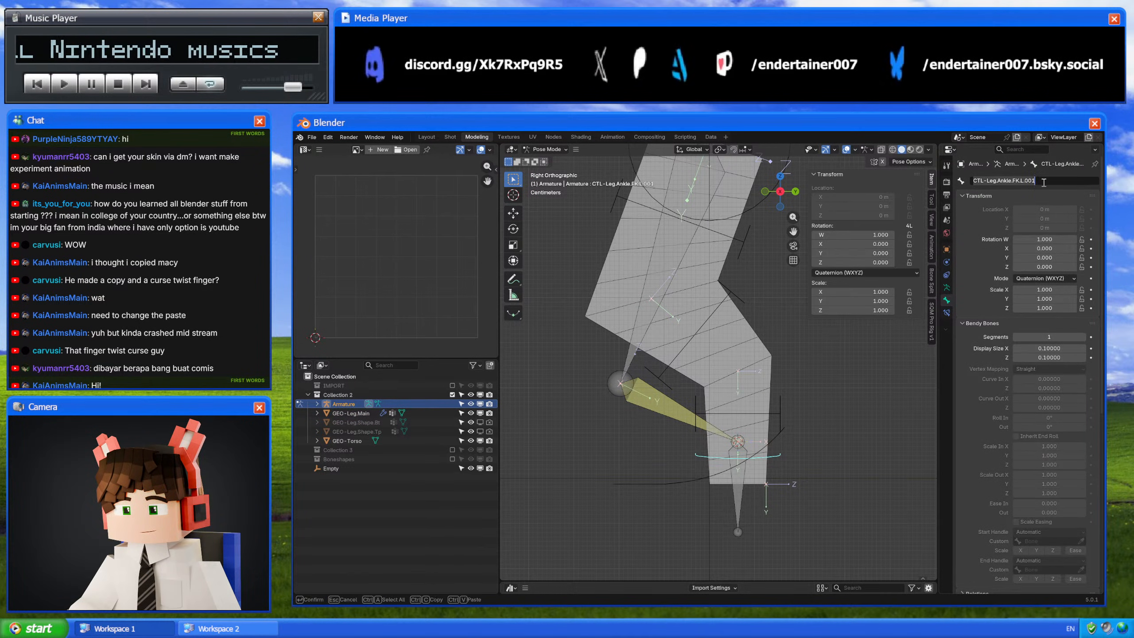
click(1047, 181)
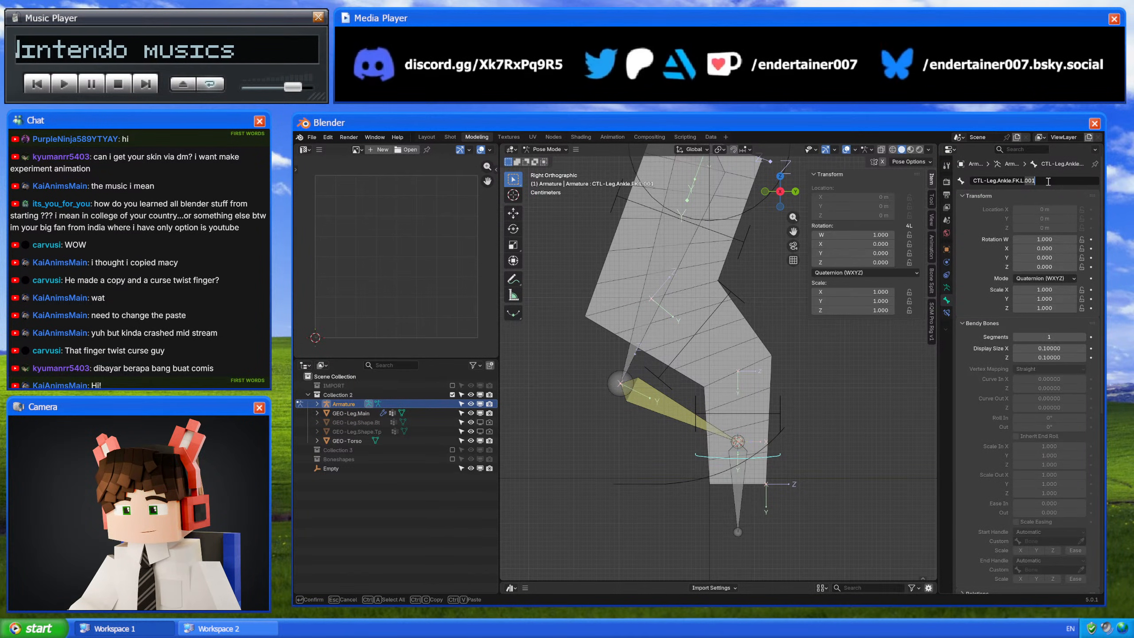
click(1019, 180)
key(BackSpace)
key(BackSpace)
text(IK)
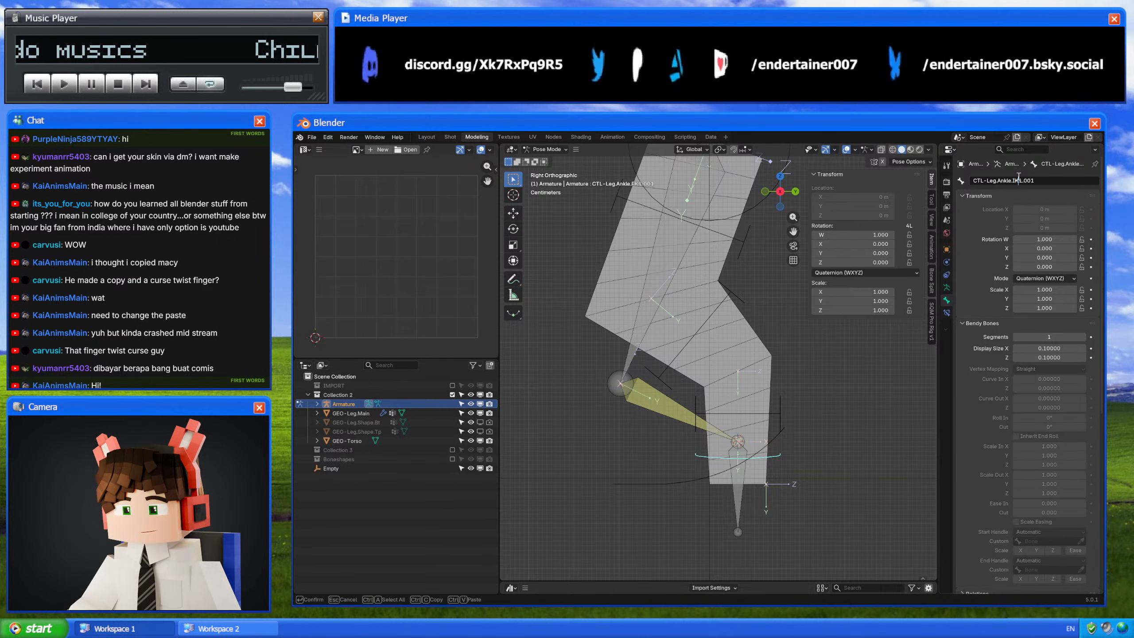
drag(1035, 180, 1023, 180)
key(BackSpace)
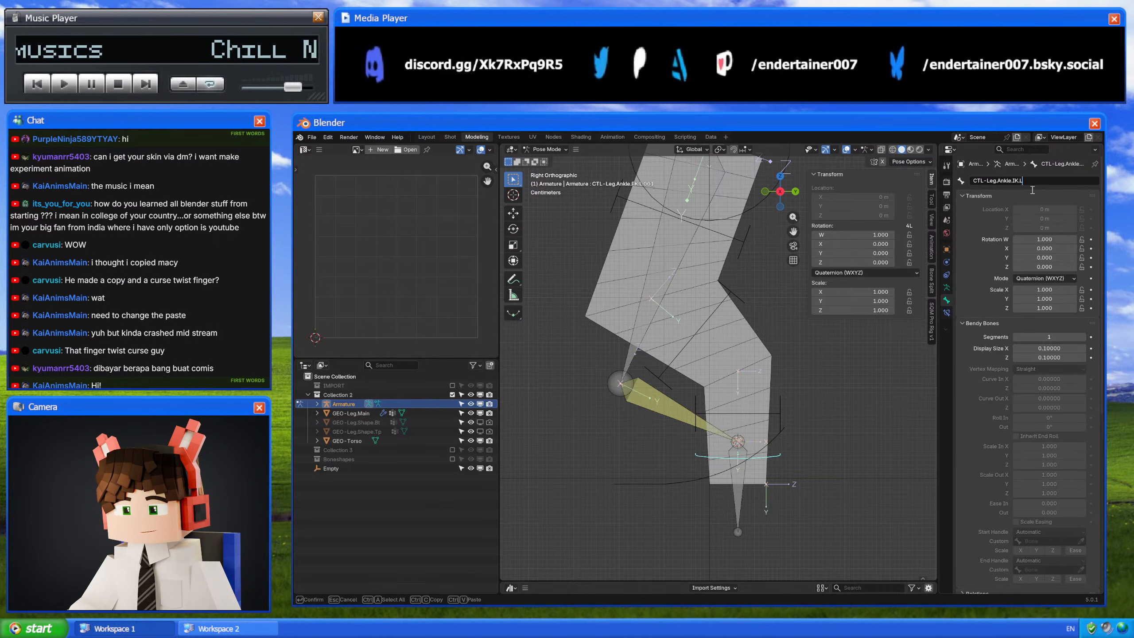
key(Return)
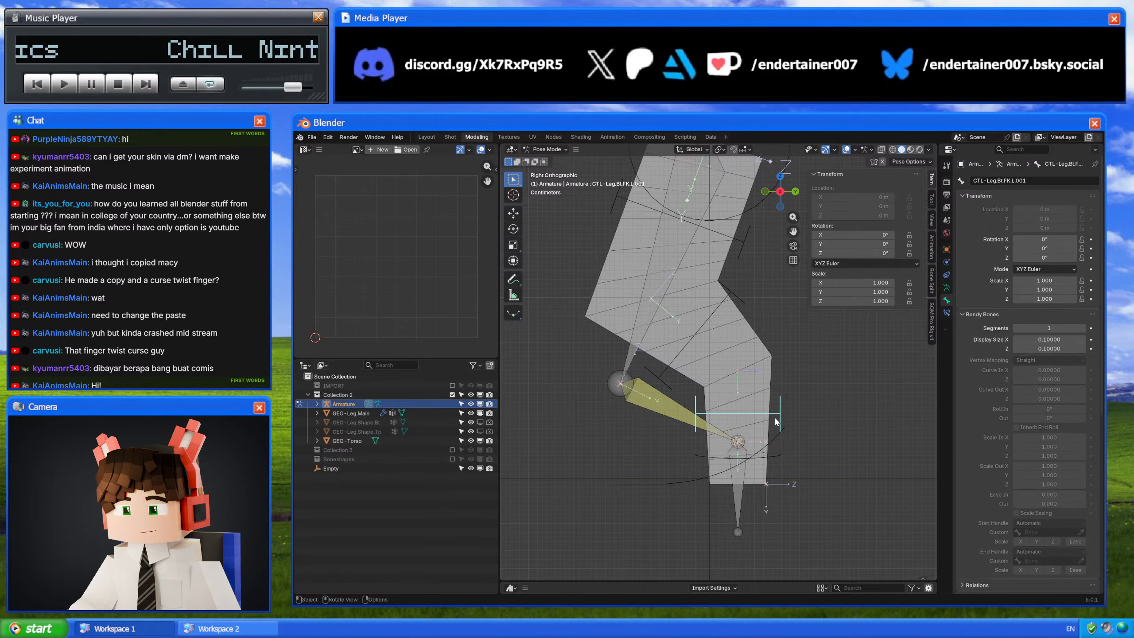
Step: Add a Copy Rotation constraint to CTL-Leg.Ankle.IK.L with BUF-Leg.IK_Control.L as its target
click(686, 341)
click(779, 456)
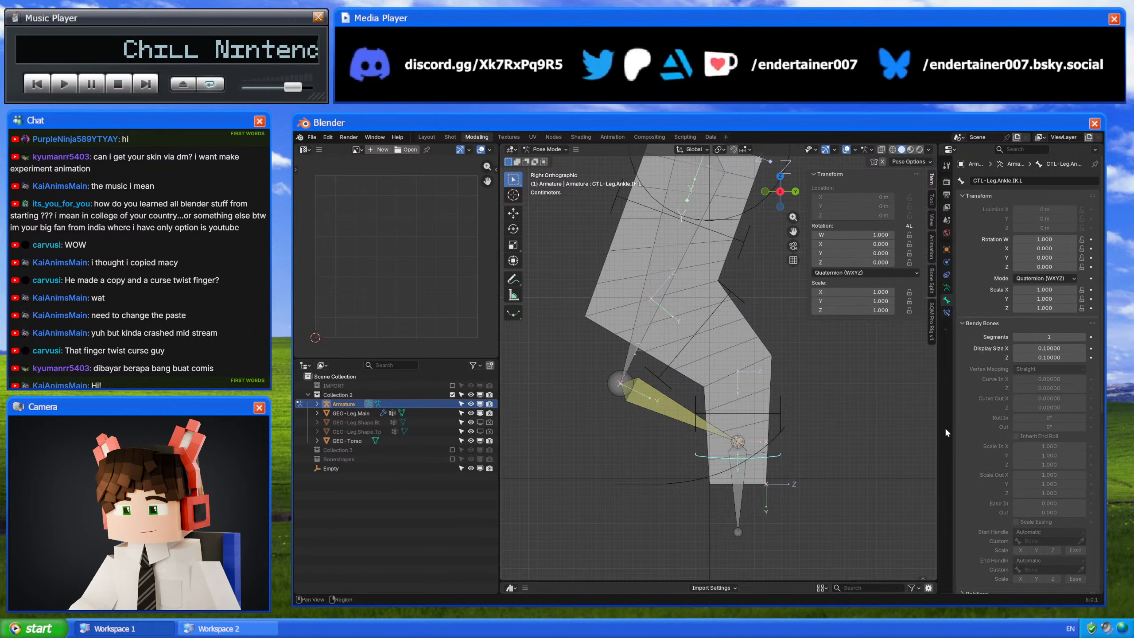
scroll(777, 442, up, 2)
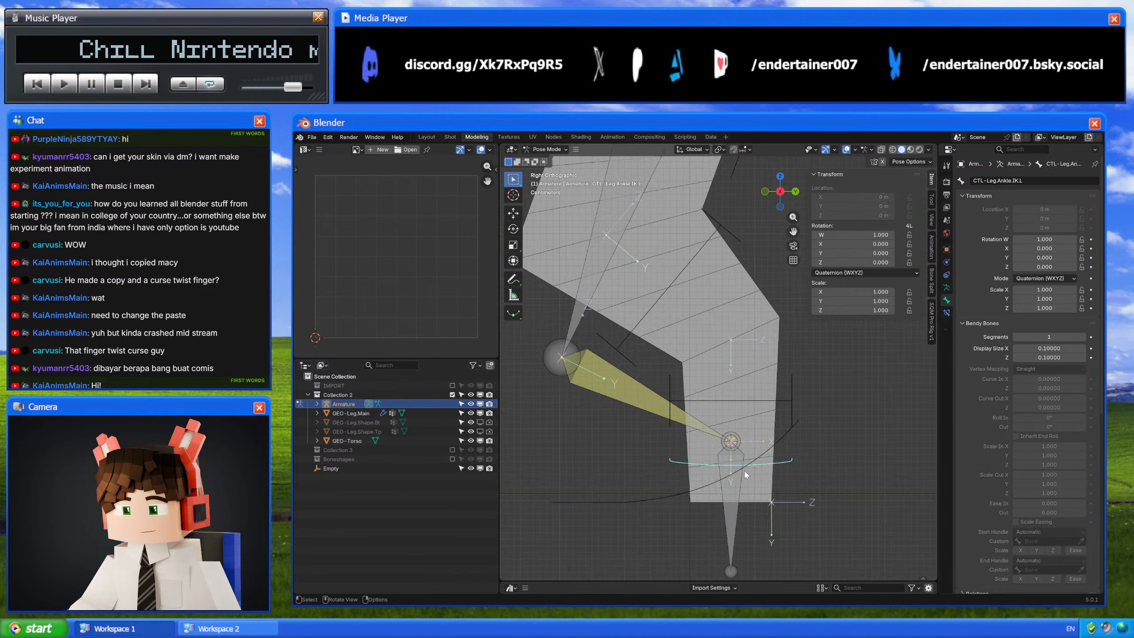
key(shift+ctrl+c)
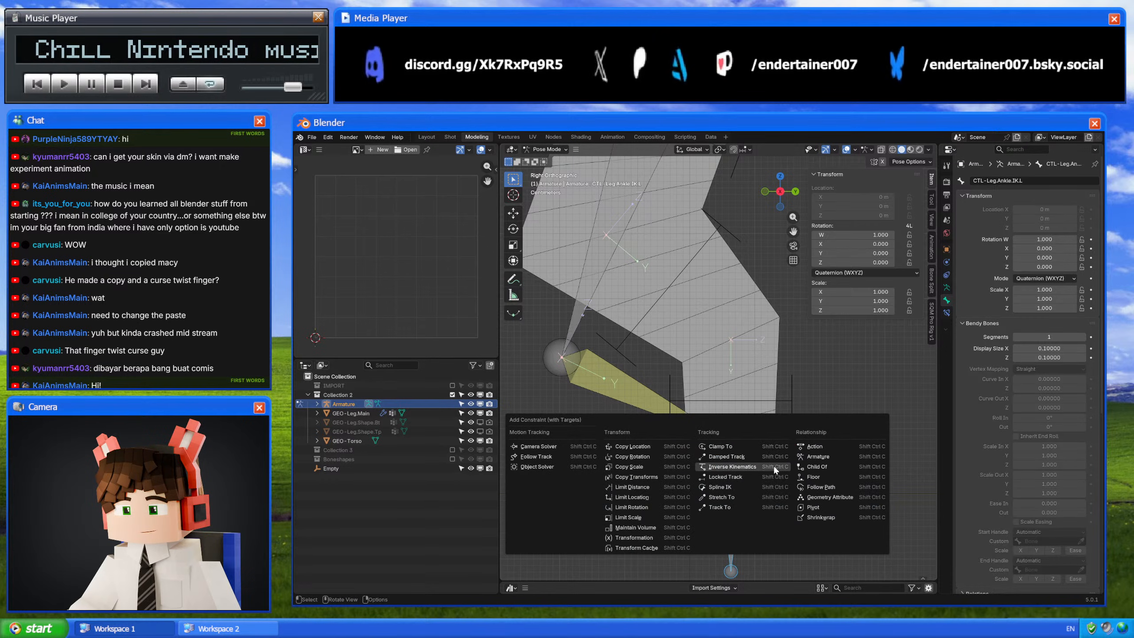
click(658, 454)
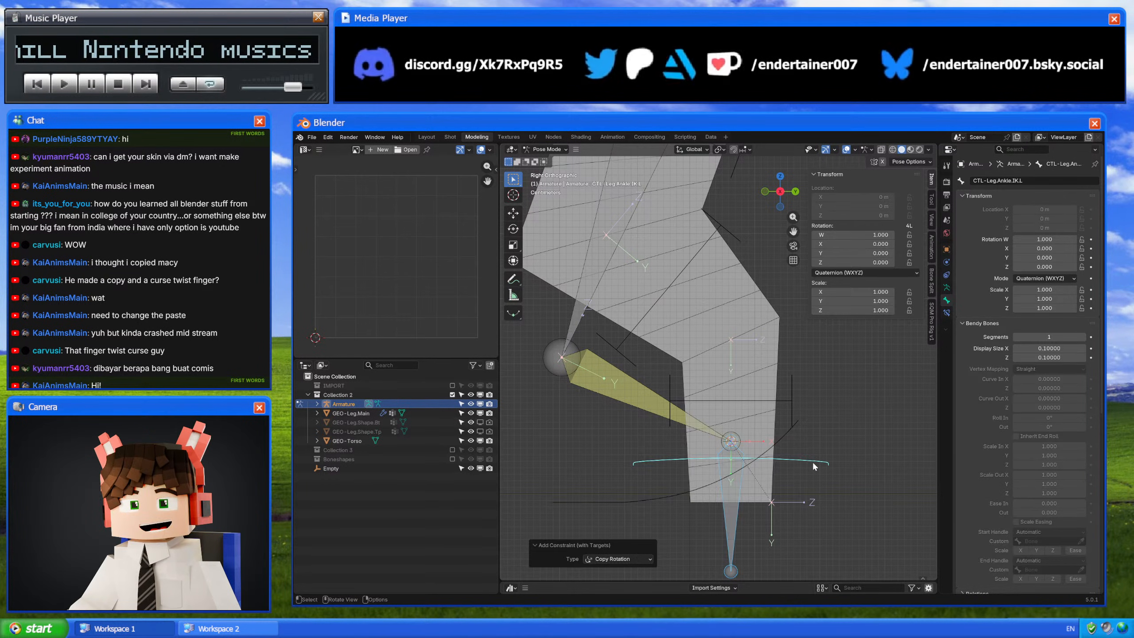
key(ctrl+z)
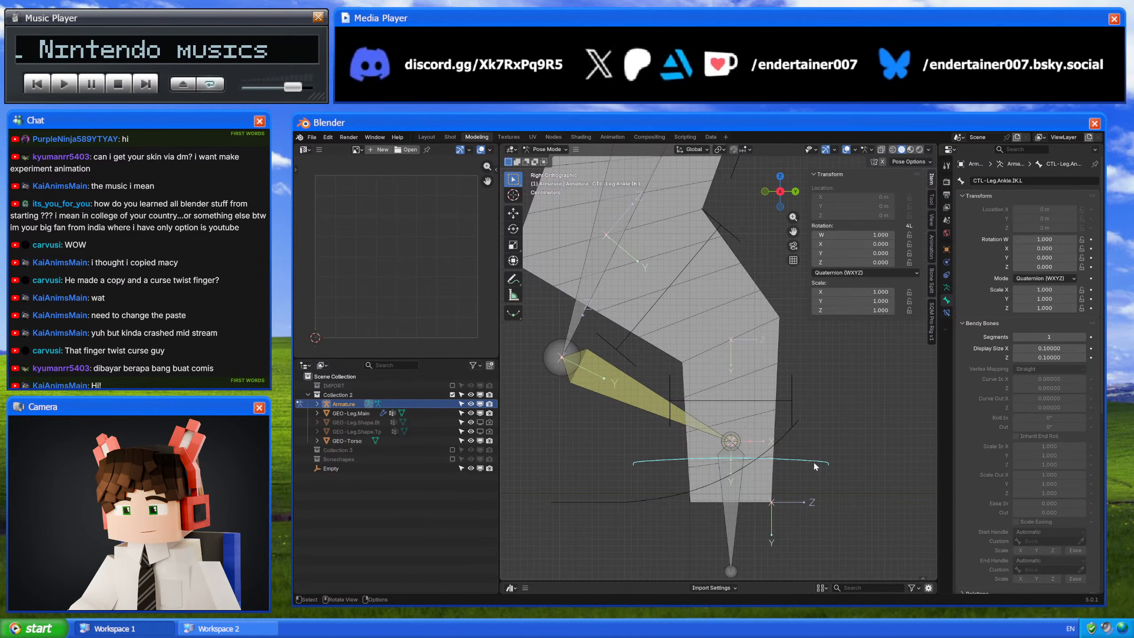
Step: Rename the ankle control's Copy Rotation constraint as Copy Rot Leg.IK_Control, reusing the target bone's name
click(946, 313)
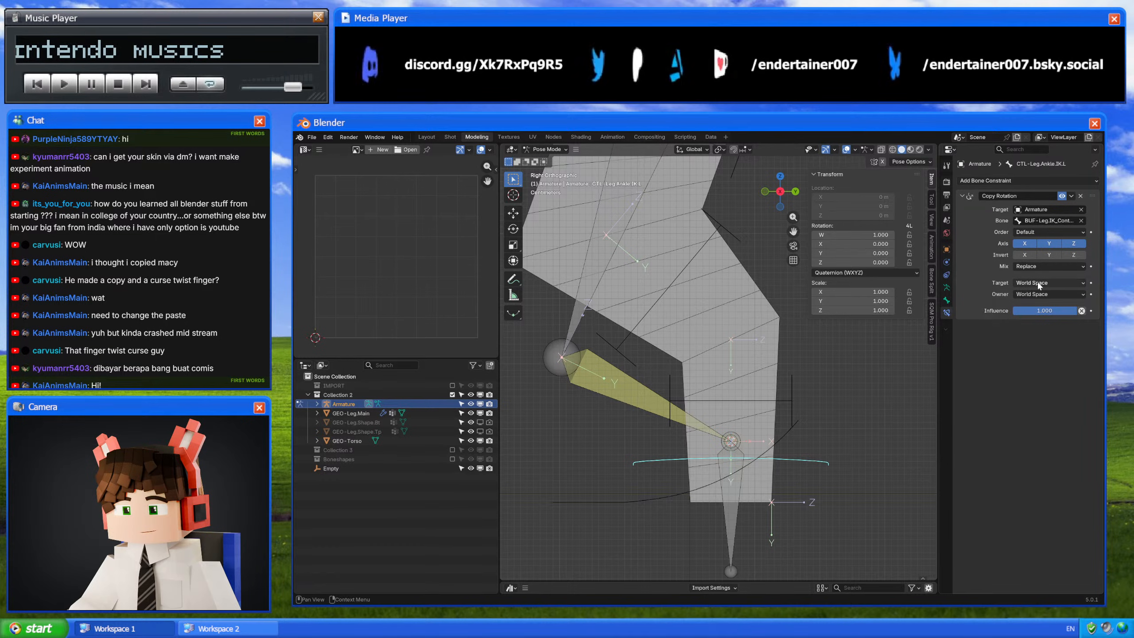
click(1044, 222)
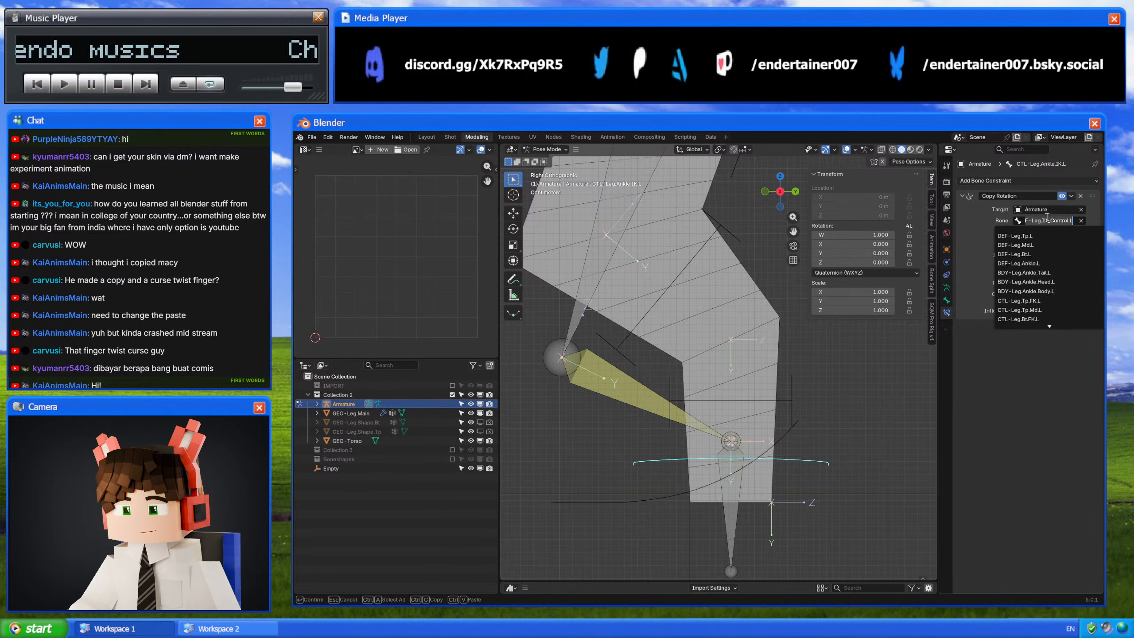
click(1026, 194)
double_click(1026, 195)
drag(1004, 195, 1045, 196)
key(ctrl+v)
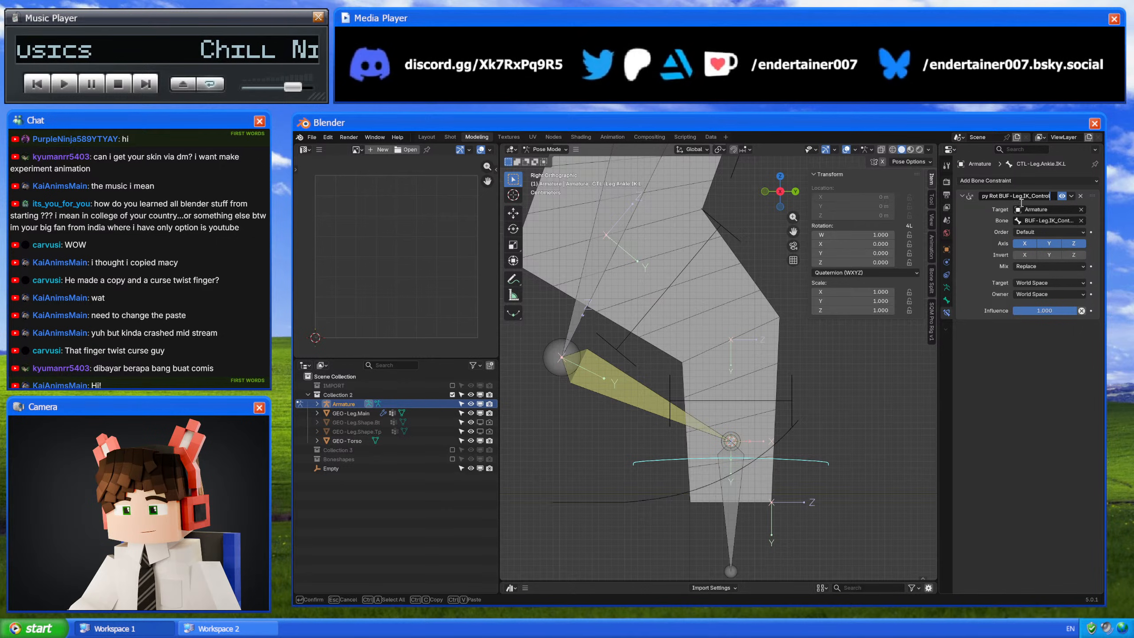
key(BackSpace)
key(BackSpace)
key(BackSpace)
key(BackSpace)
key(Return)
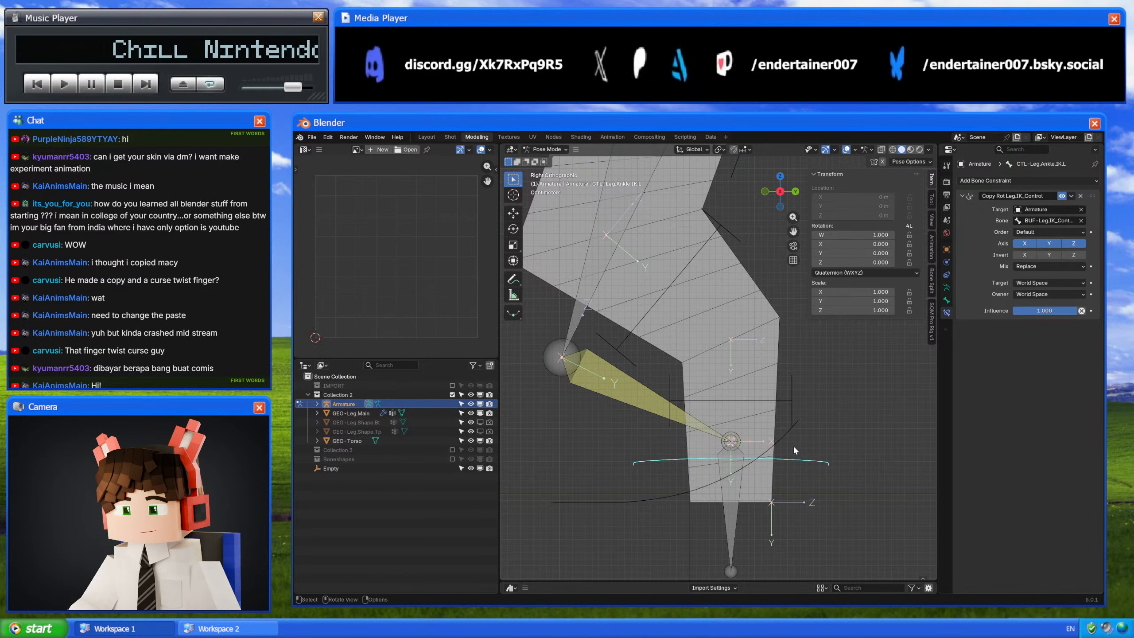
Step: Toggle the ankle's Copy Rotation constraint to compare the pose, and set BUF-Leg.IK_Control.L's bone roll to 0° in Edit Mode
shift+middle_drag(811, 453, 784, 463)
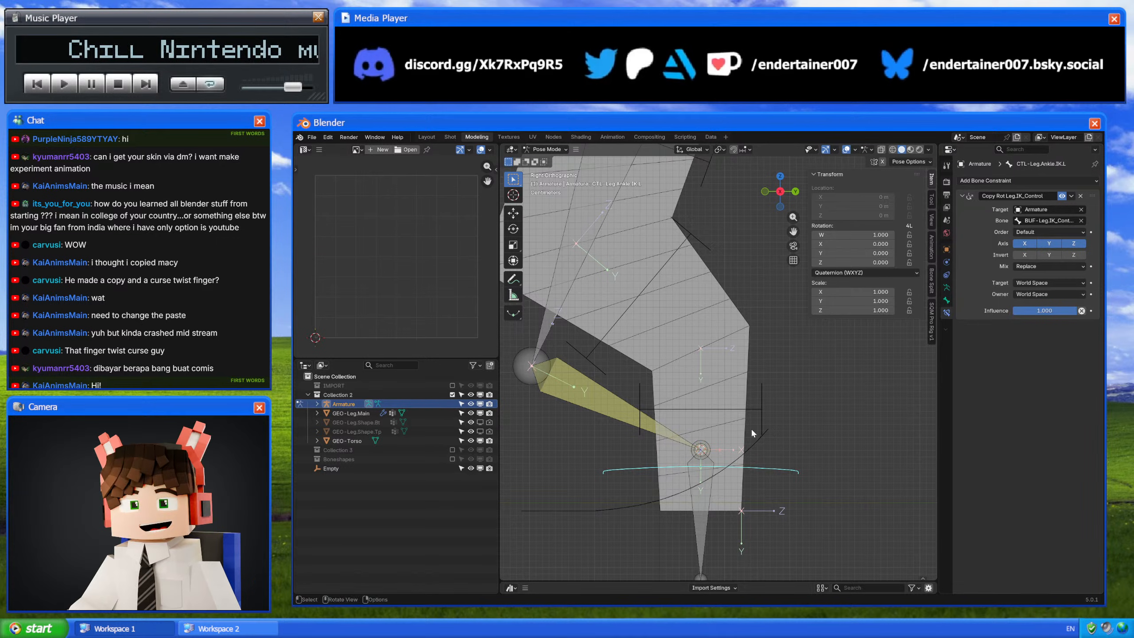
shift+middle_drag(752, 429, 737, 456)
scroll(737, 456, down, 4)
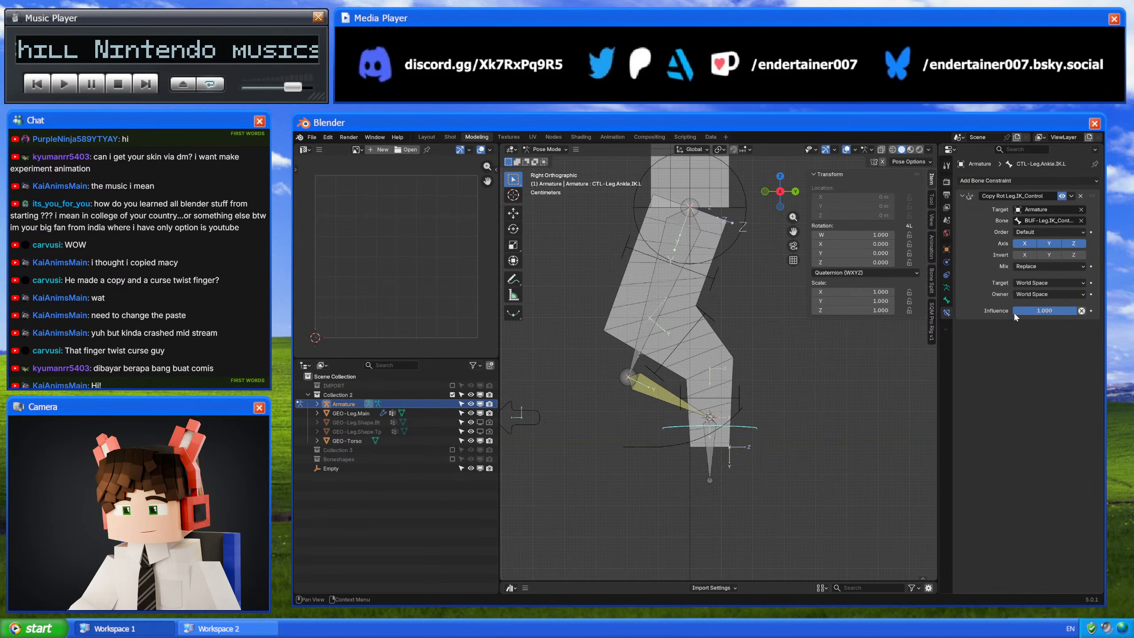
click(1063, 197)
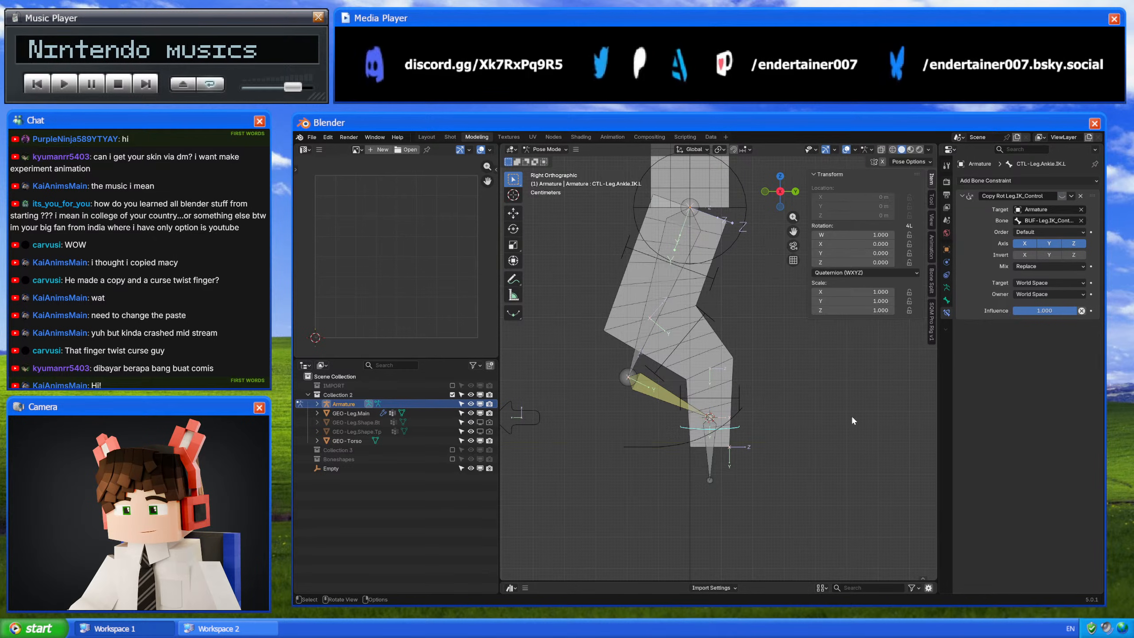
key(Tab)
key(Tab)
click(711, 462)
key(Tab)
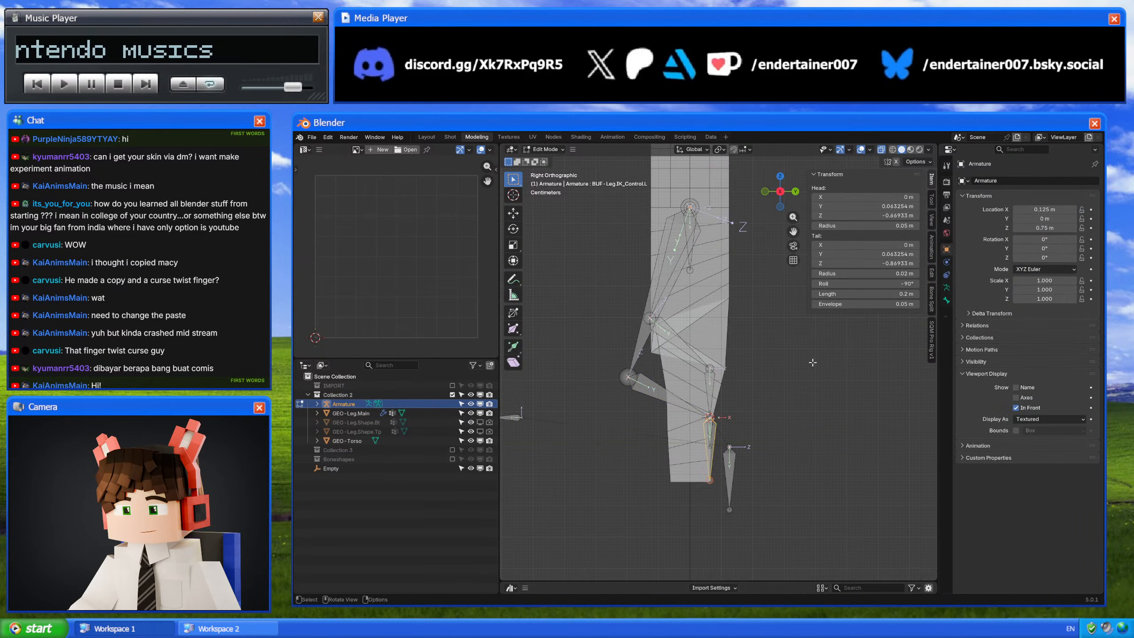
click(860, 283)
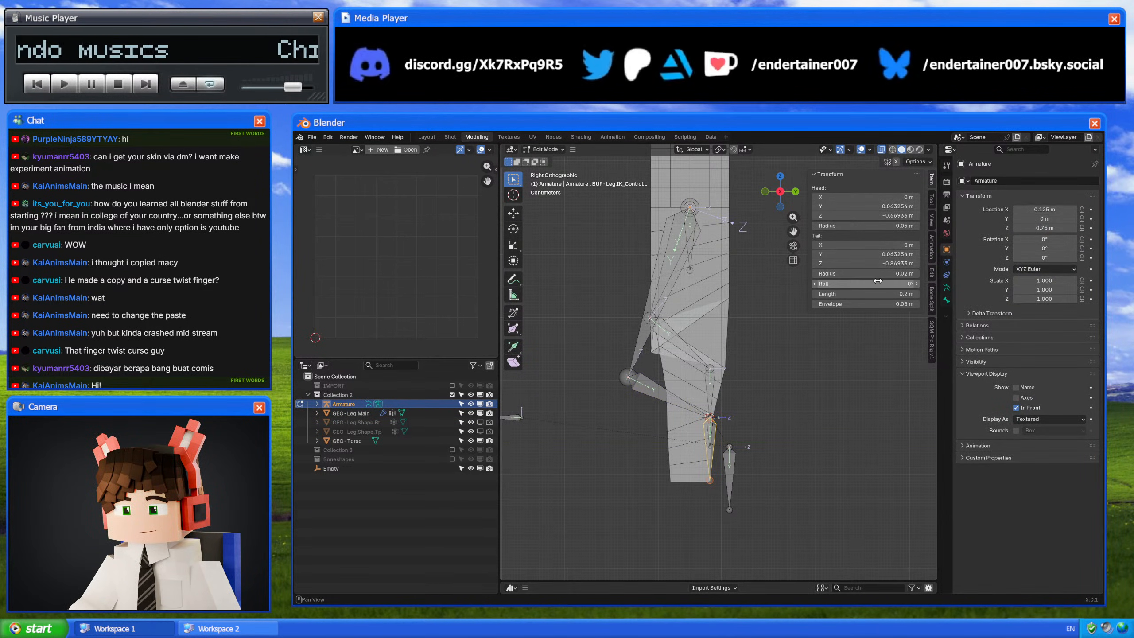
key(Tab)
click(726, 427)
mouse_move(733, 424)
shift+middle_down()
mouse_move(727, 407)
mouse_move(722, 428)
shift+middle_up()
shift+middle_drag(816, 410, 824, 402)
Step: Copy the IK constraint from BUF-Leg.Bend.Bt.L to CTL-Leg.Bt.FK.L.001 and check its copied settings
click(716, 395)
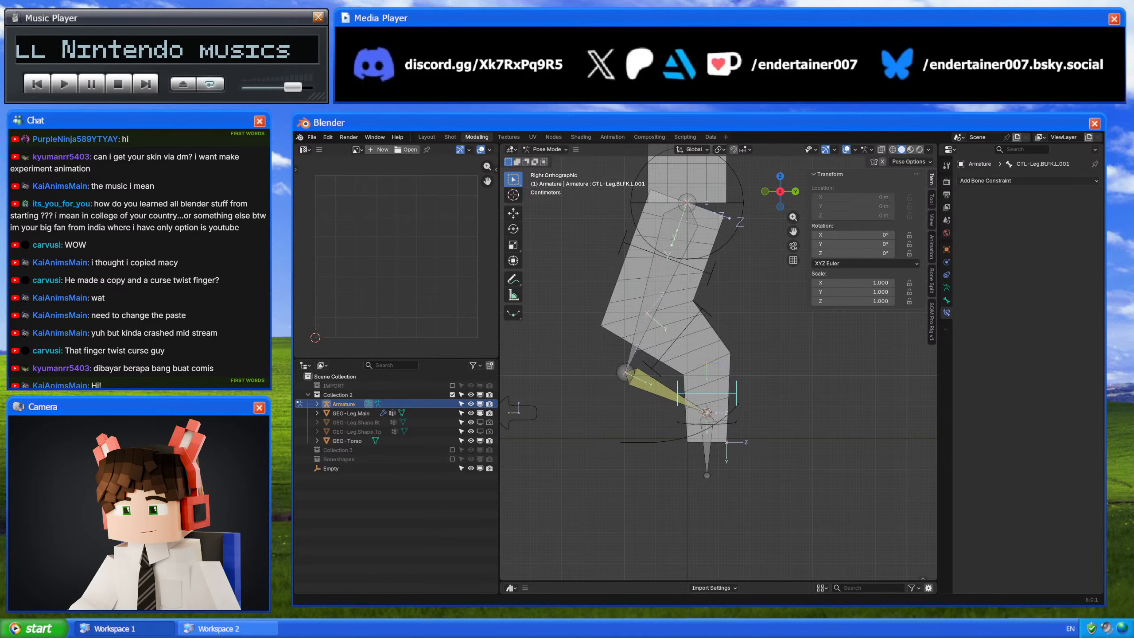
click(686, 391)
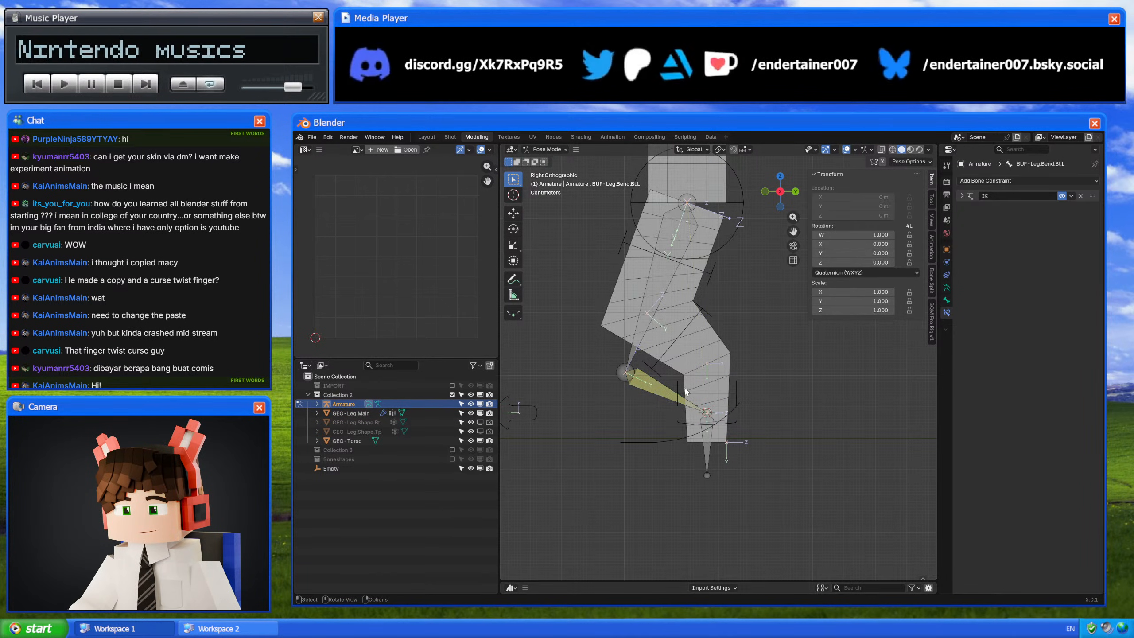
click(1072, 196)
click(1047, 224)
click(735, 392)
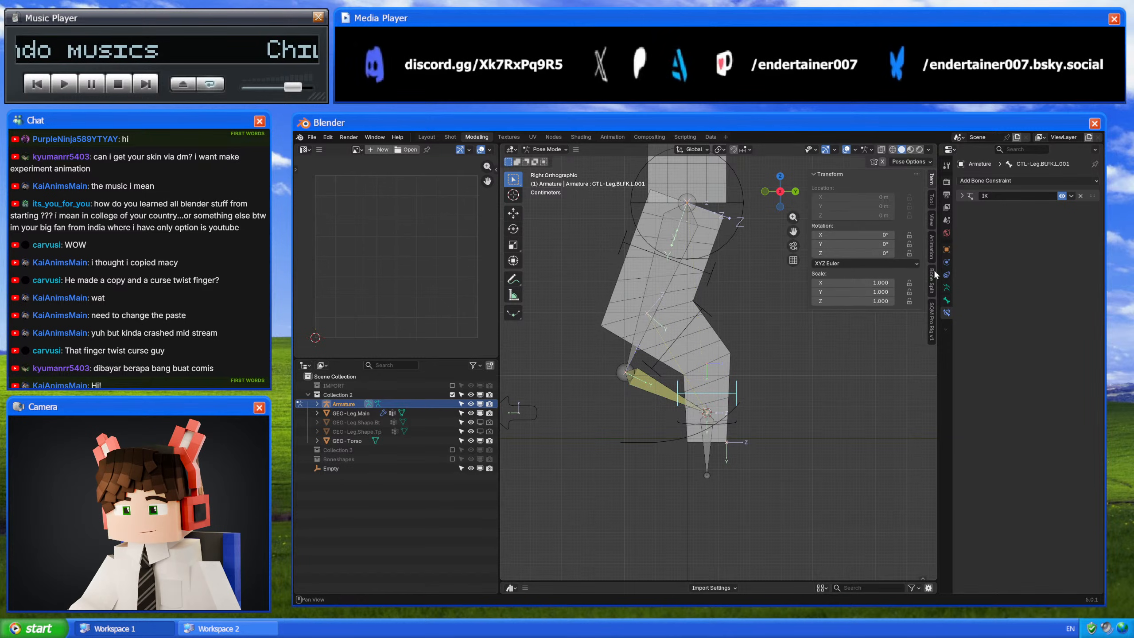
click(962, 197)
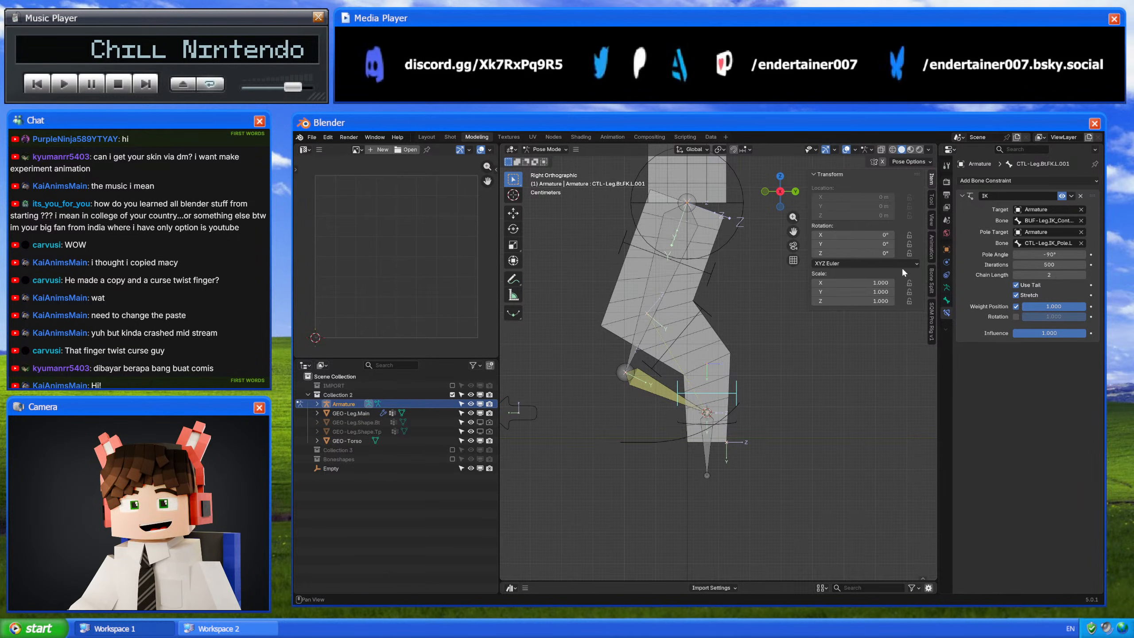
click(962, 196)
Step: Add a Copy Transforms constraint to CTL-Leg.Tp.FK.L.001 with BUF-Leg.Bend.Tp.L as its target bone
click(653, 391)
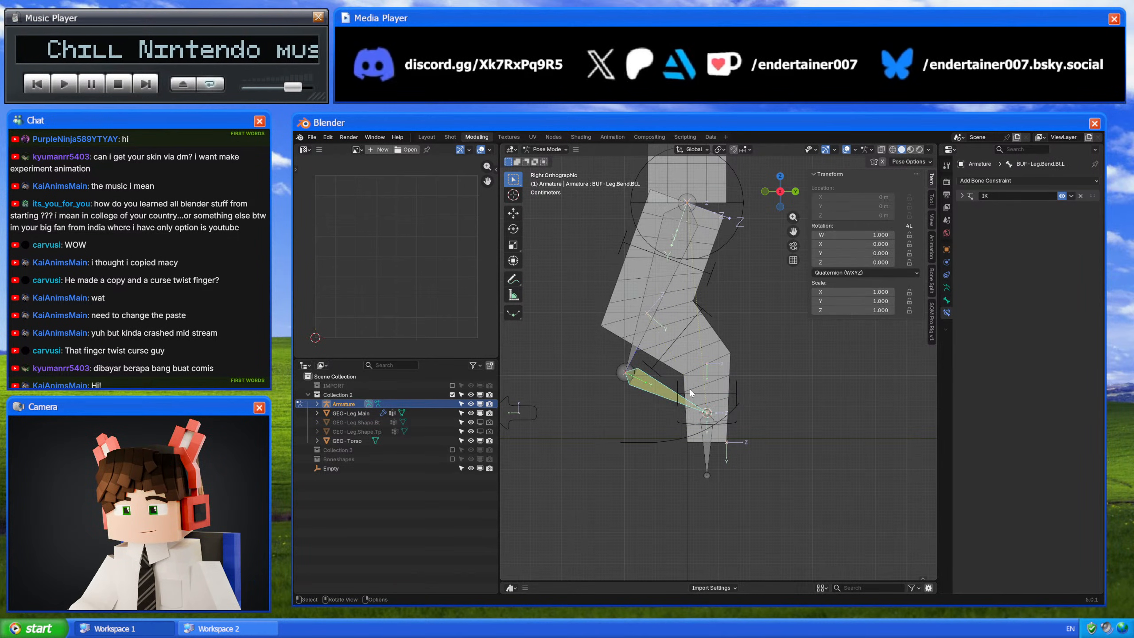
click(689, 390)
click(681, 340)
shift+middle_drag(711, 308, 719, 358)
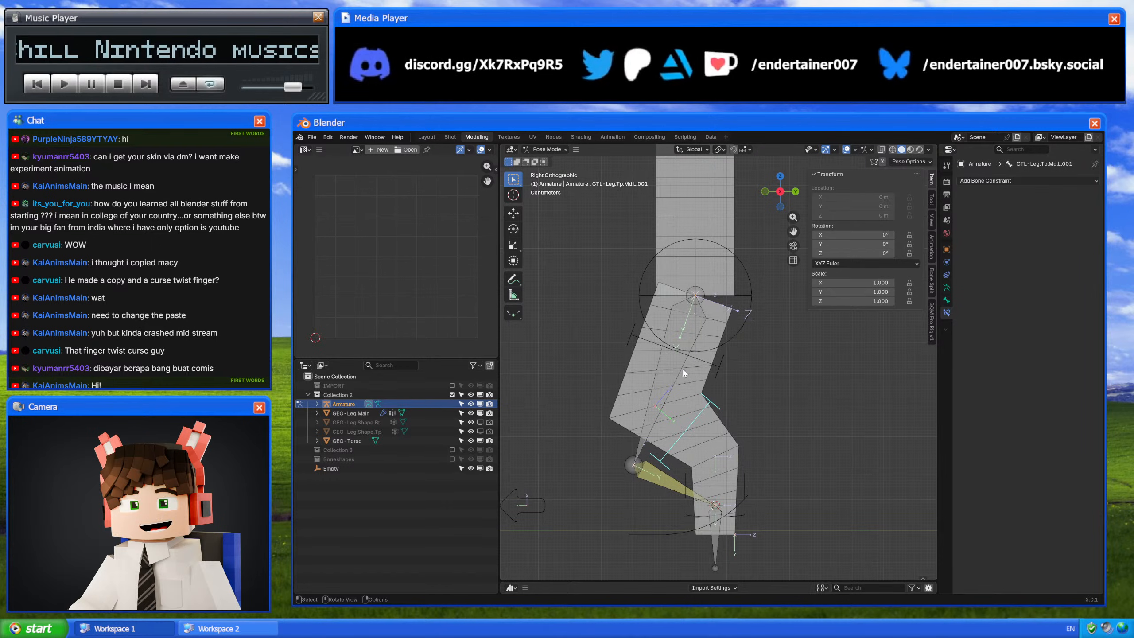
click(712, 365)
key(ctrl+shift+c)
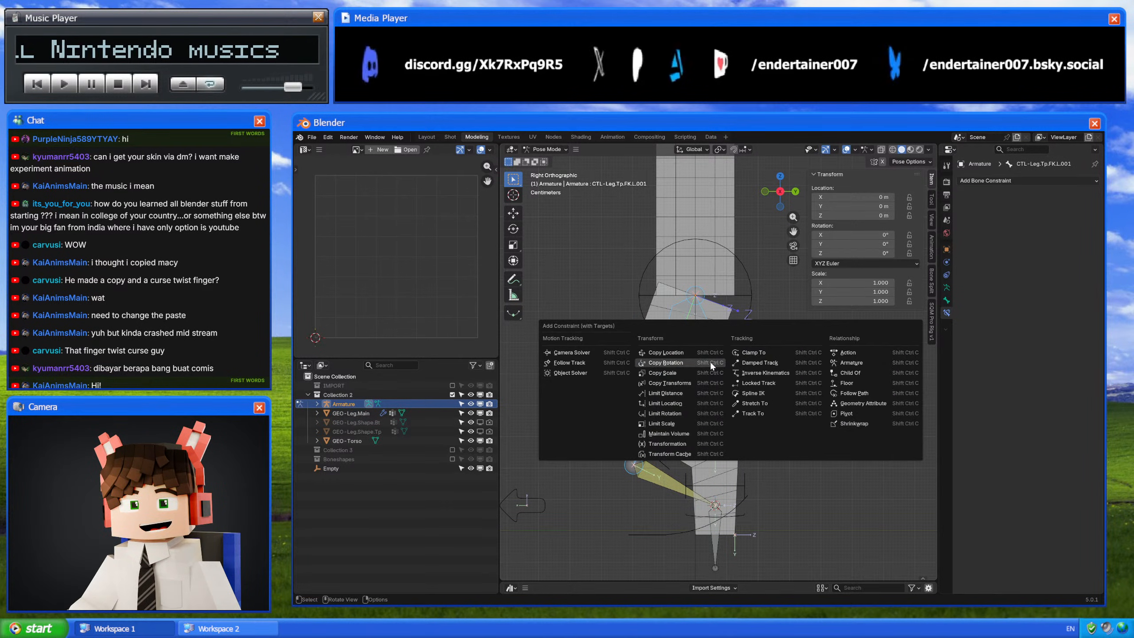
click(694, 380)
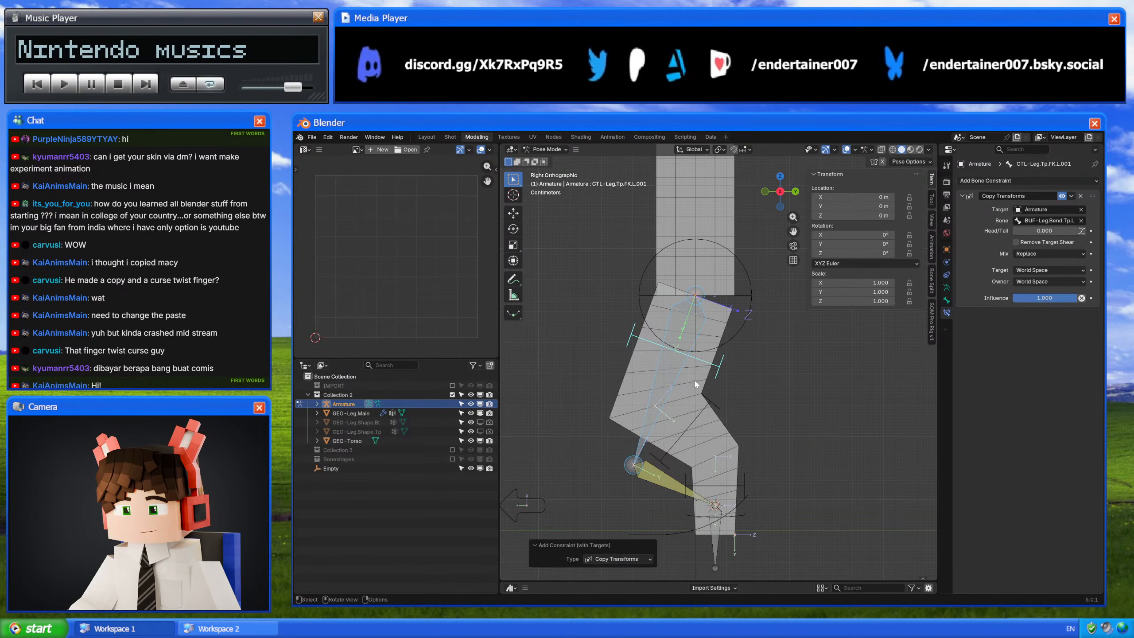
click(722, 360)
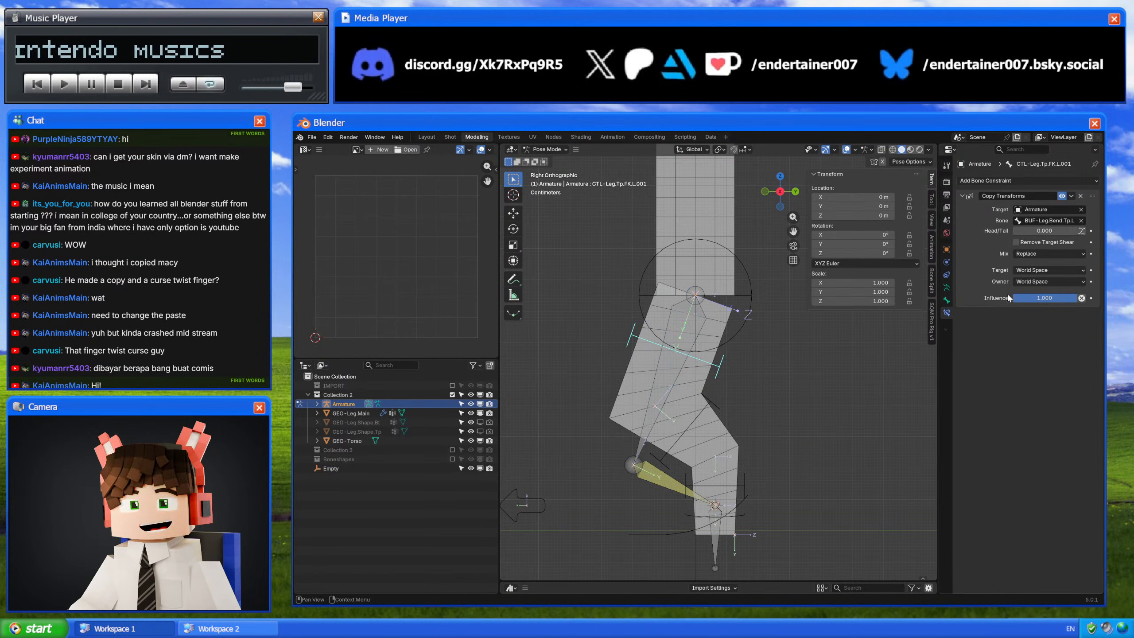
Step: Rename the upper leg control's Copy Transforms constraint as Copy Trans Leg.Bend.Tp, reusing the target bone's name
click(1053, 219)
click(1025, 196)
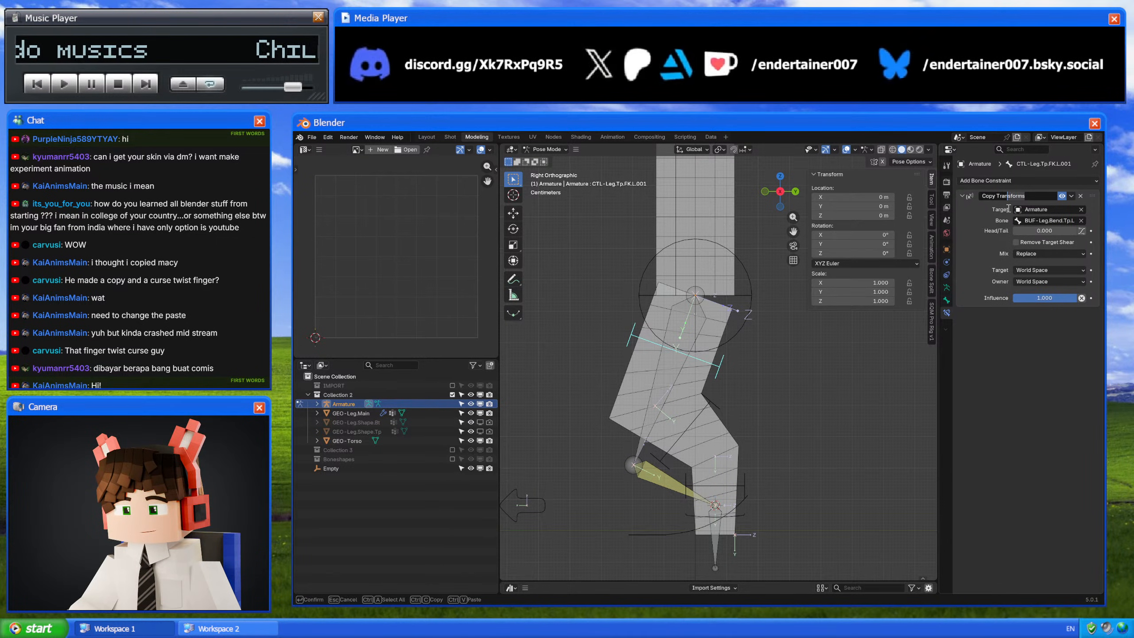
key(BackSpace)
key(BackSpace)
key(BackSpace)
key(BackSpace)
key(BackSpace)
key(ctrl+v)
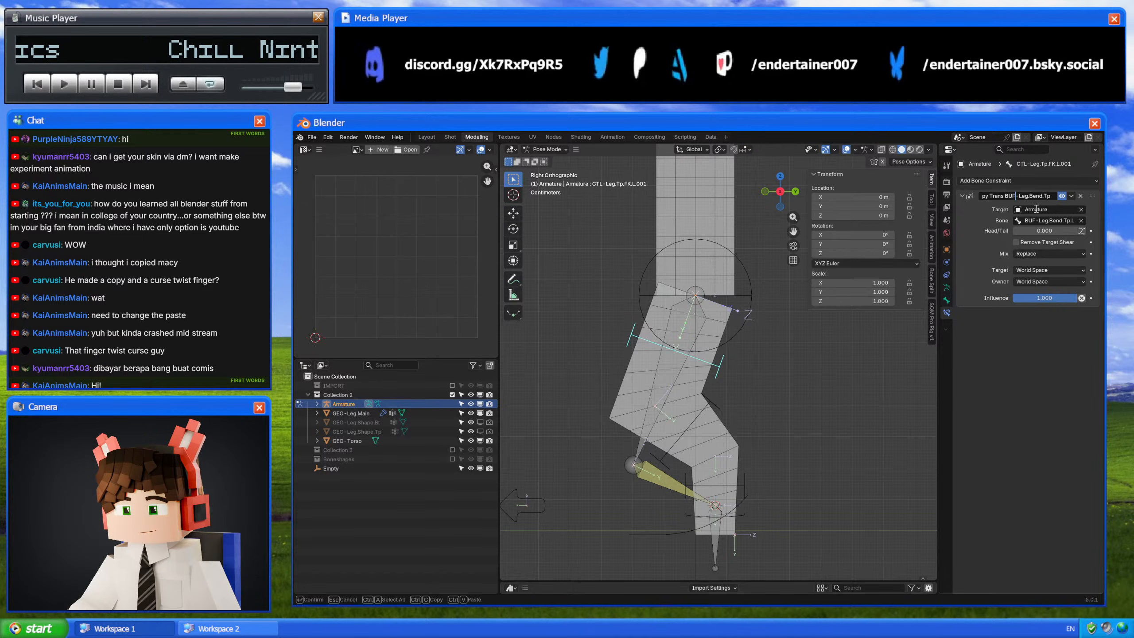
key(Return)
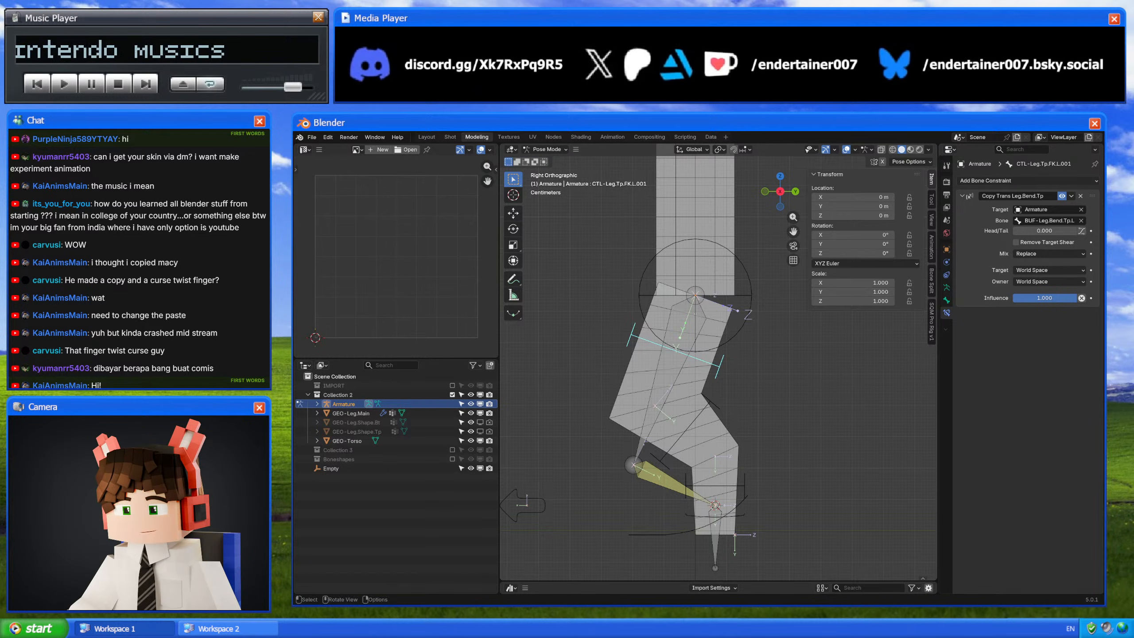
Step: Parent BUF-Leg.Bend.Tp.L to CTL-Leg.IK_Pivot.L with Keep Offset in Edit Mode and return to Pose Mode
click(729, 329)
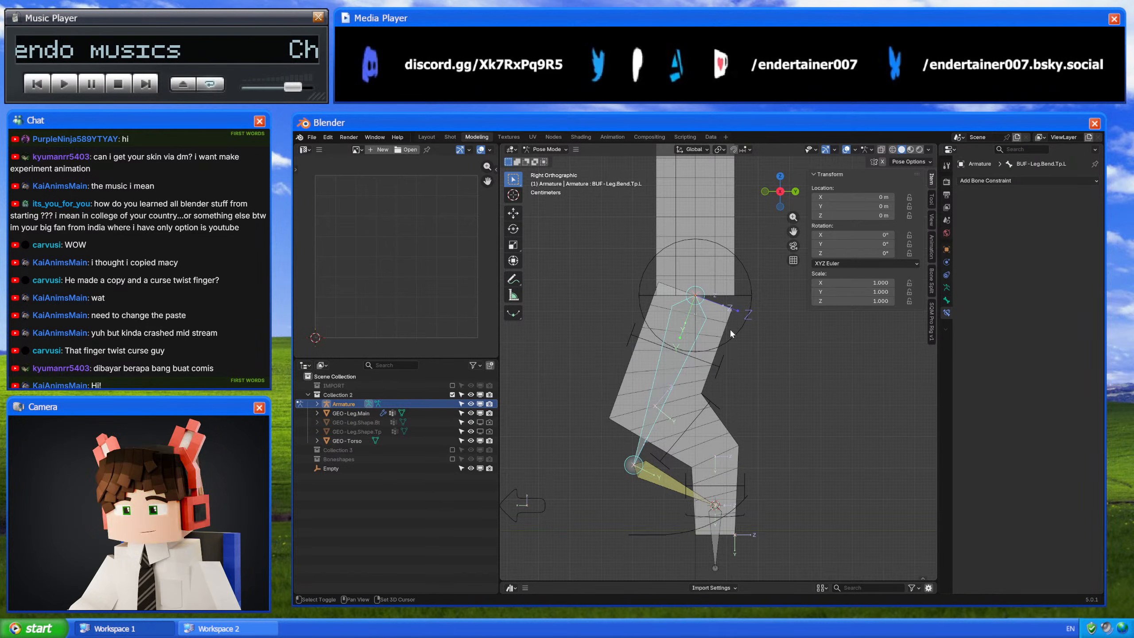
key(Tab)
key(ctrl+p)
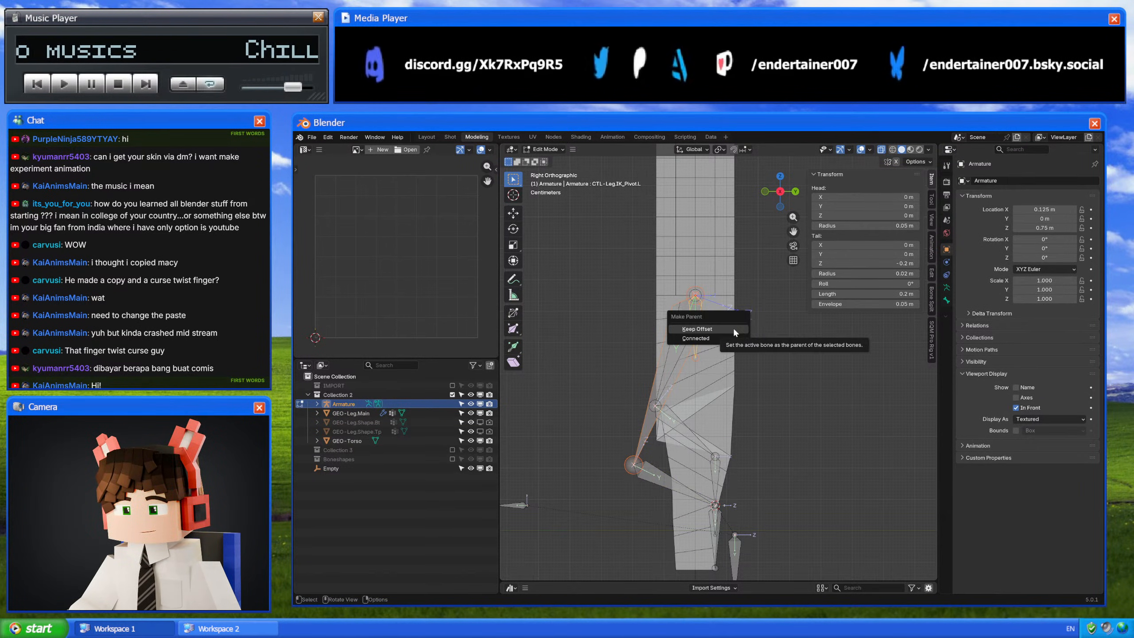
click(732, 326)
key(Tab)
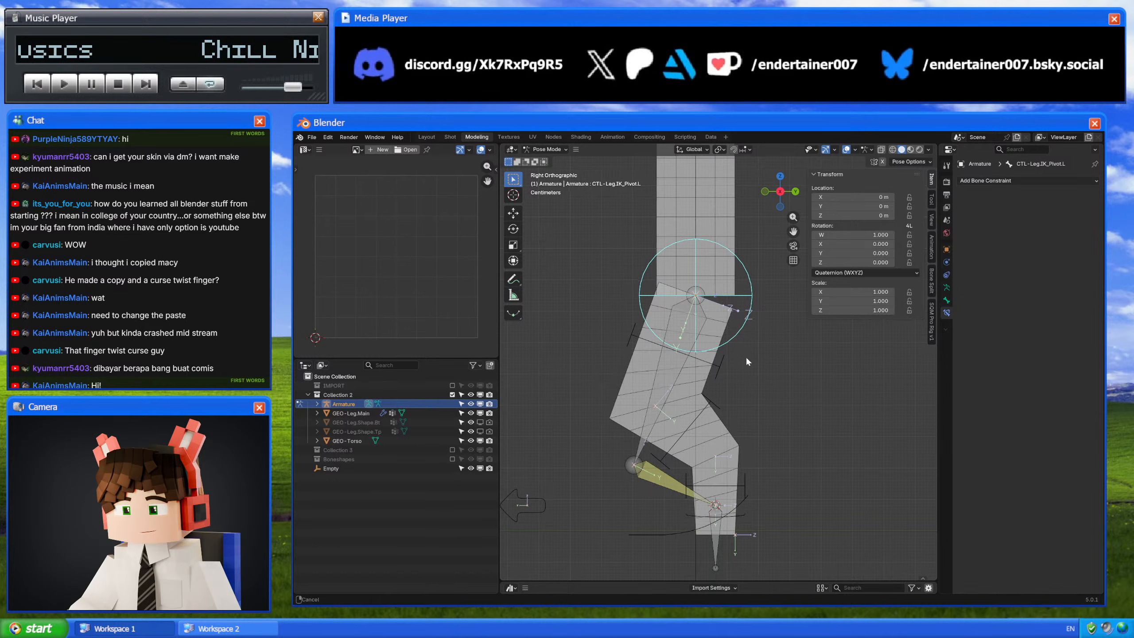
Step: Test the leg's response by moving CTL-Leg.IK_Pivot.L and CTL-Leg.IK_Control.L in turn, cancelling each move
key(g)
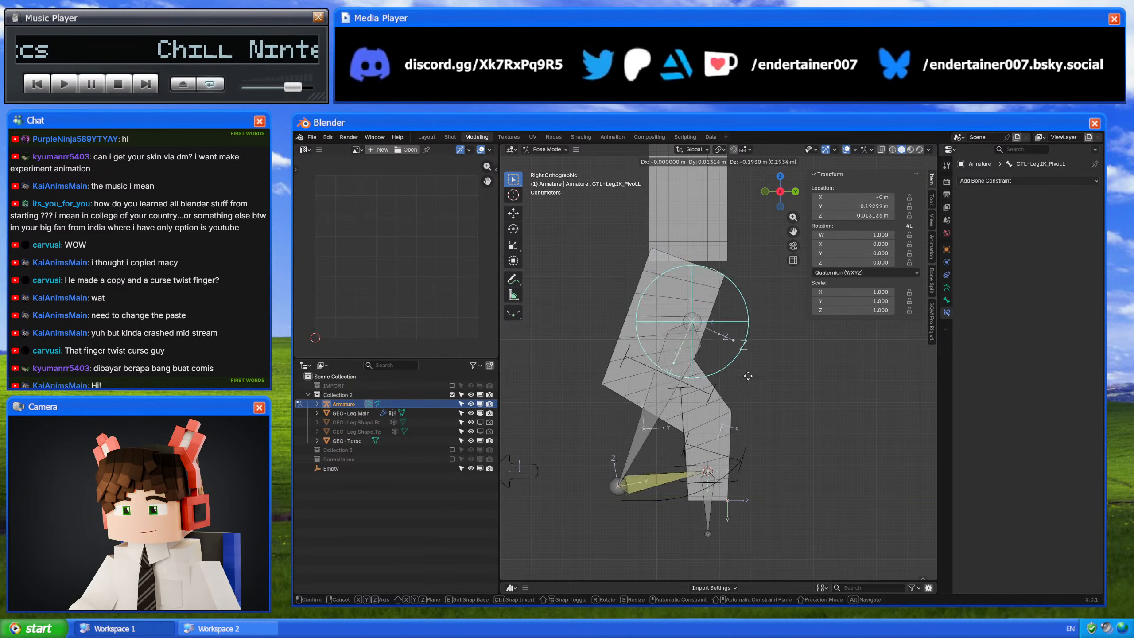
right_click(743, 357)
click(726, 473)
key(g)
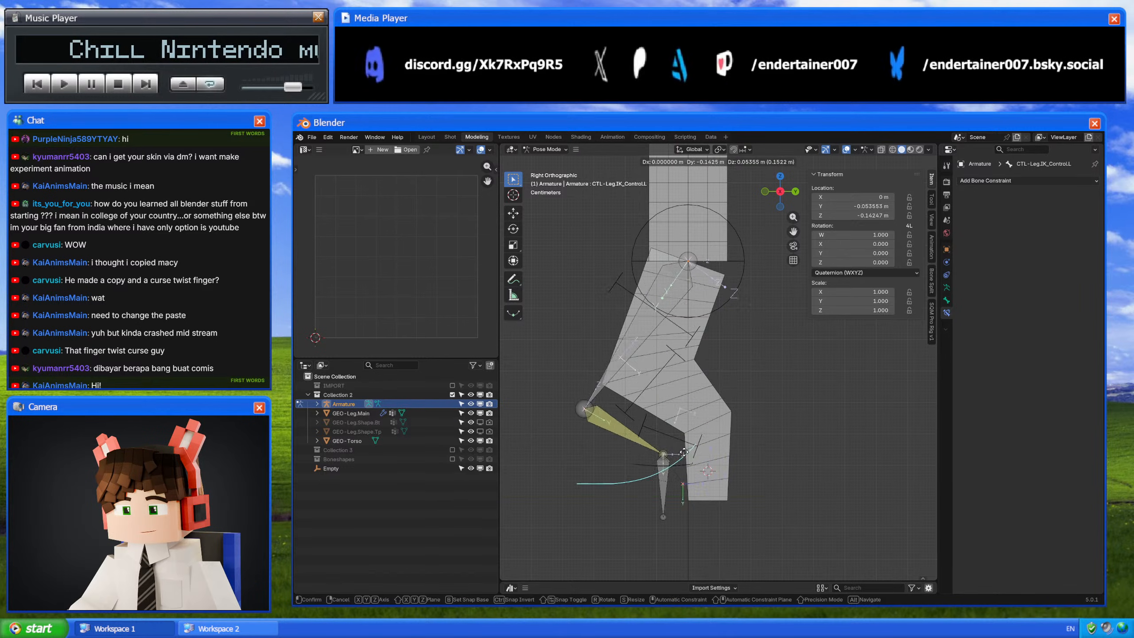
key(Escape)
Step: Turn off solo for the Leg.L (IK) and Leg.L [Buffer] bone collections to inspect all bones, and solo both again
click(947, 287)
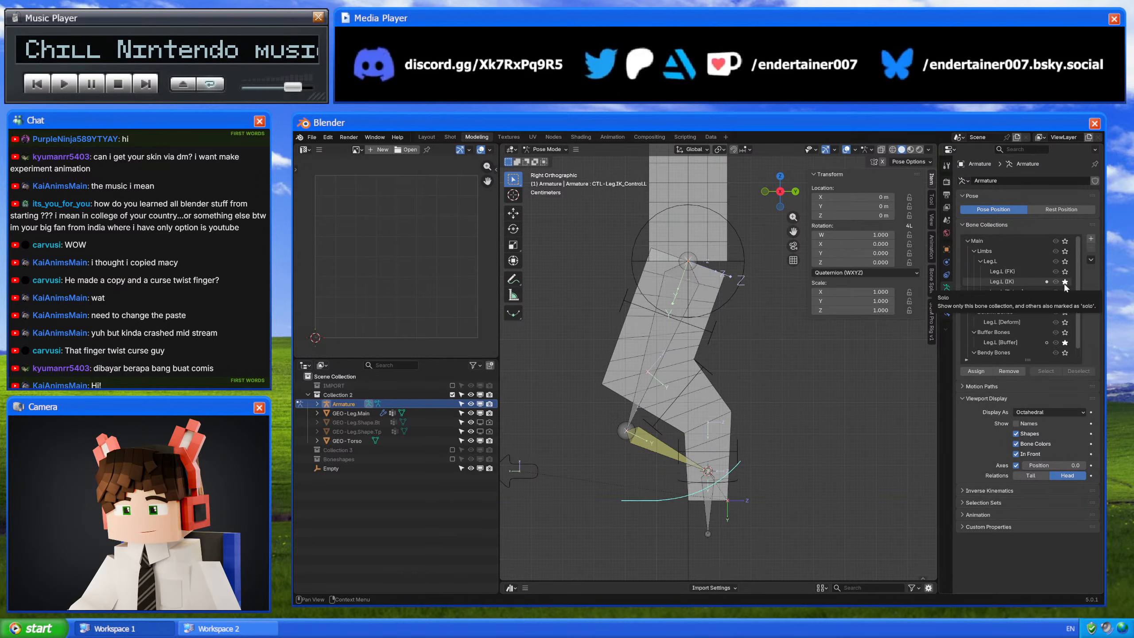
click(1065, 342)
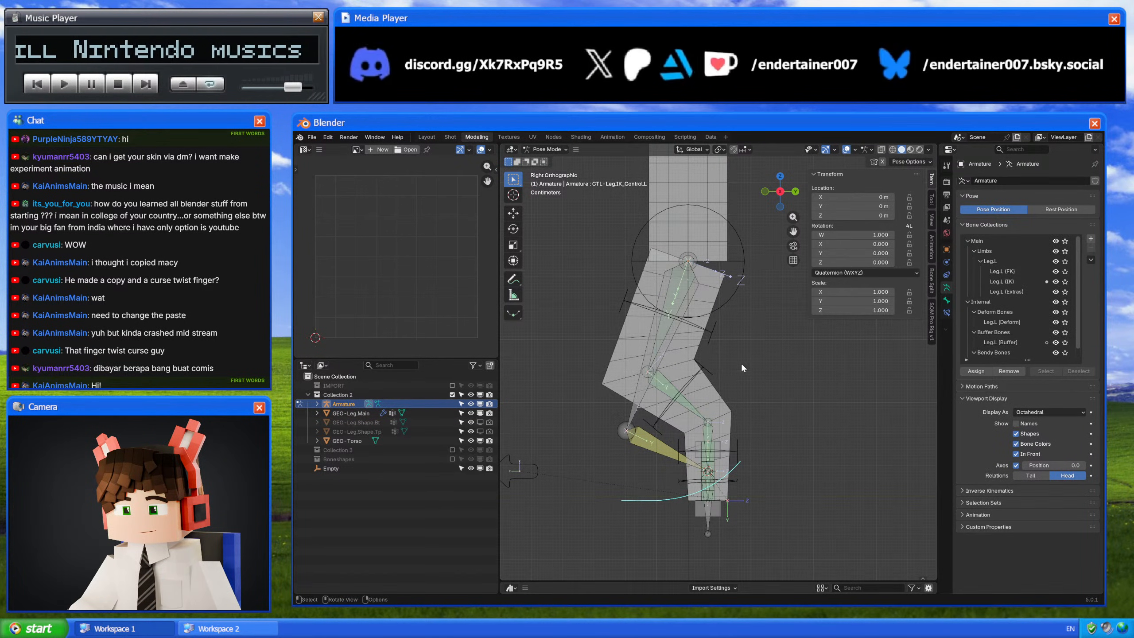
click(1065, 281)
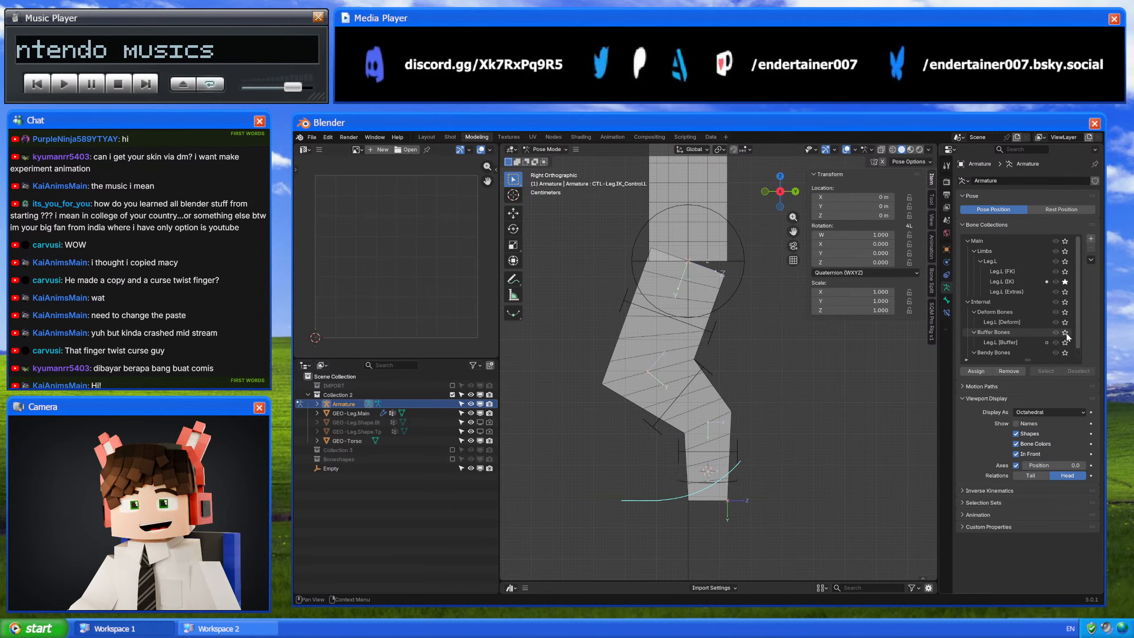
click(1065, 342)
scroll(1063, 346, down, 1)
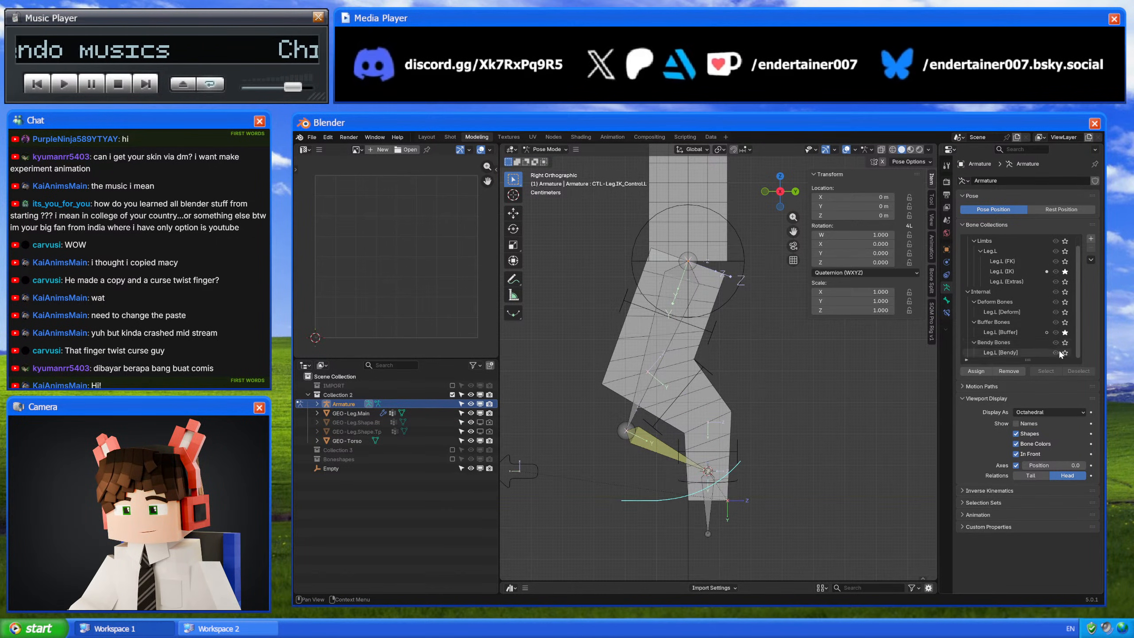
Step: Solo the Leg.L (Deform) bone collection and bring up the bone constraints of the upper leg's deform bone
click(1065, 312)
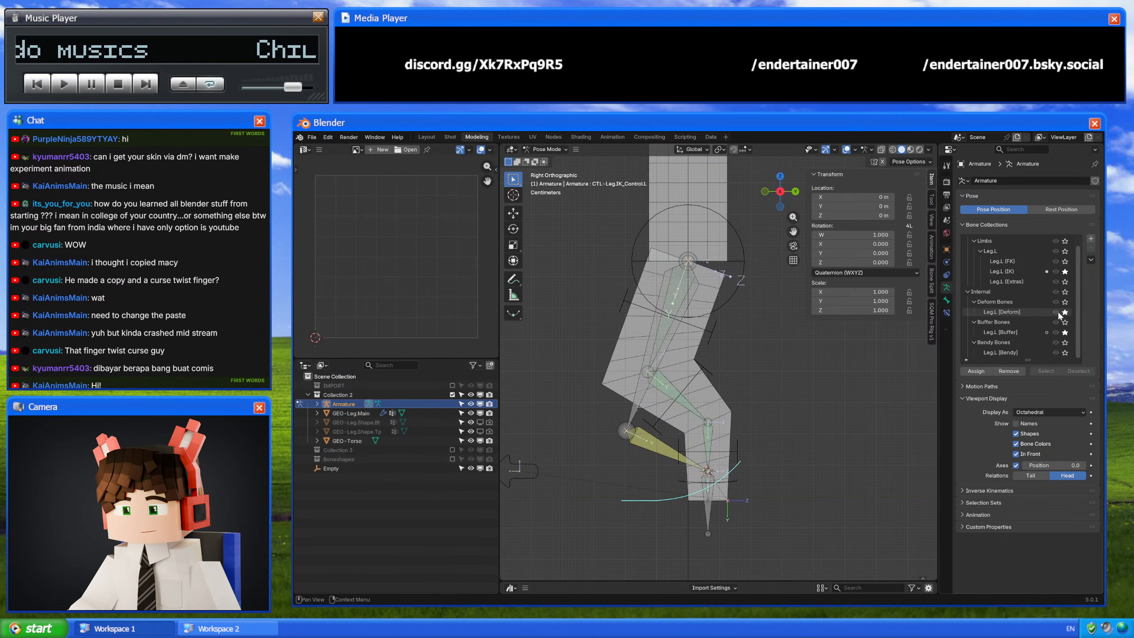
click(659, 335)
click(946, 312)
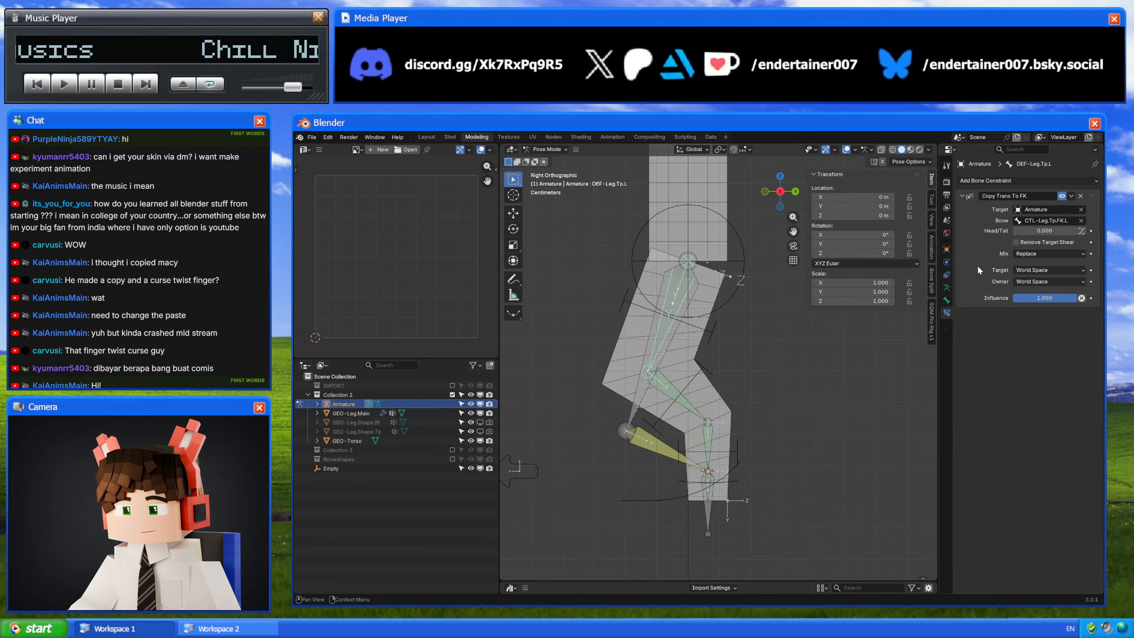
click(1071, 196)
click(1053, 211)
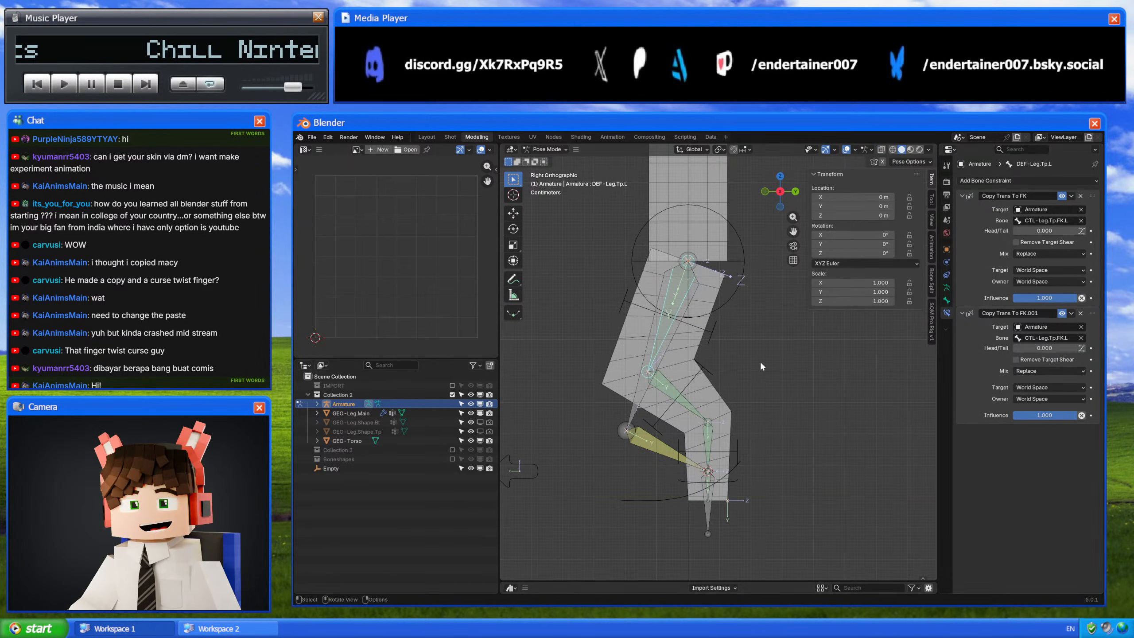
key(ctrl+z)
Step: Rename the upper leg's IK control bone as CTL-Leg.Tp.IK.L
click(694, 327)
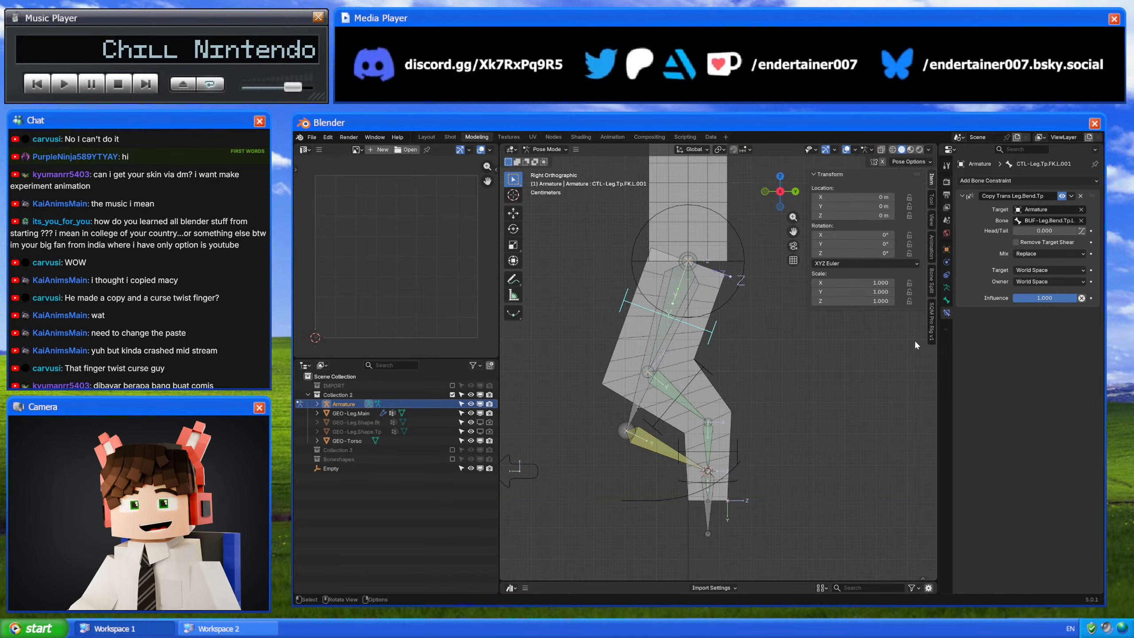
click(946, 301)
double_click(1011, 180)
double_click(1010, 181)
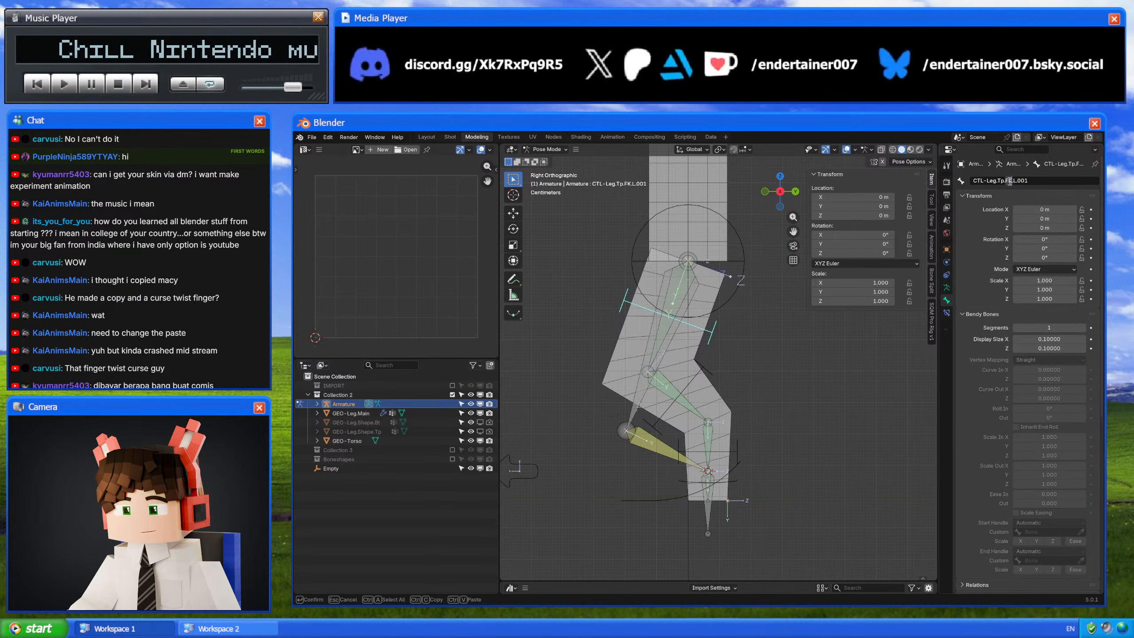
text(IK)
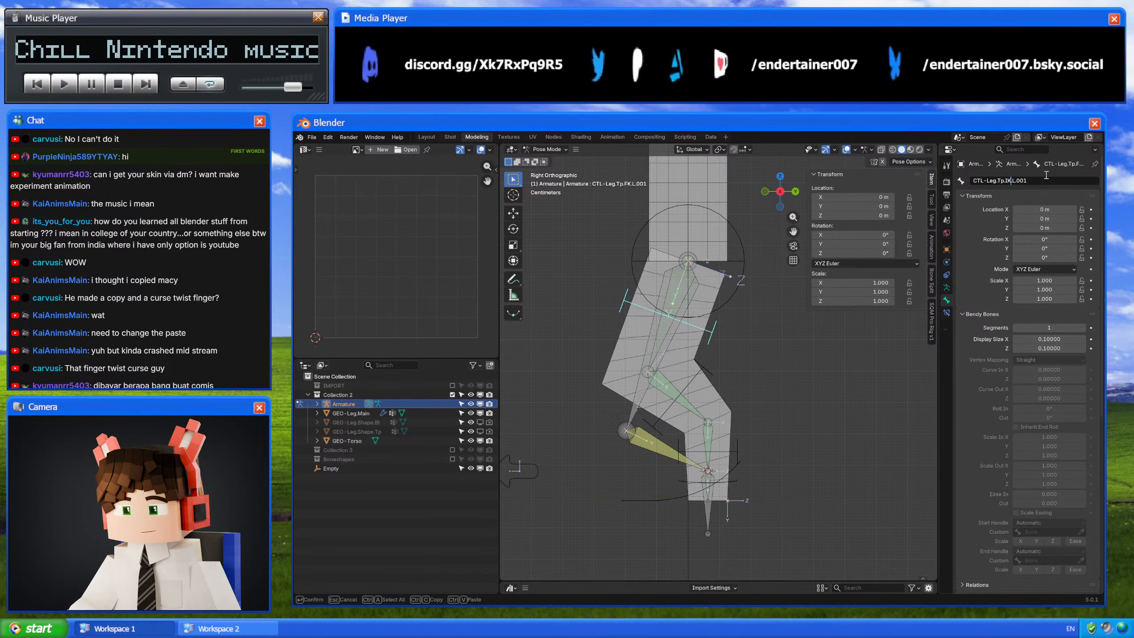
double_click(1022, 180)
key(BackSpace)
key(BackSpace)
key(Return)
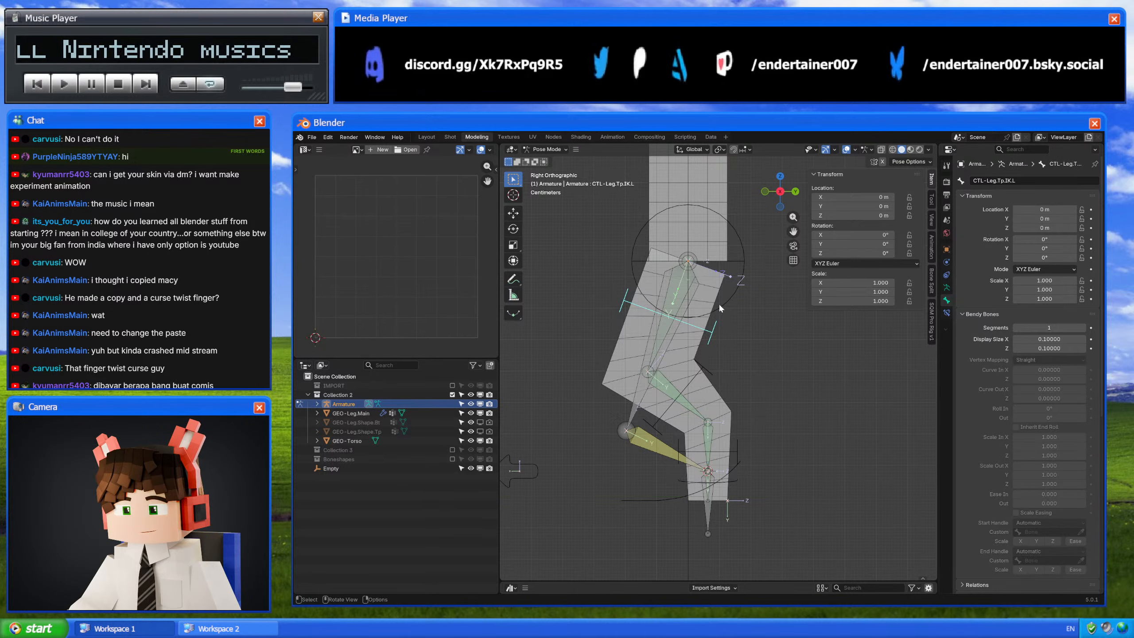
Step: Solo the Leg.L (FK) bone collection as well and show the bone properties of the middle leg's FK control
click(699, 373)
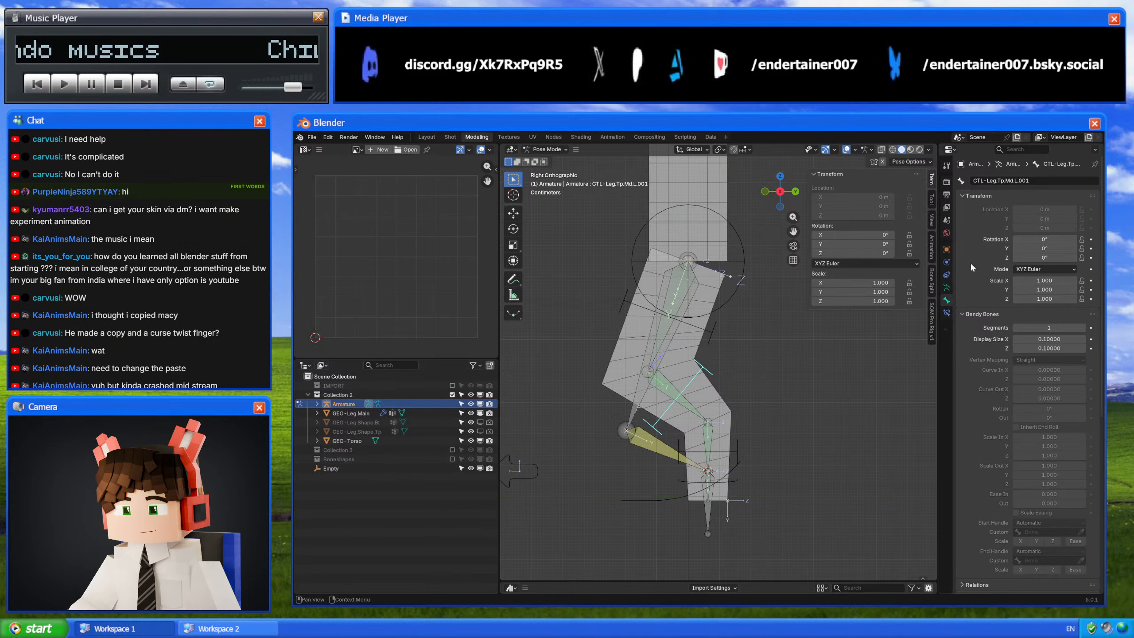
click(947, 287)
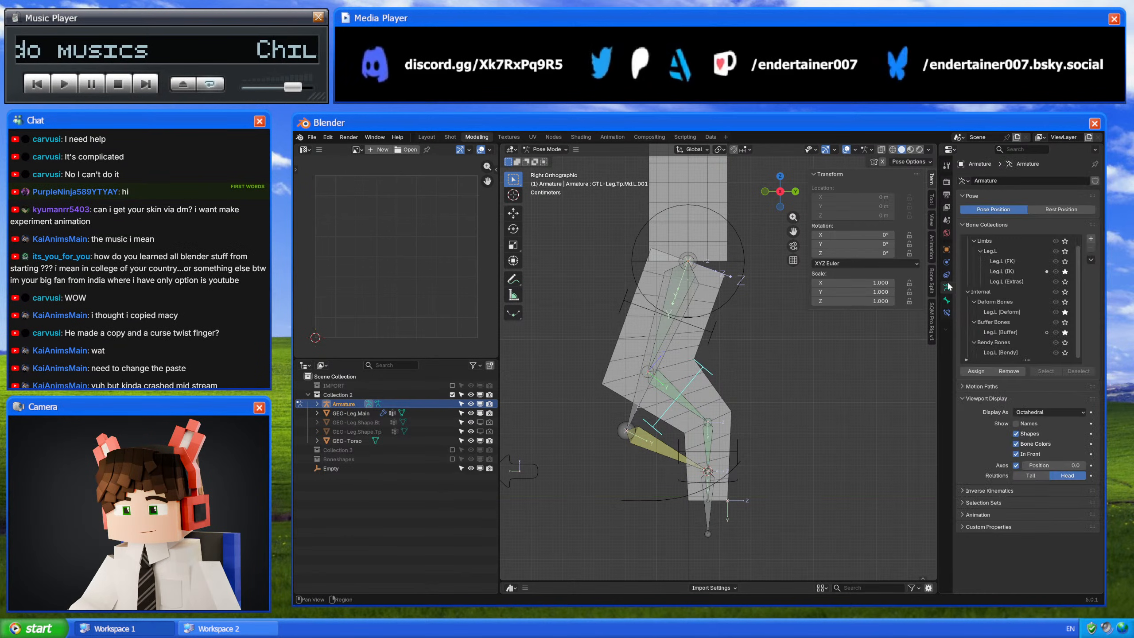
click(1066, 261)
click(690, 382)
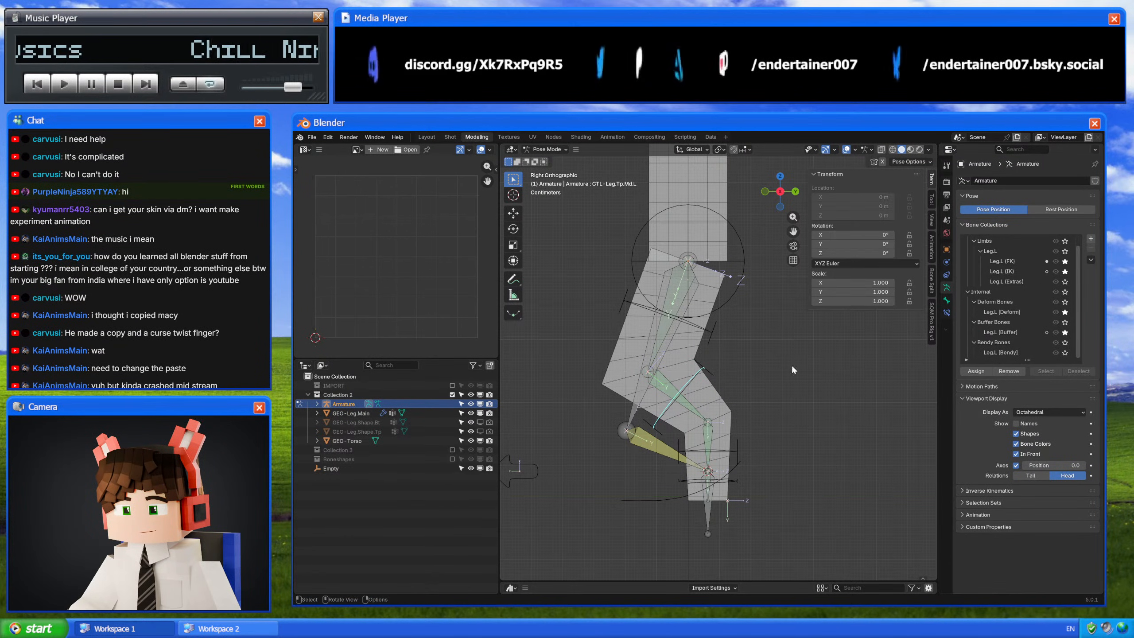
click(946, 303)
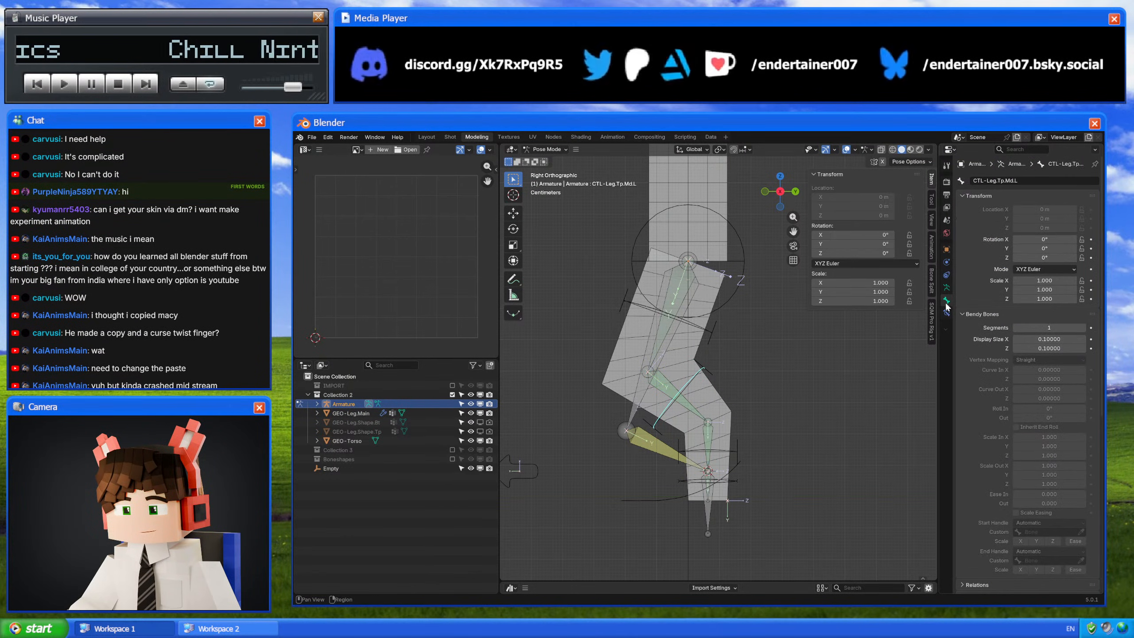
Step: Rename the middle leg's FK control bone as CTL-Leg.Md.FK.L, reusing the upper FK control's name
click(712, 323)
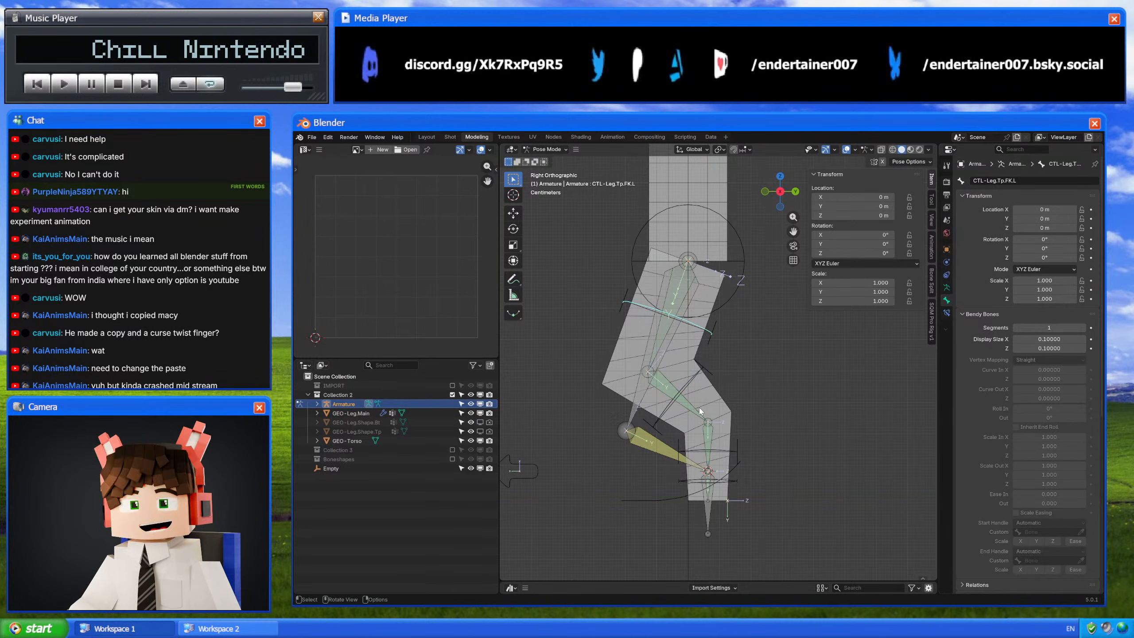
click(1038, 180)
key(ctrl+c)
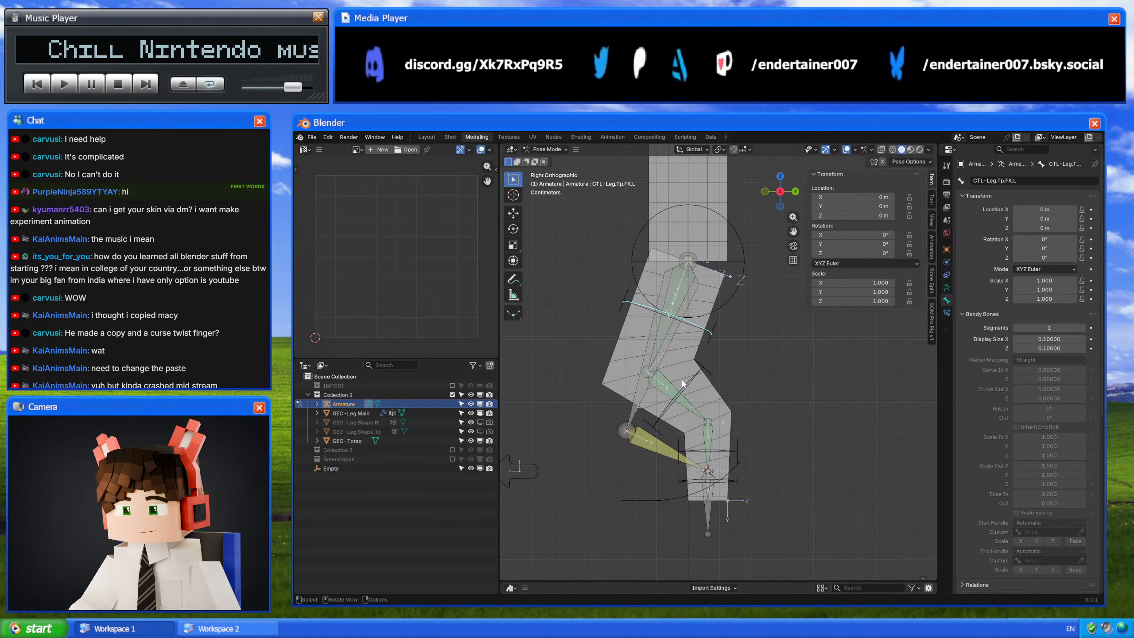
click(682, 384)
double_click(1029, 181)
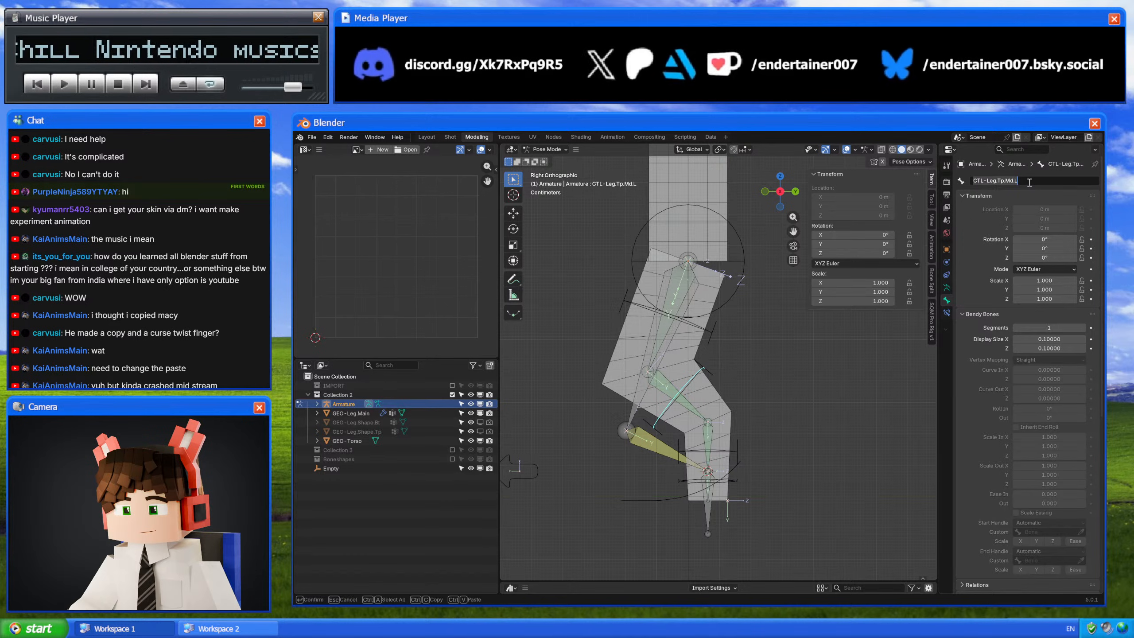
key(ctrl+v)
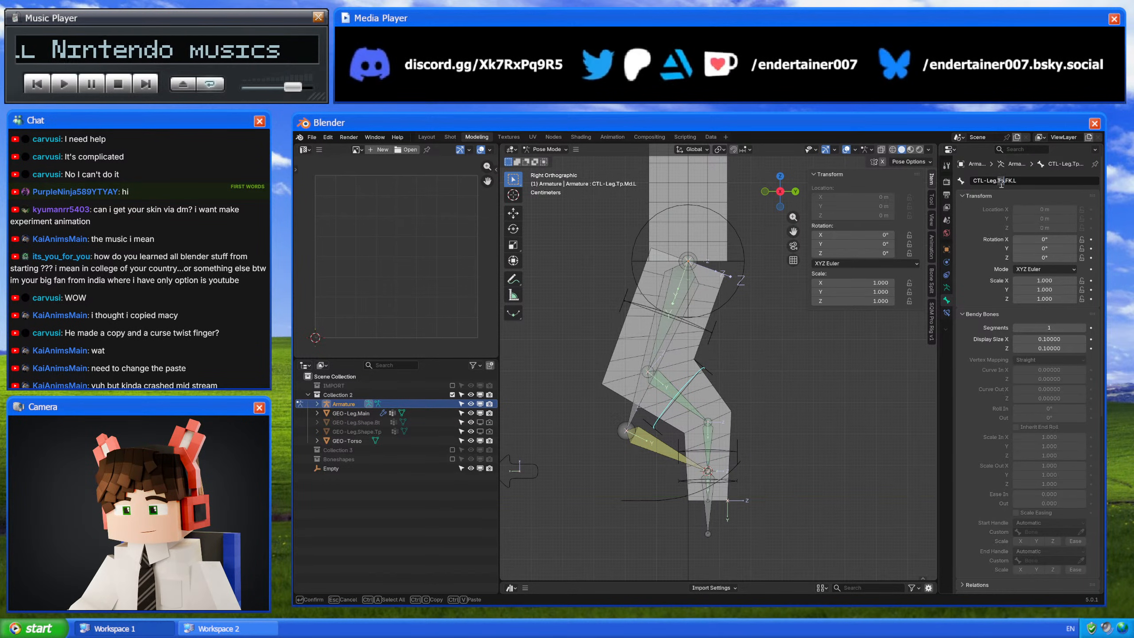
key(BackSpace)
key(BackSpace)
text(Md)
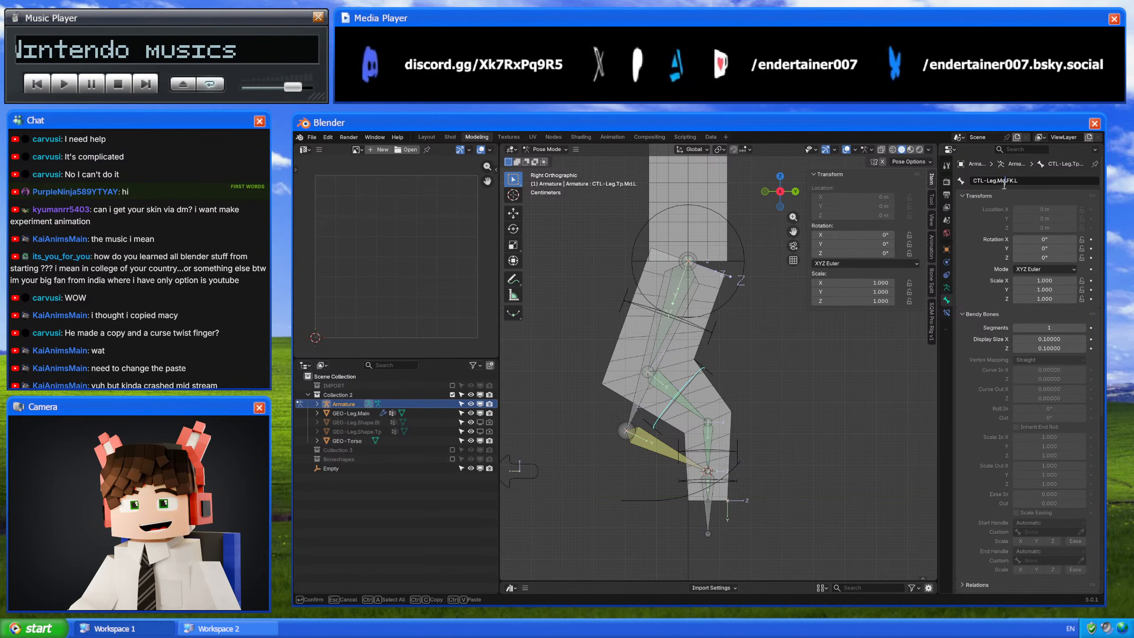
key(Return)
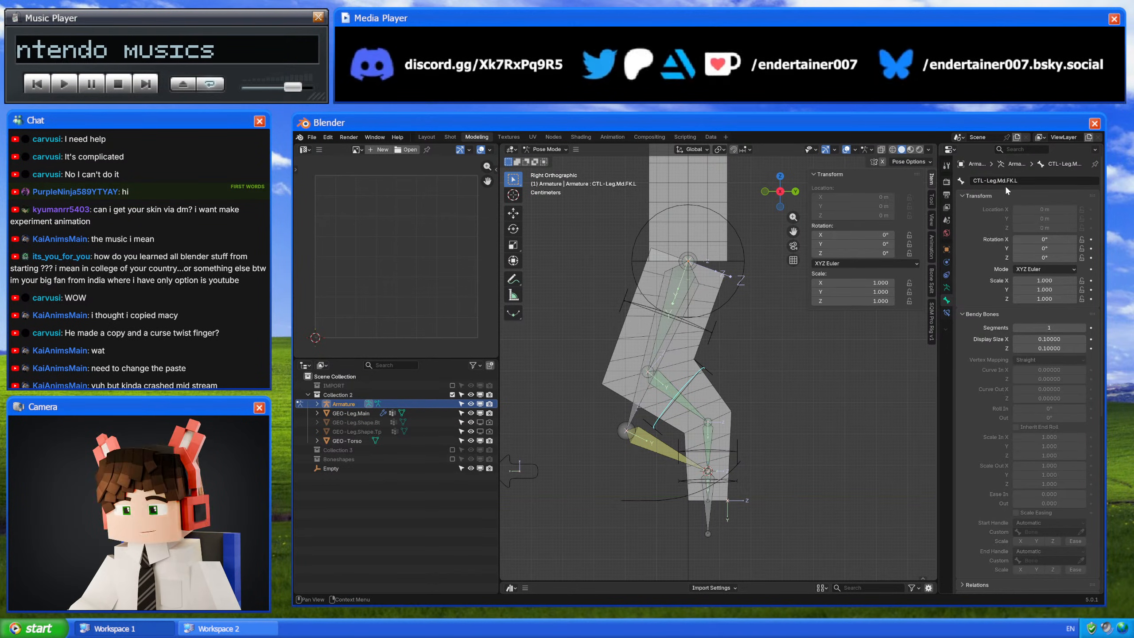
Step: Check the names of the lower leg and ankle FK controls and stop soloing the Leg.L (FK) bone collection
click(734, 449)
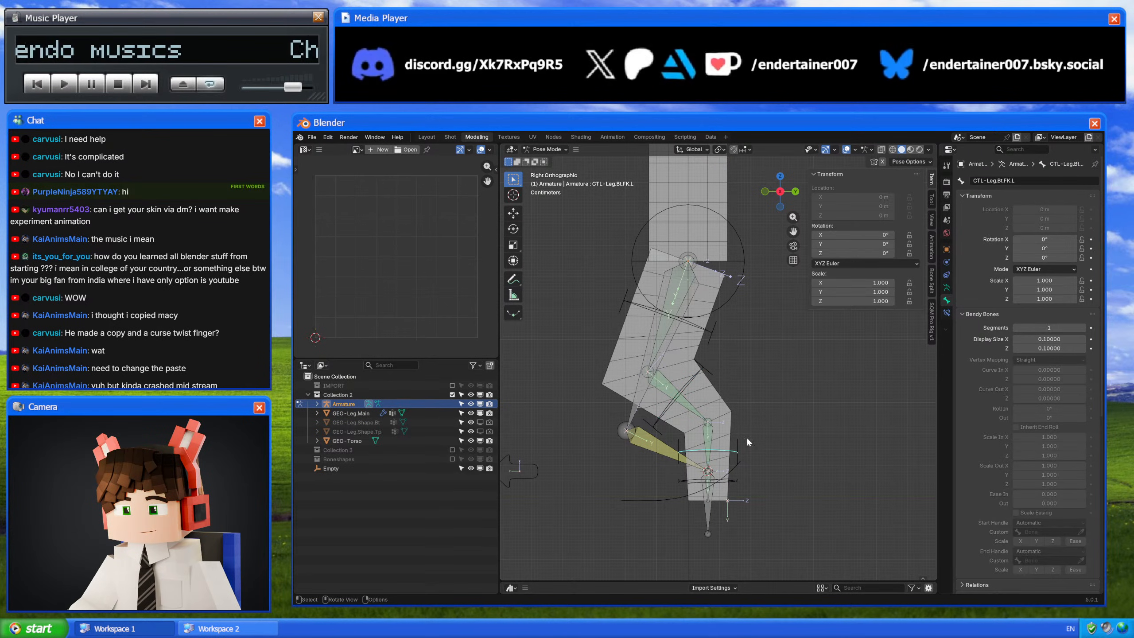
click(720, 481)
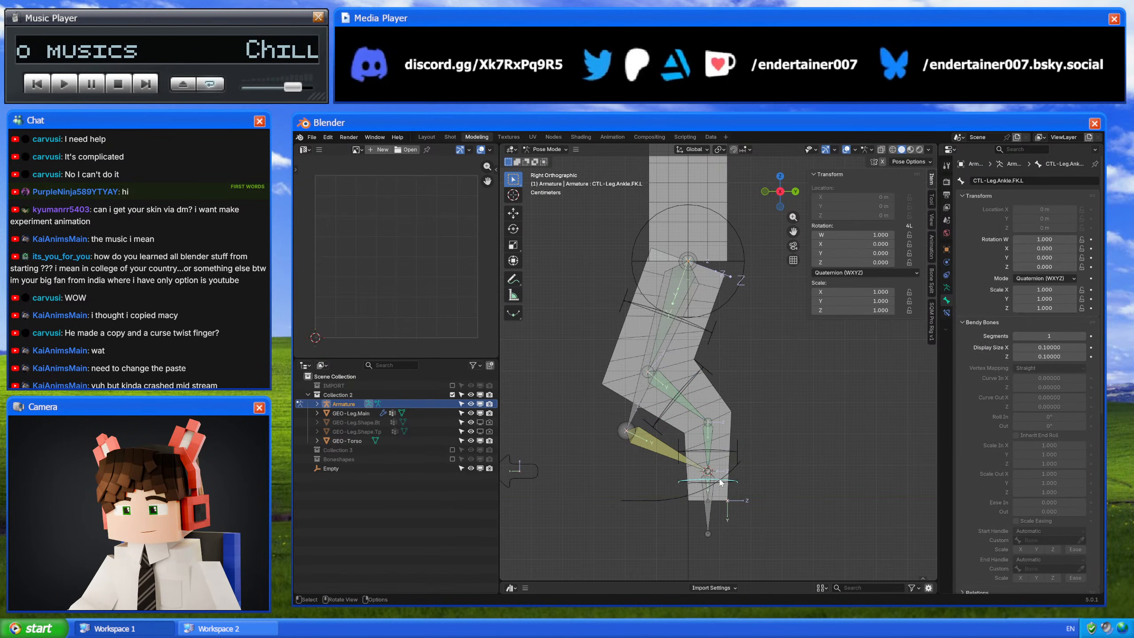
click(947, 287)
click(1065, 271)
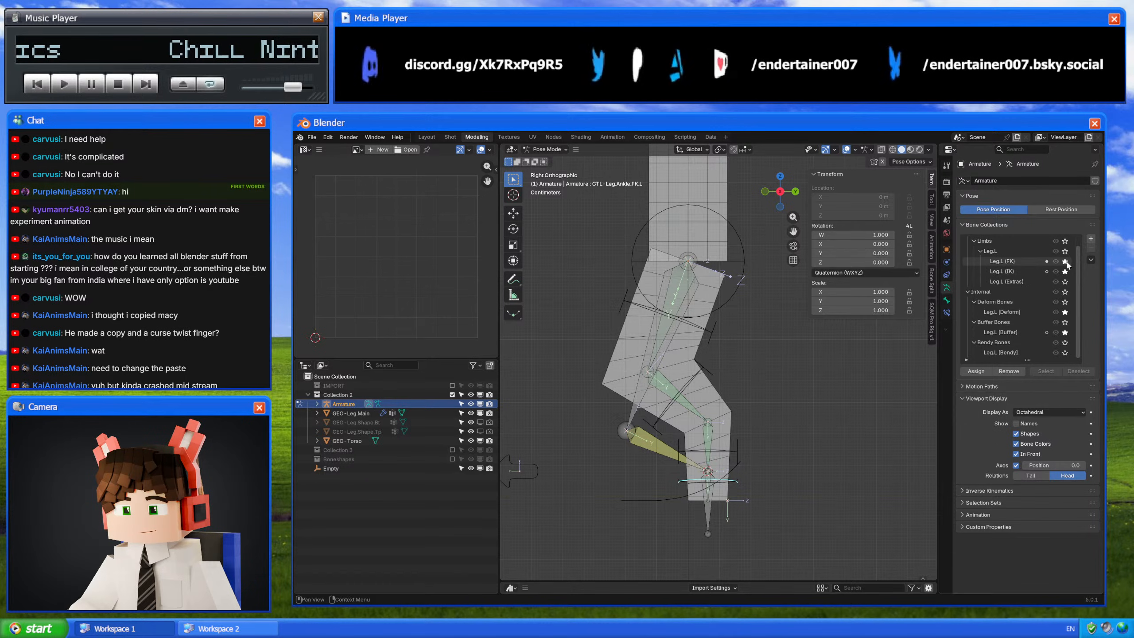
Step: Rename the middle leg's IK control bone as CTL-Leg.Md.IK.L, reusing the upper IK control's name
click(947, 300)
click(699, 331)
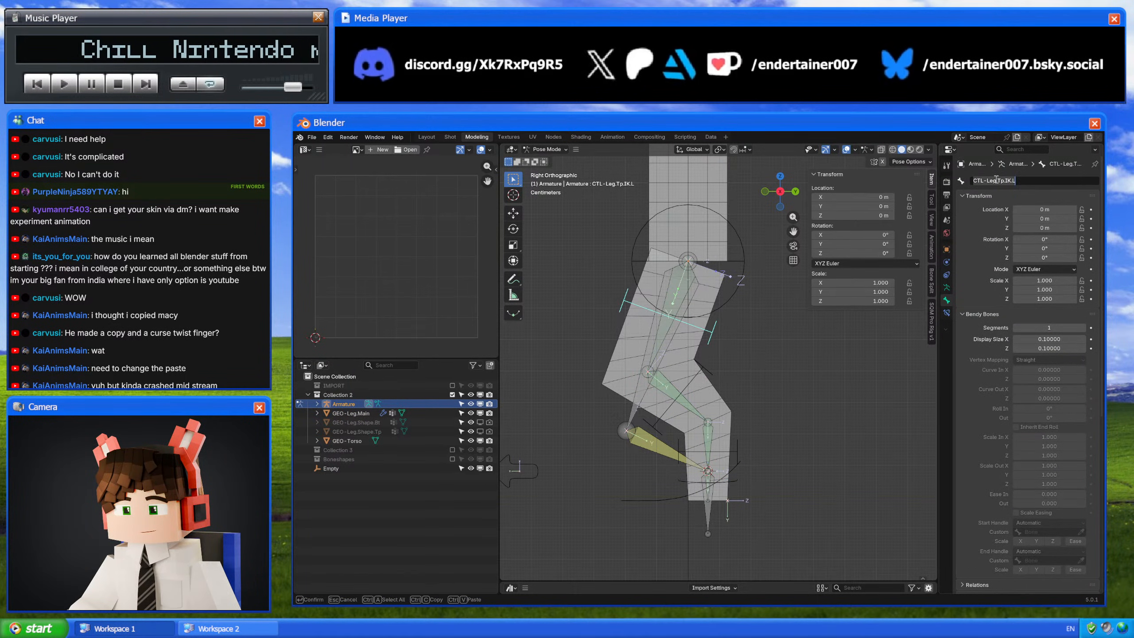
click(702, 372)
click(1004, 180)
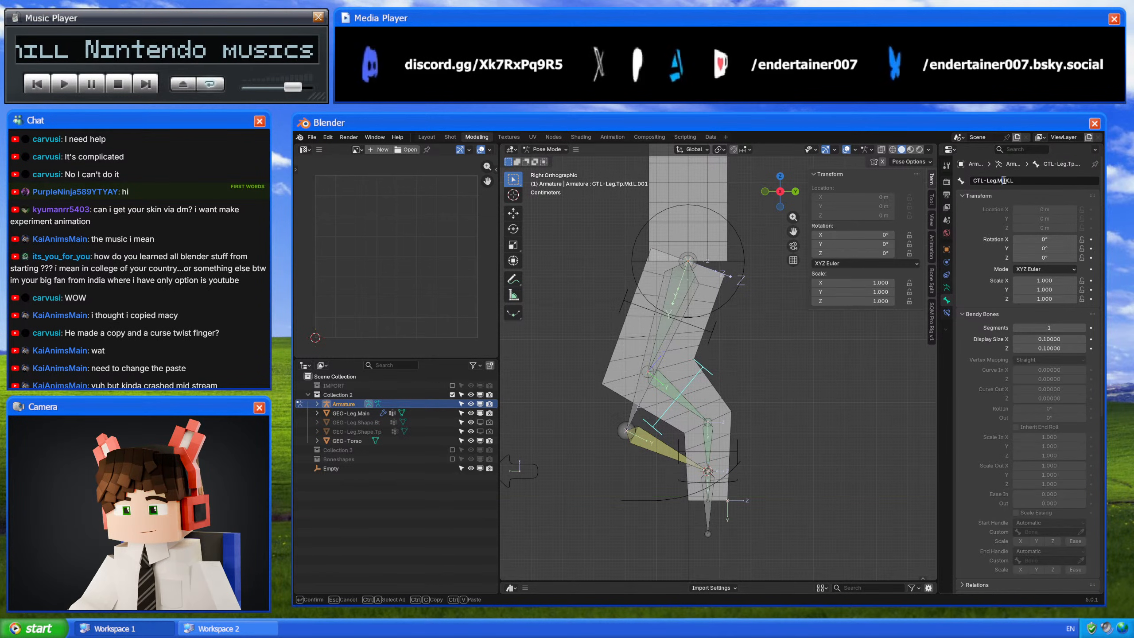
key(Return)
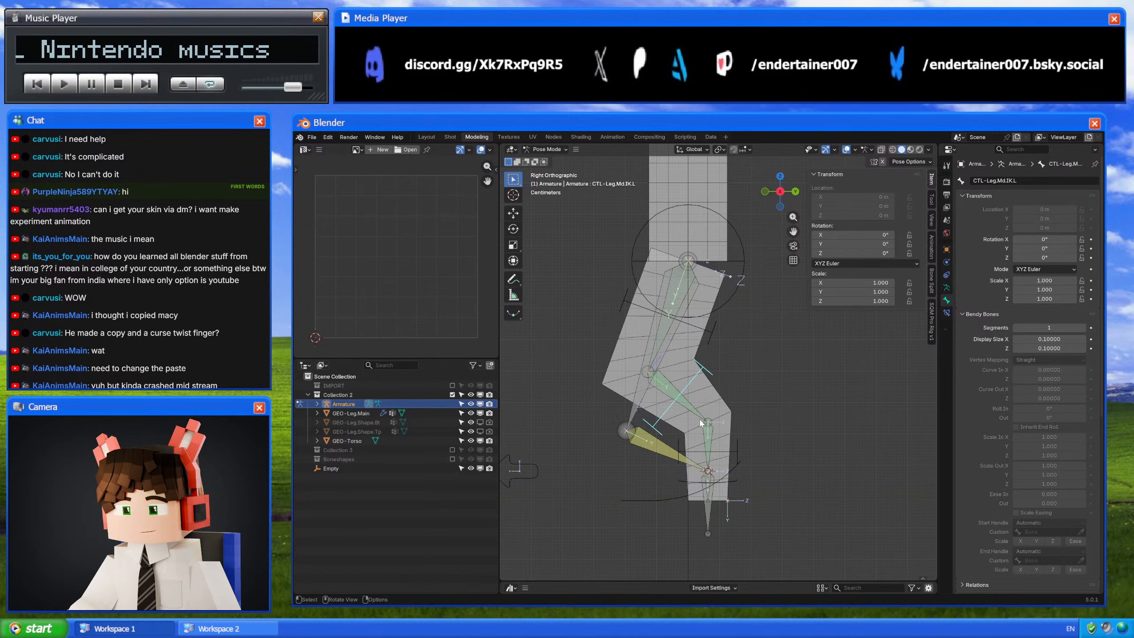
Step: Rename the lower leg's IK control bone to follow the naming pattern of the other leg IK controls
click(737, 445)
click(1023, 180)
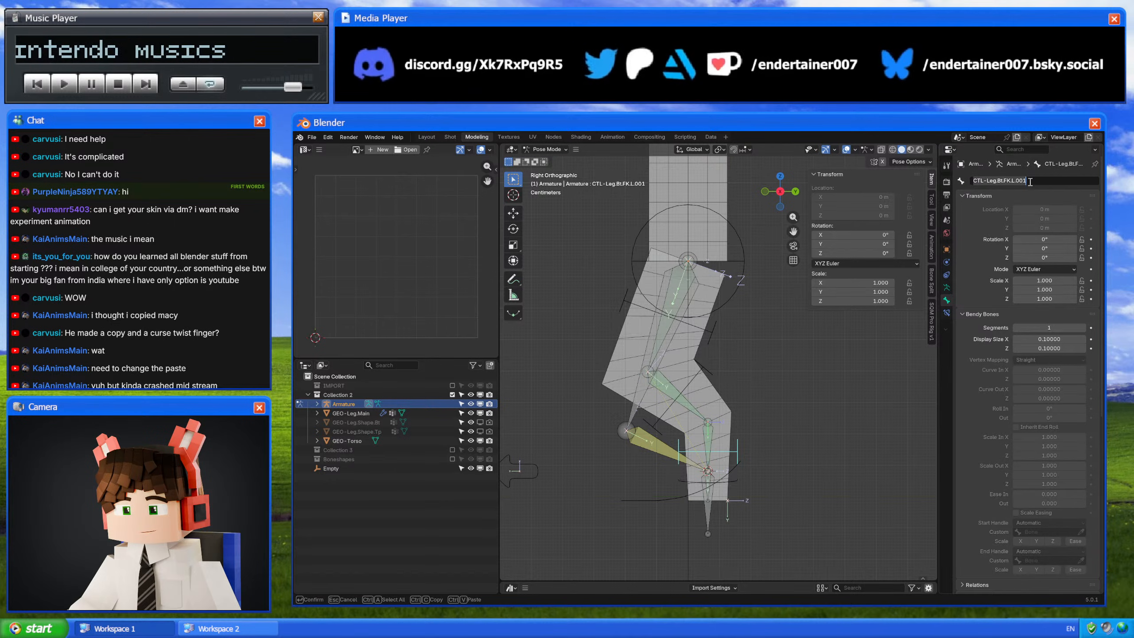
text(CTL-Leg.Tp.IK.L)
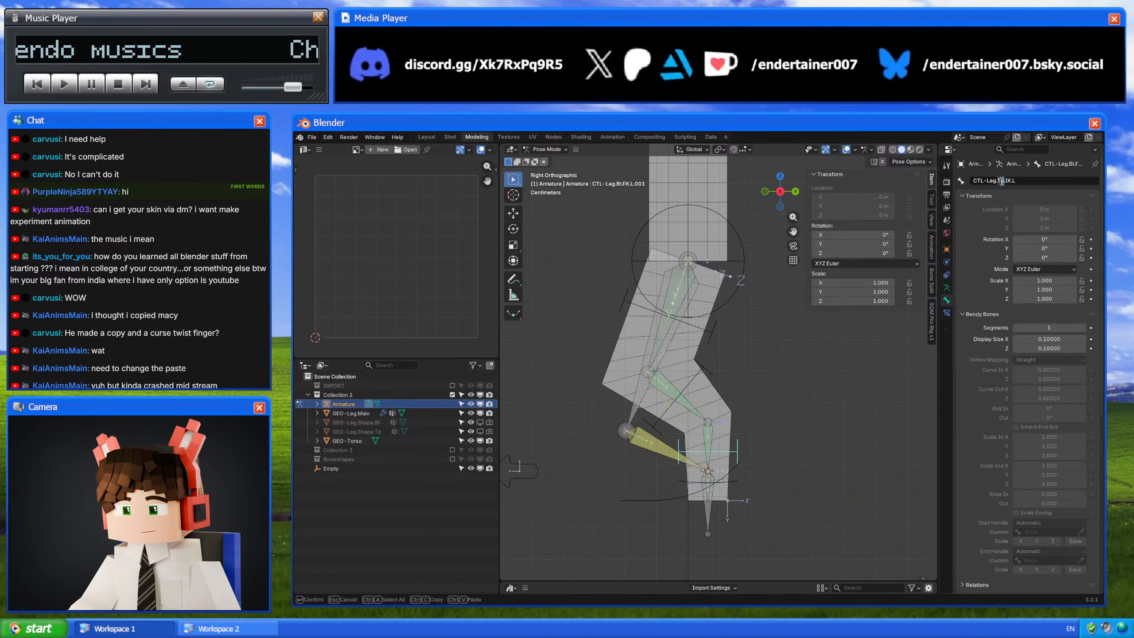
key(Return)
Step: Check the names of the ankle, foot, buffer, pivot and pole bones and the pole's custom shape settings
click(728, 481)
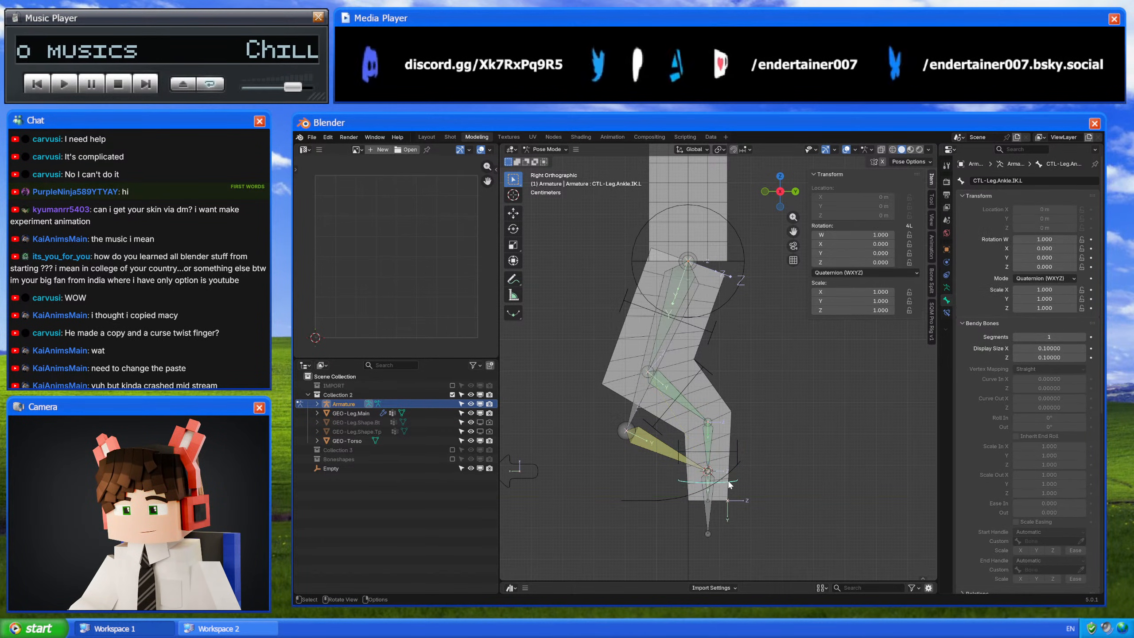
click(727, 481)
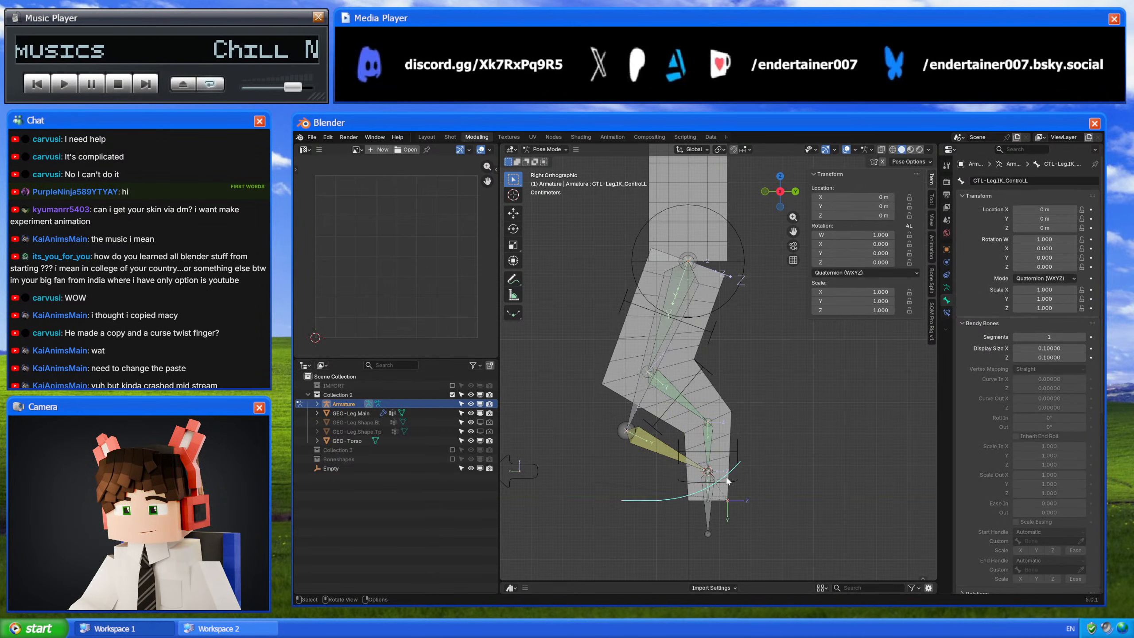
click(640, 445)
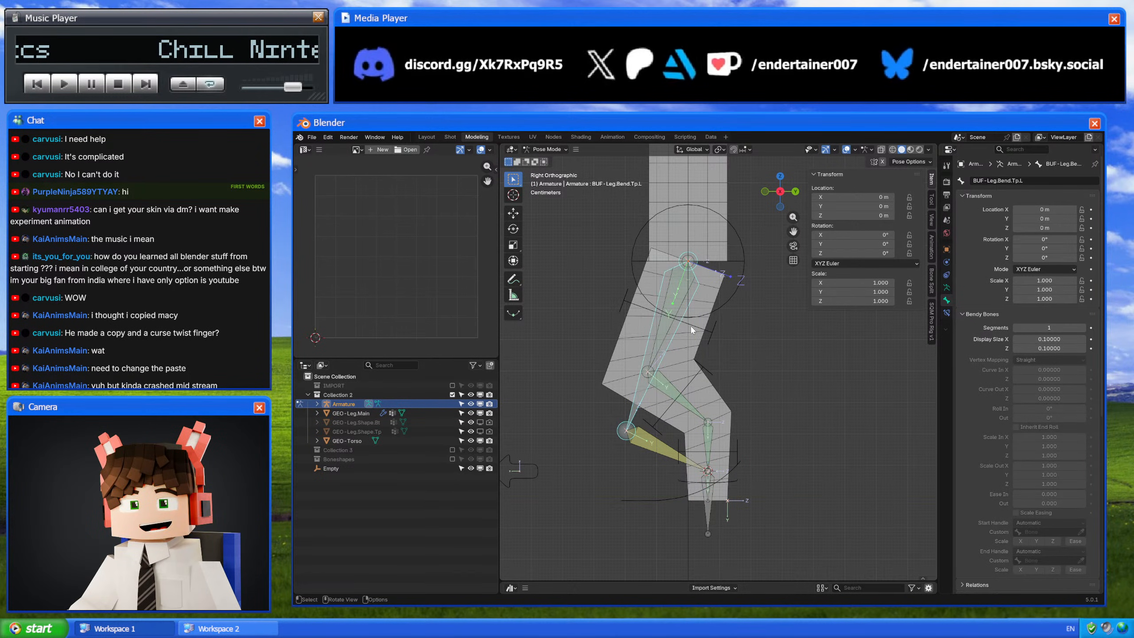
click(712, 316)
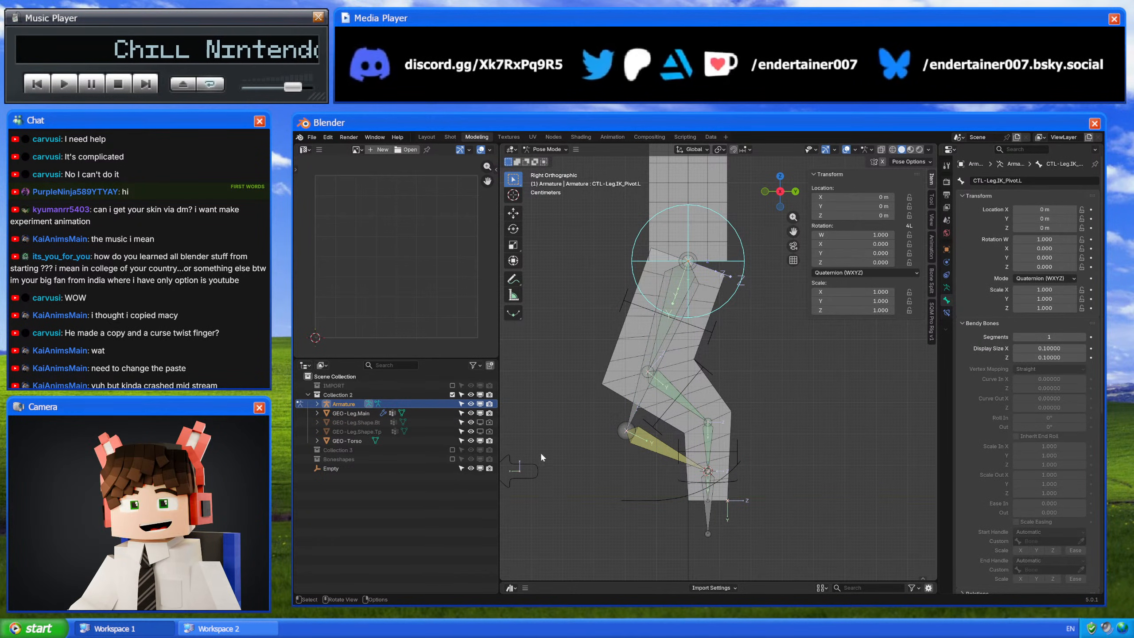
click(532, 465)
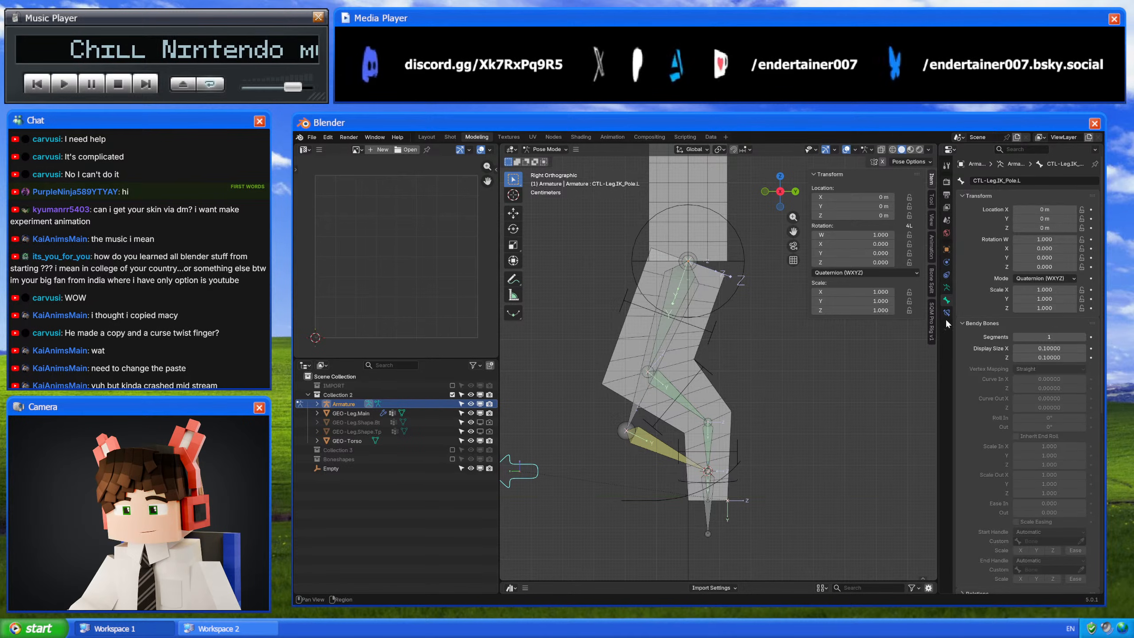
scroll(962, 430, down, 12)
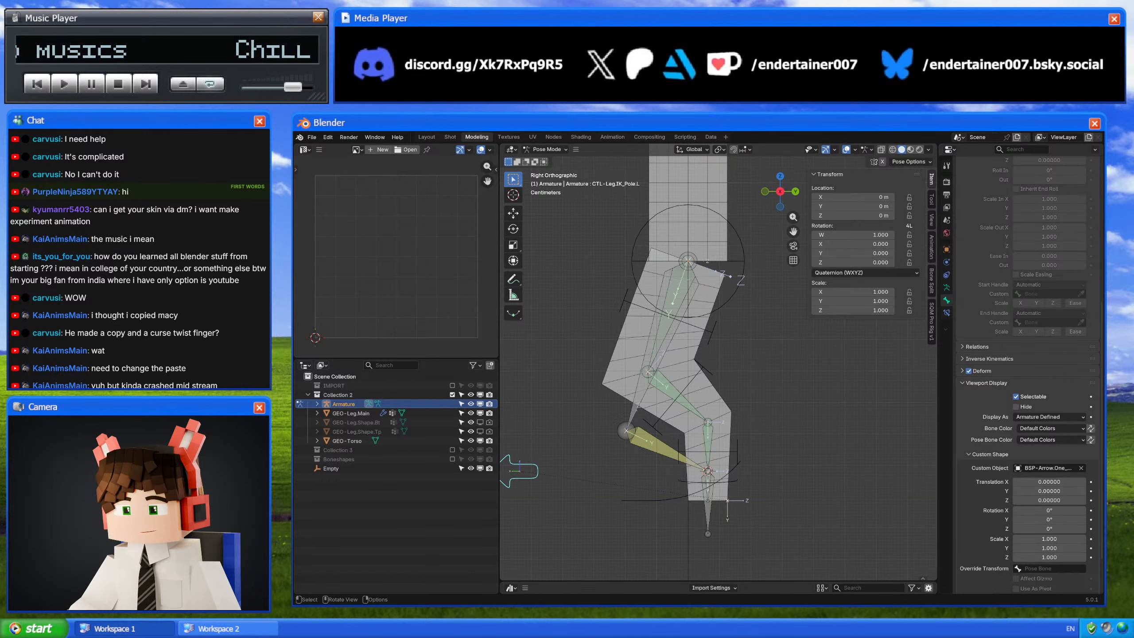
Step: Try moving the leg's main IK control to test how the leg follows it
shift+middle_drag(735, 404, 757, 350)
click(757, 416)
key(g)
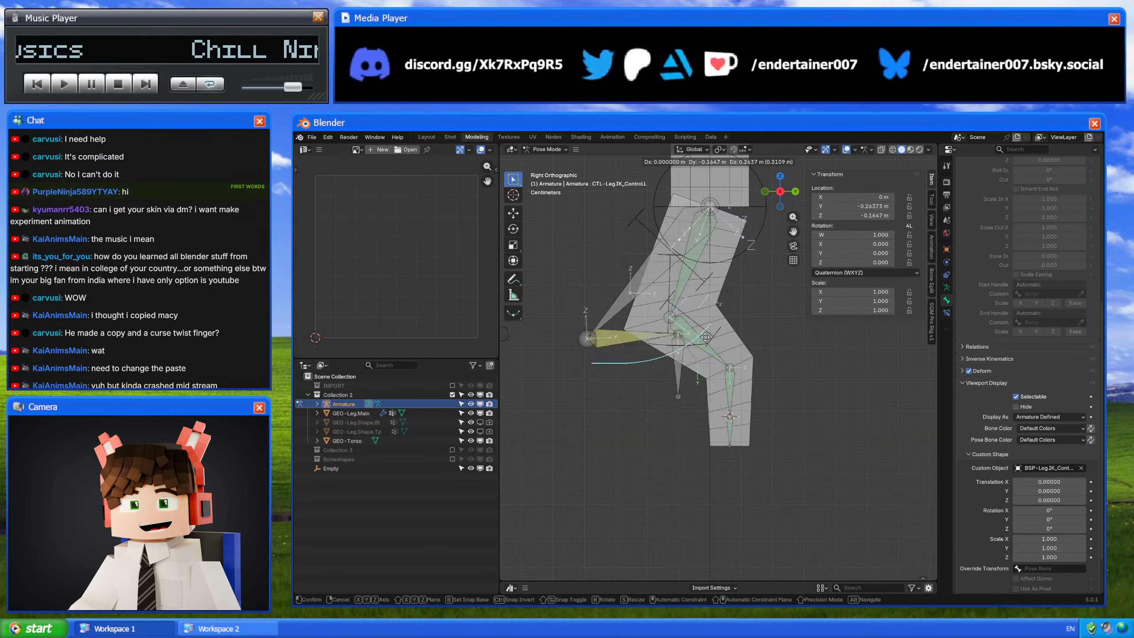
right_click(695, 402)
shift+middle_drag(694, 401, 679, 430)
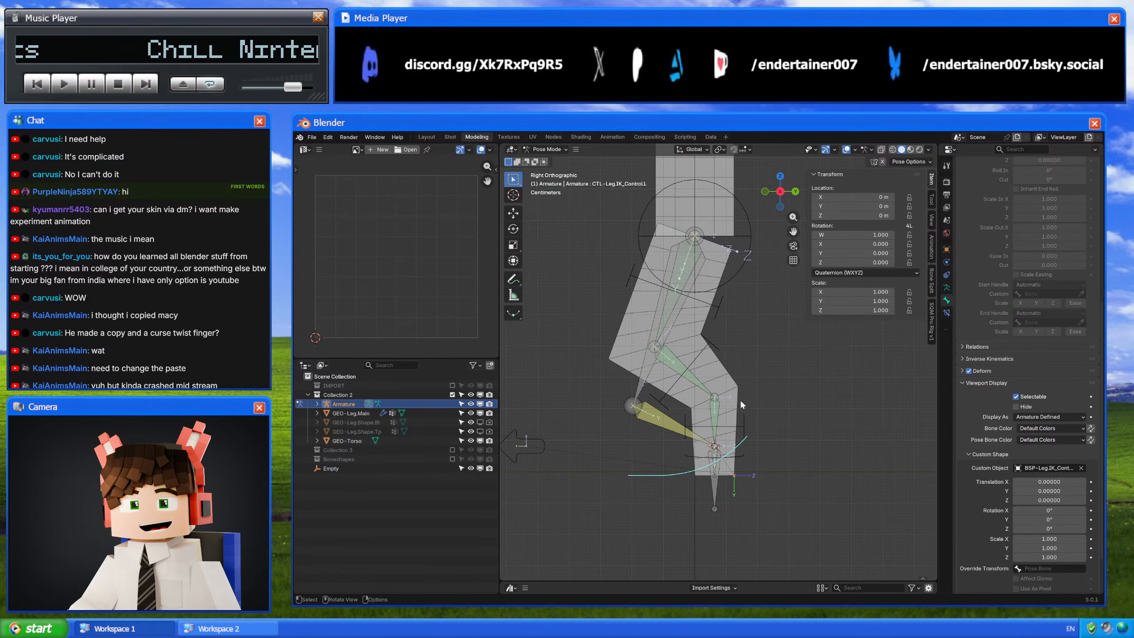
Step: Duplicate the Copy Trans To FK constraint on the upper leg's deform bone DEF-Leg.Tp.L
click(674, 311)
click(947, 313)
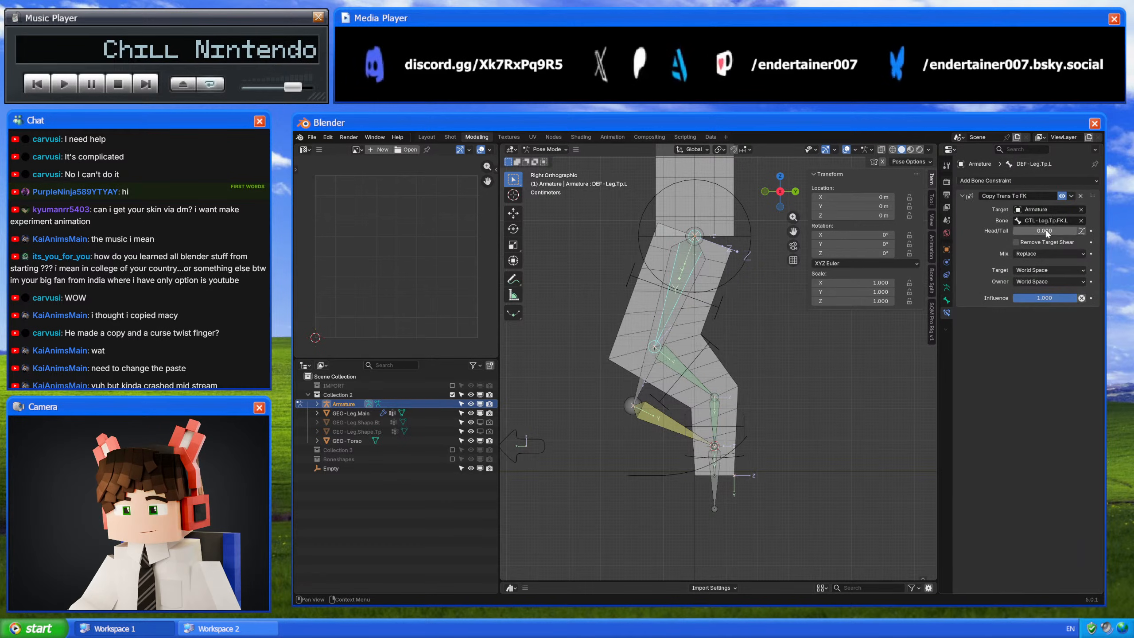
click(1072, 196)
click(1045, 215)
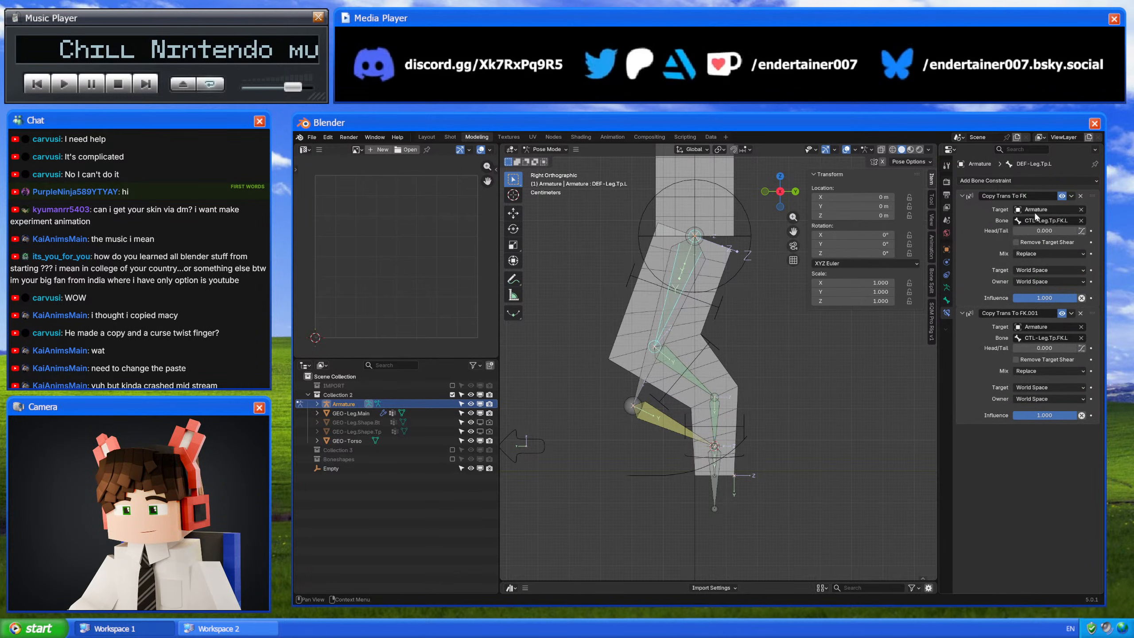
Step: Rename the duplicated constraint on the upper leg's deform bone to Copy Trans To IK
click(1024, 313)
click(1023, 313)
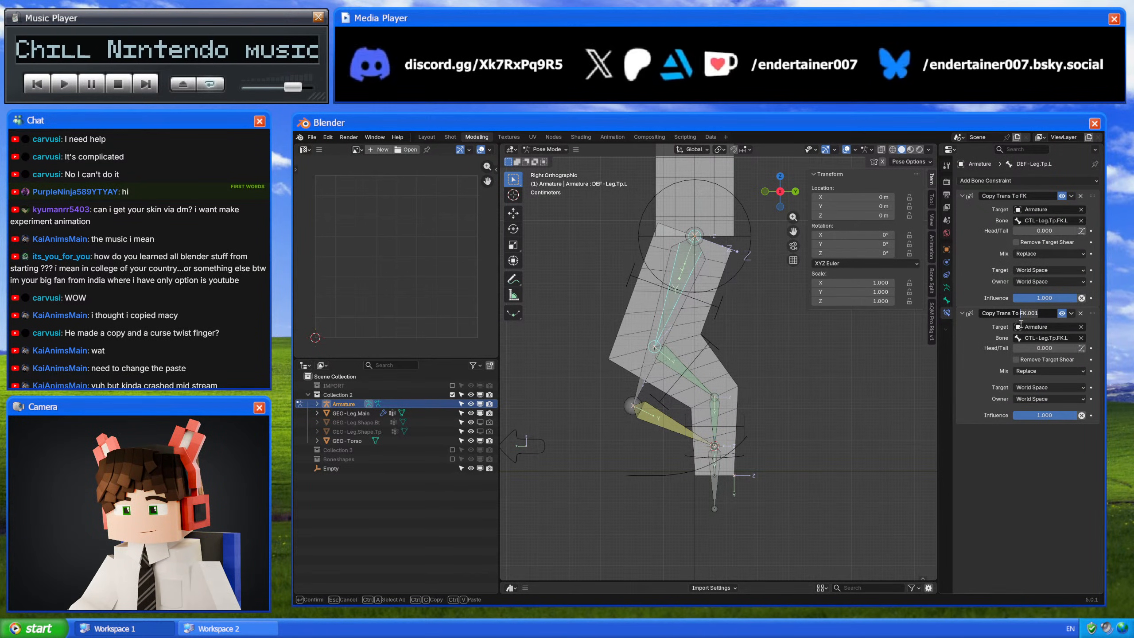
key(shift+End)
text(IK)
key(Return)
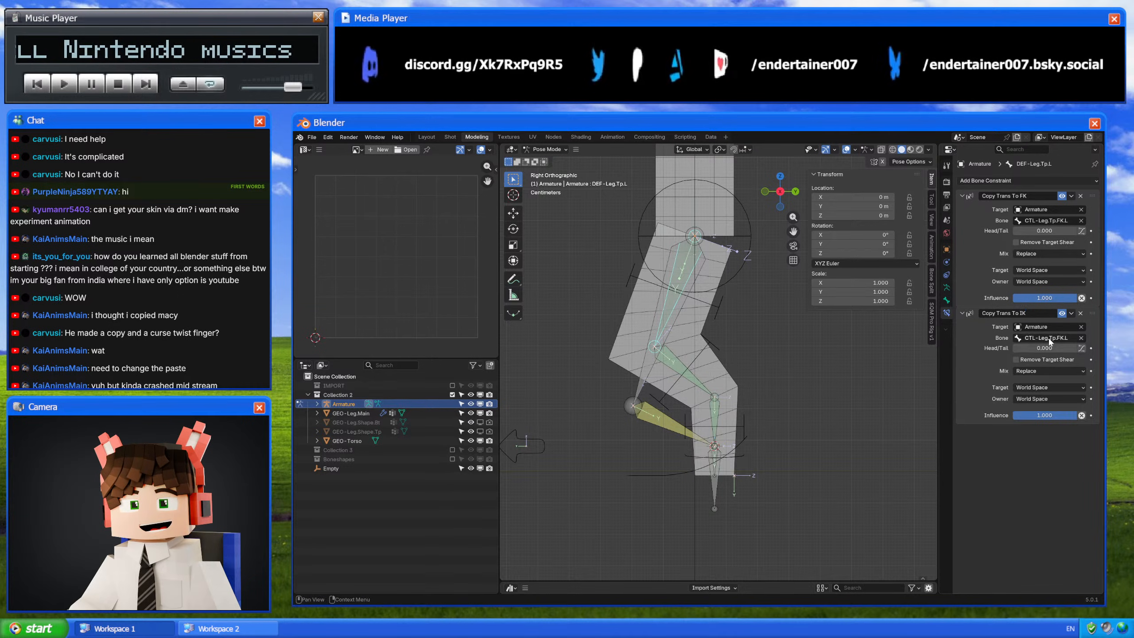
Step: Set the target bone of the upper leg's Copy Trans To IK constraint to CTL-Leg.Tp.IK.L
click(1049, 337)
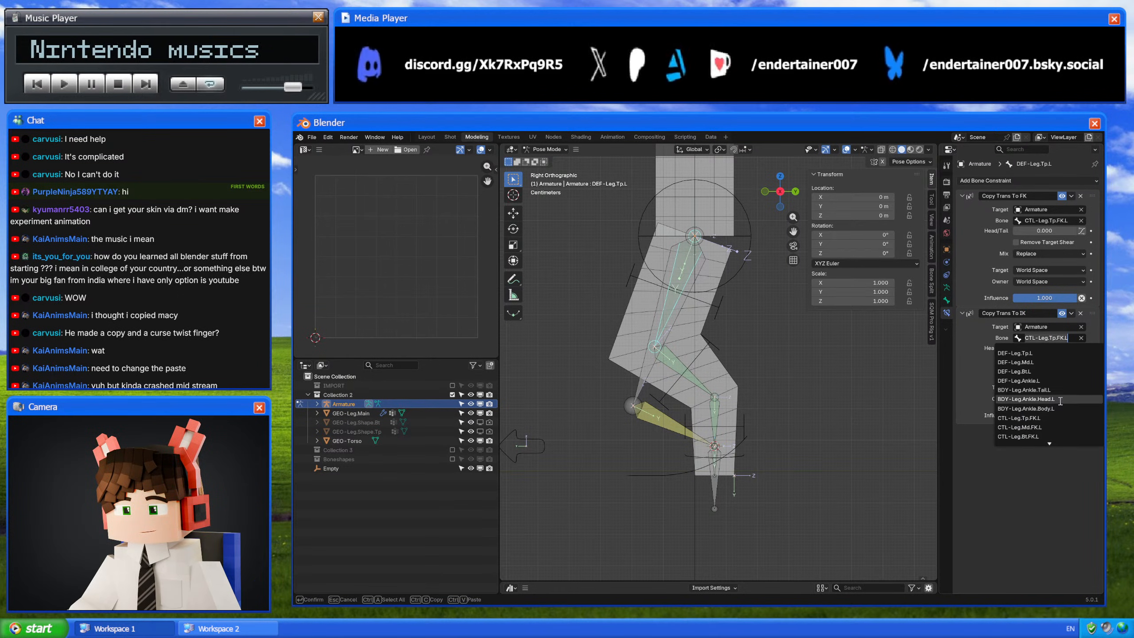
click(1062, 339)
key(BackSpace)
text(I)
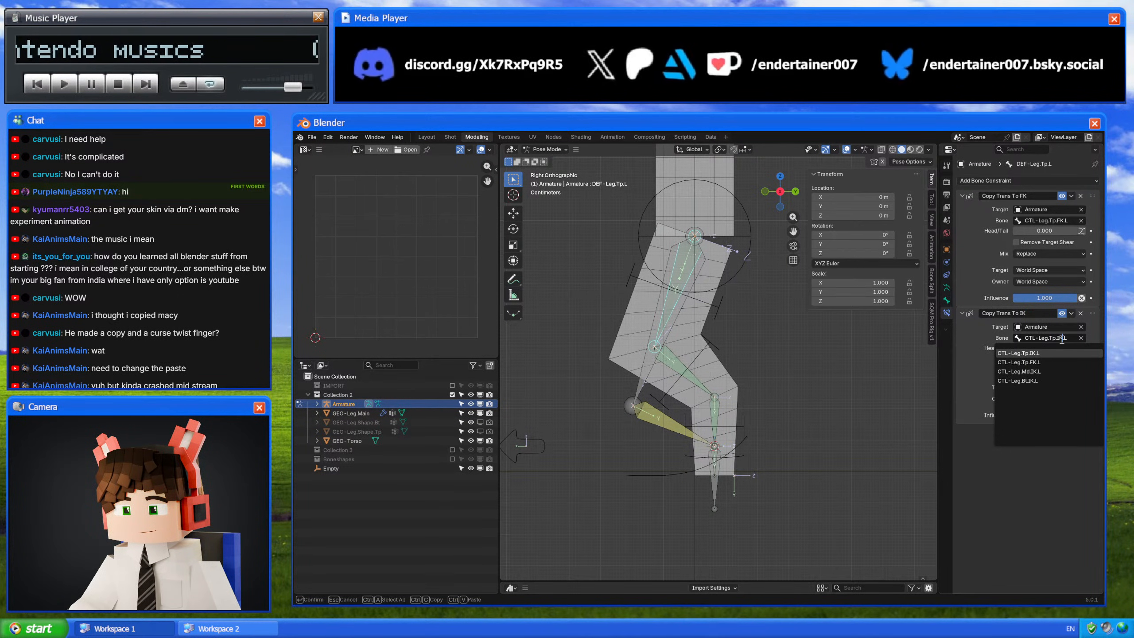
click(1022, 353)
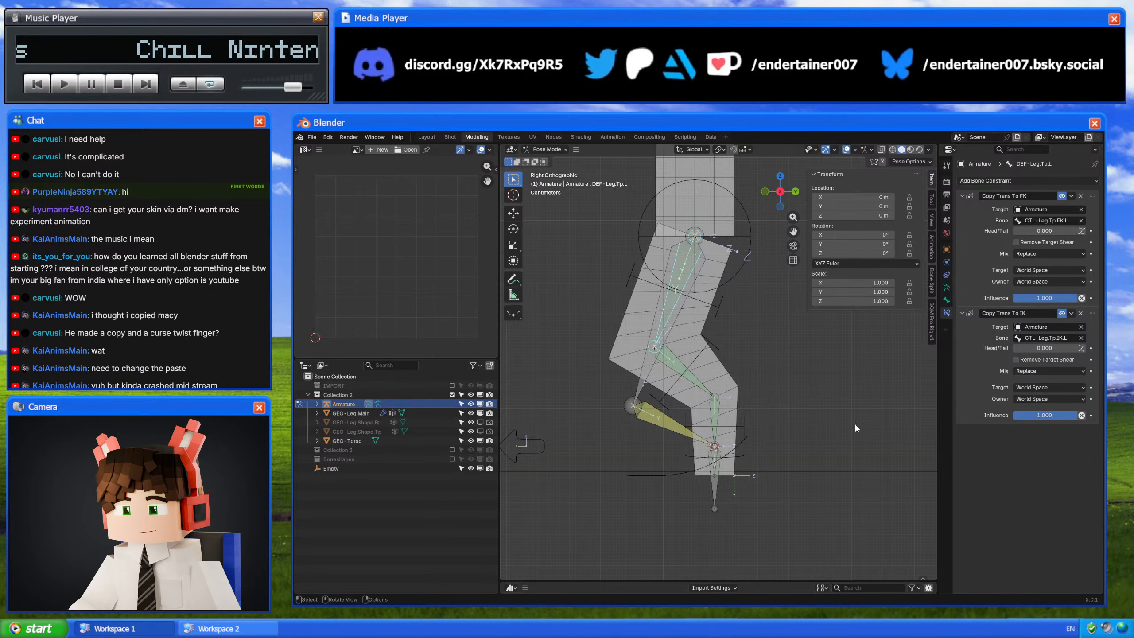
Step: Duplicate the Copy Trans To FK constraint on DEF-Leg.Md.L and rename the copy to Copy Trans To IK
click(685, 372)
click(1071, 196)
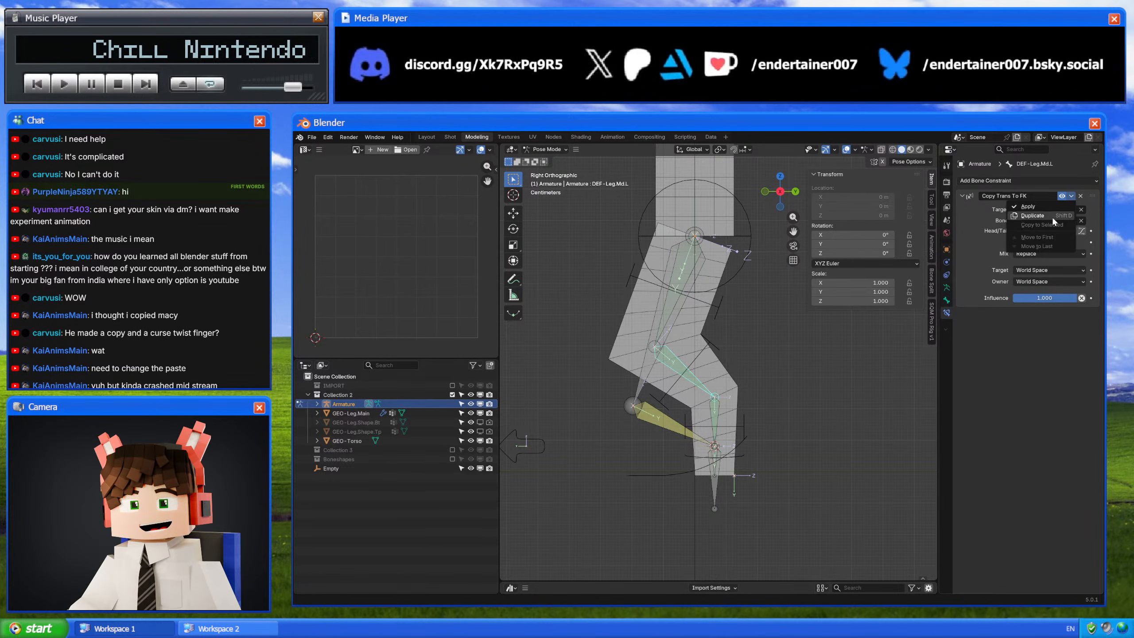
click(1052, 216)
click(1022, 312)
key(ctrl+c)
click(1020, 313)
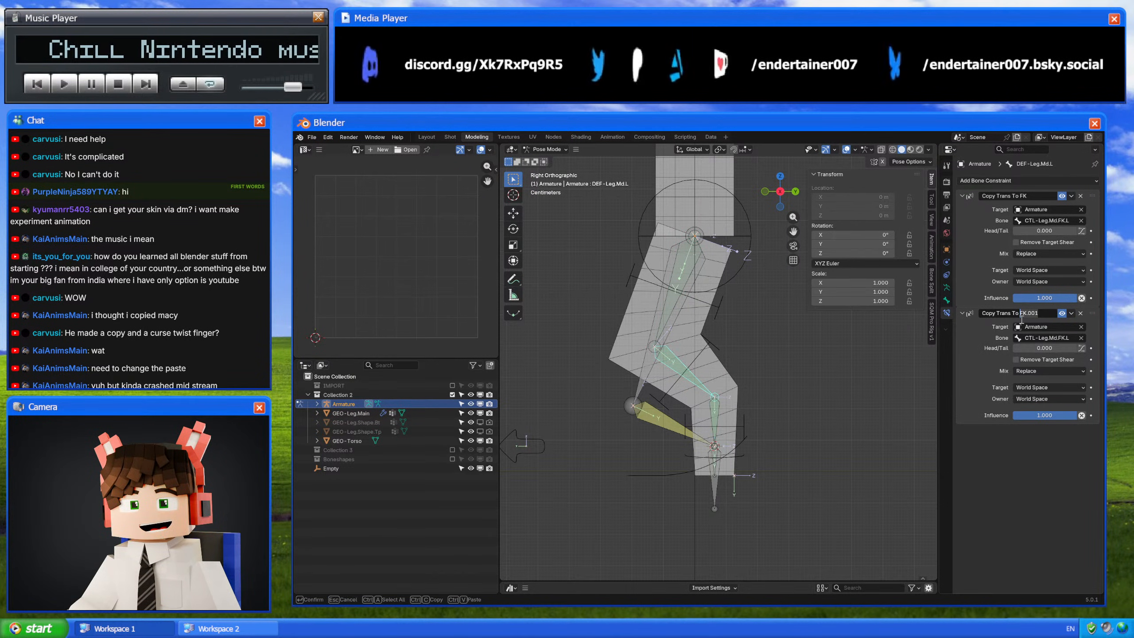
key(Delete)
key(Delete)
key(Delete)
key(Delete)
key(Delete)
key(Delete)
text(IK)
key(Return)
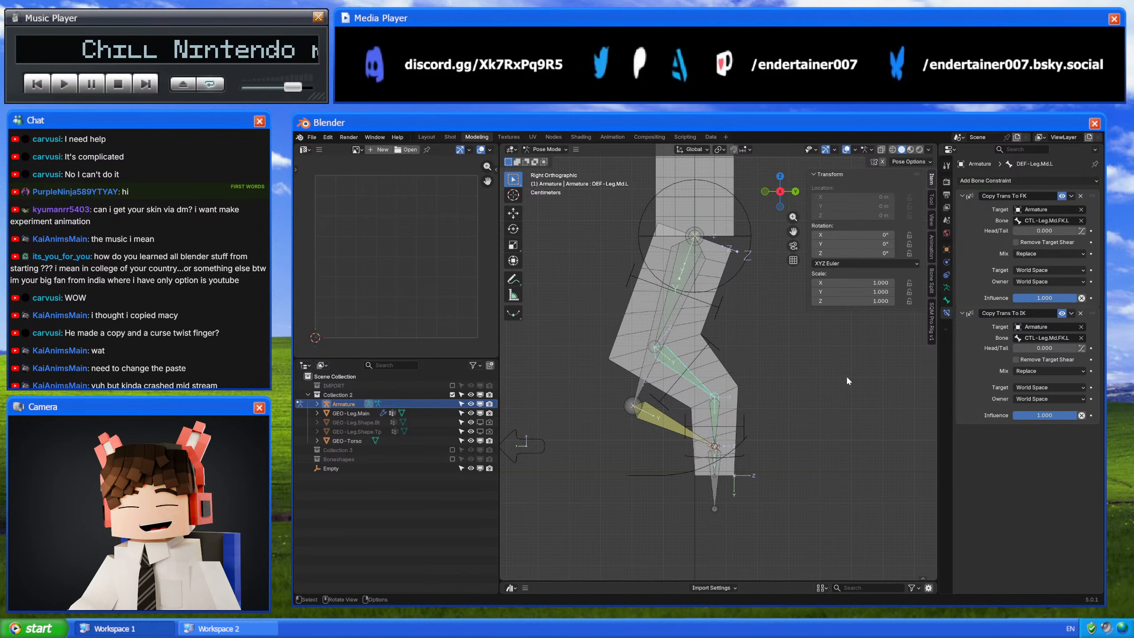
Step: Duplicate the Copy Transforms constraint on DEF-Leg.Bt.L and name the pair Copy Trans To FK and Copy Trans To IK
shift+middle_drag(836, 374, 827, 388)
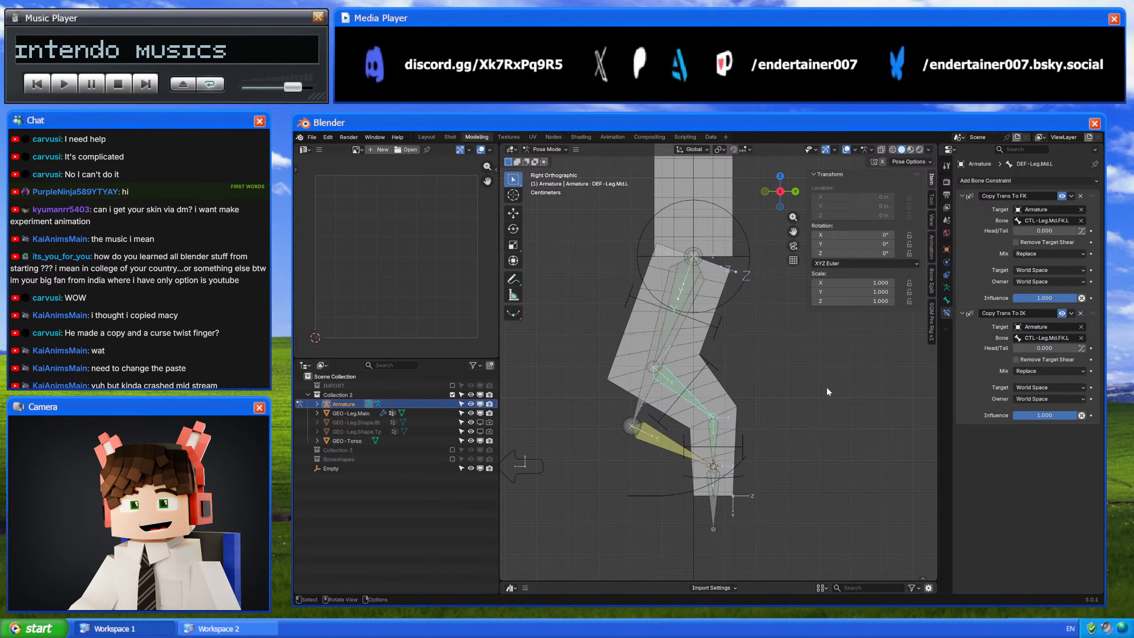
click(714, 432)
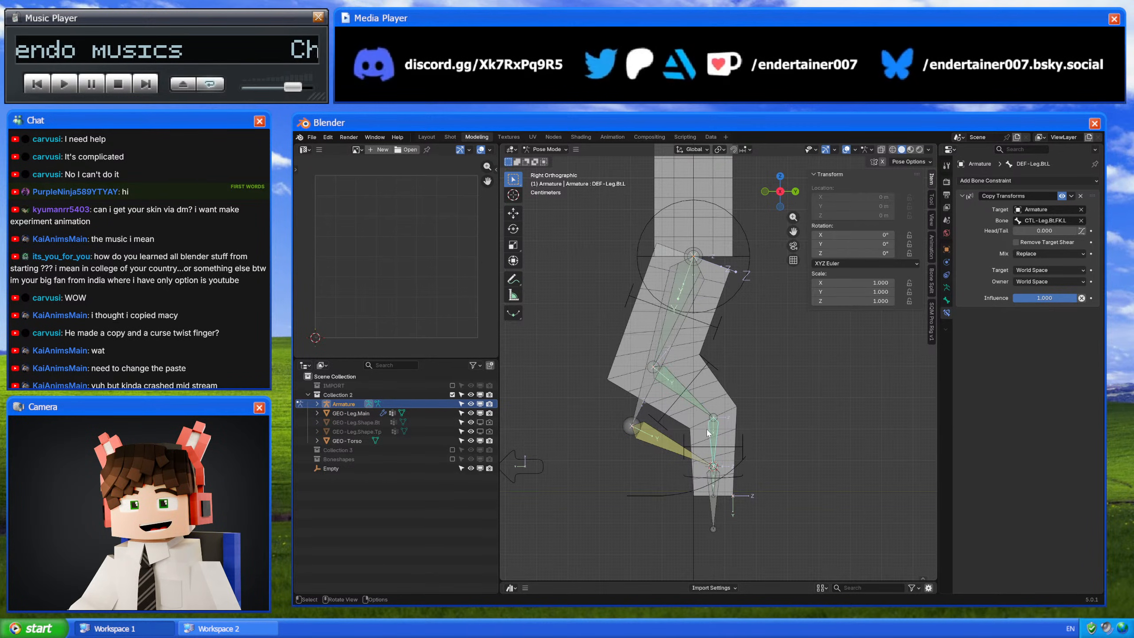
click(1071, 196)
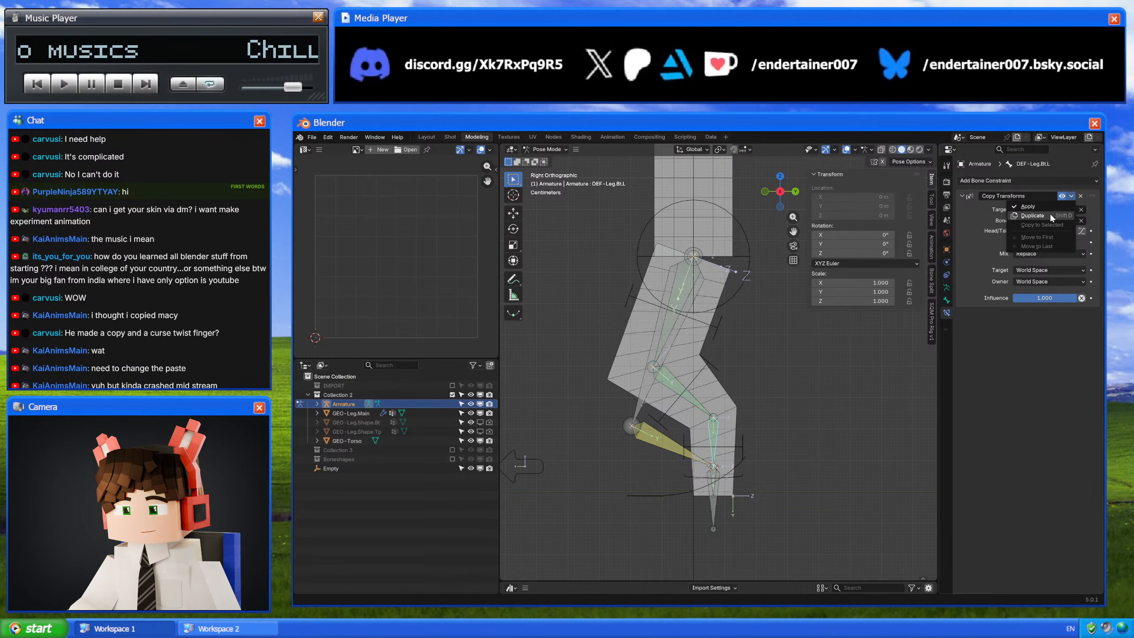
click(1049, 215)
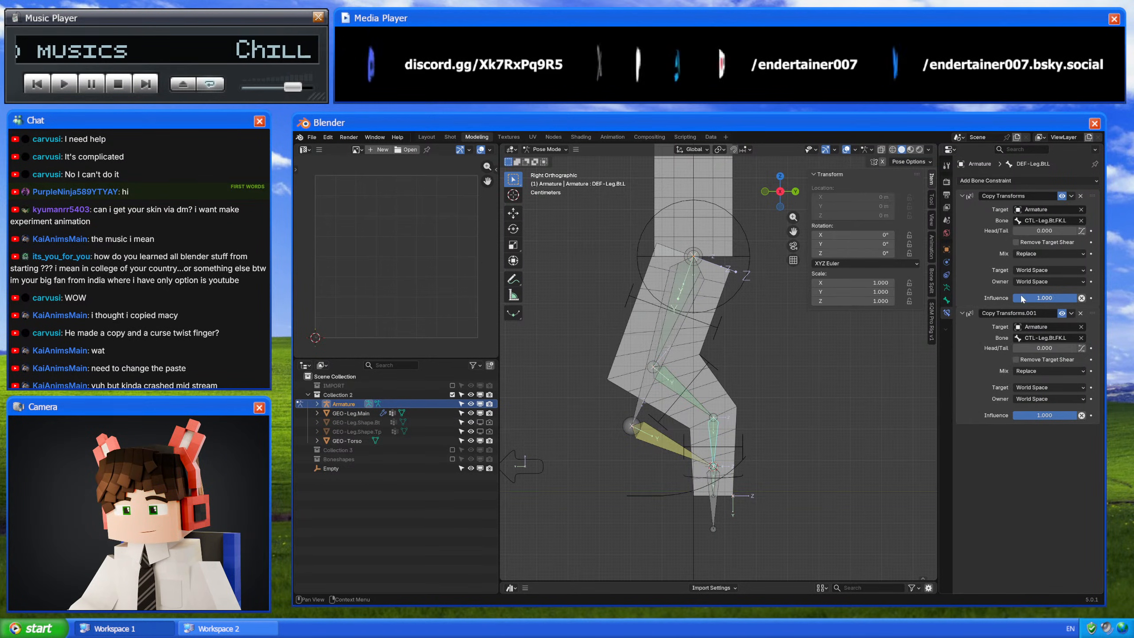
click(1030, 198)
key(ctrl+v)
click(845, 383)
click(1034, 315)
key(ctrl+v)
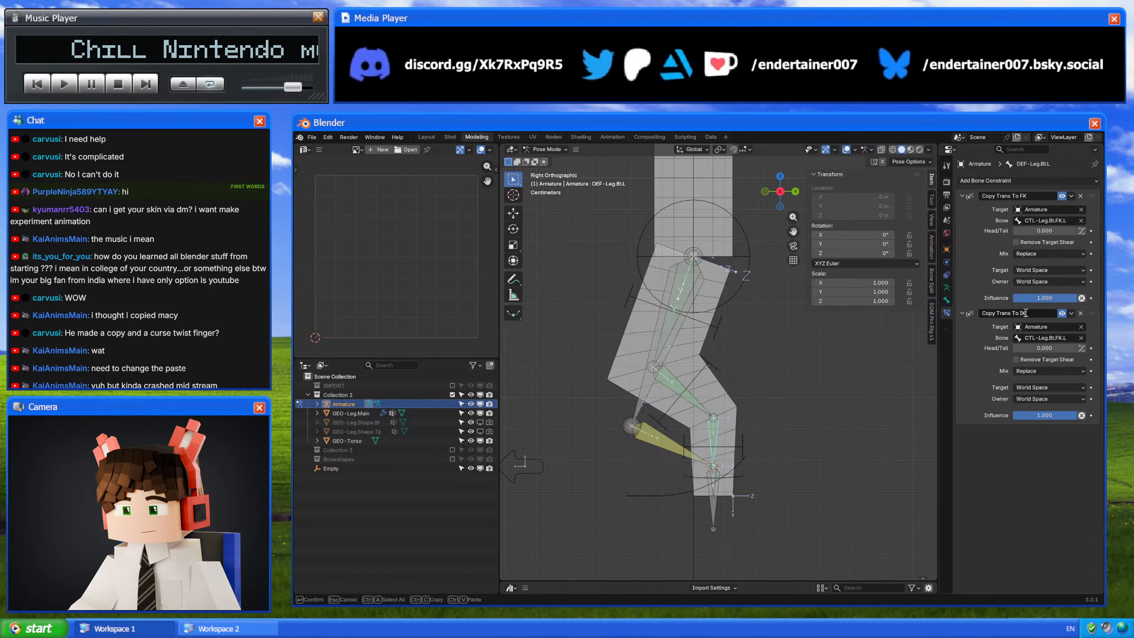
key(Return)
Step: Set the target bone of DEF-Leg.Bt.L's Copy Trans To IK constraint to CTL-Leg.Bt.IK.L
click(1053, 338)
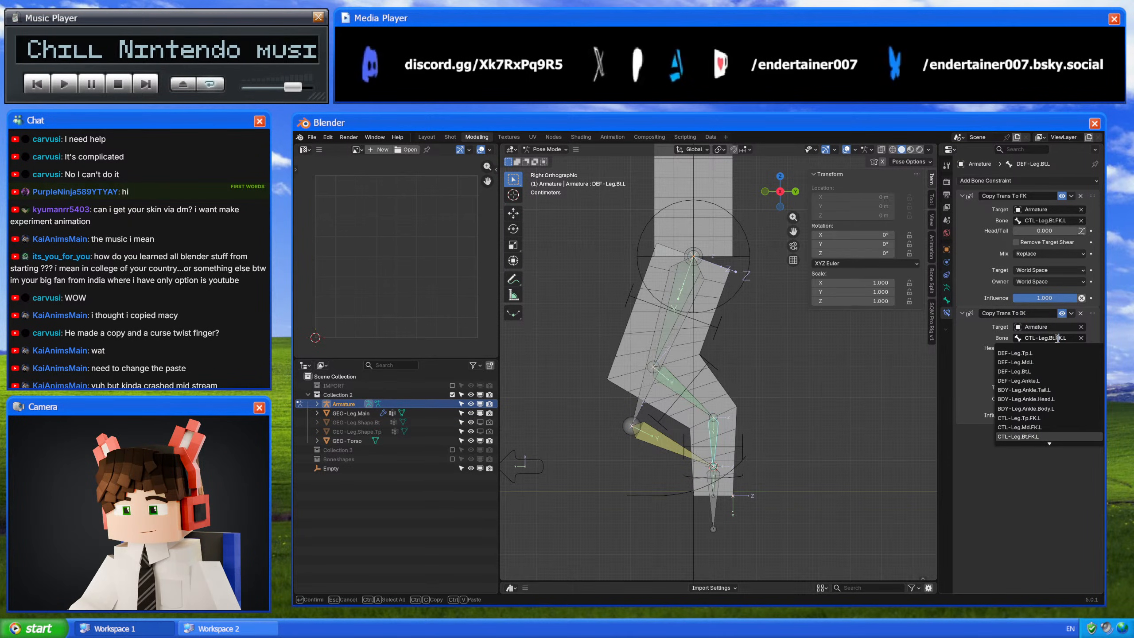
double_click(1059, 337)
text(IK)
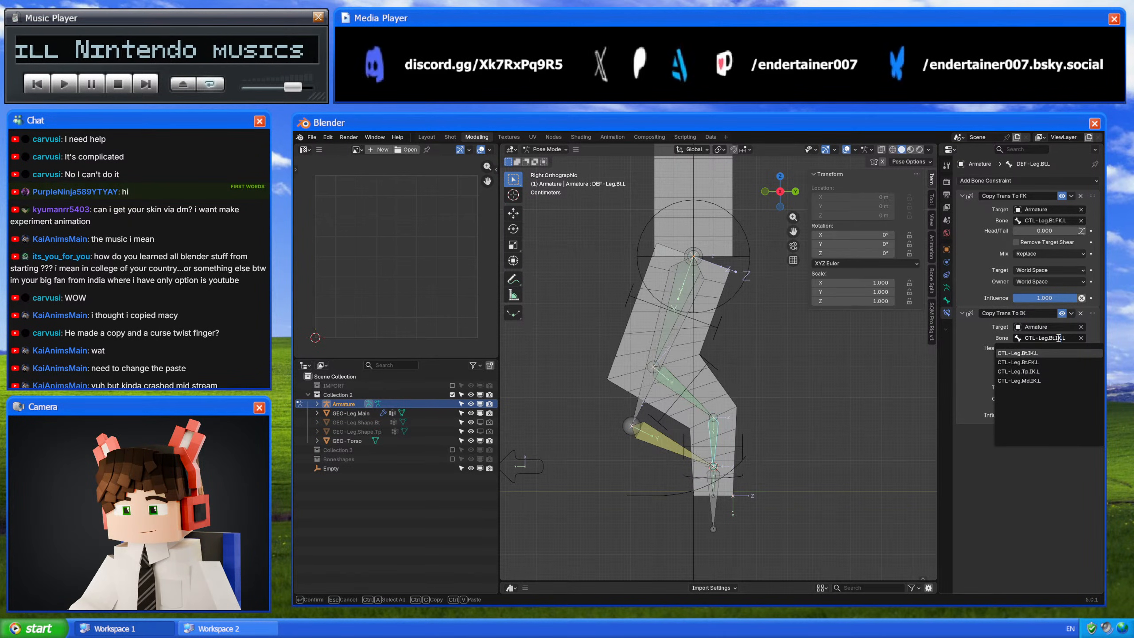
click(1042, 353)
Step: Set the target bone of DEF-Leg.Md.L's Copy Trans To IK constraint to CTL-Leg.Md.IK.L
click(713, 407)
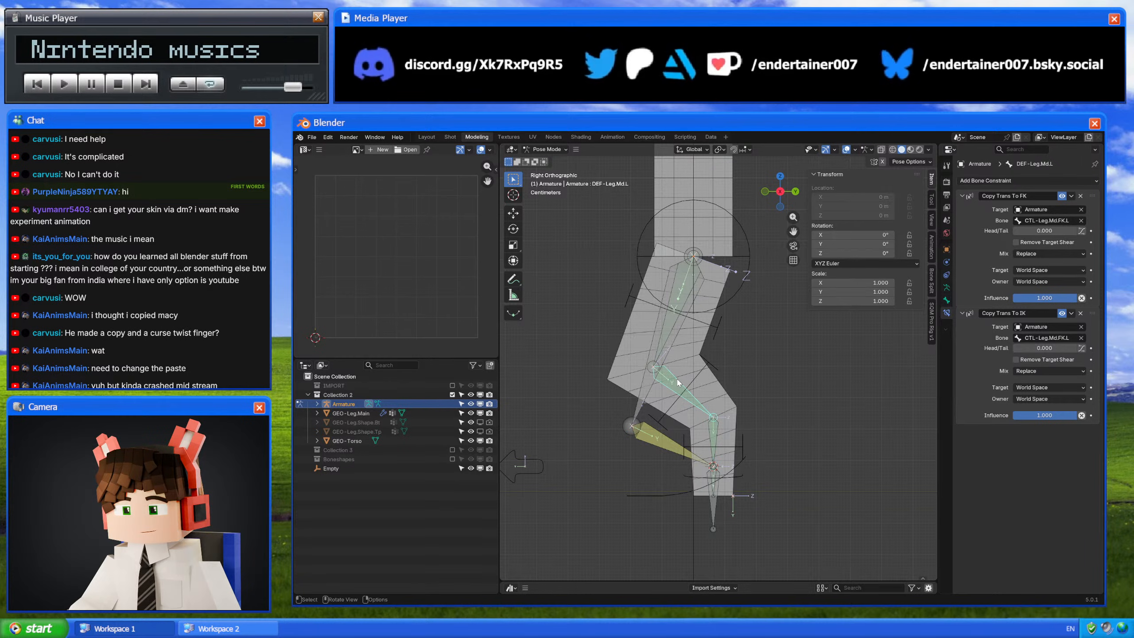
click(1050, 338)
click(1065, 338)
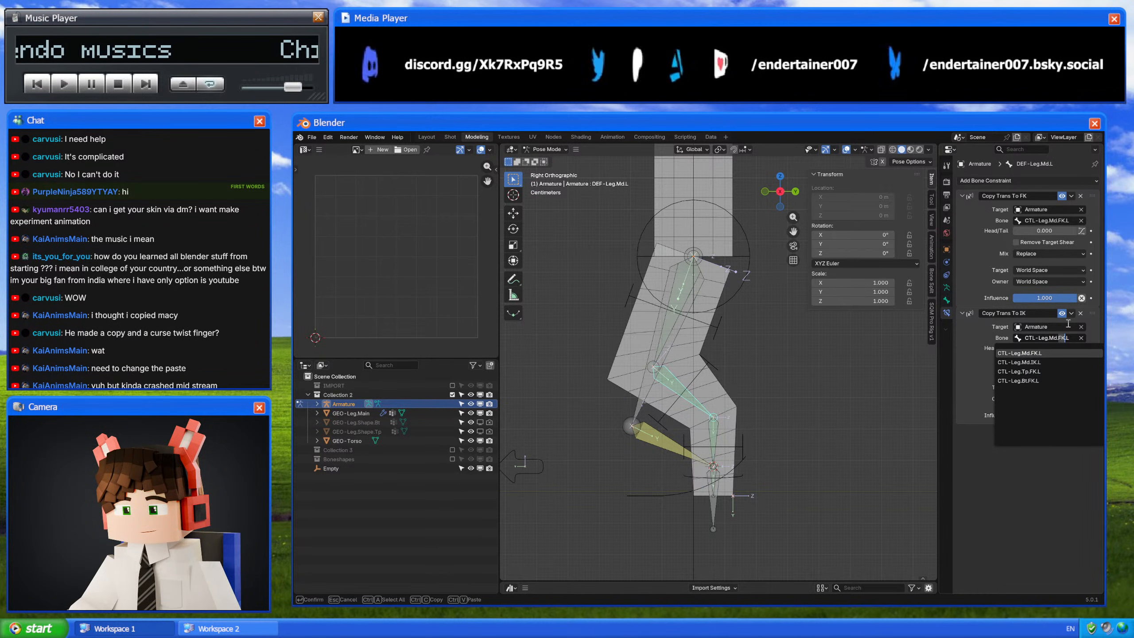
key(BackSpace)
key(BackSpace)
text(IK)
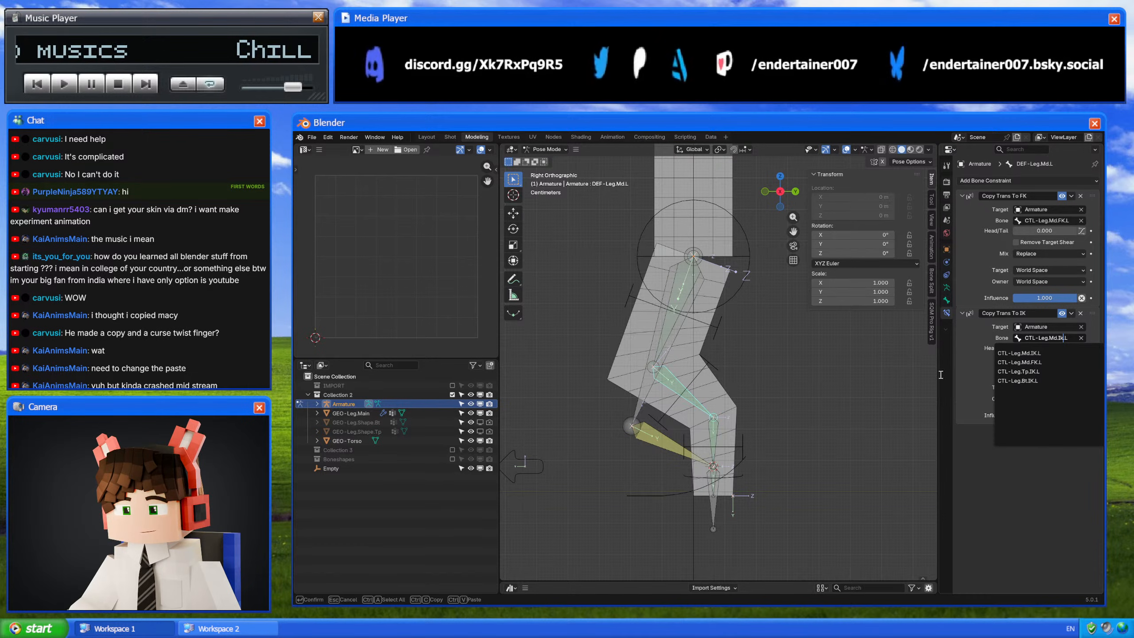
click(1013, 353)
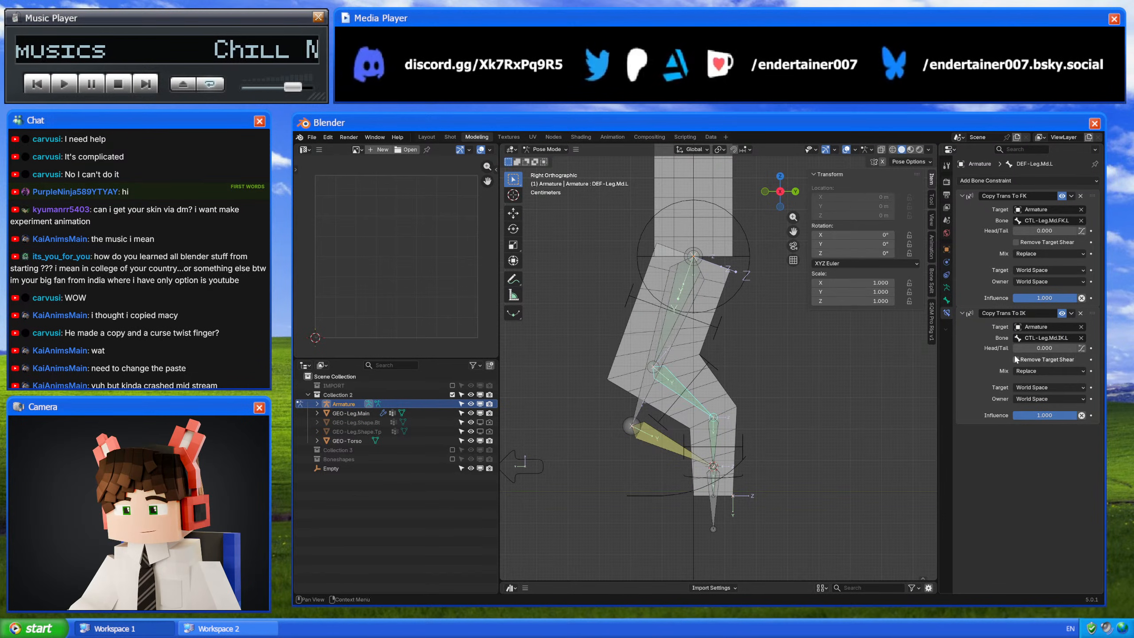
Step: Rename the Copy Transforms constraint on the ankle's deform bone DEF-Leg.Ankle.L to Copy Trans To FK
click(674, 344)
click(688, 386)
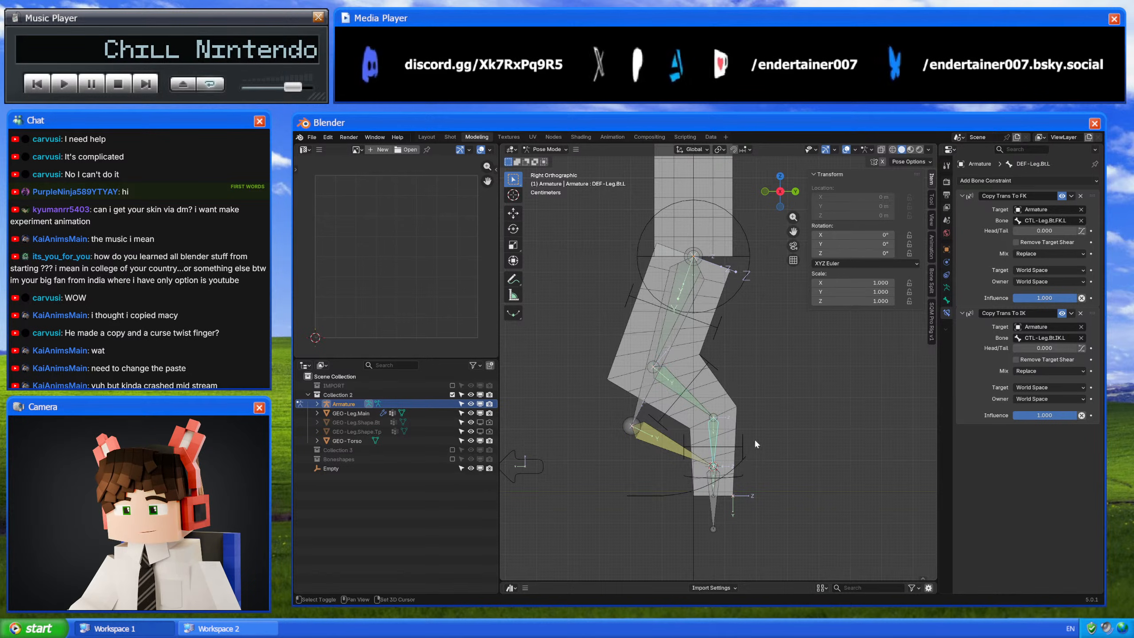
scroll(755, 442, up, 4)
click(735, 486)
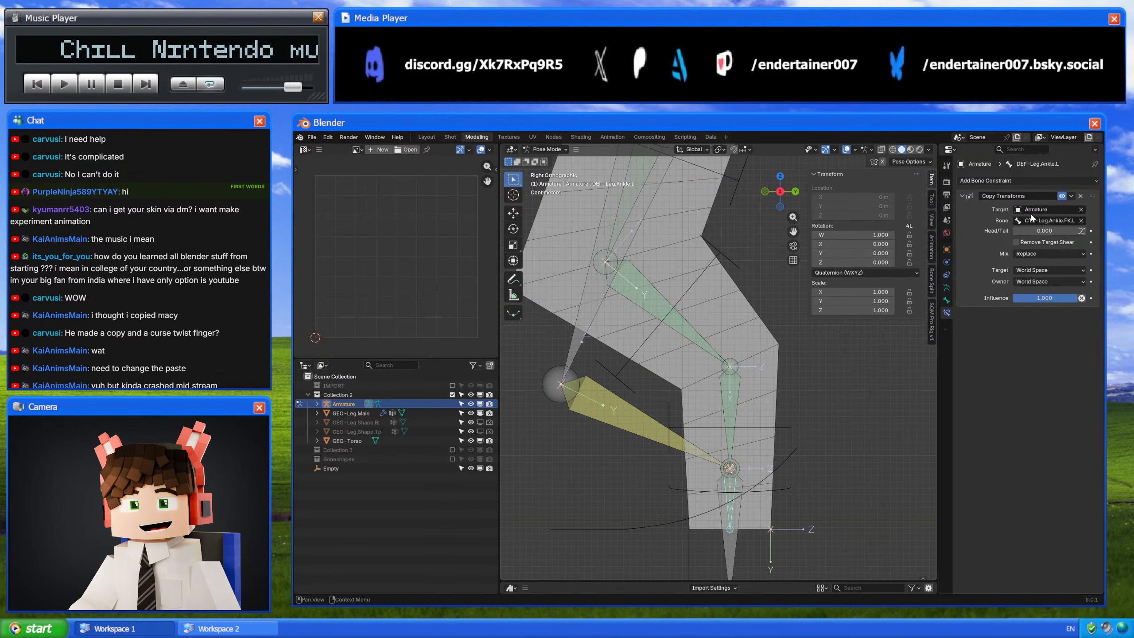
click(1025, 197)
key(ctrl+v)
key(Return)
Step: Duplicate the ankle deform bone's Copy Trans To FK constraint and rename the copy to Copy Trans To IK
click(1071, 197)
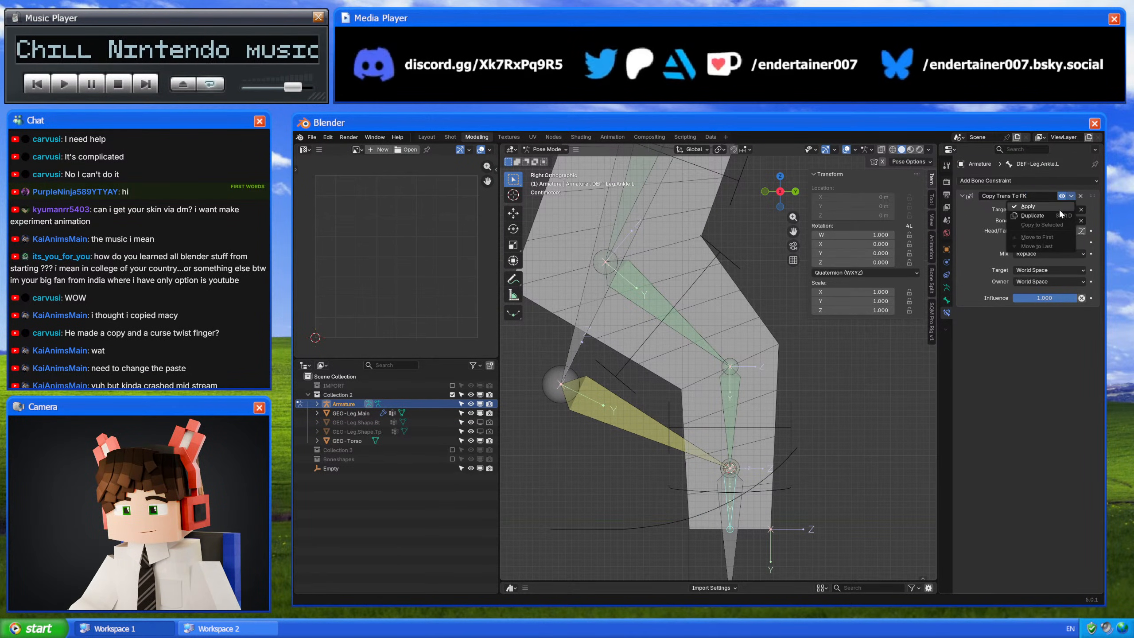
click(1050, 216)
click(1032, 313)
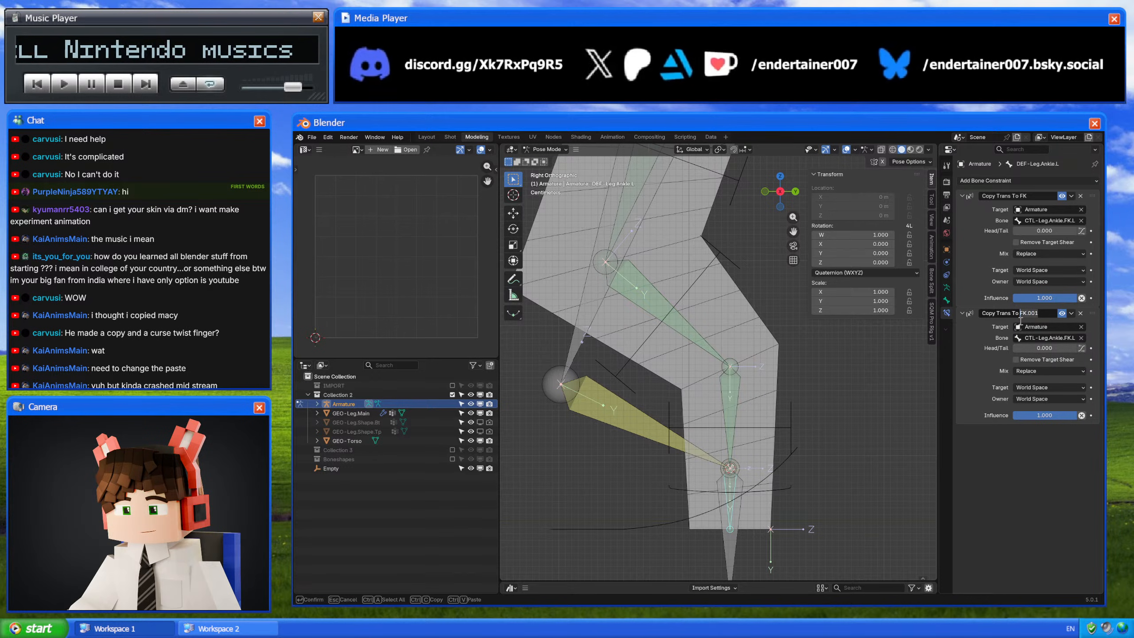
text(IK)
key(Return)
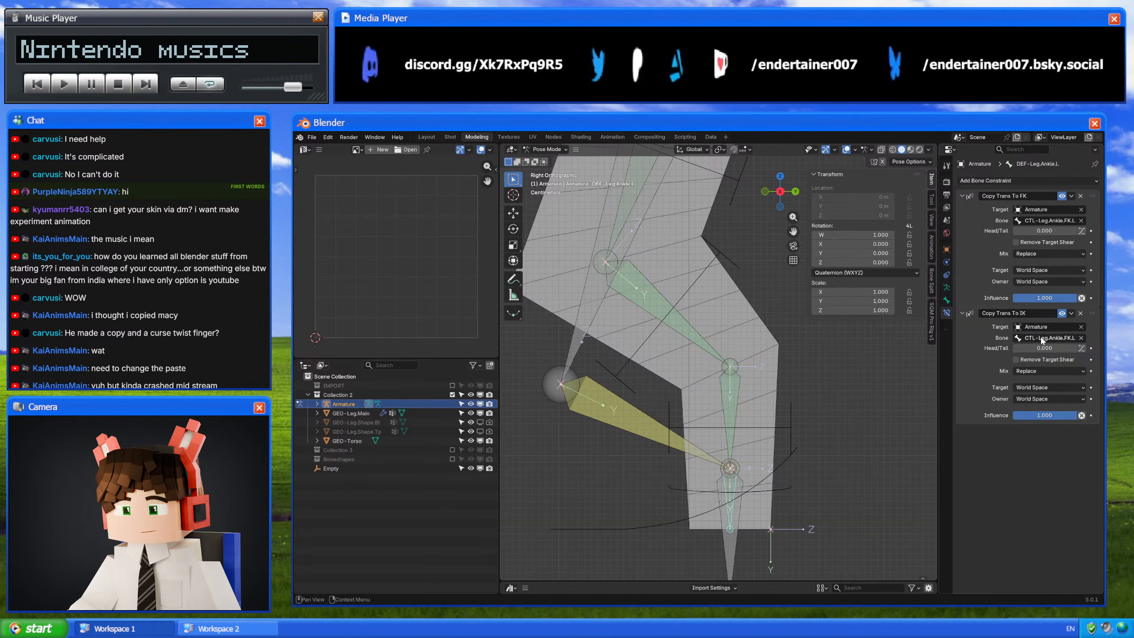
Step: Set the target bone of the ankle's Copy Trans To IK constraint to CTL-Leg.Ankle.IK.L
click(1062, 338)
click(1069, 338)
key(BackSpace)
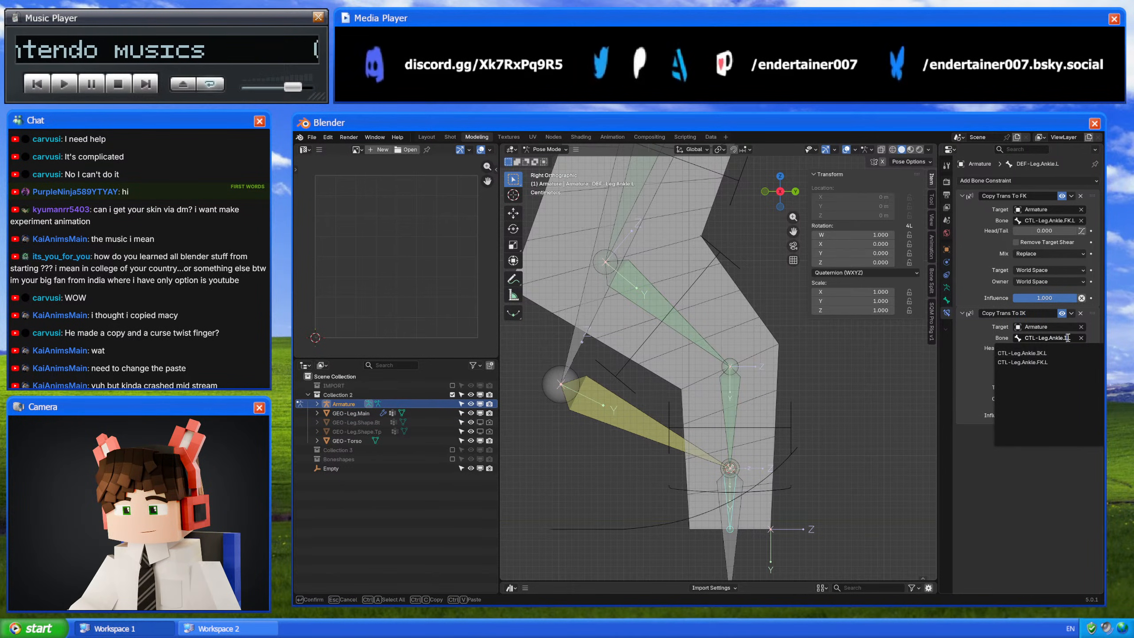
text(IK.L)
click(1051, 352)
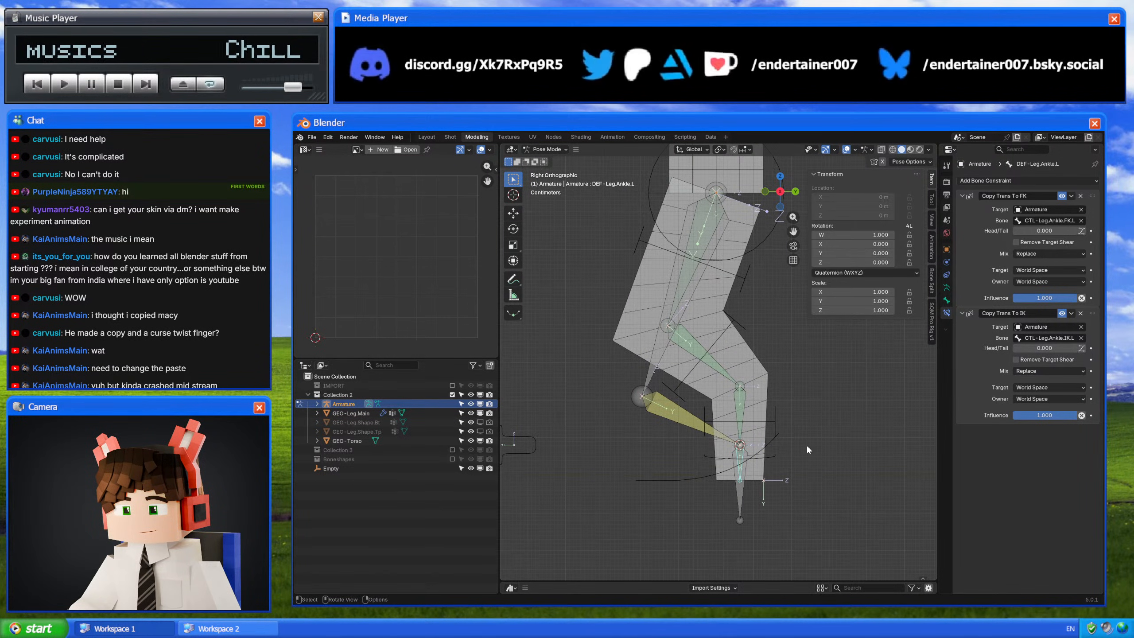
Step: Try moving the leg's main IK control to test how the constrained deform bones follow it
click(777, 452)
key(g)
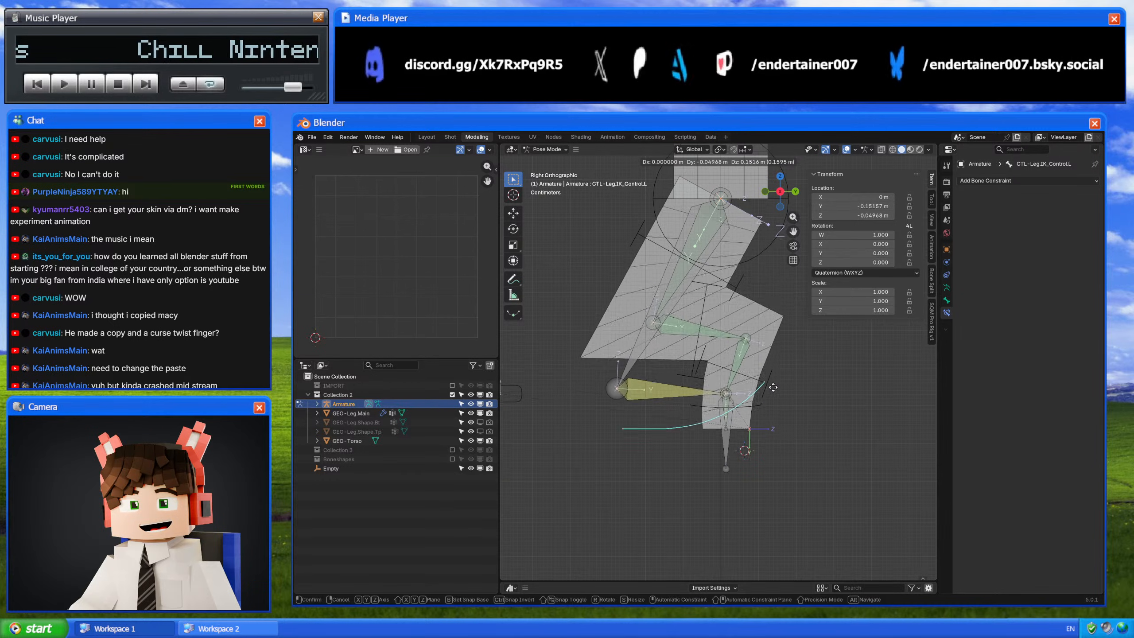
key(Escape)
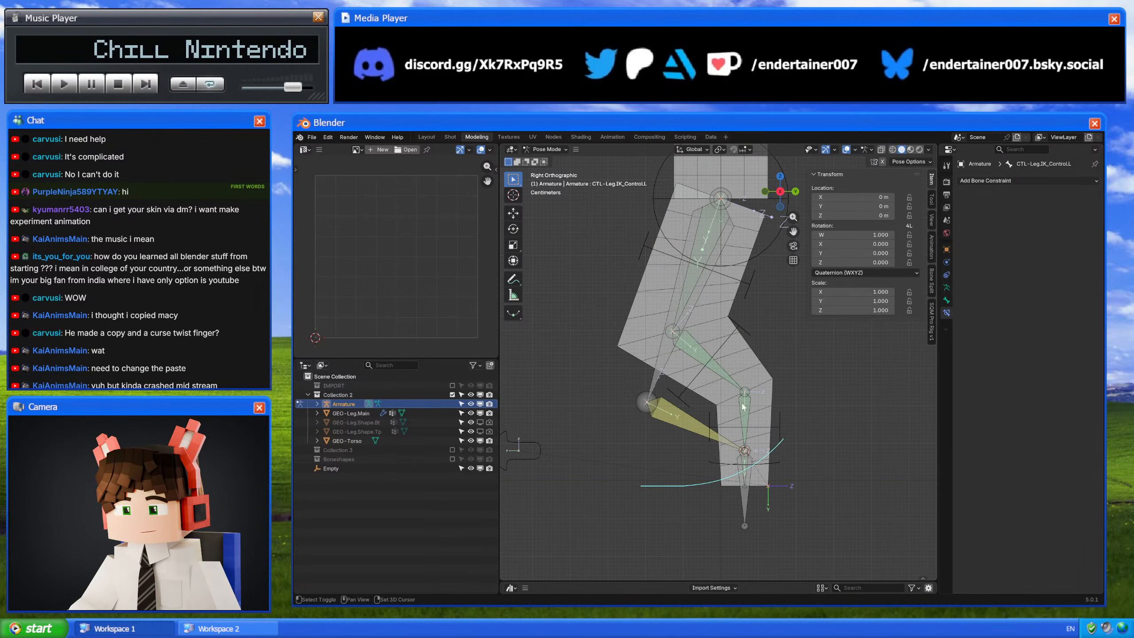
key(g)
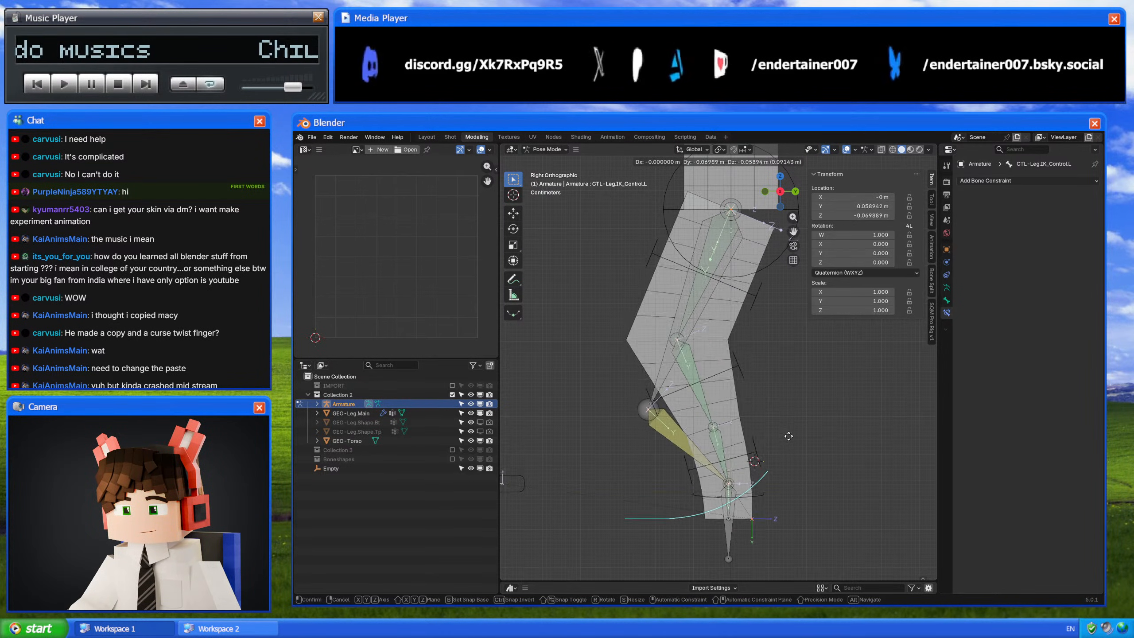
right_click(789, 412)
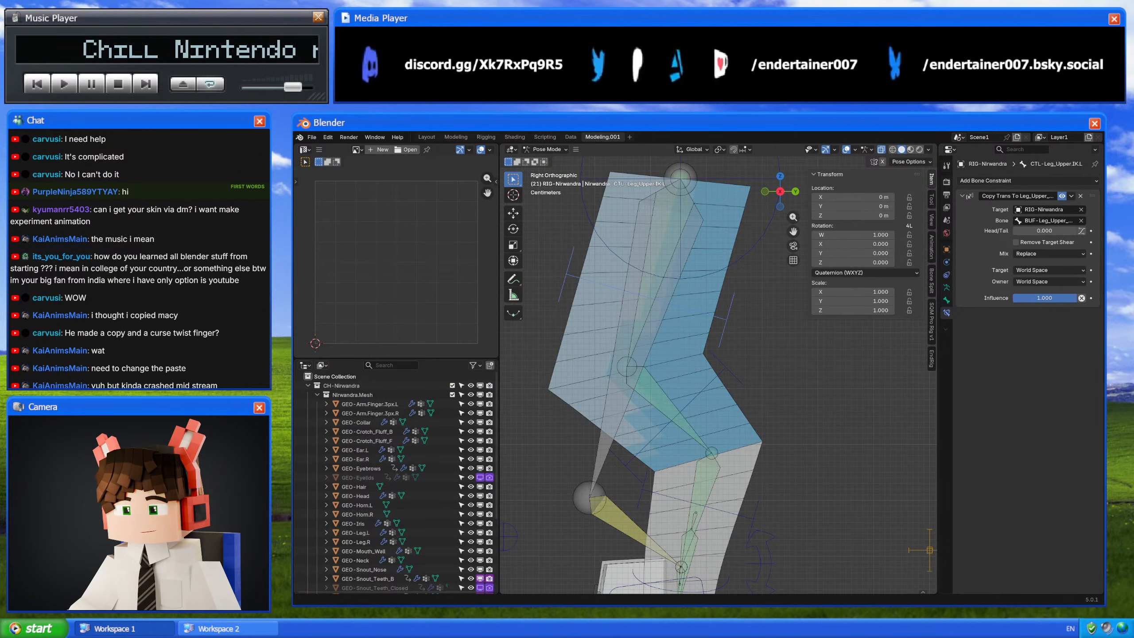
Step: Try moving the leg's IK control in the Nirwandra reference rig to compare how that leg bends
shift+middle_drag(718, 484, 737, 396)
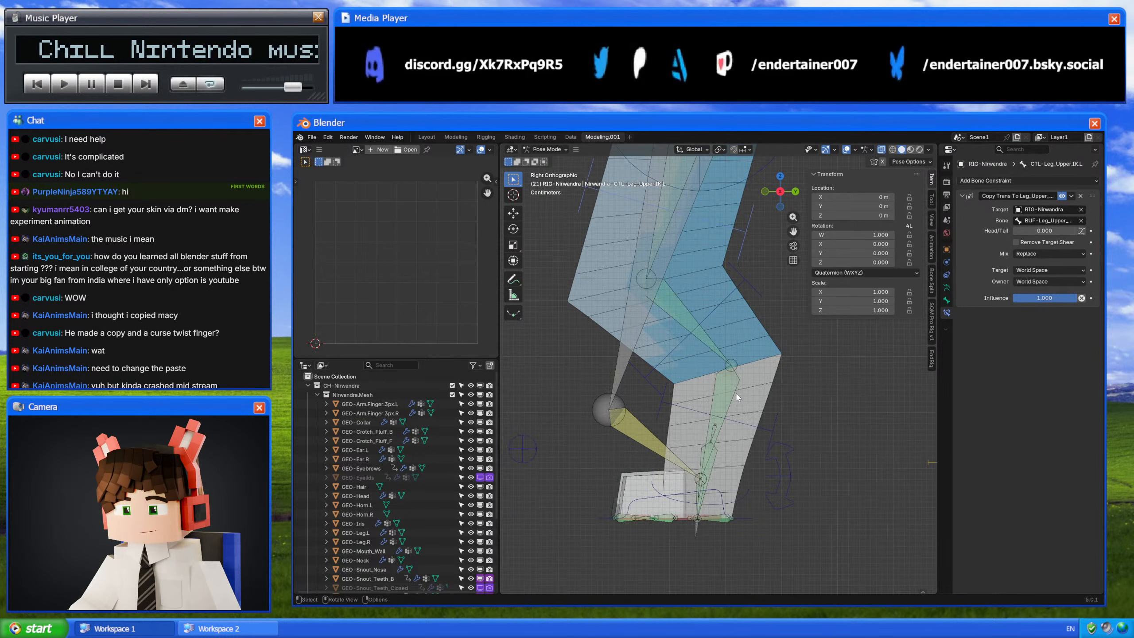
scroll(720, 478, down, 1)
click(721, 477)
key(g)
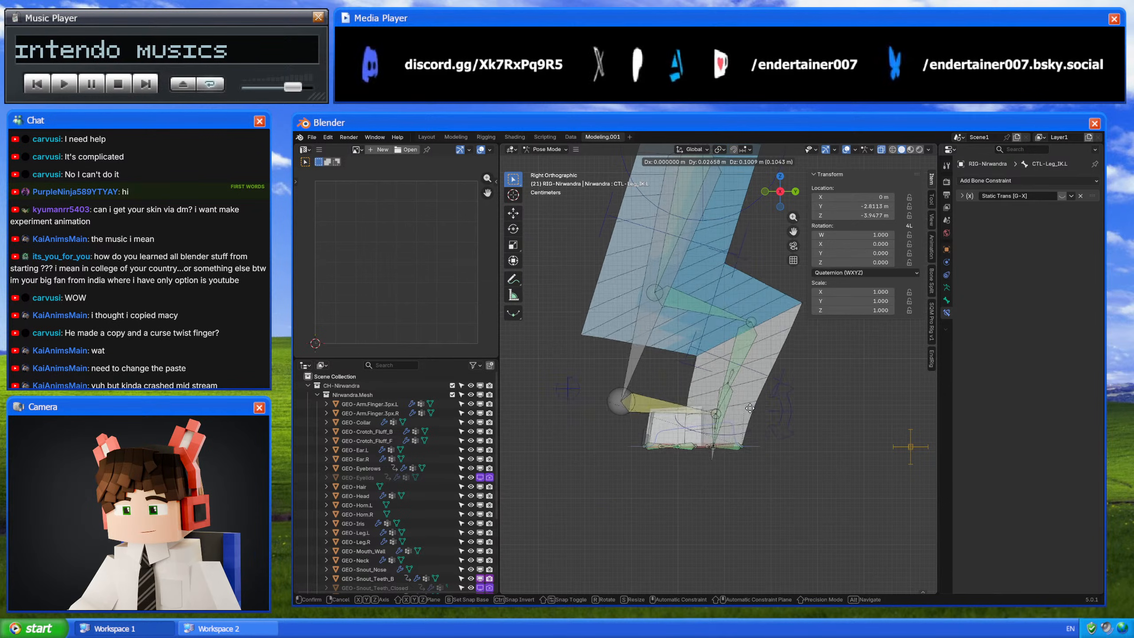
Step: Examine the inverse kinematics limits of the buffer bone BUF-Leg_Upper_Bend_B.L in the Nirwandra rig
click(690, 429)
click(663, 424)
click(946, 301)
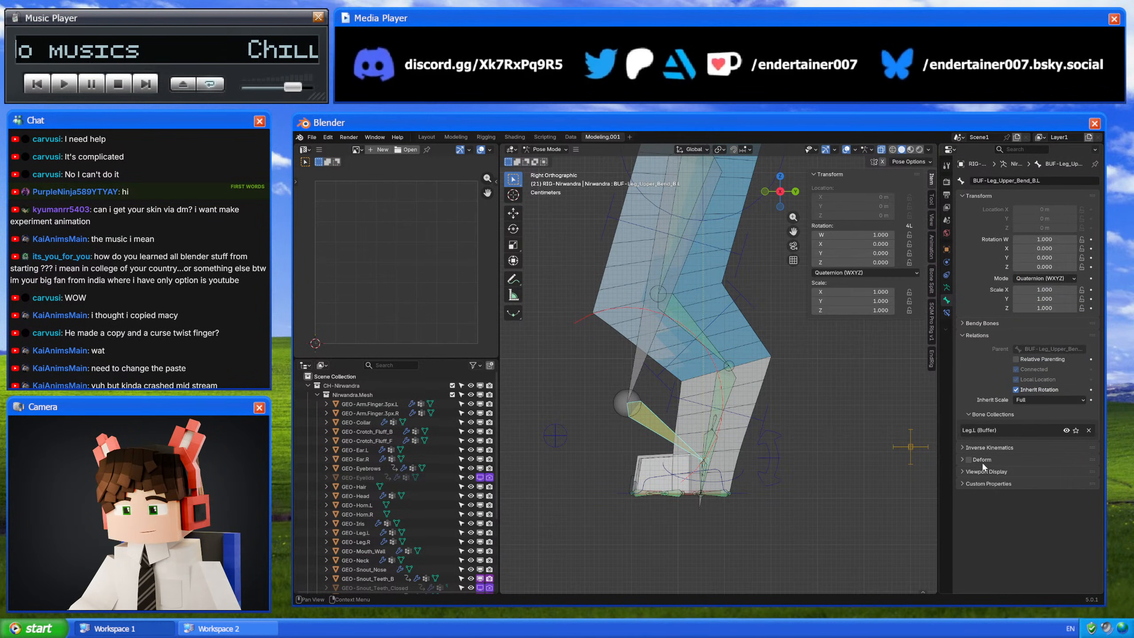
click(989, 448)
scroll(989, 447, down, 2)
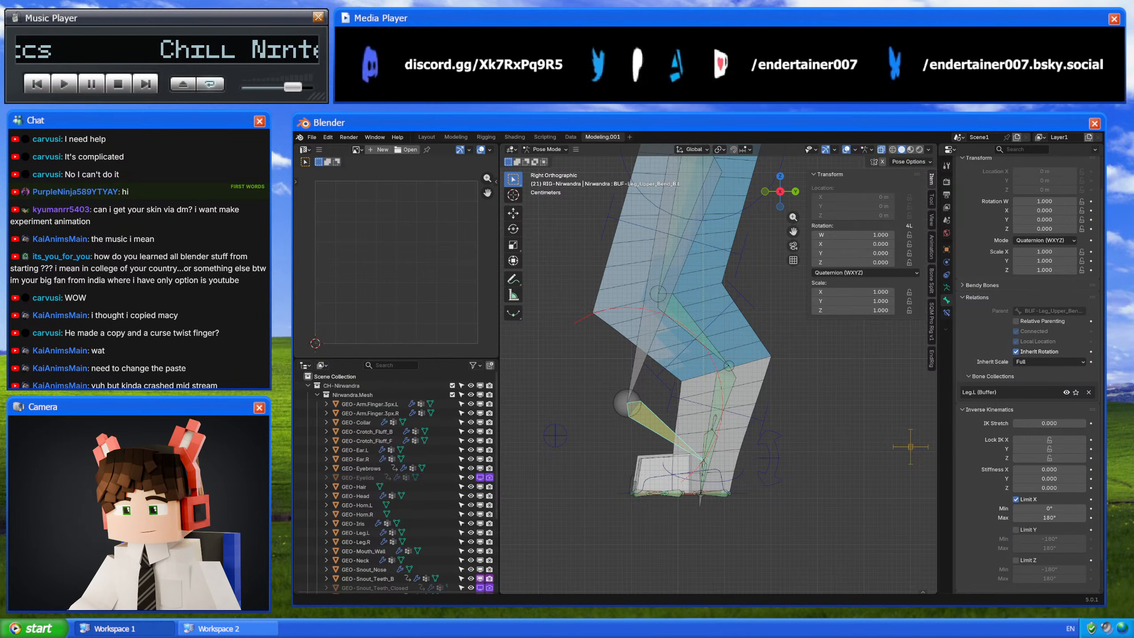
click(687, 579)
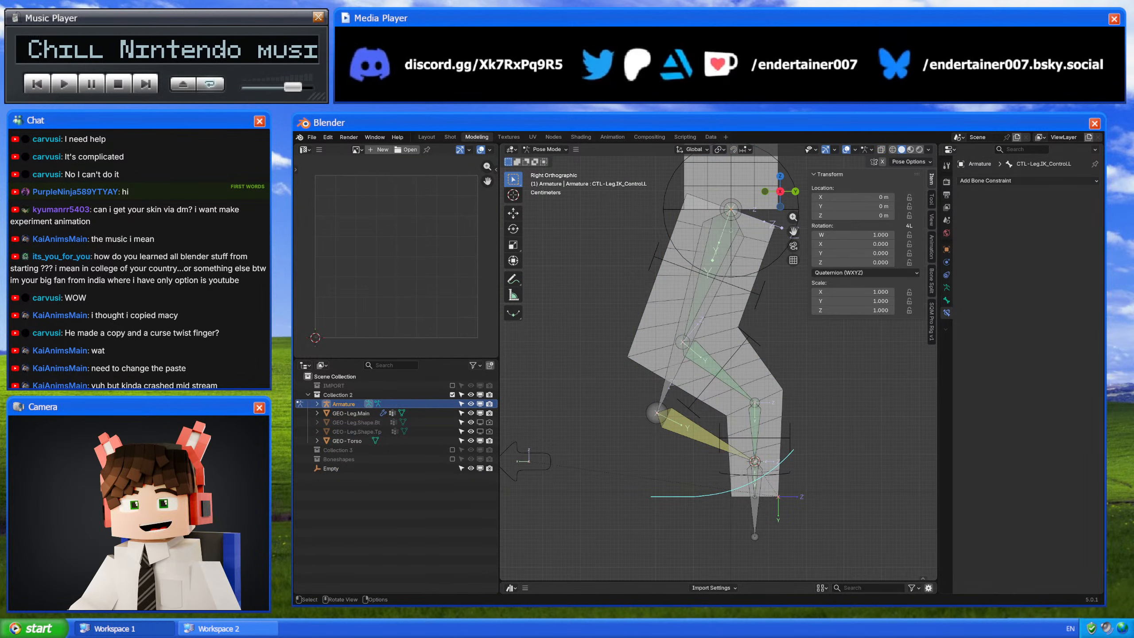
Step: Try moving the leg's main IK control, and lengthen the upper buffer bone BUF-Leg.Bend.Tp.L to change how the leg bends
key(g)
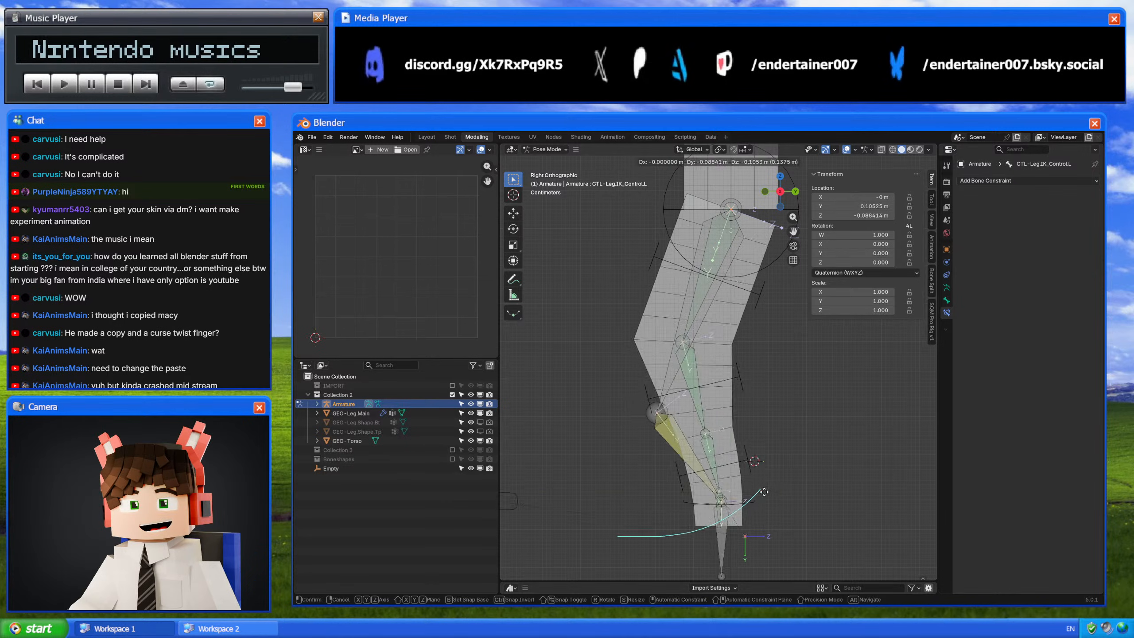
click(665, 369)
key(Tab)
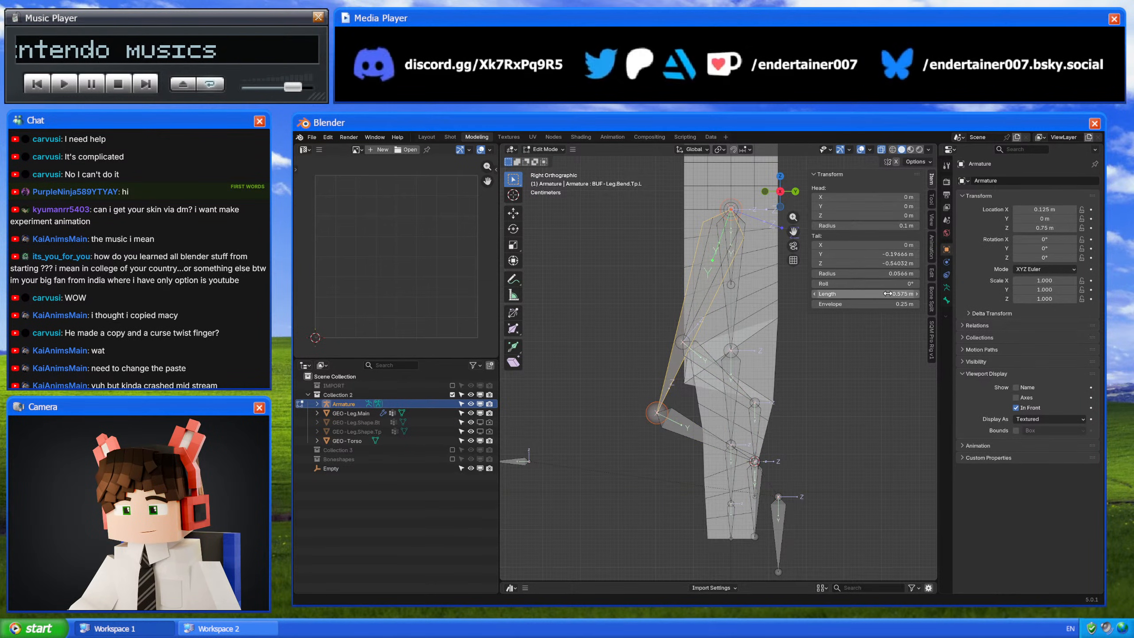
drag(886, 294, 902, 294)
key(Tab)
click(706, 495)
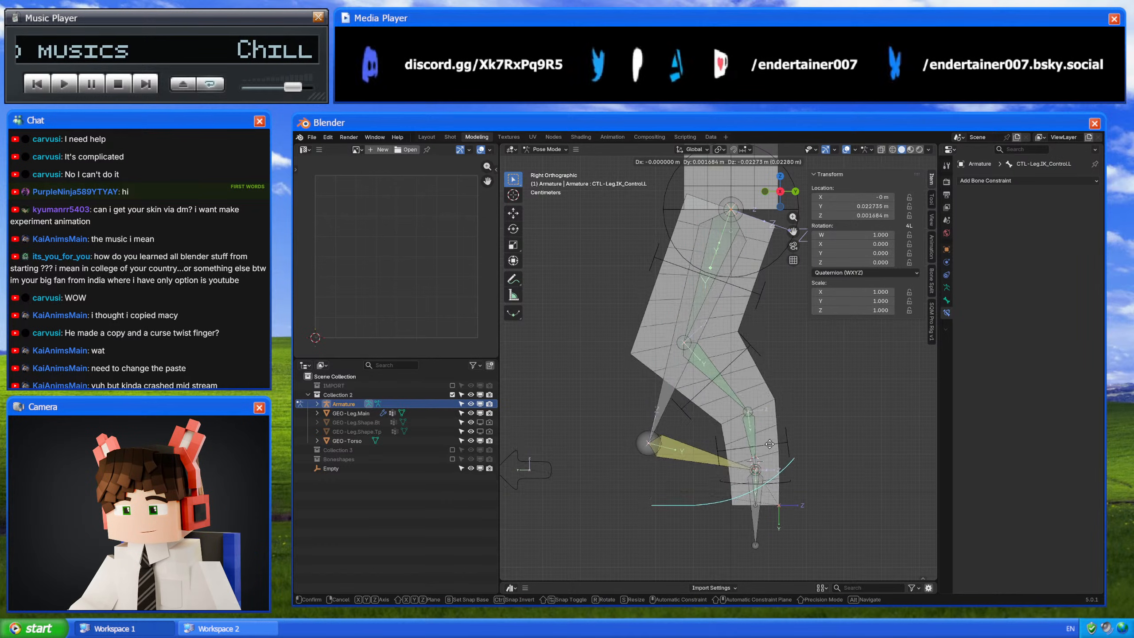
Step: Try shortening the upper buffer bone BUF-Leg.Bend.Tp.L to 0.448 m
click(664, 401)
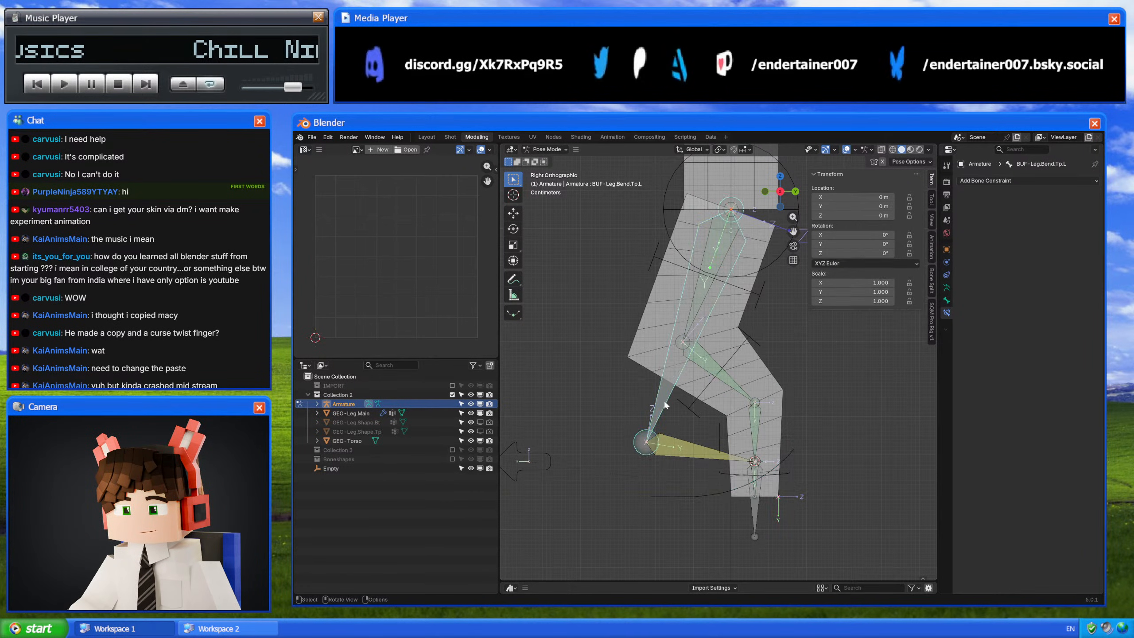
key(Tab)
drag(891, 294, 870, 294)
key(Tab)
Step: Try moving the leg's main IK control CTL-Leg.IK_Control.L to test the bend with the shortened upper buffer bone
click(719, 490)
key(g)
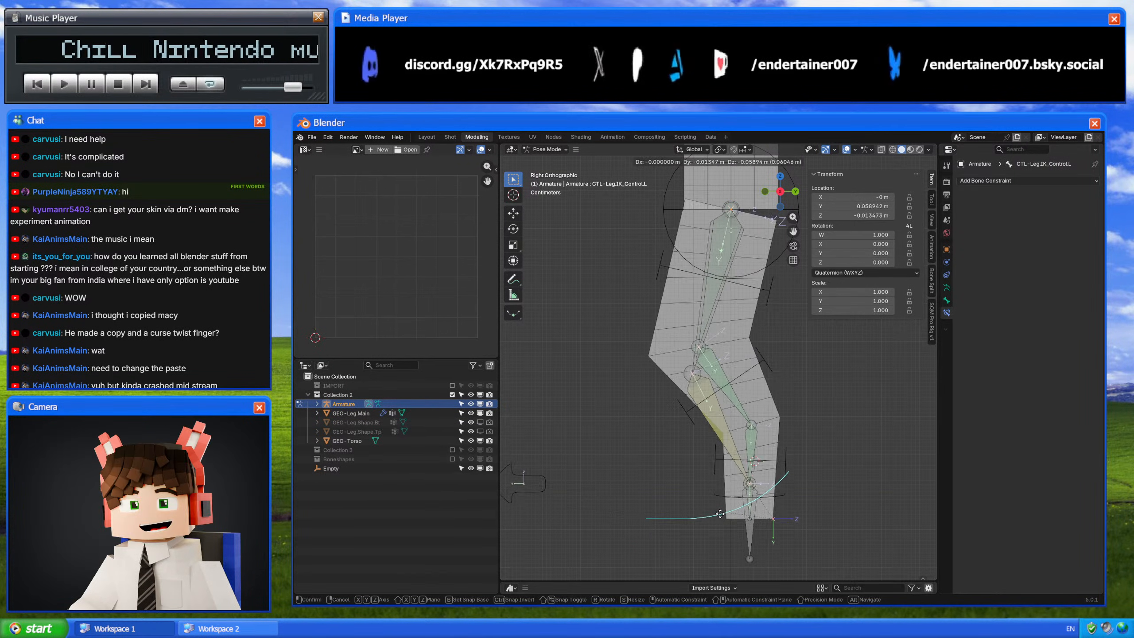
key(Escape)
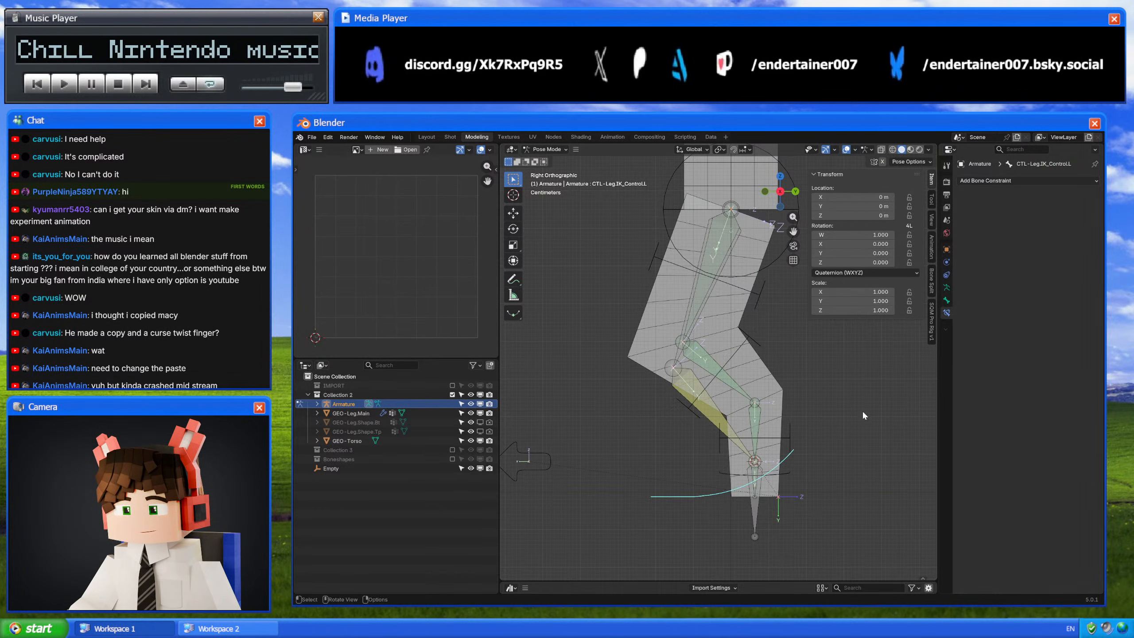
key(g)
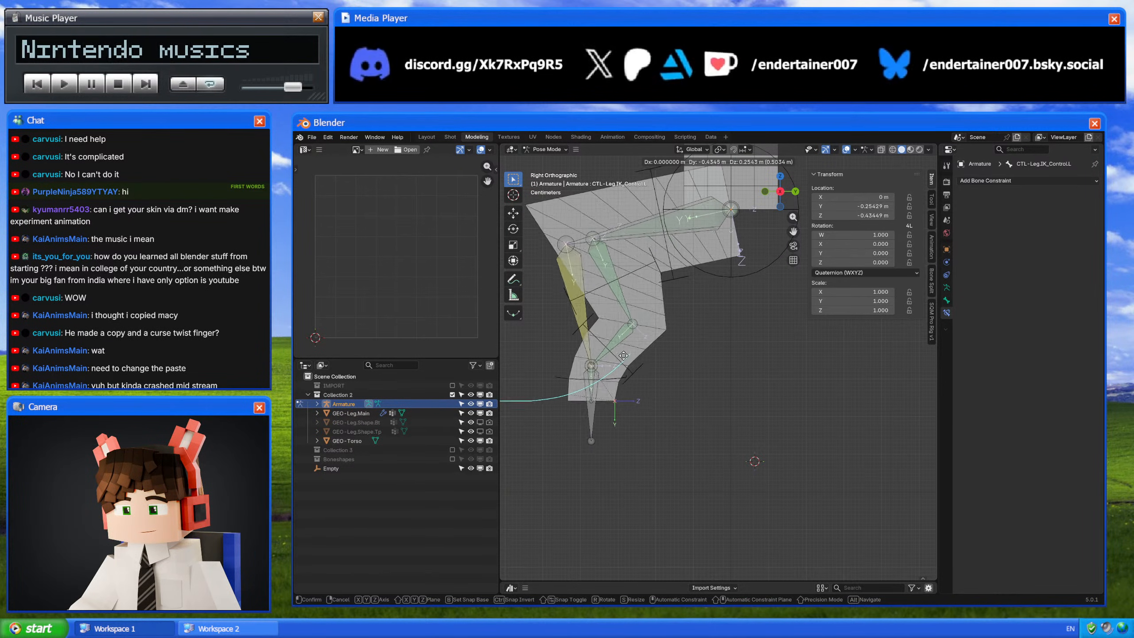
key(Escape)
key(g)
right_click(783, 470)
Step: Try a length of 0.35 m for the lower buffer bone BUF-Leg.Bend.Bt.L, and undo that change
key(Tab)
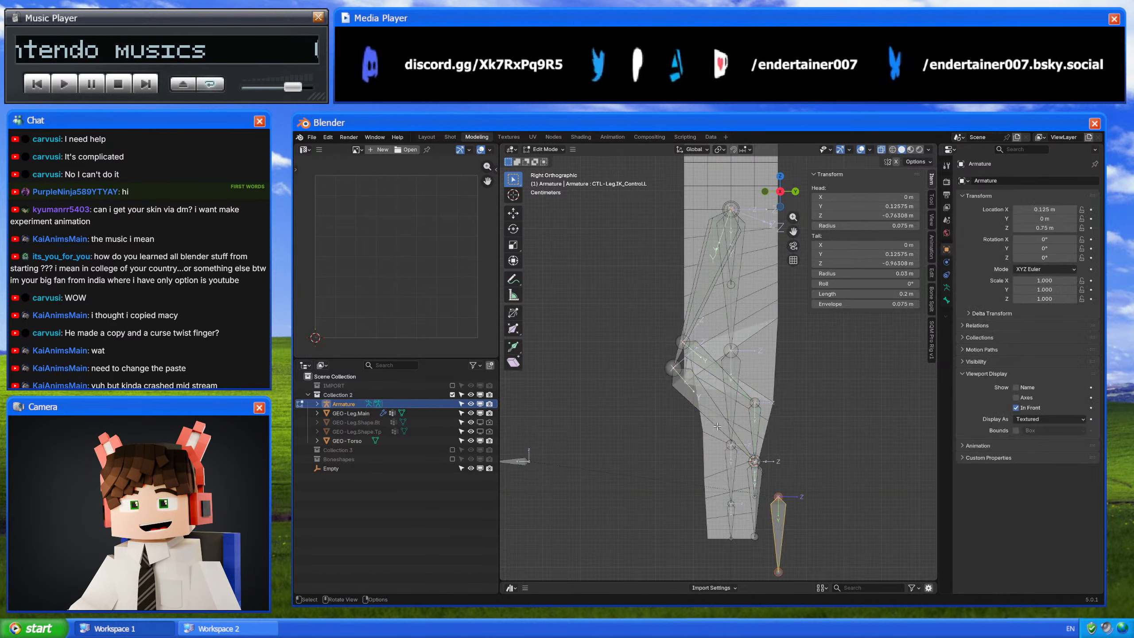
key(Tab)
key(Tab)
click(701, 411)
double_click(853, 294)
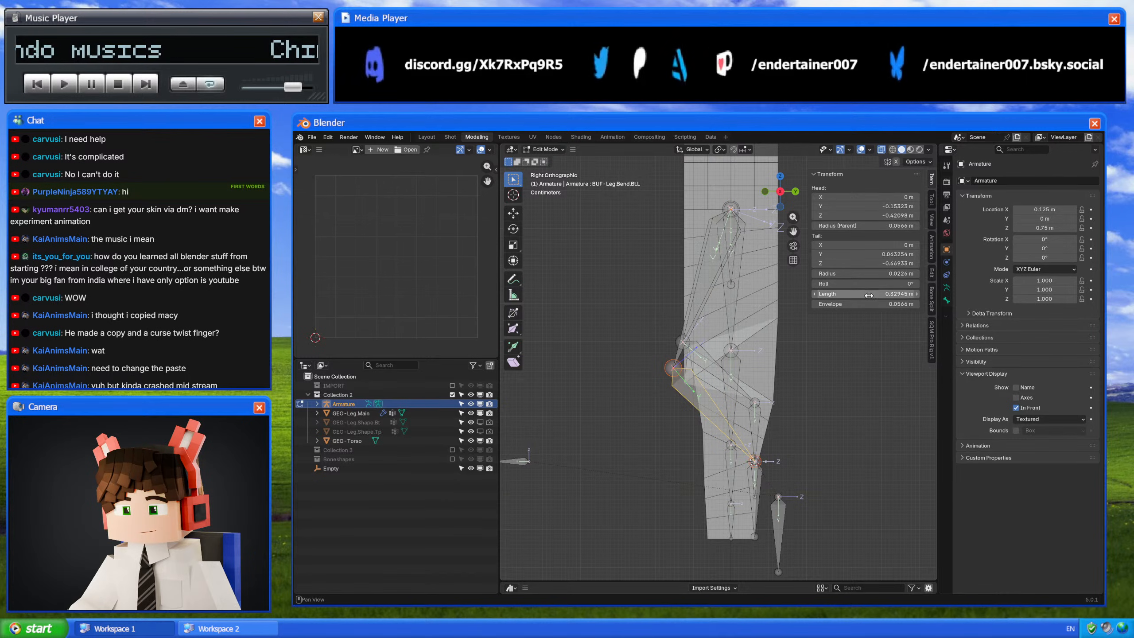
drag(847, 294, 826, 308)
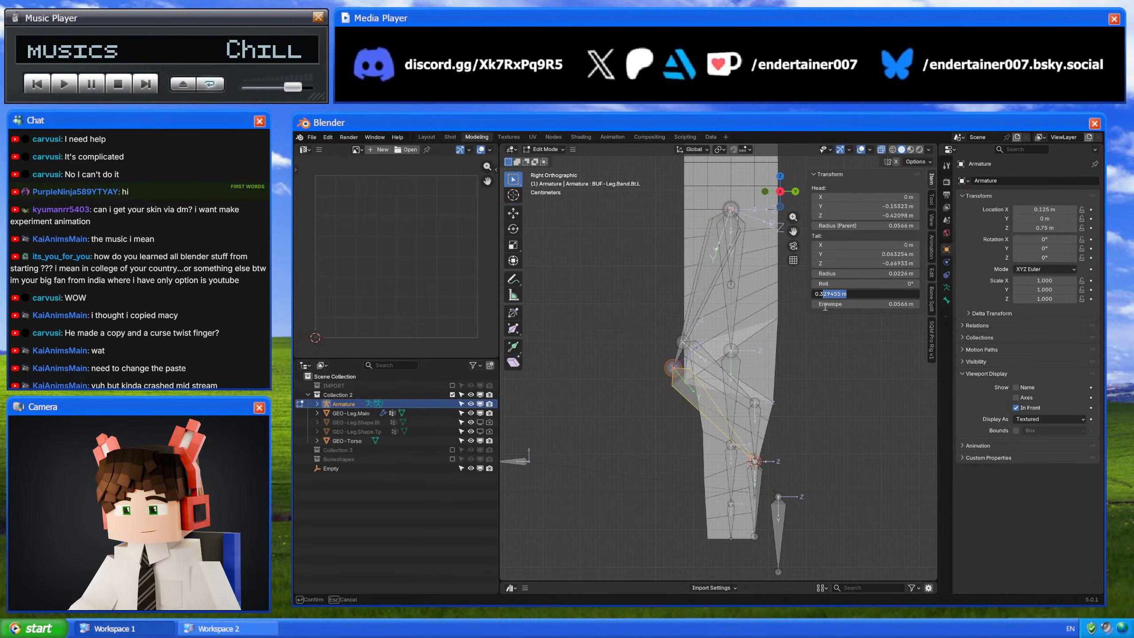
text(5)
key(Return)
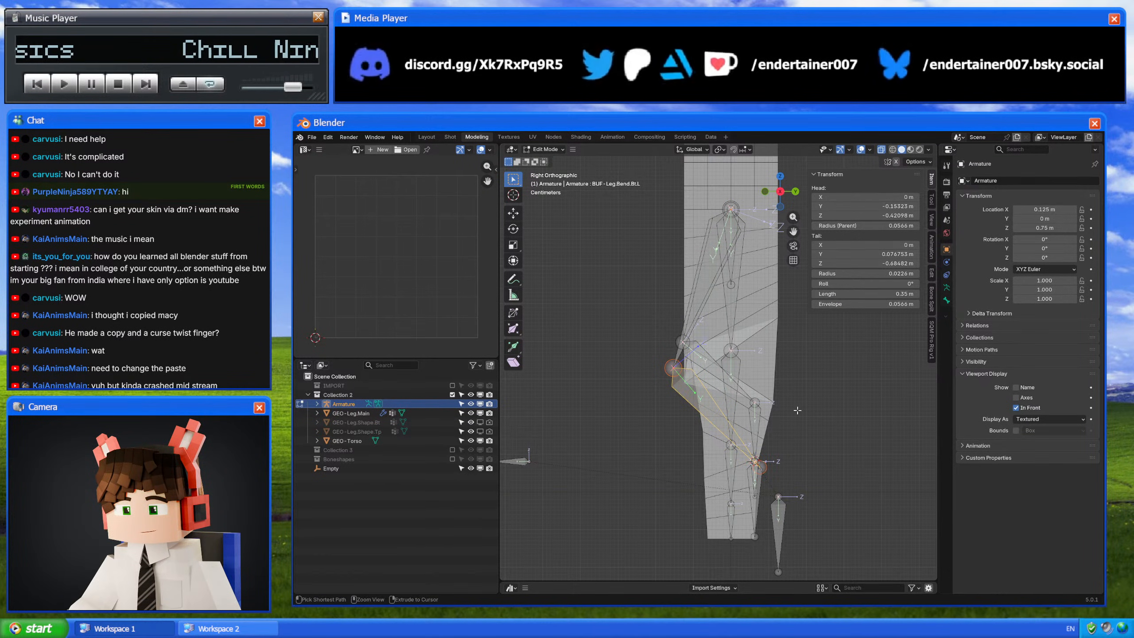
key(ctrl+z)
Step: Set the length of the upper buffer bone BUF-Leg.Bend.Tp.L to 0.5 m
key(ctrl+Tab)
click(682, 356)
key(Tab)
key(Tab)
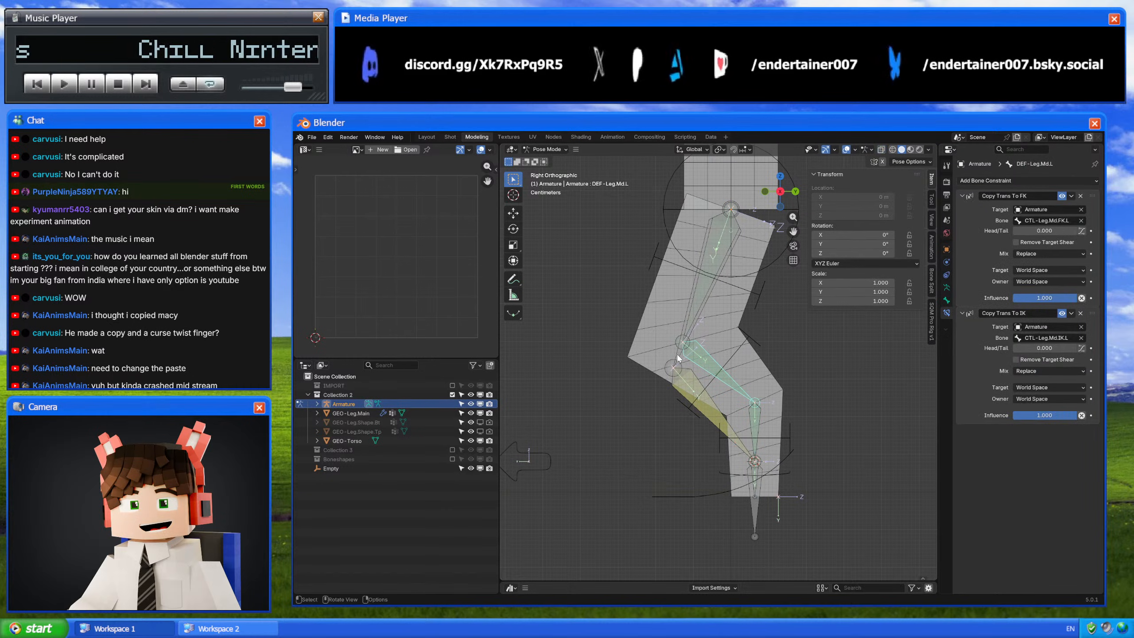
click(682, 357)
key(Tab)
click(840, 297)
click(840, 298)
drag(840, 299, 819, 304)
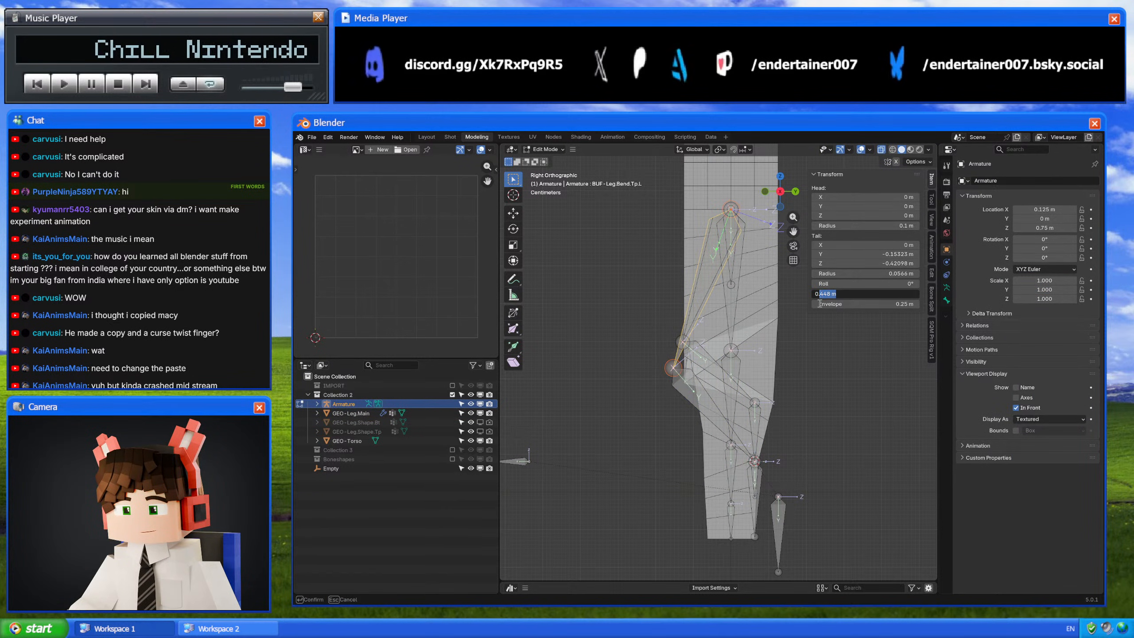
text(5)
key(Return)
key(Tab)
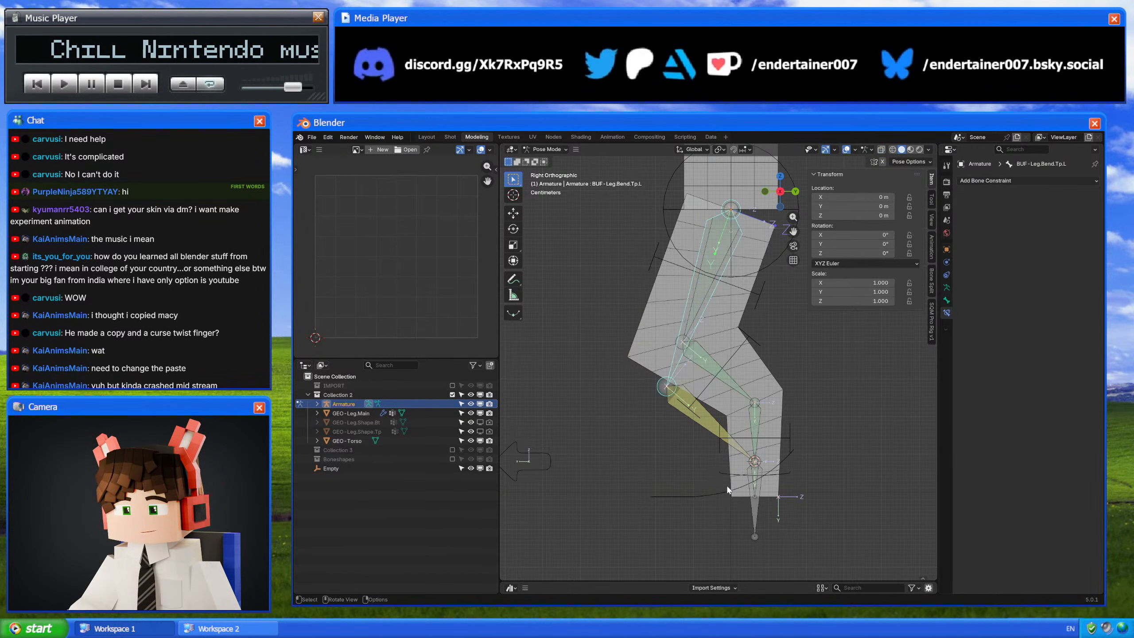
Step: Try moving the leg's main IK control to test how the leg bends with the 0.5 m buffer bone
click(799, 453)
key(g)
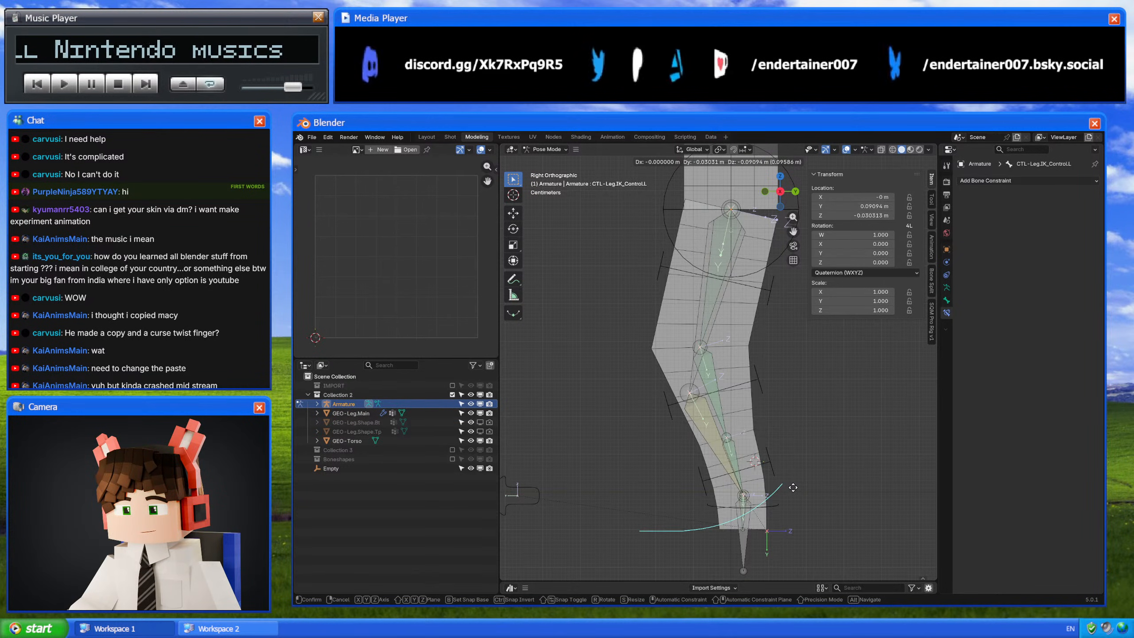
right_click(788, 467)
Step: Try a length of 0.45 m for BUF-Leg.Bend.Tp.L and test the bend with the main IK control
key(Tab)
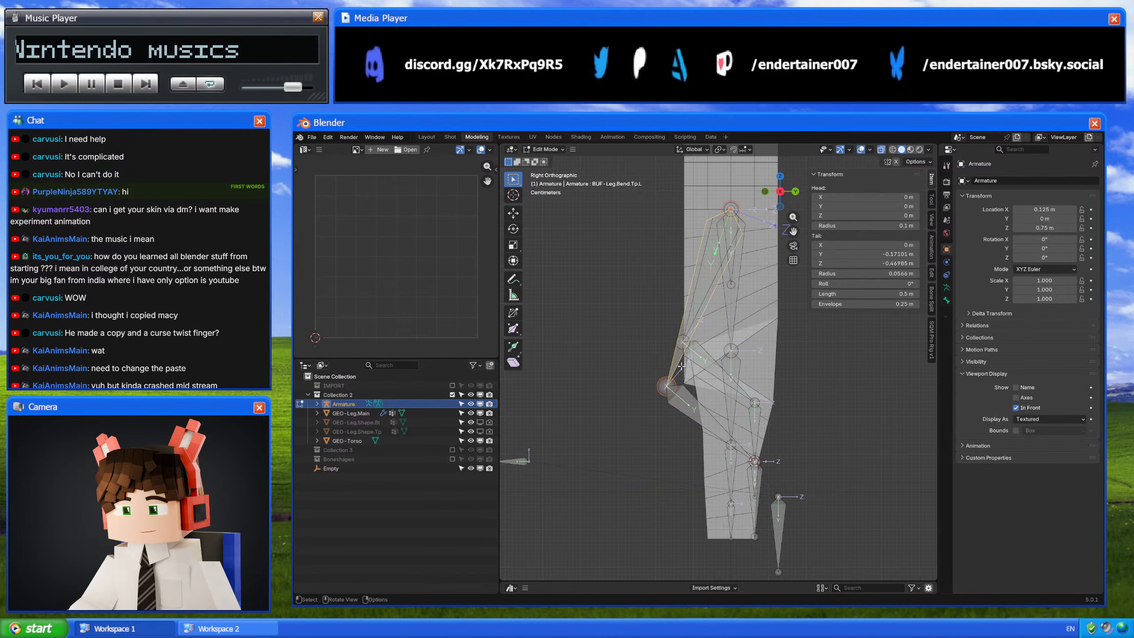
double_click(820, 294)
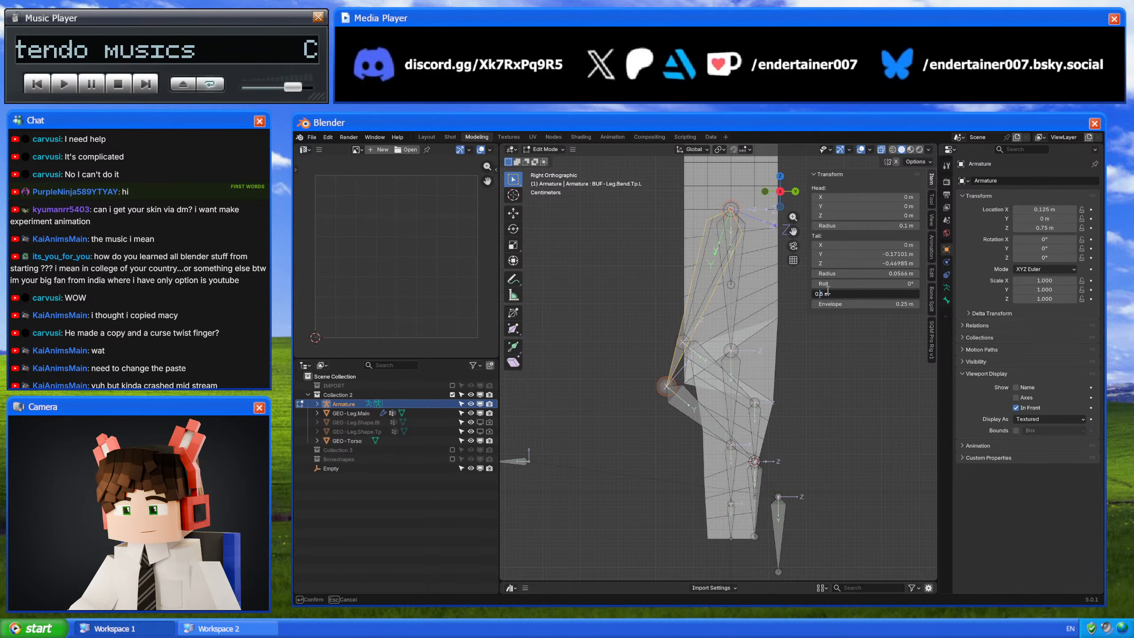
key(Return)
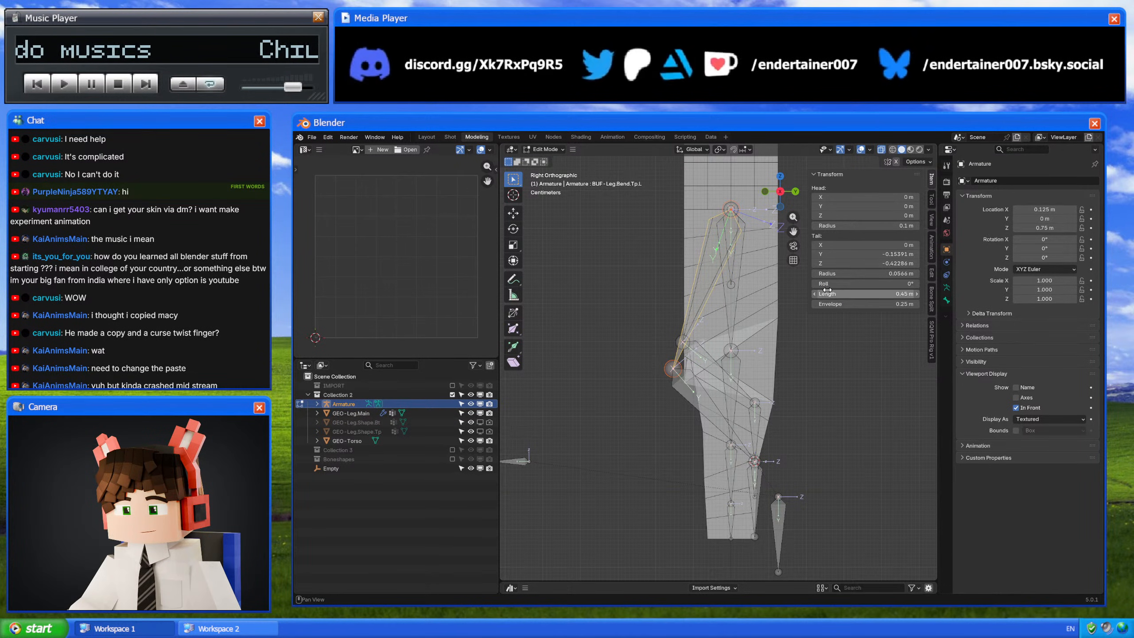
key(Tab)
click(701, 493)
key(g)
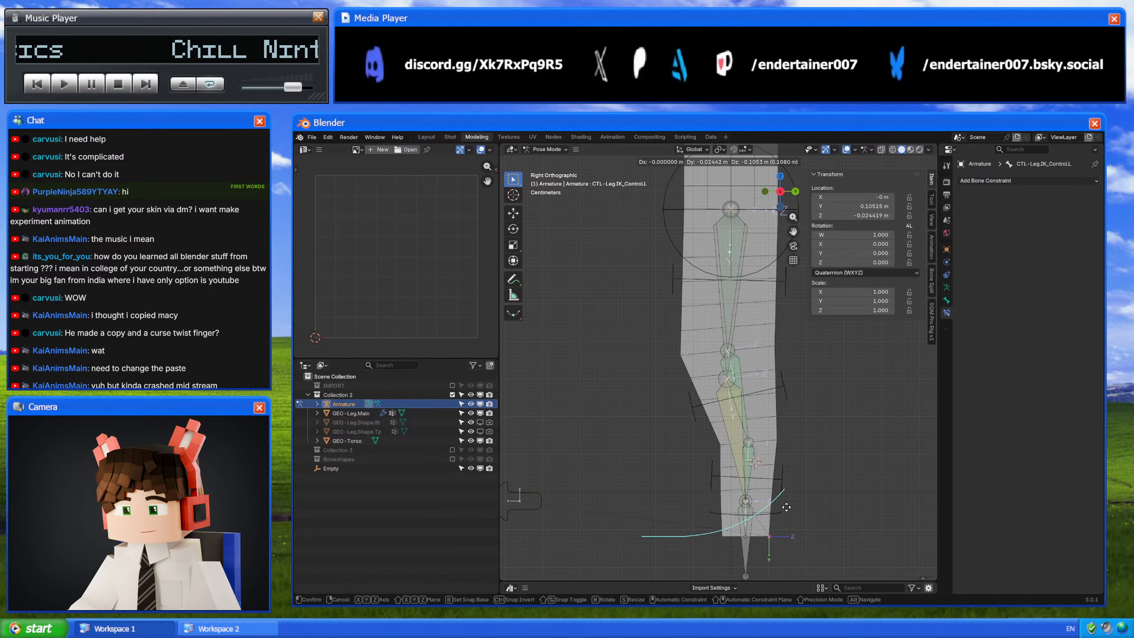
key(Escape)
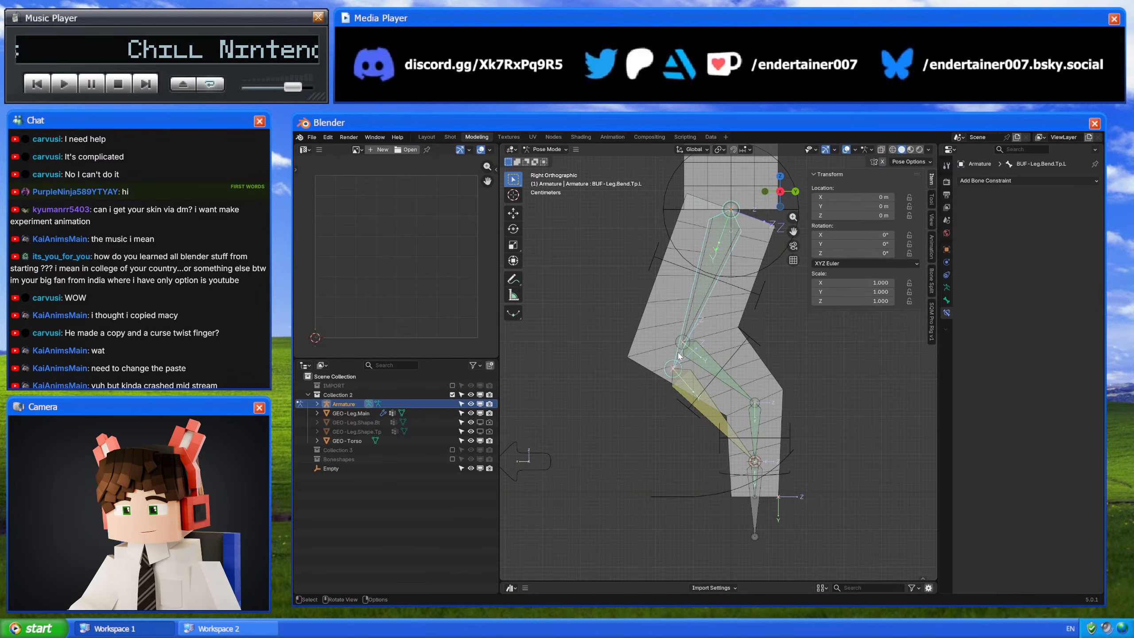
Step: Try a length of 0.425 m for BUF-Leg.Bend.Tp.L and test the bend with the main IK control
key(Tab)
click(836, 293)
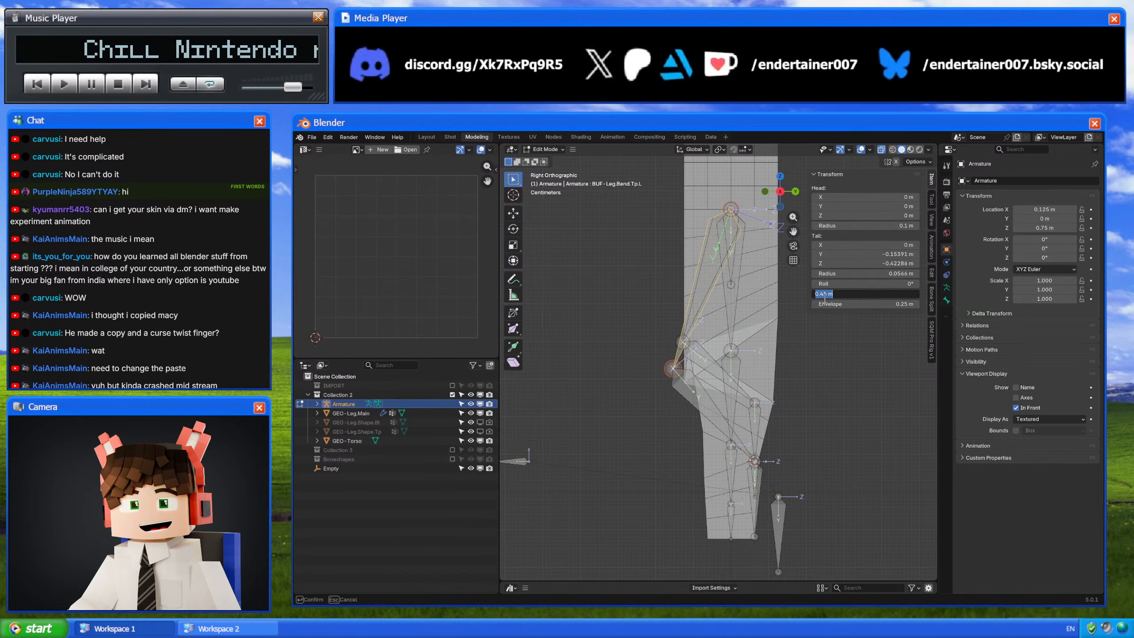
key(BackSpace)
text(25)
key(Return)
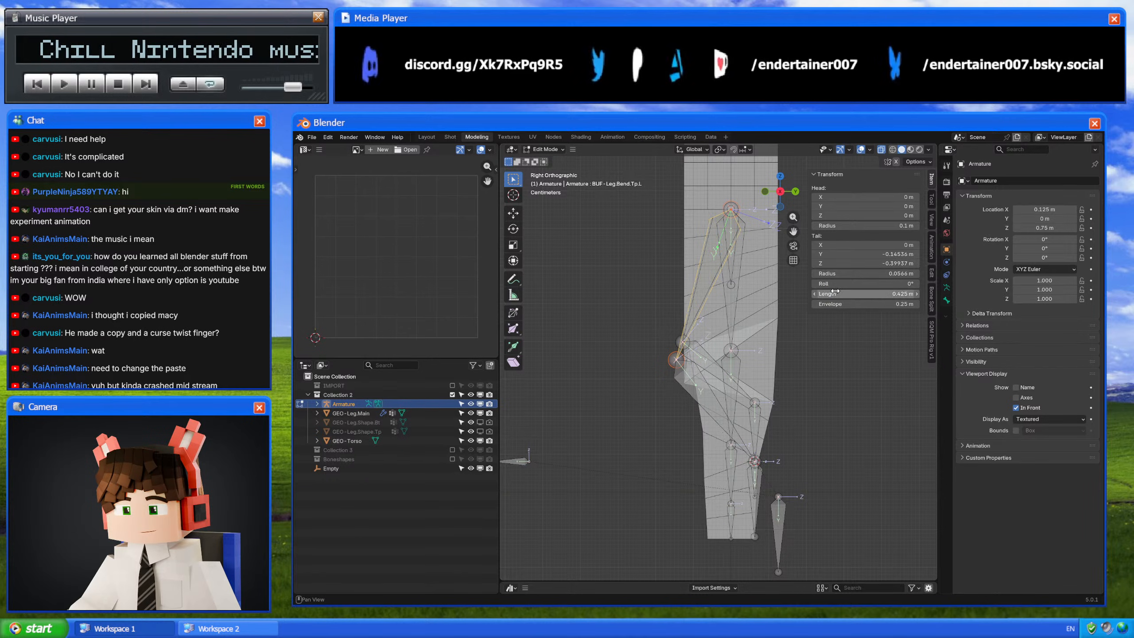
key(Tab)
click(693, 492)
key(g)
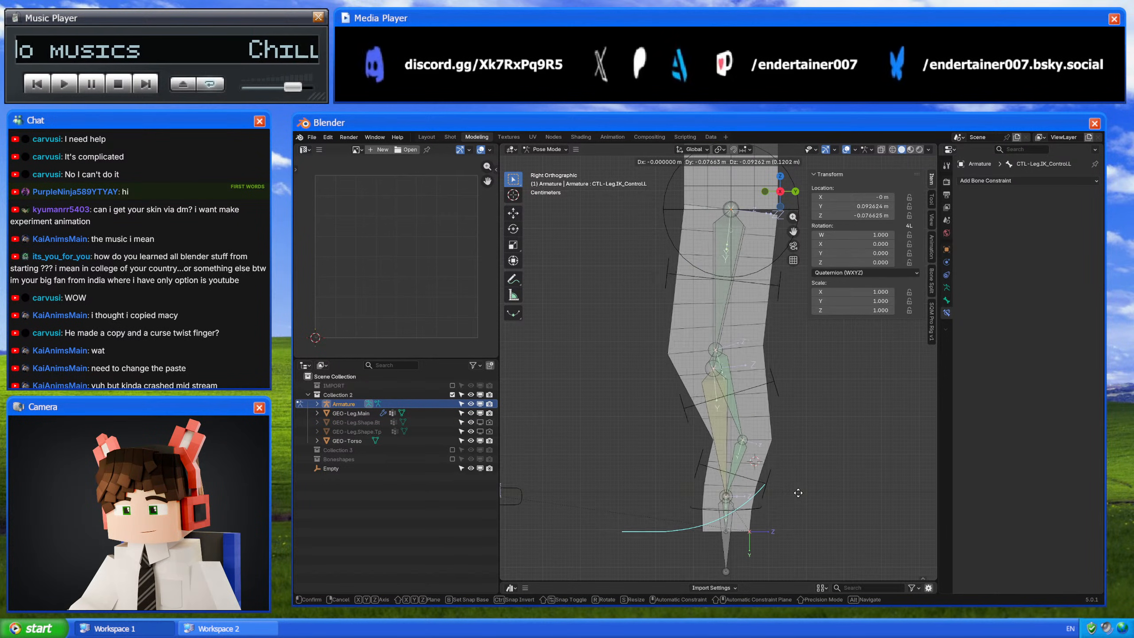
key(Escape)
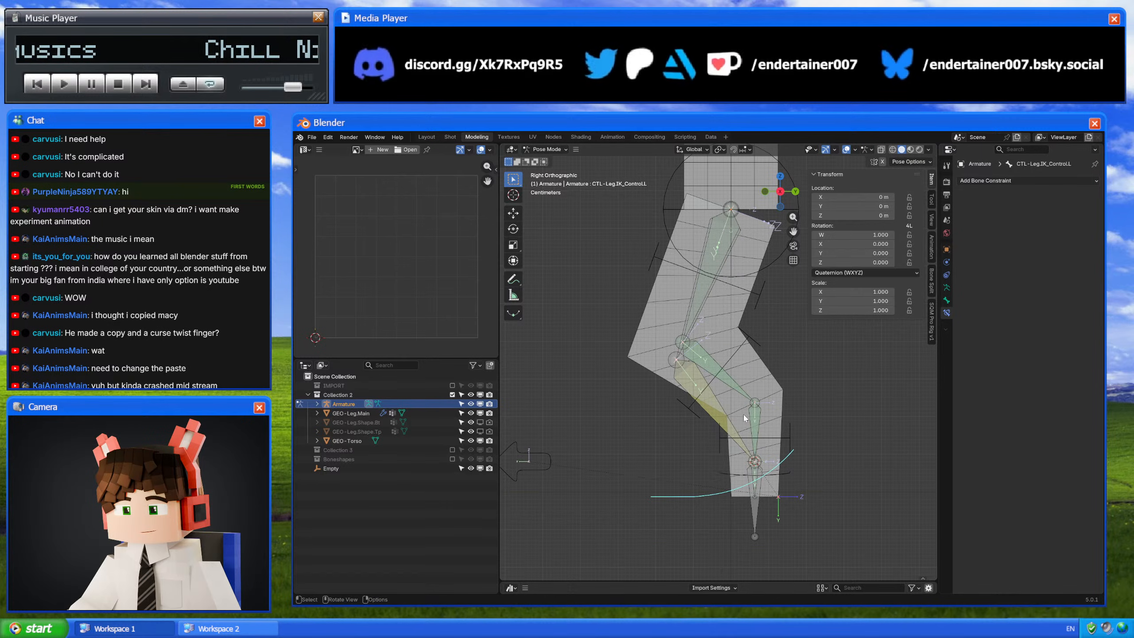
Step: Revert BUF-Leg.Bend.Tp.L to its 0.5 m length and retest the bend with the main IK control
click(682, 357)
key(Tab)
click(870, 294)
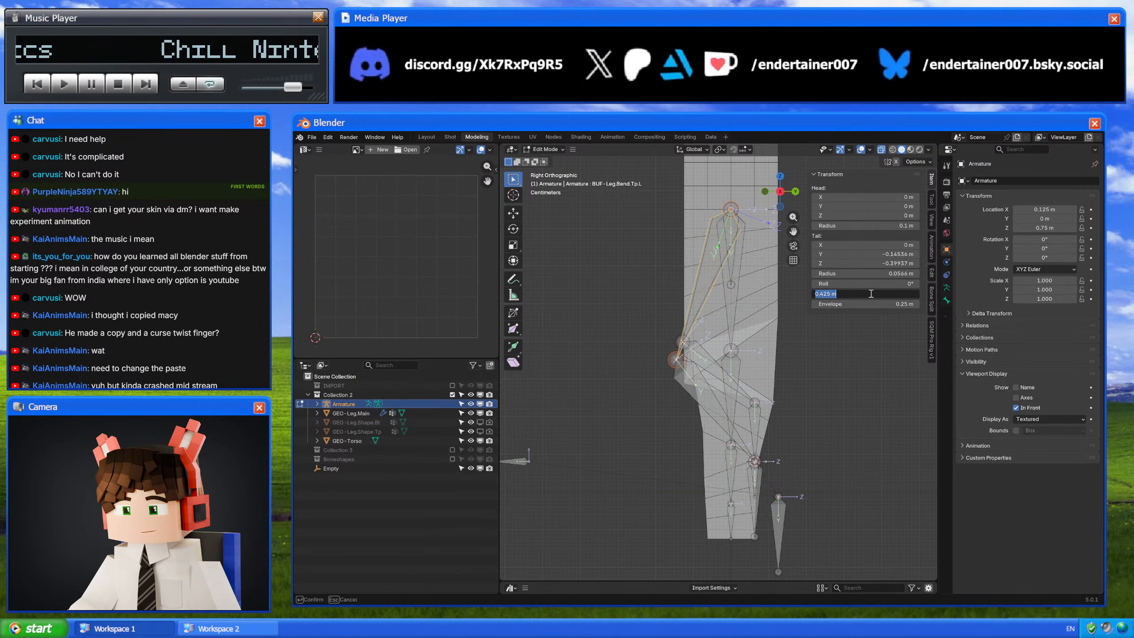
key(Escape)
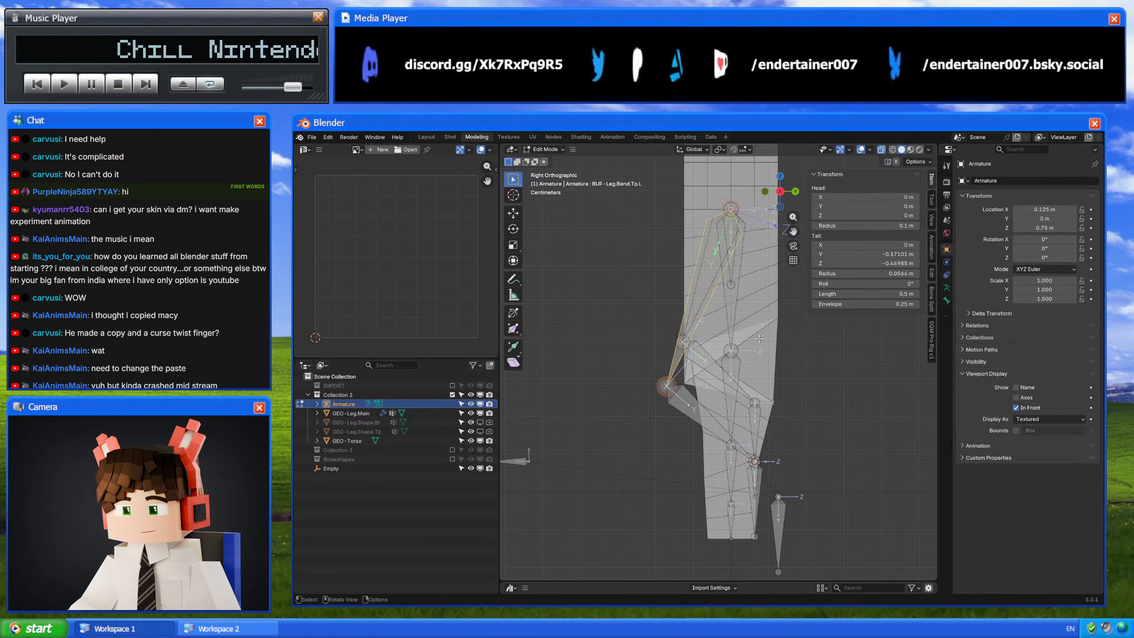
key(Tab)
click(719, 493)
key(g)
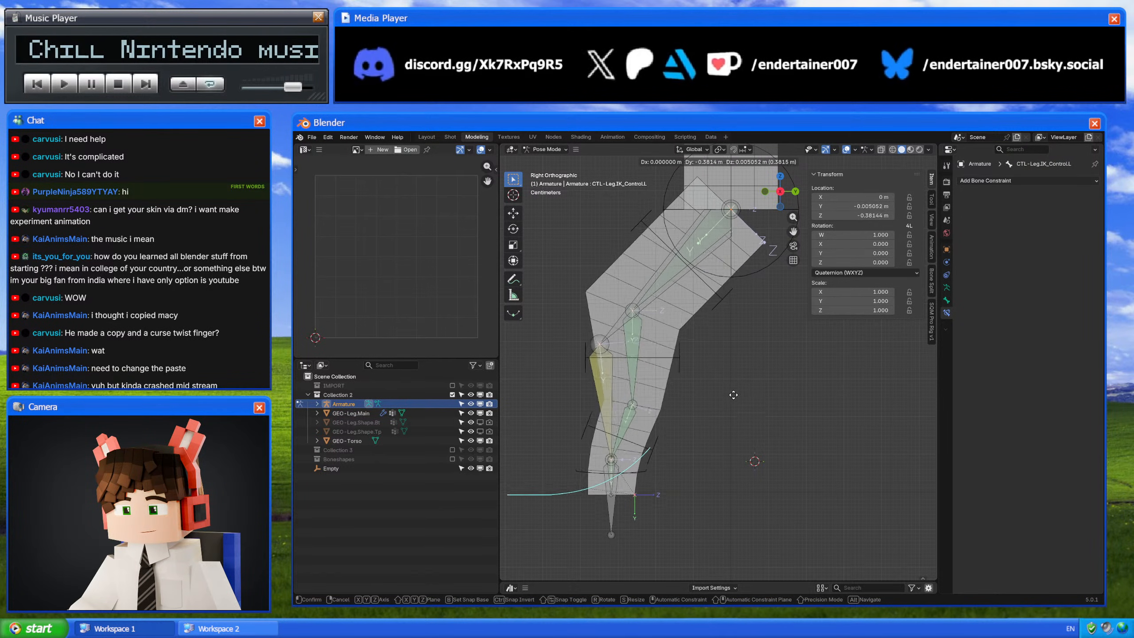
key(Escape)
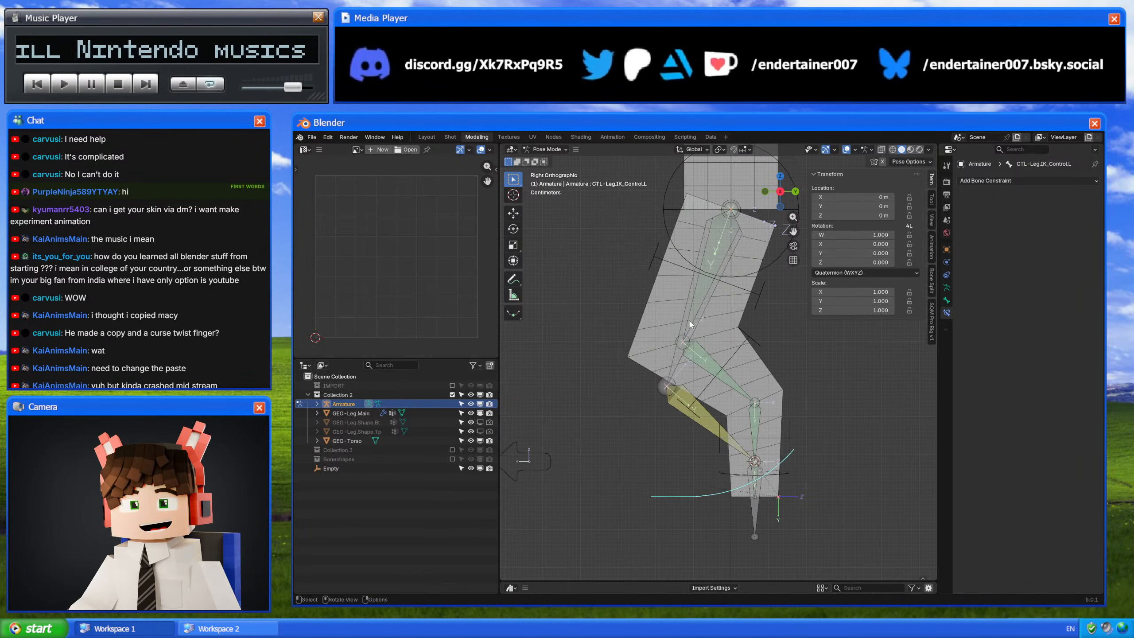
Step: Turn off solo for the bone collections Leg.L (IK), Leg.L (Deform) and Leg.L (Buffer) in the armature's data
scroll(714, 328, down, 3)
middle_drag(734, 337, 763, 402)
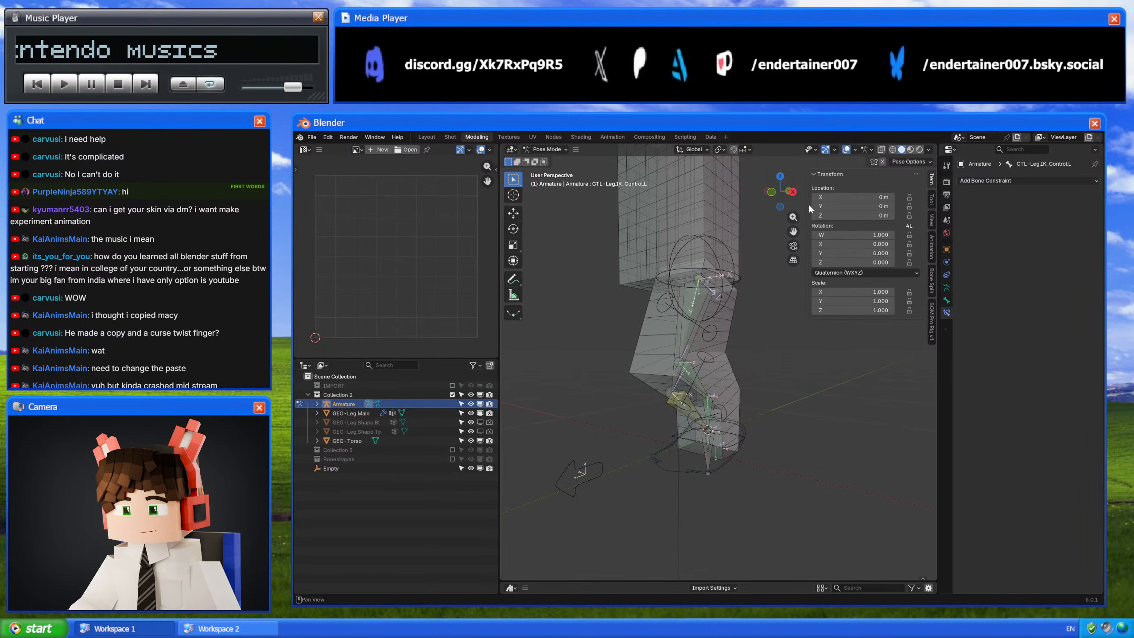
click(793, 192)
click(947, 287)
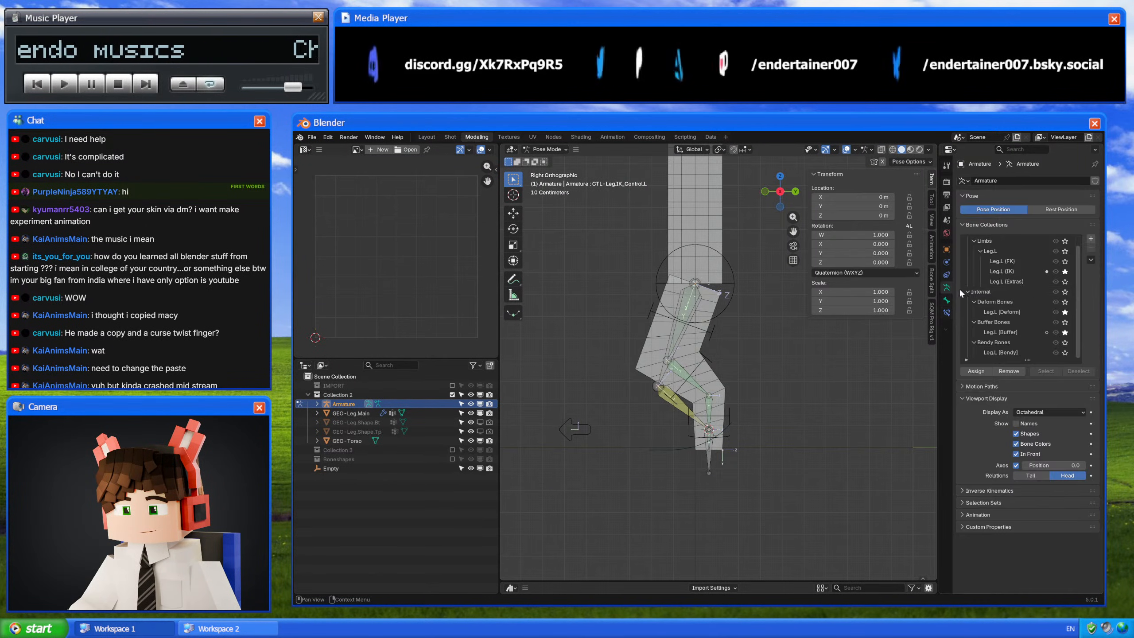
click(1065, 271)
click(1066, 312)
click(1065, 332)
Step: Inspect the leg's full set of bones and select the IK pivot control CTL-Leg.IK_Pivot.L at the hip
shift+drag(718, 303, 716, 316)
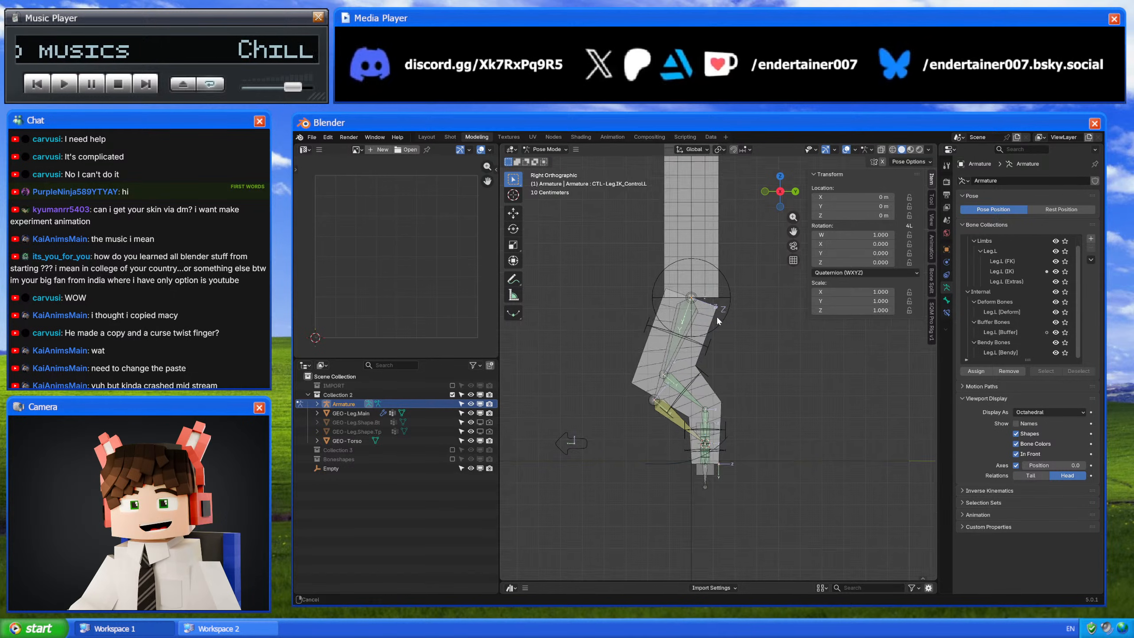
shift+middle_drag(716, 316, 715, 324)
click(671, 470)
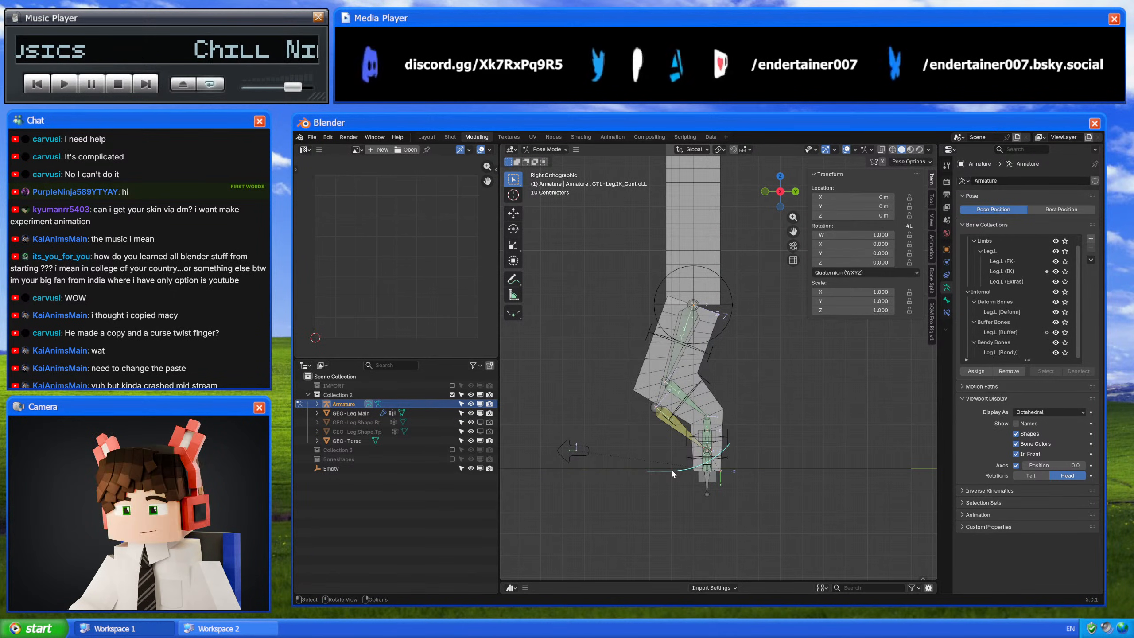
scroll(719, 472, up, 3)
shift+middle_drag(718, 473, 730, 472)
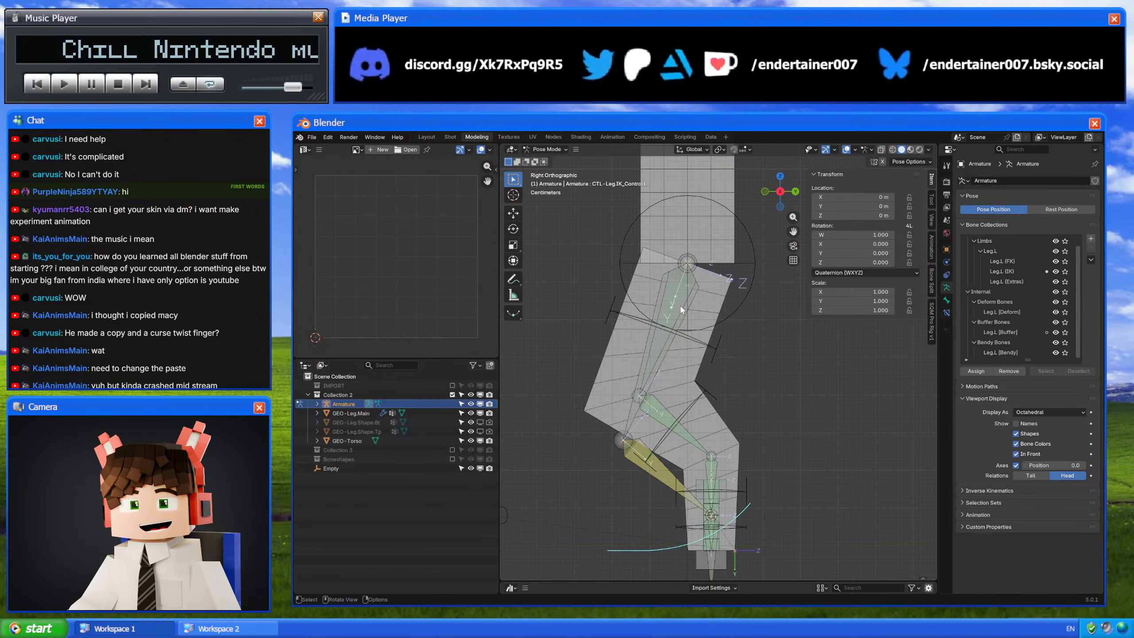
shift+middle_drag(658, 470, 698, 408)
click(712, 411)
click(736, 288)
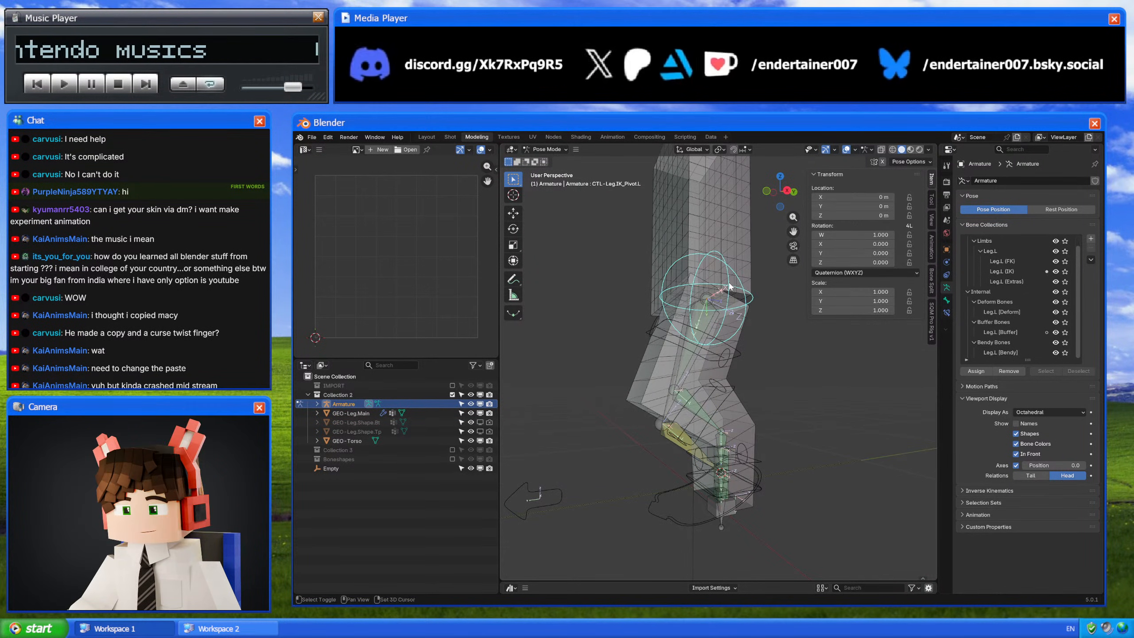
shift+middle_drag(737, 297, 736, 307)
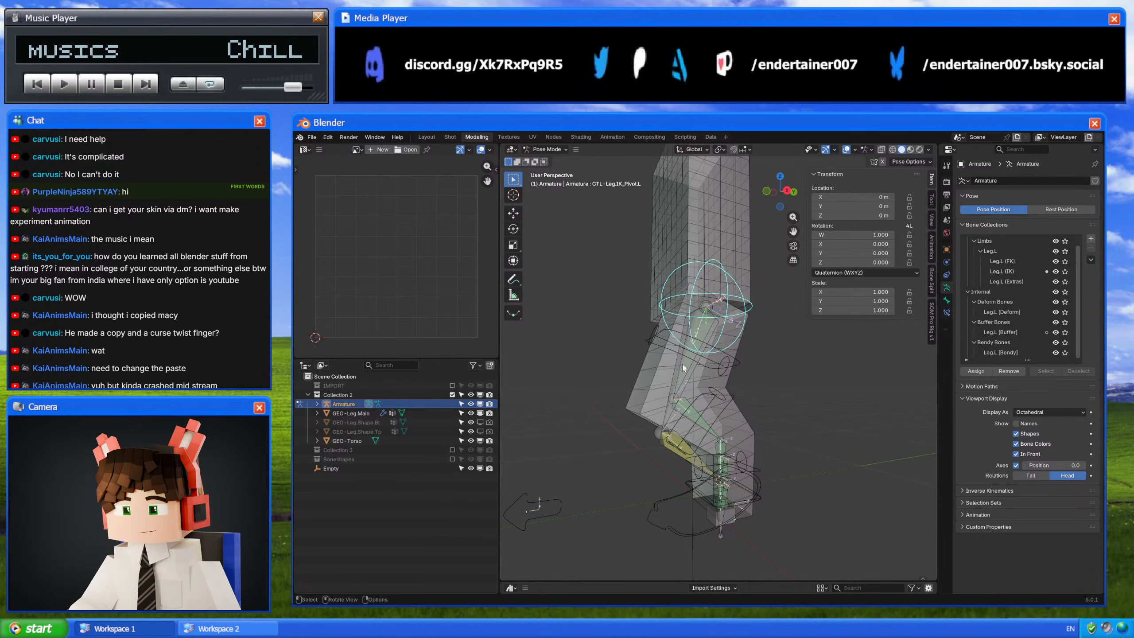
Step: Check the display and custom shape settings of CTL-Leg.IK_Pole.L, deselect it and save the file
click(557, 491)
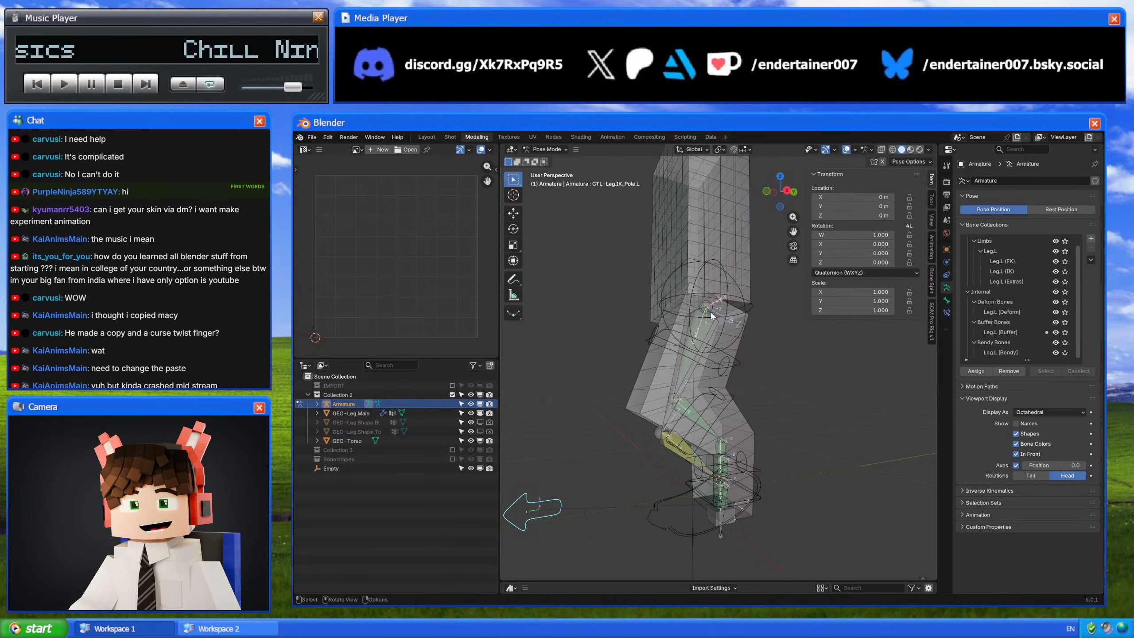
click(947, 300)
scroll(973, 441, down, 10)
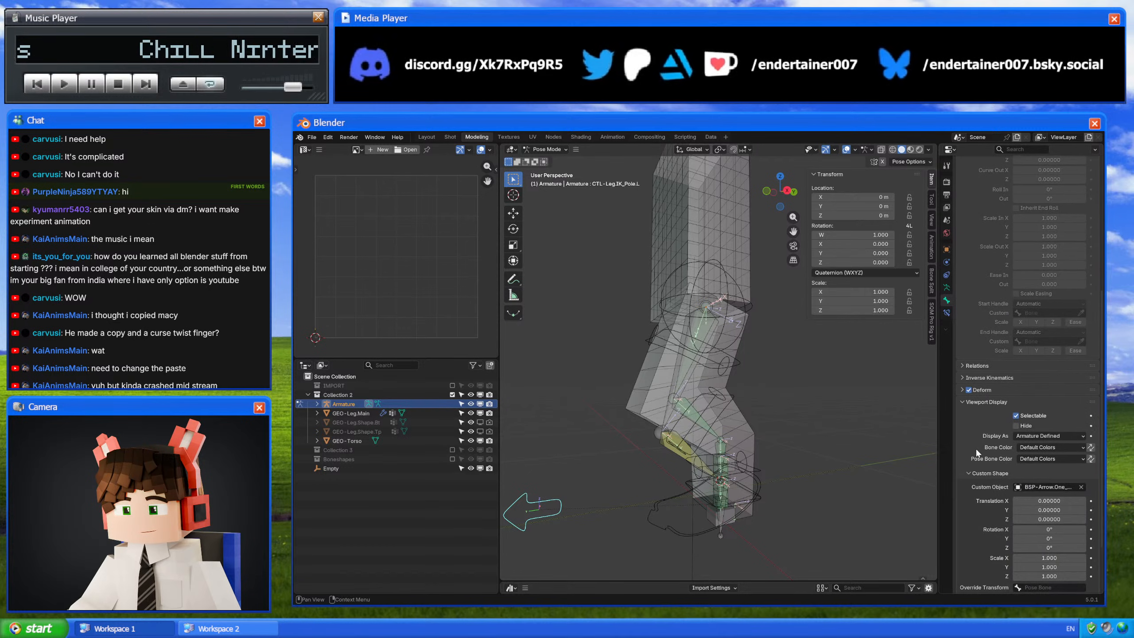
middle_drag(741, 408, 790, 406)
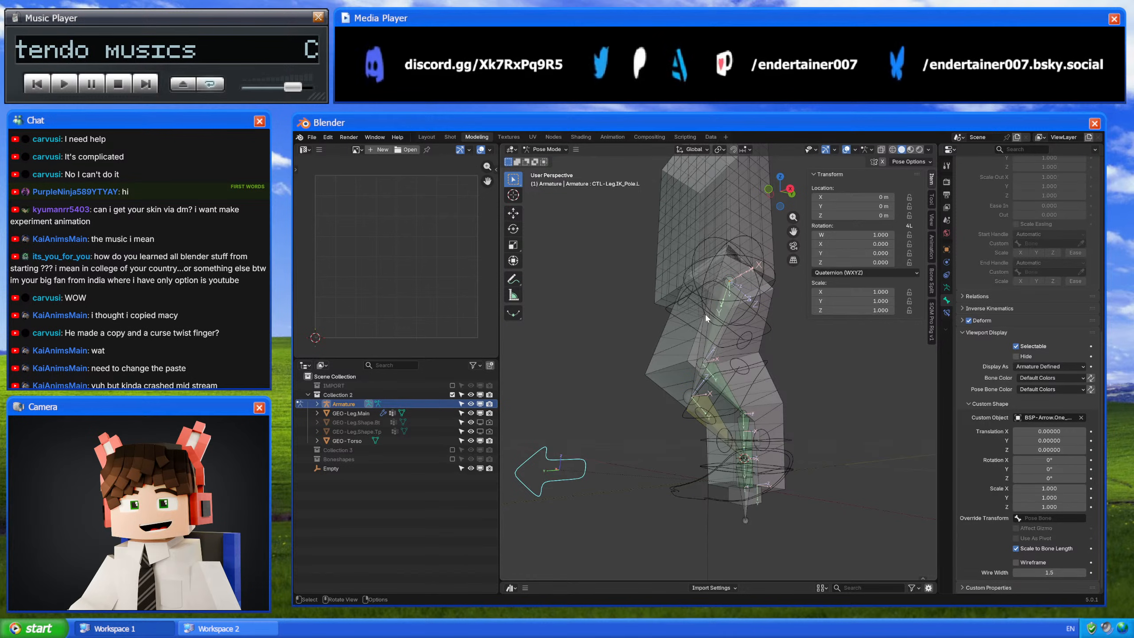
click(815, 384)
key(ctrl+s)
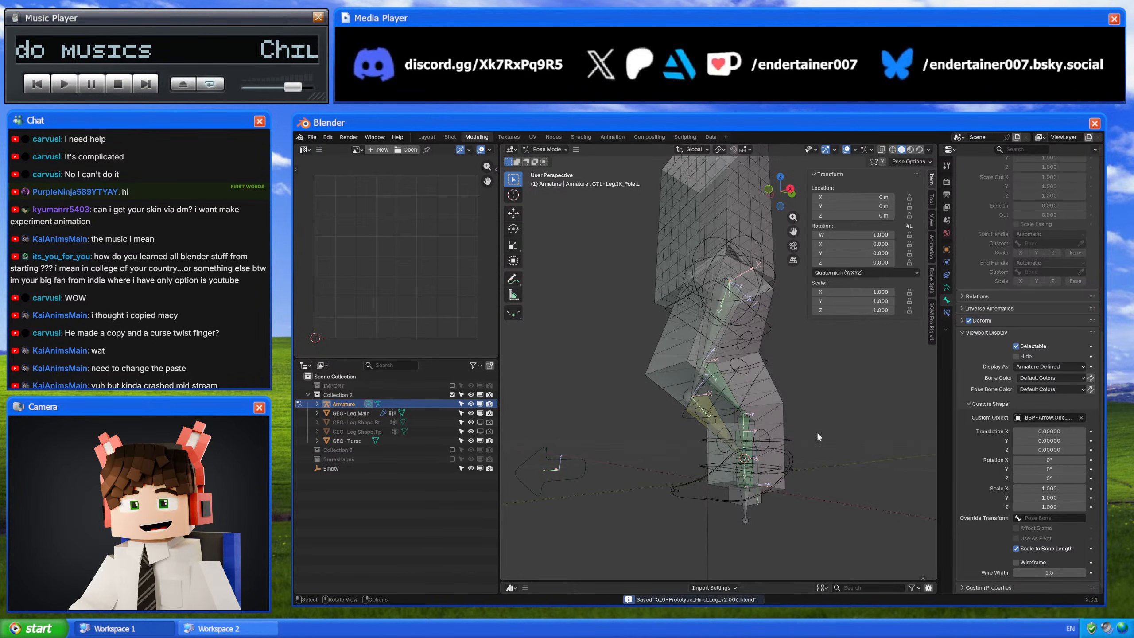
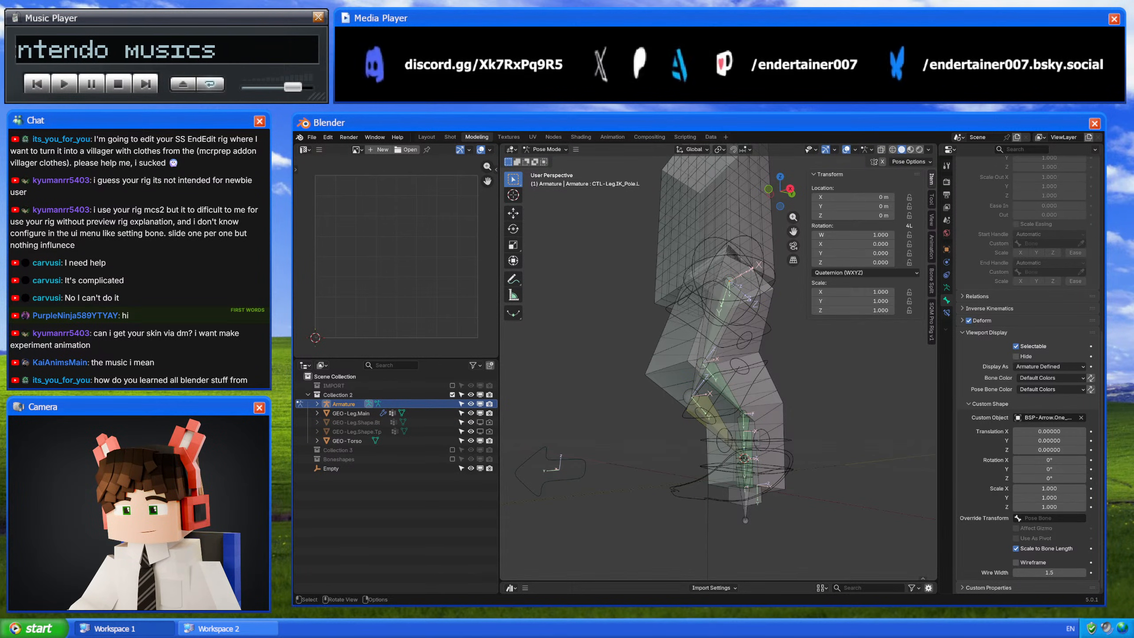
Step: Open the saved Walker character pose scene and allow its Python scripts to run
click(300, 137)
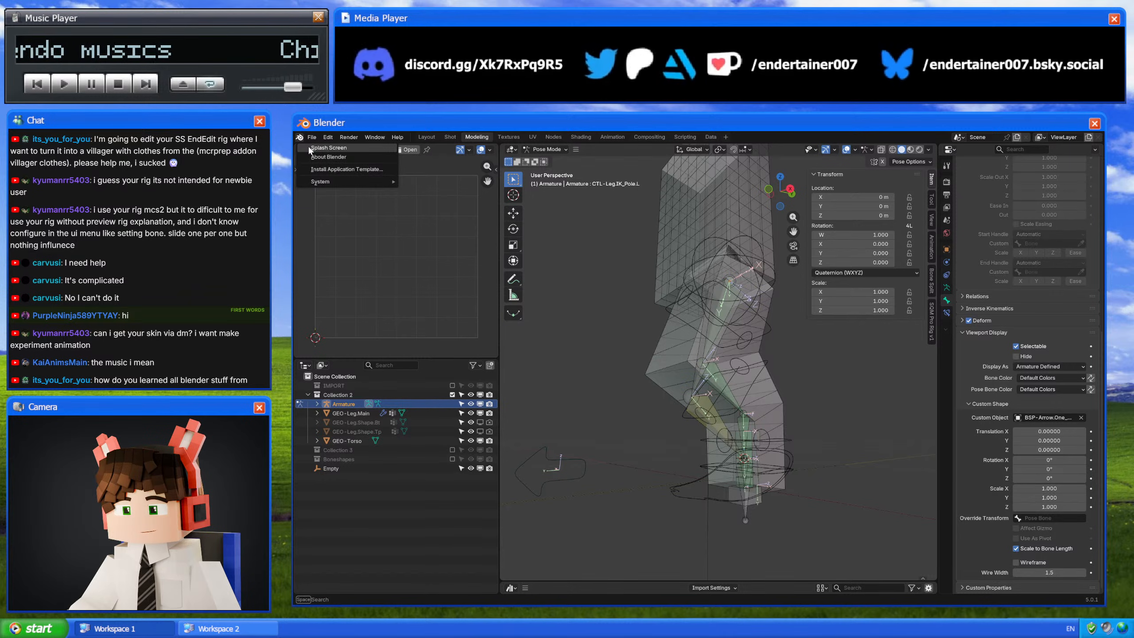
click(309, 148)
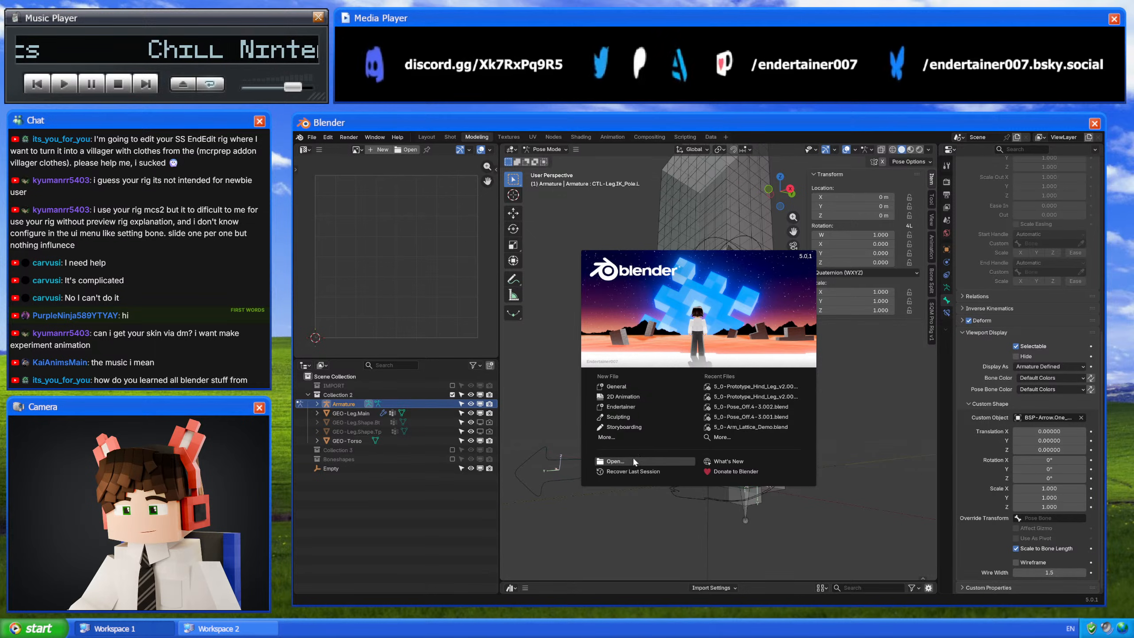
click(565, 310)
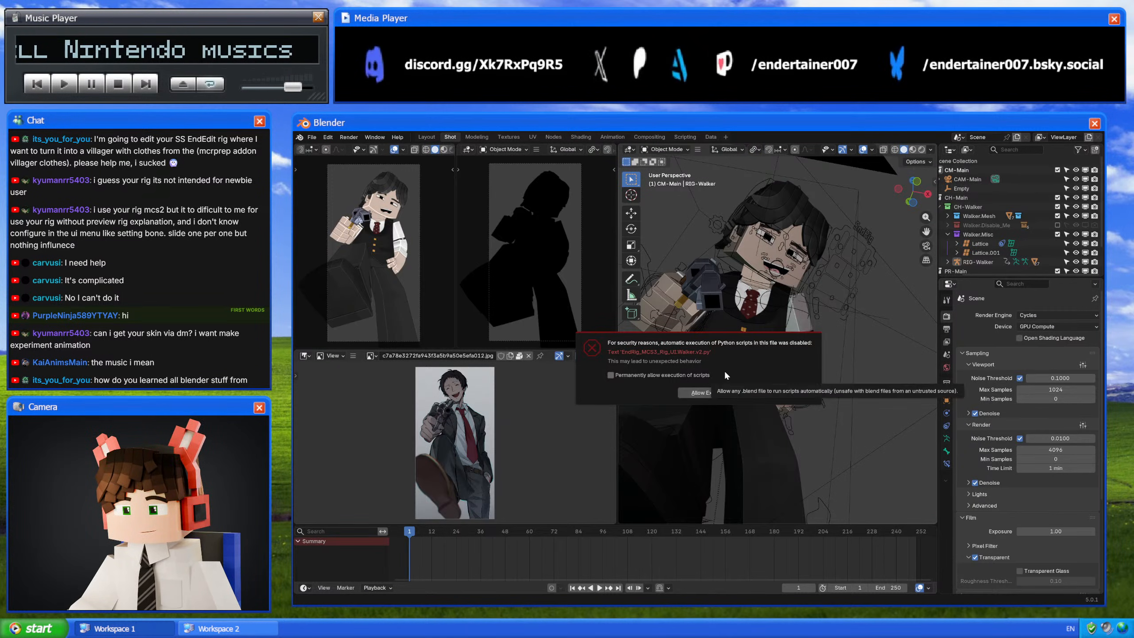
click(709, 390)
Step: Examine the posed Walker character's whole figure and legs, and look through the scene's Cycles render settings
shift+middle_drag(710, 391, 835, 319)
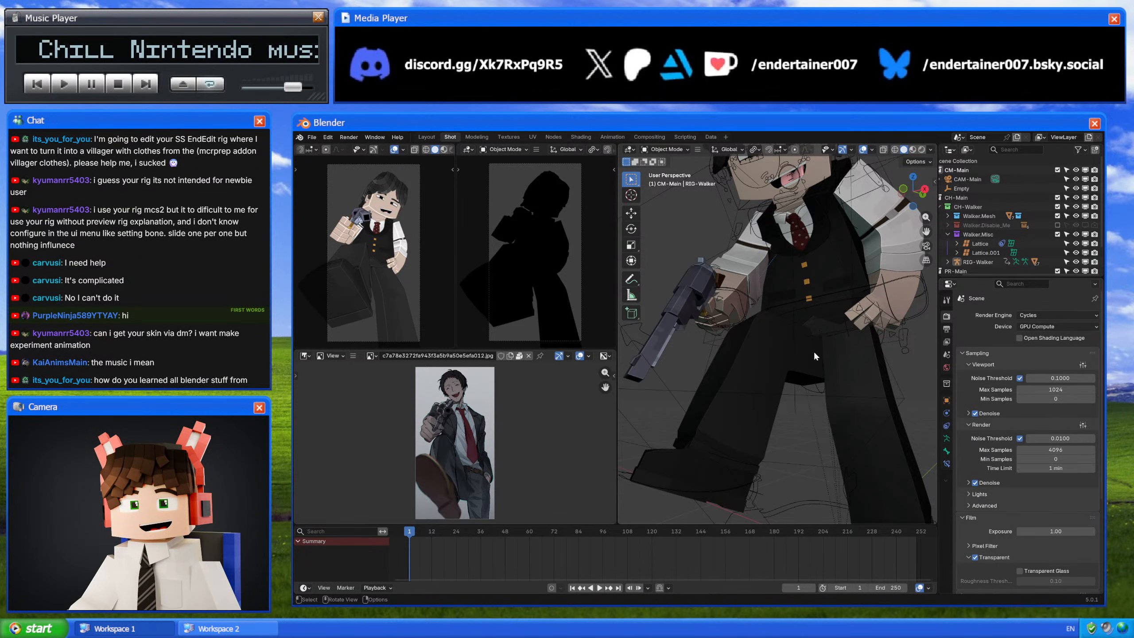
scroll(786, 367, down, 5)
middle_drag(772, 187, 764, 309)
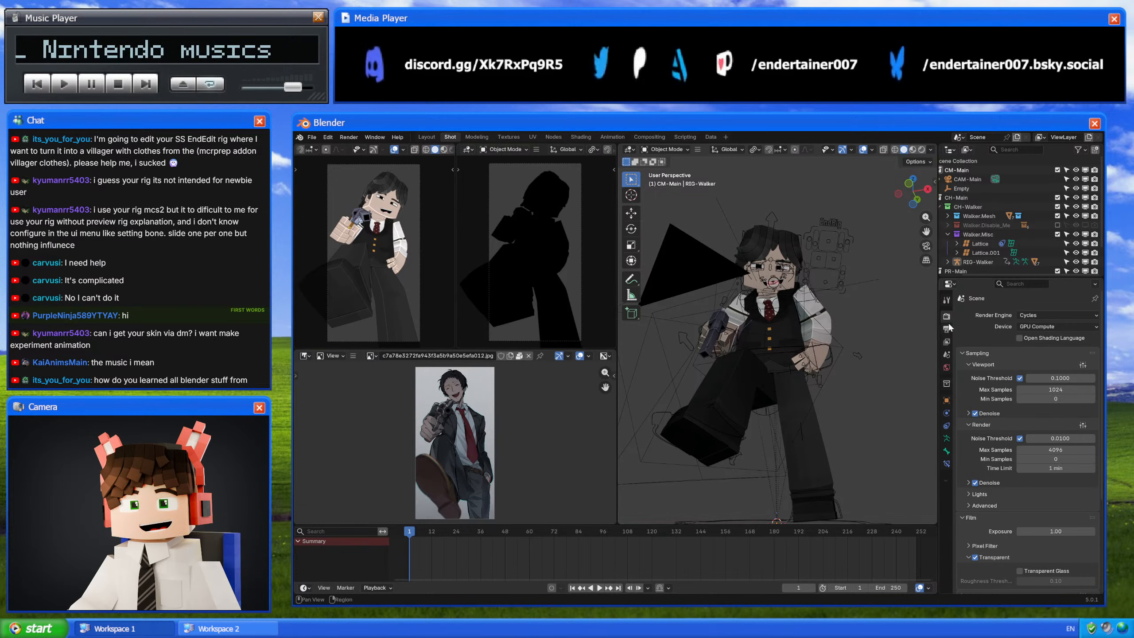
scroll(963, 471, down, 5)
scroll(963, 471, down, 1)
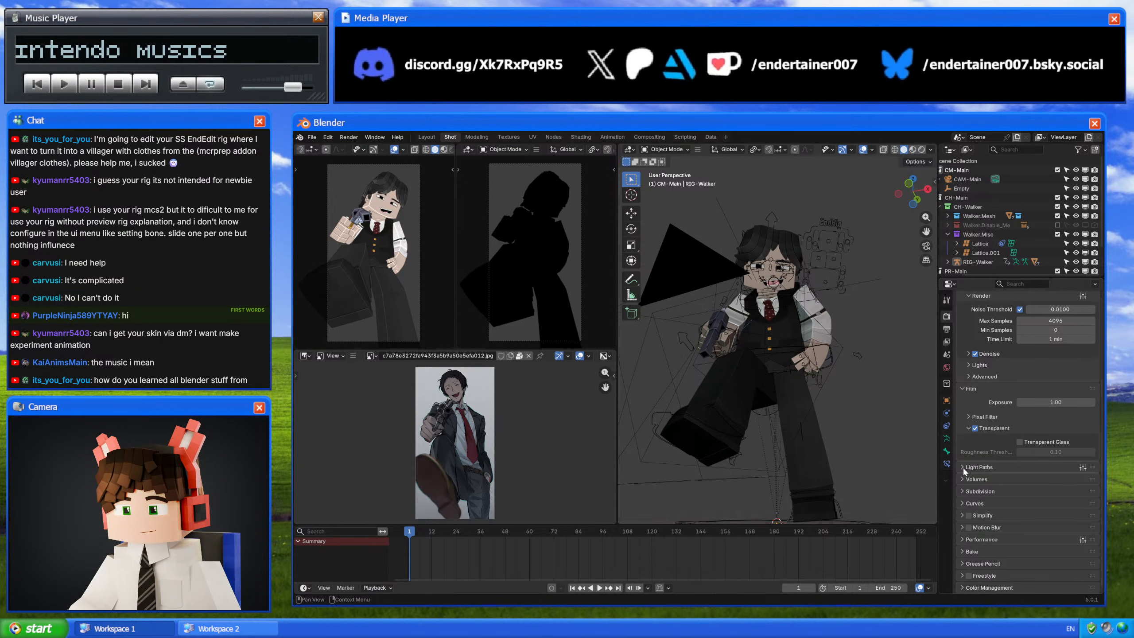
scroll(963, 471, up, 9)
scroll(437, 153, down, 1)
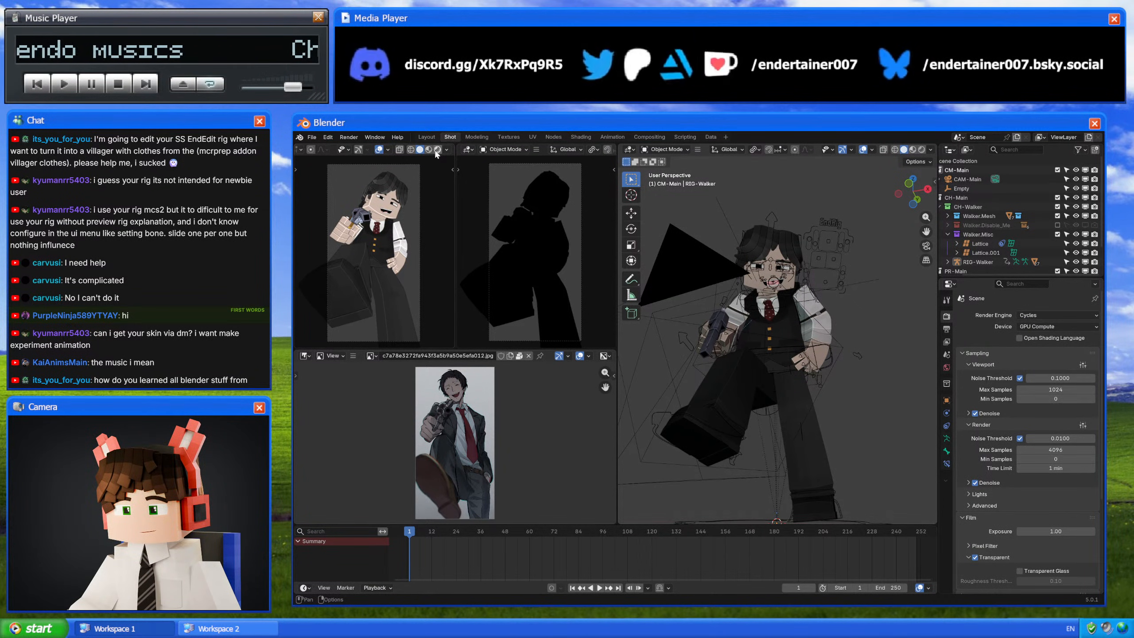
Step: Preview the camera view in rendered shading, select the LG-Main collection and view the posed character from the side
click(437, 150)
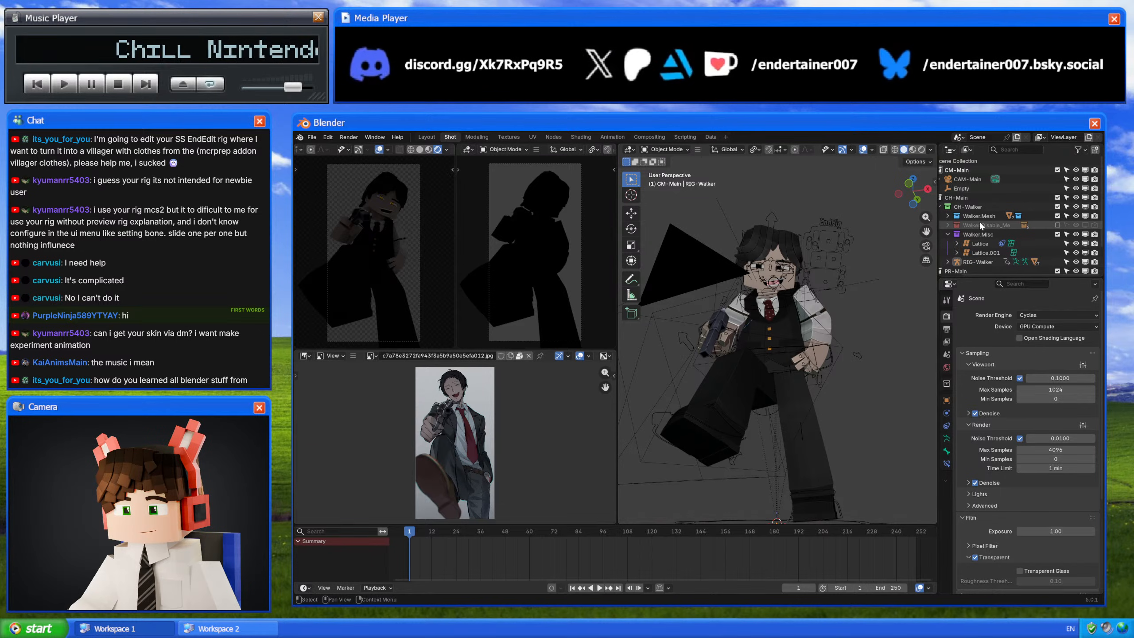
scroll(971, 264, down, 3)
click(971, 268)
middle_drag(973, 270, 994, 270)
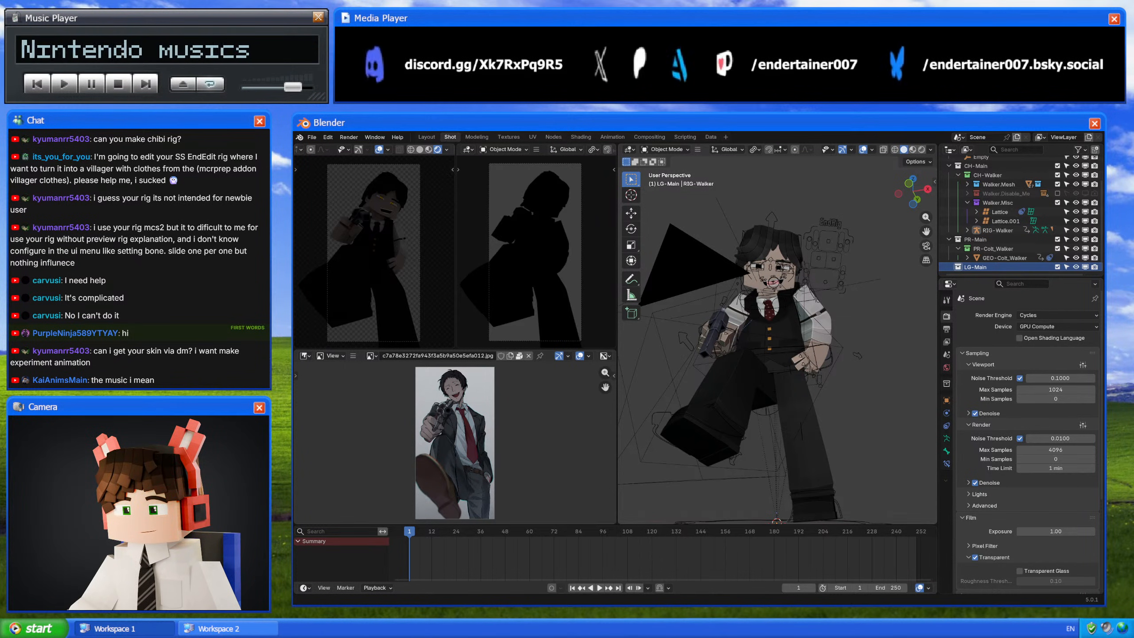
mouse_move(778, 311)
middle_down()
mouse_move(783, 326)
mouse_move(765, 329)
middle_up()
middle_drag(891, 293, 840, 334)
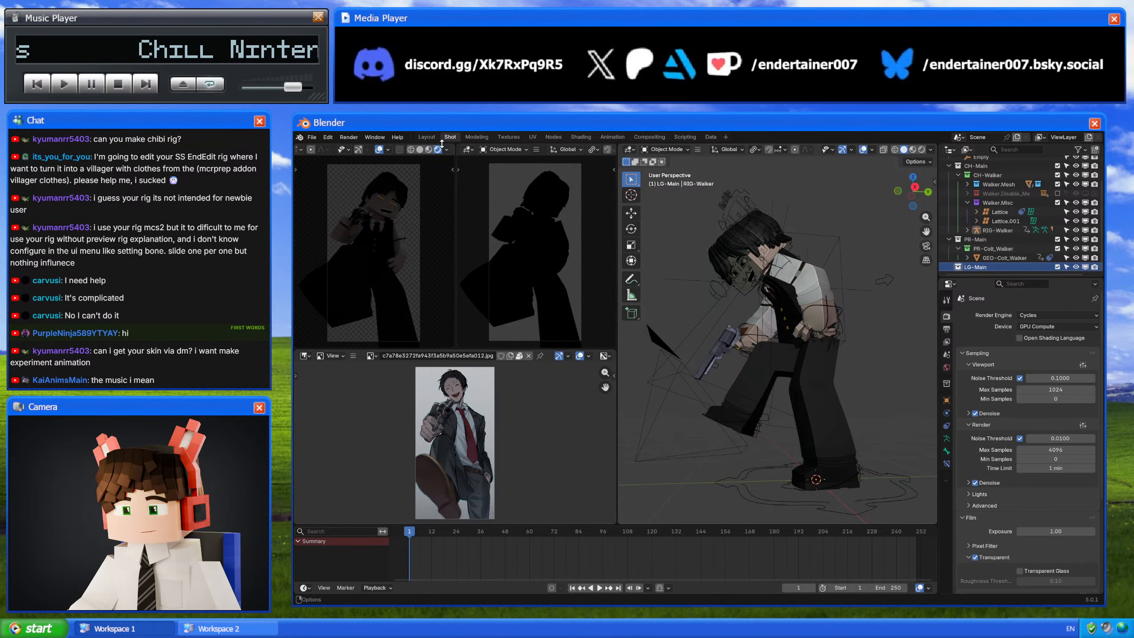
Step: Select RIG-Walker and switch it to Pose Mode, viewing the character from behind its legs
click(768, 416)
key(ctrl+Tab)
middle_drag(768, 417, 824, 372)
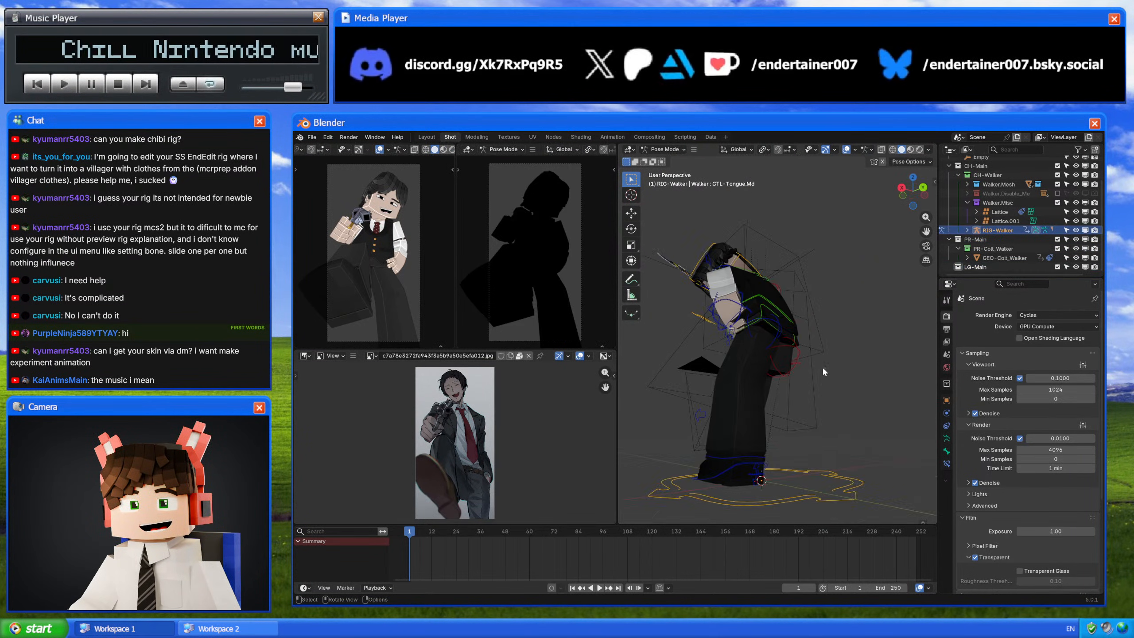
Step: Move the right leg's hip control CTL-Leg.IK_Pivot.R in the right orthographic view
click(802, 353)
key(KP_3)
key(g)
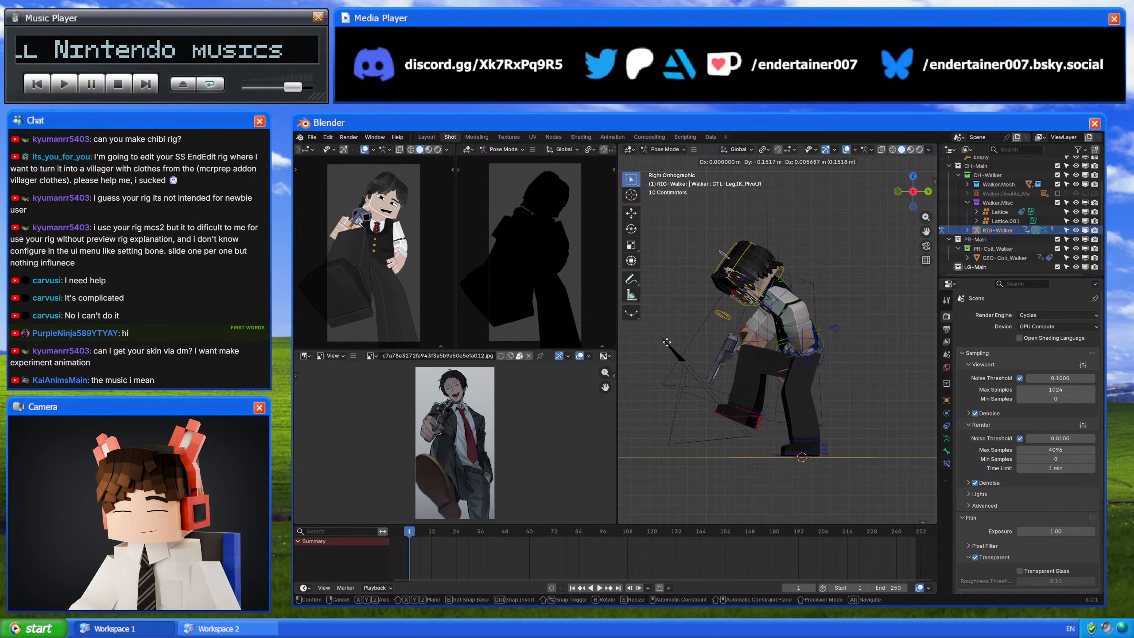
click(638, 367)
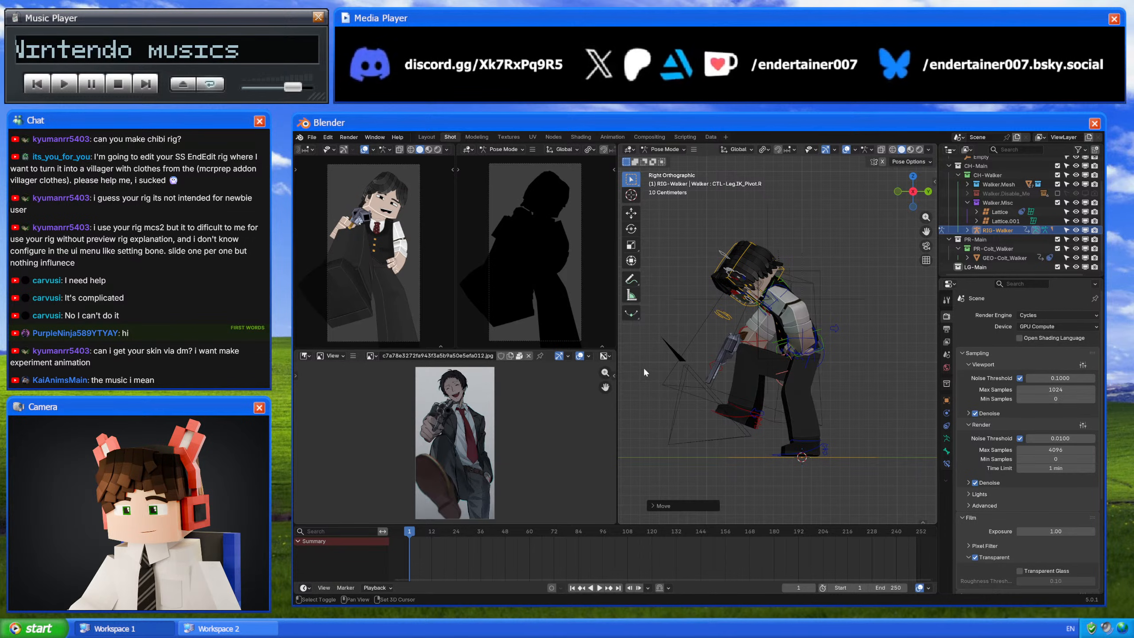
Step: Reselect CTL-Leg.IK_Pivot.R and lower it along the global Z axis, judging the leg in the camera view
click(759, 412)
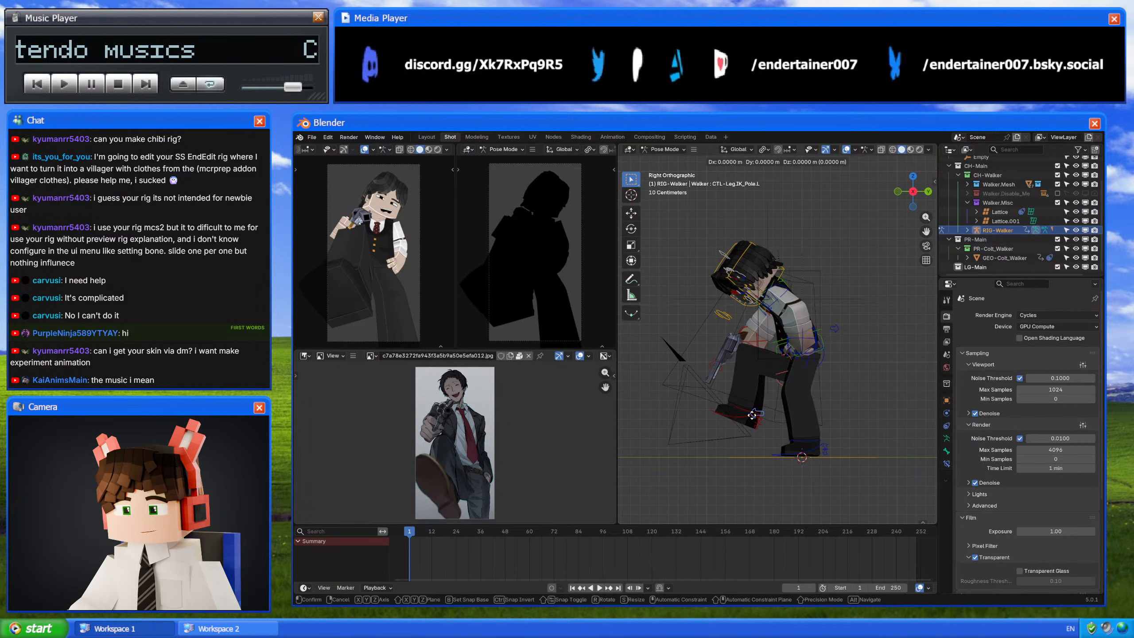
click(750, 420)
drag(780, 377, 793, 396)
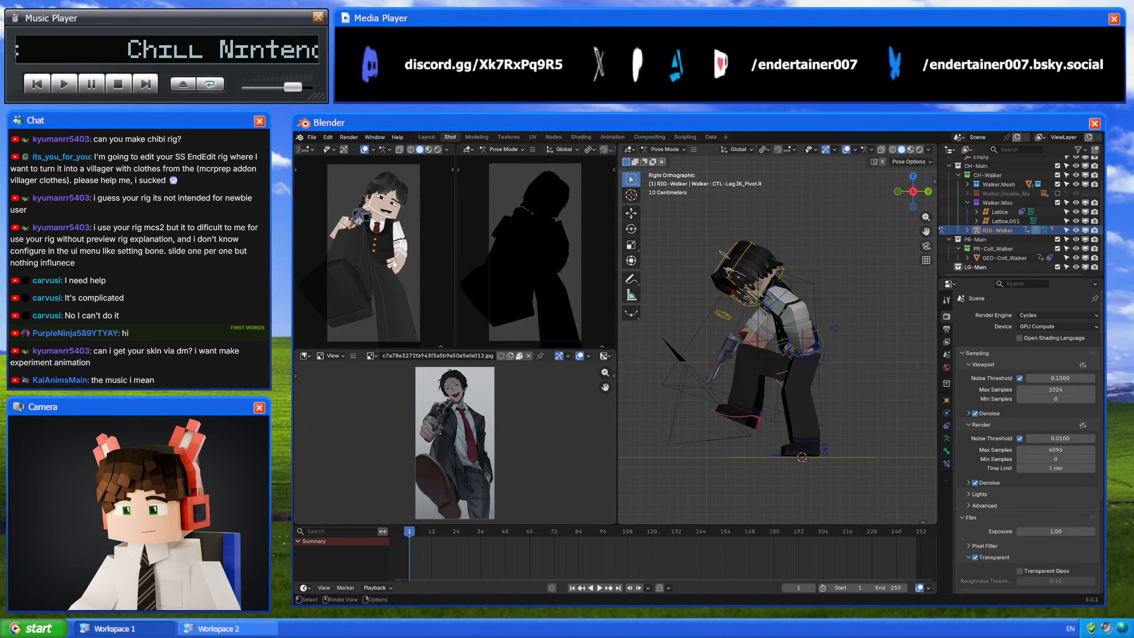
key(g)
key(z)
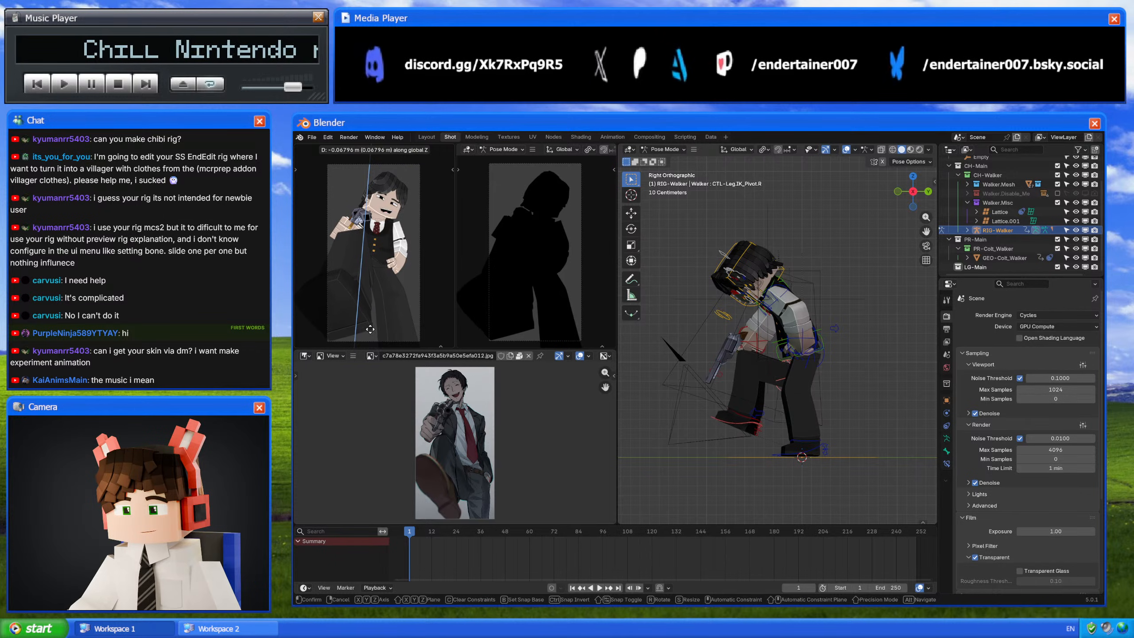
click(371, 347)
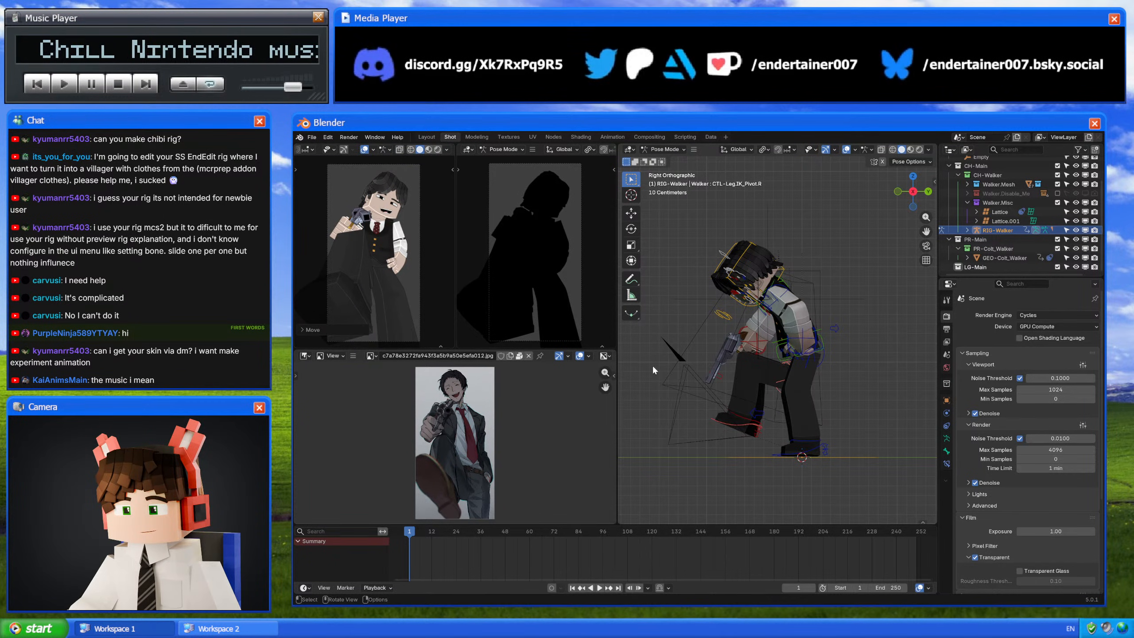
Step: Rotate the foot control CTL-Leg.IK_Control.R slightly and move it about 0.013 m, mostly along negative Y
click(749, 421)
key(r)
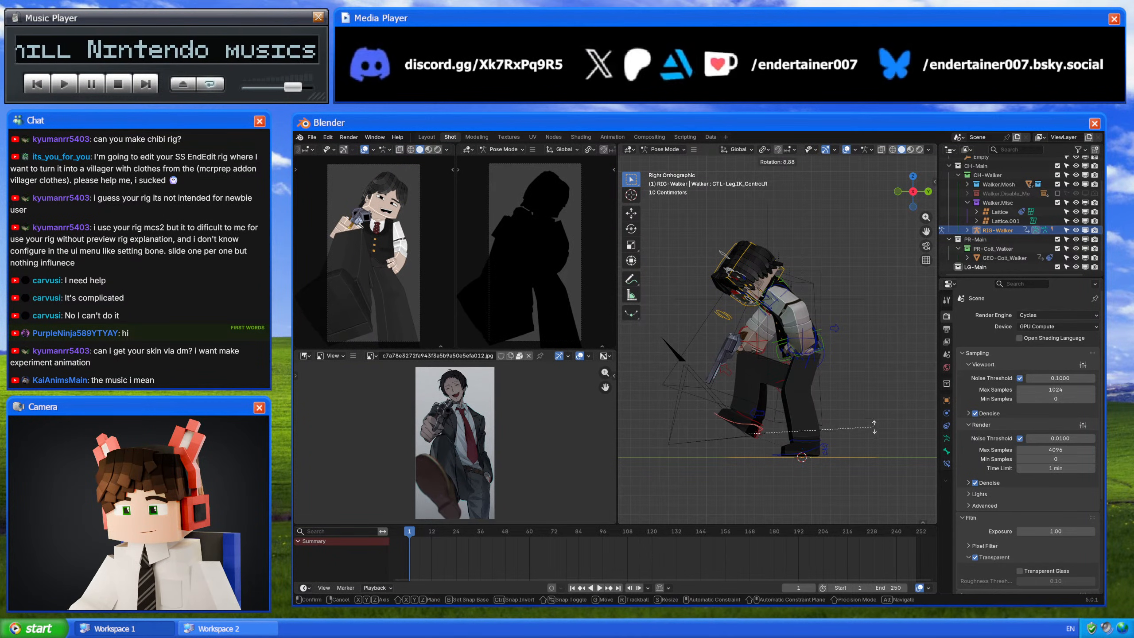
click(870, 422)
key(g)
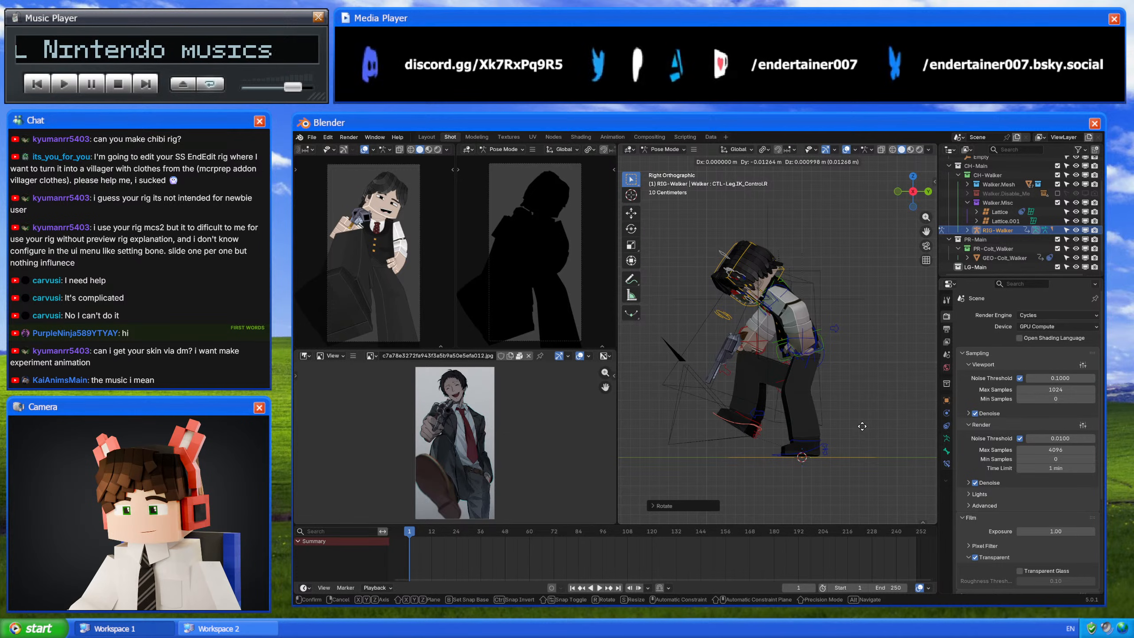
click(862, 425)
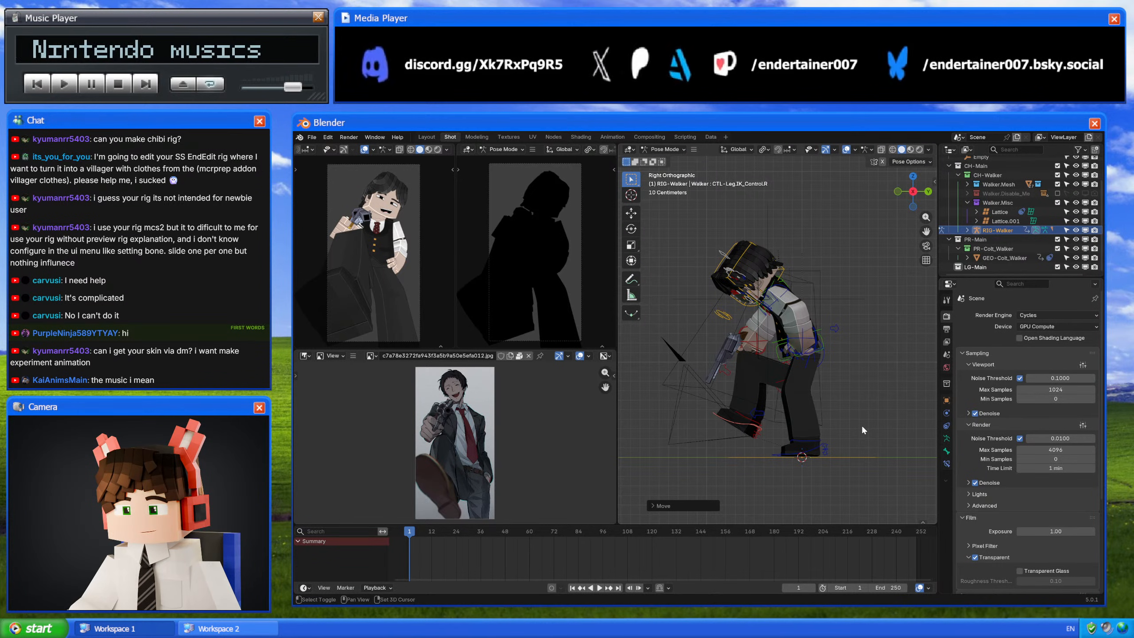
click(751, 335)
key(g)
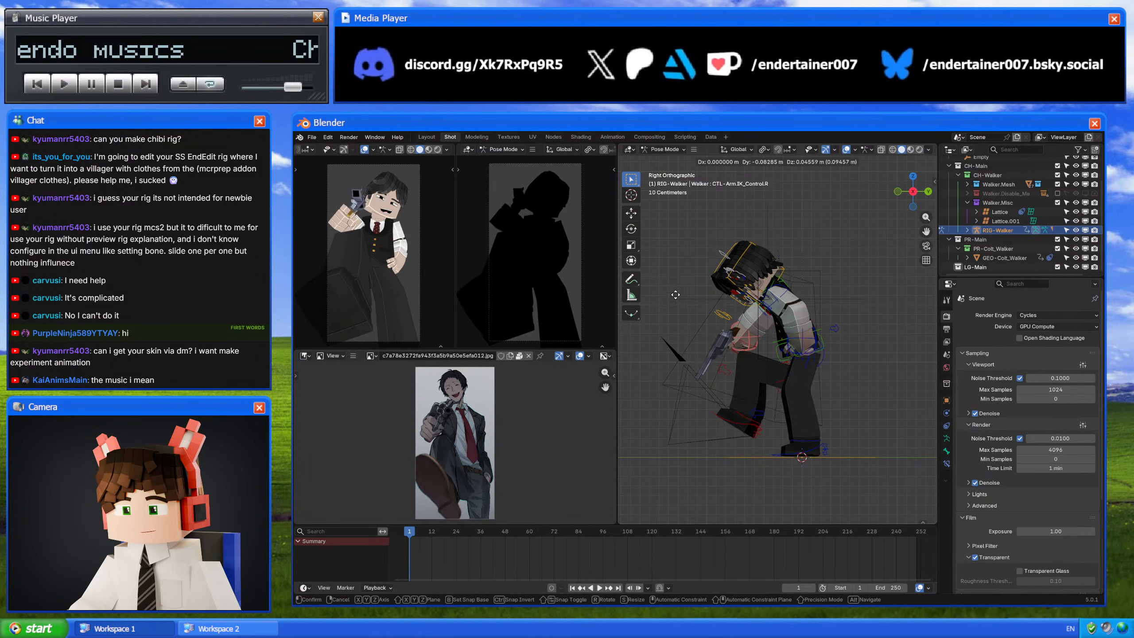
right_click(737, 333)
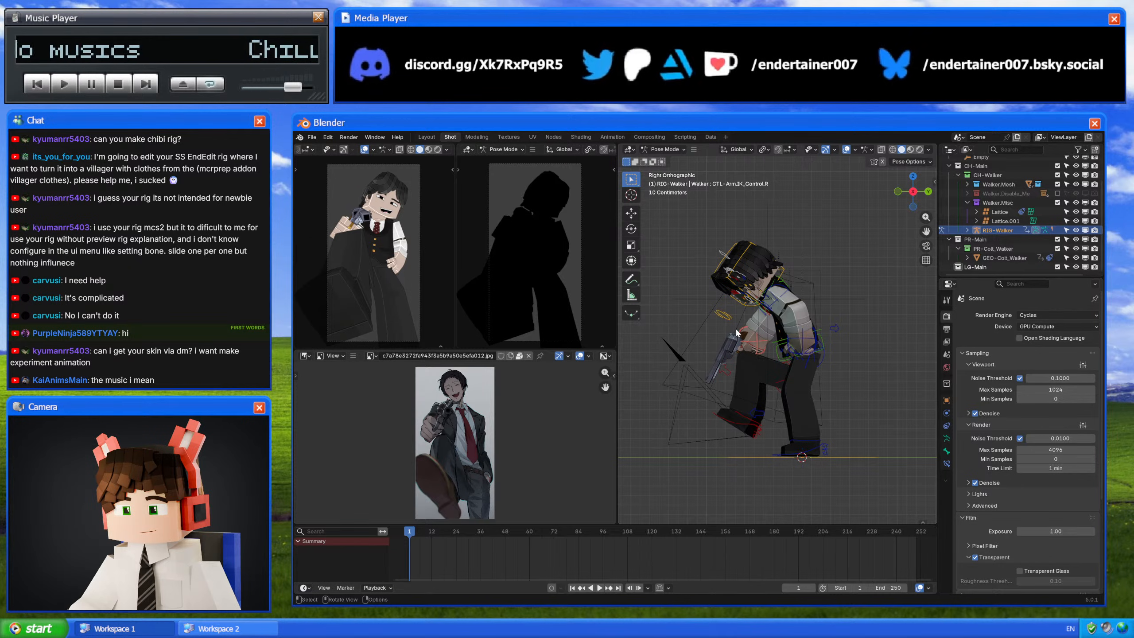
Step: Try moving CTL-Leg.IK_Pivot.R about 0.12 m backward and upward in the right orthographic view
click(777, 371)
key(g)
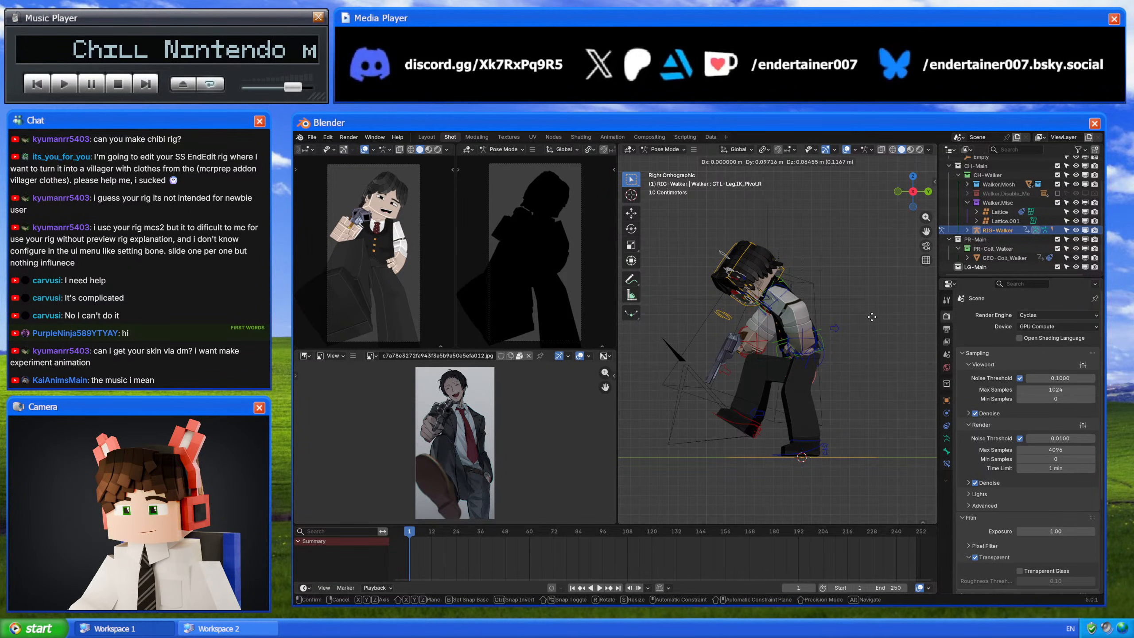
click(872, 317)
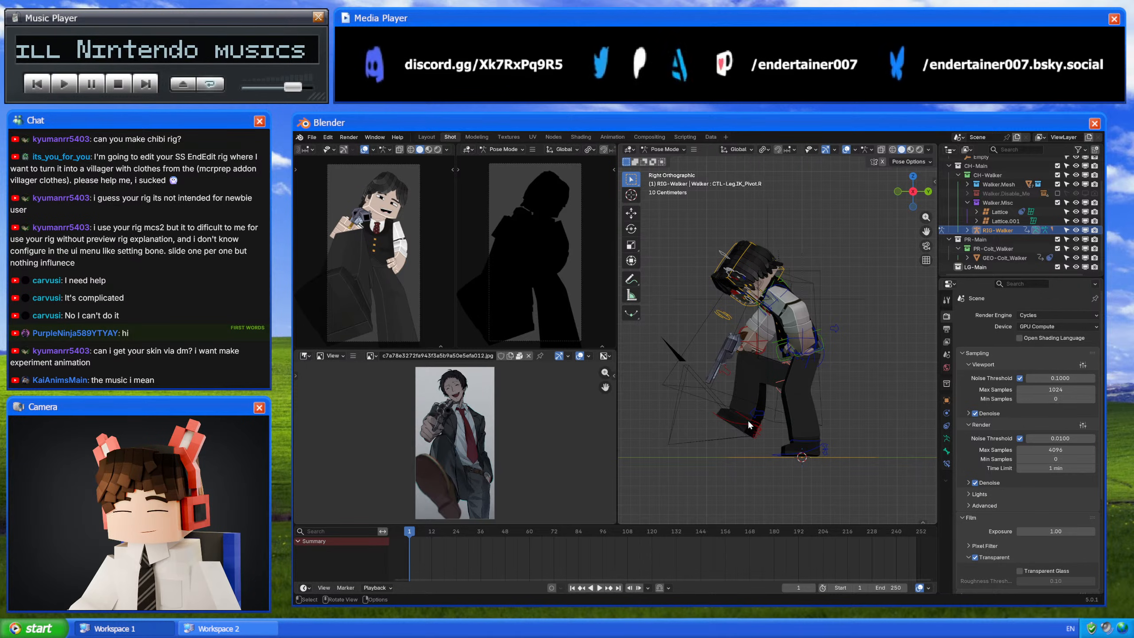
Step: Try moving the foot control CTL-Leg.IK_Control.R about 0.03 m along the global X axis in a perspective view
click(794, 355)
middle_drag(796, 353, 857, 371)
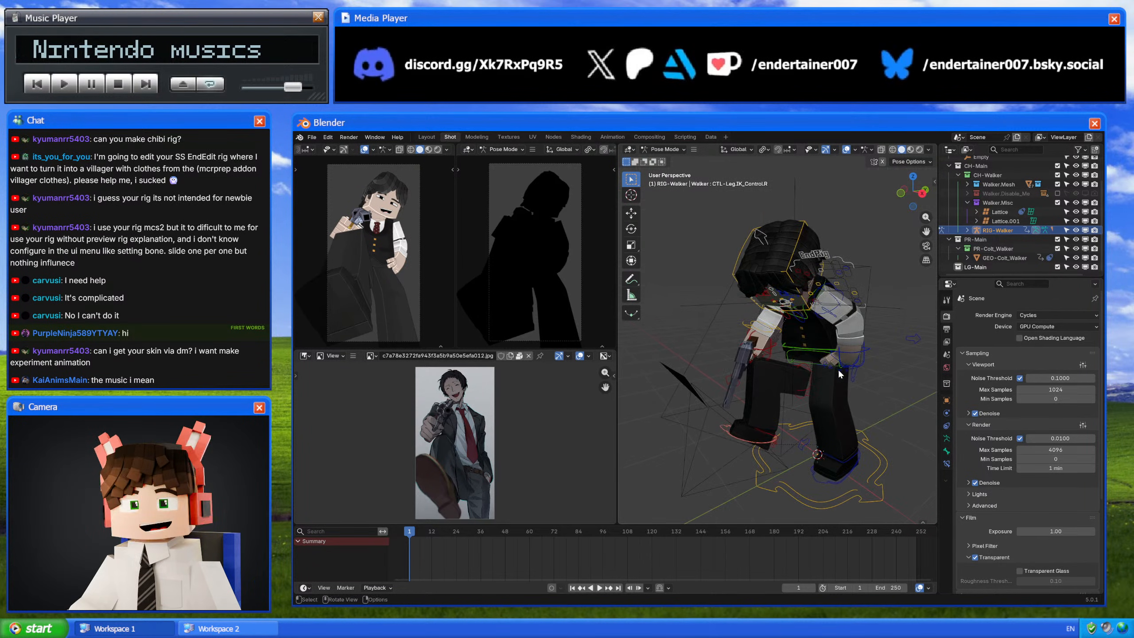
key(g)
key(x)
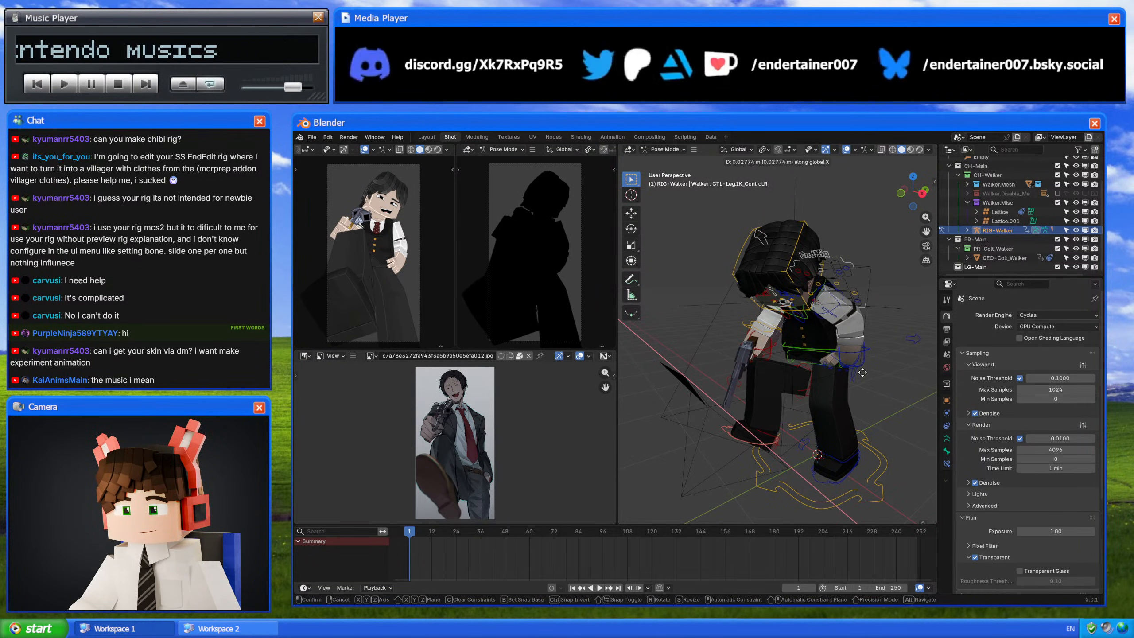
click(860, 373)
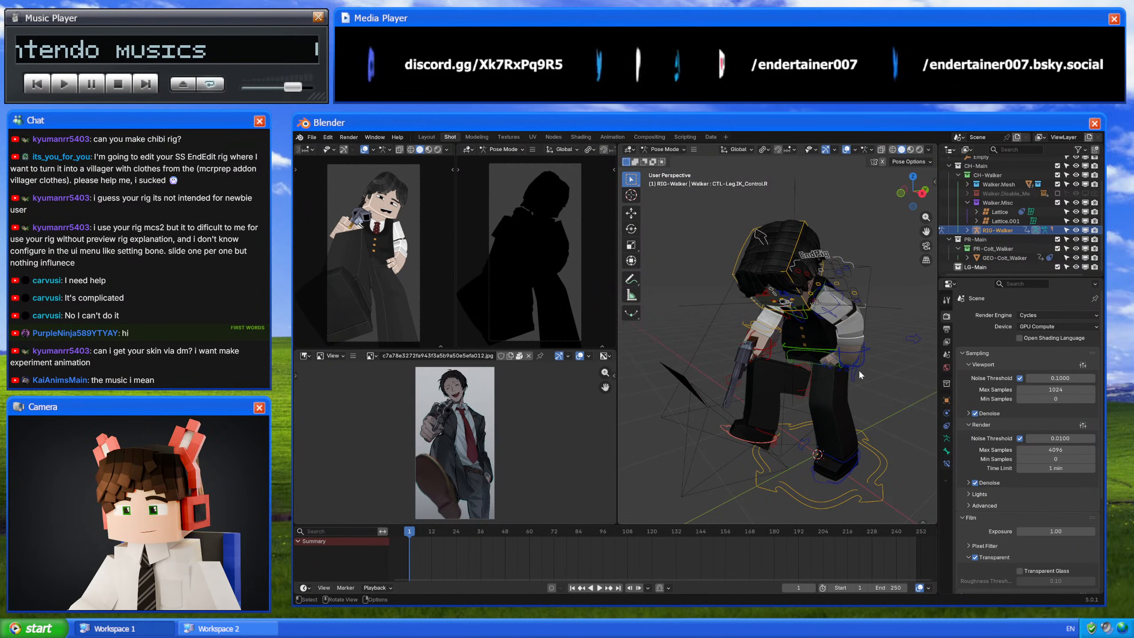
Step: Try moving CTL-Leg.IK_Pivot.R about 0.05 m, mostly along positive Y, in the right orthographic view
click(807, 383)
key(g)
click(817, 340)
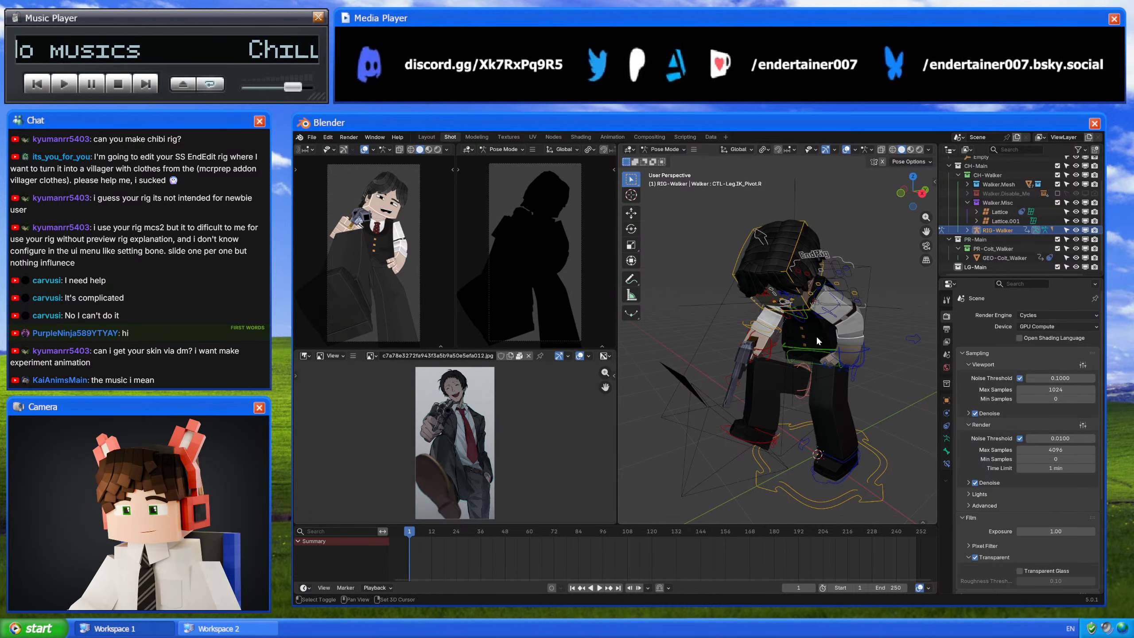
click(923, 192)
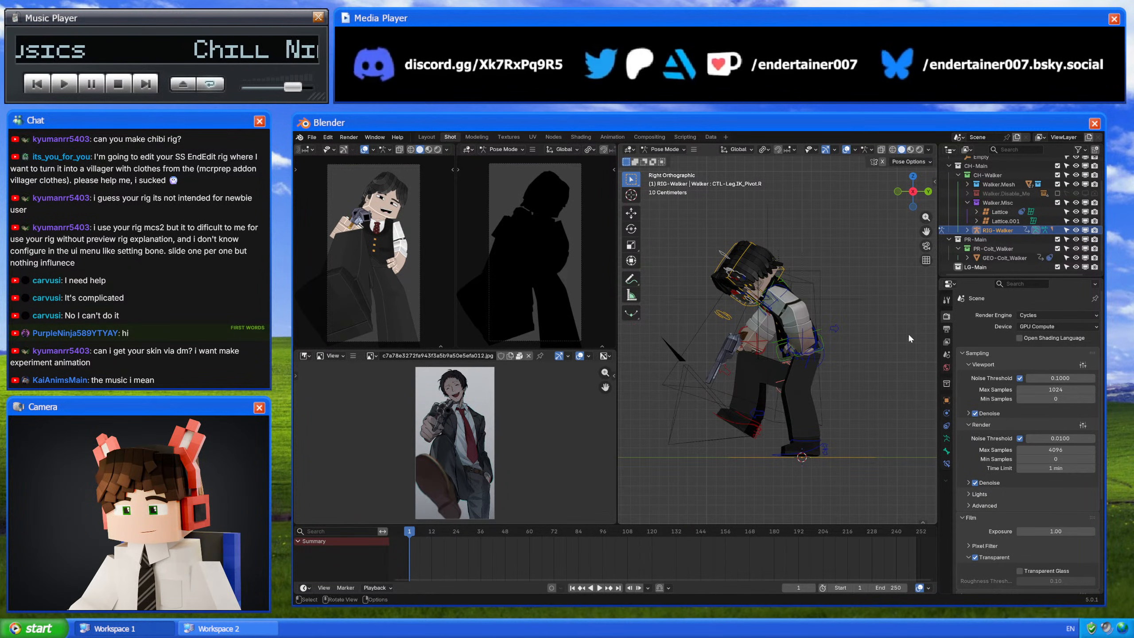
key(g)
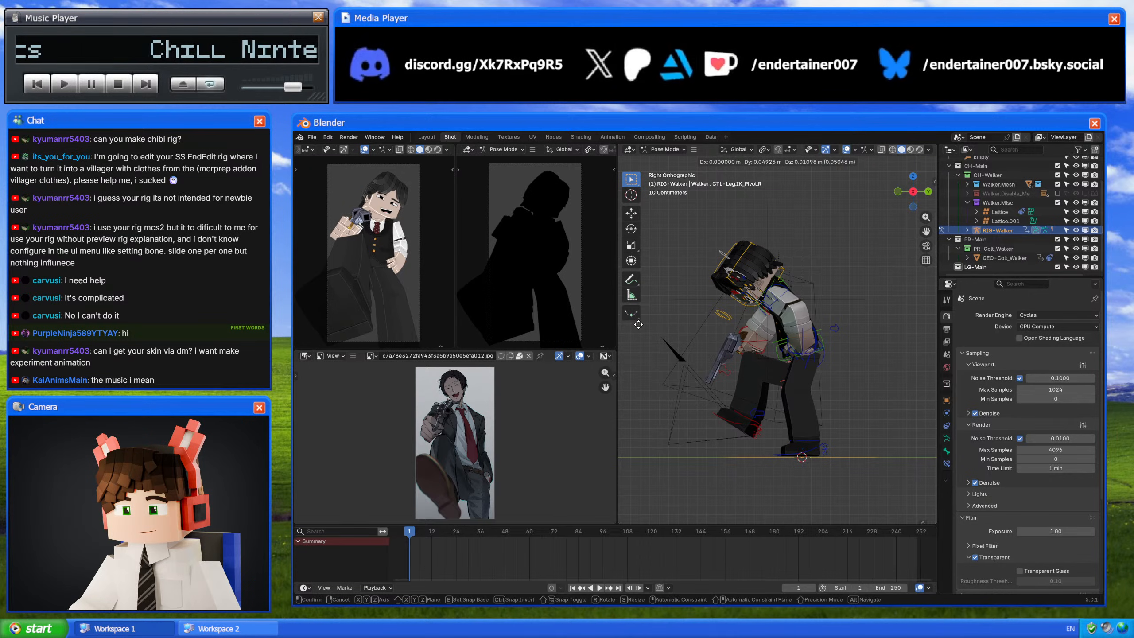
click(638, 325)
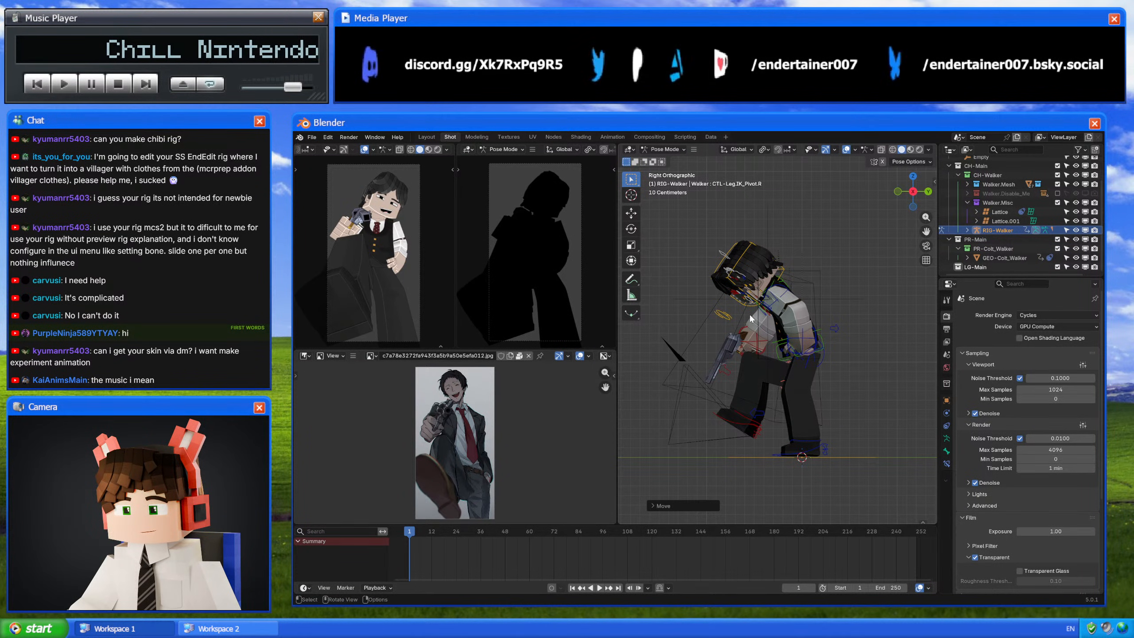
Step: Try rotating the foot control CTL-Leg.IK_Control.R about 10° around the global Z axis in a perspective view
middle_drag(741, 304, 812, 319)
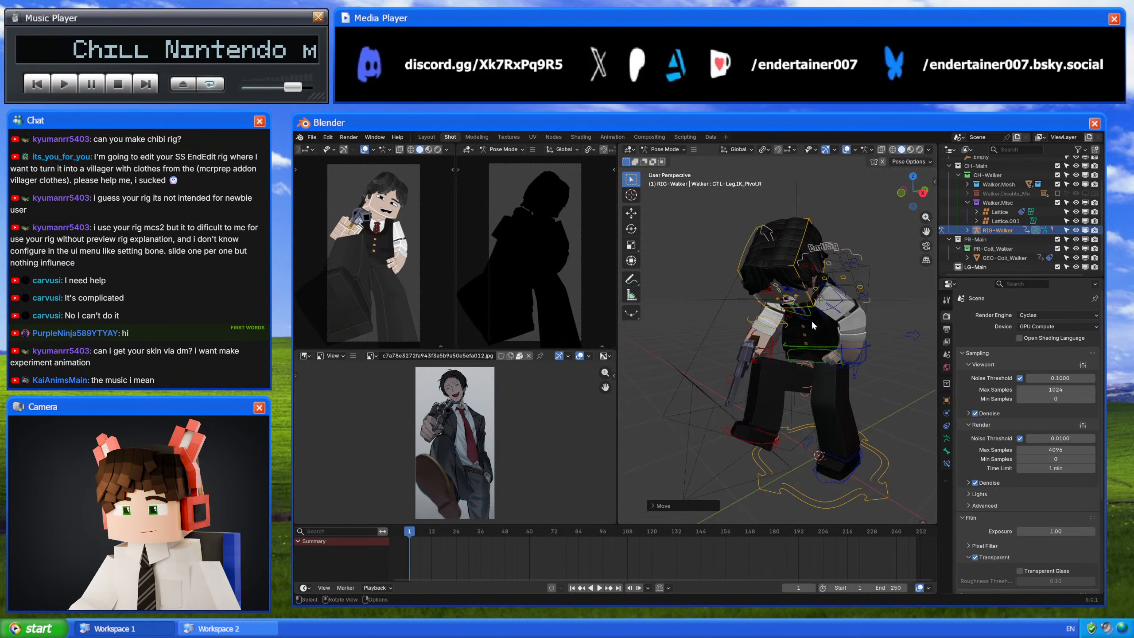
click(804, 409)
key(r)
key(z)
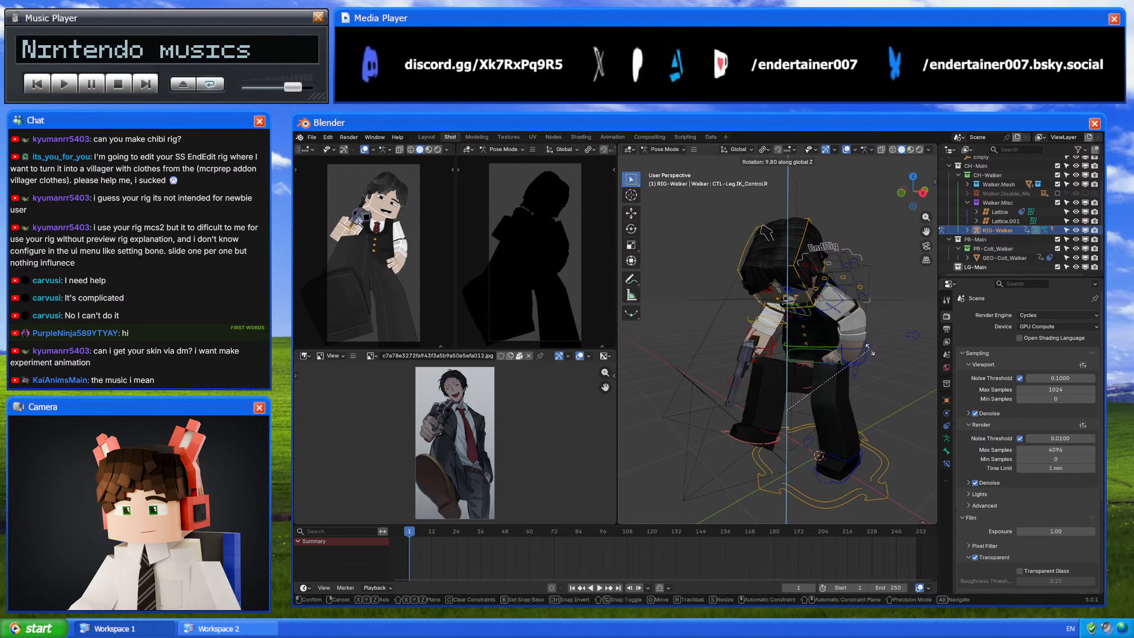
click(871, 347)
Step: Try rotating the foot control about -5° in the front orthographic view with the pivot point set to Median Point
click(901, 193)
key(r)
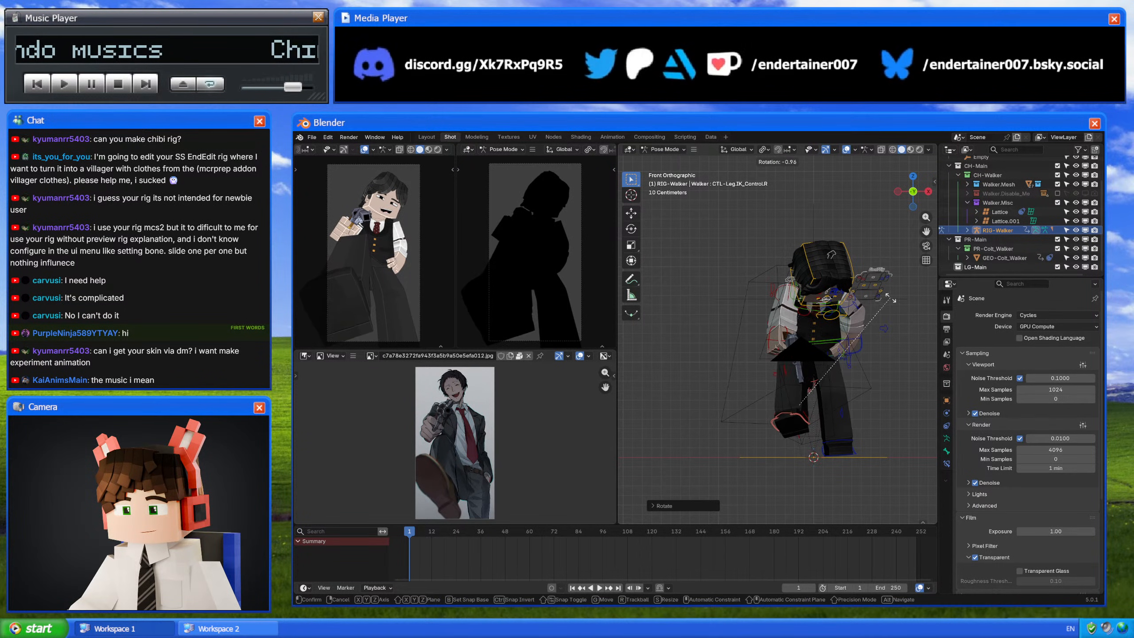
click(858, 257)
key(period)
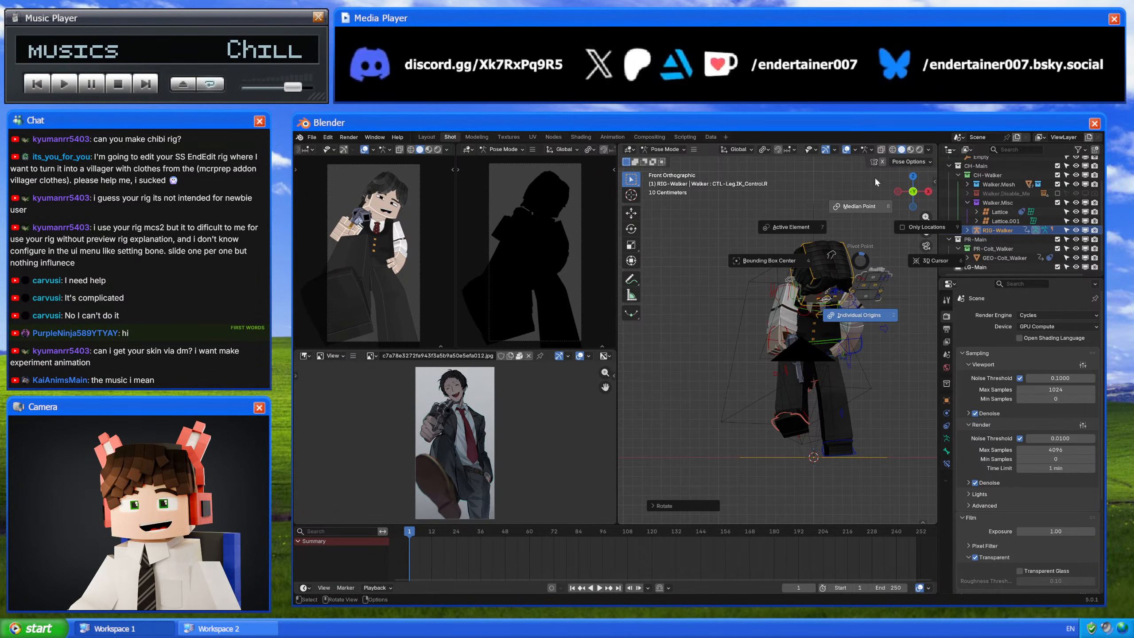
click(862, 201)
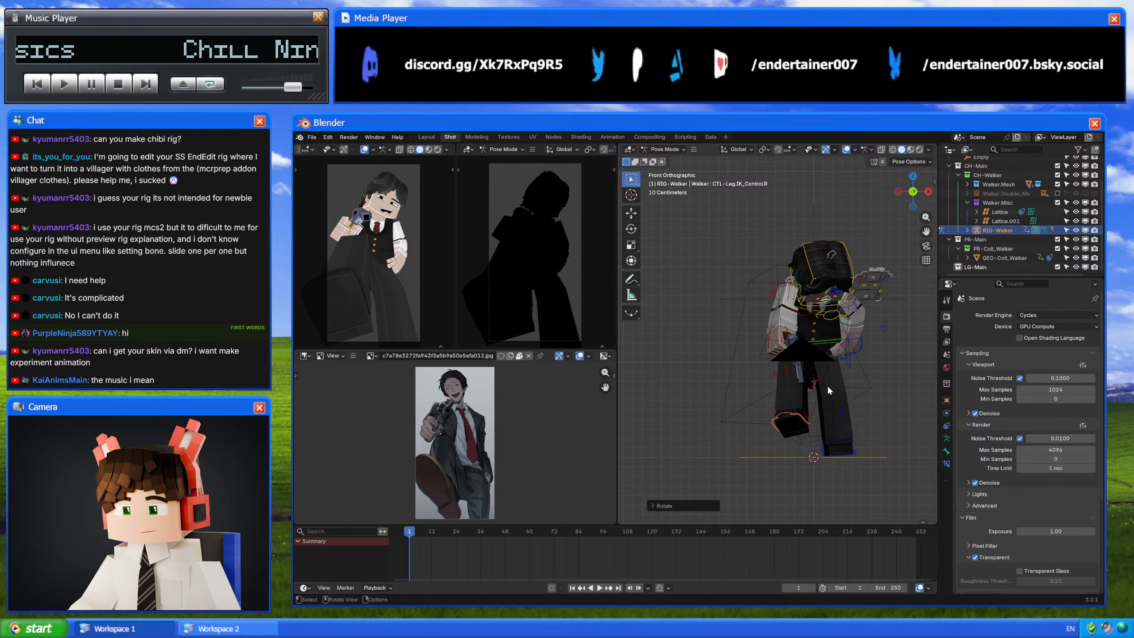
key(r)
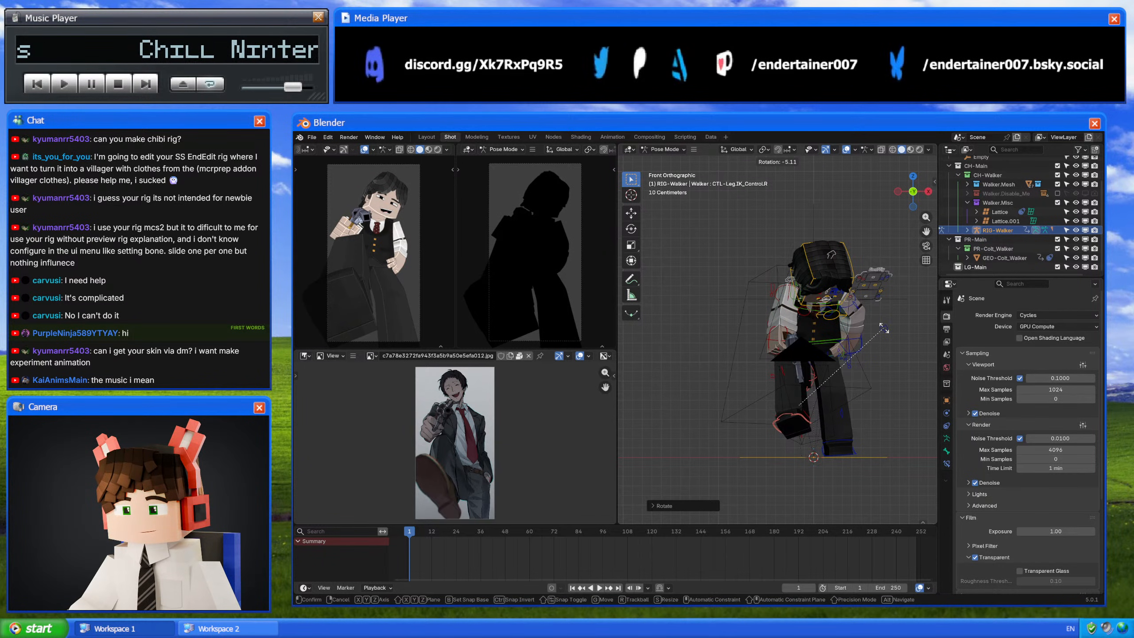
click(883, 328)
Step: Try rotating the foot control CTL-Leg.IK_Control.R about 12° around its local Z axis
key(r)
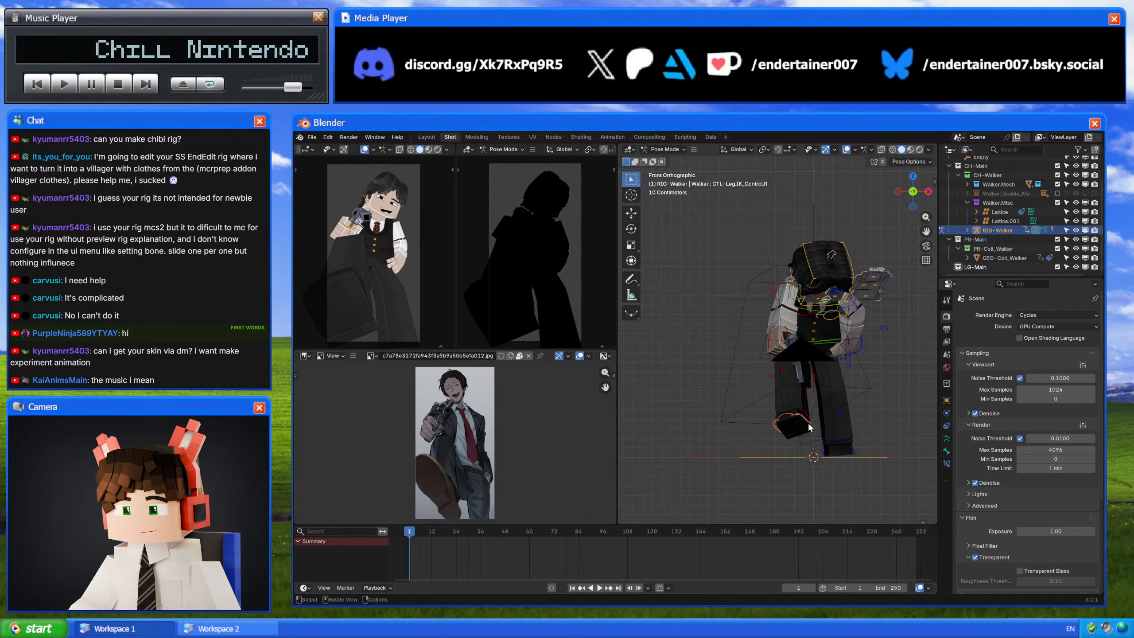
key(z)
key(z)
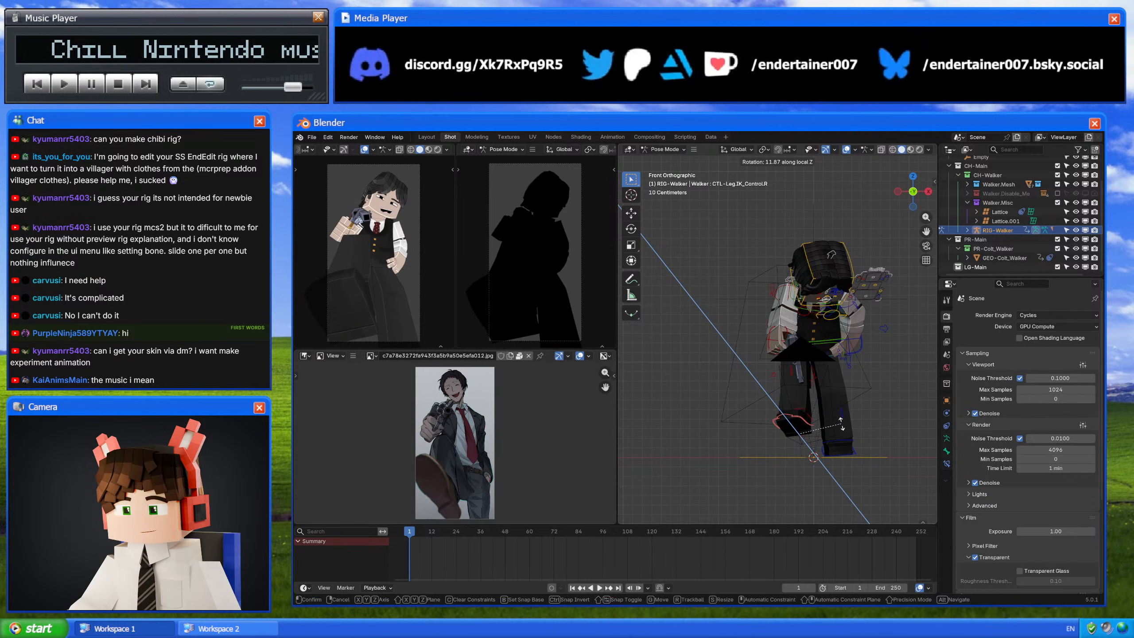
click(840, 424)
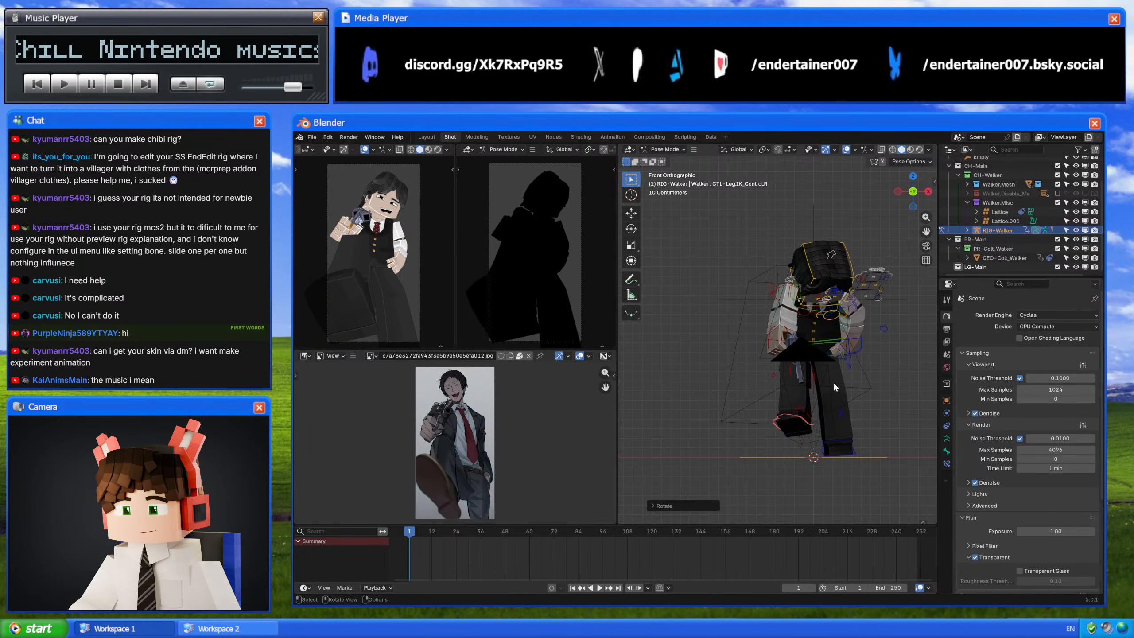
Step: Try nudging CTL-Leg.IK_Pivot.R twice toward negative X in the front view, the second time by about 0.016 m
click(817, 375)
key(g)
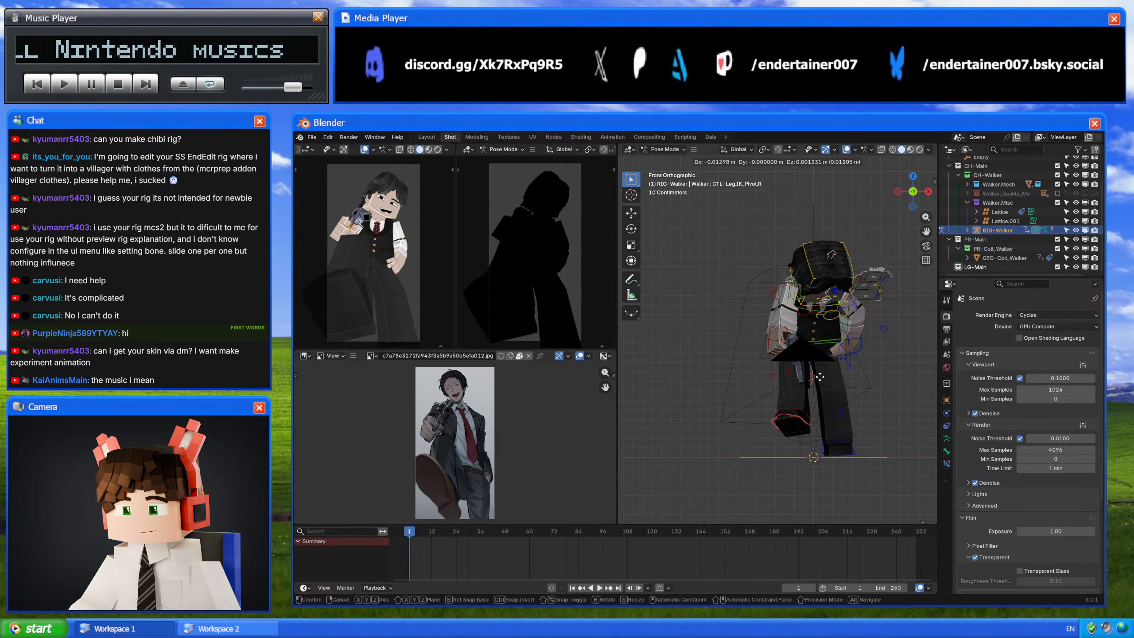
click(809, 381)
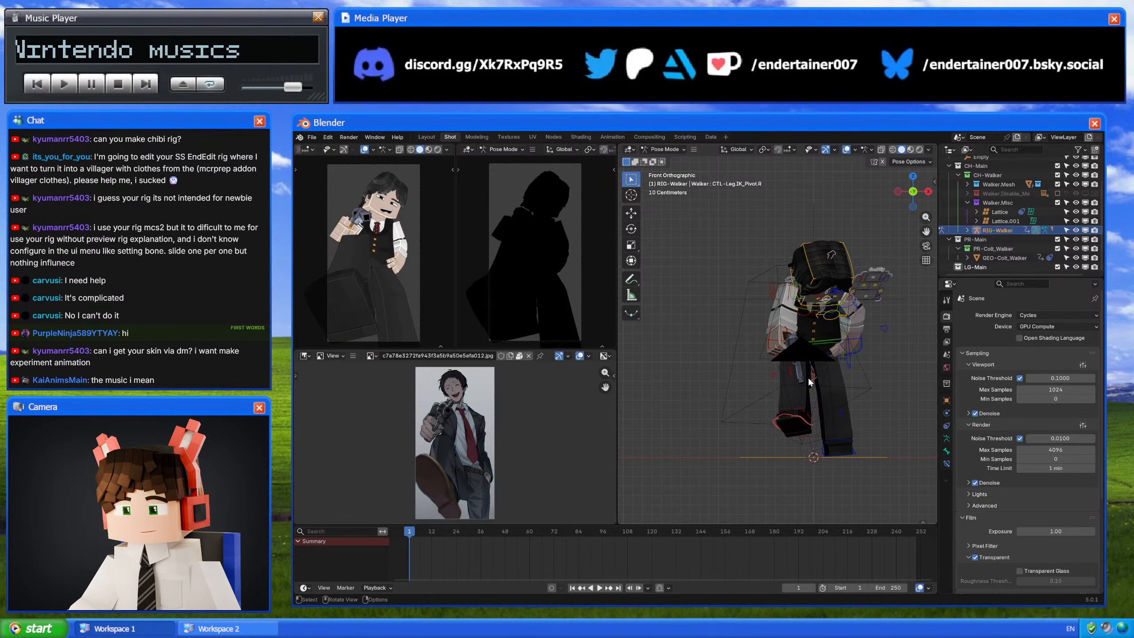
key(g)
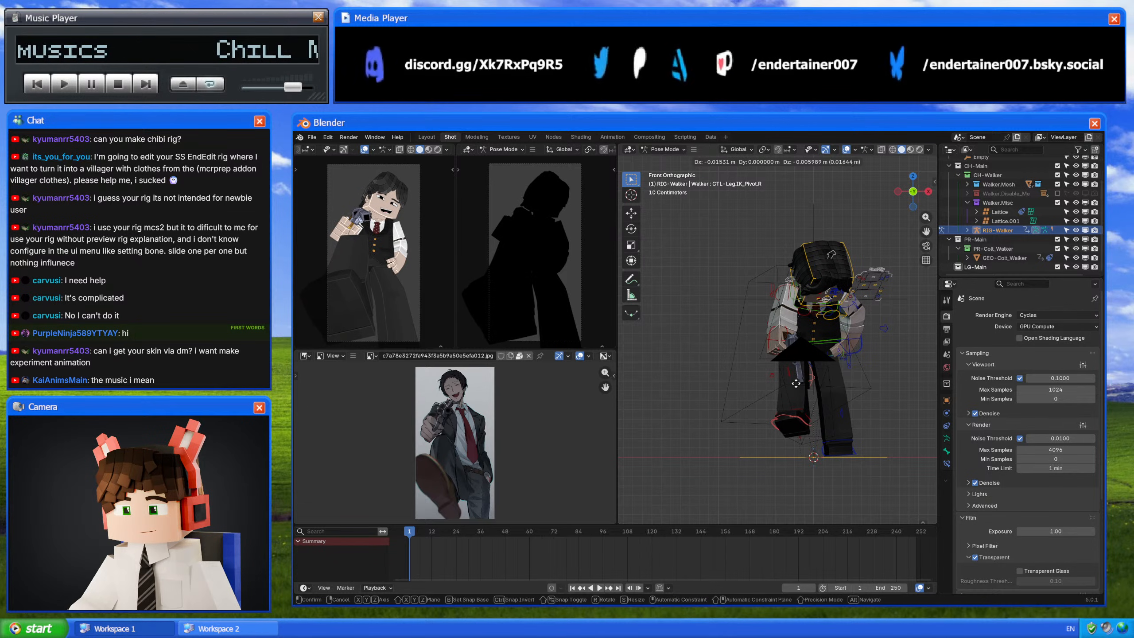
click(795, 381)
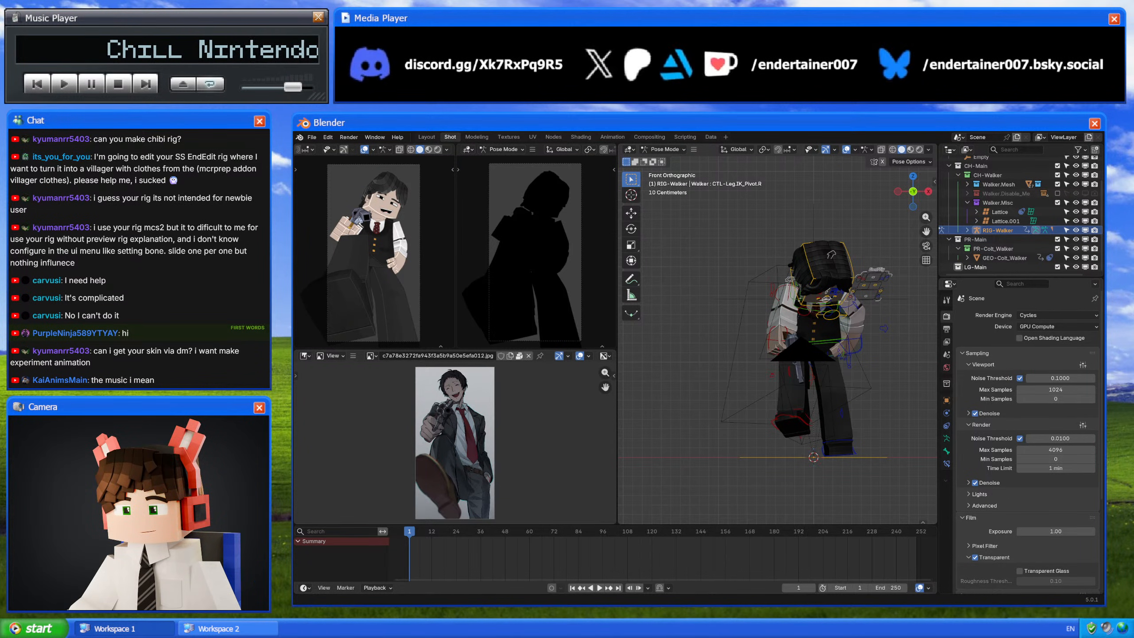
Step: Reopen 5_0-Pose_Off.4-3.002.blend from the recent files without saving the pose changes
click(300, 137)
click(321, 148)
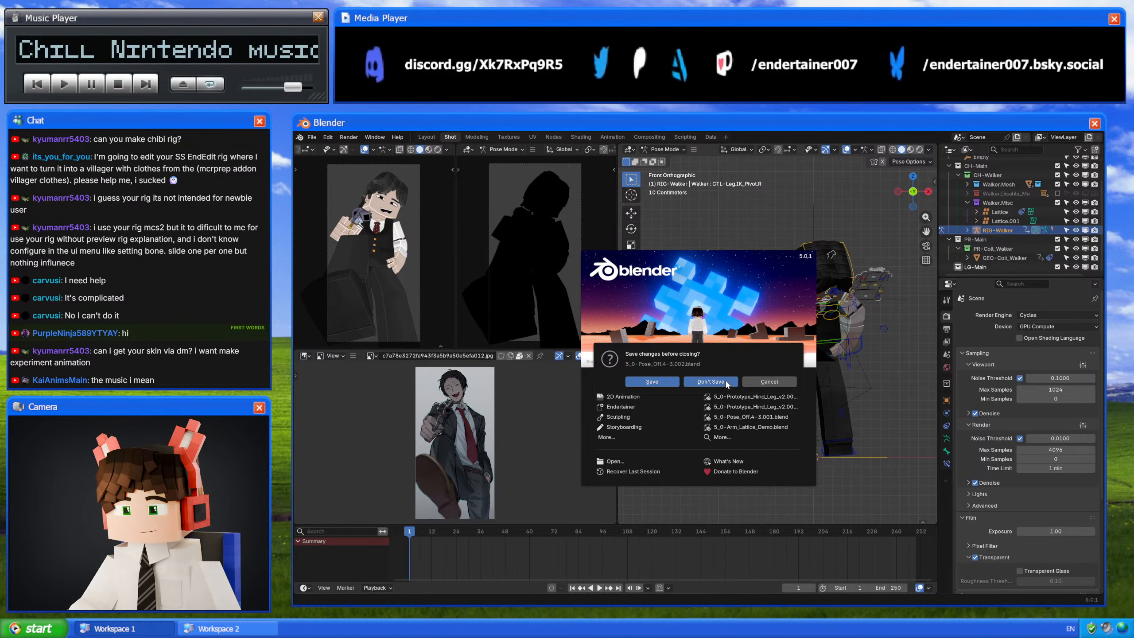
click(768, 387)
Step: Put RIG-Walker in Pose Mode and move CTL-Leg.IK_Pivot.R about 0.04 m along the global X axis
middle_drag(741, 385, 744, 424)
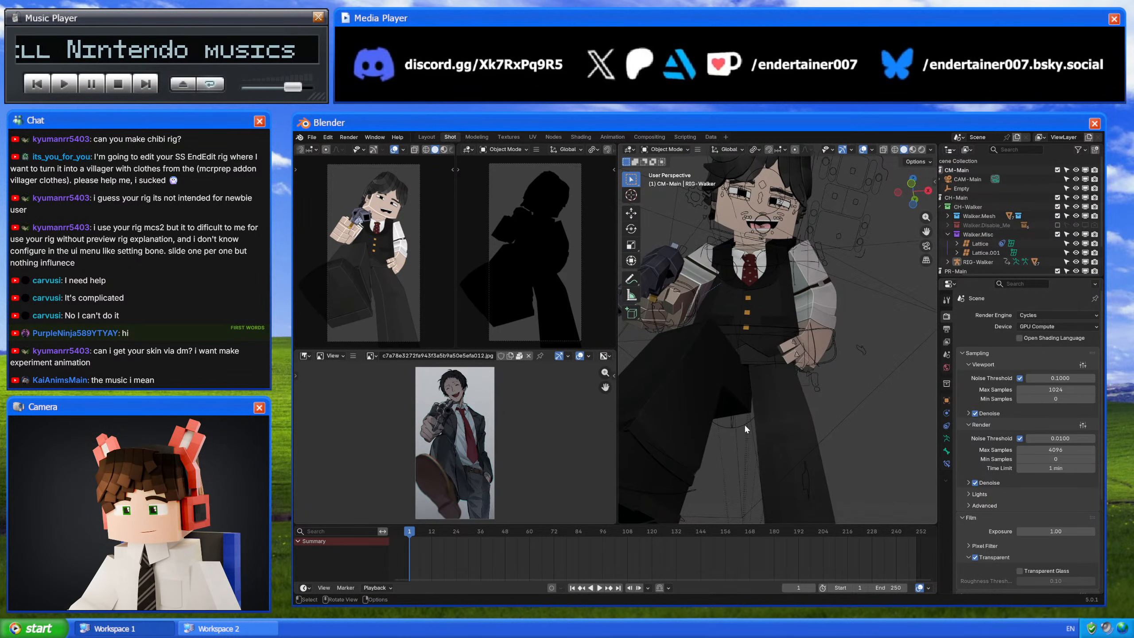
click(744, 424)
key(ctrl+Tab)
click(744, 424)
key(g)
key(x)
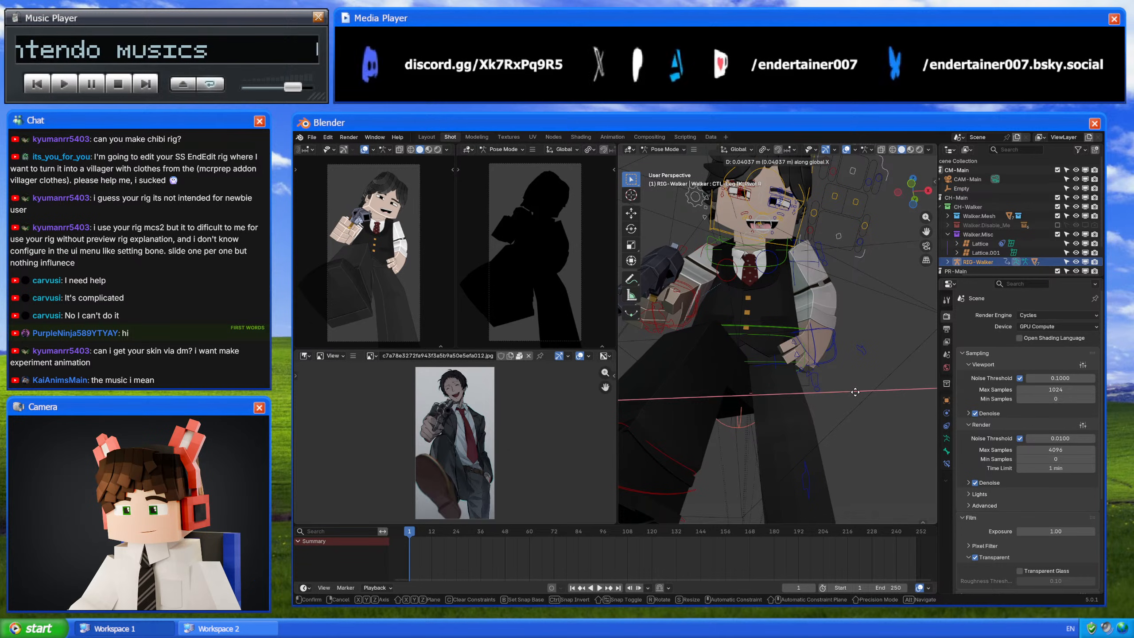
click(839, 395)
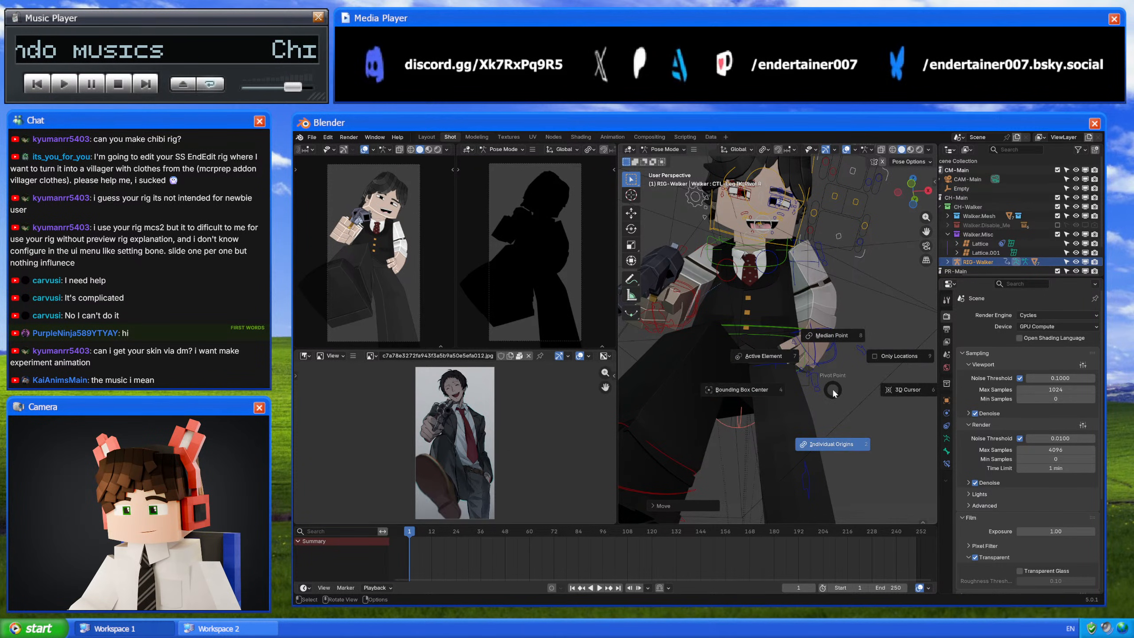
Step: Rotate the foot control CTL-Leg.IK_Control.R about 5° around its local Z axis, viewing the raised foot up close
click(663, 489)
shift+middle_drag(732, 457, 792, 380)
middle_drag(793, 381, 800, 392)
key(r)
key(z)
key(z)
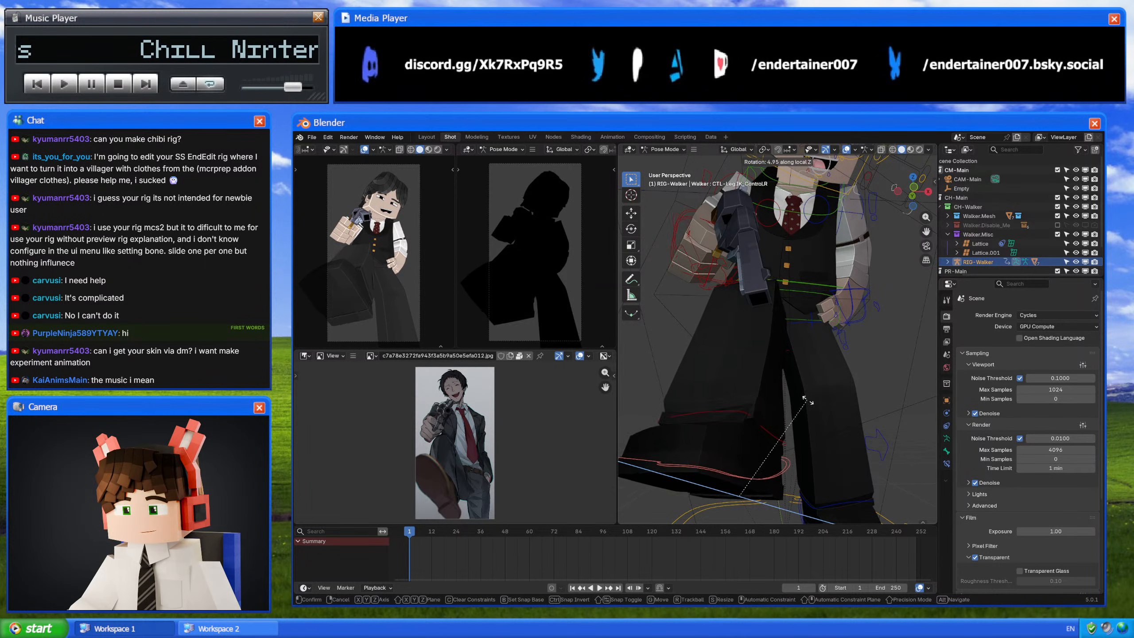
click(808, 411)
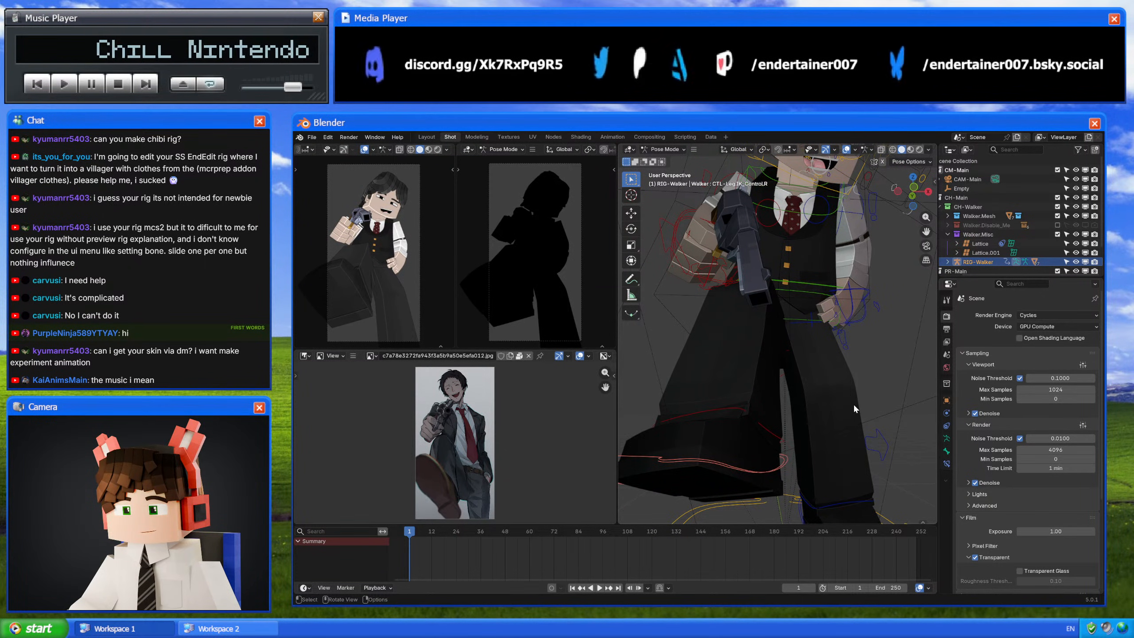
key(r)
key(z)
key(z)
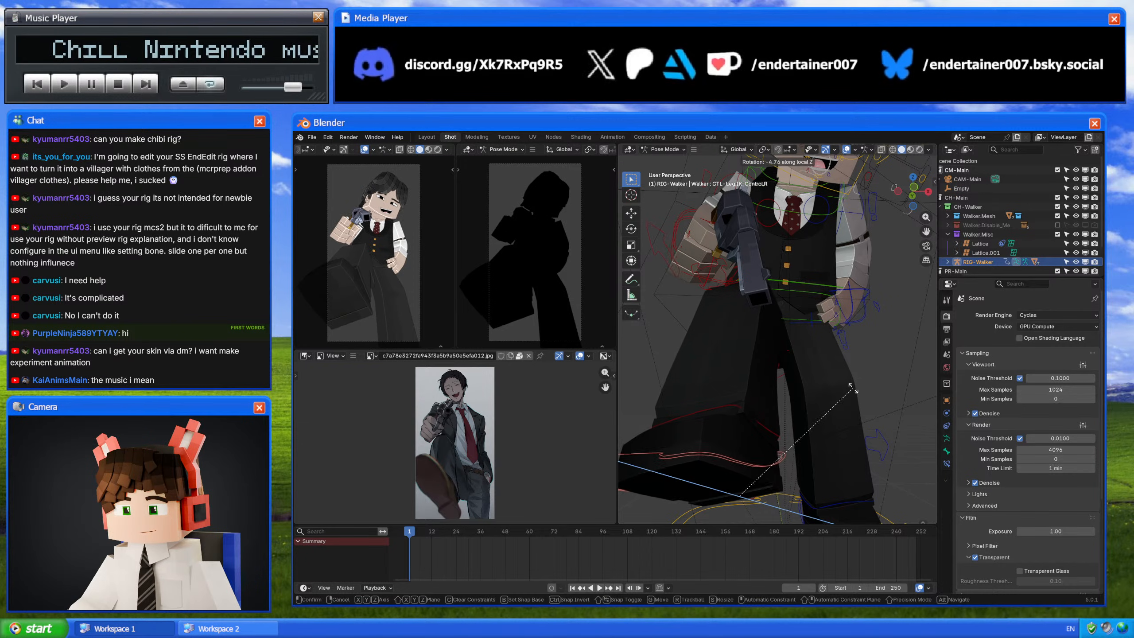
right_click(852, 383)
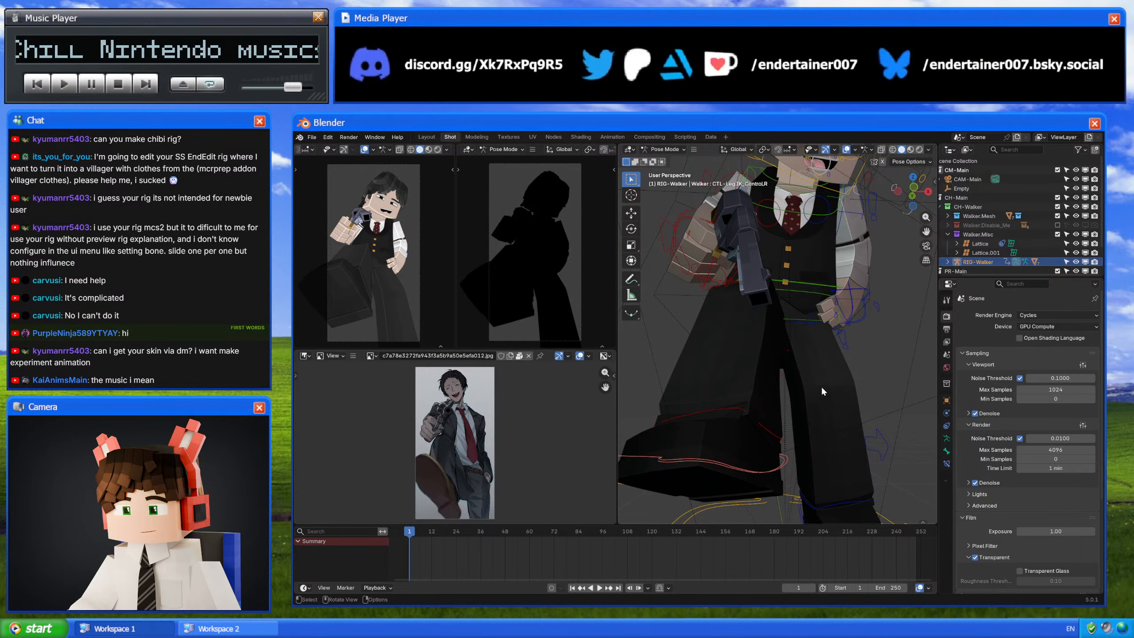
Step: Rotate the raised foot's control slightly in the view plane, and move CTL-Leg.IK_Pivot.R about 0.06 m along negative global X
key(r)
click(801, 376)
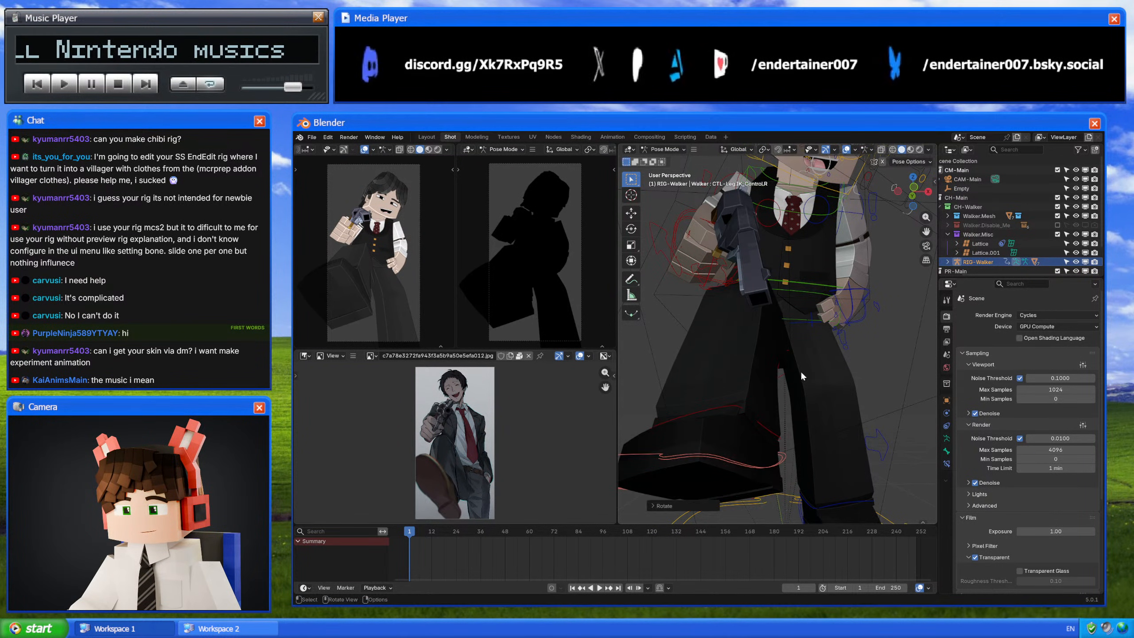
click(786, 365)
click(787, 353)
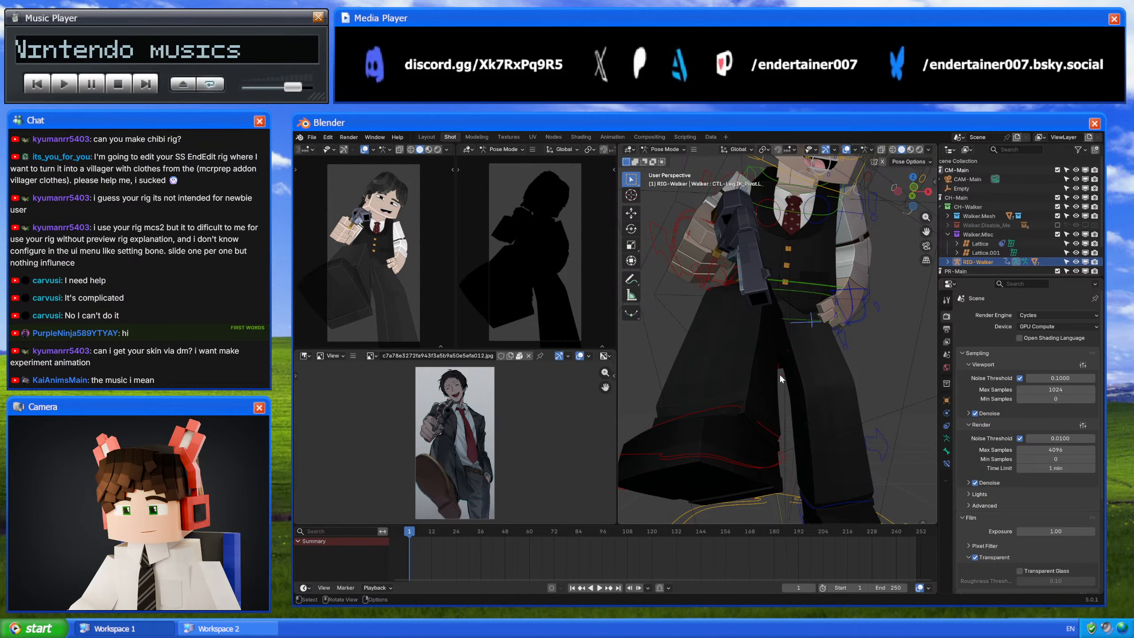
key(g)
key(x)
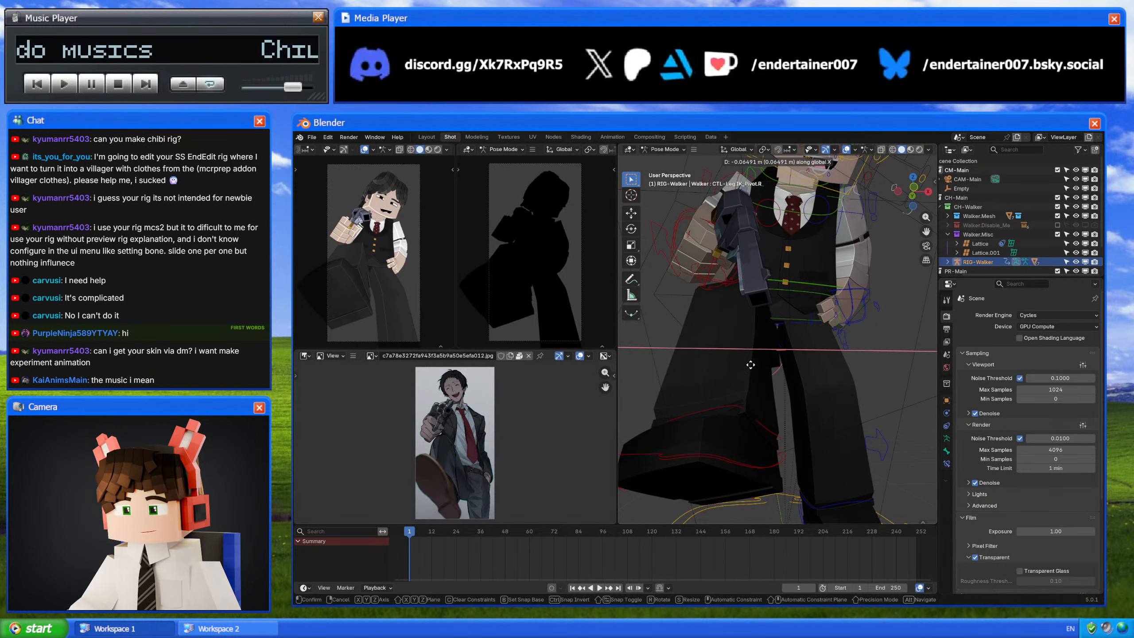
click(754, 366)
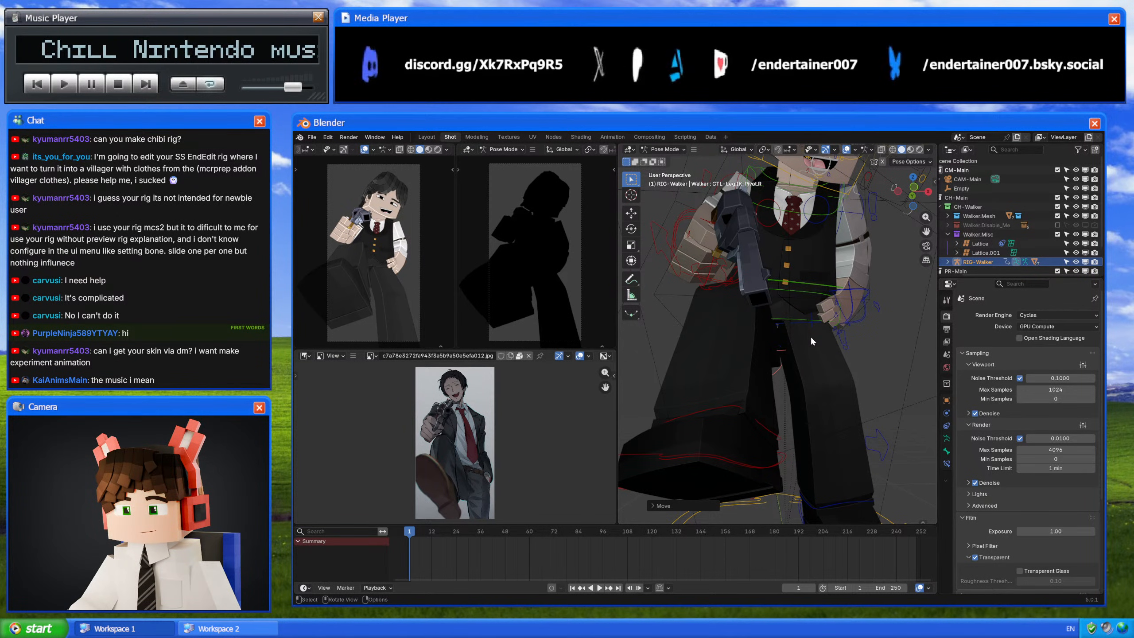
Step: Deselect the bones, save the posed file, and switch the camera viewport to rendered shading
click(885, 343)
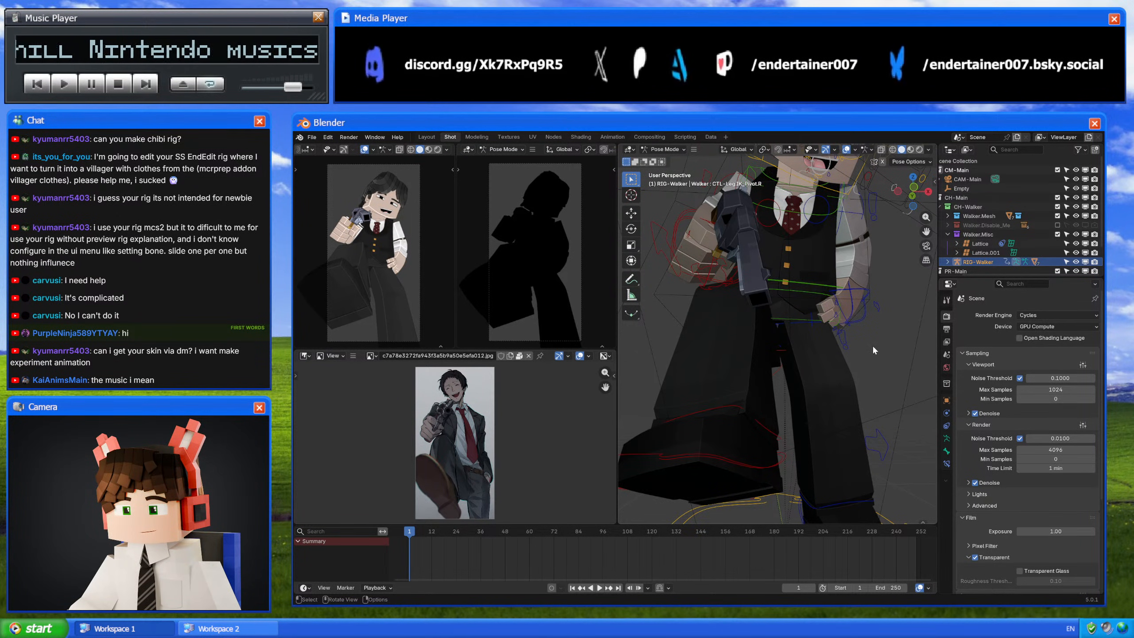
mouse_move(872, 343)
middle_down()
mouse_move(845, 363)
mouse_move(877, 331)
middle_up()
key(ctrl+s)
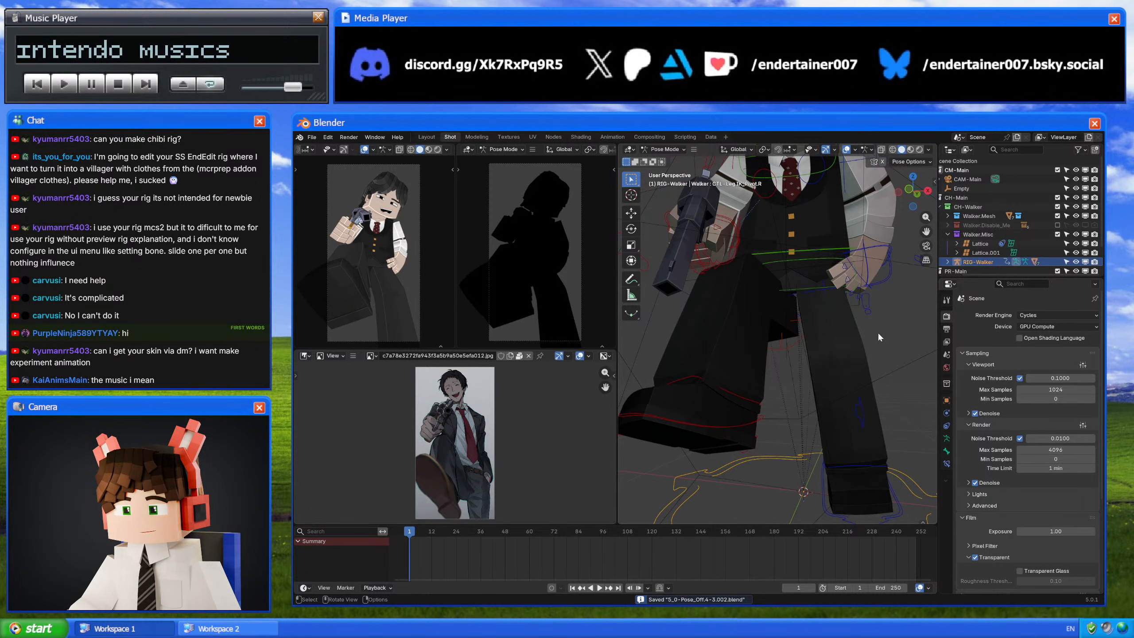
click(438, 149)
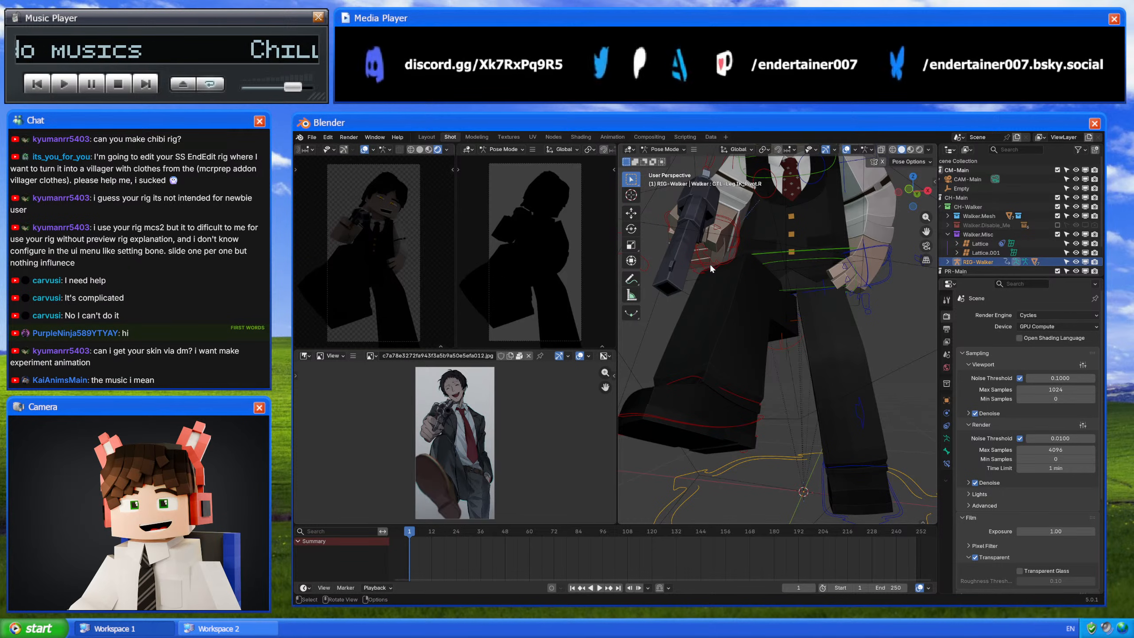
Step: Make the LG-Main collection active, switch RIG-Walker to Object Mode, and add an area light
middle_drag(962, 258, 1017, 220)
click(980, 267)
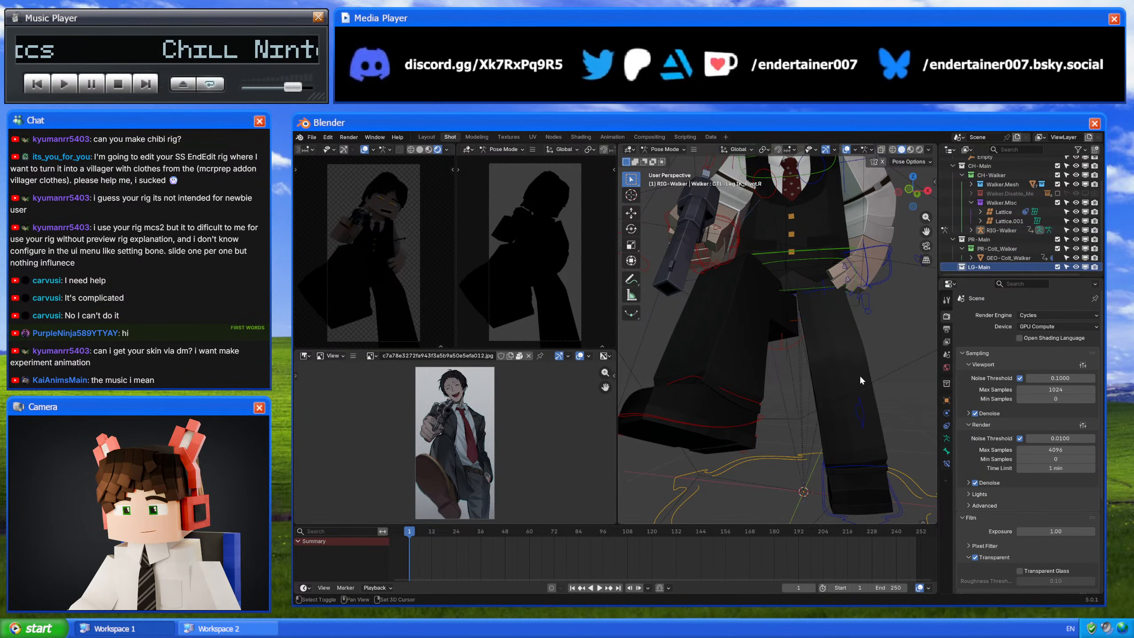
key(ctrl+Tab)
key(shift+a)
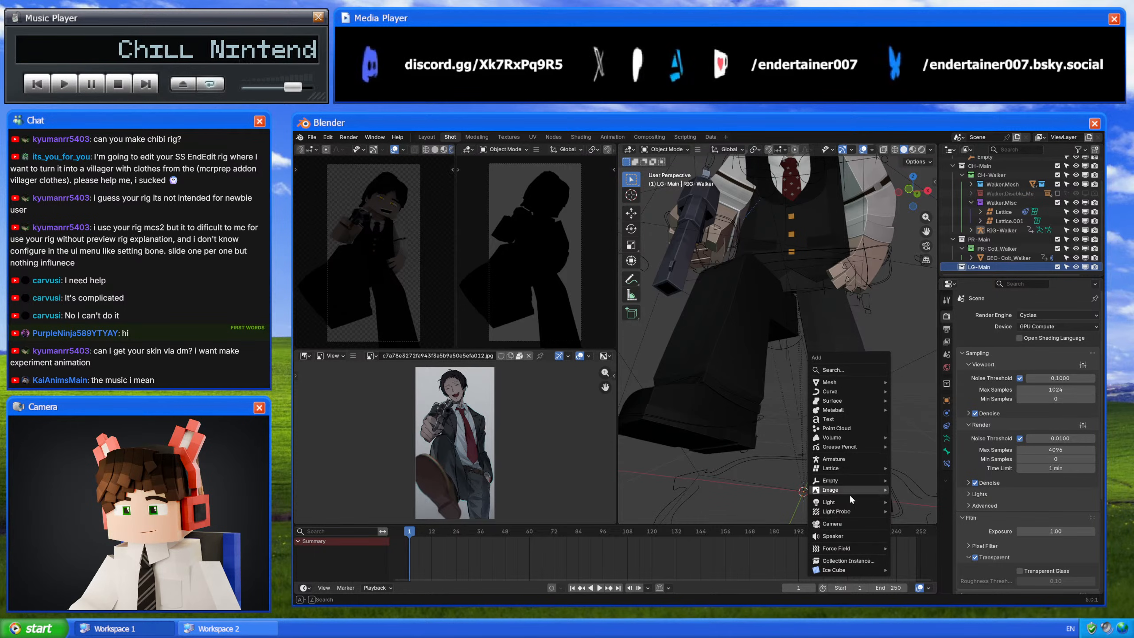
mouse_move(849, 496)
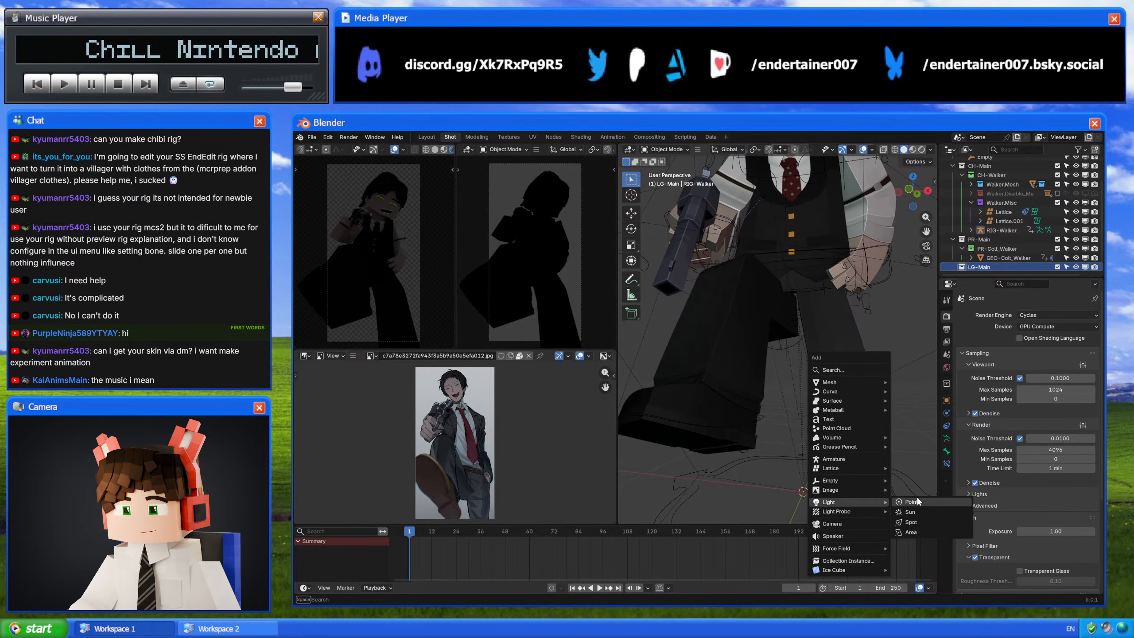
click(911, 530)
Step: Create a light linking collection named LLG-Char in the area light's object shading settings
scroll(861, 416, down, 4)
click(946, 400)
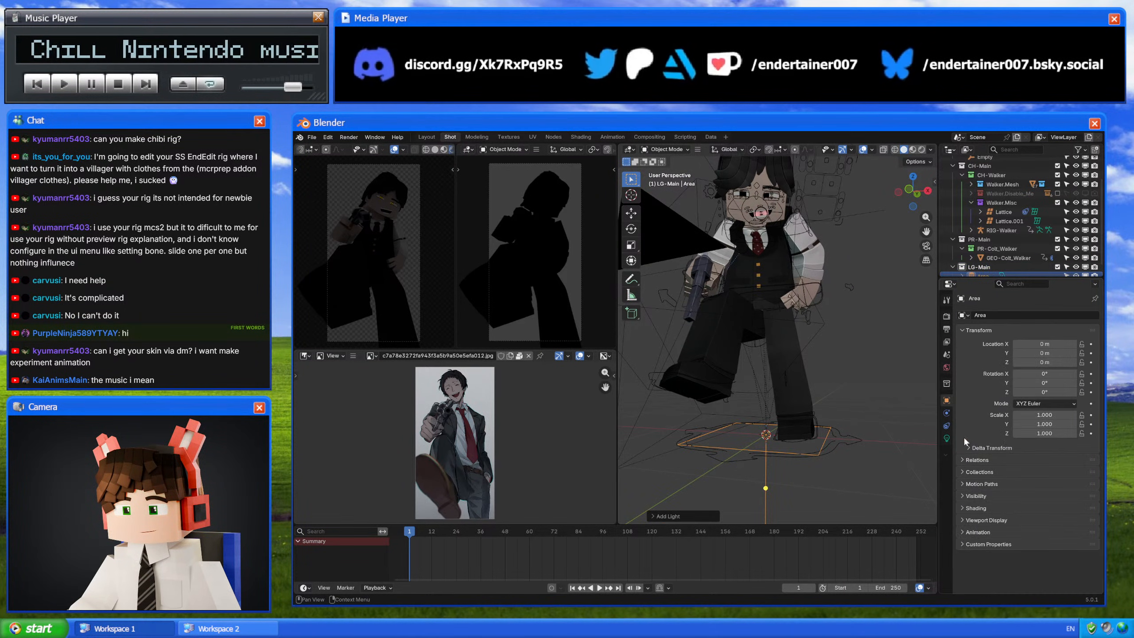
click(984, 496)
click(981, 495)
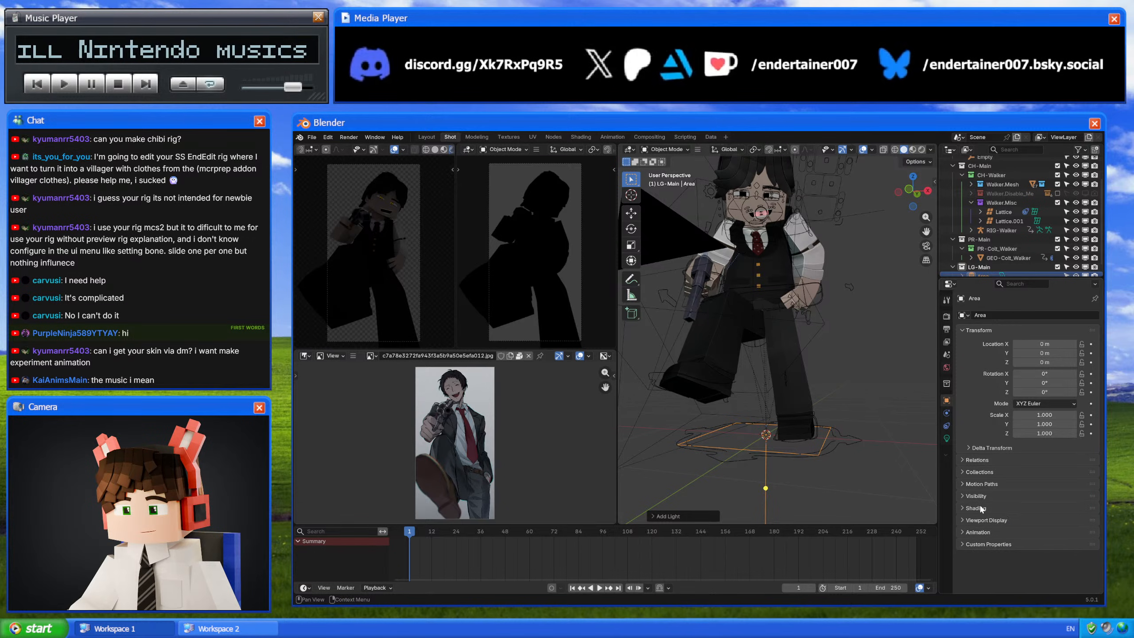
click(982, 510)
click(989, 523)
click(992, 531)
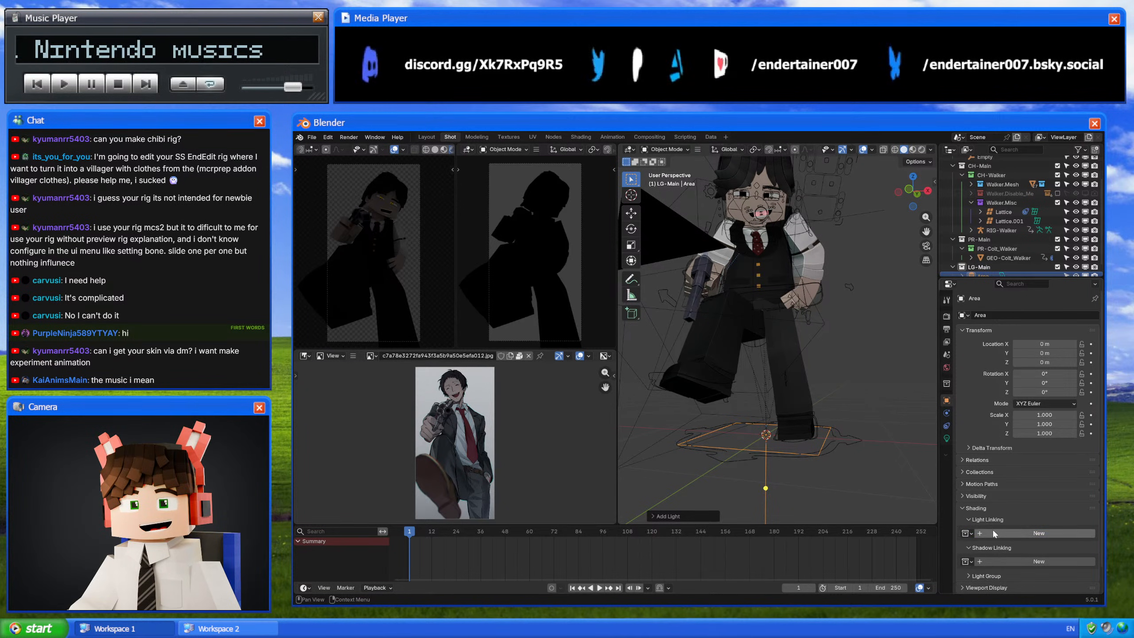
double_click(993, 533)
text(LLG-)
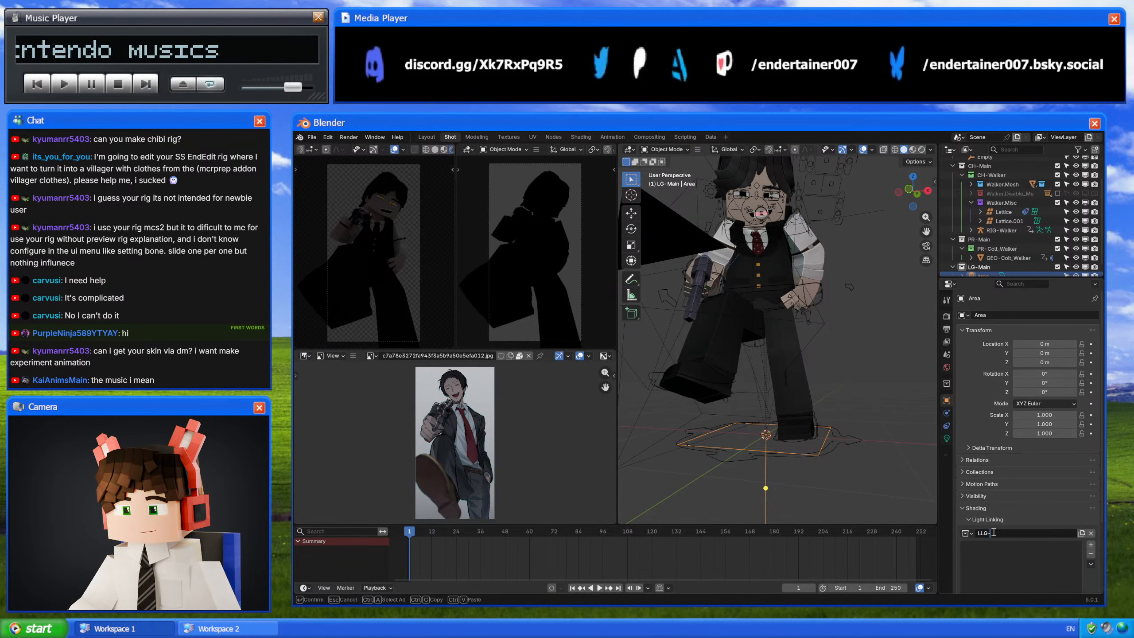
text(Char)
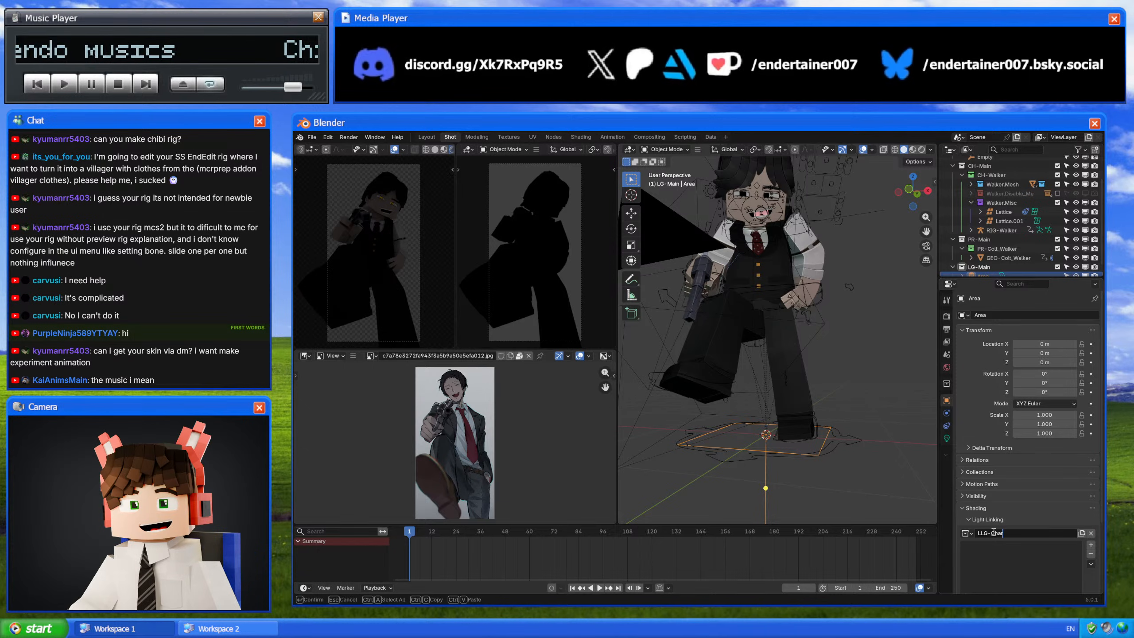
key(Return)
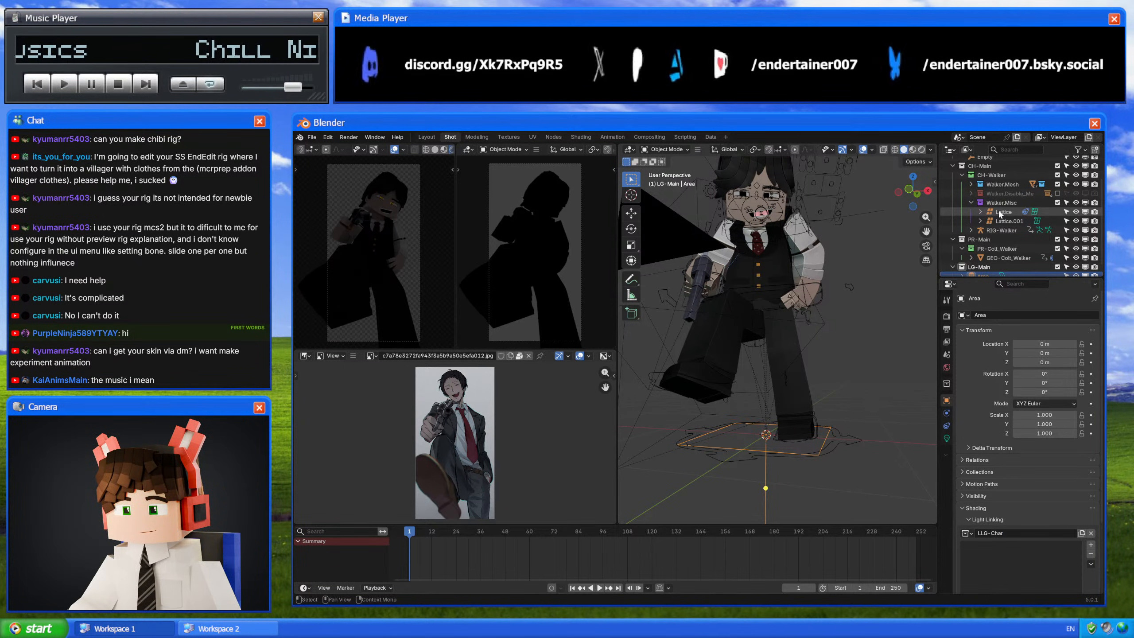
Step: Add the Walker.Mesh collection to the light linking list and assign LLG-Char as the shadow linking collection
scroll(999, 211, down, 1)
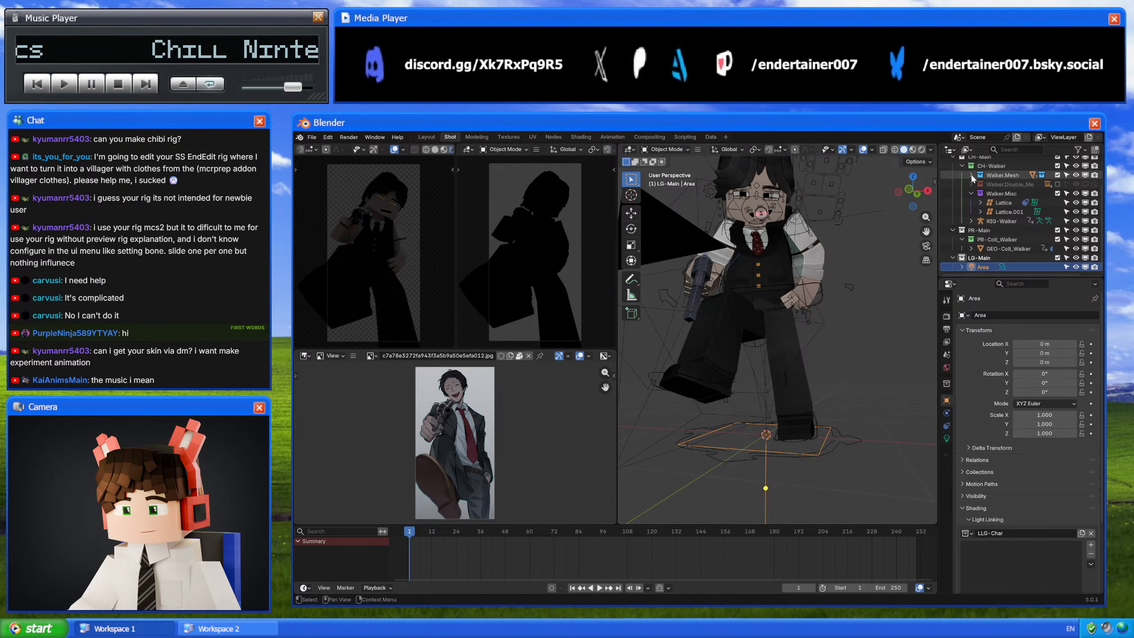
scroll(1005, 491, down, 4)
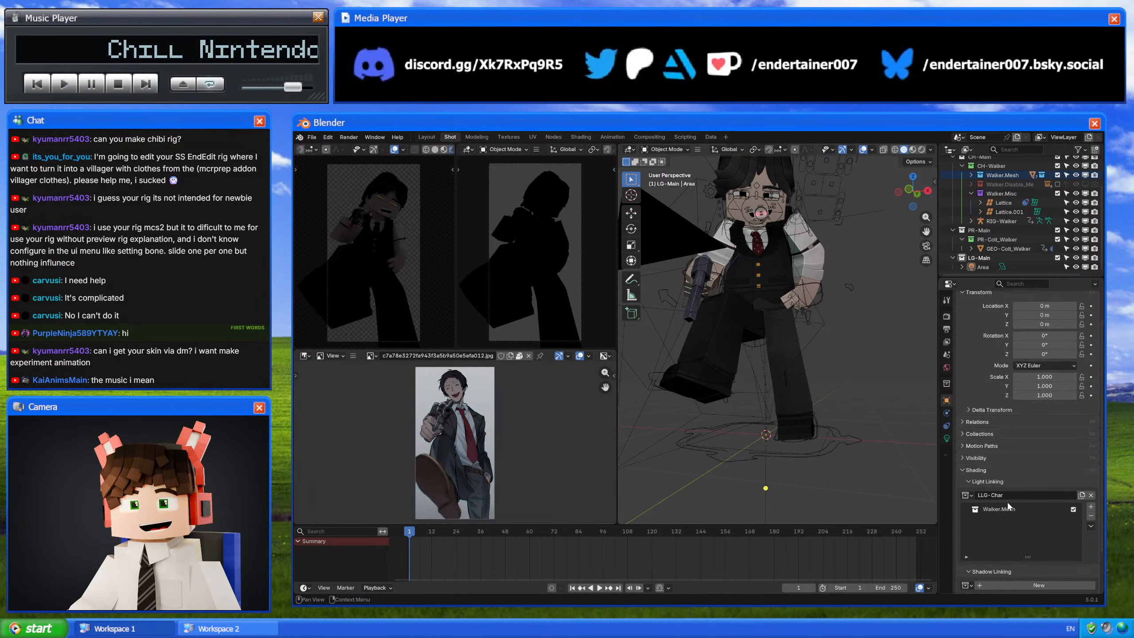
click(969, 548)
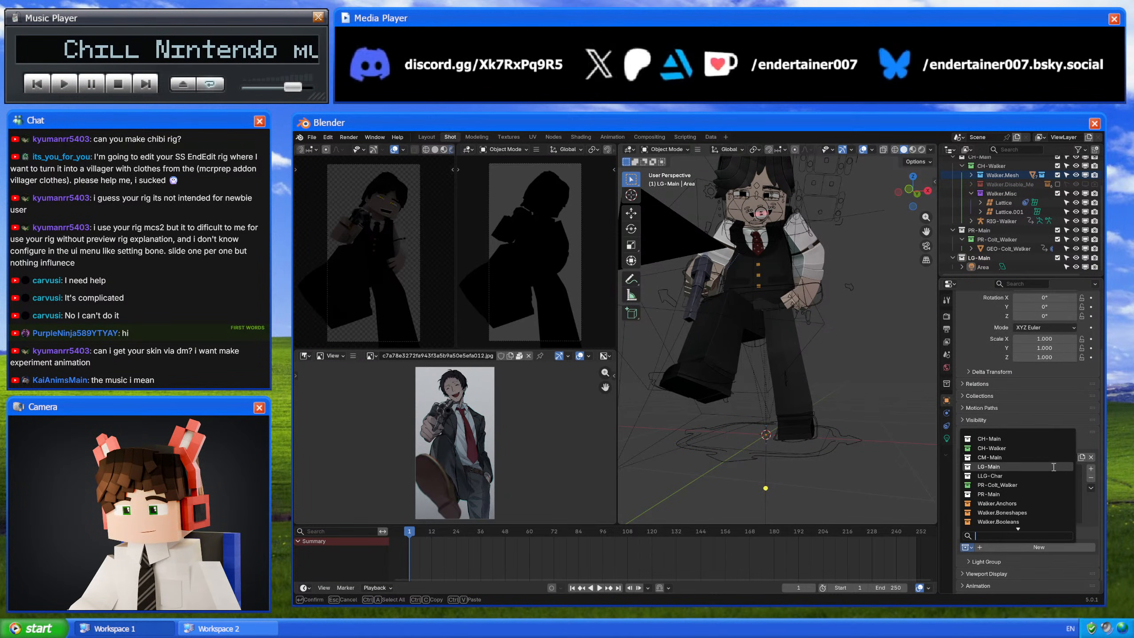
click(1016, 476)
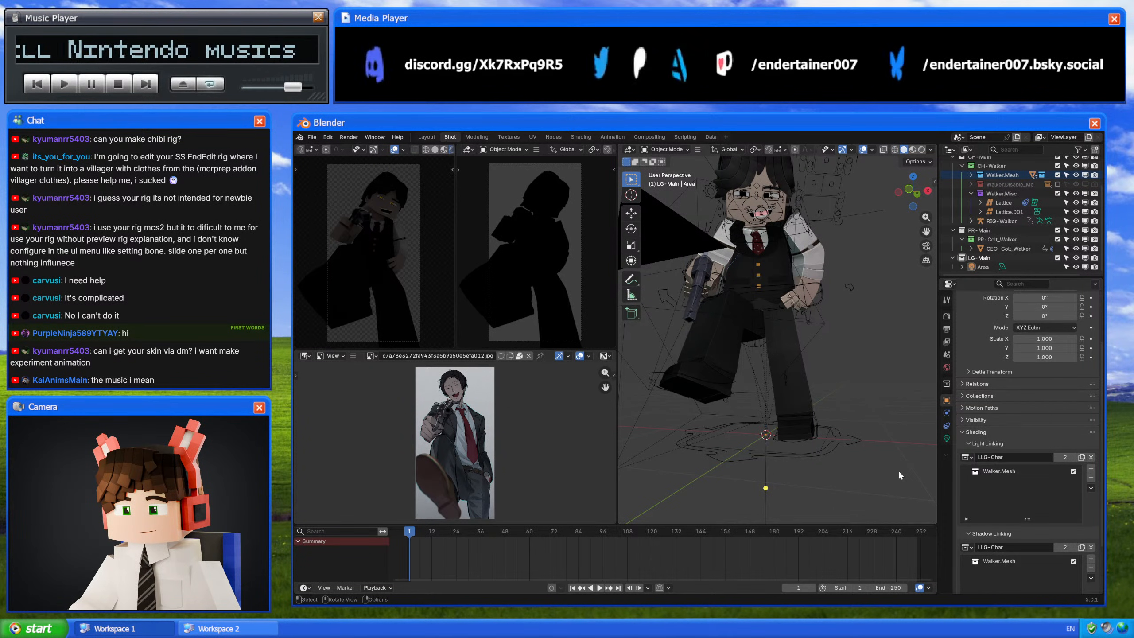
Step: Select the area light, rotate it about 67° in front view, and move it to about X 1.17 m, Z 1.81 m
click(860, 450)
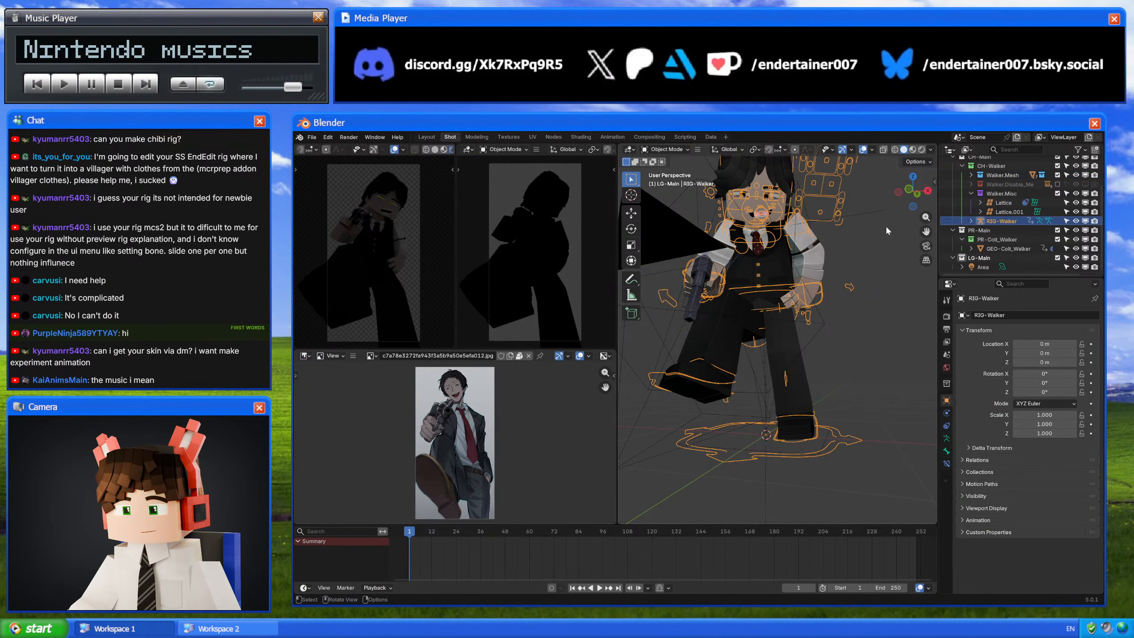
click(824, 448)
key(KP_1)
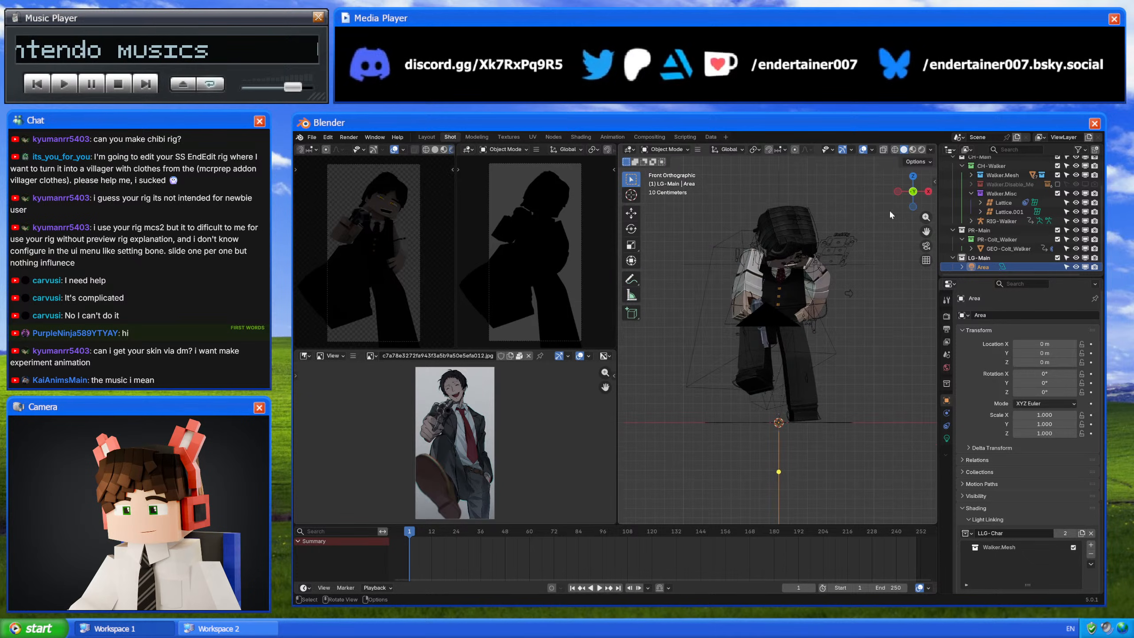
key(r)
click(810, 344)
key(g)
click(921, 171)
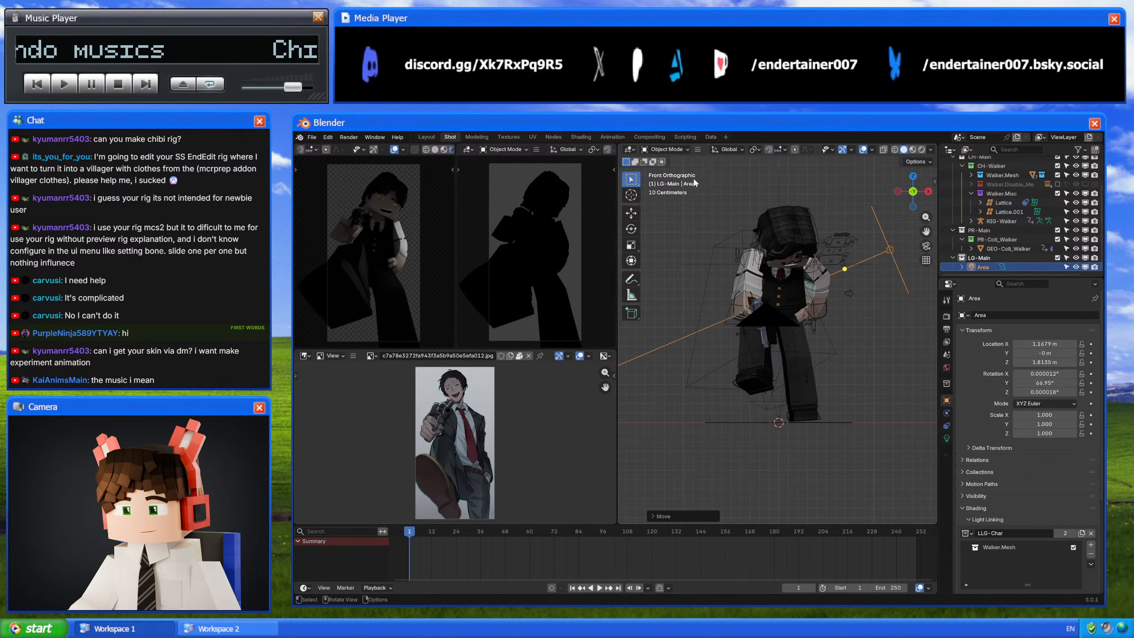
Step: In top view, rotate the area light to about -12.6° around Z and move it to about X 0.80 m, Y -0.89 m
key(KP_7)
key(r)
click(891, 295)
key(g)
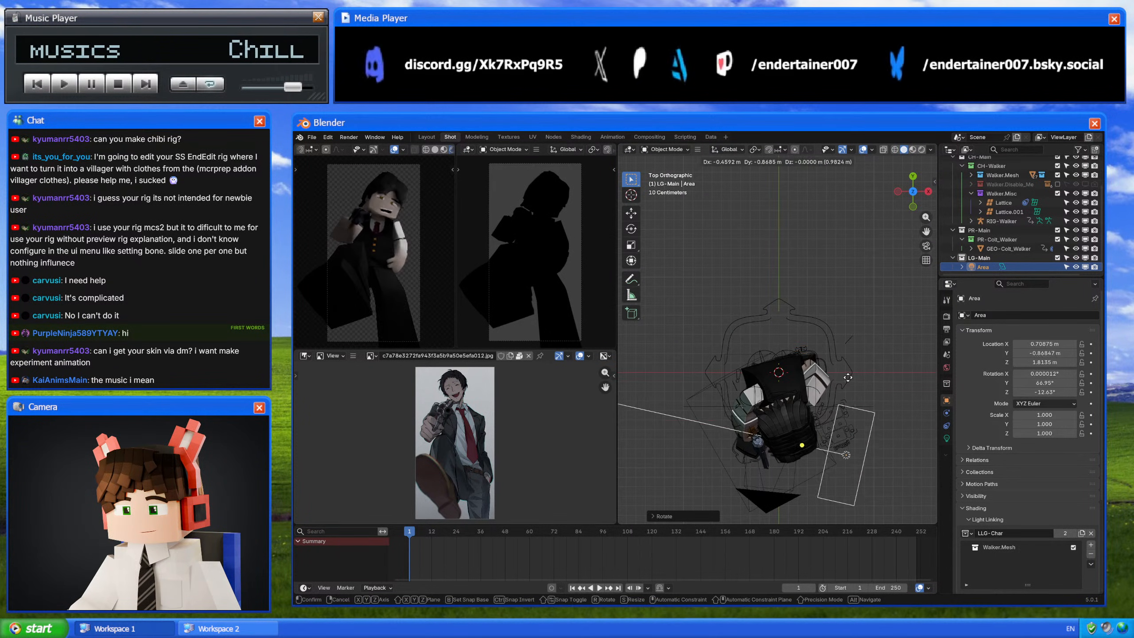
click(866, 353)
key(r)
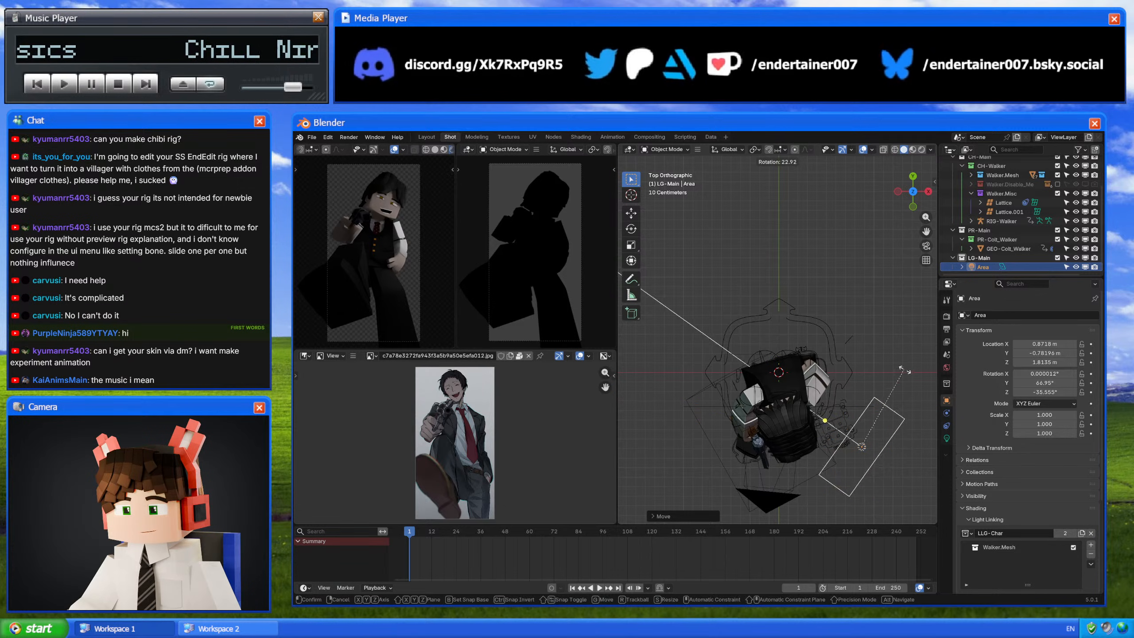
key(Escape)
key(g)
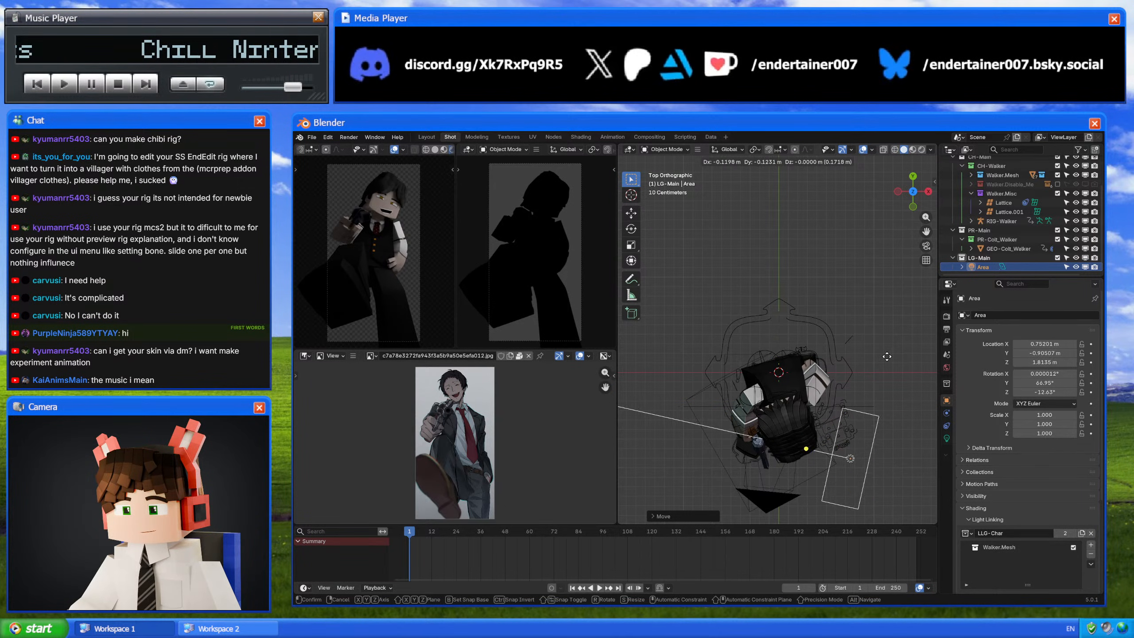
click(890, 355)
Step: Scale the area light by 0.5
middle_drag(886, 358, 871, 256)
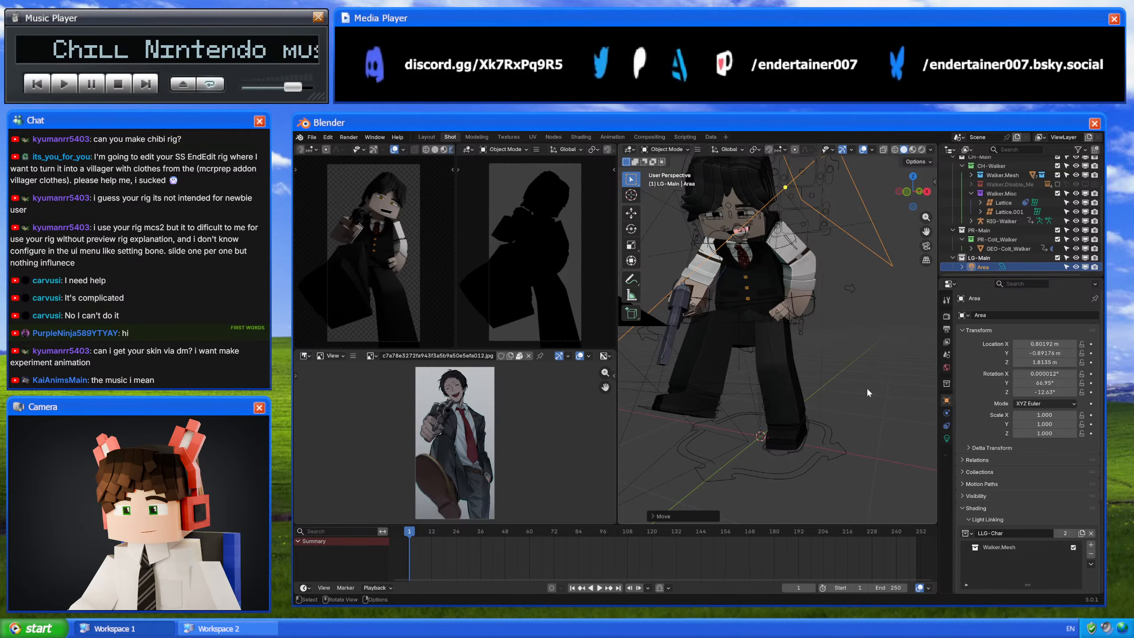
text(s0.5)
key(Return)
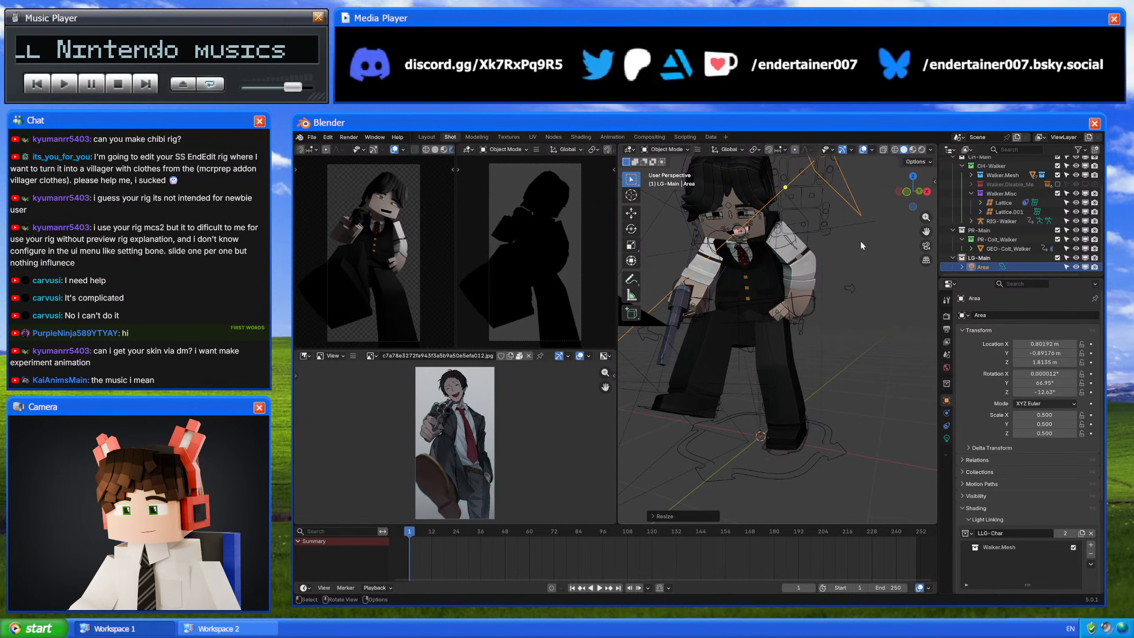
Step: Duplicate the area light lower down, turn the copy to about -19.5° around Z, and place it near X 0.59 m, Y -1.03 m, Z 0.93 m
key(shift+d)
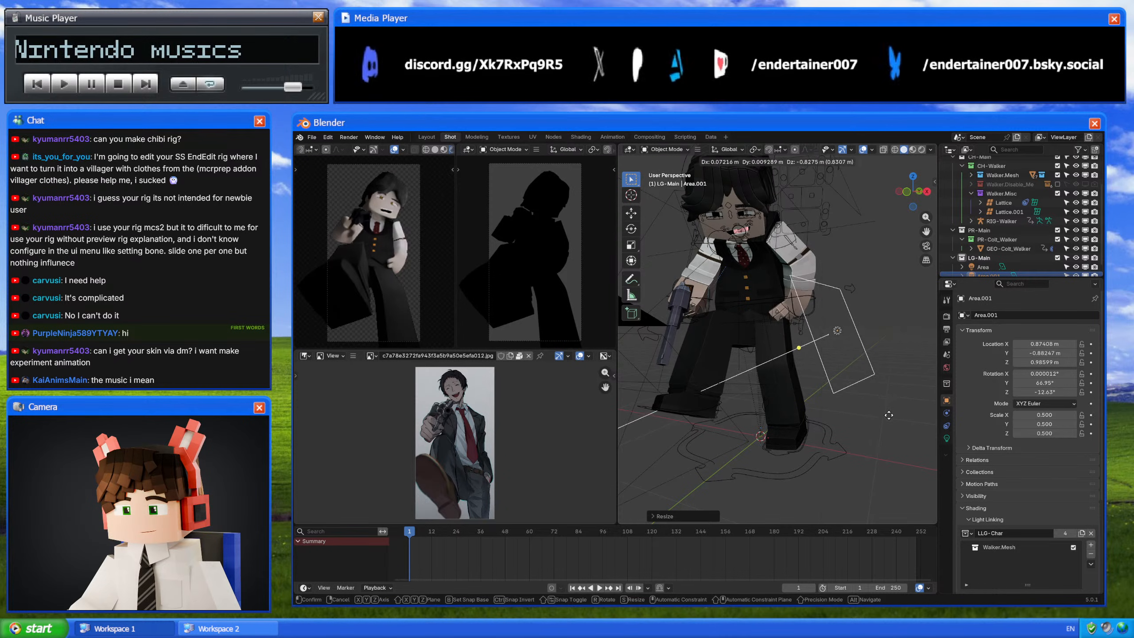
key(KP_7)
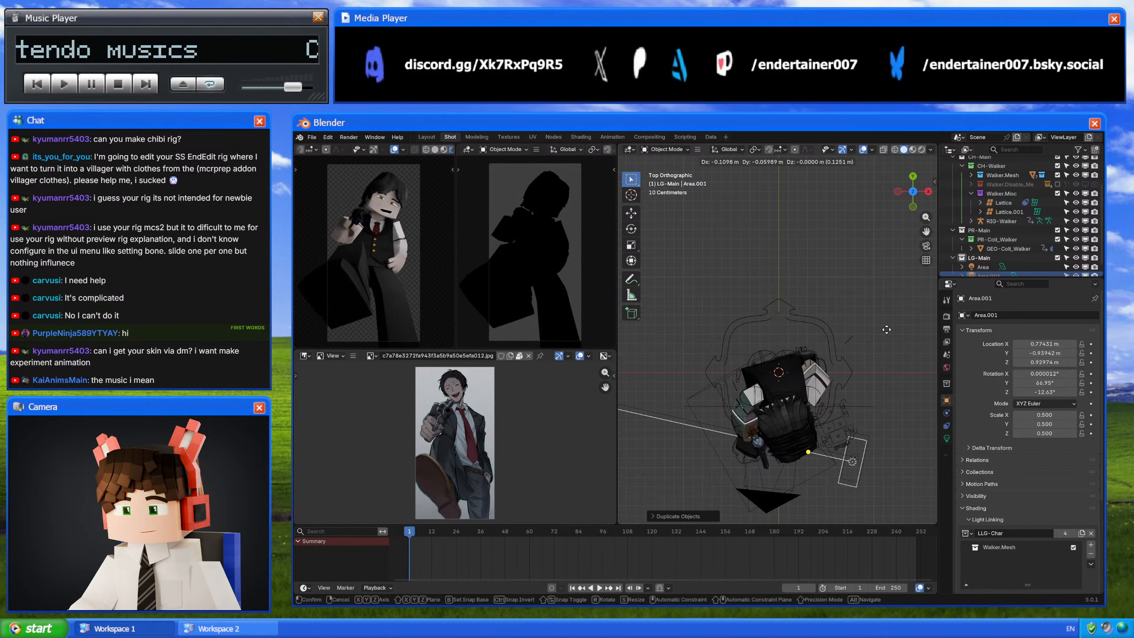
click(886, 330)
key(r)
click(909, 328)
key(g)
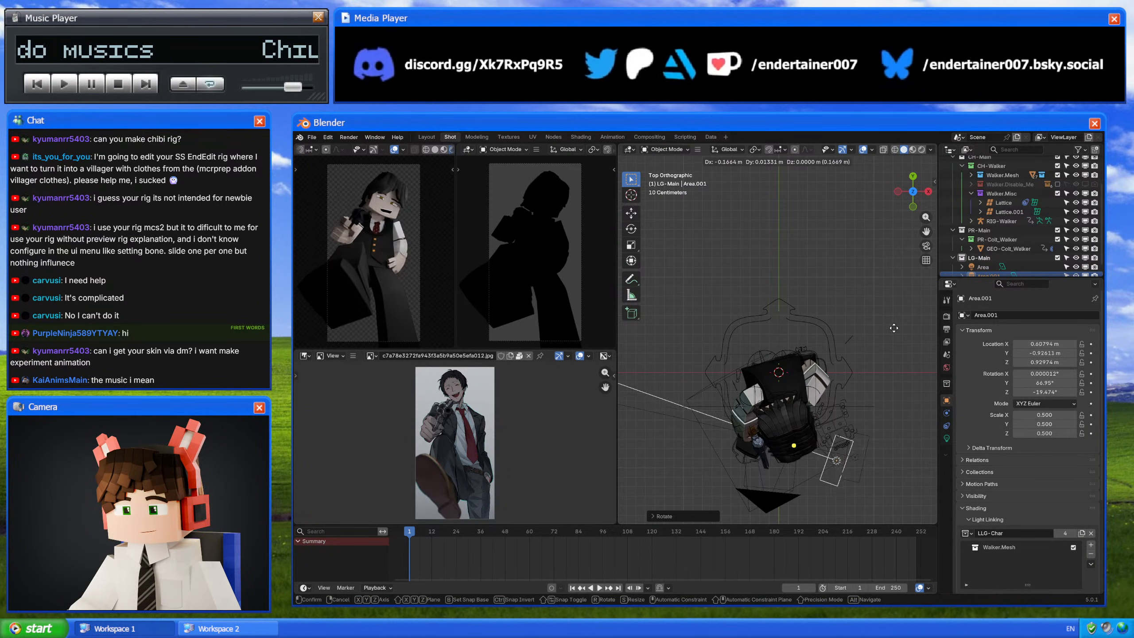
click(893, 343)
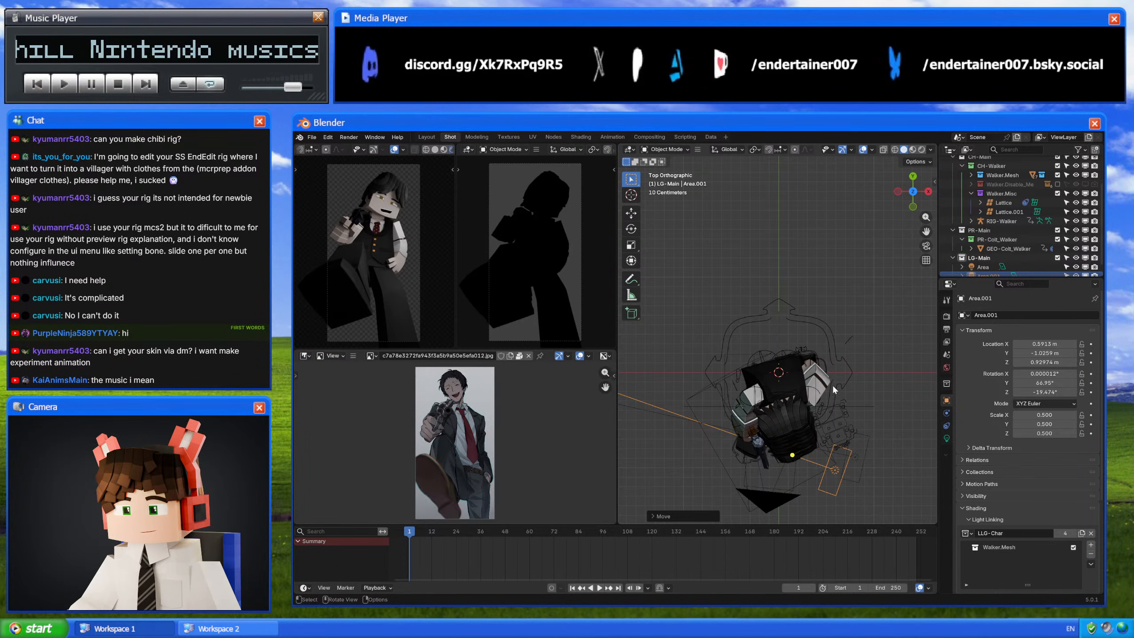
Step: Duplicate the upper area light in place and clear the copy's scale
middle_drag(832, 384, 783, 330)
click(819, 304)
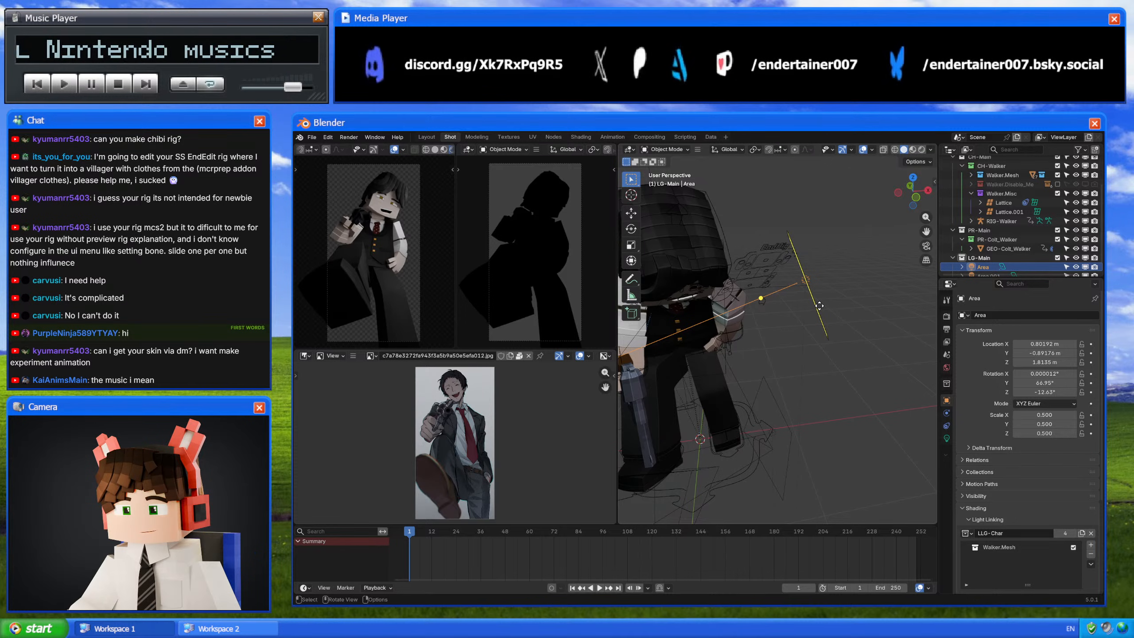
click(823, 307)
key(alt+s)
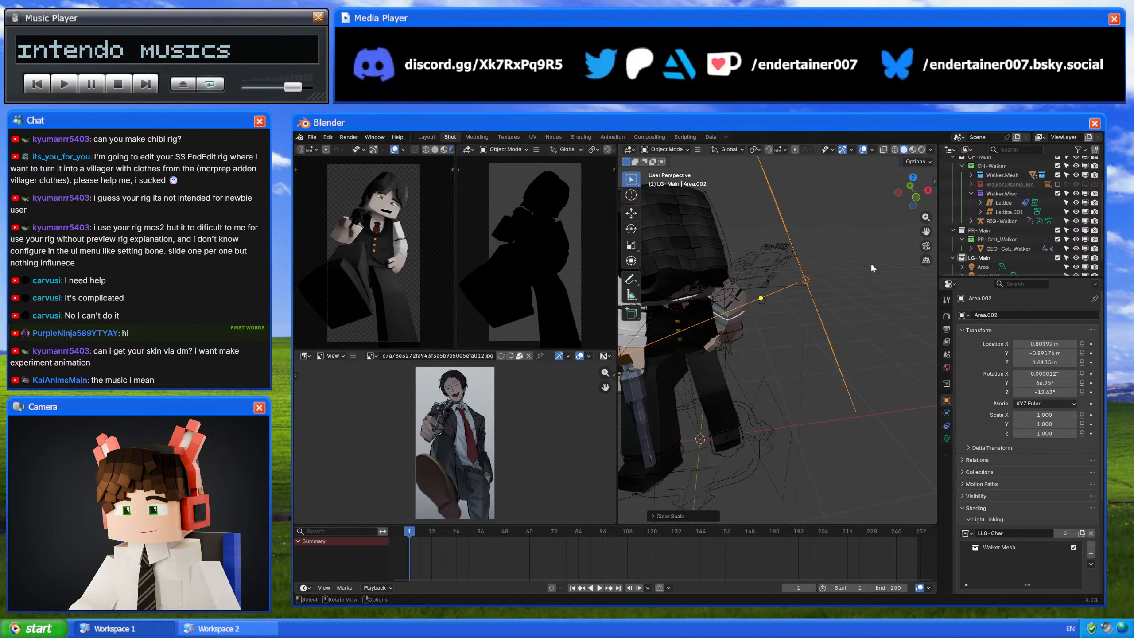
Step: In top view, rotate the new light to about 136° around Z, scale it by 2, and move it behind the character
click(915, 178)
key(r)
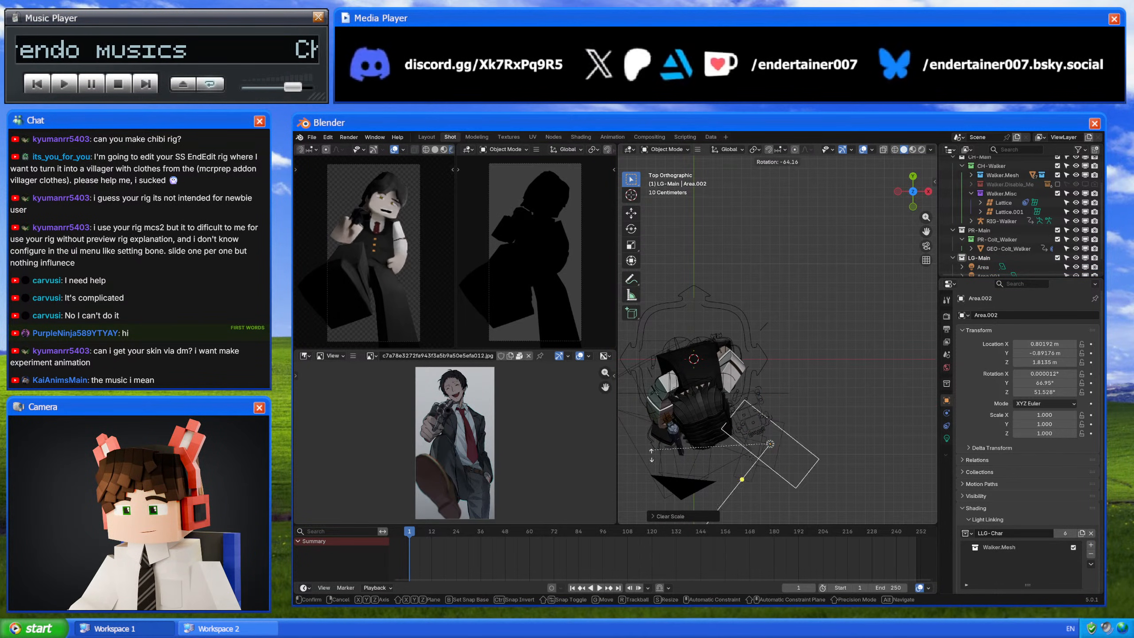
click(765, 185)
key(s)
key(2)
key(Return)
key(g)
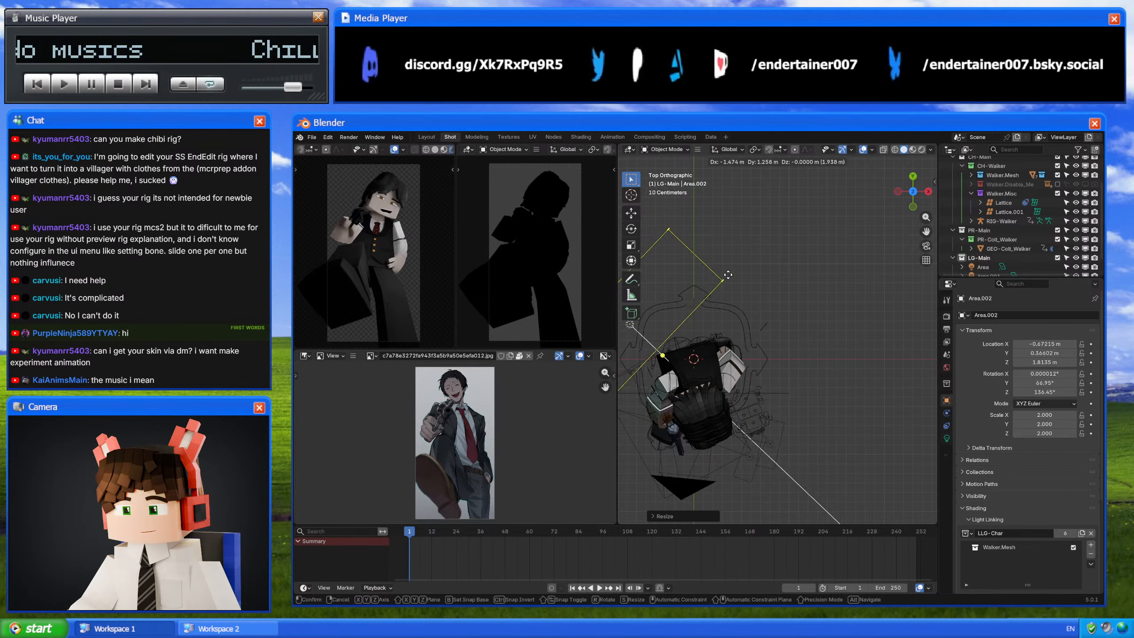
click(686, 260)
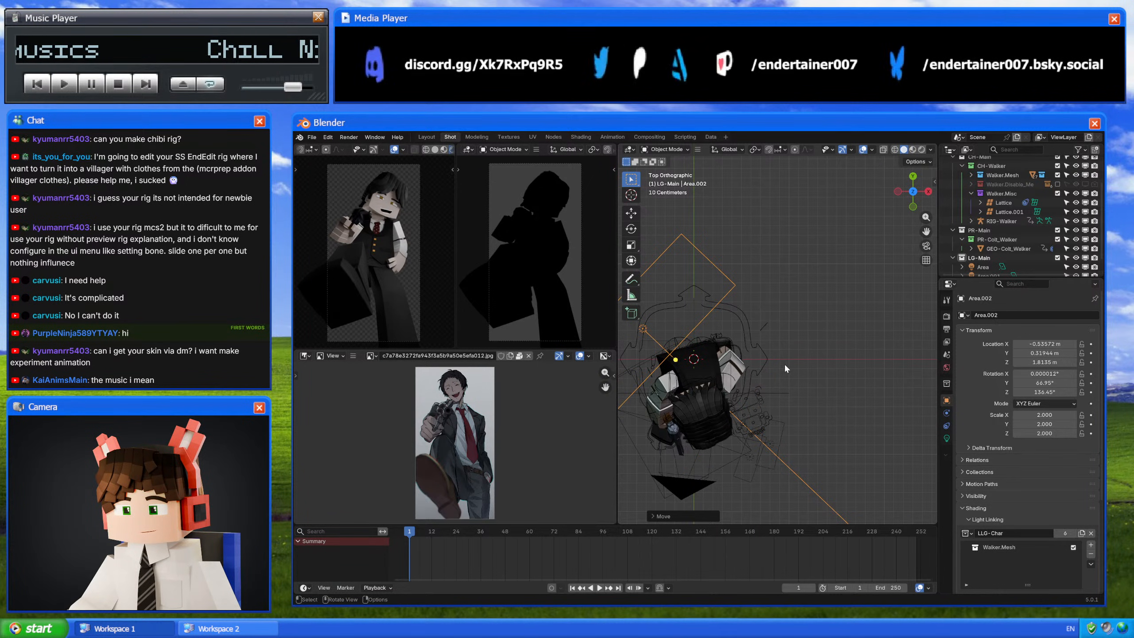
Step: Rotate the back light to about 109° around Z and reposition it at about X -0.62 m, Y 0.59 m
key(r)
click(777, 392)
key(g)
click(781, 387)
key(g)
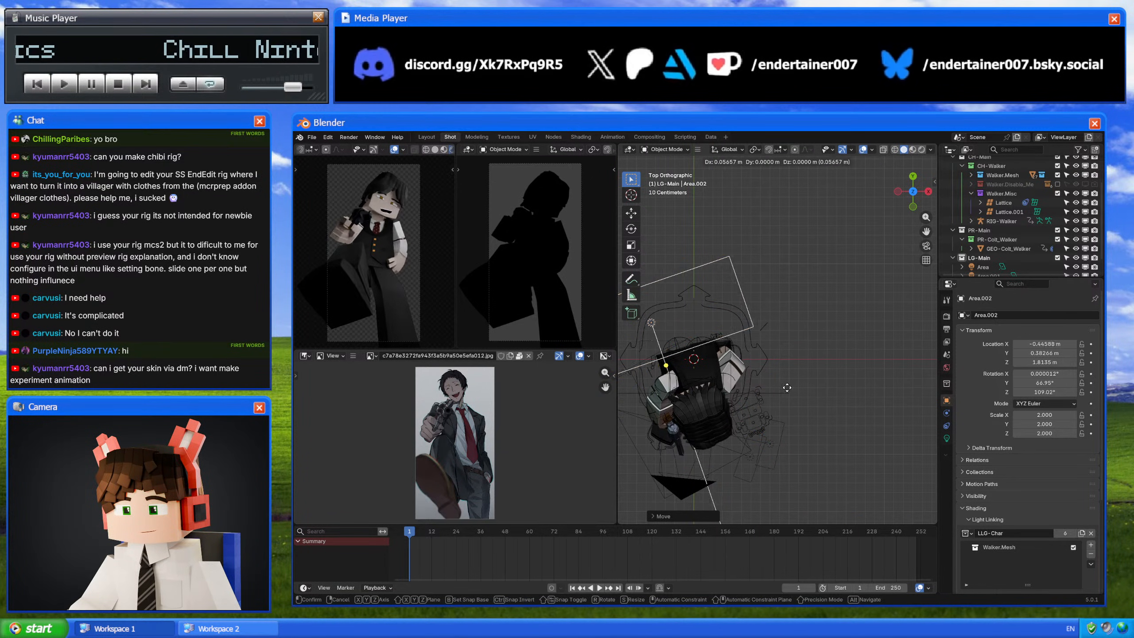
click(789, 369)
Step: Raise the back light's power to about 50.3 in its light data settings
middle_drag(789, 369, 826, 311)
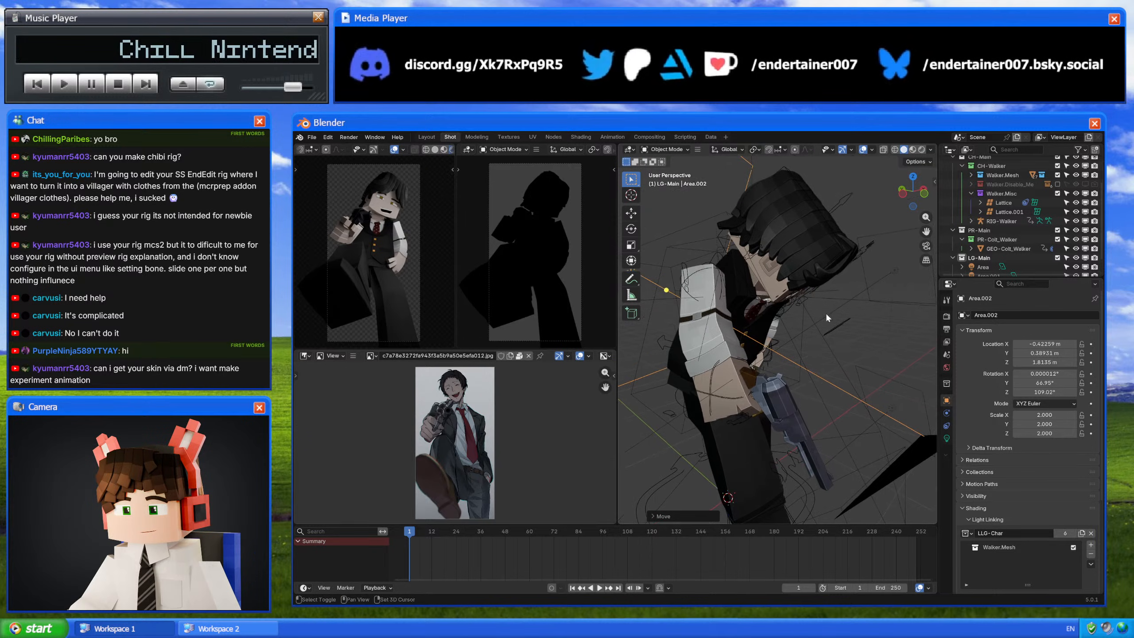
scroll(825, 312, down, 3)
click(946, 439)
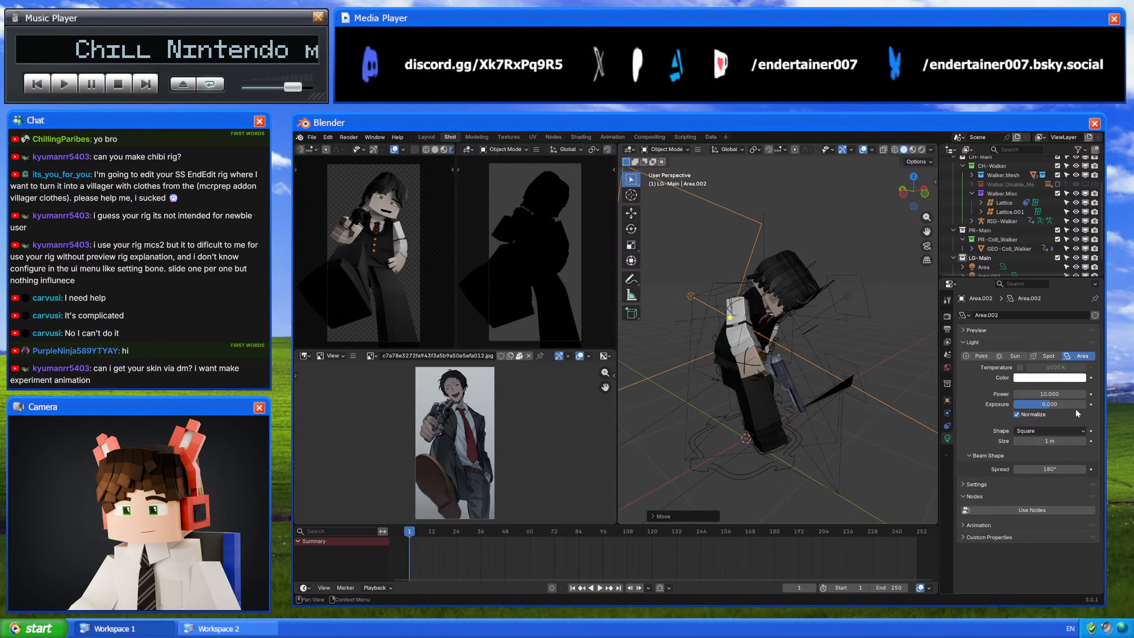
drag(1071, 394, 1098, 394)
Step: Move the back light about 0.4 m in the perspective view, mostly along positive X and negative Y
middle_drag(786, 309, 729, 256)
key(g)
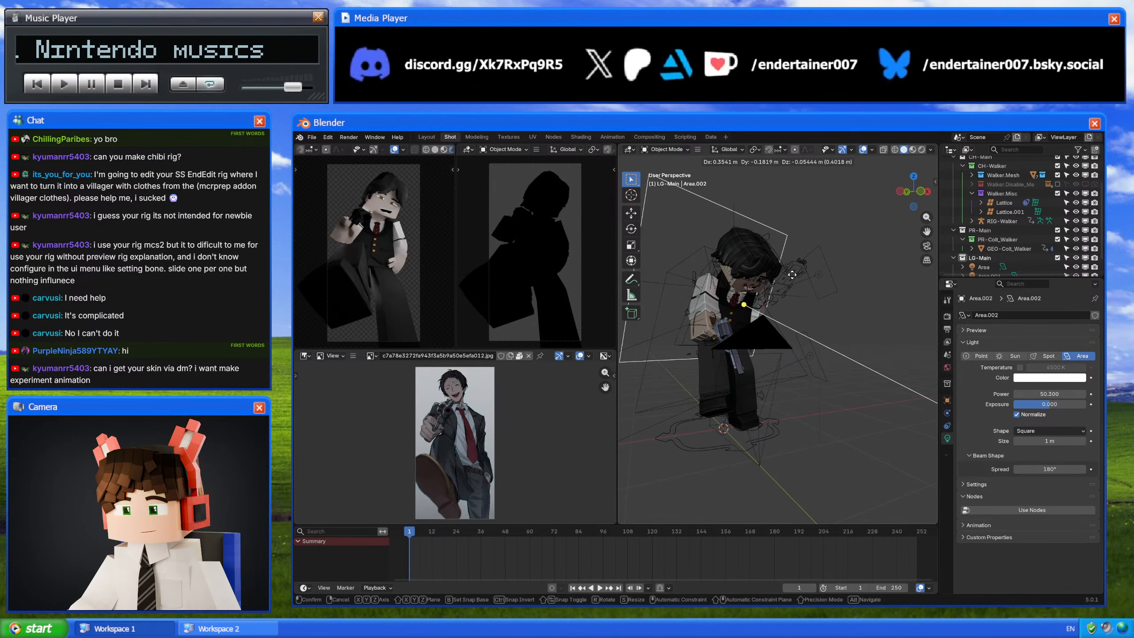
click(791, 272)
middle_drag(791, 272, 849, 290)
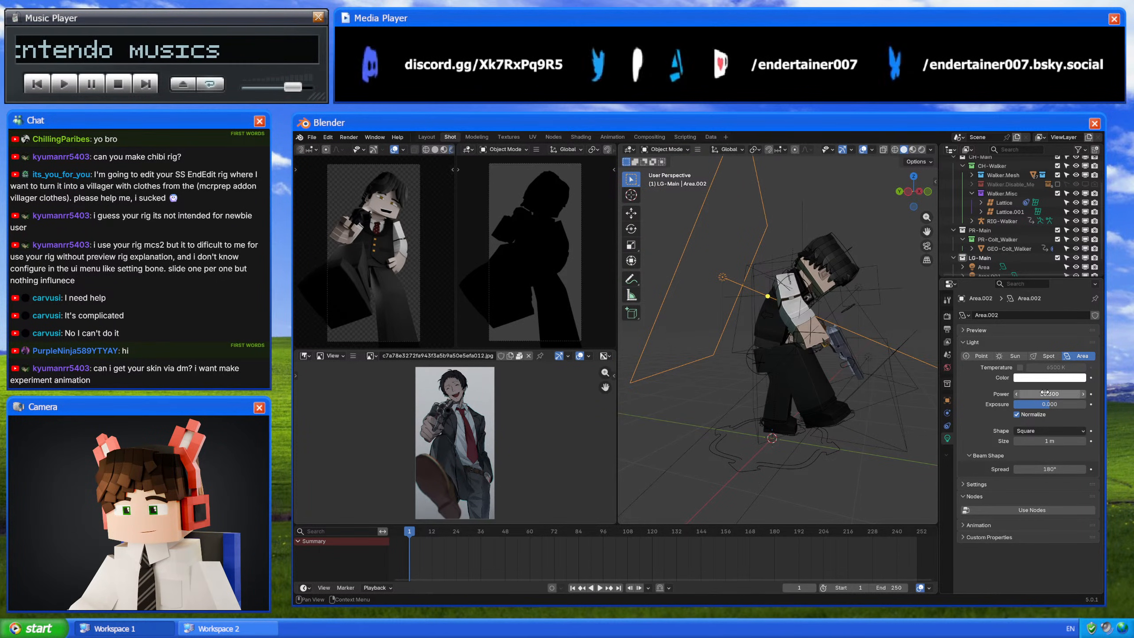
Step: Move the back light up about 1 m above the character and rotate it about 40° in the perspective view
key(g)
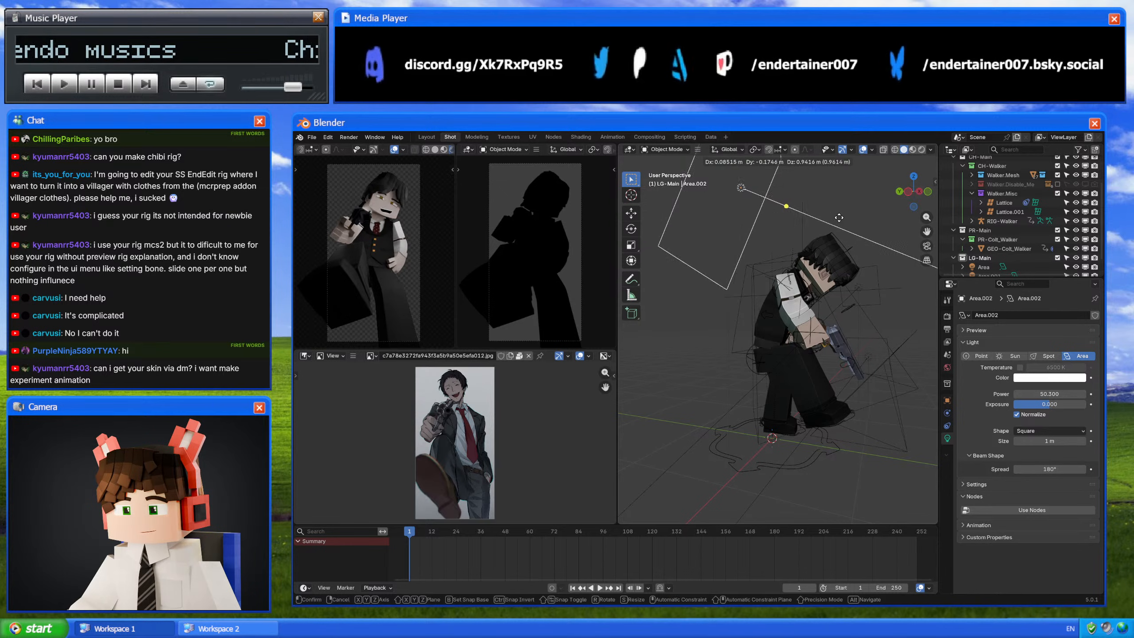
click(860, 205)
key(r)
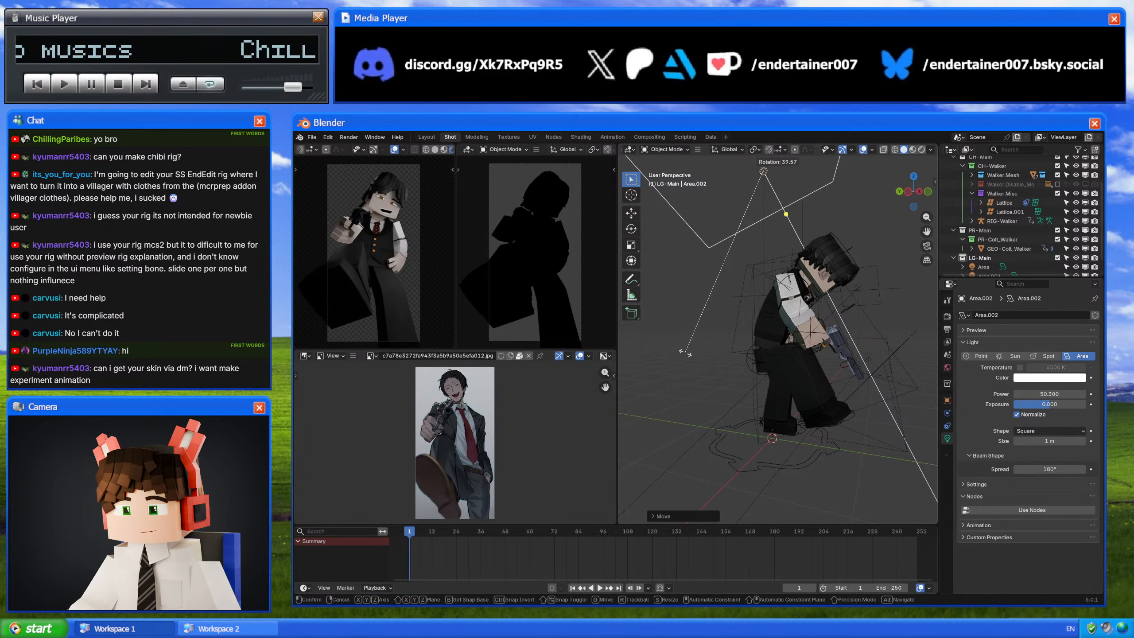
click(685, 352)
key(g)
right_click(746, 364)
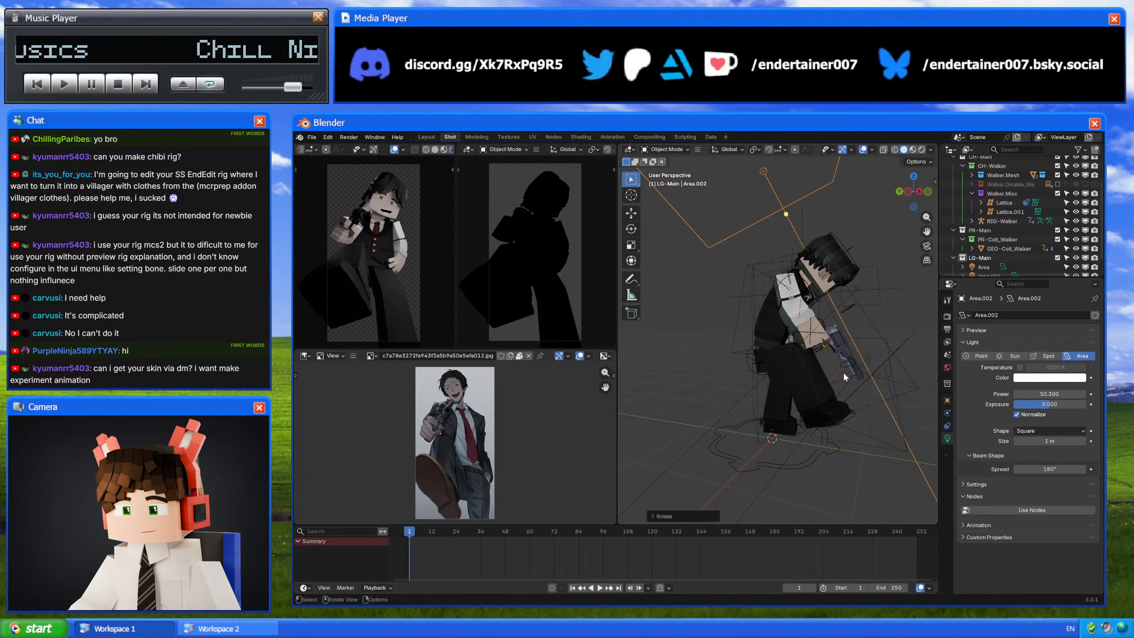
Step: Clear the back light's scale and set its power to 10
key(alt+s)
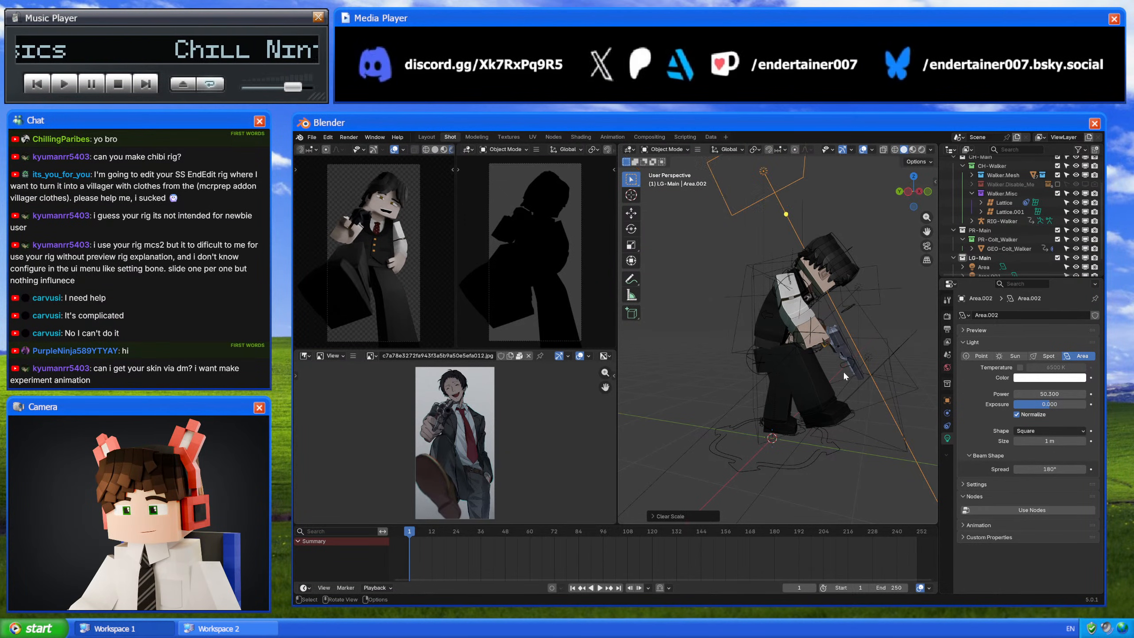
click(1044, 395)
text(10)
key(Return)
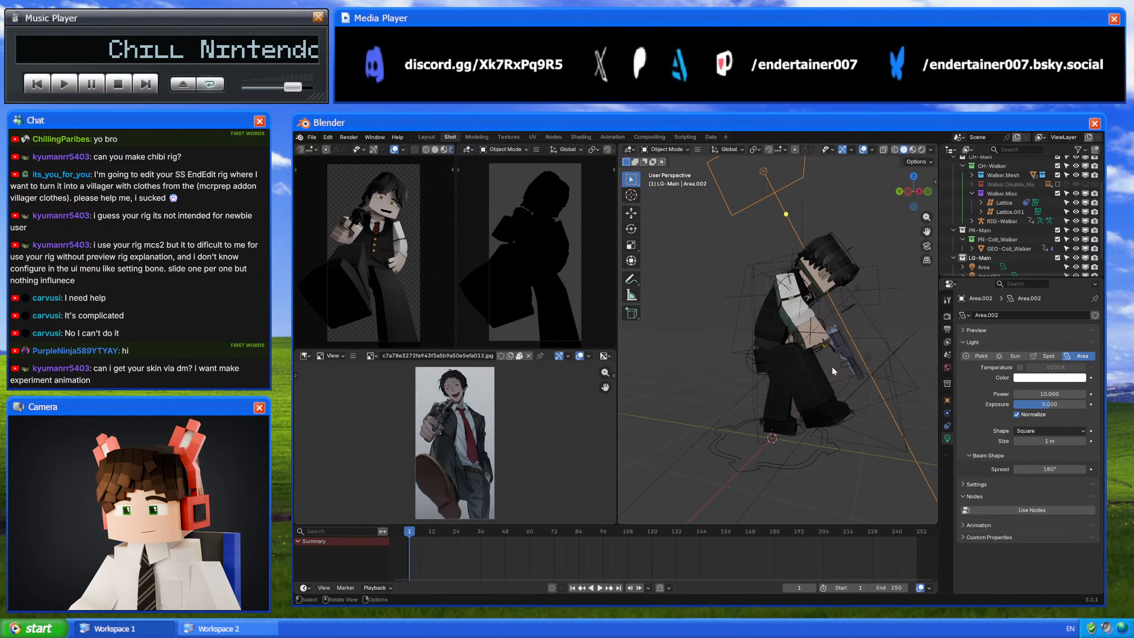
Step: Lower the back light, tilt it down just above the character's head, and set its power to 22.2
key(g)
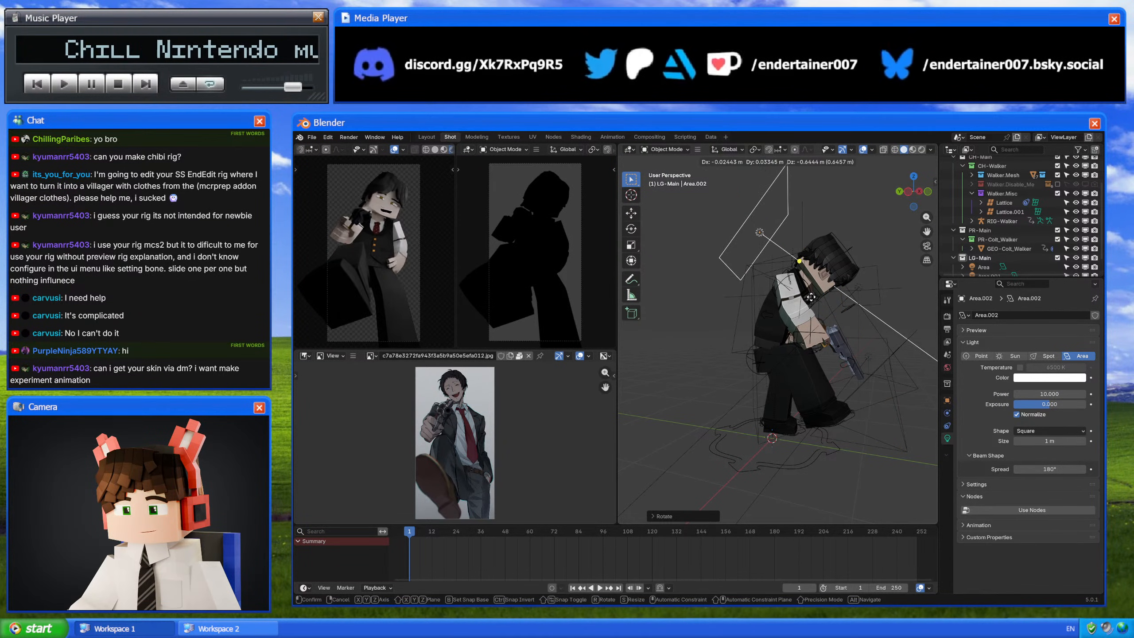
click(837, 293)
key(r)
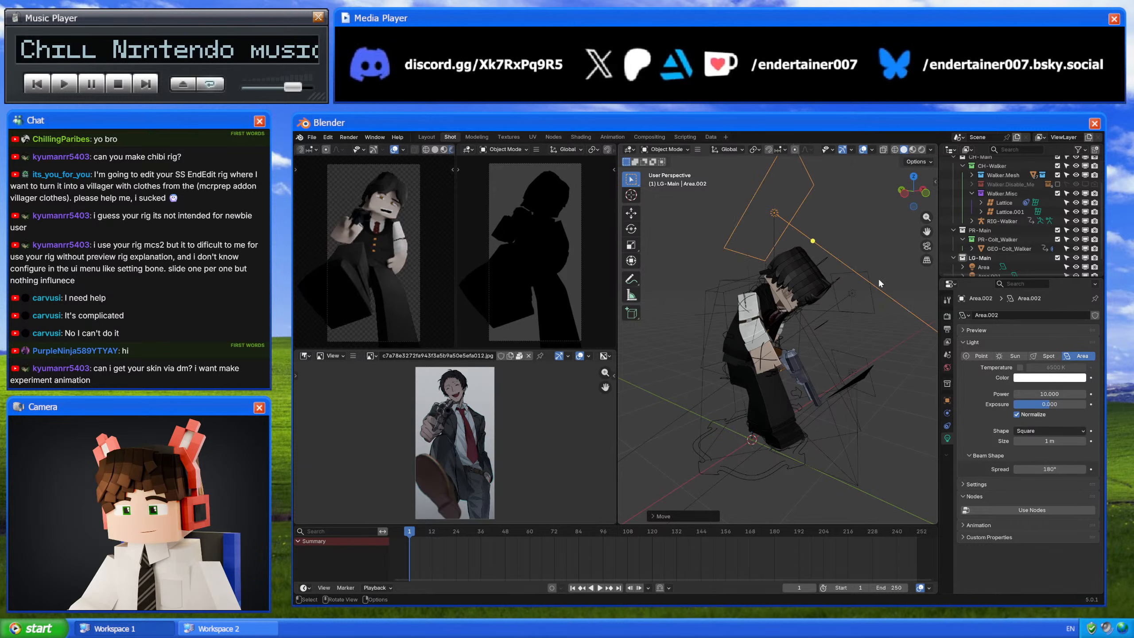
click(820, 370)
key(g)
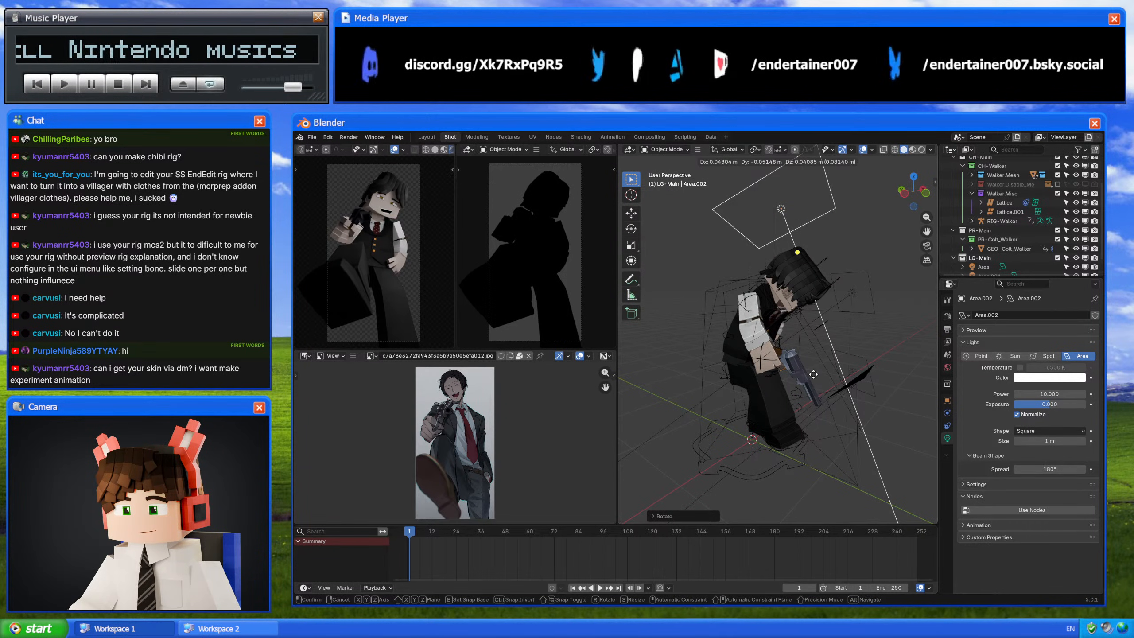
click(807, 373)
mouse_move(1049, 394)
mouse_down()
mouse_move(1079, 393)
mouse_move(1067, 394)
mouse_up()
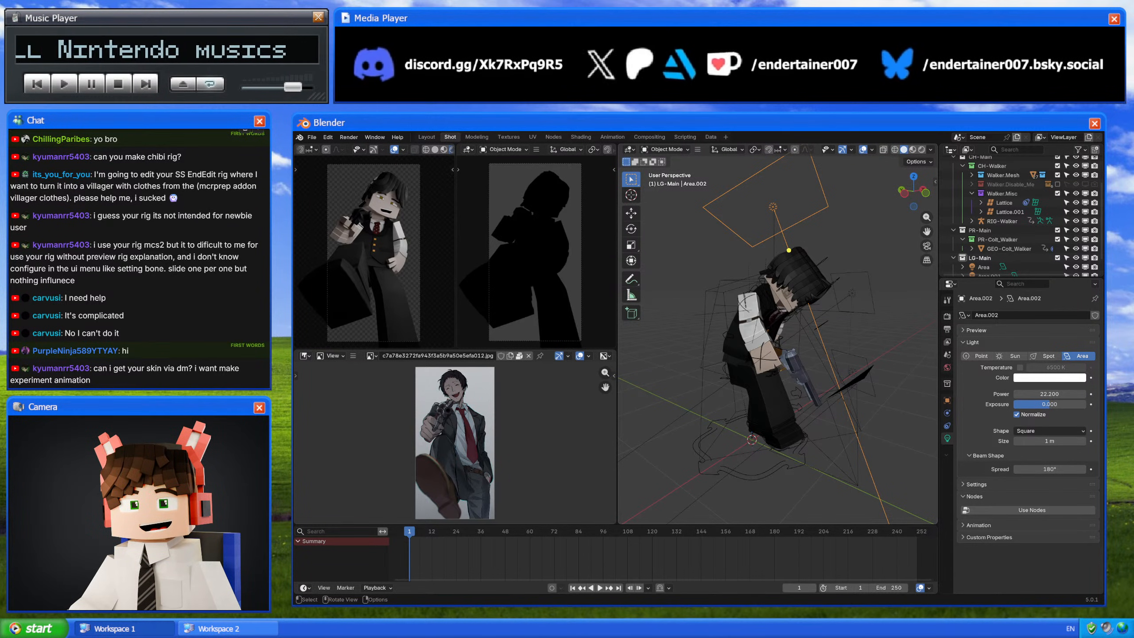
click(61, 139)
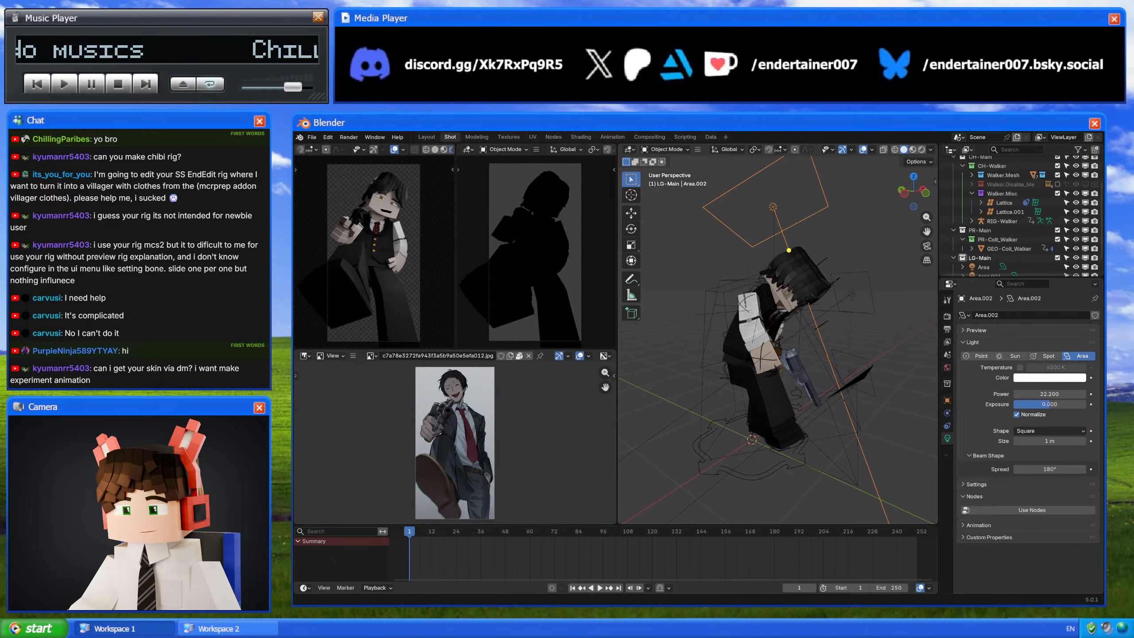
Step: Duplicate the overhead back light in place and clear the copy's rotation
middle_drag(737, 337, 759, 346)
key(shift+d)
key(r)
key(r)
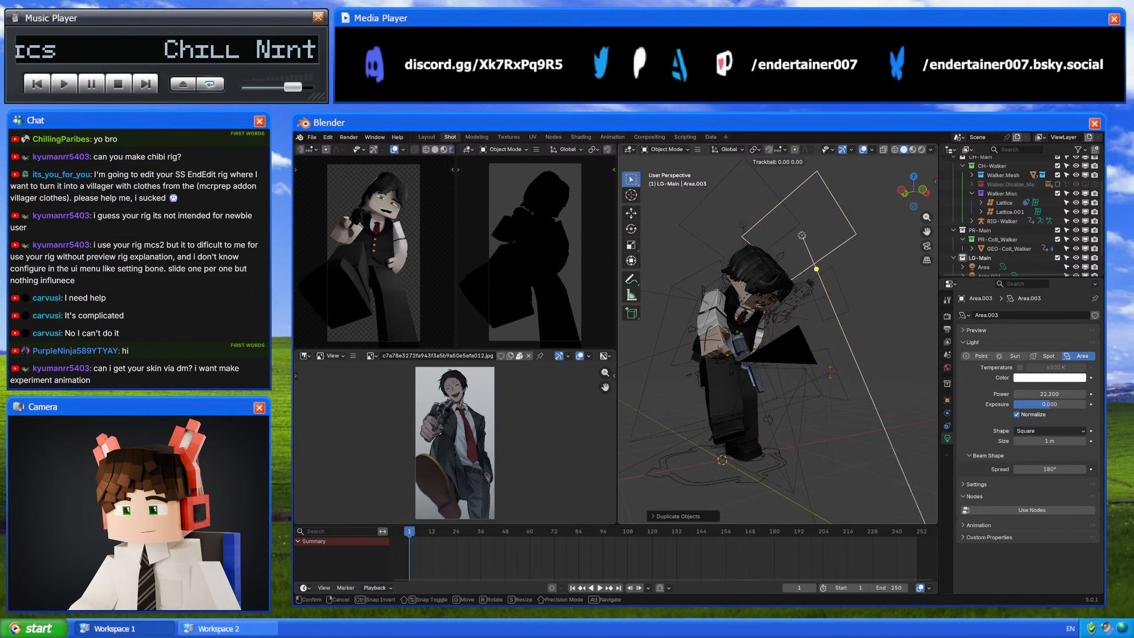
right_click(828, 373)
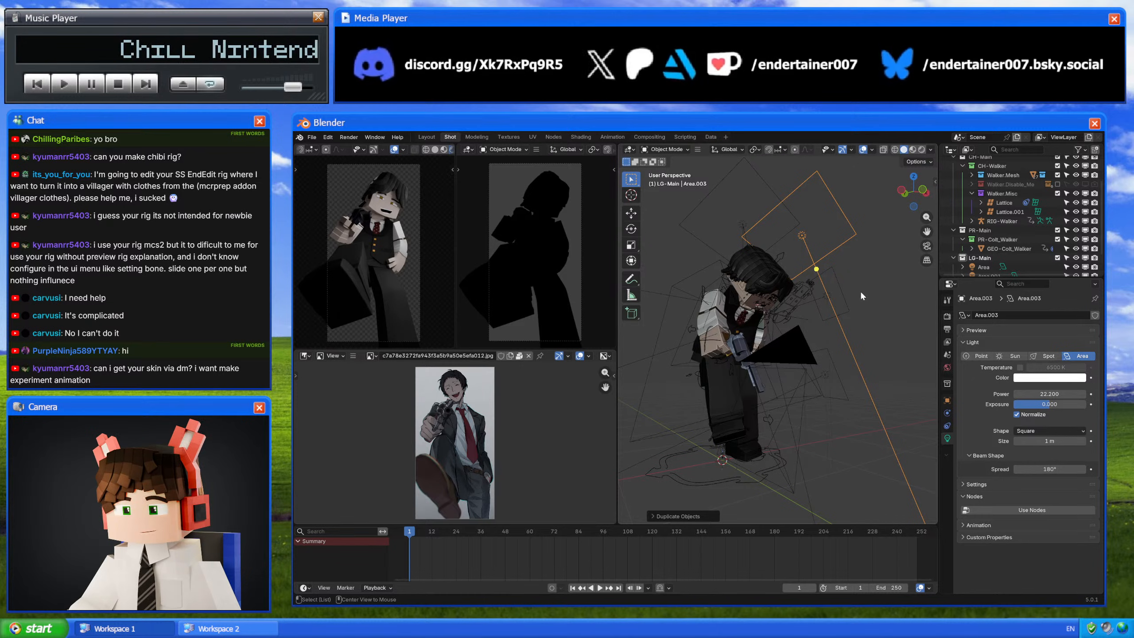
key(alt+r)
Step: In left view, tilt the duplicated light and move it about 0.42 m along negative Y and 0.25 m down, in front of the head
click(902, 188)
key(r)
click(827, 364)
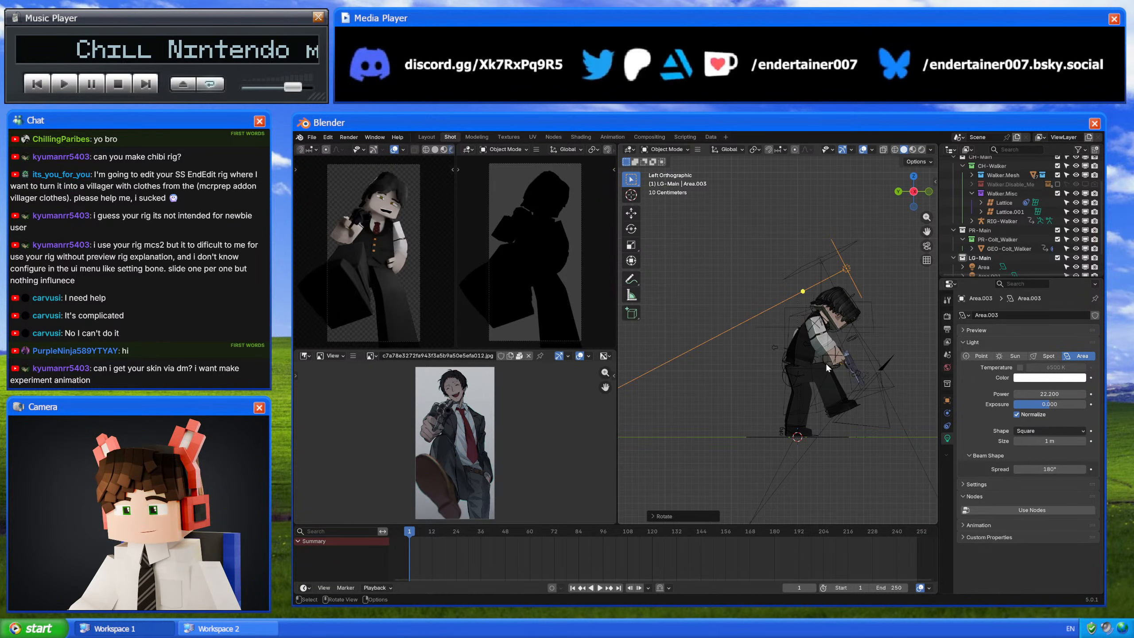
key(g)
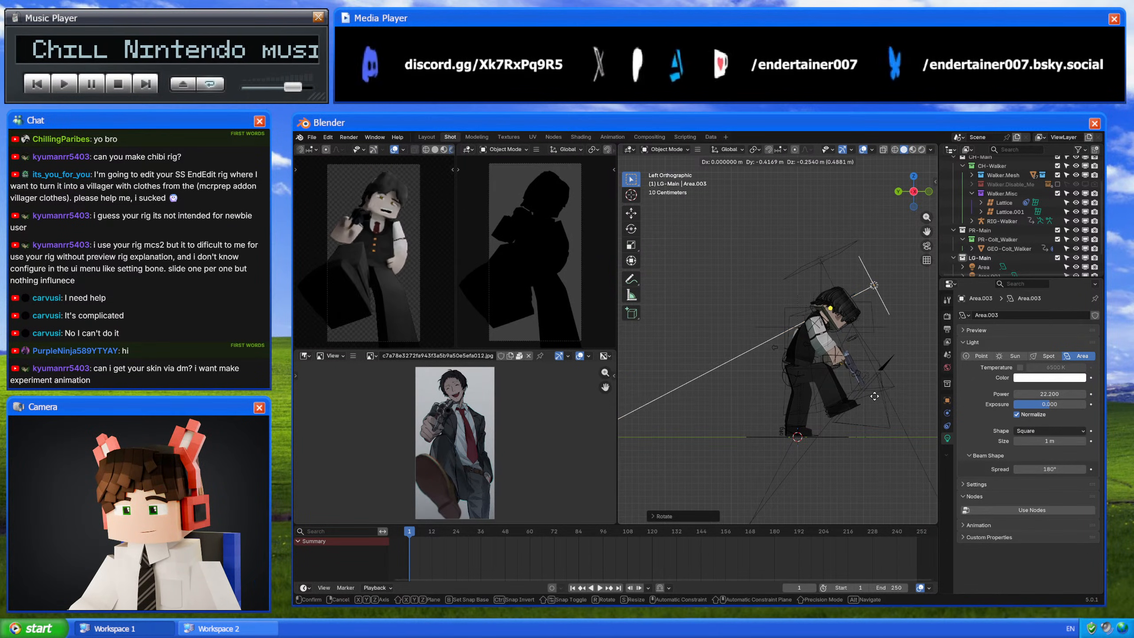
click(874, 393)
Step: Rotate the front light around its local Y axis to aim it diagonally across the character
click(928, 192)
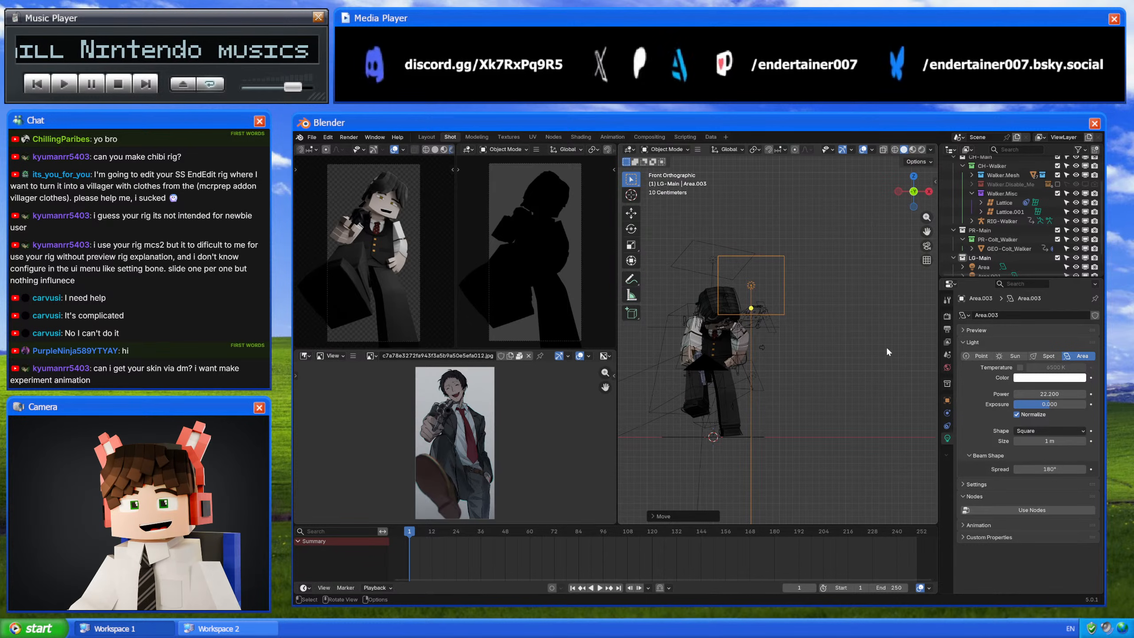
middle_drag(838, 369, 821, 314)
key(r)
key(z)
key(z)
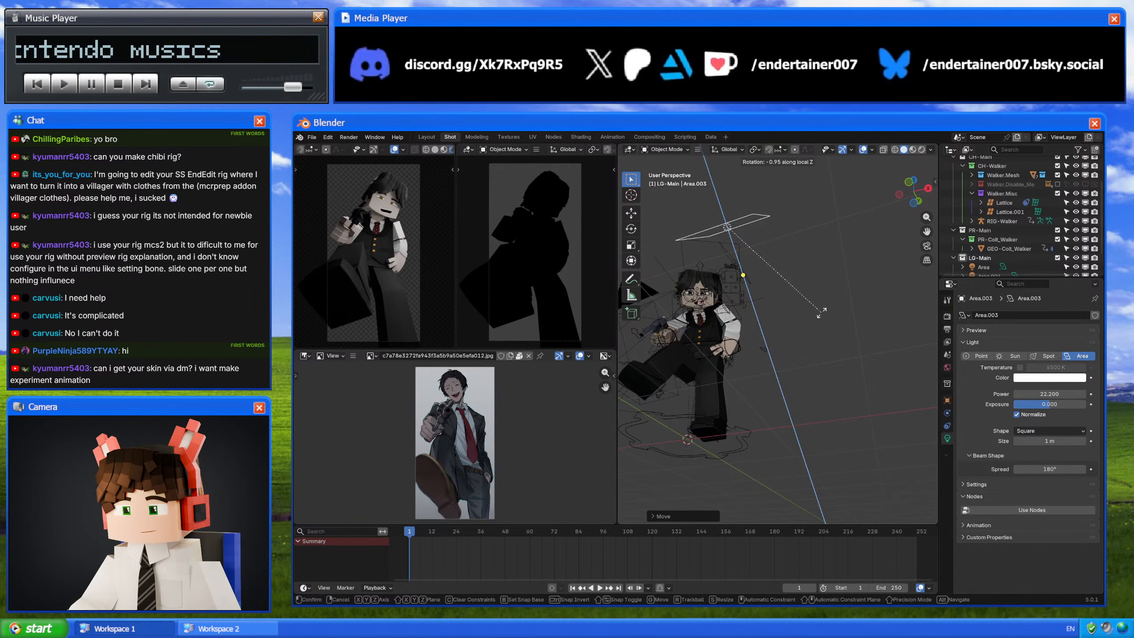
key(y)
key(y)
click(774, 340)
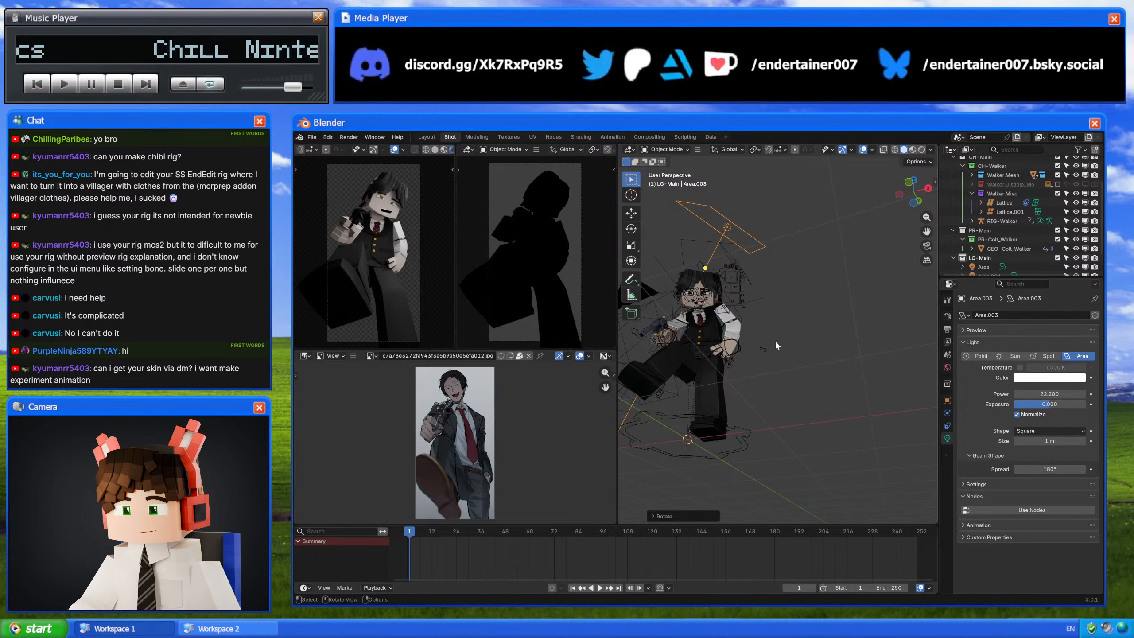
Step: Duplicate the original light named Area in place and clear the copy's rotation
scroll(989, 264, down, 3)
click(987, 242)
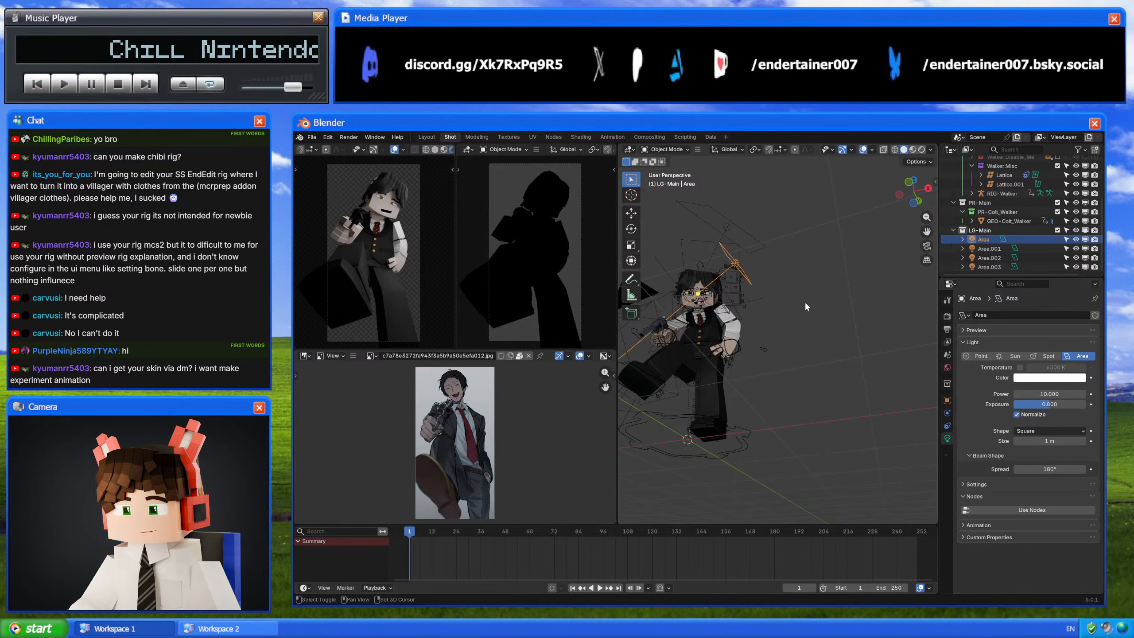
key(shift+d)
right_click(817, 314)
key(alt+r)
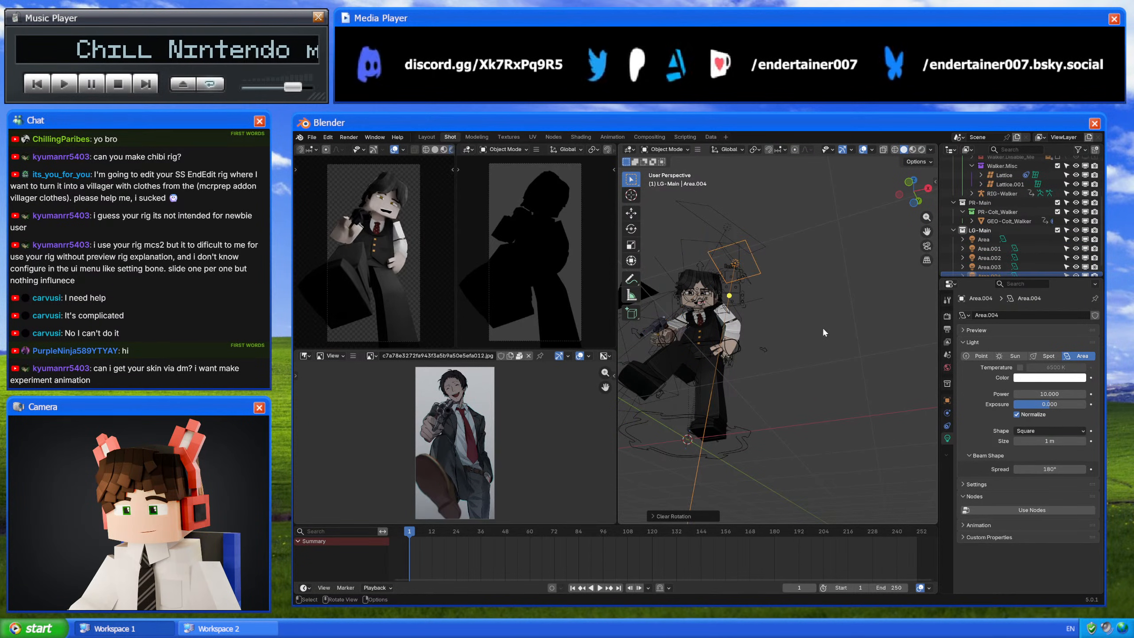
Step: Scale down the new light copy in left view and set its power to 1
click(899, 195)
key(s)
click(872, 343)
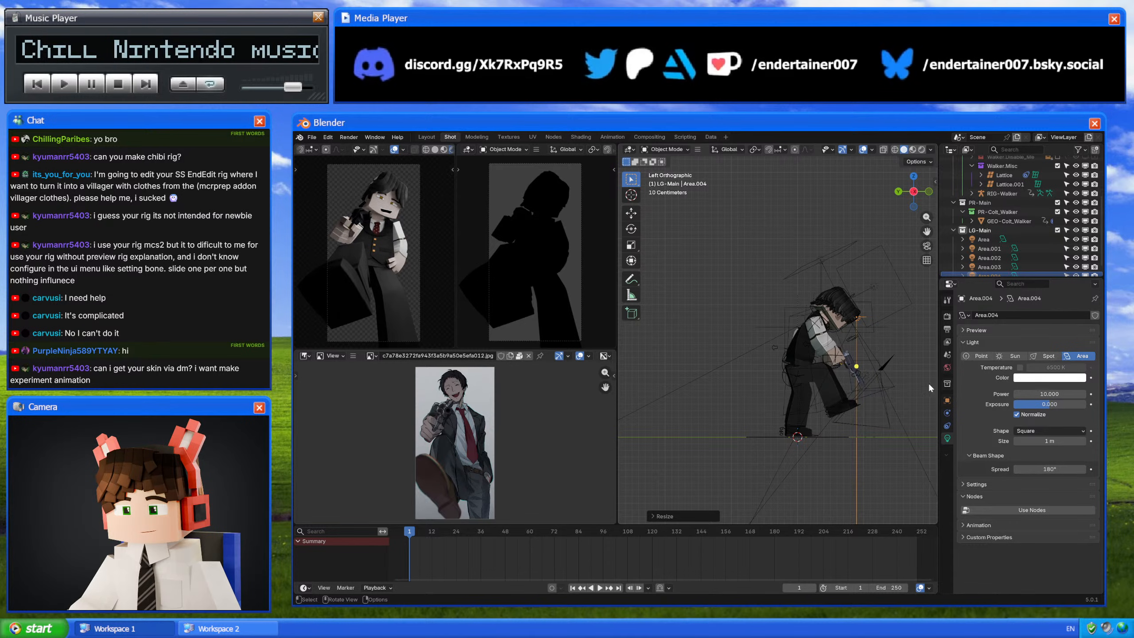
double_click(1040, 394)
text(1)
key(Return)
Step: In left view, move the small light down beneath the raised foot and rotate it to shine upward
key(r)
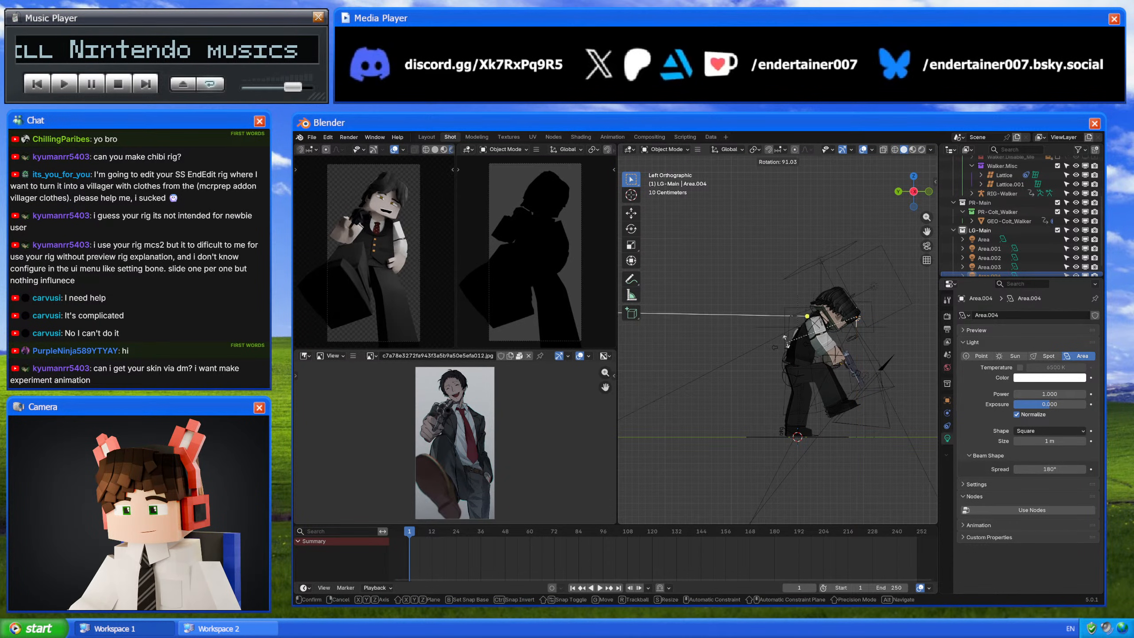
click(807, 299)
key(g)
click(808, 501)
key(r)
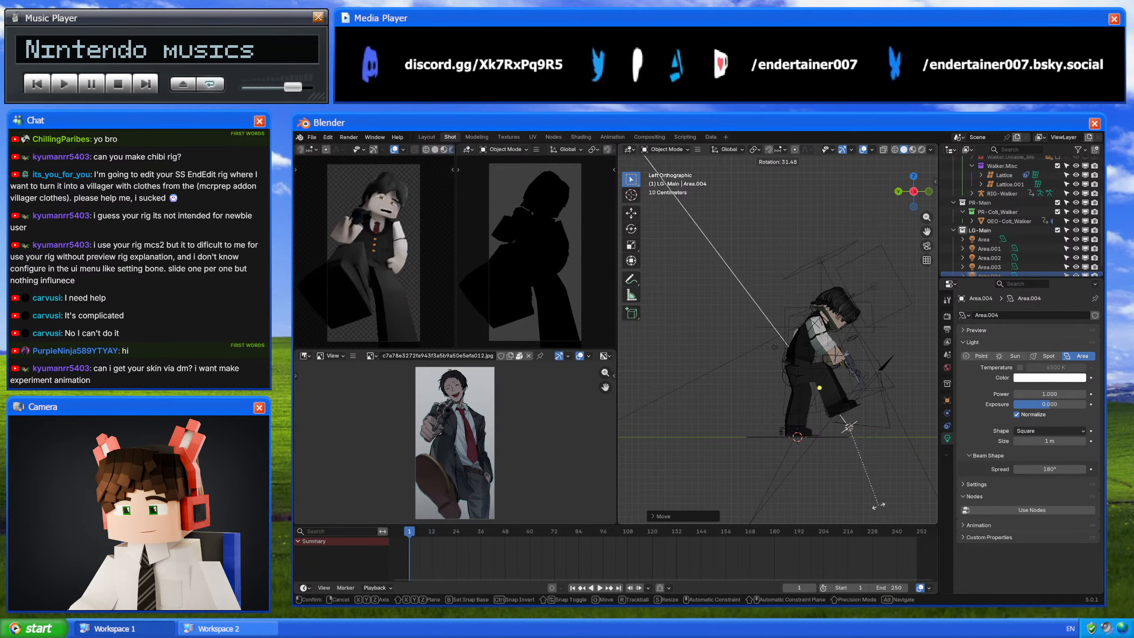
click(865, 500)
key(g)
click(865, 496)
Step: In front view, shift the small light about 0.63 m along negative X under the character, and rotate it about 44° in perspective
click(928, 193)
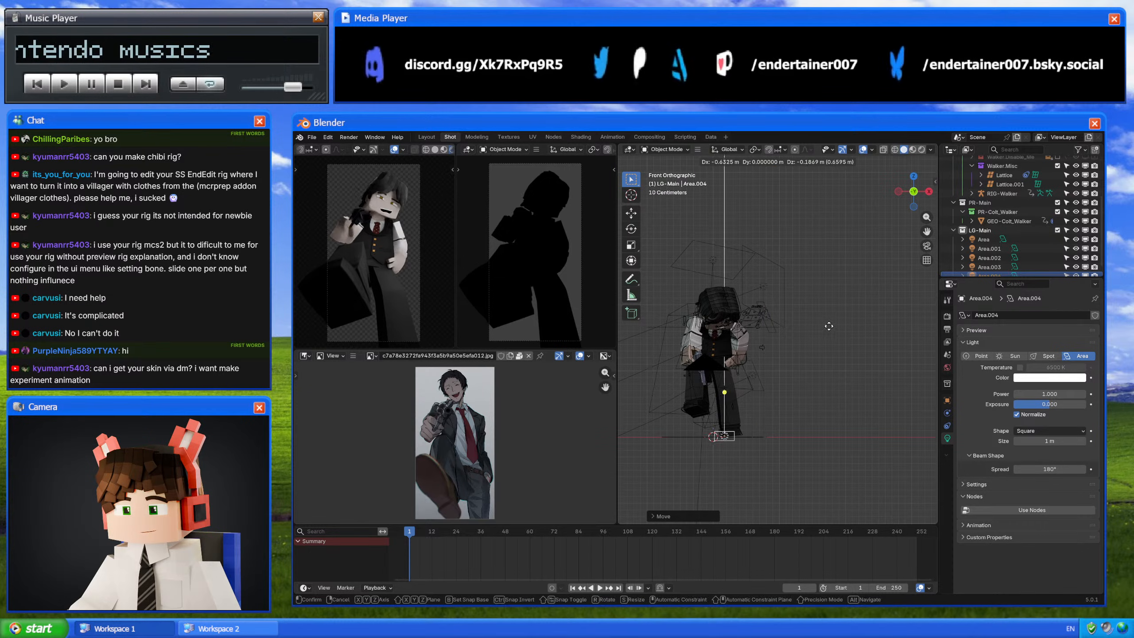
middle_drag(793, 350, 859, 355)
key(r)
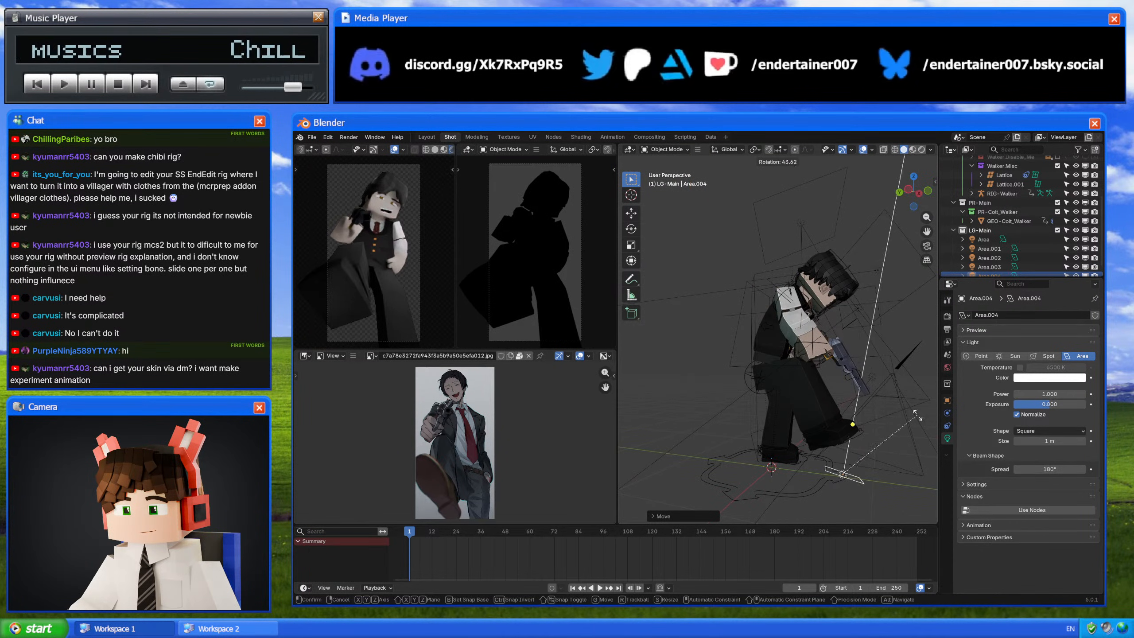
click(918, 414)
Step: In left view, rotate the floor light upward toward the character's front and move it along positive Y between the feet
click(908, 190)
key(r)
click(640, 369)
key(g)
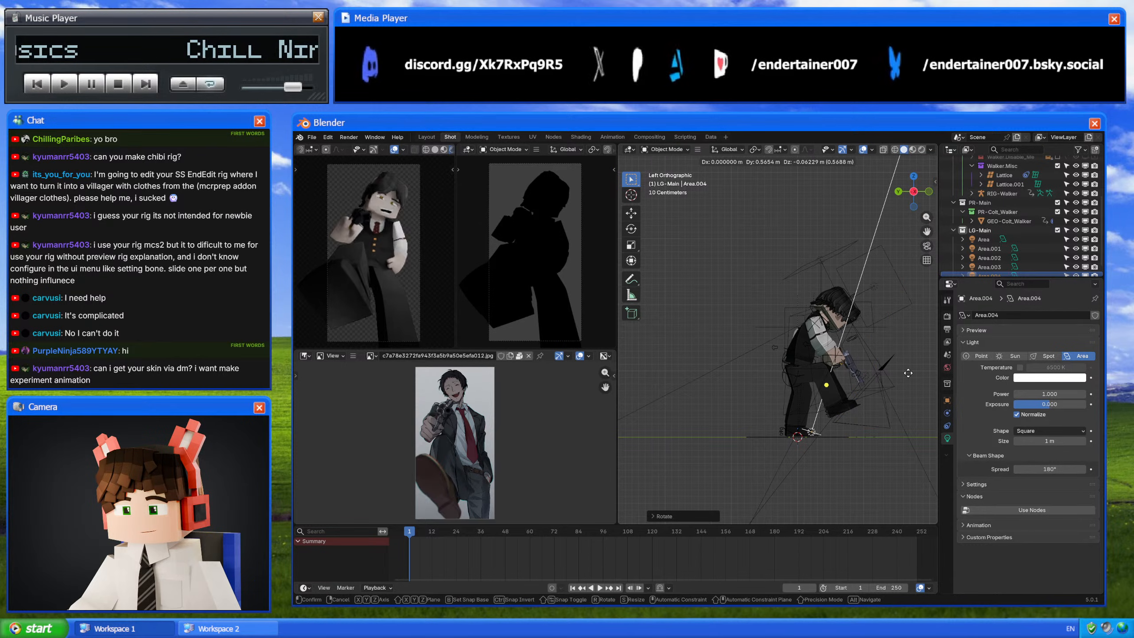
click(926, 383)
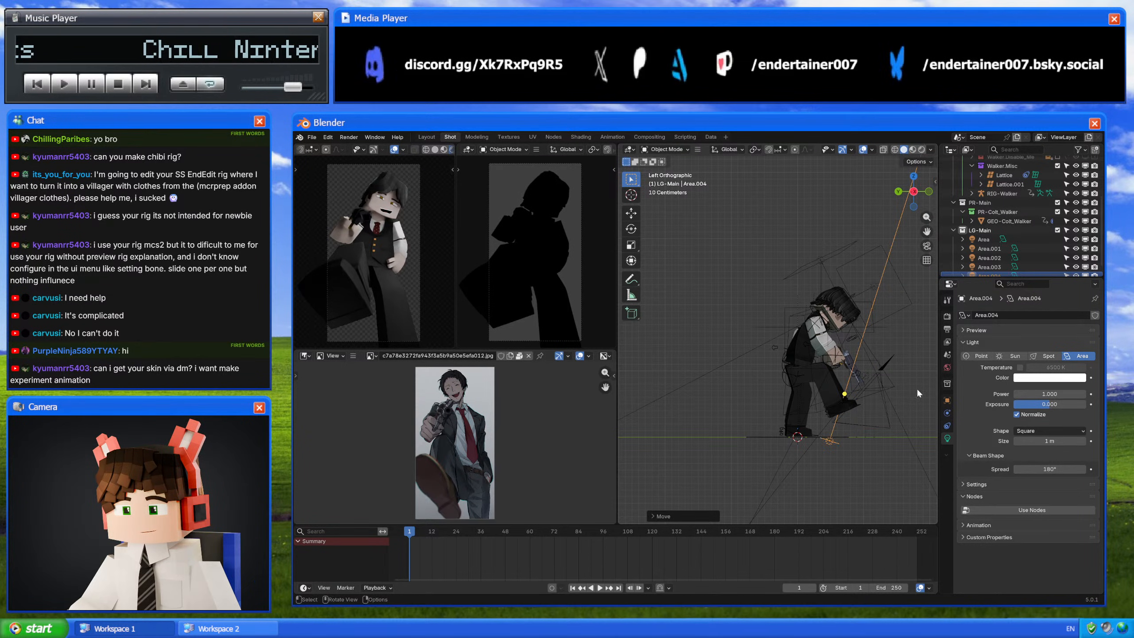
Step: Enlarge the floor light and set its power to 2.33
key(s)
click(751, 398)
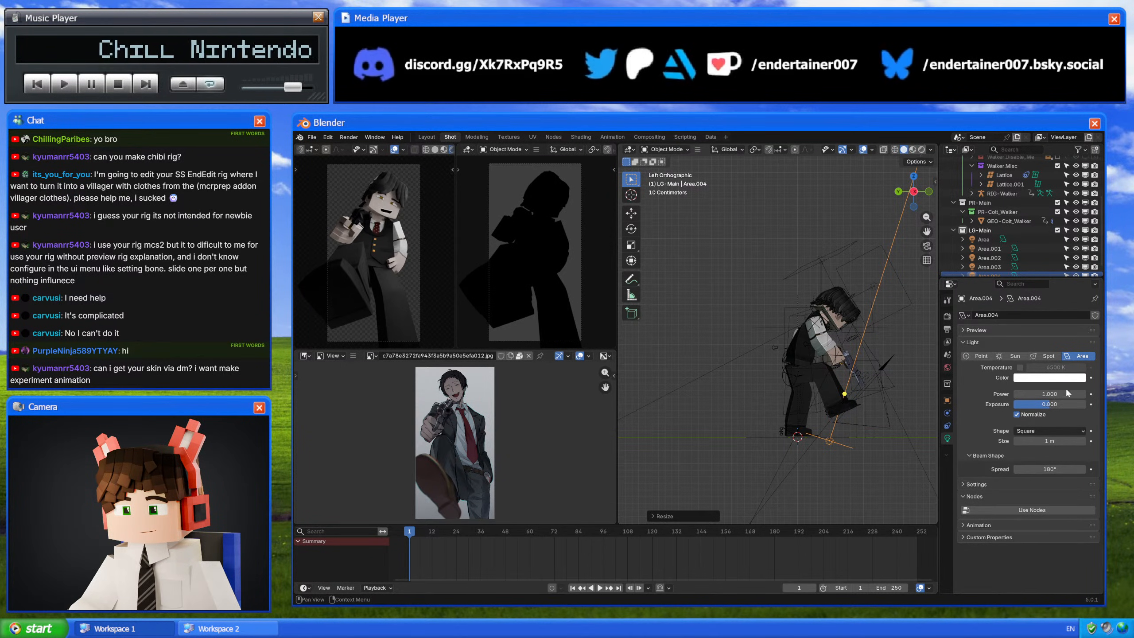
drag(1049, 393, 1101, 393)
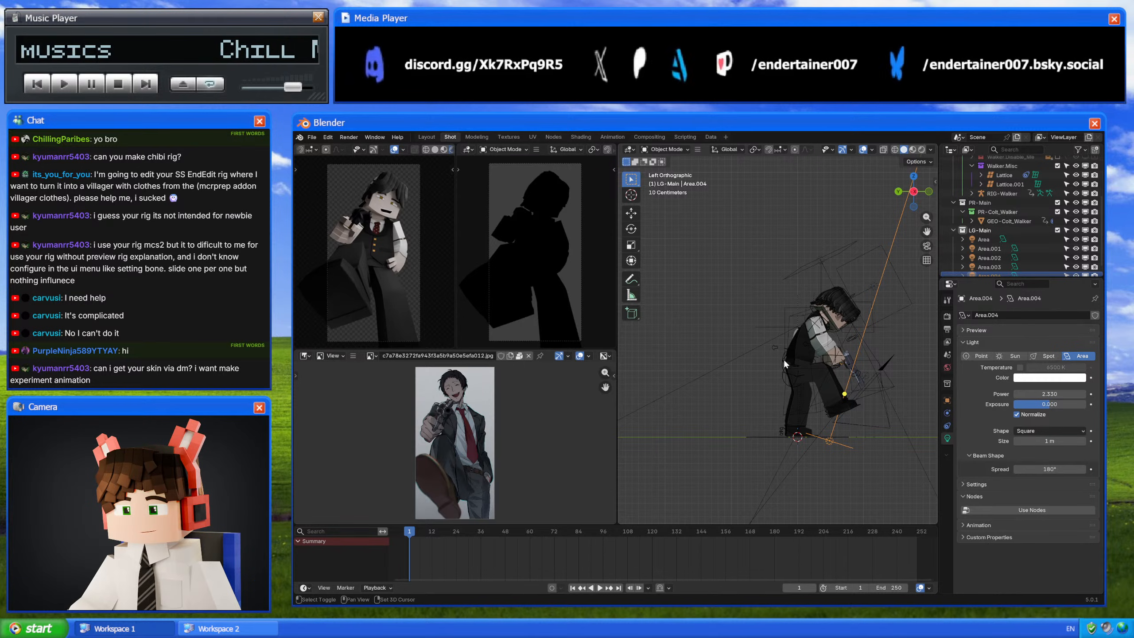
Step: Select the 10-power area light beside the character's head and duplicate it in place
middle_drag(784, 359, 832, 277)
click(844, 288)
click(837, 279)
click(814, 304)
key(shift+d)
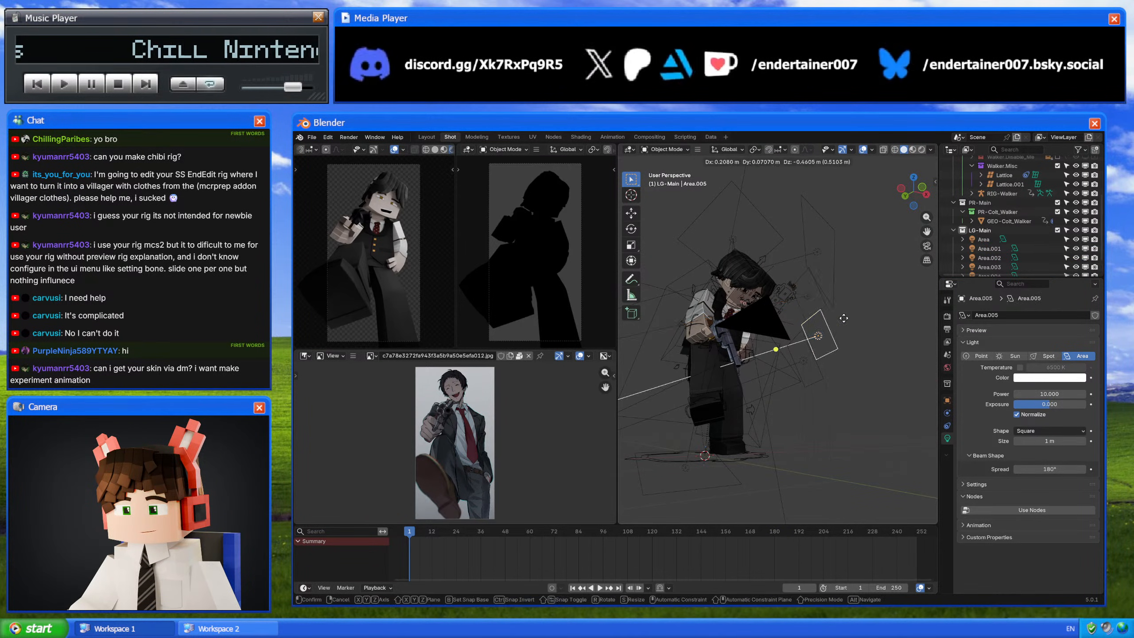
right_click(843, 325)
Step: Scale the duplicated head light by 0.5 and set its power to 1
text(s.5)
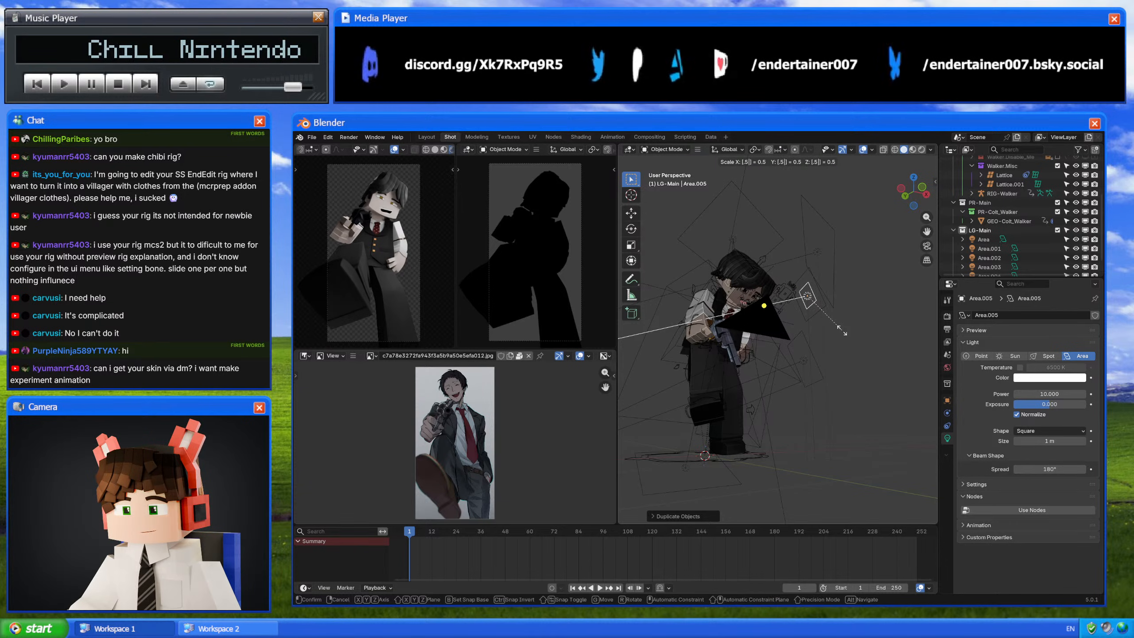
click(842, 330)
key(Return)
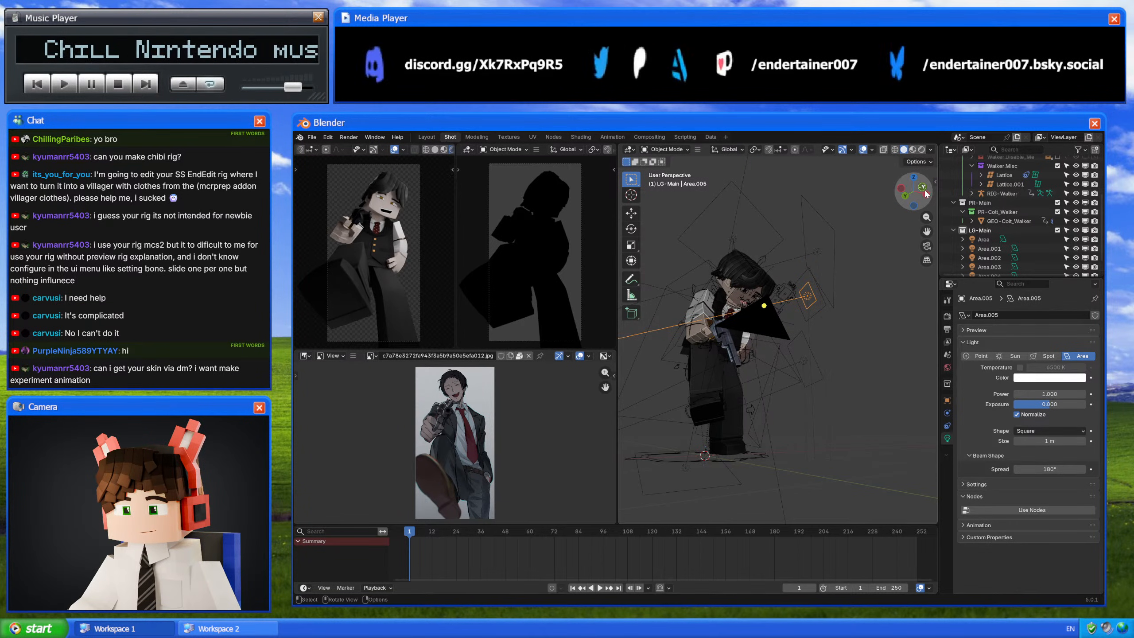
Step: In top view, rotate the small head light and move it in front of the face, aimed back across the head
click(913, 178)
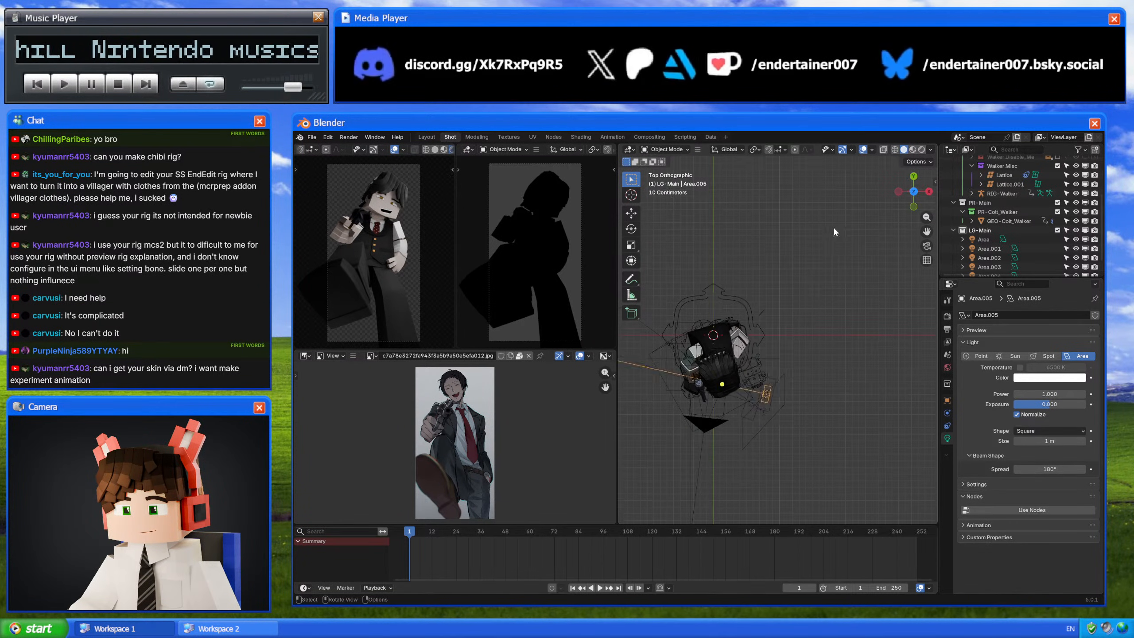
key(r)
click(834, 450)
key(g)
click(794, 460)
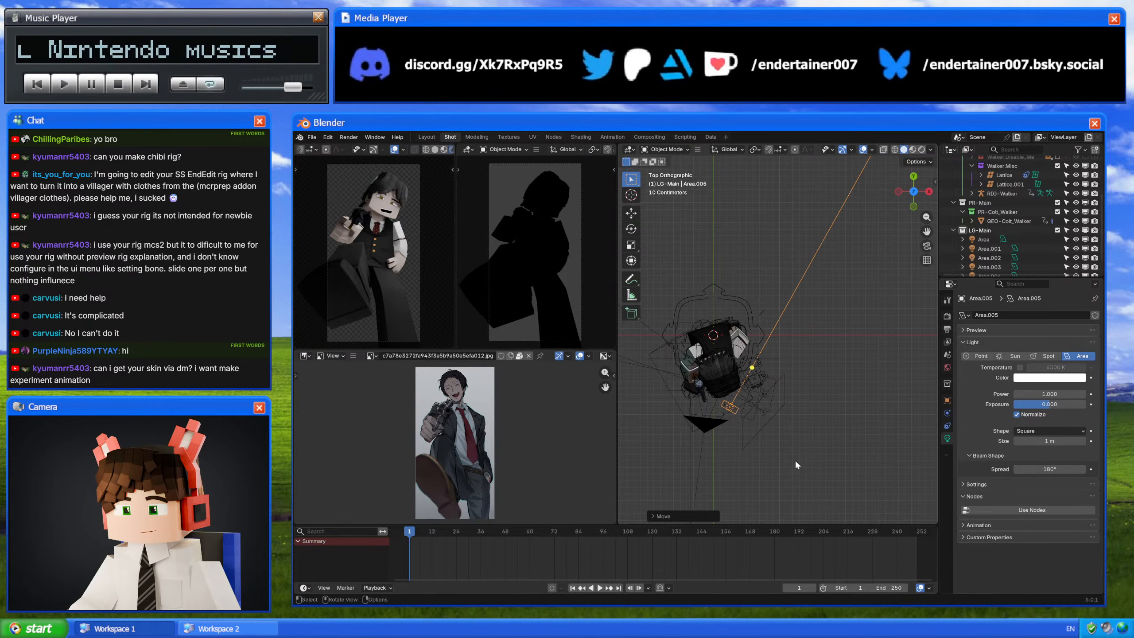
Step: Rotate the small face light in a close perspective side view so it points up toward the character's face
middle_drag(795, 459, 774, 323)
scroll(795, 324, up, 5)
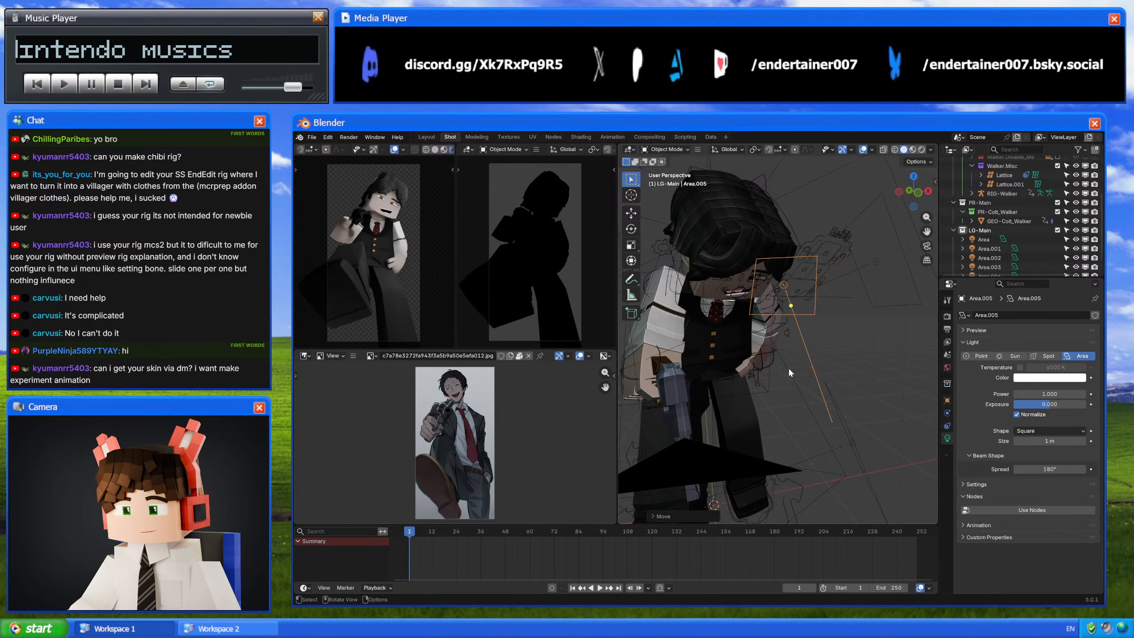
middle_drag(788, 368, 845, 400)
key(r)
click(702, 418)
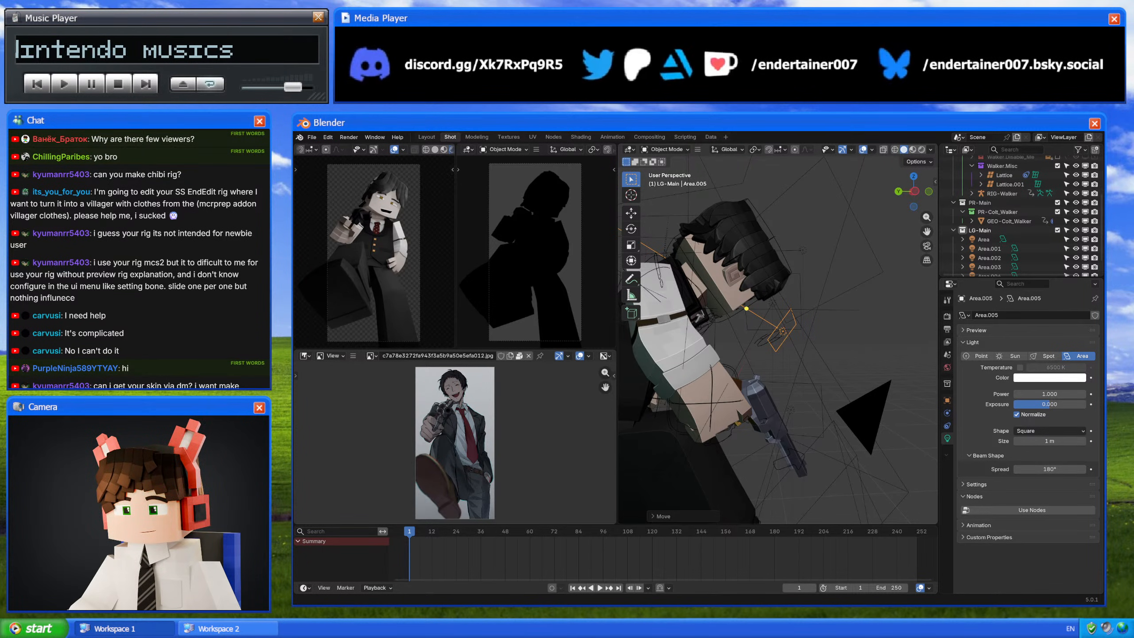
Step: In top view, shift the small face light slightly farther out beside the front of the head
shift+middle_drag(793, 290, 704, 345)
scroll(704, 344, down, 2)
click(913, 177)
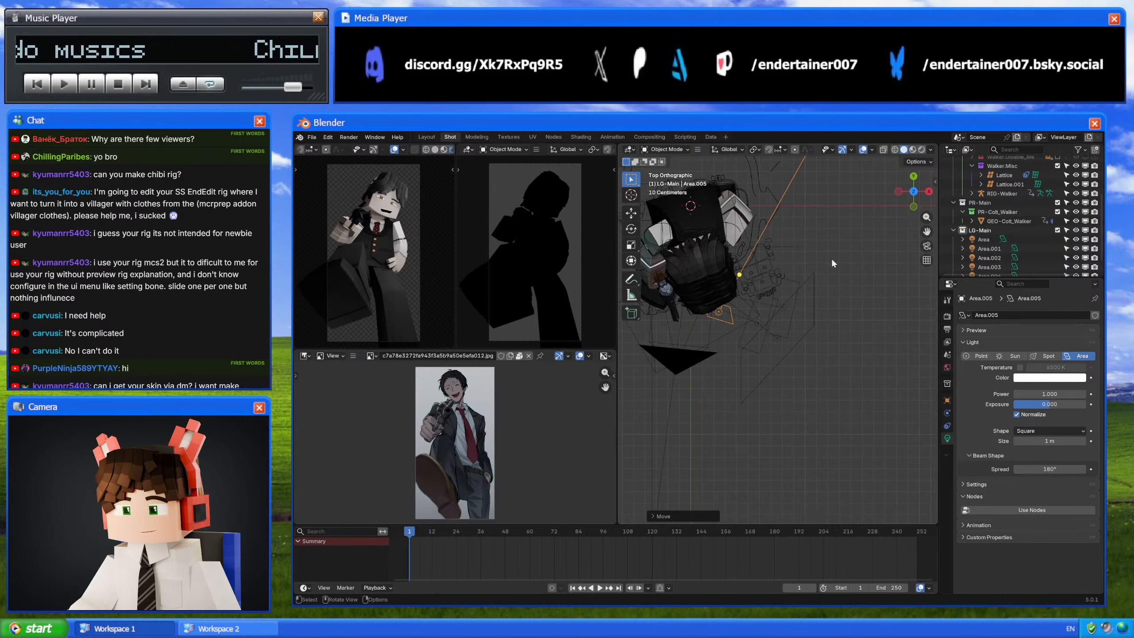
key(g)
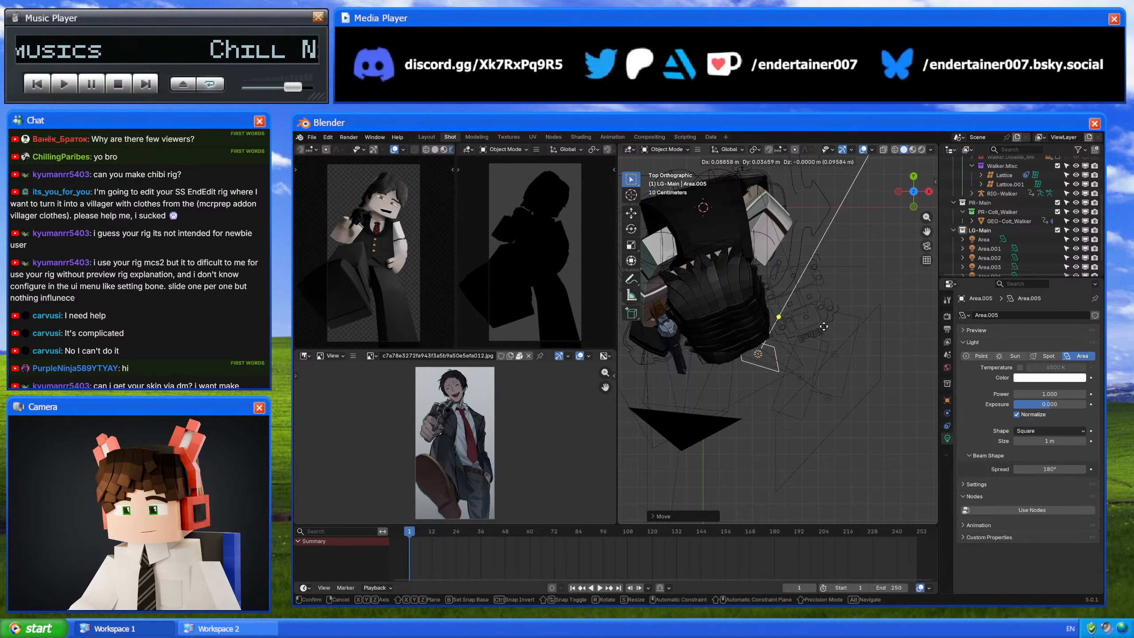
click(830, 328)
Step: Rotate the small face light about its local Z axis and try a higher power for it
middle_drag(831, 328, 832, 183)
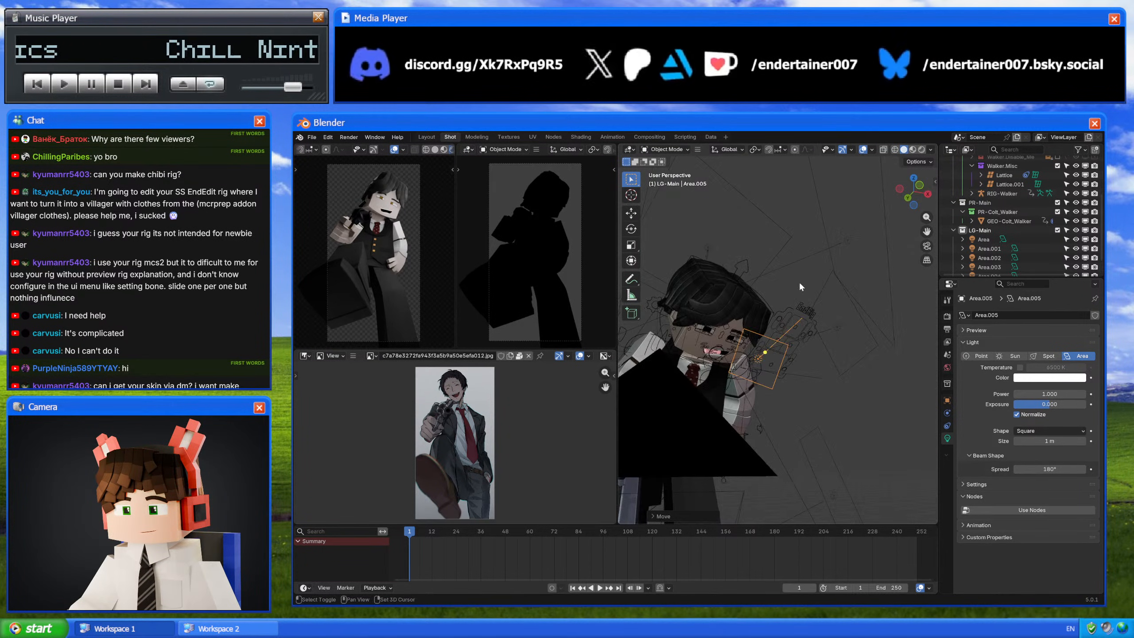
scroll(806, 348, up, 3)
key(r)
key(z)
key(z)
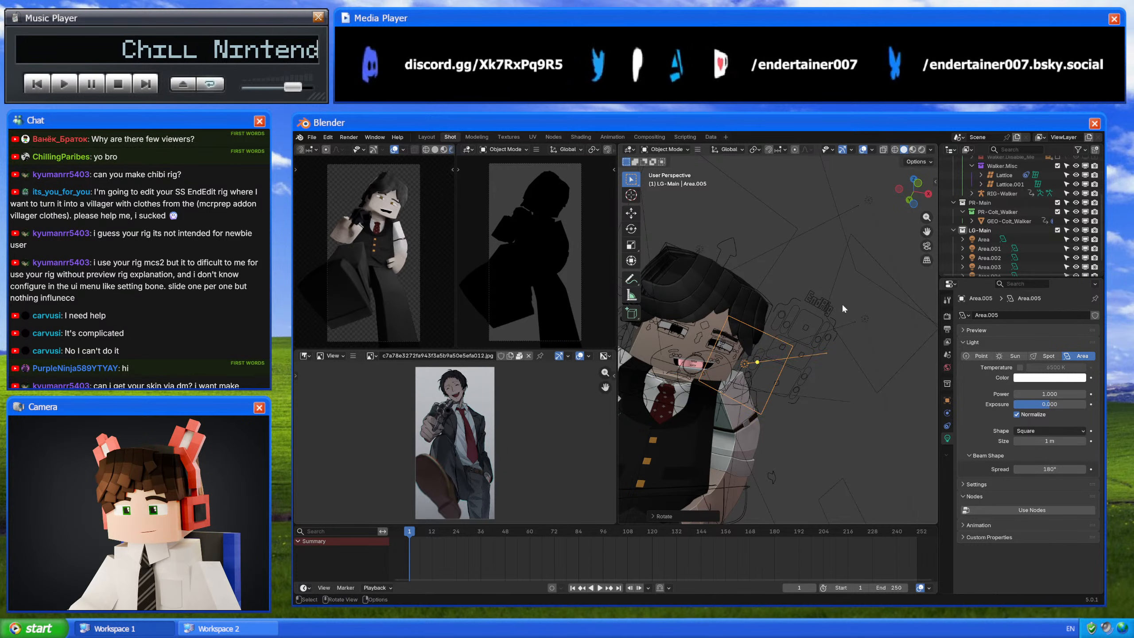
click(838, 299)
drag(1050, 393, 1072, 393)
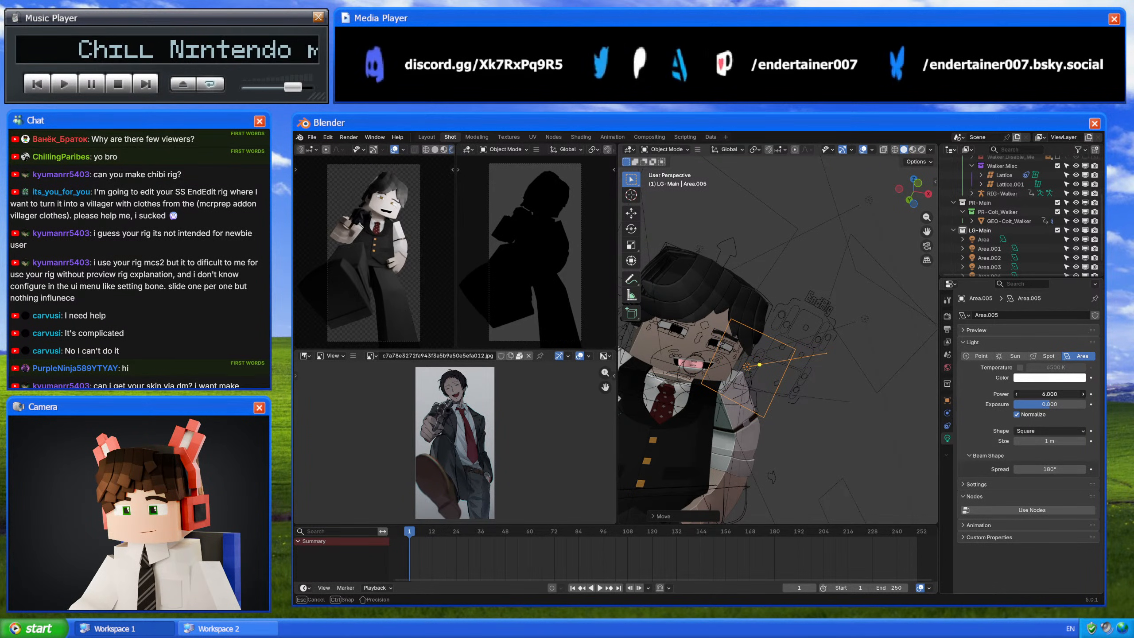
key(Escape)
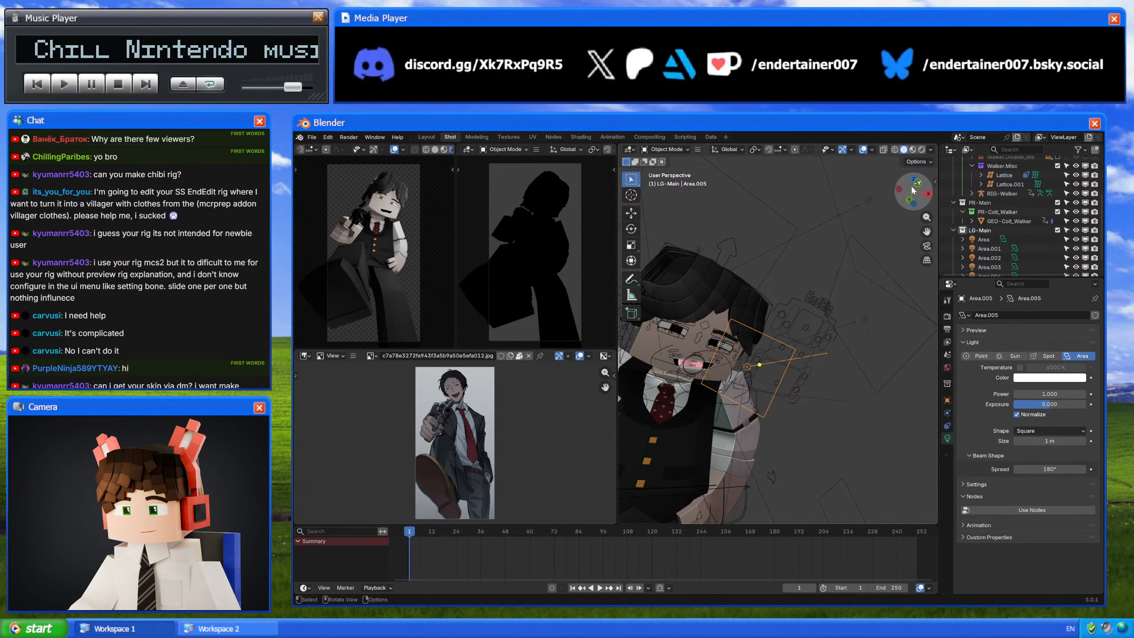
Step: Reposition the small face light in top view, then fine-tune its horizontal and free placement in front of the face
click(912, 181)
key(g)
click(843, 321)
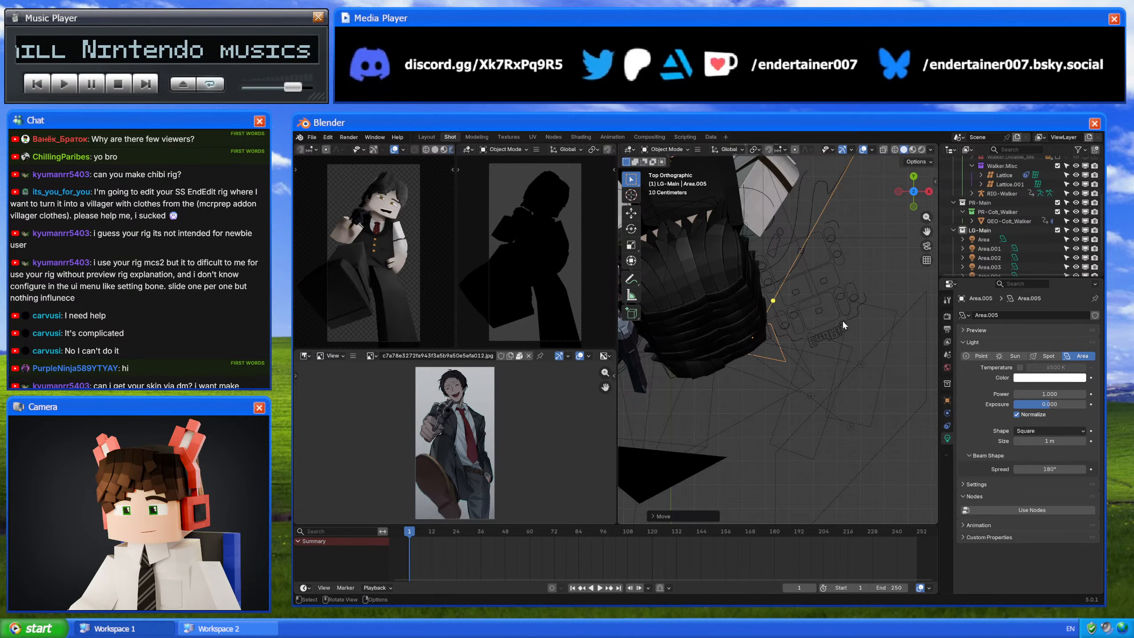
middle_drag(844, 322, 865, 381)
key(g)
key(shift+z)
click(828, 347)
key(g)
click(874, 371)
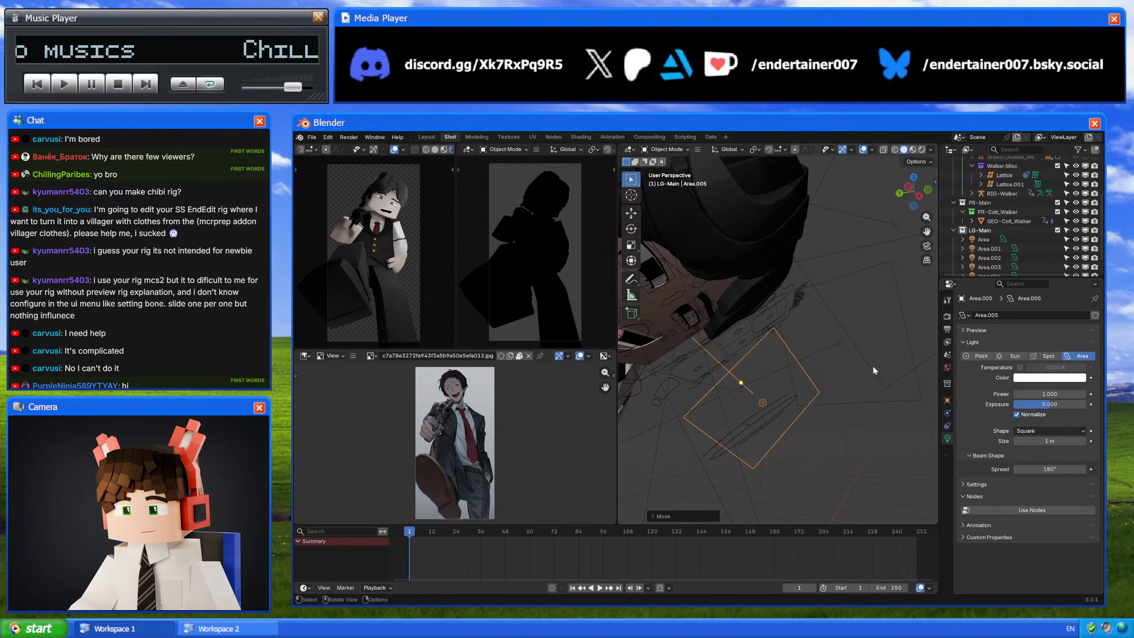
Step: Rotate the small face light about its local Y axis to refine its aim at the face
key(r)
key(y)
key(y)
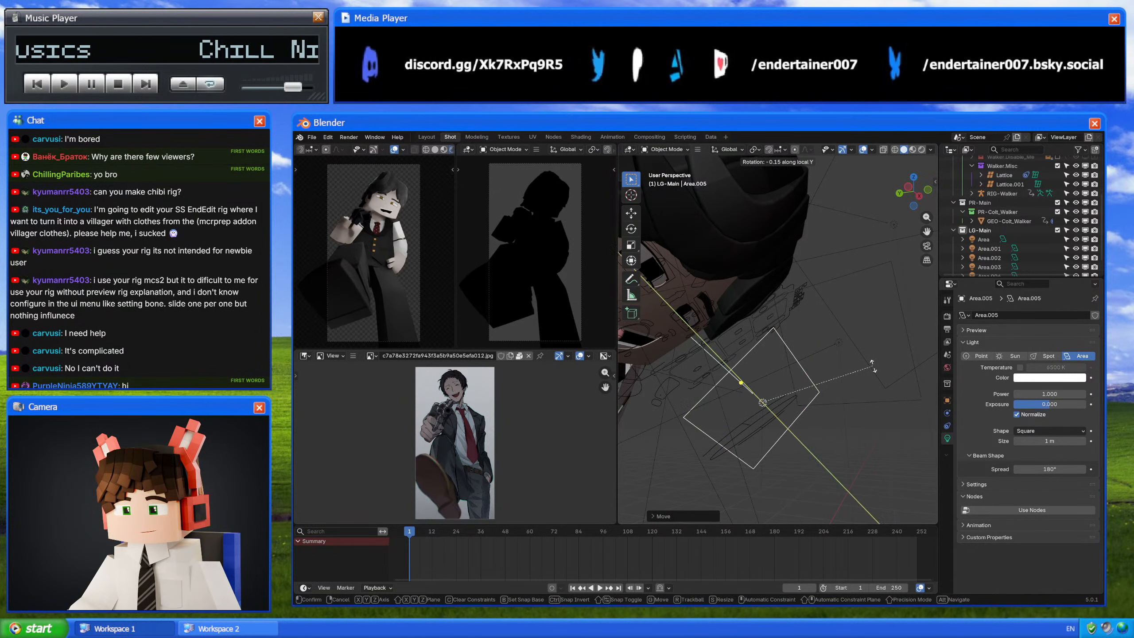
click(866, 385)
middle_drag(864, 446, 818, 384)
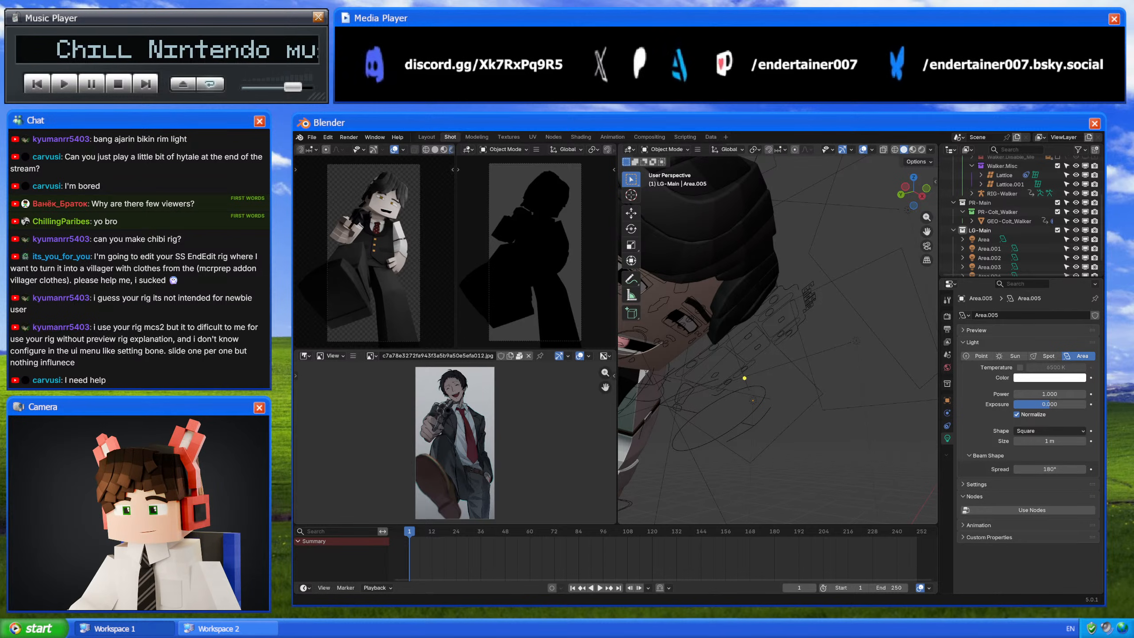
Step: Select the area light above the head, adjust its position and check the shading in the camera preview
shift+middle_drag(758, 307, 748, 349)
middle_drag(807, 306, 846, 325)
click(742, 193)
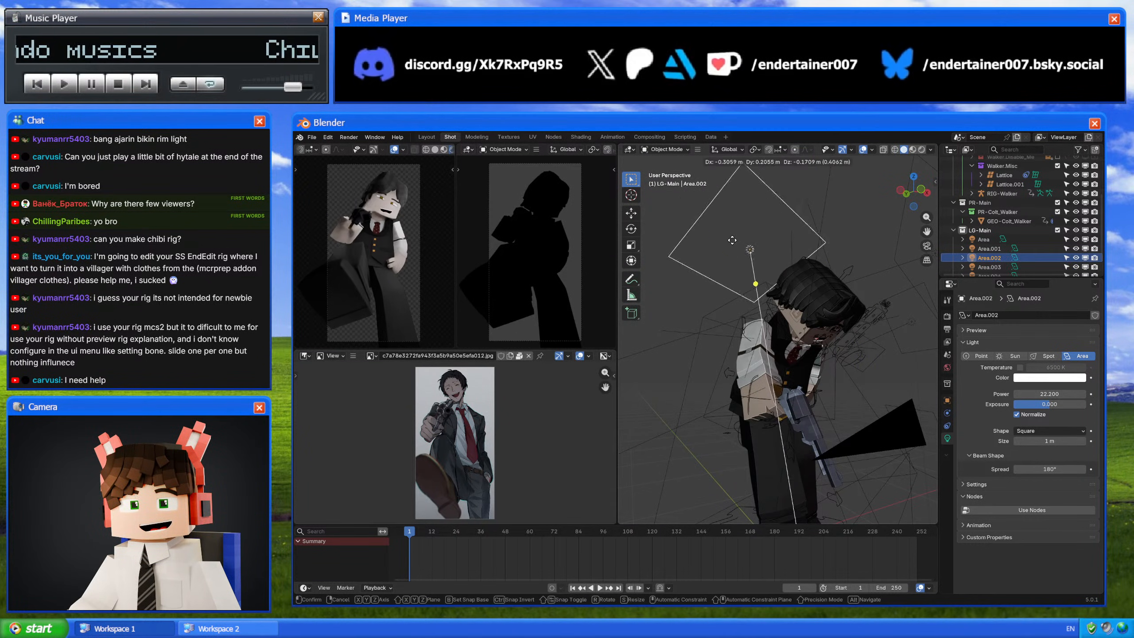
scroll(403, 245, up, 6)
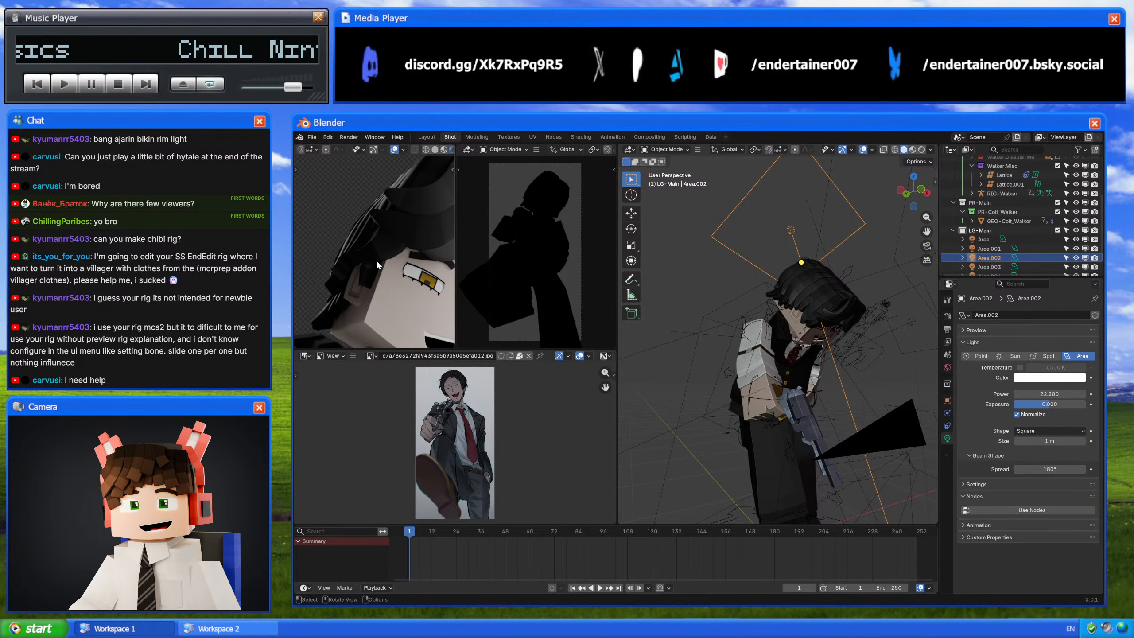
scroll(378, 265, down, 6)
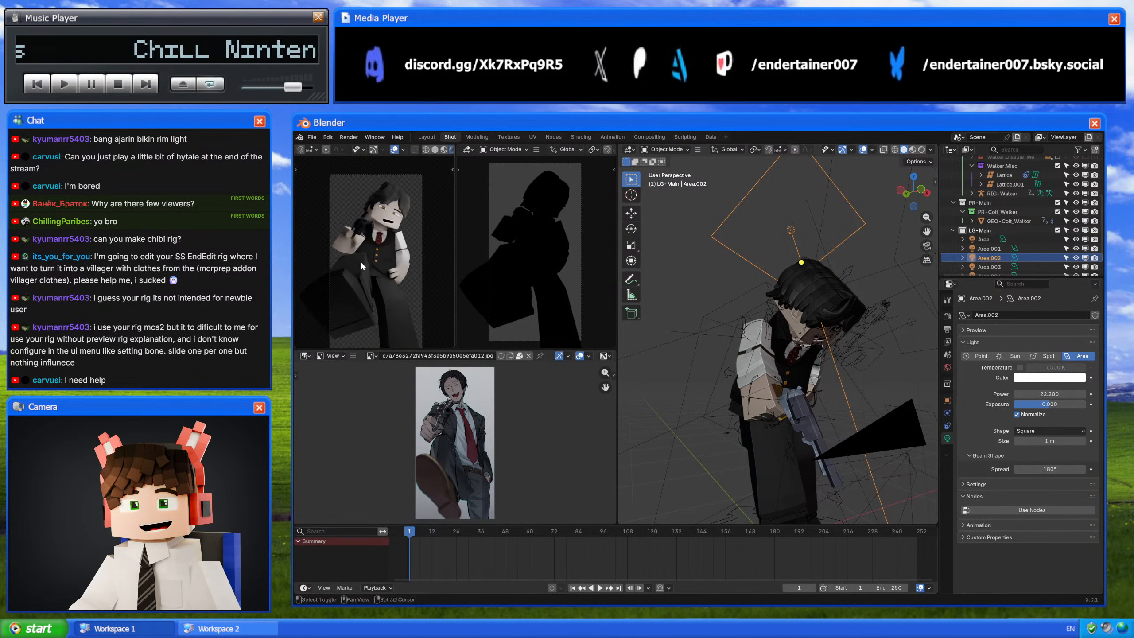
shift+middle_drag(361, 263, 376, 238)
shift+middle_drag(776, 341, 778, 340)
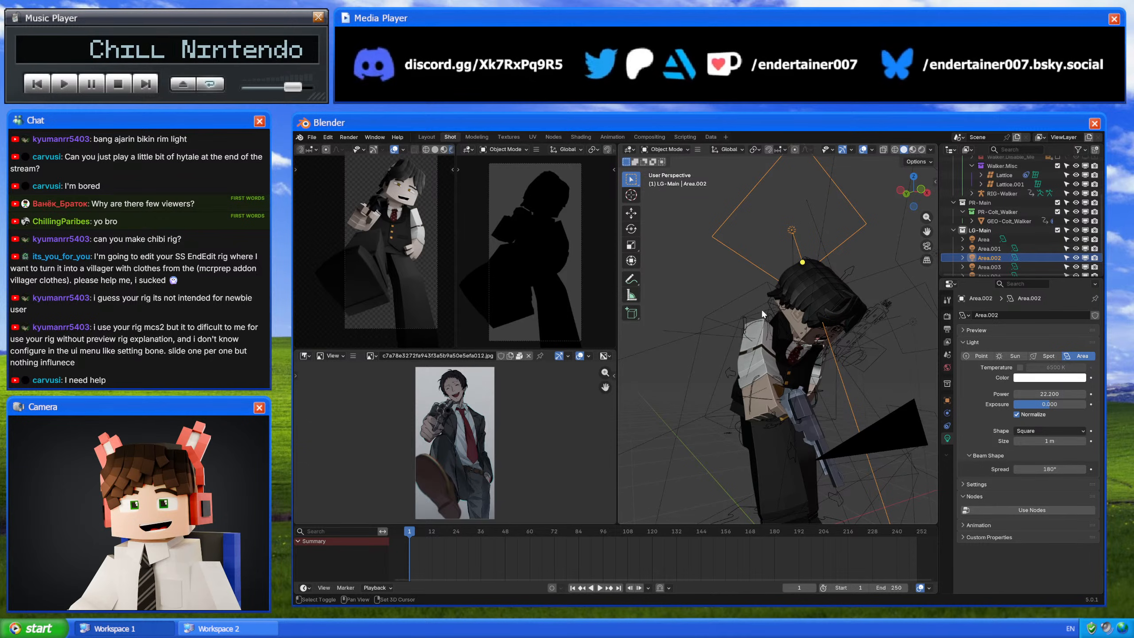
Step: Duplicate the overhead area light, place the copy low behind the character and try rotating it
key(shift+d)
key(r)
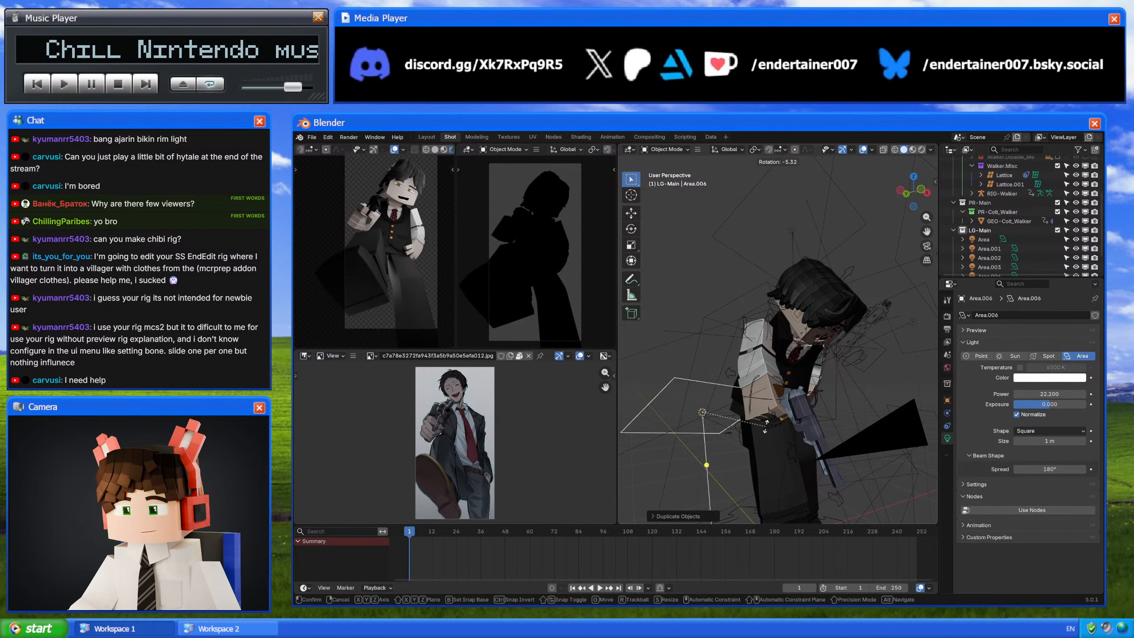
right_click(766, 384)
key(r)
key(x)
right_click(793, 286)
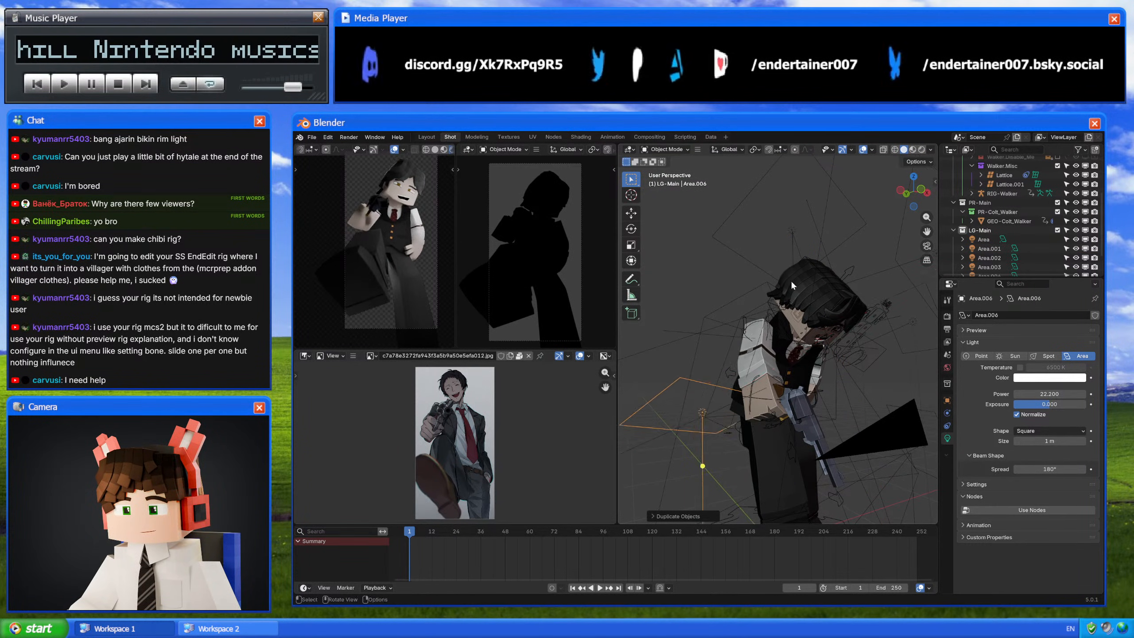
Step: In left view, rotate the duplicated light to aim forward and down at the legs, and move it farther behind the character
middle_drag(792, 286, 875, 263)
click(908, 189)
key(r)
click(827, 169)
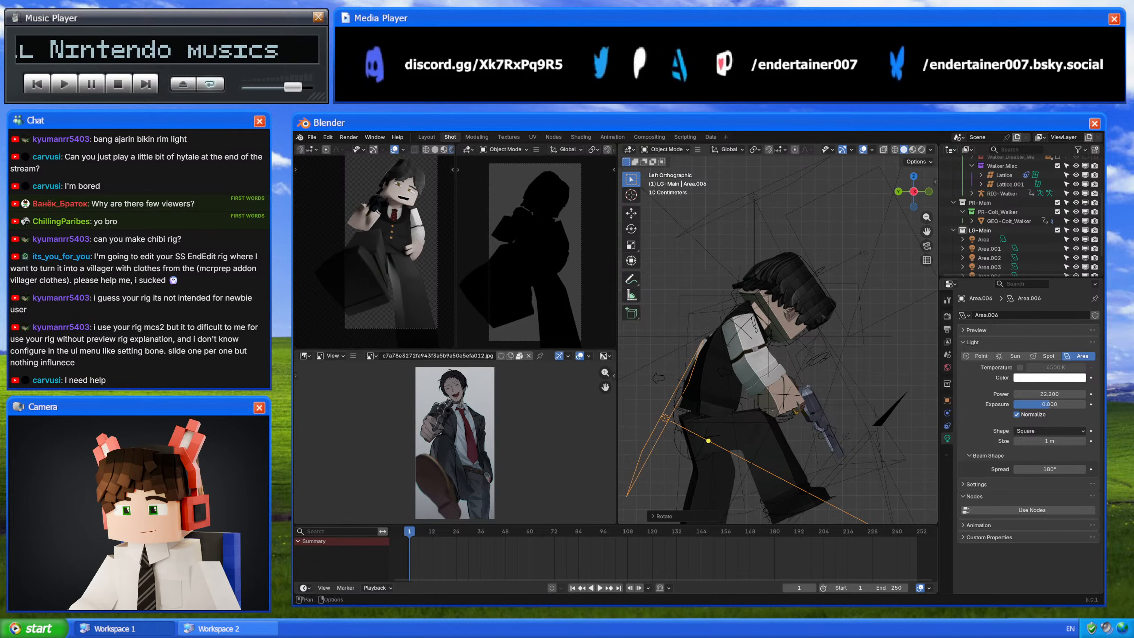
key(g)
click(847, 242)
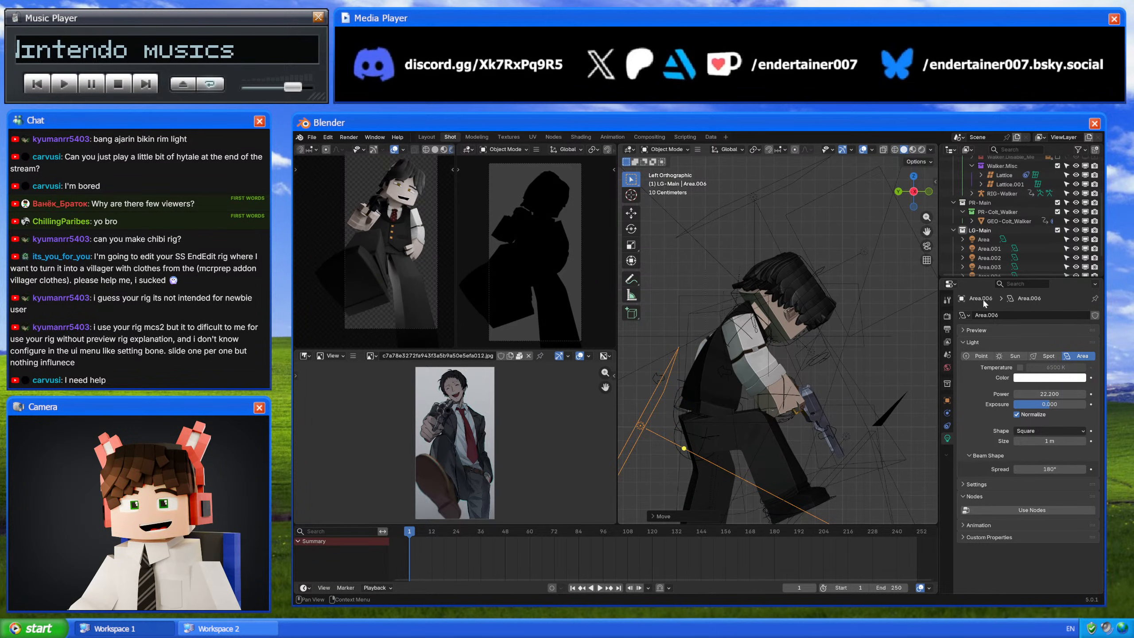
Step: In top view, rotate the duplicated light and move it out to the character's gun-hand side, aimed diagonally past the body
click(914, 175)
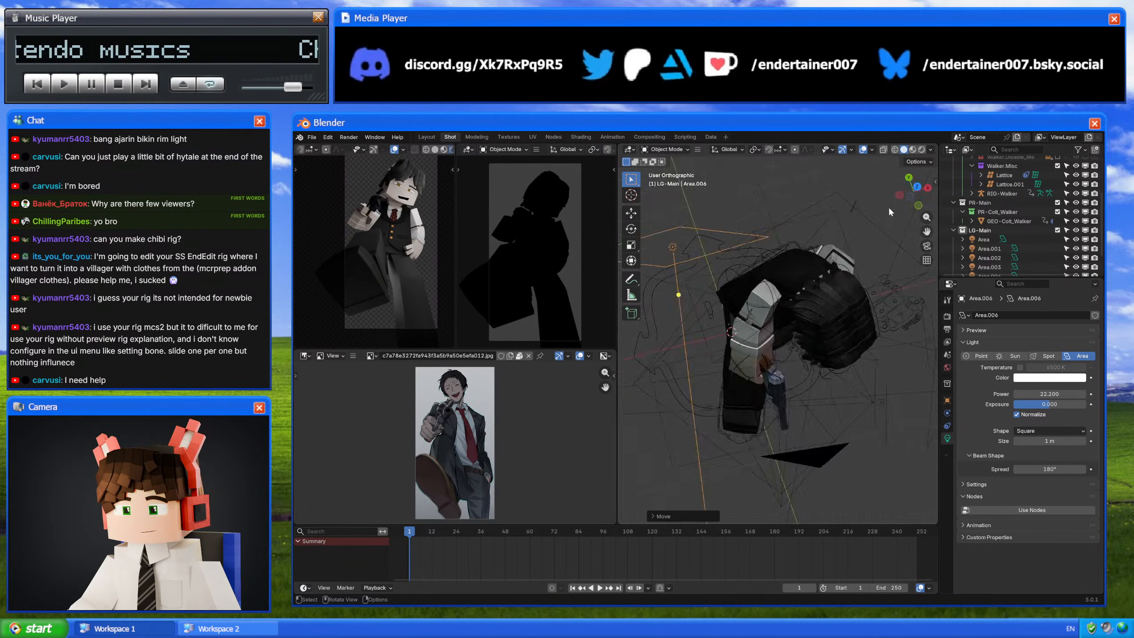
key(r)
click(840, 181)
key(g)
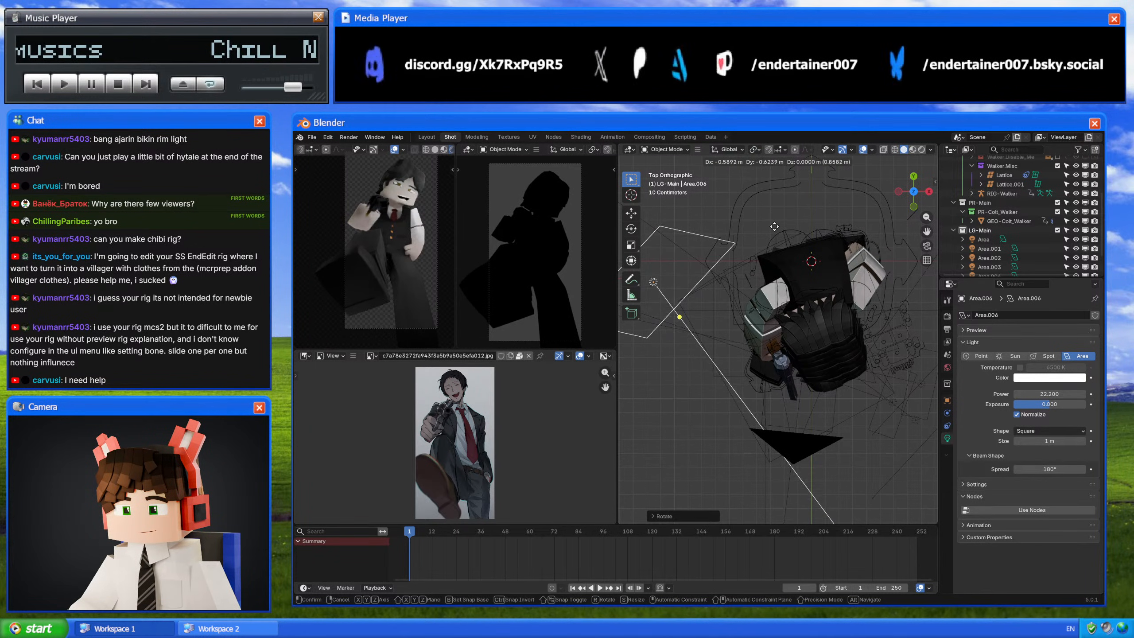
click(782, 227)
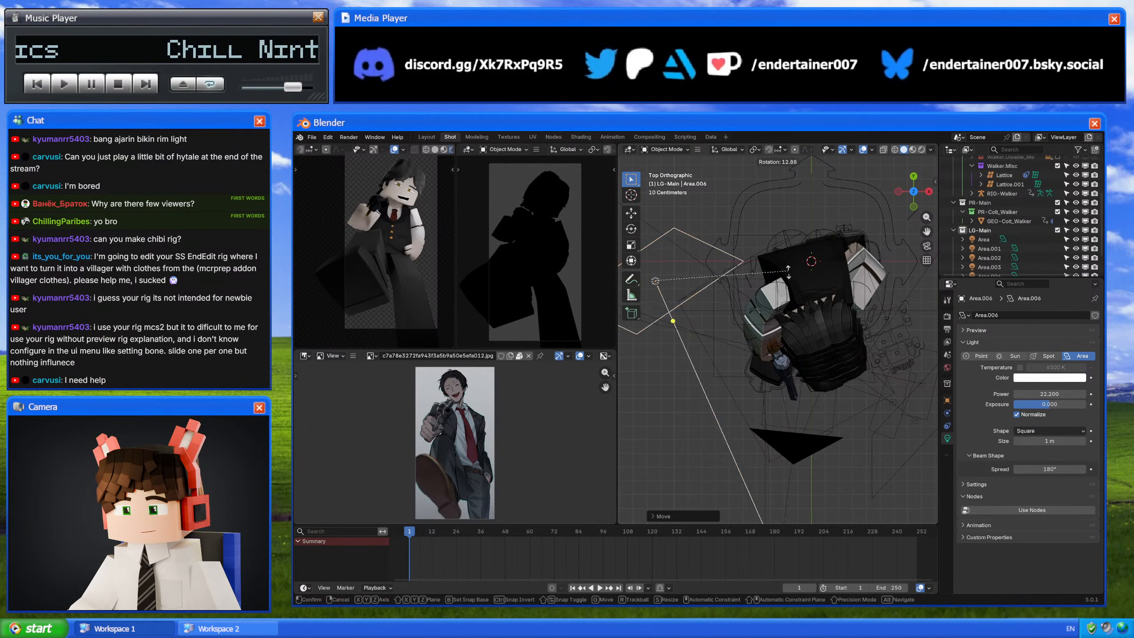
Step: Set the duplicated side light's power to 10 and scale the light down
click(1053, 394)
text(10)
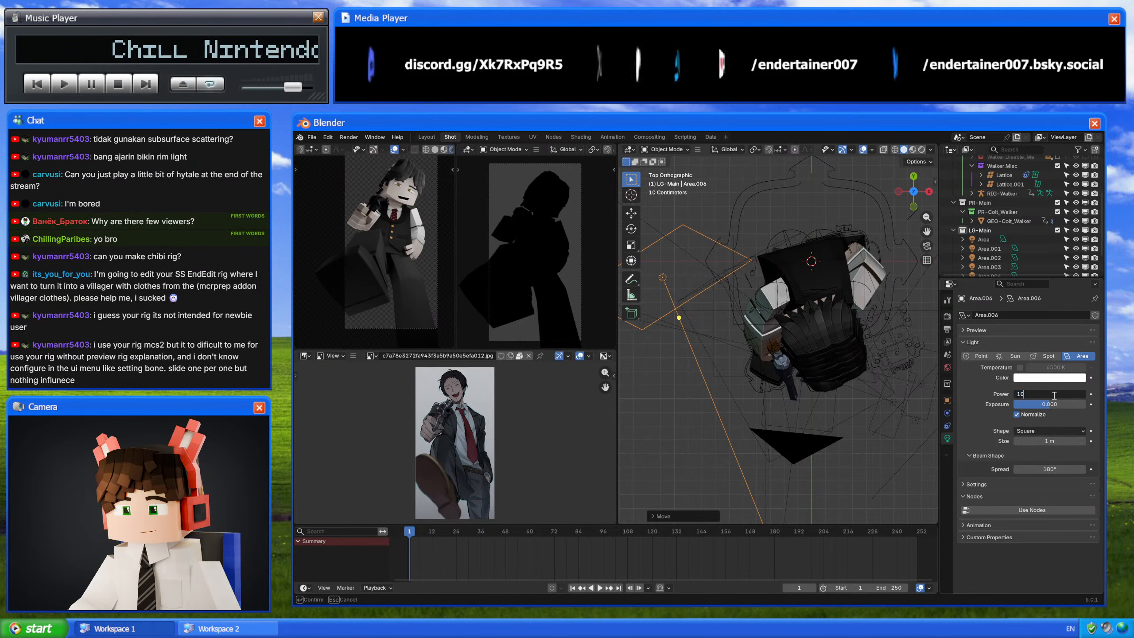
key(Return)
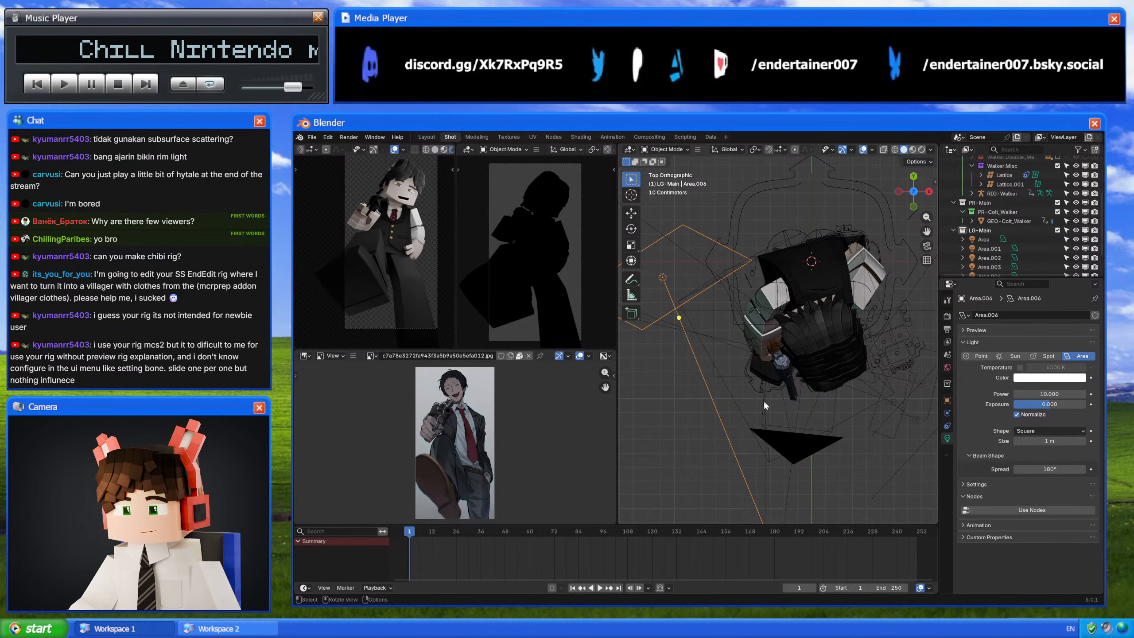
middle_drag(769, 408, 842, 342)
key(s)
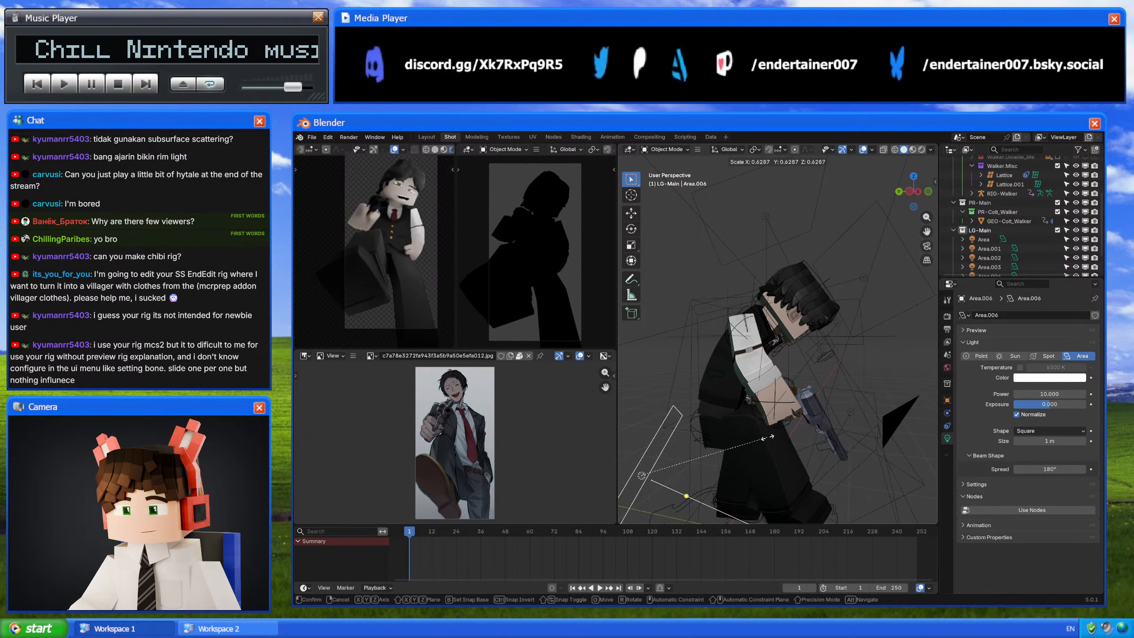
click(772, 467)
Step: Shift the side light horizontally with its height locked, then lower it beside the character's legs
middle_drag(771, 467, 824, 450)
key(g)
key(shift+z)
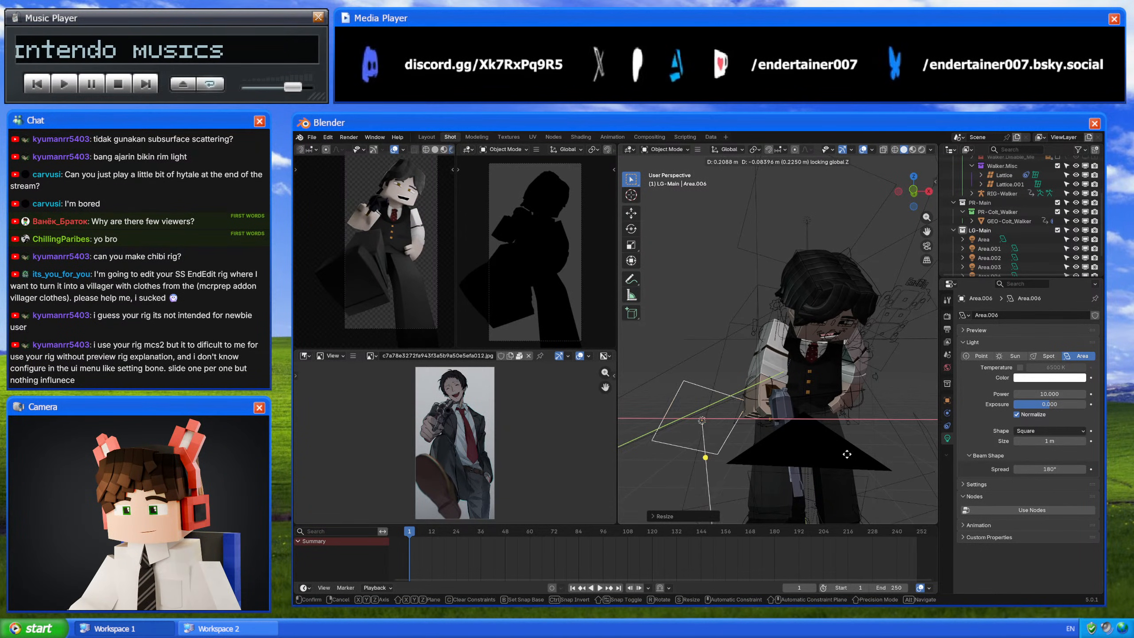
click(820, 442)
middle_drag(820, 440, 820, 407)
key(g)
key(z)
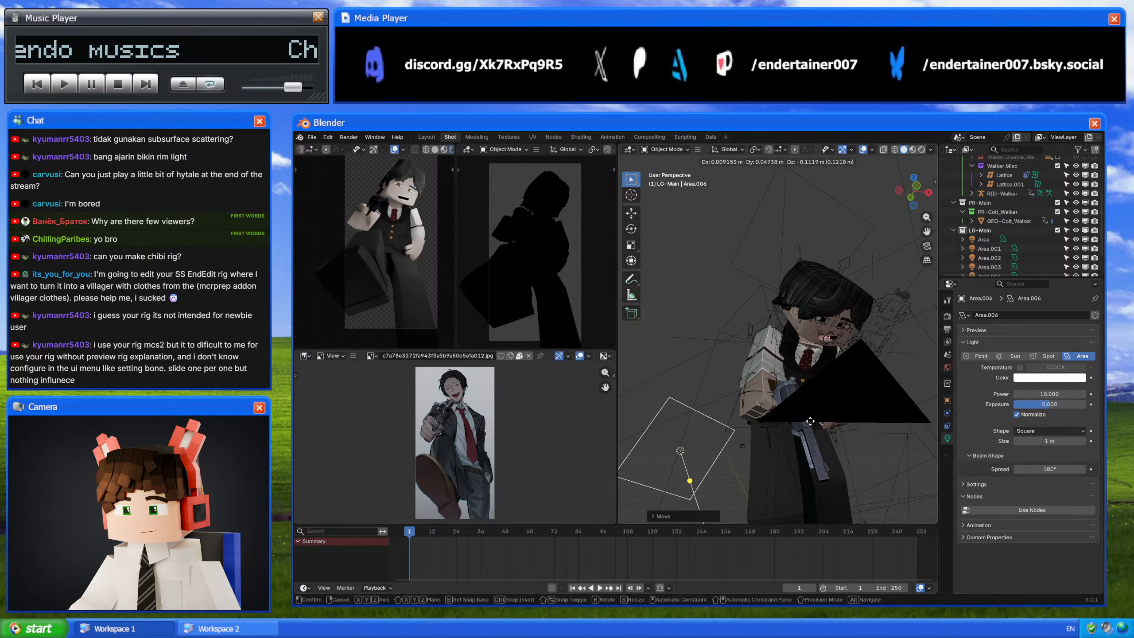
click(811, 422)
Step: Toggle the new side light's visibility off and on and compare its effect on the character in the camera preview
scroll(1036, 241, down, 2)
click(1074, 265)
click(1074, 265)
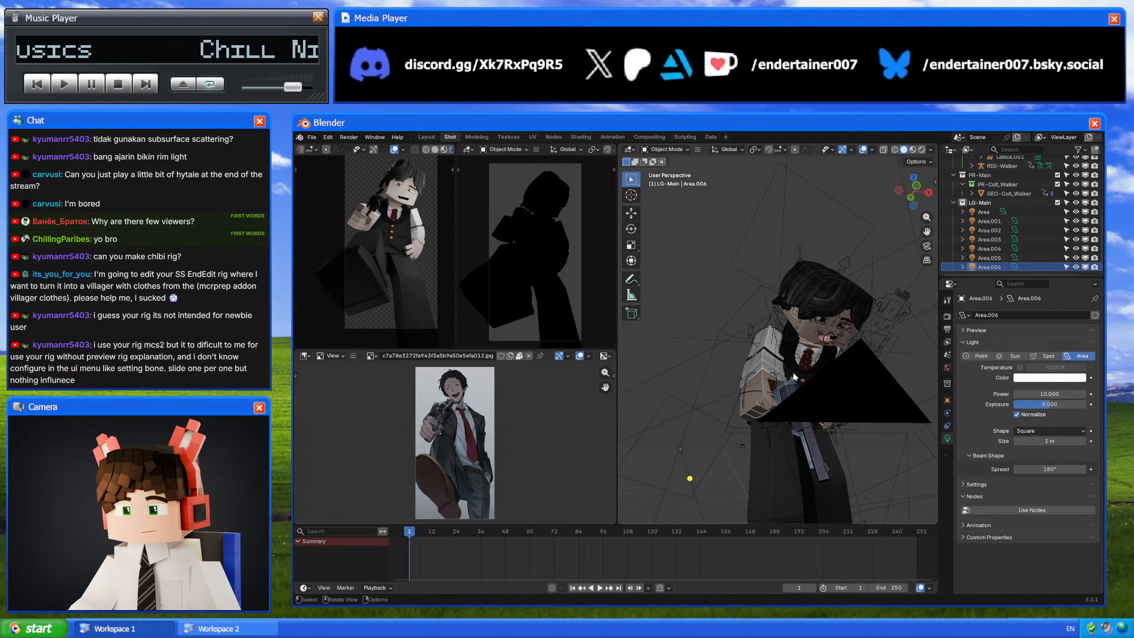
click(1076, 267)
click(1076, 268)
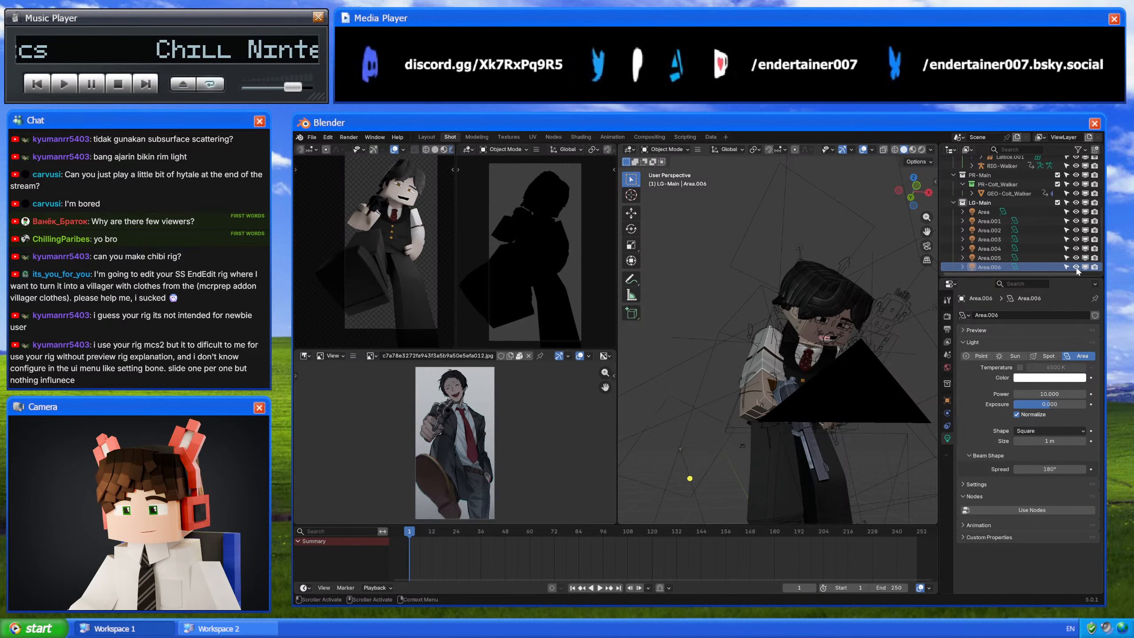
scroll(406, 249, up, 4)
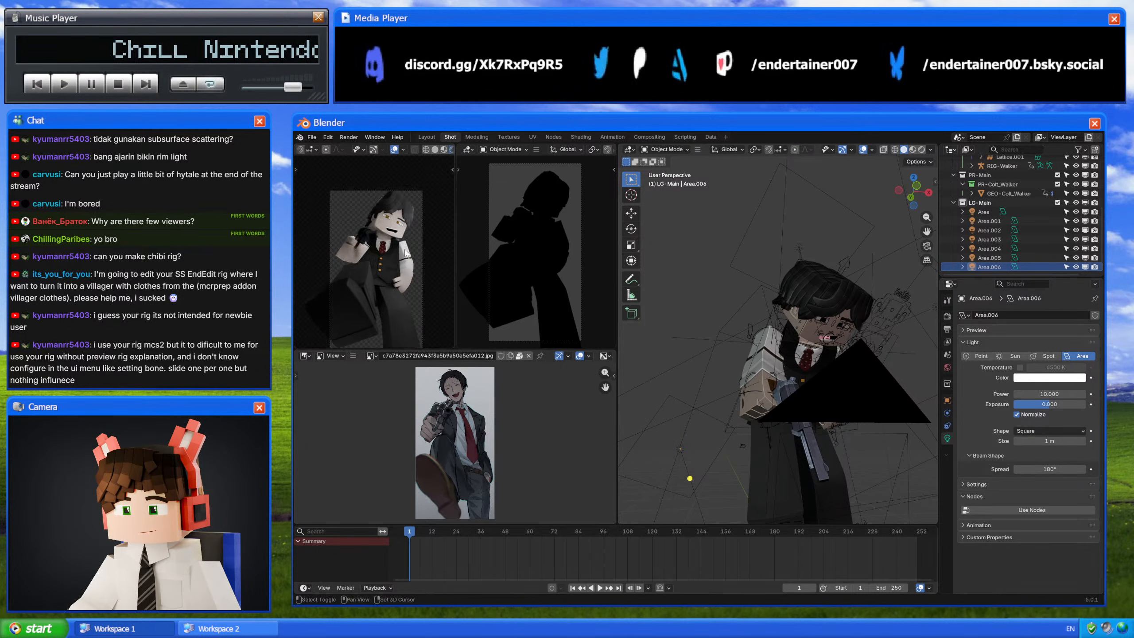
scroll(406, 248, down, 4)
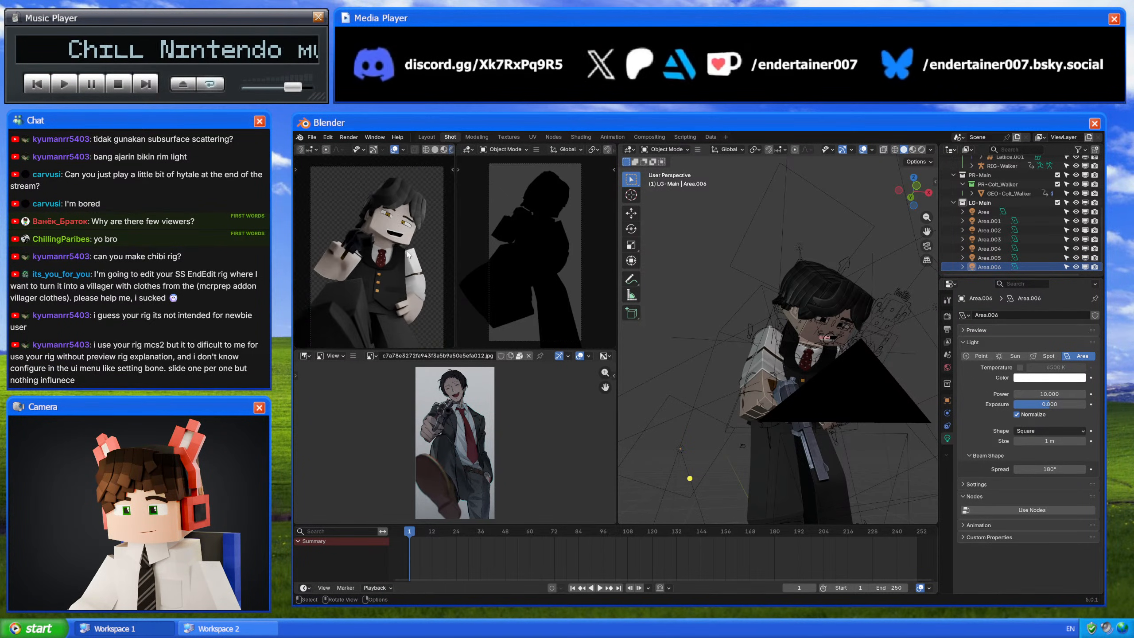
scroll(422, 275, down, 2)
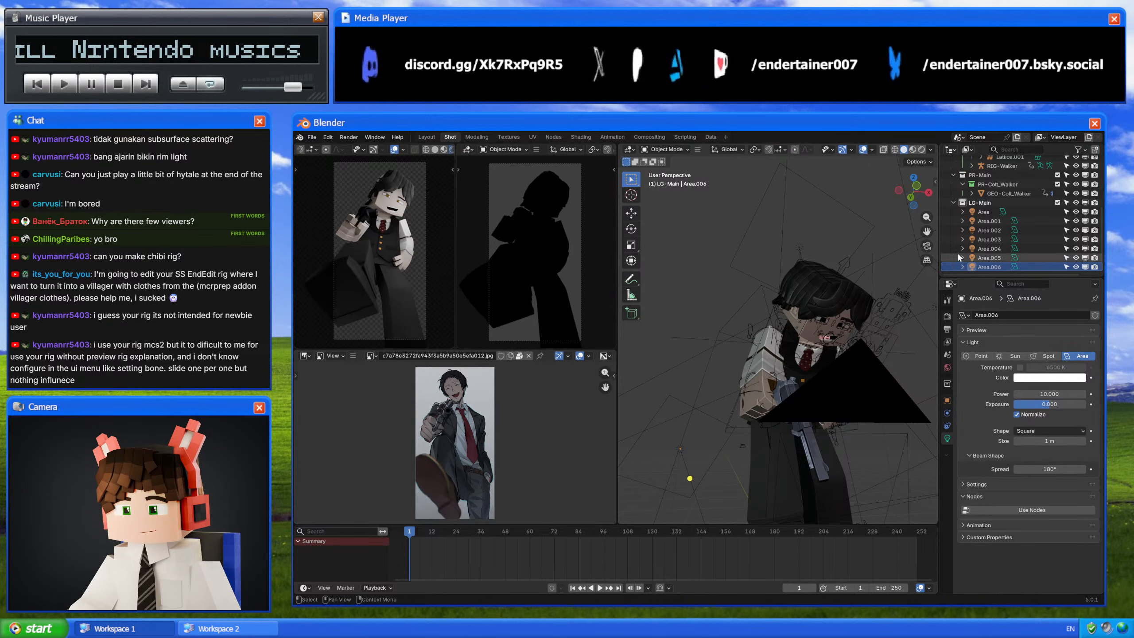
Step: Create a new collection inside the LG-Main light collection
right_click(1012, 203)
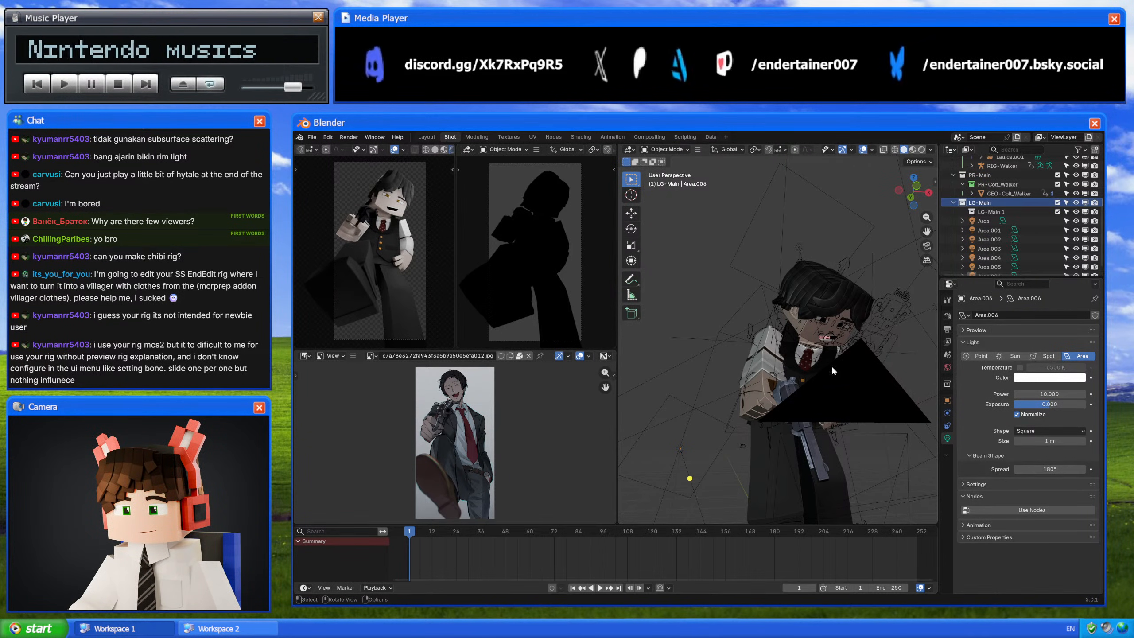
middle_drag(840, 395, 763, 362)
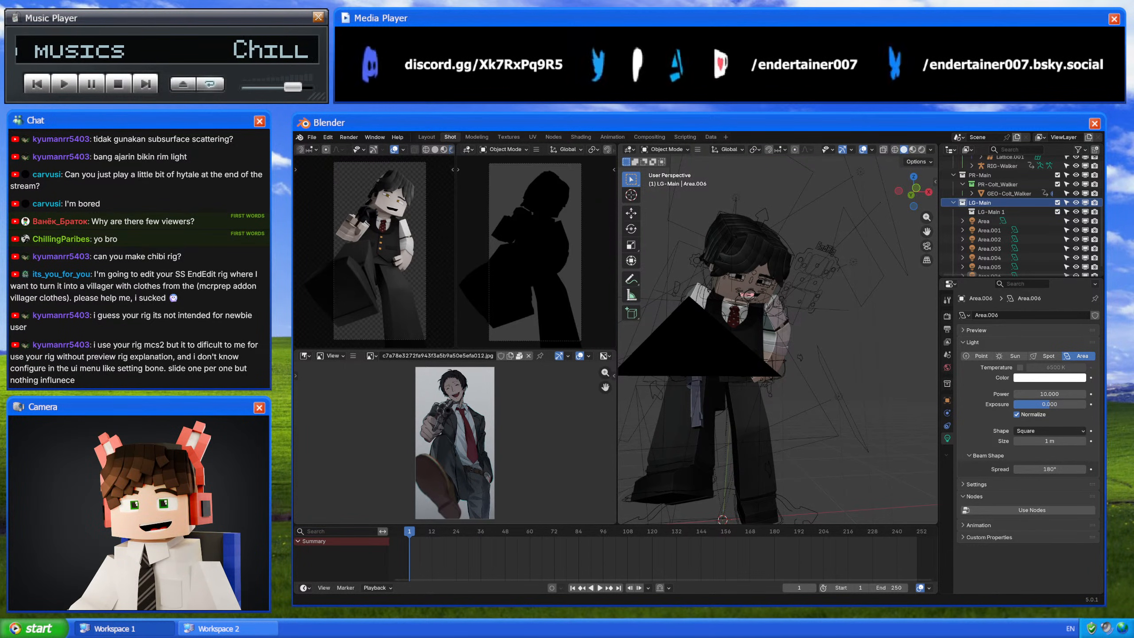
Step: Examine the subsurface settings of the character's right-hand skin material in the Shading workspace
click(983, 220)
middle_drag(750, 295, 786, 289)
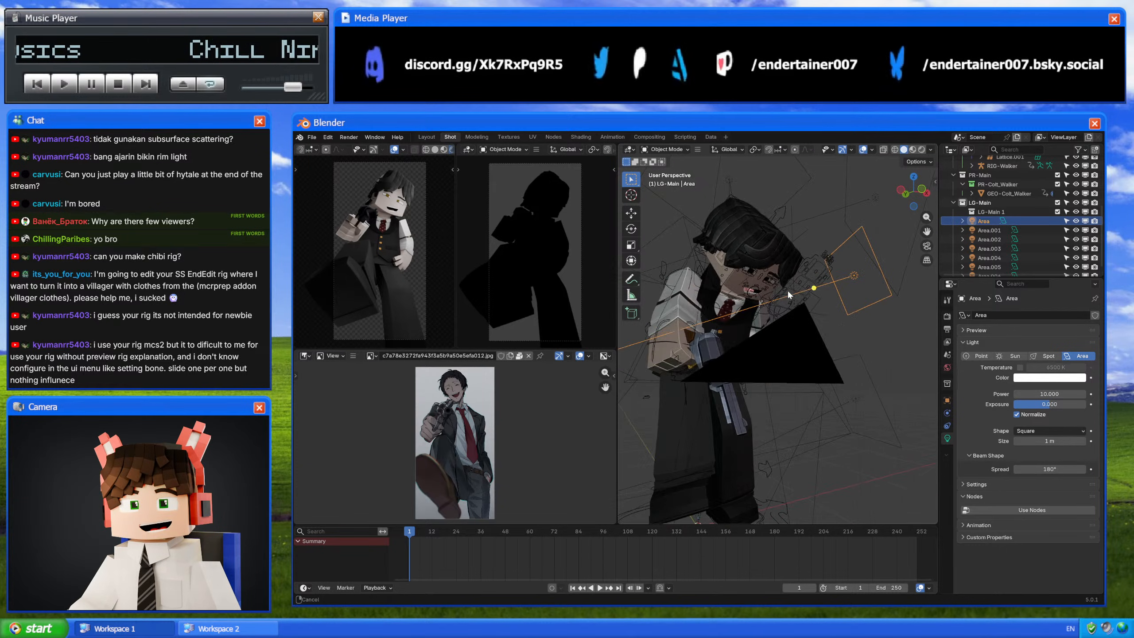
scroll(787, 289, up, 3)
click(682, 380)
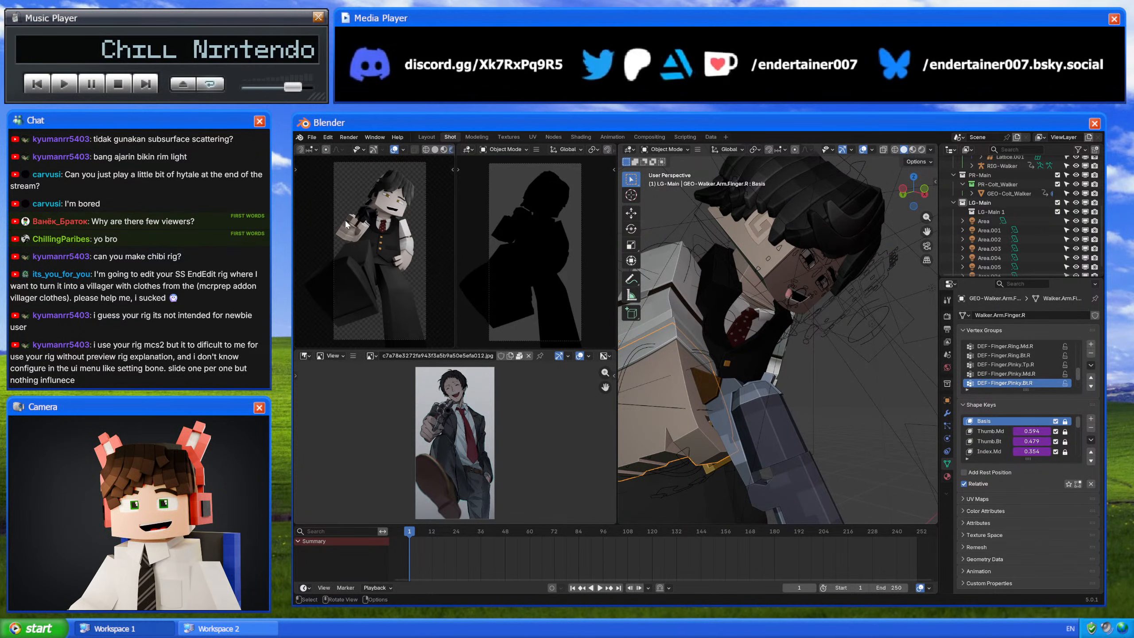
click(581, 138)
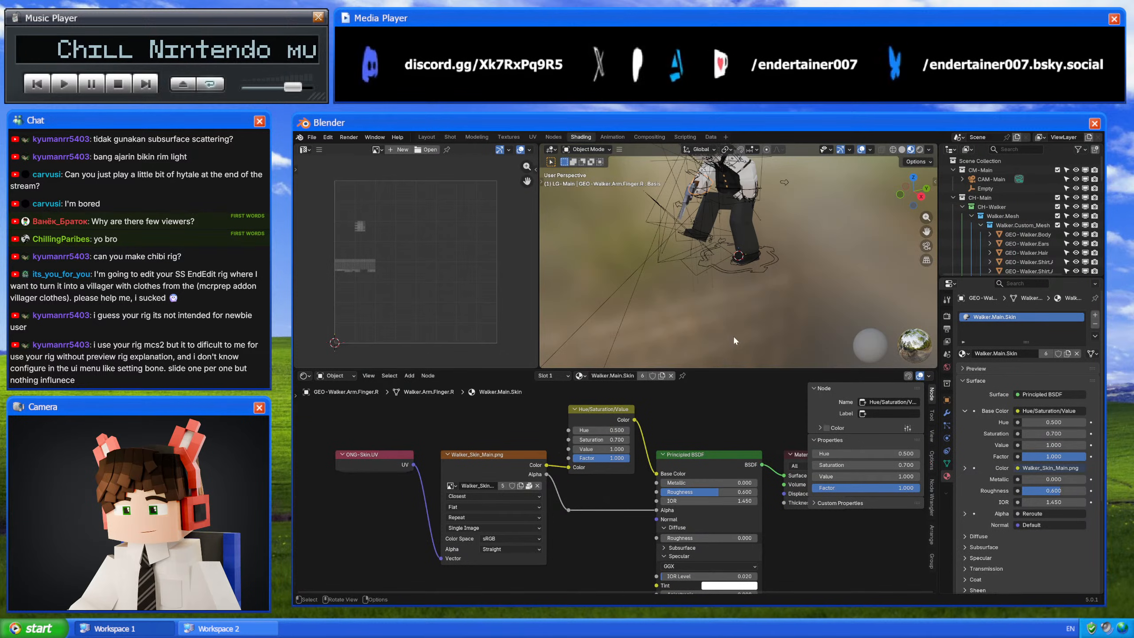
middle_drag(717, 280, 732, 286)
middle_drag(794, 582, 750, 480)
mouse_move(733, 263)
middle_down()
mouse_move(796, 218)
mouse_move(781, 285)
mouse_move(752, 272)
middle_up()
click(640, 446)
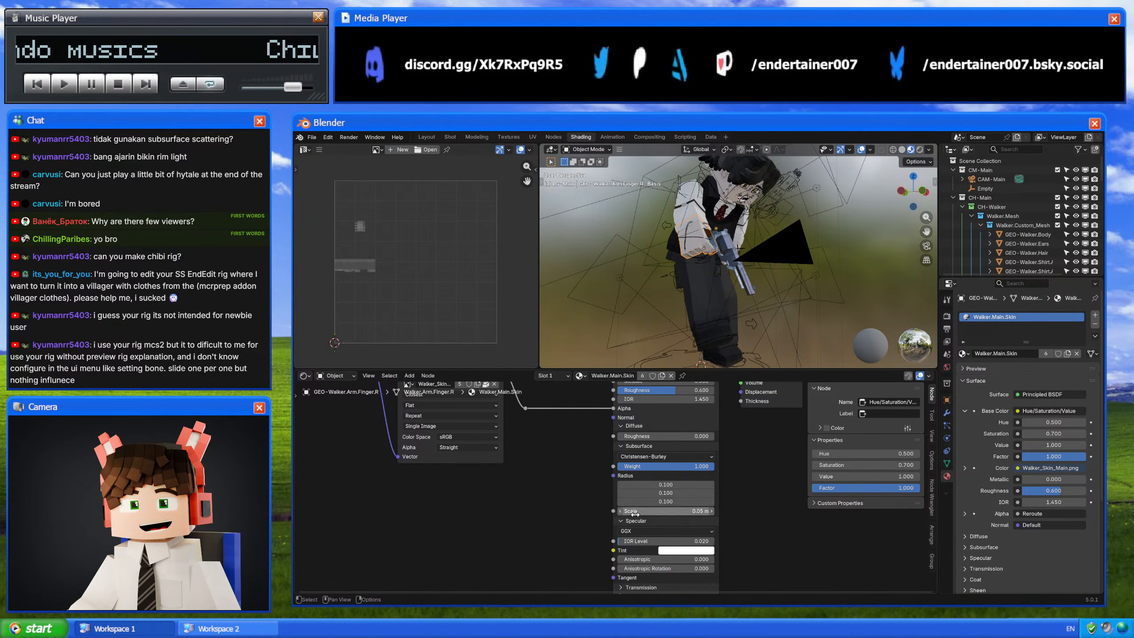
scroll(707, 252, up, 5)
Step: Inspect the right trouser leg's material nodes, then return to the Shot workspace
click(700, 333)
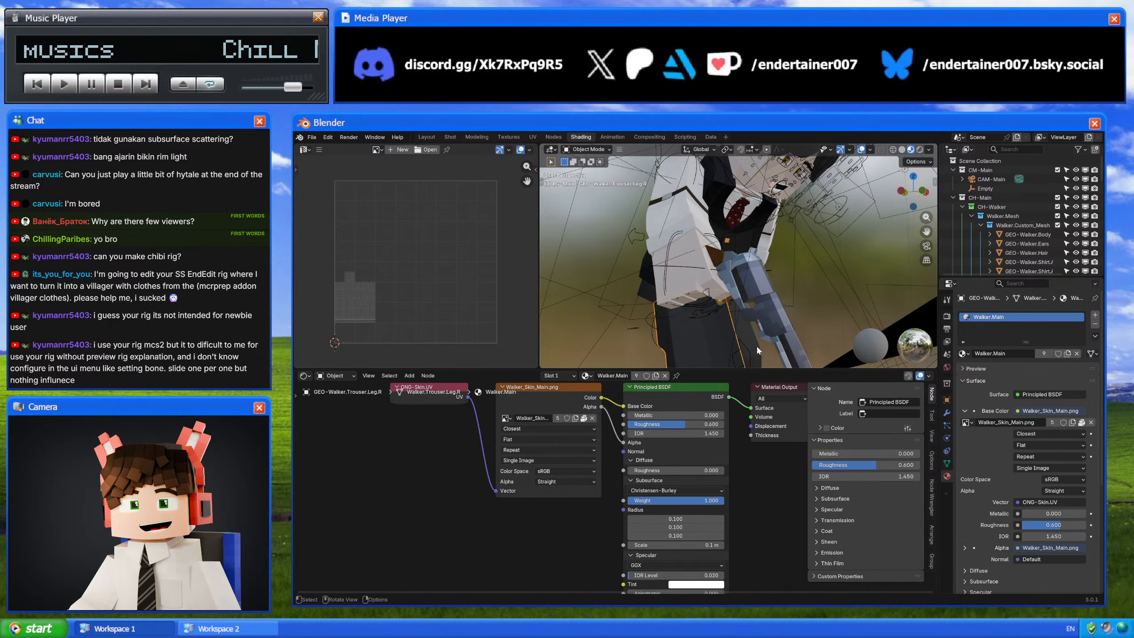
middle_drag(717, 290, 728, 297)
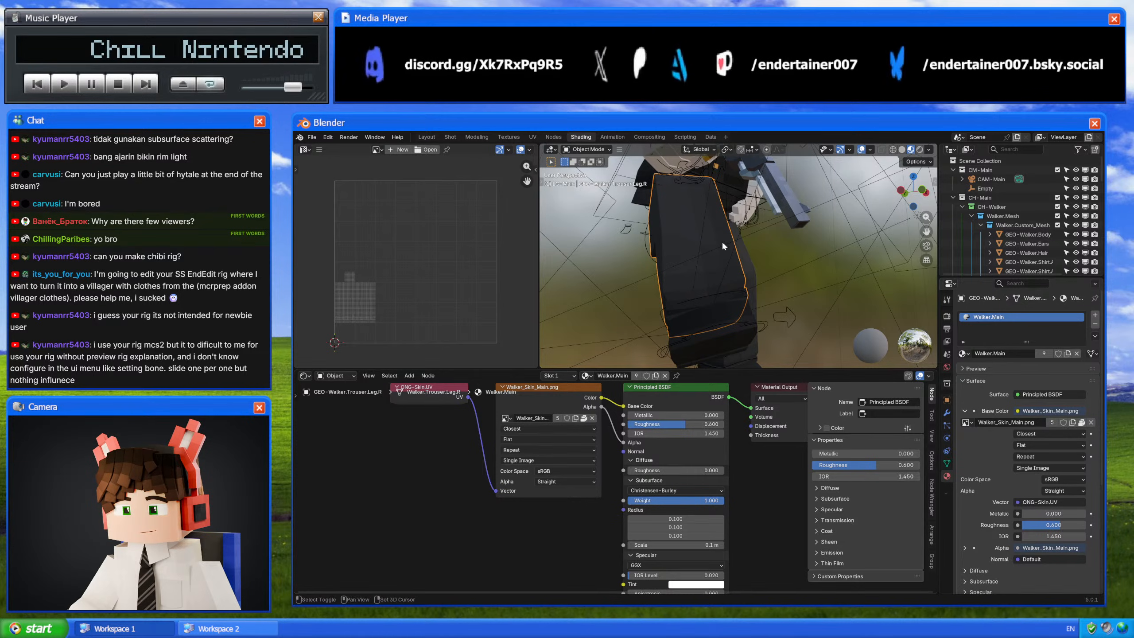
middle_drag(722, 241, 713, 264)
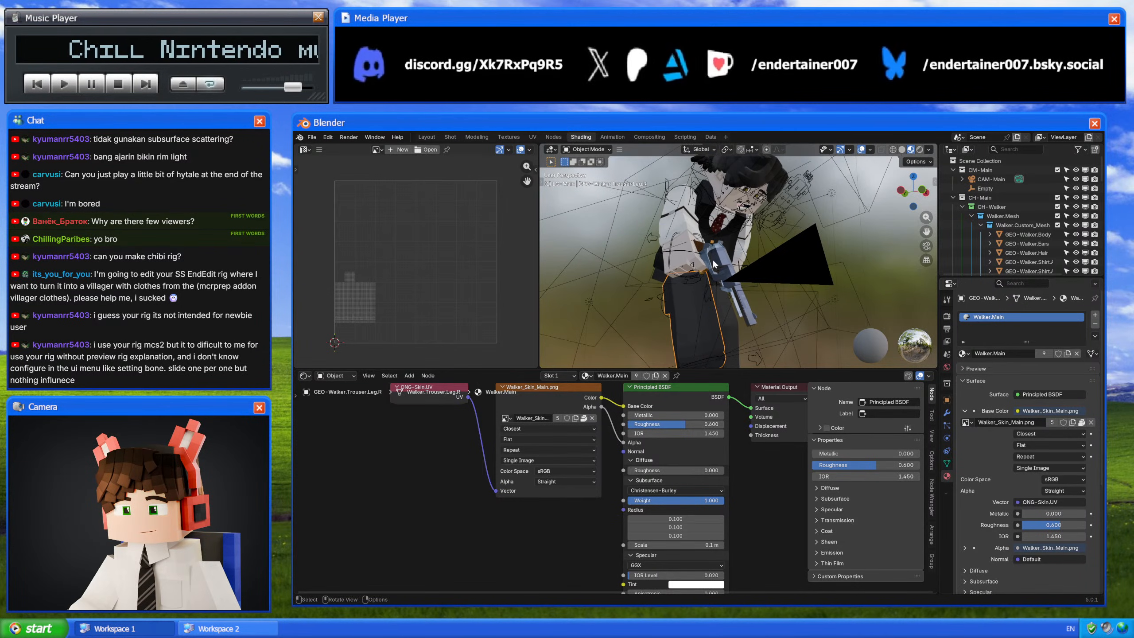
click(485, 138)
click(444, 137)
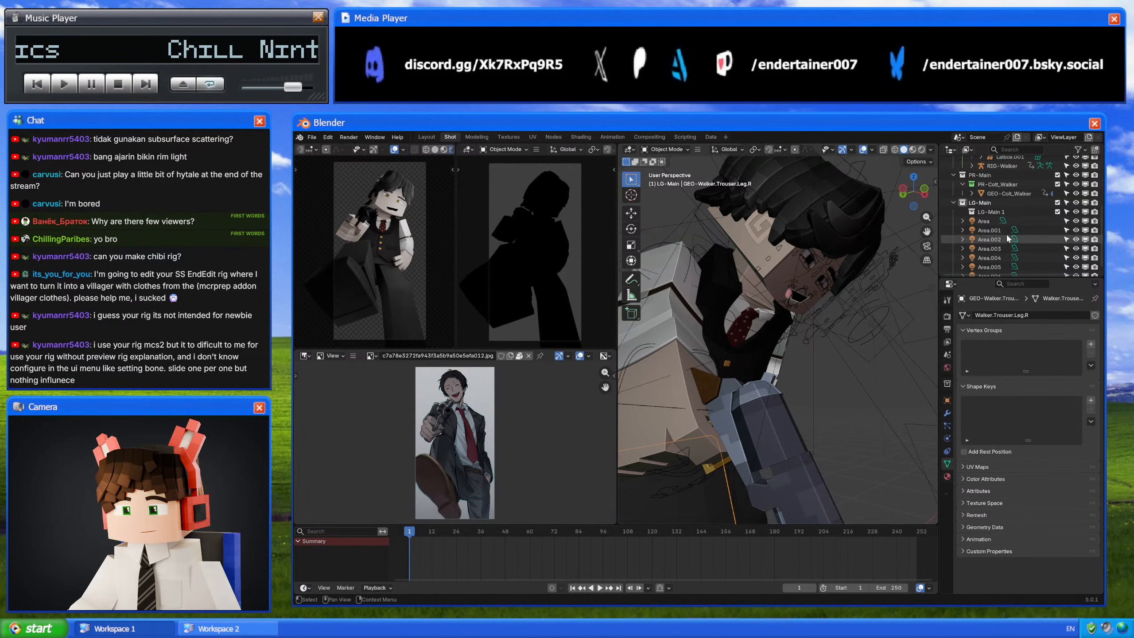
Step: Rename the new collection inside LG-Main to LG-Gun
double_click(1010, 212)
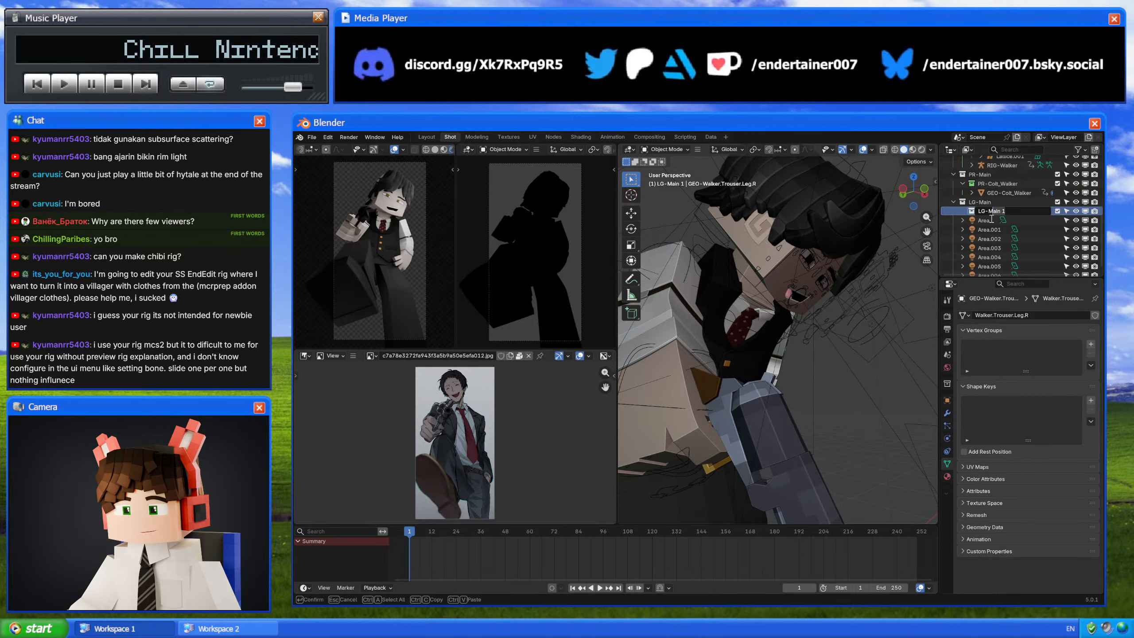
text(LG-Gun)
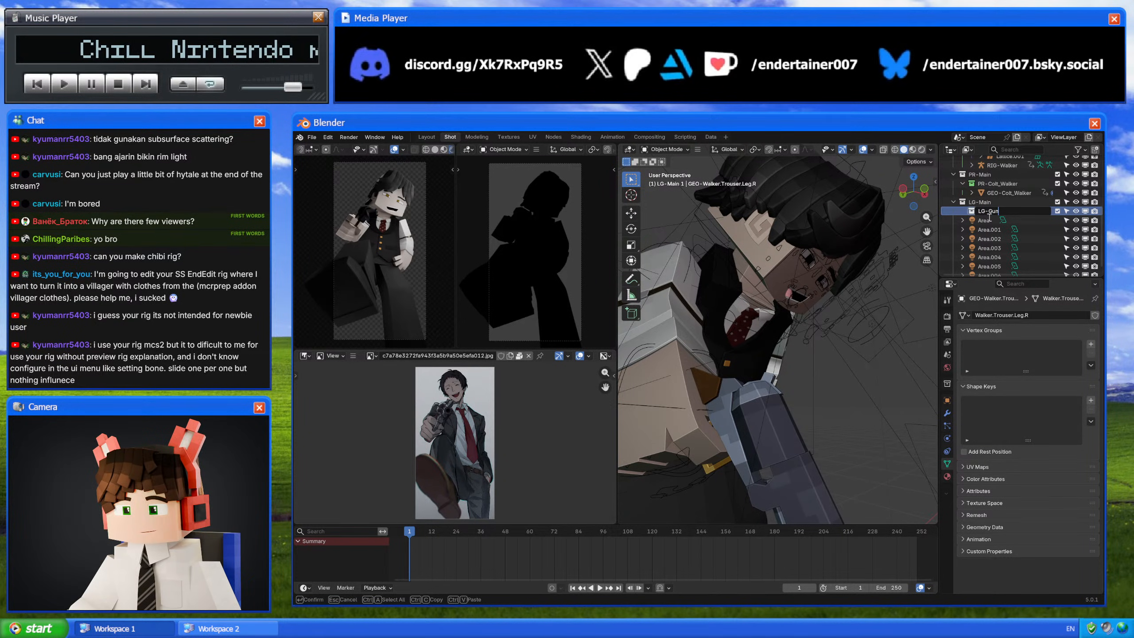
key(Return)
Step: Add an area light to the LG-Gun collection
key(shift+a)
mouse_move(834, 307)
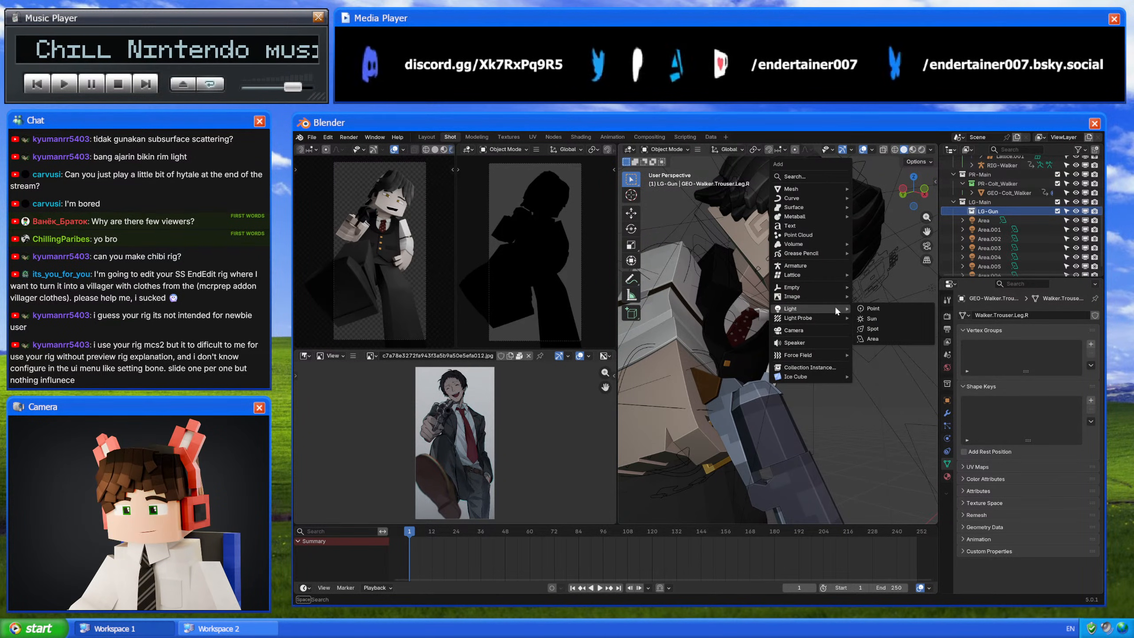
click(874, 338)
scroll(881, 343, down, 6)
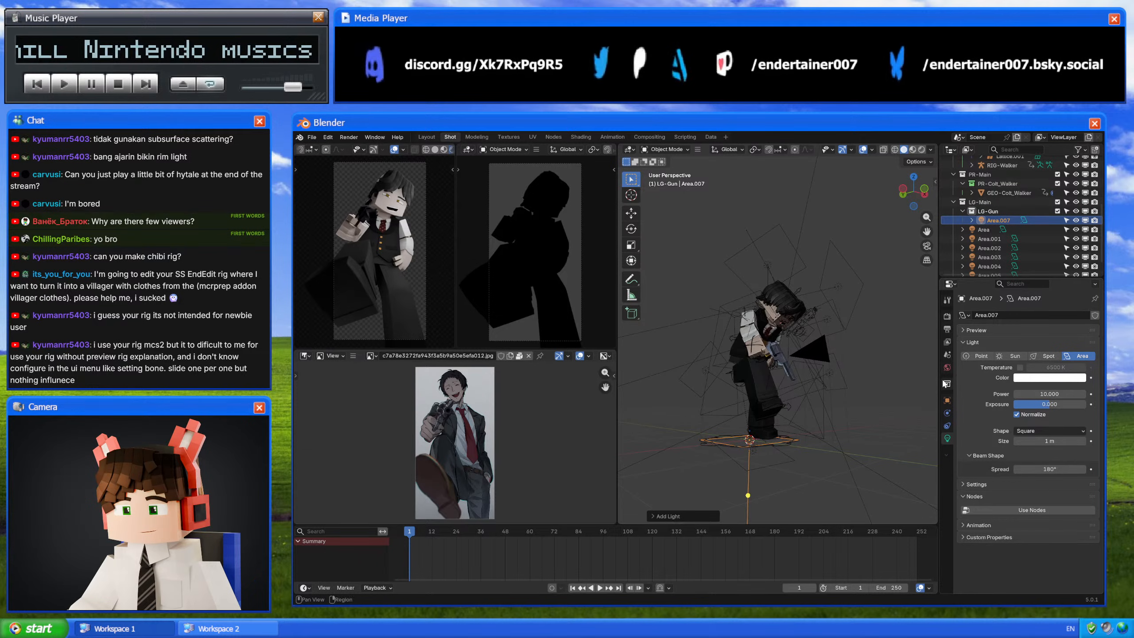
Step: Create a light linking collection for the new area light and name it LLG-Gun
click(947, 397)
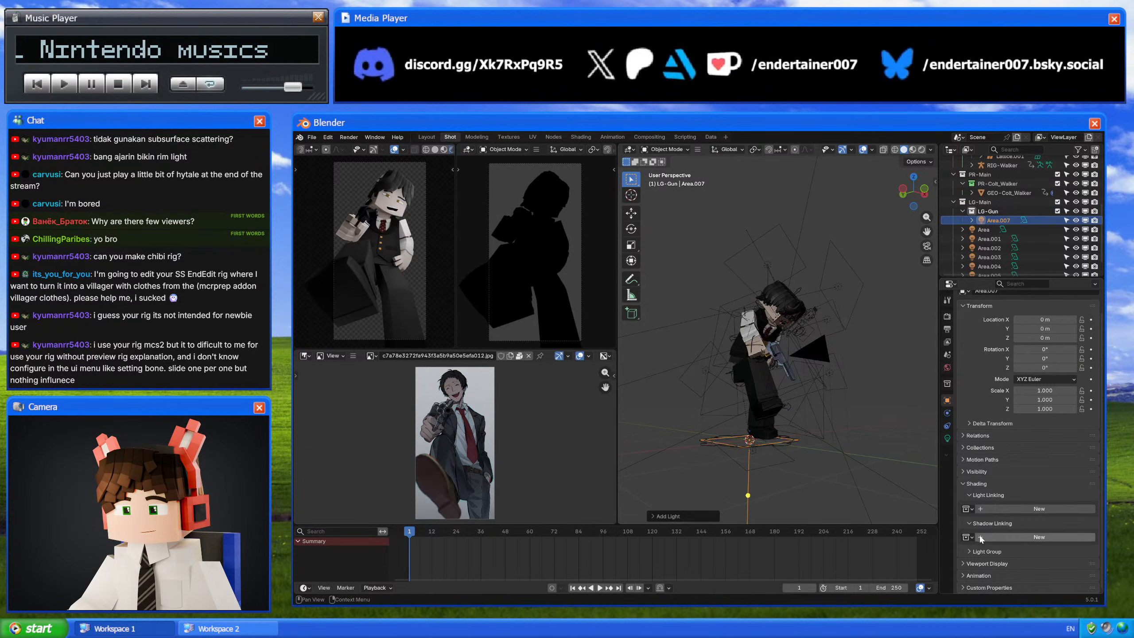
click(1010, 508)
double_click(1010, 508)
text(LLO)
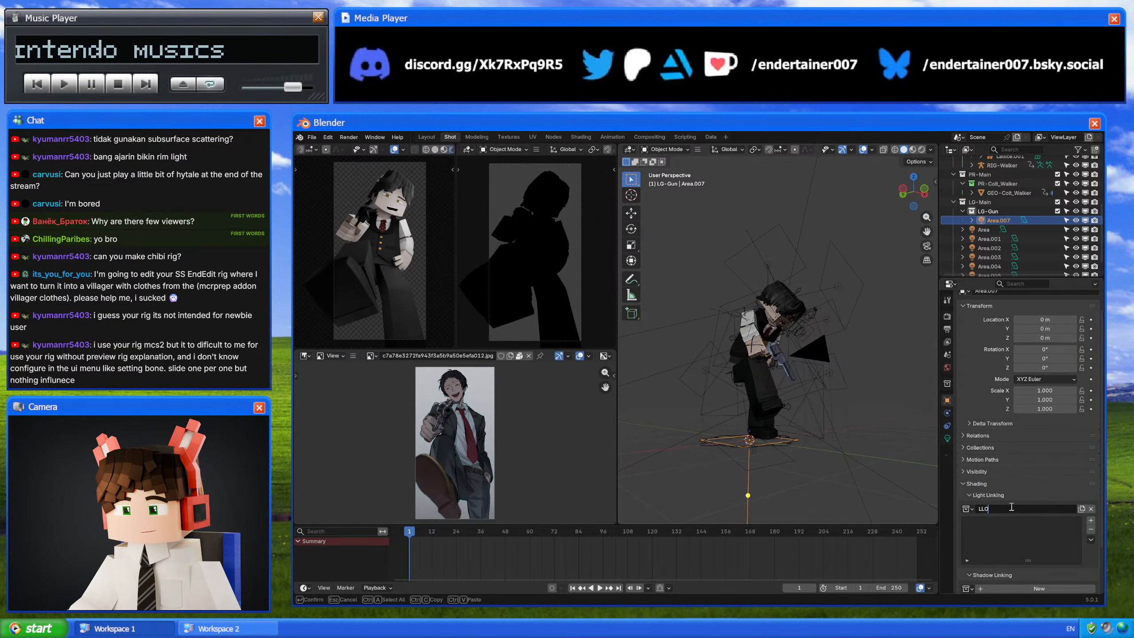
text(G)
key(BackSpace)
key(BackSpace)
text(G)
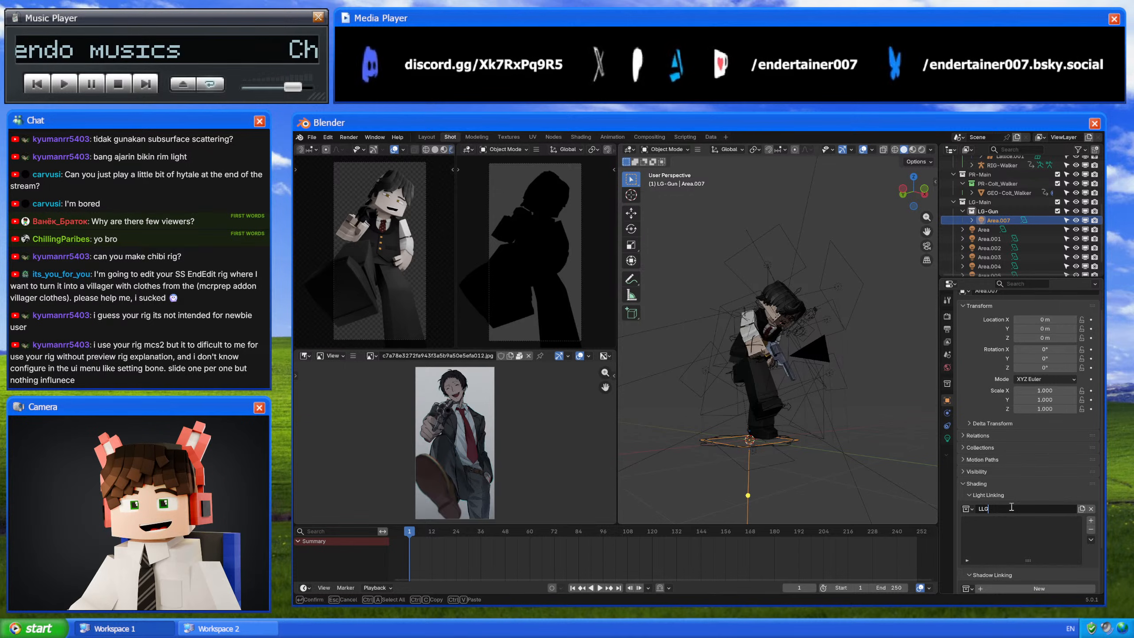
text(-GU)
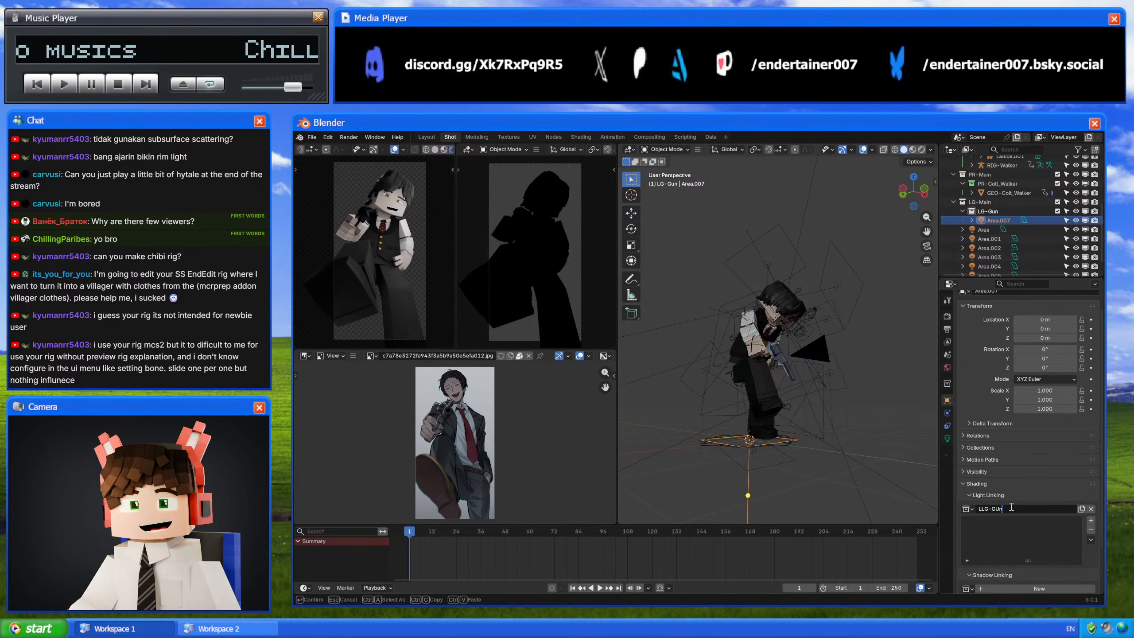
text(n)
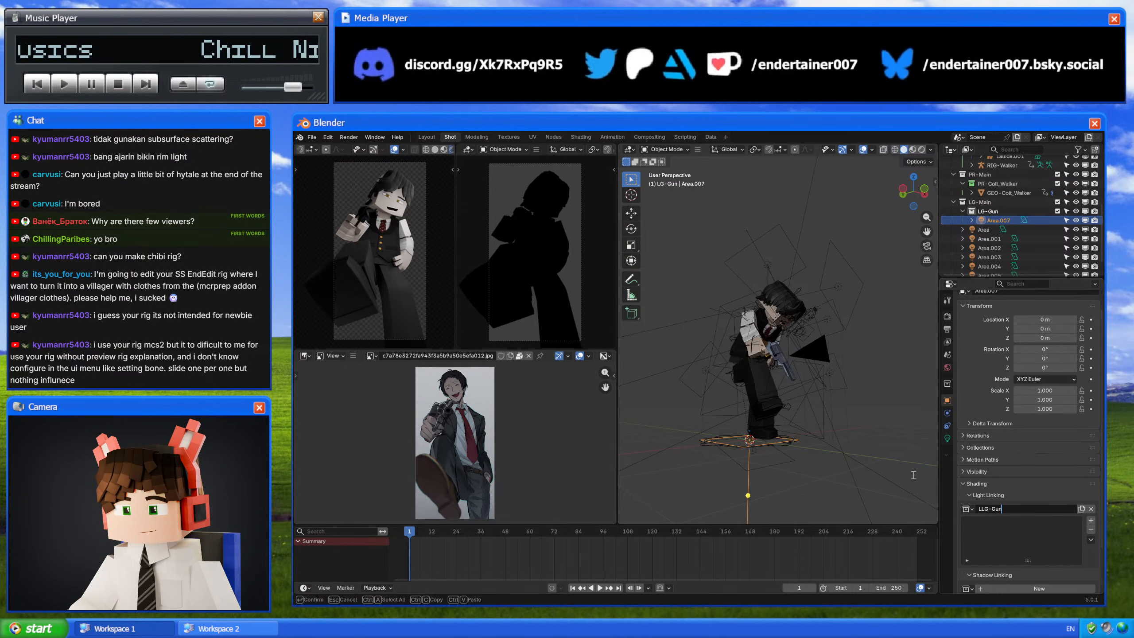
key(Return)
Step: Assign LLG-Gun as the light's shadow linking collection and add the PR-Colt_Walker collection to it
scroll(1027, 491, down, 3)
click(966, 457)
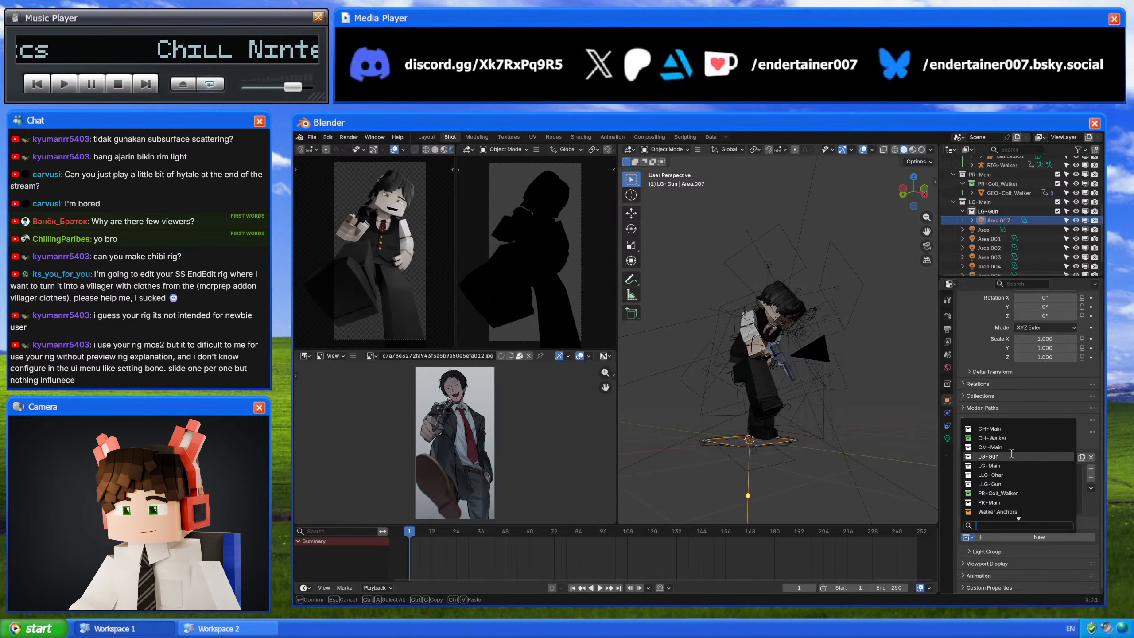
click(1012, 484)
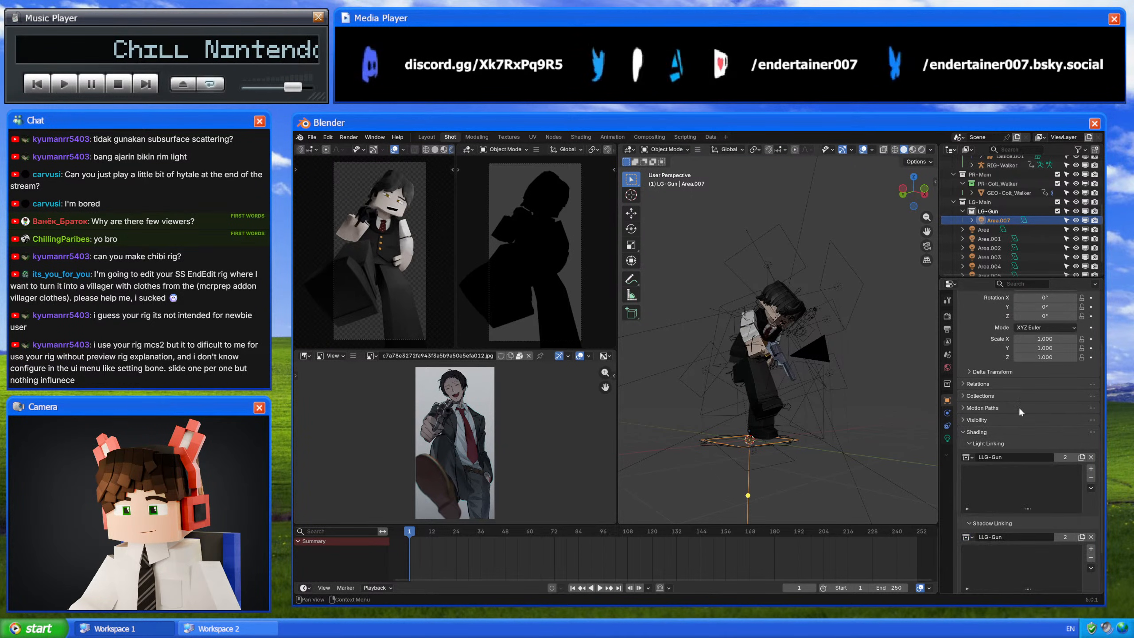
scroll(1031, 217, up, 3)
drag(1021, 220, 1038, 473)
scroll(813, 338, down, 5)
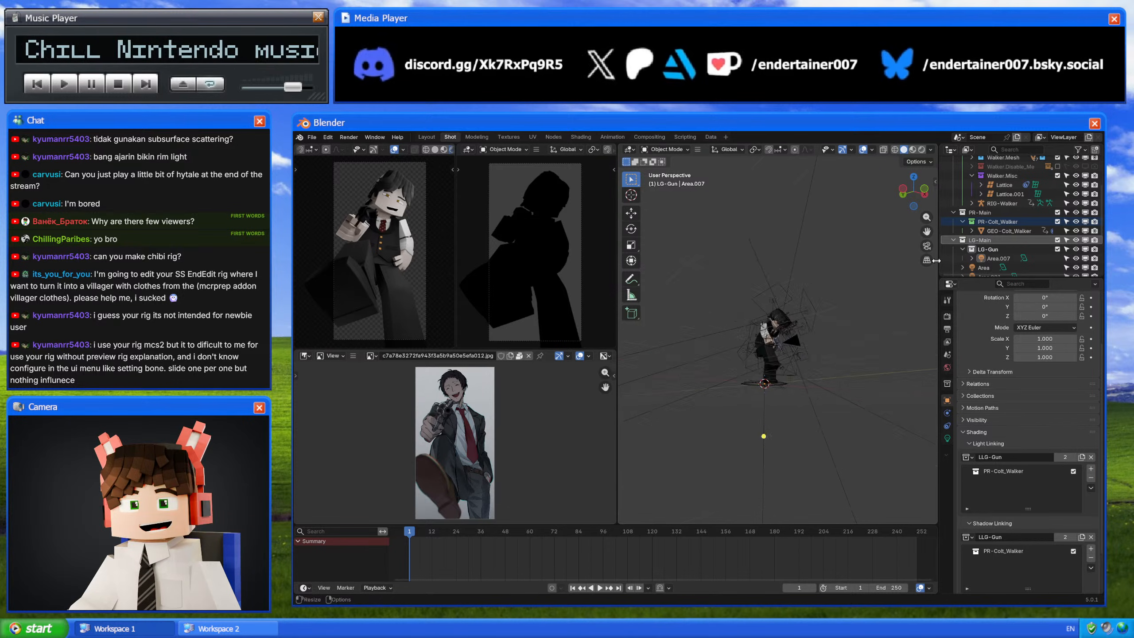
Step: In the left orthographic view, tilt the gun light about 36° and move it up in front of the revolver
click(766, 376)
scroll(799, 305, up, 6)
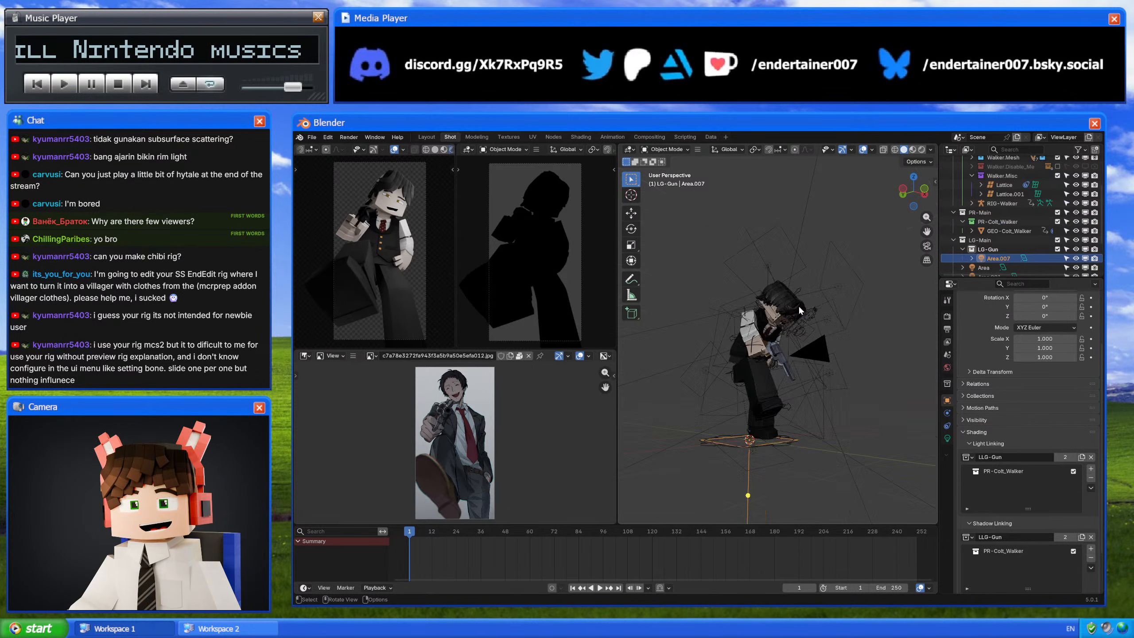
click(903, 190)
key(r)
click(918, 456)
key(g)
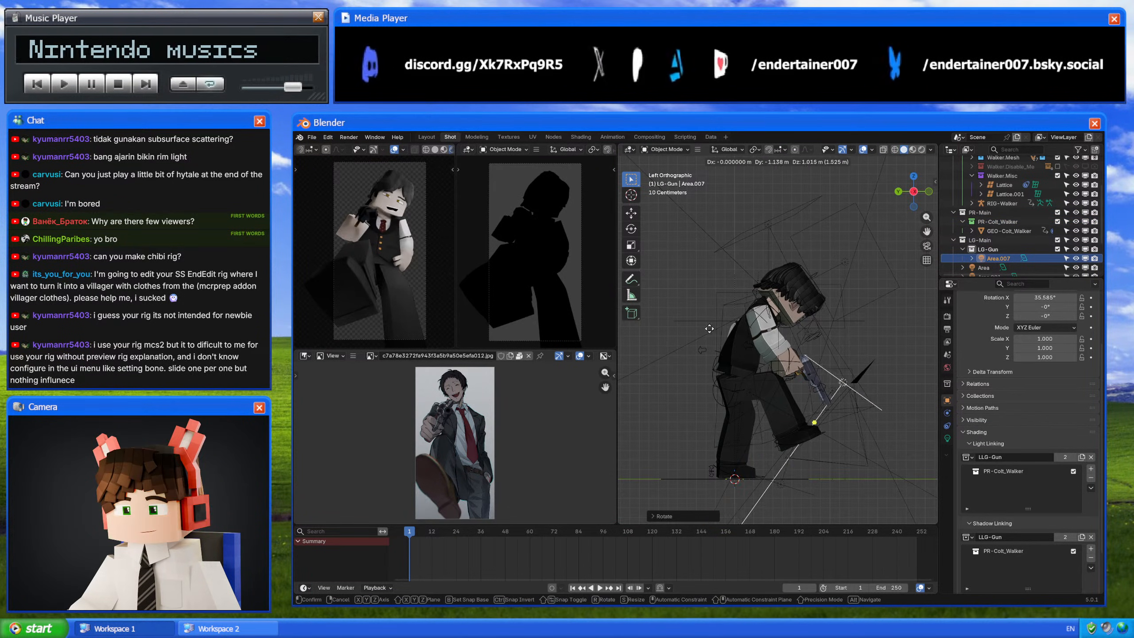
click(734, 296)
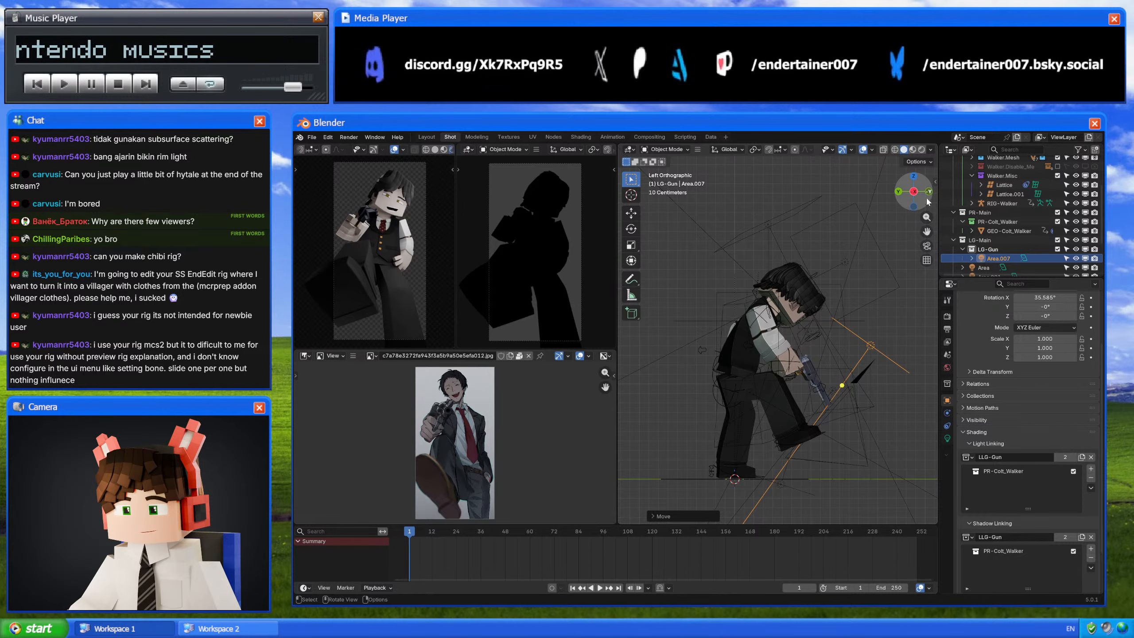
Step: Rotate the gun light diagonally and reposition it beside the revolver from a front perspective view
middle_drag(926, 199, 881, 356)
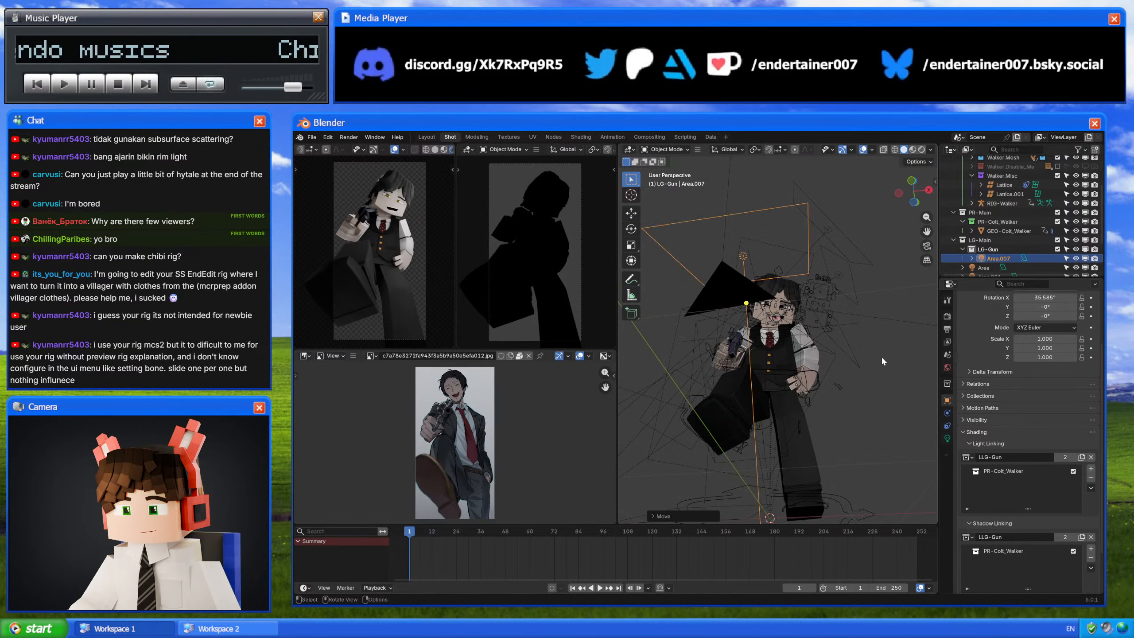
key(r)
click(819, 418)
key(g)
click(804, 447)
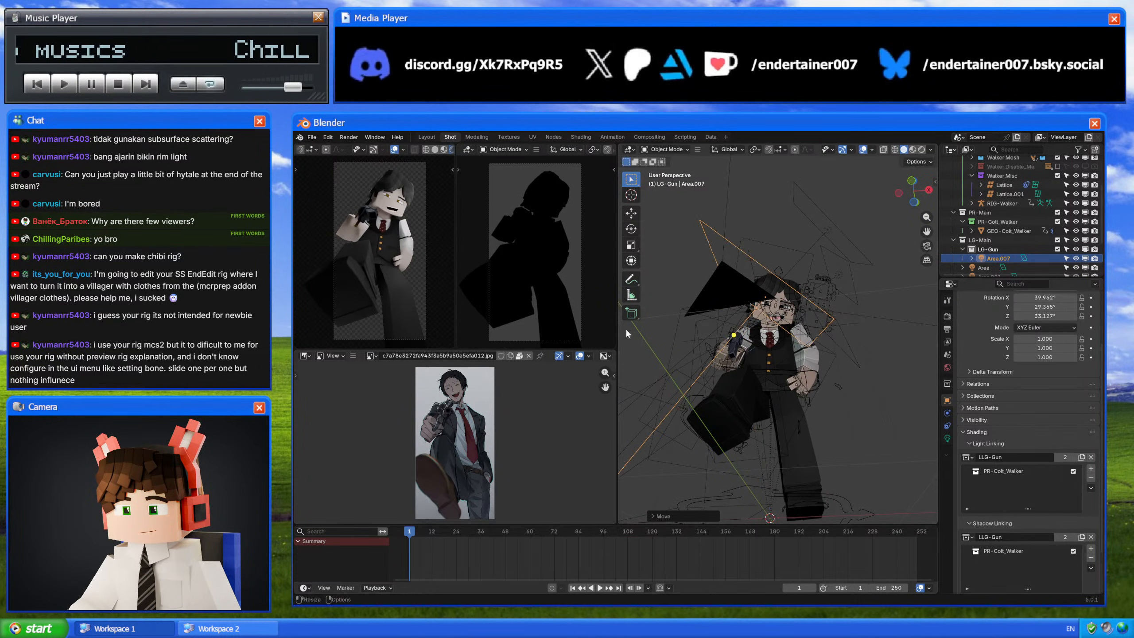
Step: Raise the gun light's power to 37.6 while checking the revolver up close in the camera preview
scroll(402, 250, up, 5)
shift+middle_drag(402, 251, 399, 253)
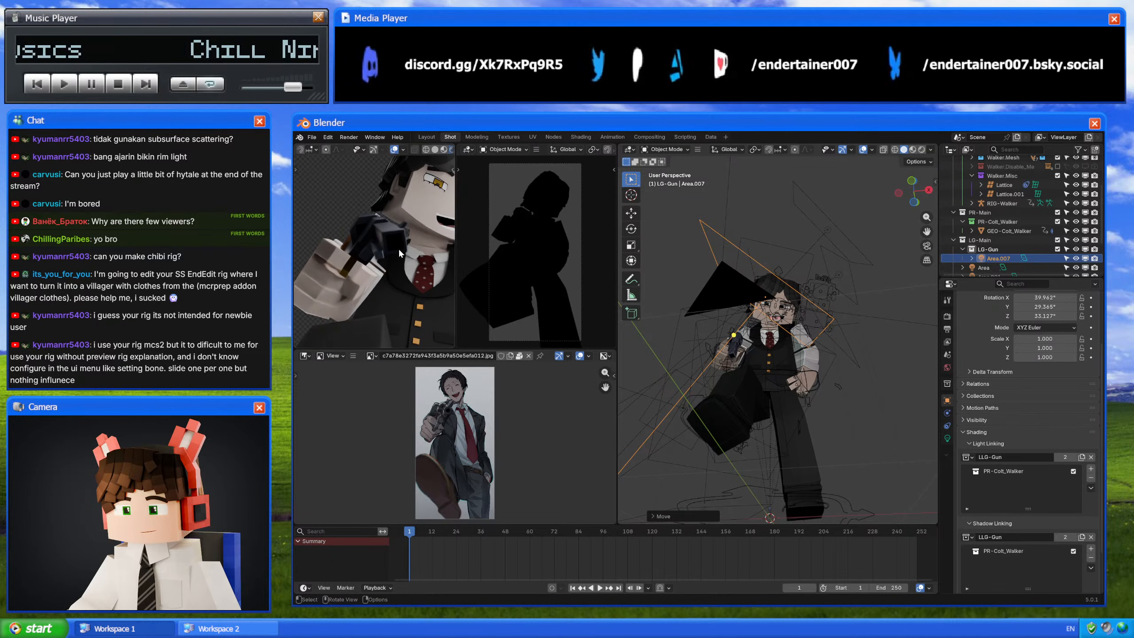
click(947, 438)
mouse_move(1049, 393)
mouse_down()
mouse_move(1067, 394)
mouse_move(1053, 394)
mouse_up()
Step: Duplicate the gun light, rotate the copy, and move it to the outer side of the gun hand
key(shift+d)
click(854, 331)
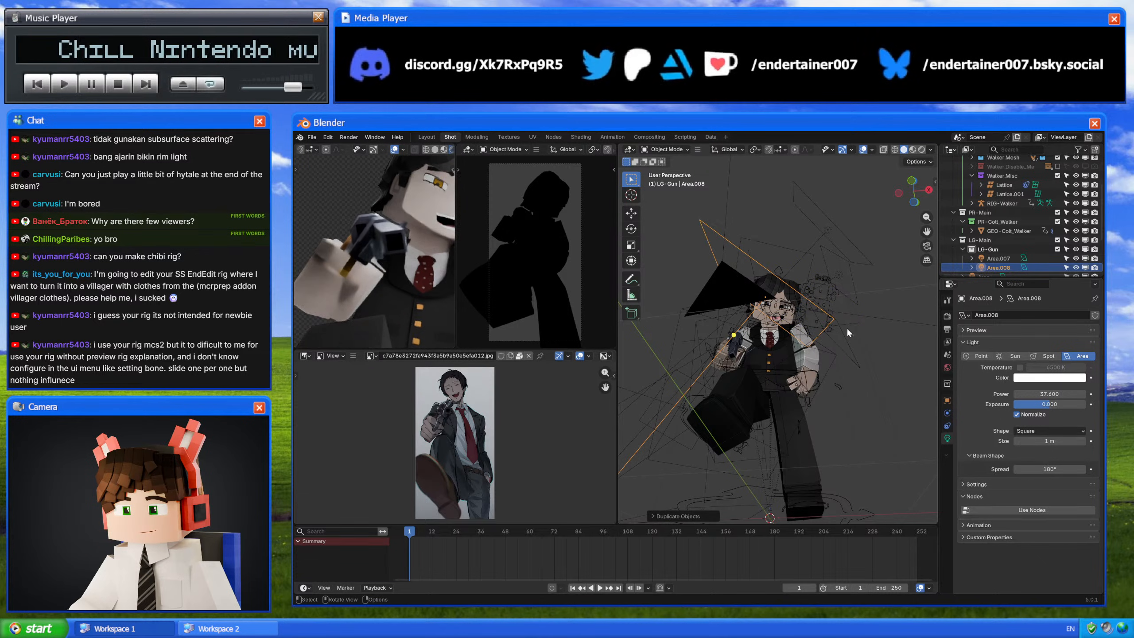
key(r)
key(x)
key(x)
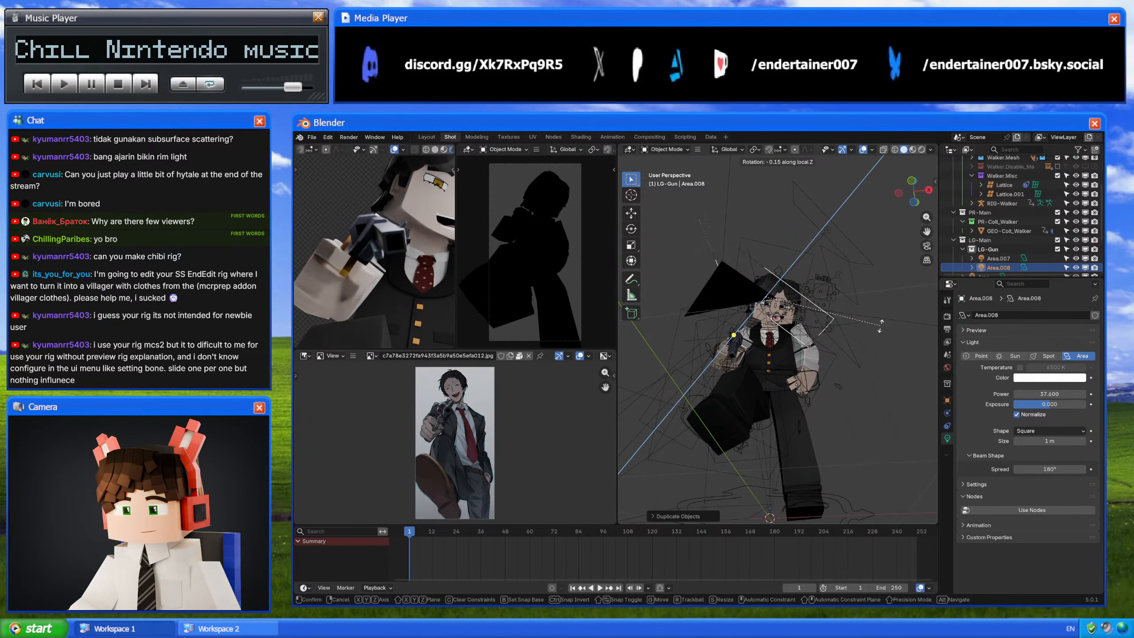
key(x)
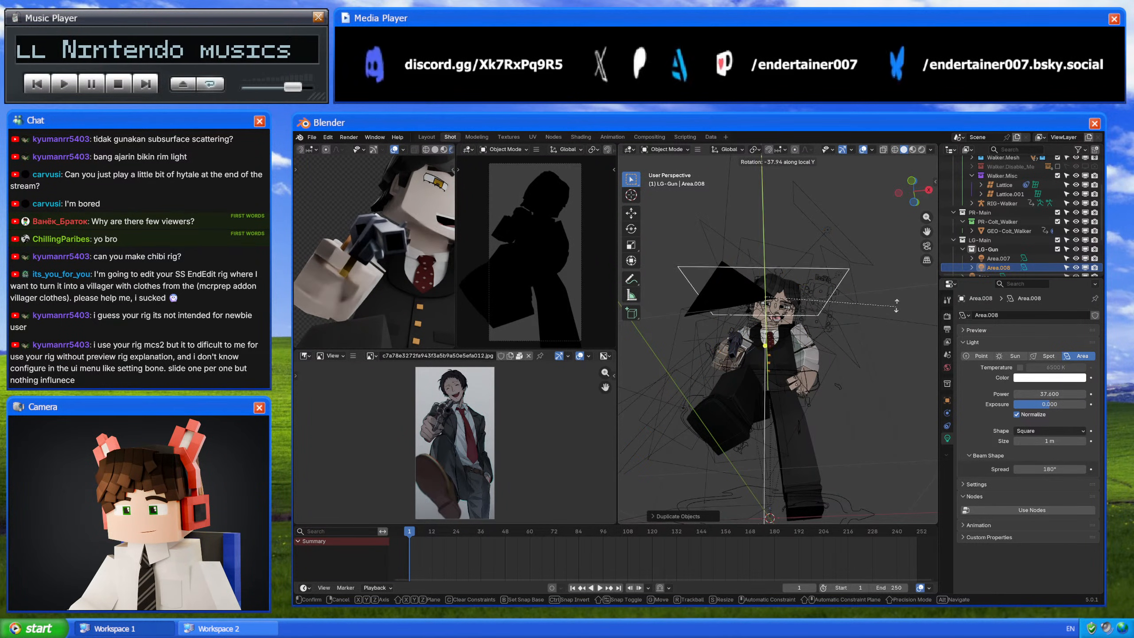
click(885, 259)
key(g)
click(790, 289)
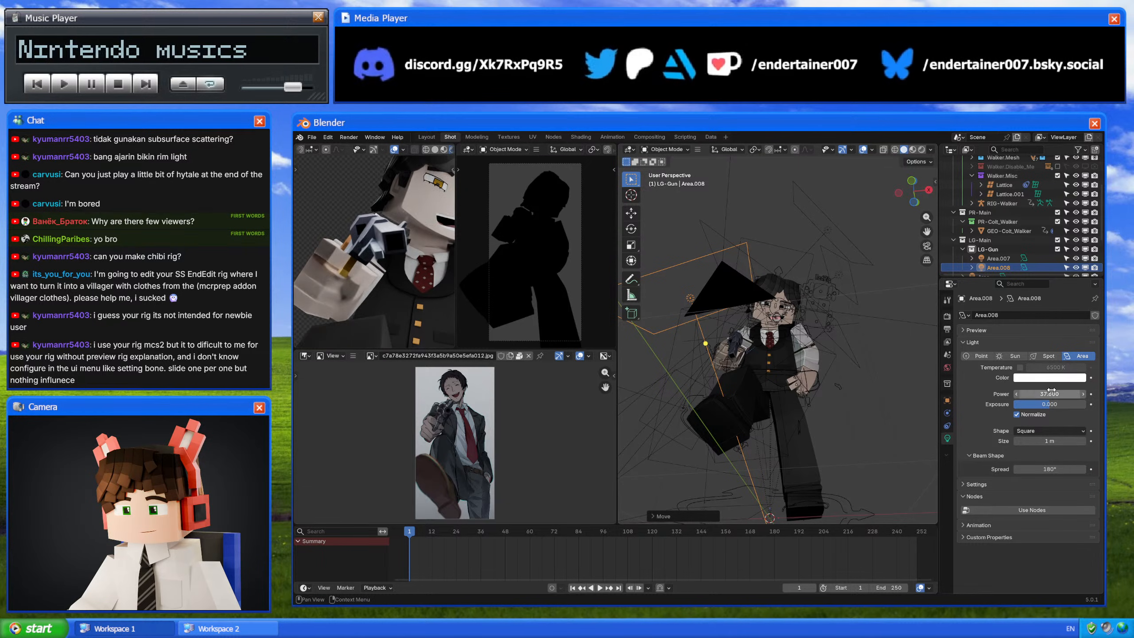
Step: Set the duplicated gun light's power to 10
click(1058, 394)
text(10)
key(Return)
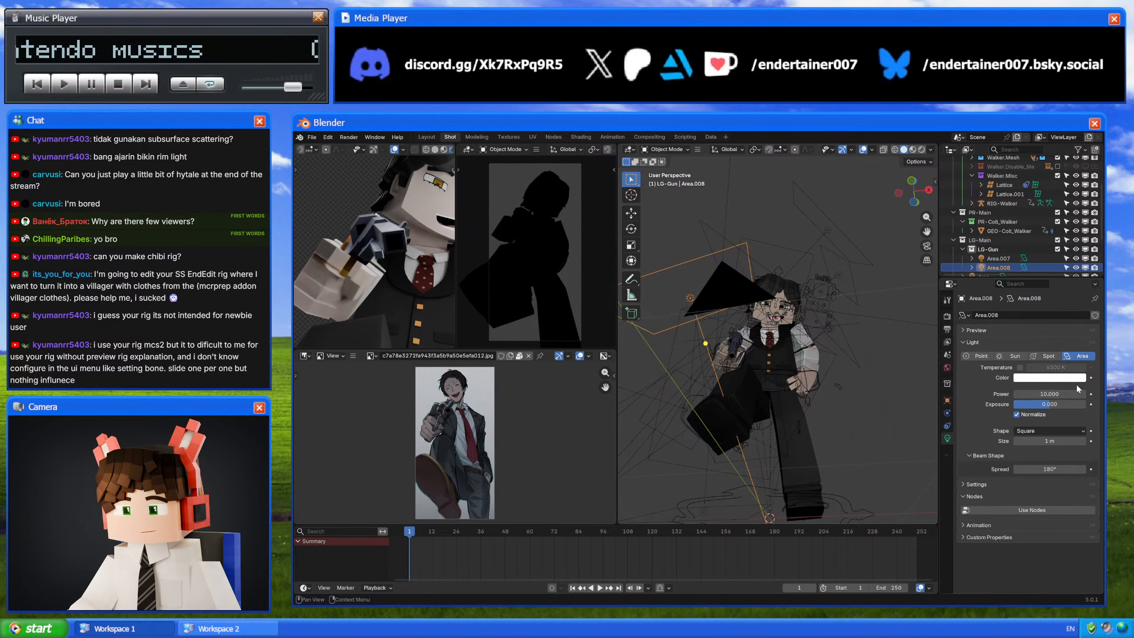
Step: Move the duplicated gun light farther outward and re-aim it at the revolver, checking the camera preview
scroll(392, 236, down, 3)
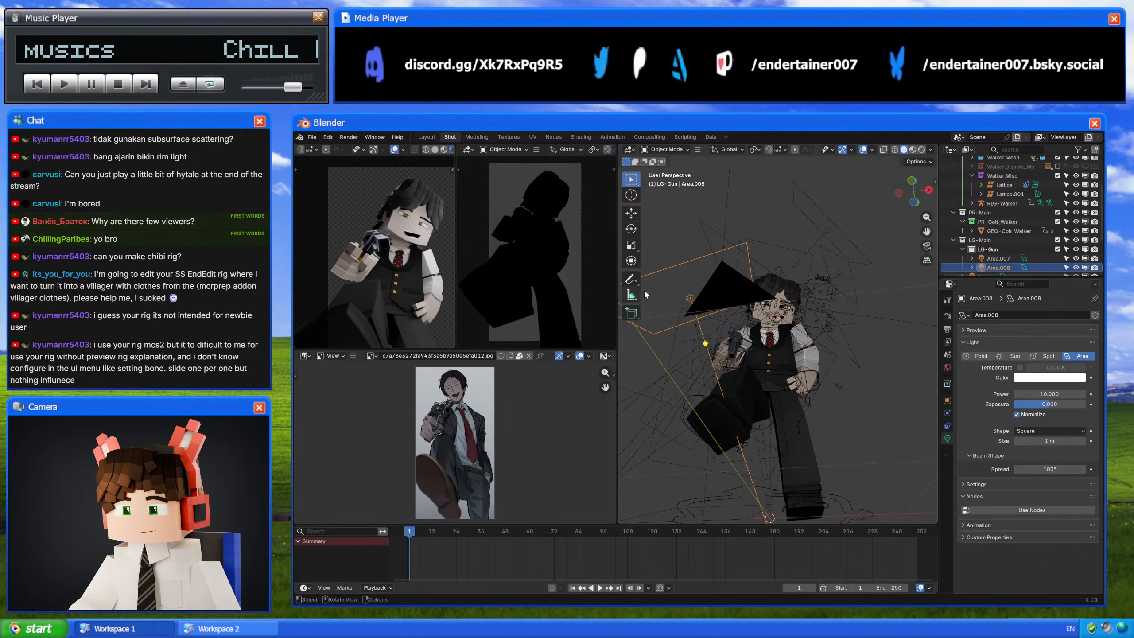
key(g)
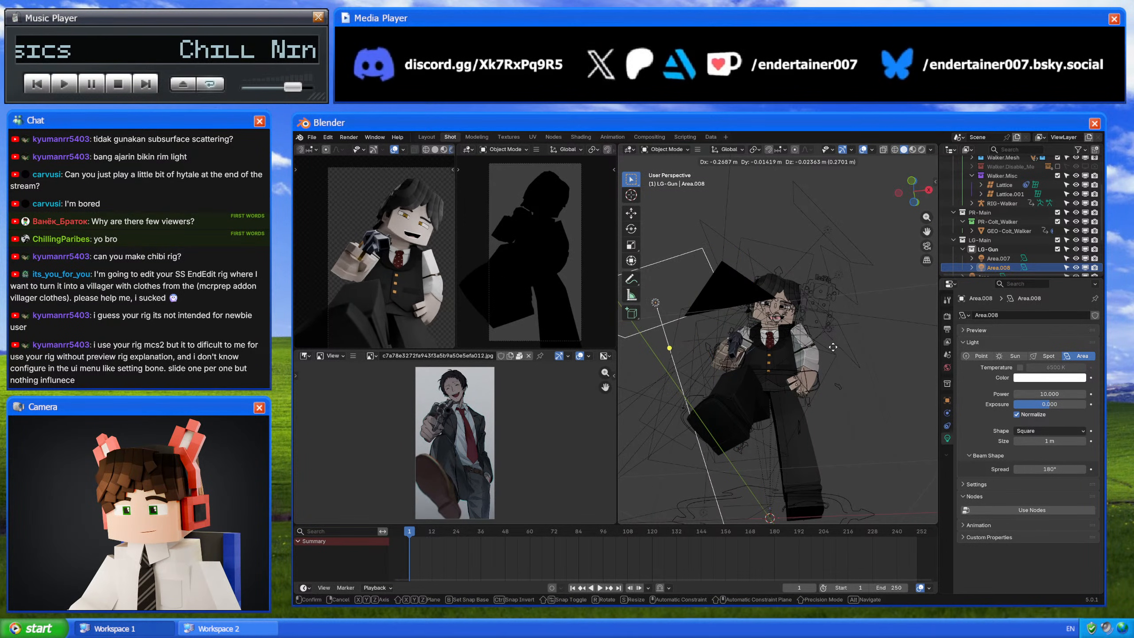
click(837, 308)
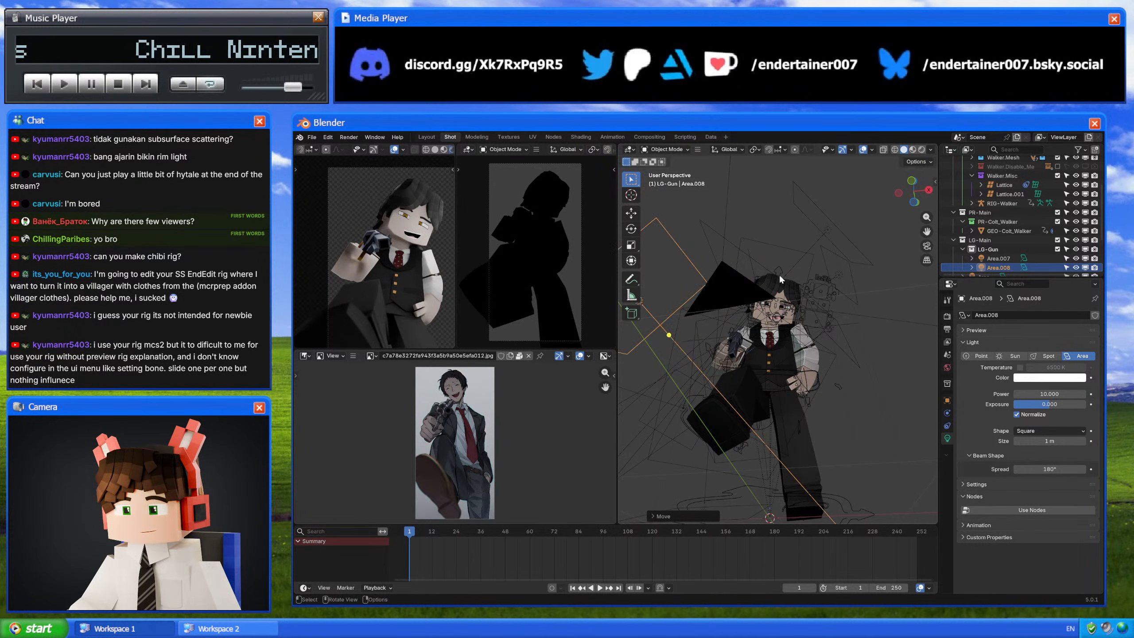
scroll(402, 250, up, 5)
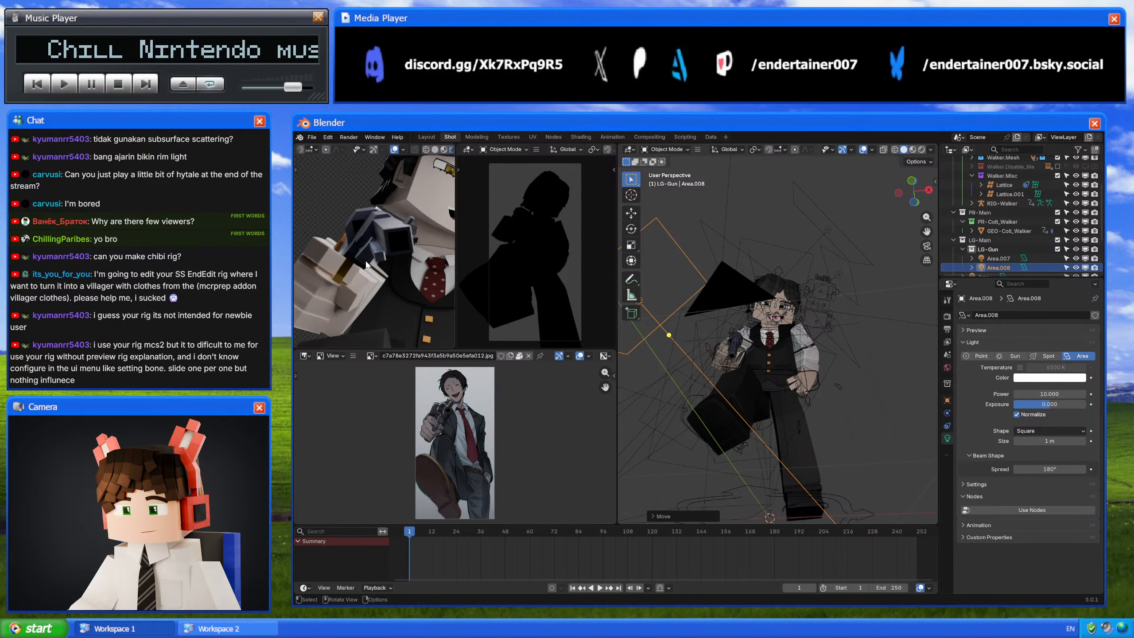
Step: Duplicate the outer gun light, rotate the copy freely, and move it in front of the character near the revolver
scroll(367, 266, down, 5)
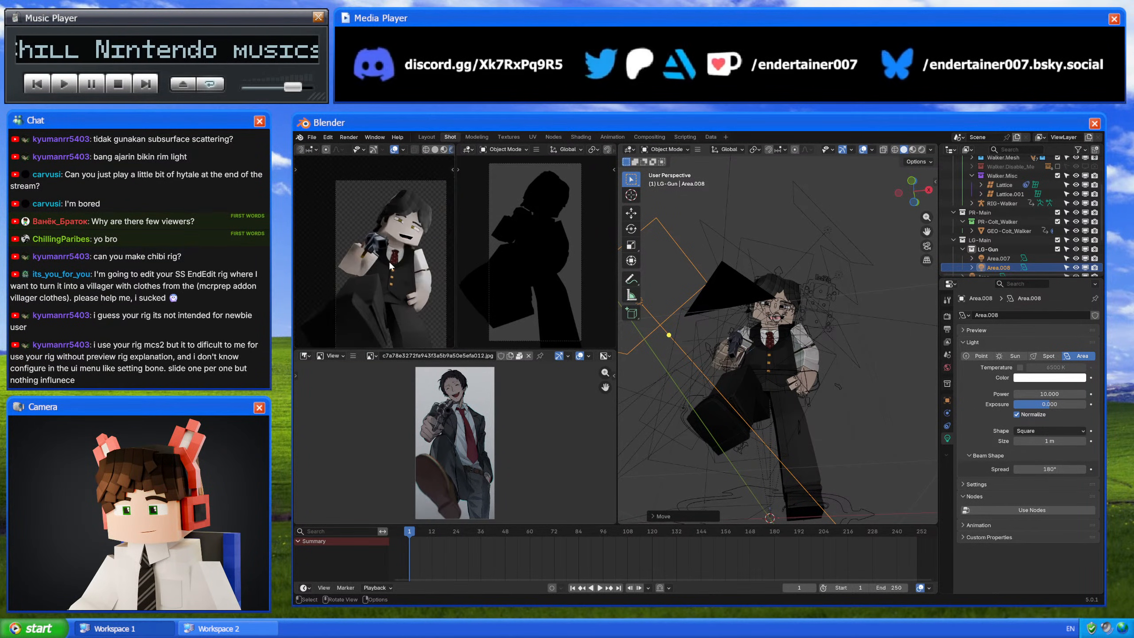
middle_drag(675, 329, 856, 394)
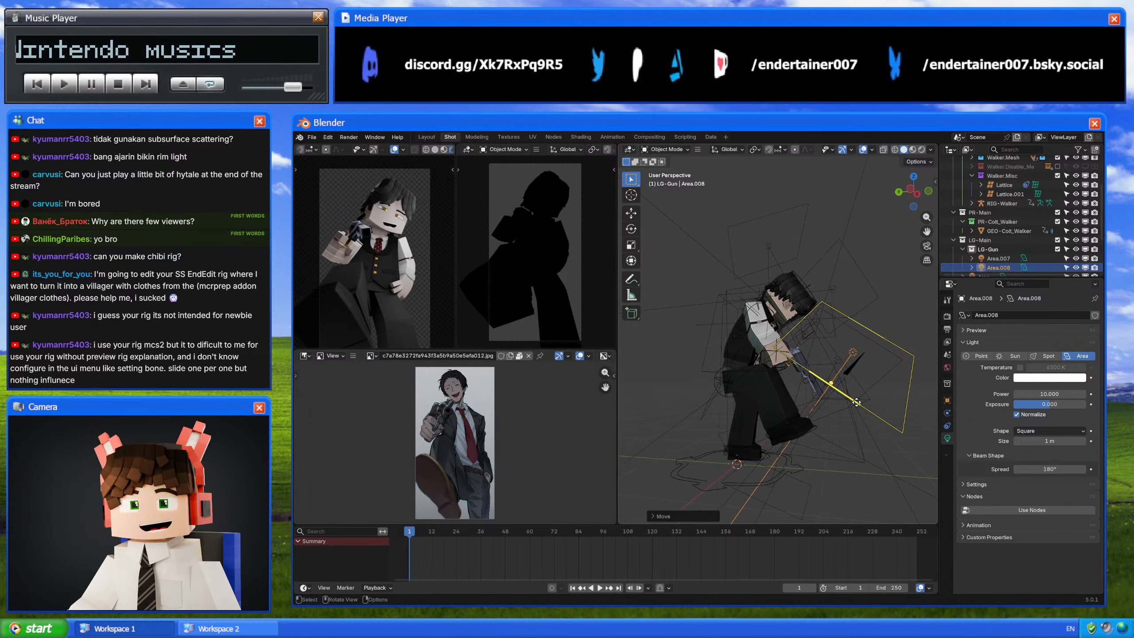
key(shift+d)
key(r)
key(r)
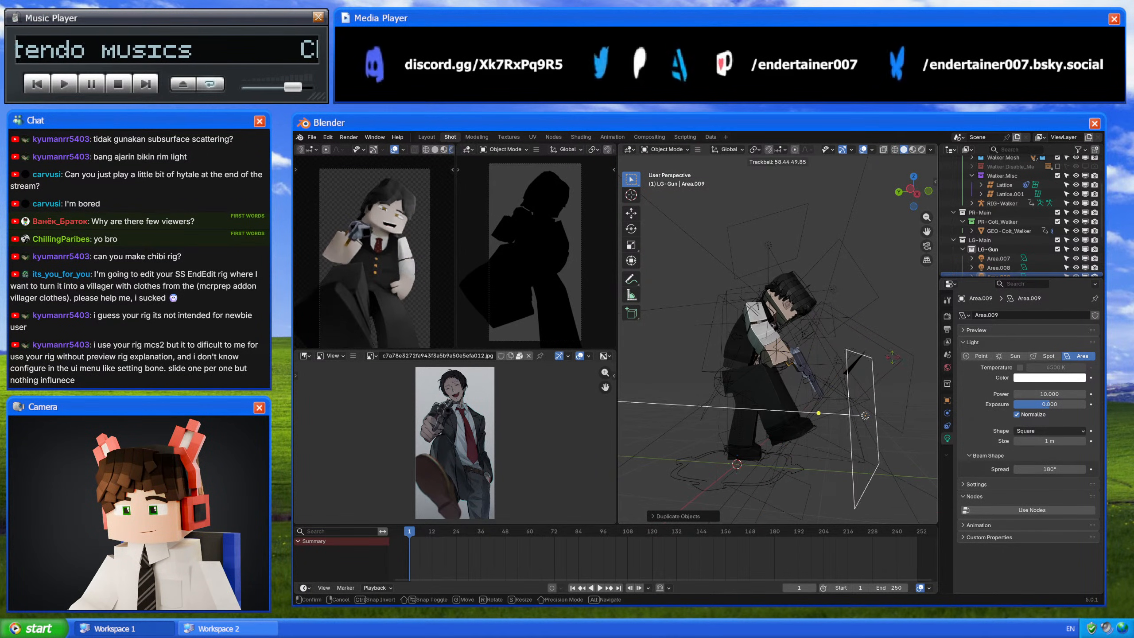
click(871, 350)
middle_drag(871, 350, 815, 367)
key(g)
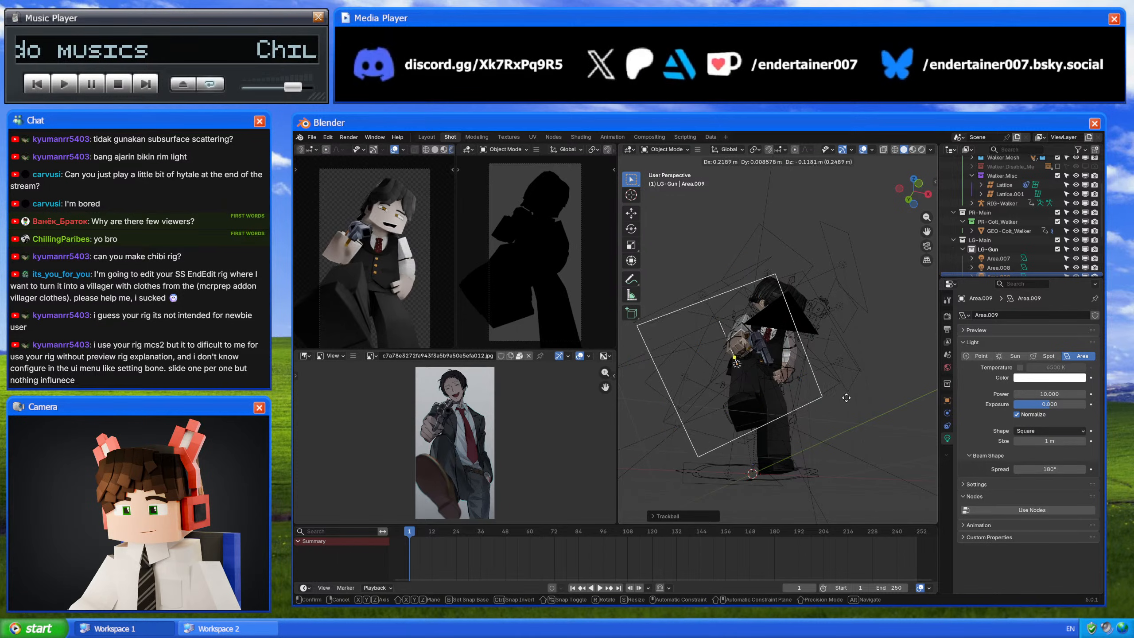
click(857, 414)
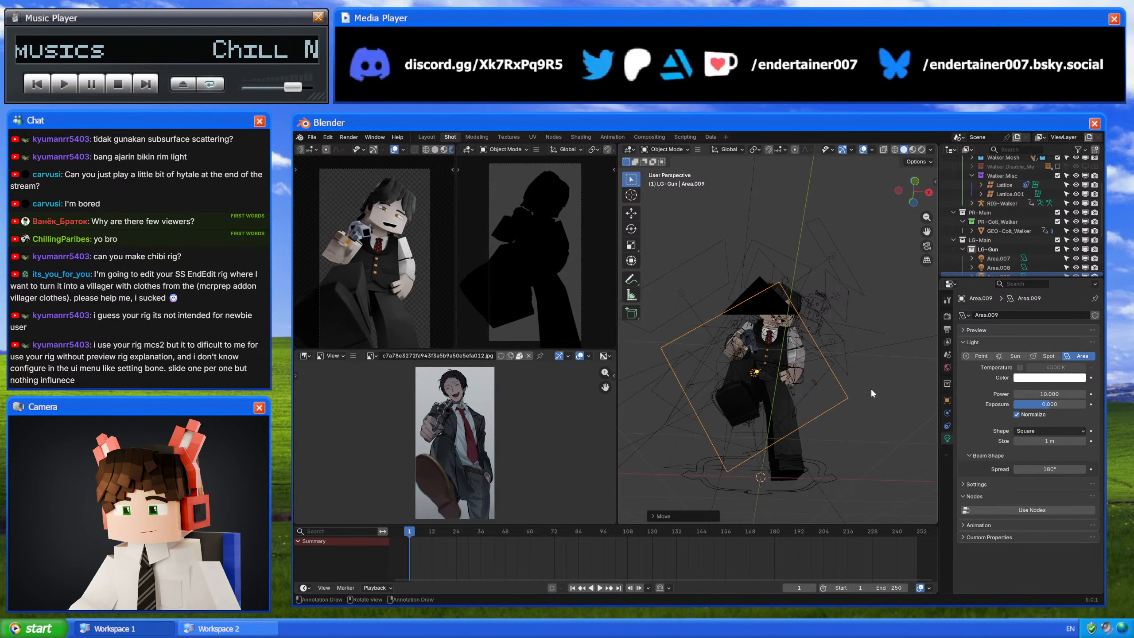
Step: Lower the new gun light's power to 1.46, checking the revolver and the whole character in the camera preview
scroll(331, 233, up, 3)
drag(1031, 391, 888, 392)
scroll(380, 251, down, 3)
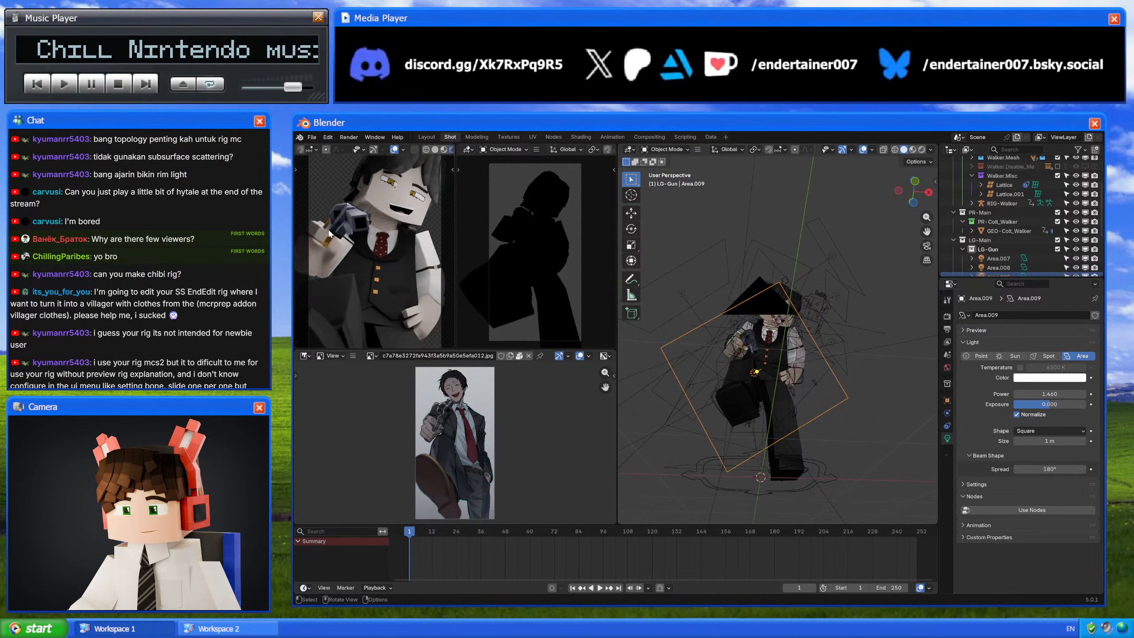
mouse_move(396, 268)
shift+middle_down()
mouse_move(446, 277)
mouse_move(417, 266)
shift+middle_up()
scroll(411, 264, up, 4)
scroll(393, 262, down, 6)
scroll(391, 261, up, 1)
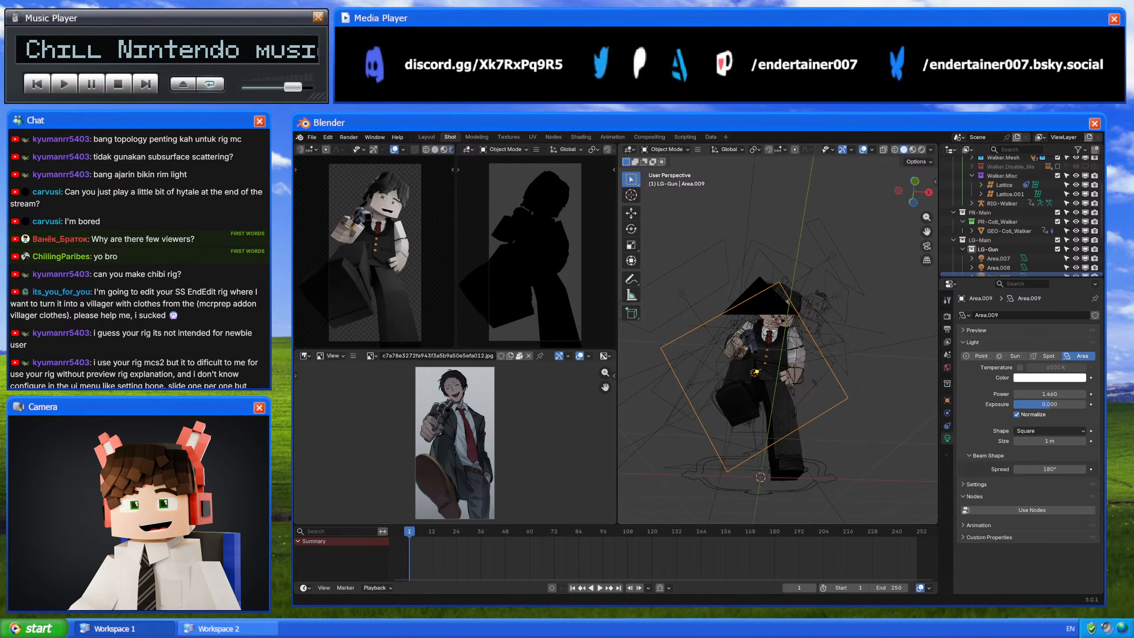
Step: Select the Walker character's rig for a close look at its face controls
middle_drag(792, 309, 823, 320)
scroll(808, 290, up, 5)
scroll(809, 288, up, 2)
click(807, 289)
scroll(819, 293, down, 5)
scroll(823, 320, up, 5)
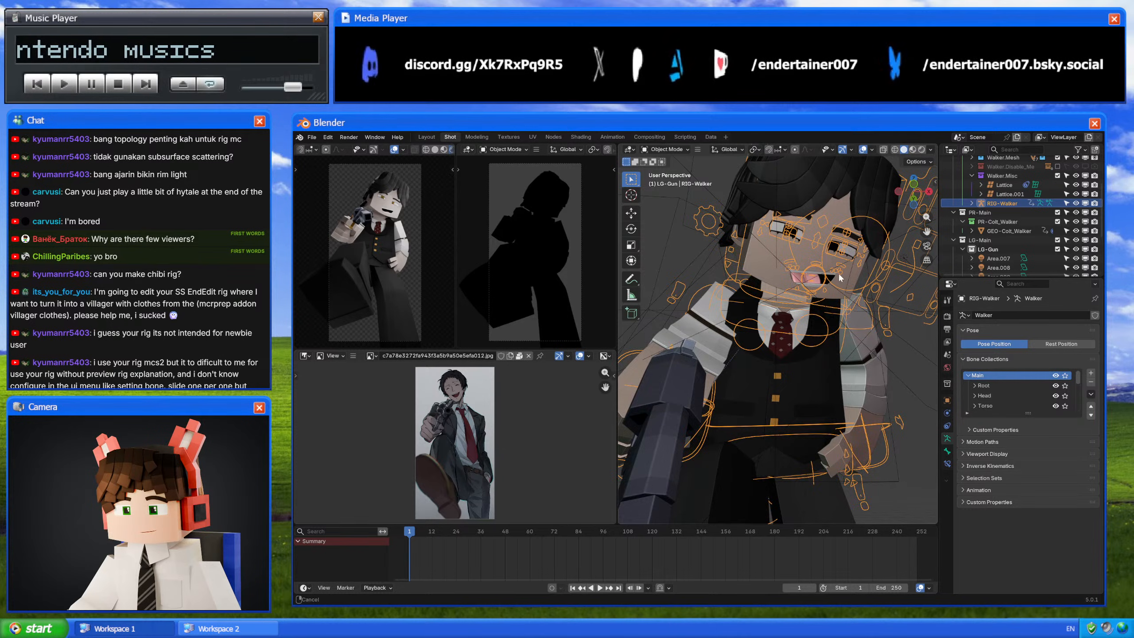
scroll(840, 277, up, 5)
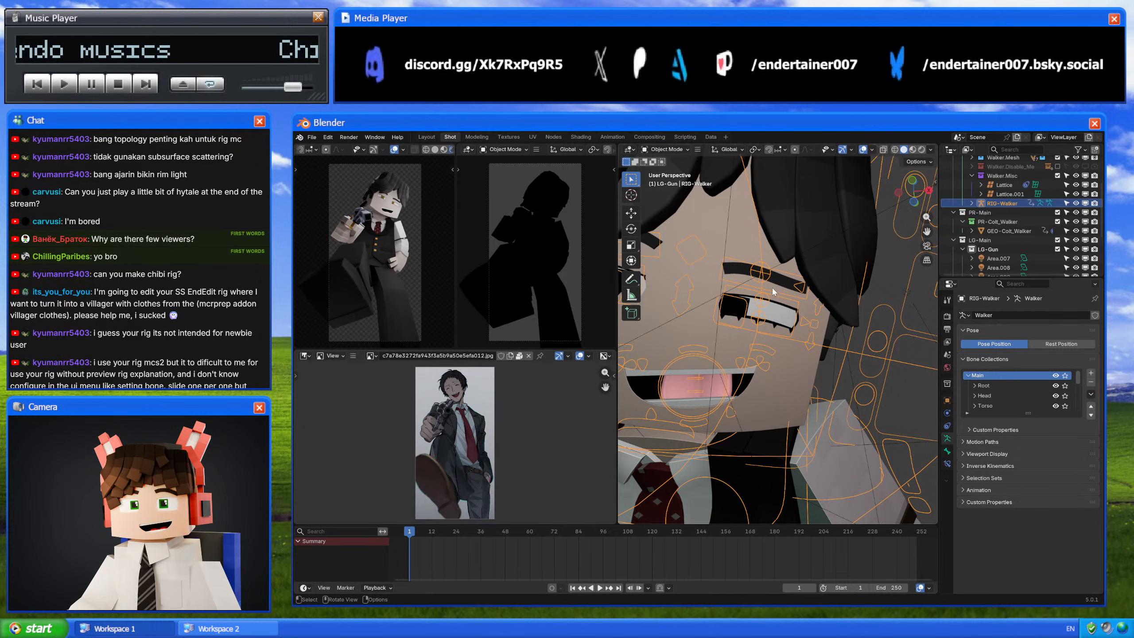
Step: Switch to the Modeling workspace and show the Walker rig's bone collection settings beside the face
click(477, 137)
middle_drag(794, 308, 733, 344)
scroll(746, 400, up, 4)
scroll(734, 405, up, 1)
shift+middle_drag(733, 343, 734, 385)
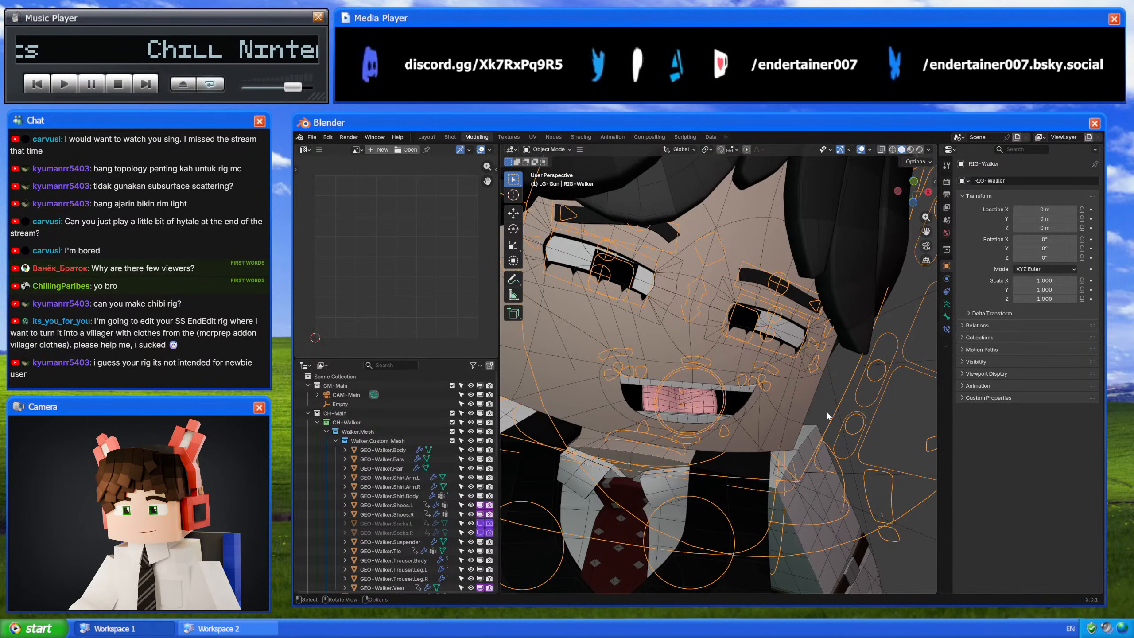
key(n)
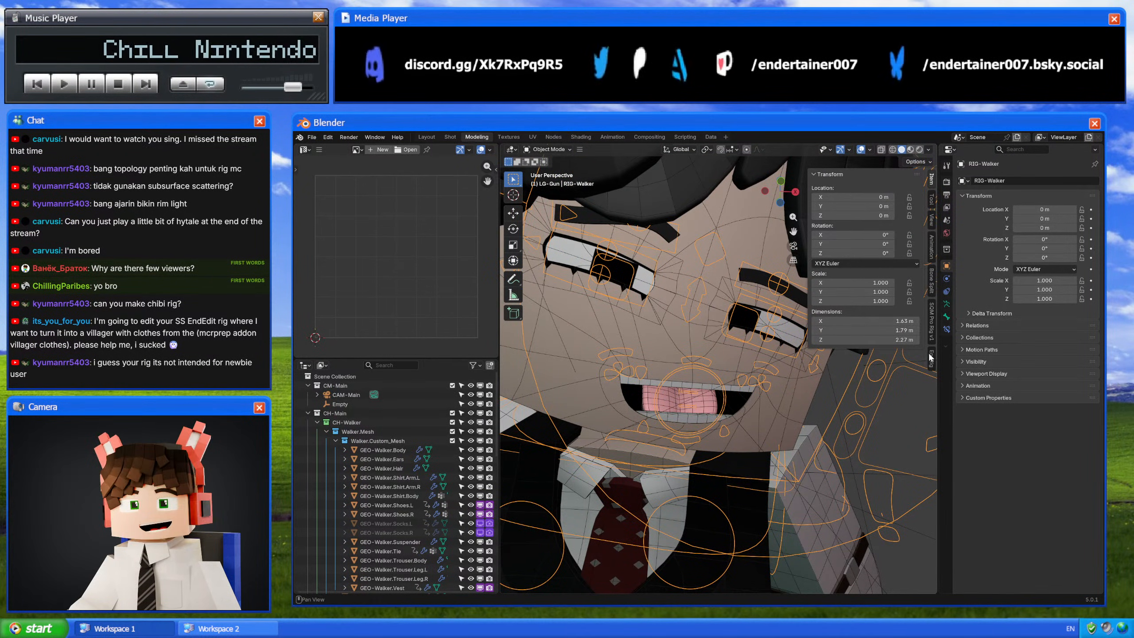
click(930, 358)
shift+middle_drag(742, 345, 701, 350)
click(863, 249)
click(863, 238)
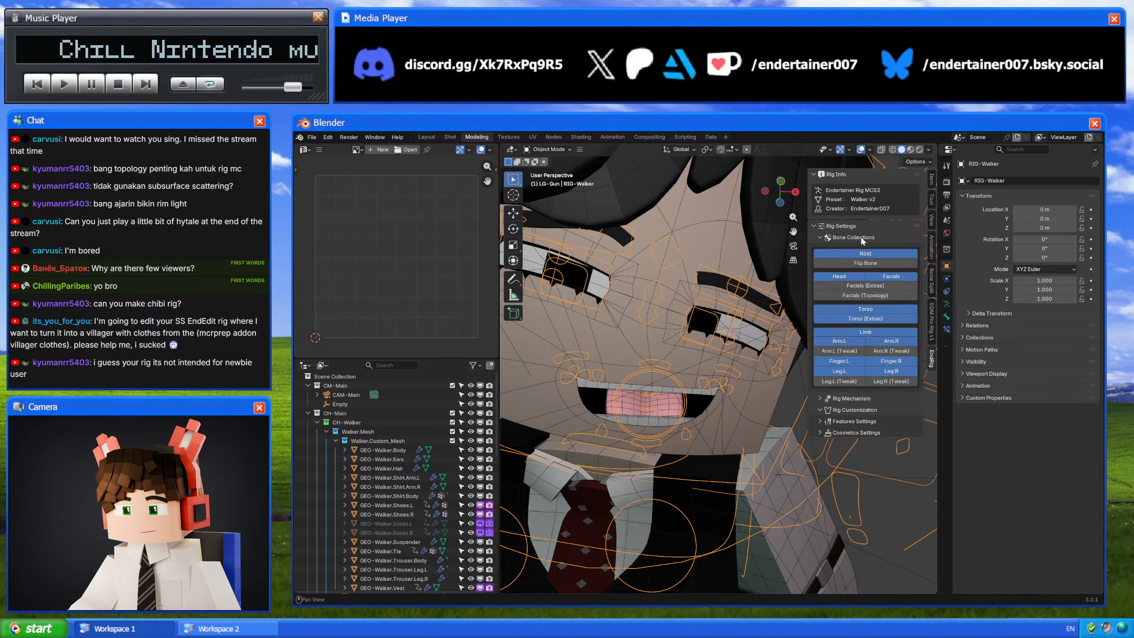
middle_drag(740, 323, 727, 379)
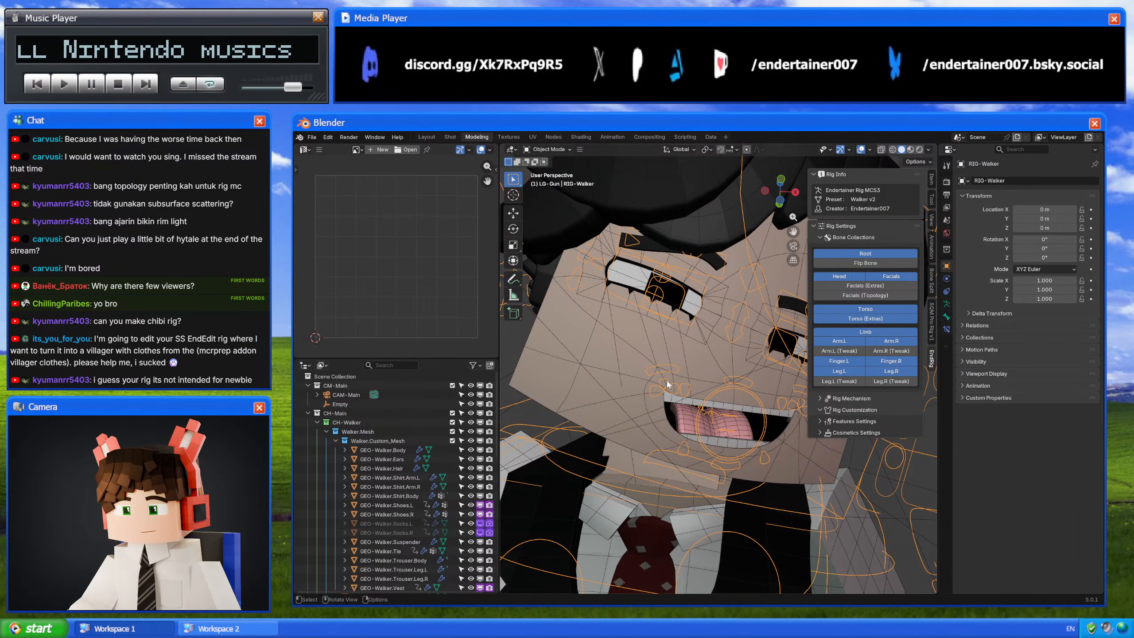
Step: Show the Facials (Topology) bone collection and enter Pose Mode with a topology control above the mouth selected
click(877, 297)
mouse_move(721, 351)
shift+middle_down()
mouse_move(752, 310)
mouse_move(705, 341)
shift+middle_up()
scroll(745, 311, up, 4)
key(ctrl+Tab)
click(712, 321)
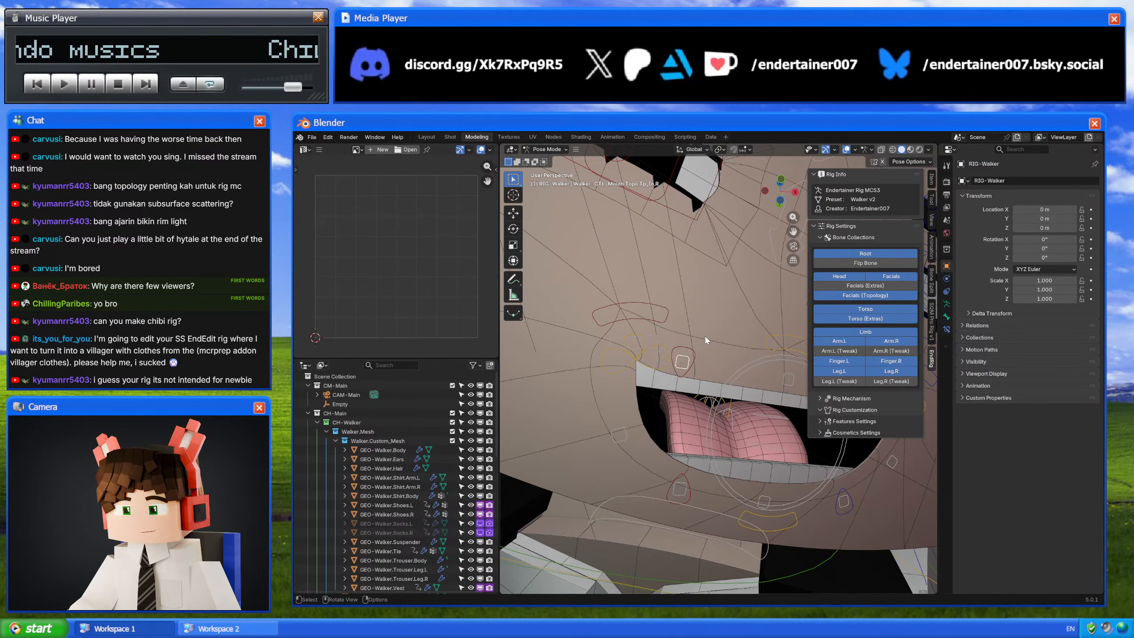
Step: Move the outer lower mouth topology control on the character's right side
click(630, 429)
middle_drag(631, 429, 635, 374)
click(634, 377)
key(g)
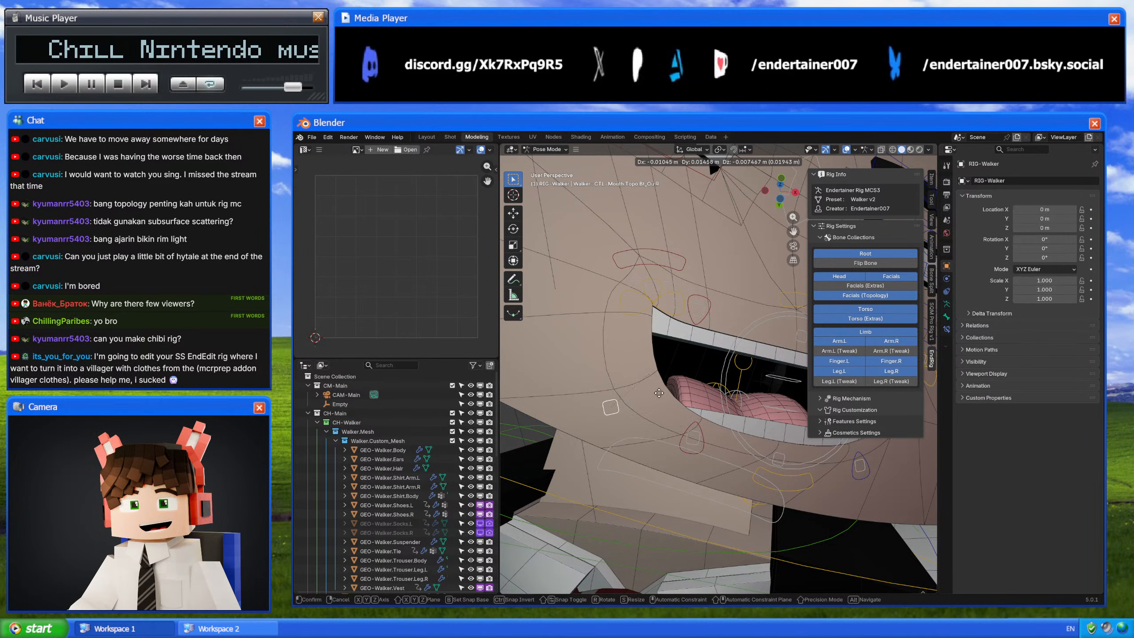
click(643, 387)
scroll(654, 376, down, 6)
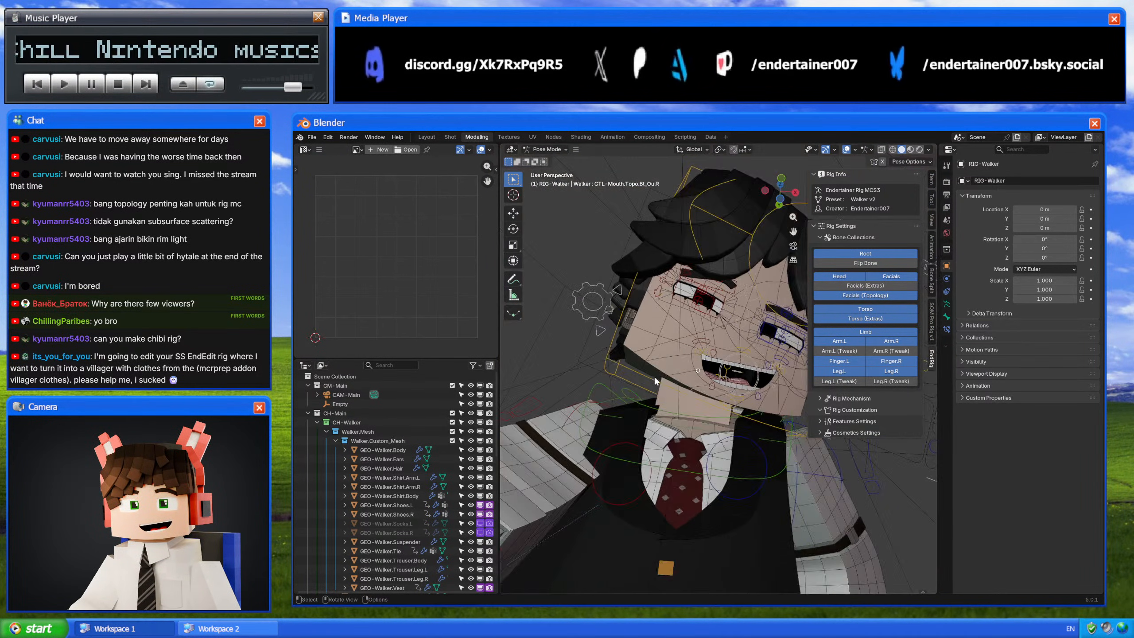
Step: Leave Pose Mode, isolate the GEO-Walker.Head.Face mesh in local view and open it in Edit Mode
shift+middle_drag(654, 377, 617, 406)
key(ctrl+Tab)
click(643, 395)
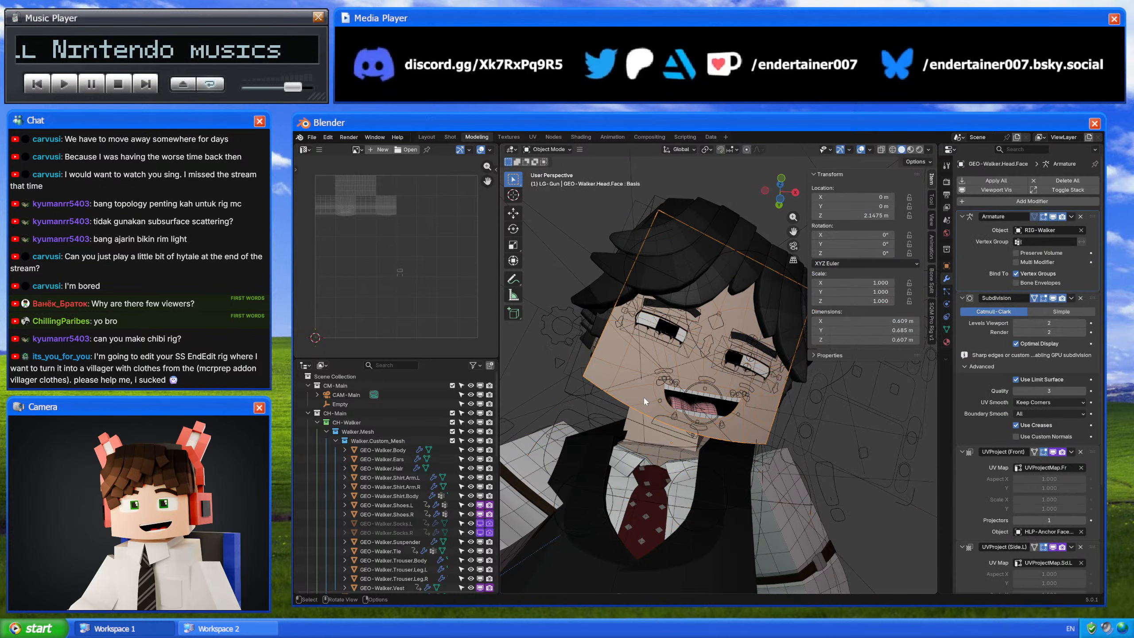
key(KP_Divide)
key(Tab)
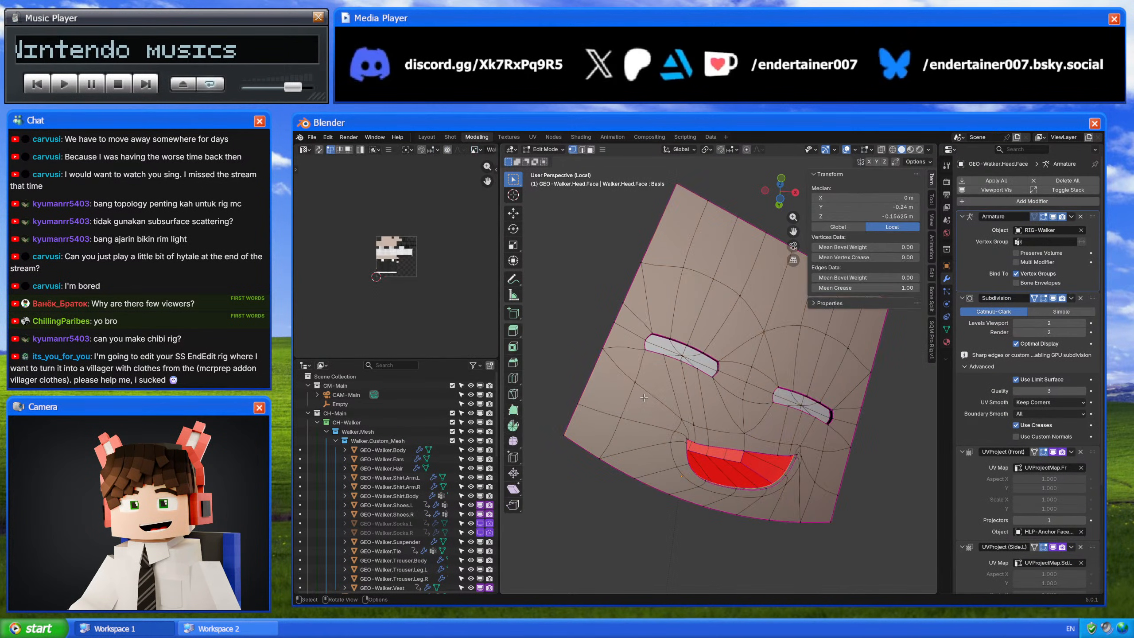
Step: Turn off the on-cage display of the face mesh's Armature and Subdivision modifiers and select a vertex on the upper face edge
key(a)
click(1034, 217)
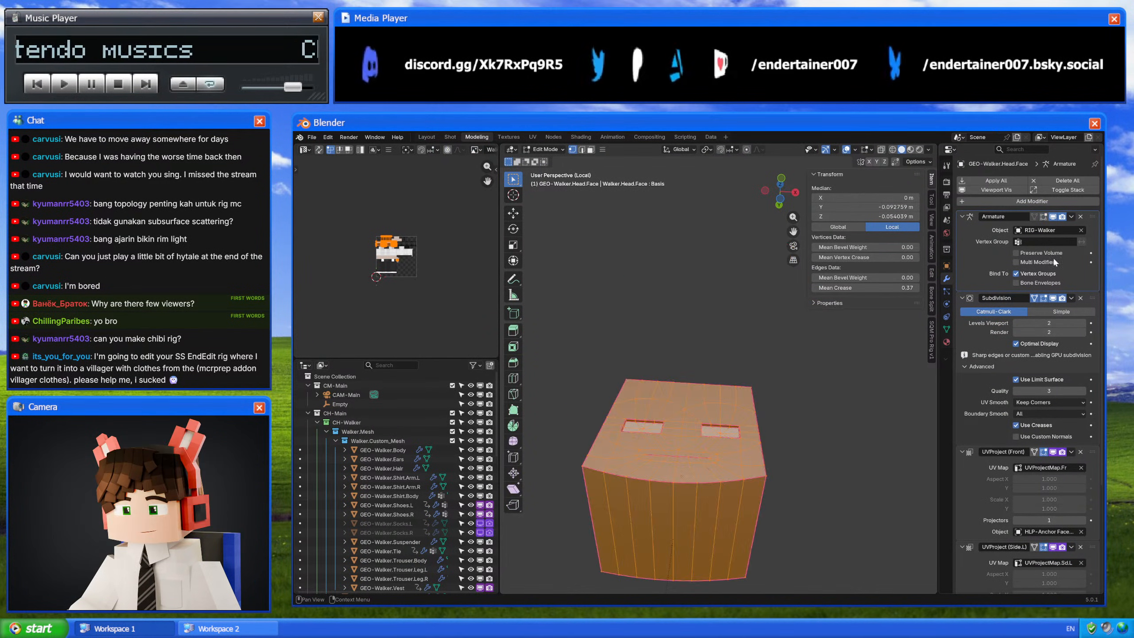
click(1034, 298)
scroll(749, 380, up, 3)
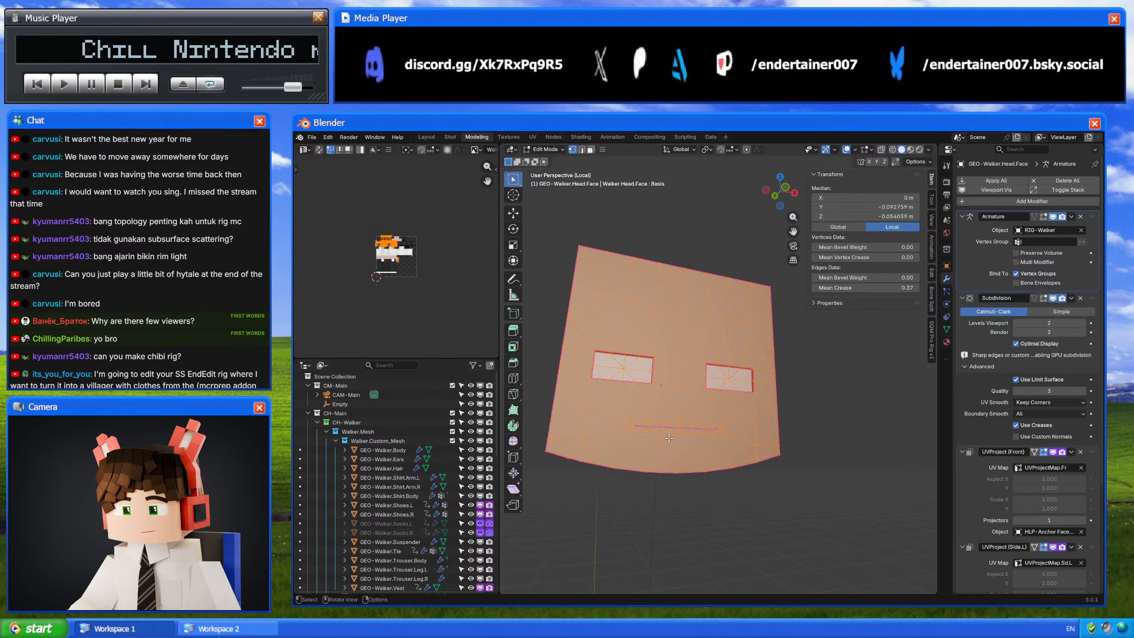
click(707, 251)
shift+middle_drag(715, 263, 747, 271)
shift+middle_drag(671, 399, 678, 372)
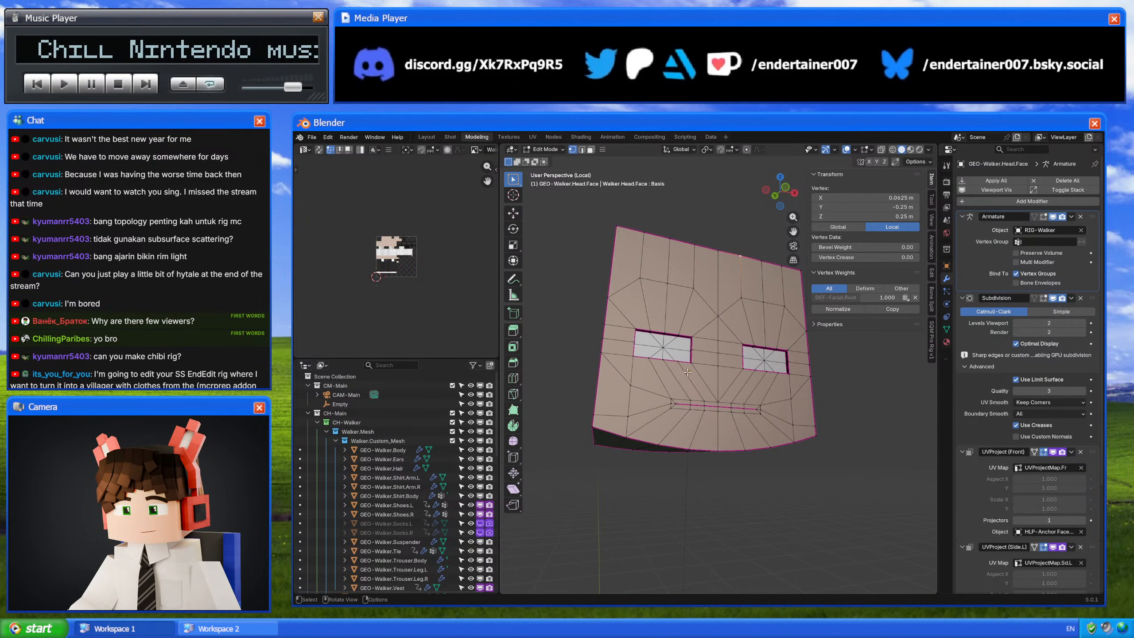
Step: Compare the face's base topology with its posed shape by switching between Edit and Object Mode, then leave local view
key(Tab)
key(Tab)
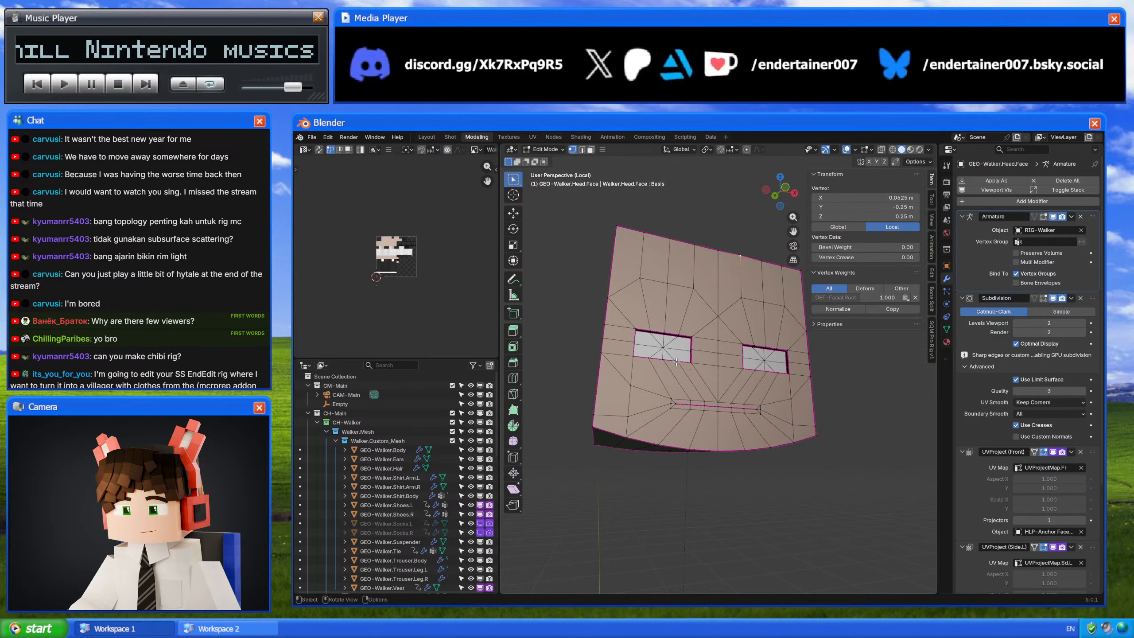
key(Tab)
middle_drag(660, 376, 741, 376)
key(Tab)
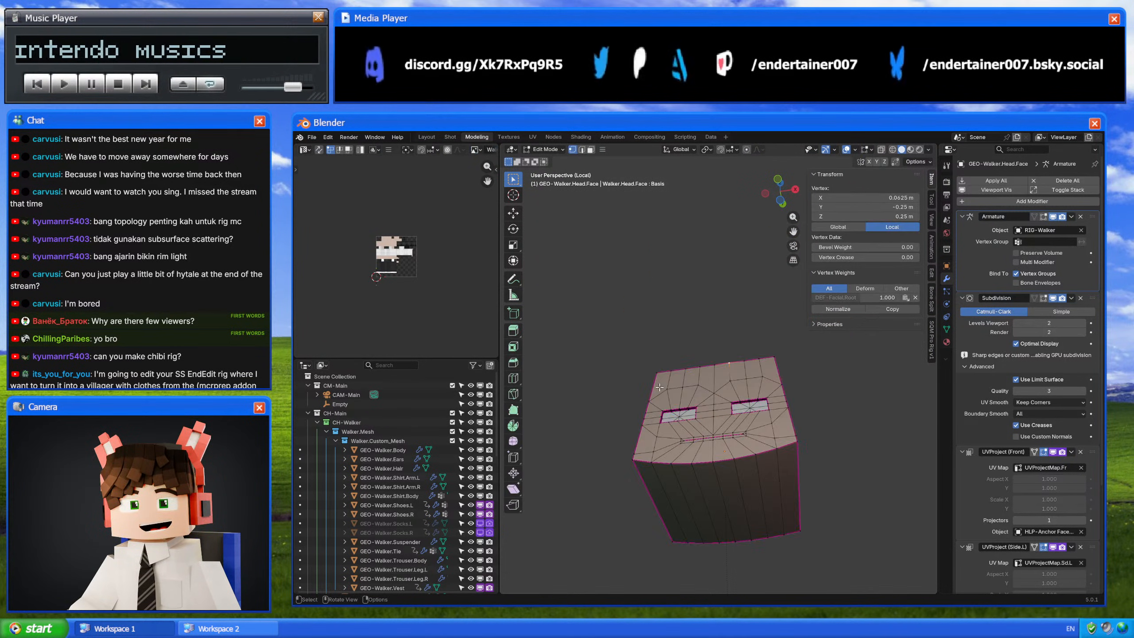
middle_drag(679, 393, 669, 399)
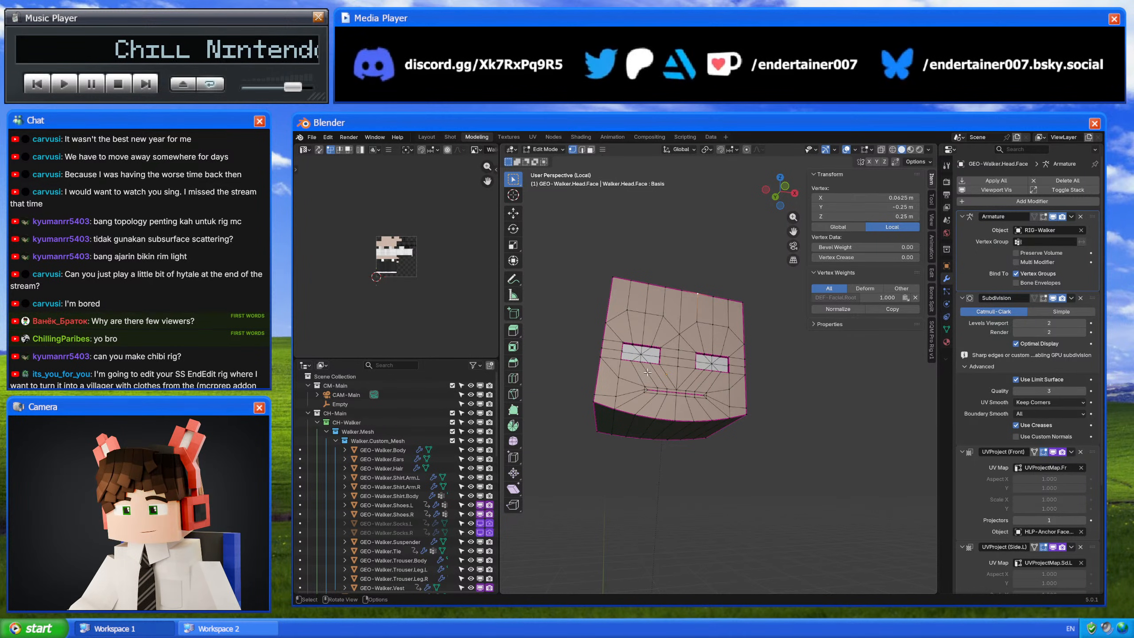
key(Tab)
middle_drag(646, 373, 675, 370)
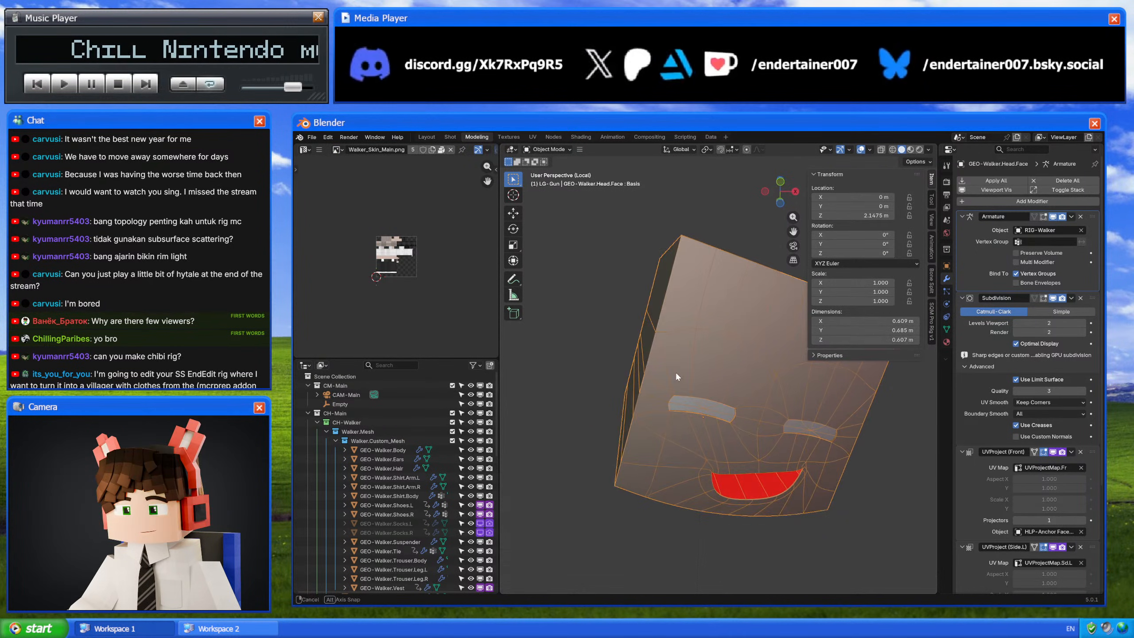
key(KP_Divide)
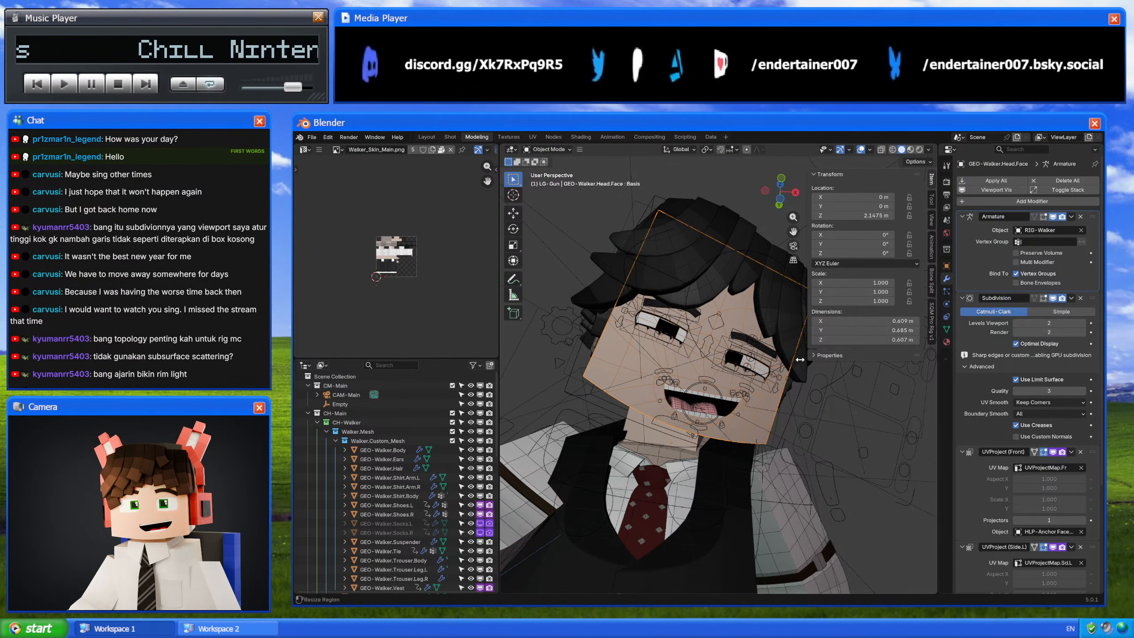
Step: Compare the face wireframe with the Subdivision modifier's Optimal Display turned off and on, leaving it enabled
middle_drag(759, 379, 779, 388)
scroll(780, 389, up, 3)
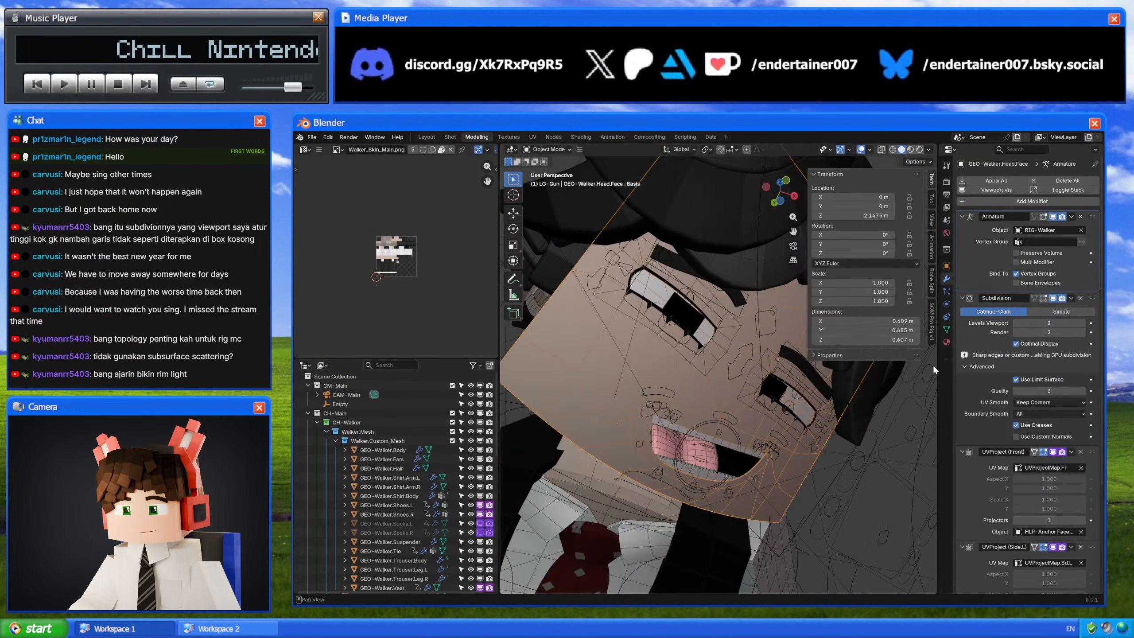
click(1018, 343)
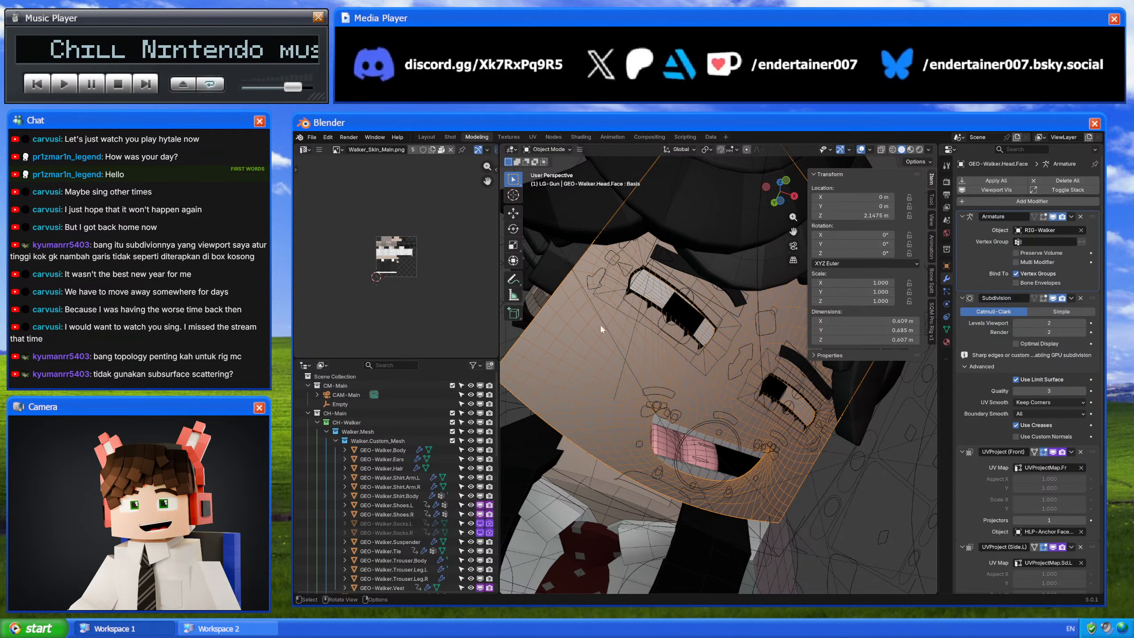
middle_drag(599, 323, 594, 376)
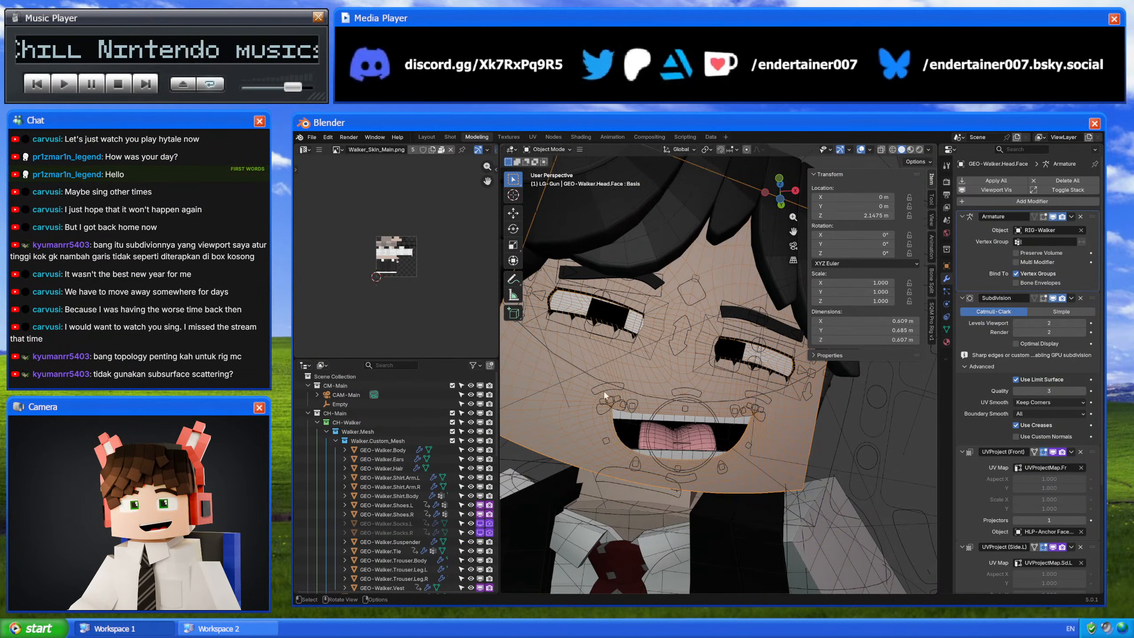
click(1017, 343)
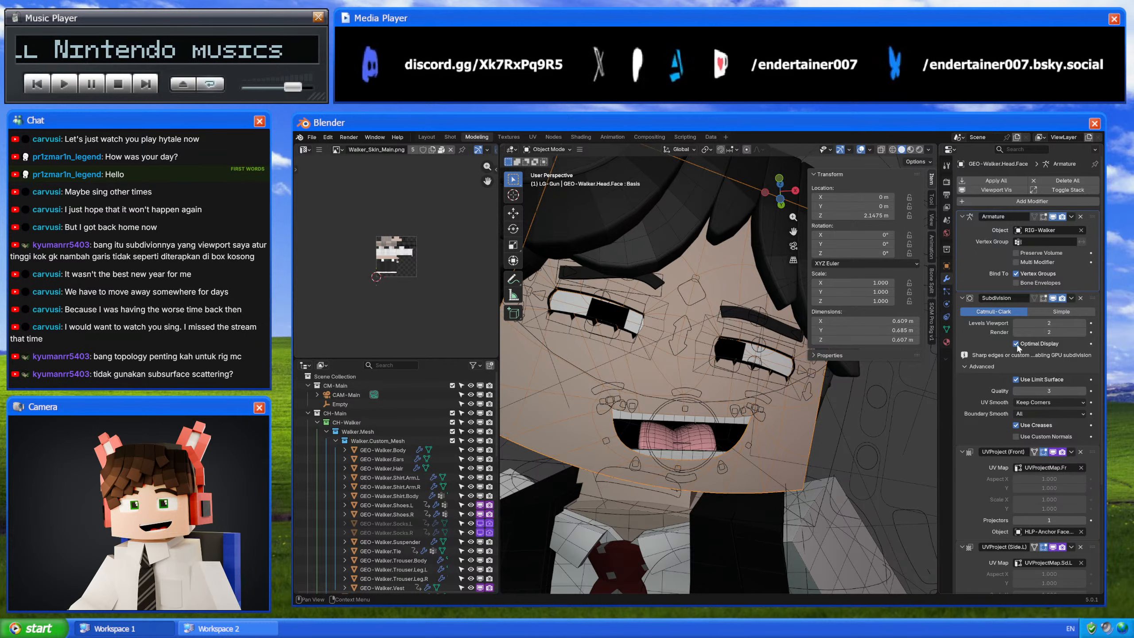
middle_drag(723, 389, 737, 434)
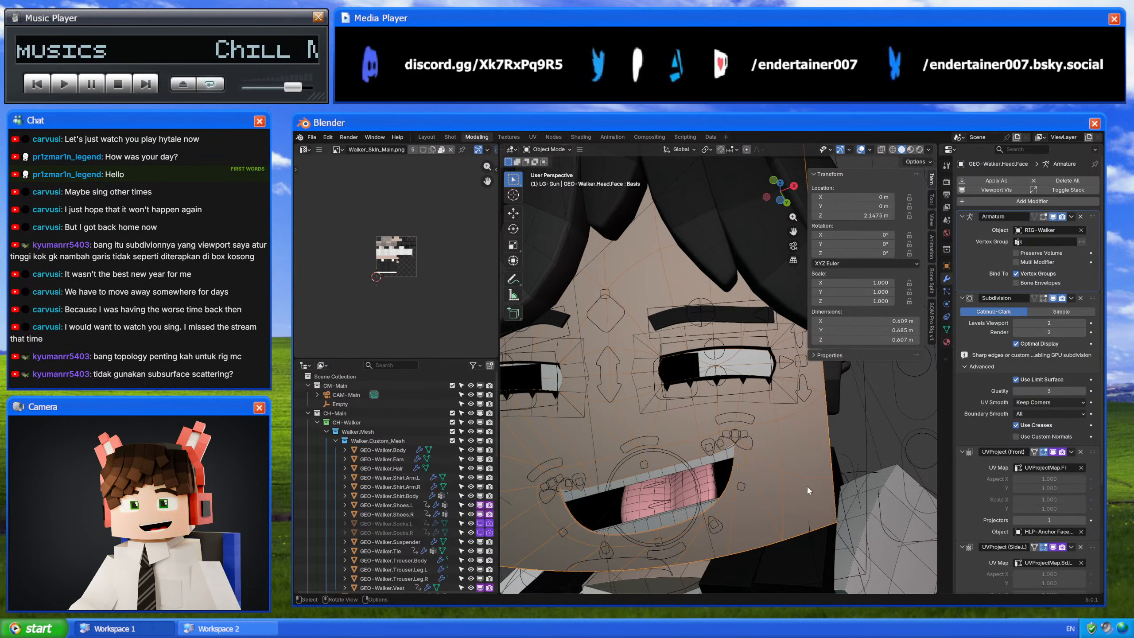
click(1017, 344)
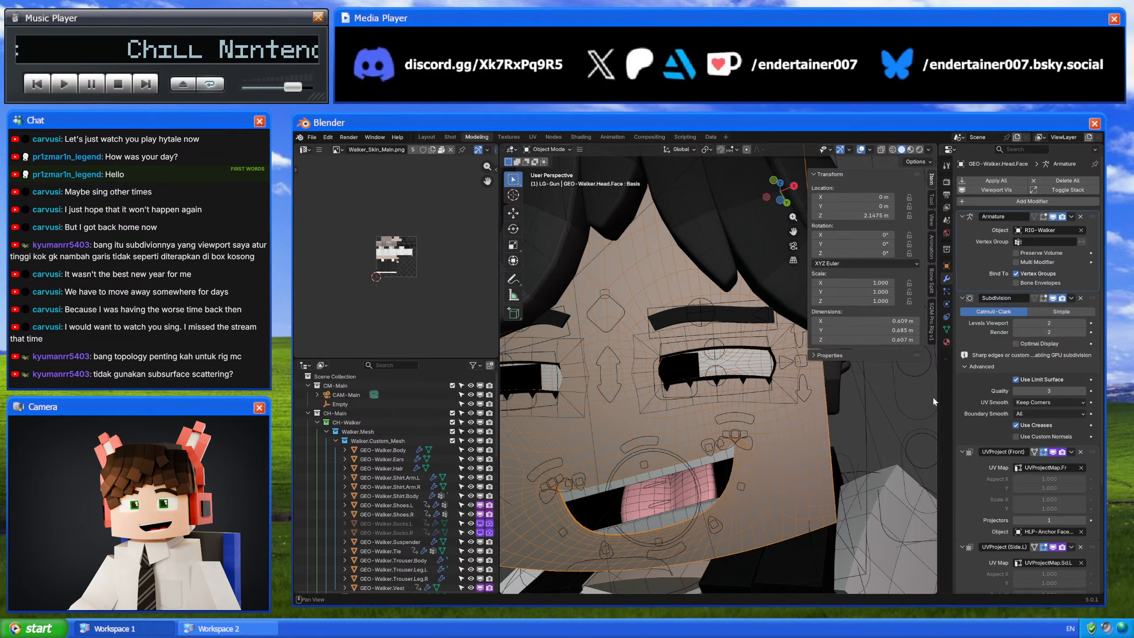
click(1015, 343)
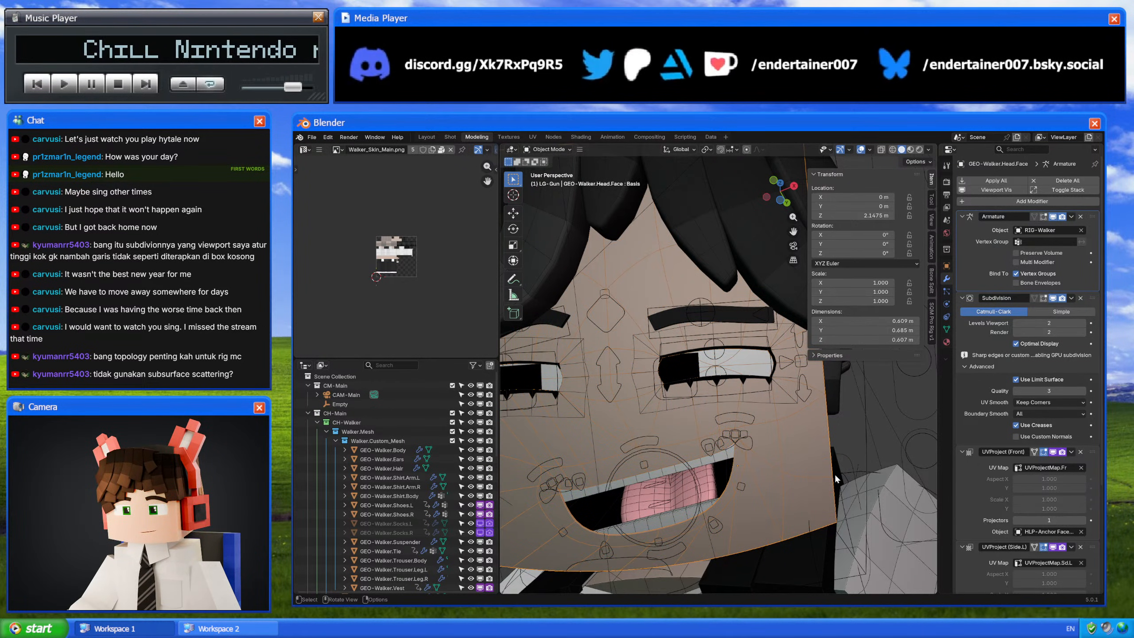
scroll(834, 474, down, 5)
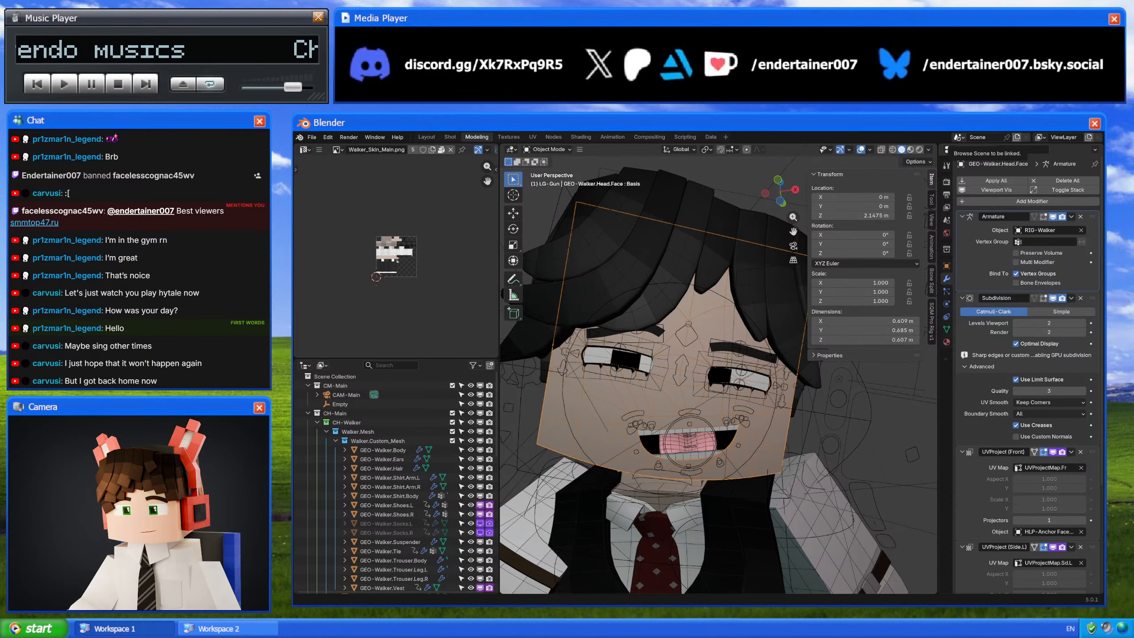
Step: Review the posed character in the Layout and Shot workspaces, comparing the full figure with the reference image
click(428, 135)
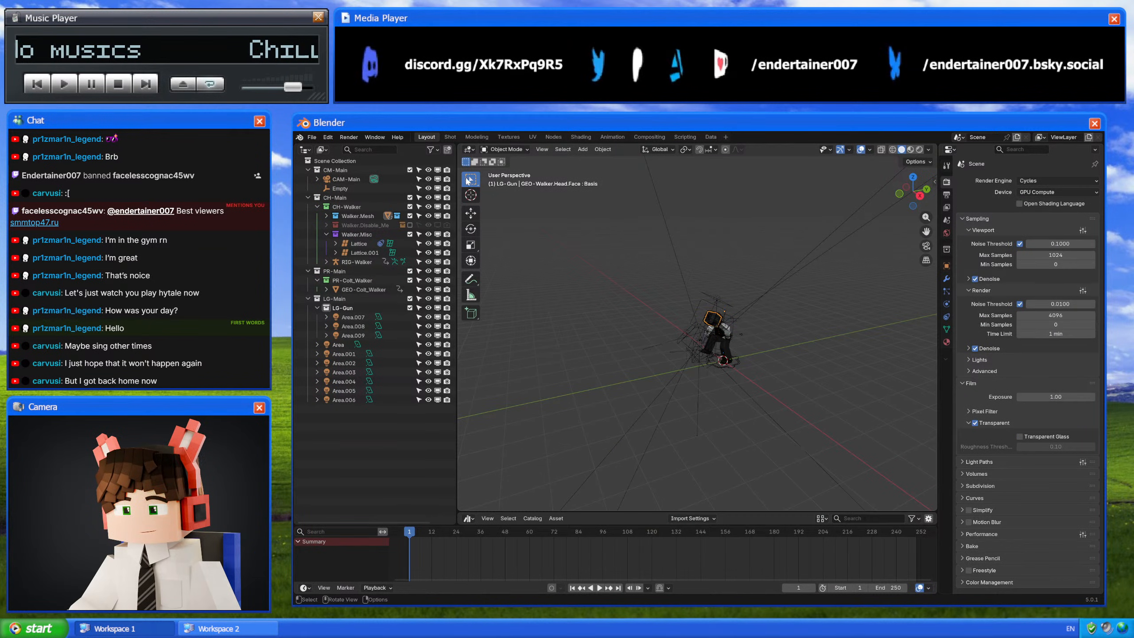
click(451, 138)
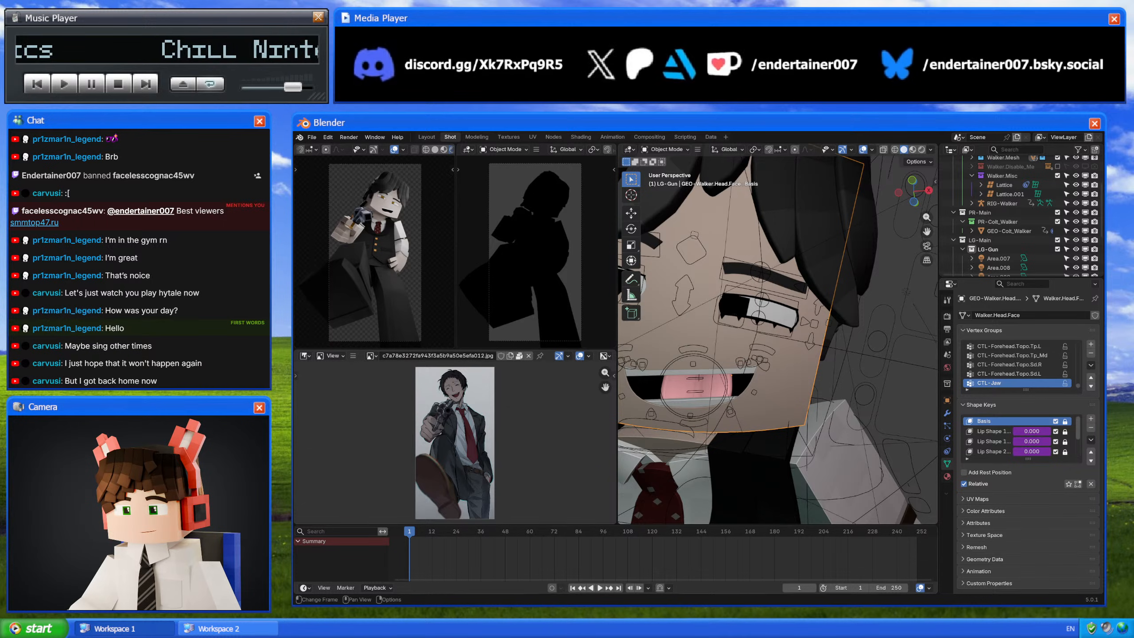
mouse_move(714, 322)
middle_down()
mouse_move(727, 309)
mouse_move(789, 396)
mouse_move(858, 205)
mouse_move(831, 293)
mouse_move(878, 362)
middle_up()
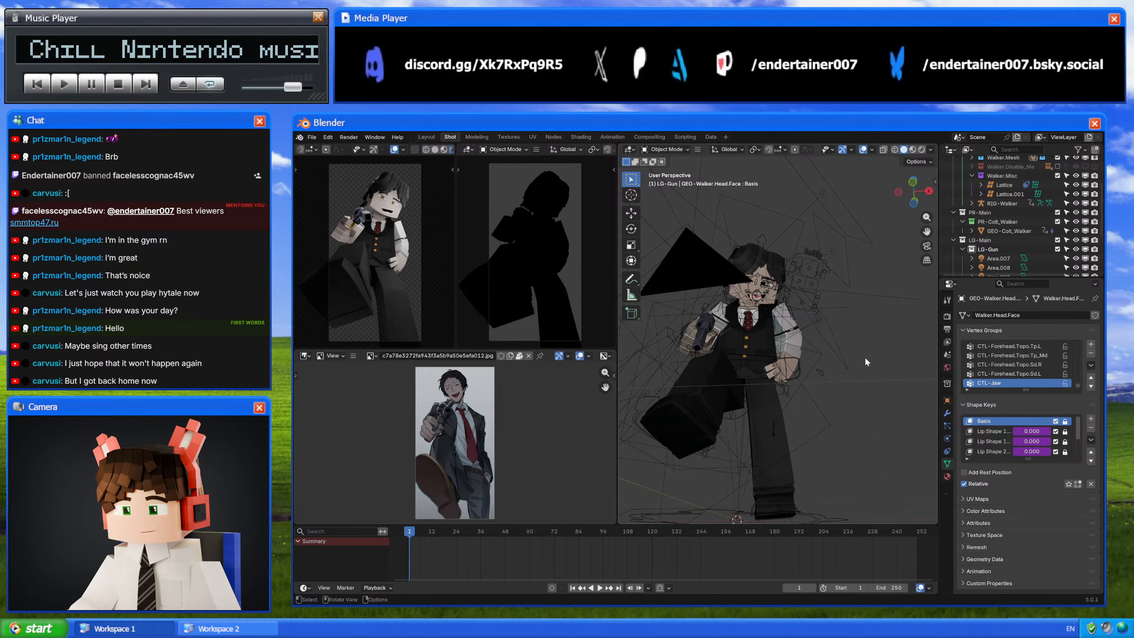
Step: Switch to the Compositing workspace and save an incremental version of the file
click(656, 136)
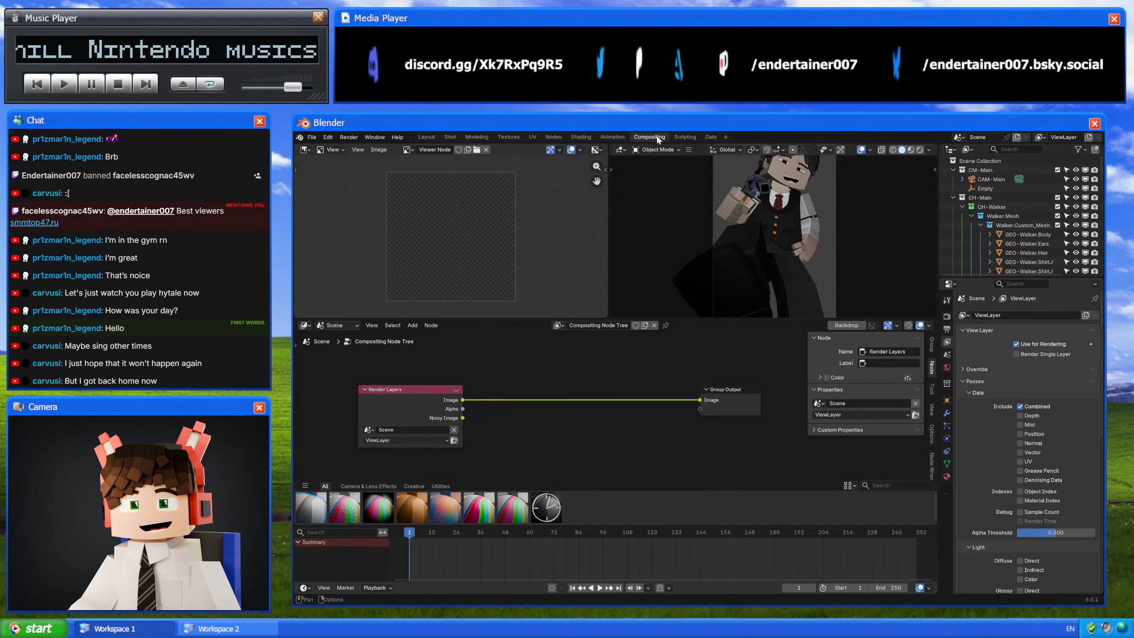
click(312, 137)
click(351, 220)
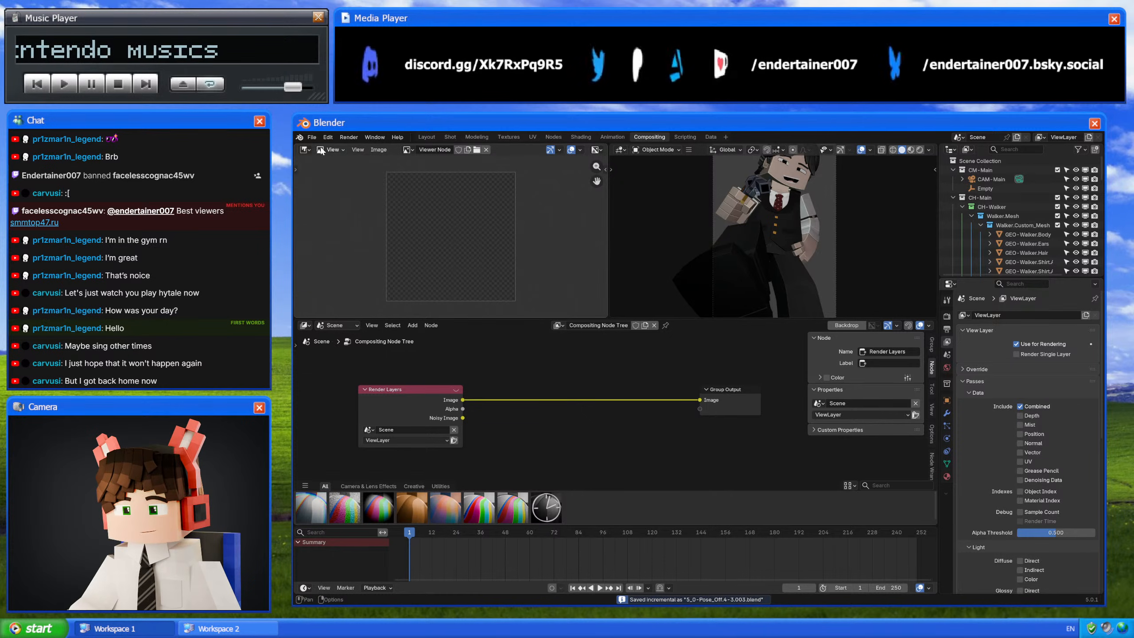
Step: Append from another Blender file and try to paste copied nodes into the compositor
click(311, 137)
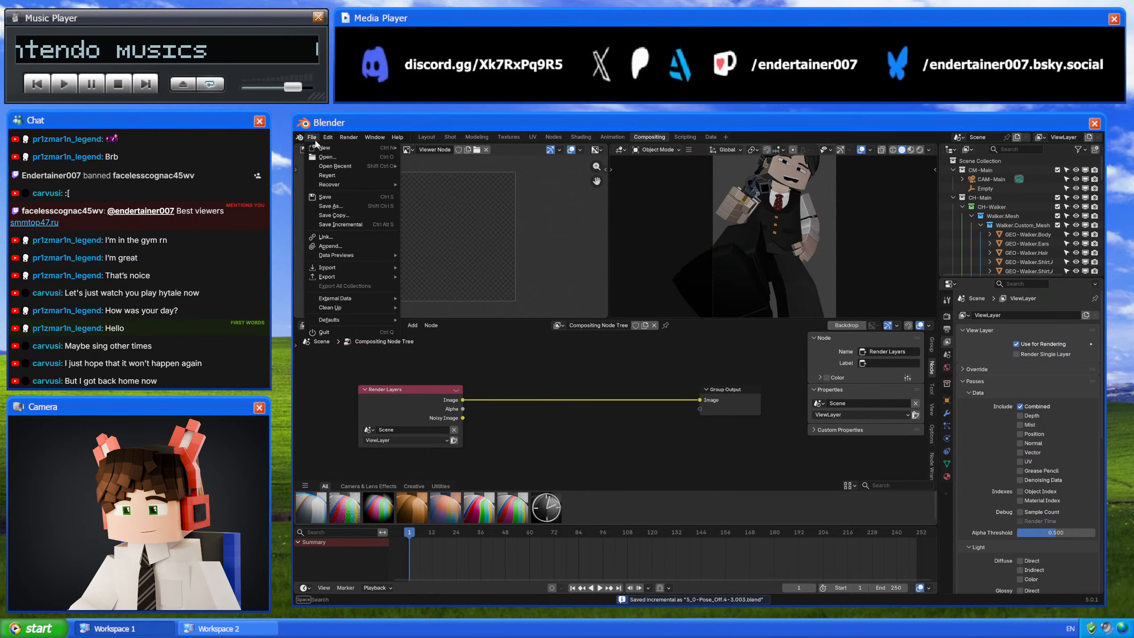
click(345, 248)
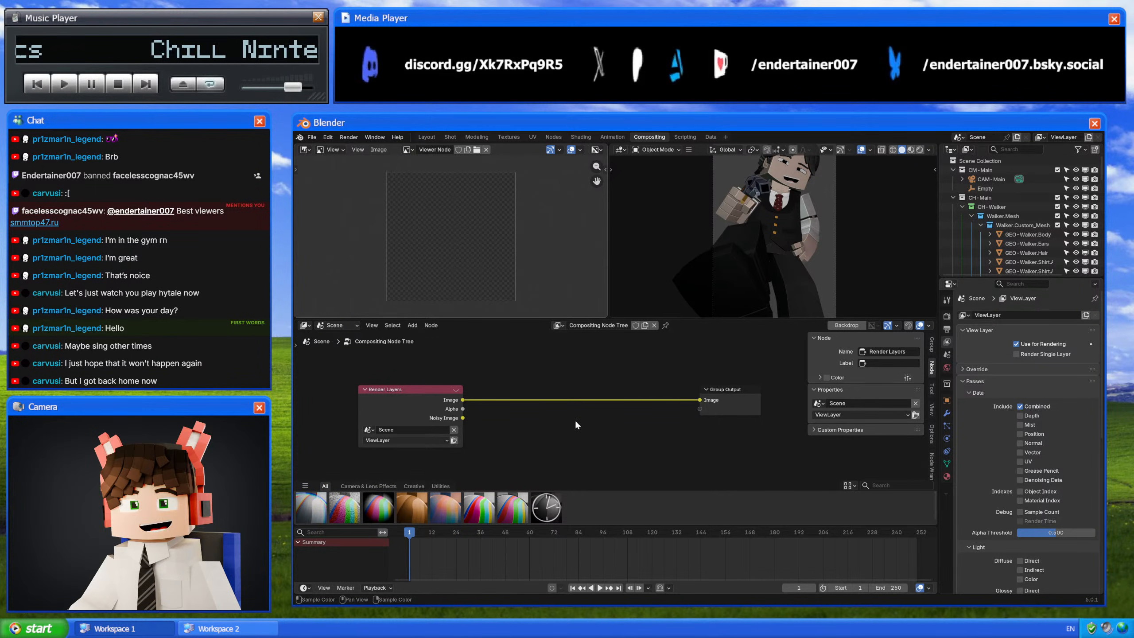
key(ctrl+v)
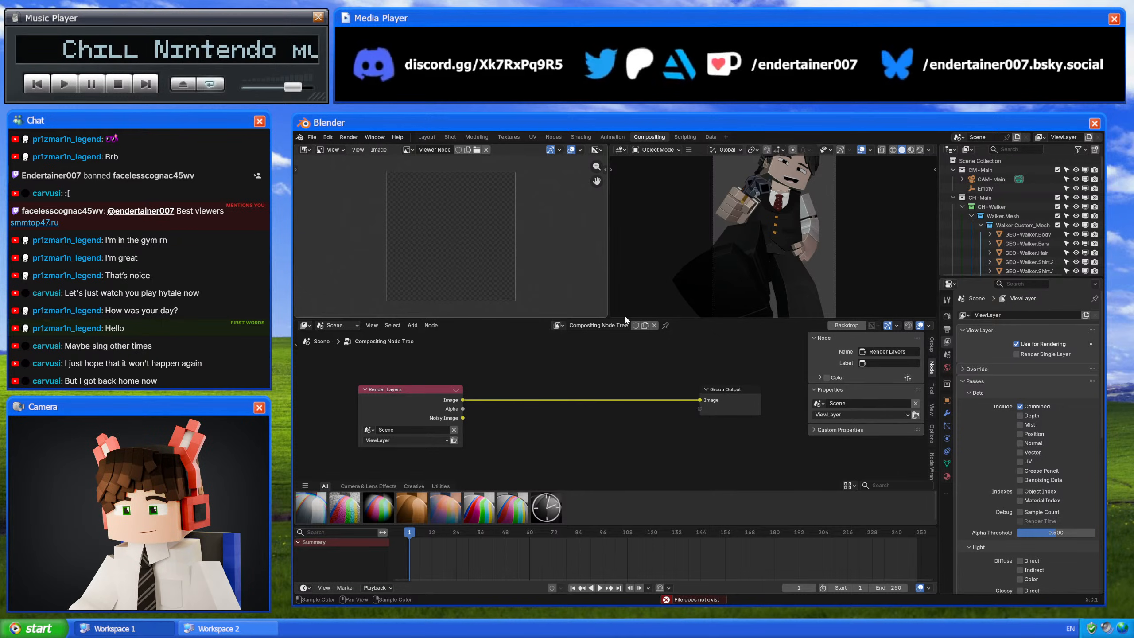
Step: Add an Exposure node on the link between Render Layers and Group Output
key(shift+a)
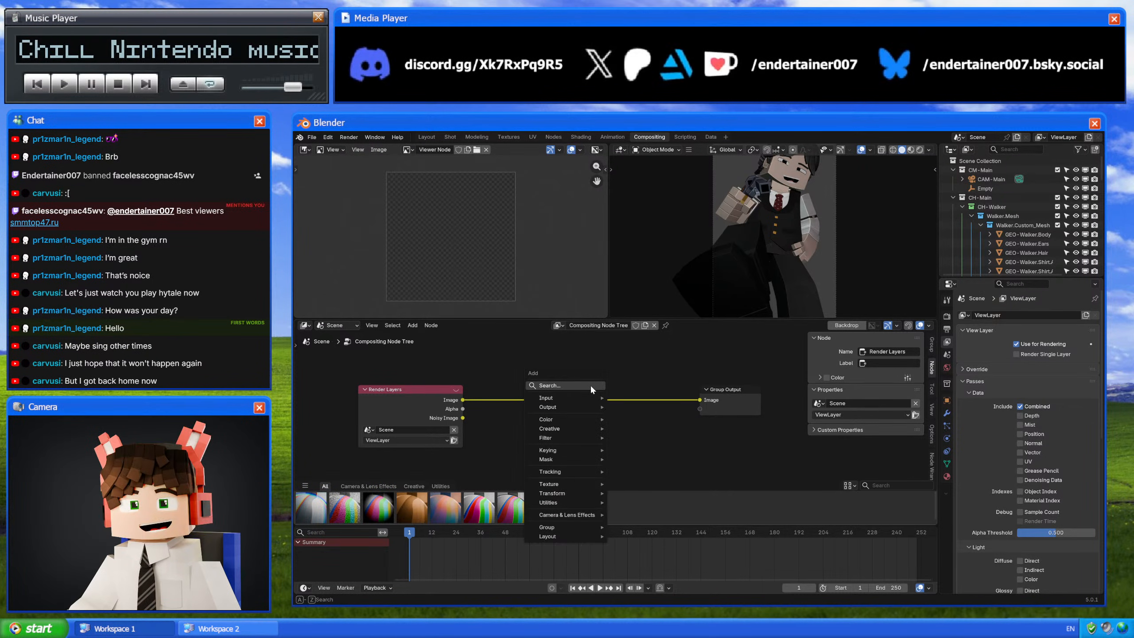
text(ex)
key(Return)
click(510, 396)
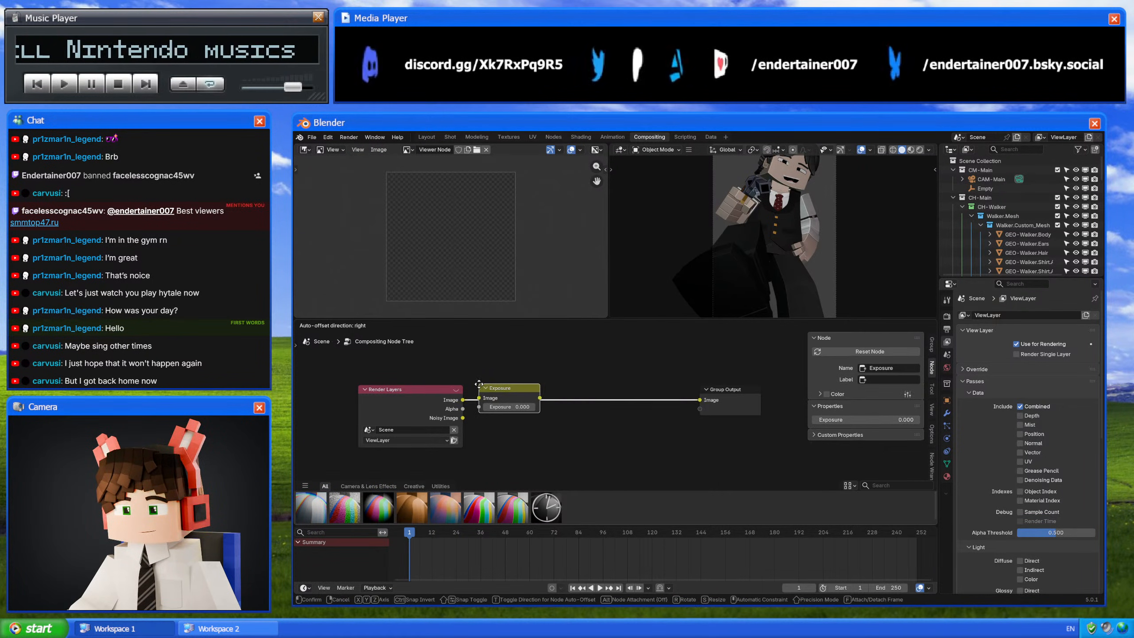
Step: Add the CNG-Contrast group node on the link after the Exposure node
key(shift+a)
mouse_move(593, 505)
click(701, 536)
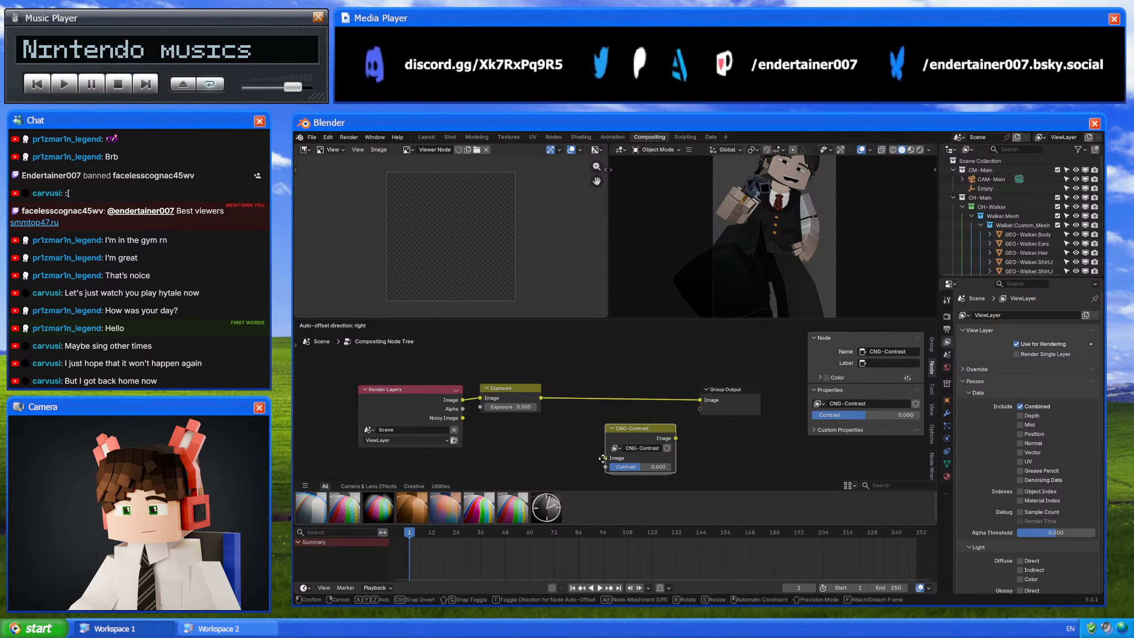
click(598, 408)
Step: Add a Hue/Saturation/Value node on the link between CNG-Contrast and Group Output
key(shift+a)
mouse_move(667, 363)
text(hue)
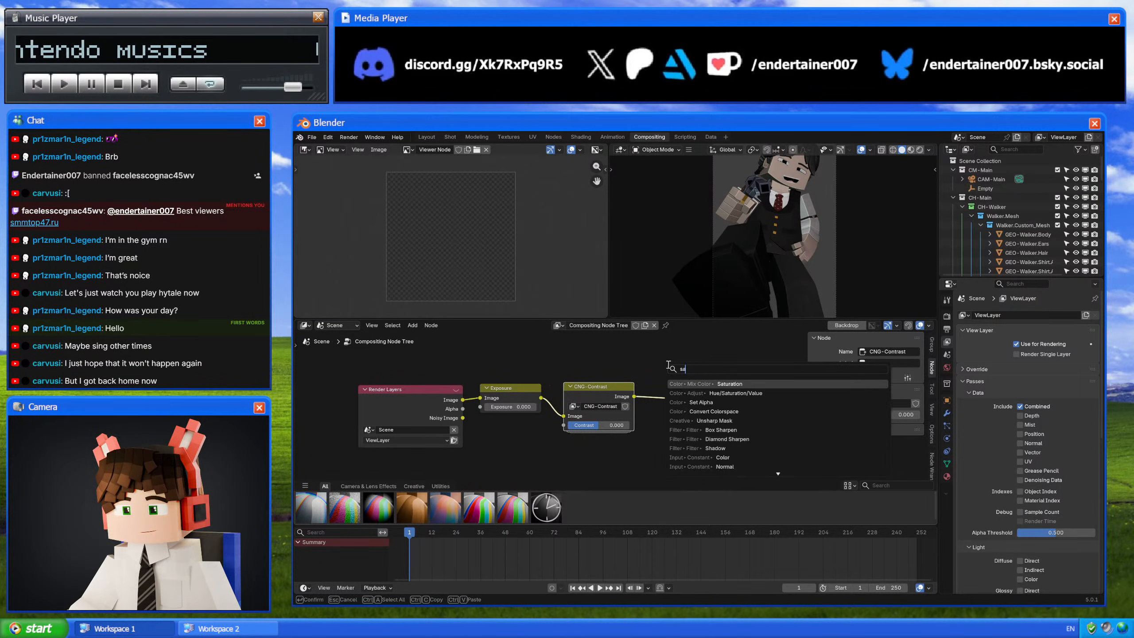
key(Return)
click(678, 411)
Step: Add a Tune Image node and a Color Correction node in sequence between Hue/Saturation/Value and Group Output
key(shift+a)
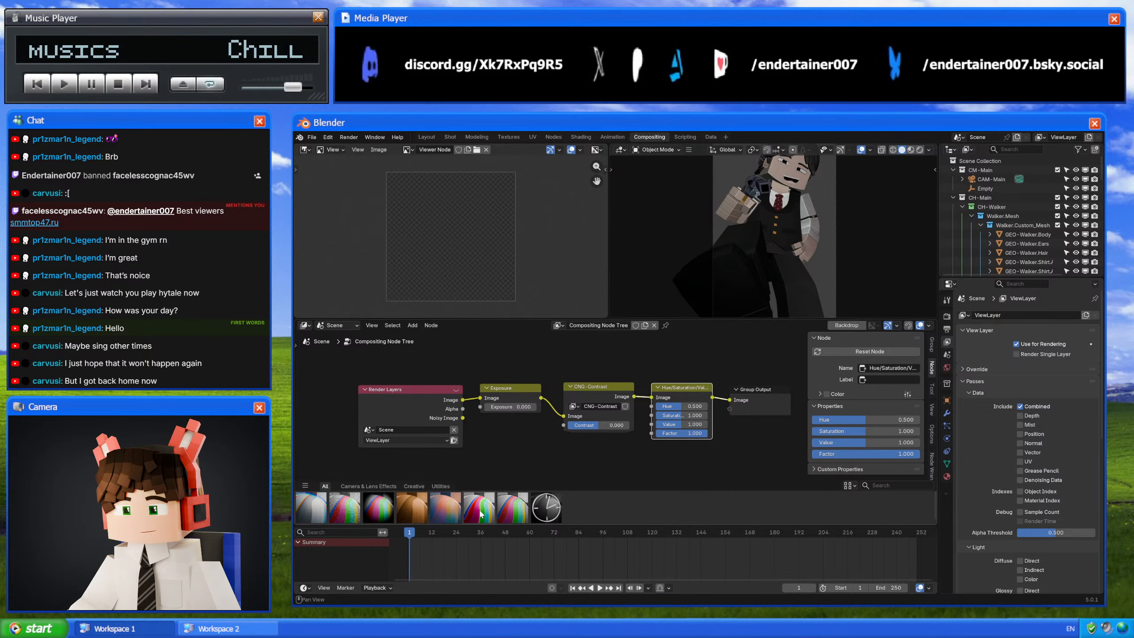
drag(480, 514, 691, 377)
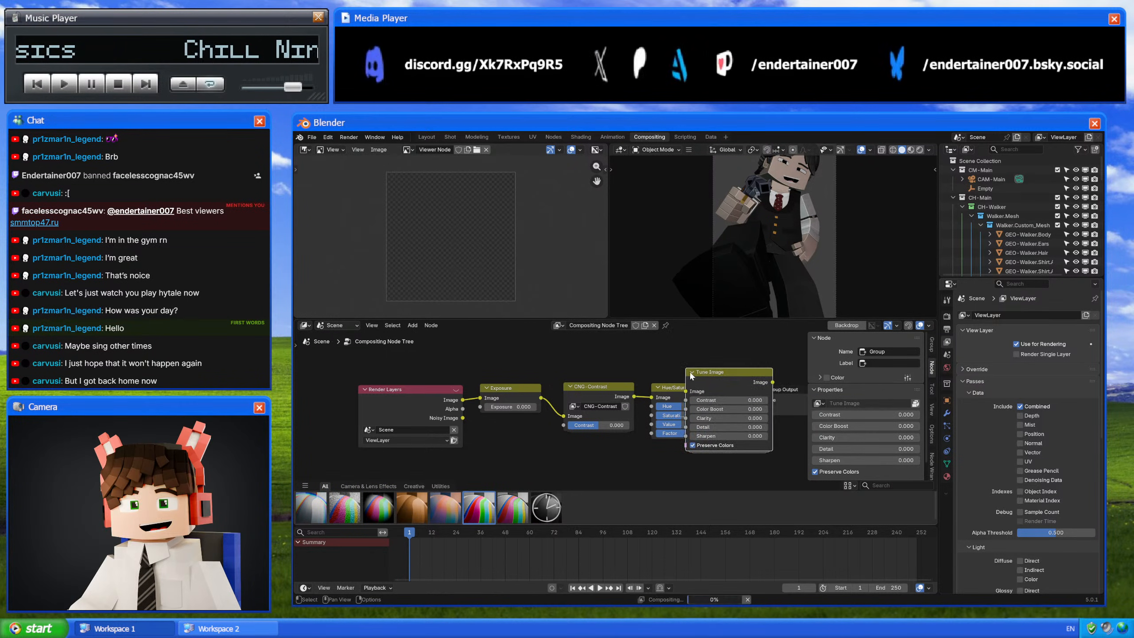
key(shift+a)
text(col)
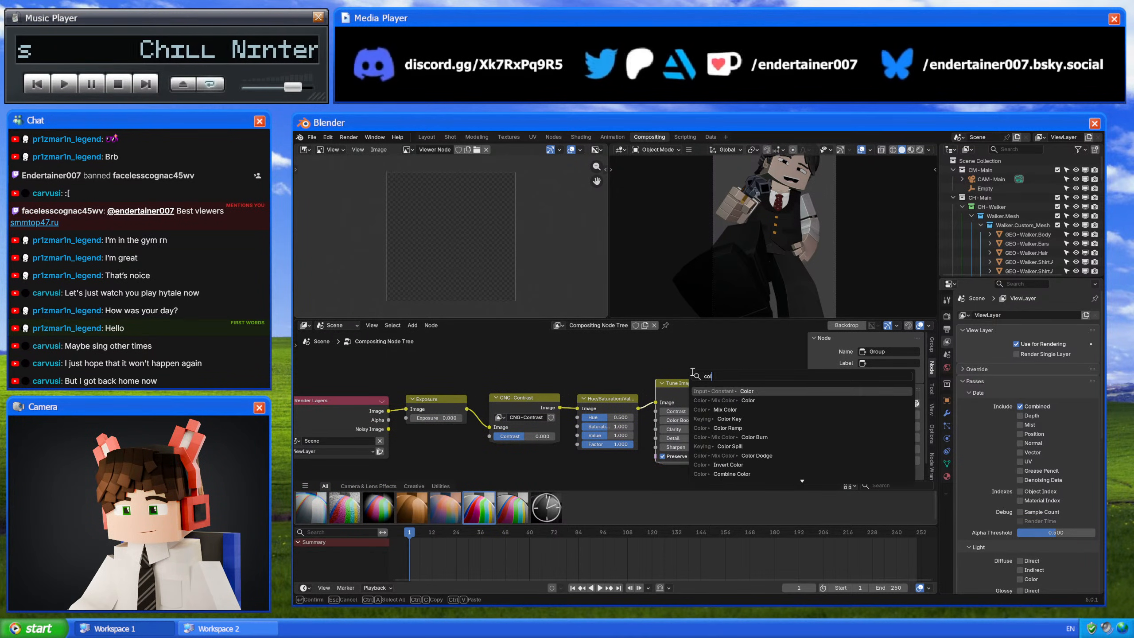
text(or c)
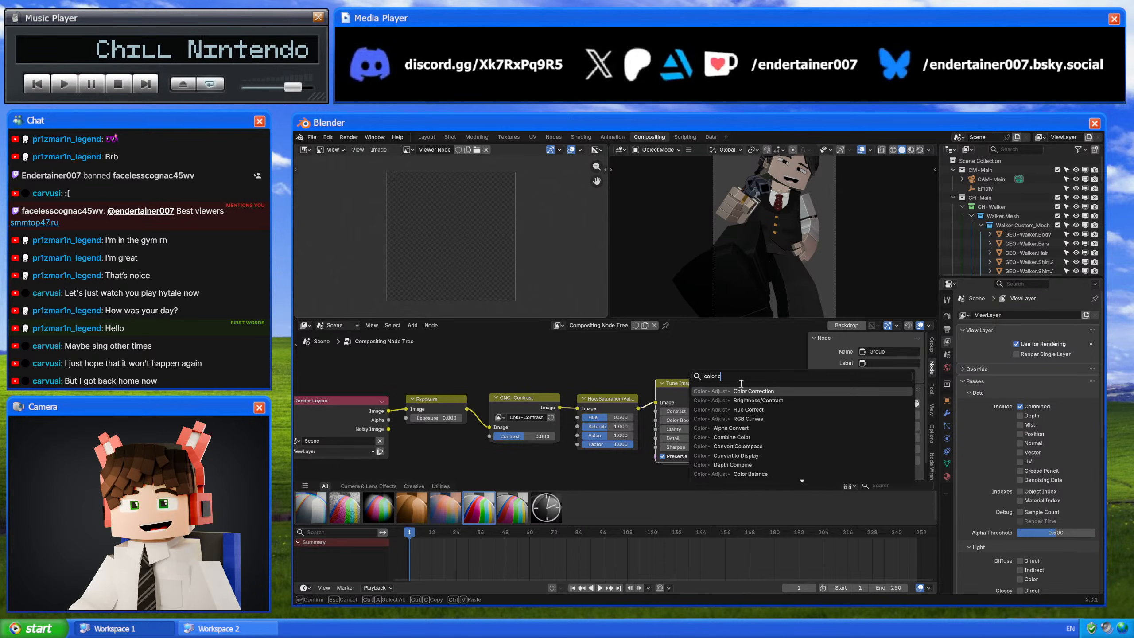
click(739, 391)
click(716, 380)
middle_drag(717, 380, 680, 389)
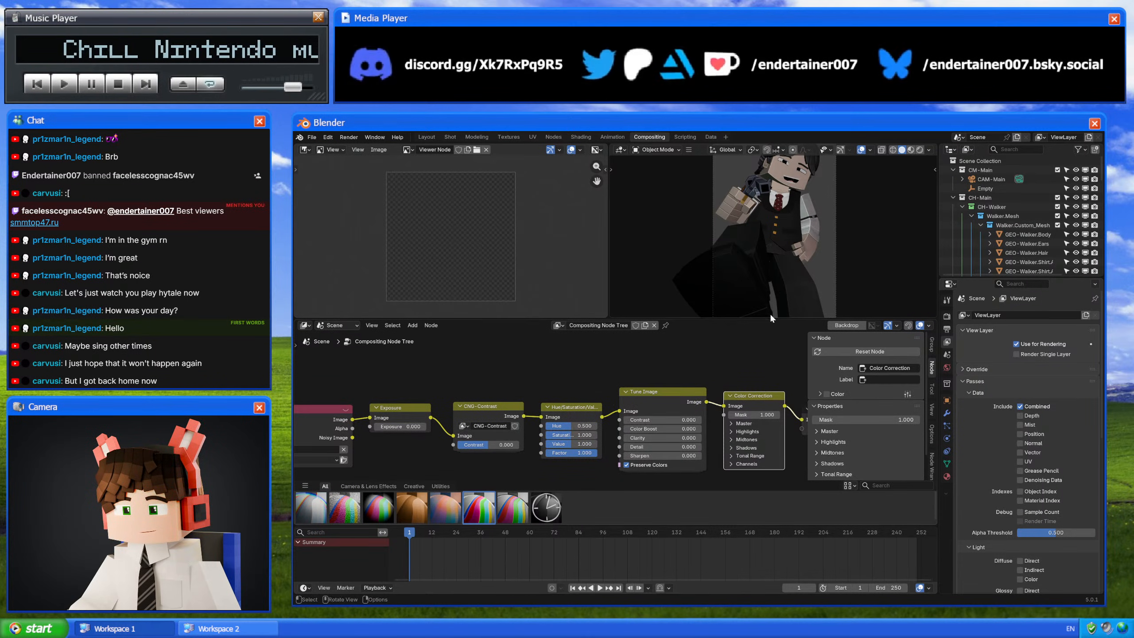
Step: Switch the 3D viewport to rendered shading and set the compositor's Exposure node to 0.5
click(918, 150)
scroll(827, 214, down, 5)
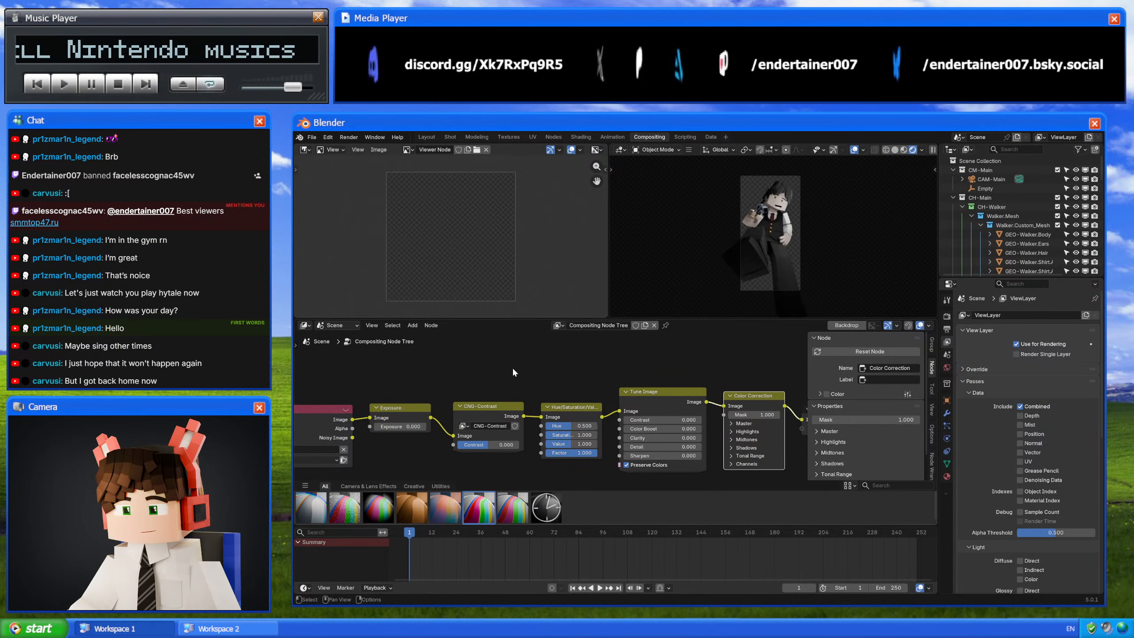
mouse_move(400, 426)
mouse_down()
mouse_move(447, 426)
mouse_move(412, 428)
mouse_up()
click(411, 427)
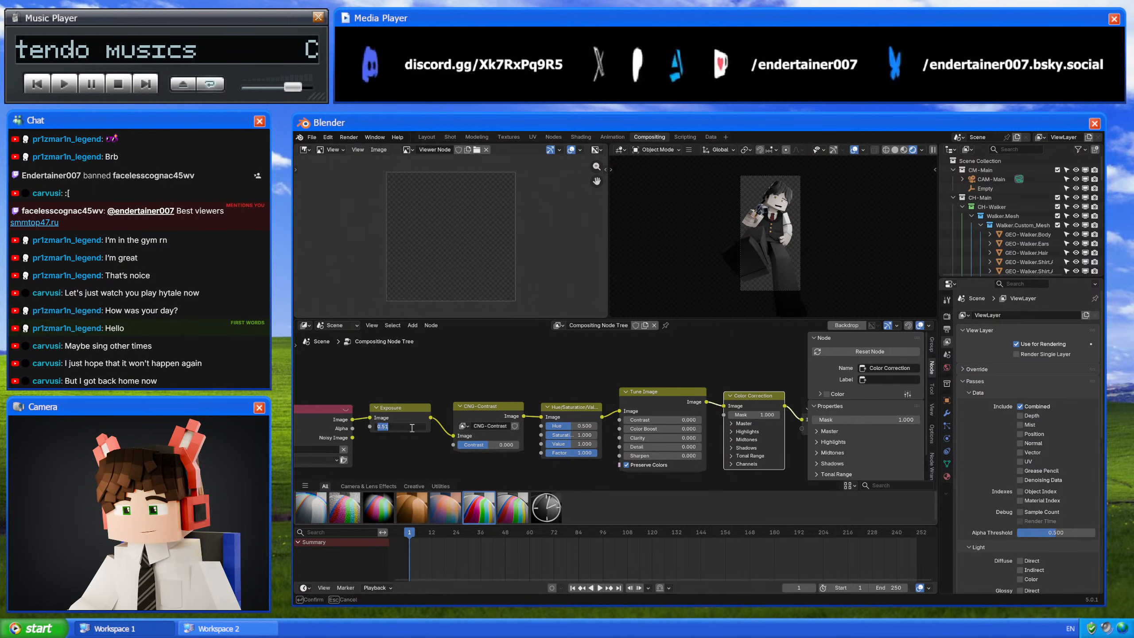
key(Return)
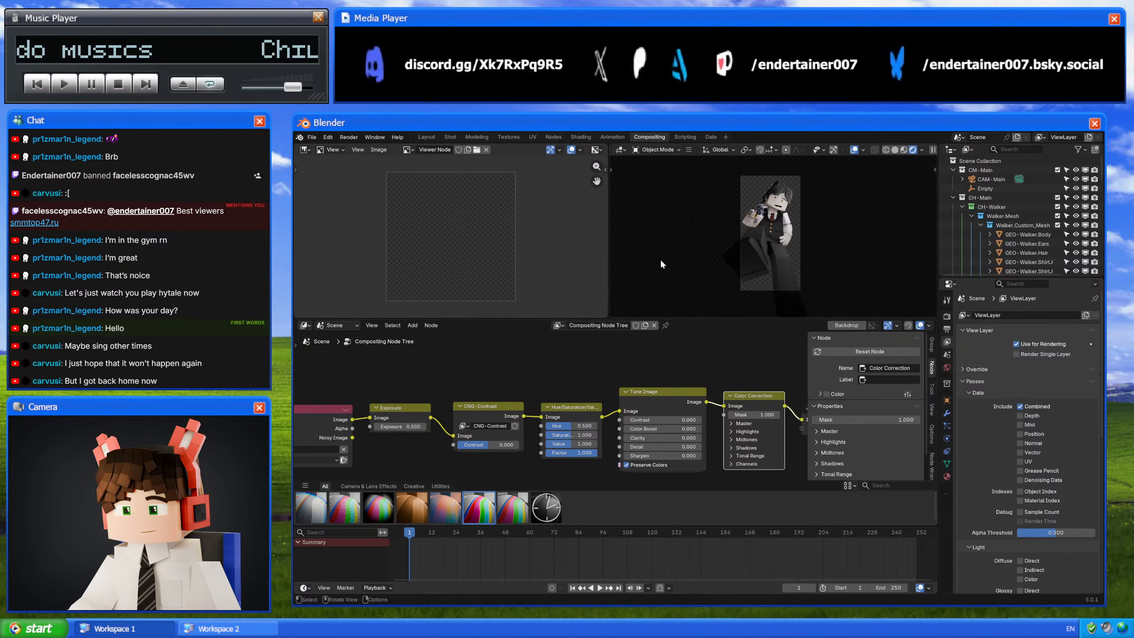
Step: Set the CNG-Contrast node's contrast to 0.3
scroll(733, 231, up, 4)
scroll(733, 231, down, 2)
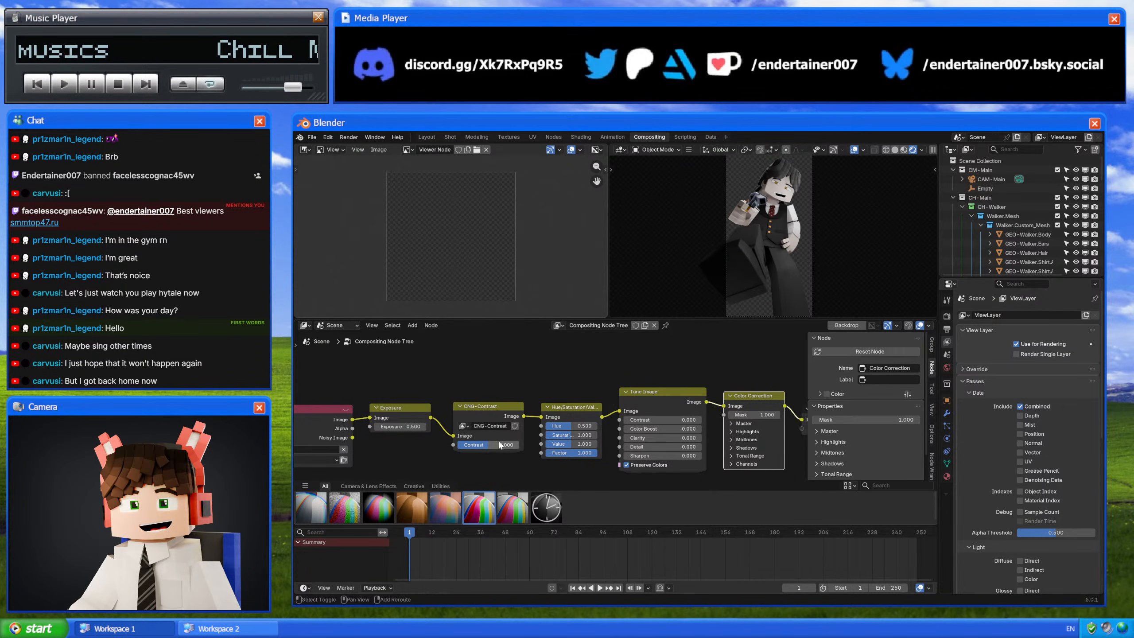
drag(500, 444, 477, 445)
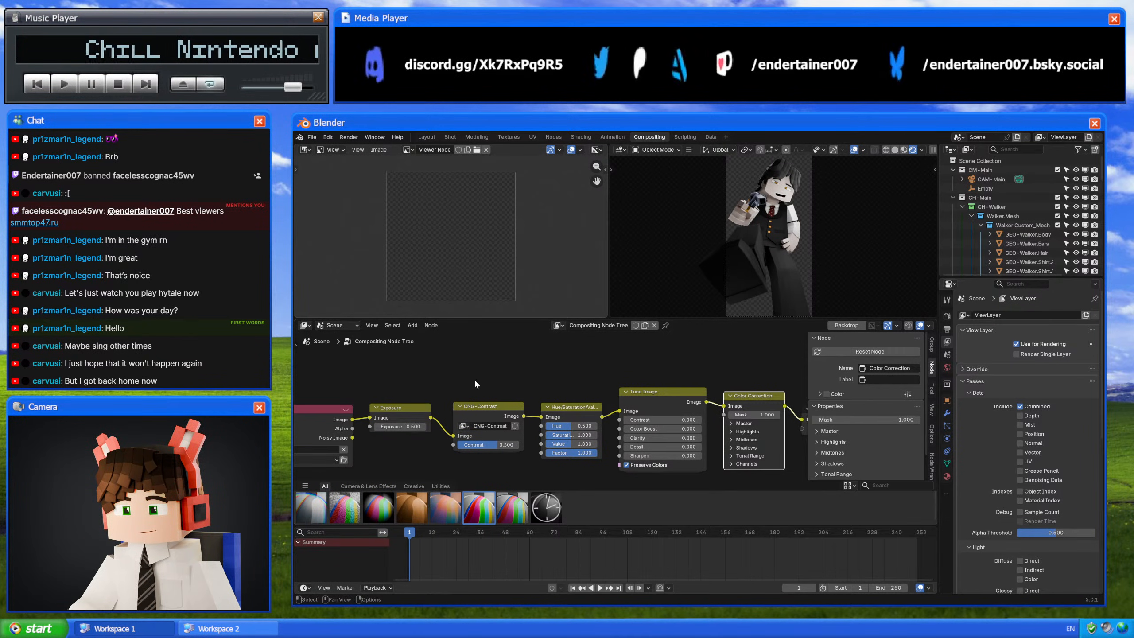
Step: Mute and unmute the Exposure and CNG-Contrast nodes together to compare the render with and without them
drag(379, 363, 516, 458)
key(m)
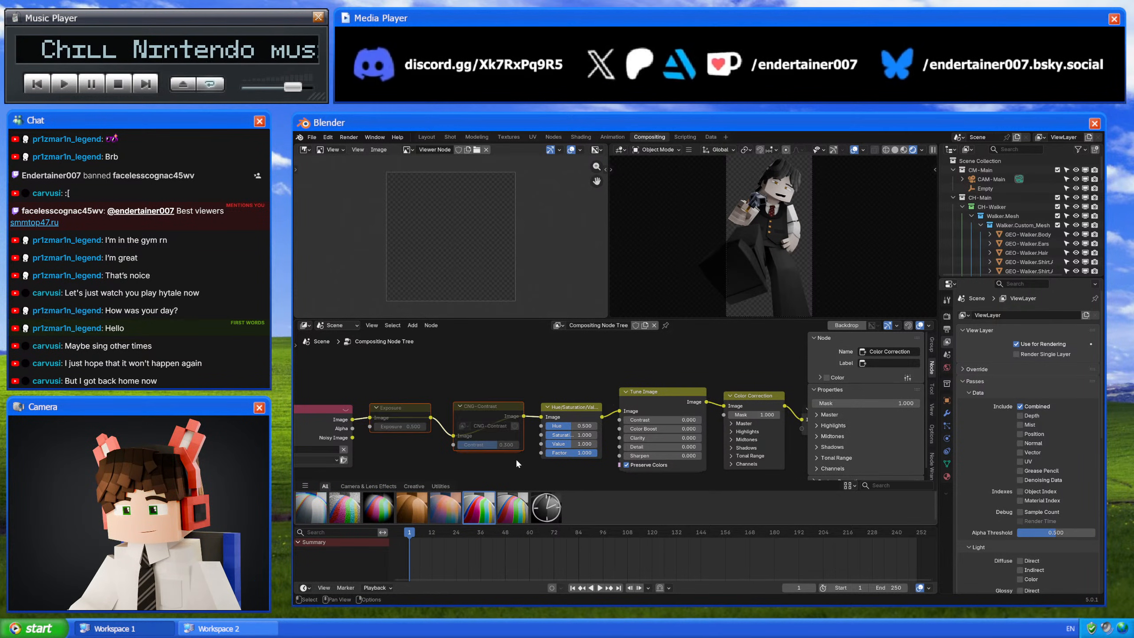
key(m)
key(m)
key(m)
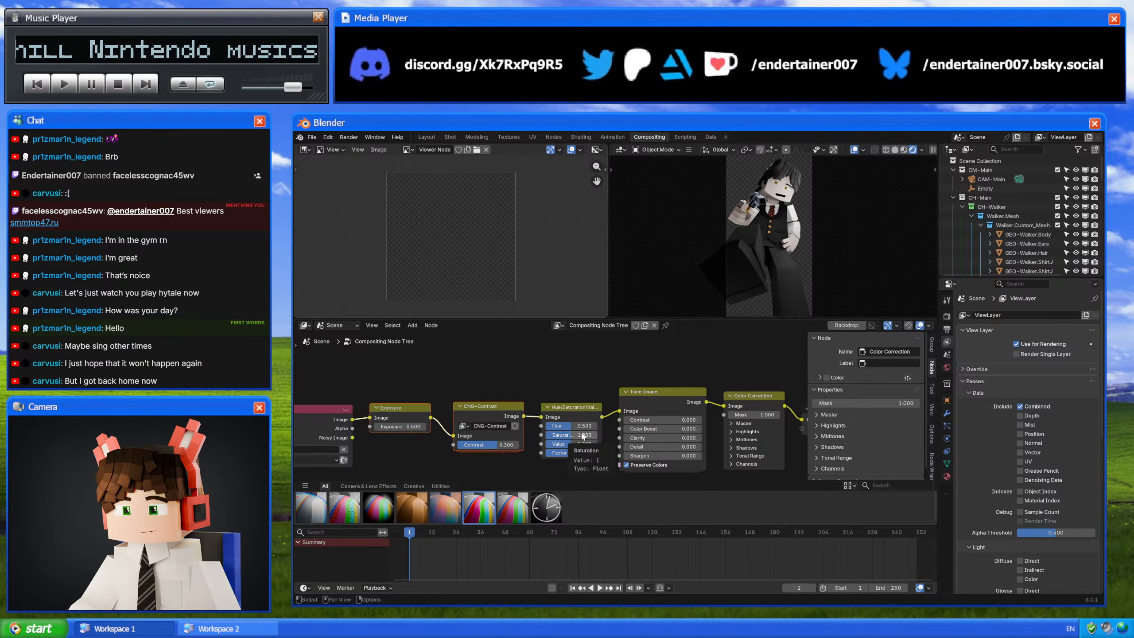
Step: Set the saturation of the compositor's Hue/Saturation/Value node to 1.2
scroll(866, 271, up, 6)
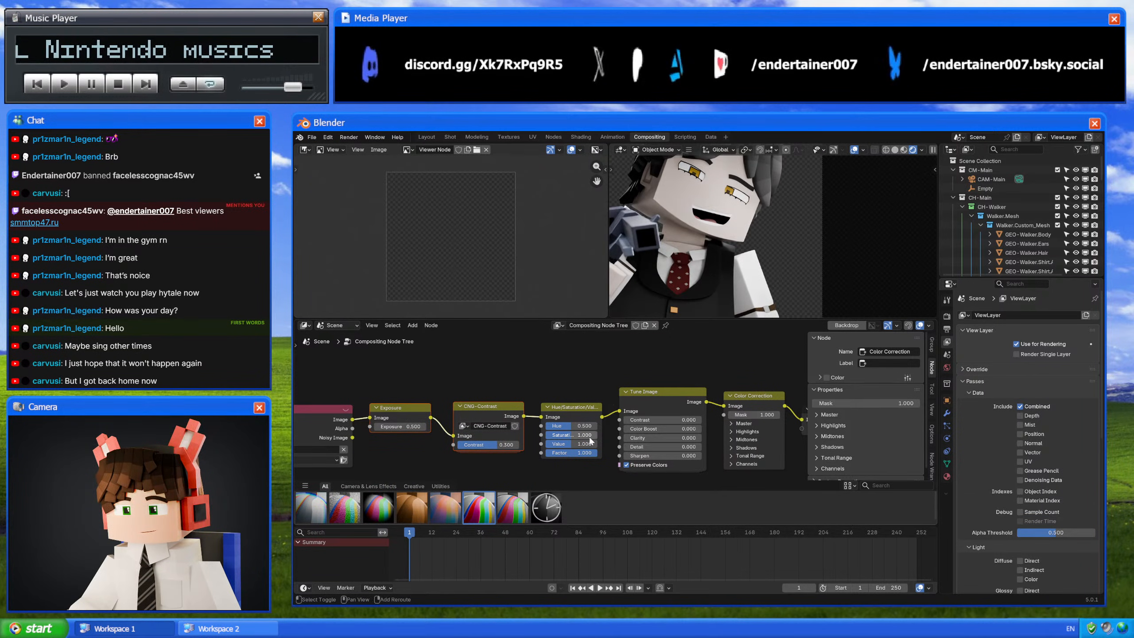
drag(590, 437, 596, 437)
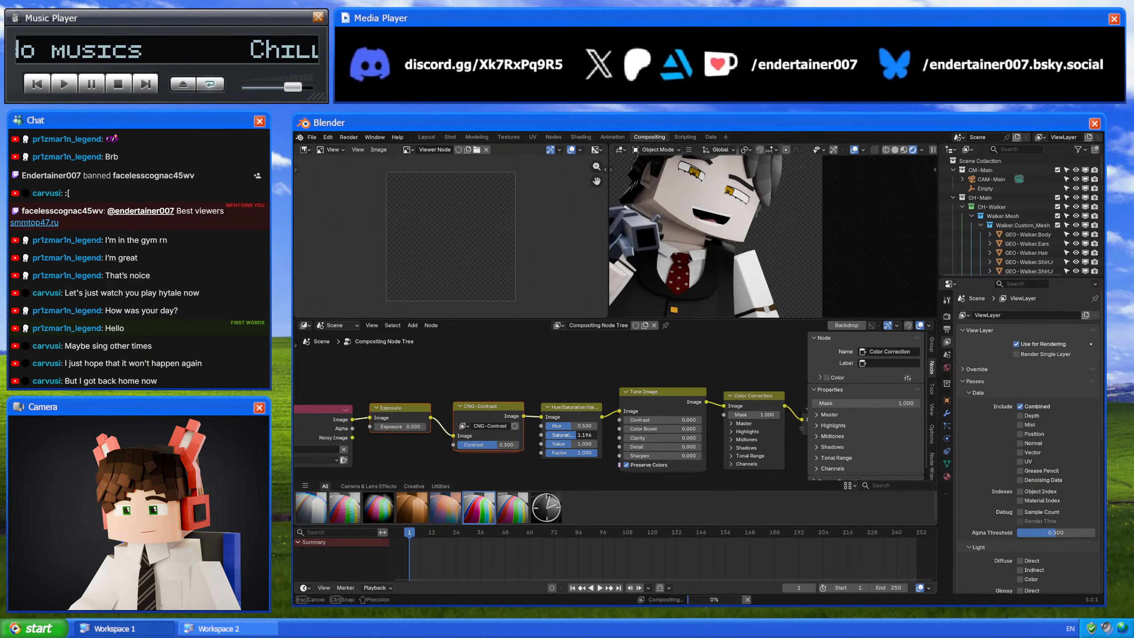
click(573, 435)
text(1.)
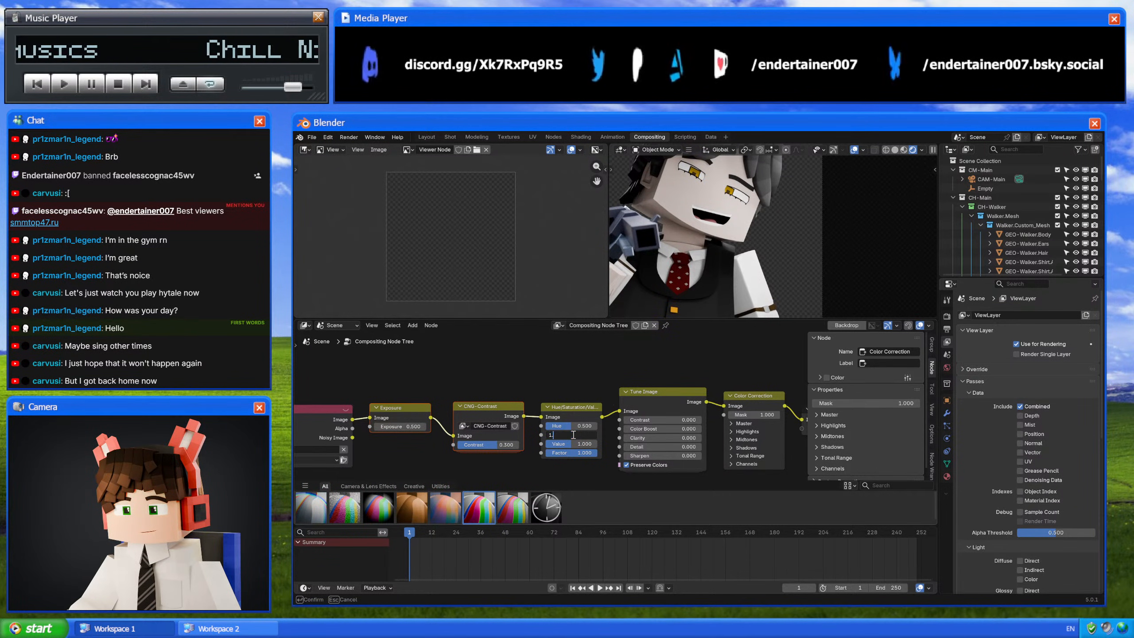
text(2)
key(Return)
scroll(675, 273, down, 4)
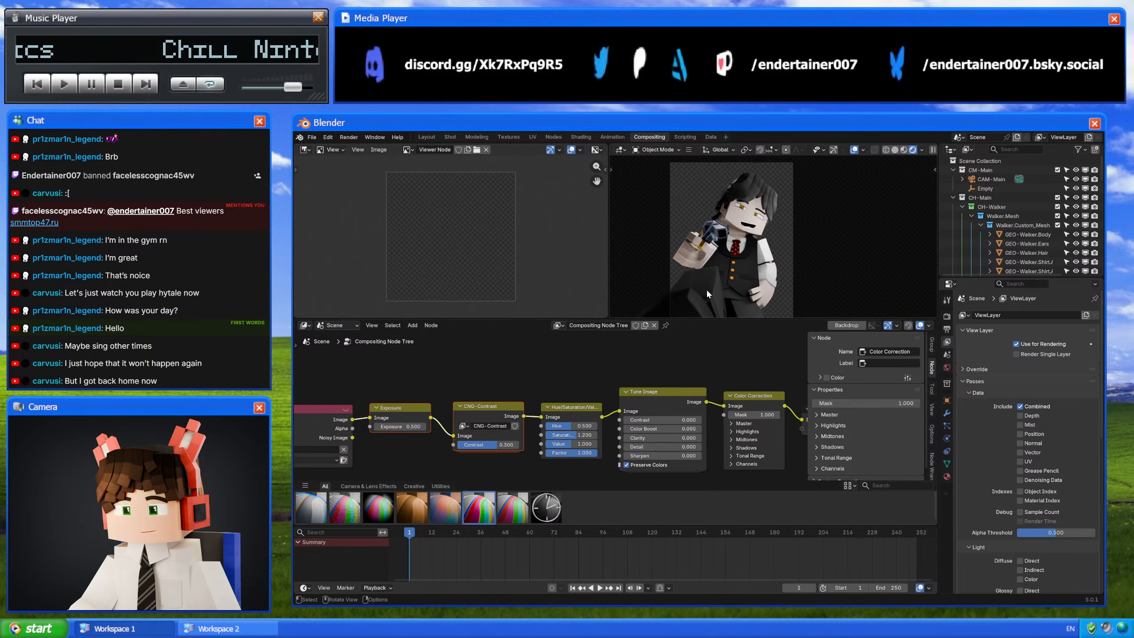
Step: In the Shading workspace, select the character's right hand and set the Walker.Main.Skin Hue/Saturation/Value node's saturation to 0.65
click(580, 137)
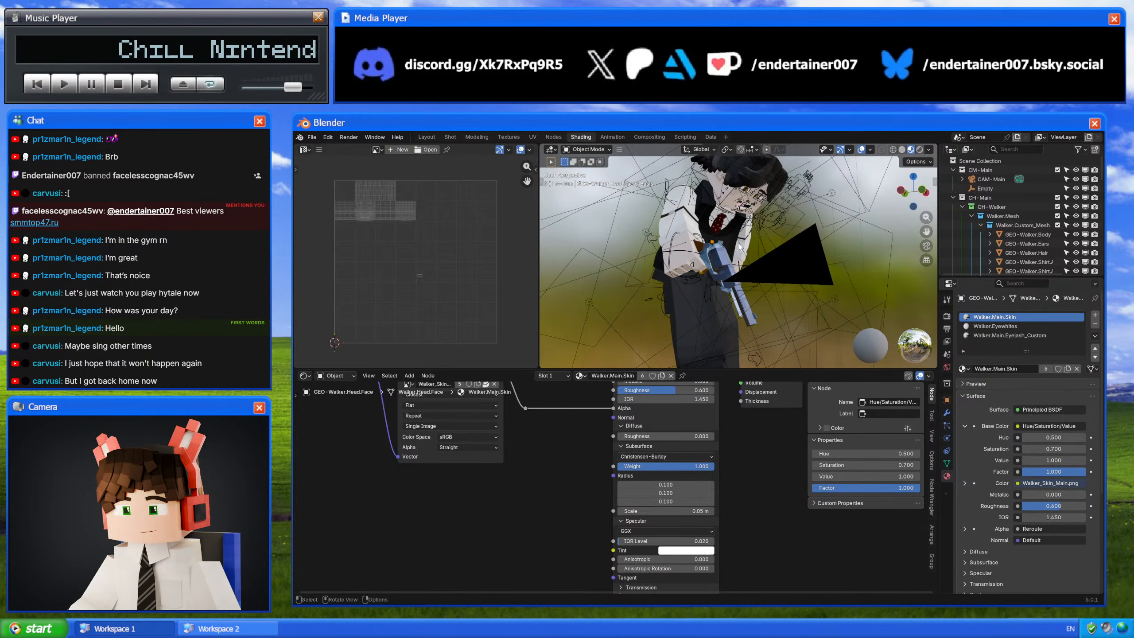
click(722, 264)
key(Home)
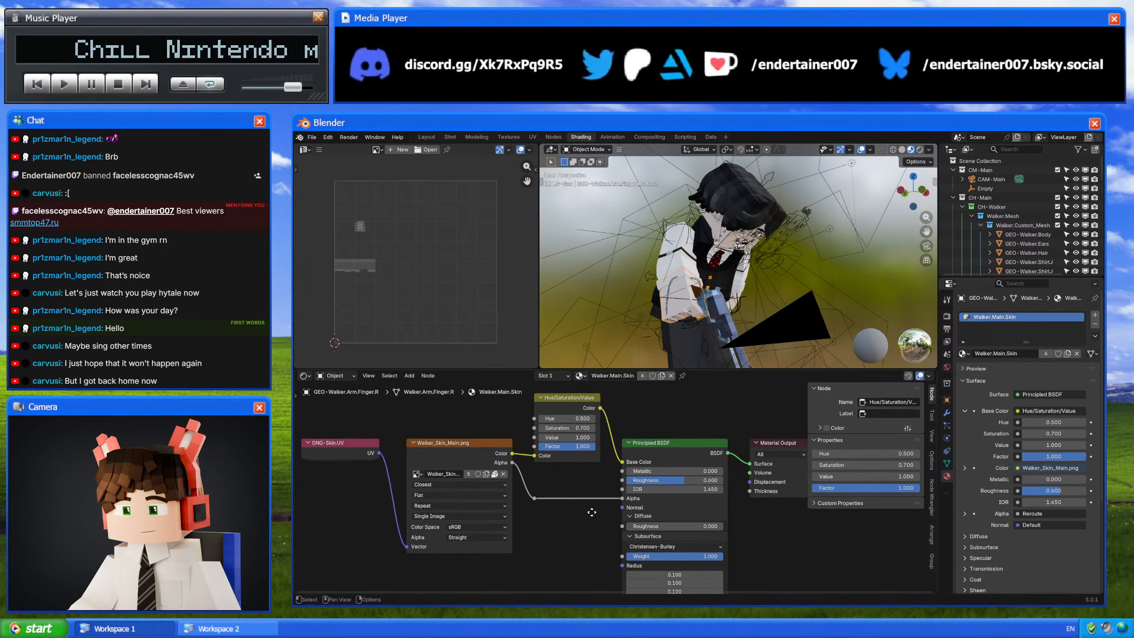
click(571, 428)
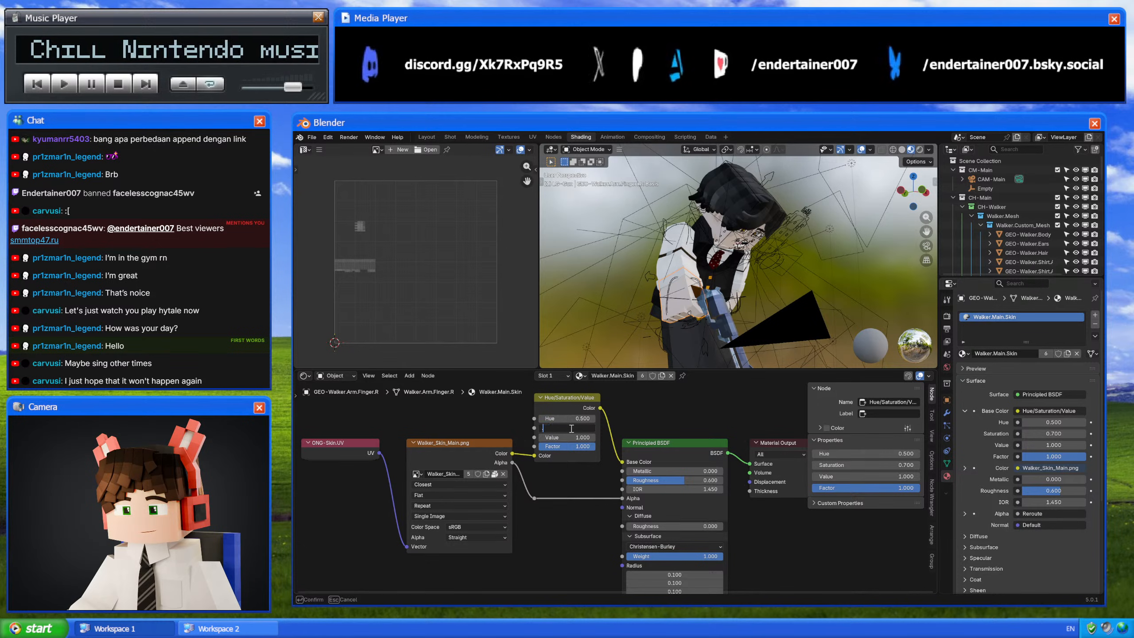
text(0.65)
key(Return)
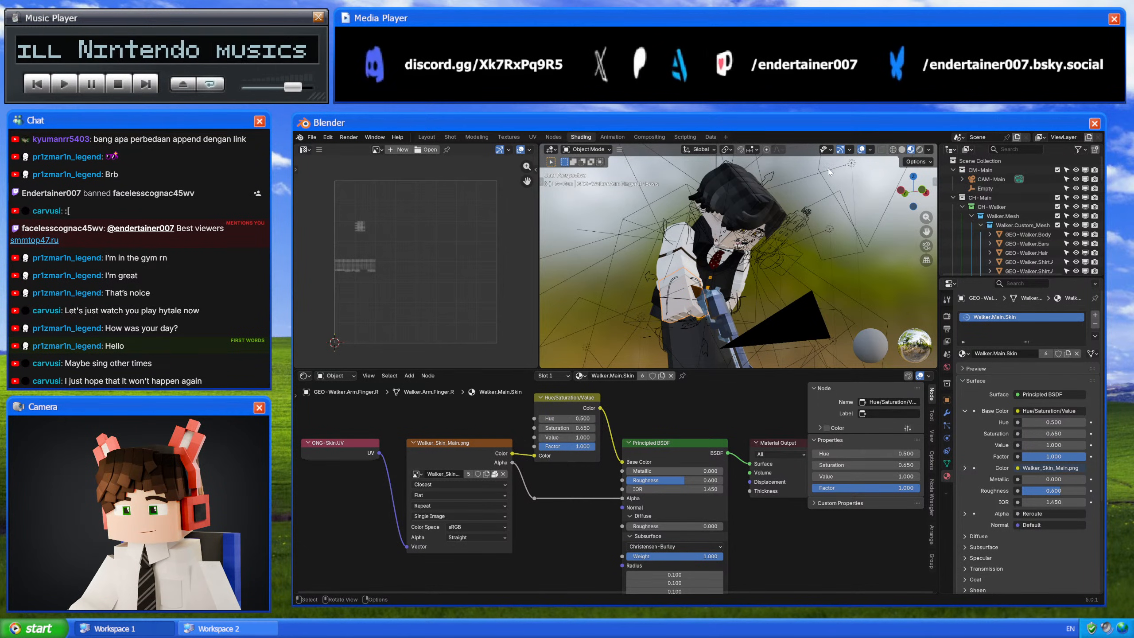
Step: Show the rendered scene through the camera and lower the skin material's saturation to 0.6
key(shift+z)
key(KP_0)
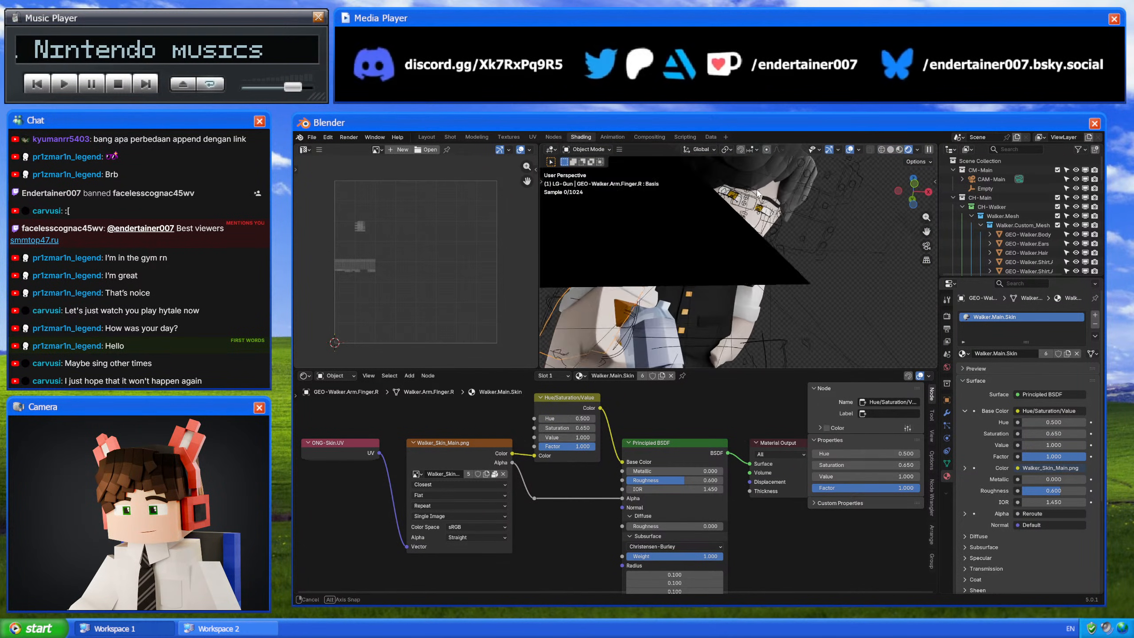
scroll(754, 239, up, 5)
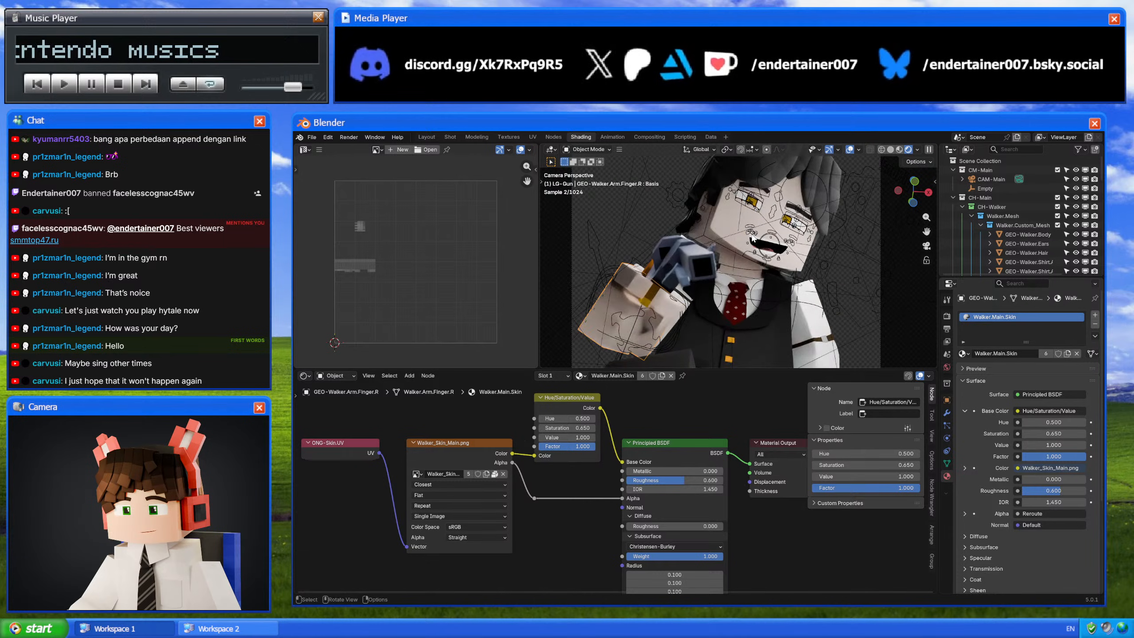
click(562, 428)
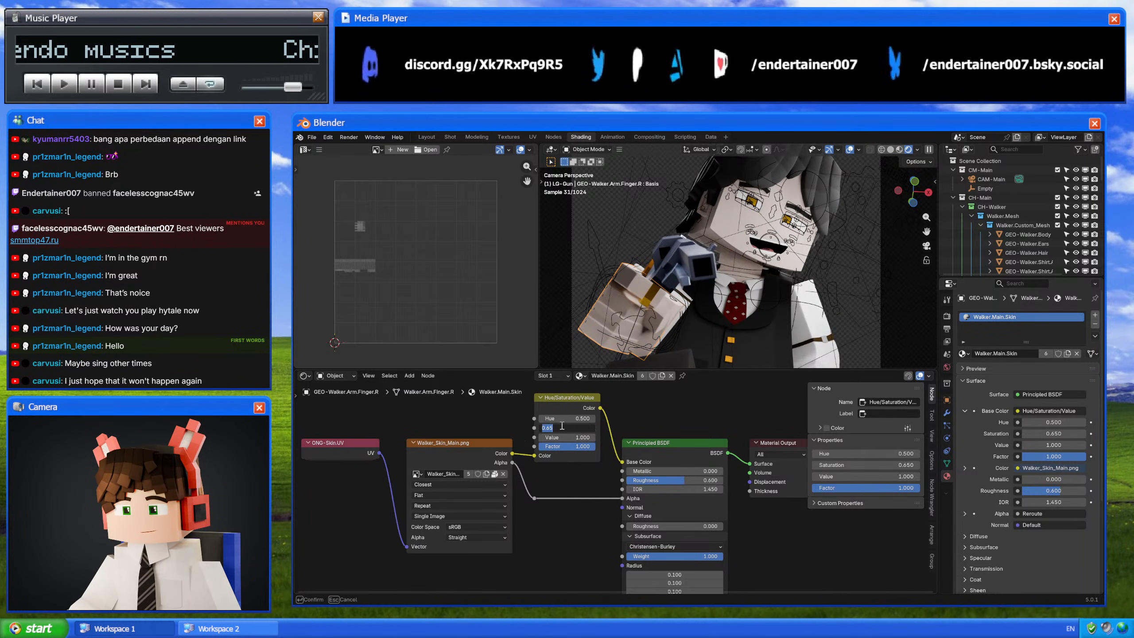
text(.6)
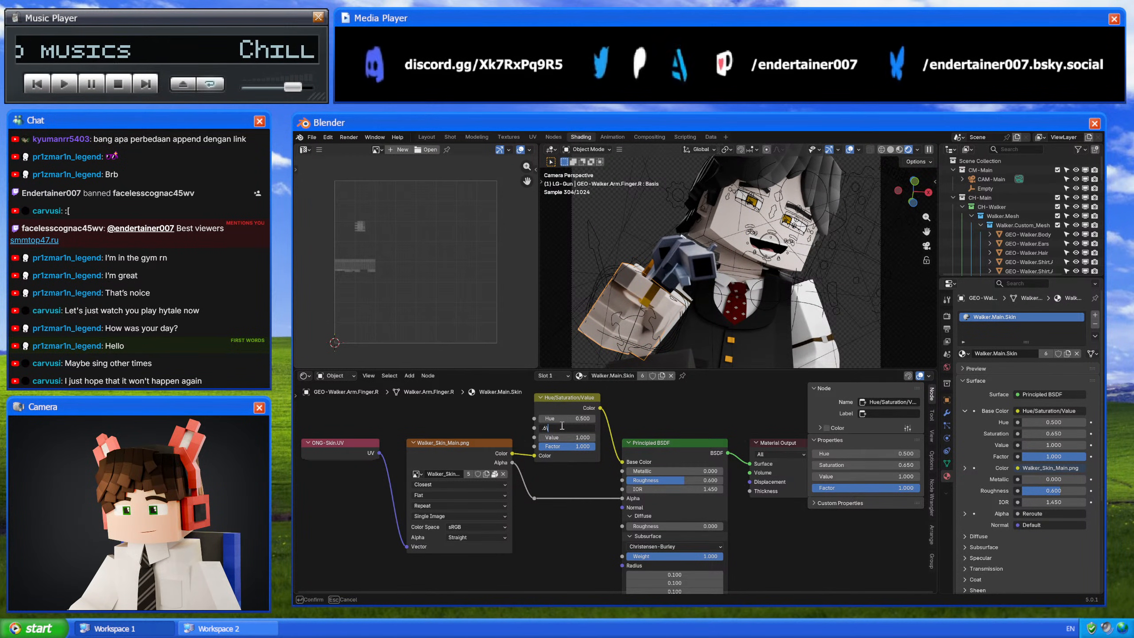
key(Return)
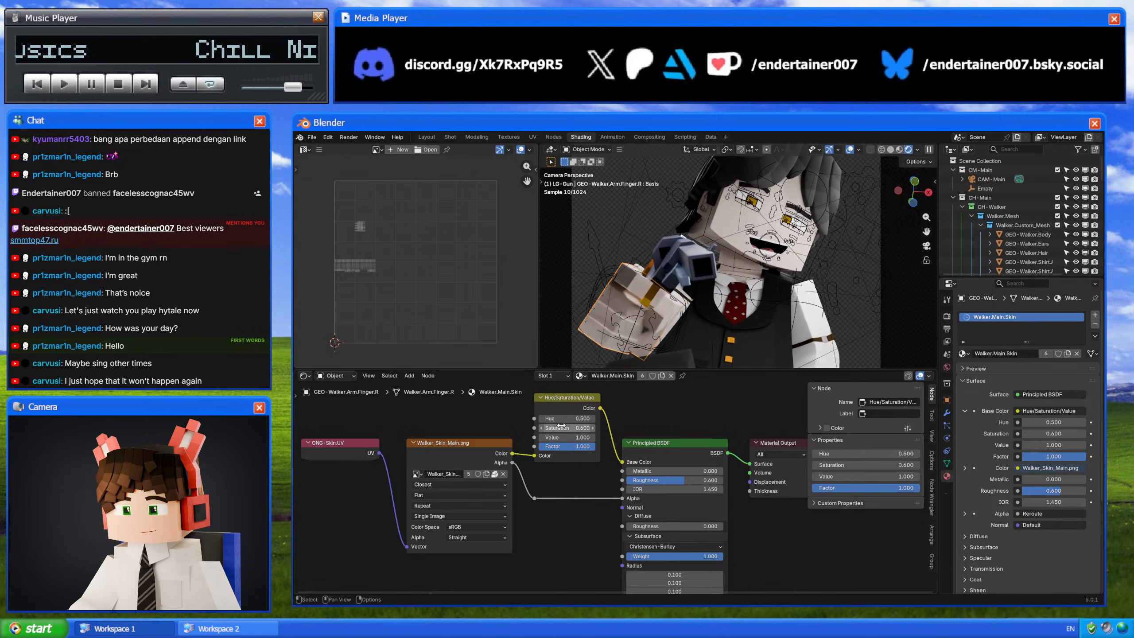
Step: Hide the viewport overlays and reduce the skin material's saturation to 0.55
click(850, 150)
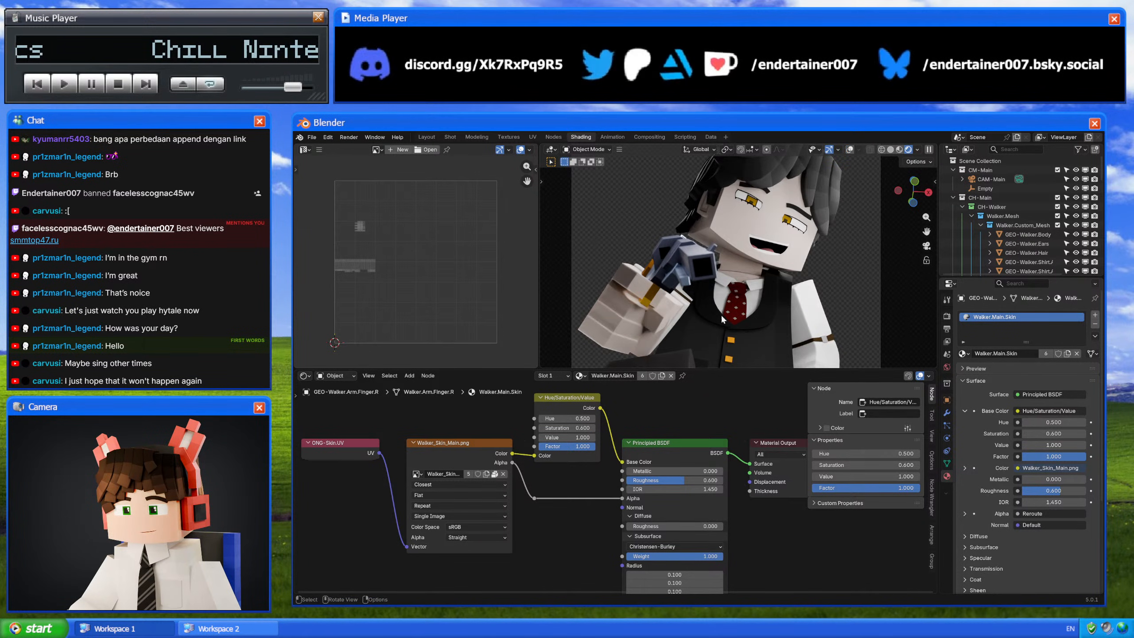
scroll(723, 308, down, 4)
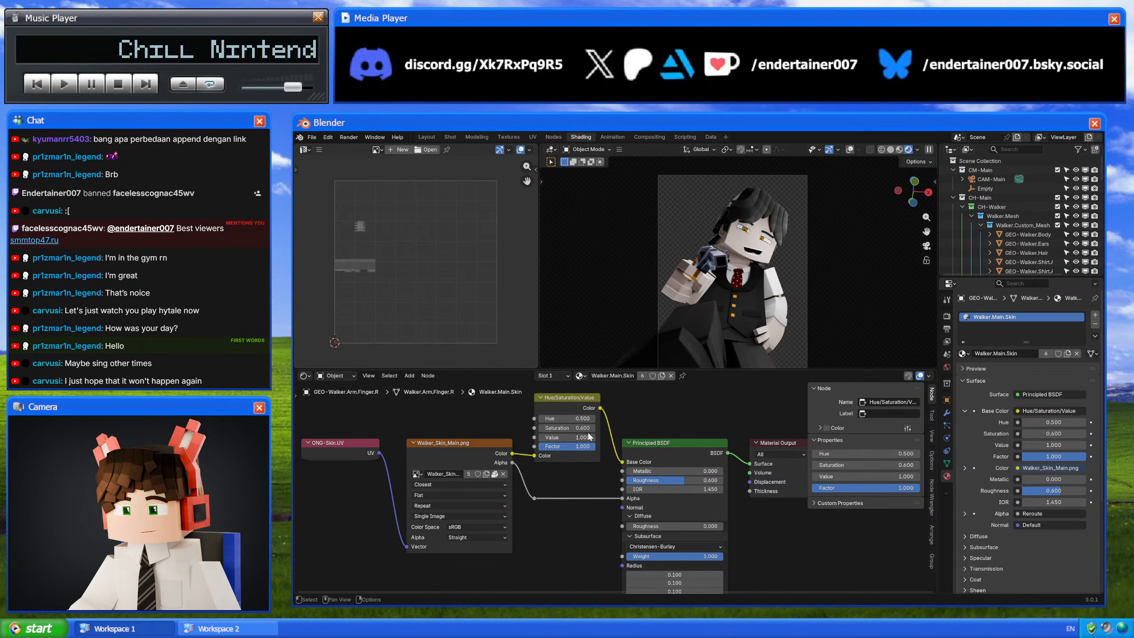
click(582, 429)
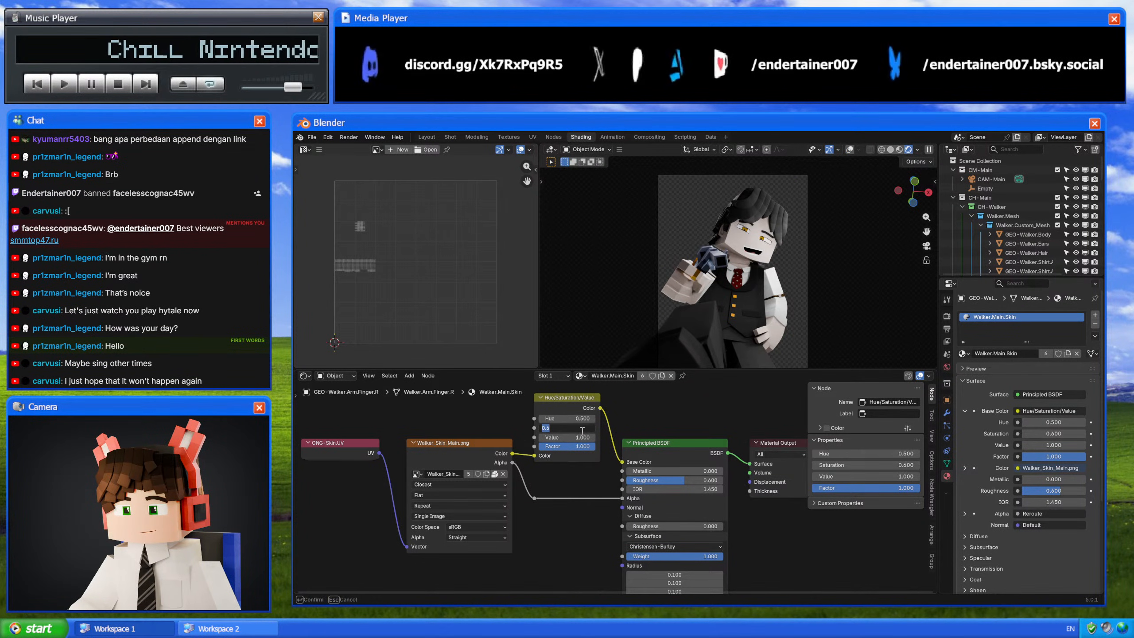
text(0.55)
key(Return)
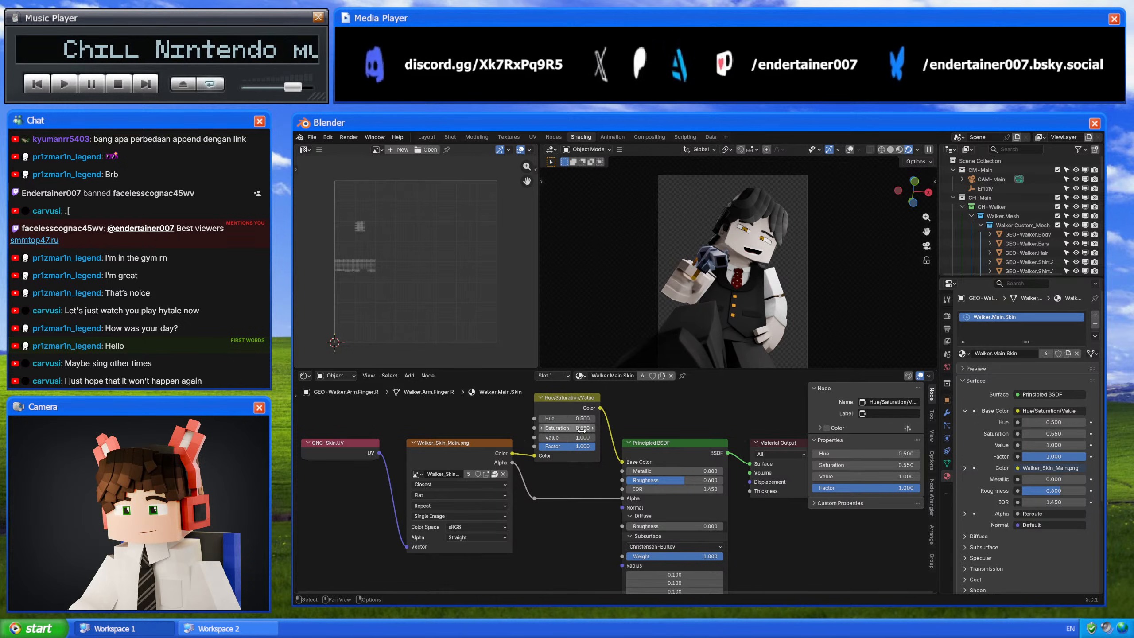
Step: Try a saturation of 0.4 on the skin material's Hue/Saturation/Value node
click(581, 429)
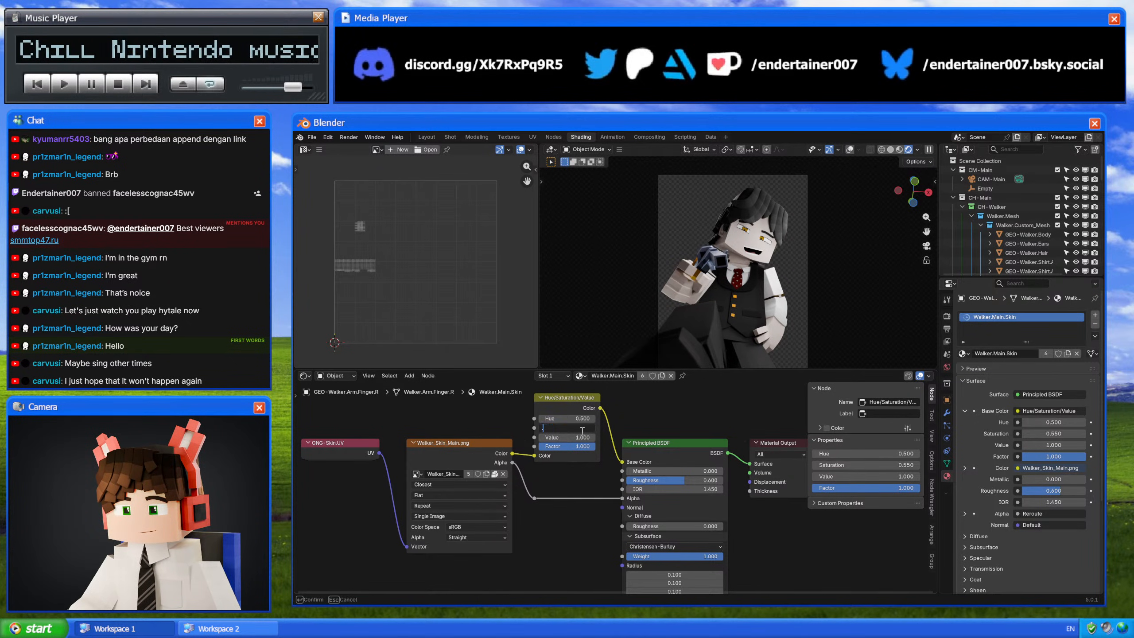
text(0.4)
key(Return)
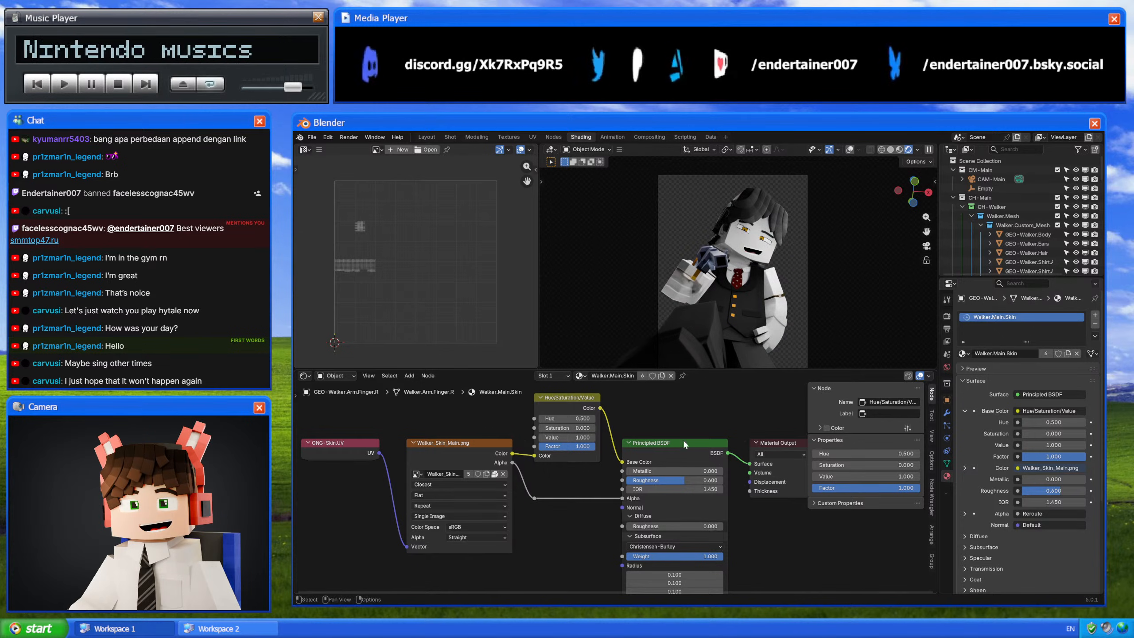
Step: Inspect the character's rendered skin up close and set the skin material's saturation to 0.3
scroll(754, 310, up, 5)
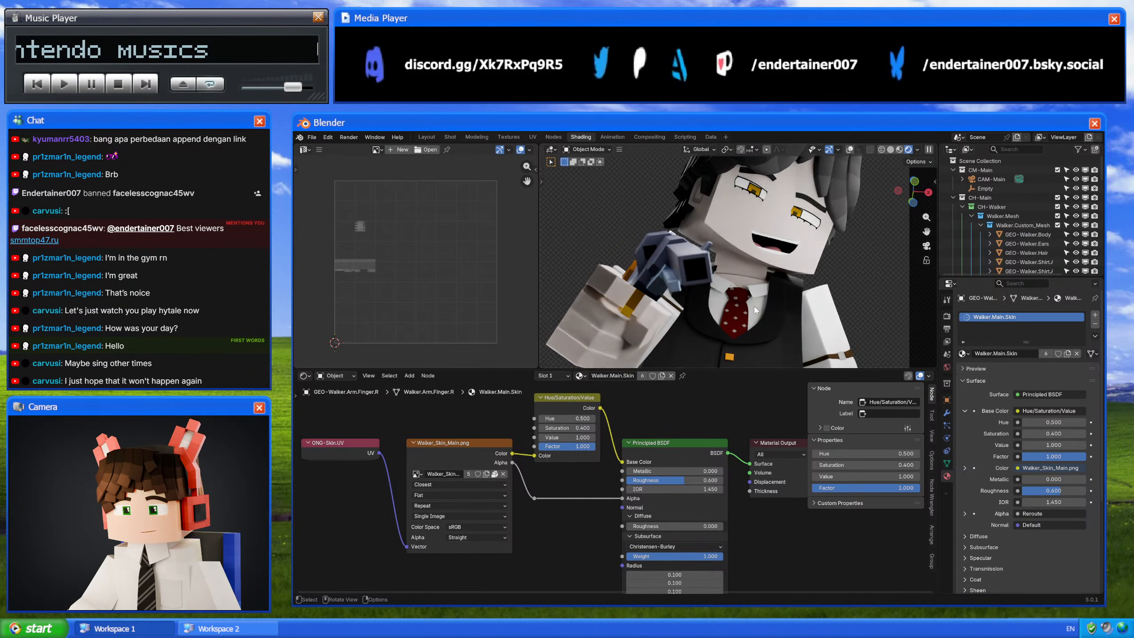
scroll(755, 310, down, 5)
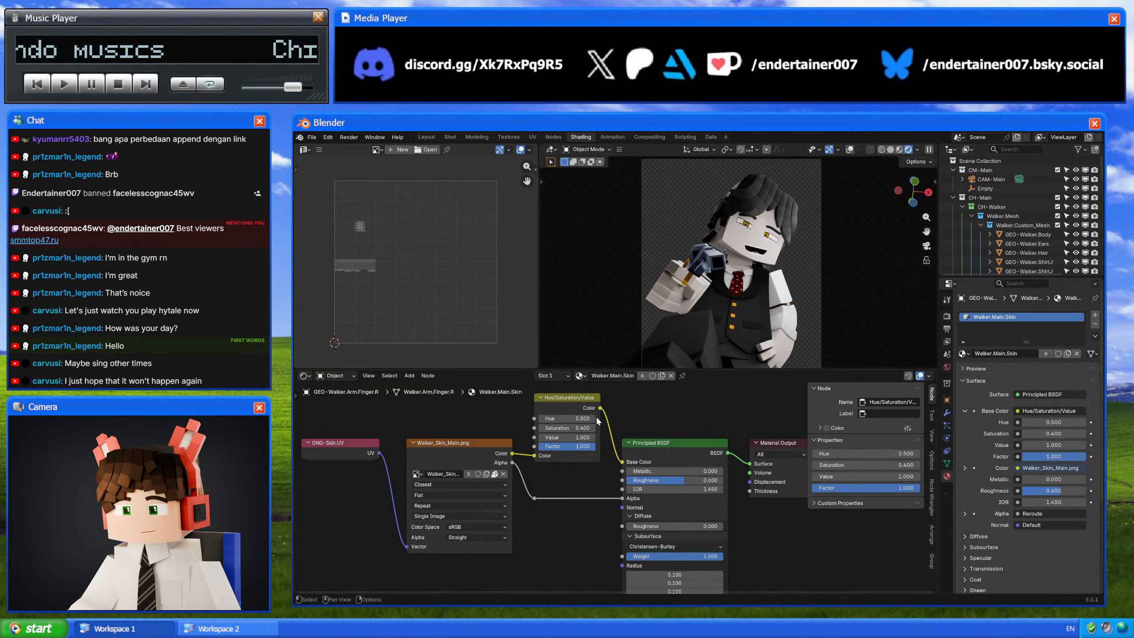
click(576, 427)
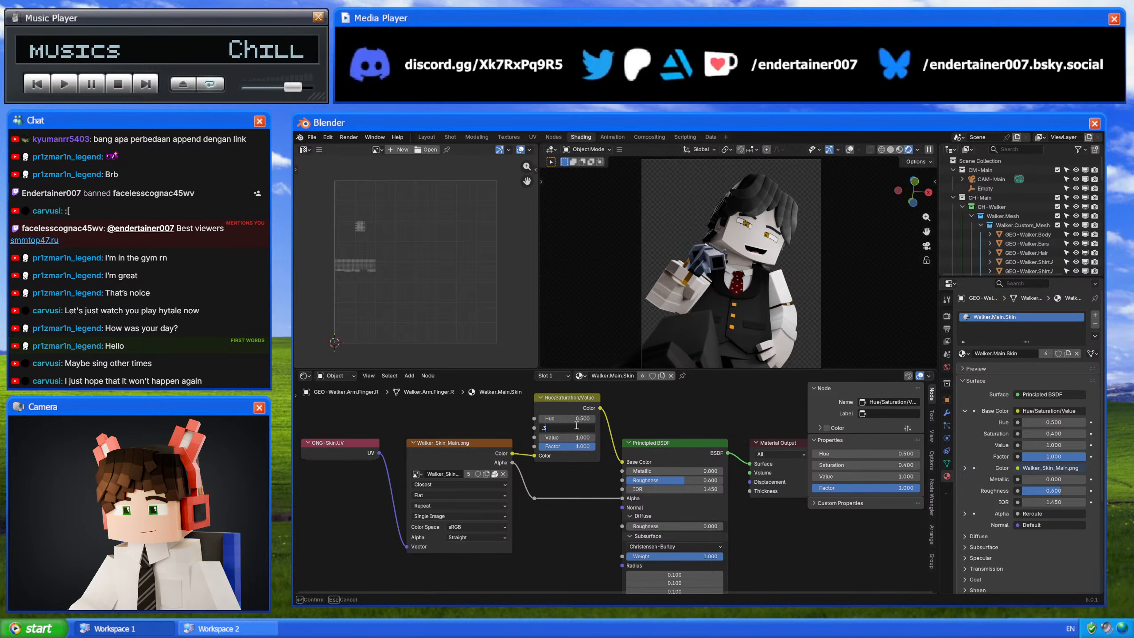
text(.3)
key(Return)
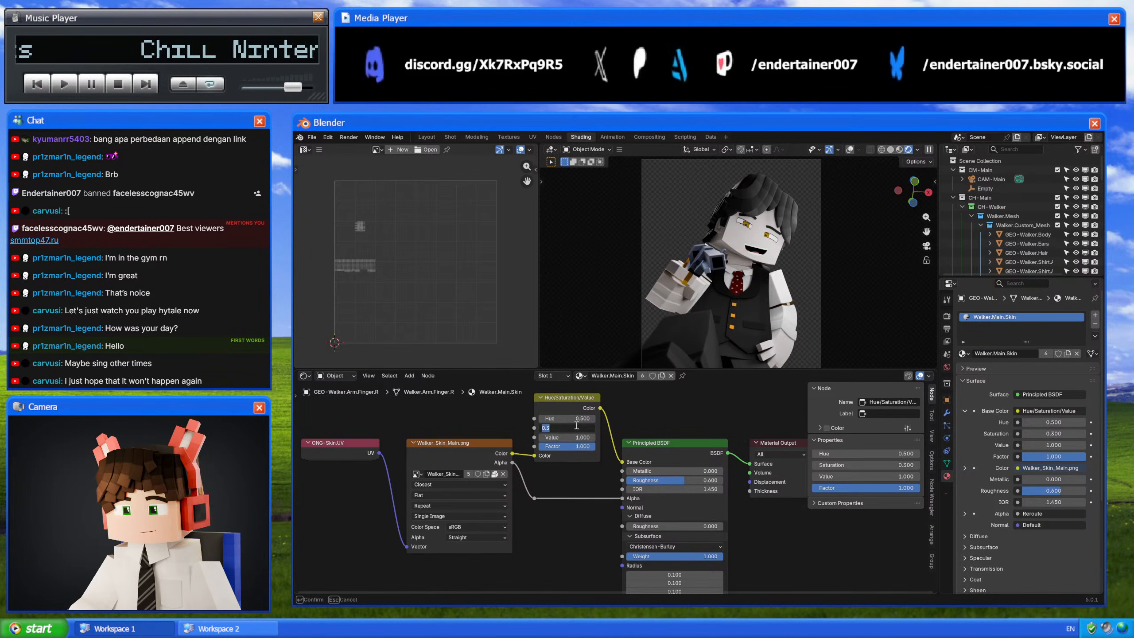
Step: Set the Saturation of the skin material's Hue/Saturation/Value node to 0.5
key(Escape)
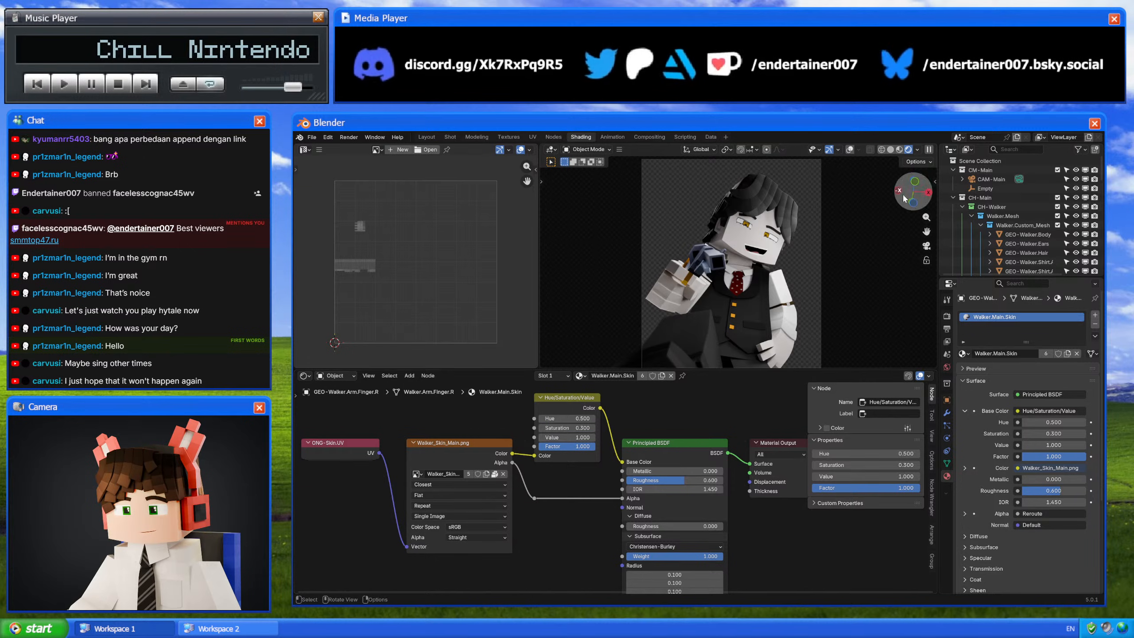
click(899, 149)
click(908, 150)
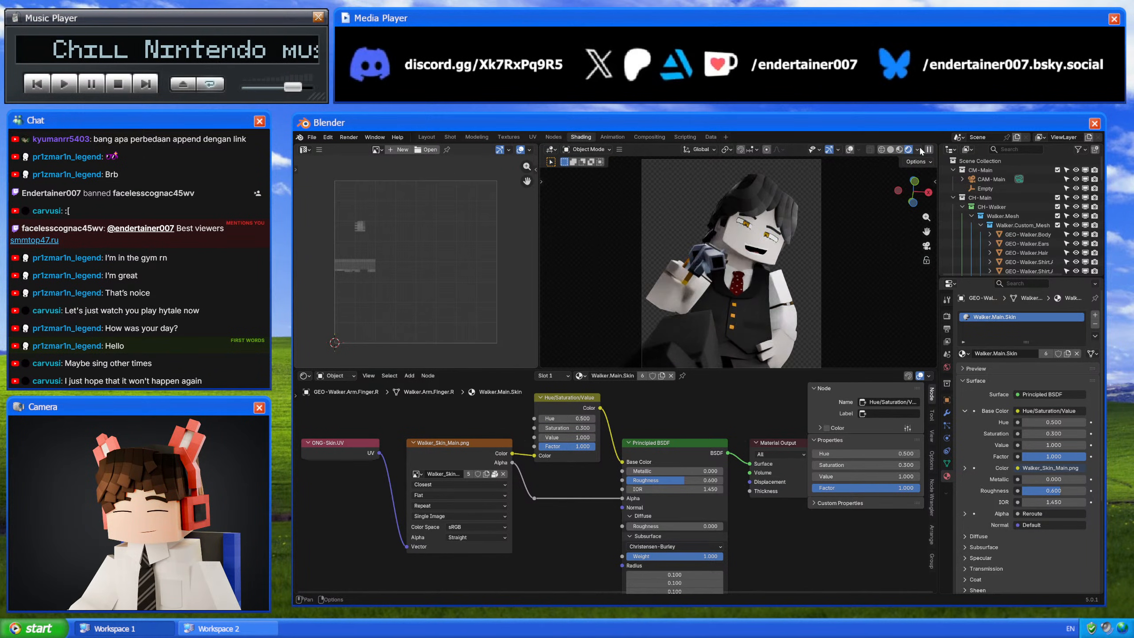
click(579, 428)
text(0.5)
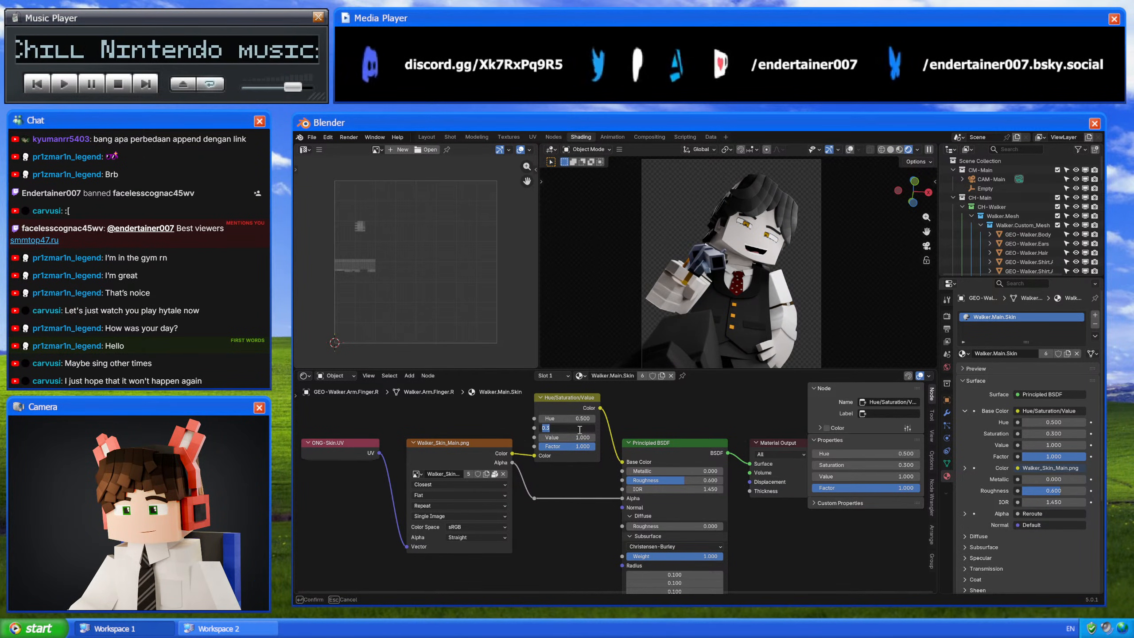
key(Return)
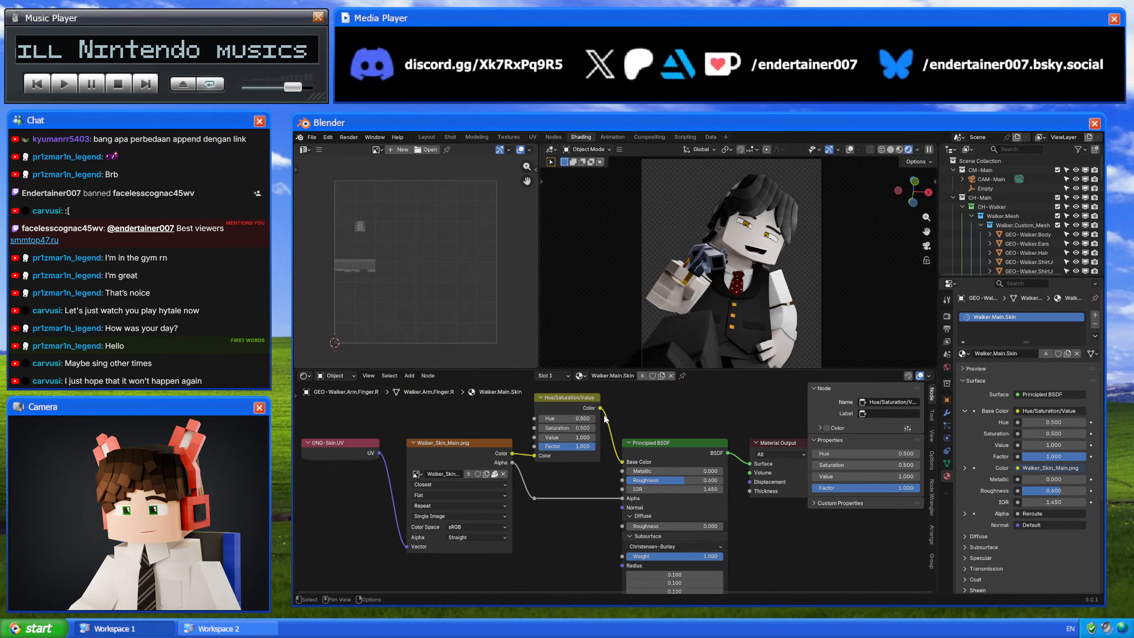
click(899, 149)
click(919, 150)
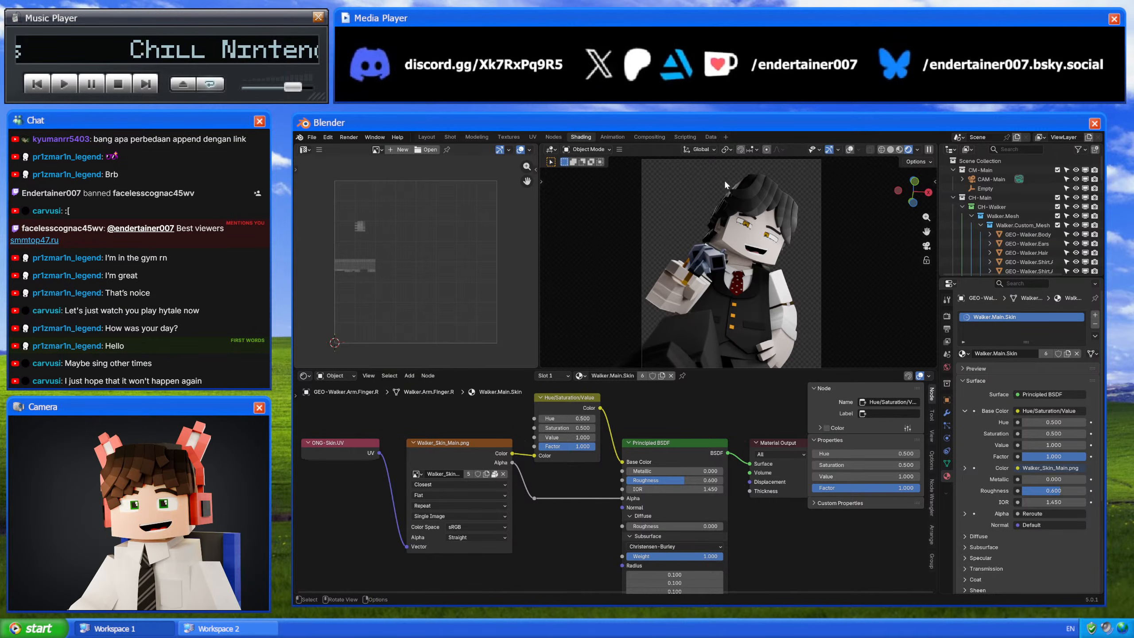
Step: Return to the compositing node tree and set the Tune Image node's Clarity to 0.1
click(612, 137)
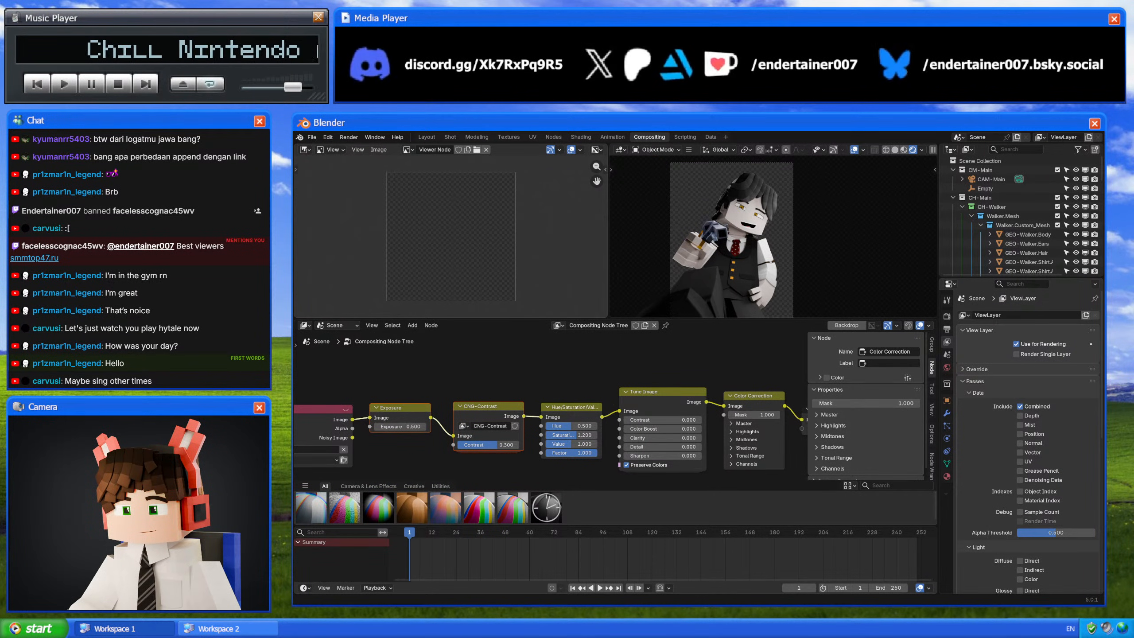
drag(664, 437, 670, 437)
click(669, 436)
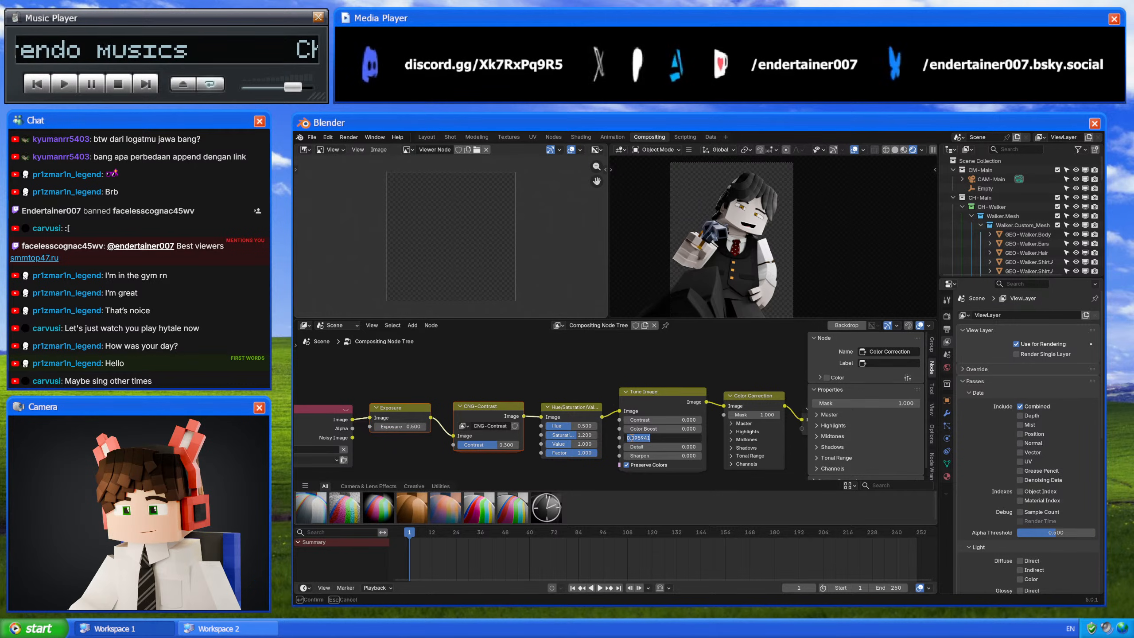
text(0.1)
key(Return)
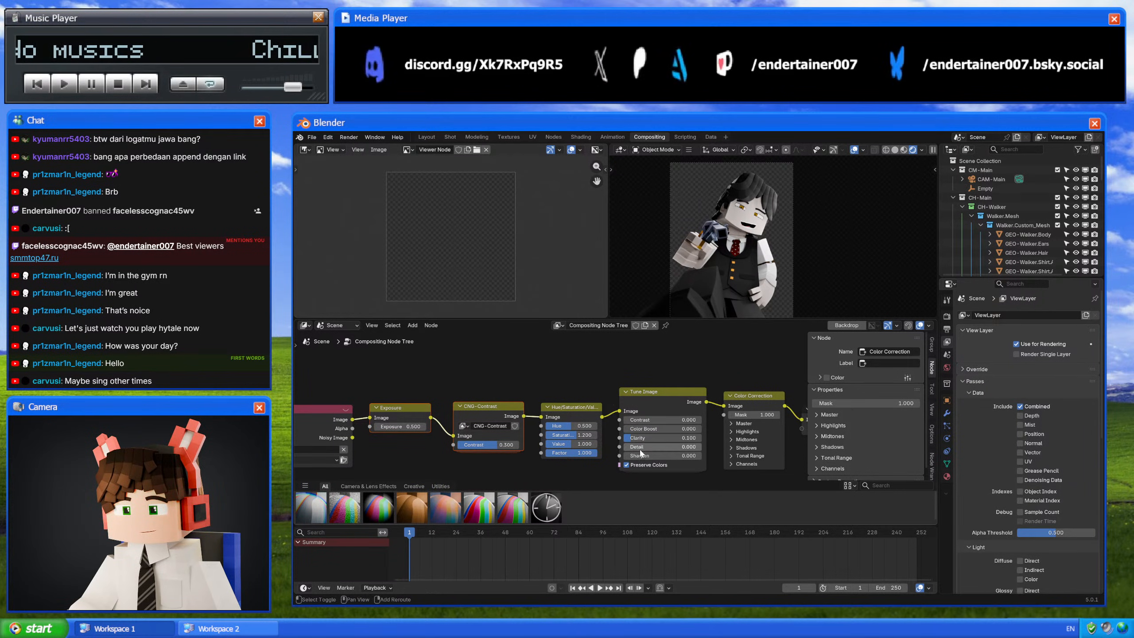
Step: Set the Tune Image node's Detail to 0.15 and Sharpen to 0.2
mouse_move(642, 447)
mouse_down()
mouse_move(667, 447)
mouse_move(637, 448)
mouse_up()
double_click(637, 447)
text(.1)
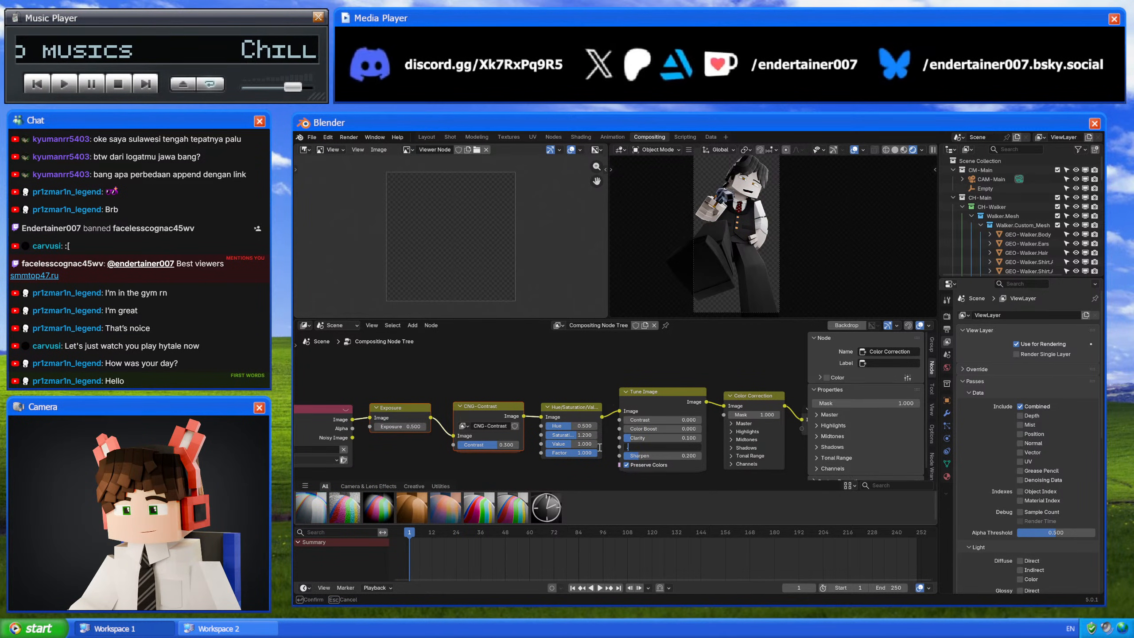
text(5)
key(Return)
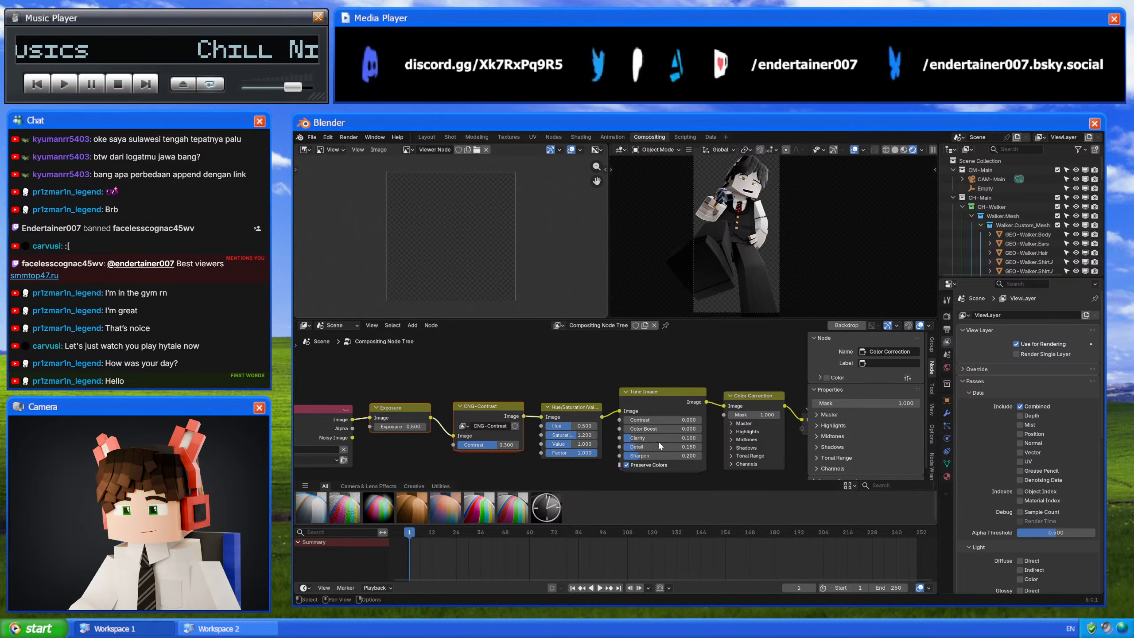
Step: Compare the character's render with the selected adjustment nodes from Exposure to Tune Image muted and unmuted
scroll(773, 259, up, 4)
mouse_move(782, 232)
shift+middle_down()
mouse_move(774, 260)
mouse_move(802, 240)
shift+middle_up()
scroll(779, 261, down, 4)
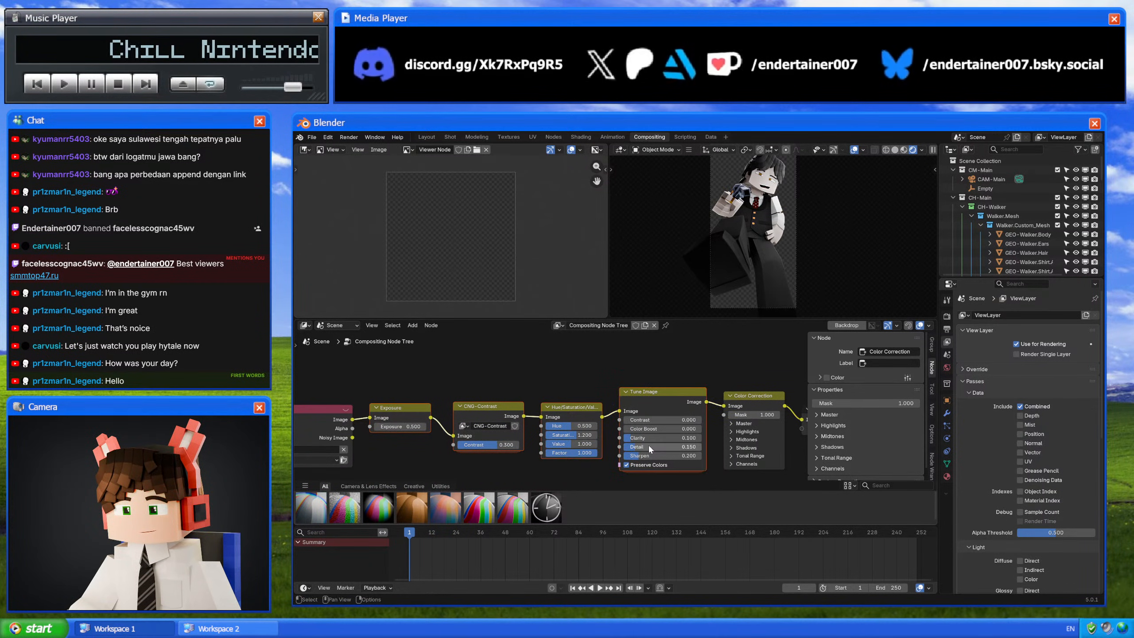
key(m)
key(m)
key(m)
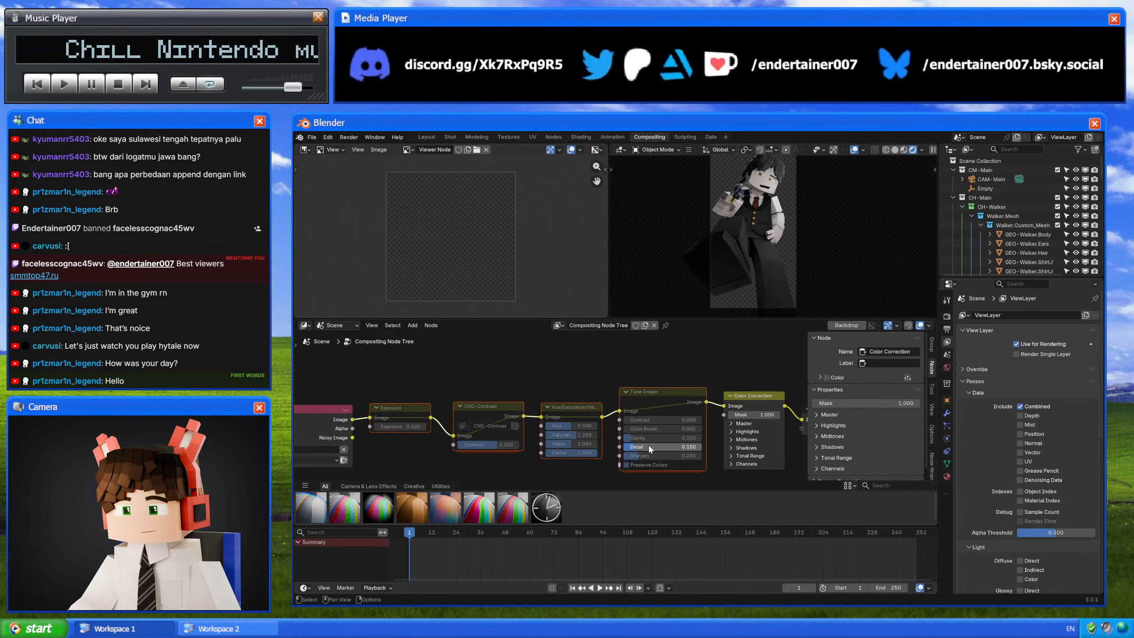
key(m)
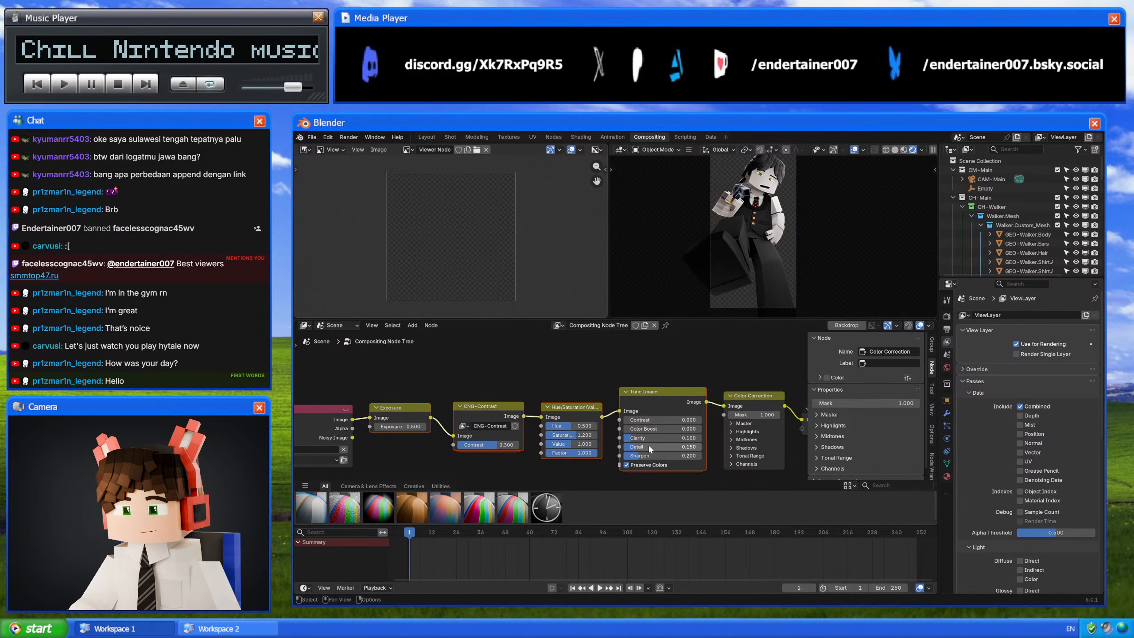
key(m)
key(m)
Step: Compare the render with only the Tune Image node muted and unmuted
click(653, 393)
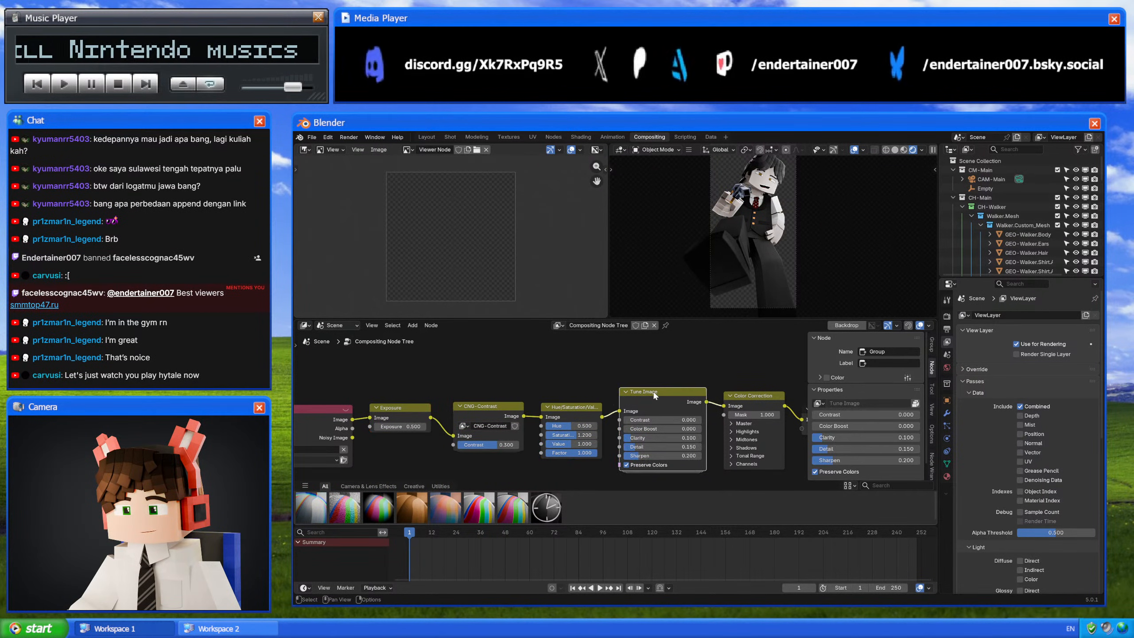
key(m)
key(m)
key(m)
key(m)
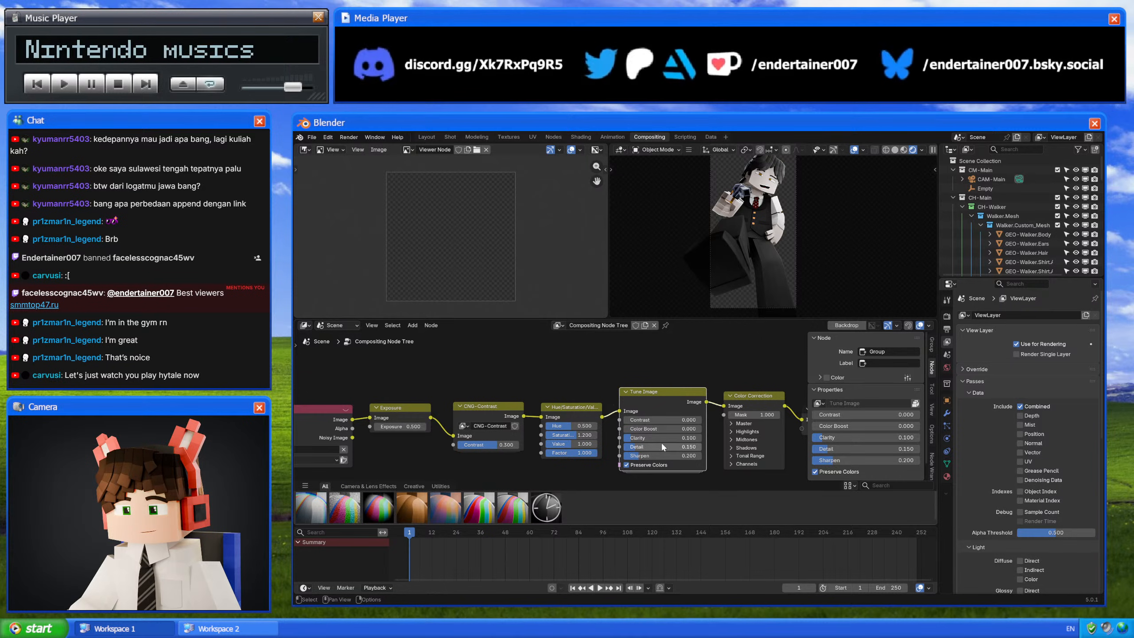
Step: Set the Tune Image node's Clarity to 0.05 and leave the node unmuted while checking the character up close
drag(658, 438, 626, 438)
click(627, 438)
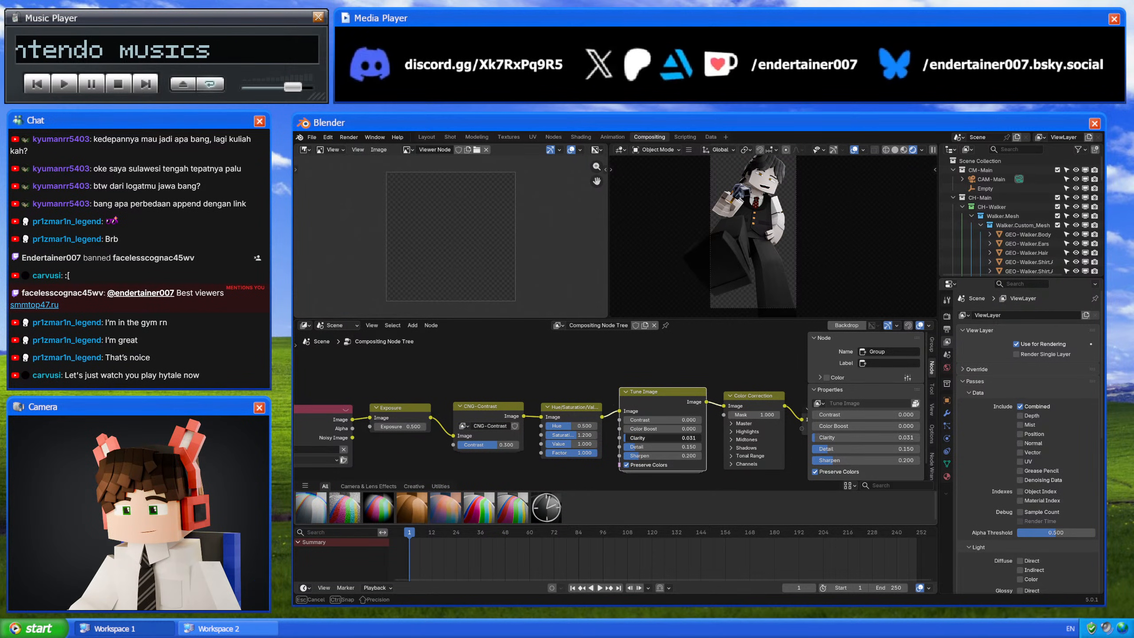
text(0.05)
key(Return)
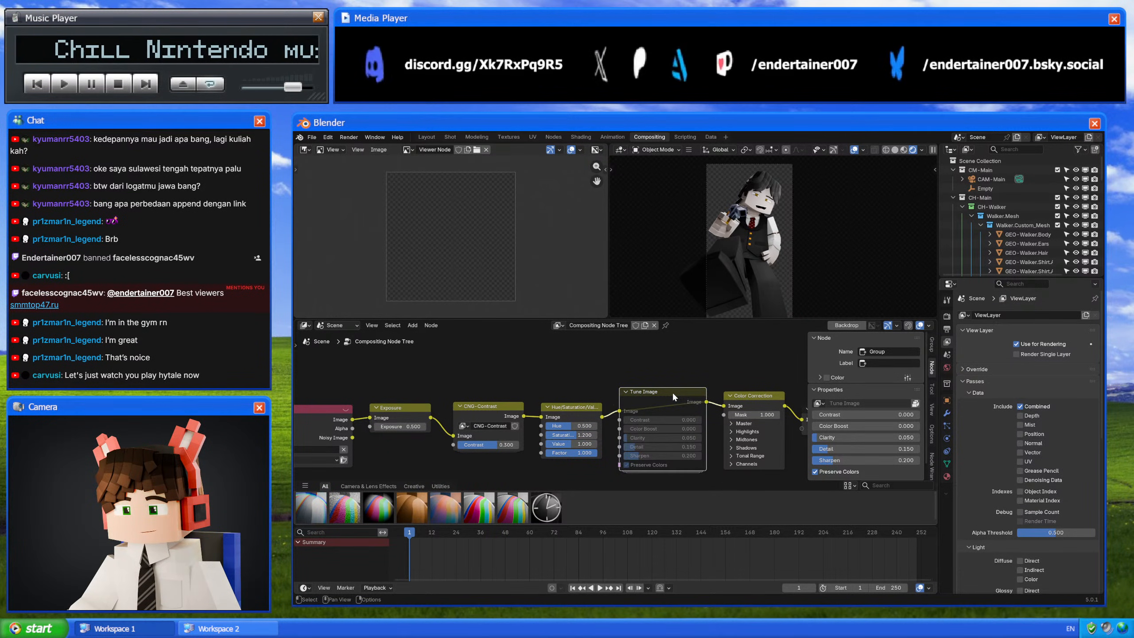
key(m)
scroll(771, 225, up, 5)
shift+middle_drag(771, 224, 764, 268)
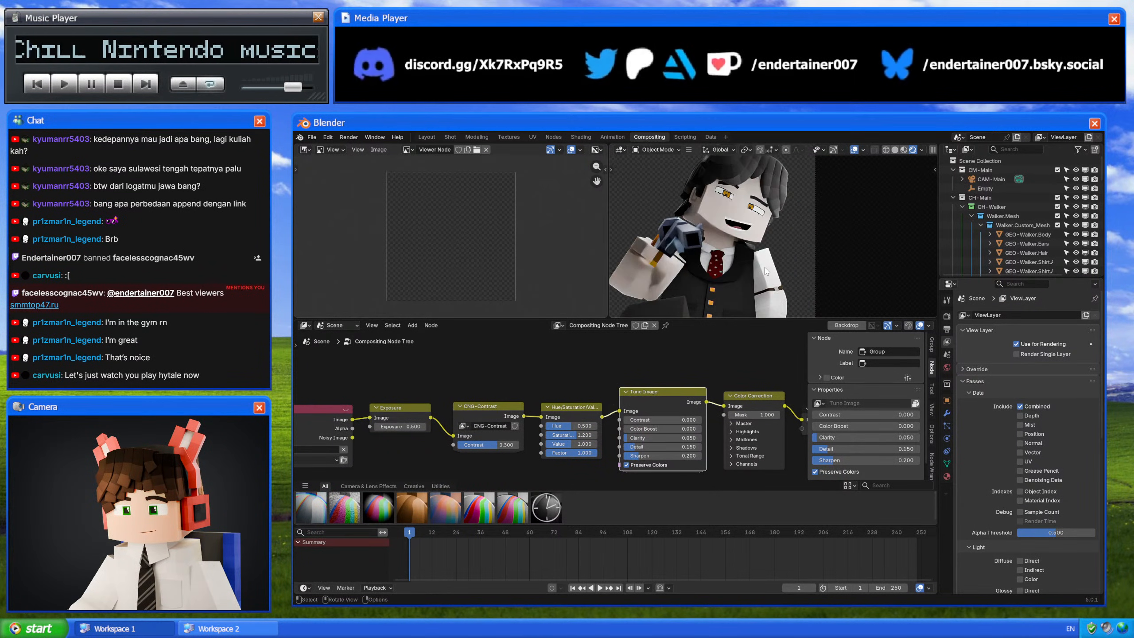
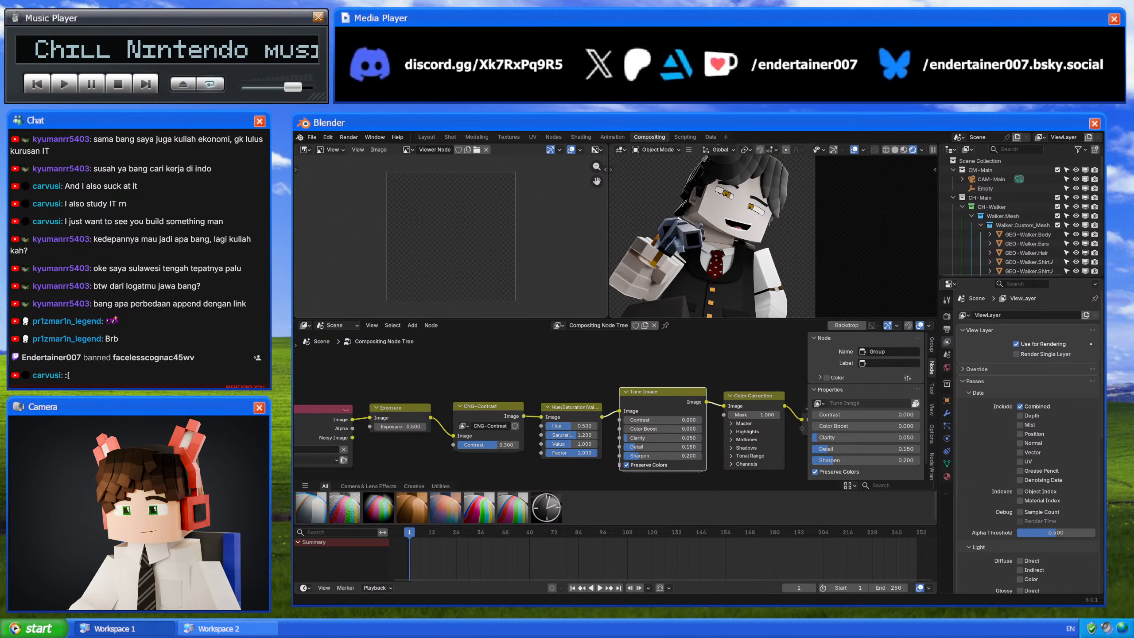
Step: Expand the Color Correction node's Highlights settings and try a Gamma of 0.8 with a Gain of 1.3
scroll(697, 390, up, 2)
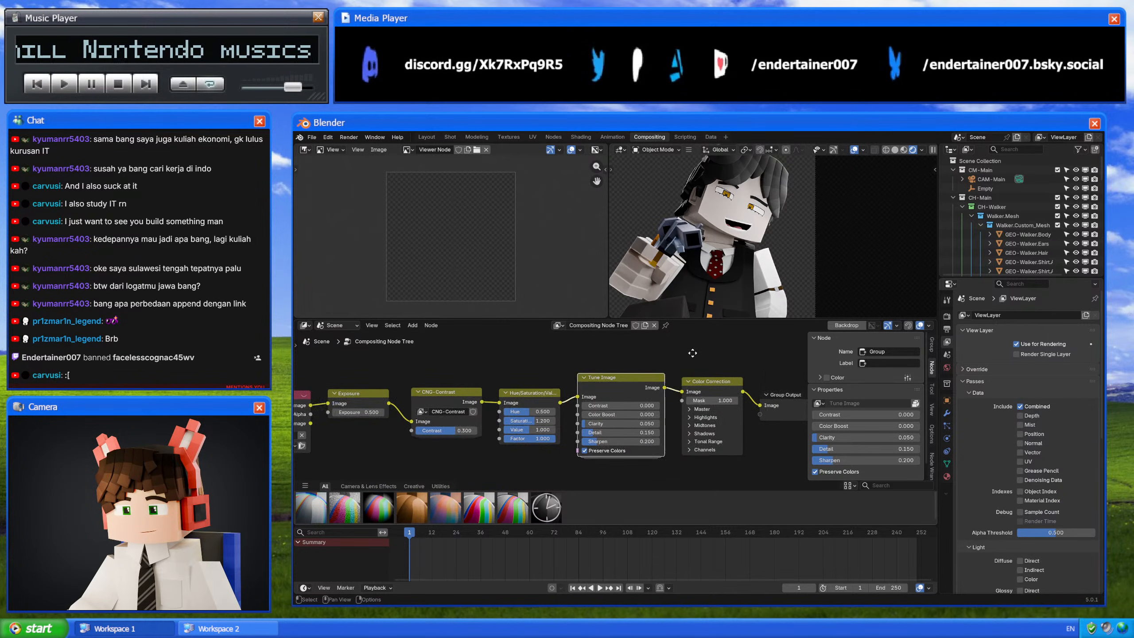
click(696, 388)
middle_drag(717, 393, 618, 391)
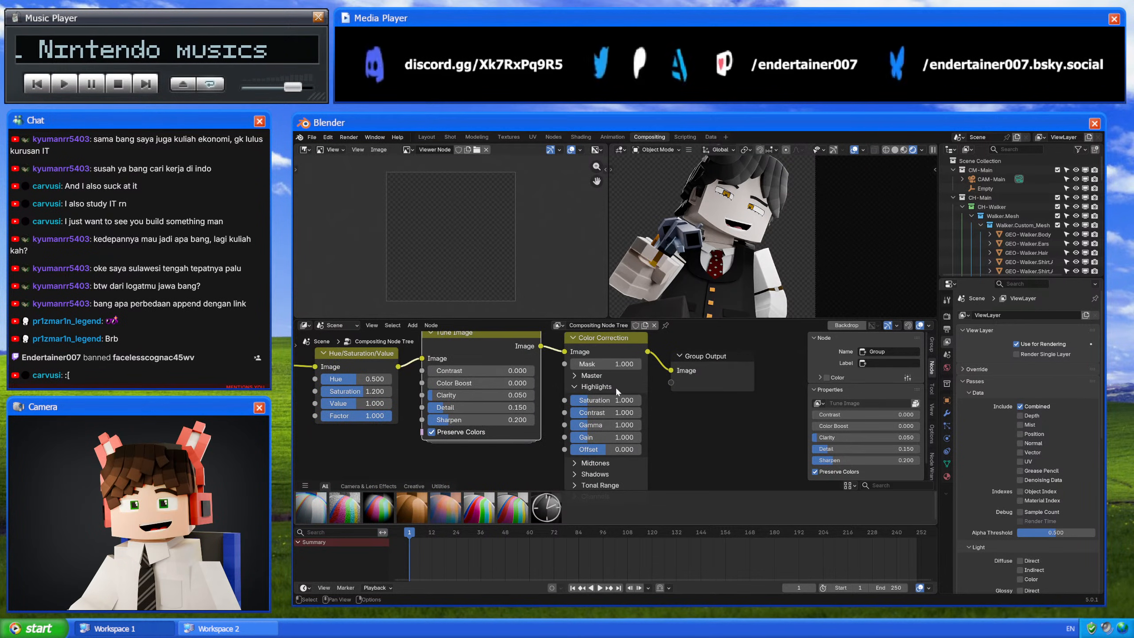
drag(606, 415, 575, 422)
key(ctrl+z)
key(ctrl+z)
click(574, 422)
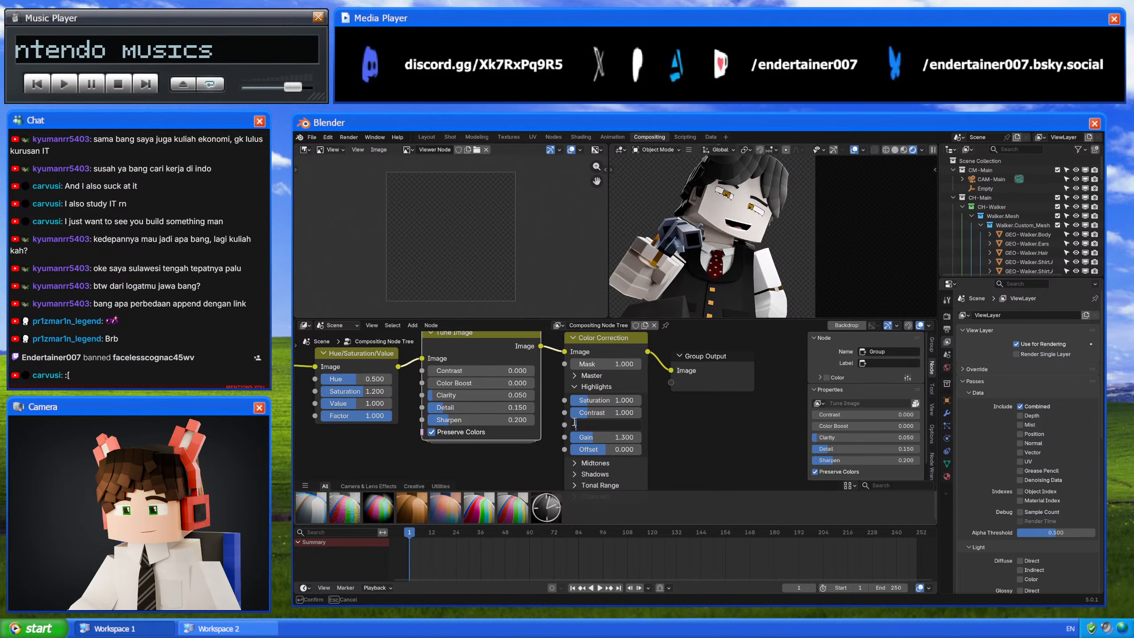
text(0.8)
key(Return)
key(Home)
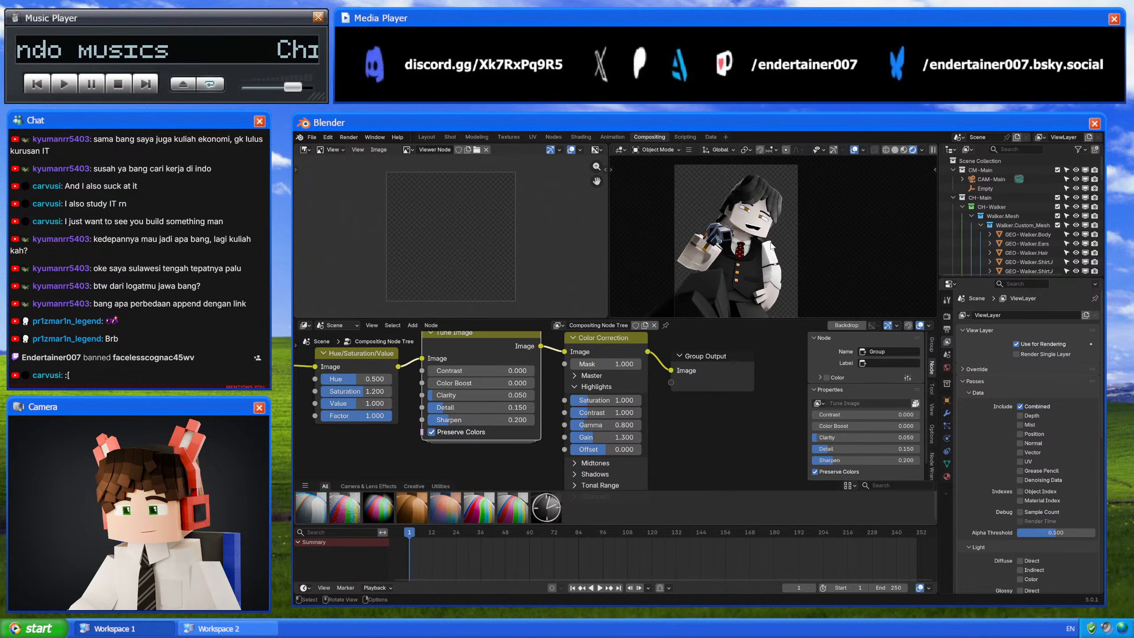
Step: Set the Color Correction node's Highlights Gamma to 0.9 and Gain to 1.1
click(613, 426)
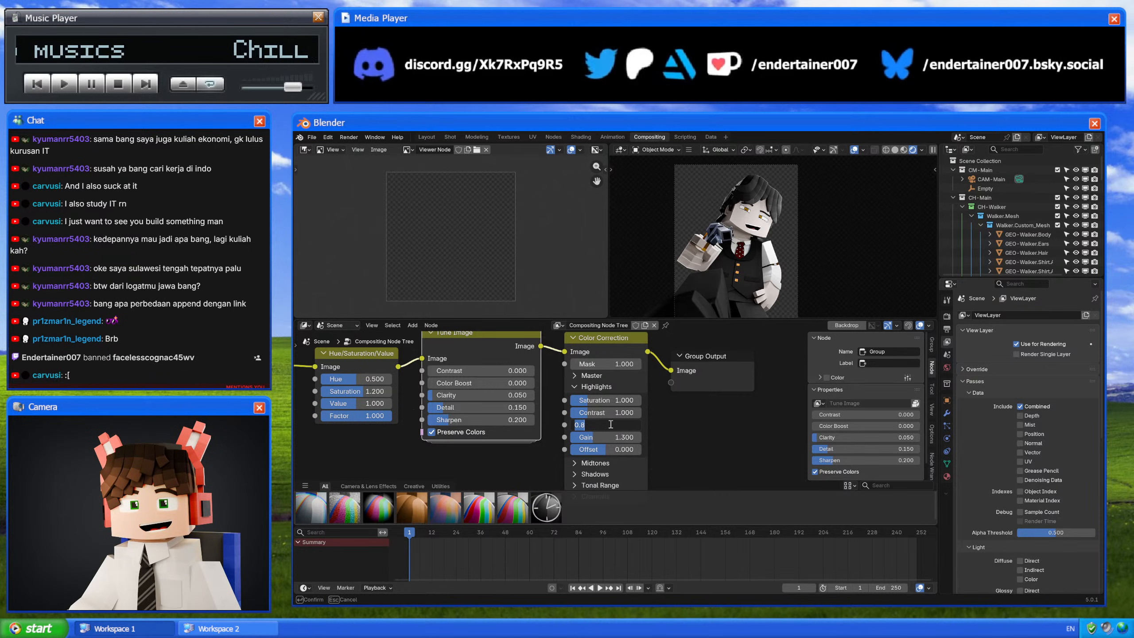
text(0.9)
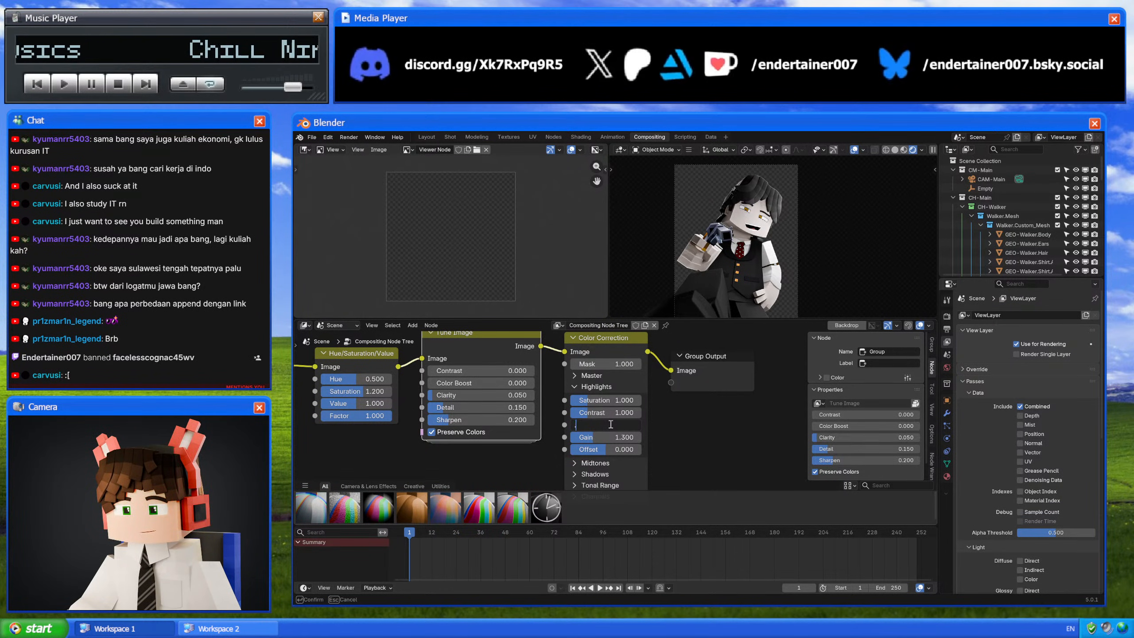
key(Return)
click(611, 436)
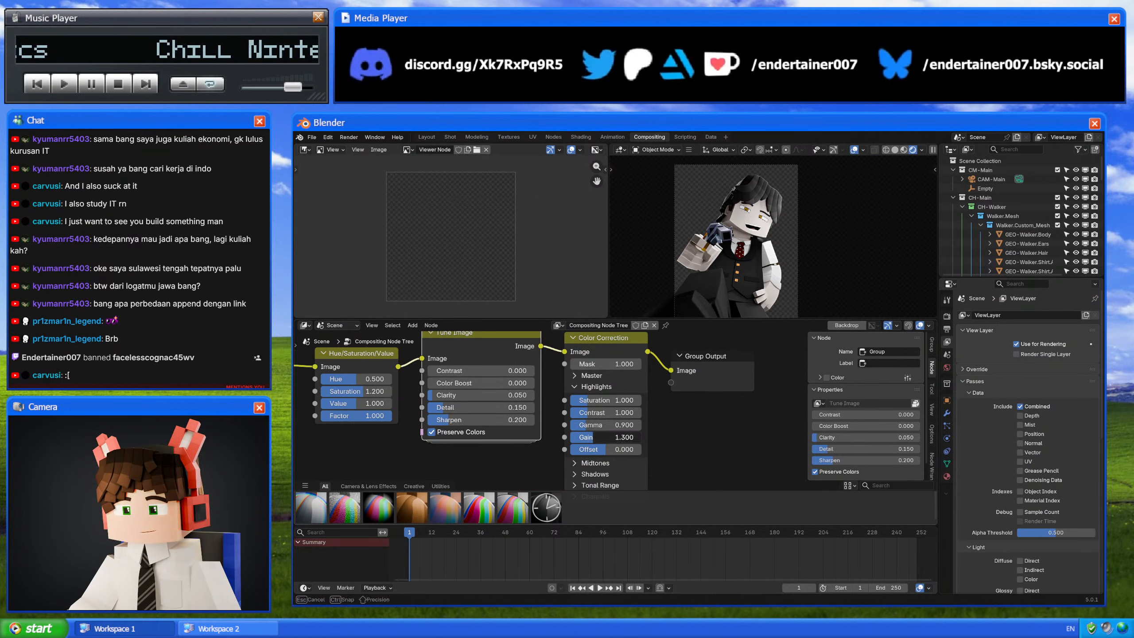
text(0.1)
key(Return)
click(612, 436)
text(1.1)
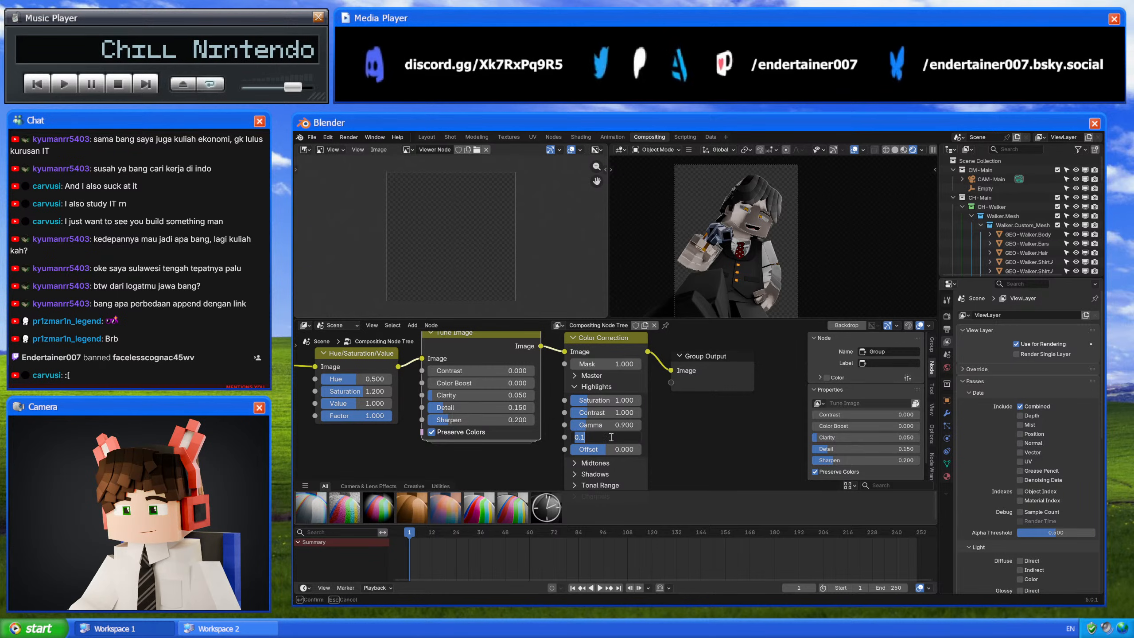
key(Return)
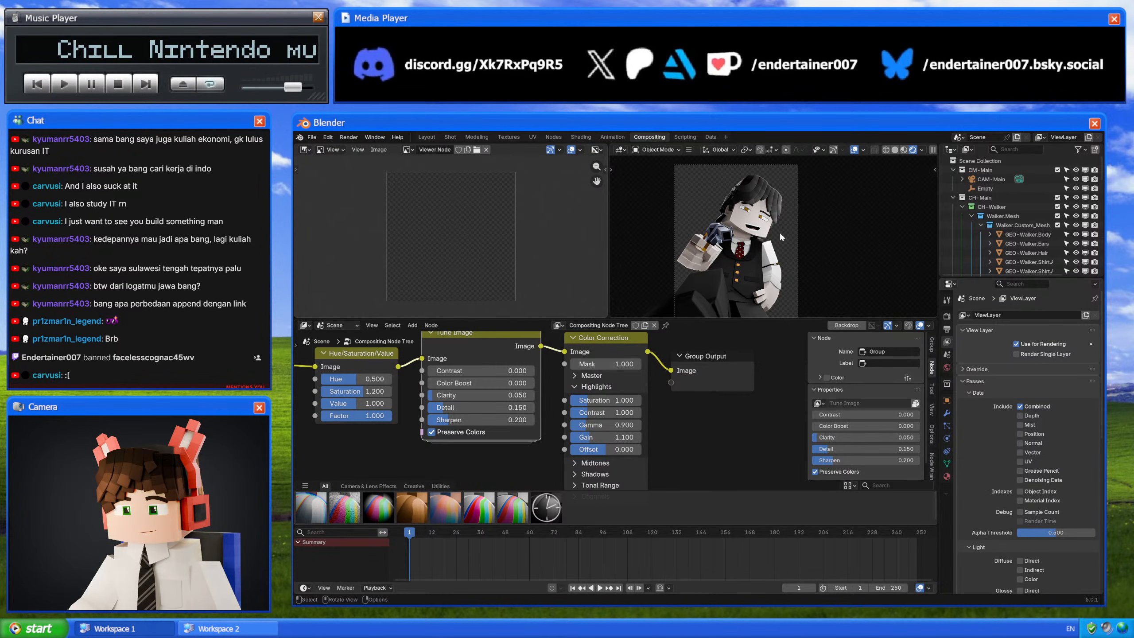
Step: Expand the Color Correction node's Midtones settings, try a Gamma of 1.89 and undo that change
click(602, 342)
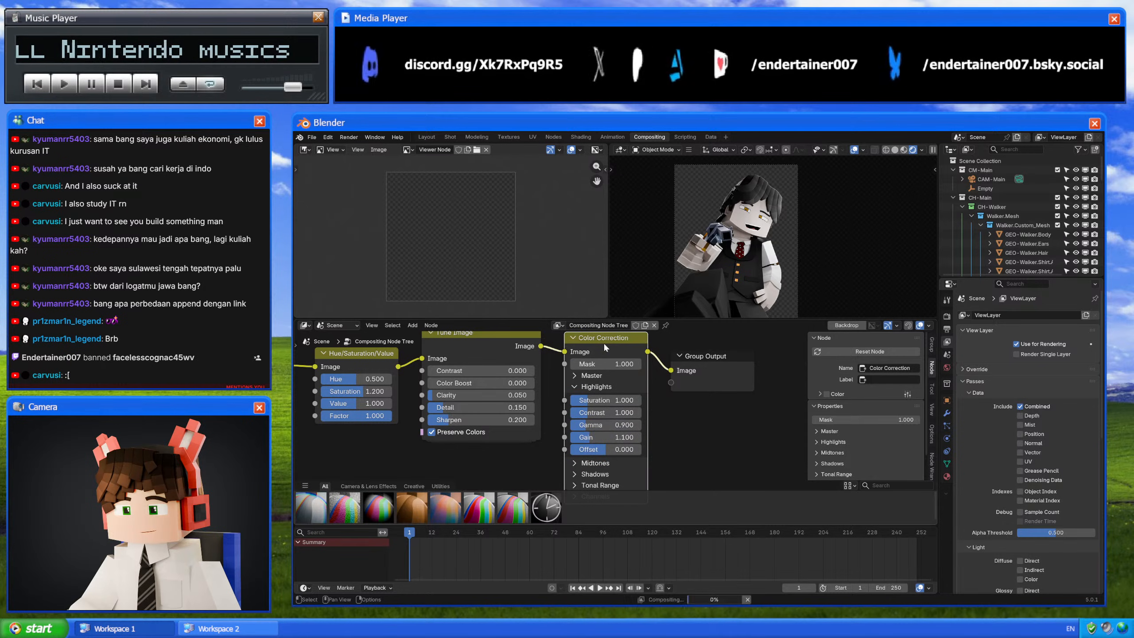
middle_drag(651, 427, 660, 403)
click(609, 440)
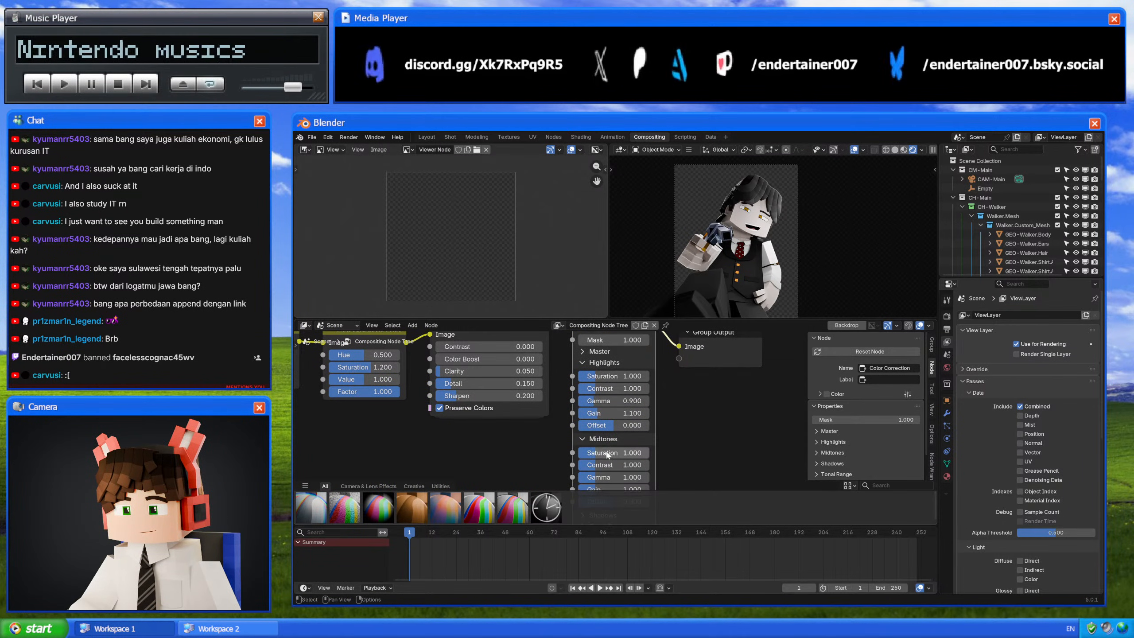
drag(613, 453, 616, 478)
key(ctrl+z)
scroll(744, 269, up, 3)
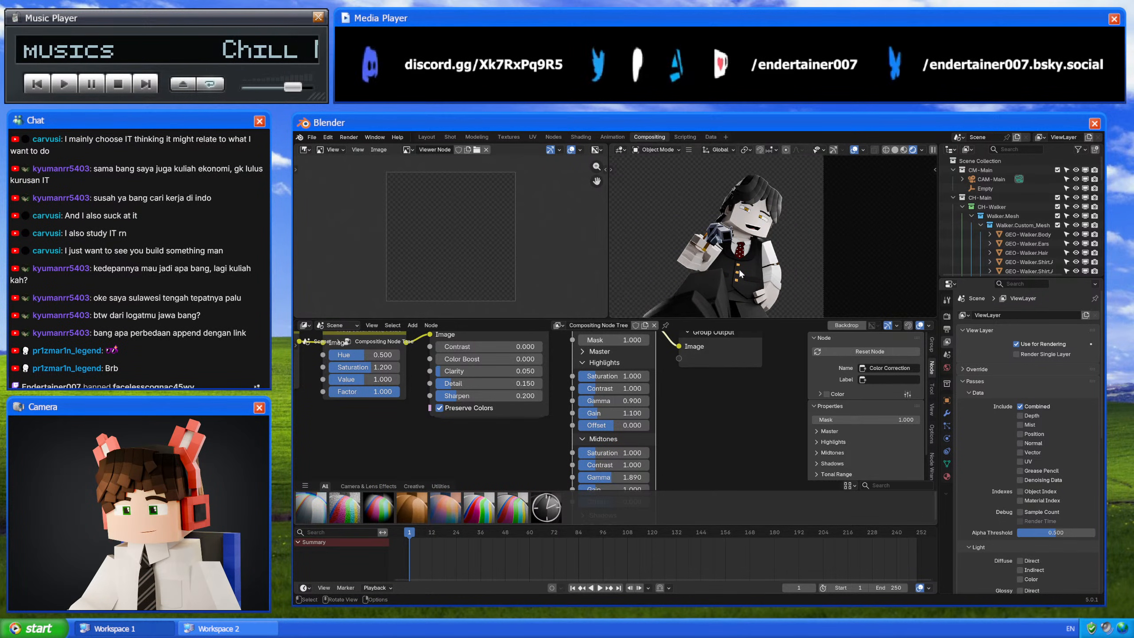
key(ctrl+z)
shift+middle_drag(710, 417, 726, 386)
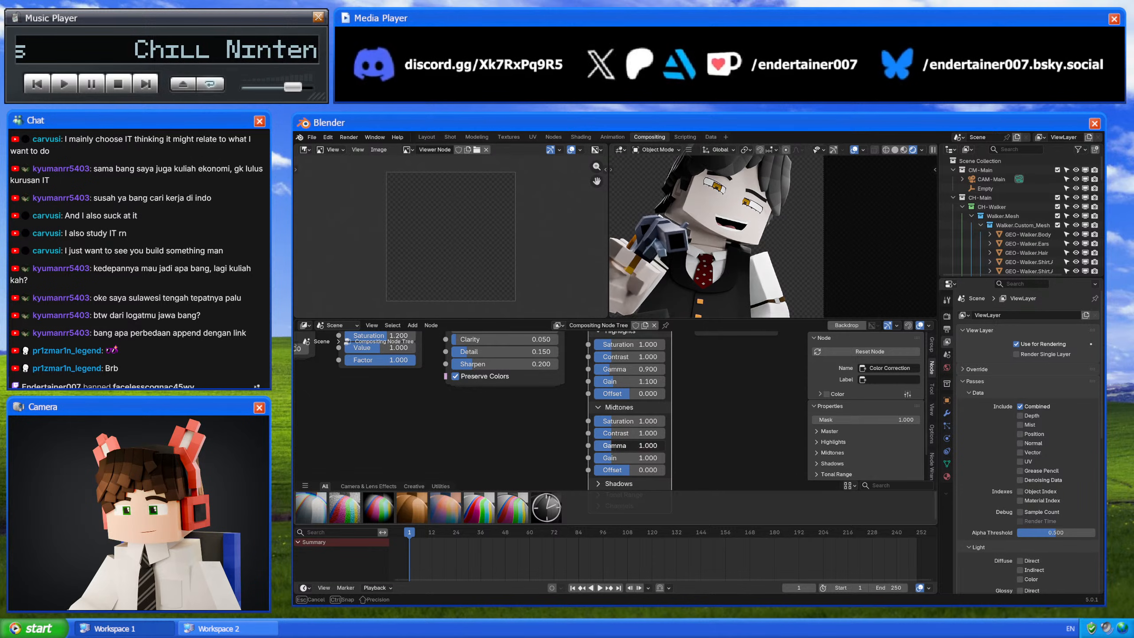
Step: Set the Color Correction node's Midtones Gamma to 0.8
mouse_move(642, 445)
mouse_down()
mouse_move(620, 459)
mouse_move(631, 445)
mouse_up()
key(Escape)
key(Escape)
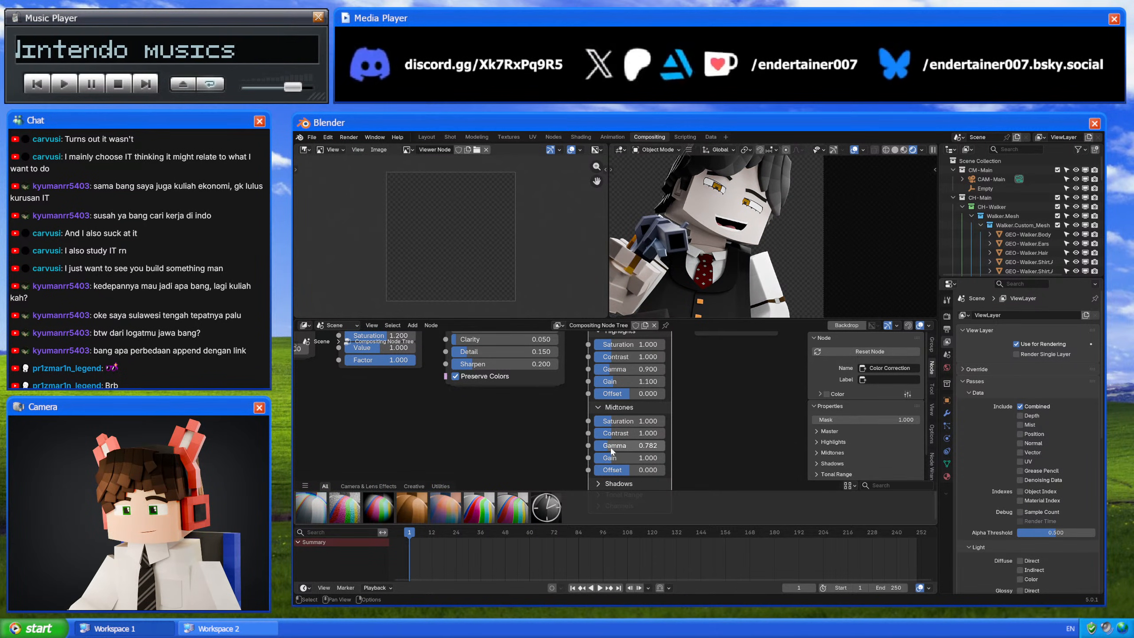
click(630, 445)
text(0.8)
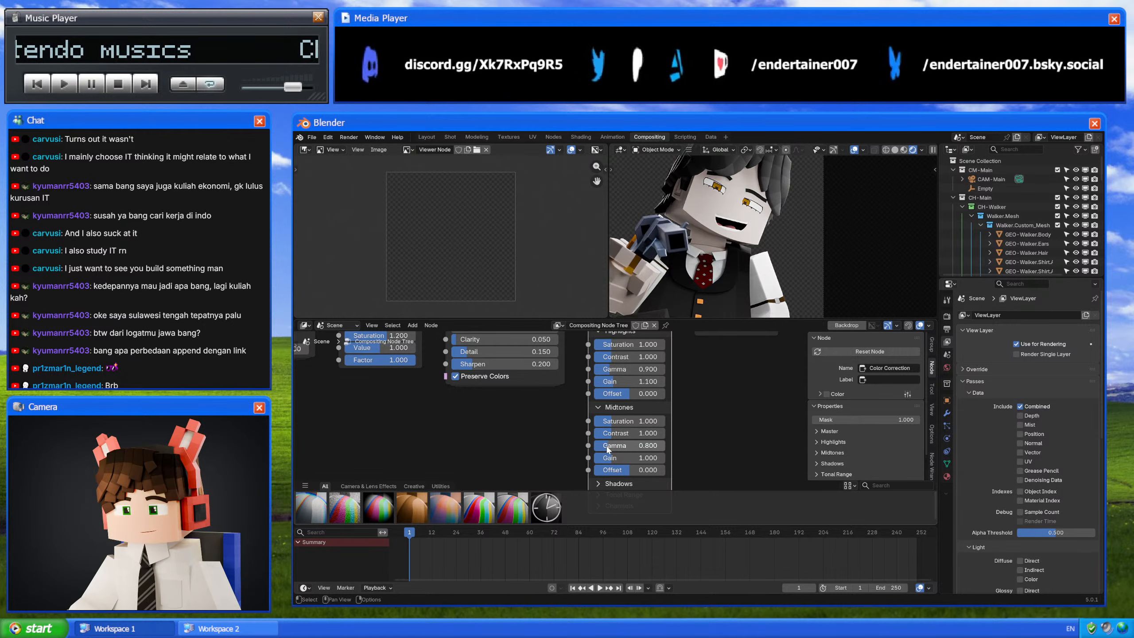
key(Return)
middle_drag(742, 359, 742, 402)
middle_drag(669, 341, 675, 366)
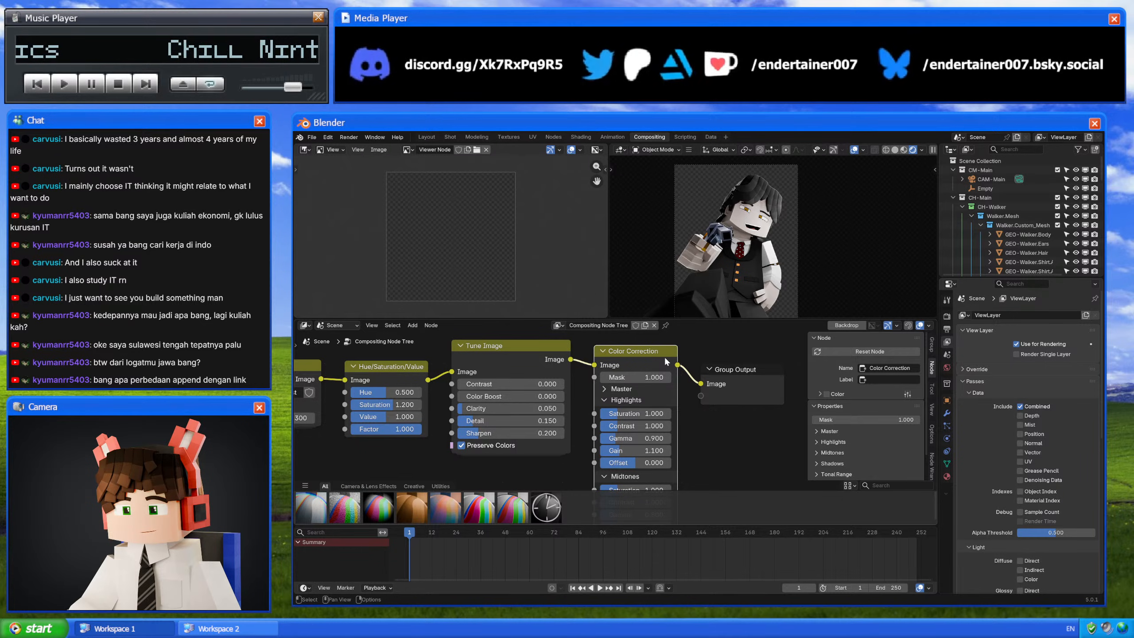
Step: Compare the character render up close with the Color Correction node muted and unmuted
key(m)
scroll(707, 290, up, 3)
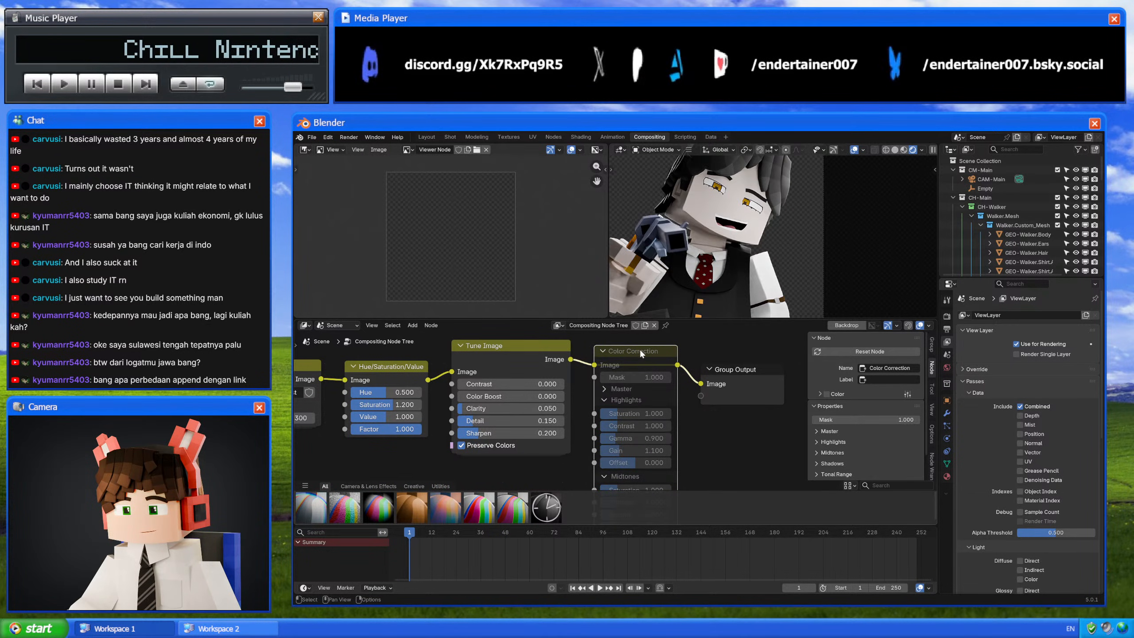
key(m)
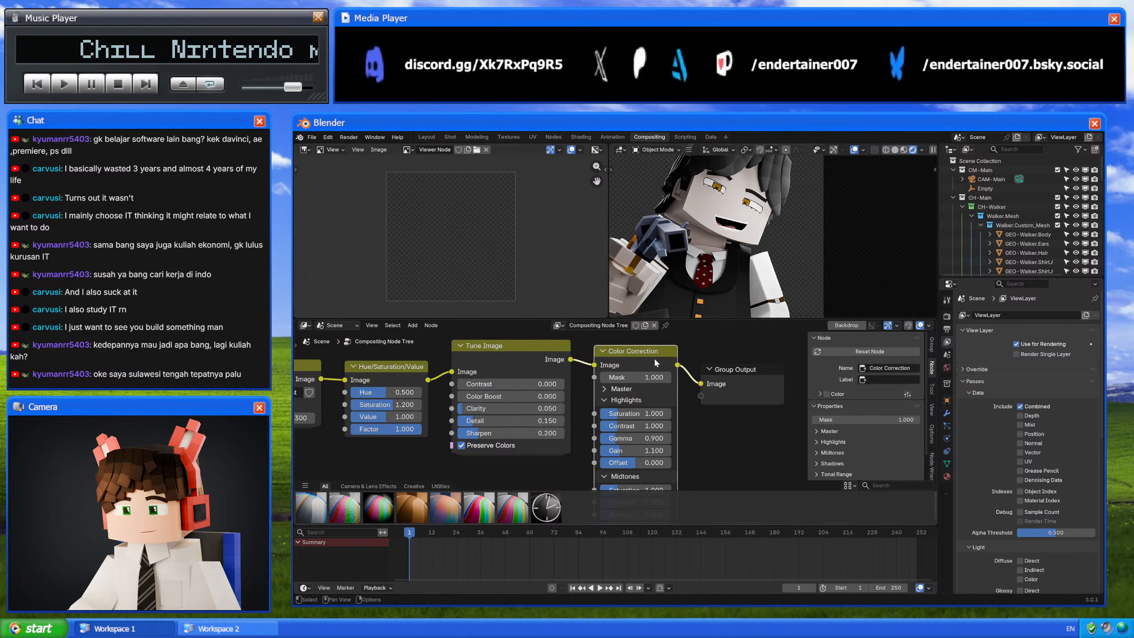
key(m)
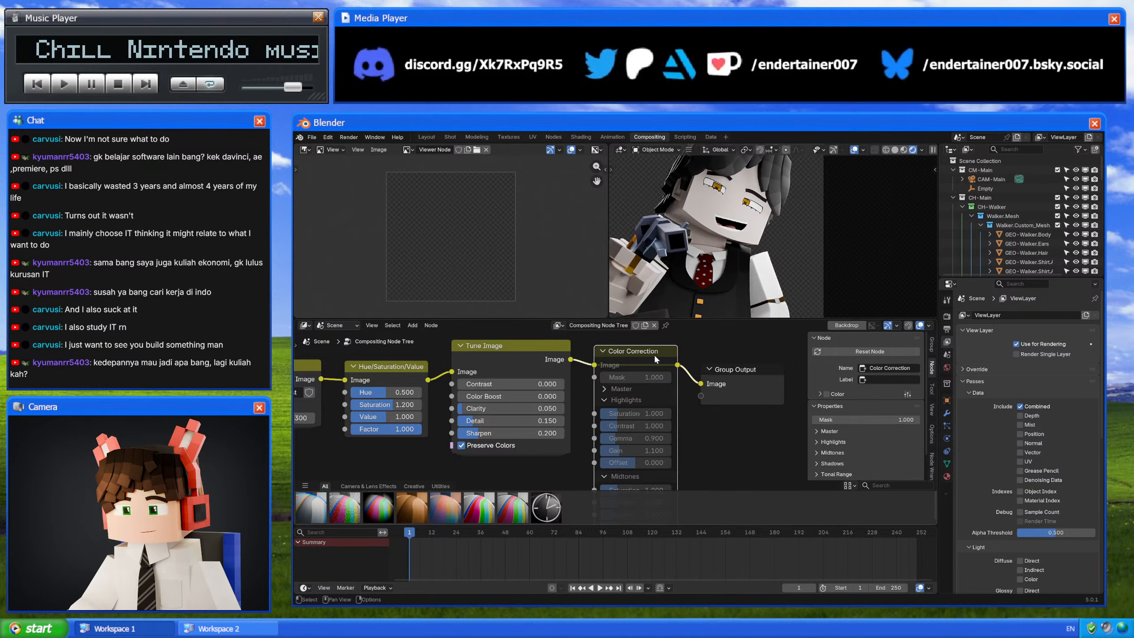
key(m)
key(m)
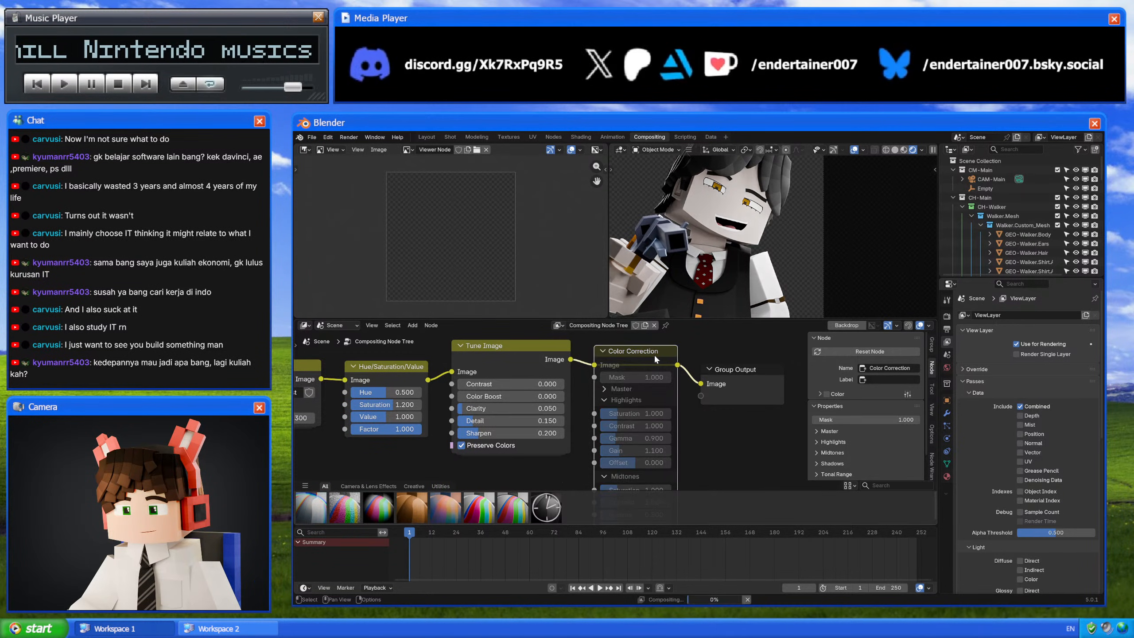
key(m)
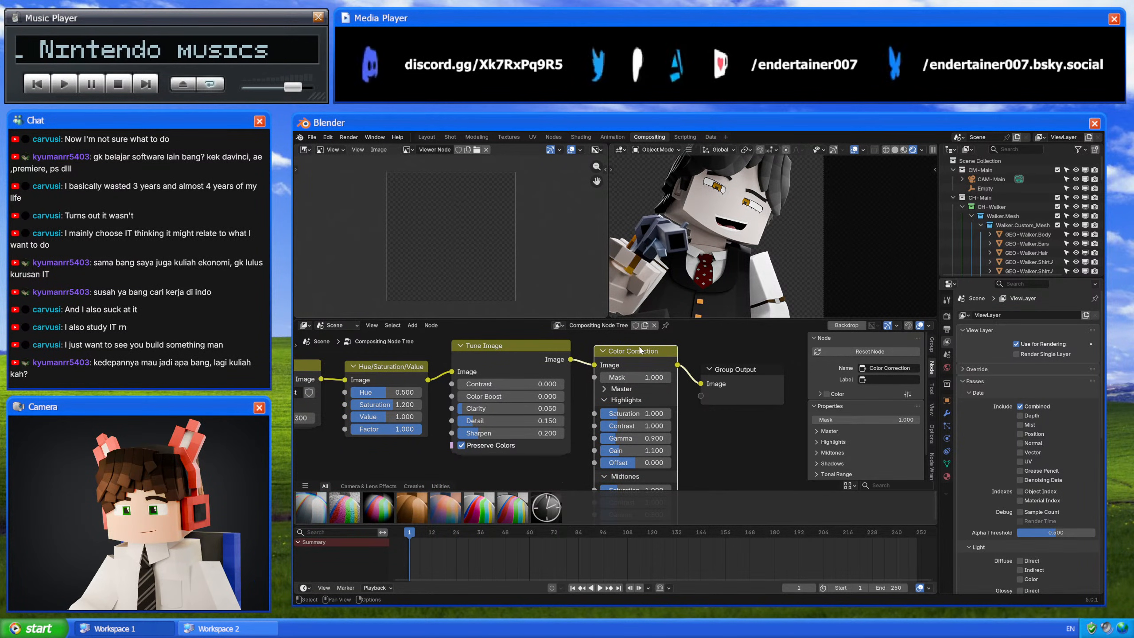
key(m)
key(m)
scroll(730, 273, down, 3)
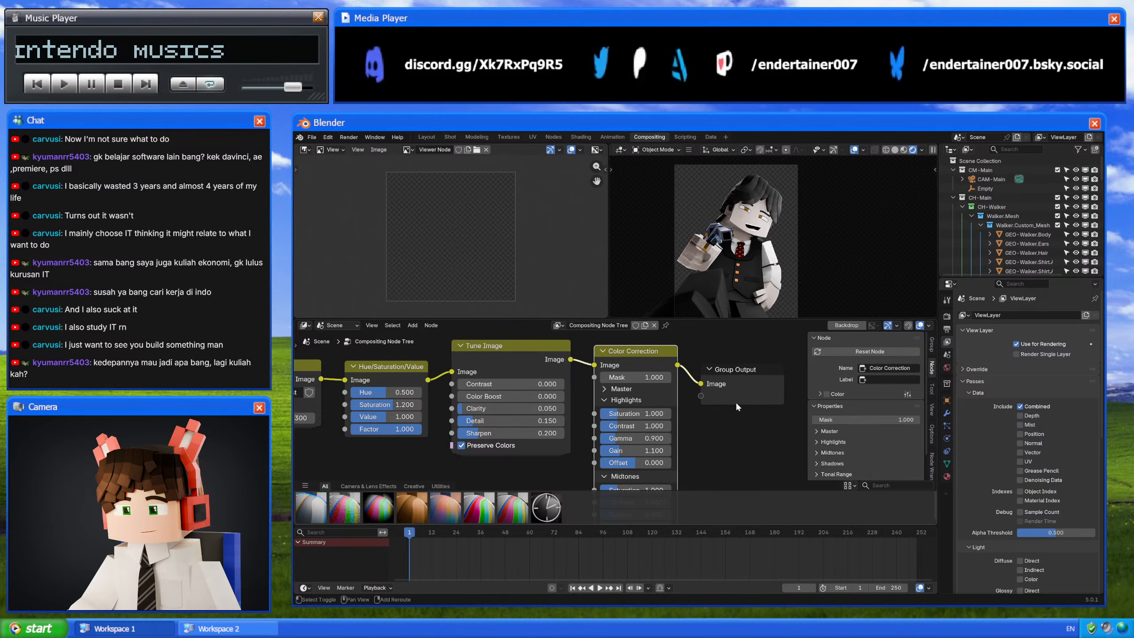
shift+scroll(735, 401, down, 5)
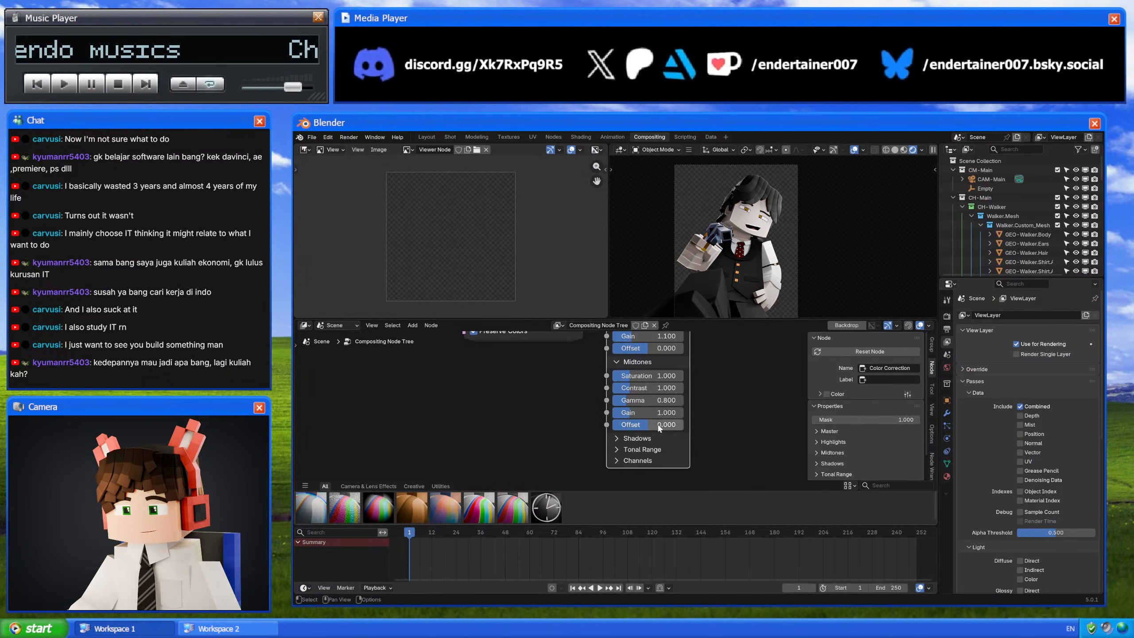
drag(643, 411, 663, 411)
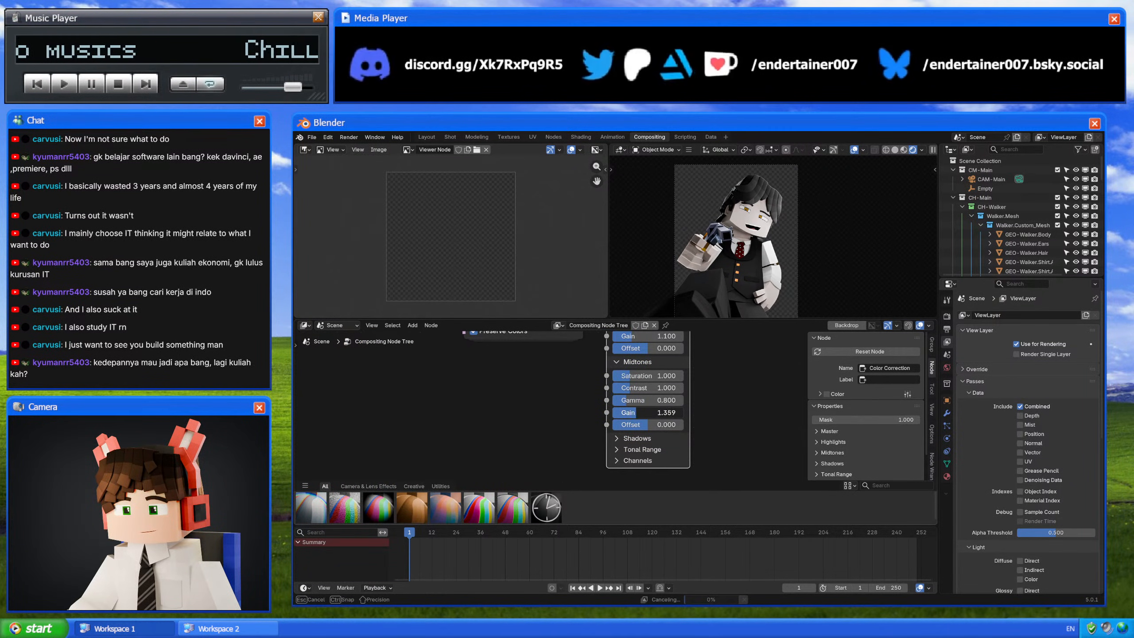
key(Escape)
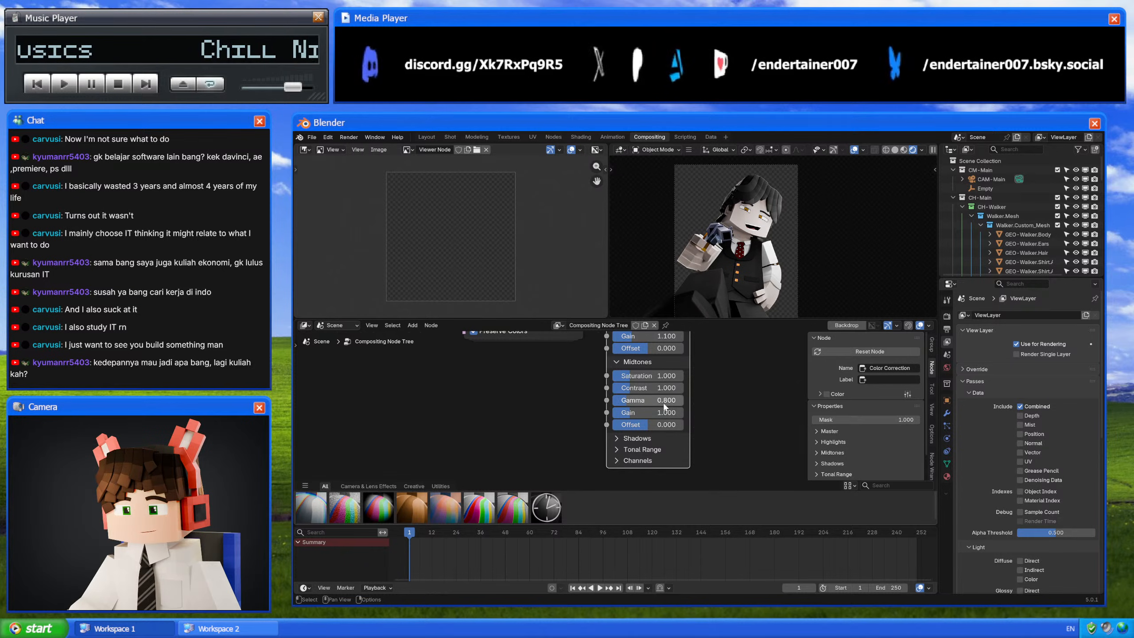
Step: Set the Color Correction node's Midtones Gamma to 0.9, undoing and reapplying the value once to compare
click(664, 401)
text(.9)
key(Return)
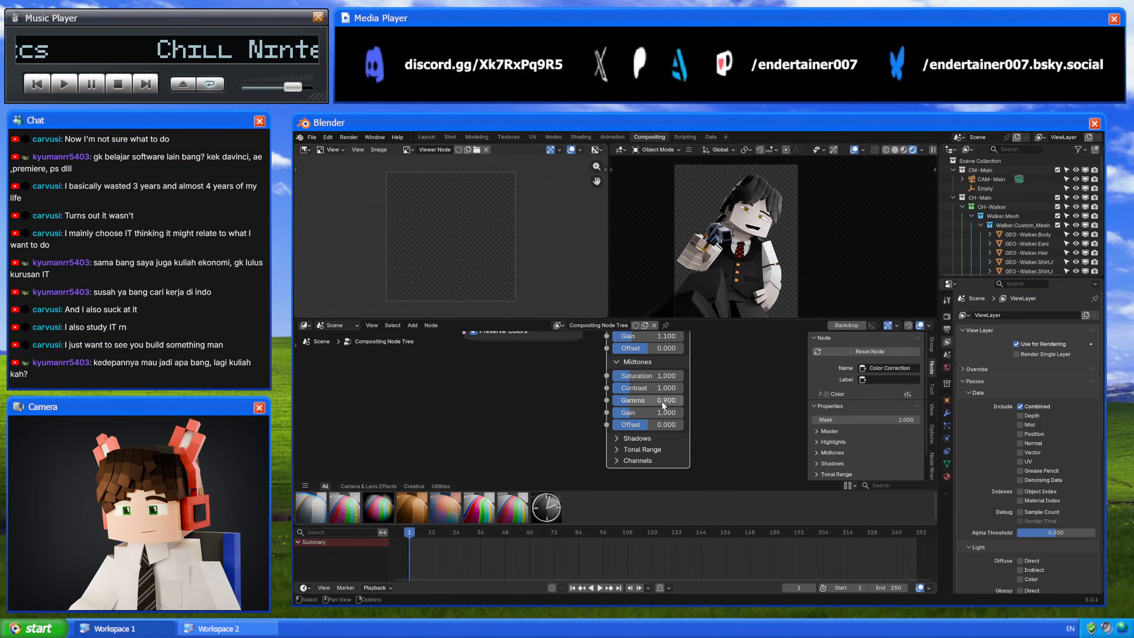
key(ctrl+z)
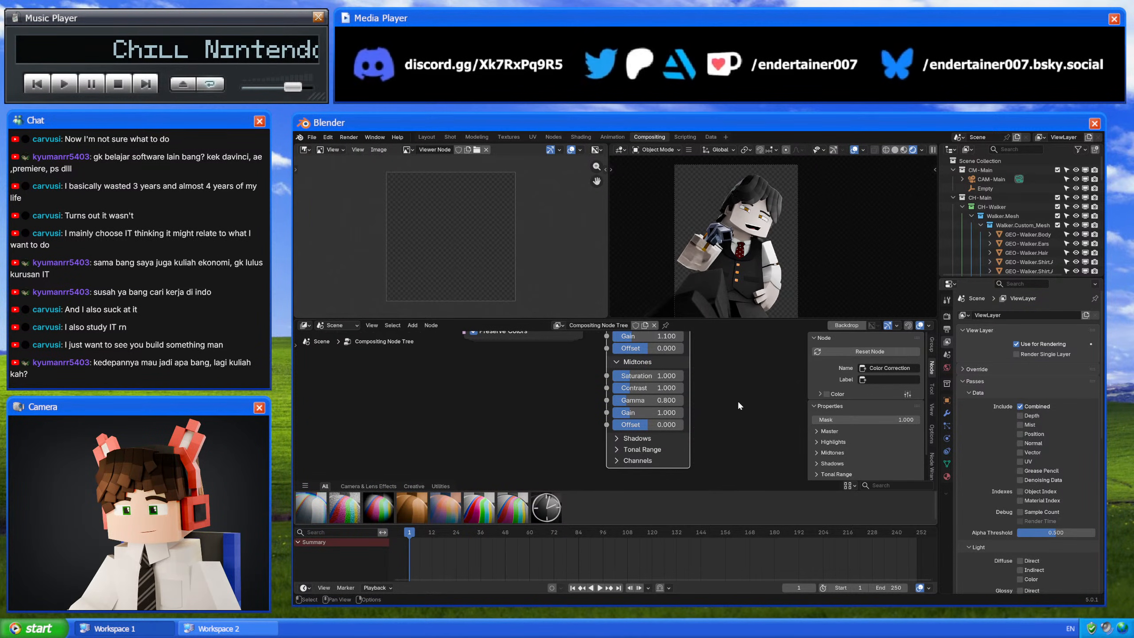
click(663, 401)
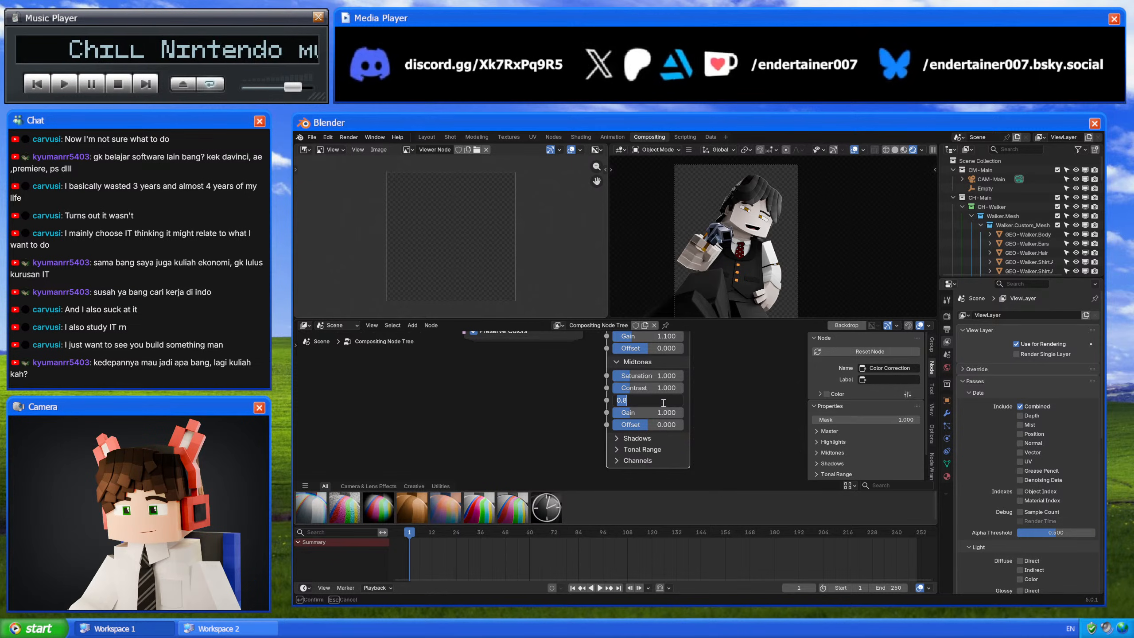
text(.9)
key(Return)
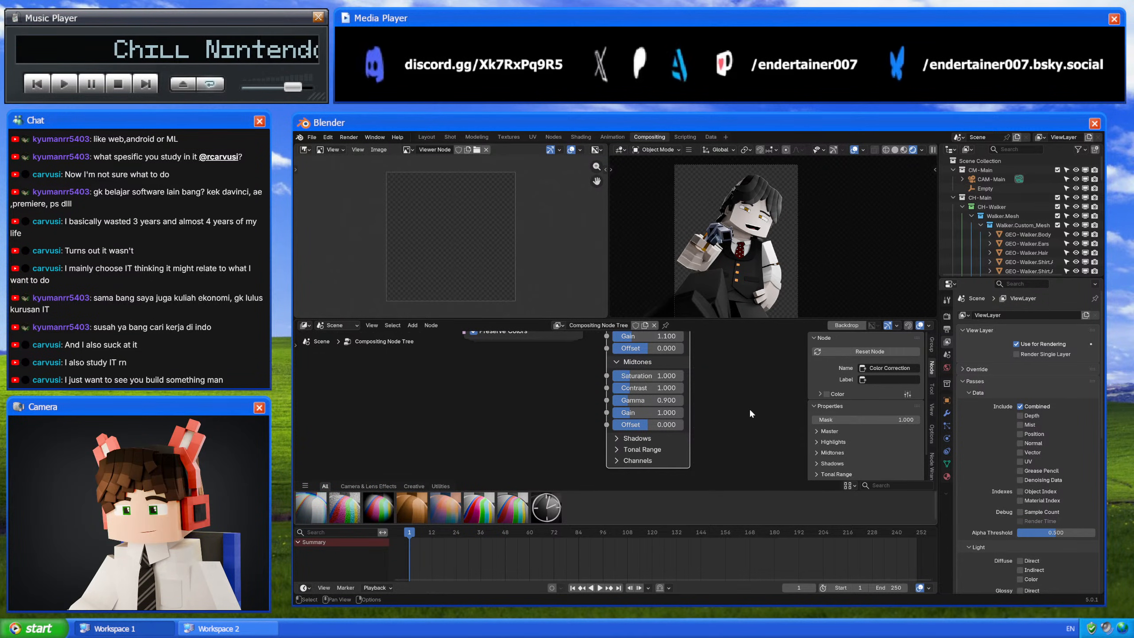
click(311, 137)
click(572, 391)
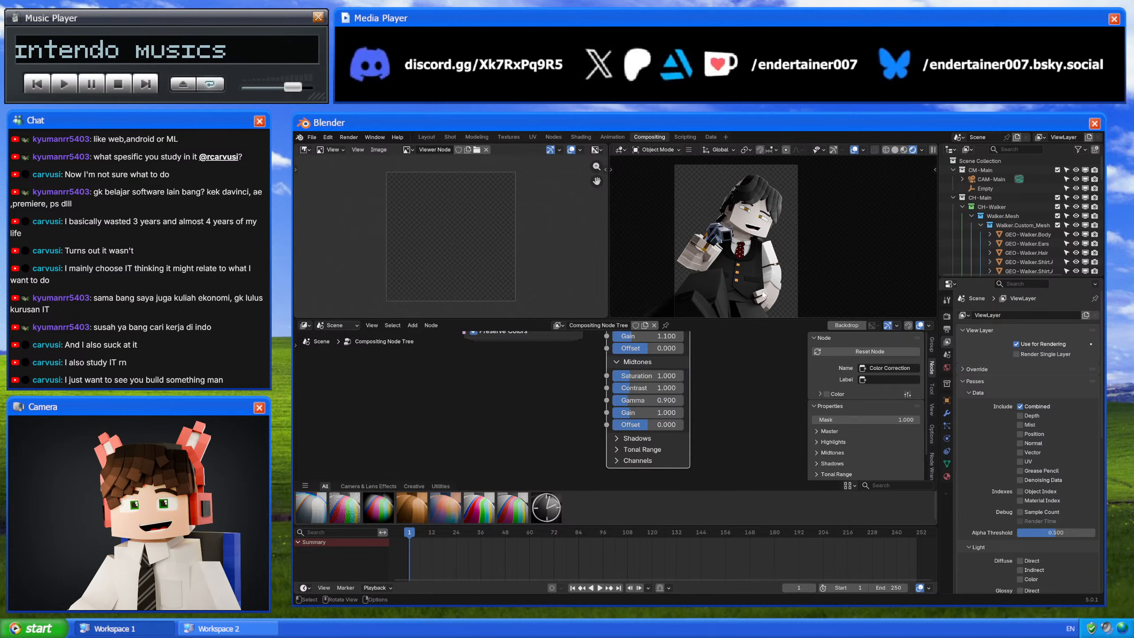
Step: Expand the Color Correction node's Shadows settings, try different Contrast and Gamma values and undo the changes
click(654, 439)
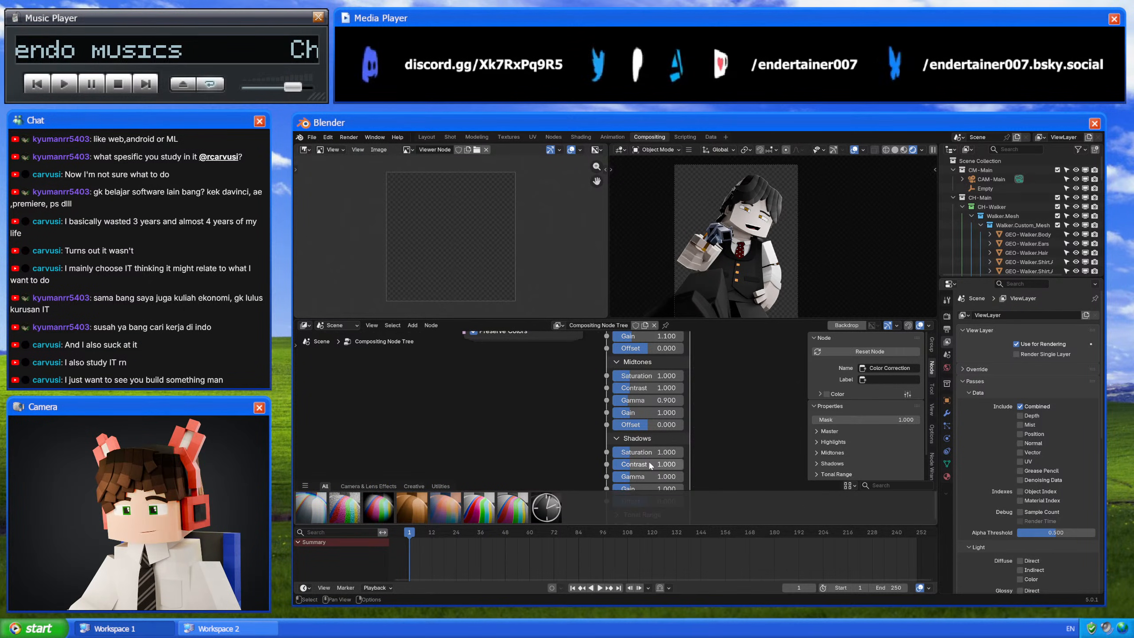
drag(653, 464, 671, 464)
key(Escape)
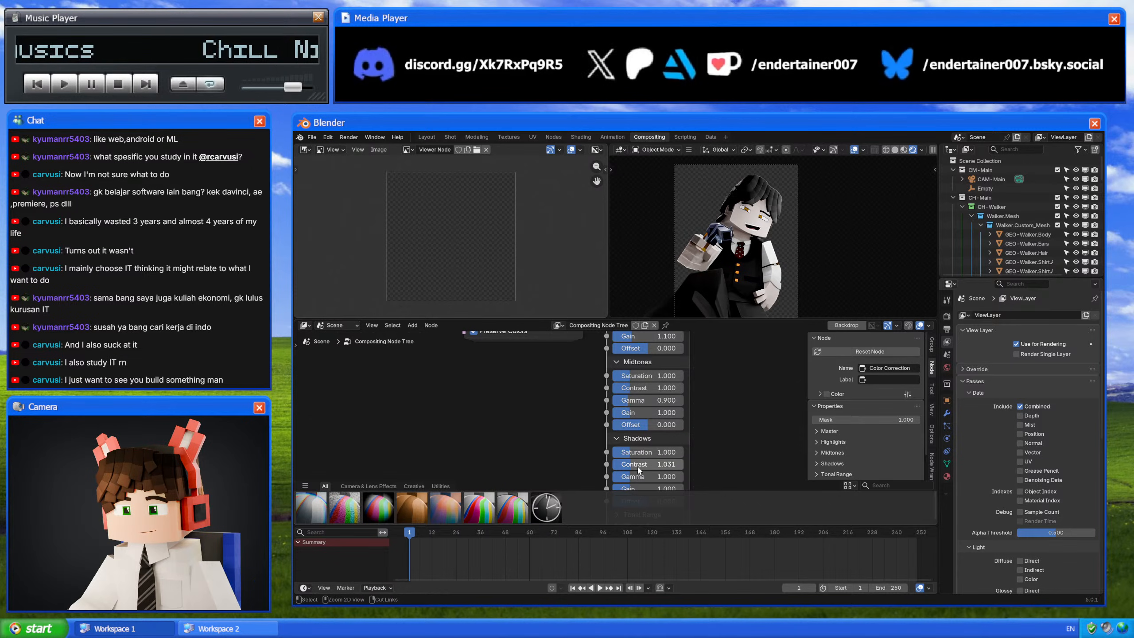
middle_drag(719, 458, 723, 431)
drag(680, 448, 590, 461)
key(ctrl+z)
key(ctrl+z)
key(ctrl+z)
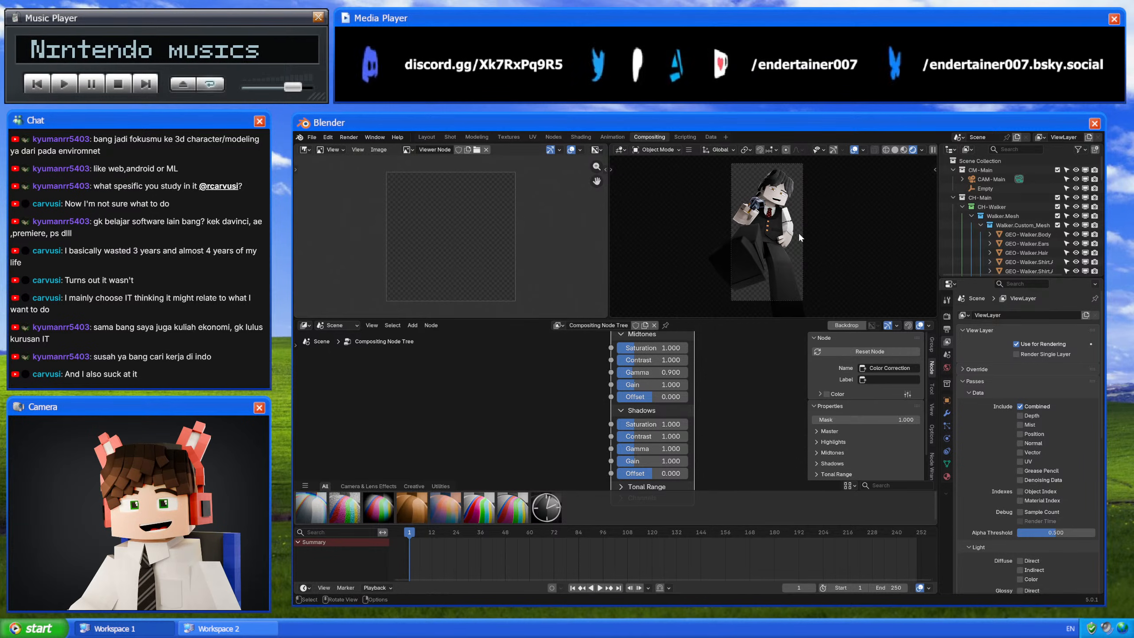
Step: Save an incremental version of the project file
click(452, 137)
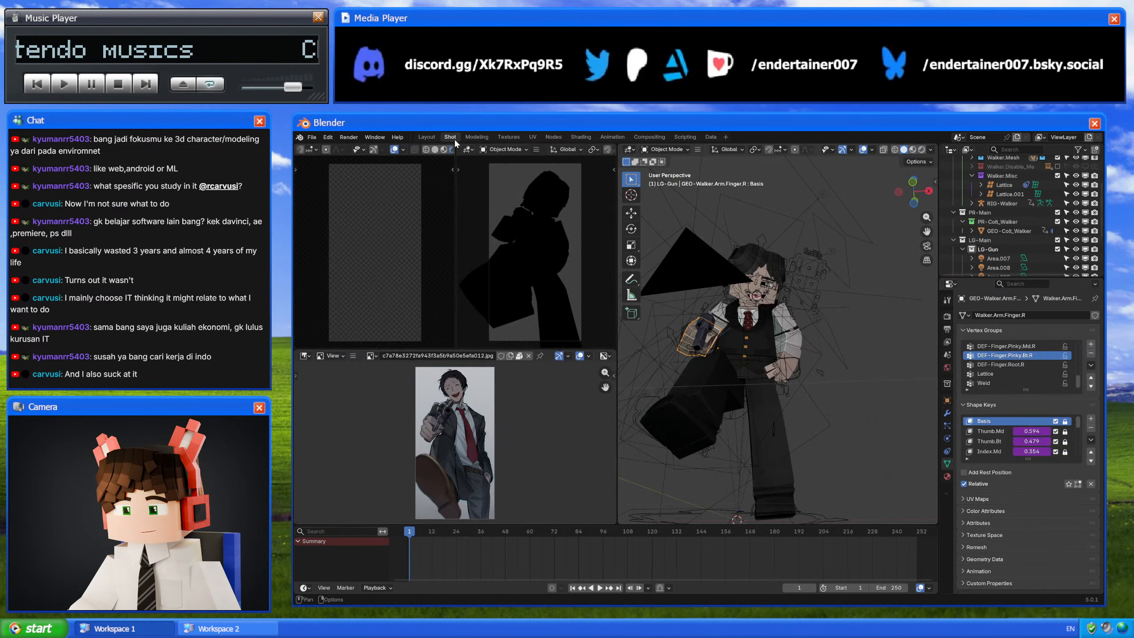
click(662, 137)
click(311, 136)
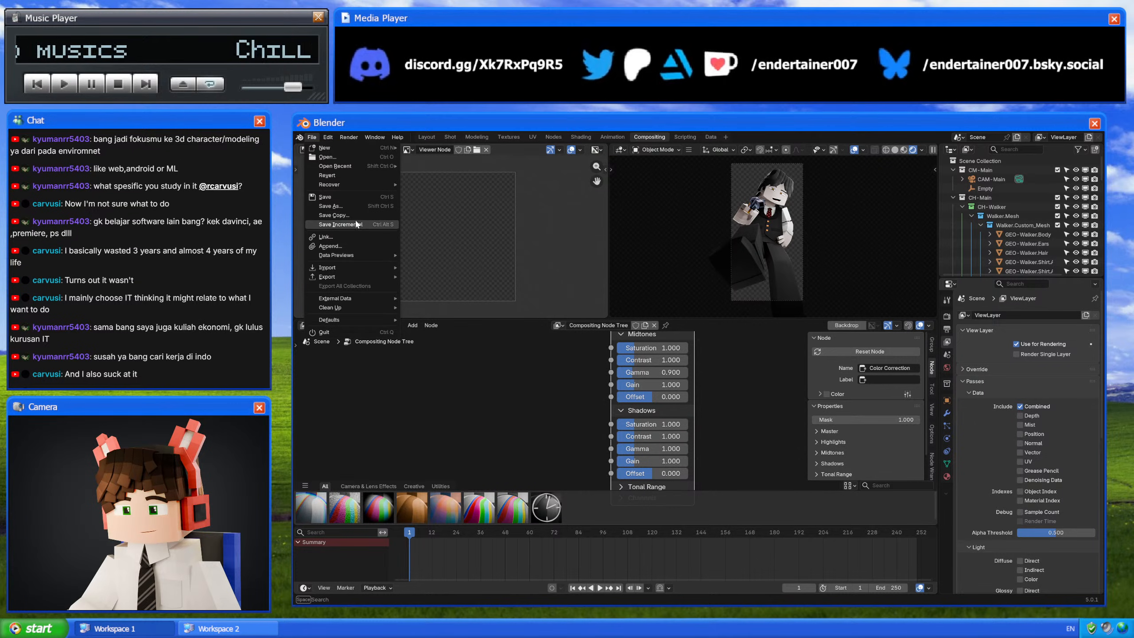
click(340, 224)
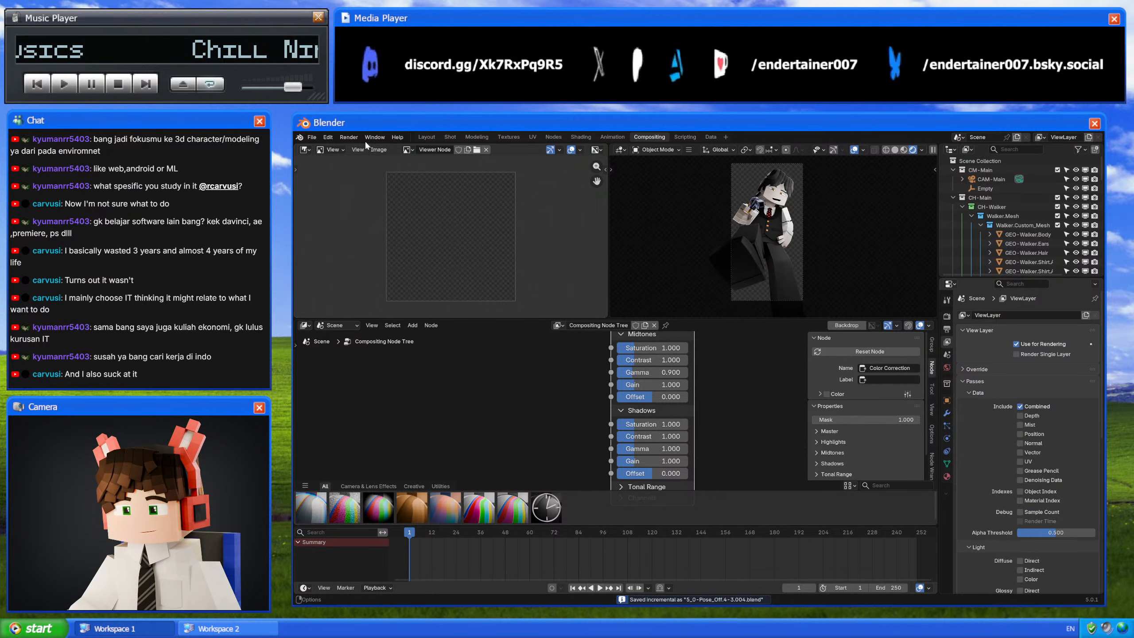
Step: Show the Render Result in the image editor, fit it to the view and render the current frame
click(408, 150)
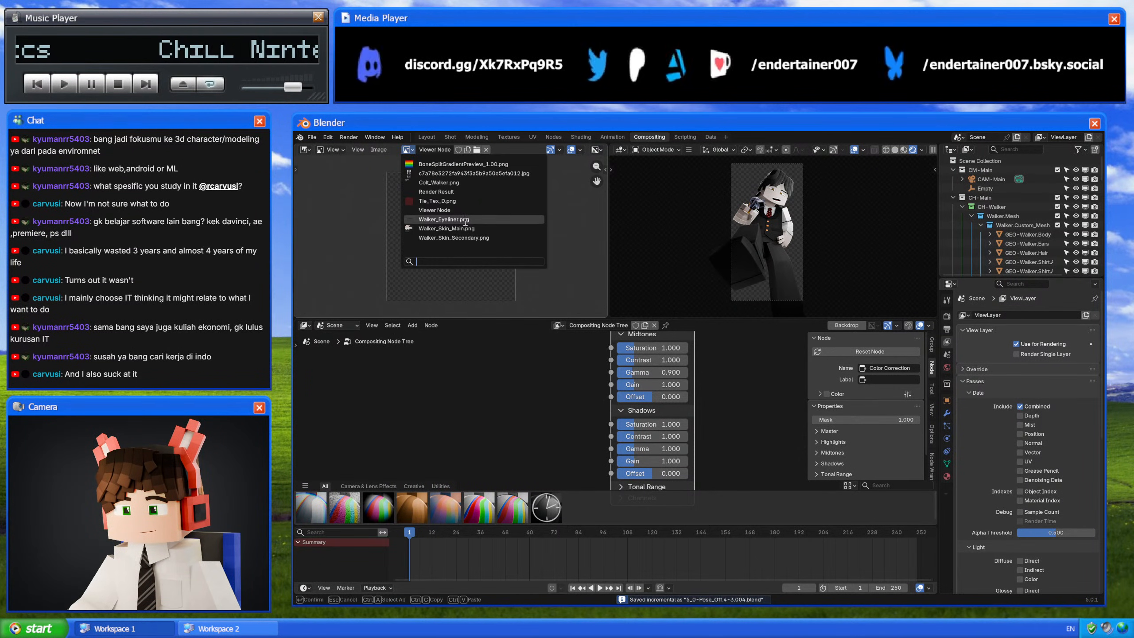
click(474, 192)
click(947, 317)
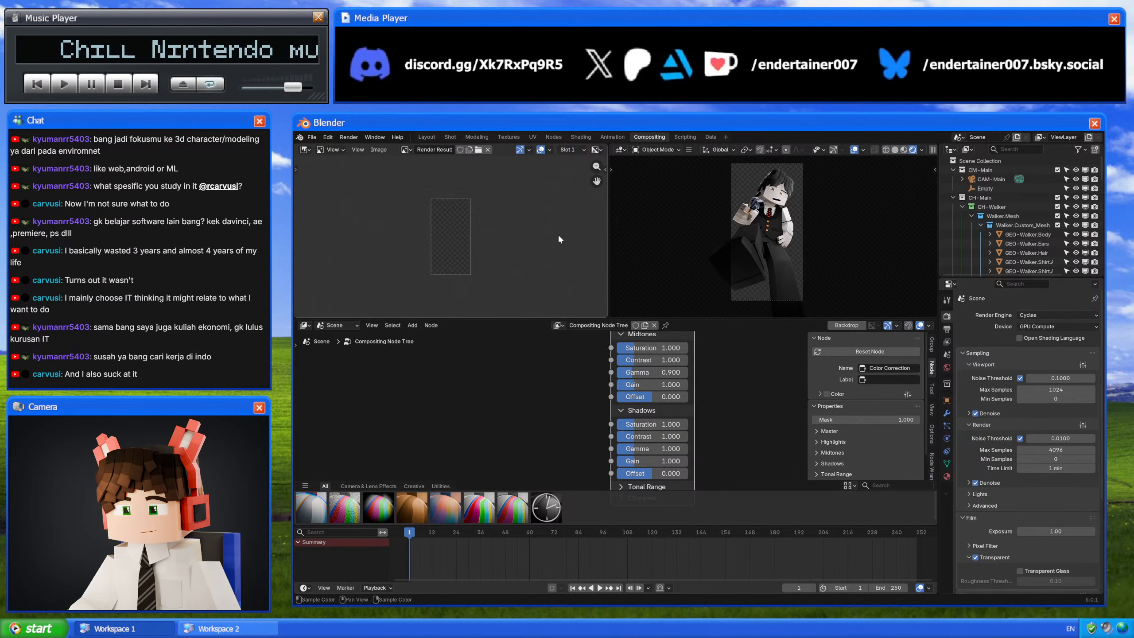
key(Home)
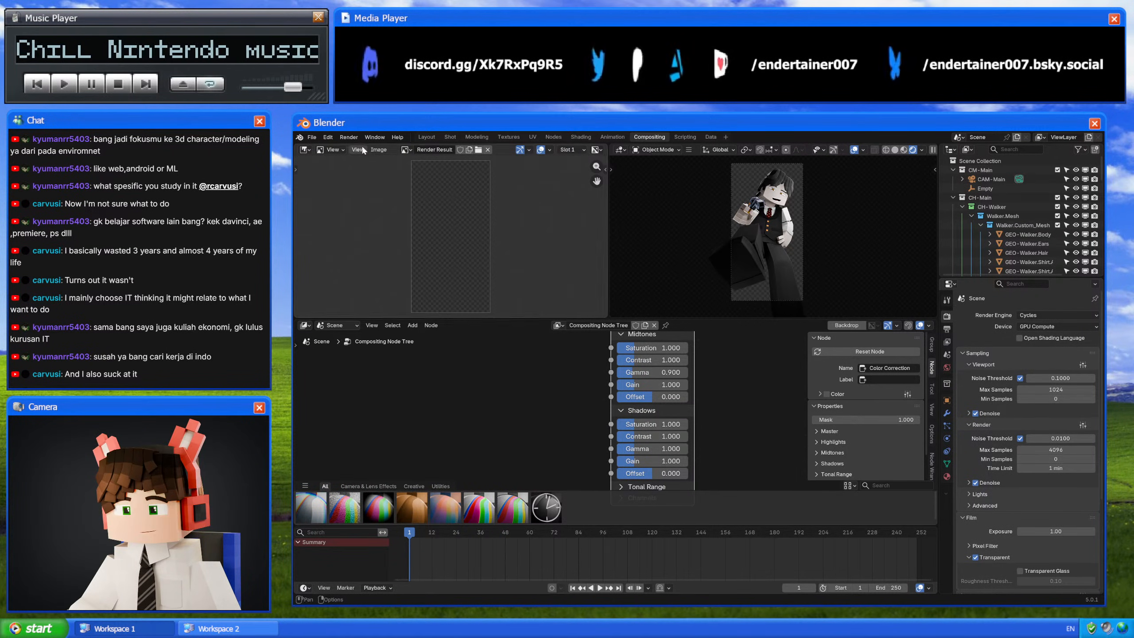
click(359, 149)
key(F12)
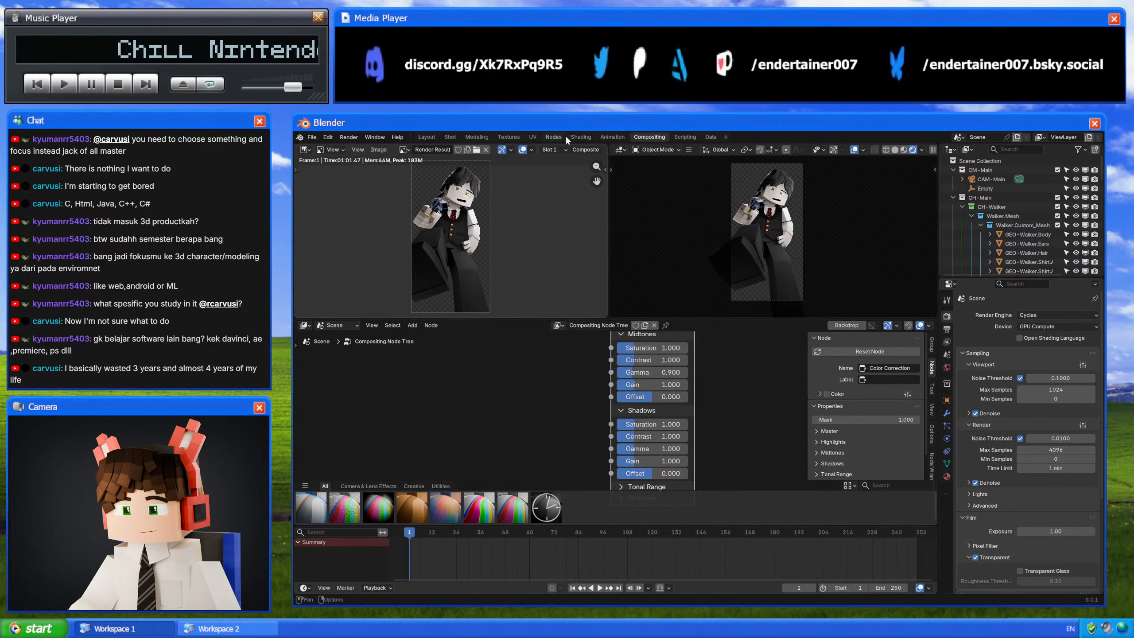
Step: Set the Saturation of the Walker.Main.Skin material's Hue/Saturation/Value node to 0.6
click(557, 136)
click(585, 137)
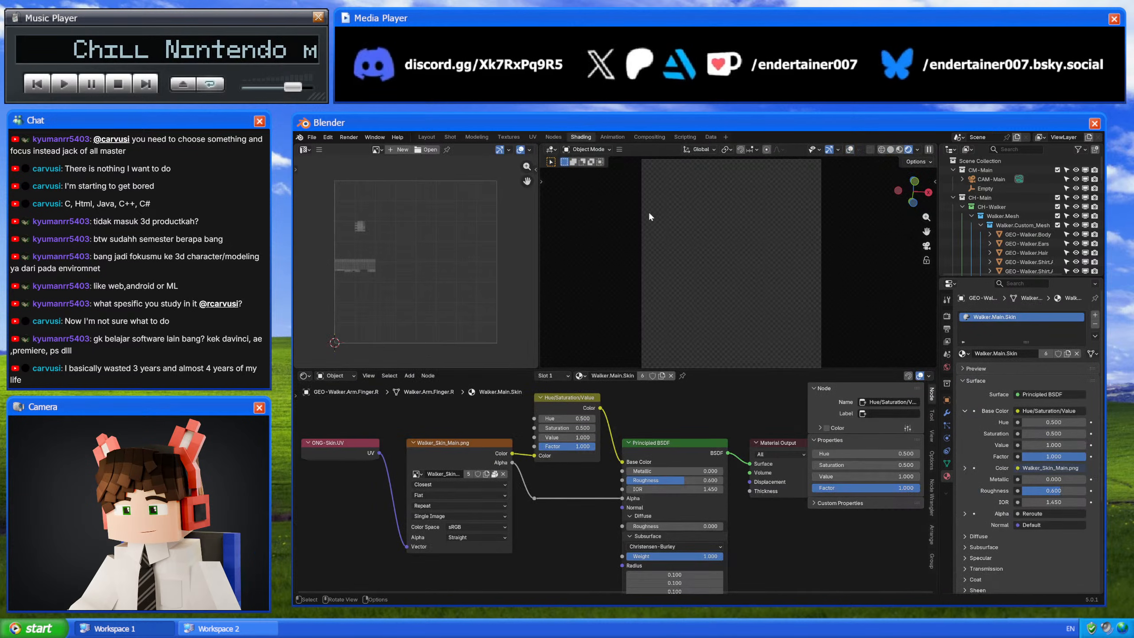
click(568, 428)
key(BackSpace)
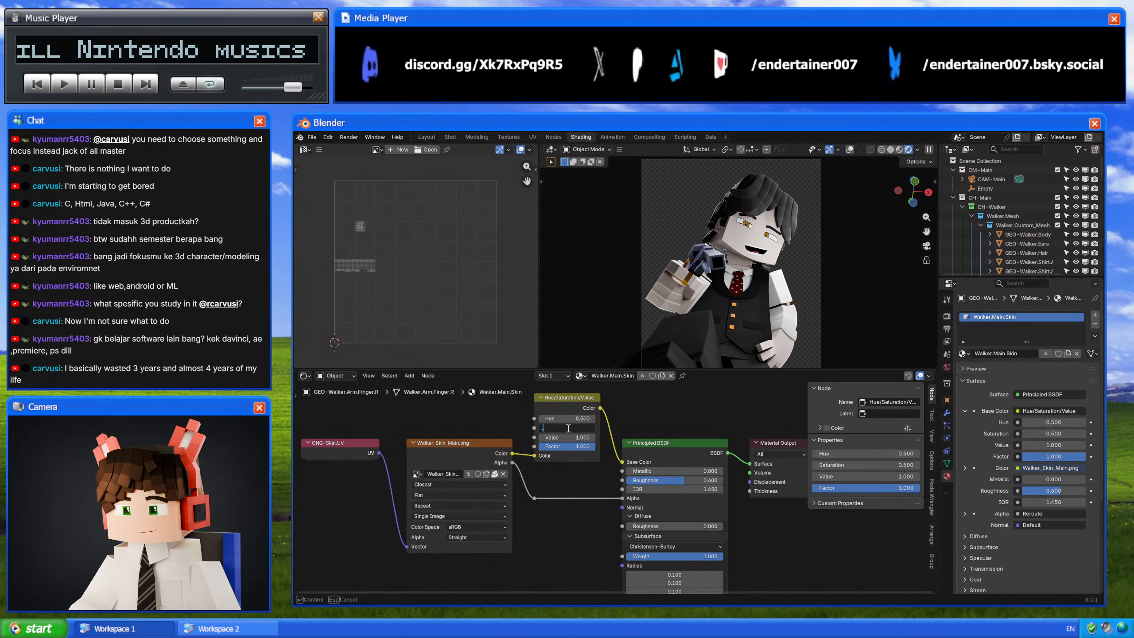
text(0.6)
key(Return)
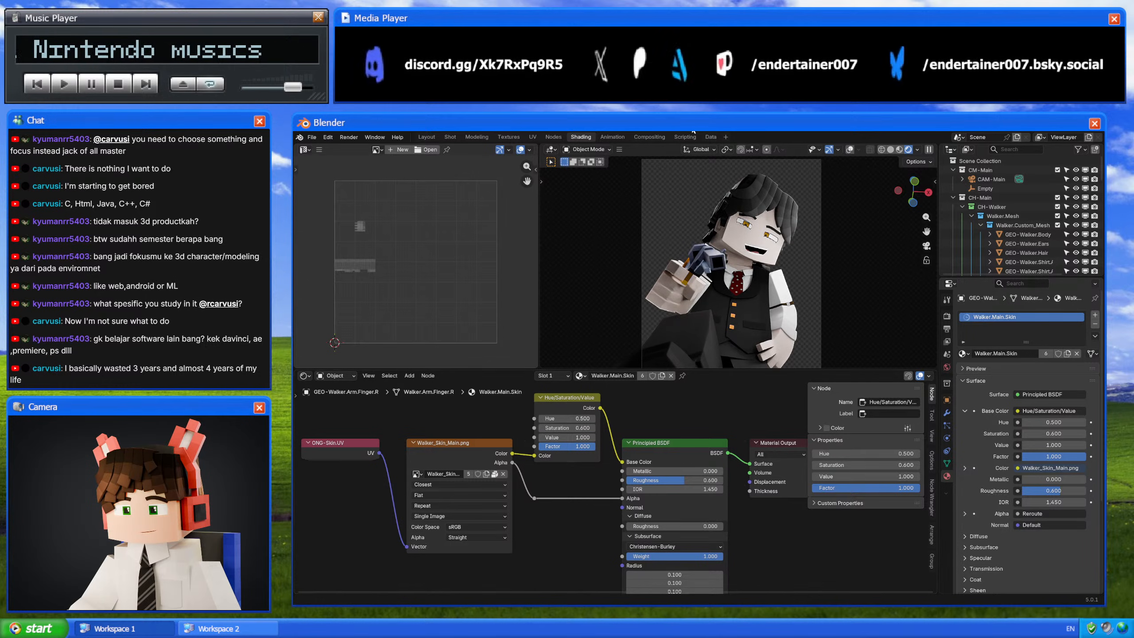
Step: Return to the Compositing workspace and render the image again with the updated skin material
click(649, 137)
click(349, 137)
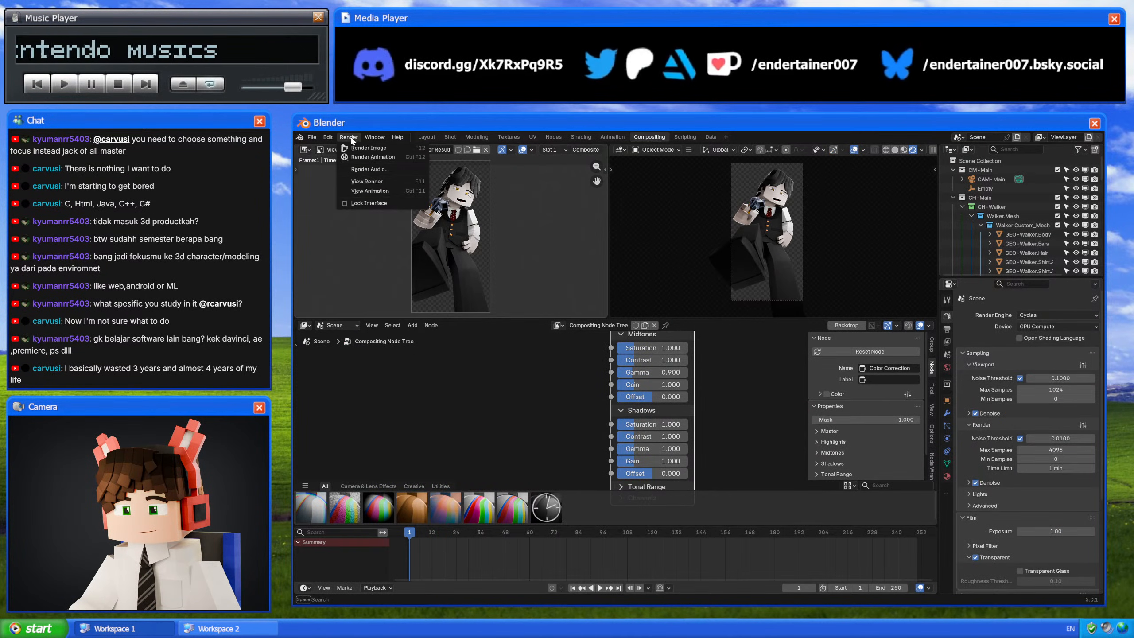
click(369, 147)
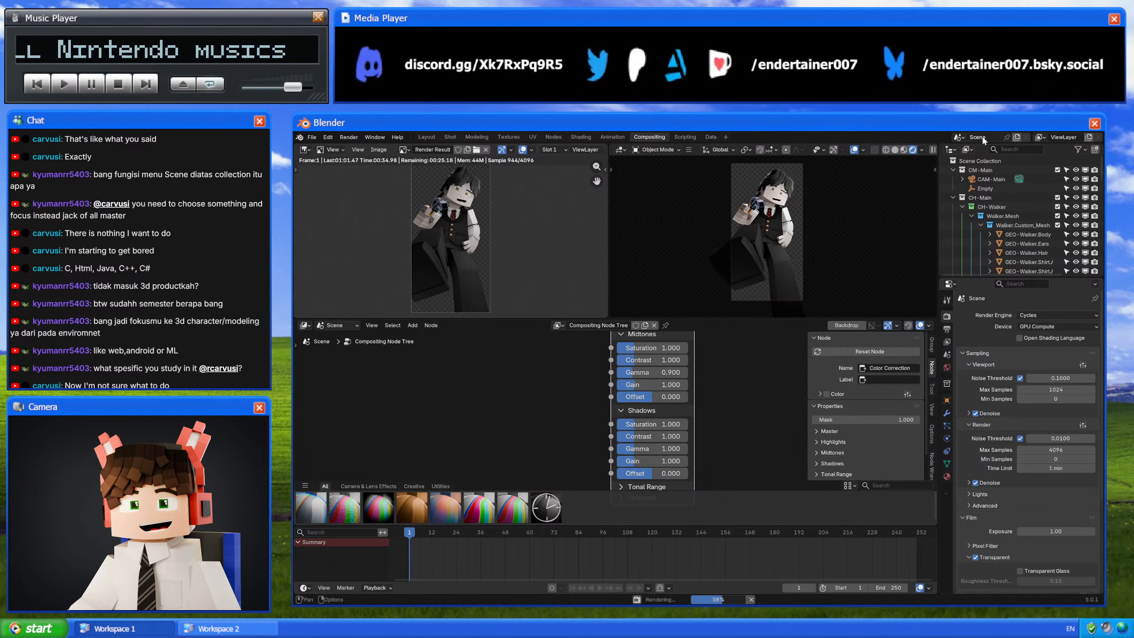
click(958, 137)
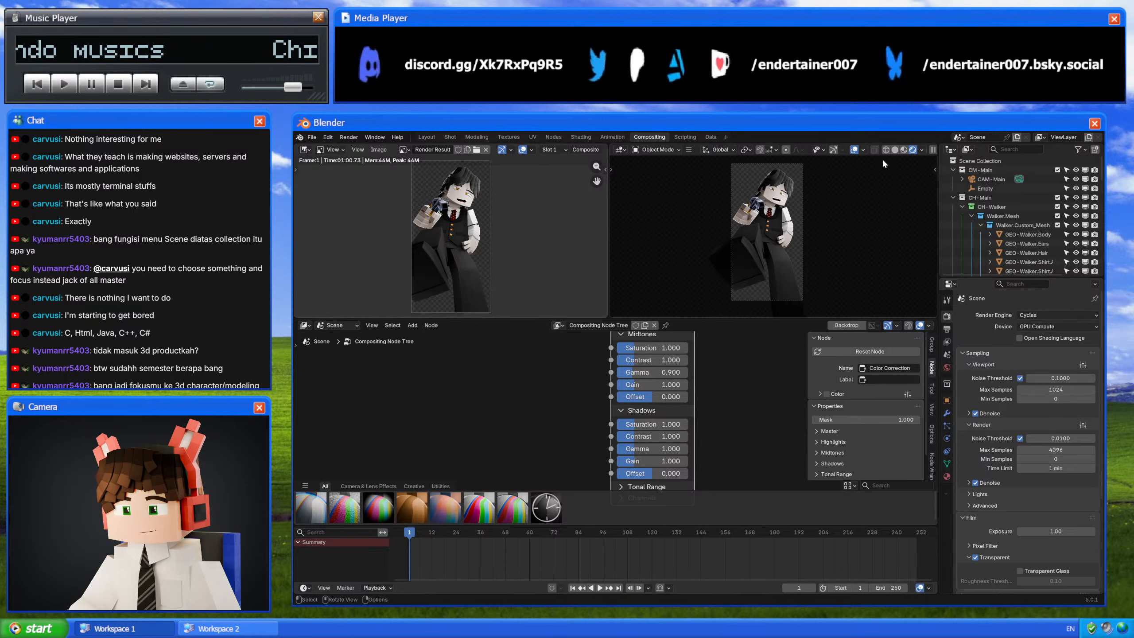
Step: Switch the camera viewport to solid shading and save the project file
click(895, 150)
key(ctrl+s)
click(315, 136)
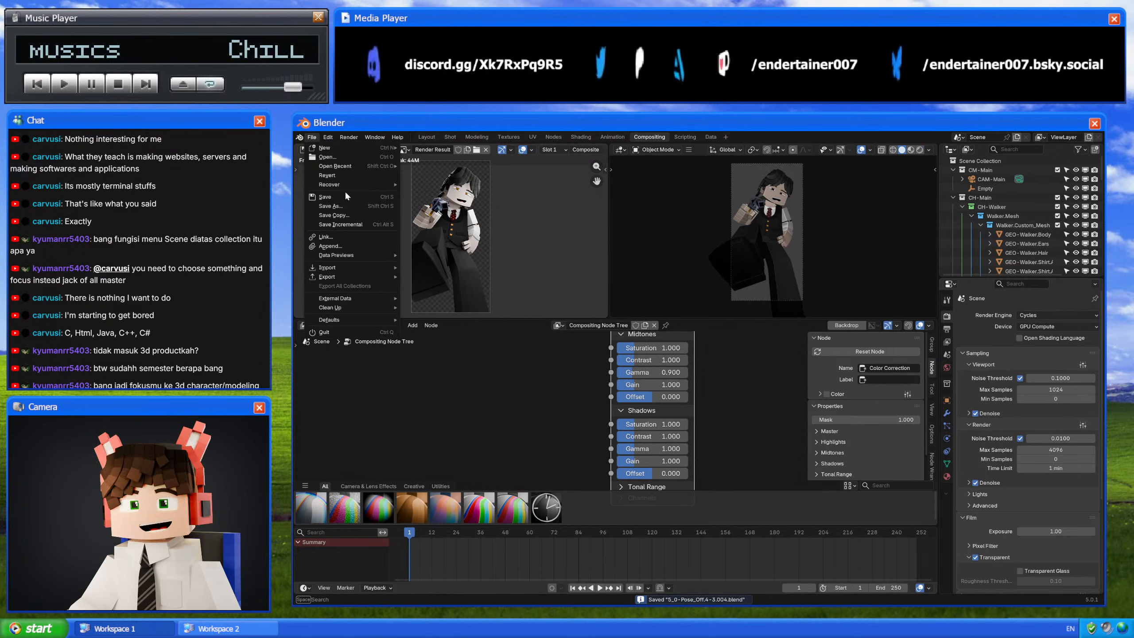
click(344, 207)
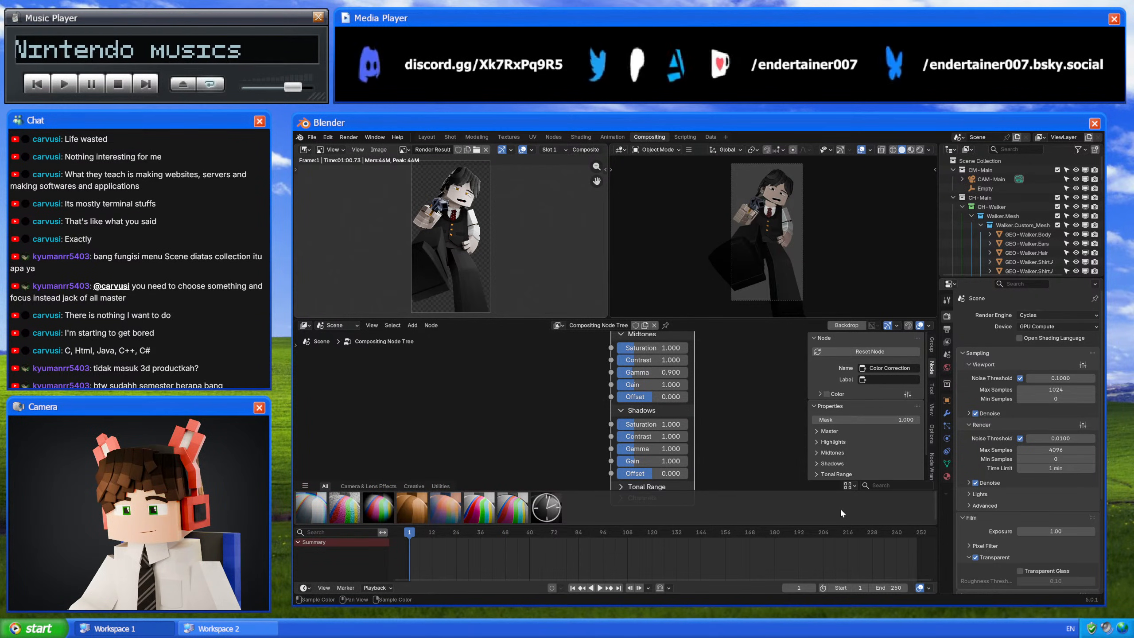
key(ctrl+s)
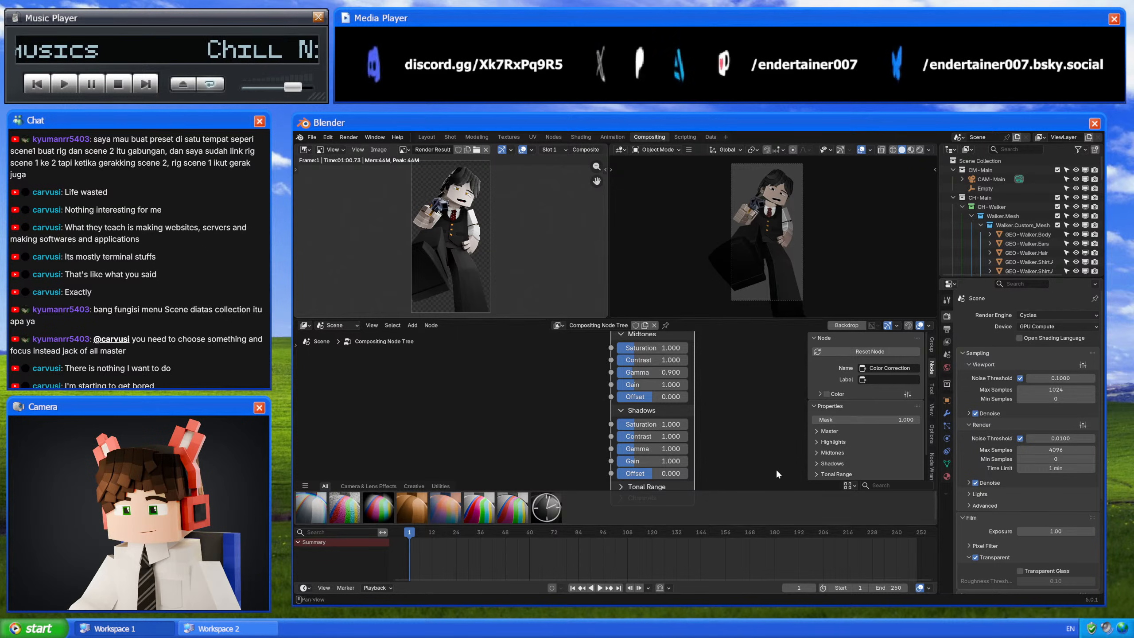
Step: Open the Thomas character project file and allow its Python scripts to run
click(312, 137)
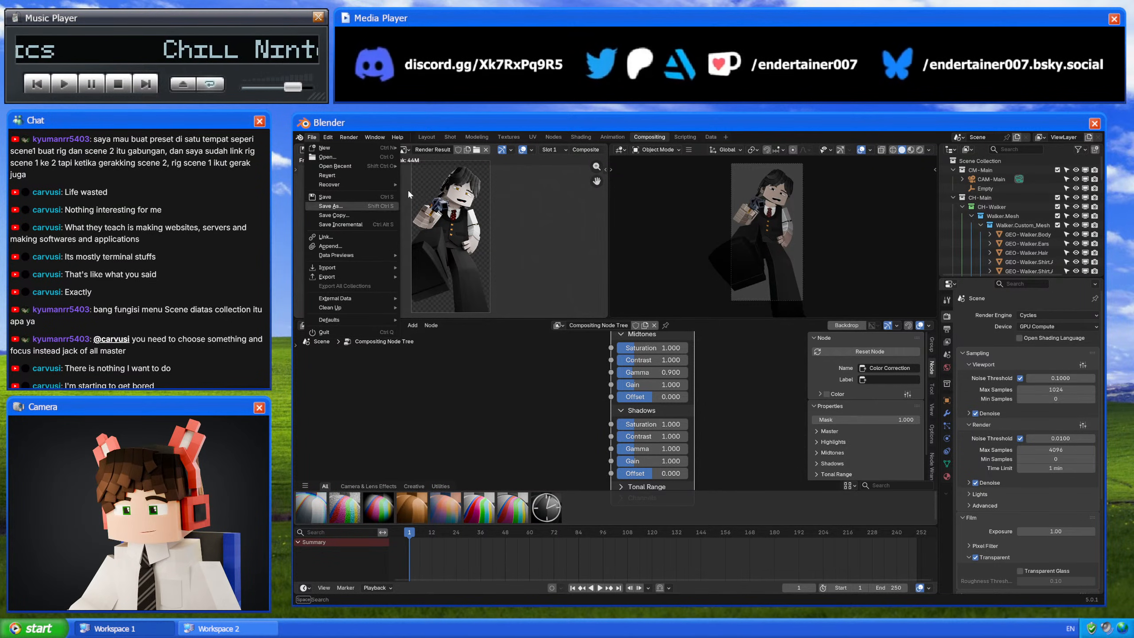
mouse_move(338, 188)
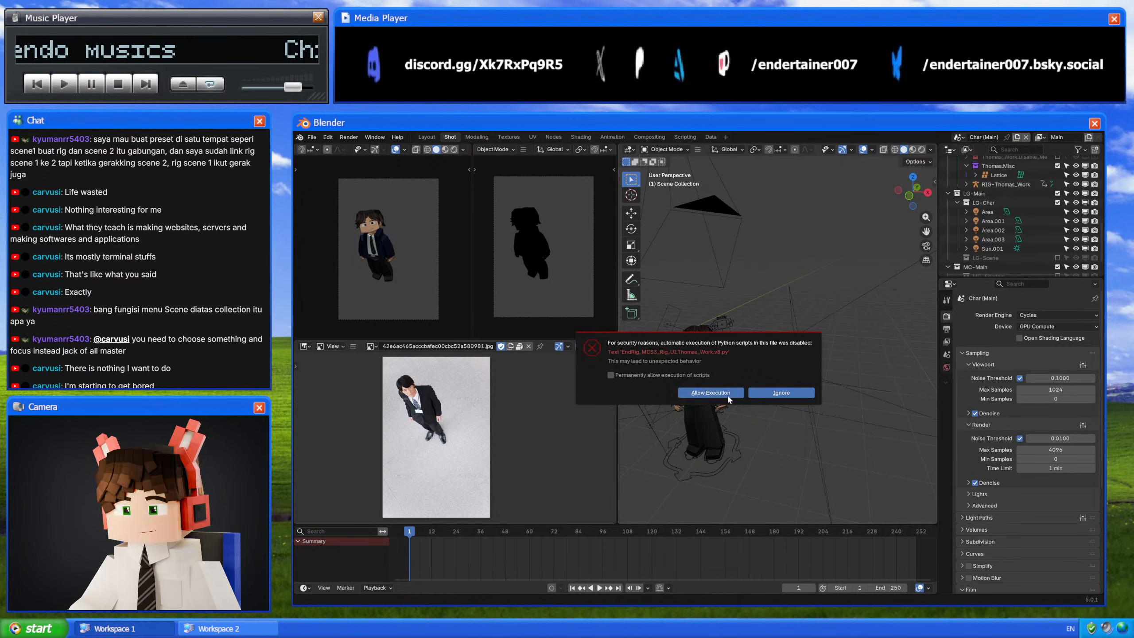
click(727, 393)
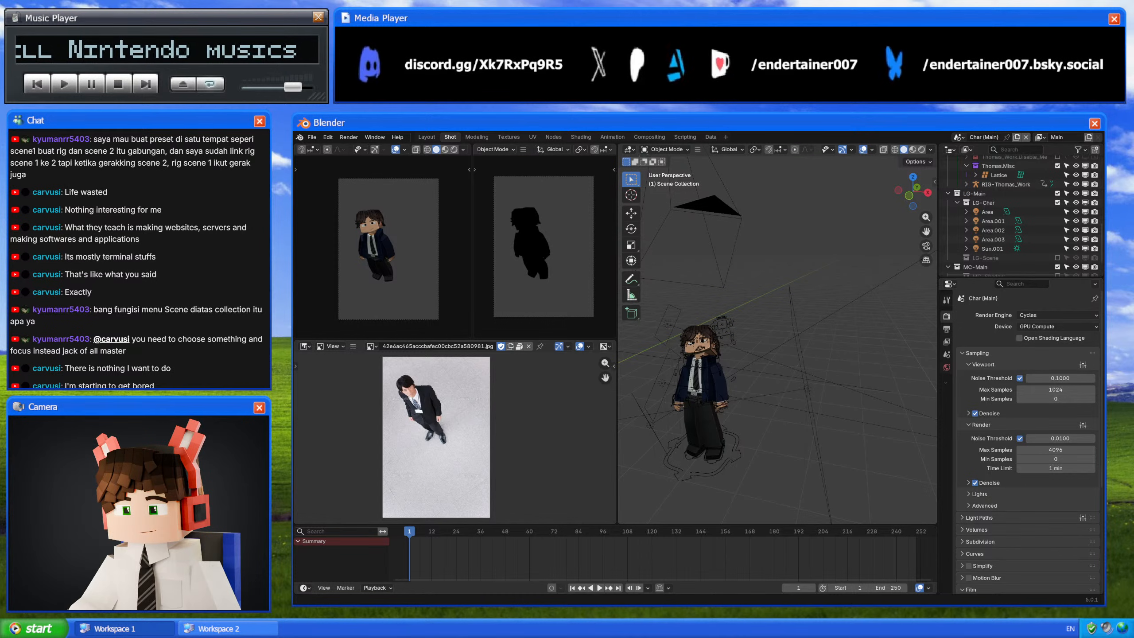
Step: Switch to the scene named Scene and check its floor plane with a trial move
shift+middle_drag(791, 309, 833, 291)
middle_drag(783, 316, 796, 355)
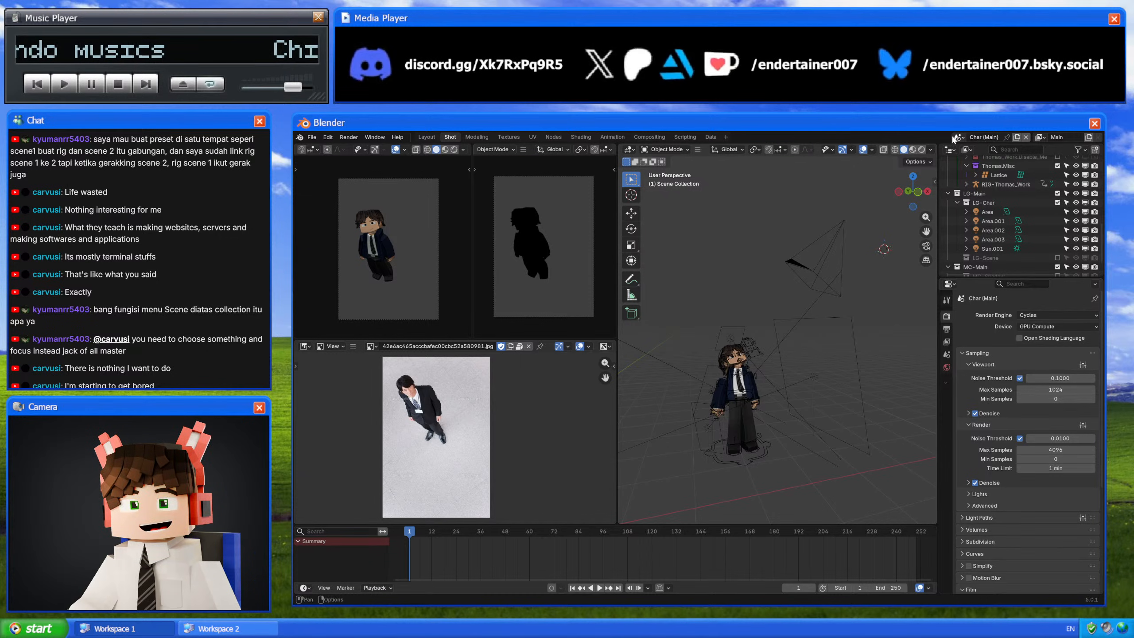
shift+middle_drag(789, 300, 831, 297)
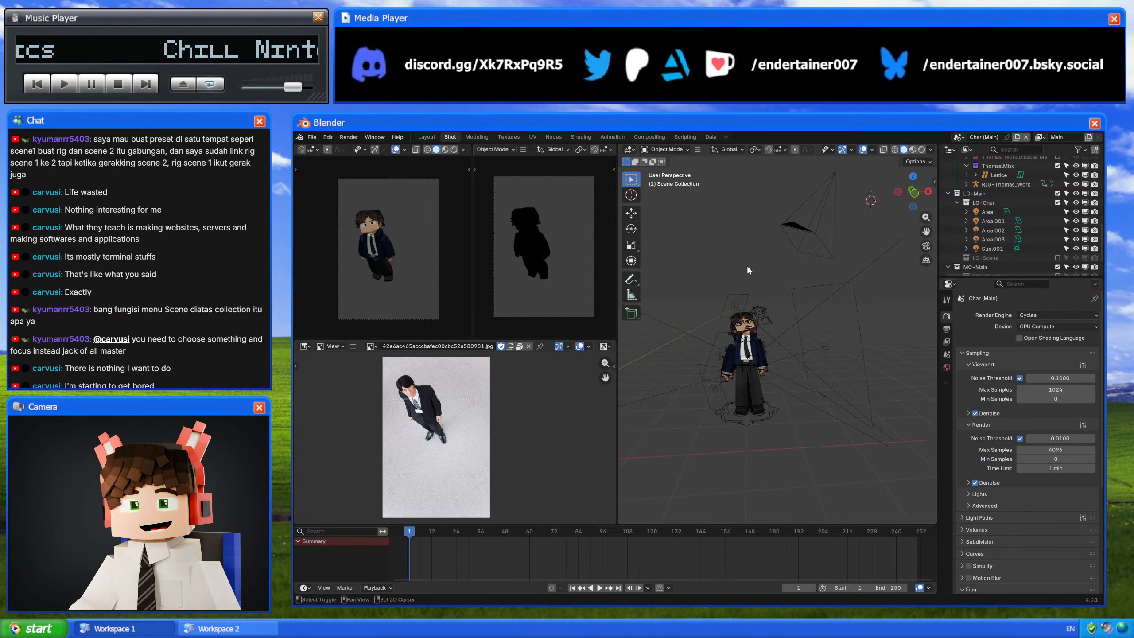
click(959, 138)
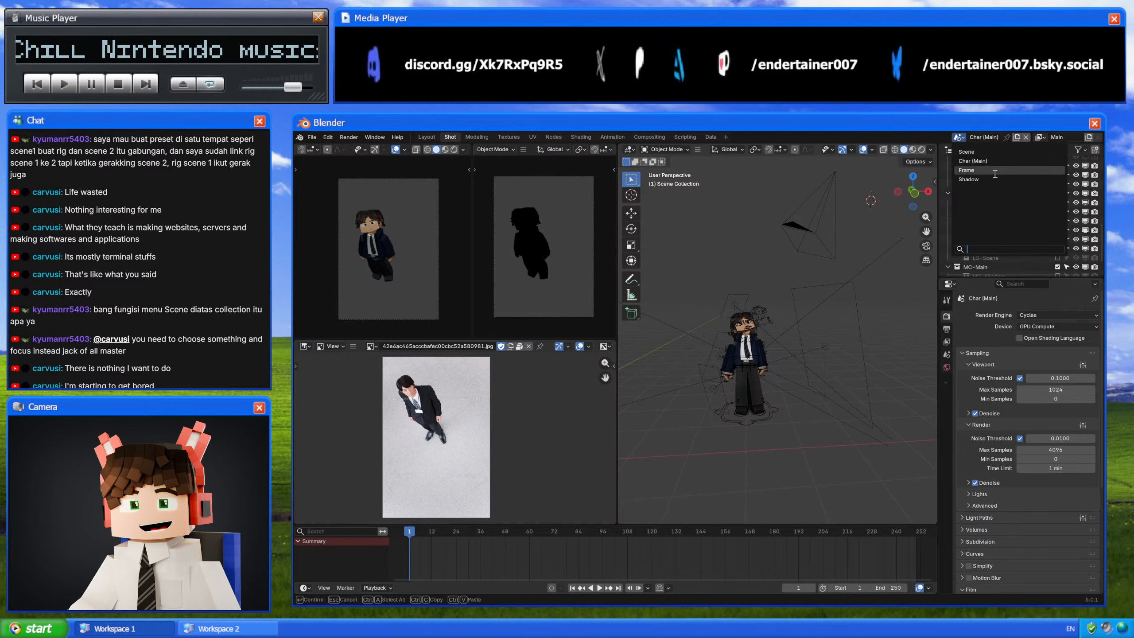
click(993, 152)
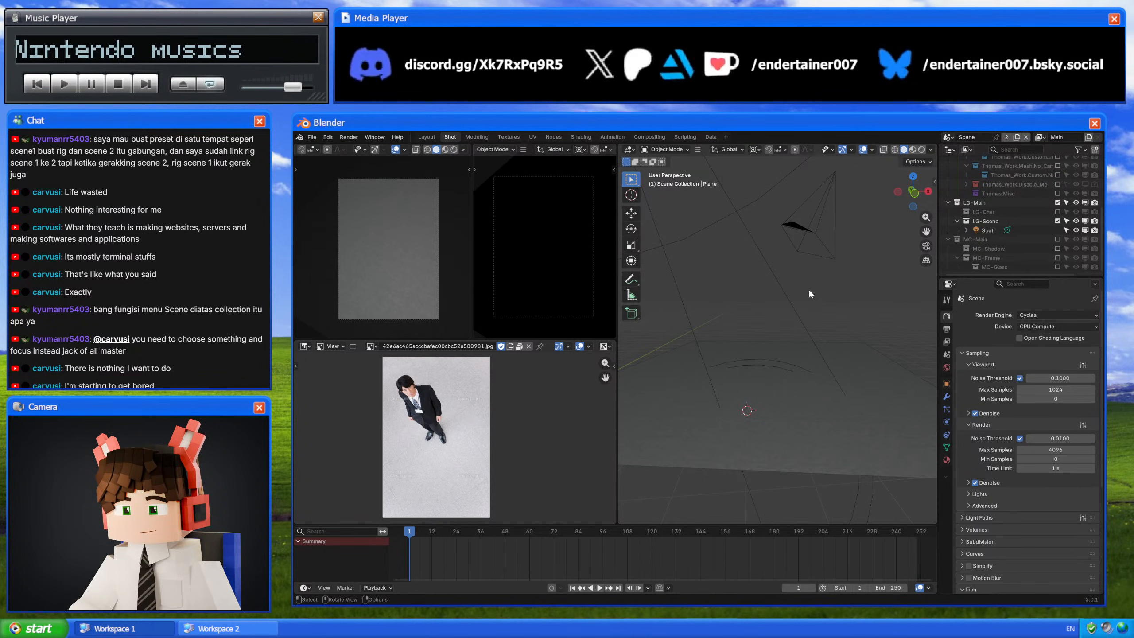
click(765, 417)
key(g)
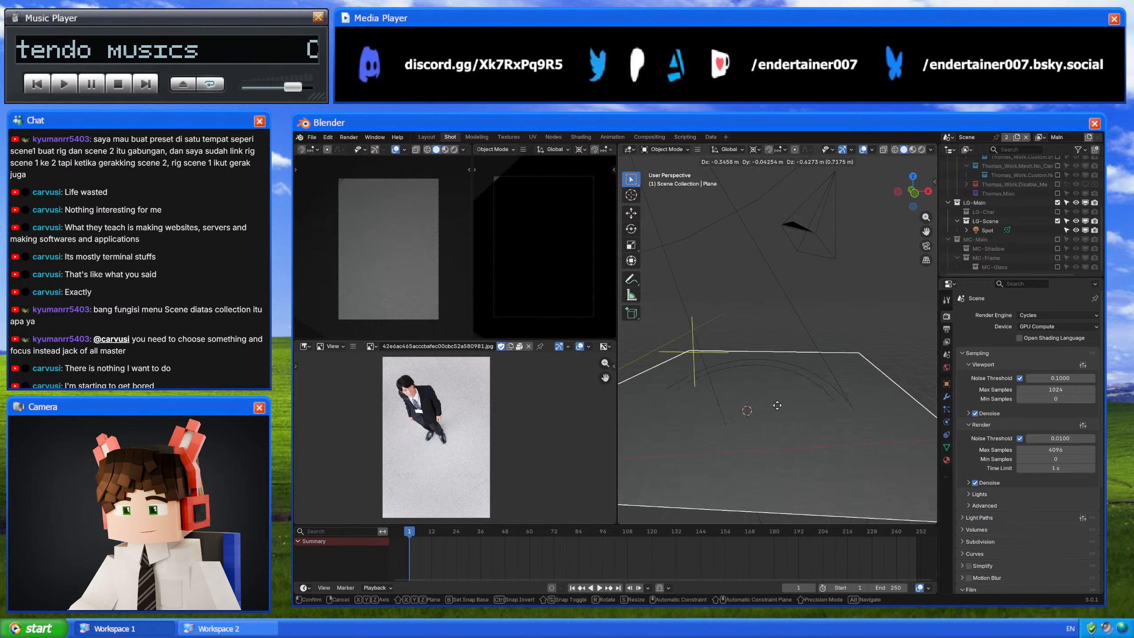
click(783, 370)
middle_drag(783, 371, 746, 367)
middle_drag(825, 398, 802, 397)
click(847, 317)
Step: Switch to the Frame scene and examine the window frame and the Thomas_Work character collections
click(948, 137)
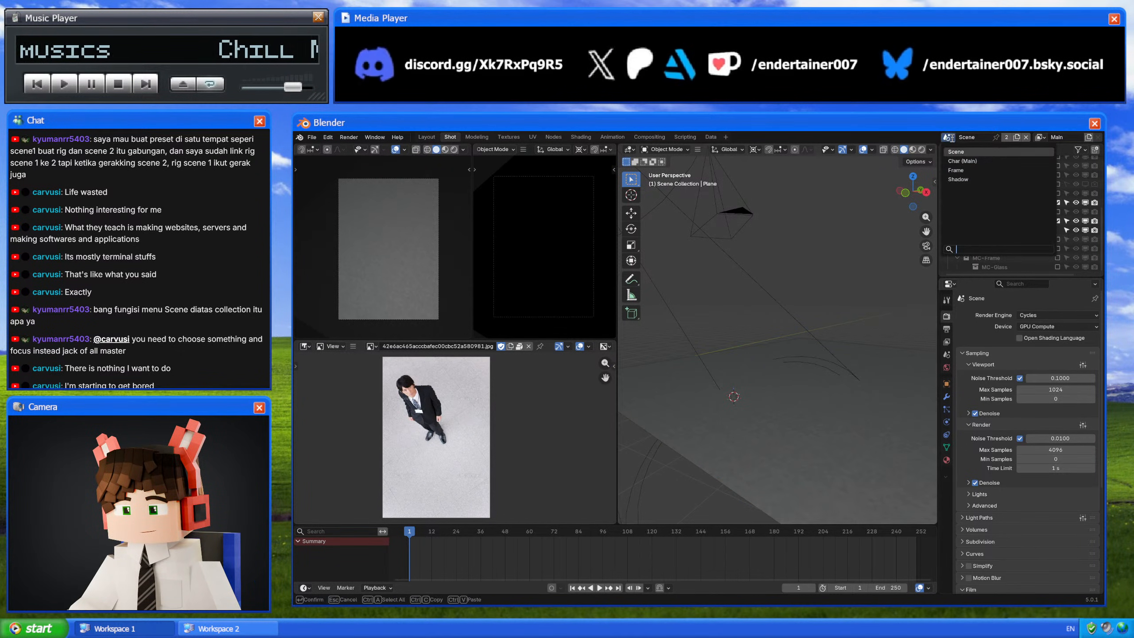
click(978, 171)
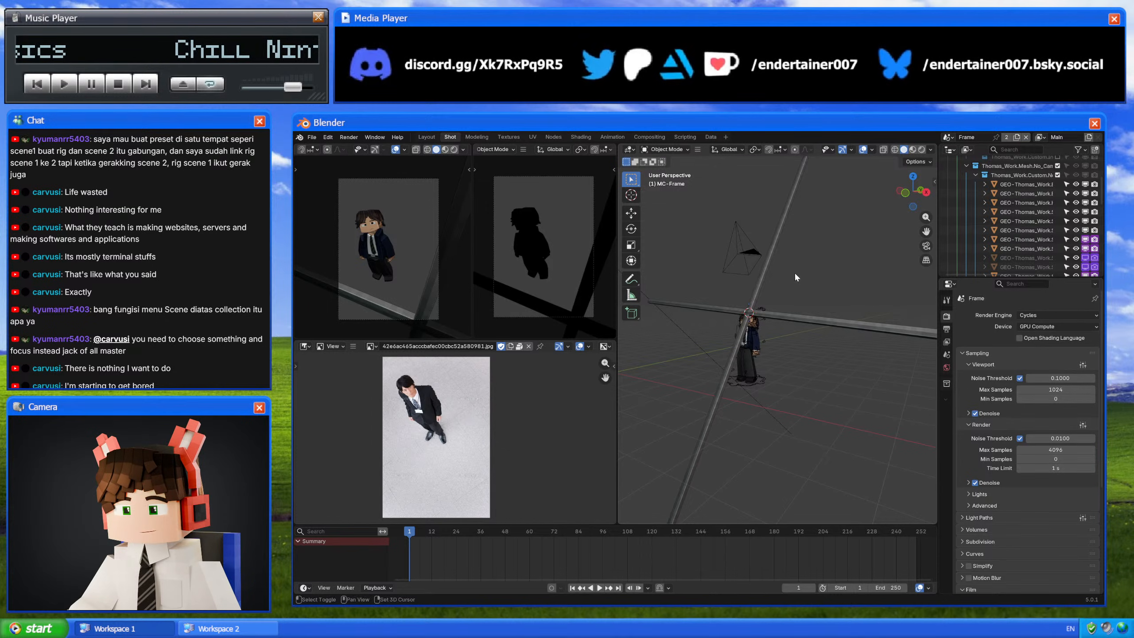
middle_drag(836, 335, 806, 358)
click(821, 368)
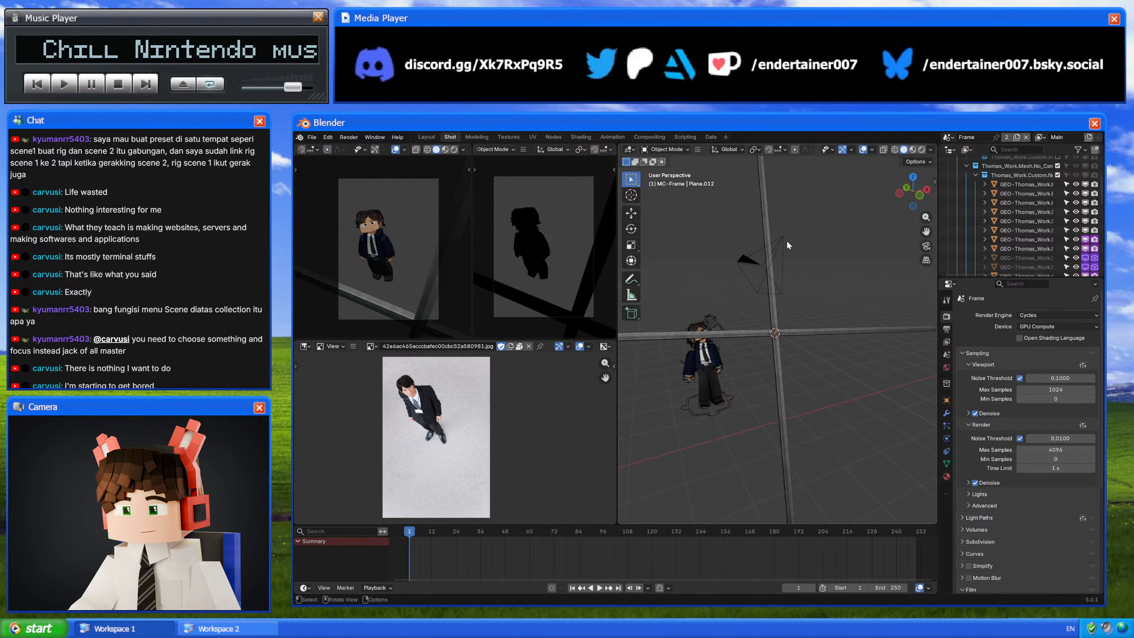
scroll(1037, 230, up, 3)
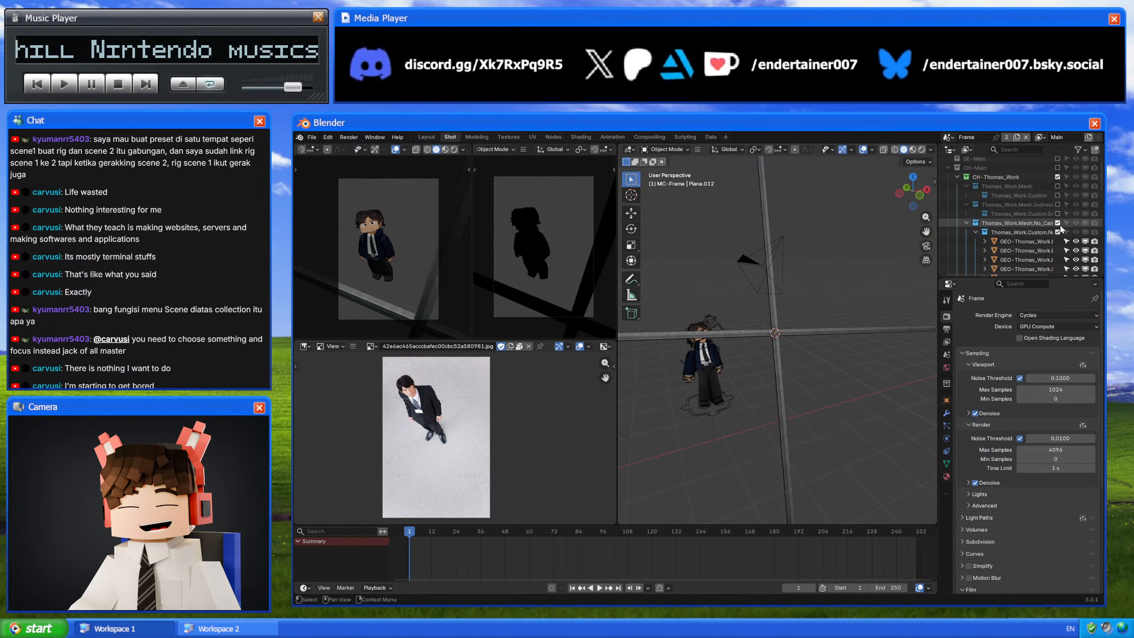
middle_drag(1059, 225, 1029, 230)
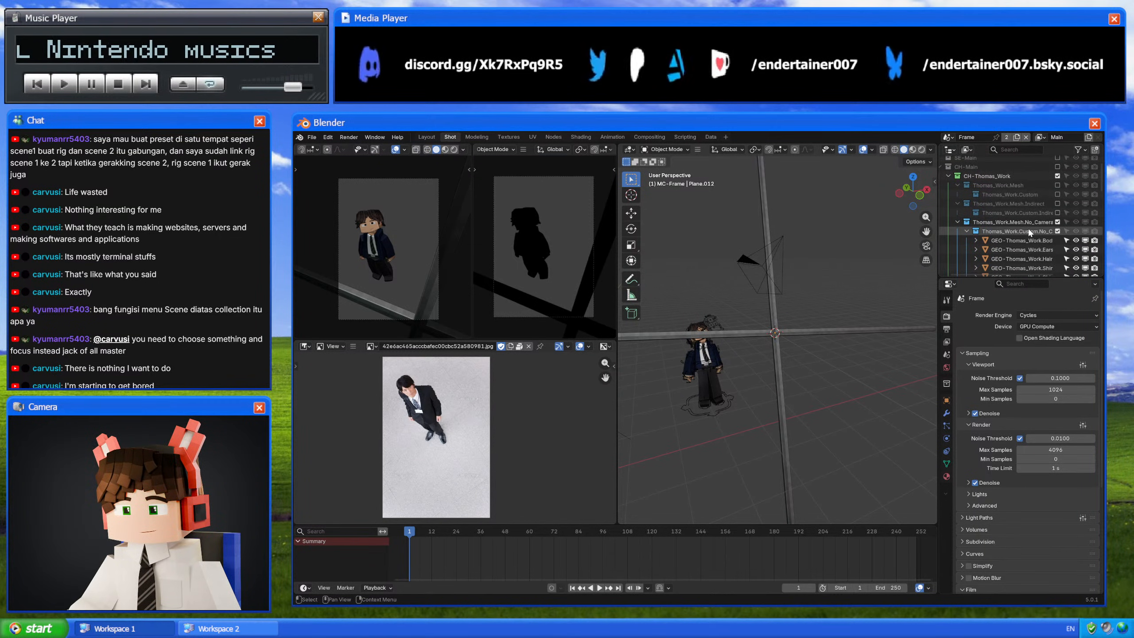
Step: Switch to the Shadow scene and display the camera viewport in rendered shading
click(947, 137)
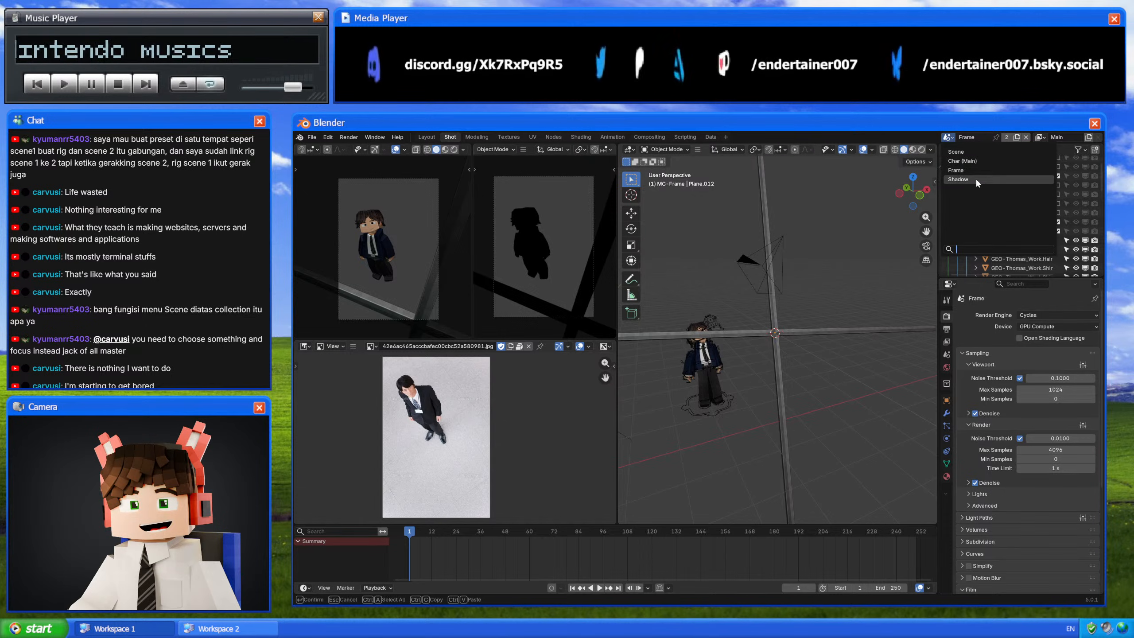
click(975, 179)
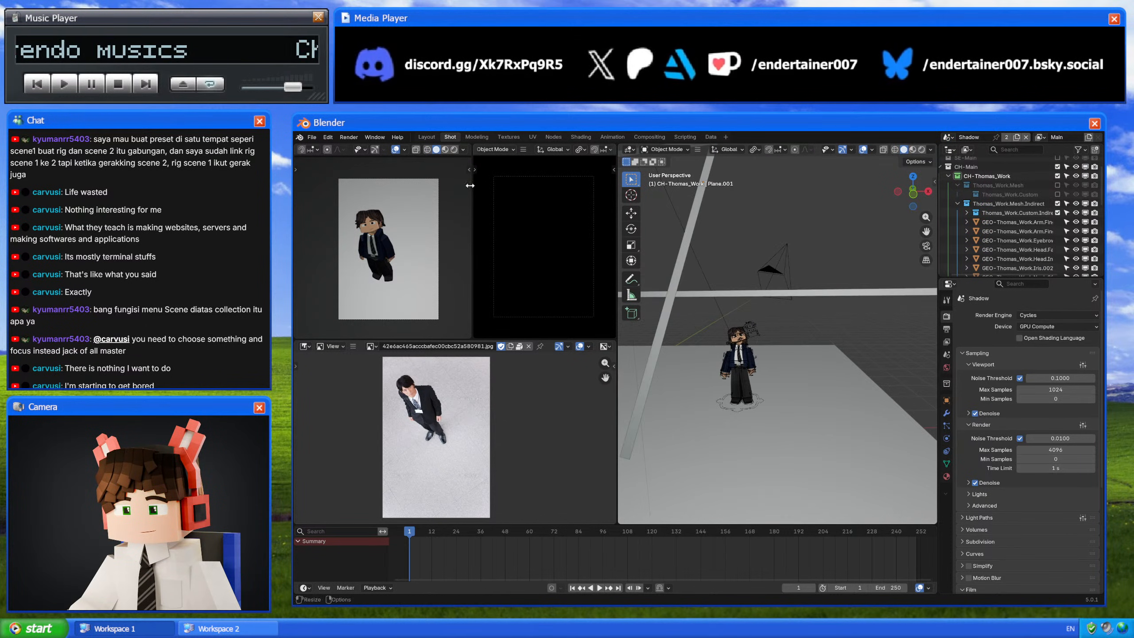
click(454, 150)
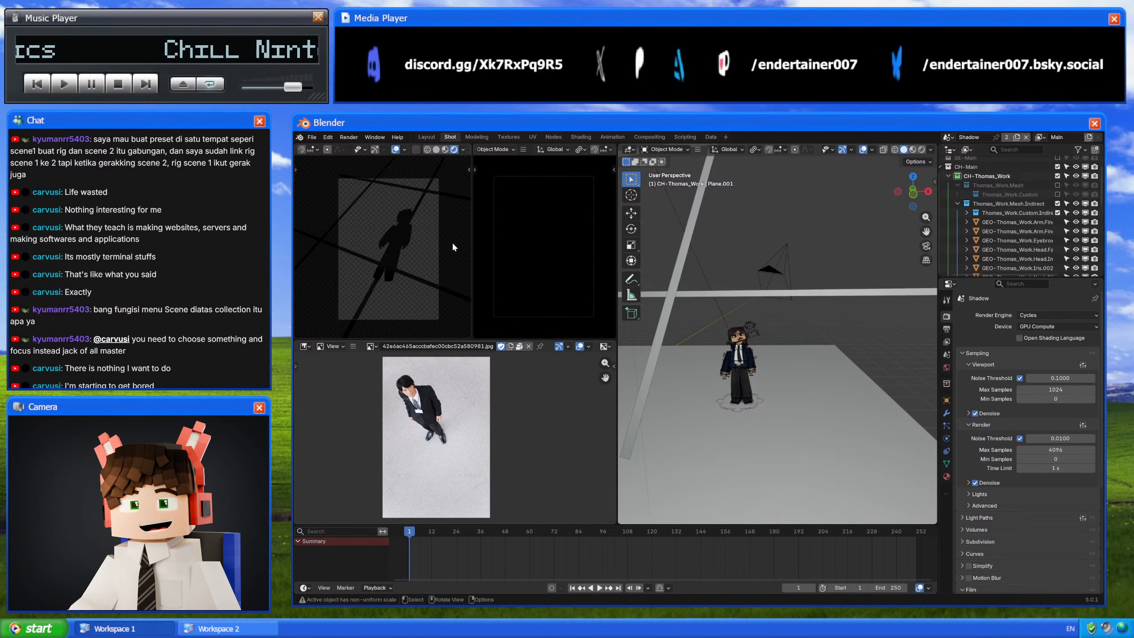
shift+middle_drag(452, 244, 446, 244)
scroll(440, 241, up, 1)
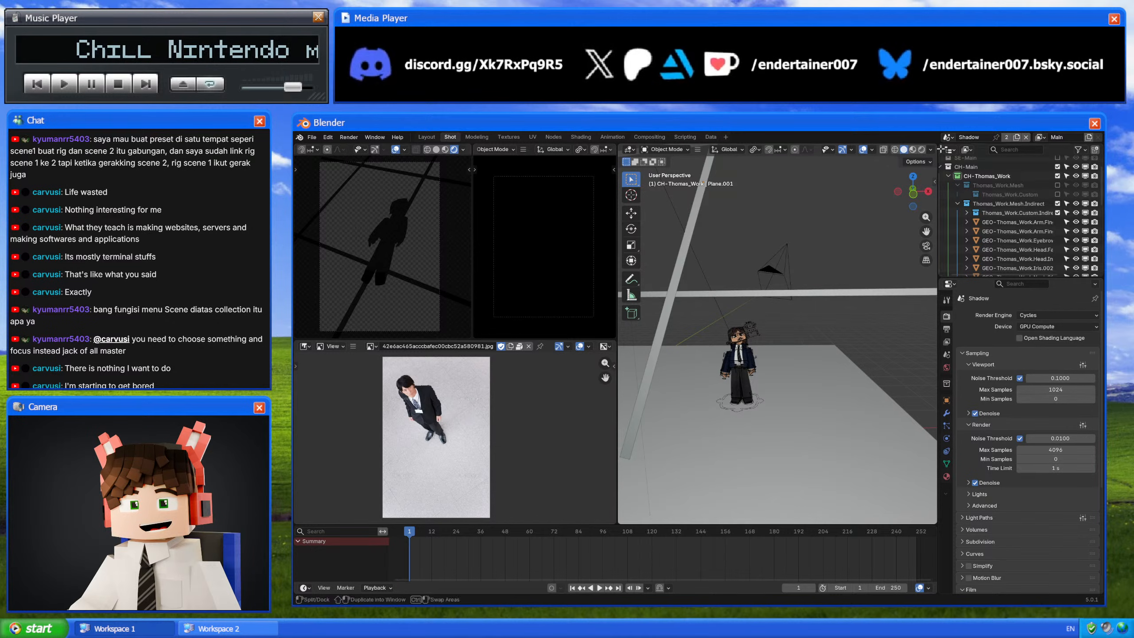
Step: Check the rendered camera view of the Frame scene and of the scene named Scene with its floor plane
click(948, 137)
click(978, 170)
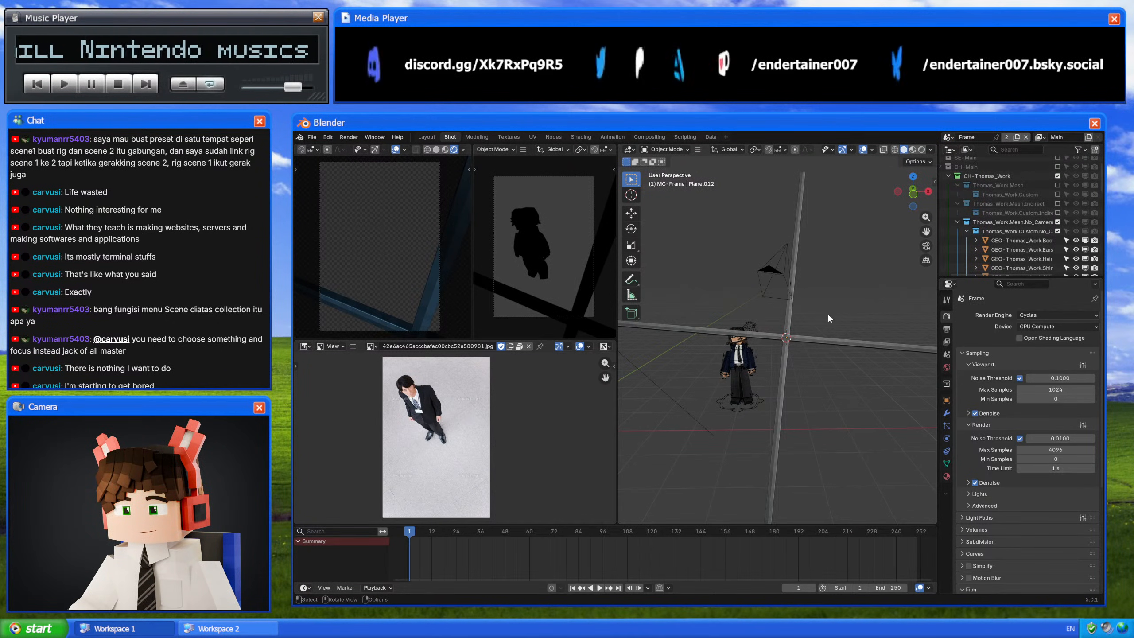
middle_drag(828, 315, 779, 293)
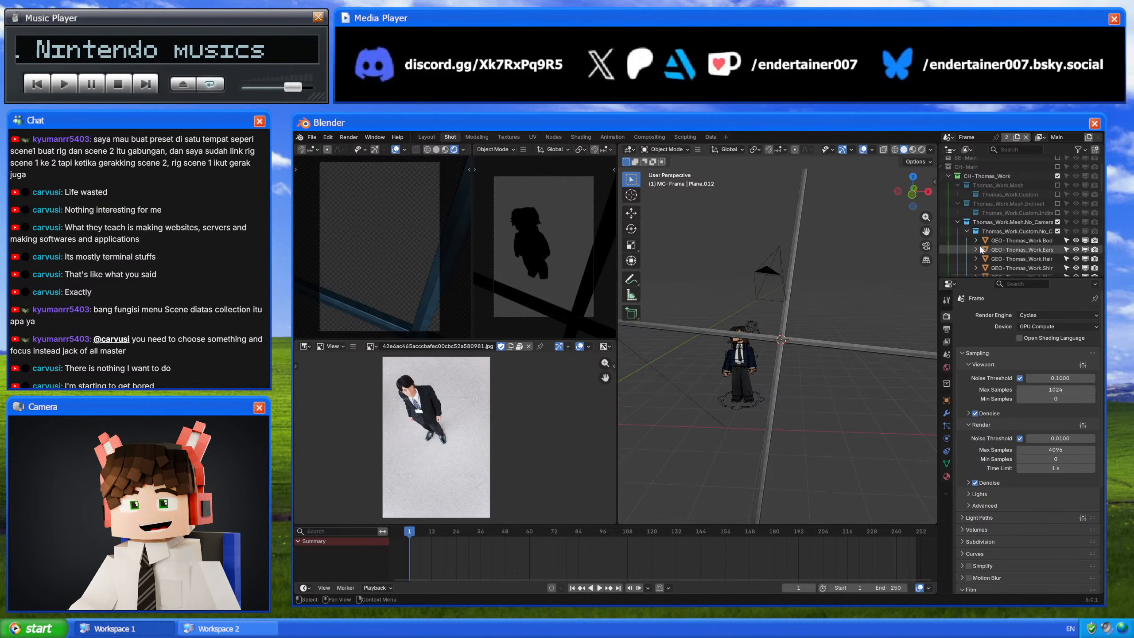
click(949, 138)
click(956, 152)
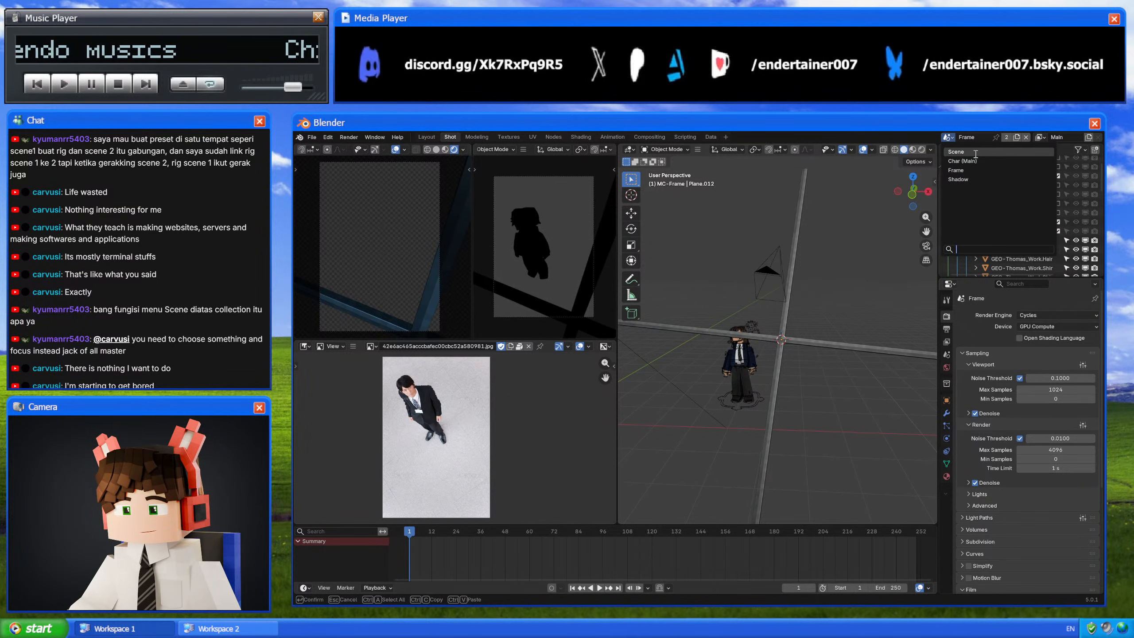
click(861, 406)
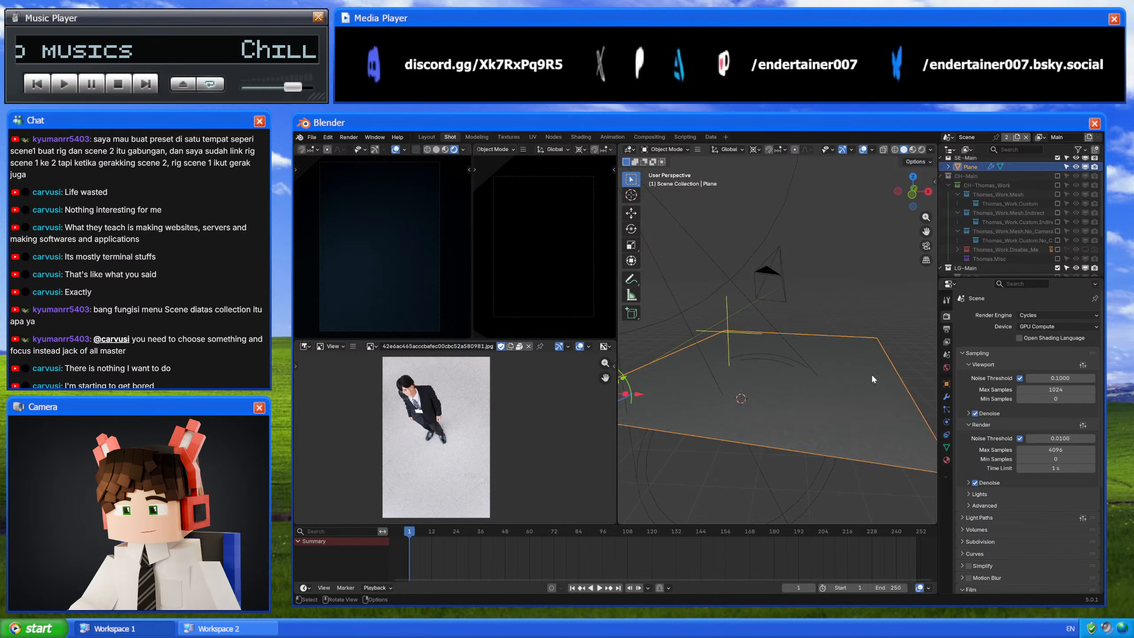
click(879, 258)
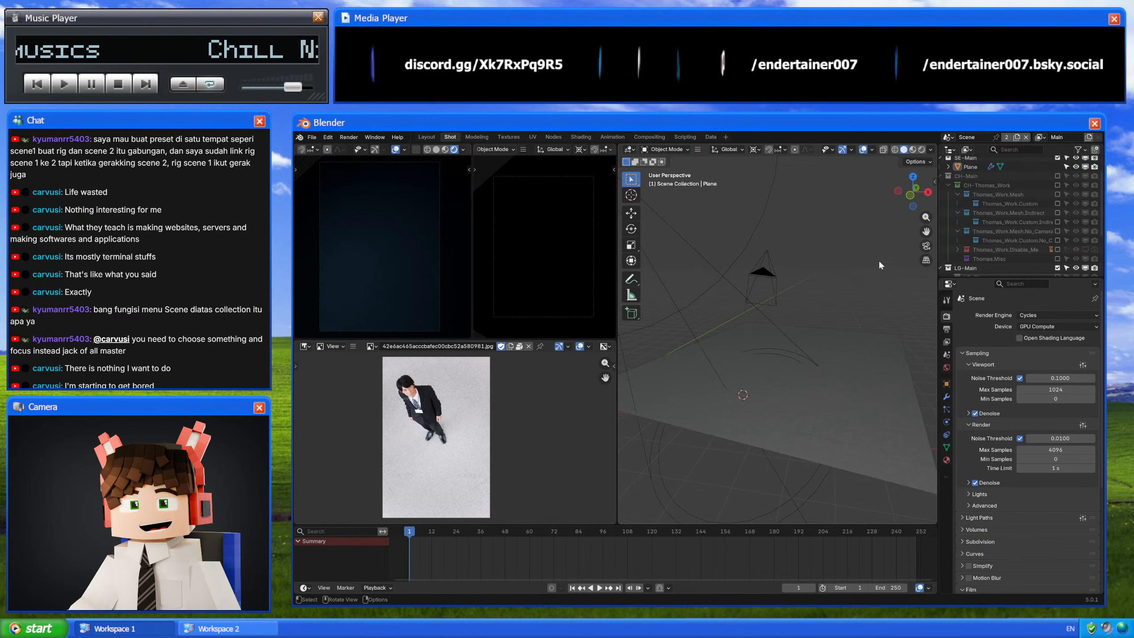
Step: Return to the Char (Main) scene and open the Compositing workspace
click(949, 137)
click(975, 163)
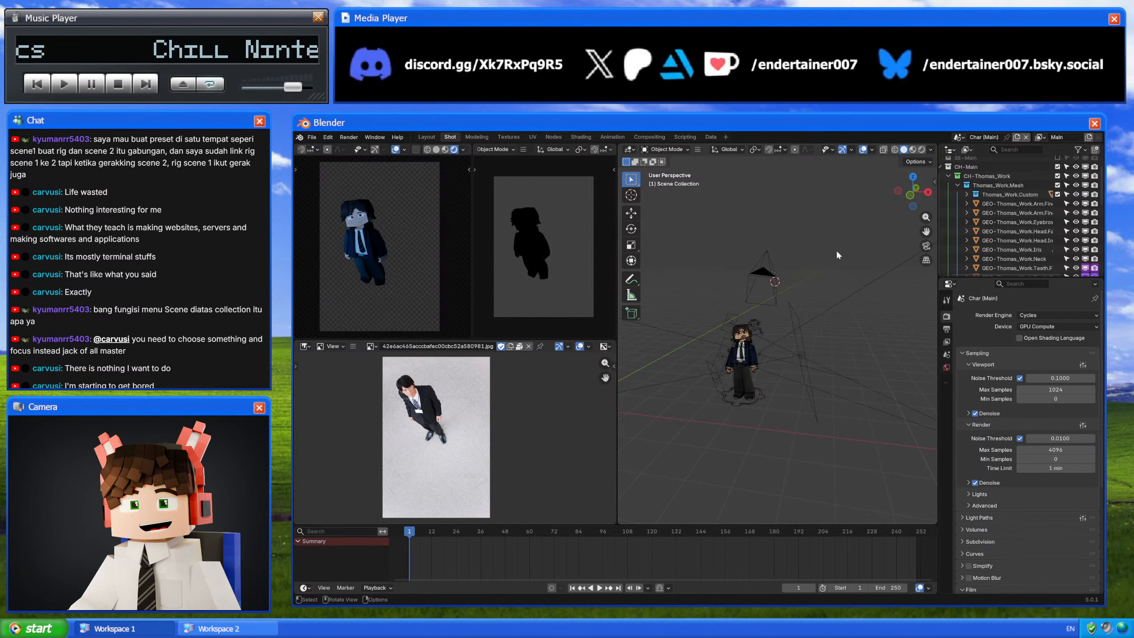
click(643, 137)
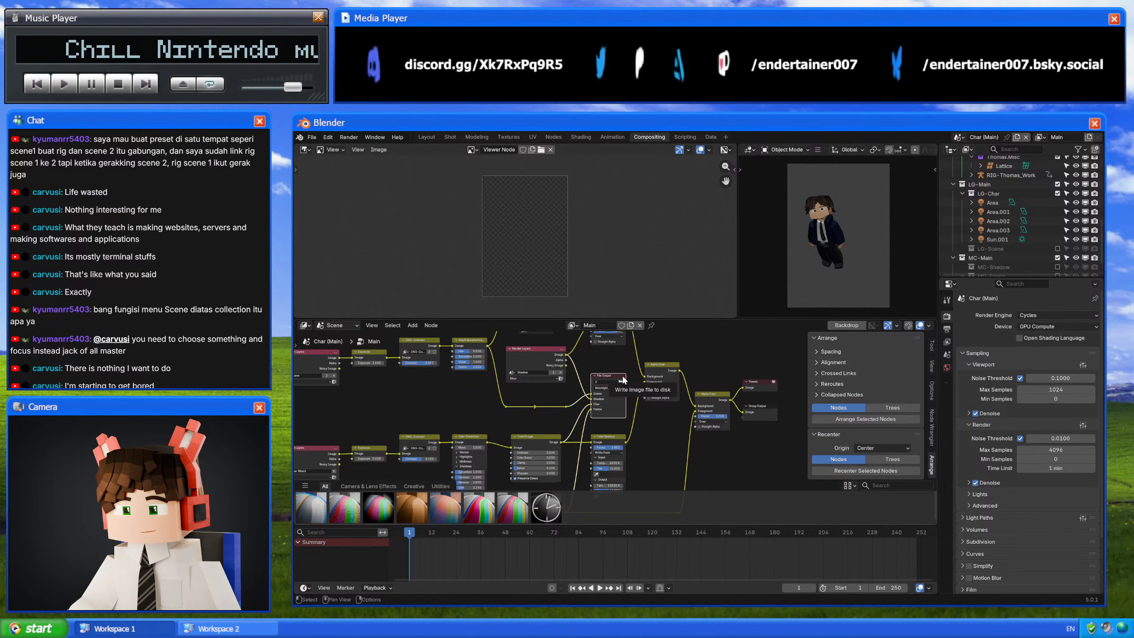
Step: Examine the Main compositing node tree, from the Render Layers branches to the Viewer and Group Output
scroll(621, 375, down, 2)
middle_drag(620, 376, 629, 417)
middle_drag(538, 422, 428, 426)
scroll(598, 410, up, 2)
scroll(613, 367, up, 5)
scroll(581, 406, up, 4)
scroll(368, 423, down, 1)
scroll(574, 395, down, 3)
middle_drag(752, 377, 542, 443)
middle_drag(615, 396, 668, 429)
scroll(668, 429, down, 3)
middle_drag(437, 420, 572, 424)
middle_drag(728, 422, 594, 381)
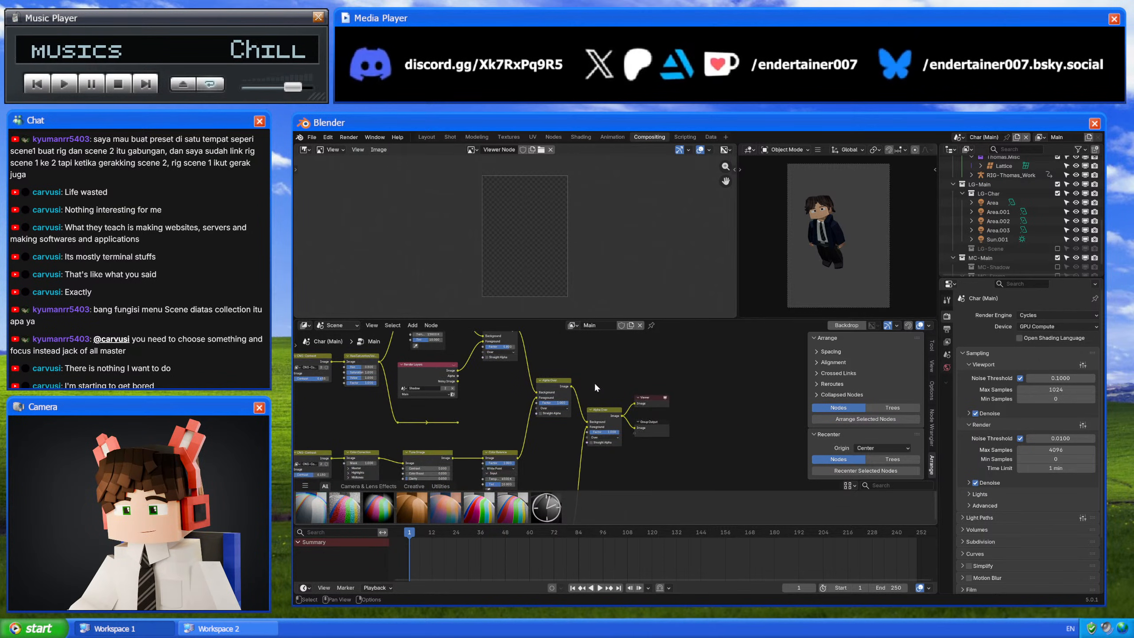
Step: Set the render Time Limit of the Char (Main) scene to 1 second and render the image
click(1057, 468)
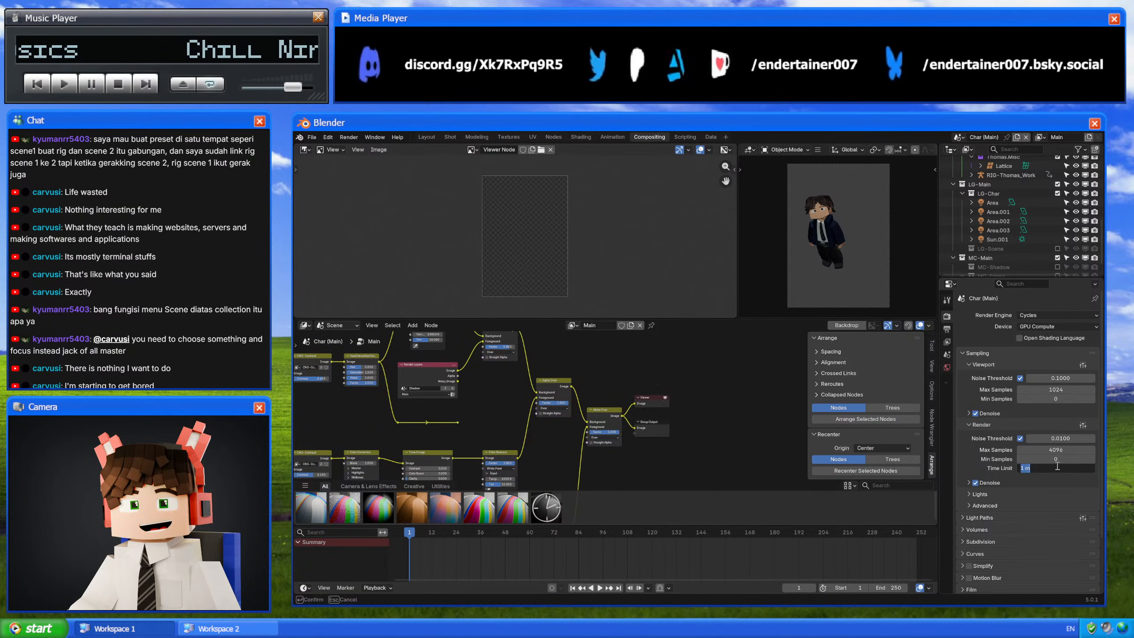
text(1)
key(Return)
click(349, 137)
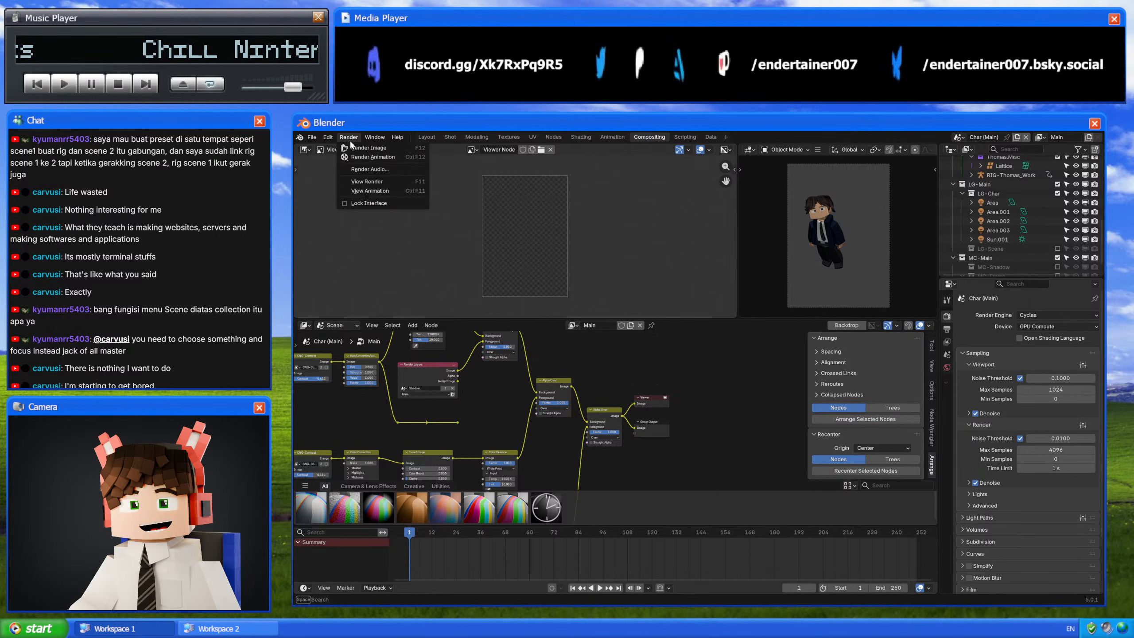
click(362, 148)
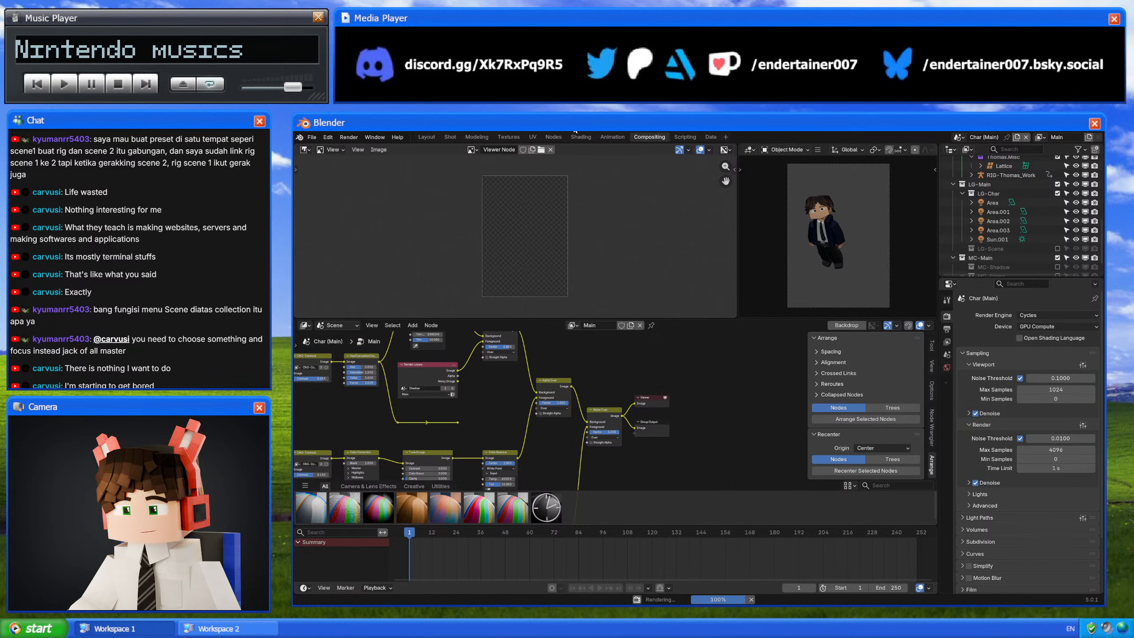
scroll(581, 220, up, 3)
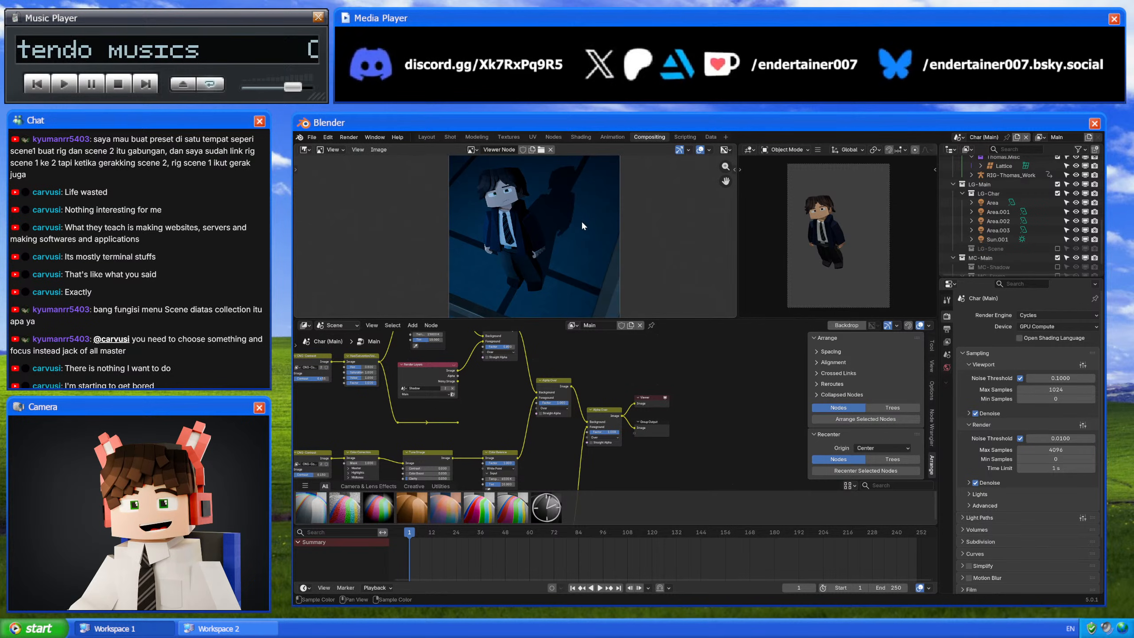
scroll(580, 218, down, 2)
scroll(580, 219, down, 1)
scroll(579, 219, up, 1)
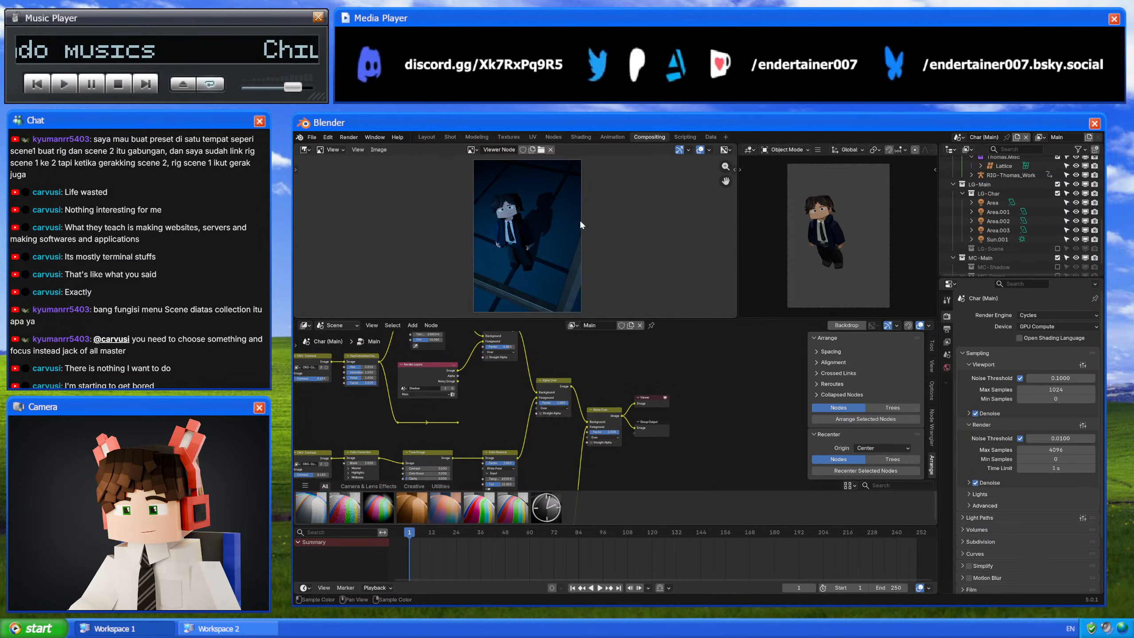
Step: Preview the Char (Main), Scene and Shadow Render Layers nodes one after another through the Viewer
middle_drag(602, 395, 772, 381)
middle_drag(495, 391, 512, 362)
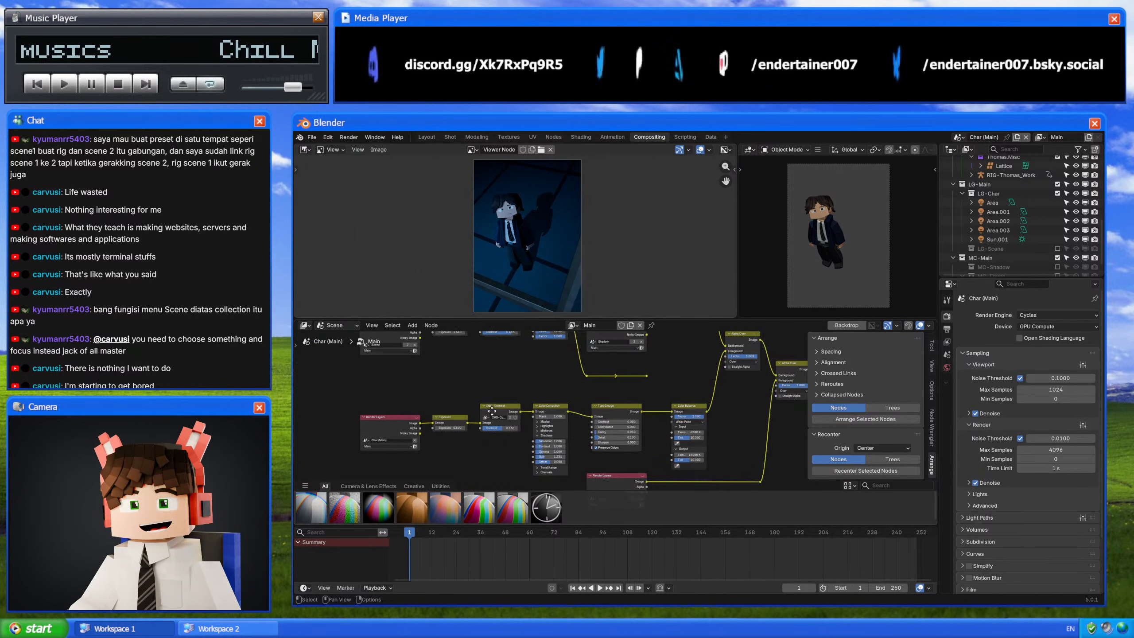
middle_drag(599, 419, 484, 434)
middle_drag(660, 390, 703, 387)
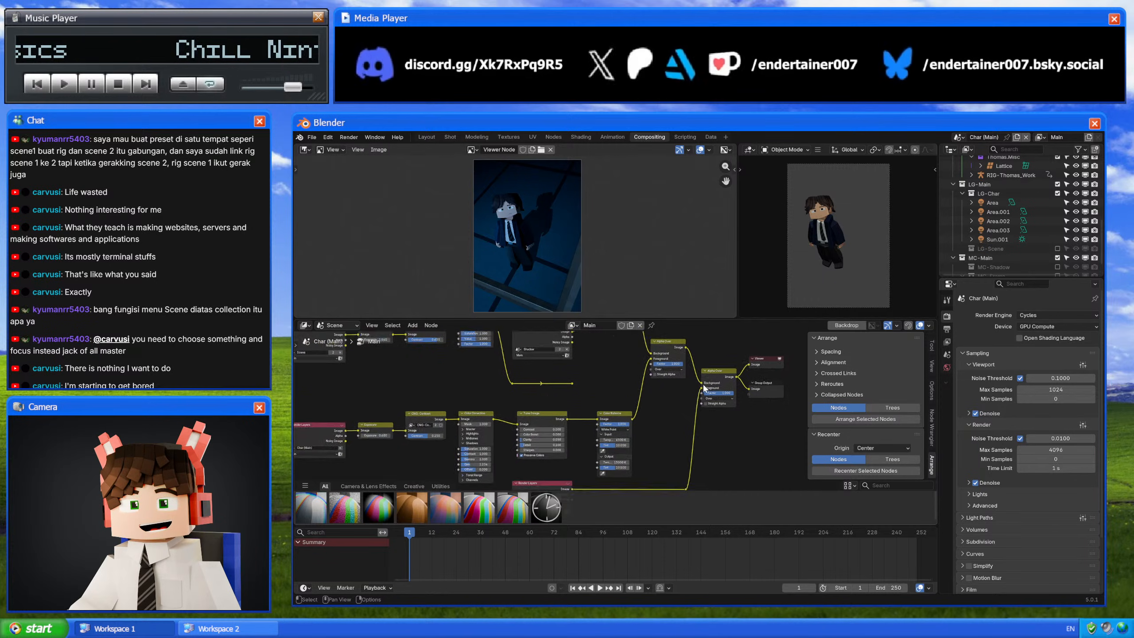
scroll(577, 391, down, 3)
middle_drag(577, 391, 640, 395)
ctrl+shift+click(435, 428)
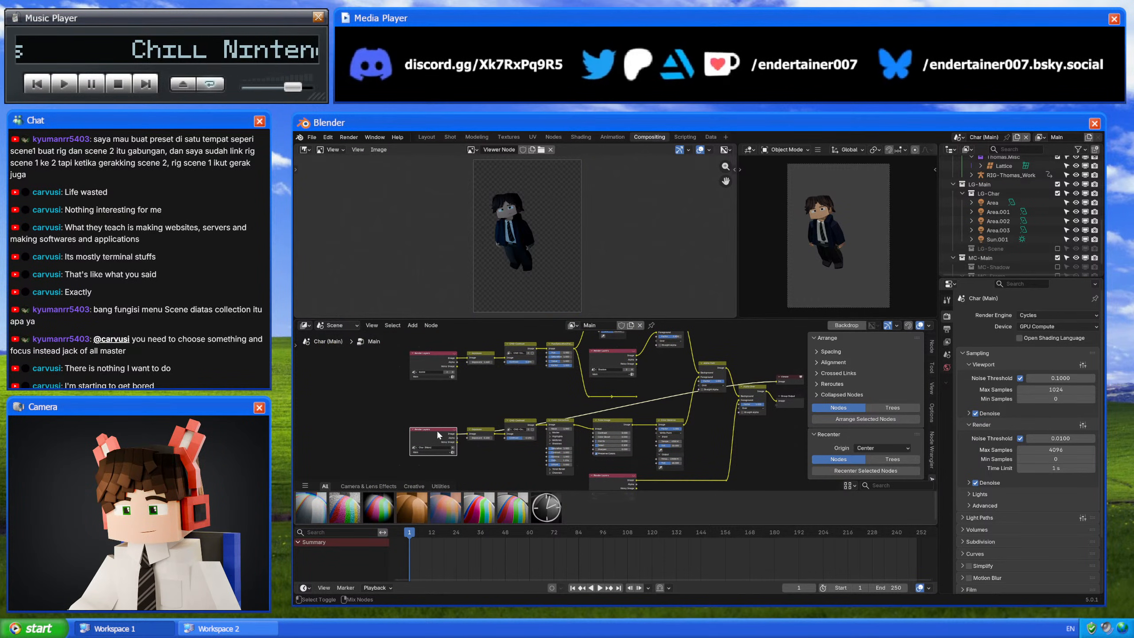
middle_drag(436, 429, 452, 436)
ctrl+shift+click(446, 379)
middle_drag(445, 379, 411, 418)
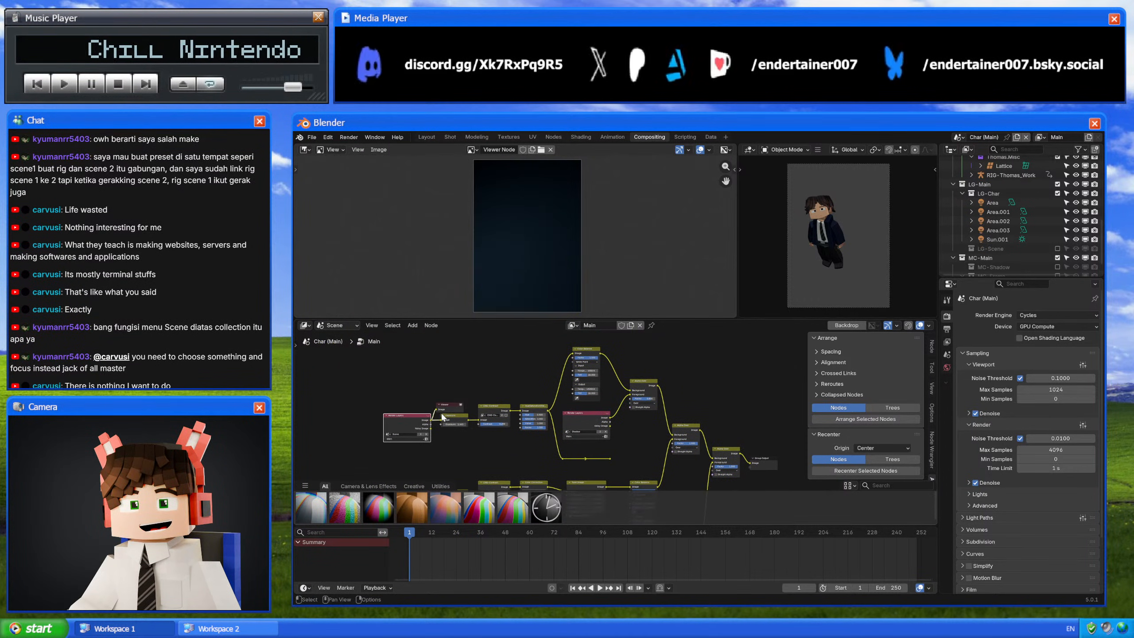
ctrl+shift+click(578, 411)
middle_drag(578, 412, 606, 327)
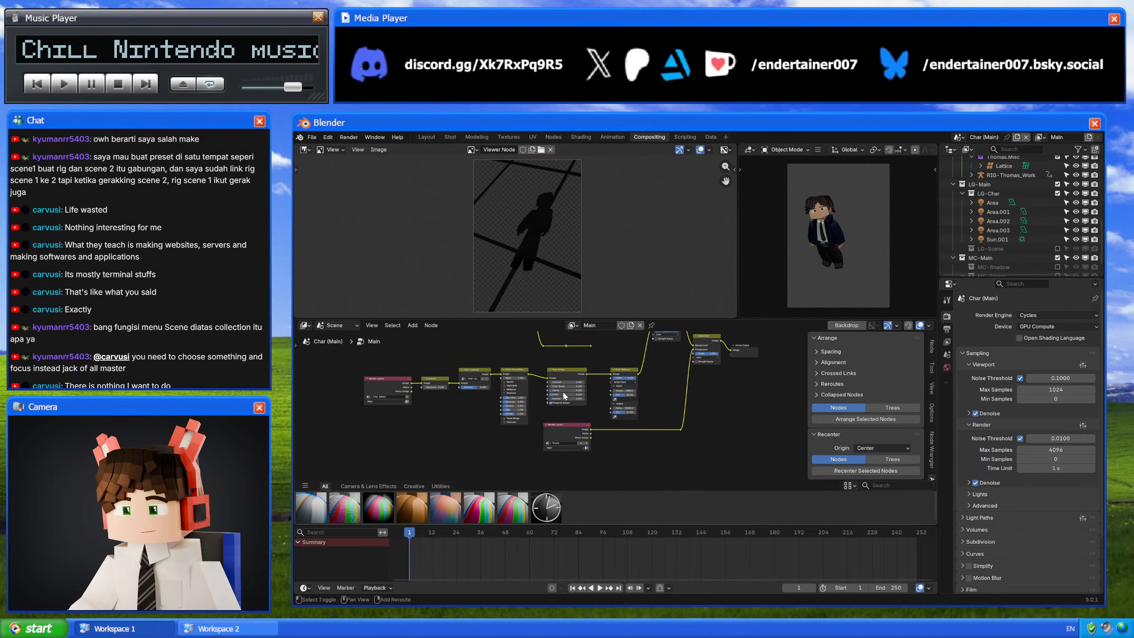
Step: Preview the Frame Render Layers node and the final Alpha Over node through the Viewer
ctrl+shift+click(566, 424)
middle_drag(708, 354, 685, 416)
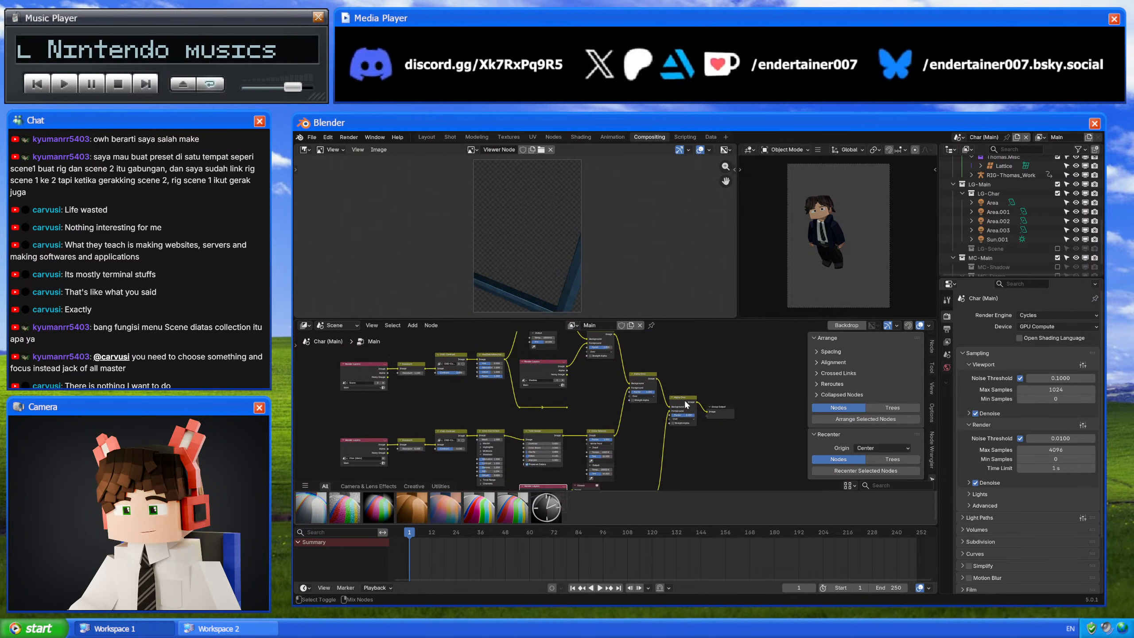
ctrl+shift+click(685, 414)
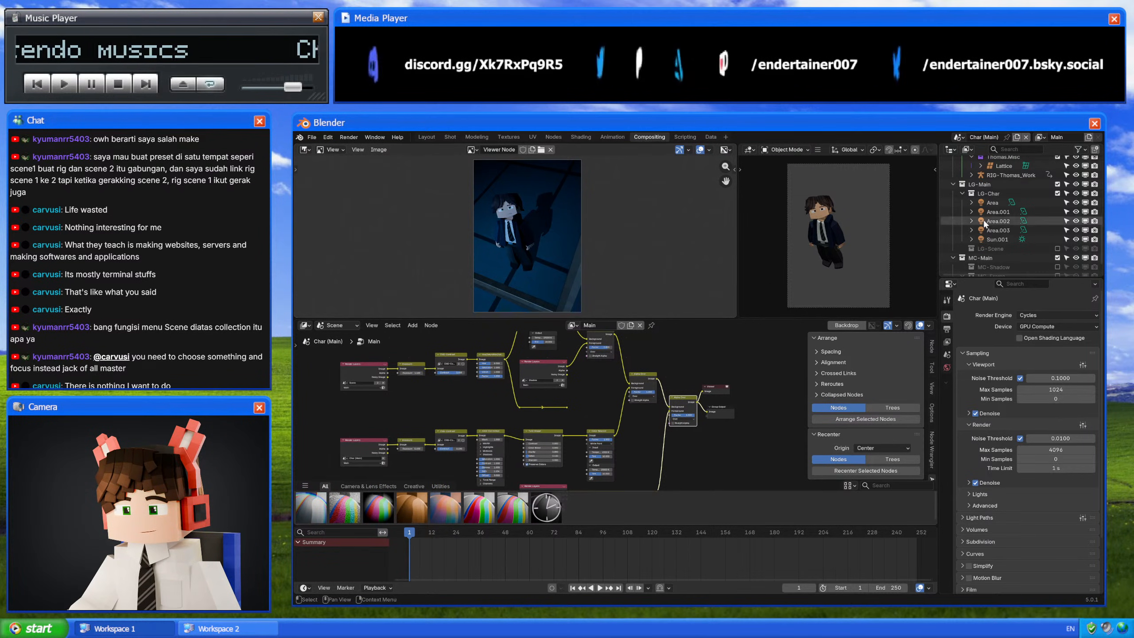
click(1040, 137)
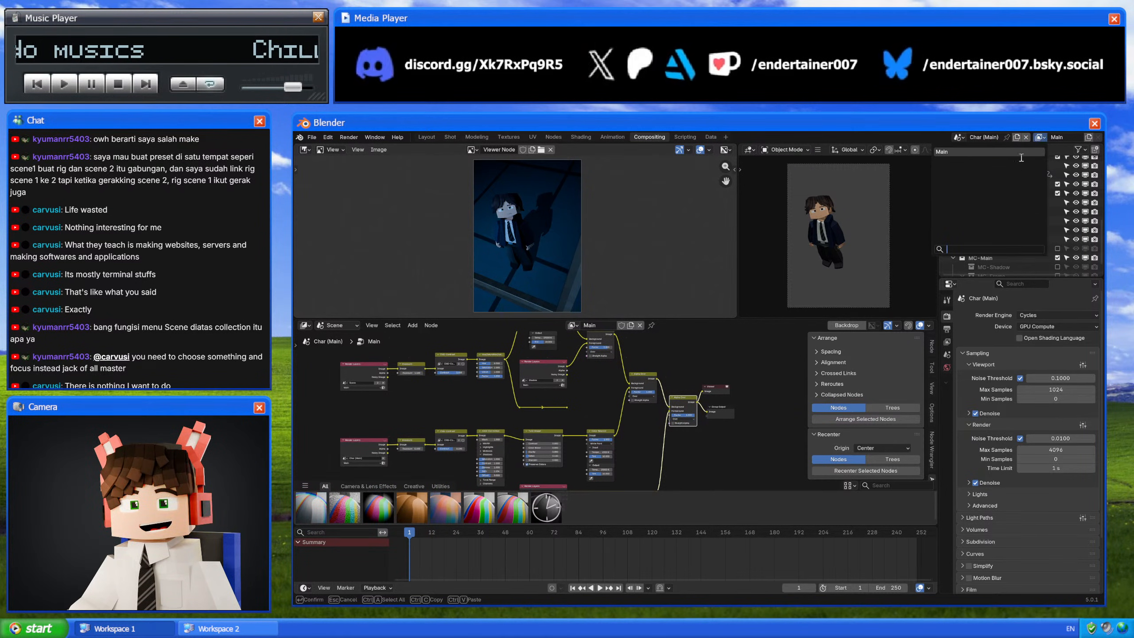
click(1065, 138)
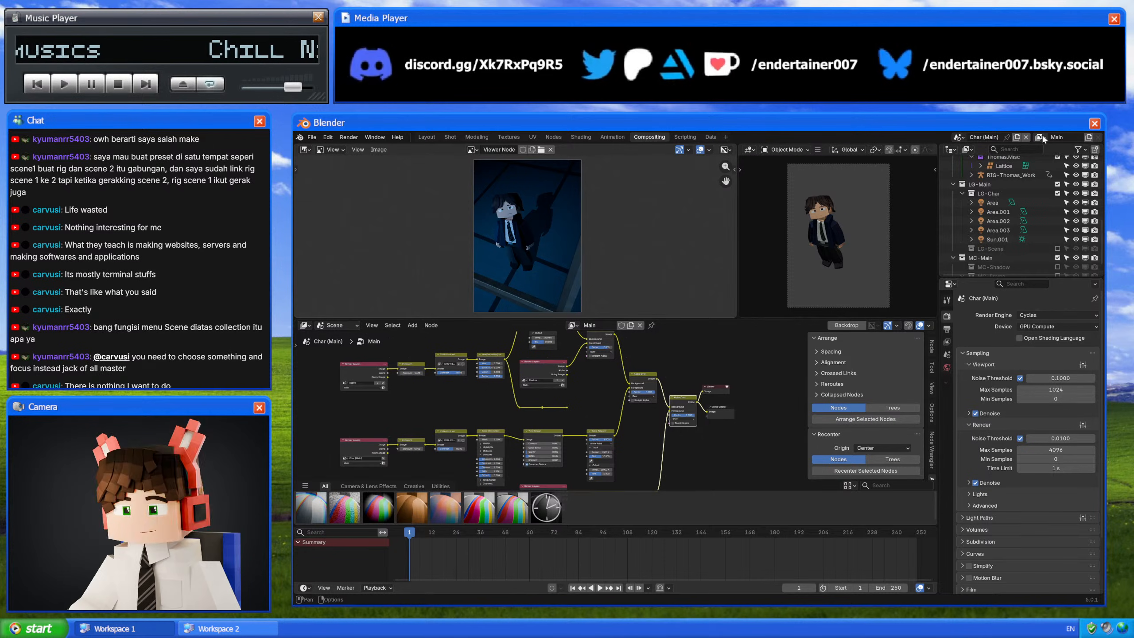
scroll(1030, 201, down, 1)
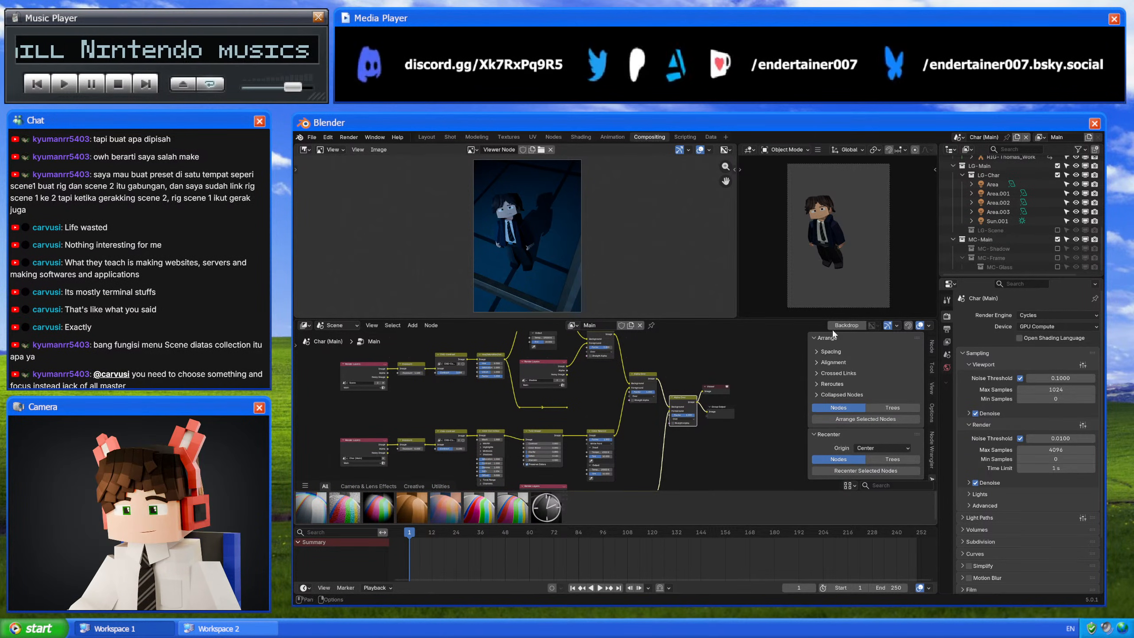
scroll(977, 200, up, 6)
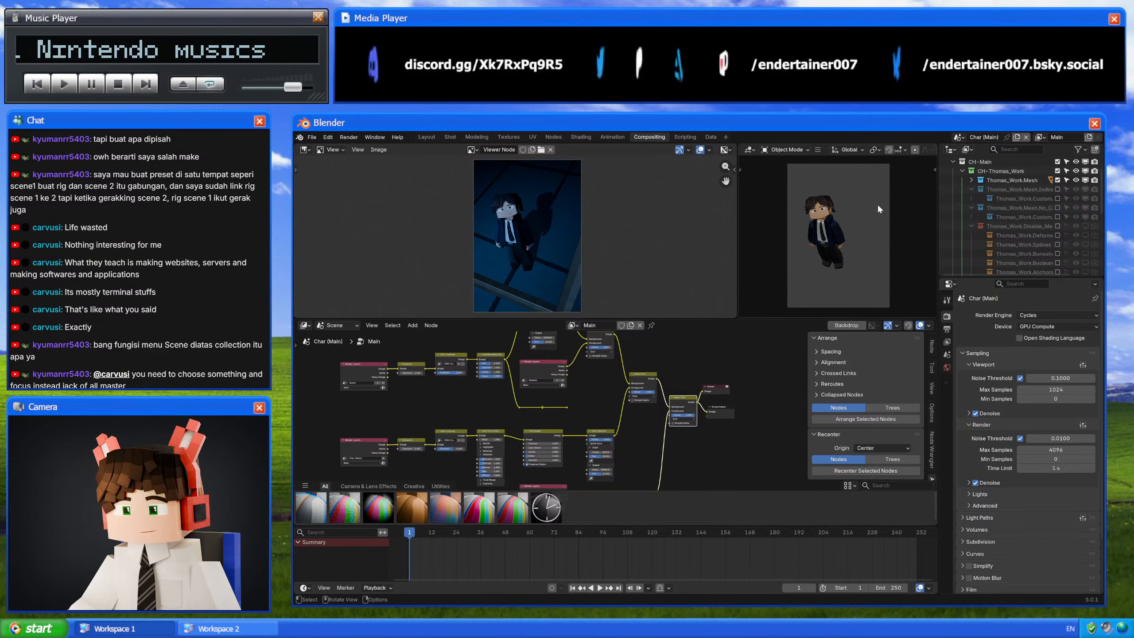
click(957, 139)
click(957, 140)
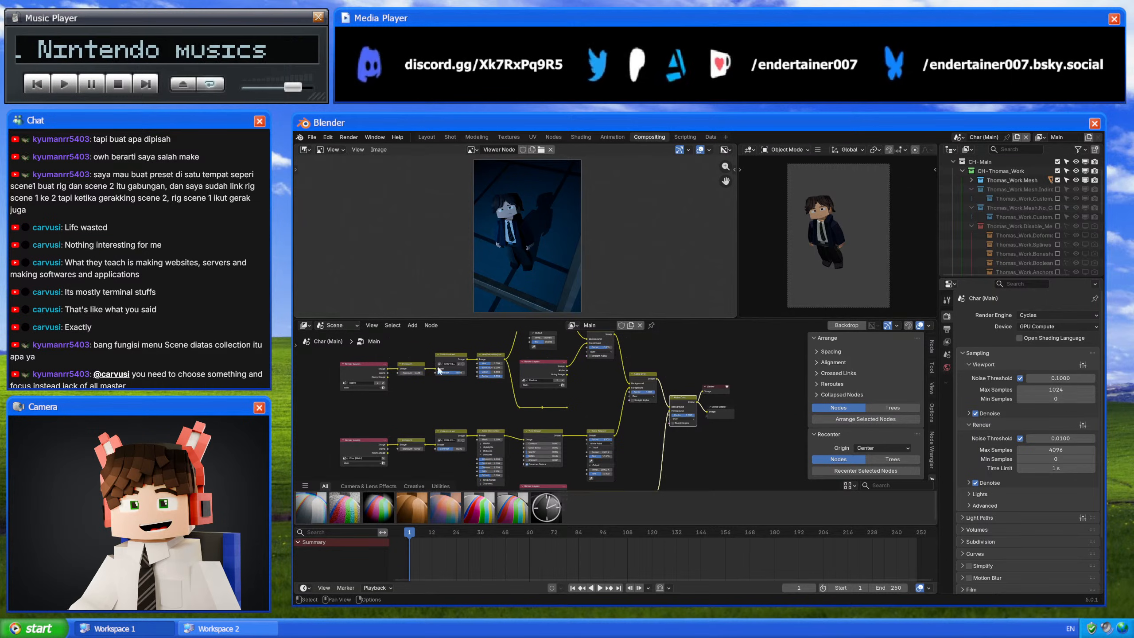
Step: Preview the Scene and Char (Main) Render Layers nodes through the Viewer to compare the raw background and character
middle_drag(513, 409, 636, 428)
scroll(510, 422, up, 3)
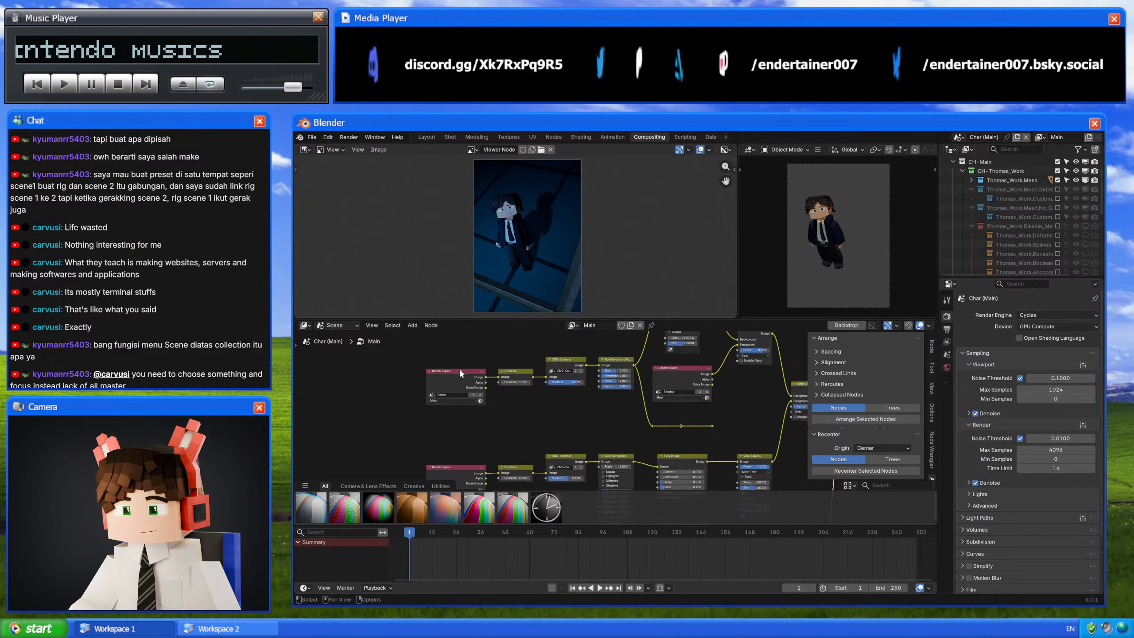
shift+scroll(458, 369, down, 5)
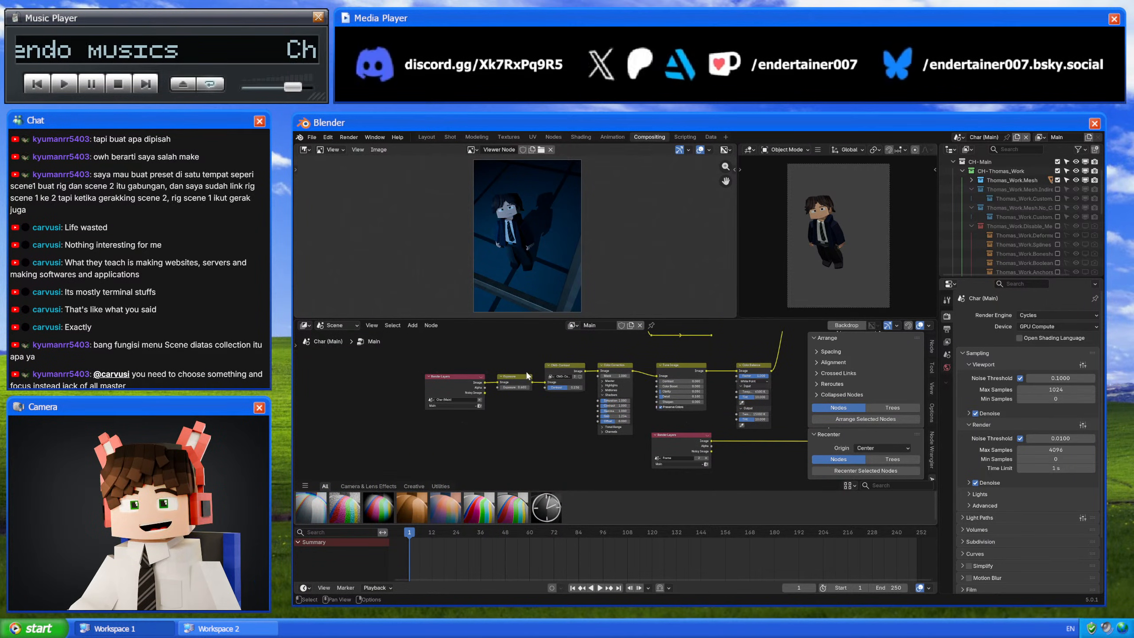
middle_drag(519, 390, 550, 436)
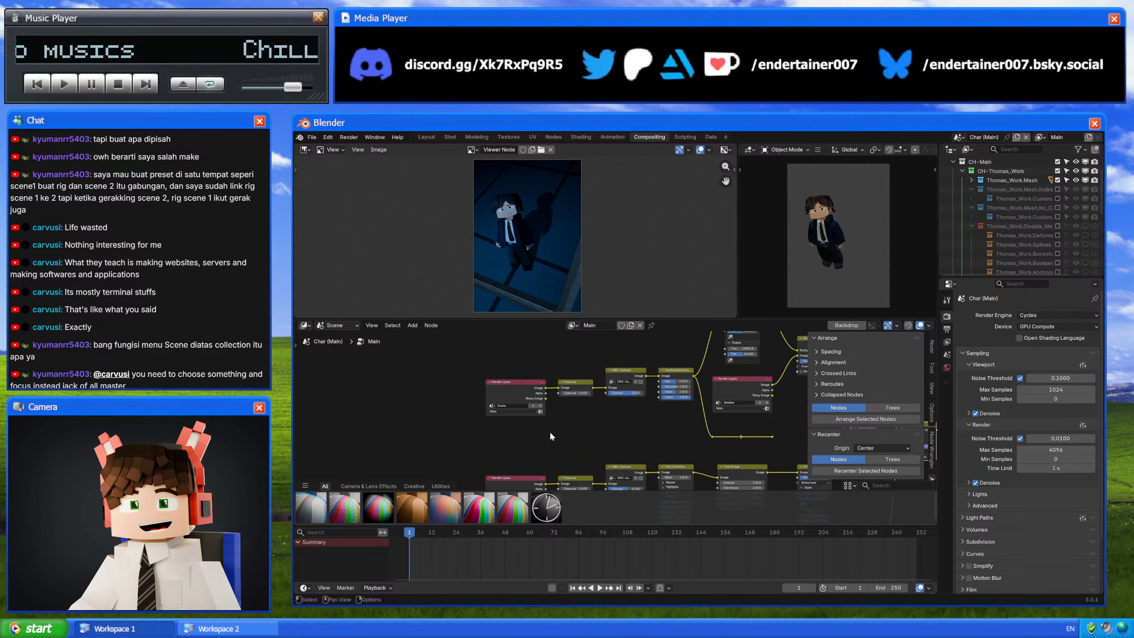
ctrl+shift+click(524, 389)
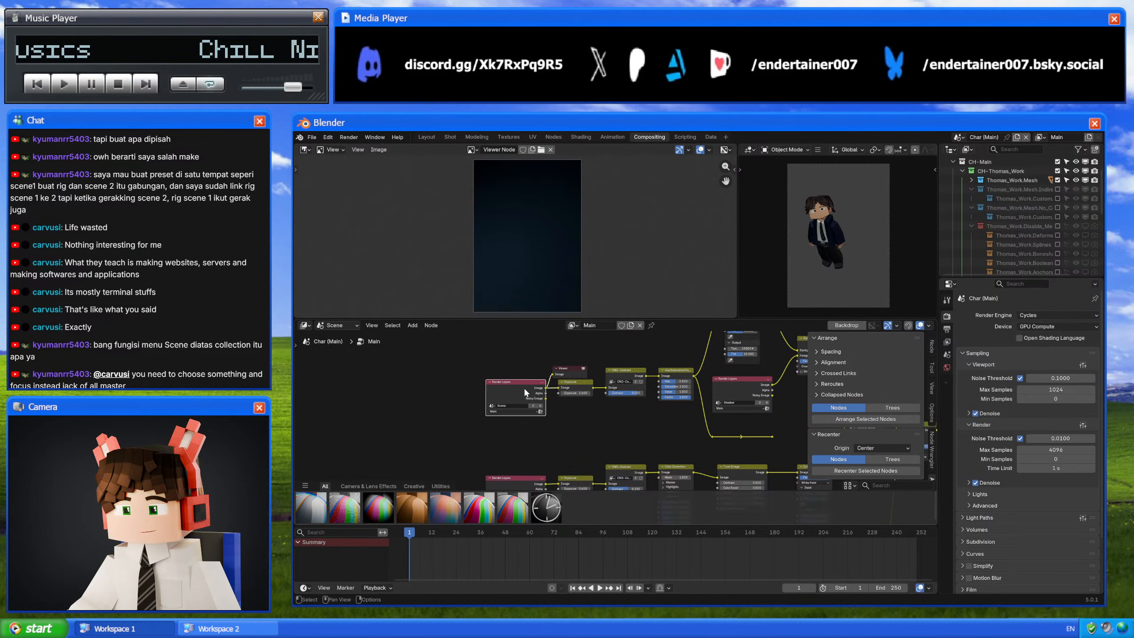
shift+scroll(524, 386, down, 3)
ctrl+shift+click(496, 421)
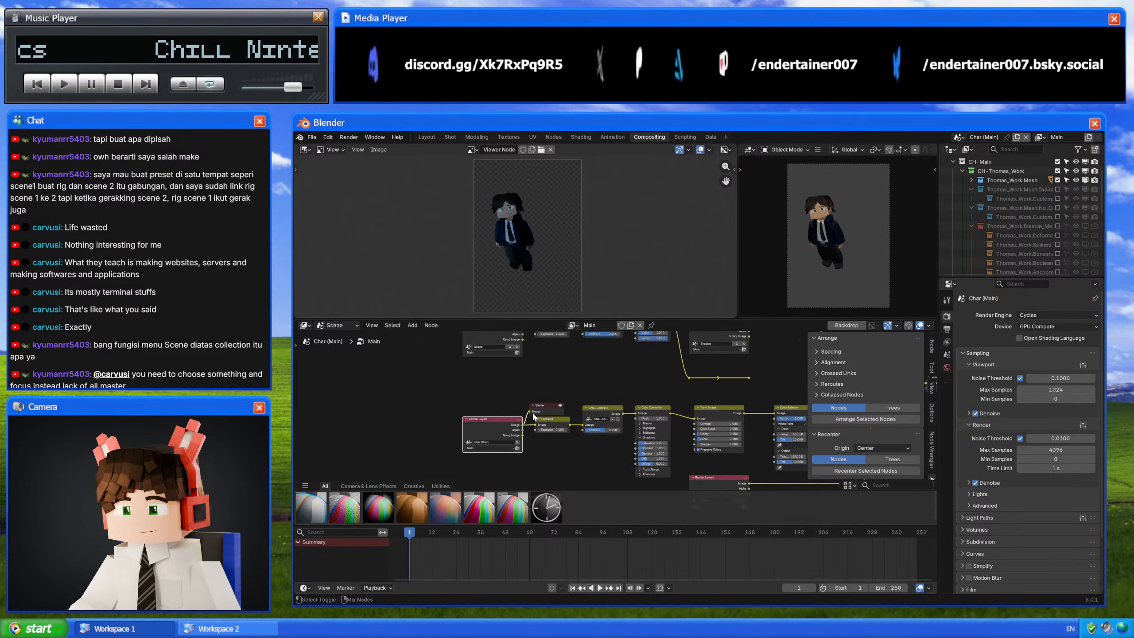
Step: Preview the Char (Main) branch's color adjustment nodes through the Viewer, from Exposure to Color Balance
scroll(625, 414, right, 2)
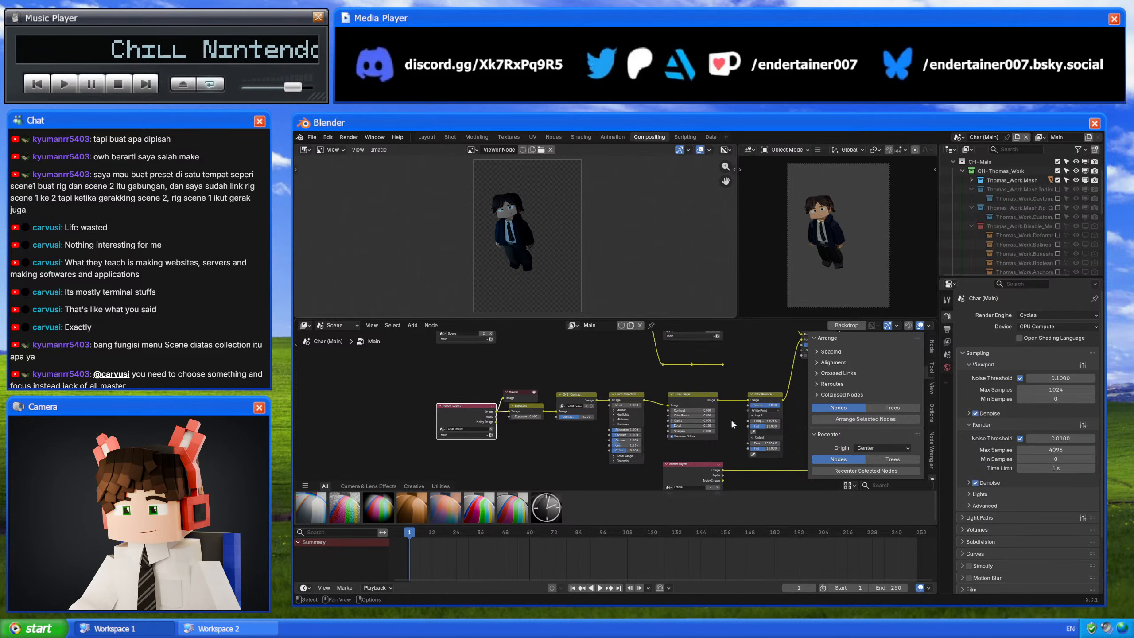
middle_drag(730, 419, 624, 427)
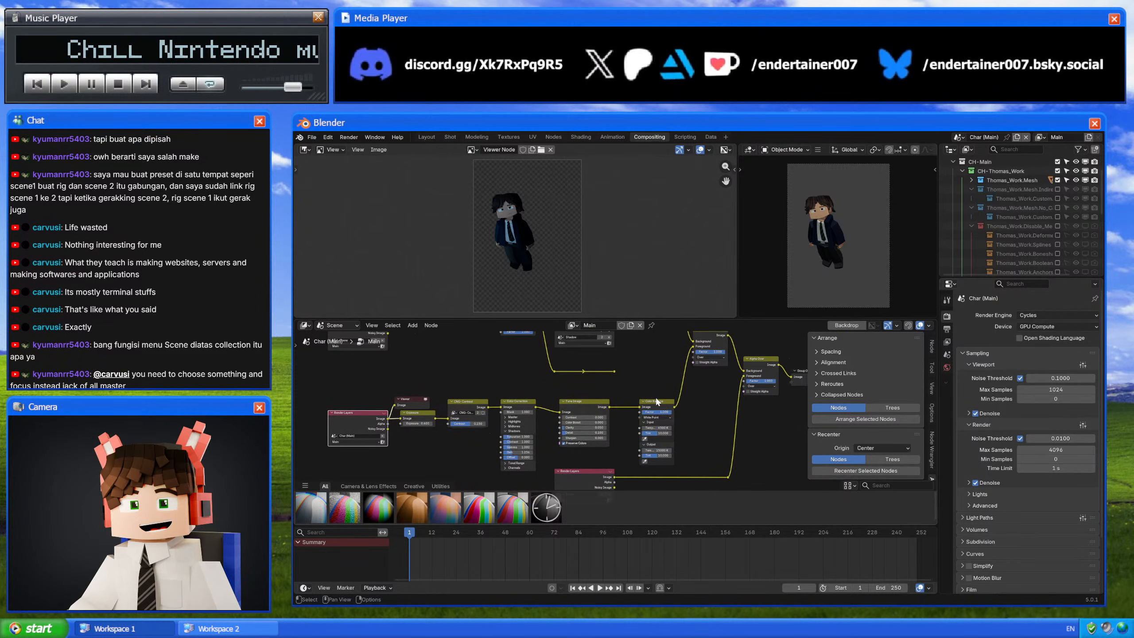
ctrl+shift+click(420, 411)
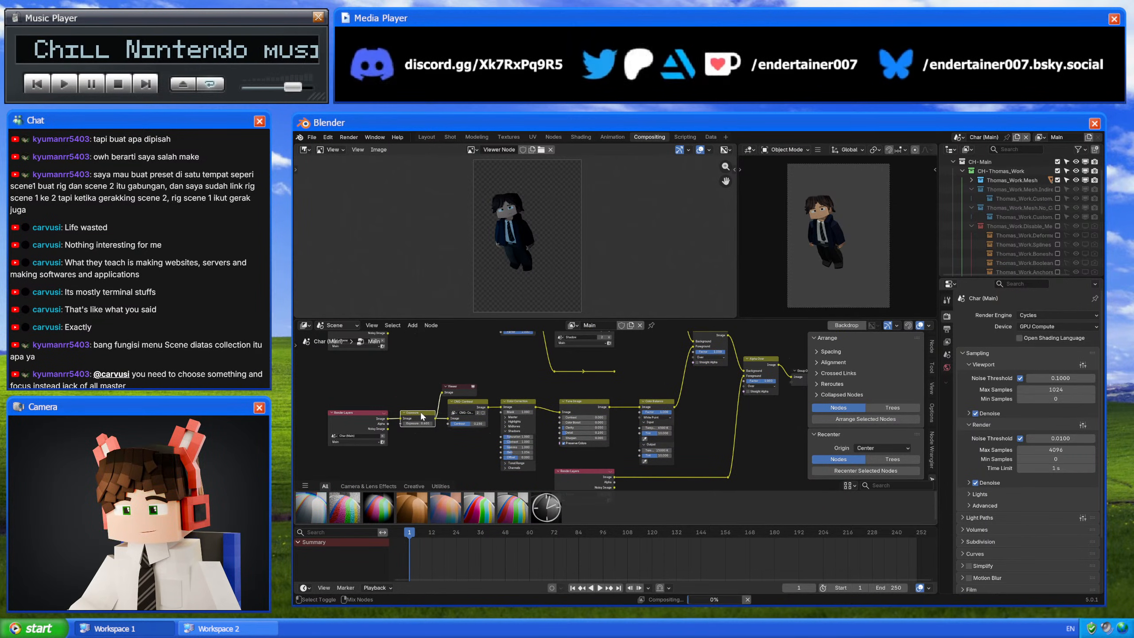
ctrl+shift+click(466, 402)
ctrl+shift+click(583, 401)
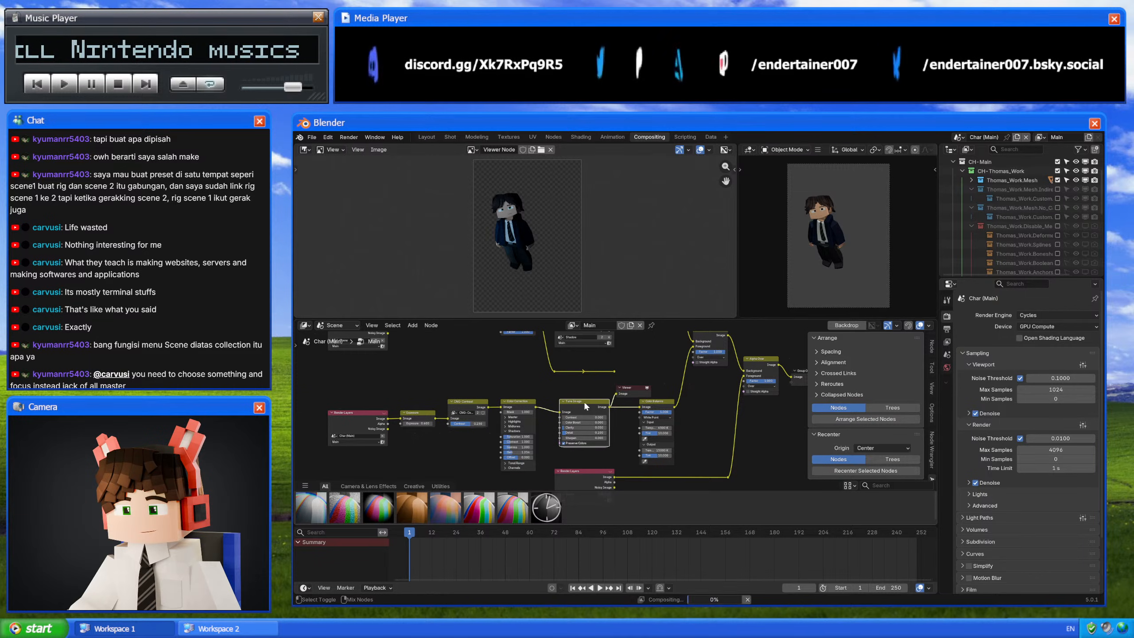
ctrl+shift+click(660, 399)
Step: Preview the Scene branch through the Viewer from Exposure and contrast to Hue/Saturation/Value, ending with the final Alpha Over
middle_drag(691, 396, 674, 432)
scroll(674, 431, down, 2)
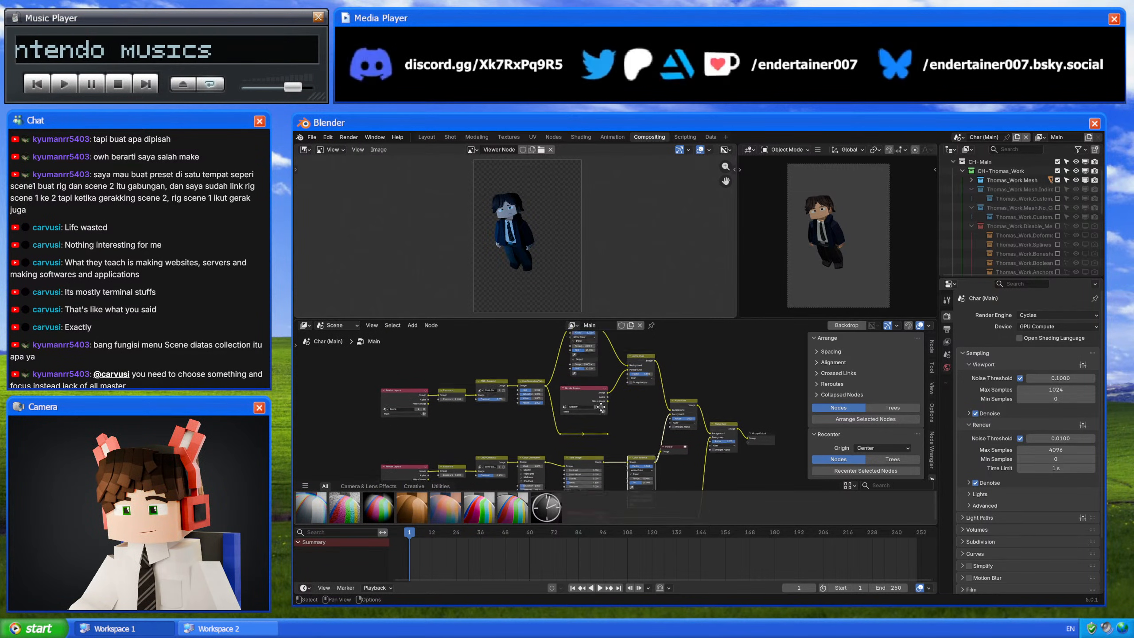
scroll(399, 369, up, 3)
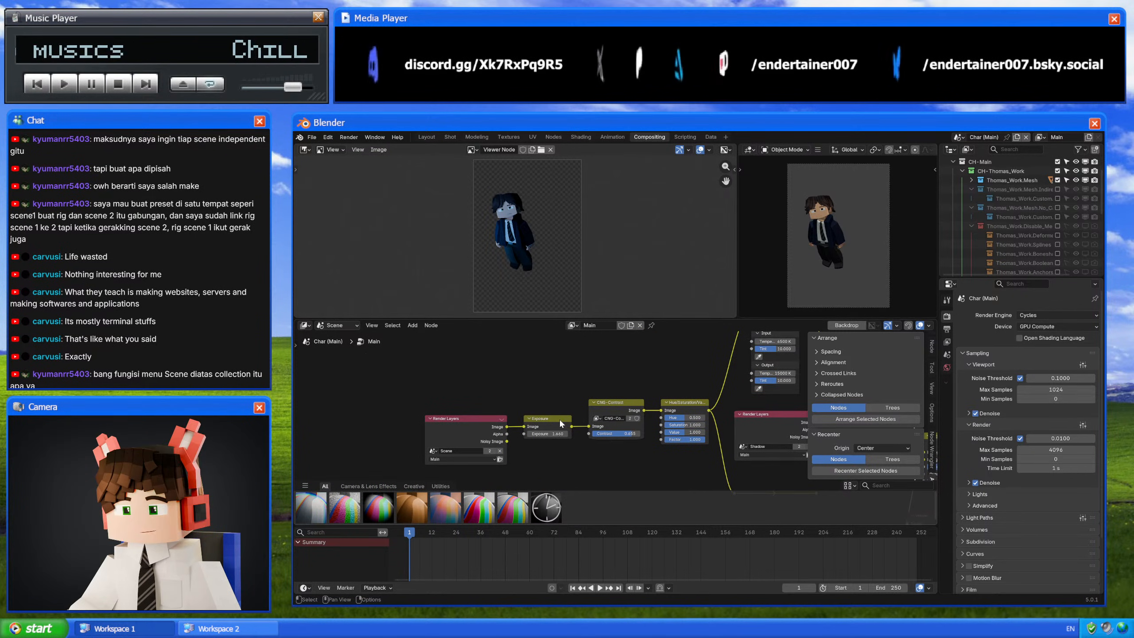
ctrl+shift+click(557, 418)
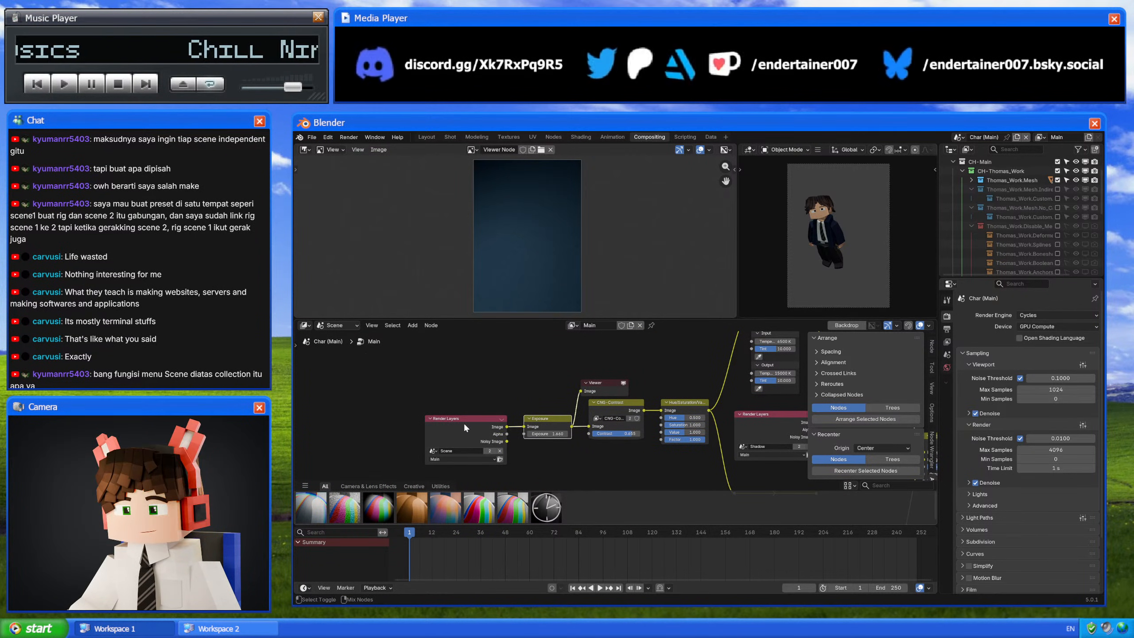
ctrl+shift+click(463, 422)
ctrl+shift+click(553, 418)
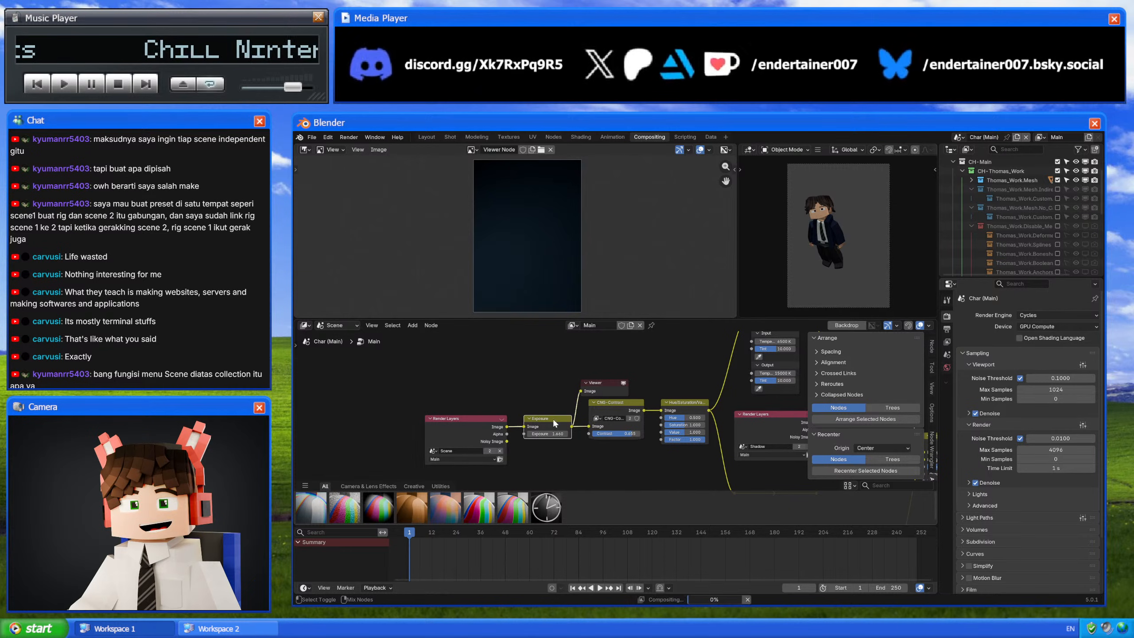
ctrl+shift+click(628, 403)
ctrl+shift+click(691, 408)
middle_drag(691, 408, 421, 366)
ctrl+shift+click(686, 420)
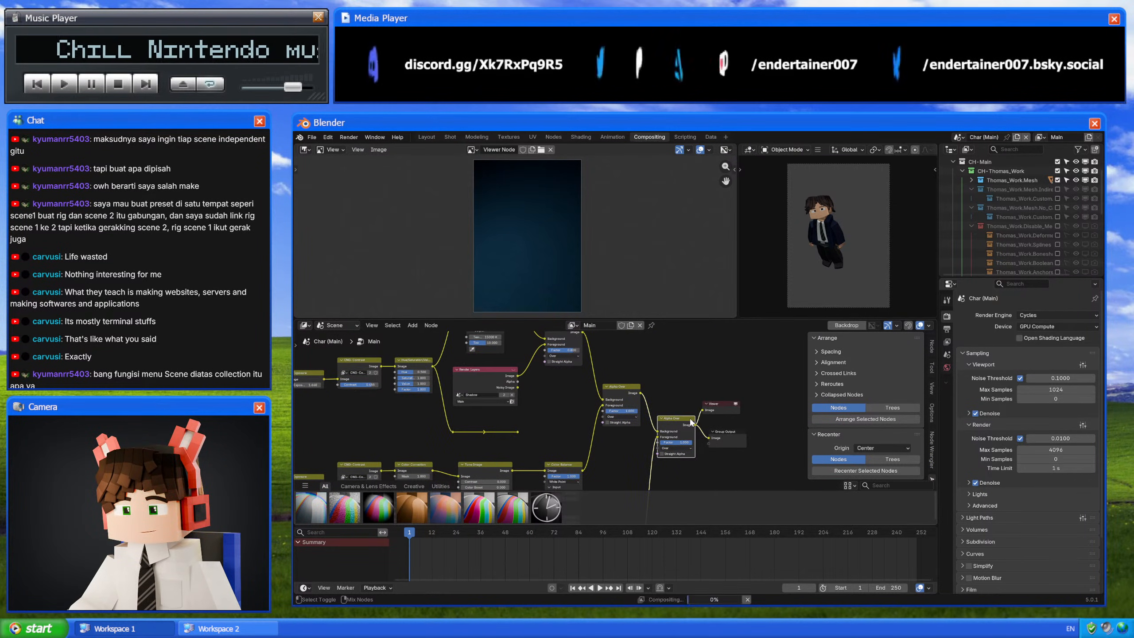
scroll(609, 425, down, 2)
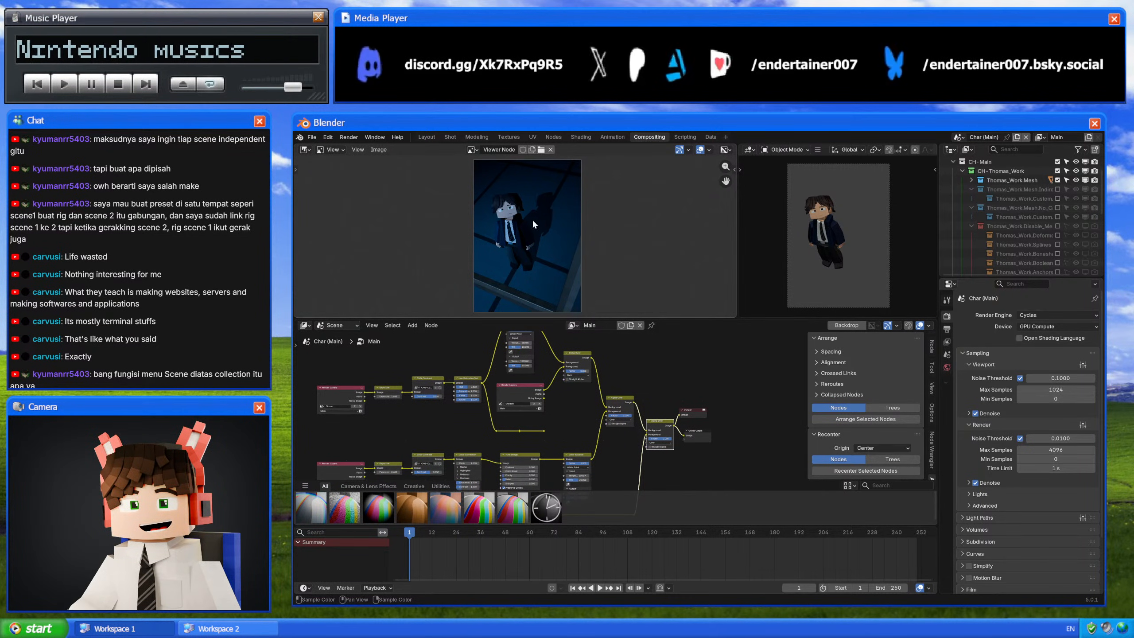
middle_drag(580, 428, 613, 412)
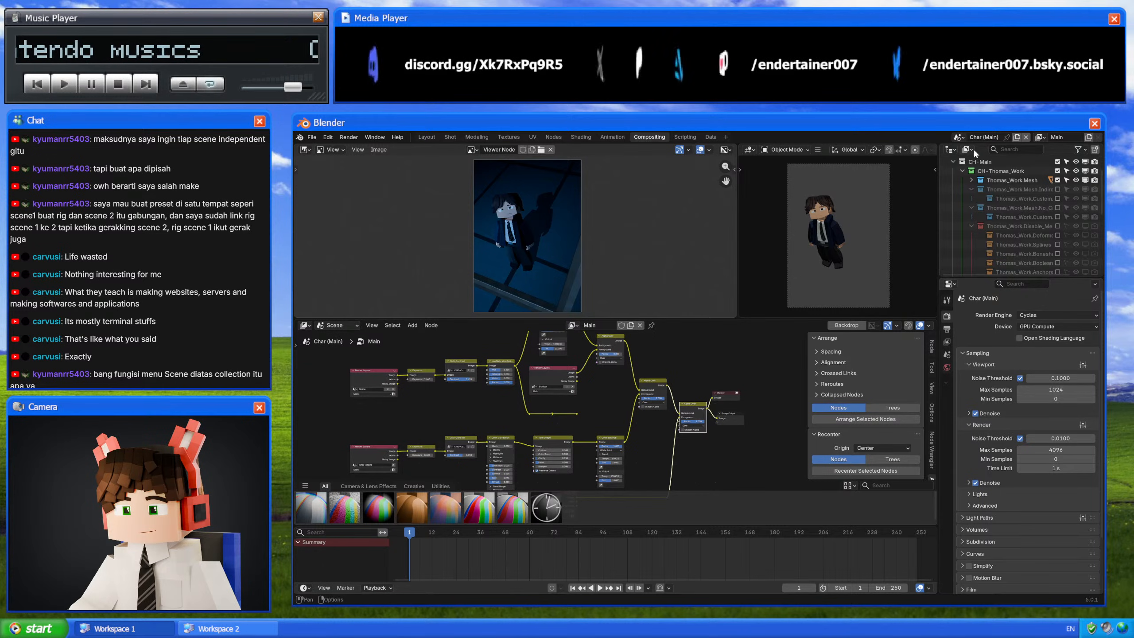
click(959, 137)
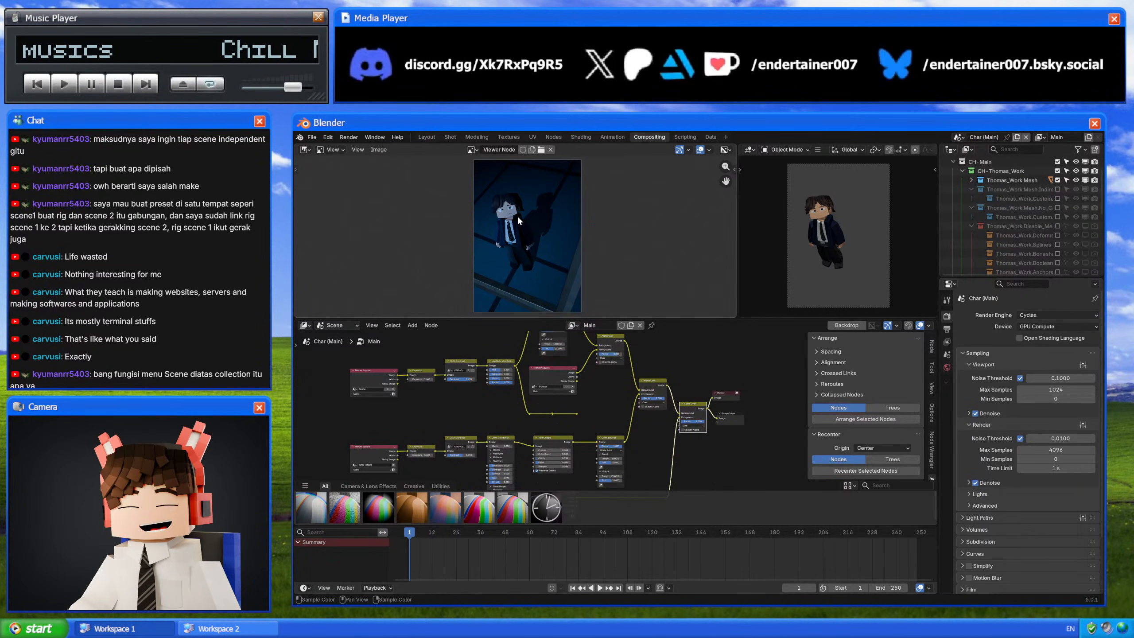
middle_drag(606, 405, 604, 417)
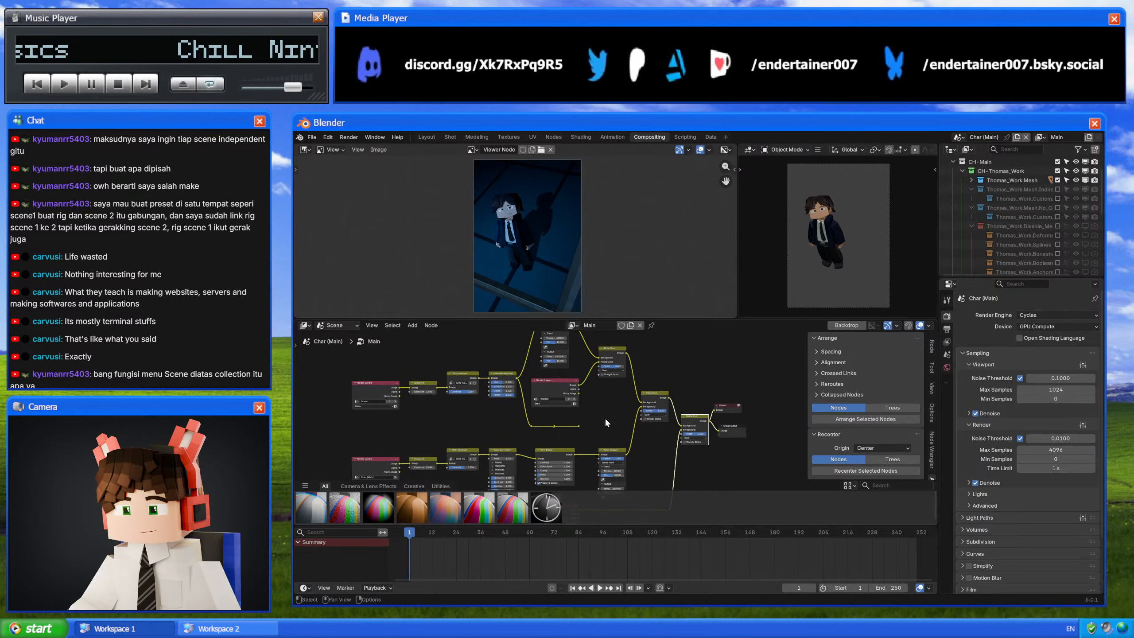
Step: Open the recent file 5_0-Pose_Off.4-3.004.blend
click(299, 138)
click(303, 144)
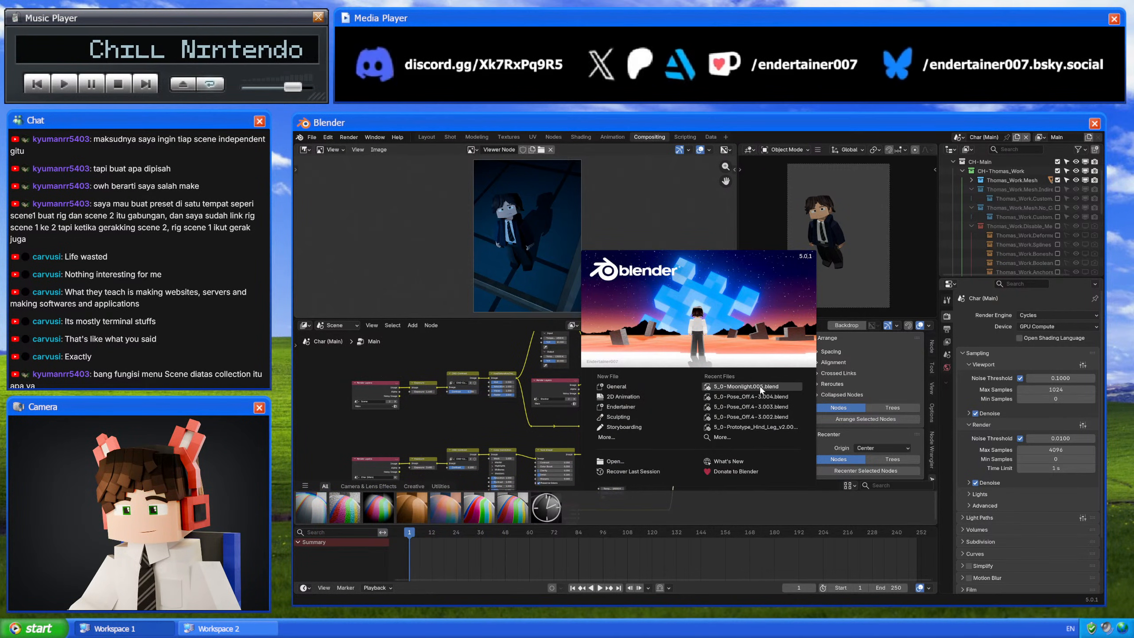
click(778, 399)
click(725, 383)
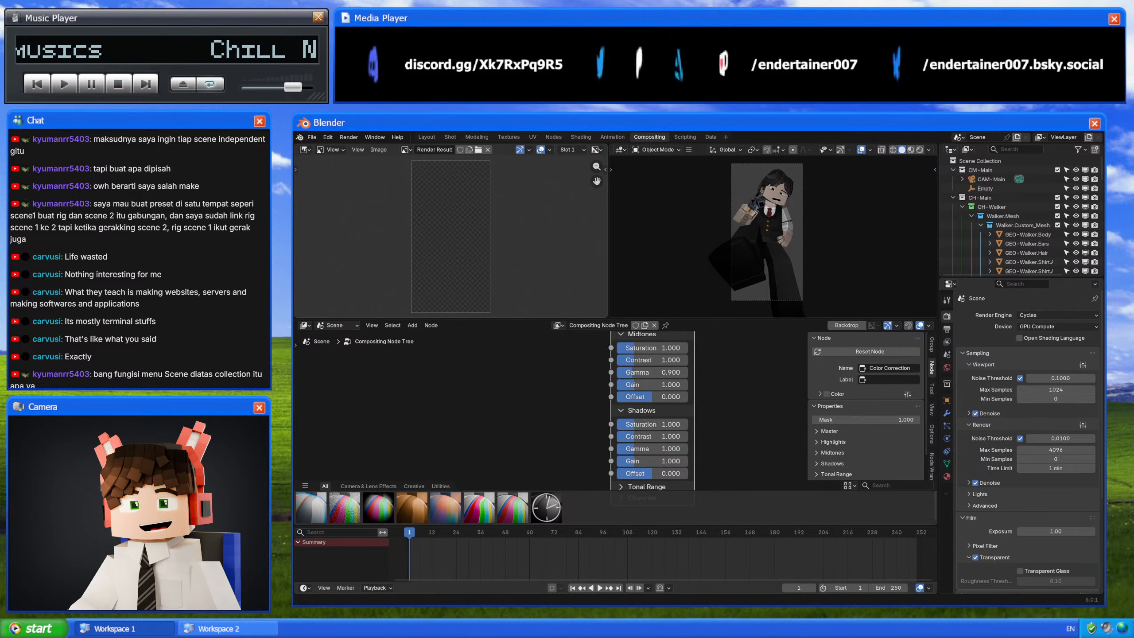
Step: Create a full copy of the current scene and examine its duplicated collections and objects in the Outliner
click(1016, 137)
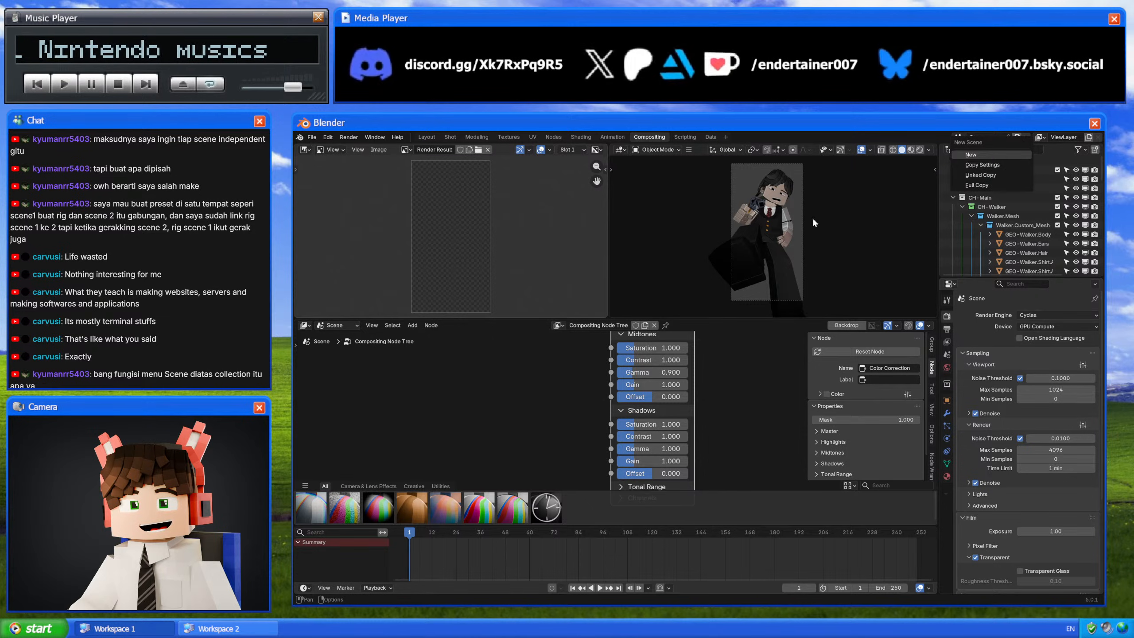
click(993, 185)
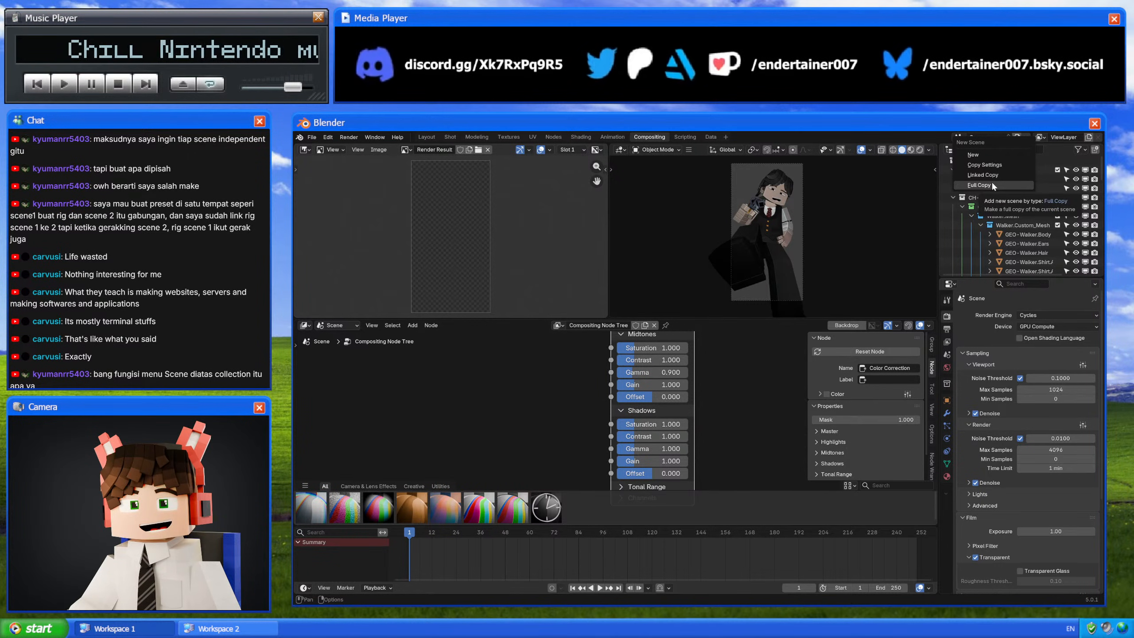
scroll(1004, 208, down, 5)
scroll(1011, 210, right, 3)
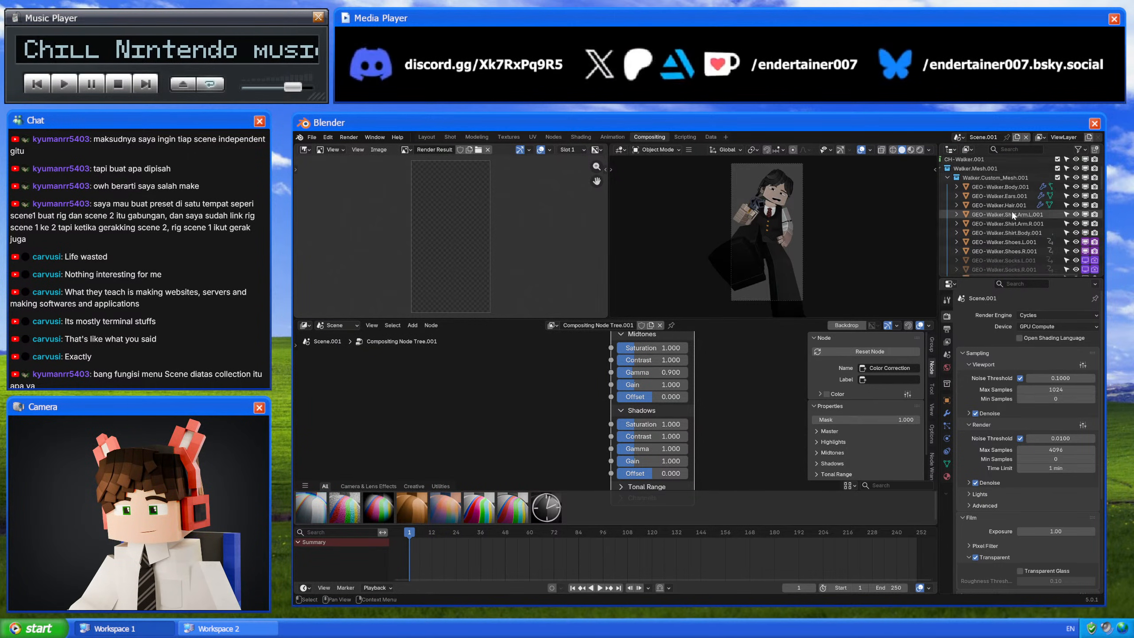
scroll(1017, 207, up, 5)
scroll(1026, 210, left, 3)
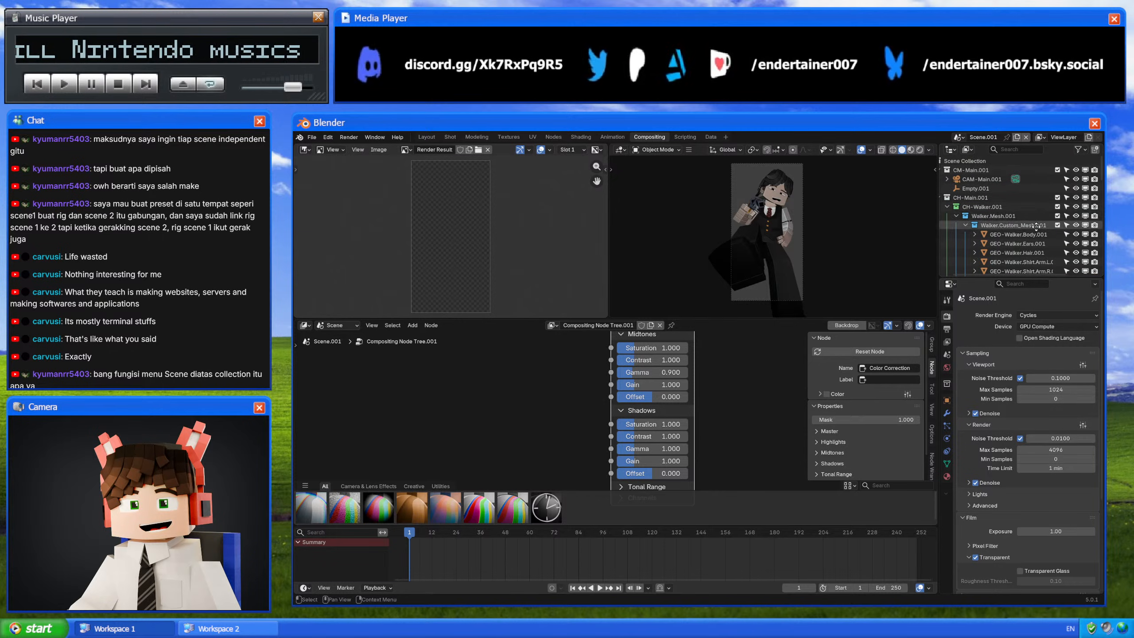
mouse_move(1026, 272)
middle_down()
mouse_move(1004, 182)
mouse_move(1003, 194)
middle_up()
mouse_move(997, 247)
middle_down()
mouse_move(989, 198)
mouse_move(1027, 263)
middle_up()
middle_drag(993, 208, 1017, 277)
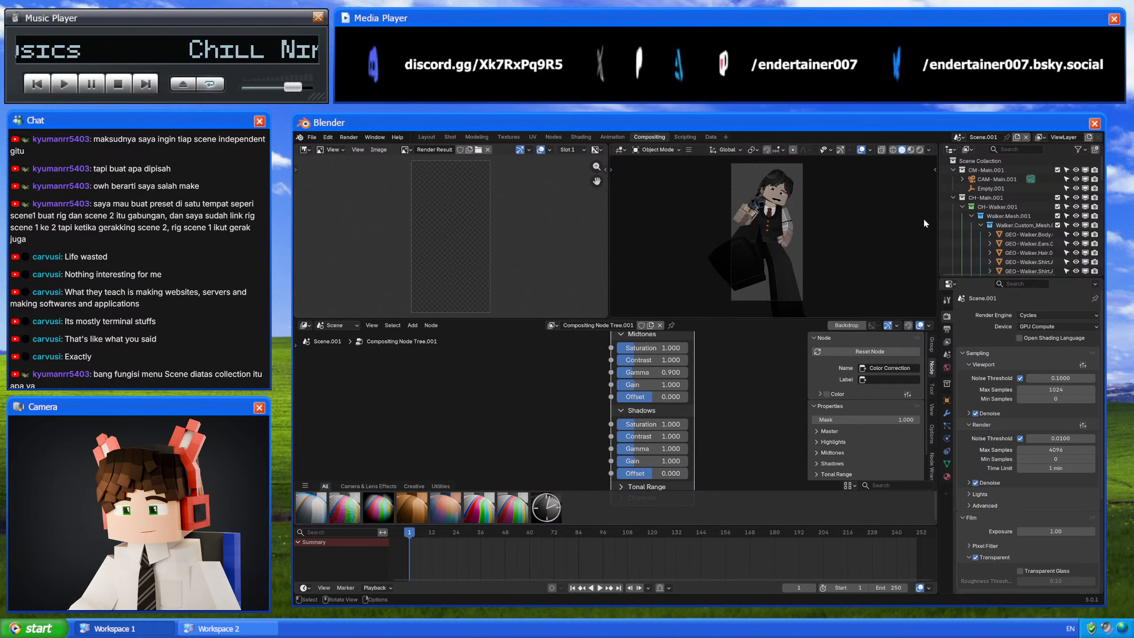
Step: Return to the original Scene and open the Shot workspace
click(959, 137)
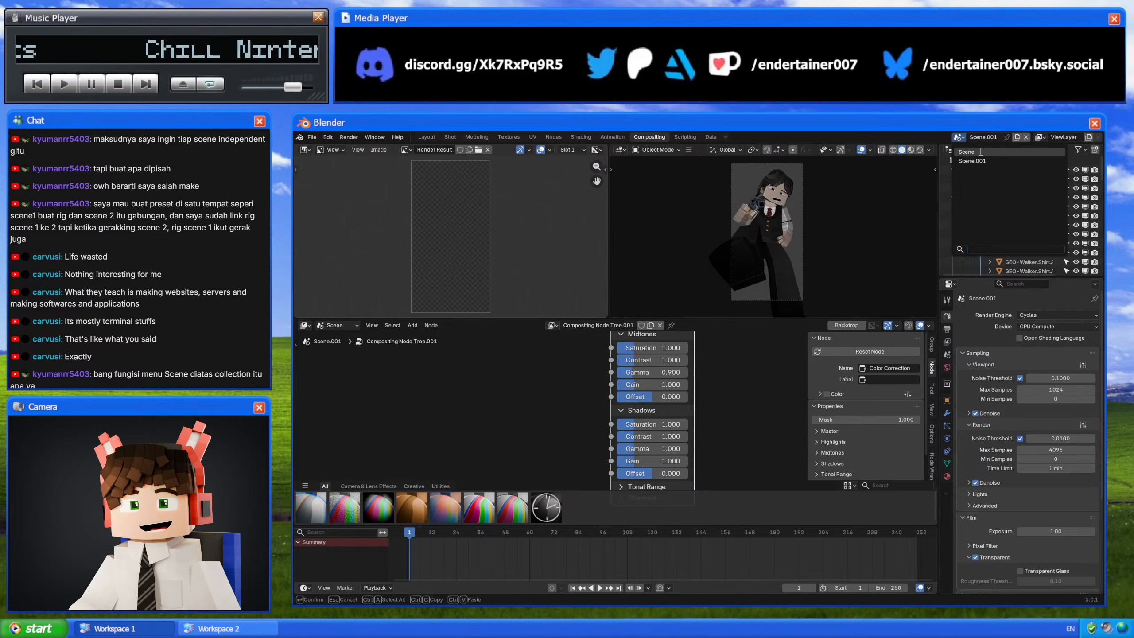
click(980, 151)
click(477, 137)
click(450, 138)
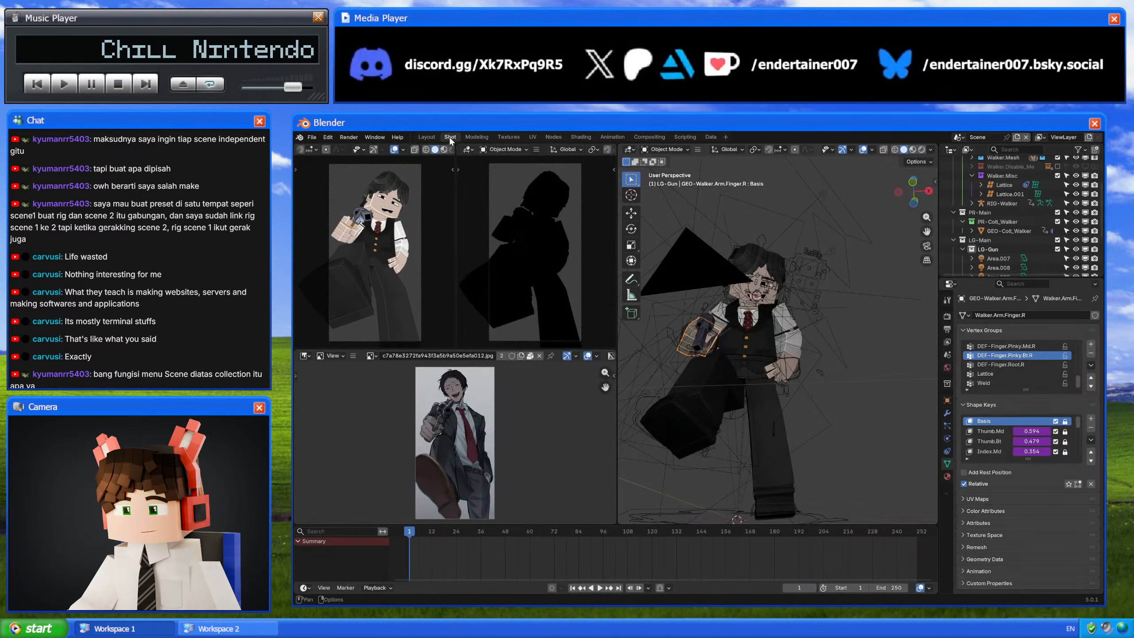
Step: Select the Walker character's rig in the viewport and enter Pose Mode
middle_drag(834, 406, 858, 421)
click(801, 377)
click(801, 377)
key(ctrl+Tab)
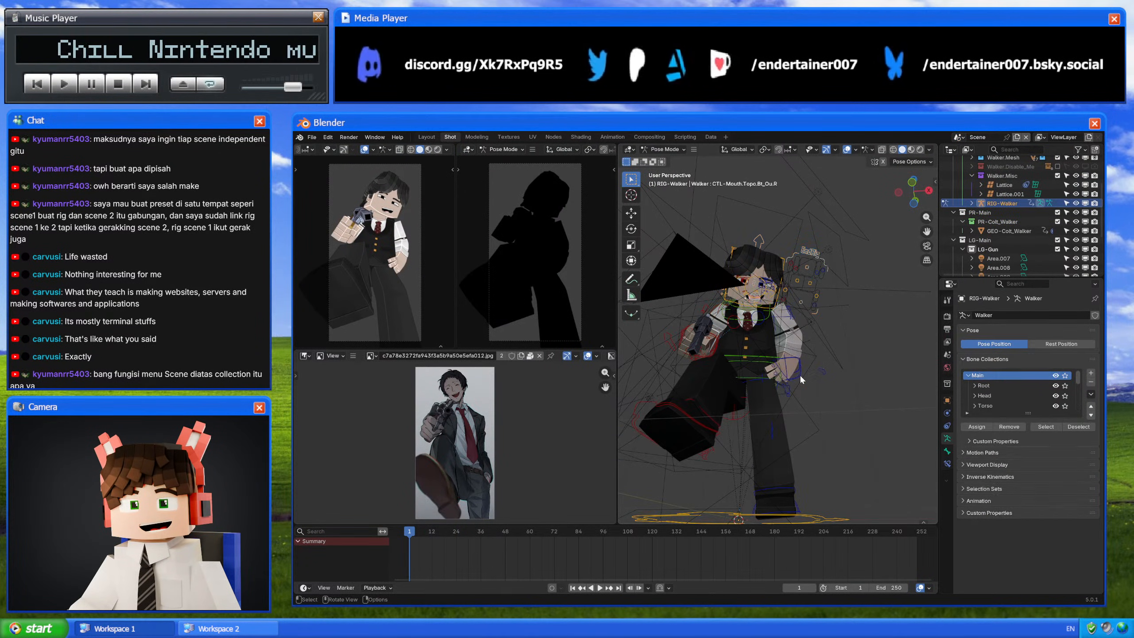
Step: Move the Walker rig's left-arm IK control up and outward to about shoulder height in the original Scene and leave Pose Mode
click(801, 378)
key(g)
click(859, 330)
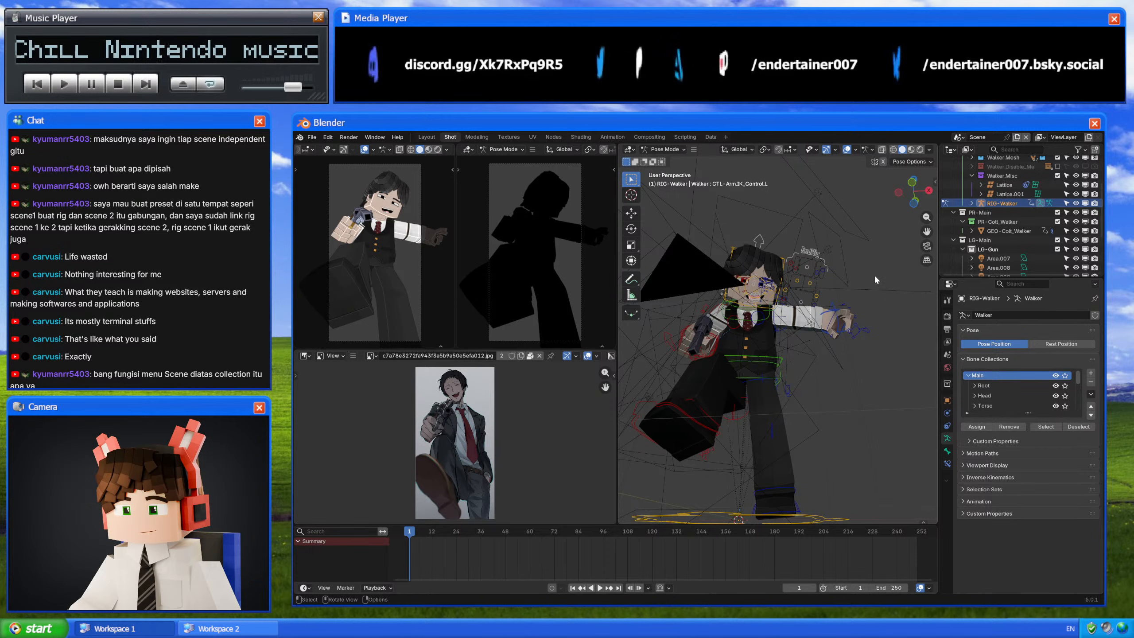
key(ctrl+Tab)
Step: Compare the Walker rig's arm pose in Scene.001 with the pose in the original Scene
click(957, 138)
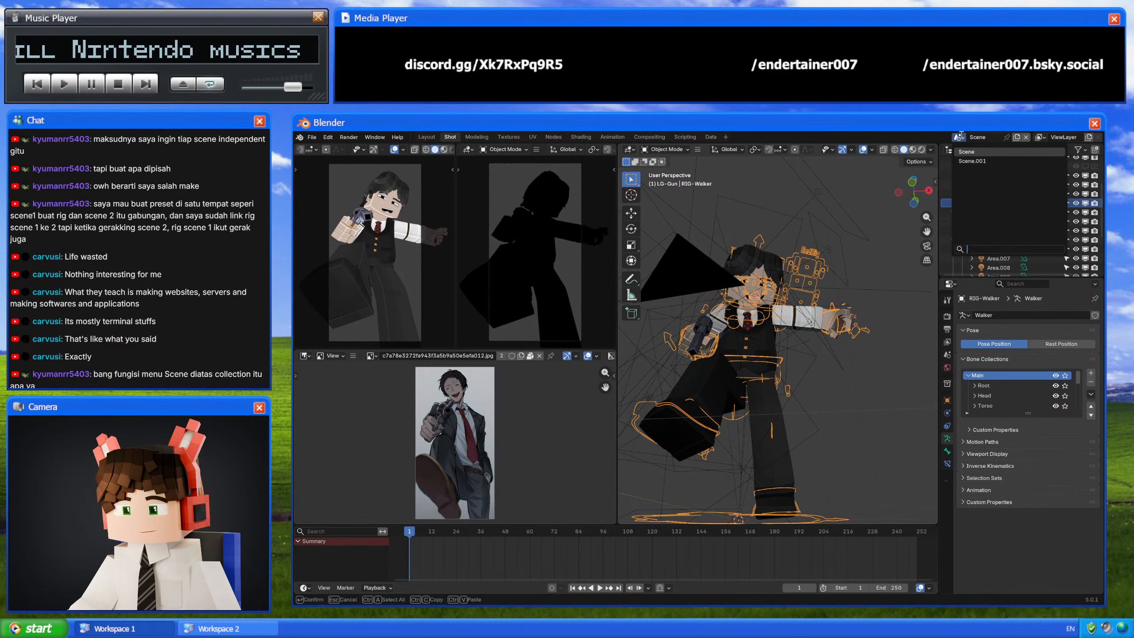
click(991, 161)
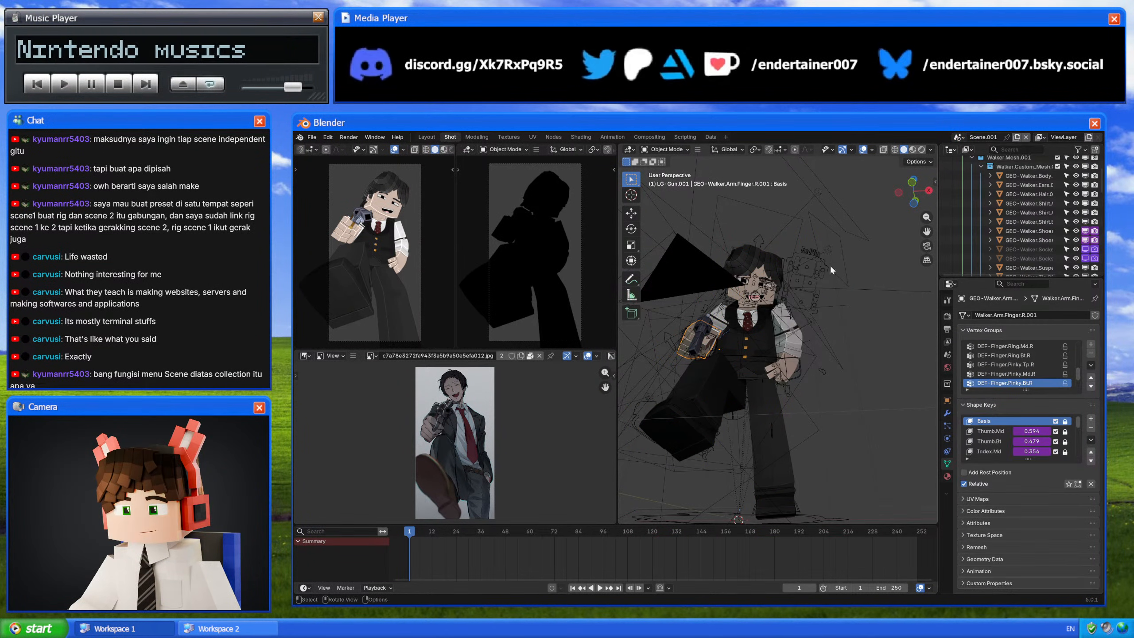
click(803, 363)
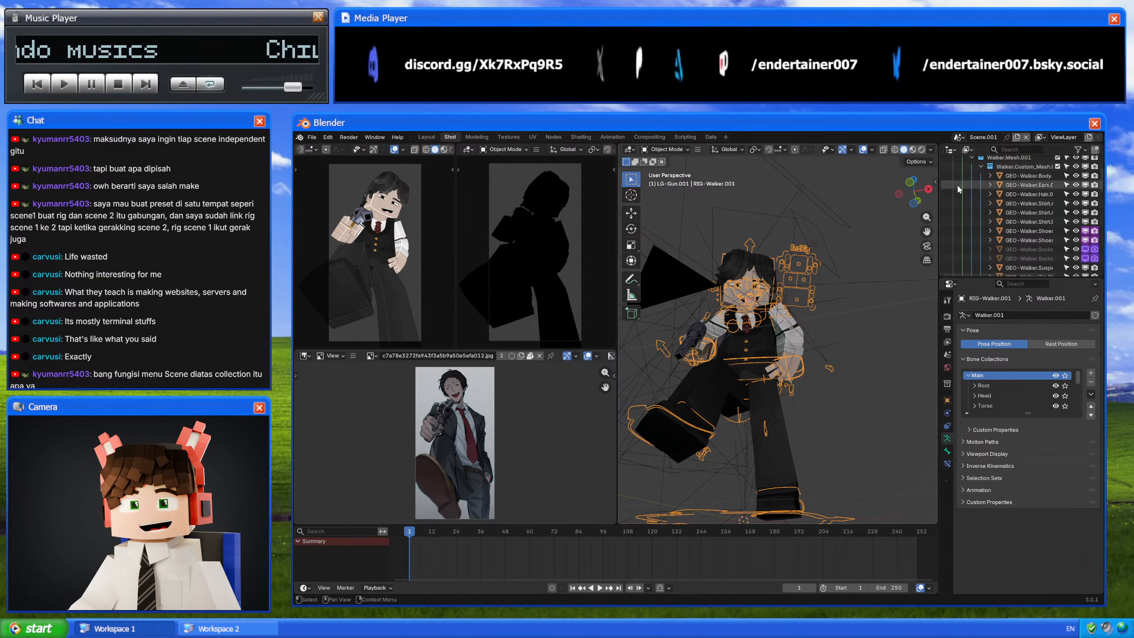
click(957, 137)
click(987, 151)
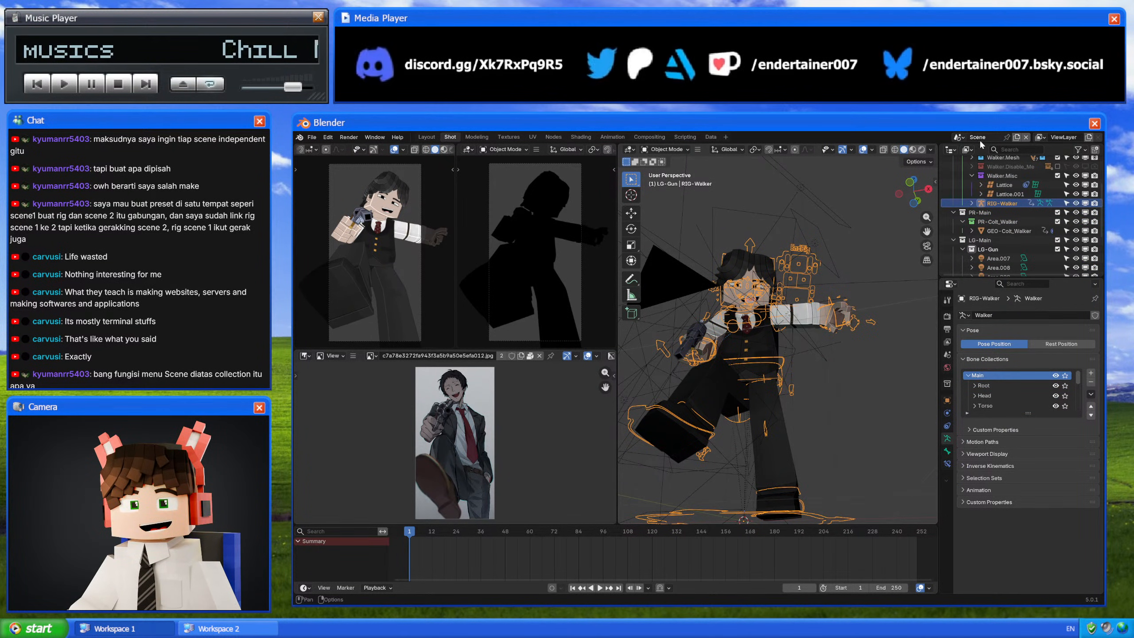
click(882, 234)
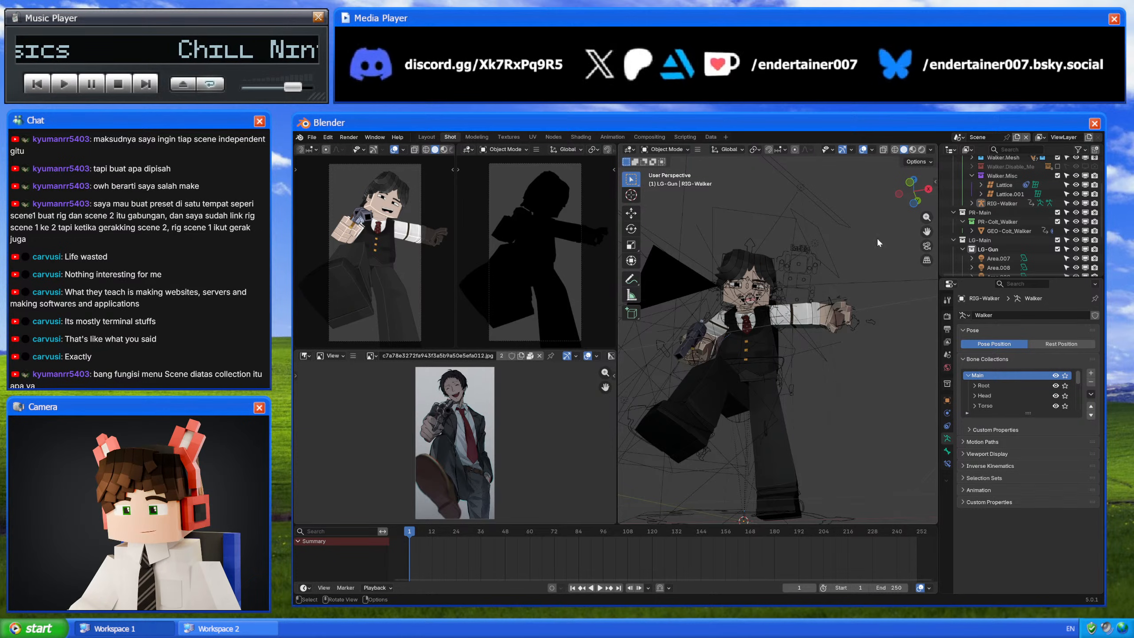
middle_drag(848, 262, 835, 266)
click(962, 137)
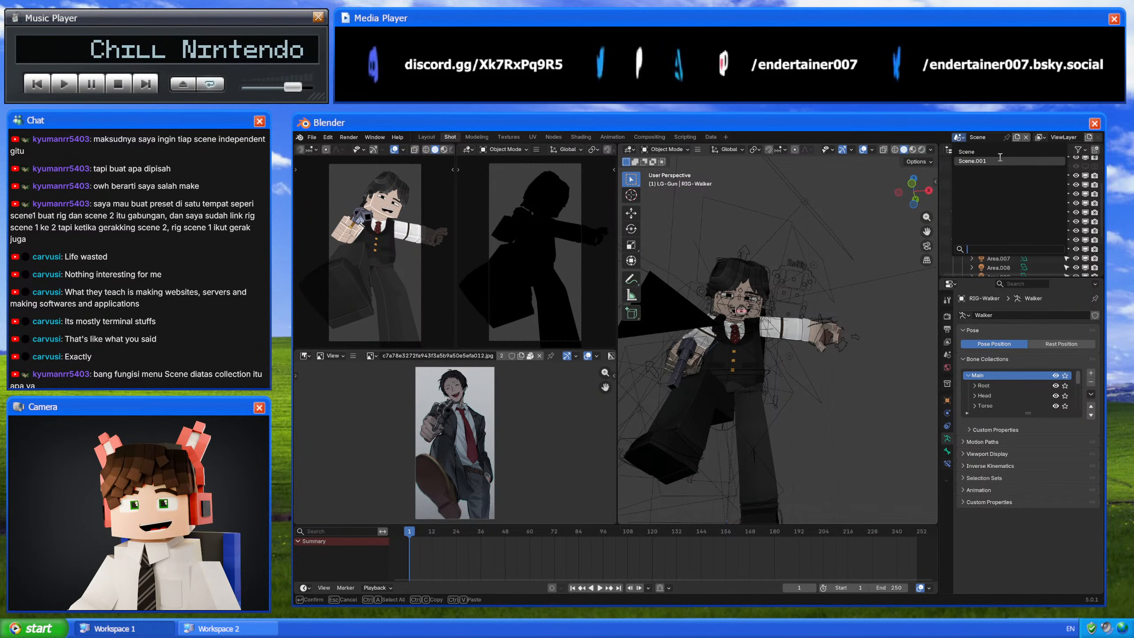
click(1017, 137)
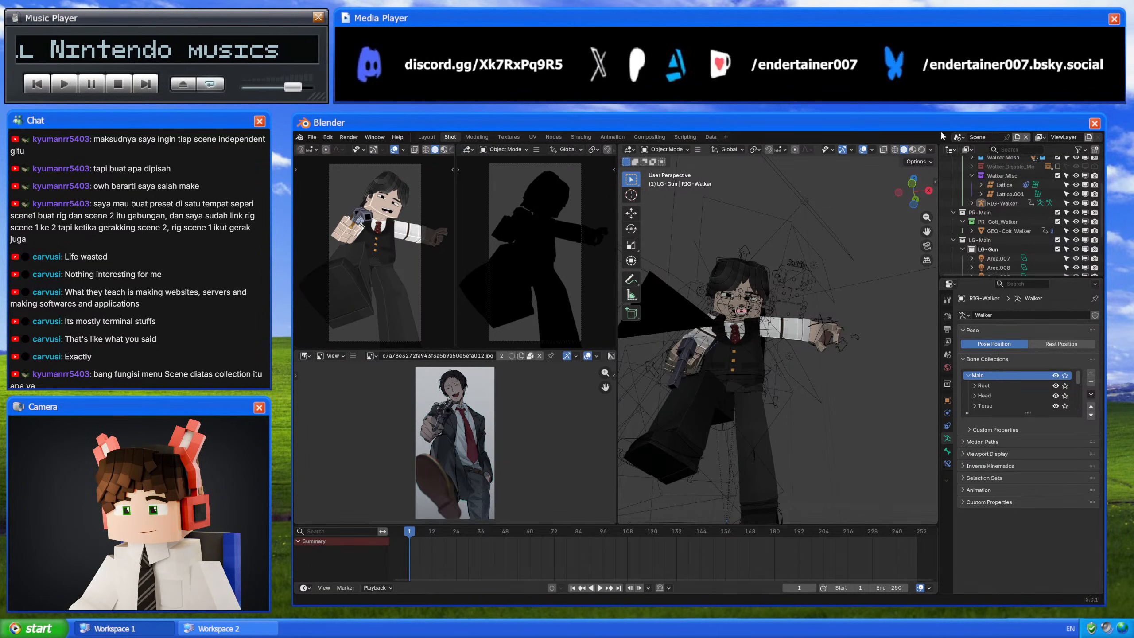
Step: Switch to Scene.001 and create a linked copy of it as a new scene
click(958, 137)
click(972, 161)
click(1016, 138)
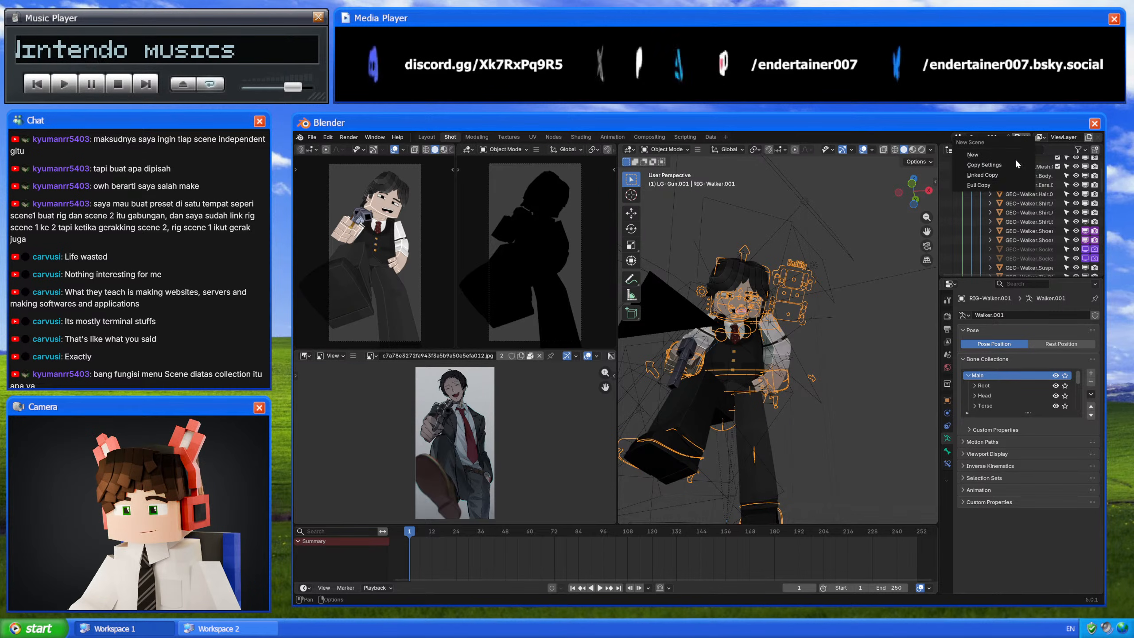
click(1020, 175)
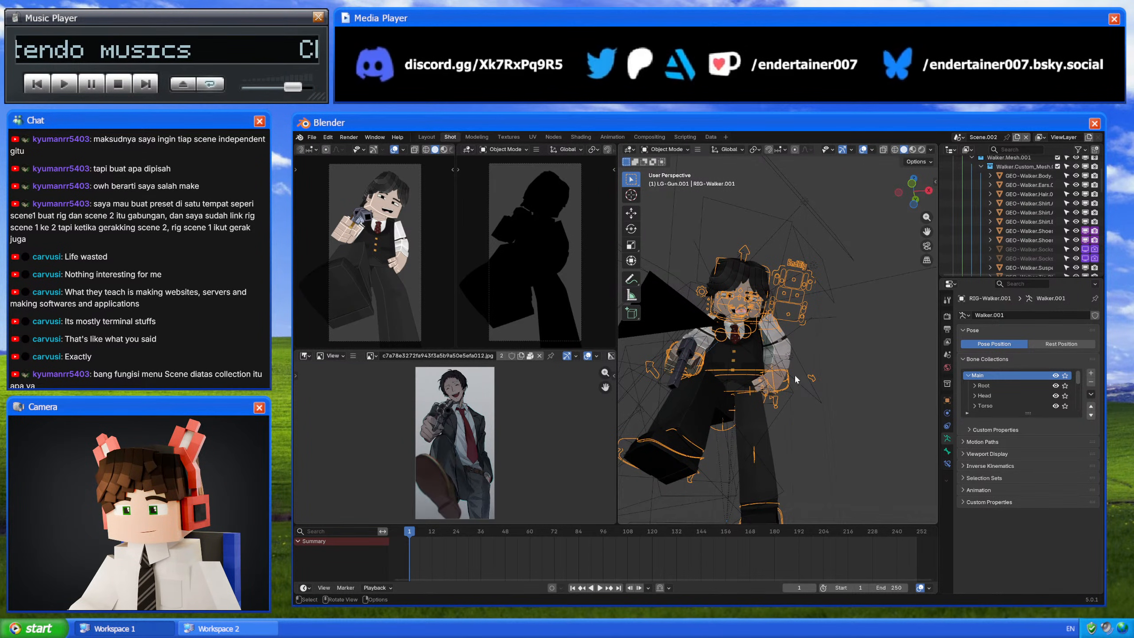
Step: Move the Walker rig's left arm outward in the linked scene copy and check the same rig in Scene.001
key(ctrl+Tab)
key(ctrl+Tab)
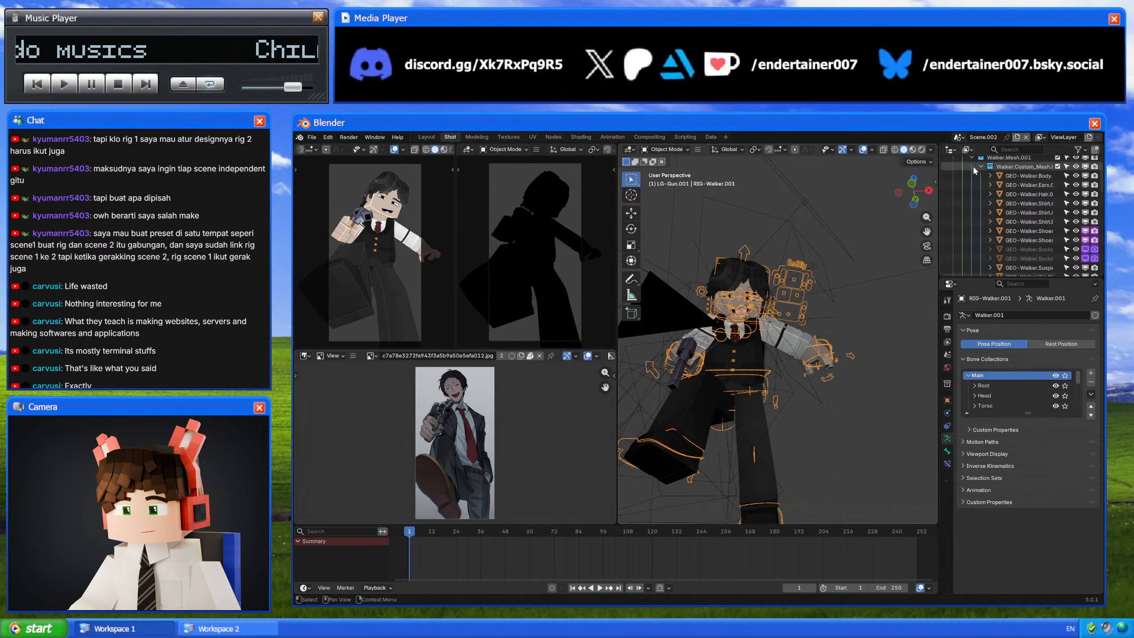
click(960, 137)
click(984, 161)
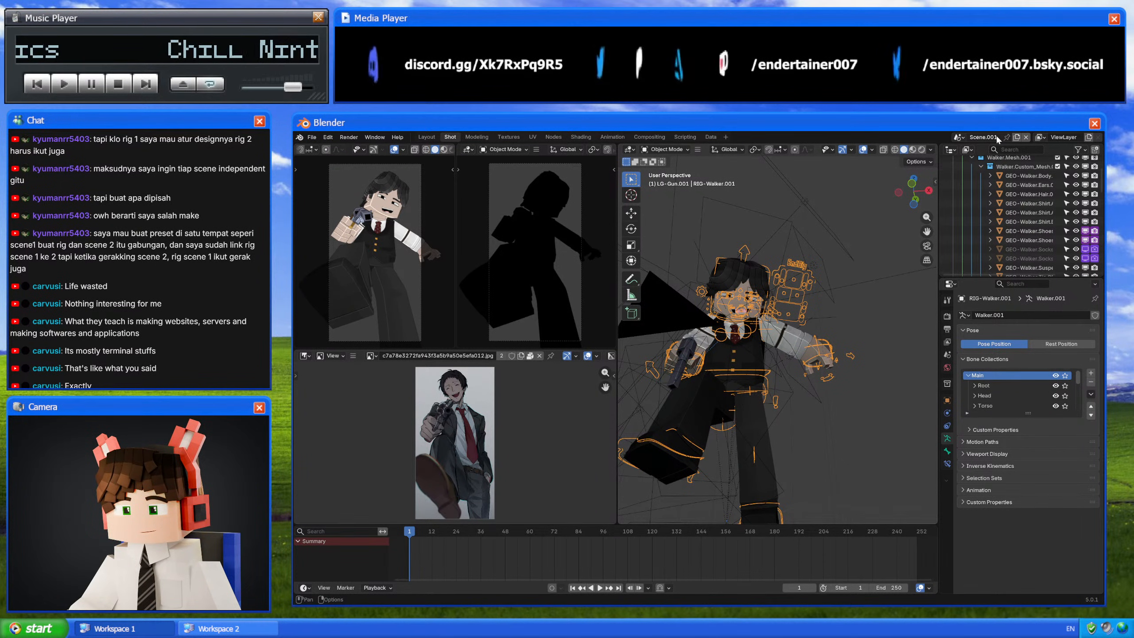
Step: Reopen the Walker pose file from the recent files without saving the scene changes
click(300, 138)
click(311, 148)
click(778, 387)
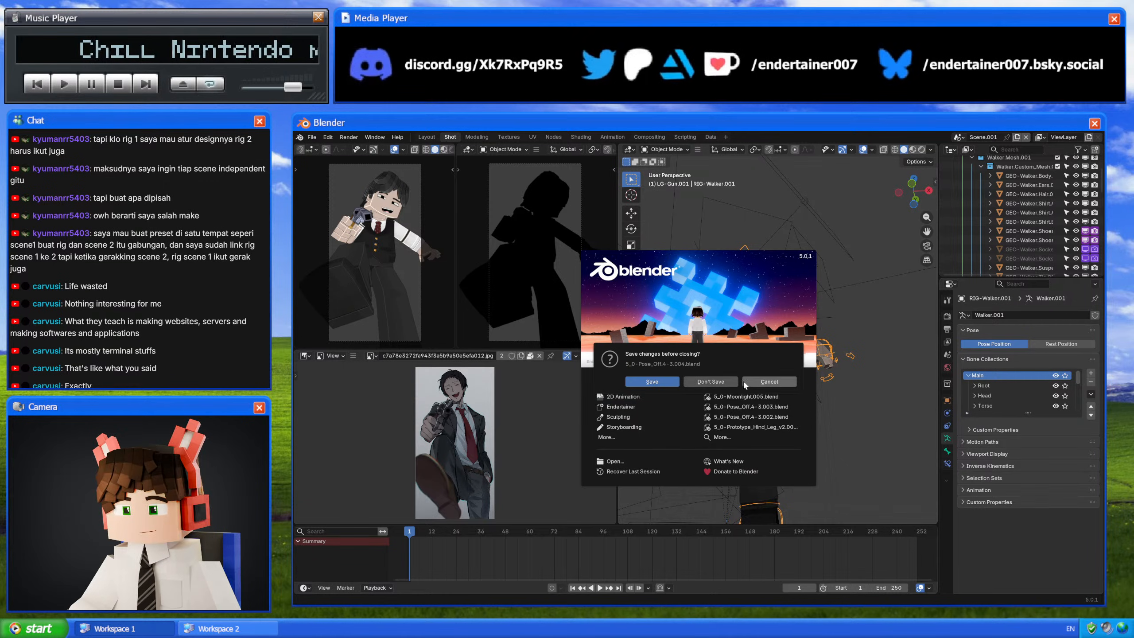
click(717, 381)
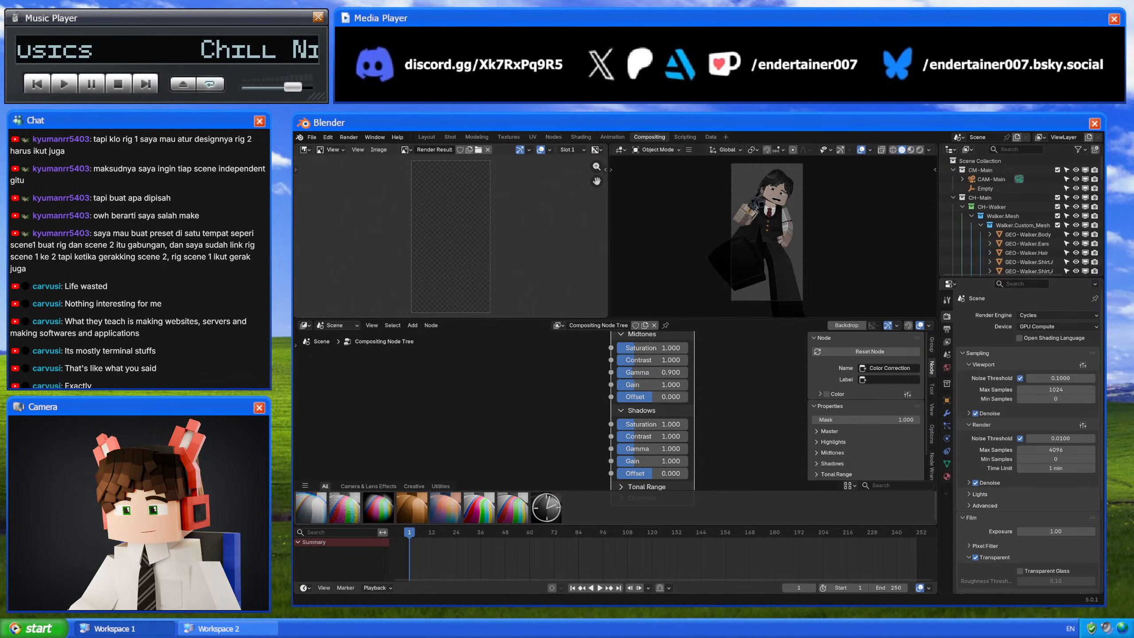
Step: Switch to GIMP and add a new layer below Pose_Off_4-3.png, filled with the dark foreground colour
key(alt+Tab)
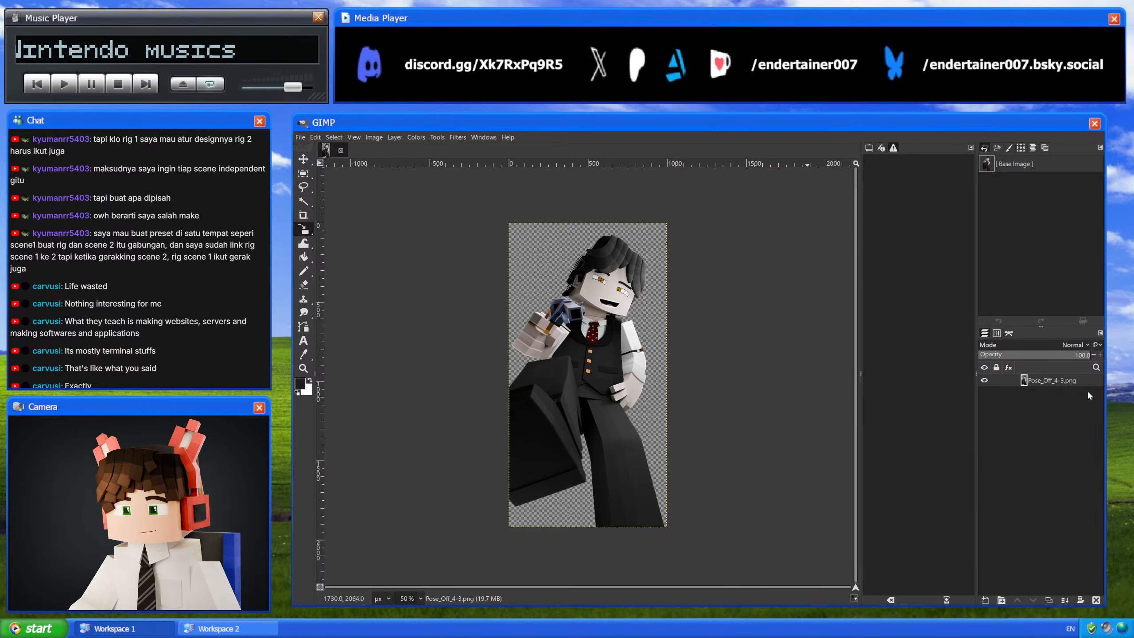
shift+click(985, 599)
drag(1046, 379, 1045, 395)
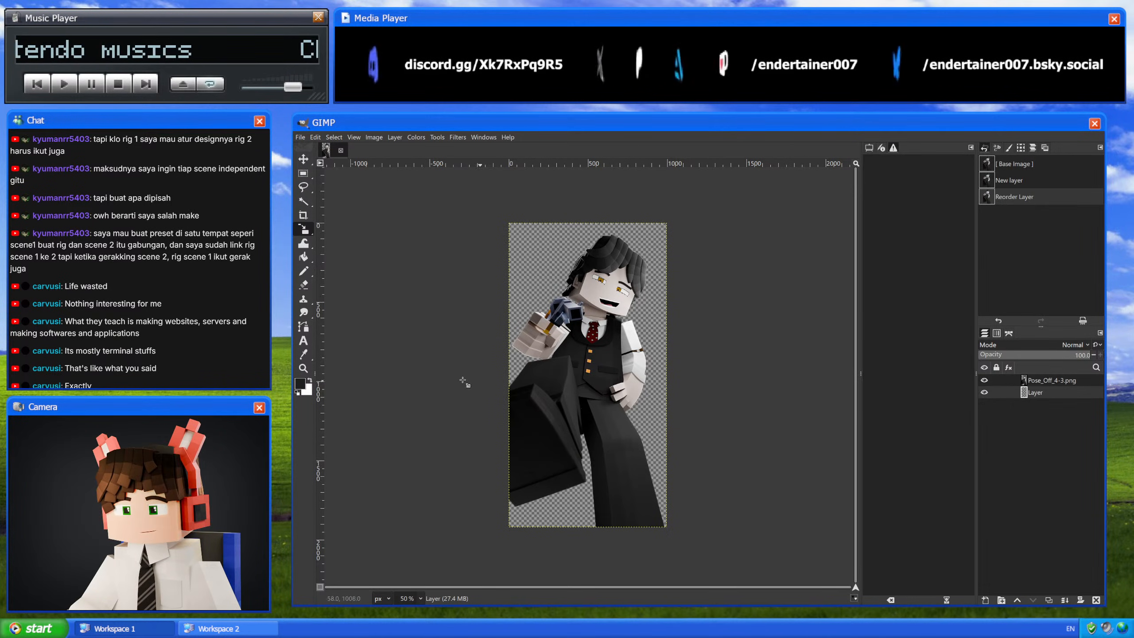
click(304, 257)
click(524, 241)
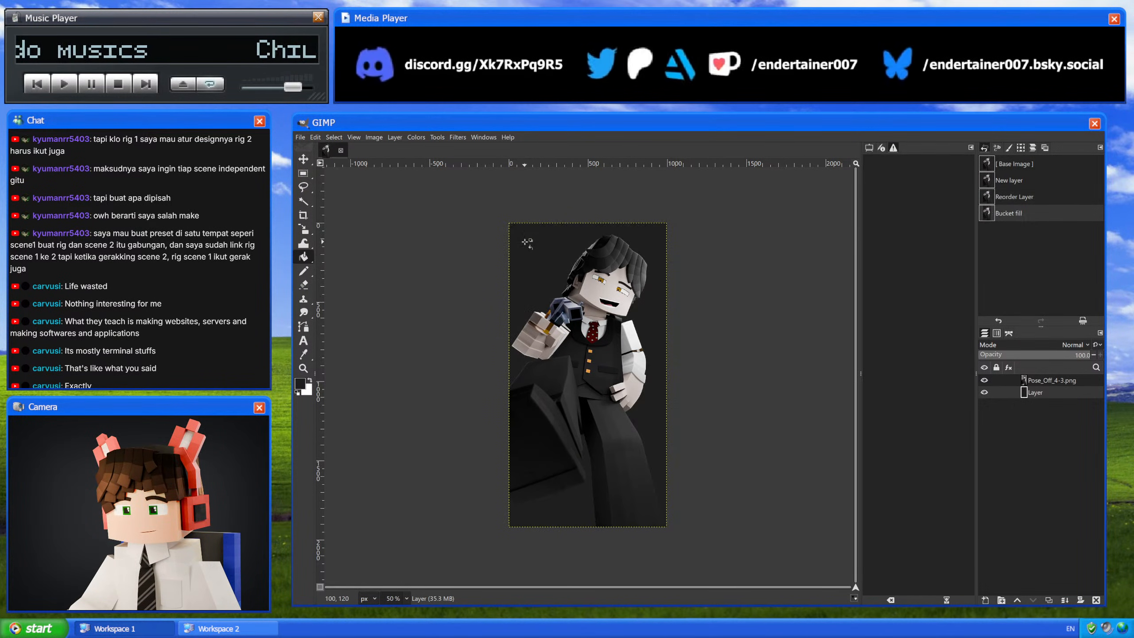
Step: Apply an Exposure adjustment and a Saturation adjustment to the Pose_Off_4-3.png layer, moving the split preview guide off the canvas
click(1035, 379)
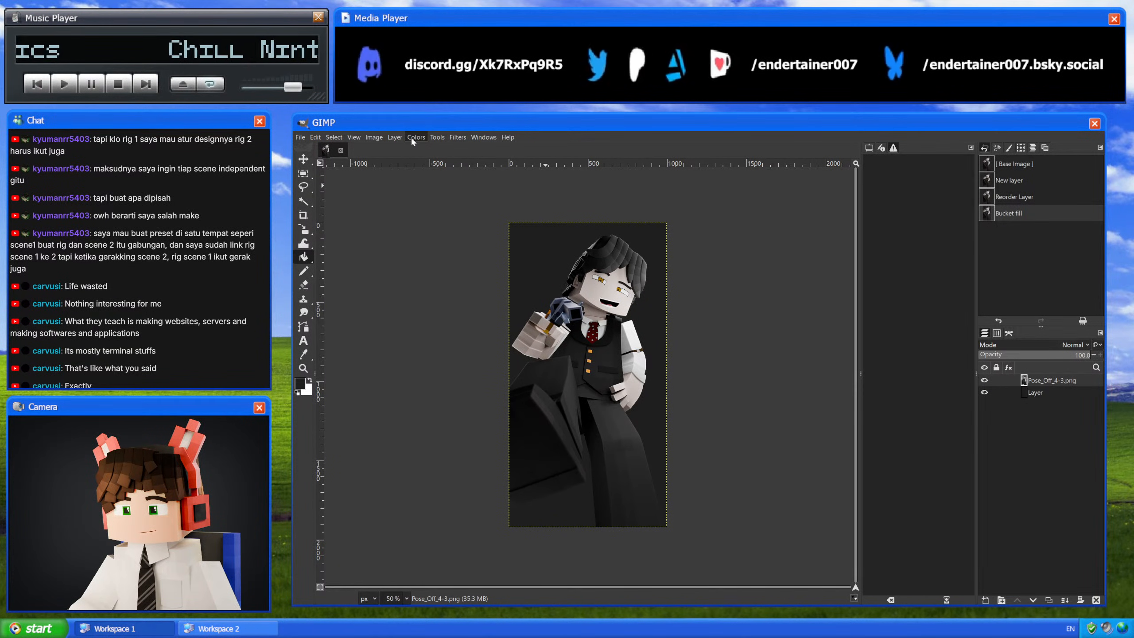
ctrl+scroll(566, 397, up, 5)
ctrl+scroll(566, 397, up, 2)
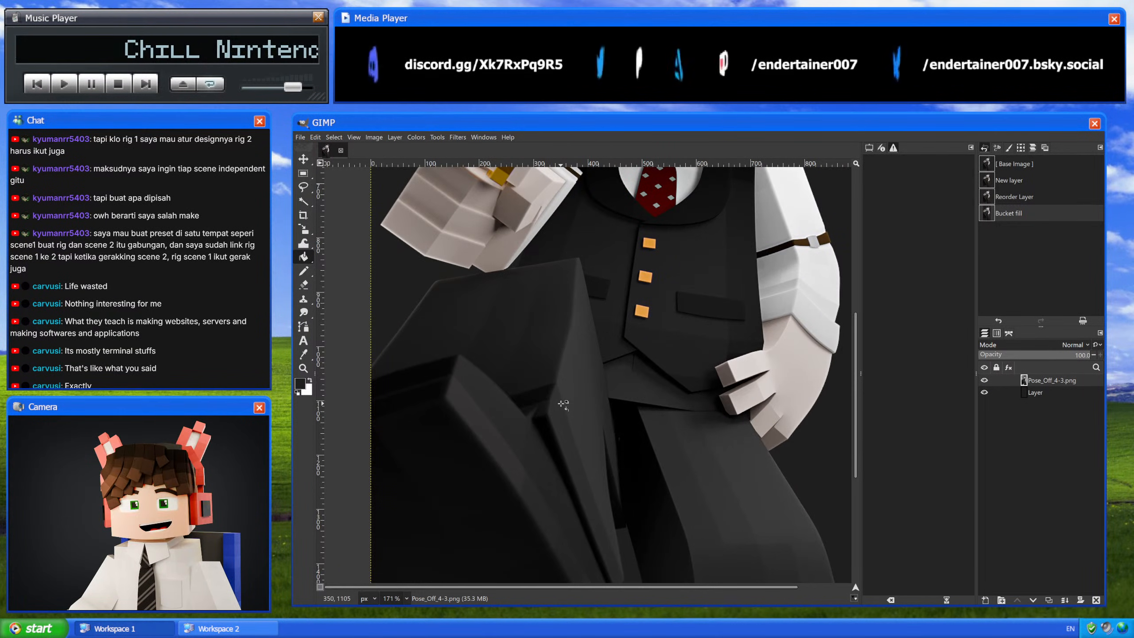
ctrl+scroll(562, 405, down, 6)
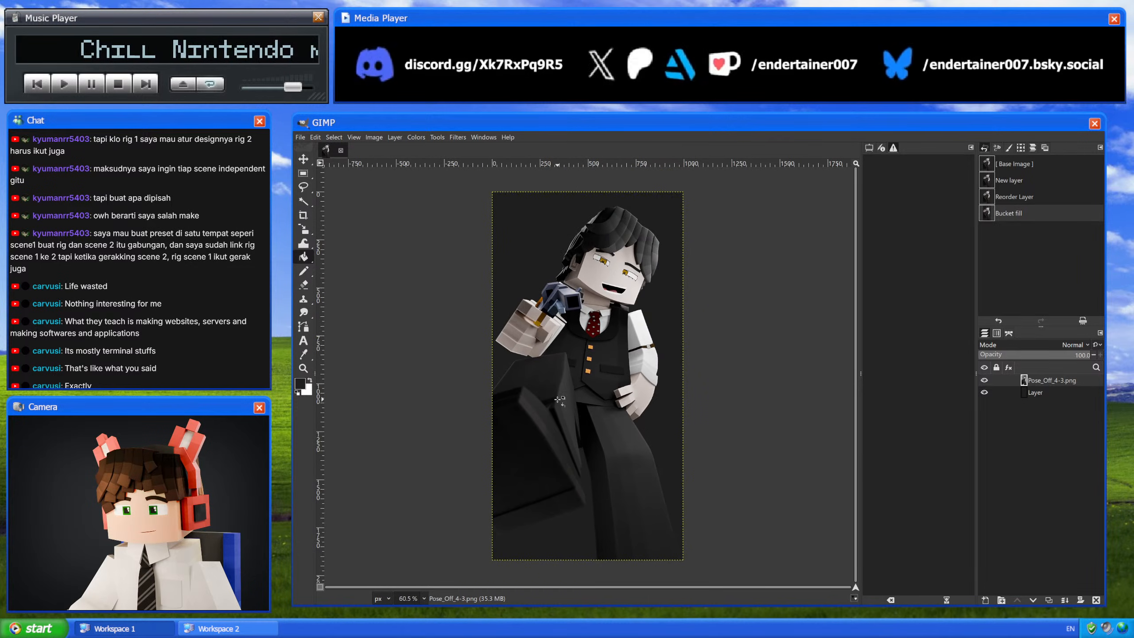
ctrl+scroll(560, 400, up, 1)
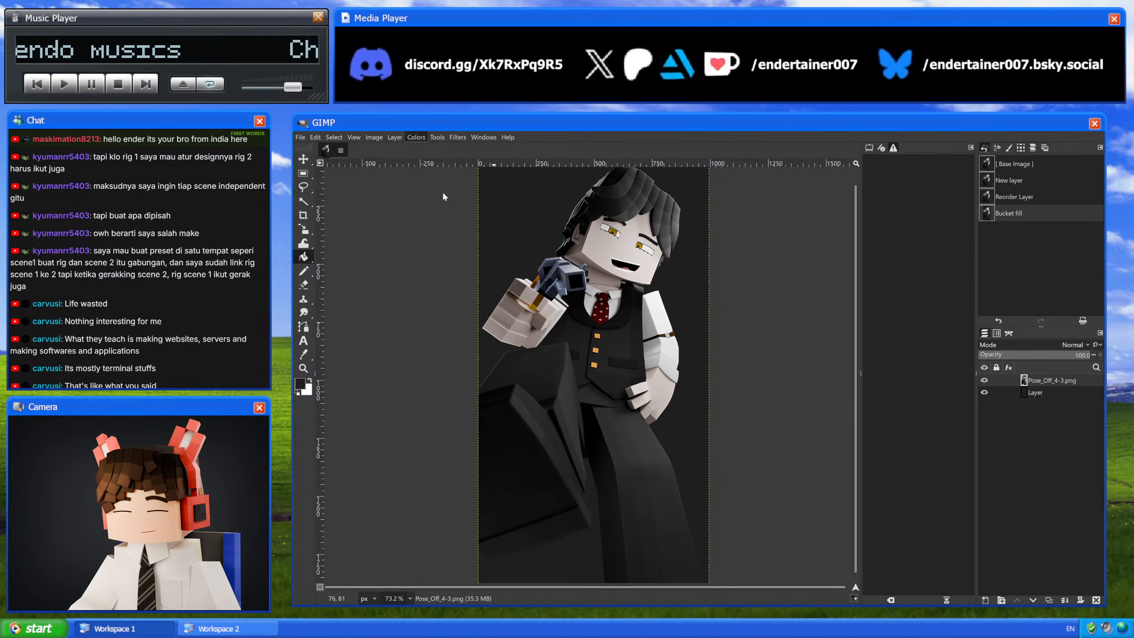
click(443, 204)
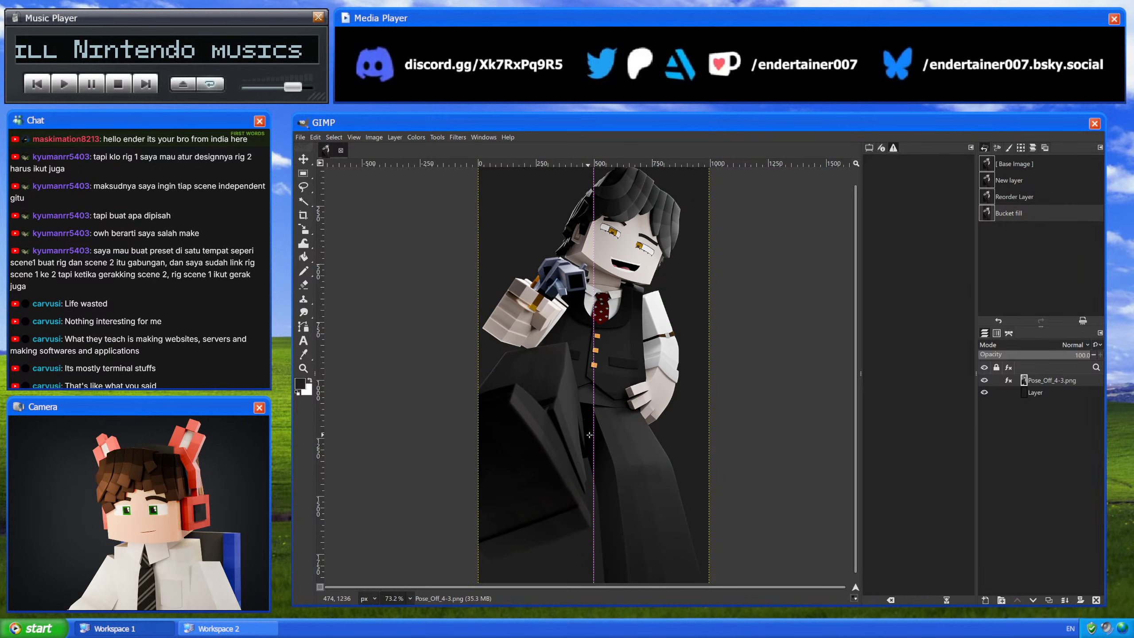
drag(597, 433, 297, 422)
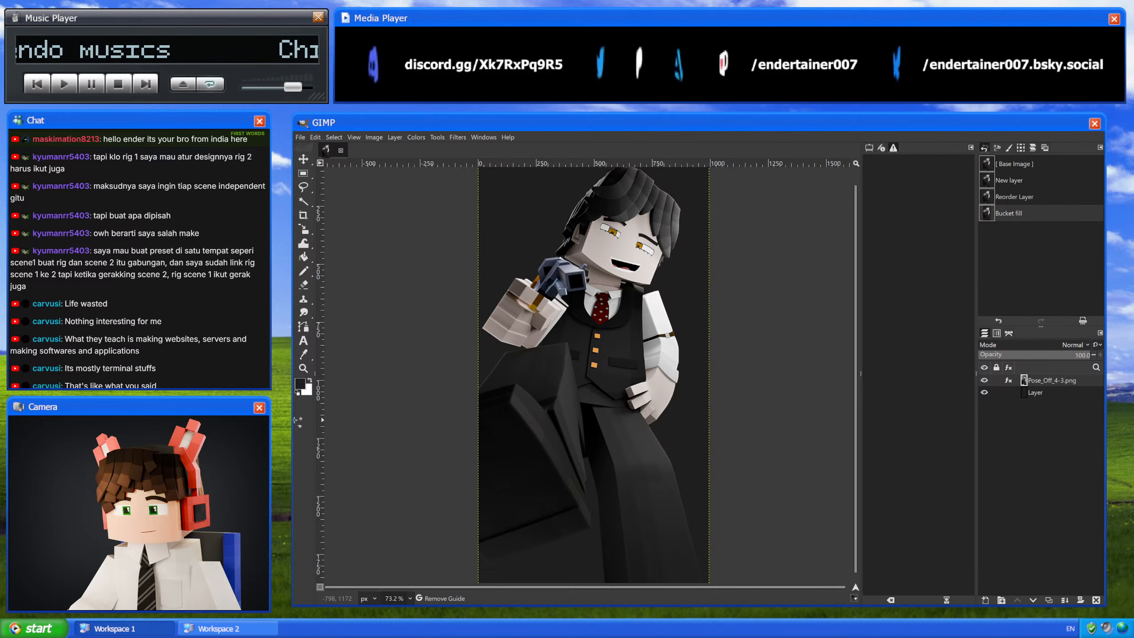
click(819, 449)
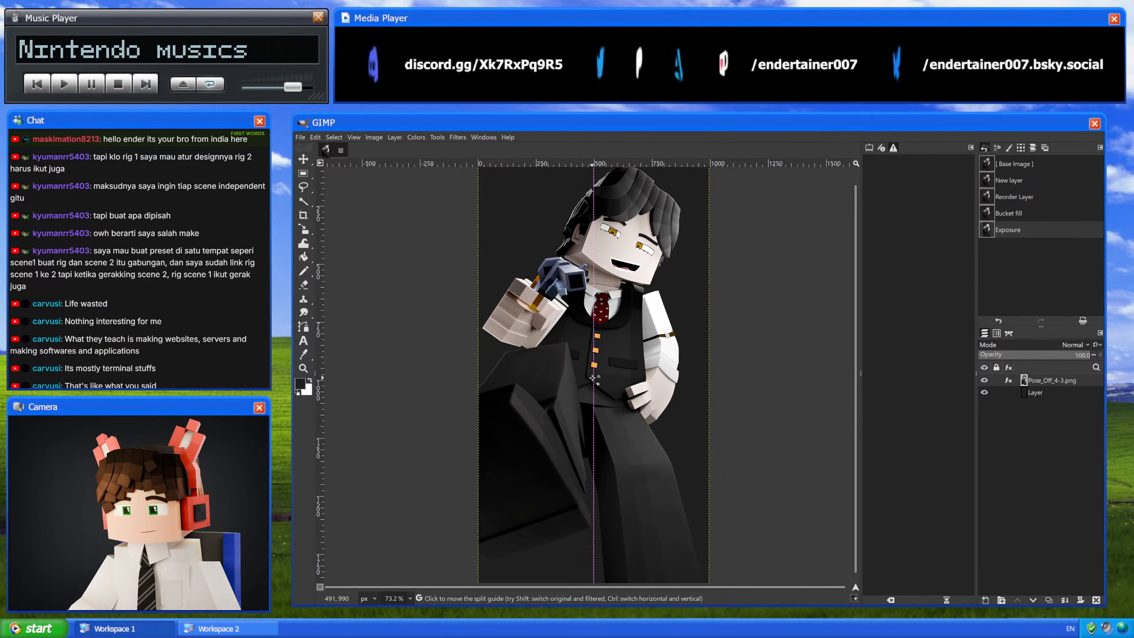
drag(594, 378, 293, 327)
click(822, 447)
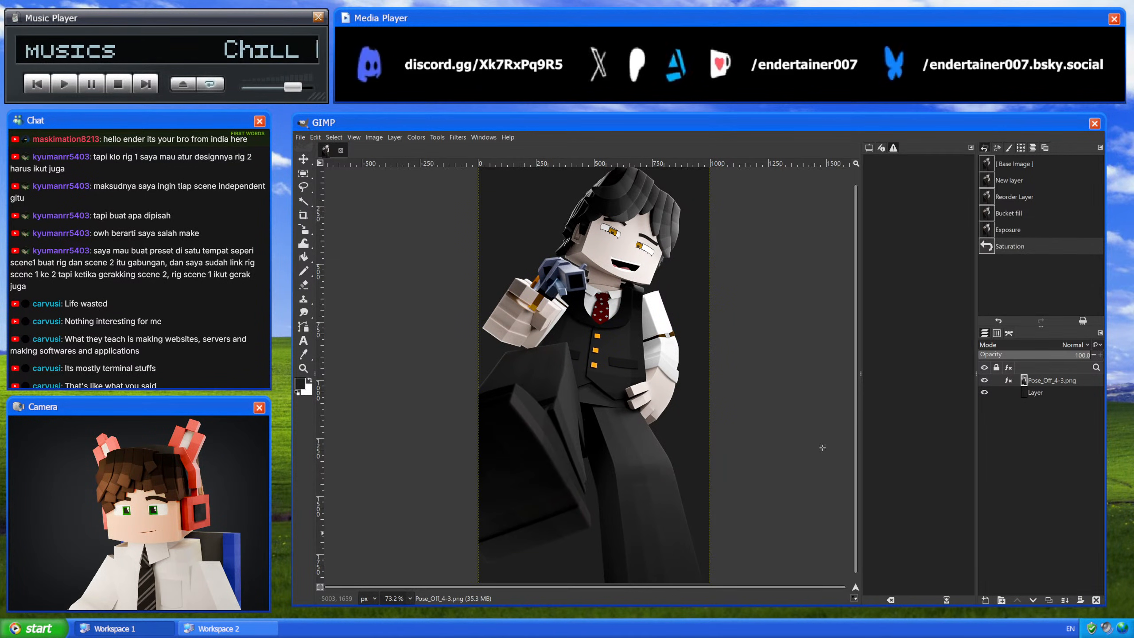
Step: Try a blur filter on the Pose_Off_4-3.png layer, reducing its strength and comparing the filter result with a split preview
ctrl+scroll(574, 336, down, 1)
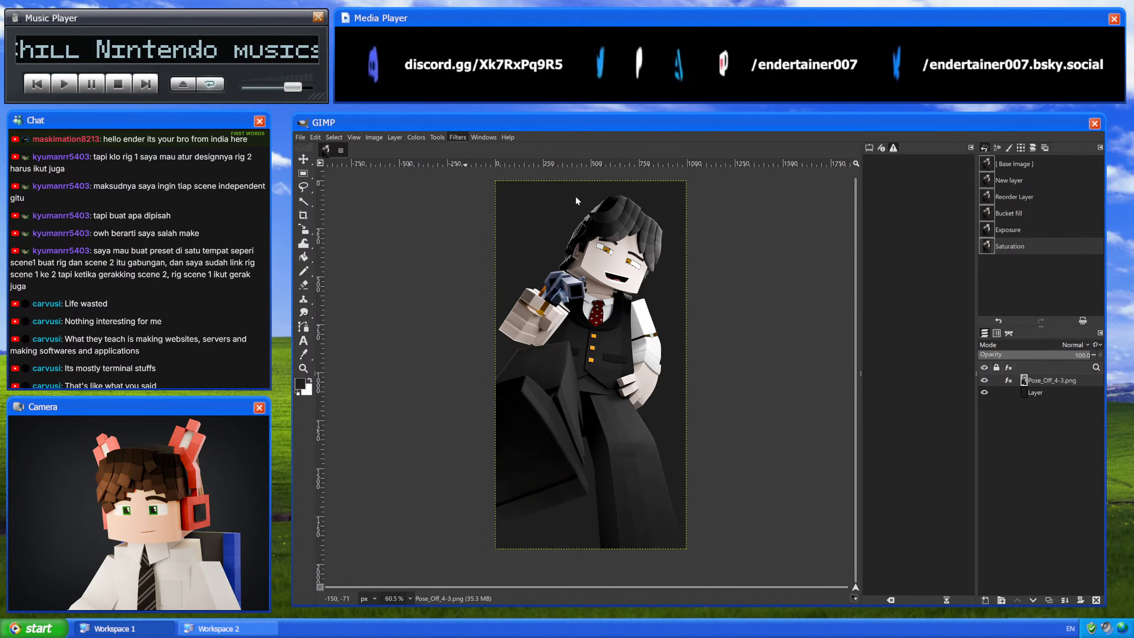
click(610, 217)
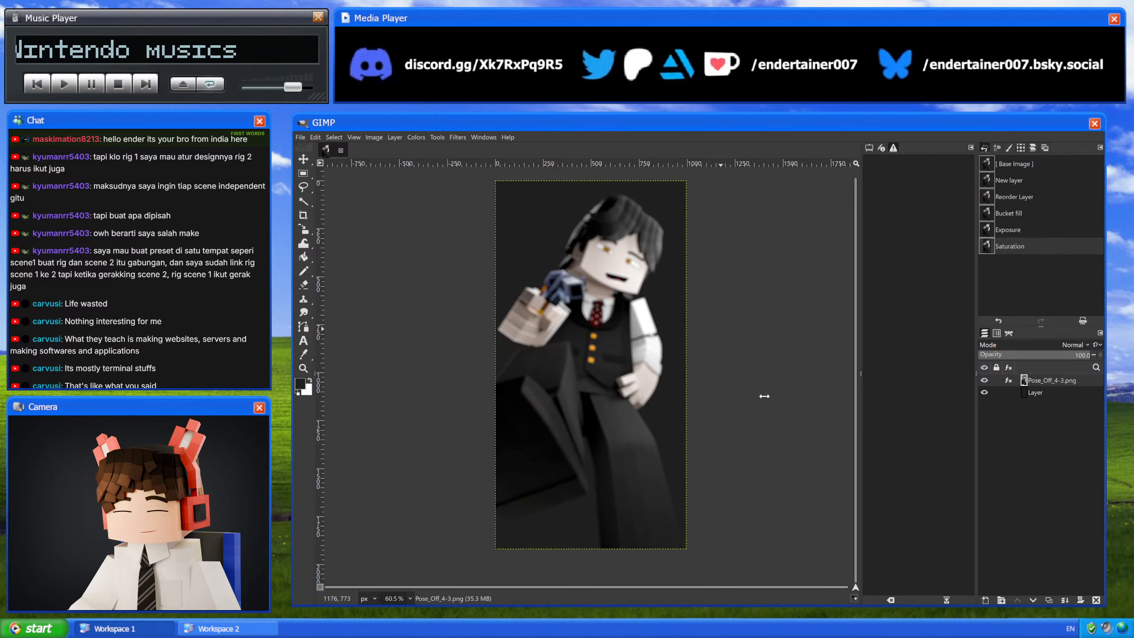
drag(764, 396, 744, 396)
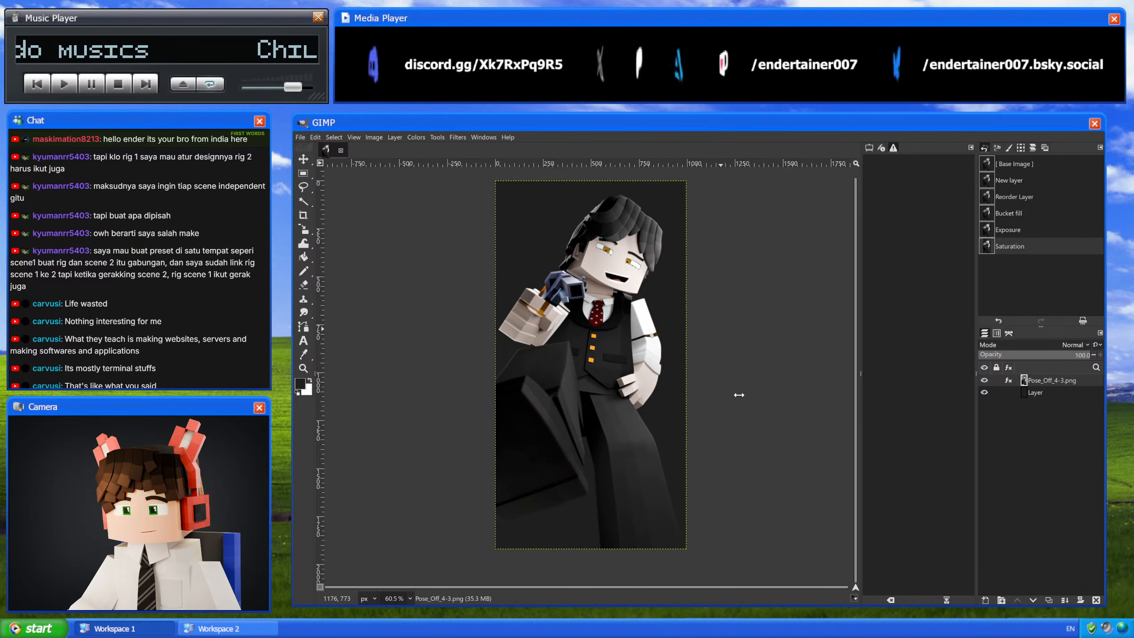
ctrl+scroll(618, 333, up, 10)
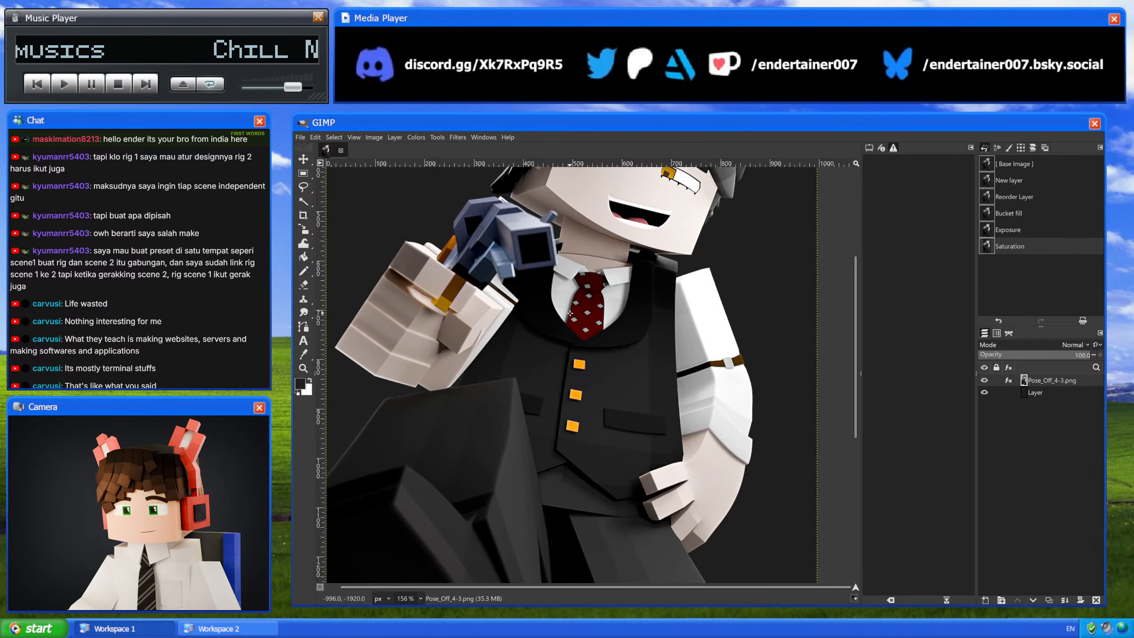
click(823, 498)
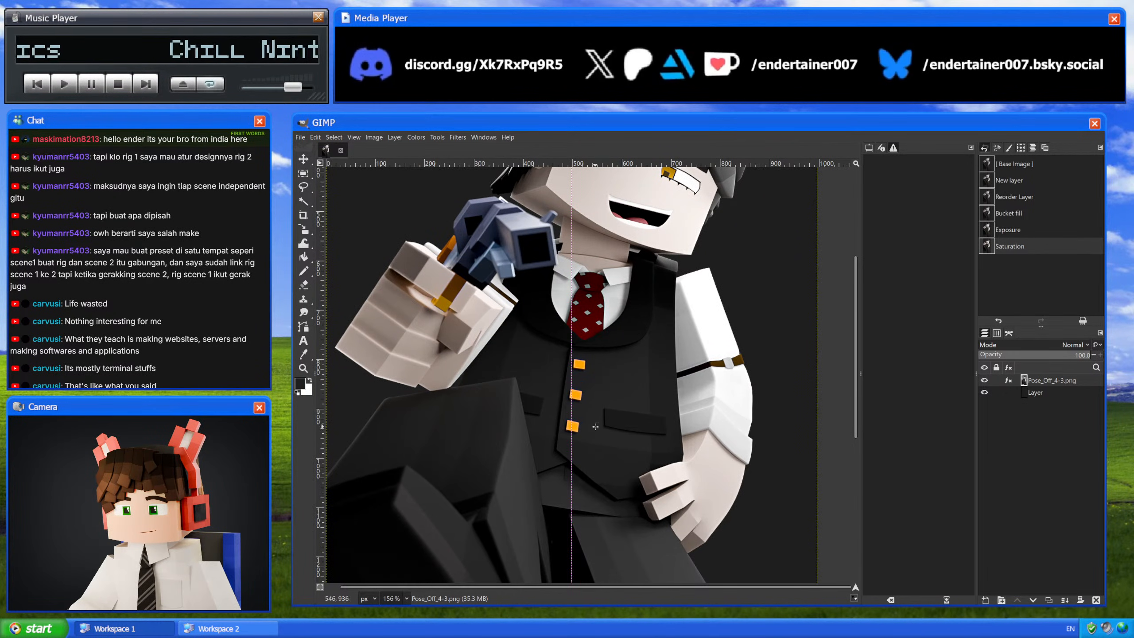
drag(595, 426, 584, 399)
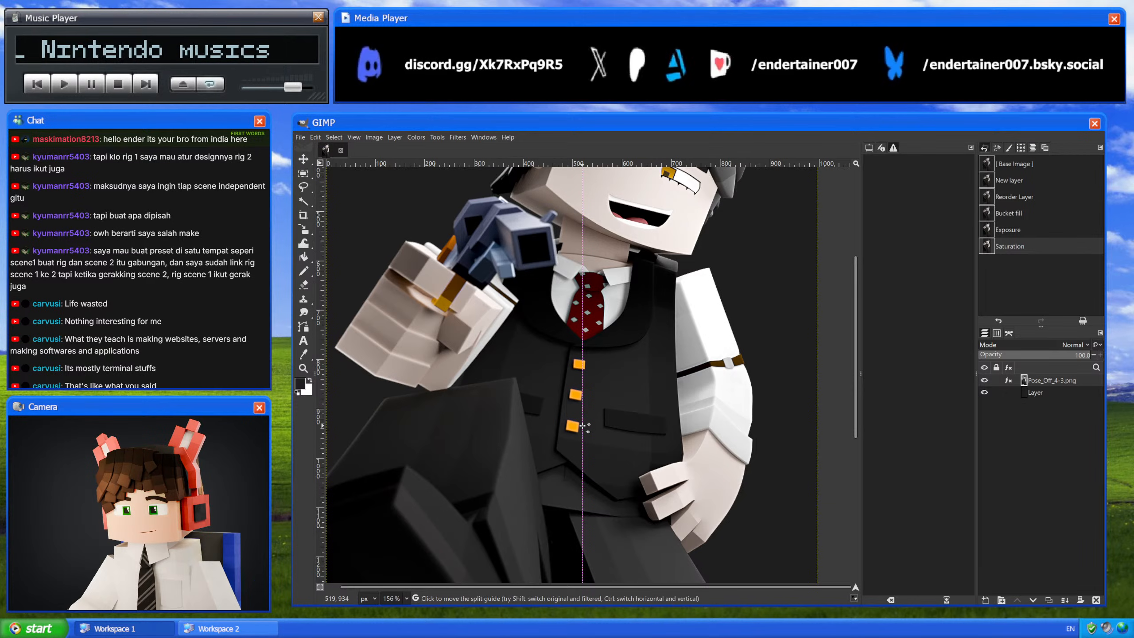
drag(582, 422, 612, 413)
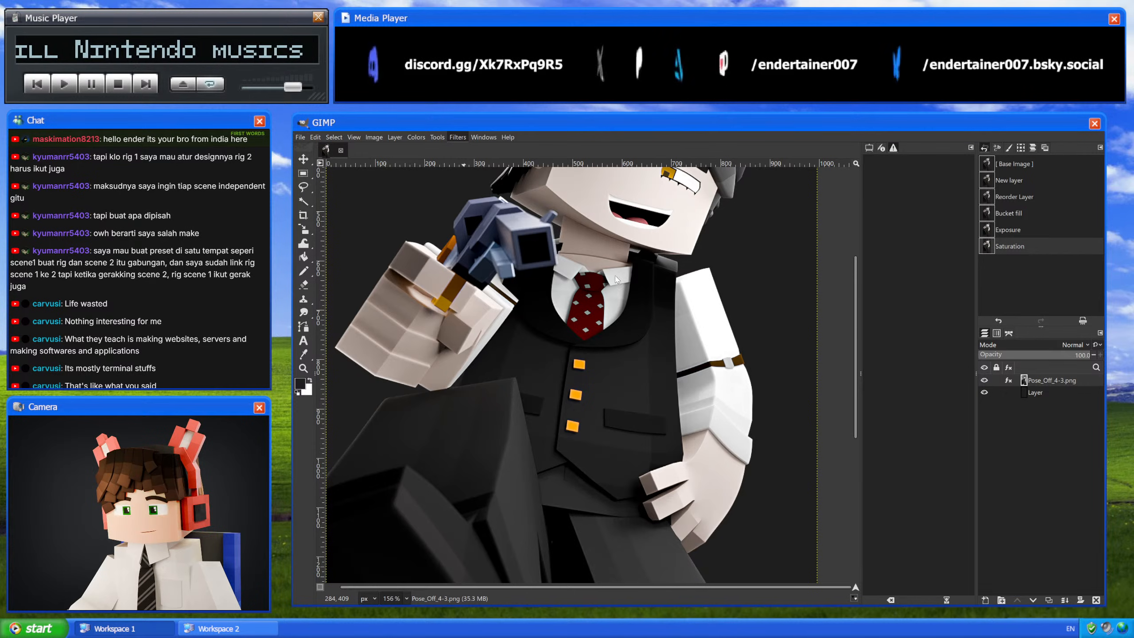
Step: Start a Focus Blur on the Pose_Off_4-3.png layer and stretch its focus area taller and wider around the character
click(623, 197)
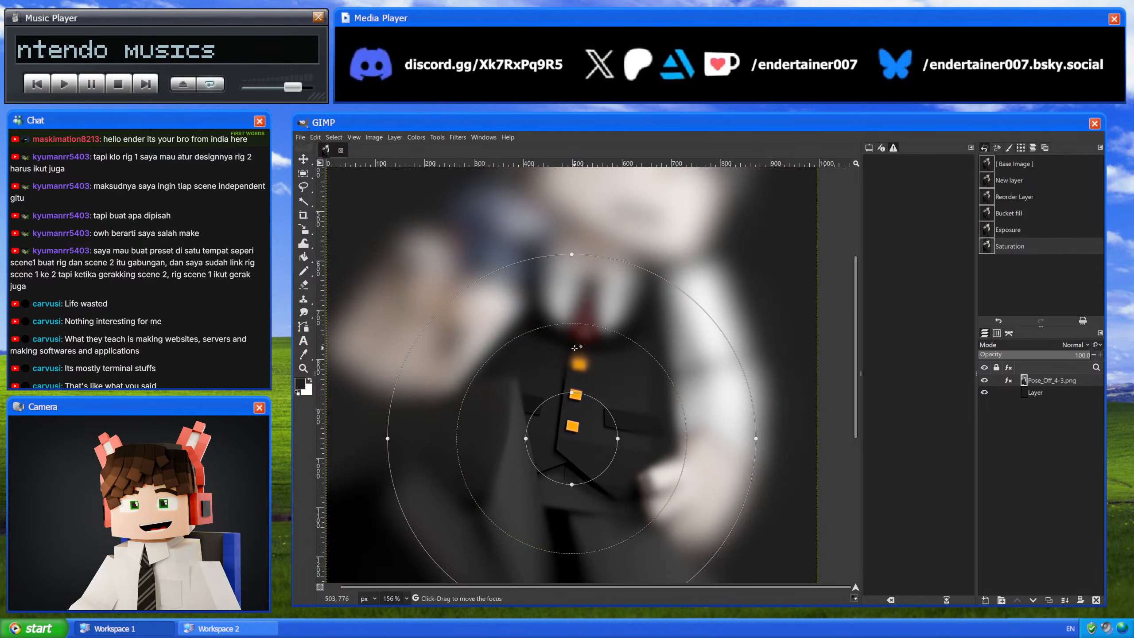
key(ctrl+shift+j)
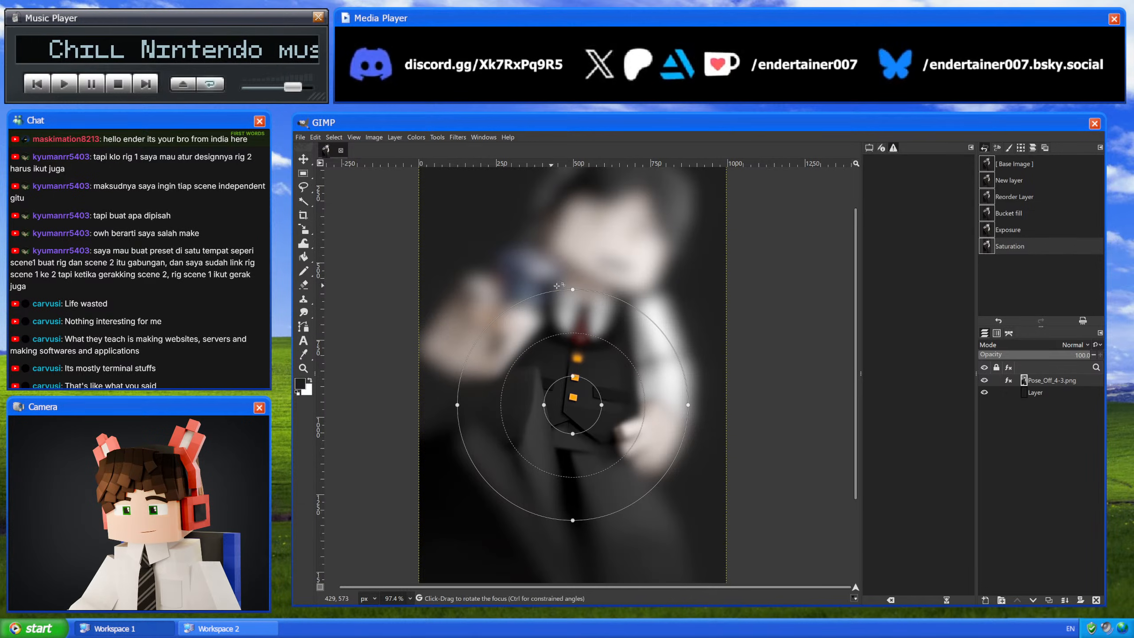
drag(573, 289, 574, 174)
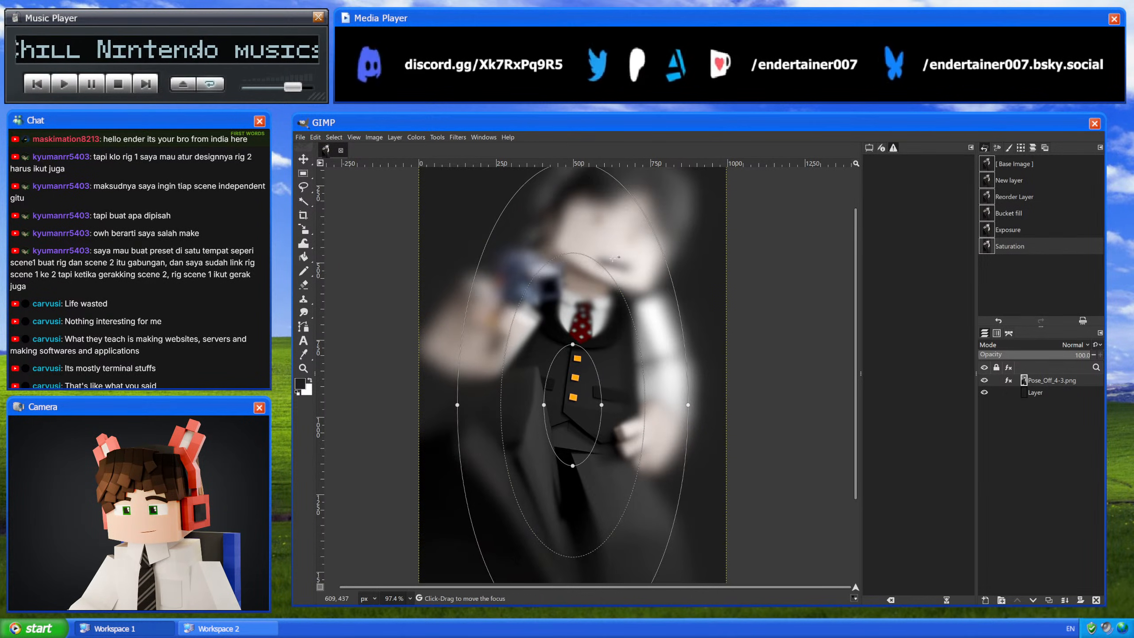
ctrl+scroll(536, 343, down, 1)
drag(508, 363, 320, 368)
ctrl+scroll(620, 249, down, 1)
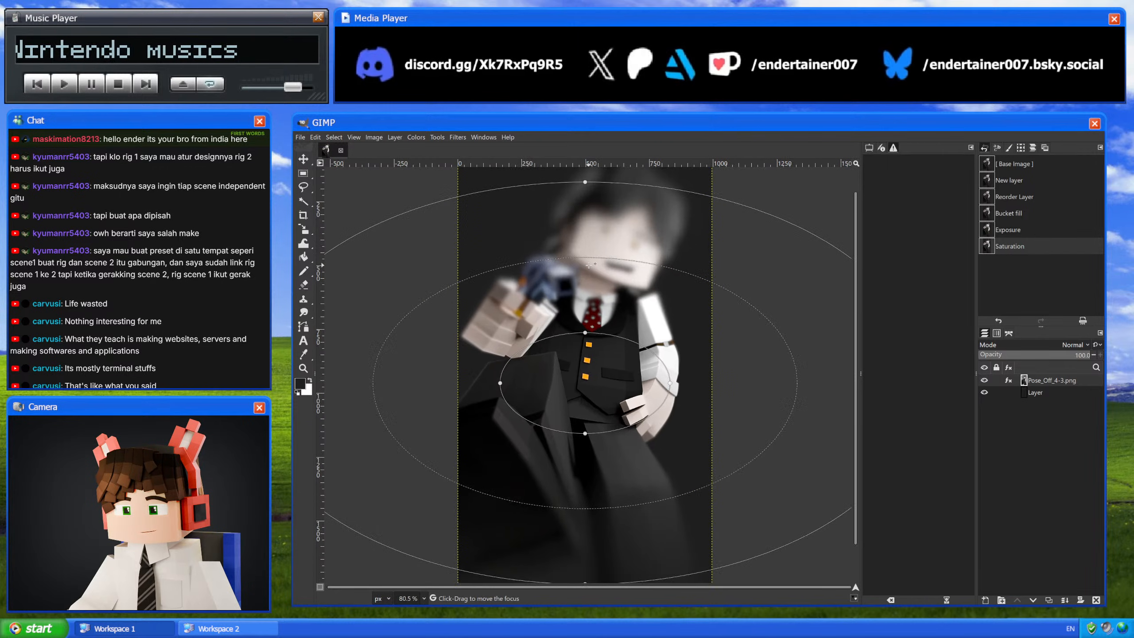
scroll(620, 249, up, 1)
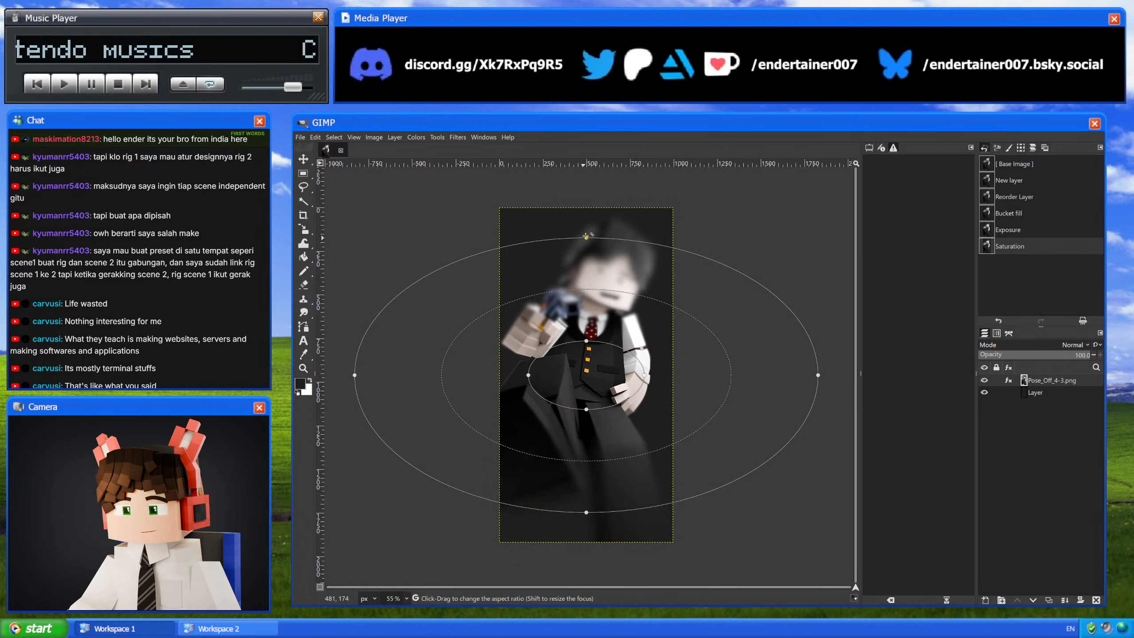
Step: Extend the blur's outer boundary and sharp inner area vertically, and move the focus up over the character's upper body
drag(586, 235, 586, 144)
ctrl+scroll(601, 266, down, 1)
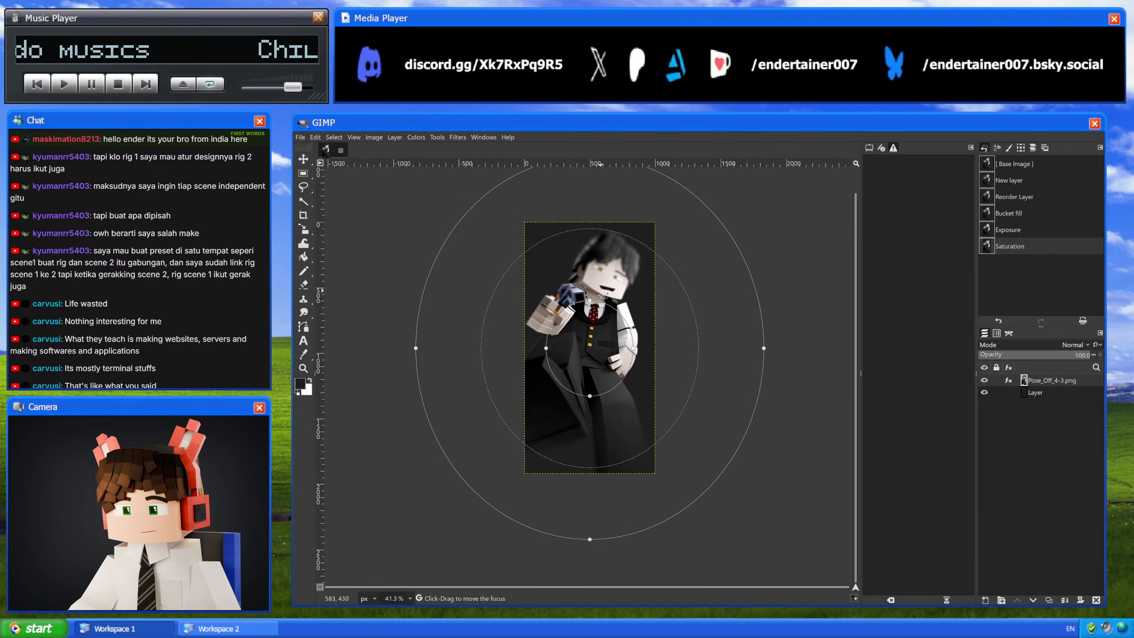
drag(590, 302, 590, 242)
ctrl+scroll(589, 349, up, 1)
drag(591, 355, 611, 298)
ctrl+scroll(571, 365, up, 2)
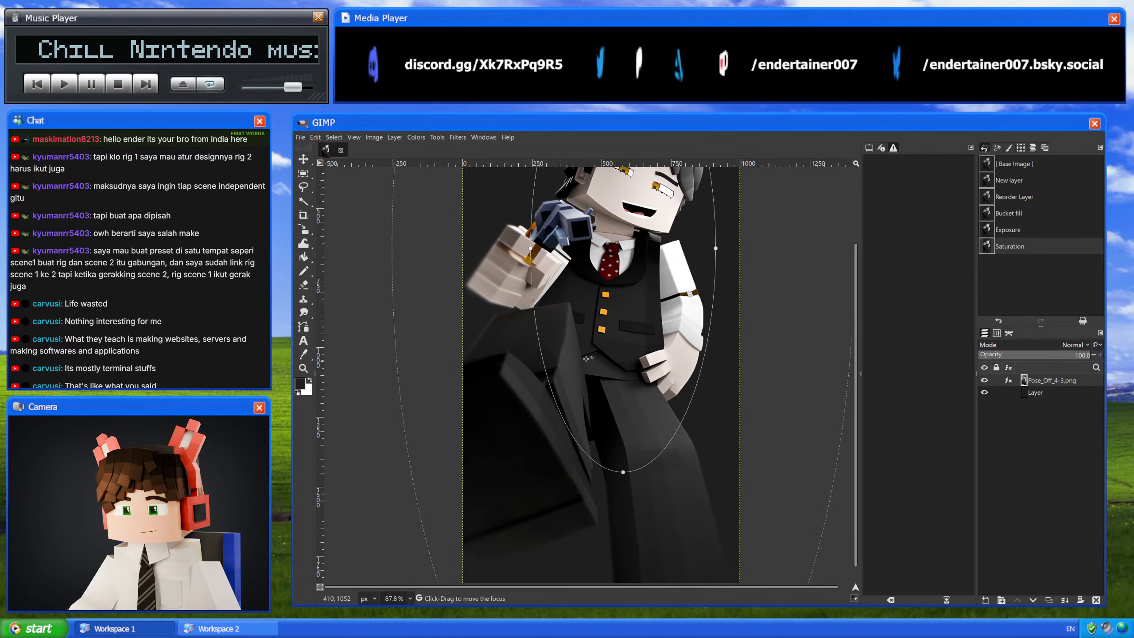
Step: Fine-tune the position and width of the focus area, compare with a split preview, and apply the Focus Blur
drag(611, 316, 609, 319)
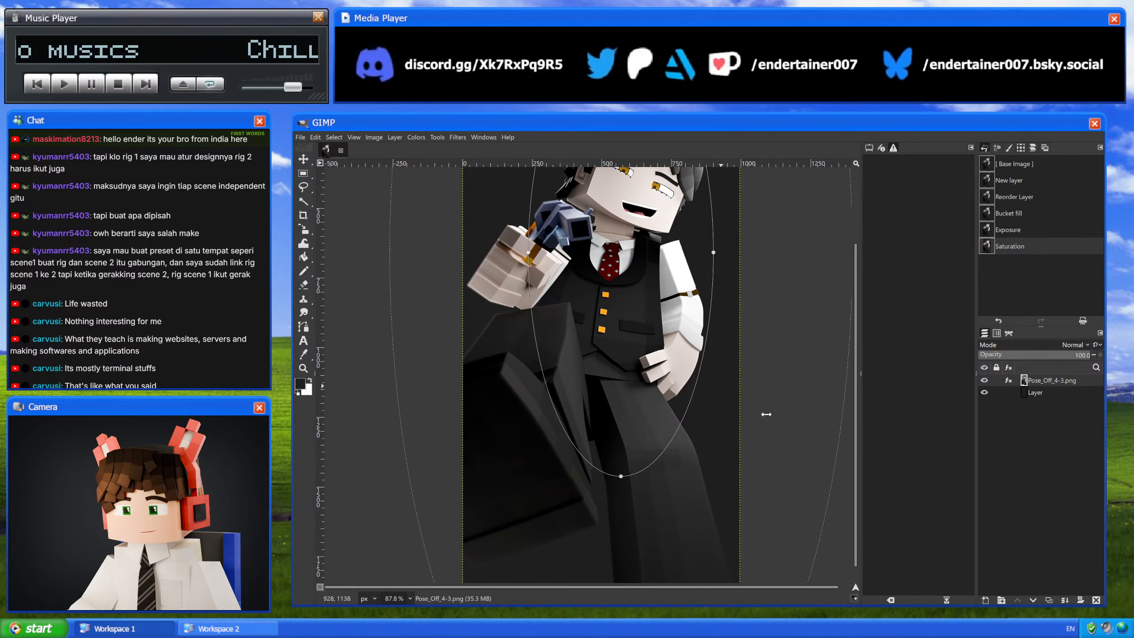
drag(530, 256, 517, 257)
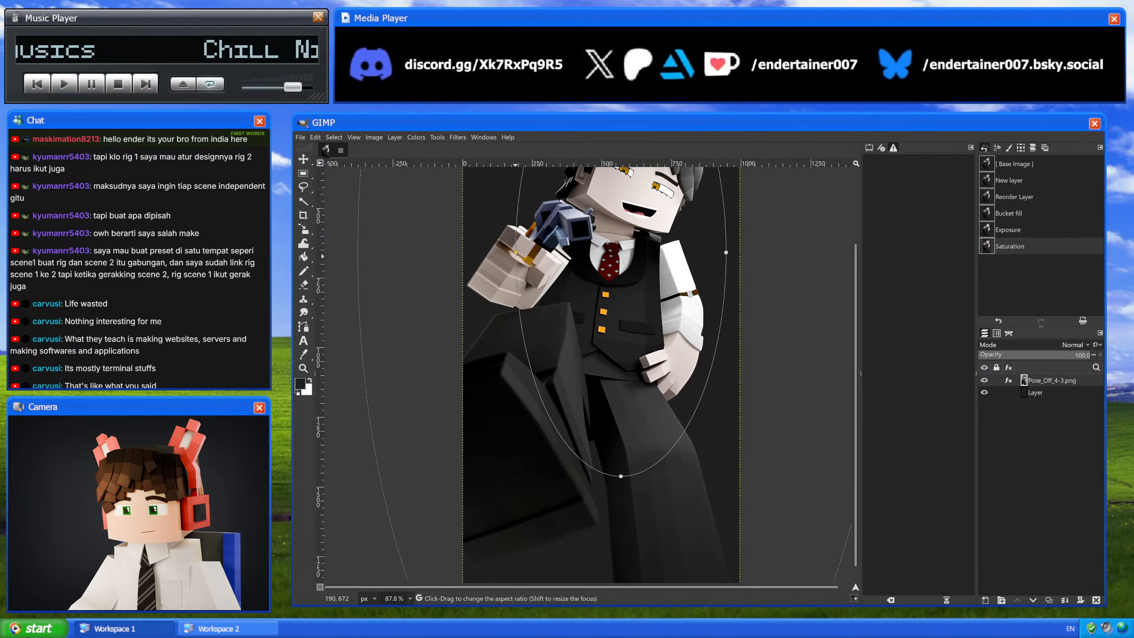
drag(629, 311, 634, 321)
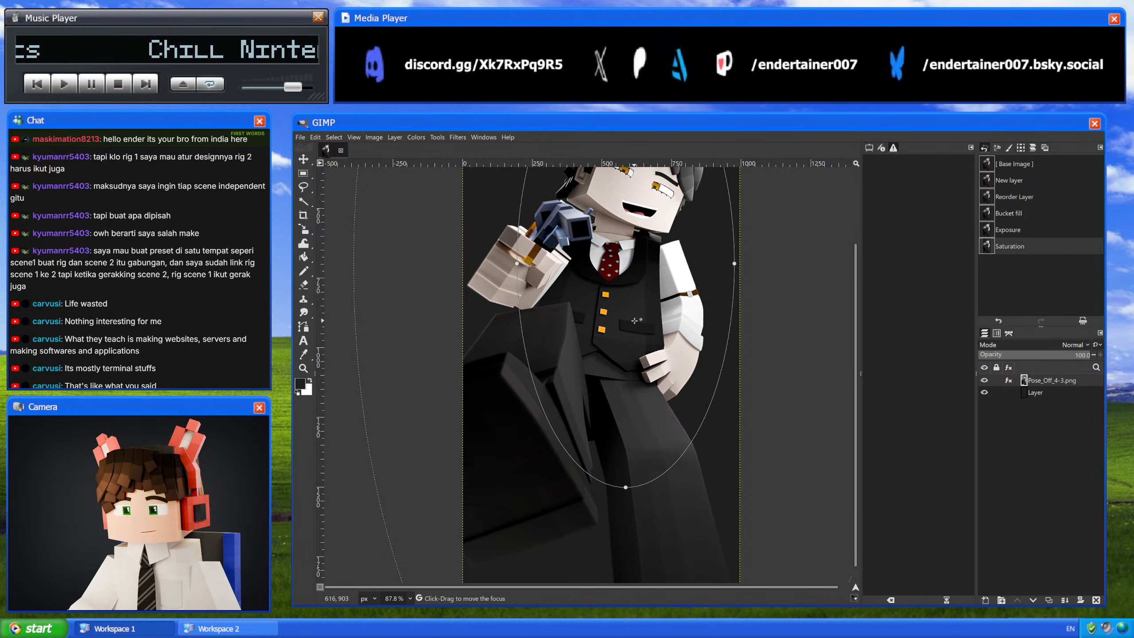
click(832, 482)
drag(602, 458, 689, 474)
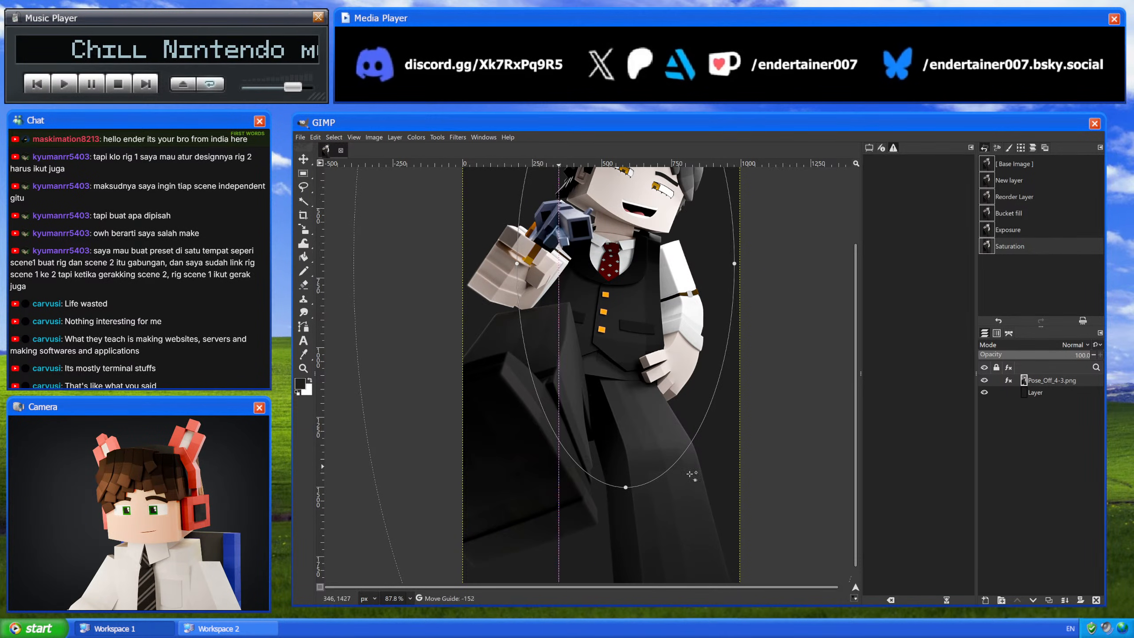
ctrl+scroll(659, 433, down, 1)
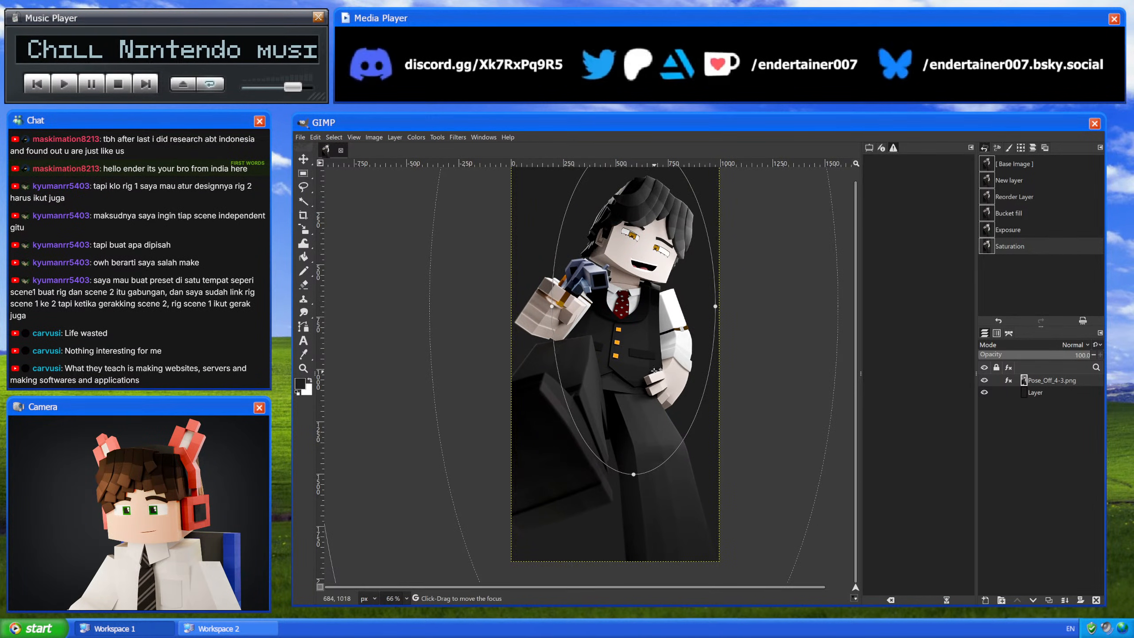
key(Return)
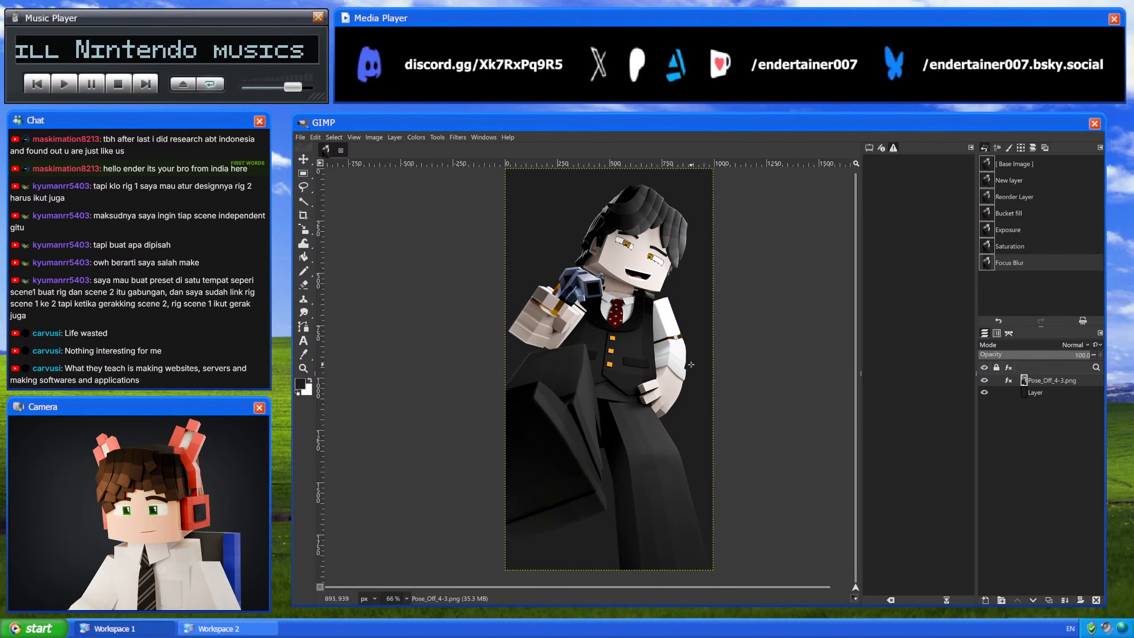
ctrl+scroll(691, 364, down, 1)
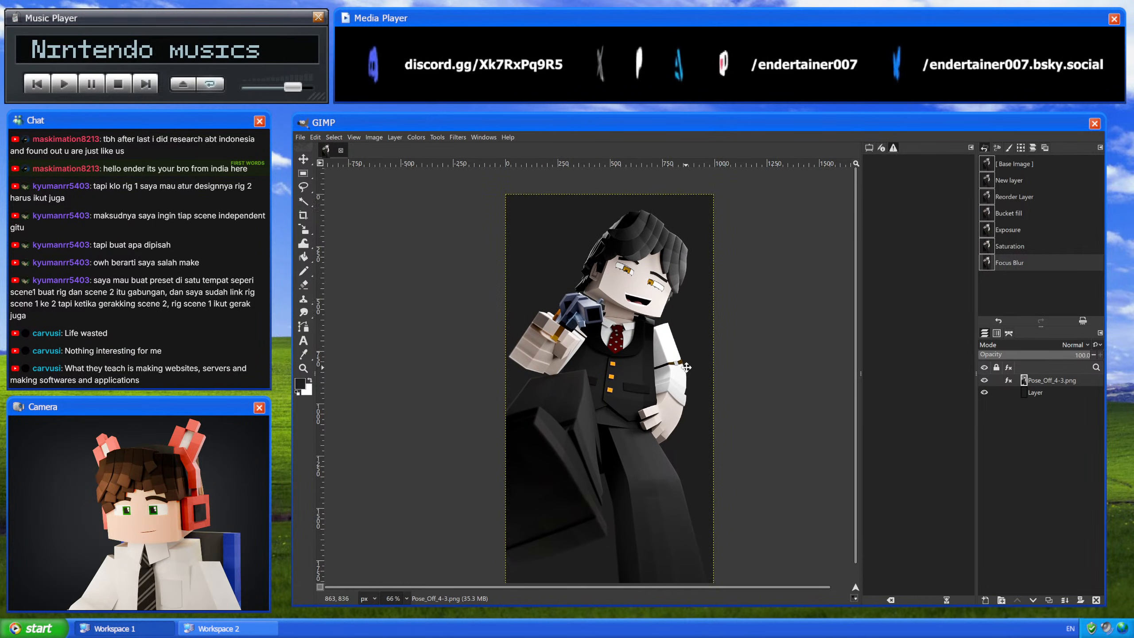
ctrl+scroll(691, 351, up, 1)
ctrl+scroll(693, 356, up, 1)
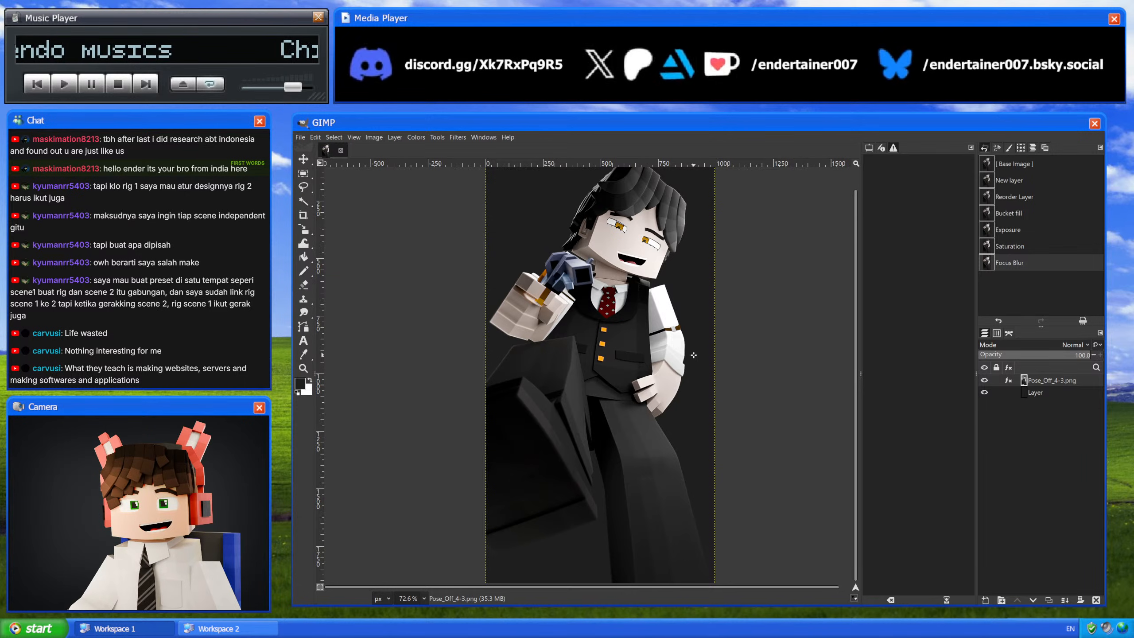
ctrl+scroll(694, 356, down, 3)
ctrl+scroll(693, 356, up, 2)
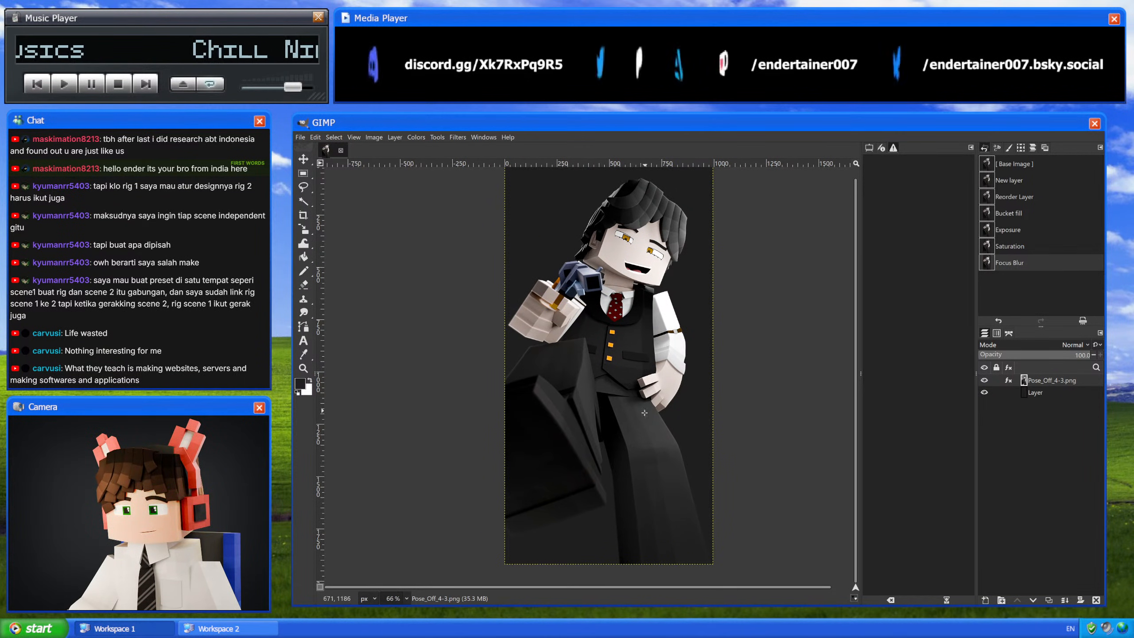
ctrl+scroll(633, 478, up, 3)
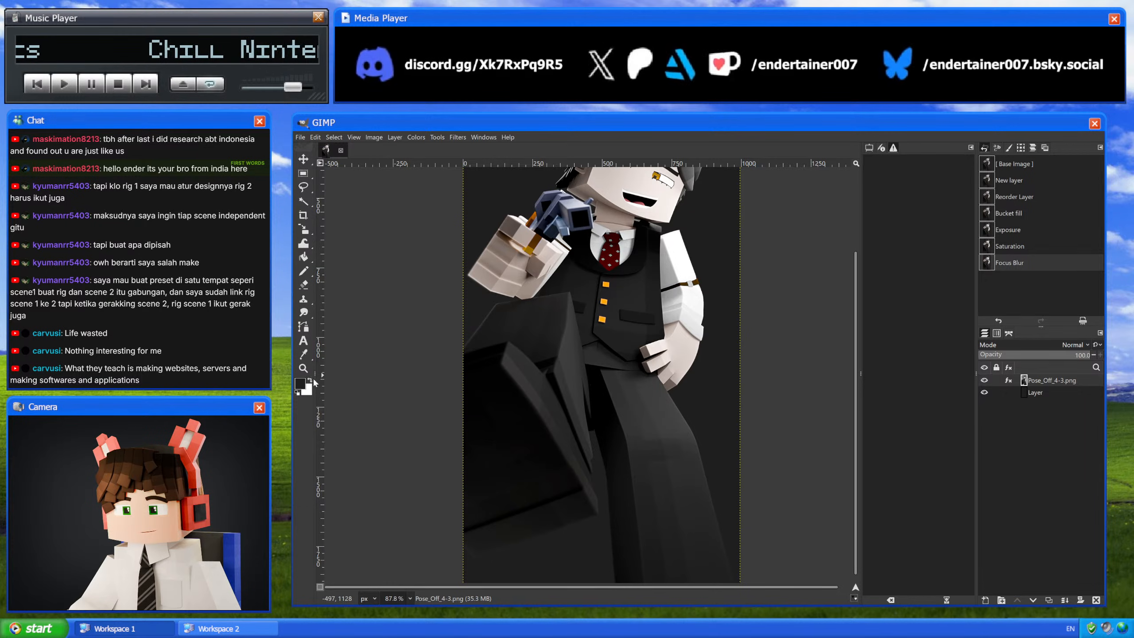
Step: Draw a text box at the lower-left corner of the image, using white as text colour and the Minecraft Bold font
click(304, 341)
ctrl+scroll(531, 476, up, 5)
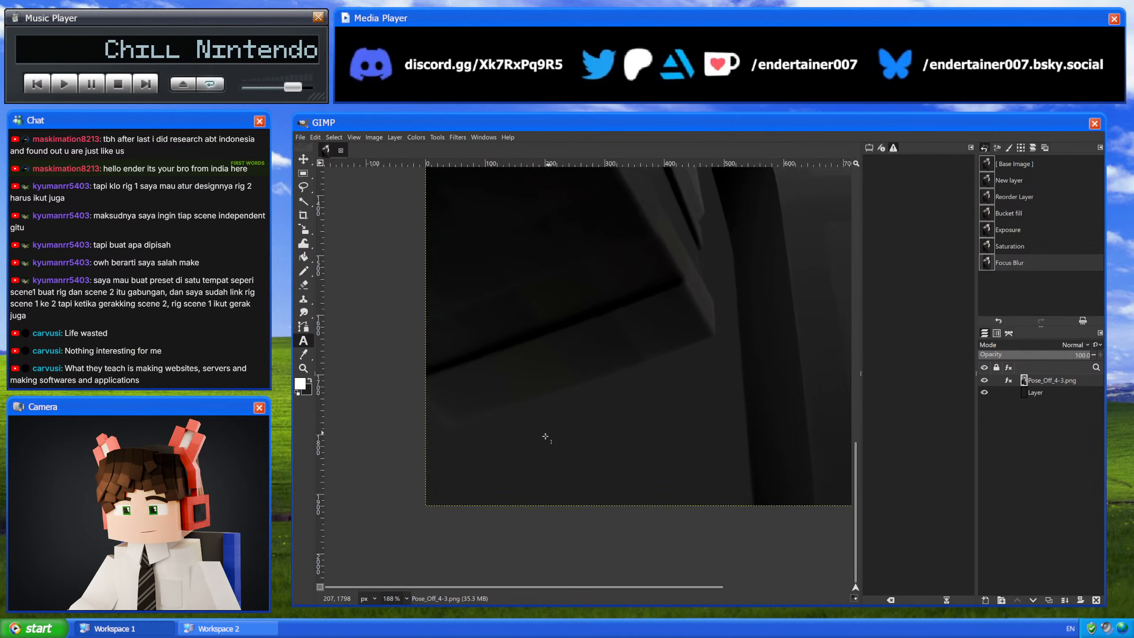
drag(484, 401, 762, 506)
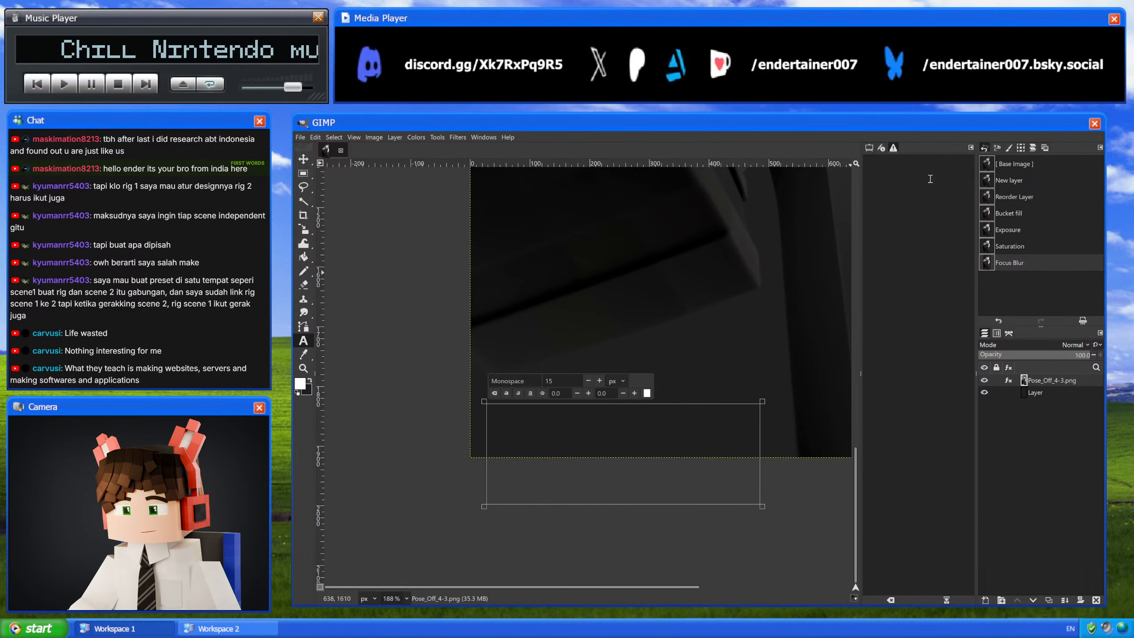
click(867, 148)
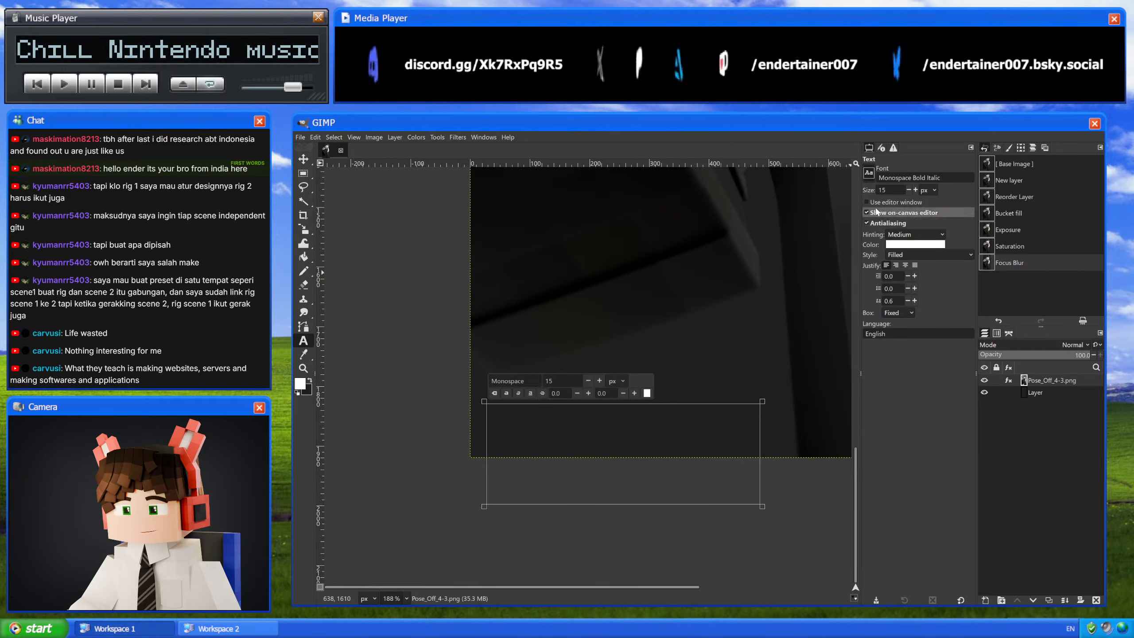
scroll(869, 174, down, 2)
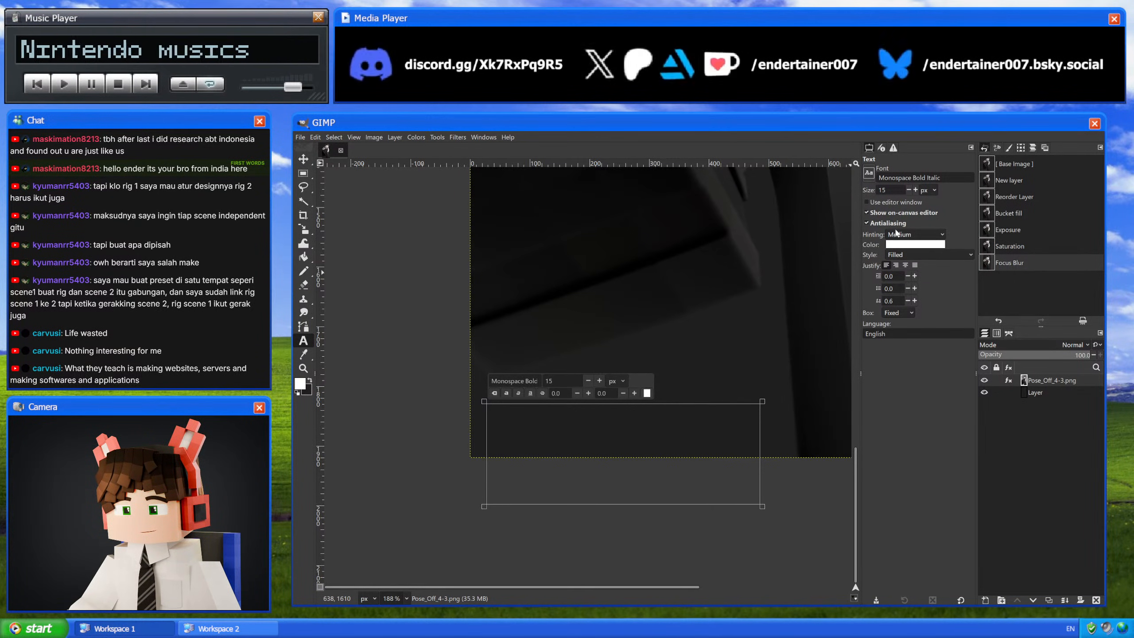
click(910, 234)
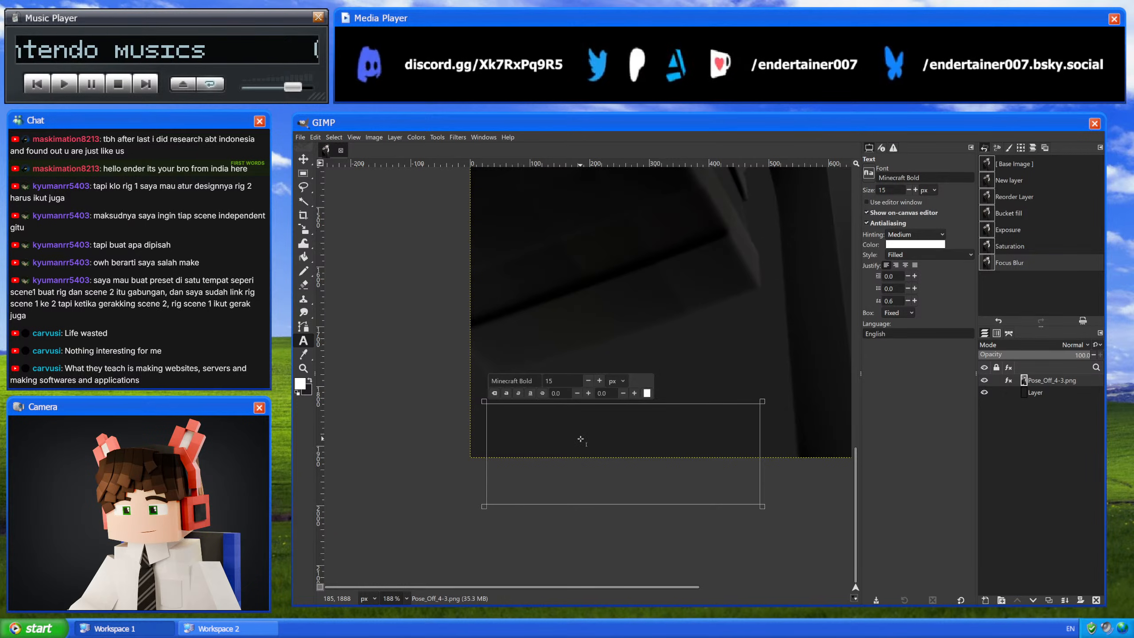
Step: Enter the watermark text Endertainer007, set its size to 30 px, and reduce the text layer's opacity to 1
text(Endertainer007)
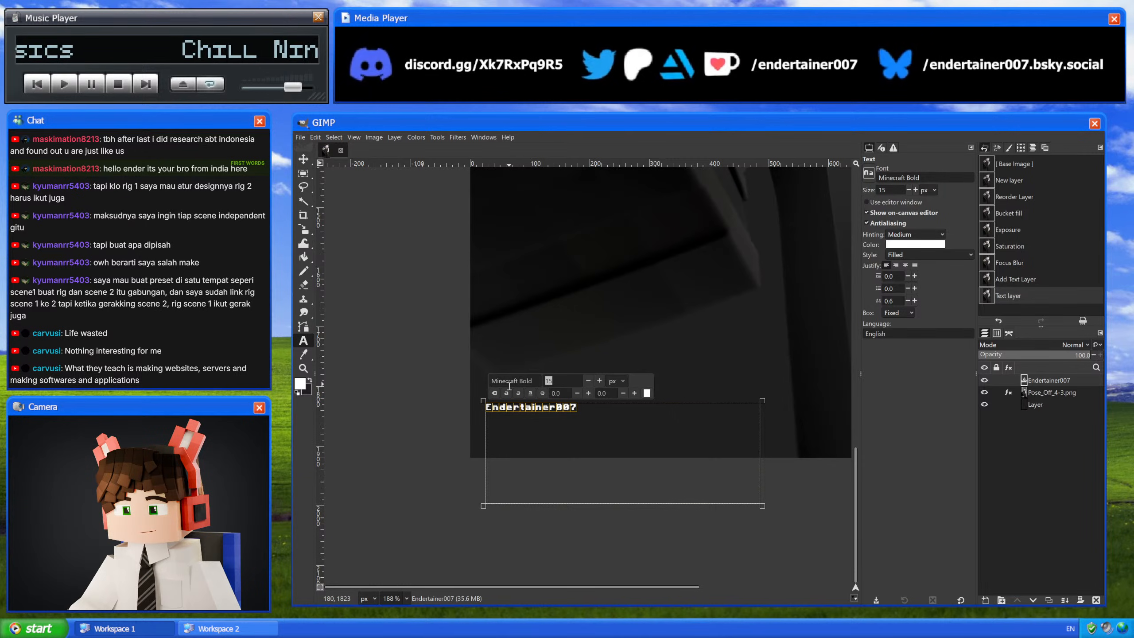
text(30)
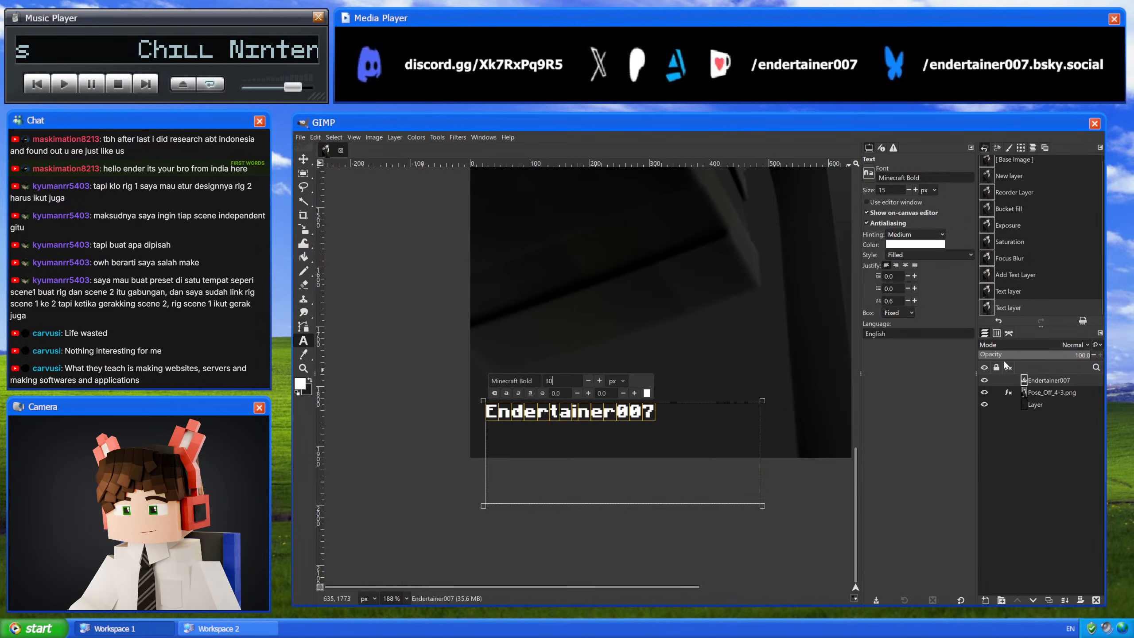
click(1021, 357)
text(1)
key(Return)
click(1033, 406)
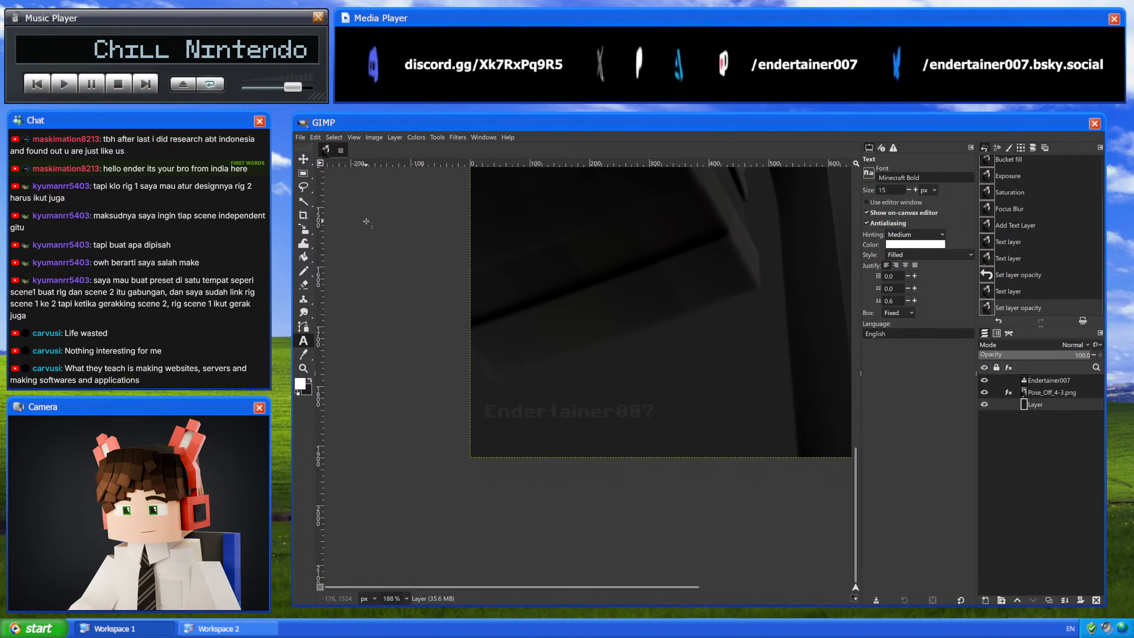
Step: Move the Endertainer007 watermark slightly right and down, closer to the bottom edge of the image
click(304, 159)
ctrl+scroll(455, 387, up, 4)
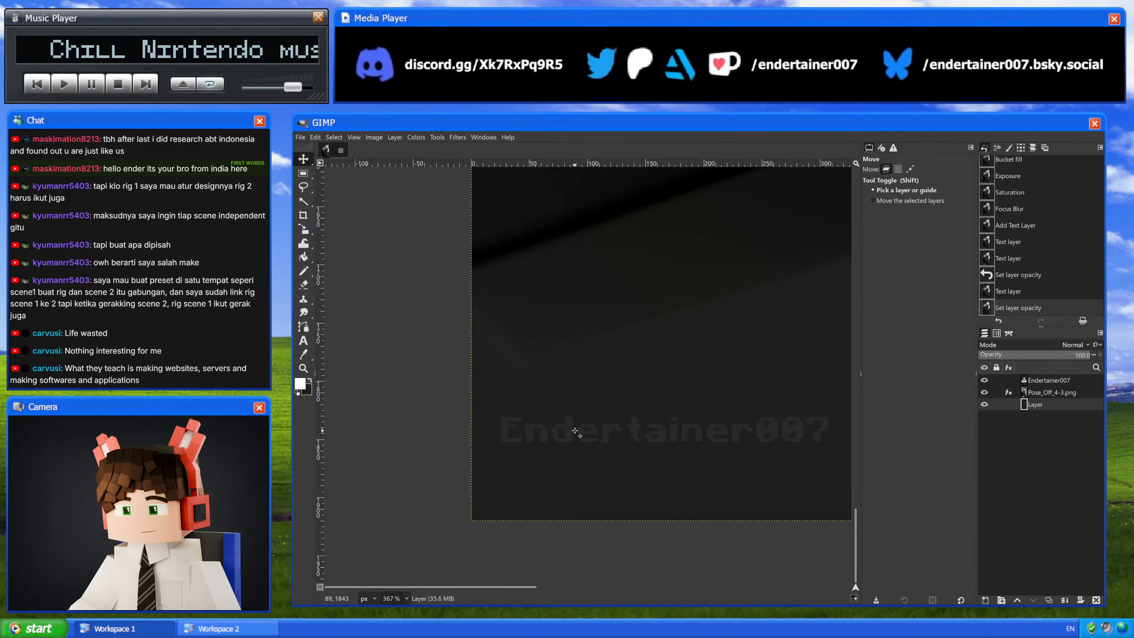
drag(575, 431, 590, 455)
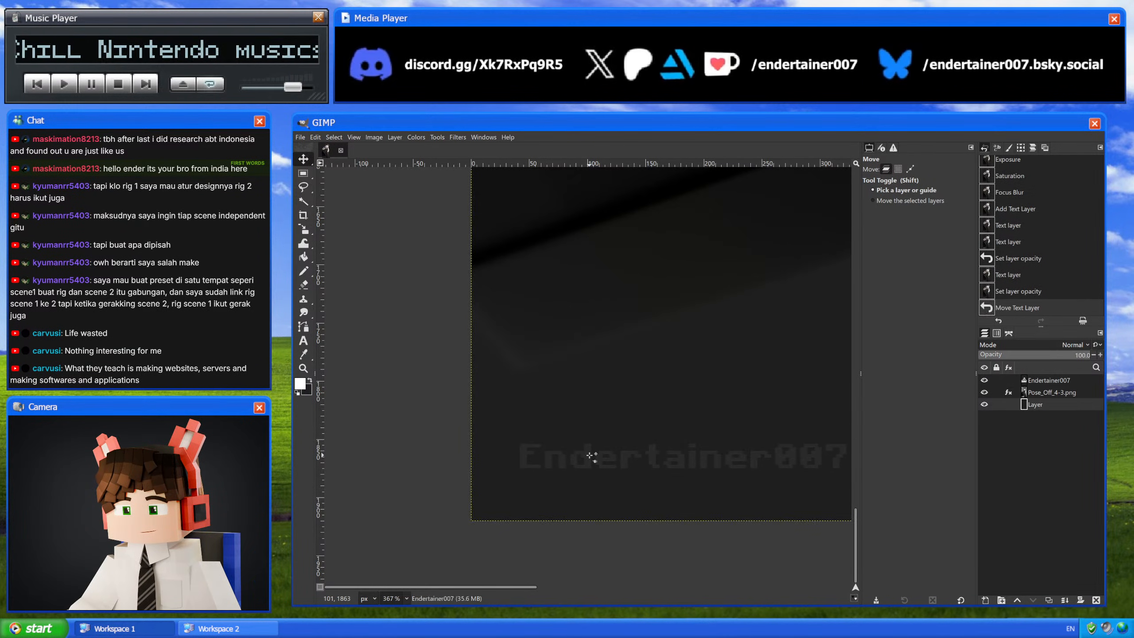
ctrl+scroll(591, 456, down, 10)
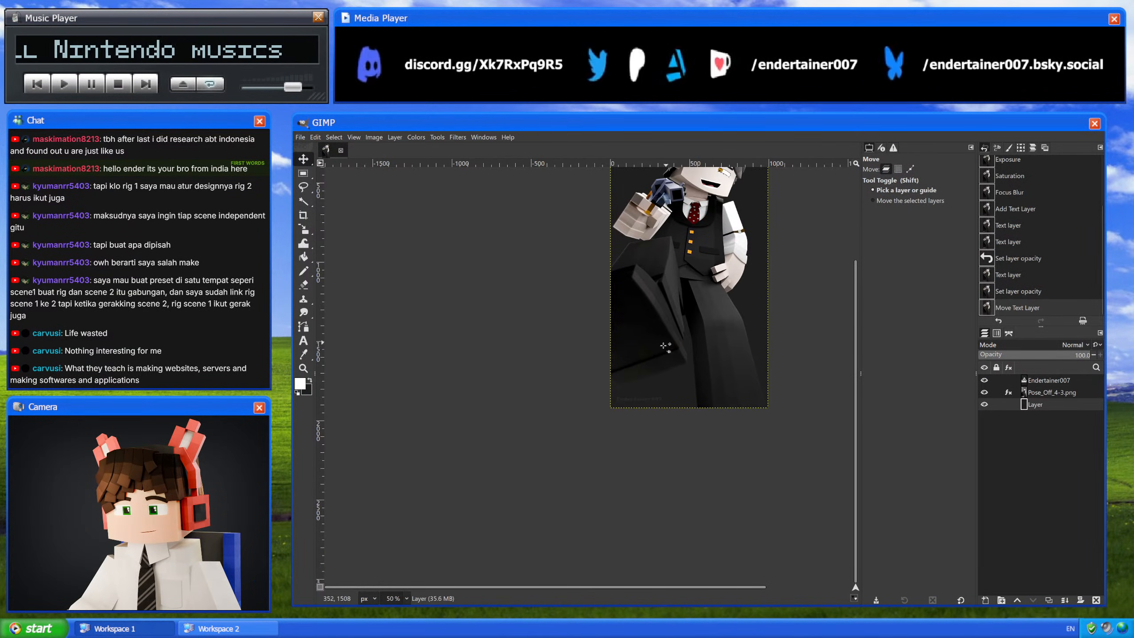
Step: Reselect all the watermark text for editing and set its size to 25 px
click(303, 340)
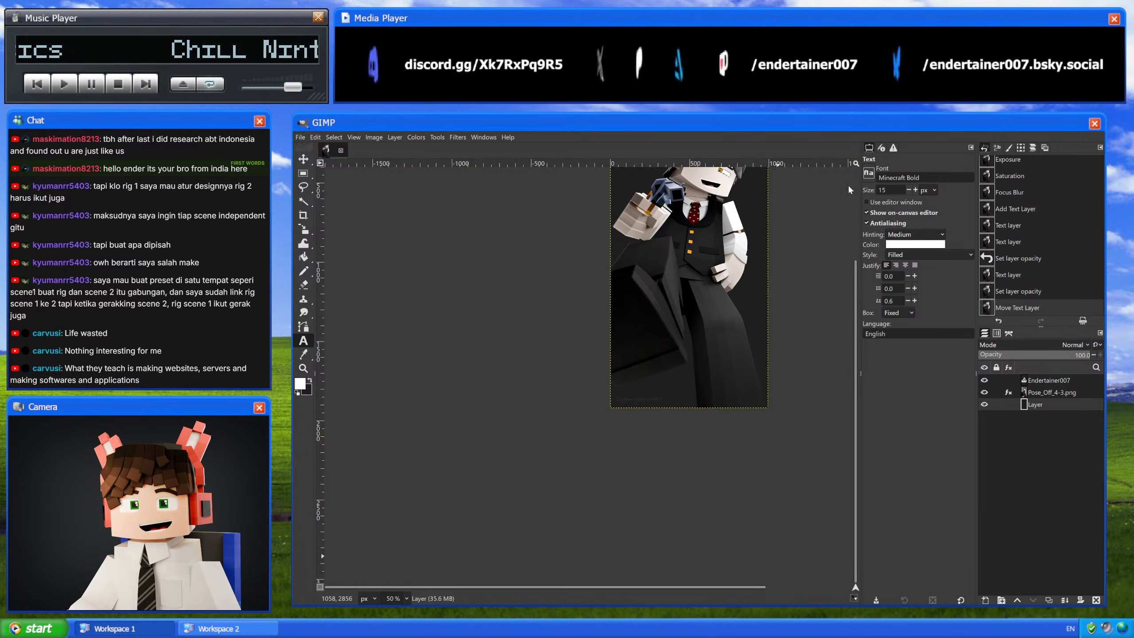
ctrl+scroll(643, 388, up, 5)
click(608, 420)
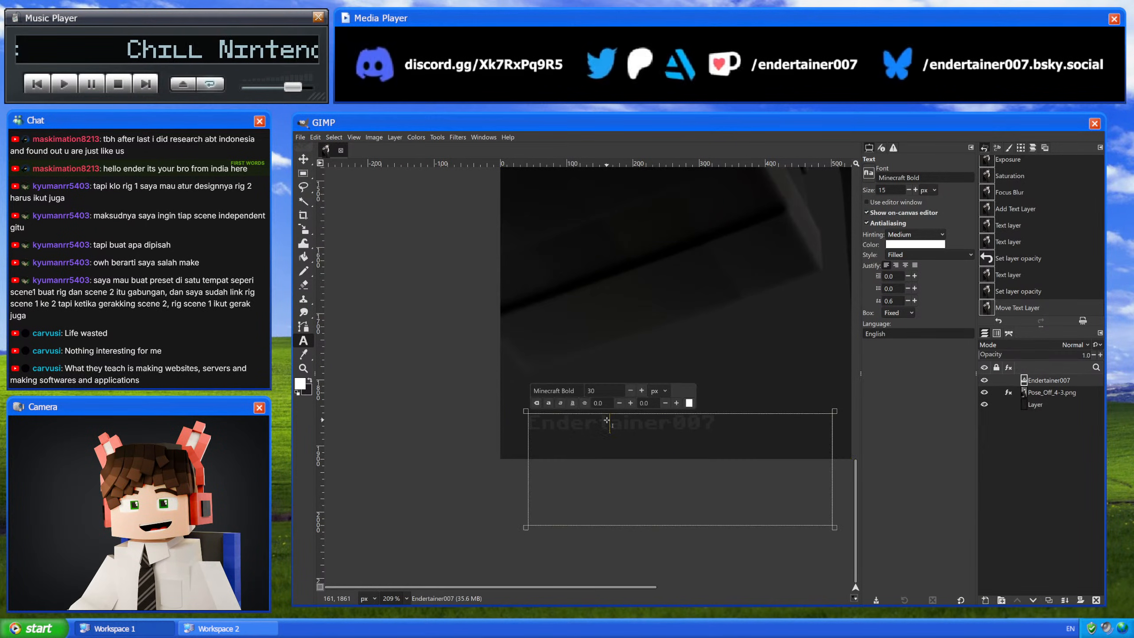
key(ctrl+a)
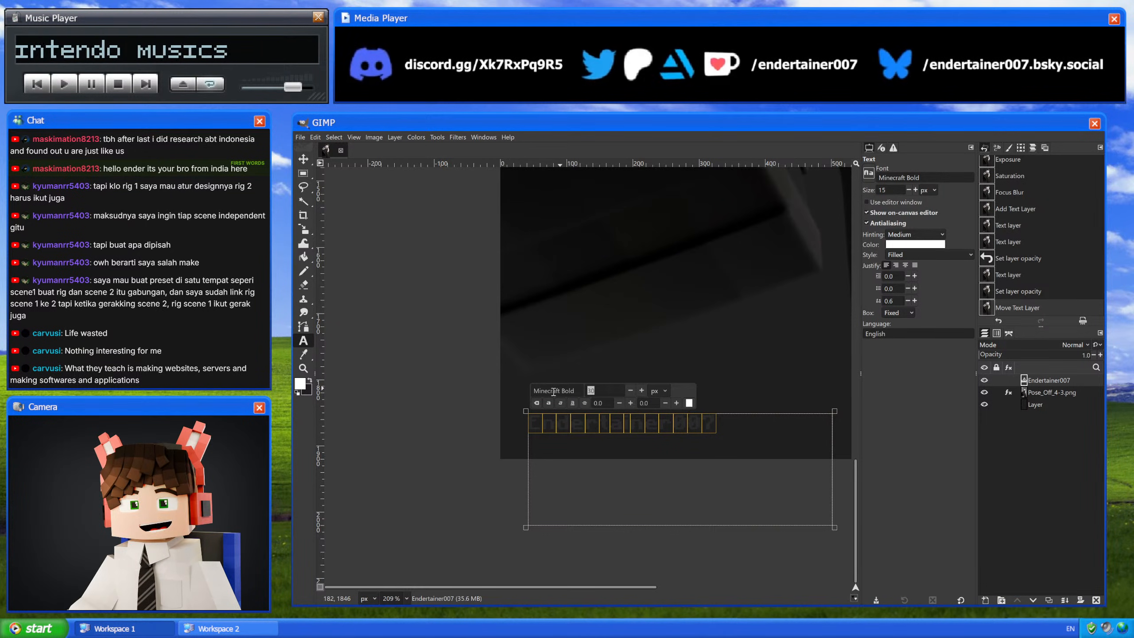
text(25)
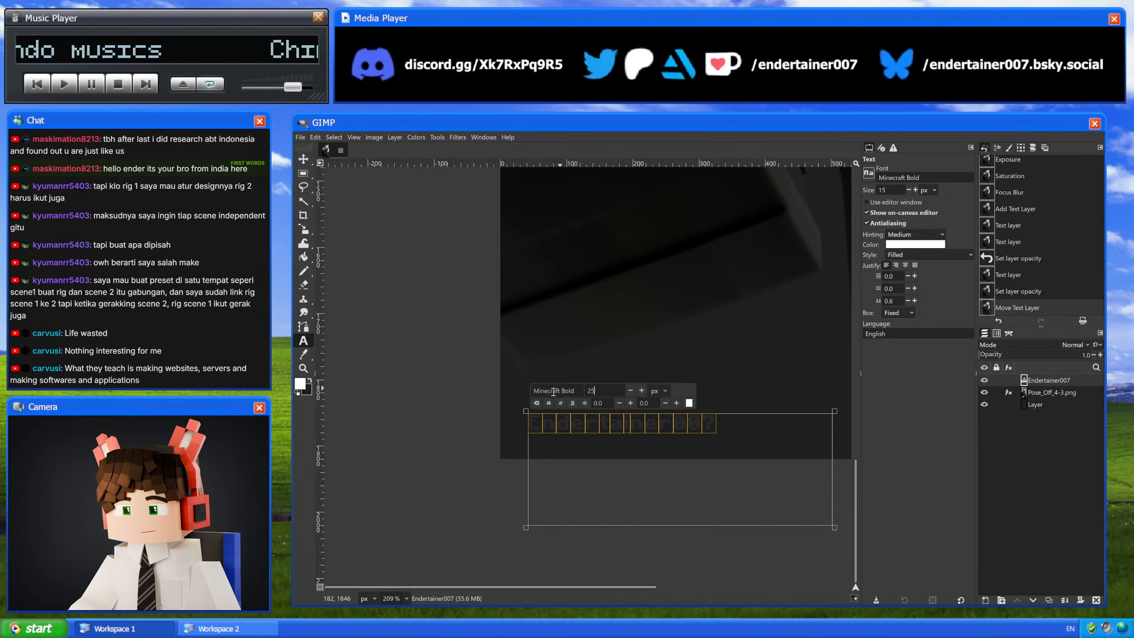
key(Return)
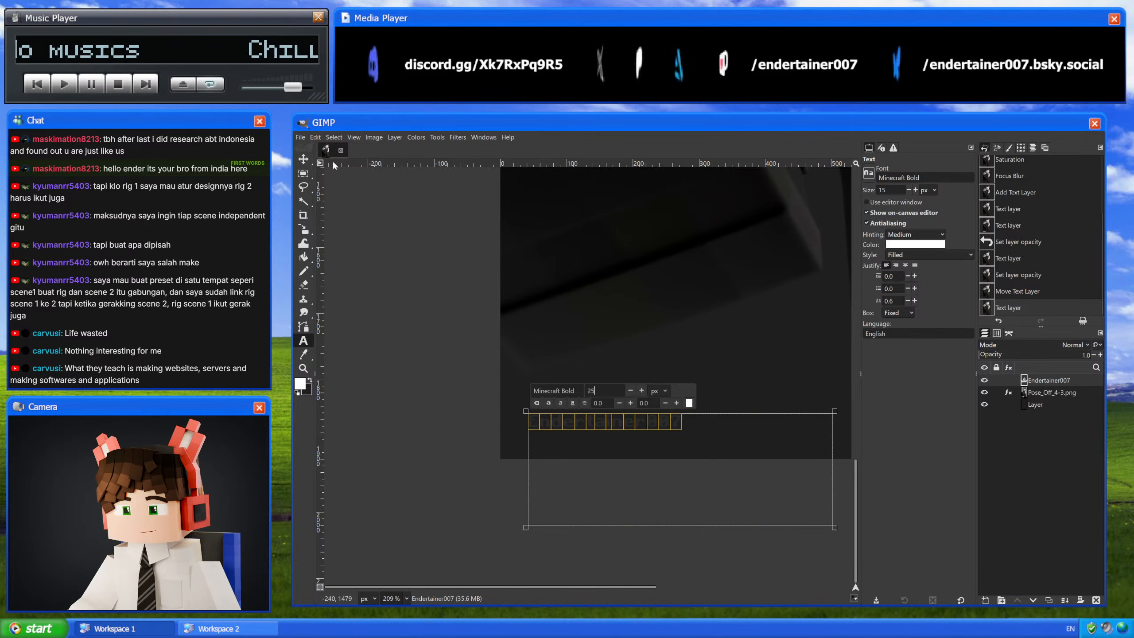
Step: Nudge the resized Endertainer007 watermark slightly down towards the image's bottom edge
click(304, 160)
ctrl+scroll(554, 429, up, 2)
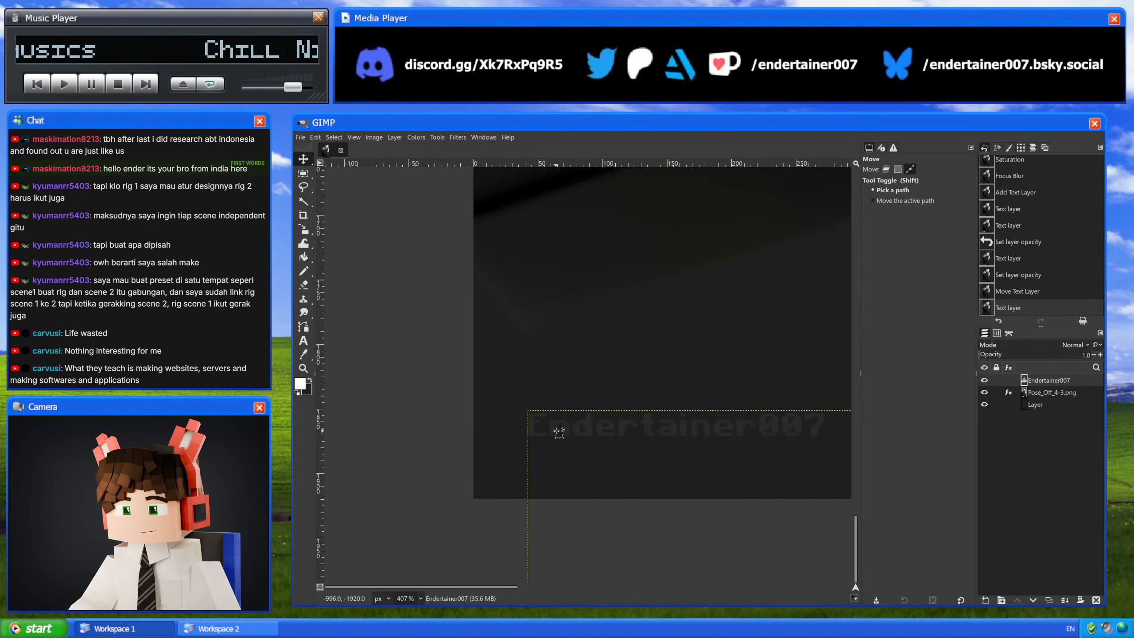
drag(568, 428, 567, 436)
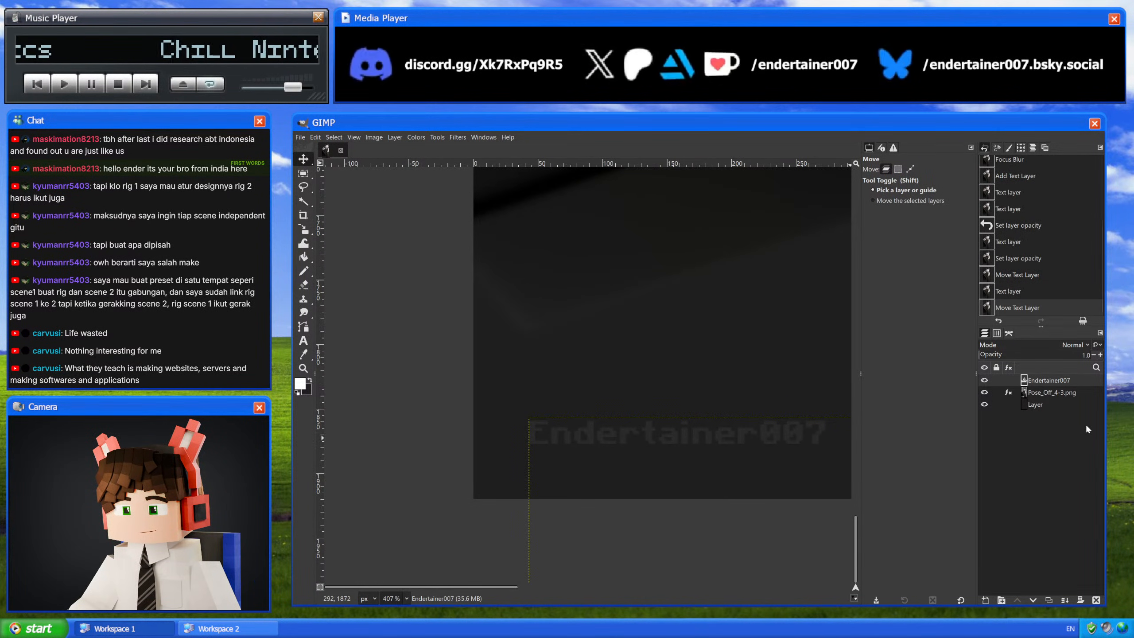
Step: Select the bottom layer, check the whole watermarked image, then save it as Pose Off 4-3.xcf and export it
click(1064, 410)
ctrl+scroll(655, 394, down, 5)
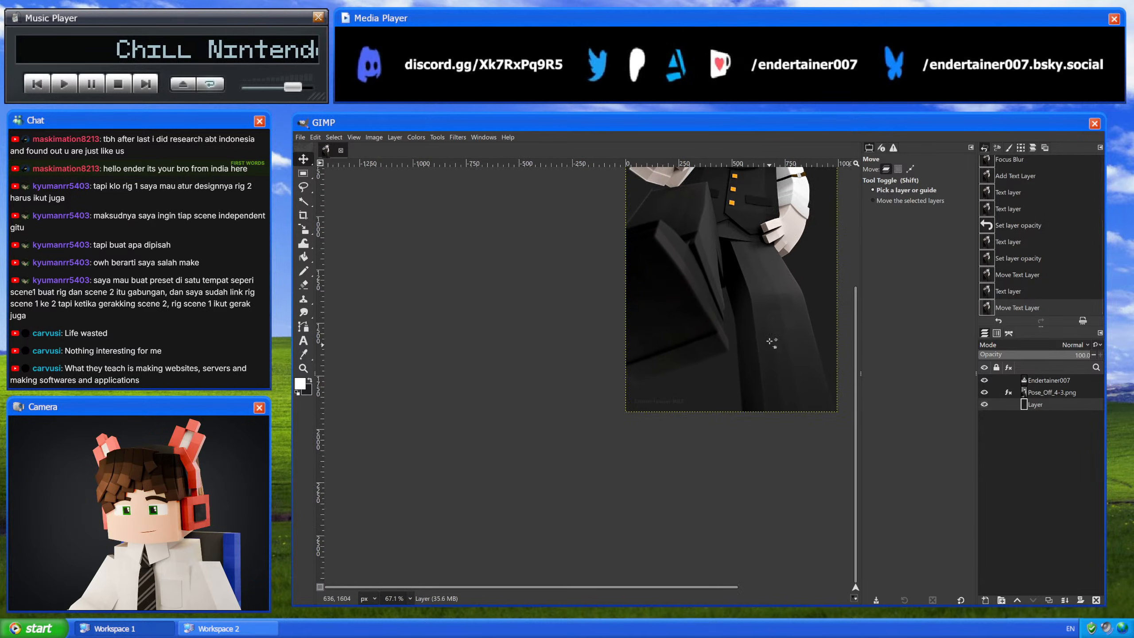
ctrl+scroll(657, 367, down, 1)
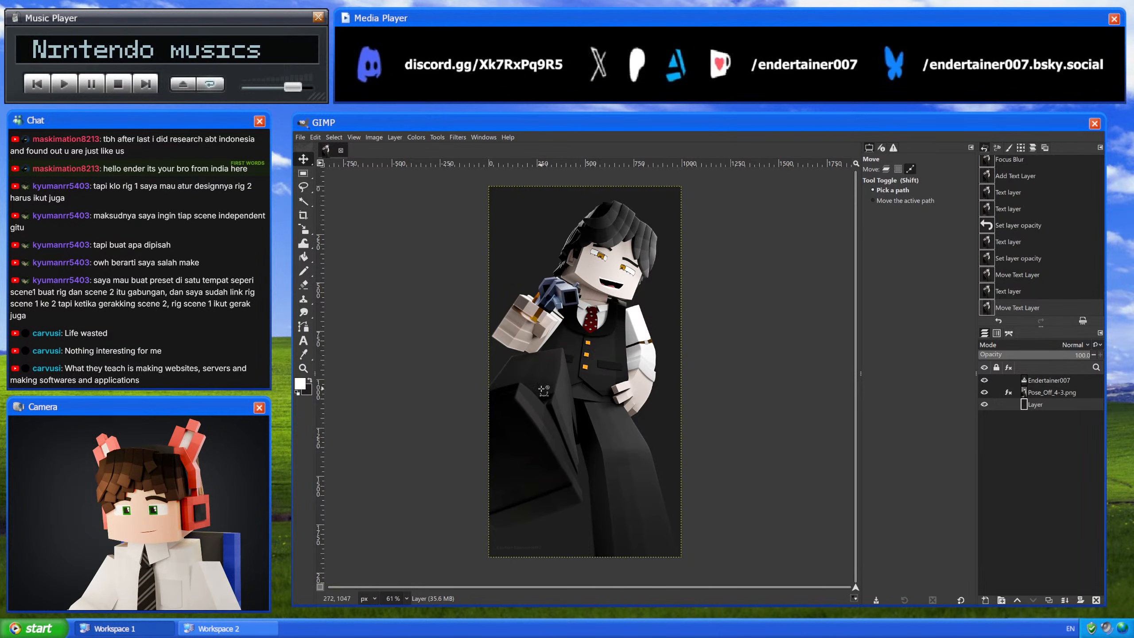
ctrl+scroll(543, 390, up, 8)
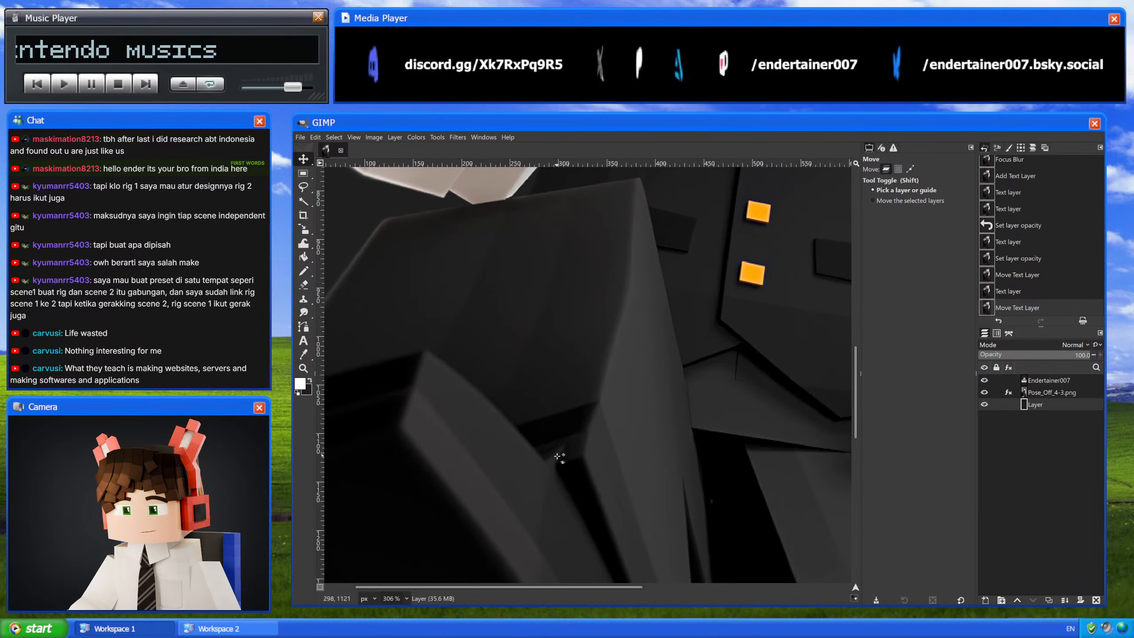
ctrl+scroll(559, 457, down, 8)
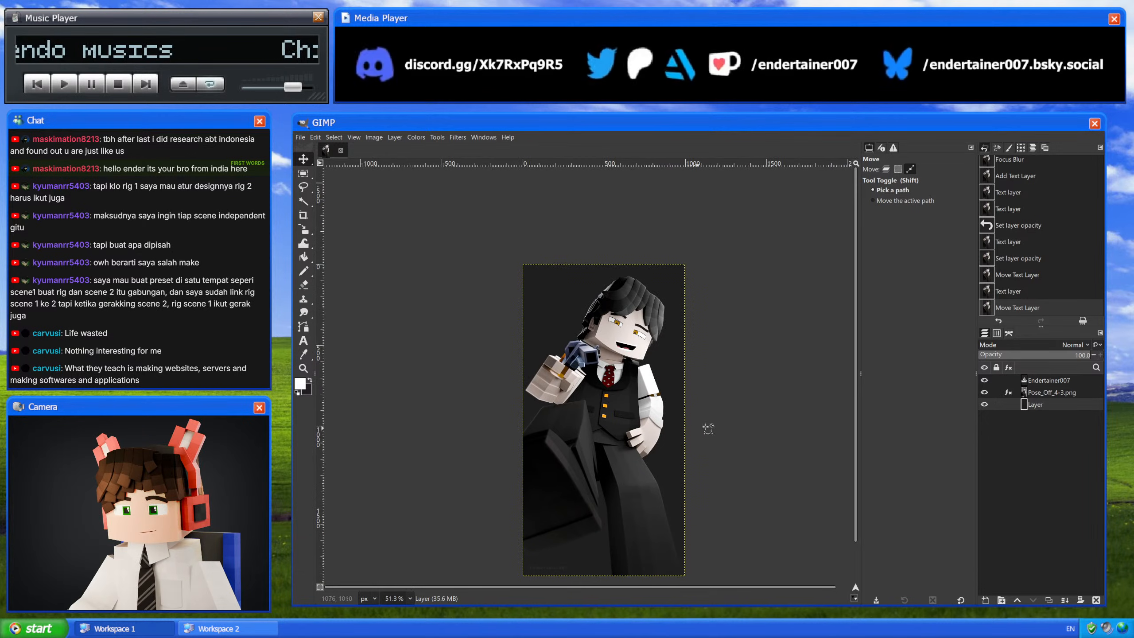
ctrl+scroll(714, 417, up, 2)
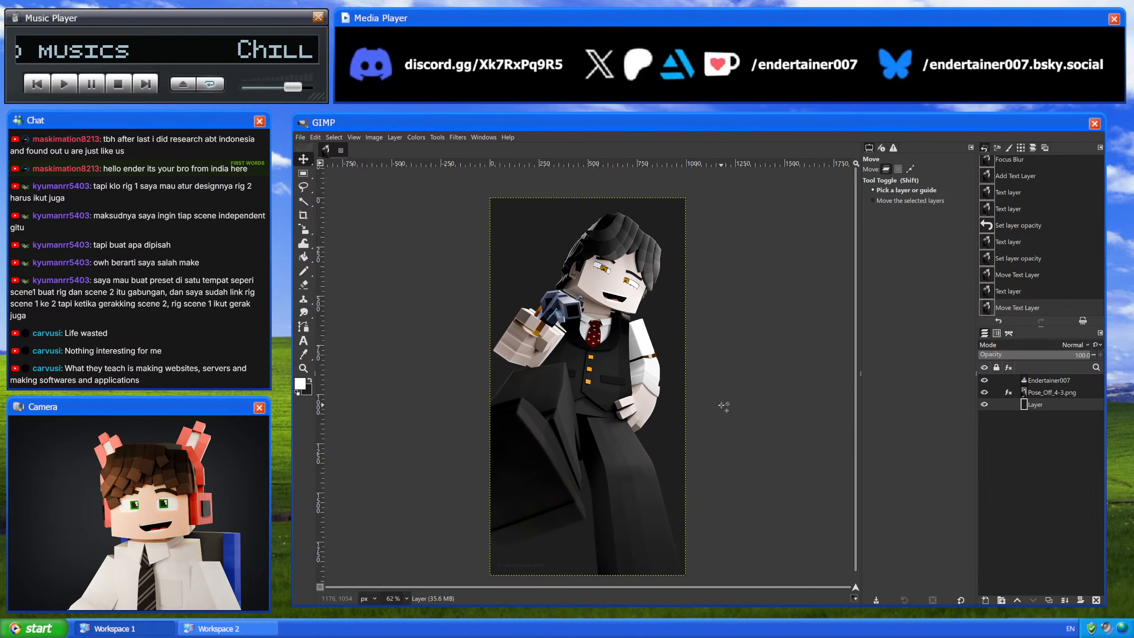
scroll(724, 407, down, 1)
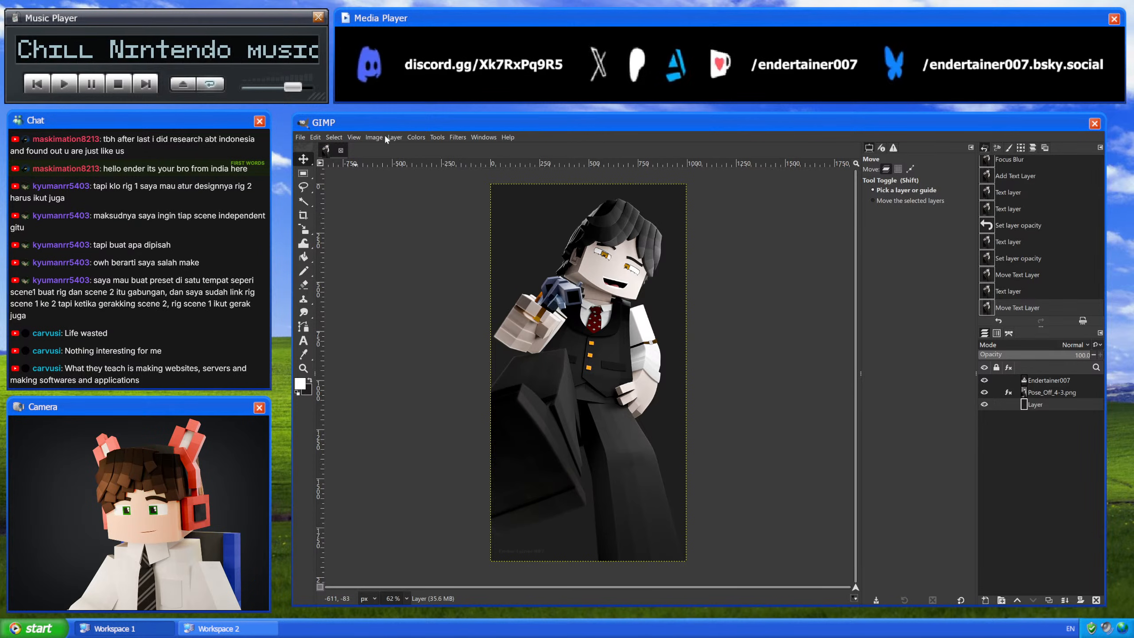
key(ctrl+s)
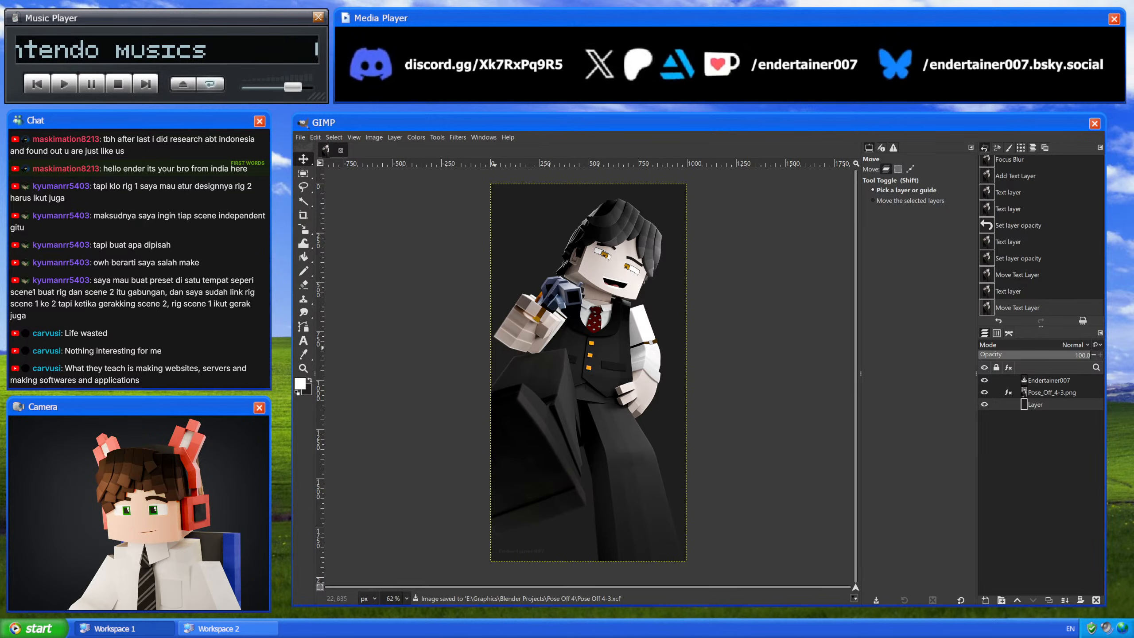
key(ctrl+e)
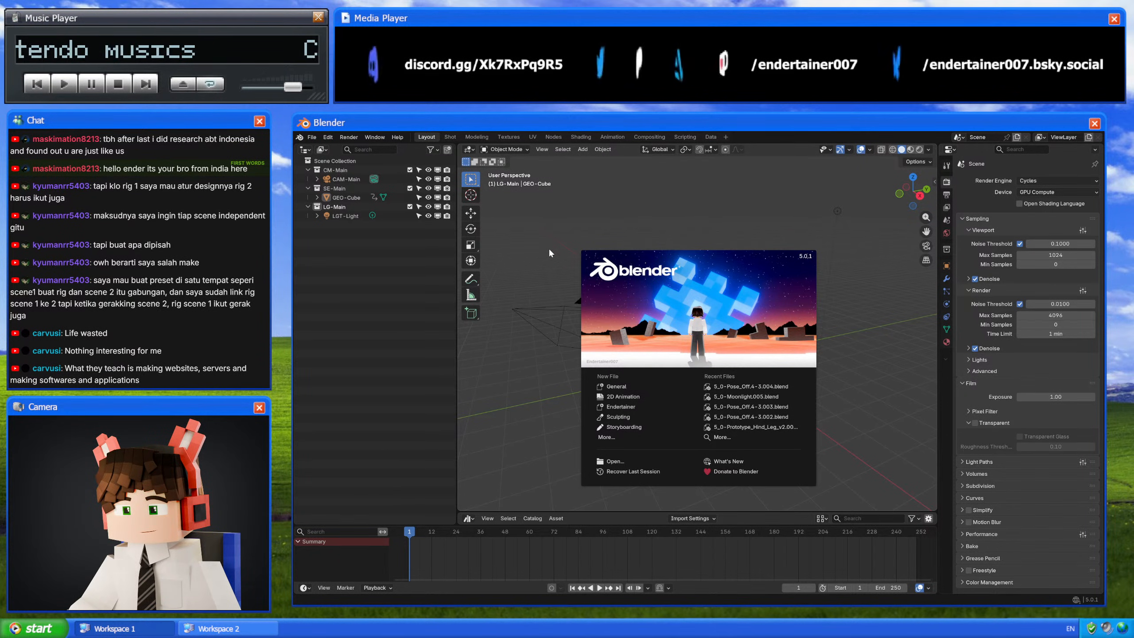
Step: Switch to Blender, open the recent file 5_0-Pose_Off.4-3.004.blend, allow its scripts to run, and go to the Shot workspace
click(777, 388)
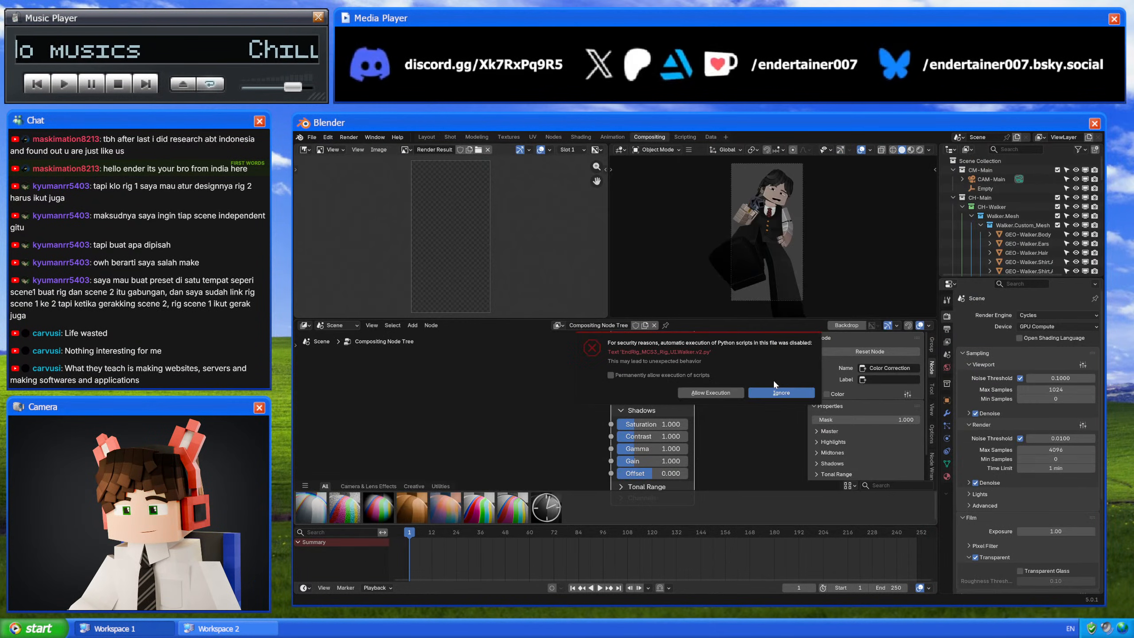
click(710, 393)
click(451, 137)
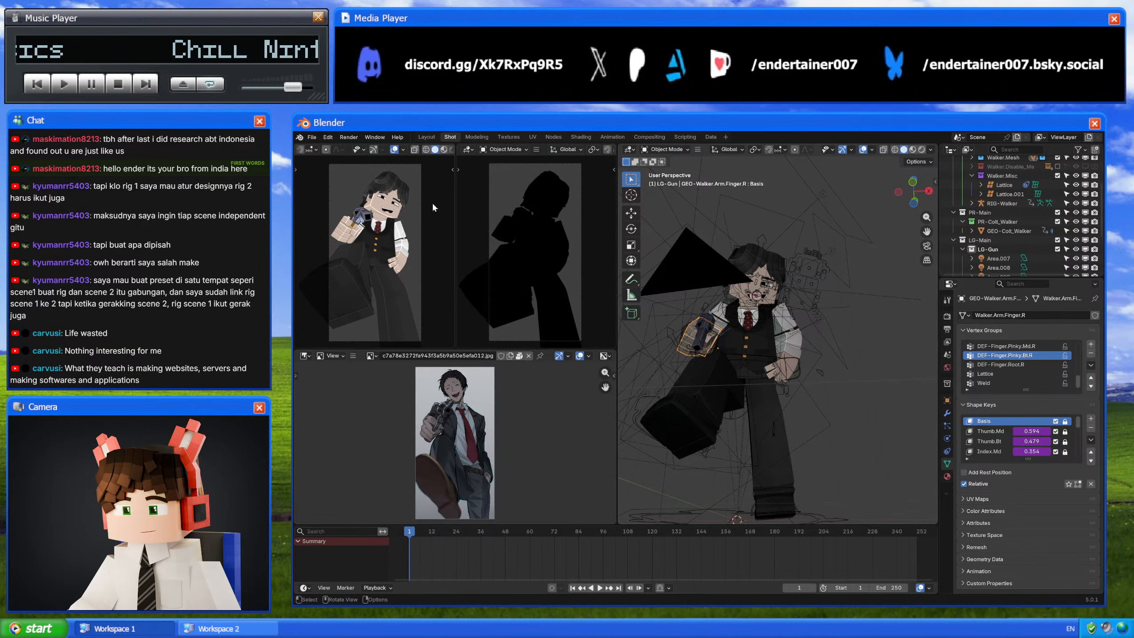
Step: Set the camera viewport to solid shading with Object color, and enable its wireframe overlay
click(446, 150)
click(429, 150)
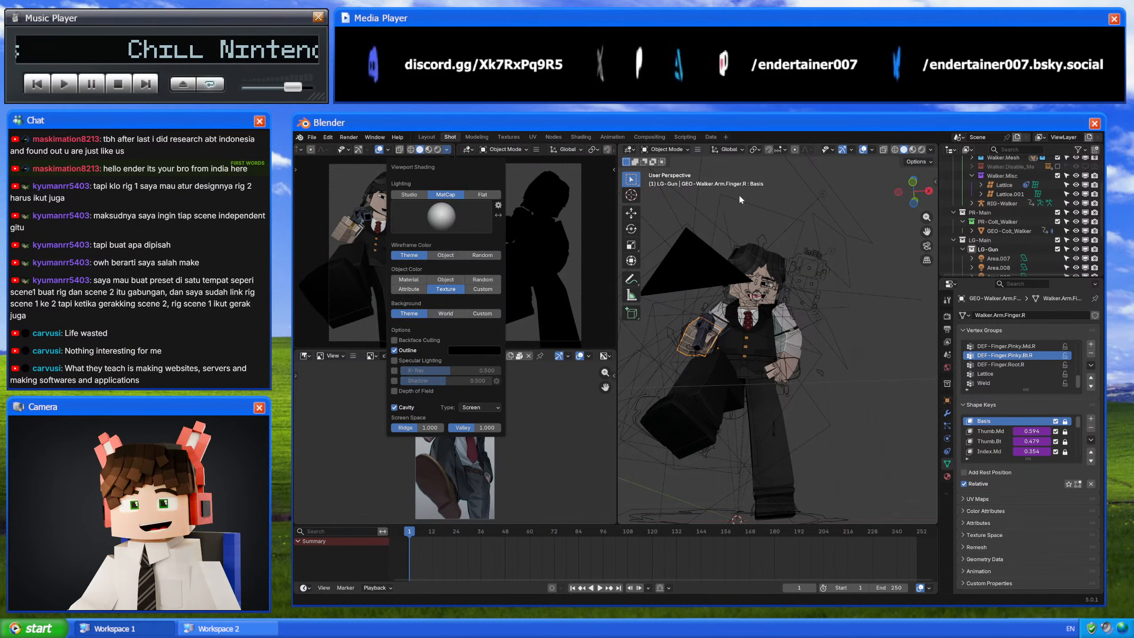
click(447, 150)
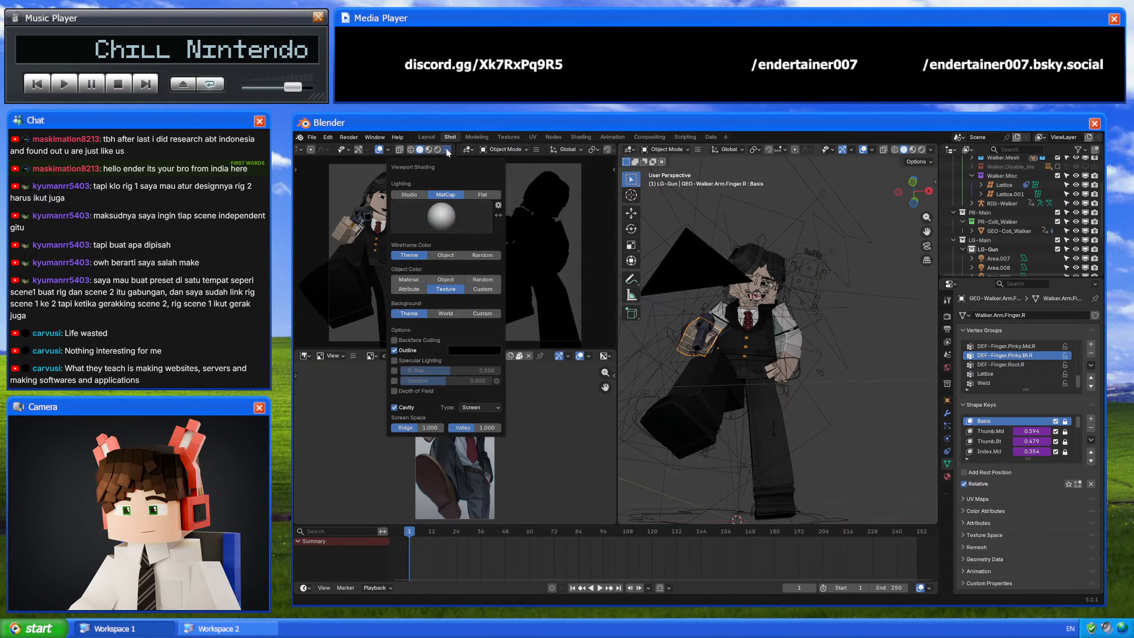
click(445, 280)
click(363, 213)
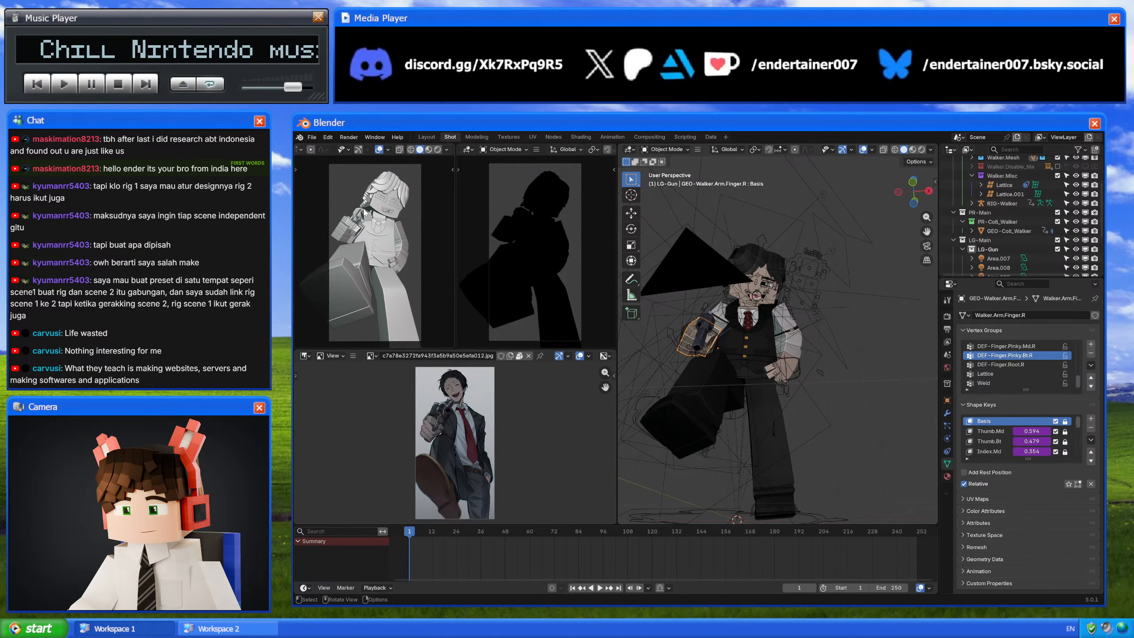
click(387, 150)
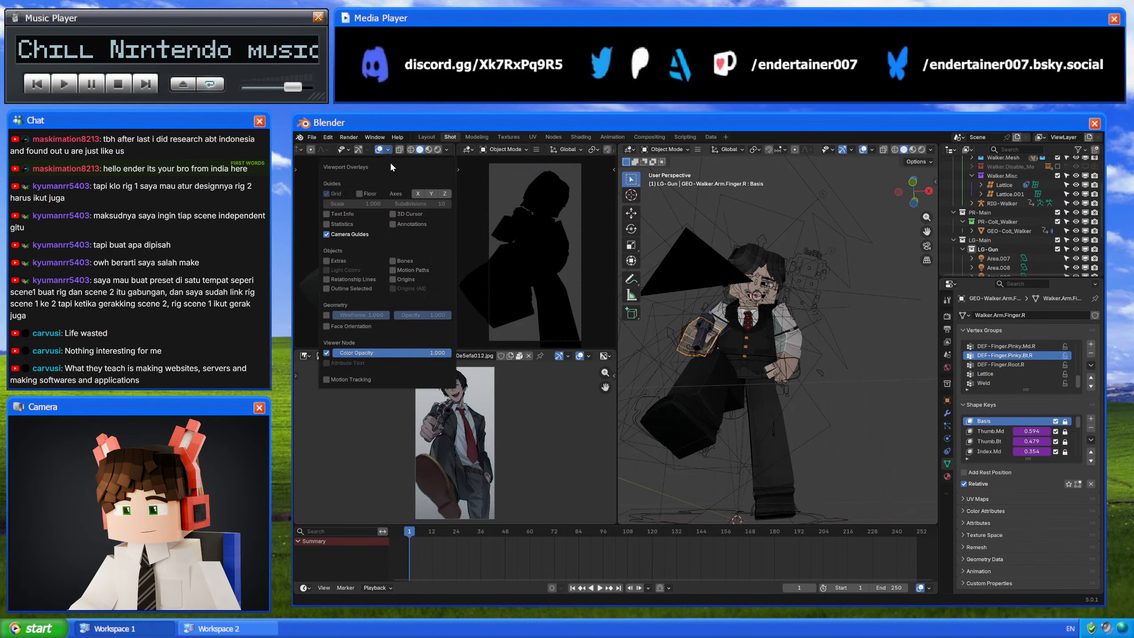
click(329, 315)
Step: Set the scene's color management view transform to Standard in the render properties
click(947, 316)
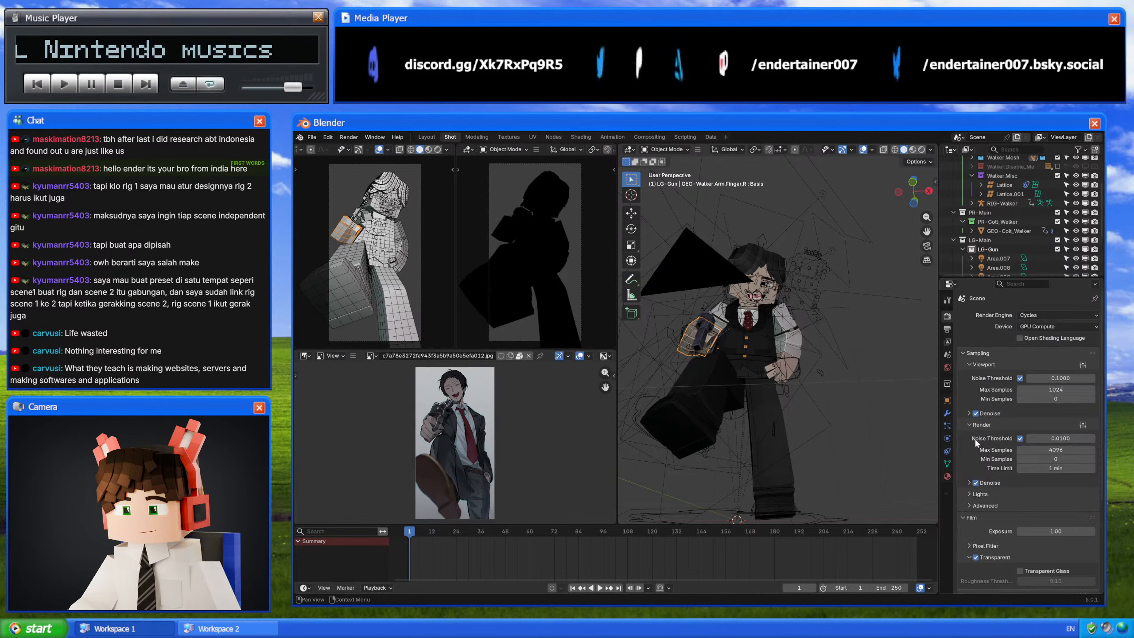
scroll(974, 443, down, 10)
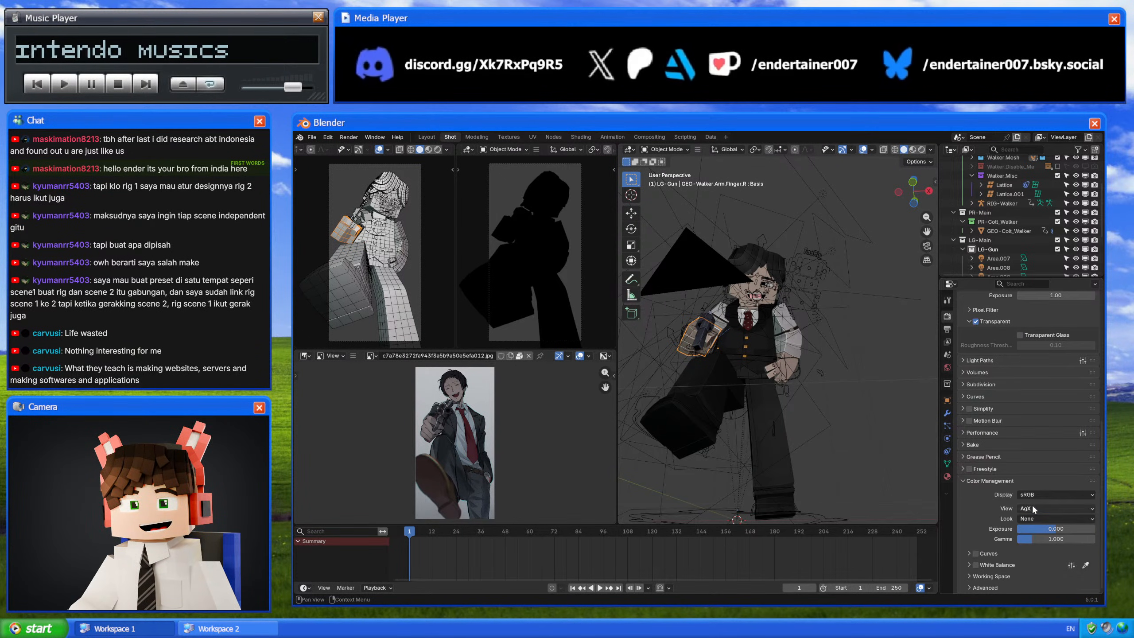
click(1033, 509)
Step: Mute the effect nodes between the render layers and the output in the compositing node tree
click(649, 138)
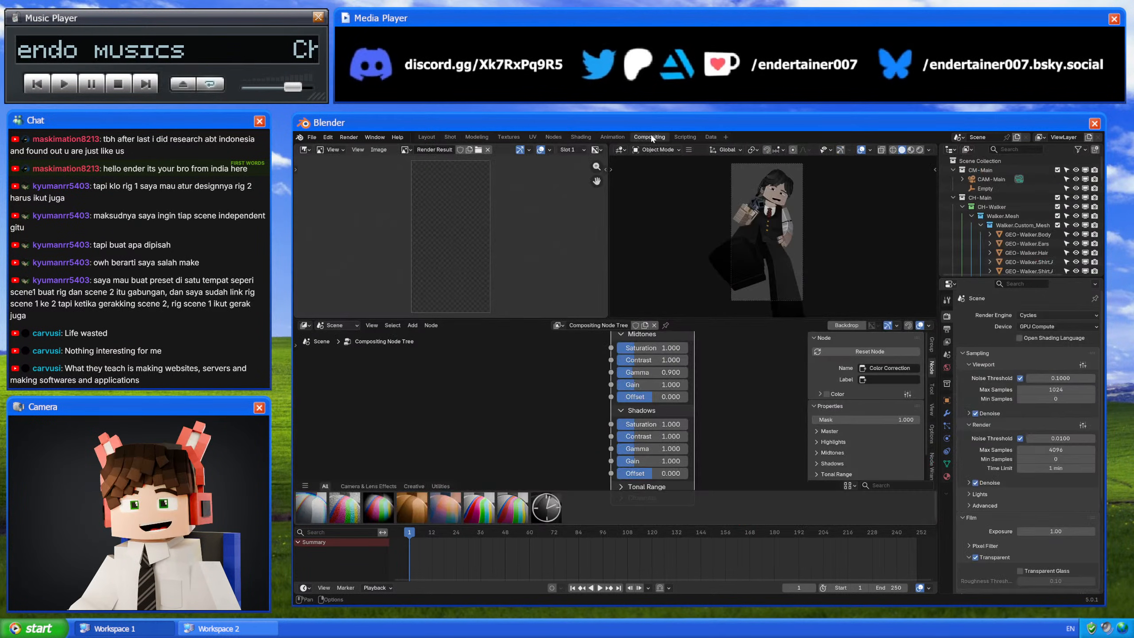
key(Home)
drag(445, 414, 633, 343)
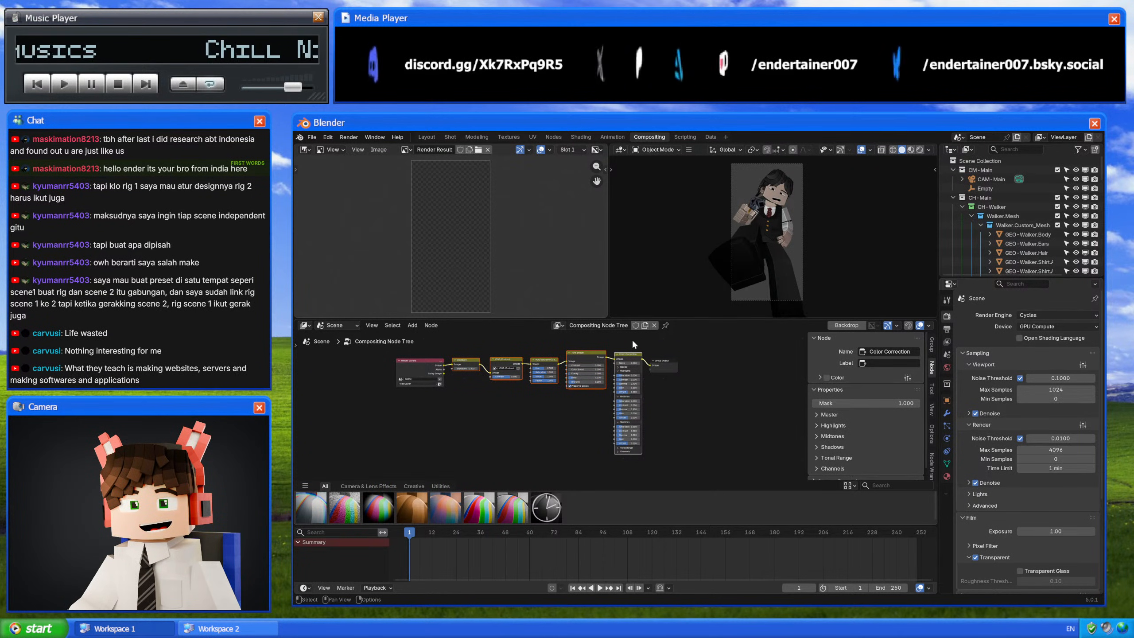
key(h)
key(h)
key(m)
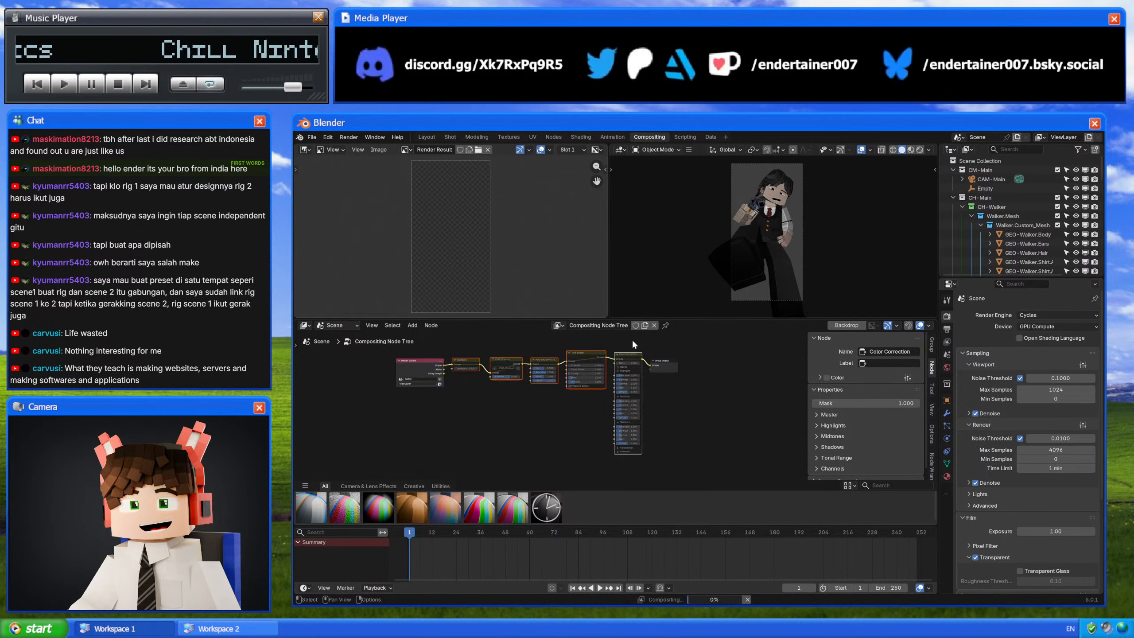
Step: In the Shot workspace, remove the driver from the Walker face mesh's Eye Depth shape key and set its value to 0.903
click(448, 137)
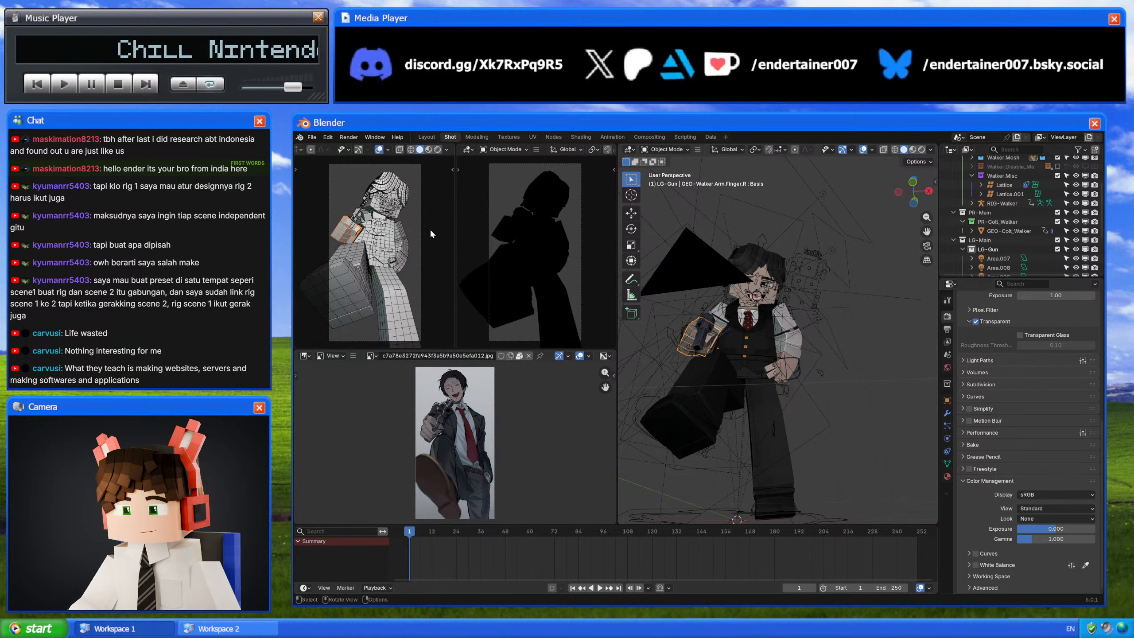
scroll(399, 266, up, 6)
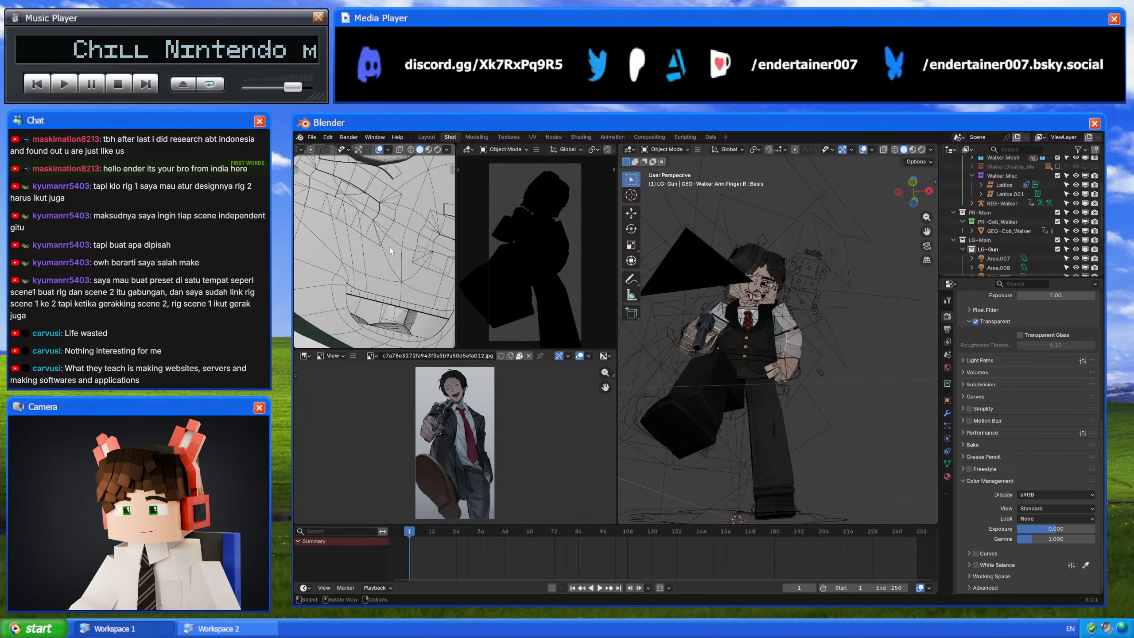
middle_drag(697, 303, 717, 299)
scroll(735, 288, up, 6)
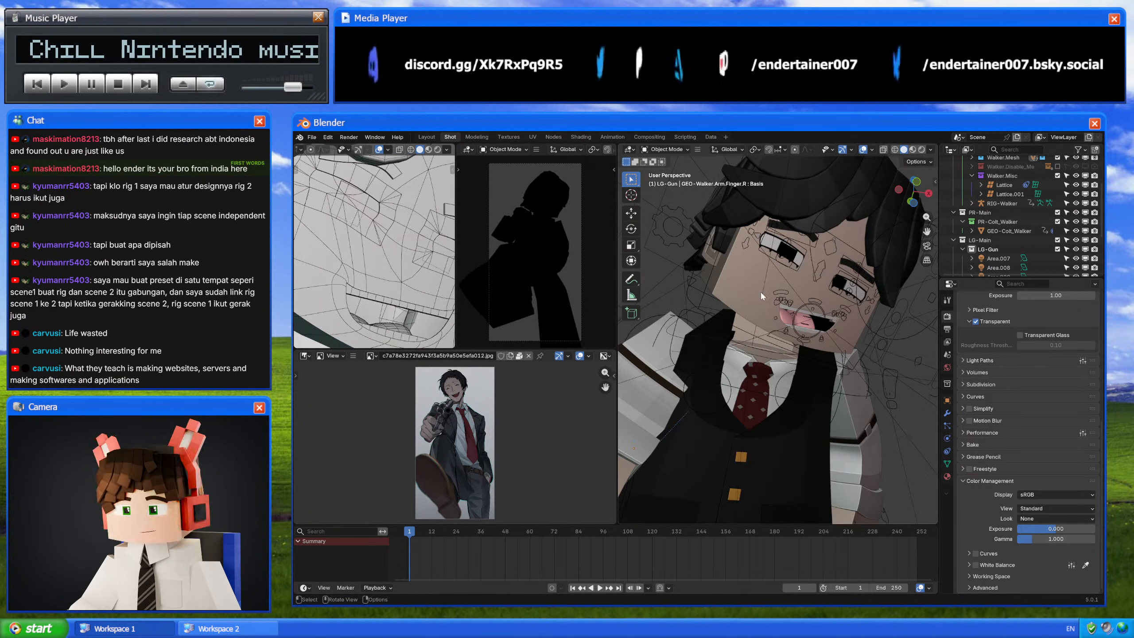
click(743, 286)
click(947, 413)
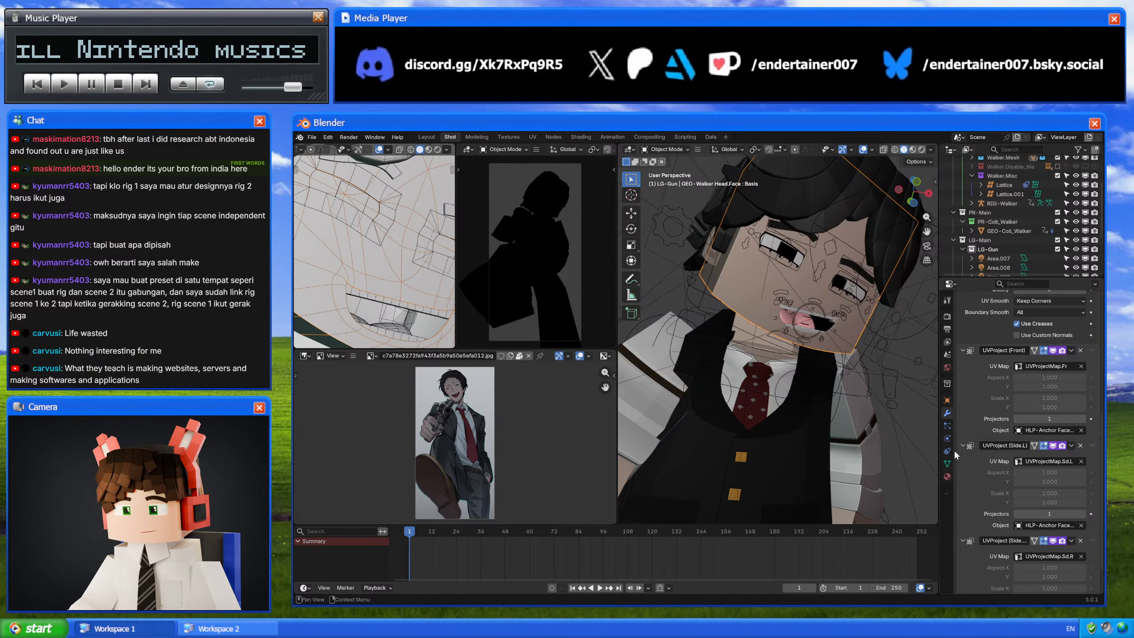
click(947, 463)
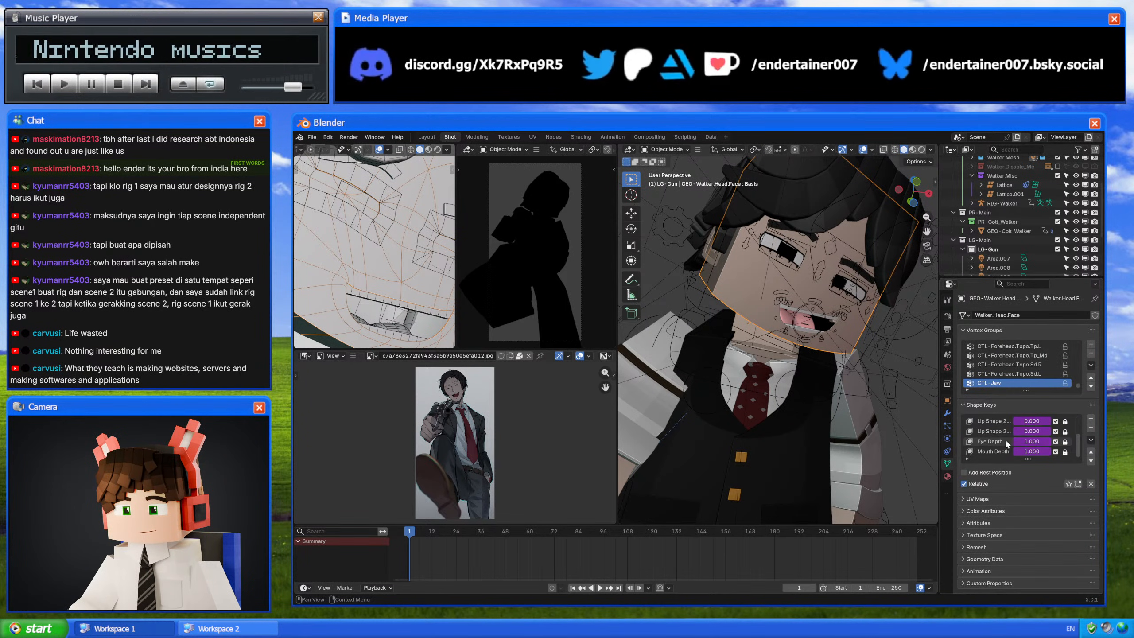
click(1007, 442)
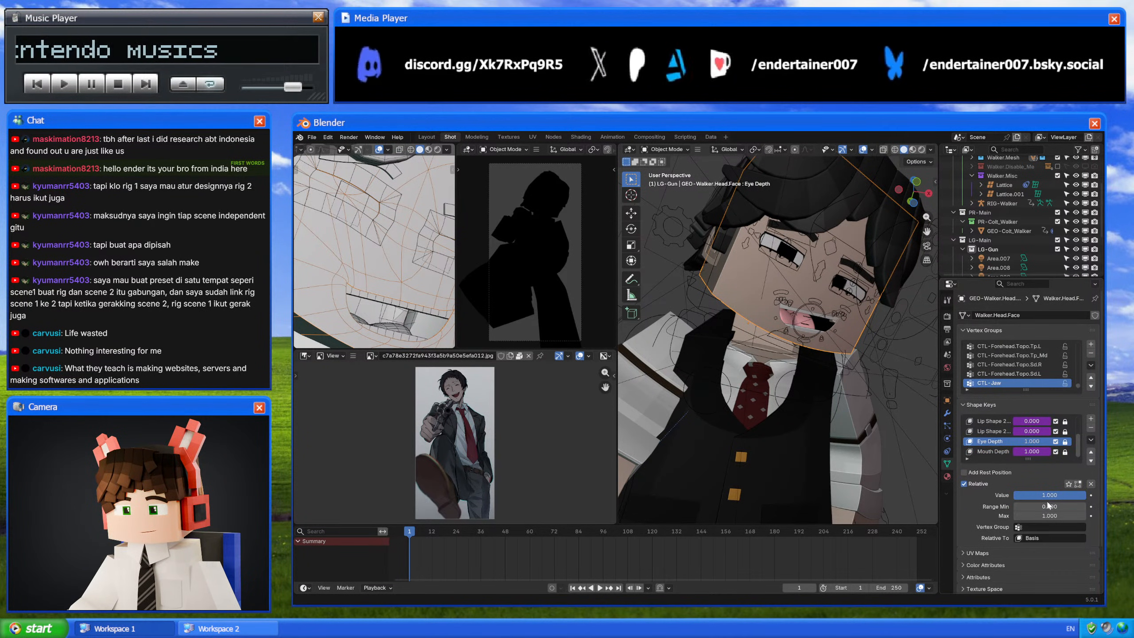
drag(1048, 494, 1045, 495)
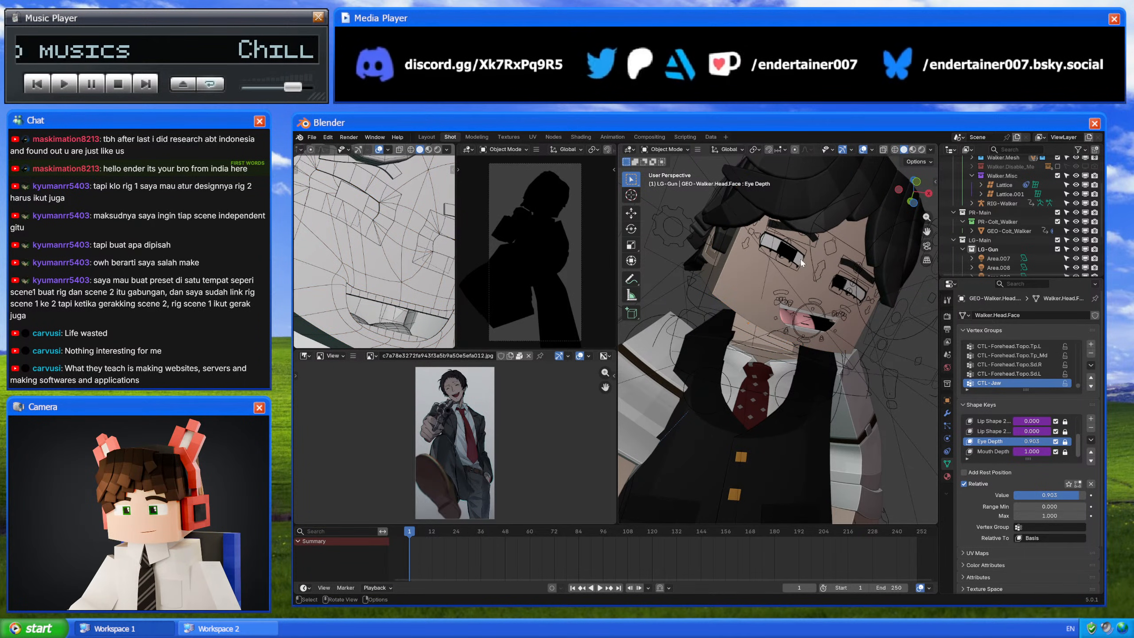
Step: Delete the driver on the iris mesh's Eye Depth shape key, lower its value to about 0.94, and deselect the mesh
click(795, 259)
click(795, 259)
right_click(1026, 495)
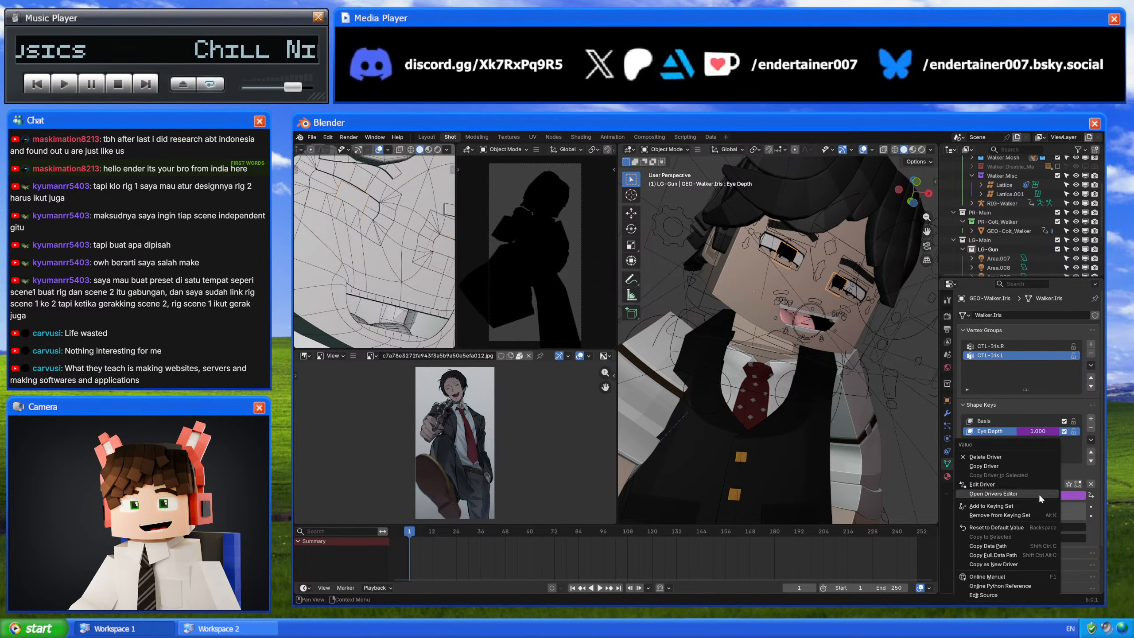
click(1029, 458)
drag(1050, 495, 1045, 494)
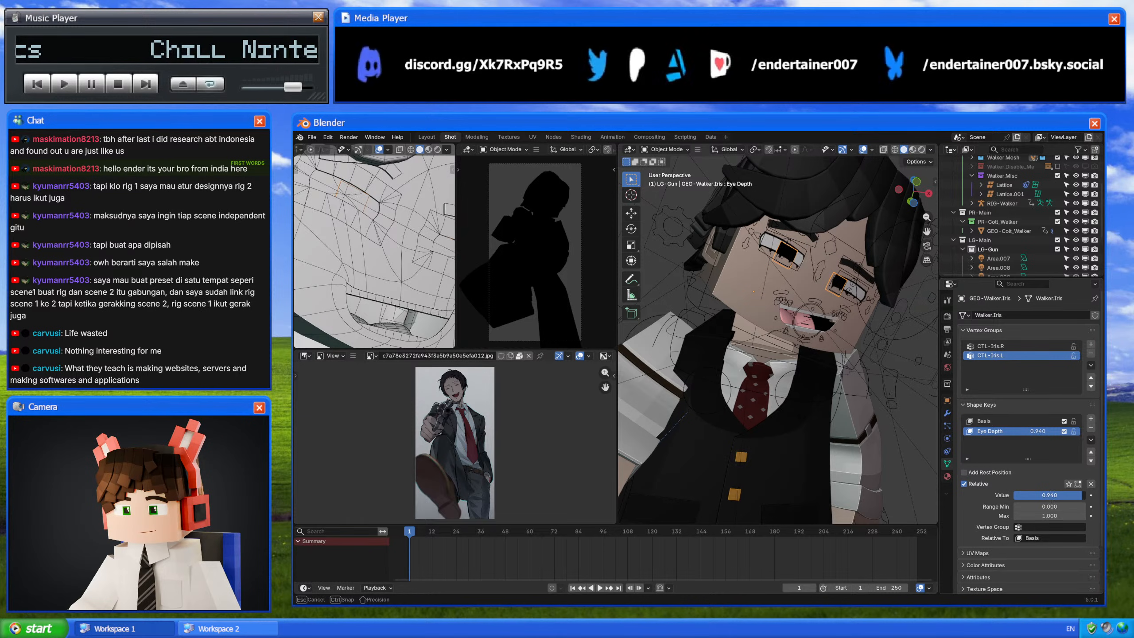
click(924, 463)
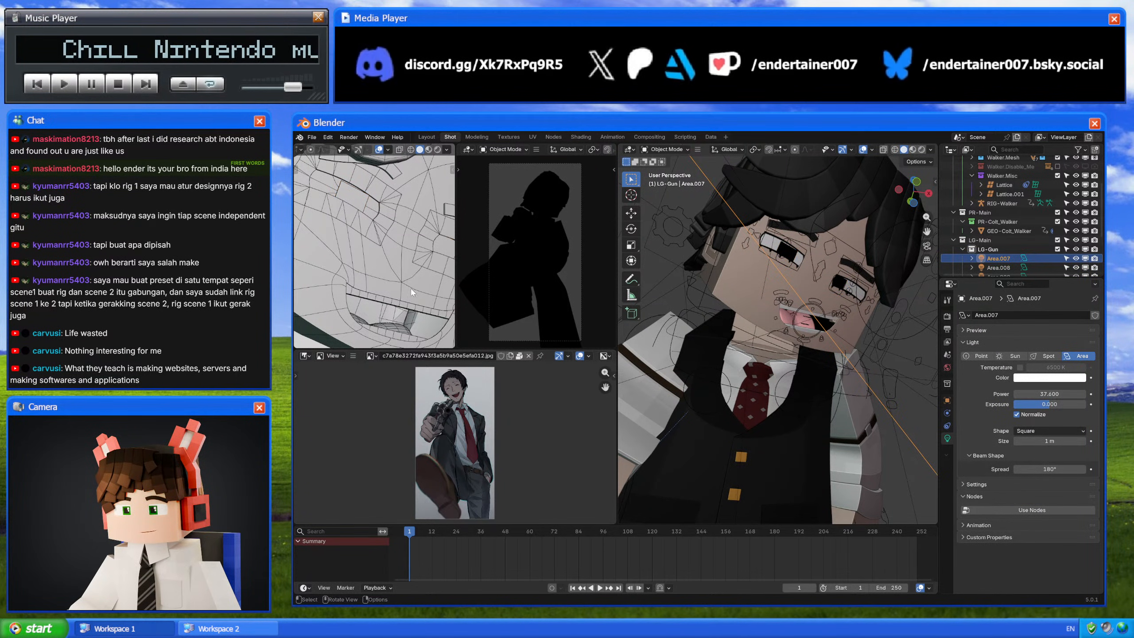
Step: Fit the whole camera frame in the wireframe viewport and render a viewport preview of it
scroll(411, 293, down, 6)
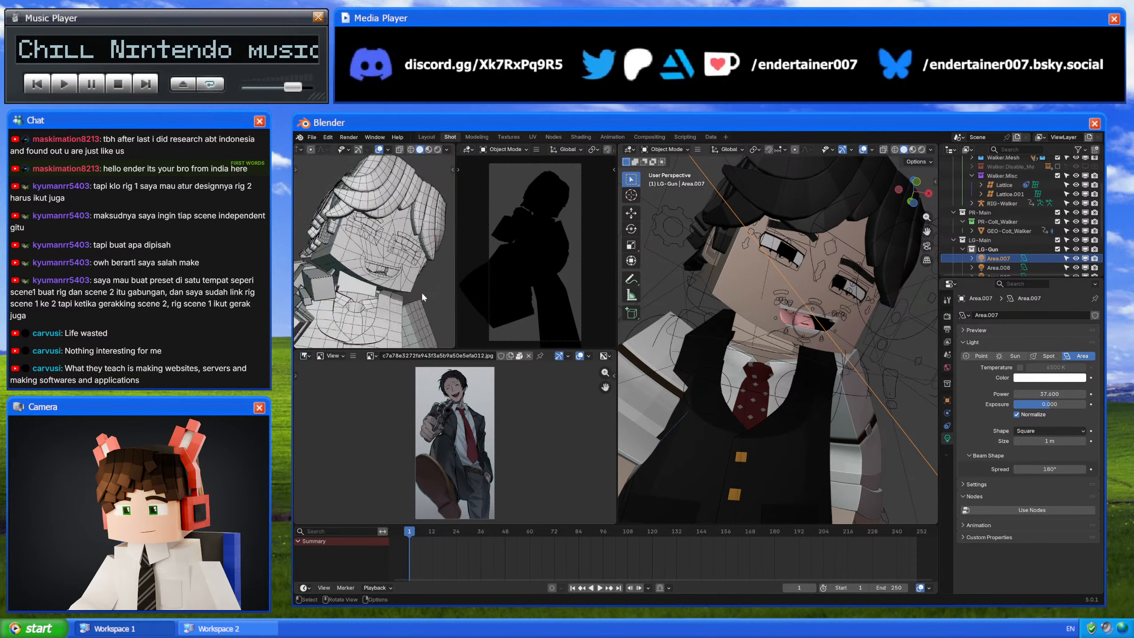
scroll(421, 291, down, 4)
shift+middle_drag(422, 291, 434, 245)
scroll(434, 241, down, 2)
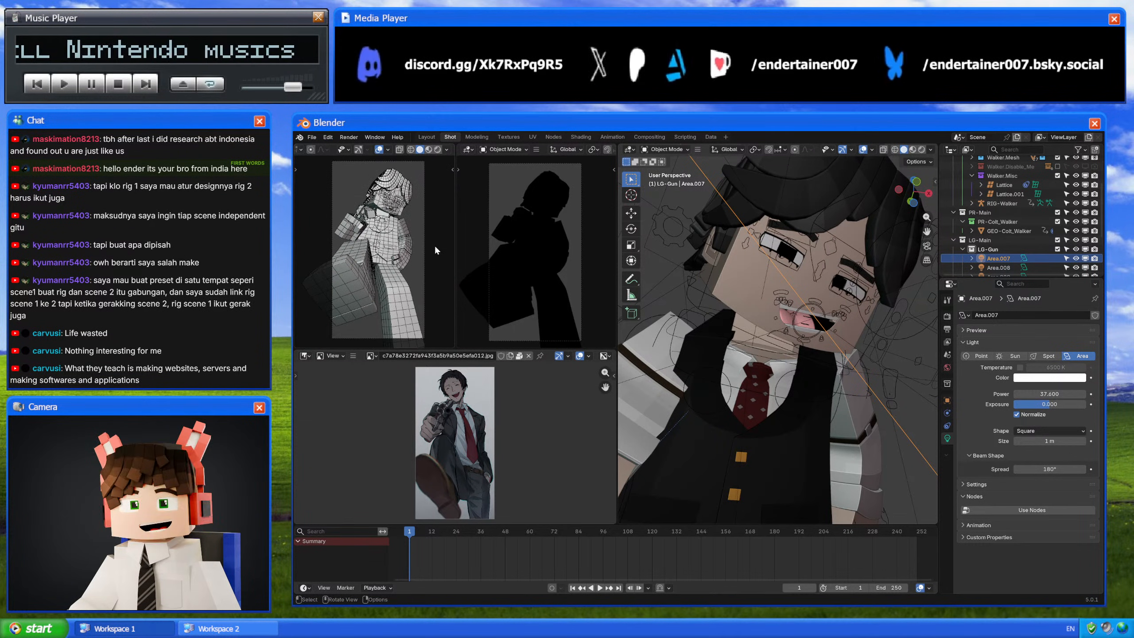
scroll(331, 154, up, 5)
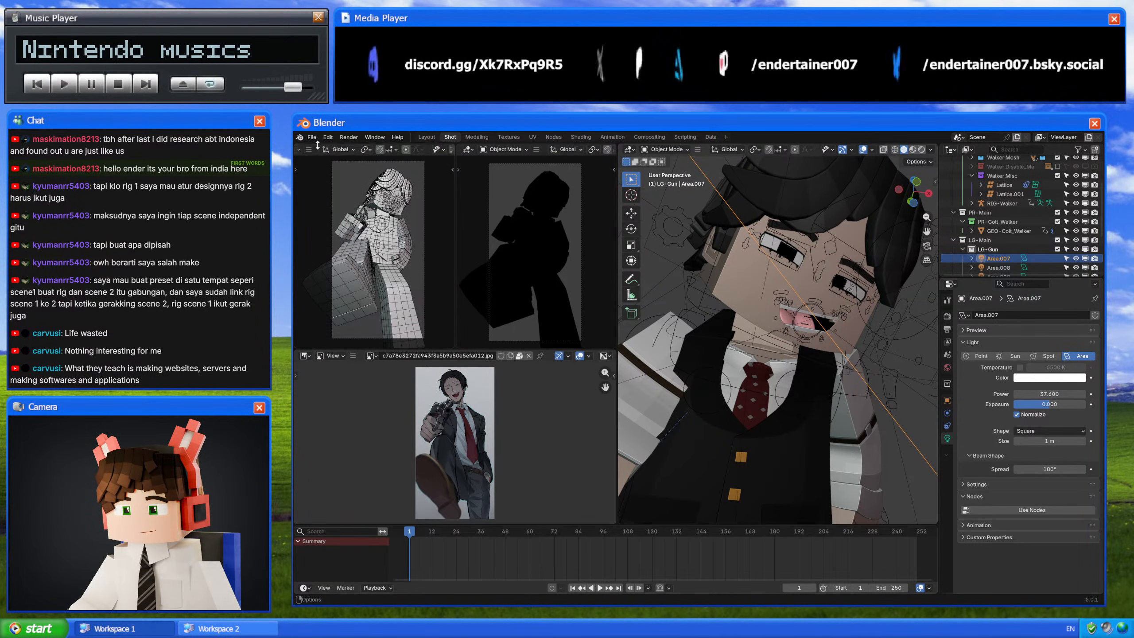
click(365, 150)
mouse_move(387, 160)
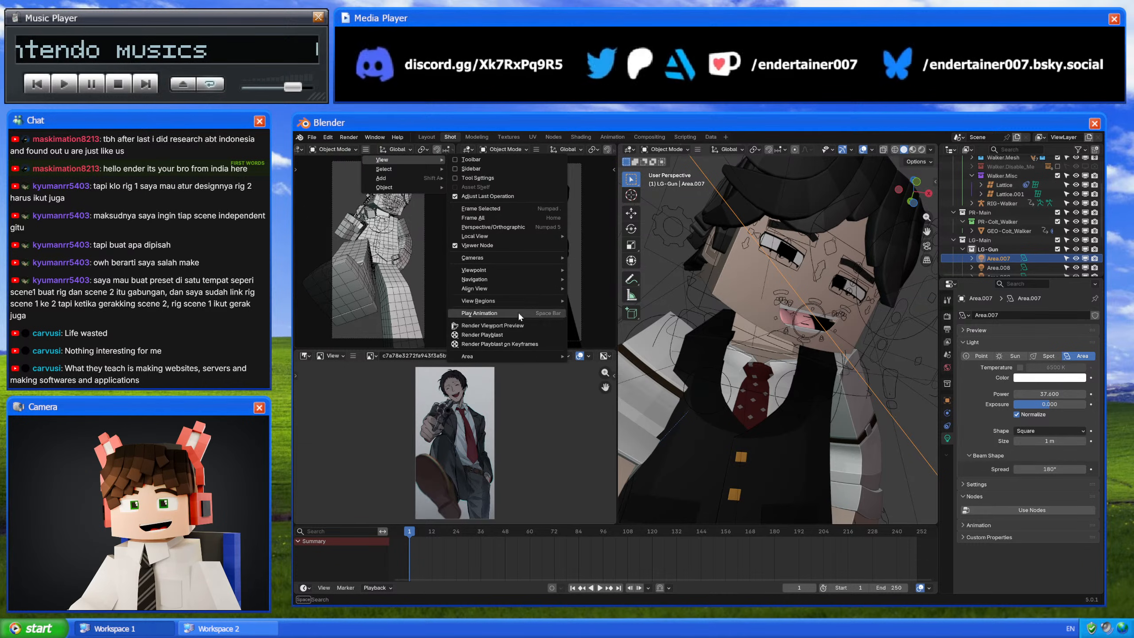
click(523, 324)
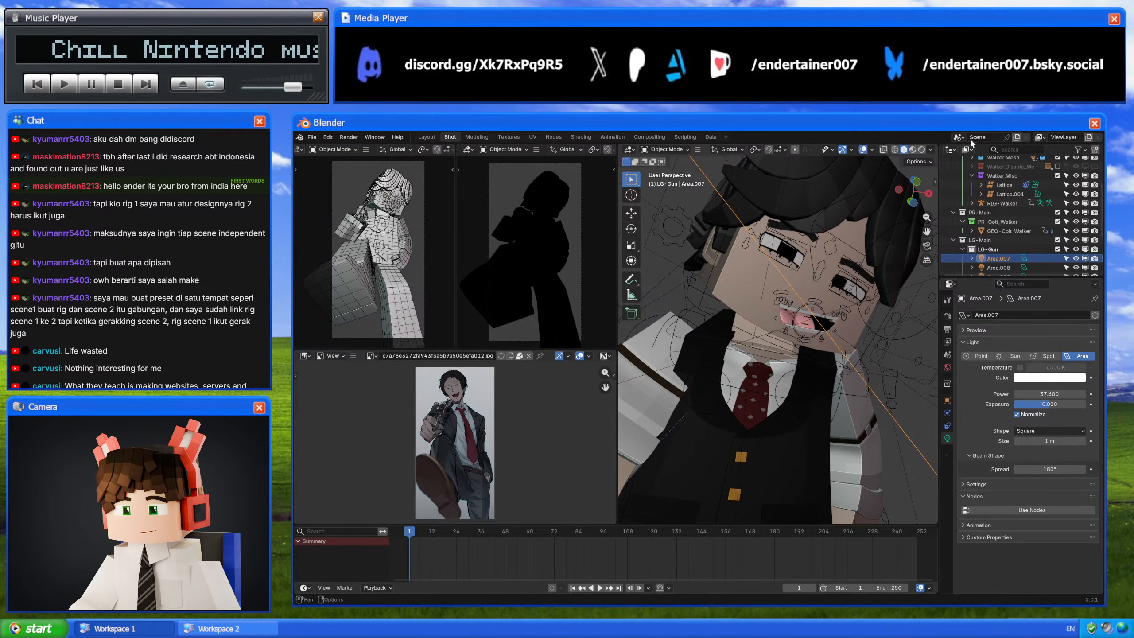
Step: Quit Blender without saving the changes to the pose file and switch to GIMP
key(ctrl+q)
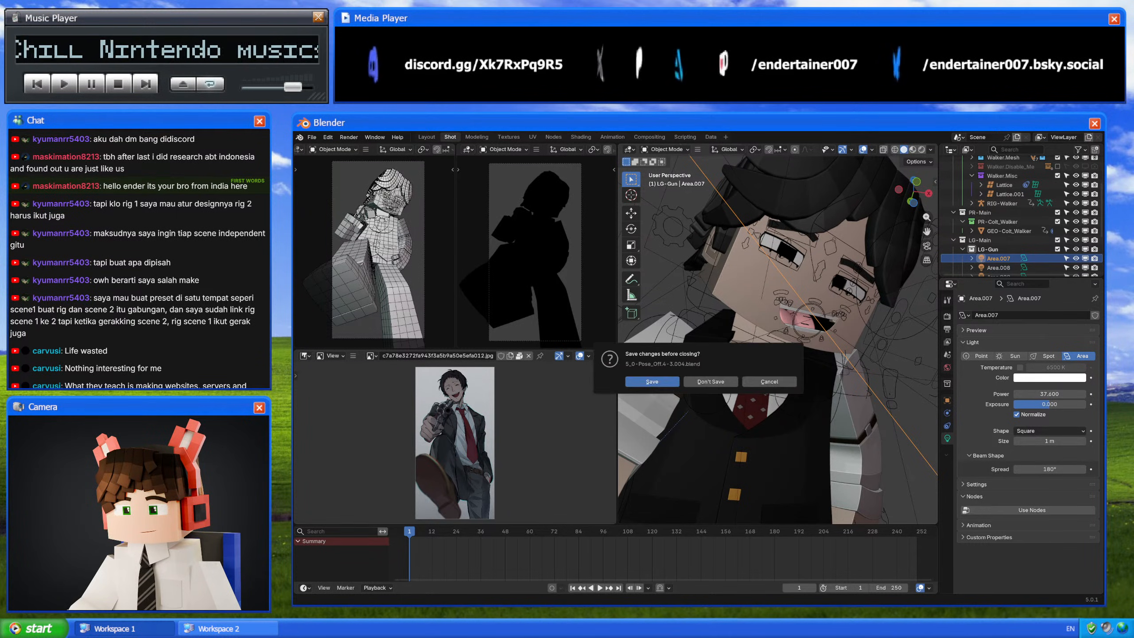
click(711, 384)
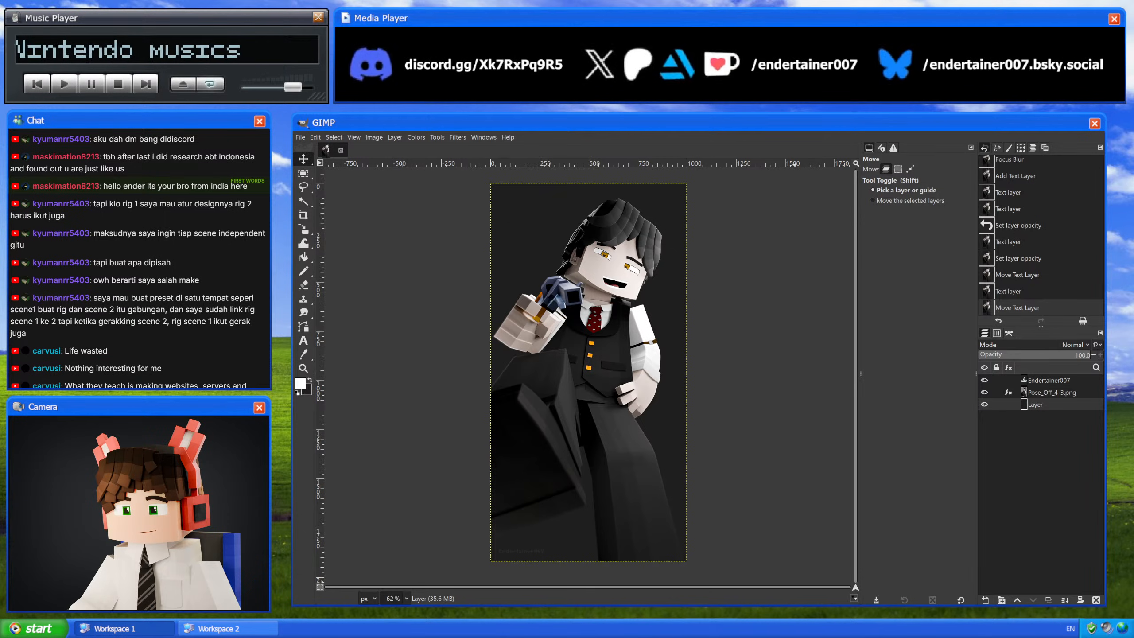
Step: Add Pose_Off_4-3_Wire.png as a layer directly above the Pose_Off_4-3.png render layer, and hide the render layer
click(1042, 391)
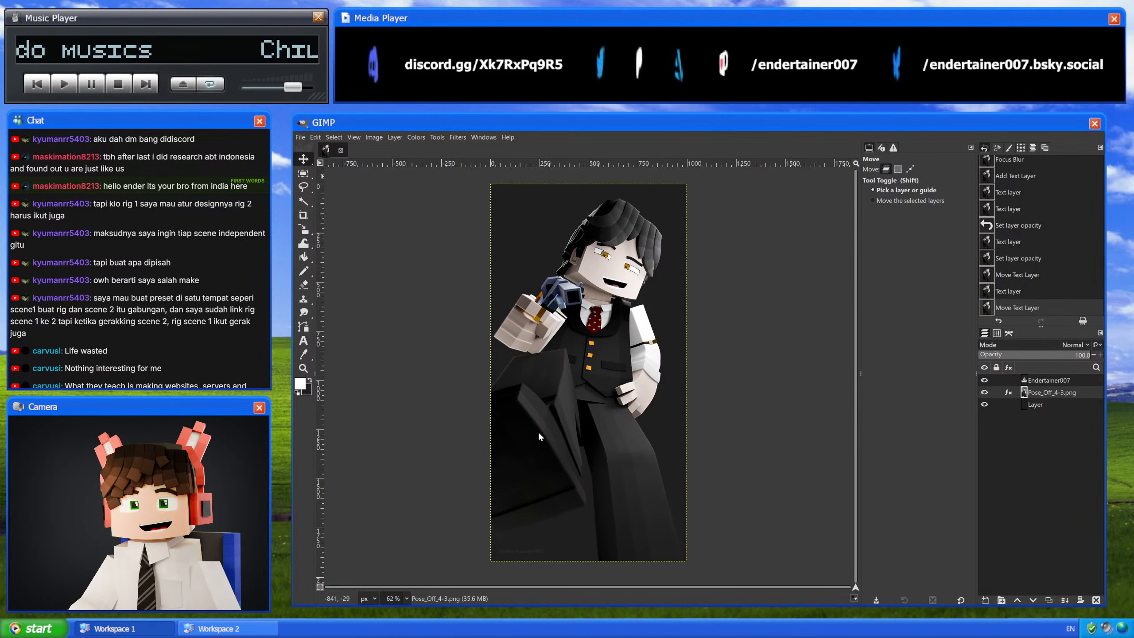
click(781, 516)
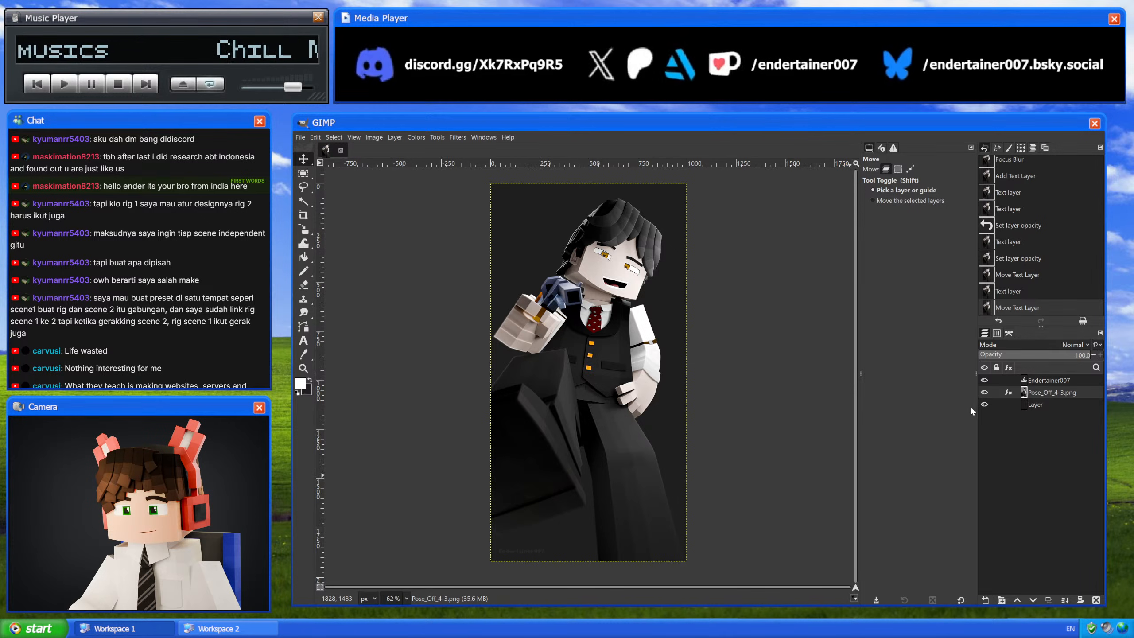
click(984, 405)
Step: Brighten the Pose_Off_4-3_Wire.png layer with an Exposure adjustment until its light faces look nearly white
click(415, 138)
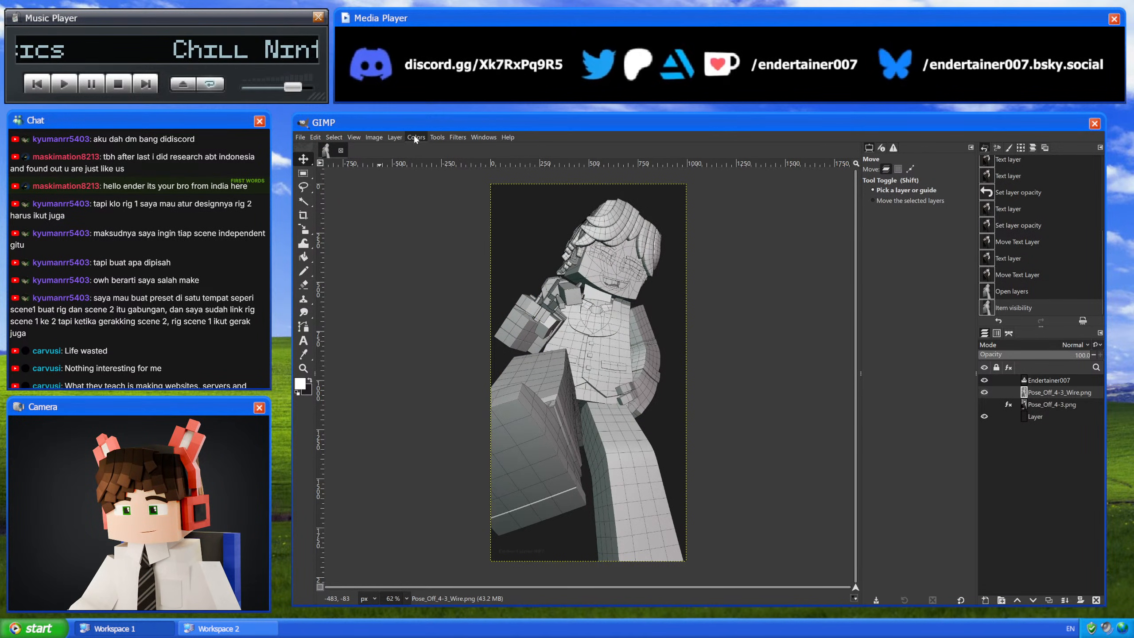
click(466, 211)
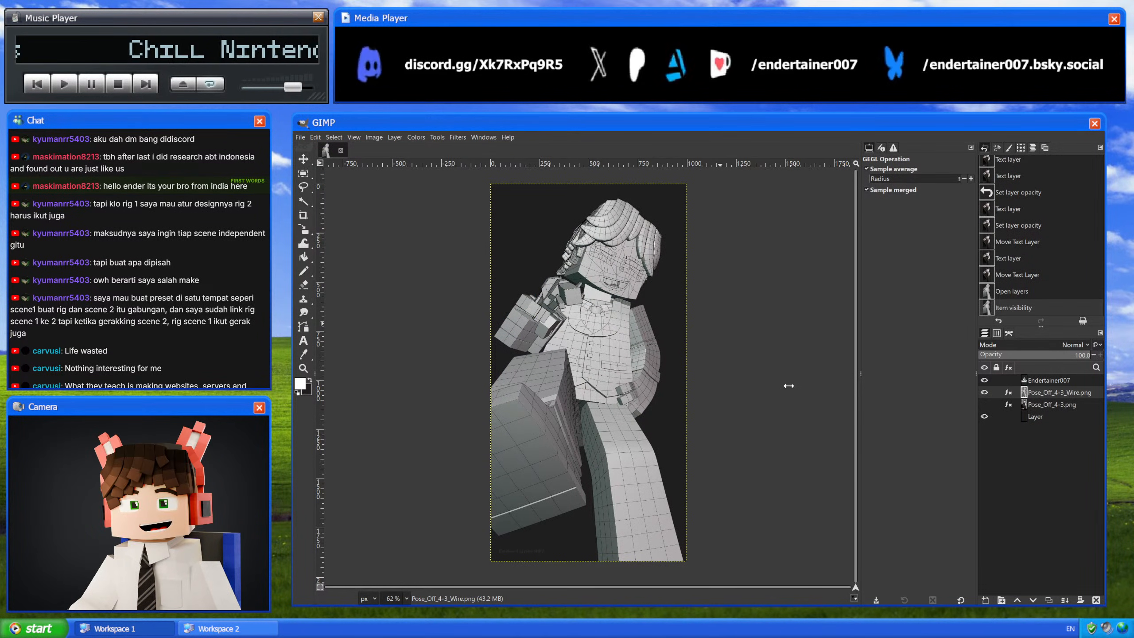
drag(789, 386, 890, 373)
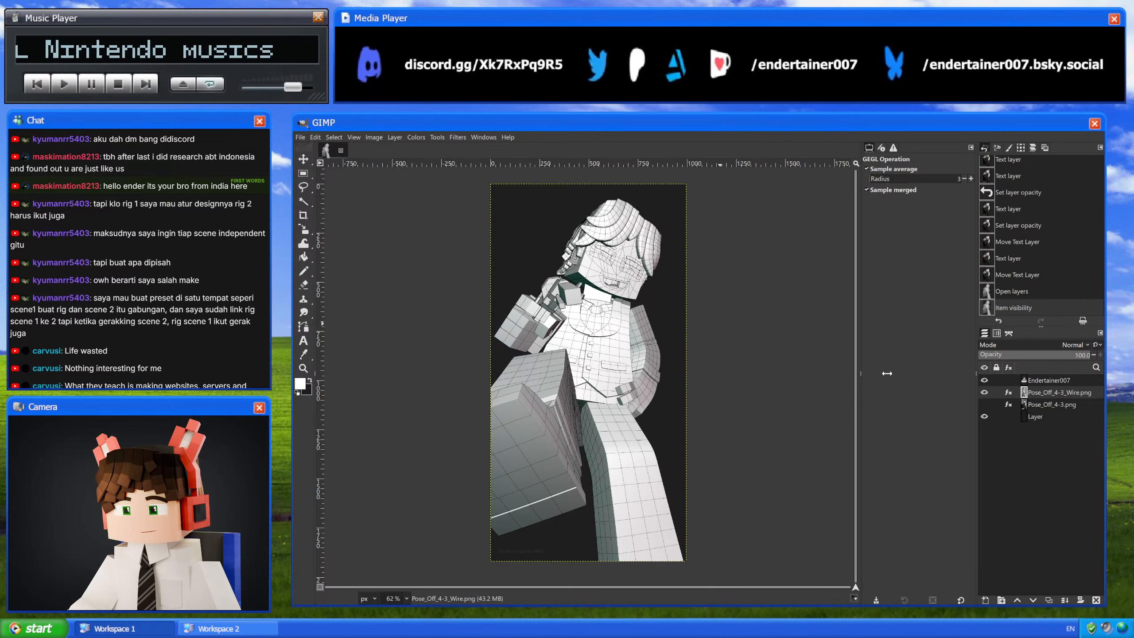
click(816, 451)
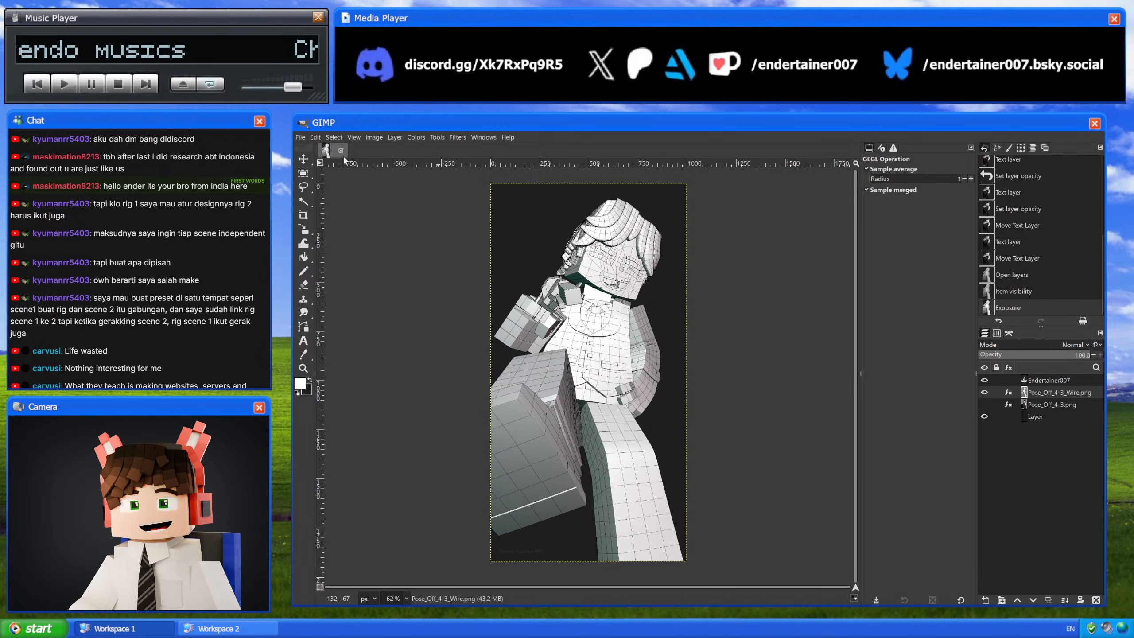
Step: Check the wireframe's face and body detail, and export the image as Pose Off 4-3 Wireframe.png in the Pose Off 4 project folder
ctrl+scroll(511, 300, up, 5)
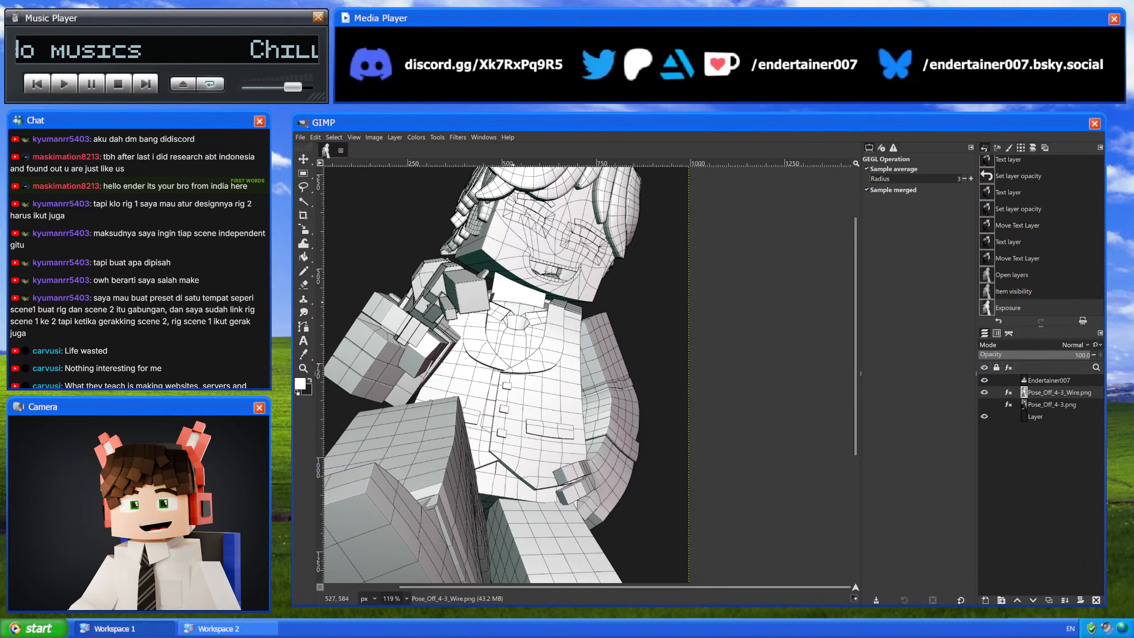
ctrl+scroll(517, 307, up, 4)
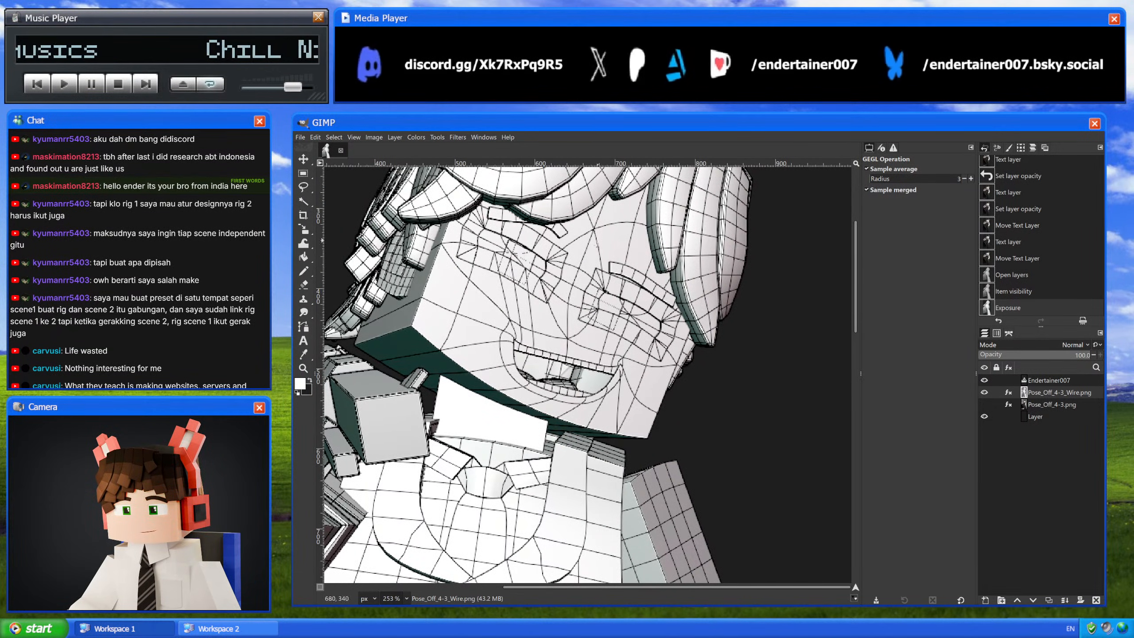
ctrl+scroll(509, 308, down, 7)
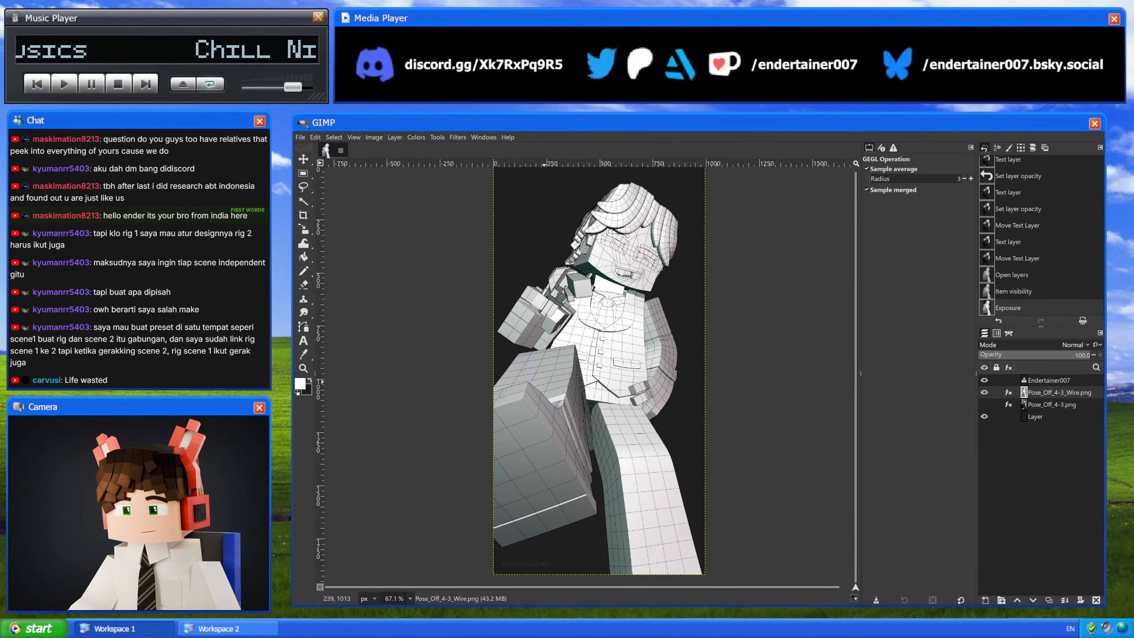
key(ctrl+e)
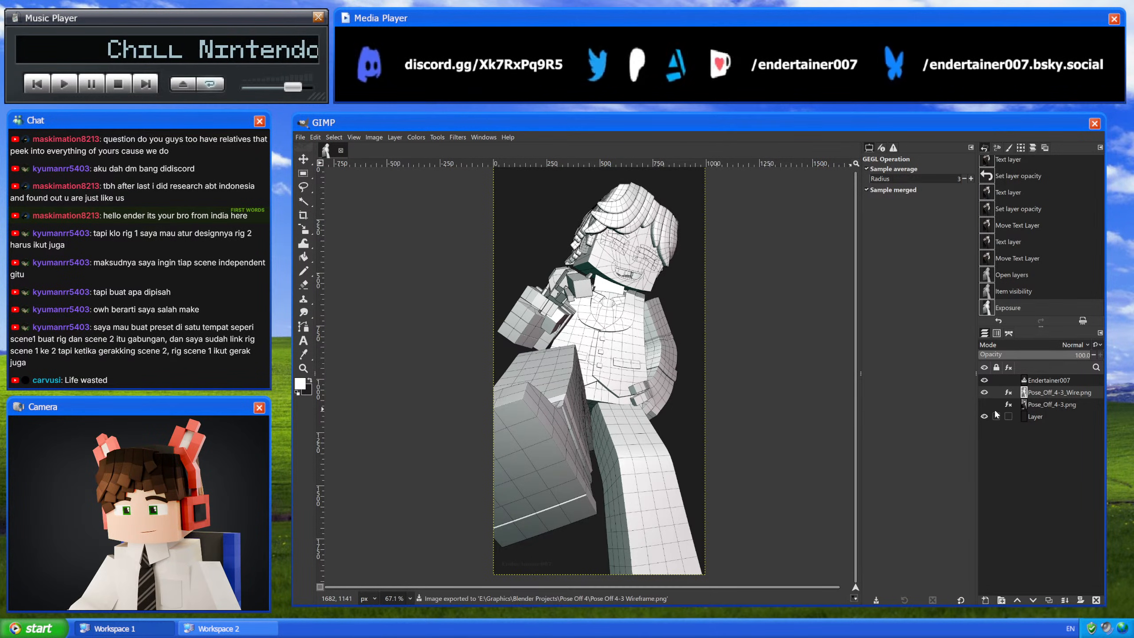
Step: Hide the wireframe layer, show the Pose_Off_4-3.png render layer again, and save the project as Pose Off 4-3.xcf
click(984, 393)
click(984, 405)
key(ctrl+s)
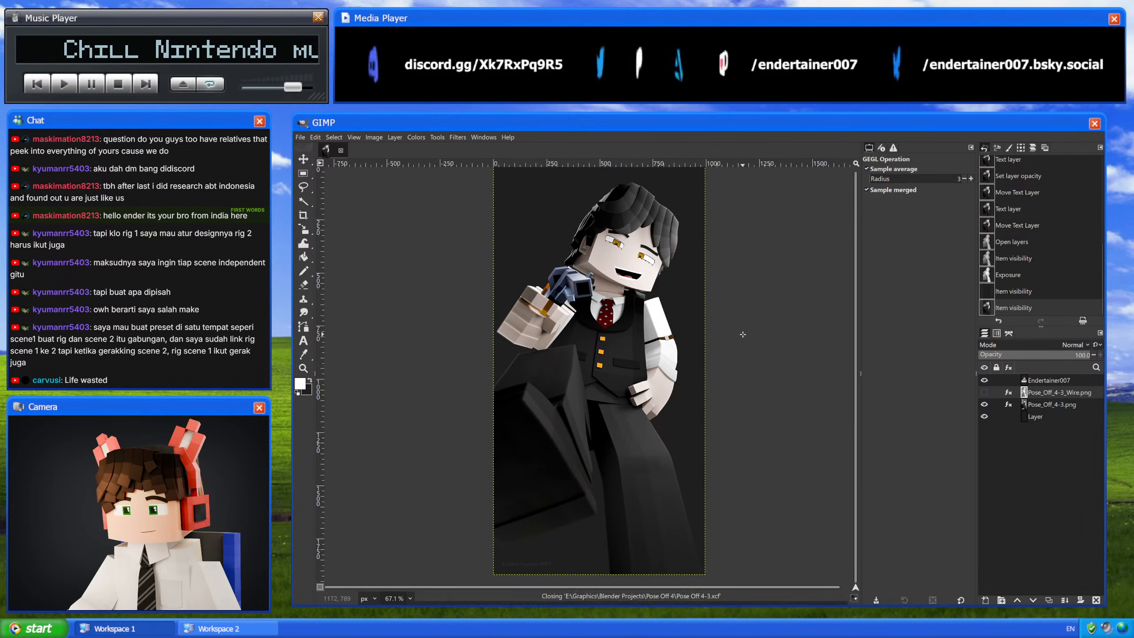